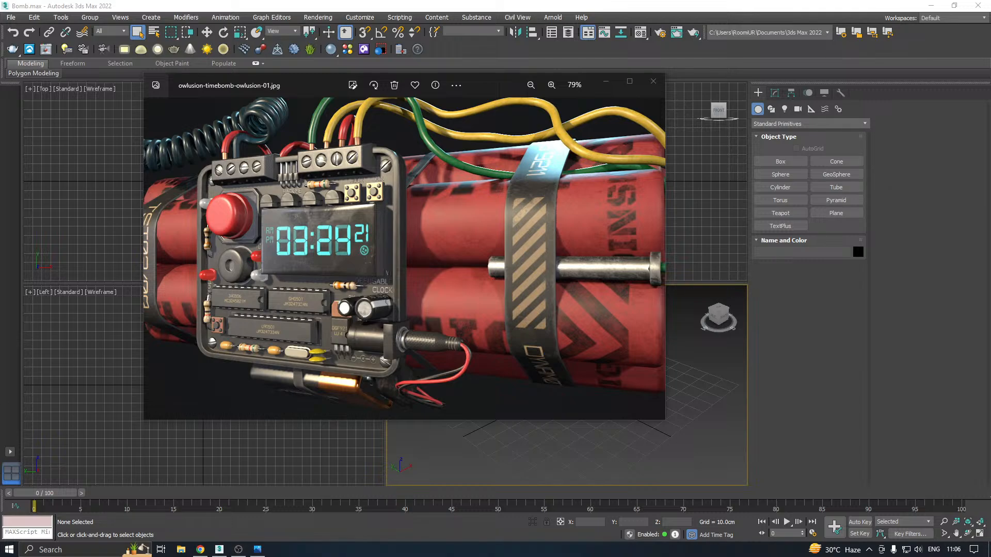
{"action": "key", "text": "super+i"}
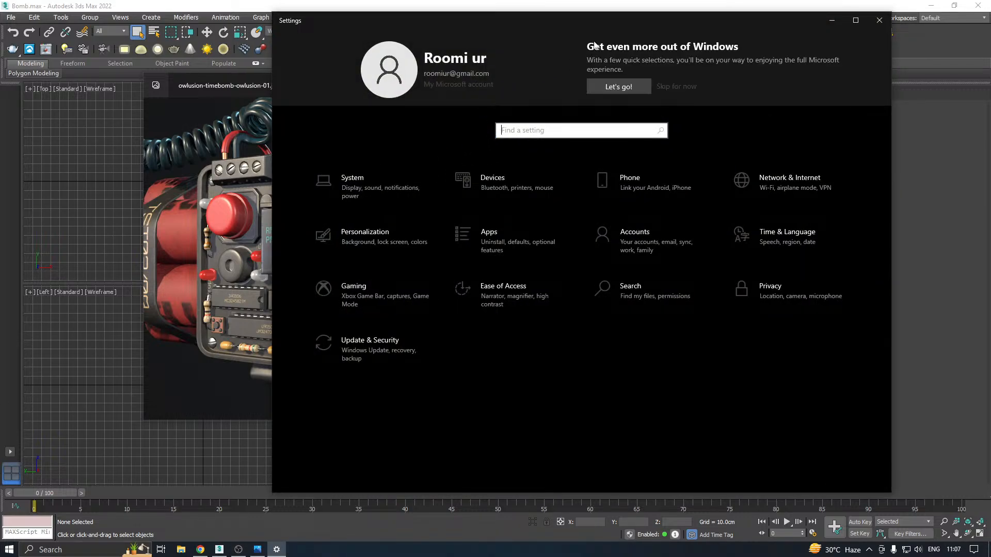
{"action": "left_click_drag", "start_coordinate": [515, 29], "coordinate": [0, 28]}
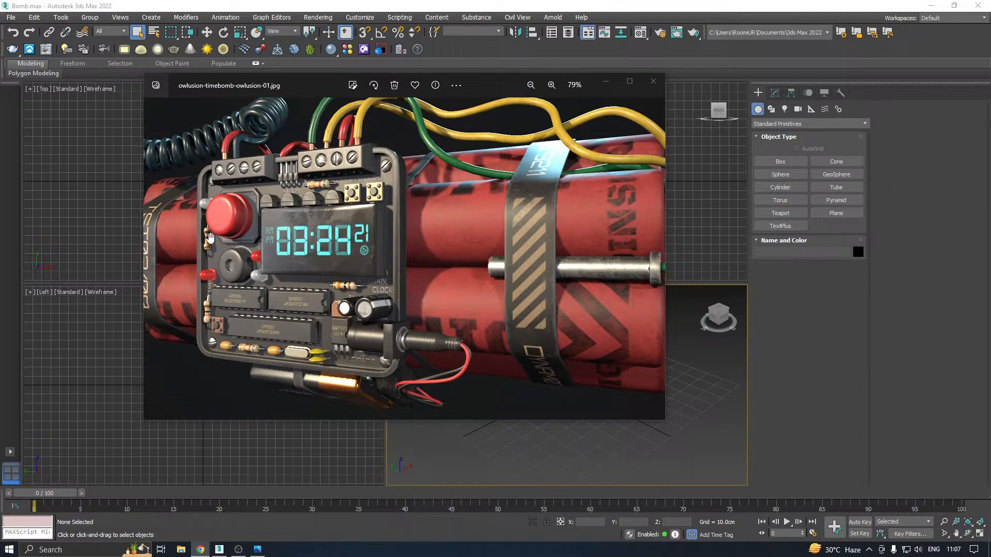
Pan across the time bomb reference image and move its window off the modelling screen
{"action": "left_click_drag", "start_coordinate": [334, 249], "coordinate": [402, 221]}
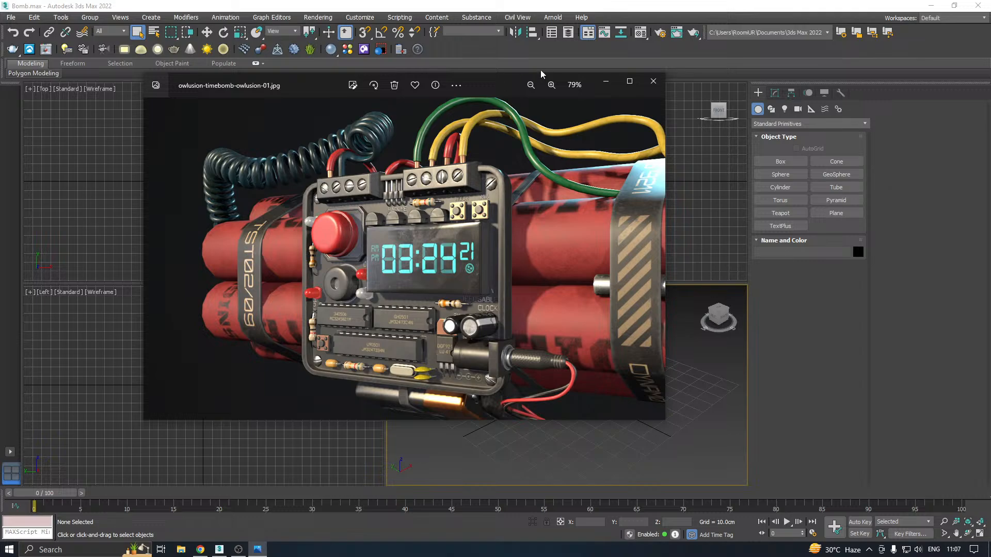
{"action": "left_click_drag", "start_coordinate": [501, 85], "coordinate": [0, 88]}
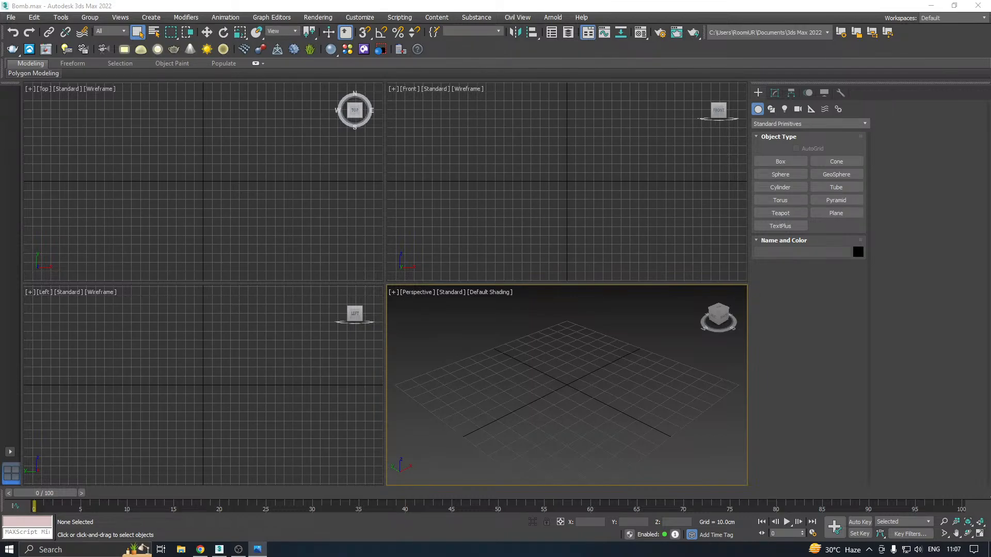
Maximize the Perspective viewport to fill the whole viewport area
{"action": "left_click", "coordinate": [564, 420]}
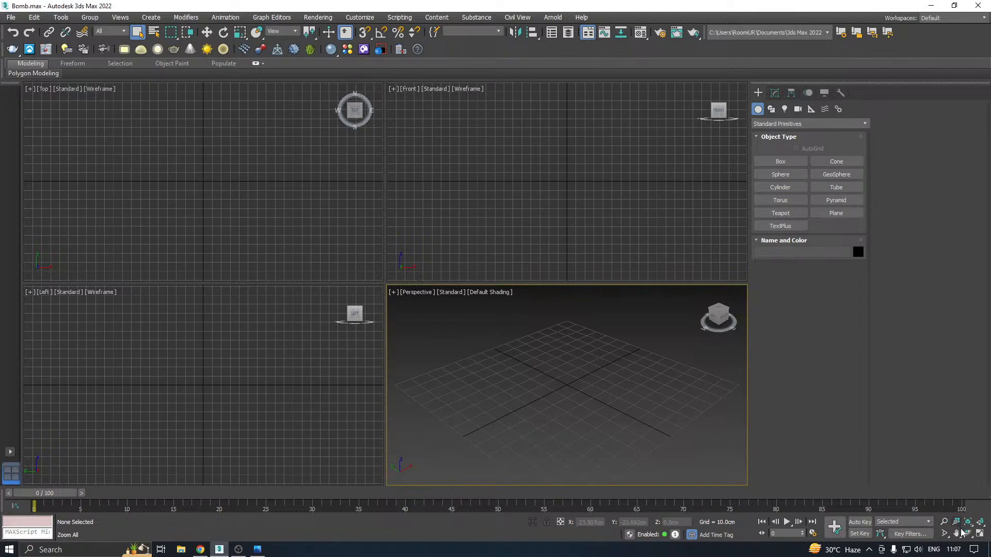
{"action": "left_click", "coordinate": [980, 535]}
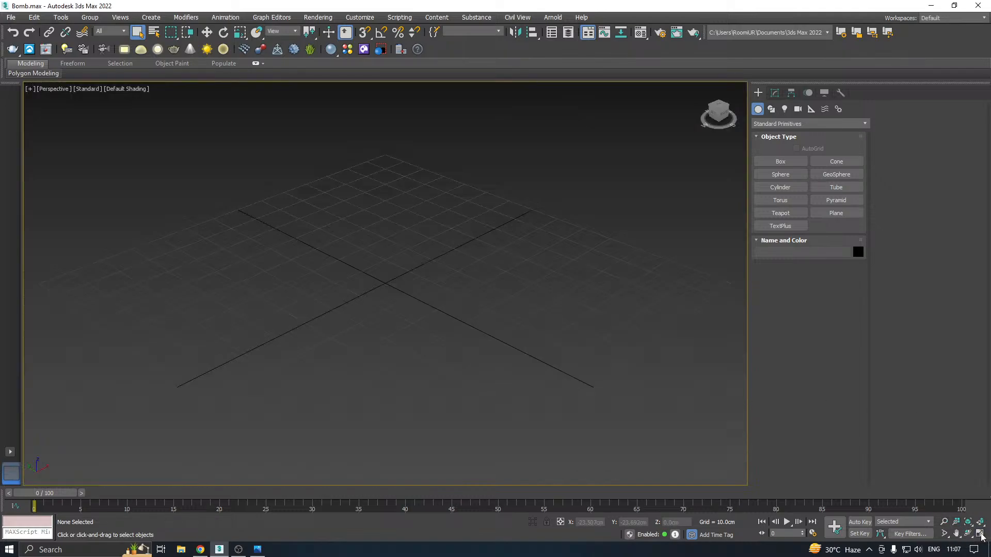
{"action": "left_click", "coordinate": [980, 535]}
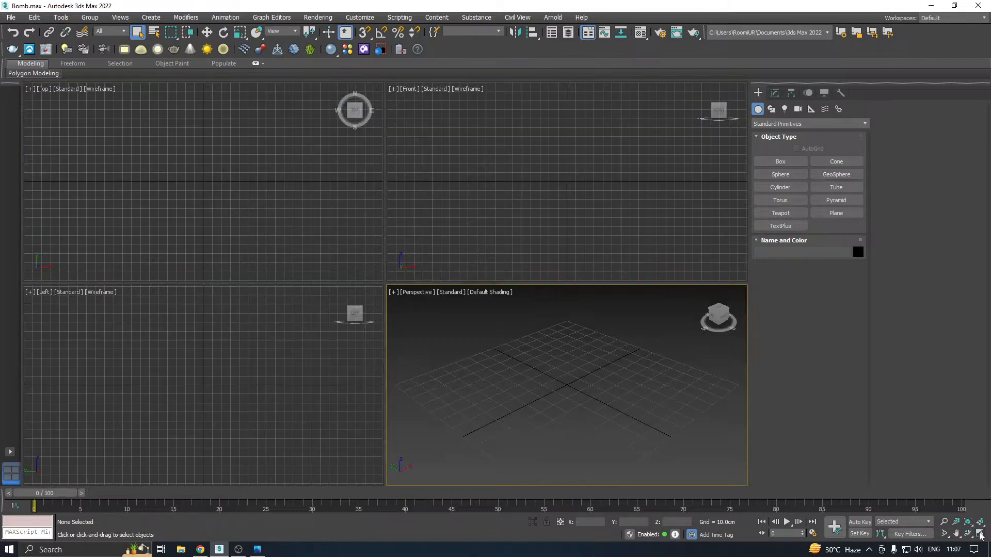
{"action": "left_click", "coordinate": [980, 535]}
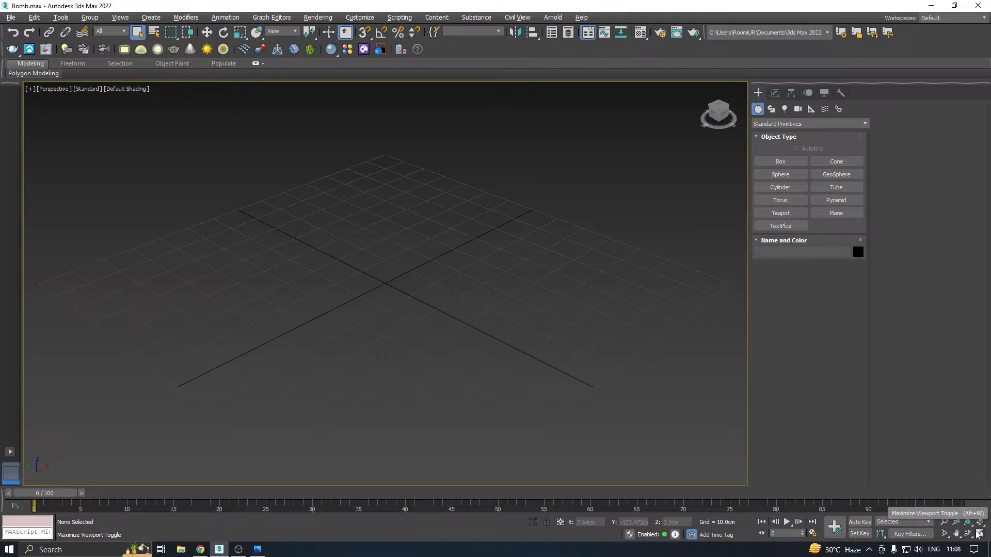
{"action": "key", "text": "alt+w"}
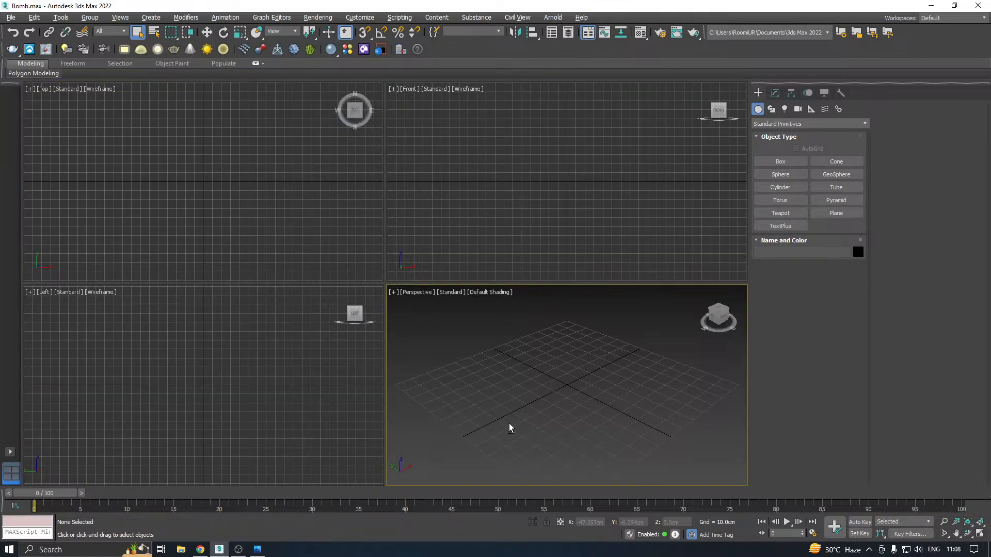
{"action": "key", "text": "alt+w"}
Set the Perspective viewport background to a solid color
{"action": "middle_click_drag", "start_coordinate": [454, 308], "coordinate": [431, 332], "text": "alt"}
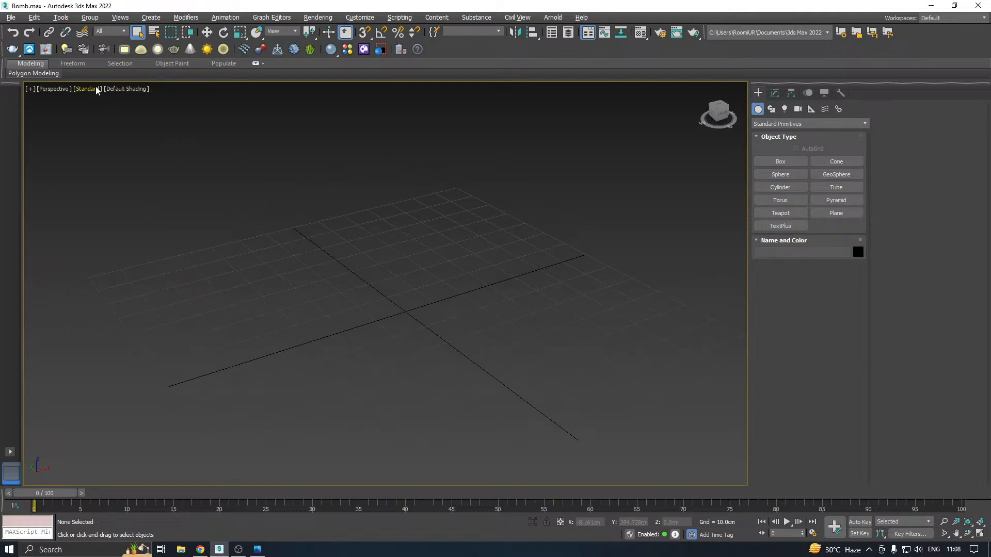
{"action": "left_click", "coordinate": [123, 89]}
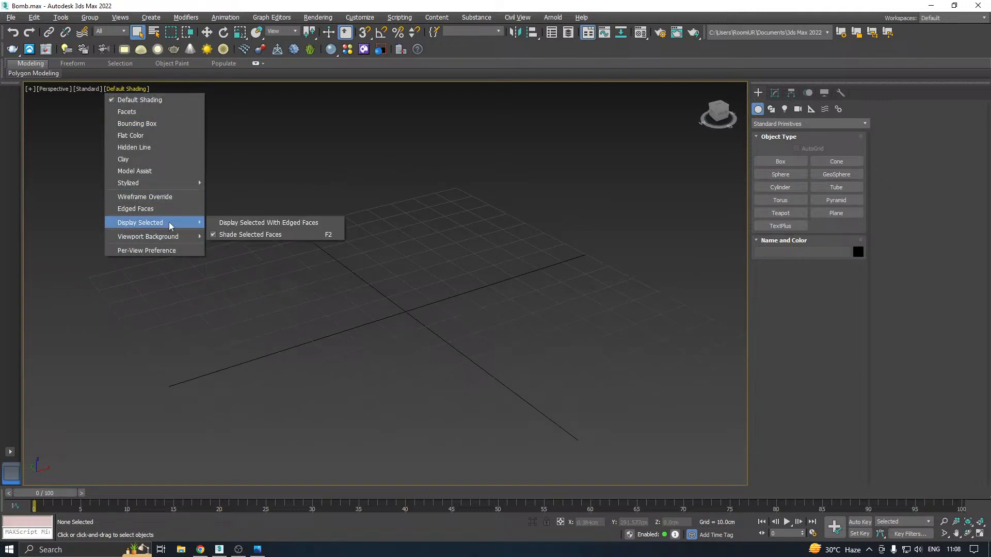
{"action": "mouse_move", "coordinate": [191, 237]}
{"action": "left_click", "coordinate": [233, 248]}
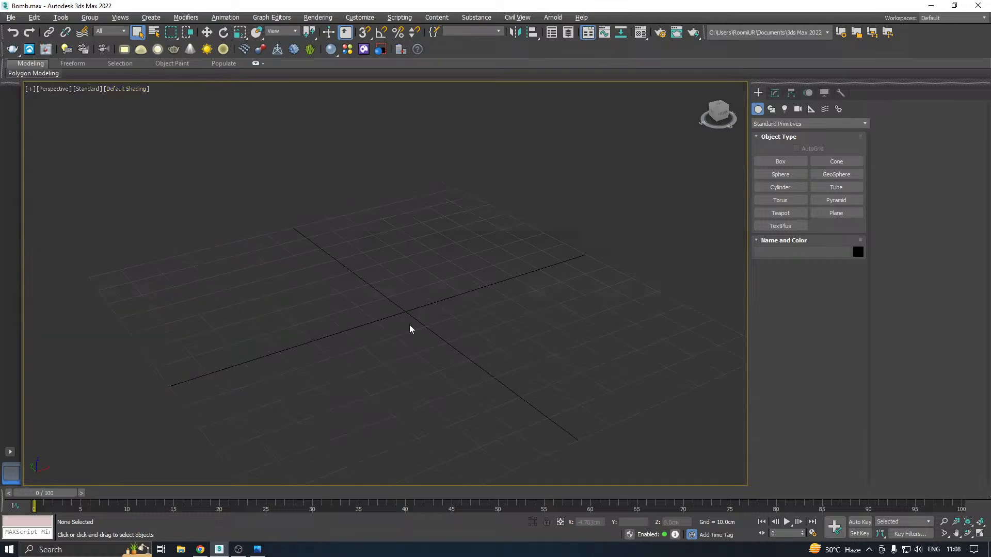
Create an upright cylinder near the grid origin, about 2.35 cm in radius and about 33.7 cm high
{"action": "mouse_move", "coordinate": [411, 317]}
{"action": "middle_mouse_down"}
{"action": "mouse_move", "coordinate": [437, 307]}
{"action": "mouse_move", "coordinate": [413, 334]}
{"action": "middle_mouse_up"}
{"action": "scroll", "coordinate": [412, 332], "scroll_direction": "down", "scroll_amount": 2}
{"action": "left_click", "coordinate": [787, 189]}
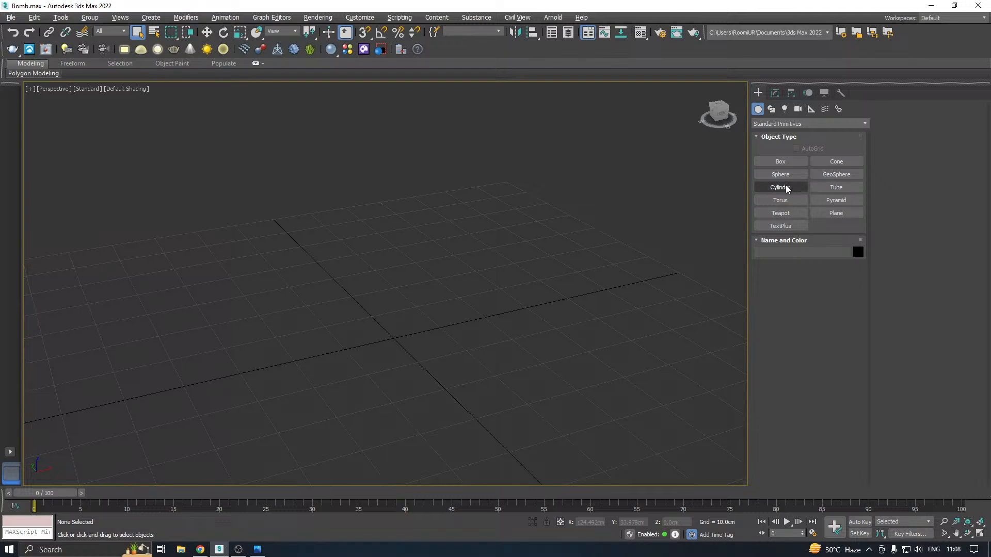
{"action": "mouse_move", "coordinate": [341, 345]}
{"action": "left_mouse_down"}
{"action": "mouse_move", "coordinate": [400, 337]}
{"action": "mouse_move", "coordinate": [354, 347]}
{"action": "left_mouse_up"}
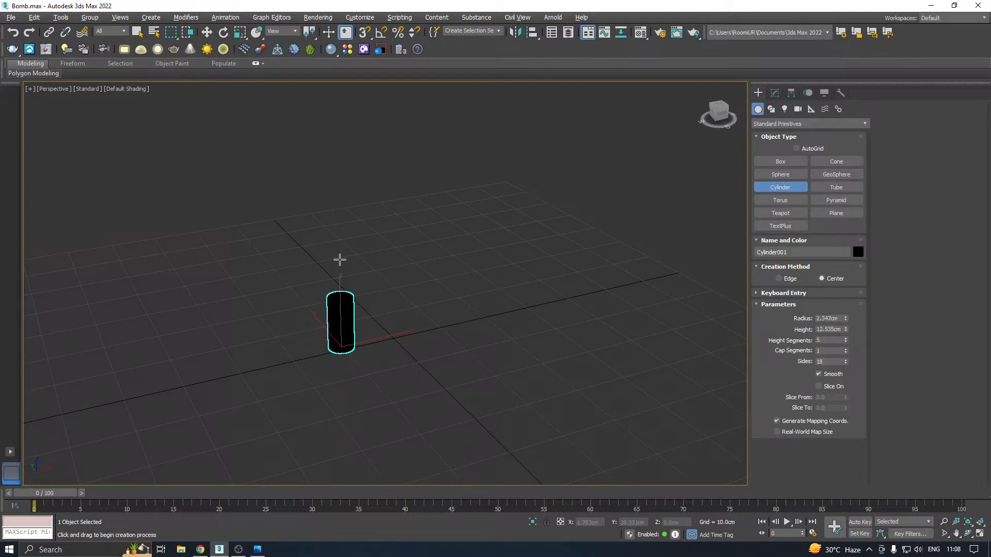
{"action": "left_click", "coordinate": [333, 170]}
{"action": "right_click", "coordinate": [333, 170]}
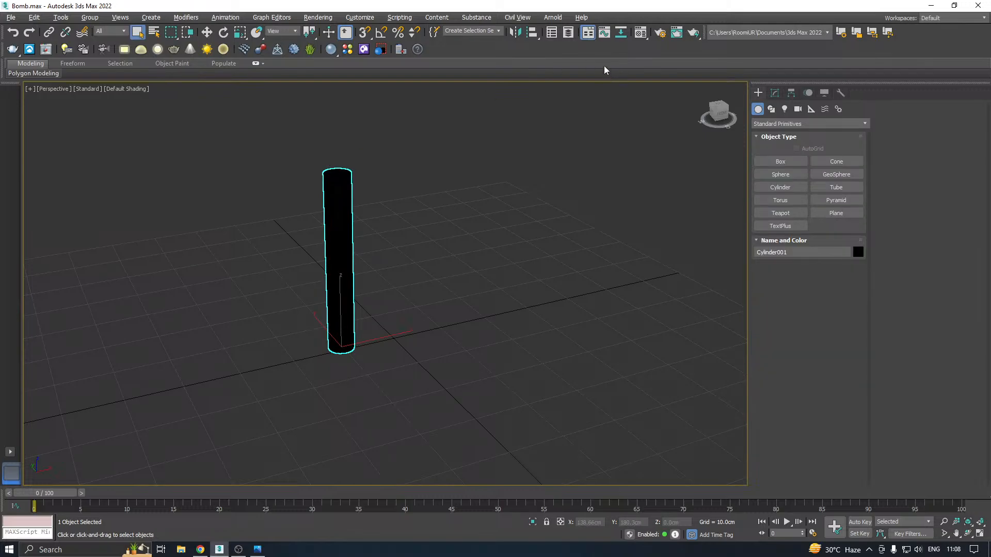
Assign the 01 - Default Physical Material to the cylinder and turn on Edged Faces in the Perspective viewport
{"action": "left_click", "coordinate": [643, 35]}
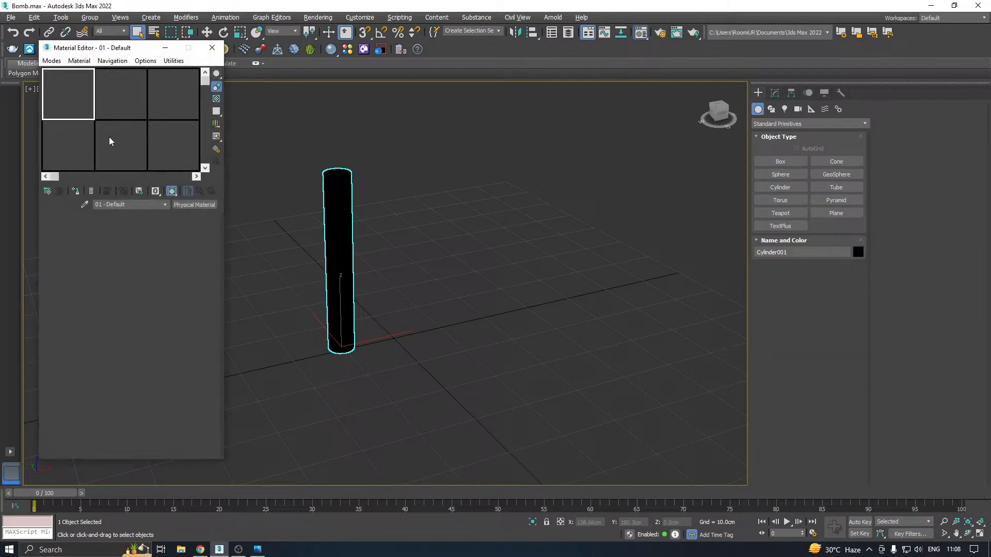
{"action": "left_click", "coordinate": [78, 190]}
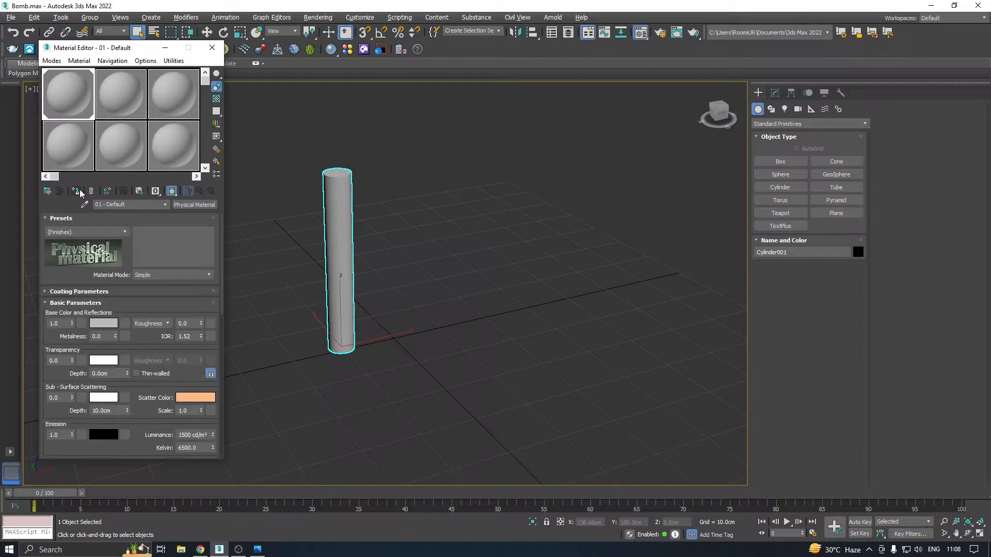
{"action": "left_click", "coordinate": [212, 48]}
{"action": "left_click", "coordinate": [126, 89]}
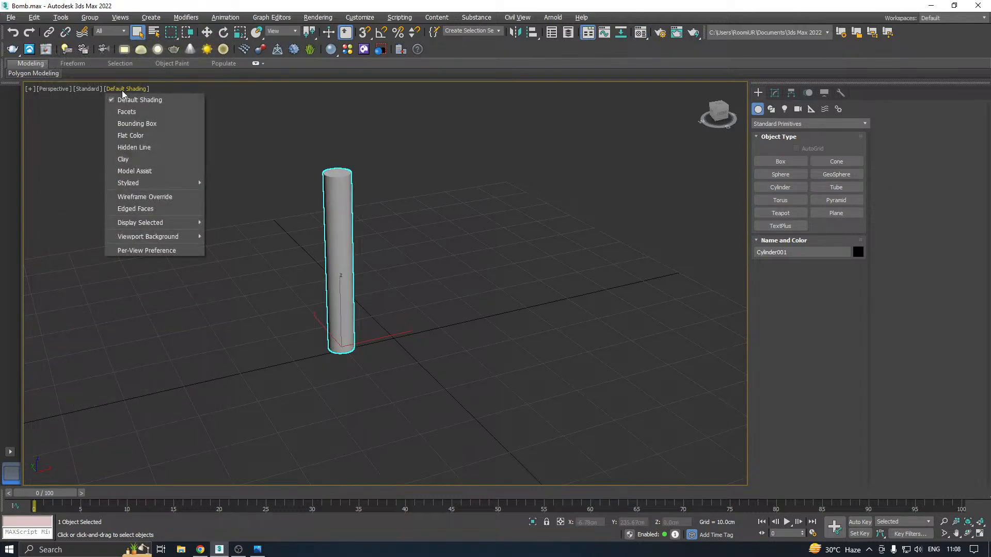
{"action": "left_click", "coordinate": [146, 209]}
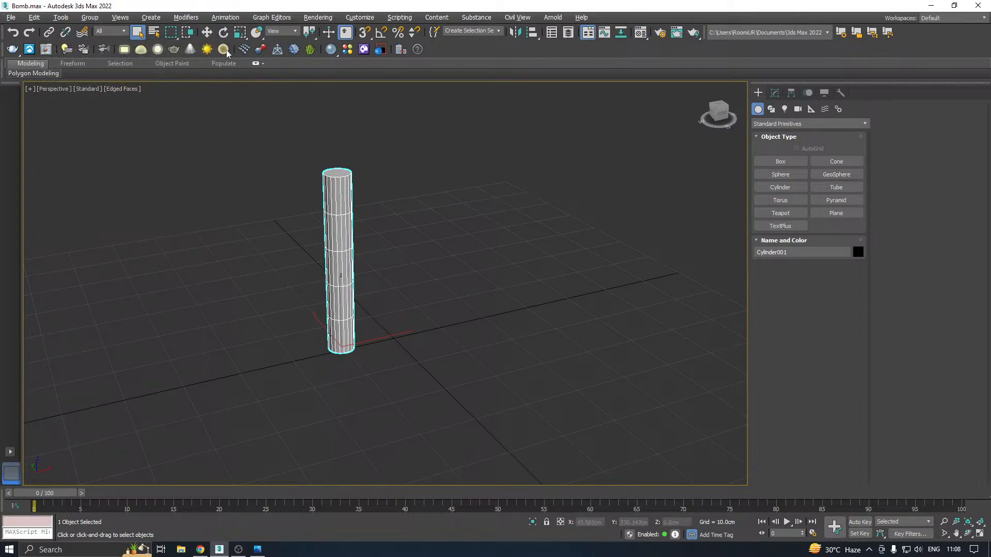
Turn on angle snapping at 45 degrees and rotate the cylinder 90 degrees so it lies along the X axis
{"action": "right_click", "coordinate": [223, 32]}
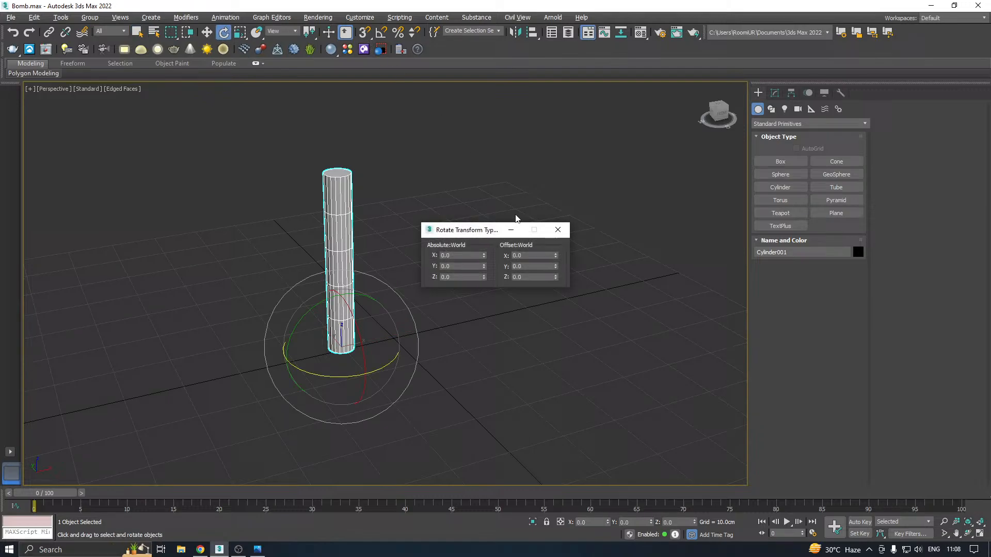
{"action": "left_click", "coordinate": [557, 230]}
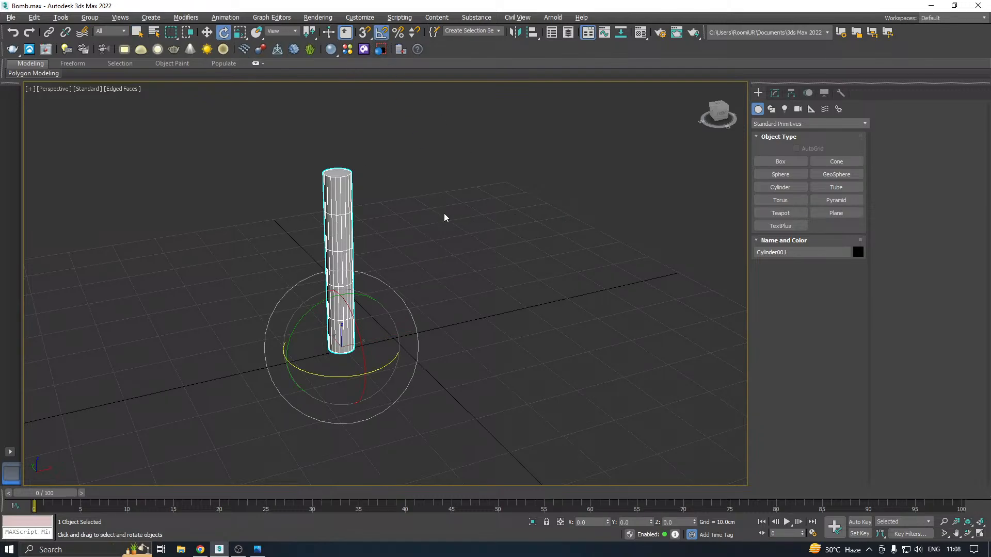
{"action": "right_click", "coordinate": [382, 33]}
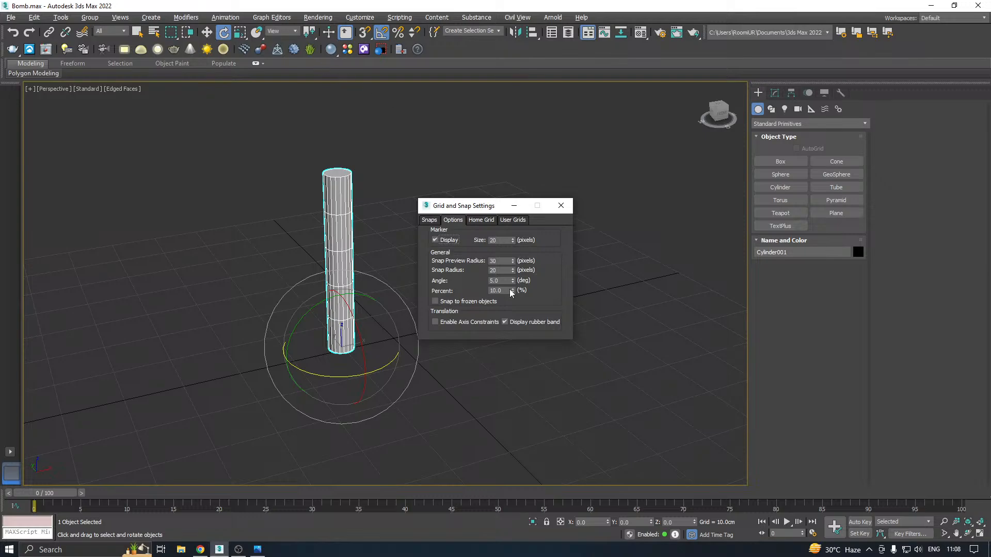
{"action": "double_click", "coordinate": [503, 281]}
{"action": "left_click", "coordinate": [561, 206]}
{"action": "mouse_move", "coordinate": [358, 297]}
{"action": "left_mouse_down"}
{"action": "mouse_move", "coordinate": [370, 296]}
{"action": "mouse_move", "coordinate": [353, 312]}
{"action": "left_mouse_up"}
{"action": "key", "text": "w"}
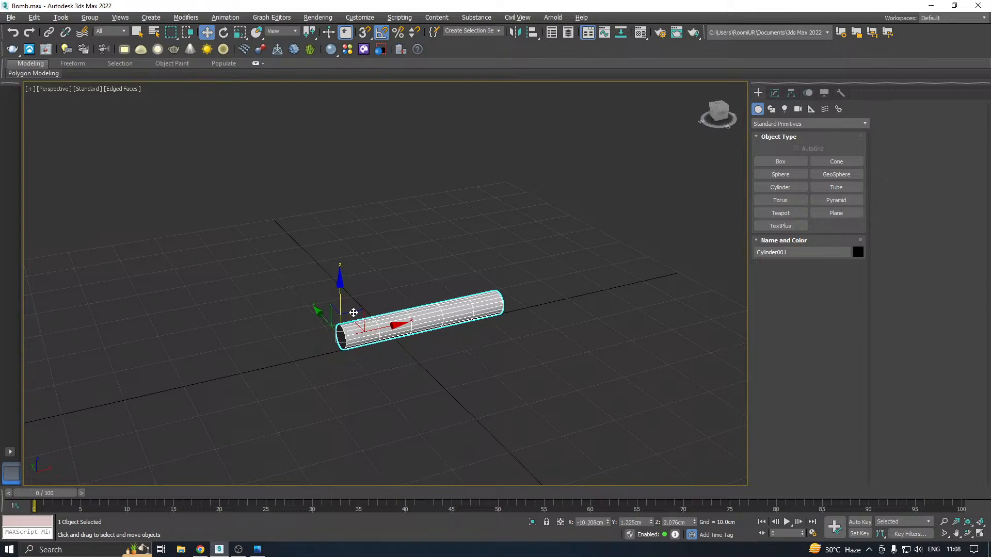
Set the cylinder's height segments to 1 and increase its height to about 46.1 cm
{"action": "scroll", "coordinate": [353, 313], "scroll_direction": "up", "scroll_amount": 3}
{"action": "left_click", "coordinate": [775, 93]}
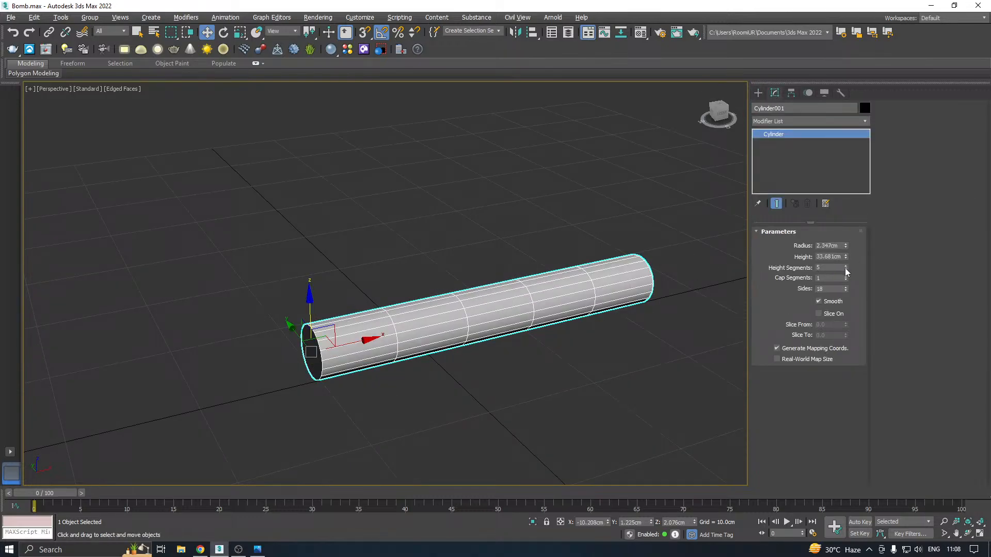
{"action": "left_click_drag", "start_coordinate": [849, 269], "coordinate": [855, 301]}
{"action": "scroll", "coordinate": [314, 340], "scroll_direction": "down", "scroll_amount": 3}
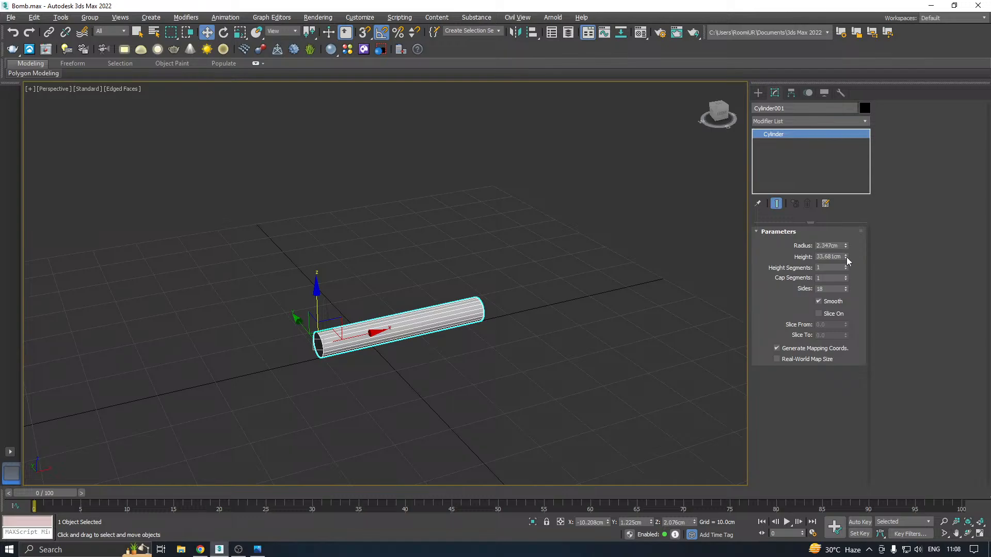
{"action": "left_click_drag", "start_coordinate": [845, 259], "coordinate": [845, 239]}
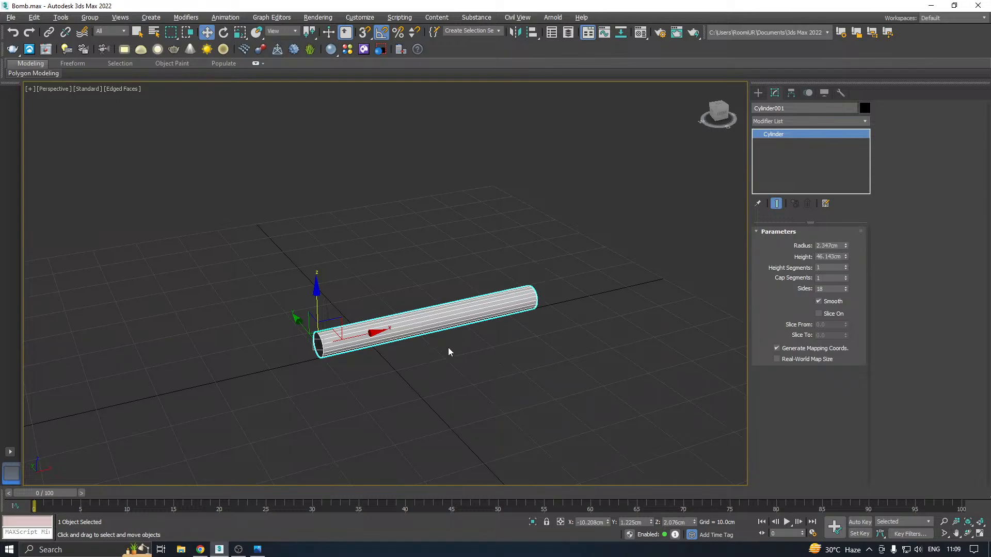
Scale the cylinder down uniformly to about 57 percent
{"action": "scroll", "coordinate": [385, 339], "scroll_direction": "up", "scroll_amount": 2}
{"action": "key", "text": "r"}
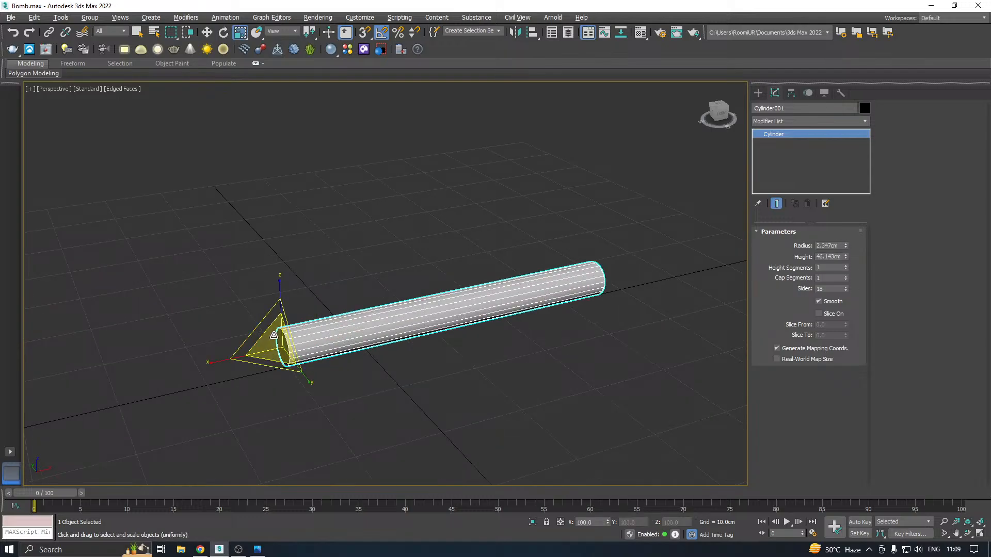
{"action": "left_click_drag", "start_coordinate": [272, 349], "coordinate": [276, 385]}
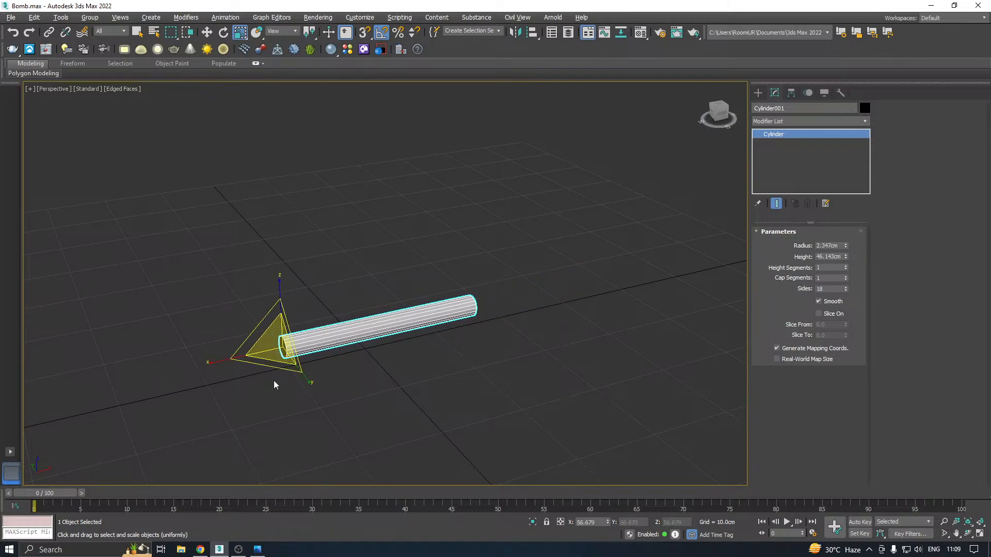
Set the cylinder's sides to 20 and shift it slightly along the X axis to about X -10.9 cm
{"action": "scroll", "coordinate": [275, 343], "scroll_direction": "up", "scroll_amount": 3}
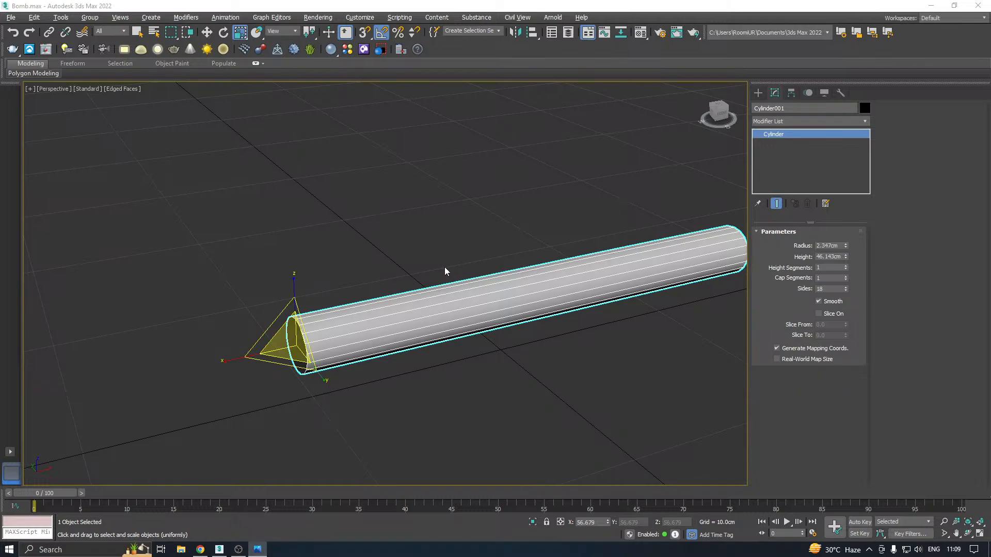
{"action": "scroll", "coordinate": [420, 296], "scroll_direction": "down", "scroll_amount": 5}
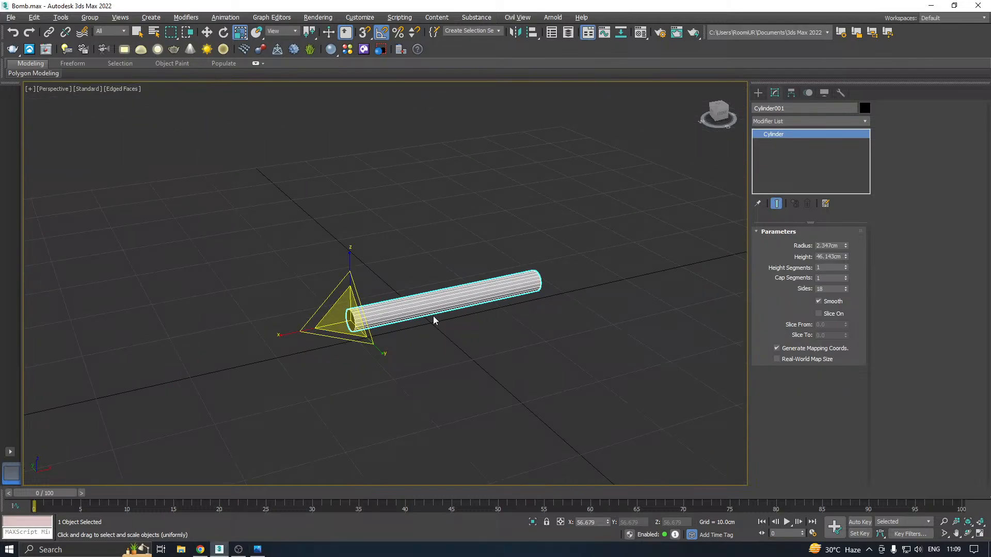
{"action": "key", "text": "w"}
{"action": "scroll", "coordinate": [350, 329], "scroll_direction": "up", "scroll_amount": 5}
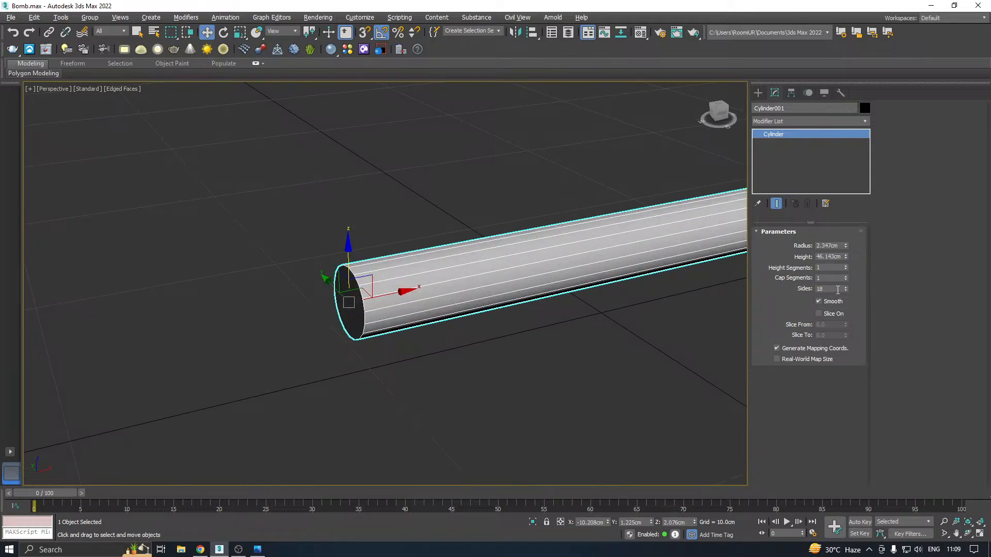
{"action": "left_click", "coordinate": [845, 287]}
{"action": "left_click", "coordinate": [845, 287]}
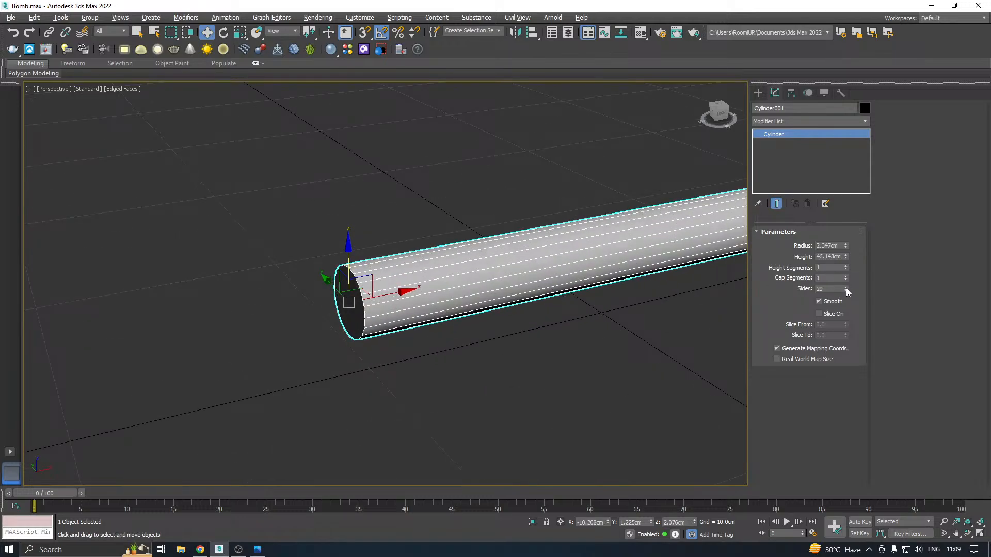
{"action": "scroll", "coordinate": [328, 341], "scroll_direction": "down", "scroll_amount": 3}
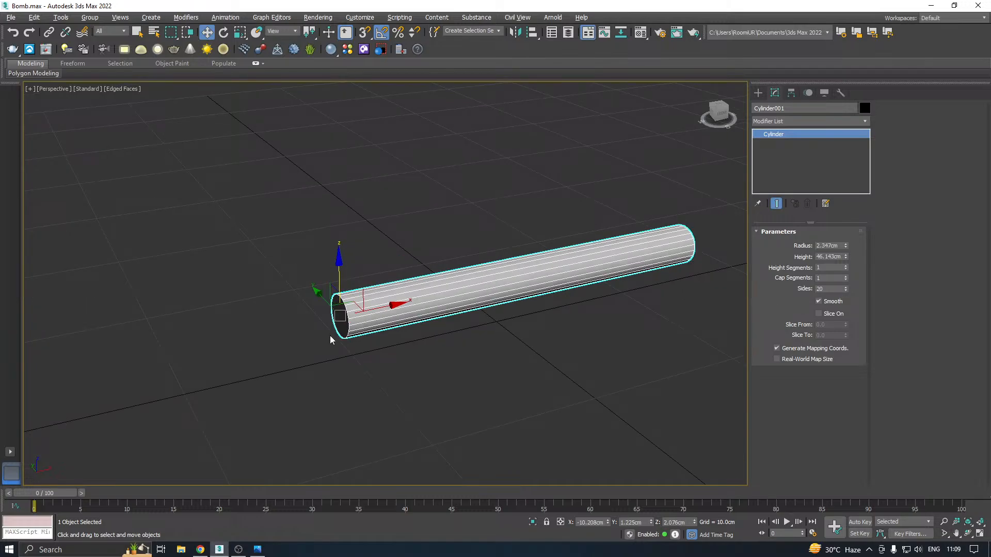
{"action": "scroll", "coordinate": [330, 339], "scroll_direction": "down", "scroll_amount": 2}
{"action": "left_click_drag", "start_coordinate": [366, 321], "coordinate": [360, 322]}
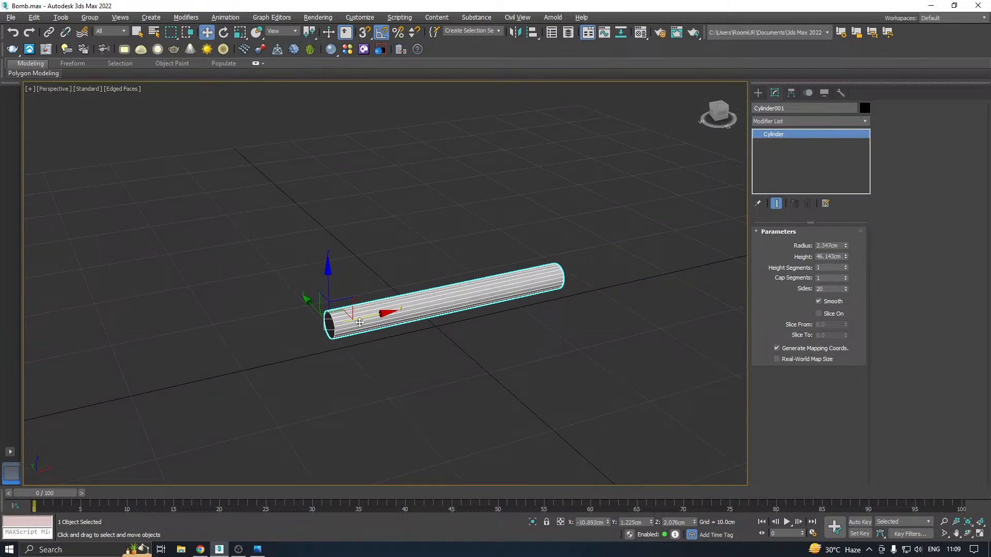
{"action": "scroll", "coordinate": [359, 322], "scroll_direction": "up", "scroll_amount": 4}
{"action": "scroll", "coordinate": [353, 322], "scroll_direction": "down", "scroll_amount": 2}
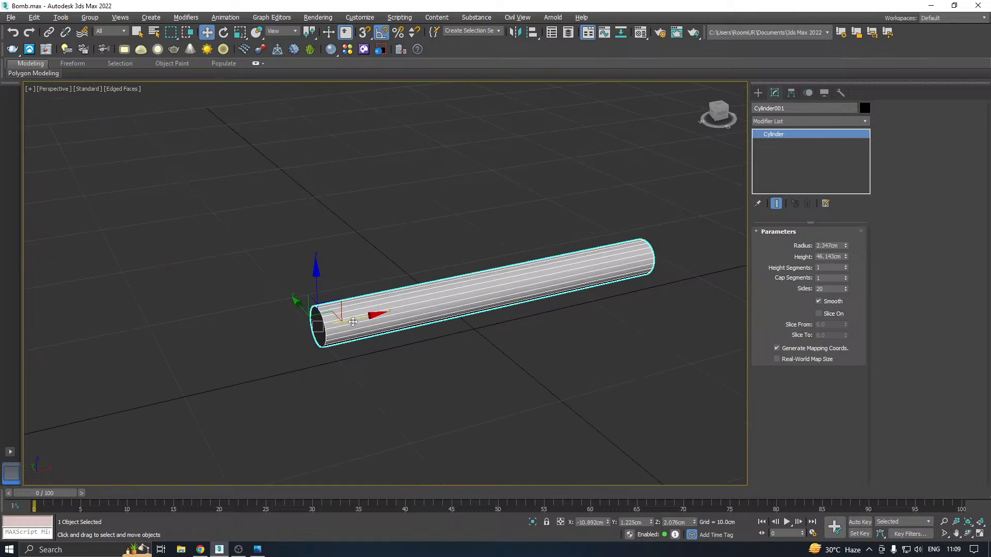
{"action": "scroll", "coordinate": [352, 322], "scroll_direction": "up", "scroll_amount": 2}
{"action": "scroll", "coordinate": [353, 322], "scroll_direction": "down", "scroll_amount": 4}
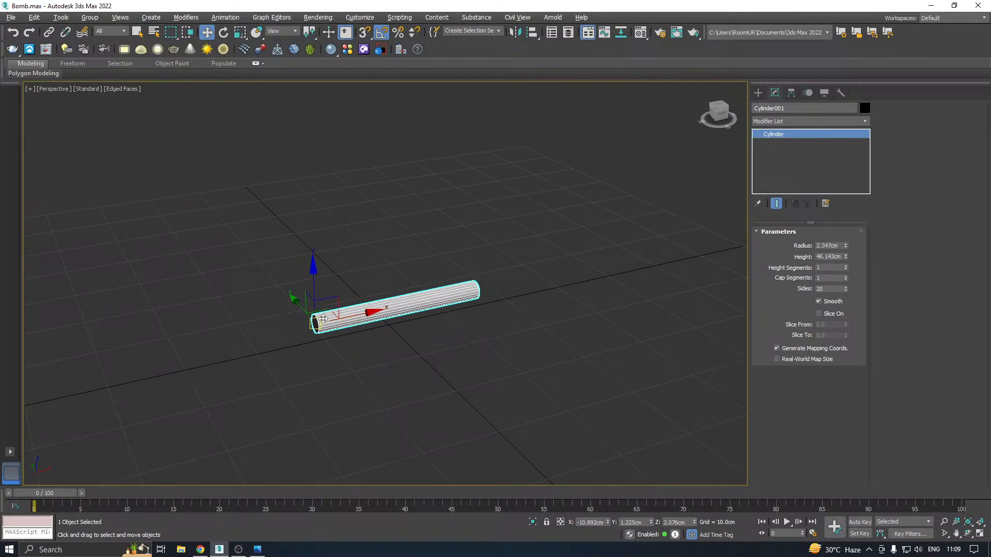
{"action": "scroll", "coordinate": [313, 322], "scroll_direction": "up", "scroll_amount": 3}
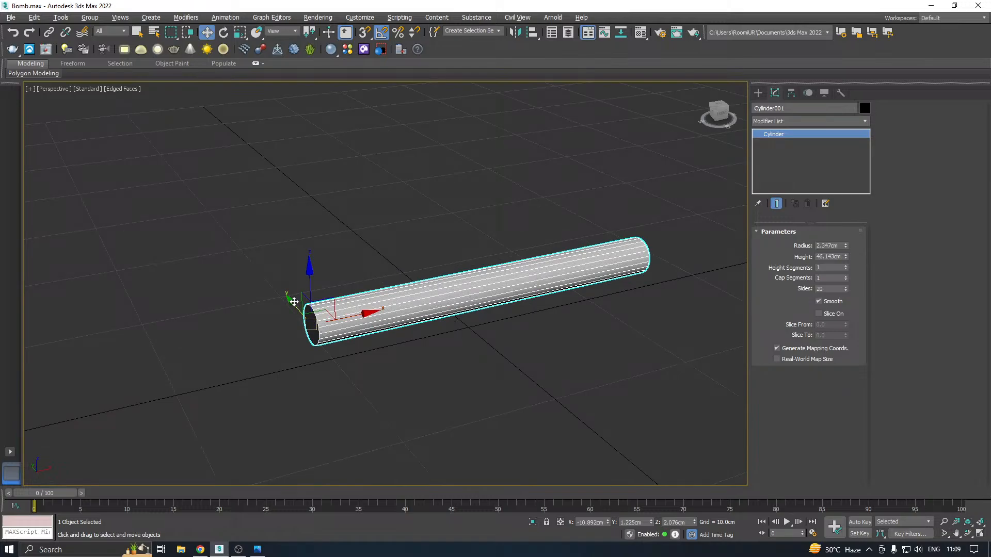
Try to stack two copies of the cylinder against the original, one beside it and one on top
{"action": "mouse_move", "coordinate": [292, 300]}
{"action": "left_mouse_down", "text": "shift"}
{"action": "mouse_move", "coordinate": [314, 325]}
{"action": "mouse_move", "coordinate": [334, 268]}
{"action": "mouse_move", "coordinate": [305, 277]}
{"action": "mouse_move", "coordinate": [324, 266]}
{"action": "mouse_move", "coordinate": [319, 258]}
{"action": "left_mouse_up", "text": "shift"}
{"action": "left_click", "coordinate": [503, 321]}
{"action": "left_click", "coordinate": [496, 320]}
{"action": "mouse_move", "coordinate": [398, 269]}
{"action": "middle_mouse_down", "text": "alt"}
{"action": "mouse_move", "coordinate": [434, 237]}
{"action": "mouse_move", "coordinate": [413, 227]}
{"action": "mouse_move", "coordinate": [294, 269]}
{"action": "mouse_move", "coordinate": [394, 270]}
{"action": "mouse_move", "coordinate": [329, 267]}
{"action": "mouse_move", "coordinate": [391, 261]}
{"action": "middle_mouse_up", "text": "alt"}
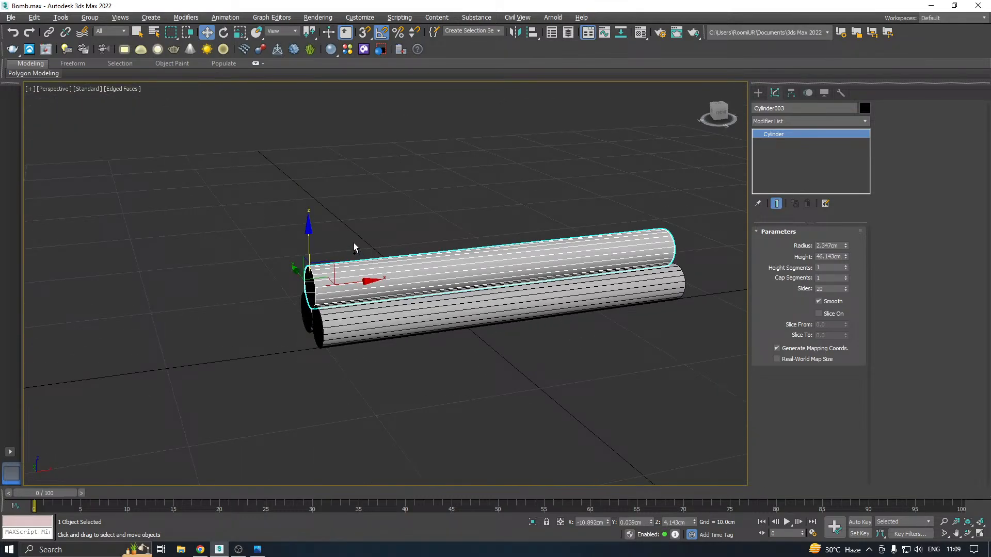
{"action": "key", "text": "ctrl+z"}
{"action": "key", "text": "ctrl+z"}
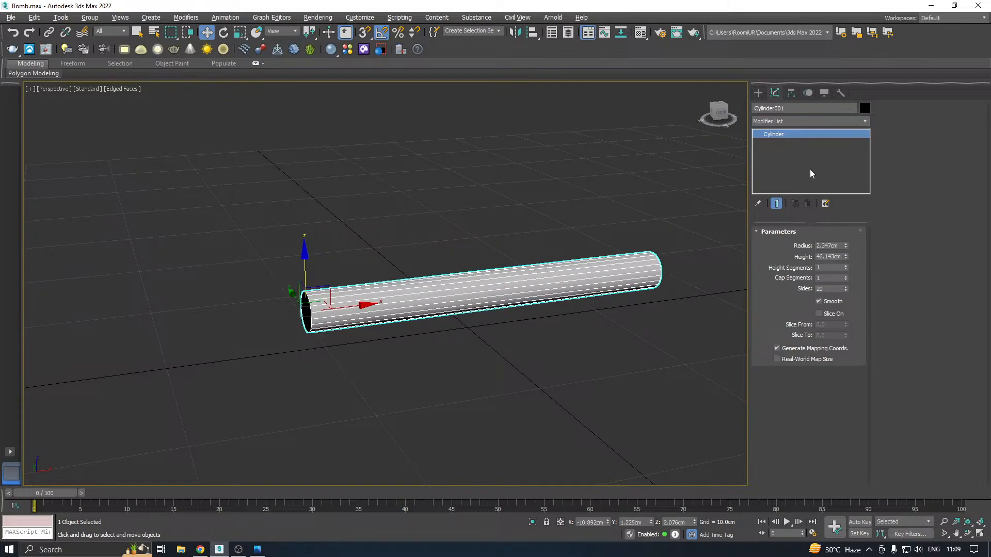
Save the scene file
{"action": "left_click", "coordinate": [11, 17]}
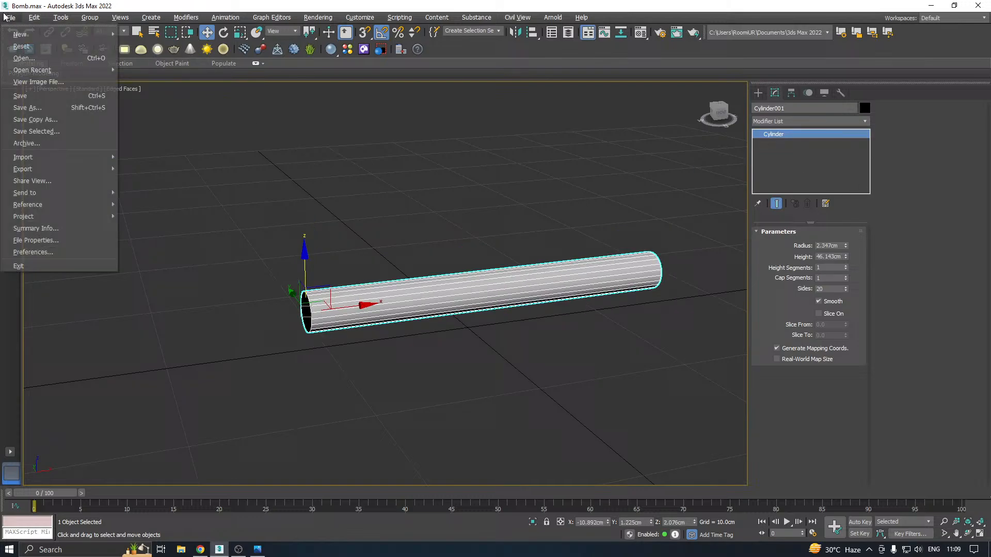
{"action": "left_click", "coordinate": [58, 120]}
{"action": "left_click", "coordinate": [449, 376]}
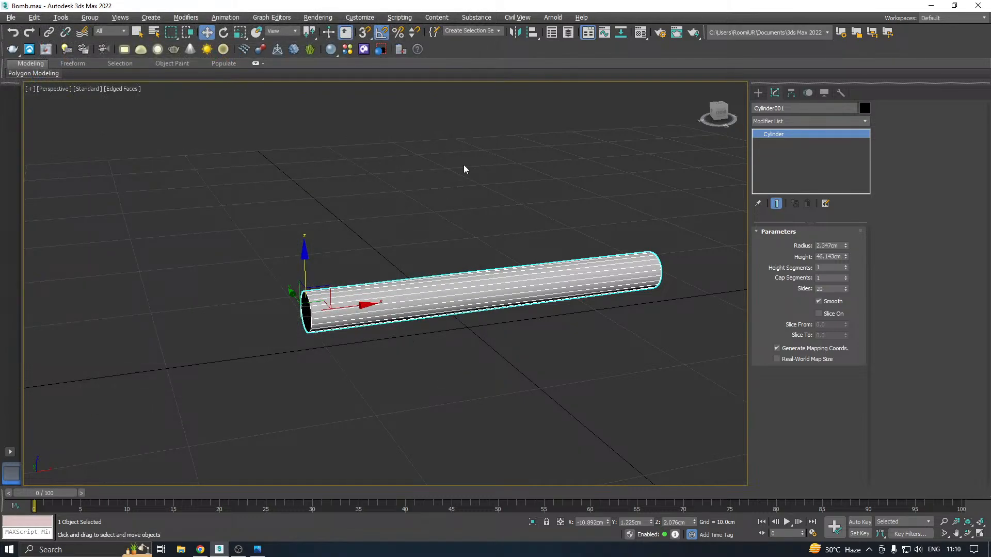
{"action": "middle_click_drag", "start_coordinate": [221, 194], "coordinate": [359, 195], "text": "alt"}
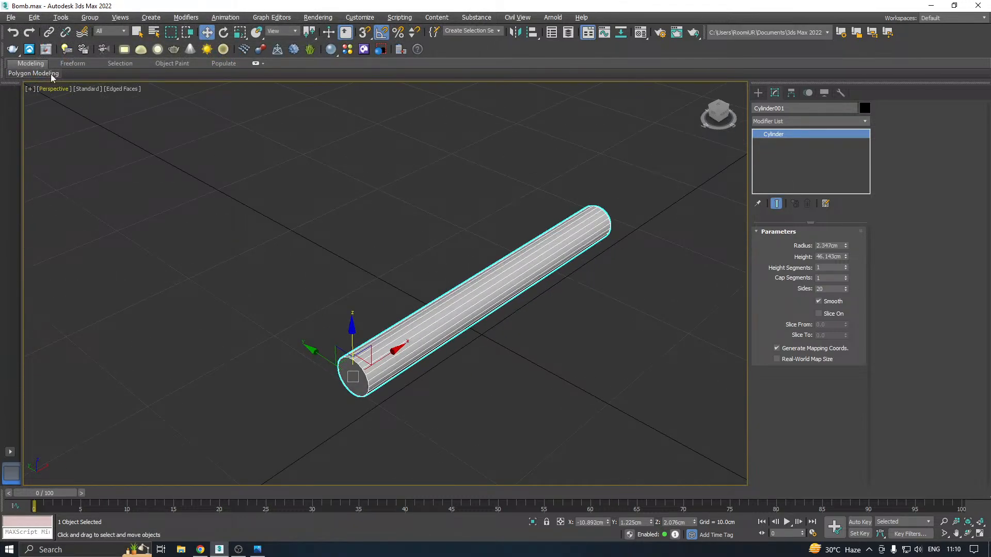
{"action": "left_click", "coordinate": [11, 17]}
{"action": "left_click", "coordinate": [35, 96]}
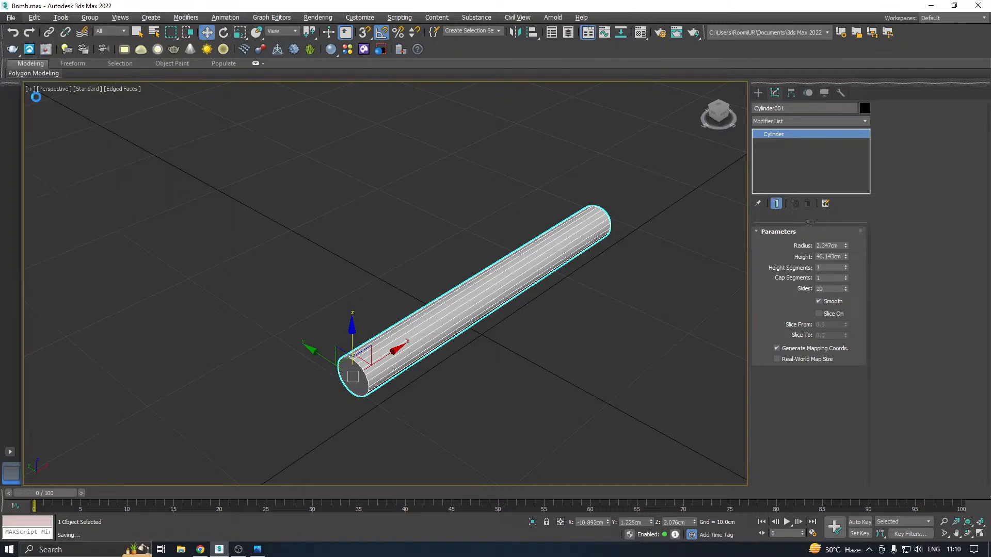
Copy the cylinder along the X axis to about X 24.2 cm and hide the copy
{"action": "middle_click_drag", "start_coordinate": [531, 311], "coordinate": [514, 311], "text": "alt"}
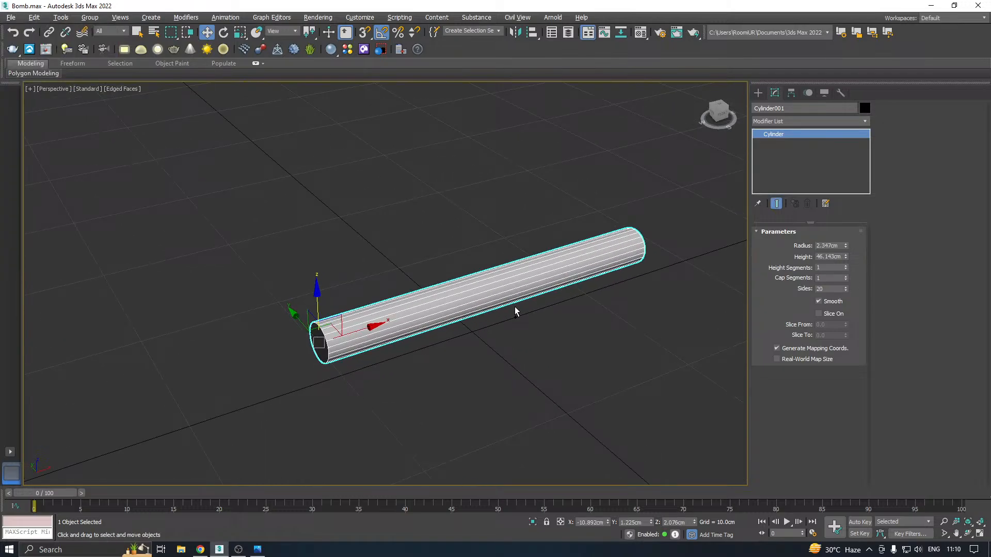
{"action": "left_click_drag", "start_coordinate": [356, 333], "coordinate": [634, 246], "text": "shift"}
{"action": "left_click", "coordinate": [512, 317]}
{"action": "middle_click_drag", "start_coordinate": [514, 318], "coordinate": [343, 369]}
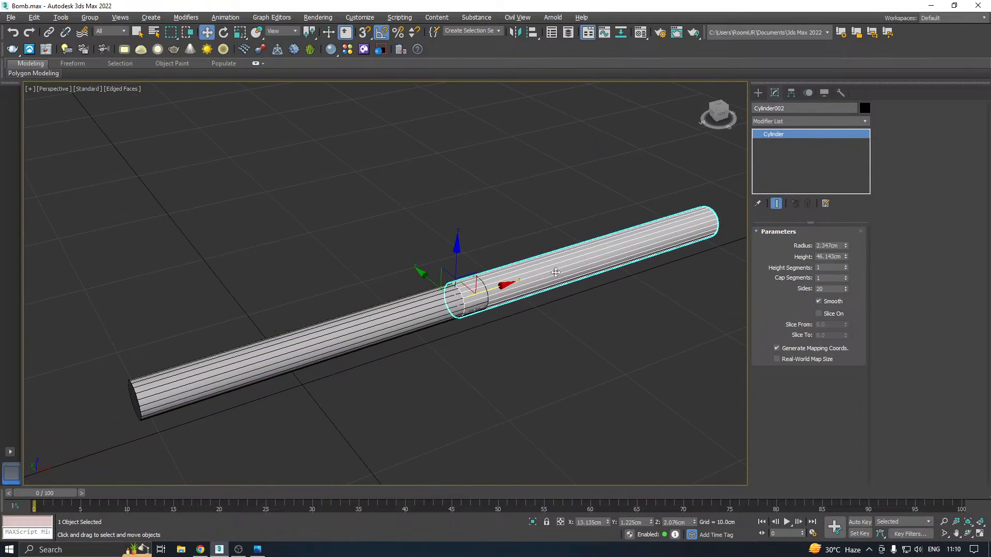
{"action": "right_click", "coordinate": [563, 267]}
{"action": "left_click_drag", "start_coordinate": [509, 289], "coordinate": [627, 245]}
{"action": "right_click", "coordinate": [676, 224]}
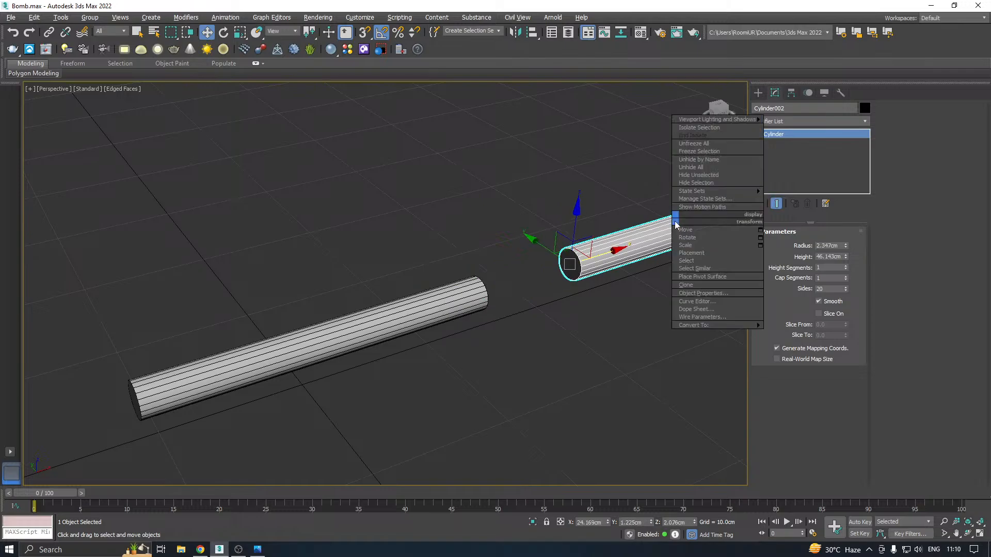
{"action": "left_click", "coordinate": [688, 183]}
Convert the remaining original cylinder to an Editable Poly
{"action": "middle_click_drag", "start_coordinate": [482, 286], "coordinate": [561, 234]}
{"action": "left_click", "coordinate": [467, 274]}
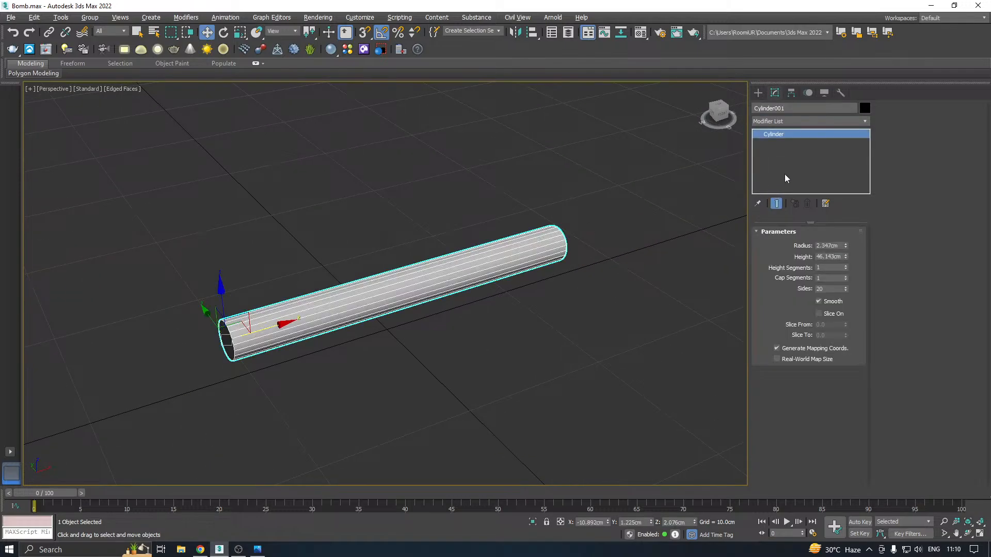
{"action": "right_click", "coordinate": [770, 167]}
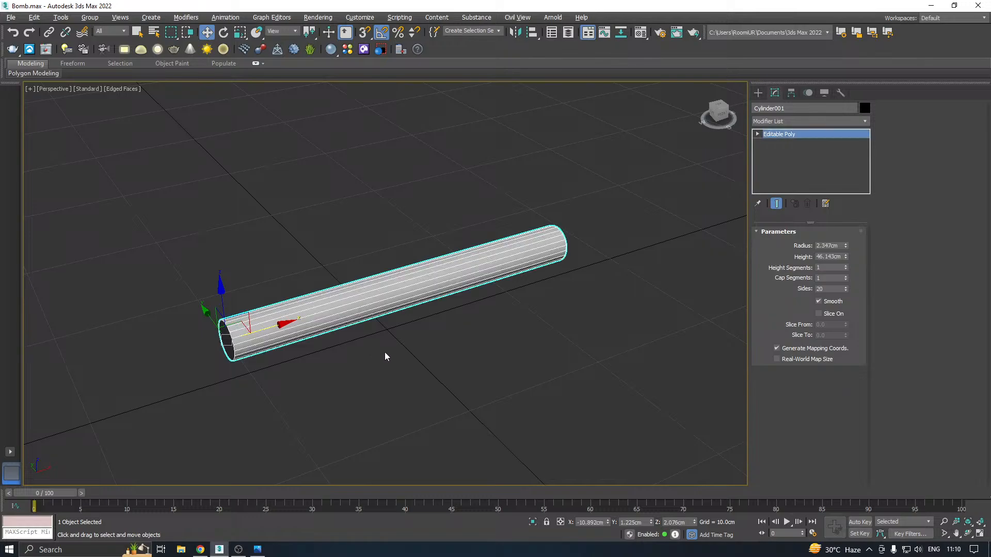
Select the cap polygons at both ends of the cylinder and inset them as a group by about 0.49 cm
{"action": "middle_click_drag", "start_coordinate": [434, 331], "coordinate": [410, 336], "text": "alt"}
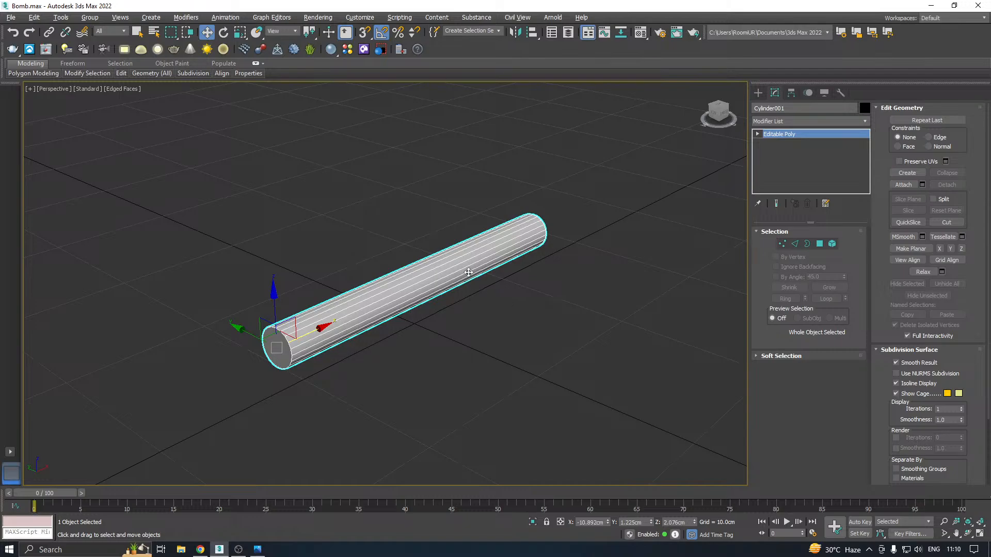
{"action": "middle_click_drag", "start_coordinate": [468, 275], "coordinate": [484, 310], "text": "alt"}
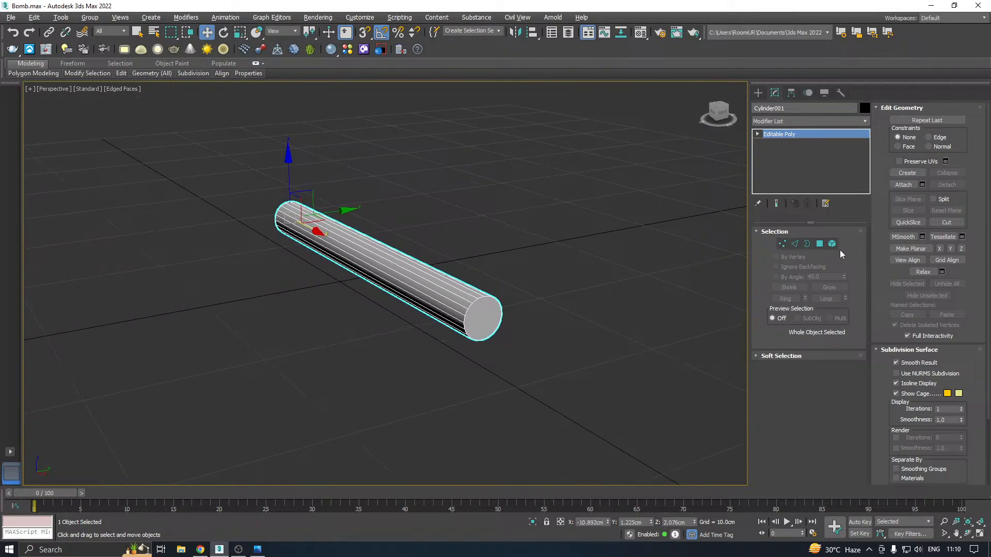
{"action": "left_click", "coordinate": [819, 244]}
{"action": "left_click", "coordinate": [484, 310]}
{"action": "middle_click_drag", "start_coordinate": [400, 312], "coordinate": [459, 260], "text": "alt"}
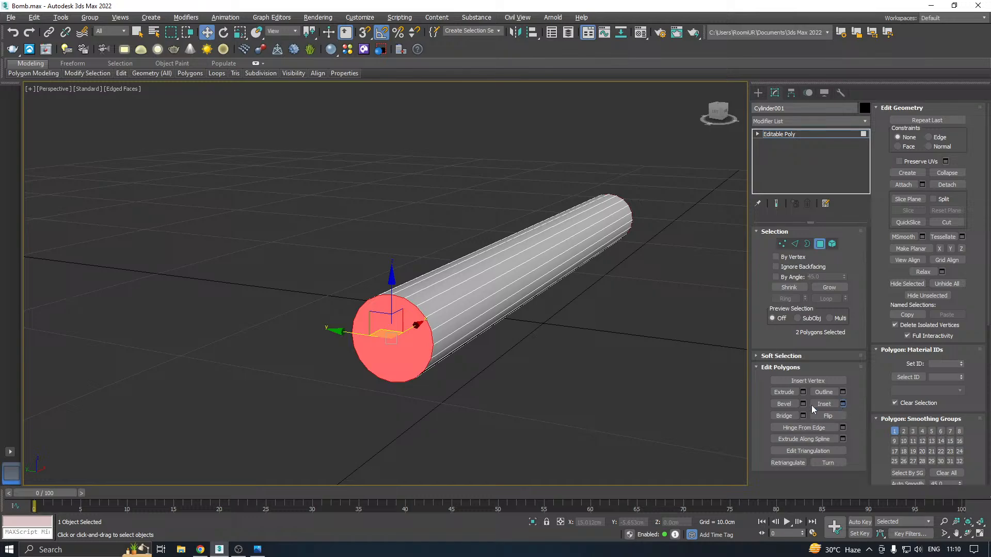
{"action": "scroll", "coordinate": [370, 349], "scroll_direction": "up", "scroll_amount": 2}
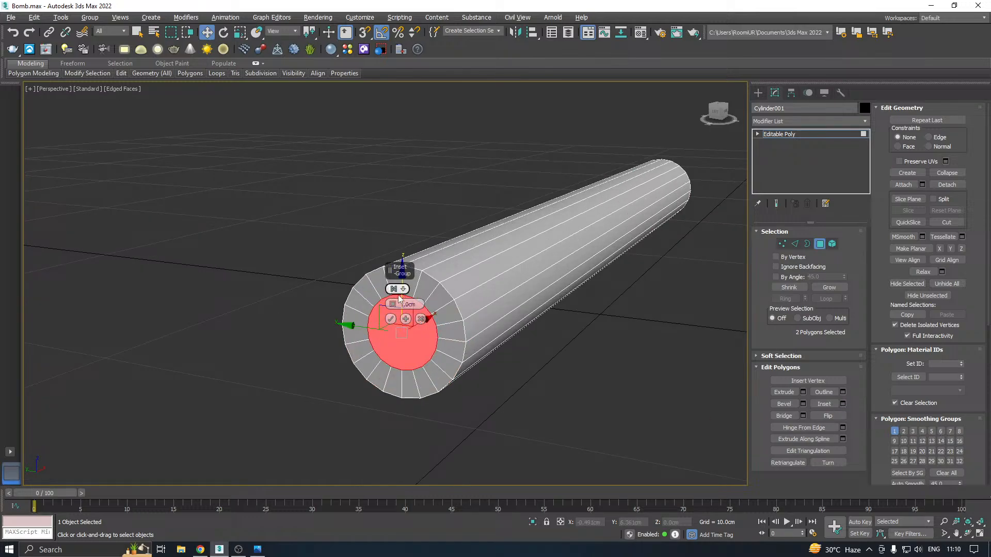
{"action": "left_click_drag", "start_coordinate": [393, 305], "coordinate": [405, 324]}
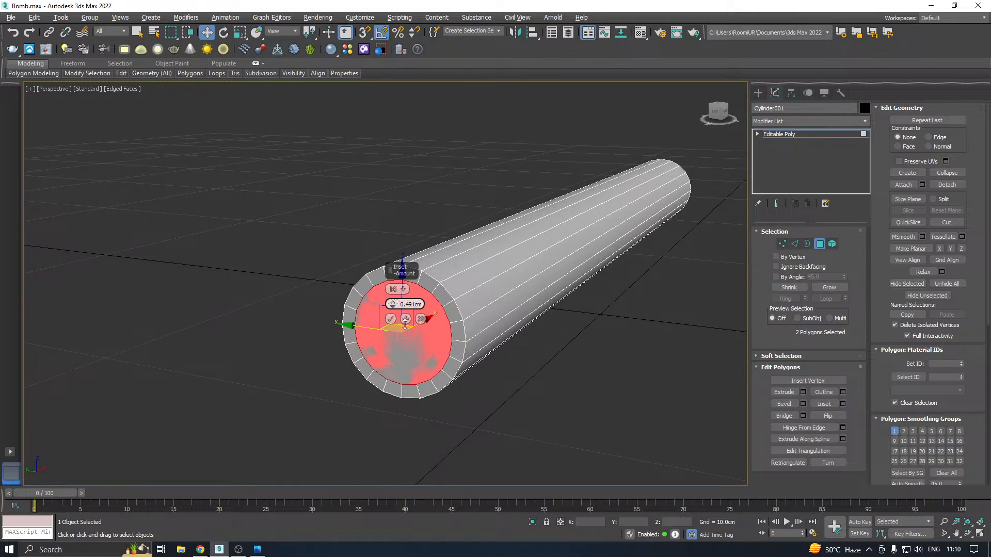
{"action": "left_click", "coordinate": [391, 320]}
{"action": "scroll", "coordinate": [400, 336], "scroll_direction": "up", "scroll_amount": 2}
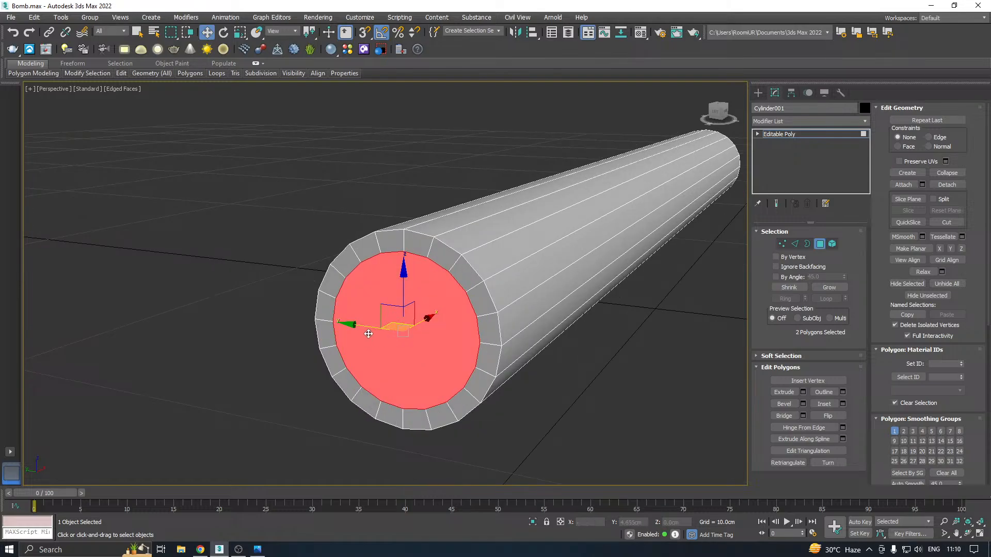
{"action": "scroll", "coordinate": [454, 294], "scroll_direction": "down", "scroll_amount": 2}
{"action": "mouse_move", "coordinate": [454, 294]}
{"action": "middle_mouse_down", "text": "alt"}
{"action": "mouse_move", "coordinate": [407, 310]}
{"action": "mouse_move", "coordinate": [454, 301]}
{"action": "mouse_move", "coordinate": [437, 306]}
{"action": "middle_mouse_up", "text": "alt"}
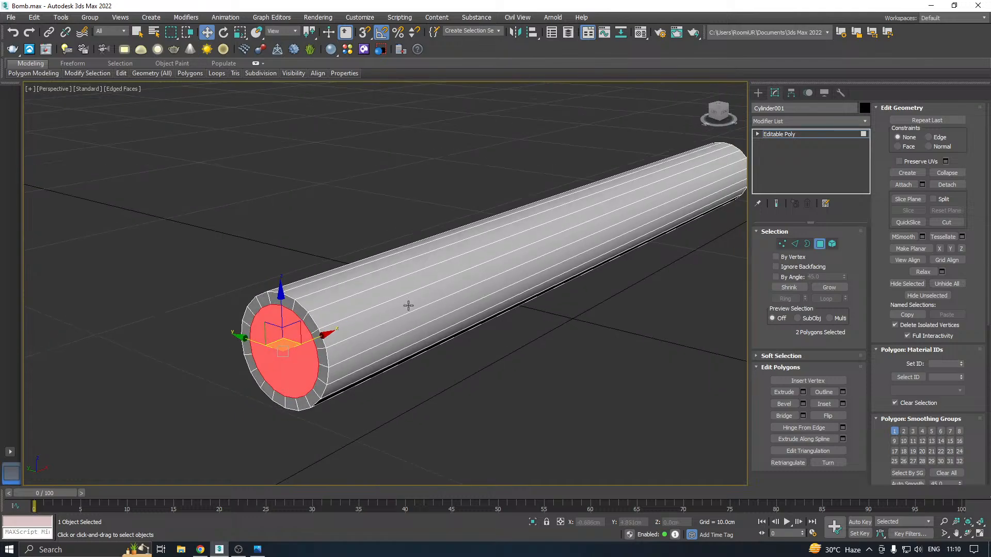
{"action": "middle_click_drag", "start_coordinate": [320, 330], "coordinate": [432, 268], "text": "alt"}
{"action": "scroll", "coordinate": [262, 325], "scroll_direction": "down", "scroll_amount": 3}
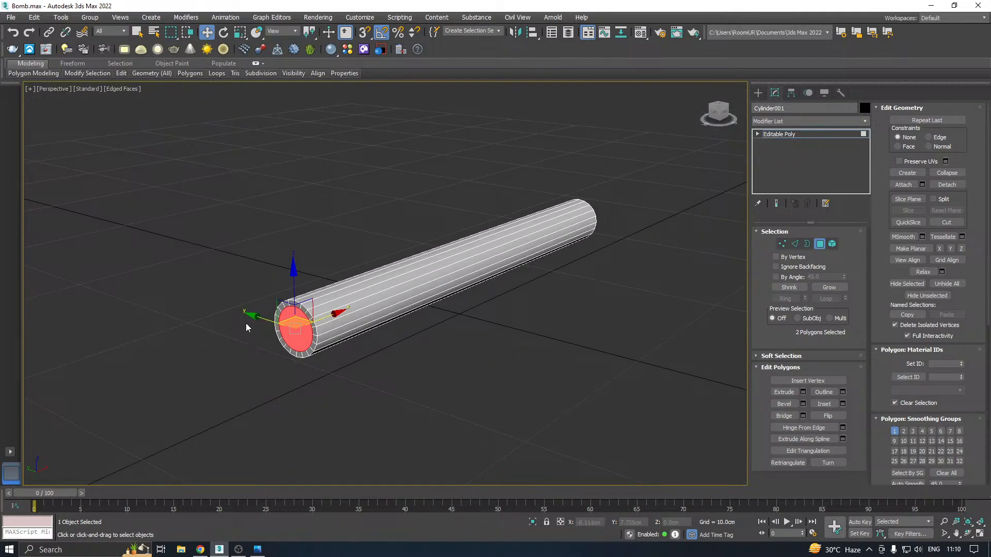
{"action": "scroll", "coordinate": [308, 312], "scroll_direction": "up", "scroll_amount": 3}
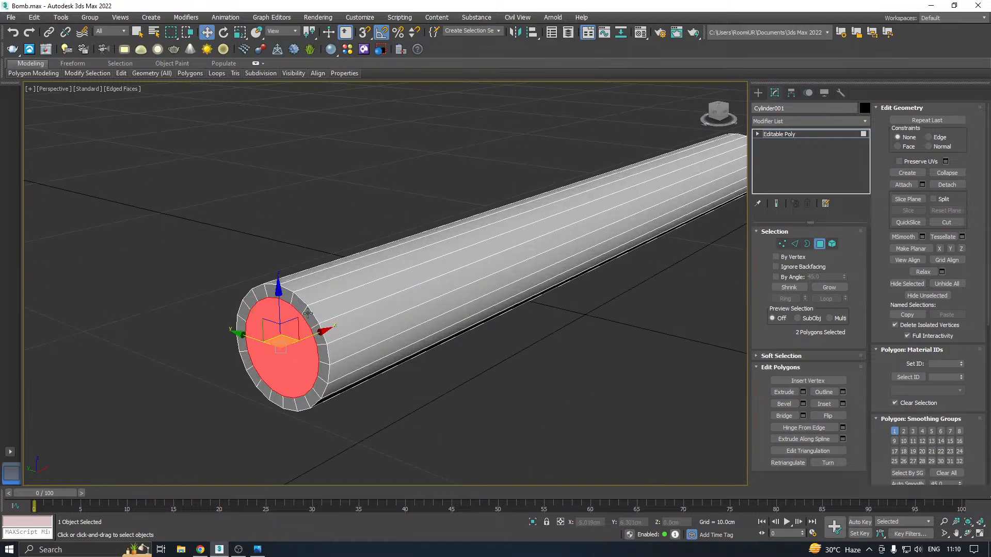
Chamfer the outer rim edge loops at both ends of the cylinder by about 0.33 cm with 2 segments
{"action": "left_click", "coordinate": [795, 244]}
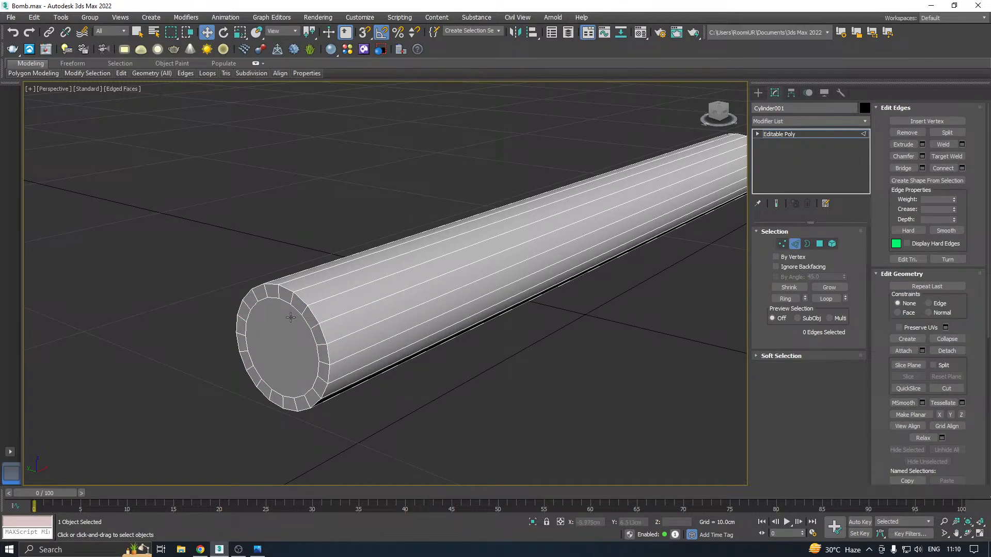
{"action": "double_click", "coordinate": [311, 311]}
{"action": "middle_click_drag", "start_coordinate": [310, 311], "coordinate": [535, 365], "text": "alt"}
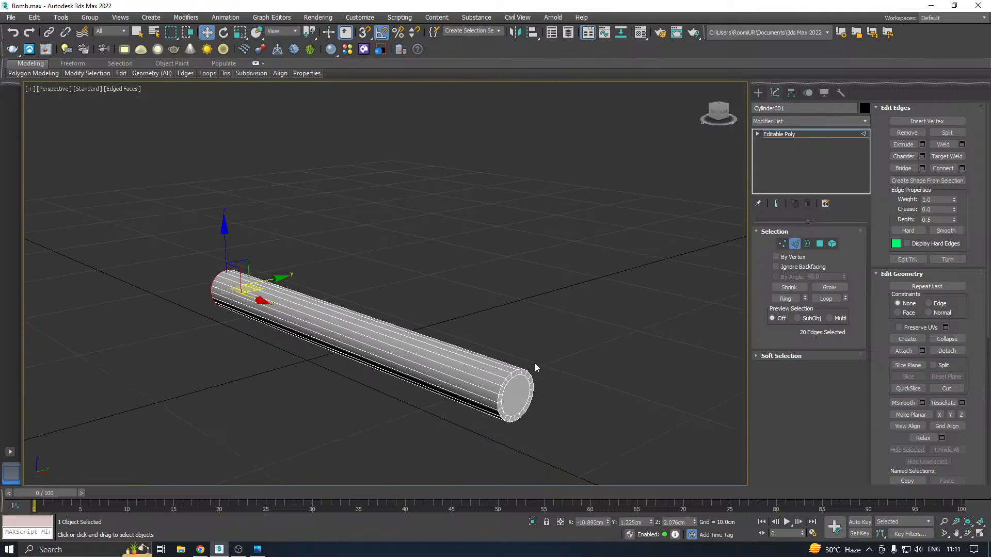
{"action": "scroll", "coordinate": [493, 384], "scroll_direction": "up", "scroll_amount": 2}
{"action": "double_click", "coordinate": [510, 381], "text": "ctrl"}
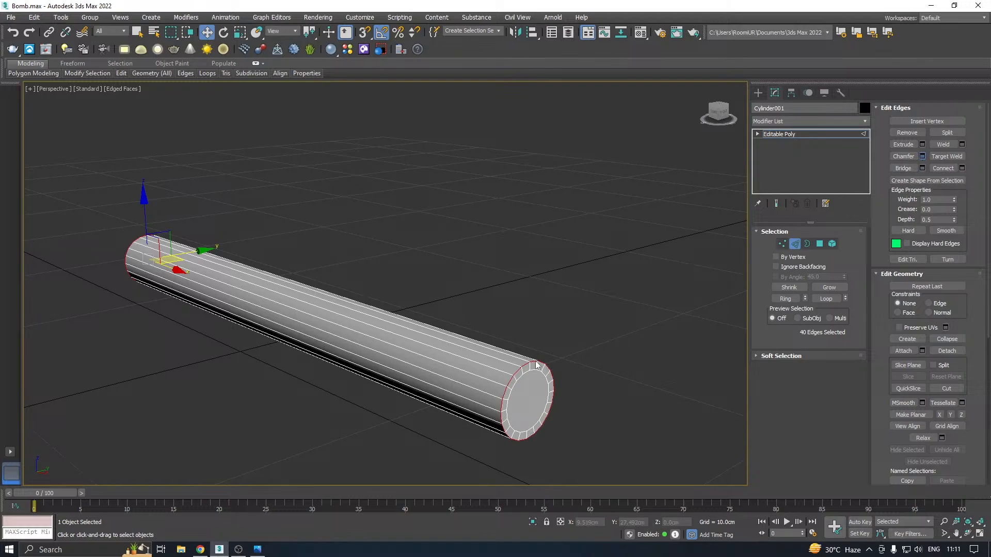
{"action": "scroll", "coordinate": [501, 386], "scroll_direction": "up", "scroll_amount": 2}
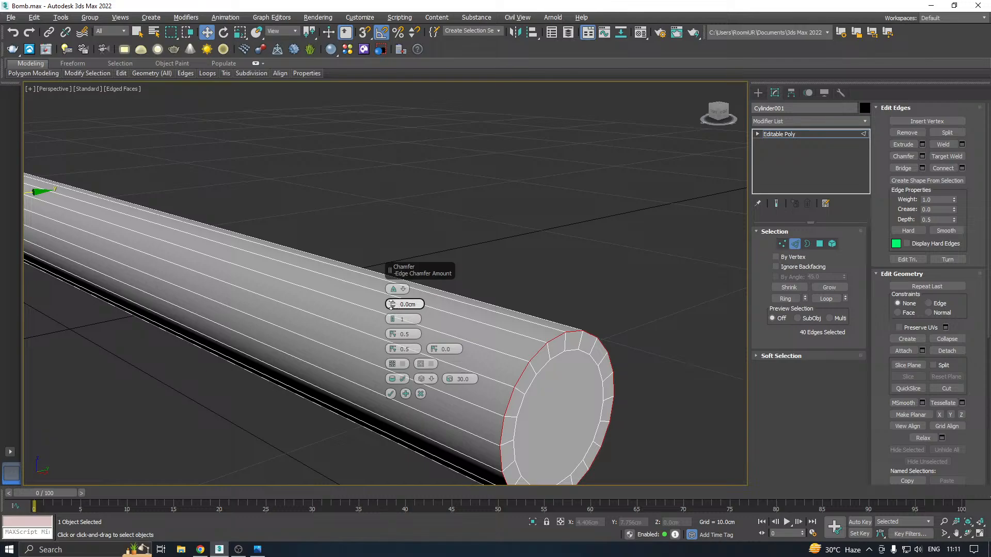
{"action": "left_click_drag", "start_coordinate": [393, 305], "coordinate": [387, 291]}
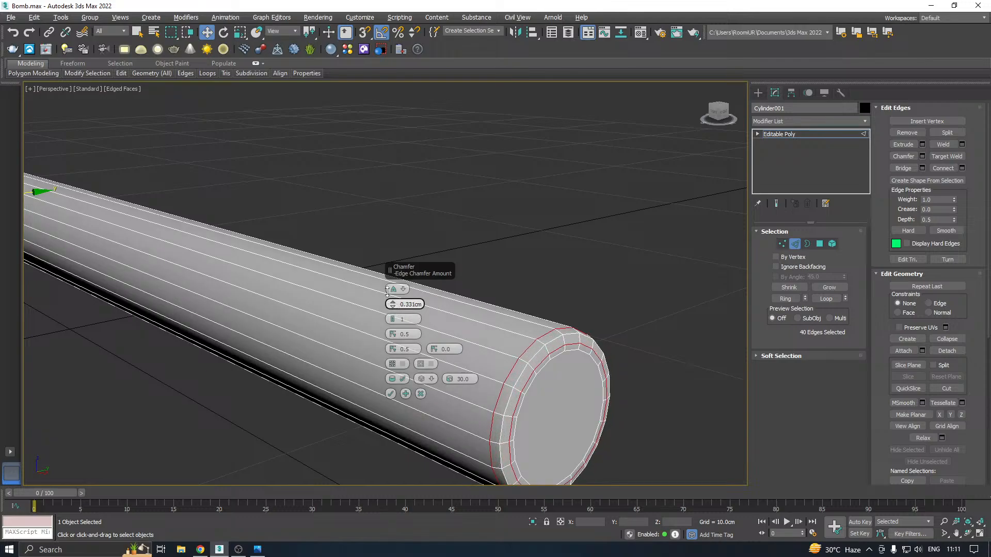
{"action": "left_click", "coordinate": [393, 320]}
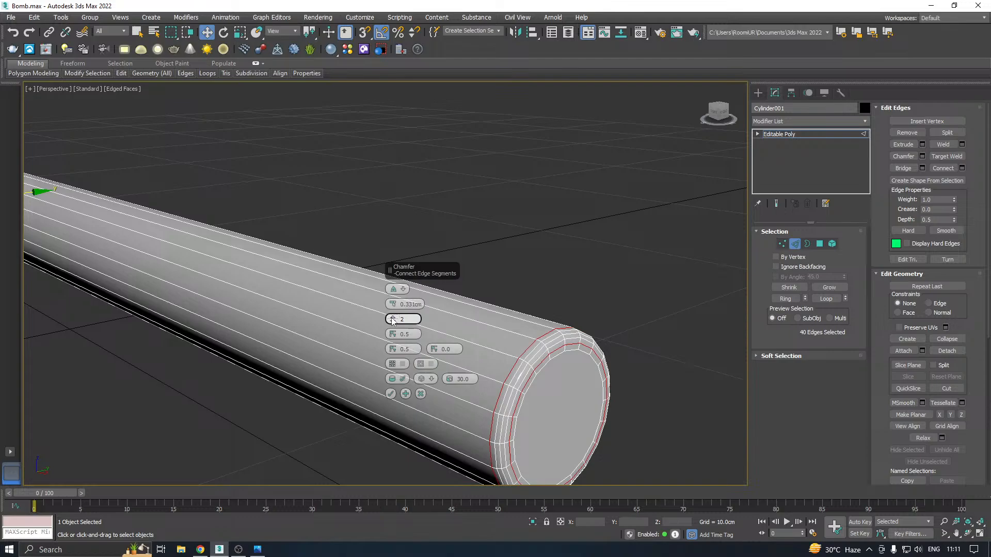
{"action": "left_click", "coordinate": [391, 394]}
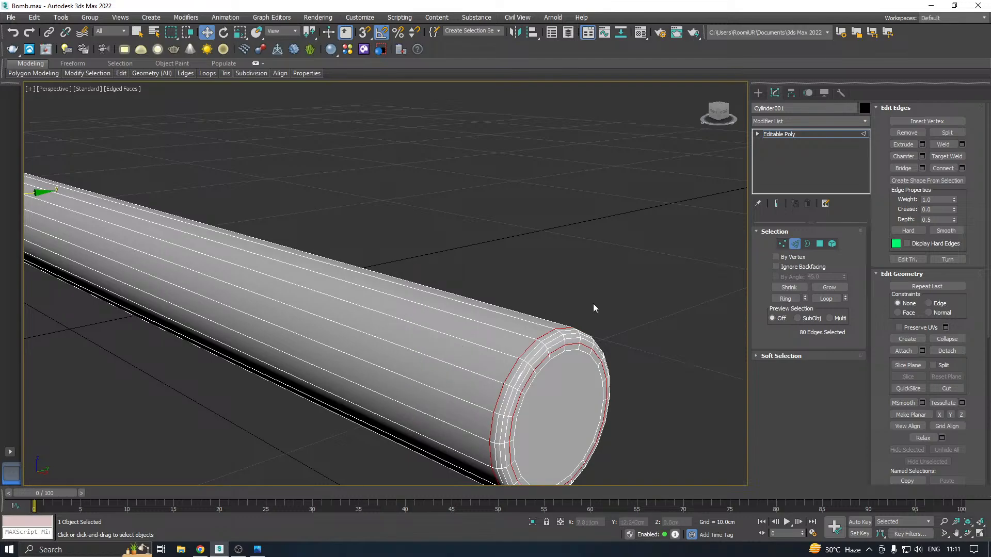
Return from edge editing to the whole object and save the scene
{"action": "scroll", "coordinate": [638, 294], "scroll_direction": "down", "scroll_amount": 5}
{"action": "middle_click_drag", "start_coordinate": [580, 313], "coordinate": [677, 310], "text": "alt"}
{"action": "middle_click_drag", "start_coordinate": [234, 339], "coordinate": [311, 339]}
{"action": "scroll", "coordinate": [311, 302], "scroll_direction": "up", "scroll_amount": 5}
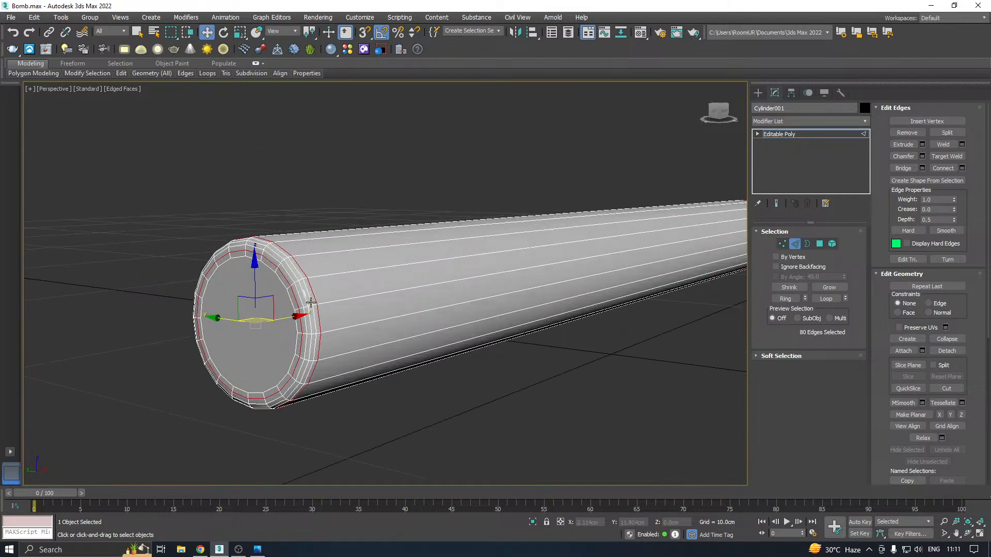
{"action": "left_click", "coordinate": [788, 134]}
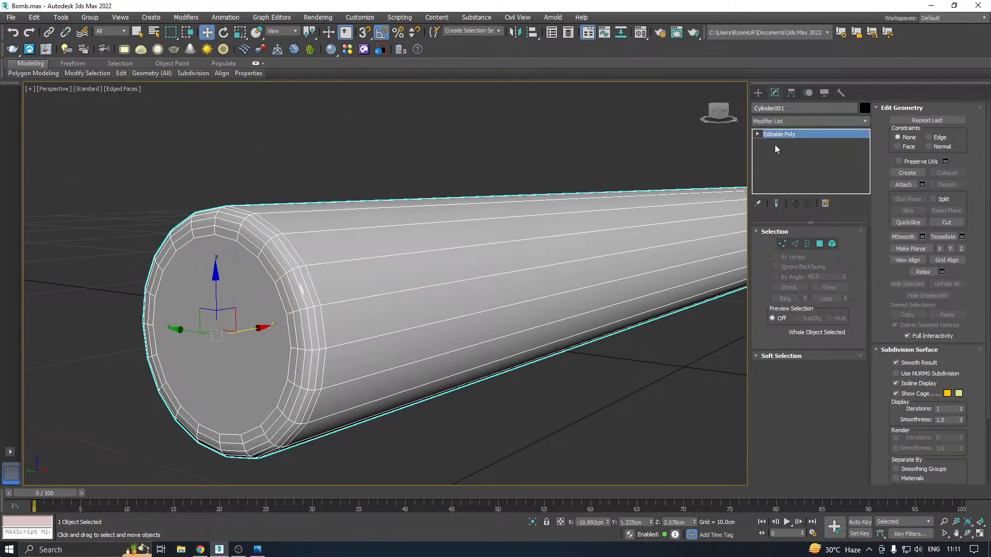
{"action": "scroll", "coordinate": [243, 365], "scroll_direction": "down", "scroll_amount": 4}
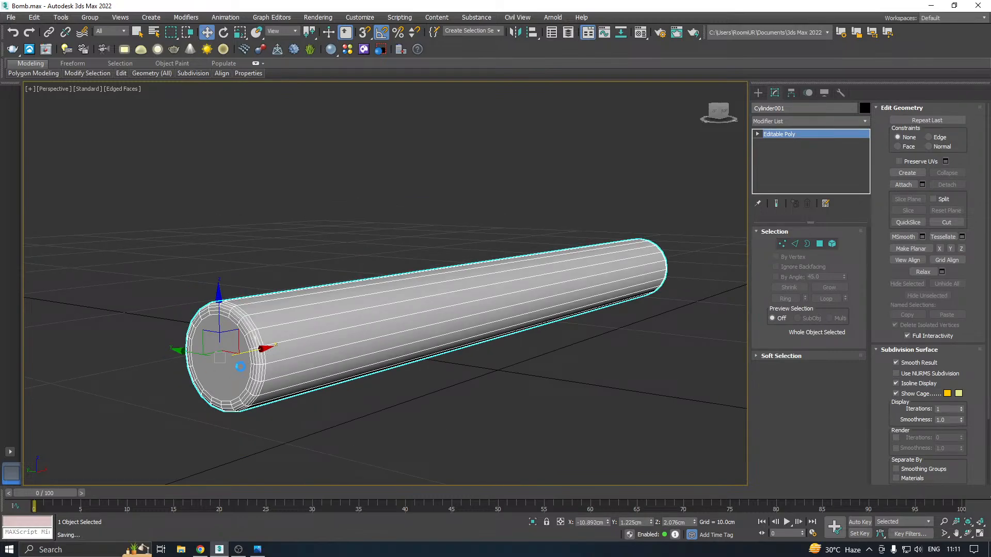
{"action": "scroll", "coordinate": [196, 368], "scroll_direction": "down", "scroll_amount": 3}
{"action": "middle_click_drag", "start_coordinate": [309, 344], "coordinate": [395, 346], "text": "alt"}
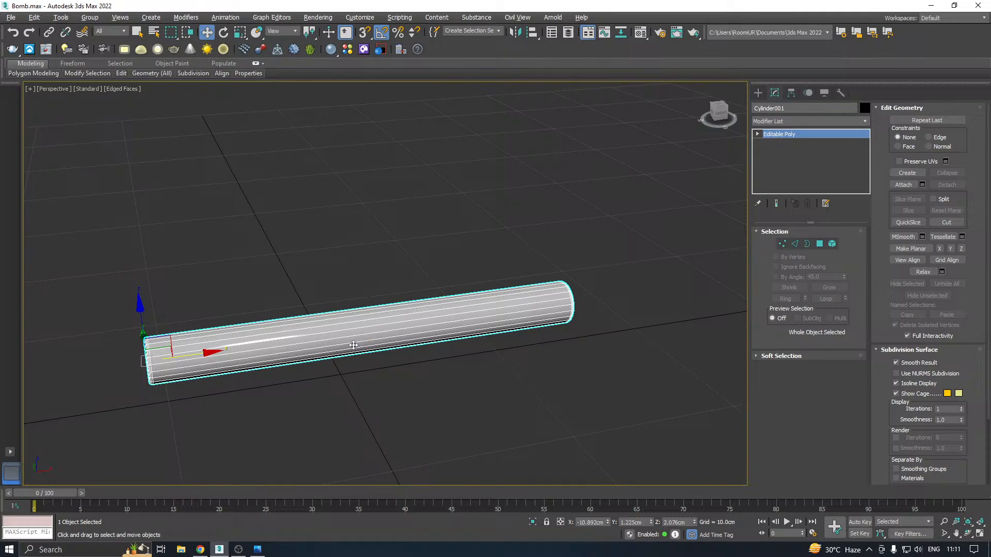
{"action": "mouse_move", "coordinate": [351, 347]}
{"action": "middle_mouse_down", "text": "alt"}
{"action": "mouse_move", "coordinate": [376, 345]}
{"action": "mouse_move", "coordinate": [329, 365]}
{"action": "mouse_move", "coordinate": [414, 341]}
{"action": "mouse_move", "coordinate": [380, 351]}
{"action": "mouse_move", "coordinate": [367, 341]}
{"action": "middle_mouse_up", "text": "alt"}
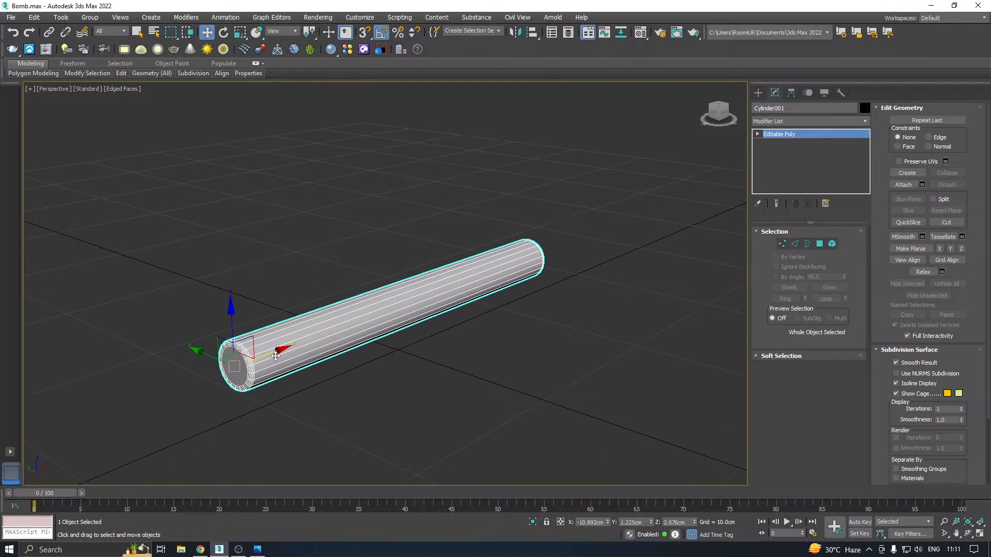
{"action": "middle_click_drag", "start_coordinate": [250, 347], "coordinate": [290, 355], "text": "alt"}
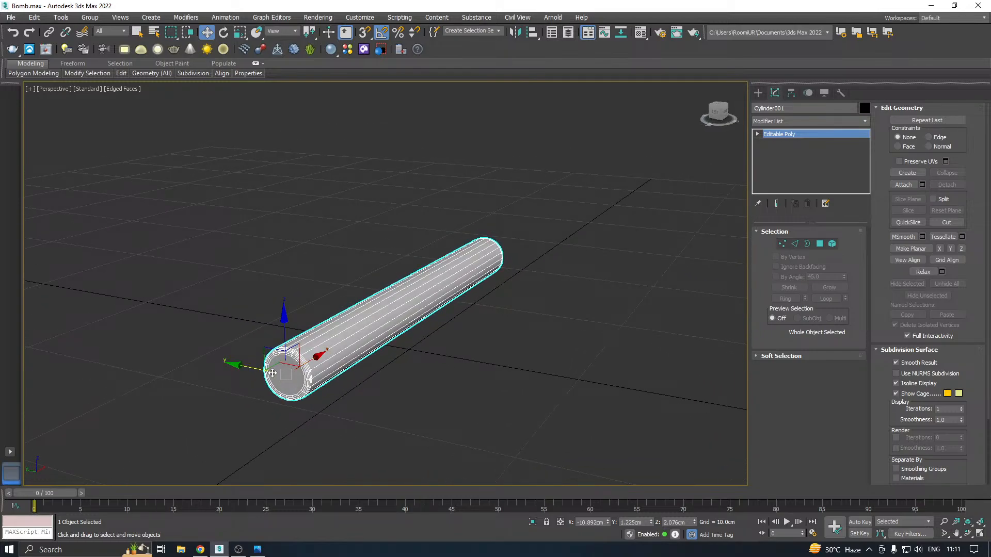
{"action": "left_click_drag", "start_coordinate": [256, 370], "coordinate": [280, 368], "text": "shift"}
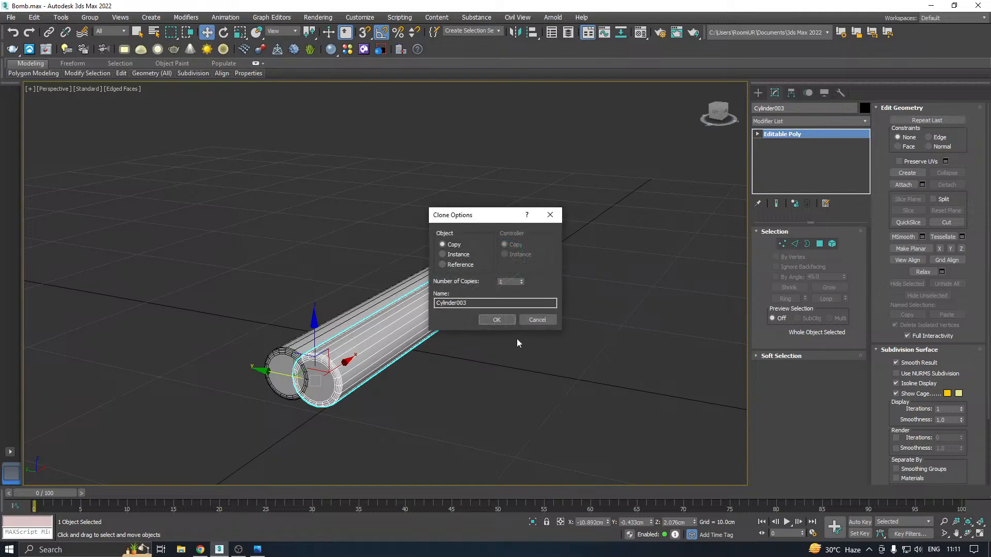
{"action": "left_click", "coordinate": [543, 321]}
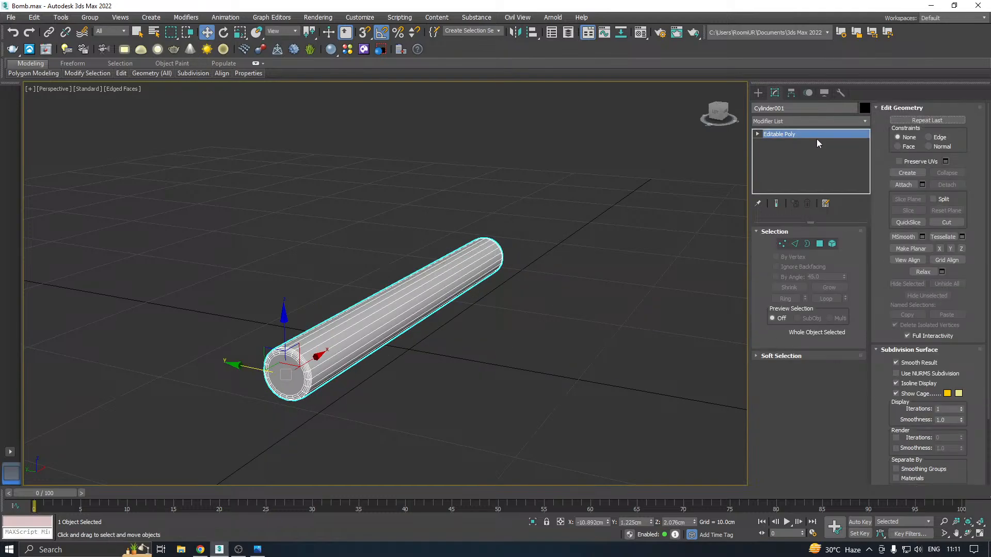
Add an Unwrap UVW modifier to the cylinder and open its UV editor
{"action": "left_click", "coordinate": [870, 125]}
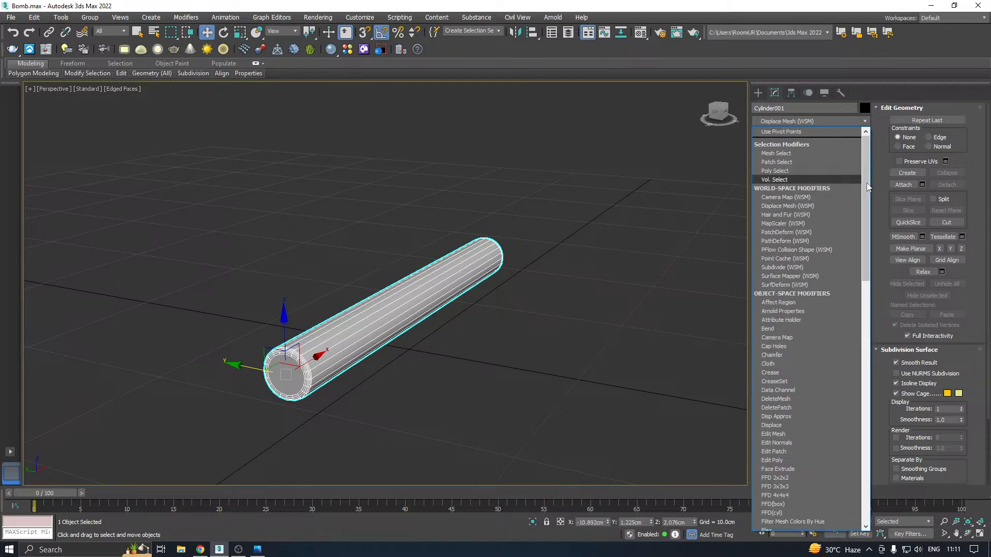
{"action": "left_click_drag", "start_coordinate": [865, 186], "coordinate": [866, 370]}
{"action": "scroll", "coordinate": [810, 399], "scroll_direction": "down", "scroll_amount": 4}
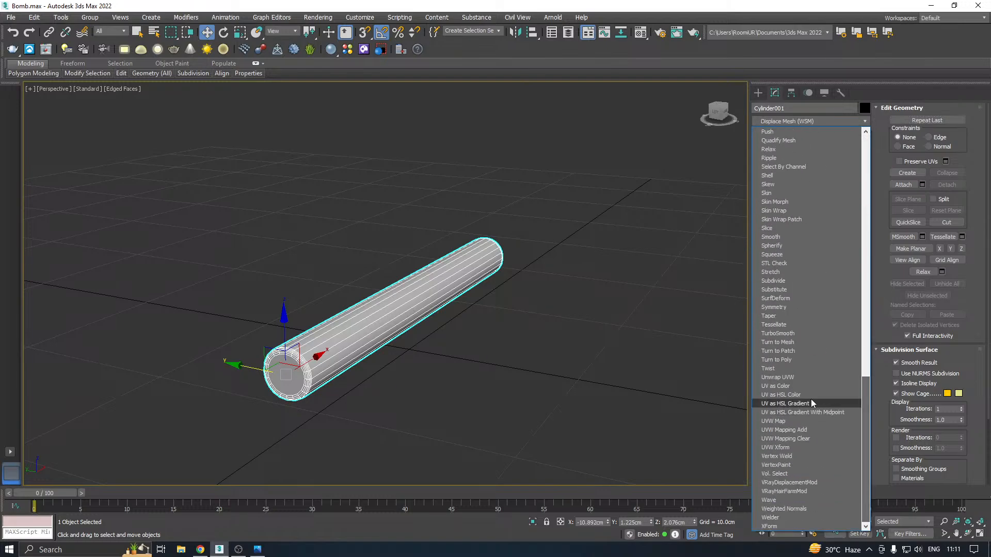
{"action": "left_click", "coordinate": [779, 379]}
{"action": "left_click", "coordinate": [809, 447]}
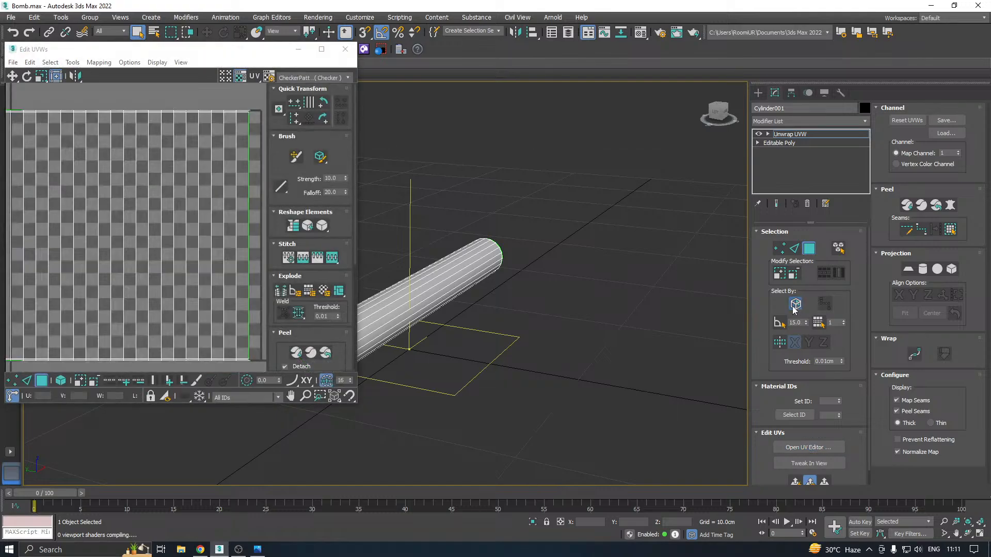
Display the checker pattern on the cylinder, then select all UV faces and move them outside the UV tile
{"action": "middle_click_drag", "start_coordinate": [545, 365], "coordinate": [601, 365]}
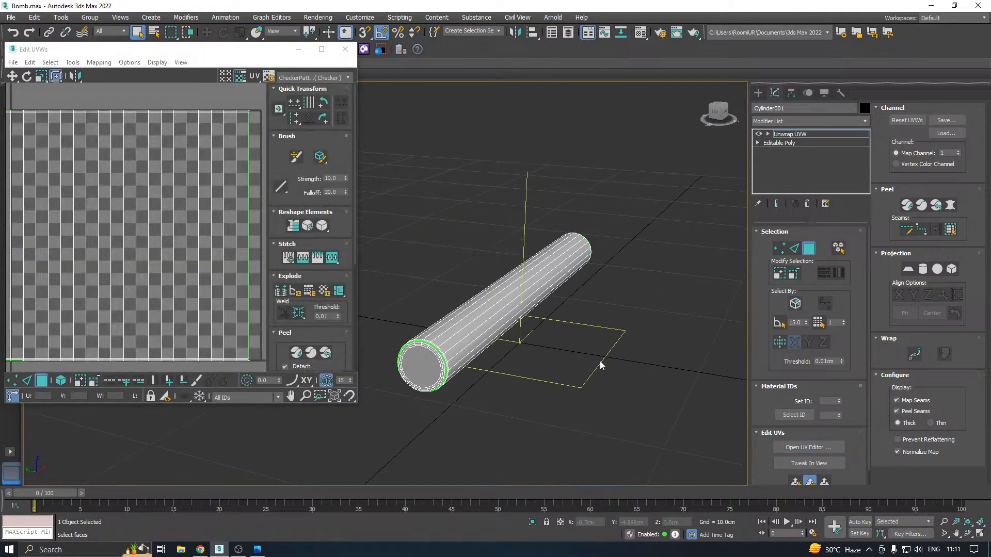
{"action": "left_click", "coordinate": [313, 80]}
{"action": "left_click", "coordinate": [297, 95]}
{"action": "scroll", "coordinate": [148, 198], "scroll_direction": "down", "scroll_amount": 3}
{"action": "key", "text": "ctrl+a"}
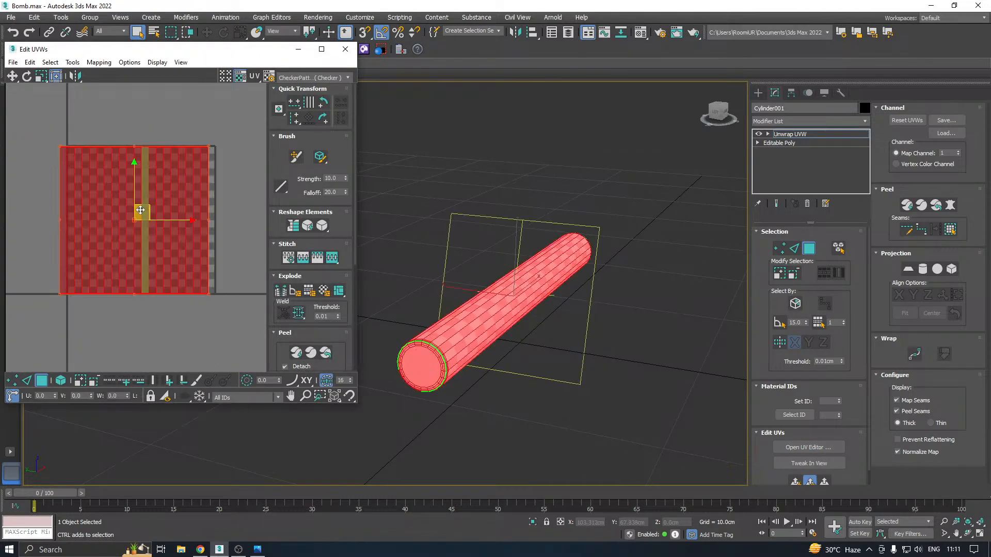
{"action": "scroll", "coordinate": [140, 210], "scroll_direction": "down", "scroll_amount": 2}
{"action": "left_click_drag", "start_coordinate": [141, 210], "coordinate": [240, 324]}
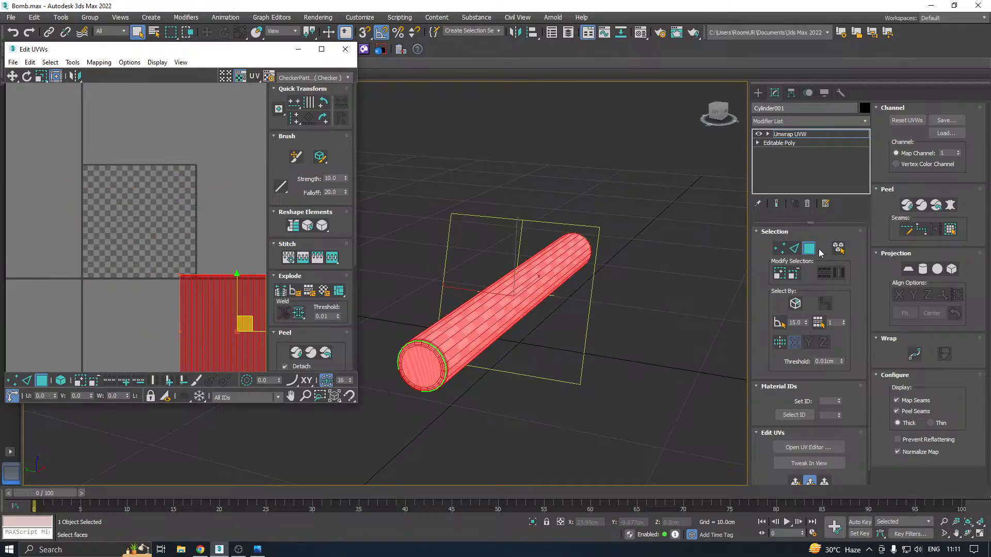
Select the inner cap faces at both ends of the cylinder and grow the selection to include the surrounding inset ring
{"action": "left_click", "coordinate": [423, 364]}
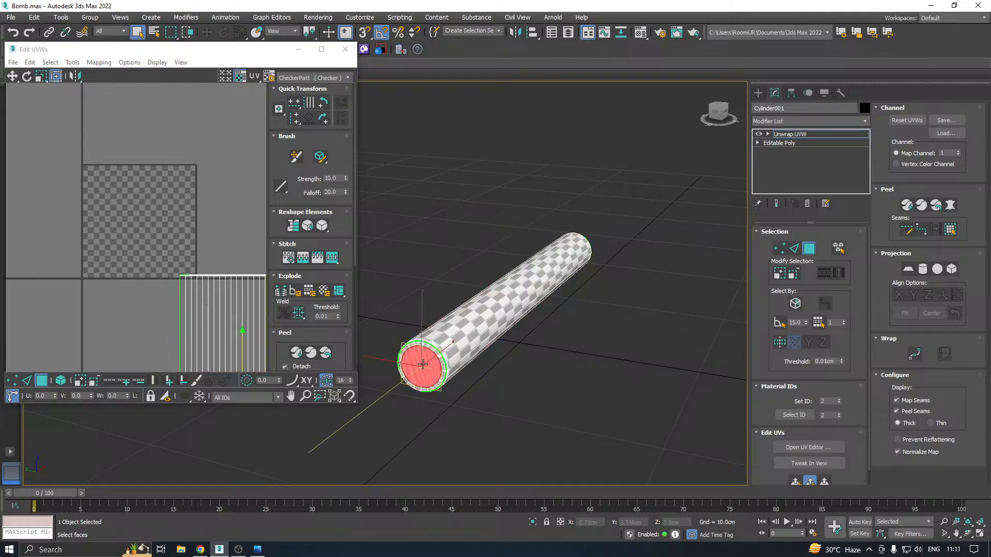
{"action": "middle_click_drag", "start_coordinate": [423, 364], "coordinate": [608, 319], "text": "alt"}
{"action": "scroll", "coordinate": [608, 319], "scroll_direction": "down", "scroll_amount": 2}
{"action": "middle_click_drag", "start_coordinate": [593, 357], "coordinate": [479, 320]}
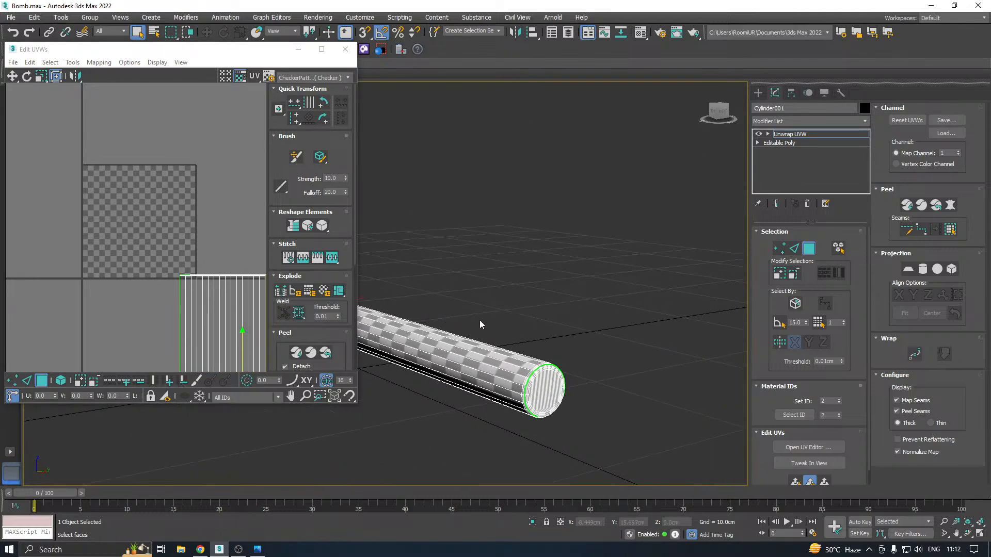
{"action": "left_click", "coordinate": [546, 391]}
{"action": "scroll", "coordinate": [547, 392], "scroll_direction": "up", "scroll_amount": 1}
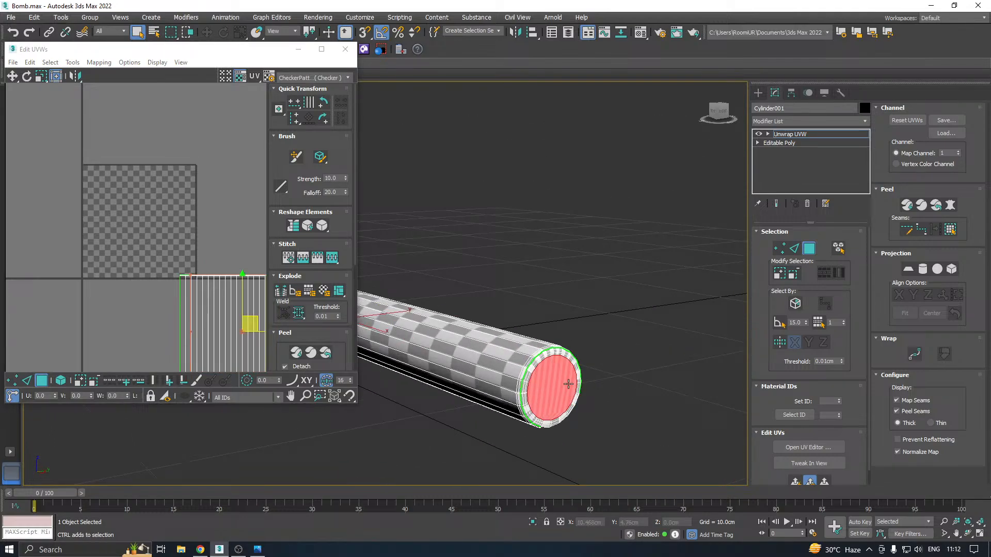
{"action": "left_click", "coordinate": [780, 273]}
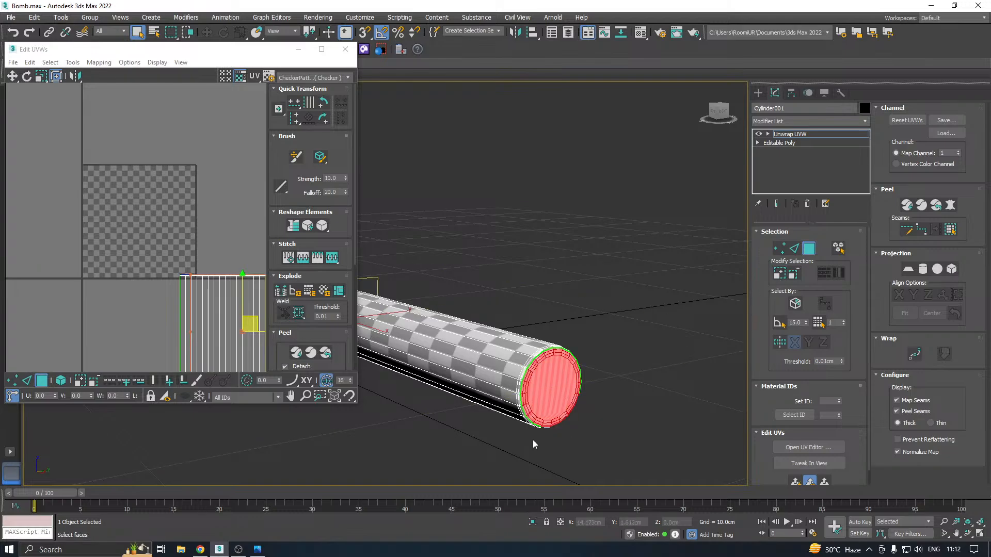
Apply a quick planar map to the selected end caps and pack the two overlapping UV circles apart
{"action": "scroll", "coordinate": [534, 444], "scroll_direction": "up", "scroll_amount": 2}
{"action": "scroll", "coordinate": [794, 464], "scroll_direction": "down", "scroll_amount": 1}
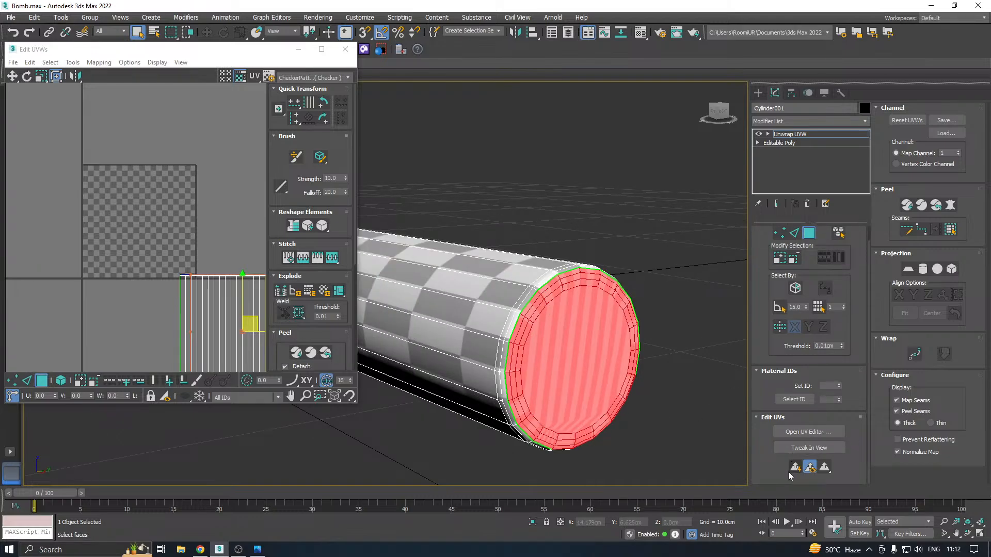
{"action": "left_click", "coordinate": [795, 468]}
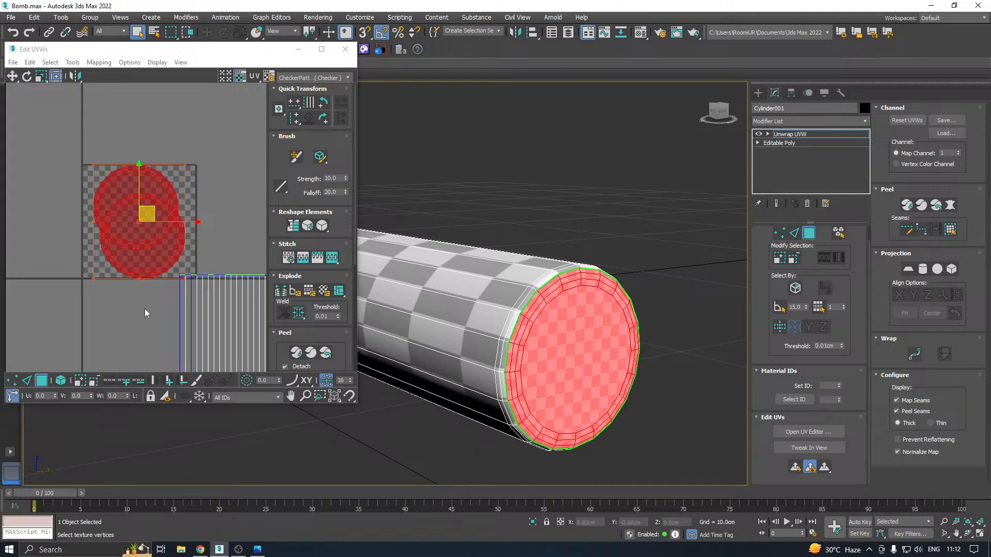
{"action": "left_click", "coordinate": [289, 332]}
{"action": "left_click", "coordinate": [280, 365]}
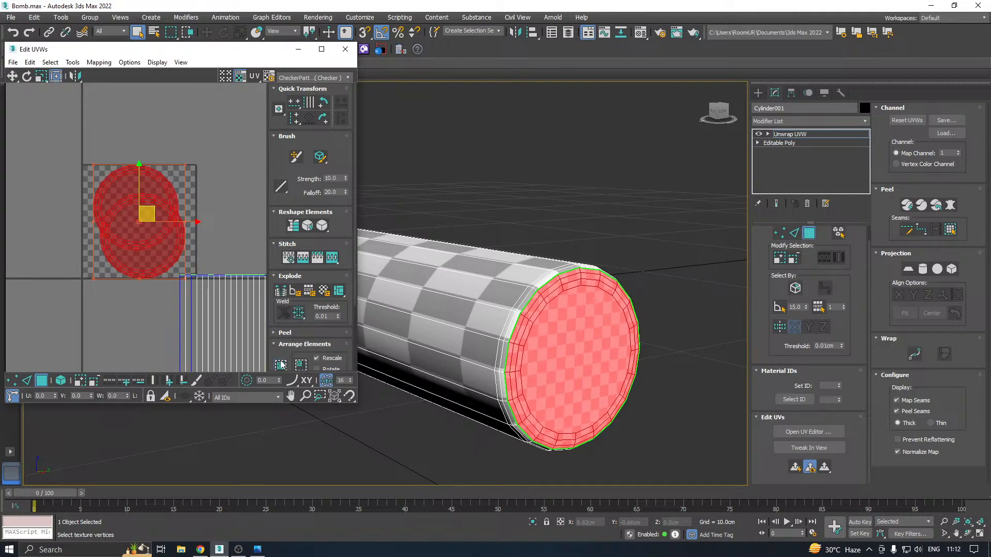
Relax the two cap shells by polygon angles with 100 iterations and amount 0.1, and move them above the UV tile
{"action": "left_click", "coordinate": [73, 63]}
{"action": "left_click", "coordinate": [98, 235]}
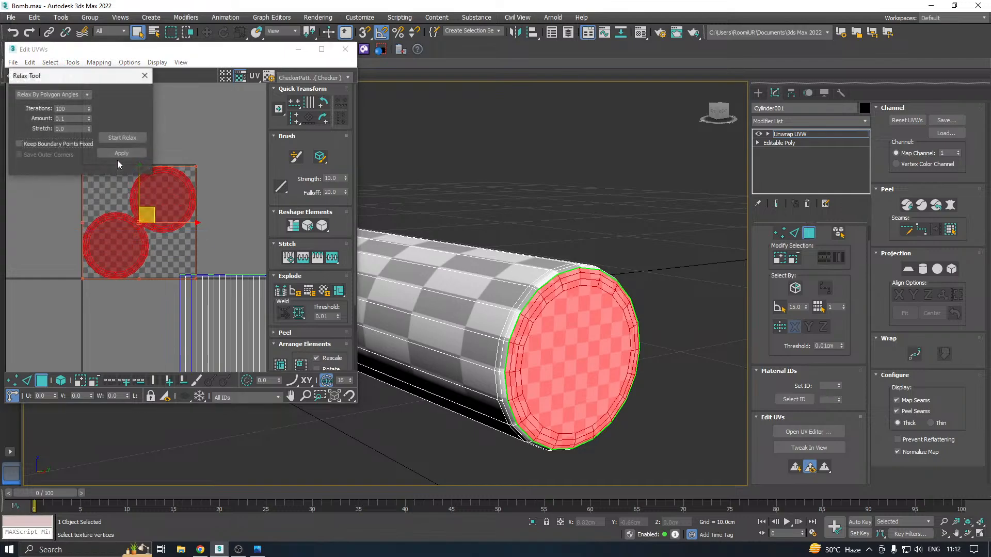
{"action": "left_click", "coordinate": [116, 137]}
{"action": "left_click", "coordinate": [122, 153]}
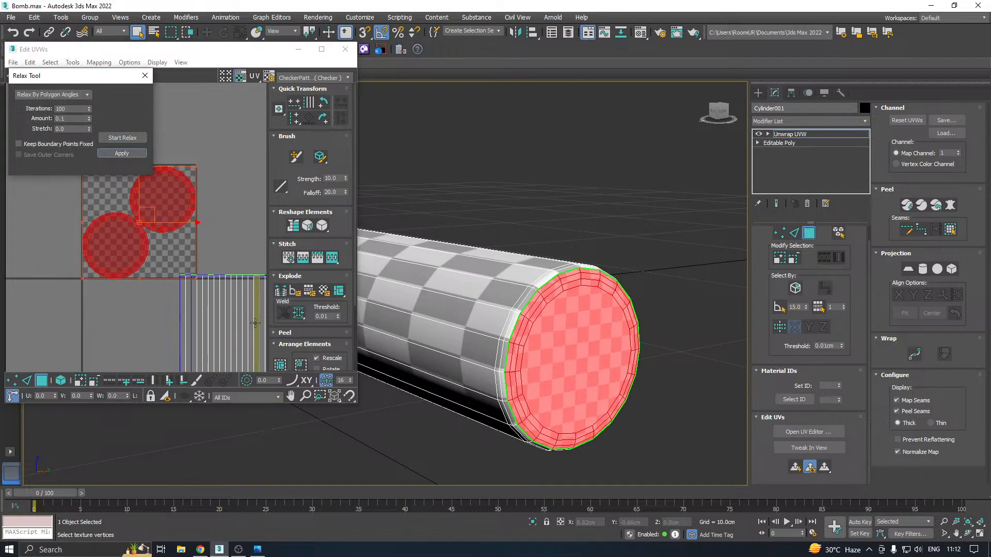
{"action": "scroll", "coordinate": [171, 279], "scroll_direction": "down", "scroll_amount": 4}
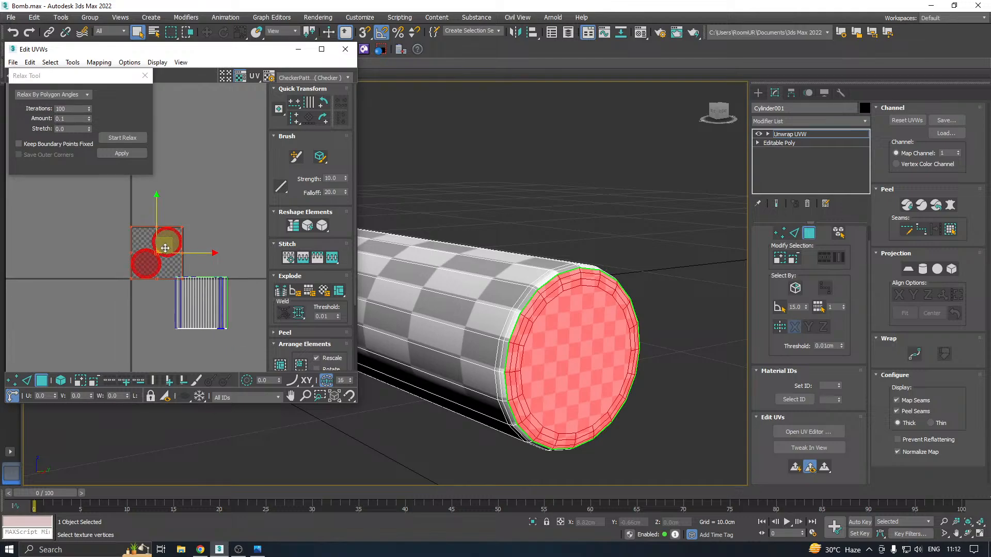
{"action": "left_click_drag", "start_coordinate": [166, 247], "coordinate": [184, 186]}
Select the UV faces of the cylinder's side wall and give them a cylindrical projection aligned to the X axis
{"action": "left_click_drag", "start_coordinate": [162, 264], "coordinate": [260, 363]}
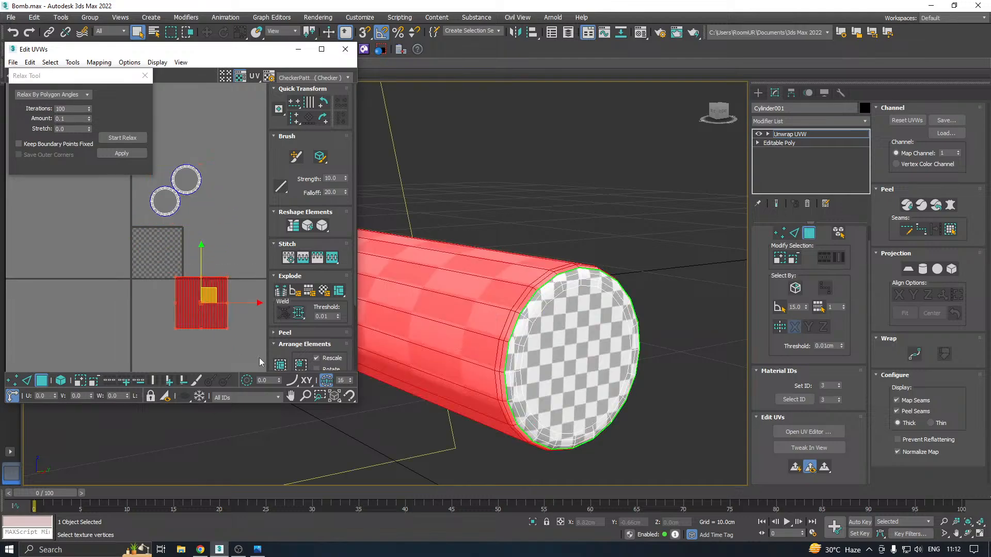
{"action": "scroll", "coordinate": [632, 304], "scroll_direction": "down", "scroll_amount": 5}
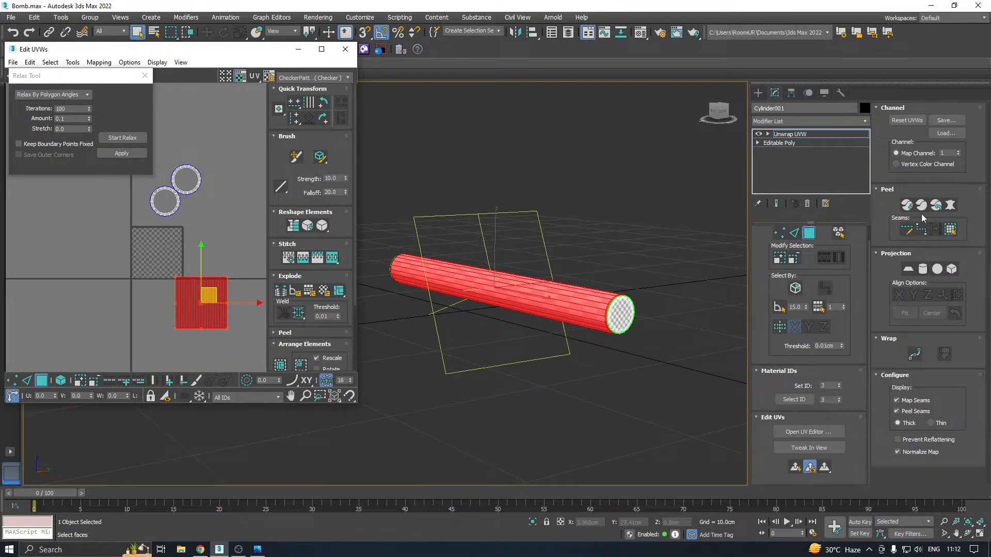
{"action": "left_click", "coordinate": [922, 269]}
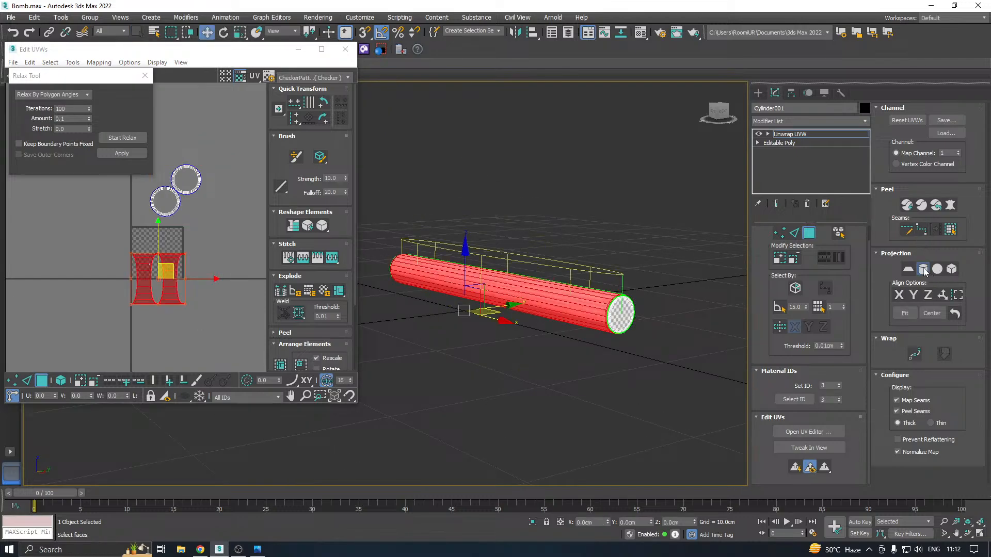
{"action": "left_click", "coordinate": [913, 295]}
{"action": "left_click", "coordinate": [899, 296]}
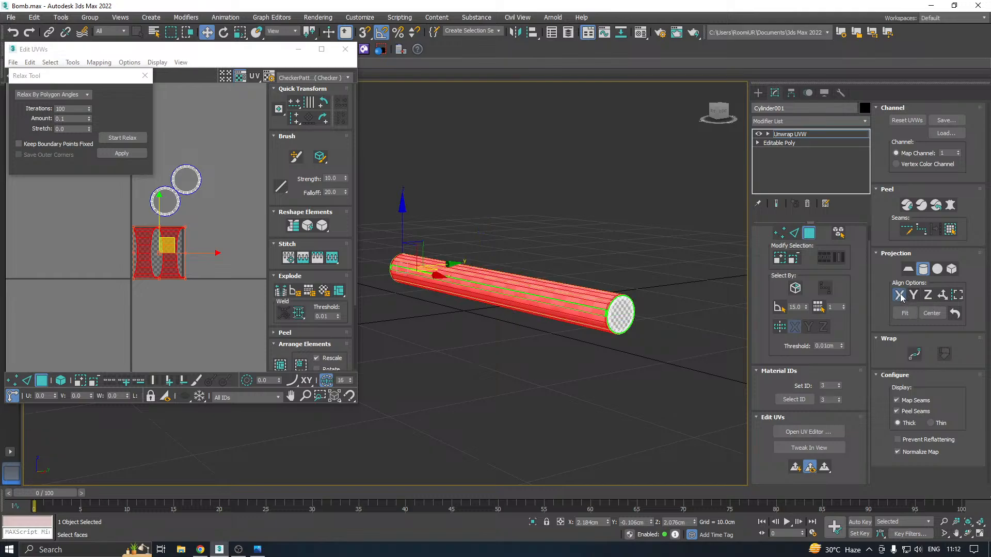
{"action": "left_click", "coordinate": [923, 269]}
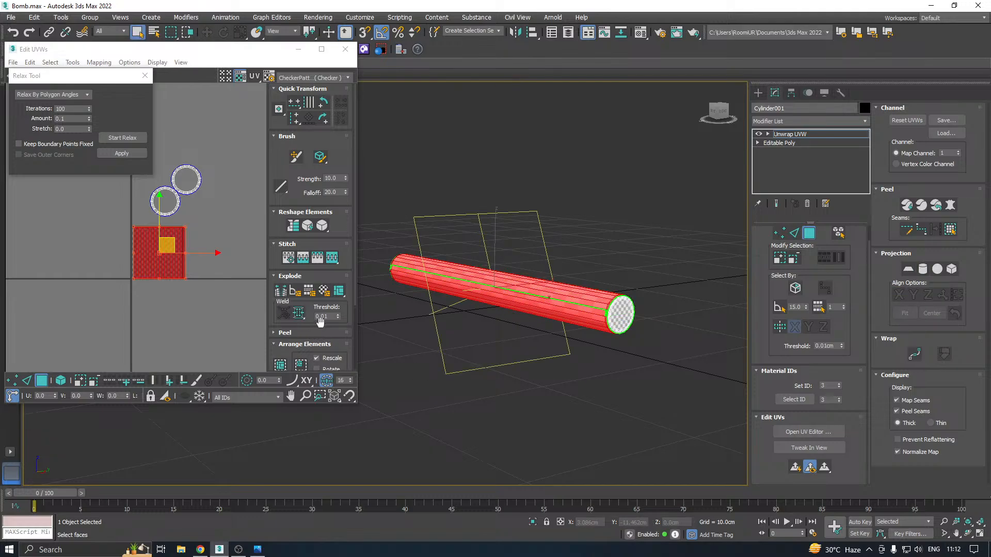
Relax the side wall's UV shell by polygon angles until its proportions match the long body
{"action": "left_click", "coordinate": [122, 138]}
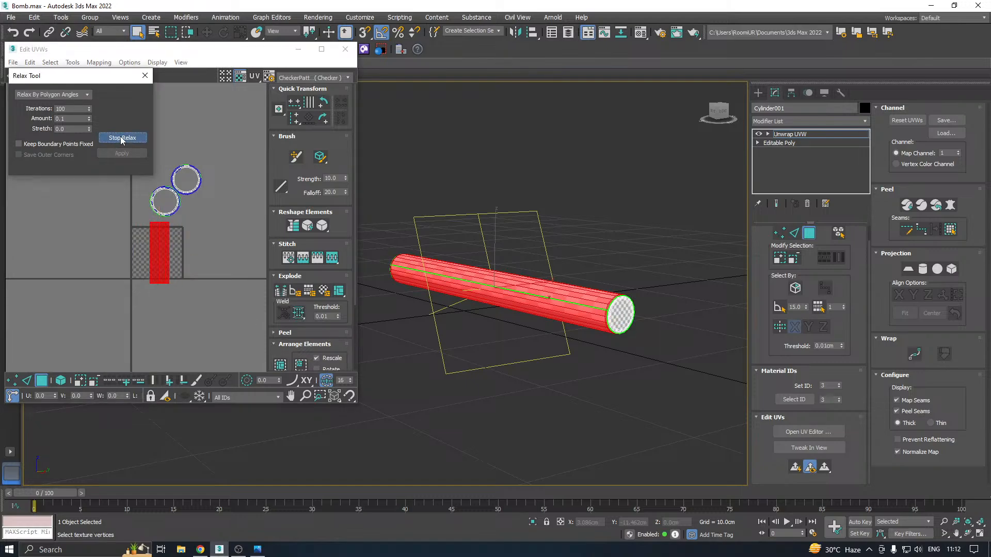
{"action": "left_click", "coordinate": [122, 138]}
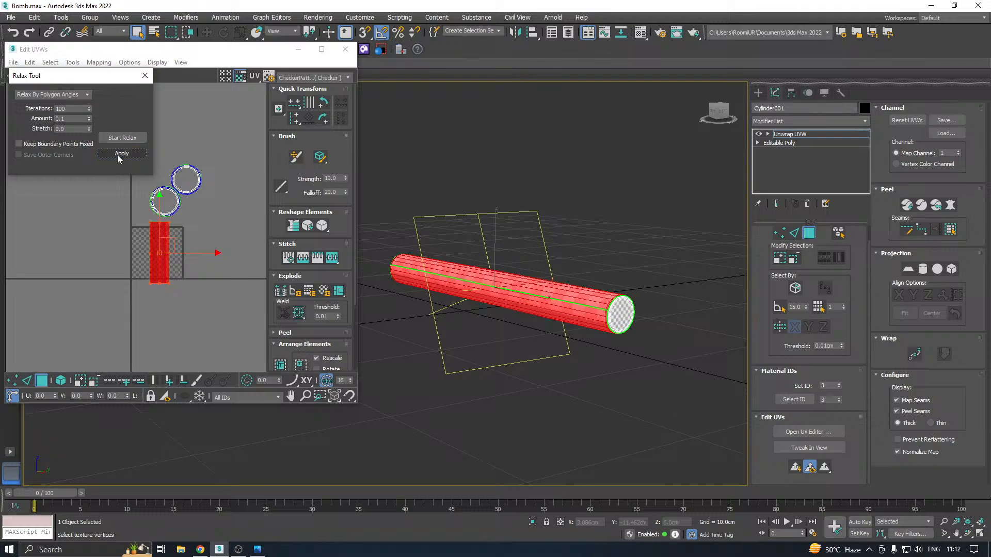
{"action": "left_click", "coordinate": [116, 154]}
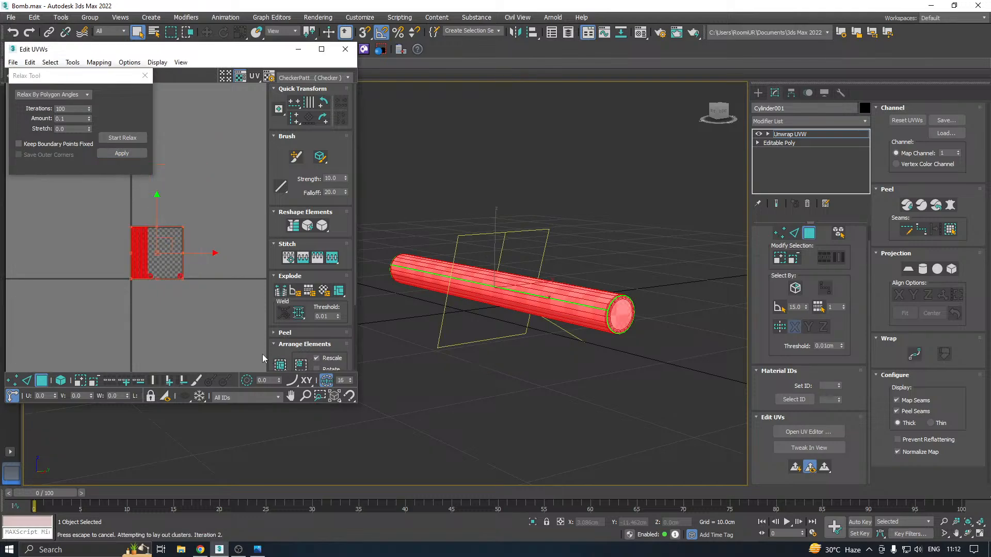
Undo the last packing of the UV shells and repack them all as Non-Convex with 0.001 padding and Rescale Clusters off
{"action": "left_click", "coordinate": [13, 32]}
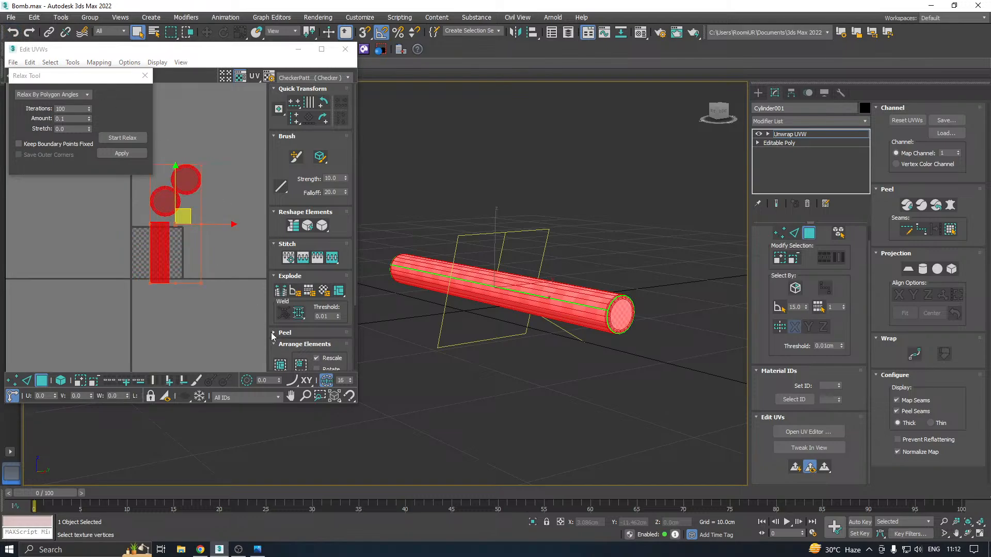
{"action": "left_click", "coordinate": [145, 76]}
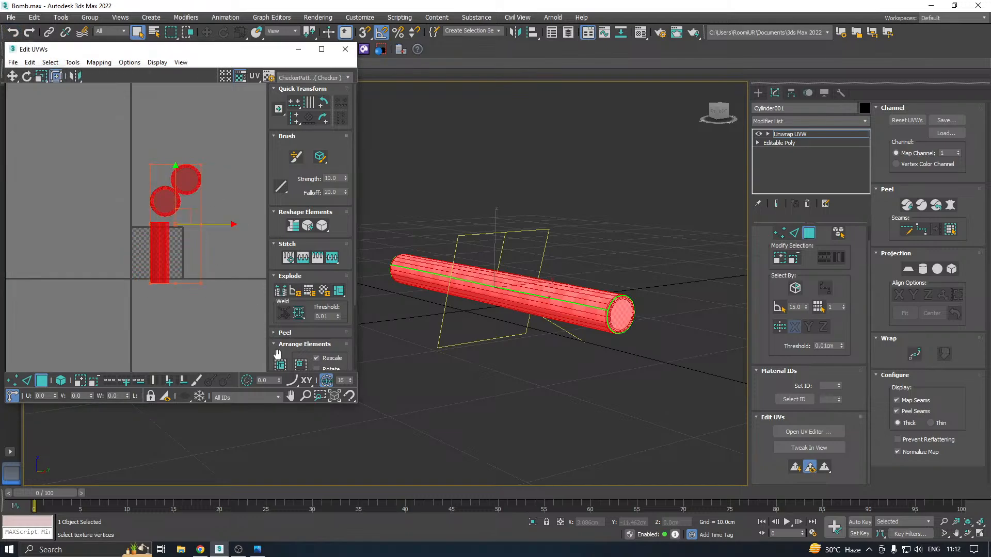
{"action": "scroll", "coordinate": [278, 351], "scroll_direction": "down", "scroll_amount": 2}
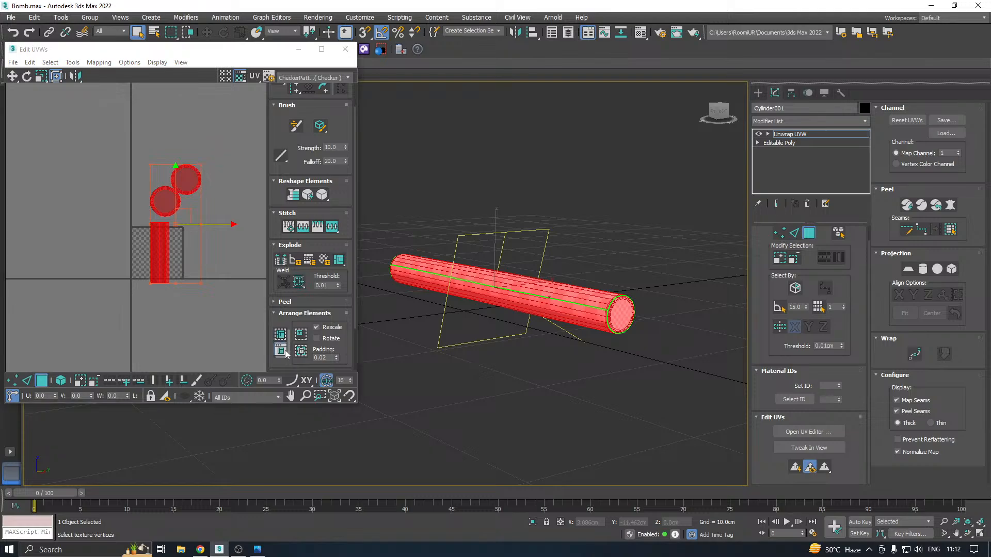
{"action": "left_click", "coordinate": [284, 353]}
{"action": "left_click", "coordinate": [33, 152]}
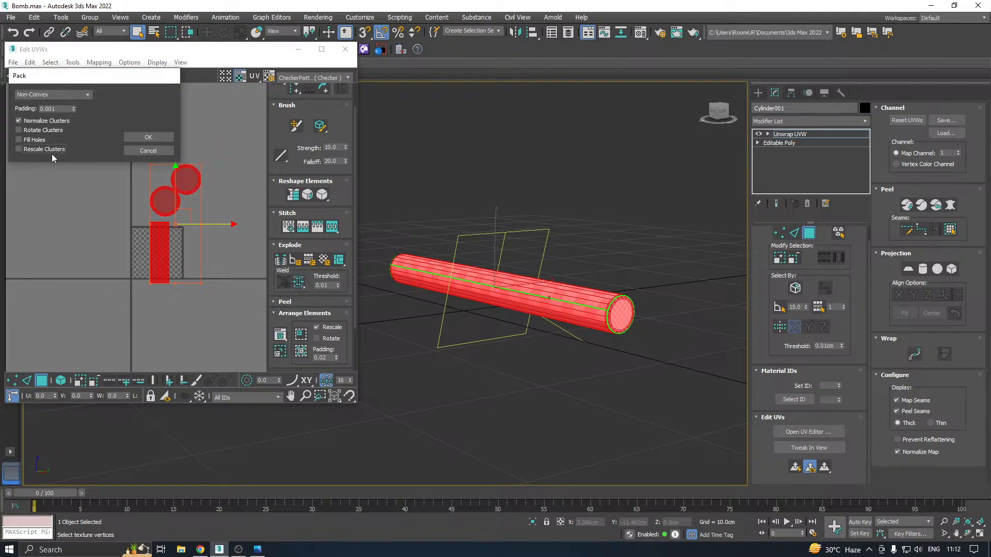
{"action": "left_click", "coordinate": [169, 138]}
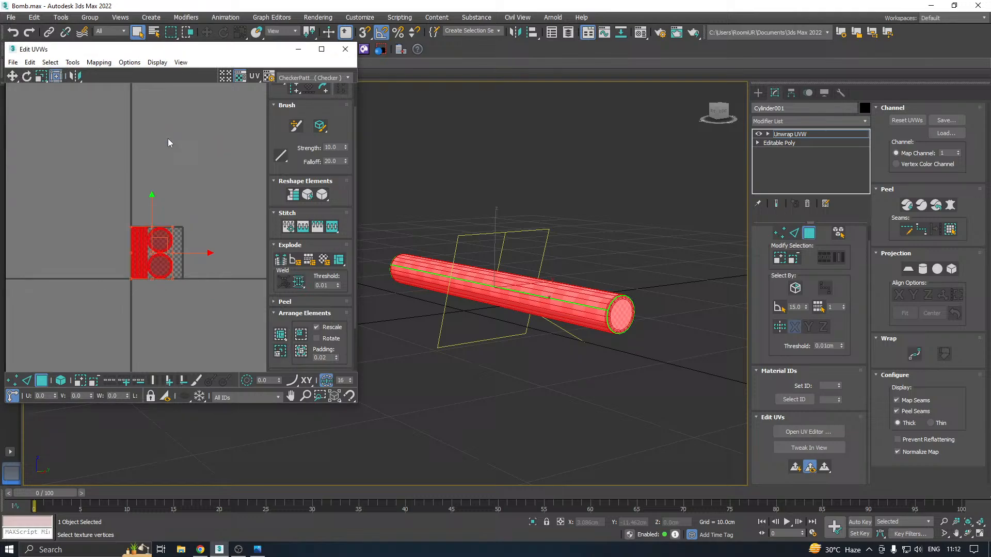
Close the UV editor, leave face selection and collapse the stick's modifier stack to bake the Unwrap UVW
{"action": "left_click", "coordinate": [343, 50]}
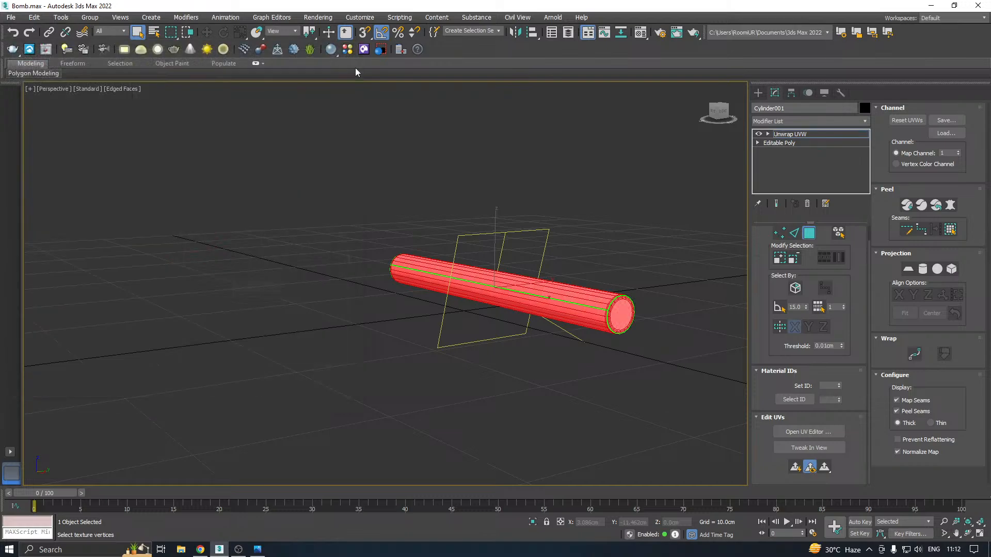
{"action": "middle_click_drag", "start_coordinate": [444, 155], "coordinate": [819, 150], "text": "alt"}
{"action": "left_click", "coordinate": [791, 135]}
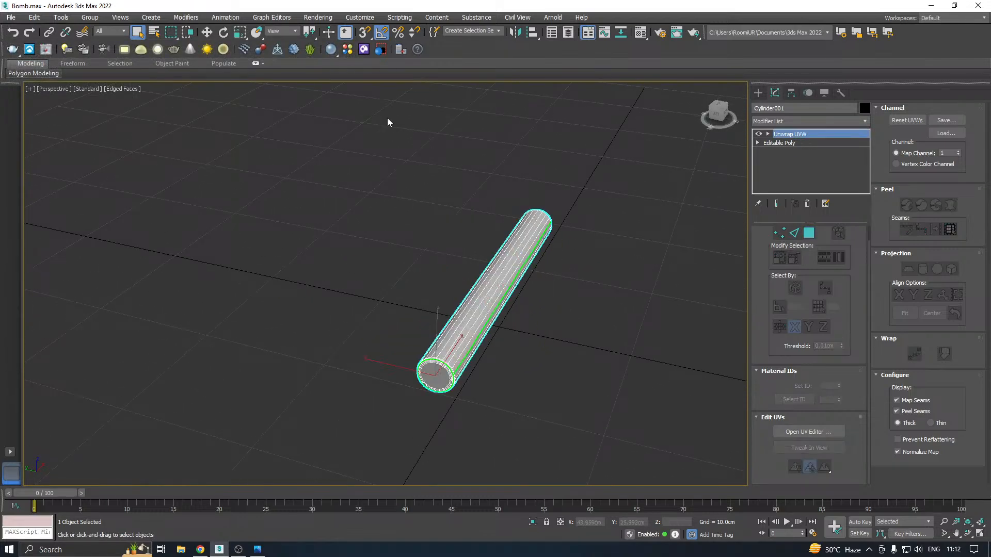
{"action": "left_click", "coordinate": [206, 32]}
{"action": "right_click", "coordinate": [780, 140]}
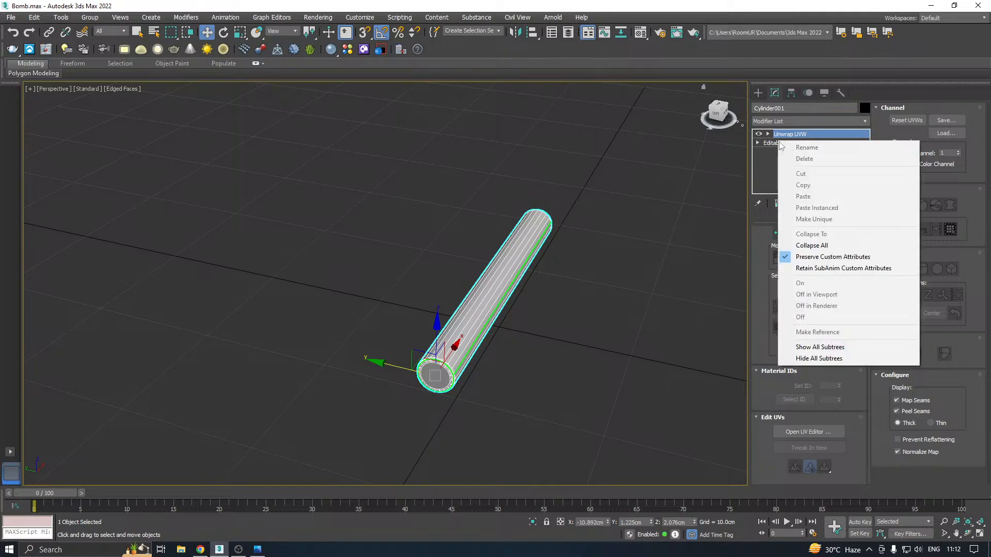
{"action": "left_click", "coordinate": [818, 246]}
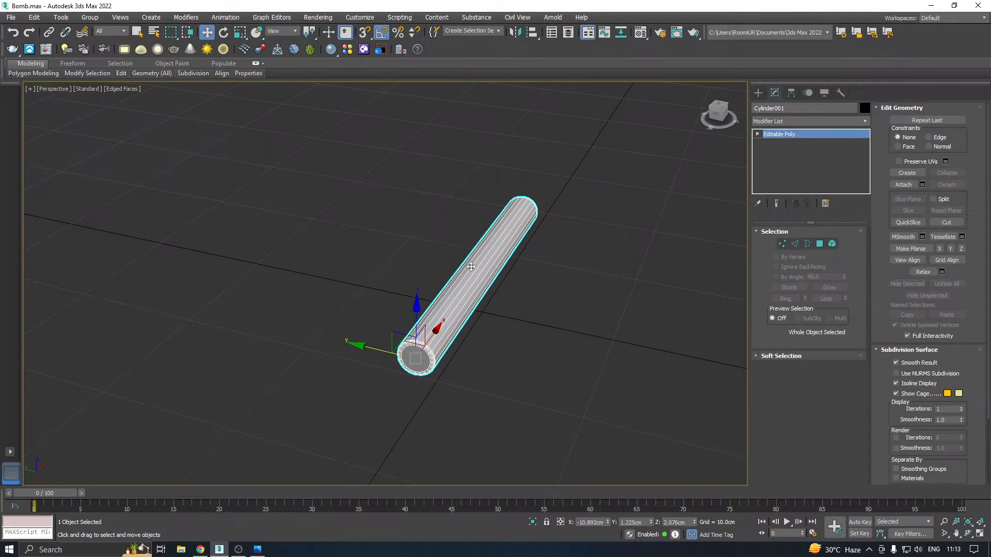
{"action": "left_click", "coordinate": [11, 17]}
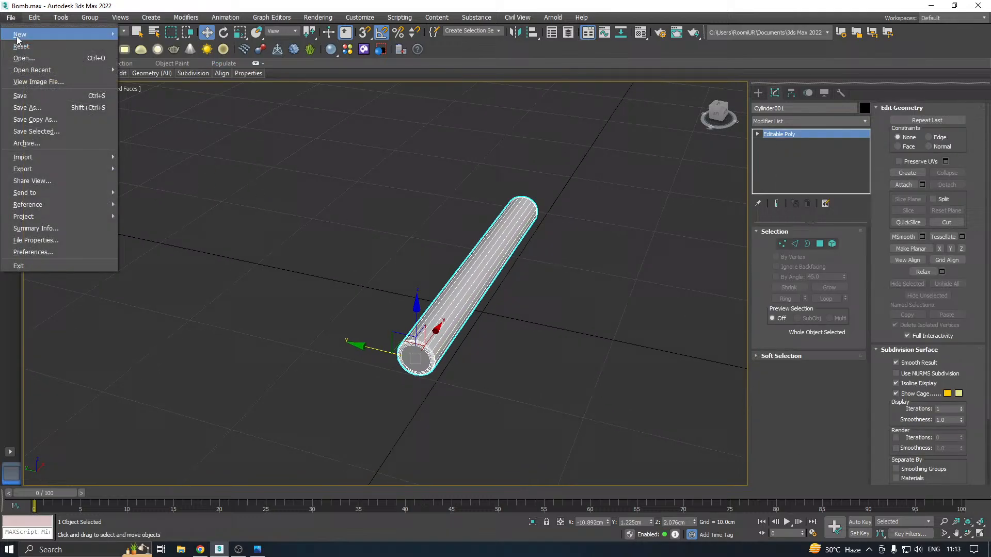
{"action": "left_click", "coordinate": [48, 119]}
{"action": "left_click", "coordinate": [455, 381]}
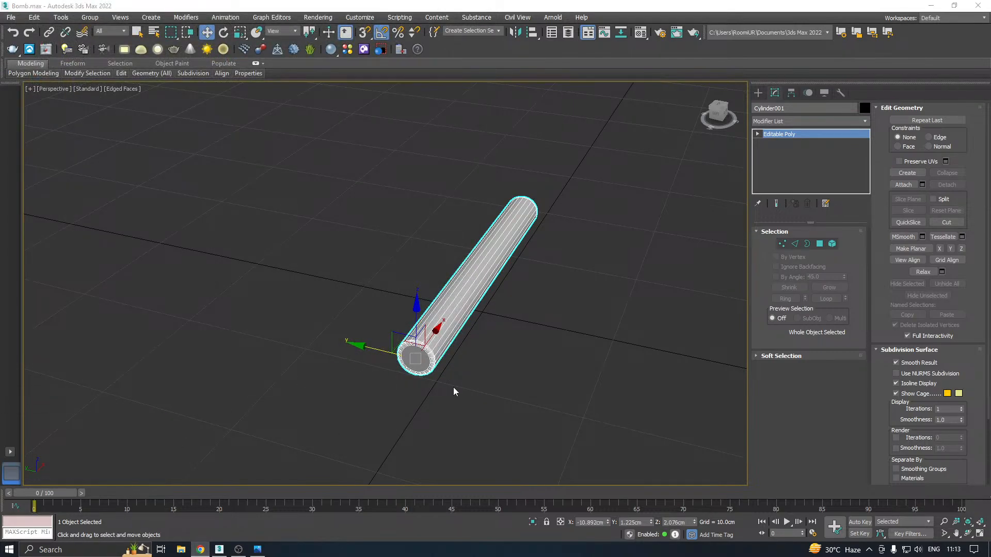
Examine the edge loops and shading of the stick's rounded end cap from close range
{"action": "middle_click_drag", "start_coordinate": [436, 372], "coordinate": [419, 372], "text": "alt"}
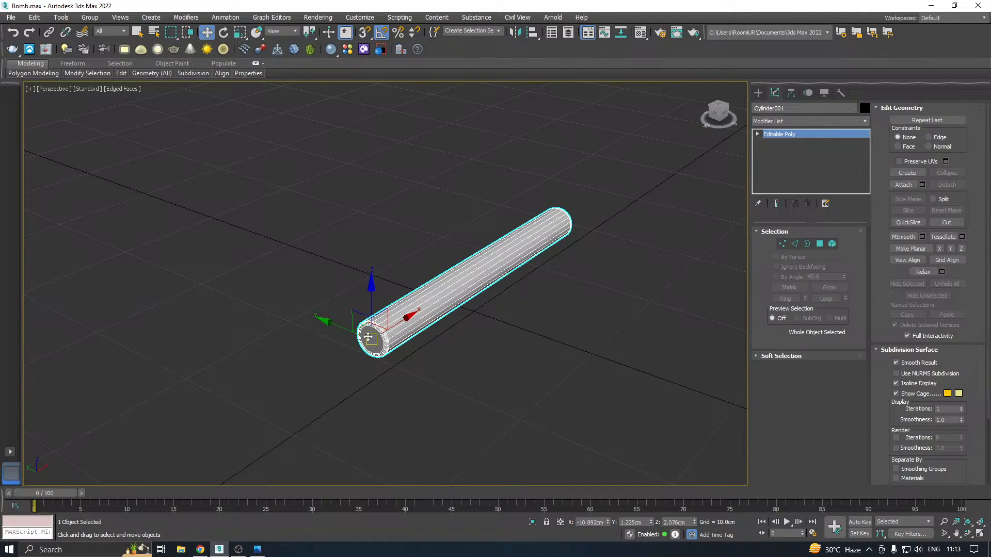
{"action": "scroll", "coordinate": [377, 331], "scroll_direction": "up", "scroll_amount": 3}
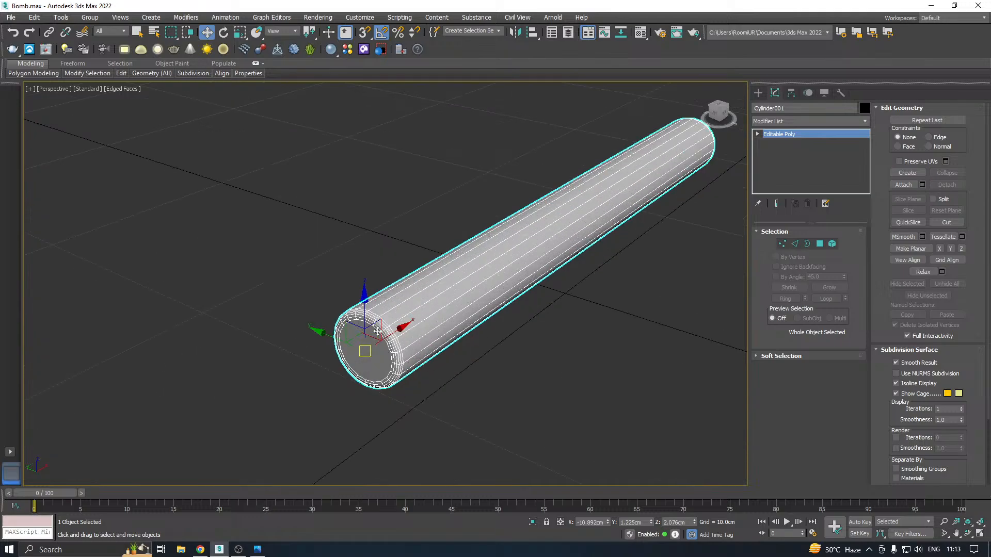
{"action": "scroll", "coordinate": [377, 332], "scroll_direction": "up", "scroll_amount": 1}
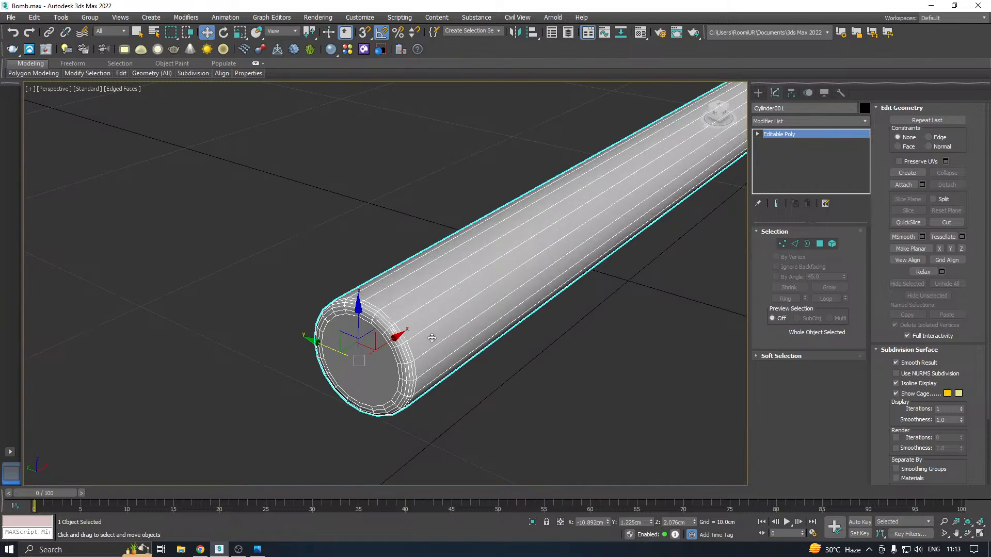
{"action": "middle_click_drag", "start_coordinate": [486, 333], "coordinate": [499, 324], "text": "alt"}
{"action": "scroll", "coordinate": [501, 250], "scroll_direction": "up", "scroll_amount": 3}
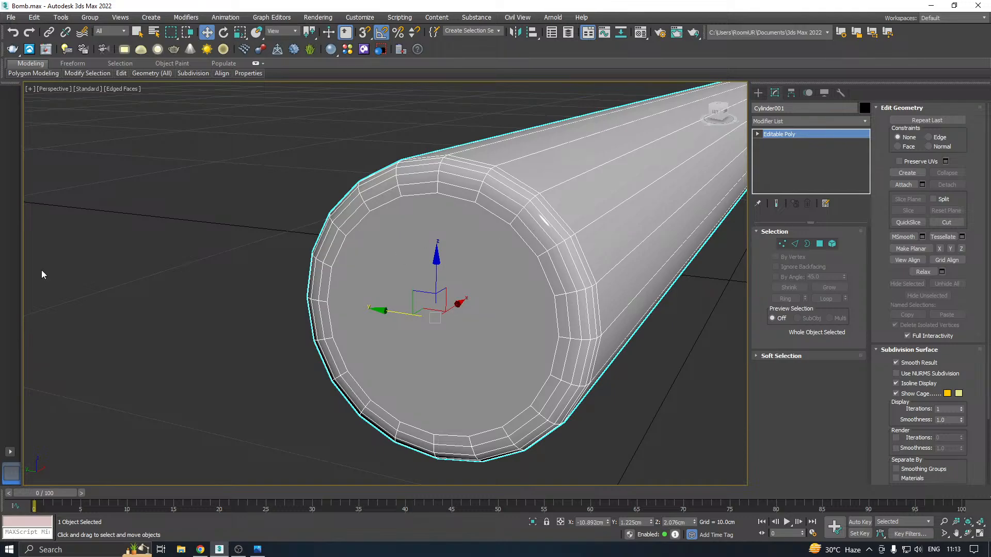
{"action": "middle_click_drag", "start_coordinate": [576, 298], "coordinate": [418, 292], "text": "alt"}
{"action": "scroll", "coordinate": [368, 278], "scroll_direction": "up", "scroll_amount": 2}
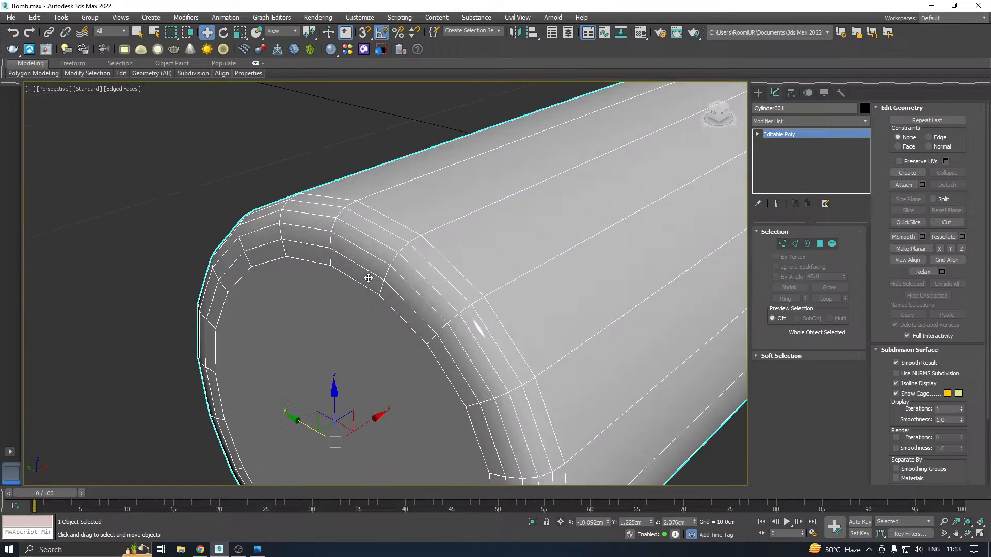
{"action": "scroll", "coordinate": [345, 278], "scroll_direction": "down", "scroll_amount": 3}
{"action": "scroll", "coordinate": [336, 284], "scroll_direction": "up", "scroll_amount": 3}
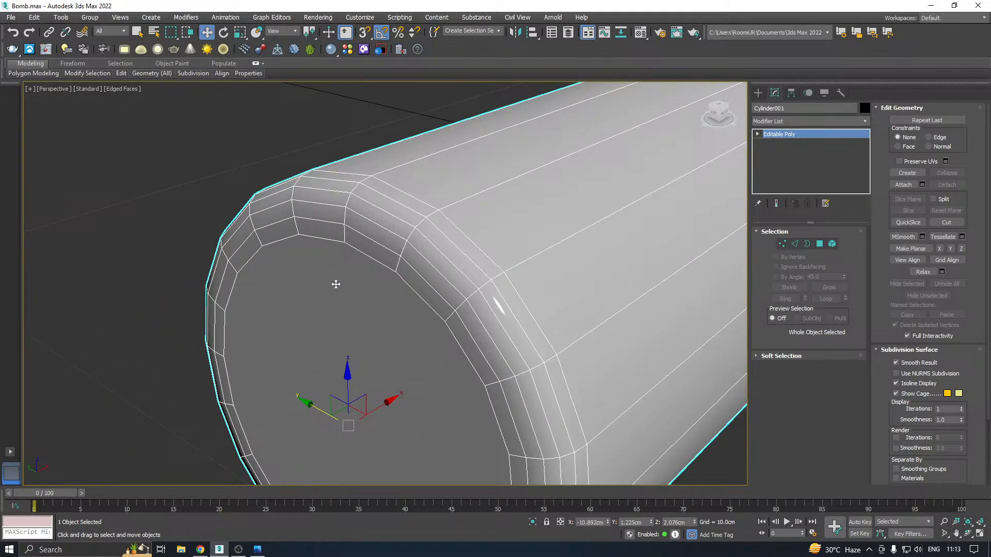
{"action": "scroll", "coordinate": [316, 255], "scroll_direction": "down", "scroll_amount": 6}
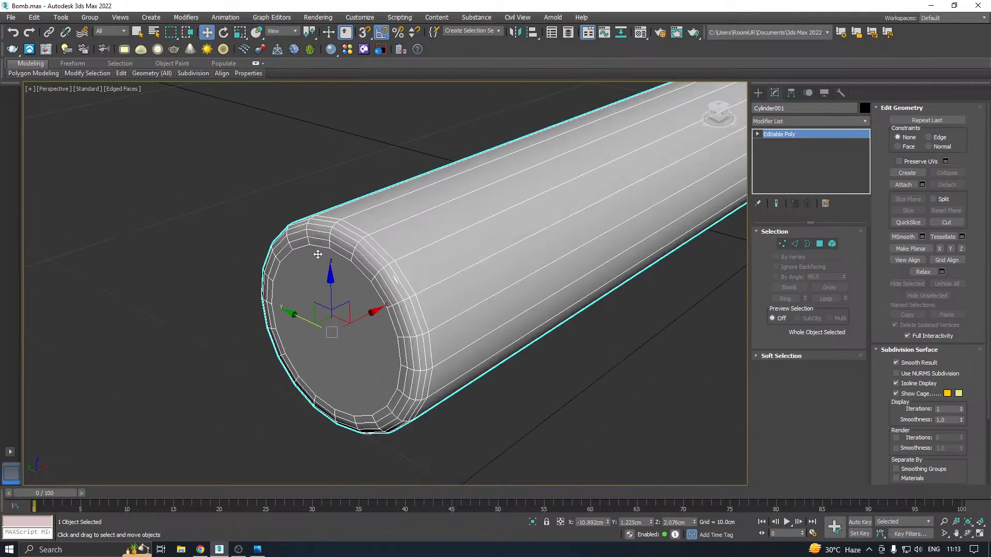
{"action": "mouse_move", "coordinate": [557, 242]}
{"action": "middle_mouse_down", "text": "alt"}
{"action": "mouse_move", "coordinate": [392, 253]}
{"action": "mouse_move", "coordinate": [550, 243]}
{"action": "middle_mouse_up", "text": "alt"}
Save the scene with the finished explosive stick
{"action": "key", "text": "ctrl+s"}
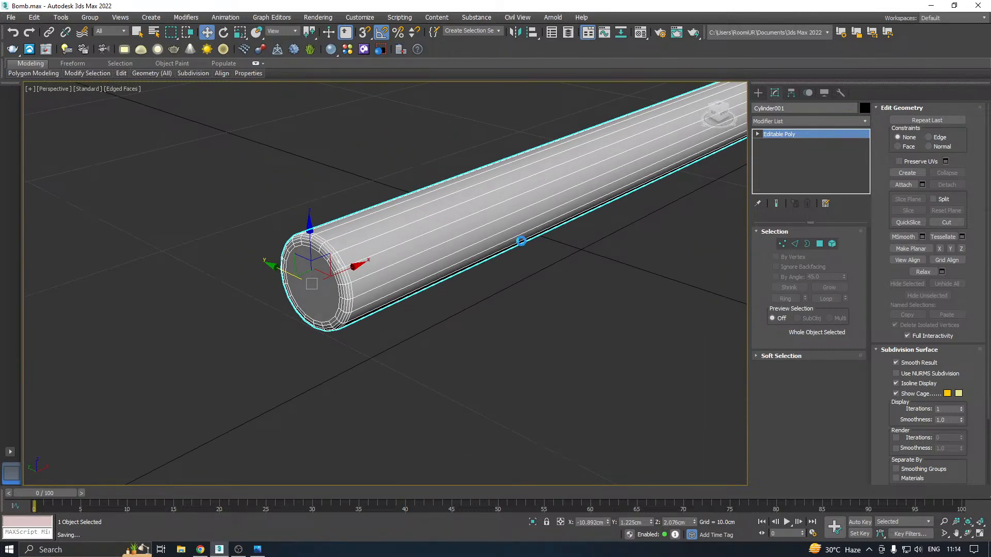
{"action": "middle_click_drag", "start_coordinate": [345, 298], "coordinate": [312, 362]}
{"action": "scroll", "coordinate": [363, 308], "scroll_direction": "down", "scroll_amount": 3}
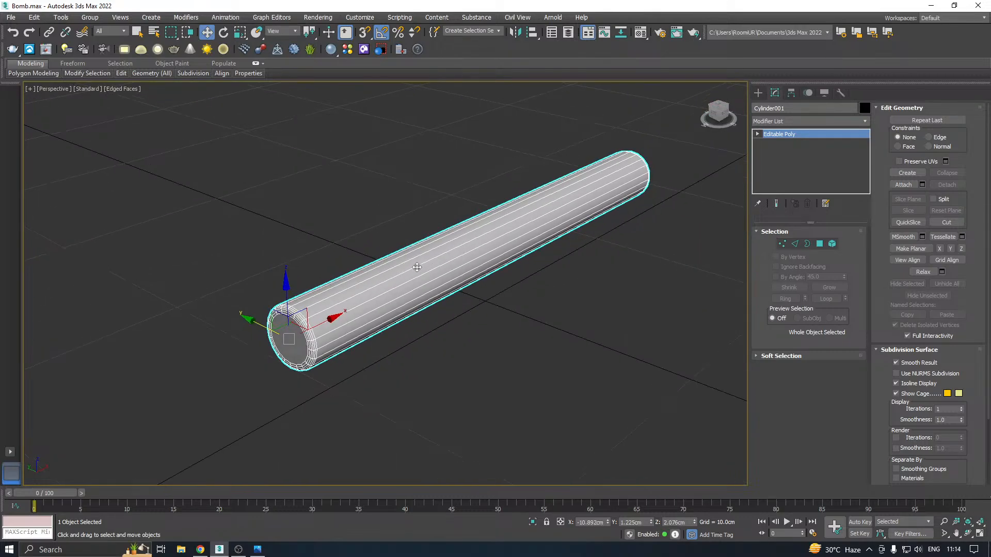
{"action": "middle_click_drag", "start_coordinate": [387, 316], "coordinate": [401, 306]}
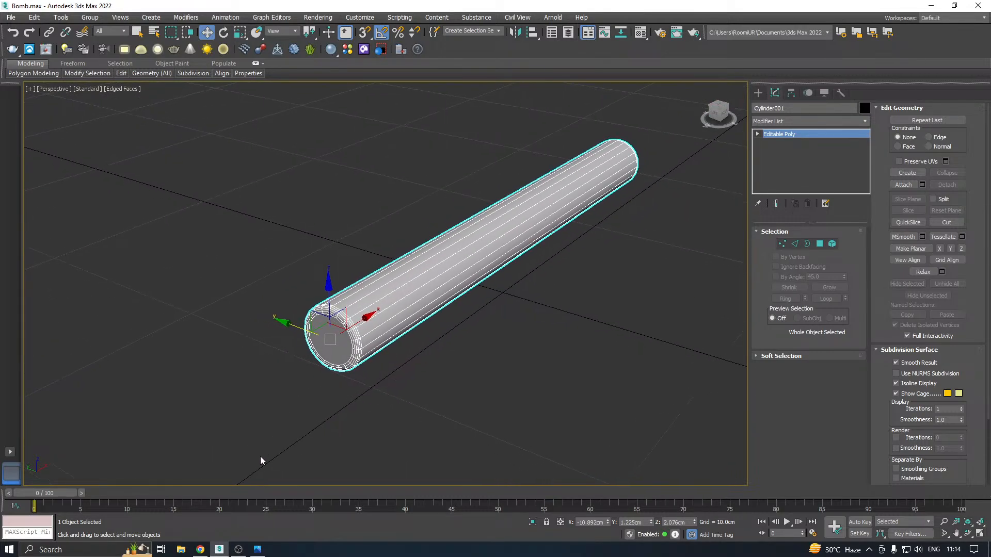
Consult the reference image and copy the stick about 2.47 cm along negative Y, laying the duplicate beside the original
{"action": "left_click", "coordinate": [264, 549]}
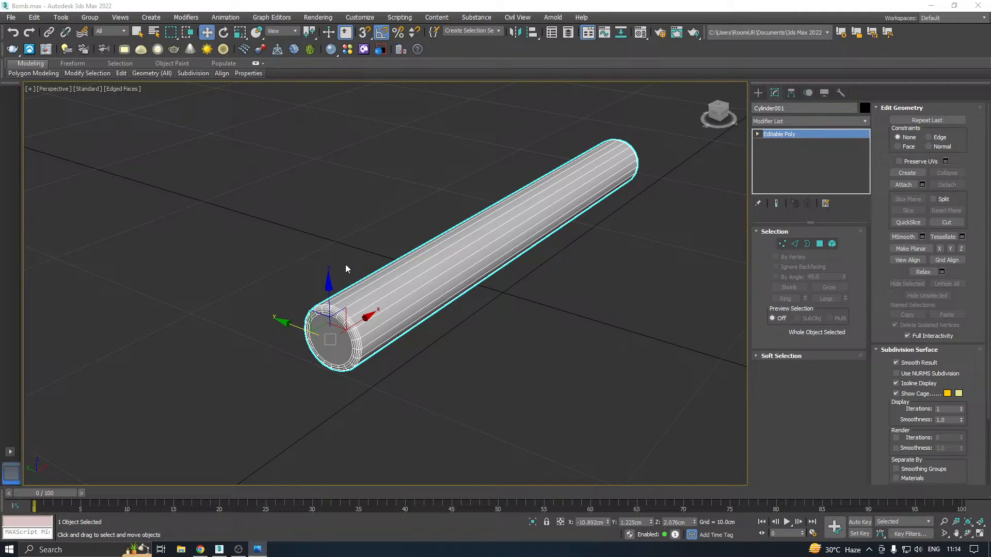
{"action": "scroll", "coordinate": [337, 314], "scroll_direction": "down", "scroll_amount": 1}
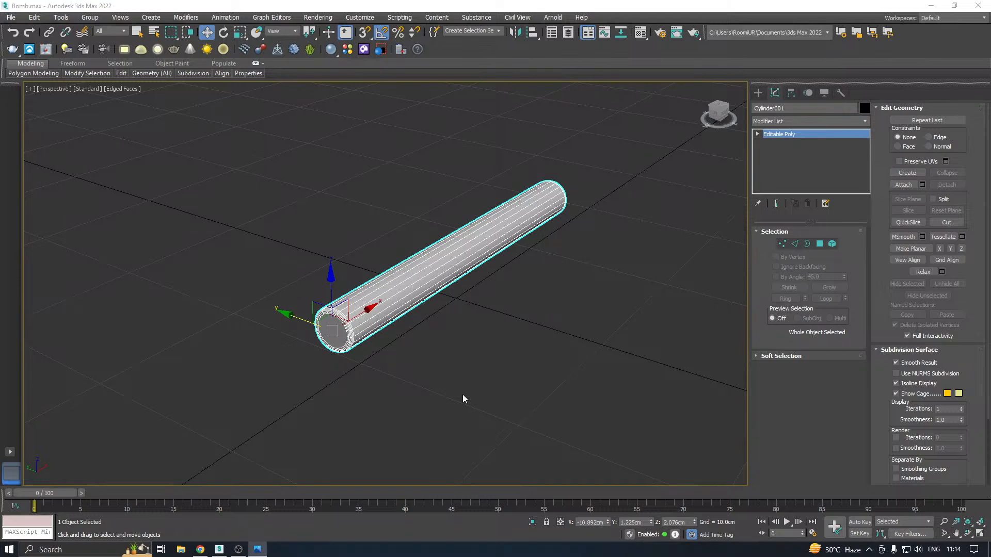
{"action": "left_click_drag", "start_coordinate": [307, 323], "coordinate": [342, 336], "text": "shift"}
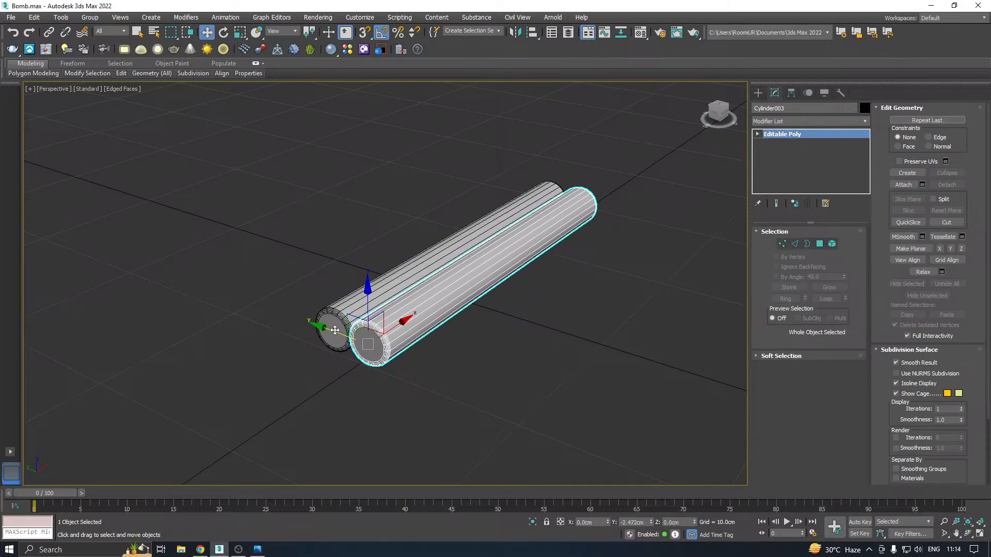
{"action": "left_click", "coordinate": [498, 323]}
{"action": "scroll", "coordinate": [355, 341], "scroll_direction": "up", "scroll_amount": 4}
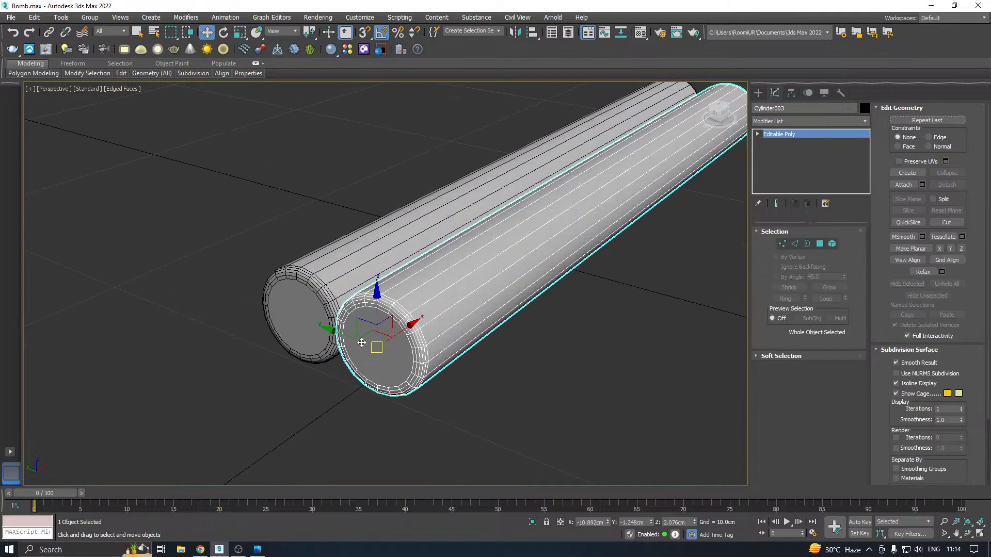
Try stacking a third copied stick above the other two, centred over the groove between them at about Z 4.24 cm
{"action": "mouse_move", "coordinate": [355, 341]}
{"action": "left_mouse_down"}
{"action": "mouse_move", "coordinate": [349, 331]}
{"action": "mouse_move", "coordinate": [403, 213]}
{"action": "left_mouse_up"}
{"action": "scroll", "coordinate": [405, 343], "scroll_direction": "down", "scroll_amount": 2}
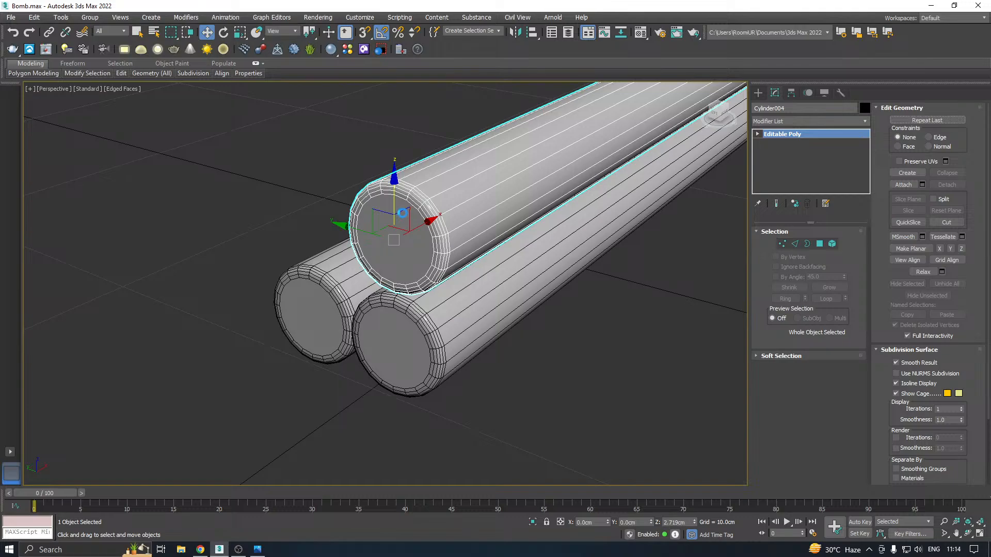
{"action": "left_click_drag", "start_coordinate": [403, 213], "coordinate": [308, 223], "text": "shift"}
{"action": "left_click", "coordinate": [496, 321]}
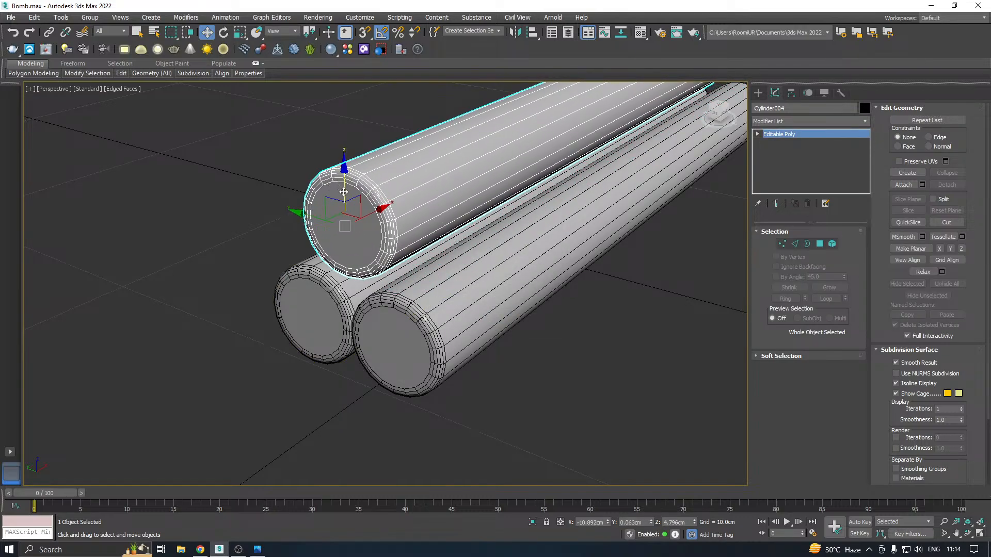
{"action": "left_click_drag", "start_coordinate": [344, 192], "coordinate": [347, 219]}
{"action": "middle_click_drag", "start_coordinate": [448, 220], "coordinate": [485, 193], "text": "alt"}
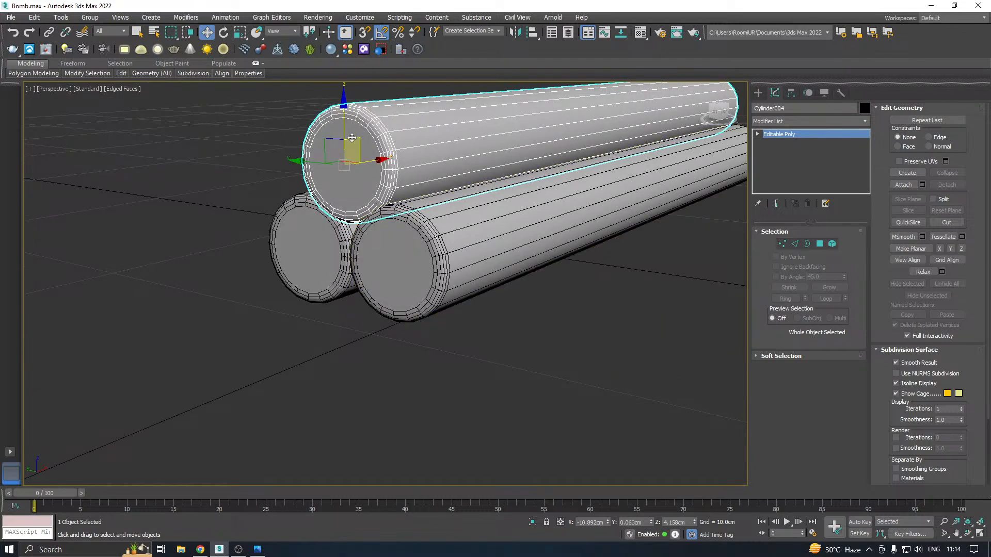
{"action": "left_click_drag", "start_coordinate": [345, 130], "coordinate": [344, 126]}
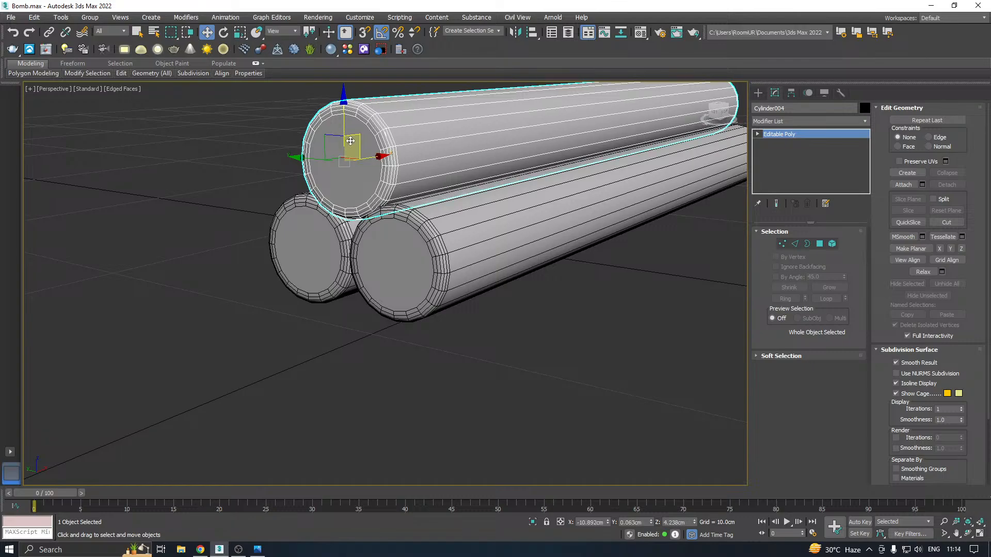
{"action": "scroll", "coordinate": [368, 242], "scroll_direction": "down", "scroll_amount": 2}
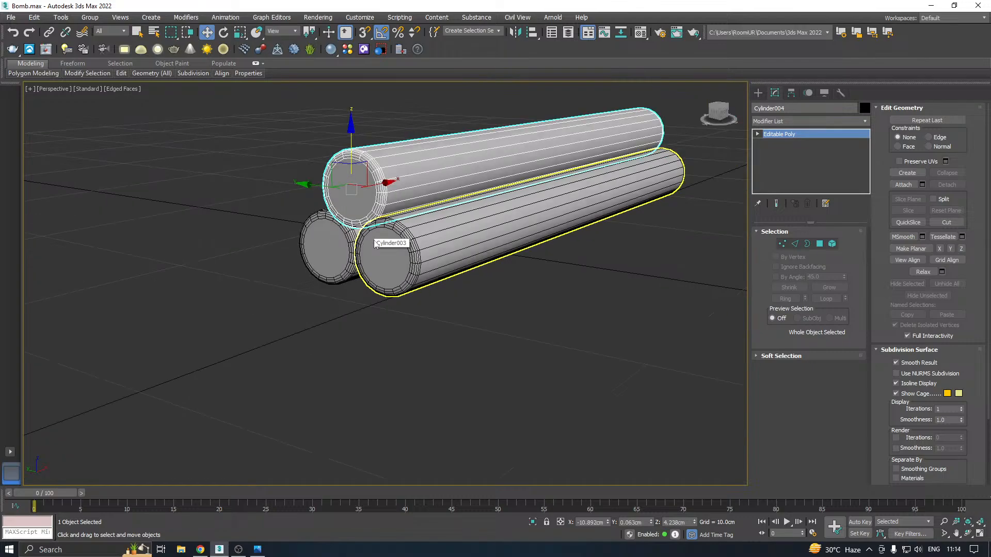
Undo the placement and creation of the third stick
{"action": "middle_click_drag", "start_coordinate": [498, 197], "coordinate": [449, 188], "text": "alt"}
{"action": "left_click_drag", "start_coordinate": [410, 184], "coordinate": [449, 173]}
{"action": "key", "text": "ctrl+z"}
{"action": "key", "text": "ctrl+z"}
{"action": "key", "text": "ctrl+z"}
{"action": "key", "text": "ctrl+z"}
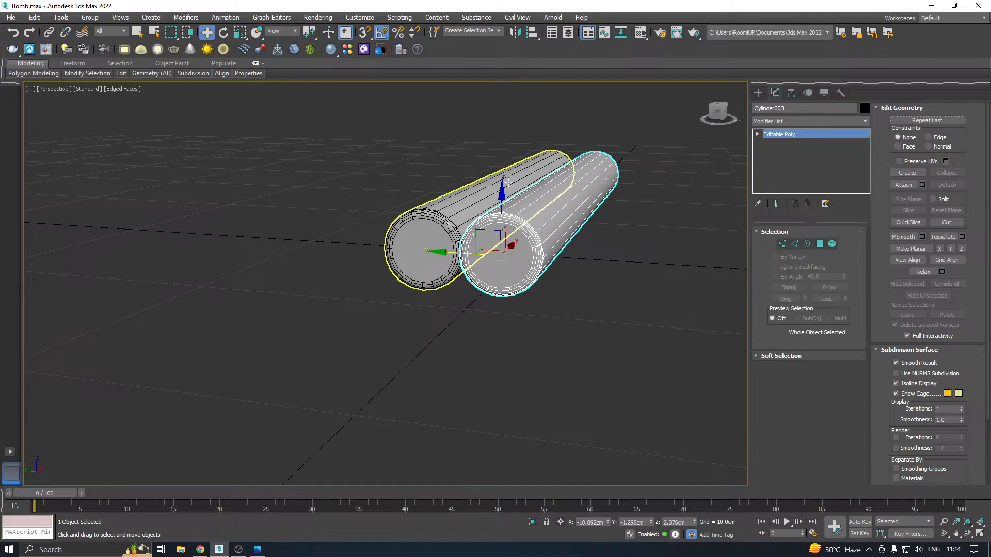
Copy the selected stick straight up and lower the copy to about Z 4.69 cm so it rests on the stick below
{"action": "left_click_drag", "start_coordinate": [503, 216], "coordinate": [498, 125], "text": "shift"}
{"action": "left_click", "coordinate": [496, 321]}
{"action": "mouse_move", "coordinate": [565, 252]}
{"action": "middle_mouse_down", "text": "alt"}
{"action": "mouse_move", "coordinate": [503, 249]}
{"action": "mouse_move", "coordinate": [531, 104]}
{"action": "middle_mouse_up", "text": "alt"}
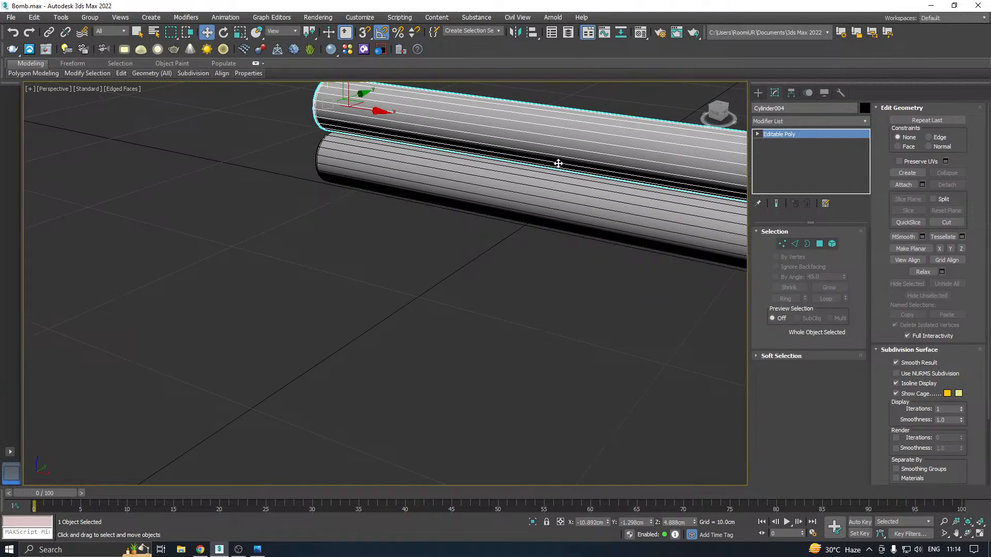
{"action": "middle_click_drag", "start_coordinate": [558, 163], "coordinate": [528, 156], "text": "alt"}
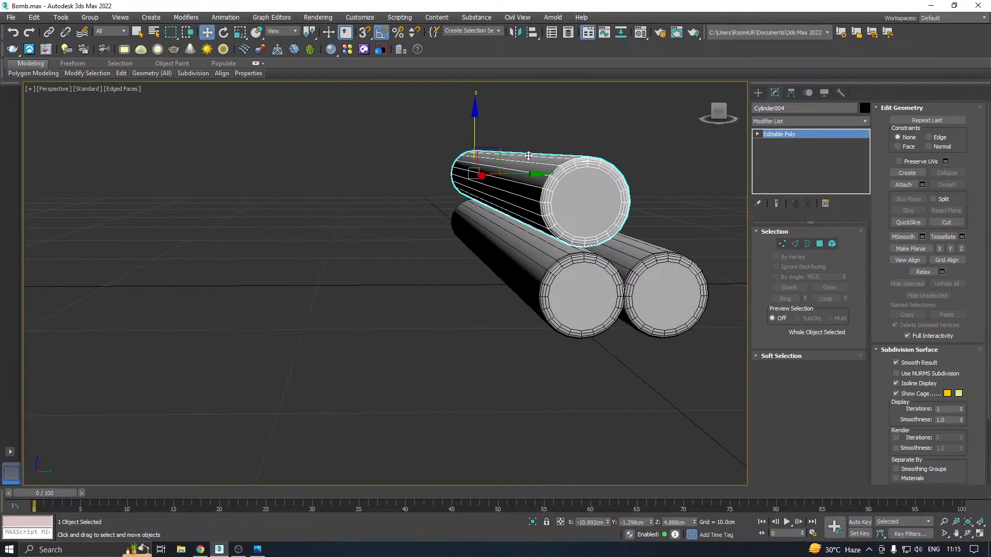
{"action": "middle_click_drag", "start_coordinate": [571, 181], "coordinate": [465, 200], "text": "alt"}
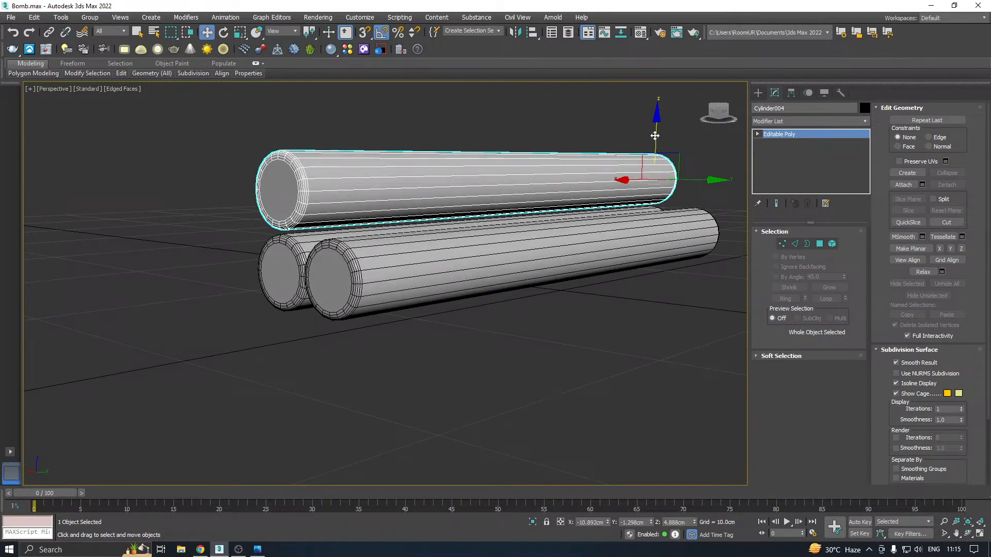
{"action": "left_click_drag", "start_coordinate": [657, 136], "coordinate": [657, 141]}
{"action": "middle_click_drag", "start_coordinate": [483, 251], "coordinate": [538, 242], "text": "alt"}
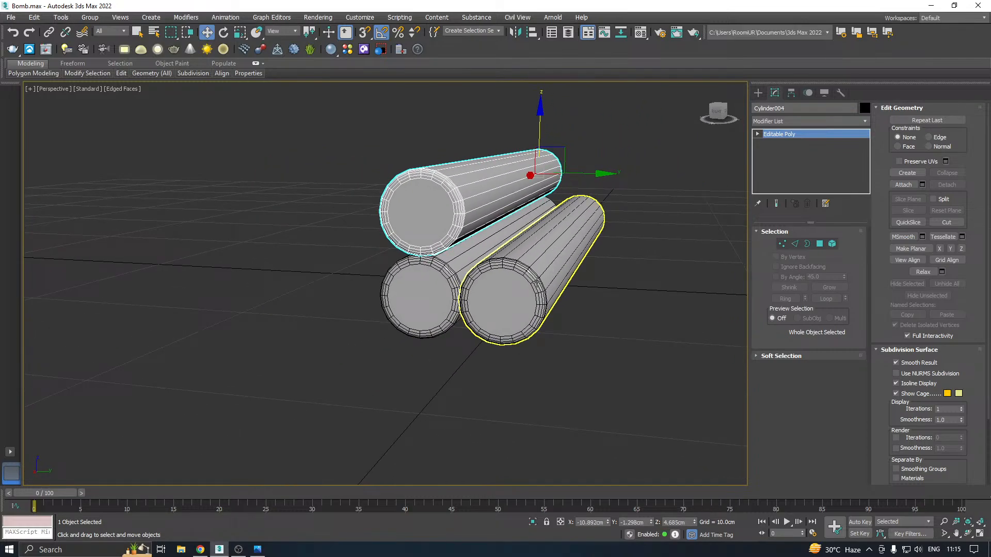
Move the original stick to about Y 1.02 cm and Z 3.59 cm, nesting it beside the gap between the two stacked sticks
{"action": "left_click", "coordinate": [537, 282]}
{"action": "left_click_drag", "start_coordinate": [581, 179], "coordinate": [583, 152]}
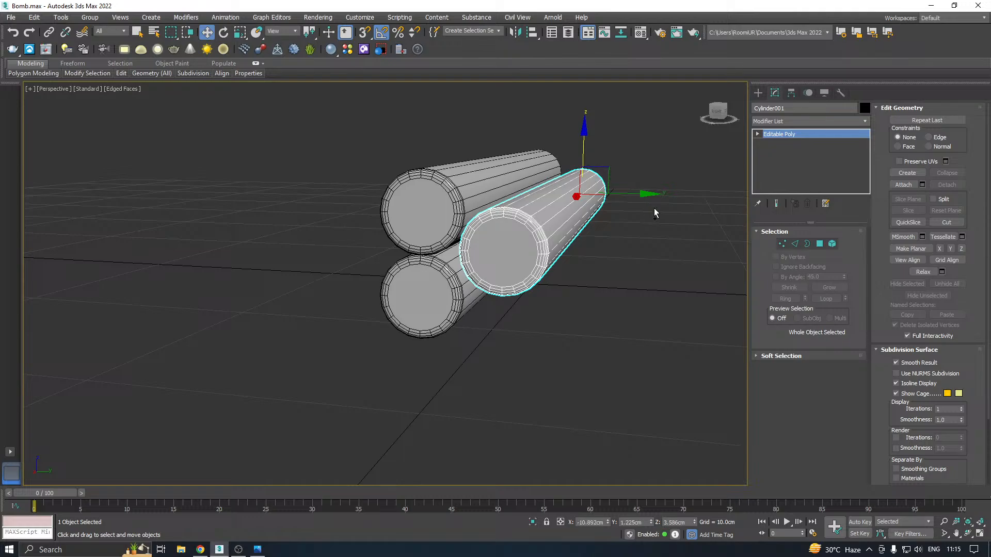
{"action": "left_click_drag", "start_coordinate": [635, 195], "coordinate": [631, 195]}
{"action": "middle_click_drag", "start_coordinate": [630, 195], "coordinate": [655, 199], "text": "alt"}
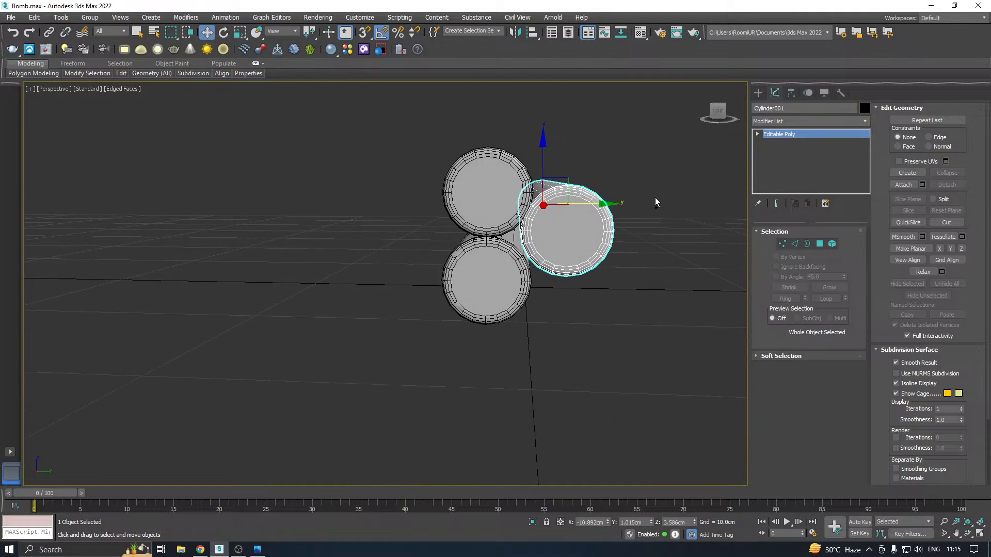
Copy the nested stick once above and once below itself, and lower the bottom copy by about 0.25 cm
{"action": "mouse_move", "coordinate": [543, 169]}
{"action": "left_mouse_down", "text": "shift"}
{"action": "mouse_move", "coordinate": [536, 93]}
{"action": "mouse_move", "coordinate": [539, 240]}
{"action": "mouse_move", "coordinate": [548, 206]}
{"action": "left_mouse_up", "text": "shift"}
{"action": "left_click", "coordinate": [511, 319]}
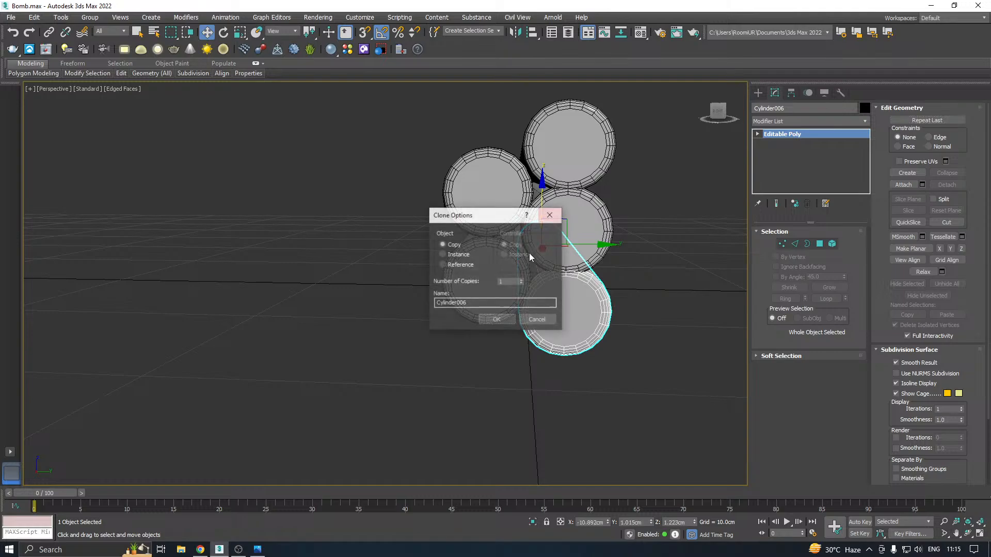
{"action": "left_click", "coordinate": [488, 319]}
{"action": "middle_click_drag", "start_coordinate": [531, 269], "coordinate": [577, 251], "text": "alt"}
{"action": "scroll", "coordinate": [577, 251], "scroll_direction": "up", "scroll_amount": 2}
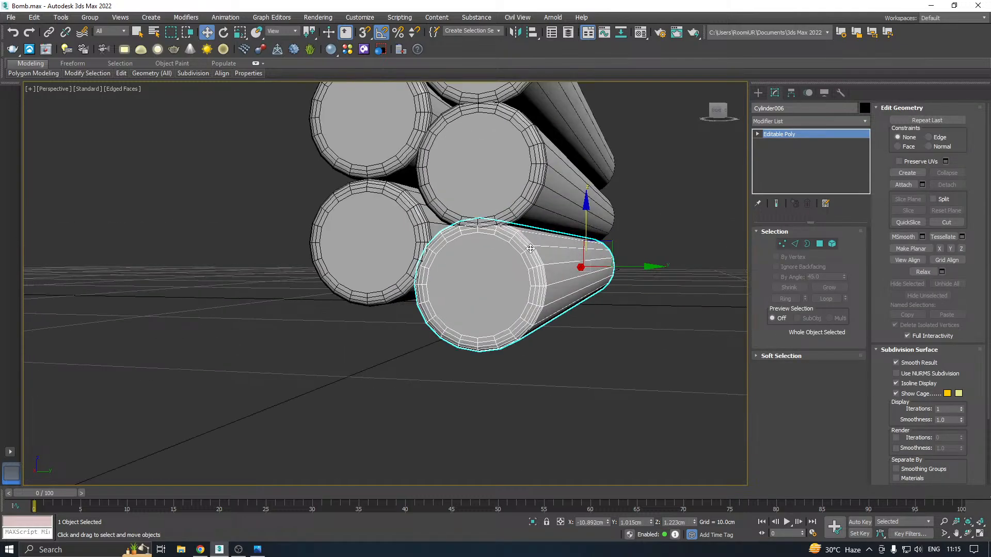
{"action": "left_click_drag", "start_coordinate": [589, 233], "coordinate": [596, 239]}
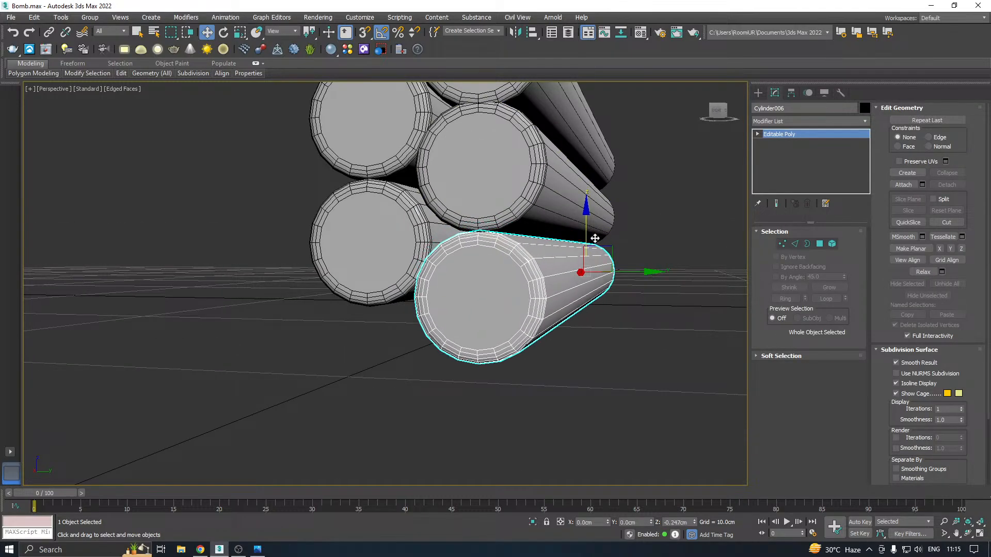
Copy the two outer nested sticks about 4.62 cm along Y to the opposite side of the stack, completing a seven-stick bundle
{"action": "scroll", "coordinate": [530, 264], "scroll_direction": "down", "scroll_amount": 2}
{"action": "middle_click_drag", "start_coordinate": [526, 238], "coordinate": [554, 229], "text": "alt"}
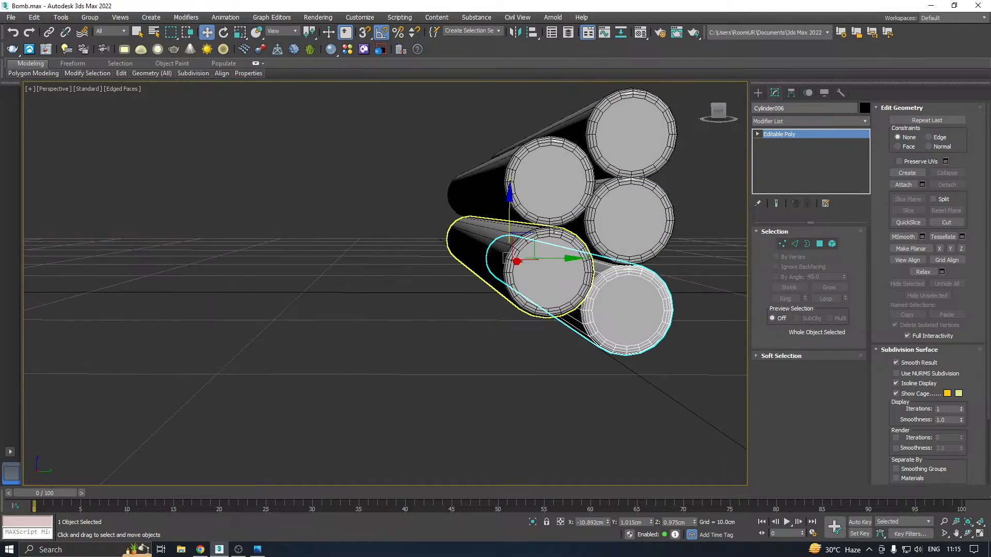
{"action": "left_click", "coordinate": [553, 195], "text": "ctrl"}
{"action": "middle_click_drag", "start_coordinate": [553, 195], "coordinate": [577, 205], "text": "alt"}
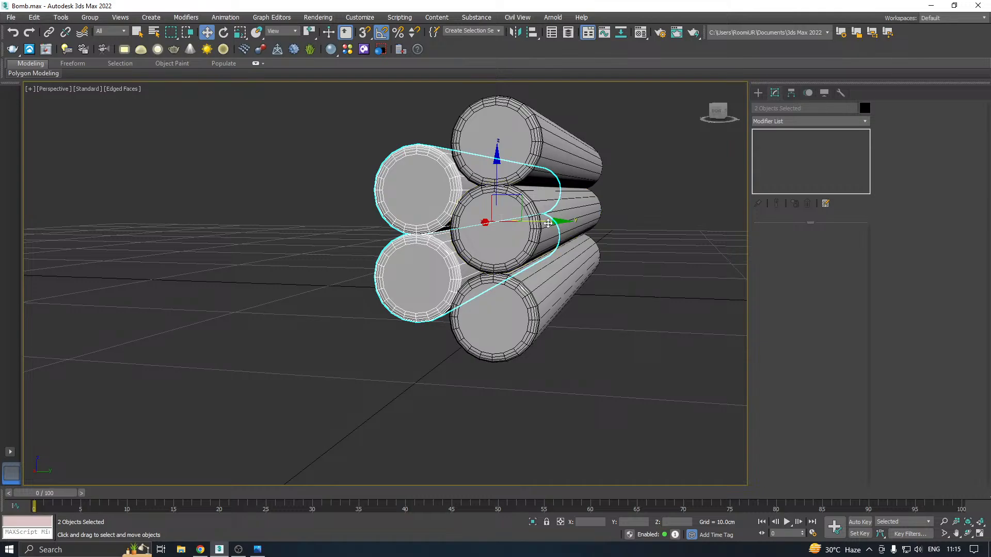
{"action": "left_click_drag", "start_coordinate": [546, 225], "coordinate": [654, 203]}
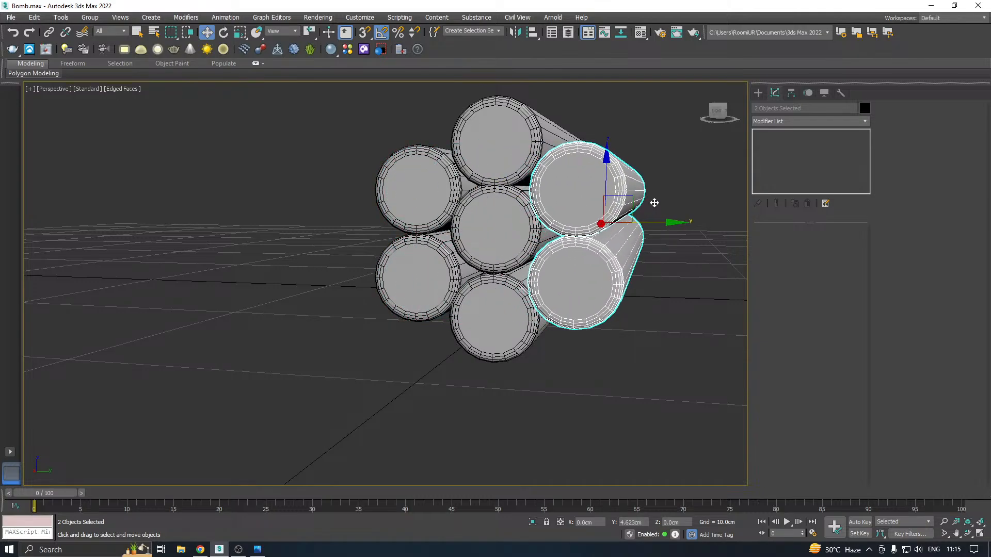
{"action": "key", "text": "Return"}
{"action": "mouse_move", "coordinate": [495, 308]}
{"action": "middle_mouse_down", "text": "alt"}
{"action": "mouse_move", "coordinate": [580, 276]}
{"action": "mouse_move", "coordinate": [494, 288]}
{"action": "mouse_move", "coordinate": [658, 281]}
{"action": "mouse_move", "coordinate": [652, 310]}
{"action": "mouse_move", "coordinate": [604, 310]}
{"action": "mouse_move", "coordinate": [552, 183]}
{"action": "middle_mouse_up", "text": "alt"}
{"action": "scroll", "coordinate": [495, 278], "scroll_direction": "down", "scroll_amount": 3}
{"action": "left_click", "coordinate": [509, 193]}
{"action": "scroll", "coordinate": [507, 188], "scroll_direction": "down", "scroll_amount": 5}
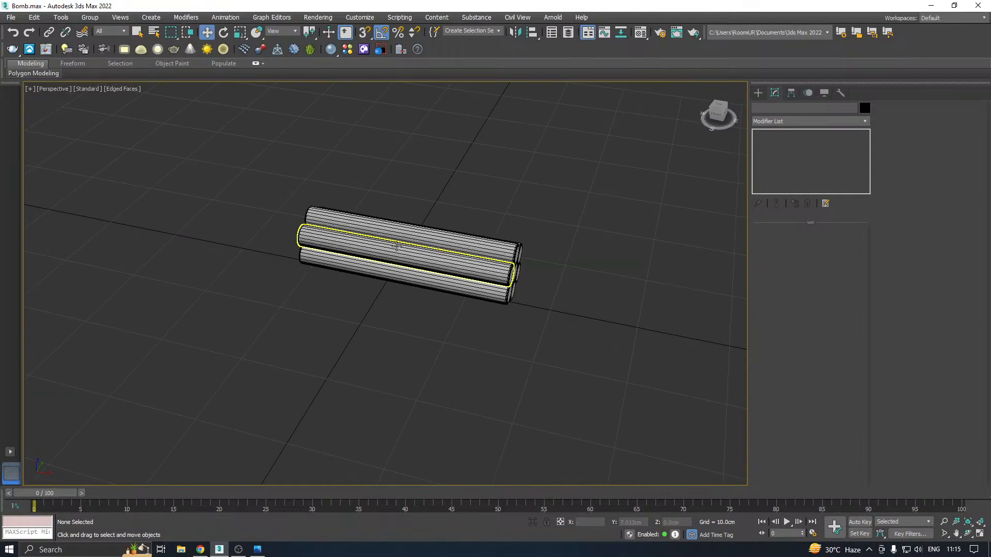
Save an incremental copy of the scene as Bomb03.max
{"action": "left_click", "coordinate": [439, 235]}
{"action": "middle_click_drag", "start_coordinate": [439, 235], "coordinate": [396, 211], "text": "alt"}
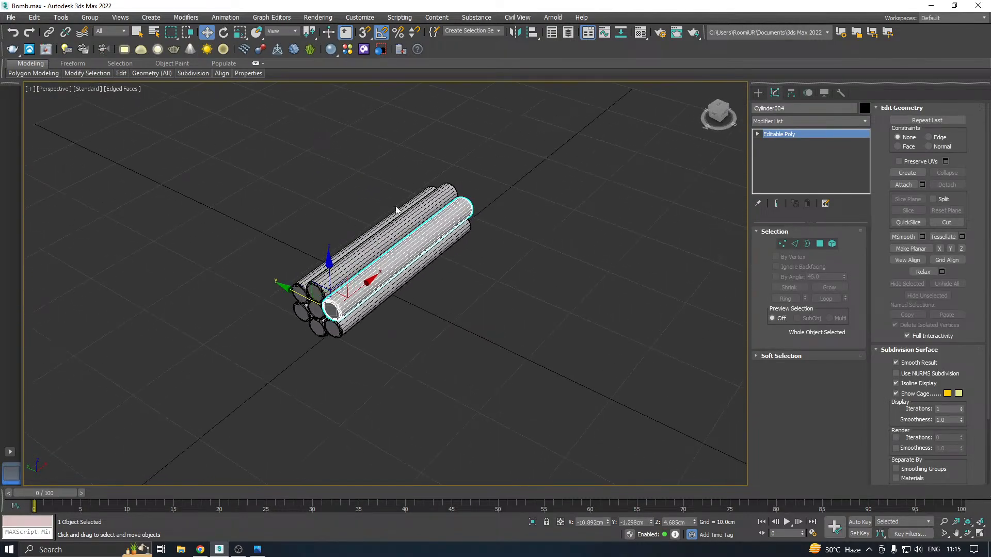
{"action": "left_click", "coordinate": [11, 17]}
{"action": "left_click", "coordinate": [58, 122]}
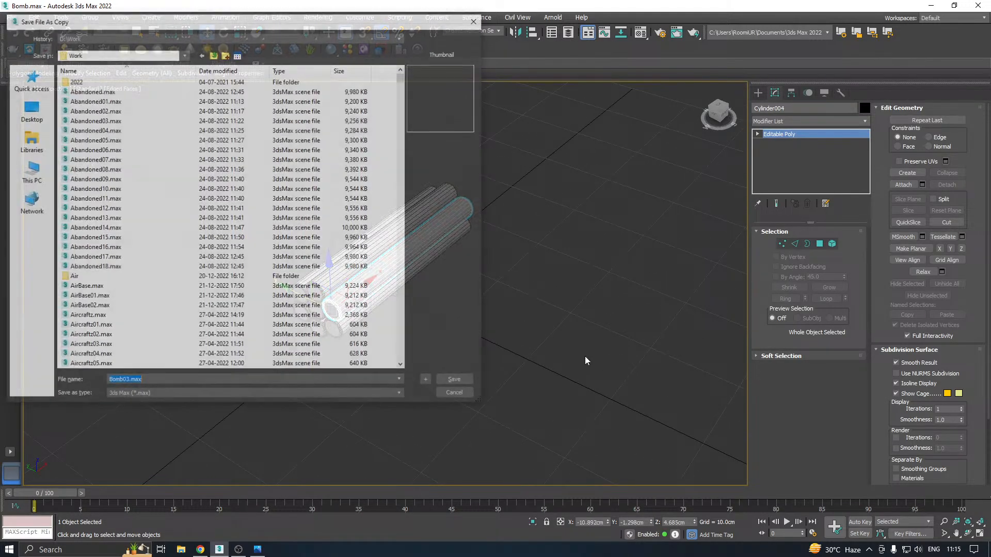
{"action": "left_click", "coordinate": [457, 382]}
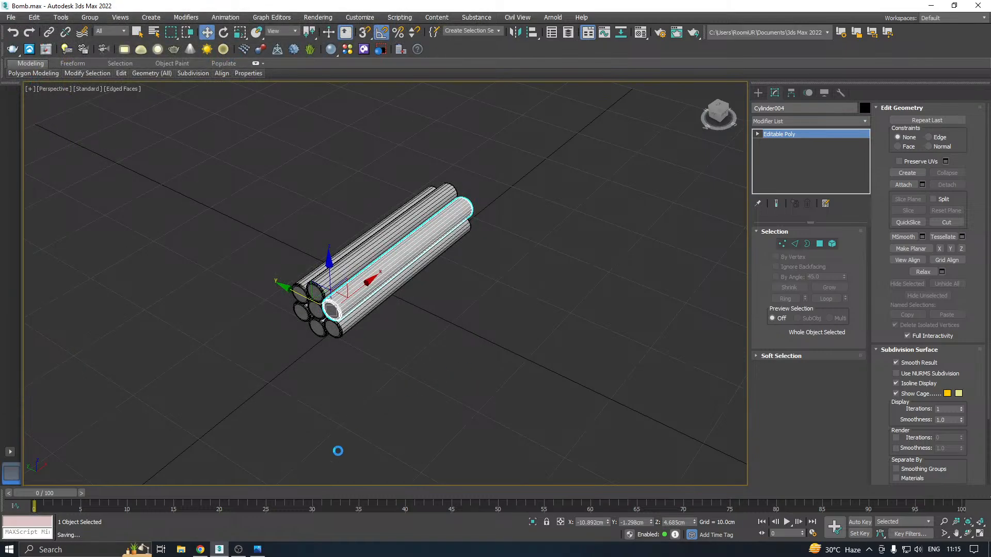
{"action": "left_click", "coordinate": [203, 550]}
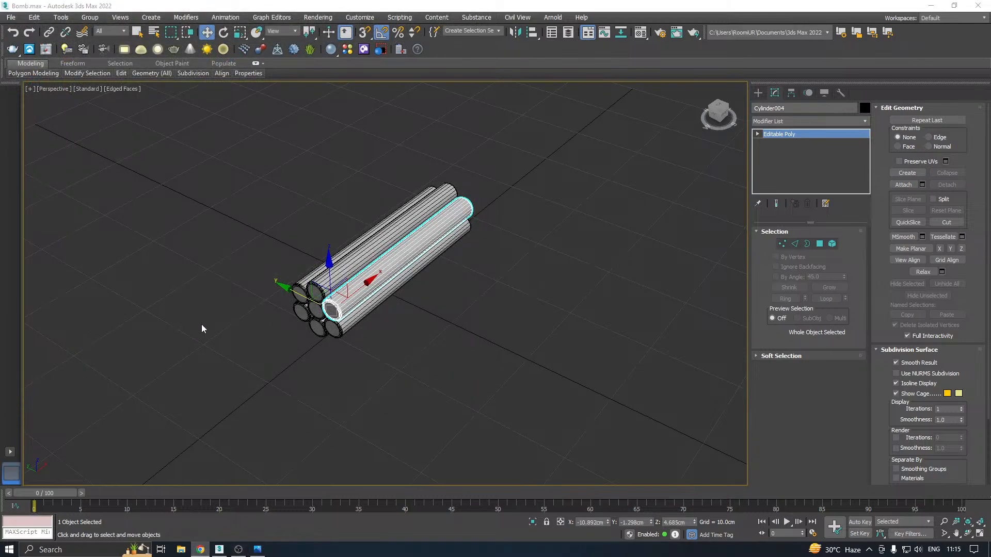
{"action": "middle_click_drag", "start_coordinate": [274, 296], "coordinate": [285, 292]}
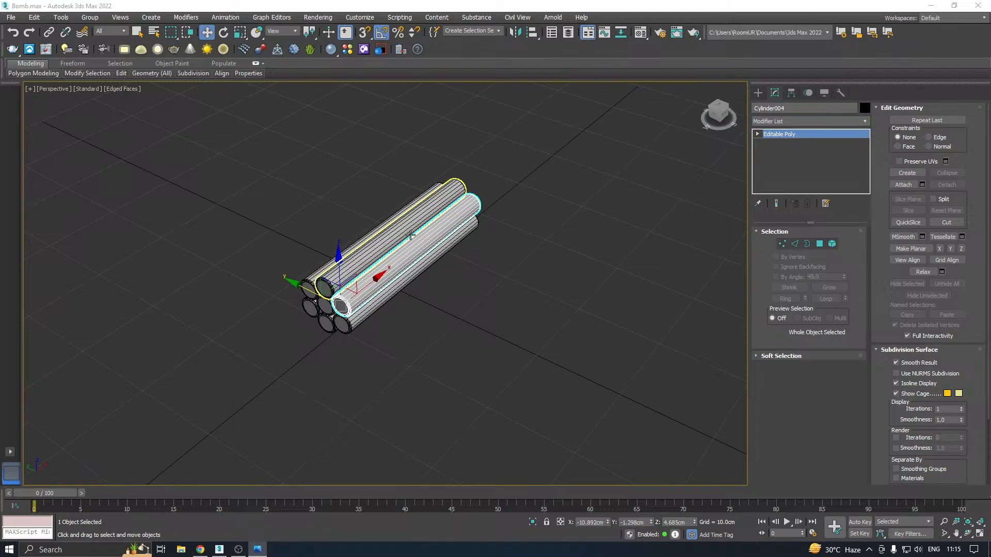
{"action": "right_click", "coordinate": [367, 261]}
{"action": "middle_click_drag", "start_coordinate": [258, 291], "coordinate": [258, 328]}
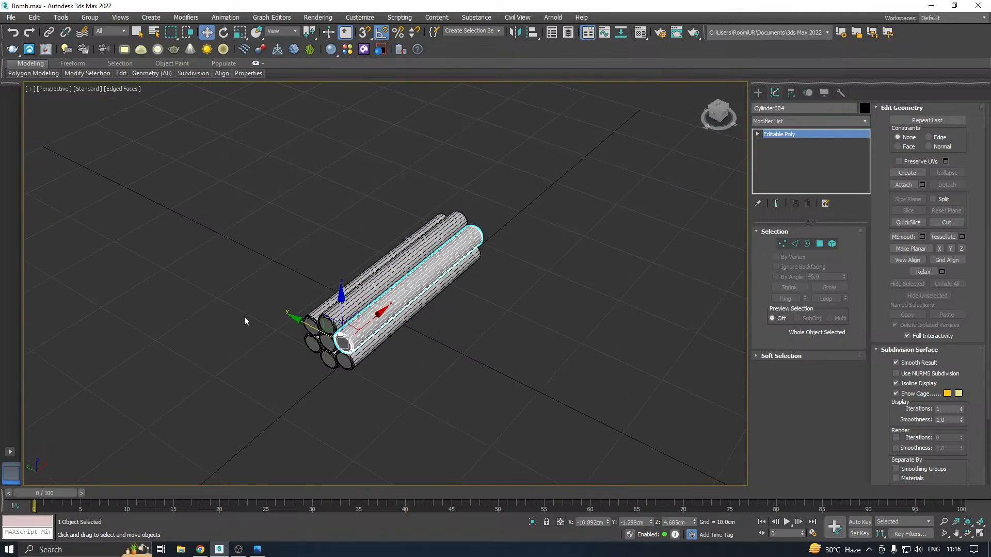
Deselect everything and switch the viewport to the Left view to face the ends of the sticks
{"action": "key", "text": "f"}
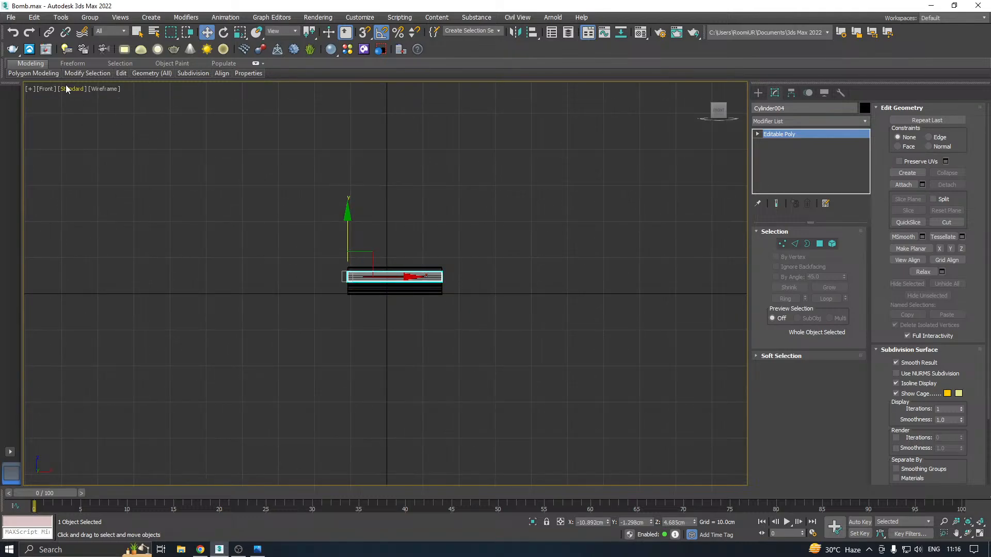
{"action": "key", "text": "ctrl+d"}
{"action": "left_click", "coordinate": [66, 89]}
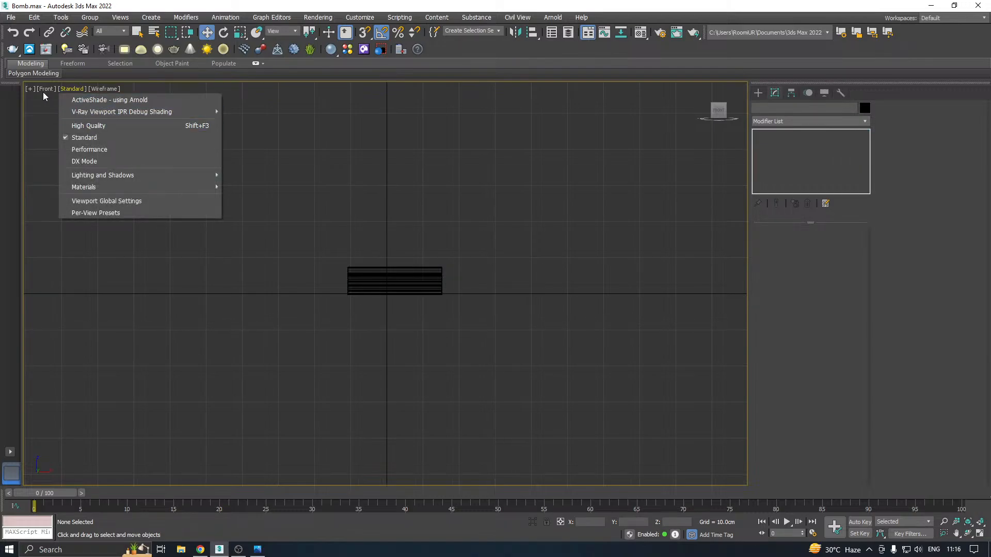
{"action": "left_click", "coordinate": [42, 89]}
{"action": "left_click", "coordinate": [42, 89]}
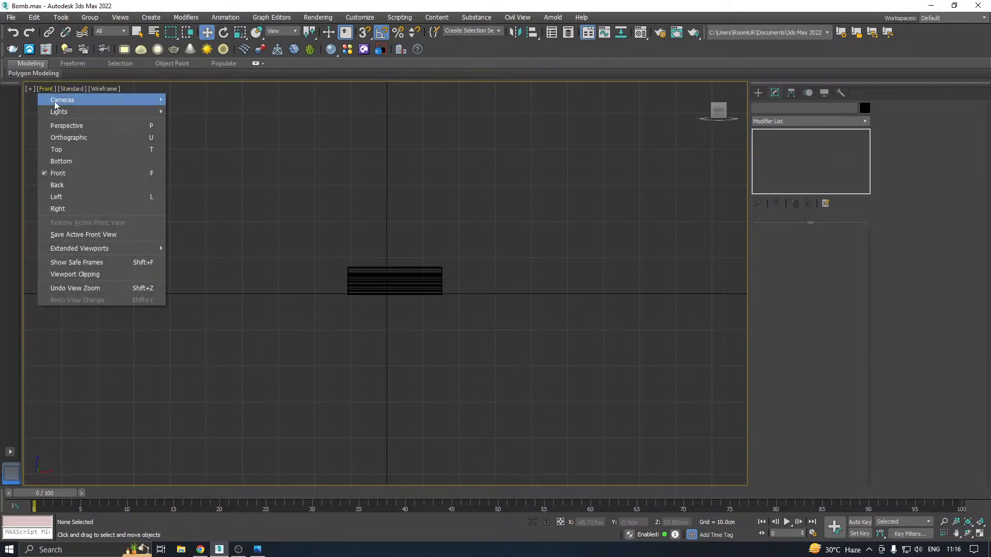
{"action": "left_click", "coordinate": [78, 198]}
{"action": "scroll", "coordinate": [390, 267], "scroll_direction": "up", "scroll_amount": 8}
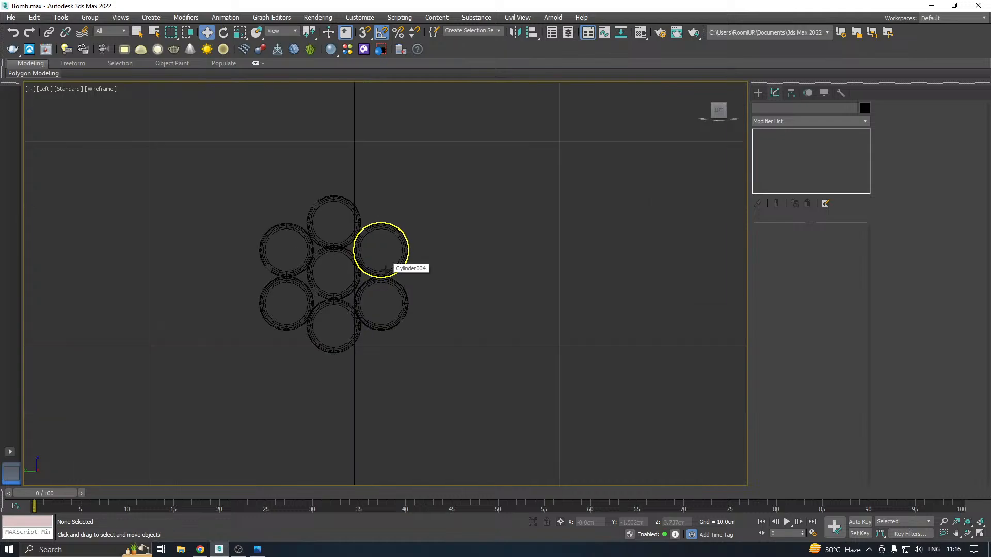
{"action": "scroll", "coordinate": [342, 252], "scroll_direction": "up", "scroll_amount": 2}
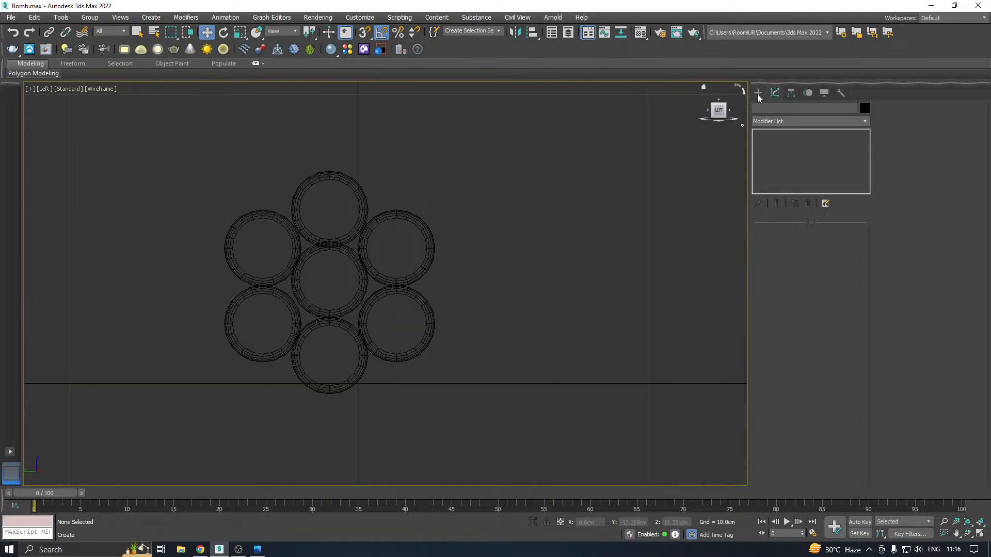
Draw a circle spline from the middle stick outward around the whole bundle, with a radius of about 4.05 cm
{"action": "left_click", "coordinate": [759, 93]}
{"action": "left_click", "coordinate": [772, 109]}
{"action": "left_click", "coordinate": [793, 175]}
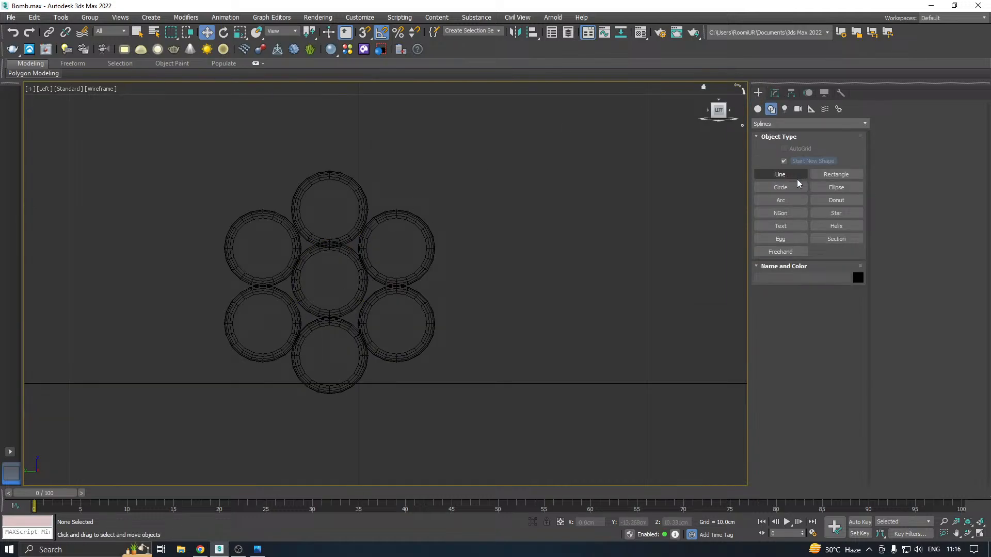
{"action": "left_click", "coordinate": [828, 190]}
{"action": "left_click", "coordinate": [800, 191]}
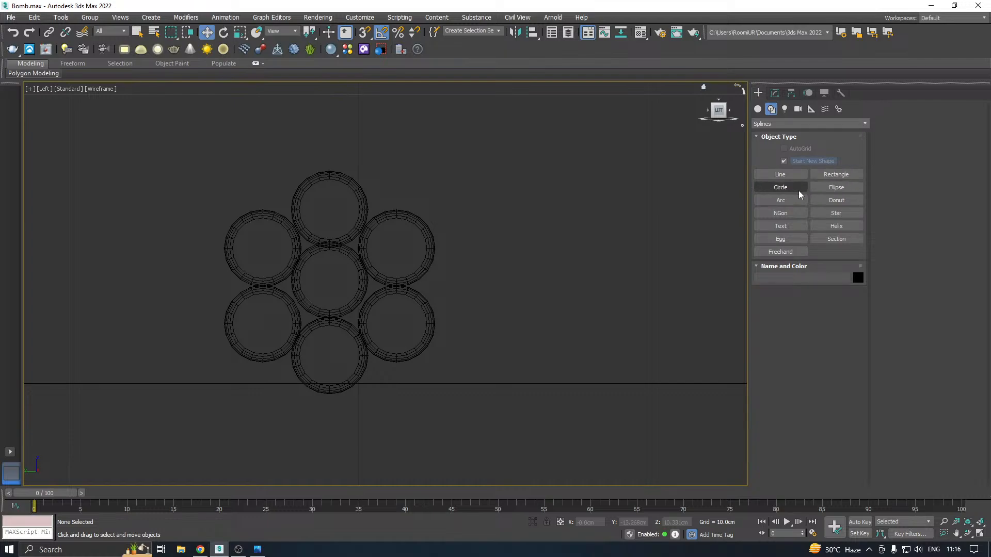
{"action": "left_click", "coordinate": [795, 193]}
{"action": "middle_click_drag", "start_coordinate": [382, 253], "coordinate": [450, 231]}
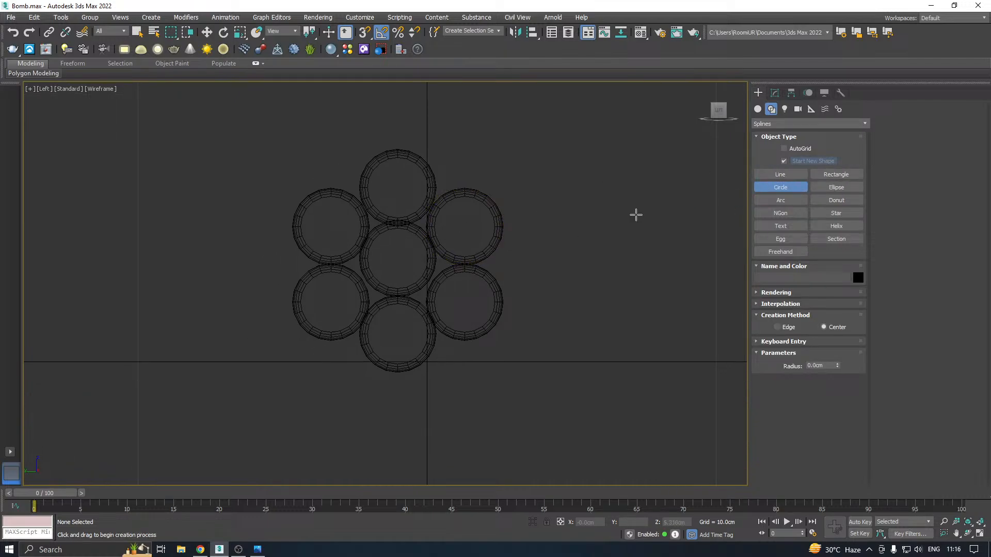
{"action": "left_click_drag", "start_coordinate": [402, 257], "coordinate": [505, 313]}
Centre the circle around the bundle at about Y 1.04 cm and Z 3.47 cm, and squash it slightly vertically
{"action": "key", "text": "w"}
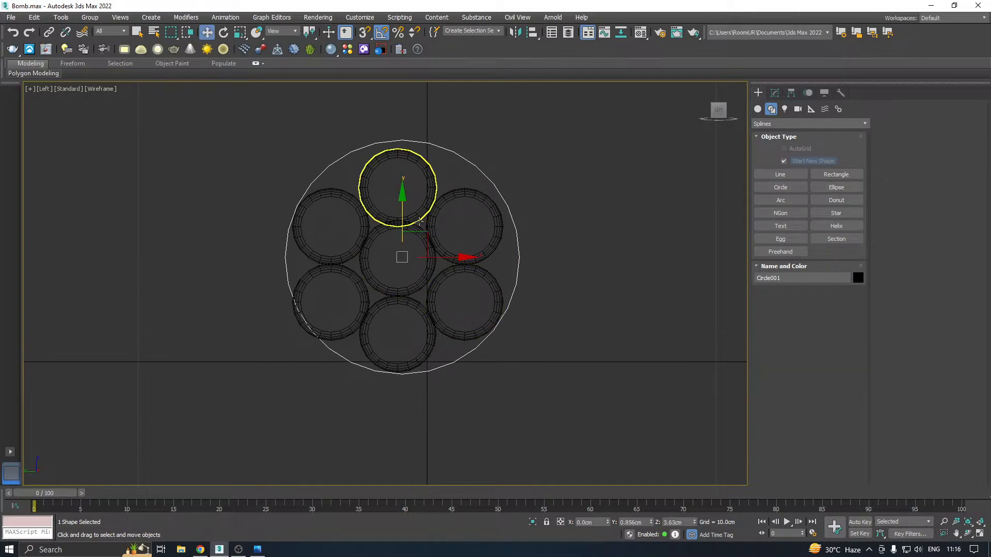
{"action": "left_click_drag", "start_coordinate": [403, 219], "coordinate": [404, 229]}
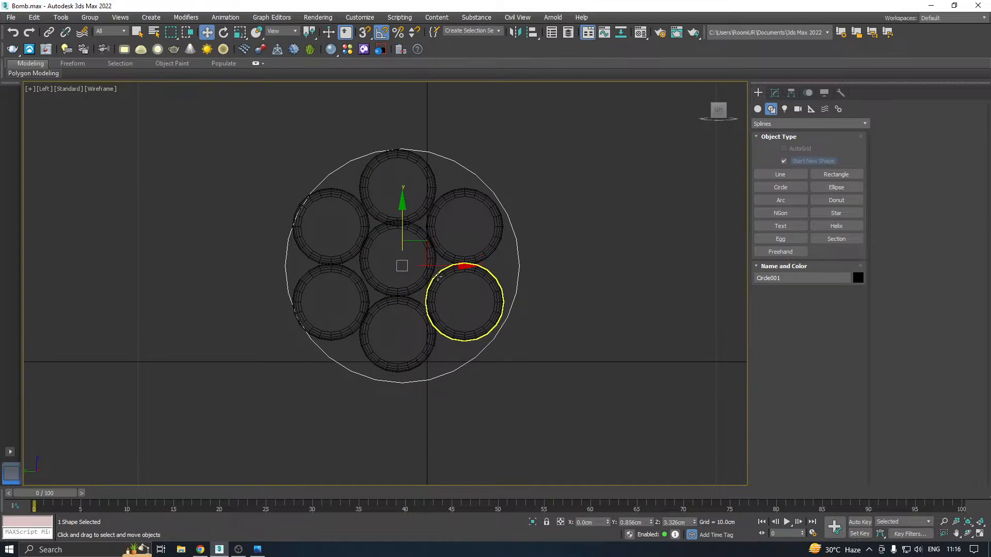
{"action": "left_click_drag", "start_coordinate": [445, 265], "coordinate": [441, 265]}
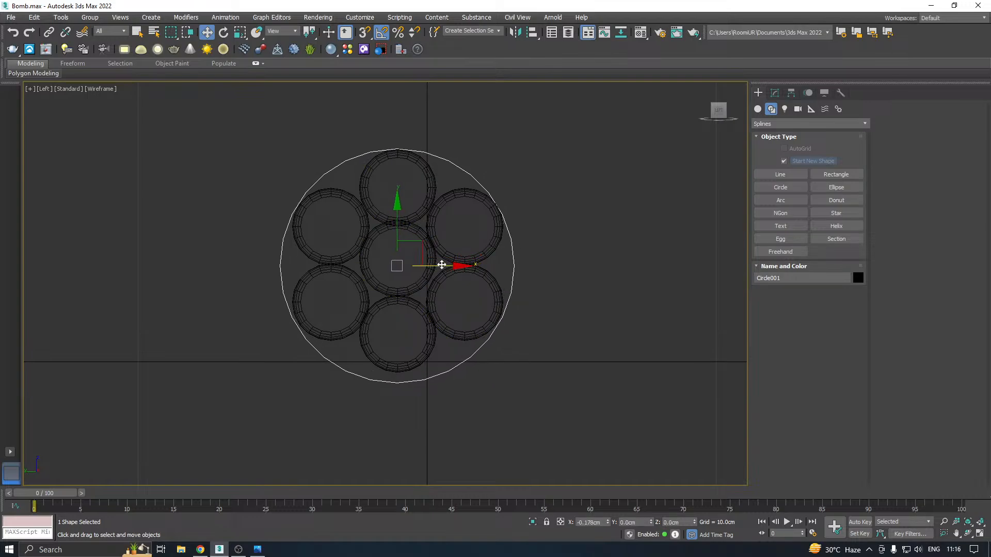
{"action": "left_click_drag", "start_coordinate": [395, 232], "coordinate": [395, 226]}
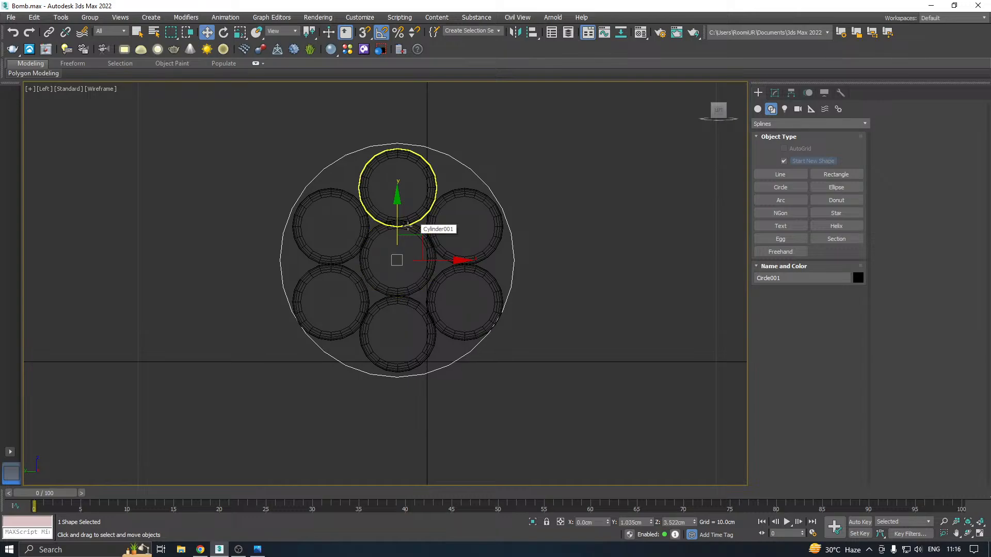
{"action": "left_click_drag", "start_coordinate": [397, 214], "coordinate": [401, 218]}
{"action": "key", "text": "r"}
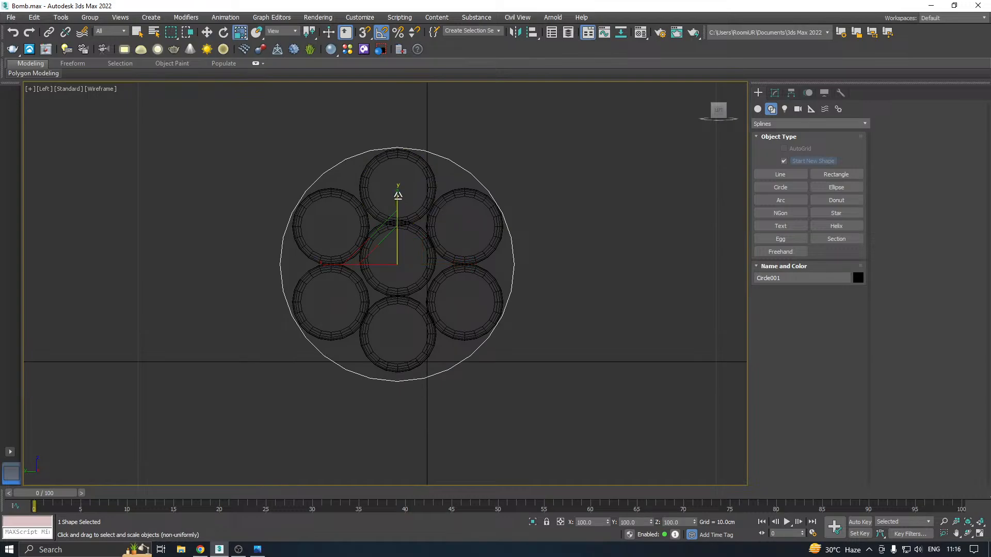
{"action": "left_click_drag", "start_coordinate": [400, 195], "coordinate": [398, 203]}
{"action": "key", "text": "w"}
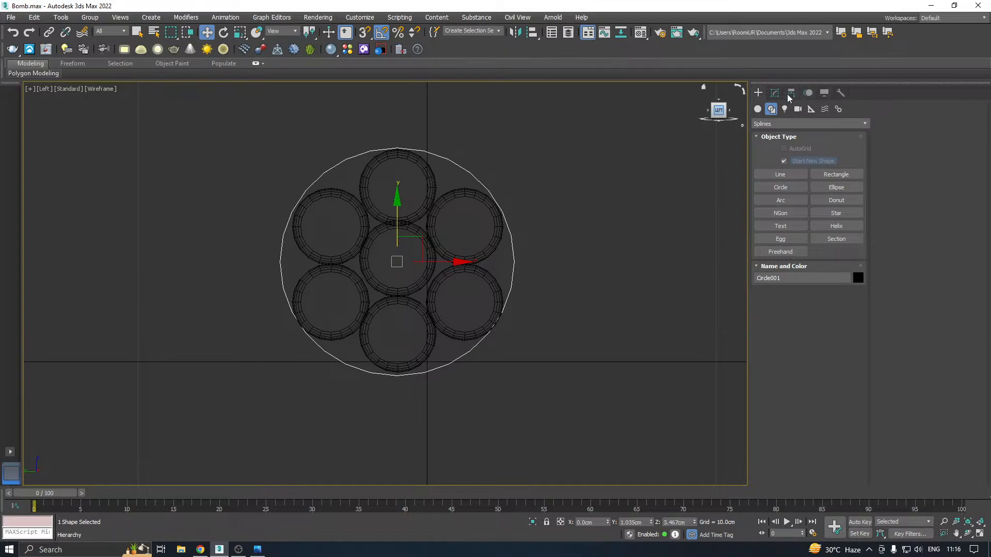
Enable the circle's rendering in the perspective viewport and give it a rectangular cross-section
{"action": "left_click", "coordinate": [774, 94]}
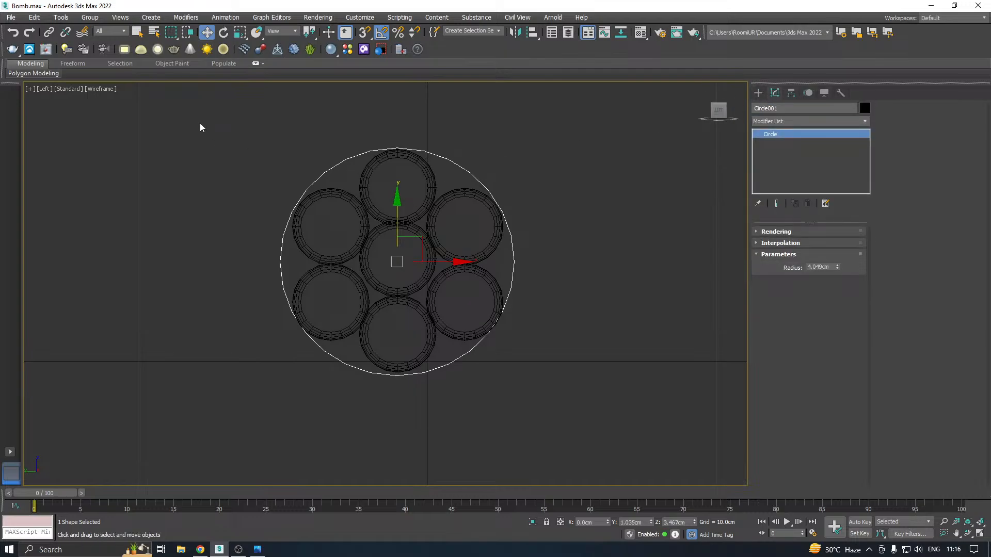
{"action": "key", "text": "p"}
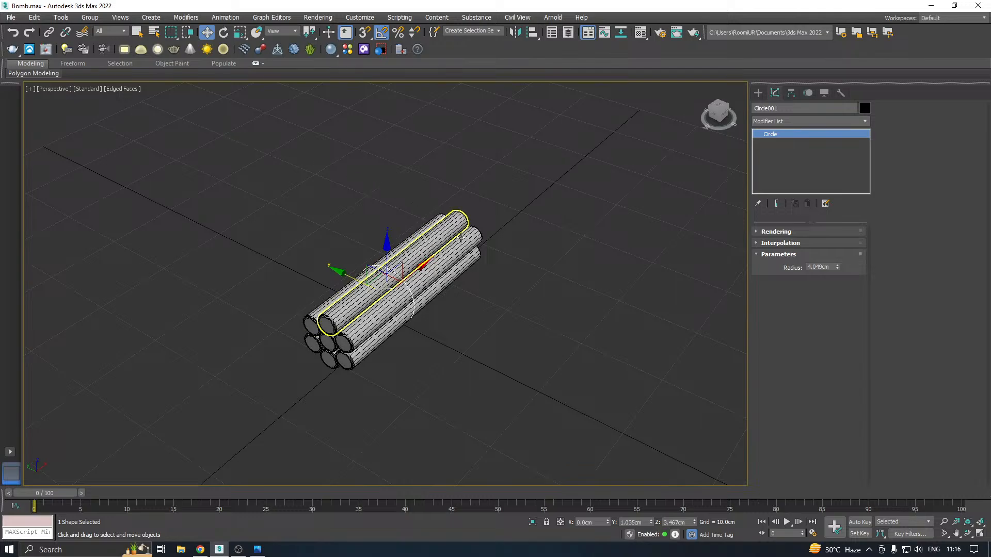
{"action": "left_click", "coordinate": [794, 229]}
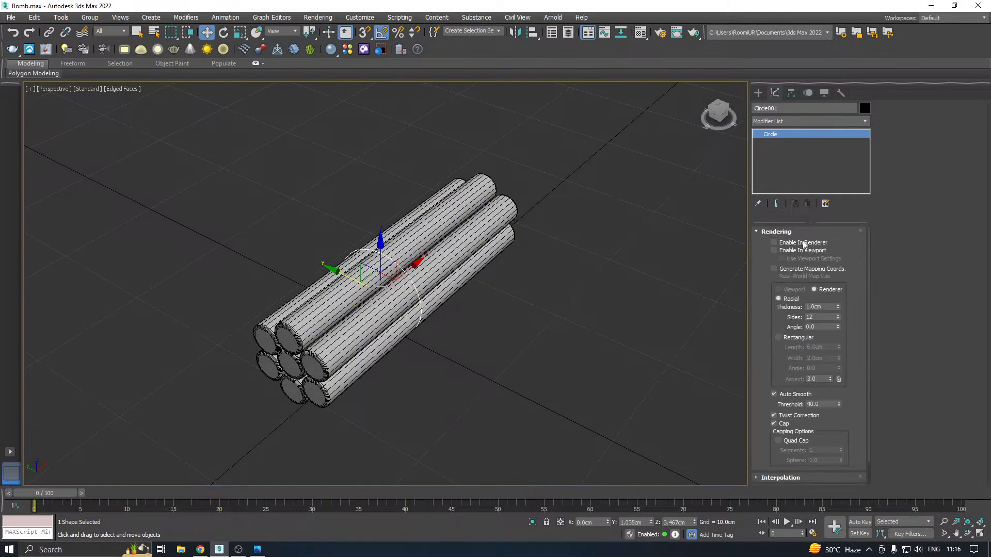
{"action": "left_click", "coordinate": [803, 250]}
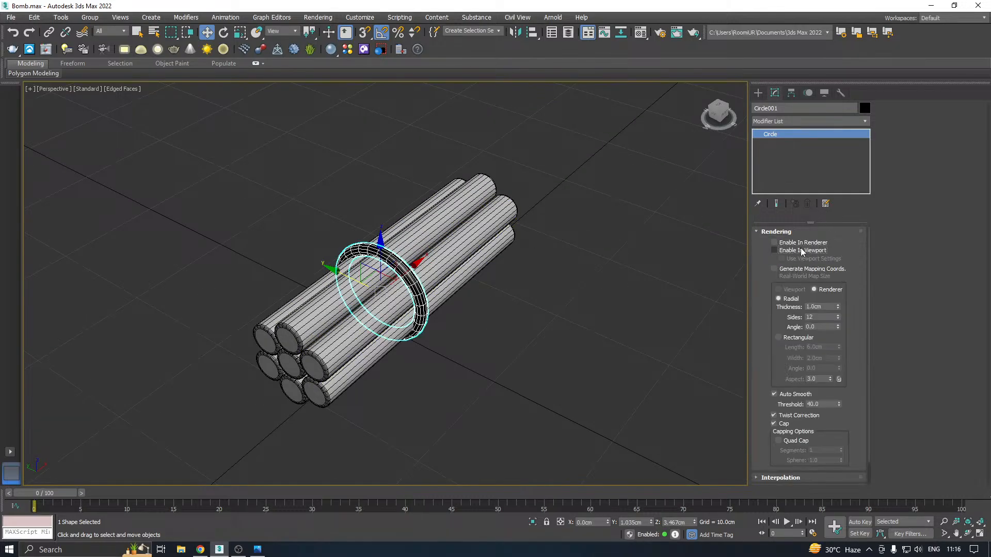
{"action": "left_click", "coordinate": [778, 337]}
{"action": "key", "text": "z"}
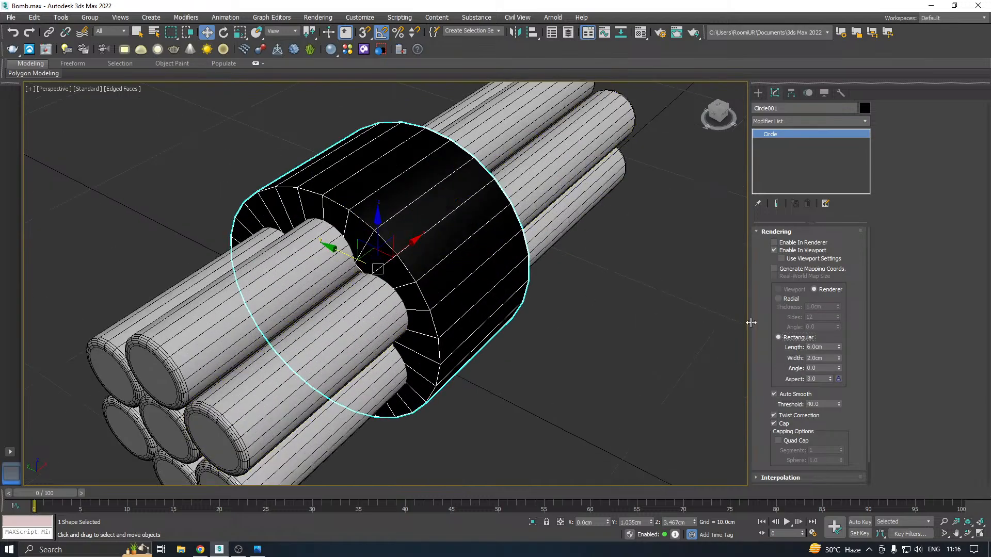
Reduce the band's rectangular length to about 1.45 cm and its width to 0.12 cm
{"action": "left_click_drag", "start_coordinate": [839, 351], "coordinate": [840, 384]}
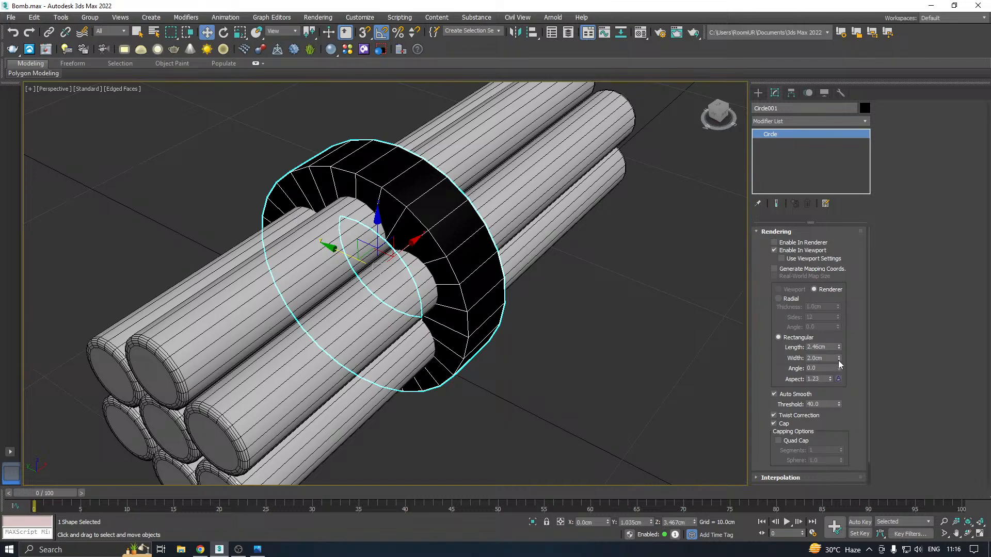
{"action": "left_click_drag", "start_coordinate": [839, 360], "coordinate": [851, 409]}
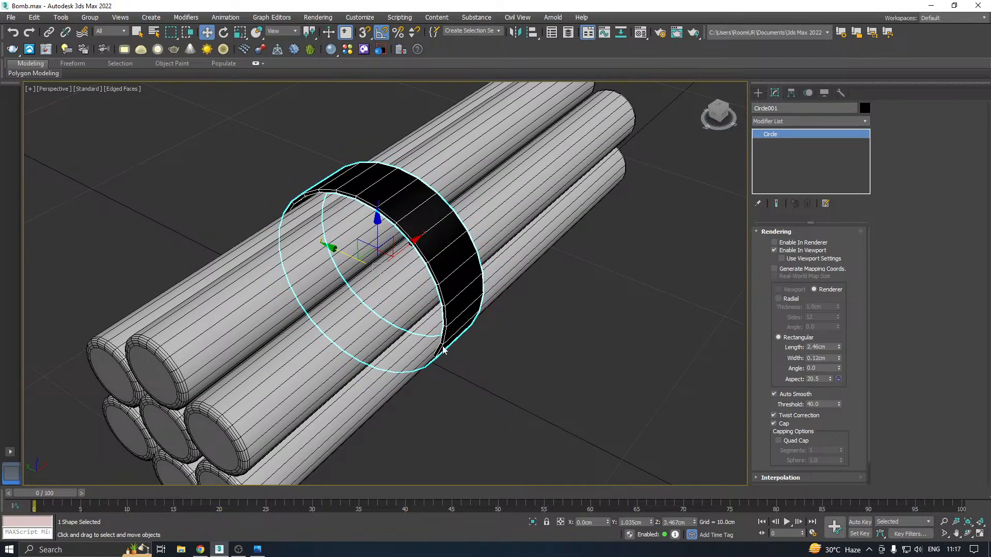
{"action": "middle_click_drag", "start_coordinate": [465, 313], "coordinate": [482, 290]}
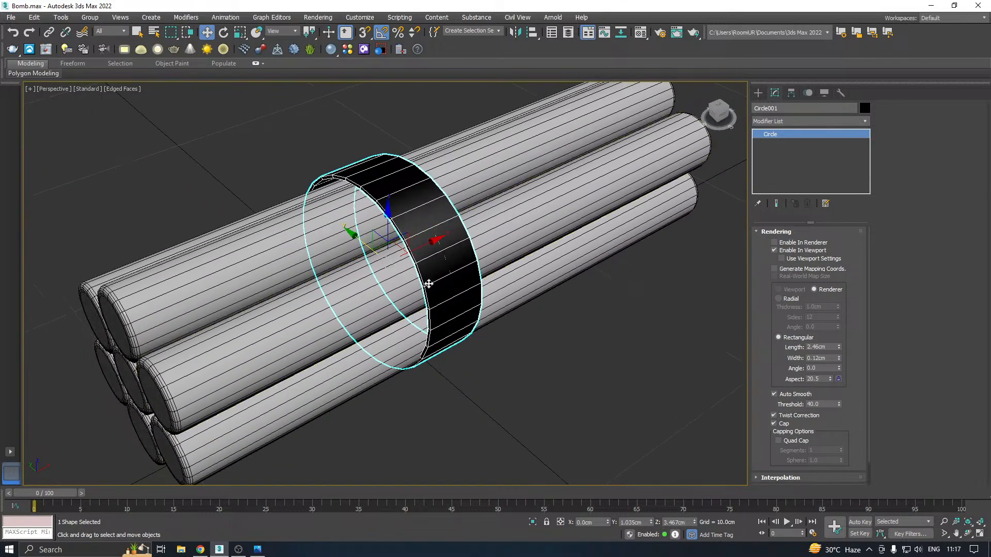
{"action": "scroll", "coordinate": [428, 284], "scroll_direction": "up", "scroll_amount": 3}
{"action": "left_click_drag", "start_coordinate": [841, 348], "coordinate": [847, 369]}
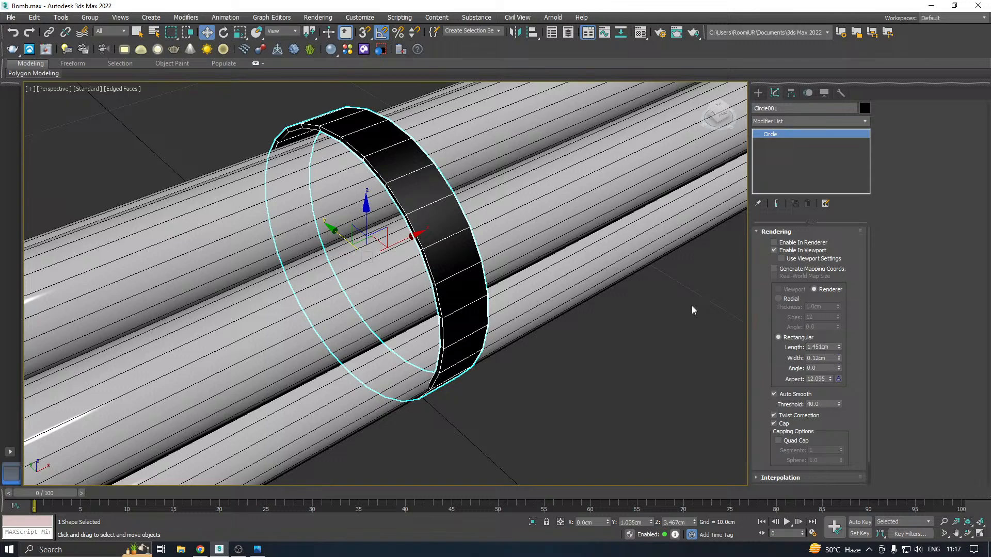
Assign the 01 - Default physical material to the band and close the Material Editor
{"action": "left_click", "coordinate": [642, 33]}
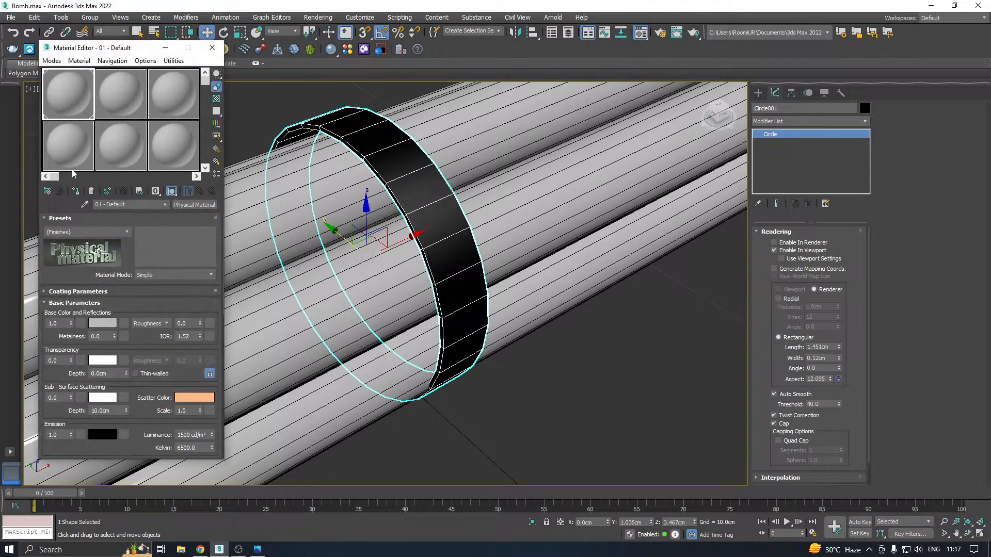
{"action": "left_click", "coordinate": [75, 191]}
{"action": "left_click", "coordinate": [212, 47]}
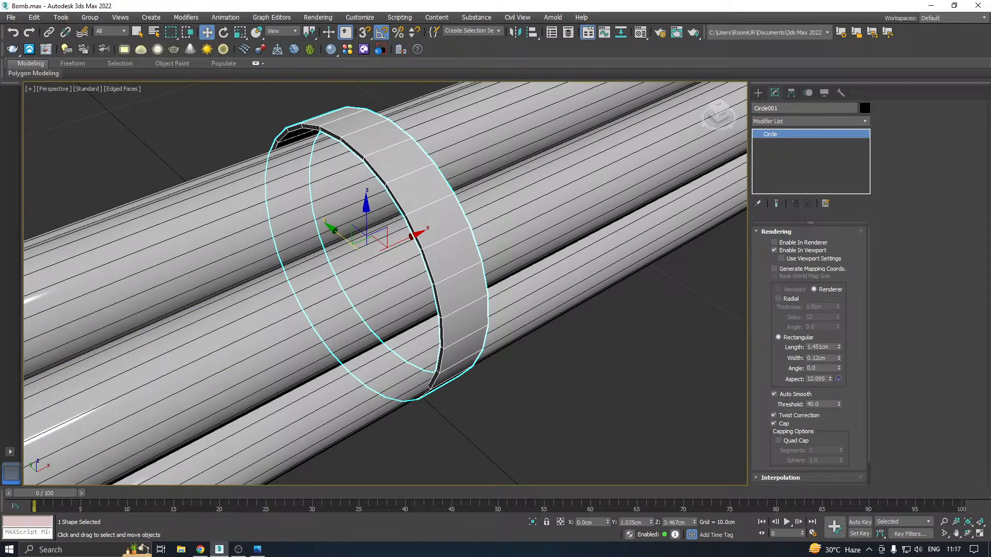
Reduce the band's rectangular width to 0.05 cm so it is a thinner strap
{"action": "key", "text": "alt+Tab"}
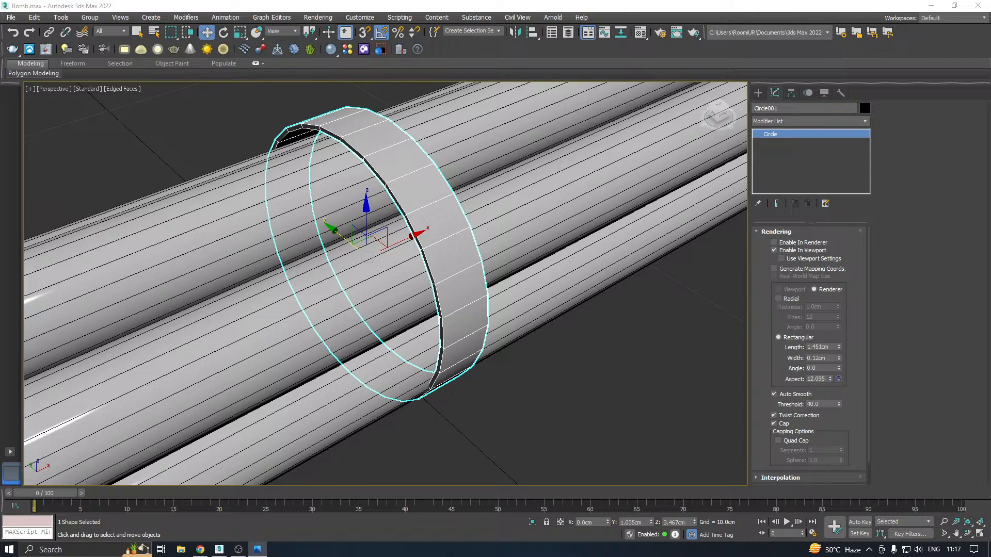
{"action": "middle_click_drag", "start_coordinate": [458, 288], "coordinate": [464, 198], "text": "alt"}
{"action": "scroll", "coordinate": [464, 198], "scroll_direction": "up", "scroll_amount": 3}
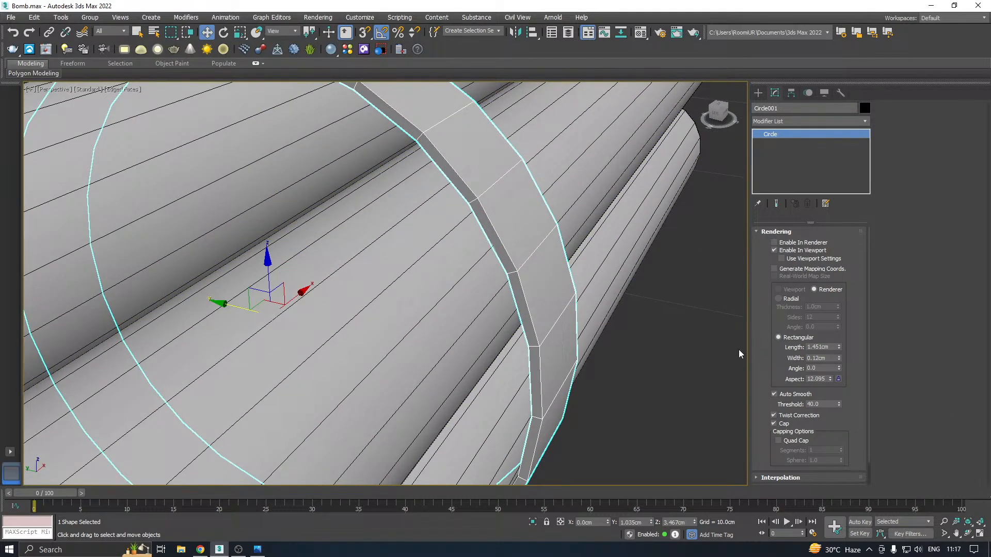
{"action": "left_click_drag", "start_coordinate": [838, 358], "coordinate": [841, 361]}
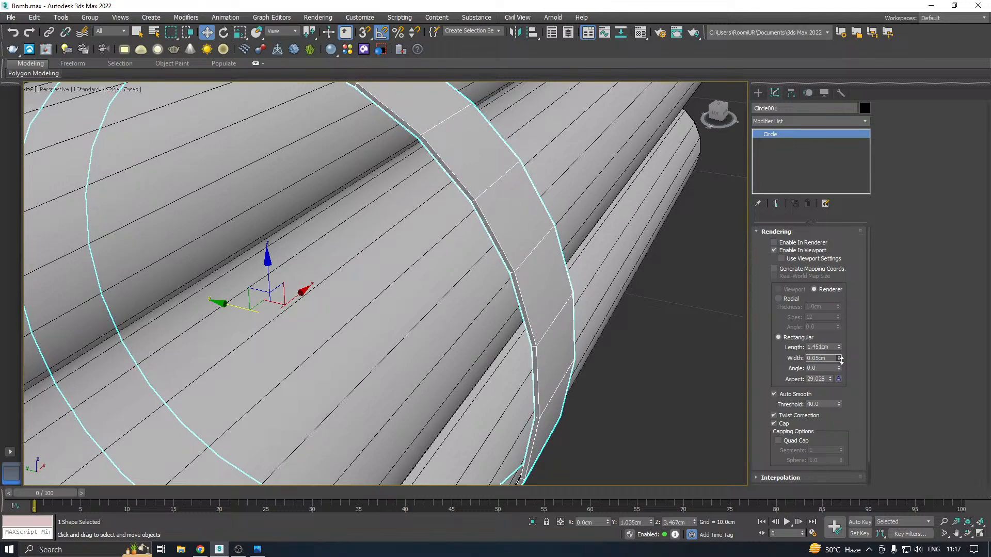
{"action": "scroll", "coordinate": [546, 347], "scroll_direction": "down", "scroll_amount": 5}
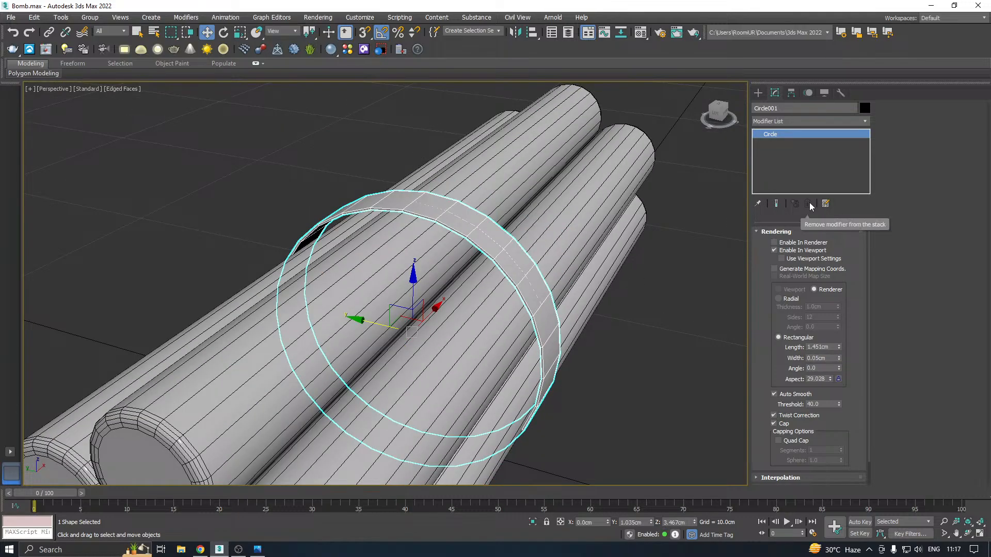
In the Left view, convert the strap circle to an Editable Spline
{"action": "key", "text": "l"}
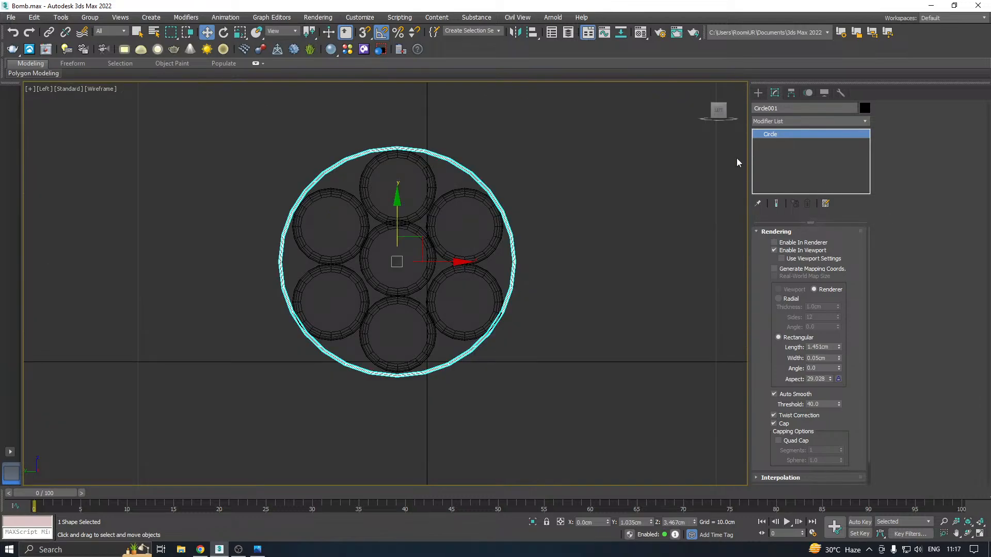
{"action": "scroll", "coordinate": [481, 166], "scroll_direction": "up", "scroll_amount": 6}
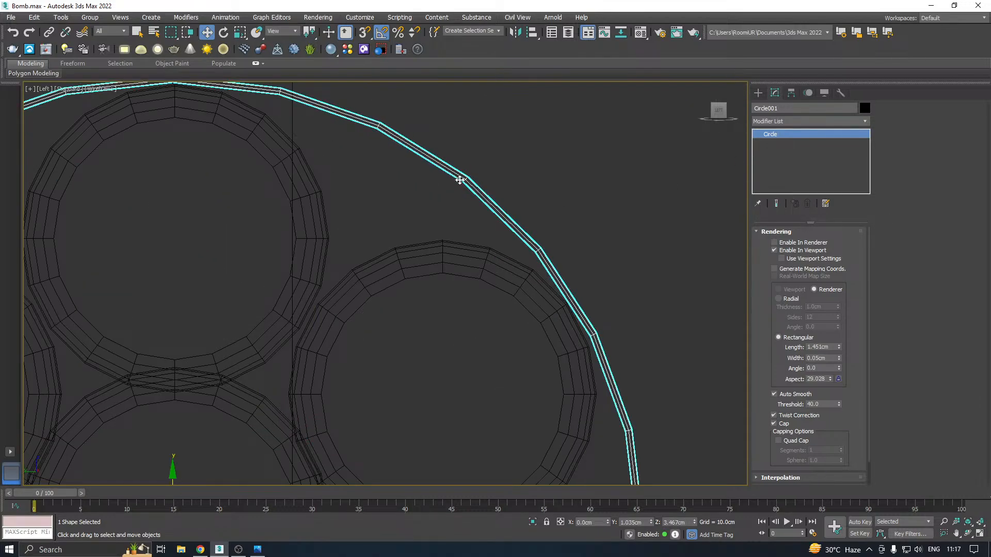
{"action": "scroll", "coordinate": [460, 180], "scroll_direction": "up", "scroll_amount": 2}
{"action": "right_click", "coordinate": [807, 147]}
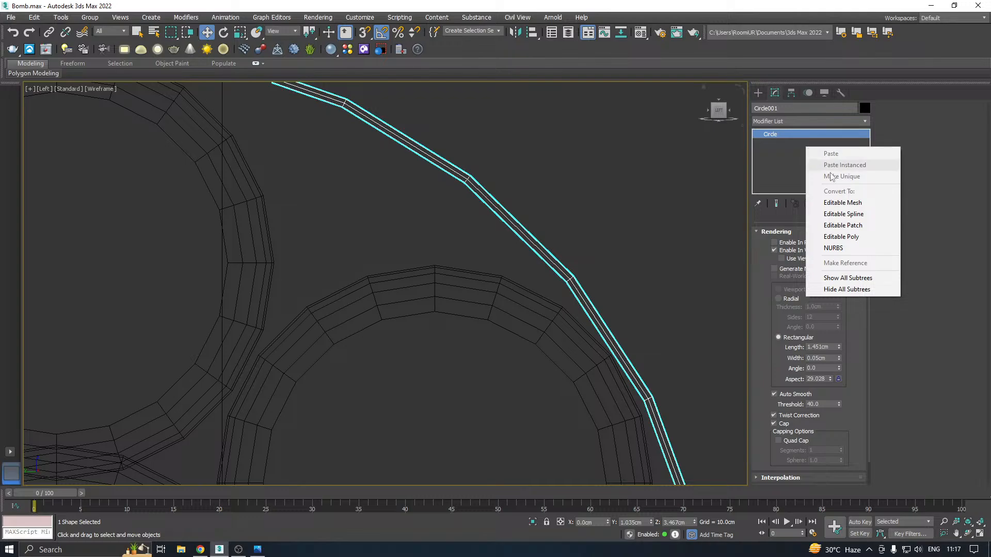
{"action": "left_click", "coordinate": [847, 214]}
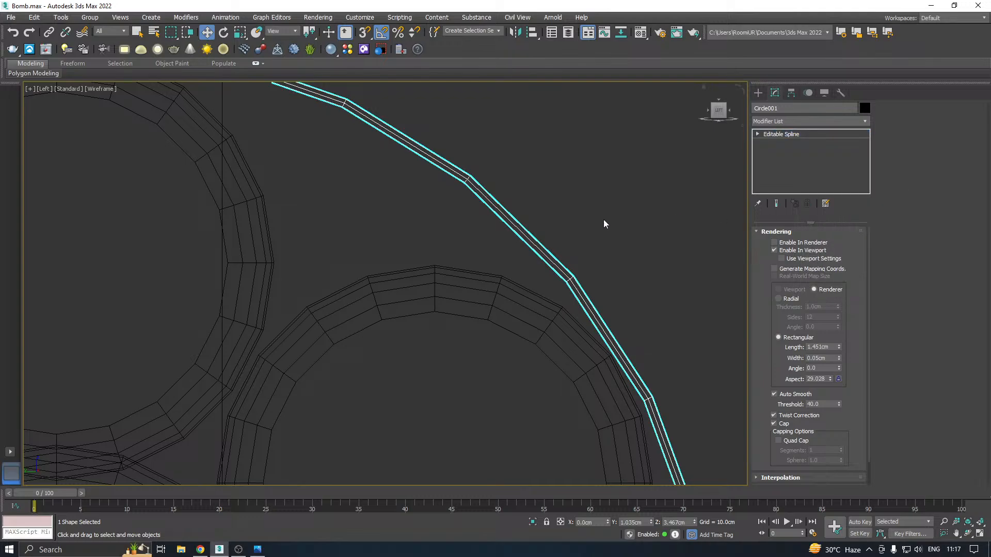
Divide the strap spline's upper-right segment with 2 divisions
{"action": "scroll", "coordinate": [551, 230], "scroll_direction": "down", "scroll_amount": 5}
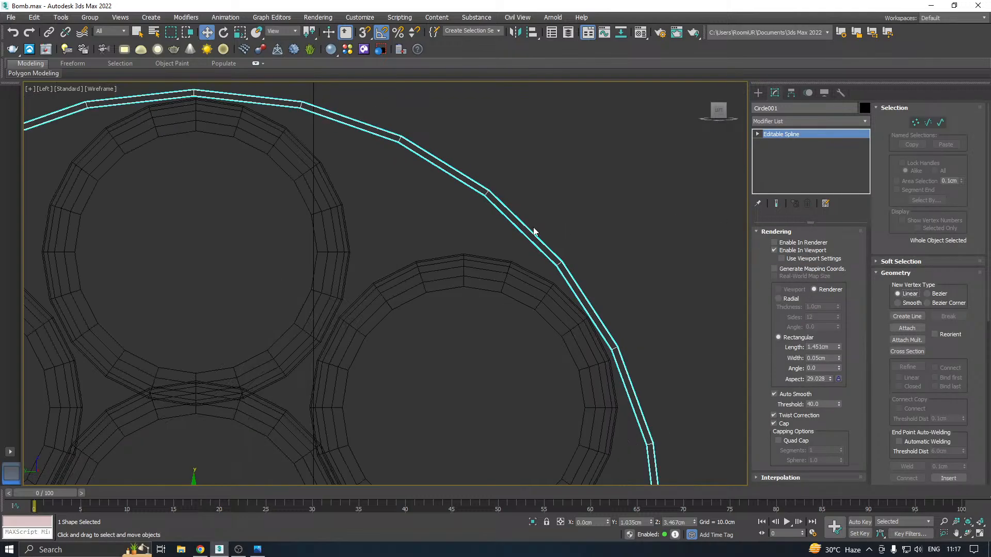
{"action": "scroll", "coordinate": [535, 231], "scroll_direction": "up", "scroll_amount": 2}
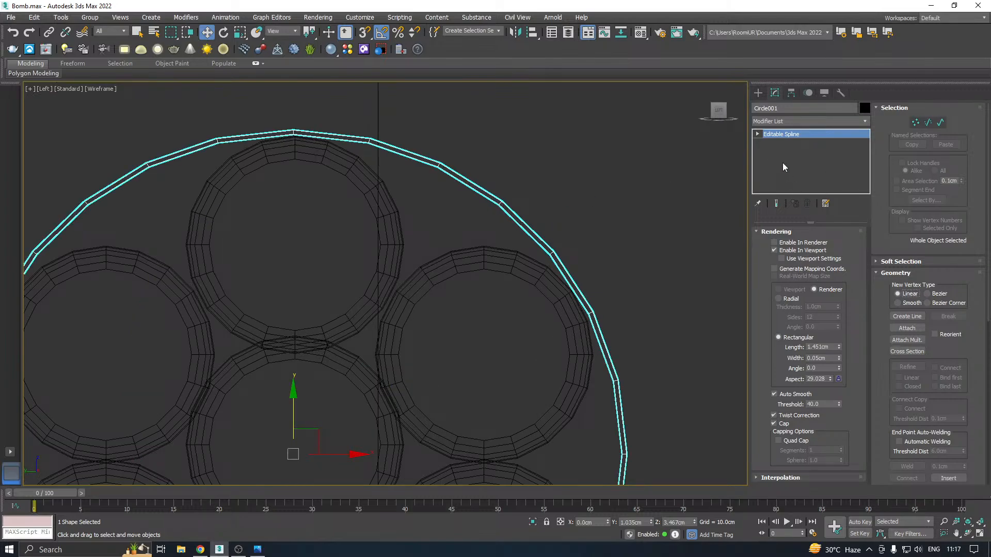
{"action": "left_click", "coordinate": [757, 134]}
{"action": "left_click", "coordinate": [769, 143]}
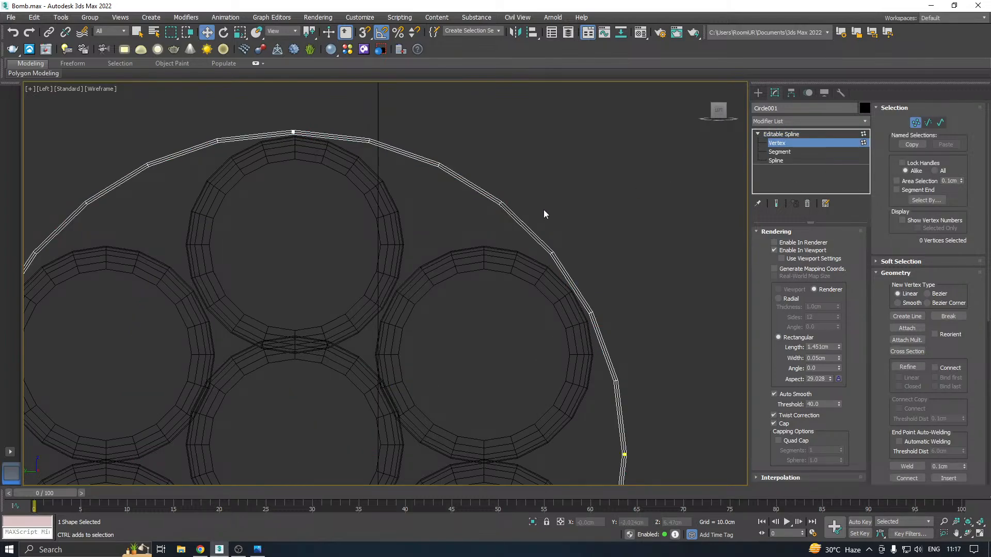
{"action": "left_click", "coordinate": [769, 152]}
{"action": "left_click_drag", "start_coordinate": [533, 170], "coordinate": [466, 231]}
{"action": "scroll", "coordinate": [469, 207], "scroll_direction": "down", "scroll_amount": 2}
{"action": "middle_click_drag", "start_coordinate": [521, 251], "coordinate": [519, 220]}
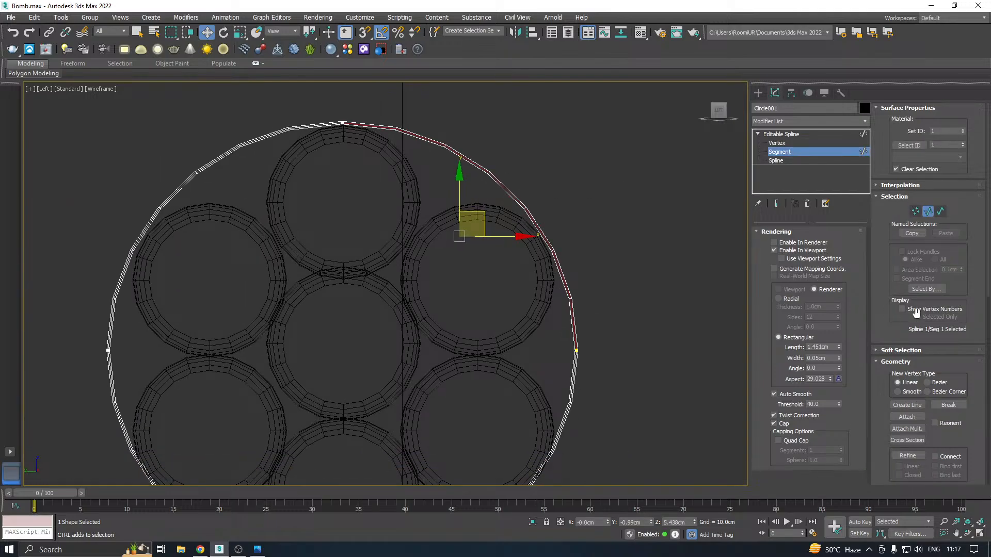
{"action": "left_click_drag", "start_coordinate": [884, 327], "coordinate": [877, 208]}
{"action": "left_click_drag", "start_coordinate": [891, 387], "coordinate": [889, 266]}
{"action": "left_click_drag", "start_coordinate": [880, 412], "coordinate": [889, 300]}
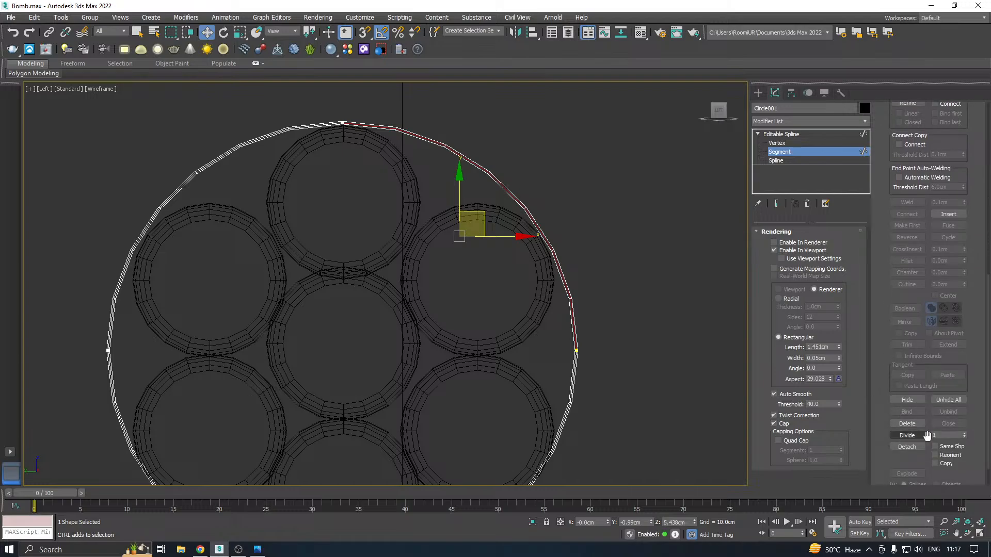
{"action": "left_click", "coordinate": [908, 435]}
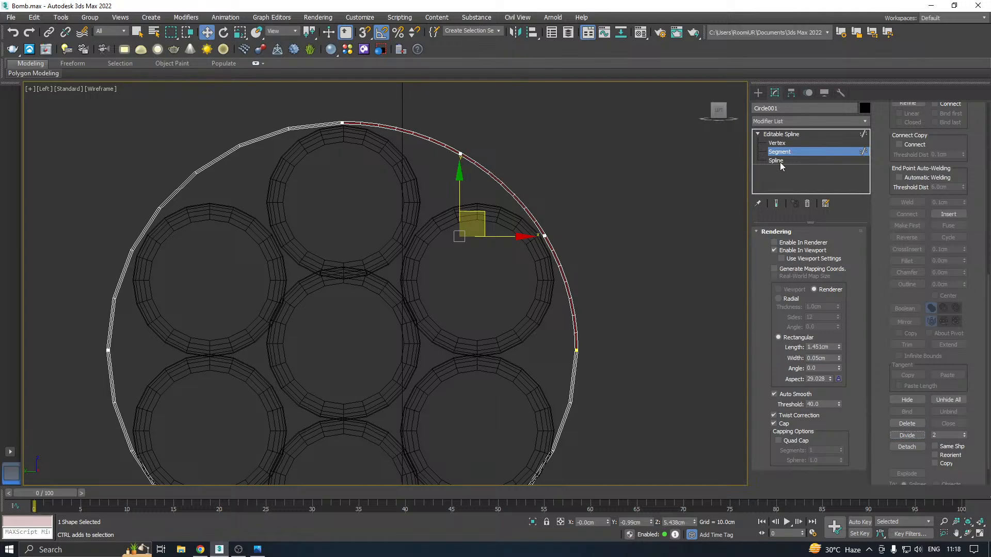
Pull the new upper vertex into the gap at about Y -0.72, Z 6.45 cm, and nudge the rightmost vertex inward to about Y -3.01 cm
{"action": "left_click", "coordinate": [777, 143]}
{"action": "left_click_drag", "start_coordinate": [423, 135], "coordinate": [486, 158]}
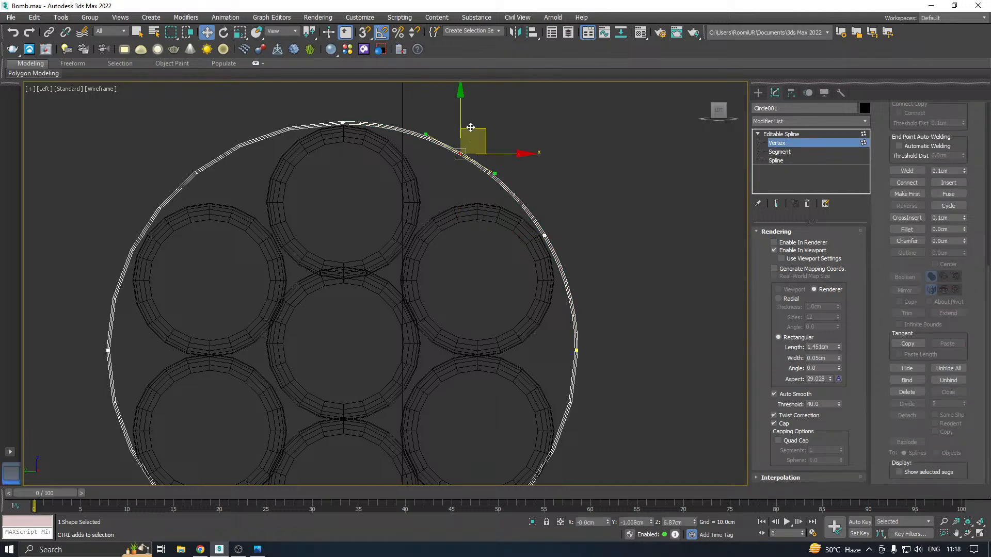
{"action": "left_click_drag", "start_coordinate": [462, 117], "coordinate": [452, 138]}
{"action": "left_click_drag", "start_coordinate": [505, 180], "coordinate": [488, 185]}
{"action": "middle_click_drag", "start_coordinate": [515, 212], "coordinate": [505, 150]}
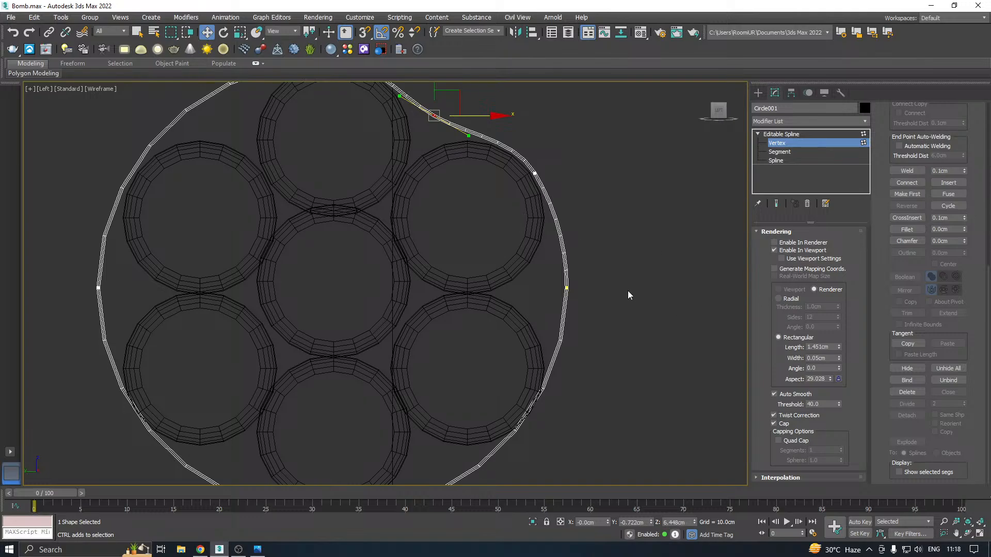
{"action": "left_click", "coordinate": [566, 288]}
{"action": "mouse_move", "coordinate": [611, 290]}
{"action": "left_mouse_down"}
{"action": "mouse_move", "coordinate": [595, 290]}
{"action": "mouse_move", "coordinate": [607, 291]}
{"action": "left_mouse_up"}
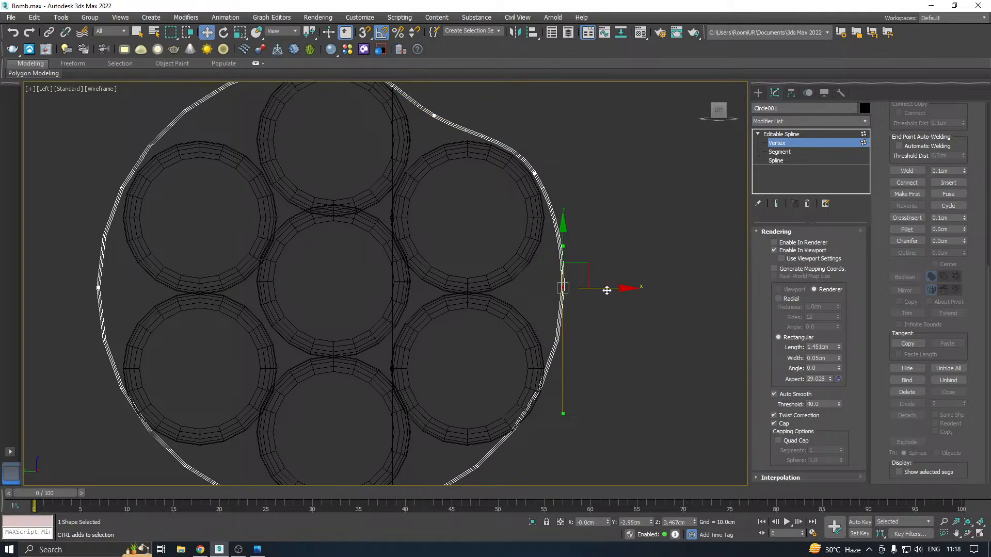
{"action": "middle_click_drag", "start_coordinate": [561, 329], "coordinate": [553, 272]}
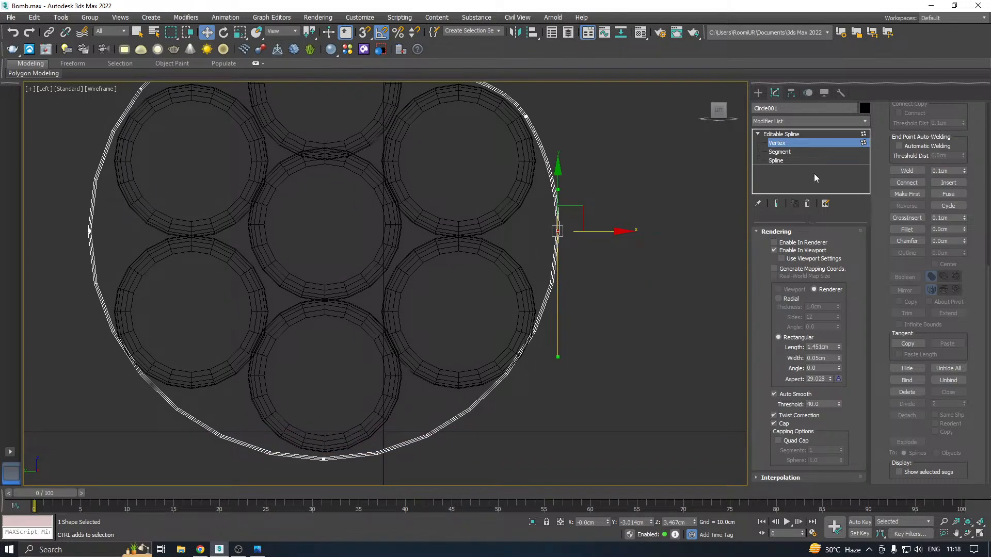
Divide the strap spline's lower-right segment with 2 divisions
{"action": "left_click", "coordinate": [785, 154]}
{"action": "left_click", "coordinate": [533, 336]}
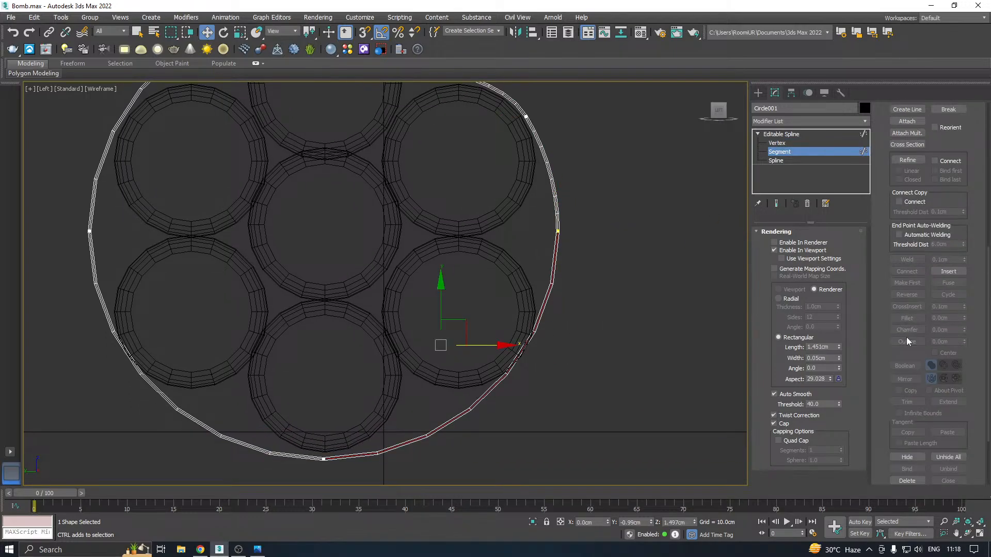
{"action": "scroll", "coordinate": [867, 222], "scroll_direction": "down", "scroll_amount": 3}
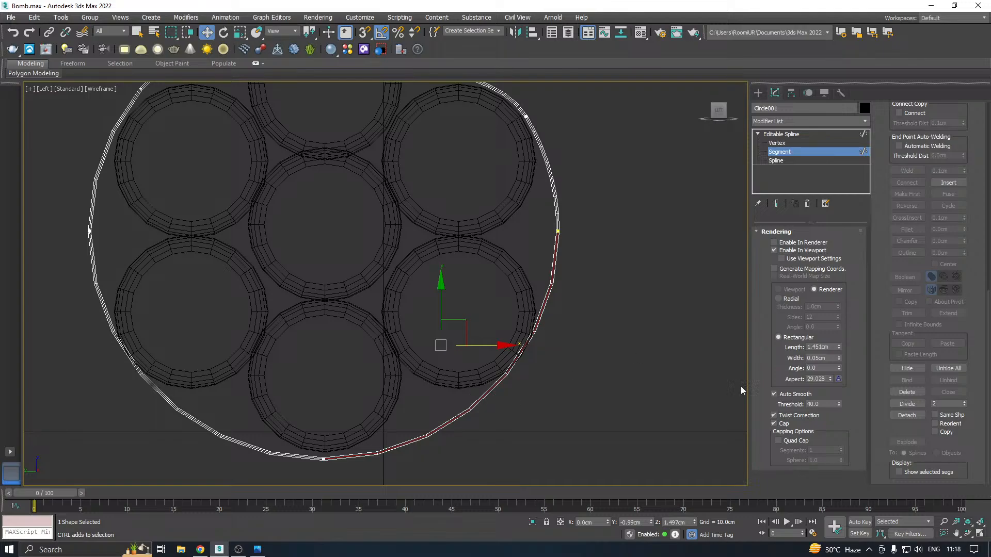
{"action": "left_click", "coordinate": [907, 404]}
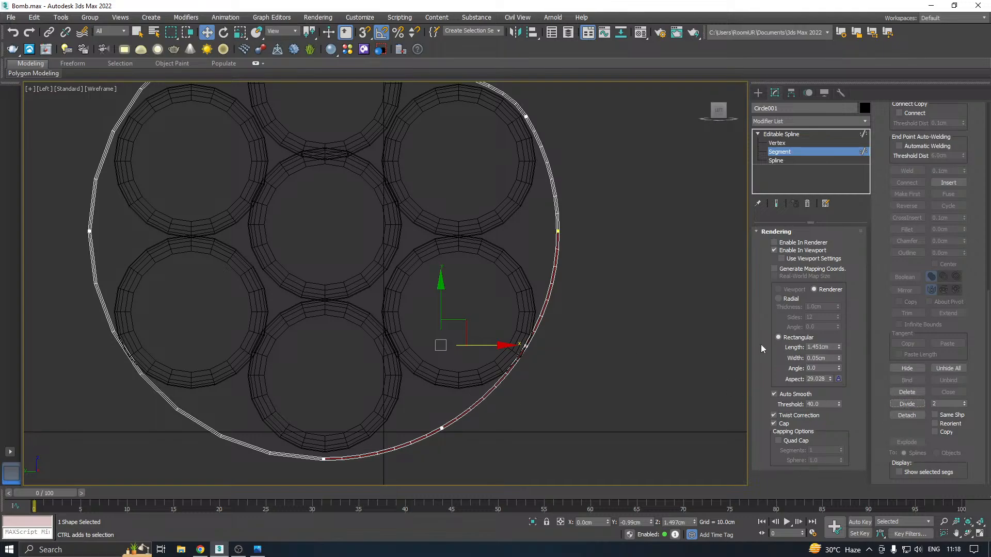
Move the strap's rightmost vertex inward between the two right-hand sticks, to about Y -2.50 cm
{"action": "left_click", "coordinate": [777, 142]}
{"action": "left_click", "coordinate": [557, 231]}
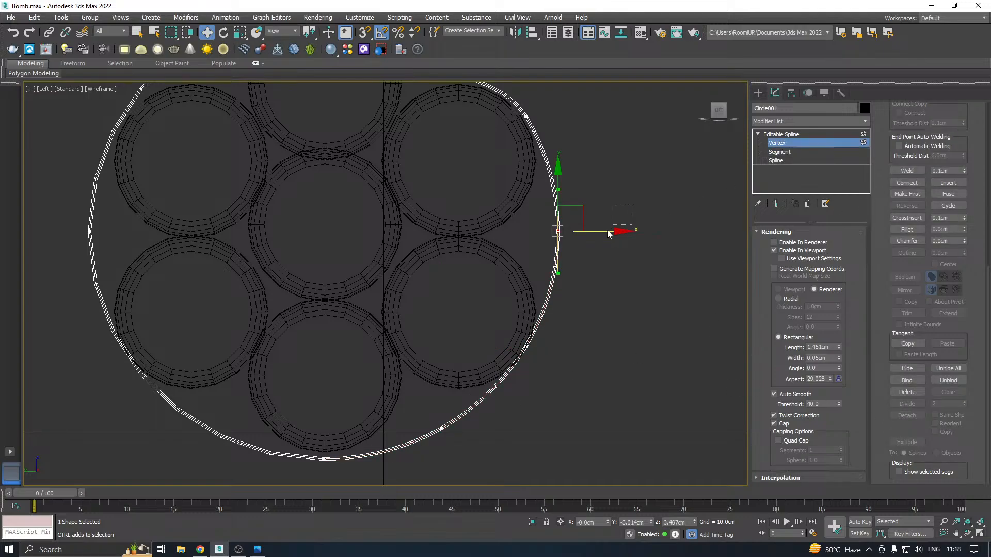
{"action": "left_click_drag", "start_coordinate": [604, 230], "coordinate": [578, 243]}
{"action": "middle_click_drag", "start_coordinate": [577, 243], "coordinate": [633, 195]}
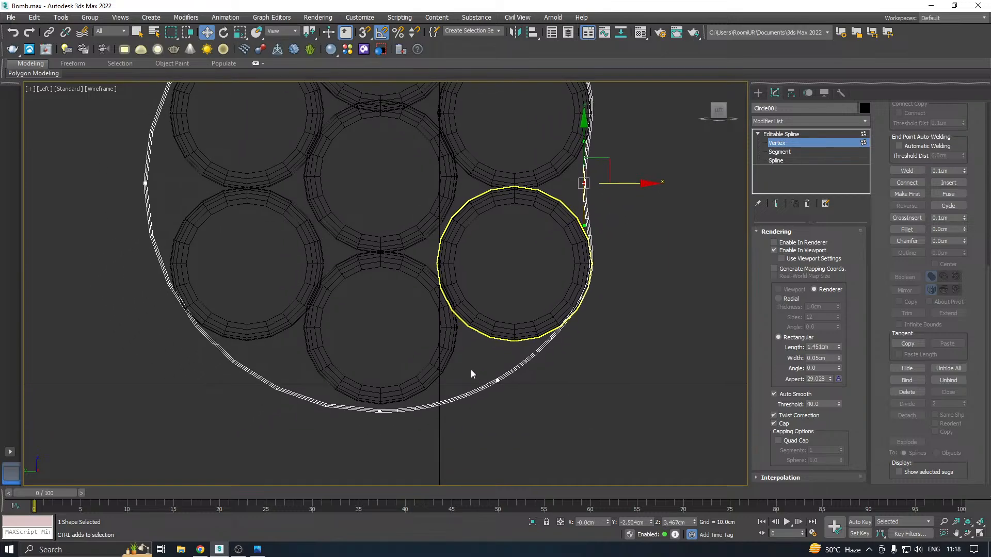
Fit the two new vertices around the lower-right stick, at about Y -0.58, Z 0.4 cm and about Y -2.46, Z 1.22 cm
{"action": "left_click", "coordinate": [497, 380]}
{"action": "mouse_move", "coordinate": [495, 349]}
{"action": "left_mouse_down"}
{"action": "mouse_move", "coordinate": [480, 327]}
{"action": "mouse_move", "coordinate": [483, 346]}
{"action": "left_mouse_up"}
{"action": "left_click_drag", "start_coordinate": [555, 383], "coordinate": [526, 360]}
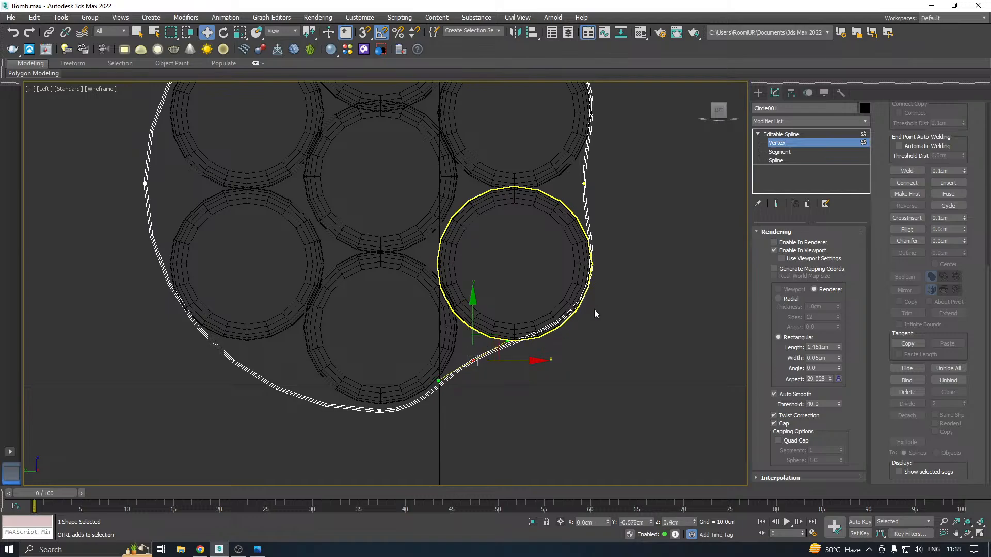
{"action": "left_click_drag", "start_coordinate": [605, 311], "coordinate": [605, 312]}
{"action": "left_click_drag", "start_coordinate": [582, 269], "coordinate": [588, 283]}
{"action": "middle_click_drag", "start_coordinate": [552, 287], "coordinate": [578, 314]}
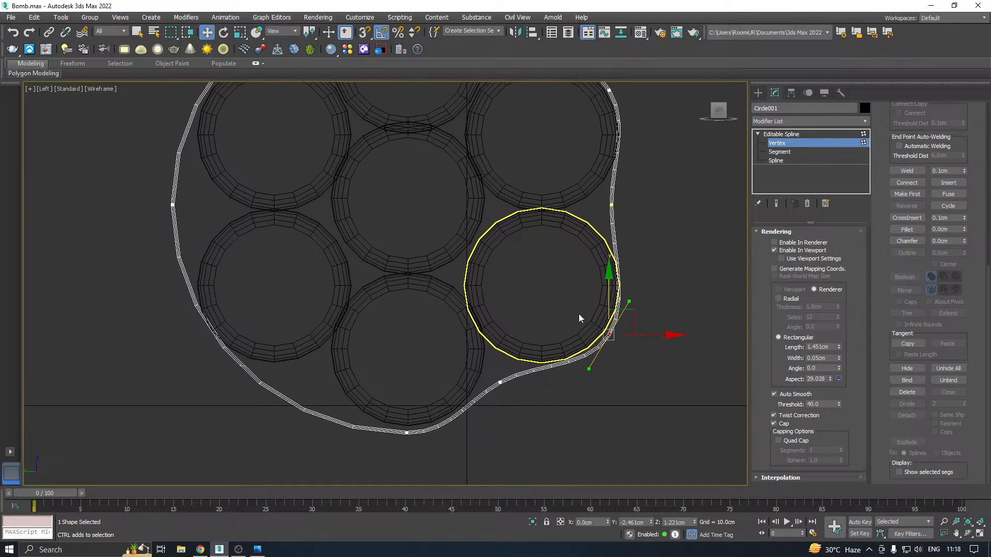
Divide the strap spline's lower-left segment with 2 divisions
{"action": "middle_click_drag", "start_coordinate": [451, 336], "coordinate": [560, 342]}
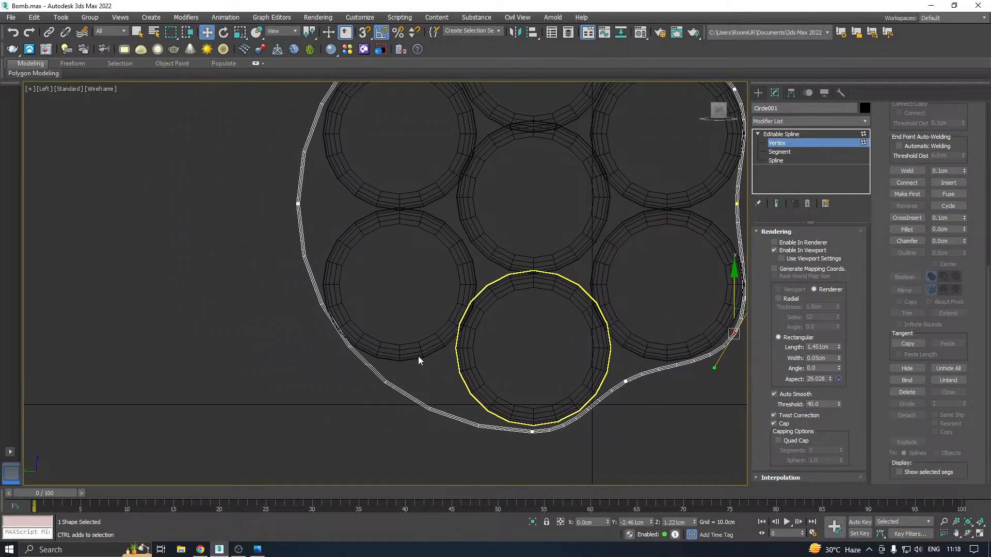
{"action": "left_click_drag", "start_coordinate": [312, 423], "coordinate": [311, 424]}
{"action": "left_click", "coordinate": [779, 151]}
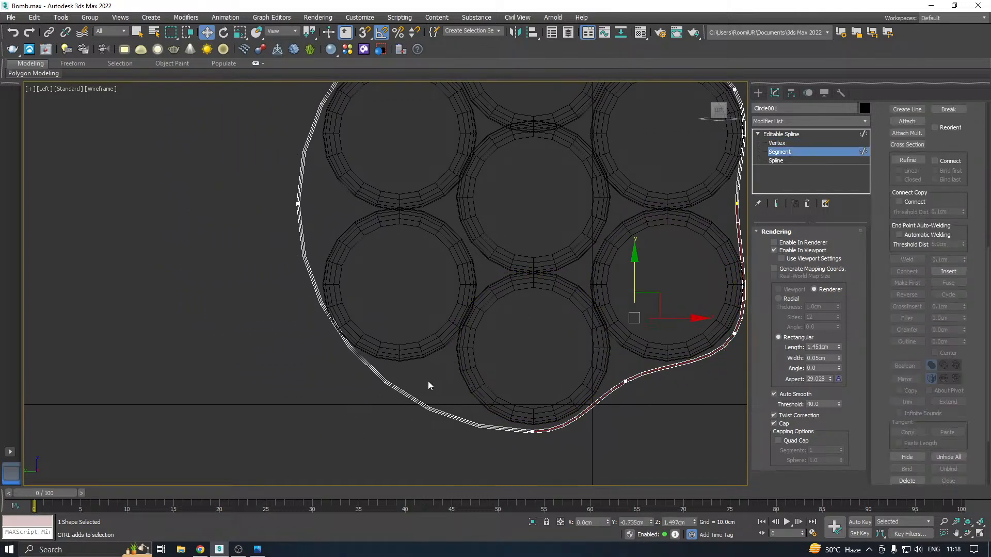
{"action": "left_click", "coordinate": [409, 397]}
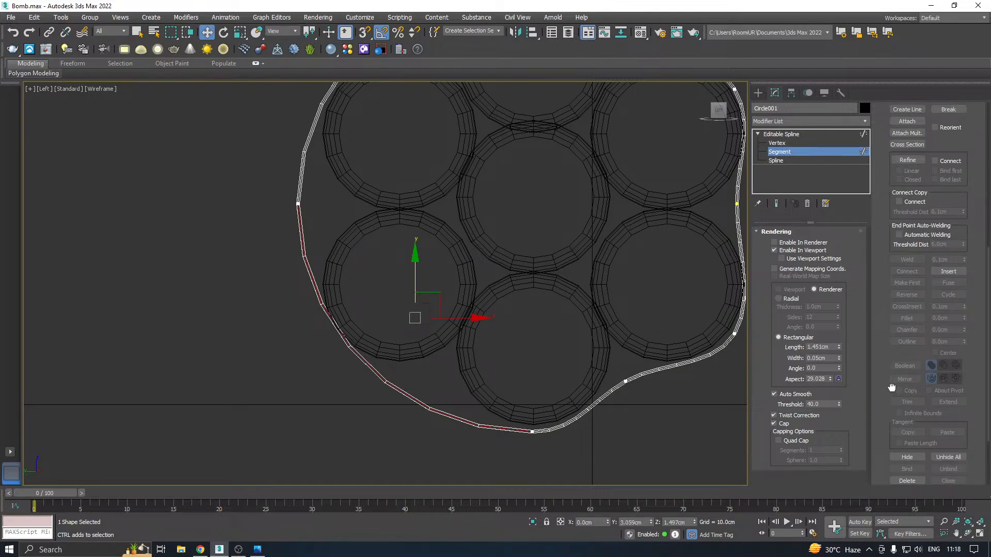
{"action": "scroll", "coordinate": [921, 376], "scroll_direction": "down", "scroll_amount": 3}
{"action": "left_click", "coordinate": [903, 405]}
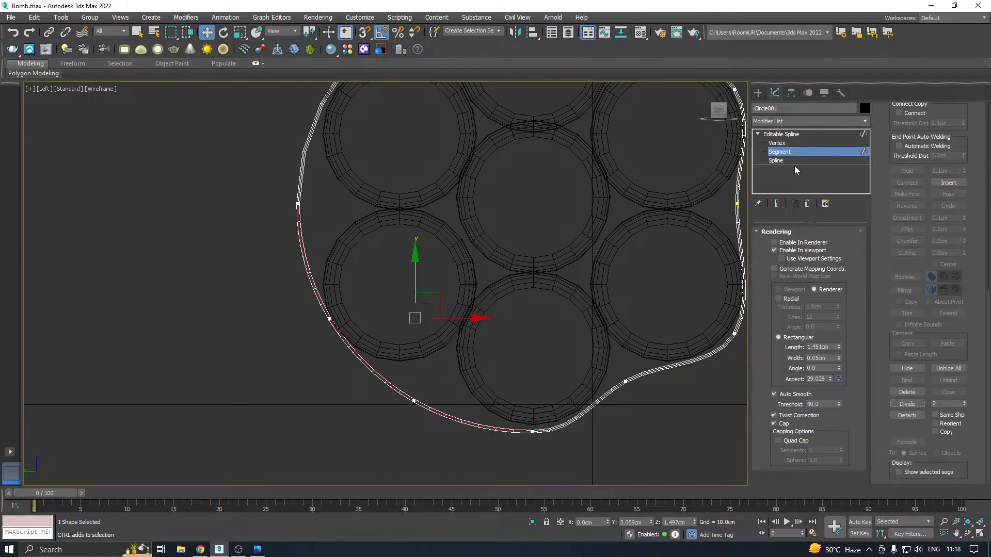
Pull the new lower vertex up and inward into the gap between the bottom and lower-left sticks
{"action": "left_click", "coordinate": [777, 143]}
{"action": "left_click_drag", "start_coordinate": [390, 381], "coordinate": [441, 420]}
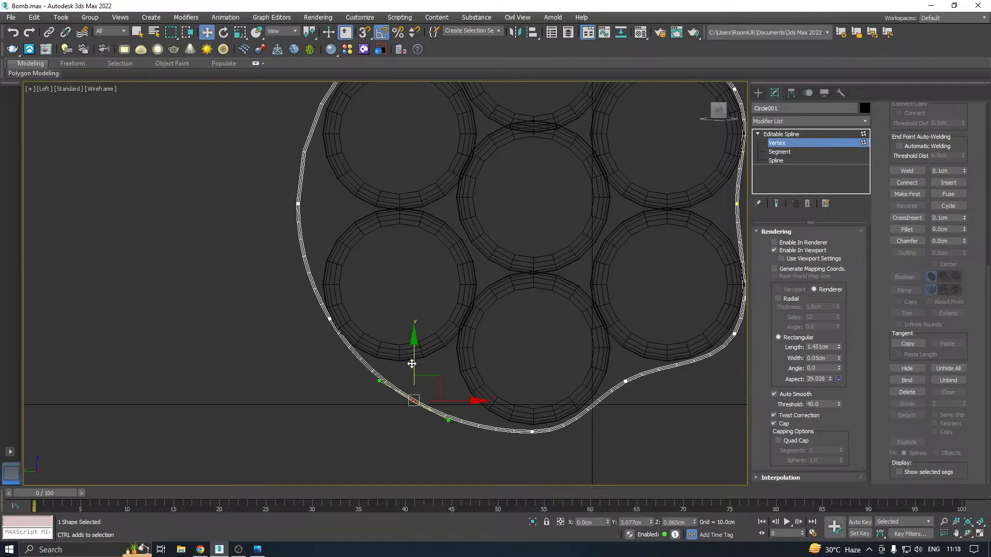
{"action": "left_click_drag", "start_coordinate": [411, 364], "coordinate": [424, 332]}
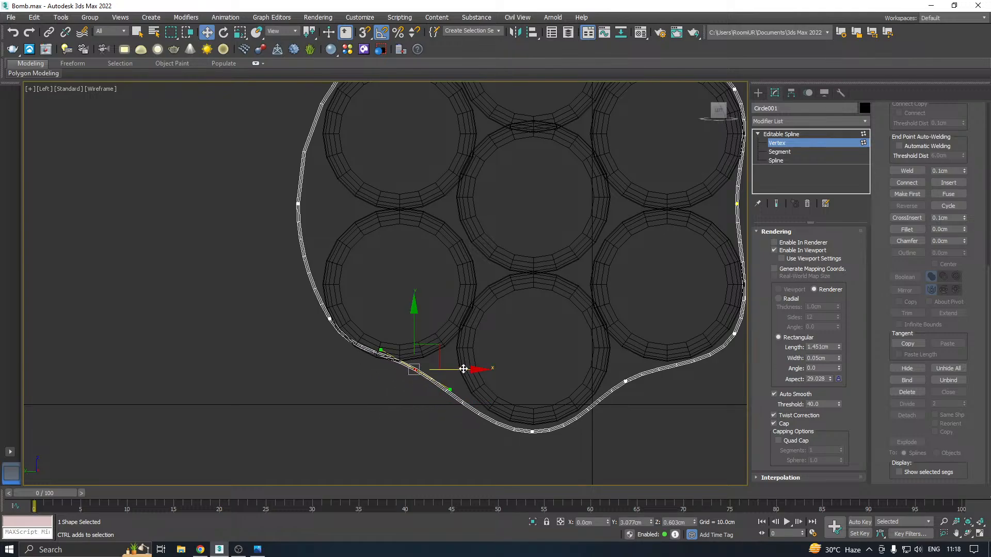
{"action": "left_click_drag", "start_coordinate": [482, 369], "coordinate": [506, 369]}
Move the lower-left stick's outer vertex to about Y 4.40, Z 1.21 cm, and lower the neighbouring gap vertex slightly
{"action": "left_click_drag", "start_coordinate": [297, 292], "coordinate": [377, 341]}
{"action": "left_click_drag", "start_coordinate": [333, 283], "coordinate": [339, 298]}
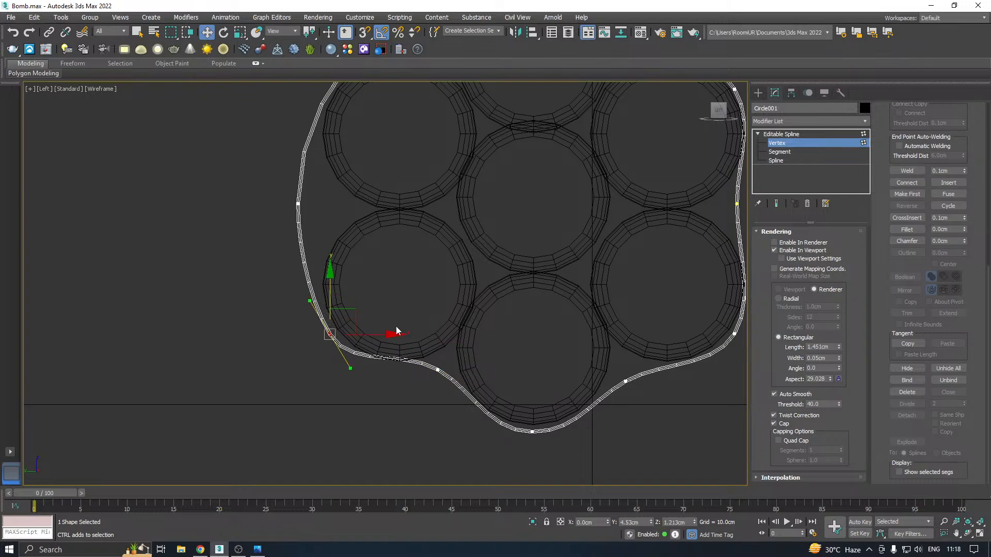
{"action": "left_click_drag", "start_coordinate": [395, 330], "coordinate": [403, 335]}
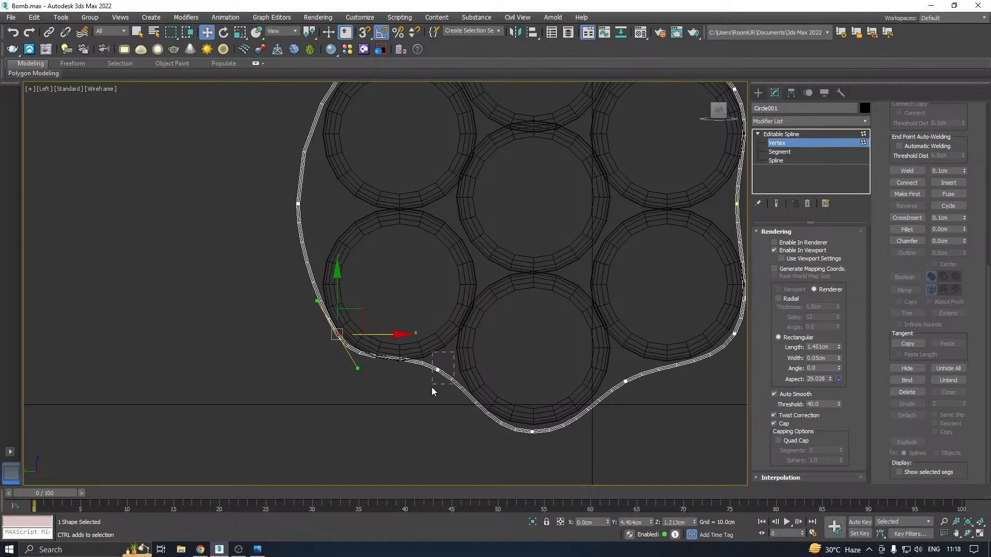
{"action": "left_click_drag", "start_coordinate": [431, 387], "coordinate": [432, 387]}
{"action": "left_click_drag", "start_coordinate": [440, 332], "coordinate": [444, 344]}
{"action": "middle_click_drag", "start_coordinate": [475, 322], "coordinate": [484, 386]}
{"action": "left_click_drag", "start_coordinate": [355, 277], "coordinate": [376, 270]}
Divide the strap segment along the lower-left stick's outer side with 1 division and nudge the gap vertex above it slightly inward
{"action": "left_click", "coordinate": [778, 152]}
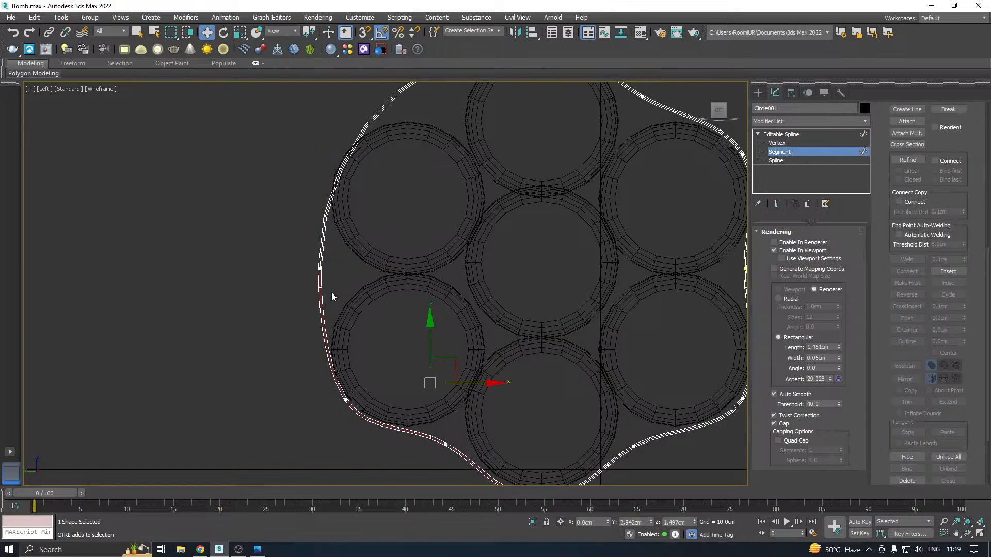
{"action": "left_click_drag", "start_coordinate": [281, 333], "coordinate": [281, 334]}
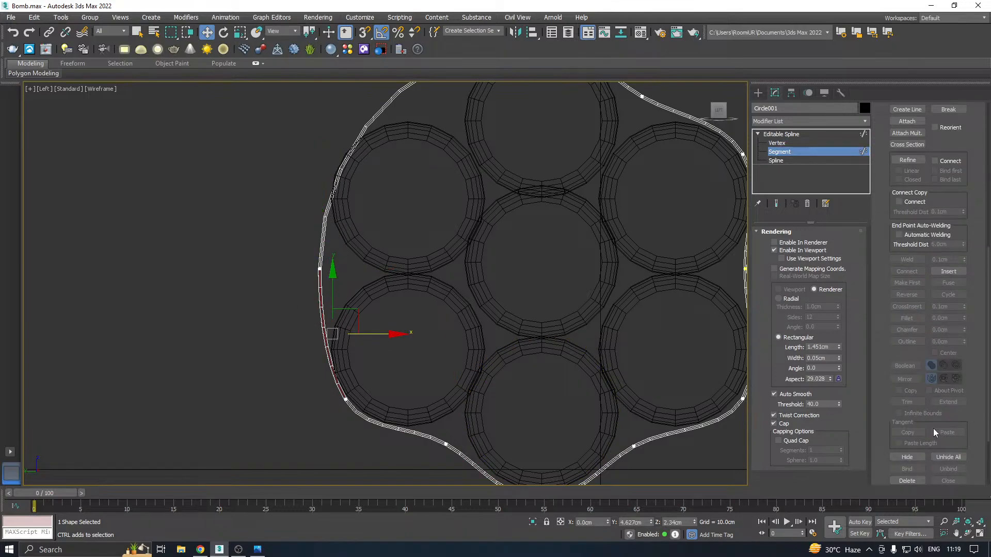
{"action": "scroll", "coordinate": [883, 424], "scroll_direction": "down", "scroll_amount": 3}
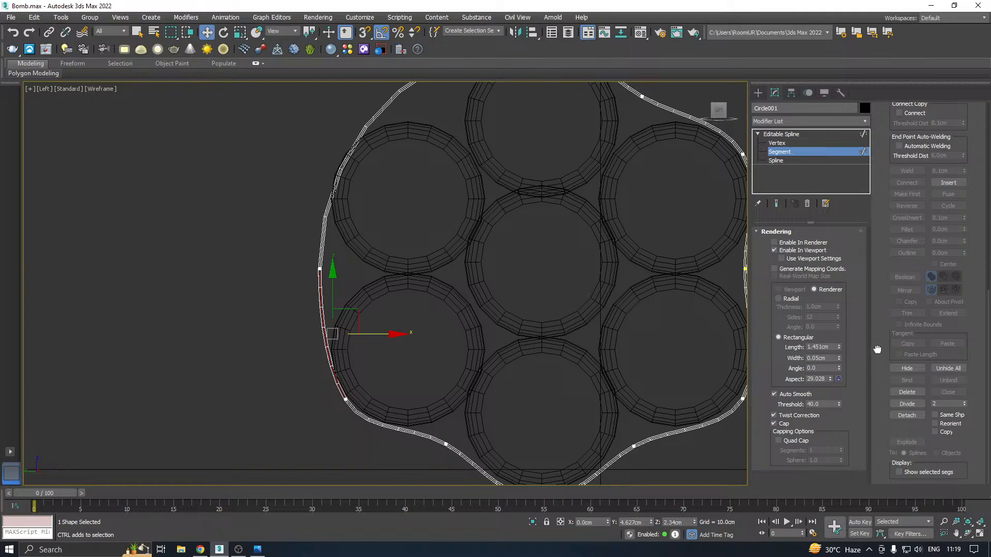
{"action": "left_click", "coordinate": [965, 405]}
{"action": "left_click", "coordinate": [901, 404]}
{"action": "left_click", "coordinate": [794, 142]}
{"action": "left_click_drag", "start_coordinate": [367, 285], "coordinate": [367, 286]}
{"action": "mouse_move", "coordinate": [366, 268]}
{"action": "left_mouse_down"}
{"action": "mouse_move", "coordinate": [387, 271]}
{"action": "mouse_move", "coordinate": [368, 267]}
{"action": "left_mouse_up"}
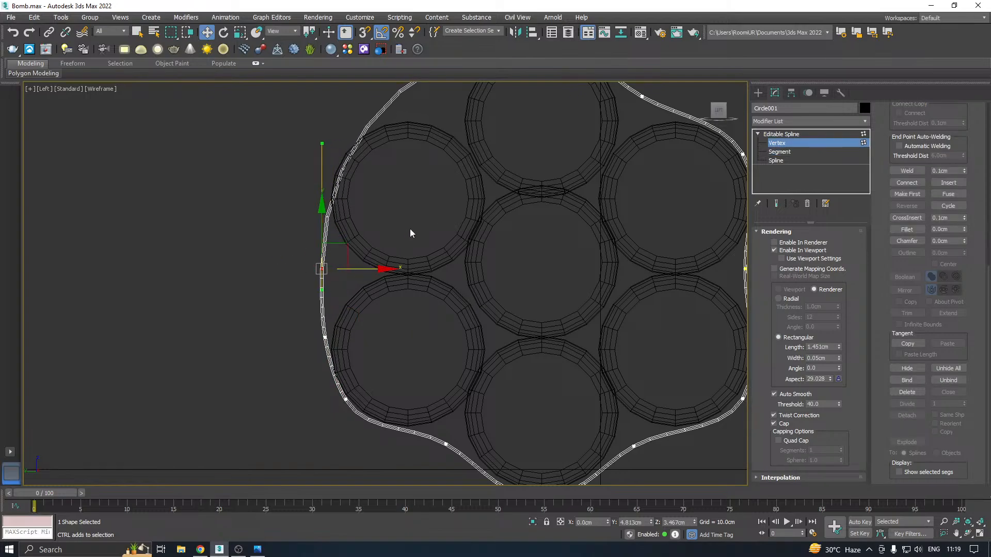
Divide the strap's upper-left segment, running around to the top of the bundle, with 2 divisions
{"action": "middle_click_drag", "start_coordinate": [410, 228], "coordinate": [434, 286]}
{"action": "left_click", "coordinate": [787, 154]}
{"action": "mouse_move", "coordinate": [323, 189]}
{"action": "left_mouse_down"}
{"action": "mouse_move", "coordinate": [371, 225]}
{"action": "mouse_move", "coordinate": [469, 258]}
{"action": "left_mouse_up"}
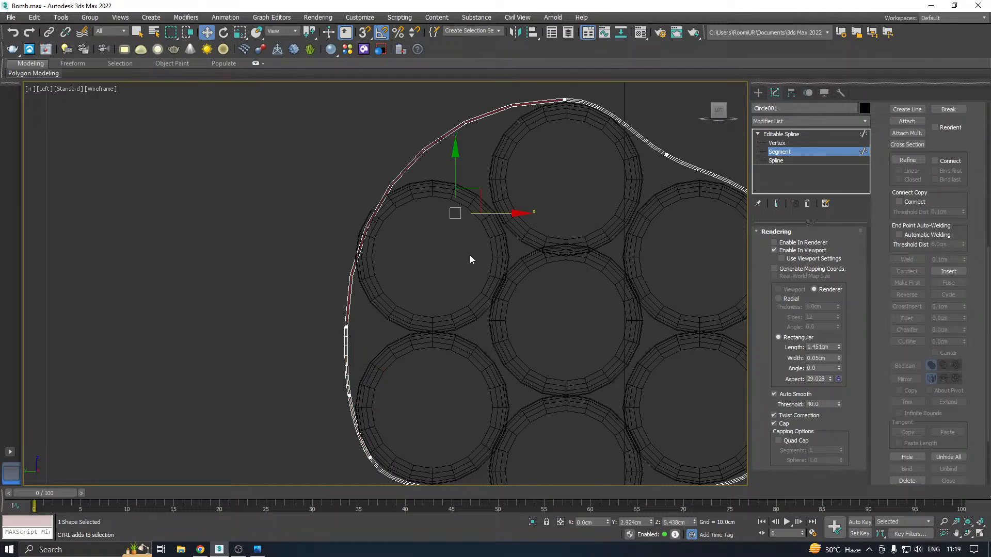
{"action": "left_click_drag", "start_coordinate": [923, 437], "coordinate": [878, 167]}
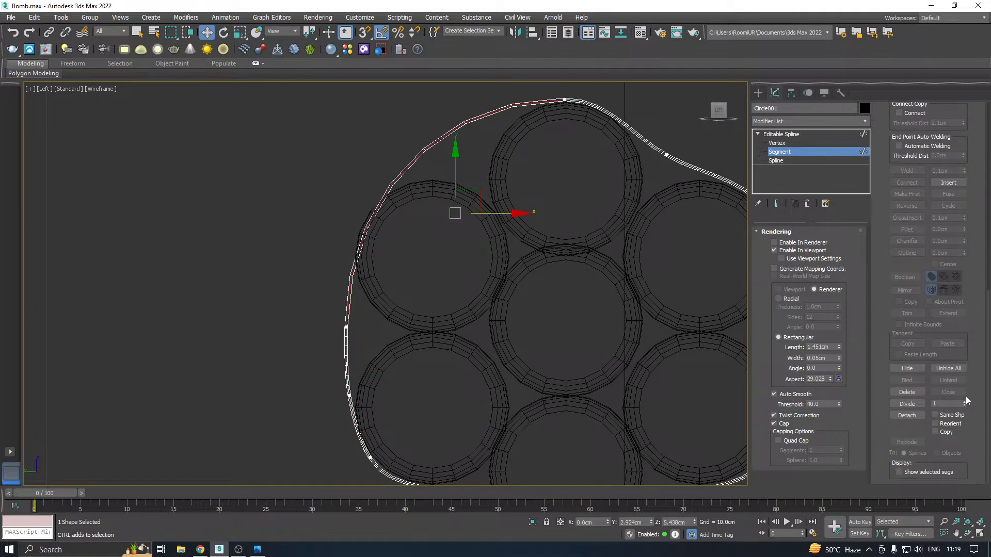
{"action": "left_click", "coordinate": [907, 403]}
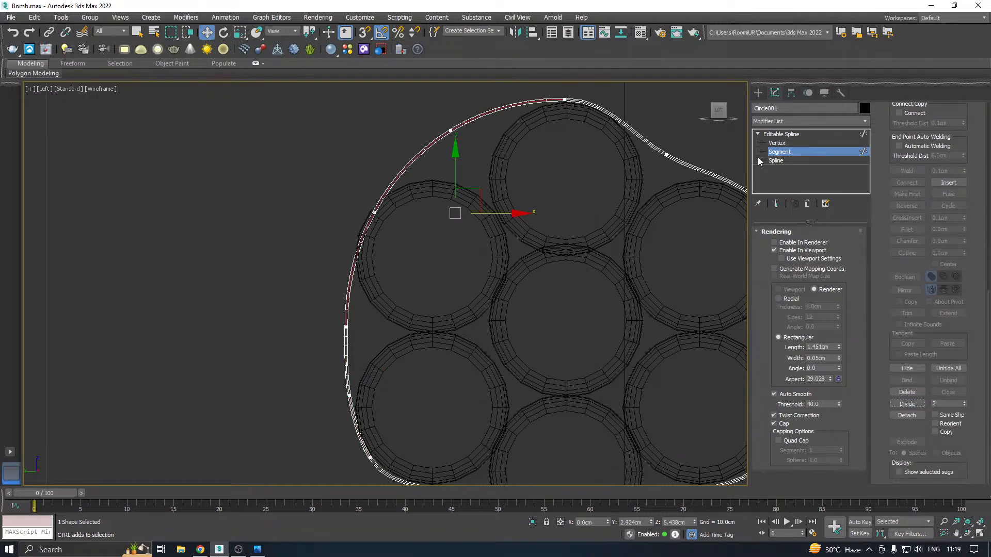
Pull the gap vertex between the two left sticks in to about Y 4.39, Z 3.47 cm and fit the neighbouring vertices around those sticks
{"action": "left_click", "coordinate": [780, 144]}
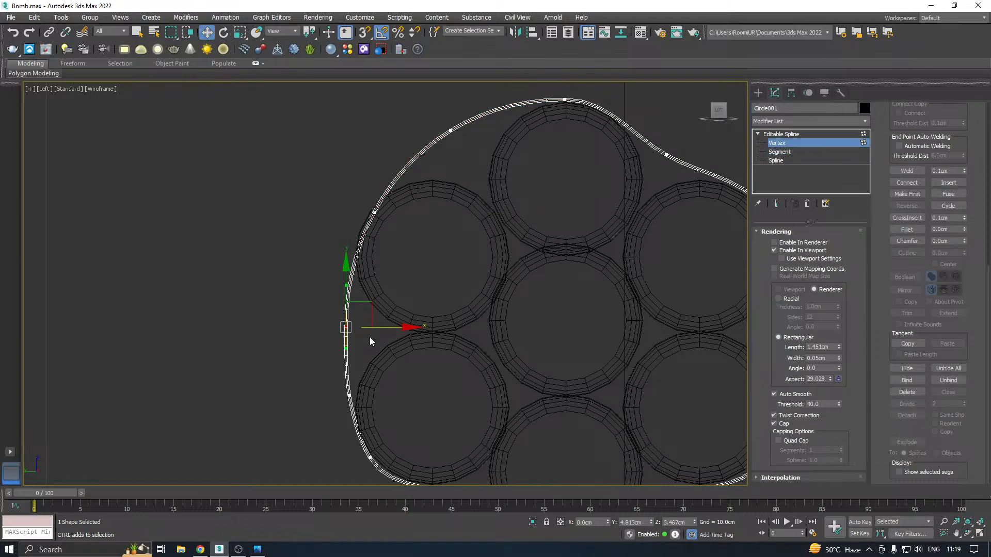
{"action": "left_click_drag", "start_coordinate": [381, 325], "coordinate": [405, 326]}
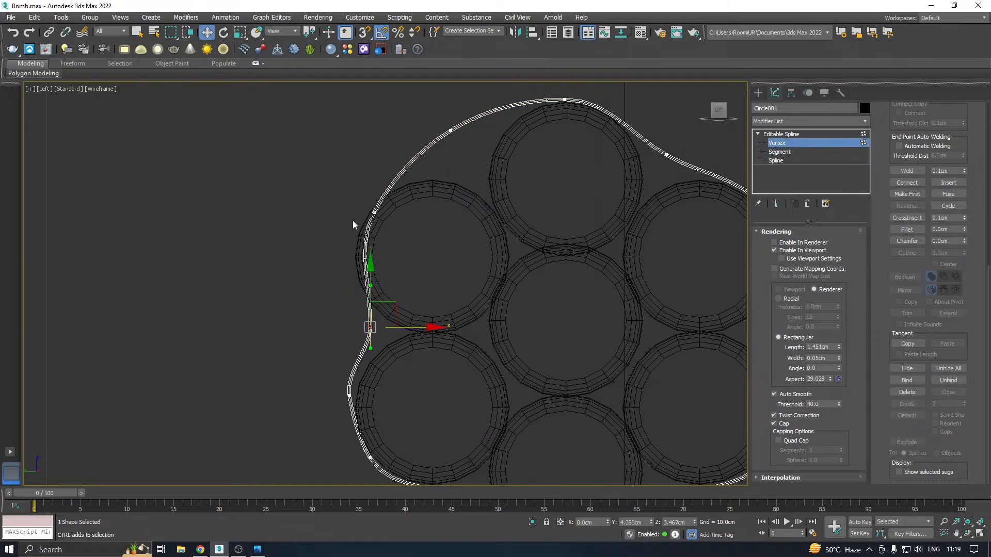
{"action": "mouse_move", "coordinate": [406, 226]}
{"action": "left_mouse_down"}
{"action": "mouse_move", "coordinate": [406, 212]}
{"action": "mouse_move", "coordinate": [359, 203]}
{"action": "mouse_move", "coordinate": [399, 223]}
{"action": "left_mouse_up"}
{"action": "left_click_drag", "start_coordinate": [369, 403], "coordinate": [369, 403]}
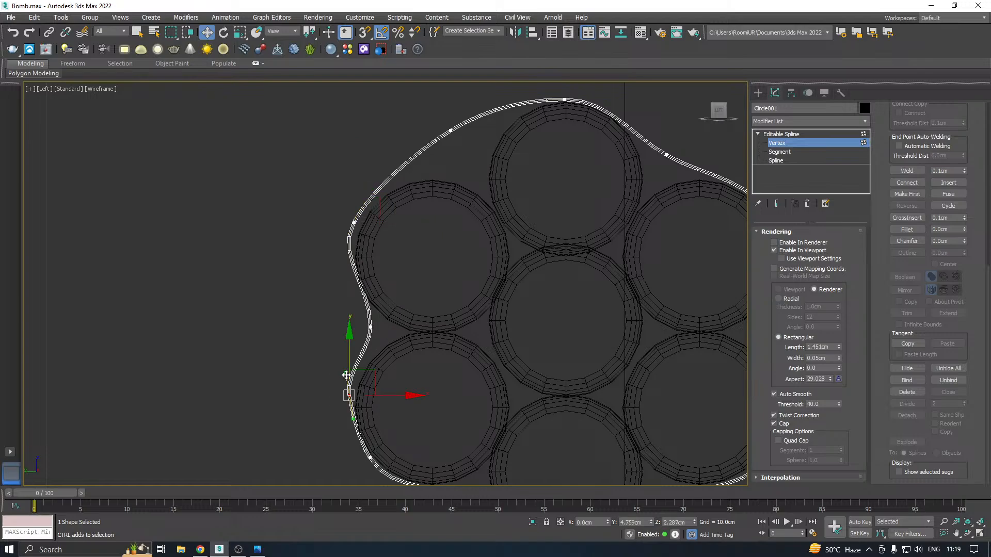
{"action": "left_click_drag", "start_coordinate": [349, 364], "coordinate": [349, 372]}
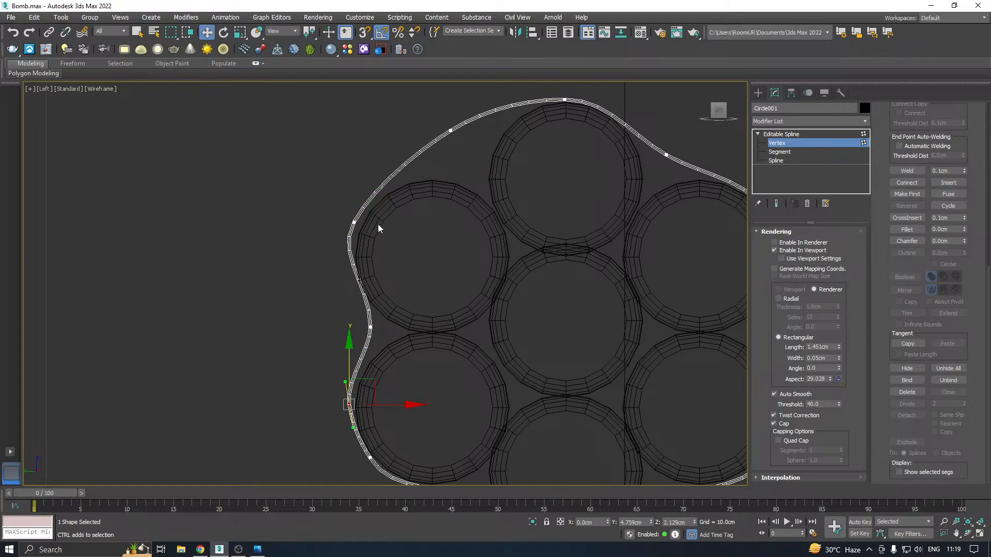
{"action": "left_click_drag", "start_coordinate": [364, 233], "coordinate": [365, 234]}
{"action": "left_click_drag", "start_coordinate": [354, 192], "coordinate": [355, 198]}
Save the scene and move the vertex between the upper-left and top sticks inward to about Y 2.71, Z 6.49 cm
{"action": "left_click_drag", "start_coordinate": [432, 115], "coordinate": [480, 156]}
{"action": "middle_click_drag", "start_coordinate": [512, 167], "coordinate": [493, 258]}
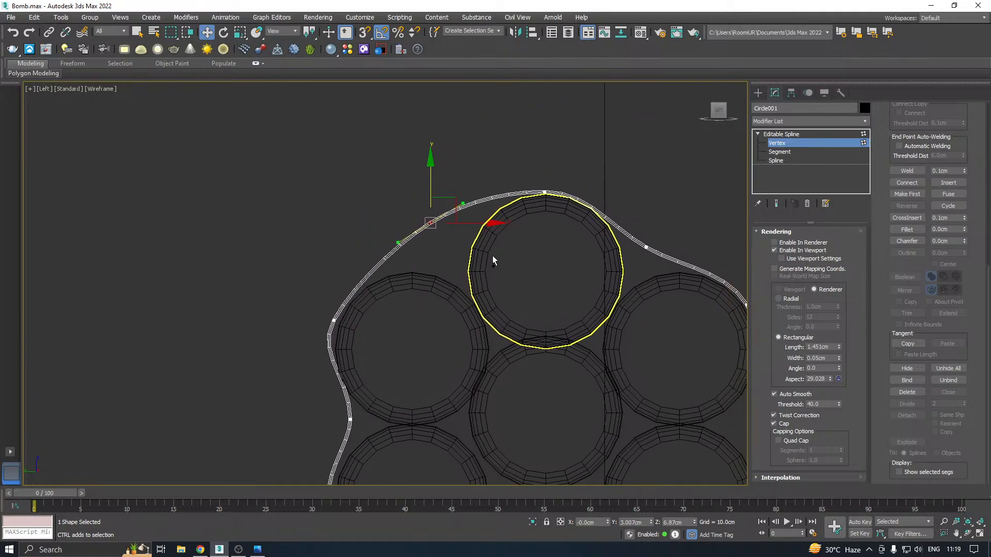
{"action": "key", "text": "ctrl+s"}
{"action": "left_click_drag", "start_coordinate": [430, 183], "coordinate": [447, 205]}
{"action": "left_click_drag", "start_coordinate": [477, 245], "coordinate": [494, 244]}
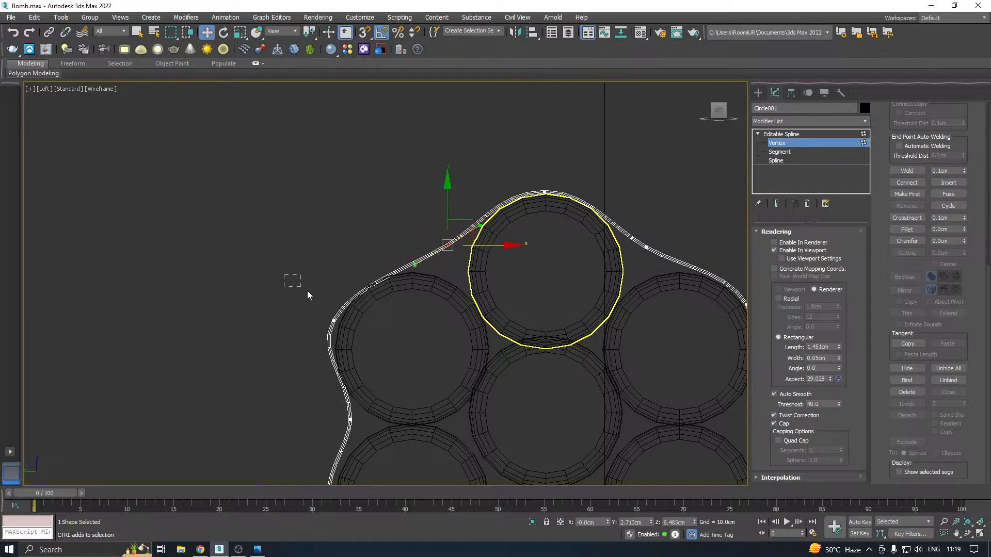
Raise the upper-left stick's vertex slightly, lower the gap vertex beside it, and lift the top vertex to about Z 7.44 cm
{"action": "left_click", "coordinate": [334, 320]}
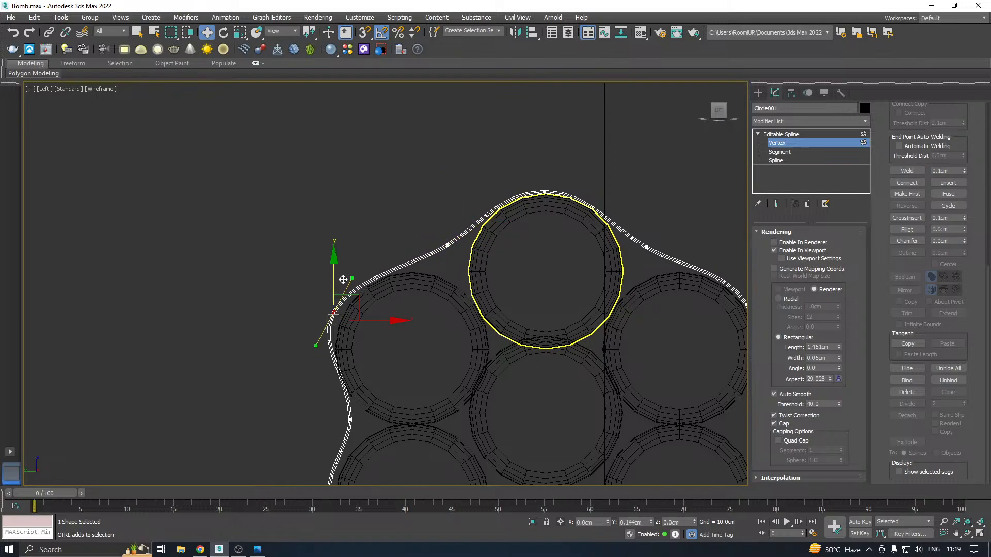
{"action": "left_click", "coordinate": [448, 245]}
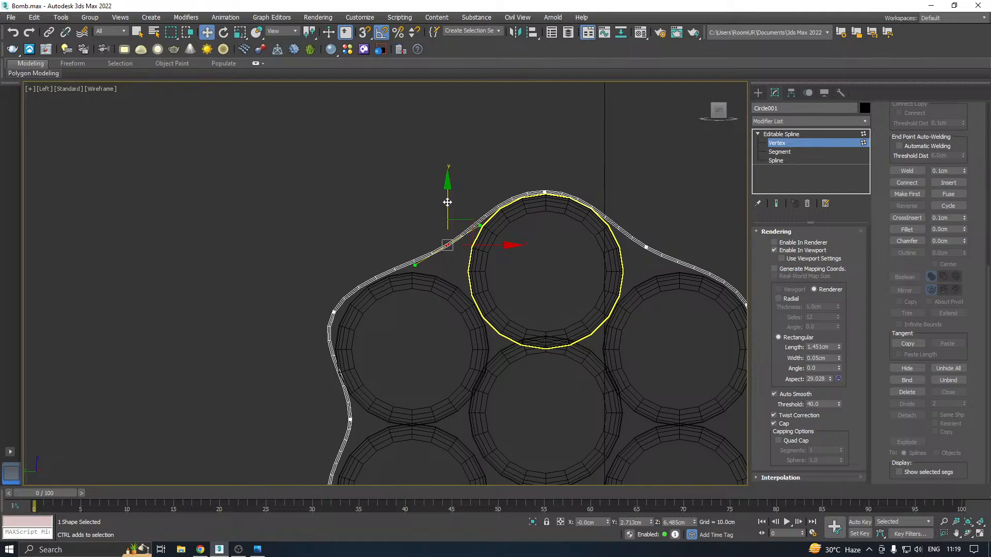
{"action": "left_click_drag", "start_coordinate": [447, 202], "coordinate": [448, 214]}
{"action": "left_click", "coordinate": [545, 192]}
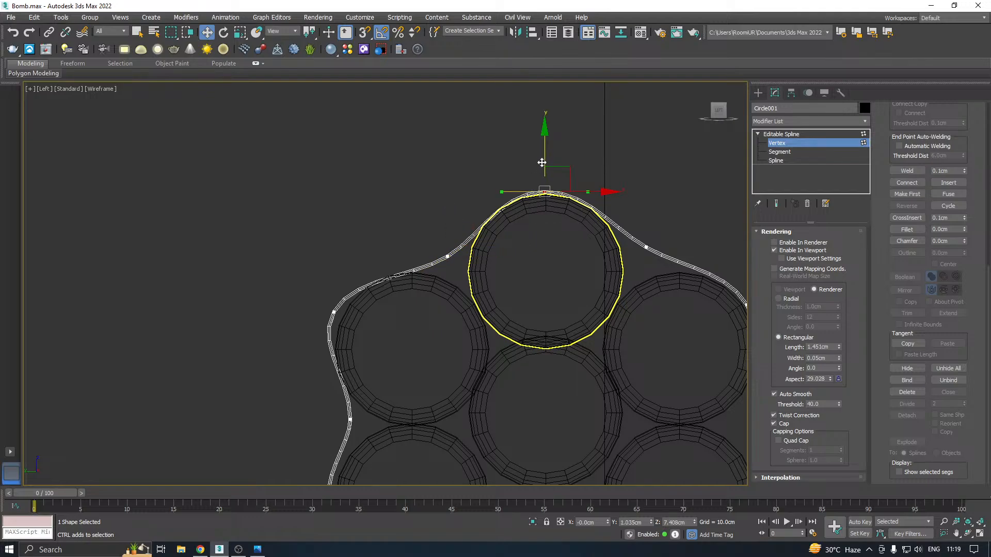
{"action": "left_click_drag", "start_coordinate": [541, 162], "coordinate": [540, 160]}
{"action": "scroll", "coordinate": [496, 235], "scroll_direction": "down", "scroll_amount": 5}
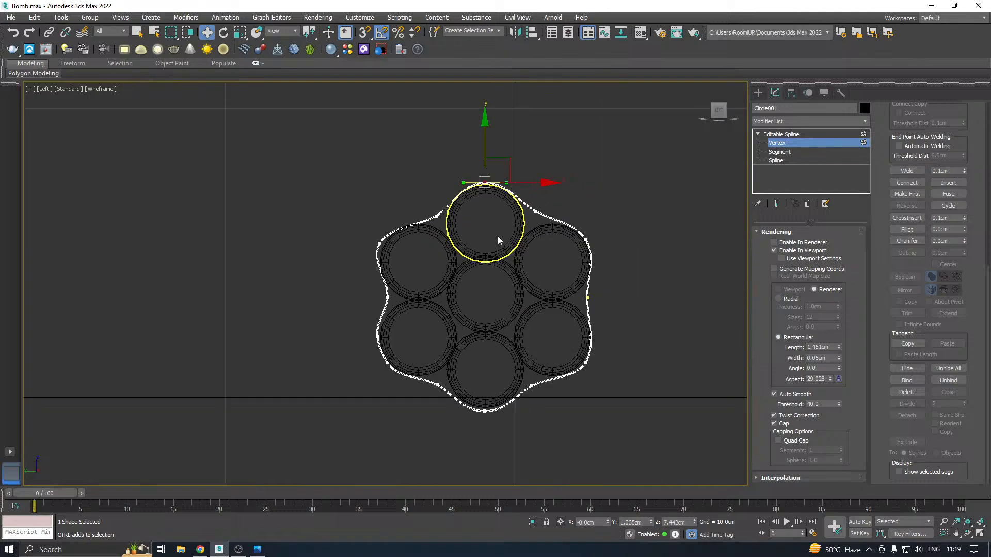
{"action": "middle_click_drag", "start_coordinate": [496, 235], "coordinate": [453, 227]}
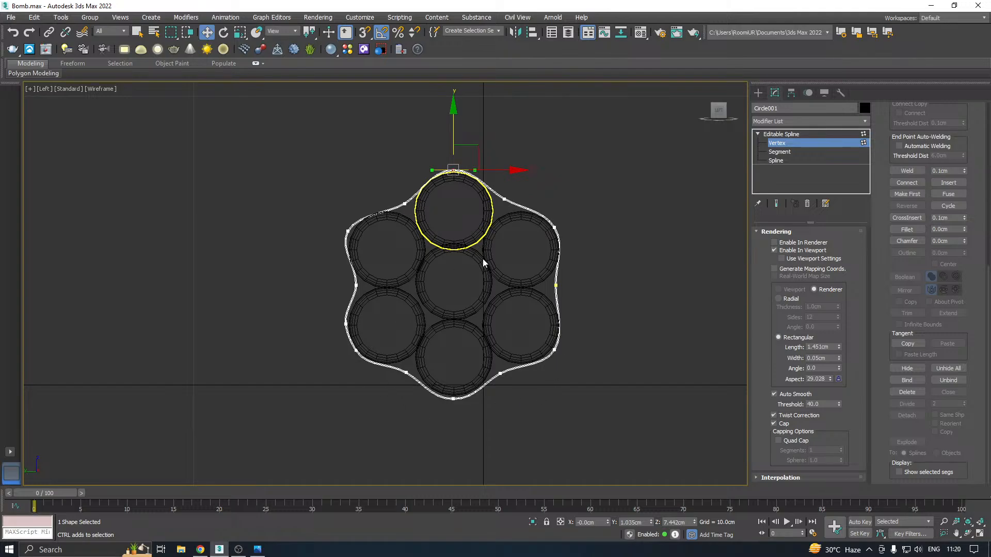
Switch to the perspective view and reduce the strap spline's interpolation steps to 2
{"action": "key", "text": "p"}
{"action": "scroll", "coordinate": [497, 235], "scroll_direction": "down", "scroll_amount": 4}
{"action": "middle_click_drag", "start_coordinate": [528, 239], "coordinate": [489, 262], "text": "alt"}
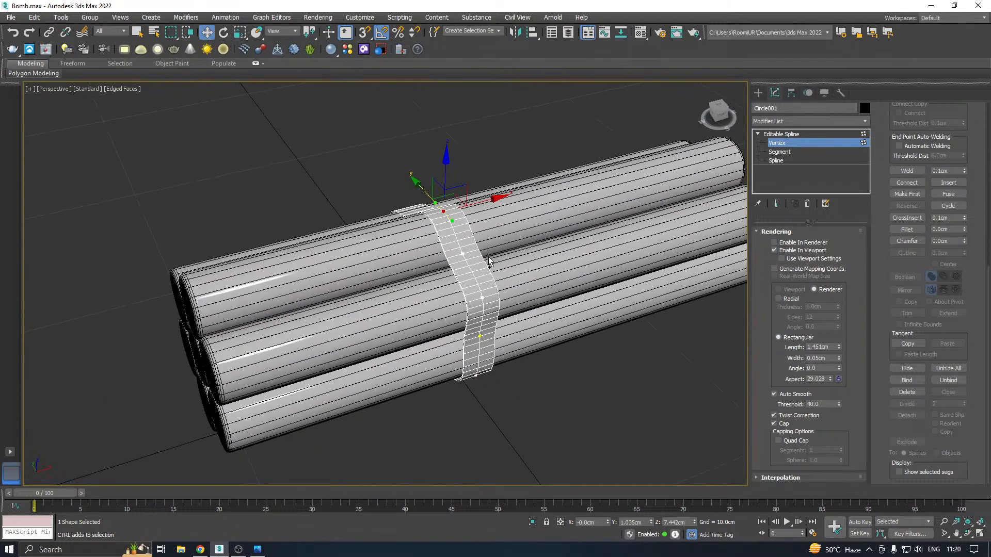
{"action": "scroll", "coordinate": [488, 269], "scroll_direction": "up", "scroll_amount": 4}
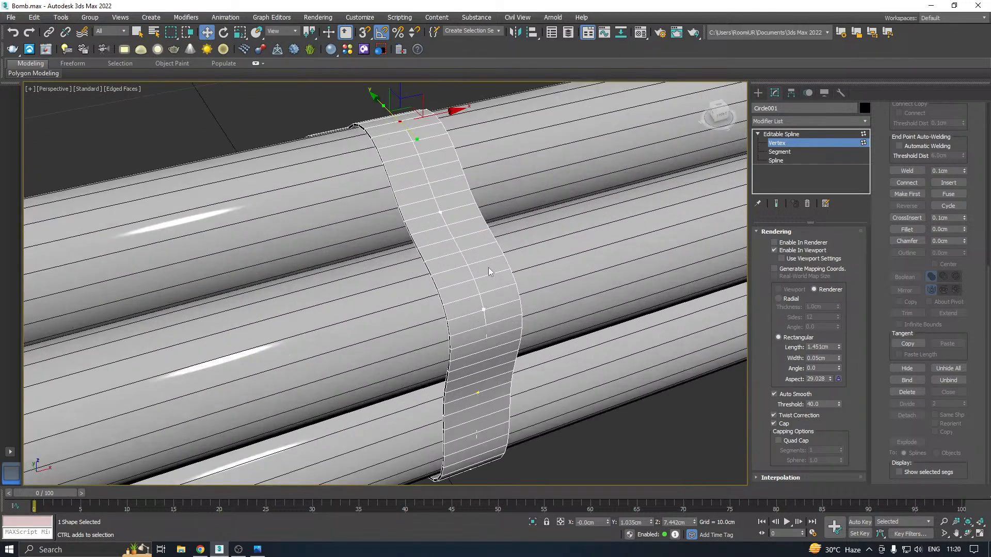
{"action": "middle_click_drag", "start_coordinate": [559, 273], "coordinate": [587, 274], "text": "alt"}
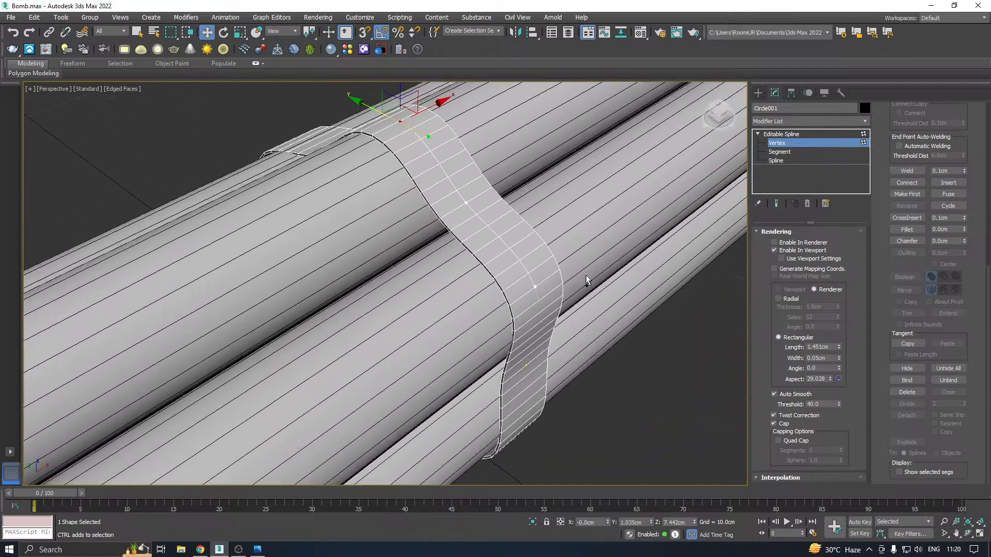
{"action": "scroll", "coordinate": [461, 247], "scroll_direction": "up", "scroll_amount": 4}
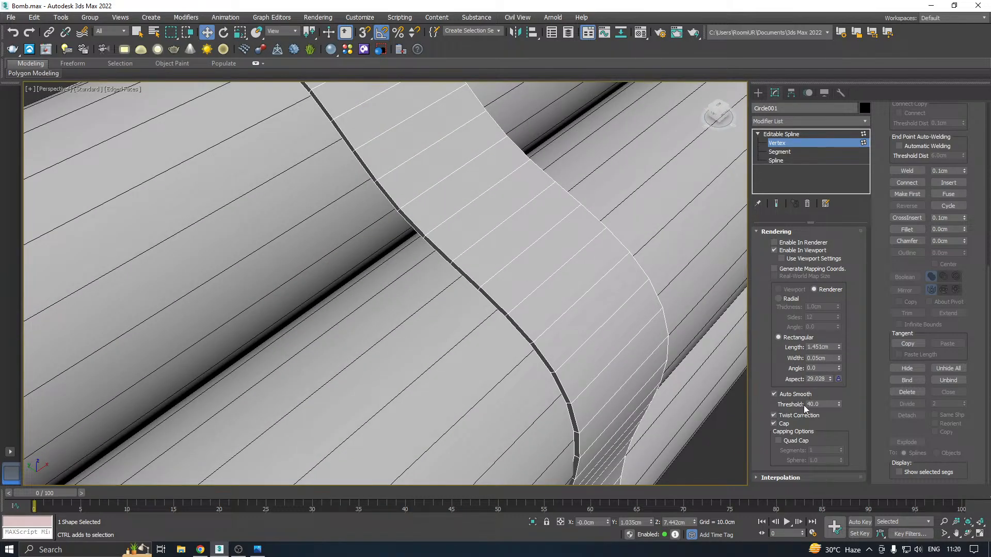
{"action": "left_click", "coordinate": [766, 477]}
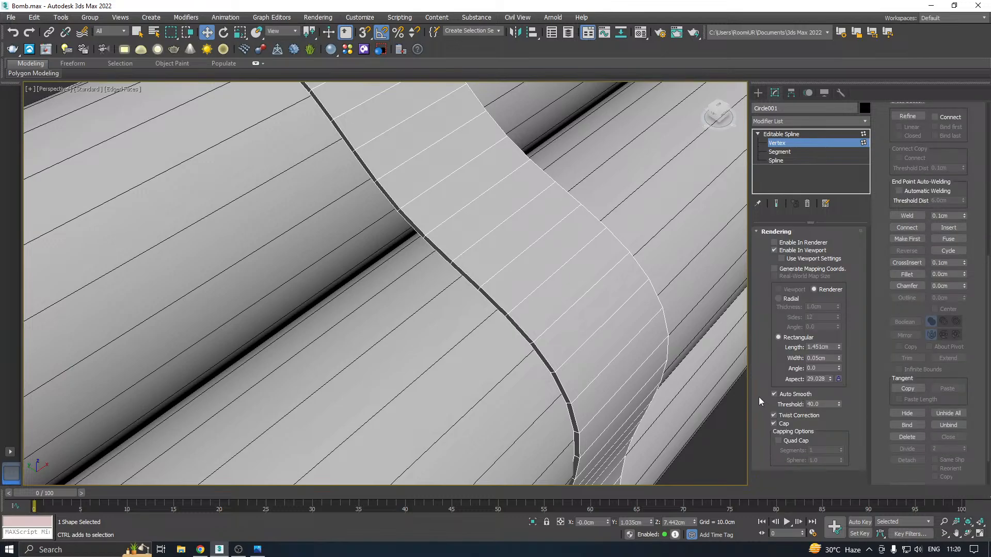
{"action": "scroll", "coordinate": [889, 293], "scroll_direction": "up", "scroll_amount": 4}
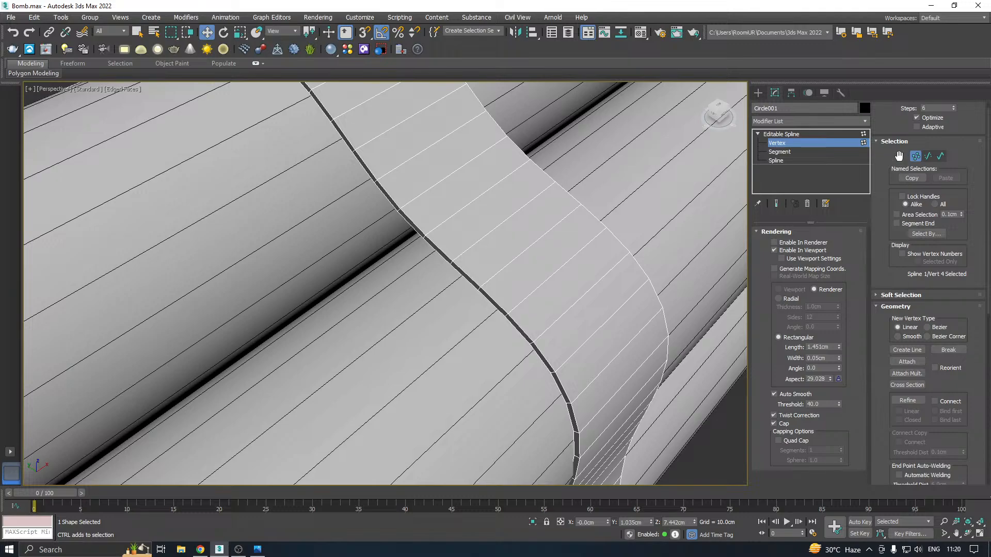
{"action": "left_click_drag", "start_coordinate": [899, 156], "coordinate": [905, 294]}
{"action": "left_click", "coordinate": [953, 122]}
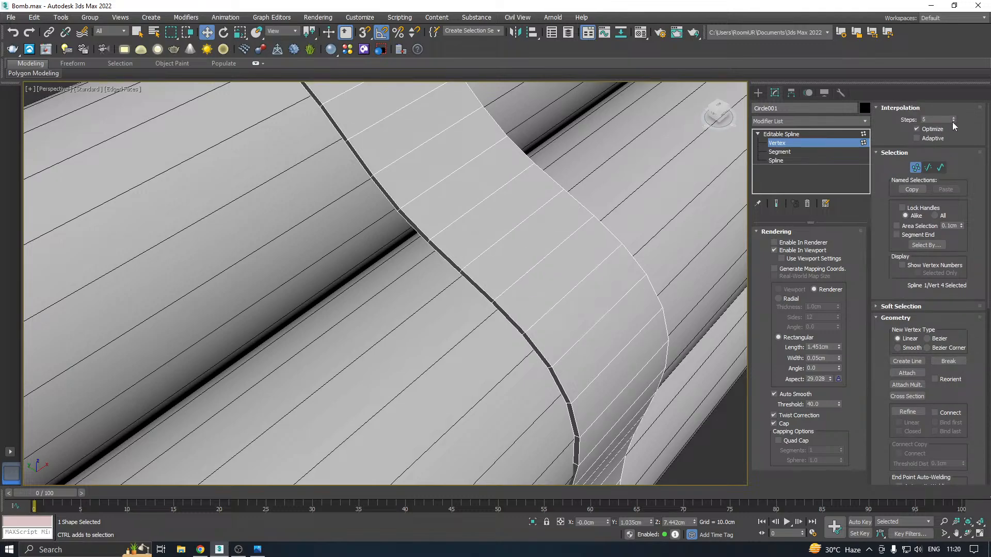
{"action": "left_click", "coordinate": [954, 122]}
{"action": "left_click", "coordinate": [953, 121]}
{"action": "left_click", "coordinate": [953, 121]}
{"action": "scroll", "coordinate": [488, 301], "scroll_direction": "down", "scroll_amount": 4}
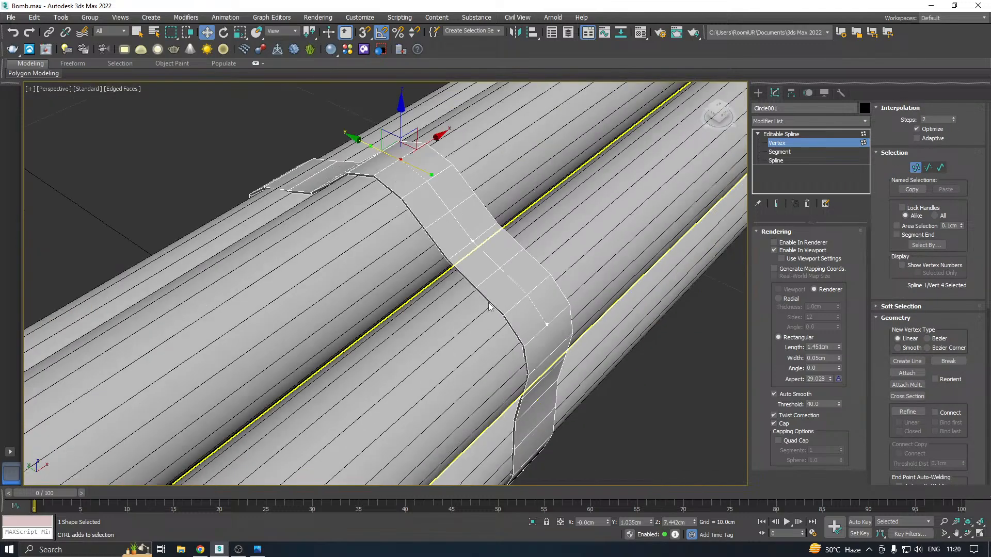
Raise the strap vertex on the upper-left stick to about Z 5.52 cm
{"action": "middle_click_drag", "start_coordinate": [522, 290], "coordinate": [460, 239], "text": "alt"}
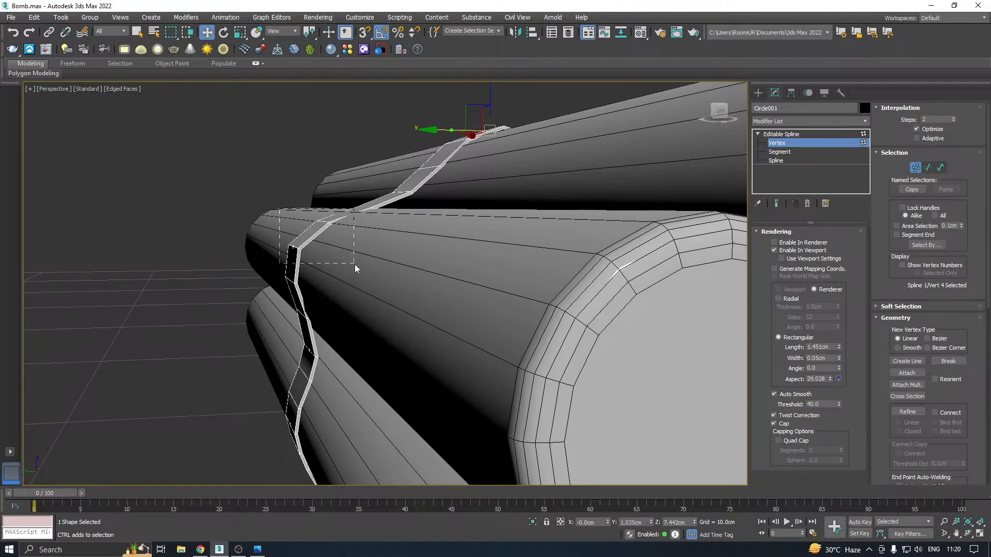
{"action": "left_click_drag", "start_coordinate": [355, 268], "coordinate": [355, 268]}
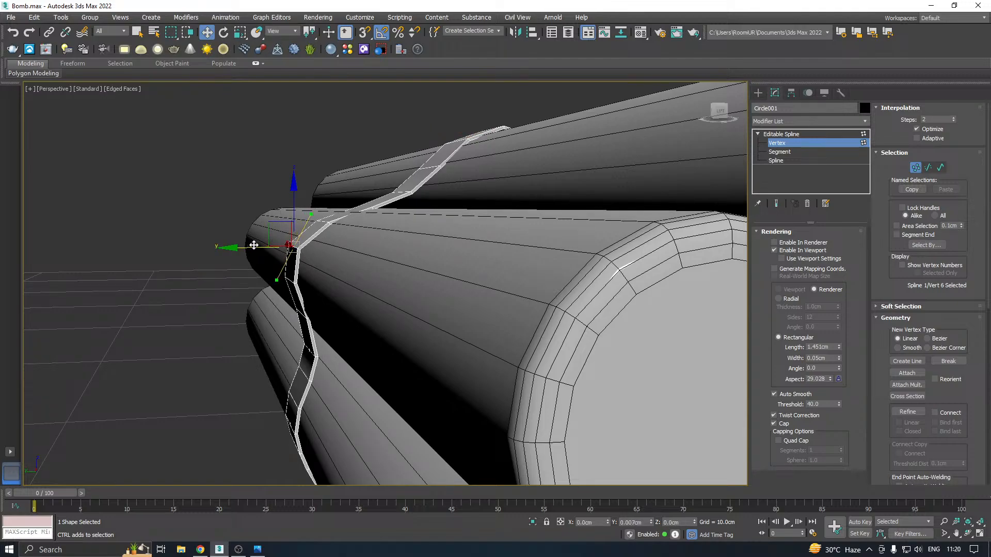
{"action": "left_click_drag", "start_coordinate": [294, 221], "coordinate": [293, 201]}
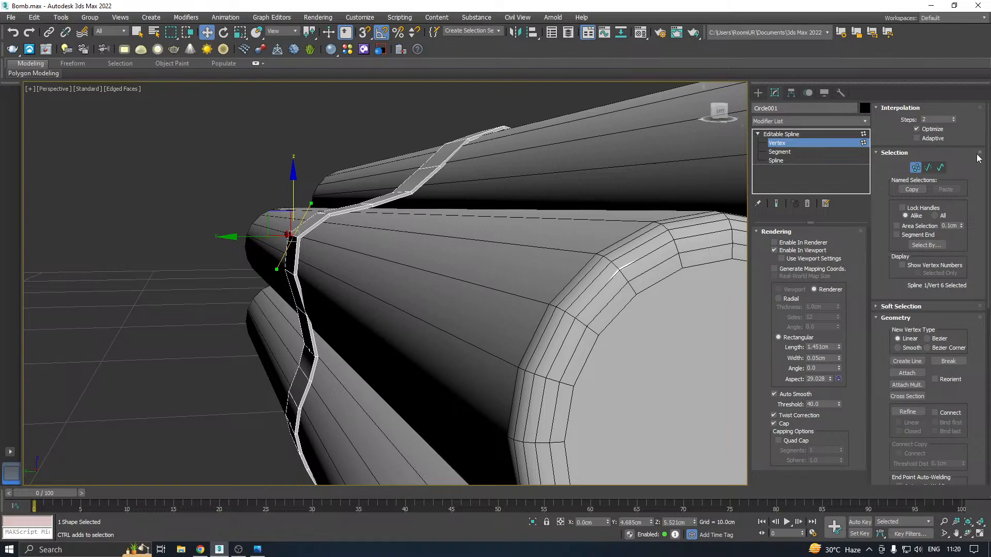
Set the strap spline's interpolation steps to 4 and enable Generate Mapping Coords
{"action": "left_click", "coordinate": [955, 118]}
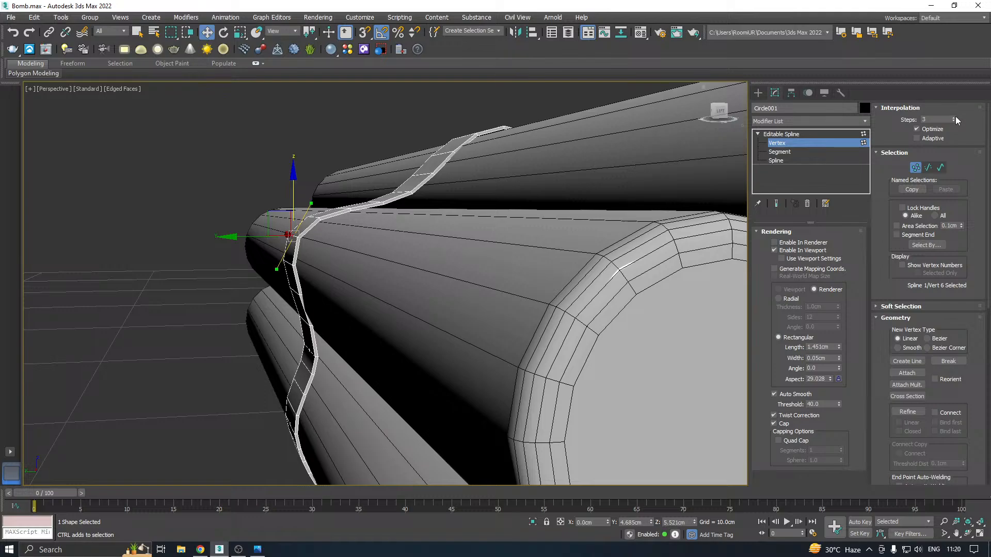
{"action": "left_click", "coordinate": [954, 118]}
{"action": "middle_click_drag", "start_coordinate": [491, 214], "coordinate": [321, 257], "text": "alt"}
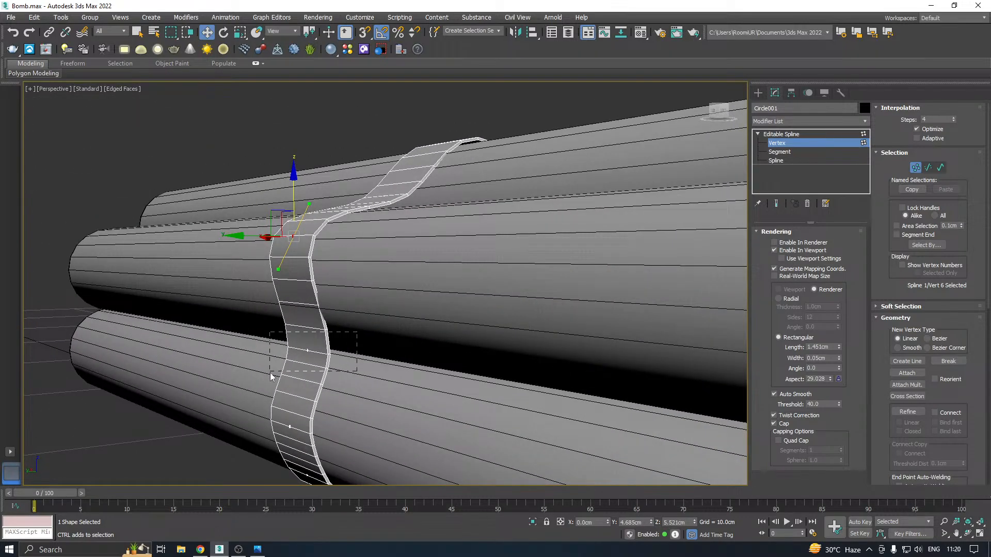
{"action": "left_click_drag", "start_coordinate": [270, 374], "coordinate": [250, 355]}
{"action": "scroll", "coordinate": [261, 350], "scroll_direction": "down", "scroll_amount": 5}
{"action": "left_click", "coordinate": [262, 351]}
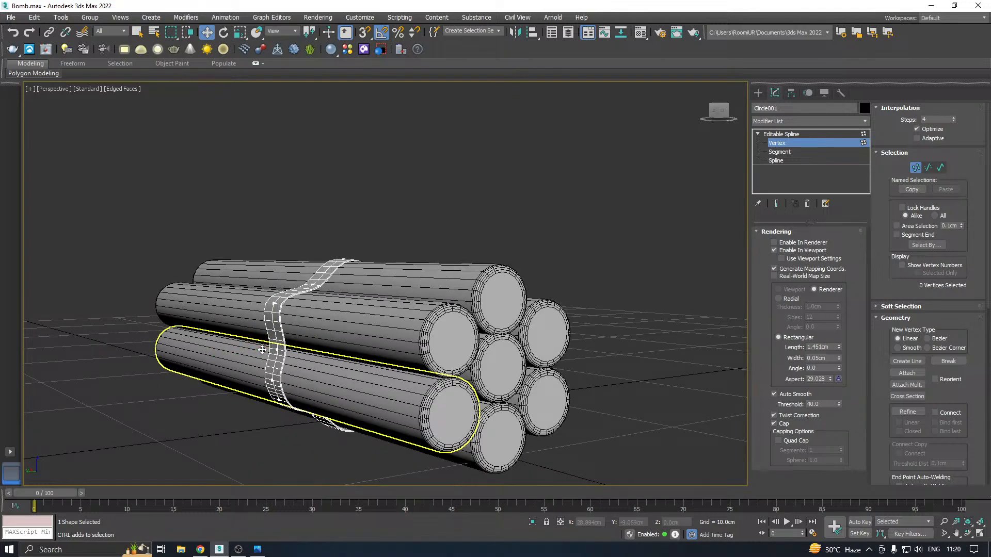
{"action": "middle_click_drag", "start_coordinate": [263, 354], "coordinate": [403, 334], "text": "alt"}
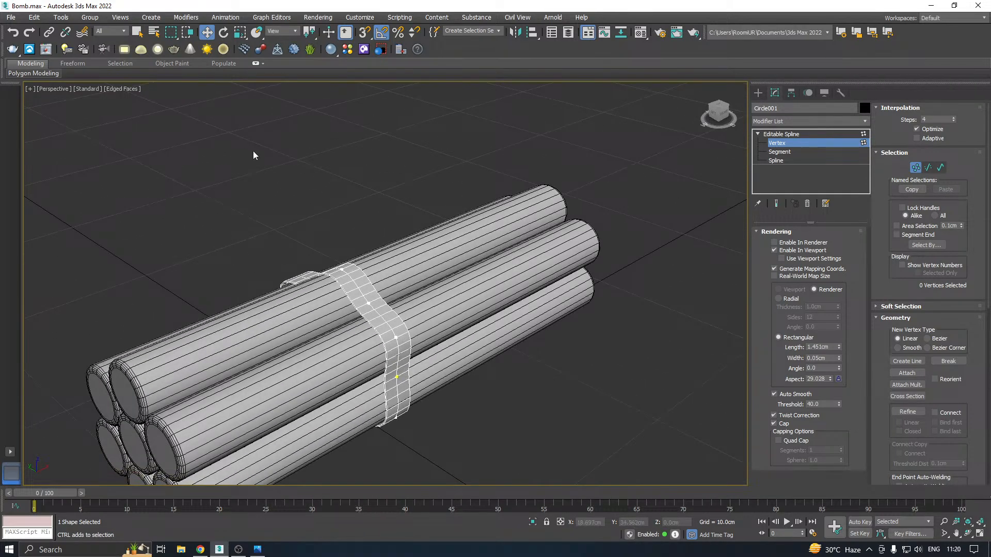
Leave vertex editing and convert the strap spline to an Editable Poly
{"action": "key", "text": "ctrl+z"}
{"action": "middle_click_drag", "start_coordinate": [353, 219], "coordinate": [499, 275], "text": "alt"}
{"action": "left_click", "coordinate": [782, 133]}
{"action": "scroll", "coordinate": [500, 274], "scroll_direction": "up", "scroll_amount": 8}
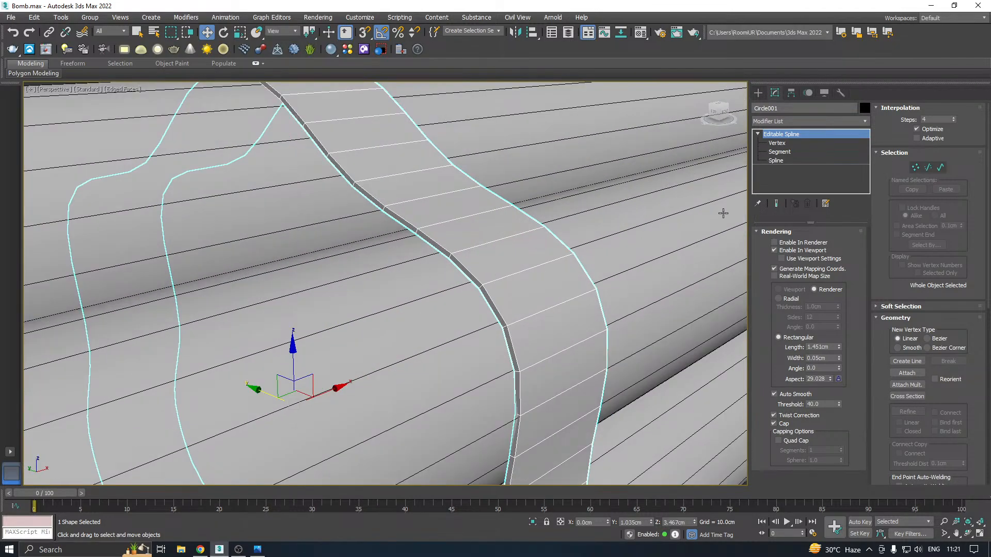
{"action": "right_click", "coordinate": [789, 158]}
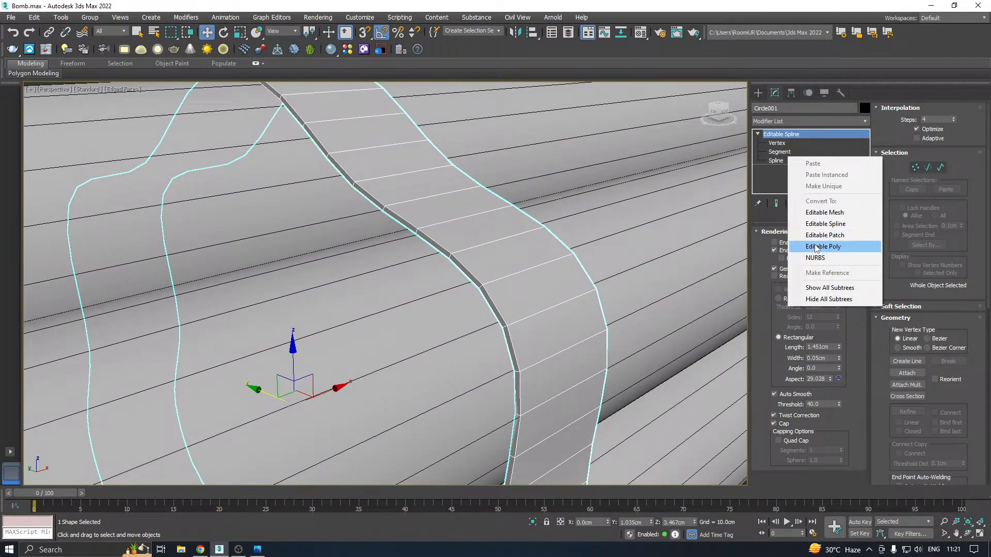
{"action": "left_click", "coordinate": [489, 273]}
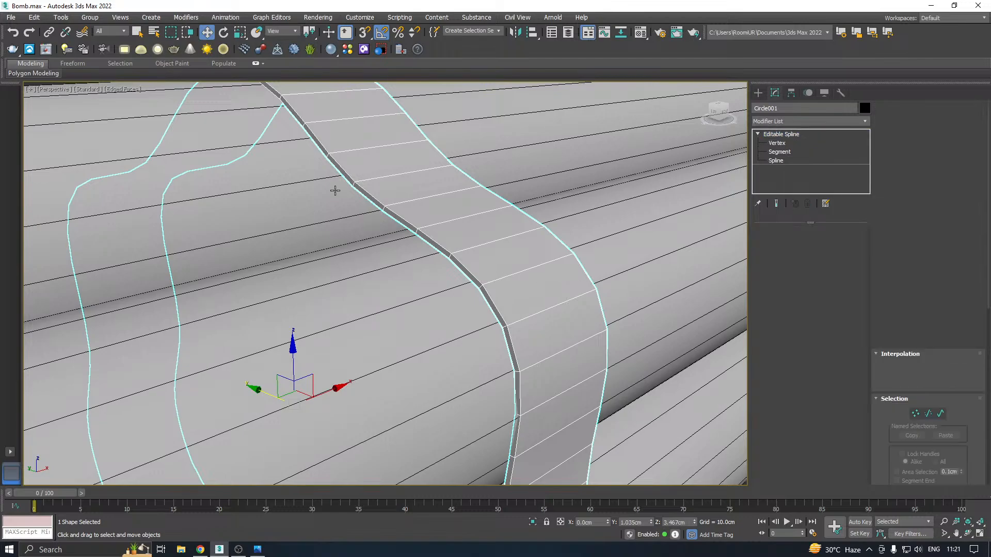
Save a copy of the scene as Bomb04.max and convert the strap spline to an Editable Poly
{"action": "left_click", "coordinate": [7, 20]}
{"action": "left_click", "coordinate": [35, 119]}
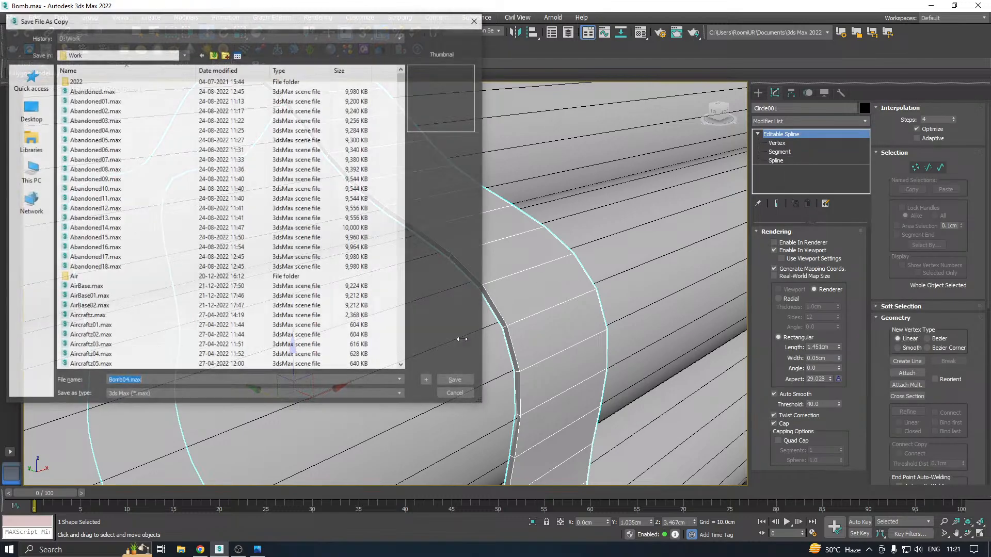
{"action": "left_click", "coordinate": [456, 326]}
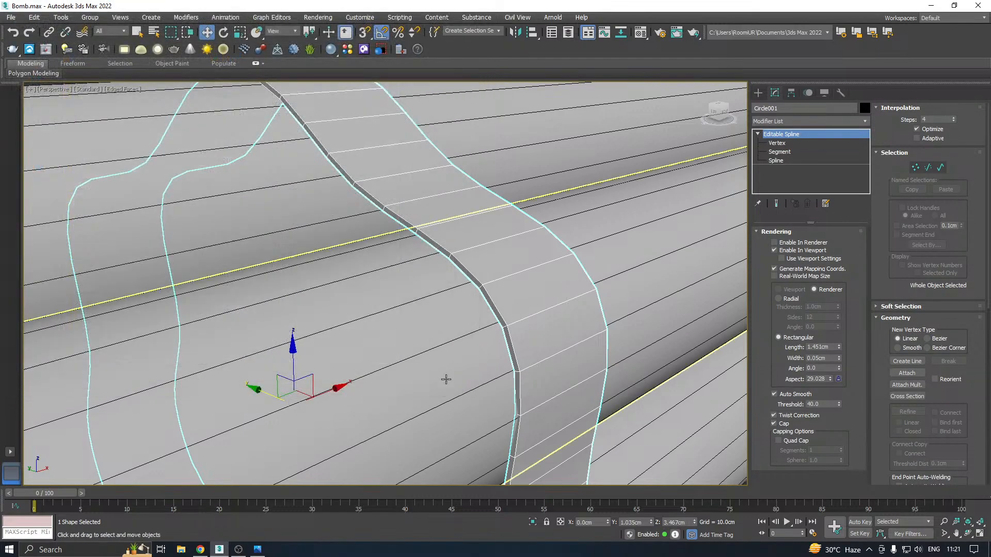
{"action": "right_click", "coordinate": [795, 178]}
{"action": "left_click", "coordinate": [815, 265]}
Position the strap near the bundle's front end and clone one copy near the far end, at about X 11.96 cm
{"action": "scroll", "coordinate": [477, 328], "scroll_direction": "down", "scroll_amount": 15}
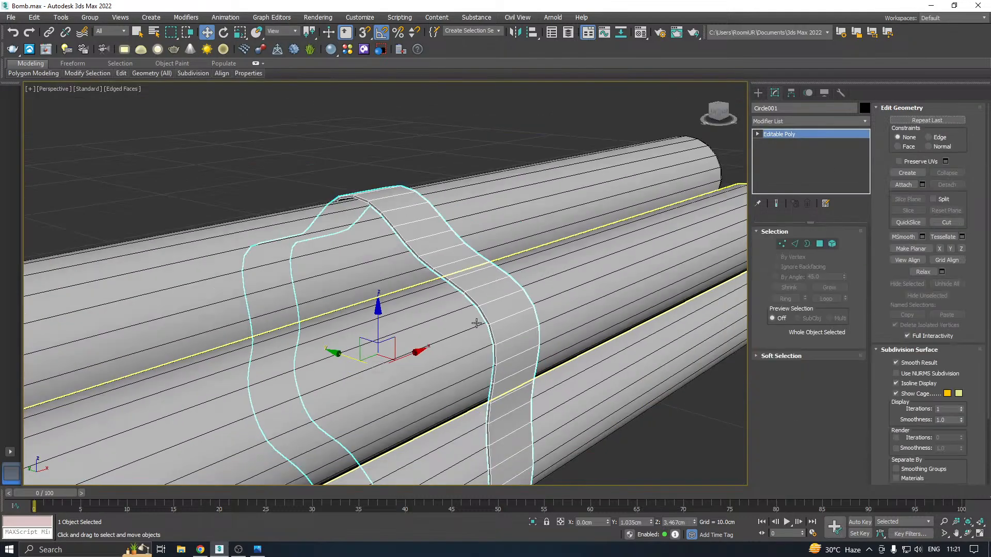
{"action": "mouse_move", "coordinate": [489, 314]}
{"action": "left_mouse_down"}
{"action": "mouse_move", "coordinate": [384, 343]}
{"action": "mouse_move", "coordinate": [643, 274]}
{"action": "left_mouse_up"}
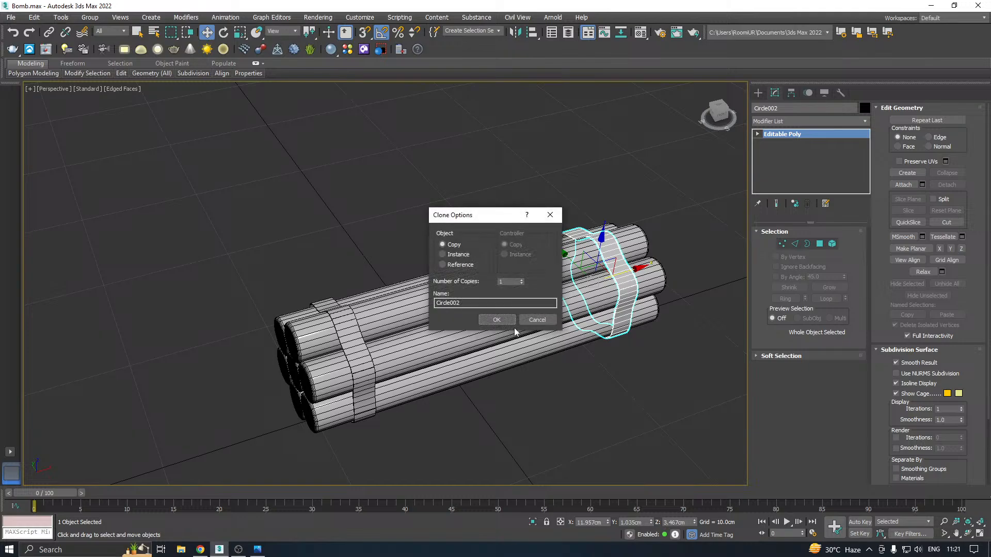
{"action": "left_click", "coordinate": [496, 319]}
{"action": "mouse_move", "coordinate": [578, 287]}
{"action": "middle_mouse_down", "text": "alt"}
{"action": "mouse_move", "coordinate": [496, 257]}
{"action": "mouse_move", "coordinate": [527, 216]}
{"action": "mouse_move", "coordinate": [604, 267]}
{"action": "middle_mouse_up", "text": "alt"}
{"action": "left_click", "coordinate": [420, 227]}
{"action": "scroll", "coordinate": [419, 228], "scroll_direction": "down", "scroll_amount": 3}
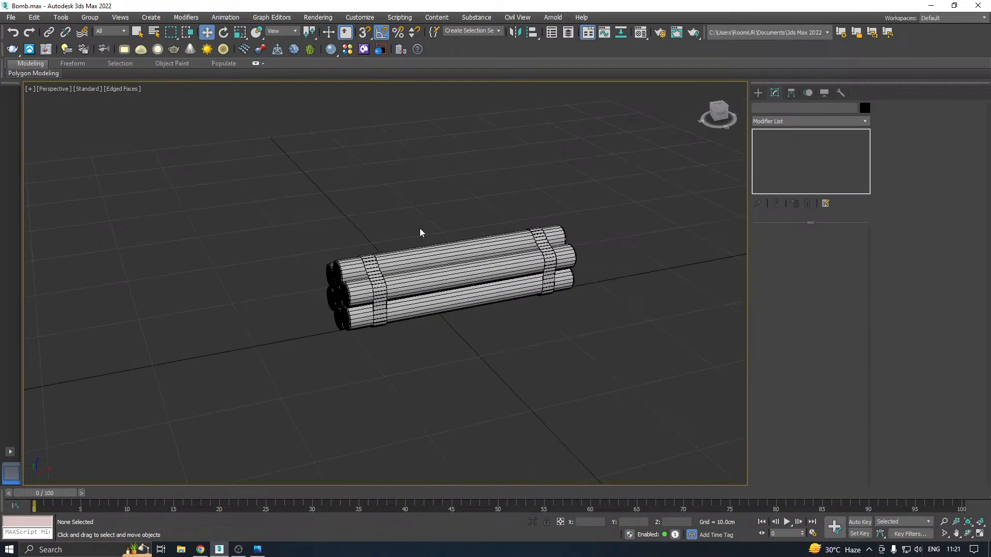
Select a stick on the side of the bundle and save a copy of the scene as Bomb05.max
{"action": "left_click", "coordinate": [453, 274]}
{"action": "mouse_move", "coordinate": [453, 274]}
{"action": "middle_mouse_down", "text": "alt"}
{"action": "mouse_move", "coordinate": [404, 272]}
{"action": "mouse_move", "coordinate": [391, 292]}
{"action": "mouse_move", "coordinate": [471, 289]}
{"action": "mouse_move", "coordinate": [465, 281]}
{"action": "middle_mouse_up", "text": "alt"}
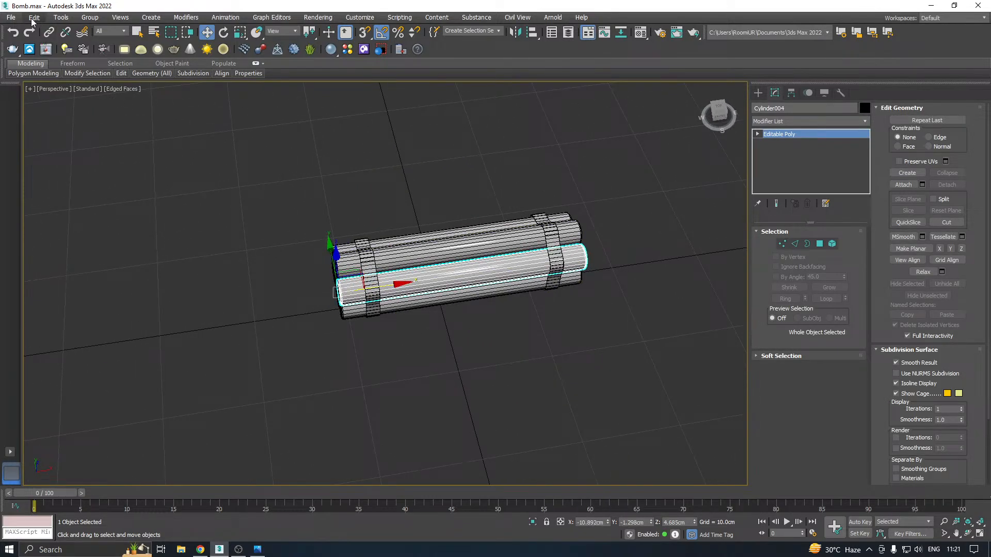
{"action": "left_click", "coordinate": [11, 17]}
{"action": "left_click", "coordinate": [41, 121]}
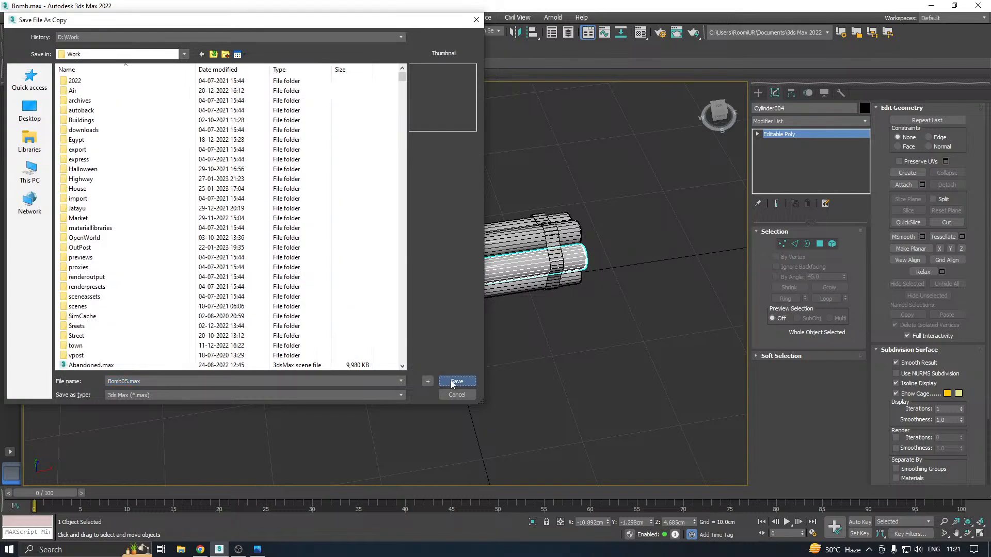
{"action": "left_click", "coordinate": [456, 382]}
Switch to the reference image to check the bomb's remaining parts against the strapped bundle
{"action": "middle_click_drag", "start_coordinate": [538, 217], "coordinate": [526, 184], "text": "alt"}
{"action": "left_click", "coordinate": [258, 549]}
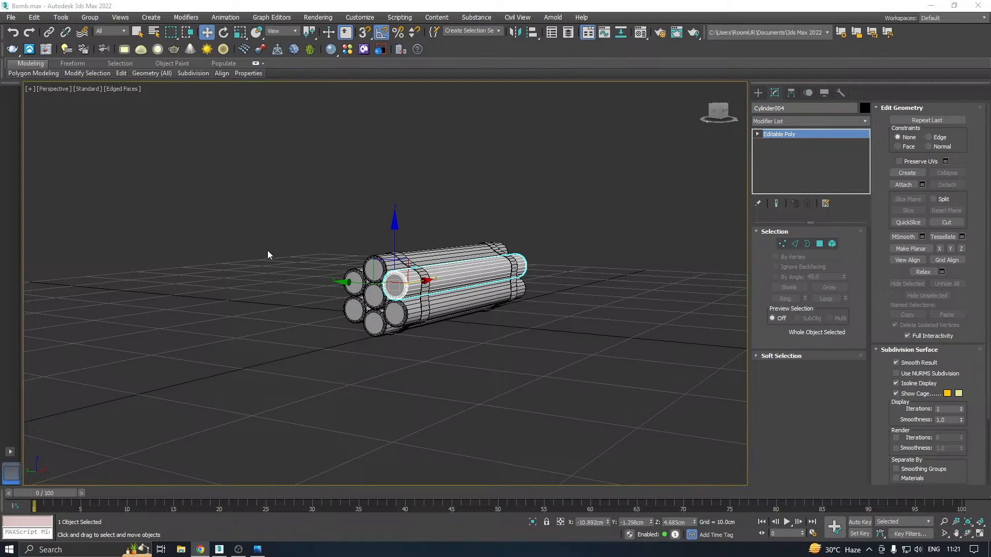
{"action": "left_click", "coordinate": [758, 92]}
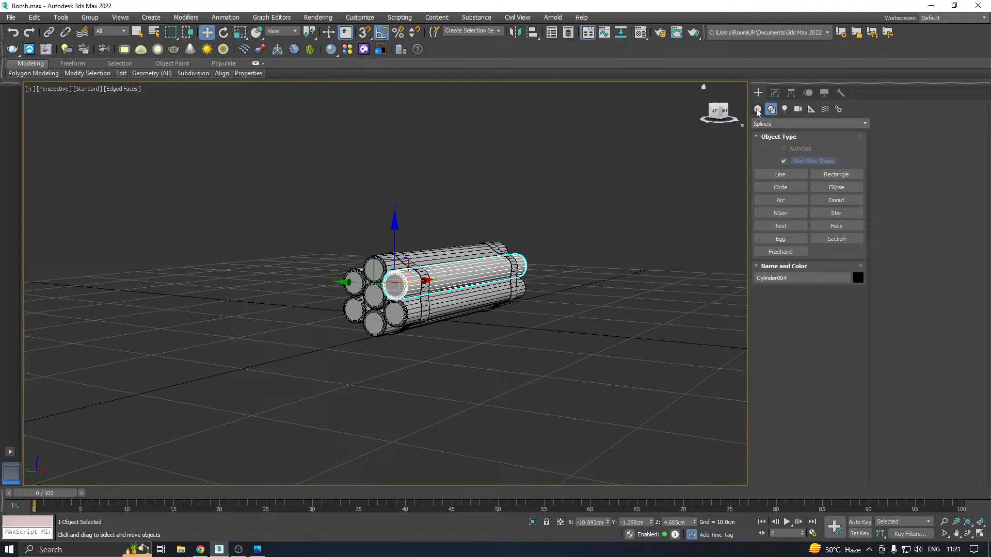
{"action": "left_click", "coordinate": [757, 110]}
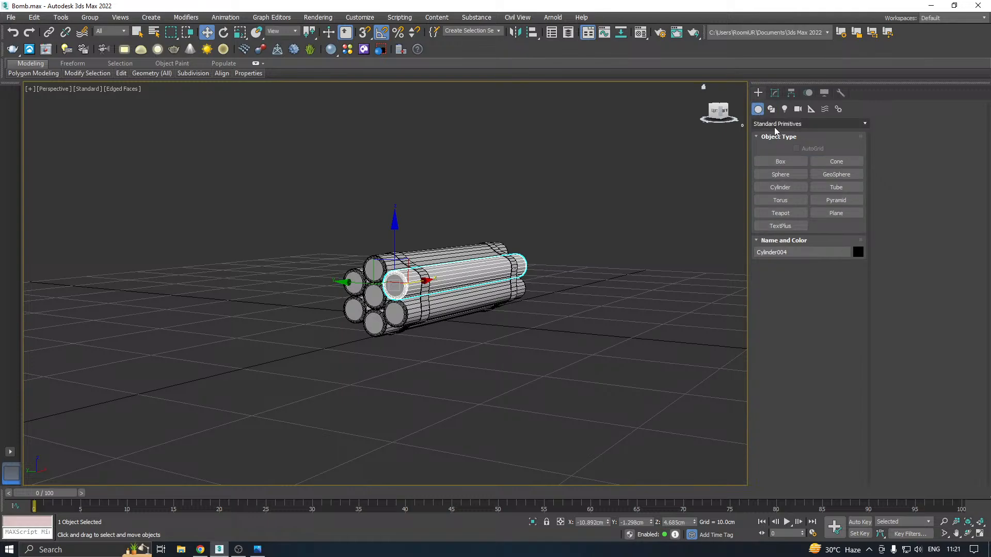
{"action": "left_click", "coordinate": [774, 127]}
{"action": "left_click", "coordinate": [775, 93]}
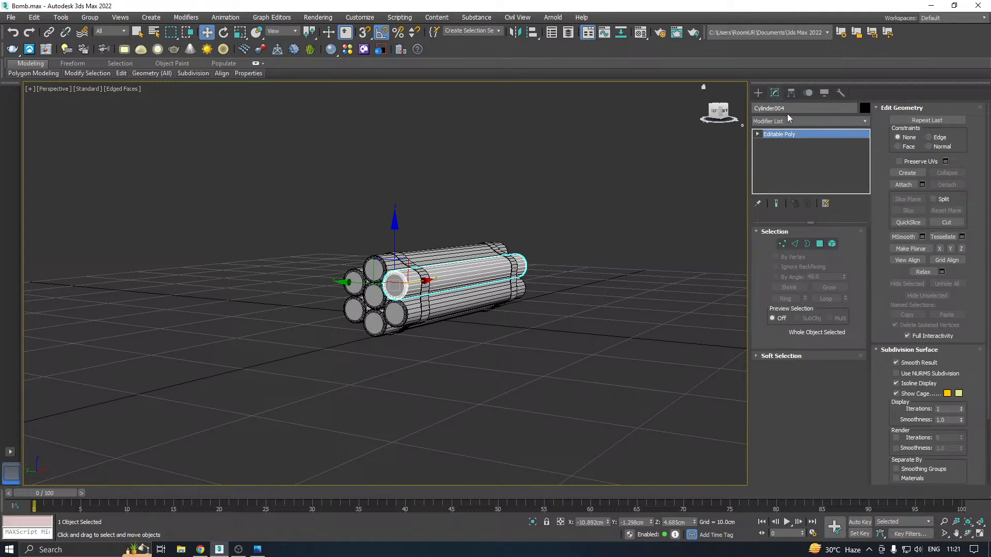
{"action": "left_click", "coordinate": [864, 120]}
{"action": "left_click_drag", "start_coordinate": [865, 147], "coordinate": [867, 434]}
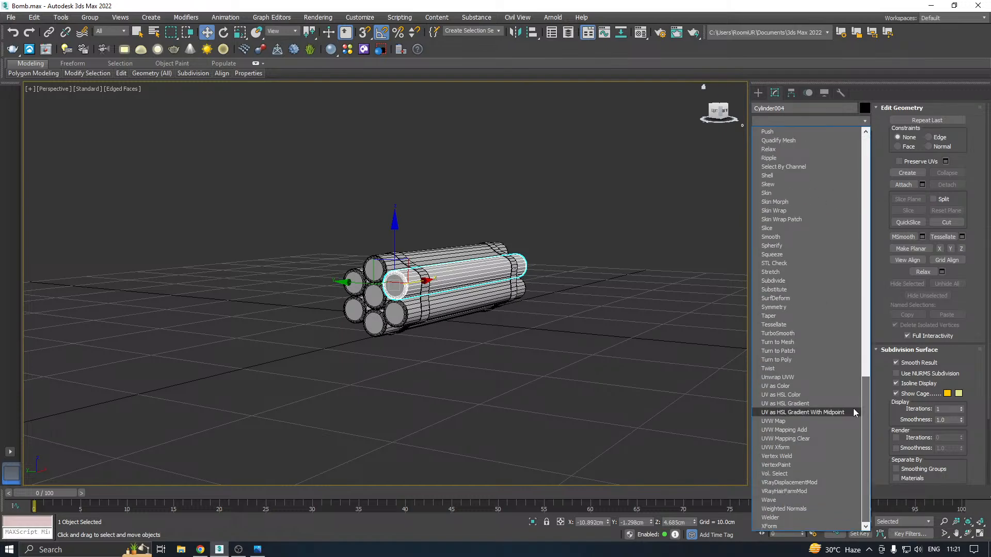
{"action": "scroll", "coordinate": [806, 287], "scroll_direction": "up", "scroll_amount": 4}
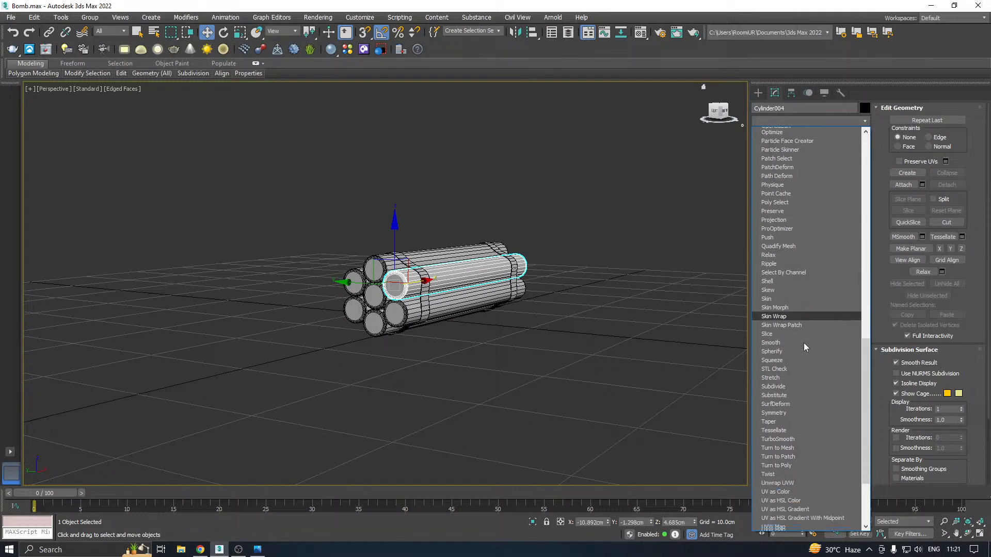
{"action": "scroll", "coordinate": [797, 481], "scroll_direction": "down", "scroll_amount": 3}
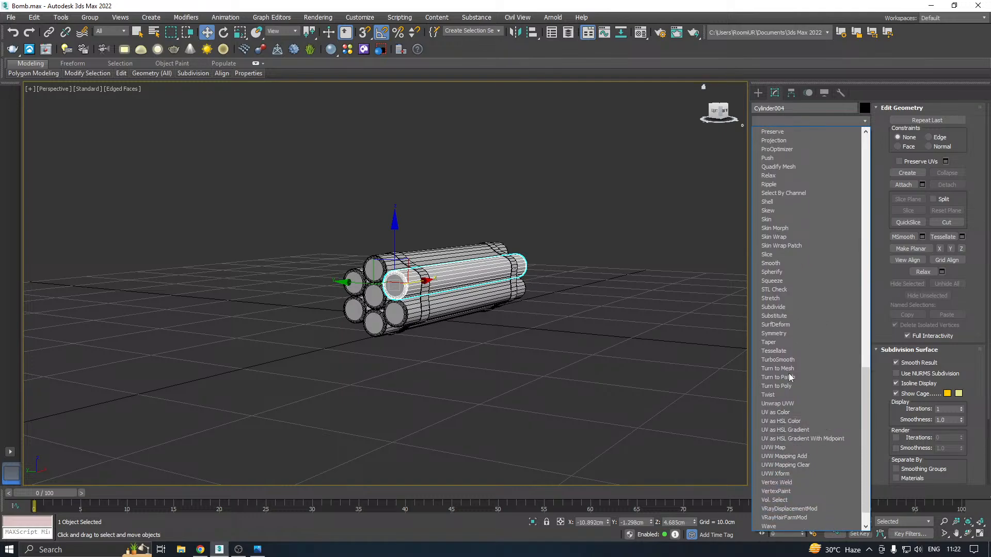
{"action": "scroll", "coordinate": [795, 361], "scroll_direction": "up", "scroll_amount": 9}
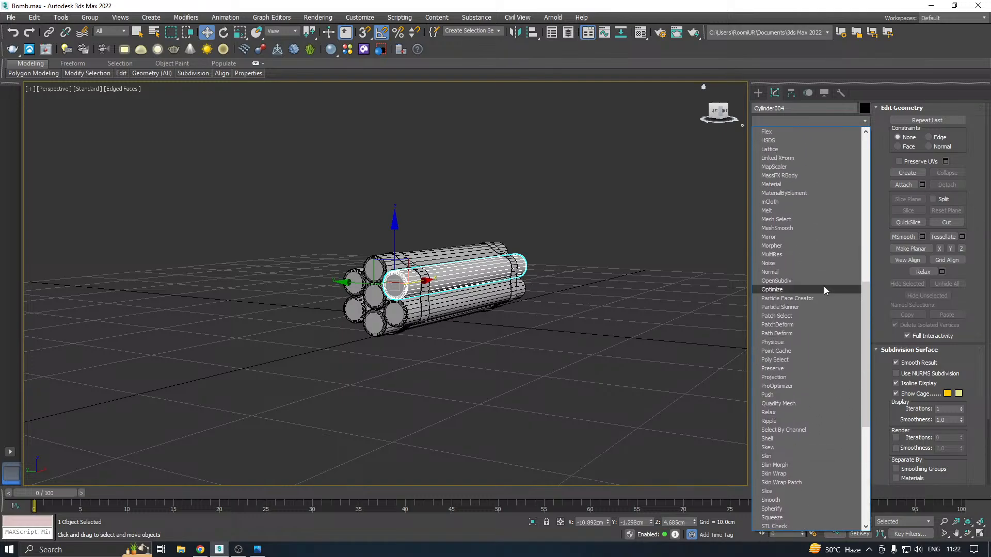
{"action": "scroll", "coordinate": [813, 203], "scroll_direction": "up", "scroll_amount": 4}
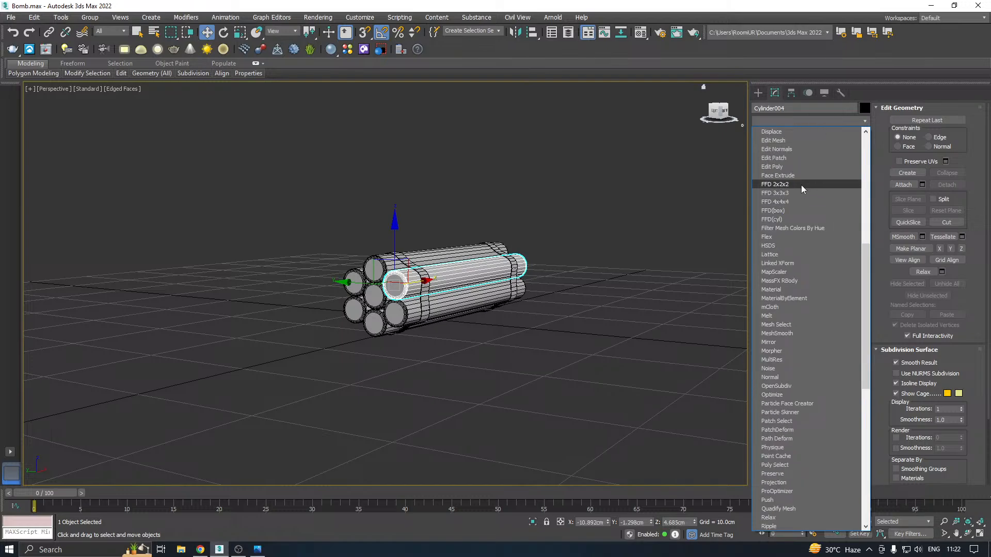
{"action": "scroll", "coordinate": [775, 213], "scroll_direction": "up", "scroll_amount": 9}
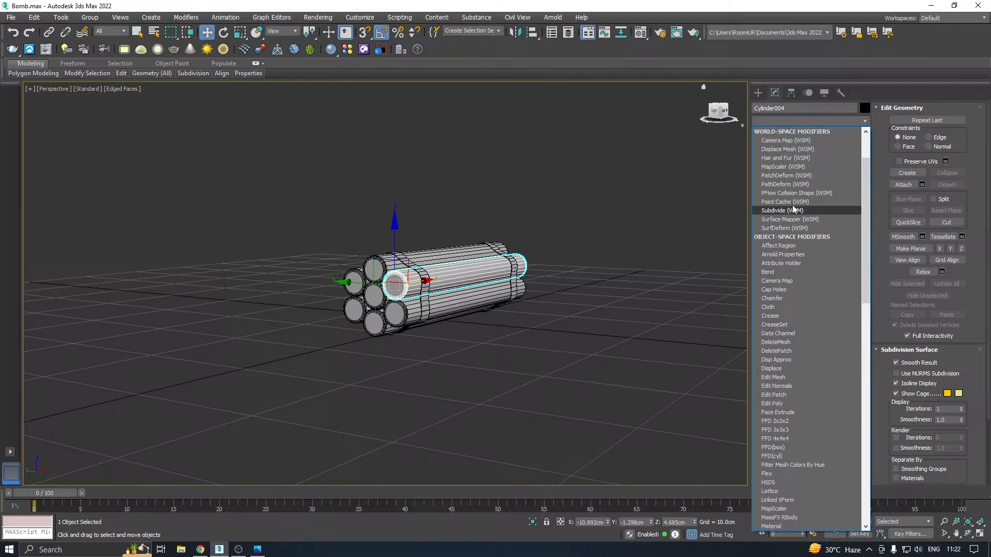
{"action": "scroll", "coordinate": [791, 227], "scroll_direction": "down", "scroll_amount": 16}
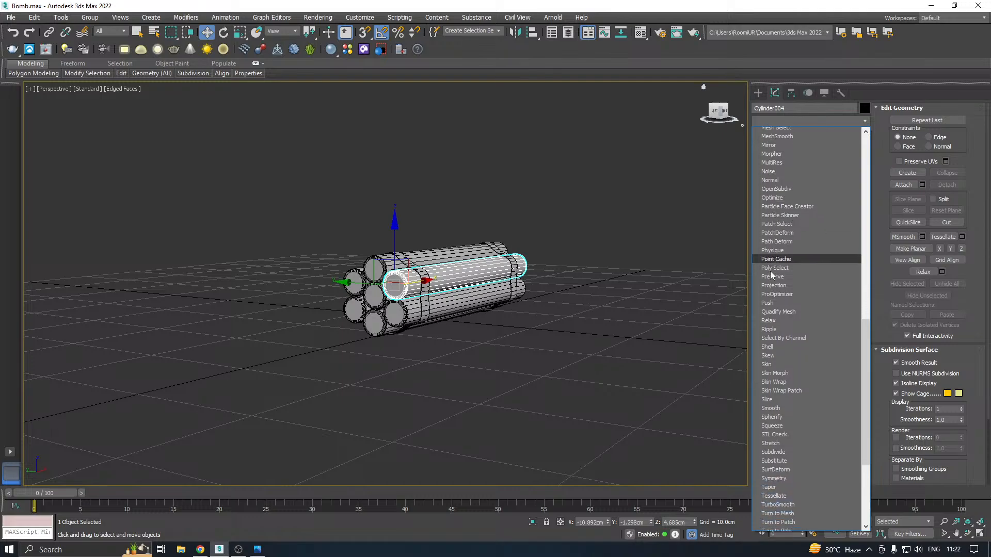
{"action": "scroll", "coordinate": [770, 271], "scroll_direction": "down", "scroll_amount": 5}
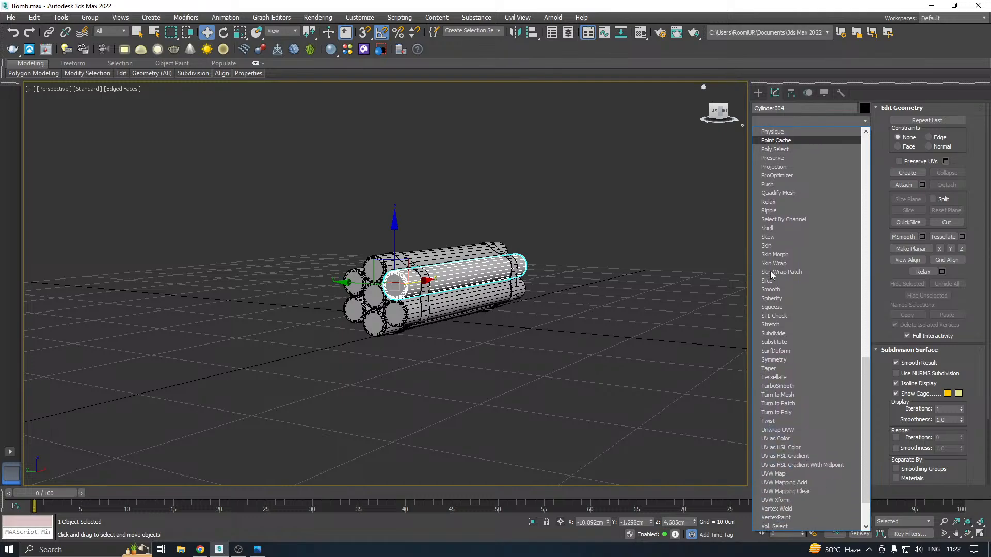
{"action": "scroll", "coordinate": [773, 270], "scroll_direction": "up", "scroll_amount": 2}
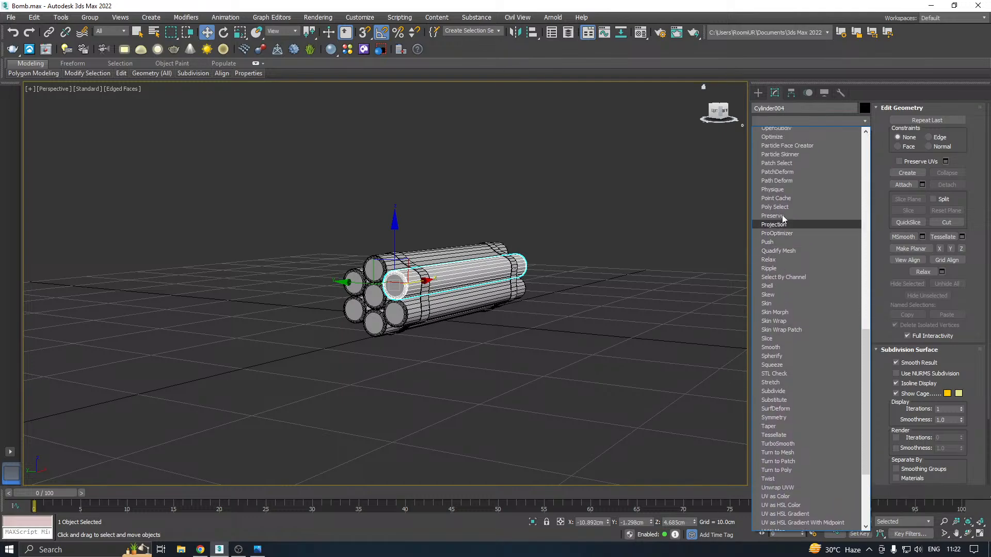
{"action": "scroll", "coordinate": [783, 219], "scroll_direction": "up", "scroll_amount": 3}
{"action": "scroll", "coordinate": [782, 222], "scroll_direction": "down", "scroll_amount": 7}
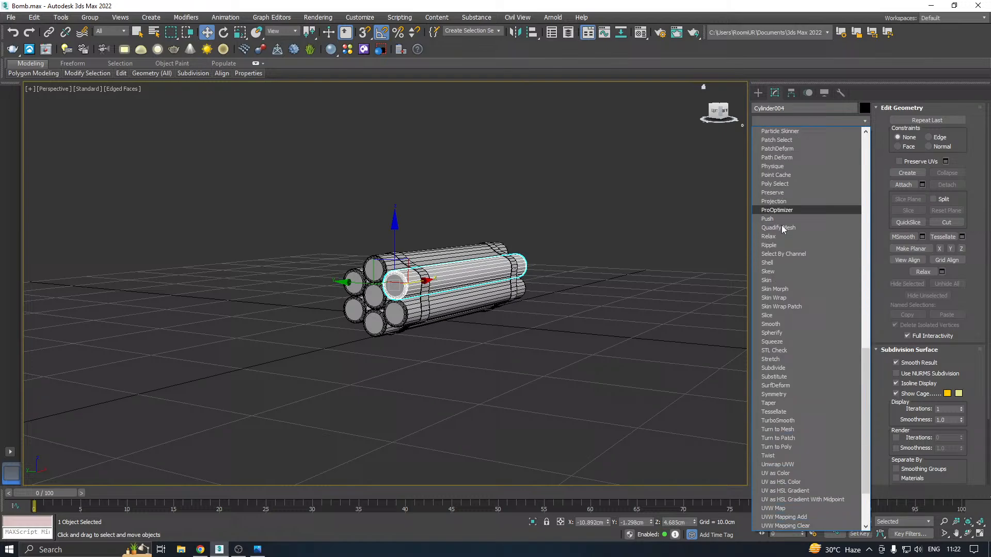
{"action": "left_click", "coordinate": [511, 310]}
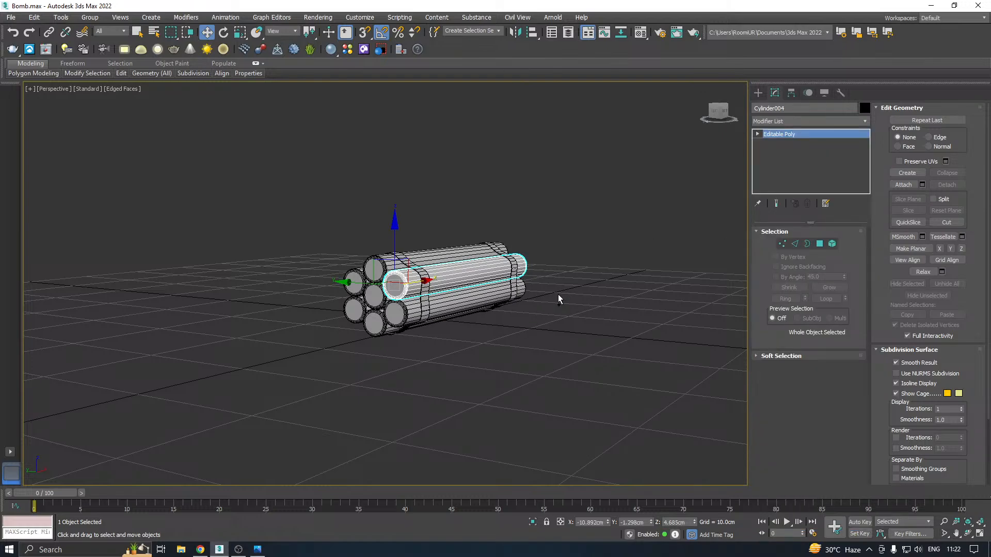
{"action": "middle_click_drag", "start_coordinate": [561, 295], "coordinate": [557, 320], "text": "alt"}
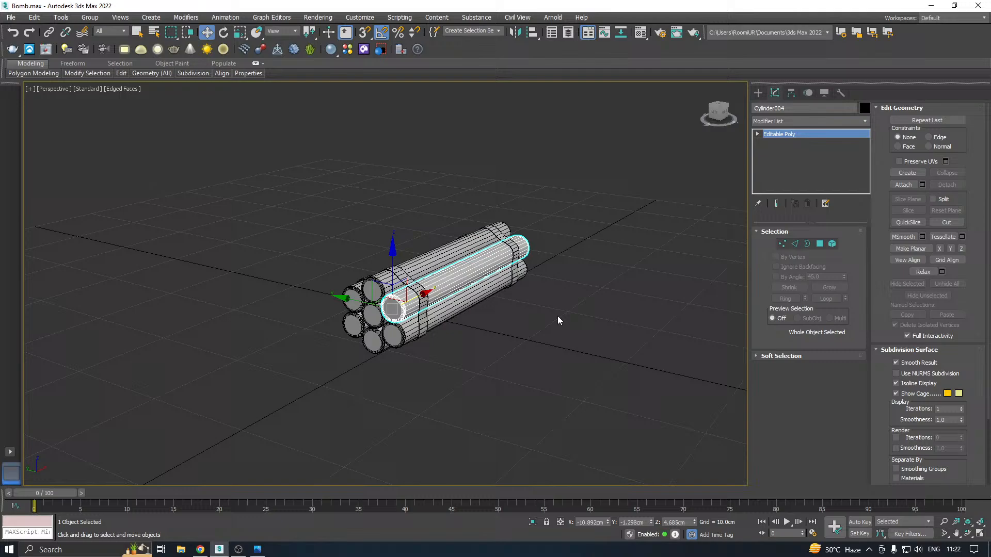
In the Front view, create a thin box over the middle of the bundle, about 9.92 cm long, 10.21 cm wide and 0.18 cm high
{"action": "left_click", "coordinate": [268, 552]}
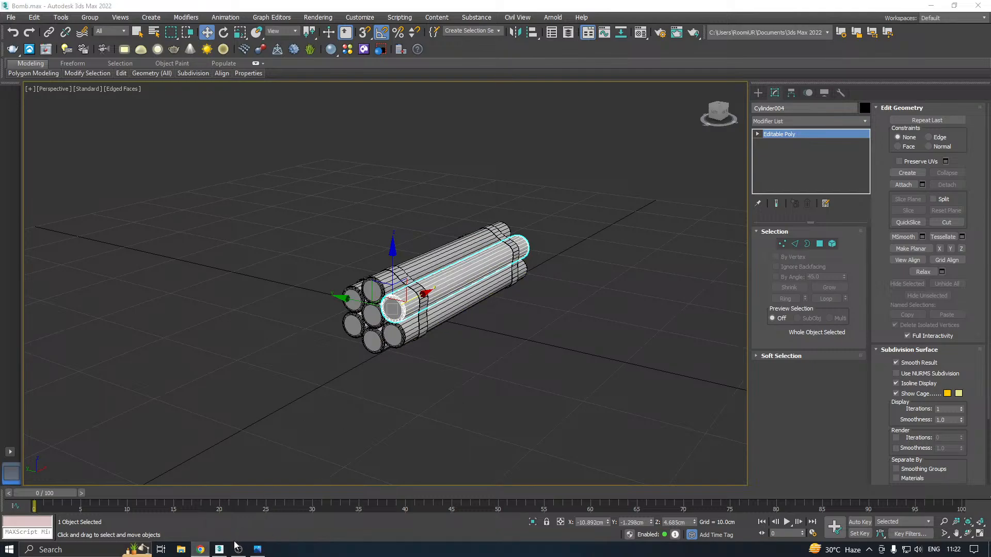
{"action": "middle_click_drag", "start_coordinate": [404, 323], "coordinate": [376, 365]}
{"action": "key", "text": "f"}
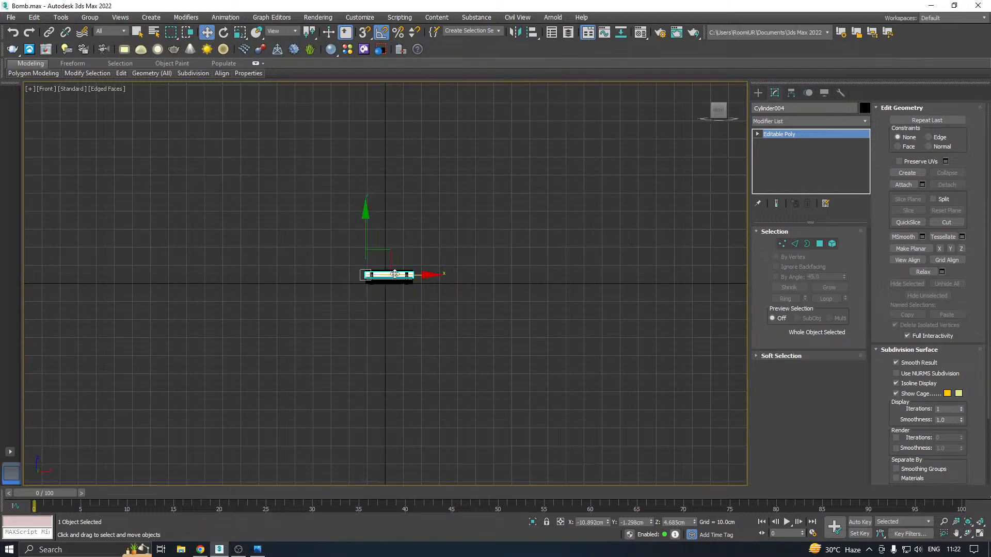
{"action": "scroll", "coordinate": [385, 289], "scroll_direction": "up", "scroll_amount": 8}
{"action": "left_click", "coordinate": [492, 166]}
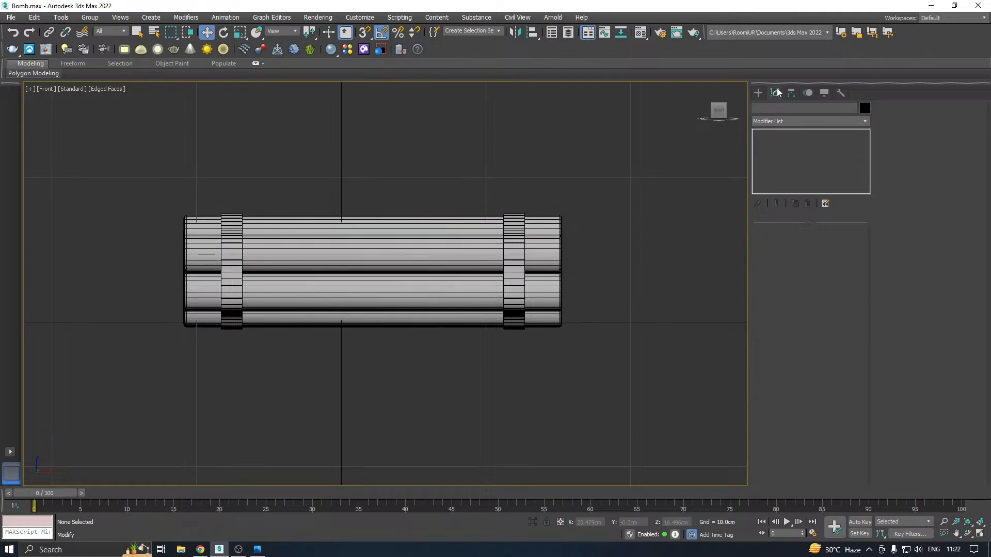
{"action": "left_click", "coordinate": [758, 92]}
{"action": "left_click", "coordinate": [780, 161]}
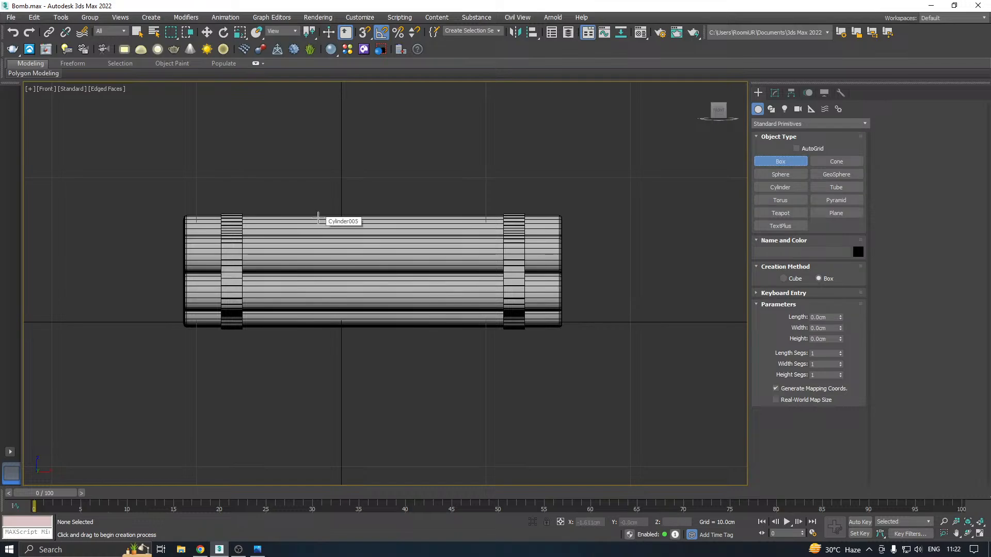
{"action": "left_click_drag", "start_coordinate": [317, 210], "coordinate": [465, 354]}
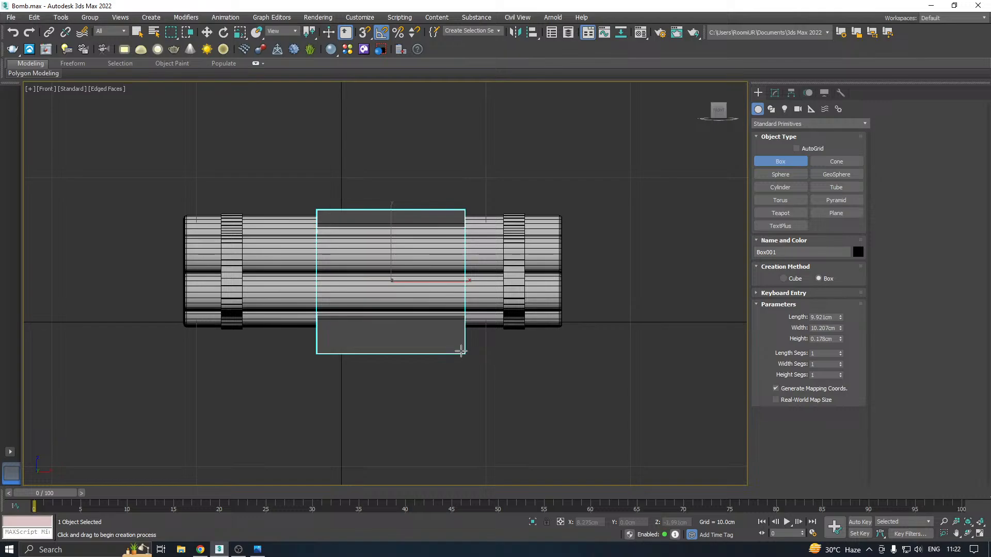
{"action": "left_click", "coordinate": [457, 348]}
Centre the box between the two straps and resize it to about 8.53 cm long and 10.72 cm wide
{"action": "key", "text": "w"}
{"action": "left_click_drag", "start_coordinate": [390, 257], "coordinate": [389, 239]}
{"action": "left_click_drag", "start_coordinate": [435, 263], "coordinate": [407, 264]}
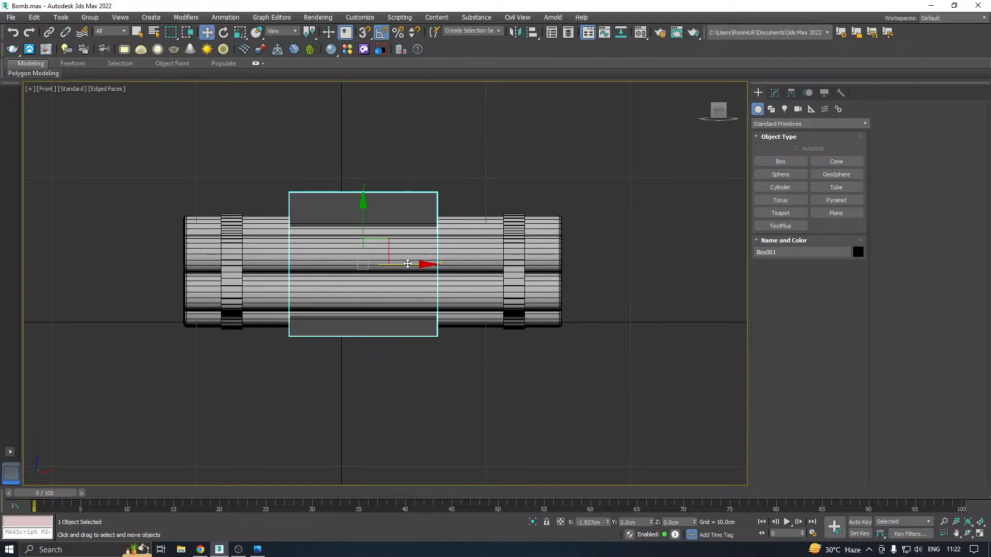
{"action": "scroll", "coordinate": [375, 269], "scroll_direction": "up", "scroll_amount": 4}
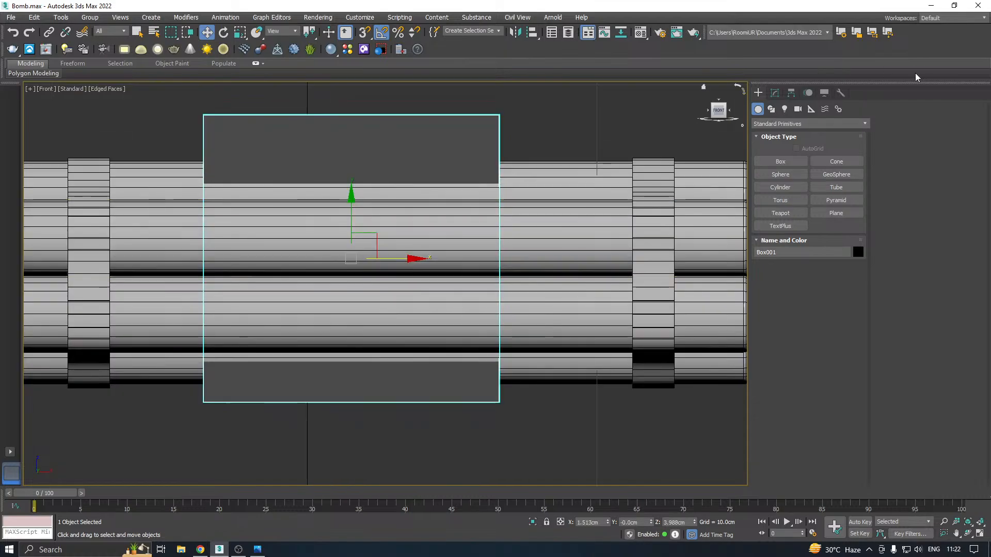
{"action": "left_click", "coordinate": [776, 95]}
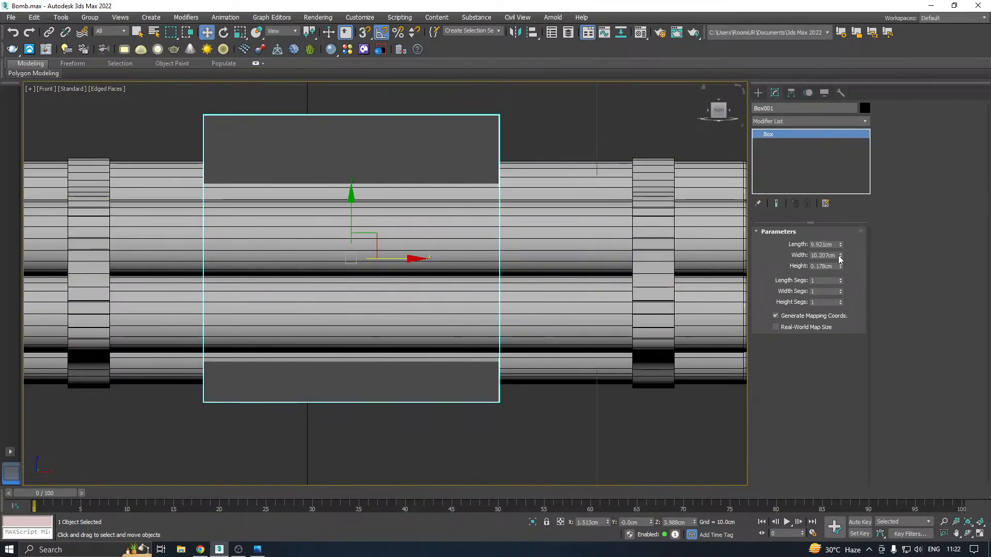
{"action": "left_click_drag", "start_coordinate": [842, 257], "coordinate": [844, 251]}
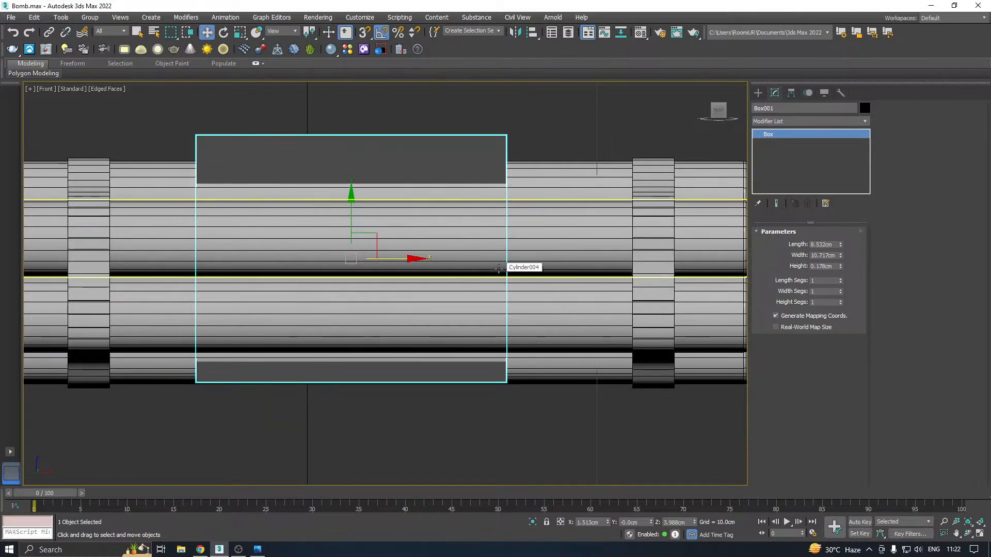
In the Perspective view, move the box along Y out of the sticks to the bundle's side, at about Y -2.55 cm
{"action": "key", "text": "p"}
{"action": "middle_click_drag", "start_coordinate": [390, 257], "coordinate": [282, 268], "text": "alt"}
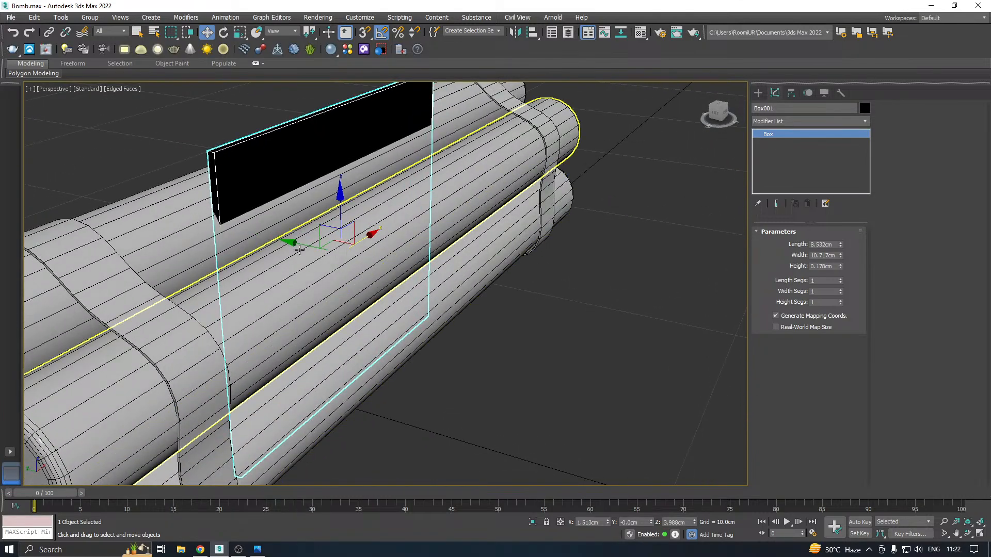
{"action": "left_click_drag", "start_coordinate": [304, 247], "coordinate": [386, 245]}
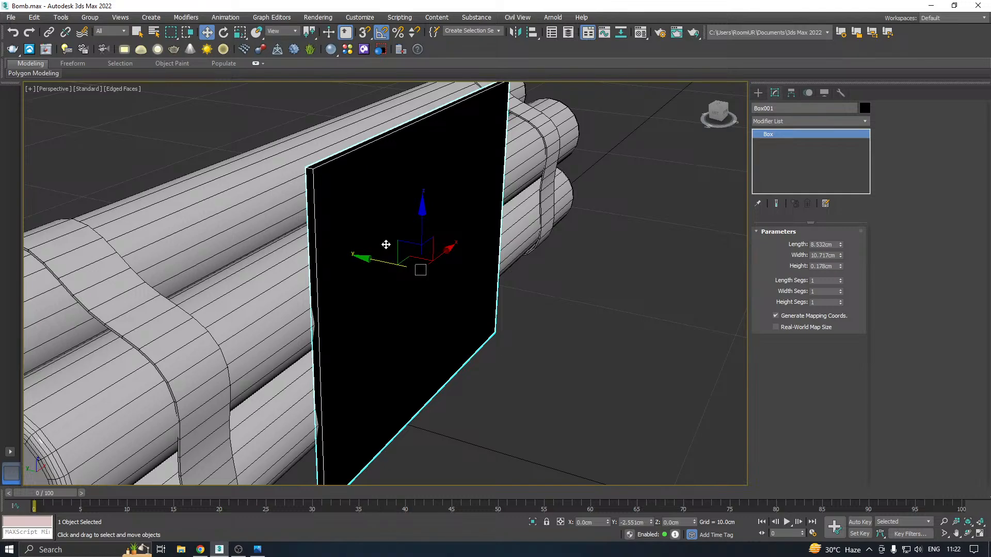
Assign the grey 01 - Default material to the box
{"action": "key", "text": "m"}
{"action": "left_click", "coordinate": [75, 192]}
{"action": "key", "text": "m"}
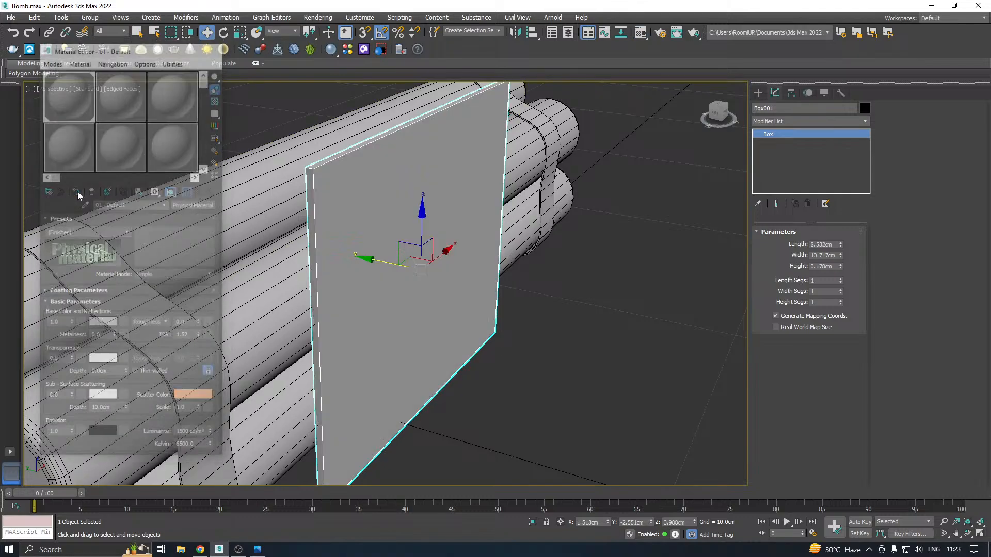
Set the box's height to about 0.398 cm and convert it to an Editable Poly
{"action": "left_click_drag", "start_coordinate": [843, 268], "coordinate": [841, 256]}
{"action": "middle_click_drag", "start_coordinate": [457, 267], "coordinate": [532, 230], "text": "alt"}
{"action": "scroll", "coordinate": [420, 258], "scroll_direction": "down", "scroll_amount": 4}
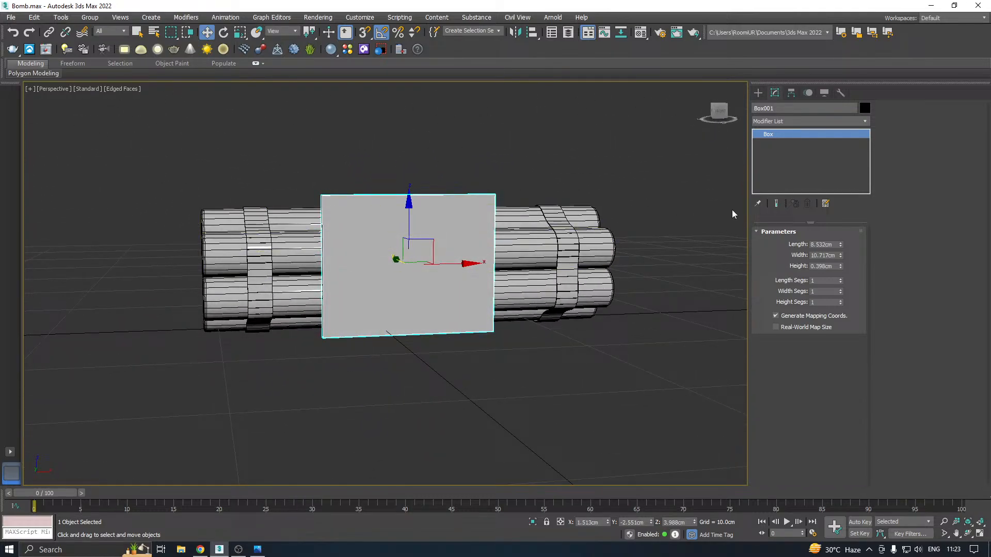
{"action": "right_click", "coordinate": [809, 156]}
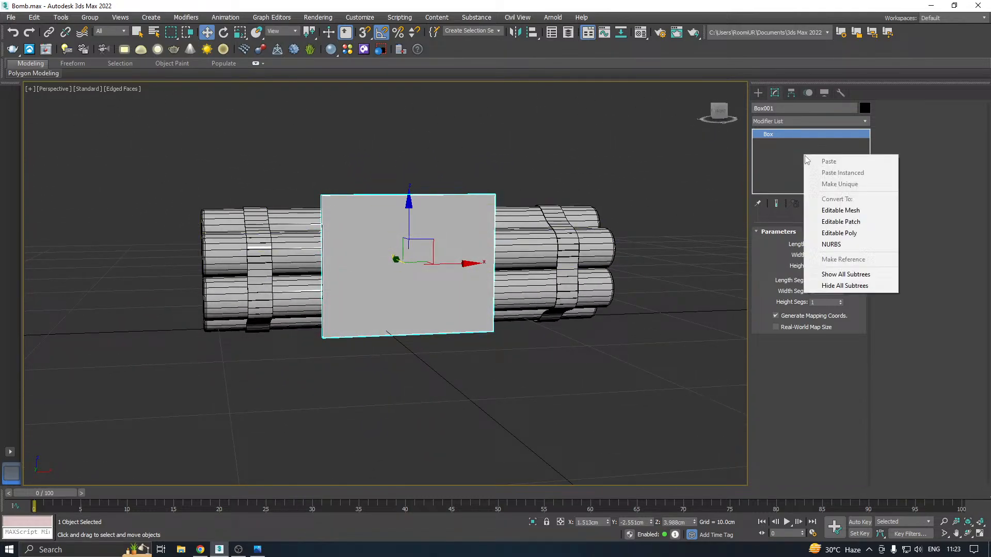
{"action": "left_click", "coordinate": [851, 236]}
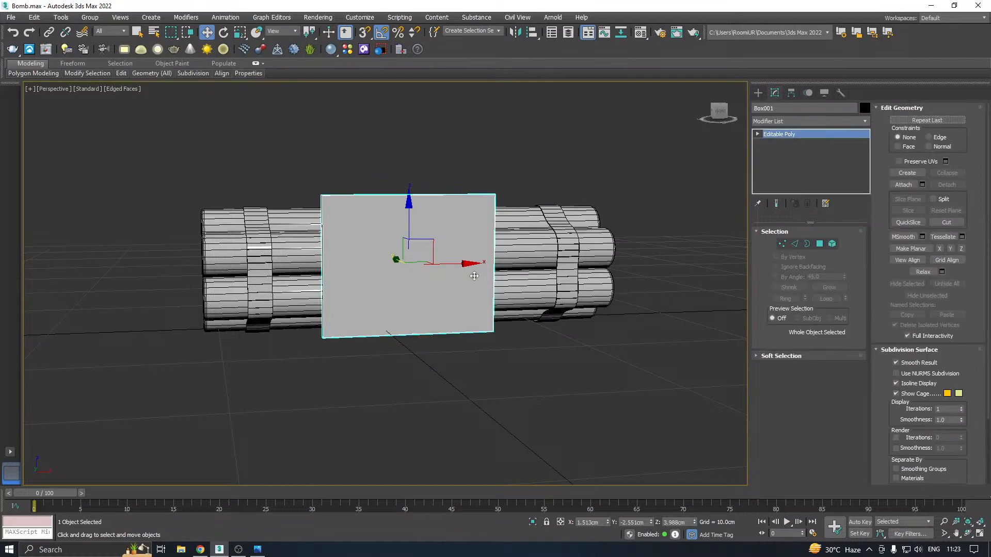
{"action": "middle_click_drag", "start_coordinate": [432, 292], "coordinate": [356, 311], "text": "alt"}
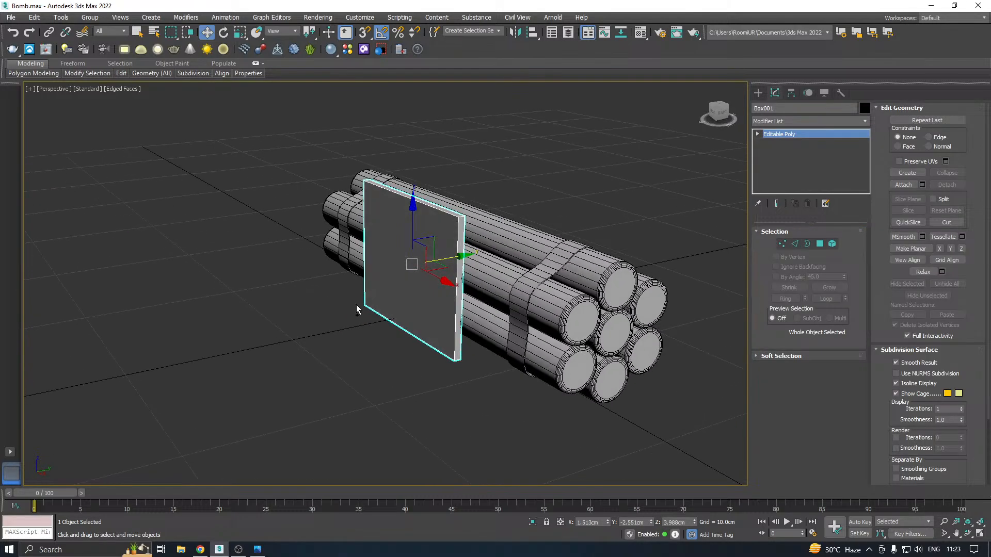
{"action": "scroll", "coordinate": [433, 241], "scroll_direction": "up", "scroll_amount": 3}
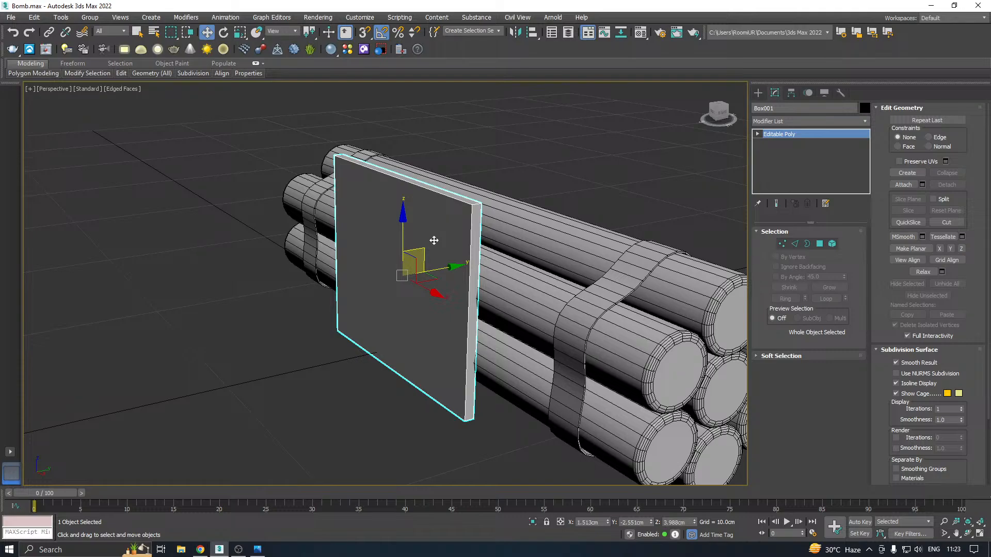
{"action": "left_click", "coordinate": [819, 243]}
{"action": "left_click", "coordinate": [454, 290]}
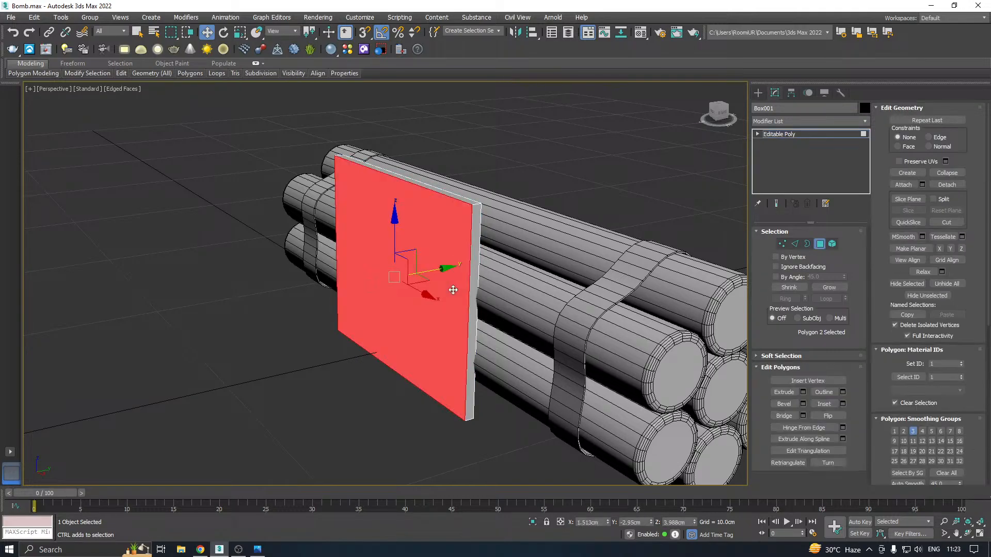
{"action": "middle_click_drag", "start_coordinate": [453, 290], "coordinate": [542, 280], "text": "alt"}
{"action": "middle_click_drag", "start_coordinate": [345, 314], "coordinate": [728, 247], "text": "alt"}
Narrow the plate by moving the four vertices of its positive-X end inward along X to about 5.64 cm
{"action": "left_click", "coordinate": [782, 245]}
{"action": "scroll", "coordinate": [405, 311], "scroll_direction": "down", "scroll_amount": 3}
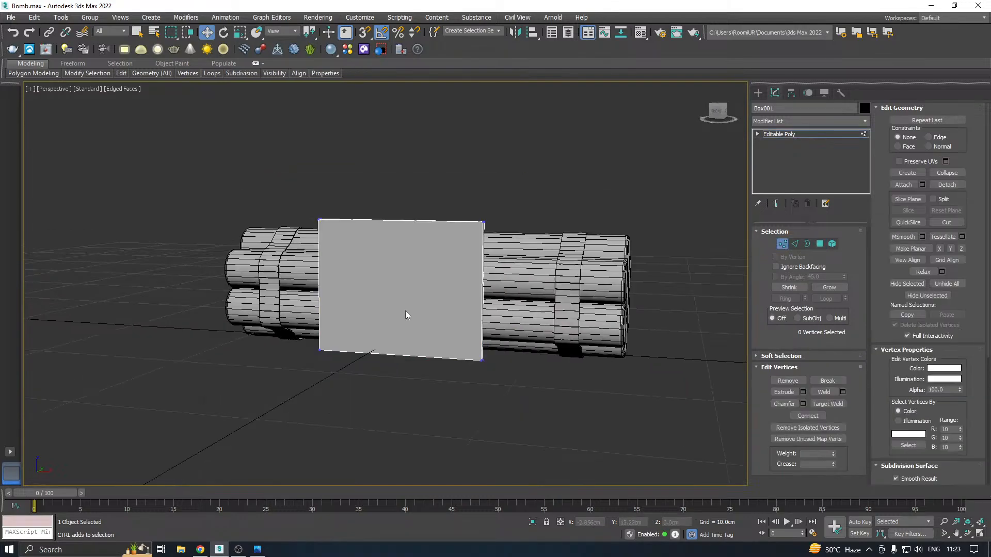
{"action": "middle_click_drag", "start_coordinate": [487, 298], "coordinate": [503, 293], "text": "alt"}
{"action": "left_click_drag", "start_coordinate": [426, 420], "coordinate": [426, 419]}
{"action": "middle_click_drag", "start_coordinate": [445, 376], "coordinate": [480, 362], "text": "alt"}
{"action": "left_click_drag", "start_coordinate": [523, 291], "coordinate": [503, 293]}
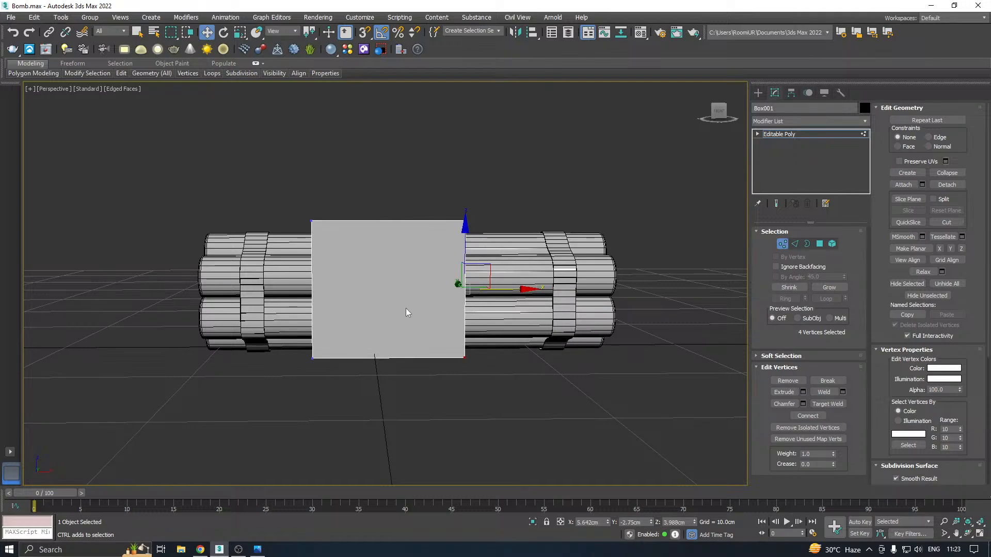
Inset the plate's large outer face by about 0.208 cm to form a thin border
{"action": "scroll", "coordinate": [404, 308], "scroll_direction": "up", "scroll_amount": 3}
{"action": "key", "text": "1"}
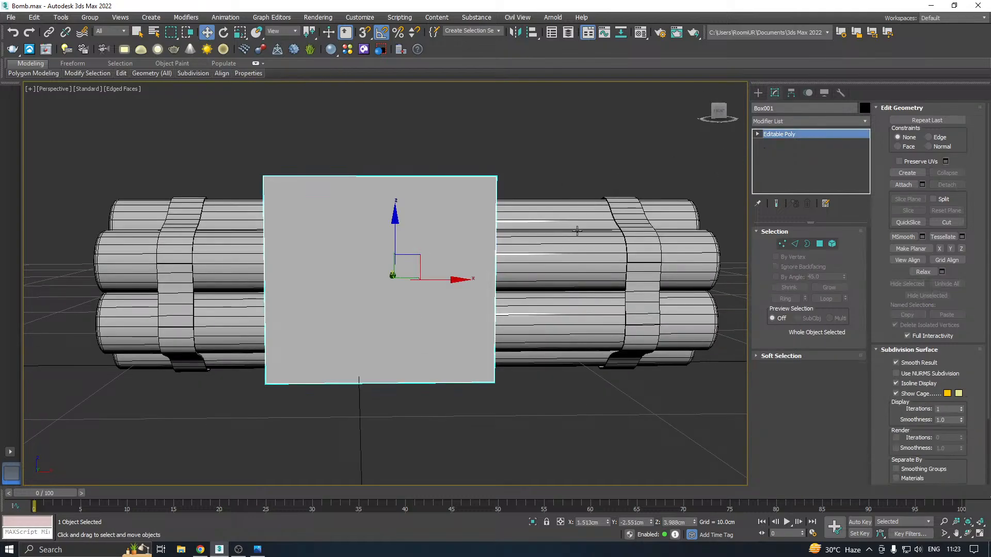
{"action": "left_click_drag", "start_coordinate": [437, 284], "coordinate": [471, 285]}
{"action": "middle_click_drag", "start_coordinate": [469, 269], "coordinate": [495, 266], "text": "alt"}
{"action": "left_click", "coordinate": [819, 244]}
{"action": "left_click", "coordinate": [378, 289]}
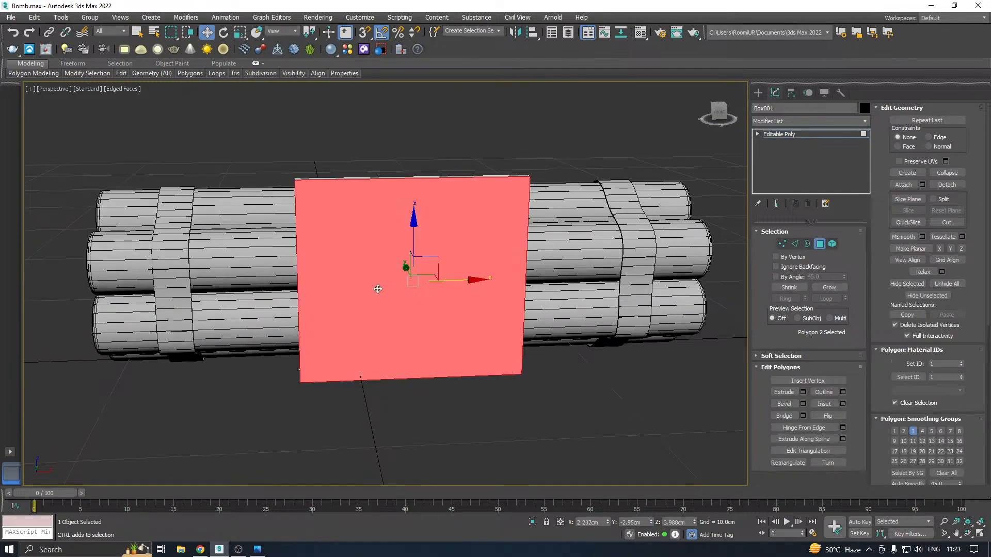
{"action": "left_click", "coordinate": [842, 404]}
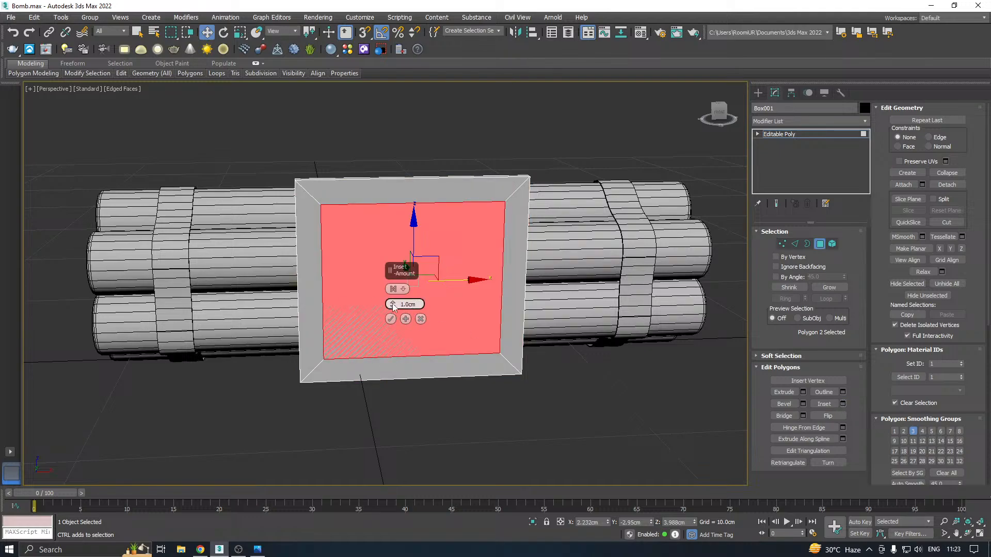
{"action": "left_click_drag", "start_coordinate": [393, 307], "coordinate": [402, 338]}
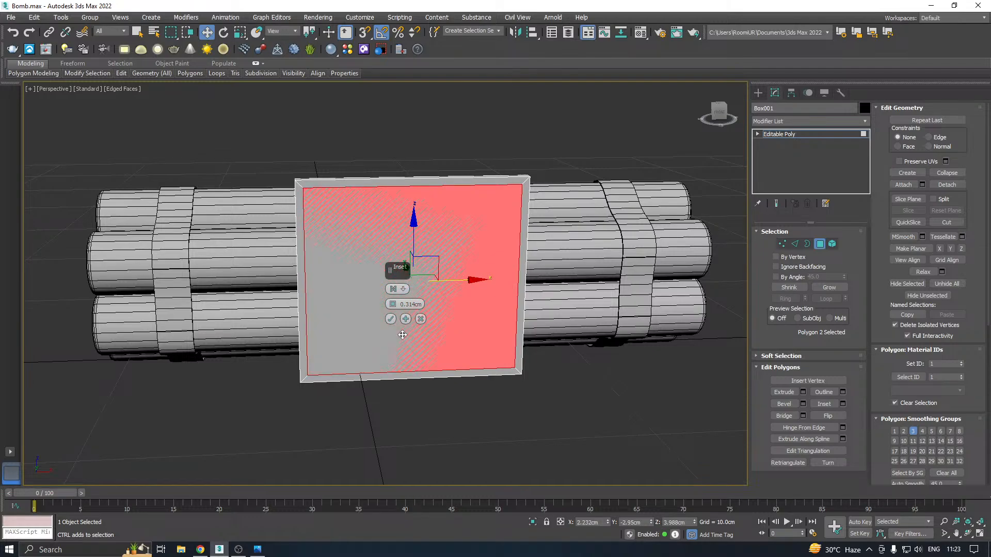
{"action": "scroll", "coordinate": [368, 218], "scroll_direction": "up", "scroll_amount": 5}
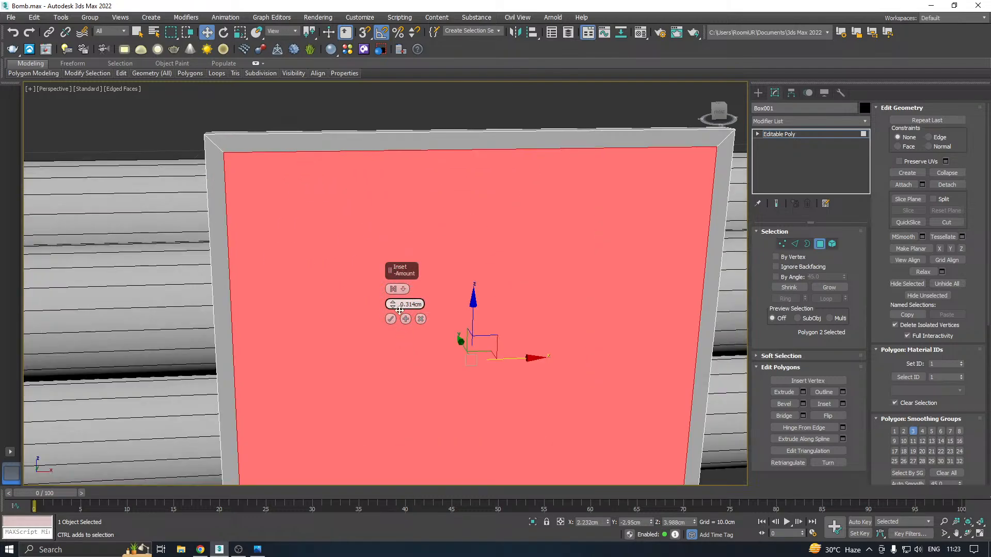
{"action": "left_click_drag", "start_coordinate": [393, 304], "coordinate": [401, 310]}
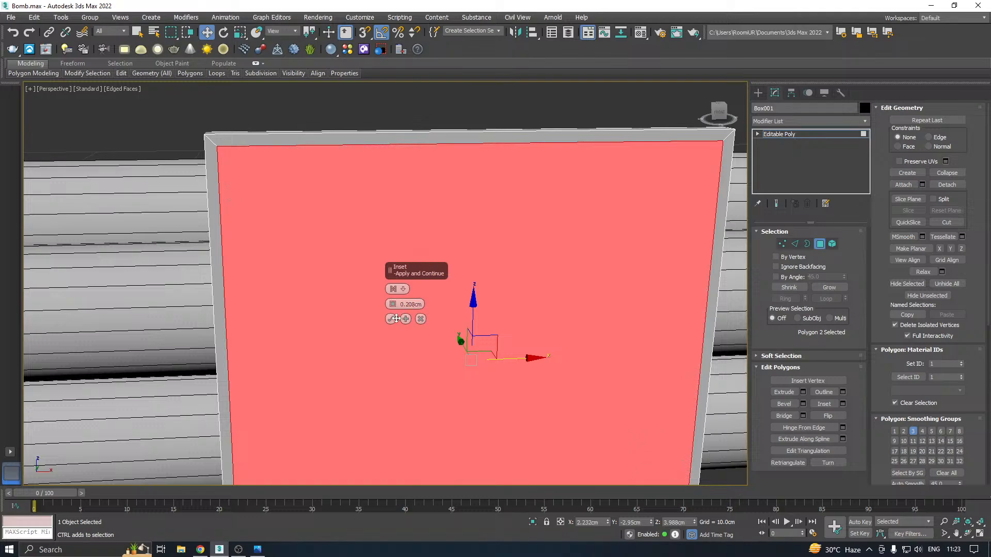
{"action": "left_click", "coordinate": [391, 319]}
{"action": "scroll", "coordinate": [366, 272], "scroll_direction": "down", "scroll_amount": 6}
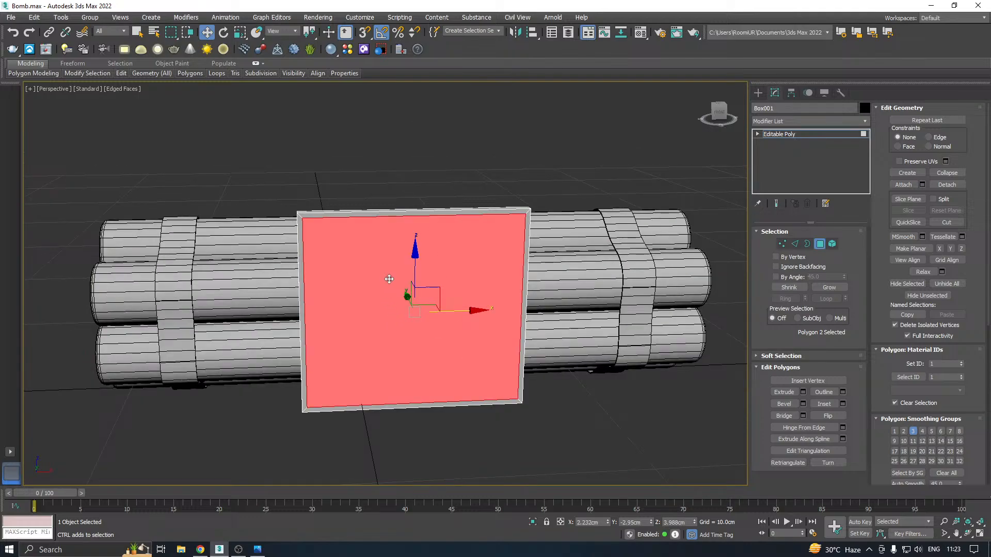
Recess the inset face by extruding it about -0.313 cm, and shift it back outward along Y to about -2.777 cm
{"action": "middle_click_drag", "start_coordinate": [389, 279], "coordinate": [341, 284], "text": "alt"}
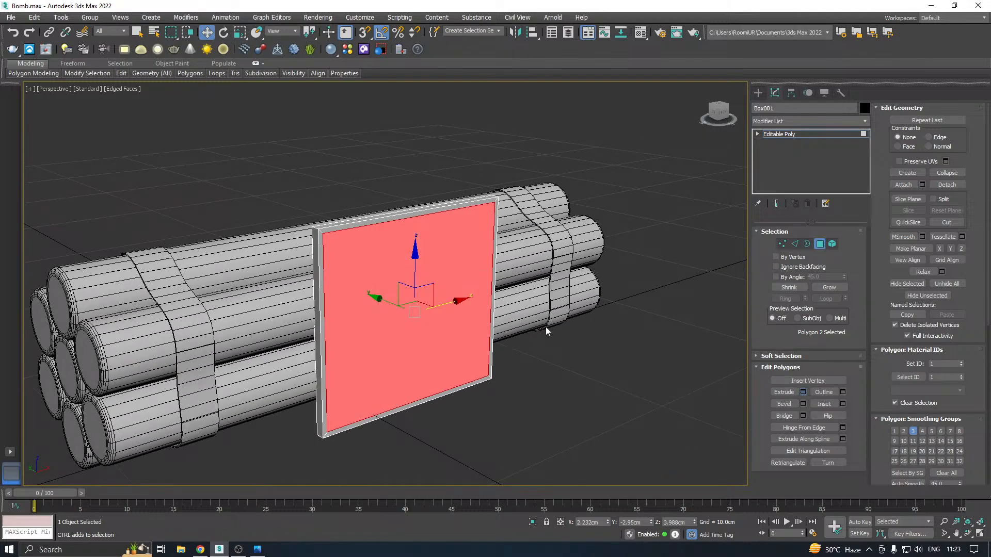
{"action": "key", "text": "shift+e"}
{"action": "left_click_drag", "start_coordinate": [393, 305], "coordinate": [399, 343]}
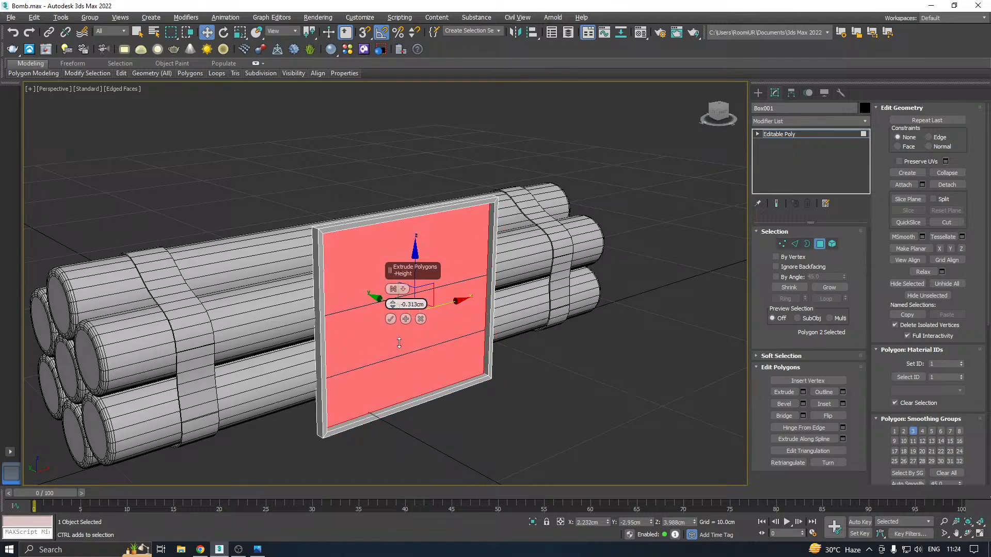
{"action": "left_click", "coordinate": [391, 318]}
{"action": "scroll", "coordinate": [356, 305], "scroll_direction": "up", "scroll_amount": 6}
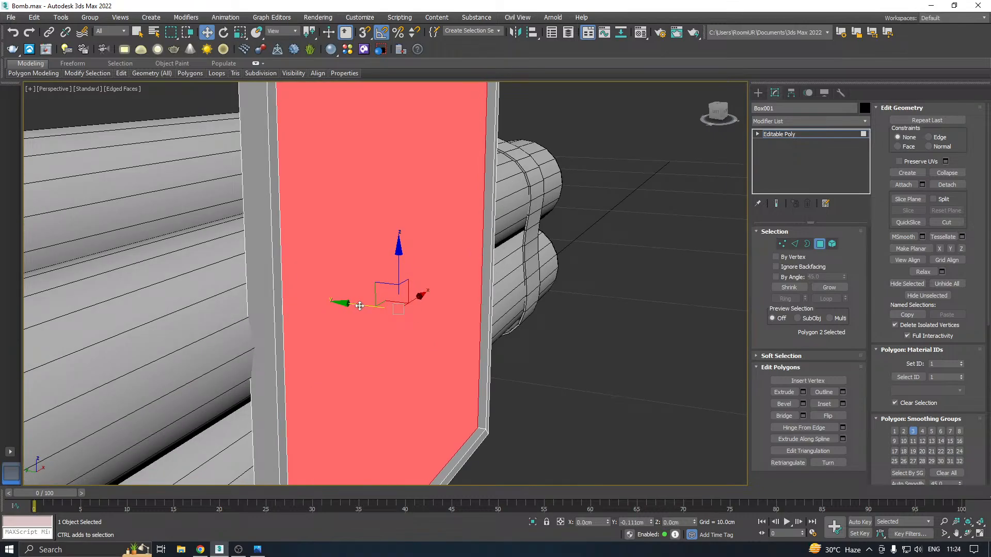
{"action": "middle_click_drag", "start_coordinate": [372, 316], "coordinate": [374, 324], "text": "alt"}
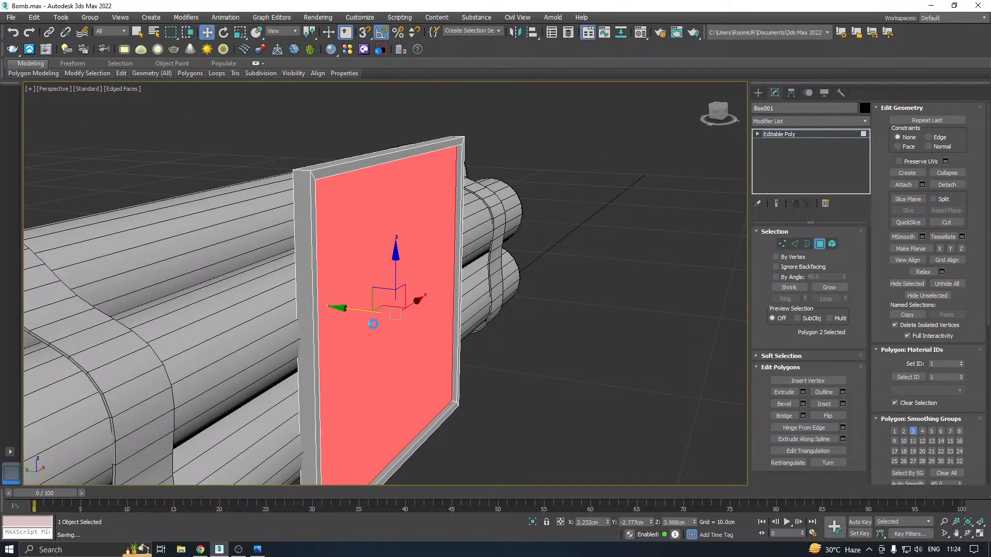
Select the plate's corner edges by expanding one corner's short edge loop to the ring around all four corners
{"action": "left_click", "coordinate": [795, 244]}
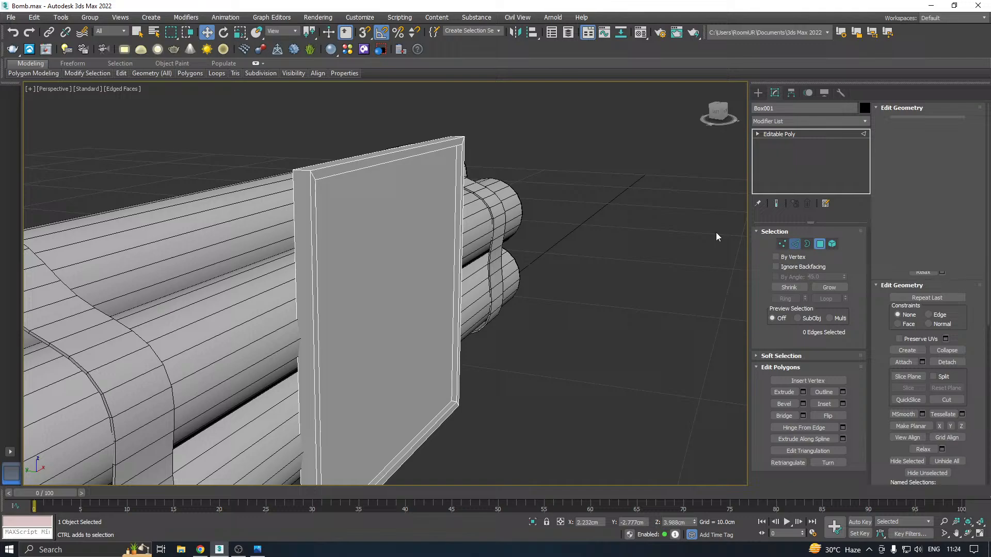
{"action": "double_click", "coordinate": [306, 173]}
{"action": "scroll", "coordinate": [475, 184], "scroll_direction": "up", "scroll_amount": 4}
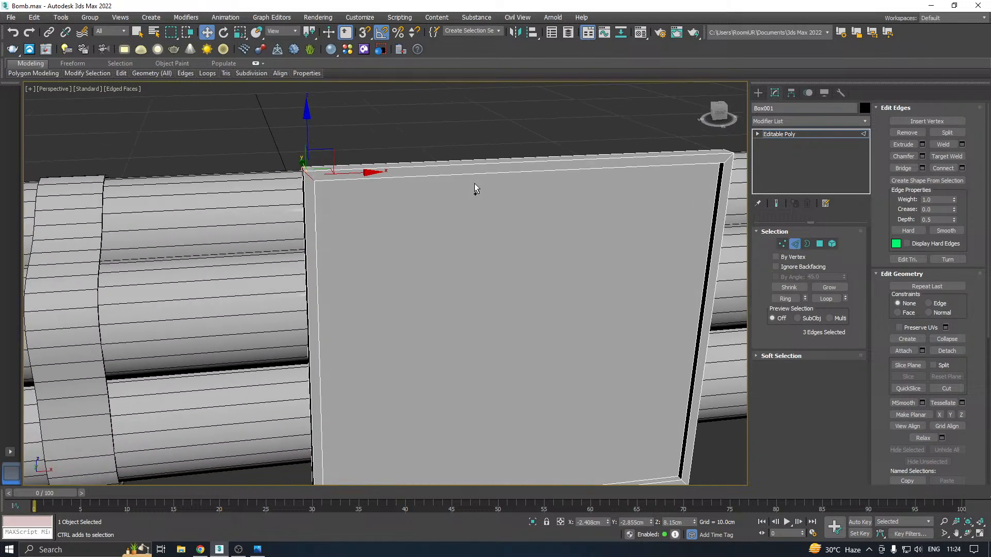
{"action": "left_click", "coordinate": [785, 298]}
{"action": "middle_click_drag", "start_coordinate": [535, 310], "coordinate": [514, 252]}
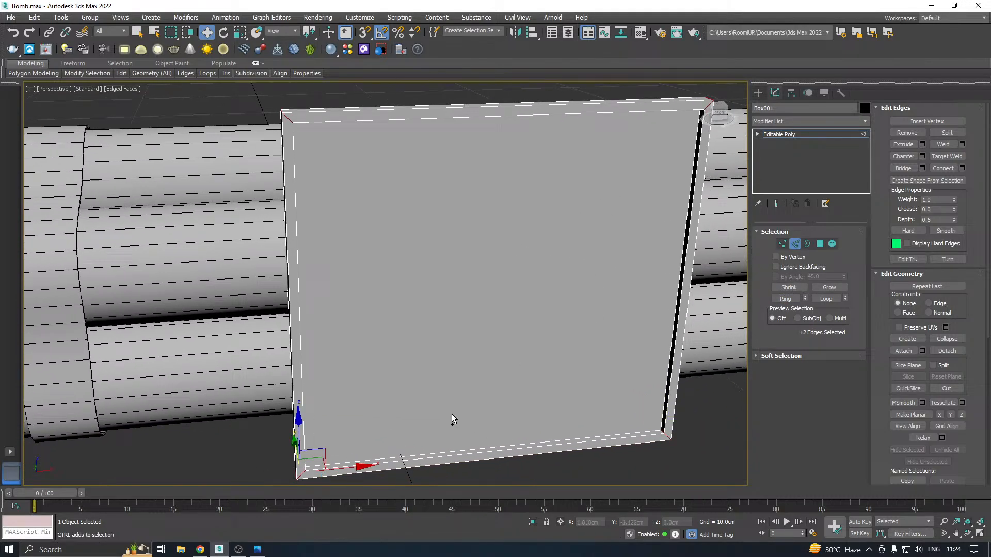
{"action": "mouse_move", "coordinate": [452, 419]}
{"action": "middle_mouse_down", "text": "alt"}
{"action": "mouse_move", "coordinate": [492, 389]}
{"action": "mouse_move", "coordinate": [465, 408]}
{"action": "middle_mouse_up", "text": "alt"}
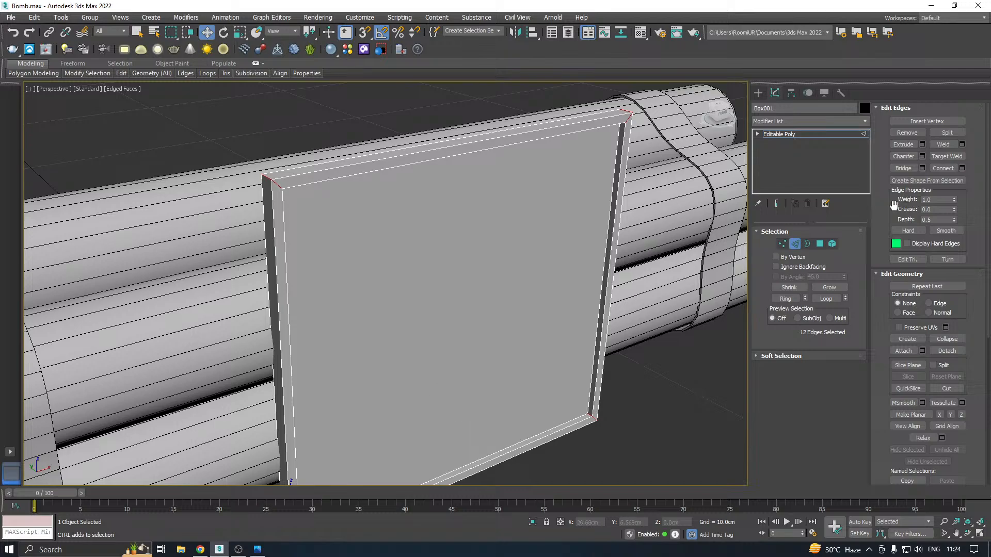
Preview a Quad chamfer on the selected corner edges with an amount of 0.473 cm, 1 segment and 0.64 tension
{"action": "left_click", "coordinate": [922, 157]}
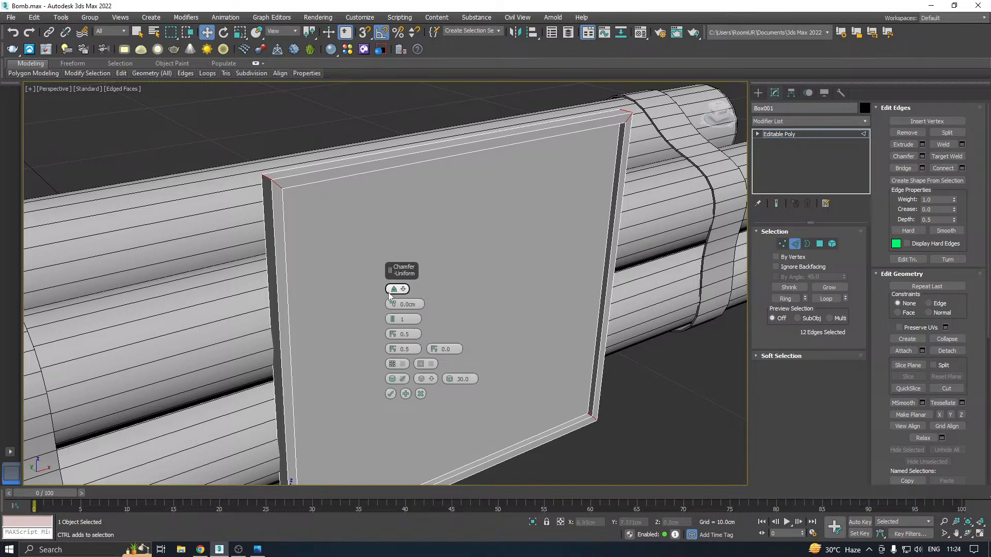
{"action": "mouse_move", "coordinate": [394, 308]}
{"action": "left_mouse_down"}
{"action": "mouse_move", "coordinate": [394, 289]}
{"action": "mouse_move", "coordinate": [394, 304]}
{"action": "left_mouse_up"}
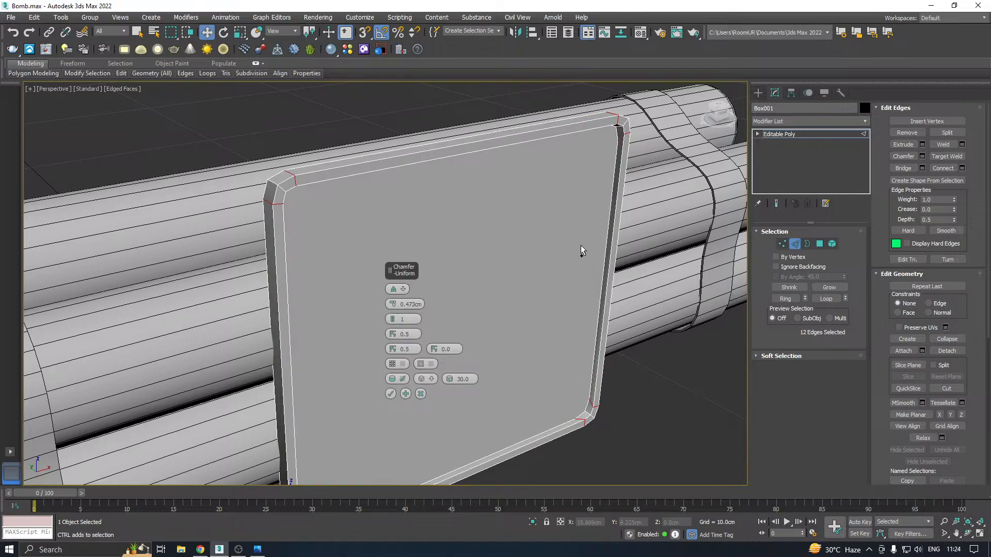
{"action": "middle_click_drag", "start_coordinate": [580, 245], "coordinate": [530, 197], "text": "alt"}
{"action": "scroll", "coordinate": [287, 207], "scroll_direction": "up", "scroll_amount": 3}
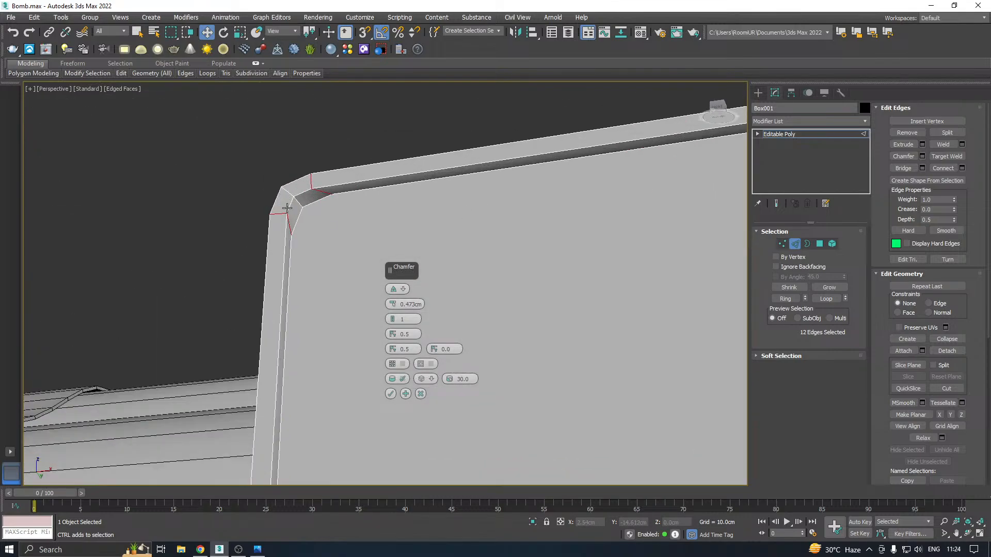
{"action": "left_click", "coordinate": [392, 290]}
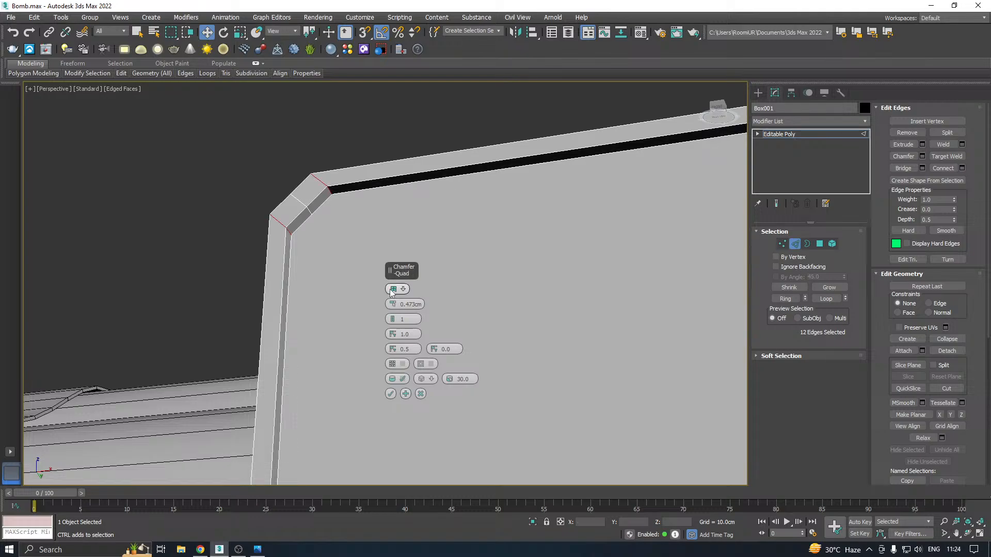
{"action": "left_click_drag", "start_coordinate": [396, 317], "coordinate": [396, 319]}
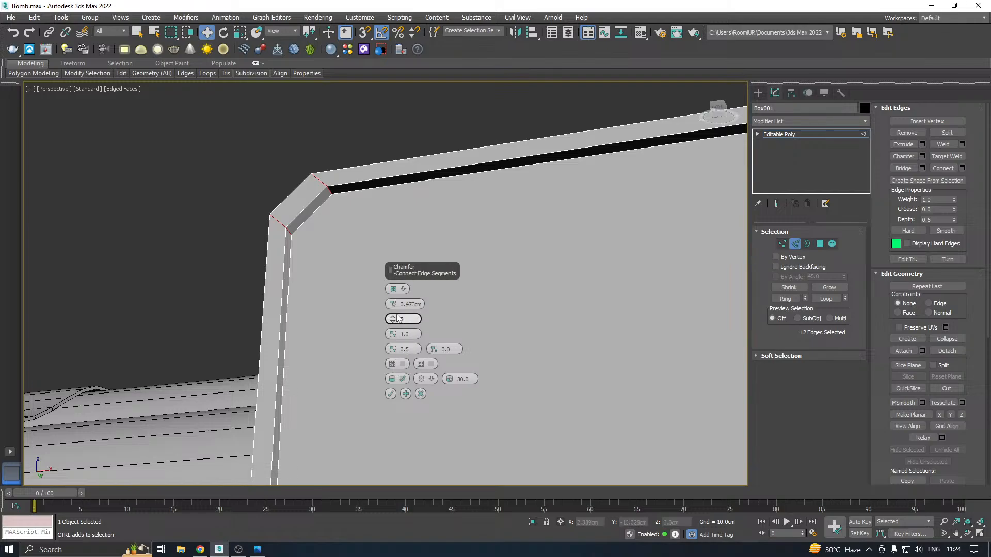
{"action": "left_click_drag", "start_coordinate": [393, 334], "coordinate": [402, 372]}
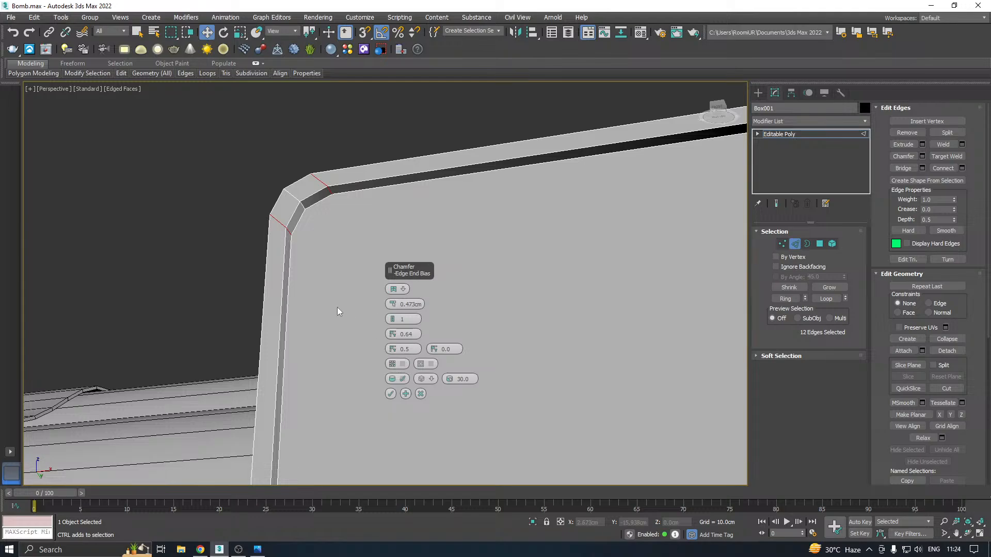
Raise the corner chamfer to 3 segments and an amount of 0.65 cm, and apply it
{"action": "scroll", "coordinate": [337, 308], "scroll_direction": "up", "scroll_amount": 6}
{"action": "scroll", "coordinate": [313, 321], "scroll_direction": "down", "scroll_amount": 6}
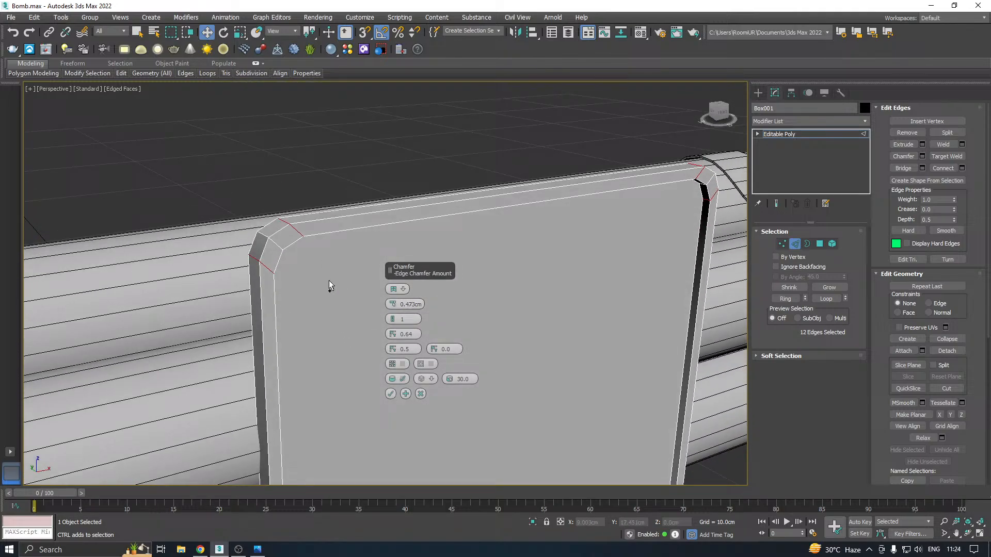
{"action": "middle_click_drag", "start_coordinate": [329, 281], "coordinate": [314, 270], "text": "alt"}
{"action": "left_click", "coordinate": [391, 318]}
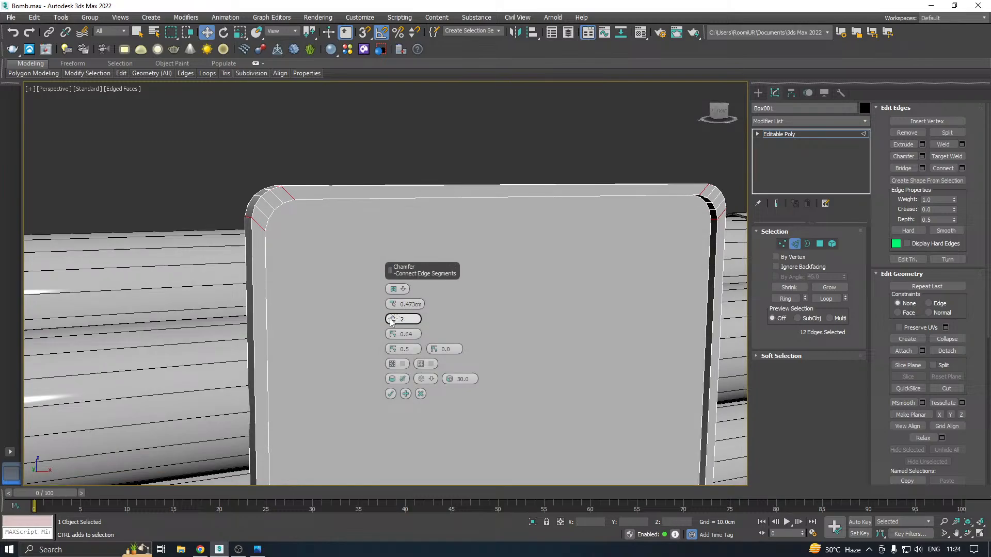
{"action": "left_click", "coordinate": [390, 319]}
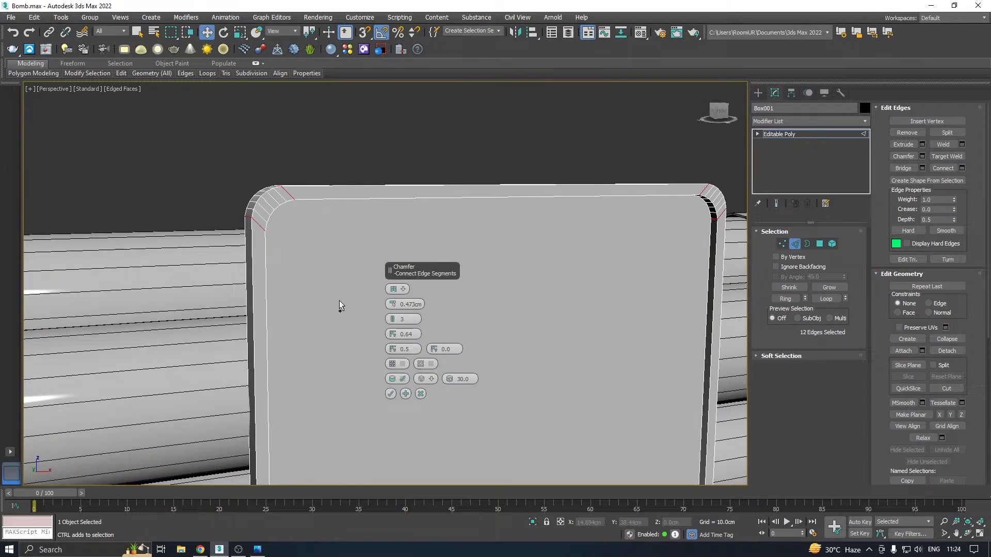
{"action": "left_click_drag", "start_coordinate": [390, 303], "coordinate": [389, 299]}
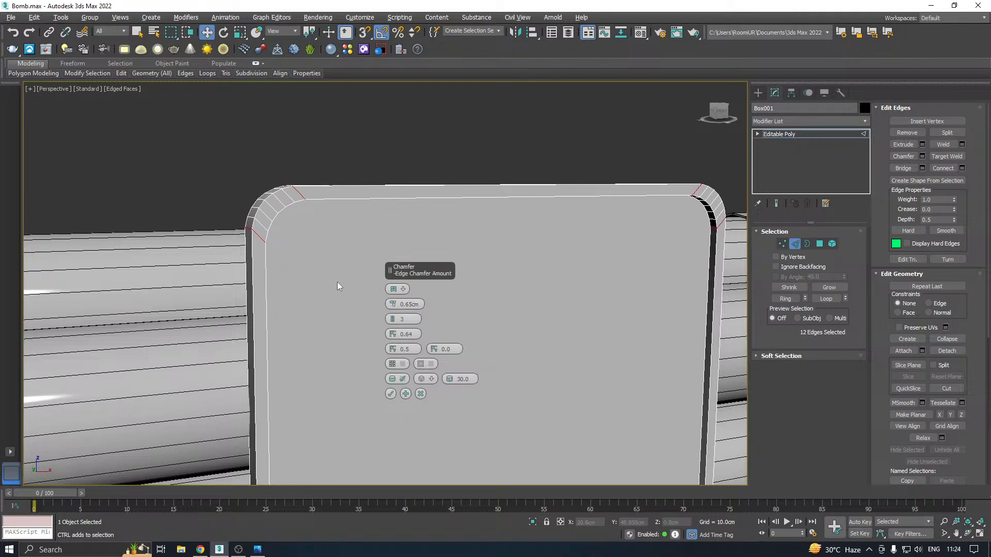
{"action": "middle_click_drag", "start_coordinate": [333, 290], "coordinate": [252, 305], "text": "alt"}
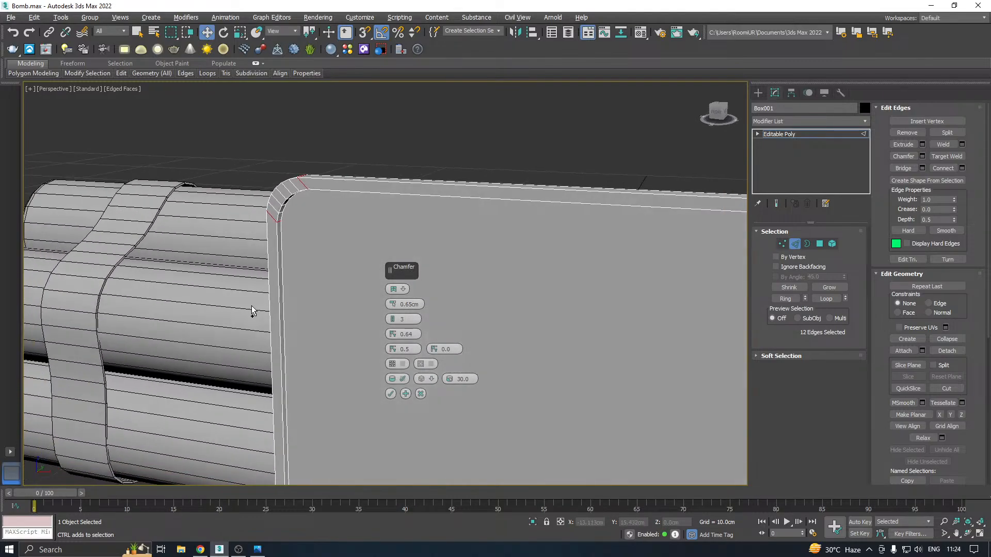
{"action": "left_click", "coordinate": [391, 394]}
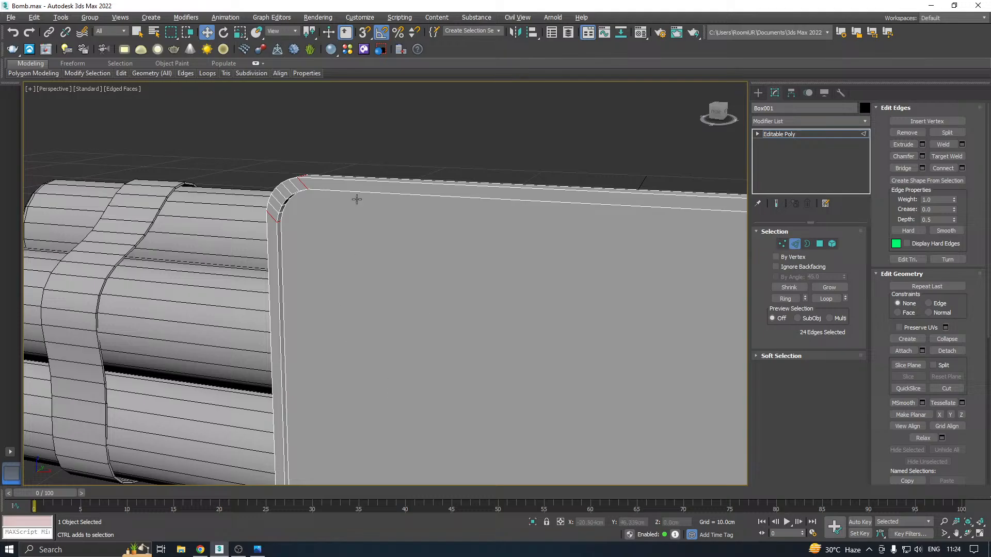
Leave edge editing on the rounded plate and save a copy of the scene as Bomb06.max
{"action": "scroll", "coordinate": [411, 246], "scroll_direction": "down", "scroll_amount": 10}
{"action": "middle_click_drag", "start_coordinate": [411, 247], "coordinate": [841, 154], "text": "alt"}
{"action": "scroll", "coordinate": [382, 246], "scroll_direction": "up", "scroll_amount": 5}
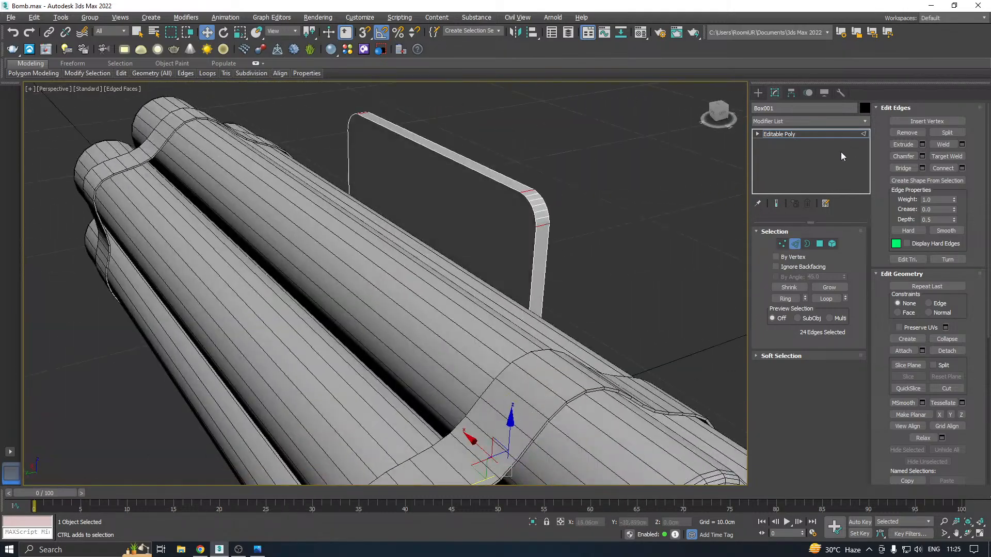
{"action": "left_click", "coordinate": [783, 136]}
{"action": "middle_click_drag", "start_coordinate": [609, 222], "coordinate": [371, 204], "text": "alt"}
{"action": "left_click", "coordinate": [20, 18]}
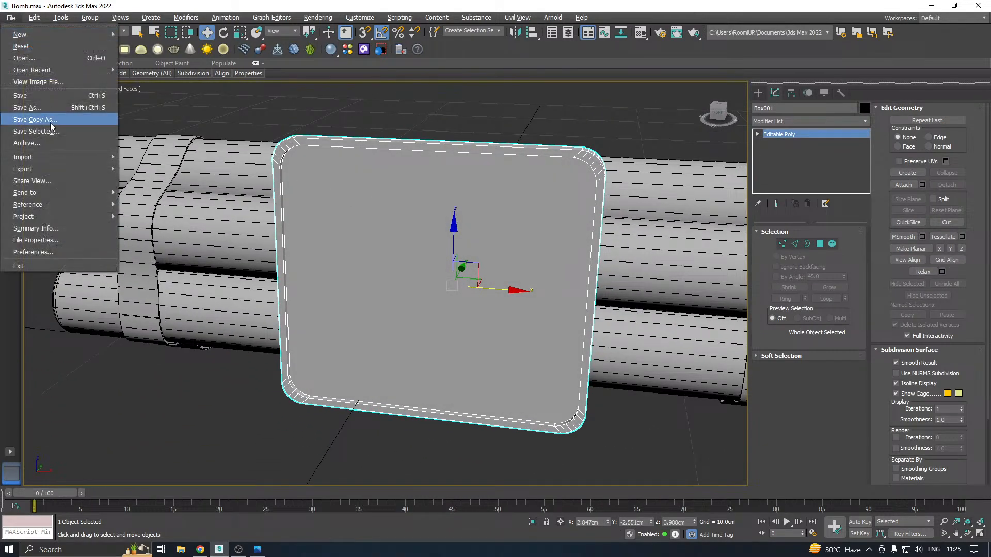
{"action": "left_click", "coordinate": [58, 119]}
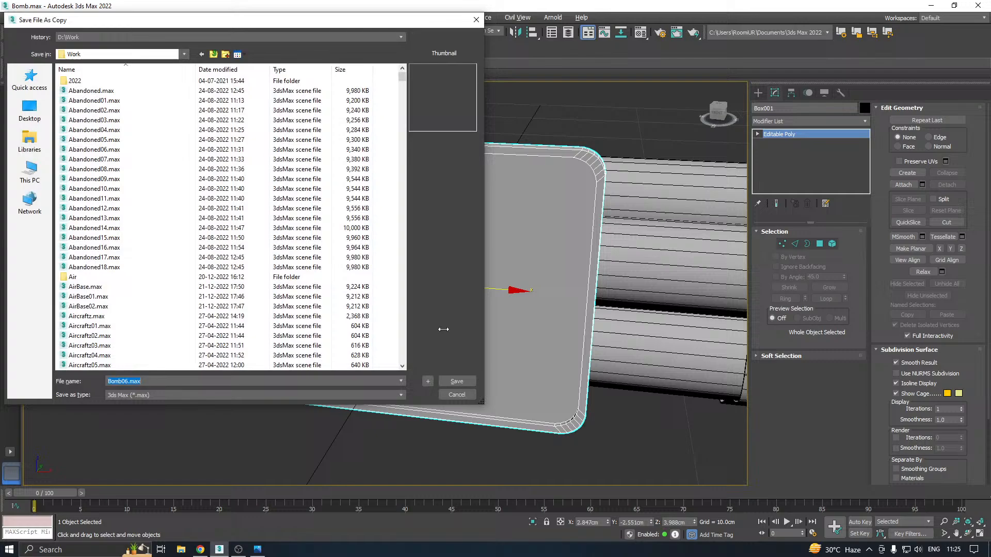
{"action": "left_click", "coordinate": [456, 382]}
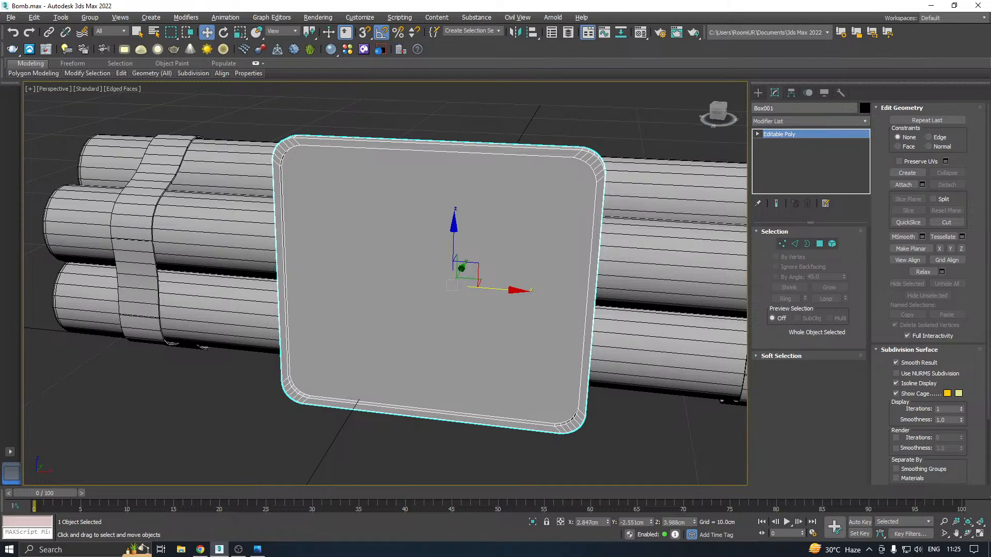
In the front view, create a box about 2.88 cm wide, 0.68 cm long and 0.24 cm high near the plate's upper-left corner
{"action": "middle_click_drag", "start_coordinate": [409, 313], "coordinate": [396, 329]}
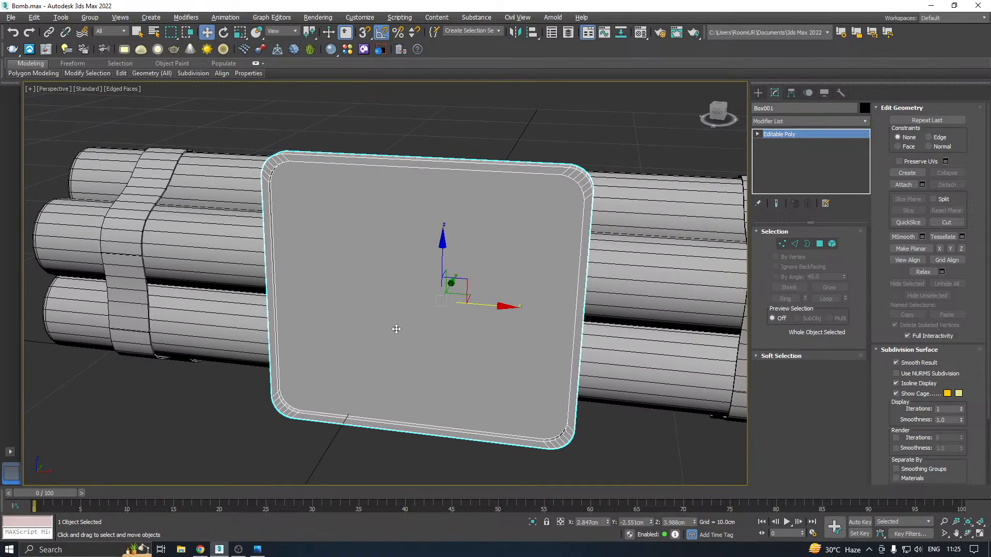
{"action": "key", "text": "f"}
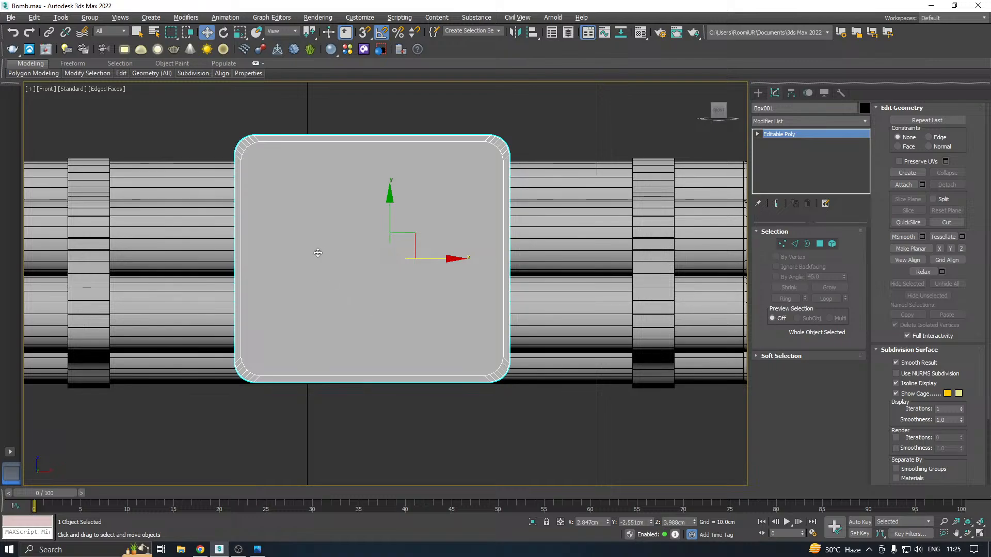
{"action": "middle_click_drag", "start_coordinate": [317, 250], "coordinate": [413, 298]}
{"action": "left_click", "coordinate": [759, 93]}
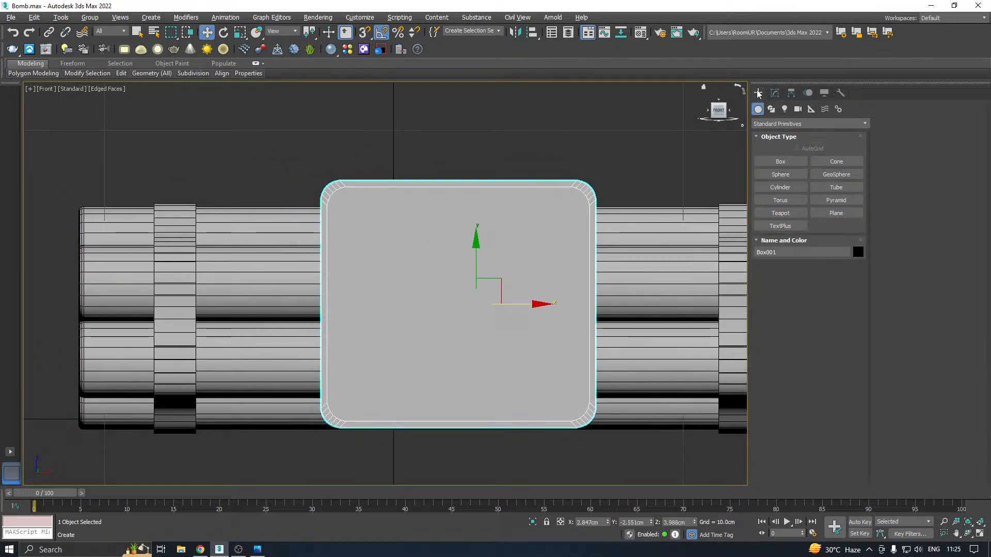
{"action": "left_click", "coordinate": [787, 163]}
{"action": "middle_click_drag", "start_coordinate": [443, 214], "coordinate": [355, 230]}
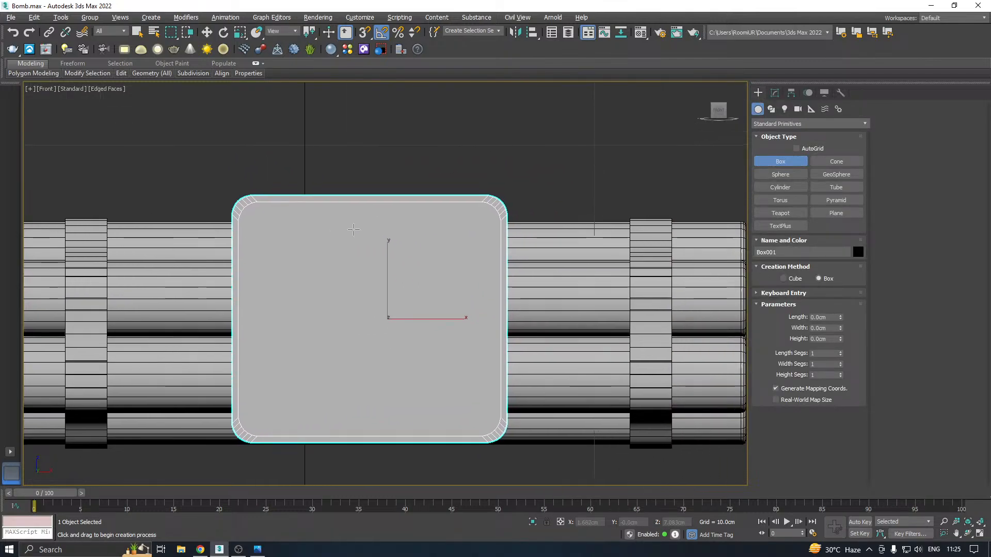
{"action": "scroll", "coordinate": [301, 189], "scroll_direction": "up", "scroll_amount": 3}
{"action": "left_click_drag", "start_coordinate": [246, 214], "coordinate": [363, 235]}
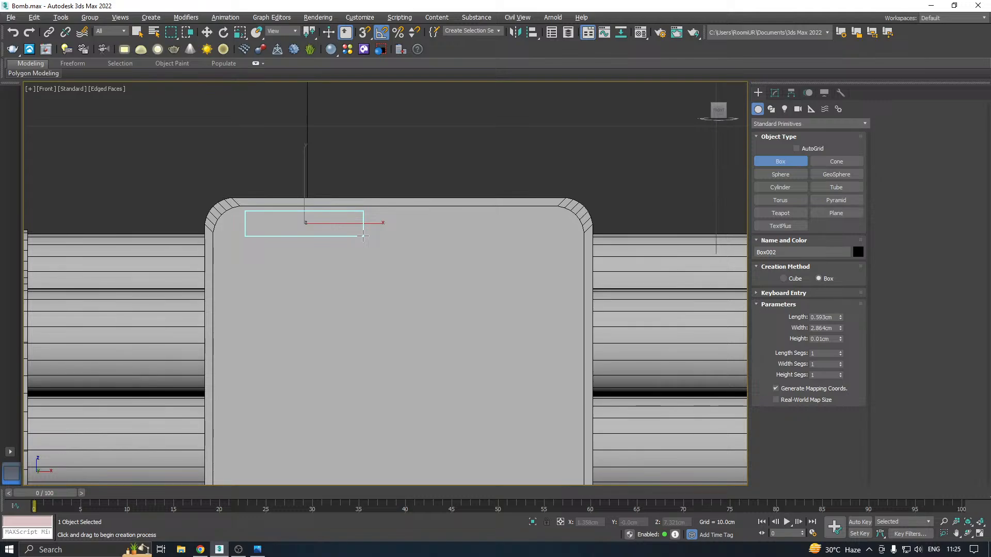
{"action": "left_click_drag", "start_coordinate": [363, 235], "coordinate": [364, 240]}
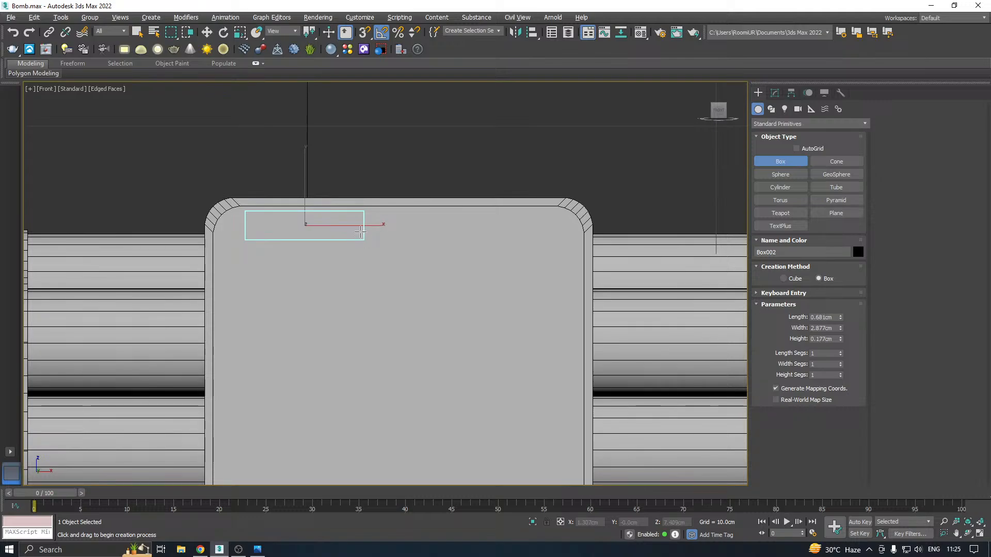
{"action": "key", "text": "w"}
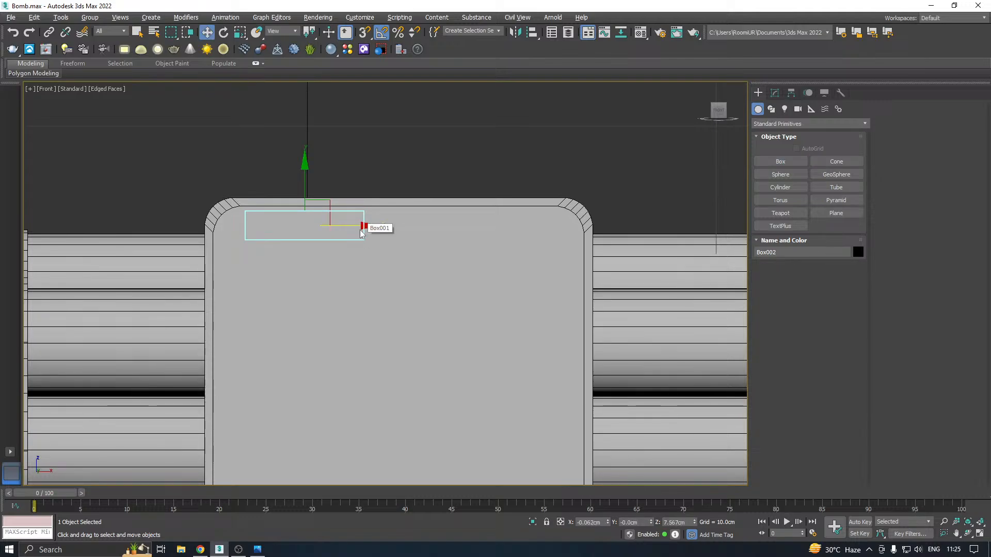
Move the box out to the plate's front face at Y about -2.754 cm and make one copy near the upper-right corner at X 5.6 cm
{"action": "key", "text": "p"}
{"action": "middle_click_drag", "start_coordinate": [364, 227], "coordinate": [252, 213], "text": "alt"}
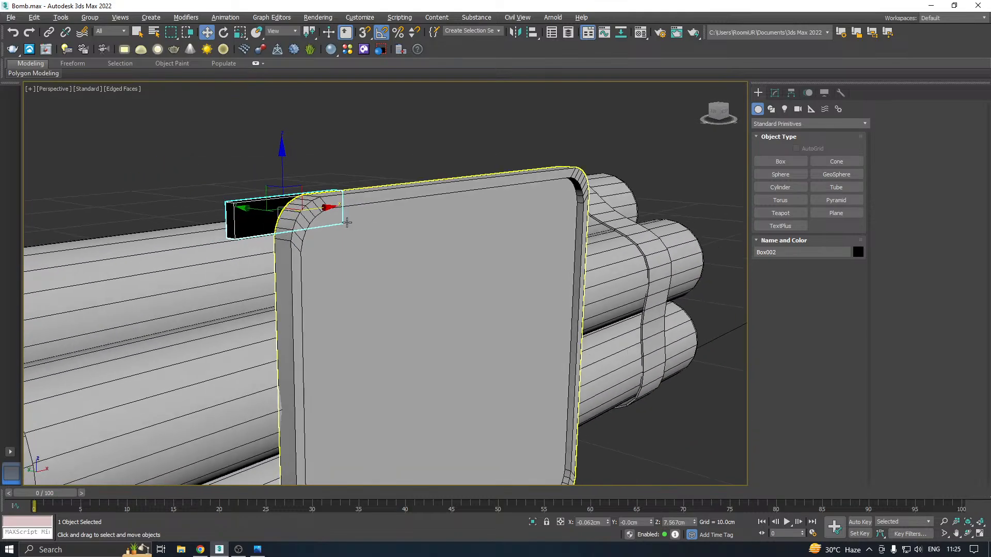
{"action": "left_click_drag", "start_coordinate": [251, 214], "coordinate": [354, 219]}
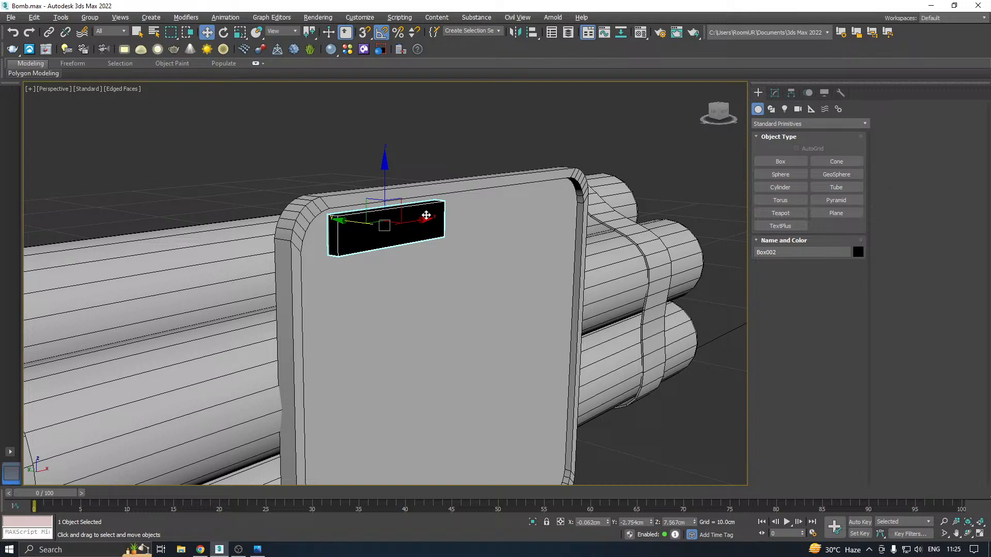
{"action": "left_click_drag", "start_coordinate": [416, 221], "coordinate": [581, 195], "text": "shift"}
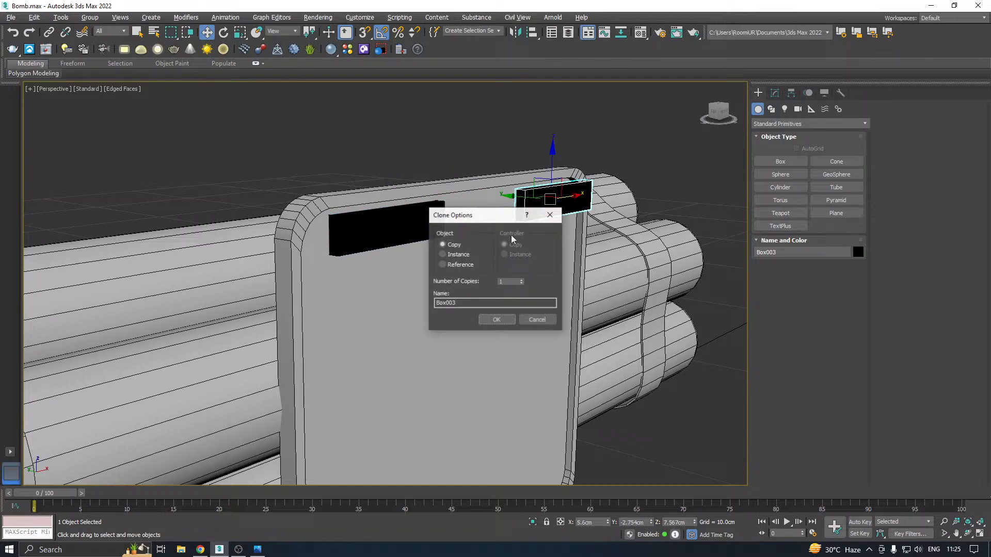
{"action": "left_click", "coordinate": [498, 321]}
Assign the 01 - Default material to the box near the plate's upper-left corner
{"action": "left_click", "coordinate": [356, 236]}
{"action": "key", "text": "m"}
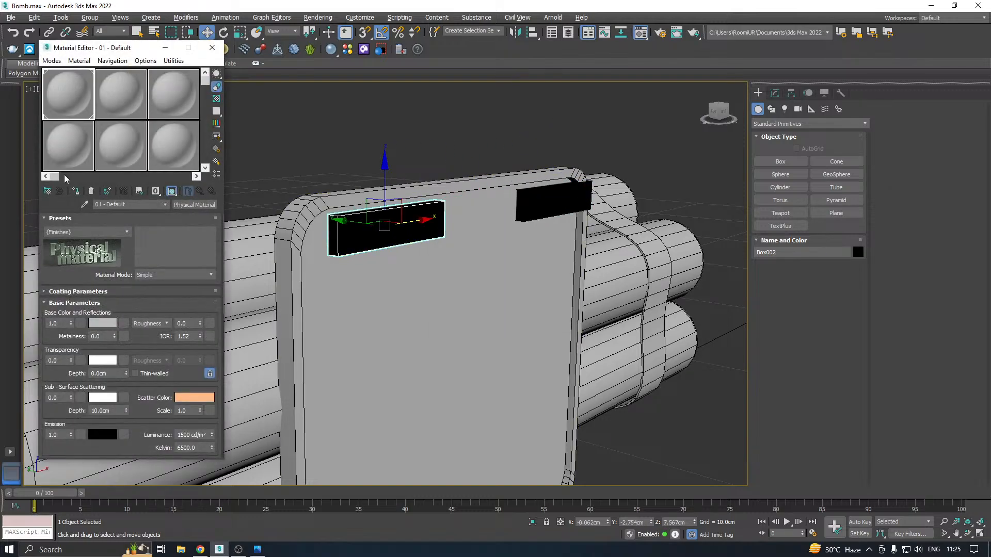
{"action": "left_click", "coordinate": [75, 192]}
{"action": "key", "text": "m"}
Raise the grey box over the plate's upper rim to Z about 8.089 cm and seat it against the plate at Y about -2.764 cm
{"action": "scroll", "coordinate": [391, 228], "scroll_direction": "up", "scroll_amount": 3}
{"action": "middle_click_drag", "start_coordinate": [376, 228], "coordinate": [416, 228], "text": "alt"}
{"action": "scroll", "coordinate": [379, 230], "scroll_direction": "up", "scroll_amount": 4}
{"action": "mouse_move", "coordinate": [358, 219]}
{"action": "left_mouse_down"}
{"action": "mouse_move", "coordinate": [340, 216]}
{"action": "mouse_move", "coordinate": [360, 217]}
{"action": "left_mouse_up"}
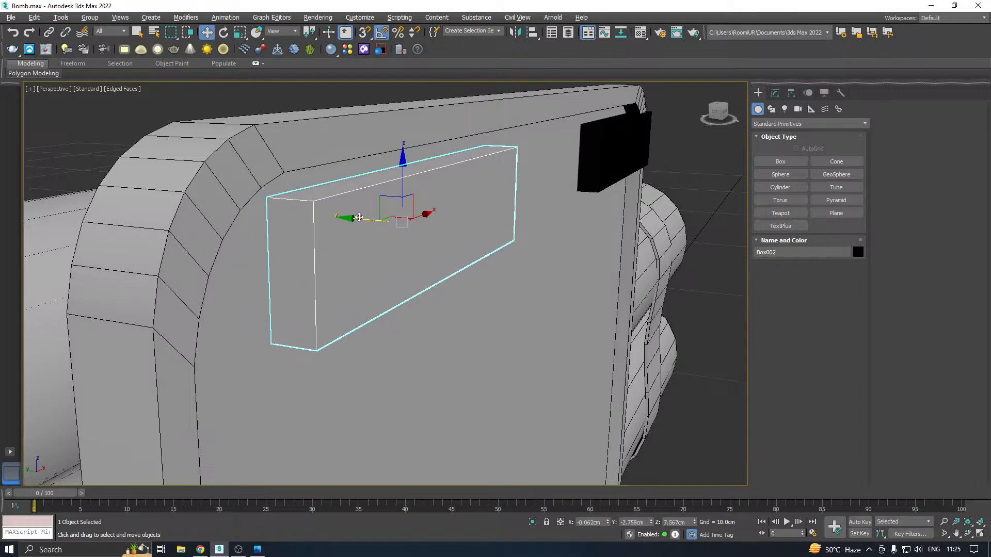
{"action": "left_click_drag", "start_coordinate": [404, 188], "coordinate": [399, 96]}
{"action": "middle_click_drag", "start_coordinate": [409, 130], "coordinate": [387, 201]}
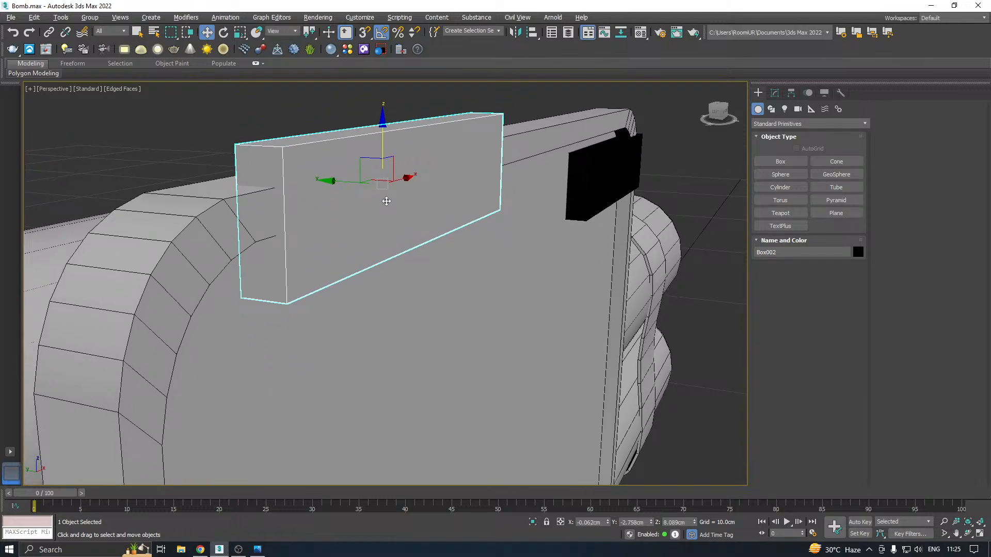
{"action": "left_click_drag", "start_coordinate": [336, 180], "coordinate": [362, 182]}
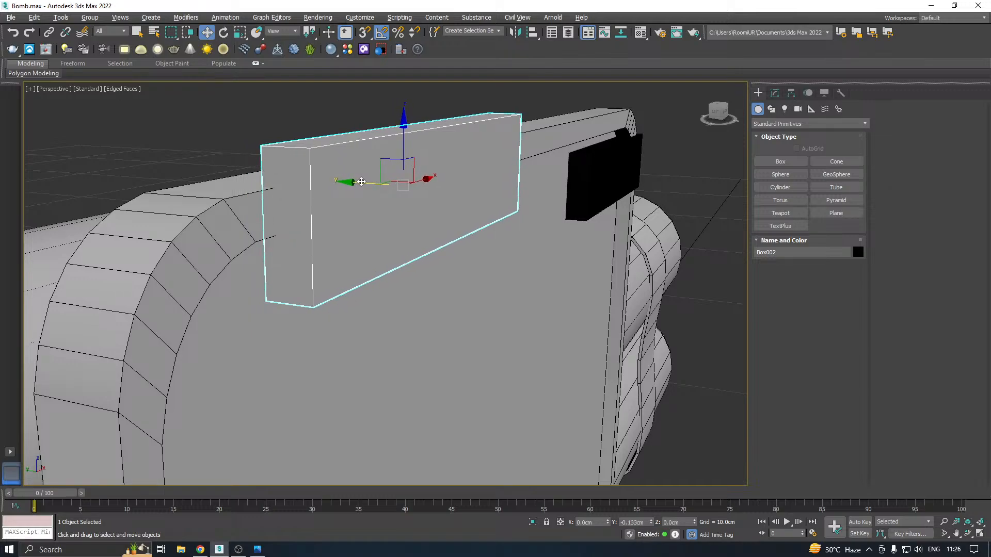
{"action": "middle_click_drag", "start_coordinate": [394, 185], "coordinate": [385, 157], "text": "alt"}
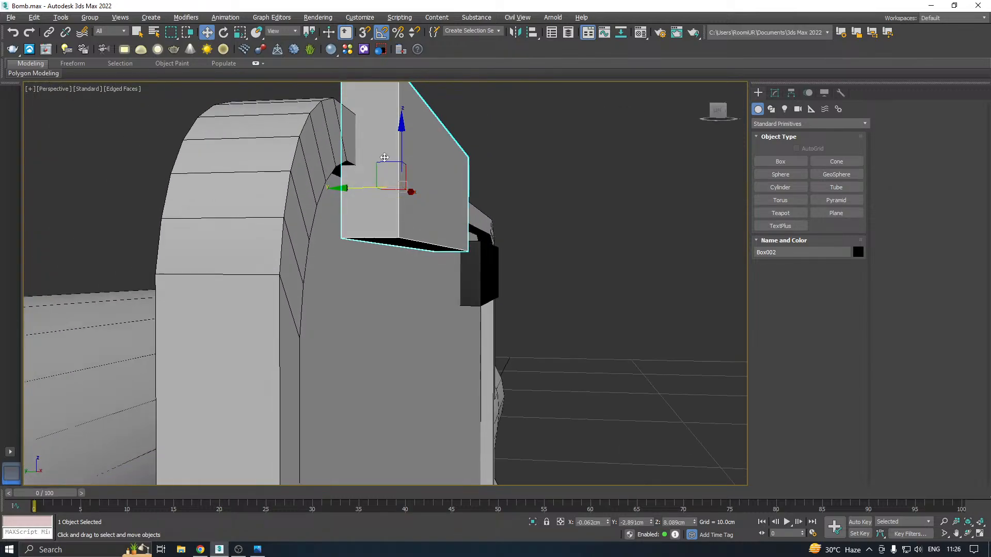
{"action": "left_click_drag", "start_coordinate": [357, 185], "coordinate": [330, 187]}
{"action": "middle_click_drag", "start_coordinate": [389, 189], "coordinate": [423, 204], "text": "alt"}
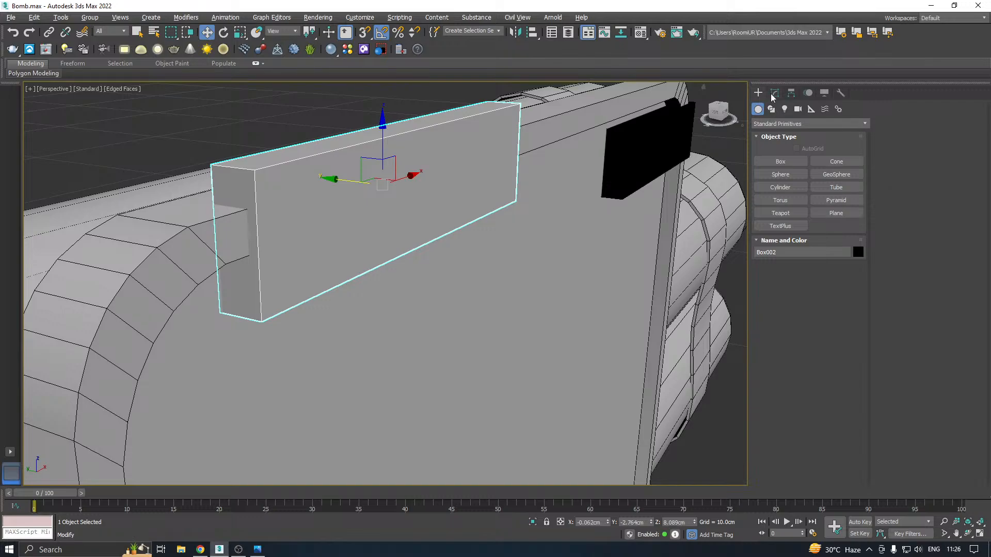
Convert the grey box to Editable Poly and pull its front polygon outward to Y about -3.063 cm
{"action": "left_click", "coordinate": [774, 92]}
{"action": "right_click", "coordinate": [799, 135]}
{"action": "left_click", "coordinate": [845, 230]}
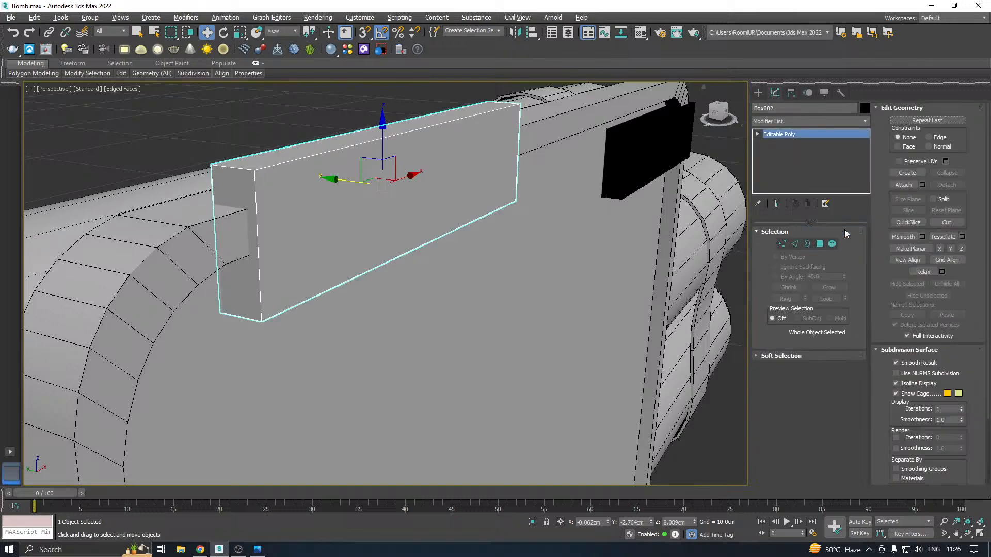
{"action": "left_click", "coordinate": [820, 244]}
{"action": "left_click", "coordinate": [416, 221]}
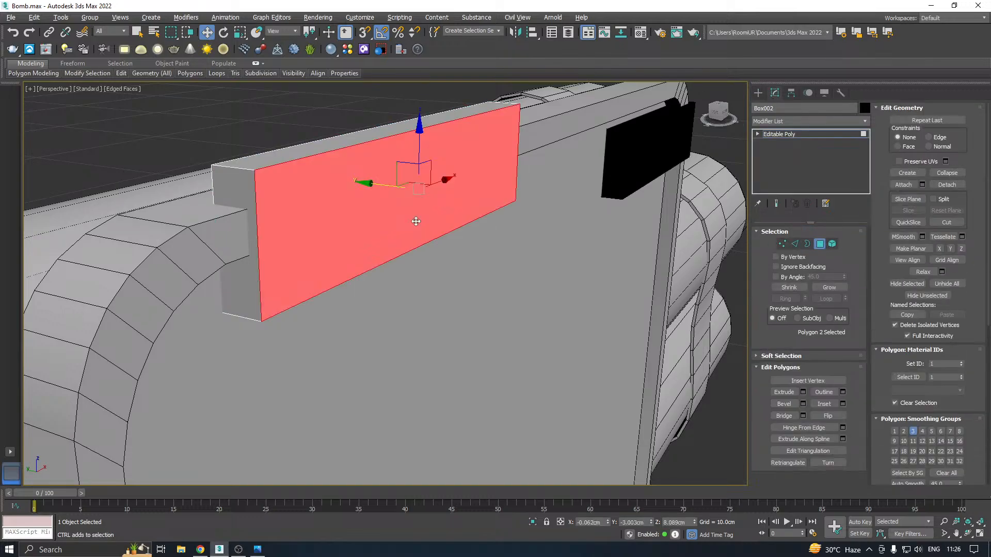
{"action": "left_click_drag", "start_coordinate": [382, 186], "coordinate": [392, 186]}
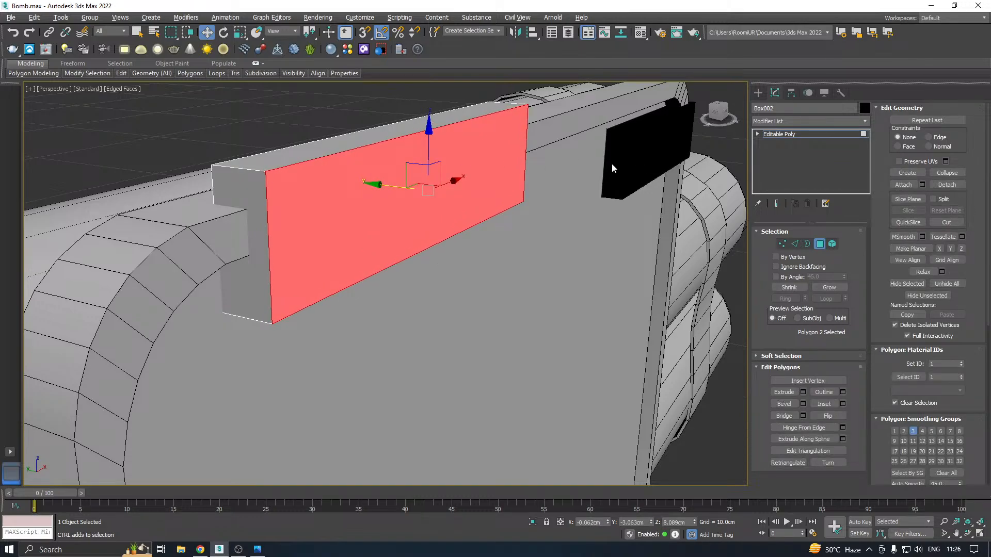
Scale the box's front polygon to 75% in height to taper the block
{"action": "key", "text": "r"}
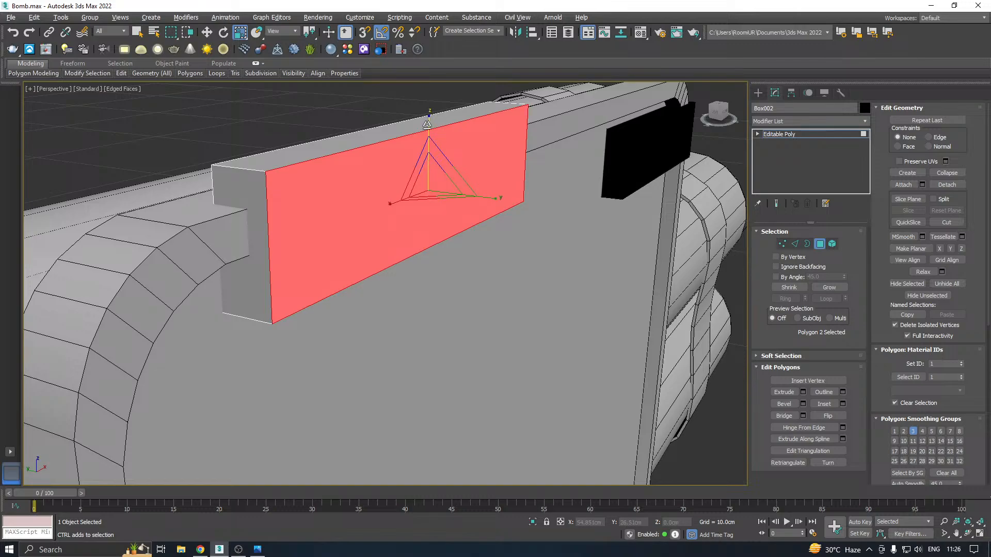
{"action": "left_click", "coordinate": [431, 121]}
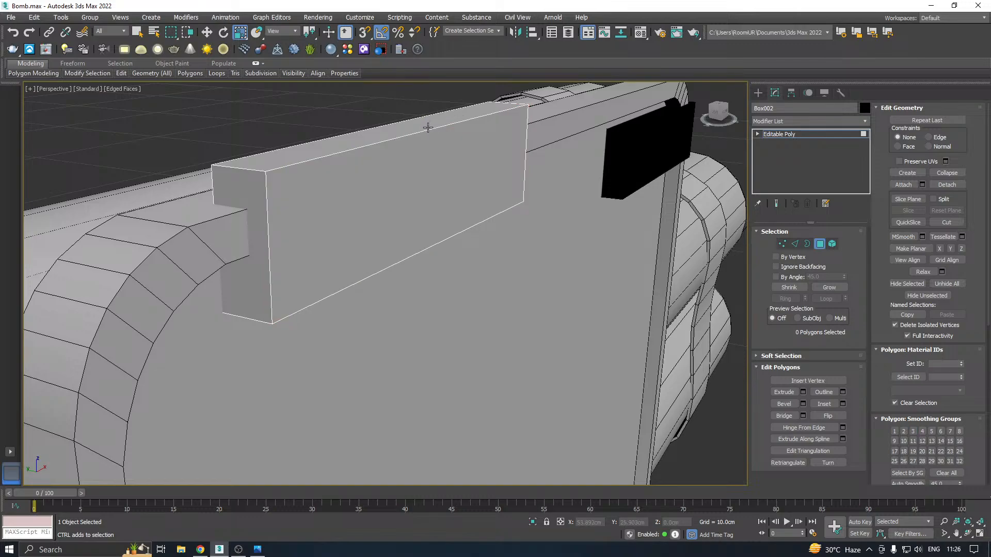
{"action": "left_click", "coordinate": [428, 127]}
{"action": "left_click_drag", "start_coordinate": [432, 126], "coordinate": [435, 137]}
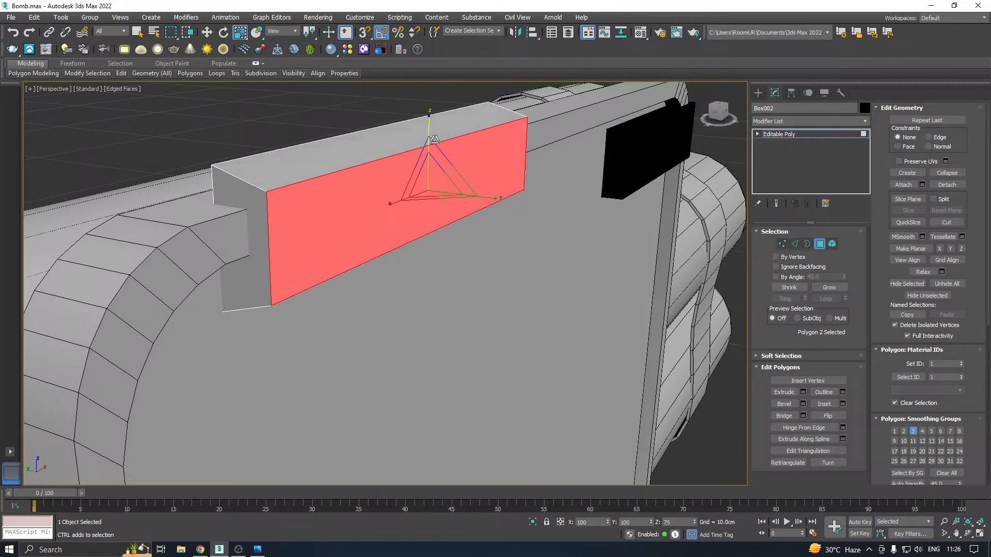
{"action": "middle_click_drag", "start_coordinate": [435, 137], "coordinate": [467, 146], "text": "alt"}
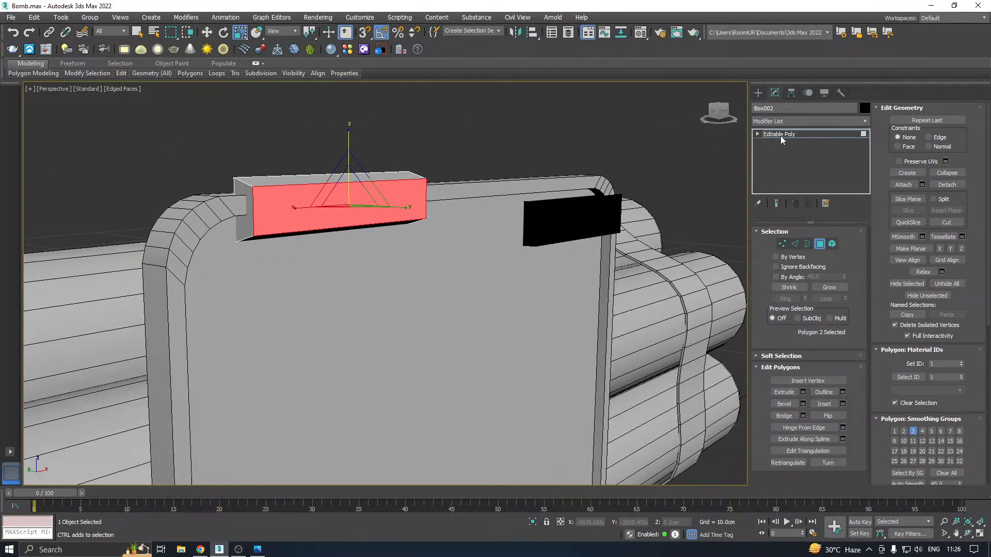
Leave polygon editing and move the untapered black box down the plate to Z about 5.504 cm
{"action": "left_click", "coordinate": [591, 211]}
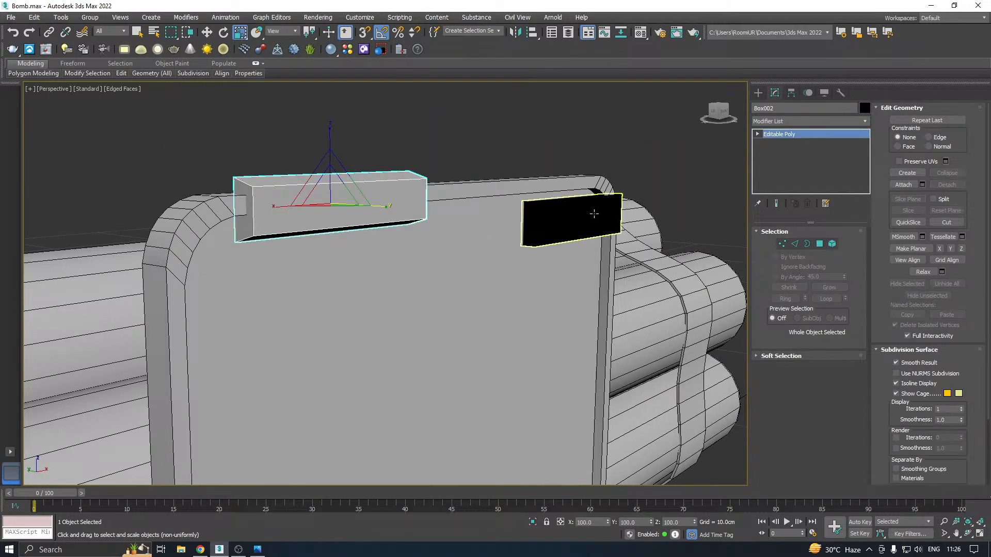
{"action": "key", "text": "w"}
{"action": "left_click_drag", "start_coordinate": [569, 171], "coordinate": [568, 288]}
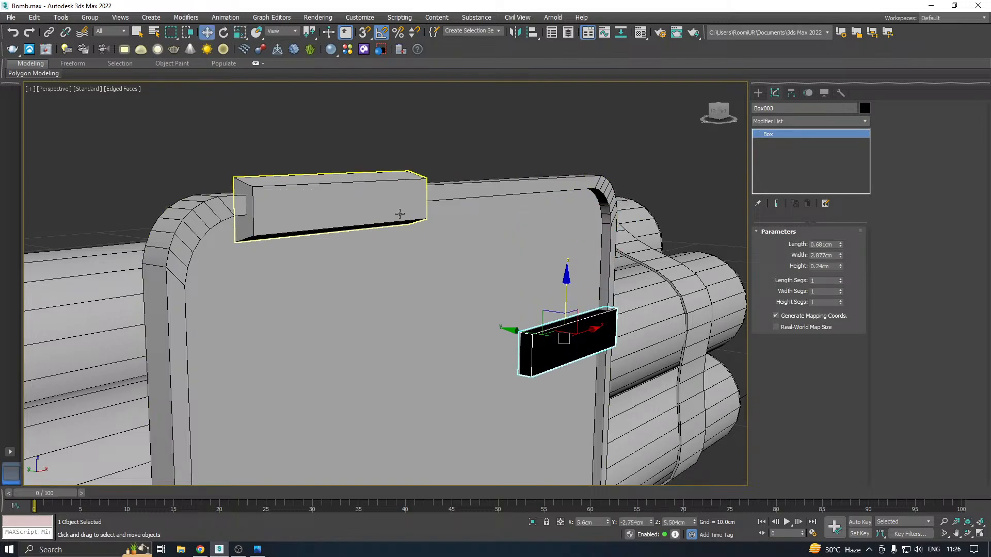
Copy the tapered block along the plate's upper rim to the other corner at X about 4.602 cm and check how it sits
{"action": "left_click", "coordinate": [400, 214]}
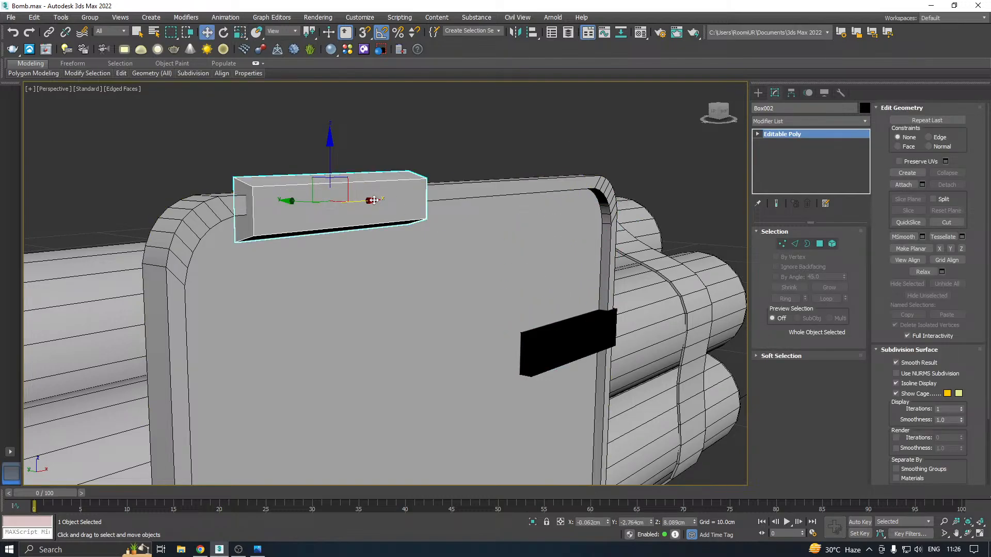
{"action": "mouse_move", "coordinate": [368, 204]}
{"action": "left_mouse_down", "text": "shift"}
{"action": "mouse_move", "coordinate": [576, 191]}
{"action": "mouse_move", "coordinate": [574, 165]}
{"action": "left_mouse_up", "text": "shift"}
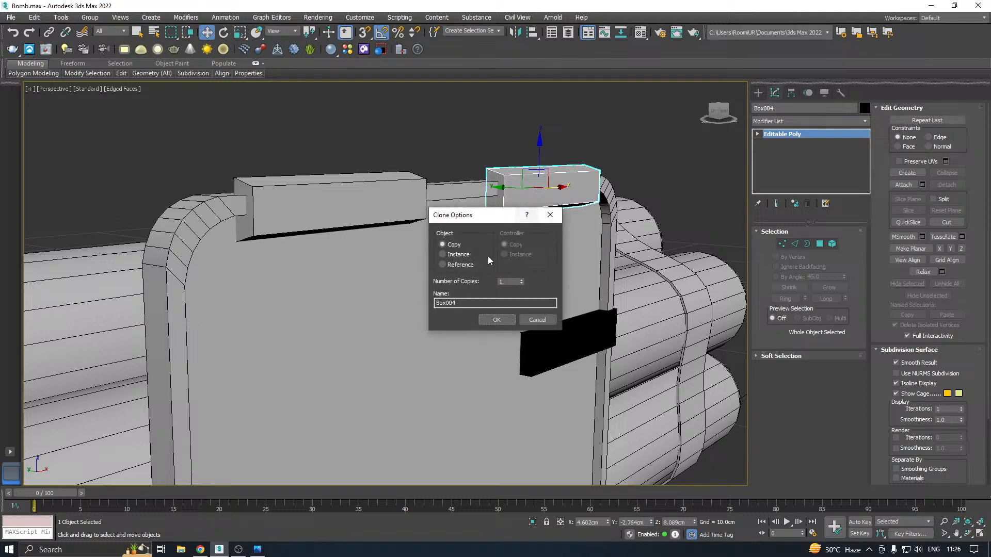
{"action": "left_click", "coordinate": [493, 321]}
{"action": "mouse_move", "coordinate": [547, 240]}
{"action": "middle_mouse_down", "text": "alt"}
{"action": "mouse_move", "coordinate": [474, 241]}
{"action": "mouse_move", "coordinate": [491, 182]}
{"action": "mouse_move", "coordinate": [524, 194]}
{"action": "middle_mouse_up", "text": "alt"}
{"action": "scroll", "coordinate": [525, 194], "scroll_direction": "up", "scroll_amount": 6}
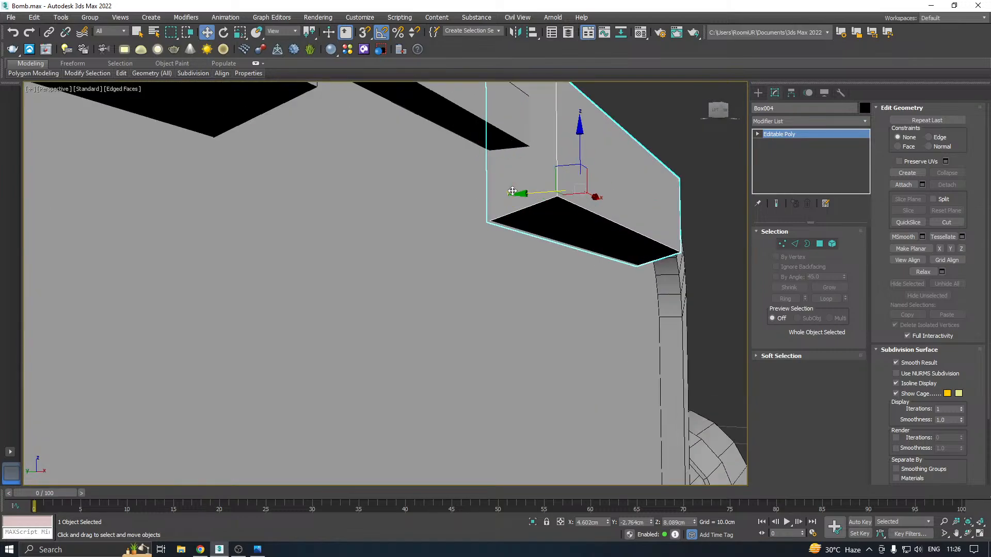
{"action": "scroll", "coordinate": [499, 198], "scroll_direction": "down", "scroll_amount": 3}
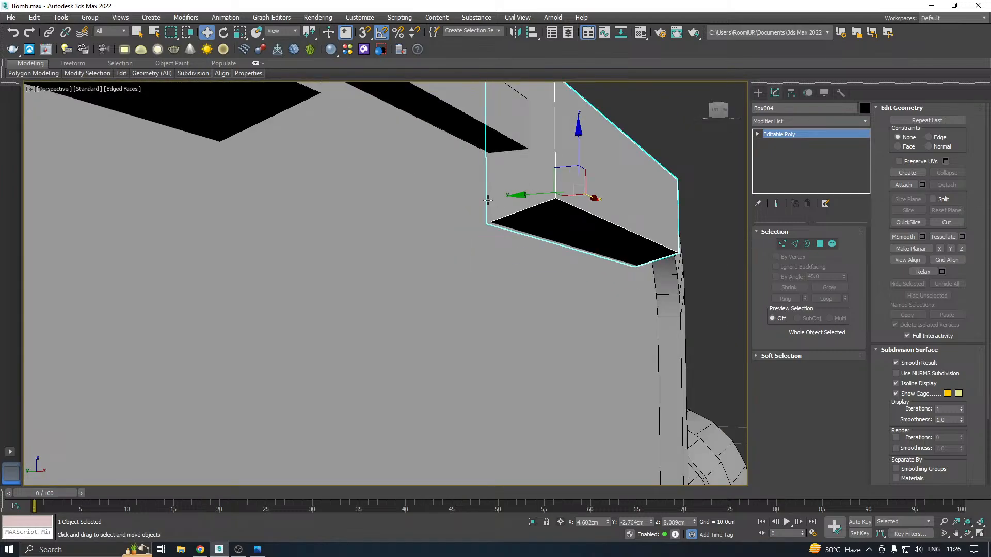
{"action": "scroll", "coordinate": [465, 196], "scroll_direction": "down", "scroll_amount": 2}
{"action": "middle_click_drag", "start_coordinate": [546, 194], "coordinate": [504, 211], "text": "alt"}
{"action": "scroll", "coordinate": [491, 211], "scroll_direction": "down", "scroll_amount": 3}
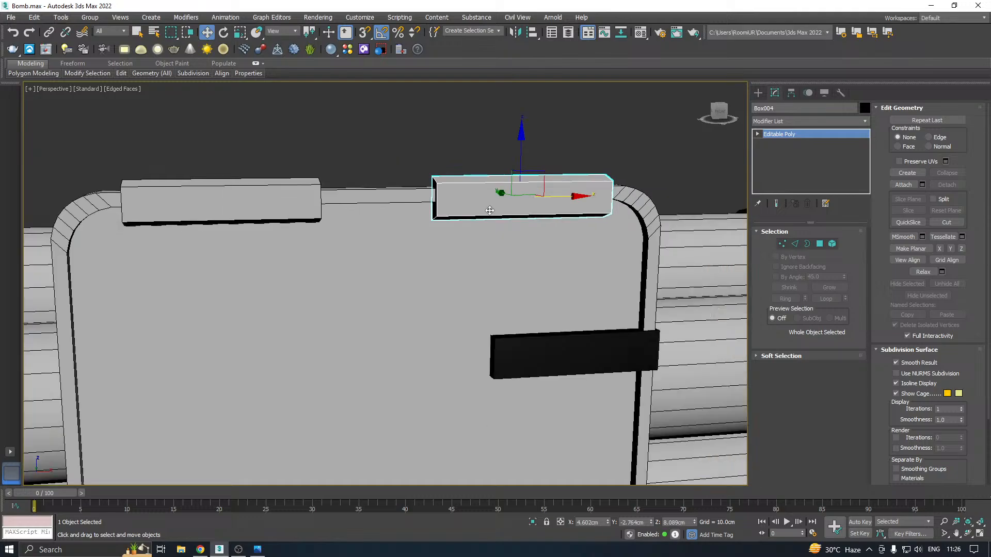
Assign the 01 - Default material to the untapered black box on the plate
{"action": "middle_click_drag", "start_coordinate": [537, 256], "coordinate": [524, 195]}
{"action": "left_click", "coordinate": [540, 294]}
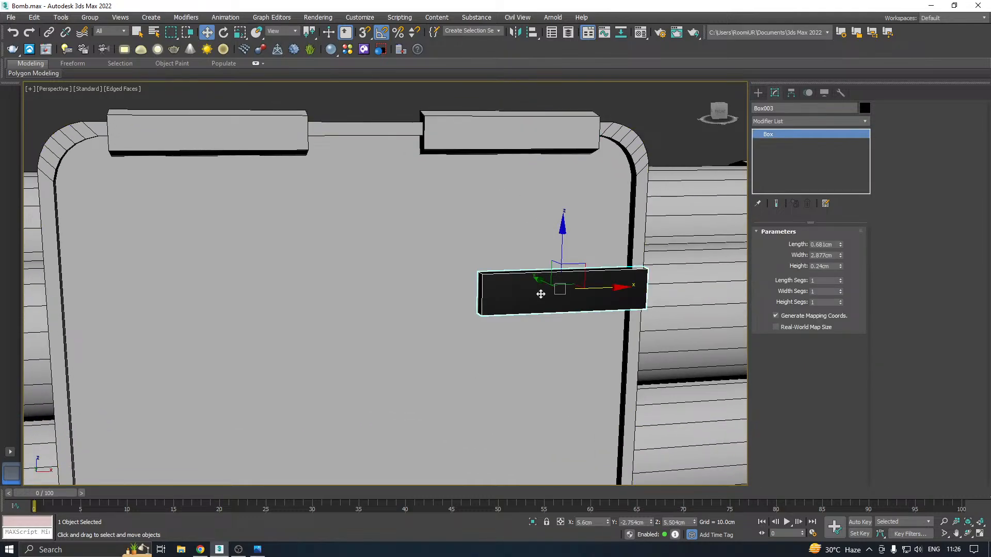
{"action": "key", "text": "m"}
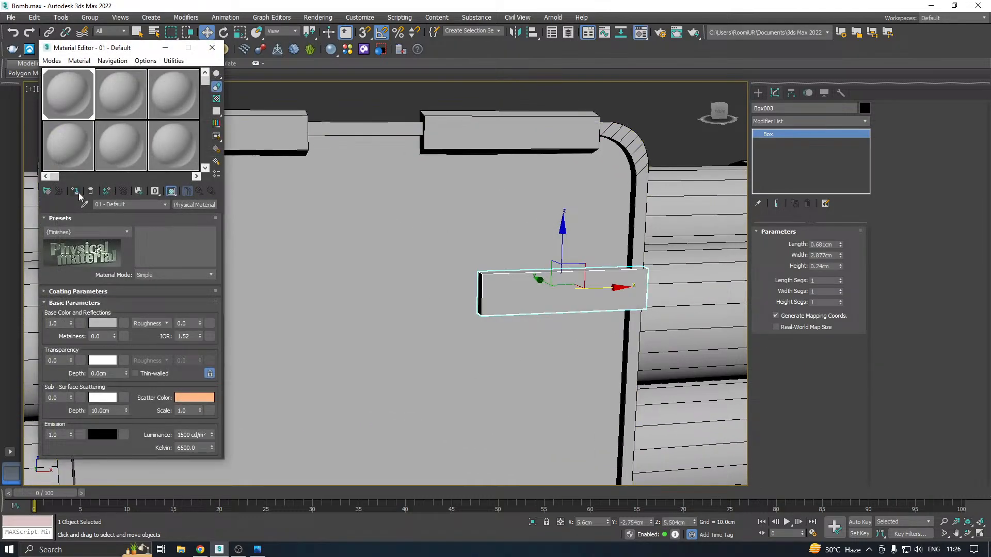
{"action": "key", "text": "m"}
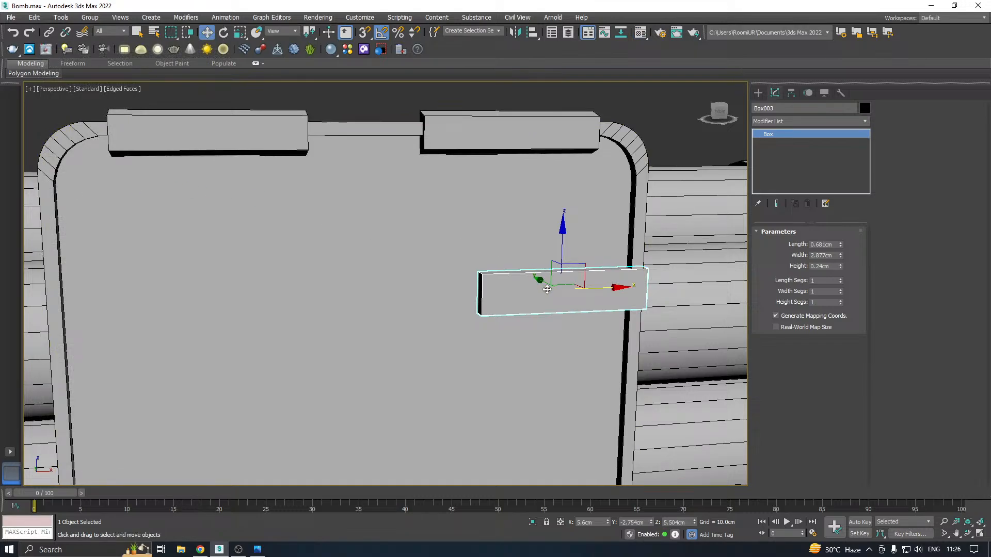
Slide the untapered box inward to X about 2.435 cm and copy it across the plate's right edge, keeping the original selected
{"action": "middle_click_drag", "start_coordinate": [548, 290], "coordinate": [569, 241]}
{"action": "left_click_drag", "start_coordinate": [581, 240], "coordinate": [377, 240]}
{"action": "mouse_move", "coordinate": [421, 240]}
{"action": "middle_mouse_down", "text": "alt"}
{"action": "mouse_move", "coordinate": [475, 228]}
{"action": "mouse_move", "coordinate": [417, 245]}
{"action": "middle_mouse_up", "text": "alt"}
{"action": "left_click_drag", "start_coordinate": [385, 243], "coordinate": [573, 237]}
{"action": "left_click", "coordinate": [489, 317]}
{"action": "left_click", "coordinate": [367, 254]}
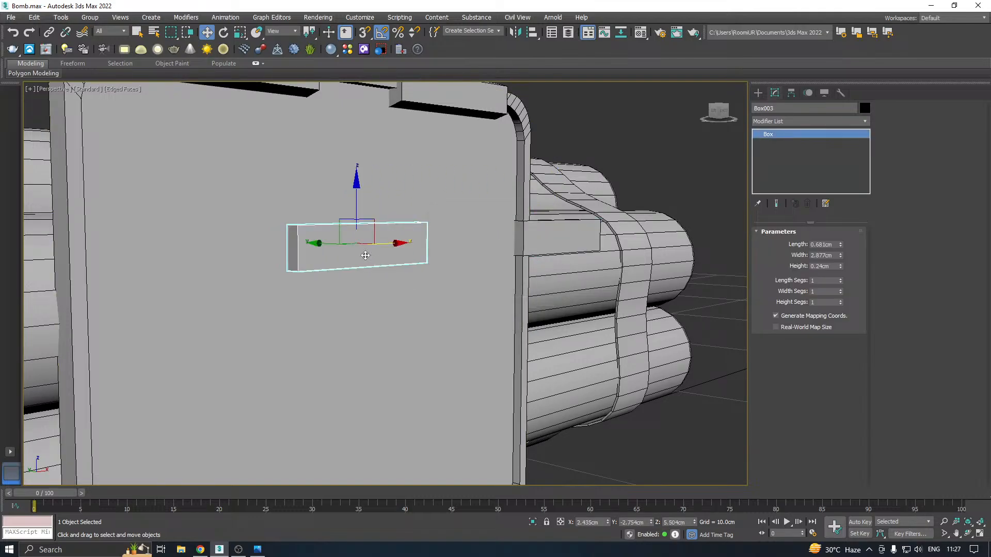
{"action": "mouse_move", "coordinate": [379, 242]}
{"action": "middle_mouse_down", "text": "alt"}
{"action": "mouse_move", "coordinate": [420, 258]}
{"action": "mouse_move", "coordinate": [427, 280]}
{"action": "mouse_move", "coordinate": [437, 267]}
{"action": "middle_mouse_up", "text": "alt"}
{"action": "scroll", "coordinate": [347, 243], "scroll_direction": "up", "scroll_amount": 6}
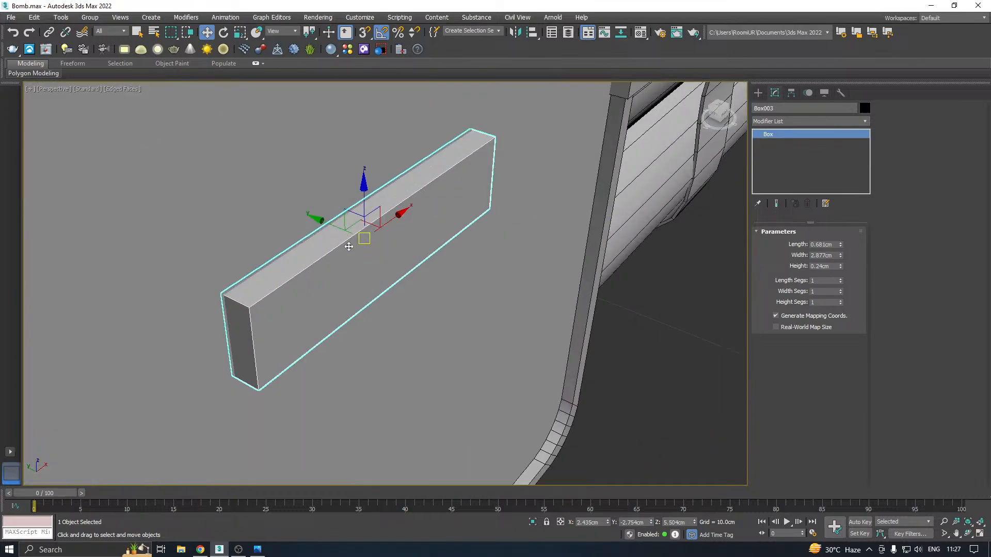
Increase the length of the untapered box on the plate so it stands taller, and convert it to an Editable Poly
{"action": "middle_click_drag", "start_coordinate": [347, 243], "coordinate": [337, 236], "text": "alt"}
{"action": "scroll", "coordinate": [337, 236], "scroll_direction": "down", "scroll_amount": 4}
{"action": "middle_click_drag", "start_coordinate": [404, 232], "coordinate": [408, 204], "text": "alt"}
{"action": "left_click_drag", "start_coordinate": [841, 266], "coordinate": [840, 225]}
{"action": "scroll", "coordinate": [404, 294], "scroll_direction": "down", "scroll_amount": 3}
{"action": "middle_click_drag", "start_coordinate": [461, 281], "coordinate": [435, 292], "text": "alt"}
{"action": "right_click", "coordinate": [803, 155]}
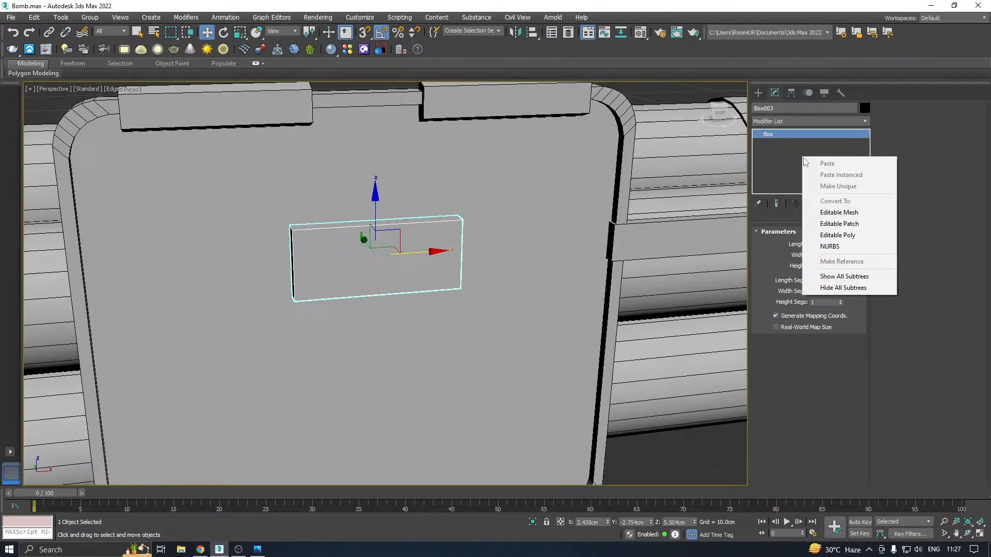
{"action": "left_click", "coordinate": [851, 235]}
Shift the converted box to X about 2.712 cm and lower its four bottom vertices to Z about 4.598 cm
{"action": "middle_click_drag", "start_coordinate": [476, 255], "coordinate": [428, 254], "text": "alt"}
{"action": "scroll", "coordinate": [424, 257], "scroll_direction": "down", "scroll_amount": 5}
{"action": "scroll", "coordinate": [428, 254], "scroll_direction": "up", "scroll_amount": 5}
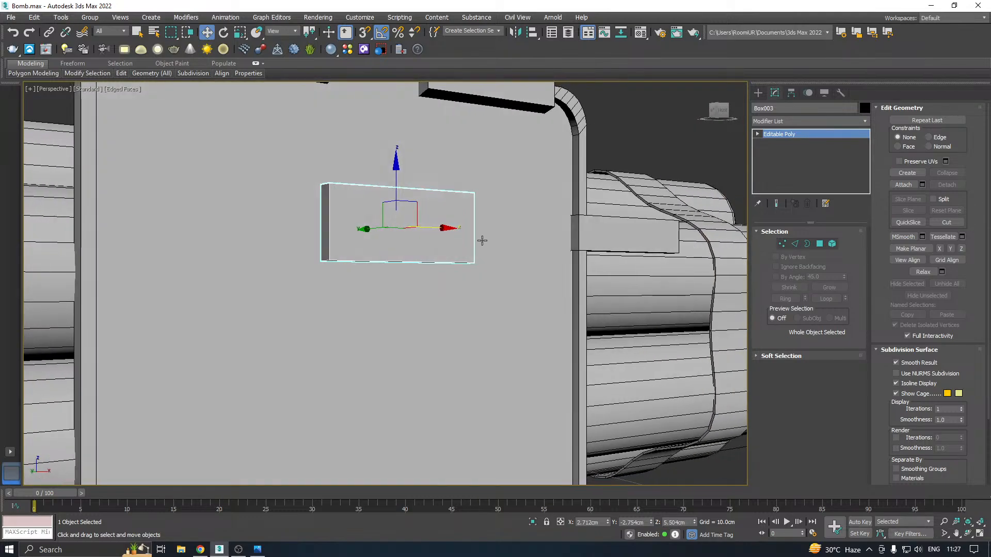
{"action": "left_click", "coordinate": [785, 245]}
{"action": "left_click_drag", "start_coordinate": [310, 240], "coordinate": [463, 282]}
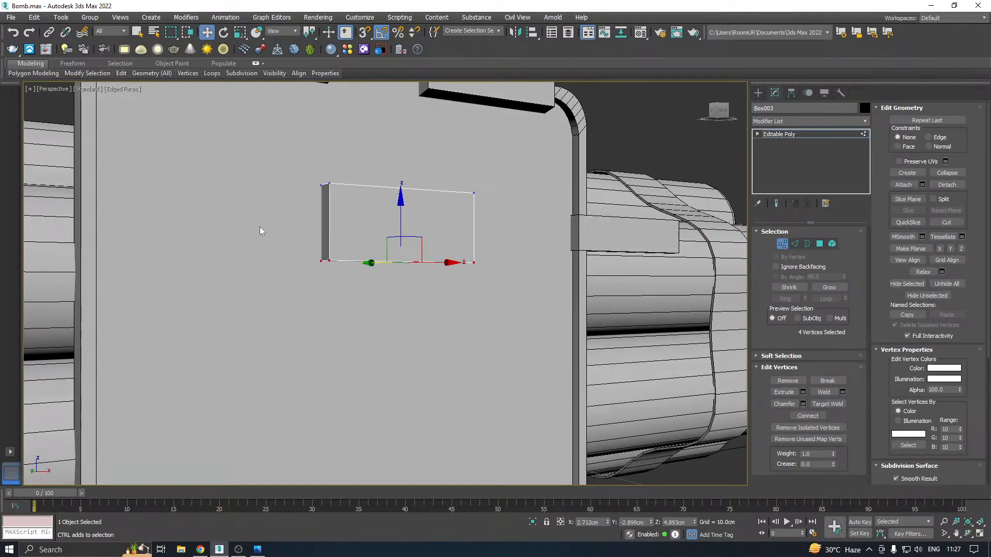
{"action": "left_click_drag", "start_coordinate": [413, 195], "coordinate": [426, 212]}
Widen the box by moving its four right-hand vertices outward to X about 4.754 cm, and leave vertex editing
{"action": "middle_click_drag", "start_coordinate": [470, 226], "coordinate": [447, 223], "text": "alt"}
{"action": "left_click_drag", "start_coordinate": [551, 153], "coordinate": [397, 308]}
{"action": "middle_click_drag", "start_coordinate": [395, 309], "coordinate": [413, 289], "text": "alt"}
{"action": "left_click_drag", "start_coordinate": [528, 232], "coordinate": [566, 231]}
{"action": "middle_click_drag", "start_coordinate": [566, 230], "coordinate": [565, 248], "text": "alt"}
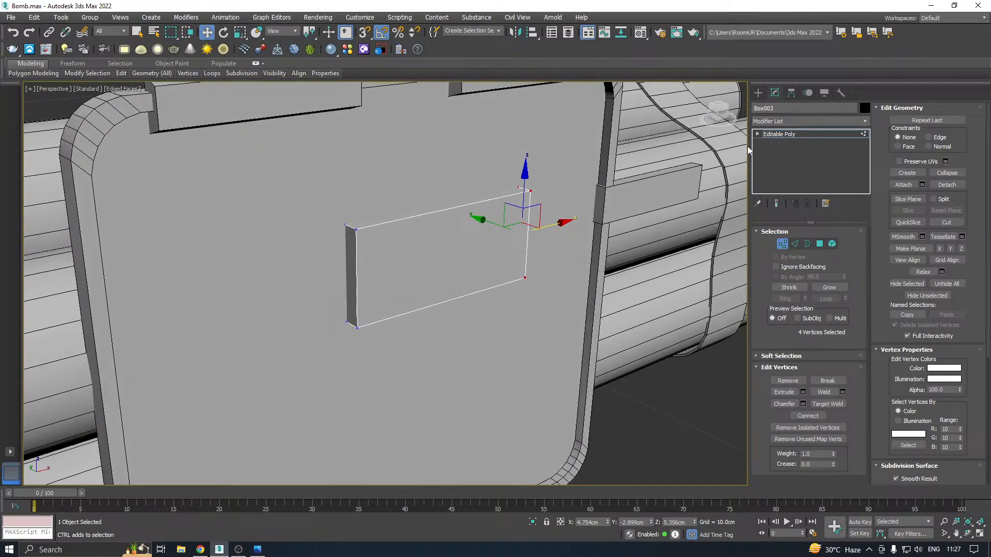
{"action": "left_click", "coordinate": [788, 136]}
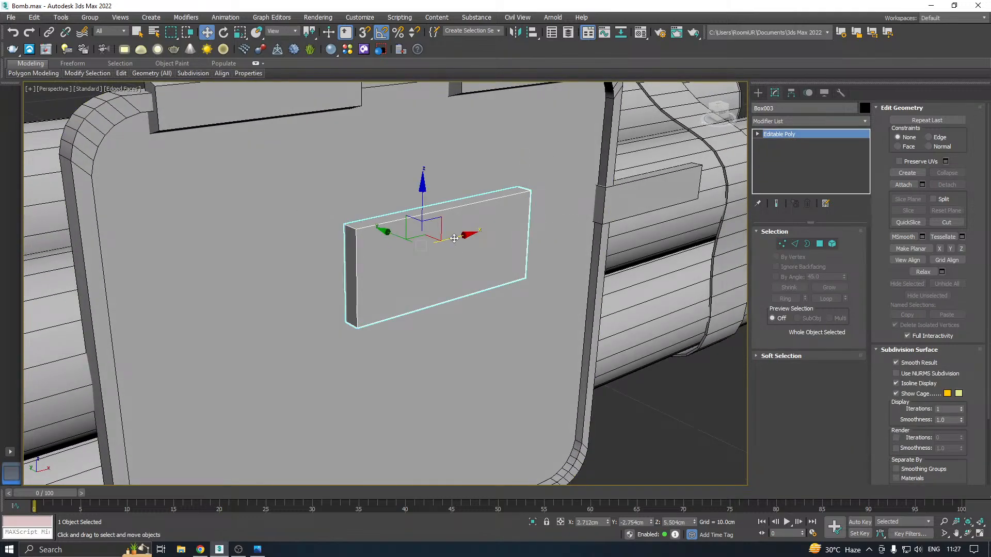
Slide the enlarged box to X about 3.614 cm and move the right tapered block slightly inward along the upper rim
{"action": "left_click_drag", "start_coordinate": [455, 239], "coordinate": [500, 217]}
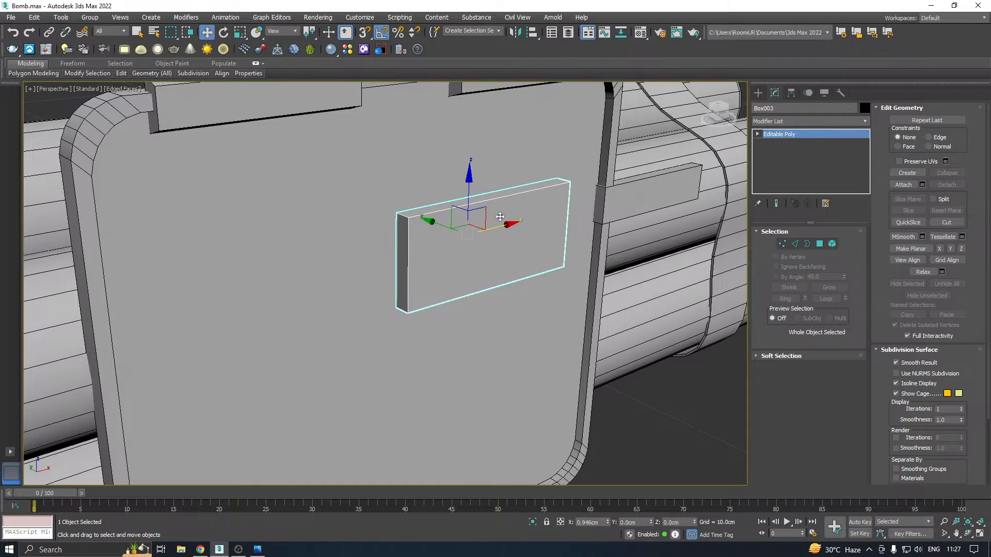
{"action": "scroll", "coordinate": [351, 257], "scroll_direction": "down", "scroll_amount": 3}
{"action": "middle_click_drag", "start_coordinate": [352, 257], "coordinate": [434, 226], "text": "alt"}
{"action": "left_click", "coordinate": [490, 135]}
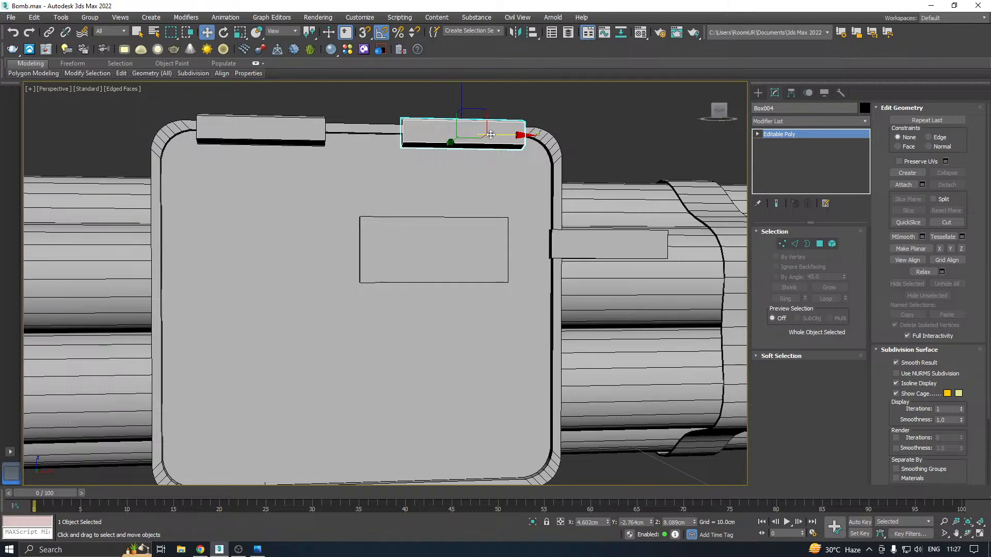
{"action": "left_click_drag", "start_coordinate": [491, 135], "coordinate": [469, 134]}
Raise the enlarged box's top vertices slightly and lower its bottom vertices to Z about 4.562 cm in vertex editing
{"action": "left_click", "coordinate": [440, 260]}
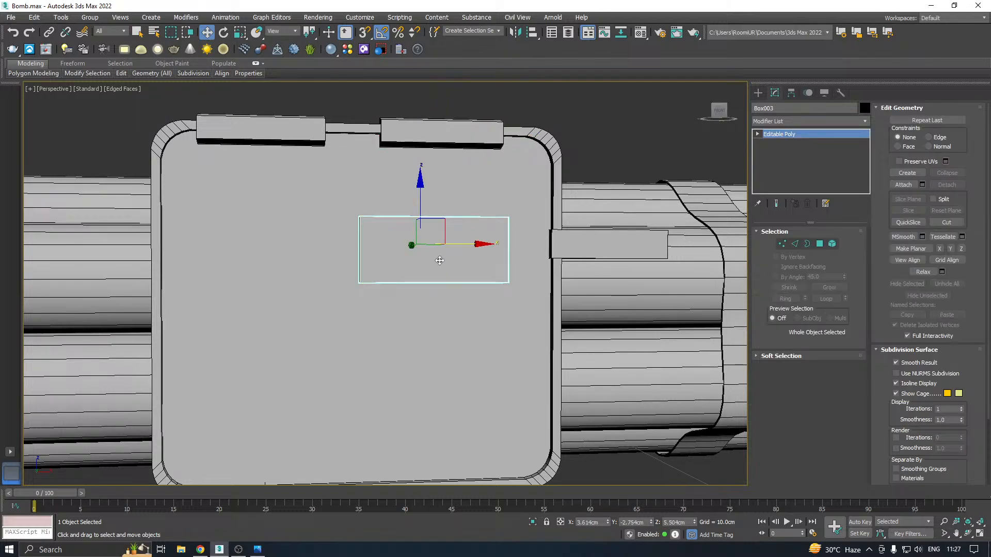
{"action": "scroll", "coordinate": [440, 261], "scroll_direction": "up", "scroll_amount": 2}
{"action": "middle_click_drag", "start_coordinate": [440, 261], "coordinate": [410, 239], "text": "alt"}
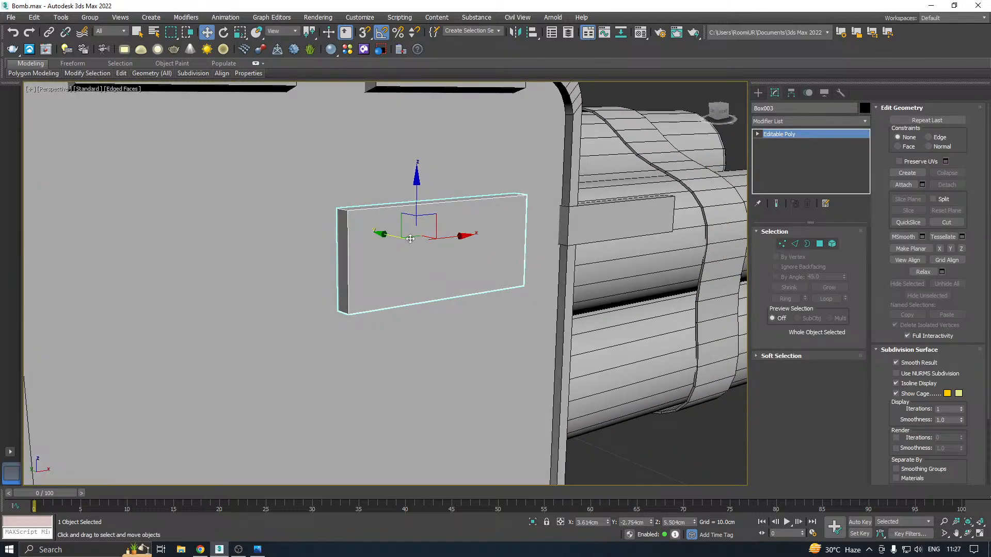
{"action": "left_click", "coordinate": [782, 244]}
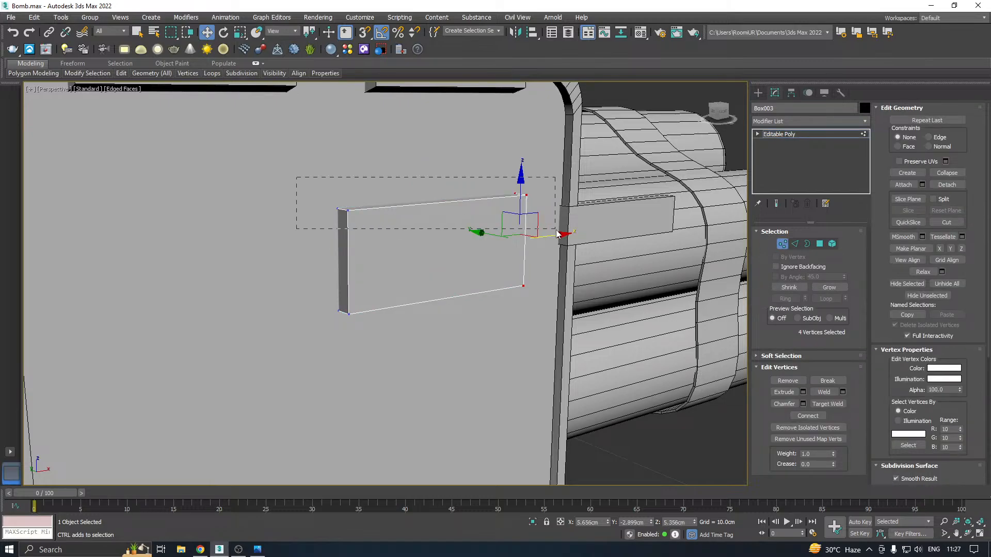
{"action": "left_click_drag", "start_coordinate": [557, 233], "coordinate": [556, 229]}
{"action": "left_click_drag", "start_coordinate": [436, 163], "coordinate": [431, 139]}
{"action": "left_click_drag", "start_coordinate": [481, 315], "coordinate": [532, 318]}
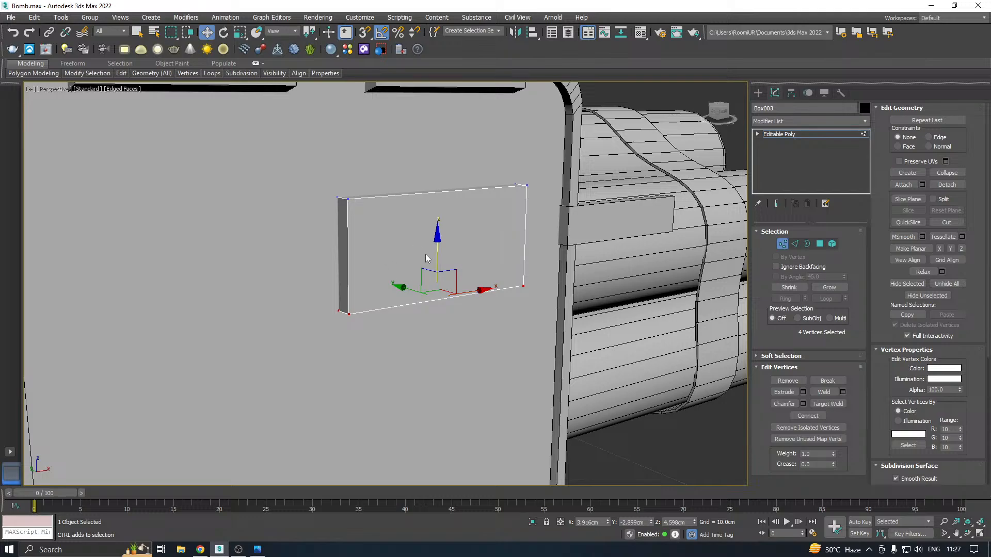
{"action": "left_click_drag", "start_coordinate": [434, 266], "coordinate": [436, 266]}
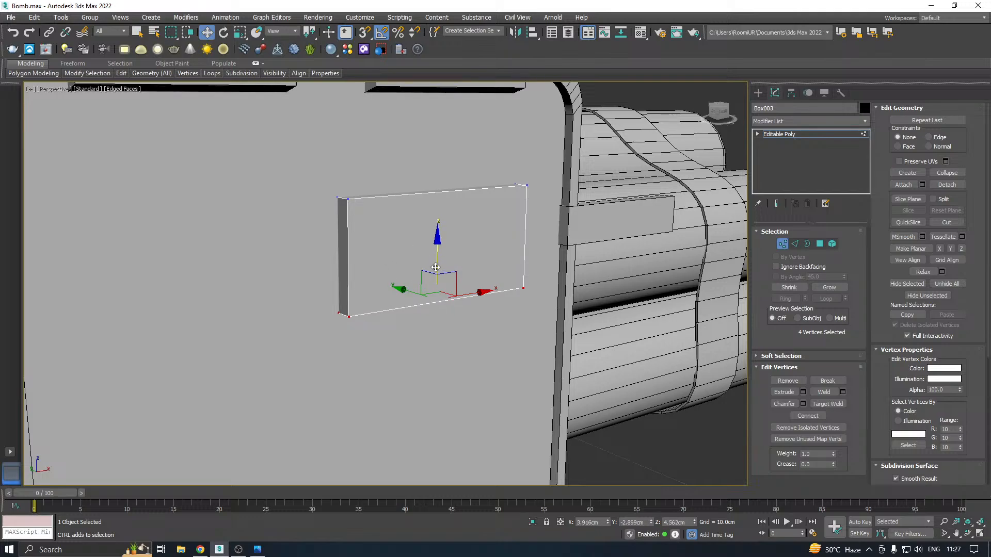
{"action": "scroll", "coordinate": [436, 269], "scroll_direction": "down", "scroll_amount": 2}
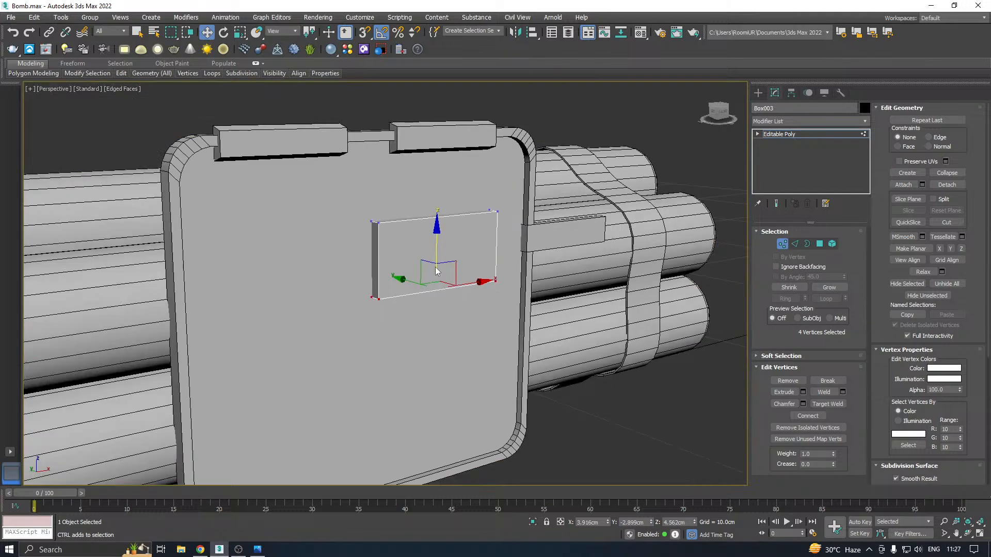
{"action": "left_click", "coordinate": [797, 135]}
Move the enlarged box's front polygon along Y to about -3.174 cm and leave polygon editing
{"action": "middle_click_drag", "start_coordinate": [425, 258], "coordinate": [474, 239]}
{"action": "scroll", "coordinate": [461, 226], "scroll_direction": "up", "scroll_amount": 3}
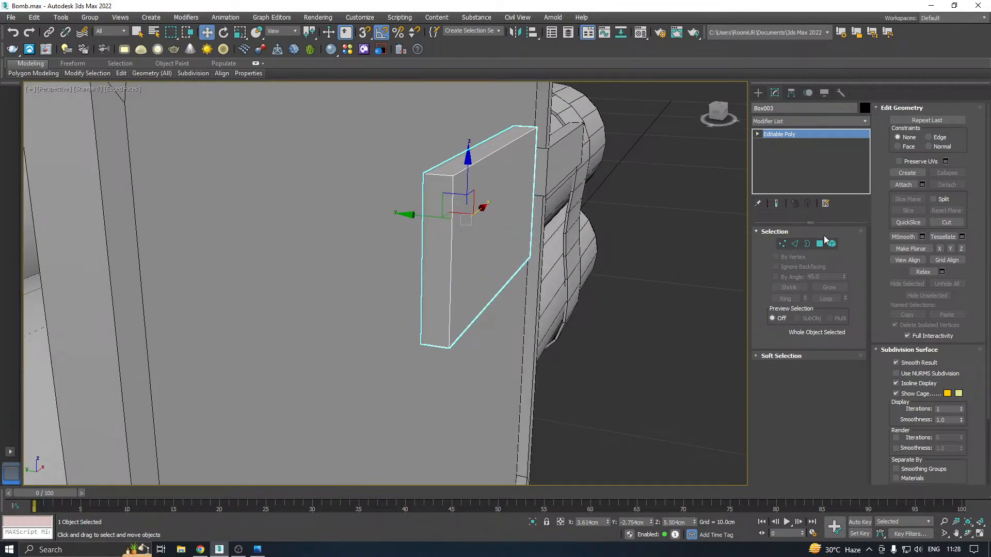
{"action": "left_click", "coordinate": [820, 243]}
{"action": "left_click", "coordinate": [495, 229]}
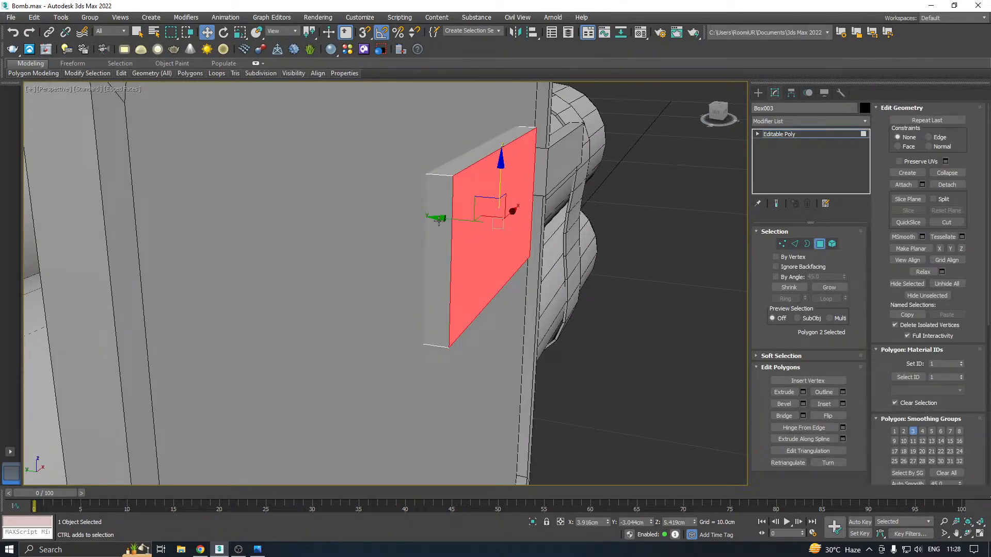
{"action": "left_click_drag", "start_coordinate": [443, 219], "coordinate": [454, 219]}
{"action": "scroll", "coordinate": [454, 219], "scroll_direction": "down", "scroll_amount": 3}
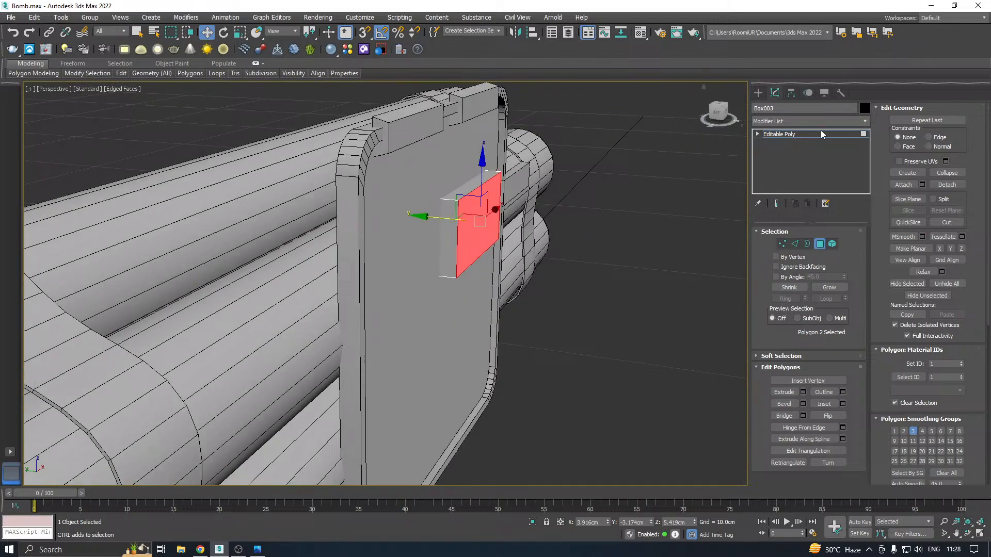
{"action": "left_click", "coordinate": [792, 137]}
Copy the thin box from the plate's right edge to the plate's lower-left area at X about -0.163 cm, Z about 1.383 cm
{"action": "scroll", "coordinate": [411, 225], "scroll_direction": "down", "scroll_amount": 5}
{"action": "middle_click_drag", "start_coordinate": [490, 223], "coordinate": [418, 227], "text": "alt"}
{"action": "left_click", "coordinate": [516, 222]}
{"action": "scroll", "coordinate": [571, 216], "scroll_direction": "up", "scroll_amount": 3}
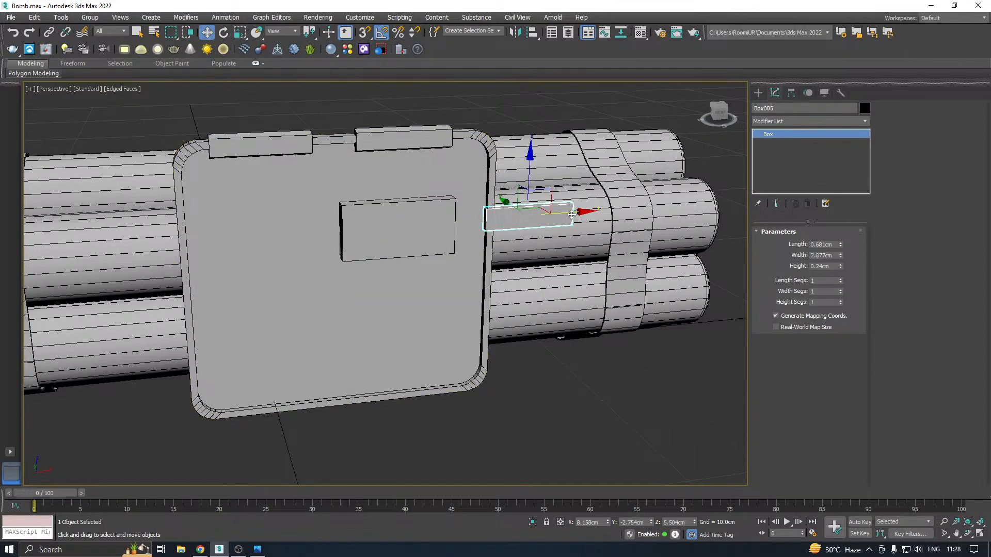
{"action": "left_click_drag", "start_coordinate": [573, 213], "coordinate": [336, 236], "text": "shift"}
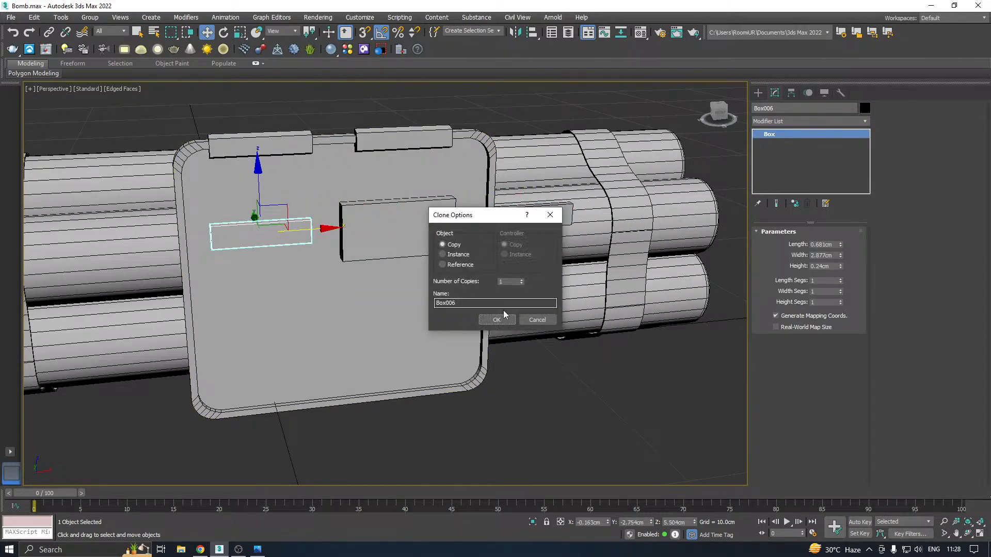
{"action": "key", "text": "Return"}
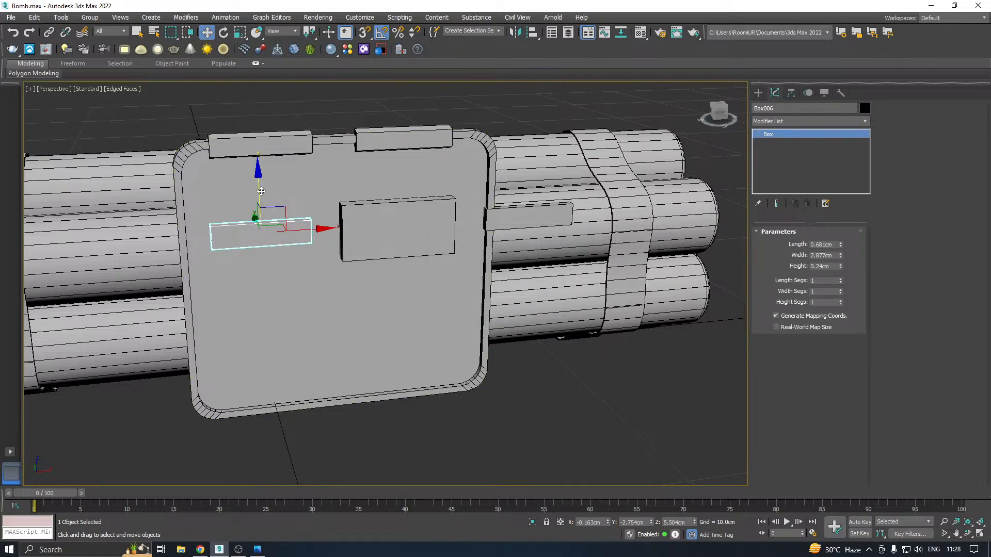
{"action": "left_click_drag", "start_coordinate": [263, 191], "coordinate": [263, 310]}
{"action": "middle_click_drag", "start_coordinate": [328, 296], "coordinate": [410, 252]}
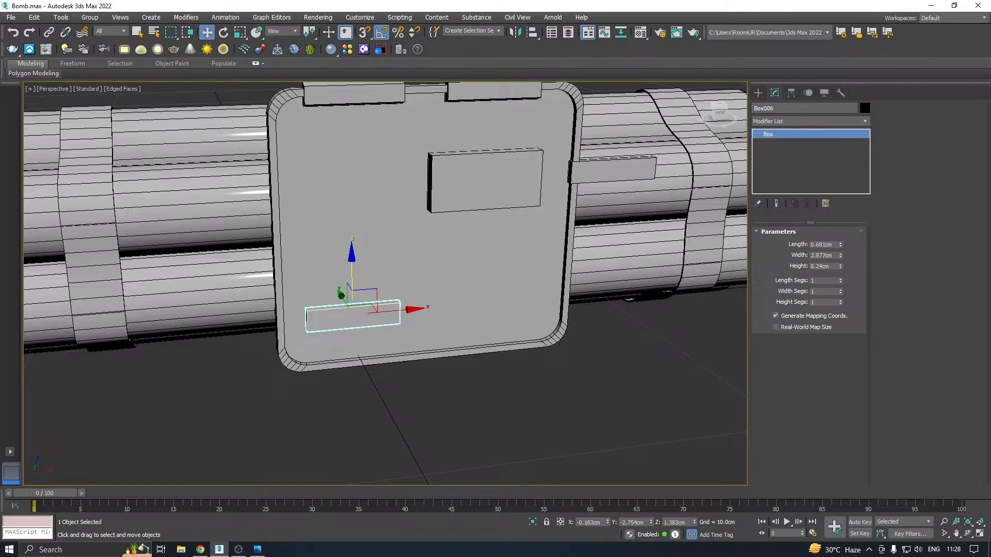
Try the lower-left box at length 0.461 cm and width 4.229 cm, shifted to X about 0.221 cm
{"action": "key", "text": "alt+Tab"}
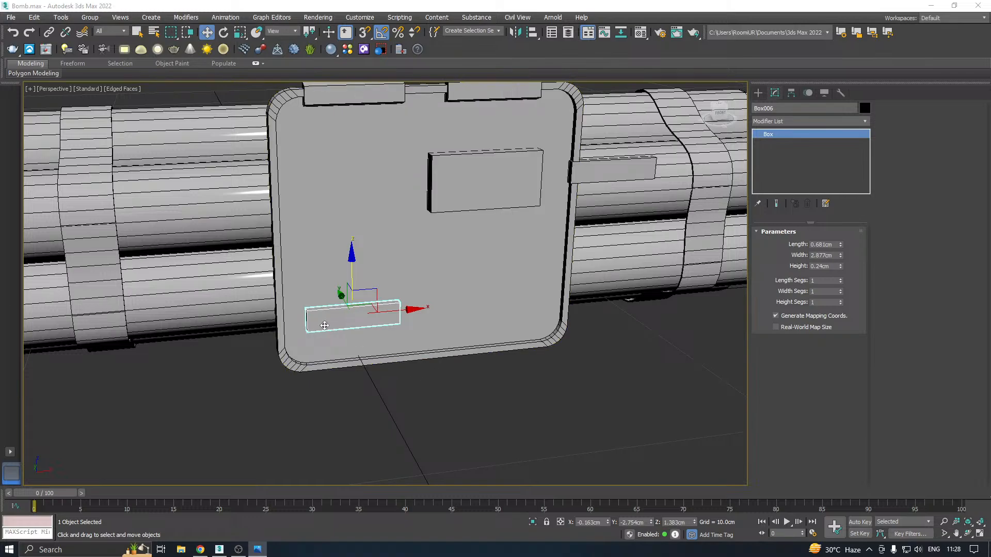
{"action": "scroll", "coordinate": [333, 319], "scroll_direction": "up", "scroll_amount": 5}
{"action": "middle_click_drag", "start_coordinate": [333, 319], "coordinate": [358, 308], "text": "alt"}
{"action": "key", "text": "alt+Tab"}
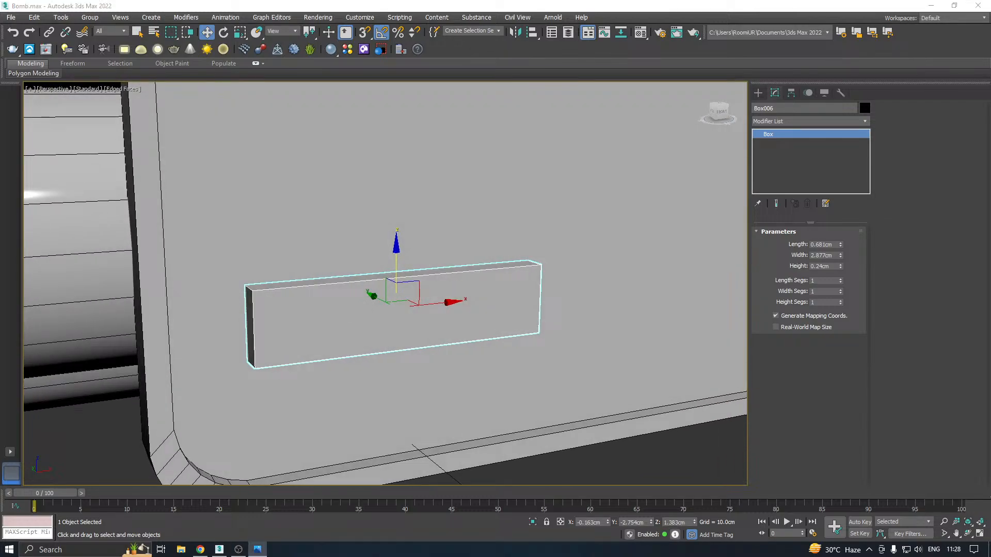
{"action": "middle_click_drag", "start_coordinate": [341, 302], "coordinate": [444, 258], "text": "alt"}
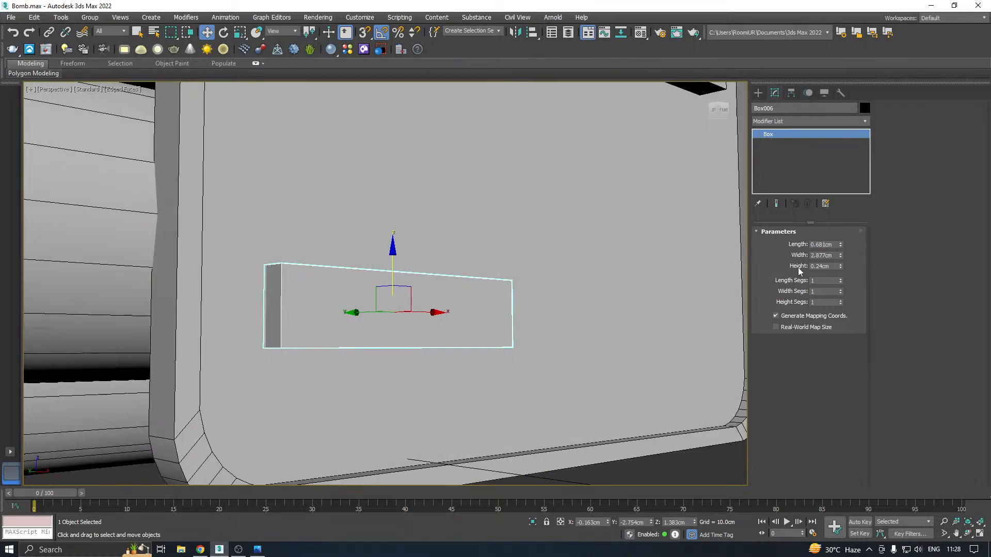
{"action": "mouse_move", "coordinate": [841, 255]}
{"action": "left_mouse_down"}
{"action": "mouse_move", "coordinate": [848, 231]}
{"action": "mouse_move", "coordinate": [846, 255]}
{"action": "left_mouse_up"}
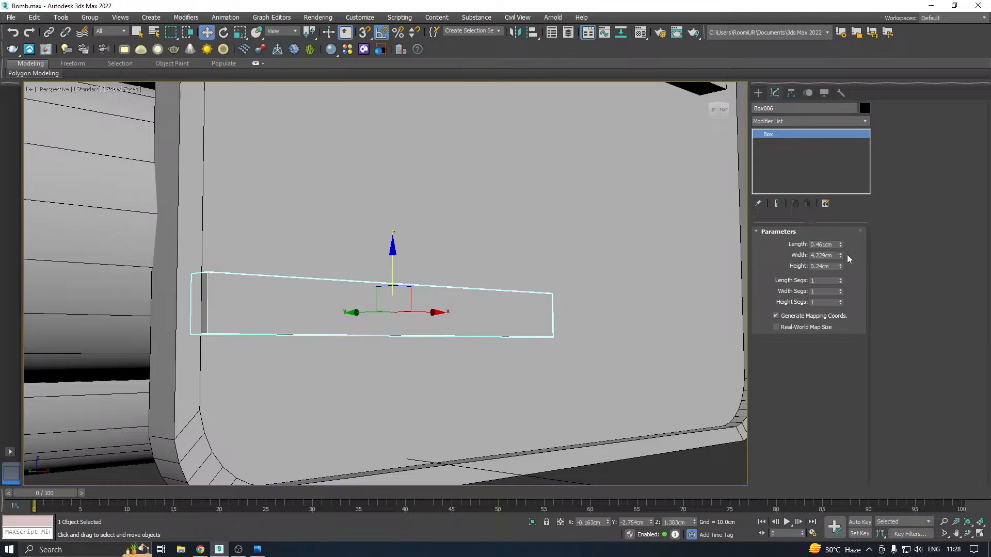
{"action": "middle_click_drag", "start_coordinate": [378, 265], "coordinate": [414, 302], "text": "alt"}
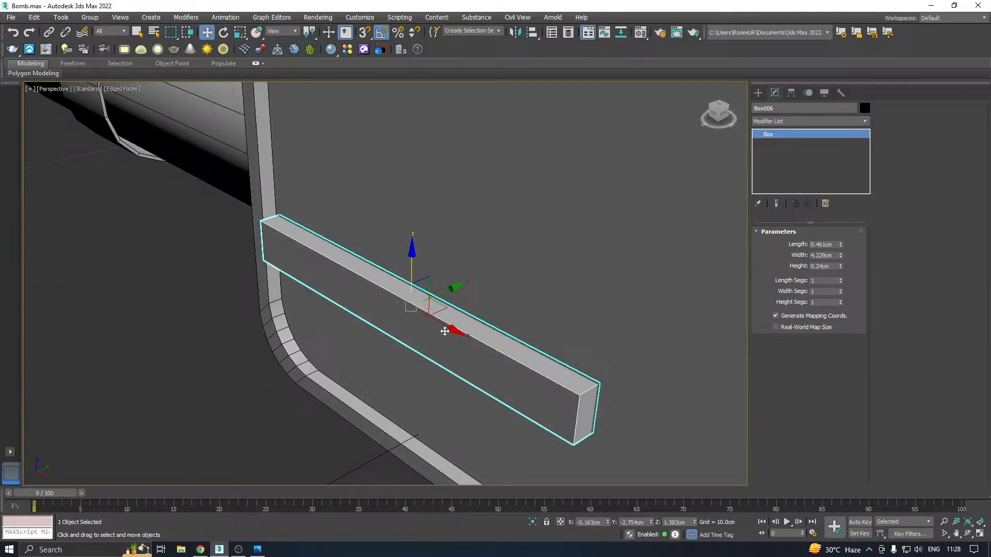
{"action": "left_click_drag", "start_coordinate": [449, 330], "coordinate": [480, 342]}
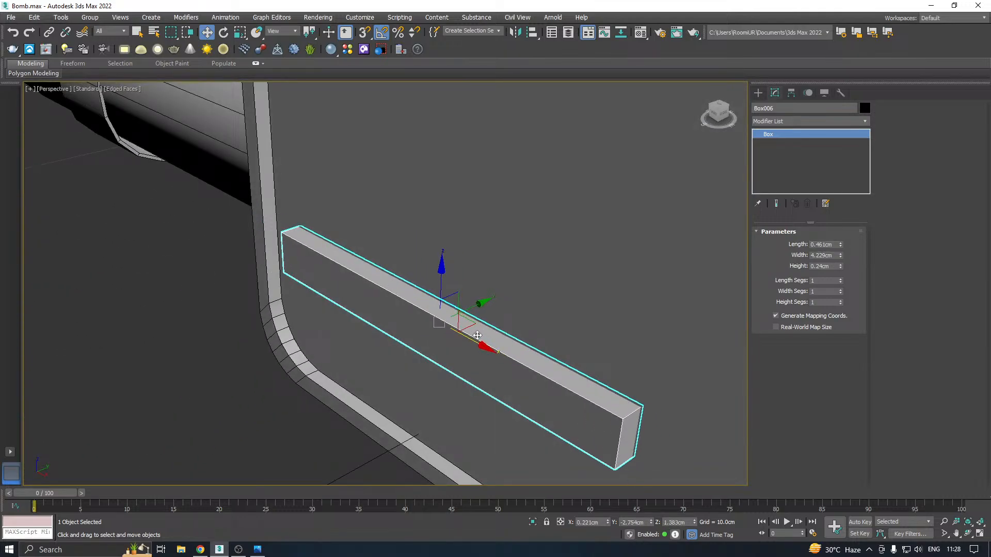
{"action": "scroll", "coordinate": [393, 296], "scroll_direction": "down", "scroll_amount": 4}
{"action": "middle_click_drag", "start_coordinate": [393, 297], "coordinate": [496, 263], "text": "alt"}
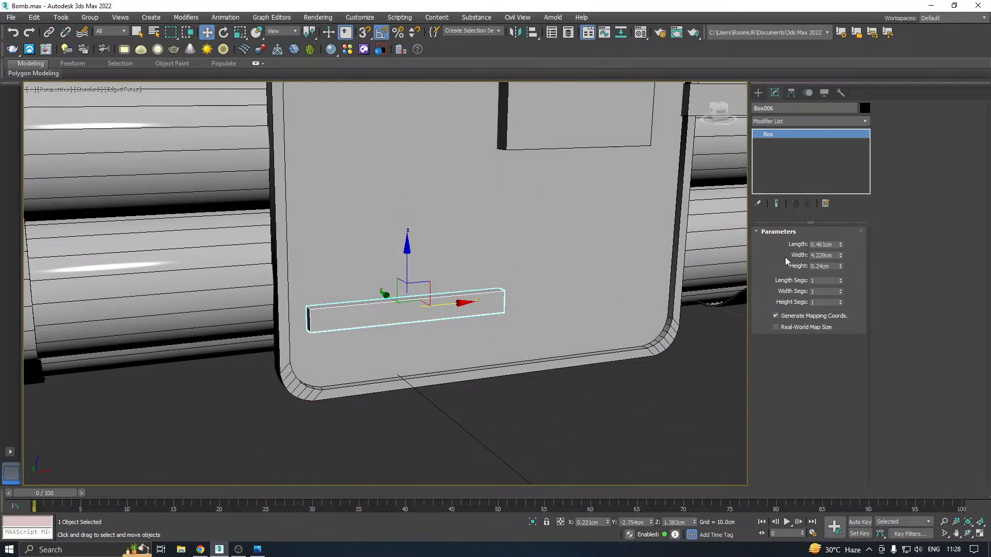
Set the lower-left box's length to 0.641 cm and width to 3.045 cm, and move it to X about -0.185 cm
{"action": "left_click_drag", "start_coordinate": [840, 254], "coordinate": [837, 234]}
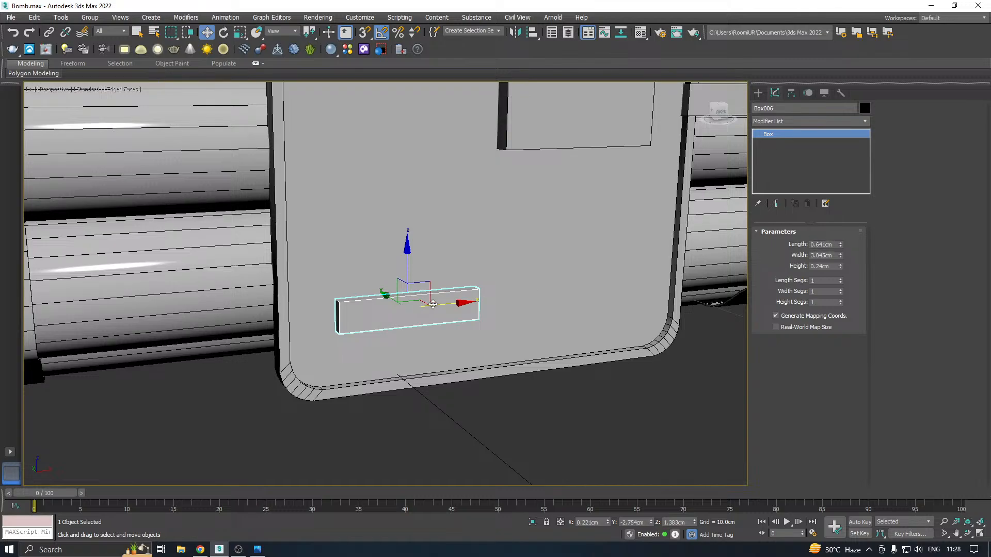
{"action": "scroll", "coordinate": [433, 304], "scroll_direction": "up", "scroll_amount": 4}
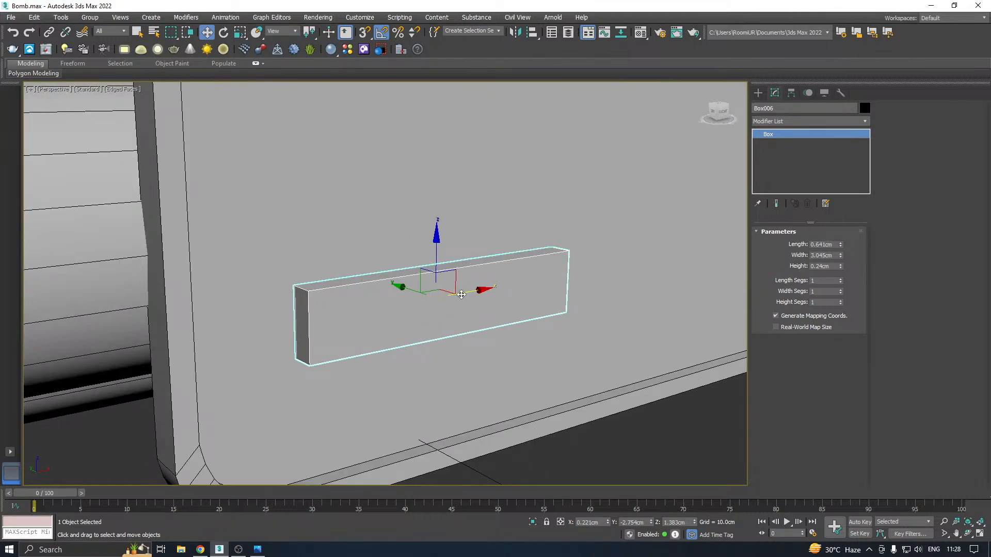
{"action": "left_click_drag", "start_coordinate": [461, 295], "coordinate": [441, 292]}
Convert the lower-left box to an Editable Poly and insert one edge loop through its thickness, nearer the back, with SwiftLoop
{"action": "right_click", "coordinate": [788, 153]}
{"action": "left_click", "coordinate": [831, 228]}
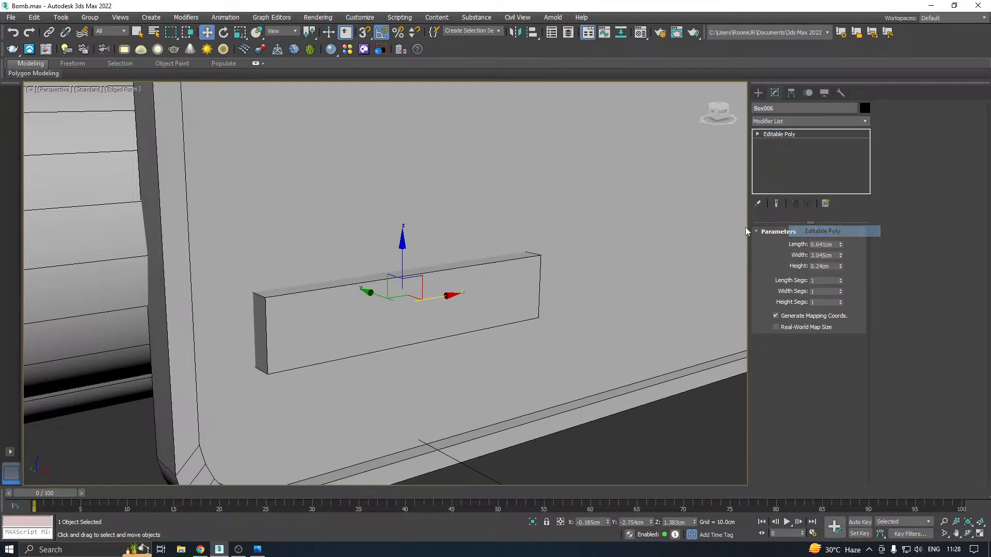
{"action": "middle_click_drag", "start_coordinate": [387, 266], "coordinate": [398, 264], "text": "alt"}
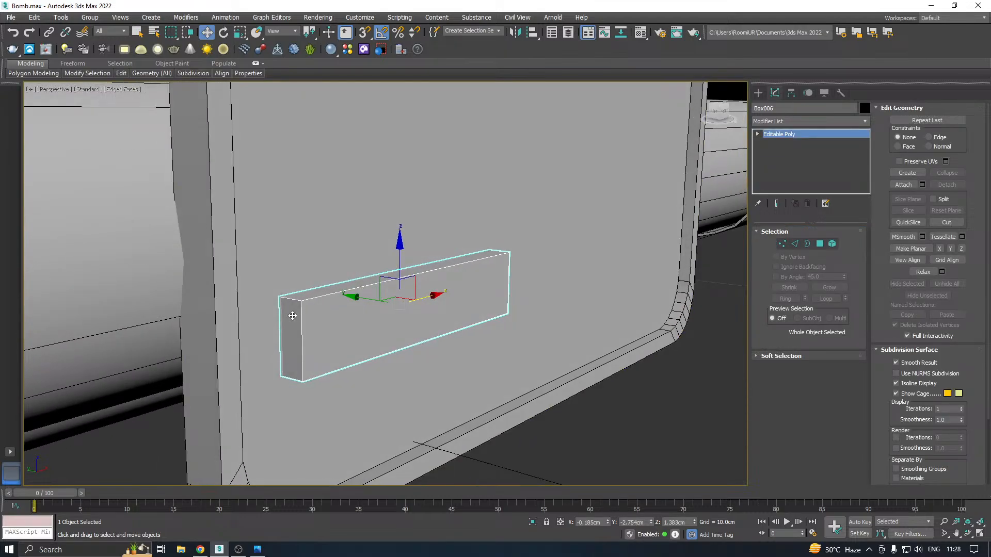
{"action": "scroll", "coordinate": [292, 316], "scroll_direction": "up", "scroll_amount": 2}
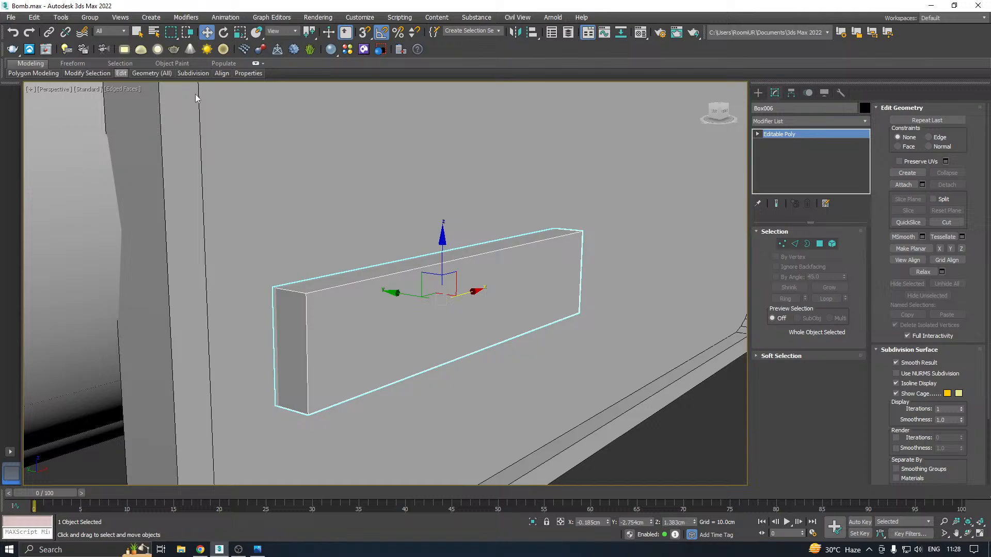
{"action": "mouse_move", "coordinate": [121, 73]}
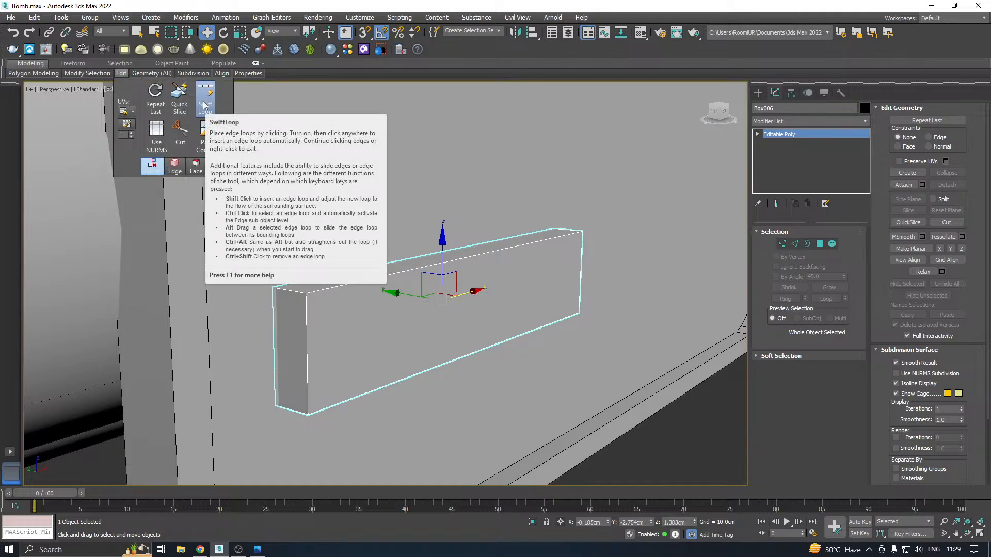
{"action": "left_click", "coordinate": [205, 105]}
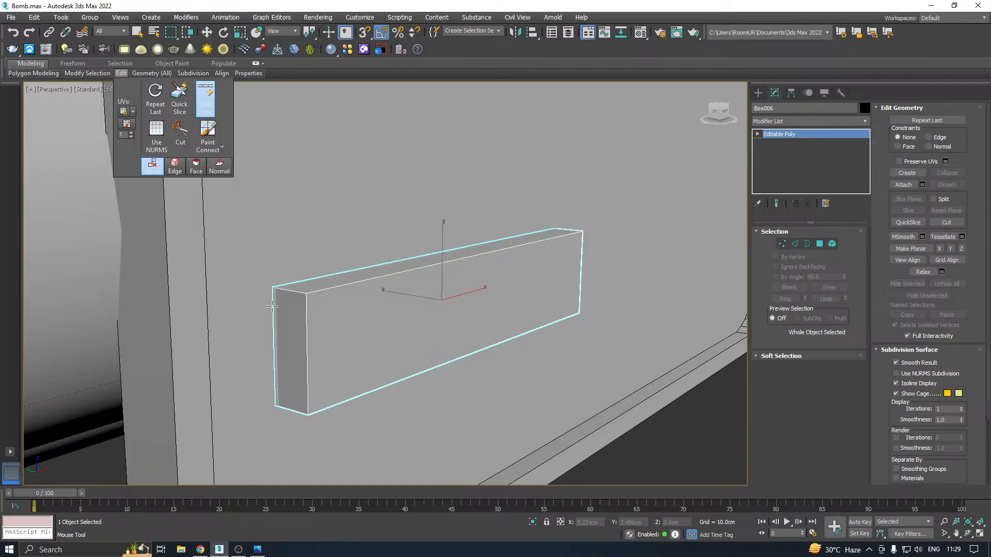
{"action": "left_click", "coordinate": [286, 290]}
{"action": "right_click", "coordinate": [286, 290]}
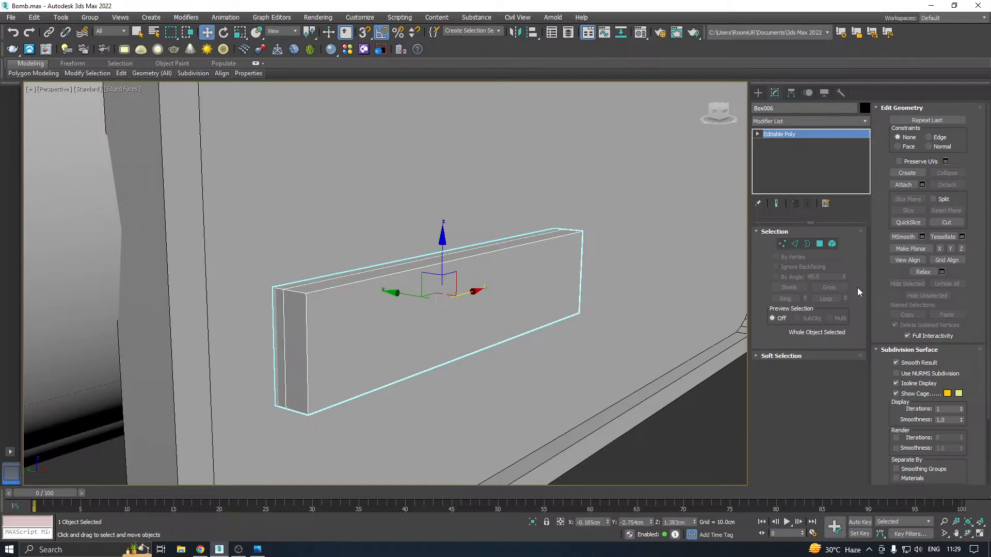
Extrude the four side polygons around the lower-left box's thin back strip outward by 0.054 cm
{"action": "left_click", "coordinate": [820, 244]}
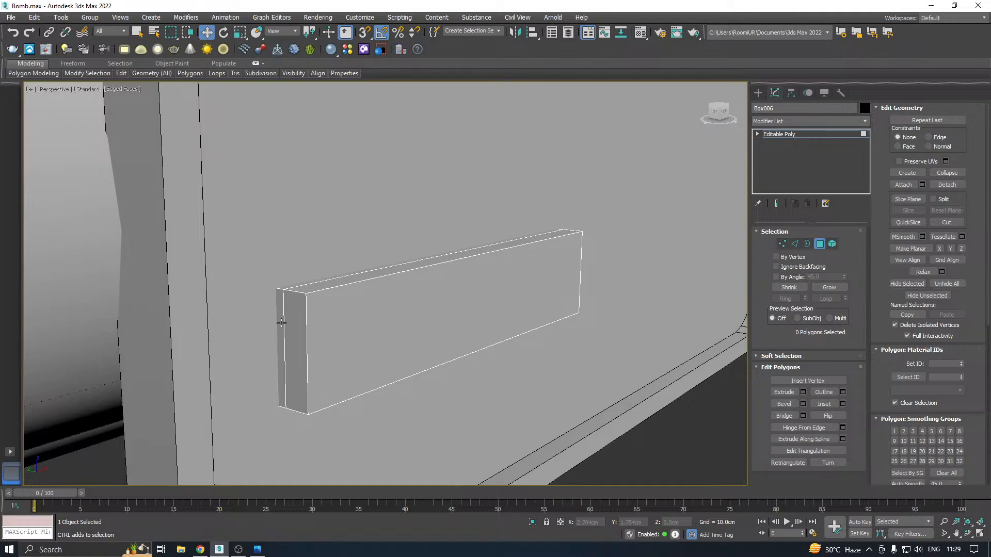
{"action": "left_click", "coordinate": [281, 323]}
{"action": "left_click", "coordinate": [288, 290], "text": "ctrl"}
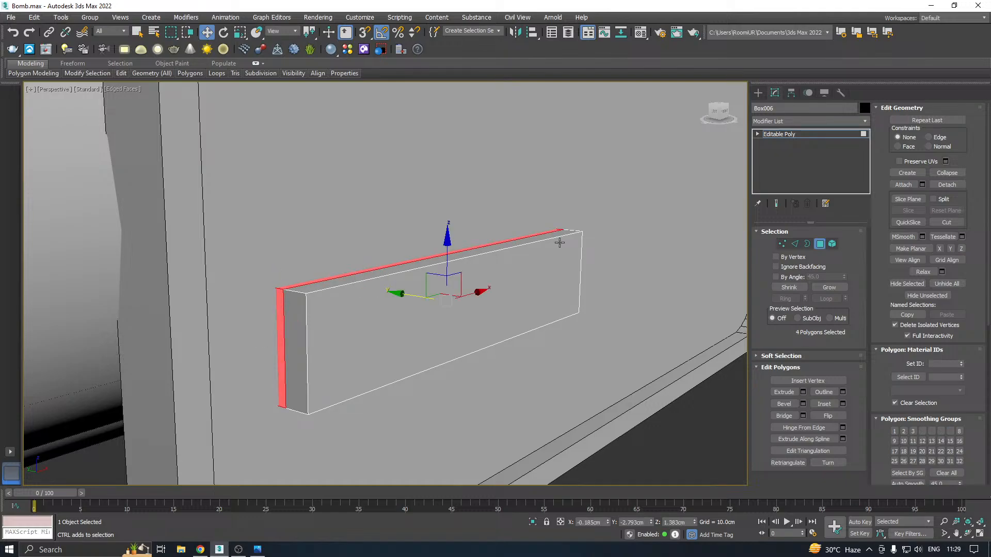
{"action": "left_click", "coordinate": [803, 392]}
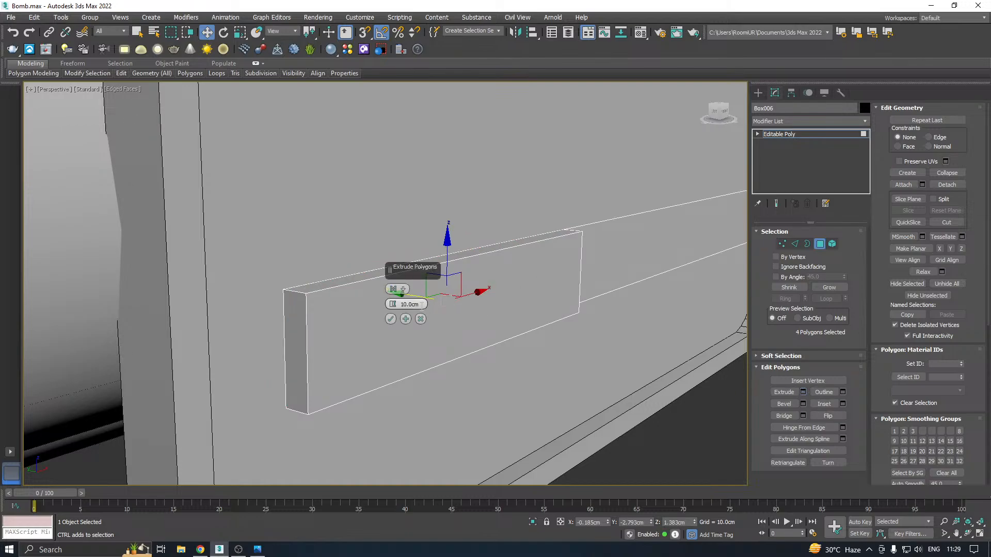
{"action": "left_click_drag", "start_coordinate": [392, 304], "coordinate": [405, 348]}
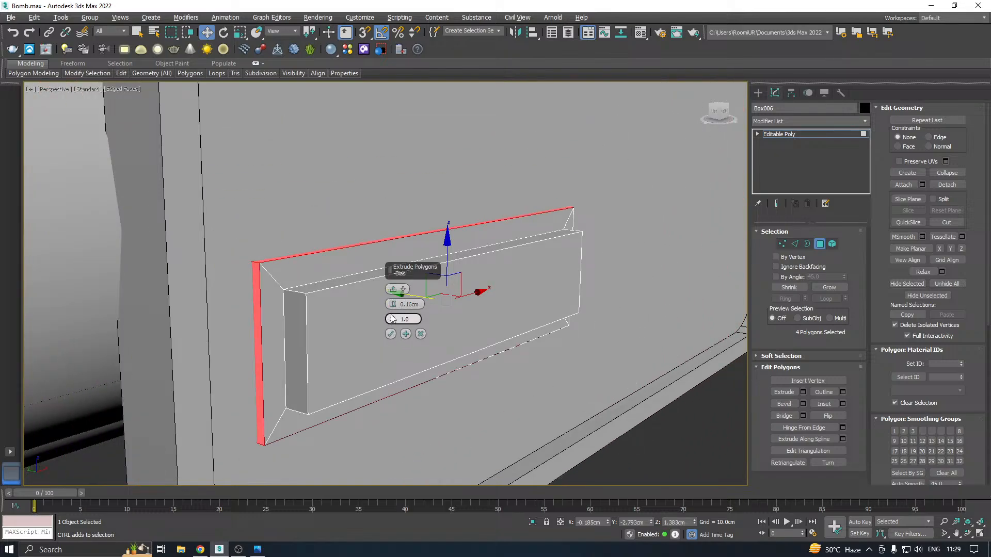
{"action": "left_click_drag", "start_coordinate": [397, 308], "coordinate": [399, 316]}
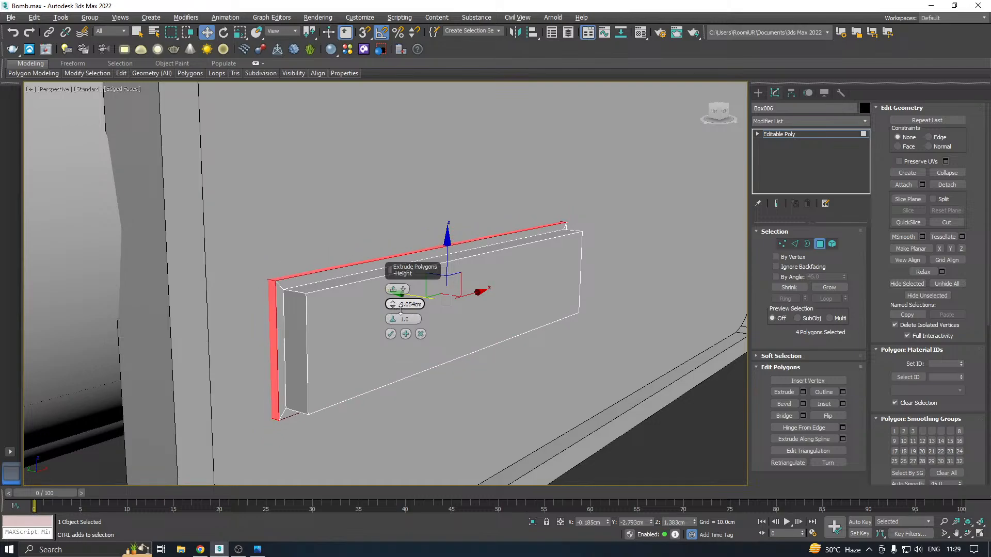
{"action": "middle_click_drag", "start_coordinate": [569, 296], "coordinate": [548, 297], "text": "alt"}
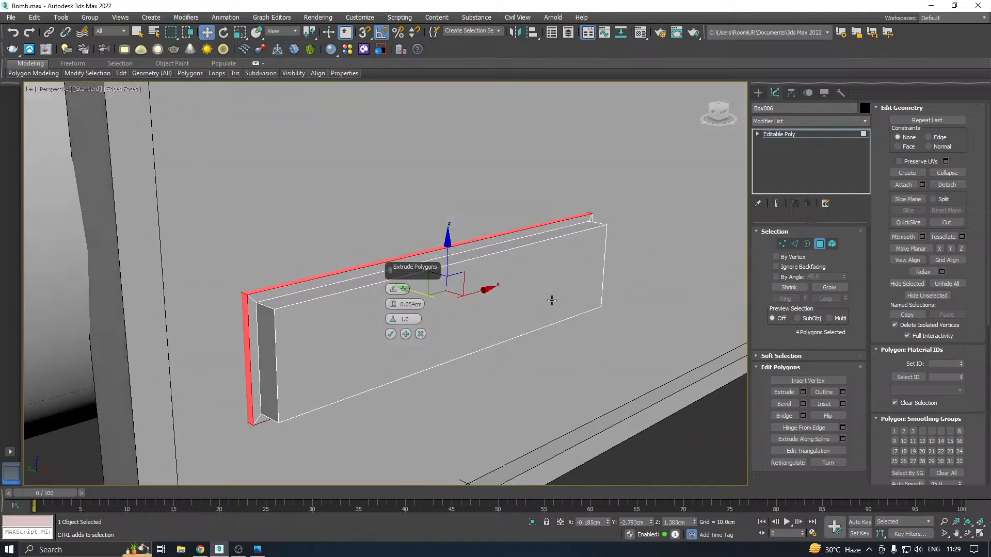
{"action": "scroll", "coordinate": [312, 345], "scroll_direction": "down", "scroll_amount": 3}
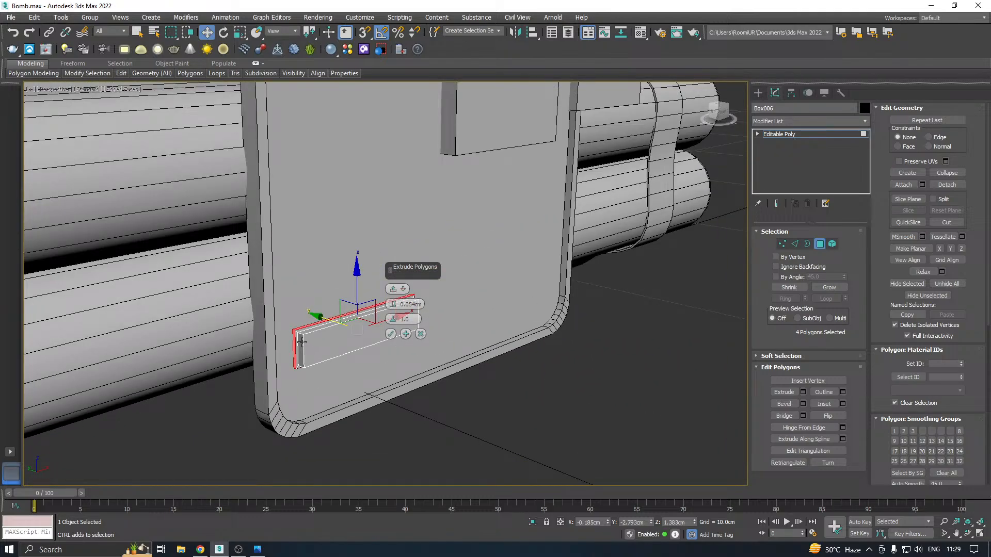
{"action": "scroll", "coordinate": [302, 342], "scroll_direction": "up", "scroll_amount": 2}
{"action": "scroll", "coordinate": [302, 342], "scroll_direction": "up", "scroll_amount": 1}
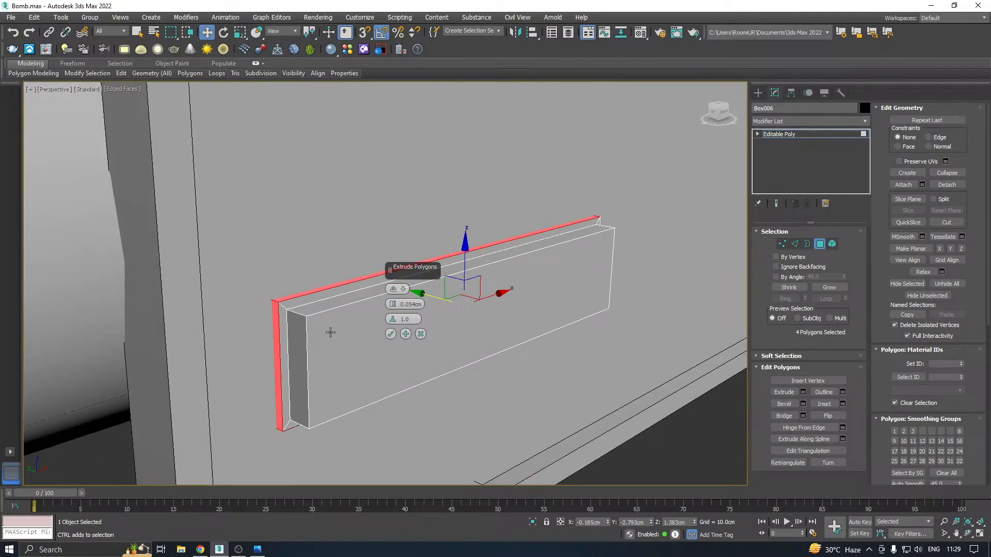
{"action": "middle_click_drag", "start_coordinate": [331, 333], "coordinate": [311, 322], "text": "alt"}
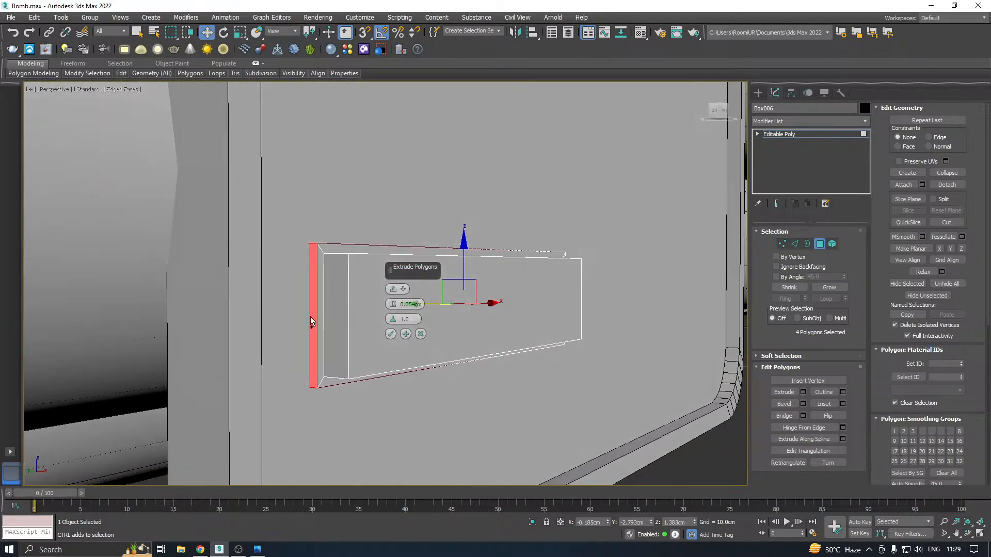
{"action": "left_click", "coordinate": [390, 334]}
{"action": "middle_click_drag", "start_coordinate": [391, 334], "coordinate": [362, 312], "text": "alt"}
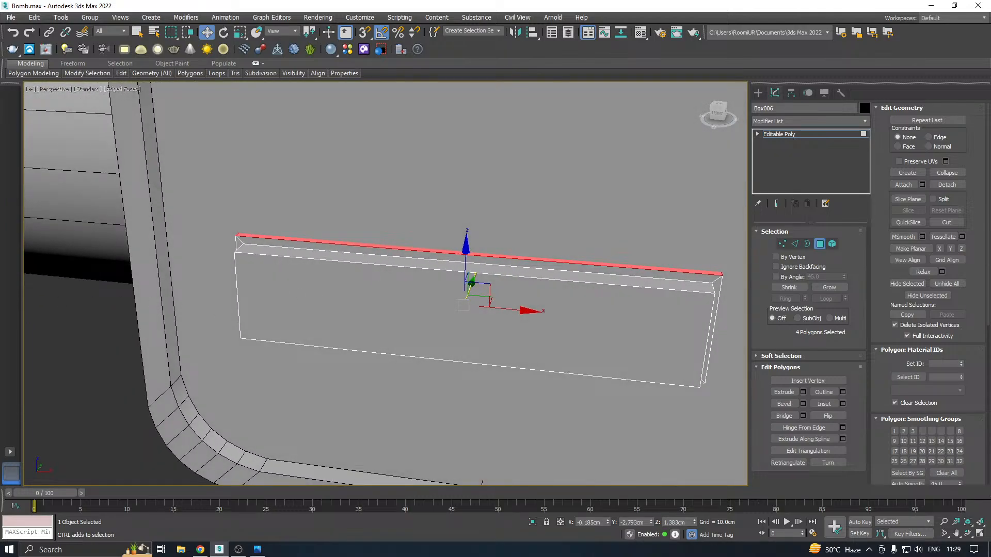
Try connecting the lower-left box's lengthwise edges with 17 segments to divide its length into vertical strips
{"action": "key", "text": "alt+Tab"}
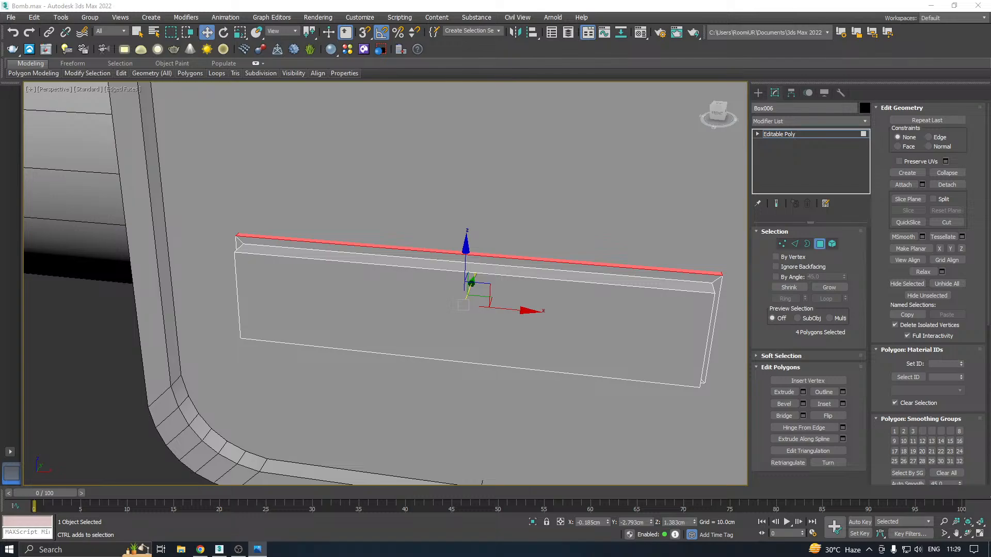
{"action": "middle_click_drag", "start_coordinate": [432, 357], "coordinate": [408, 349], "text": "alt"}
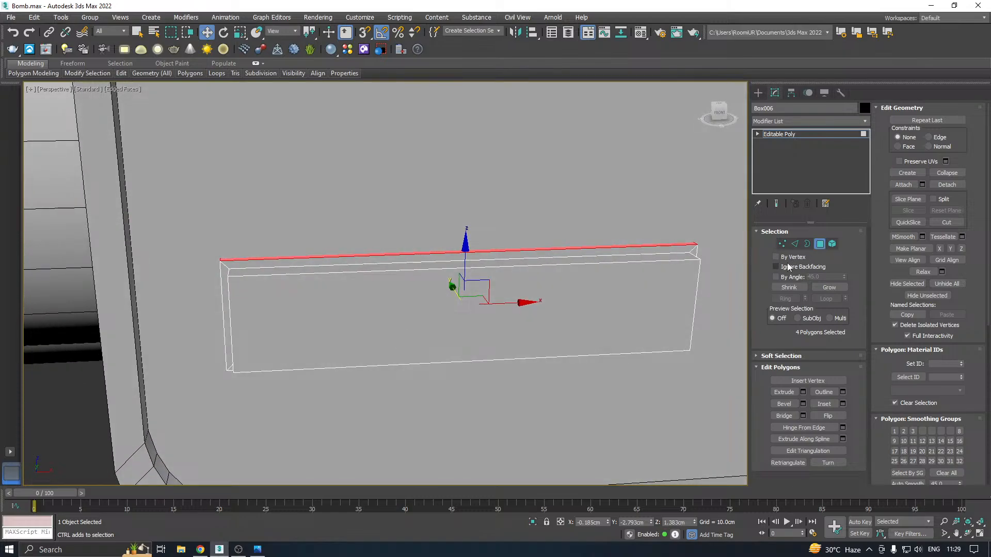
{"action": "left_click", "coordinate": [794, 244]}
{"action": "left_click_drag", "start_coordinate": [393, 483], "coordinate": [393, 483]}
{"action": "middle_click_drag", "start_coordinate": [452, 376], "coordinate": [476, 357], "text": "alt"}
{"action": "left_click", "coordinate": [962, 168]}
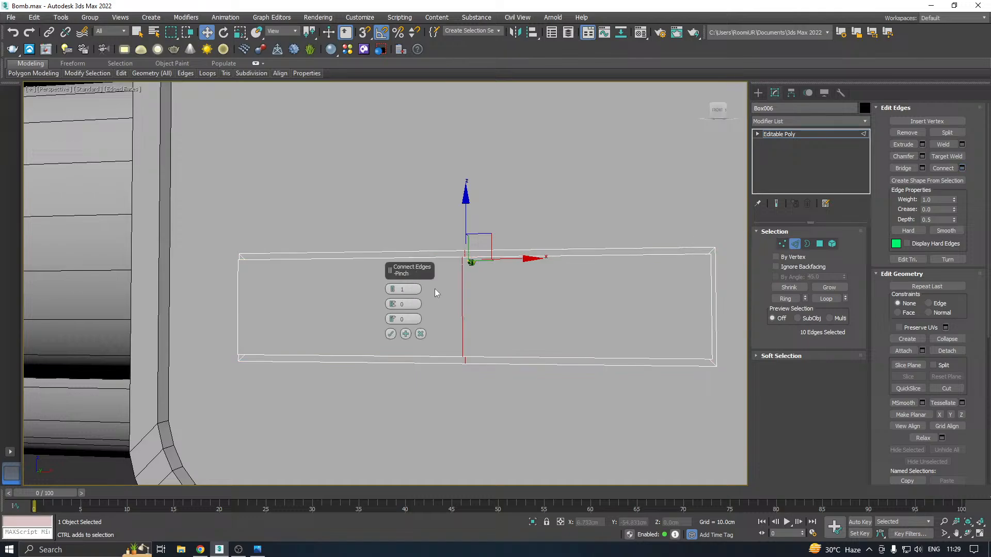
{"action": "left_click_drag", "start_coordinate": [393, 290], "coordinate": [386, 255]}
{"action": "left_click", "coordinate": [391, 334]}
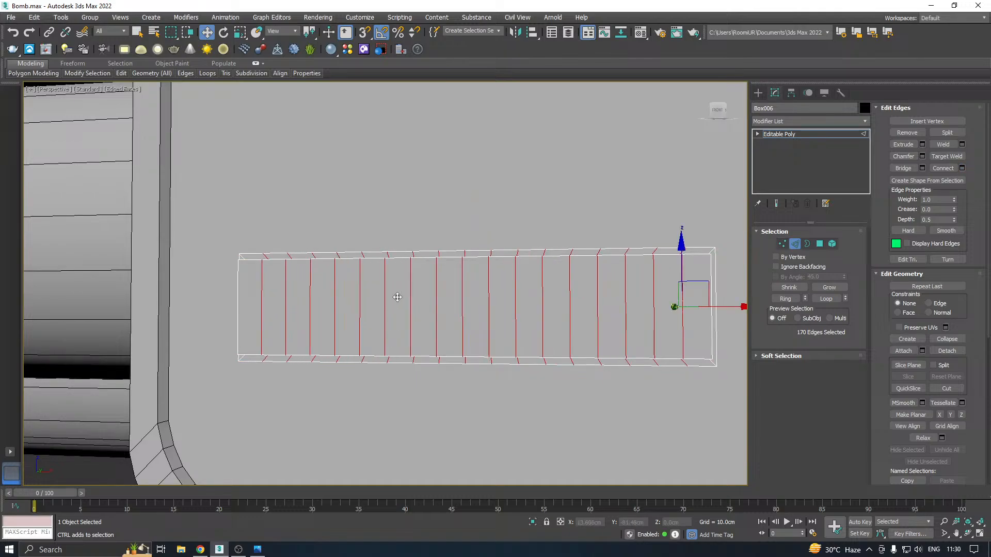
{"action": "middle_click_drag", "start_coordinate": [398, 294], "coordinate": [414, 329], "text": "alt"}
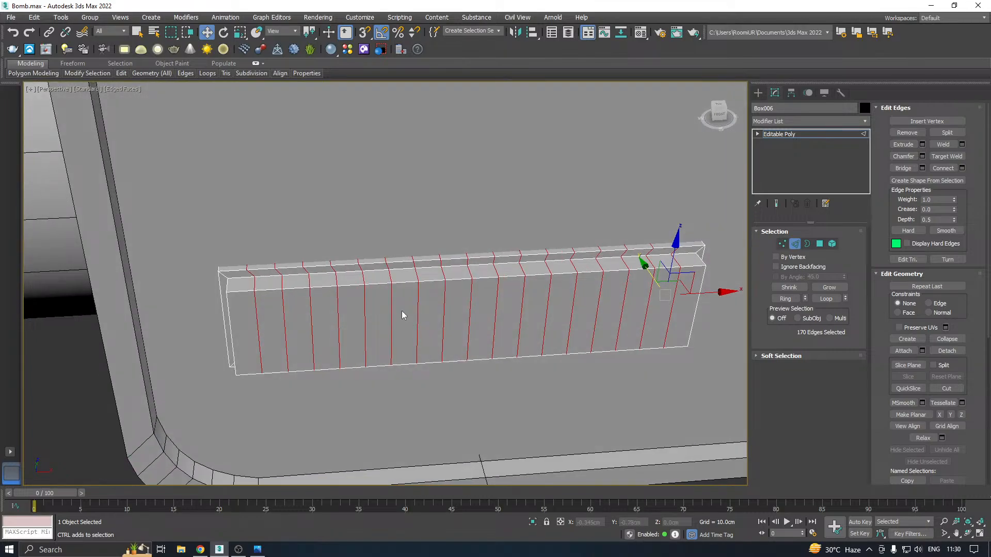
Undo the 17-segment connection and connect the same lengthwise edges with a single segment
{"action": "key", "text": "ctrl+z"}
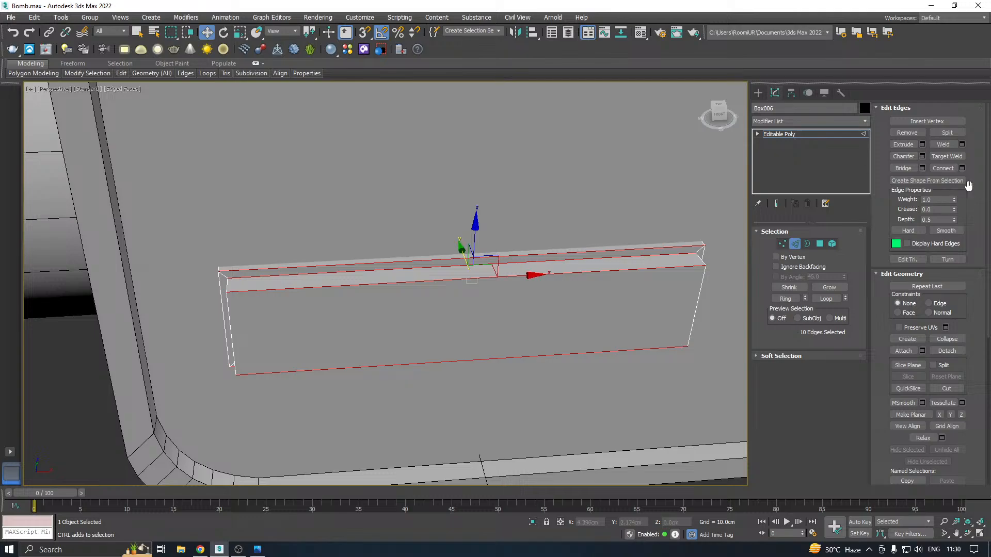
{"action": "left_click", "coordinate": [962, 168]}
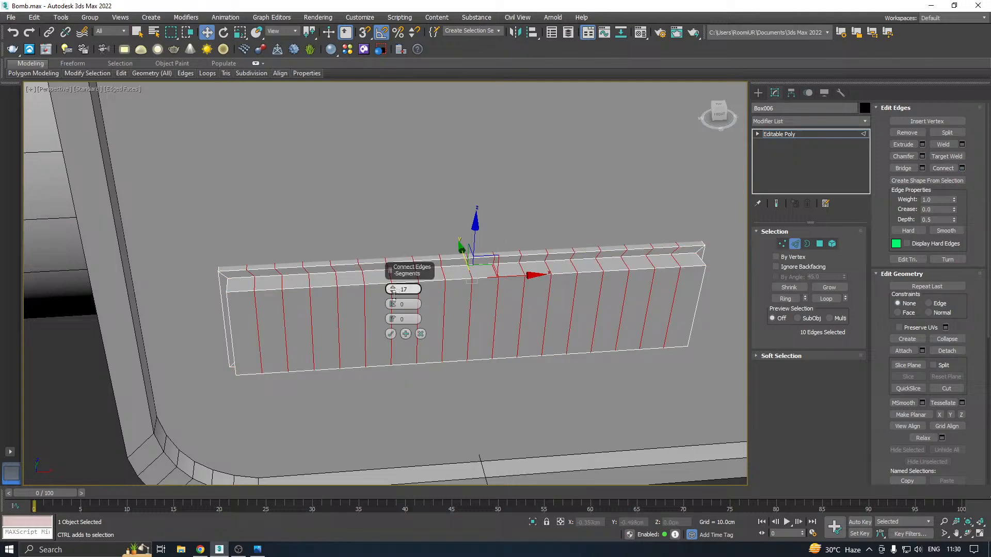
{"action": "left_click_drag", "start_coordinate": [393, 295], "coordinate": [400, 327]}
{"action": "left_click", "coordinate": [391, 335]}
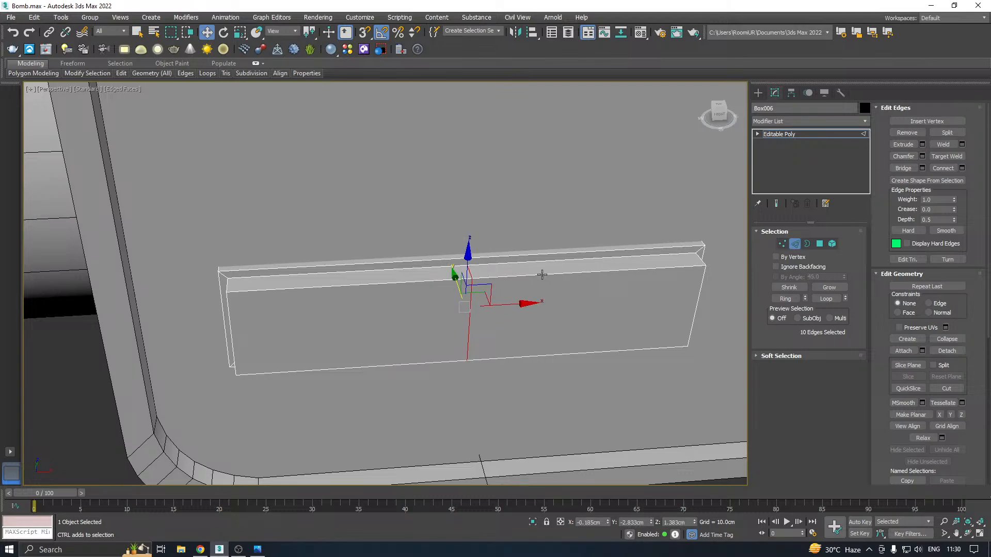
{"action": "middle_click_drag", "start_coordinate": [542, 274], "coordinate": [558, 318], "text": "alt"}
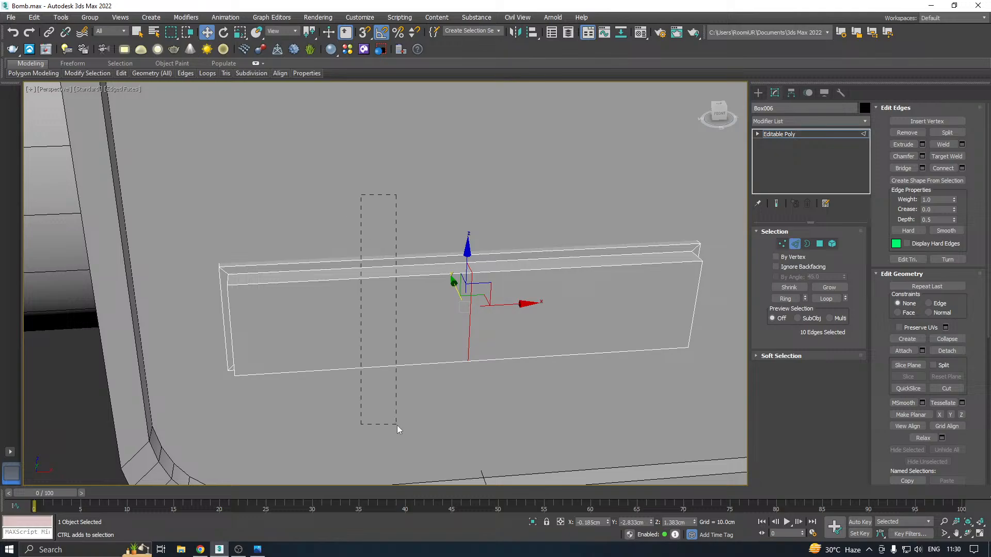
{"action": "left_click_drag", "start_coordinate": [397, 429], "coordinate": [397, 429]}
{"action": "left_click", "coordinate": [962, 168]}
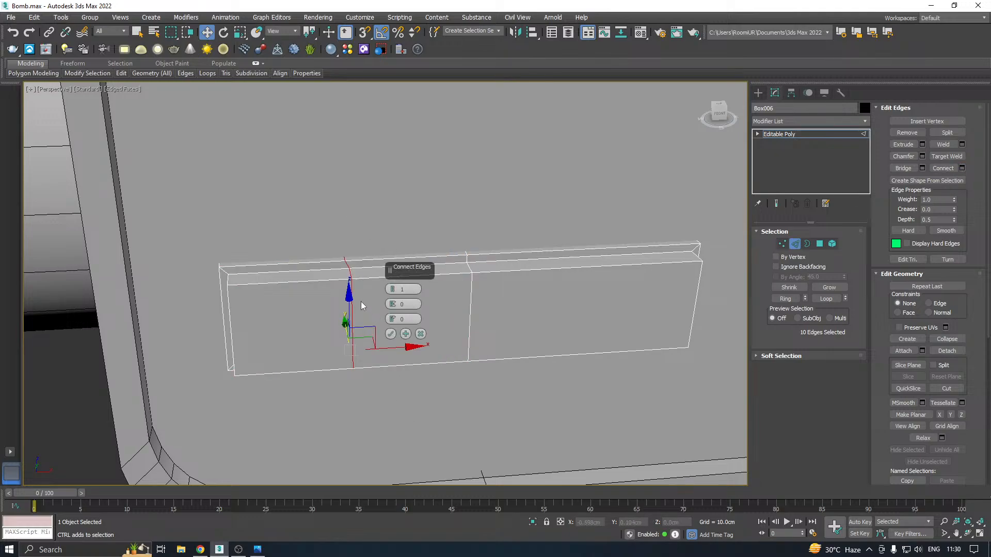
{"action": "scroll", "coordinate": [361, 302], "scroll_direction": "up", "scroll_amount": 4}
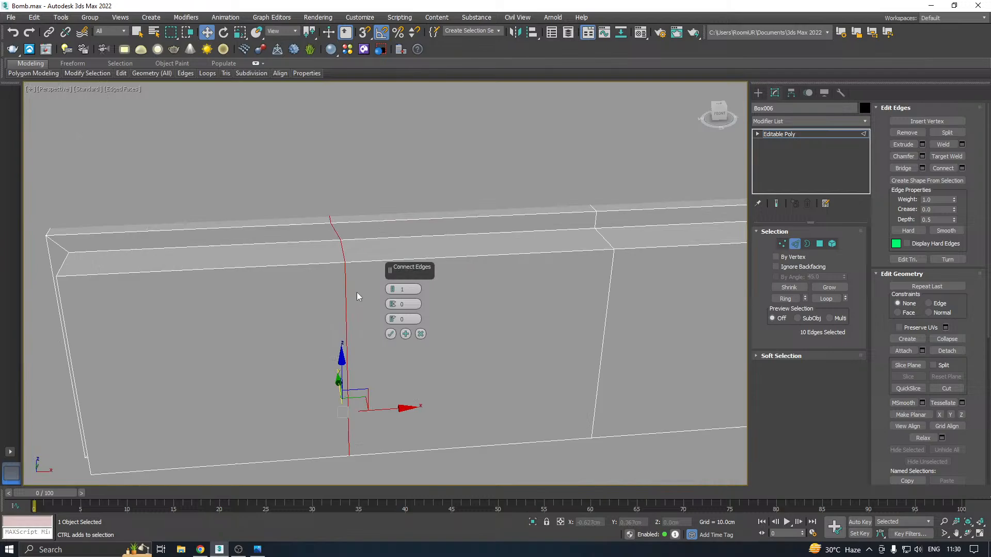
{"action": "left_click", "coordinate": [420, 335]}
Undo the single-segment connection and the extrusion of the back strip, restoring the plain box with its thickness loop
{"action": "key", "text": "ctrl+z"}
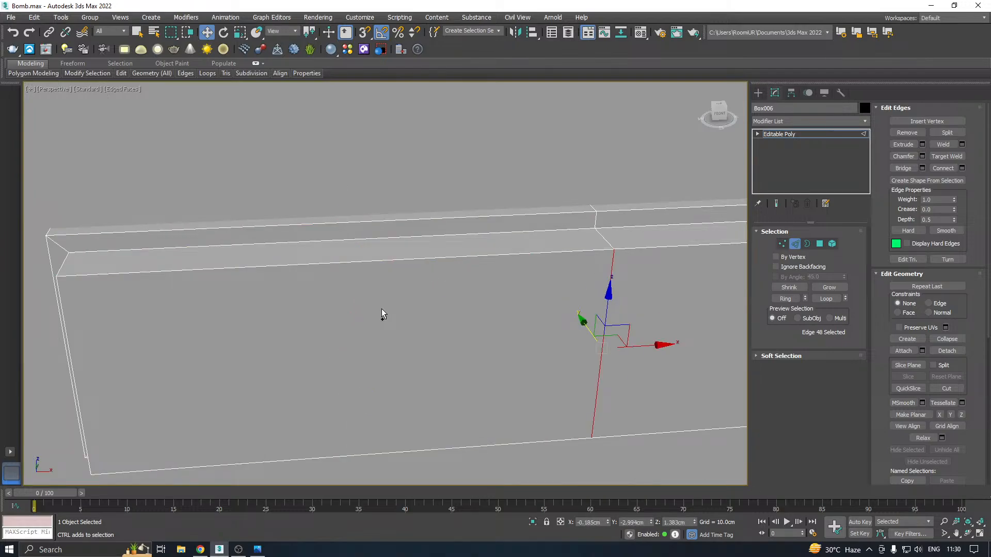
{"action": "key", "text": "ctrl+z"}
{"action": "key", "text": "ctrl+z"}
{"action": "key", "text": "ctrl+z"}
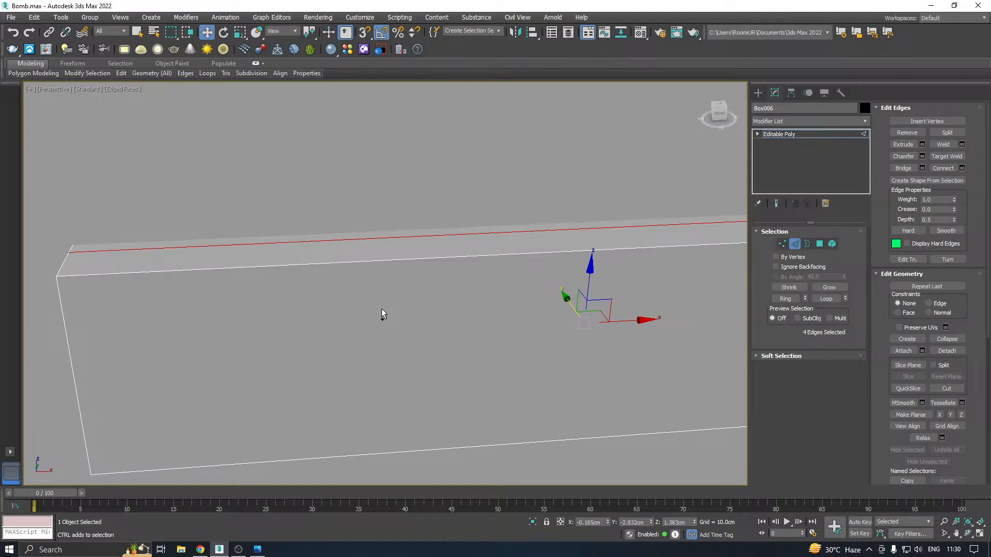
Select the lower-left box's six lengthwise edges and connect them with 18 segments
{"action": "scroll", "coordinate": [284, 287], "scroll_direction": "down", "scroll_amount": 4}
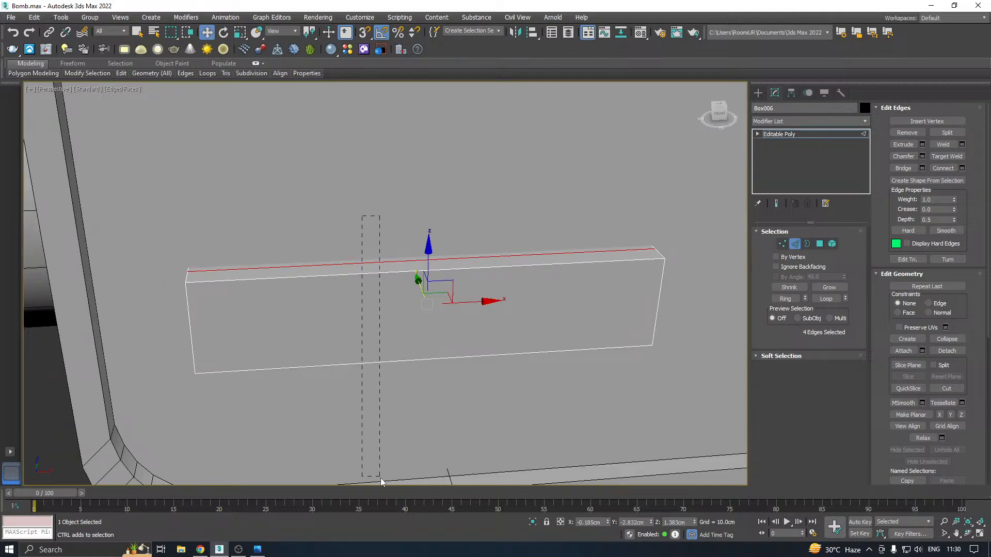
{"action": "left_click_drag", "start_coordinate": [379, 478], "coordinate": [380, 478]}
{"action": "middle_click_drag", "start_coordinate": [411, 384], "coordinate": [432, 362], "text": "alt"}
{"action": "left_click", "coordinate": [433, 357]}
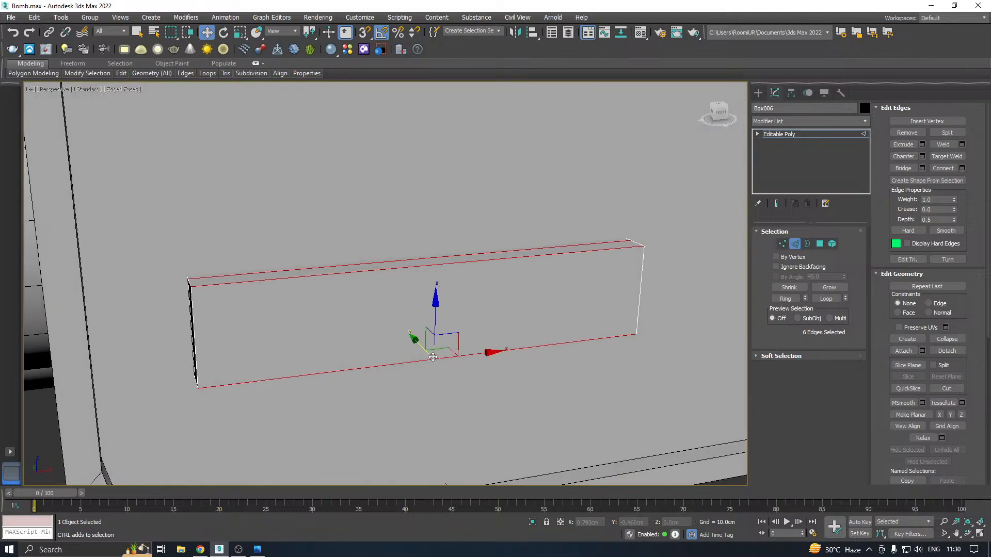
{"action": "left_click", "coordinate": [962, 168]}
{"action": "left_click_drag", "start_coordinate": [394, 294], "coordinate": [390, 256]}
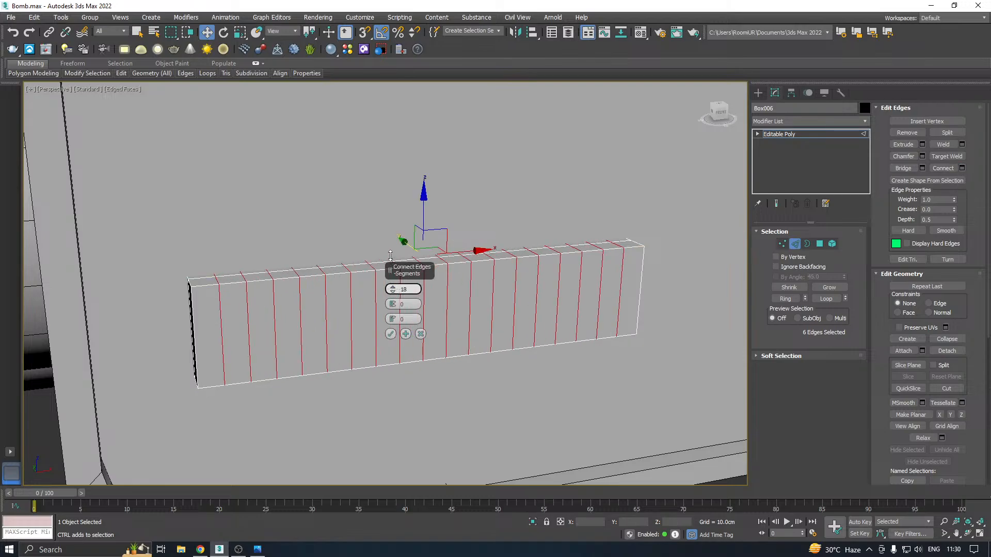
{"action": "left_click", "coordinate": [390, 334]}
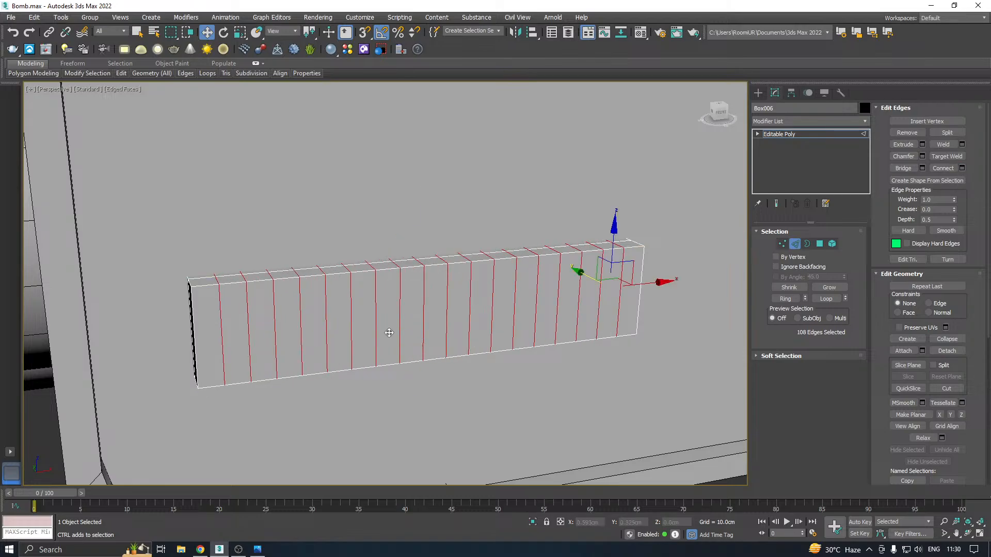
Select every second polygon of the back strip along the box's upper side, starting with the second from the left end
{"action": "left_click", "coordinate": [820, 244]}
{"action": "middle_click_drag", "start_coordinate": [449, 310], "coordinate": [461, 305], "text": "alt"}
{"action": "scroll", "coordinate": [219, 295], "scroll_direction": "up", "scroll_amount": 2}
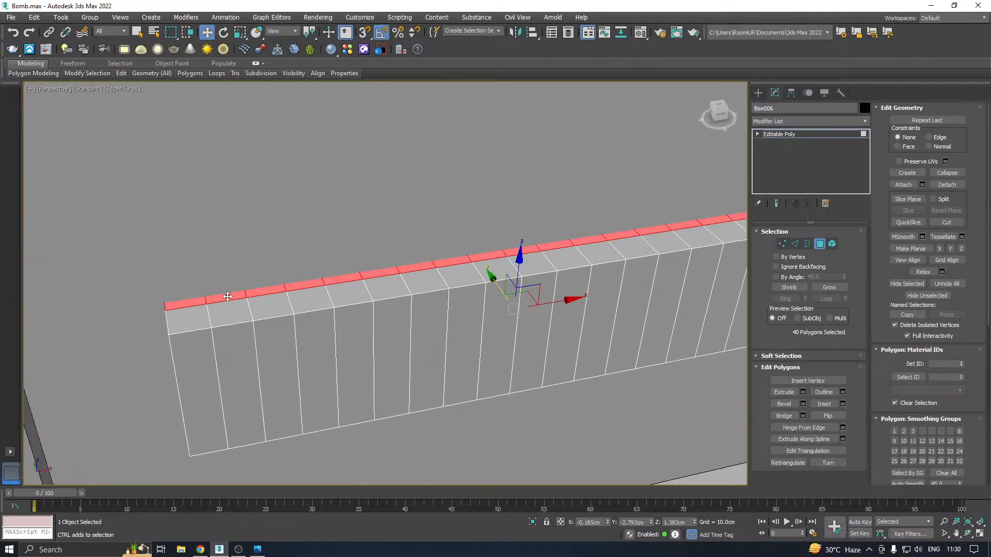
{"action": "left_click", "coordinate": [226, 297]}
{"action": "left_click", "coordinate": [305, 286], "text": "ctrl"}
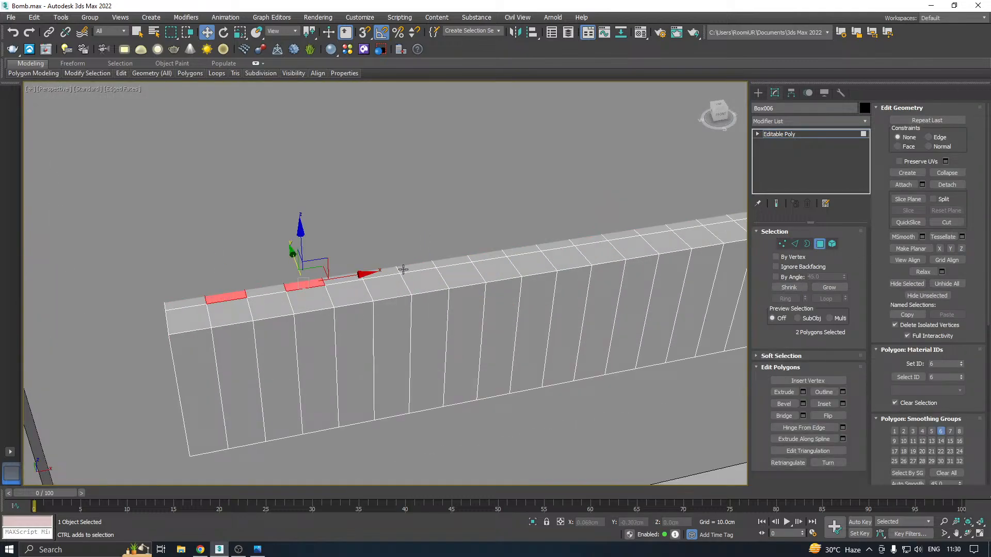
{"action": "left_click", "coordinate": [392, 271], "text": "ctrl"}
{"action": "left_click", "coordinate": [533, 248], "text": "ctrl"}
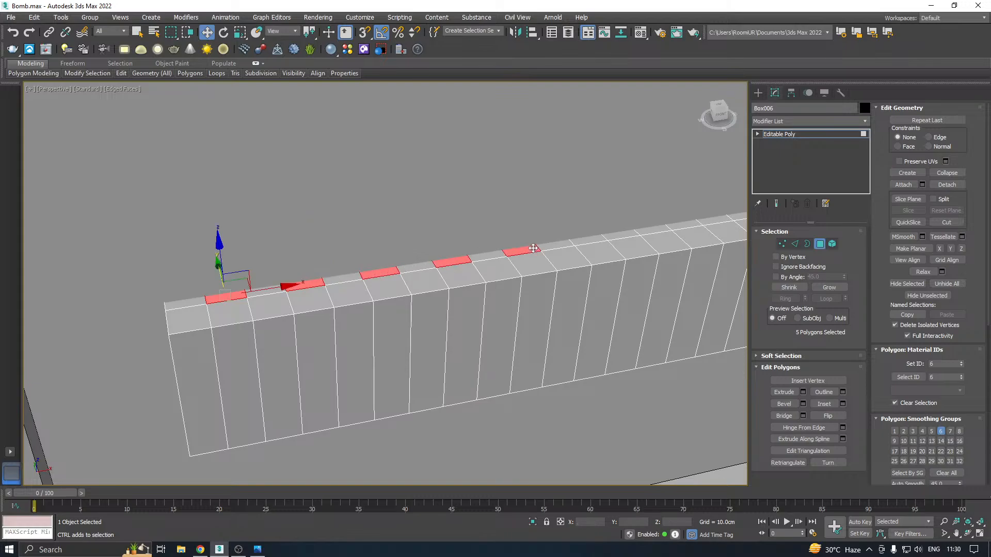
{"action": "middle_click_drag", "start_coordinate": [599, 239], "coordinate": [480, 261]}
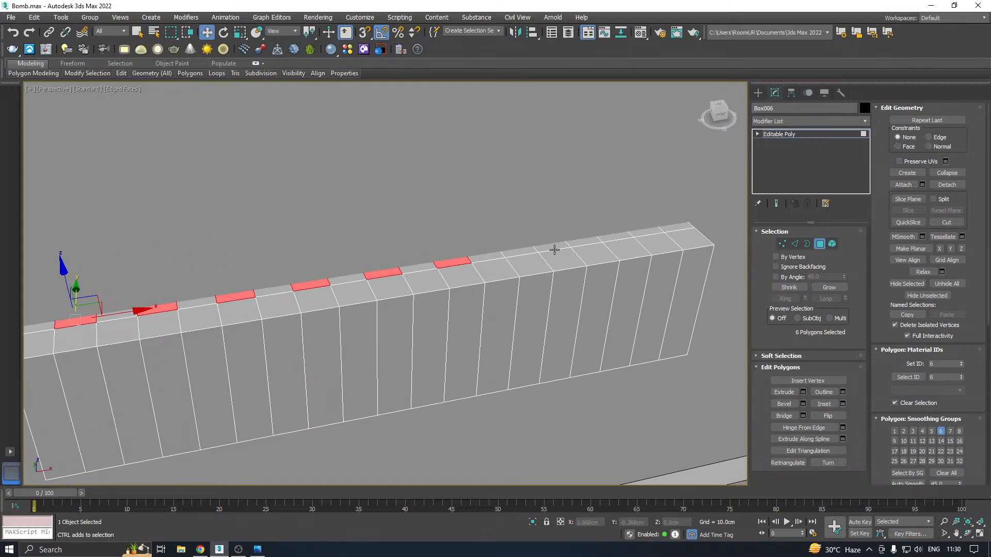
{"action": "left_click", "coordinate": [638, 232], "text": "ctrl"}
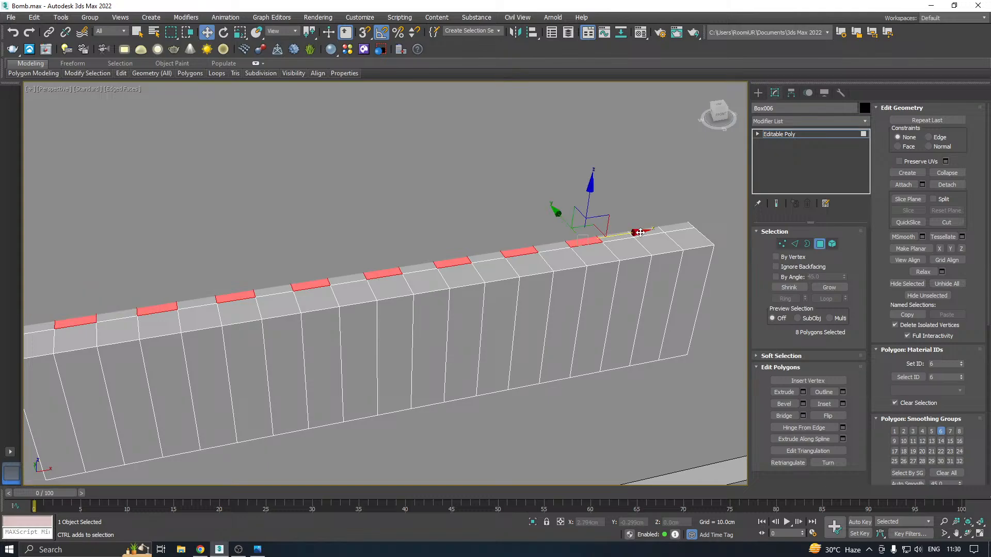
Add every second polygon of the back strip along the box's underside to the selection, matching the nine along its upper side
{"action": "middle_click_drag", "start_coordinate": [640, 232], "coordinate": [537, 209], "text": "alt"}
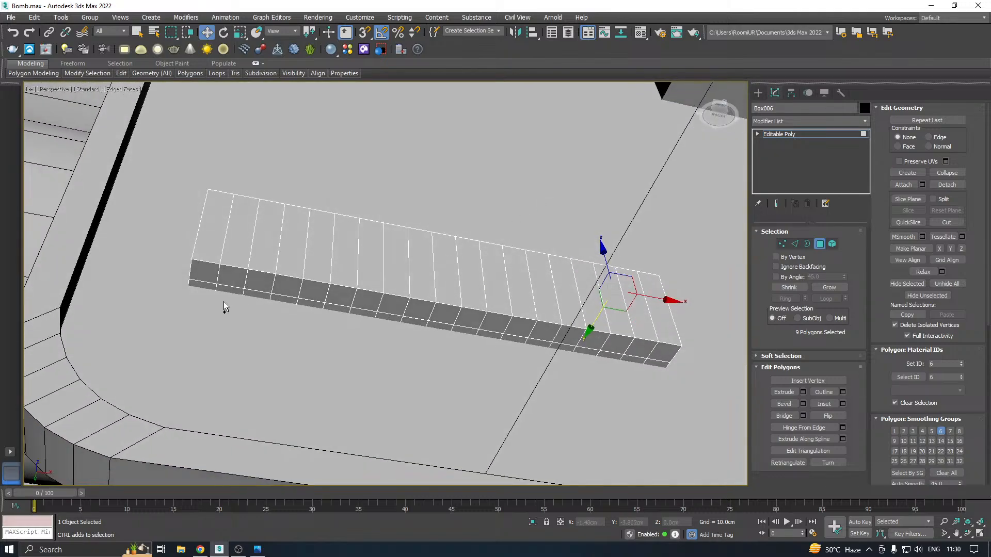
{"action": "middle_click_drag", "start_coordinate": [210, 298], "coordinate": [286, 266], "text": "alt"}
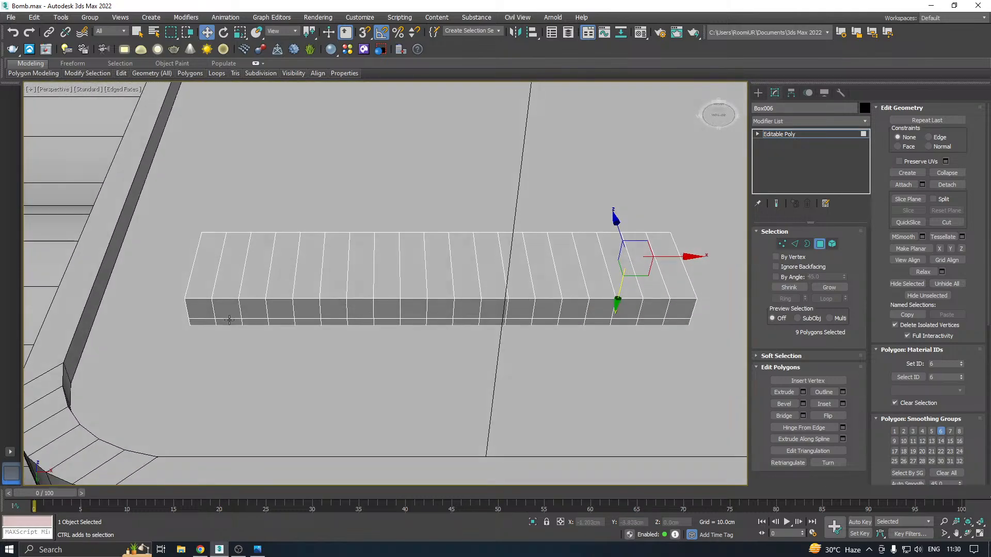
{"action": "left_click", "coordinate": [229, 323], "text": "ctrl"}
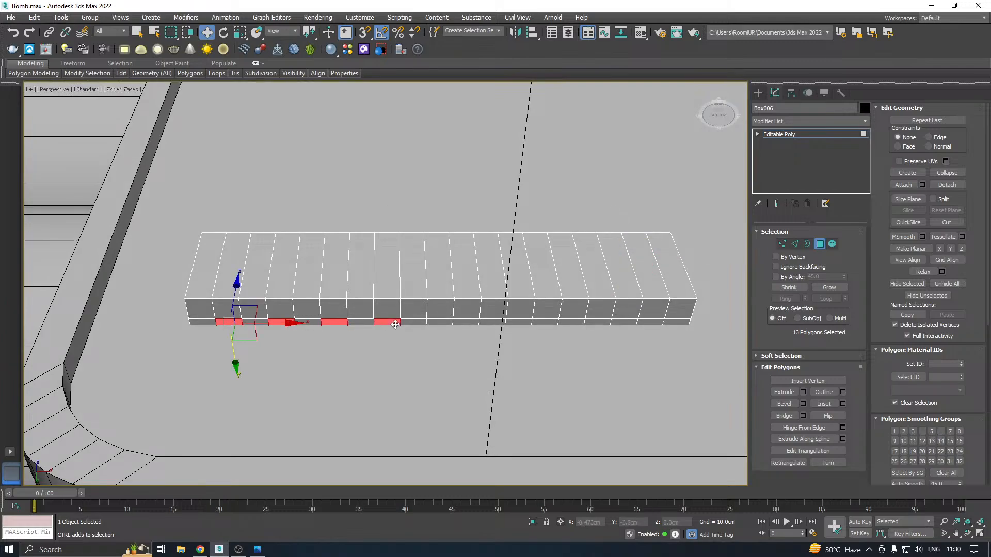
{"action": "middle_click_drag", "start_coordinate": [449, 281], "coordinate": [446, 326], "text": "alt"}
{"action": "left_click", "coordinate": [446, 326], "text": "ctrl"}
{"action": "left_click", "coordinate": [491, 325], "text": "ctrl"}
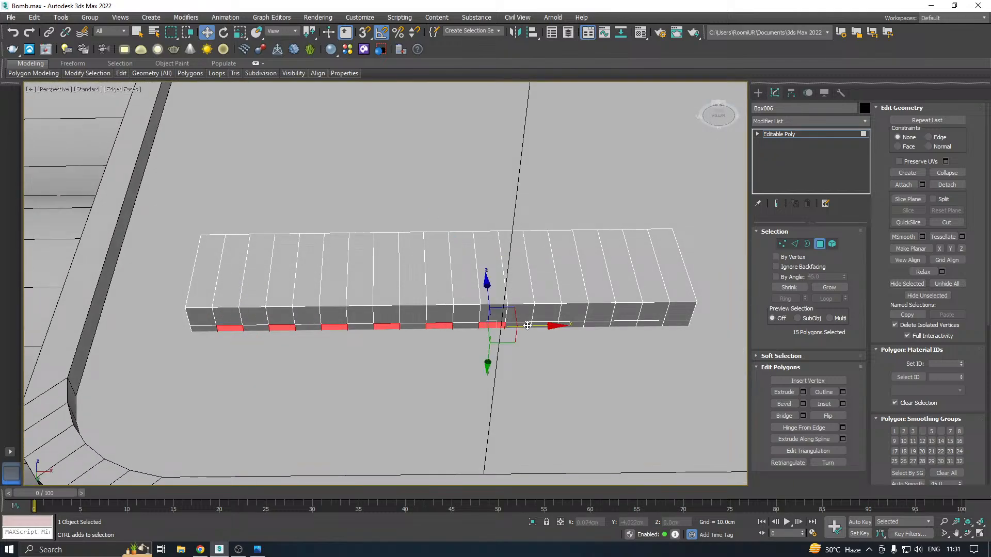
{"action": "left_click", "coordinate": [548, 326], "text": "ctrl"}
{"action": "left_click", "coordinate": [599, 326], "text": "ctrl"}
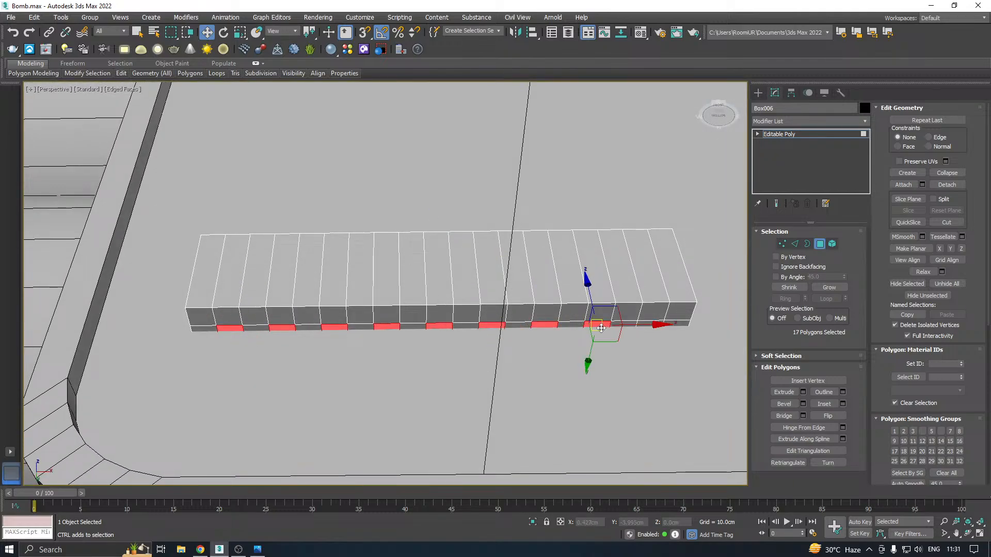
{"action": "left_click", "coordinate": [648, 329], "text": "ctrl"}
{"action": "middle_click_drag", "start_coordinate": [649, 329], "coordinate": [613, 324], "text": "alt"}
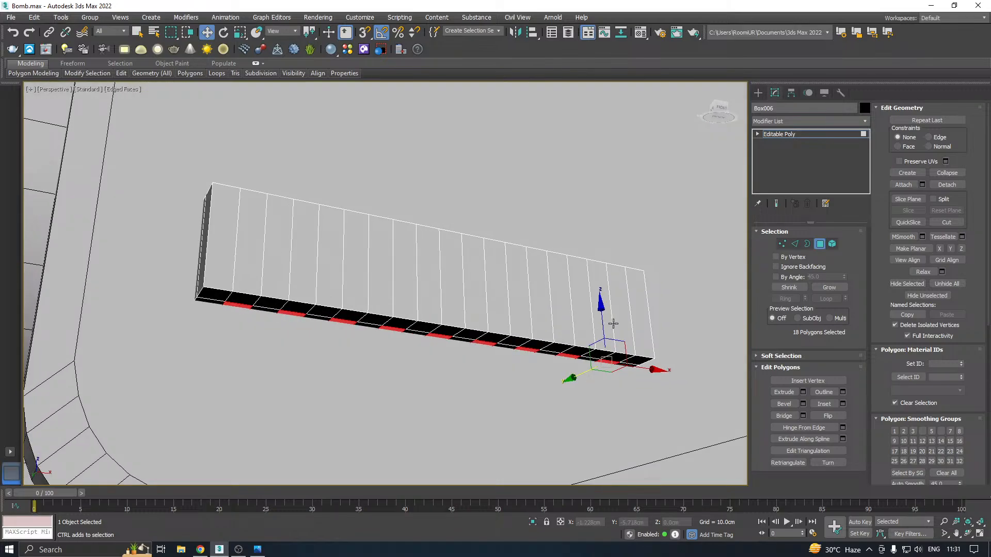
Extrude the selected upper and lower strip polygons by 0.042 cm to form small teeth
{"action": "left_click", "coordinate": [803, 392]}
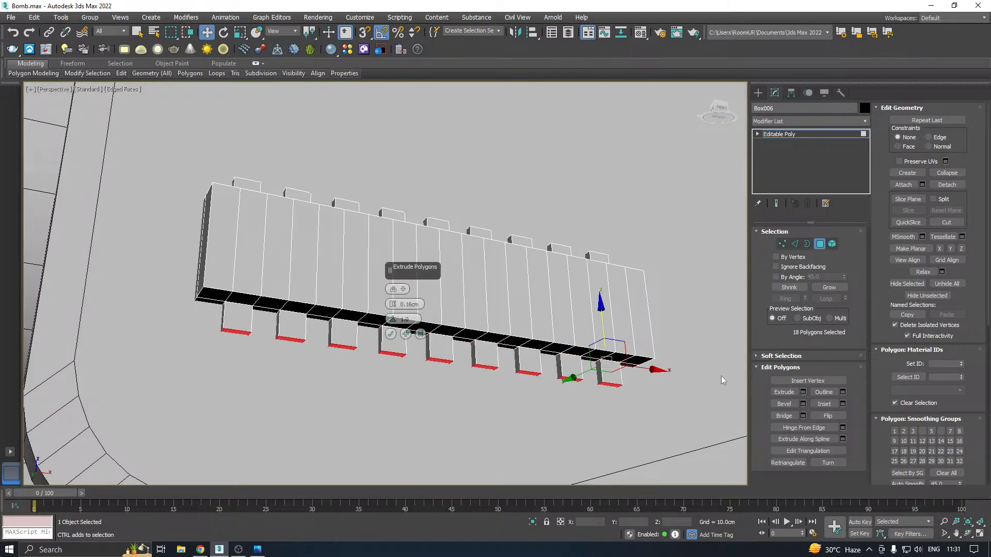
{"action": "middle_click_drag", "start_coordinate": [398, 330], "coordinate": [314, 286], "text": "alt"}
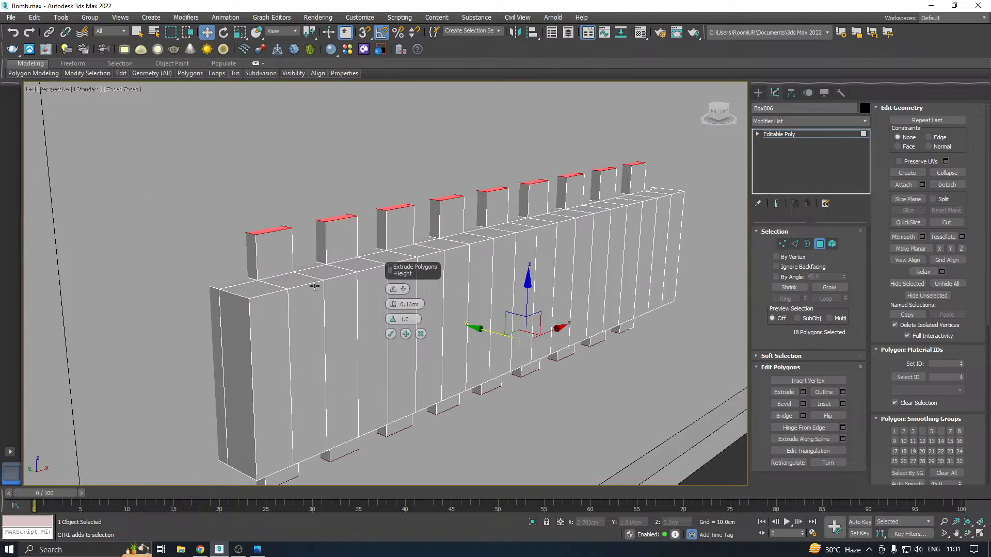
{"action": "left_click_drag", "start_coordinate": [392, 305], "coordinate": [391, 308]}
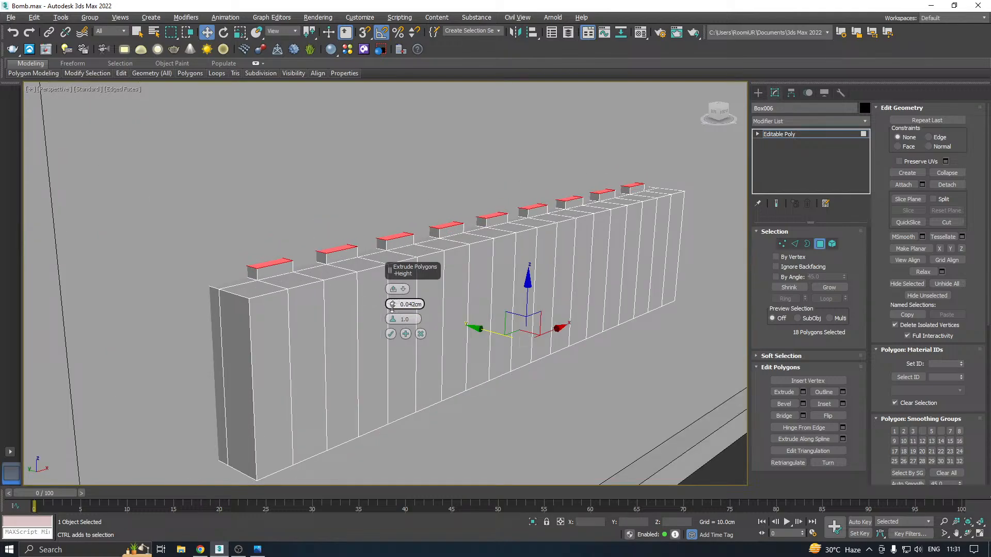
{"action": "left_click", "coordinate": [391, 334]}
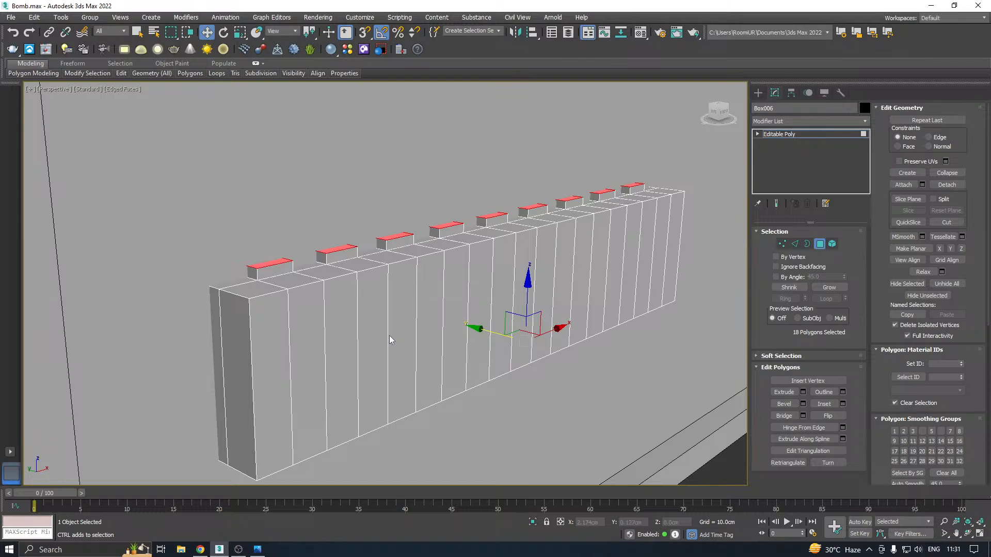
Select all 19 front polygons of the toothed box and push them back toward the plate to about Y -2.855 cm
{"action": "scroll", "coordinate": [366, 311], "scroll_direction": "down", "scroll_amount": 4}
{"action": "middle_click_drag", "start_coordinate": [366, 311], "coordinate": [484, 279], "text": "alt"}
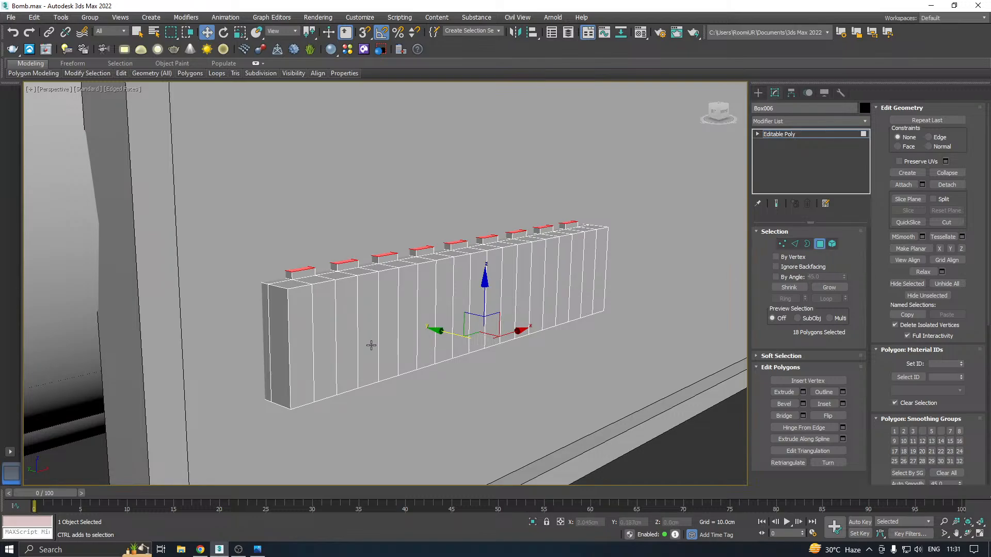
{"action": "left_click", "coordinate": [302, 343]}
{"action": "left_click", "coordinate": [325, 342], "text": "ctrl"}
{"action": "left_click", "coordinate": [373, 333], "text": "ctrl"}
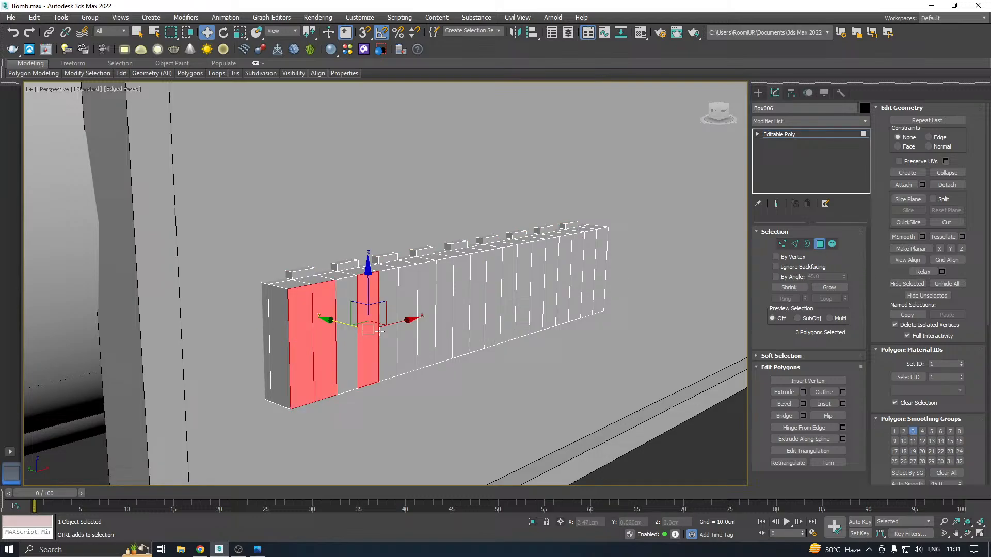
{"action": "left_click", "coordinate": [348, 333], "text": "ctrl"}
{"action": "left_click", "coordinate": [394, 332], "text": "ctrl"}
{"action": "left_click", "coordinate": [411, 329], "text": "ctrl"}
{"action": "left_click", "coordinate": [444, 323], "text": "ctrl"}
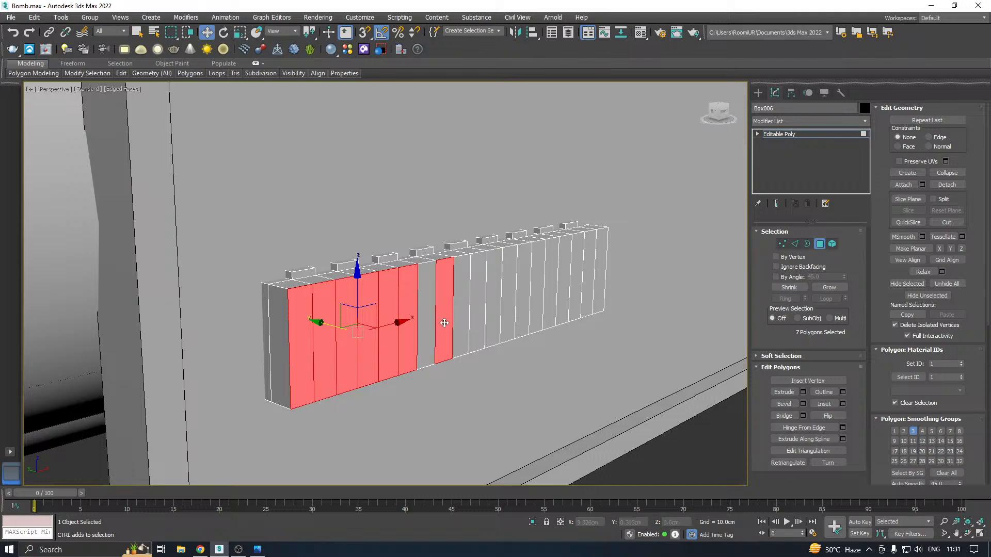
{"action": "left_click", "coordinate": [427, 323], "text": "ctrl"}
{"action": "left_click", "coordinate": [474, 320], "text": "ctrl"}
{"action": "left_click", "coordinate": [461, 319], "text": "ctrl"}
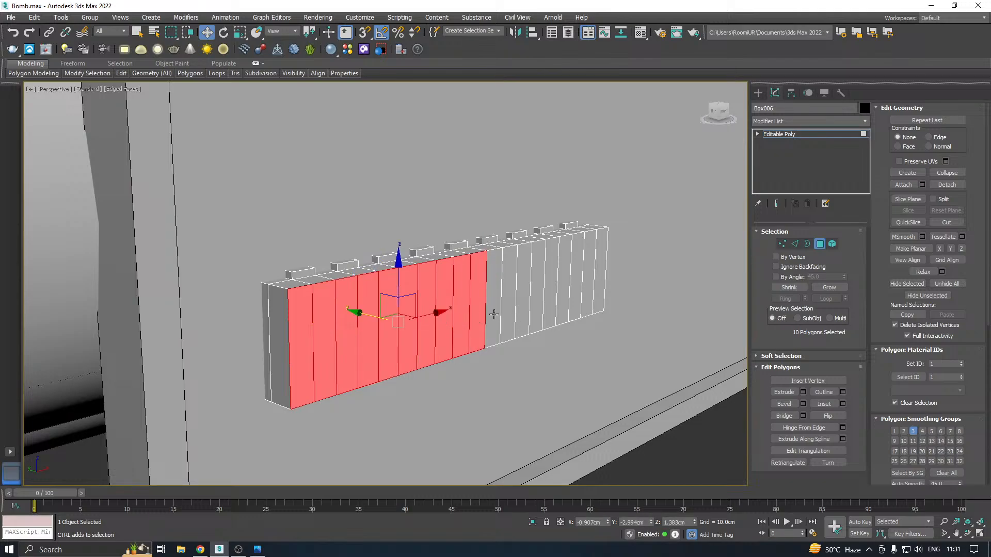
{"action": "left_click", "coordinate": [494, 314], "text": "ctrl"}
{"action": "left_click", "coordinate": [510, 310], "text": "ctrl"}
{"action": "left_click", "coordinate": [524, 308], "text": "ctrl"}
{"action": "left_click", "coordinate": [538, 306], "text": "ctrl"}
{"action": "left_click", "coordinate": [552, 304], "text": "ctrl"}
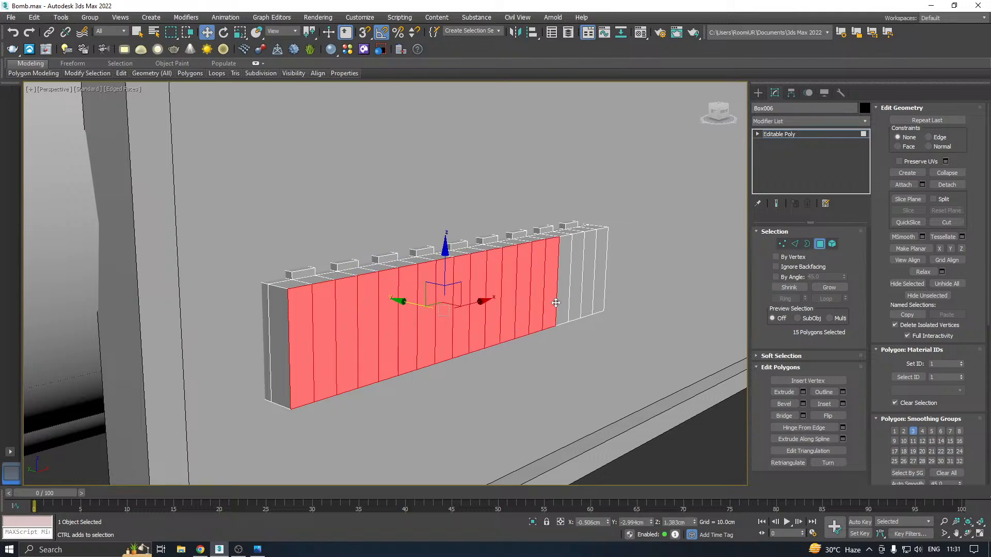
{"action": "left_click", "coordinate": [564, 301], "text": "ctrl"}
{"action": "left_click", "coordinate": [576, 299], "text": "ctrl"}
{"action": "left_click", "coordinate": [587, 297], "text": "ctrl"}
{"action": "left_click", "coordinate": [597, 296], "text": "ctrl"}
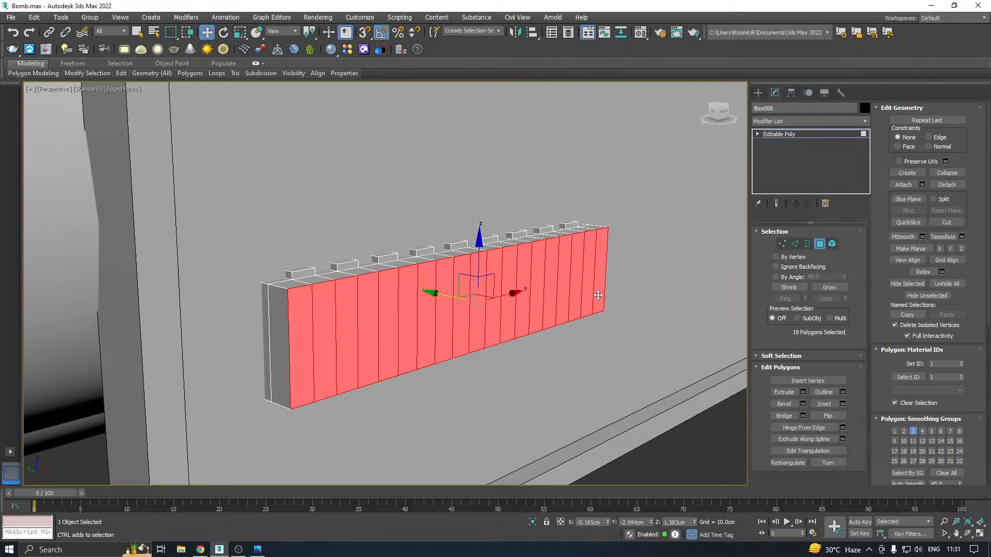
{"action": "middle_click_drag", "start_coordinate": [549, 297], "coordinate": [570, 300], "text": "alt"}
{"action": "scroll", "coordinate": [428, 293], "scroll_direction": "up", "scroll_amount": 2}
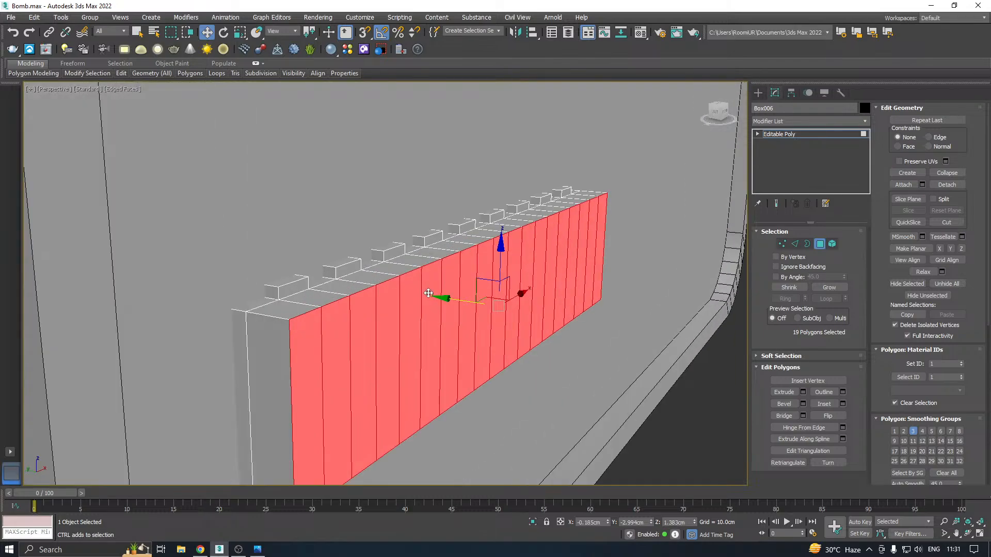
{"action": "left_click_drag", "start_coordinate": [452, 299], "coordinate": [423, 299]}
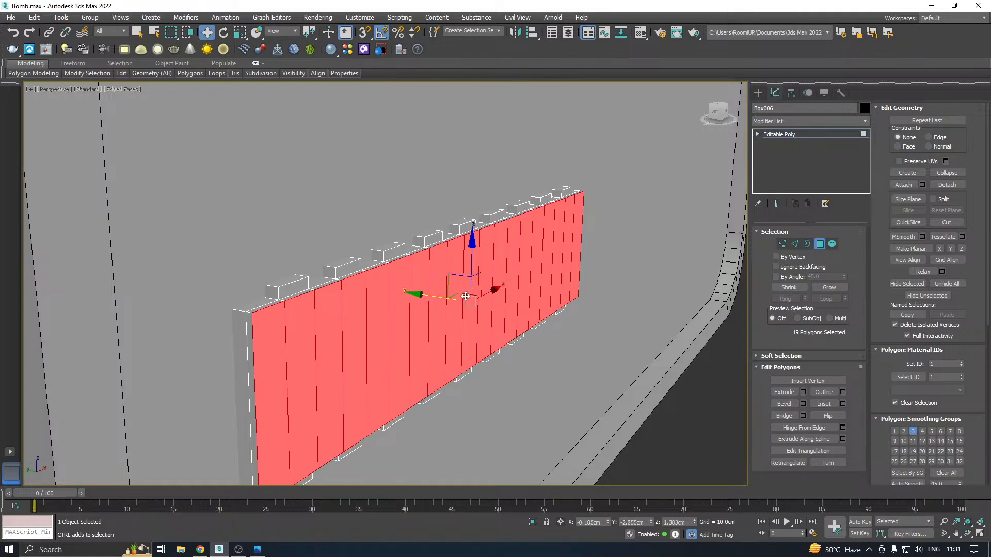
Inset the box's front polygons as one group by 0.024 cm
{"action": "left_click", "coordinate": [843, 404]}
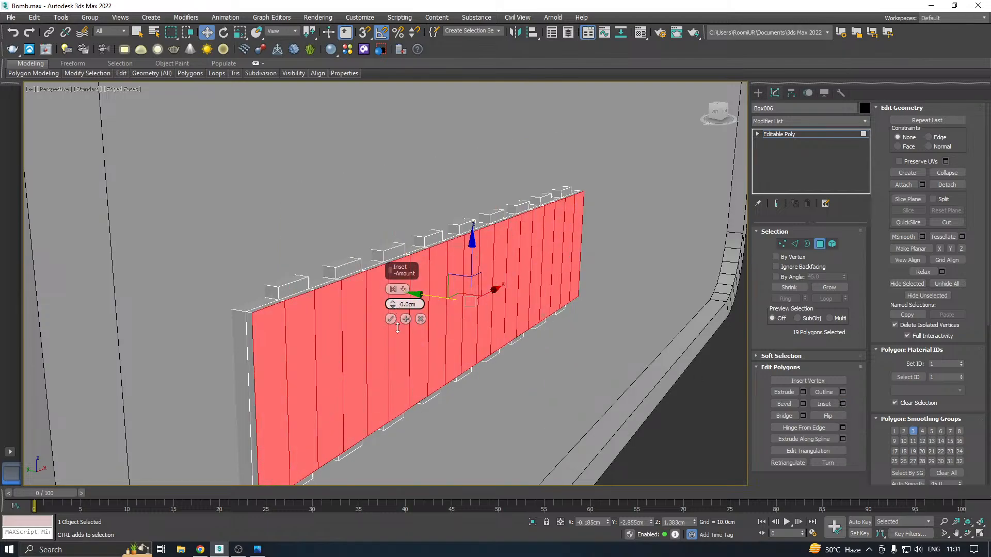
{"action": "mouse_move", "coordinate": [392, 305]}
{"action": "left_mouse_down"}
{"action": "mouse_move", "coordinate": [395, 294]}
{"action": "mouse_move", "coordinate": [395, 304]}
{"action": "left_mouse_up"}
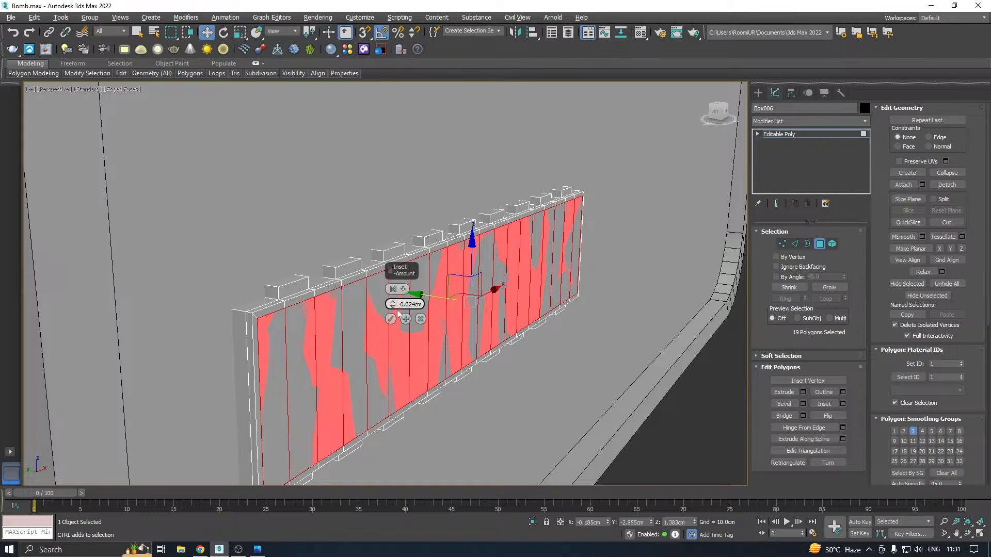
{"action": "left_click", "coordinate": [390, 318]}
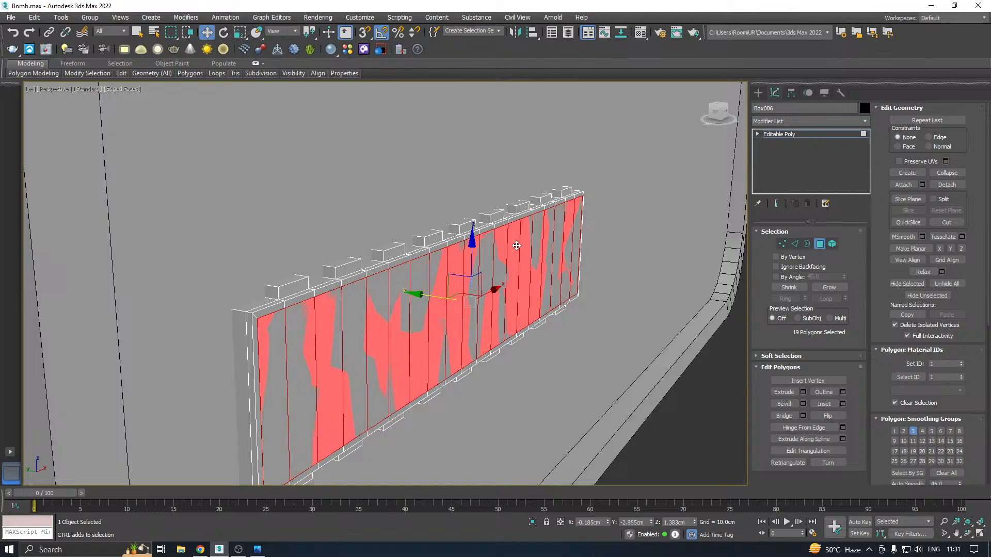
Bevel the inset front polygons with height 0.066 cm and outline -0.019 cm, and leave polygon editing
{"action": "left_click", "coordinate": [803, 404]}
{"action": "left_click_drag", "start_coordinate": [397, 305], "coordinate": [404, 353]}
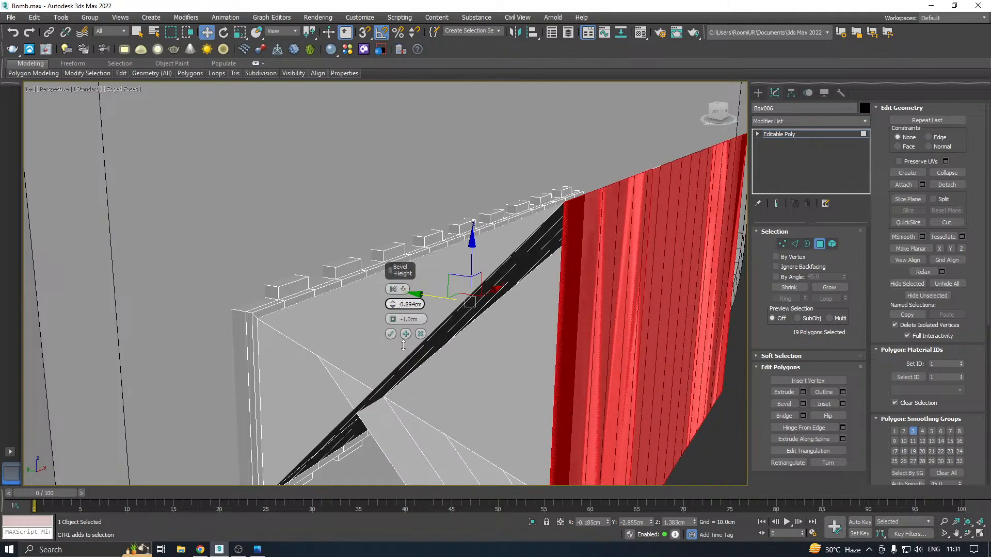
{"action": "left_click_drag", "start_coordinate": [393, 317], "coordinate": [396, 339]}
{"action": "left_click_drag", "start_coordinate": [393, 304], "coordinate": [396, 341]}
{"action": "middle_click_drag", "start_coordinate": [577, 332], "coordinate": [681, 296], "text": "alt"}
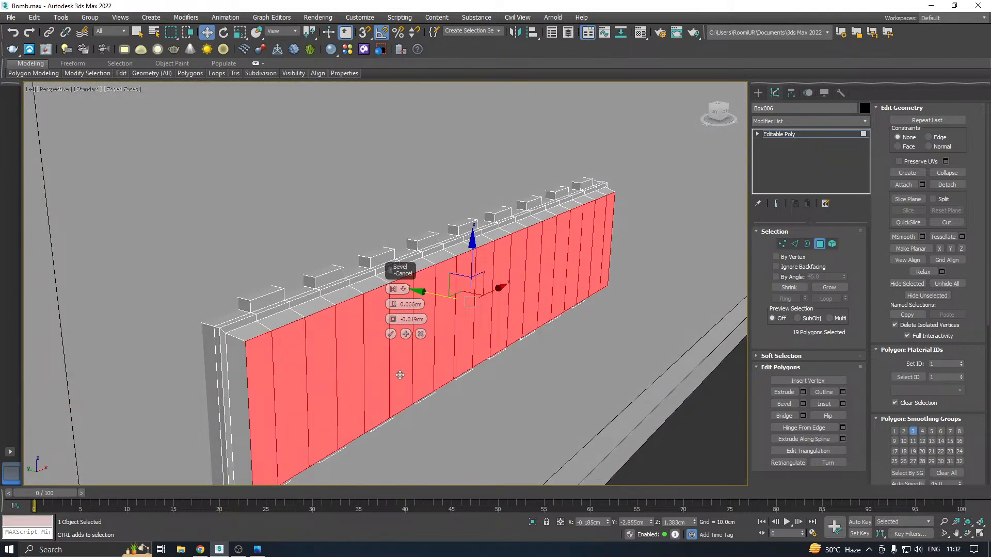
{"action": "left_click", "coordinate": [391, 334]}
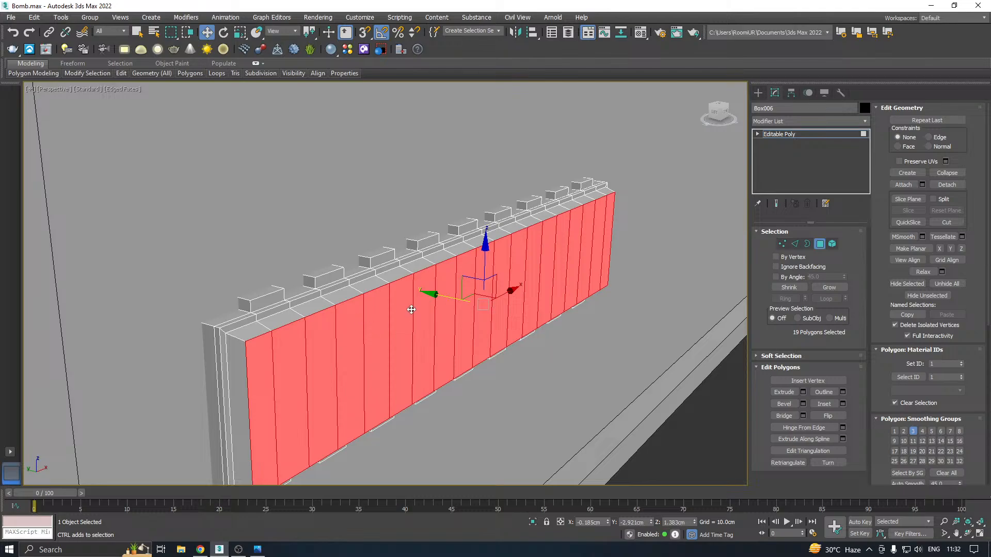
{"action": "scroll", "coordinate": [412, 310], "scroll_direction": "down", "scroll_amount": 3}
{"action": "middle_click_drag", "start_coordinate": [412, 310], "coordinate": [626, 222], "text": "alt"}
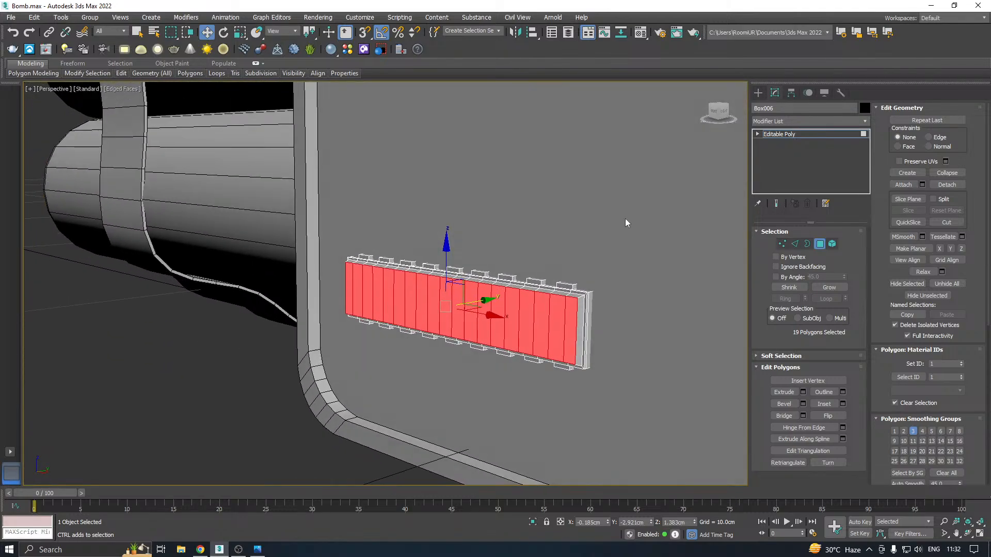
{"action": "left_click", "coordinate": [797, 134]}
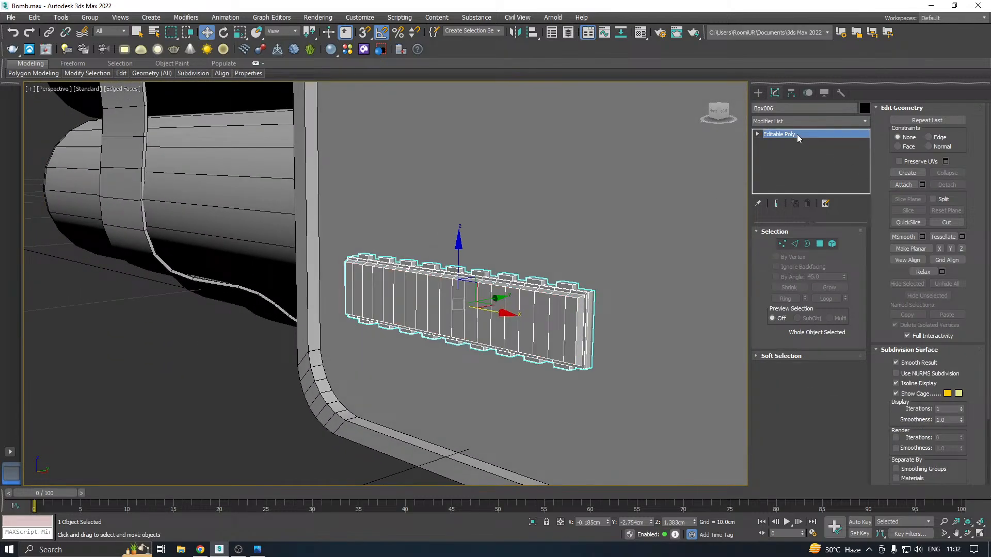
Copy the toothed box along X to about 3.23 cm, placing the duplicate beside the original on the plate
{"action": "scroll", "coordinate": [426, 306], "scroll_direction": "down", "scroll_amount": 4}
{"action": "middle_click_drag", "start_coordinate": [426, 306], "coordinate": [567, 295], "text": "alt"}
{"action": "scroll", "coordinate": [431, 308], "scroll_direction": "up", "scroll_amount": 5}
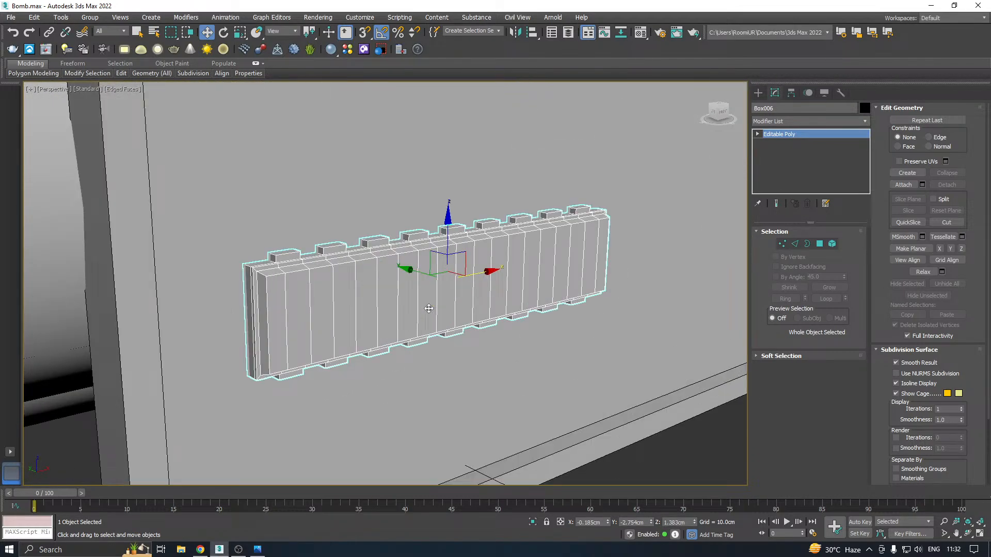
{"action": "scroll", "coordinate": [362, 307], "scroll_direction": "down", "scroll_amount": 5}
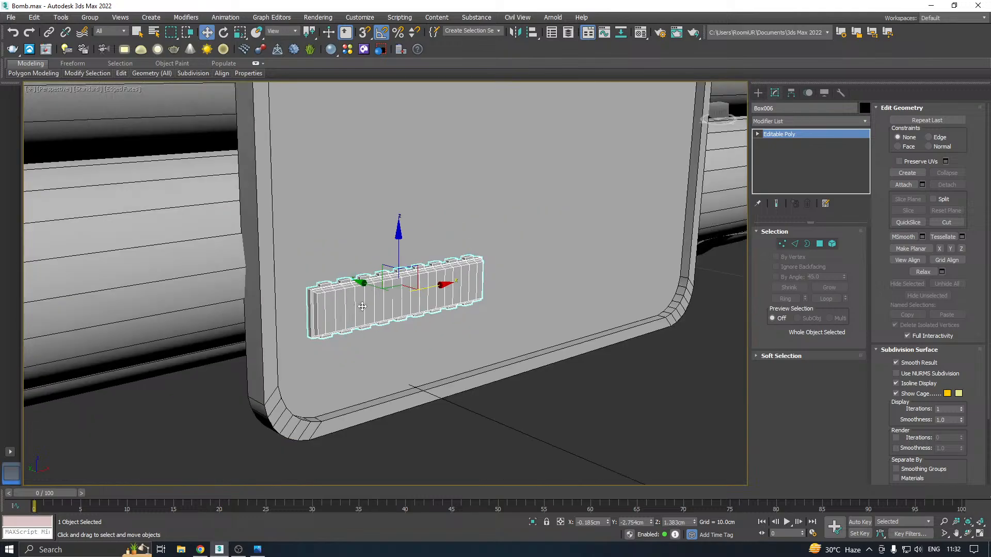
{"action": "middle_click_drag", "start_coordinate": [506, 300], "coordinate": [274, 284], "text": "alt"}
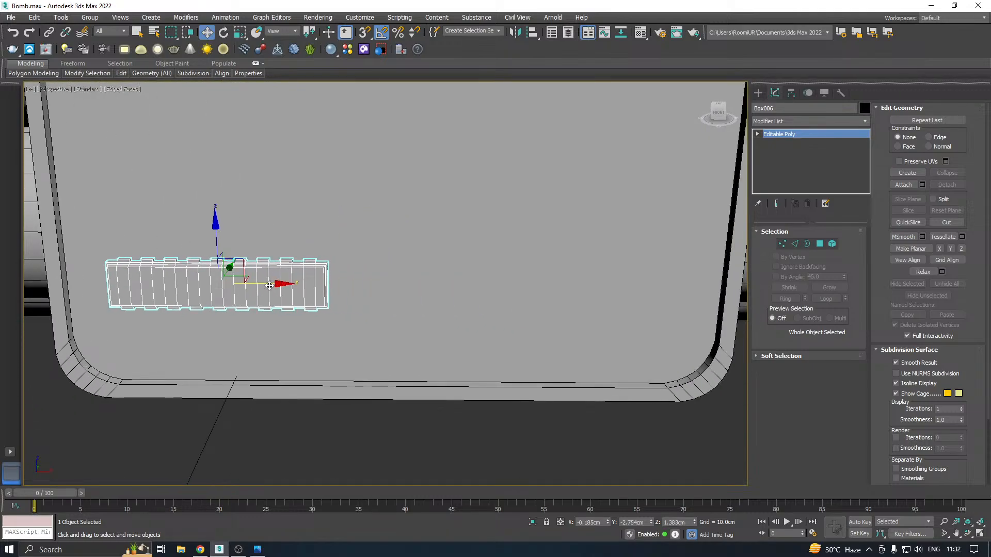
{"action": "mouse_move", "coordinate": [277, 282]}
{"action": "left_mouse_down", "text": "shift"}
{"action": "mouse_move", "coordinate": [542, 273]}
{"action": "mouse_move", "coordinate": [515, 267]}
{"action": "left_mouse_up", "text": "shift"}
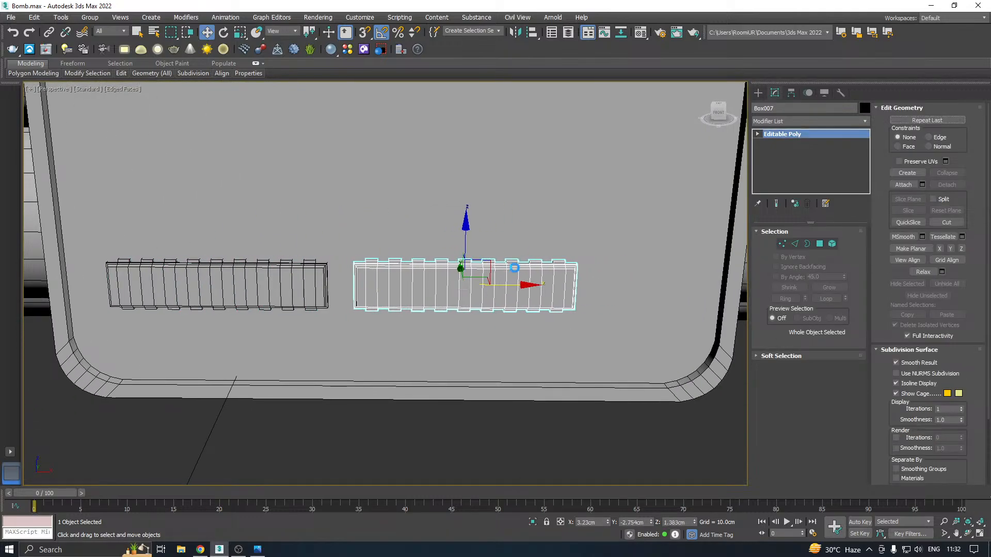
{"action": "left_click", "coordinate": [487, 321]}
Copy the second toothed box downward to Z 0.496 cm and slide the new copy along X to about 0.852 cm
{"action": "left_click_drag", "start_coordinate": [466, 240], "coordinate": [466, 298], "text": "shift"}
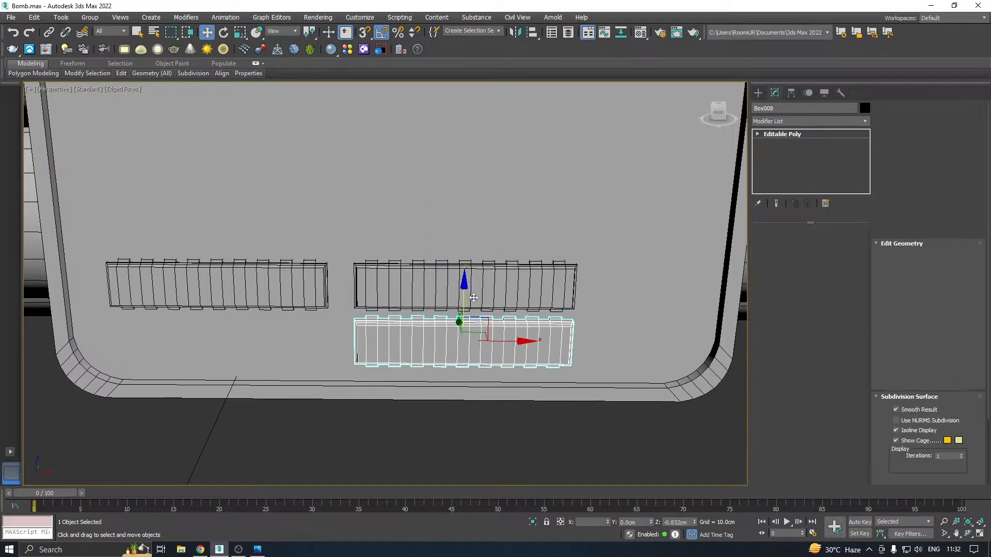
{"action": "left_click", "coordinate": [489, 320]}
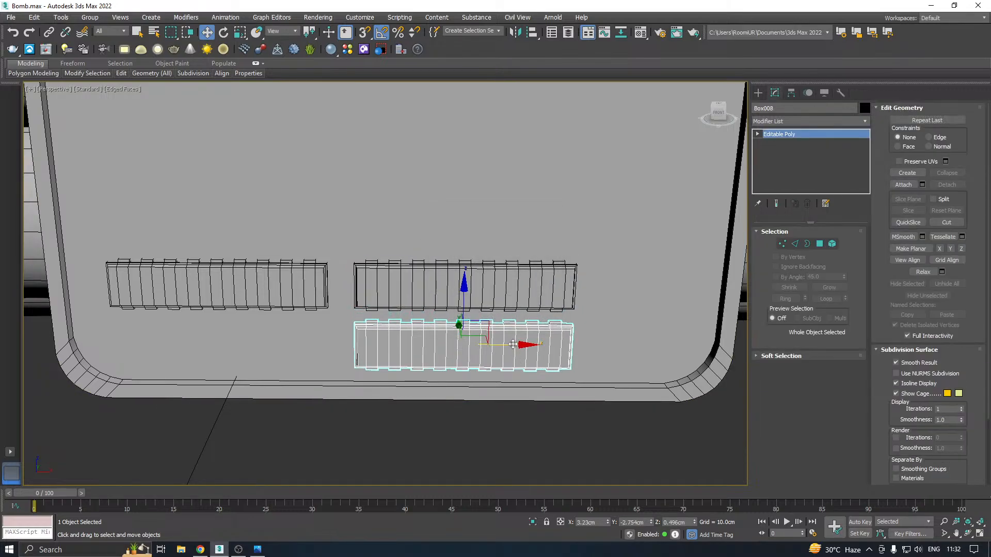
{"action": "left_click_drag", "start_coordinate": [516, 354], "coordinate": [333, 344]}
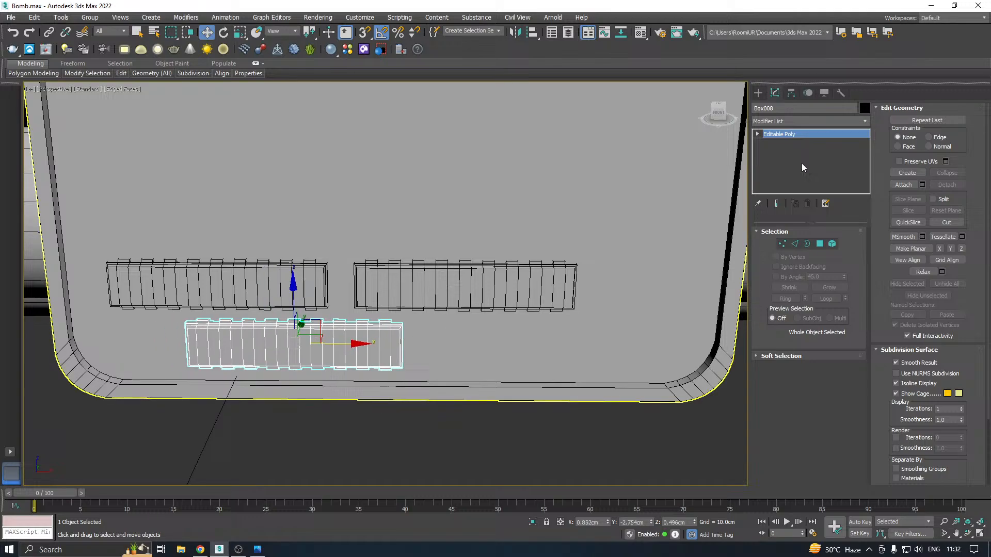
Add a Symmetry modifier to the lower toothed box
{"action": "left_click", "coordinate": [863, 122]}
{"action": "left_click_drag", "start_coordinate": [865, 150], "coordinate": [875, 423]}
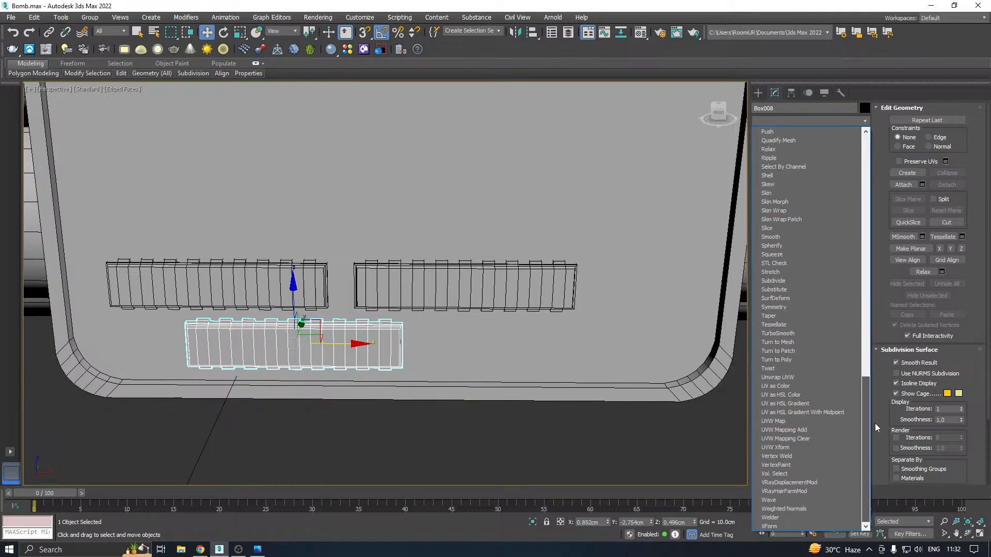
{"action": "left_click", "coordinate": [784, 310]}
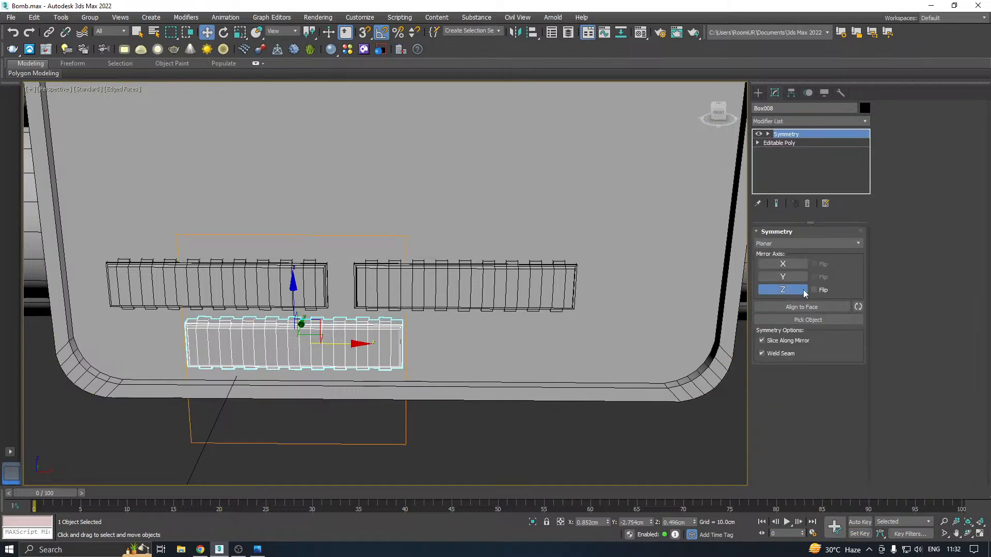
Set the Symmetry mirror axis to X with Flip and shift the mirror plane along X to about 0.707 cm to lengthen the lower box
{"action": "left_click", "coordinate": [784, 277]}
{"action": "left_click", "coordinate": [784, 264]}
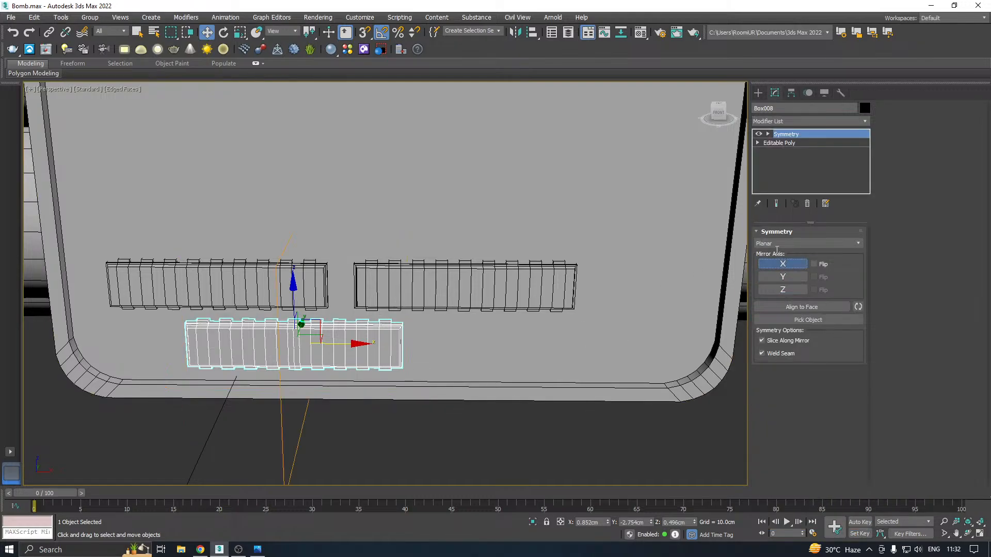
{"action": "left_click", "coordinate": [788, 135]}
{"action": "left_click_drag", "start_coordinate": [331, 344], "coordinate": [392, 340]}
{"action": "key", "text": "ctrl+z"}
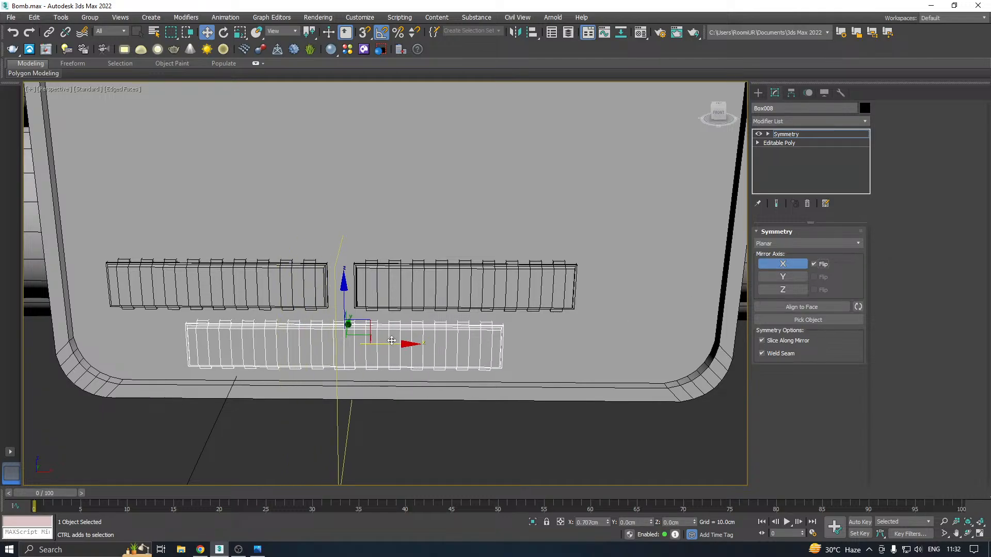
Collapse the lower toothed box's whole modifier stack to Editable Poly
{"action": "scroll", "coordinate": [332, 369], "scroll_direction": "down", "scroll_amount": 3}
{"action": "middle_click_drag", "start_coordinate": [332, 369], "coordinate": [494, 327], "text": "alt"}
{"action": "scroll", "coordinate": [319, 353], "scroll_direction": "up", "scroll_amount": 3}
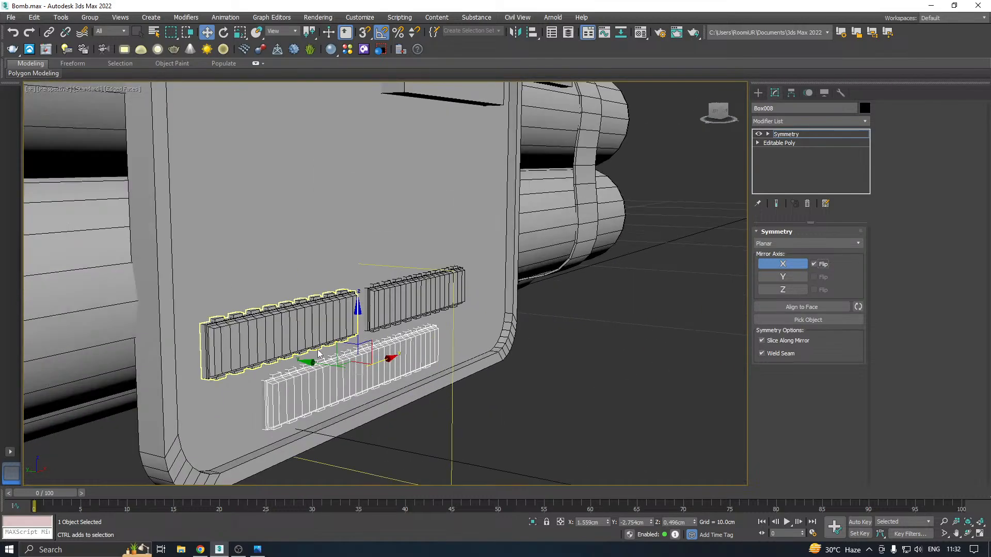
{"action": "right_click", "coordinate": [775, 133]}
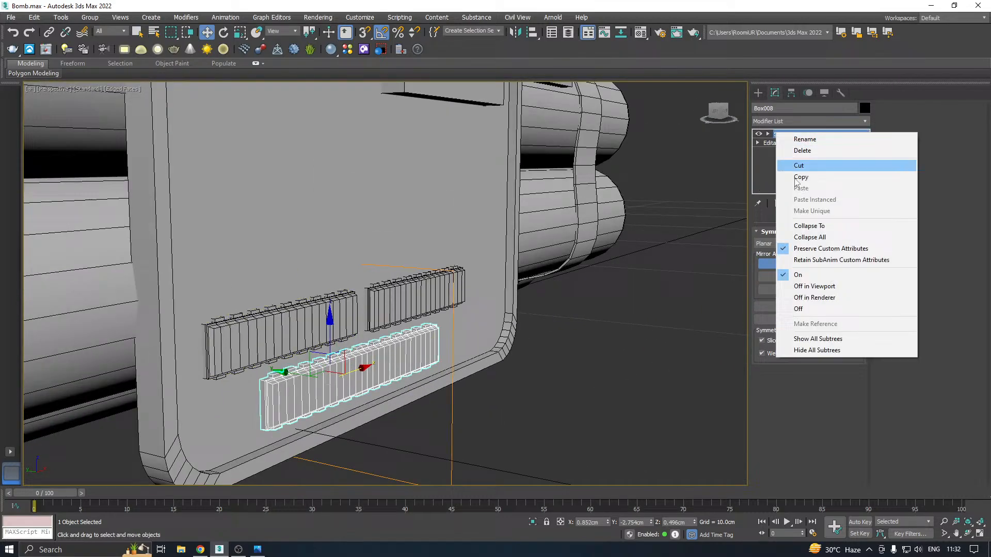
{"action": "left_click", "coordinate": [809, 238]}
{"action": "middle_click_drag", "start_coordinate": [431, 305], "coordinate": [319, 345], "text": "alt"}
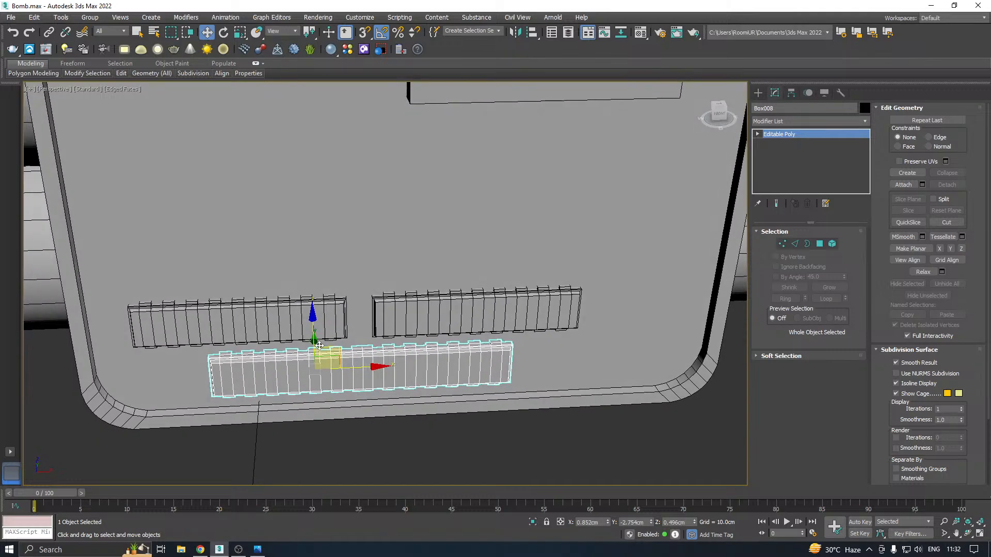
Isolate the upper-left toothed box in the viewport
{"action": "left_click", "coordinate": [268, 319]}
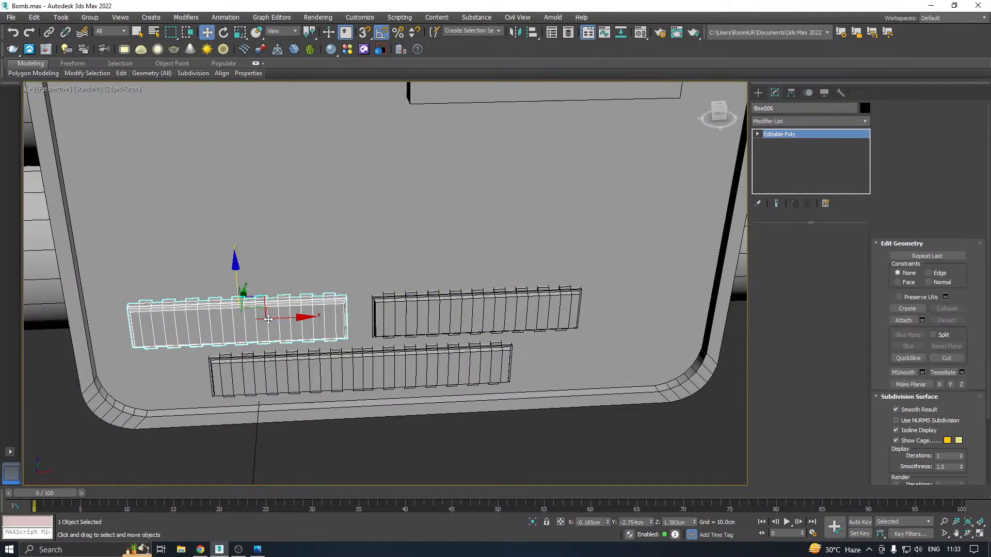
{"action": "left_click", "coordinate": [533, 522]}
{"action": "middle_click_drag", "start_coordinate": [478, 340], "coordinate": [590, 327], "text": "alt"}
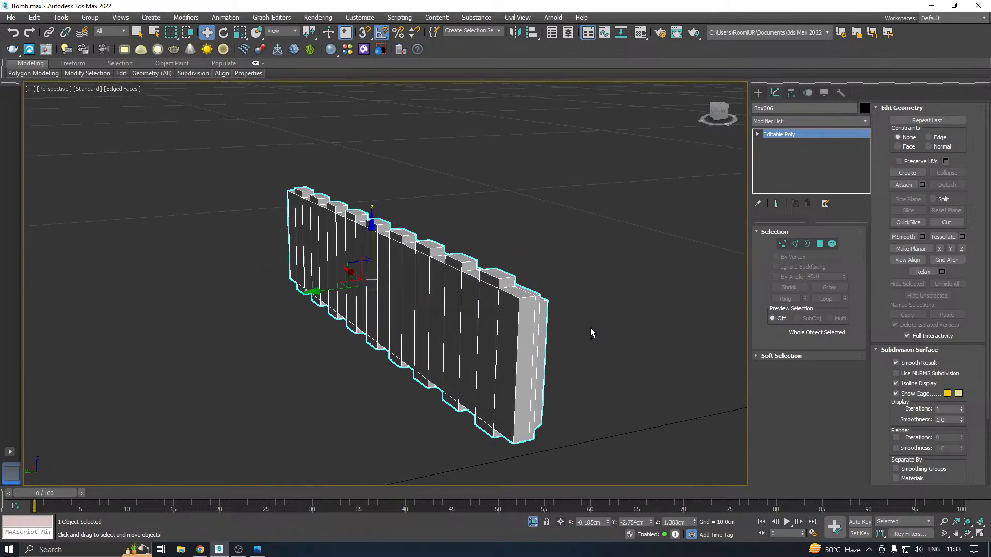
Add an Unwrap UVW modifier to the isolated box and select all its faces in the UV editor
{"action": "left_click", "coordinate": [865, 122]}
{"action": "scroll", "coordinate": [862, 193], "scroll_direction": "down", "scroll_amount": 10}
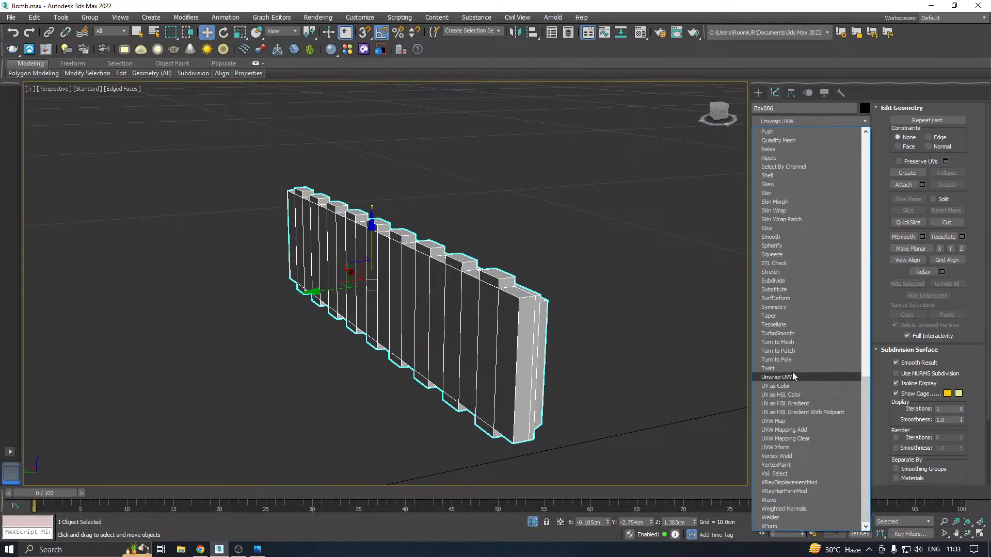
{"action": "left_click", "coordinate": [792, 377]}
{"action": "left_click", "coordinate": [803, 447]}
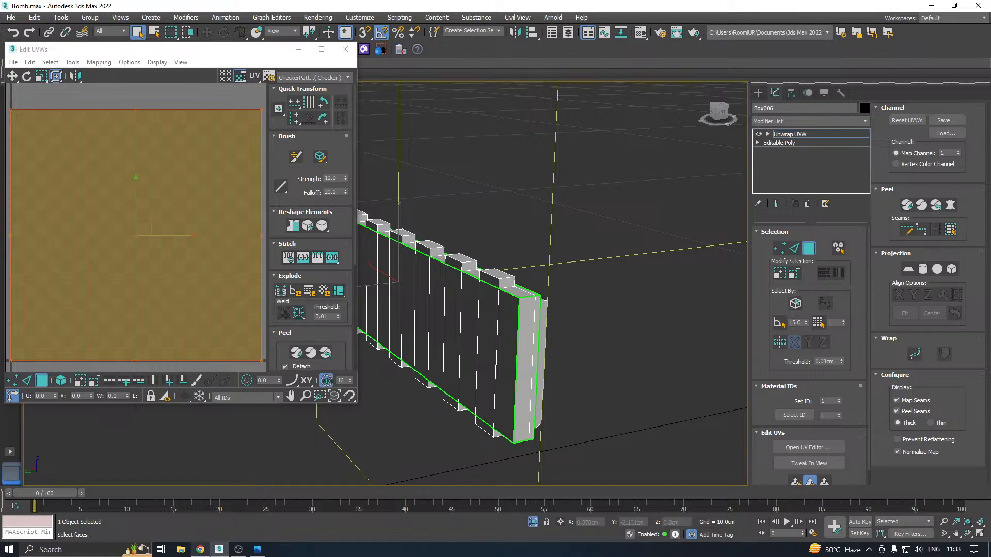
{"action": "middle_click_drag", "start_coordinate": [518, 309], "coordinate": [619, 318], "text": "alt"}
{"action": "key", "text": "ctrl+a"}
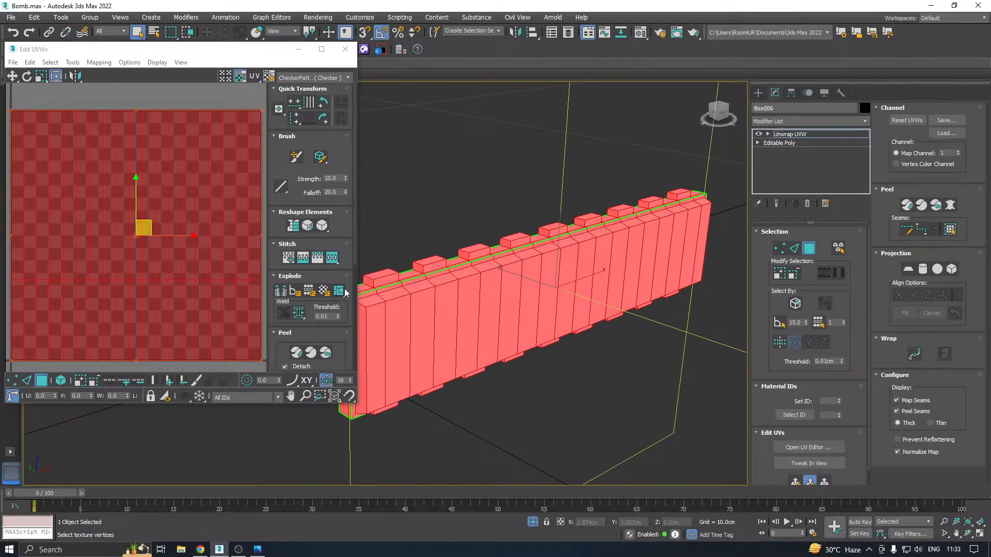
Pack the box's UV shells with rescaling and shift them outside the texture tile
{"action": "left_click", "coordinate": [319, 332]}
{"action": "left_click", "coordinate": [281, 366]}
{"action": "scroll", "coordinate": [188, 288], "scroll_direction": "down", "scroll_amount": 2}
{"action": "scroll", "coordinate": [188, 287], "scroll_direction": "down", "scroll_amount": 3}
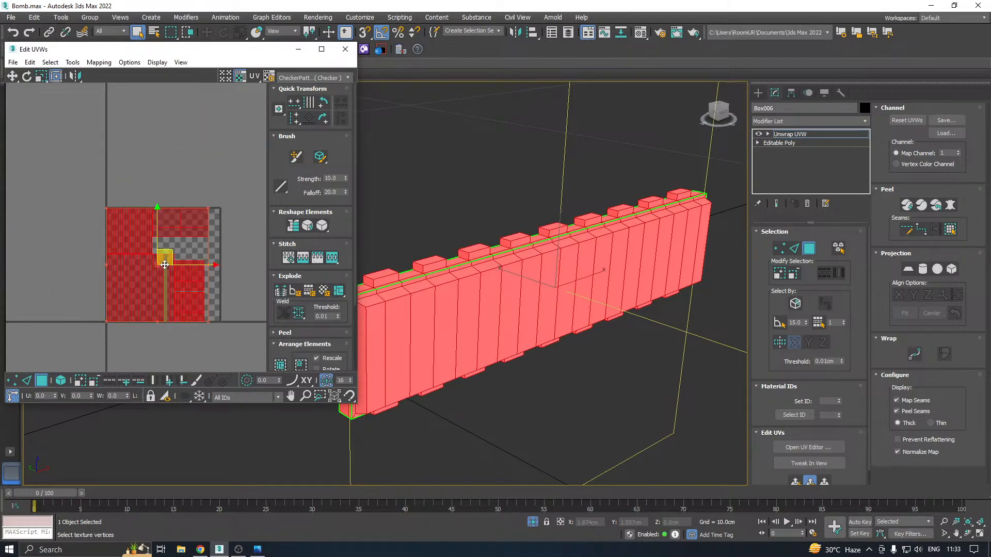
{"action": "left_click_drag", "start_coordinate": [166, 269], "coordinate": [342, 290]}
{"action": "middle_click_drag", "start_coordinate": [550, 281], "coordinate": [658, 266], "text": "alt"}
{"action": "middle_click_drag", "start_coordinate": [721, 311], "coordinate": [519, 297], "text": "alt"}
Apply Flatten Mapping to all faces with a polygon angle threshold of 45 and spacing of 0.001, and clear the selection
{"action": "left_click", "coordinate": [99, 63]}
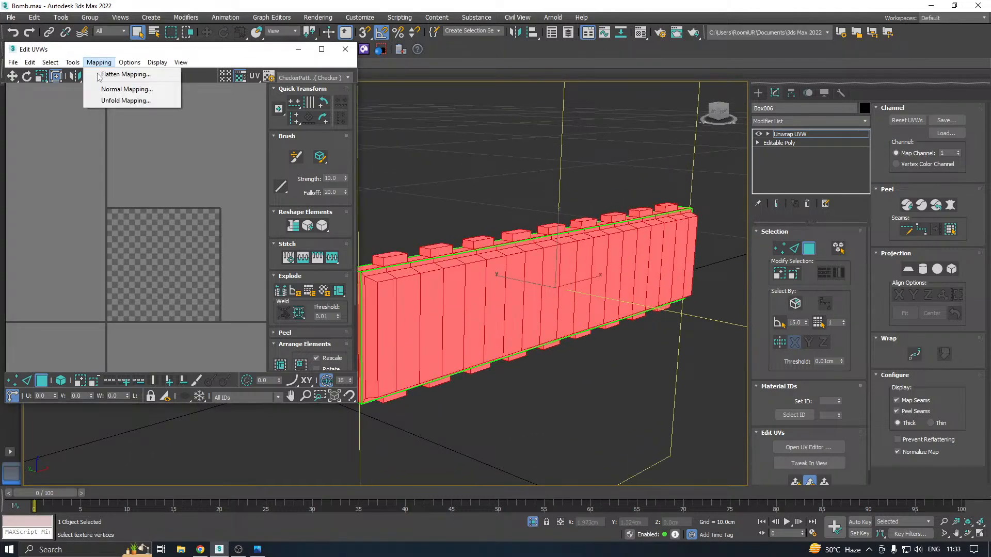
{"action": "left_click", "coordinate": [116, 75]}
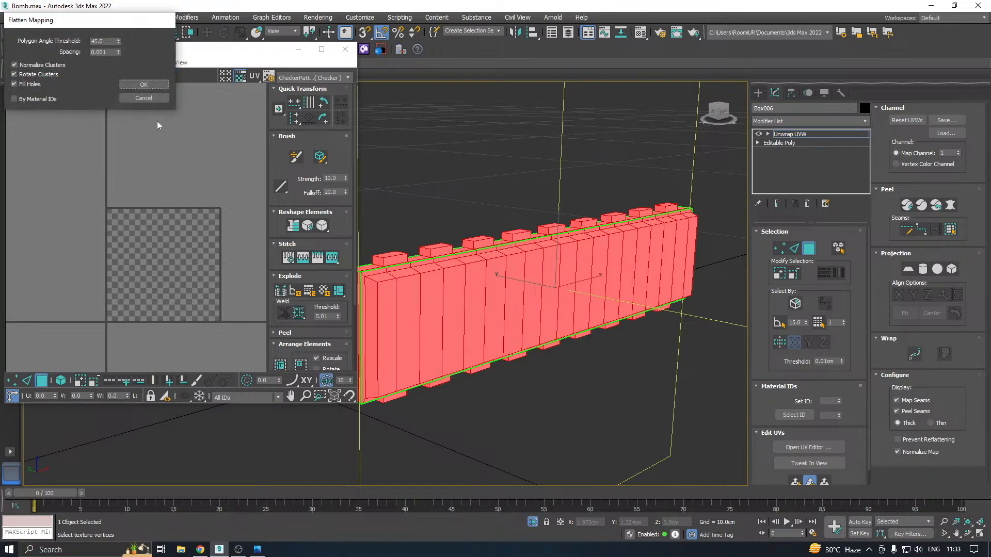
{"action": "left_click", "coordinate": [144, 85]}
{"action": "left_click", "coordinate": [155, 176]}
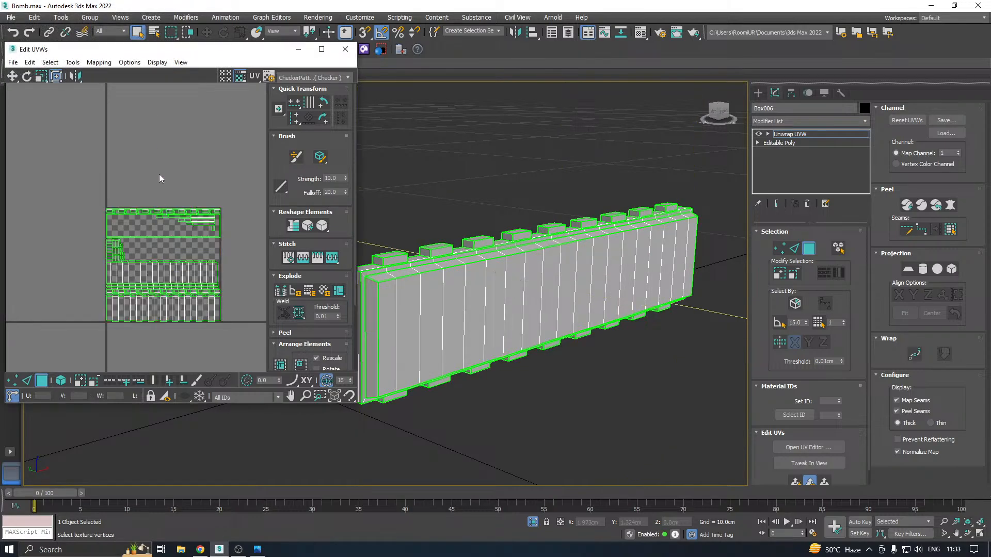
Select the box's flat back faces by planar angle 15 and apply a quick planar map to them
{"action": "middle_click_drag", "start_coordinate": [538, 270], "coordinate": [888, 277], "text": "alt"}
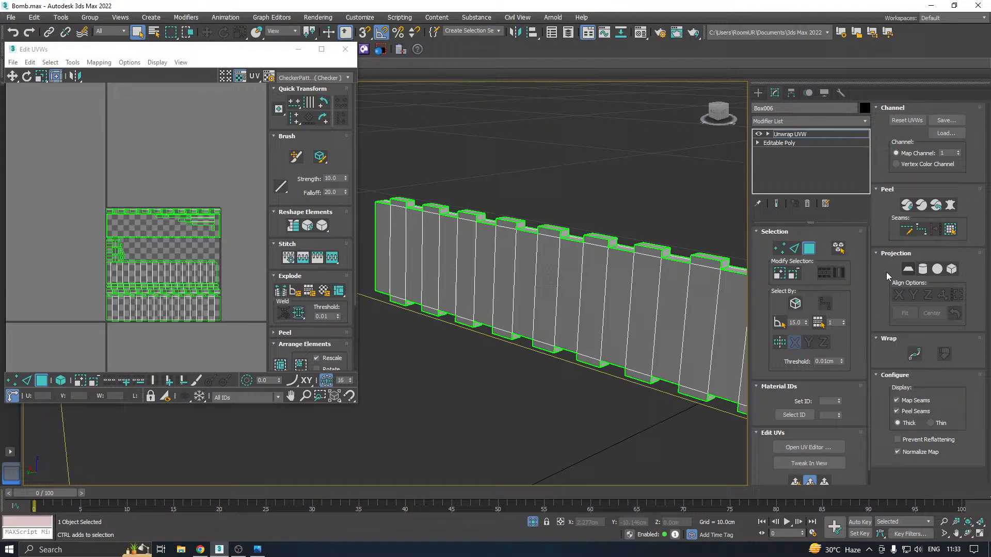
{"action": "left_click", "coordinate": [782, 323]}
{"action": "left_click", "coordinate": [642, 317]}
{"action": "middle_click_drag", "start_coordinate": [670, 301], "coordinate": [725, 317], "text": "alt"}
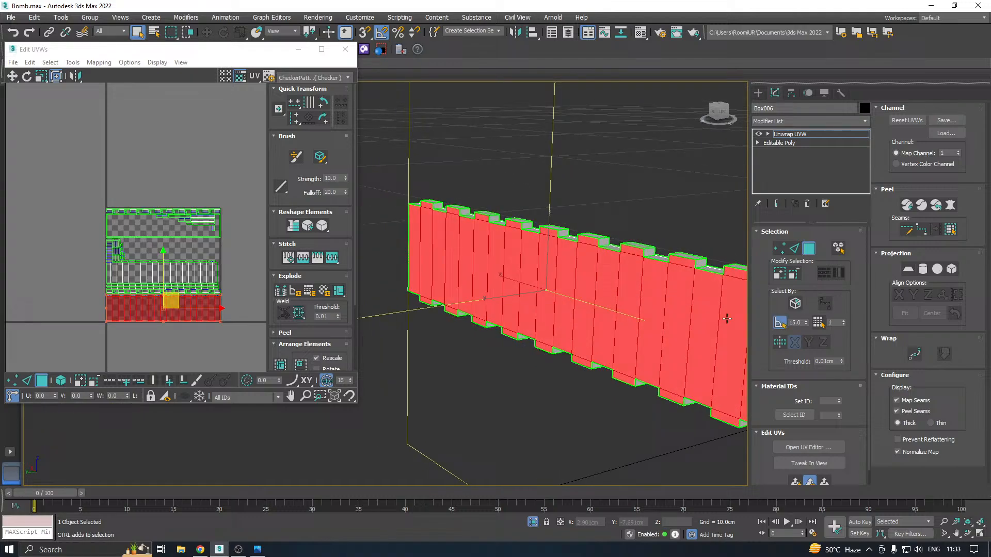
{"action": "left_click", "coordinate": [797, 482]}
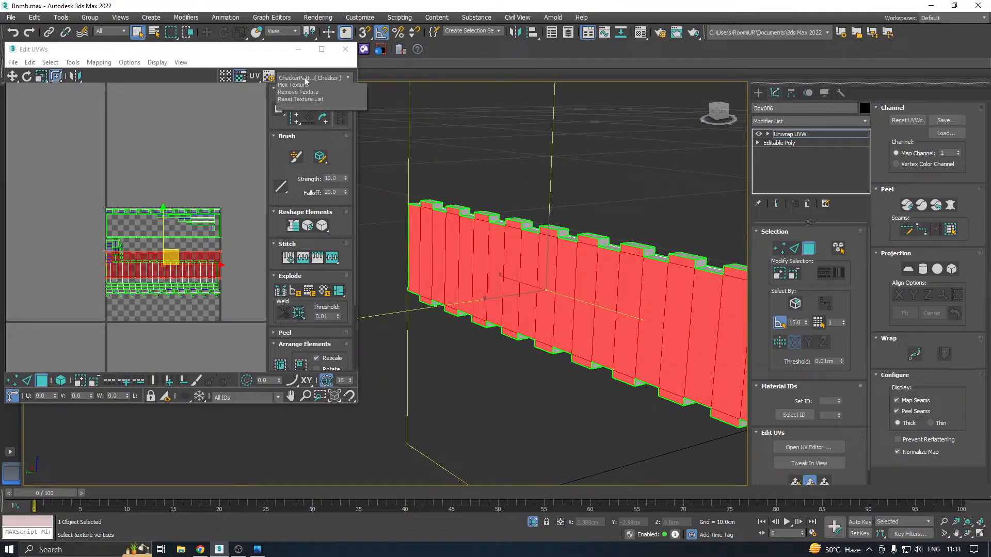
Open the Relax tool and move the back-face UV shell below the texture tile, by about U 0.054 and V -0.88
{"action": "left_click", "coordinate": [72, 62]}
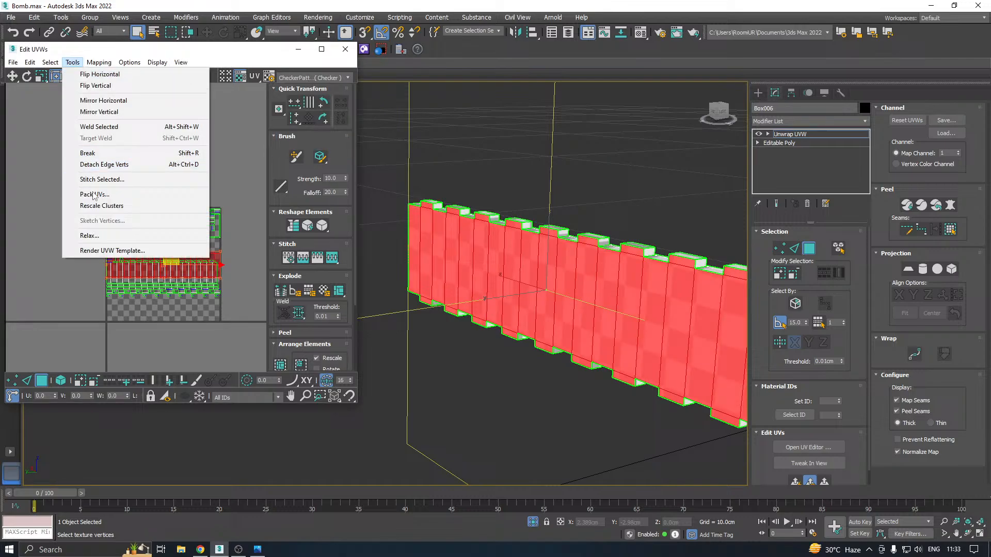
{"action": "left_click", "coordinate": [90, 235]}
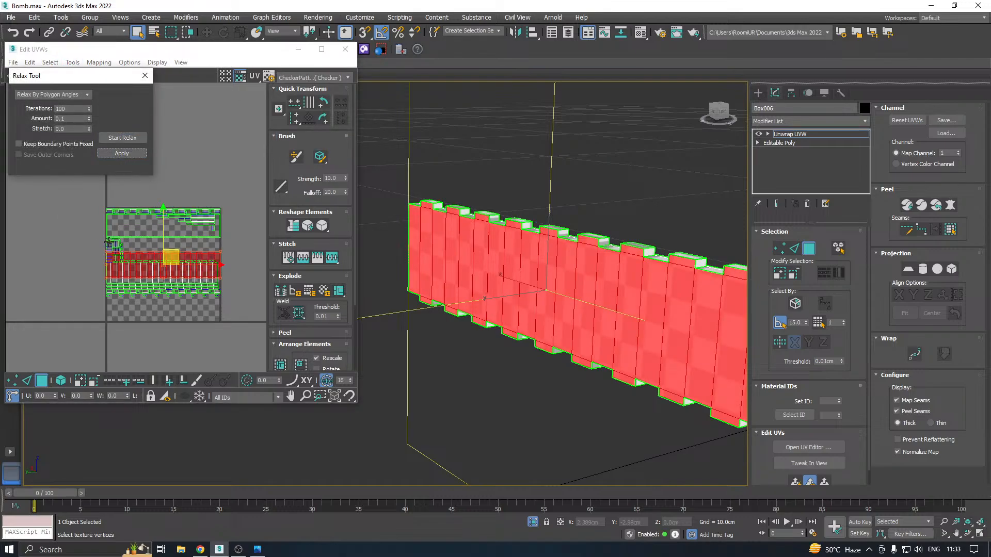
{"action": "scroll", "coordinate": [110, 247], "scroll_direction": "down", "scroll_amount": 3}
{"action": "left_click_drag", "start_coordinate": [153, 263], "coordinate": [157, 318]}
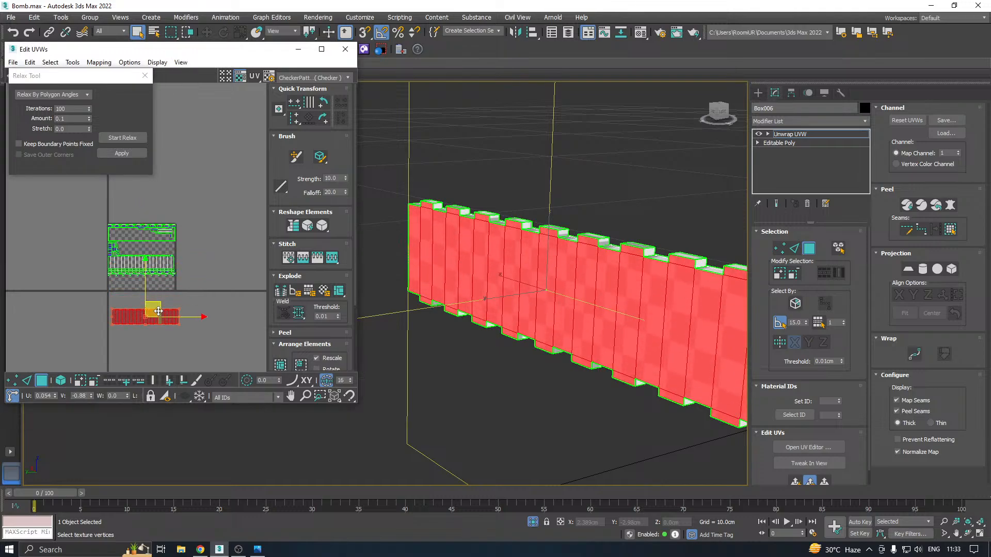
Select the box's front faces by planar angle and apply a quick planar map to them
{"action": "middle_click_drag", "start_coordinate": [565, 306], "coordinate": [579, 293], "text": "alt"}
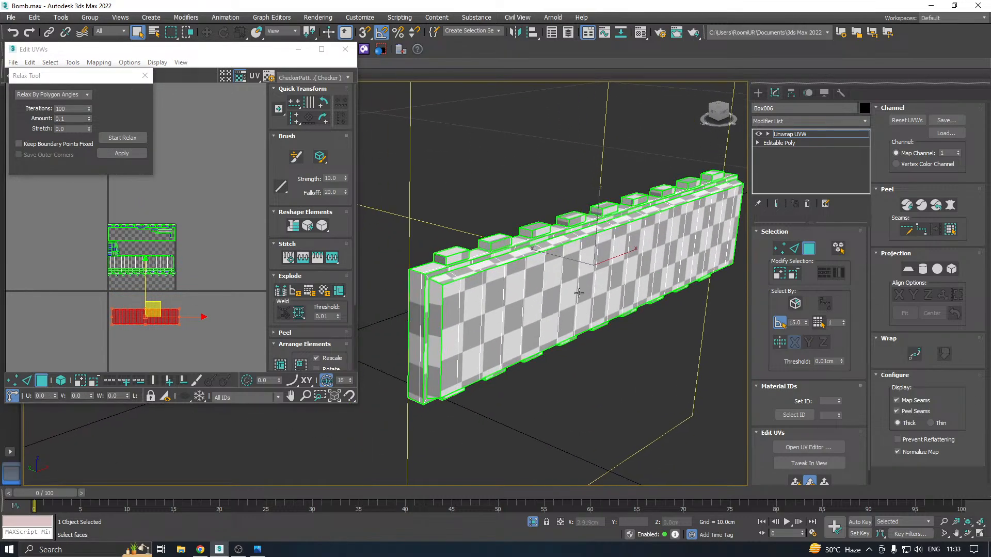
{"action": "left_click", "coordinate": [474, 297]}
{"action": "middle_click_drag", "start_coordinate": [471, 271], "coordinate": [592, 216], "text": "alt"}
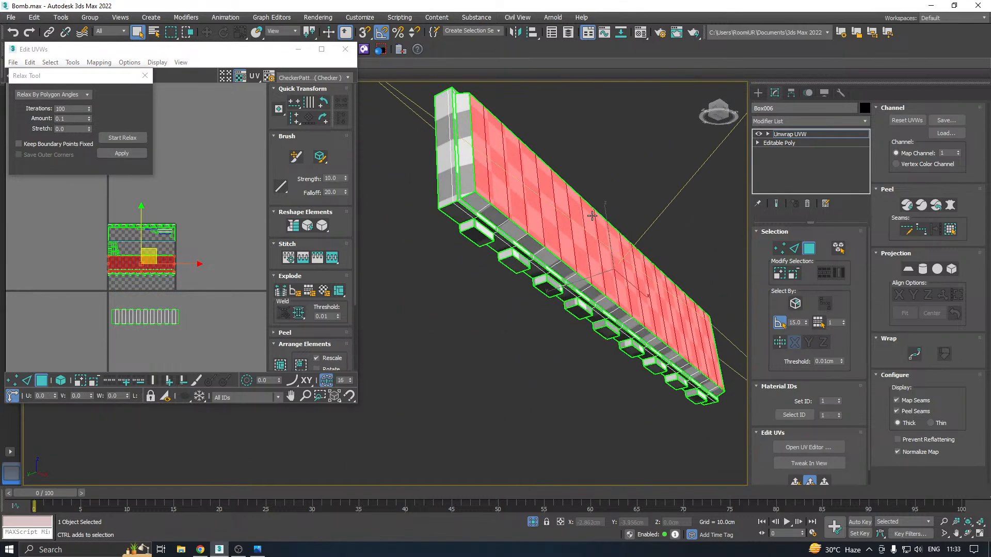
{"action": "middle_click_drag", "start_coordinate": [575, 274], "coordinate": [606, 298], "text": "alt"}
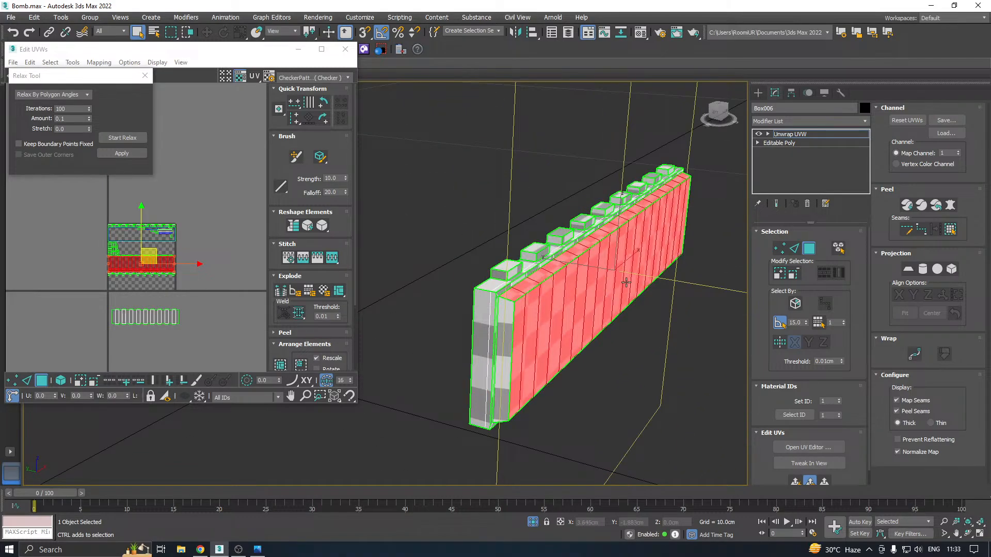
{"action": "left_click", "coordinate": [795, 482]}
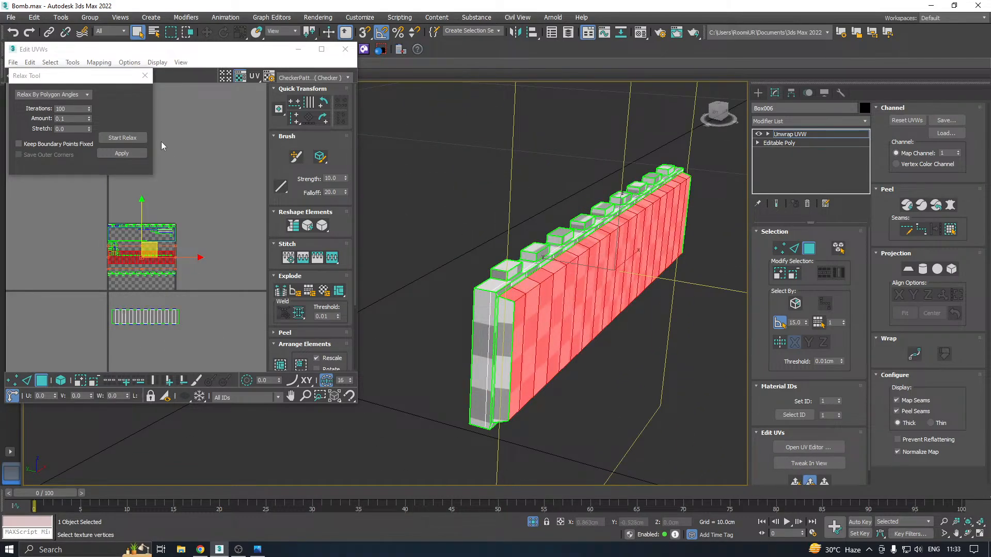
Relax the front-face UV shell by polygon angles with 100 iterations and amount 0.1, and move it out beside the back-face shell
{"action": "left_click", "coordinate": [139, 142]}
{"action": "left_click", "coordinate": [139, 142]}
{"action": "left_click", "coordinate": [135, 155]}
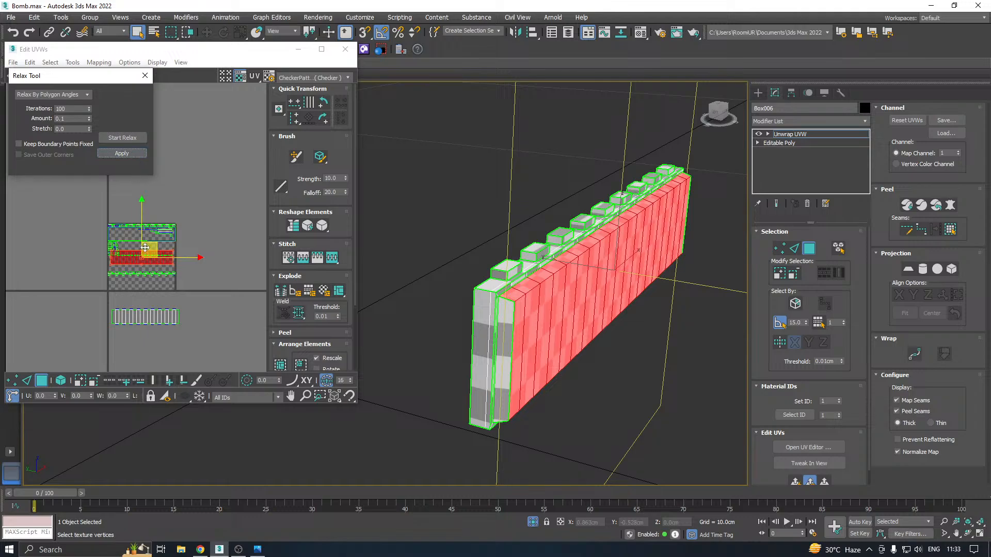
{"action": "left_click_drag", "start_coordinate": [146, 247], "coordinate": [245, 295]}
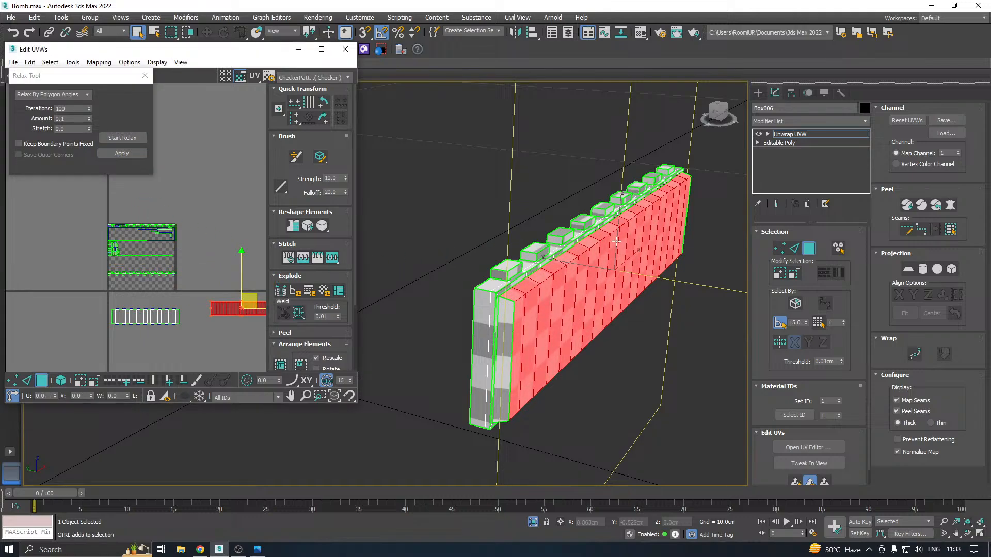
{"action": "scroll", "coordinate": [617, 241], "scroll_direction": "up", "scroll_amount": 5}
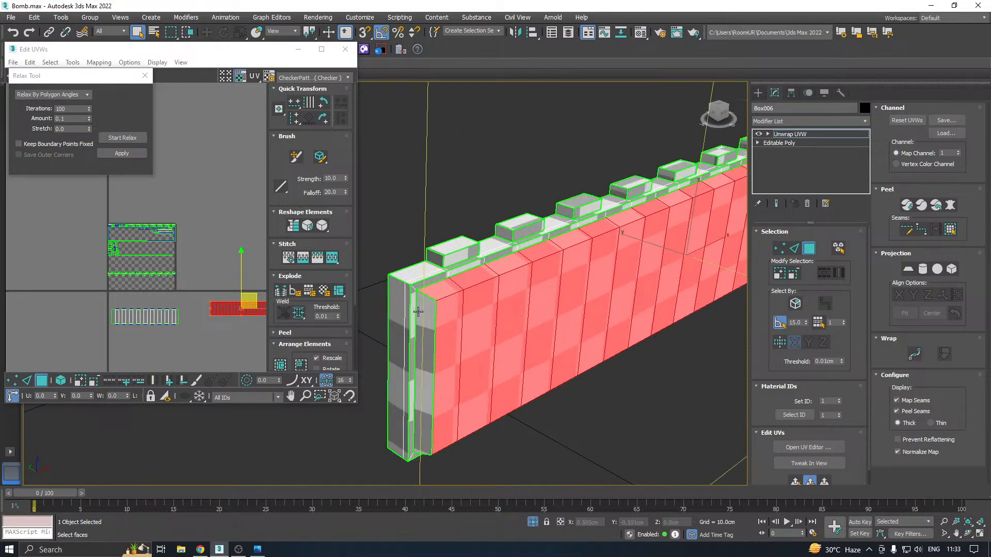
{"action": "middle_click_drag", "start_coordinate": [418, 311], "coordinate": [435, 272]}
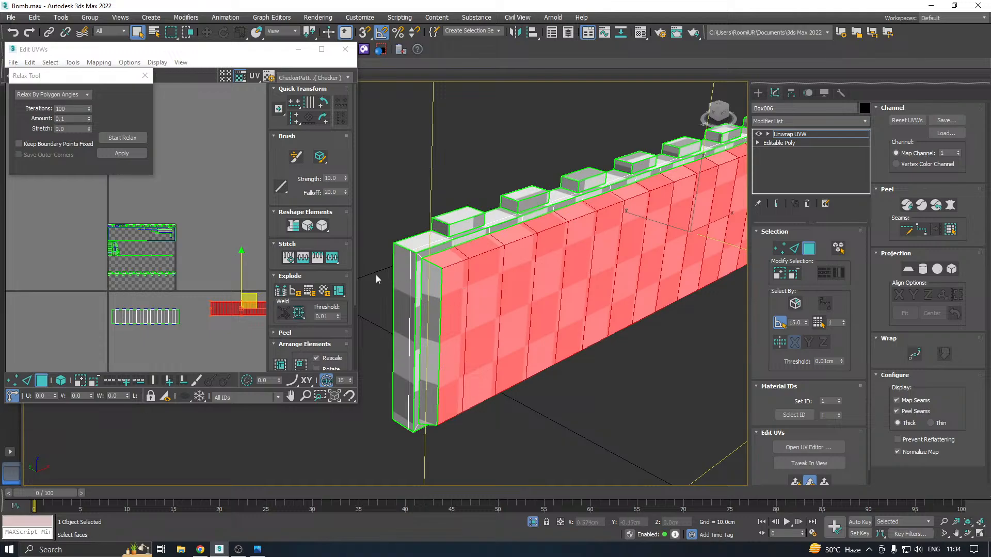
Flatten-map all of the box's faces except the two already relaxed front and back shells
{"action": "left_click_drag", "start_coordinate": [103, 298], "coordinate": [283, 345]}
{"action": "middle_click_drag", "start_coordinate": [208, 304], "coordinate": [153, 308]}
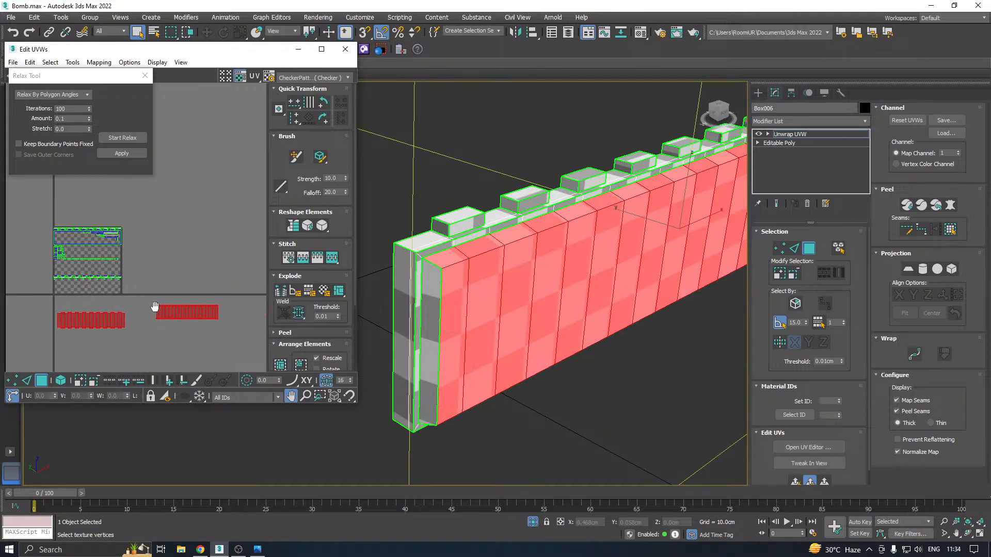
{"action": "left_click_drag", "start_coordinate": [120, 290], "coordinate": [134, 302]}
{"action": "middle_click_drag", "start_coordinate": [547, 281], "coordinate": [565, 256], "text": "alt"}
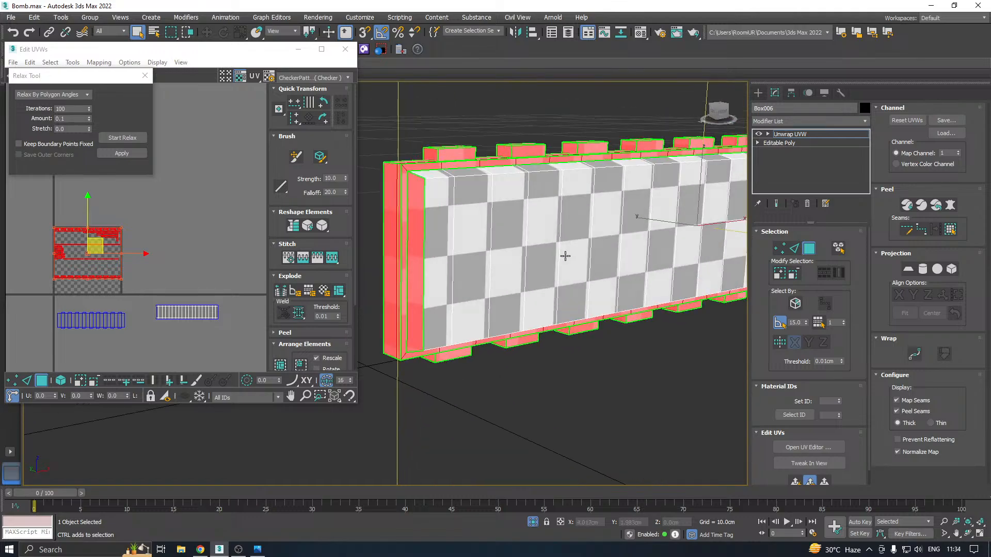
{"action": "left_click", "coordinate": [99, 63]}
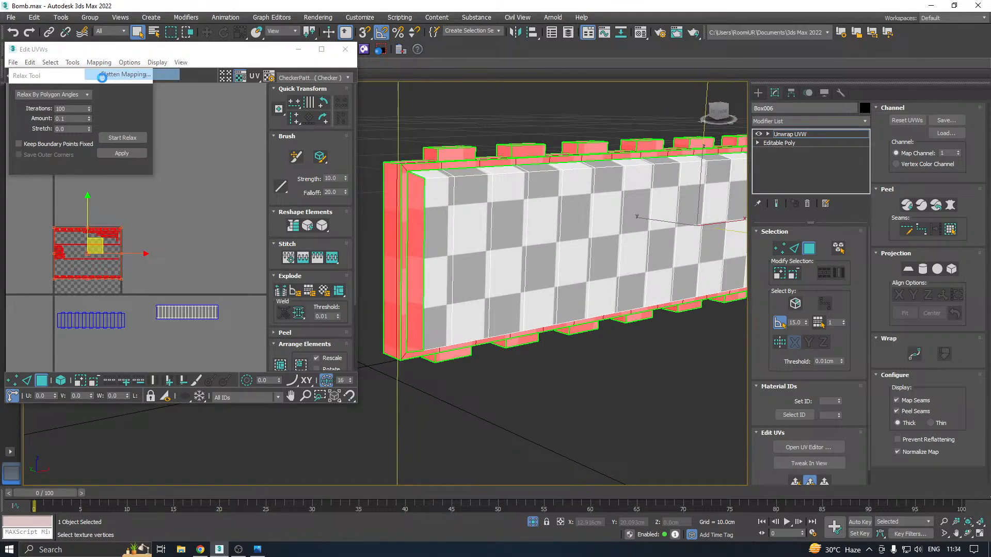
{"action": "left_click", "coordinate": [121, 75]}
{"action": "left_click", "coordinate": [134, 83]}
{"action": "scroll", "coordinate": [62, 284], "scroll_direction": "up", "scroll_amount": 5}
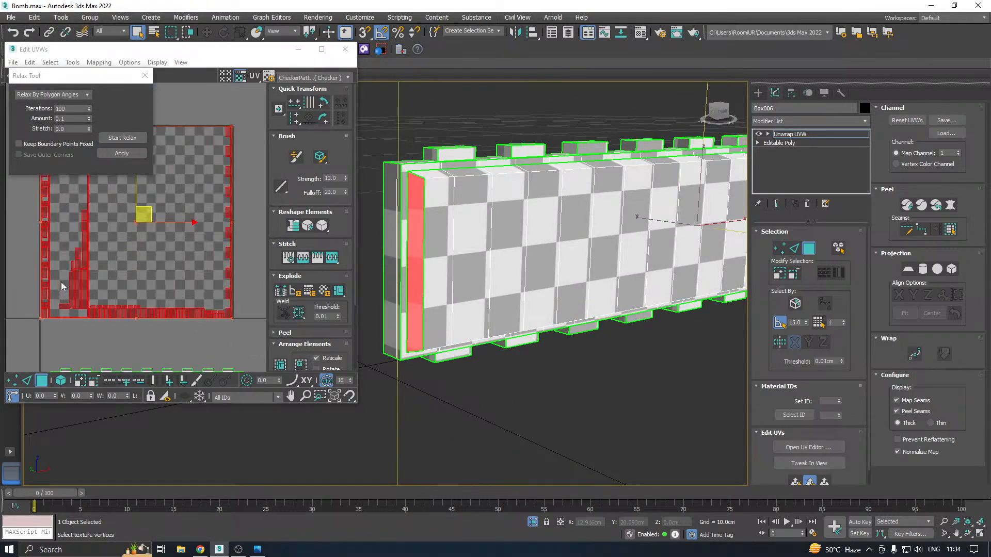
Select the rim faces framing the front panel plus the narrow end faces beside them, and apply a quick planar map
{"action": "left_click", "coordinate": [168, 282]}
{"action": "scroll", "coordinate": [517, 222], "scroll_direction": "up", "scroll_amount": 5}
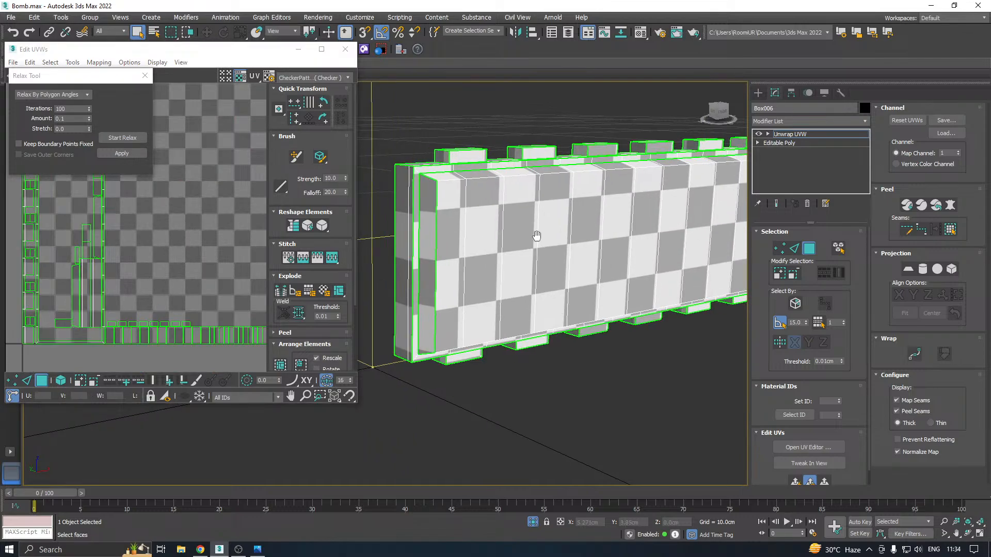
{"action": "left_click", "coordinate": [431, 189]}
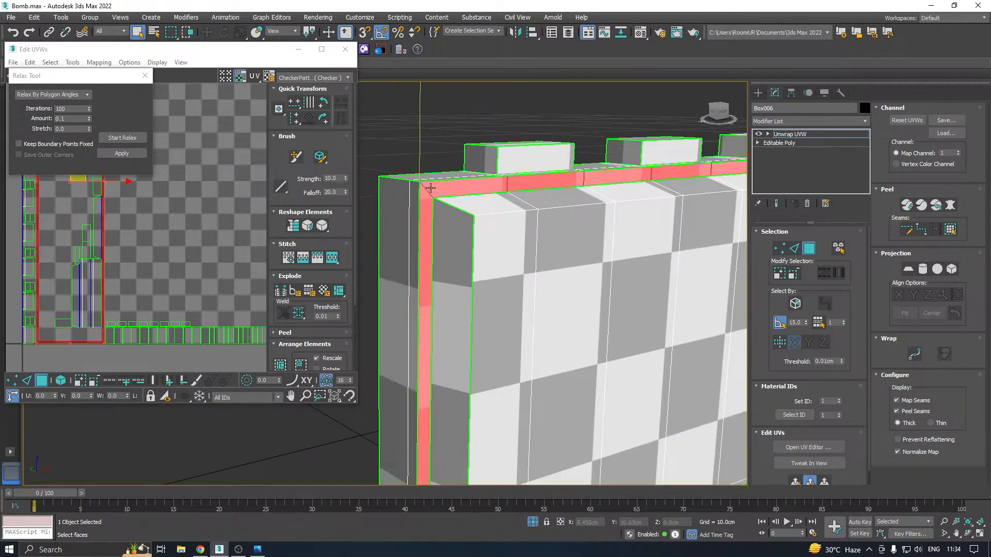
{"action": "scroll", "coordinate": [429, 188], "scroll_direction": "down", "scroll_amount": 5}
{"action": "middle_click_drag", "start_coordinate": [433, 200], "coordinate": [457, 273], "text": "alt"}
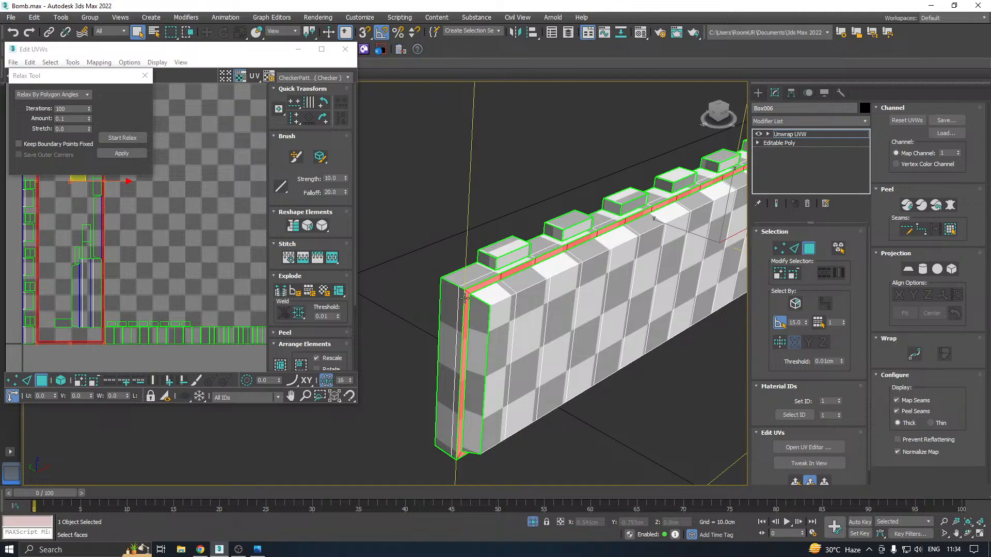
{"action": "left_click", "coordinate": [459, 308], "text": "ctrl"}
{"action": "middle_click_drag", "start_coordinate": [459, 308], "coordinate": [489, 265], "text": "alt"}
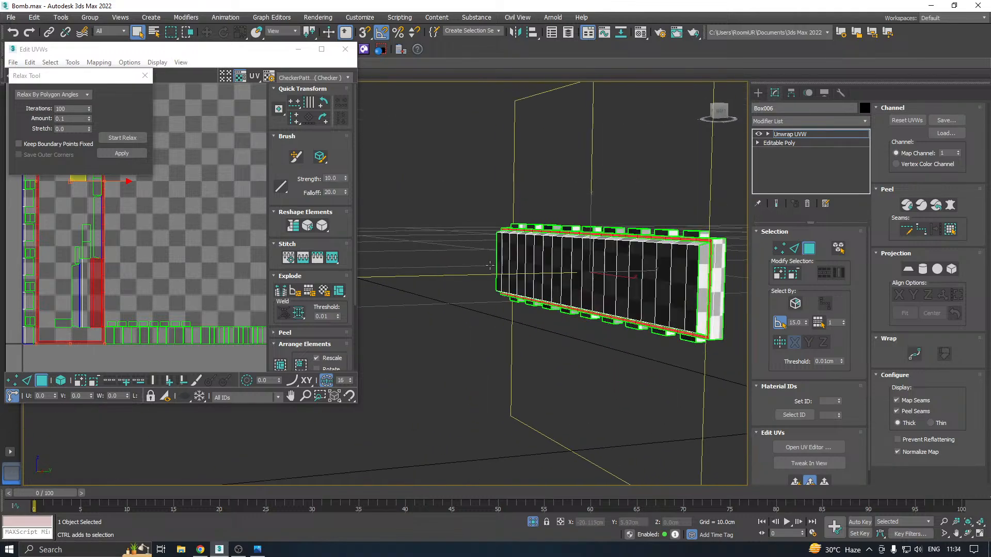
{"action": "left_click", "coordinate": [714, 303], "text": "ctrl"}
{"action": "middle_click_drag", "start_coordinate": [714, 304], "coordinate": [746, 289], "text": "alt"}
{"action": "scroll", "coordinate": [418, 273], "scroll_direction": "up", "scroll_amount": 3}
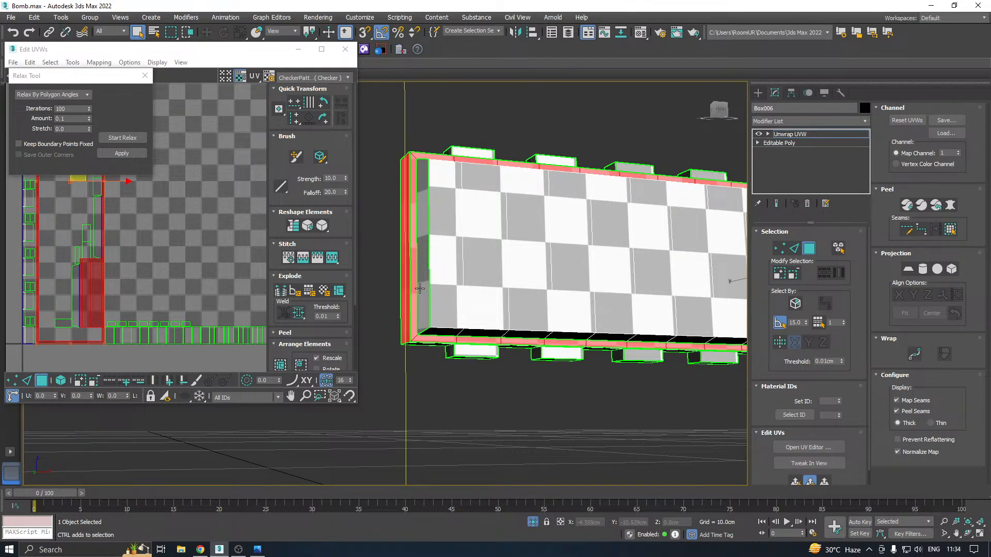
{"action": "left_click", "coordinate": [796, 485]}
Relax the rim shell by polygon angles, move it out toward the tile's lower edge, and enlarge the UV editor window
{"action": "scroll", "coordinate": [147, 327], "scroll_direction": "down", "scroll_amount": 3}
{"action": "scroll", "coordinate": [88, 207], "scroll_direction": "up", "scroll_amount": 5}
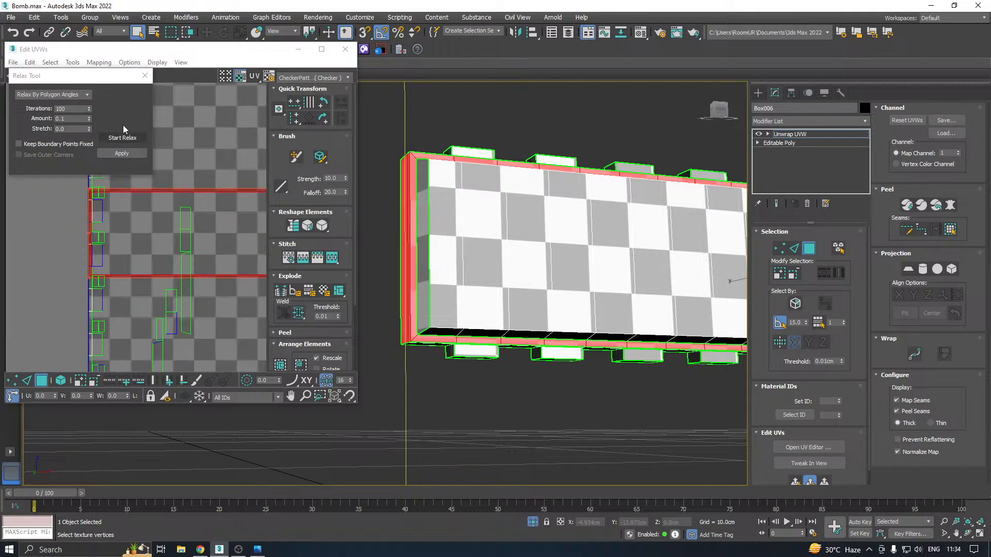
{"action": "left_click", "coordinate": [122, 138]}
{"action": "left_click", "coordinate": [122, 139]}
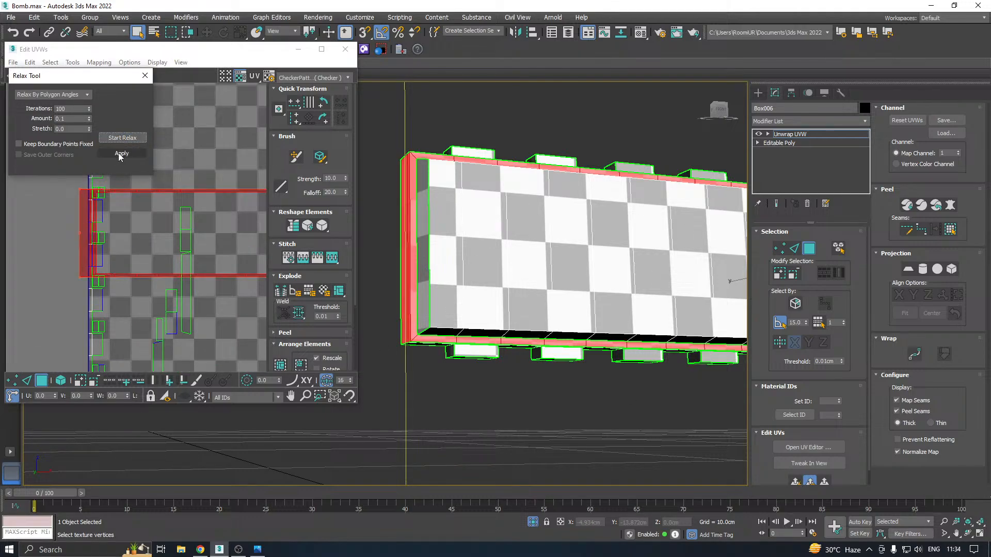
{"action": "left_click", "coordinate": [119, 153]}
{"action": "scroll", "coordinate": [39, 212], "scroll_direction": "down", "scroll_amount": 4}
{"action": "scroll", "coordinate": [39, 212], "scroll_direction": "down", "scroll_amount": 2}
{"action": "left_click_drag", "start_coordinate": [151, 218], "coordinate": [235, 288]}
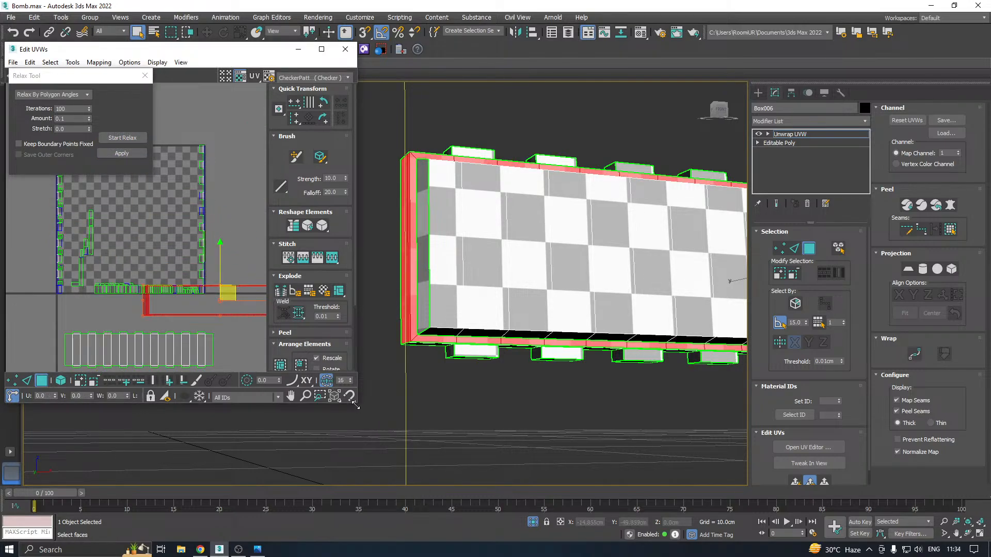
{"action": "left_click_drag", "start_coordinate": [356, 407], "coordinate": [428, 455]}
Examine the UV layout of the panel's end side and the plate's upper and lower edge faces between the teeth
{"action": "middle_click_drag", "start_coordinate": [588, 308], "coordinate": [653, 322]}
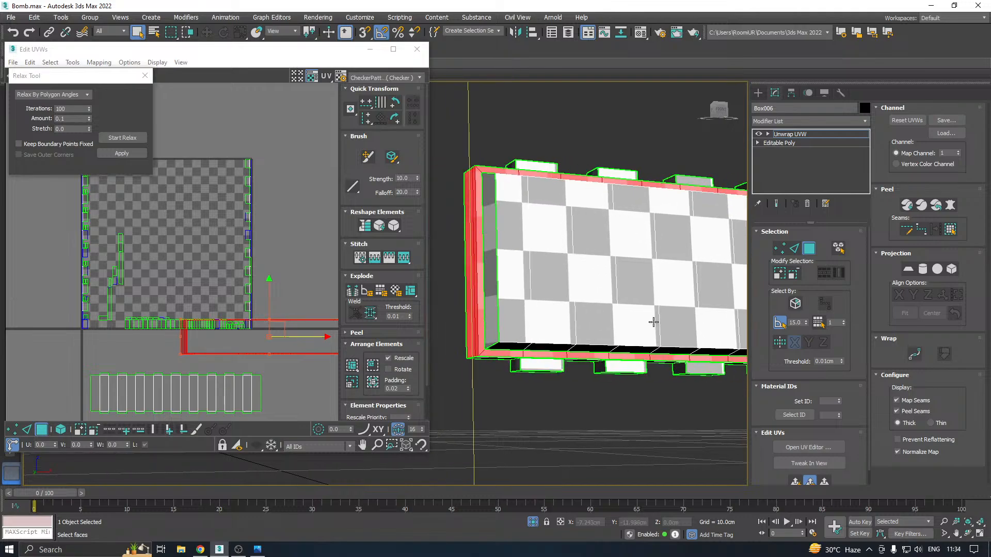
{"action": "middle_click_drag", "start_coordinate": [614, 289], "coordinate": [536, 278], "text": "alt"}
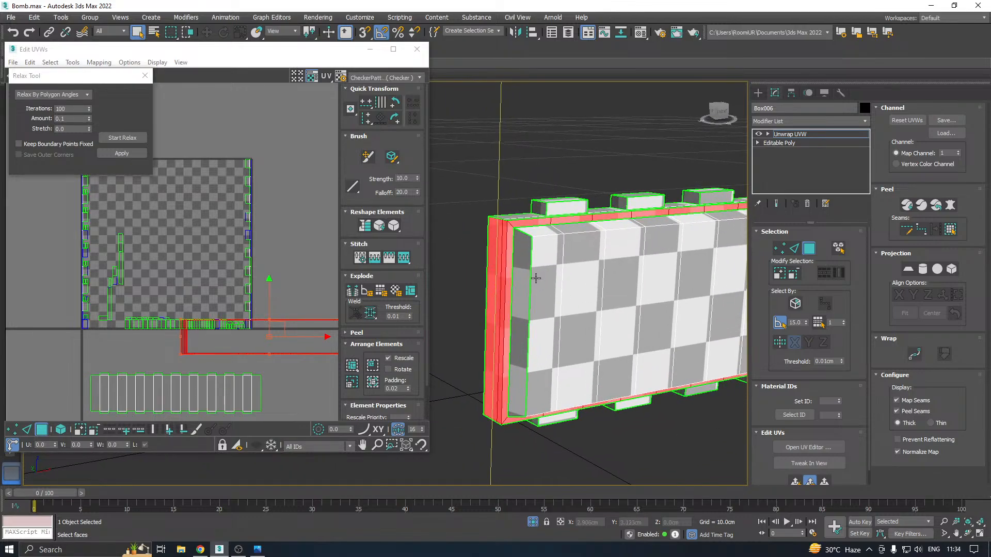
{"action": "left_click", "coordinate": [522, 278]}
{"action": "scroll", "coordinate": [506, 279], "scroll_direction": "down", "scroll_amount": 5}
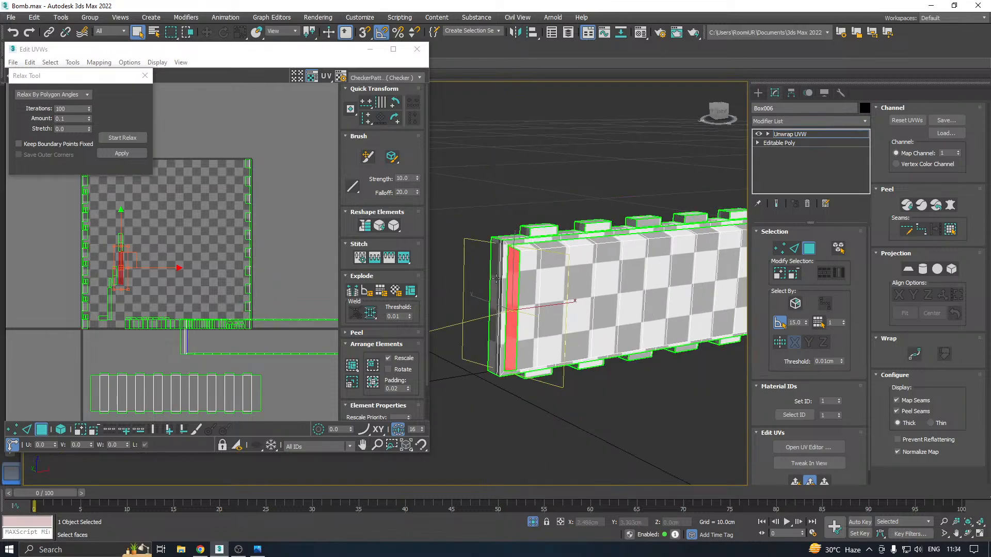
{"action": "middle_click_drag", "start_coordinate": [620, 272], "coordinate": [611, 287], "text": "alt"}
{"action": "scroll", "coordinate": [516, 261], "scroll_direction": "up", "scroll_amount": 5}
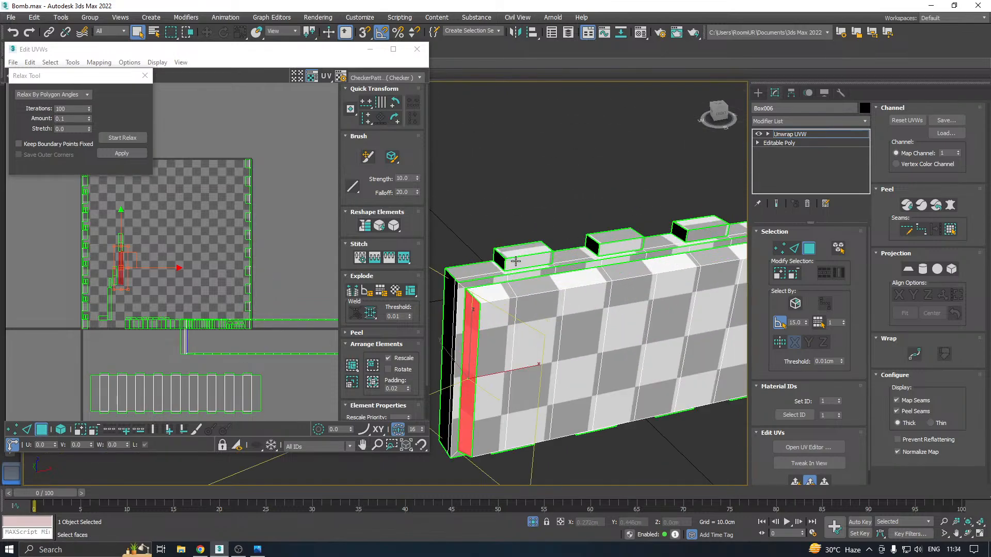
{"action": "left_click", "coordinate": [489, 273]}
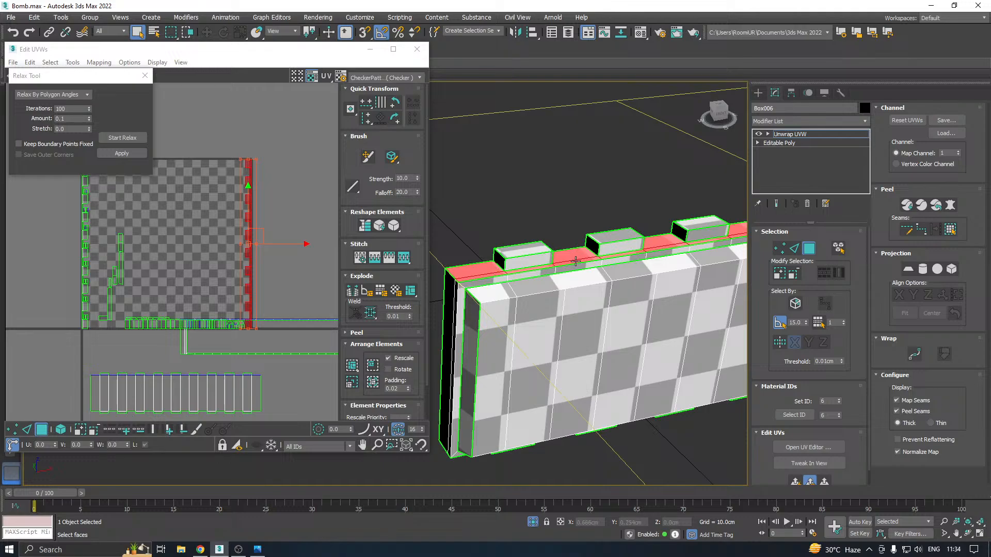
{"action": "scroll", "coordinate": [576, 262], "scroll_direction": "up", "scroll_amount": 5}
{"action": "scroll", "coordinate": [570, 262], "scroll_direction": "down", "scroll_amount": 1}
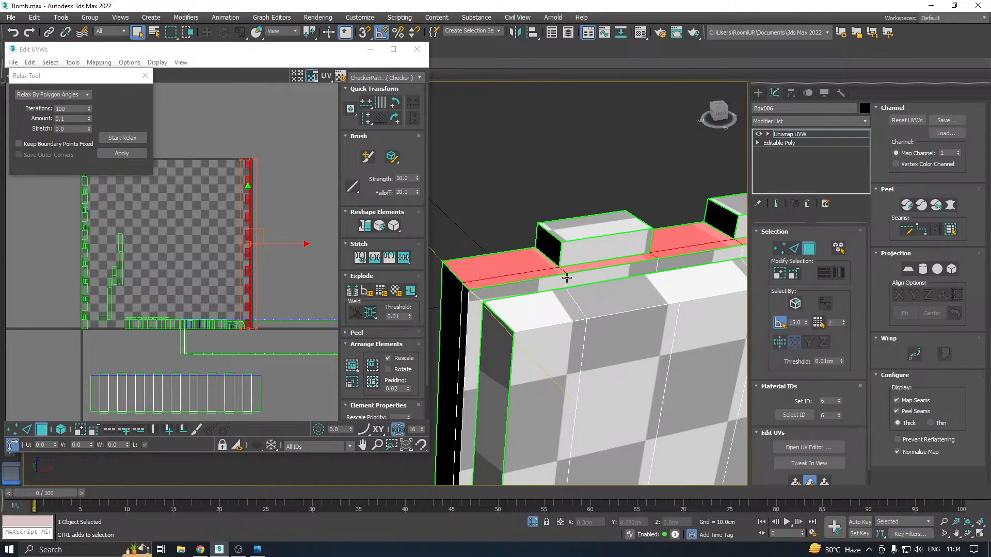
{"action": "scroll", "coordinate": [521, 274], "scroll_direction": "down", "scroll_amount": 4}
{"action": "middle_click_drag", "start_coordinate": [642, 260], "coordinate": [587, 261], "text": "alt"}
{"action": "left_click", "coordinate": [503, 283], "text": "ctrl"}
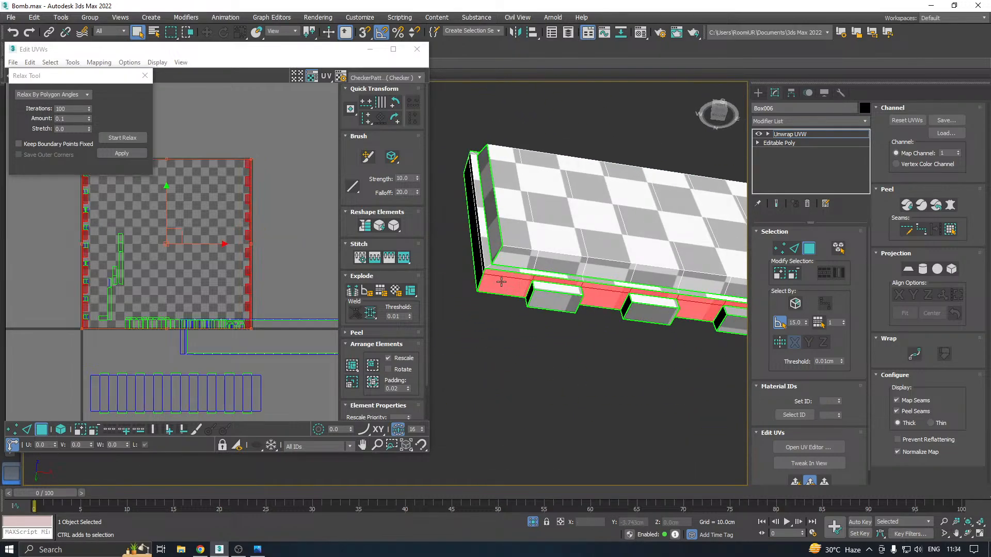
{"action": "middle_click_drag", "start_coordinate": [495, 279], "coordinate": [589, 294], "text": "alt"}
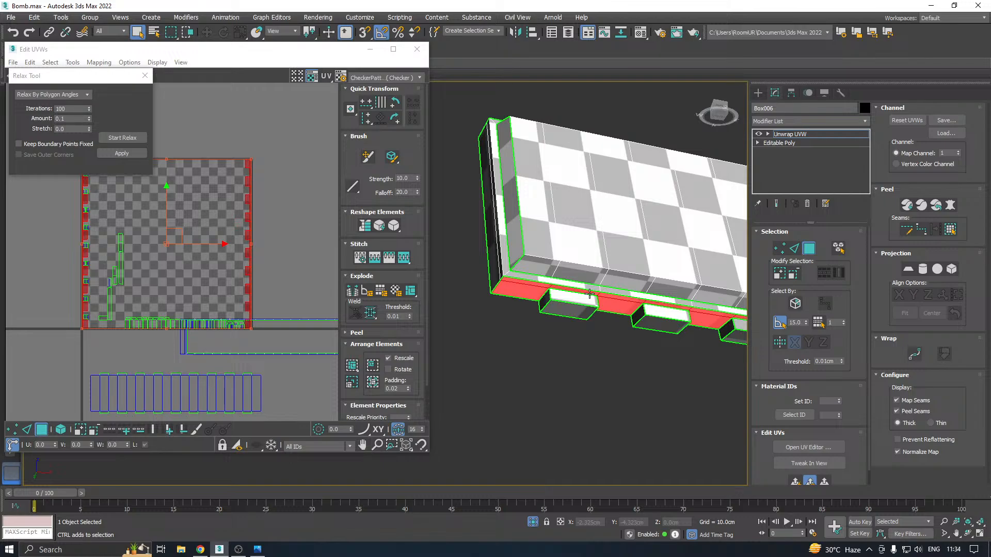
{"action": "scroll", "coordinate": [212, 334], "scroll_direction": "down", "scroll_amount": 2}
Select all UV shells and pack them into the texture tile with Rescale on and 0.02 padding
{"action": "left_click_drag", "start_coordinate": [130, 323], "coordinate": [378, 356]}
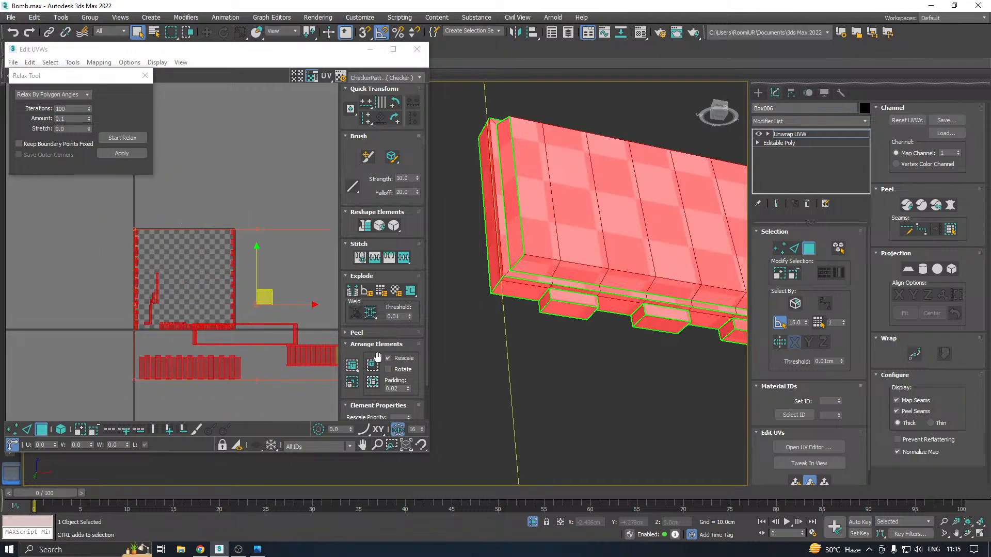
{"action": "left_click", "coordinate": [352, 366]}
{"action": "left_click", "coordinate": [261, 277]}
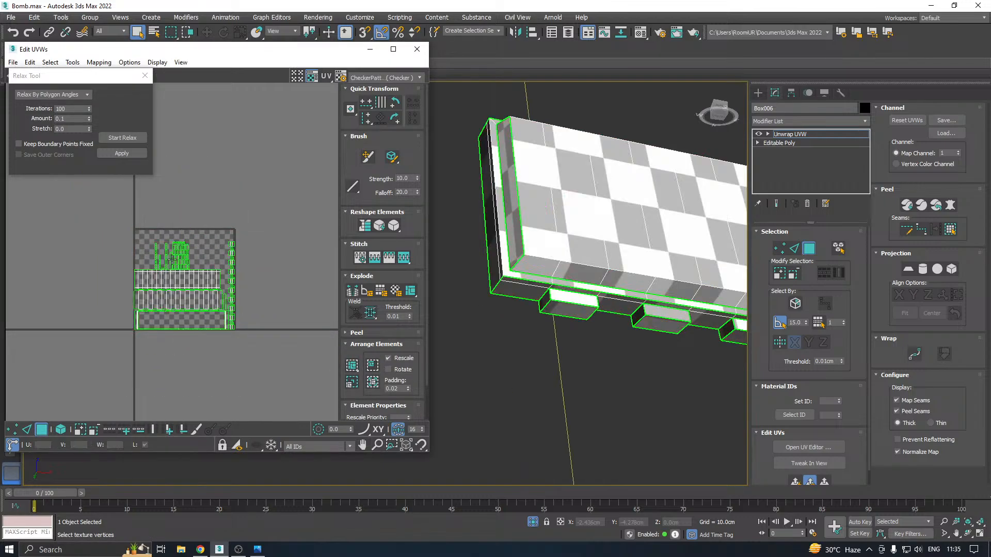
{"action": "scroll", "coordinate": [148, 265], "scroll_direction": "up", "scroll_amount": 4}
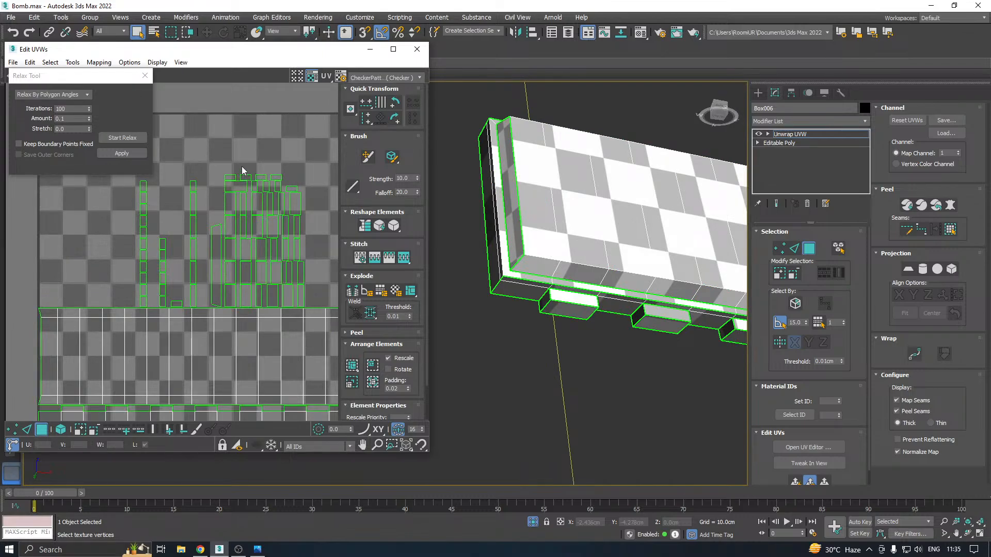
{"action": "left_click_drag", "start_coordinate": [291, 275], "coordinate": [293, 279]}
Apply a quick planar map to the first upper tooth's top and front faces and relax them by polygon angles
{"action": "middle_click_drag", "start_coordinate": [639, 188], "coordinate": [519, 232], "text": "alt"}
{"action": "left_click", "coordinate": [577, 252]}
{"action": "scroll", "coordinate": [576, 244], "scroll_direction": "up", "scroll_amount": 4}
{"action": "left_click", "coordinate": [566, 233], "text": "ctrl"}
{"action": "middle_click_drag", "start_coordinate": [493, 269], "coordinate": [608, 241], "text": "alt"}
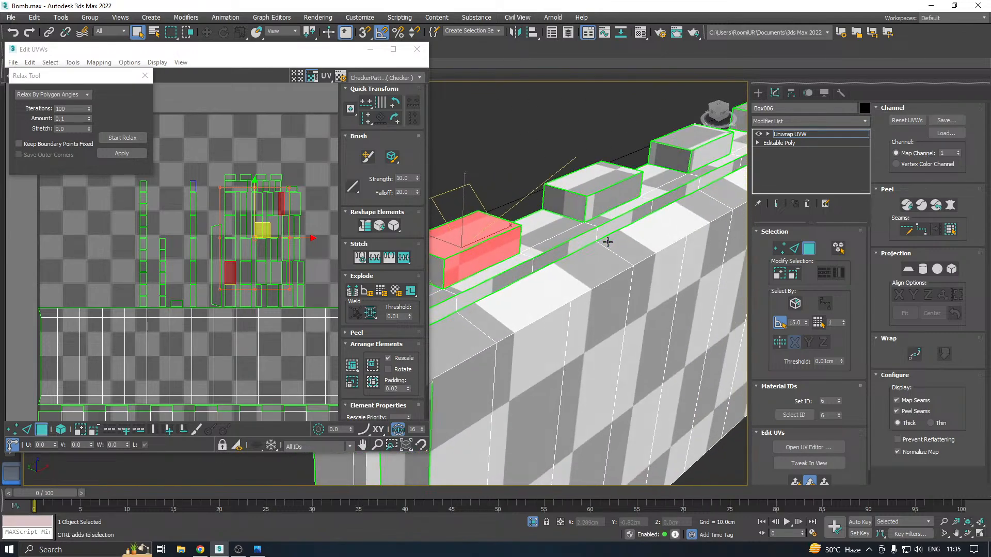
{"action": "middle_click_drag", "start_coordinate": [465, 253], "coordinate": [529, 240]}
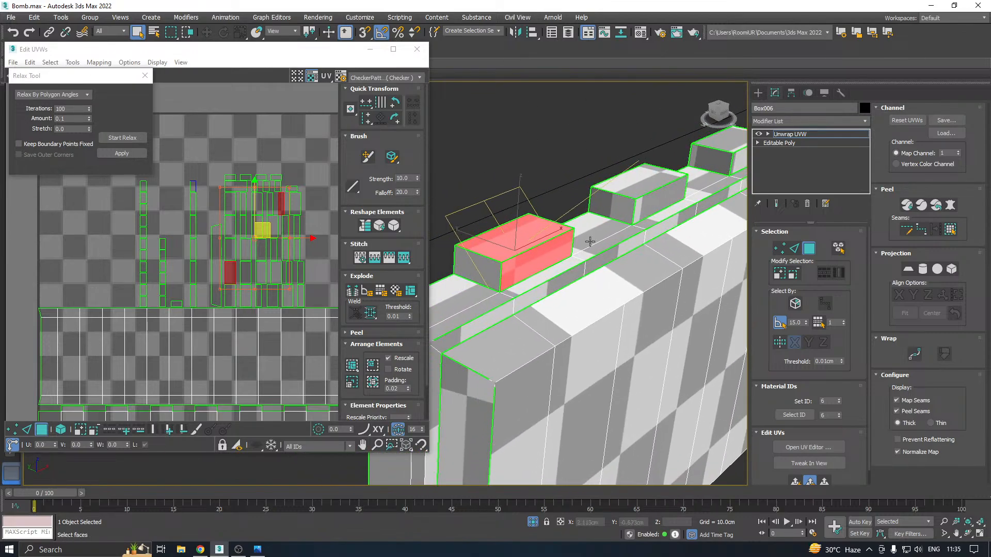
{"action": "left_click", "coordinate": [795, 482]}
{"action": "left_click", "coordinate": [128, 139]}
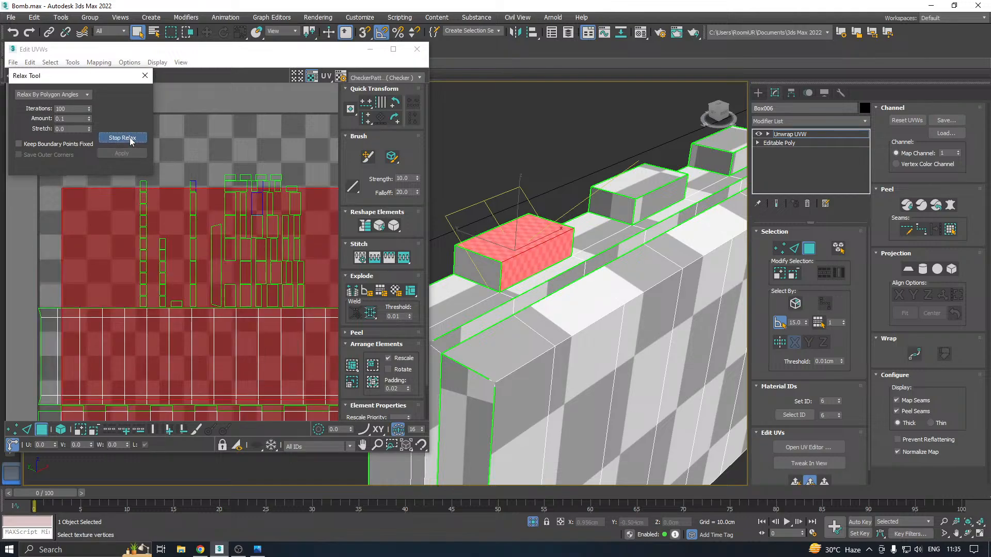
{"action": "left_click", "coordinate": [132, 141]}
{"action": "scroll", "coordinate": [640, 243], "scroll_direction": "down", "scroll_amount": 5}
Quick planar map the second upper tooth's top and front faces, and relax them by polygon angles
{"action": "middle_click_drag", "start_coordinate": [677, 248], "coordinate": [569, 252], "text": "alt"}
{"action": "scroll", "coordinate": [558, 269], "scroll_direction": "up", "scroll_amount": 5}
{"action": "left_click", "coordinate": [558, 268]}
{"action": "left_click", "coordinate": [552, 245], "text": "ctrl"}
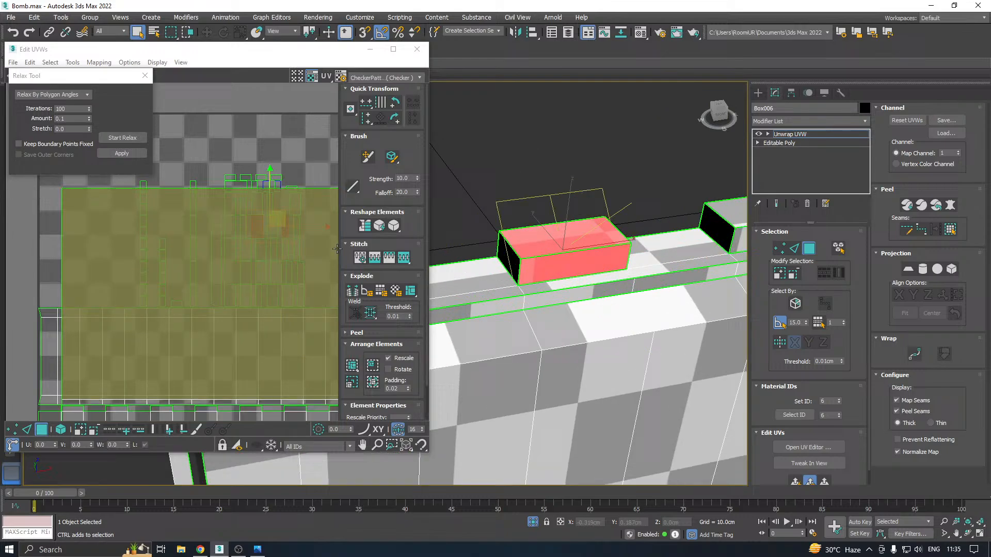
{"action": "left_click", "coordinate": [796, 481]}
{"action": "left_click", "coordinate": [123, 138]}
{"action": "left_click", "coordinate": [123, 138]}
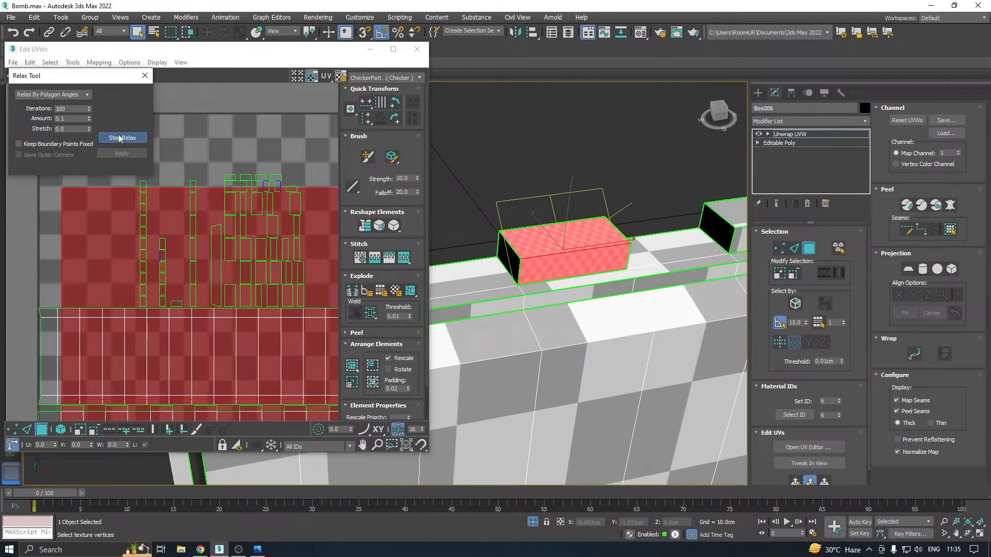
{"action": "scroll", "coordinate": [566, 254], "scroll_direction": "down", "scroll_amount": 5}
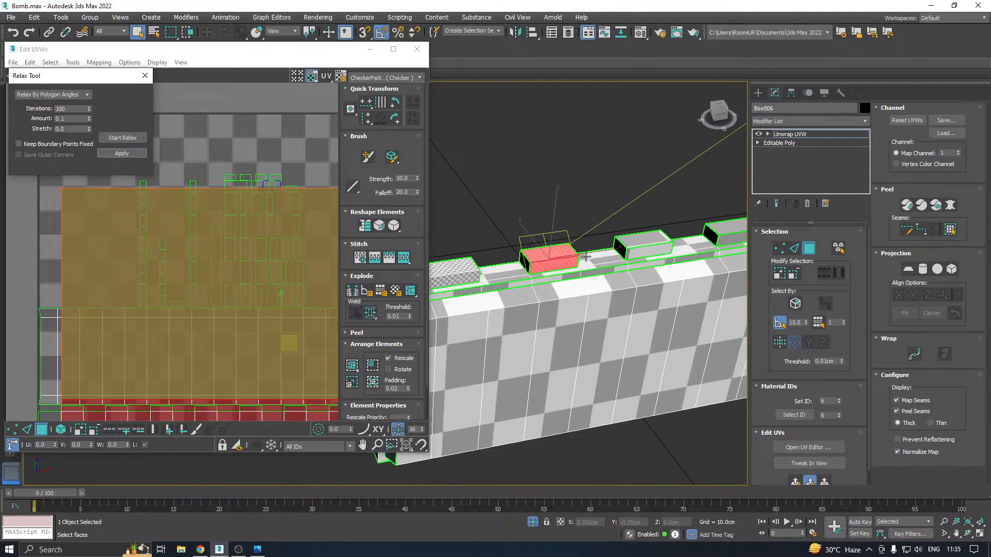
Apply a quick planar map to the top and front faces of the third and then the fourth upper tooth
{"action": "middle_click_drag", "start_coordinate": [630, 259], "coordinate": [513, 255]}
{"action": "scroll", "coordinate": [528, 249], "scroll_direction": "up", "scroll_amount": 4}
{"action": "left_click", "coordinate": [528, 254]}
{"action": "left_click", "coordinate": [525, 238], "text": "ctrl"}
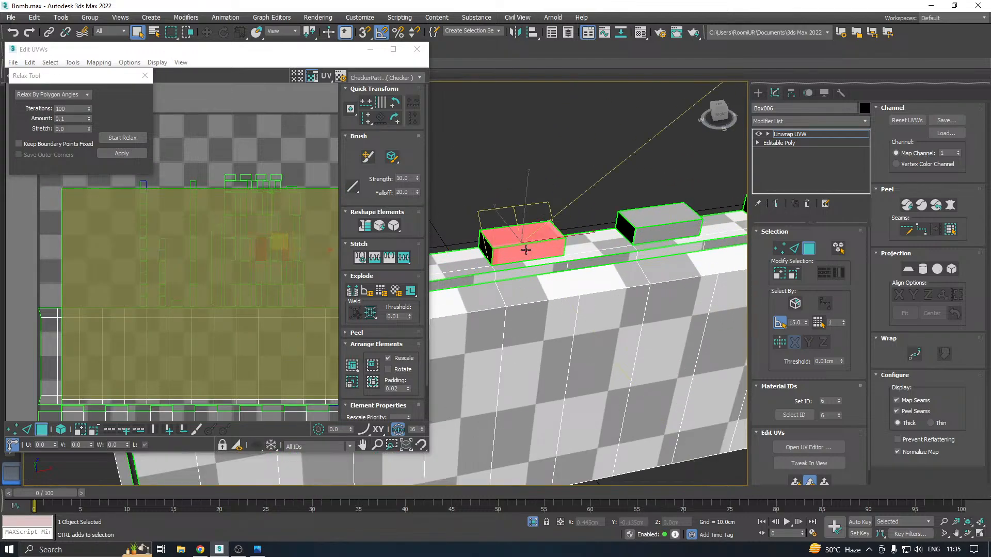
{"action": "left_click", "coordinate": [797, 482]}
{"action": "left_click", "coordinate": [658, 232]}
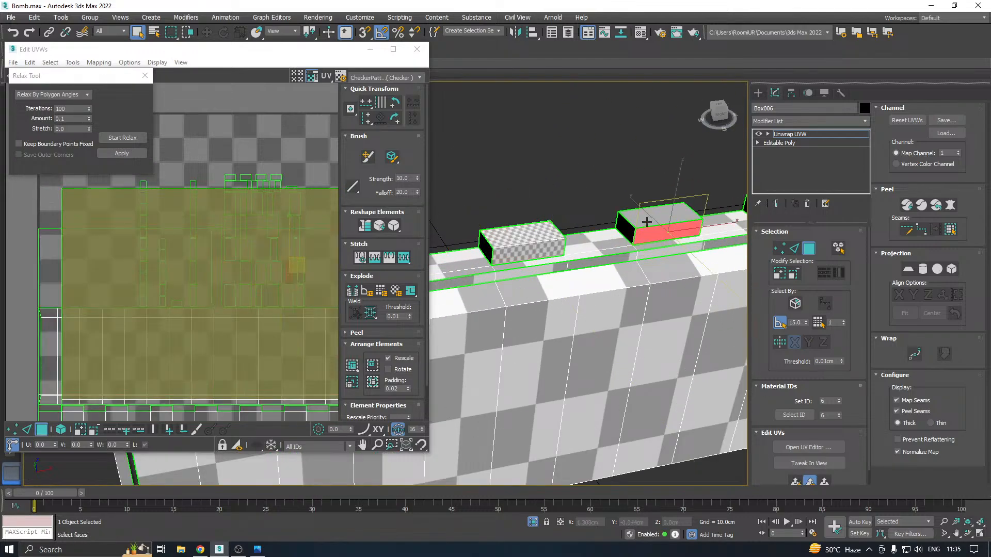
{"action": "left_click", "coordinate": [662, 216], "text": "ctrl"}
{"action": "middle_click_drag", "start_coordinate": [693, 217], "coordinate": [608, 239]}
{"action": "left_click", "coordinate": [796, 482]}
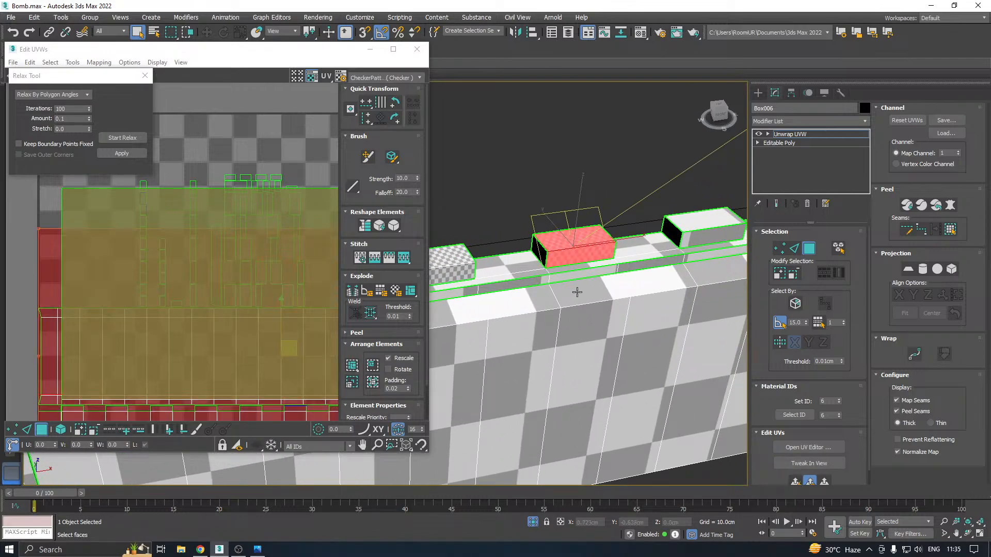
Map the top and front faces of the fifth and sixth upper teeth with separate quick planar maps
{"action": "middle_click_drag", "start_coordinate": [684, 249], "coordinate": [547, 261]}
{"action": "left_click", "coordinate": [567, 252]}
{"action": "left_click", "coordinate": [567, 236], "text": "ctrl"}
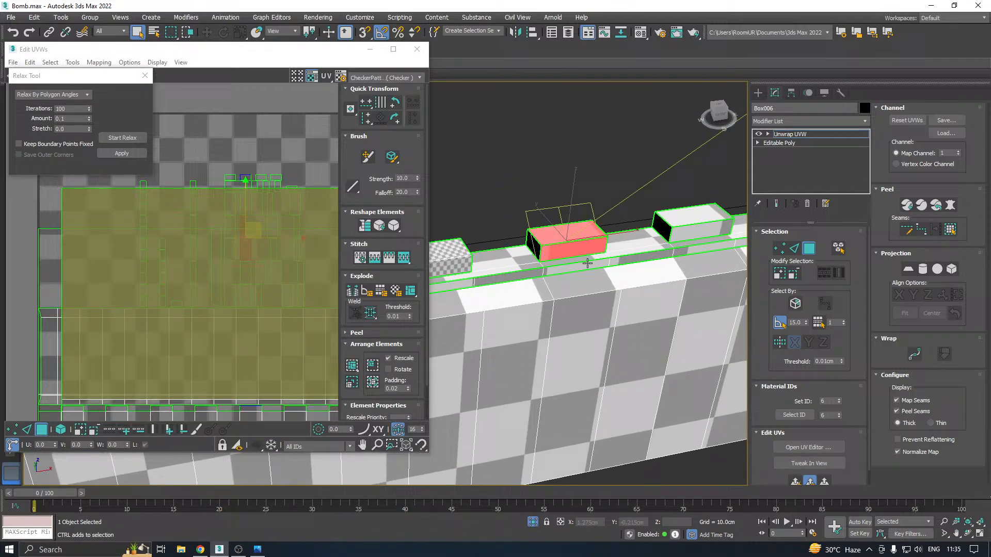
{"action": "left_click", "coordinate": [798, 482]}
{"action": "middle_click_drag", "start_coordinate": [702, 280], "coordinate": [572, 298]}
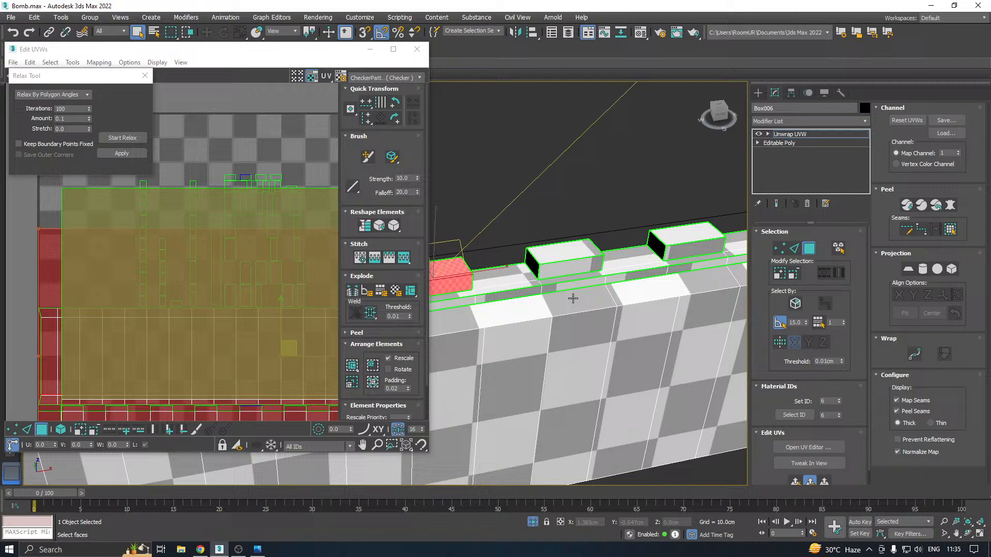
{"action": "left_click", "coordinate": [568, 270]}
{"action": "left_click", "coordinate": [795, 483]}
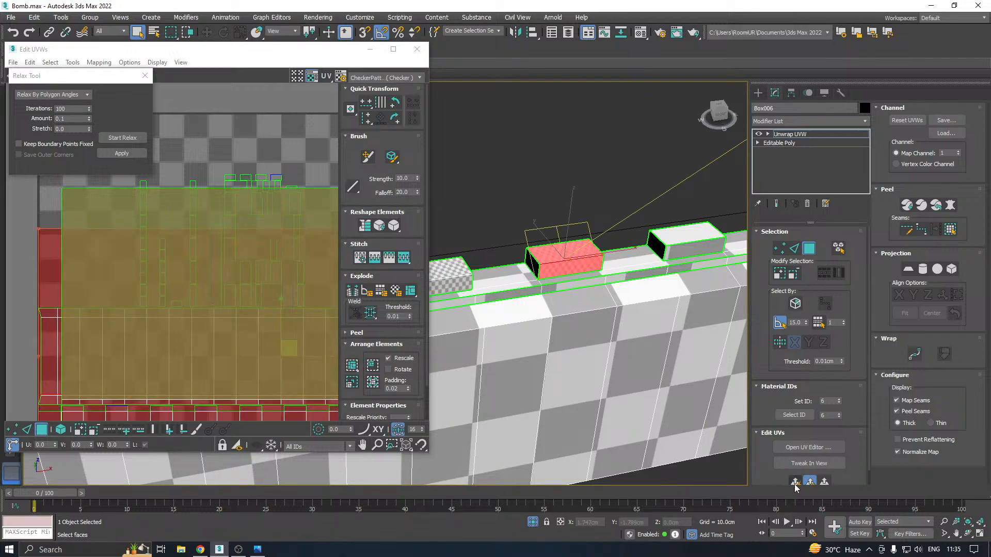
Apply separate quick planar maps to the top and front faces of the seventh and eighth upper teeth
{"action": "middle_click_drag", "start_coordinate": [631, 329], "coordinate": [521, 349]}
{"action": "left_click", "coordinate": [574, 256]}
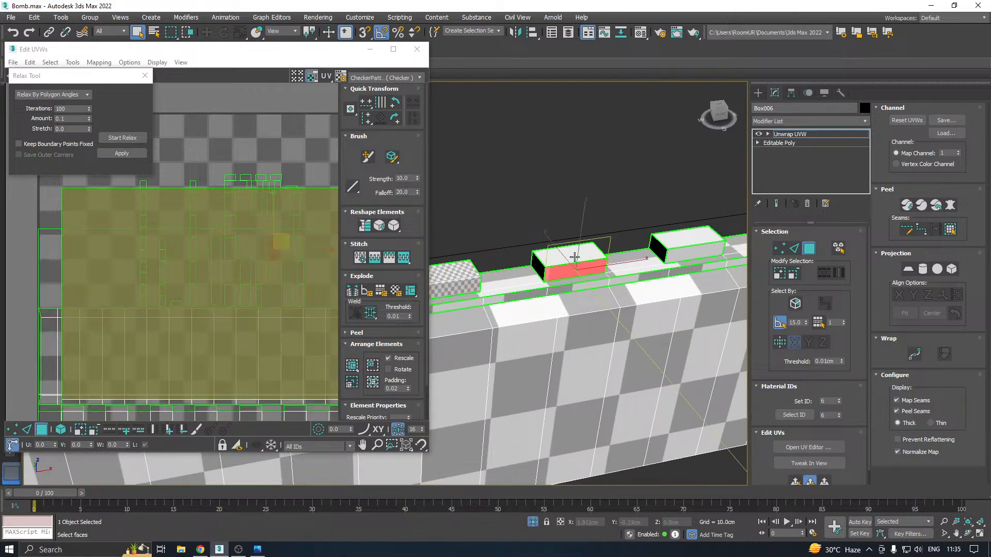
{"action": "left_click", "coordinate": [576, 266], "text": "ctrl"}
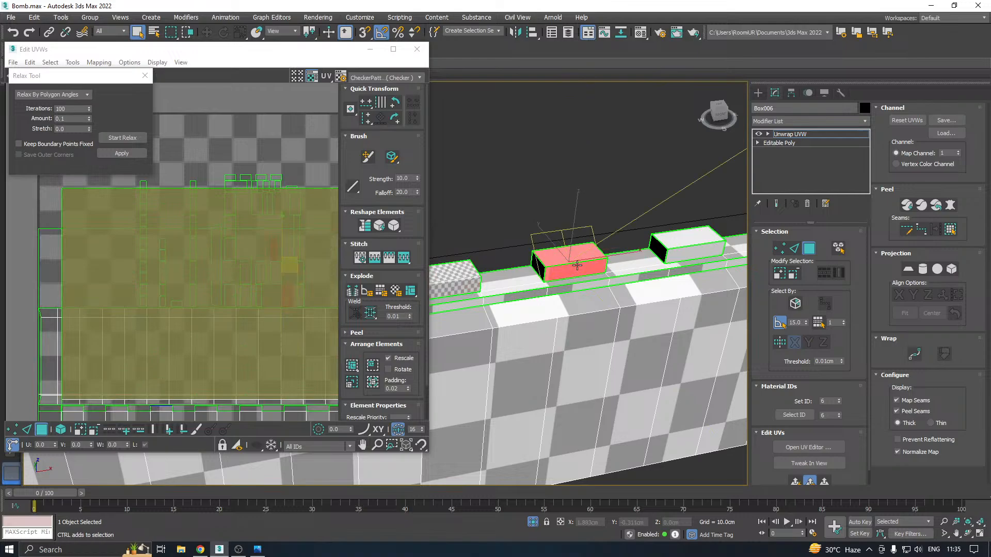
{"action": "left_click", "coordinate": [795, 482]}
{"action": "middle_click_drag", "start_coordinate": [617, 309], "coordinate": [501, 344]}
{"action": "left_click", "coordinate": [577, 292]}
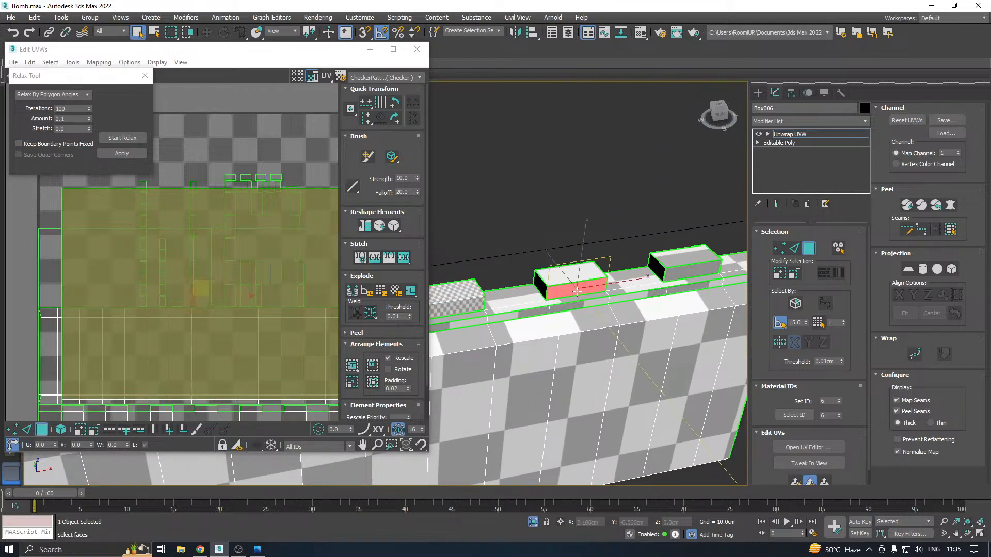
{"action": "left_click", "coordinate": [579, 278], "text": "ctrl"}
{"action": "left_click", "coordinate": [806, 483]}
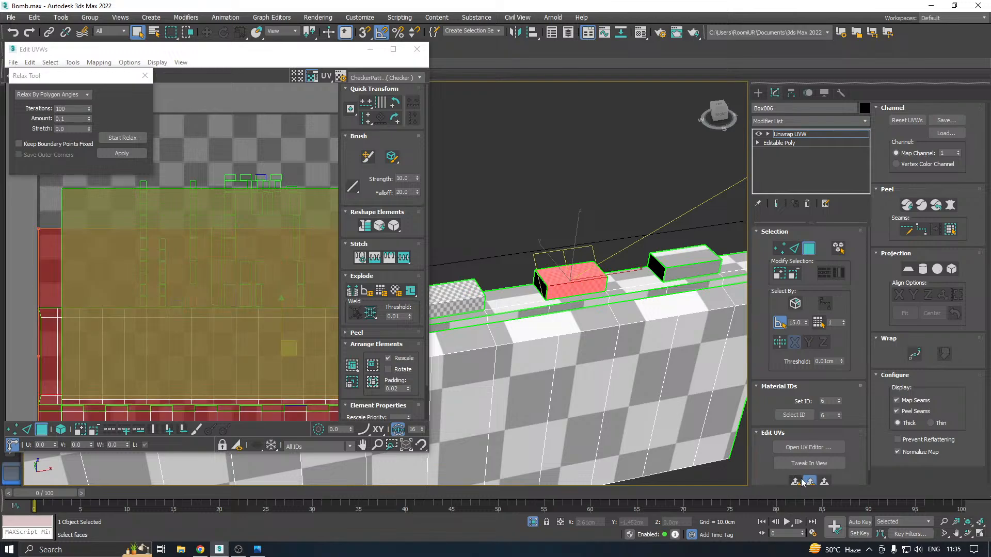
Quick planar map the top and front faces of the last upper tooth at the plate's end
{"action": "middle_click_drag", "start_coordinate": [674, 274], "coordinate": [594, 295]}
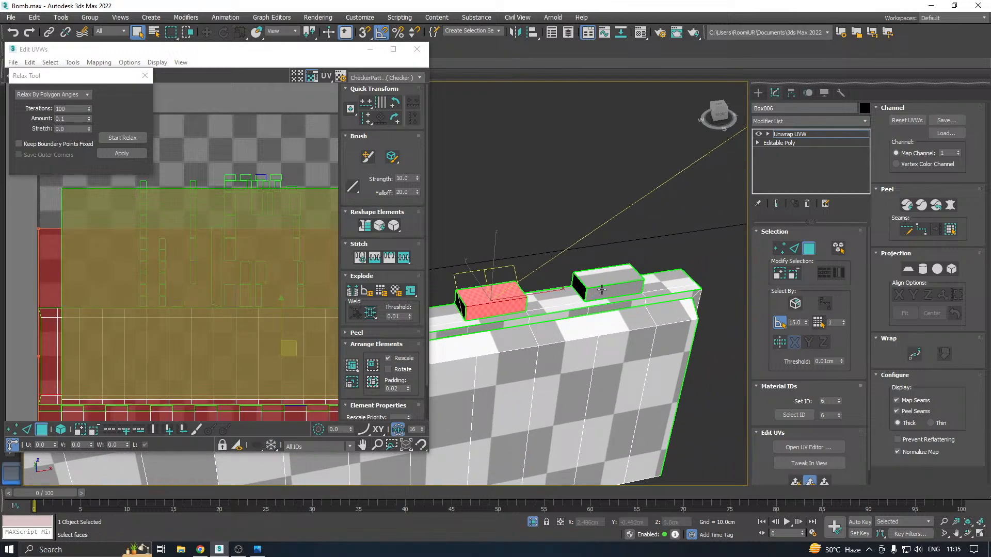
{"action": "left_click", "coordinate": [599, 292]}
{"action": "left_click", "coordinate": [607, 276], "text": "ctrl"}
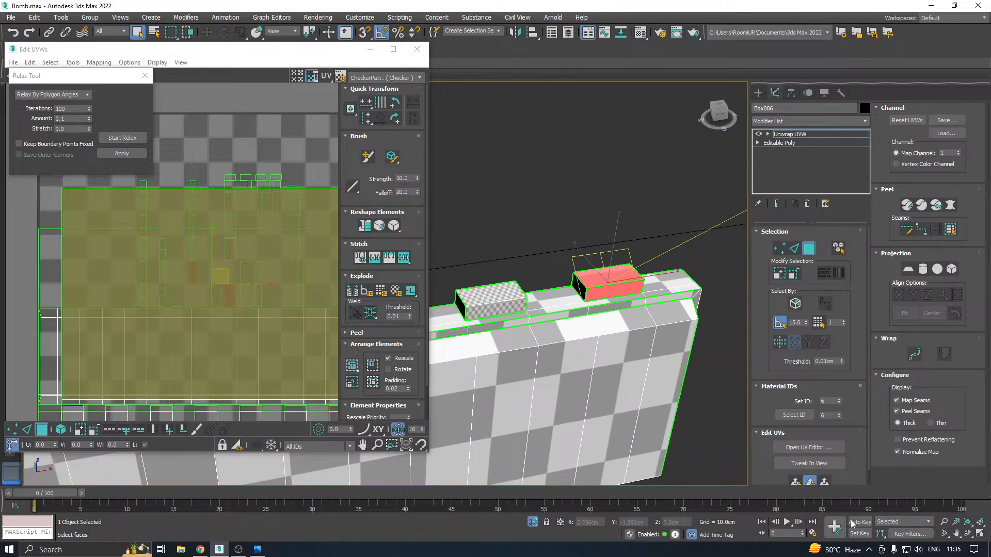
{"action": "left_click", "coordinate": [797, 481]}
Apply separate quick planar maps to the front and underside faces of the first and second lower teeth
{"action": "scroll", "coordinate": [671, 283], "scroll_direction": "down", "scroll_amount": 5}
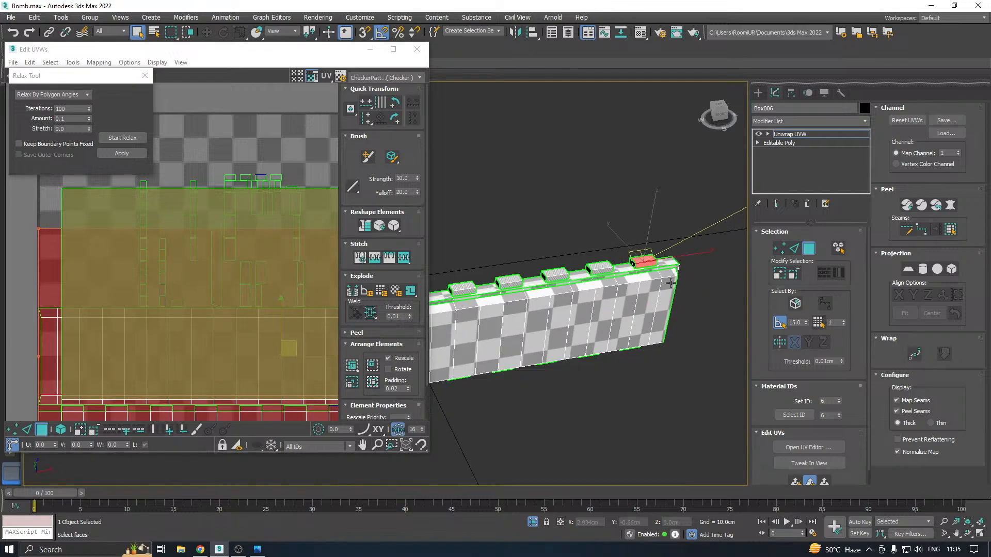
{"action": "mouse_move", "coordinate": [670, 283]}
{"action": "middle_mouse_down", "text": "alt"}
{"action": "mouse_move", "coordinate": [665, 247]}
{"action": "mouse_move", "coordinate": [684, 296]}
{"action": "middle_mouse_up", "text": "alt"}
{"action": "middle_click_drag", "start_coordinate": [482, 313], "coordinate": [480, 288], "text": "alt"}
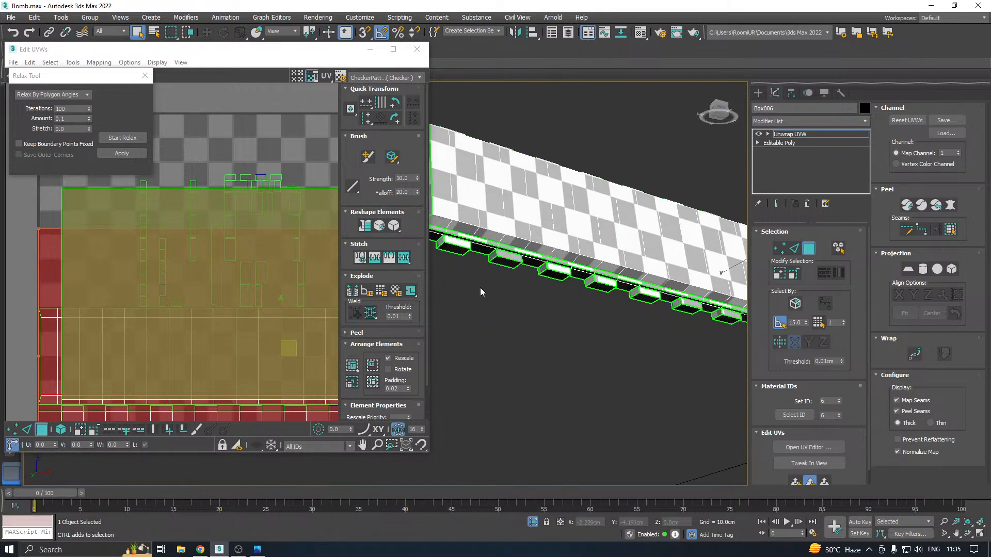
{"action": "scroll", "coordinate": [449, 246], "scroll_direction": "up", "scroll_amount": 3}
{"action": "left_click", "coordinate": [465, 244]}
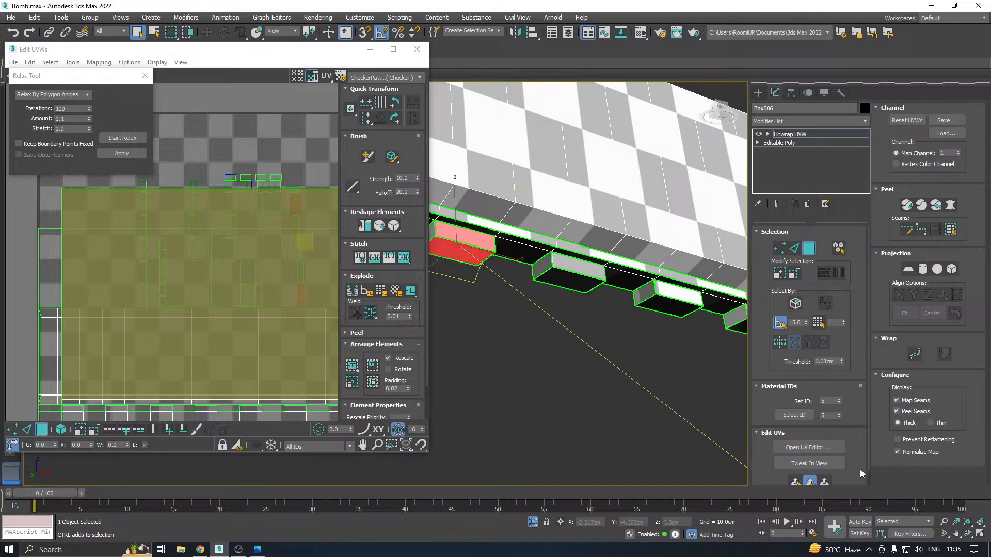
{"action": "left_click", "coordinate": [797, 482]}
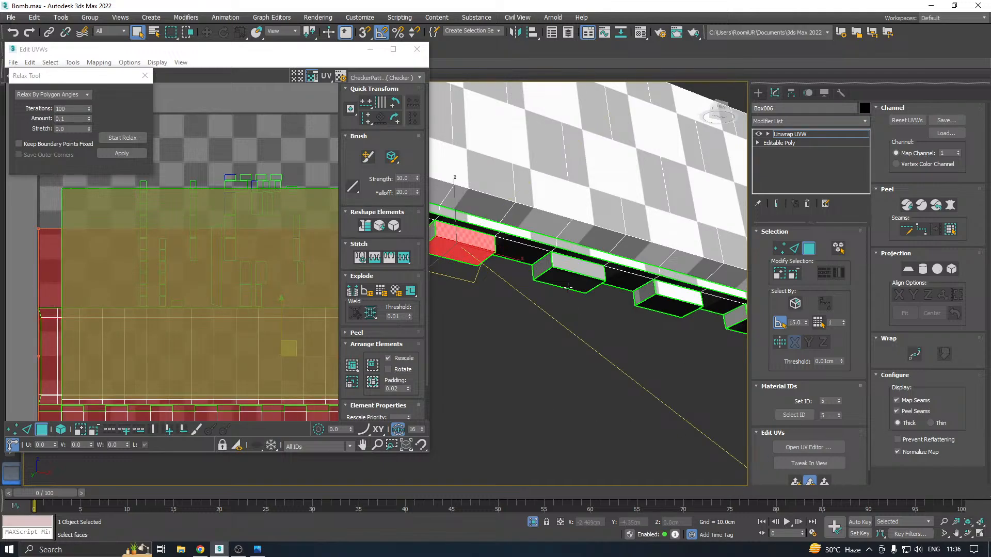
{"action": "left_click", "coordinate": [568, 279]}
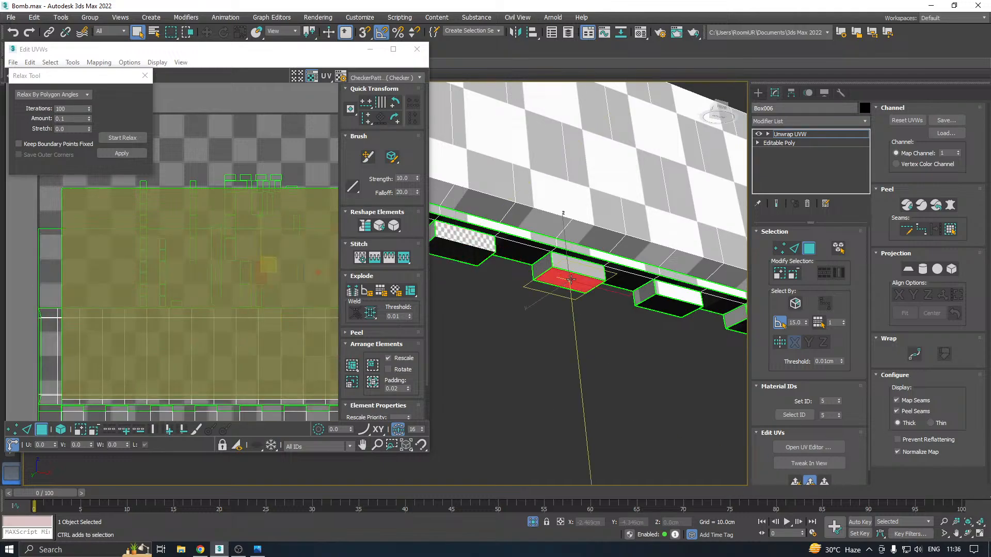
{"action": "left_click", "coordinate": [799, 482]}
Quick planar map the front and underside faces of the third lower tooth, and do the same for the fourth
{"action": "middle_click_drag", "start_coordinate": [681, 307], "coordinate": [525, 347]}
{"action": "left_click", "coordinate": [525, 347]}
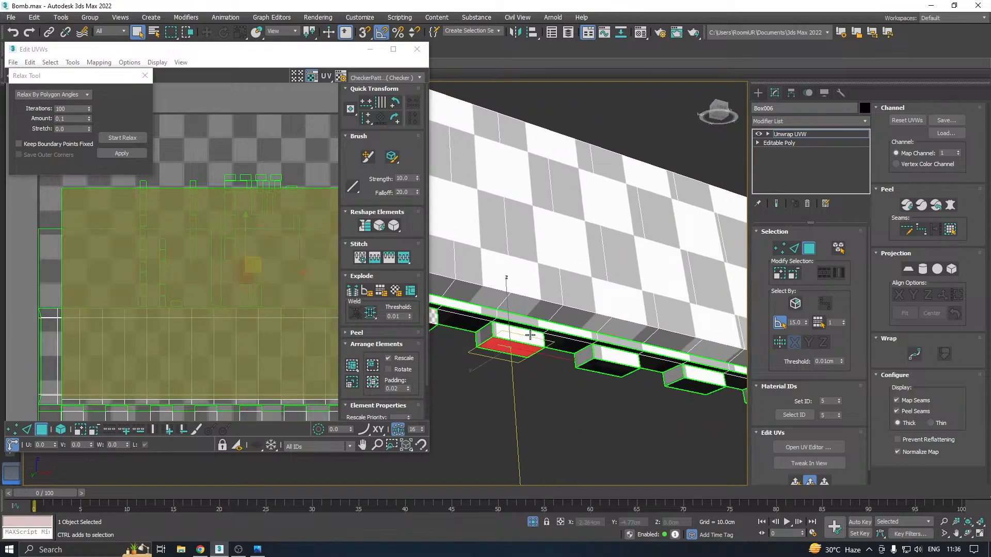
{"action": "left_click", "coordinate": [798, 482]}
{"action": "left_click", "coordinate": [626, 371]}
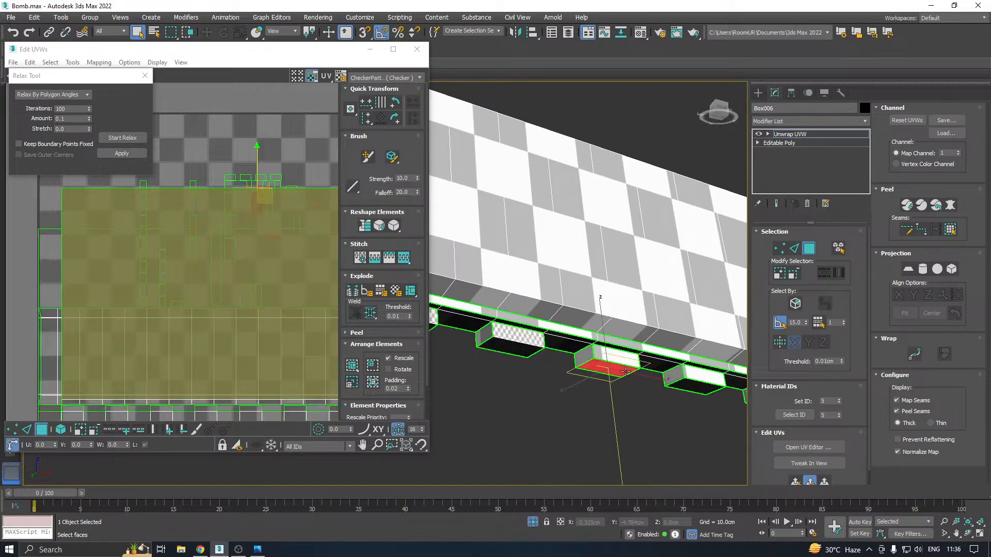
{"action": "left_click", "coordinate": [799, 482]}
Map the front and underside faces of the fifth and sixth lower teeth with separate quick planar maps
{"action": "middle_click_drag", "start_coordinate": [705, 378], "coordinate": [608, 372]}
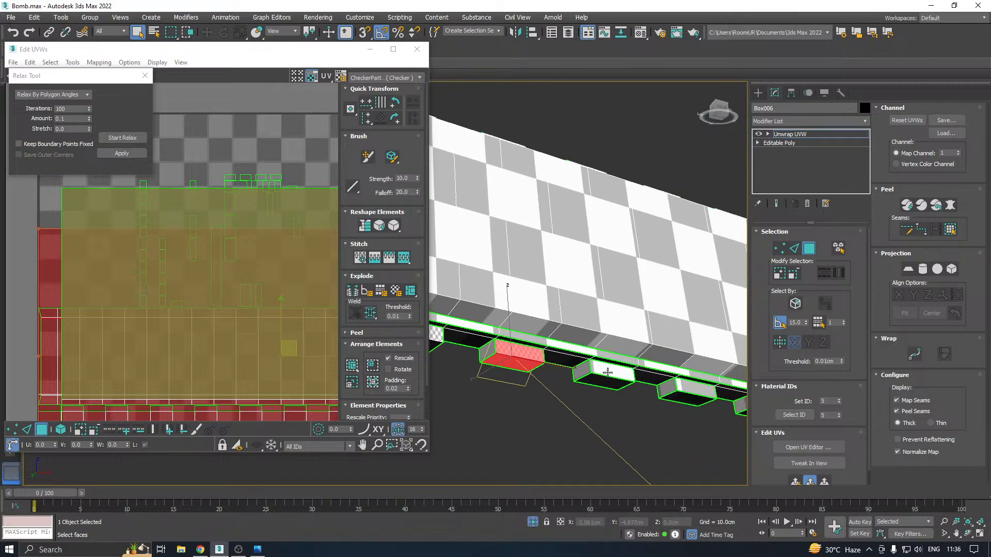
{"action": "left_click", "coordinate": [607, 371]}
{"action": "left_click", "coordinate": [799, 482]}
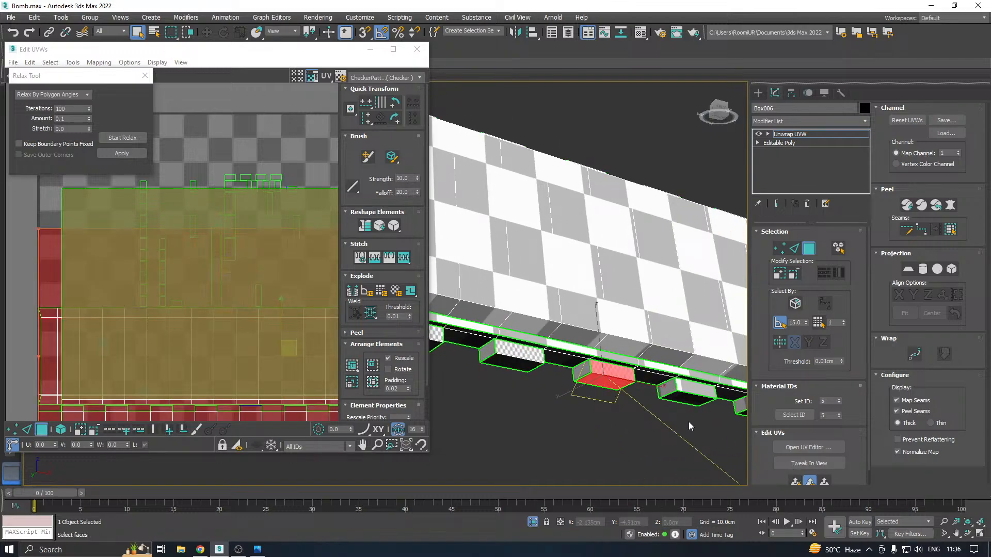
{"action": "middle_click_drag", "start_coordinate": [688, 422], "coordinate": [584, 392]}
{"action": "left_click", "coordinate": [560, 367]}
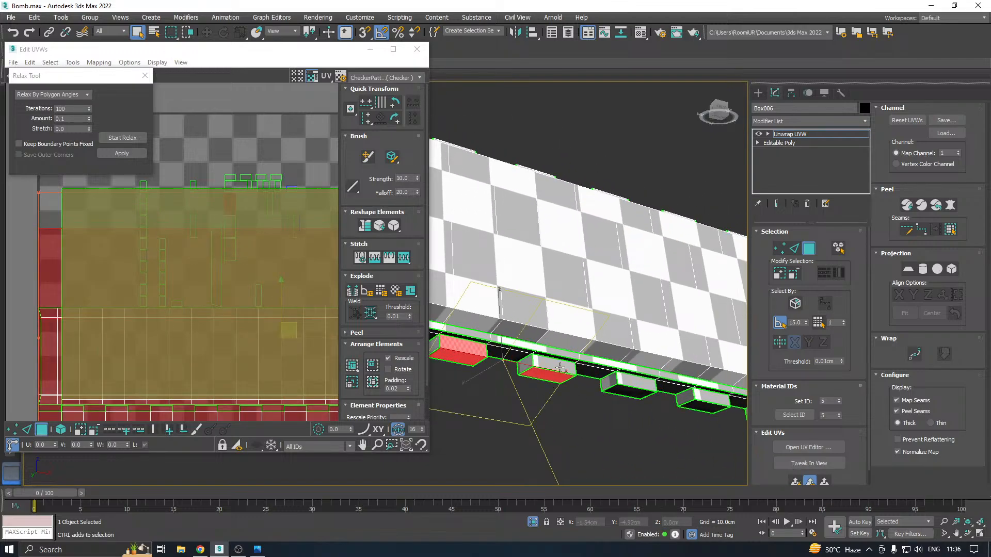
{"action": "left_click", "coordinate": [560, 375]}
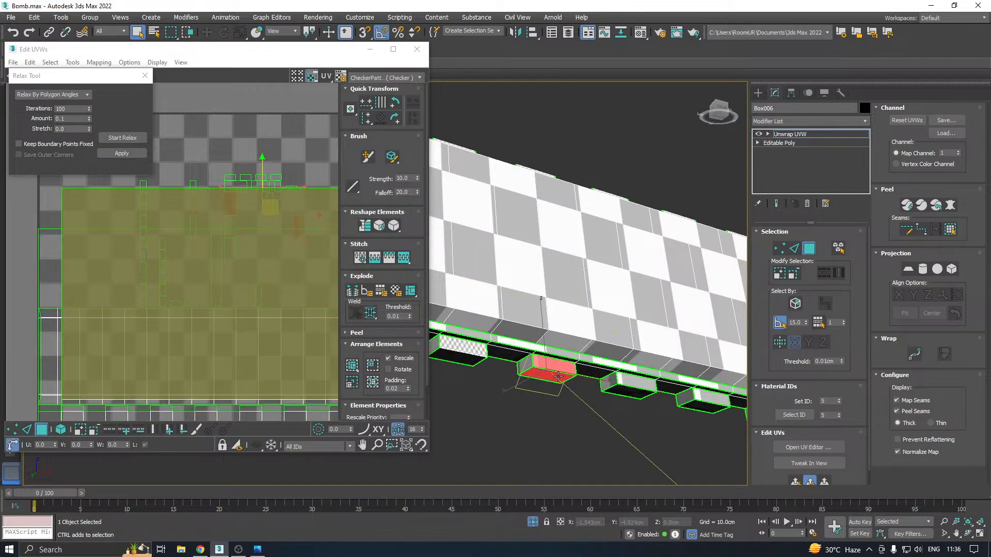
{"action": "left_click", "coordinate": [795, 483]}
Apply a quick planar map to the front and underside faces of the seventh and the eighth lower tooth individually
{"action": "middle_click_drag", "start_coordinate": [706, 406], "coordinate": [622, 401]}
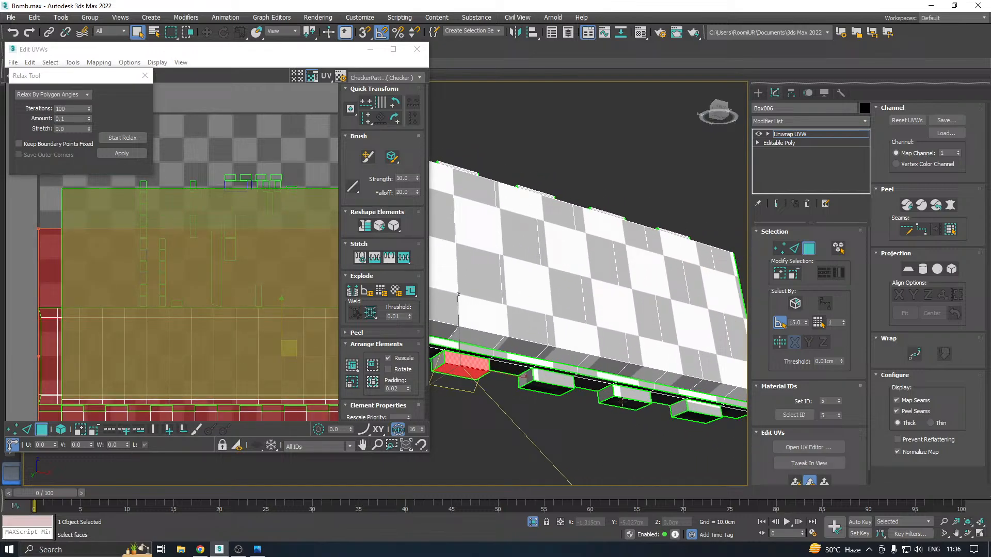
{"action": "left_click", "coordinate": [561, 387]}
{"action": "left_click", "coordinate": [796, 482]}
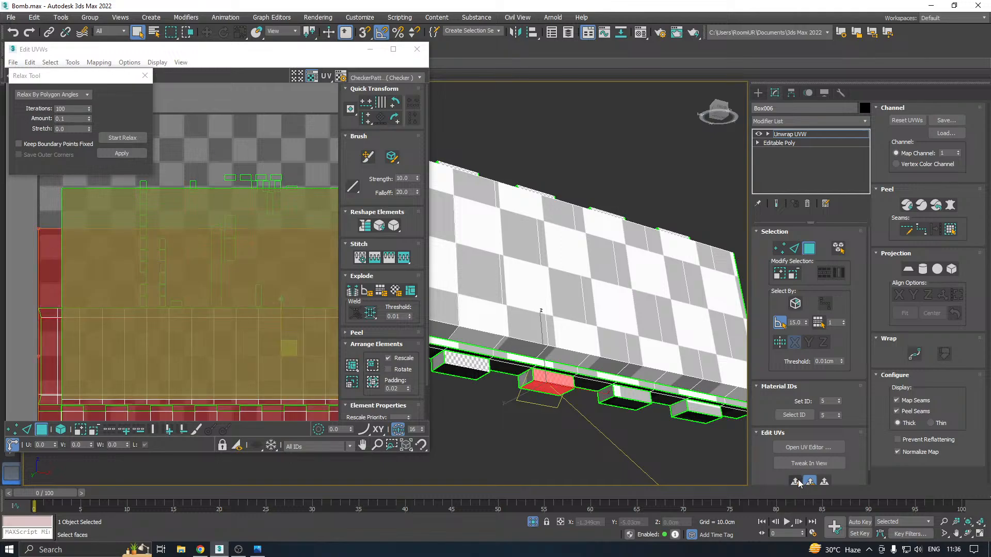
{"action": "left_click", "coordinate": [626, 403]}
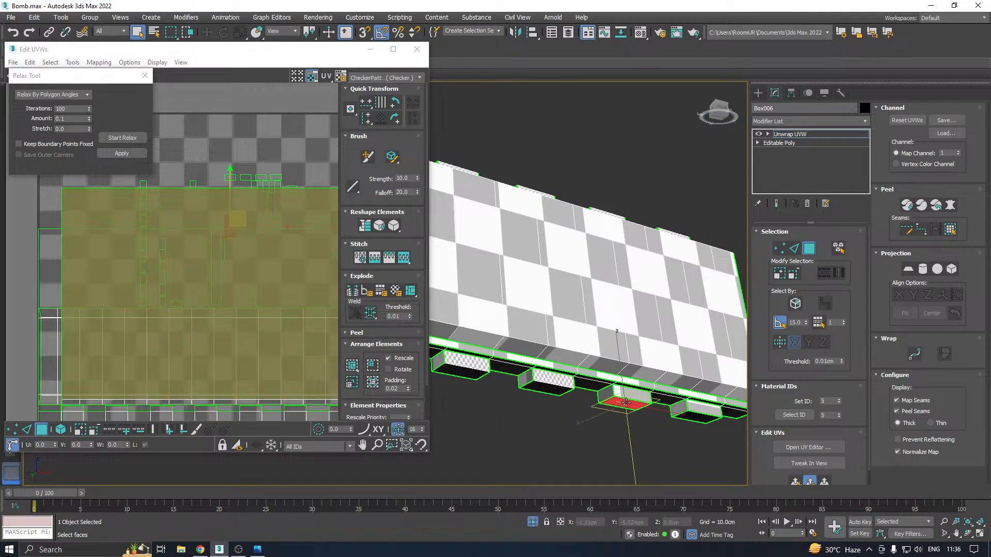
{"action": "left_click", "coordinate": [628, 394], "text": "ctrl"}
{"action": "left_click", "coordinate": [794, 481]}
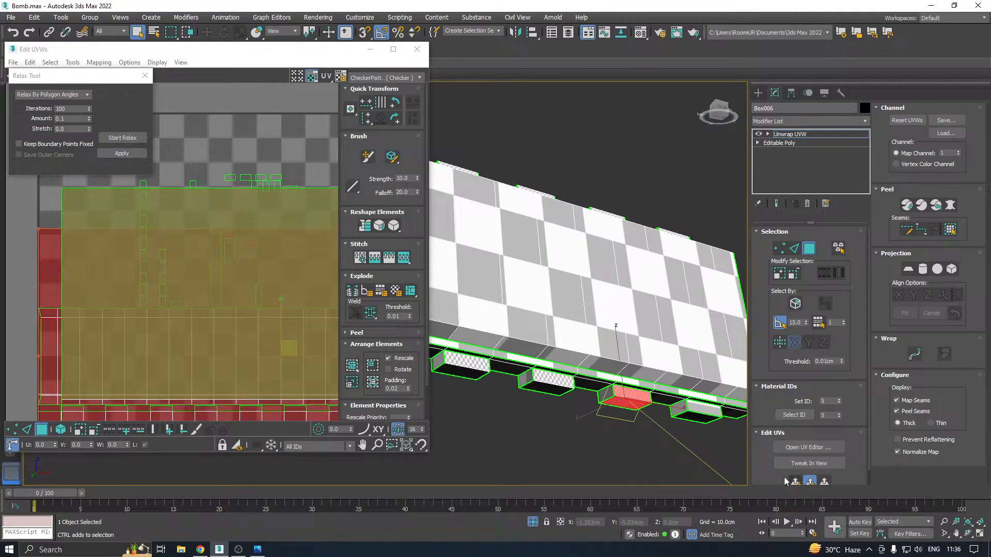
Quick planar map the front and underside faces of the last lower tooth at the plate's end
{"action": "middle_click_drag", "start_coordinate": [697, 446], "coordinate": [679, 418]}
{"action": "left_click", "coordinate": [624, 401]}
{"action": "left_click", "coordinate": [626, 395], "text": "ctrl"}
{"action": "left_click", "coordinate": [806, 483]}
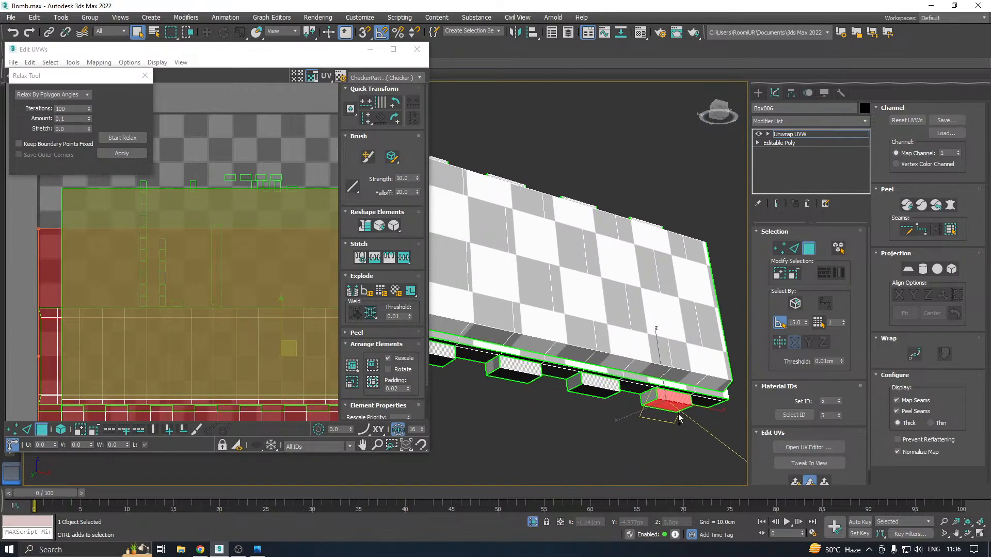
Select all of the plate's UV faces and relax them by polygon angles, and clear the selection
{"action": "scroll", "coordinate": [598, 354], "scroll_direction": "down", "scroll_amount": 2}
{"action": "scroll", "coordinate": [152, 264], "scroll_direction": "down", "scroll_amount": 6}
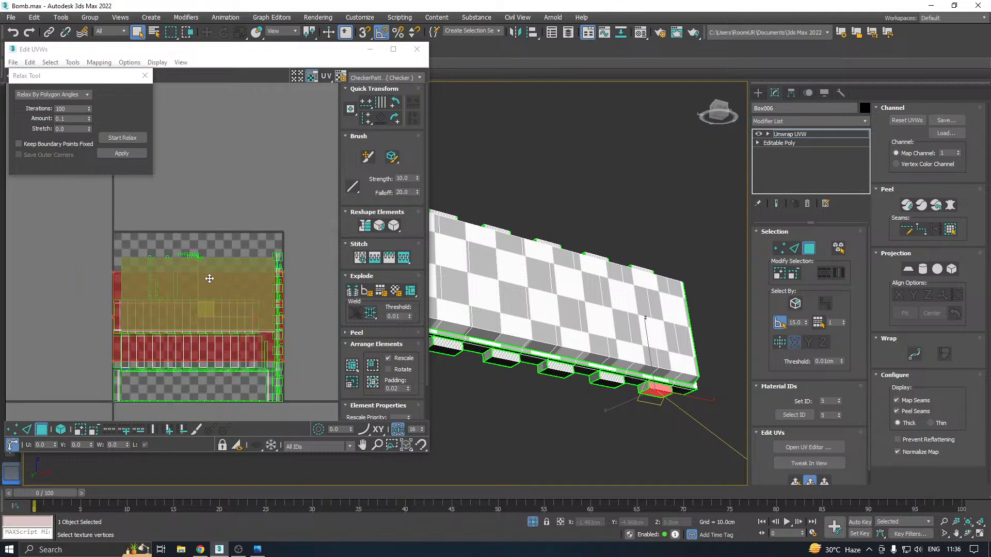
{"action": "left_click_drag", "start_coordinate": [119, 237], "coordinate": [268, 361]}
{"action": "middle_click_drag", "start_coordinate": [567, 356], "coordinate": [625, 392], "text": "alt"}
{"action": "middle_click_drag", "start_coordinate": [525, 298], "coordinate": [609, 332]}
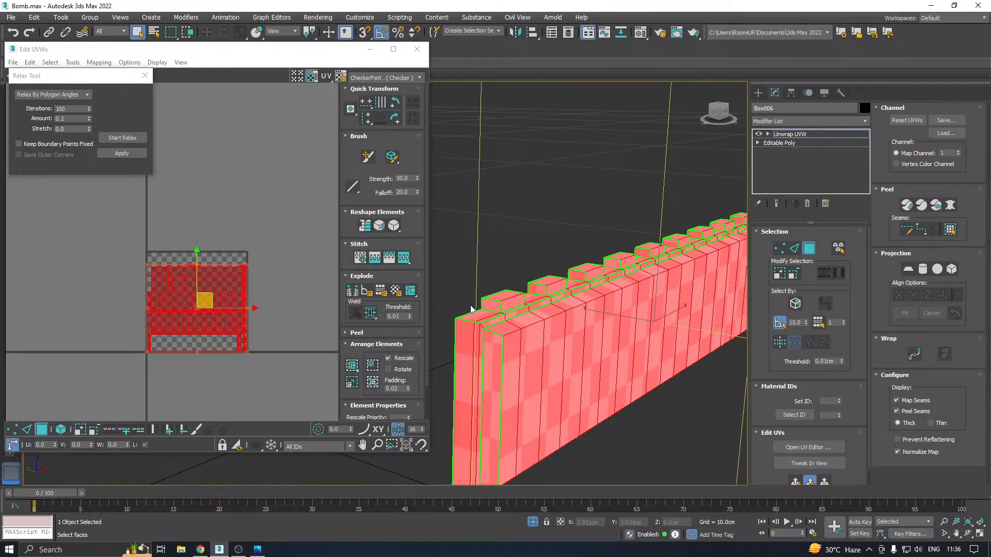
{"action": "scroll", "coordinate": [519, 308], "scroll_direction": "up", "scroll_amount": 3}
{"action": "scroll", "coordinate": [531, 310], "scroll_direction": "down", "scroll_amount": 3}
{"action": "scroll", "coordinate": [535, 312], "scroll_direction": "up", "scroll_amount": 2}
{"action": "scroll", "coordinate": [535, 308], "scroll_direction": "down", "scroll_amount": 1}
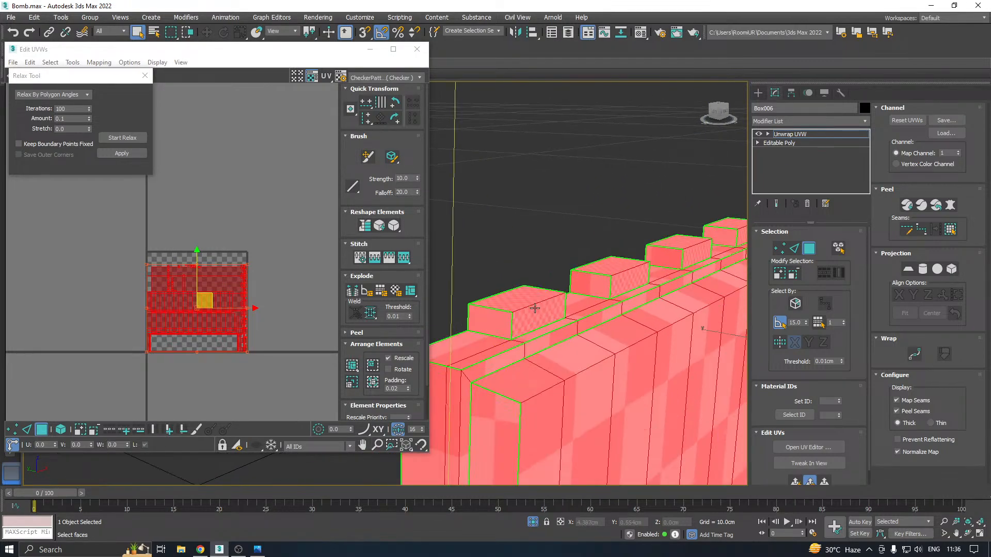
{"action": "scroll", "coordinate": [510, 317], "scroll_direction": "up", "scroll_amount": 1}
{"action": "scroll", "coordinate": [512, 315], "scroll_direction": "down", "scroll_amount": 1}
{"action": "middle_click_drag", "start_coordinate": [510, 314], "coordinate": [504, 329], "text": "alt"}
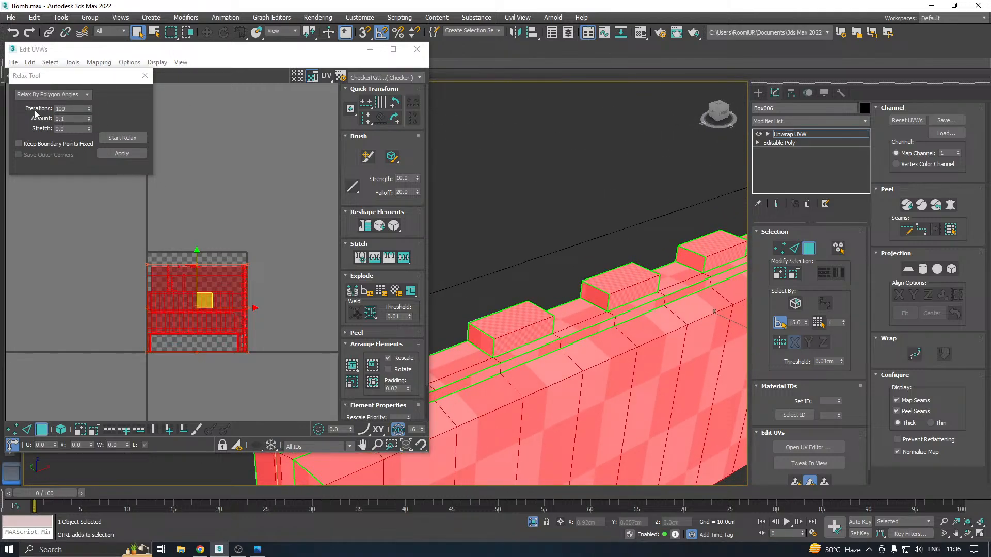
{"action": "left_click", "coordinate": [109, 140]}
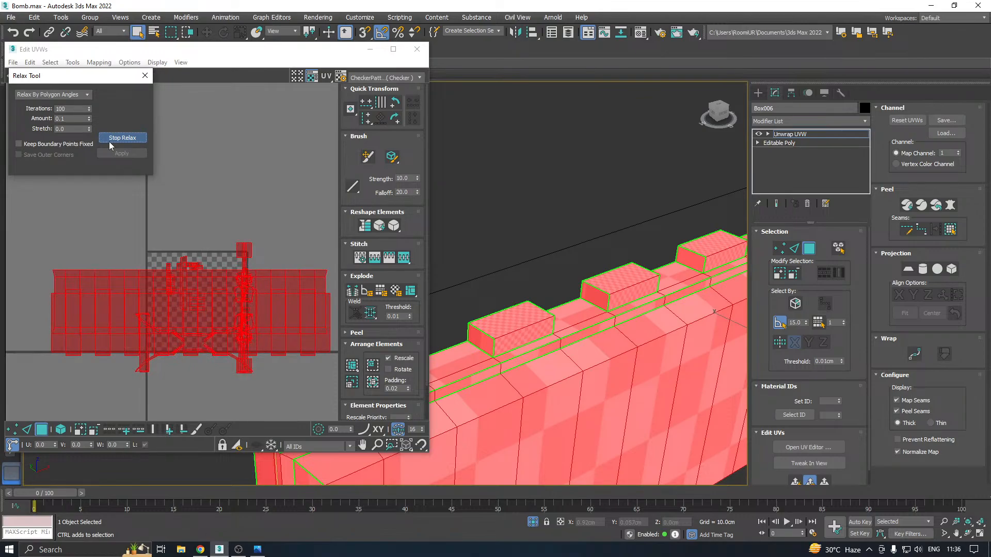
{"action": "left_click", "coordinate": [110, 137]}
{"action": "scroll", "coordinate": [159, 220], "scroll_direction": "down", "scroll_amount": 3}
{"action": "left_click", "coordinate": [163, 229]}
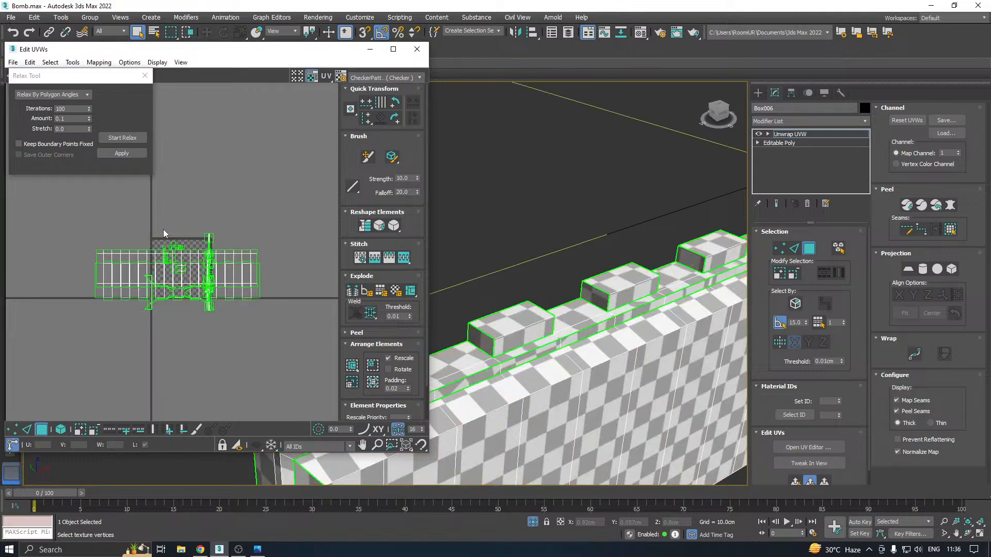
Enable selection by UV element and move the two large plate shells clear of the tile, one above and one below
{"action": "left_click", "coordinate": [136, 277]}
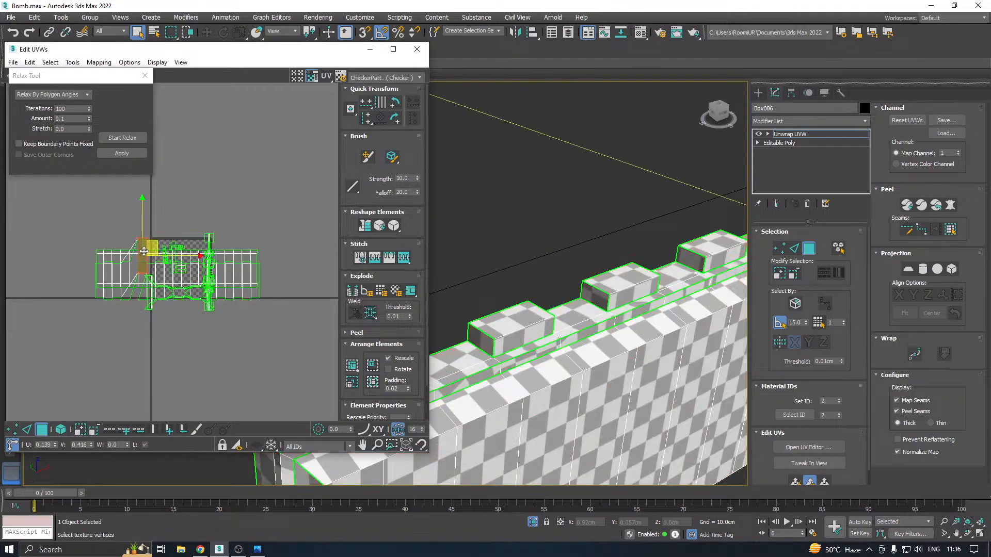
{"action": "left_click", "coordinate": [60, 429]}
{"action": "left_click", "coordinate": [227, 265]}
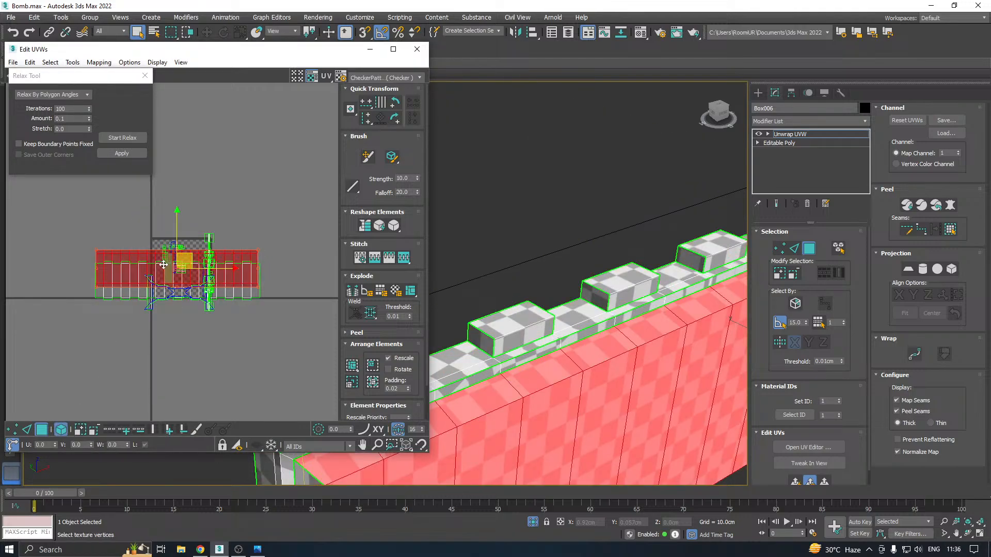
{"action": "left_click_drag", "start_coordinate": [177, 262], "coordinate": [177, 185]}
{"action": "left_click", "coordinate": [116, 279]}
{"action": "left_click_drag", "start_coordinate": [116, 281], "coordinate": [127, 395]}
Quick planar map the distorted rim shell, relax it by polygon angles, and move it below the UV tile
{"action": "scroll", "coordinate": [181, 304], "scroll_direction": "up", "scroll_amount": 3}
{"action": "left_click", "coordinate": [210, 306]}
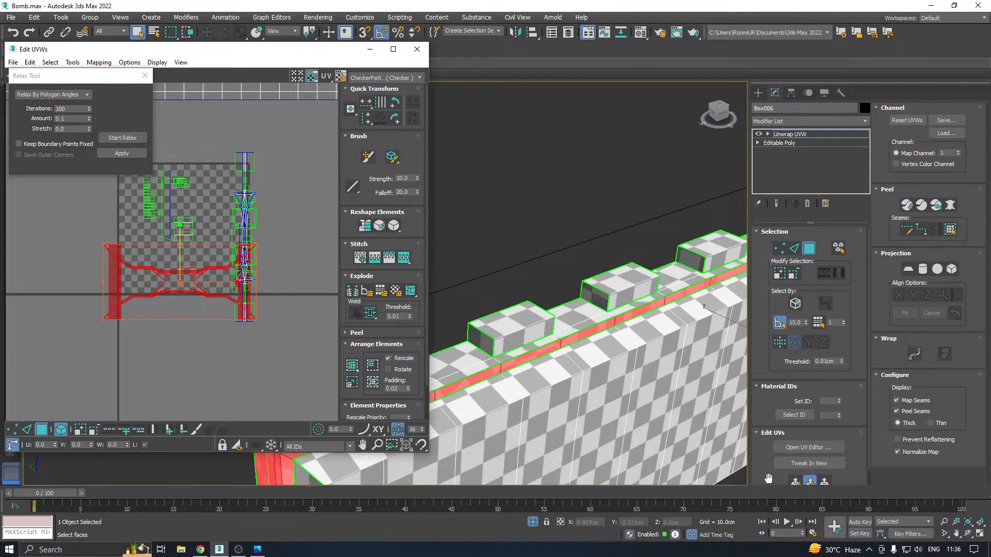
{"action": "left_click", "coordinate": [794, 483]}
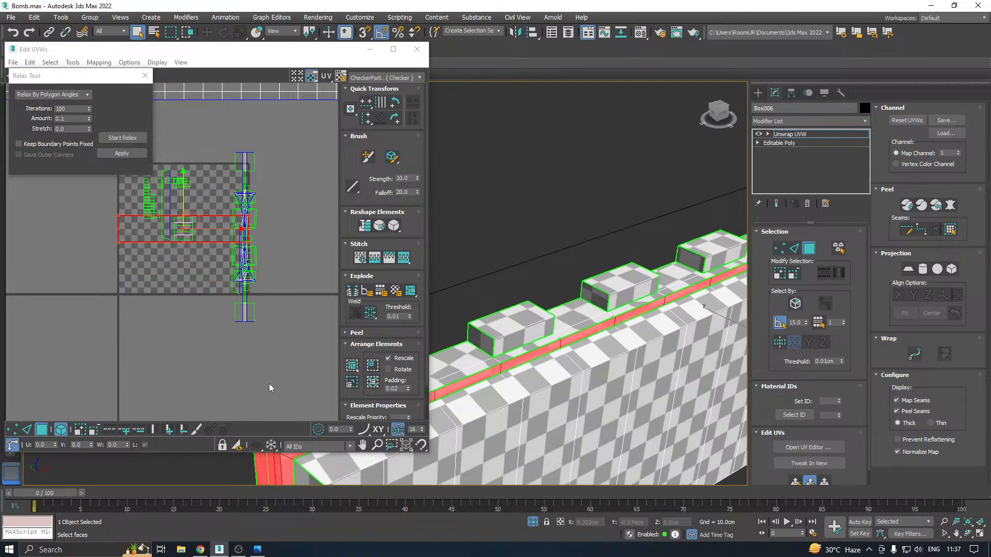
{"action": "left_click", "coordinate": [127, 138]}
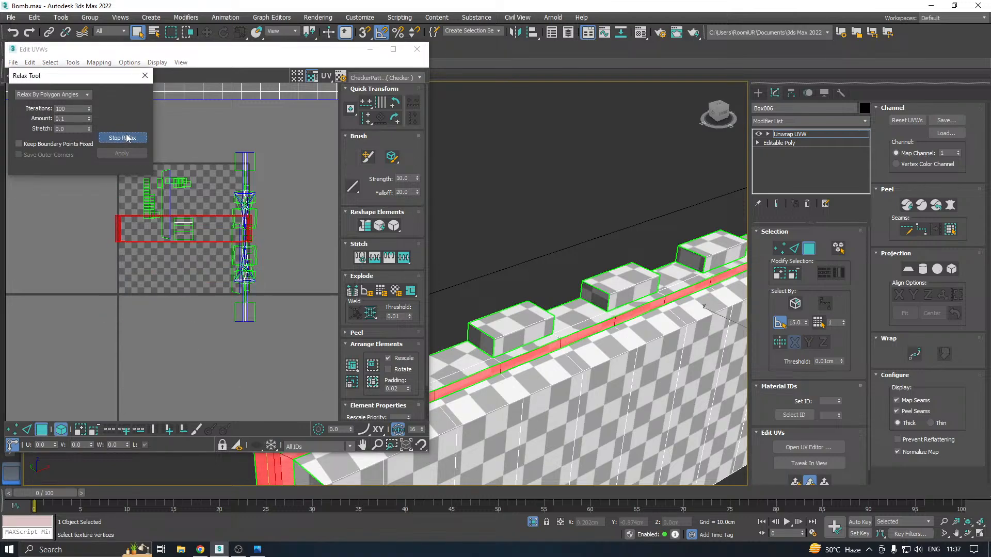
{"action": "left_click", "coordinate": [127, 138]}
{"action": "left_click", "coordinate": [127, 153]}
{"action": "left_click_drag", "start_coordinate": [185, 227], "coordinate": [148, 377]}
Move the distorted UV shell of the plate's toothed underside strip sideways out of the tile
{"action": "left_click", "coordinate": [250, 264]}
{"action": "left_click_drag", "start_coordinate": [250, 264], "coordinate": [295, 263]}
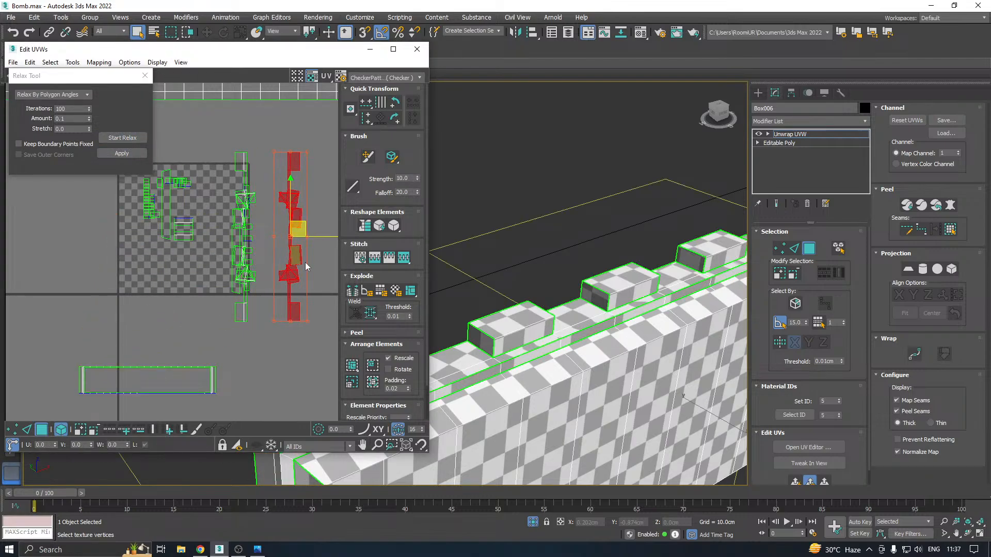
{"action": "scroll", "coordinate": [563, 331], "scroll_direction": "down", "scroll_amount": 3}
{"action": "middle_click_drag", "start_coordinate": [563, 331], "coordinate": [685, 322], "text": "alt"}
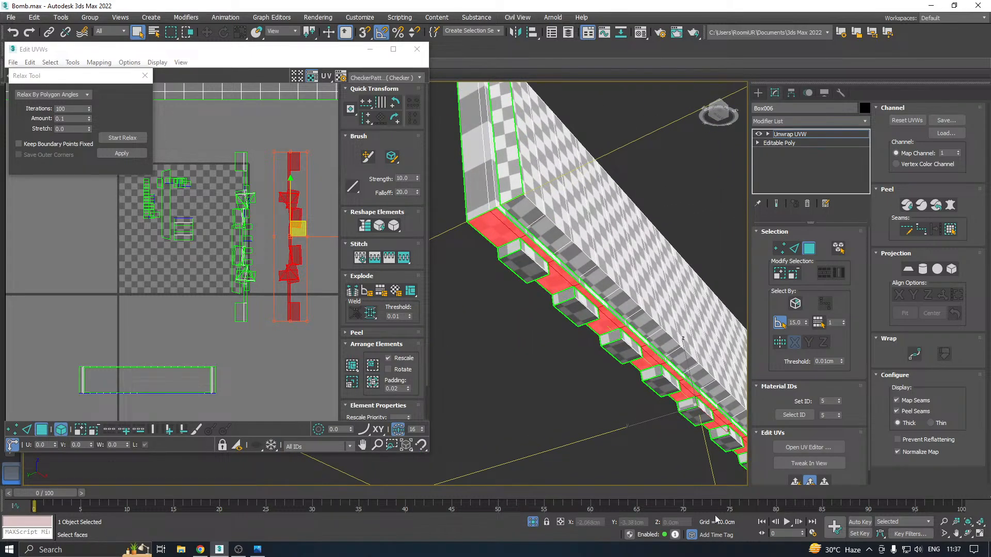
Quick planar map the plate's toothed underside strip, relax it by polygon angles, and move it below the UV tile
{"action": "left_click", "coordinate": [798, 481]}
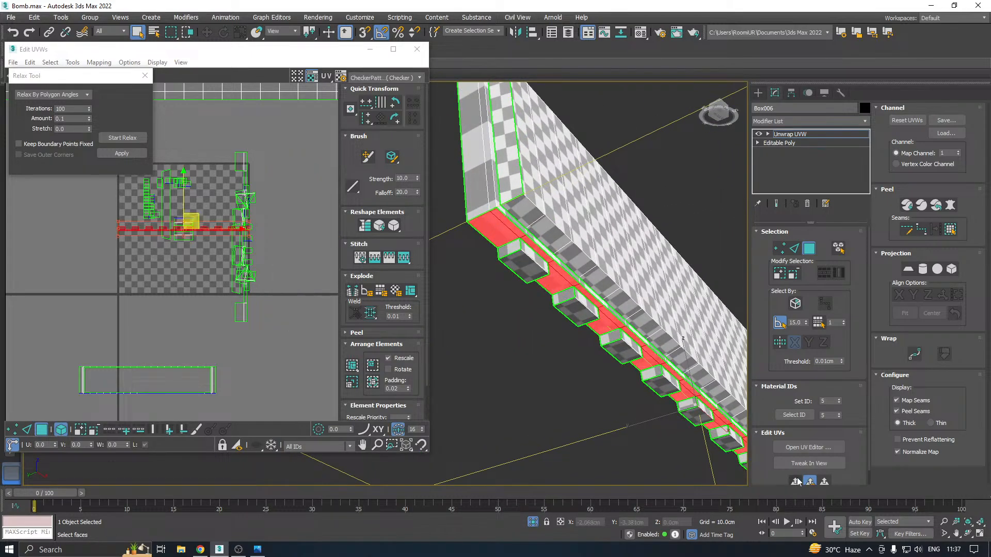
{"action": "left_click", "coordinate": [128, 154]}
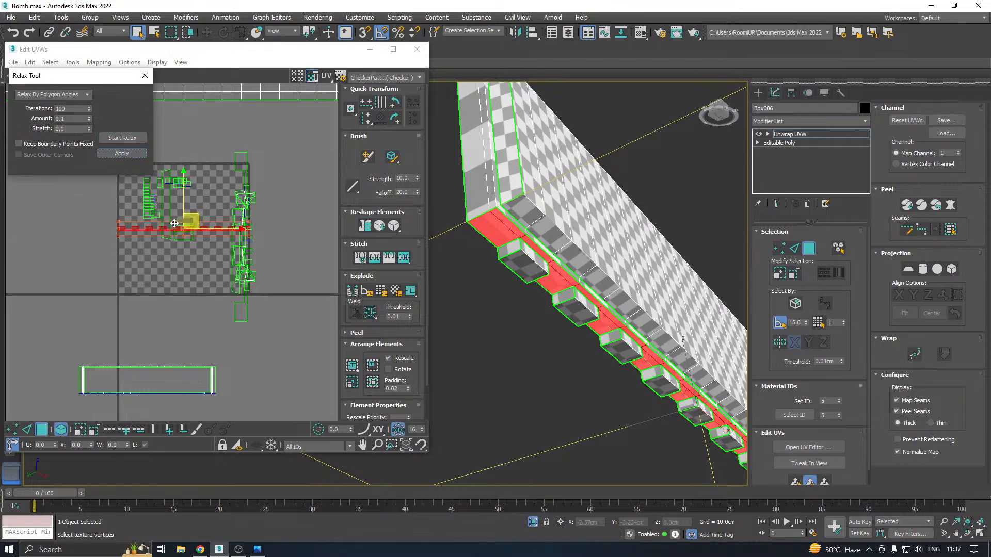
{"action": "left_click_drag", "start_coordinate": [186, 221], "coordinate": [186, 373]}
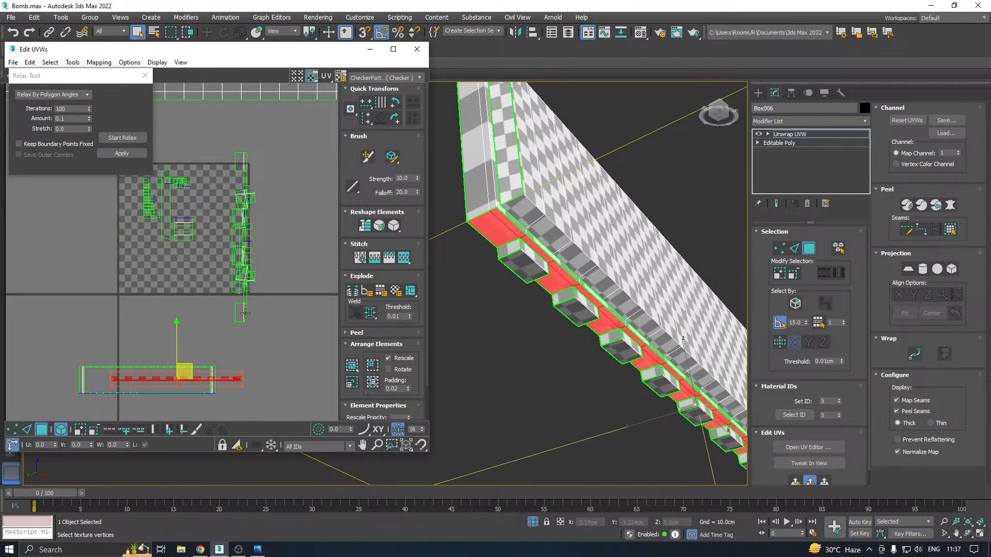
Move the remaining distorted UV shell, belonging to the plate's toothed top strip, sideways out of the tile
{"action": "left_click", "coordinate": [245, 313]}
{"action": "left_click_drag", "start_coordinate": [254, 228], "coordinate": [316, 275]}
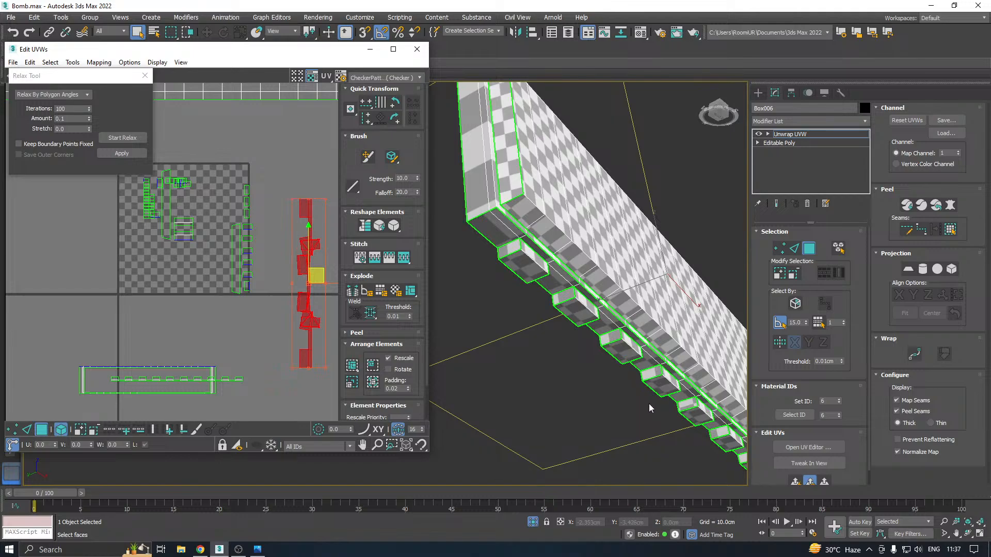
{"action": "middle_click_drag", "start_coordinate": [649, 403], "coordinate": [819, 512], "text": "alt"}
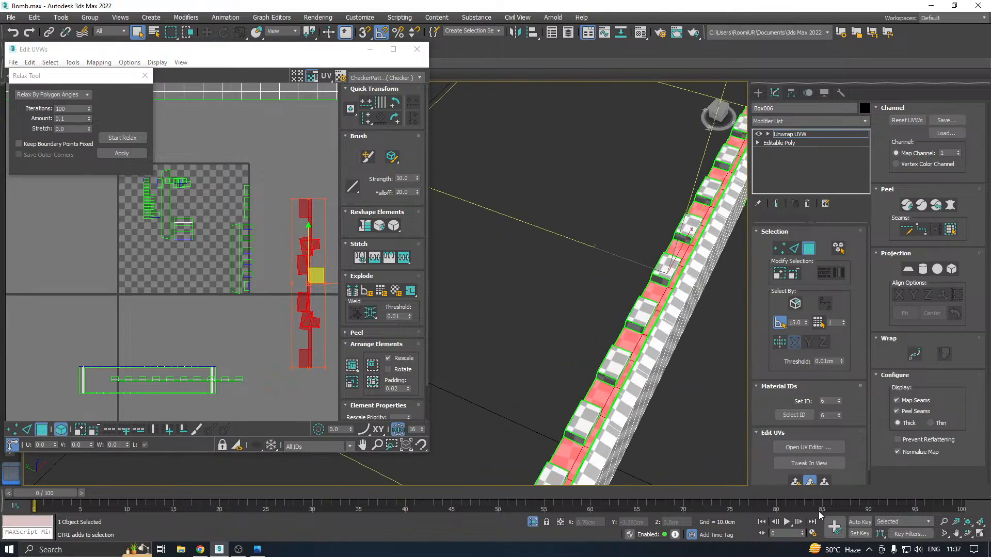
Quick planar map the plate's toothed top strip, relax it by polygon angles, and move it below the UV tile
{"action": "left_click", "coordinate": [796, 482]}
{"action": "left_click", "coordinate": [128, 138]}
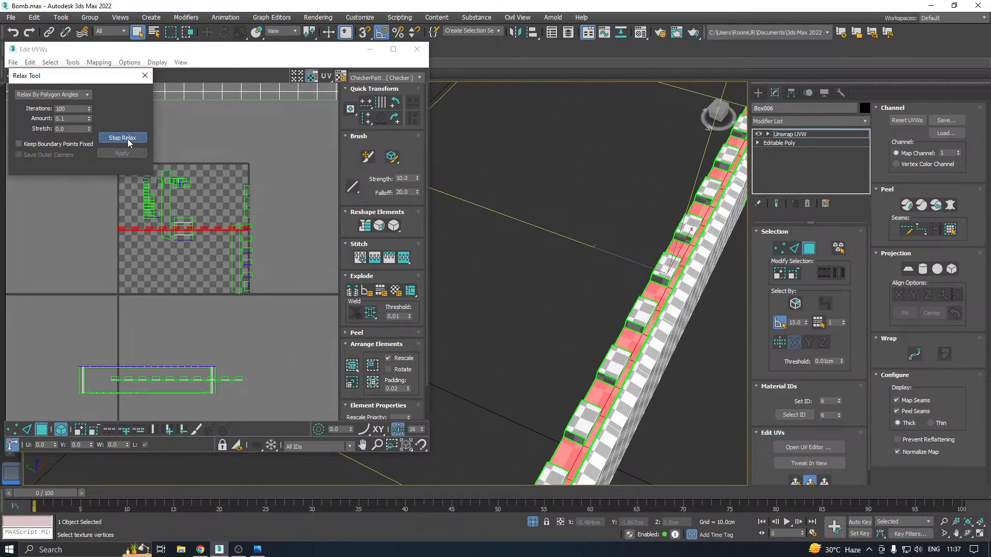
{"action": "left_click", "coordinate": [128, 138]}
{"action": "left_click_drag", "start_coordinate": [186, 220], "coordinate": [167, 344]}
{"action": "middle_click_drag", "start_coordinate": [253, 251], "coordinate": [235, 348]}
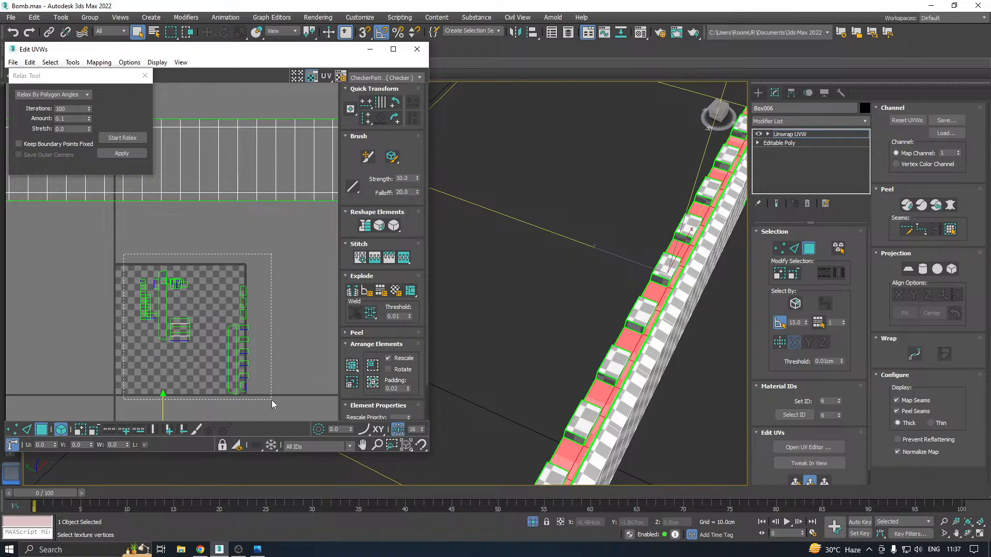
Select the remaining UV shells inside the tile and relax them by polygon angles
{"action": "left_click_drag", "start_coordinate": [271, 401], "coordinate": [133, 266]}
{"action": "scroll", "coordinate": [171, 325], "scroll_direction": "up", "scroll_amount": 5}
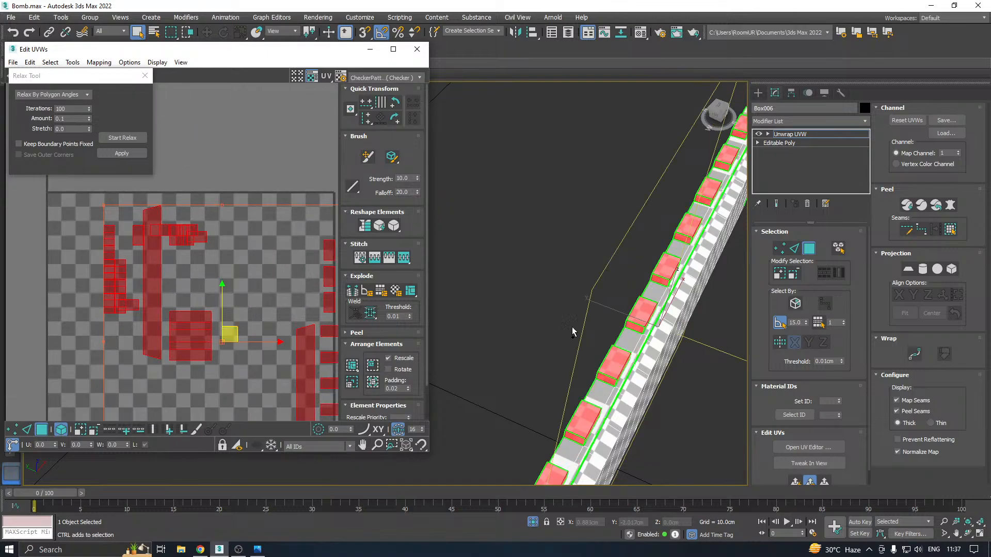
{"action": "middle_click_drag", "start_coordinate": [573, 332], "coordinate": [594, 276], "text": "alt"}
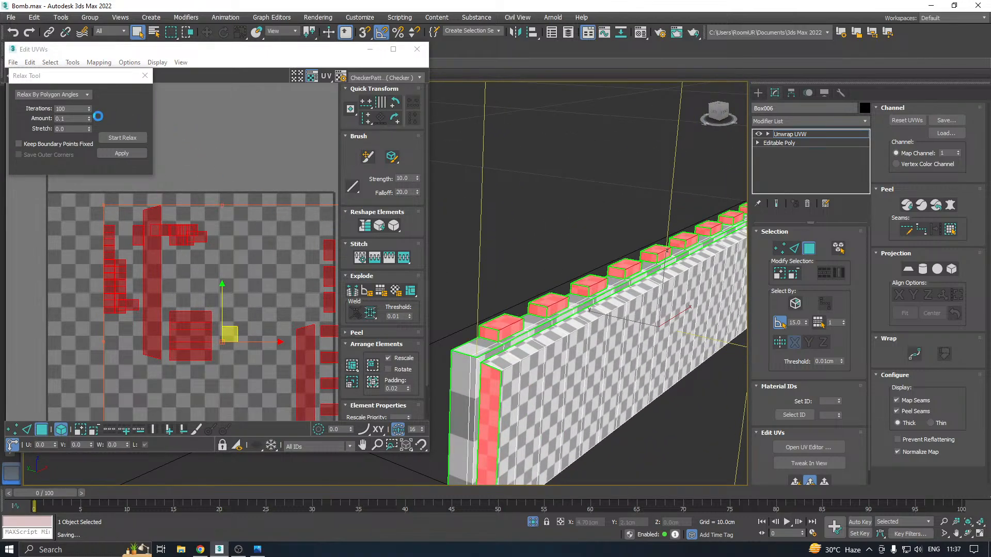
{"action": "left_click", "coordinate": [117, 139]}
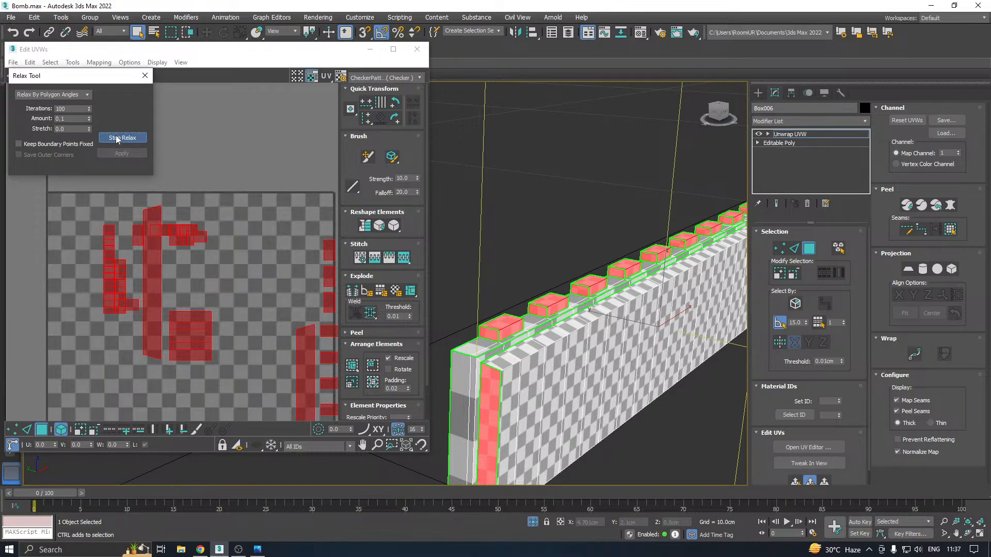
{"action": "left_click", "coordinate": [118, 137]}
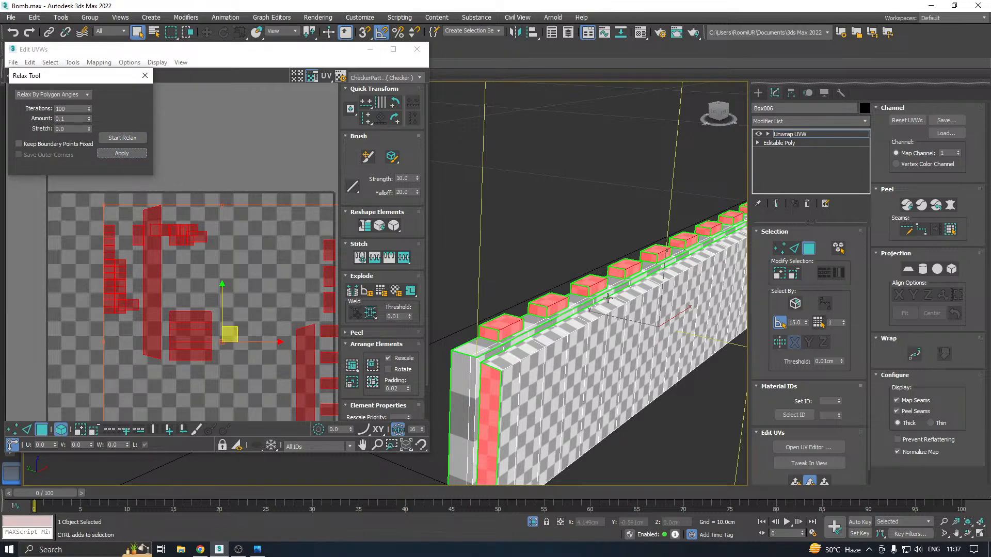
Select all of the plate's UV shells, pack them into the UV tile with rescaling, and clear the selection
{"action": "scroll", "coordinate": [507, 344], "scroll_direction": "up", "scroll_amount": 4}
{"action": "middle_click_drag", "start_coordinate": [490, 324], "coordinate": [508, 312], "text": "alt"}
{"action": "scroll", "coordinate": [195, 289], "scroll_direction": "down", "scroll_amount": 6}
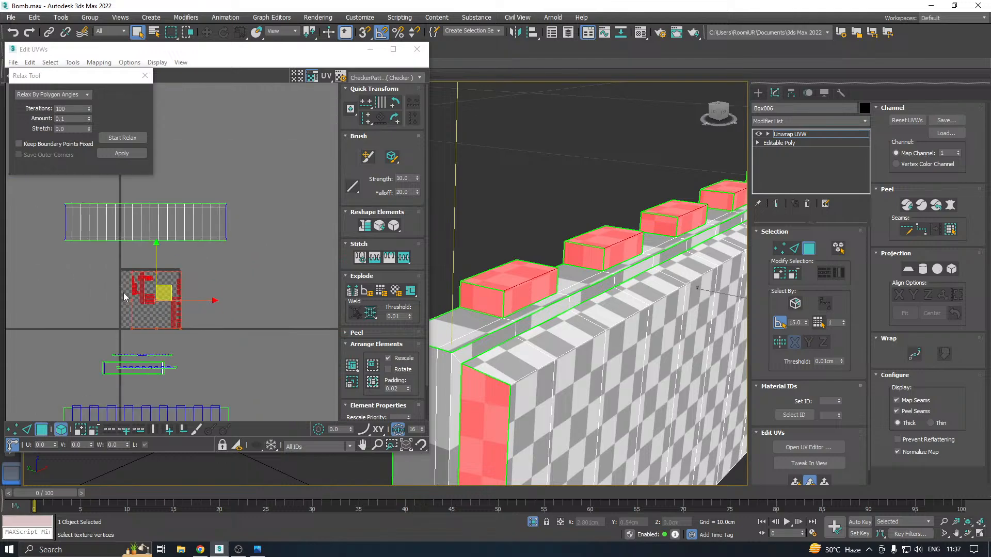
{"action": "key", "text": "ctrl+a"}
{"action": "left_click", "coordinate": [356, 367]}
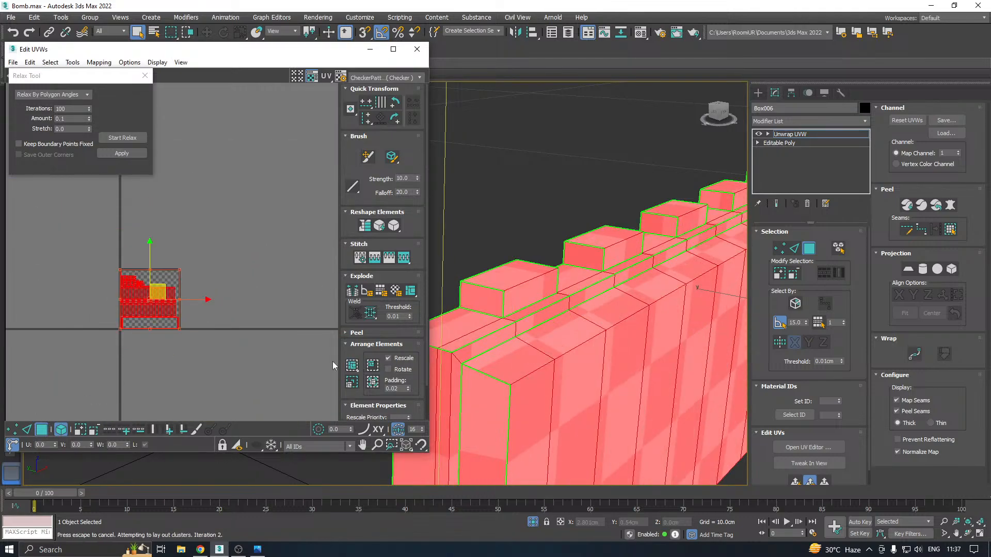
{"action": "scroll", "coordinate": [202, 267], "scroll_direction": "up", "scroll_amount": 5}
{"action": "left_click", "coordinate": [202, 266]}
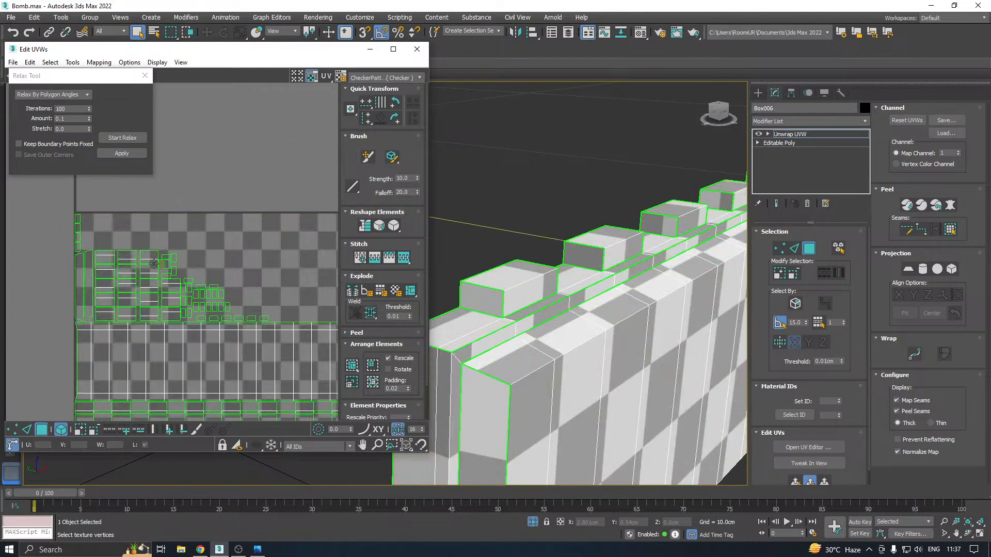
Examine where the plate's top strip and tooth faces lie in the packed UV layout
{"action": "scroll", "coordinate": [202, 267], "scroll_direction": "down", "scroll_amount": 2}
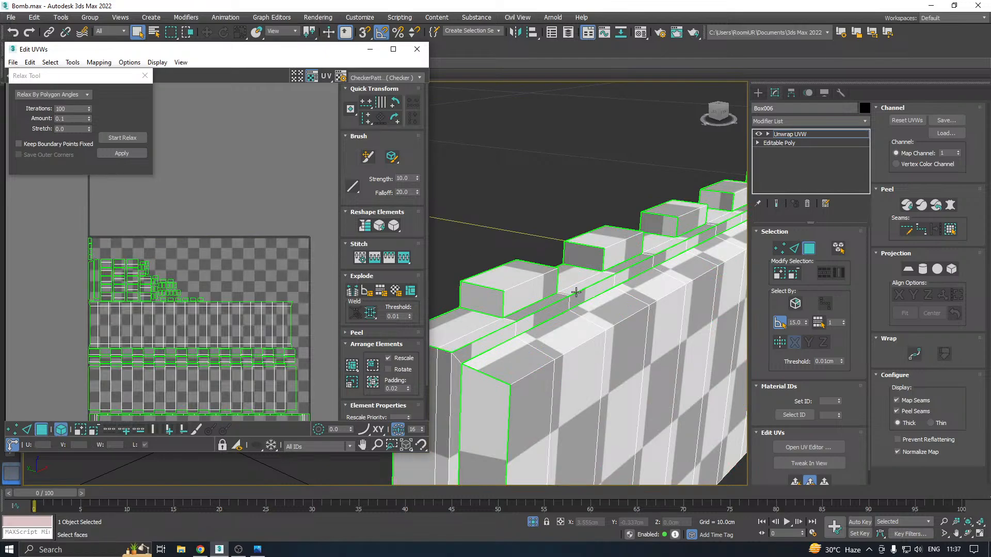
{"action": "left_click", "coordinate": [472, 319]}
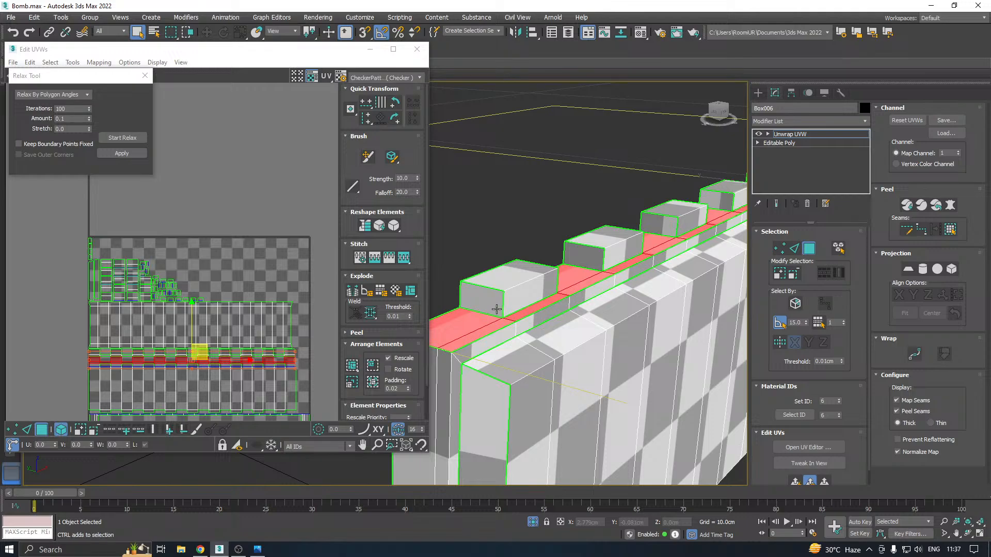
{"action": "left_click", "coordinate": [495, 302], "text": "ctrl"}
{"action": "middle_click_drag", "start_coordinate": [525, 295], "coordinate": [565, 259], "text": "alt"}
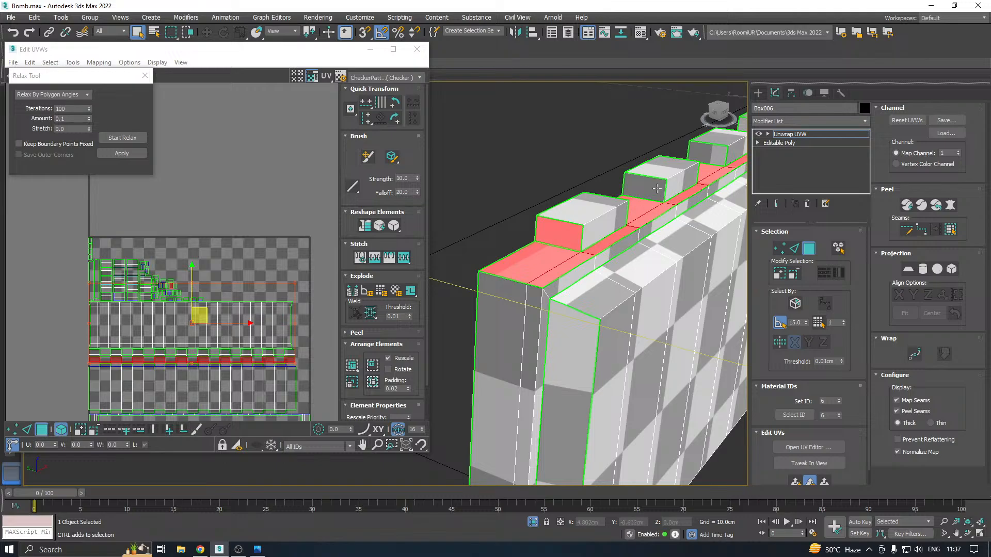
{"action": "middle_click_drag", "start_coordinate": [657, 189], "coordinate": [584, 264]}
{"action": "left_click", "coordinate": [582, 276]}
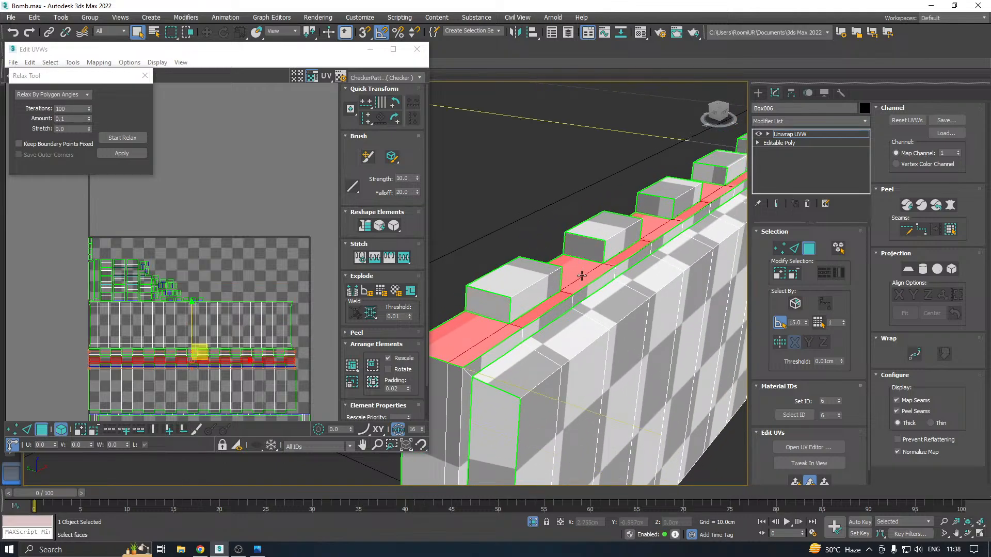
{"action": "scroll", "coordinate": [154, 253], "scroll_direction": "down", "scroll_amount": 3}
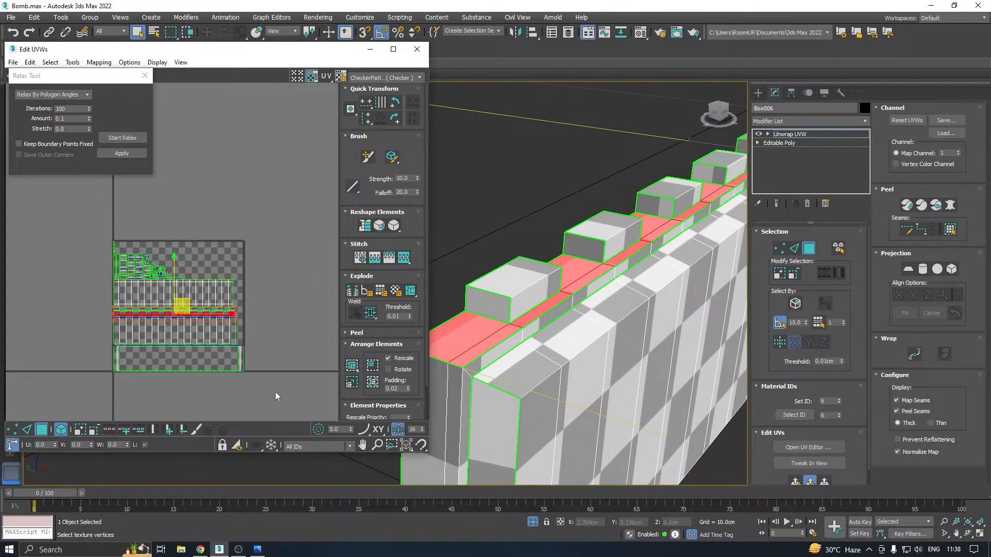
Close the UV editor and collapse the plate's Unwrap UVW modifier into its Editable Poly
{"action": "left_click_drag", "start_coordinate": [285, 400], "coordinate": [264, 407]}
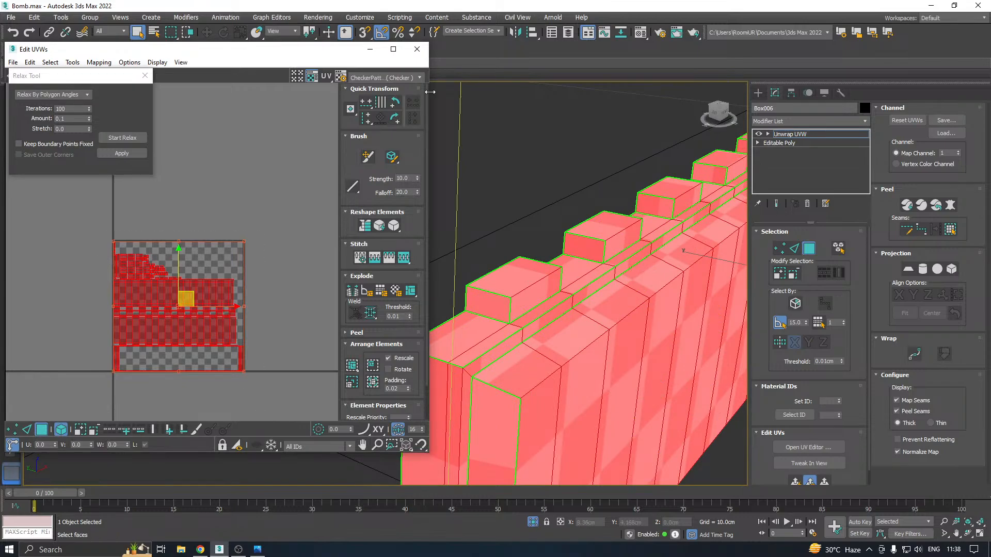
{"action": "left_click", "coordinate": [417, 49]}
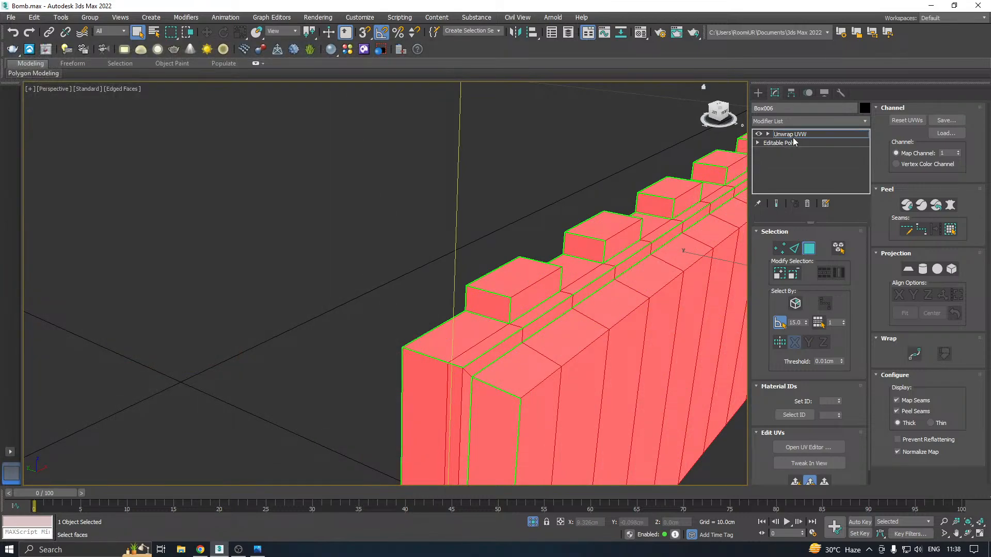
{"action": "right_click", "coordinate": [793, 142]}
{"action": "left_click", "coordinate": [823, 243]}
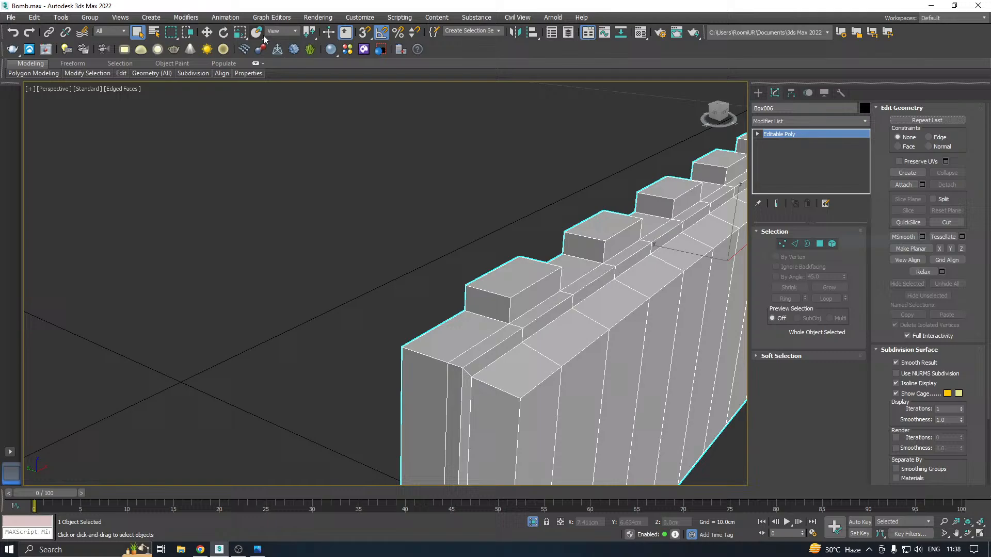
Exit isolation and delete the two toothed plates that were not unwrapped, Box007 and Box008
{"action": "left_click", "coordinate": [206, 32]}
{"action": "left_click", "coordinate": [533, 523]}
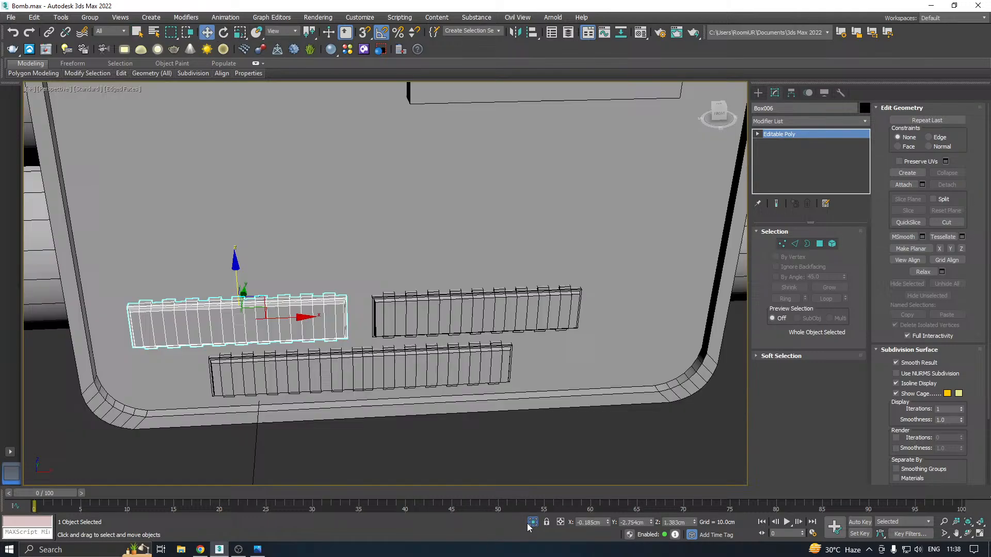
{"action": "left_click", "coordinate": [432, 309]}
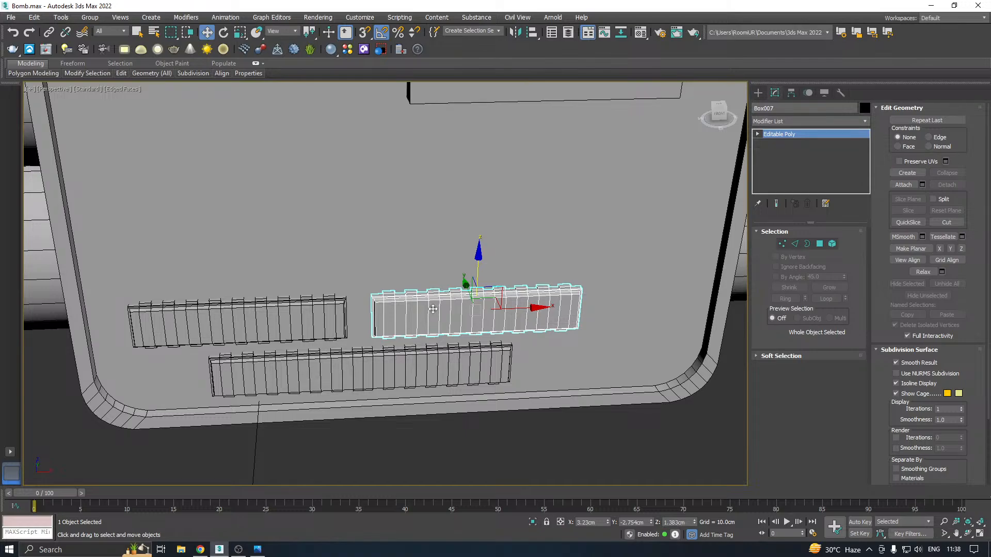
{"action": "key", "text": "Delete"}
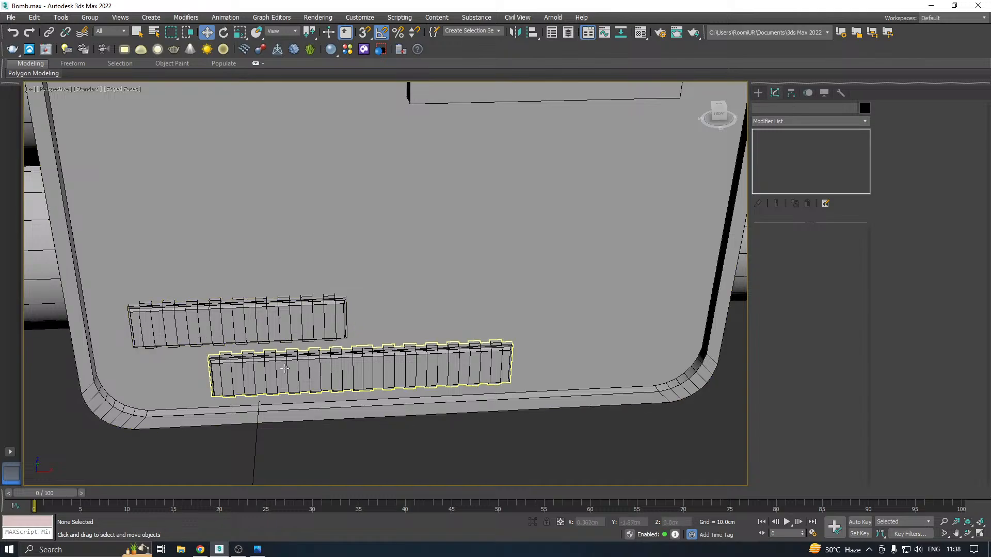
{"action": "left_click", "coordinate": [335, 354]}
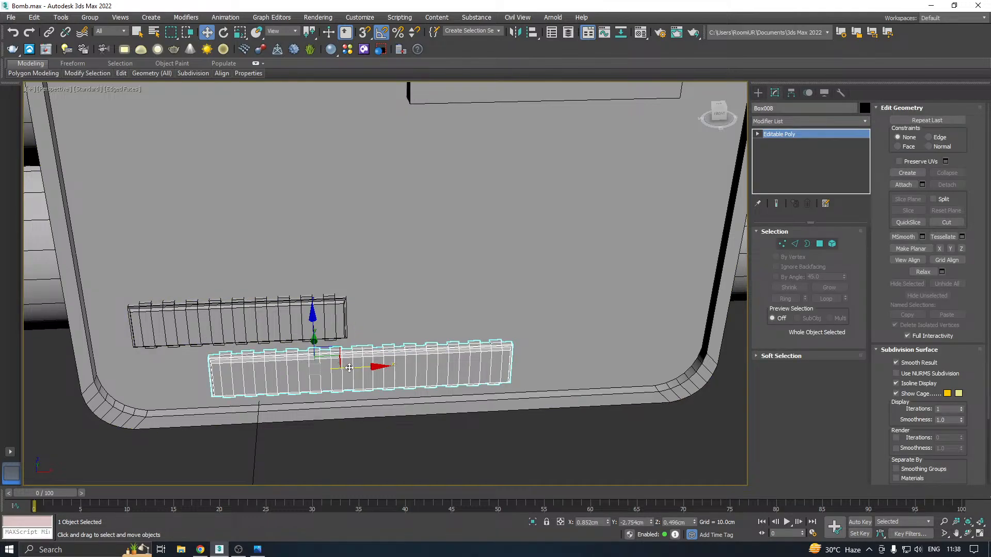
{"action": "left_click_drag", "start_coordinate": [350, 368], "coordinate": [483, 354]}
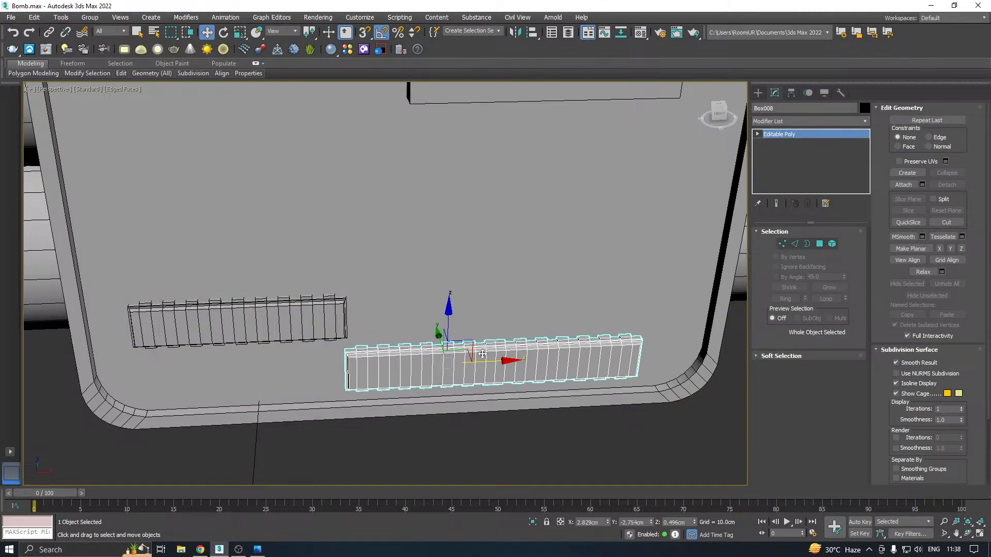
{"action": "key", "text": "Delete"}
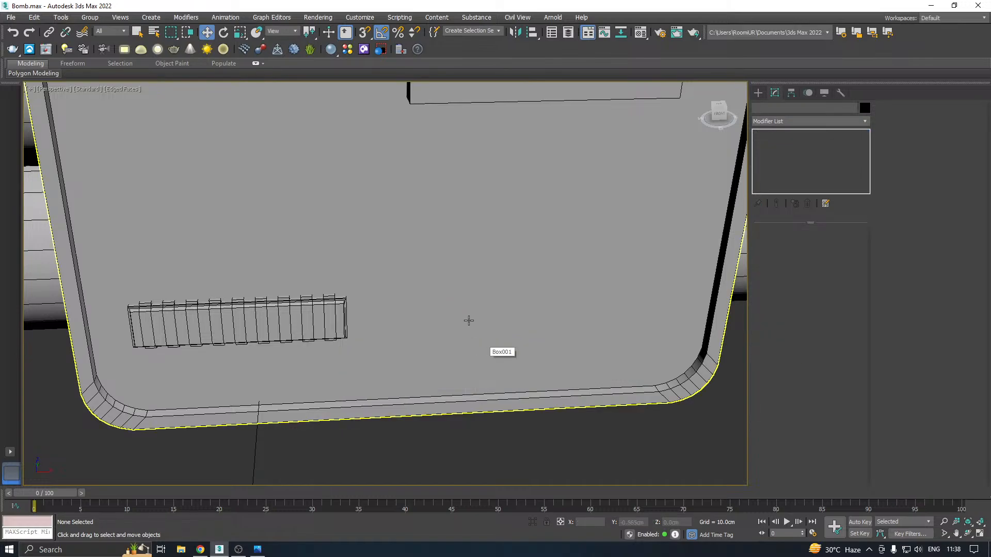
Select the unwrapped toothed plate on the front panel and save the scene
{"action": "left_click", "coordinate": [285, 316]}
{"action": "right_click", "coordinate": [283, 317]}
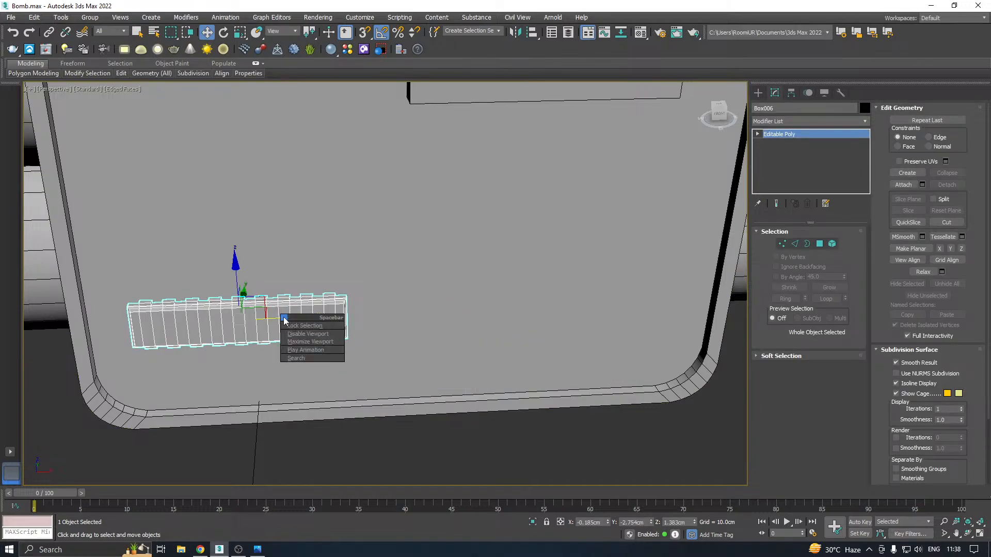
{"action": "left_click", "coordinate": [279, 317]}
{"action": "scroll", "coordinate": [307, 311], "scroll_direction": "down", "scroll_amount": 5}
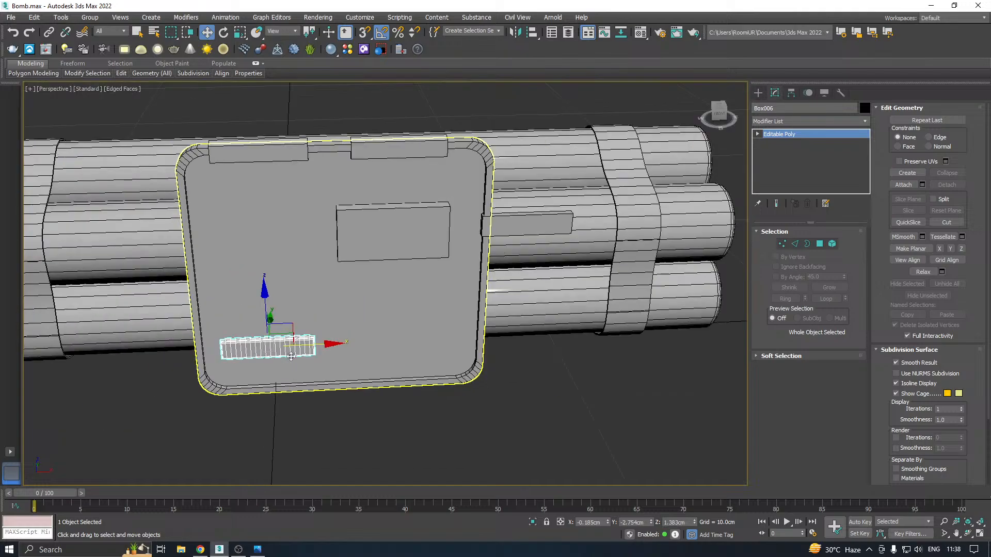
{"action": "middle_click_drag", "start_coordinate": [365, 331], "coordinate": [398, 316], "text": "alt"}
{"action": "key", "text": "ctrl+s"}
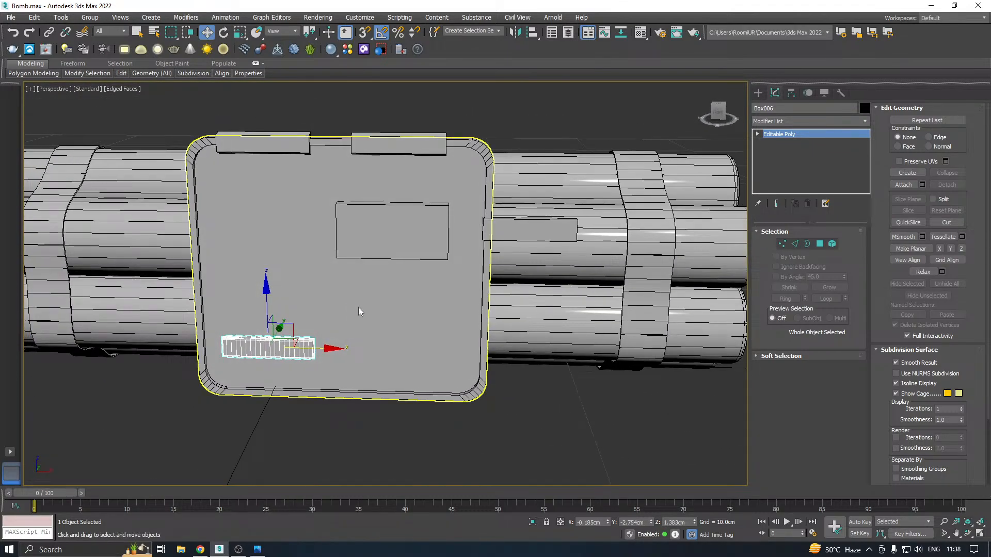
Select the rectangular block on the front panel and check it against the reference image
{"action": "left_click", "coordinate": [375, 250]}
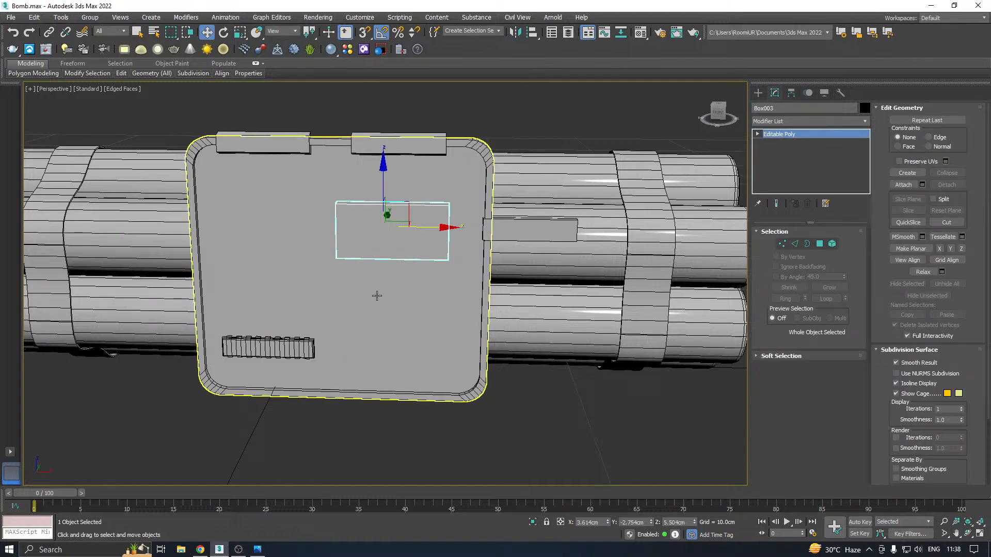
{"action": "middle_click_drag", "start_coordinate": [377, 294], "coordinate": [371, 195], "text": "alt"}
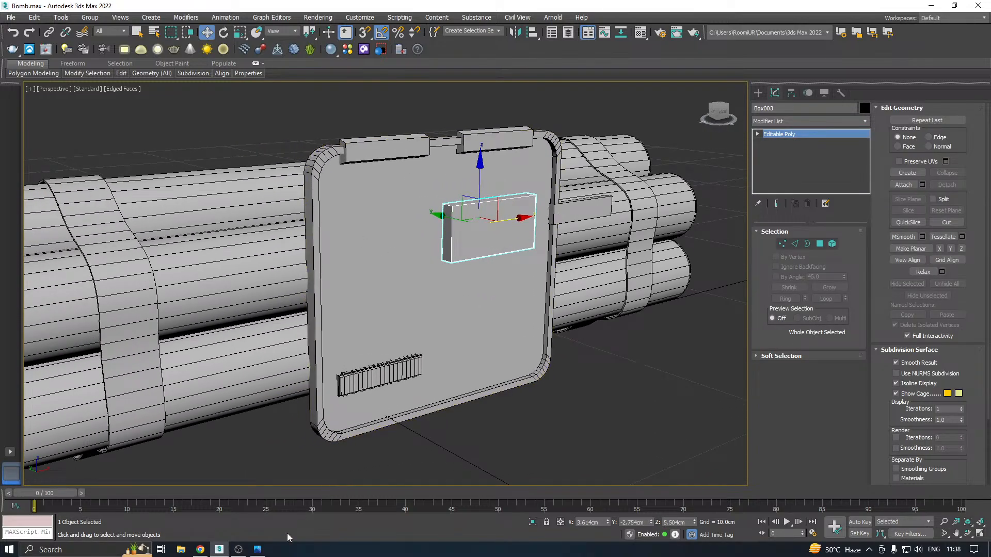
{"action": "left_click", "coordinate": [264, 550]}
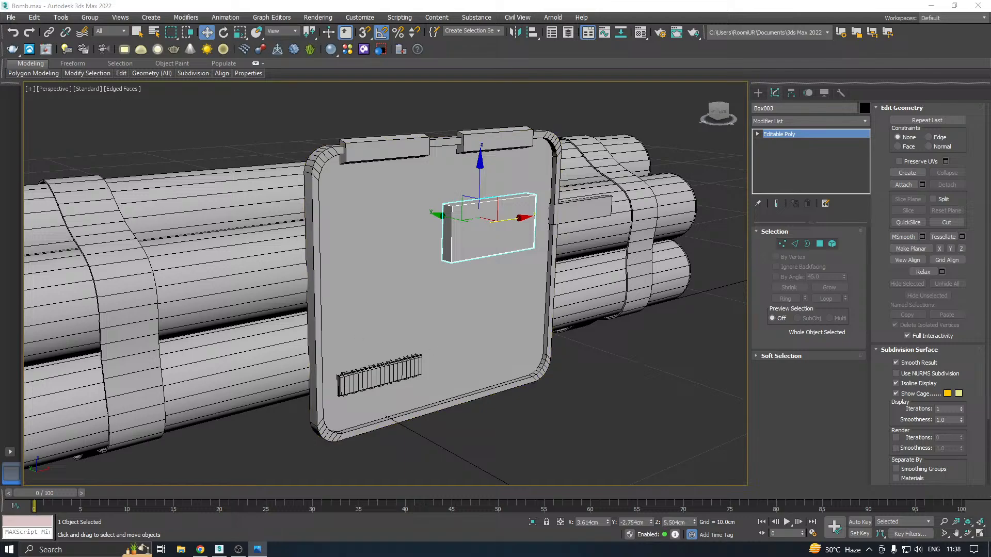
{"action": "middle_click_drag", "start_coordinate": [435, 284], "coordinate": [461, 274]}
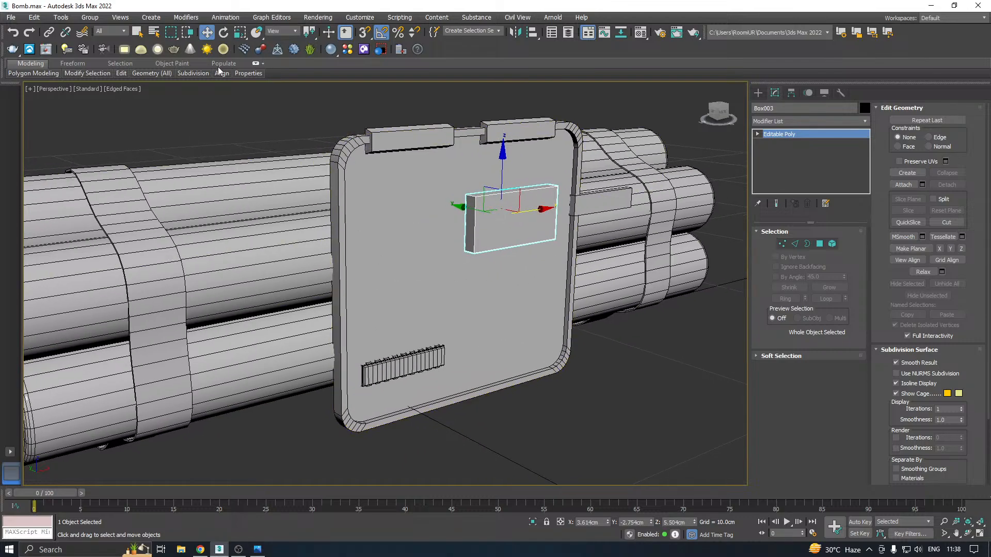
Save a copy of the scene as Bomb07.max
{"action": "left_click", "coordinate": [8, 17]}
{"action": "left_click", "coordinate": [31, 119]}
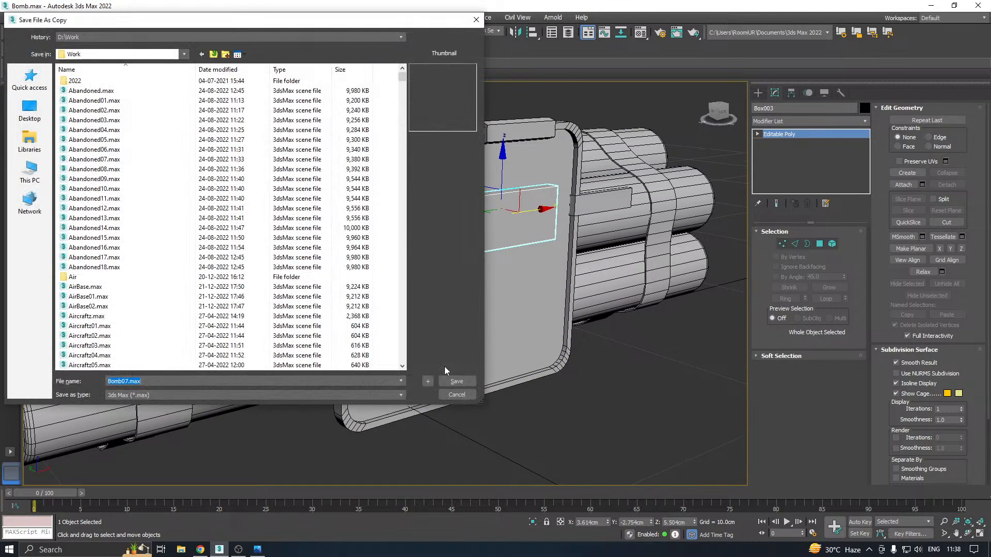
{"action": "left_click", "coordinate": [456, 382]}
Draw a cylinder of about 0.93 cm radius and 0.32 cm height above the toothed plate in the front view, checking the reference image
{"action": "middle_click_drag", "start_coordinate": [455, 384], "coordinate": [394, 299], "text": "alt"}
{"action": "key", "text": "f"}
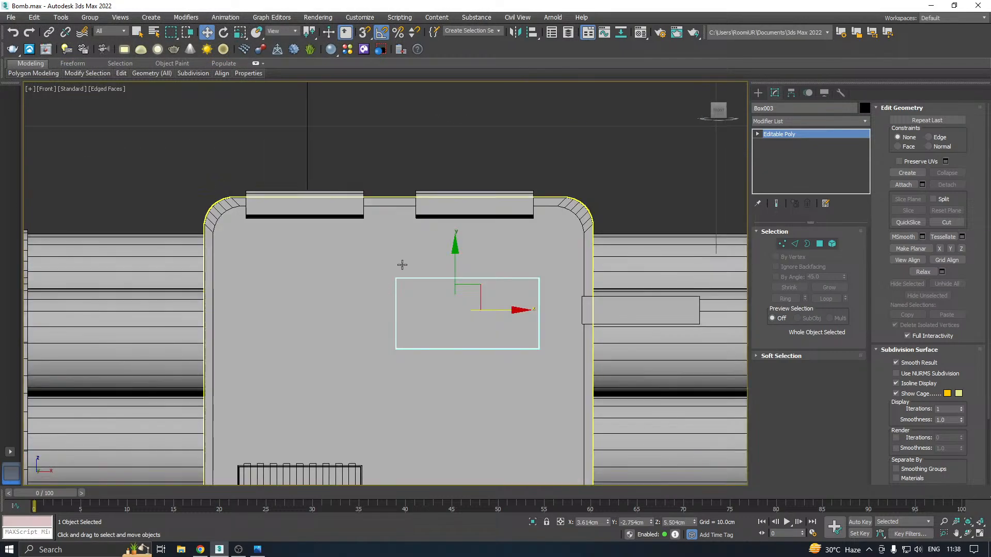
{"action": "middle_click_drag", "start_coordinate": [403, 266], "coordinate": [391, 236]}
{"action": "scroll", "coordinate": [392, 235], "scroll_direction": "down", "scroll_amount": 2}
{"action": "left_click", "coordinate": [758, 93]}
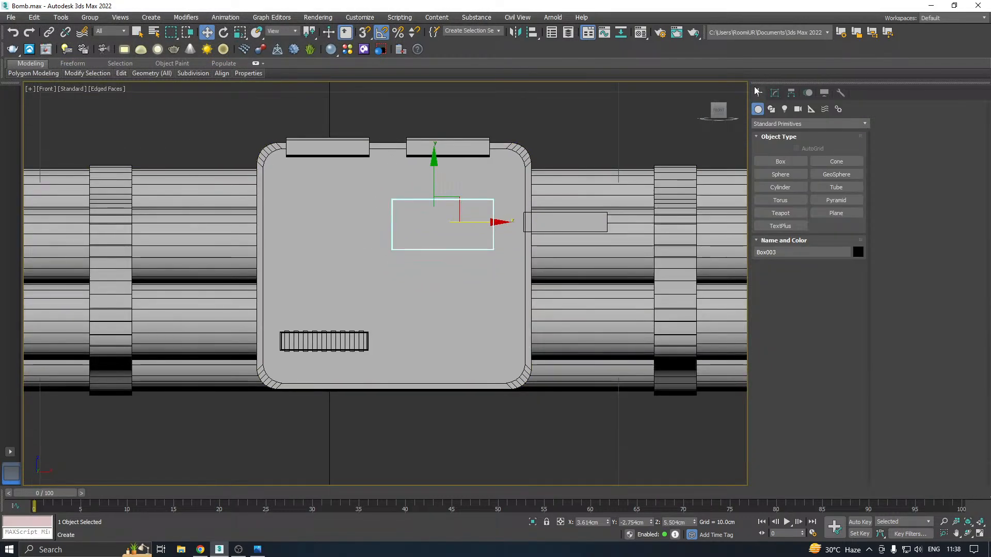
{"action": "left_click", "coordinate": [780, 188]}
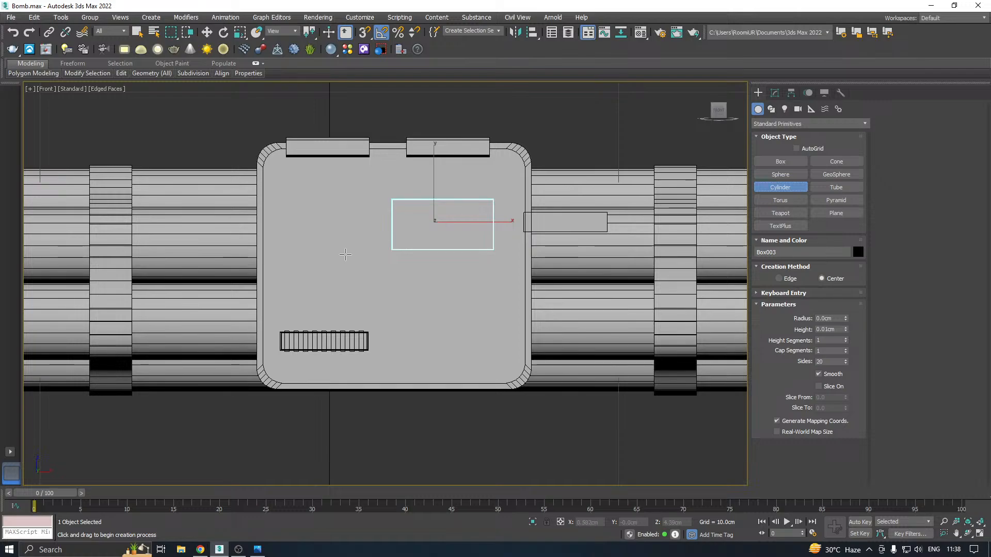
{"action": "key", "text": "alt+Tab"}
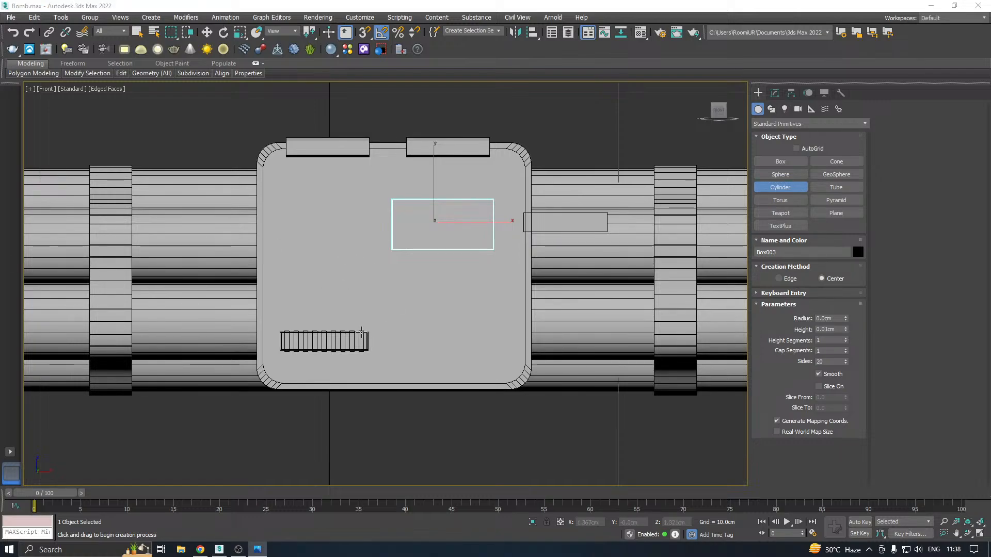
{"action": "left_click_drag", "start_coordinate": [326, 266], "coordinate": [349, 281]}
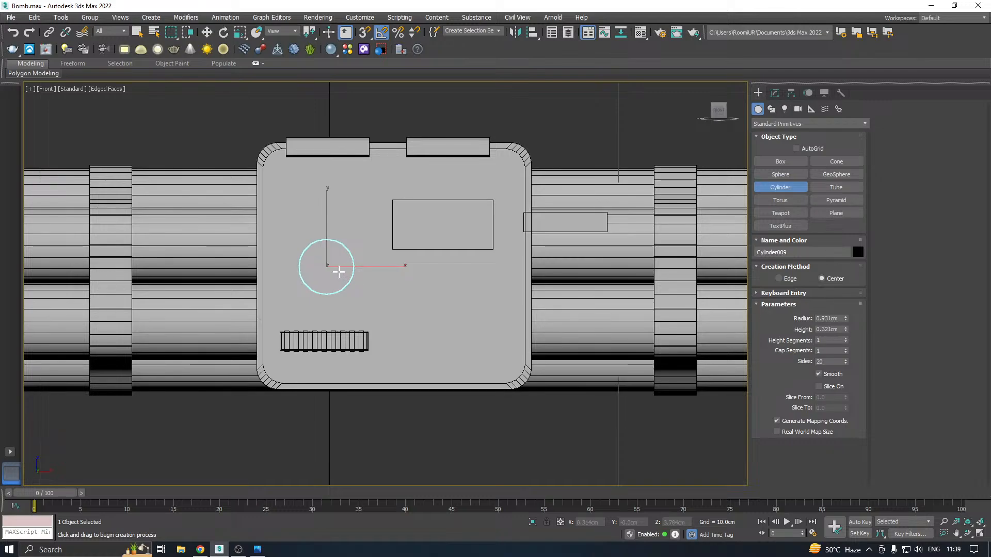
Move the cylinder about 2.79 cm forward along the Y axis onto the front panel's face
{"action": "key", "text": "w"}
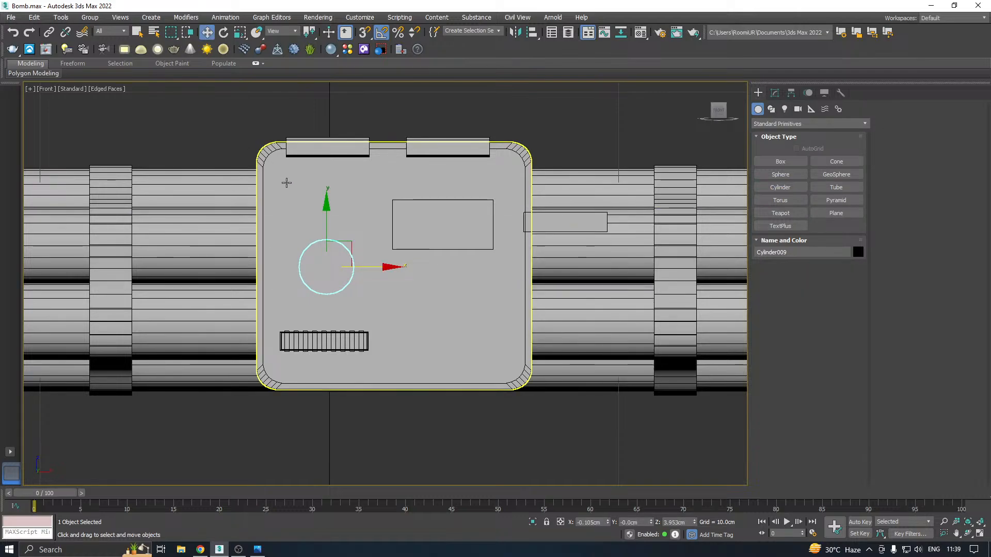
{"action": "key", "text": "p"}
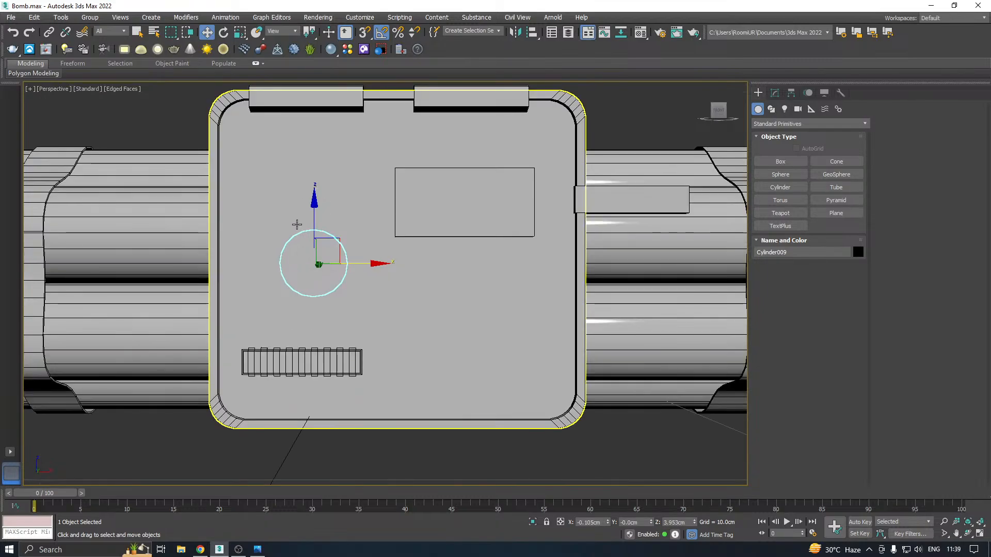
{"action": "middle_click_drag", "start_coordinate": [296, 224], "coordinate": [273, 255], "text": "alt"}
{"action": "left_click_drag", "start_coordinate": [269, 257], "coordinate": [358, 265]}
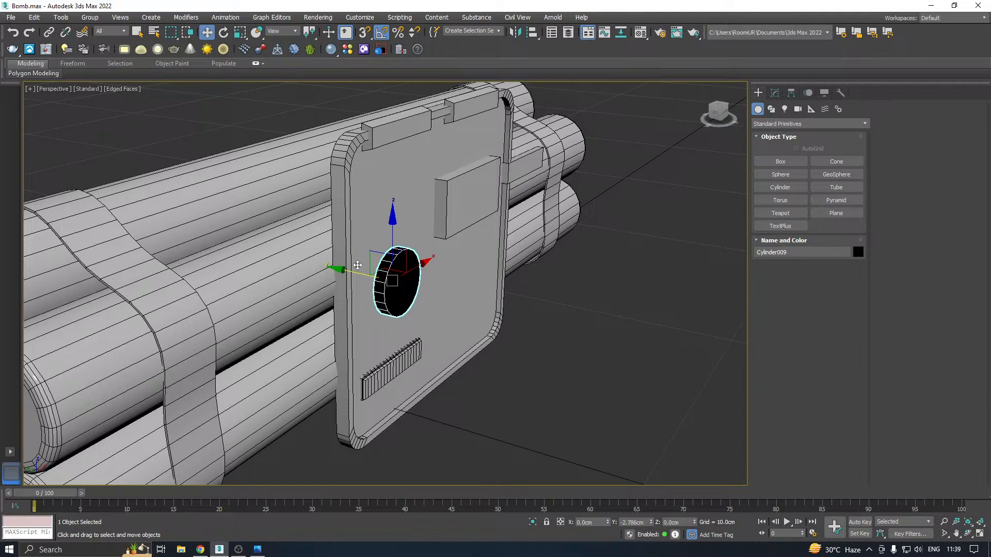
{"action": "scroll", "coordinate": [384, 273], "scroll_direction": "up", "scroll_amount": 5}
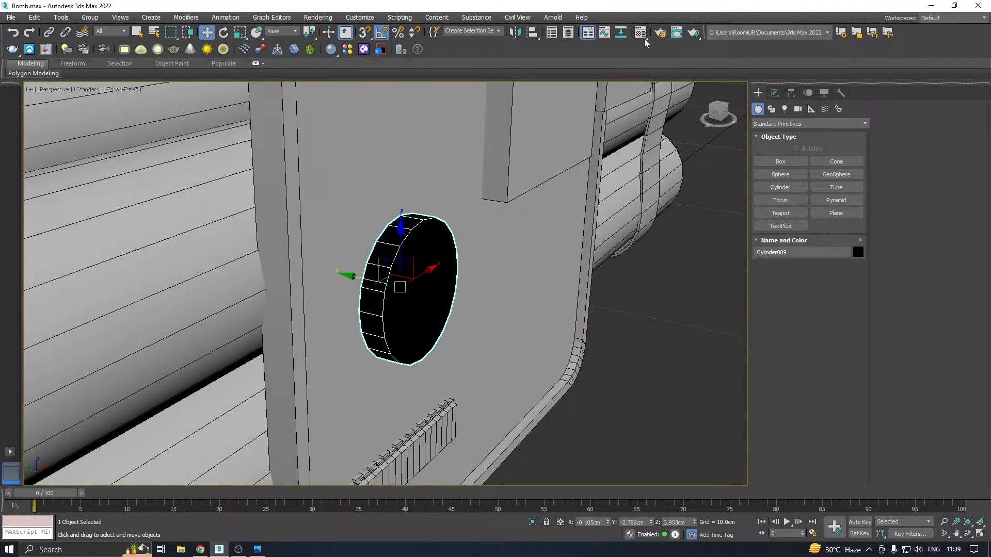
Assign the 01 - Default physical material to the cylinder and close the editors
{"action": "left_click", "coordinate": [641, 32]}
{"action": "left_click", "coordinate": [76, 190]}
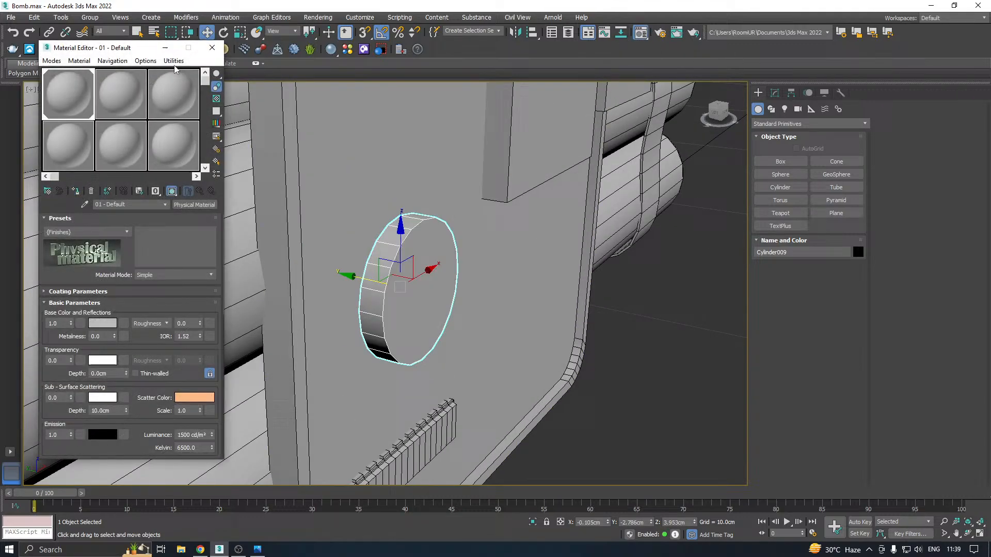
{"action": "left_click", "coordinate": [212, 49]}
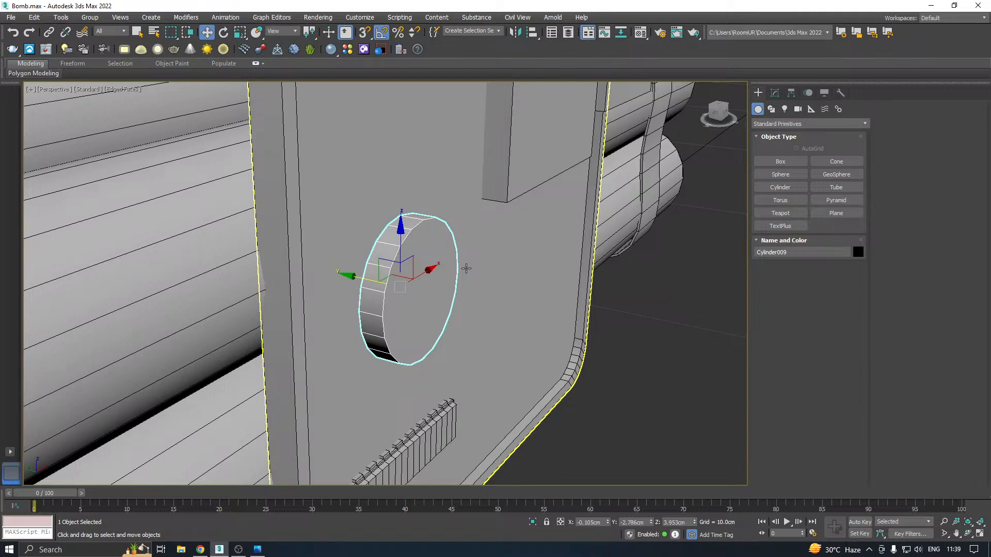
{"action": "key", "text": "6"}
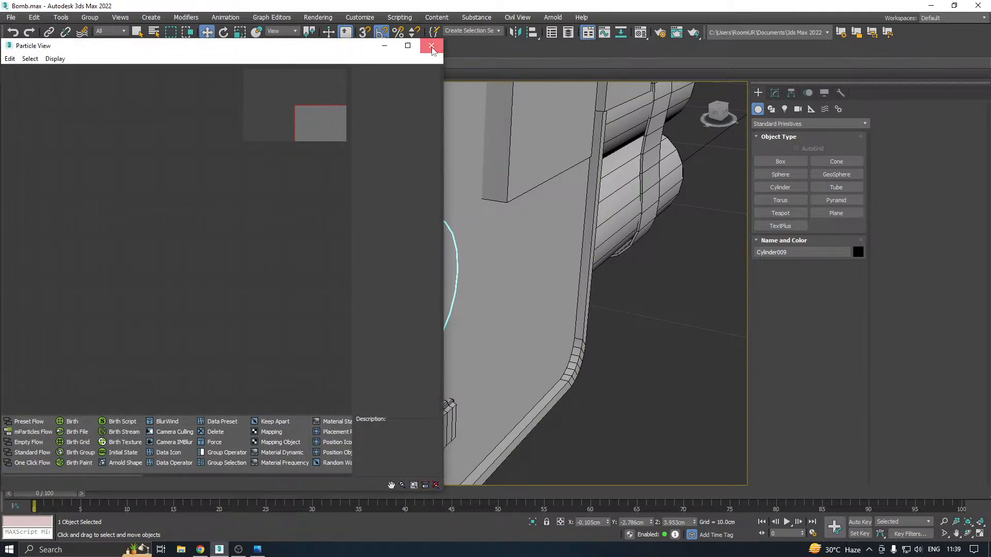
{"action": "left_click", "coordinate": [434, 46]}
Set the cylinder's sides to 22 and its radius to 0.711 cm
{"action": "middle_click_drag", "start_coordinate": [431, 274], "coordinate": [457, 274], "text": "alt"}
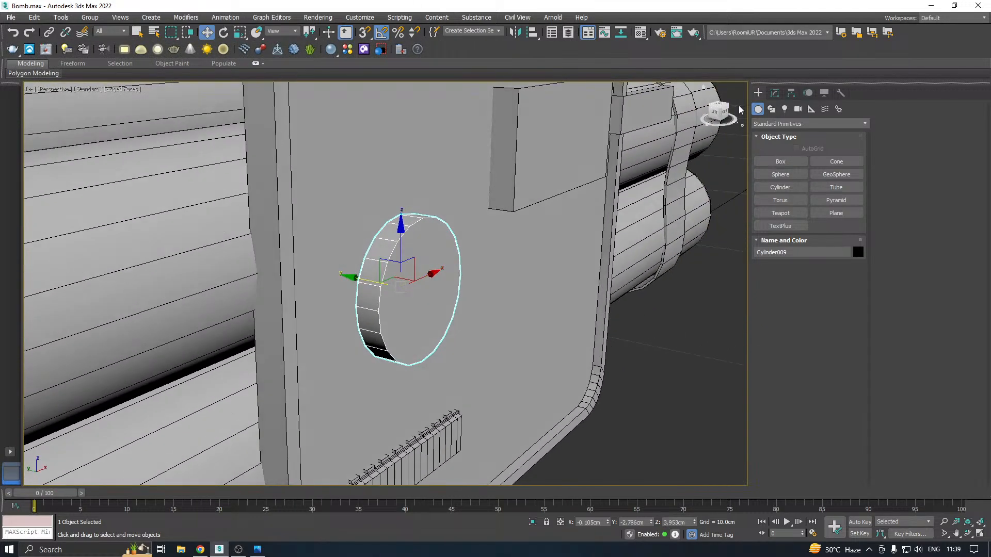
{"action": "left_click", "coordinate": [774, 93]}
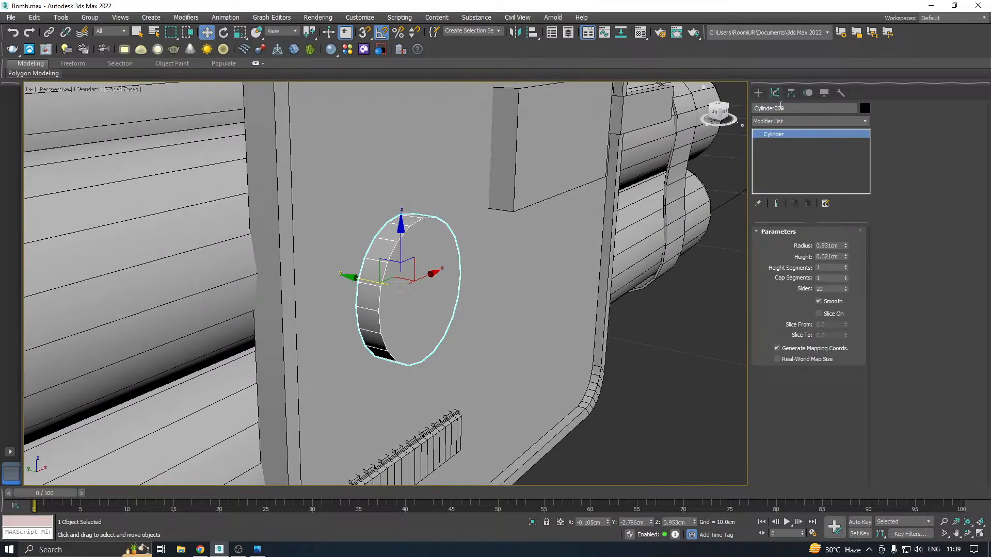
{"action": "left_click", "coordinate": [846, 288]}
{"action": "left_click", "coordinate": [846, 288]}
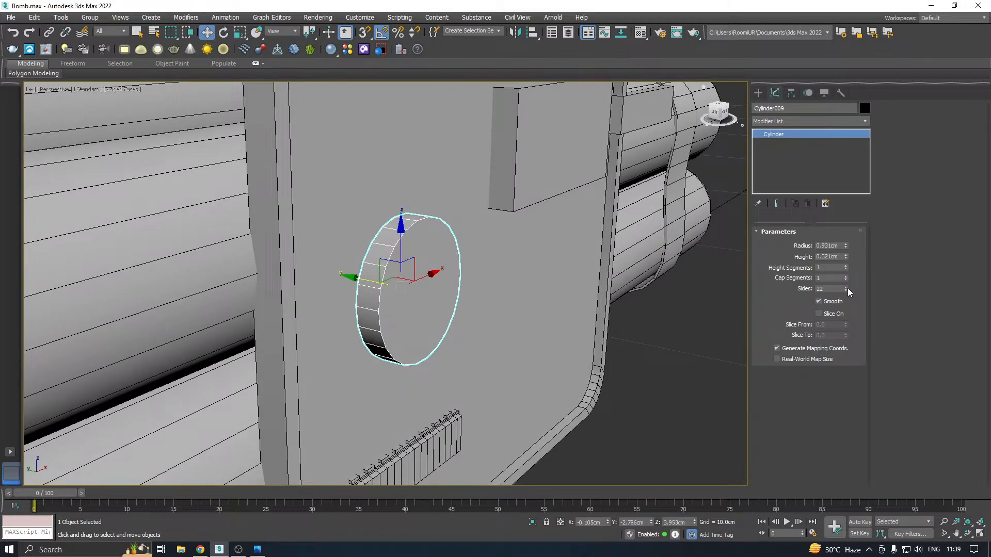
{"action": "middle_click_drag", "start_coordinate": [495, 261], "coordinate": [464, 261], "text": "alt"}
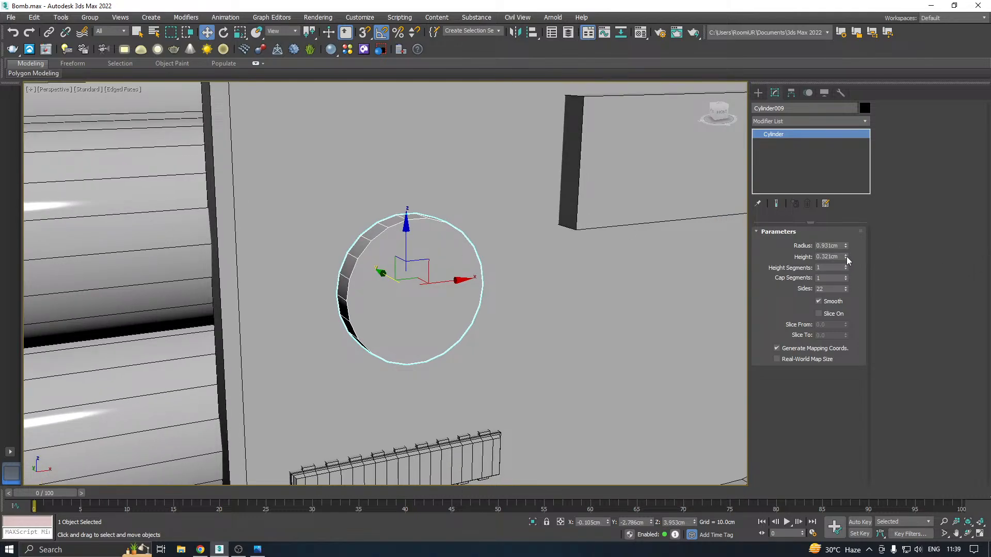
{"action": "left_click_drag", "start_coordinate": [846, 246], "coordinate": [849, 255]}
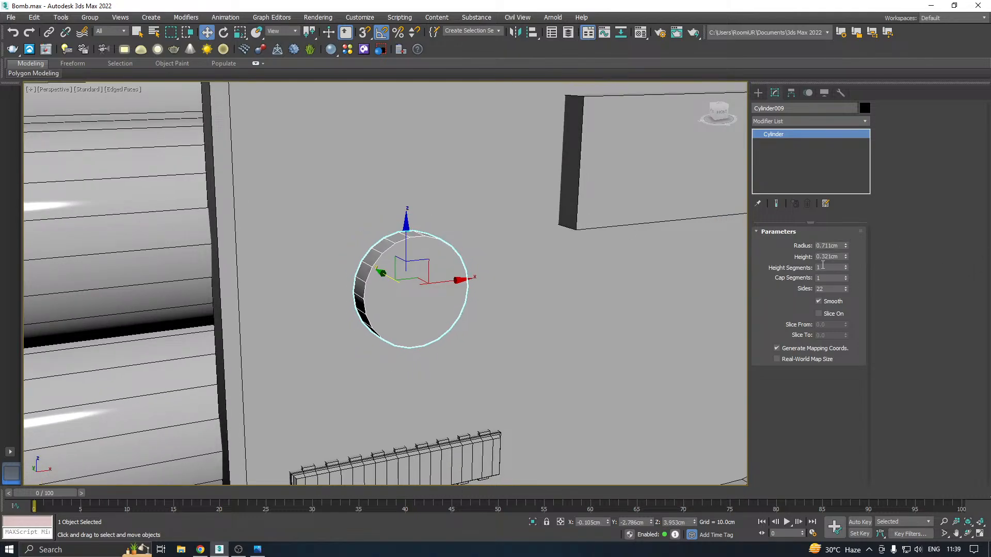
{"action": "scroll", "coordinate": [436, 286], "scroll_direction": "down", "scroll_amount": 5}
Copy the cylinder and move the copy about 2.3 cm straight up above the original
{"action": "mouse_move", "coordinate": [437, 286]}
{"action": "left_mouse_down", "text": "shift"}
{"action": "mouse_move", "coordinate": [504, 274]}
{"action": "mouse_move", "coordinate": [431, 286]}
{"action": "left_mouse_up", "text": "shift"}
{"action": "left_click", "coordinate": [492, 321]}
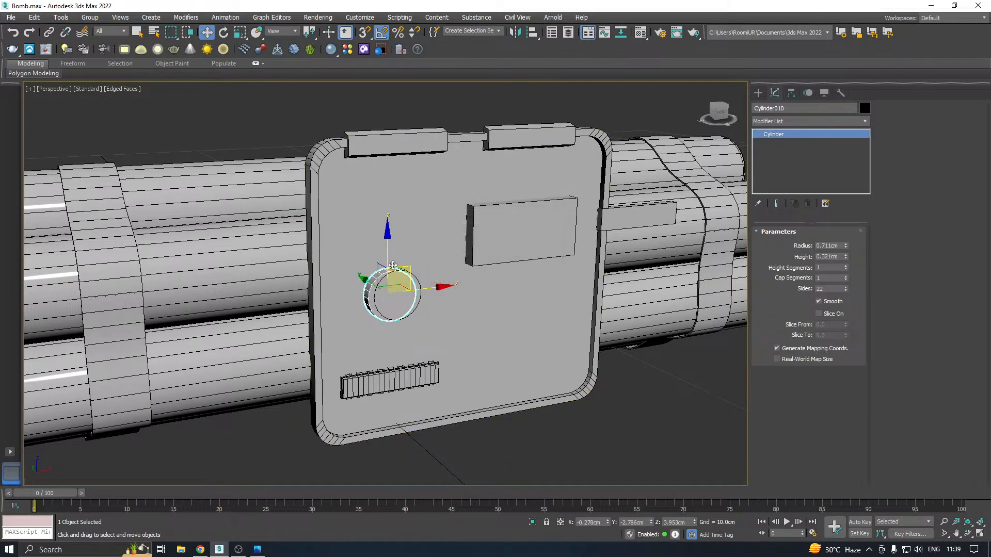
{"action": "left_click_drag", "start_coordinate": [387, 256], "coordinate": [387, 172]}
Select the lower cylinder and convert it to an Editable Poly
{"action": "left_click", "coordinate": [397, 289]}
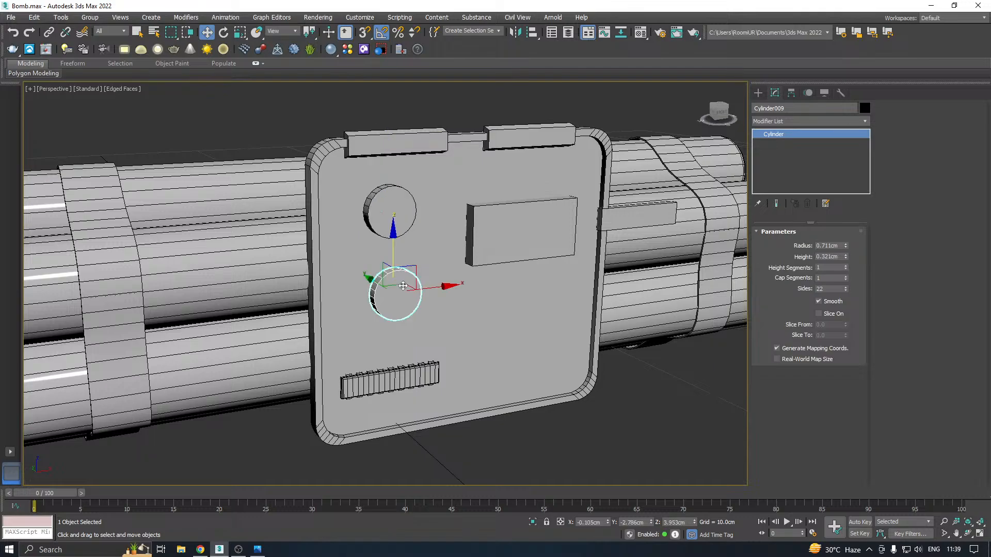
{"action": "scroll", "coordinate": [395, 292], "scroll_direction": "up", "scroll_amount": 3}
{"action": "right_click", "coordinate": [794, 165]}
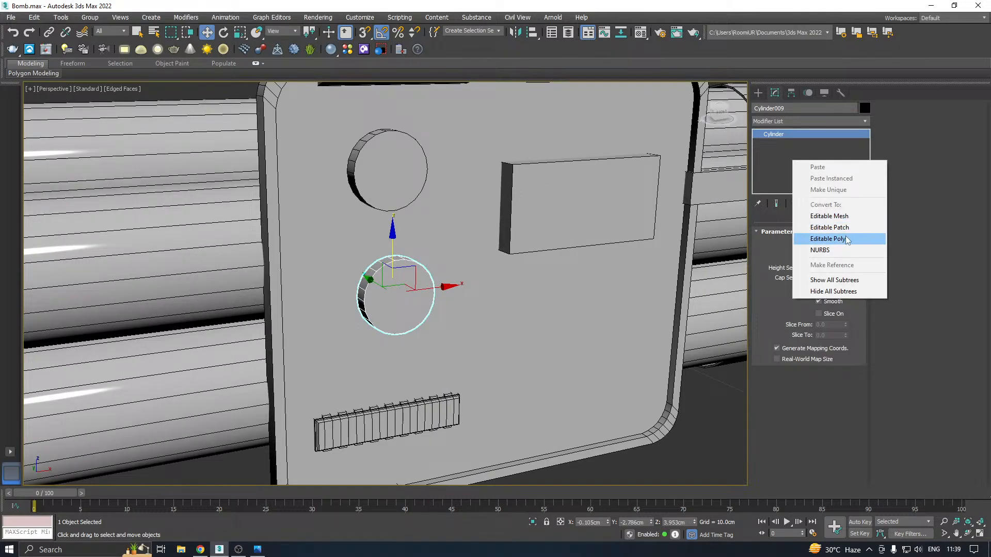
{"action": "left_click", "coordinate": [825, 238]}
Insert an edge loop around the lower cylinder's side with SwiftLoop
{"action": "scroll", "coordinate": [471, 272], "scroll_direction": "down", "scroll_amount": 2}
{"action": "scroll", "coordinate": [361, 217], "scroll_direction": "up", "scroll_amount": 3}
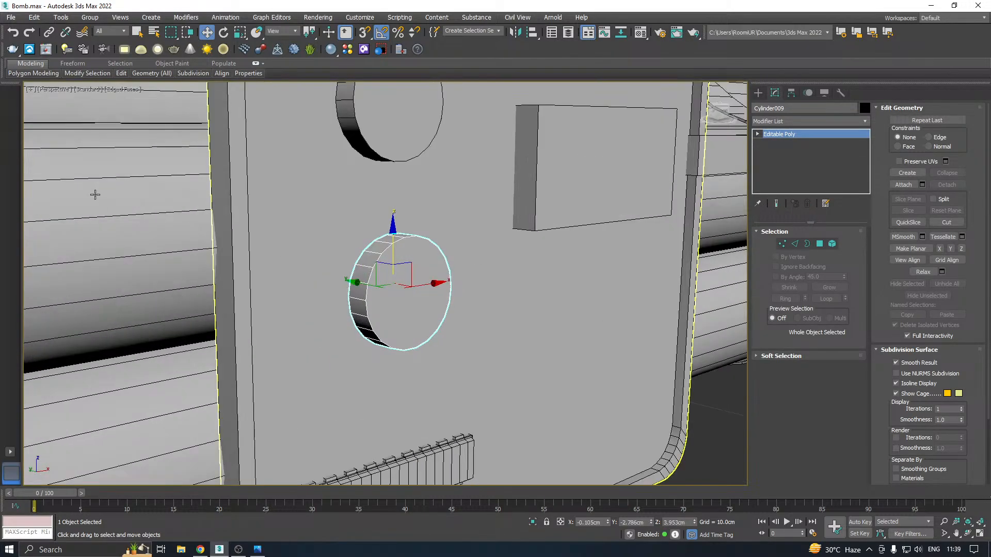
{"action": "mouse_move", "coordinate": [121, 78]}
{"action": "left_click", "coordinate": [205, 98]}
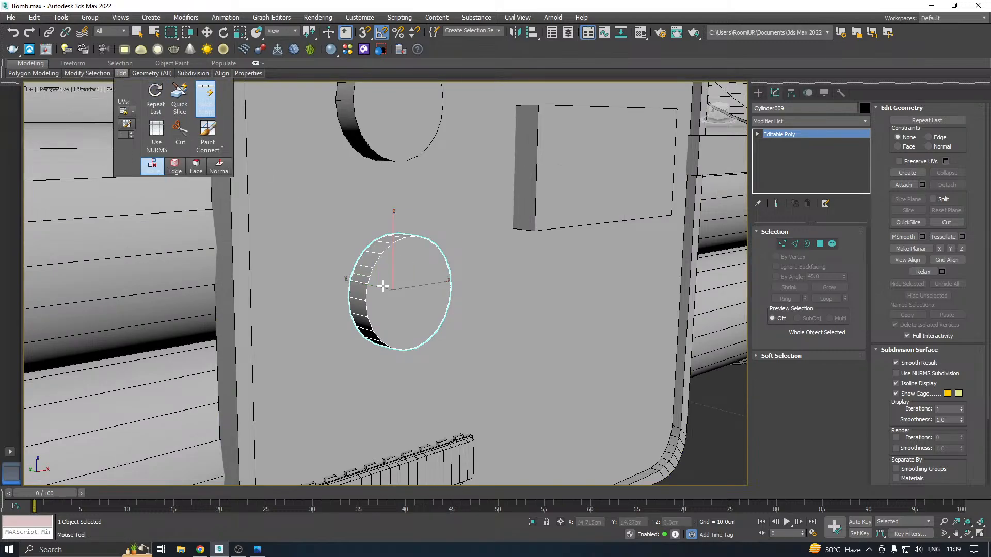
{"action": "scroll", "coordinate": [356, 281], "scroll_direction": "up", "scroll_amount": 3}
{"action": "right_click", "coordinate": [355, 280]}
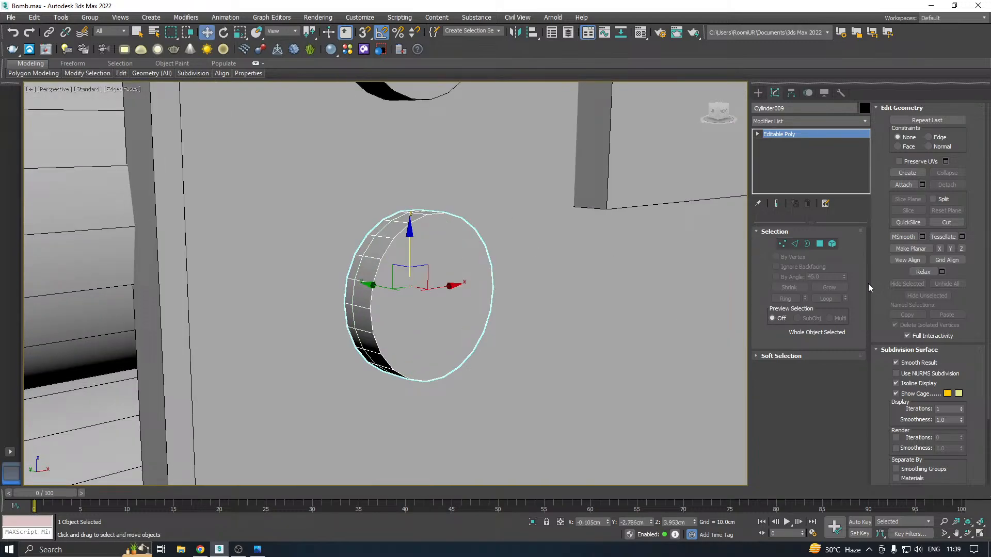
Select a polygon on the lower cylinder's side behind the added edge loop, inspect it, and leave polygon editing
{"action": "left_click", "coordinate": [821, 244]}
{"action": "left_click", "coordinate": [351, 300]}
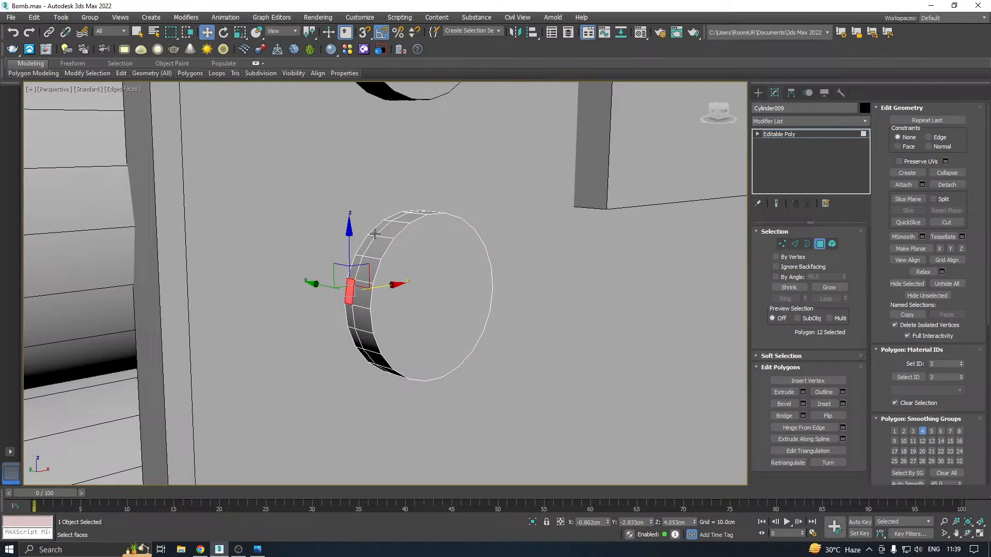
{"action": "scroll", "coordinate": [374, 241], "scroll_direction": "down", "scroll_amount": 3}
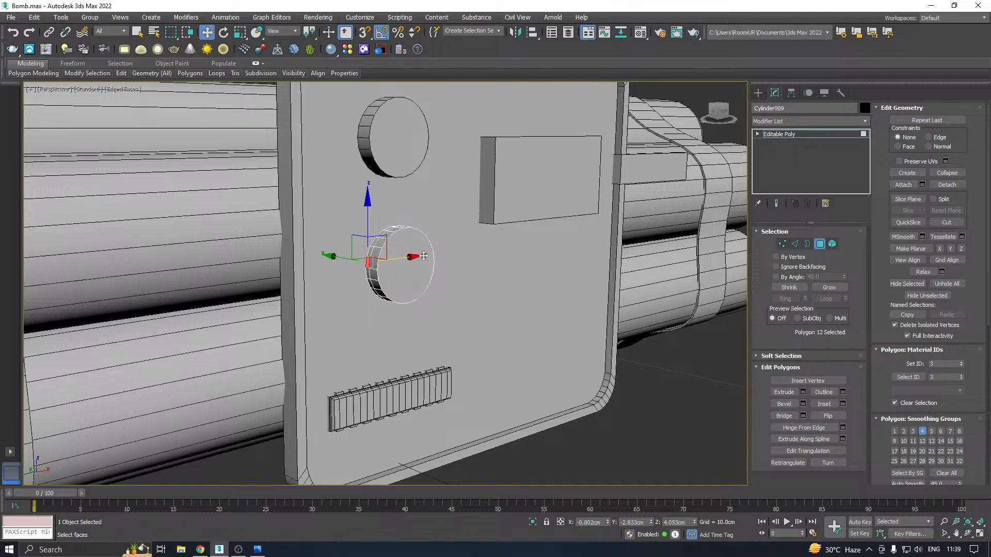
{"action": "middle_click_drag", "start_coordinate": [453, 252], "coordinate": [403, 269], "text": "alt"}
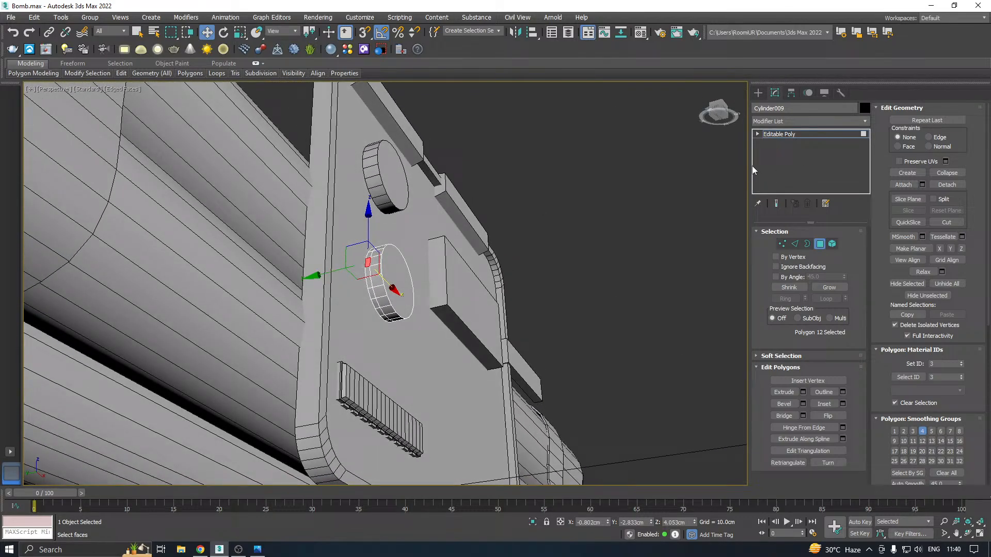
{"action": "left_click", "coordinate": [779, 134]}
Remove the added edge loop from the lower cylinder's side and leave edge editing
{"action": "key", "text": "z"}
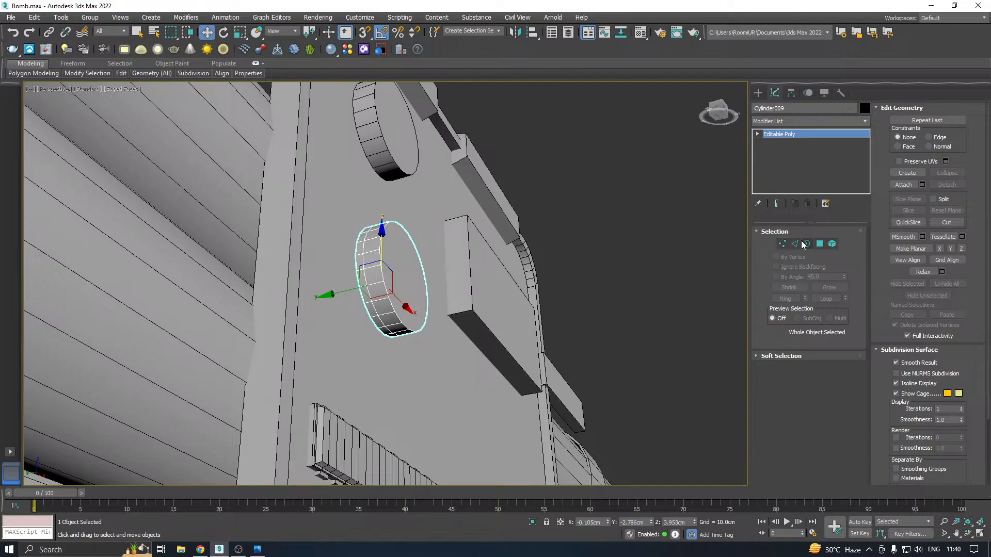
{"action": "left_click", "coordinate": [795, 244]}
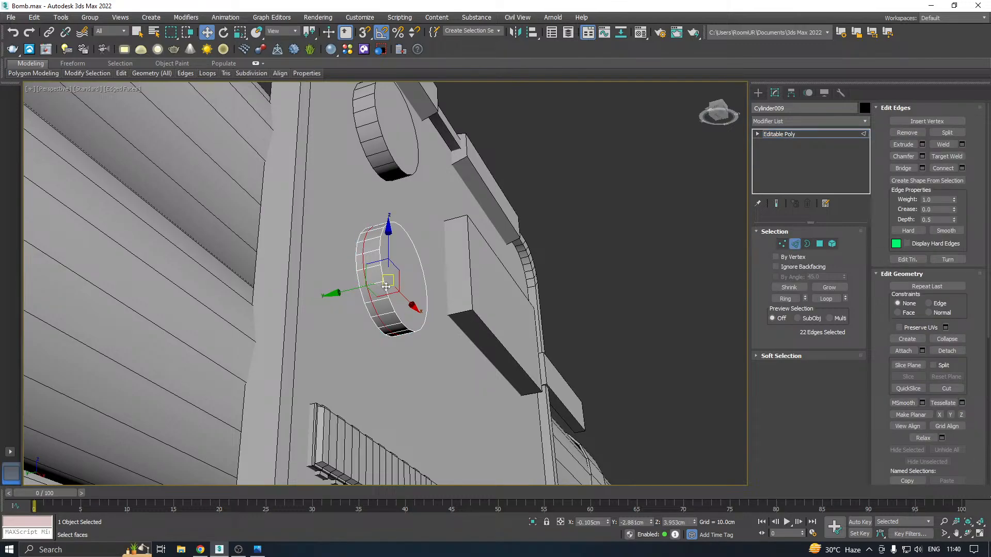
{"action": "key", "text": "ctrl+d"}
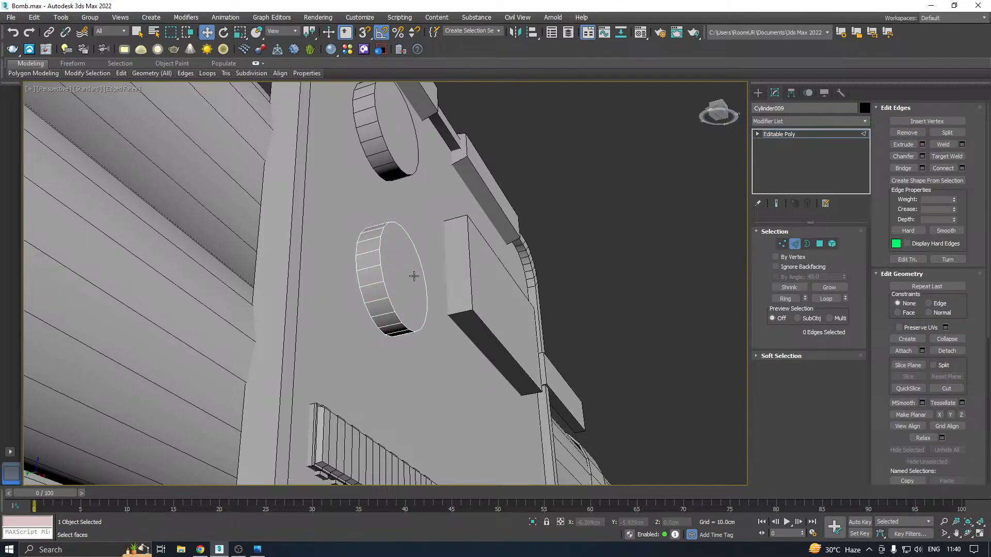
{"action": "middle_click_drag", "start_coordinate": [414, 276], "coordinate": [395, 313], "text": "alt"}
{"action": "scroll", "coordinate": [449, 282], "scroll_direction": "down", "scroll_amount": 3}
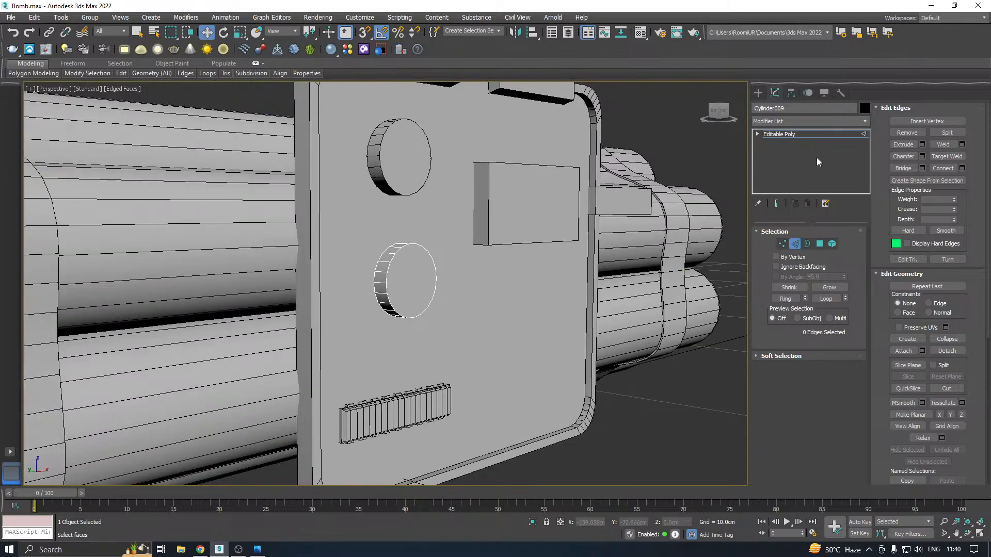
{"action": "left_click", "coordinate": [773, 136]}
Move the lower cylinder about 0.042 cm along the Y axis toward the panel
{"action": "key", "text": "z"}
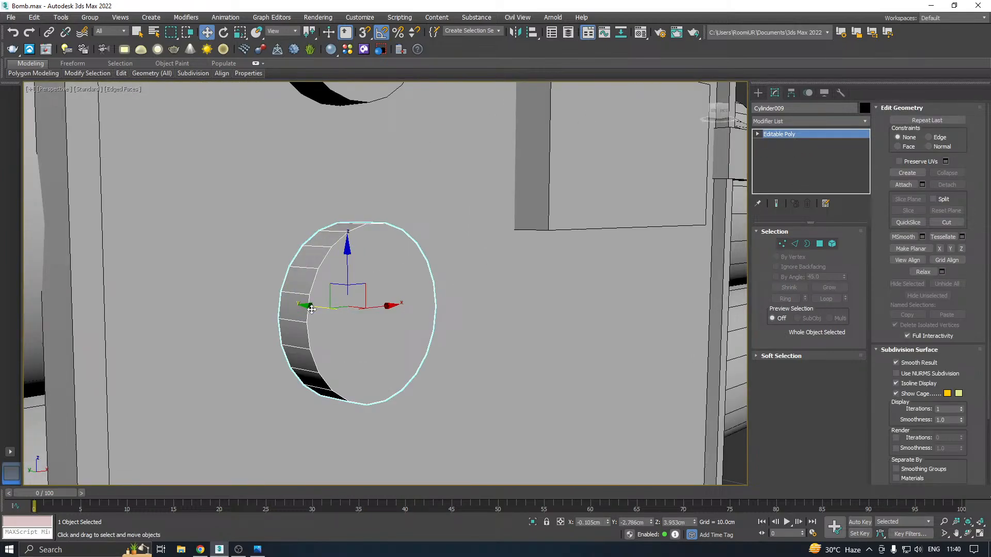
{"action": "left_click_drag", "start_coordinate": [309, 308], "coordinate": [306, 306]}
{"action": "scroll", "coordinate": [308, 306], "scroll_direction": "down", "scroll_amount": 5}
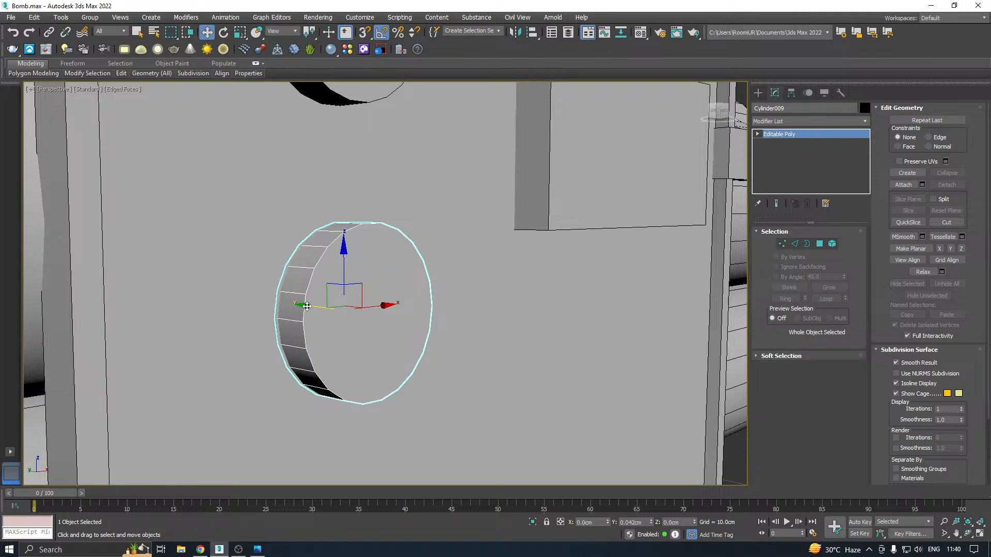
Select the upper cylinder and convert it to an Editable Poly
{"action": "left_click", "coordinate": [370, 202]}
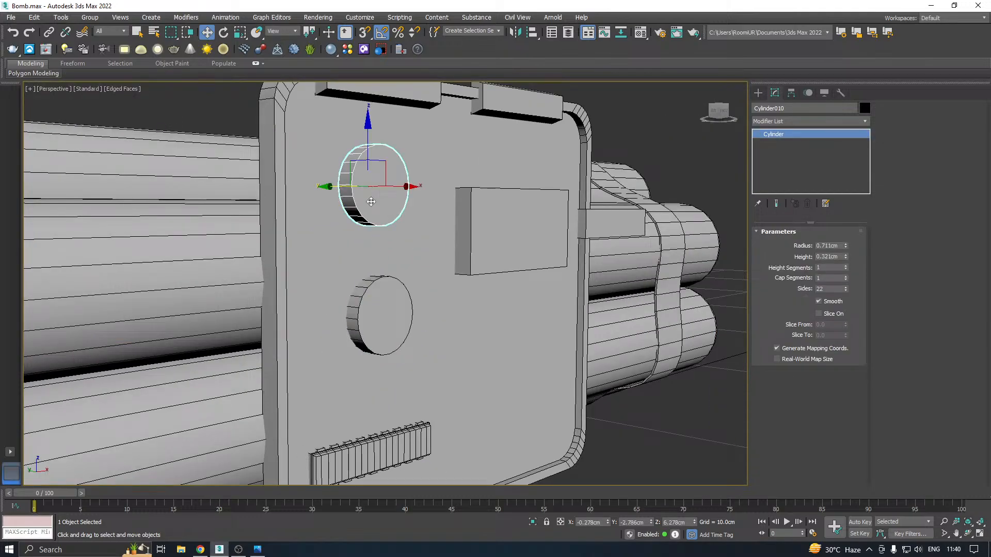
{"action": "middle_click_drag", "start_coordinate": [407, 200], "coordinate": [366, 202], "text": "alt"}
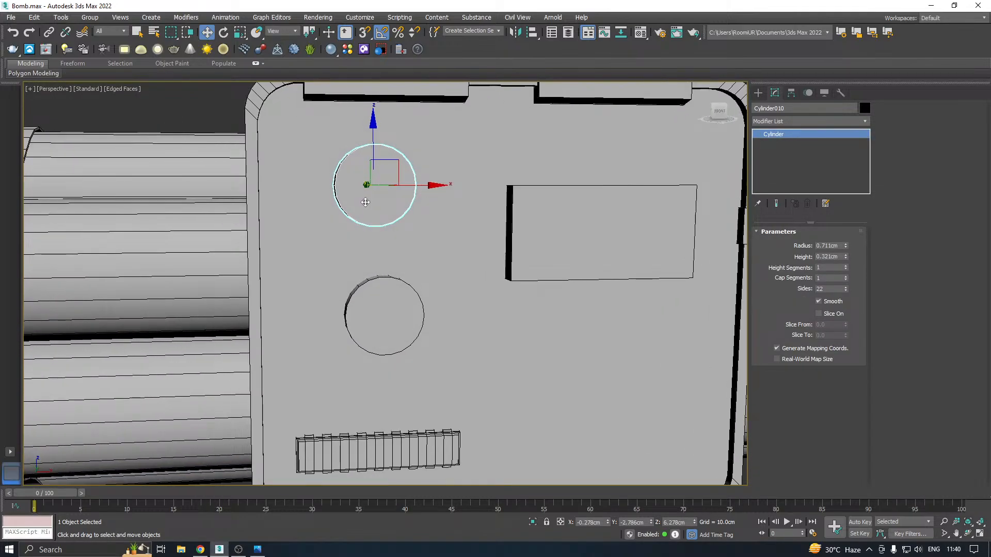
Select the upper cylinder and set its radius to 0.861 cm and its height to 0.651 cm
{"action": "left_click", "coordinate": [390, 304]}
{"action": "left_click_drag", "start_coordinate": [427, 310], "coordinate": [386, 274]}
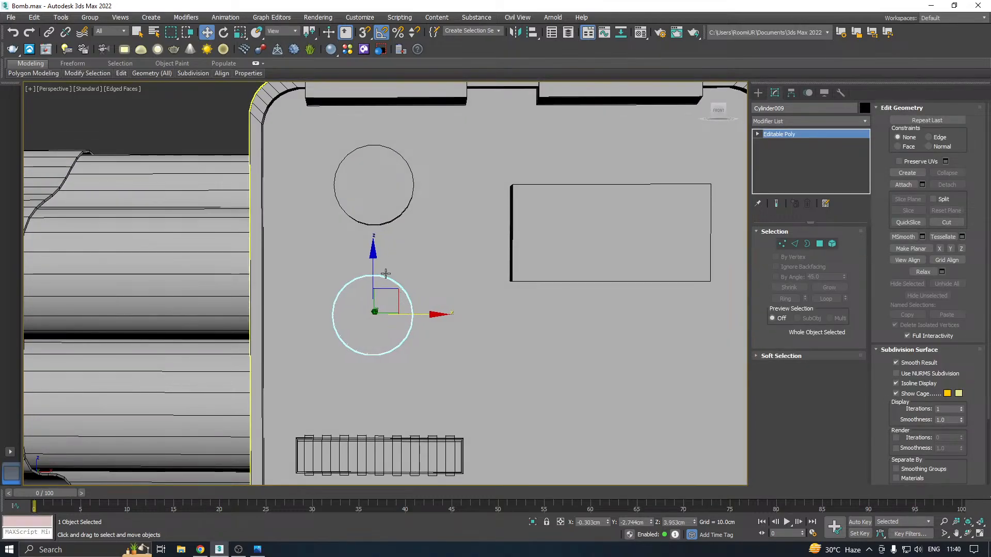
{"action": "left_click", "coordinate": [366, 187]}
{"action": "middle_click_drag", "start_coordinate": [379, 184], "coordinate": [449, 183], "text": "alt"}
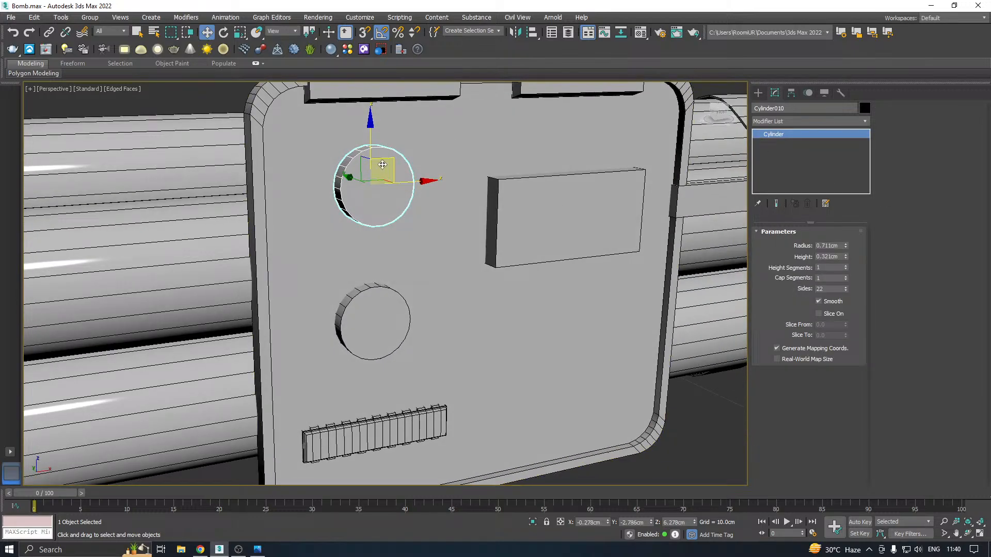
{"action": "scroll", "coordinate": [384, 168], "scroll_direction": "up", "scroll_amount": 4}
{"action": "scroll", "coordinate": [386, 168], "scroll_direction": "up", "scroll_amount": 2}
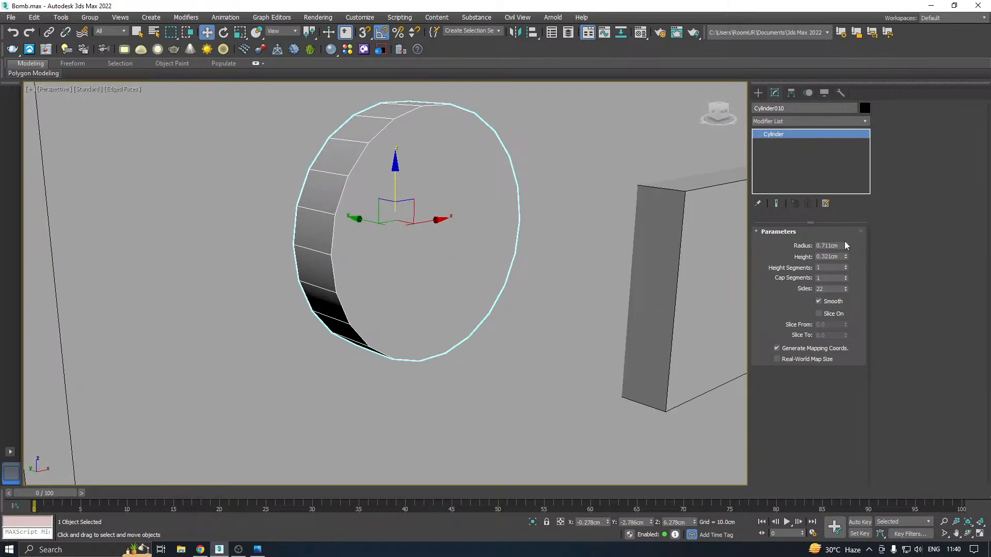
{"action": "left_click_drag", "start_coordinate": [847, 247], "coordinate": [847, 245]}
{"action": "scroll", "coordinate": [371, 260], "scroll_direction": "down", "scroll_amount": 3}
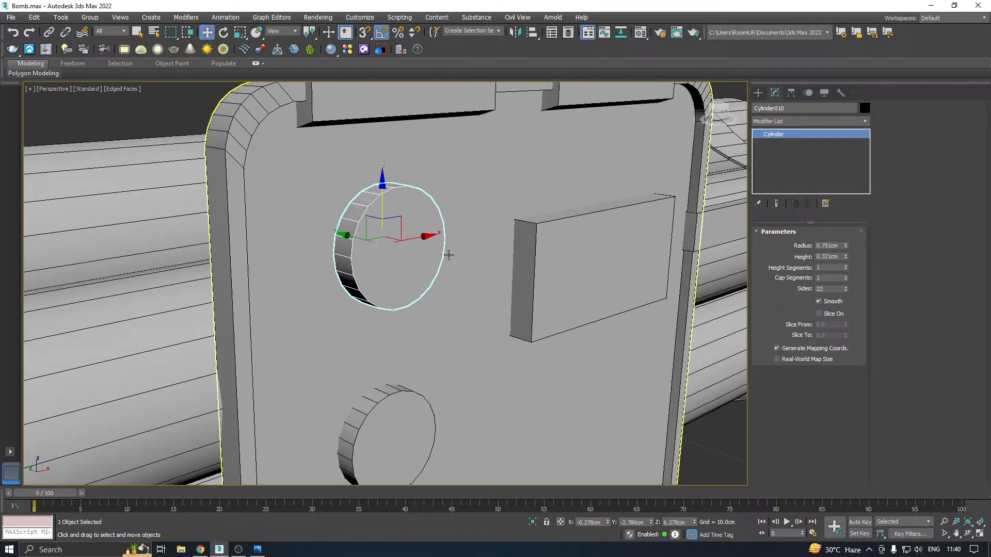
{"action": "middle_click_drag", "start_coordinate": [448, 253], "coordinate": [427, 245], "text": "alt"}
{"action": "scroll", "coordinate": [400, 237], "scroll_direction": "down", "scroll_amount": 2}
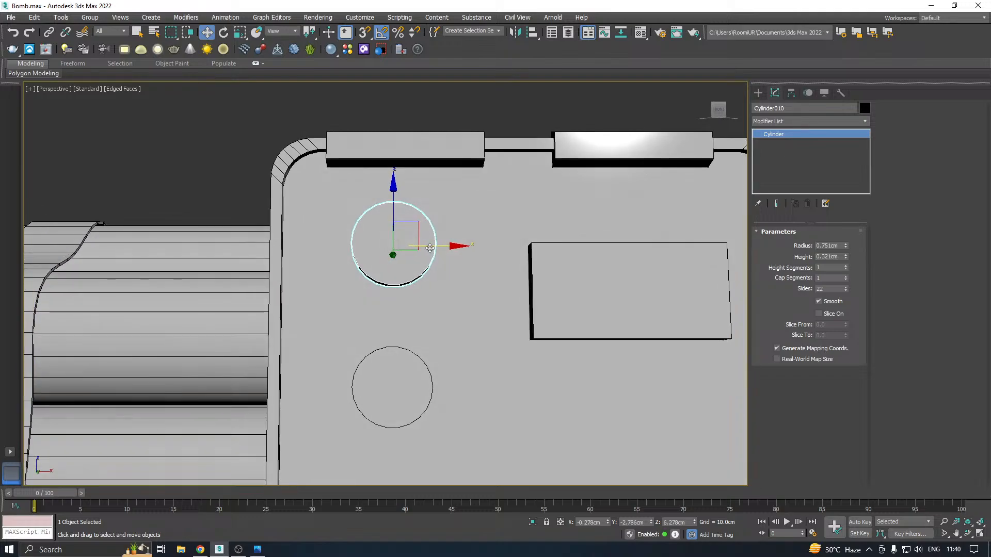
{"action": "left_click_drag", "start_coordinate": [846, 247], "coordinate": [845, 240]}
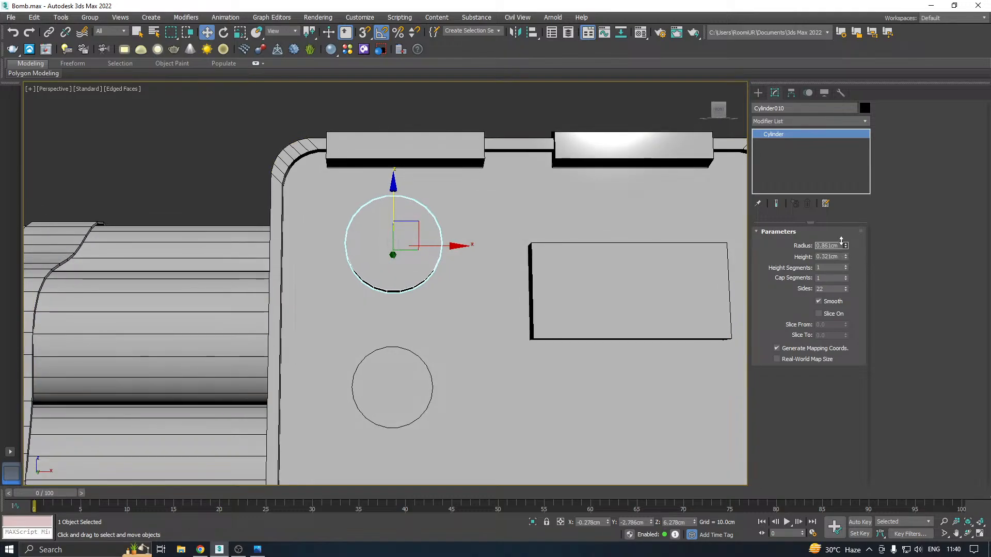
{"action": "middle_click_drag", "start_coordinate": [484, 263], "coordinate": [558, 269], "text": "alt"}
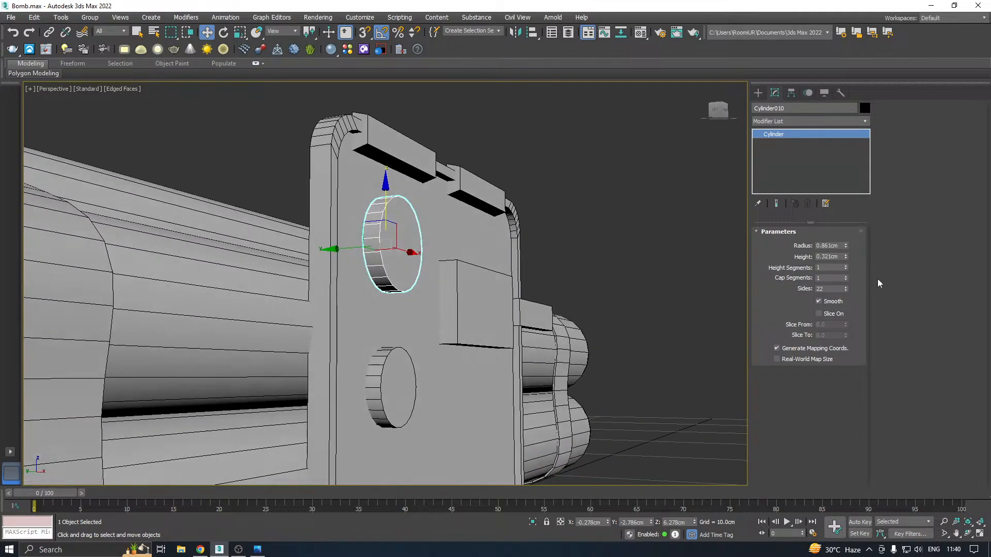
{"action": "left_click_drag", "start_coordinate": [845, 258], "coordinate": [840, 239]}
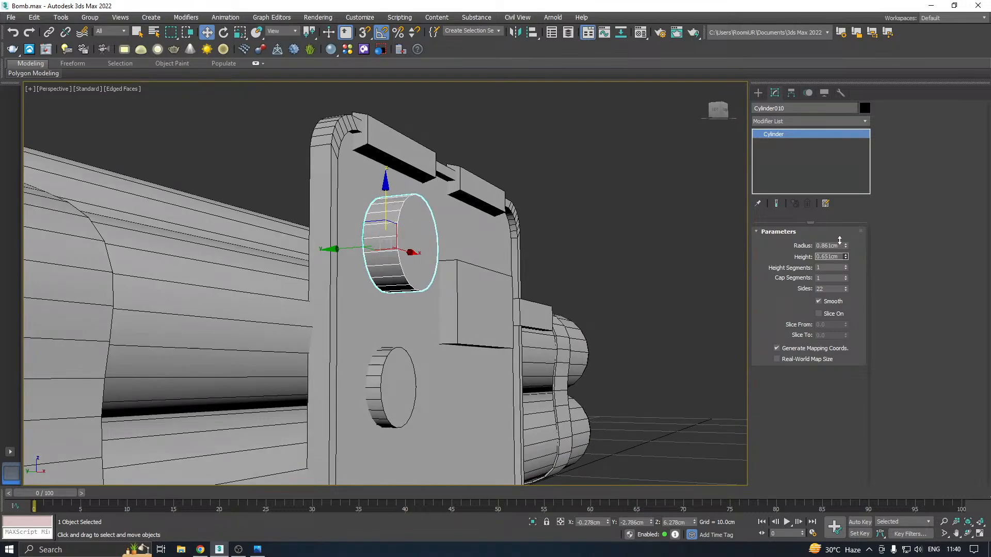
Push the upper cylinder about 0.04 cm toward the panel along Y and lower it to Z 6.16 cm
{"action": "middle_click_drag", "start_coordinate": [480, 271], "coordinate": [388, 247], "text": "alt"}
{"action": "scroll", "coordinate": [388, 247], "scroll_direction": "up", "scroll_amount": 4}
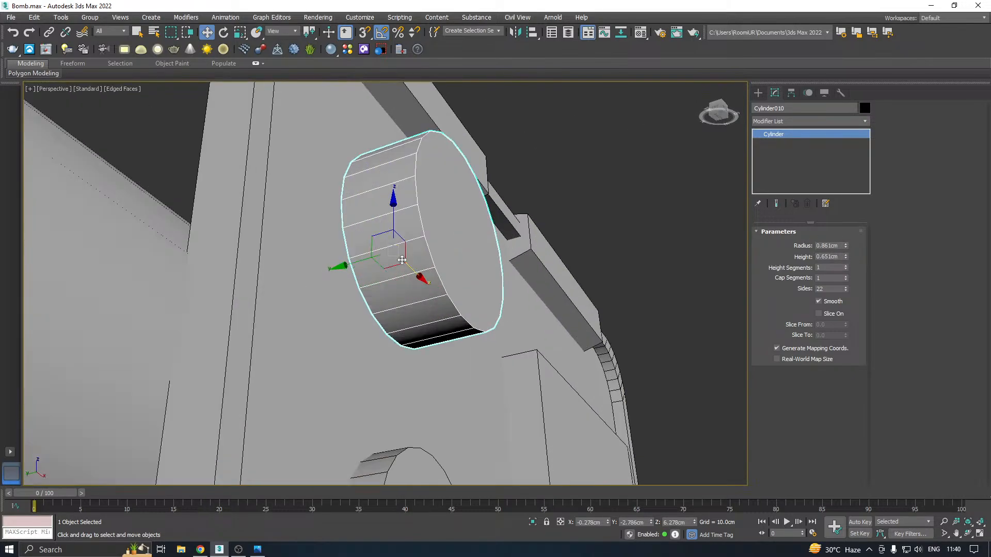
{"action": "left_click_drag", "start_coordinate": [357, 261], "coordinate": [353, 259]}
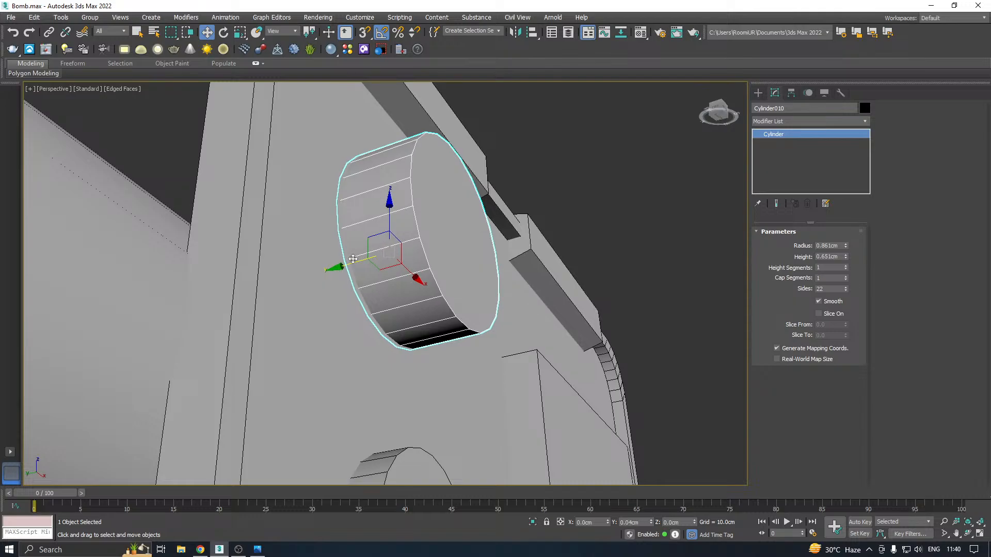
{"action": "key", "text": "f"}
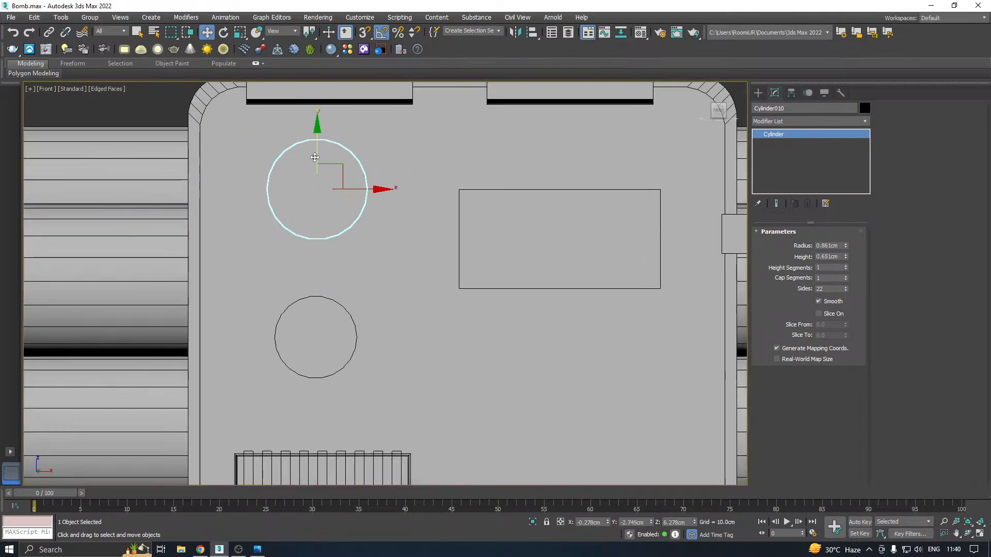
{"action": "left_click_drag", "start_coordinate": [315, 157], "coordinate": [316, 164]}
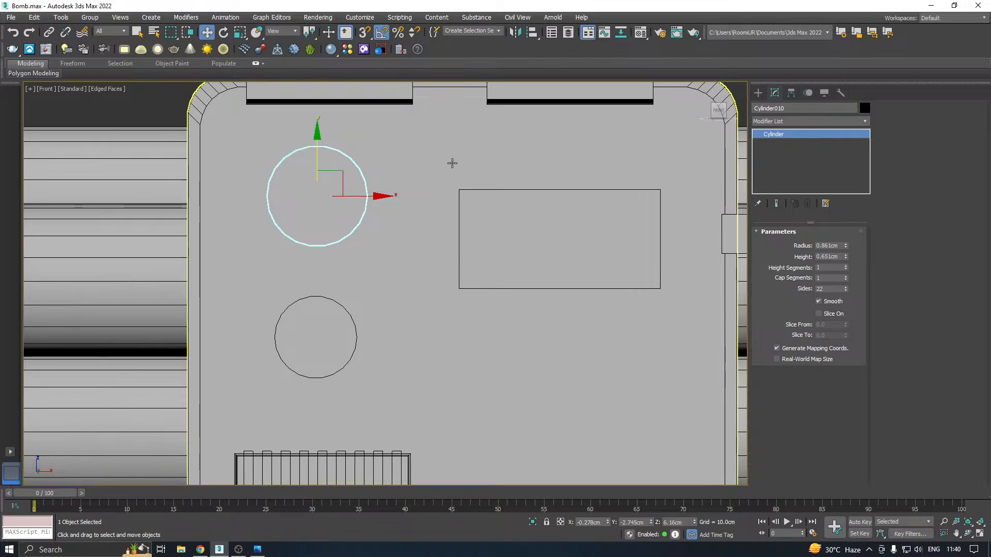
Create a box around the upper cylinder in the Front view, about 2.32 cm long, 2.463 cm wide and 0.116 cm high
{"action": "left_click", "coordinate": [758, 92]}
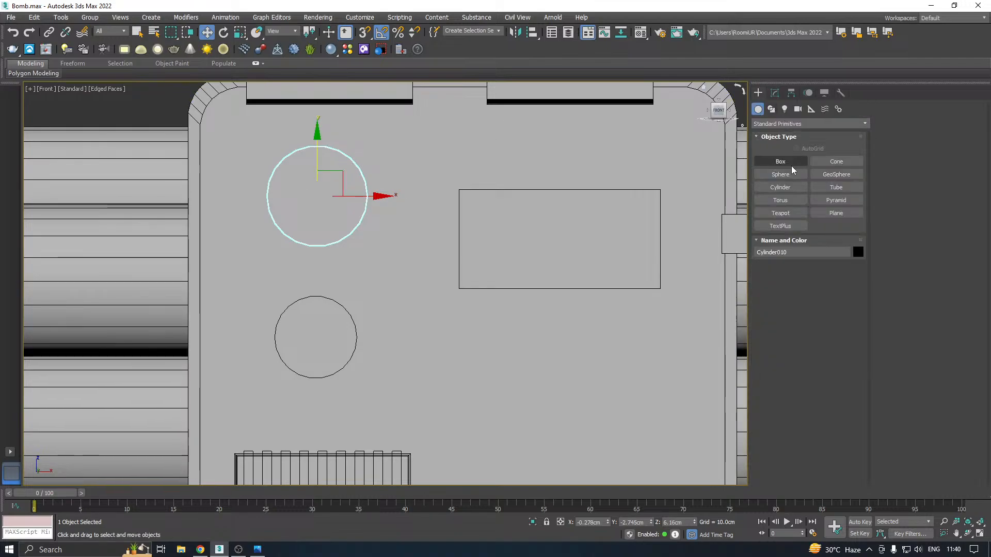
{"action": "left_click", "coordinate": [780, 161]}
{"action": "middle_click_drag", "start_coordinate": [375, 188], "coordinate": [399, 216]}
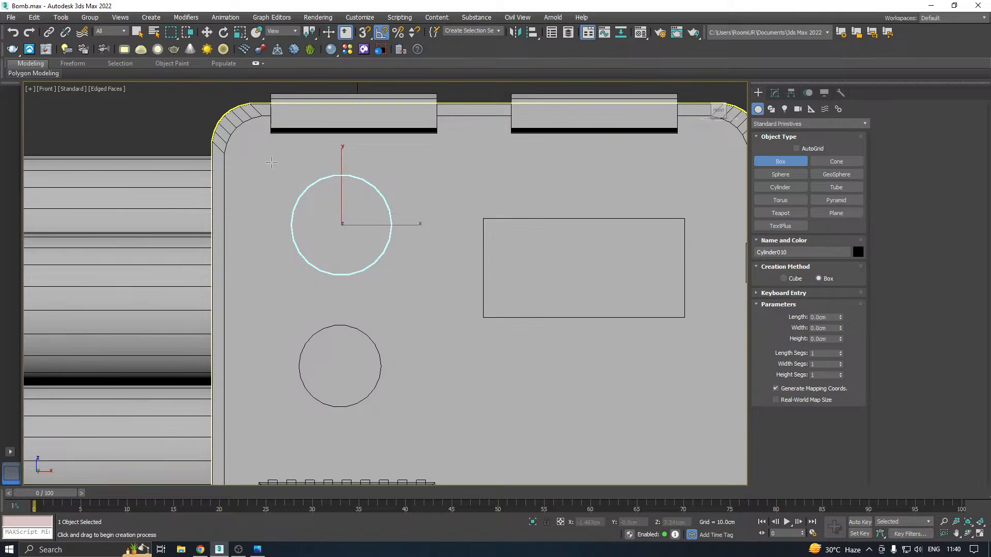
{"action": "left_click_drag", "start_coordinate": [272, 162], "coordinate": [416, 296]}
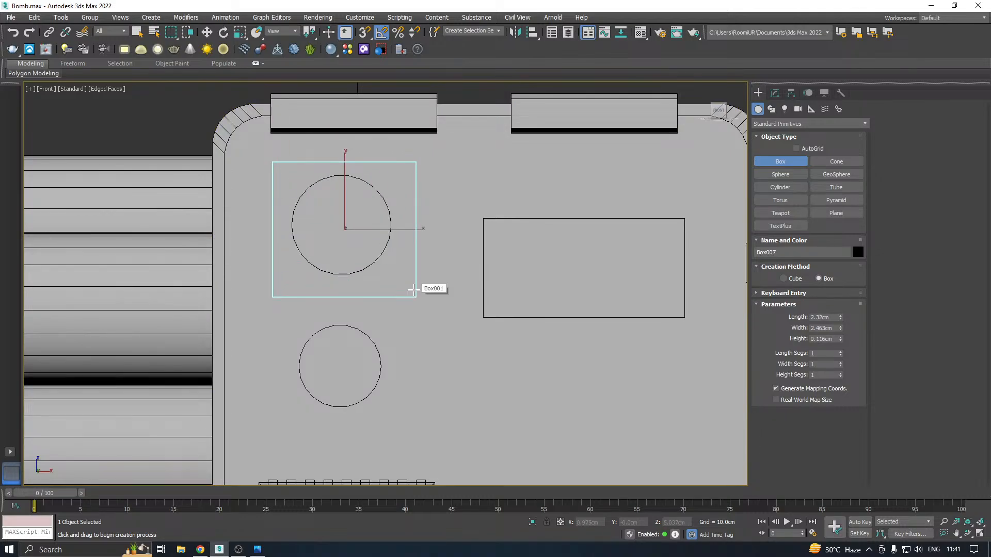
Move the new box along the Y axis to about -2.72 cm, against the panel face behind the upper cylinder
{"action": "key", "text": "w"}
{"action": "middle_click_drag", "start_coordinate": [405, 275], "coordinate": [451, 289], "text": "alt"}
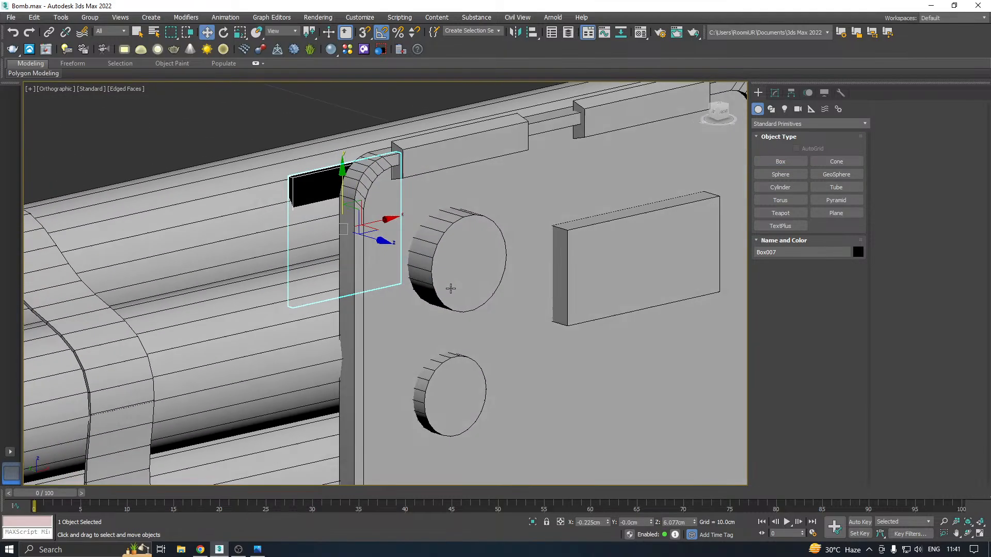
{"action": "left_click_drag", "start_coordinate": [319, 222], "coordinate": [440, 262]}
{"action": "scroll", "coordinate": [408, 245], "scroll_direction": "up", "scroll_amount": 4}
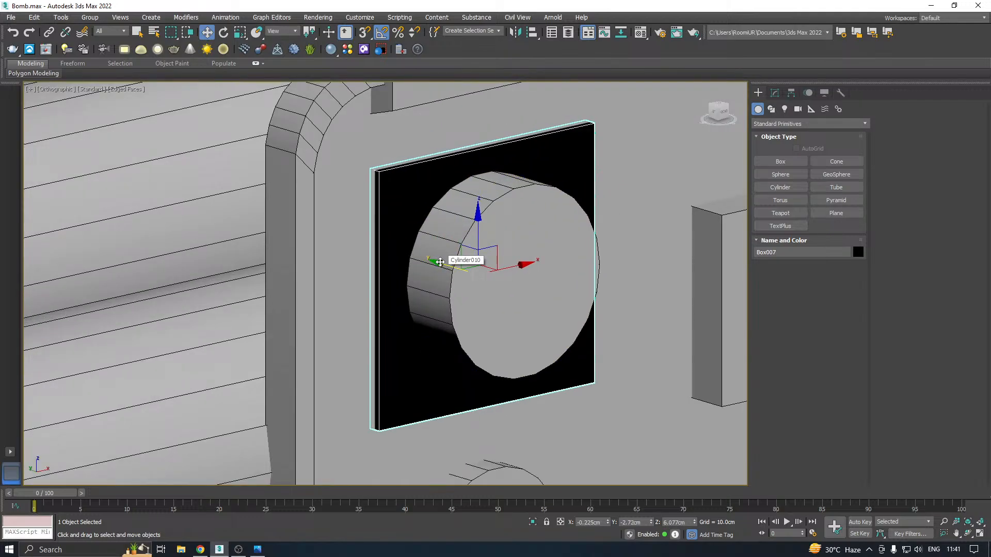
Assign the 01 - Default material to the square plate and close the Material Editor
{"action": "key", "text": "m"}
{"action": "left_click", "coordinate": [80, 192]}
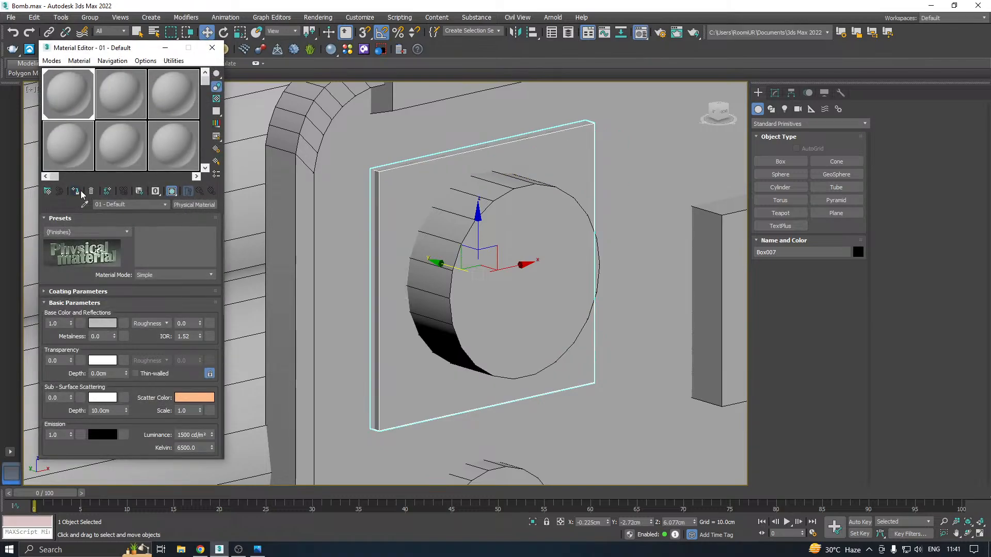
{"action": "left_click", "coordinate": [211, 48]}
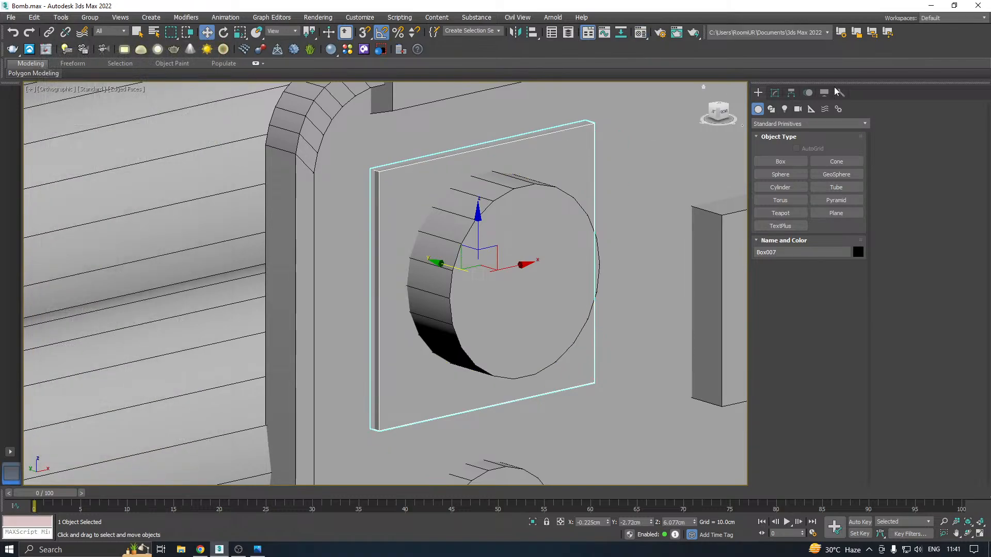
Set the square plate's height to 0.186 cm and move the upper cylinder outward to about Y -2.867 cm
{"action": "left_click", "coordinate": [777, 93]}
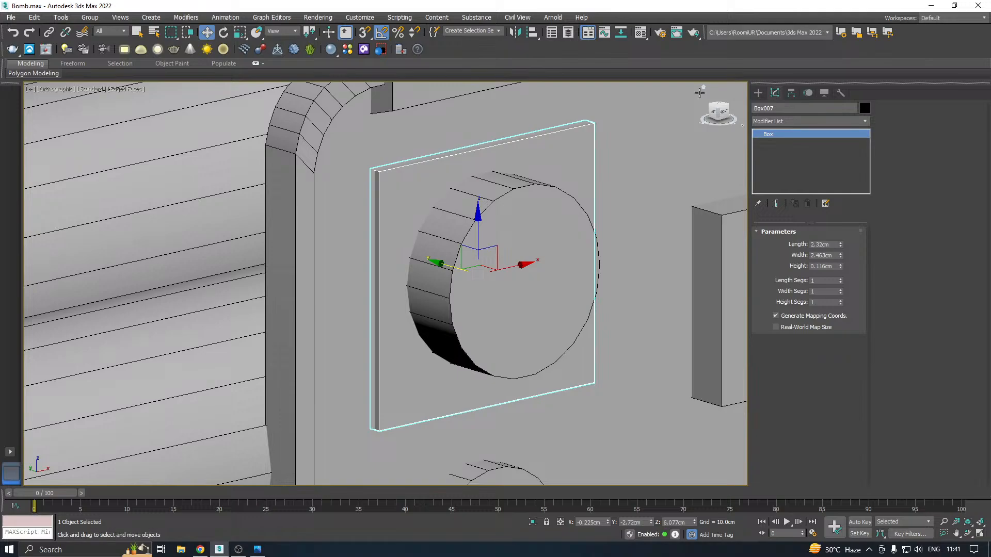
{"action": "left_click_drag", "start_coordinate": [841, 264], "coordinate": [840, 256]}
{"action": "left_click", "coordinate": [579, 301]}
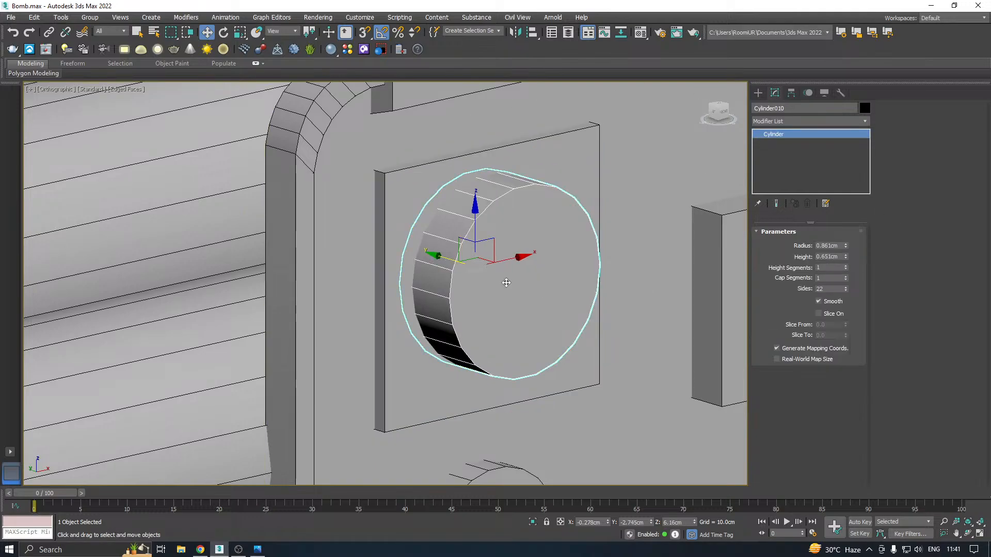
{"action": "mouse_move", "coordinate": [436, 260]}
{"action": "left_mouse_down"}
{"action": "mouse_move", "coordinate": [448, 259]}
{"action": "mouse_move", "coordinate": [443, 265]}
{"action": "left_mouse_up"}
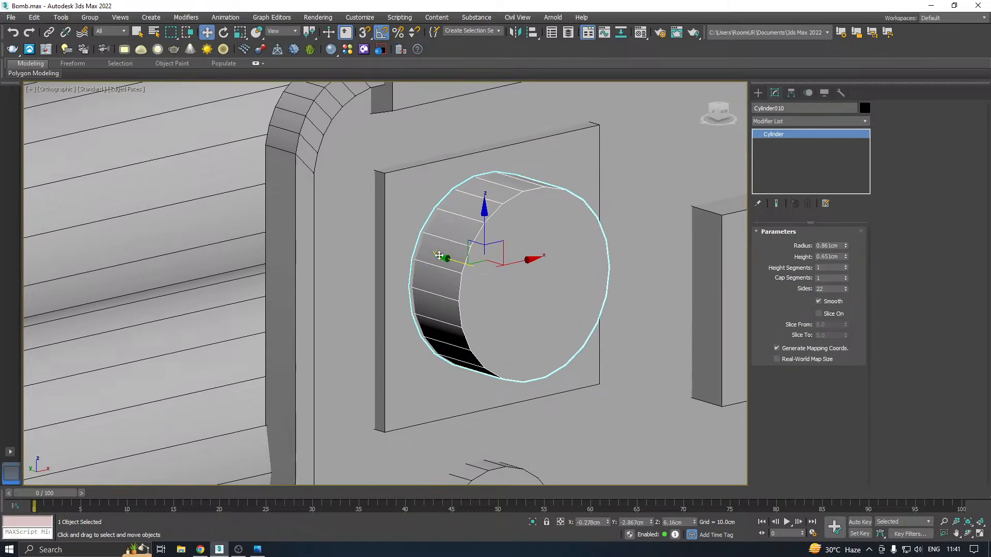
Select the square plate behind the upper cylinder and convert it to an Editable Poly
{"action": "left_click", "coordinate": [411, 237]}
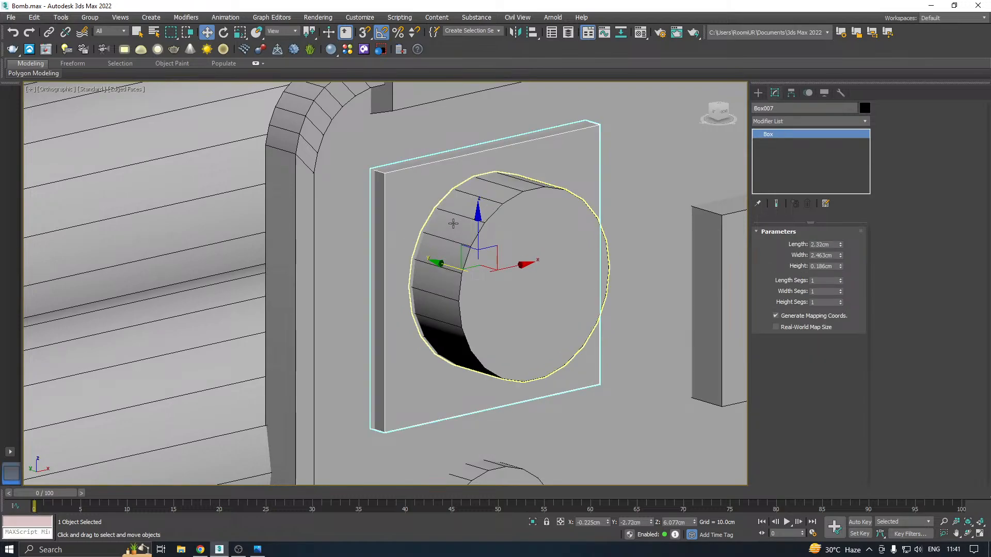
{"action": "middle_click_drag", "start_coordinate": [457, 223], "coordinate": [393, 232], "text": "alt"}
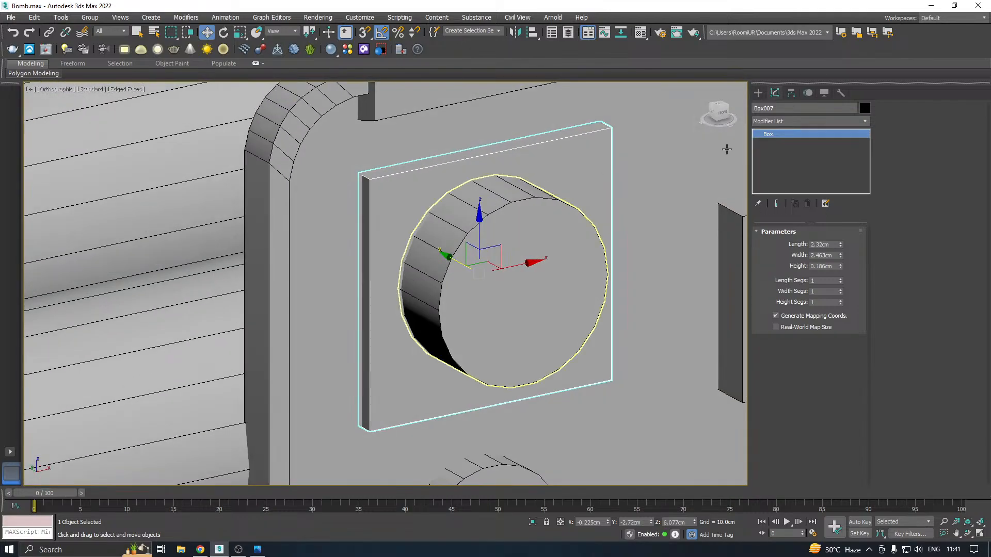
{"action": "right_click", "coordinate": [794, 155]}
{"action": "left_click", "coordinate": [830, 233]}
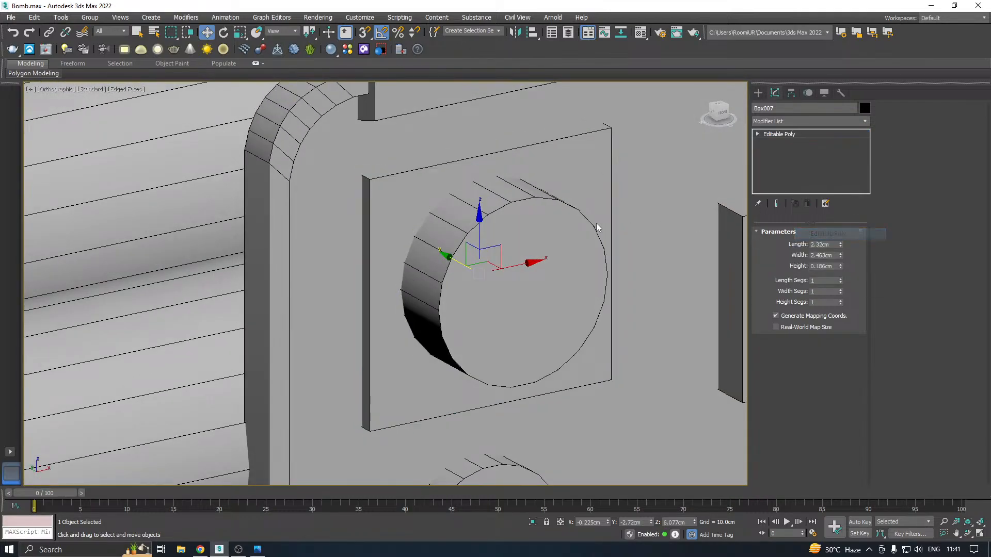
Chamfer the plate's four short corner edges by about 0.347 cm with 0 segments
{"action": "left_click", "coordinate": [795, 243]}
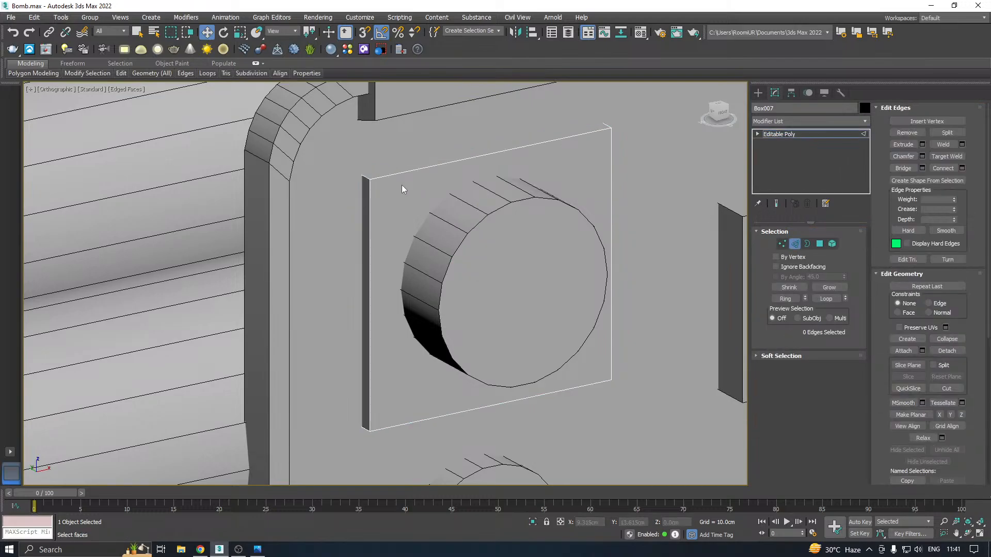
{"action": "left_click", "coordinate": [372, 177]}
{"action": "left_click", "coordinate": [785, 299]}
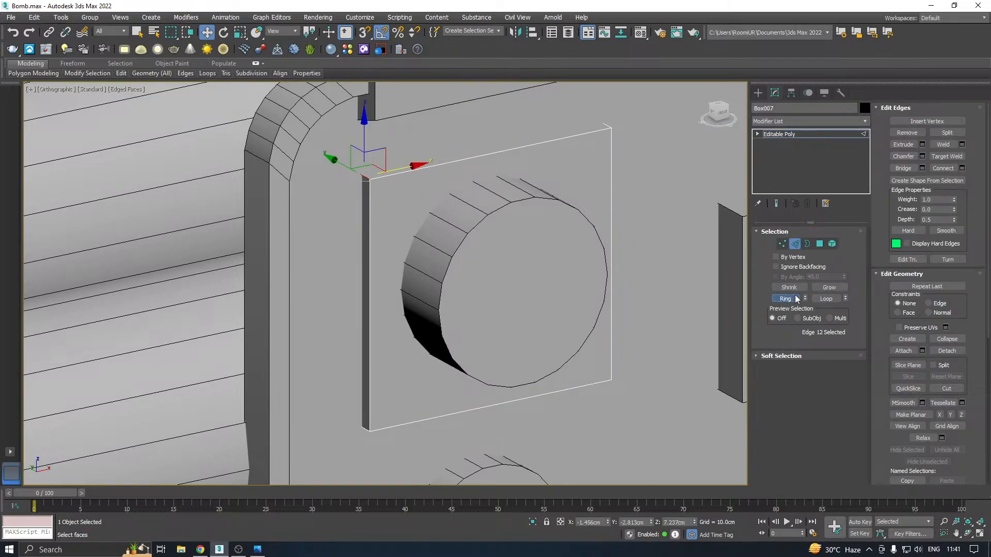
{"action": "left_click", "coordinate": [922, 156]}
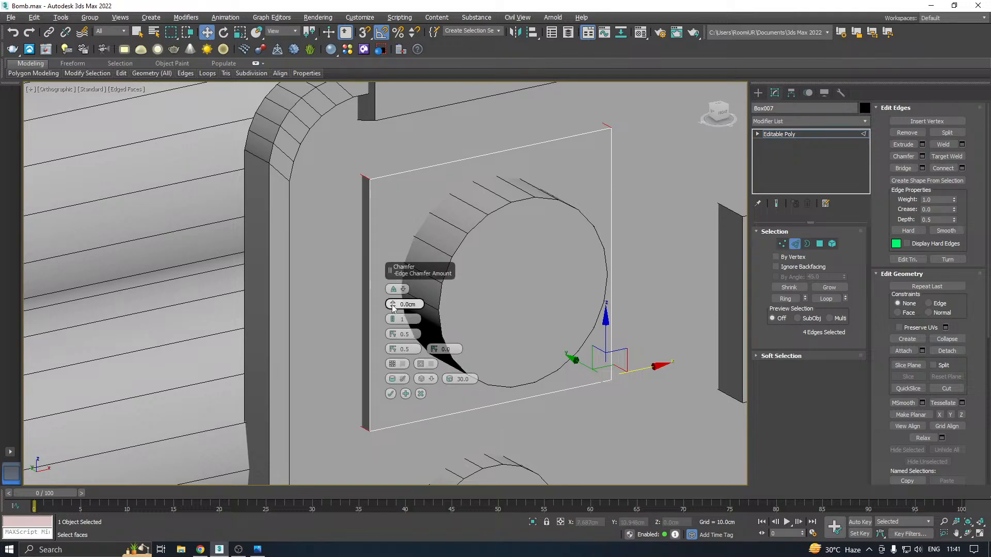
{"action": "left_click_drag", "start_coordinate": [393, 308], "coordinate": [389, 223]}
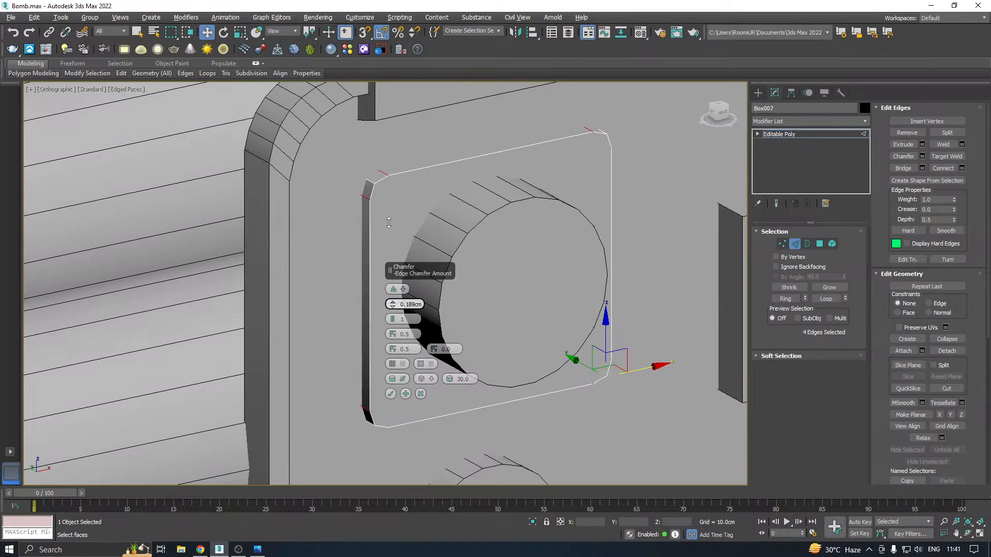
{"action": "left_click", "coordinate": [392, 322]}
{"action": "left_click_drag", "start_coordinate": [390, 292], "coordinate": [419, 119]}
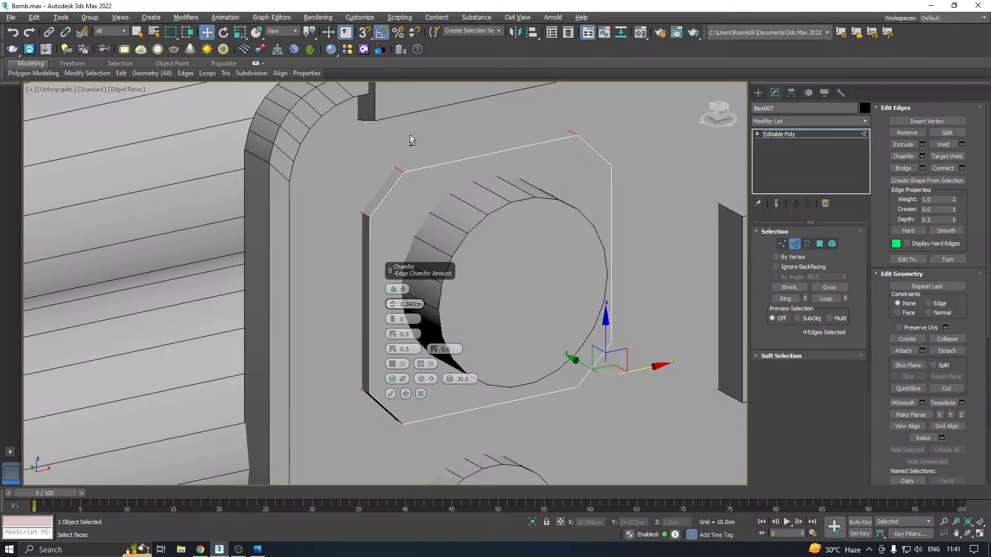
{"action": "left_click", "coordinate": [391, 394]}
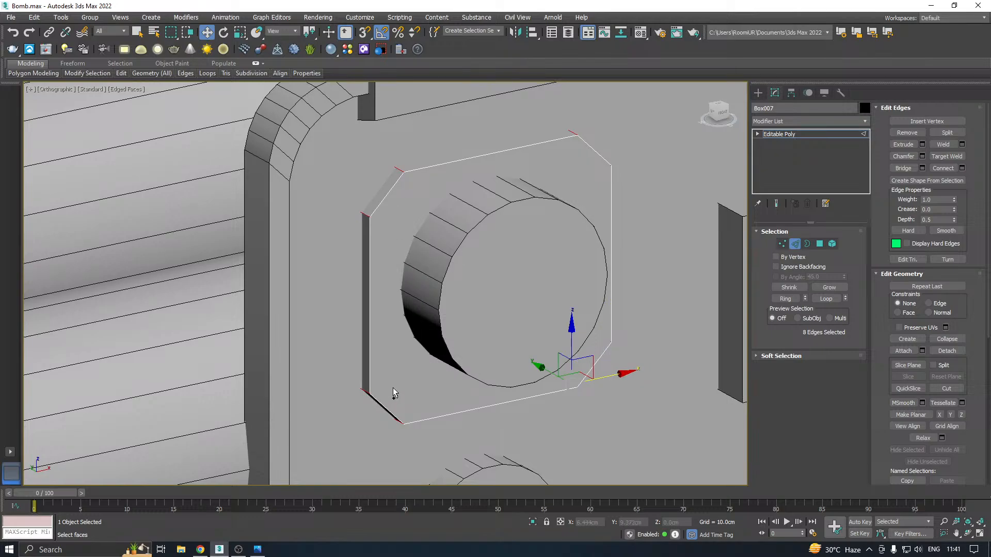
{"action": "middle_click_drag", "start_coordinate": [403, 367], "coordinate": [447, 324], "text": "alt"}
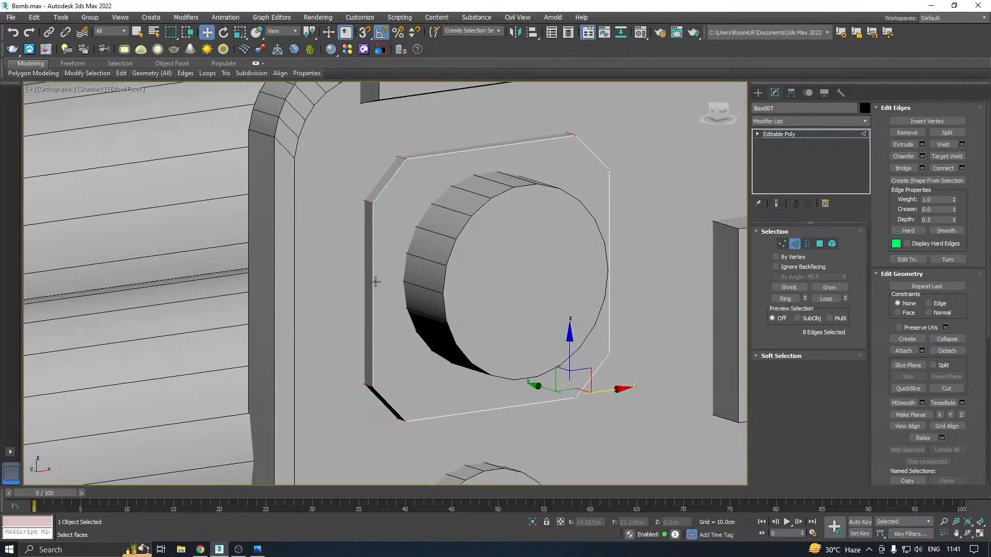
{"action": "middle_click_drag", "start_coordinate": [391, 271], "coordinate": [525, 254], "text": "alt"}
{"action": "scroll", "coordinate": [416, 255], "scroll_direction": "down", "scroll_amount": 6}
Check the reference image, leave the plate's edge editing and save the scene
{"action": "key", "text": "alt+Tab"}
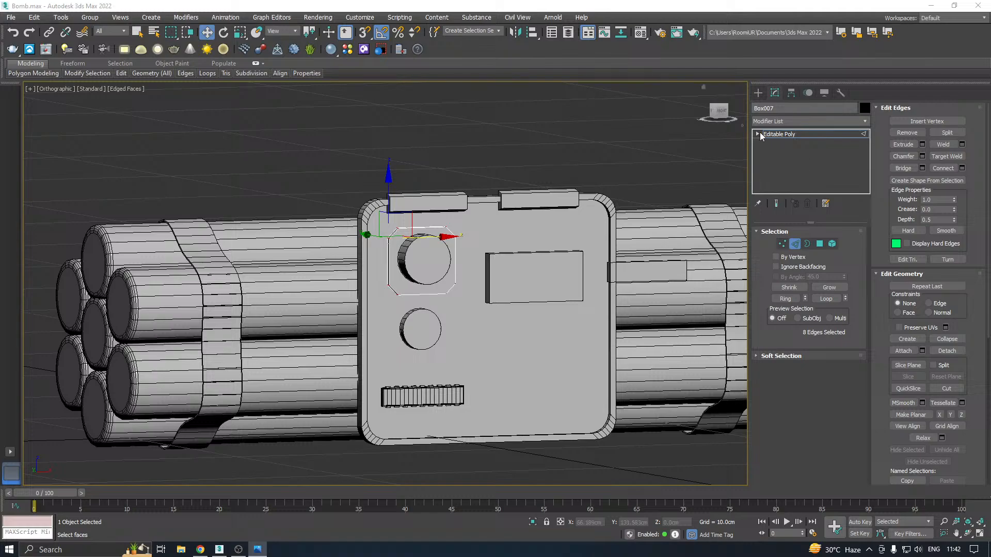
{"action": "left_click", "coordinate": [779, 134]}
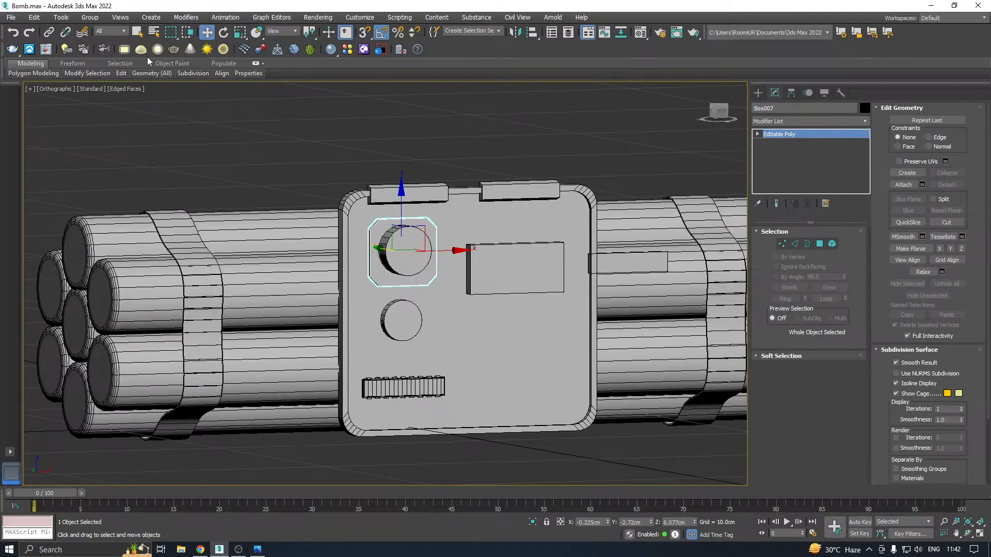
{"action": "left_click", "coordinate": [10, 17]}
{"action": "left_click", "coordinate": [31, 129]}
{"action": "left_click", "coordinate": [457, 394]}
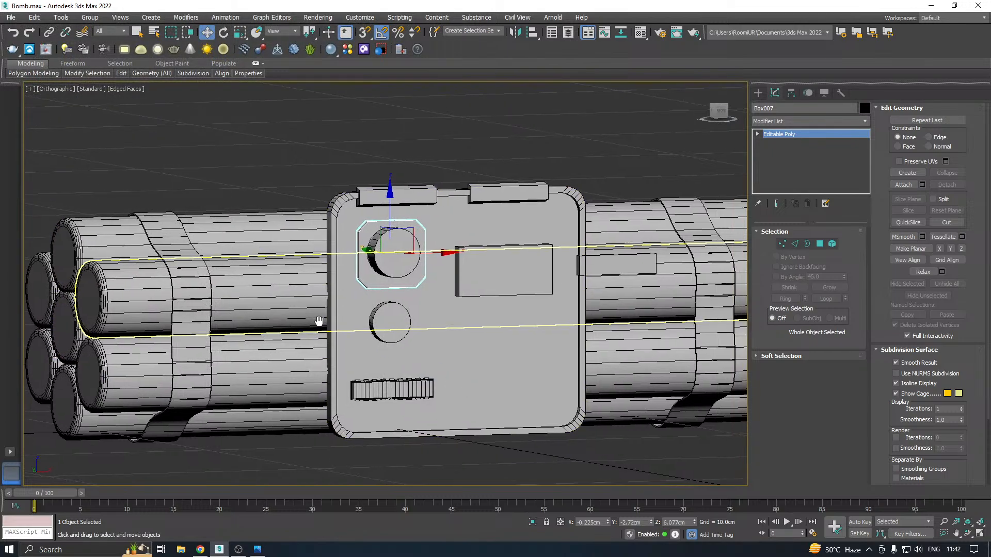
Copy the upper knob cylinder down to about Z 3.476 cm and shift the copy sideways to about X -0.992 cm
{"action": "left_click", "coordinate": [397, 325]}
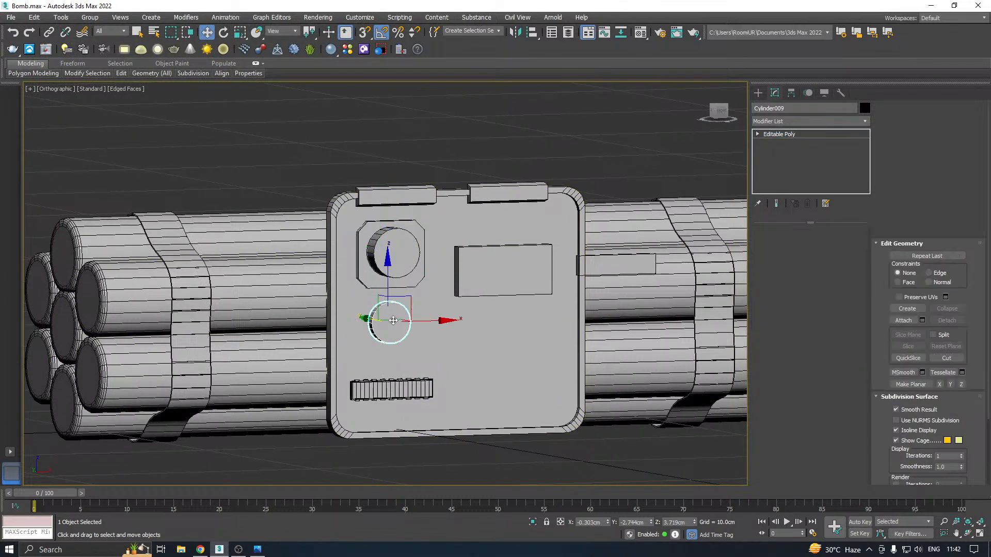
{"action": "scroll", "coordinate": [399, 326], "scroll_direction": "up", "scroll_amount": 2}
{"action": "left_click", "coordinate": [381, 234]}
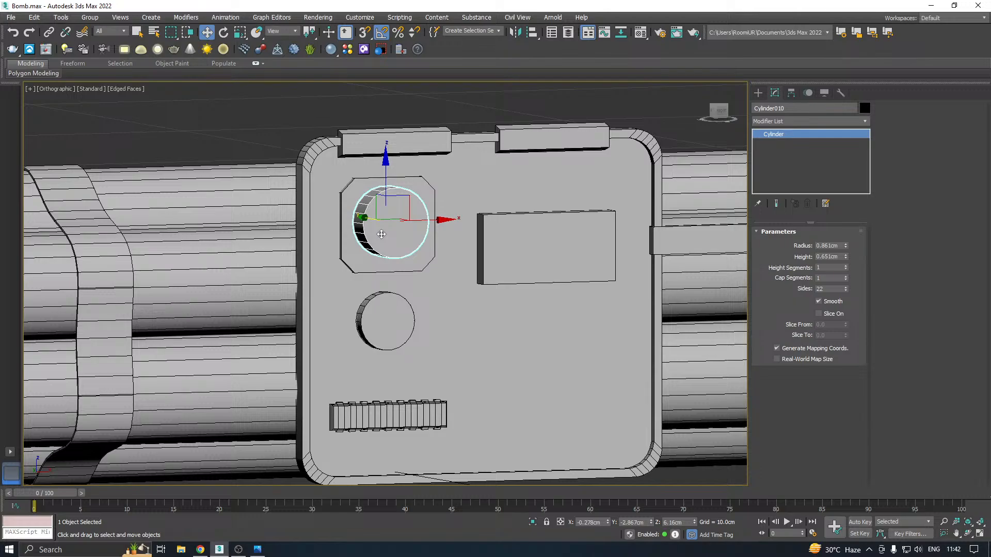
{"action": "scroll", "coordinate": [373, 245], "scroll_direction": "up", "scroll_amount": 2}
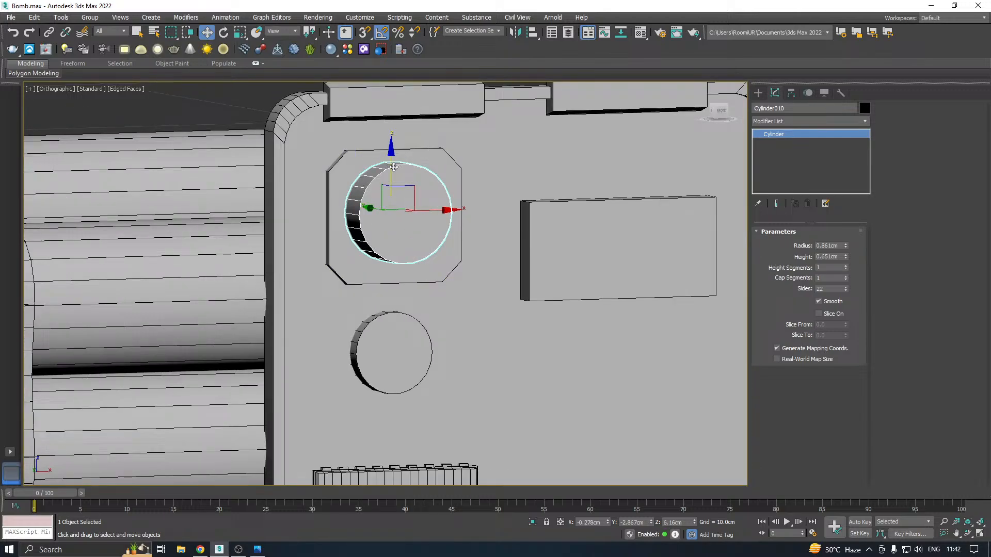
{"action": "left_click_drag", "start_coordinate": [393, 167], "coordinate": [393, 318], "text": "shift"}
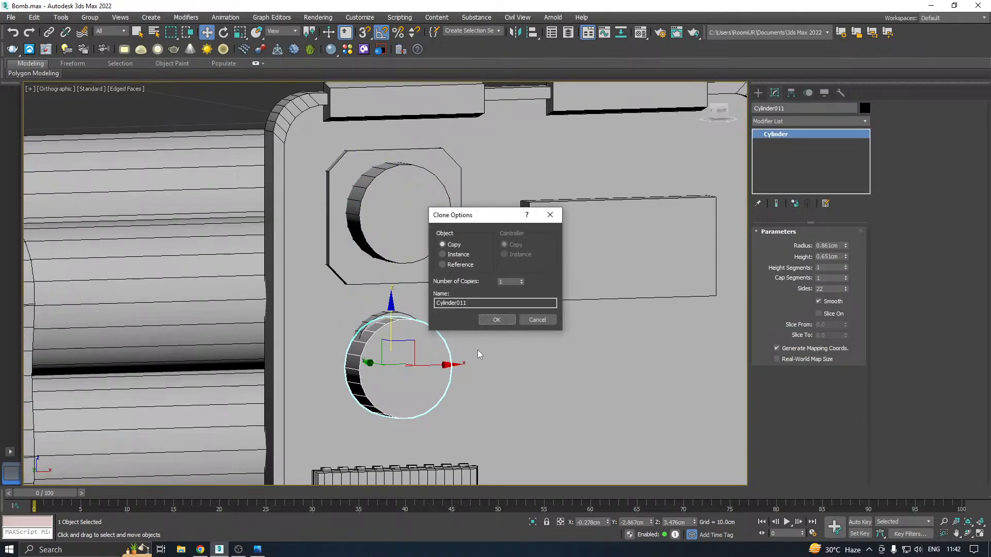
{"action": "left_click", "coordinate": [496, 320]}
{"action": "scroll", "coordinate": [465, 316], "scroll_direction": "up", "scroll_amount": 5}
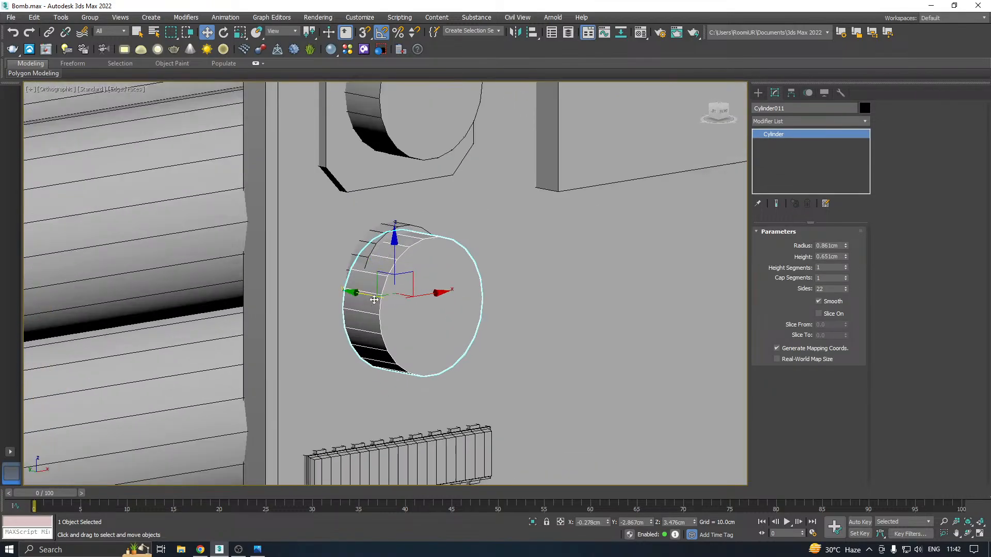
{"action": "left_click_drag", "start_coordinate": [435, 298], "coordinate": [379, 312]}
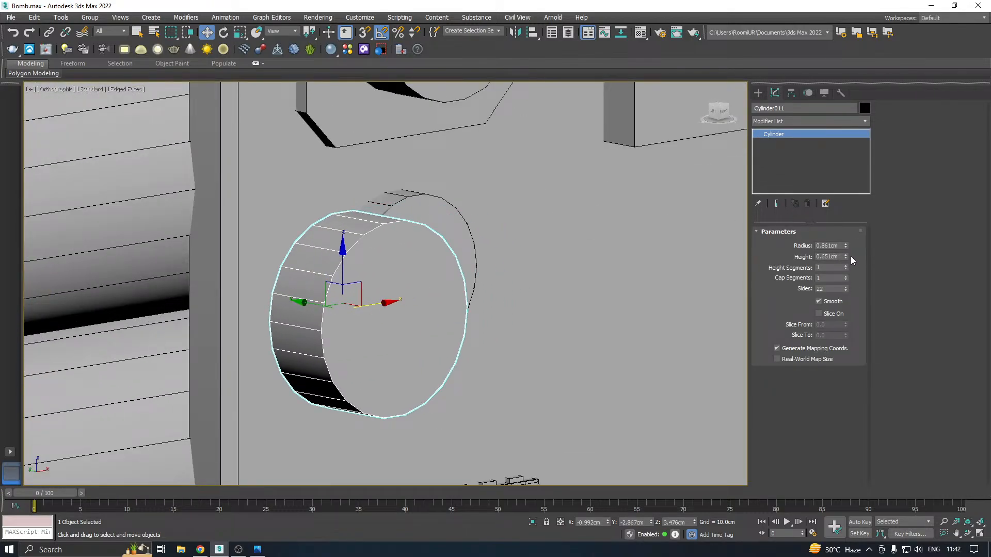
Resize the copied cylinder to a 0.251 cm radius and a 0.961 cm height
{"action": "left_click_drag", "start_coordinate": [846, 256], "coordinate": [852, 279]}
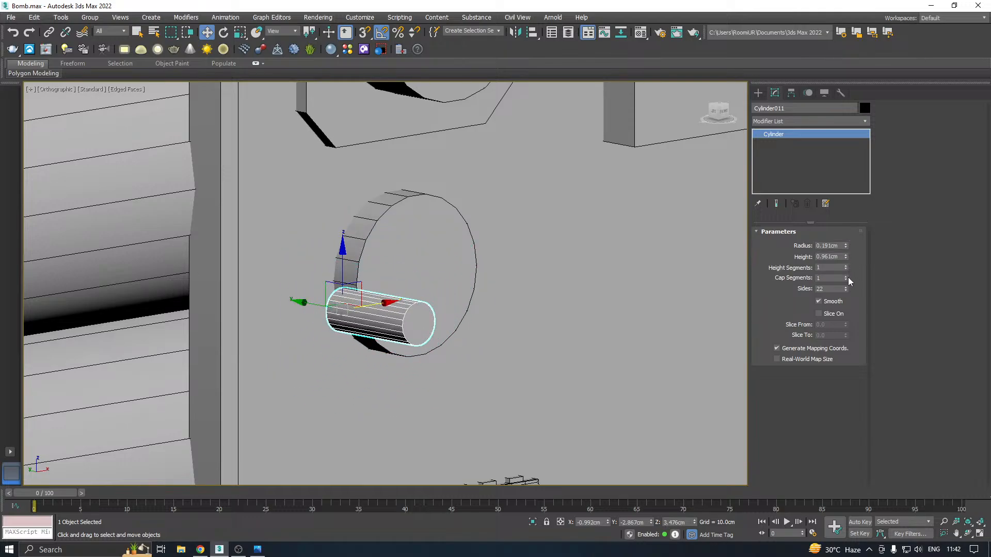
{"action": "middle_click_drag", "start_coordinate": [395, 308], "coordinate": [426, 252]}
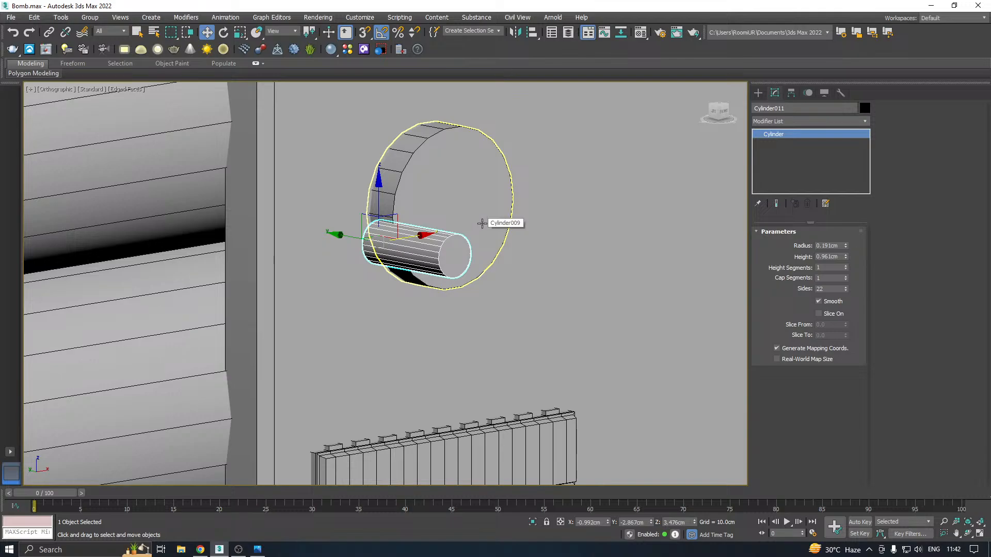
{"action": "middle_click_drag", "start_coordinate": [490, 225], "coordinate": [613, 209], "text": "alt"}
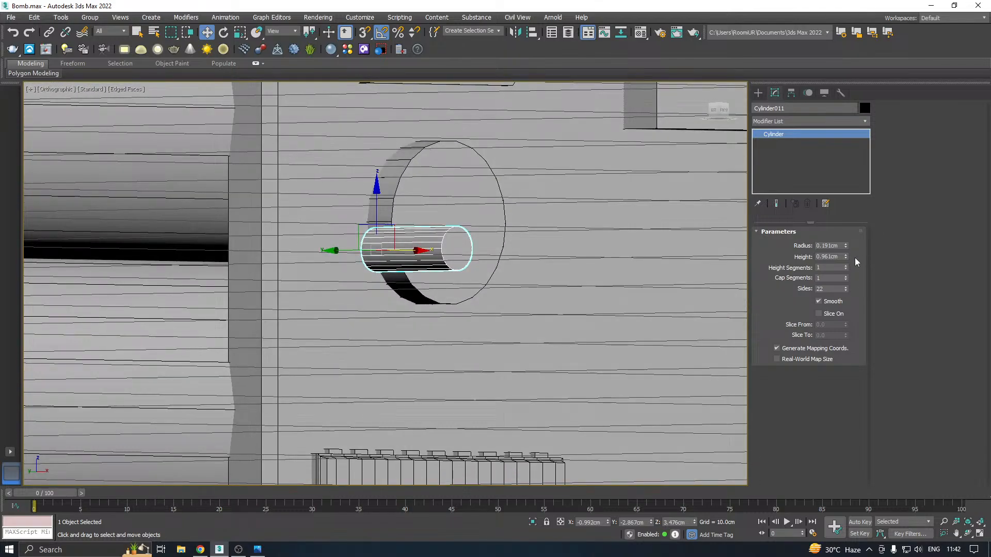
{"action": "left_click_drag", "start_coordinate": [847, 246], "coordinate": [847, 231]}
Switch the viewport to Perspective and move the small cylinder beside the lower knob to about X -1.743 cm, Y -2.708 cm
{"action": "left_click", "coordinate": [67, 90]}
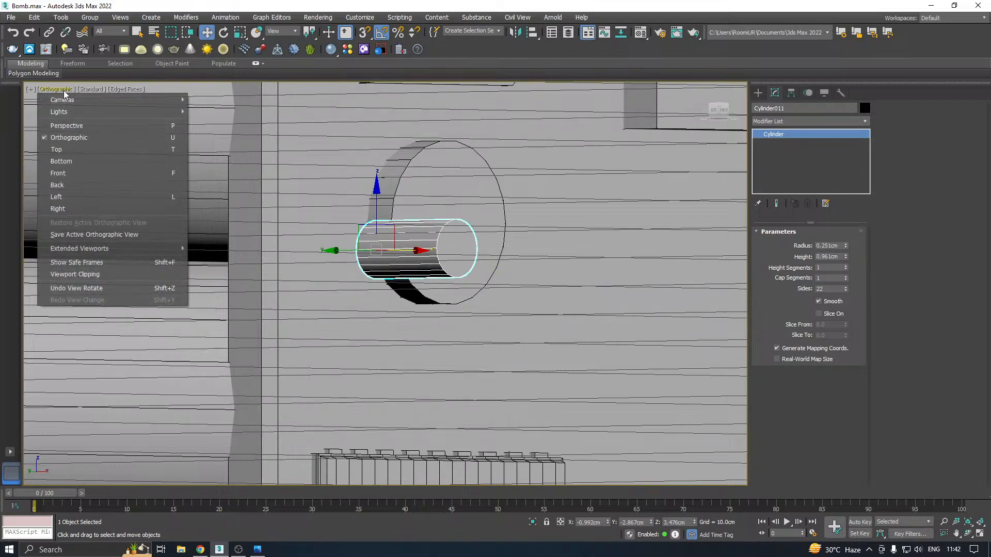
{"action": "left_click", "coordinate": [103, 126]}
{"action": "scroll", "coordinate": [423, 218], "scroll_direction": "down", "scroll_amount": 5}
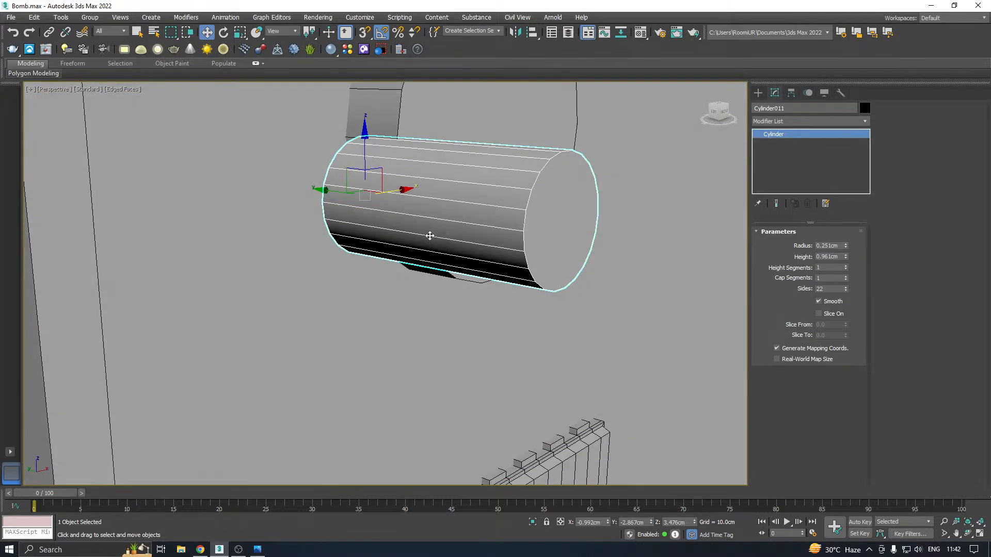
{"action": "mouse_move", "coordinate": [294, 222]}
{"action": "left_mouse_down"}
{"action": "mouse_move", "coordinate": [262, 235]}
{"action": "mouse_move", "coordinate": [277, 232]}
{"action": "left_mouse_up"}
{"action": "middle_click_drag", "start_coordinate": [336, 245], "coordinate": [301, 253], "text": "alt"}
{"action": "scroll", "coordinate": [304, 253], "scroll_direction": "up", "scroll_amount": 3}
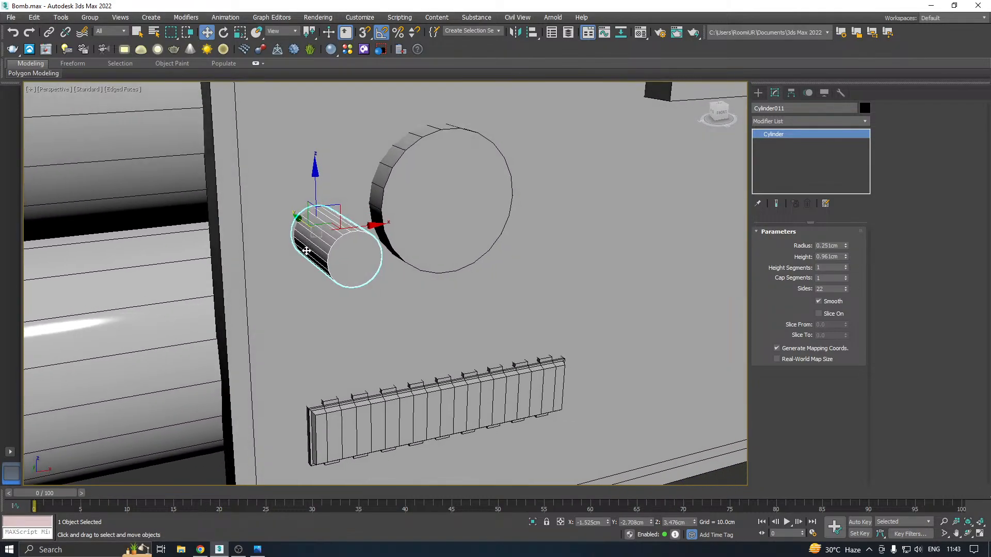
{"action": "middle_click_drag", "start_coordinate": [396, 249], "coordinate": [403, 250], "text": "alt"}
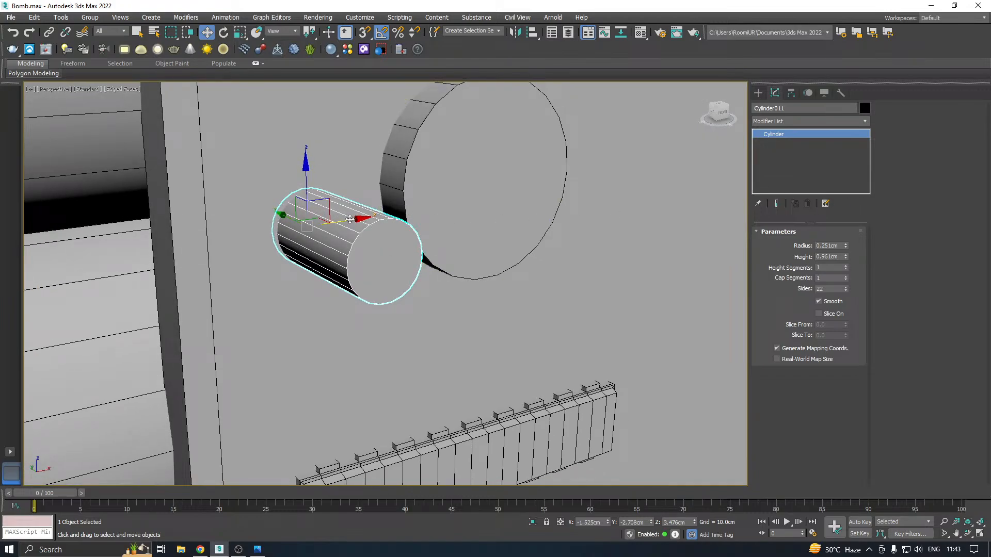
{"action": "left_click_drag", "start_coordinate": [350, 219], "coordinate": [321, 221]}
Reduce the small cylinder's height to 0.611 cm and its radius to 0.171 cm
{"action": "middle_click_drag", "start_coordinate": [439, 217], "coordinate": [487, 218], "text": "alt"}
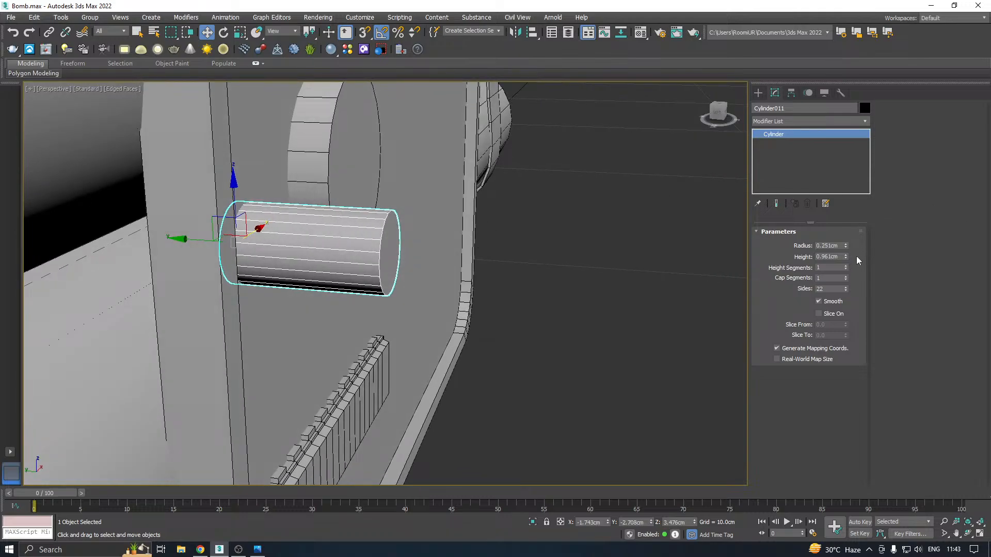
{"action": "left_click_drag", "start_coordinate": [845, 257], "coordinate": [851, 279]}
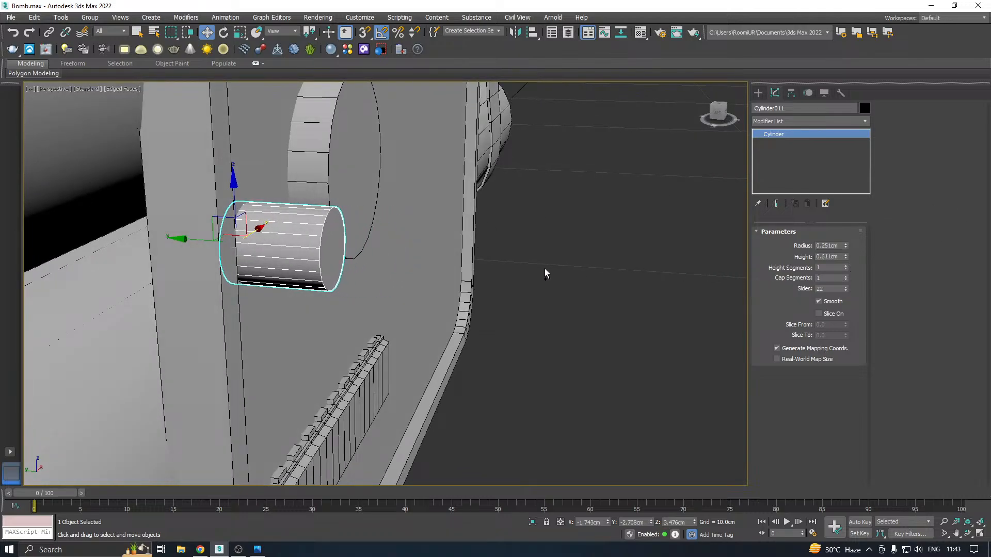
{"action": "key", "text": "shift+z"}
{"action": "left_click_drag", "start_coordinate": [846, 246], "coordinate": [848, 245]}
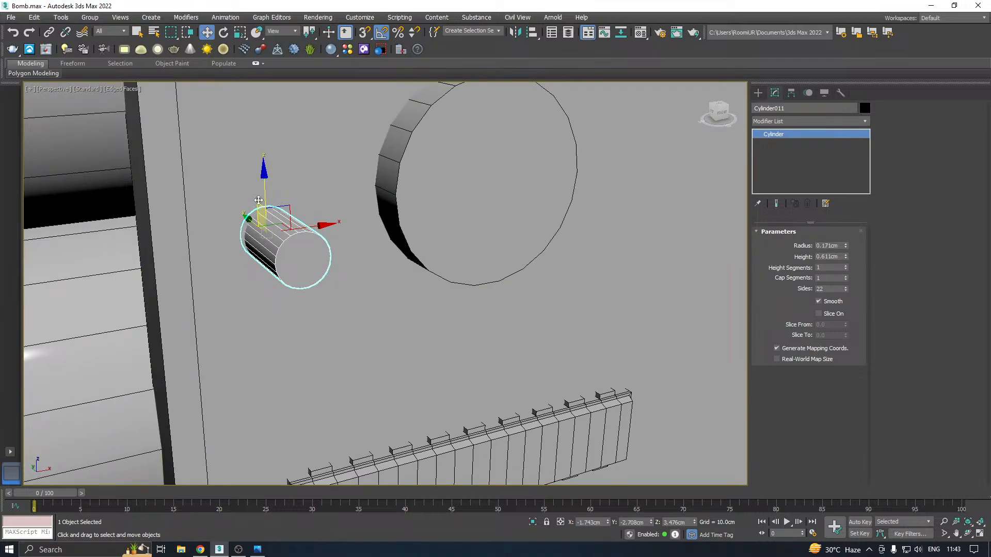
Copy the small cylinder down to about Z 2.996 cm and give the copy a 0.121 cm radius and 0.541 cm height
{"action": "left_click_drag", "start_coordinate": [265, 196], "coordinate": [268, 269], "text": "shift"}
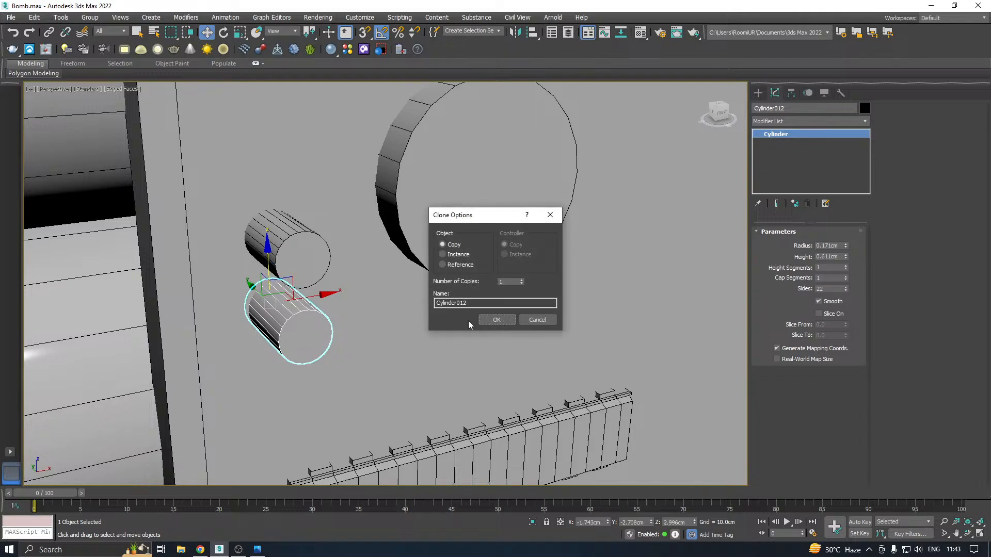
{"action": "left_click", "coordinate": [486, 319]}
{"action": "middle_click_drag", "start_coordinate": [486, 319], "coordinate": [565, 260], "text": "alt"}
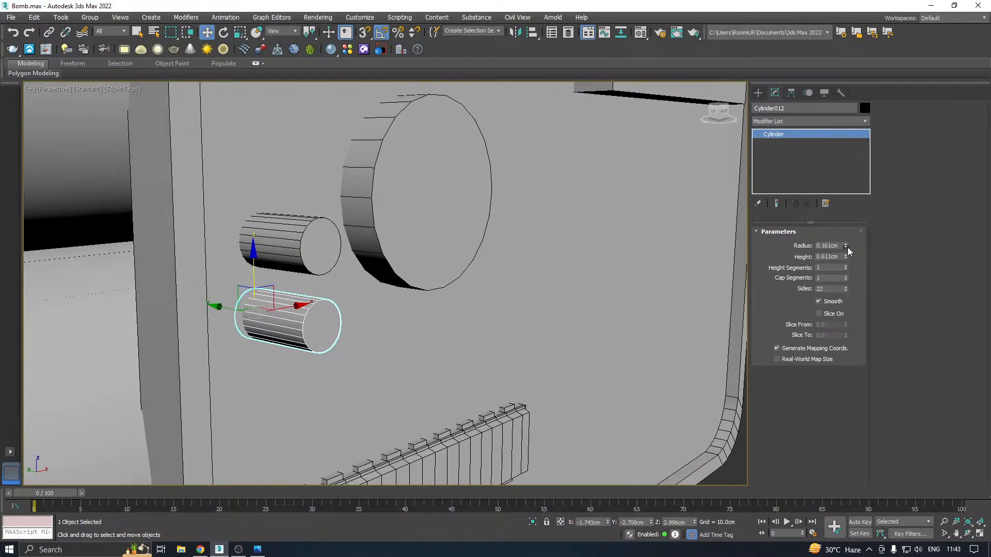
{"action": "left_click_drag", "start_coordinate": [847, 247], "coordinate": [849, 250]}
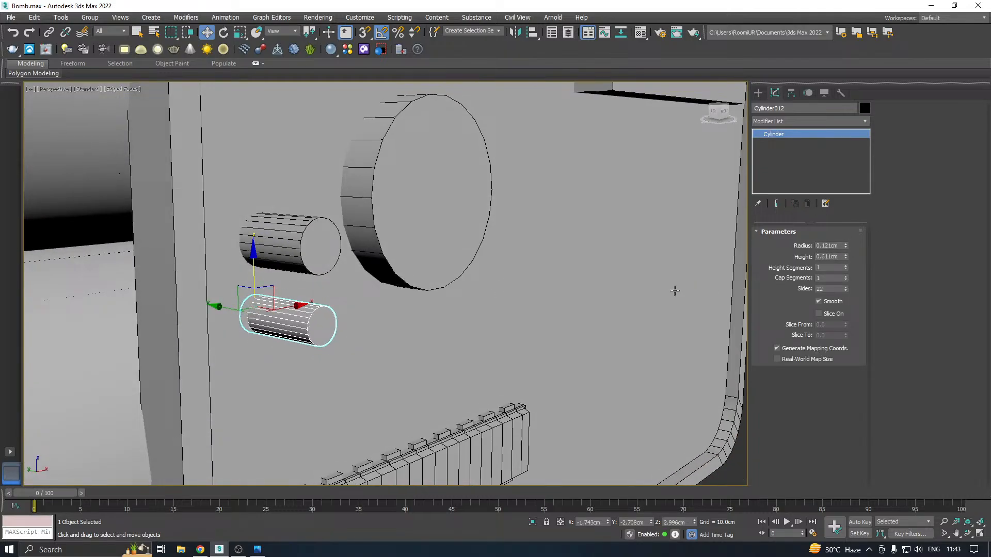
{"action": "middle_click_drag", "start_coordinate": [675, 290], "coordinate": [760, 287], "text": "alt"}
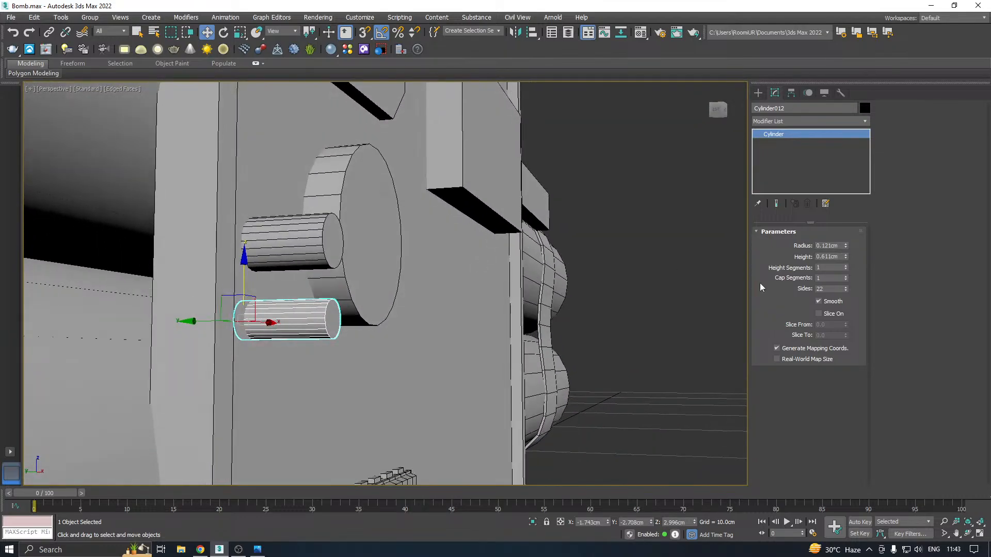
{"action": "left_click_drag", "start_coordinate": [848, 256], "coordinate": [852, 261]}
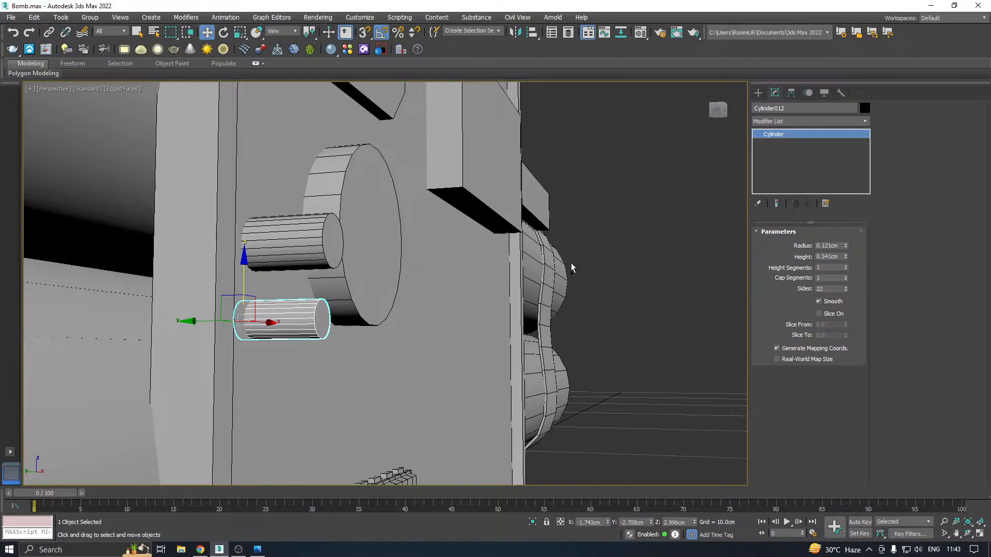
Convert the thinner small cylinder to an Editable Poly and attach the small cylinder above it
{"action": "middle_click_drag", "start_coordinate": [262, 271], "coordinate": [108, 287], "text": "alt"}
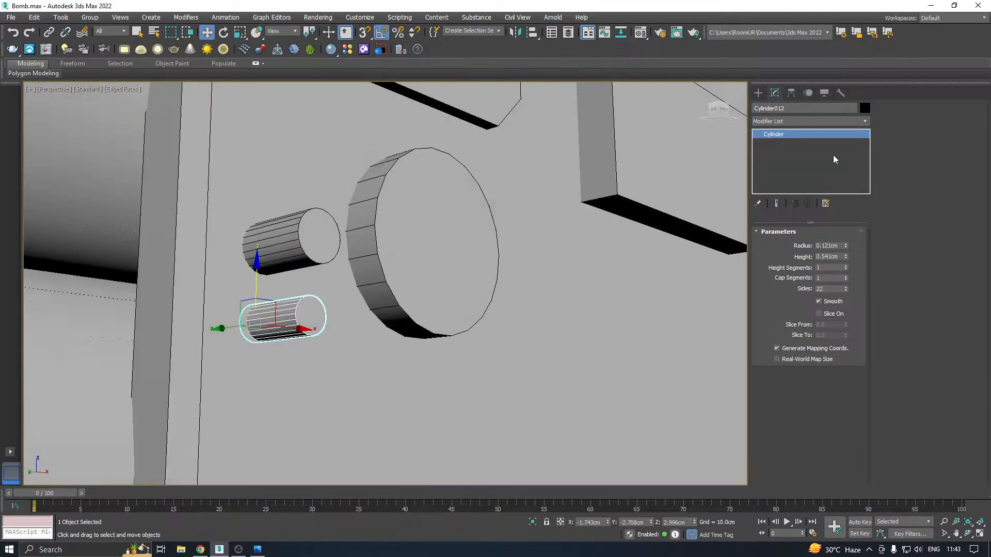
{"action": "right_click", "coordinate": [831, 156]}
{"action": "left_click", "coordinate": [865, 235]}
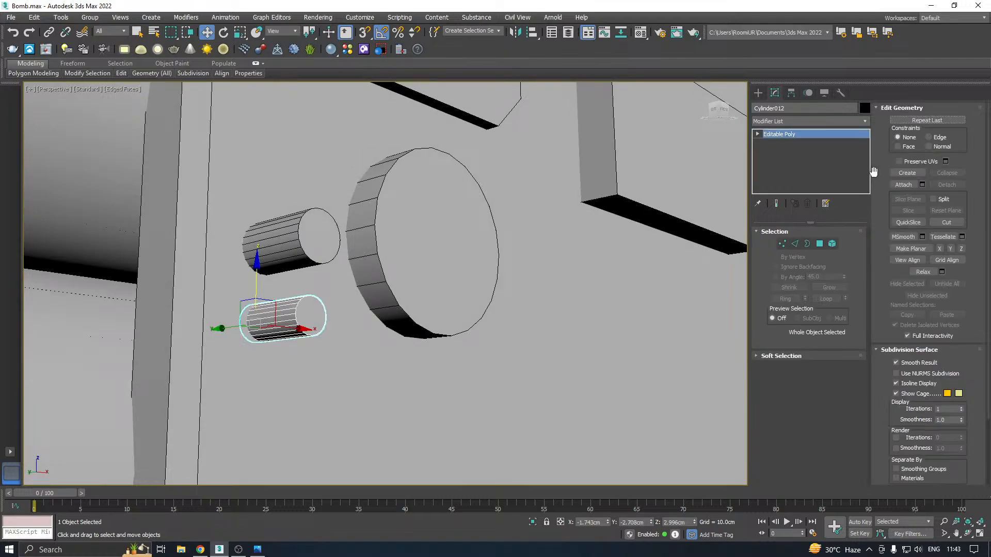
{"action": "left_click", "coordinate": [904, 184]}
{"action": "left_click", "coordinate": [289, 239]}
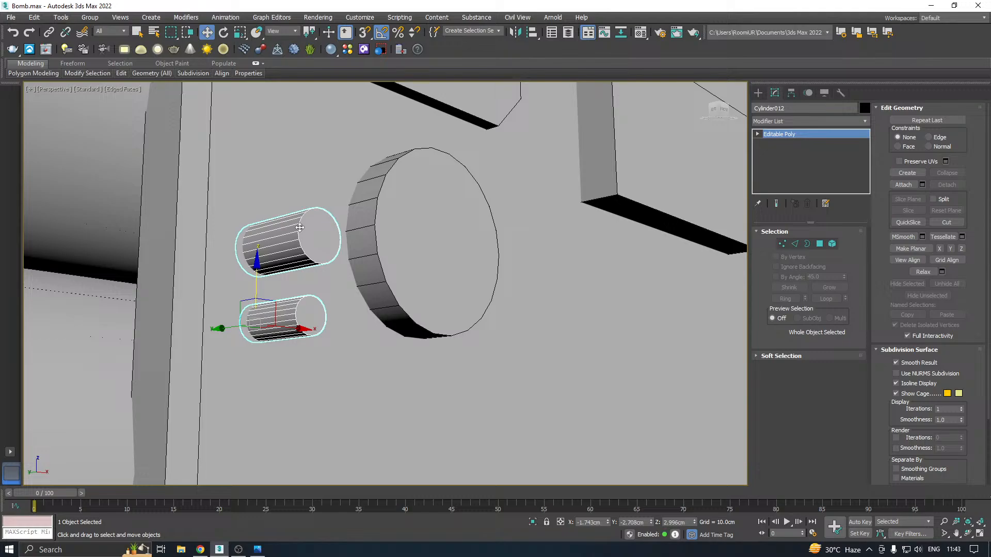
Move the joined cylinder pair across the front panel to about X 5.275 cm, below the rectangular display block
{"action": "scroll", "coordinate": [289, 240], "scroll_direction": "down", "scroll_amount": 5}
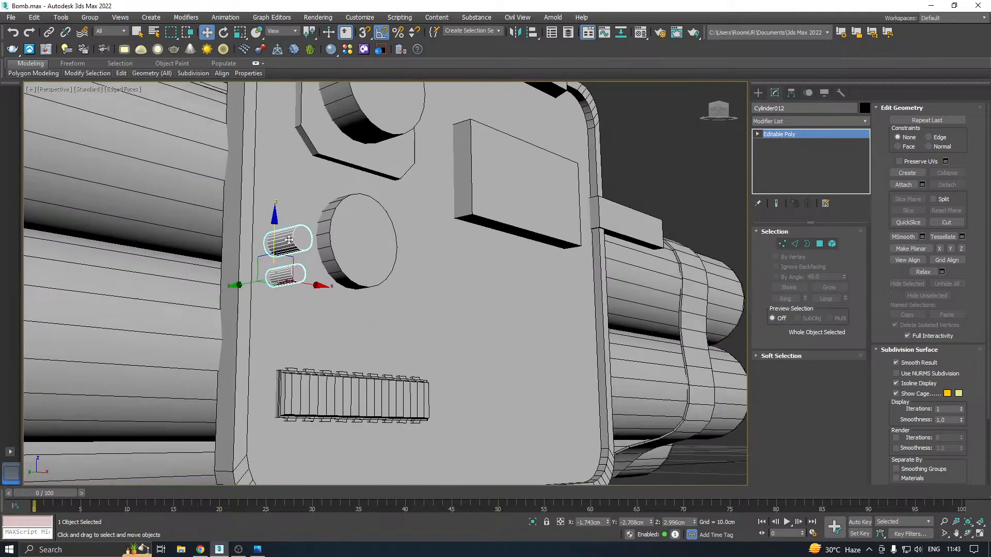
{"action": "middle_click_drag", "start_coordinate": [367, 279], "coordinate": [335, 285], "text": "alt"}
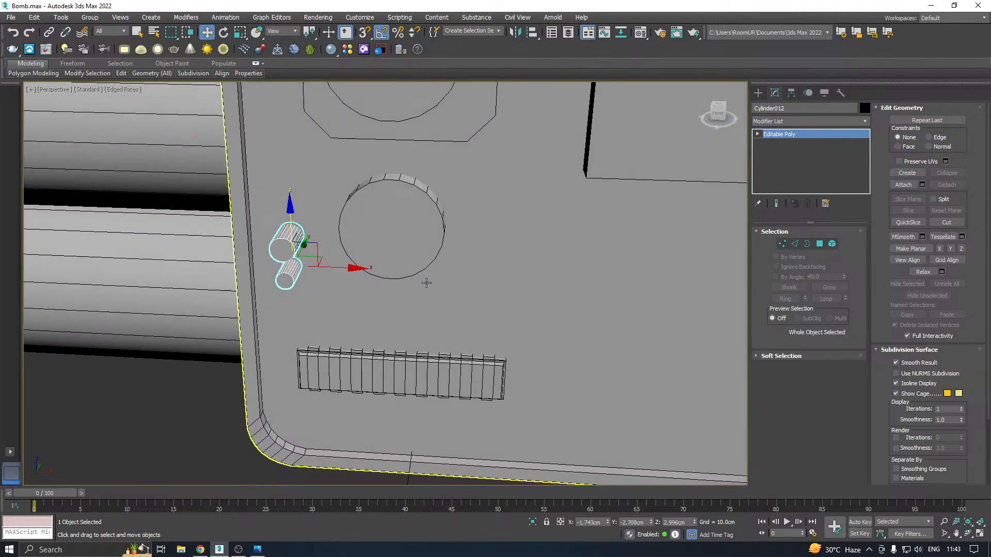
{"action": "middle_click_drag", "start_coordinate": [432, 281], "coordinate": [314, 281]}
{"action": "scroll", "coordinate": [271, 279], "scroll_direction": "down", "scroll_amount": 3}
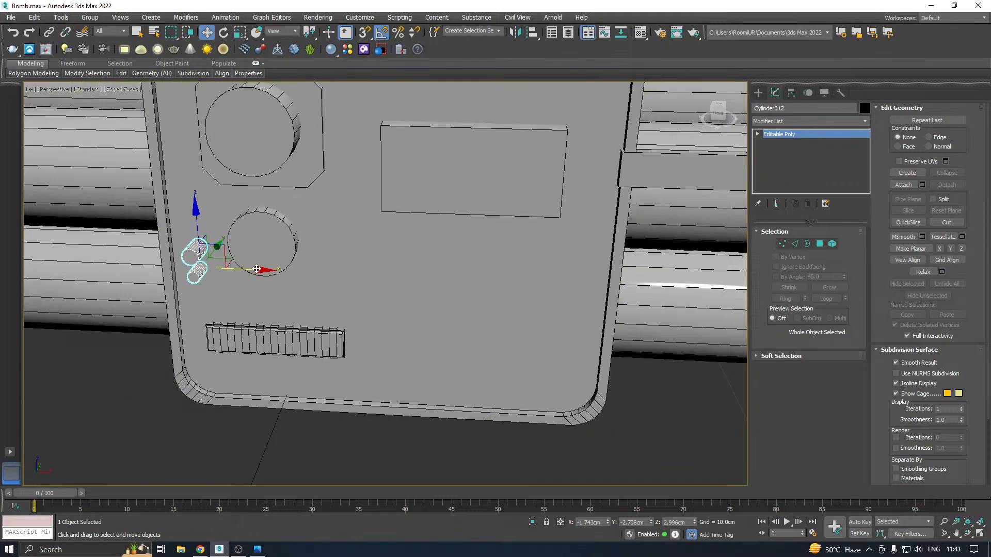
{"action": "left_click_drag", "start_coordinate": [256, 269], "coordinate": [588, 281]}
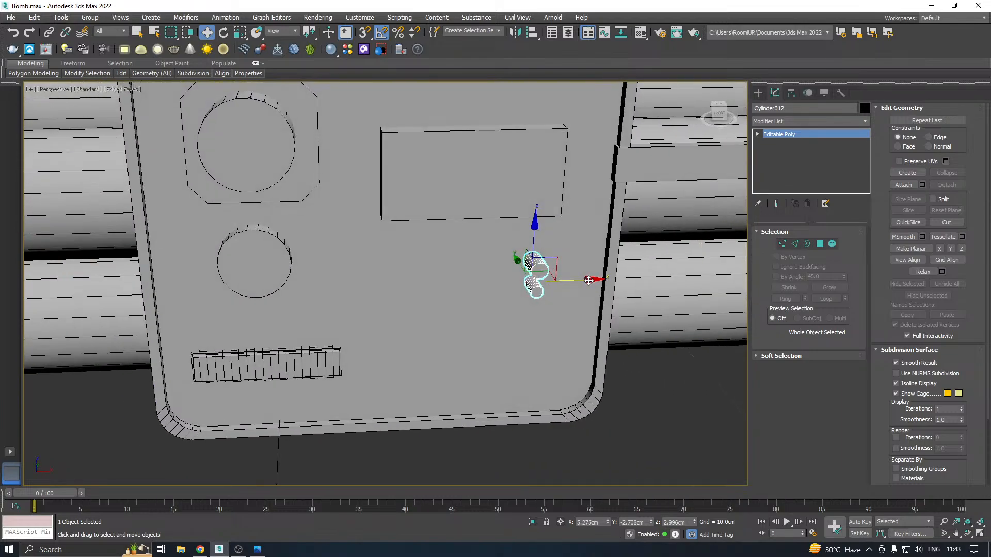
Rotate the cylinder pair 90° about Y so the cylinders sit side by side, and lower it to about Z 2.044 cm
{"action": "key", "text": "e"}
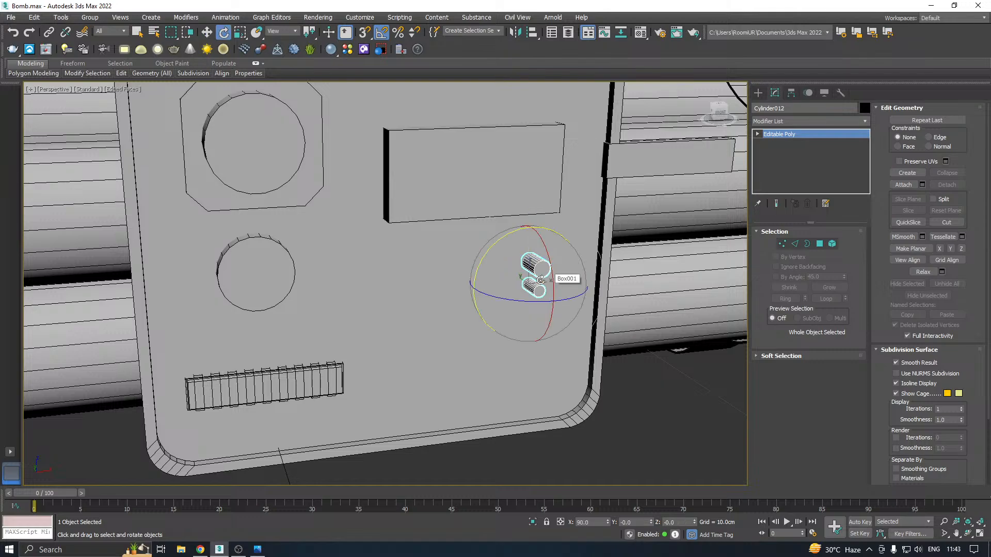
{"action": "left_click_drag", "start_coordinate": [488, 251], "coordinate": [496, 246]}
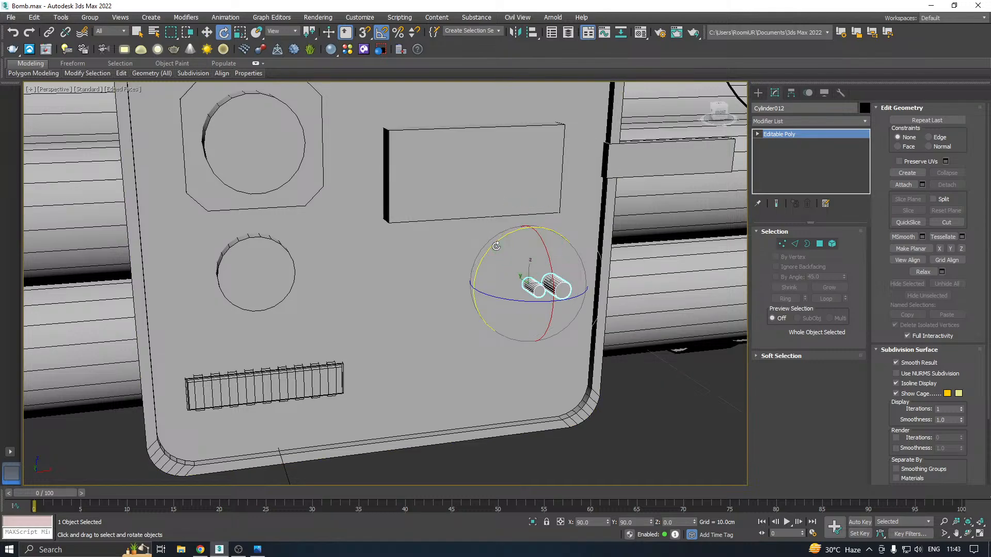
{"action": "key", "text": "w"}
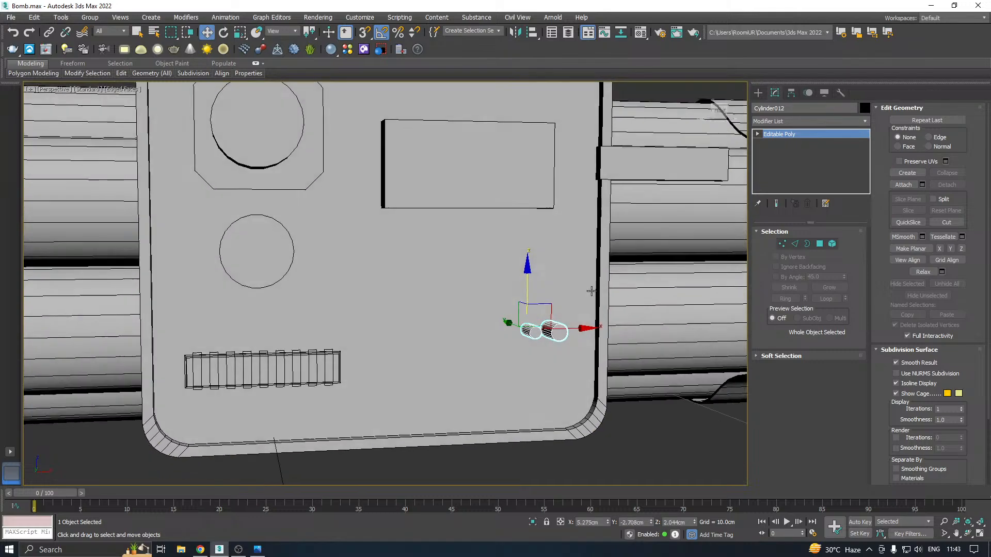
{"action": "middle_click_drag", "start_coordinate": [591, 292], "coordinate": [623, 280], "text": "alt"}
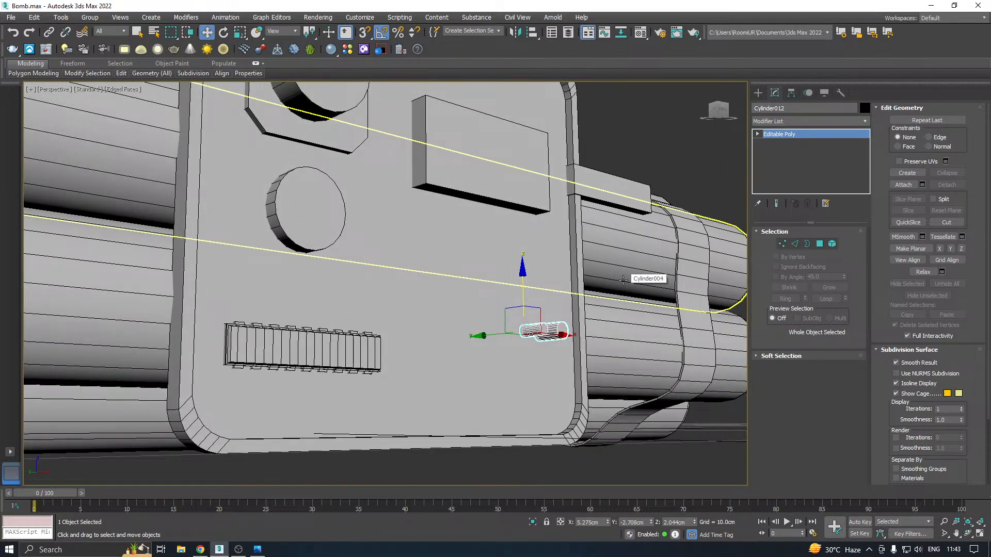
Scale the cylinder pair up uniformly to about 119% and move it toward the panel's side edge at about X 5.693 cm
{"action": "key", "text": "r"}
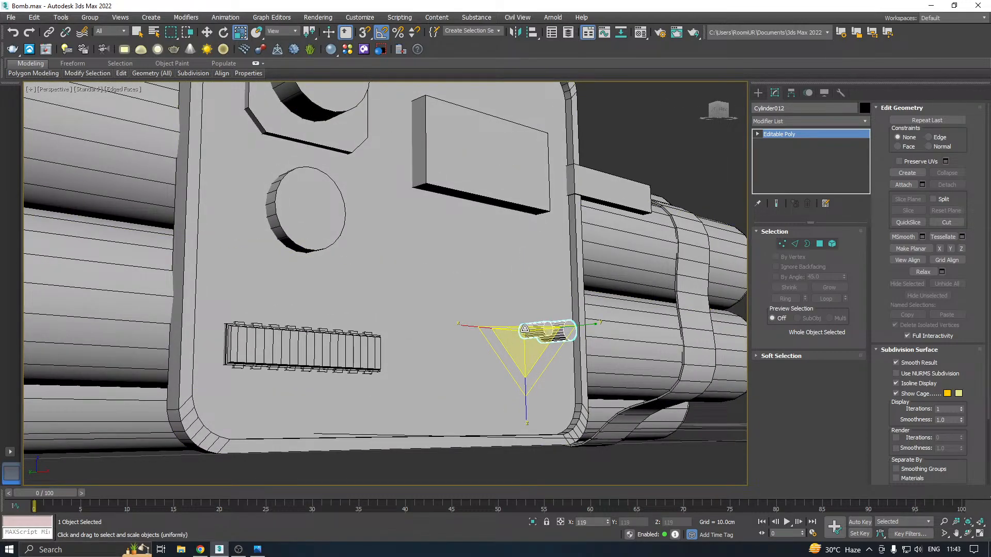
{"action": "left_click_drag", "start_coordinate": [525, 329], "coordinate": [606, 315]}
{"action": "middle_click_drag", "start_coordinate": [606, 314], "coordinate": [559, 339], "text": "alt"}
{"action": "scroll", "coordinate": [573, 338], "scroll_direction": "up", "scroll_amount": 3}
{"action": "key", "text": "w"}
{"action": "scroll", "coordinate": [573, 338], "scroll_direction": "up", "scroll_amount": 2}
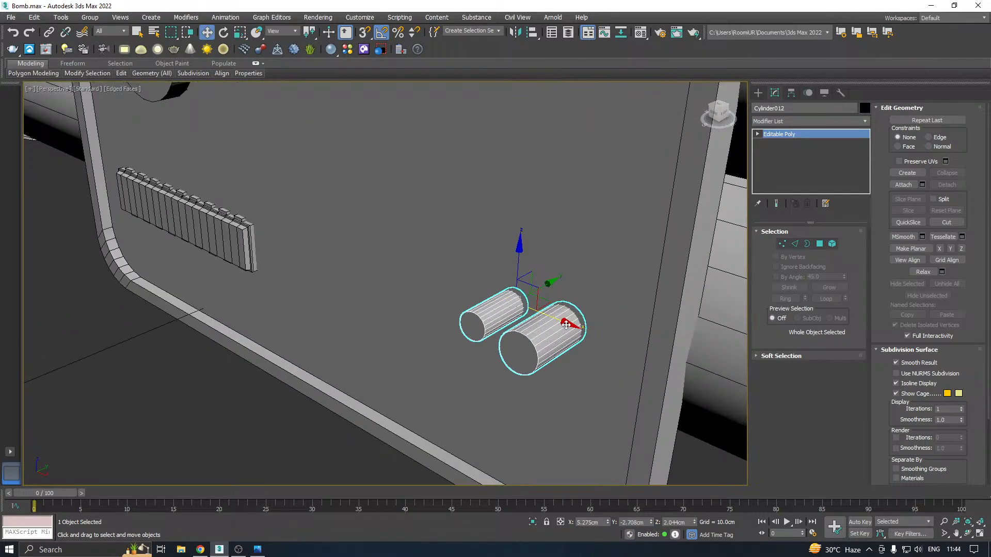
{"action": "left_click_drag", "start_coordinate": [570, 331], "coordinate": [602, 338]}
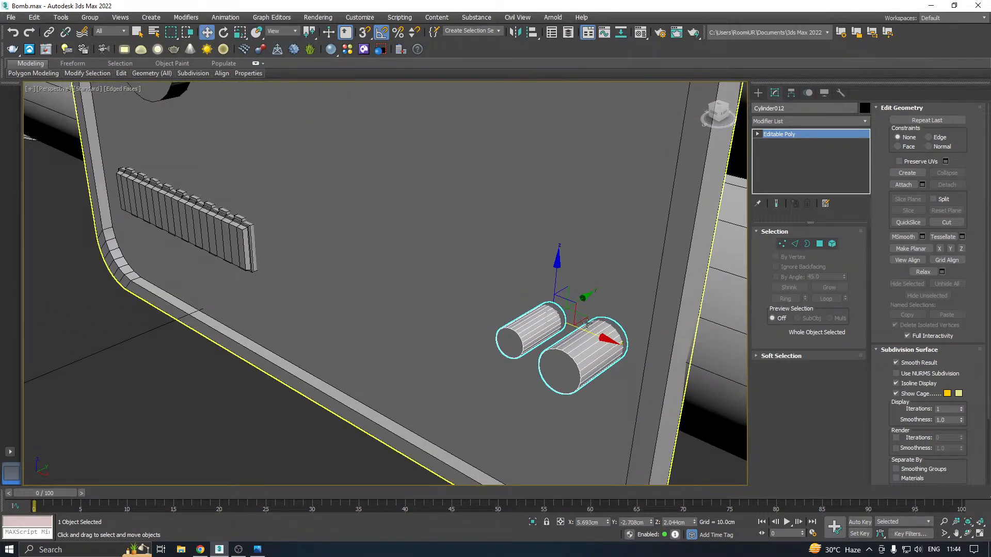
Check the cylinder pair's placement against the reference image and save the scene
{"action": "scroll", "coordinate": [601, 339], "scroll_direction": "down", "scroll_amount": 8}
{"action": "middle_click_drag", "start_coordinate": [648, 312], "coordinate": [698, 306], "text": "alt"}
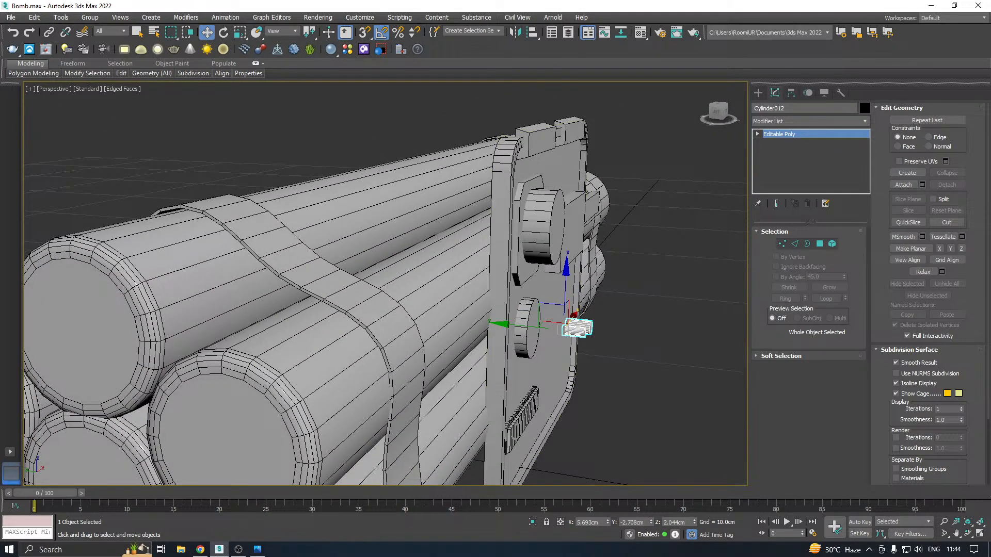
{"action": "key", "text": "alt+Tab"}
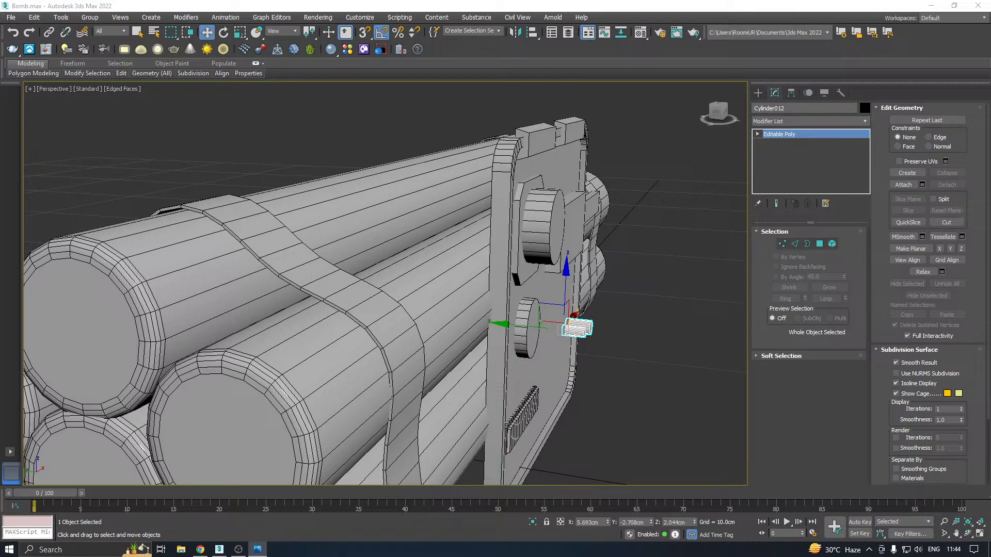
{"action": "key", "text": "alt+Tab"}
{"action": "key", "text": "alt+Tab"}
{"action": "middle_click_drag", "start_coordinate": [575, 315], "coordinate": [532, 326], "text": "alt"}
{"action": "key", "text": "ctrl+s"}
Copy the upper knob's cylinder straight down to about Z 3.067 cm and reduce the copy's radius to 0.191 cm
{"action": "left_click", "coordinate": [429, 230]}
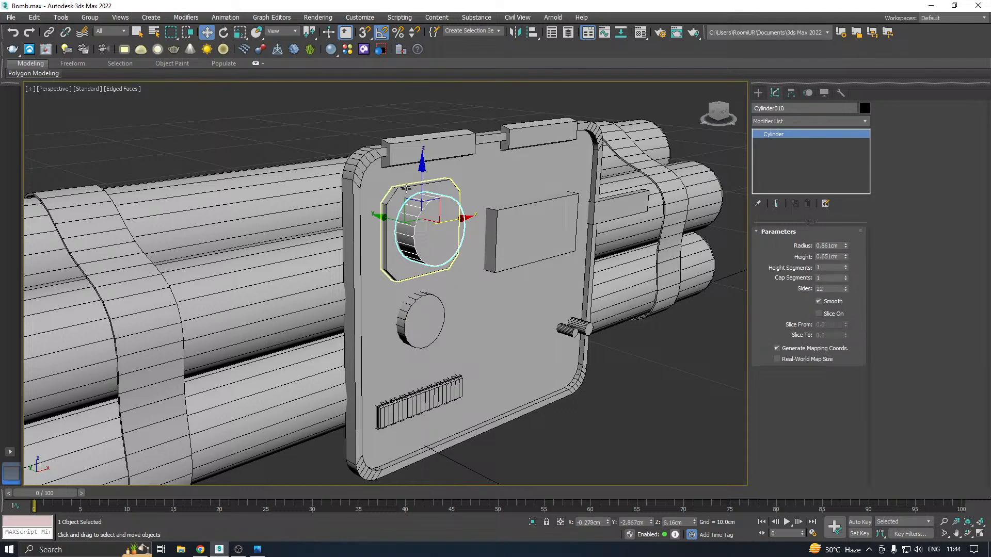
{"action": "left_click_drag", "start_coordinate": [428, 180], "coordinate": [428, 281], "text": "shift"}
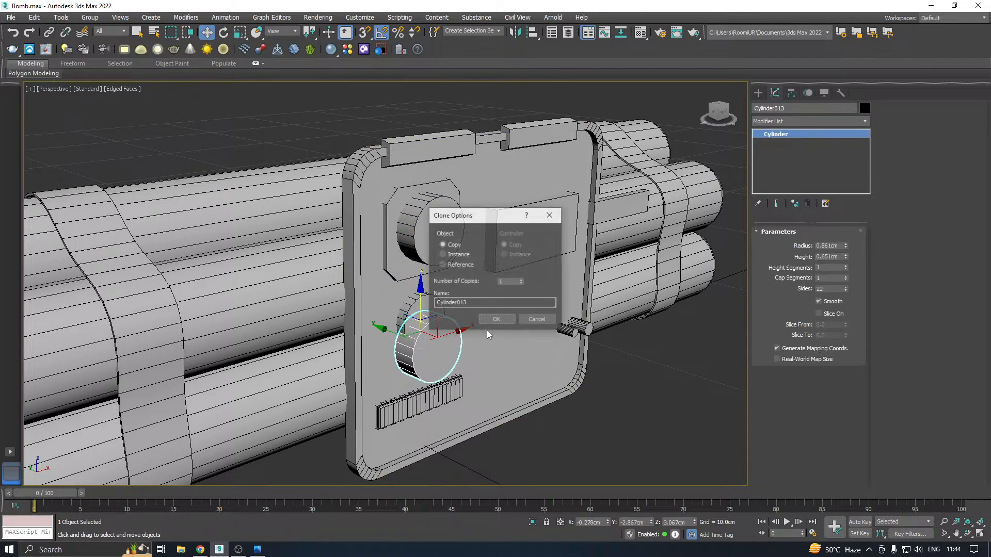
{"action": "left_click", "coordinate": [508, 316]}
{"action": "scroll", "coordinate": [421, 363], "scroll_direction": "up", "scroll_amount": 4}
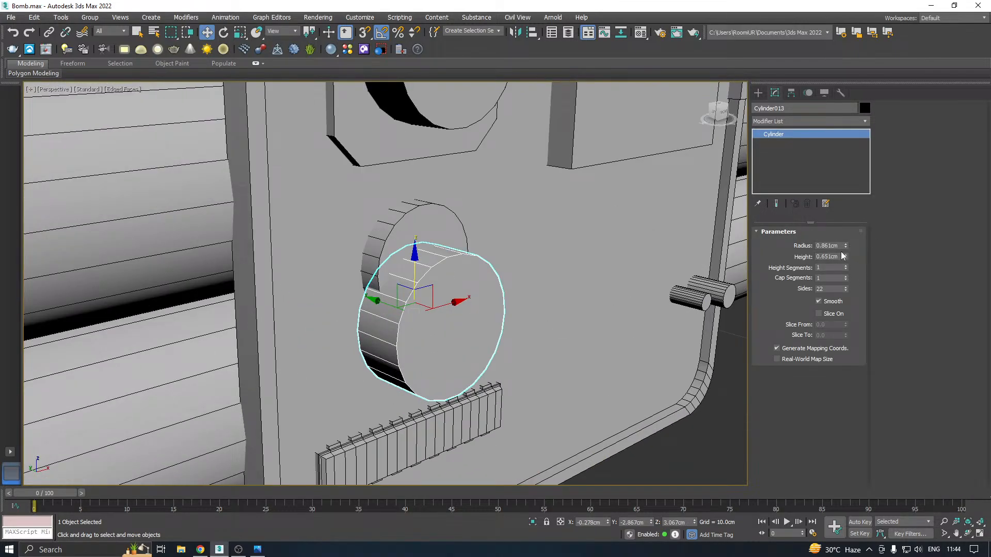
{"action": "left_click_drag", "start_coordinate": [846, 245], "coordinate": [857, 280]}
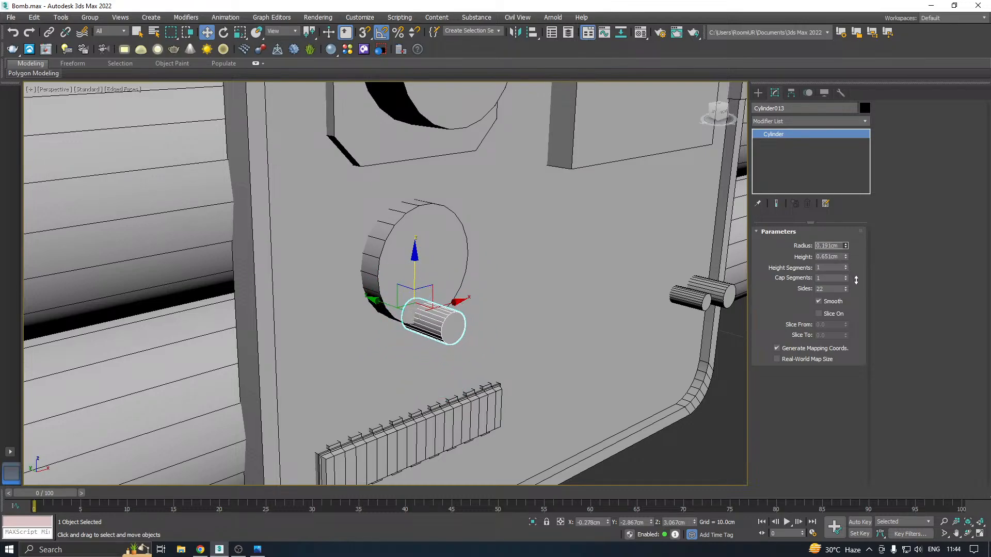
Move the small copied cylinder along X to about -1.852 cm, toward the panel's side edge below the lower knob
{"action": "left_click_drag", "start_coordinate": [447, 300], "coordinate": [314, 358]}
{"action": "scroll", "coordinate": [314, 358], "scroll_direction": "up", "scroll_amount": 3}
{"action": "middle_click_drag", "start_coordinate": [315, 358], "coordinate": [437, 299]}
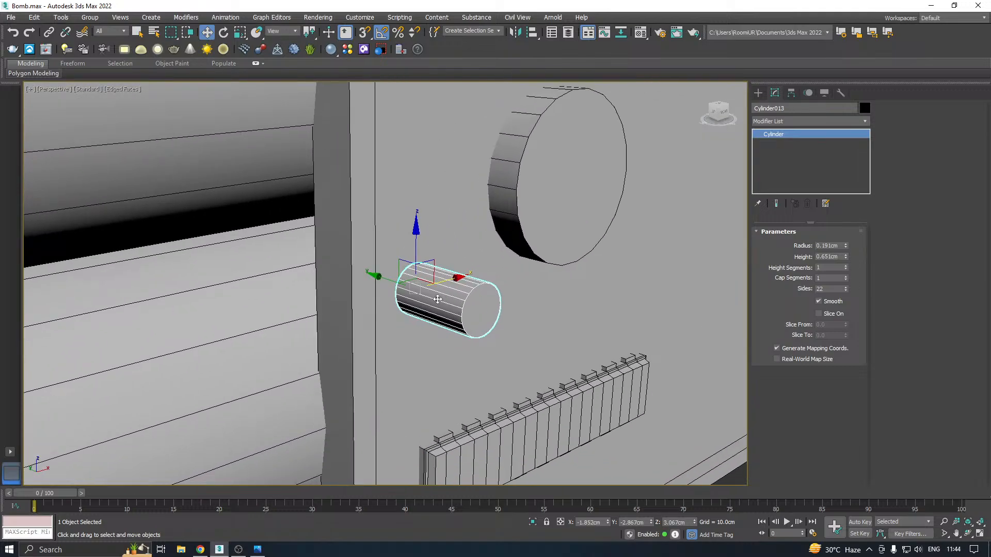
Set the small copied cylinder's radius to 0.081 cm, its height to 0.311 cm and its sides to 12
{"action": "scroll", "coordinate": [445, 300], "scroll_direction": "up", "scroll_amount": 3}
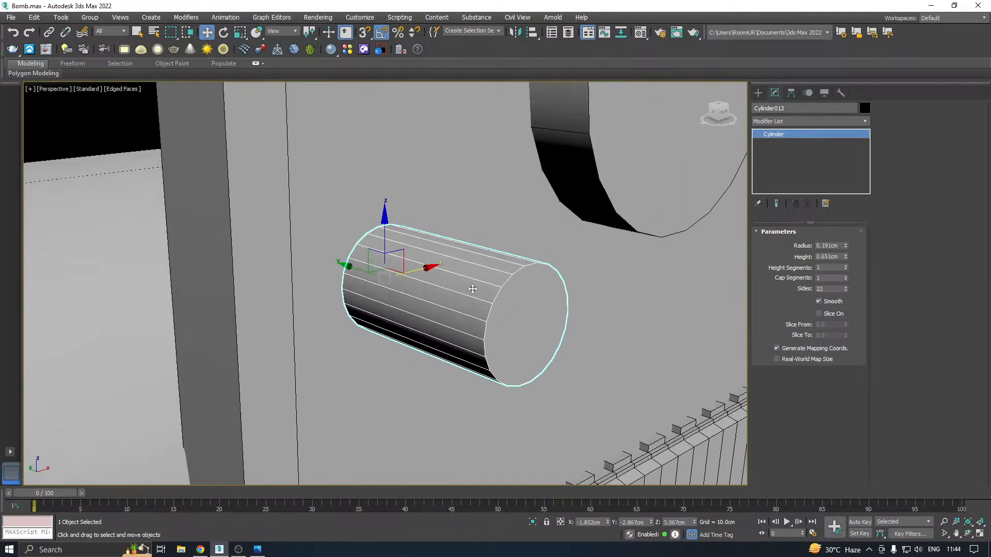
{"action": "left_click_drag", "start_coordinate": [847, 246], "coordinate": [851, 277]}
{"action": "scroll", "coordinate": [428, 260], "scroll_direction": "down", "scroll_amount": 4}
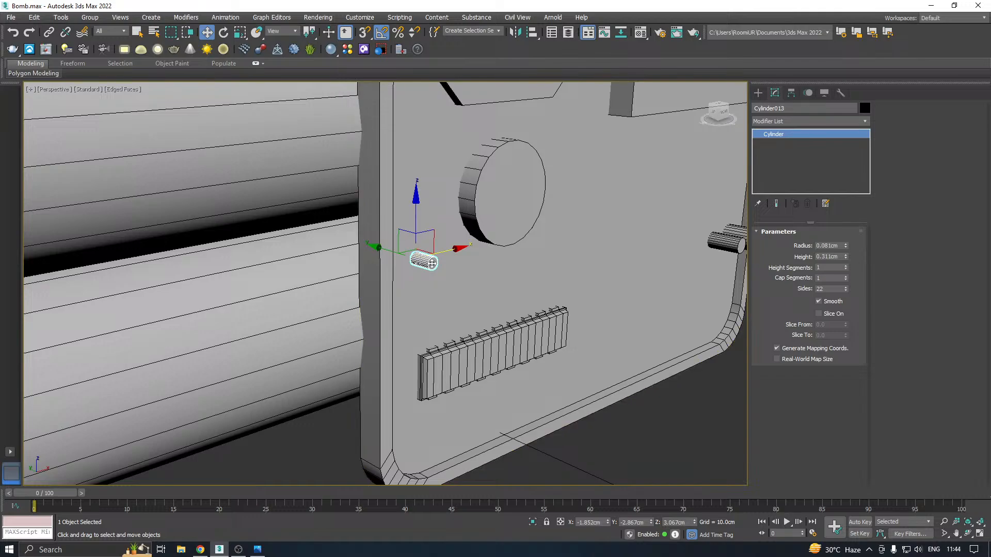
{"action": "scroll", "coordinate": [432, 263], "scroll_direction": "up", "scroll_amount": 3}
{"action": "scroll", "coordinate": [404, 257], "scroll_direction": "up", "scroll_amount": 2}
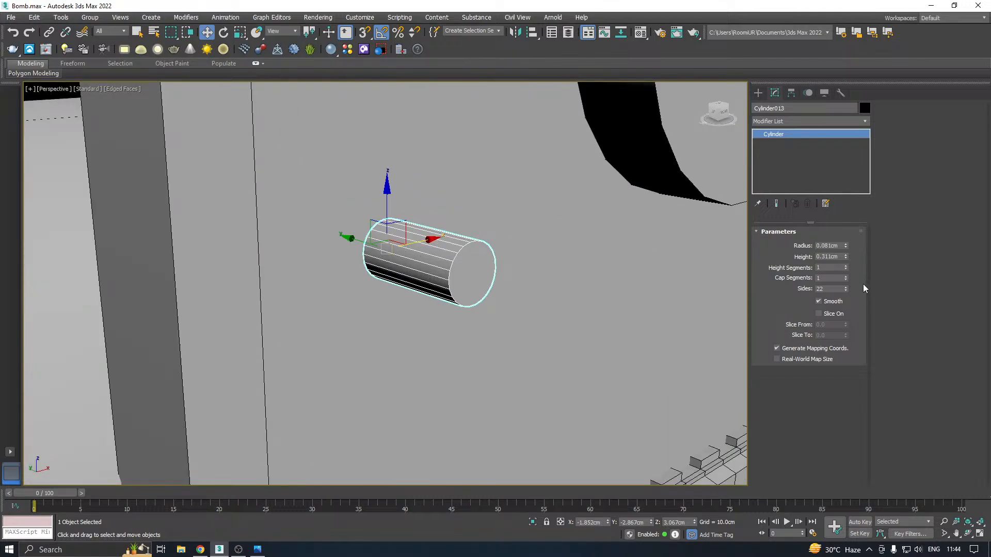
{"action": "left_click", "coordinate": [849, 293]}
{"action": "left_click", "coordinate": [848, 292]}
{"action": "left_click", "coordinate": [849, 293]}
{"action": "left_click", "coordinate": [848, 292]}
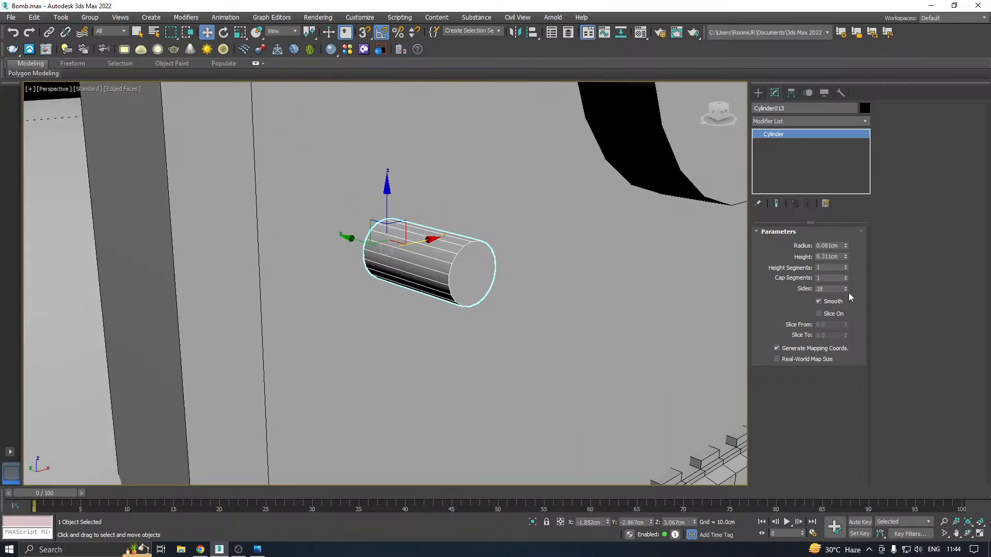
{"action": "left_click", "coordinate": [848, 293]}
{"action": "left_click", "coordinate": [849, 293]}
{"action": "left_click", "coordinate": [849, 292]}
{"action": "left_click", "coordinate": [848, 293]}
{"action": "left_click", "coordinate": [848, 293]}
{"action": "left_click", "coordinate": [849, 293]}
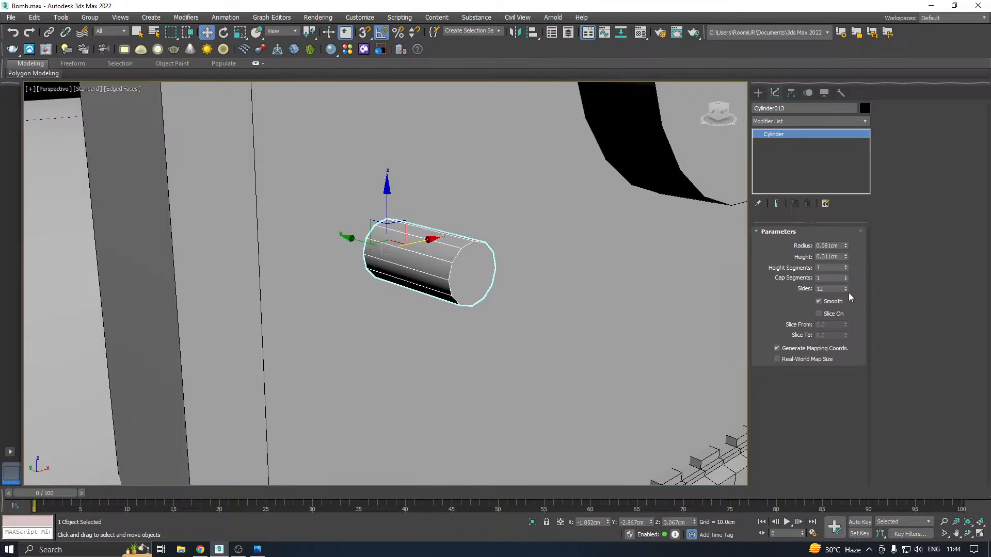
Convert the small 12-sided cylinder to an Editable Poly
{"action": "scroll", "coordinate": [416, 270], "scroll_direction": "down", "scroll_amount": 2}
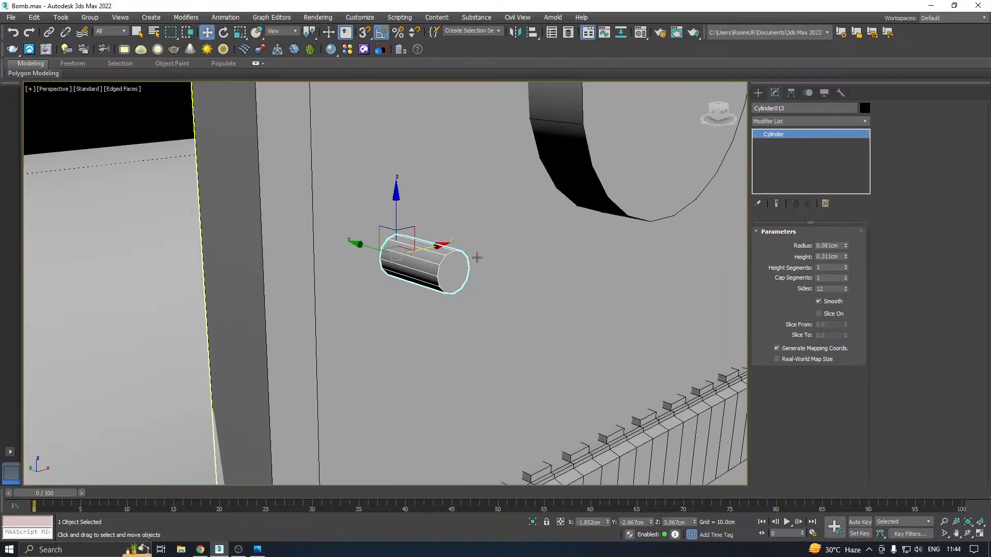
{"action": "right_click", "coordinate": [811, 155]}
{"action": "left_click", "coordinate": [849, 233]}
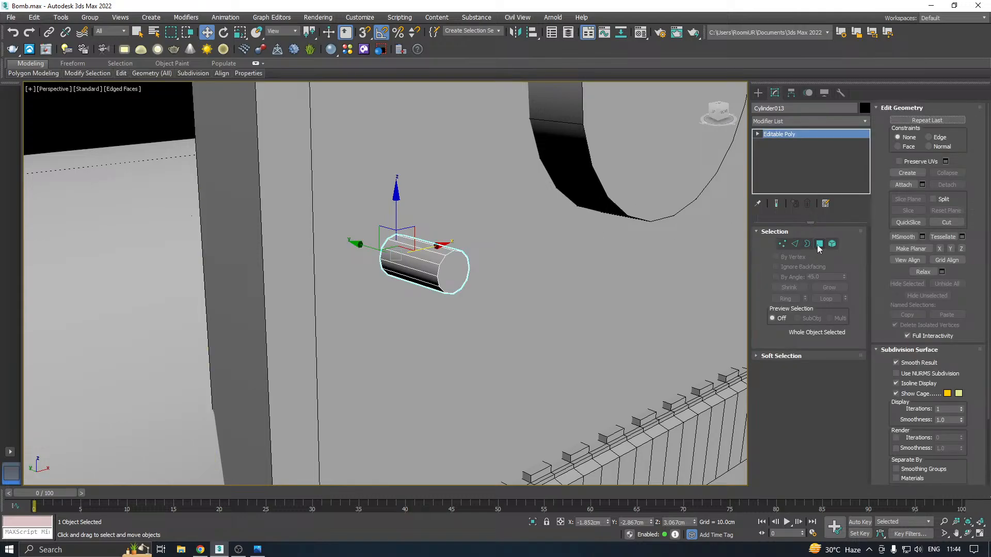
Chamfer the border edges of the small cylinder's front cap by 0.071 cm with 2 segments
{"action": "left_click", "coordinate": [819, 244]}
{"action": "left_click", "coordinate": [453, 271]}
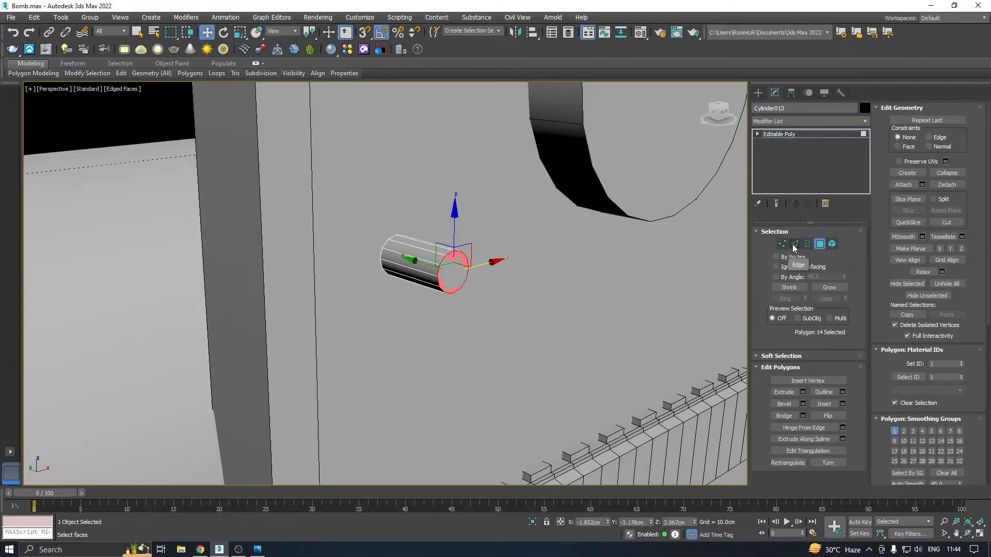
{"action": "left_click", "coordinate": [795, 244], "text": "ctrl"}
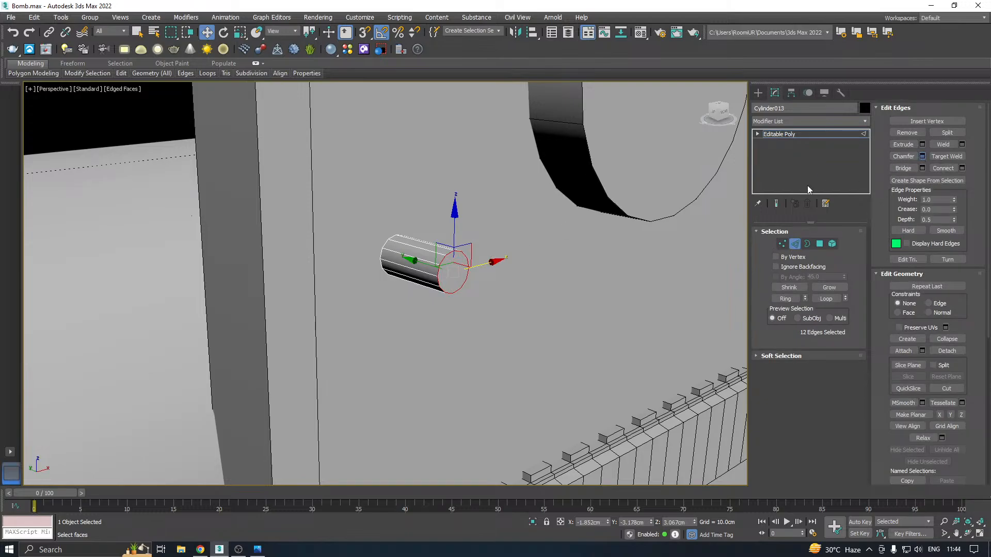
{"action": "left_click_drag", "start_coordinate": [392, 308], "coordinate": [504, 292]}
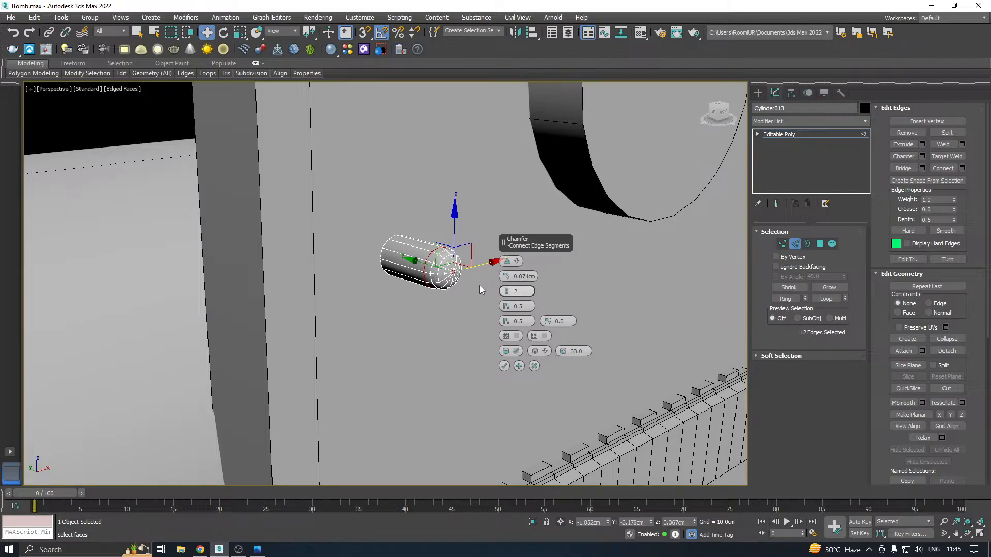
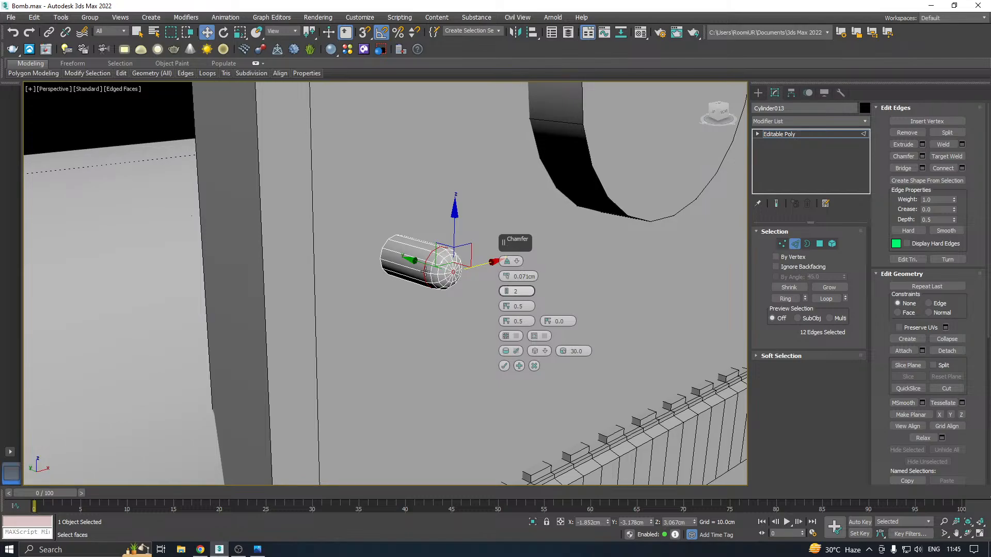
Apply the pin's chamfer and shorten the pin by moving its rounded front-end vertices back toward the panel
{"action": "left_click", "coordinate": [503, 366]}
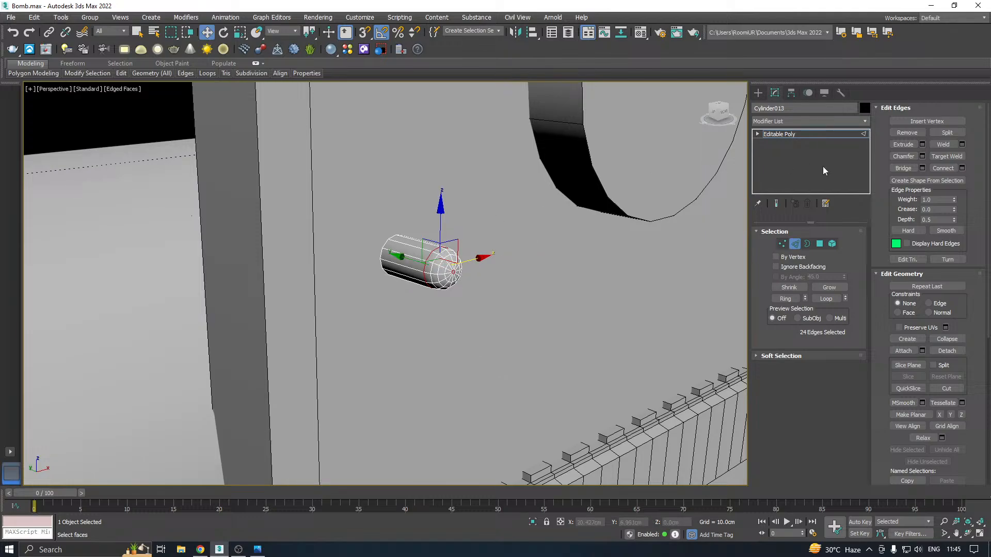
{"action": "left_click", "coordinate": [792, 135]}
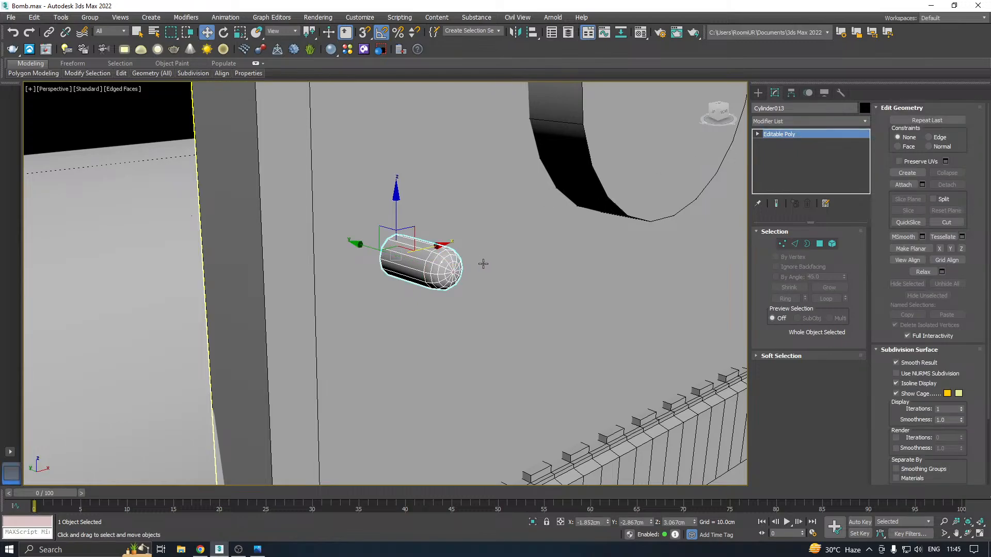
{"action": "middle_click_drag", "start_coordinate": [483, 264], "coordinate": [858, 230], "text": "alt"}
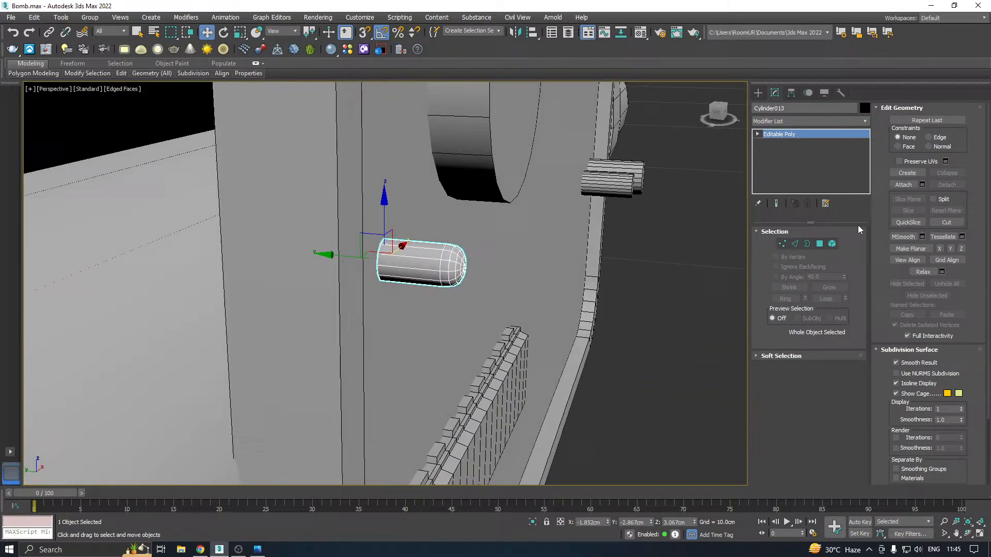
{"action": "left_click", "coordinate": [783, 243]}
{"action": "left_click_drag", "start_coordinate": [410, 216], "coordinate": [418, 338]}
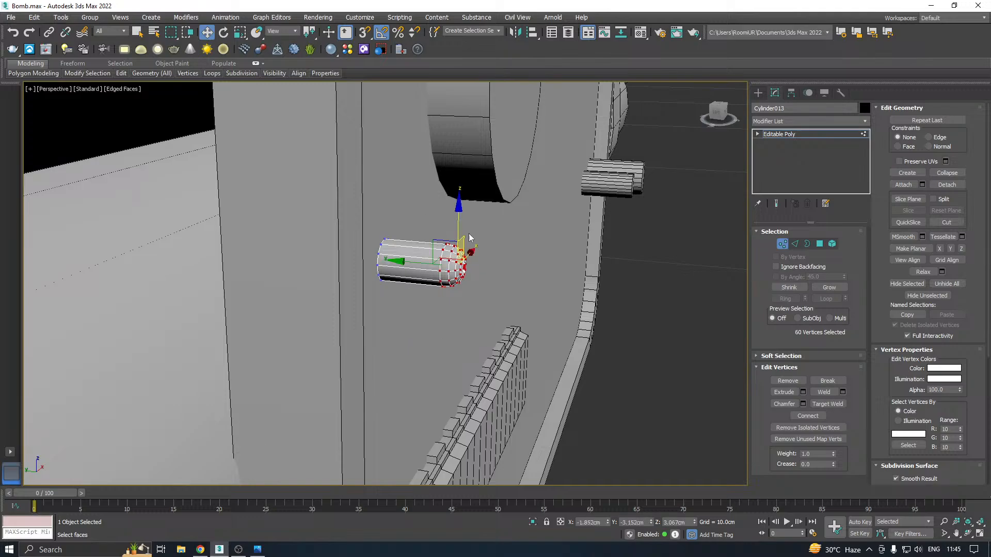
{"action": "scroll", "coordinate": [433, 282], "scroll_direction": "up", "scroll_amount": 3}
{"action": "left_click_drag", "start_coordinate": [425, 262], "coordinate": [390, 262]}
{"action": "left_click", "coordinate": [773, 136]}
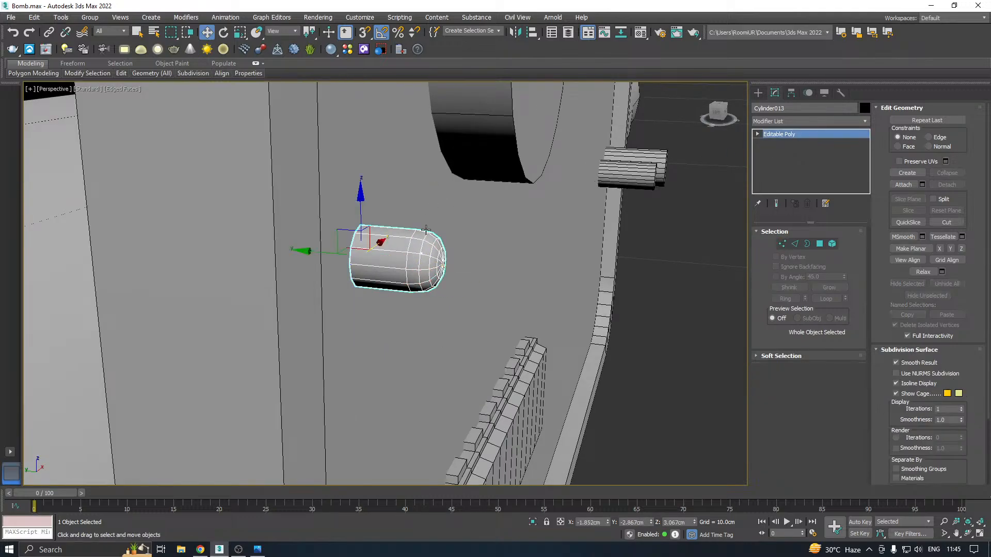
Move the rounded pin closer to the panel's side edge at X -2.013 cm and sink it into the panel at Y -2.758 cm
{"action": "middle_click_drag", "start_coordinate": [425, 231], "coordinate": [364, 251], "text": "alt"}
{"action": "left_click_drag", "start_coordinate": [423, 236], "coordinate": [370, 240]}
{"action": "middle_click_drag", "start_coordinate": [444, 220], "coordinate": [449, 219], "text": "alt"}
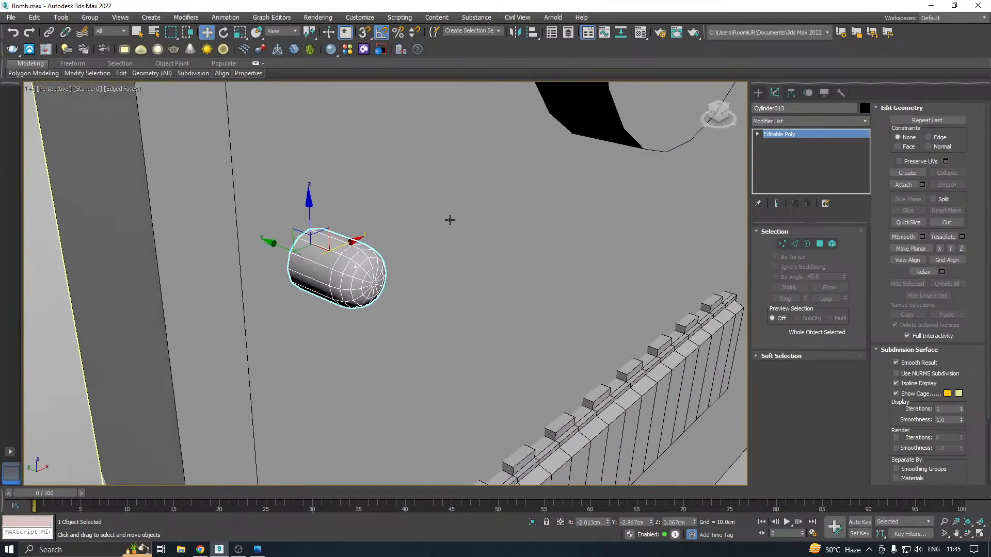
{"action": "left_click_drag", "start_coordinate": [283, 245], "coordinate": [255, 230]}
{"action": "middle_click_drag", "start_coordinate": [255, 230], "coordinate": [304, 246], "text": "alt"}
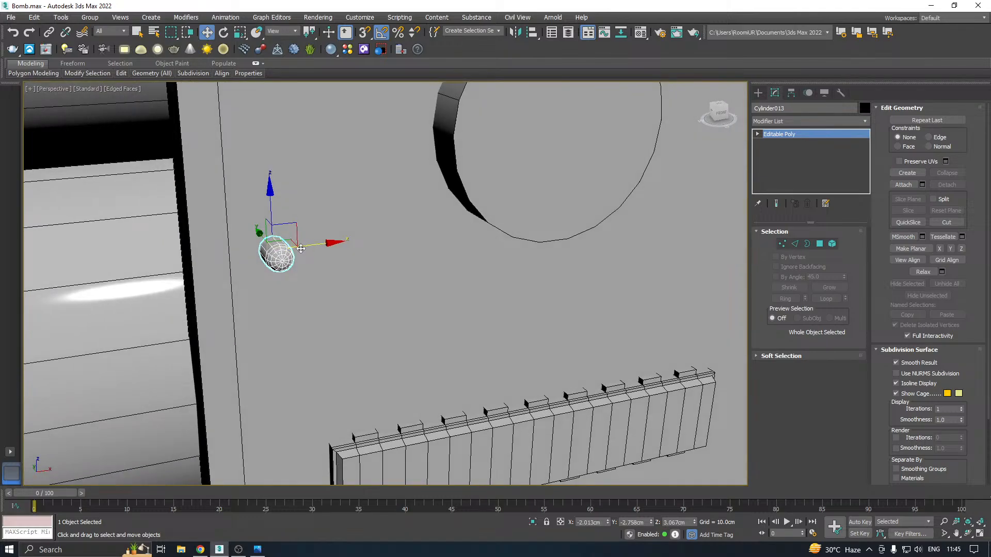
Copy the pin to X -1.054 cm beside the lower knob, and copy that pin upward to Z 3.334 cm
{"action": "mouse_move", "coordinate": [301, 249]}
{"action": "left_mouse_down", "text": "shift"}
{"action": "mouse_move", "coordinate": [473, 226]}
{"action": "mouse_move", "coordinate": [428, 234]}
{"action": "mouse_move", "coordinate": [464, 227]}
{"action": "mouse_move", "coordinate": [424, 161]}
{"action": "left_mouse_up", "text": "shift"}
{"action": "key", "text": "Return"}
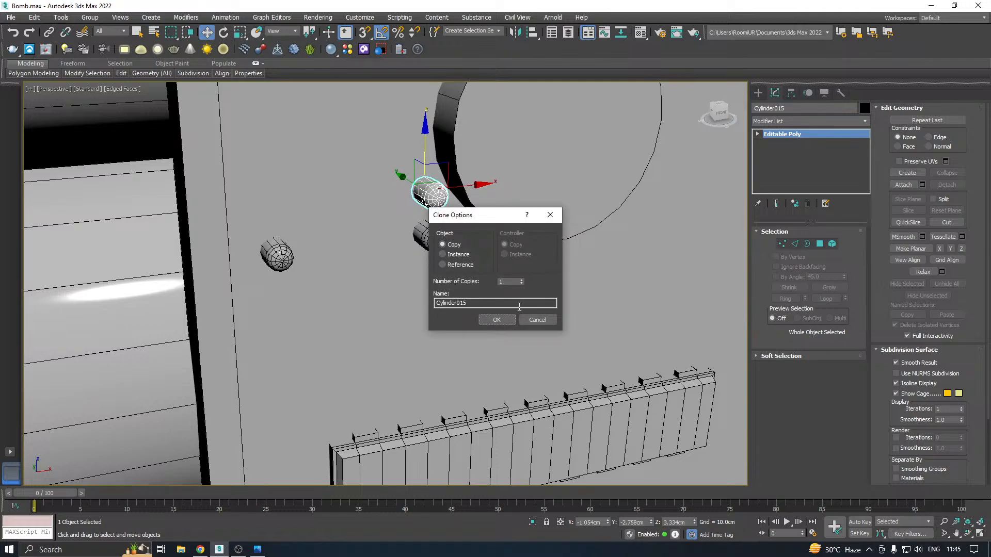
{"action": "left_click", "coordinate": [496, 318]}
{"action": "scroll", "coordinate": [343, 220], "scroll_direction": "down", "scroll_amount": 2}
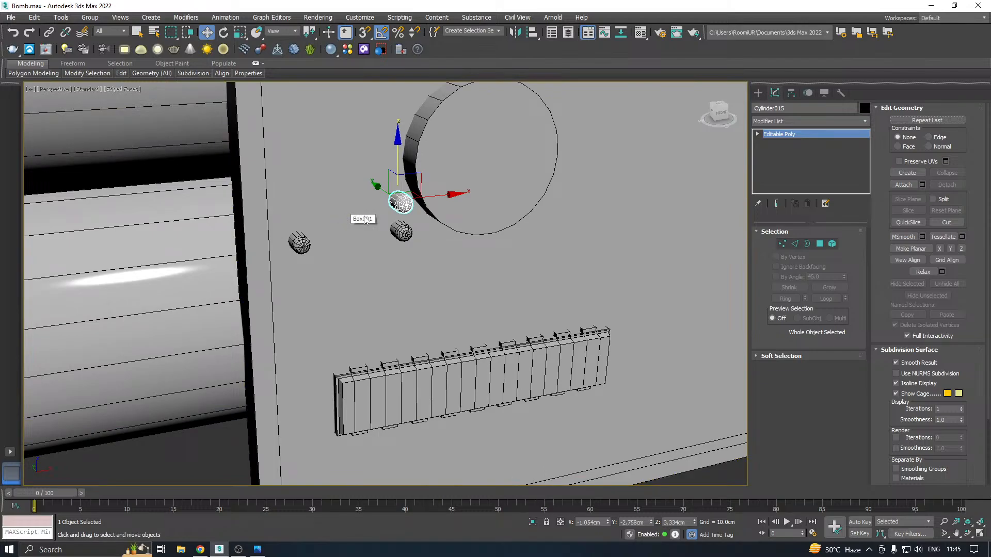
Copy the pin at the panel's side edge straight up to Z 4.477 cm
{"action": "middle_click_drag", "start_coordinate": [365, 220], "coordinate": [405, 273]}
{"action": "left_click", "coordinate": [340, 298]}
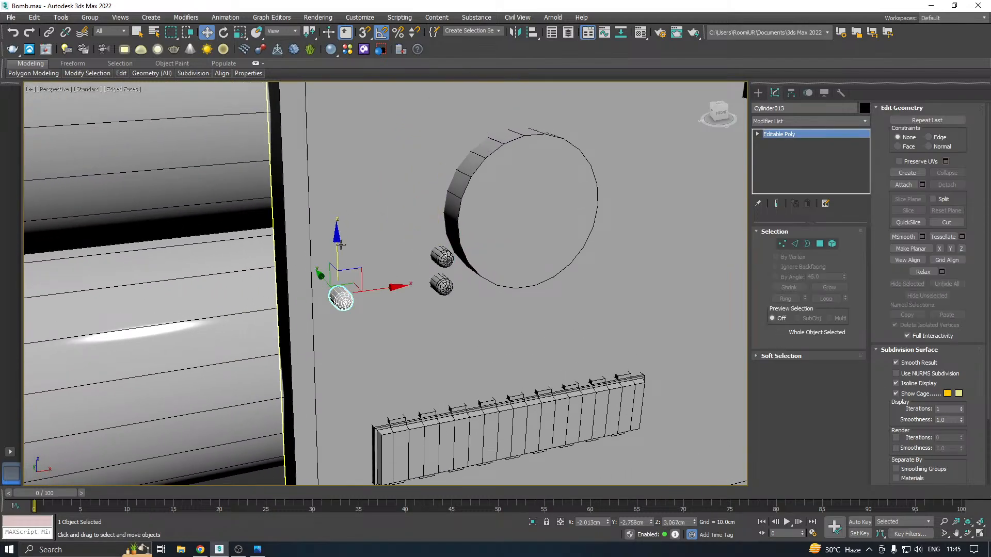
{"action": "left_click", "coordinate": [341, 248]}
{"action": "left_click", "coordinate": [344, 291]}
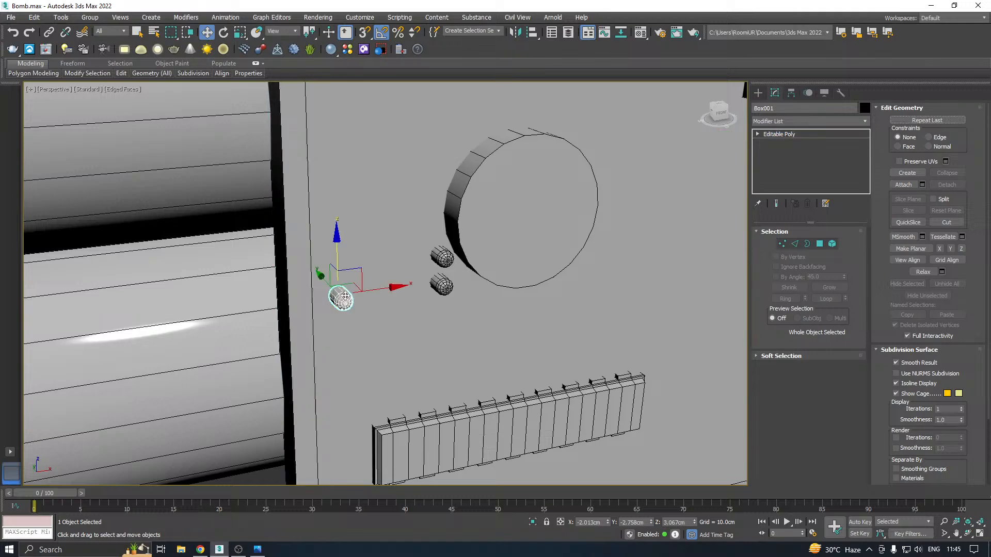
{"action": "left_click_drag", "start_coordinate": [336, 262], "coordinate": [336, 102], "text": "shift"}
{"action": "left_click", "coordinate": [498, 320]}
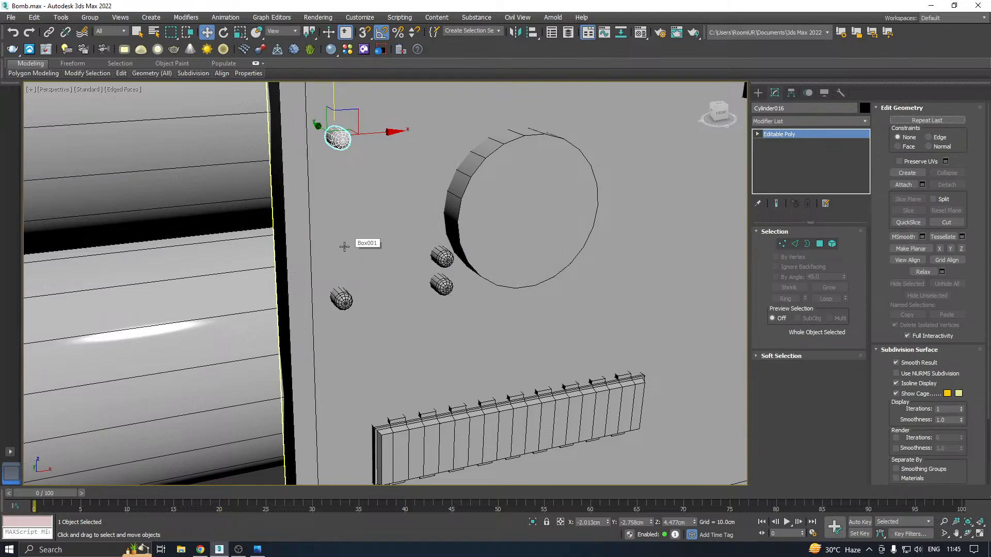
Move the two stacked pins together along X to the other side of the lower knob, to about 1.117 cm
{"action": "scroll", "coordinate": [345, 246], "scroll_direction": "down", "scroll_amount": 5}
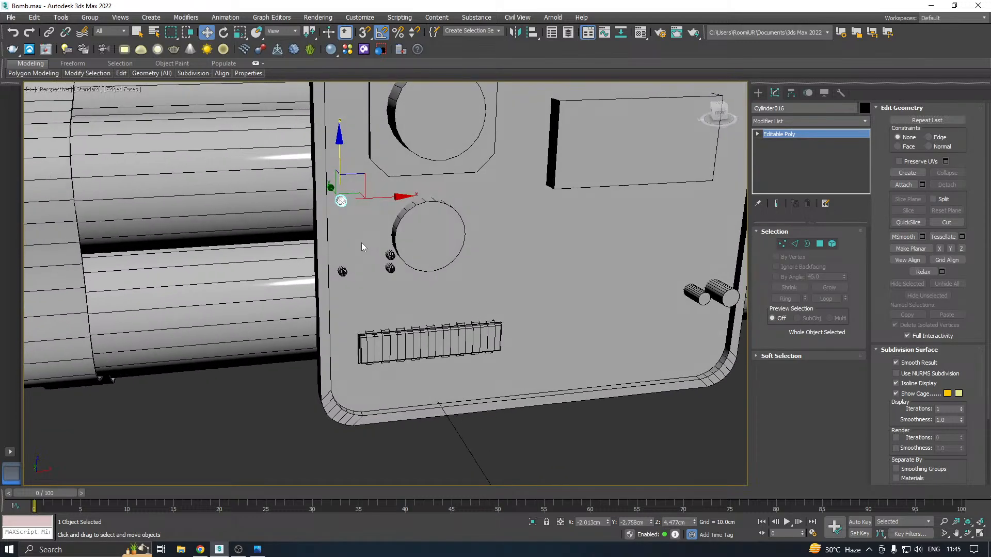
{"action": "left_click", "coordinate": [390, 268]}
{"action": "left_click", "coordinate": [391, 255], "text": "ctrl"}
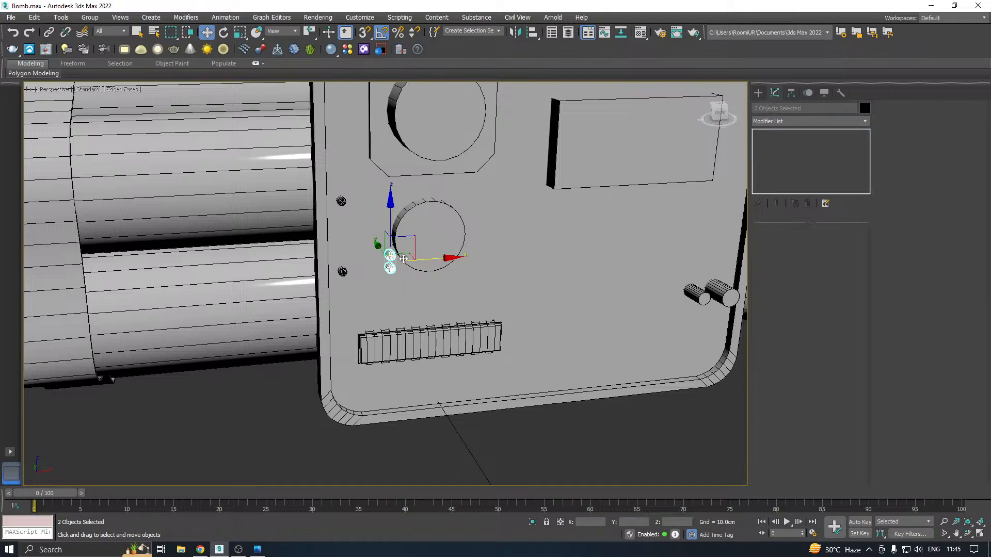
{"action": "left_click_drag", "start_coordinate": [420, 258], "coordinate": [525, 245]}
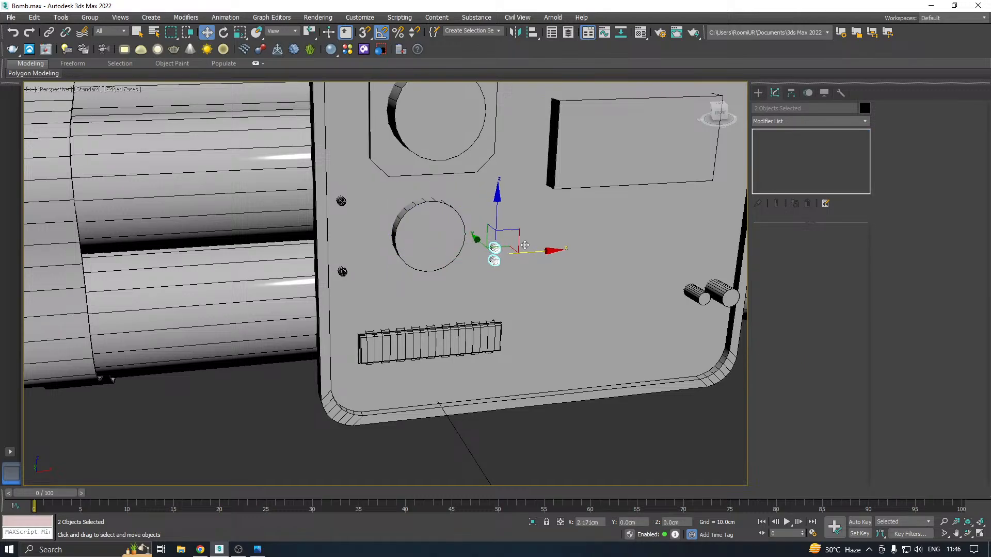
{"action": "middle_click_drag", "start_coordinate": [561, 229], "coordinate": [445, 282]}
{"action": "middle_click_drag", "start_coordinate": [494, 238], "coordinate": [474, 228], "text": "alt"}
Raise the upper pin of the stacked pair to Z 3.544 cm to widen the gap between them
{"action": "scroll", "coordinate": [475, 228], "scroll_direction": "up", "scroll_amount": 3}
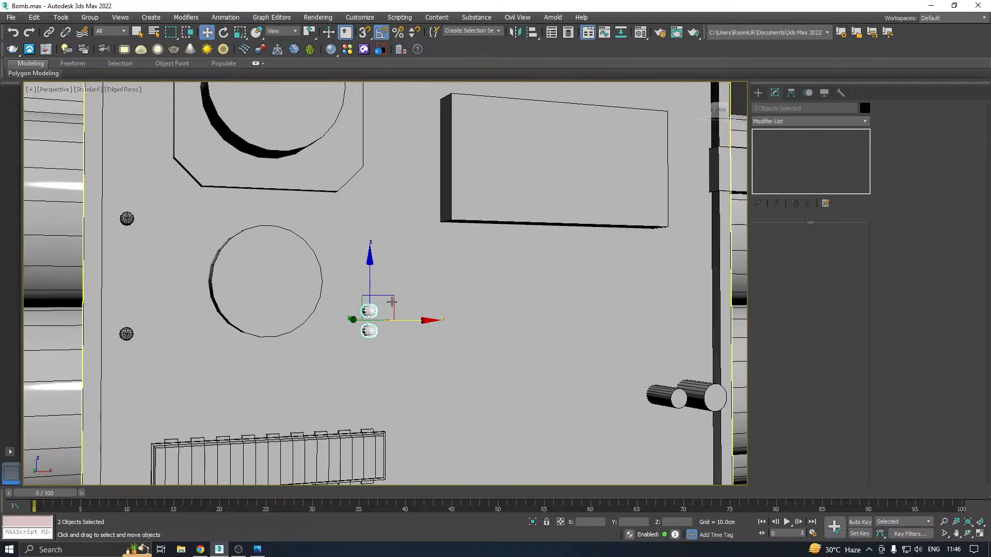
{"action": "left_click", "coordinate": [374, 302]}
{"action": "left_click_drag", "start_coordinate": [374, 300], "coordinate": [373, 285]}
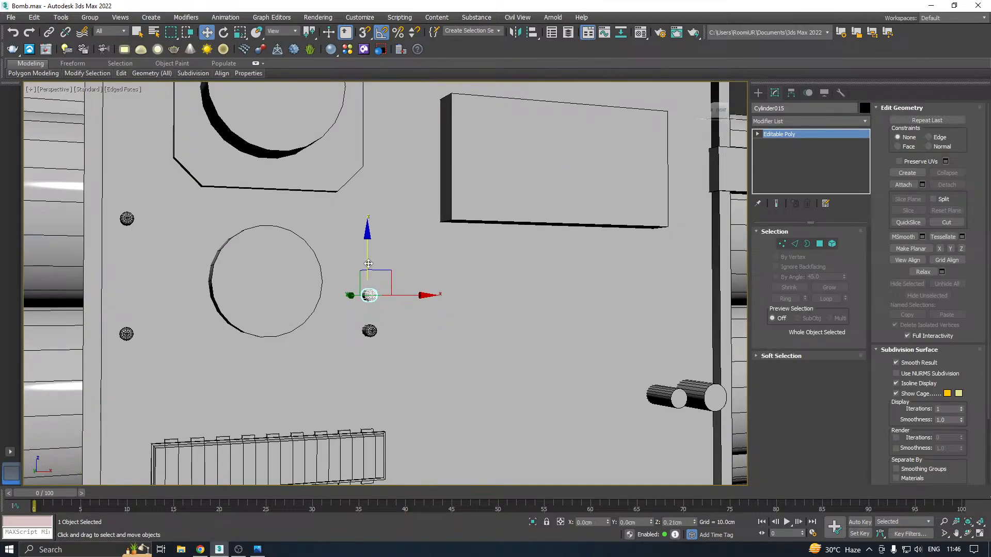
{"action": "scroll", "coordinate": [266, 306], "scroll_direction": "down", "scroll_amount": 5}
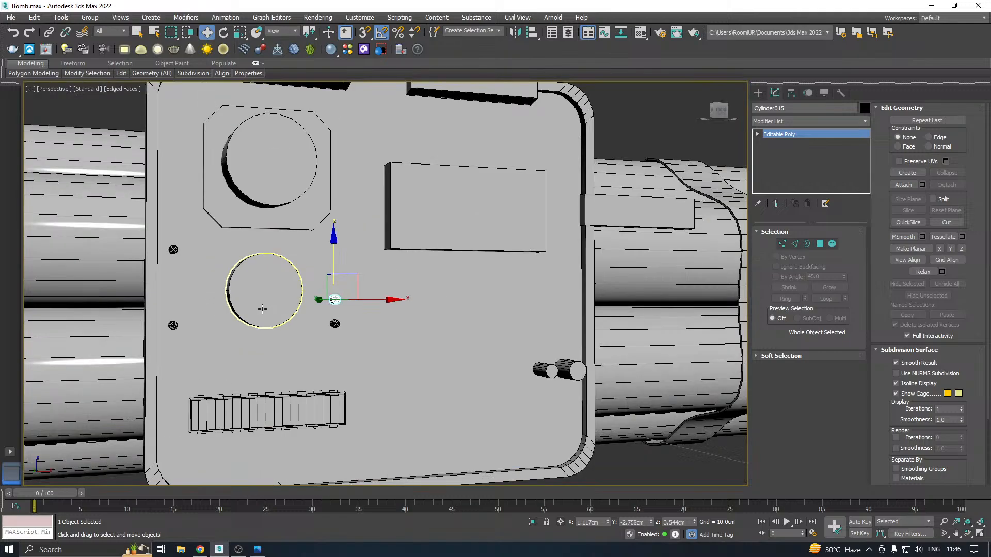
Save a copy of the scene as Bomb09.max
{"action": "scroll", "coordinate": [264, 304], "scroll_direction": "up", "scroll_amount": 1}
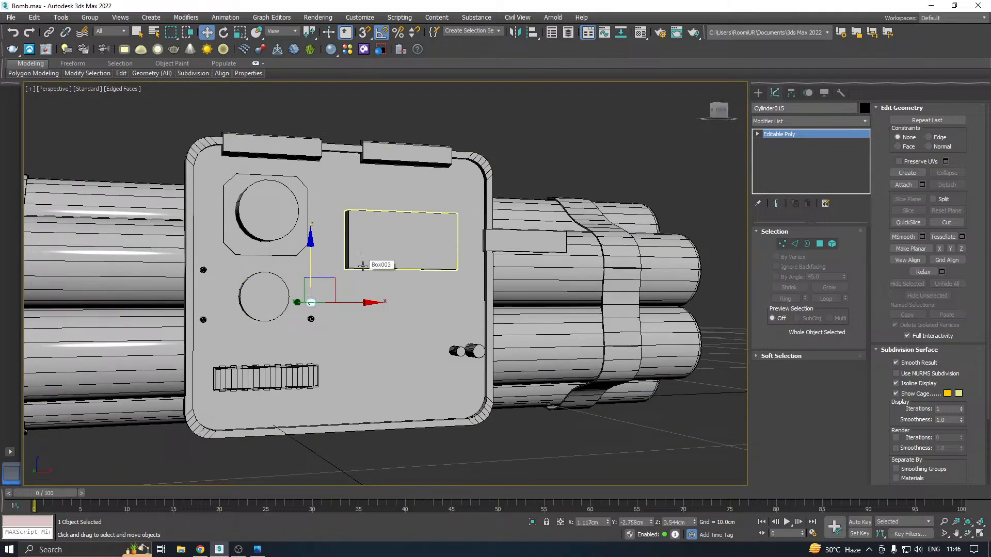
{"action": "middle_click_drag", "start_coordinate": [363, 266], "coordinate": [401, 237]}
{"action": "middle_click_drag", "start_coordinate": [391, 300], "coordinate": [404, 282]}
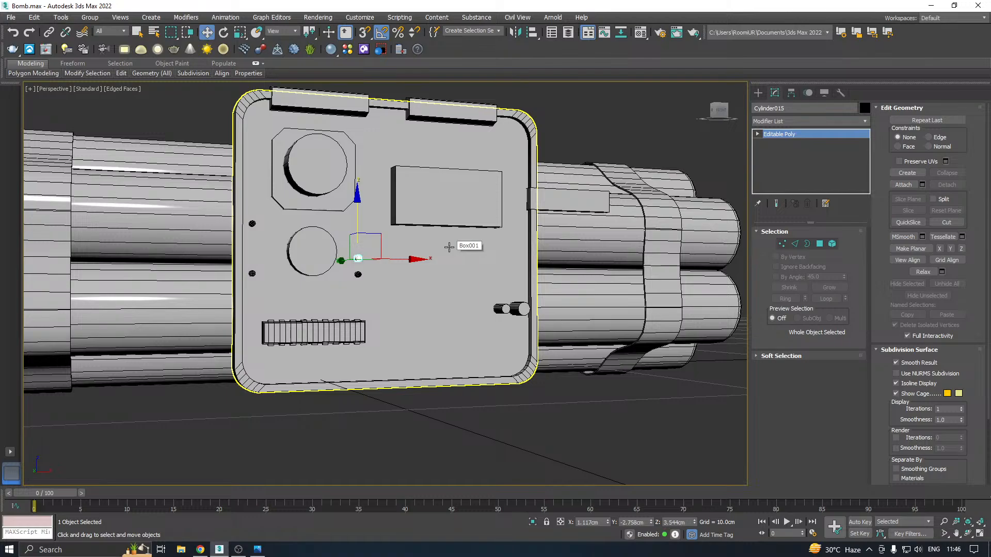
{"action": "middle_click_drag", "start_coordinate": [372, 292], "coordinate": [404, 265]}
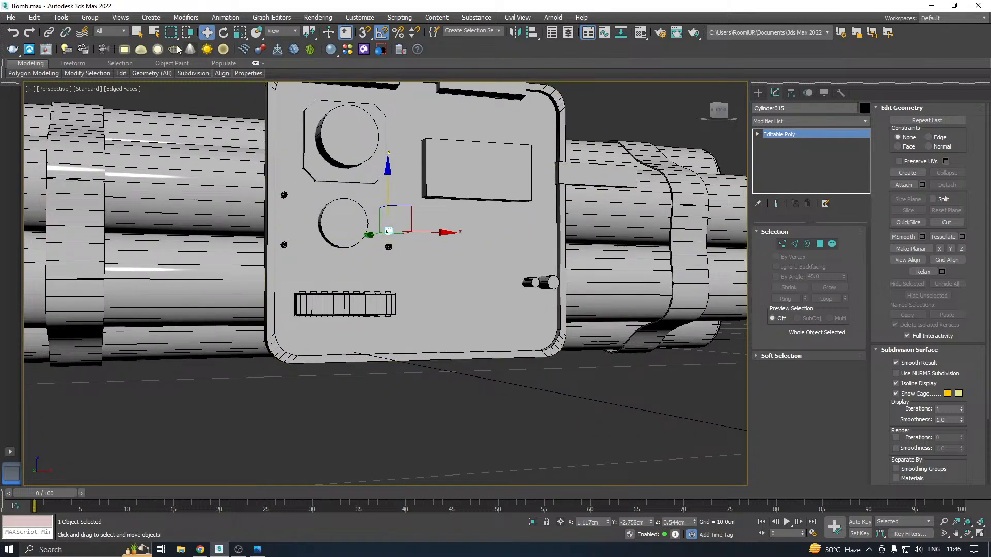
{"action": "left_click", "coordinate": [10, 17]}
{"action": "left_click", "coordinate": [53, 120]}
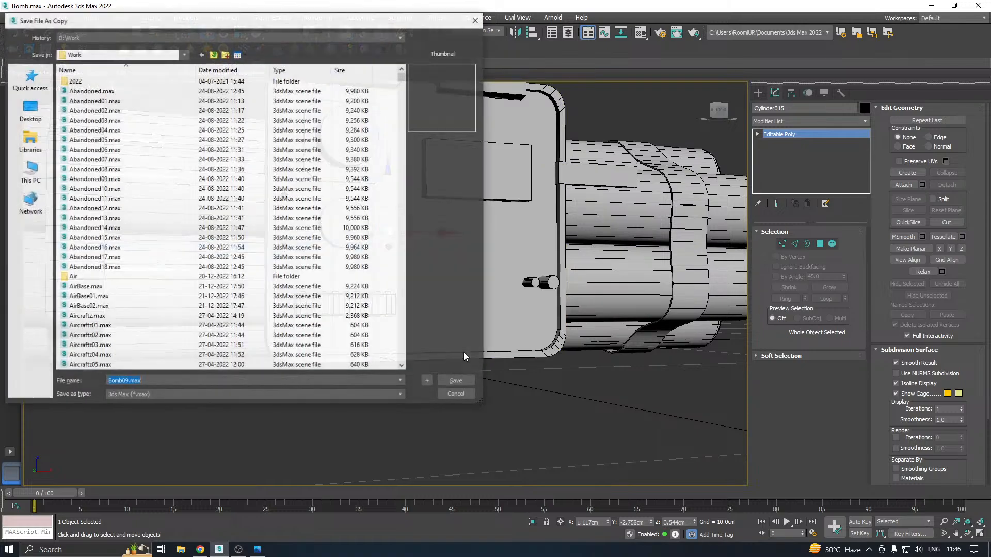
{"action": "left_click", "coordinate": [441, 380]}
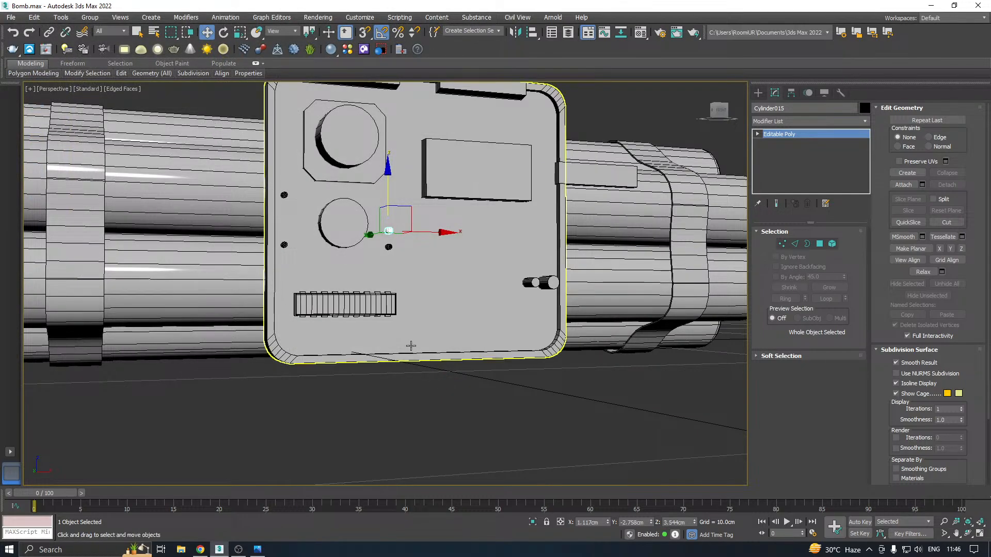
Copy the upper round knob straight down over the lower knob, to Z 3.644 cm
{"action": "middle_click_drag", "start_coordinate": [405, 316], "coordinate": [399, 327]}
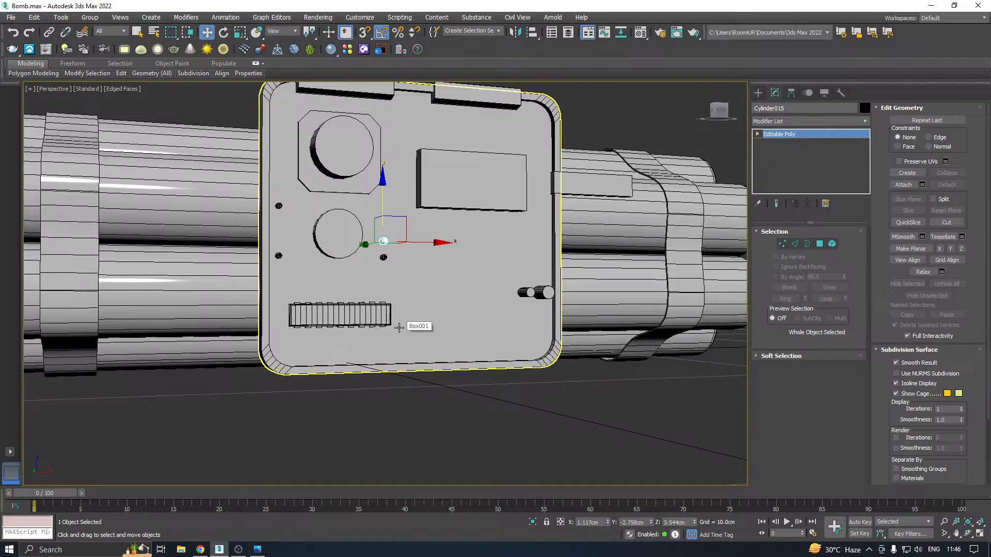
{"action": "left_click", "coordinate": [336, 155]}
{"action": "middle_click_drag", "start_coordinate": [425, 183], "coordinate": [460, 213], "text": "alt"}
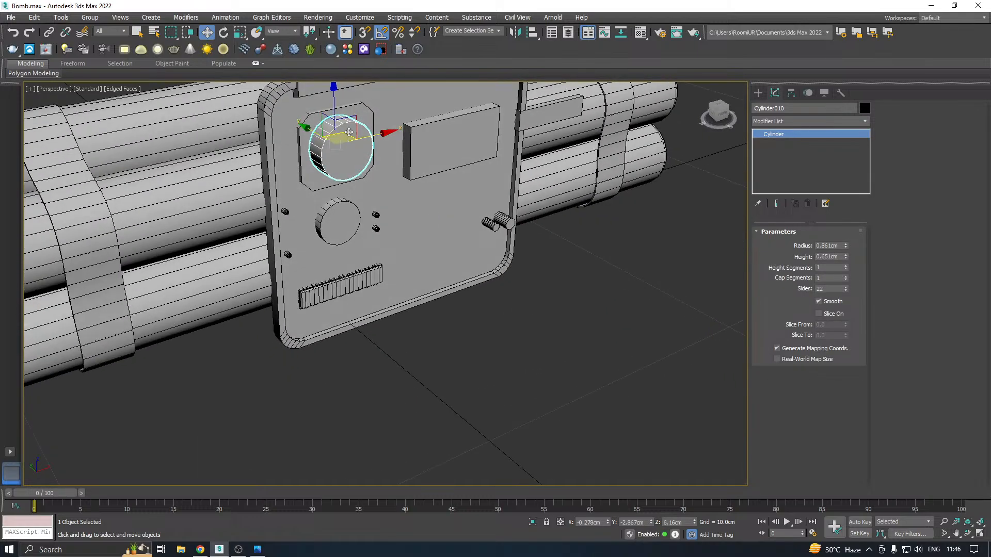
{"action": "left_click_drag", "start_coordinate": [338, 107], "coordinate": [352, 183], "text": "shift"}
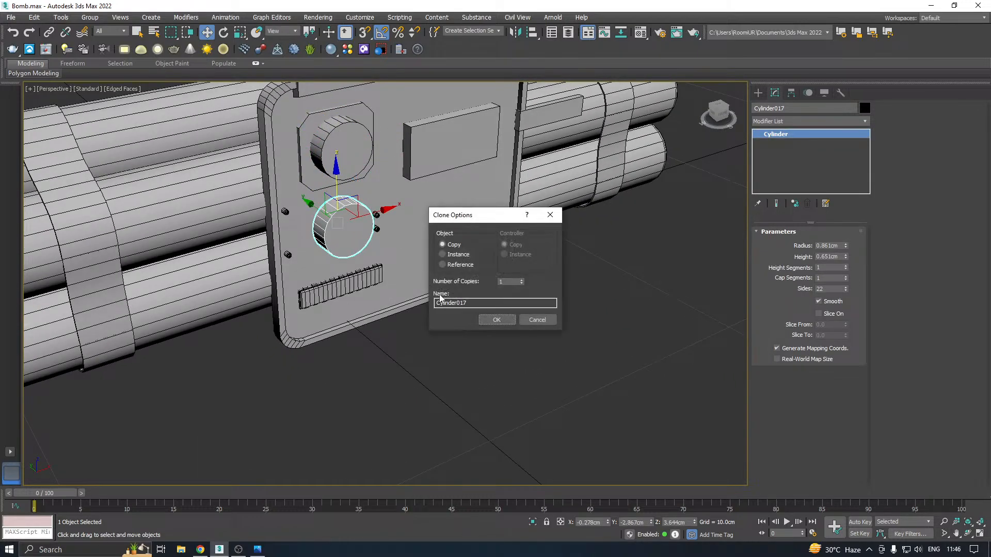
{"action": "left_click", "coordinate": [488, 320]}
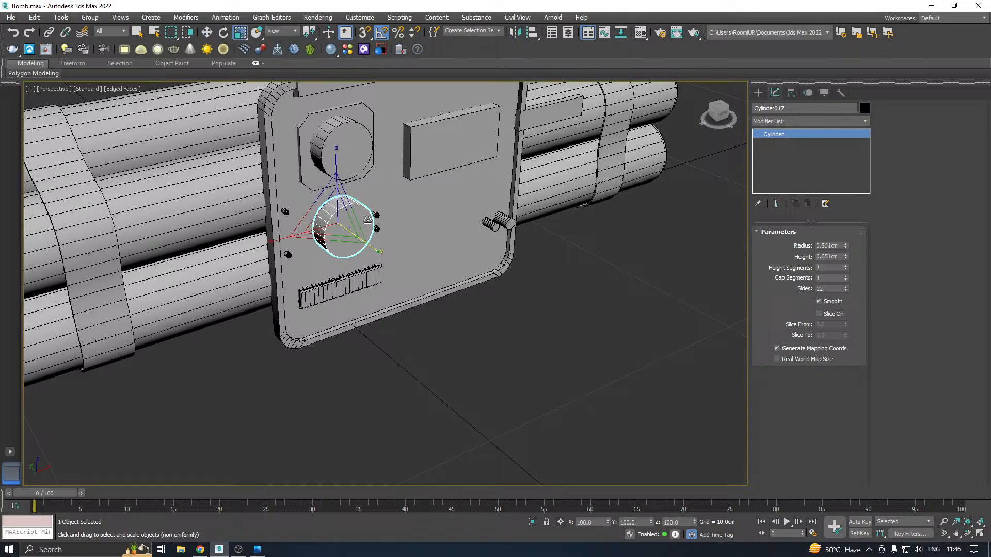
Rotate the copied knob 90° about Z and set its radius to 0.311 cm and its height to 3.161 cm
{"action": "key", "text": "e"}
{"action": "scroll", "coordinate": [338, 217], "scroll_direction": "up", "scroll_amount": 2}
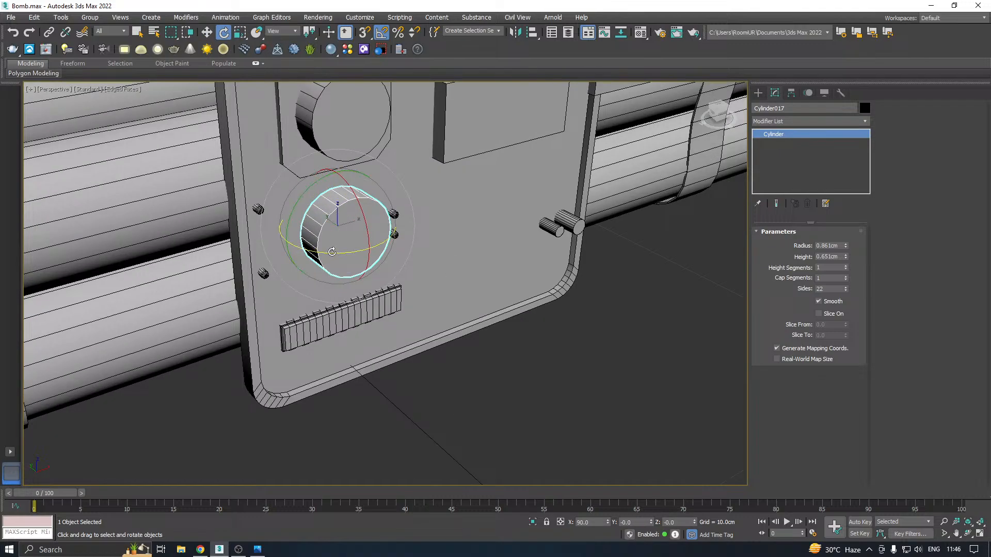
{"action": "left_click_drag", "start_coordinate": [332, 254], "coordinate": [344, 241]}
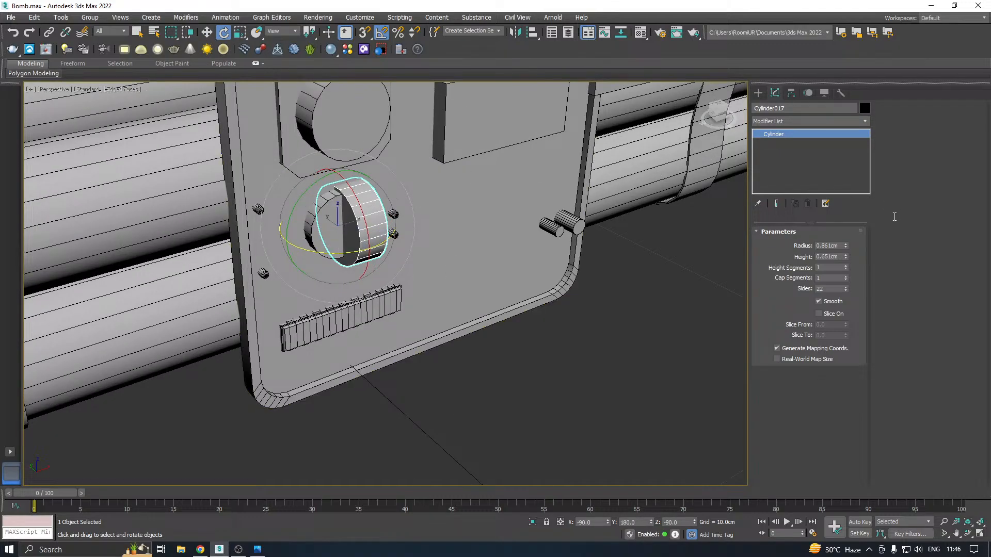
{"action": "key", "text": "w"}
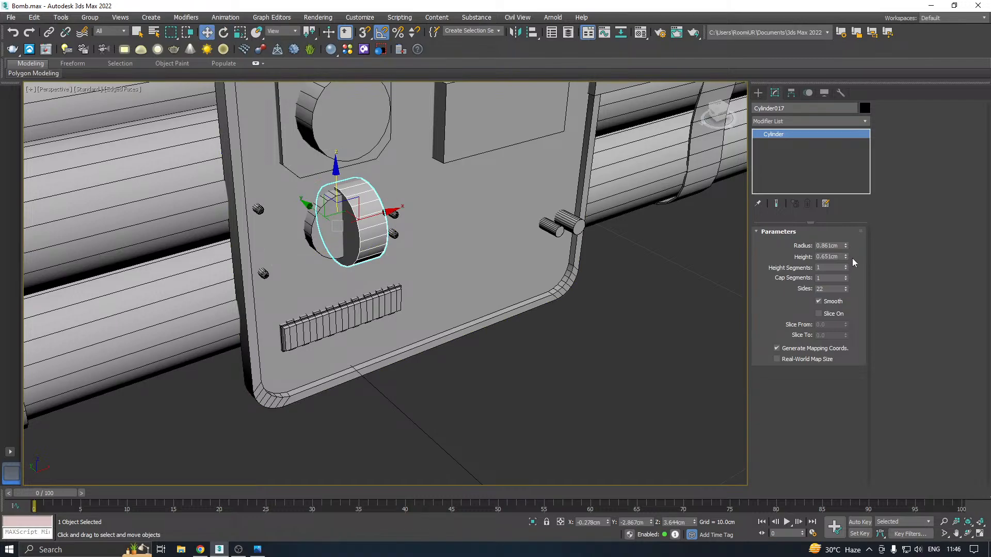
{"action": "mouse_move", "coordinate": [845, 246]}
{"action": "left_mouse_down"}
{"action": "mouse_move", "coordinate": [854, 268]}
{"action": "mouse_move", "coordinate": [848, 231]}
{"action": "left_mouse_up"}
Move the long thin cylinder out to the strap on the dynamite sticks, at X 10.786 cm and Y -2.28 cm
{"action": "middle_click_drag", "start_coordinate": [503, 226], "coordinate": [294, 339]}
{"action": "left_click_drag", "start_coordinate": [207, 333], "coordinate": [592, 207]}
{"action": "middle_click_drag", "start_coordinate": [625, 220], "coordinate": [501, 213], "text": "alt"}
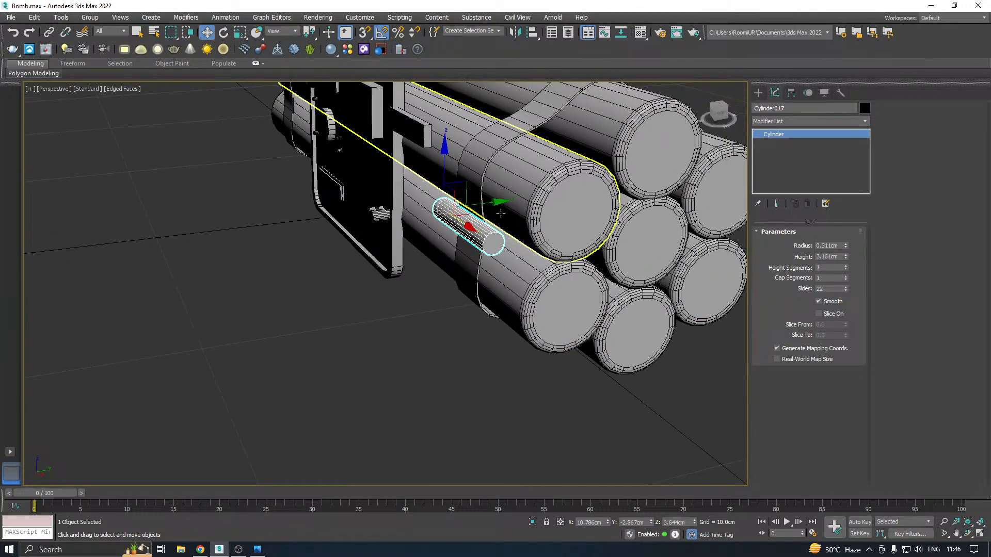
{"action": "scroll", "coordinate": [501, 213], "scroll_direction": "up", "scroll_amount": 3}
{"action": "left_click_drag", "start_coordinate": [485, 199], "coordinate": [512, 193]}
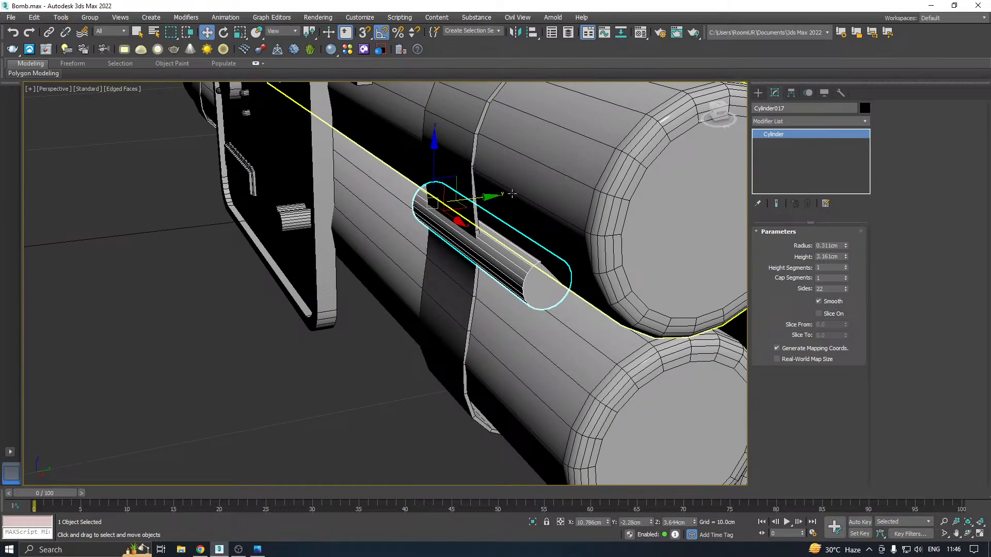
{"action": "middle_click_drag", "start_coordinate": [512, 193], "coordinate": [430, 196], "text": "alt"}
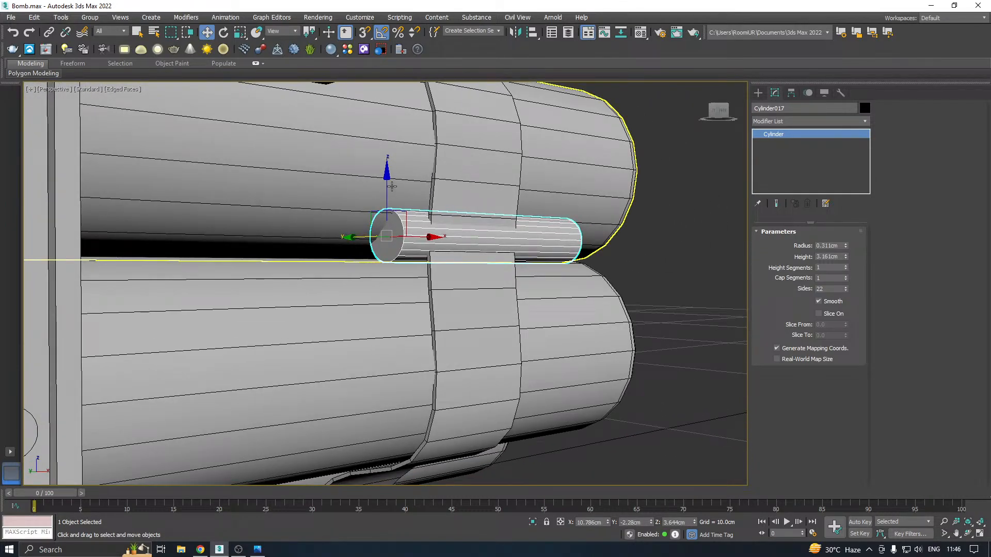
Move the thin cylinder into the gap between the dynamite sticks, to Y -2.201 cm and Z 3.351 cm
{"action": "left_click_drag", "start_coordinate": [392, 187], "coordinate": [392, 205]}
{"action": "middle_click_drag", "start_coordinate": [467, 220], "coordinate": [503, 204], "text": "alt"}
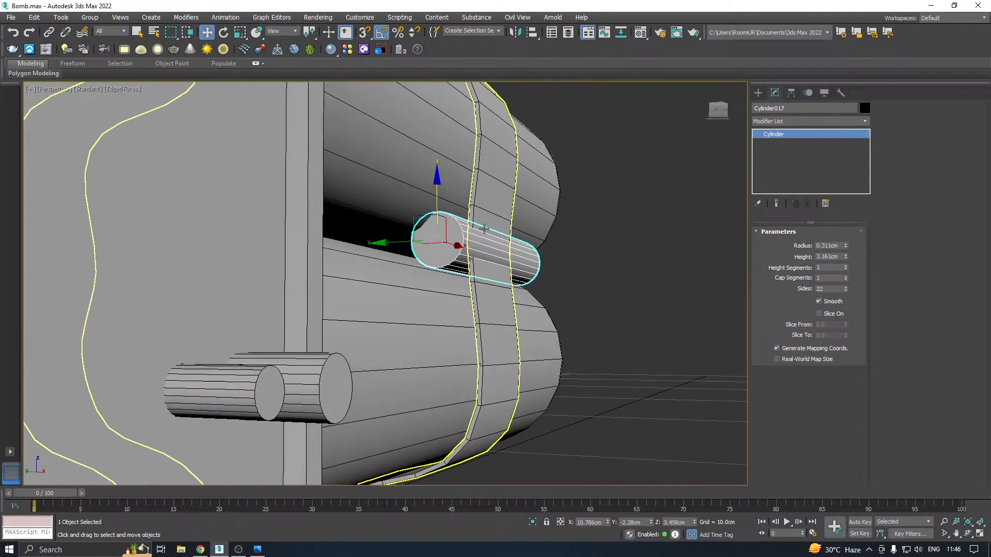
{"action": "scroll", "coordinate": [425, 243], "scroll_direction": "up", "scroll_amount": 3}
{"action": "left_click_drag", "start_coordinate": [382, 239], "coordinate": [372, 240]}
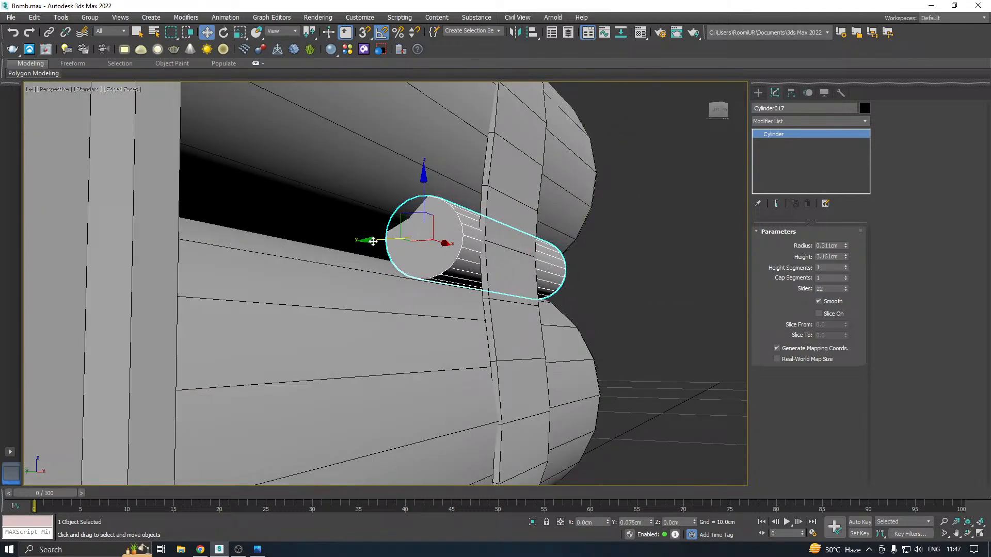
{"action": "left_click_drag", "start_coordinate": [426, 208], "coordinate": [432, 221]}
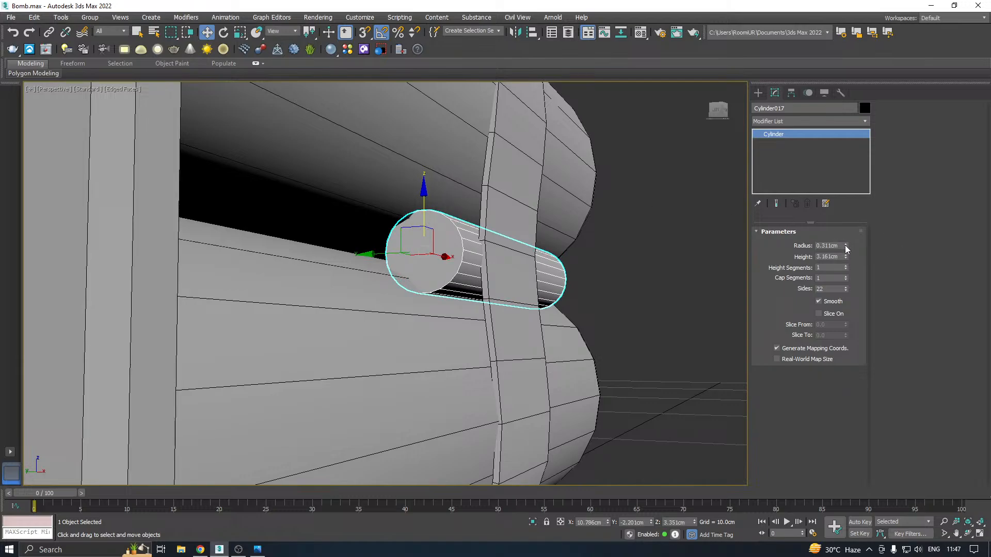
Set the thin cylinder's radius to 0.241 cm and adjust its position to Y -2.145 cm and Z 3.383 cm
{"action": "left_click_drag", "start_coordinate": [846, 246], "coordinate": [846, 249]}
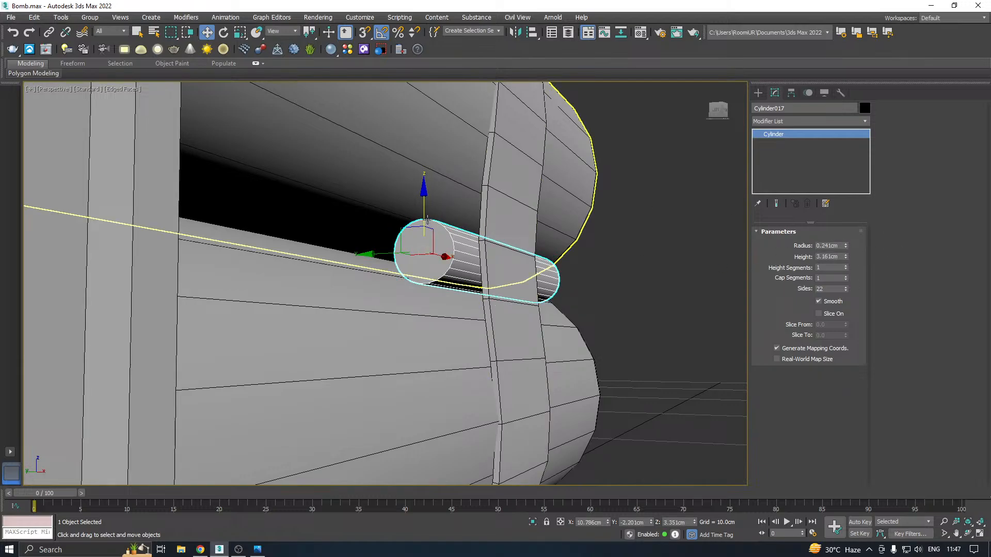
{"action": "left_click_drag", "start_coordinate": [424, 217], "coordinate": [423, 213]}
{"action": "scroll", "coordinate": [461, 212], "scroll_direction": "down", "scroll_amount": 4}
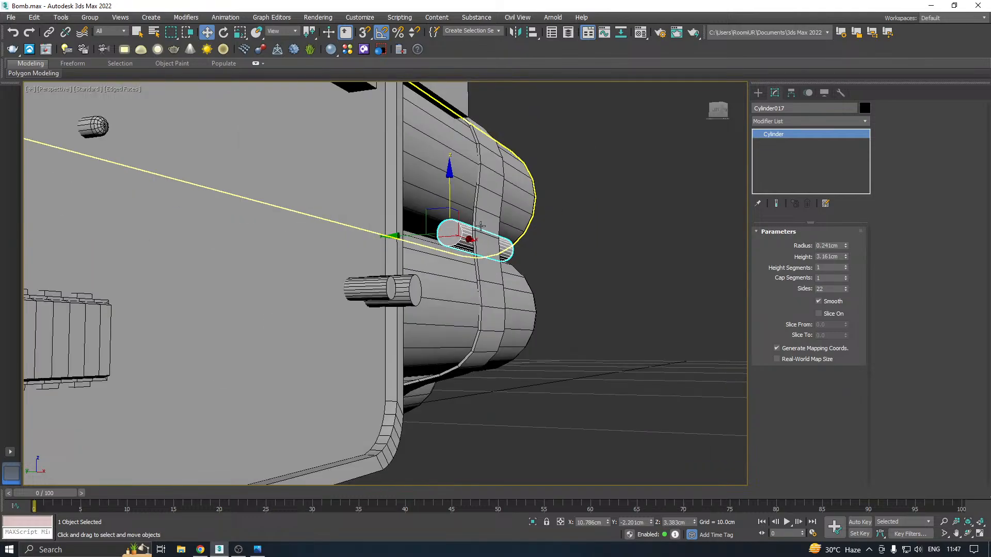
{"action": "key", "text": "alt+Tab"}
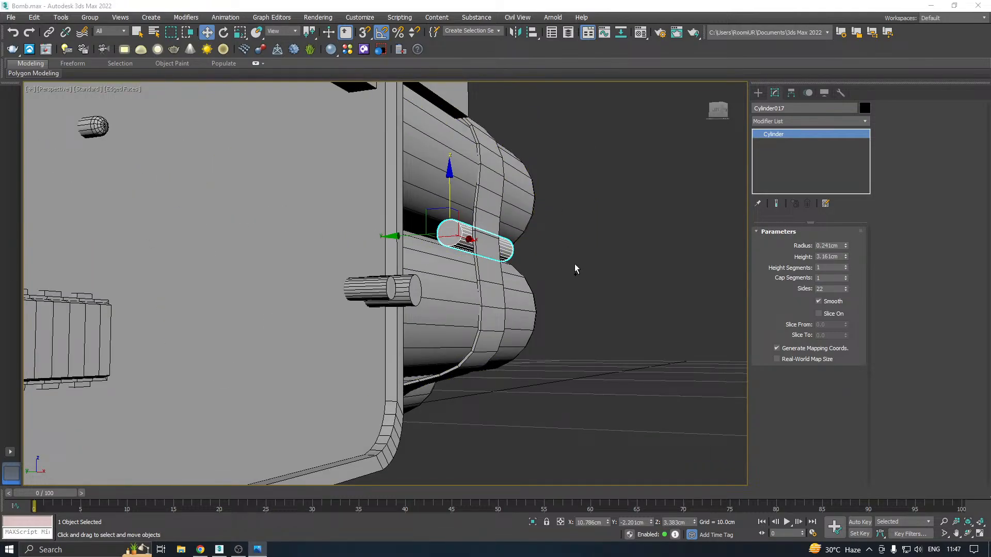
{"action": "middle_click_drag", "start_coordinate": [575, 264], "coordinate": [429, 277], "text": "alt"}
{"action": "scroll", "coordinate": [496, 238], "scroll_direction": "up", "scroll_amount": 8}
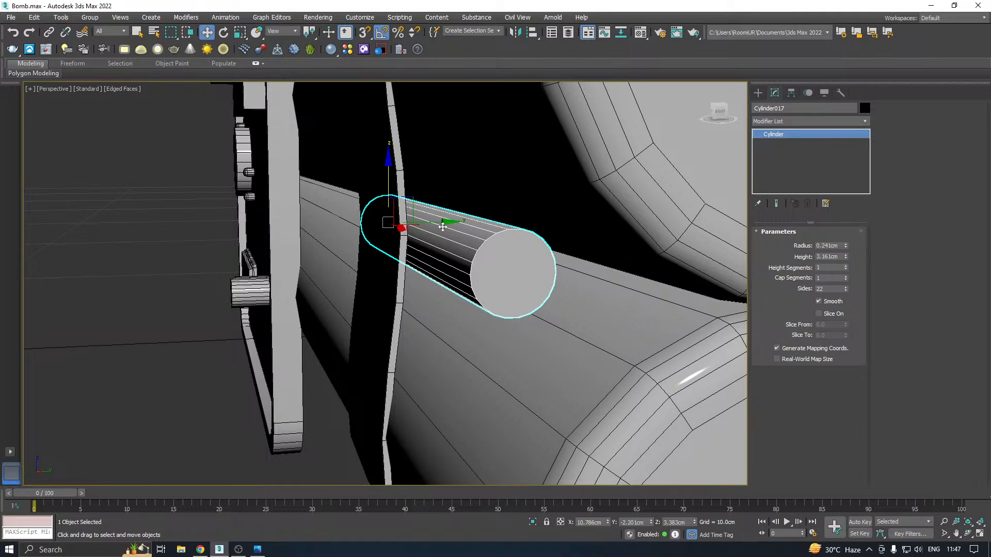
{"action": "left_click_drag", "start_coordinate": [440, 223], "coordinate": [446, 221]}
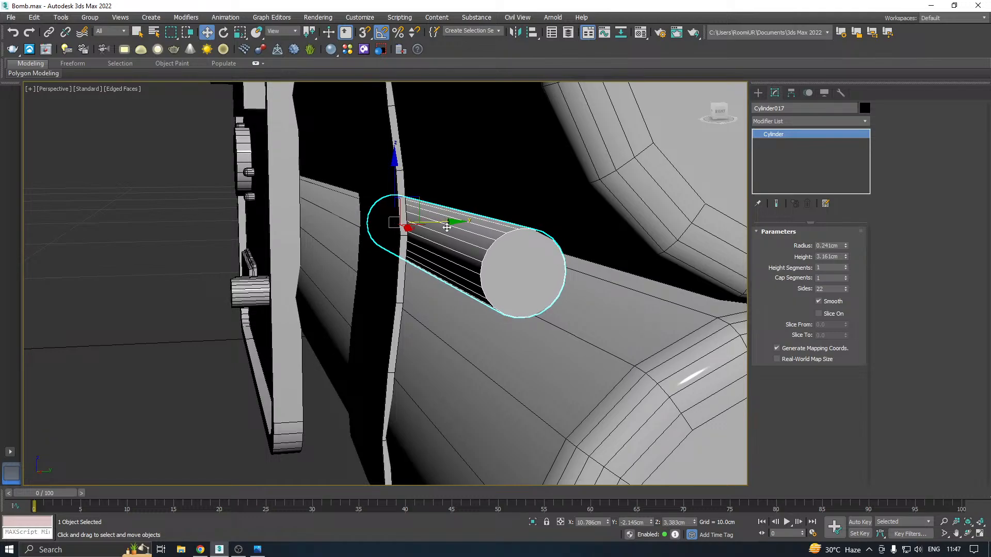
Convert the thin cylinder under the strap to an Editable Poly
{"action": "middle_click_drag", "start_coordinate": [485, 266], "coordinate": [572, 261], "text": "alt"}
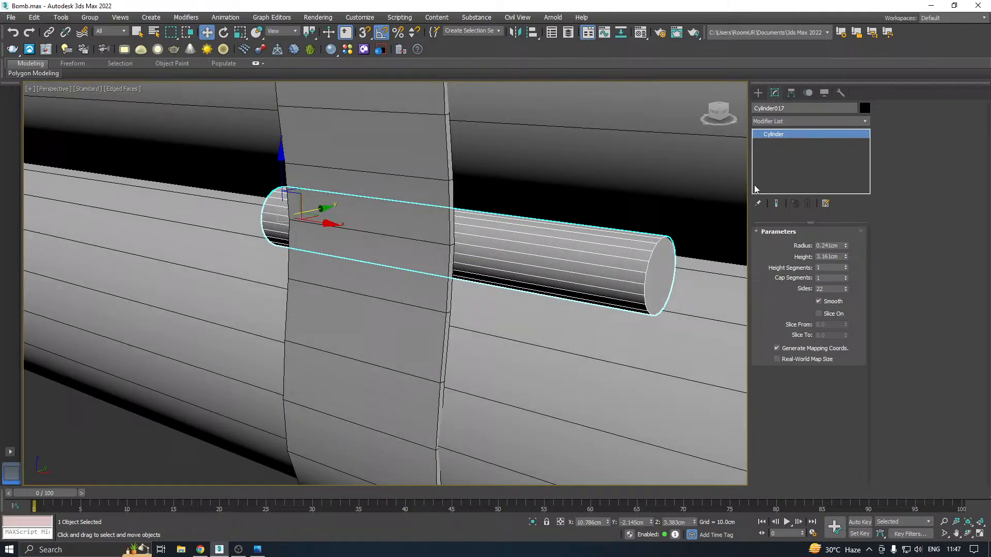
{"action": "right_click", "coordinate": [806, 158]}
{"action": "left_click", "coordinate": [866, 239]}
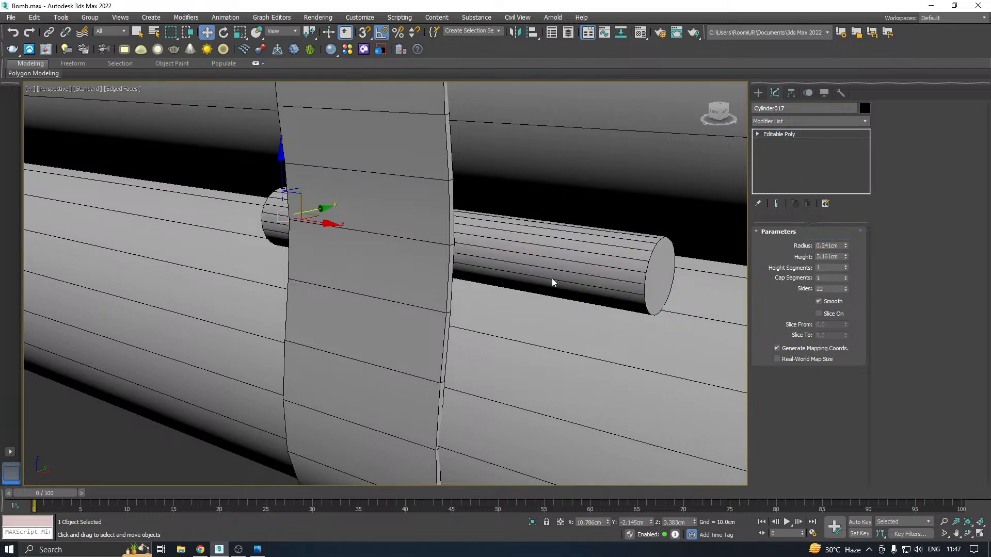
{"action": "middle_click_drag", "start_coordinate": [579, 258], "coordinate": [562, 244], "text": "alt"}
{"action": "scroll", "coordinate": [562, 244], "scroll_direction": "down", "scroll_amount": 10}
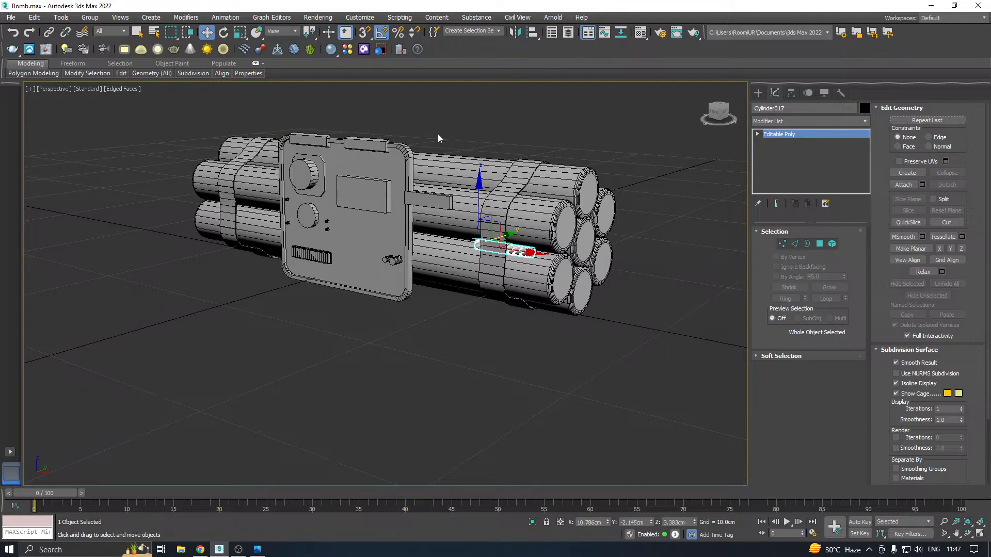
Save a copy of the scene as Bomb10.max
{"action": "middle_click_drag", "start_coordinate": [463, 143], "coordinate": [537, 141], "text": "alt"}
{"action": "middle_click_drag", "start_coordinate": [286, 226], "coordinate": [449, 224]}
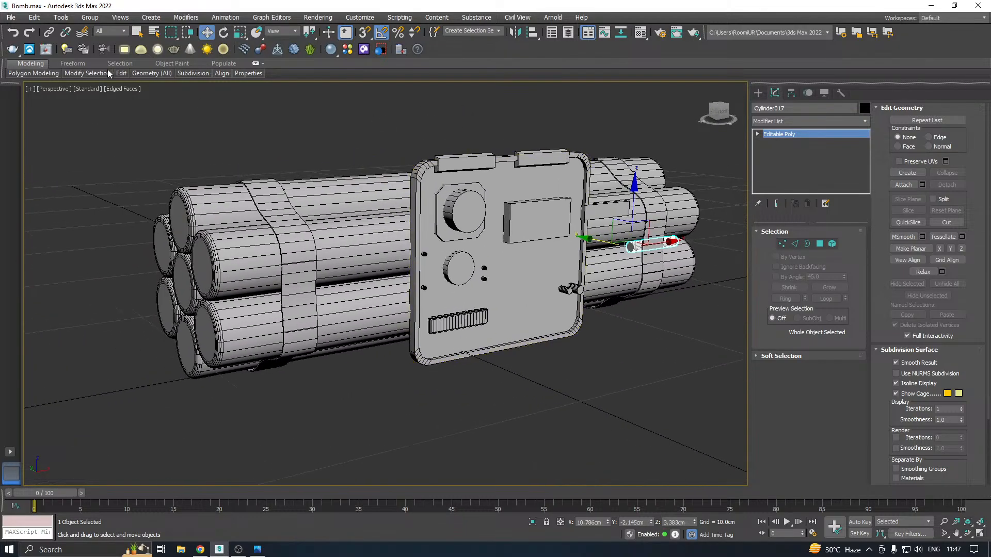
{"action": "left_click", "coordinate": [11, 17]}
{"action": "left_click", "coordinate": [31, 121]}
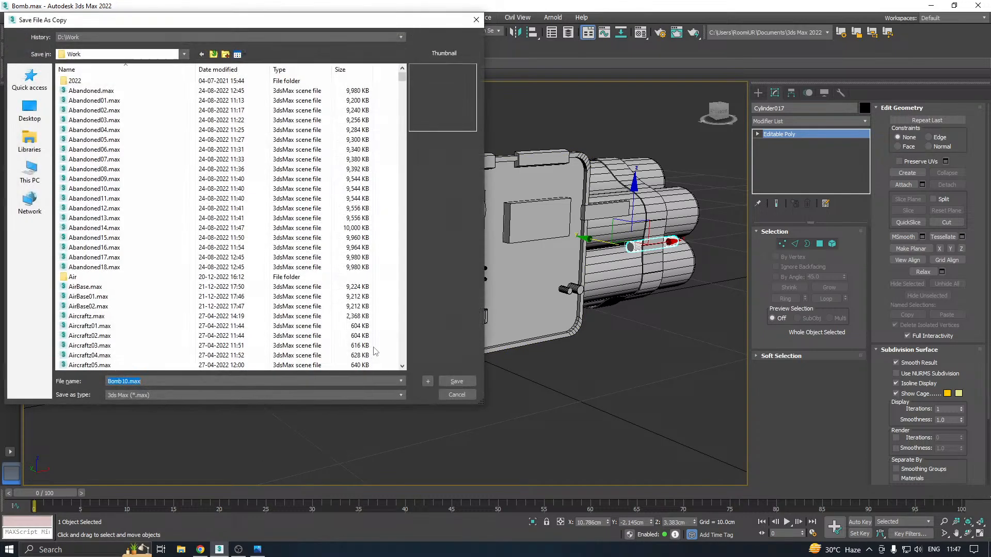
{"action": "left_click", "coordinate": [469, 383]}
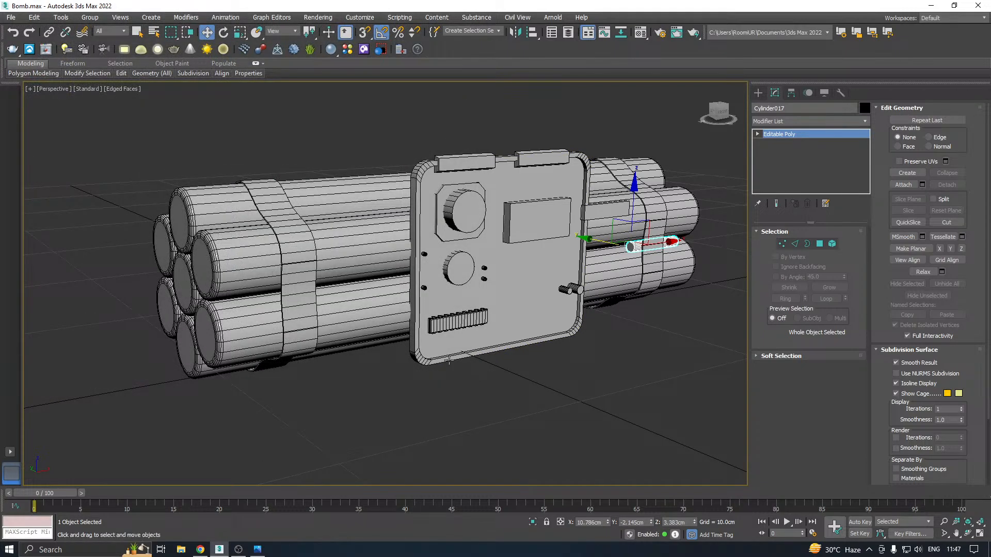
In the front view, create a box about 0.357 by 0.352 cm just above the rectangular display's right end
{"action": "middle_click_drag", "start_coordinate": [477, 318], "coordinate": [438, 321]}
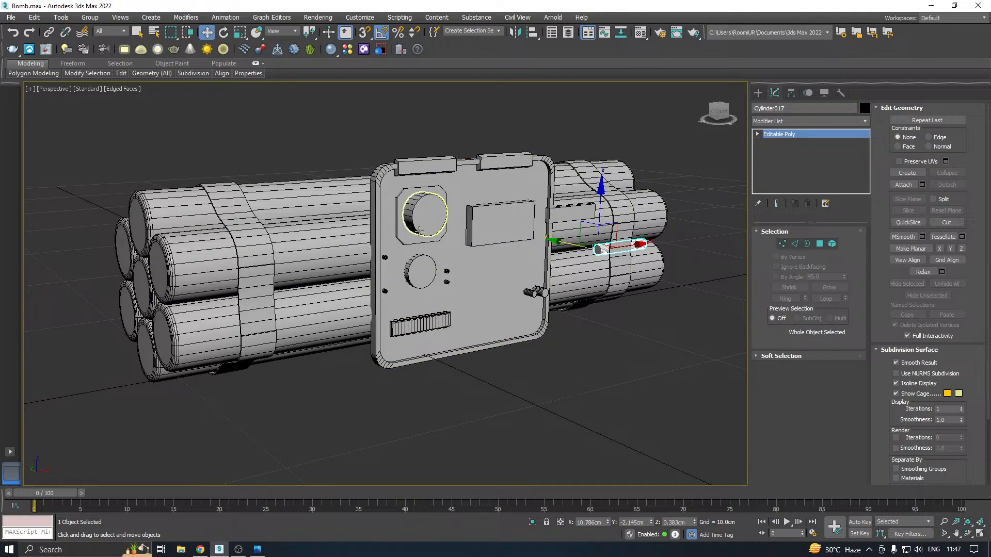
{"action": "key", "text": "f"}
{"action": "middle_click_drag", "start_coordinate": [495, 245], "coordinate": [466, 259]}
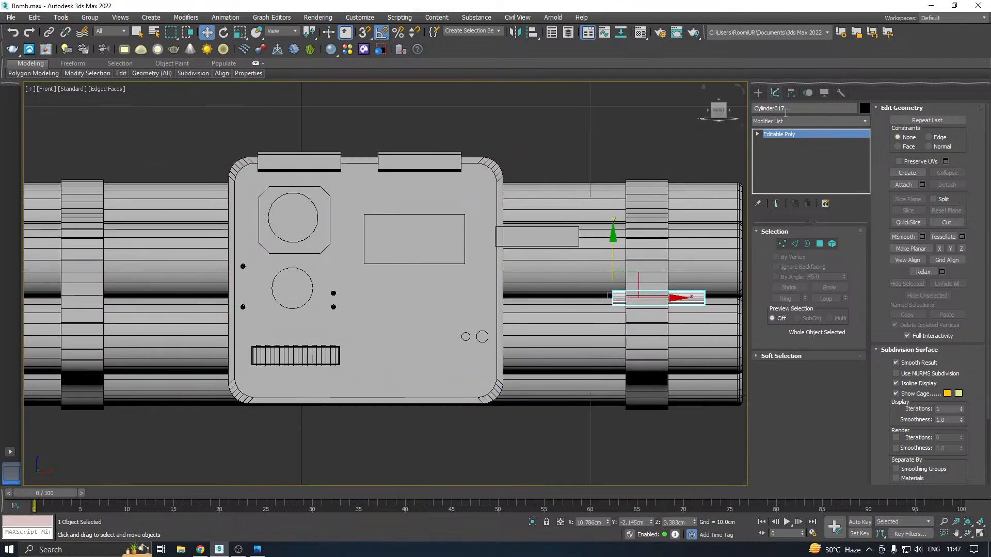
{"action": "left_click", "coordinate": [758, 97]}
{"action": "left_click", "coordinate": [780, 161]}
{"action": "scroll", "coordinate": [421, 201], "scroll_direction": "up", "scroll_amount": 5}
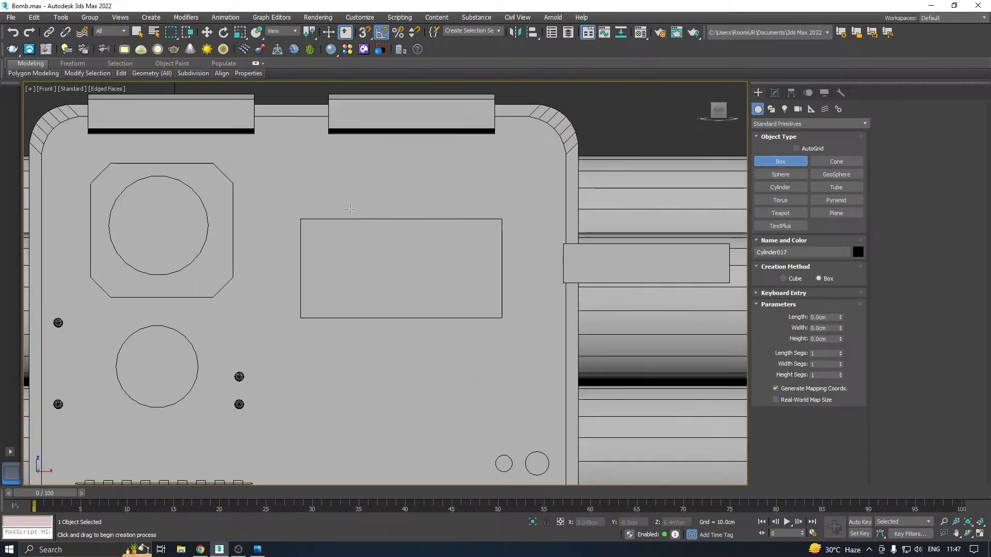
{"action": "scroll", "coordinate": [474, 210], "scroll_direction": "up", "scroll_amount": 3}
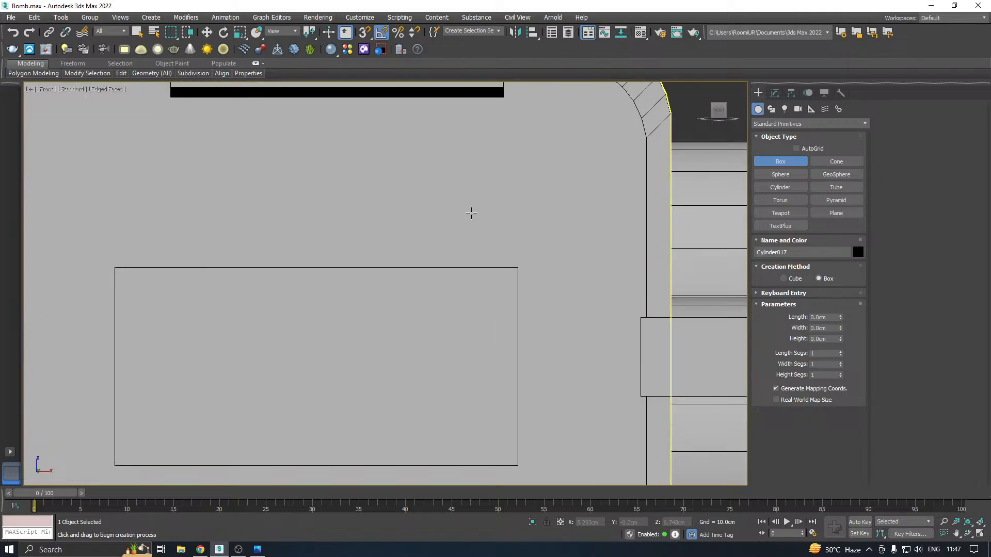
{"action": "left_click_drag", "start_coordinate": [429, 259], "coordinate": [469, 218]}
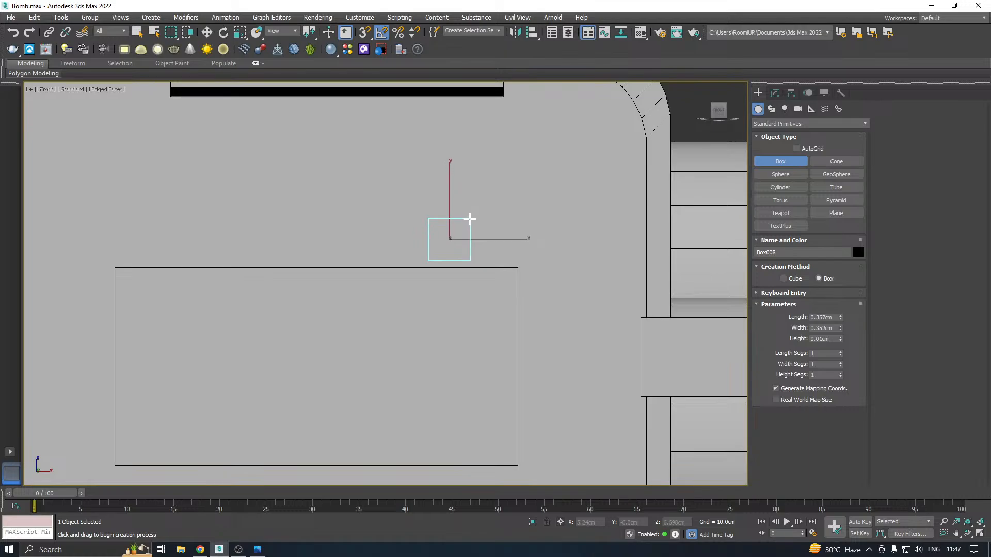
{"action": "left_click", "coordinate": [466, 233]}
{"action": "key", "text": "w"}
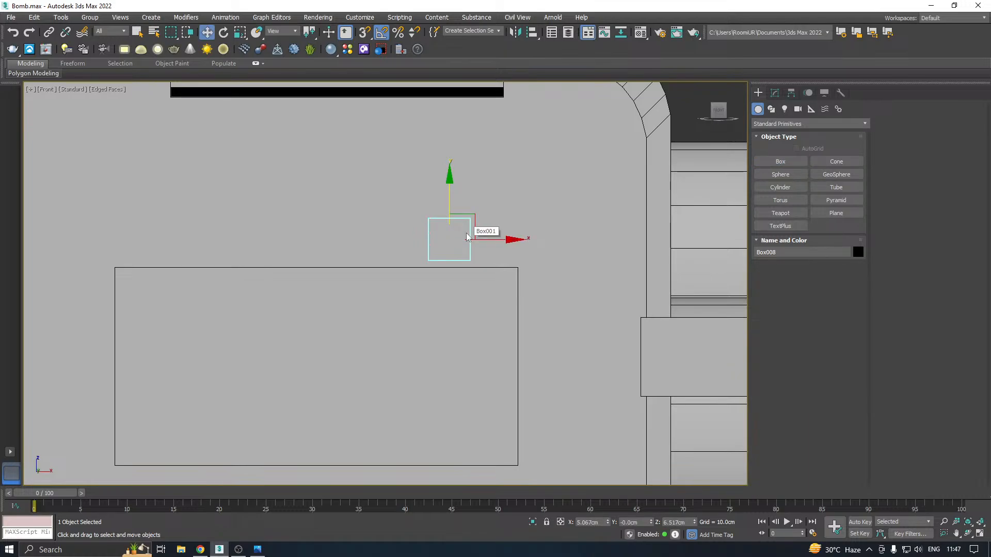
Move the small box along Y to the front panel's surface, at Y -2.878 cm
{"action": "key", "text": "p"}
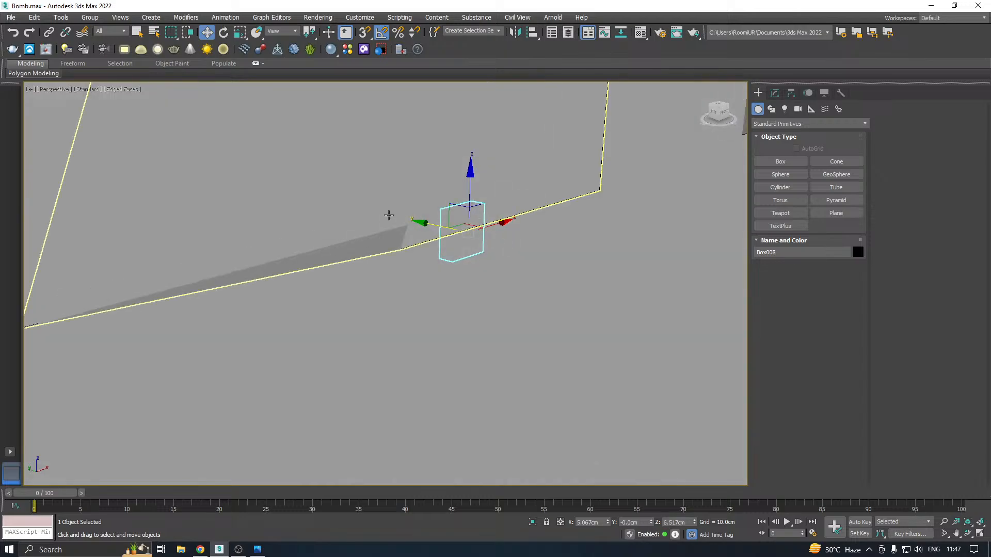
{"action": "scroll", "coordinate": [389, 215], "scroll_direction": "down", "scroll_amount": 5}
{"action": "left_click_drag", "start_coordinate": [377, 218], "coordinate": [505, 238]}
{"action": "scroll", "coordinate": [539, 255], "scroll_direction": "up", "scroll_amount": 4}
{"action": "scroll", "coordinate": [539, 255], "scroll_direction": "up", "scroll_amount": 3}
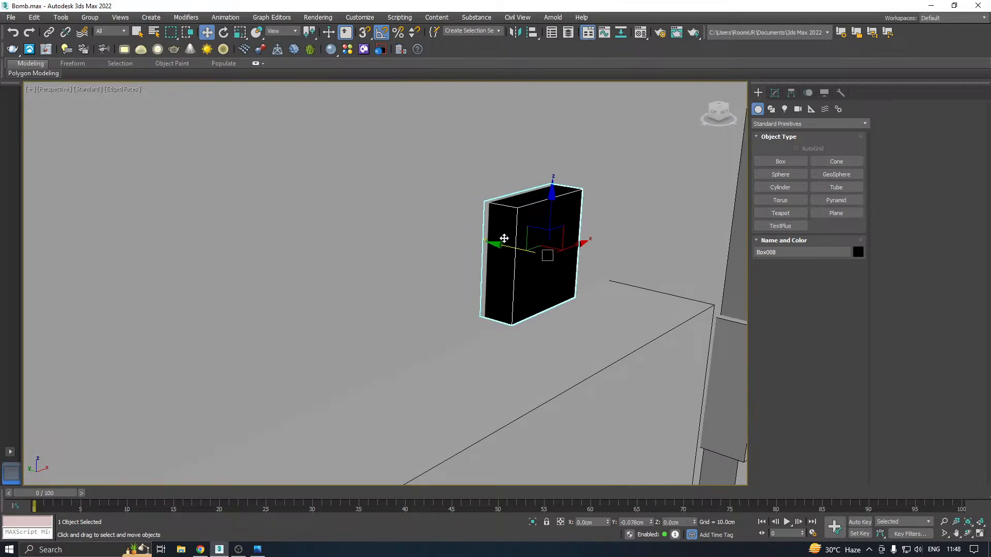
Assign the 01 - Default material to the small box
{"action": "key", "text": "m"}
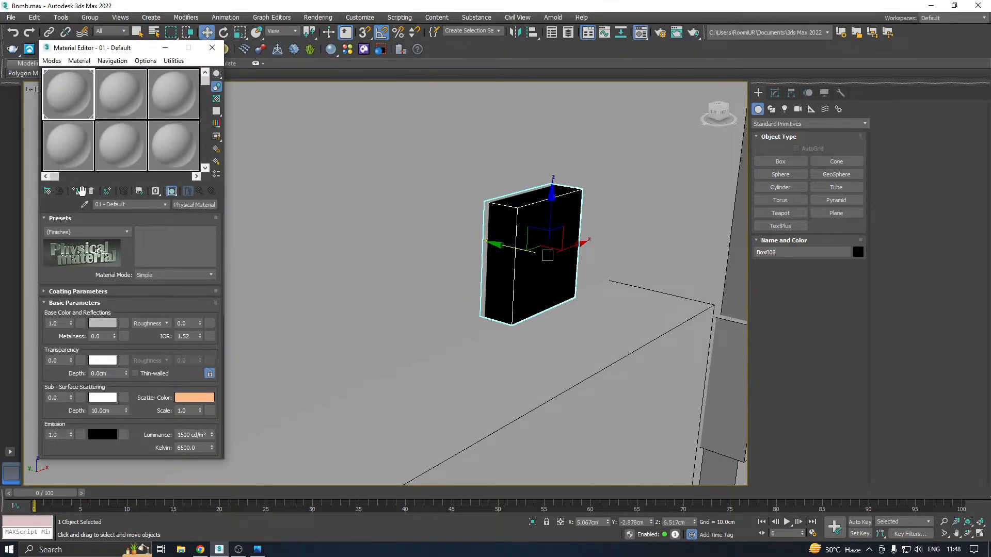
{"action": "left_click", "coordinate": [78, 191]}
{"action": "key", "text": "m"}
Set the small box's height to 0.334 cm and move it back into the panel, to Y -2.743 cm
{"action": "scroll", "coordinate": [447, 210], "scroll_direction": "down", "scroll_amount": 4}
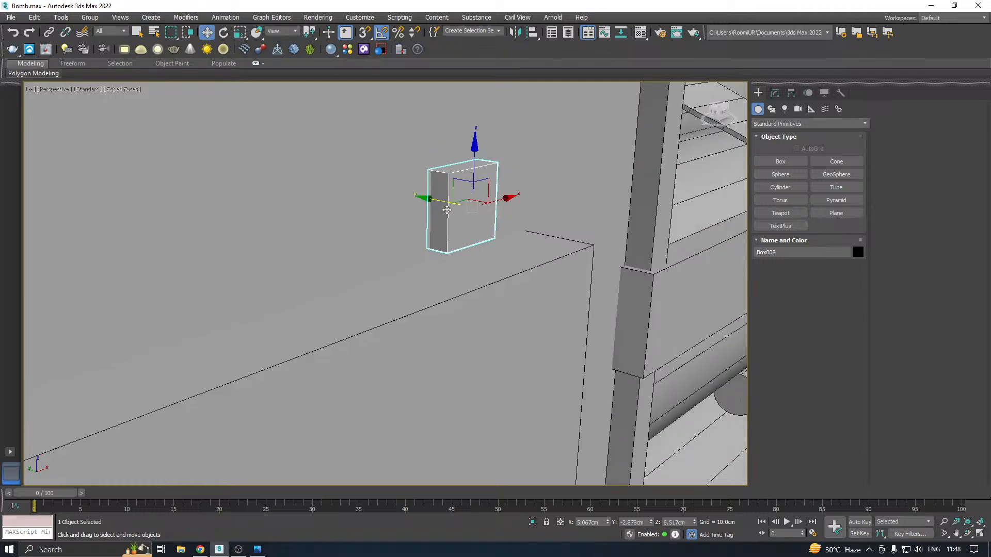
{"action": "middle_click_drag", "start_coordinate": [447, 210], "coordinate": [395, 210], "text": "alt"}
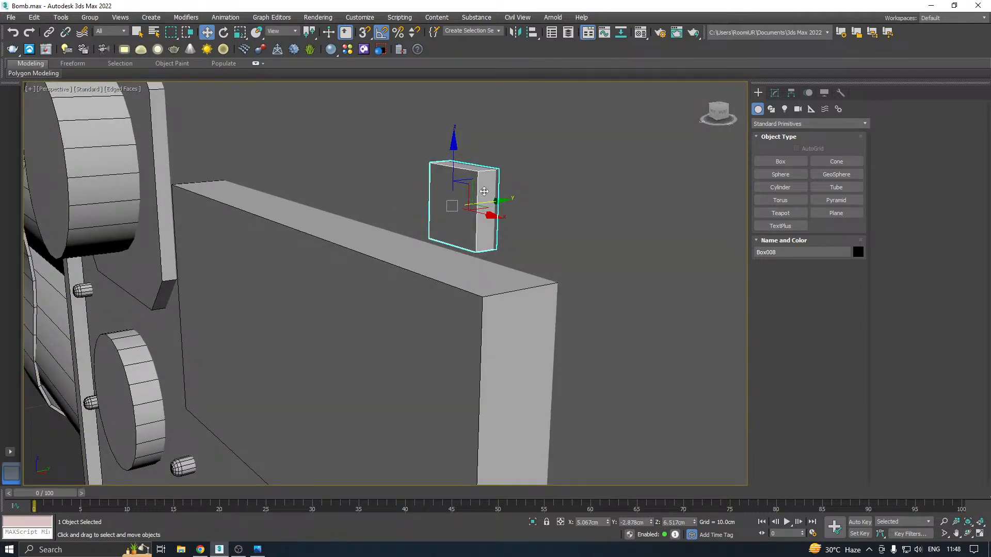
{"action": "left_click", "coordinate": [775, 94]}
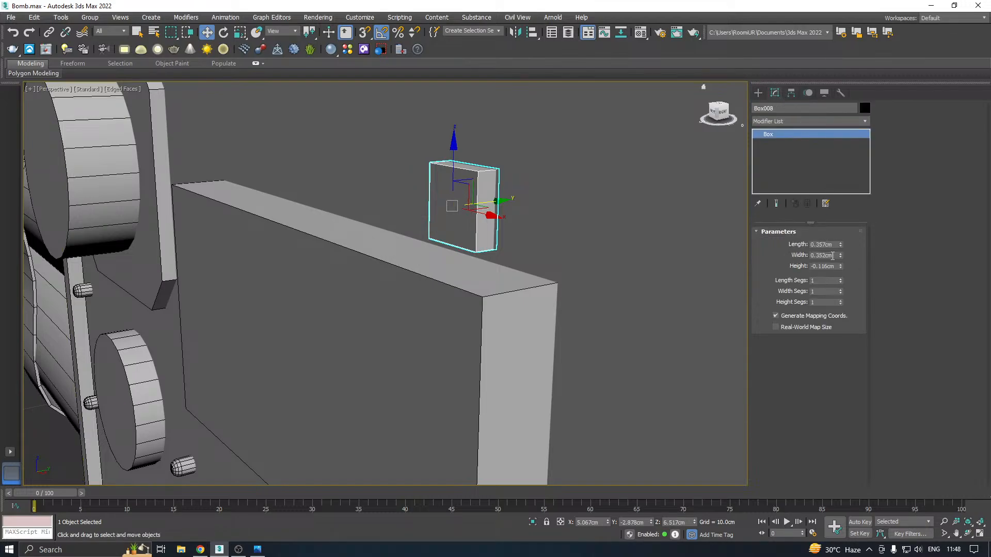
{"action": "left_click_drag", "start_coordinate": [841, 265], "coordinate": [843, 241]}
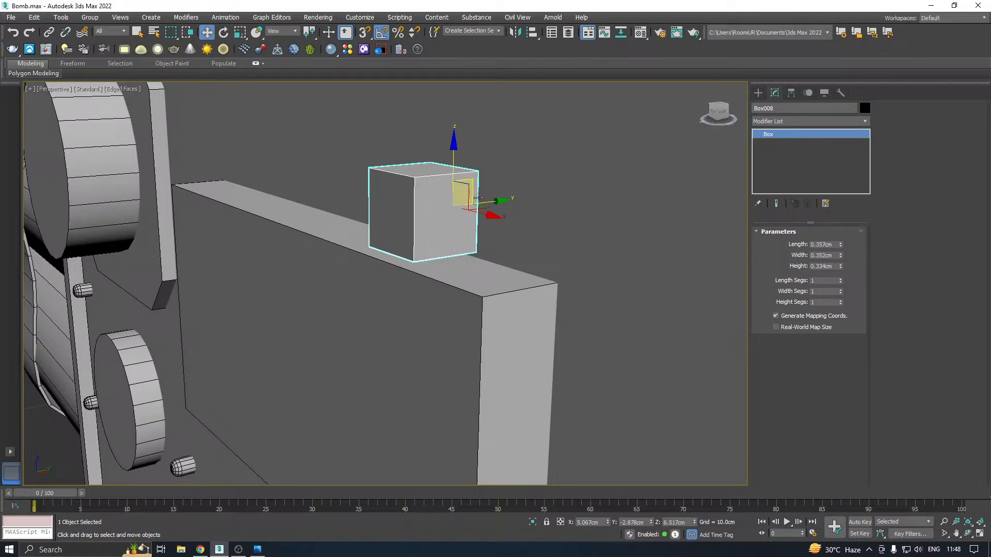
{"action": "left_click_drag", "start_coordinate": [494, 201], "coordinate": [523, 199]}
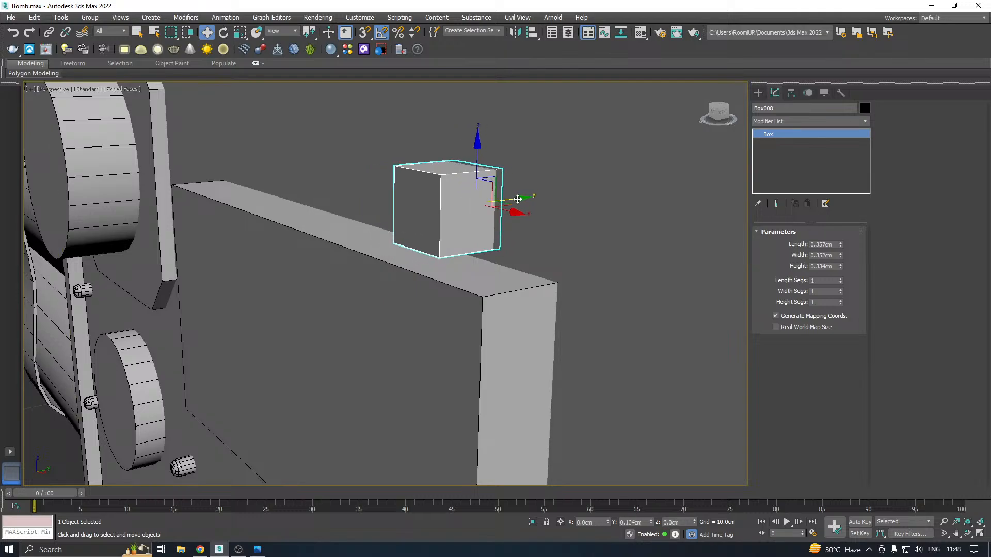
{"action": "middle_click_drag", "start_coordinate": [523, 199], "coordinate": [593, 203], "text": "alt"}
Convert the small box above the display to an Editable Poly
{"action": "right_click", "coordinate": [814, 156]}
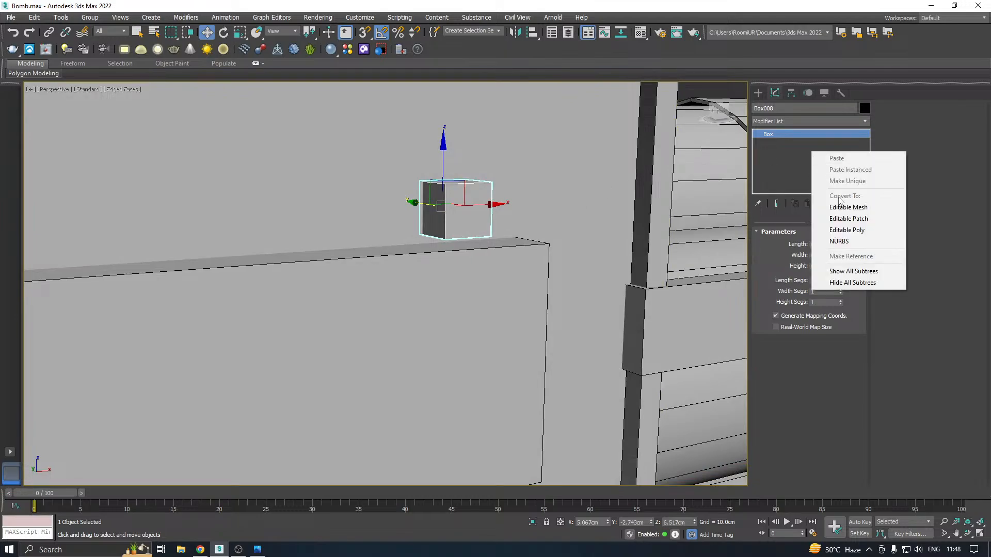
{"action": "left_click", "coordinate": [831, 230]}
{"action": "middle_click_drag", "start_coordinate": [520, 216], "coordinate": [566, 232], "text": "alt"}
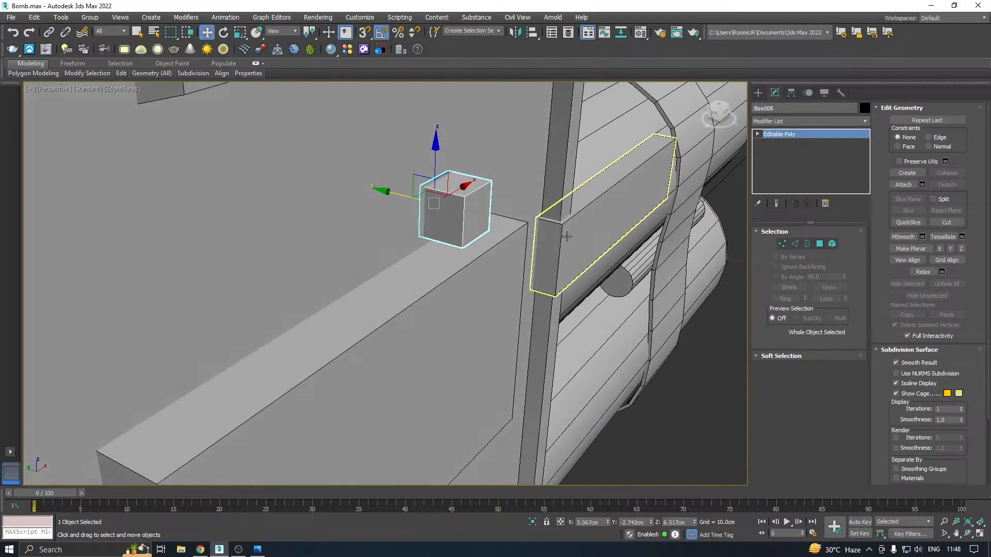
Apply an Unwrap UVW modifier to the small box and flatten-map all of its faces
{"action": "left_click", "coordinate": [863, 124]}
{"action": "scroll", "coordinate": [805, 330], "scroll_direction": "down", "scroll_amount": 15}
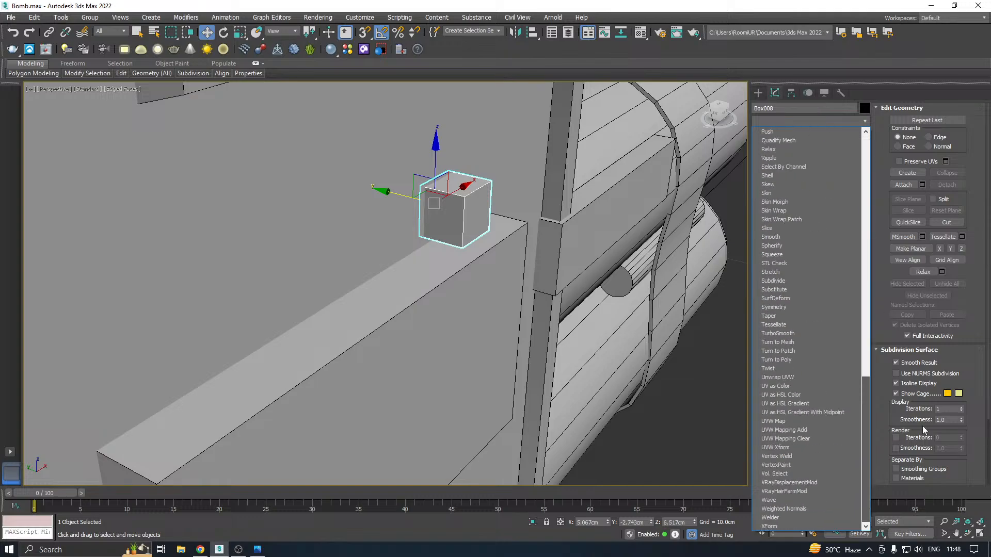
{"action": "left_click", "coordinate": [797, 377]}
{"action": "left_click", "coordinate": [806, 447]}
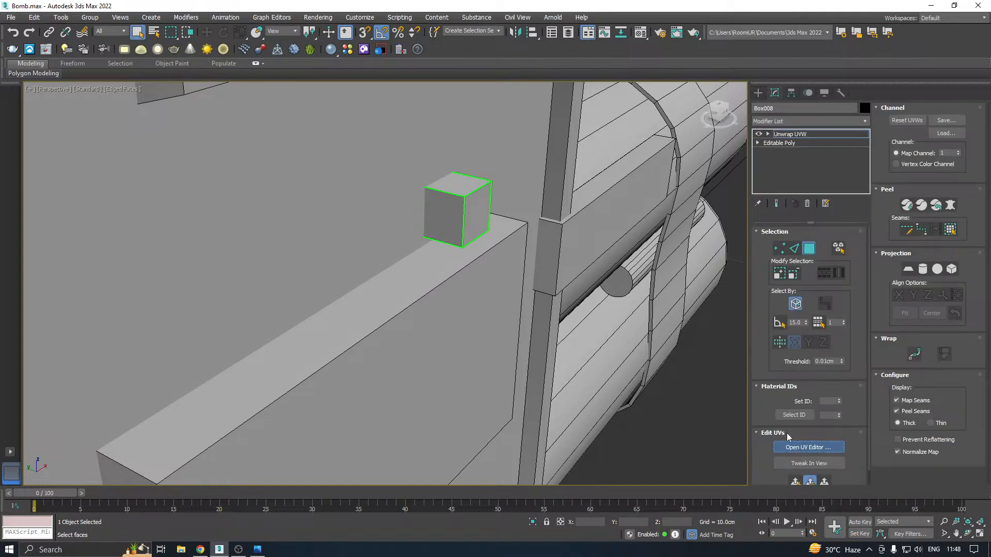
{"action": "middle_click_drag", "start_coordinate": [522, 337], "coordinate": [574, 346], "text": "alt"}
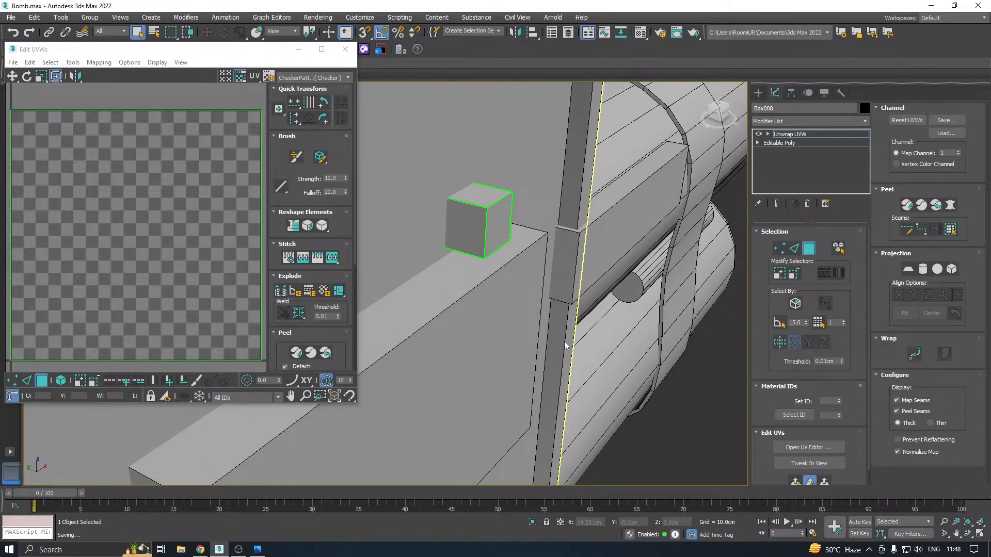
{"action": "key", "text": "ctrl+a"}
{"action": "left_click", "coordinate": [98, 62]}
{"action": "left_click", "coordinate": [112, 75]}
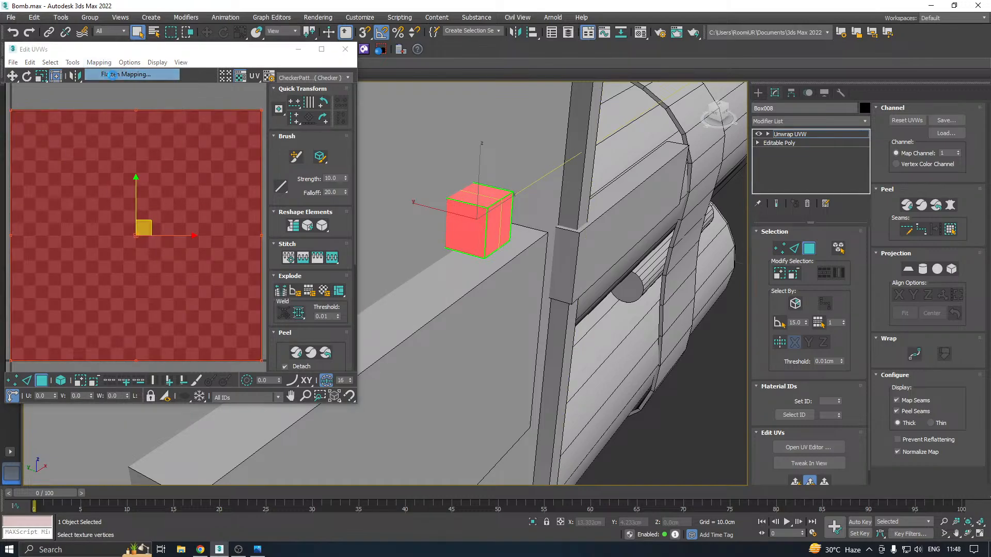
{"action": "left_click", "coordinate": [141, 92]}
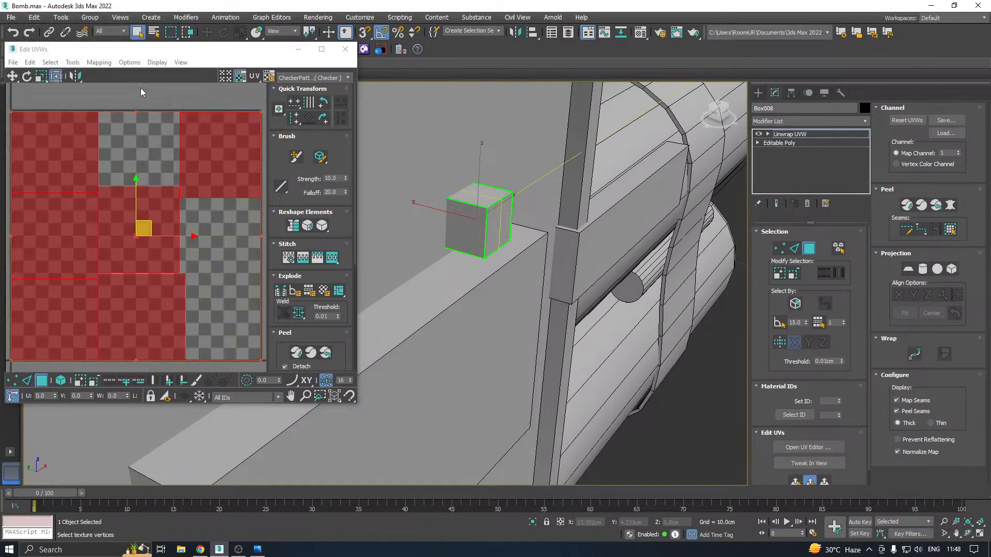
Close the UV editor and collapse the small box's modifier stack into an Editable Poly
{"action": "left_click", "coordinate": [345, 50]}
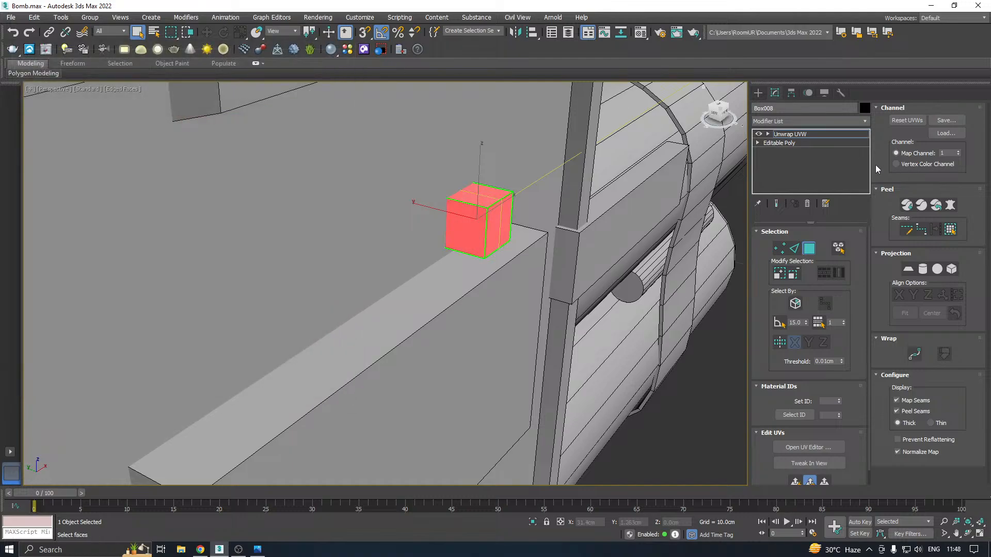
{"action": "right_click", "coordinate": [808, 137]}
{"action": "left_click", "coordinate": [859, 235]}
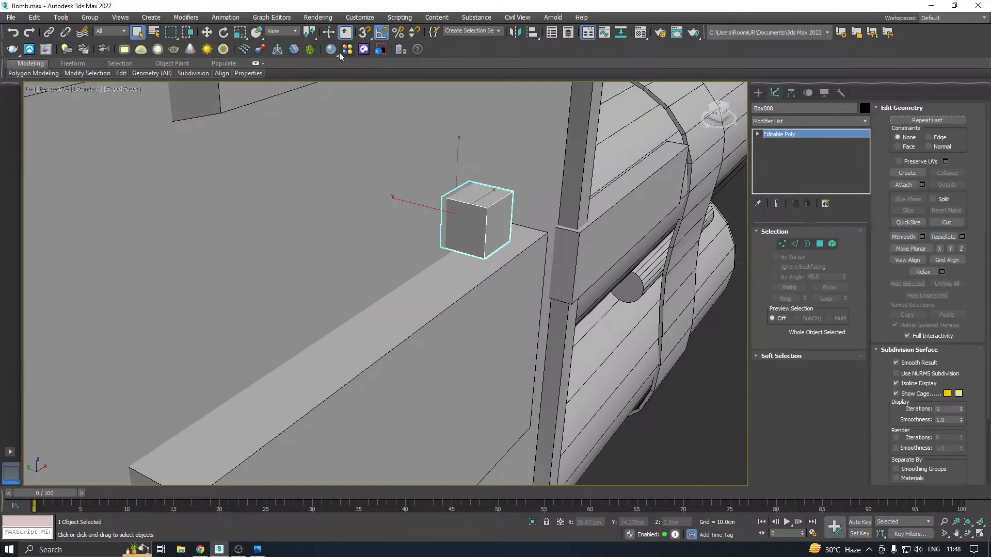
Copy the small box along the X axis to X 4.372 cm, as one independent copy beside the original
{"action": "key", "text": "w"}
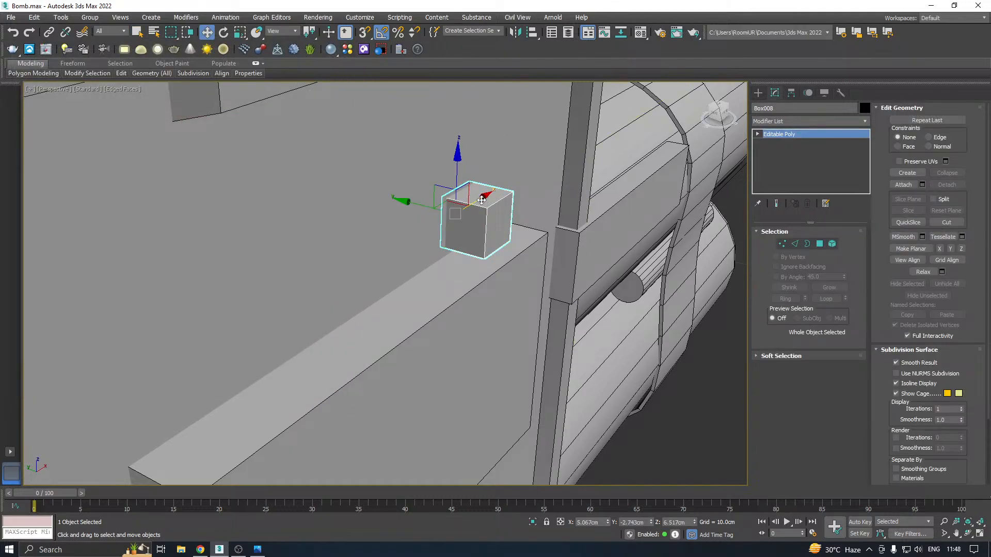
{"action": "left_click_drag", "start_coordinate": [482, 199], "coordinate": [423, 224], "text": "shift"}
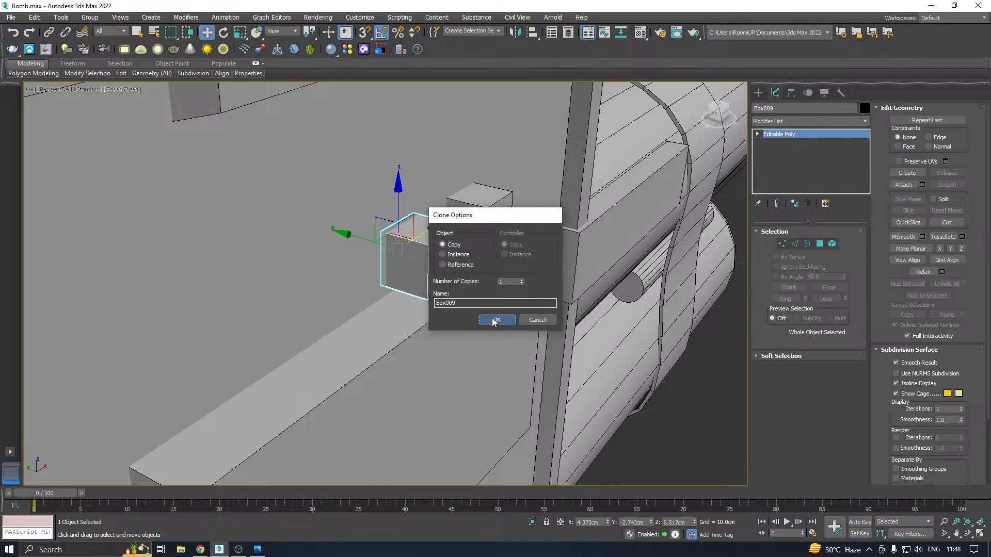
{"action": "left_click", "coordinate": [497, 320]}
{"action": "scroll", "coordinate": [459, 214], "scroll_direction": "down", "scroll_amount": 2}
{"action": "key", "text": "alt+Tab"}
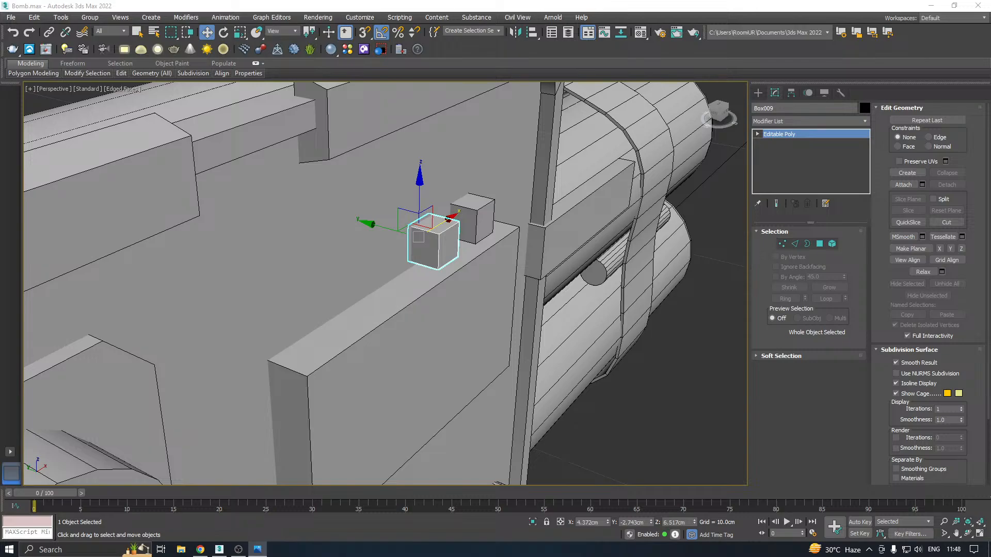
Copy the display box straight down the front panel to Z 1.939 cm as one independent copy
{"action": "middle_click_drag", "start_coordinate": [502, 309], "coordinate": [418, 288], "text": "alt"}
{"action": "scroll", "coordinate": [555, 231], "scroll_direction": "down", "scroll_amount": 4}
{"action": "mouse_move", "coordinate": [546, 235]}
{"action": "middle_mouse_down", "text": "alt"}
{"action": "mouse_move", "coordinate": [537, 220]}
{"action": "mouse_move", "coordinate": [534, 251]}
{"action": "middle_mouse_up", "text": "alt"}
{"action": "middle_click_drag", "start_coordinate": [475, 264], "coordinate": [540, 235]}
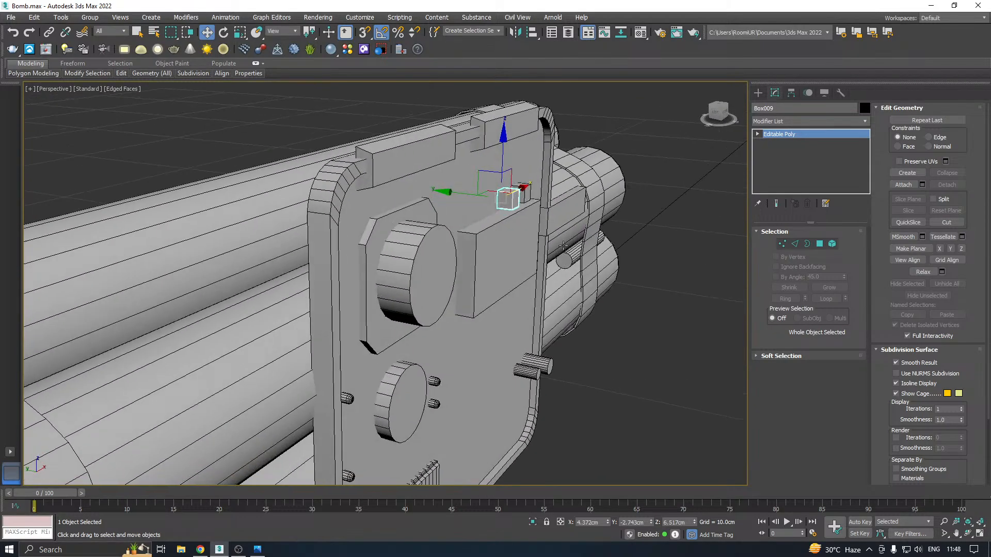
{"action": "scroll", "coordinate": [517, 215], "scroll_direction": "up", "scroll_amount": 5}
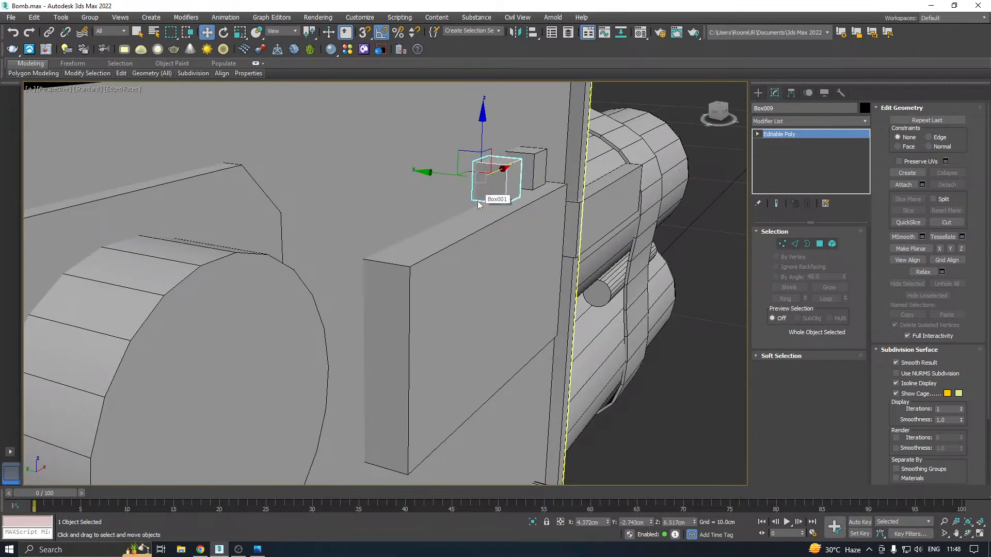
{"action": "middle_click_drag", "start_coordinate": [434, 236], "coordinate": [411, 199]}
{"action": "scroll", "coordinate": [388, 197], "scroll_direction": "down", "scroll_amount": 3}
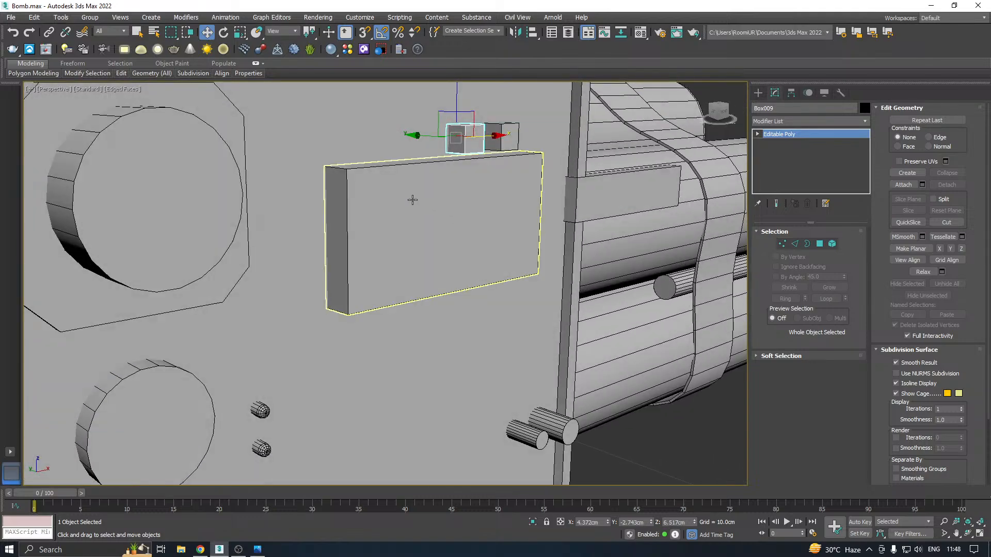
{"action": "scroll", "coordinate": [411, 199], "scroll_direction": "down", "scroll_amount": 3}
{"action": "middle_click_drag", "start_coordinate": [425, 235], "coordinate": [422, 193]}
{"action": "left_click", "coordinate": [422, 193]}
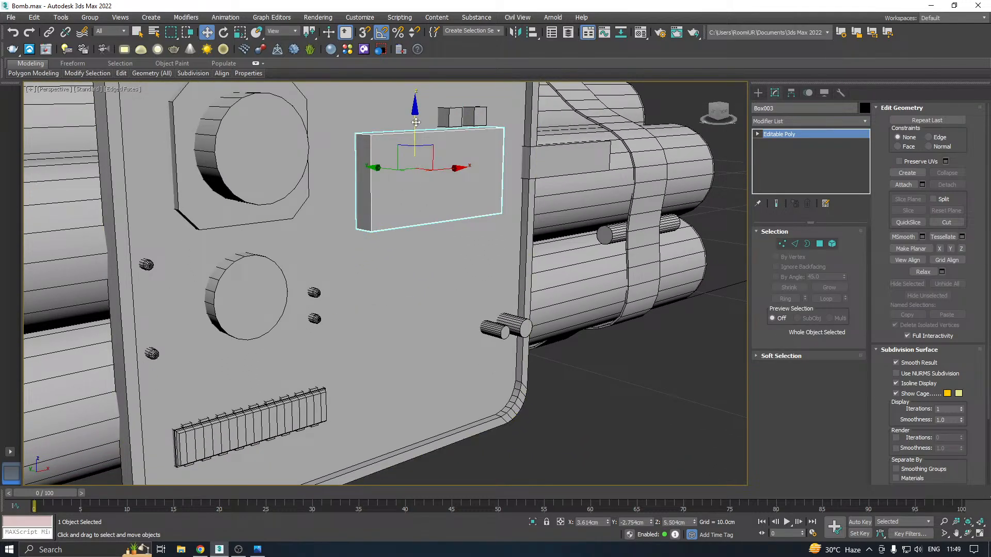
{"action": "left_click_drag", "start_coordinate": [412, 127], "coordinate": [426, 298], "text": "shift"}
{"action": "left_click", "coordinate": [496, 320]}
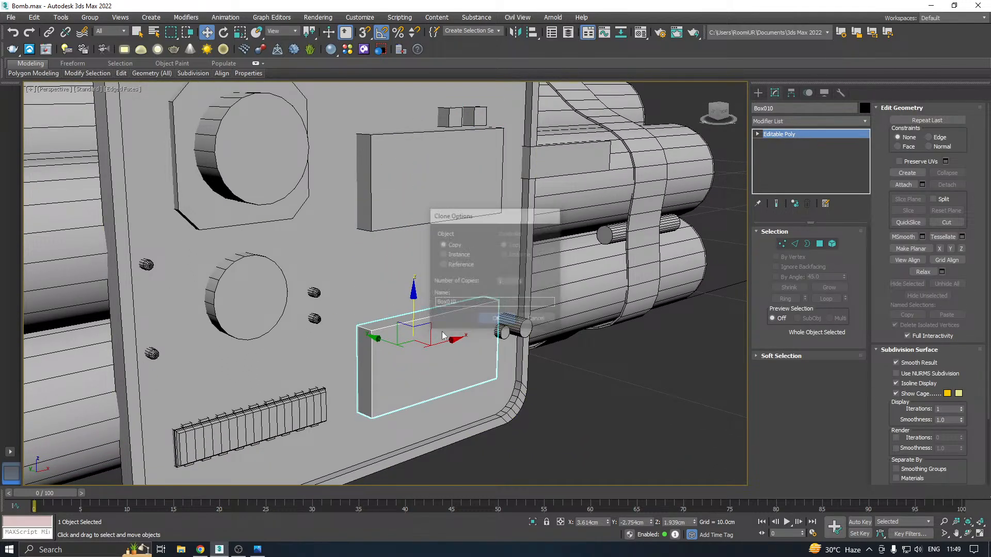
Flatten the copied box by lowering its four upper vertices to about Z 1.328 cm
{"action": "mouse_move", "coordinate": [442, 336]}
{"action": "middle_mouse_down"}
{"action": "mouse_move", "coordinate": [436, 286]}
{"action": "mouse_move", "coordinate": [448, 269]}
{"action": "mouse_move", "coordinate": [287, 238]}
{"action": "middle_mouse_up"}
{"action": "left_click", "coordinate": [781, 246]}
{"action": "left_click_drag", "start_coordinate": [578, 300], "coordinate": [578, 301]}
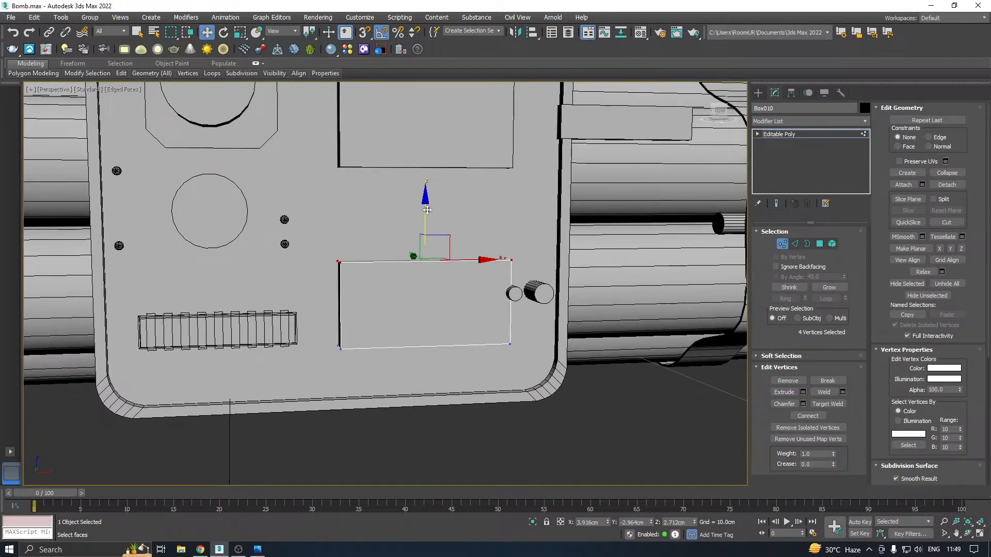
{"action": "left_click_drag", "start_coordinate": [427, 211], "coordinate": [427, 277]}
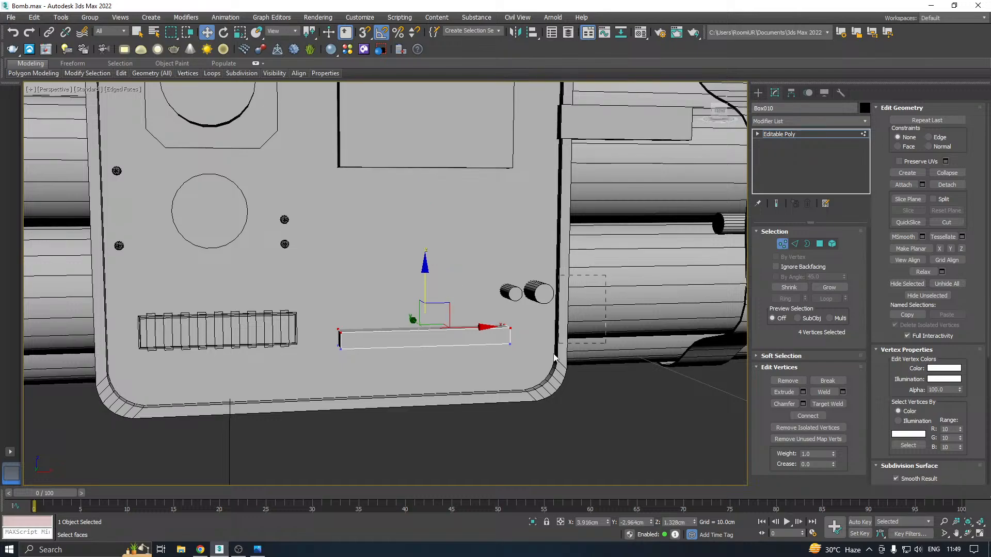
Shorten the copied box by moving its right-side vertices to about X 2.622 cm, and lower its upper vertices slightly
{"action": "left_click_drag", "start_coordinate": [554, 354], "coordinate": [465, 400]}
{"action": "left_click_drag", "start_coordinate": [551, 335], "coordinate": [459, 334]}
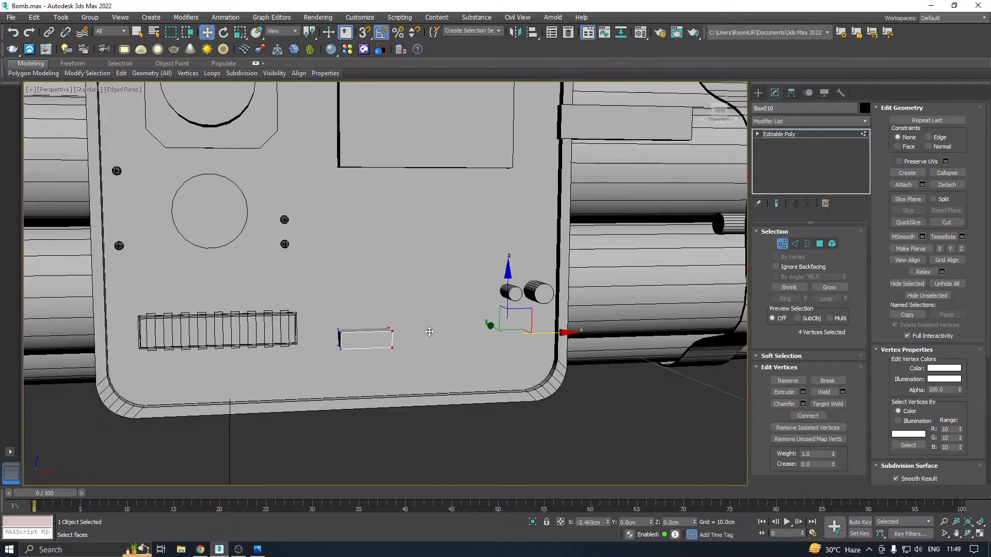
{"action": "scroll", "coordinate": [361, 346], "scroll_direction": "up", "scroll_amount": 4}
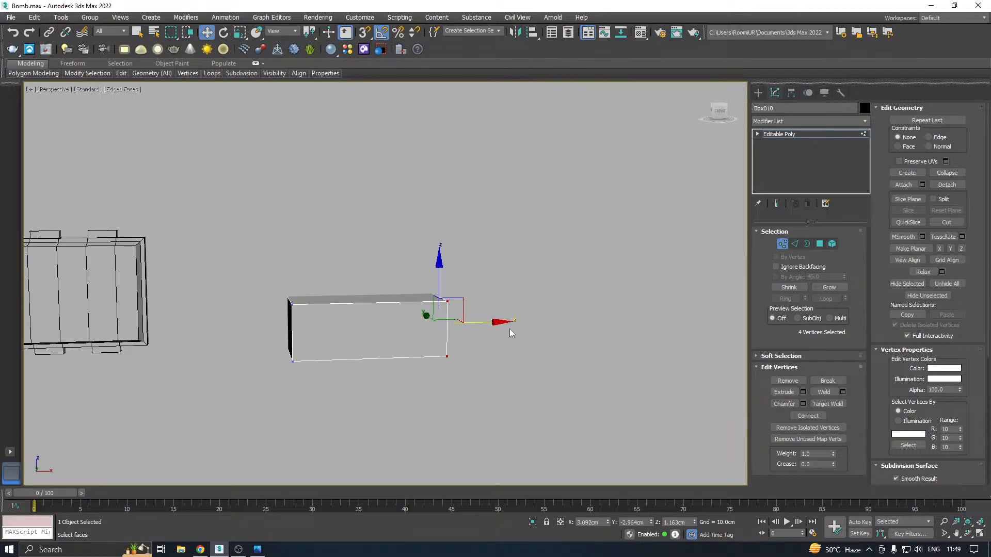
{"action": "left_click_drag", "start_coordinate": [480, 321], "coordinate": [301, 305]}
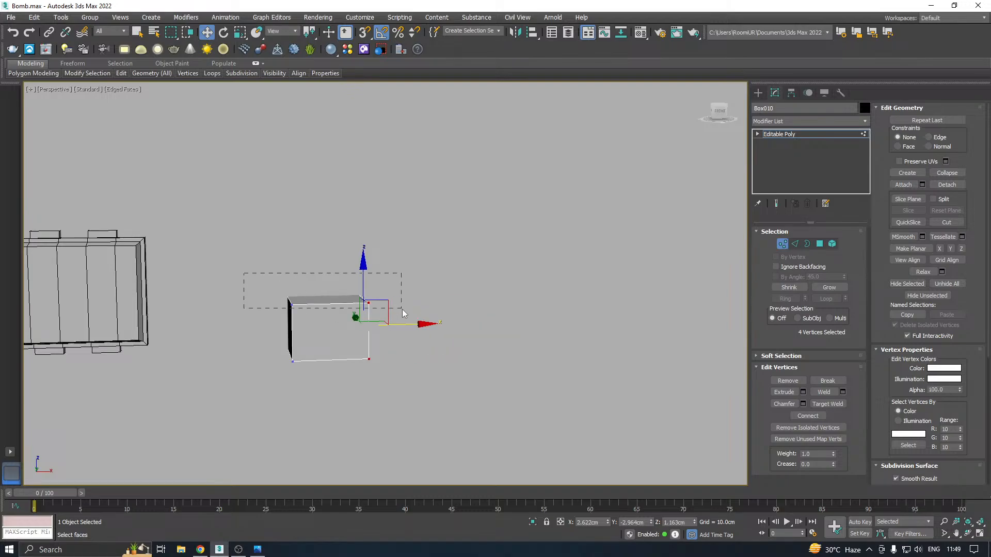
{"action": "left_click_drag", "start_coordinate": [416, 324], "coordinate": [415, 323]}
{"action": "left_click_drag", "start_coordinate": [328, 256], "coordinate": [336, 287]}
{"action": "middle_click_drag", "start_coordinate": [336, 287], "coordinate": [388, 293], "text": "alt"}
Make the box shallower by moving its four front vertices toward the panel to Y -2.858 cm
{"action": "scroll", "coordinate": [317, 351], "scroll_direction": "up", "scroll_amount": 3}
{"action": "middle_click_drag", "start_coordinate": [317, 351], "coordinate": [420, 330], "text": "alt"}
{"action": "left_click_drag", "start_coordinate": [374, 435], "coordinate": [373, 436]}
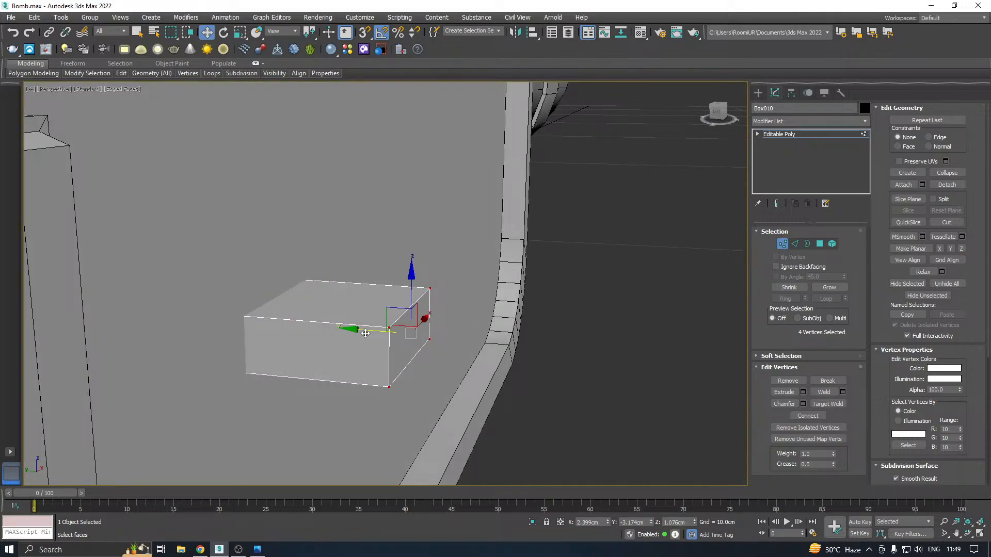
{"action": "left_click_drag", "start_coordinate": [365, 334], "coordinate": [259, 334]}
{"action": "scroll", "coordinate": [278, 325], "scroll_direction": "up", "scroll_amount": 2}
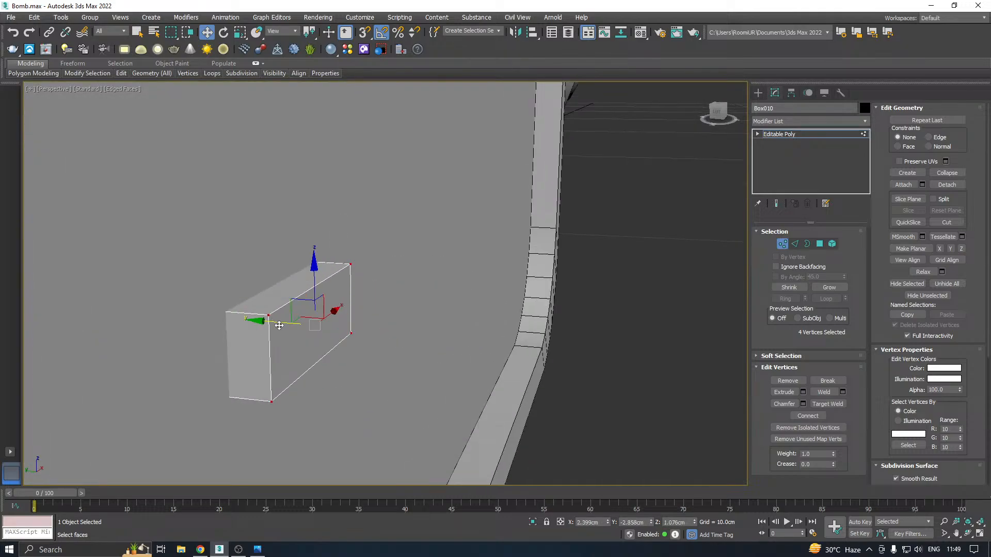
Round the box's four front-to-back corner edges with a multi-segment 0.035 cm chamfer
{"action": "middle_click_drag", "start_coordinate": [296, 323], "coordinate": [202, 328], "text": "alt"}
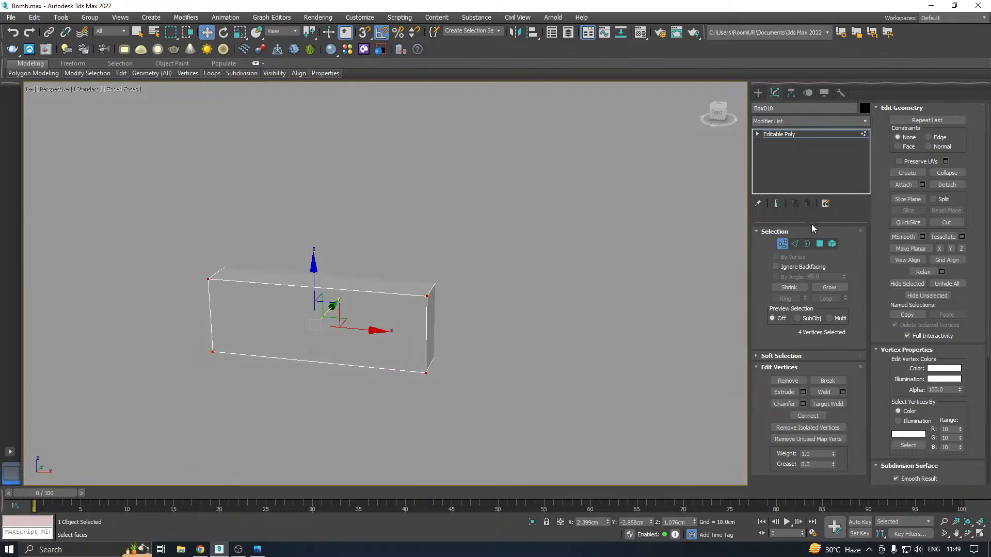
{"action": "left_click", "coordinate": [797, 244]}
{"action": "left_click", "coordinate": [425, 293]}
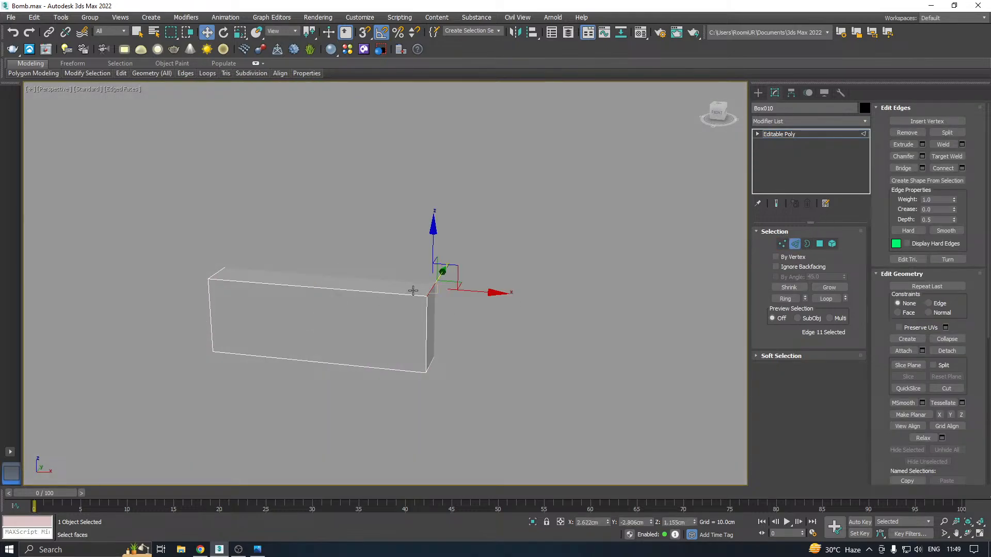
{"action": "left_click", "coordinate": [783, 300]}
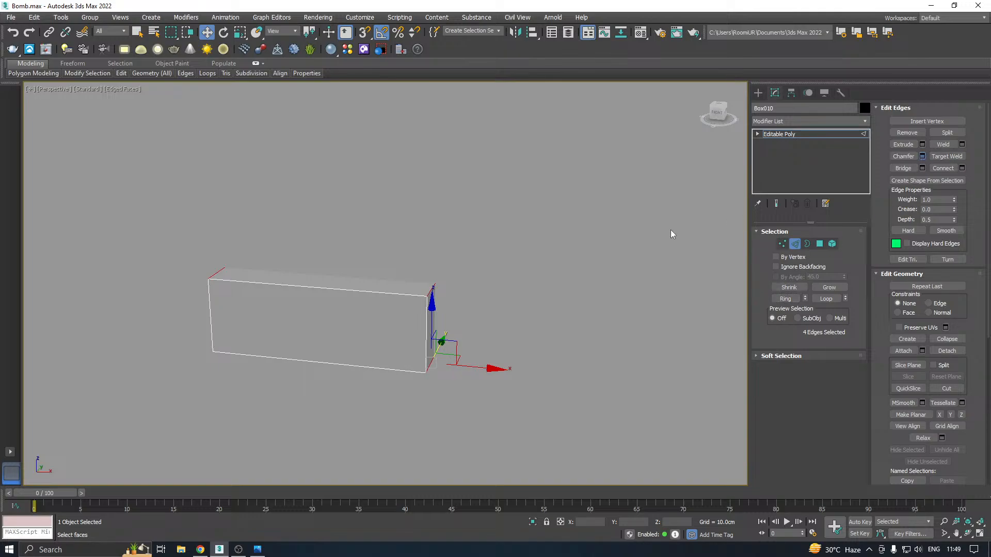
{"action": "left_click_drag", "start_coordinate": [505, 280], "coordinate": [506, 288]}
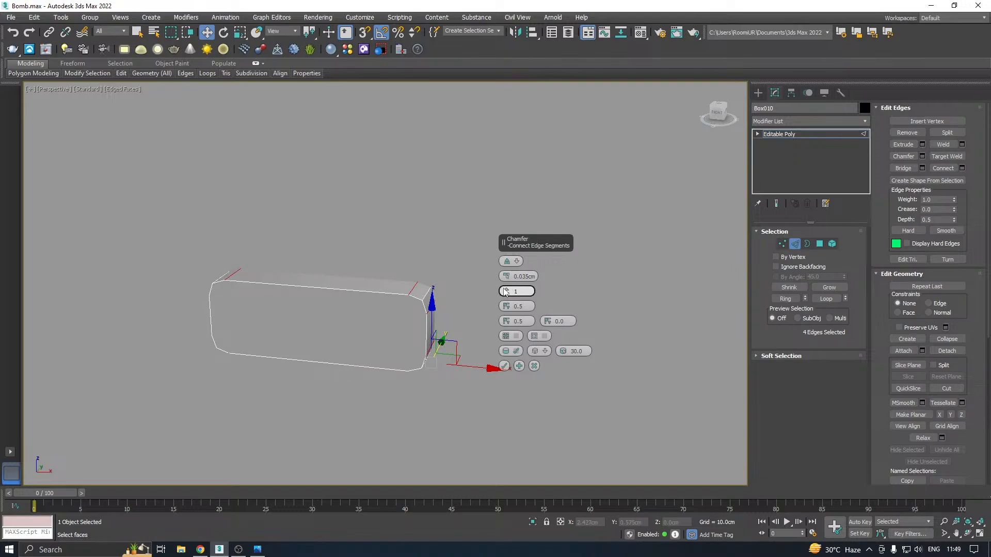
{"action": "left_click", "coordinate": [504, 366]}
Examine the rounded box from several angles and compare it with the reference image
{"action": "middle_click_drag", "start_coordinate": [463, 313], "coordinate": [380, 315], "text": "alt"}
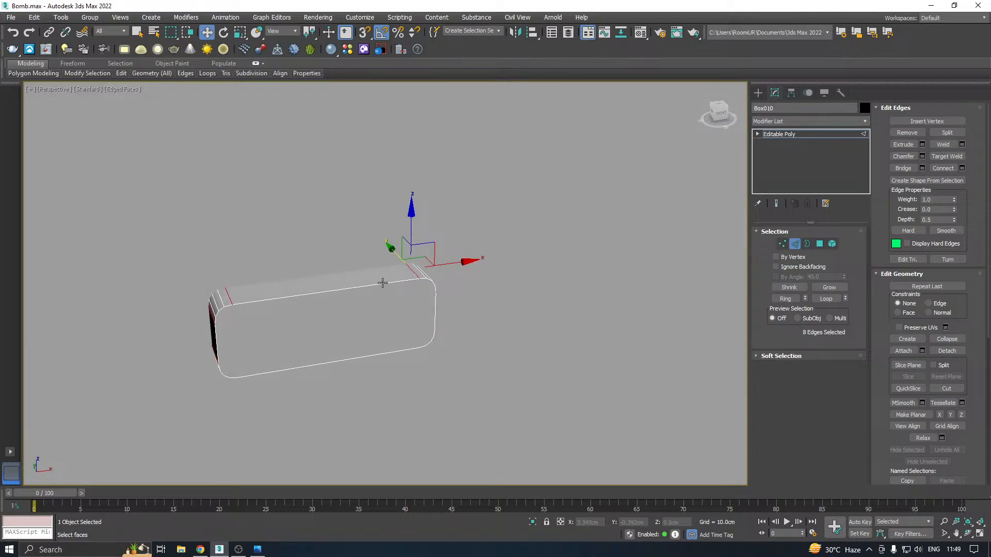
{"action": "scroll", "coordinate": [382, 282], "scroll_direction": "down", "scroll_amount": 2}
{"action": "key", "text": "alt+Tab"}
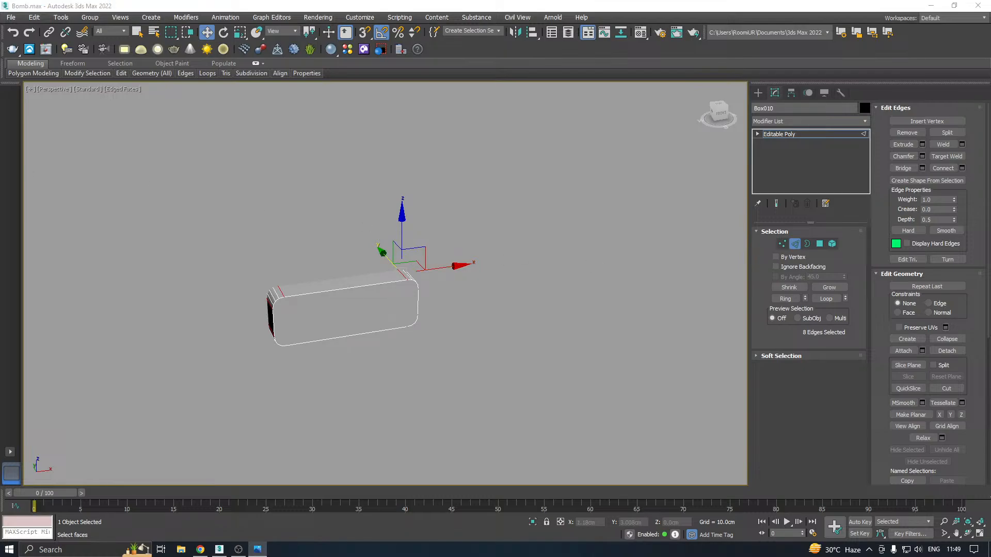
{"action": "scroll", "coordinate": [508, 326], "scroll_direction": "down", "scroll_amount": 10}
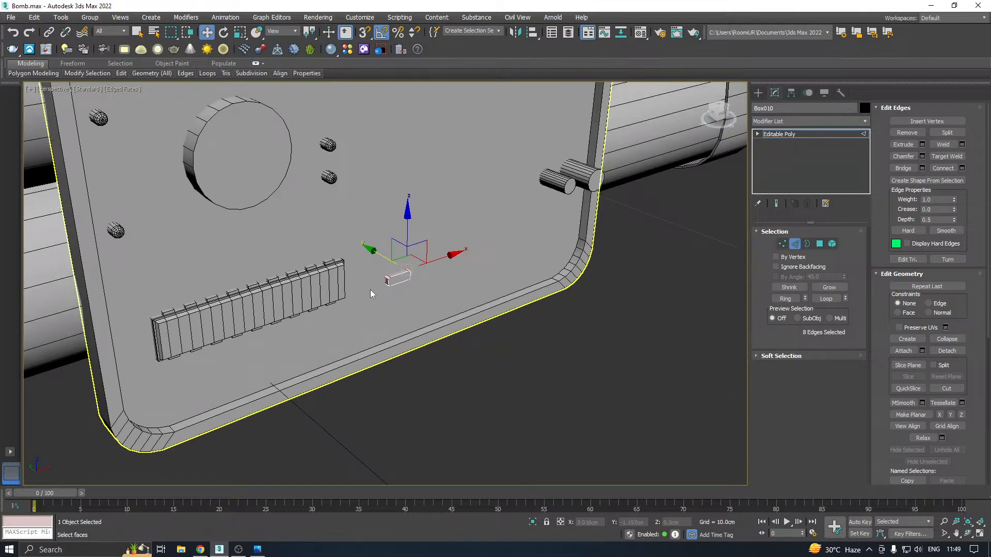
{"action": "middle_click_drag", "start_coordinate": [453, 275], "coordinate": [356, 282], "text": "alt"}
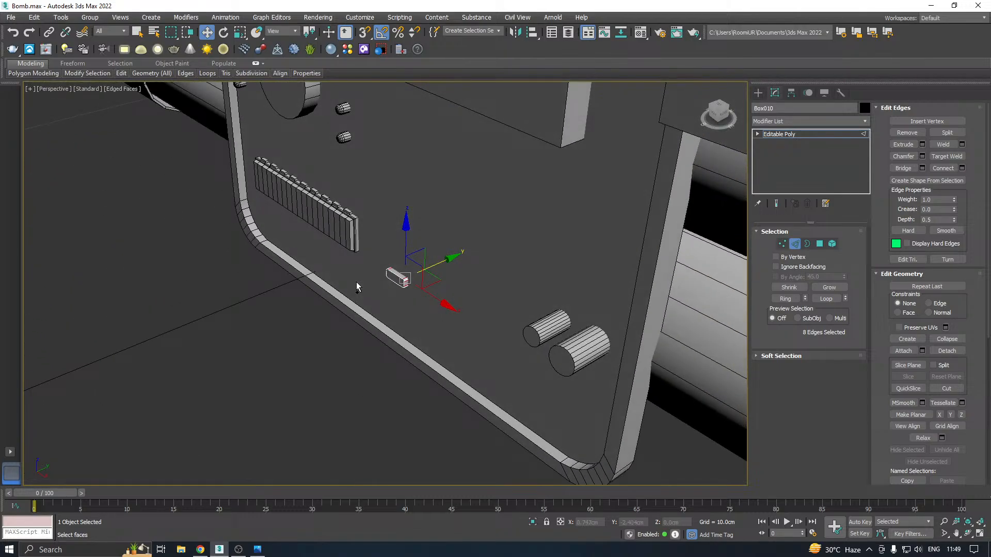
{"action": "scroll", "coordinate": [361, 282], "scroll_direction": "up", "scroll_amount": 5}
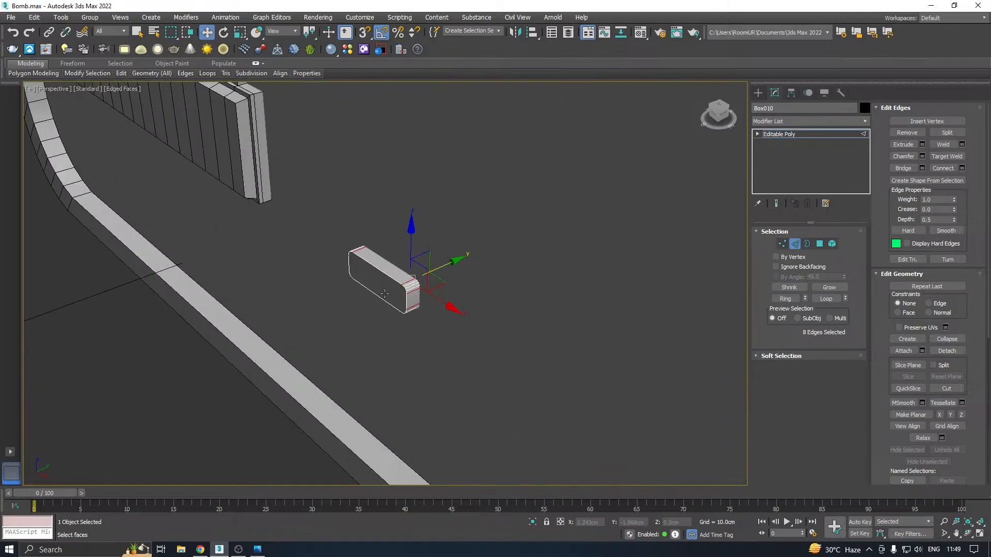
{"action": "middle_click_drag", "start_coordinate": [376, 305], "coordinate": [465, 256]}
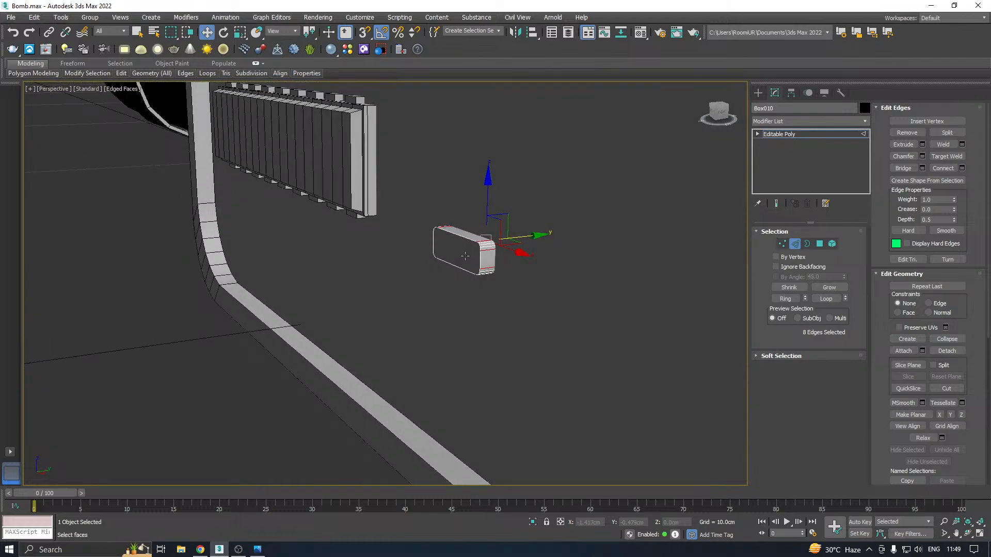
{"action": "scroll", "coordinate": [465, 256], "scroll_direction": "up", "scroll_amount": 2}
Leave edge editing and center the rounded box's pivot on the object
{"action": "left_click", "coordinate": [780, 134]}
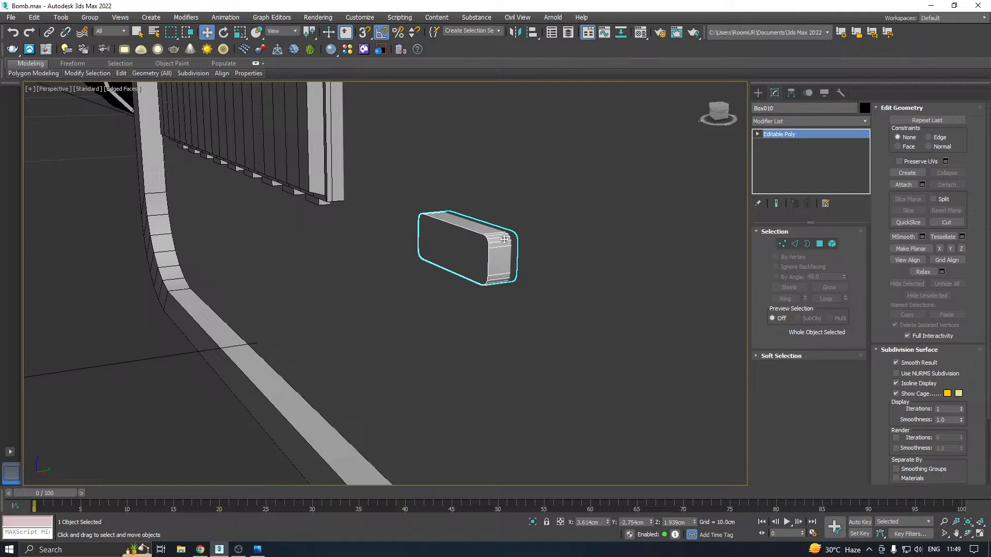
{"action": "scroll", "coordinate": [504, 239], "scroll_direction": "down", "scroll_amount": 2}
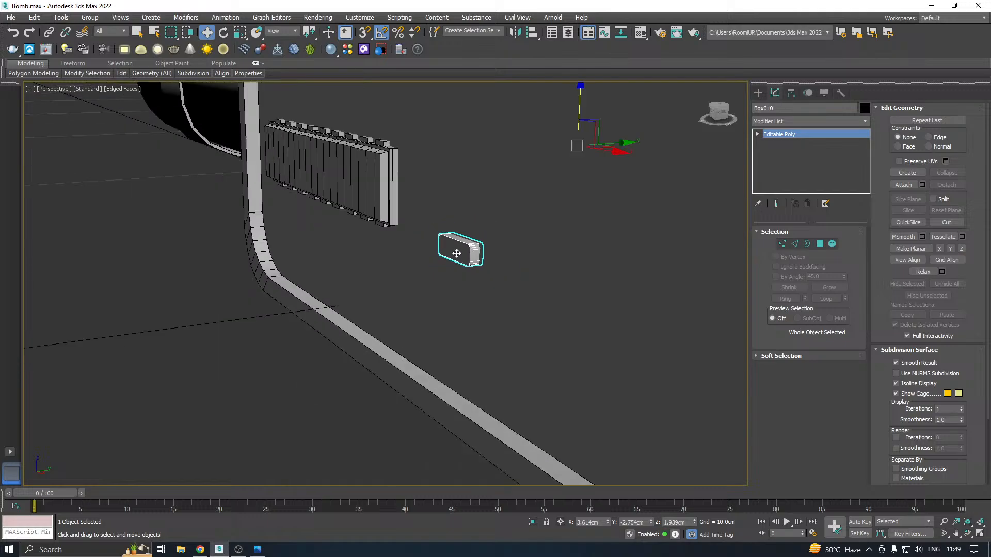
{"action": "left_click", "coordinate": [791, 93]}
{"action": "left_click", "coordinate": [802, 163]}
{"action": "left_click", "coordinate": [802, 218]}
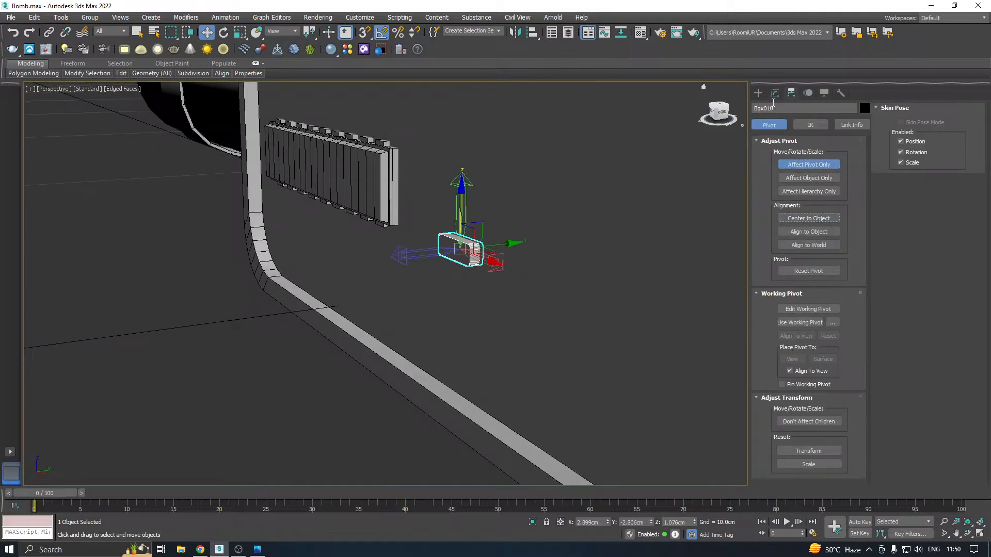
{"action": "left_click", "coordinate": [774, 94]}
Move the rounded box down to Z 0.151 cm, just above the panel's lower rim, and check it against the reference image
{"action": "scroll", "coordinate": [482, 255], "scroll_direction": "up", "scroll_amount": 3}
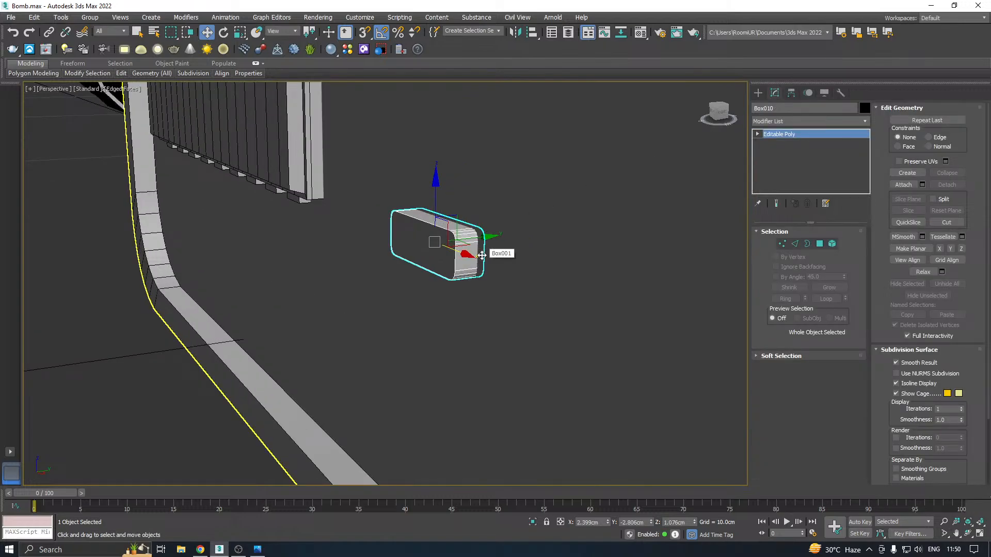
{"action": "left_click_drag", "start_coordinate": [435, 197], "coordinate": [432, 361]}
{"action": "scroll", "coordinate": [475, 261], "scroll_direction": "down", "scroll_amount": 5}
{"action": "mouse_move", "coordinate": [475, 262]}
{"action": "middle_mouse_down", "text": "alt"}
{"action": "mouse_move", "coordinate": [546, 269]}
{"action": "mouse_move", "coordinate": [461, 262]}
{"action": "middle_mouse_up", "text": "alt"}
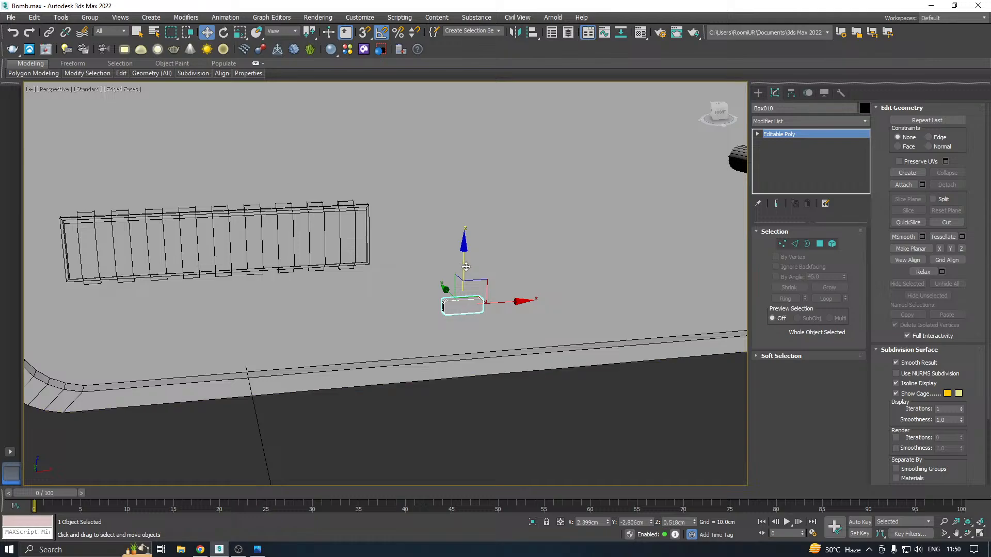
{"action": "left_click_drag", "start_coordinate": [464, 264], "coordinate": [470, 297]}
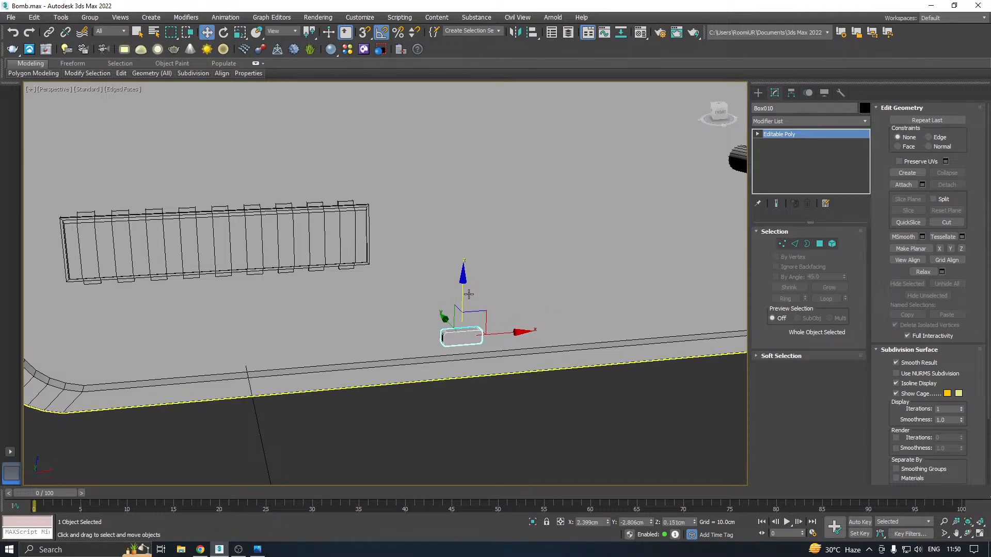
{"action": "left_click", "coordinate": [258, 549]}
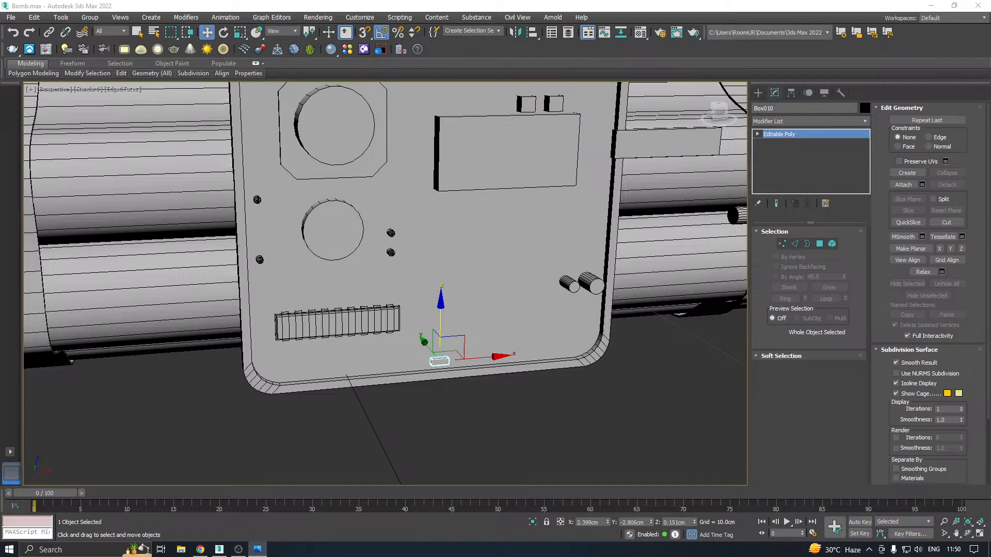
{"action": "key", "text": "z"}
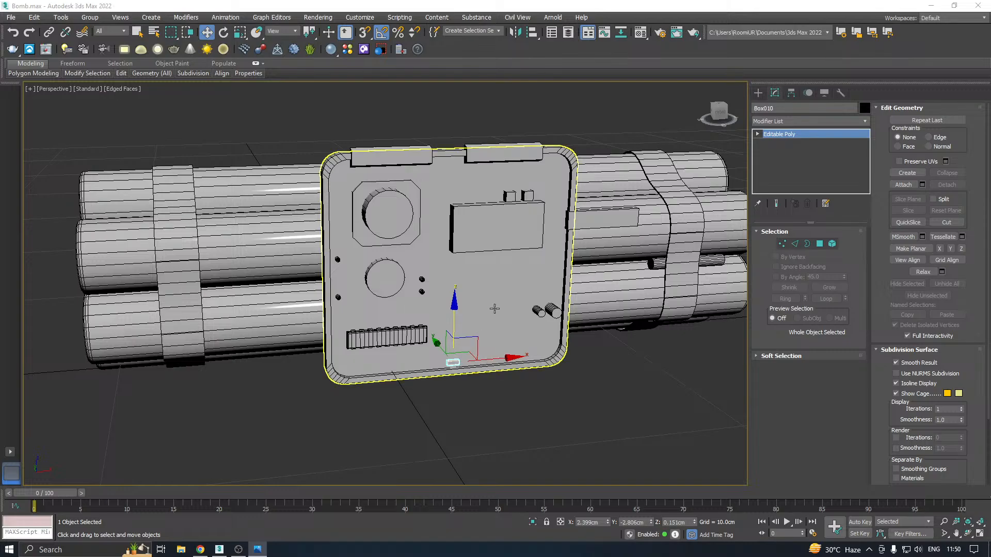
Save a copy of the scene as Bomb11.max in the Work folder
{"action": "middle_click_drag", "start_coordinate": [495, 309], "coordinate": [415, 212], "text": "alt"}
{"action": "scroll", "coordinate": [471, 281], "scroll_direction": "down", "scroll_amount": 2}
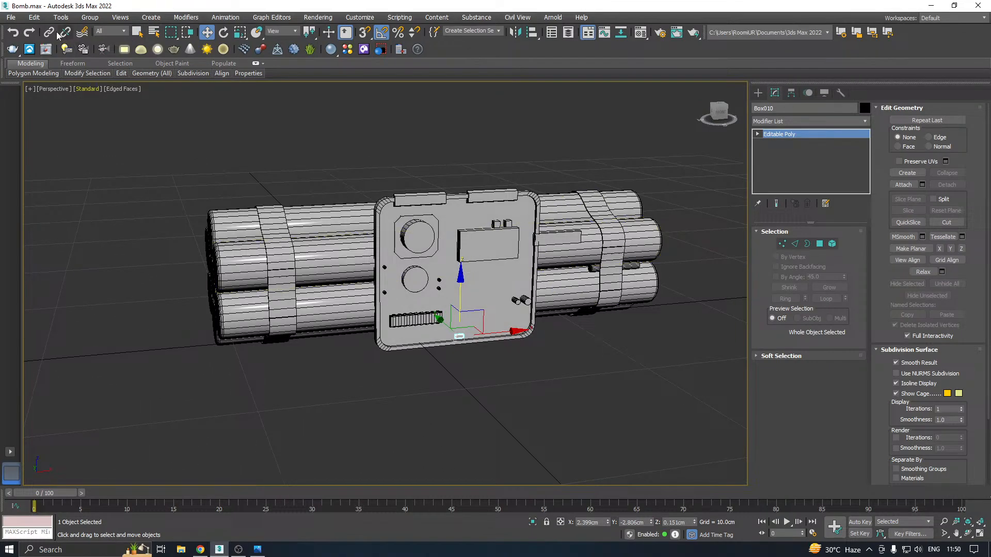
{"action": "left_click", "coordinate": [10, 17]}
{"action": "left_click", "coordinate": [51, 125]}
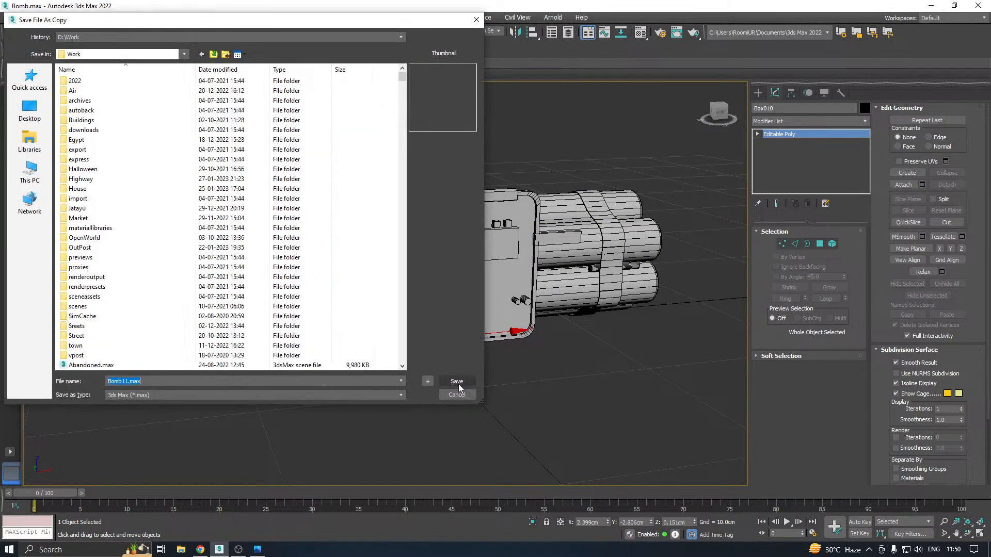
{"action": "left_click", "coordinate": [457, 382]}
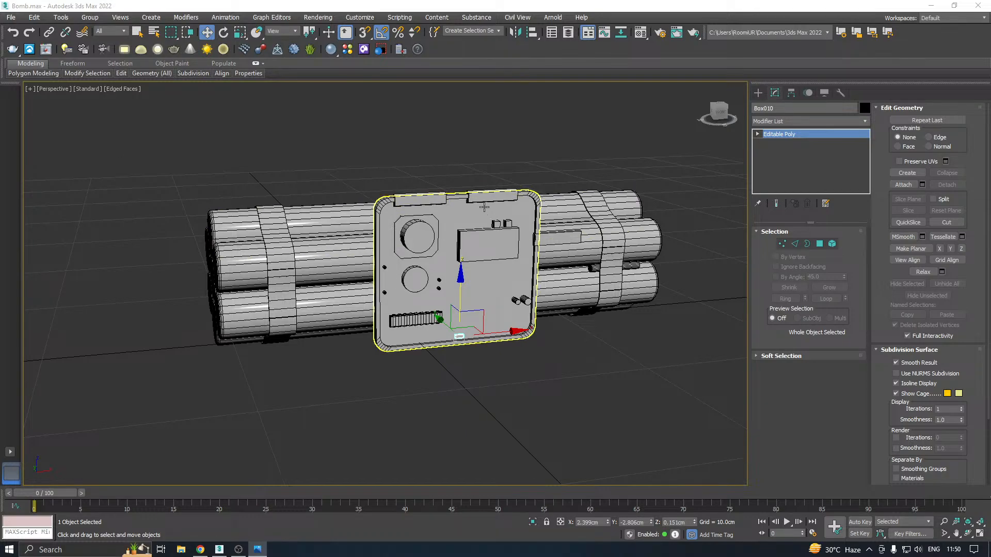
Attach all seven explosive tubes behind the panel into a single editable poly object
{"action": "middle_click_drag", "start_coordinate": [432, 193], "coordinate": [465, 260], "text": "alt"}
{"action": "scroll", "coordinate": [413, 221], "scroll_direction": "down", "scroll_amount": 2}
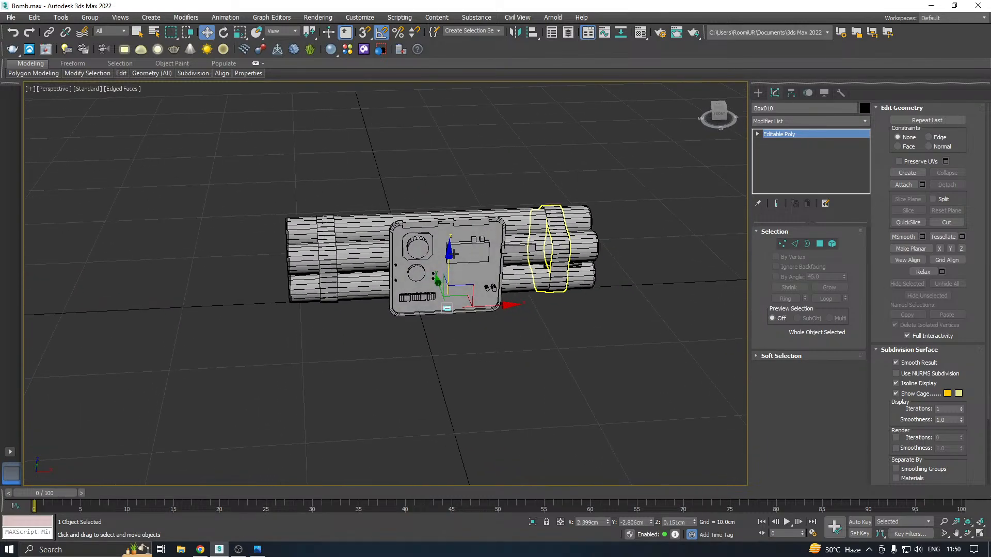
{"action": "left_click", "coordinate": [382, 263]}
{"action": "middle_click_drag", "start_coordinate": [381, 263], "coordinate": [413, 239], "text": "alt"}
{"action": "left_click", "coordinate": [890, 184]}
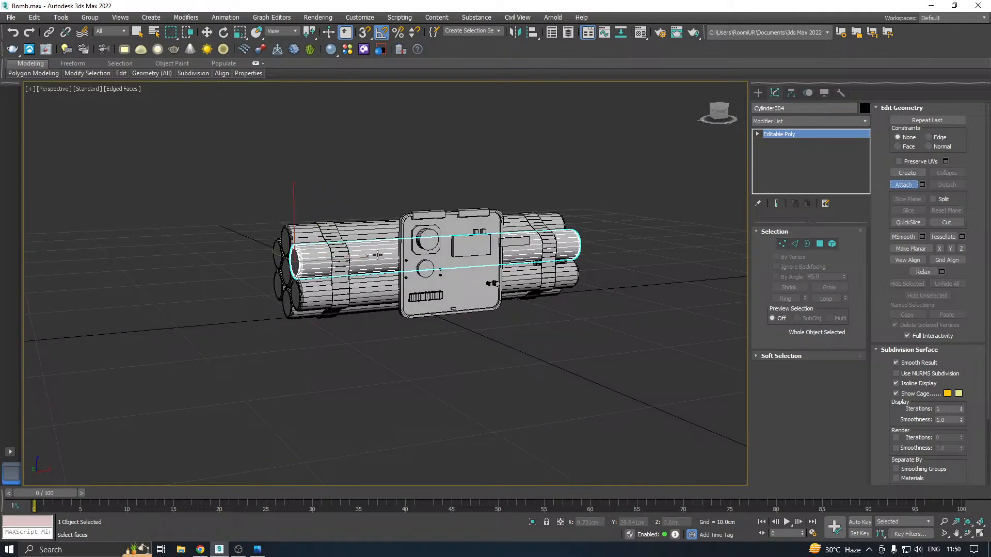
{"action": "left_click", "coordinate": [364, 287]}
{"action": "left_click", "coordinate": [309, 243]}
{"action": "left_click", "coordinate": [298, 241]}
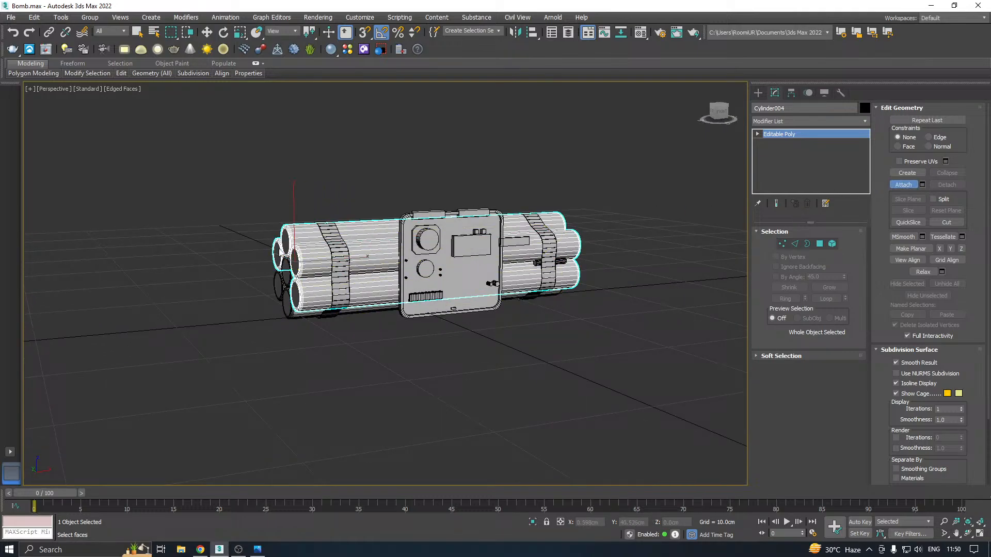
{"action": "left_click", "coordinate": [283, 268]}
{"action": "left_click", "coordinate": [289, 308]}
{"action": "right_click", "coordinate": [283, 345]}
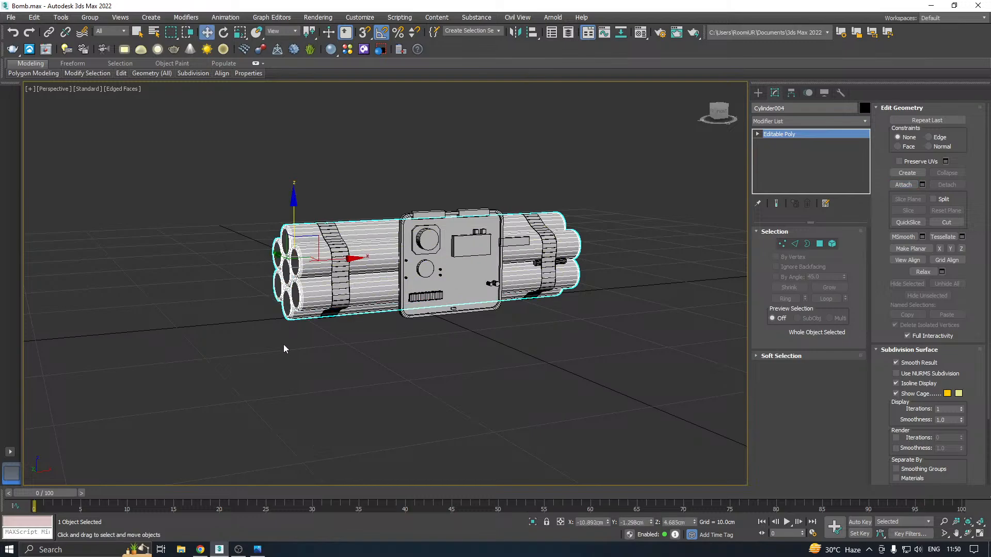
With Preserve UVs on, move the tubes' left-end vertices inward to X -7.523 cm and the left strap to X -4.345 cm
{"action": "middle_click_drag", "start_coordinate": [307, 325], "coordinate": [340, 291], "text": "alt"}
{"action": "left_click", "coordinate": [781, 244]}
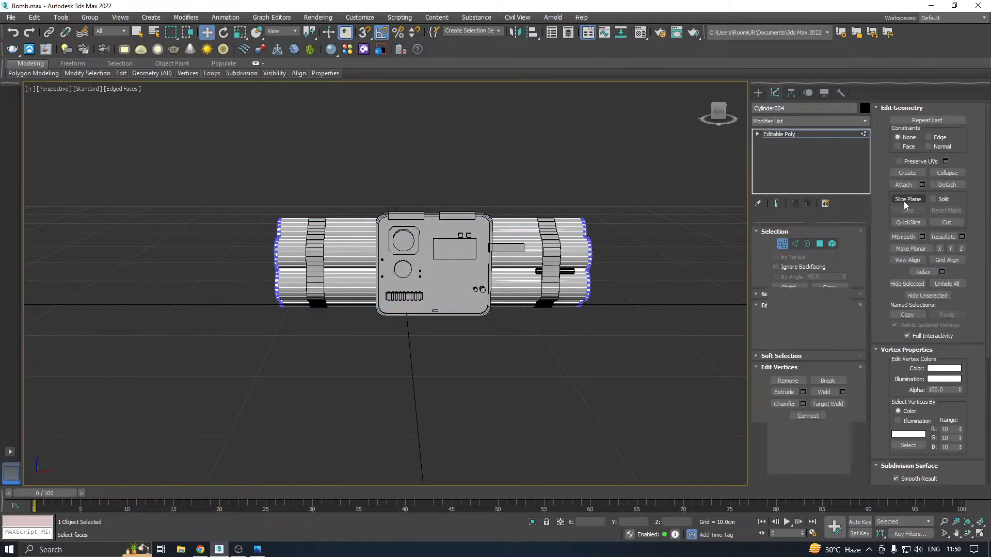
{"action": "left_click", "coordinate": [933, 162]}
{"action": "middle_click_drag", "start_coordinate": [577, 236], "coordinate": [583, 234], "text": "alt"}
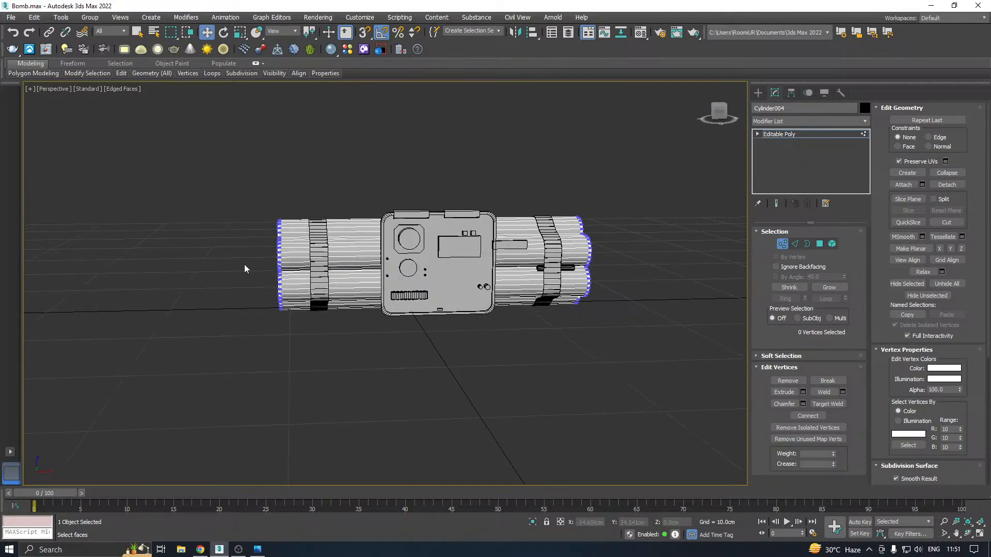
{"action": "left_click_drag", "start_coordinate": [347, 447], "coordinate": [346, 447]}
{"action": "middle_click_drag", "start_coordinate": [436, 264], "coordinate": [426, 259], "text": "alt"}
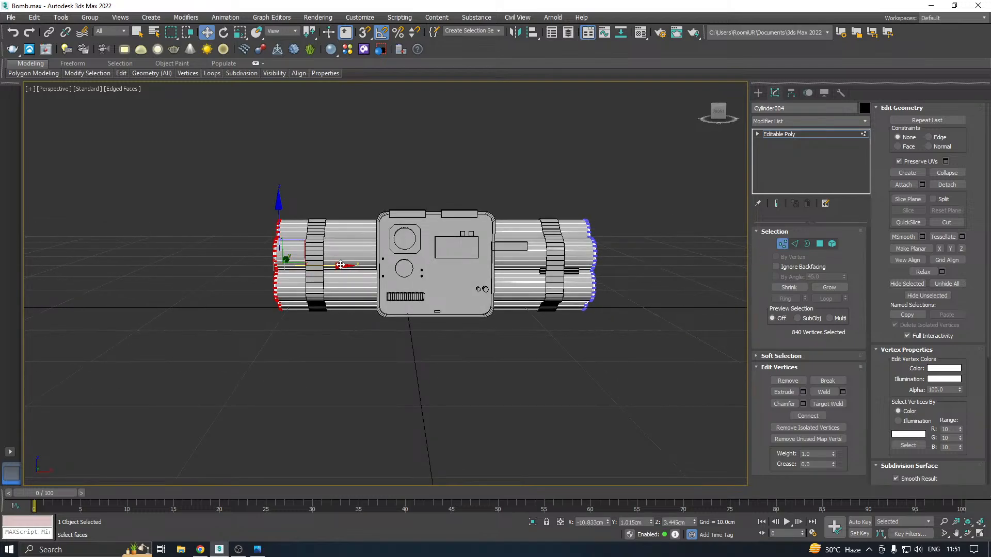
{"action": "left_click_drag", "start_coordinate": [340, 265], "coordinate": [367, 265]}
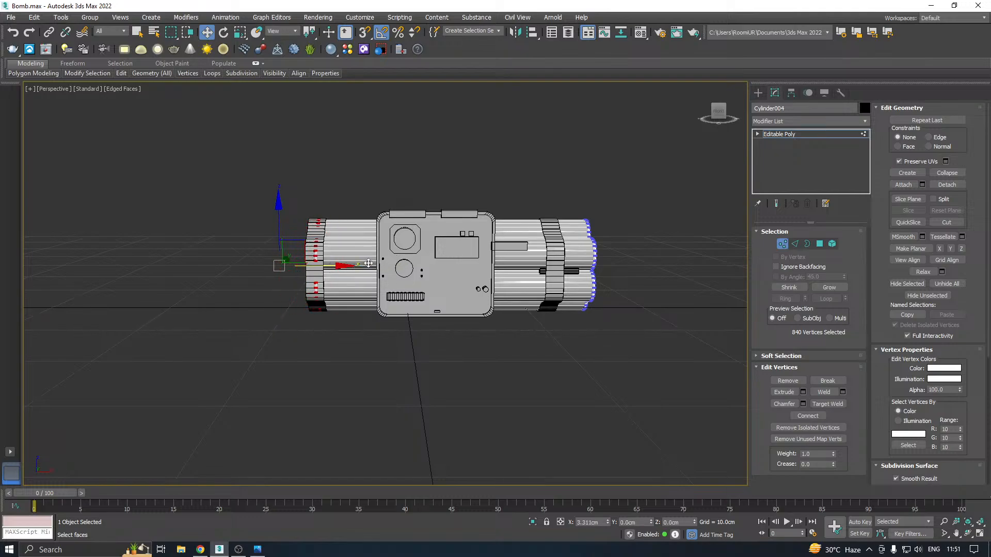
{"action": "left_click", "coordinate": [788, 134]}
{"action": "left_click", "coordinate": [319, 283]}
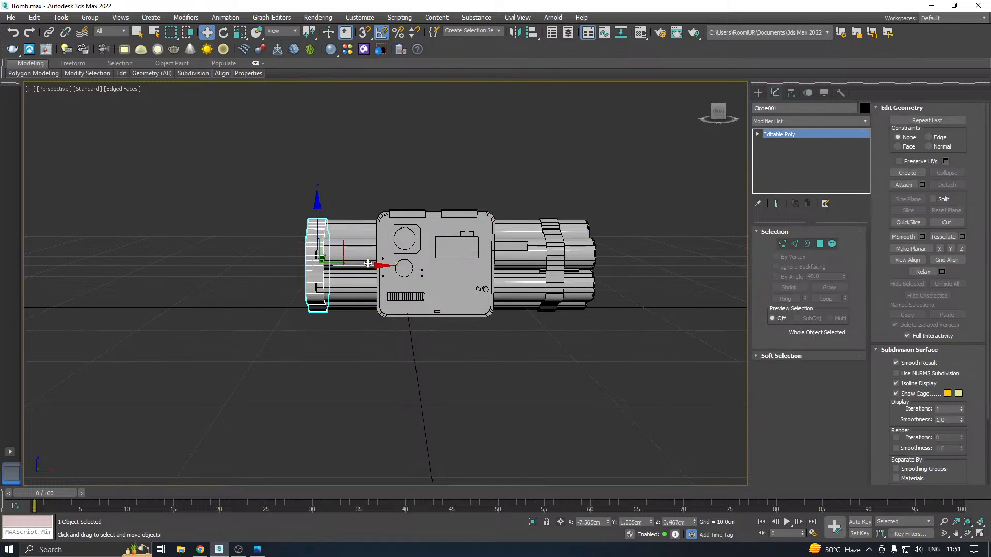
{"action": "left_click_drag", "start_coordinate": [367, 264], "coordinate": [433, 256]}
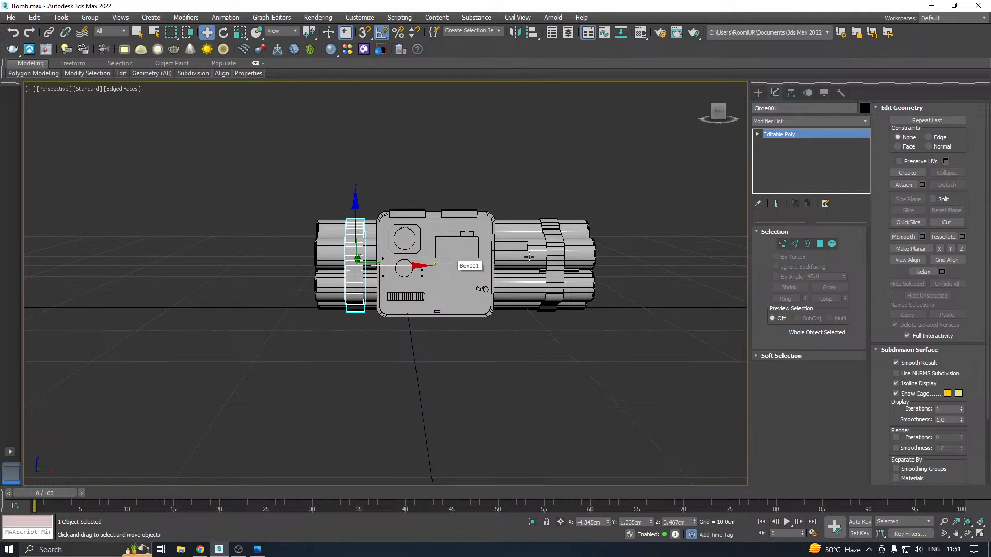
Shorten the tube bundle on its right side by moving the right-end vertices inward to the strap
{"action": "mouse_move", "coordinate": [600, 251]}
{"action": "middle_mouse_down", "text": "alt"}
{"action": "mouse_move", "coordinate": [602, 274]}
{"action": "mouse_move", "coordinate": [570, 271]}
{"action": "mouse_move", "coordinate": [602, 258]}
{"action": "mouse_move", "coordinate": [591, 256]}
{"action": "middle_mouse_up", "text": "alt"}
{"action": "left_click", "coordinate": [589, 256]}
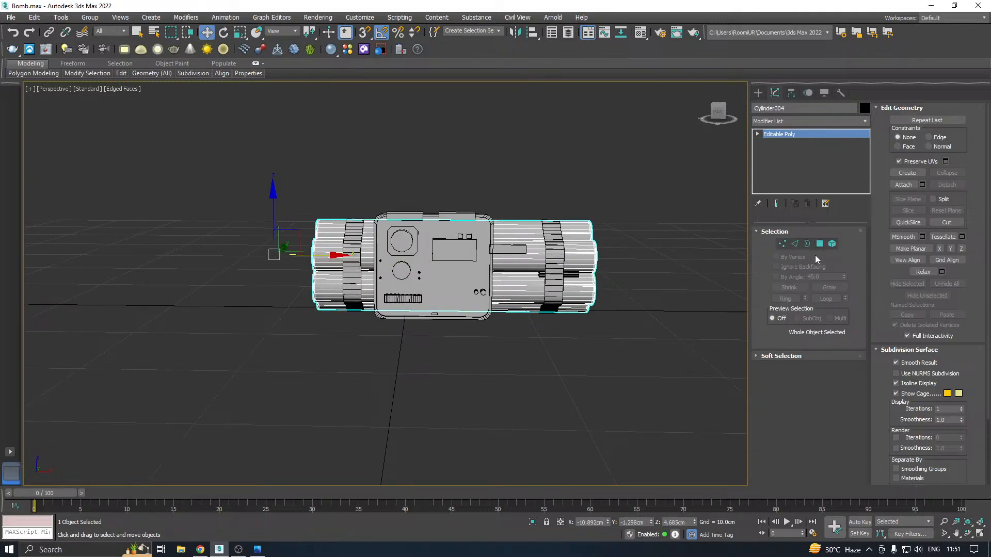
{"action": "left_click", "coordinate": [784, 247]}
{"action": "left_click_drag", "start_coordinate": [646, 181], "coordinate": [516, 403]}
{"action": "left_click_drag", "start_coordinate": [634, 270], "coordinate": [604, 269]}
{"action": "left_click", "coordinate": [785, 137]}
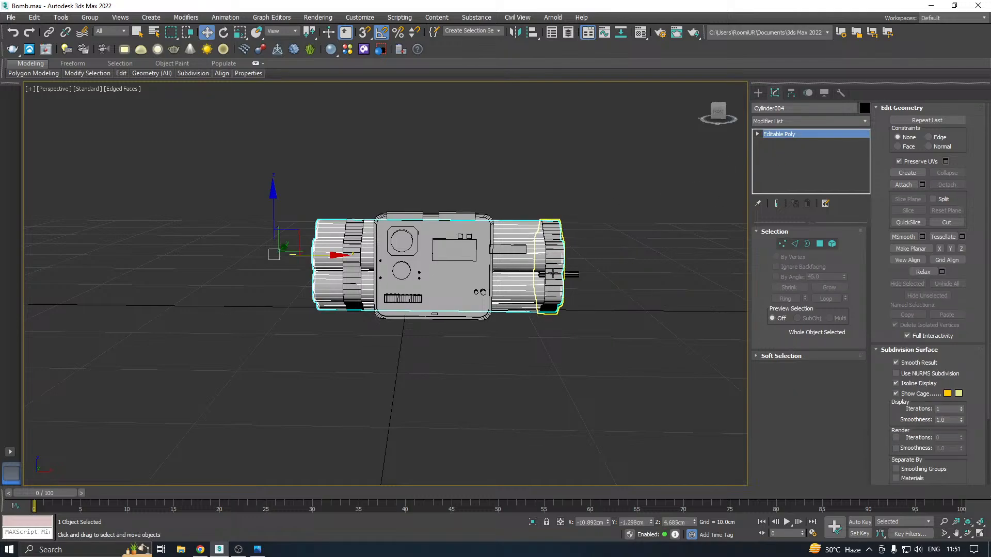
Move the right strap inward along X and shift the small rod beside it to X 8.272 cm
{"action": "scroll", "coordinate": [522, 271], "scroll_direction": "up", "scroll_amount": 2}
{"action": "left_click", "coordinate": [562, 263]}
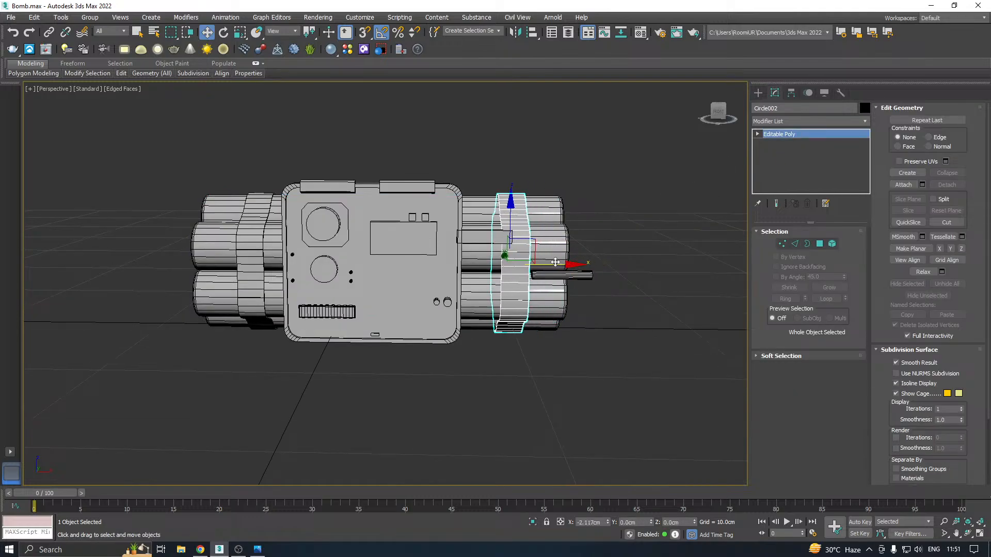
{"action": "left_click", "coordinate": [598, 275]}
{"action": "left_click_drag", "start_coordinate": [599, 276], "coordinate": [548, 275]}
{"action": "scroll", "coordinate": [503, 293], "scroll_direction": "down", "scroll_amount": 2}
{"action": "middle_click_drag", "start_coordinate": [503, 292], "coordinate": [454, 279], "text": "alt"}
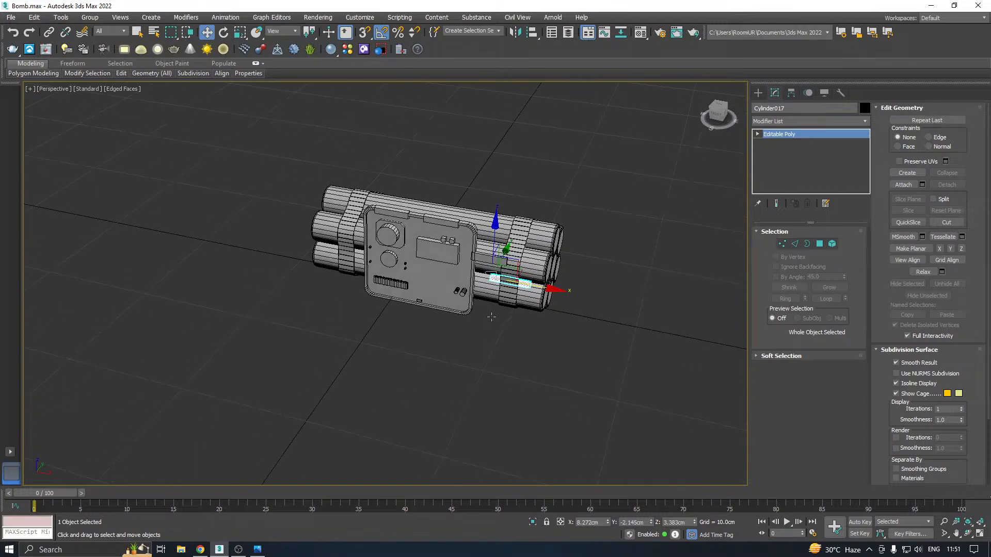
{"action": "left_click", "coordinate": [265, 222]}
Save another numbered copy of the scene with the shortened tubes
{"action": "left_click", "coordinate": [18, 18]}
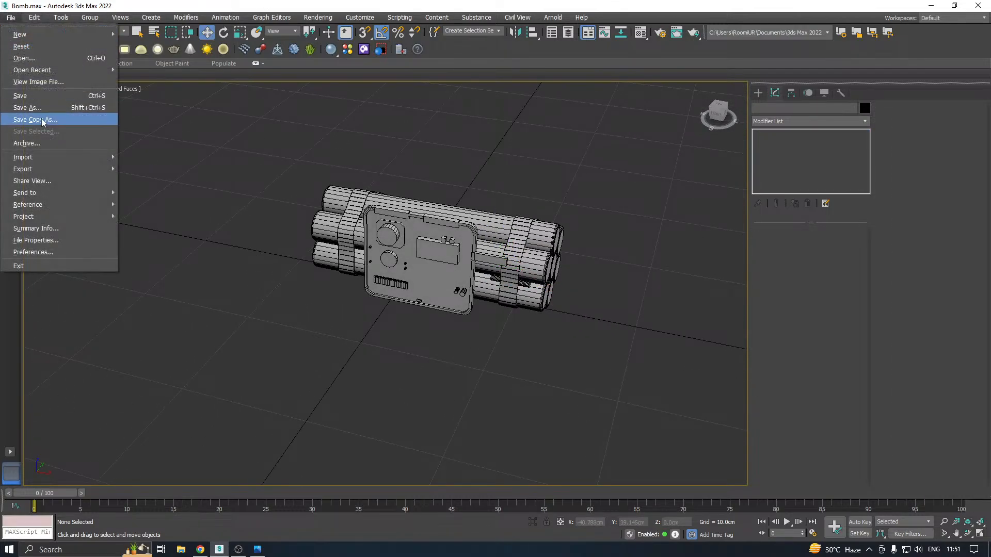
{"action": "left_click", "coordinate": [41, 119]}
{"action": "left_click", "coordinate": [449, 380]}
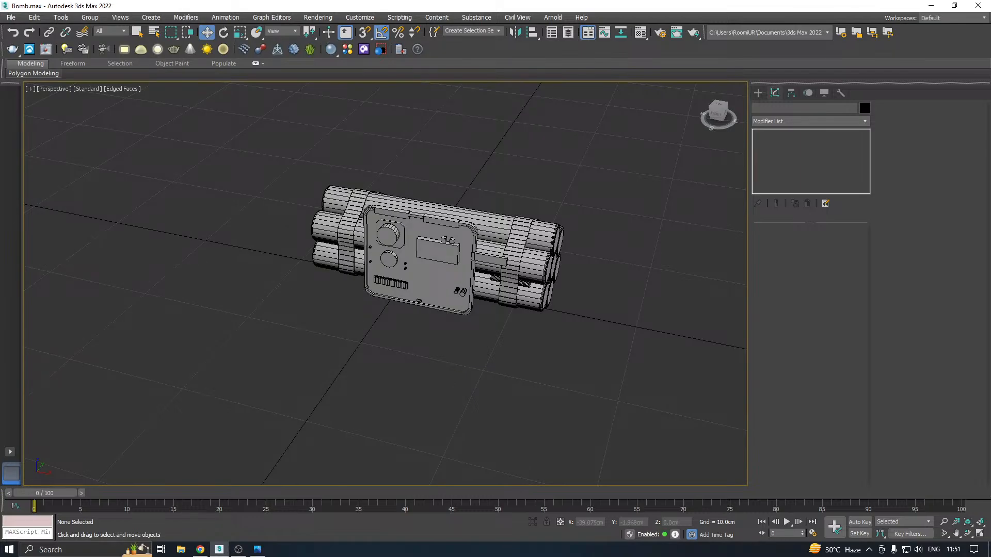
Examine the bomb from the front and browse the spline, NURBS curve, compound shape, extended spline and Max Creation Graph object types
{"action": "key", "text": "alt+Tab"}
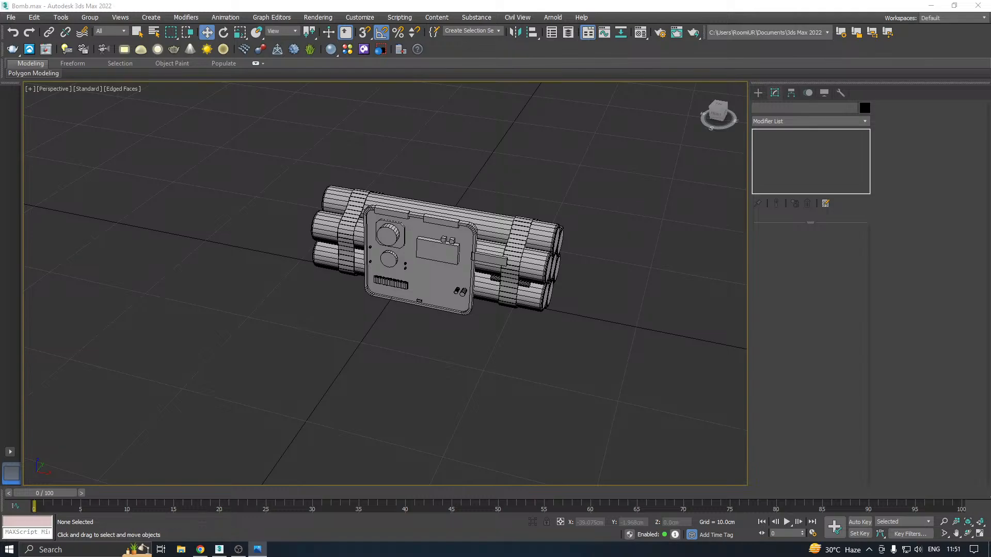
{"action": "middle_click_drag", "start_coordinate": [525, 347], "coordinate": [554, 365]}
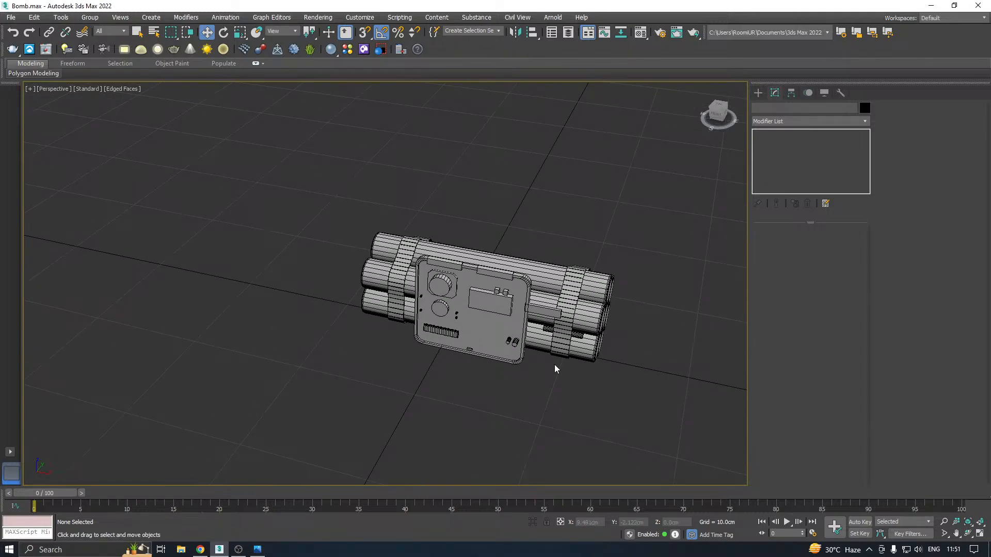
{"action": "key", "text": "f"}
{"action": "scroll", "coordinate": [482, 348], "scroll_direction": "down", "scroll_amount": 6}
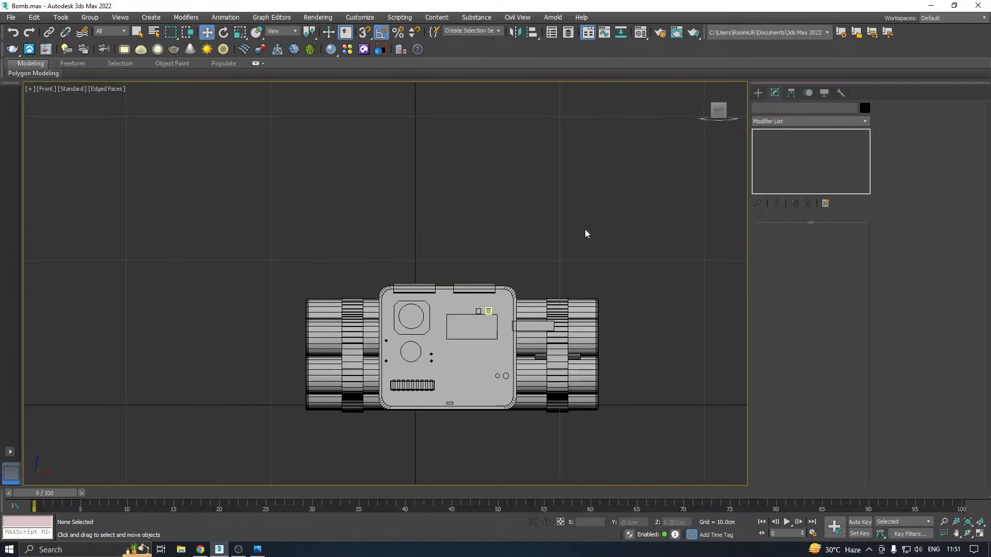
{"action": "left_click", "coordinate": [758, 93]}
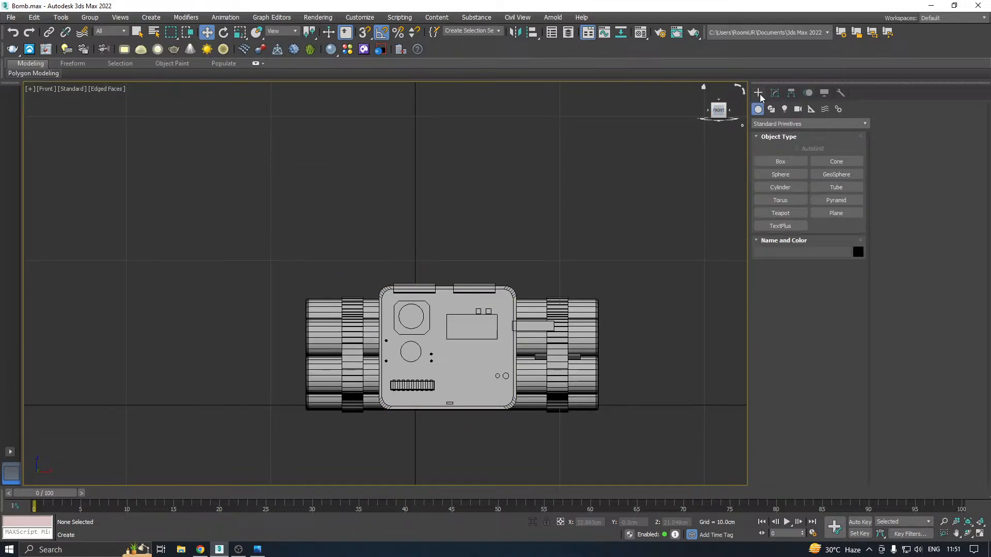
{"action": "left_click", "coordinate": [772, 123]}
{"action": "left_click", "coordinate": [771, 110]}
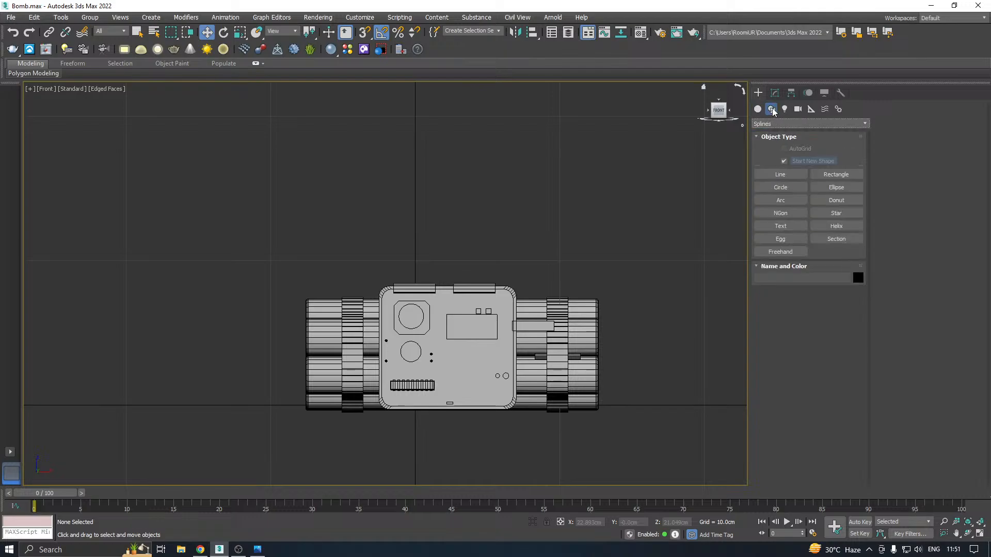
{"action": "left_click", "coordinate": [772, 124]}
{"action": "left_click", "coordinate": [772, 125]}
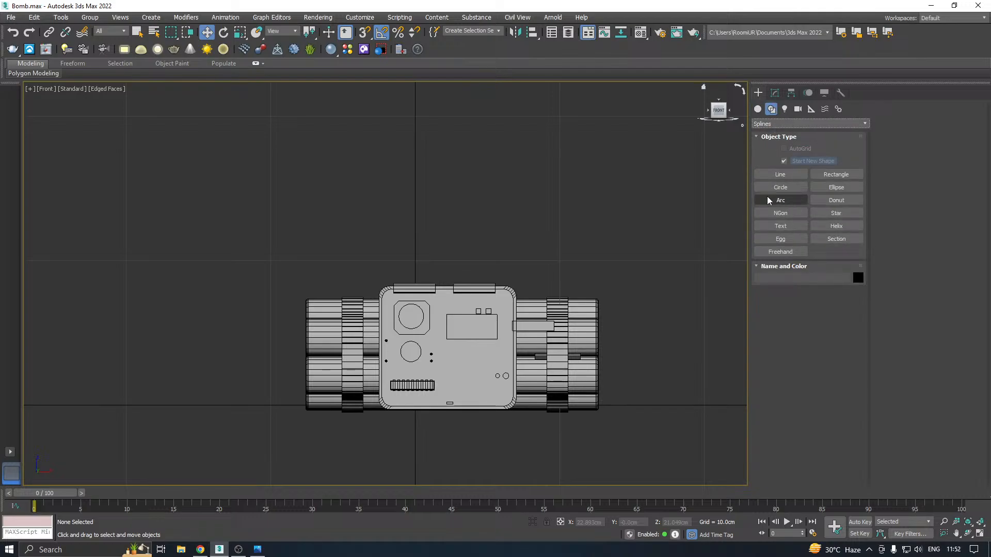
{"action": "left_click", "coordinate": [775, 126]}
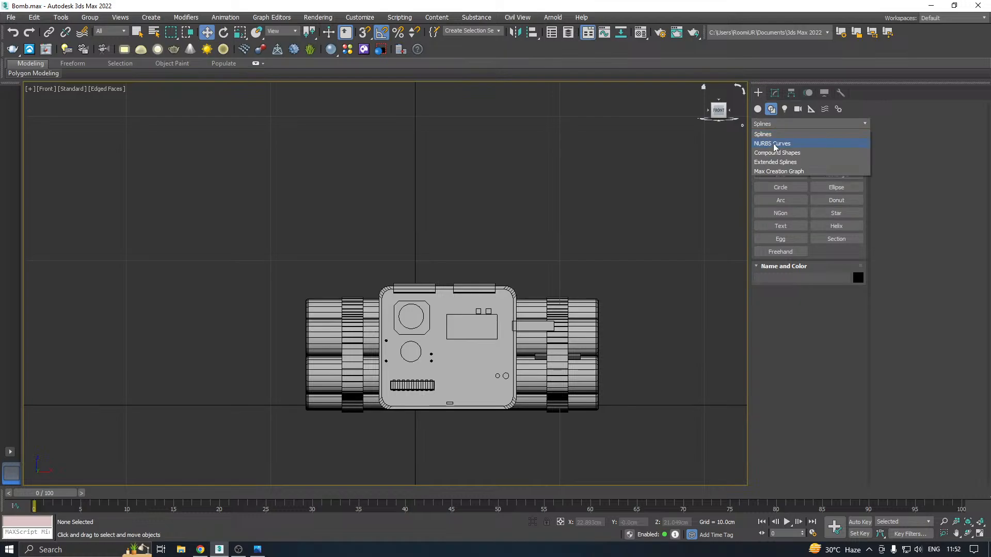
{"action": "left_click", "coordinate": [773, 143]}
{"action": "left_click", "coordinate": [775, 125]}
{"action": "left_click", "coordinate": [776, 153]}
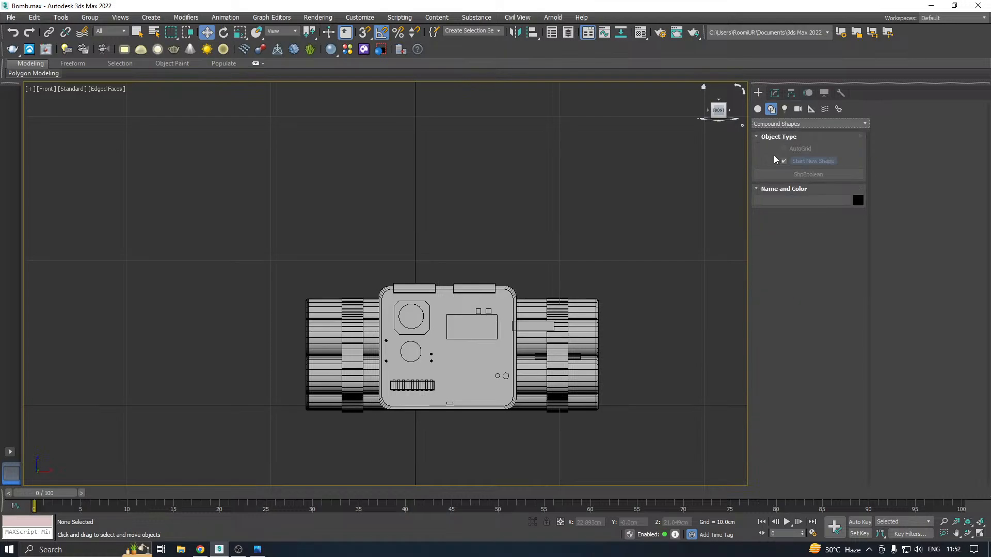
{"action": "left_click", "coordinate": [774, 125]}
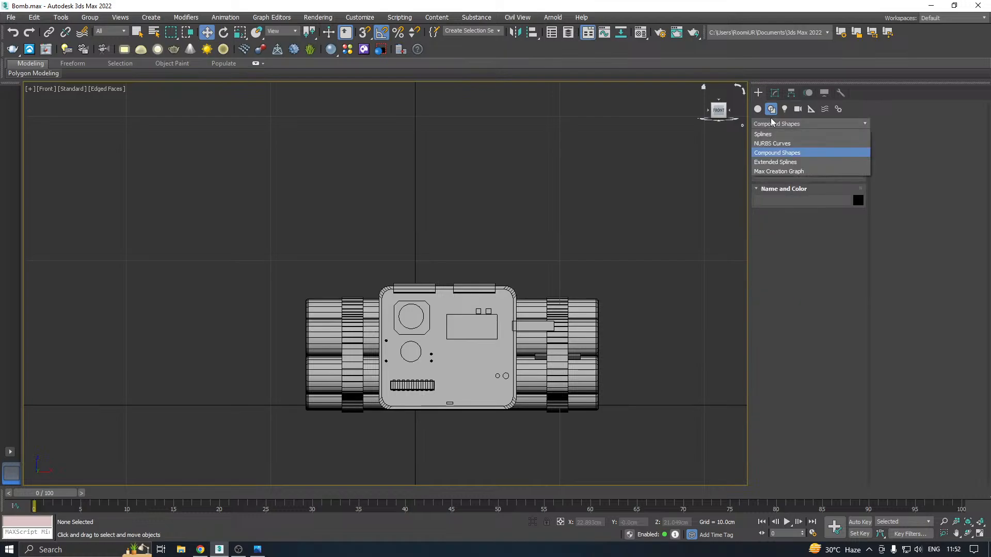
{"action": "left_click", "coordinate": [774, 163]}
{"action": "left_click", "coordinate": [775, 125]}
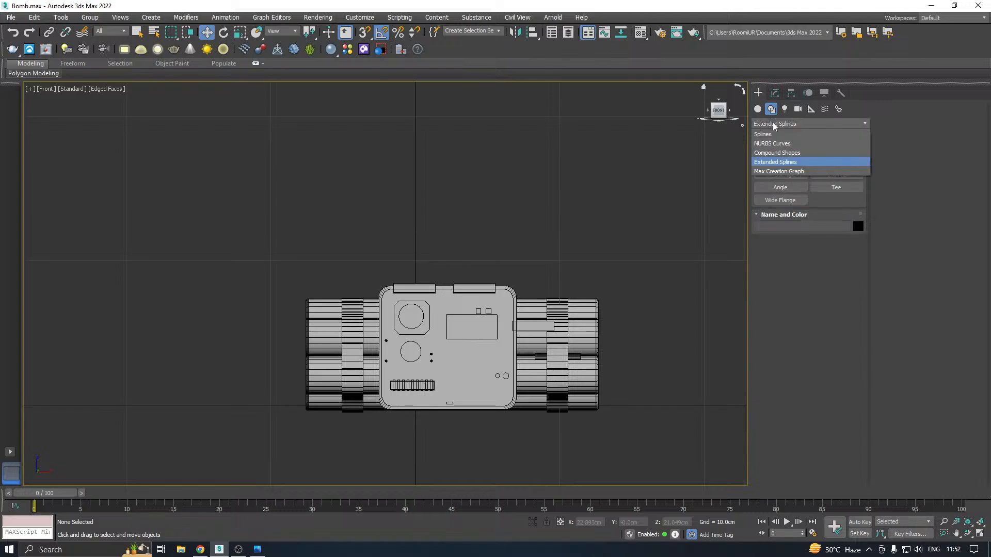
{"action": "left_click", "coordinate": [777, 173]}
{"action": "left_click", "coordinate": [771, 125]}
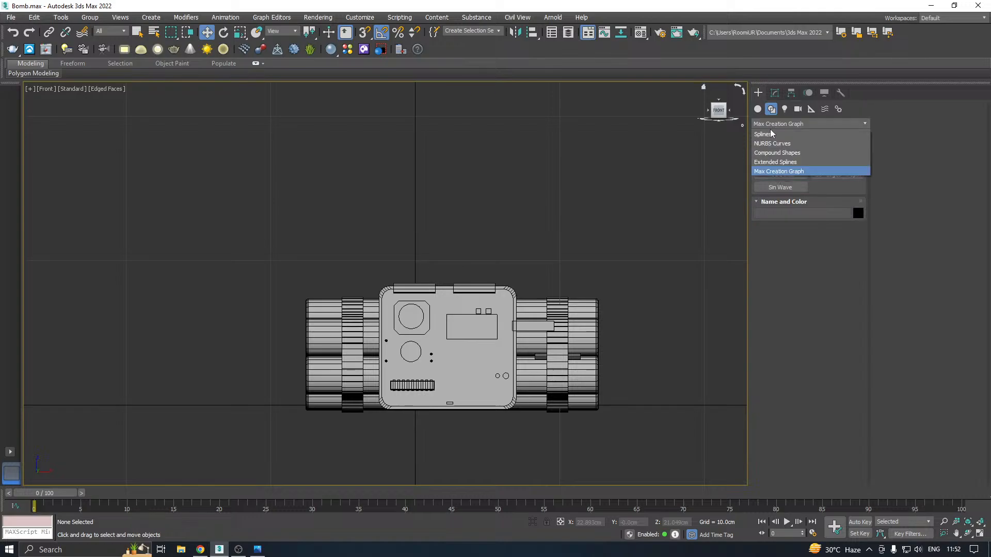
{"action": "left_click", "coordinate": [772, 134]}
Draw a Dynamics spring in perspective on the ground in front of the bomb, about 2.4 cm in diameter and 4.36 cm high
{"action": "left_click", "coordinate": [757, 109]}
{"action": "left_click", "coordinate": [774, 124]}
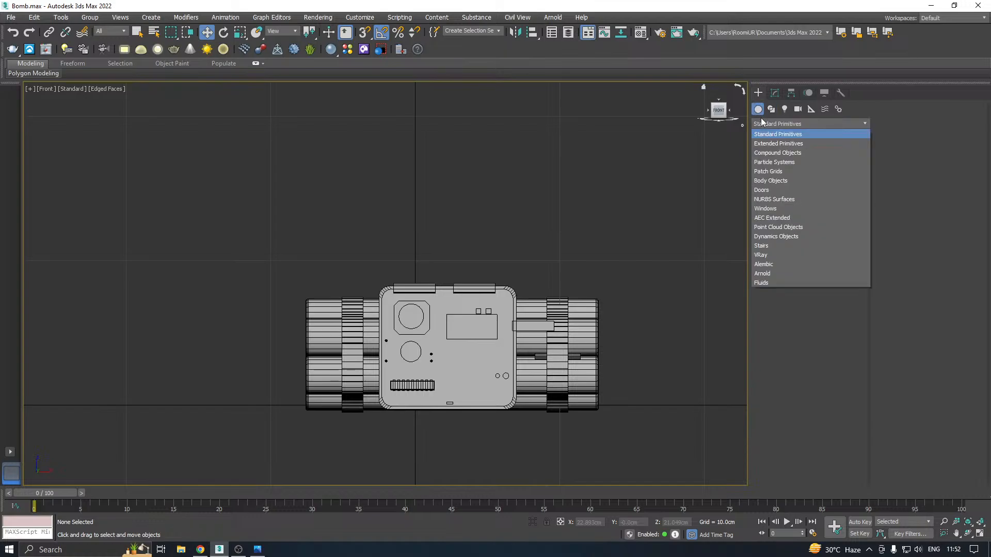
{"action": "left_click", "coordinate": [768, 237]}
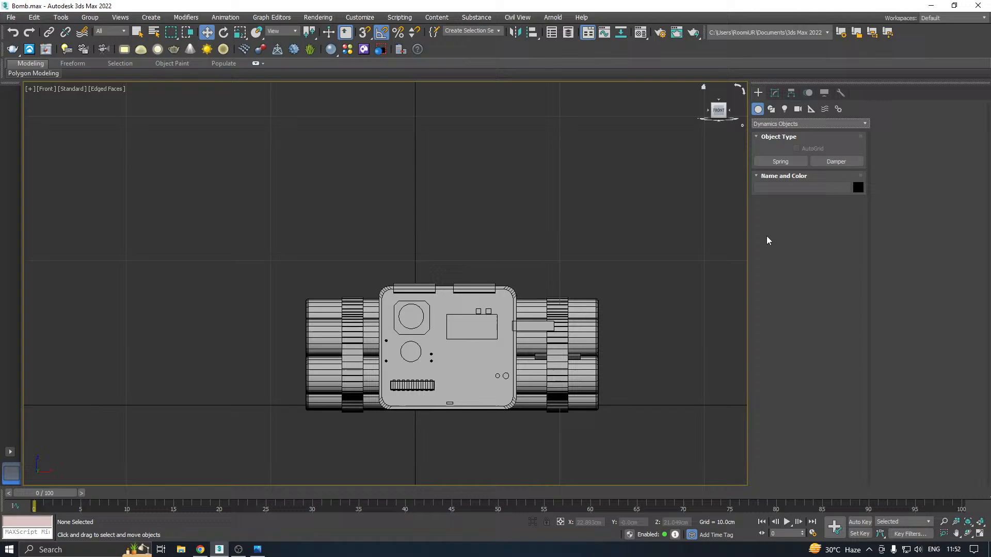
{"action": "left_click", "coordinate": [780, 161]}
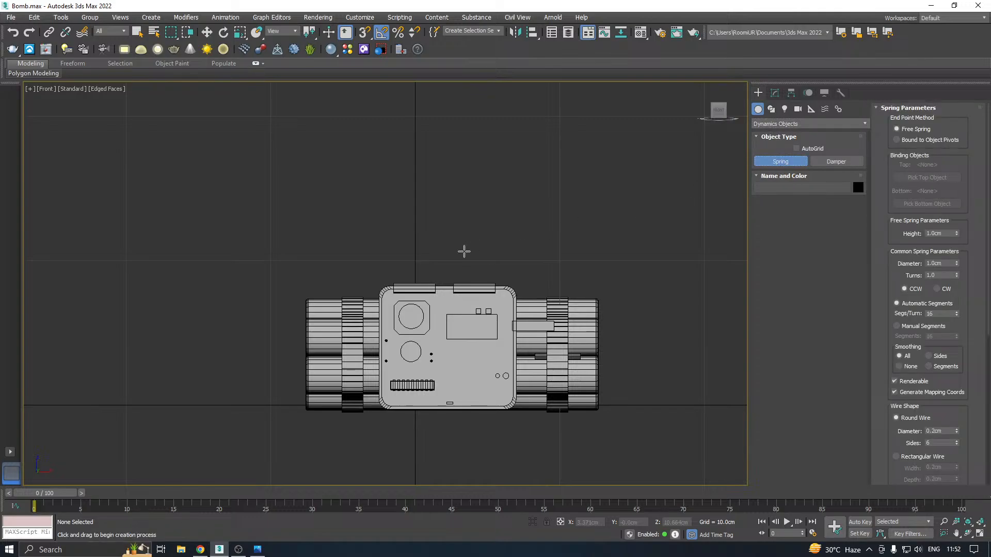
{"action": "key", "text": "p"}
{"action": "middle_click_drag", "start_coordinate": [457, 253], "coordinate": [493, 258], "text": "alt"}
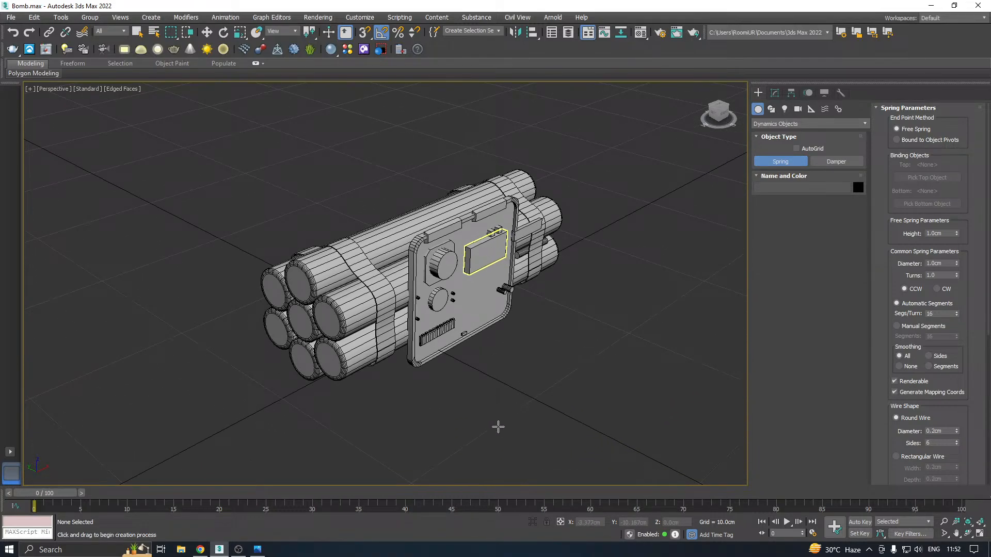
{"action": "middle_click_drag", "start_coordinate": [504, 420], "coordinate": [513, 339]}
{"action": "left_click_drag", "start_coordinate": [442, 367], "coordinate": [466, 368]}
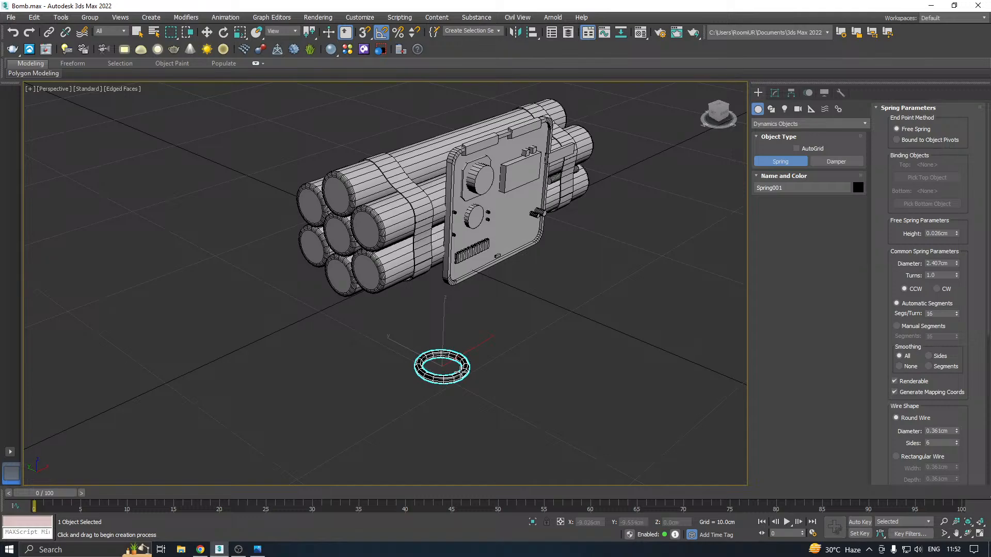
{"action": "left_click", "coordinate": [443, 288]}
{"action": "key", "text": "w"}
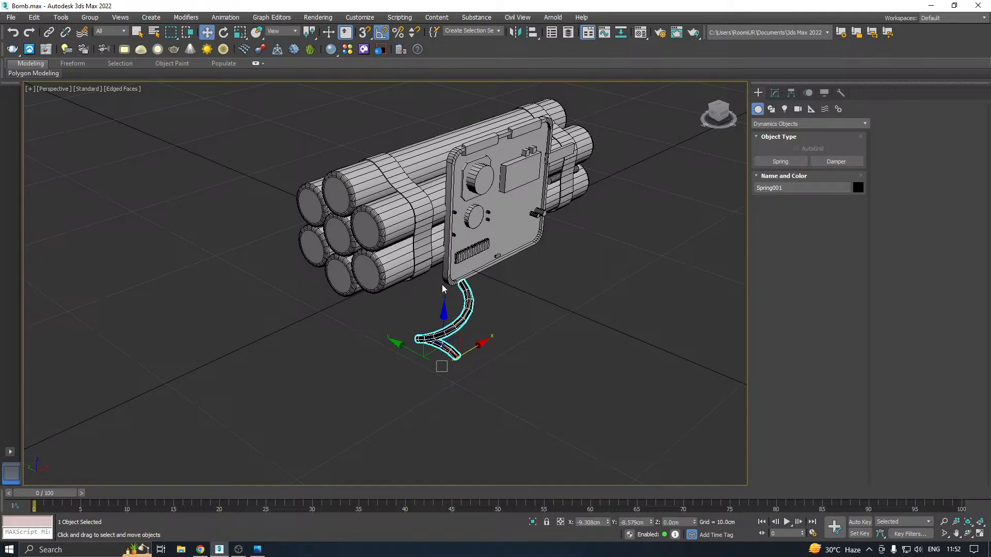
Assign the 01 - Default physical material to the new spring
{"action": "key", "text": "m"}
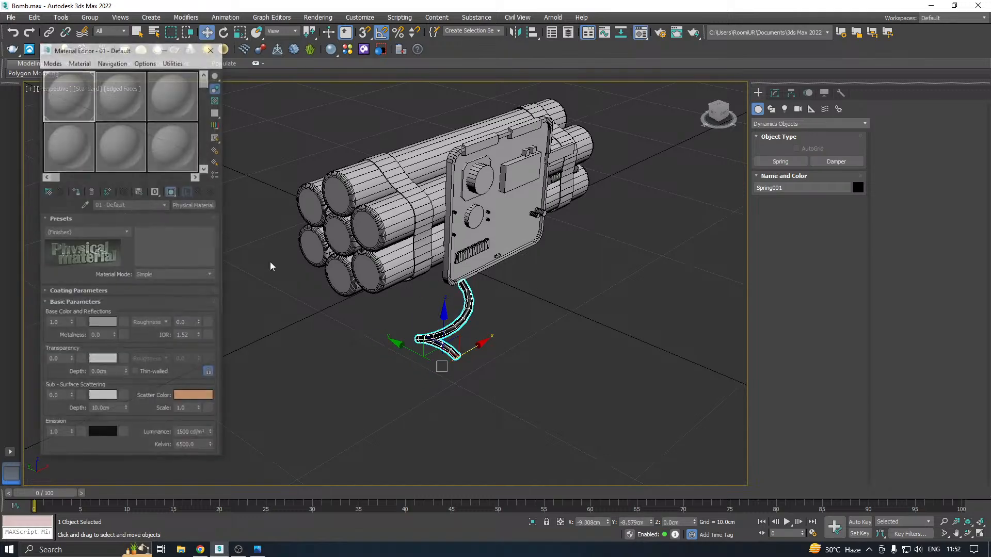
{"action": "left_click", "coordinate": [79, 192]}
{"action": "key", "text": "m"}
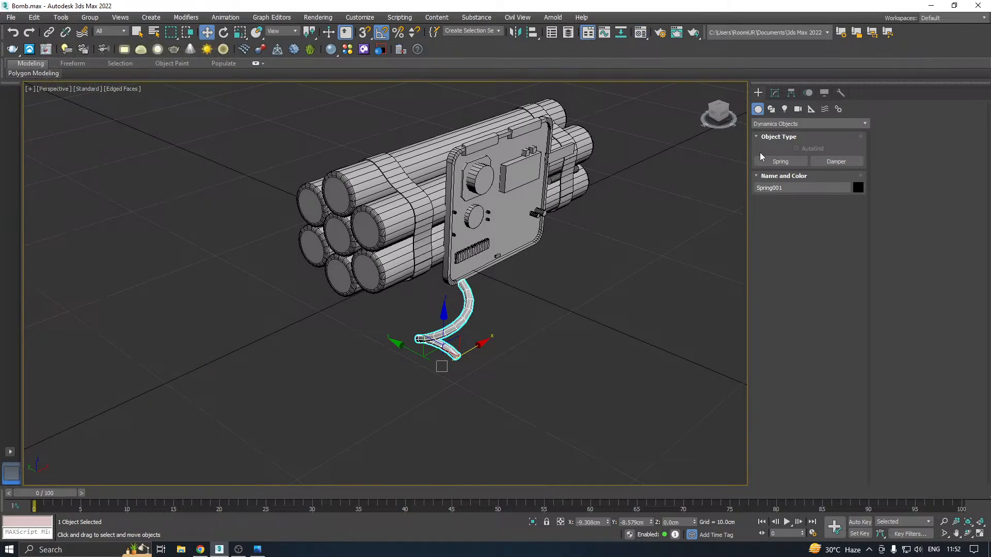
Save another copy of the scene with the spring added
{"action": "left_click", "coordinate": [11, 17]}
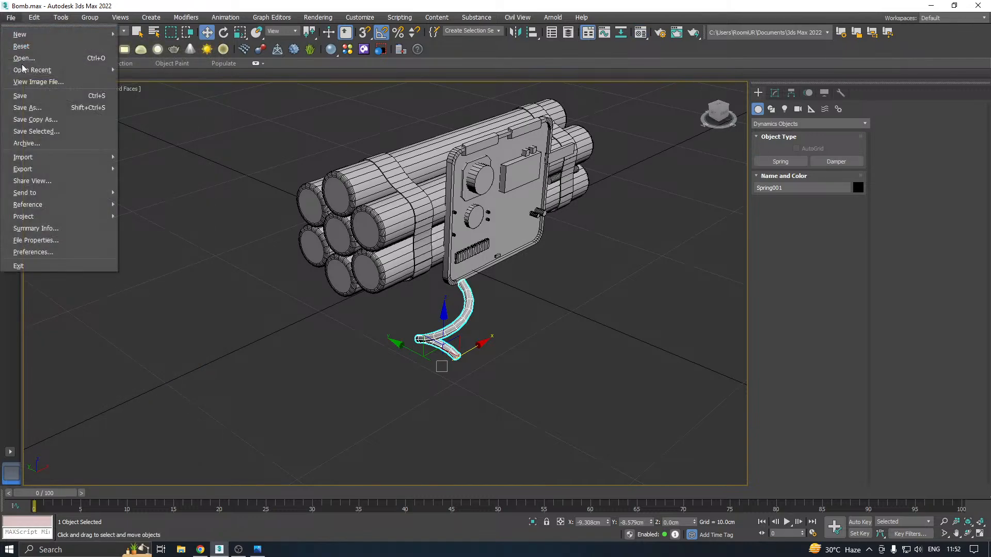
{"action": "left_click", "coordinate": [39, 121]}
{"action": "left_click", "coordinate": [455, 380]}
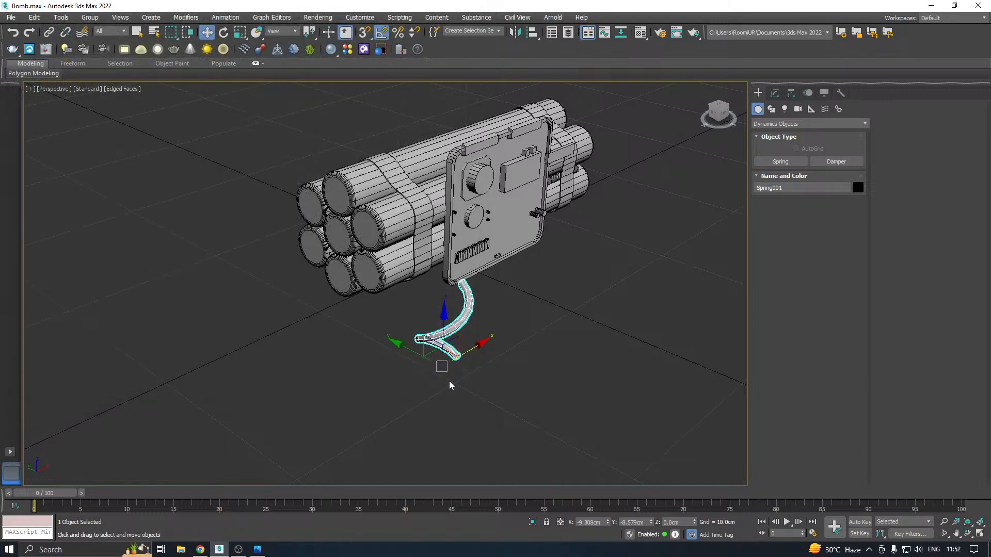
Set the spring to 7.75 turns and reduce its coil diameter to 0.807 cm
{"action": "left_click", "coordinate": [774, 92]}
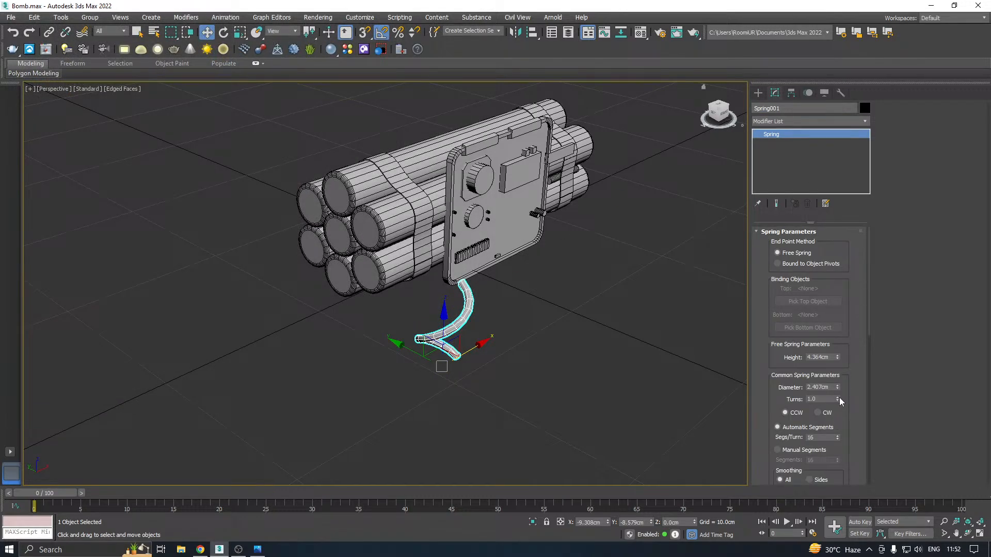
{"action": "mouse_move", "coordinate": [838, 399]}
{"action": "left_mouse_down"}
{"action": "mouse_move", "coordinate": [838, 386]}
{"action": "mouse_move", "coordinate": [840, 398]}
{"action": "left_mouse_up"}
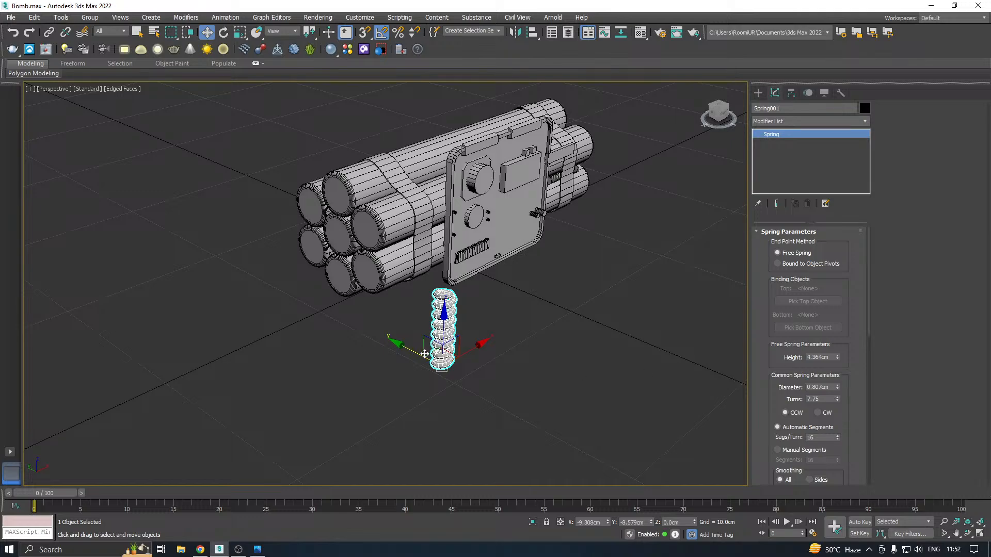
{"action": "scroll", "coordinate": [440, 355], "scroll_direction": "up", "scroll_amount": 3}
{"action": "scroll", "coordinate": [440, 355], "scroll_direction": "up", "scroll_amount": 5}
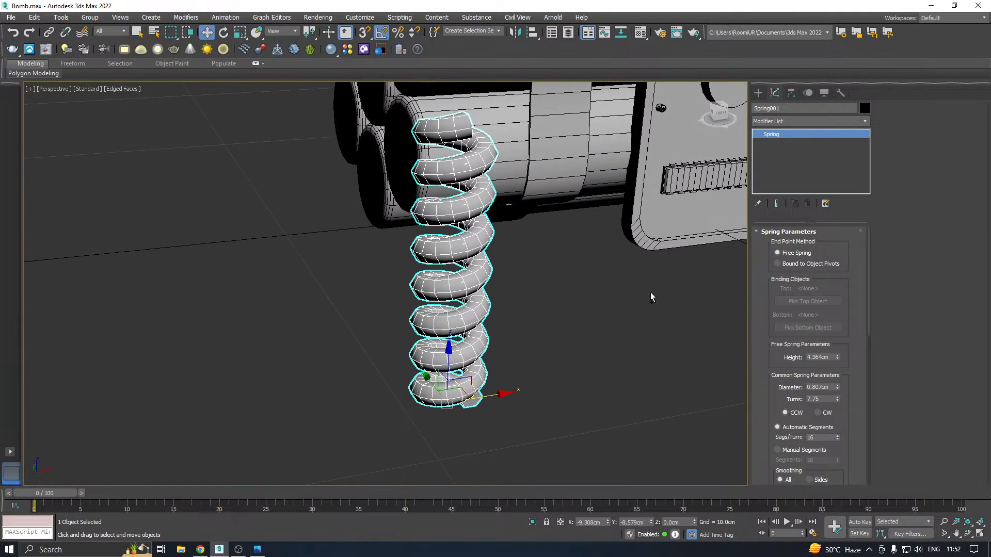
Set the spring's round wire diameter to 0.3 cm
{"action": "scroll", "coordinate": [854, 368], "scroll_direction": "down", "scroll_amount": 2}
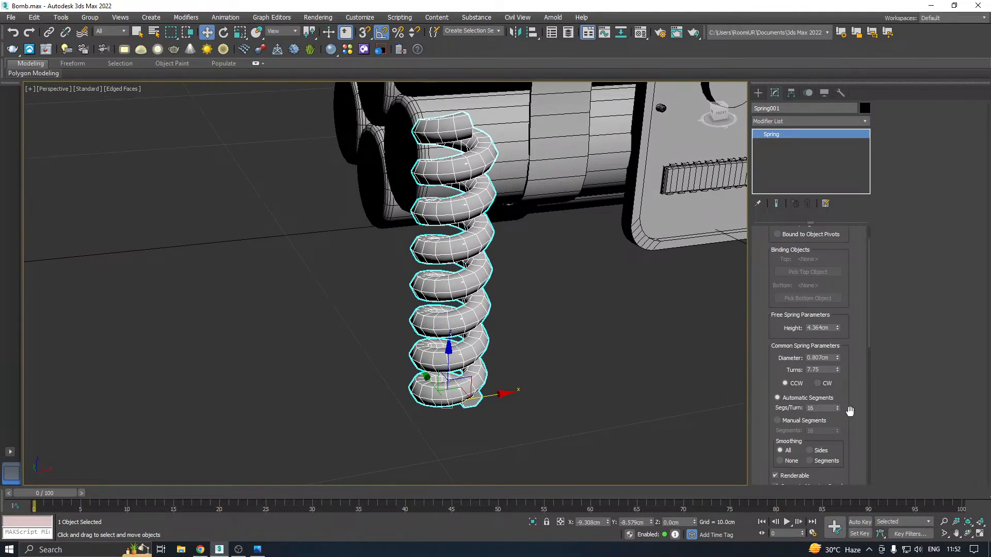
{"action": "scroll", "coordinate": [847, 363], "scroll_direction": "down", "scroll_amount": 2}
{"action": "scroll", "coordinate": [847, 363], "scroll_direction": "down", "scroll_amount": 2}
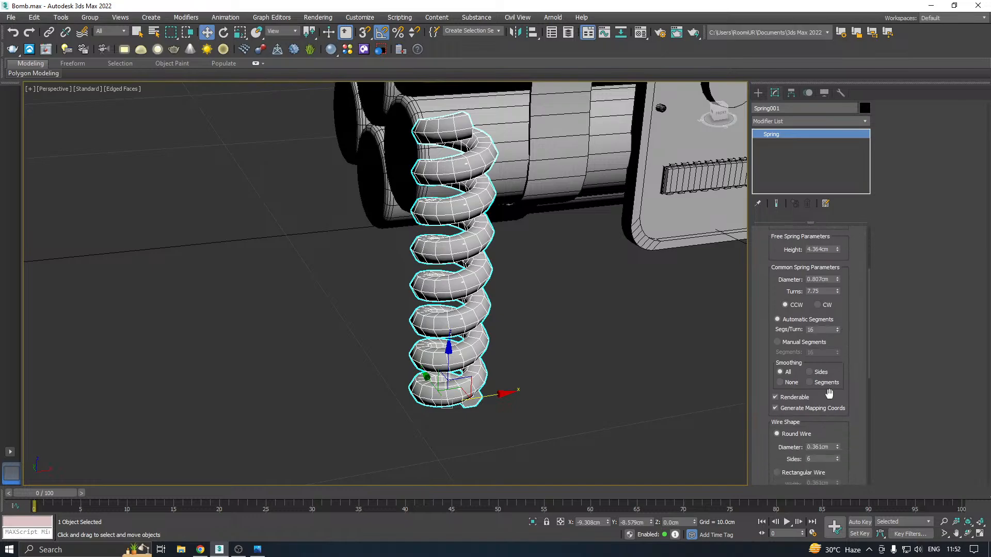
{"action": "left_click", "coordinate": [838, 449]}
{"action": "left_click", "coordinate": [837, 449]}
{"action": "left_click", "coordinate": [838, 449]}
{"action": "left_click", "coordinate": [838, 449]}
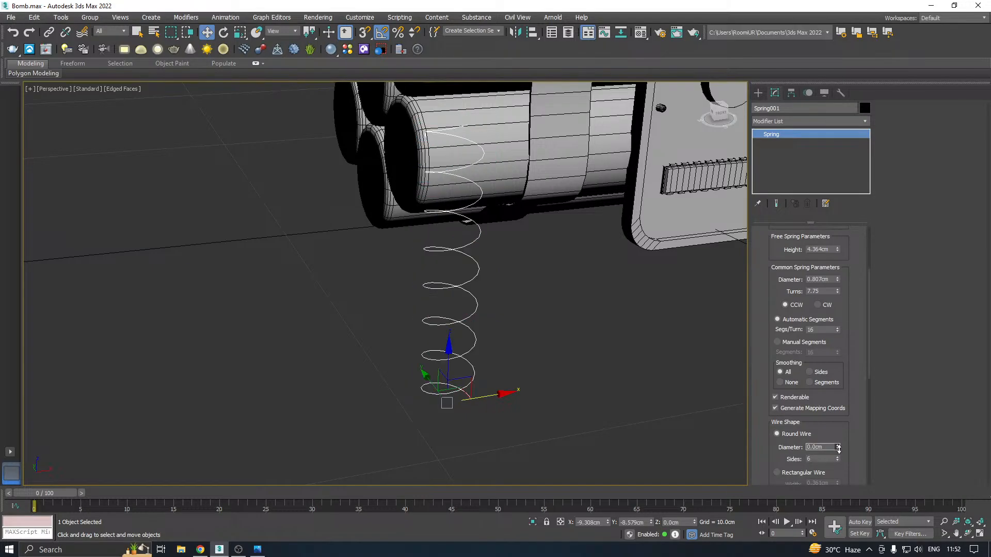
{"action": "left_click", "coordinate": [837, 444]}
{"action": "left_click", "coordinate": [838, 445]}
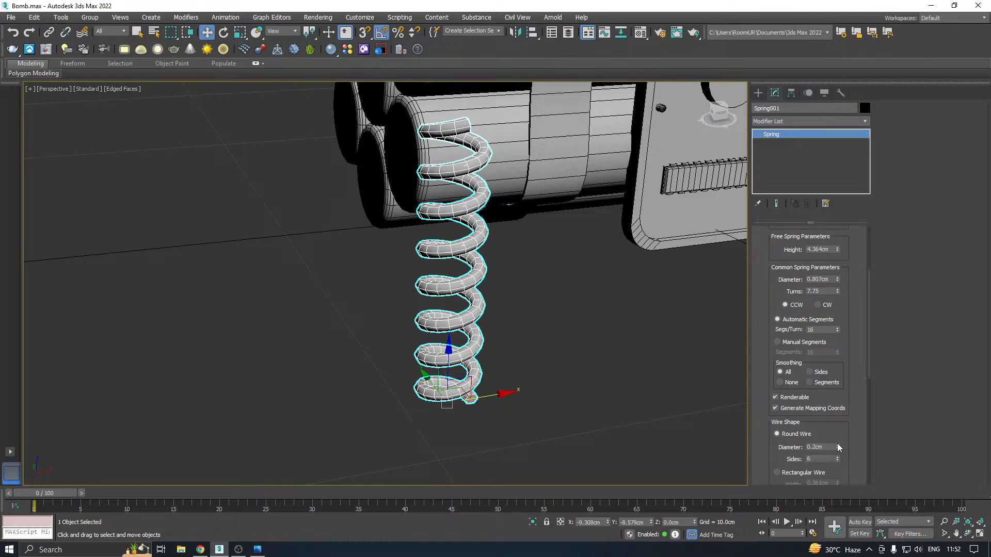
{"action": "left_click", "coordinate": [838, 446]}
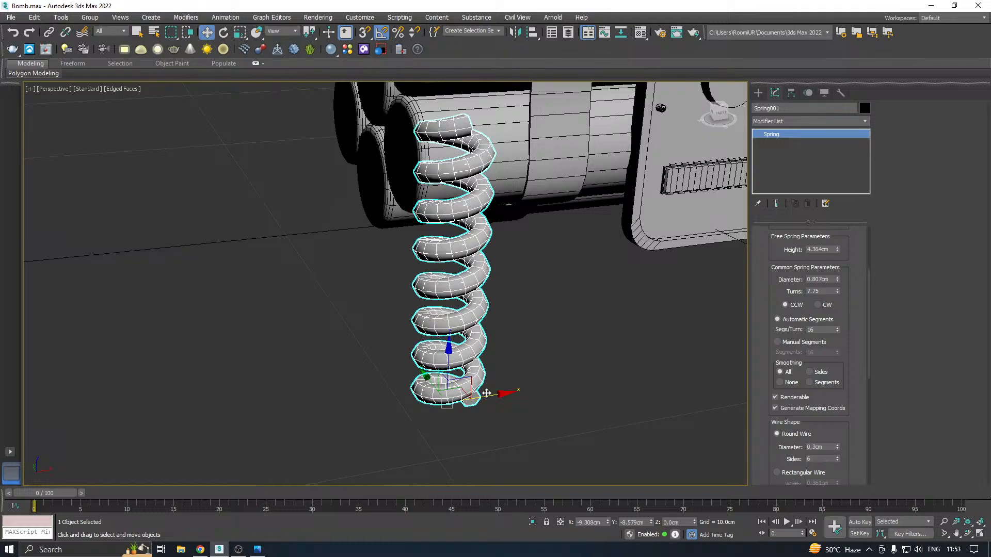
Try clockwise winding on the spring and switch it back to counter-clockwise
{"action": "middle_click_drag", "start_coordinate": [461, 393], "coordinate": [499, 369], "text": "alt"}
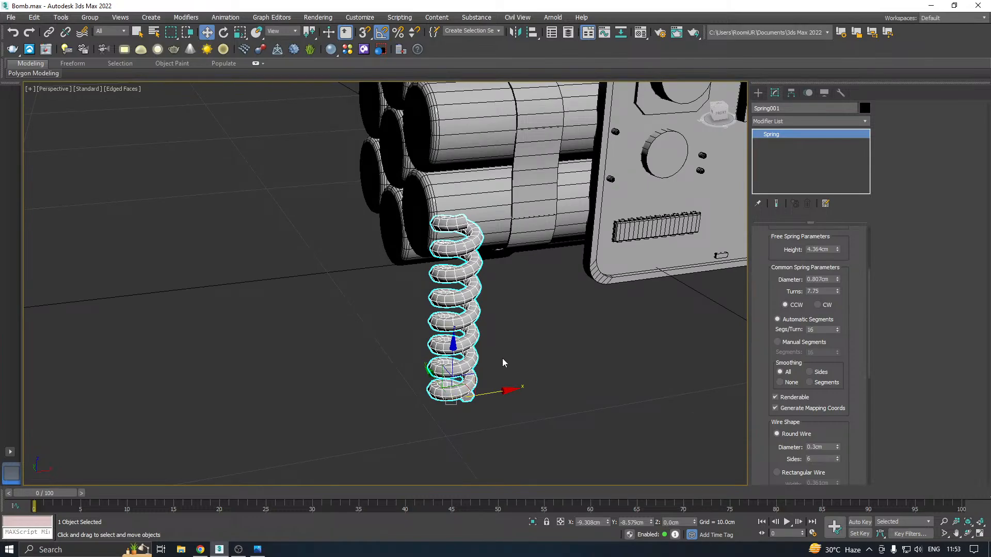
{"action": "middle_click_drag", "start_coordinate": [484, 382], "coordinate": [493, 372], "text": "alt"}
{"action": "middle_click_drag", "start_coordinate": [551, 341], "coordinate": [602, 355], "text": "alt"}
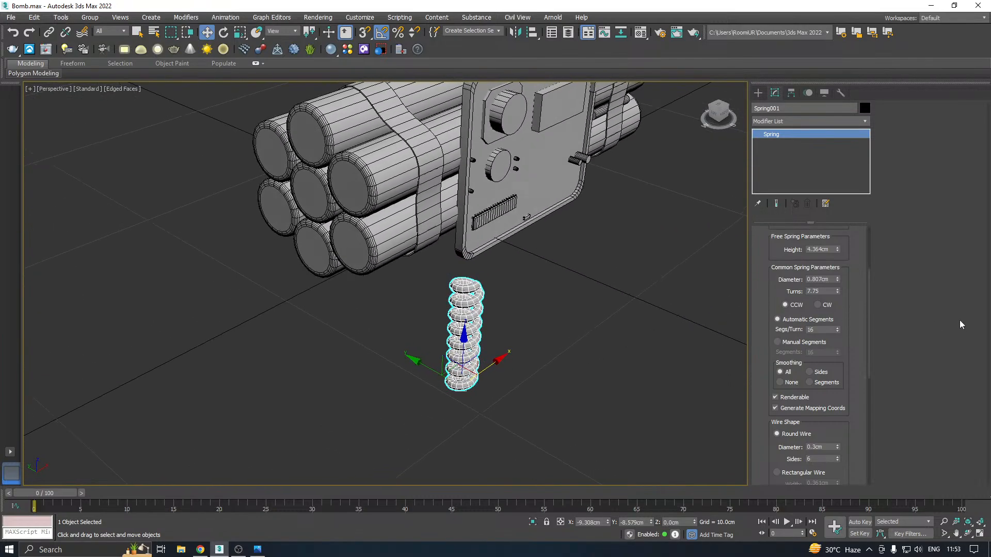
{"action": "left_click", "coordinate": [825, 305]}
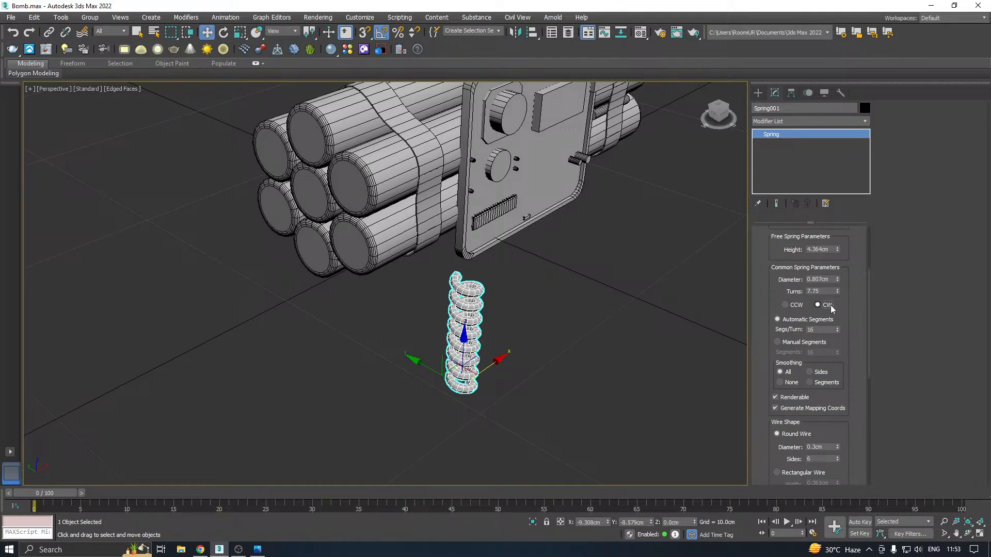
{"action": "left_click", "coordinate": [784, 305]}
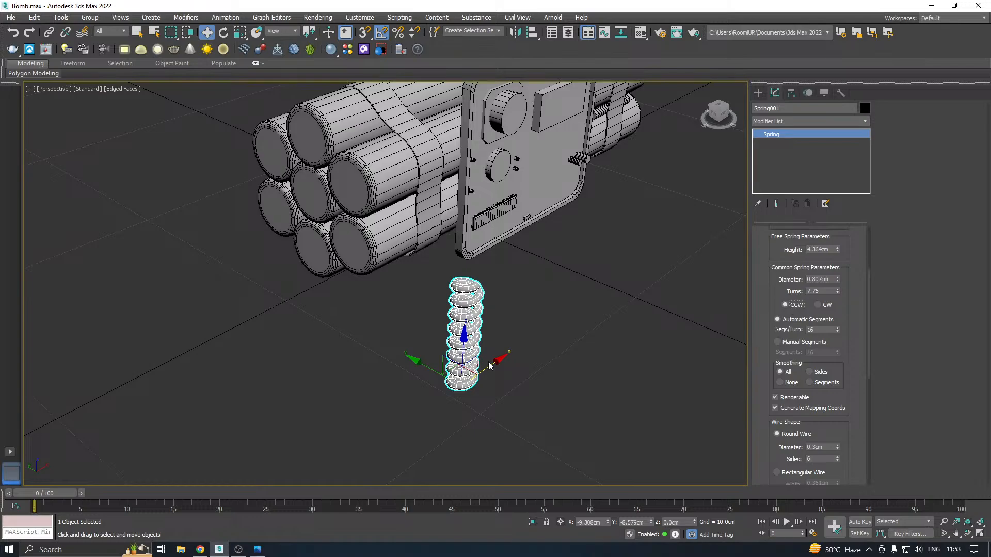
Reduce the spring's round wire diameter to 0.2 cm
{"action": "middle_click_drag", "start_coordinate": [526, 341], "coordinate": [590, 359], "text": "alt"}
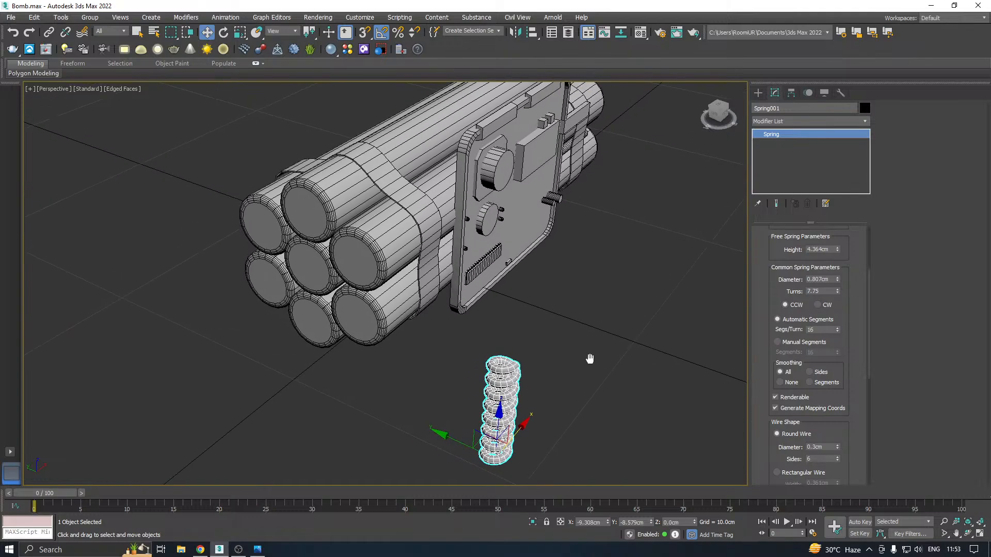
{"action": "middle_click_drag", "start_coordinate": [541, 308], "coordinate": [543, 324]}
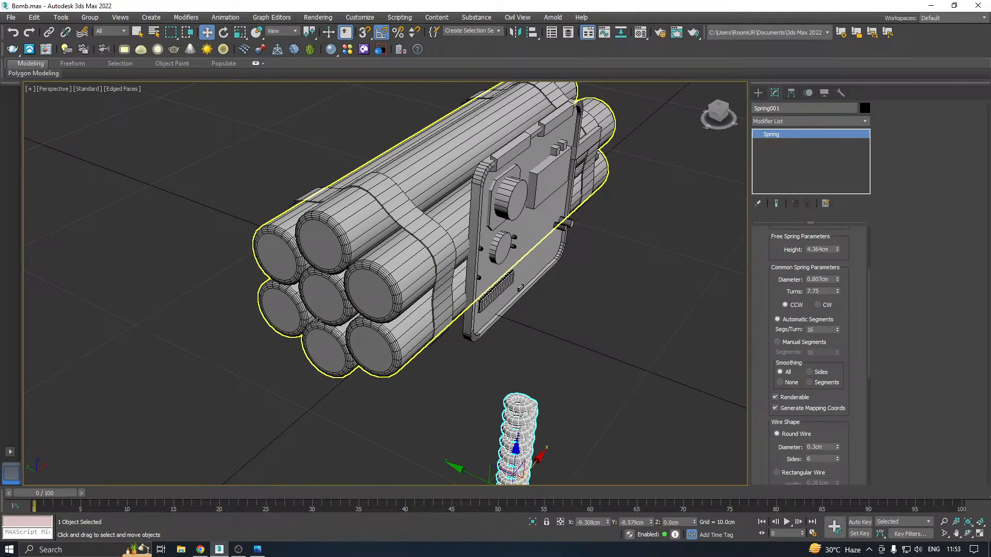
{"action": "middle_click_drag", "start_coordinate": [329, 294], "coordinate": [381, 258]}
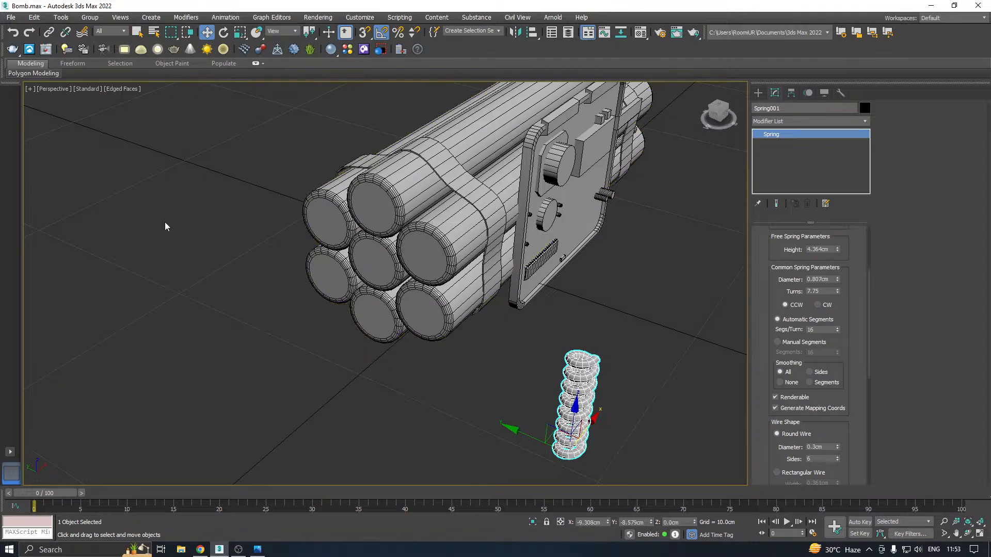
{"action": "key", "text": "alt+Tab"}
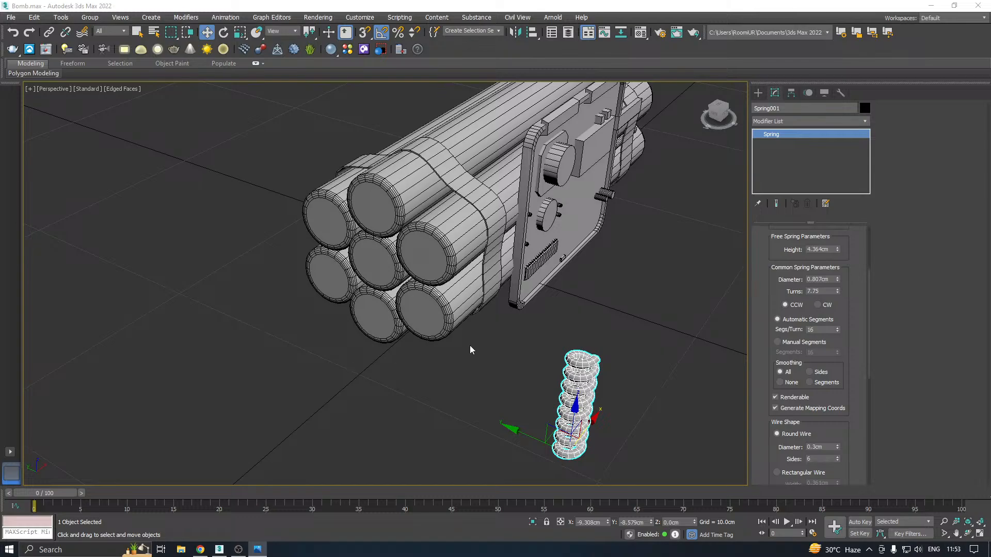
{"action": "middle_click_drag", "start_coordinate": [469, 345], "coordinate": [362, 350]}
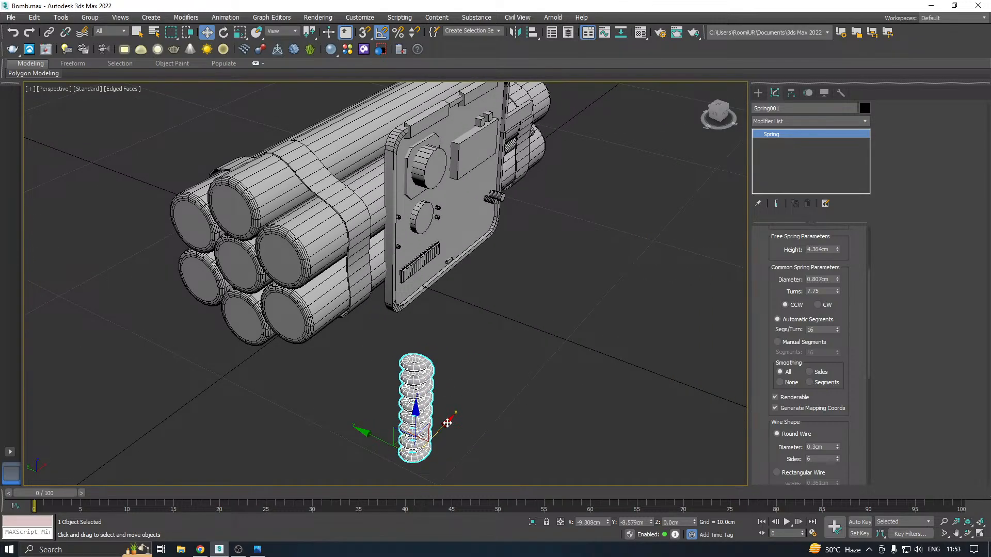
{"action": "middle_click_drag", "start_coordinate": [418, 435], "coordinate": [469, 338]}
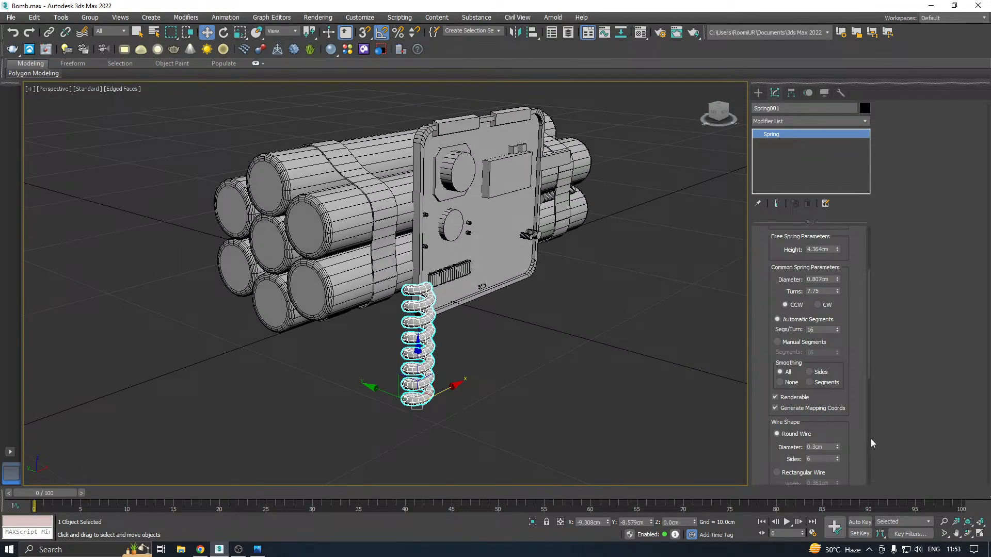
{"action": "left_click", "coordinate": [838, 449]}
{"action": "scroll", "coordinate": [410, 384], "scroll_direction": "up", "scroll_amount": 3}
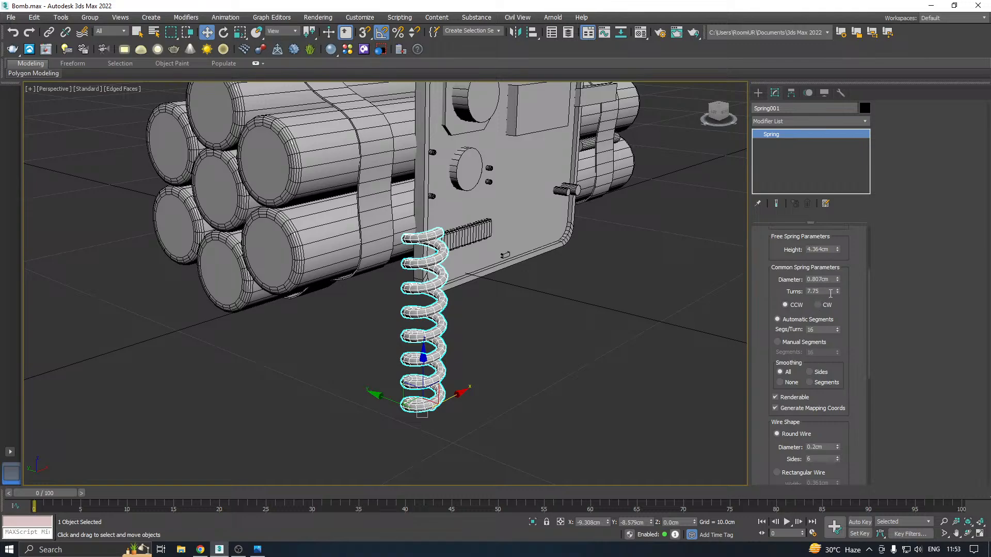
Set the spring to 10 turns and a height of 4.064 cm
{"action": "left_click_drag", "start_coordinate": [839, 250], "coordinate": [844, 253]}
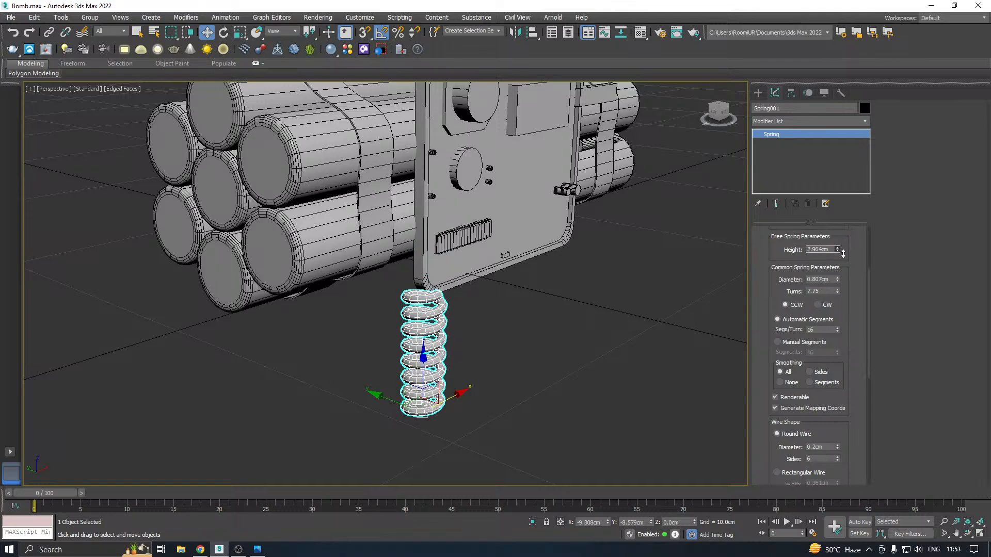
{"action": "scroll", "coordinate": [470, 390], "scroll_direction": "down", "scroll_amount": 5}
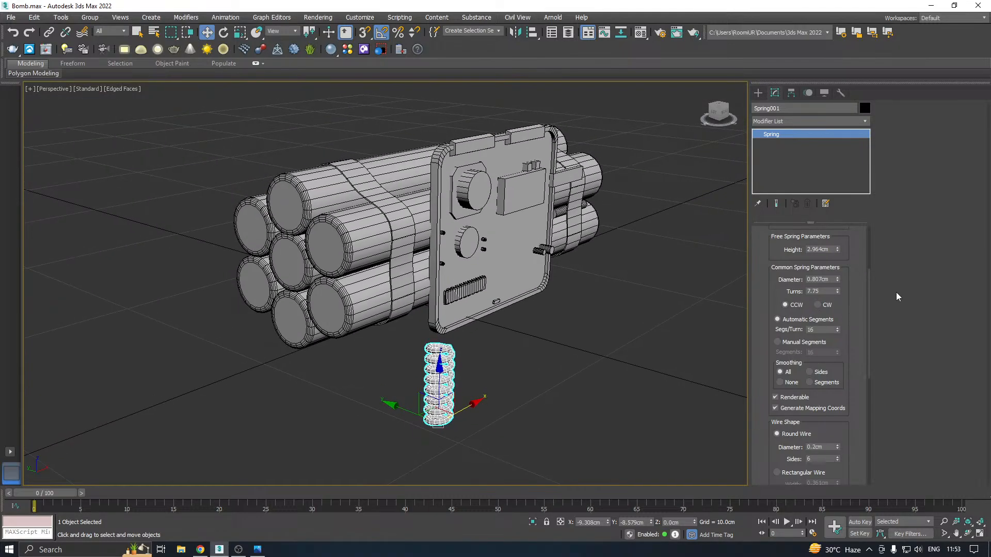
{"action": "left_click_drag", "start_coordinate": [837, 250], "coordinate": [836, 232]}
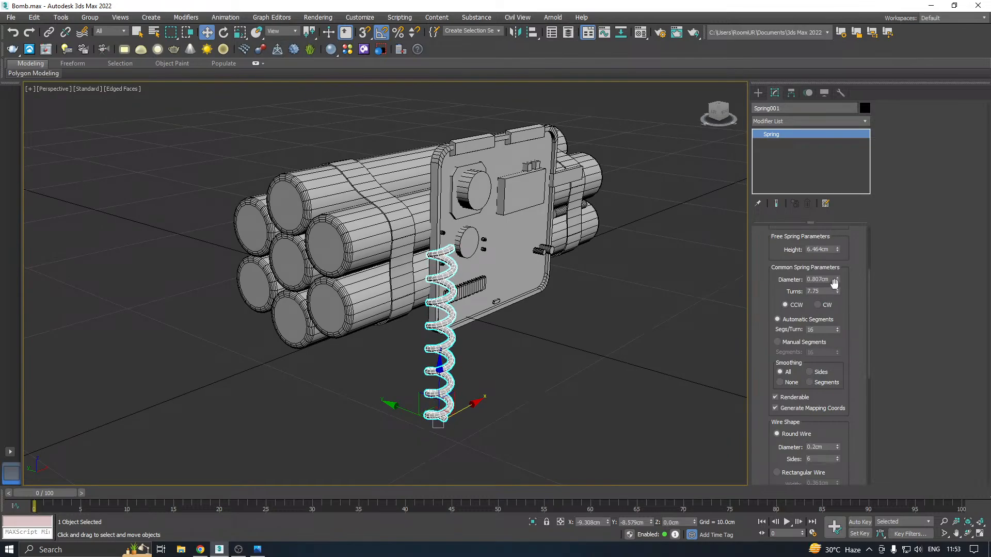
{"action": "left_click_drag", "start_coordinate": [837, 289], "coordinate": [837, 289]}
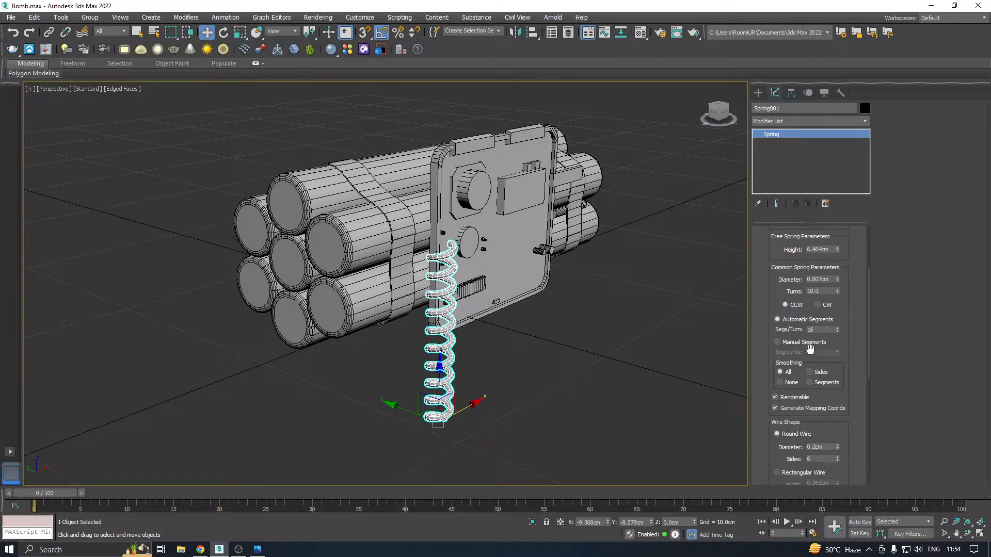
{"action": "left_click_drag", "start_coordinate": [838, 249], "coordinate": [847, 262]}
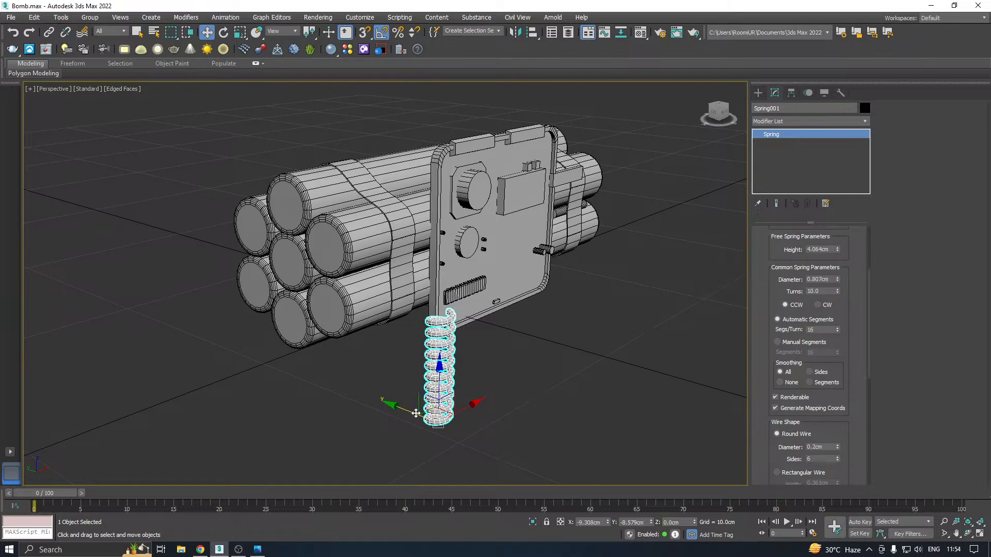
Move the spring along Y to -1.394 cm, beside the tube ends
{"action": "left_click_drag", "start_coordinate": [412, 398], "coordinate": [268, 354]}
{"action": "middle_click_drag", "start_coordinate": [374, 325], "coordinate": [451, 376]}
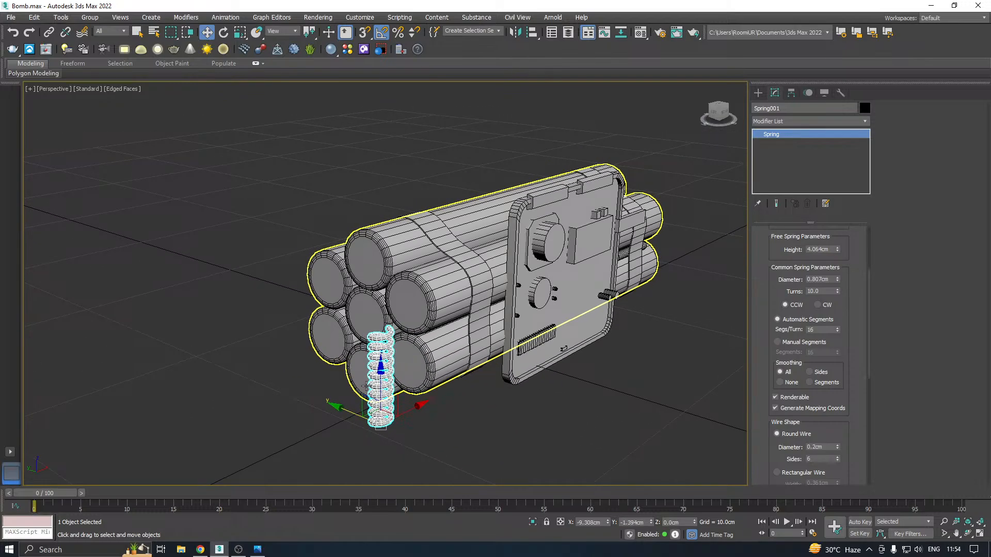
Move the spring above the tube bundle, to X -6.783 cm and Z 7.958 cm
{"action": "left_click_drag", "start_coordinate": [382, 394], "coordinate": [425, 222]}
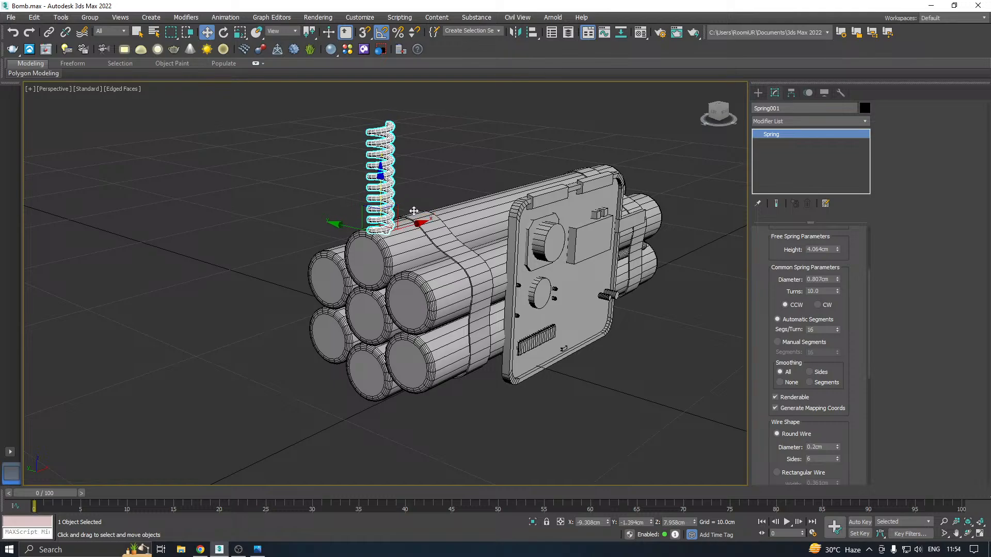
{"action": "middle_click_drag", "start_coordinate": [425, 222], "coordinate": [427, 275]}
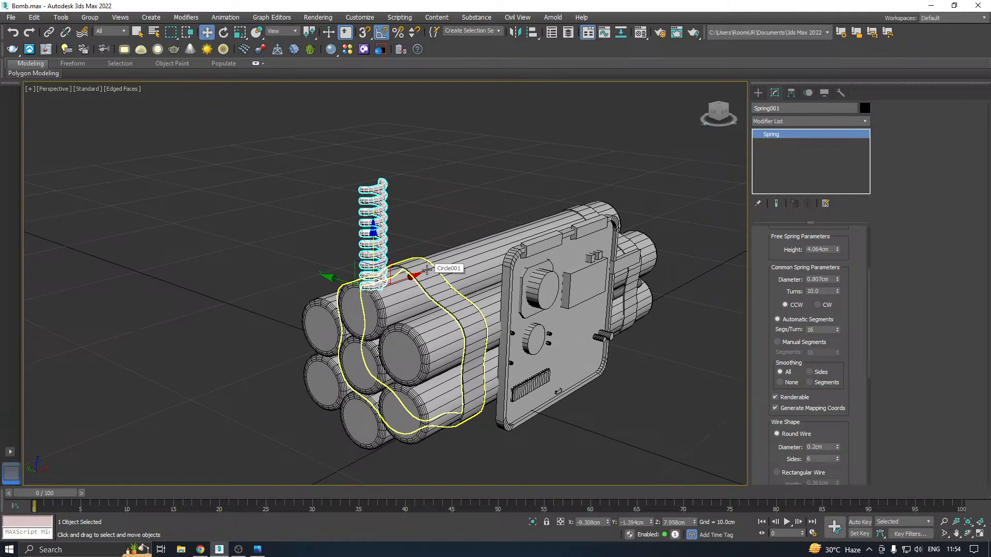
{"action": "middle_click_drag", "start_coordinate": [438, 249], "coordinate": [423, 276], "text": "alt"}
{"action": "left_click_drag", "start_coordinate": [410, 266], "coordinate": [465, 250]}
{"action": "middle_click_drag", "start_coordinate": [465, 251], "coordinate": [419, 273], "text": "alt"}
Rotate the spring 90 degrees about Y so it lies along the tubes
{"action": "key", "text": "e"}
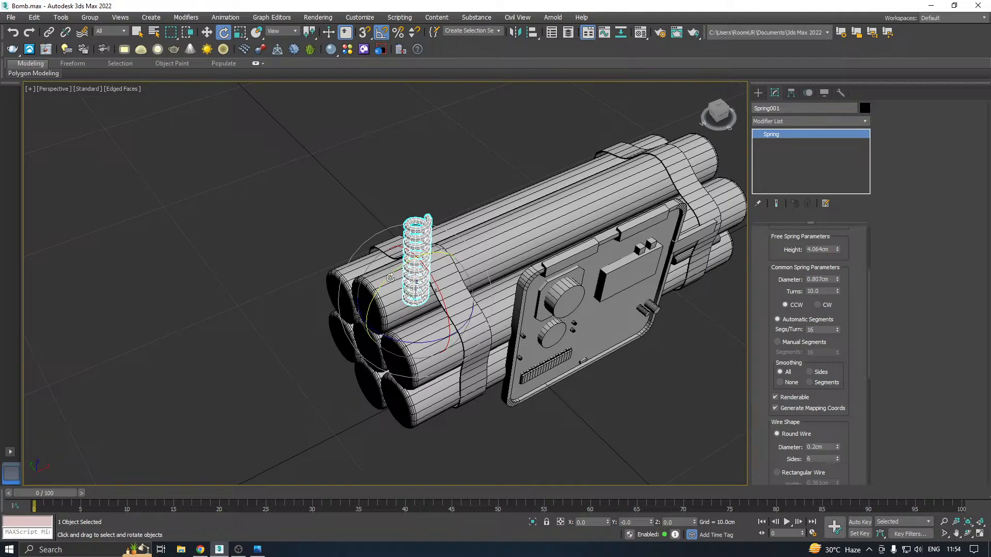
{"action": "left_click_drag", "start_coordinate": [387, 278], "coordinate": [393, 275]}
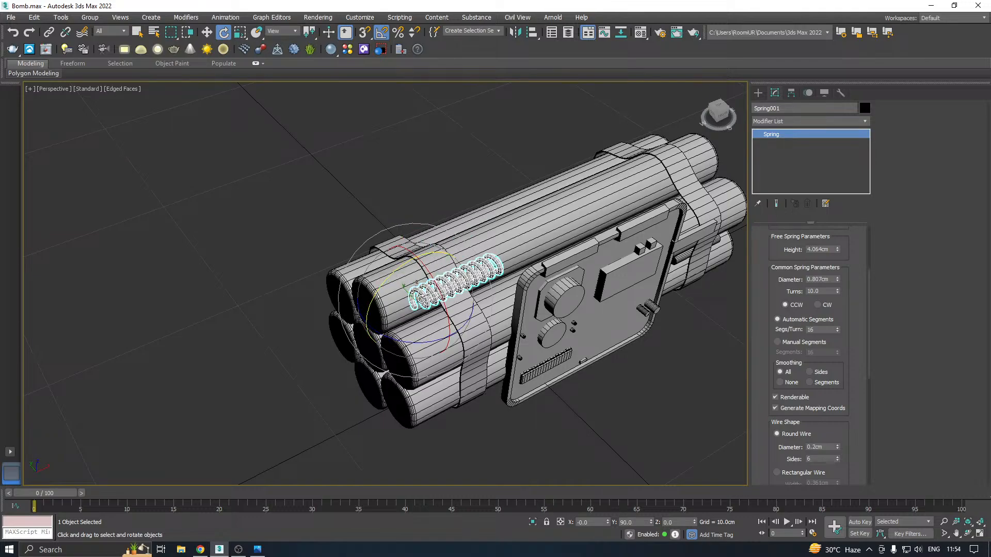
{"action": "scroll", "coordinate": [421, 298], "scroll_direction": "up", "scroll_amount": 3}
Move the spring to X -7.776 cm and Y 0.279 cm, on top of the upper tube's front end, and save the scene
{"action": "key", "text": "w"}
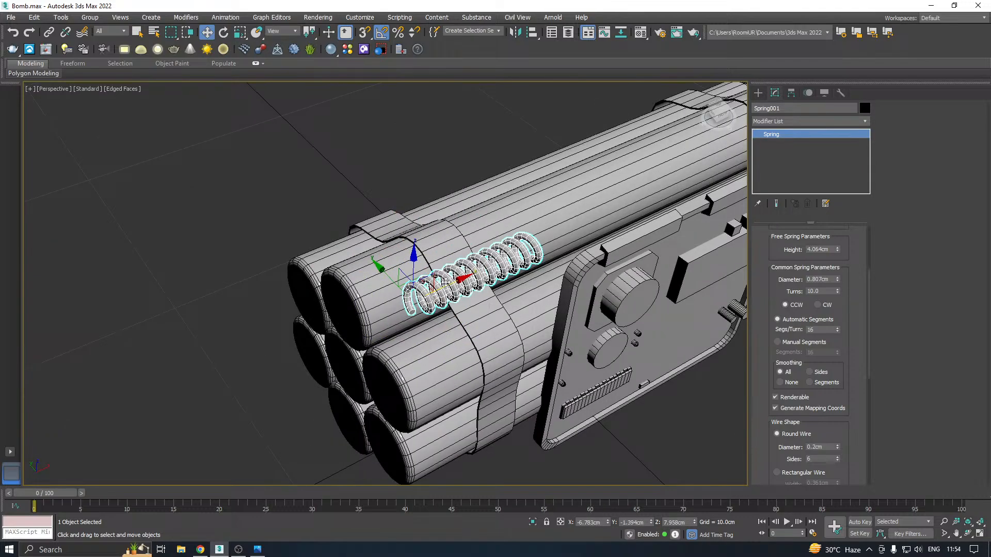
{"action": "left_click_drag", "start_coordinate": [450, 282], "coordinate": [416, 297]}
{"action": "middle_click_drag", "start_coordinate": [416, 298], "coordinate": [454, 284], "text": "alt"}
{"action": "left_click_drag", "start_coordinate": [382, 309], "coordinate": [325, 299]}
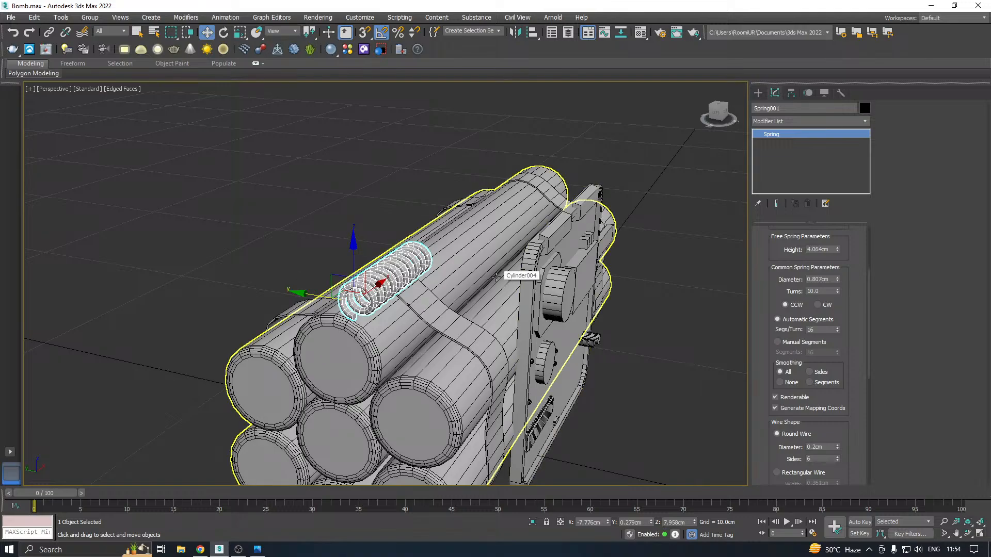
{"action": "key", "text": "ctrl+s"}
Start a Line spline in the top view with Enable In Viewport turned off
{"action": "middle_click_drag", "start_coordinate": [493, 279], "coordinate": [434, 251], "text": "alt"}
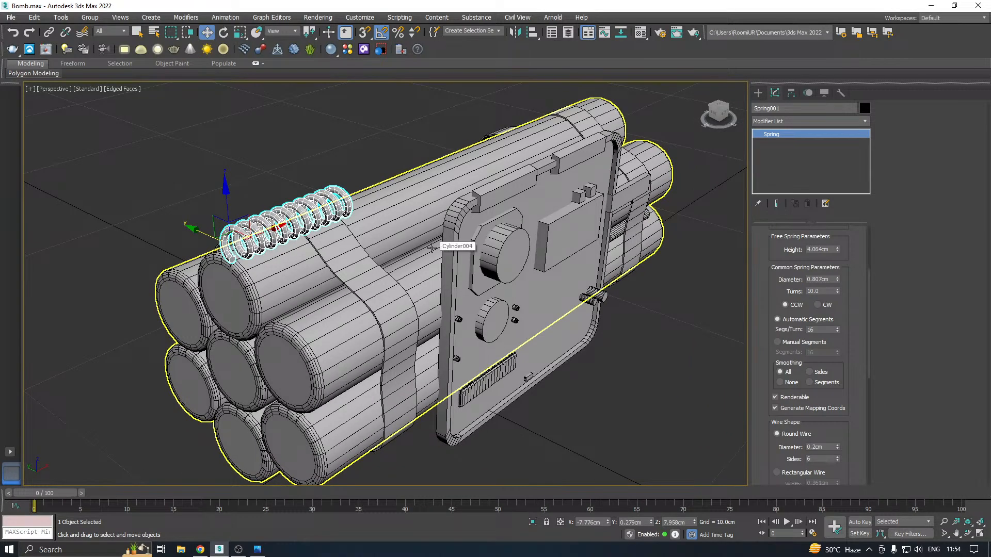
{"action": "middle_click_drag", "start_coordinate": [431, 248], "coordinate": [429, 277]}
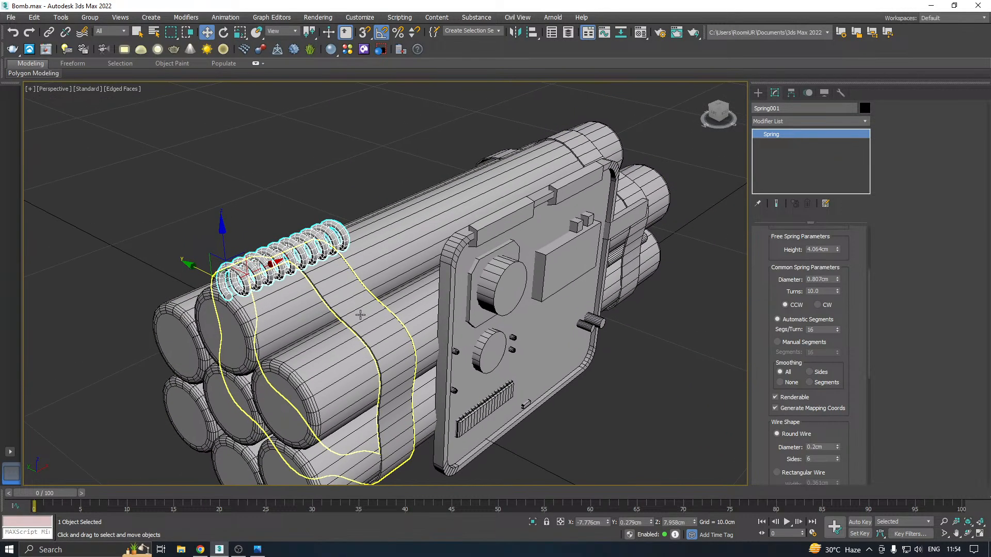
{"action": "key", "text": "t"}
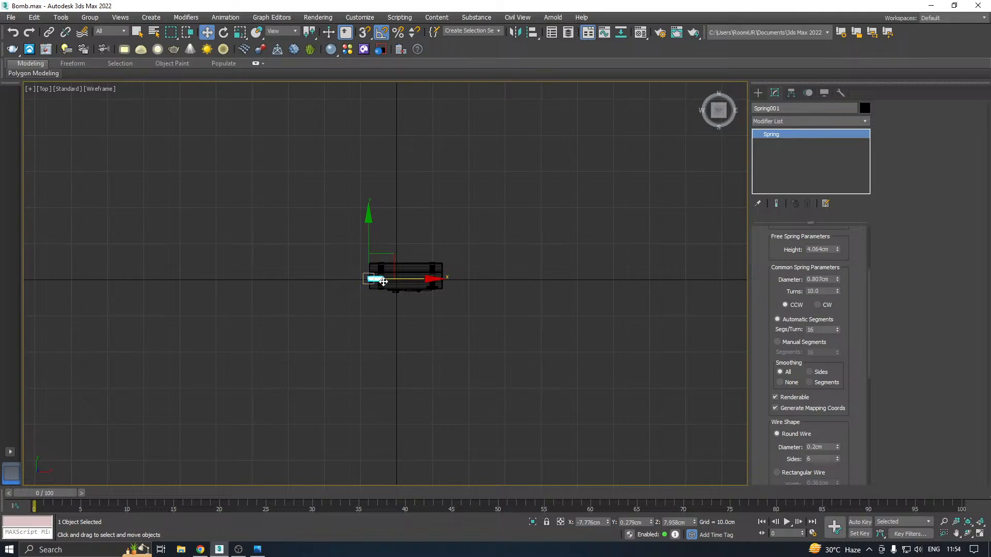
{"action": "scroll", "coordinate": [380, 280], "scroll_direction": "up", "scroll_amount": 8}
{"action": "left_click", "coordinate": [444, 172]}
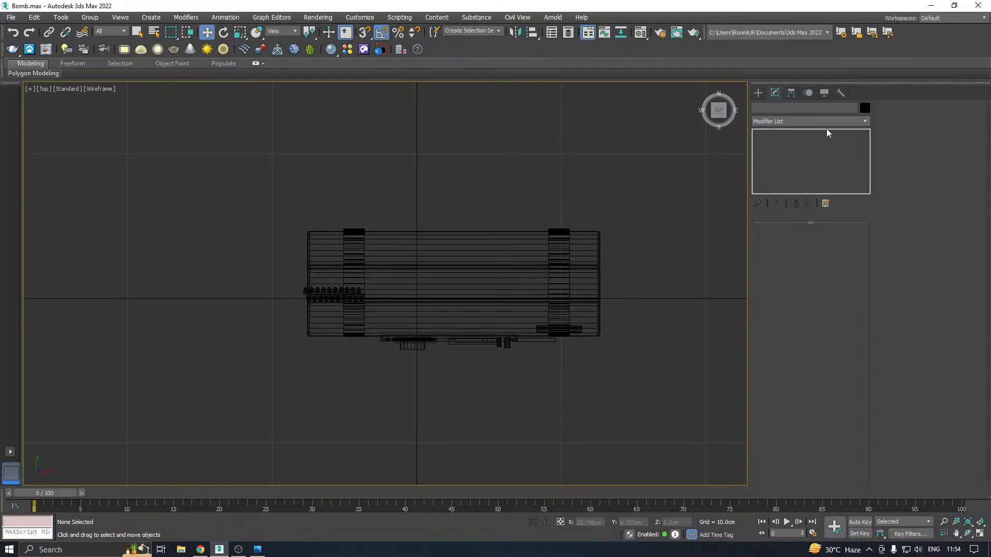
{"action": "left_click", "coordinate": [758, 93]}
{"action": "left_click", "coordinate": [771, 109]}
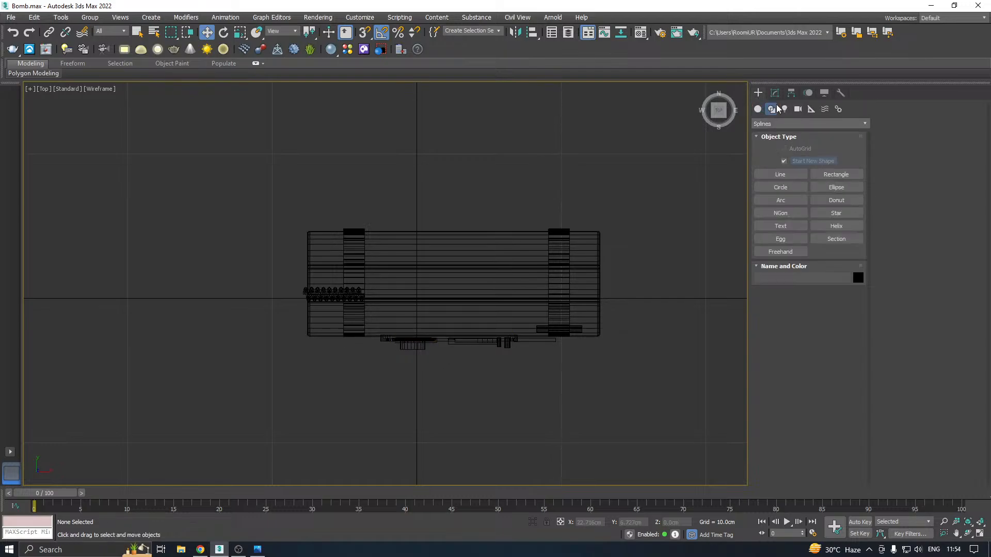
{"action": "left_click", "coordinate": [779, 124]}
{"action": "left_click", "coordinate": [779, 133]}
{"action": "left_click", "coordinate": [781, 174]}
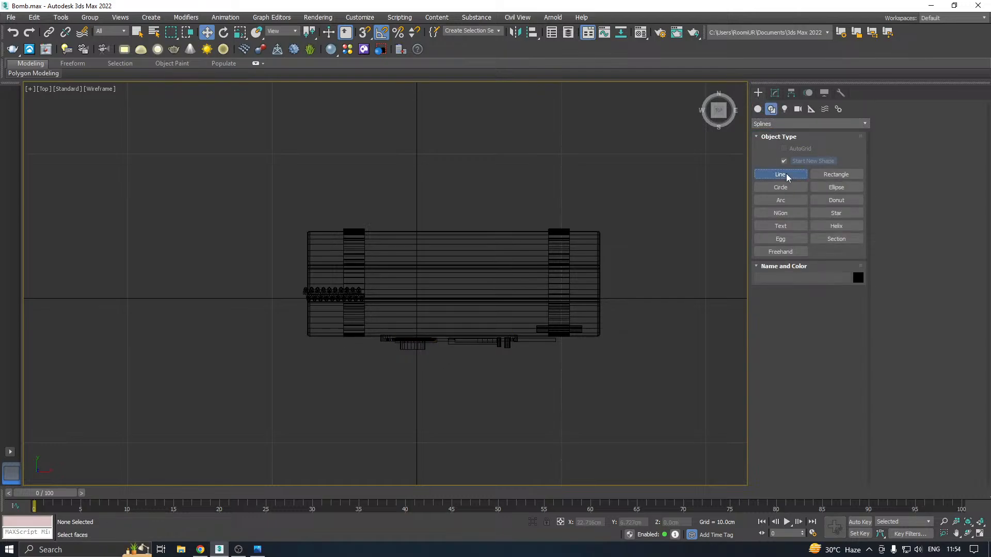
{"action": "middle_click_drag", "start_coordinate": [503, 272], "coordinate": [420, 256]}
{"action": "left_click", "coordinate": [893, 126]}
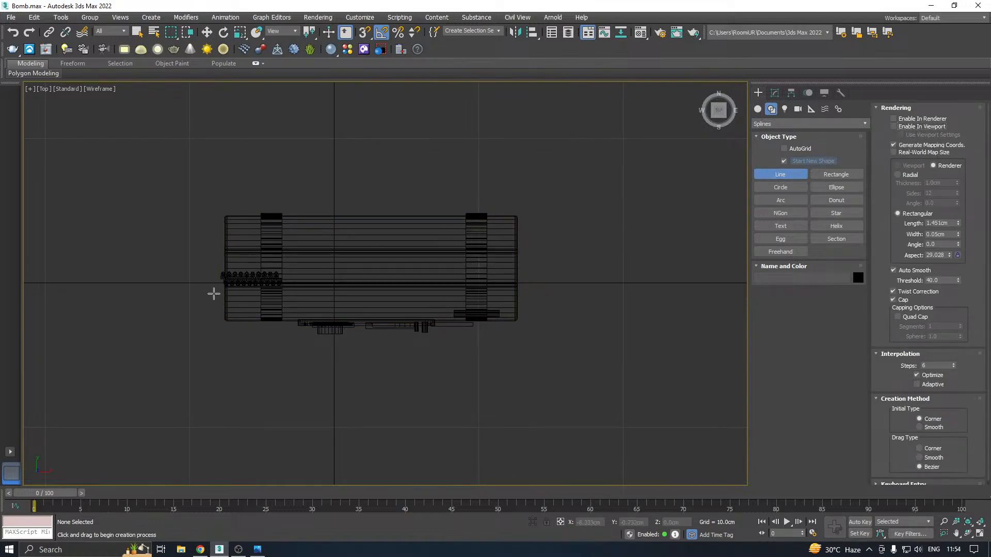
Draw a five-point curved line from the spring's outer end, across the strap, to the round component's base on the panel
{"action": "scroll", "coordinate": [214, 292], "scroll_direction": "up", "scroll_amount": 4}
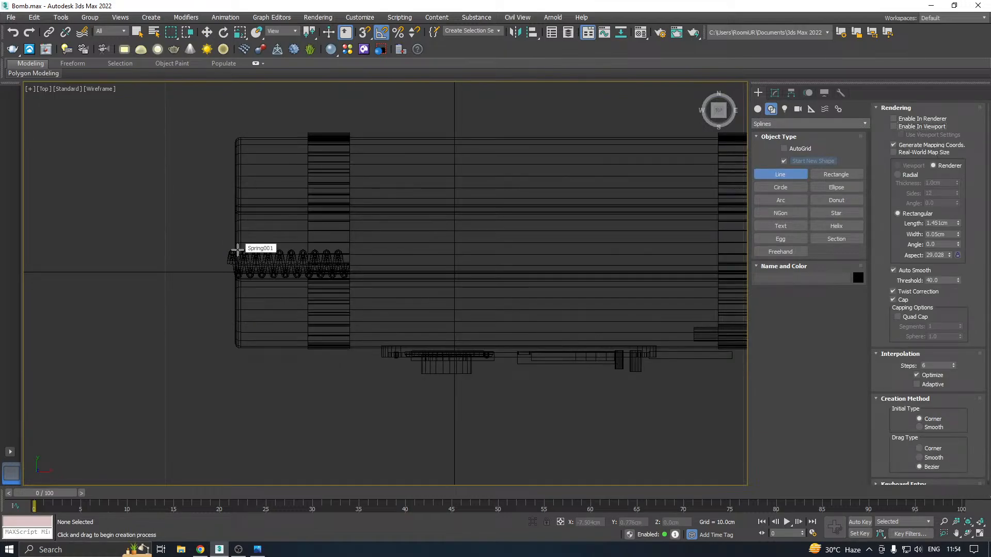
{"action": "left_click", "coordinate": [238, 250]}
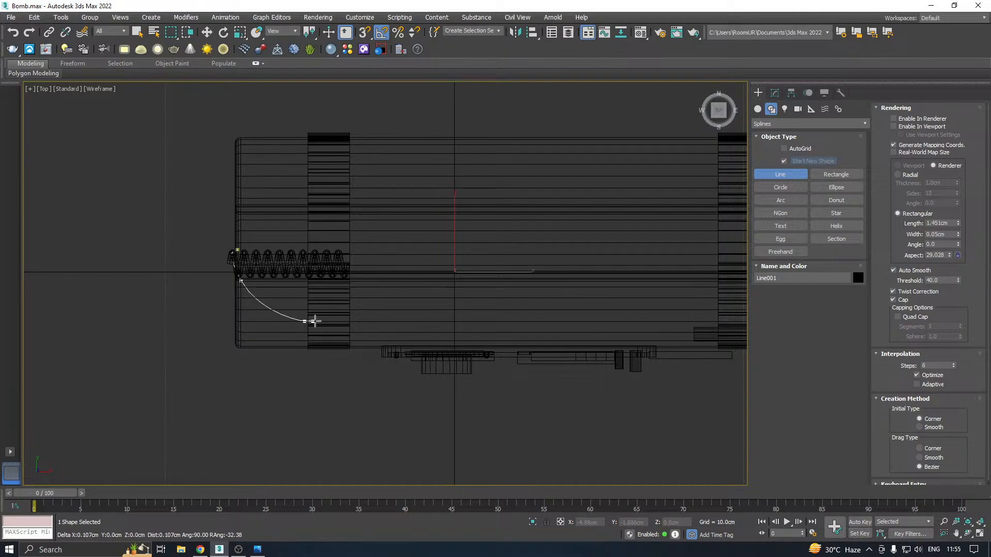
{"action": "left_click_drag", "start_coordinate": [305, 322], "coordinate": [348, 320]}
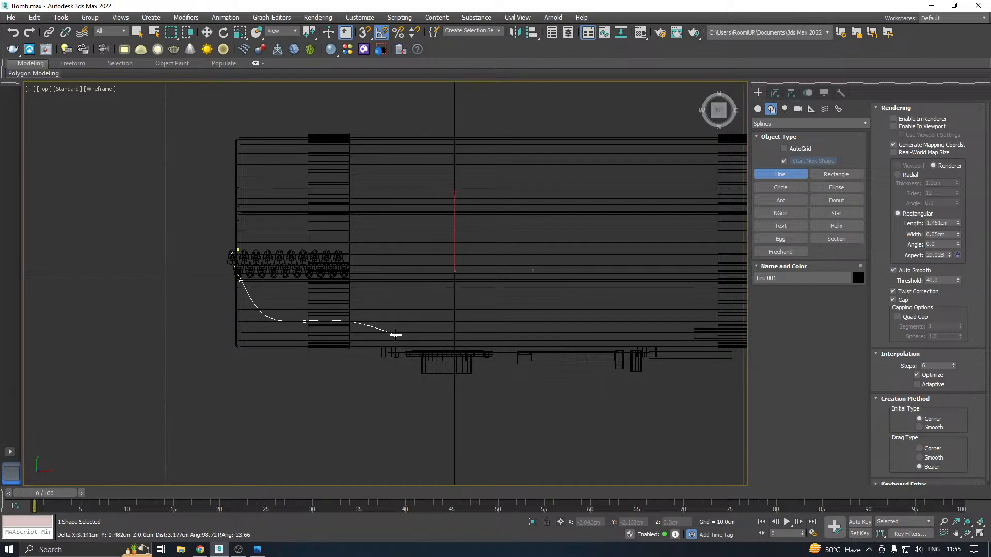
{"action": "left_click", "coordinate": [395, 337]}
{"action": "left_click", "coordinate": [423, 355]}
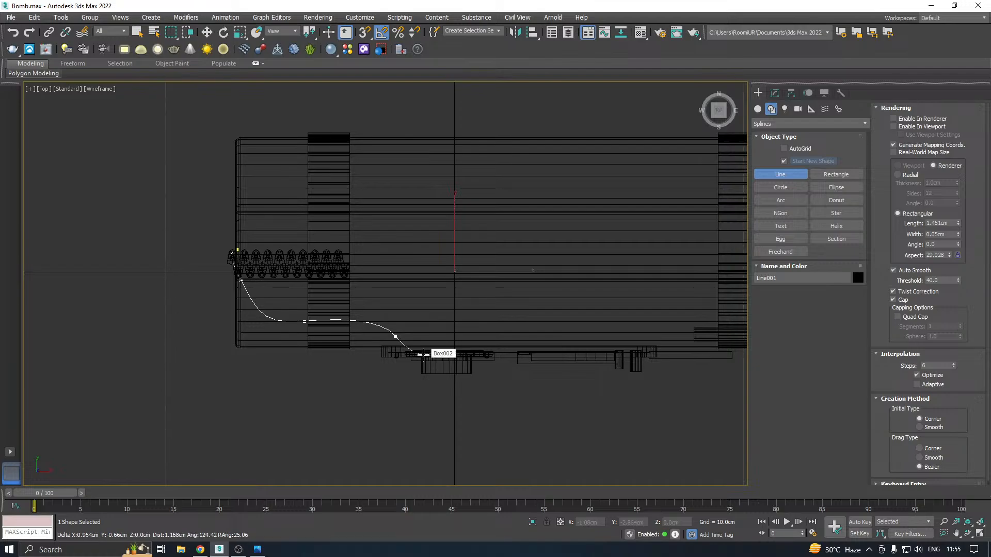
{"action": "right_click", "coordinate": [424, 316]}
{"action": "right_click", "coordinate": [435, 284]}
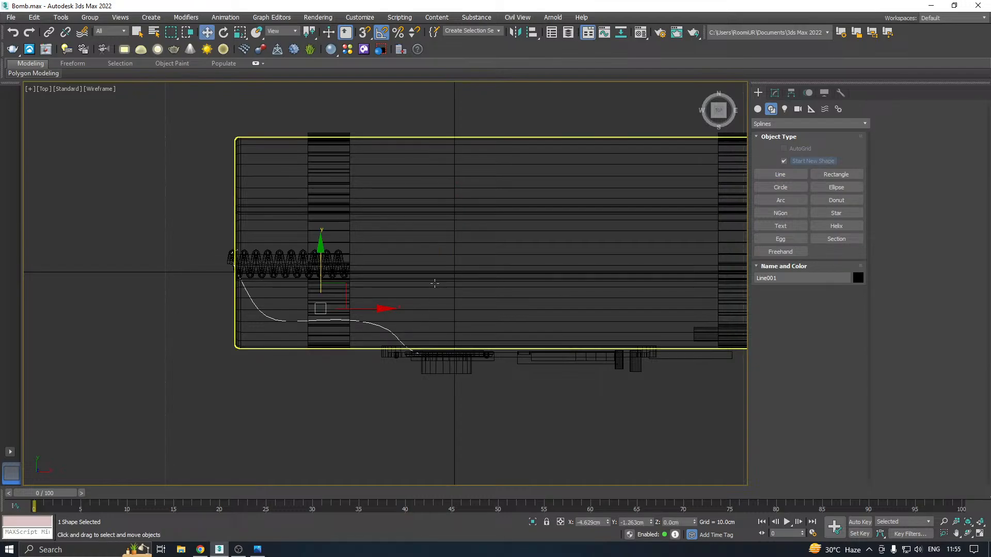
Raise the line to Z 8.561 cm in the perspective view, level with the top of the spring
{"action": "key", "text": "p"}
{"action": "scroll", "coordinate": [385, 262], "scroll_direction": "down", "scroll_amount": 5}
{"action": "right_click", "coordinate": [411, 276]}
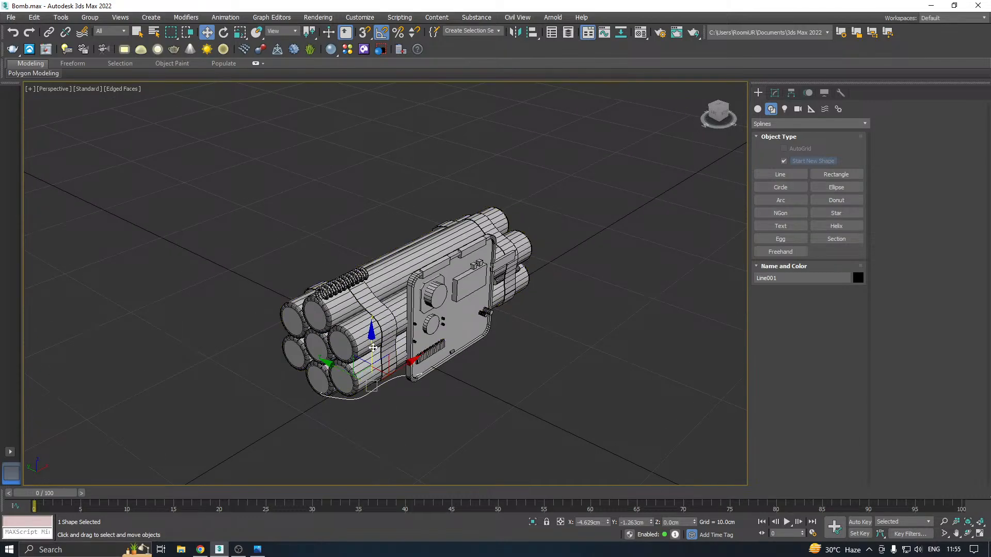
{"action": "left_click_drag", "start_coordinate": [372, 347], "coordinate": [379, 240]}
{"action": "mouse_move", "coordinate": [374, 253]}
{"action": "middle_mouse_down", "text": "alt"}
{"action": "mouse_move", "coordinate": [349, 298]}
{"action": "mouse_move", "coordinate": [299, 273]}
{"action": "mouse_move", "coordinate": [315, 279]}
{"action": "mouse_move", "coordinate": [382, 261]}
{"action": "middle_mouse_up", "text": "alt"}
{"action": "scroll", "coordinate": [349, 298], "scroll_direction": "up", "scroll_amount": 4}
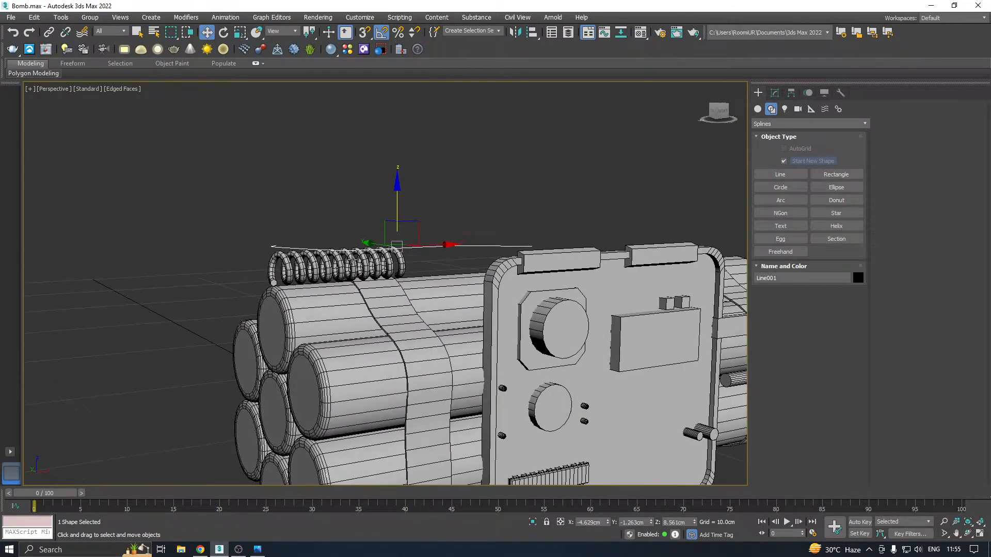
Edit the line's vertices and lower its panel-end vertex to Z 8.198 cm
{"action": "left_click", "coordinate": [775, 93]}
{"action": "key", "text": "1"}
{"action": "left_click", "coordinate": [532, 246]}
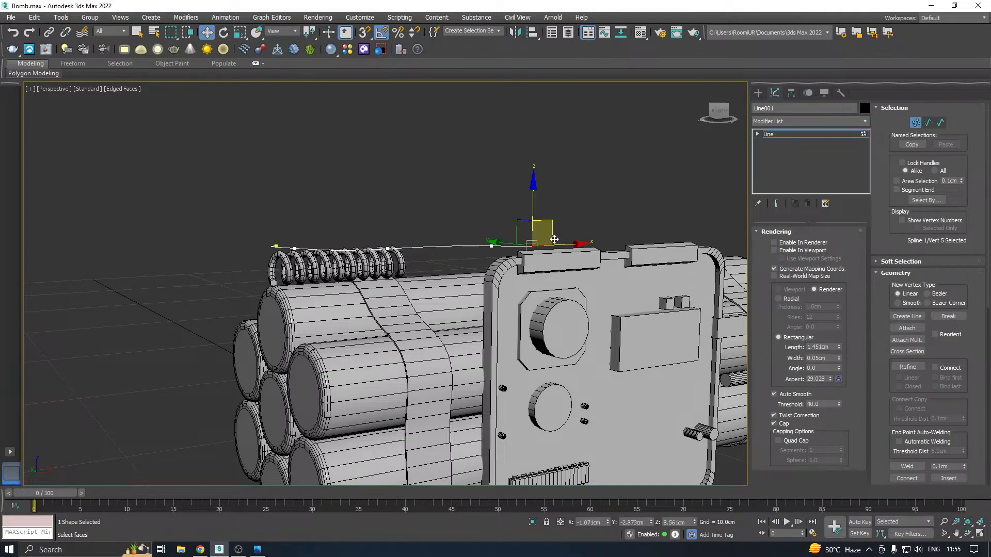
{"action": "middle_click_drag", "start_coordinate": [532, 246], "coordinate": [470, 260], "text": "alt"}
{"action": "scroll", "coordinate": [534, 222], "scroll_direction": "up", "scroll_amount": 2}
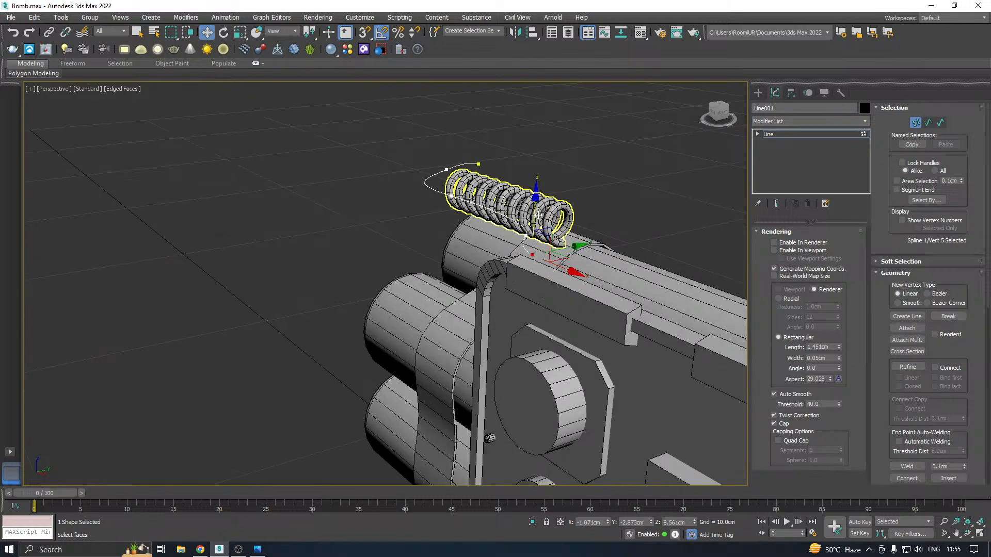
{"action": "middle_click_drag", "start_coordinate": [544, 234], "coordinate": [447, 225], "text": "alt"}
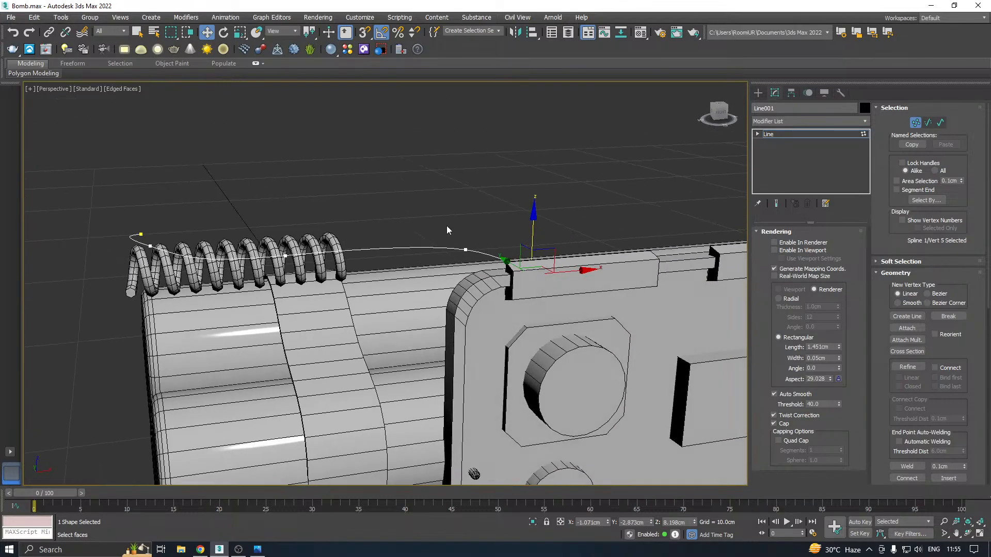
Raise the line's fourth vertex to arch the wire above the tubes near the panel
{"action": "left_click", "coordinate": [466, 241]}
{"action": "left_click_drag", "start_coordinate": [466, 195], "coordinate": [468, 176]}
{"action": "middle_click_drag", "start_coordinate": [411, 220], "coordinate": [473, 230]}
Lower the line's first vertex to Z 7.044 cm at the spring's outer end
{"action": "left_click", "coordinate": [463, 206]}
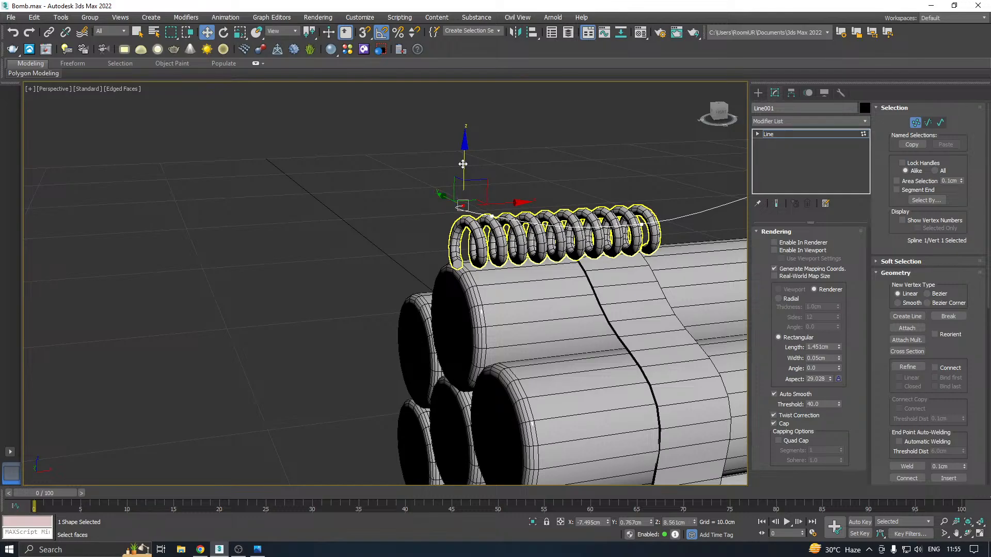
{"action": "left_click_drag", "start_coordinate": [465, 240], "coordinate": [466, 256]}
{"action": "middle_click_drag", "start_coordinate": [466, 256], "coordinate": [504, 267], "text": "alt"}
{"action": "middle_click_drag", "start_coordinate": [568, 273], "coordinate": [481, 239], "text": "alt"}
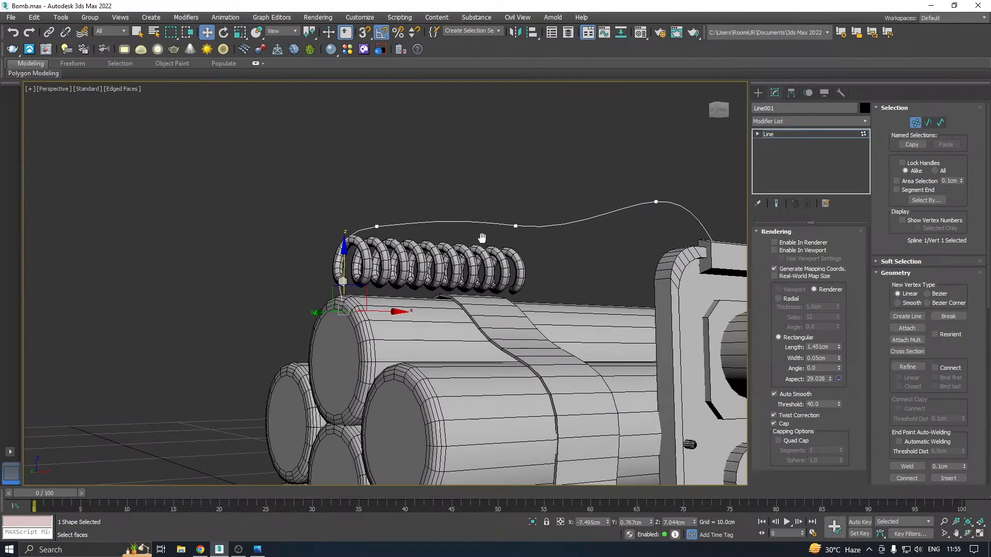
Move the line's third vertex to X -5.175, Y -1.695, Z 7.689 cm, down beside the strap between the tubes
{"action": "left_click_drag", "start_coordinate": [486, 199], "coordinate": [531, 250]}
{"action": "left_click_drag", "start_coordinate": [518, 177], "coordinate": [566, 220]}
{"action": "middle_click_drag", "start_coordinate": [566, 221], "coordinate": [432, 313], "text": "alt"}
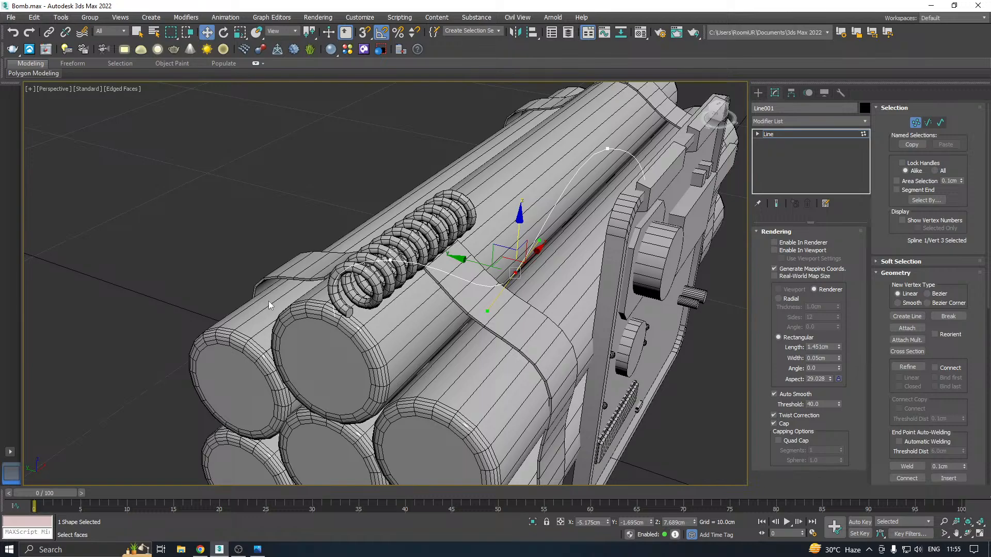
Move the line's first vertex to X -7.711 cm and Z 6.979 cm, below the spring's end, and finish vertex editing
{"action": "left_click", "coordinate": [341, 312]}
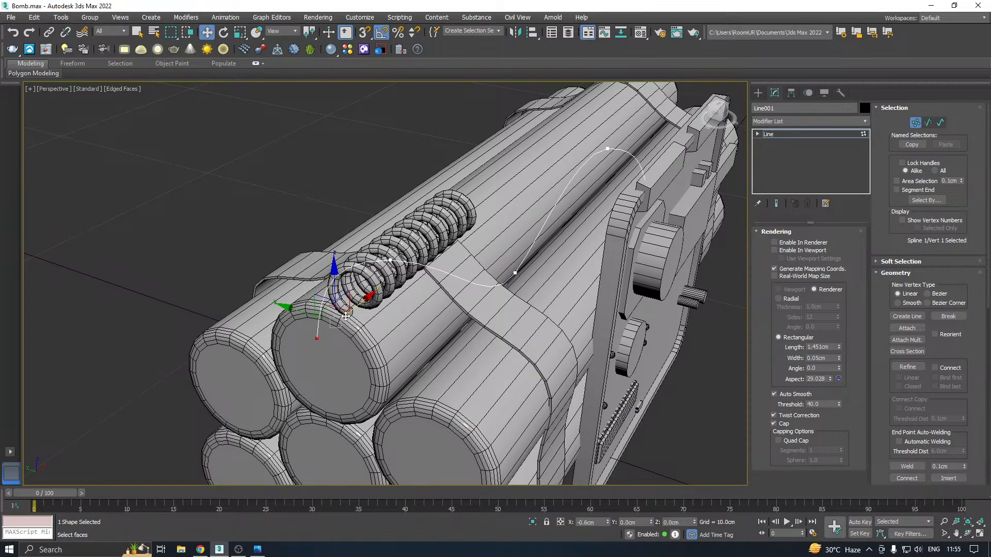
{"action": "middle_click_drag", "start_coordinate": [345, 316], "coordinate": [322, 312], "text": "alt"}
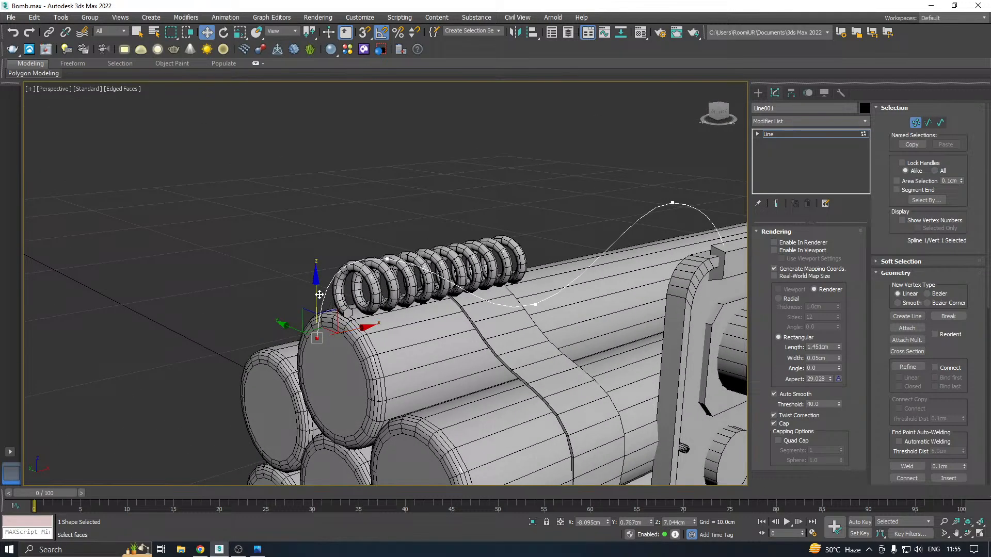
{"action": "left_click_drag", "start_coordinate": [321, 312], "coordinate": [362, 331]}
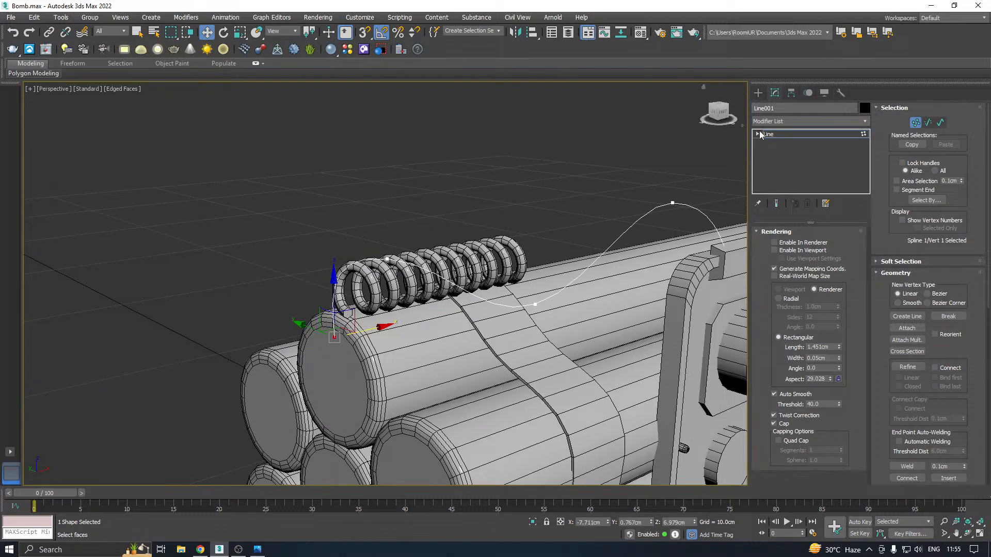
{"action": "left_click", "coordinate": [768, 136]}
Try to distribute the spring along the curved line with the Spacing Tool
{"action": "left_click", "coordinate": [498, 247]}
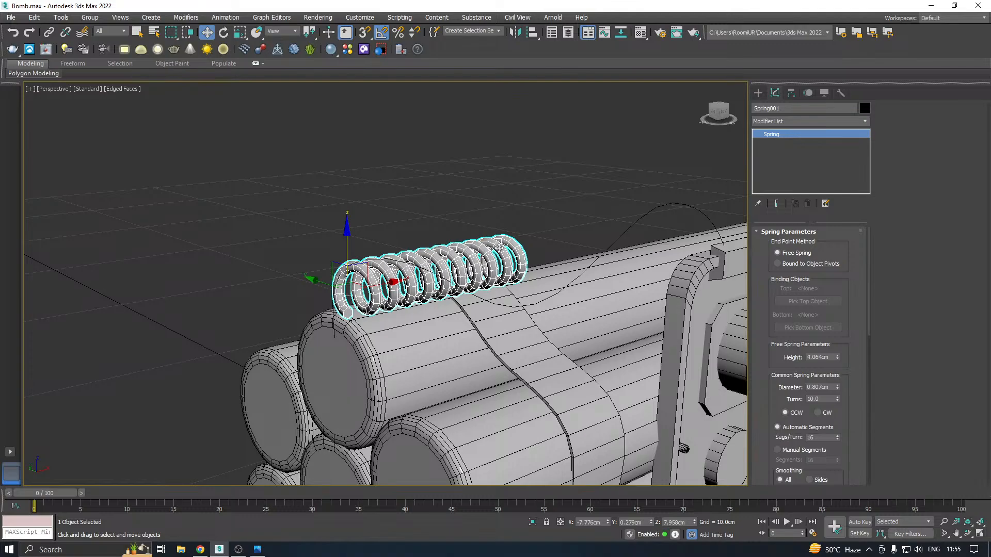
{"action": "middle_click_drag", "start_coordinate": [463, 252], "coordinate": [479, 250], "text": "alt"}
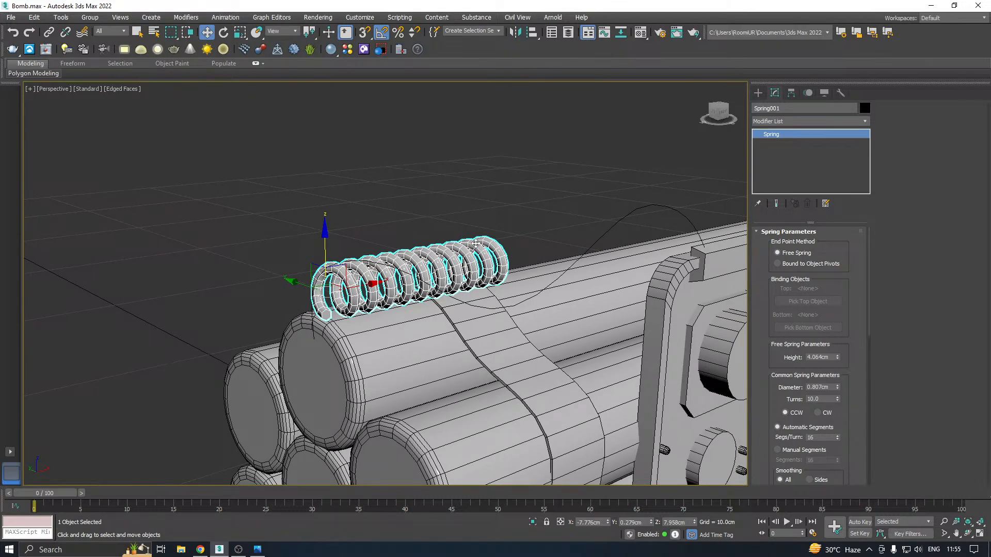
{"action": "key", "text": "shift+i"}
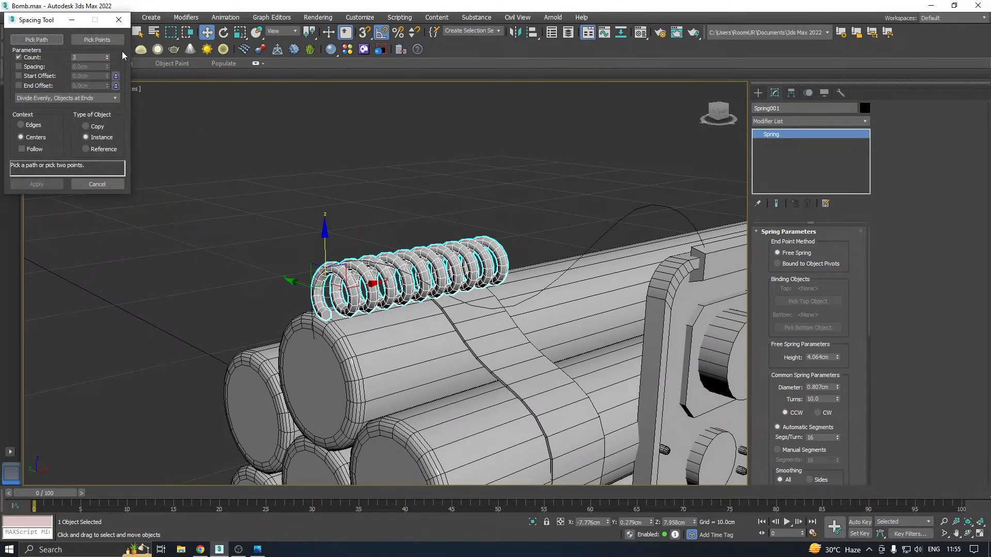
{"action": "left_click_drag", "start_coordinate": [36, 20], "coordinate": [92, 54]}
{"action": "left_click", "coordinate": [11, 17]}
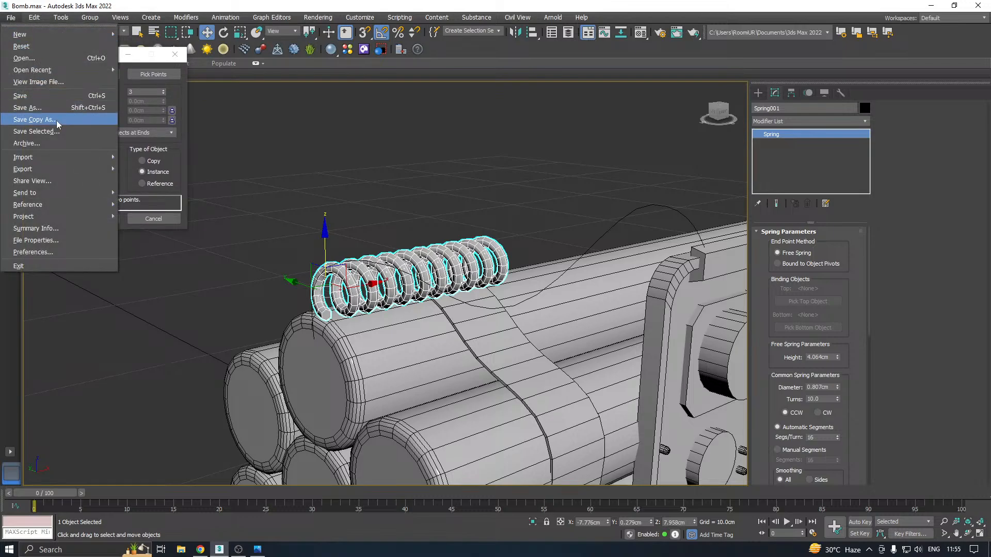
{"action": "left_click", "coordinate": [57, 123]}
{"action": "left_click", "coordinate": [448, 376]}
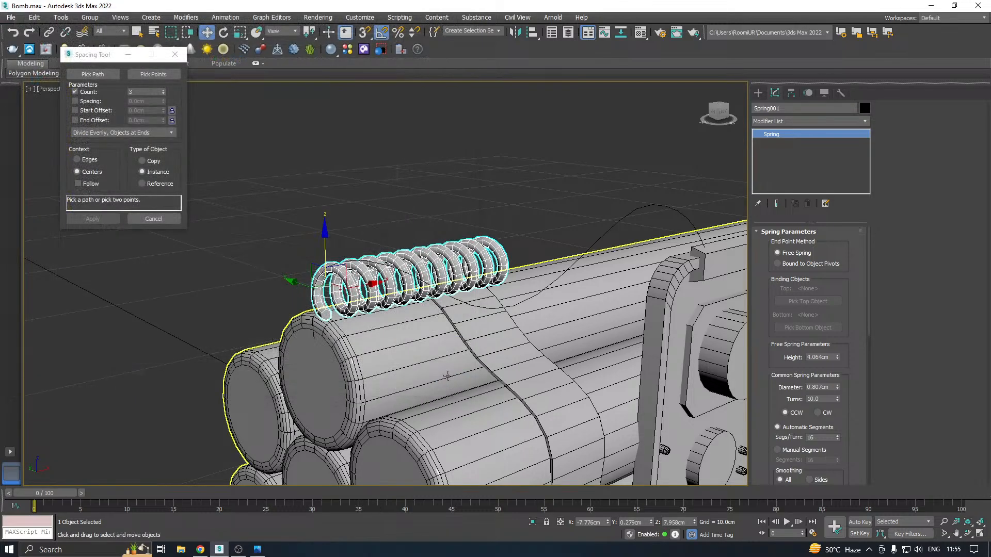
{"action": "left_click", "coordinate": [103, 76]}
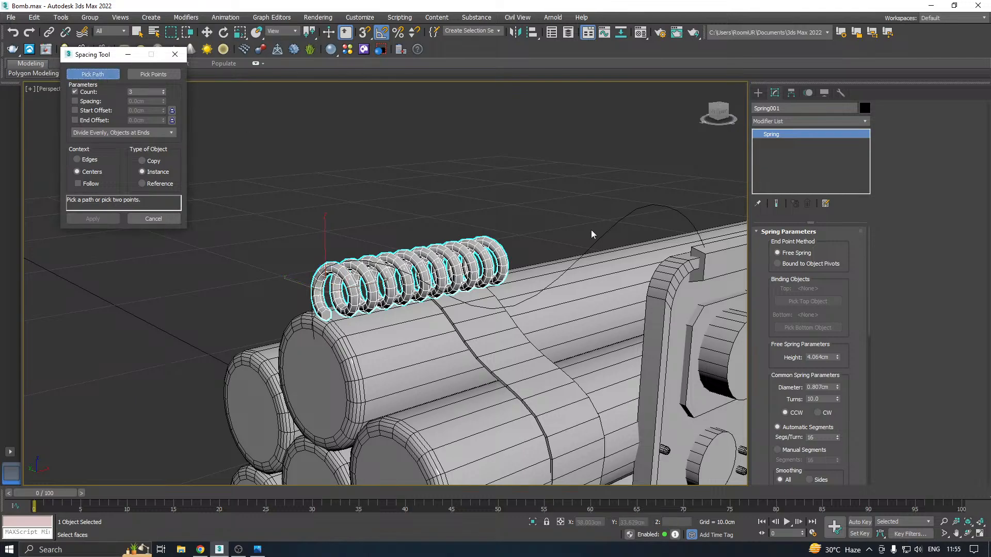
{"action": "left_click", "coordinate": [574, 263]}
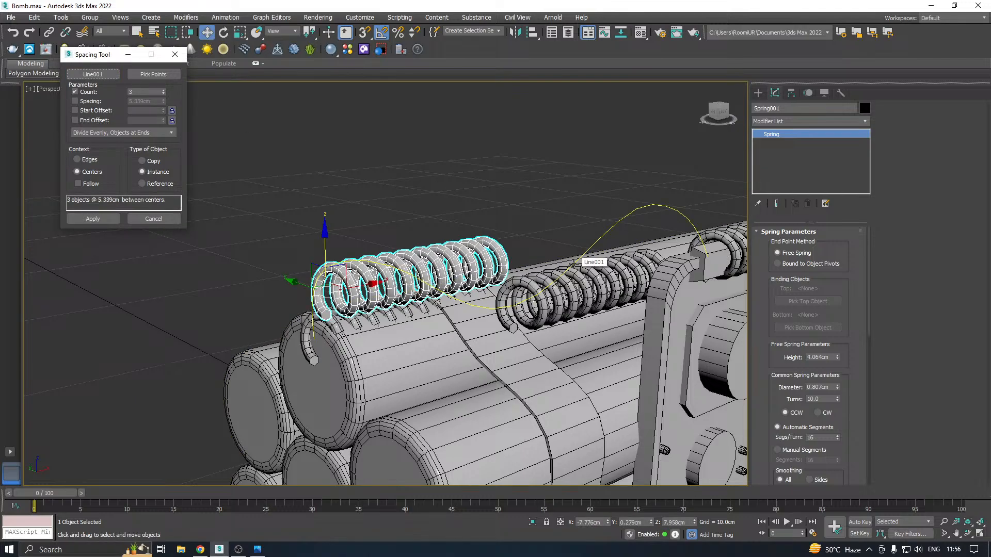
Reduce the Spacing Tool count to 1 and cancel the distribution
{"action": "left_click", "coordinate": [164, 94]}
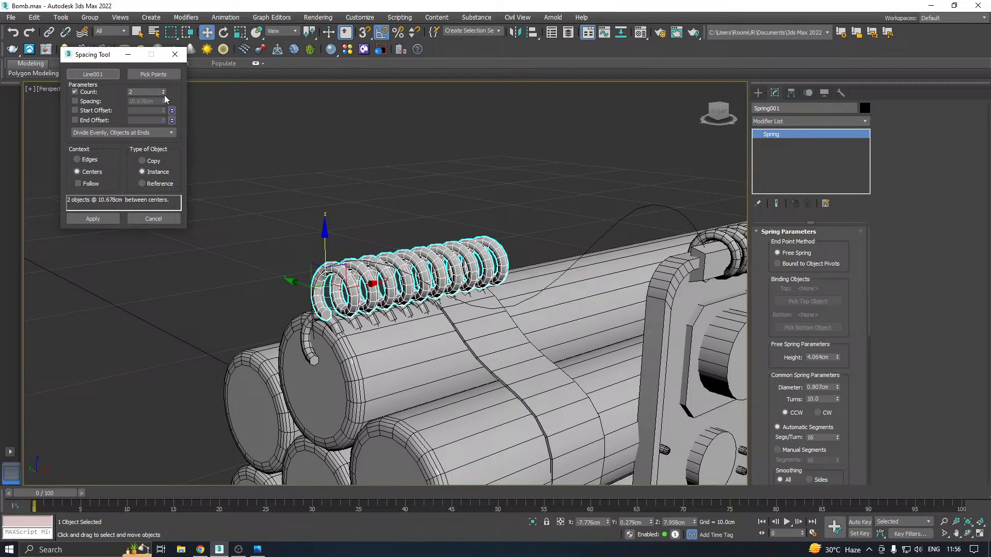
{"action": "left_click", "coordinate": [164, 95]}
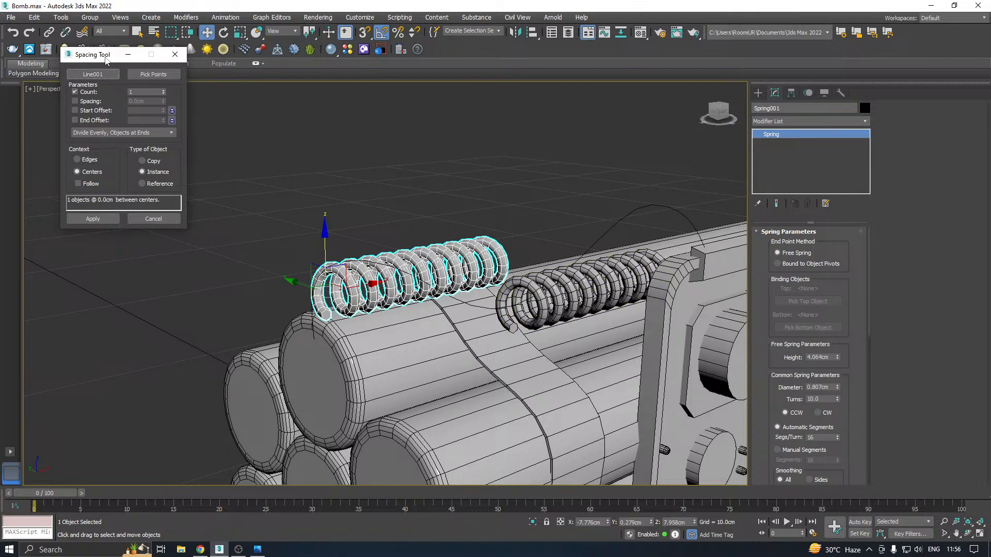
{"action": "left_click_drag", "start_coordinate": [106, 61], "coordinate": [75, 75]}
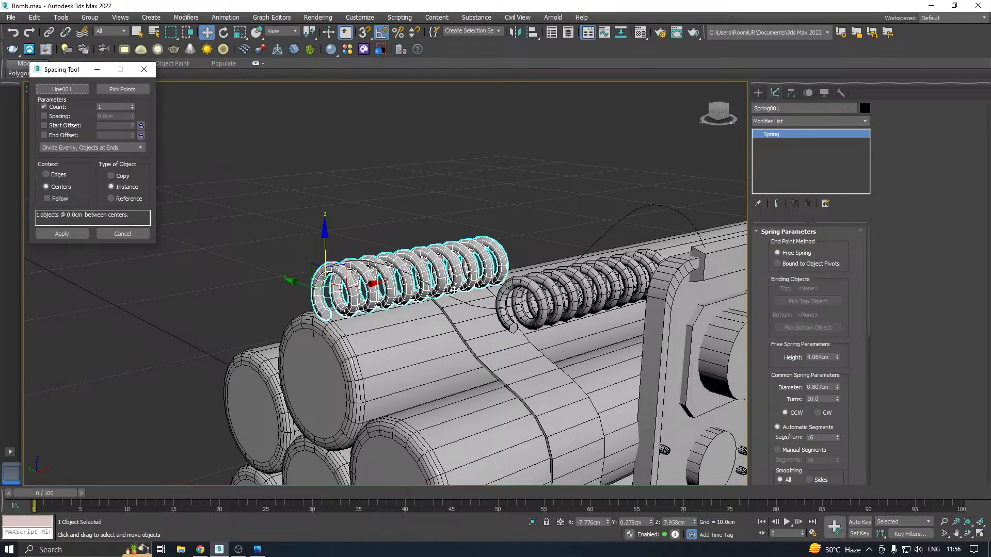
{"action": "left_click", "coordinate": [139, 235]}
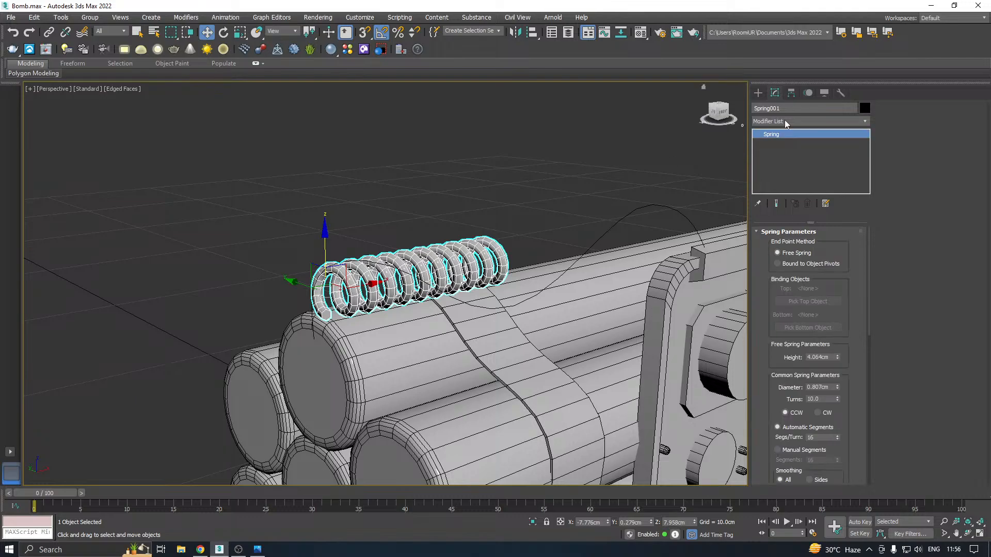
Apply a PathDeform (WSM) modifier to the spring and assign the curved line as its path
{"action": "left_click", "coordinate": [862, 122]}
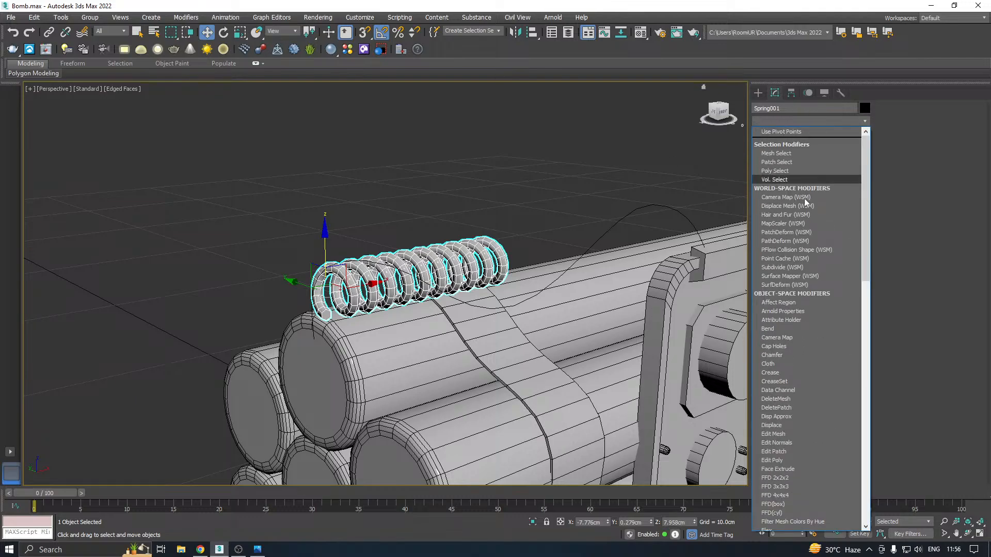
{"action": "left_click", "coordinate": [792, 242]}
{"action": "left_click", "coordinate": [826, 260]}
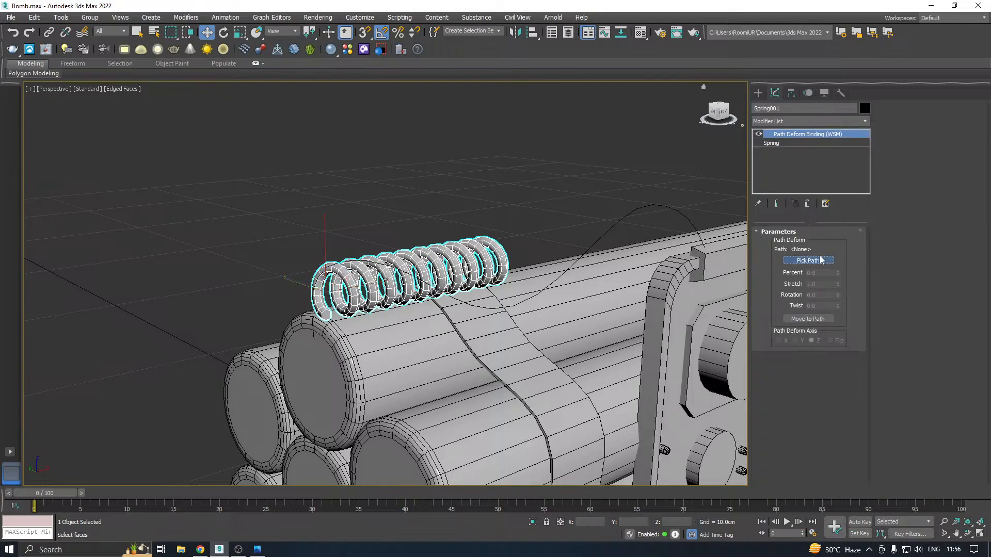
{"action": "left_click", "coordinate": [590, 255]}
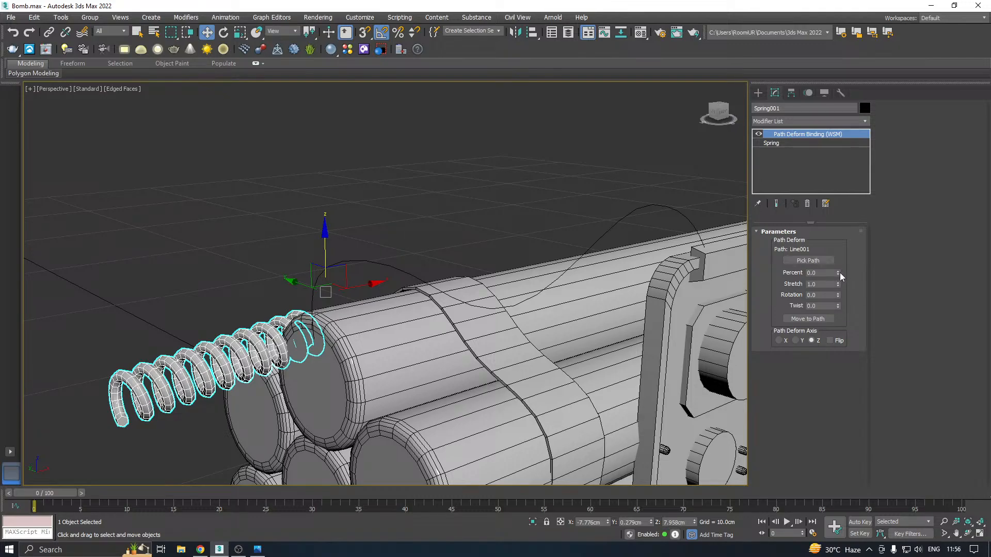
Try the path deform on different axes, ending with the X axis and Percent 76.0
{"action": "left_click_drag", "start_coordinate": [840, 272], "coordinate": [839, 255]}
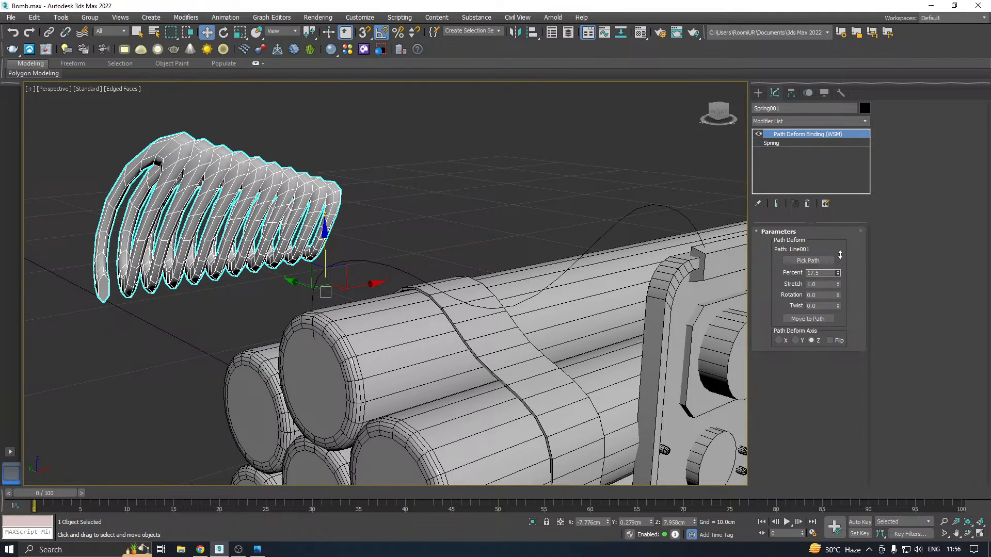
{"action": "left_click", "coordinate": [797, 341]}
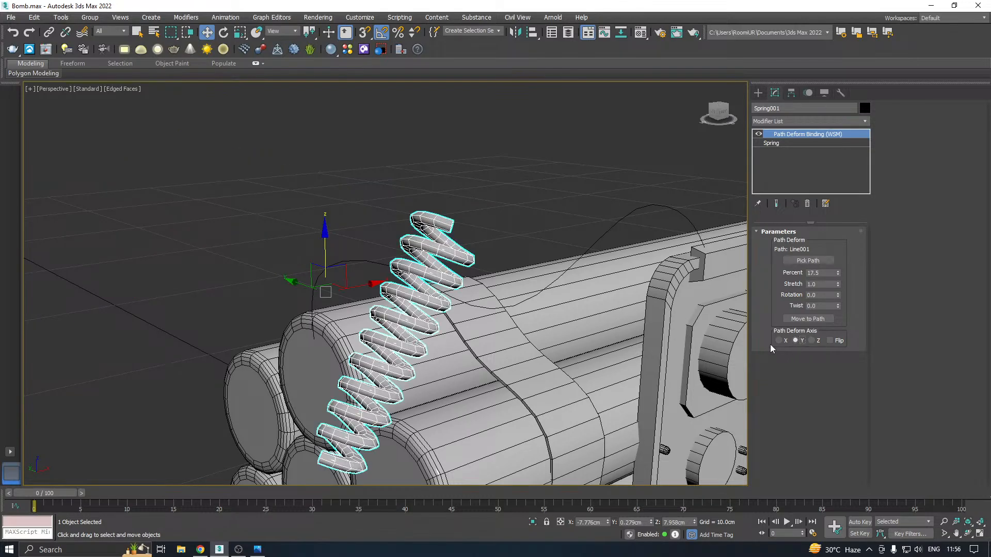
{"action": "left_click", "coordinate": [779, 341]}
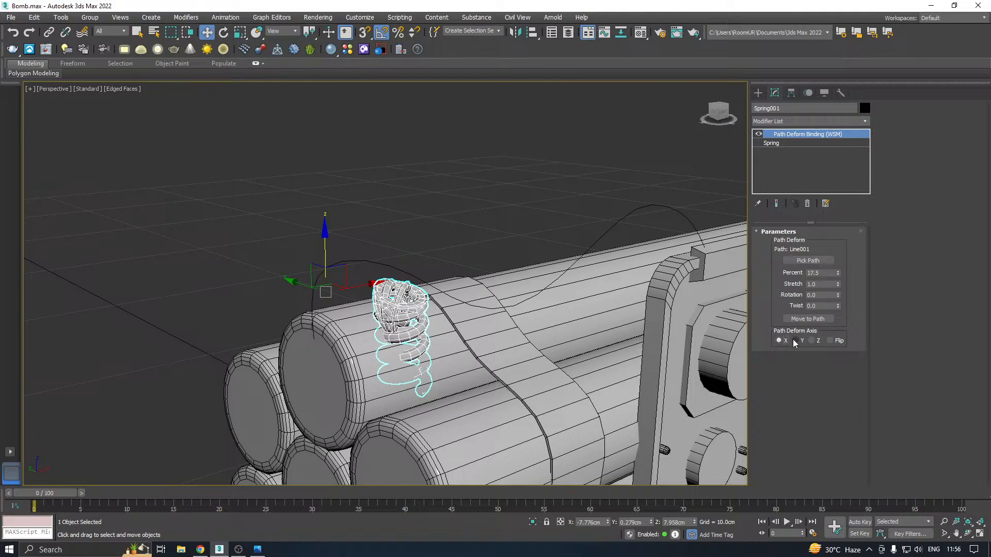
{"action": "left_click", "coordinate": [795, 341]}
{"action": "left_click_drag", "start_coordinate": [838, 274], "coordinate": [841, 244]}
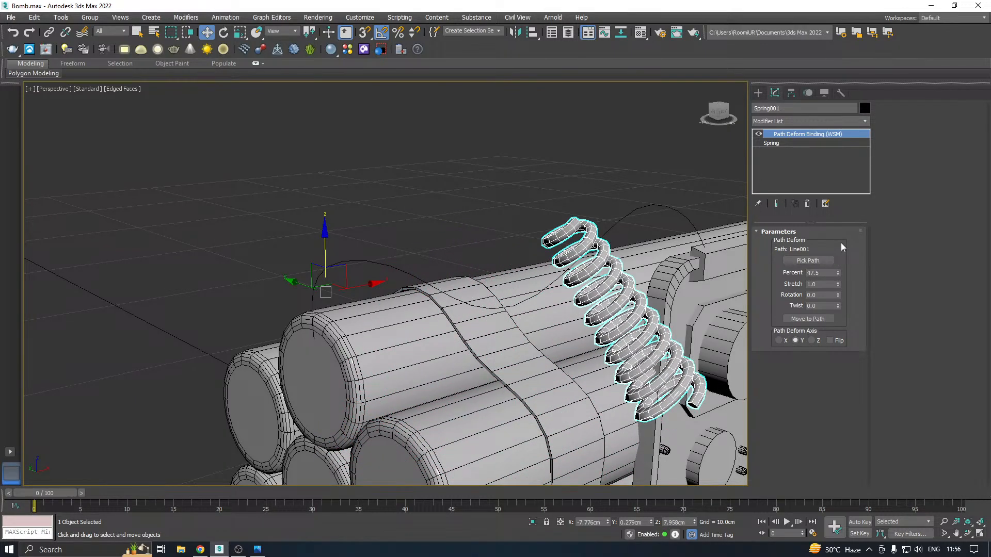
{"action": "left_click", "coordinate": [785, 343]}
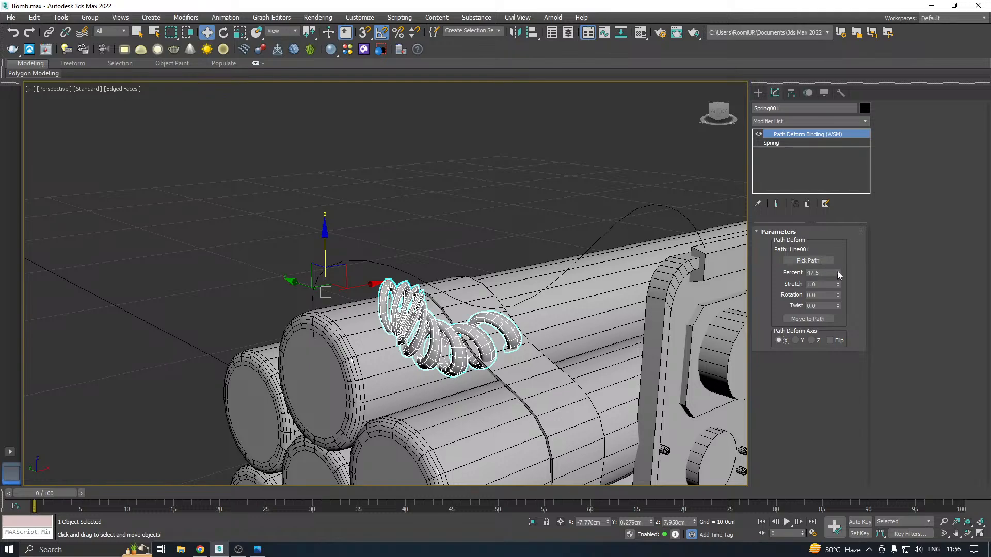
{"action": "left_click_drag", "start_coordinate": [838, 273], "coordinate": [856, 242]}
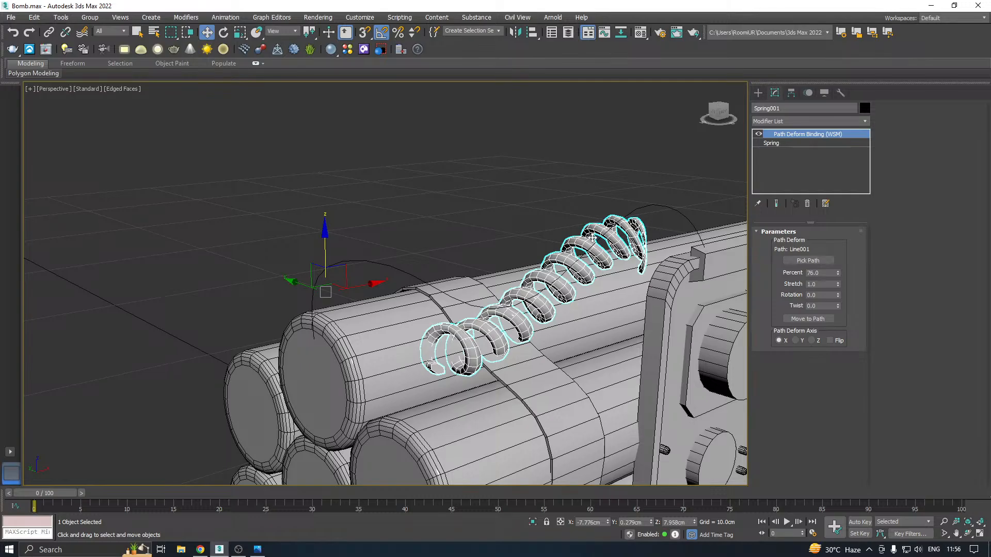
Move the deformed spring to its path
{"action": "middle_click_drag", "start_coordinate": [592, 237], "coordinate": [634, 273], "text": "alt"}
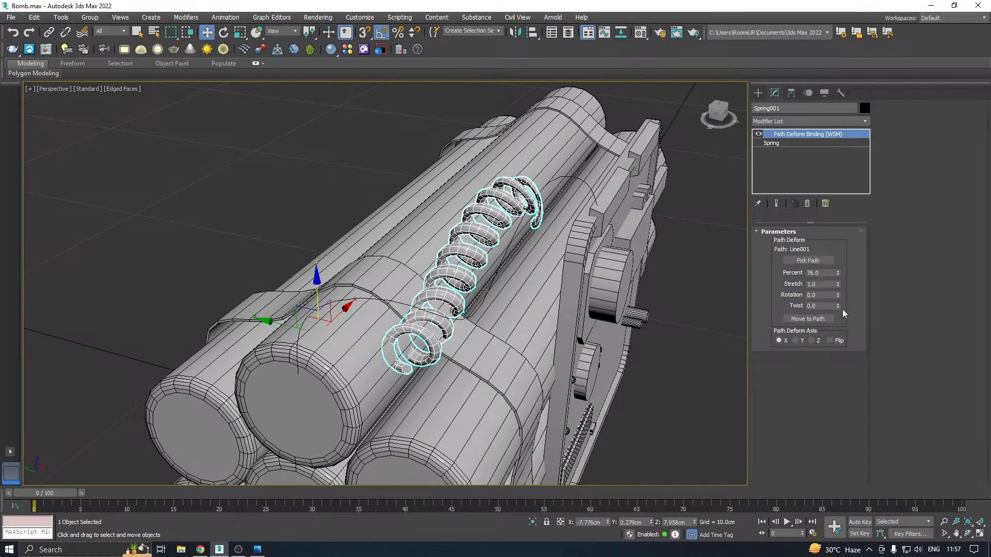
{"action": "left_click", "coordinate": [824, 321]}
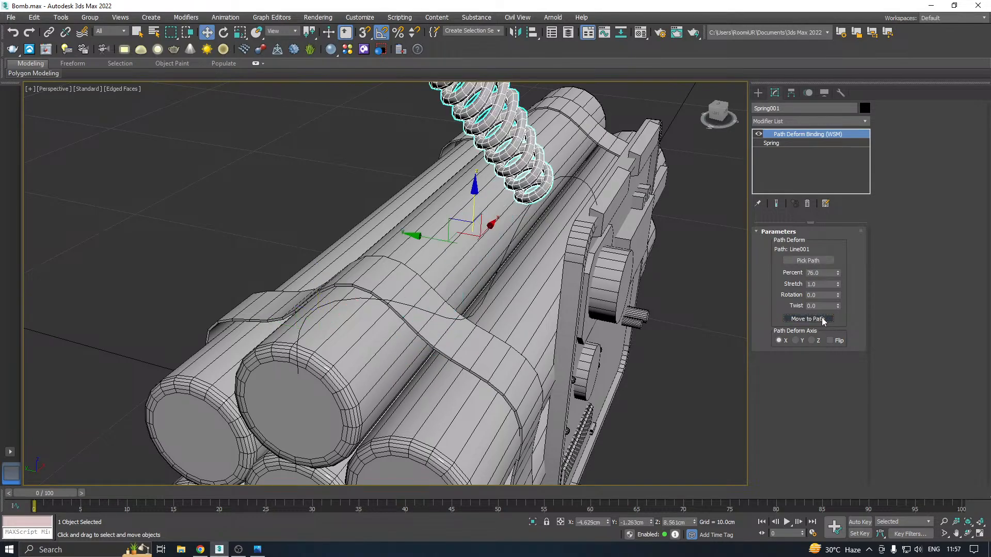
{"action": "scroll", "coordinate": [516, 276], "scroll_direction": "down", "scroll_amount": 3}
{"action": "middle_click_drag", "start_coordinate": [517, 276], "coordinate": [451, 244], "text": "alt"}
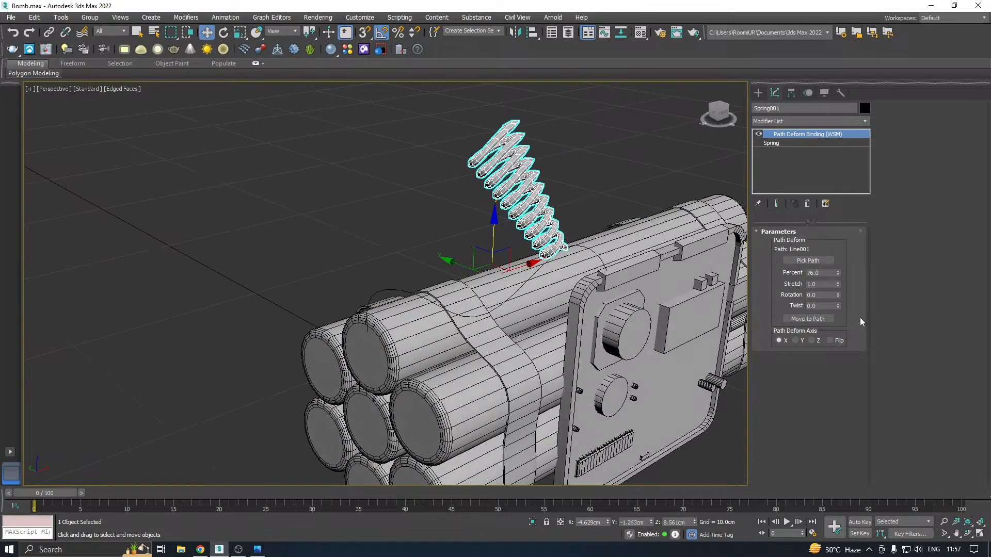
Try the path deform with Percent 11.5, Rotation -13.5 and Twist -3.0 on the Y axis
{"action": "left_click_drag", "start_coordinate": [840, 277], "coordinate": [842, 317]}
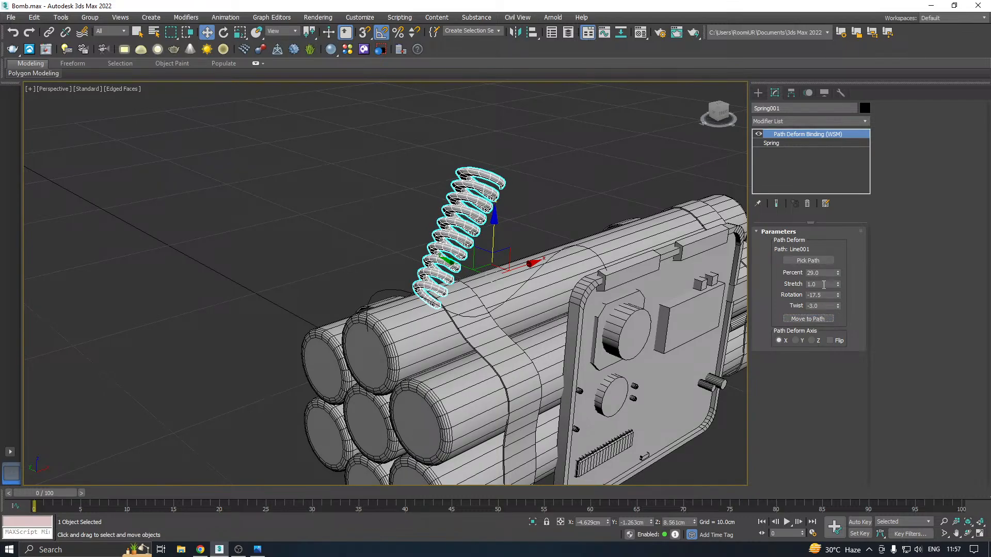
{"action": "left_click", "coordinate": [796, 341]}
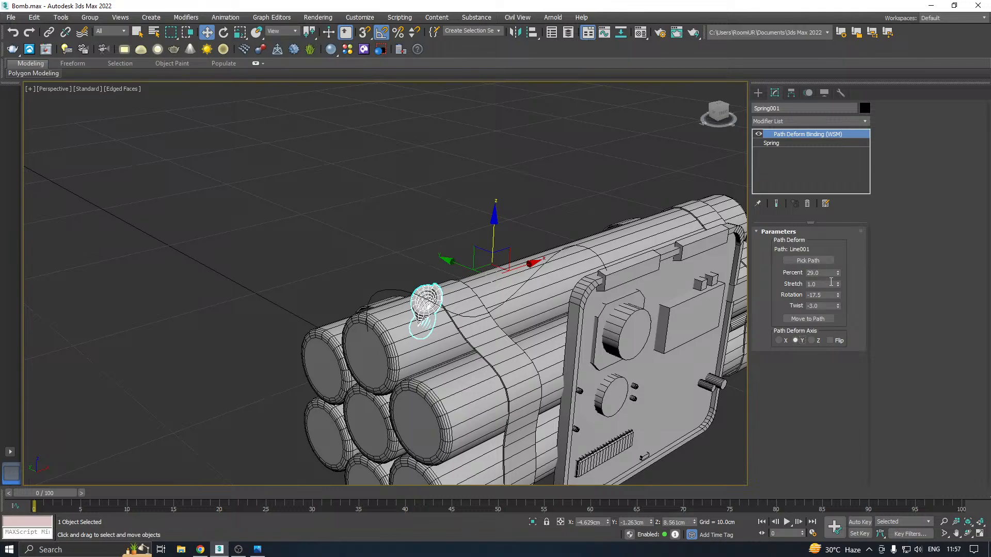
{"action": "mouse_move", "coordinate": [838, 273]}
{"action": "left_mouse_down"}
{"action": "mouse_move", "coordinate": [852, 322]}
{"action": "mouse_move", "coordinate": [838, 273]}
{"action": "mouse_move", "coordinate": [838, 289]}
{"action": "left_mouse_up"}
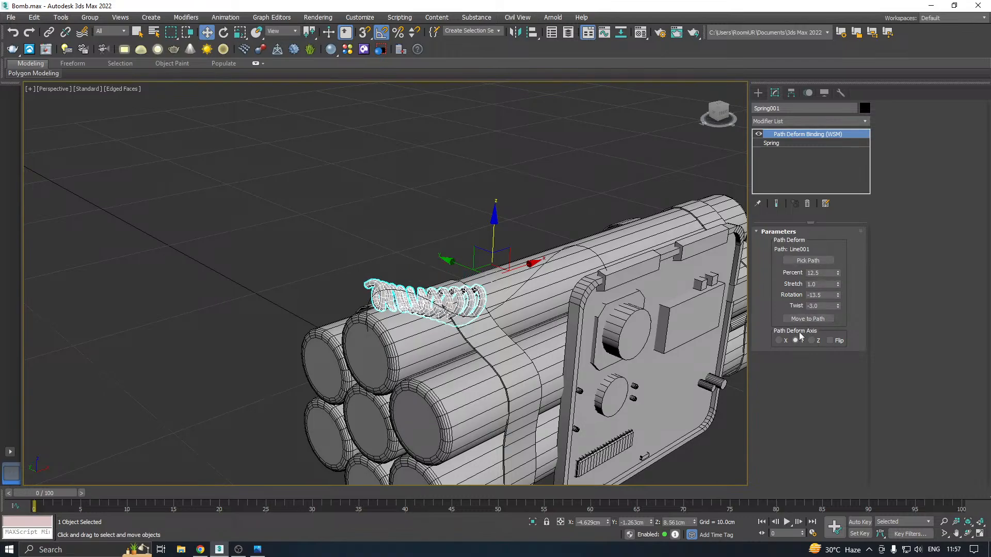
{"action": "left_click", "coordinate": [778, 340]}
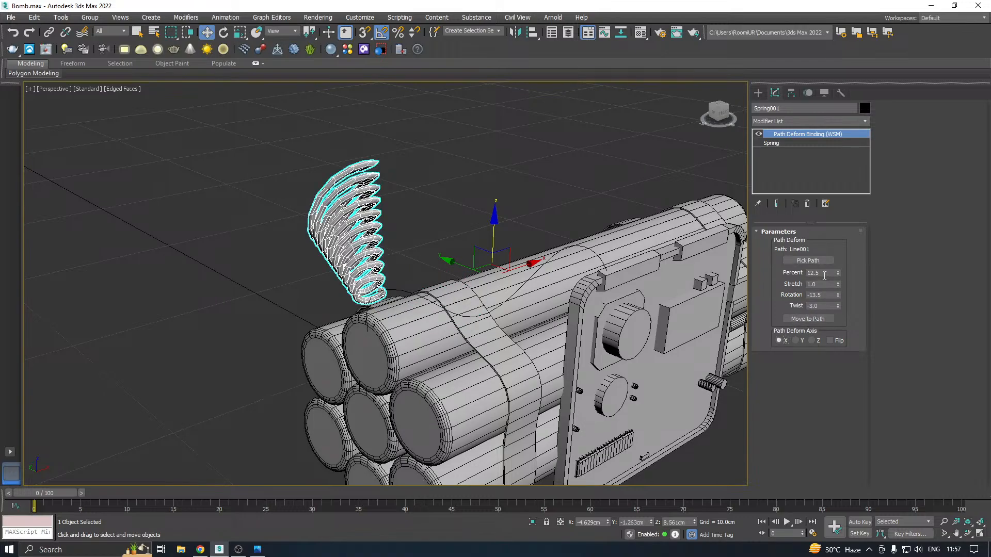
{"action": "left_click_drag", "start_coordinate": [842, 272], "coordinate": [852, 312]}
{"action": "left_click", "coordinate": [796, 341]}
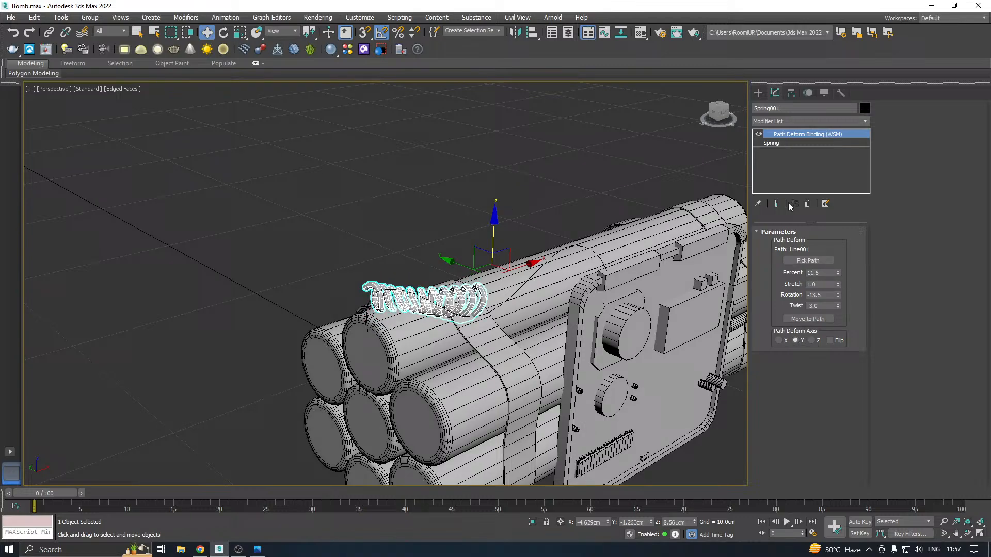
Delete the Path Deform Binding from the spring and rotate the spring 90 degrees about Y so it lies along the tubes
{"action": "right_click", "coordinate": [798, 138]}
{"action": "left_click", "coordinate": [809, 152]}
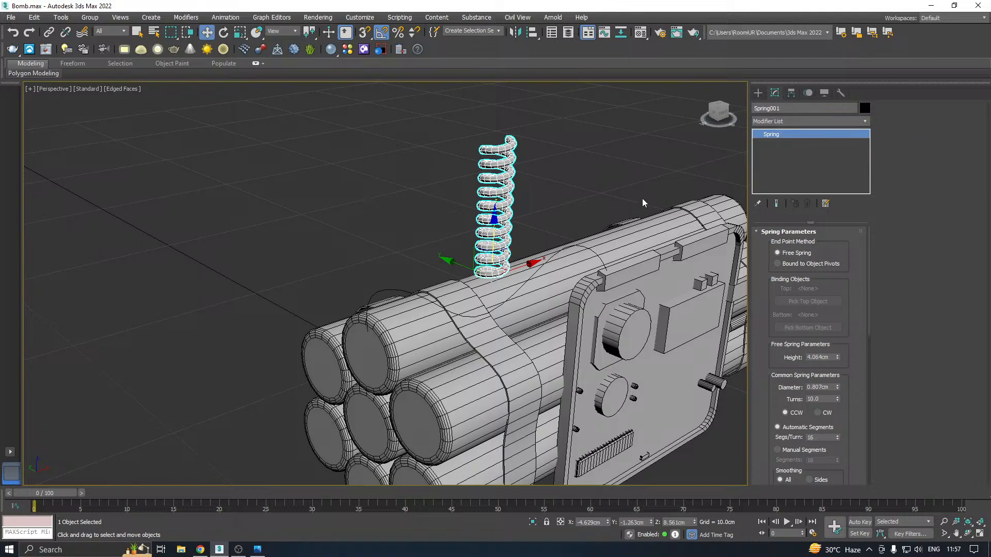
{"action": "middle_click_drag", "start_coordinate": [643, 174], "coordinate": [544, 249]}
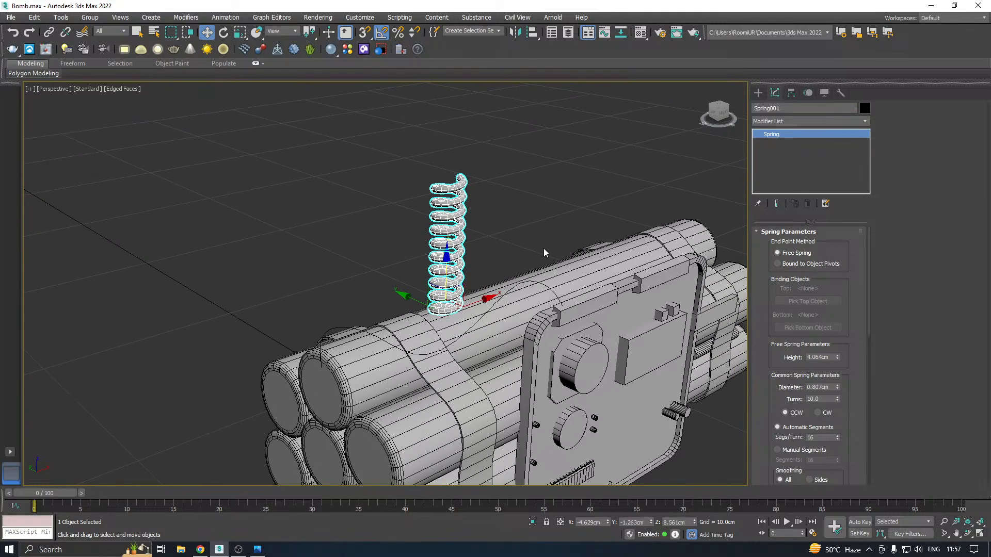
{"action": "key", "text": "e"}
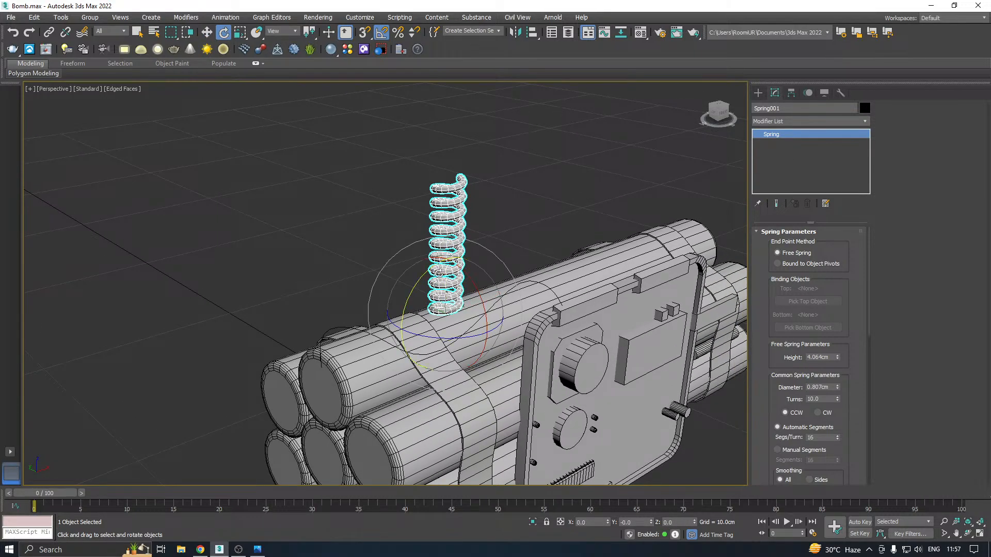
{"action": "left_click_drag", "start_coordinate": [422, 274], "coordinate": [431, 274]}
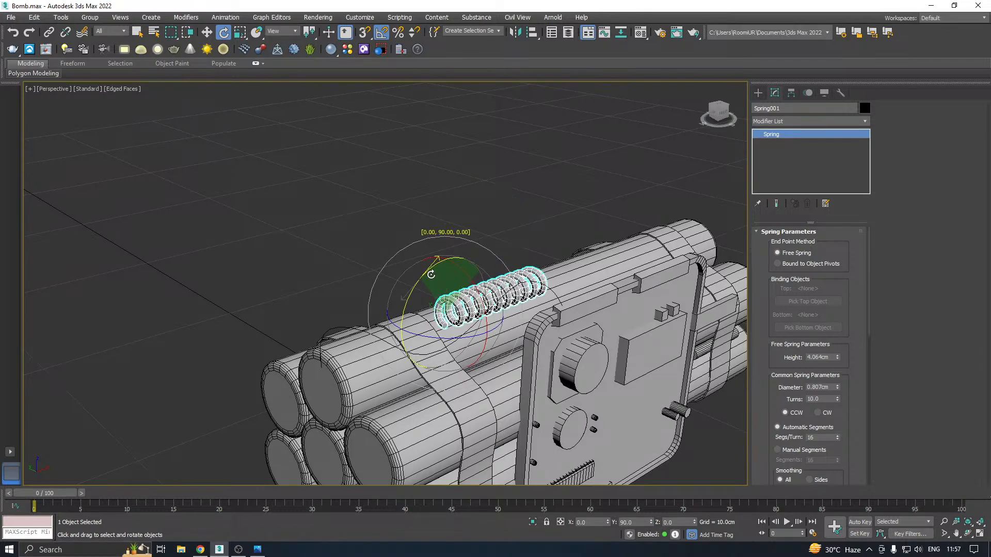
{"action": "key", "text": "w"}
Center the spring's pivot on the object
{"action": "left_click", "coordinate": [792, 92]}
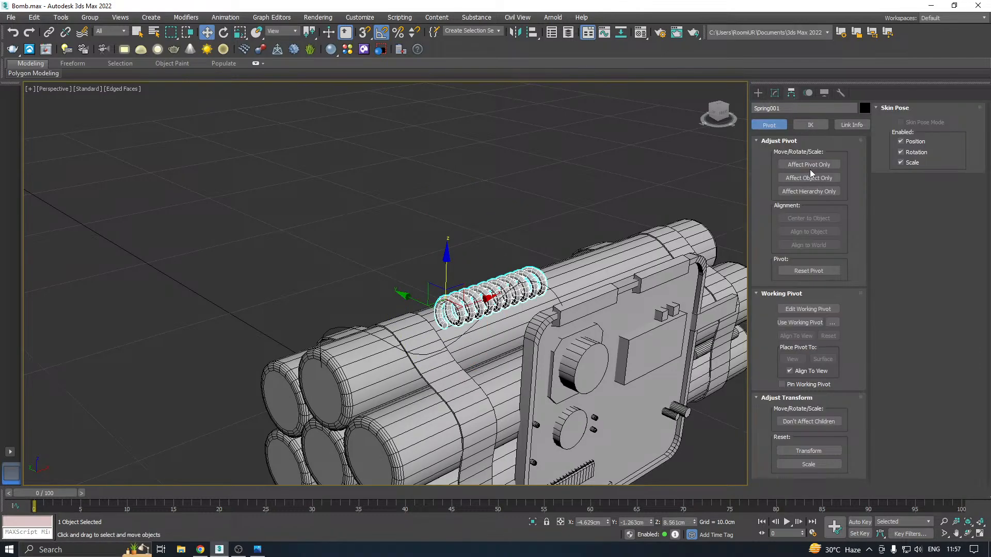
{"action": "left_click", "coordinate": [808, 164]}
{"action": "left_click", "coordinate": [809, 218]}
Apply a PathDeform (WSM) modifier to the spring again
{"action": "left_click", "coordinate": [775, 93]}
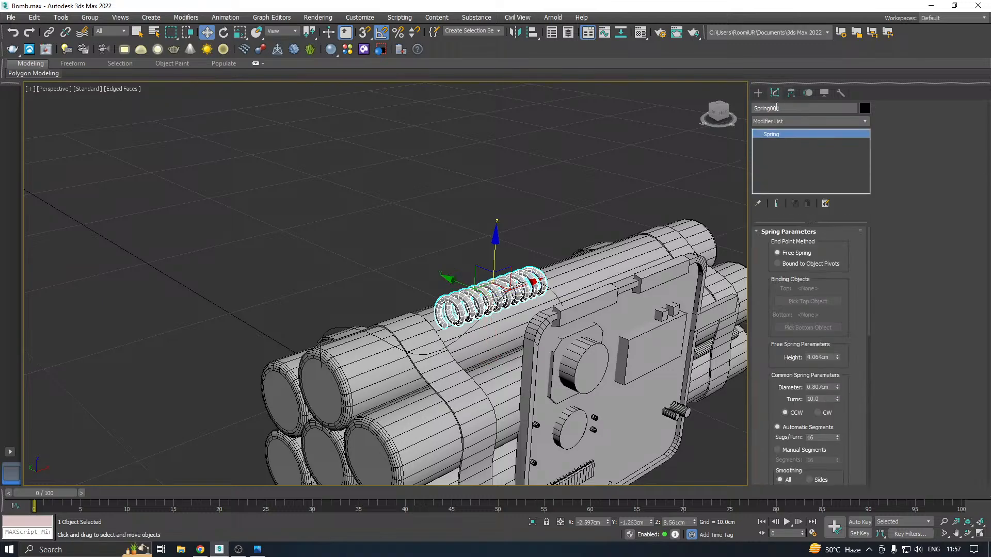
{"action": "left_click", "coordinate": [867, 122]}
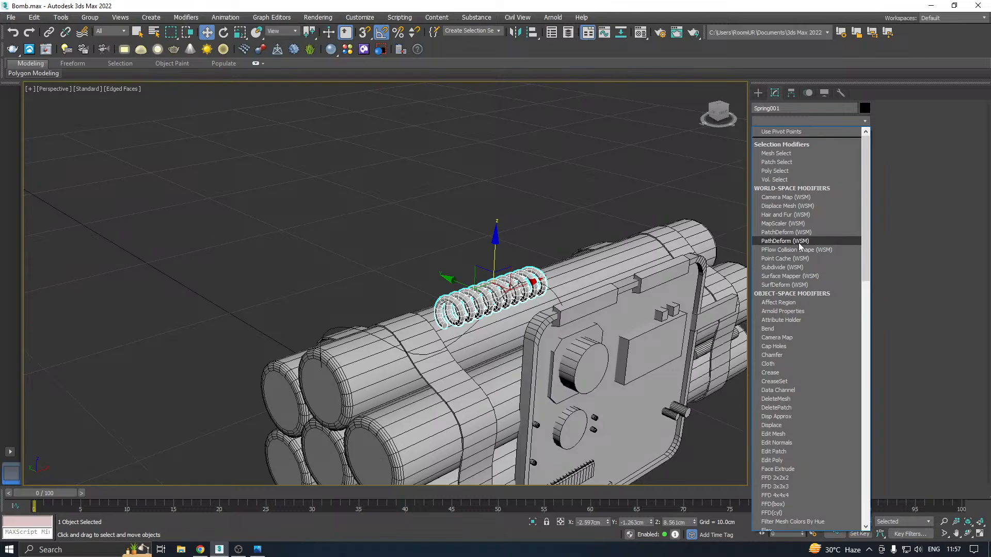
Apply a PathDeform (WSM) modifier to the spring, pick the curved line above the cylinders as its path, and move the spring to the path
{"action": "left_click", "coordinate": [785, 241]}
{"action": "left_click", "coordinate": [808, 260]}
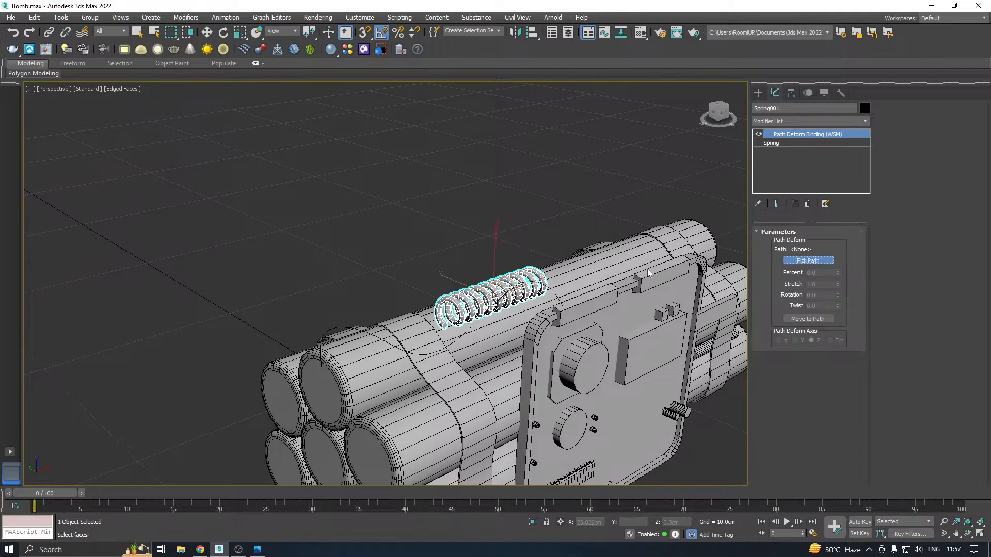
{"action": "left_click", "coordinate": [447, 349]}
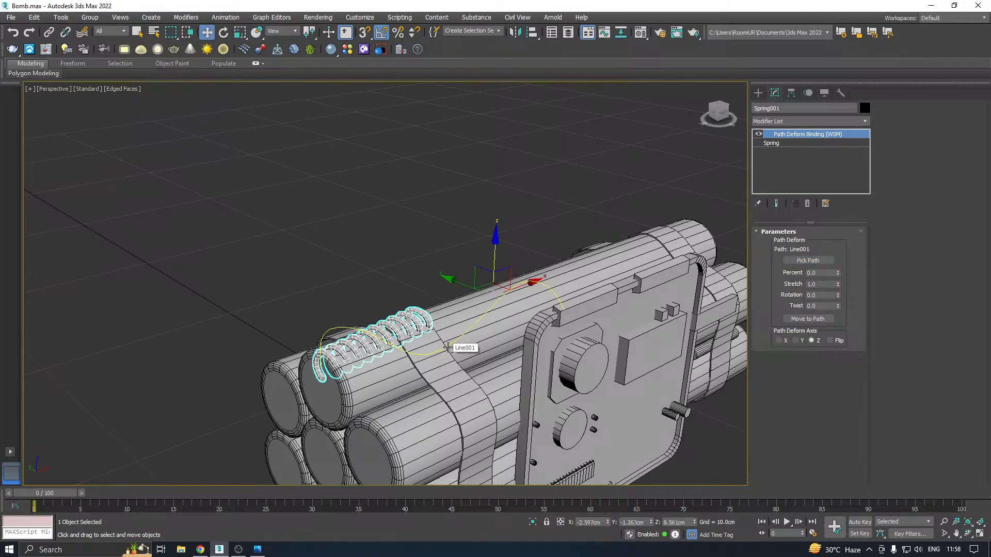
{"action": "left_click", "coordinate": [798, 319]}
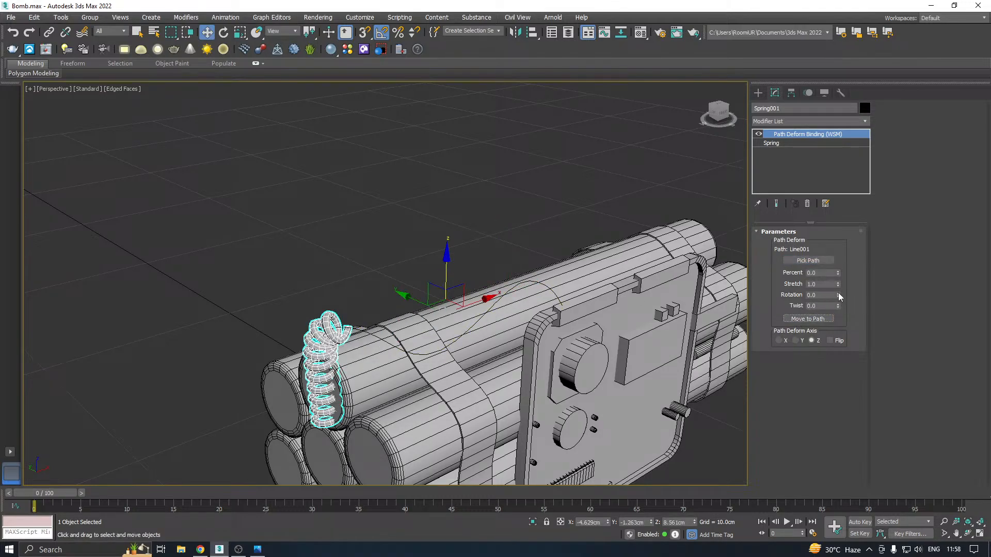
Slide the spring along the path to 62.0 percent and stretch it to 1.99
{"action": "left_click_drag", "start_coordinate": [839, 278], "coordinate": [876, 209]}
{"action": "middle_click_drag", "start_coordinate": [593, 261], "coordinate": [570, 309], "text": "alt"}
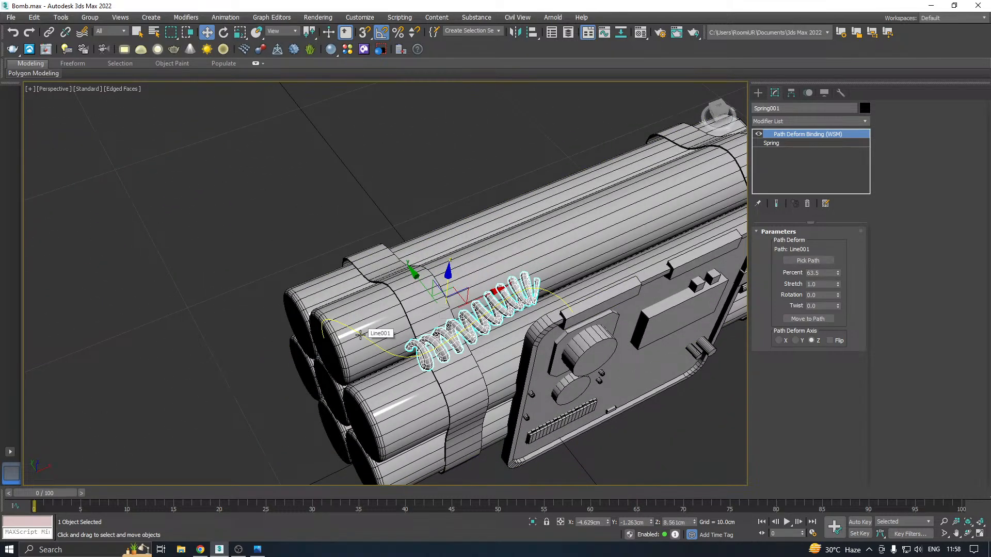
{"action": "middle_click_drag", "start_coordinate": [360, 335], "coordinate": [514, 303], "text": "alt"}
{"action": "scroll", "coordinate": [469, 314], "scroll_direction": "up", "scroll_amount": 4}
{"action": "left_click_drag", "start_coordinate": [838, 272], "coordinate": [847, 233]}
{"action": "middle_click_drag", "start_coordinate": [633, 274], "coordinate": [665, 252], "text": "alt"}
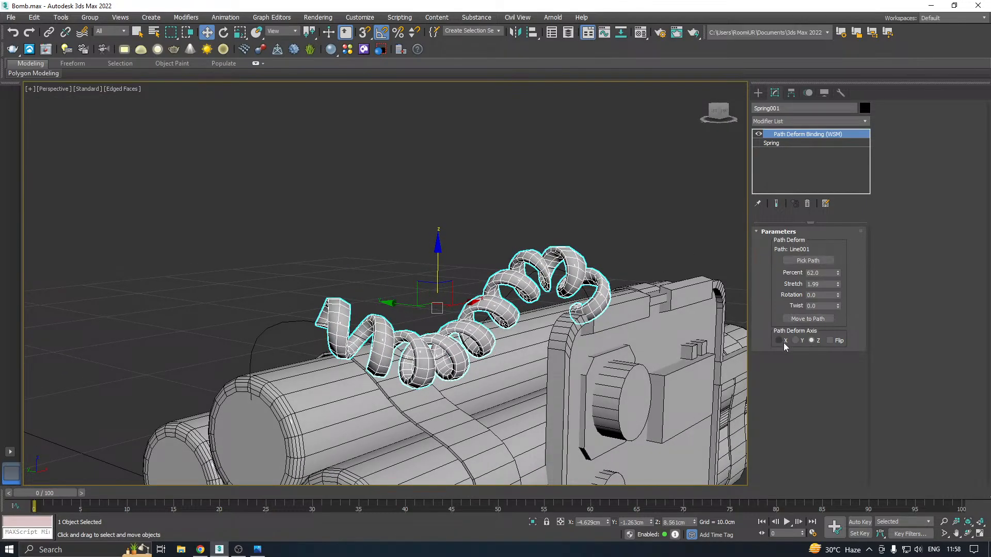
Try the Y and X path deform axes on the spring and return to the Z axis
{"action": "left_click", "coordinate": [809, 341]}
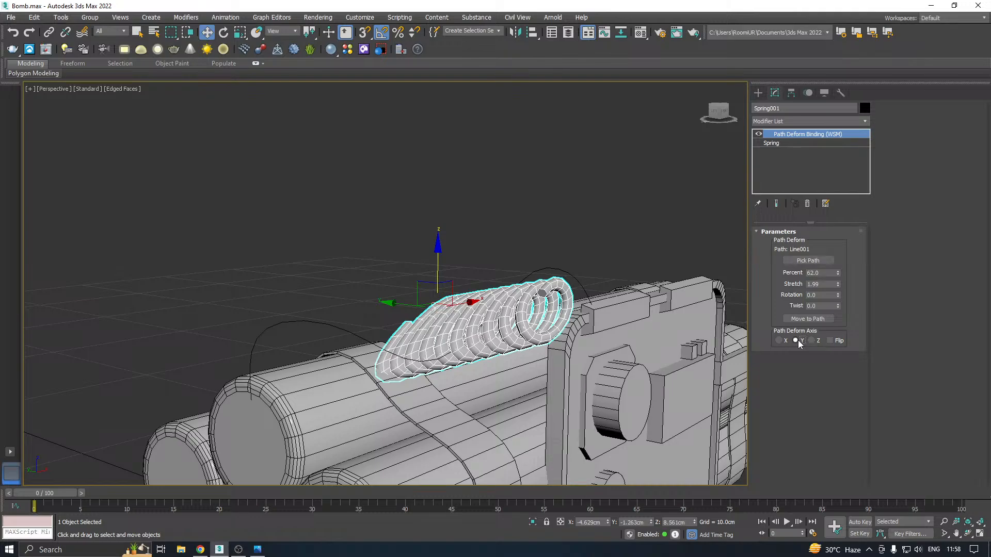
{"action": "left_click", "coordinate": [785, 341]}
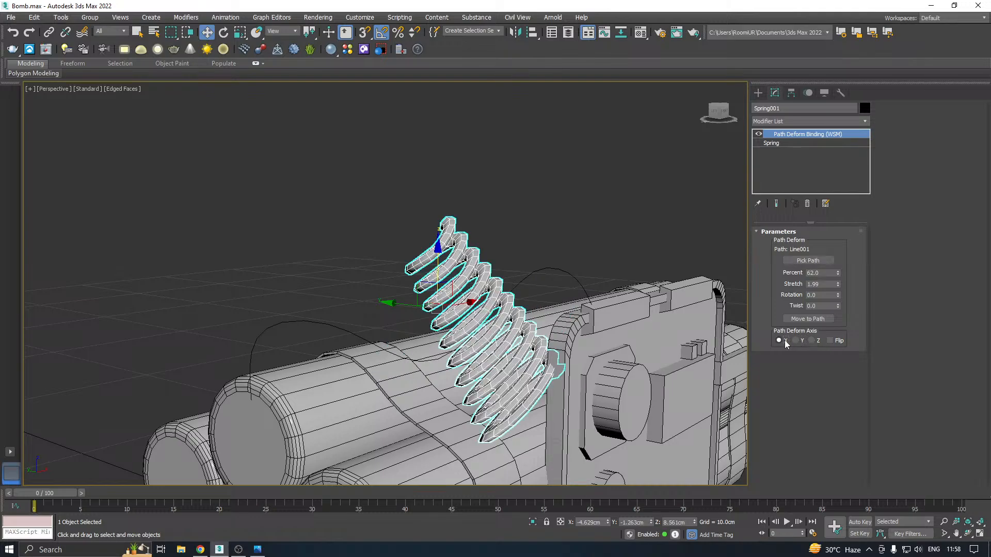
{"action": "left_click", "coordinate": [815, 342]}
{"action": "middle_click_drag", "start_coordinate": [574, 308], "coordinate": [550, 331], "text": "alt"}
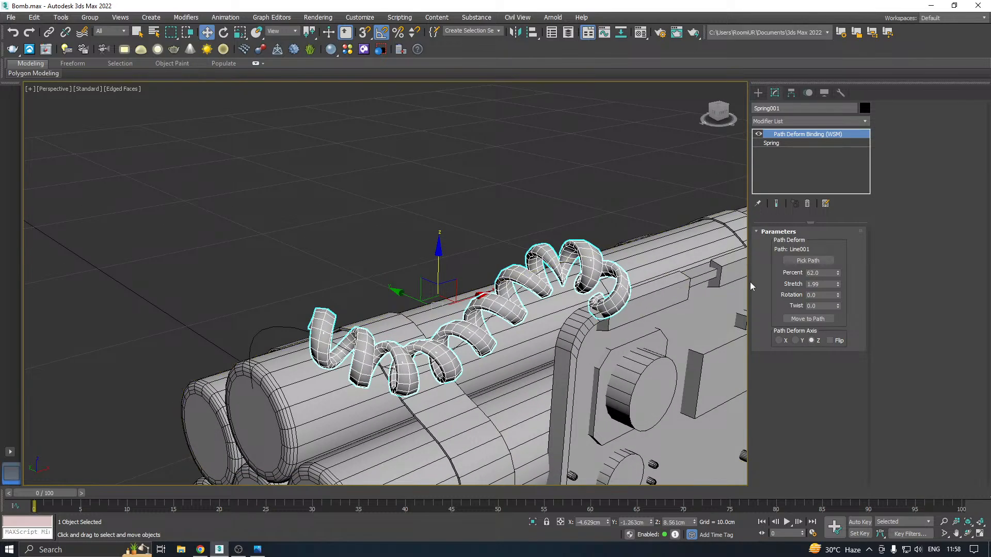
{"action": "middle_click_drag", "start_coordinate": [649, 291], "coordinate": [592, 253]}
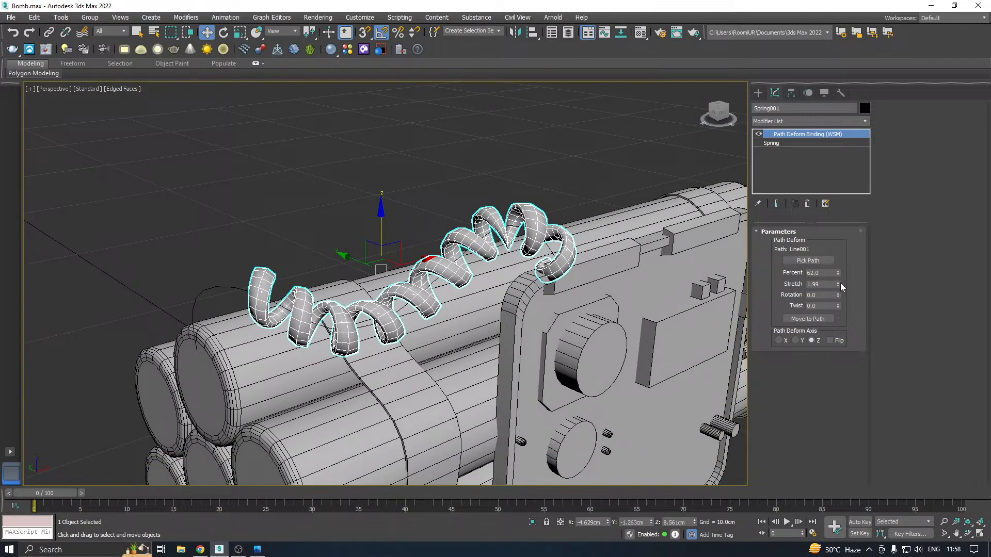
Set the path deform stretch to 1.214 and raise the base spring's turns to 15.5 with the end result shown
{"action": "left_click_drag", "start_coordinate": [838, 284], "coordinate": [846, 306]}
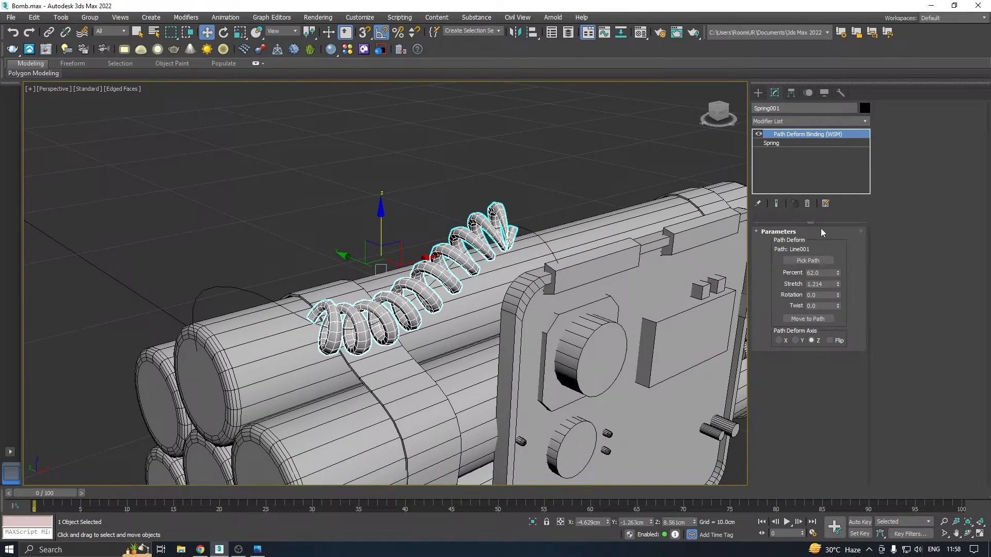
{"action": "left_click", "coordinate": [776, 144]}
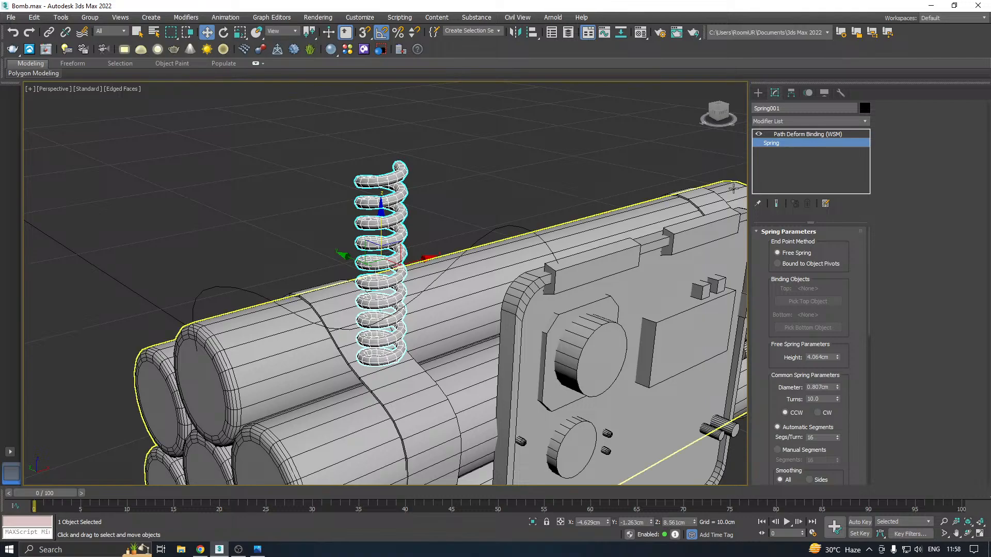
{"action": "left_click", "coordinate": [777, 204]}
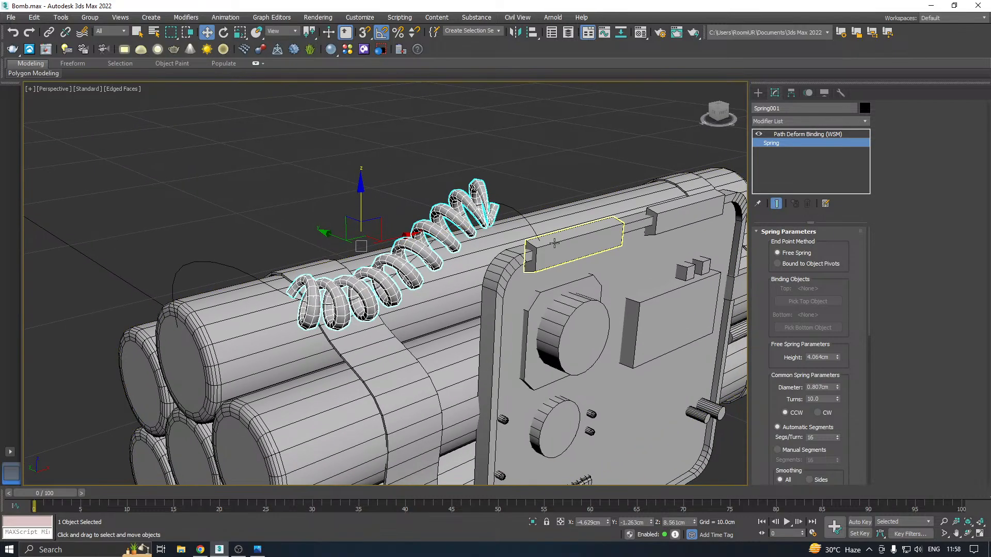
{"action": "scroll", "coordinate": [812, 318], "scroll_direction": "down", "scroll_amount": 4}
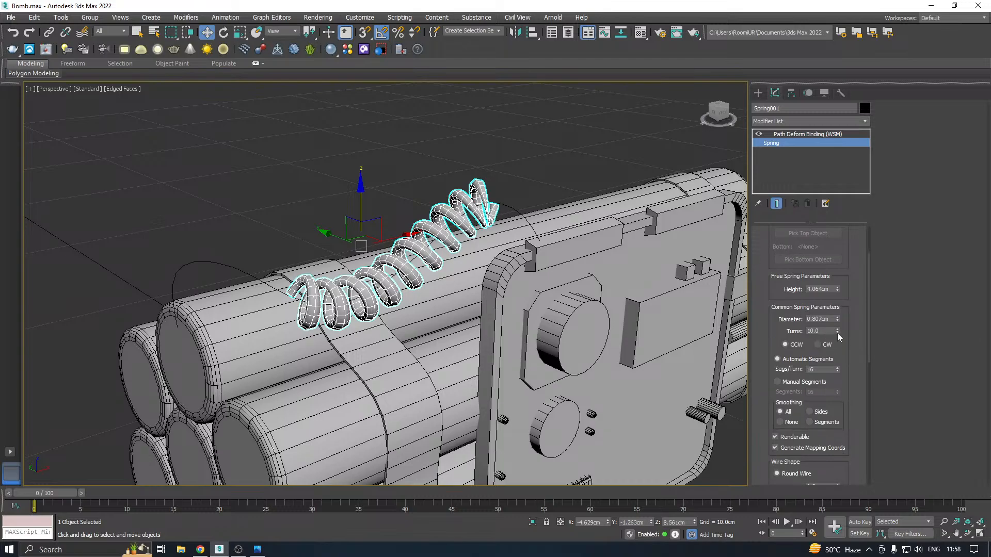
{"action": "left_click_drag", "start_coordinate": [837, 331], "coordinate": [839, 320]}
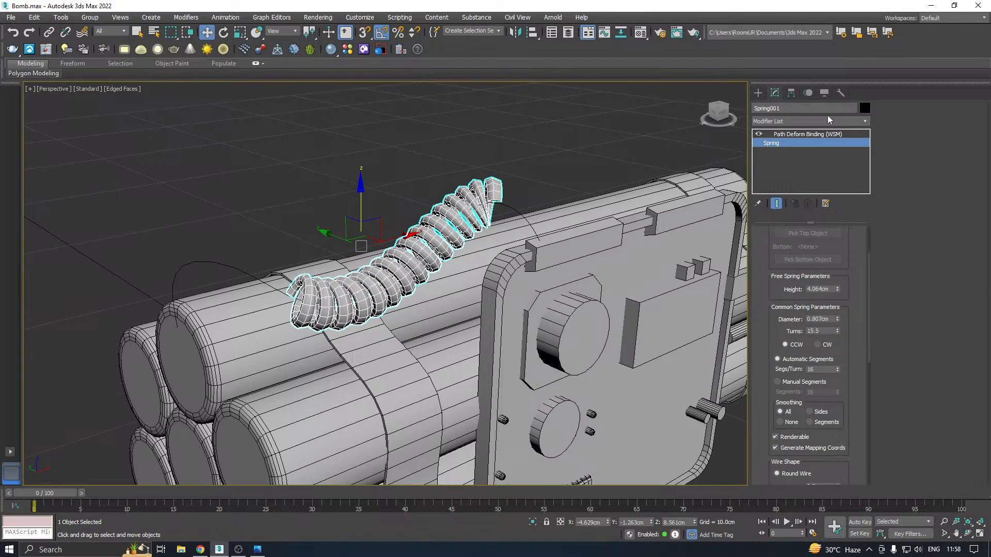
Set the spring's path deform percent to 41.5 and stretch to 2.707 so the coil spans the curve
{"action": "left_click", "coordinate": [803, 134]}
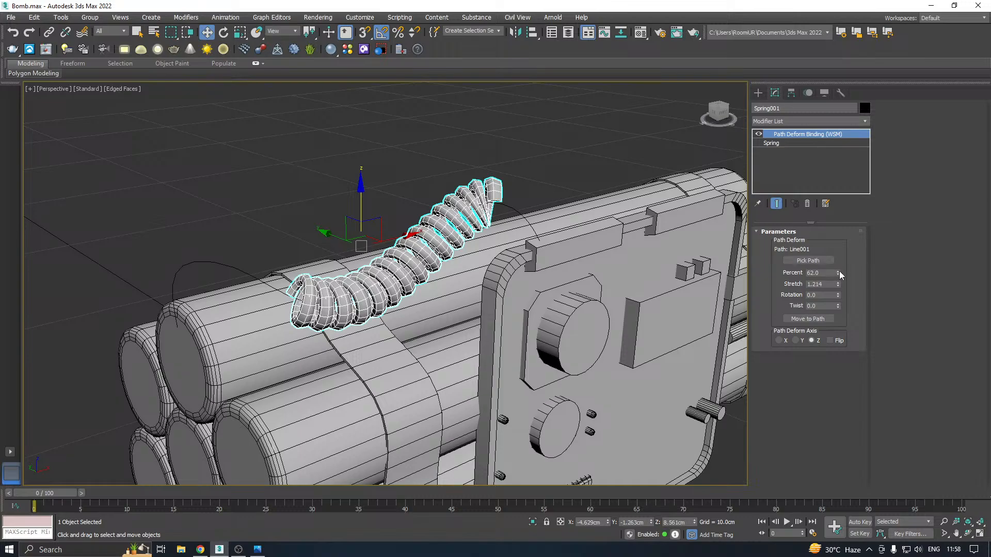
{"action": "left_click_drag", "start_coordinate": [840, 273], "coordinate": [856, 222]}
{"action": "middle_click_drag", "start_coordinate": [474, 270], "coordinate": [506, 294], "text": "alt"}
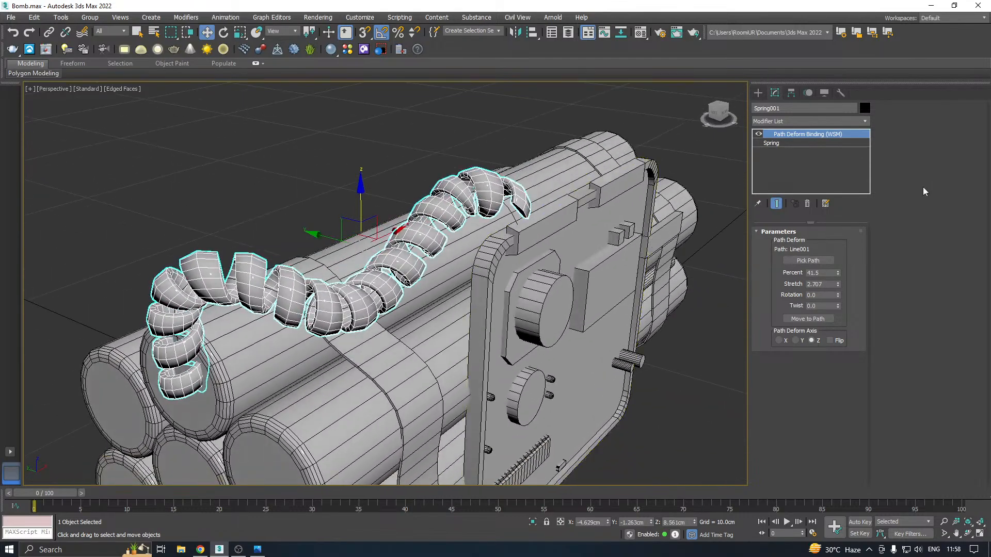
Thin the spring's round wire to a diameter of 0.1 cm
{"action": "left_click", "coordinate": [771, 147]}
{"action": "scroll", "coordinate": [902, 362], "scroll_direction": "down", "scroll_amount": 4}
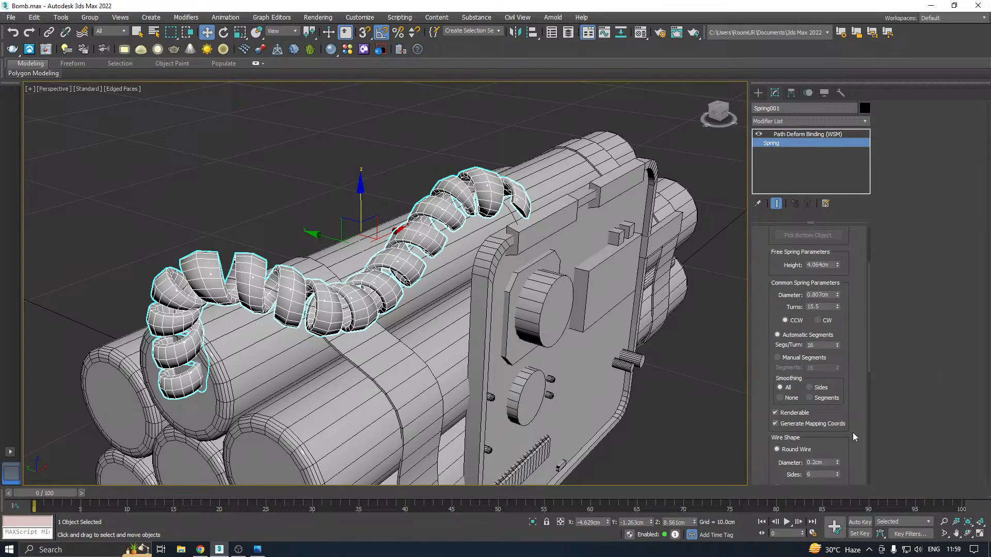
{"action": "left_click", "coordinate": [836, 464]}
{"action": "left_click", "coordinate": [837, 464]}
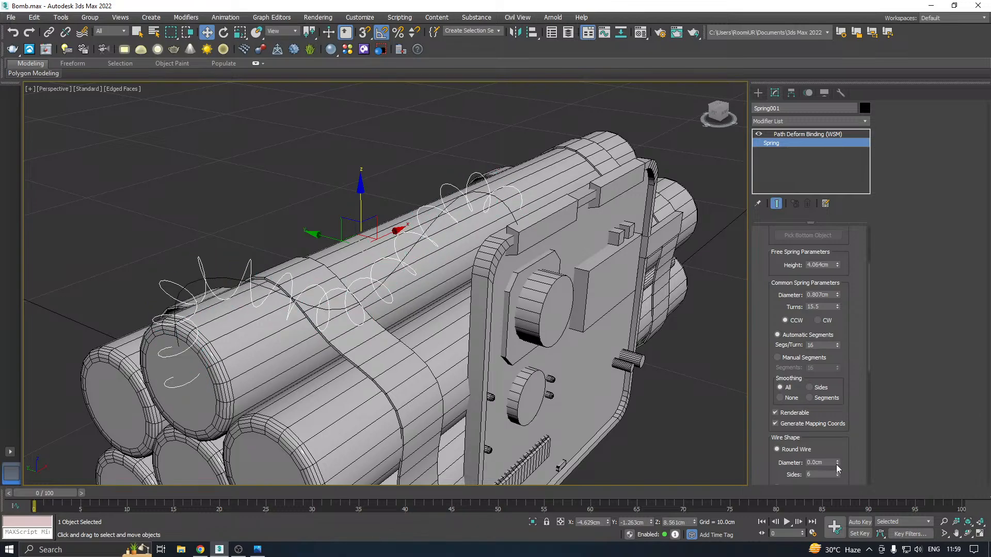
{"action": "left_click", "coordinate": [837, 461]}
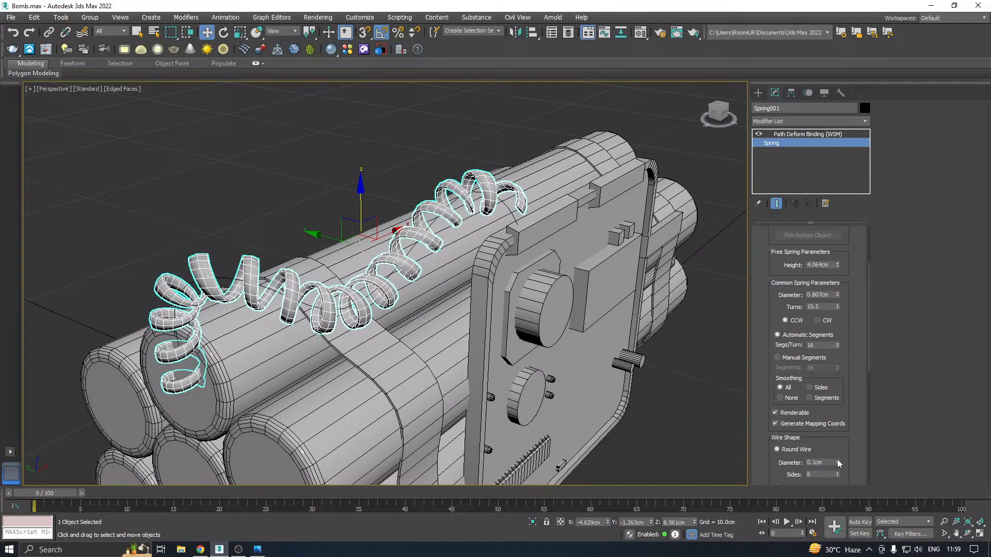
Set the spring's segments per turn to 14 and its overall diameter to 0.707 cm
{"action": "middle_click_drag", "start_coordinate": [548, 323], "coordinate": [505, 327], "text": "alt"}
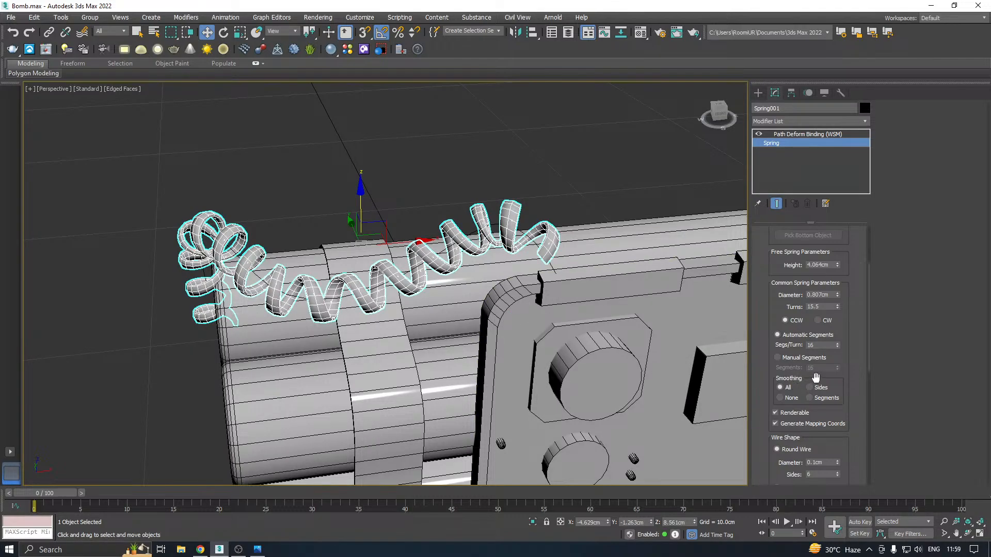
{"action": "left_click", "coordinate": [837, 347]}
{"action": "left_click", "coordinate": [837, 347]}
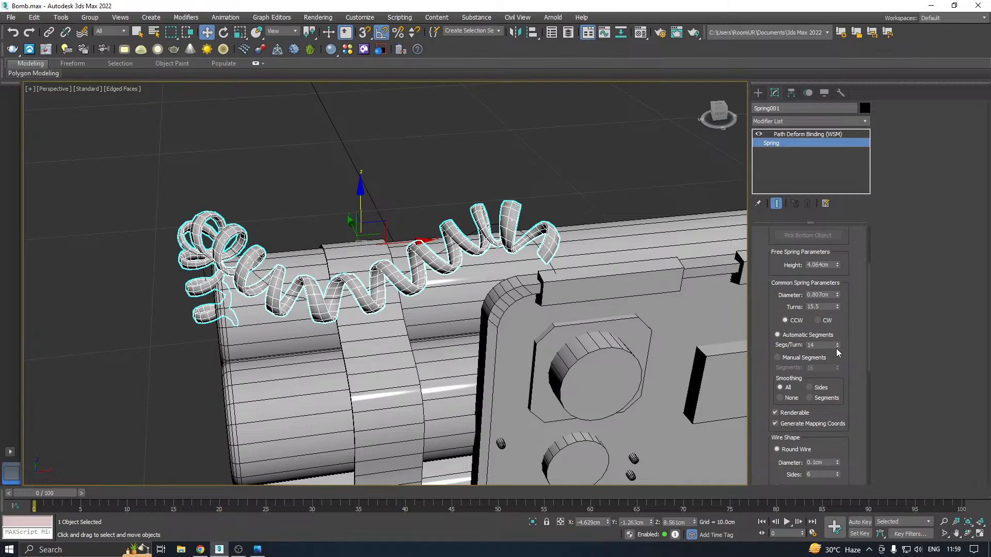
{"action": "left_click", "coordinate": [837, 296]}
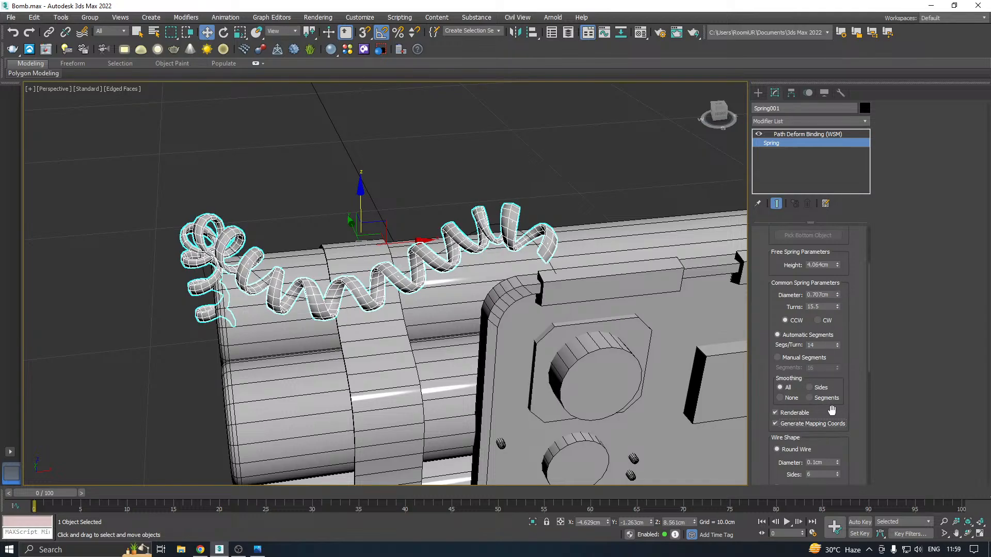
Try the rectangular and D-section wire shapes and a 0.0 cm wire diameter, returning to round wire at 0.1 cm
{"action": "left_click_drag", "start_coordinate": [829, 410], "coordinate": [829, 303]}
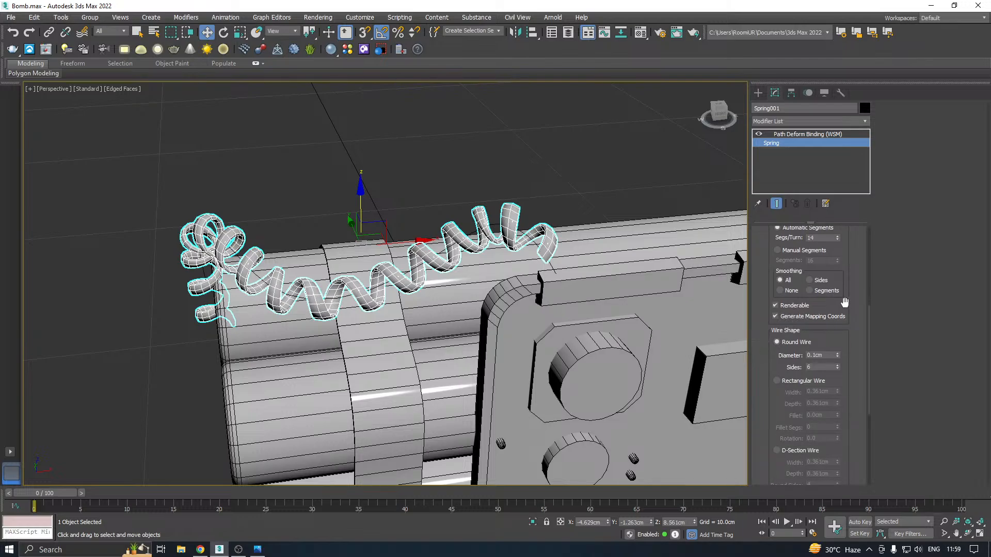
{"action": "left_click", "coordinate": [818, 382]}
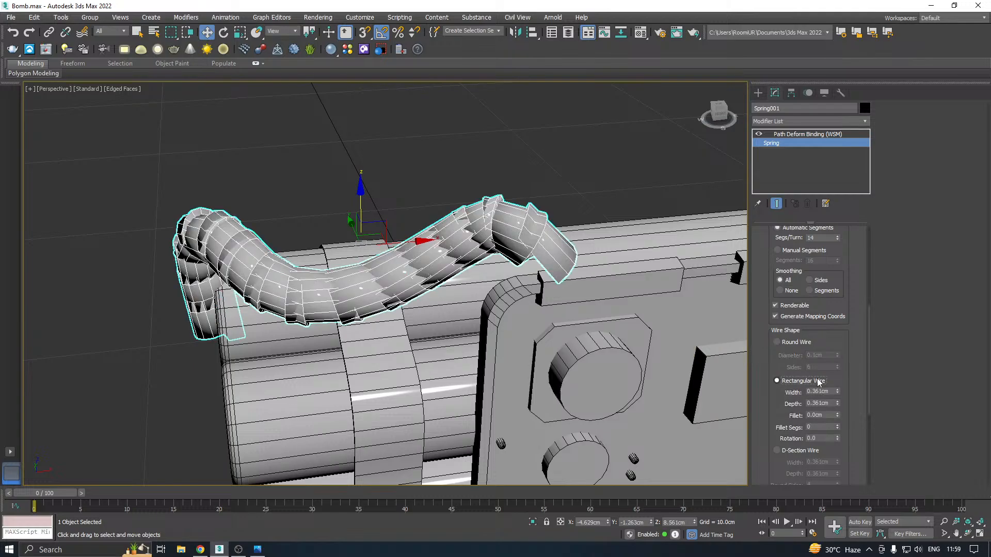
{"action": "left_click", "coordinate": [782, 451]}
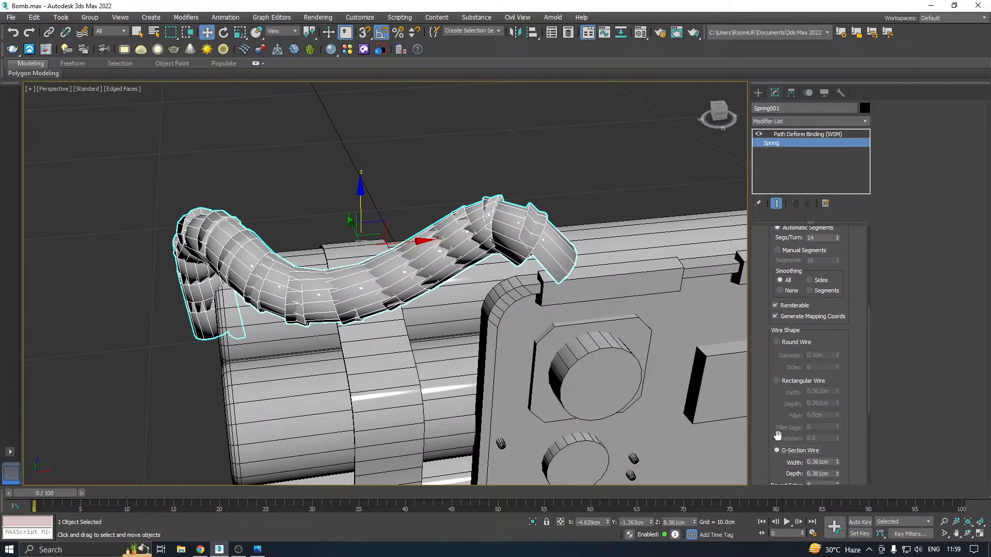
{"action": "left_click", "coordinate": [789, 343]}
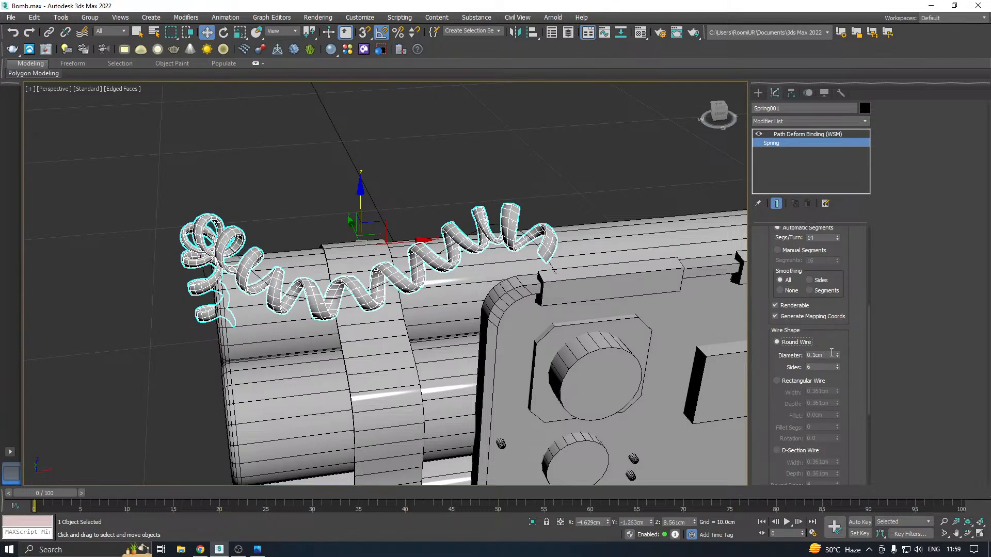
{"action": "left_click", "coordinate": [837, 357]}
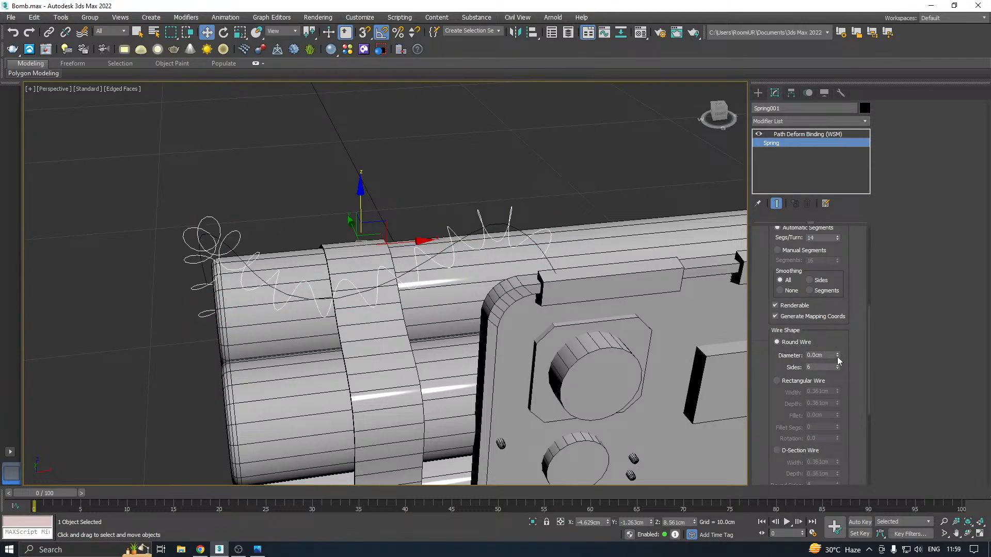
{"action": "left_click", "coordinate": [837, 354]}
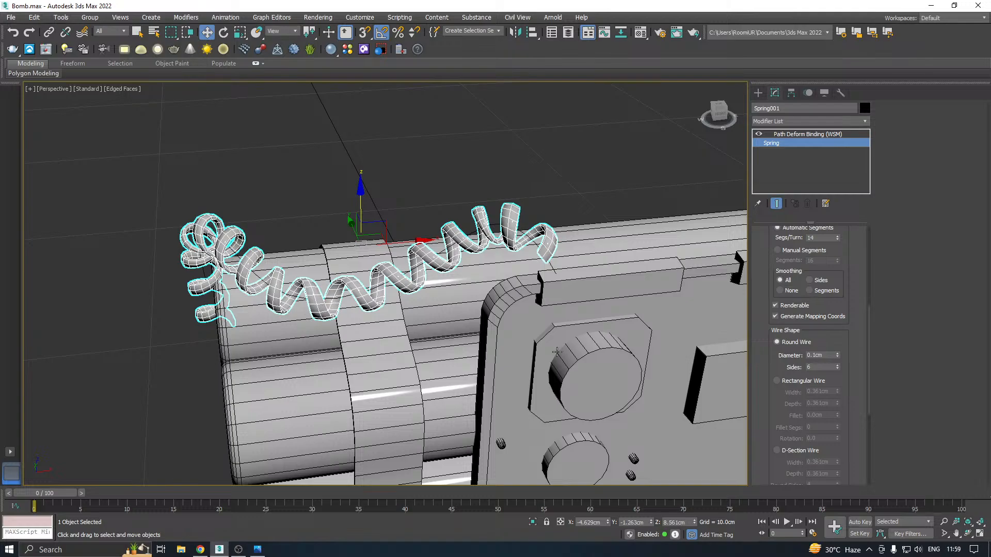
Try 4, 8, 9 and 7 sides for the spring's round wire and return to 6 sides
{"action": "middle_click_drag", "start_coordinate": [545, 344], "coordinate": [577, 327], "text": "alt"}
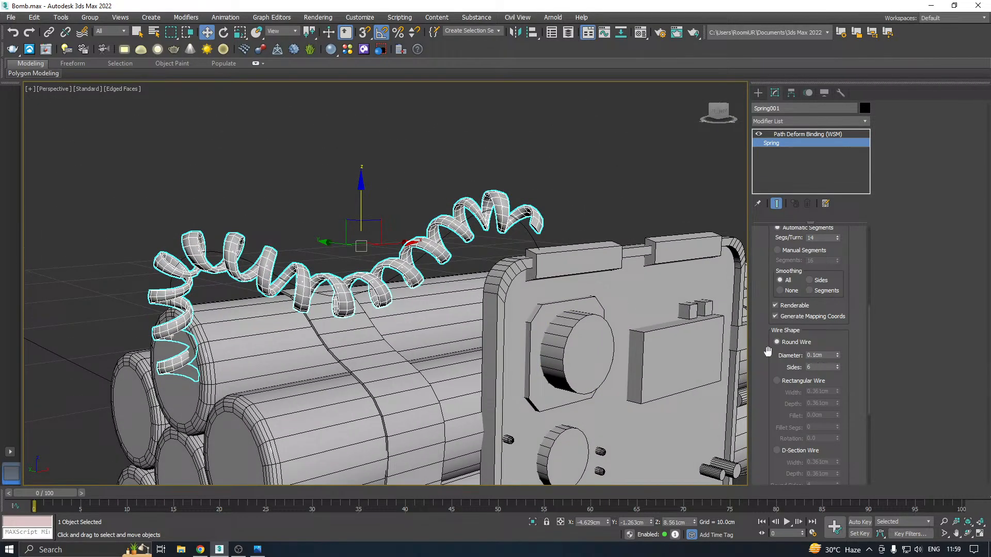
{"action": "middle_click_drag", "start_coordinate": [743, 350], "coordinate": [733, 348], "text": "alt"}
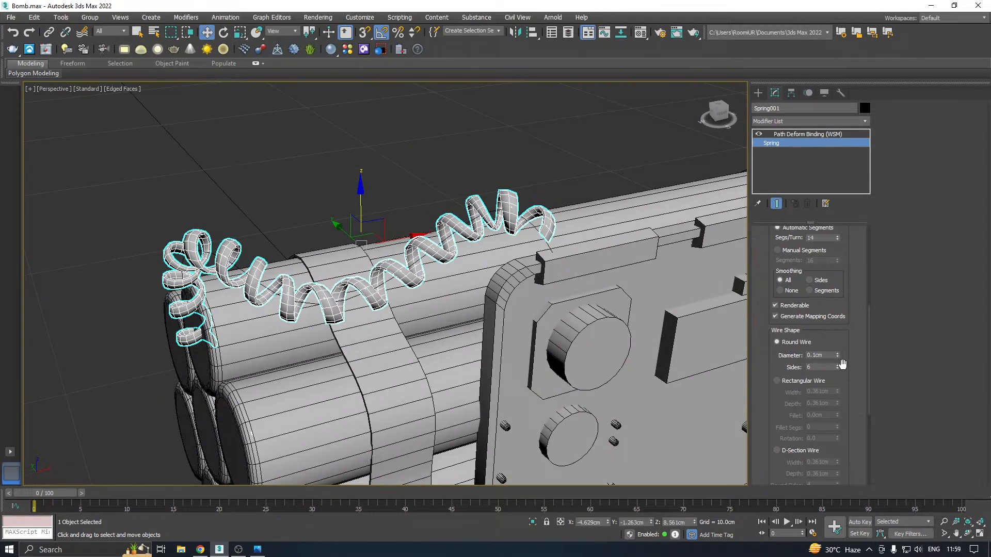
{"action": "left_click", "coordinate": [838, 370]}
{"action": "left_click", "coordinate": [838, 370]}
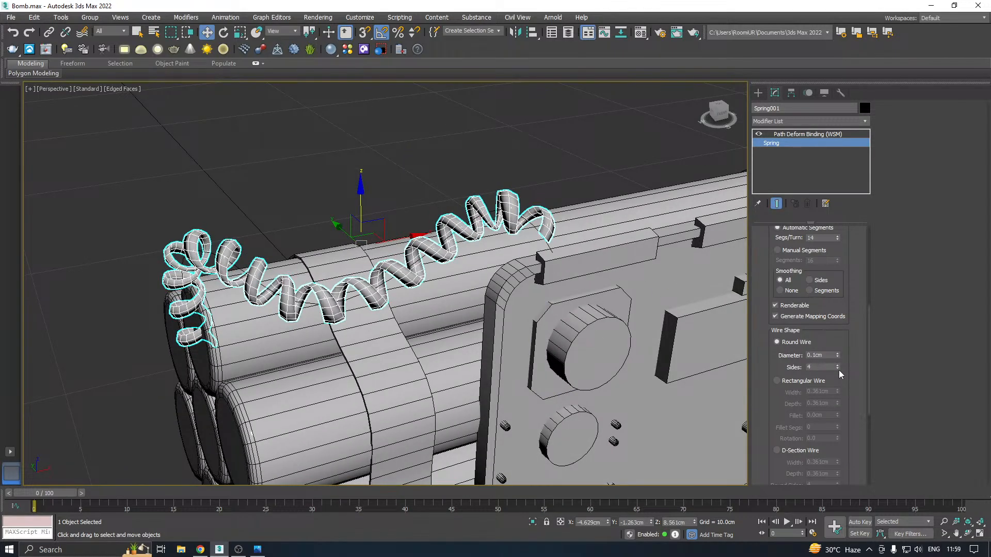
{"action": "left_click", "coordinate": [838, 365]}
{"action": "left_click", "coordinate": [838, 365]}
{"action": "left_click", "coordinate": [837, 364]}
{"action": "left_click", "coordinate": [837, 365]}
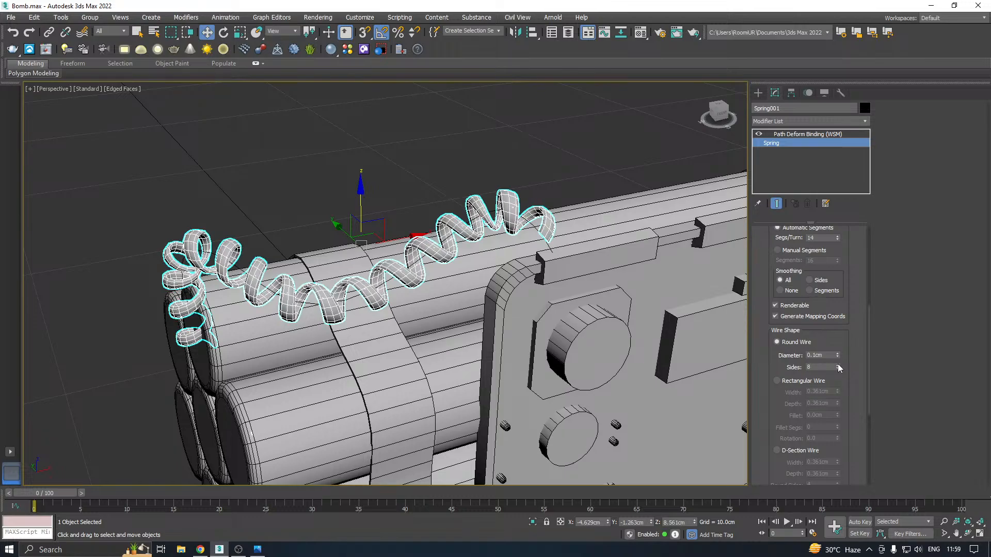
{"action": "left_click", "coordinate": [838, 365]}
{"action": "scroll", "coordinate": [332, 308], "scroll_direction": "up", "scroll_amount": 6}
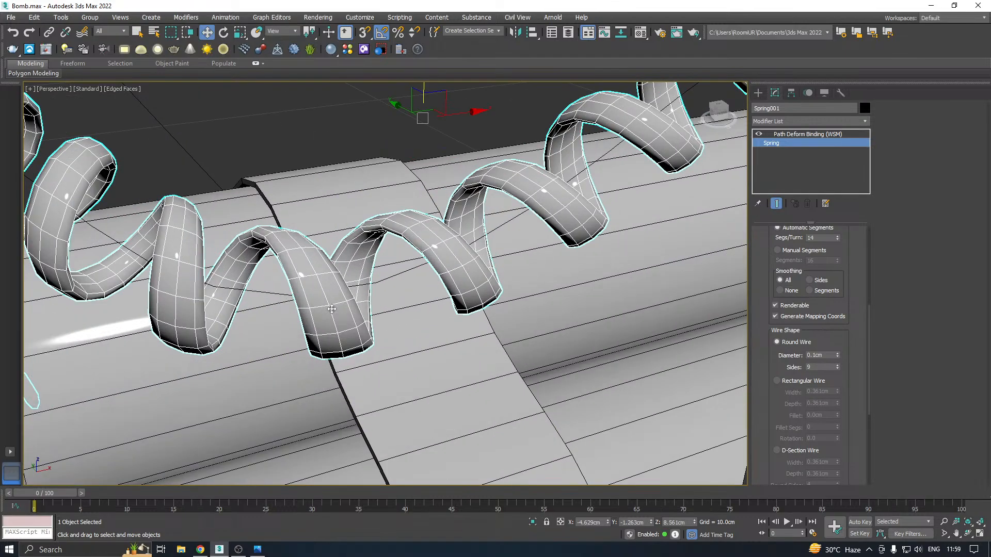
{"action": "left_click", "coordinate": [838, 369]}
{"action": "left_click", "coordinate": [838, 369]}
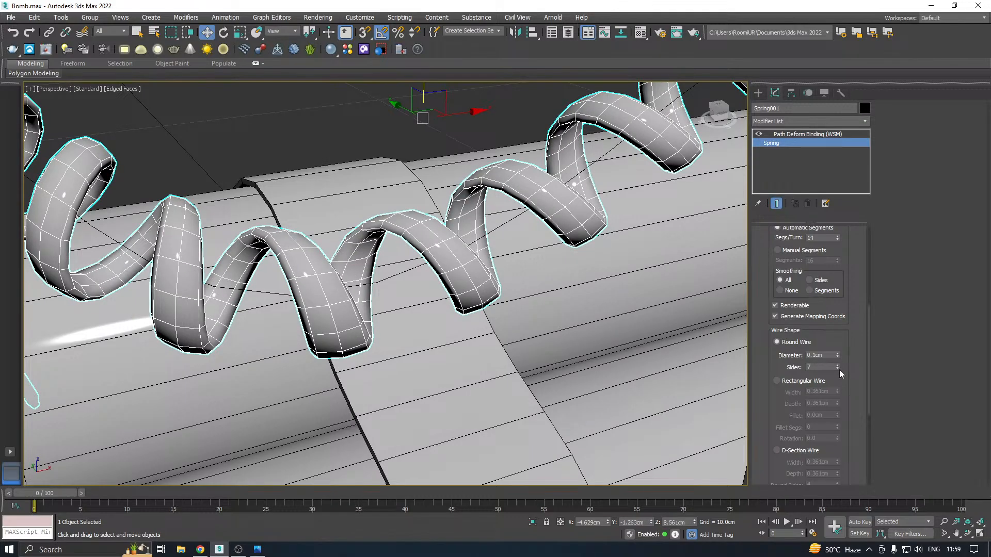
{"action": "left_click", "coordinate": [838, 369]}
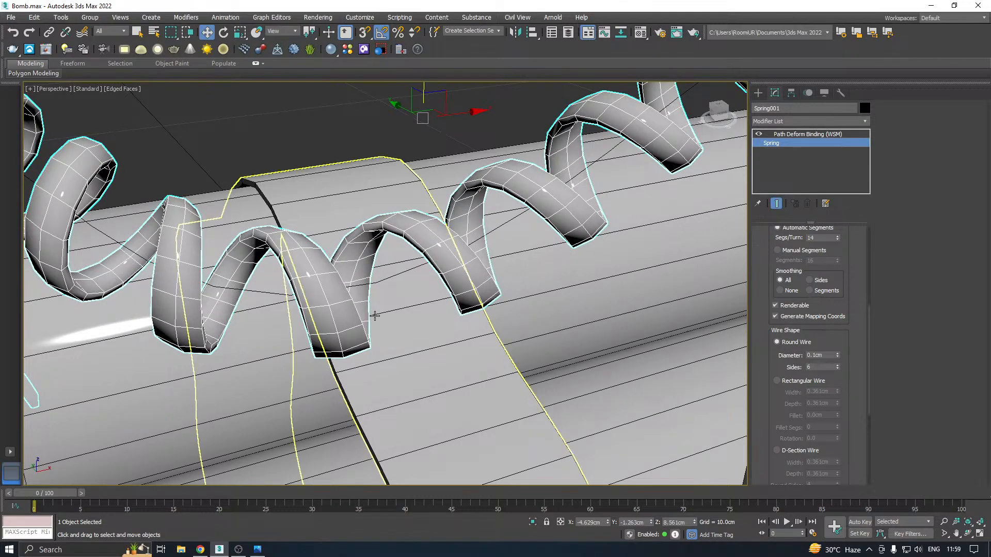
Try manual segments and 15 segments per turn for the spring, returning to automatic segments at 14 per turn
{"action": "scroll", "coordinate": [539, 285], "scroll_direction": "down", "scroll_amount": 6}
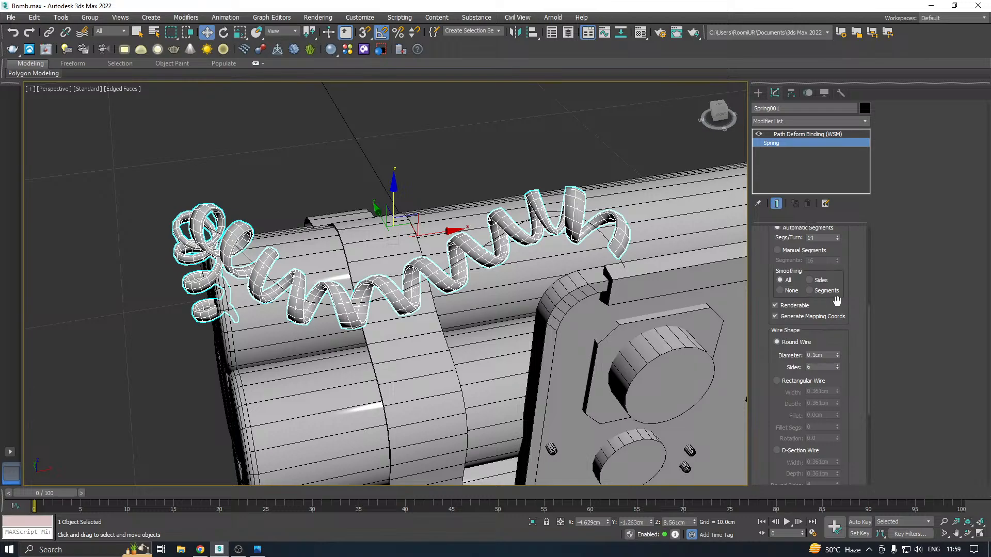
{"action": "scroll", "coordinate": [835, 304], "scroll_direction": "up", "scroll_amount": 3}
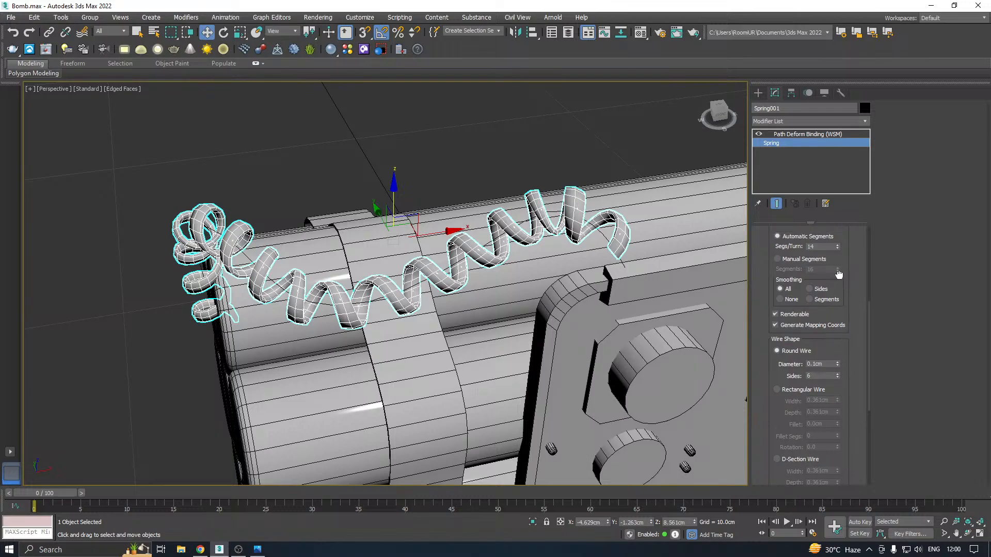
{"action": "left_click", "coordinate": [826, 323]}
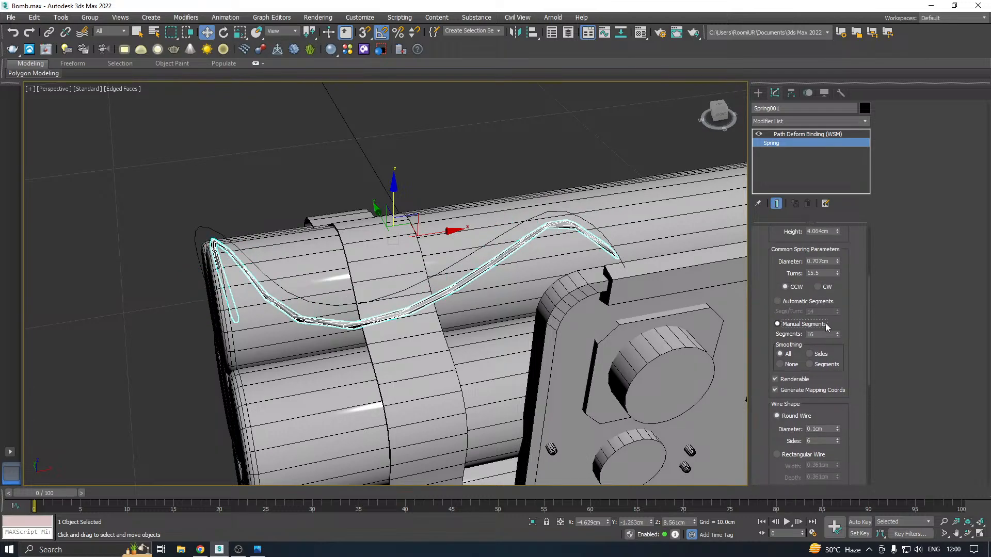
{"action": "left_click", "coordinate": [798, 302]}
{"action": "left_click", "coordinate": [837, 309]}
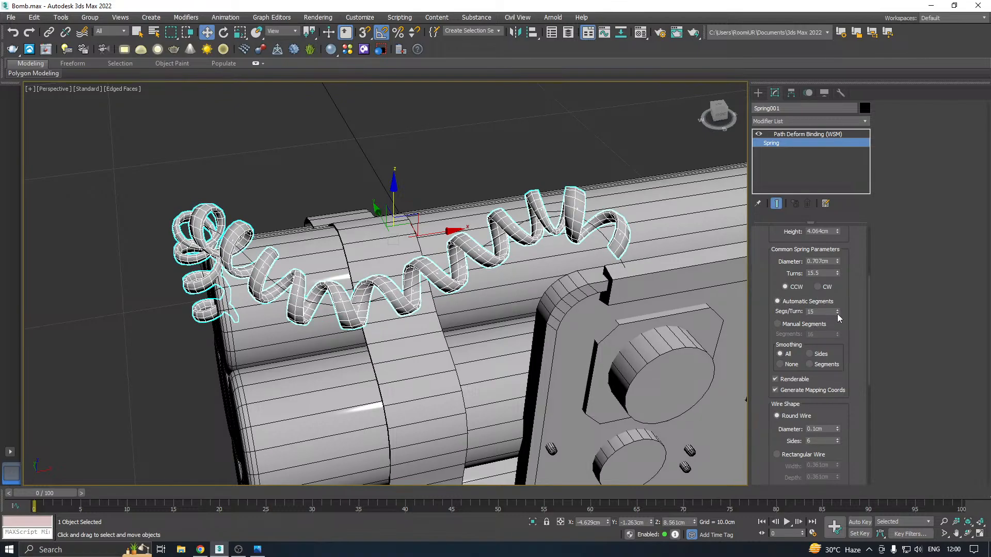
{"action": "left_click", "coordinate": [838, 313]}
Increase the spring to 23.0 turns and set its path deform percent to 47.5
{"action": "mouse_move", "coordinate": [838, 271]}
{"action": "left_mouse_down"}
{"action": "mouse_move", "coordinate": [834, 252]}
{"action": "mouse_move", "coordinate": [840, 259]}
{"action": "left_mouse_up"}
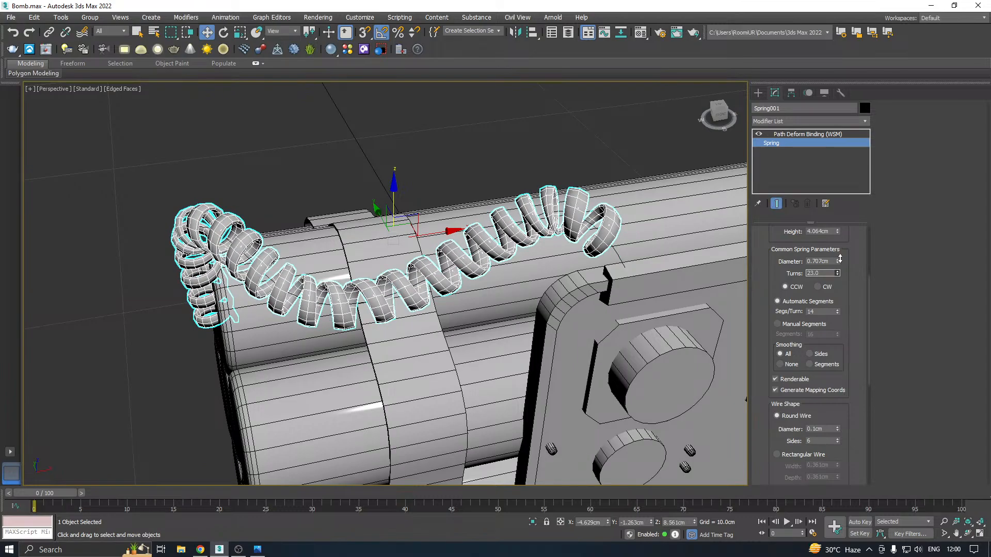
{"action": "left_click", "coordinate": [797, 135]}
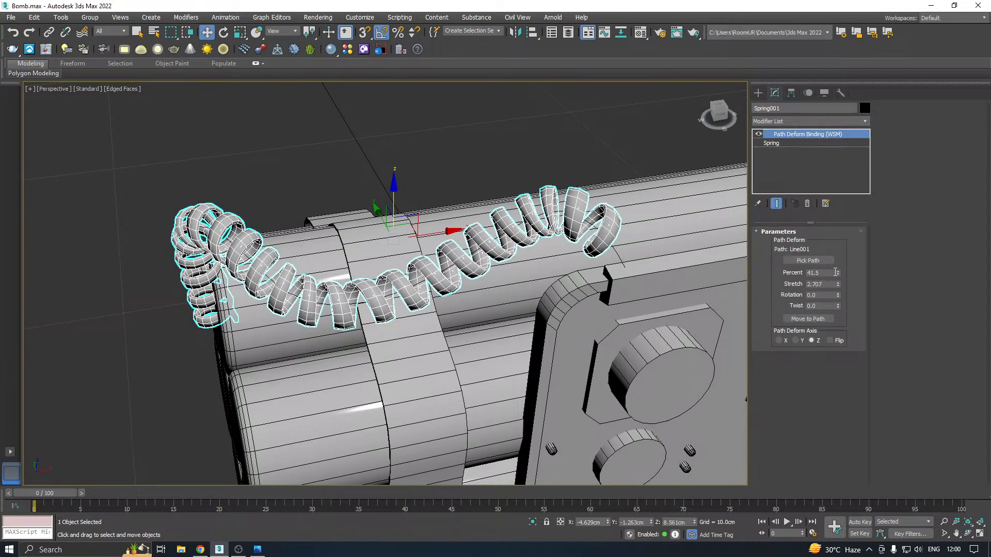
{"action": "left_click_drag", "start_coordinate": [836, 272], "coordinate": [837, 266]}
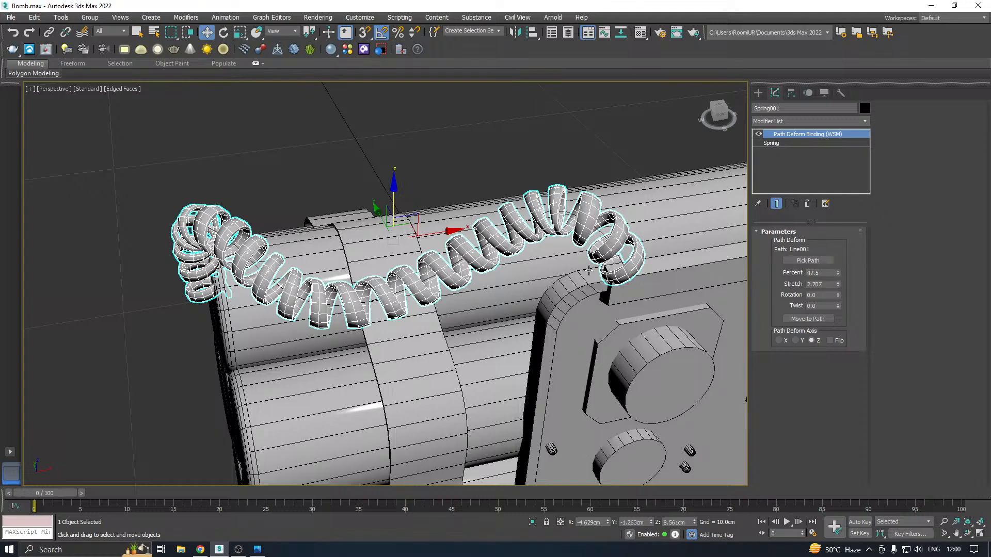
Examine how the coiled wire runs over the cylinders from several angles and how its ends meet the bomb
{"action": "middle_click_drag", "start_coordinate": [589, 270], "coordinate": [432, 275], "text": "alt"}
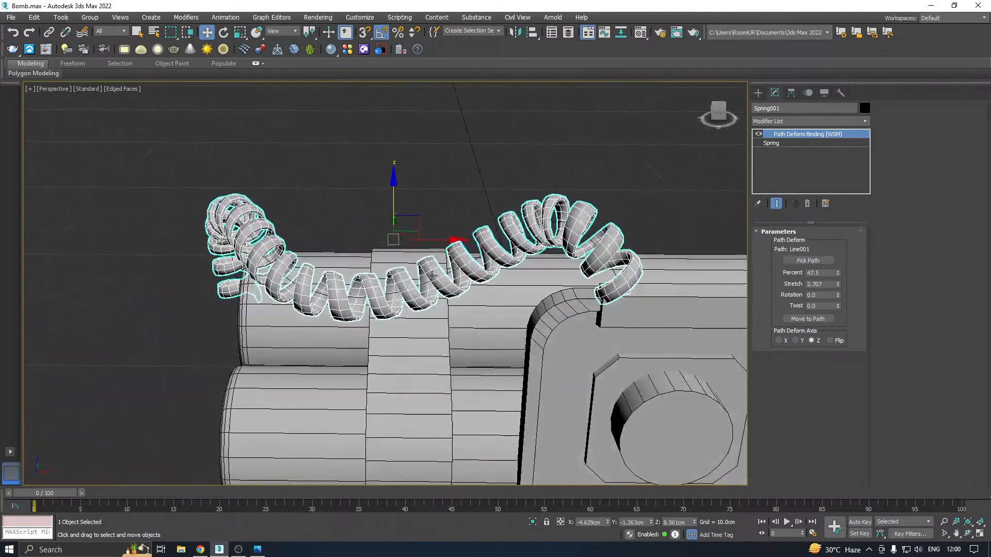
{"action": "scroll", "coordinate": [439, 212], "scroll_direction": "down", "scroll_amount": 3}
{"action": "left_click", "coordinate": [457, 194]}
{"action": "scroll", "coordinate": [470, 230], "scroll_direction": "down", "scroll_amount": 3}
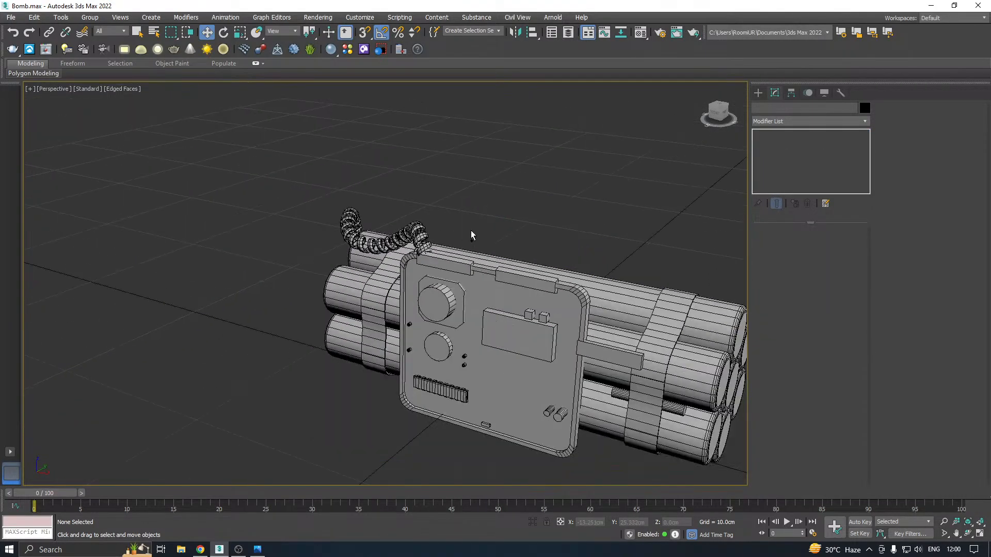
{"action": "mouse_move", "coordinate": [471, 235]}
{"action": "middle_mouse_down", "text": "alt"}
{"action": "mouse_move", "coordinate": [538, 195]}
{"action": "mouse_move", "coordinate": [466, 235]}
{"action": "middle_mouse_up", "text": "alt"}
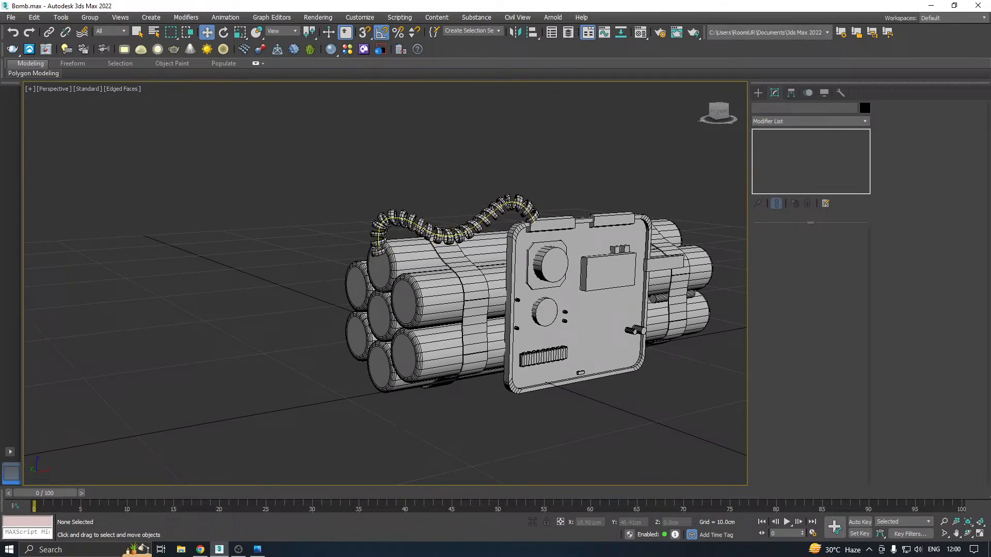
{"action": "left_click", "coordinate": [465, 232]}
{"action": "right_click", "coordinate": [399, 246]}
{"action": "left_click", "coordinate": [410, 257]}
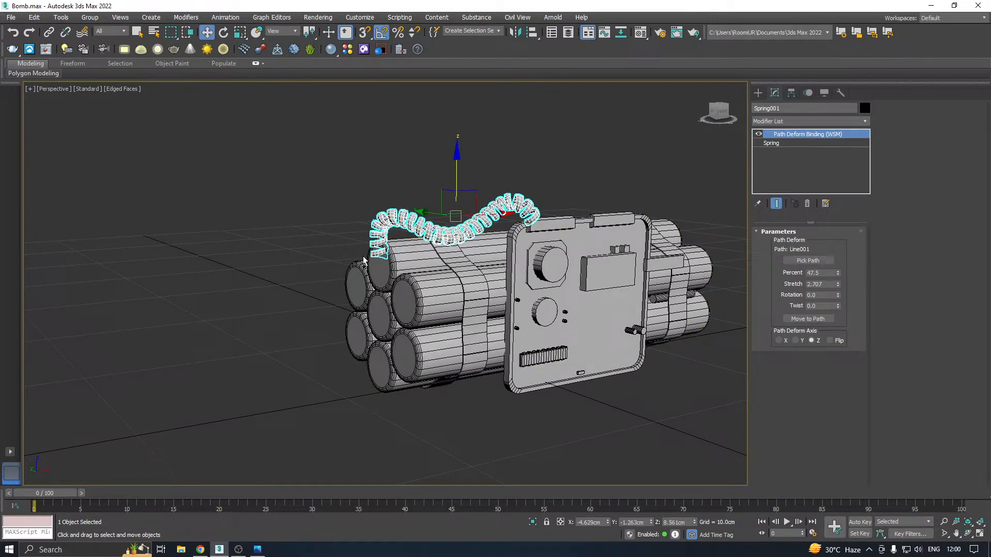
{"action": "middle_click_drag", "start_coordinate": [381, 261], "coordinate": [494, 232], "text": "alt"}
Set the spring's path deform rotation to -1.0, twist to -1.5 and percent to 43.0
{"action": "scroll", "coordinate": [493, 232], "scroll_direction": "up", "scroll_amount": 4}
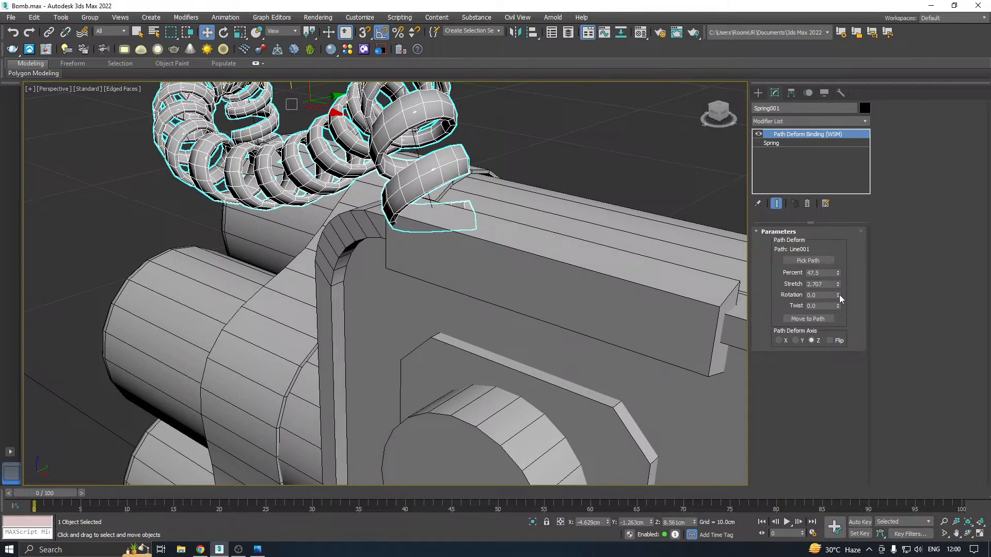
{"action": "left_click_drag", "start_coordinate": [839, 296], "coordinate": [839, 299]}
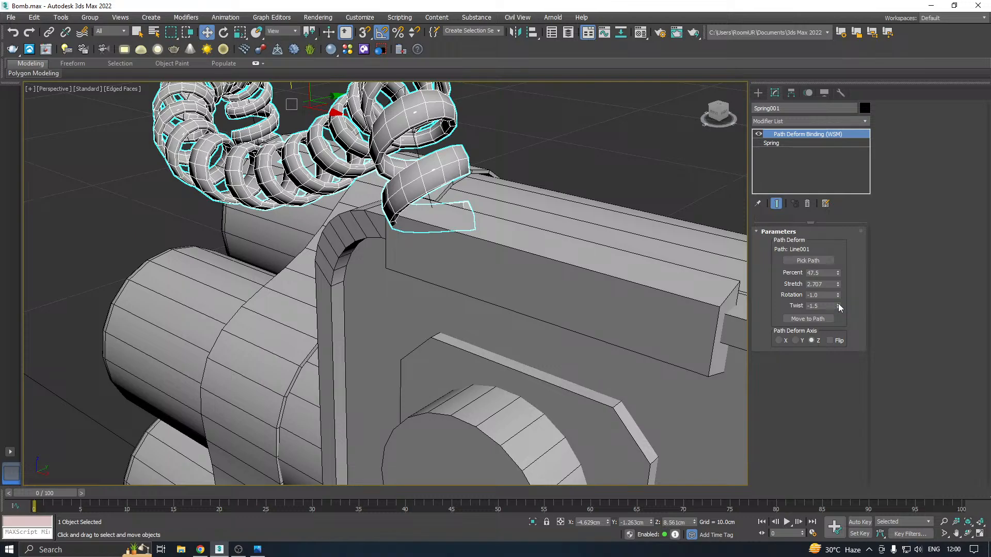
{"action": "left_click_drag", "start_coordinate": [838, 275], "coordinate": [842, 280]}
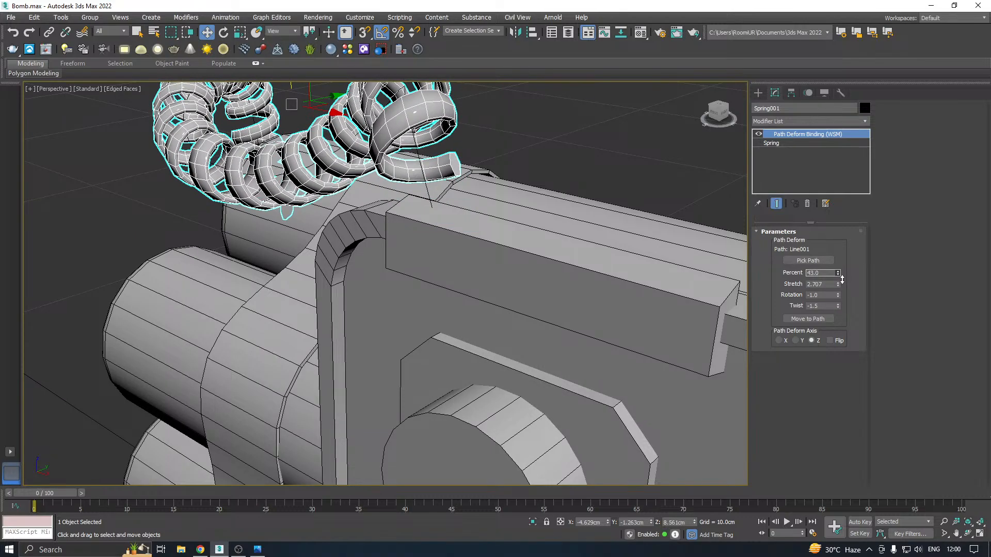
Wind the spring clockwise and set its path deform percent to 47.0 so its end reaches the front panel
{"action": "left_click", "coordinate": [781, 143]}
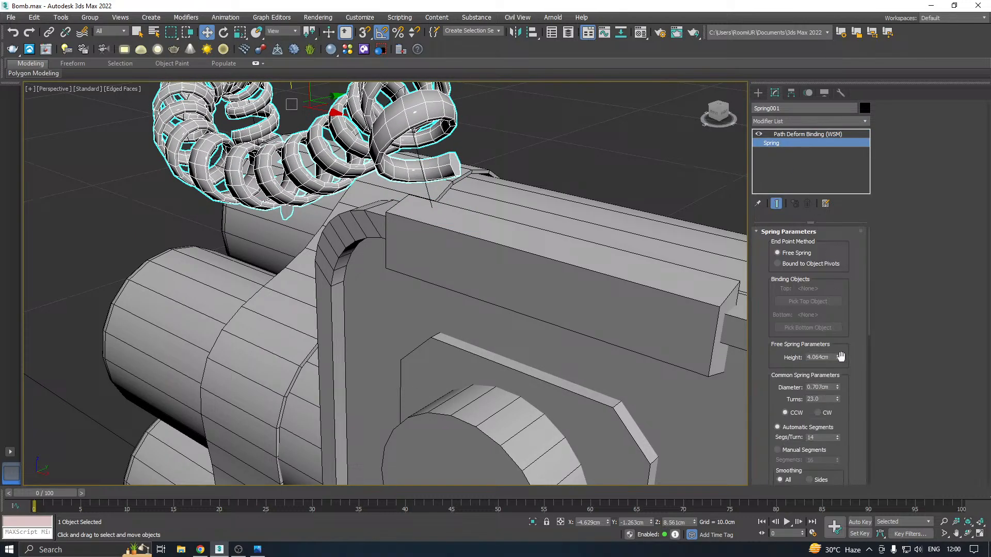
{"action": "left_click", "coordinate": [822, 414]}
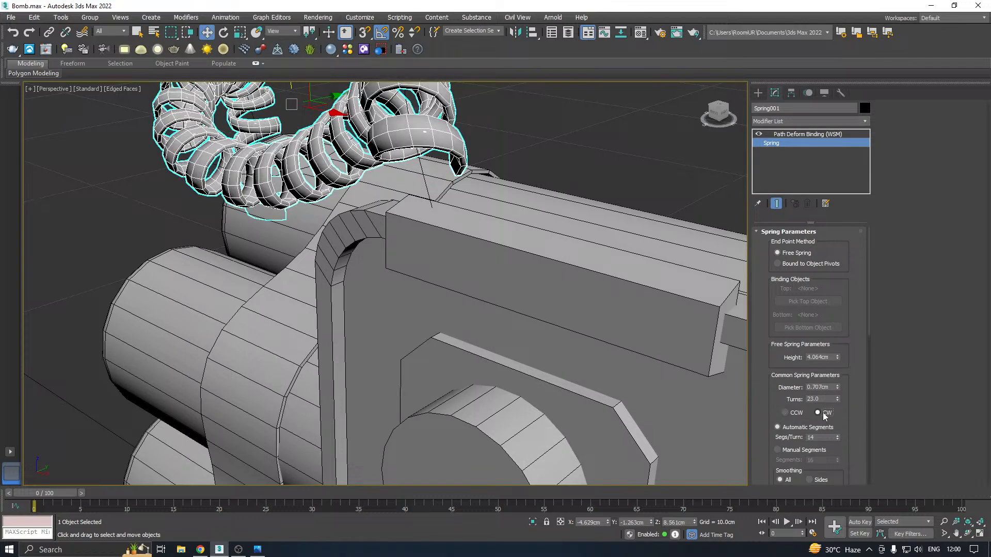
{"action": "left_click", "coordinate": [812, 134]}
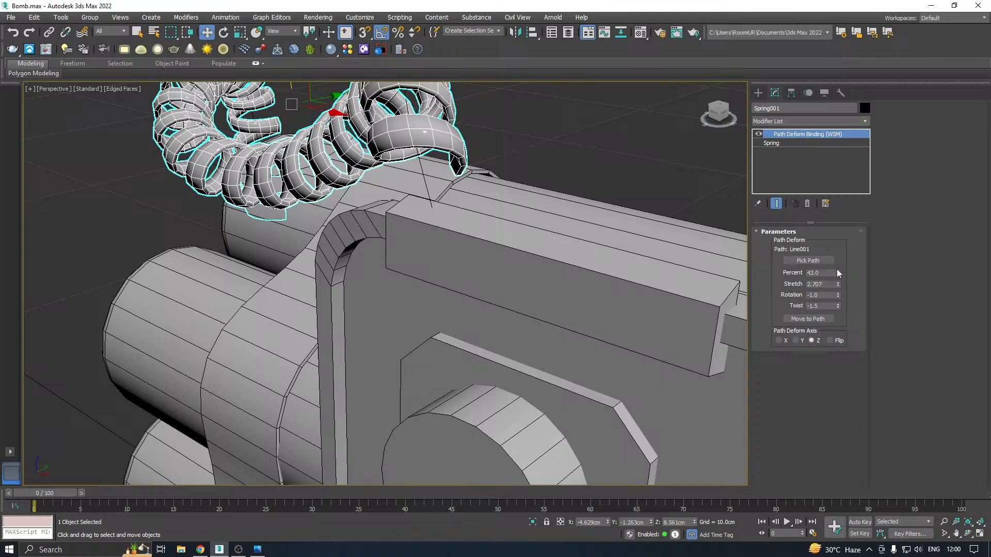
{"action": "left_click_drag", "start_coordinate": [837, 269], "coordinate": [836, 270]}
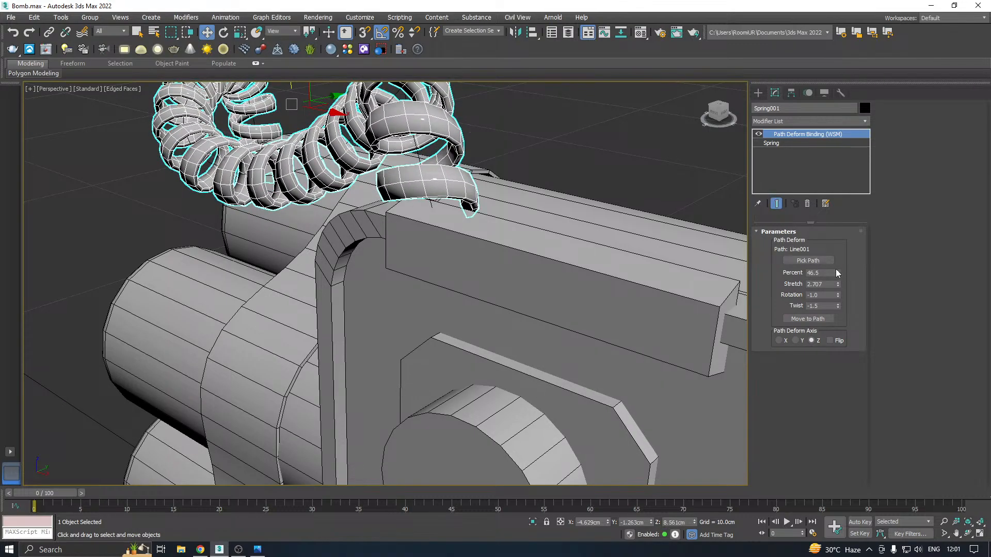
{"action": "left_click", "coordinate": [836, 270]}
{"action": "middle_click_drag", "start_coordinate": [442, 209], "coordinate": [411, 220], "text": "alt"}
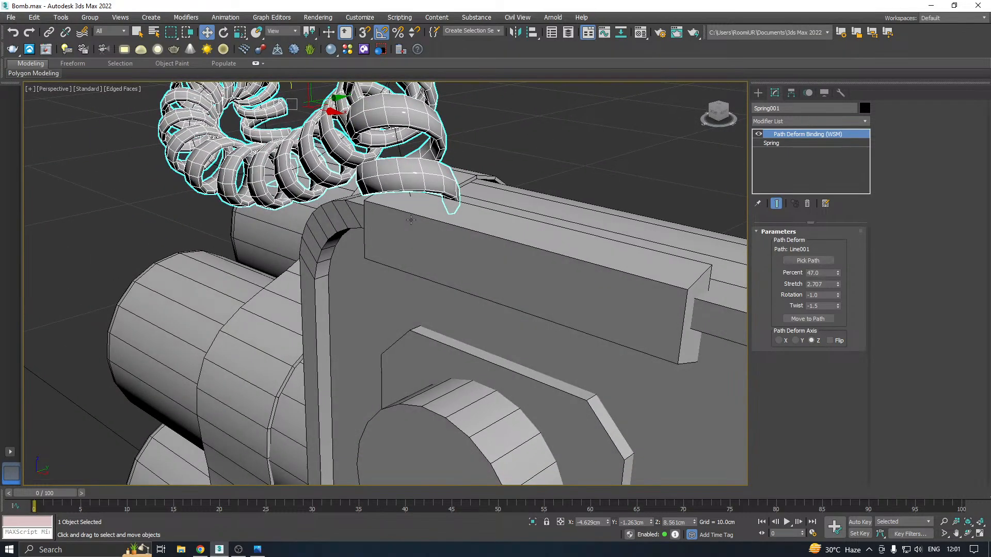
{"action": "scroll", "coordinate": [411, 220], "scroll_direction": "down", "scroll_amount": 10}
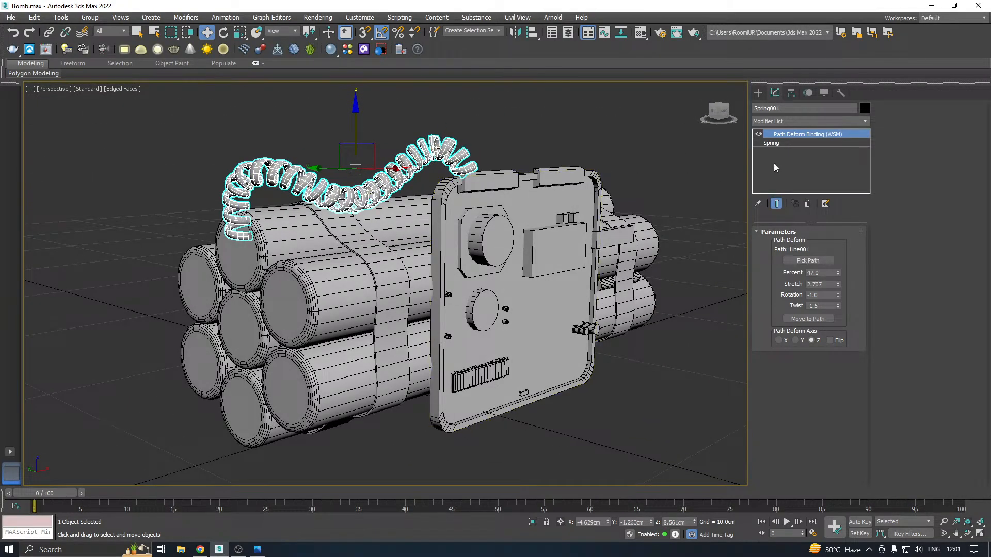
Review the spring's parameters and check the bomb's shading with edged faces switched off, restoring them after the check
{"action": "left_click", "coordinate": [784, 144]}
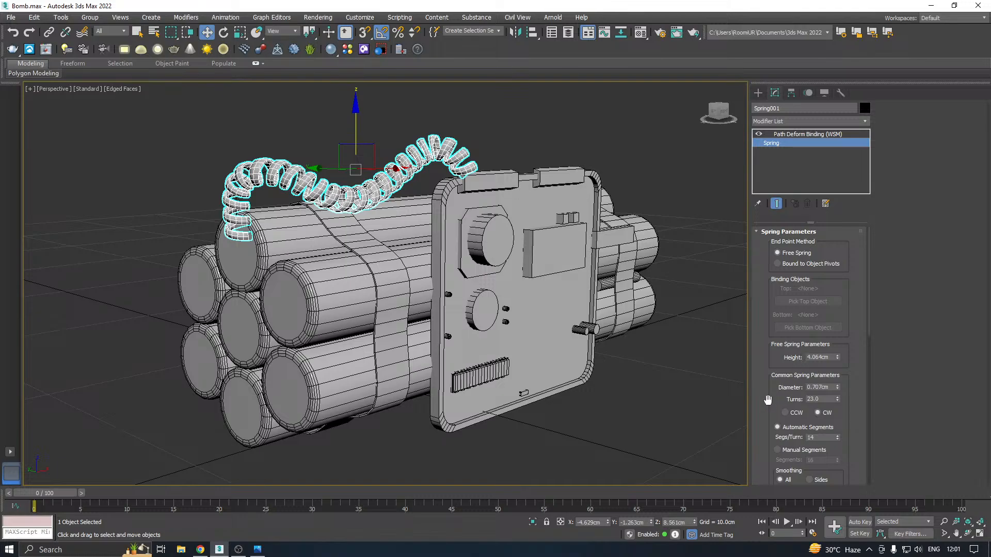
{"action": "left_click_drag", "start_coordinate": [768, 400], "coordinate": [771, 322]}
{"action": "left_click_drag", "start_coordinate": [770, 415], "coordinate": [772, 338]}
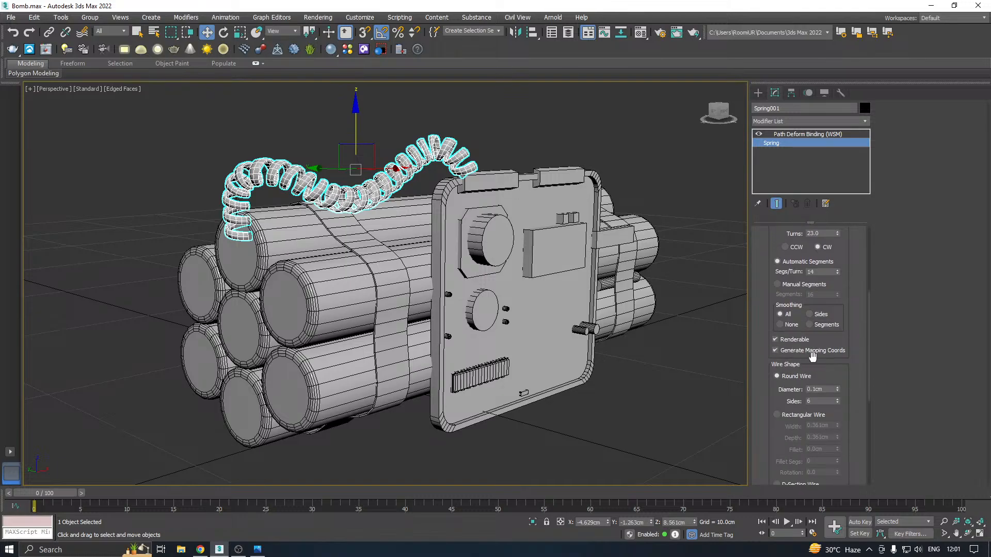
{"action": "middle_click_drag", "start_coordinate": [468, 230], "coordinate": [448, 253], "text": "alt"}
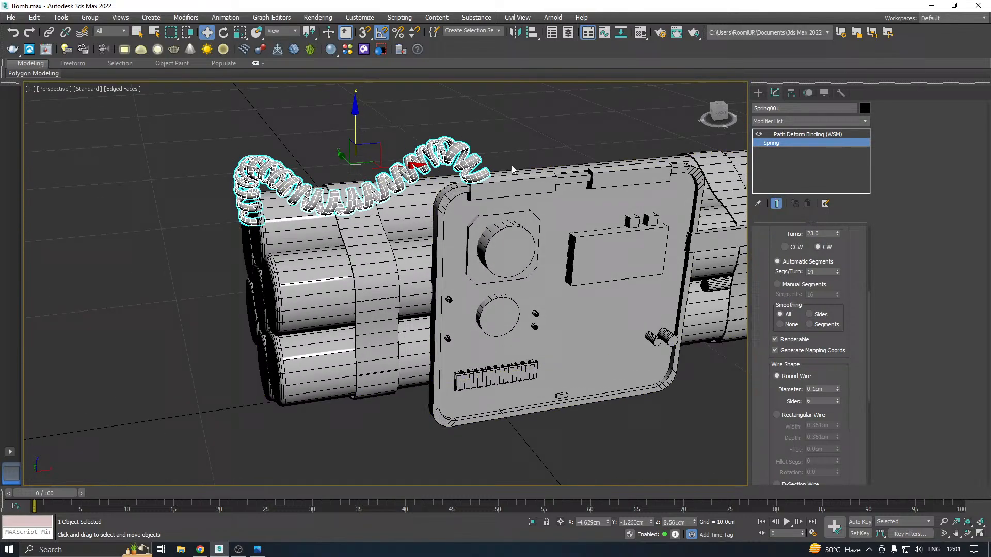
{"action": "left_click", "coordinate": [531, 142]}
{"action": "left_click", "coordinate": [123, 91]}
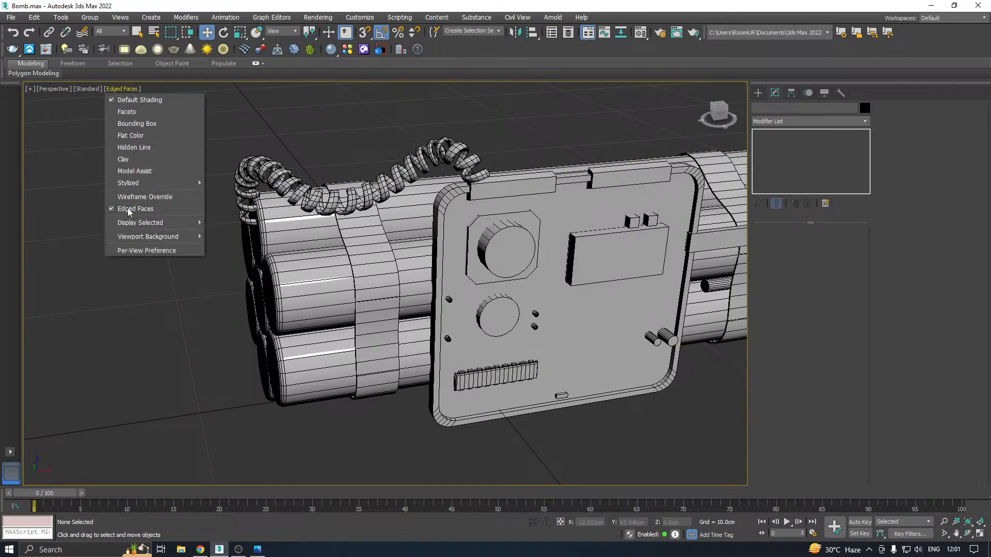
{"action": "left_click", "coordinate": [129, 211]}
{"action": "mouse_move", "coordinate": [341, 248]}
{"action": "middle_mouse_down", "text": "alt"}
{"action": "mouse_move", "coordinate": [371, 260]}
{"action": "mouse_move", "coordinate": [413, 257]}
{"action": "mouse_move", "coordinate": [358, 262]}
{"action": "middle_mouse_up", "text": "alt"}
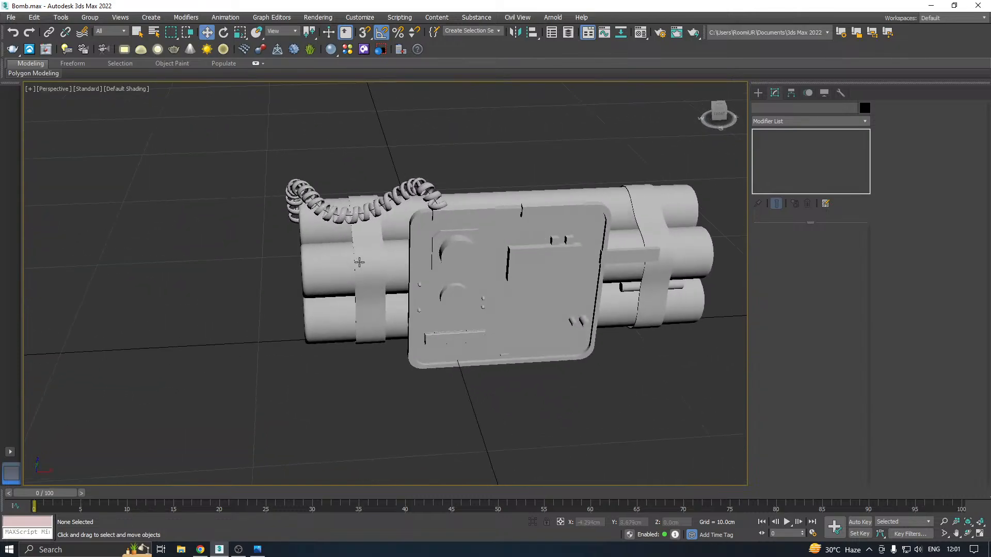
{"action": "left_click", "coordinate": [129, 89]}
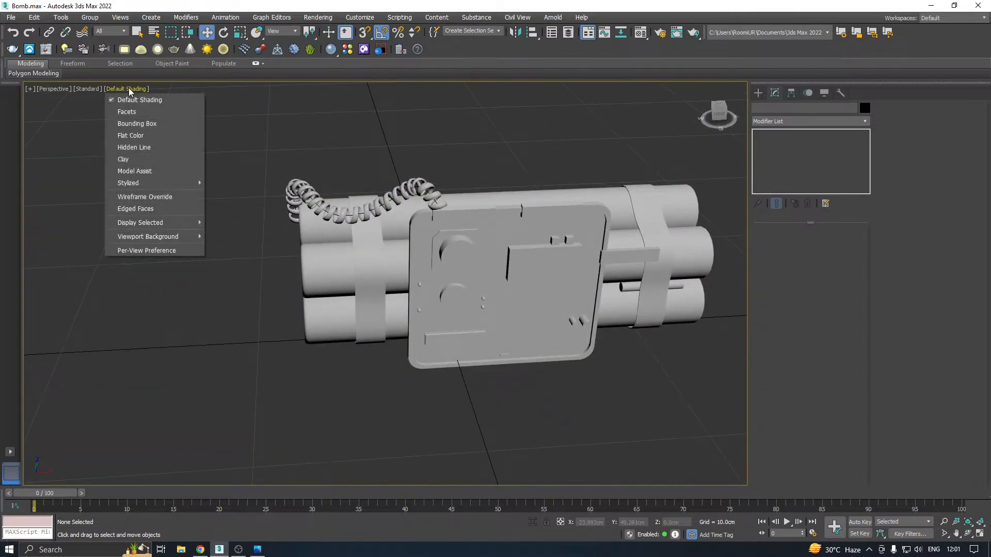
{"action": "left_click", "coordinate": [155, 198]}
Save the bomb scene
{"action": "left_click", "coordinate": [11, 18]}
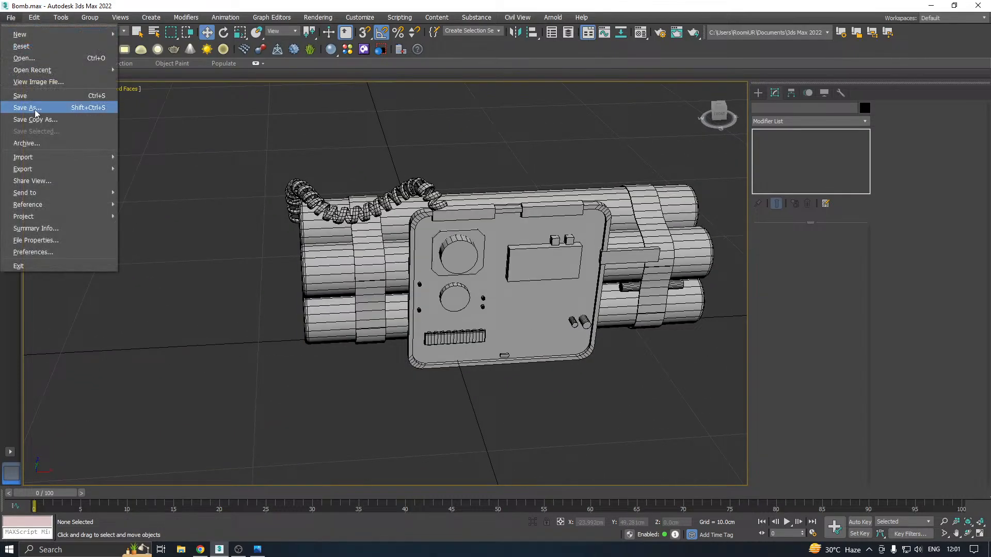
{"action": "left_click", "coordinate": [23, 120]}
{"action": "left_click", "coordinate": [456, 382]}
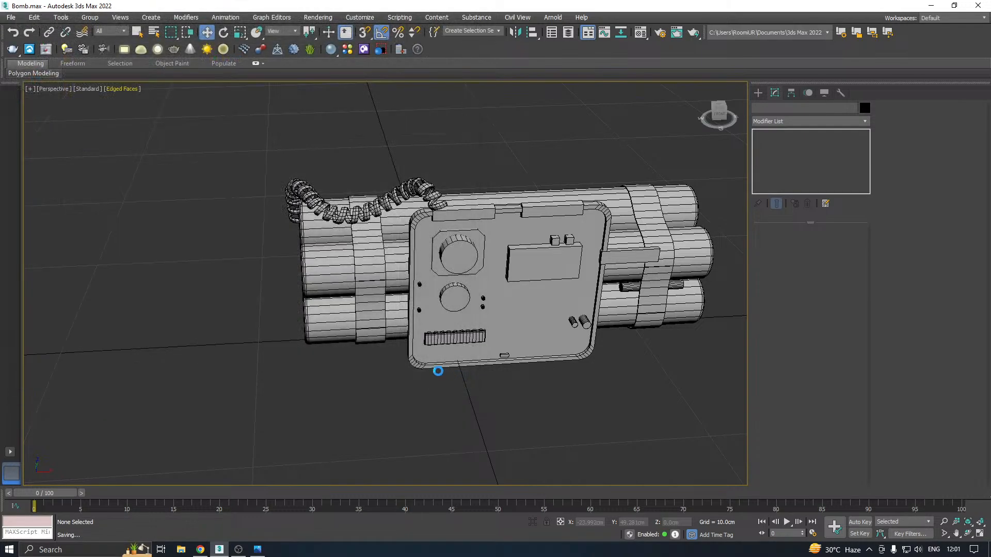
{"action": "left_click", "coordinate": [200, 550]}
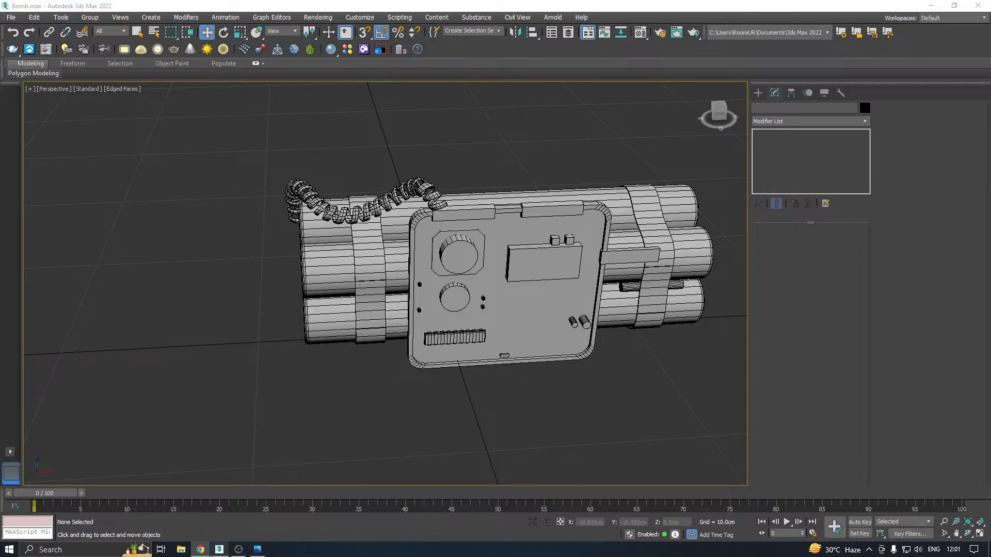
{"action": "mouse_move", "coordinate": [243, 550]}
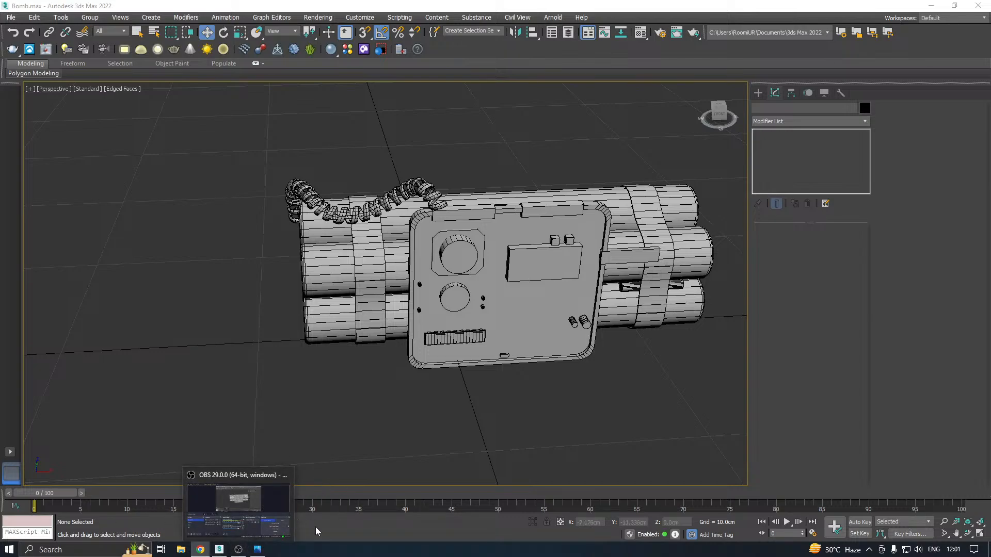
Draw a smooth Line spline in the front view from the panel's second top clip, arching above the bomb and around its end to the small rod
{"action": "middle_click_drag", "start_coordinate": [354, 208], "coordinate": [291, 236]}
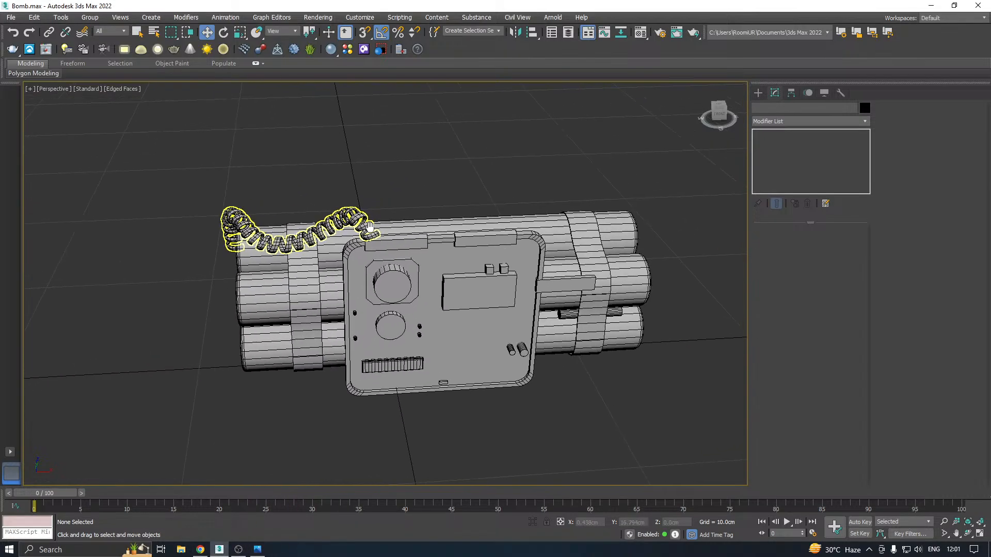
{"action": "middle_click_drag", "start_coordinate": [455, 230], "coordinate": [417, 249]}
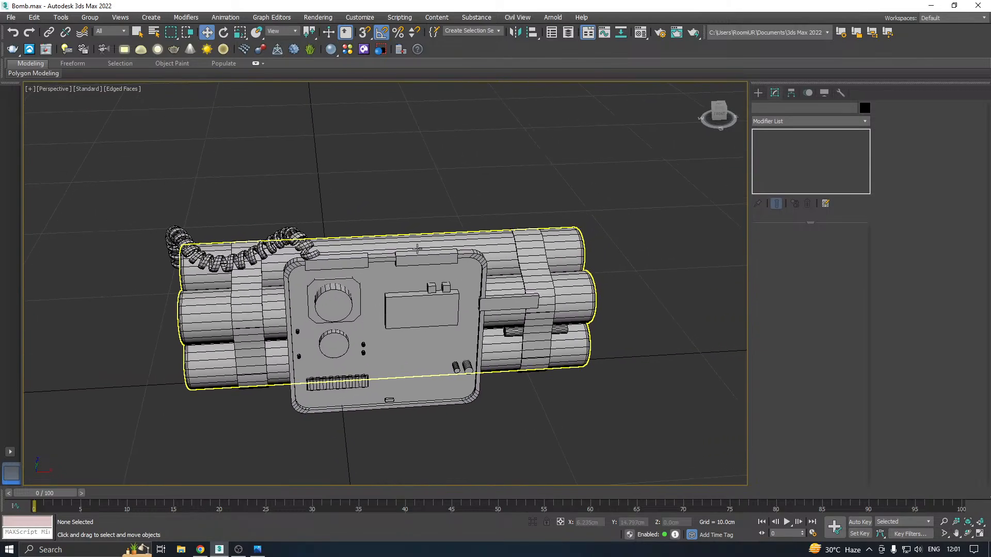
{"action": "key", "text": "f"}
{"action": "middle_click_drag", "start_coordinate": [478, 251], "coordinate": [398, 234]}
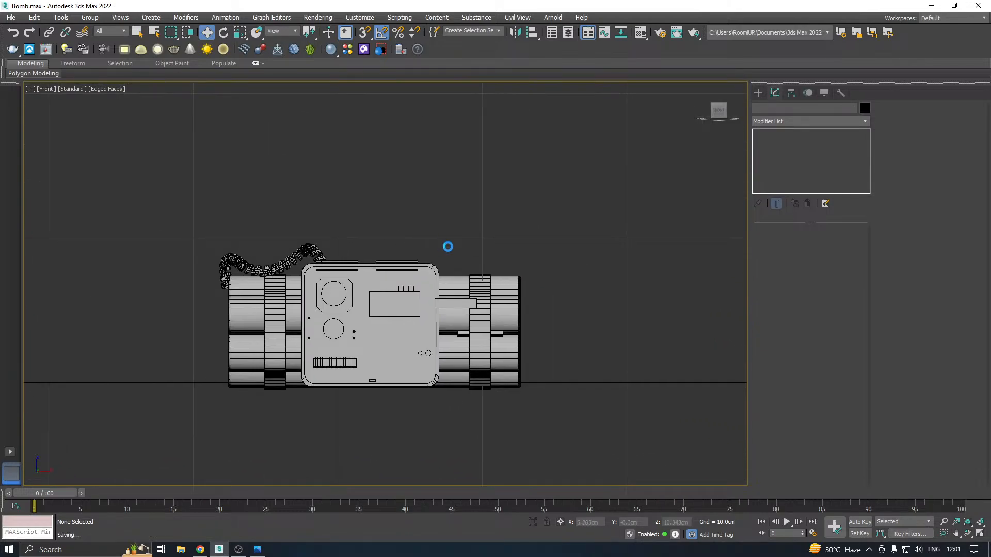
{"action": "scroll", "coordinate": [418, 282], "scroll_direction": "up", "scroll_amount": 2}
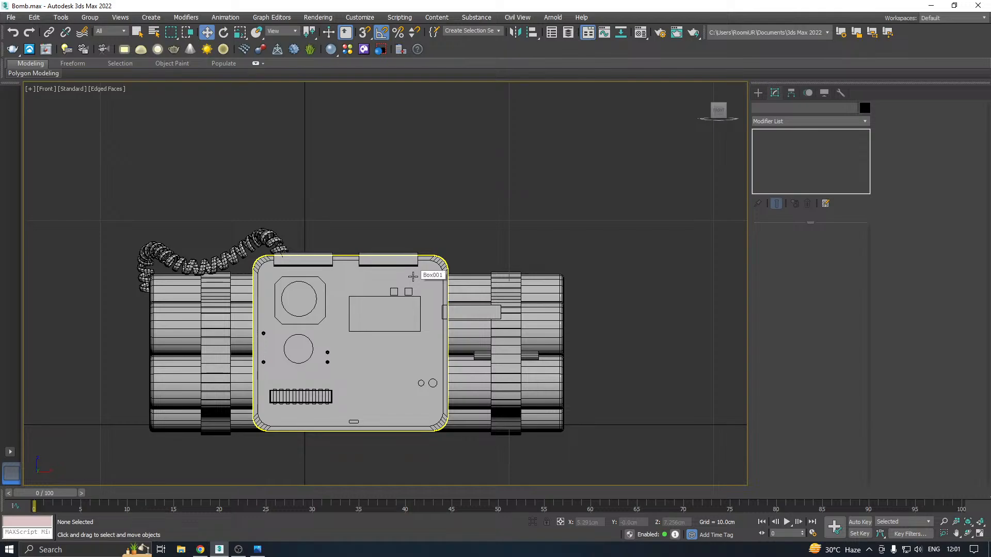
{"action": "left_click", "coordinate": [758, 93]}
{"action": "left_click", "coordinate": [780, 174]}
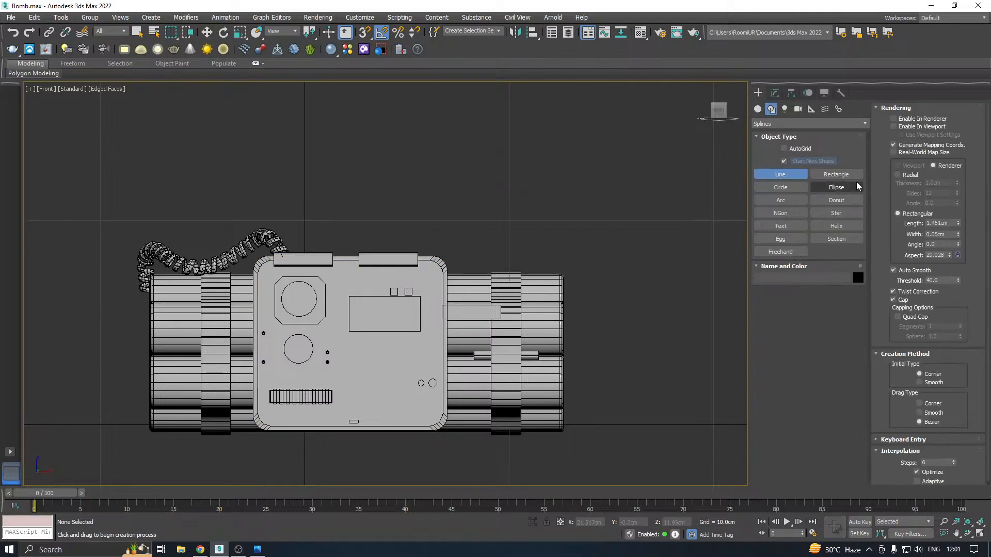
{"action": "scroll", "coordinate": [454, 356], "scroll_direction": "up", "scroll_amount": 3}
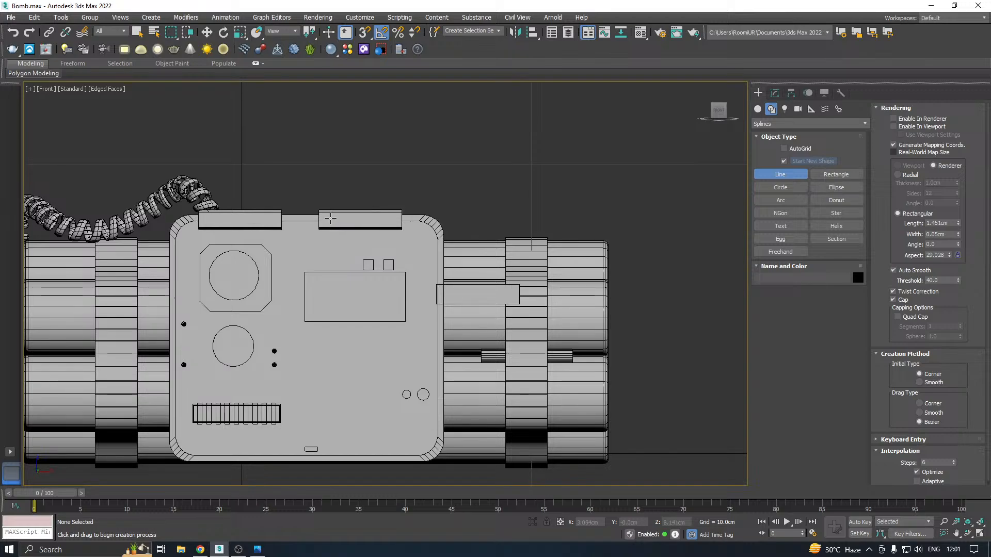
{"action": "left_click", "coordinate": [330, 218]}
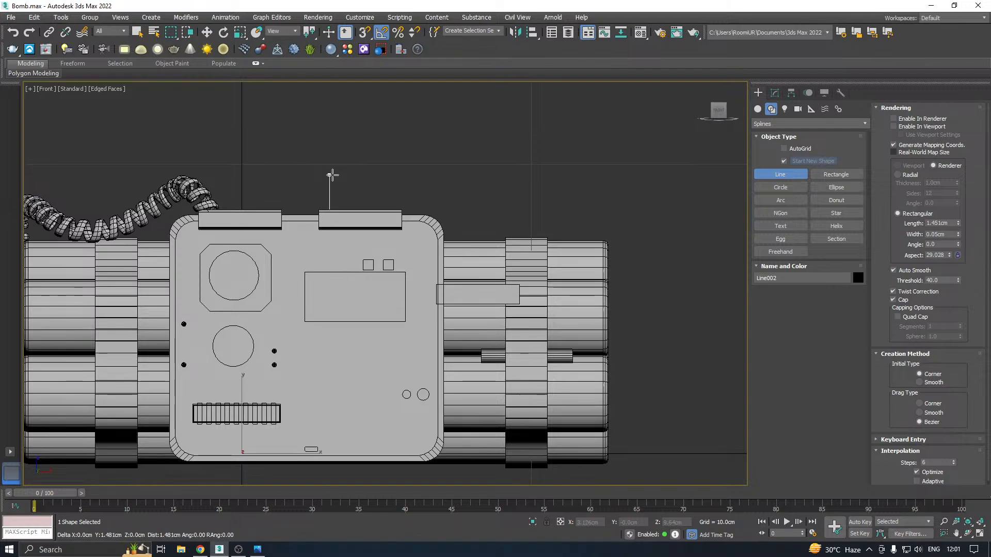
{"action": "left_click_drag", "start_coordinate": [329, 165], "coordinate": [349, 154]}
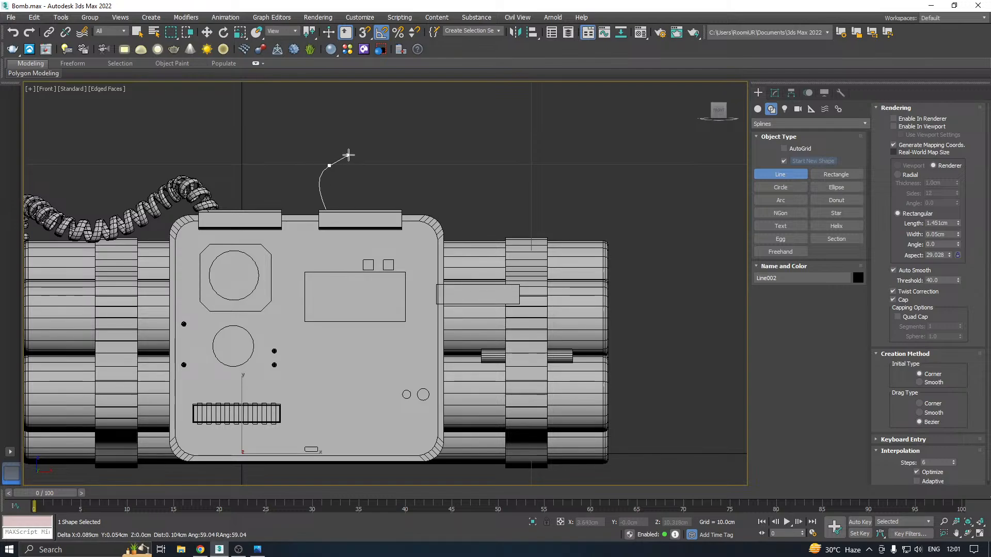
{"action": "left_click", "coordinate": [440, 175]}
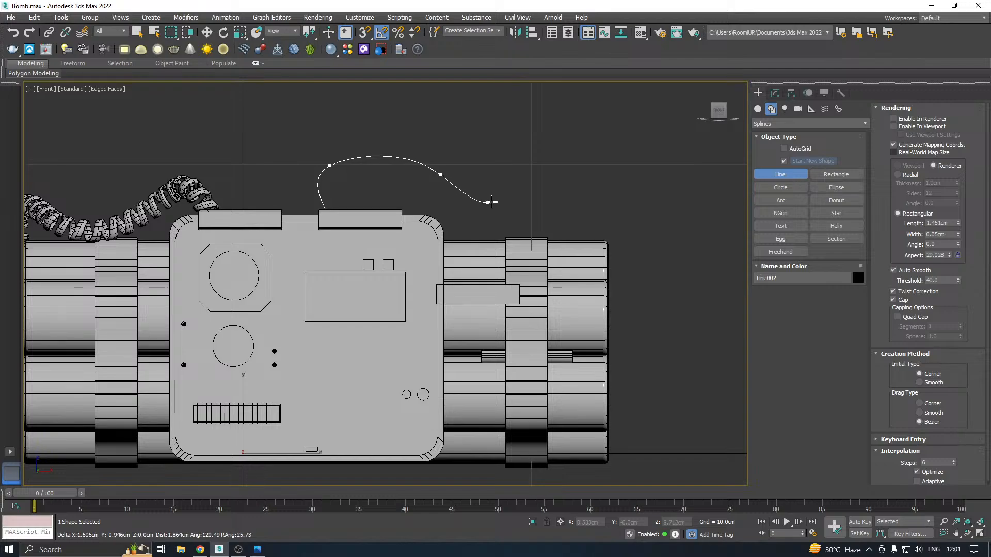
{"action": "left_click_drag", "start_coordinate": [532, 204], "coordinate": [546, 200]}
{"action": "left_click_drag", "start_coordinate": [628, 202], "coordinate": [648, 251]}
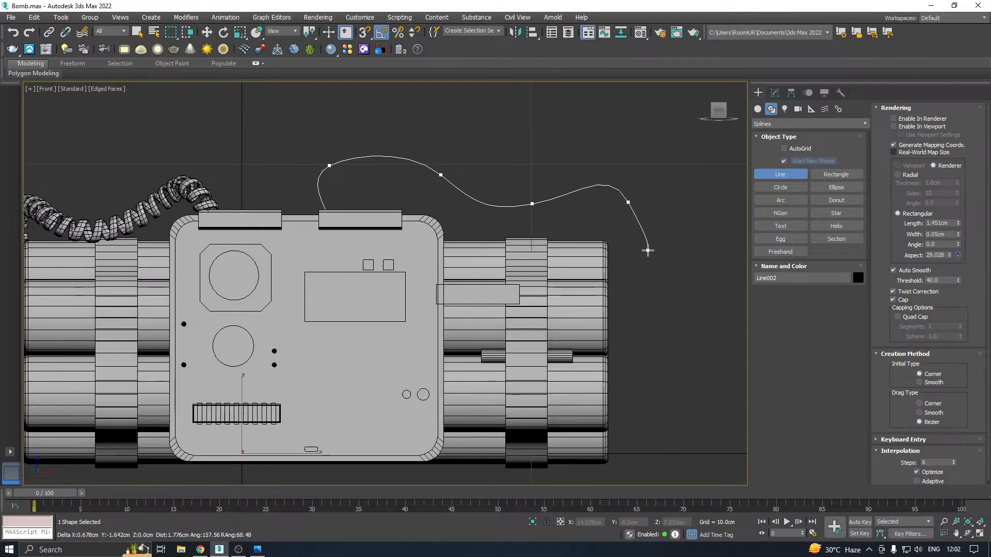
{"action": "left_click_drag", "start_coordinate": [638, 285], "coordinate": [626, 309]}
{"action": "left_click", "coordinate": [614, 335]}
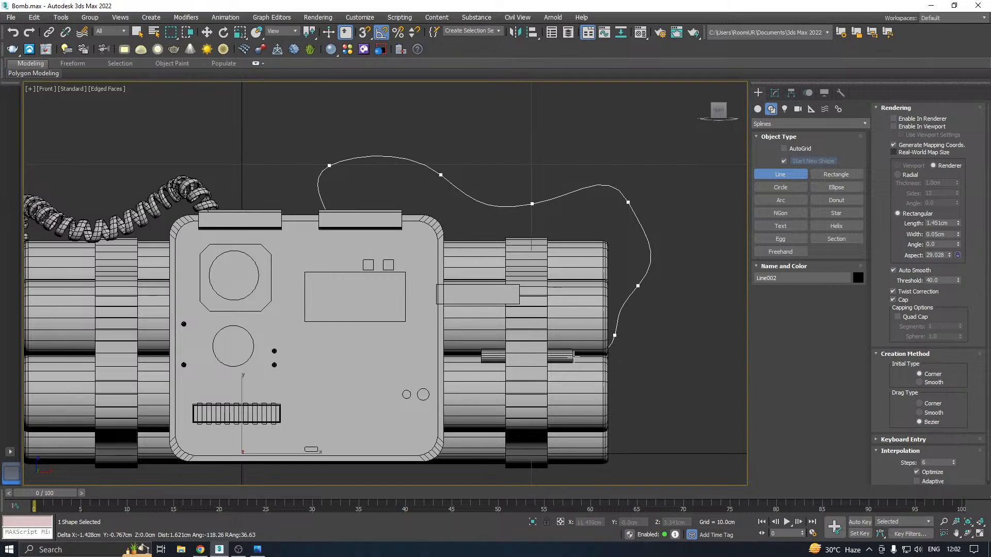
{"action": "right_click", "coordinate": [570, 354]}
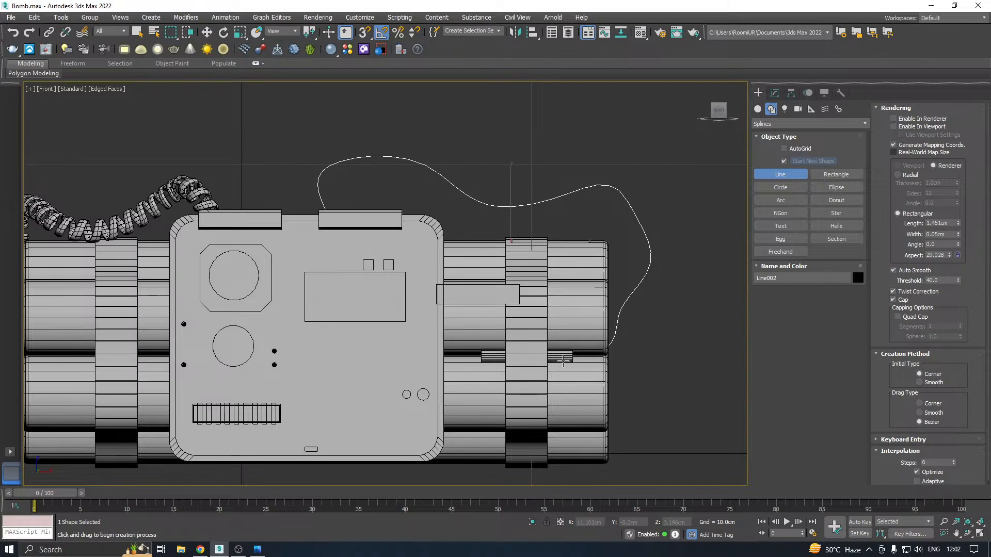
{"action": "right_click", "coordinate": [563, 360]}
{"action": "left_click", "coordinate": [561, 356]}
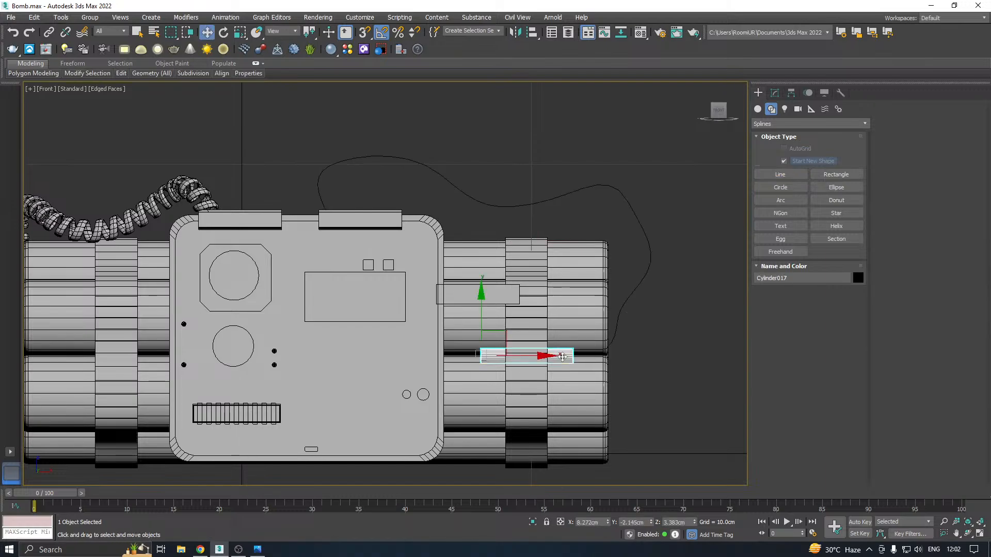
Edit the new line's vertices: move the outermost one outward about 0.35 cm and lower the one above it about 0.57 cm
{"action": "left_click", "coordinate": [626, 197]}
{"action": "left_click", "coordinate": [775, 93]}
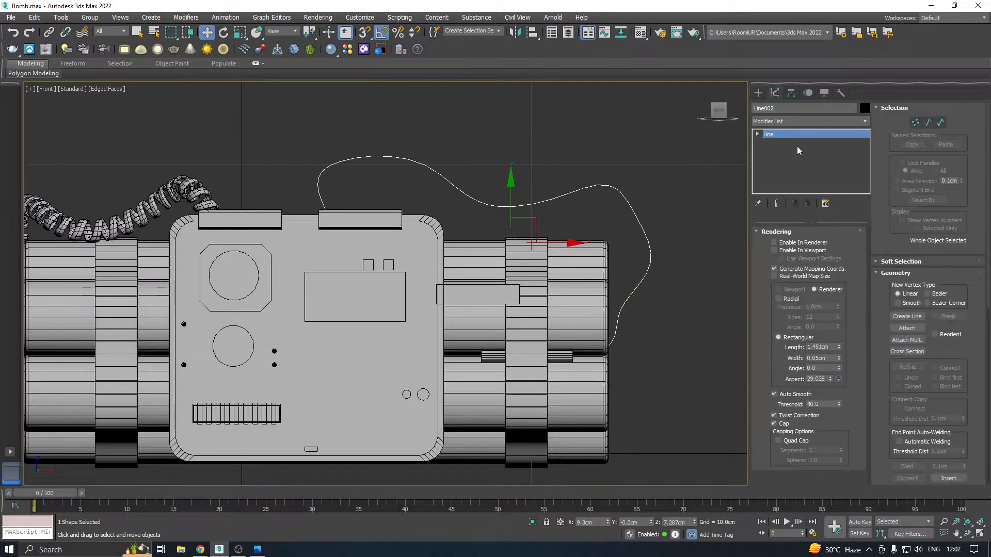
{"action": "key", "text": "1"}
{"action": "left_click", "coordinate": [638, 285]}
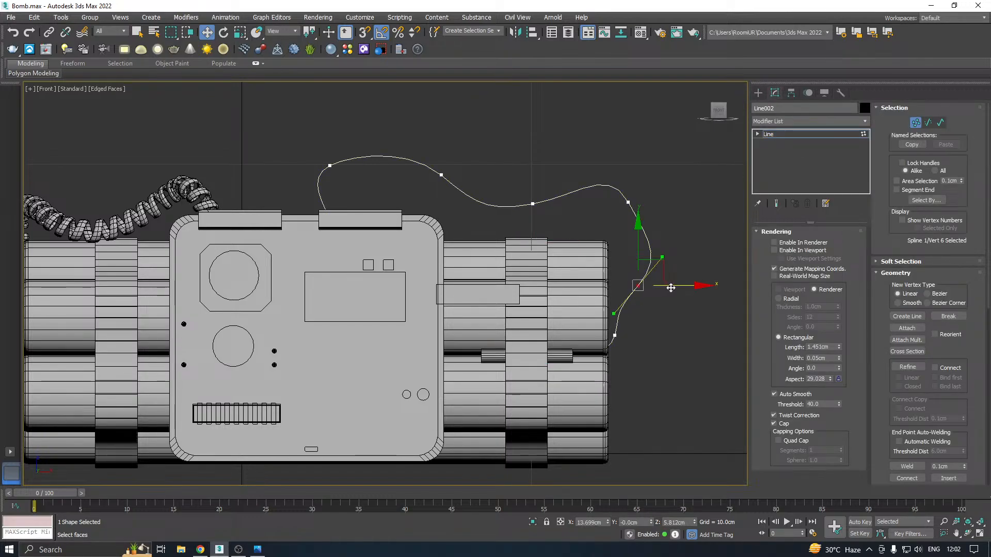
{"action": "left_click_drag", "start_coordinate": [671, 287], "coordinate": [666, 268]}
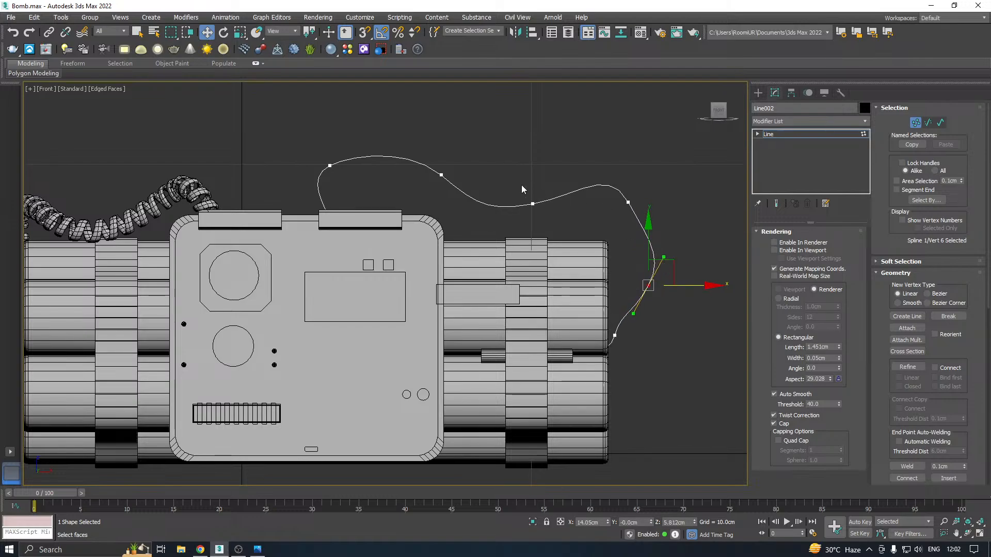
{"action": "left_click", "coordinate": [628, 202]}
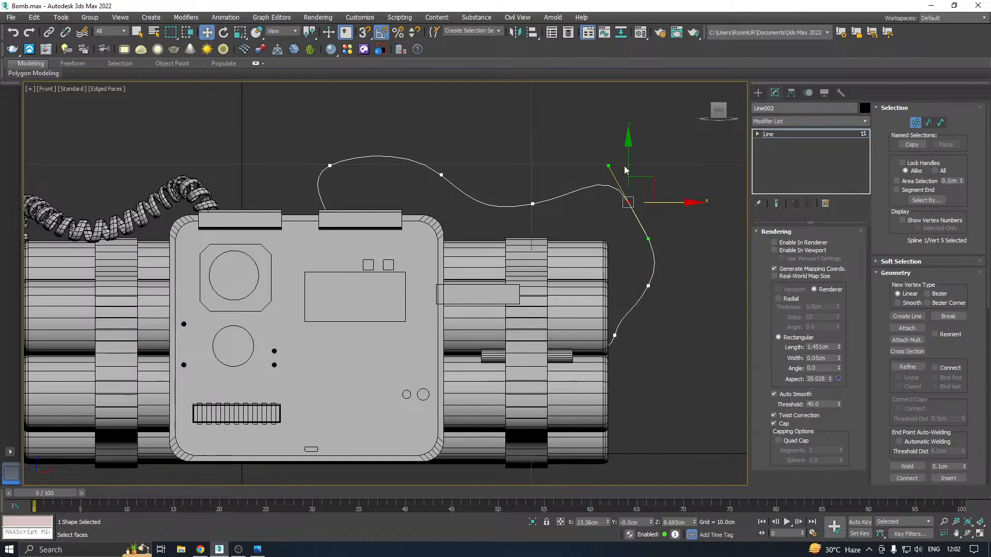
{"action": "left_click_drag", "start_coordinate": [630, 163], "coordinate": [604, 198]}
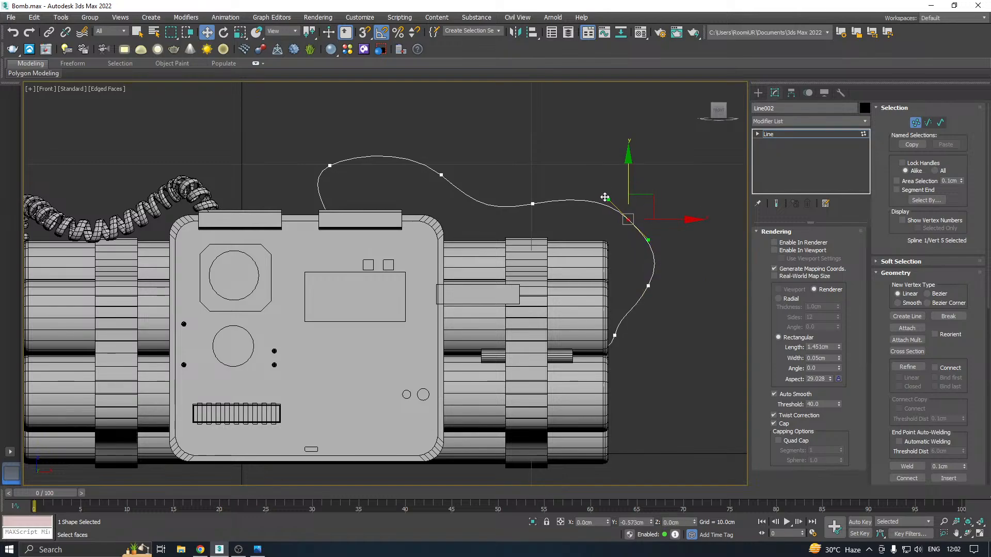
Shift the line's second vertex slightly toward the bomb's end and move the vertex before the small rod outward about 0.23 cm
{"action": "left_click", "coordinate": [329, 166]}
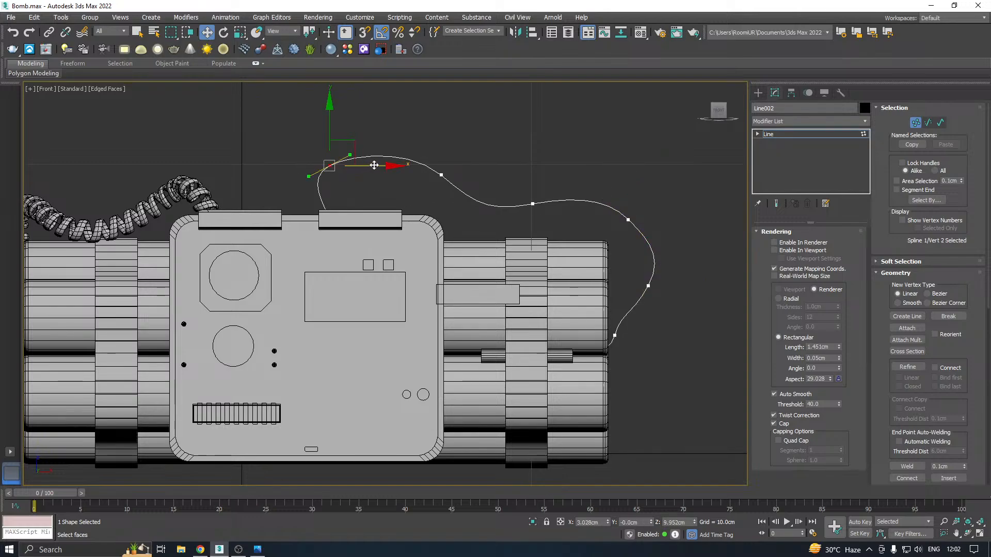
{"action": "left_click_drag", "start_coordinate": [374, 165], "coordinate": [390, 166]}
{"action": "left_click", "coordinate": [648, 286]}
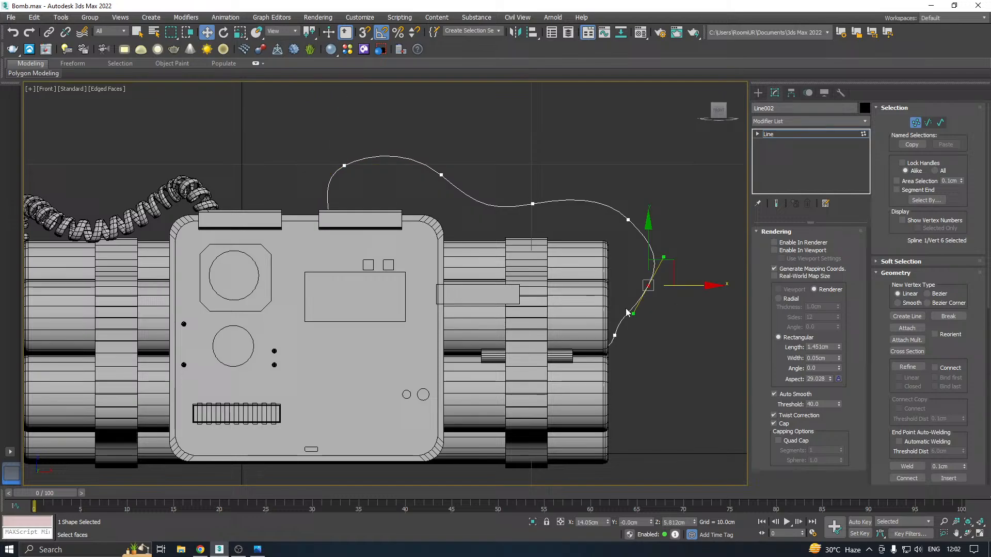
{"action": "left_click", "coordinate": [615, 336]}
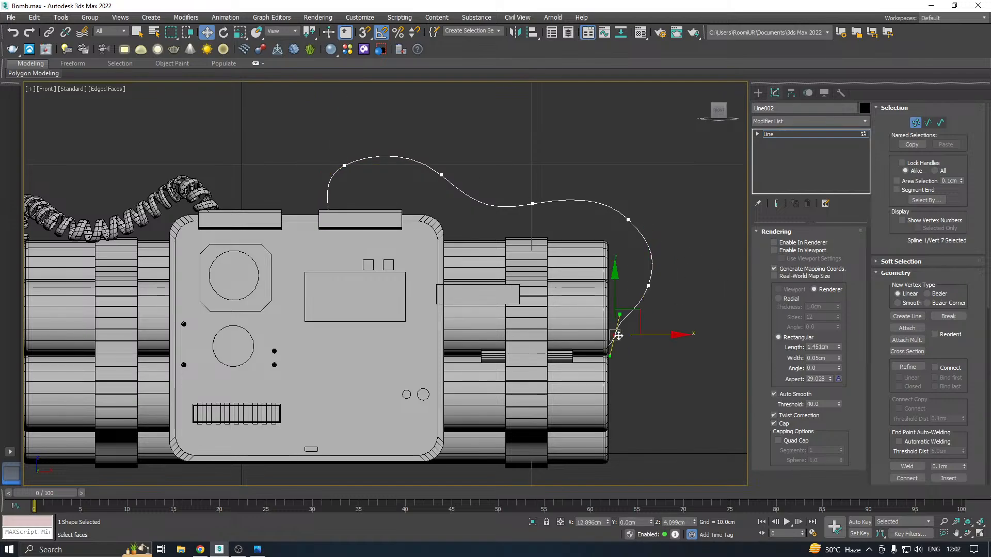
{"action": "left_click_drag", "start_coordinate": [654, 334], "coordinate": [661, 334]}
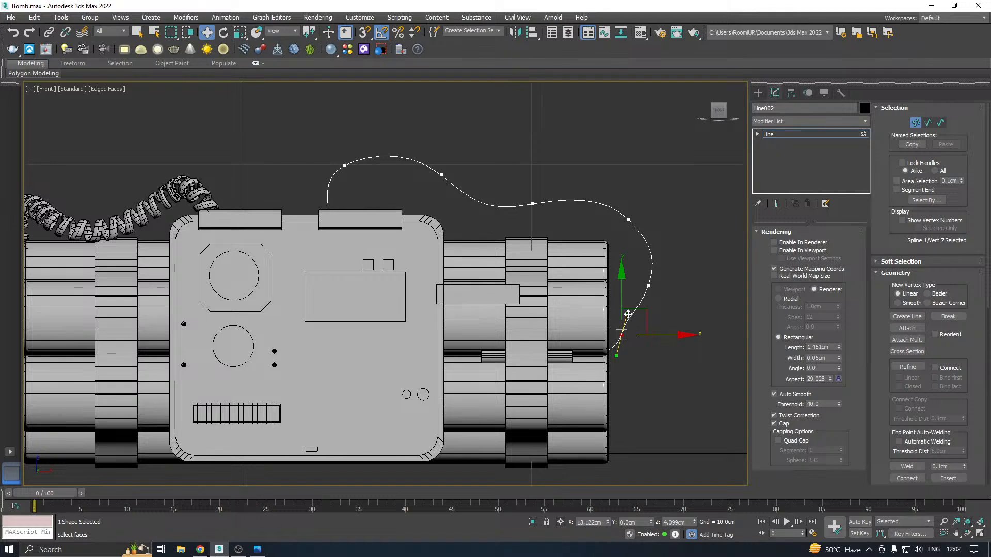
Move the whole line forward along Y to about -2.865 cm, placing its start at the front panel's top clip
{"action": "key", "text": "p"}
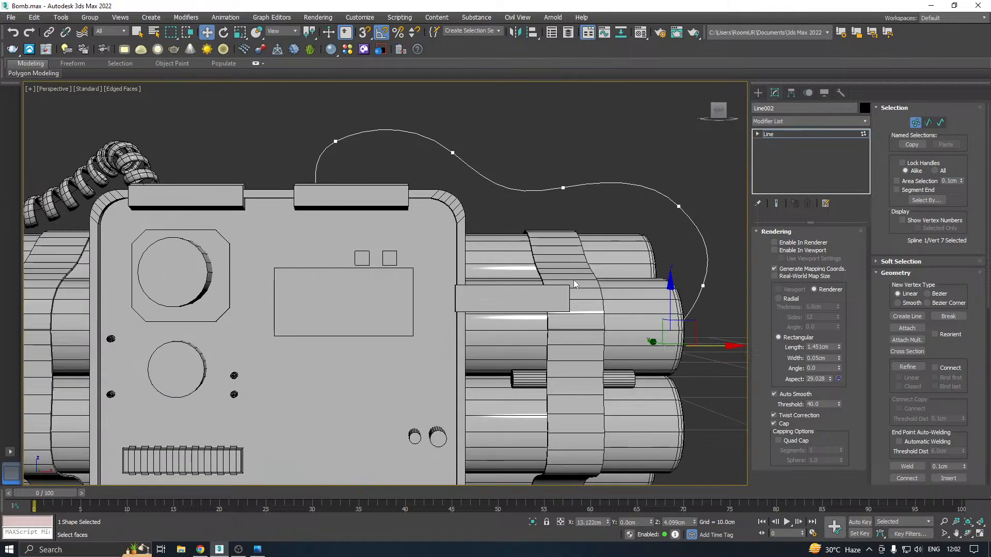
{"action": "middle_click_drag", "start_coordinate": [548, 208], "coordinate": [781, 146], "text": "alt"}
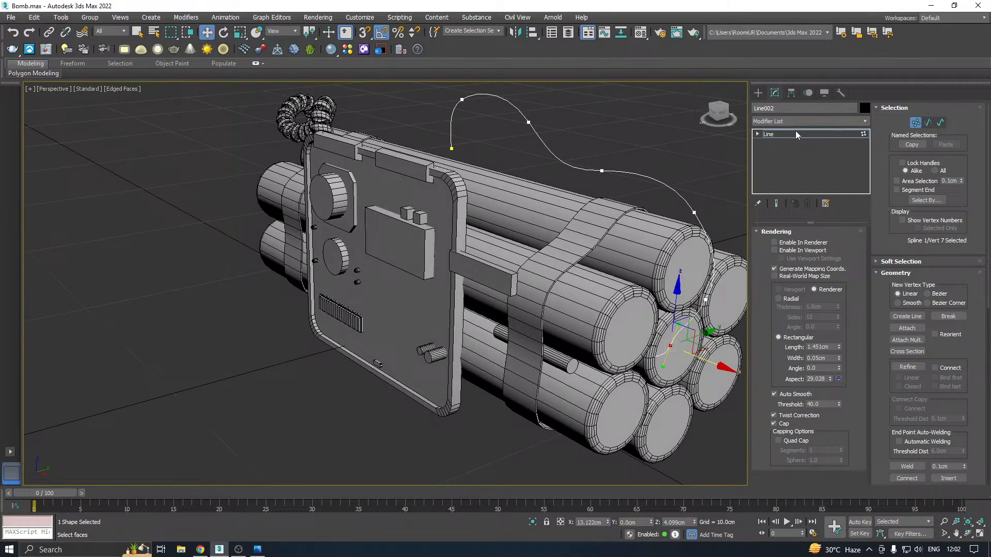
{"action": "left_click", "coordinate": [796, 133]}
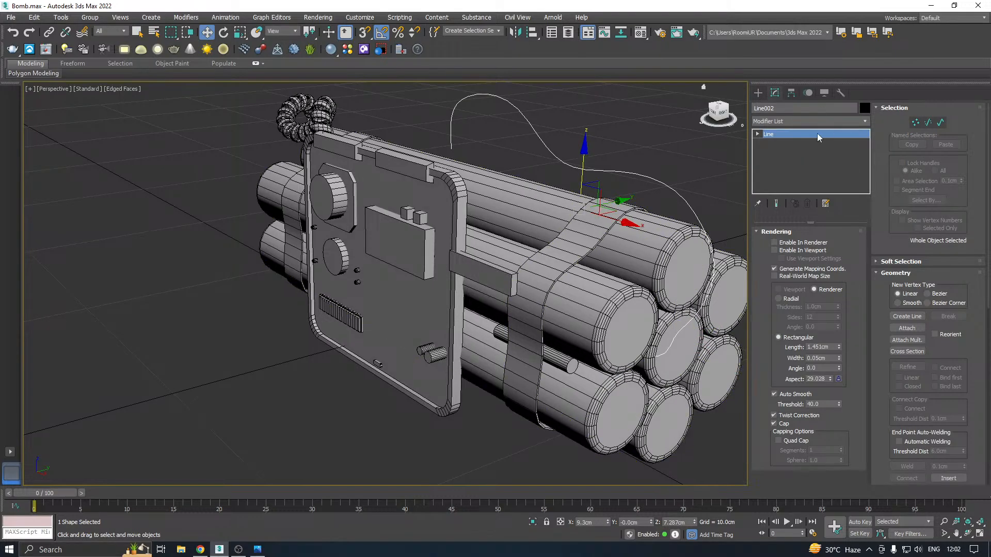
{"action": "left_click_drag", "start_coordinate": [616, 200], "coordinate": [545, 219]}
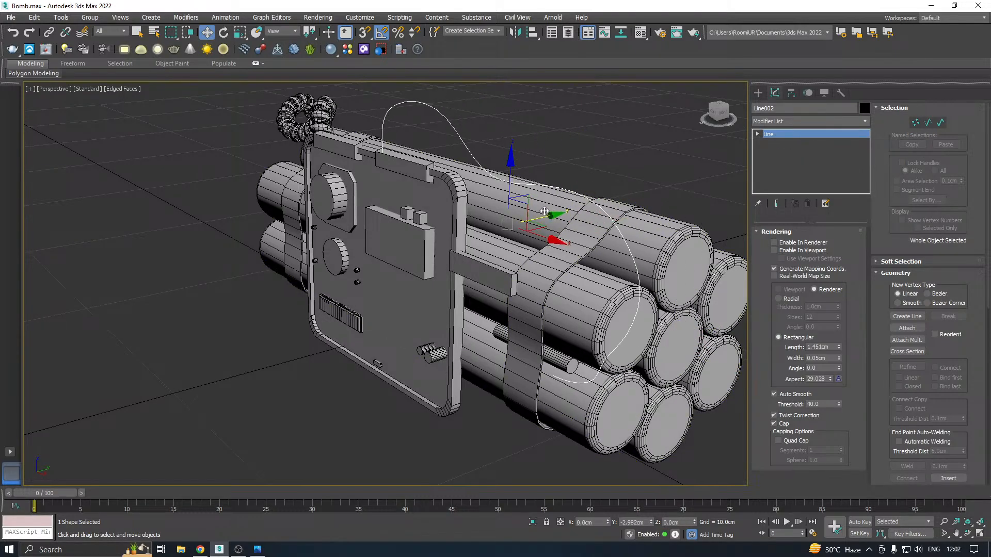
{"action": "middle_click_drag", "start_coordinate": [627, 209], "coordinate": [601, 181]}
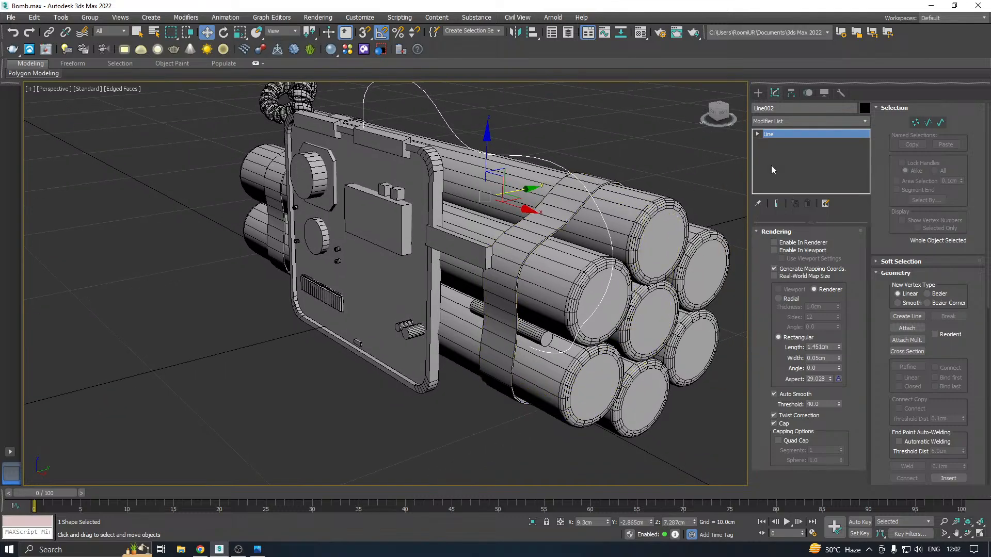
Move the line's end vertex along Y to about -2.232 cm, onto the end face of the small rod
{"action": "key", "text": "1"}
{"action": "left_click_drag", "start_coordinate": [541, 375], "coordinate": [542, 374]}
{"action": "scroll", "coordinate": [543, 356], "scroll_direction": "up", "scroll_amount": 3}
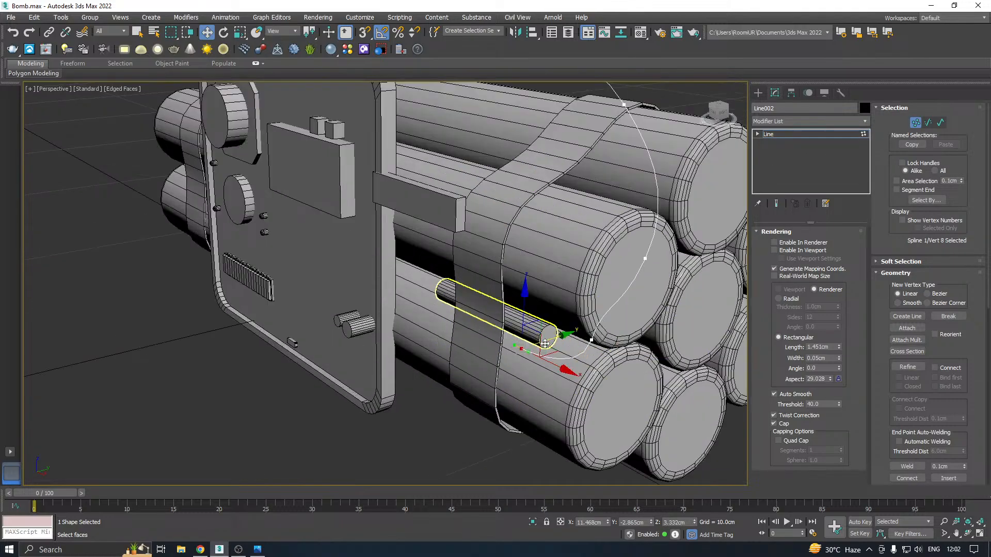
{"action": "left_click_drag", "start_coordinate": [556, 342], "coordinate": [585, 325]}
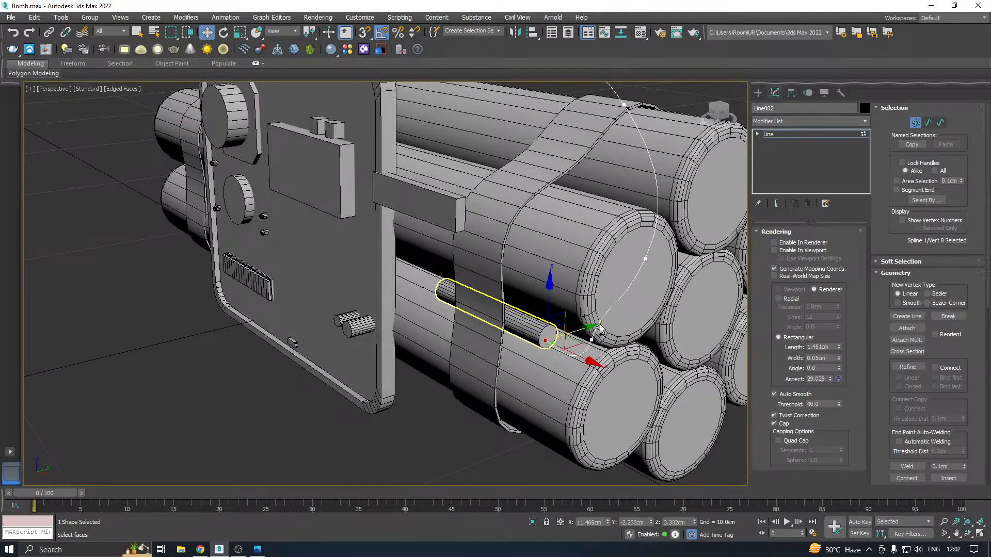
{"action": "middle_click_drag", "start_coordinate": [585, 325], "coordinate": [639, 312], "text": "alt"}
Move the vertex next to the line's rod end backward along Y to about -1.994 cm
{"action": "middle_click_drag", "start_coordinate": [460, 343], "coordinate": [560, 269], "text": "alt"}
{"action": "left_click", "coordinate": [572, 287]}
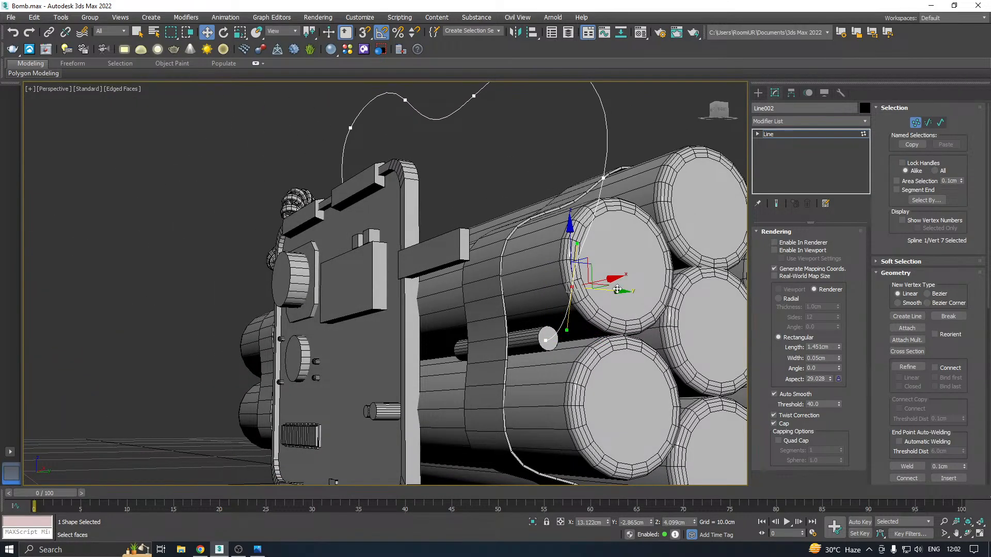
{"action": "left_click_drag", "start_coordinate": [617, 290], "coordinate": [657, 292]}
{"action": "middle_click_drag", "start_coordinate": [657, 292], "coordinate": [766, 307], "text": "alt"}
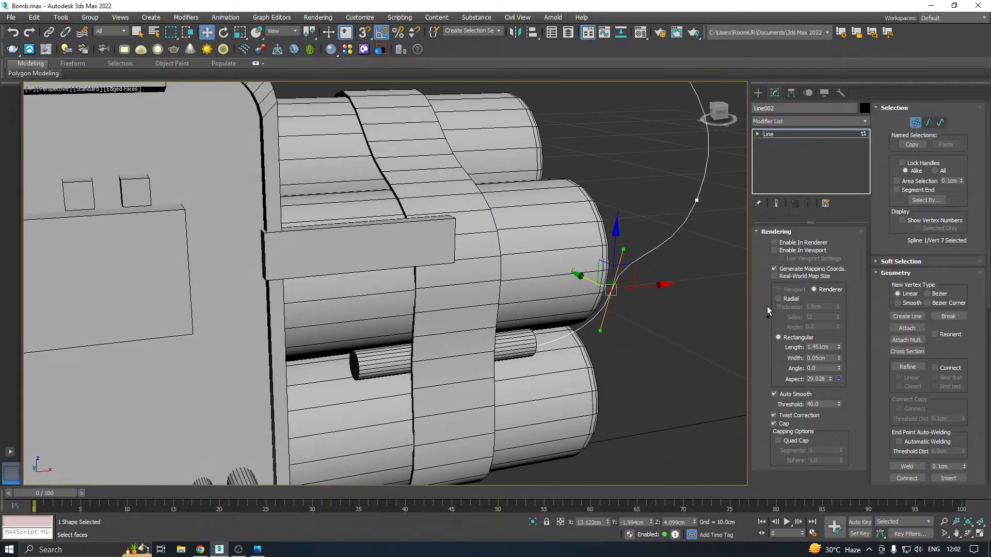
Raise the line's first vertex at the panel's top clip to a height of about 8.3 cm
{"action": "scroll", "coordinate": [542, 358], "scroll_direction": "down", "scroll_amount": 4}
{"action": "middle_click_drag", "start_coordinate": [543, 359], "coordinate": [609, 303], "text": "alt"}
{"action": "middle_click_drag", "start_coordinate": [398, 253], "coordinate": [518, 279]}
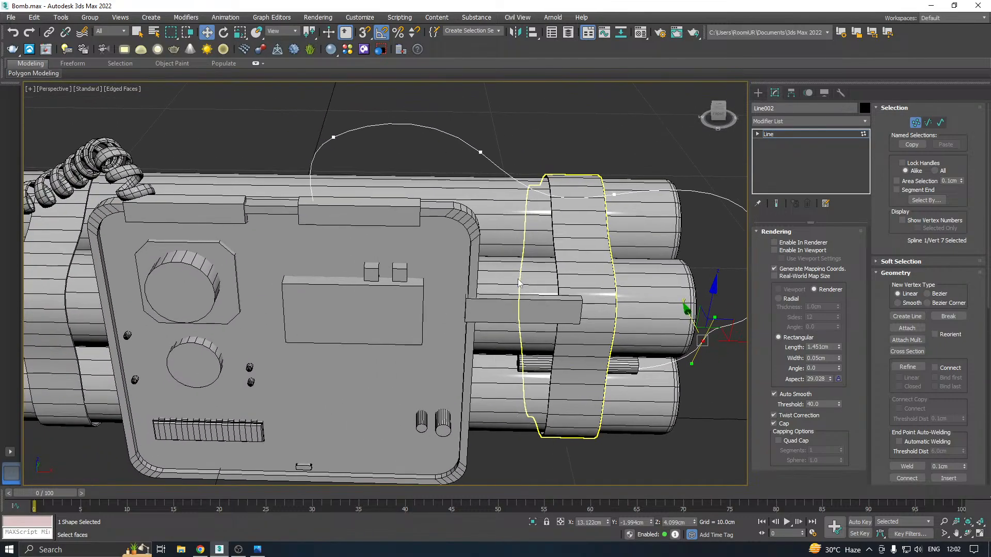
{"action": "left_click", "coordinate": [312, 198]}
{"action": "middle_click_drag", "start_coordinate": [398, 206], "coordinate": [363, 222], "text": "alt"}
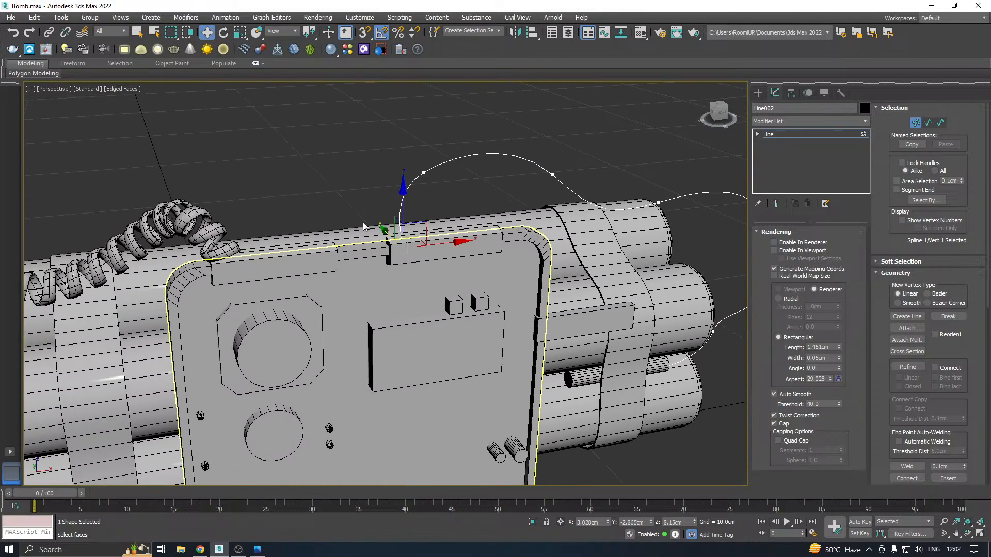
{"action": "scroll", "coordinate": [364, 221], "scroll_direction": "up", "scroll_amount": 3}
{"action": "mouse_move", "coordinate": [435, 229]}
{"action": "left_mouse_down"}
{"action": "mouse_move", "coordinate": [431, 212]}
{"action": "mouse_move", "coordinate": [429, 226]}
{"action": "left_mouse_up"}
{"action": "scroll", "coordinate": [428, 228], "scroll_direction": "down", "scroll_amount": 4}
Move the line's fourth vertex backward along Y over the cylinders, and its third vertex to about -1.061 cm in Y
{"action": "middle_click_drag", "start_coordinate": [426, 230], "coordinate": [500, 221], "text": "alt"}
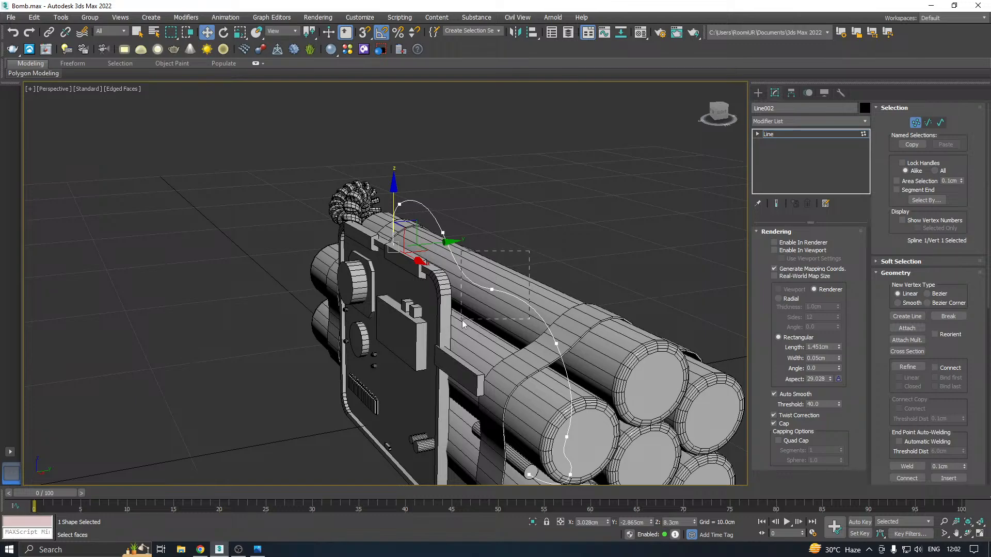
{"action": "left_click_drag", "start_coordinate": [462, 320], "coordinate": [461, 322]}
{"action": "left_click_drag", "start_coordinate": [535, 284], "coordinate": [572, 280]}
{"action": "left_click_drag", "start_coordinate": [476, 208], "coordinate": [432, 255]}
{"action": "left_click_drag", "start_coordinate": [495, 230], "coordinate": [546, 227]}
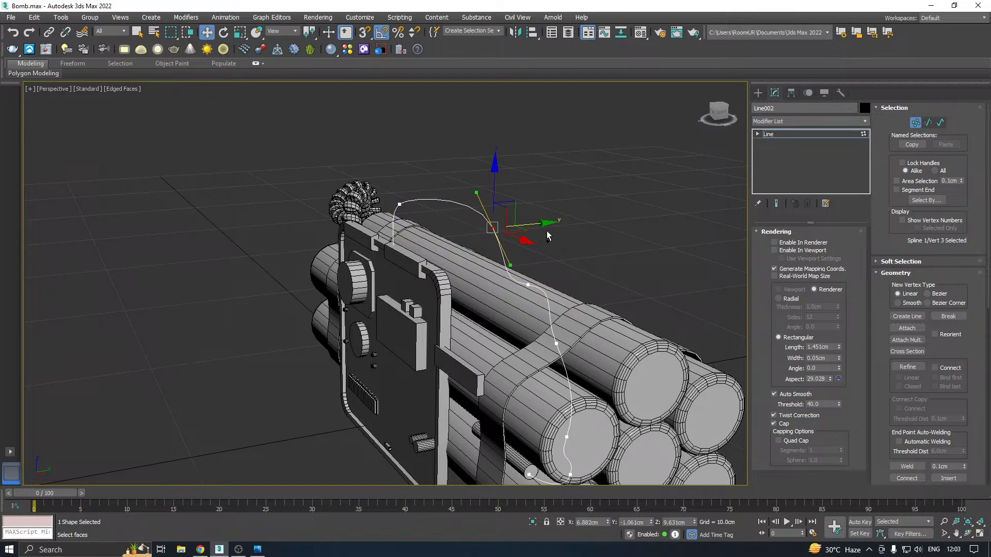
Move the line's second vertex backward along Y to about -1.028 cm, over the cylinders
{"action": "middle_click_drag", "start_coordinate": [547, 230], "coordinate": [662, 239], "text": "alt"}
{"action": "left_click", "coordinate": [462, 250]}
{"action": "middle_click_drag", "start_coordinate": [559, 245], "coordinate": [602, 256], "text": "alt"}
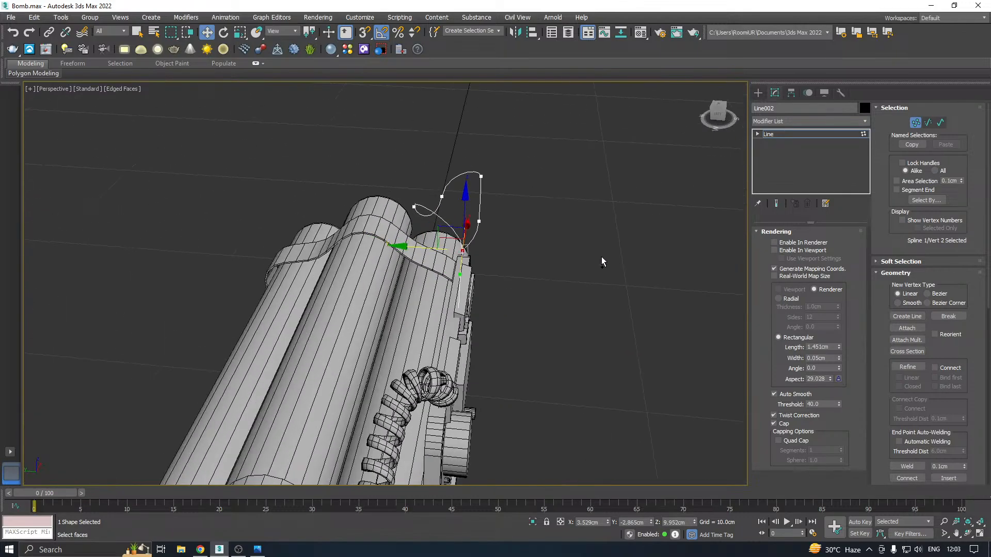
{"action": "left_click_drag", "start_coordinate": [414, 247], "coordinate": [348, 253]}
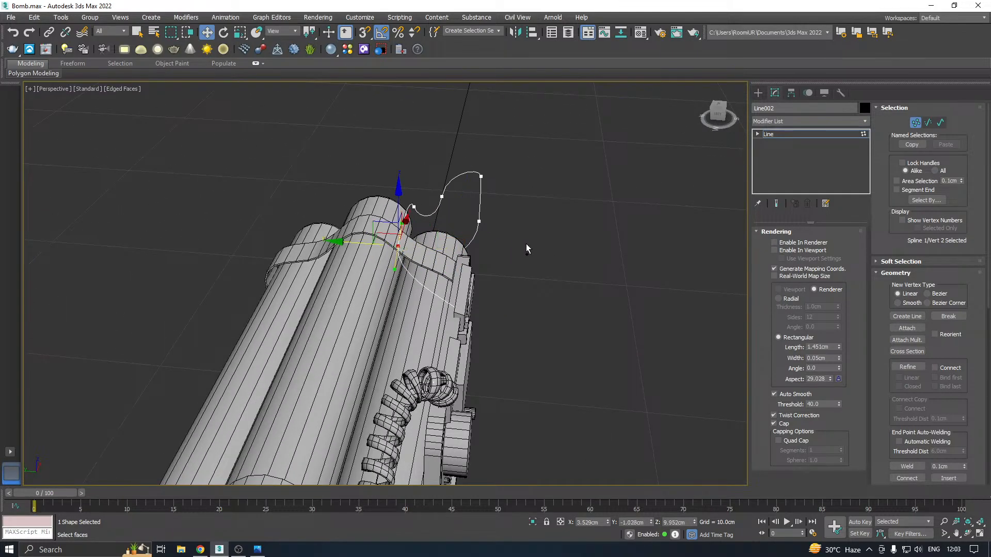
{"action": "middle_click_drag", "start_coordinate": [526, 245], "coordinate": [357, 219], "text": "alt"}
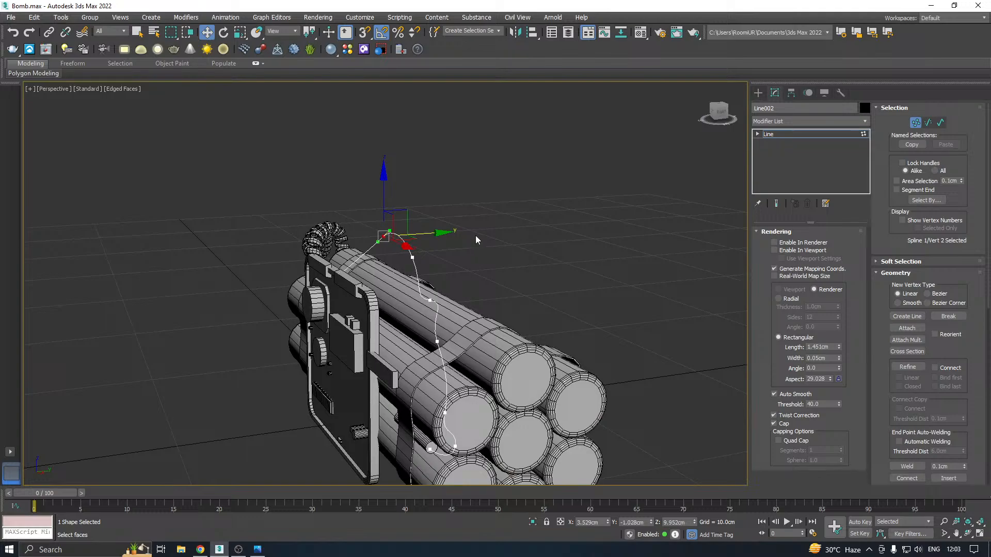
Move the line's fifth and fourth vertices farther backward along Y over the cylinders
{"action": "left_click", "coordinate": [438, 342]}
{"action": "left_click_drag", "start_coordinate": [493, 337], "coordinate": [528, 333]}
{"action": "left_click", "coordinate": [431, 300]}
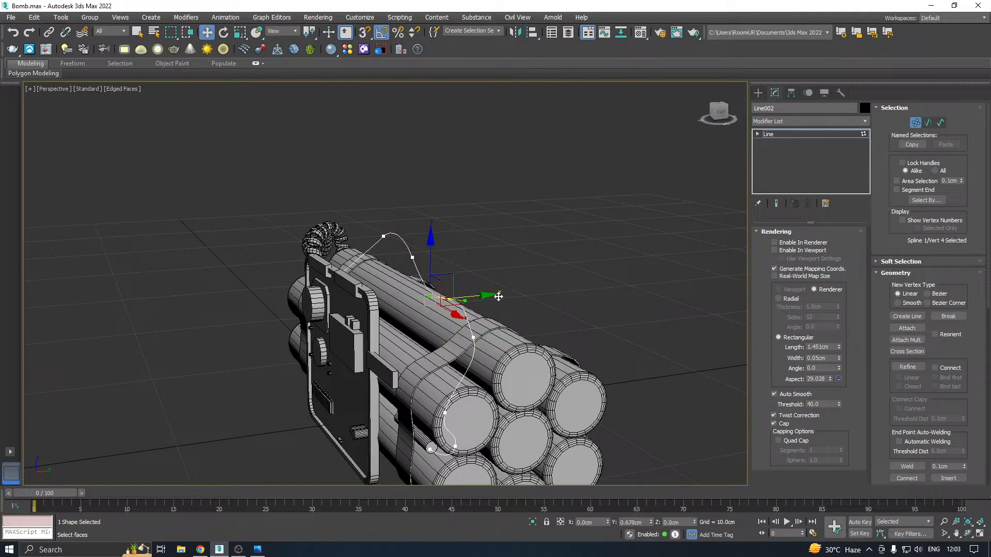
{"action": "left_click_drag", "start_coordinate": [497, 295], "coordinate": [526, 293]}
Move the line's third vertex backward along Y and lower it by about 1.48 cm toward the cylinders
{"action": "middle_click_drag", "start_coordinate": [536, 293], "coordinate": [413, 235], "text": "alt"}
{"action": "left_click", "coordinate": [400, 235]}
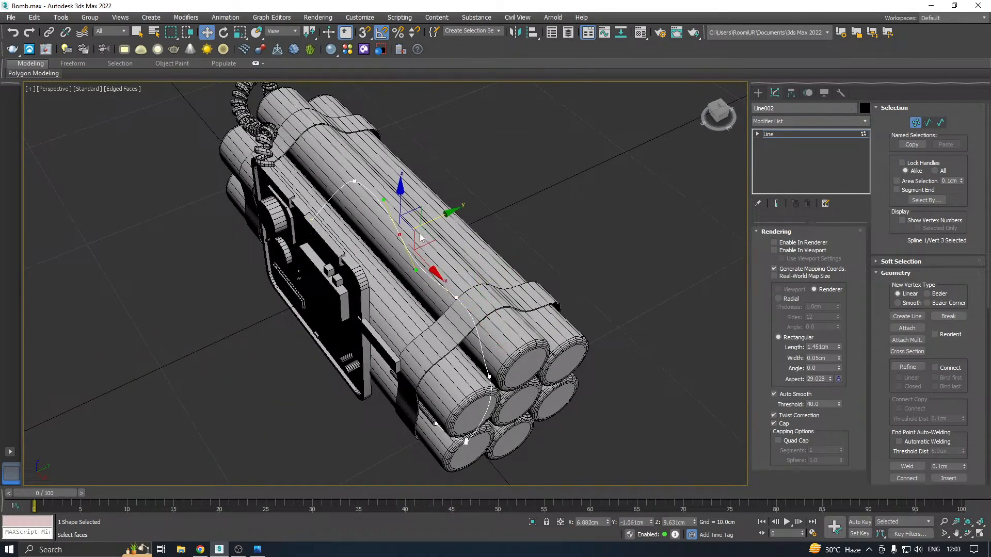
{"action": "left_click_drag", "start_coordinate": [440, 217], "coordinate": [472, 210]}
{"action": "middle_click_drag", "start_coordinate": [494, 221], "coordinate": [430, 184], "text": "alt"}
{"action": "left_click_drag", "start_coordinate": [427, 186], "coordinate": [432, 222]}
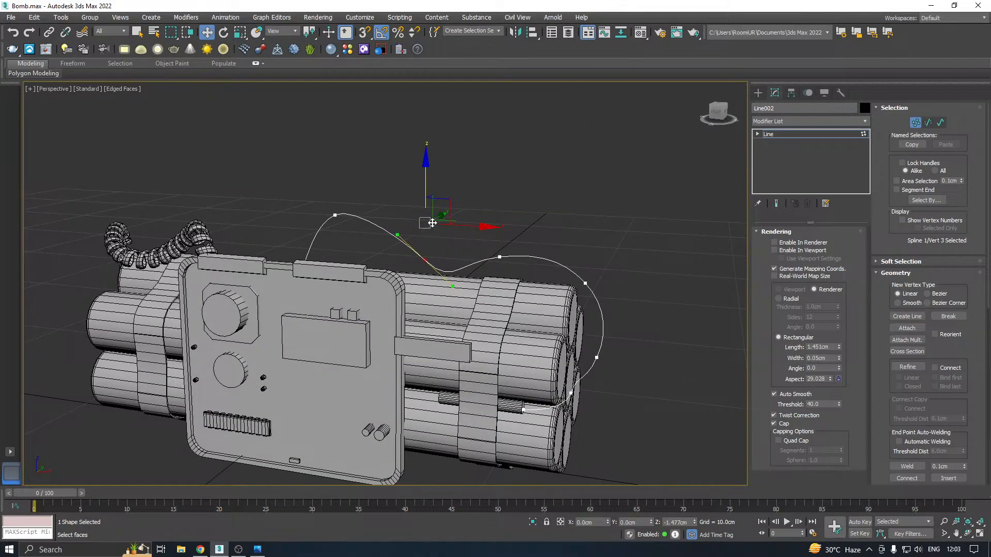
Lower the line's second vertex to a height of about 9.548 cm and bring it forward along Y to about -2.547 cm
{"action": "mouse_move", "coordinate": [315, 187]}
{"action": "left_mouse_down"}
{"action": "mouse_move", "coordinate": [343, 222]}
{"action": "mouse_move", "coordinate": [345, 196]}
{"action": "mouse_move", "coordinate": [332, 186]}
{"action": "left_mouse_up"}
{"action": "middle_click_drag", "start_coordinate": [358, 199], "coordinate": [301, 238], "text": "alt"}
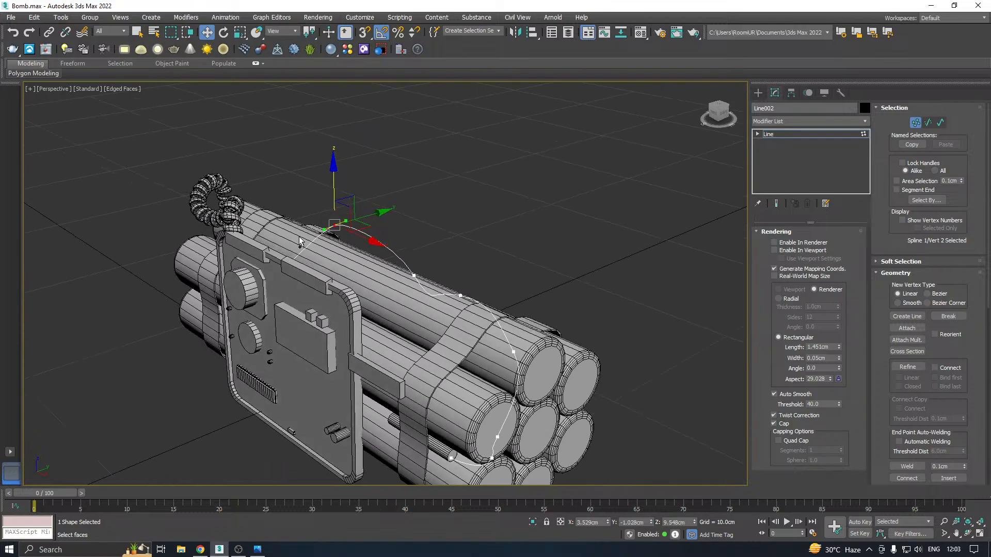
{"action": "scroll", "coordinate": [302, 262], "scroll_direction": "up", "scroll_amount": 4}
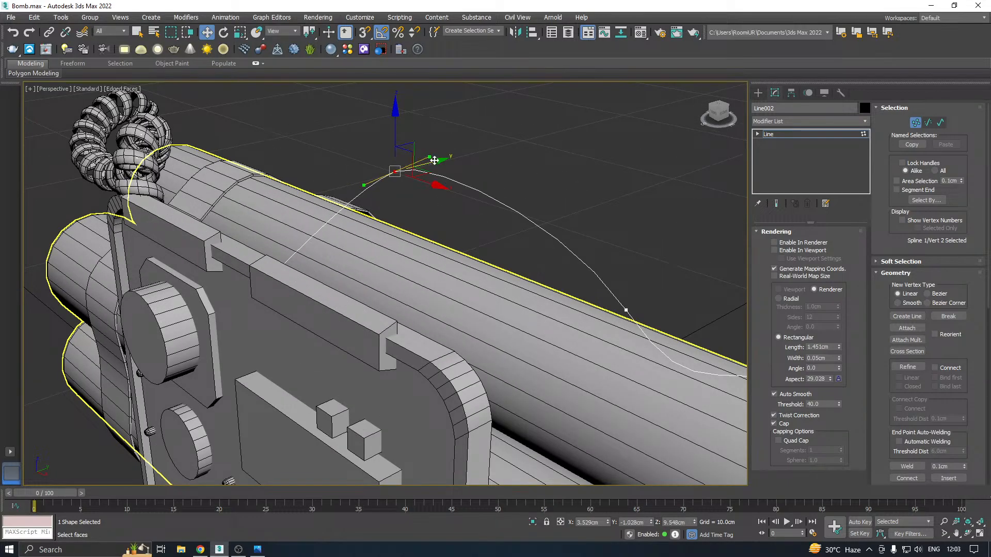
{"action": "left_click_drag", "start_coordinate": [426, 161], "coordinate": [350, 184]}
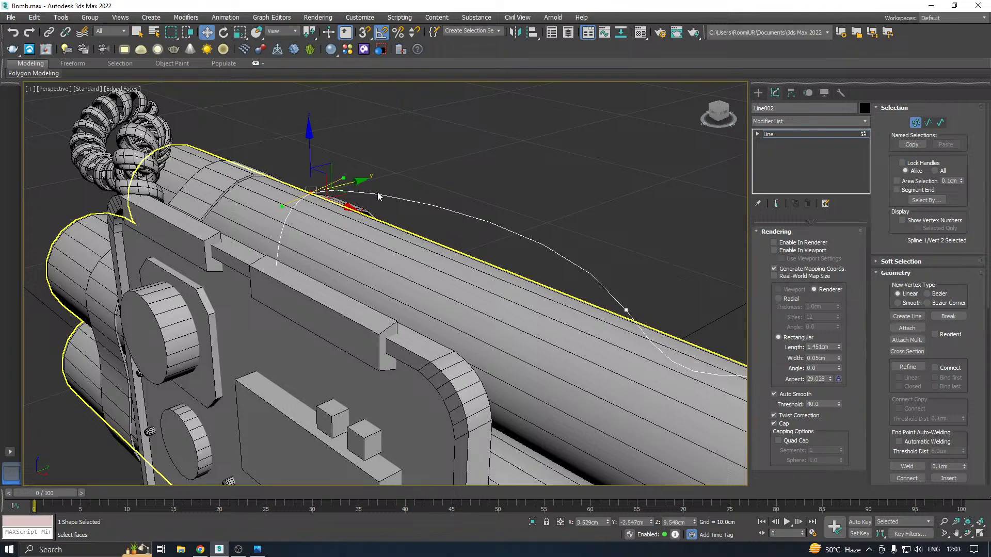
{"action": "scroll", "coordinate": [380, 196], "scroll_direction": "down", "scroll_amount": 5}
{"action": "middle_click_drag", "start_coordinate": [497, 197], "coordinate": [580, 196], "text": "alt"}
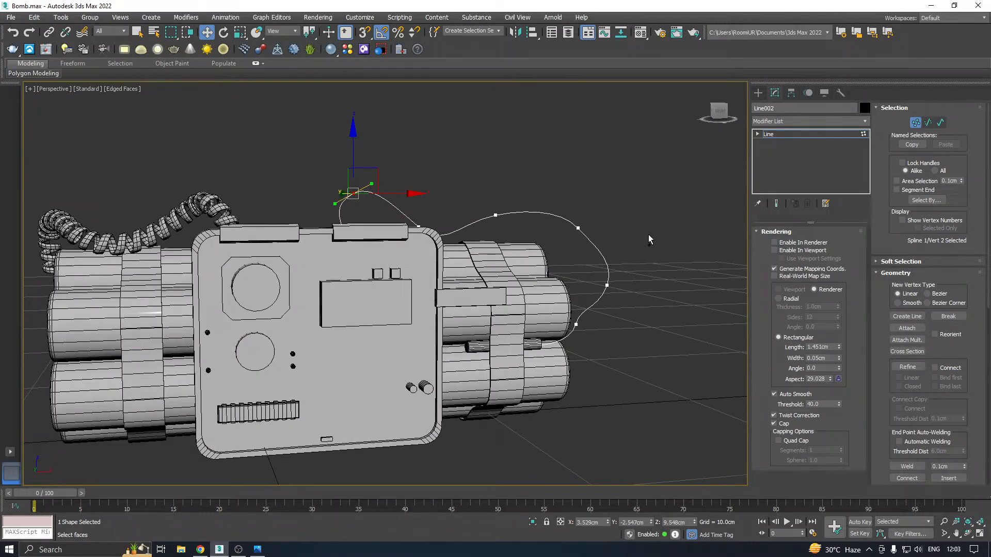
Shift the line's fifth and sixth vertices together backward along Y, and lower the fifth to a height of about 7.31 cm
{"action": "middle_click_drag", "start_coordinate": [649, 239], "coordinate": [567, 192], "text": "alt"}
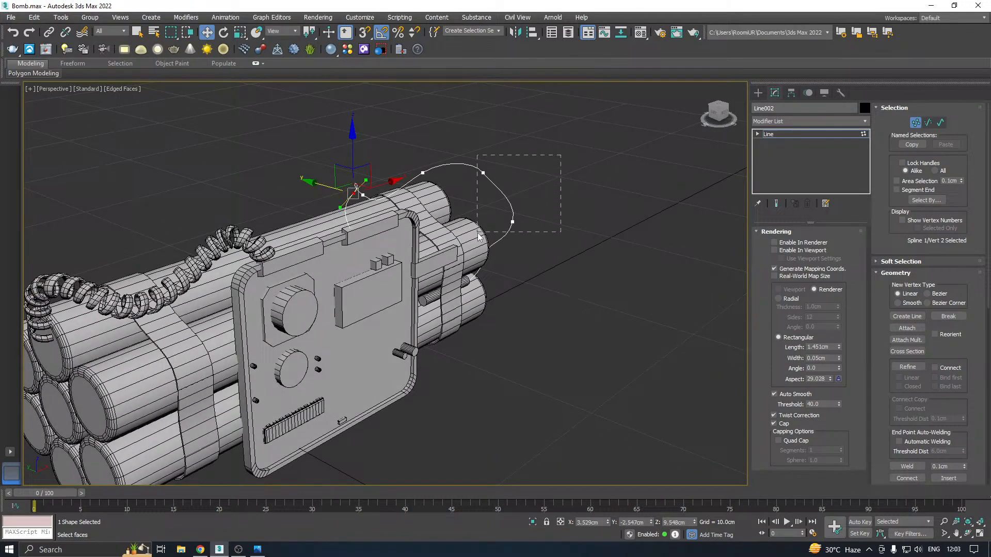
{"action": "left_click_drag", "start_coordinate": [479, 237], "coordinate": [477, 233]}
{"action": "left_click_drag", "start_coordinate": [450, 166], "coordinate": [437, 163]}
{"action": "left_click_drag", "start_coordinate": [527, 135], "coordinate": [448, 184]}
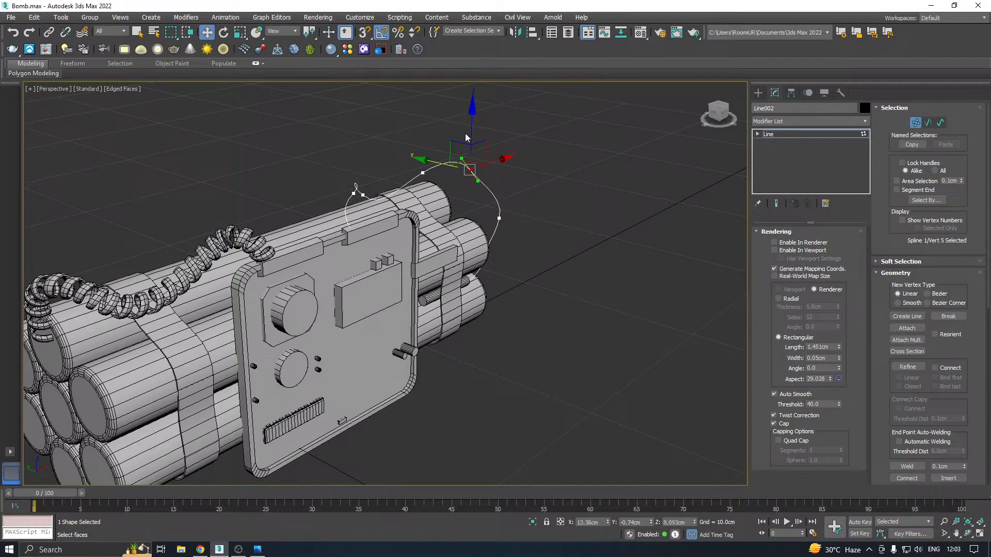
{"action": "left_click_drag", "start_coordinate": [471, 135], "coordinate": [472, 150]}
{"action": "middle_click_drag", "start_coordinate": [512, 153], "coordinate": [460, 147], "text": "alt"}
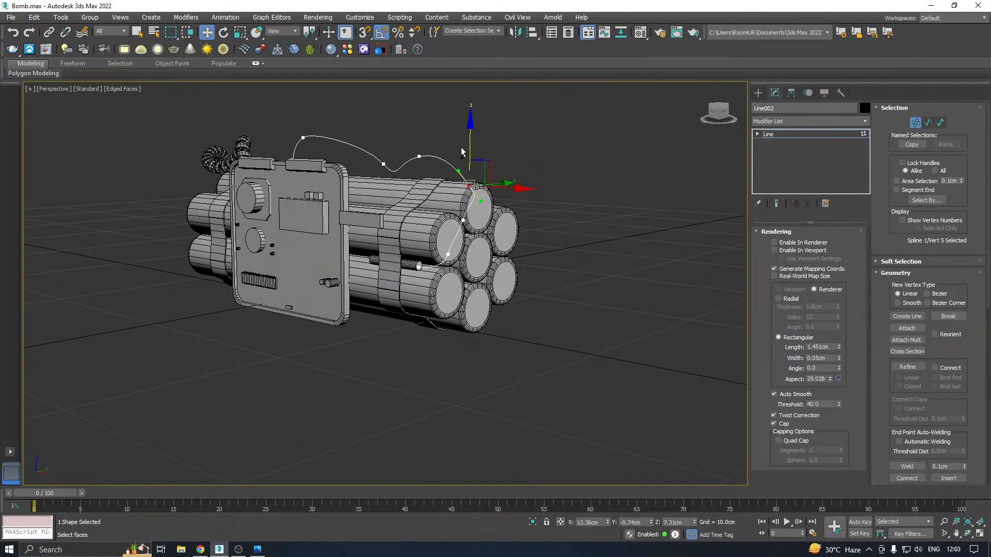
Enable the line's rendering in the viewport and give it a radial cross-section
{"action": "scroll", "coordinate": [460, 147], "scroll_direction": "up", "scroll_amount": 4}
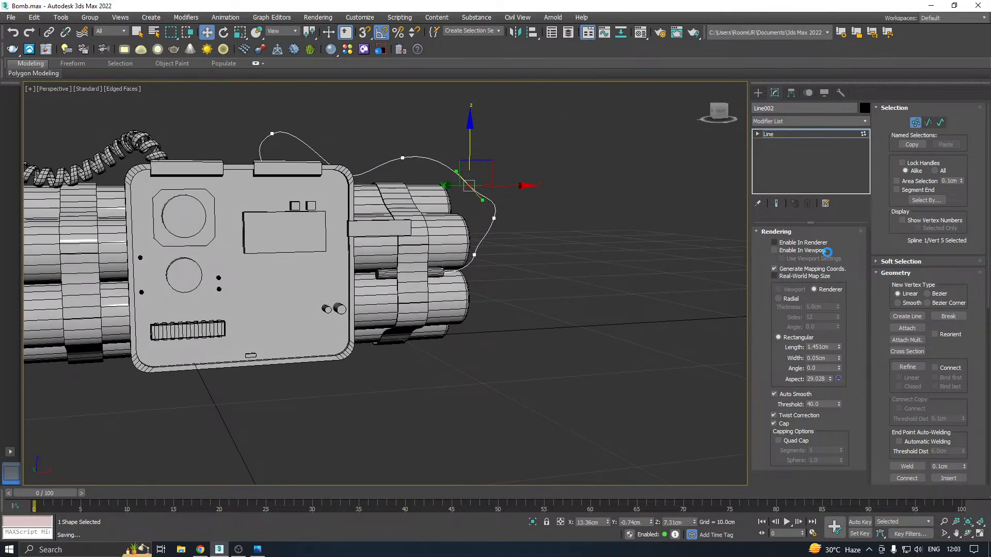
{"action": "left_click", "coordinate": [774, 250]}
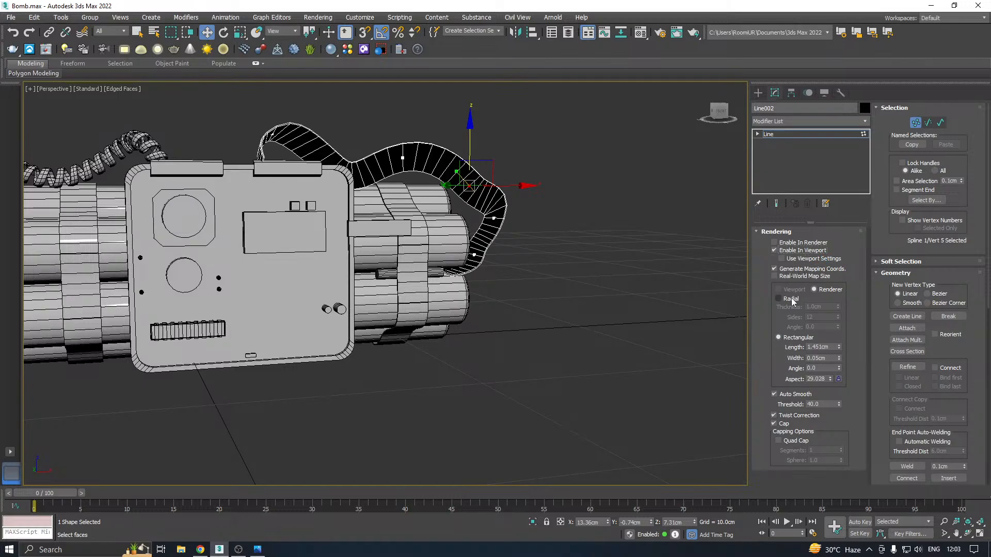
{"action": "left_click", "coordinate": [778, 298]}
{"action": "scroll", "coordinate": [383, 178], "scroll_direction": "up", "scroll_amount": 3}
{"action": "middle_click_drag", "start_coordinate": [491, 178], "coordinate": [443, 187], "text": "alt"}
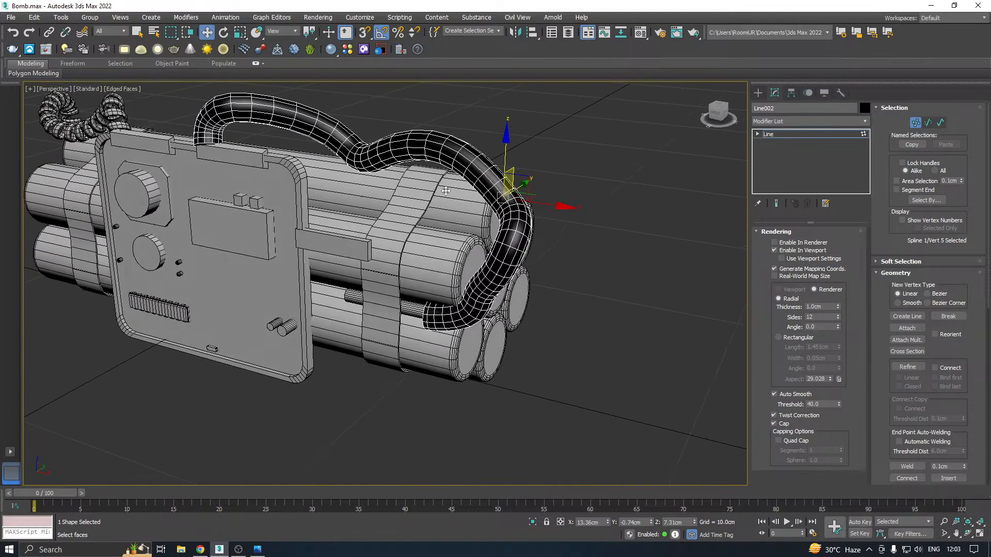
Reduce the line's radial thickness to 0.11 cm to make a thin wire
{"action": "left_click_drag", "start_coordinate": [838, 306], "coordinate": [847, 339]}
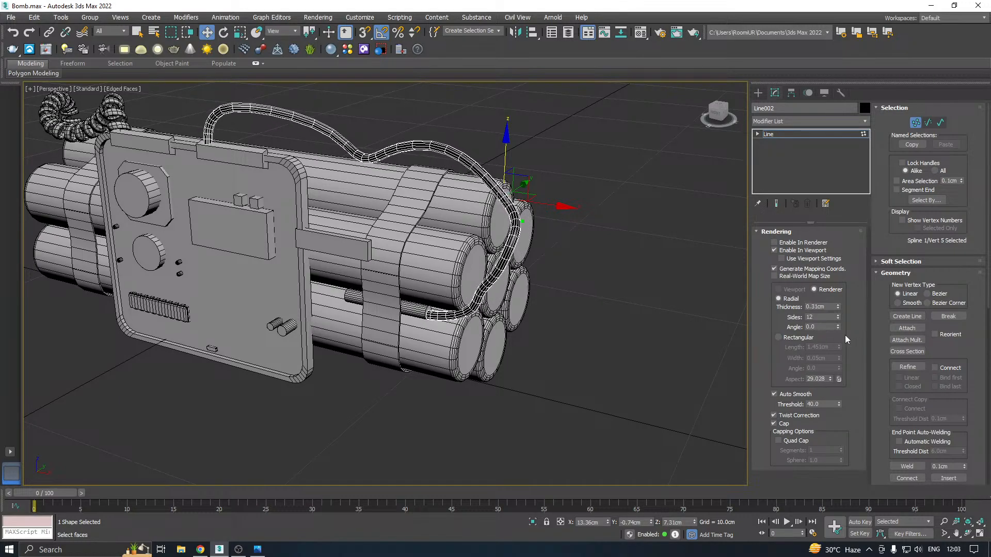
{"action": "left_click", "coordinate": [641, 33]}
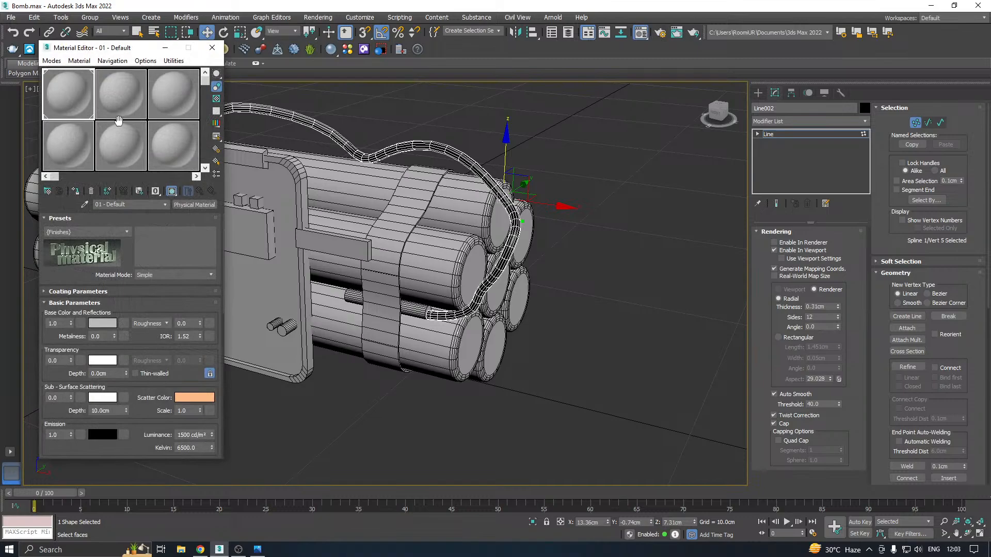
{"action": "left_click", "coordinate": [213, 48]}
{"action": "middle_click_drag", "start_coordinate": [420, 170], "coordinate": [522, 181], "text": "alt"}
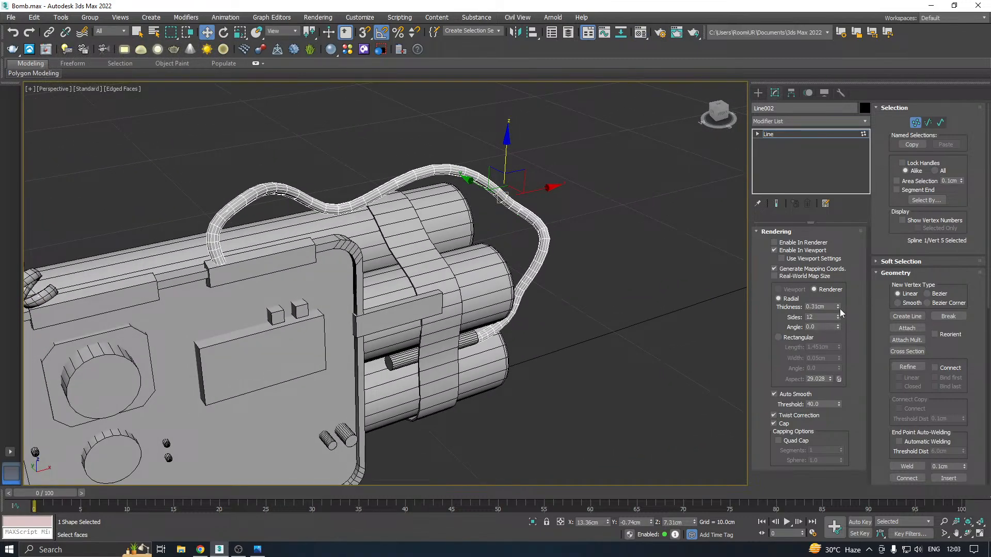
{"action": "left_click_drag", "start_coordinate": [840, 309], "coordinate": [851, 319]}
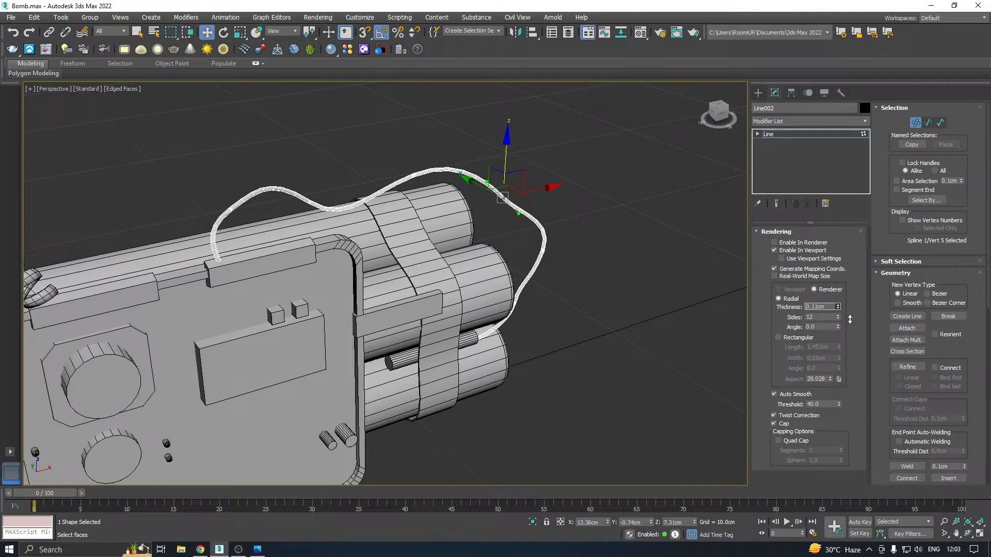
{"action": "middle_click_drag", "start_coordinate": [596, 333], "coordinate": [505, 305], "text": "alt"}
{"action": "middle_click_drag", "start_coordinate": [552, 224], "coordinate": [631, 225], "text": "alt"}
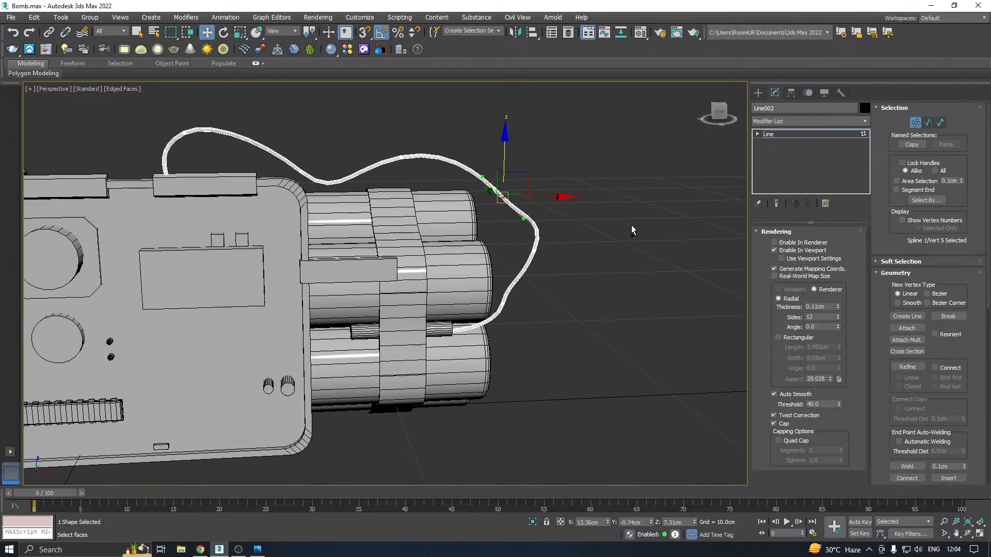
{"action": "scroll", "coordinate": [641, 212], "scroll_direction": "down", "scroll_amount": 5}
Hide the edged faces to examine the shaded bomb and its wires, and show the edges again
{"action": "left_click", "coordinate": [628, 251]}
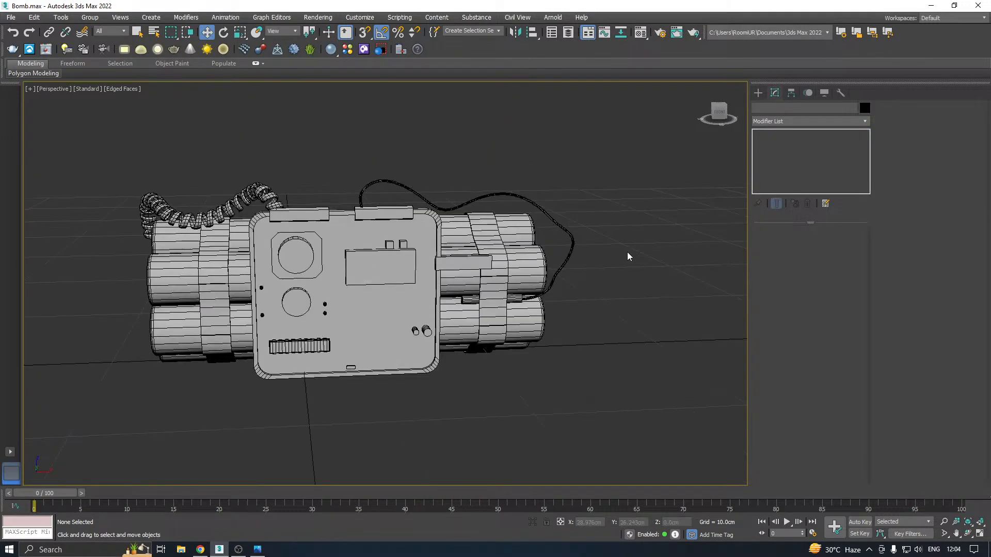
{"action": "left_click", "coordinate": [133, 89]}
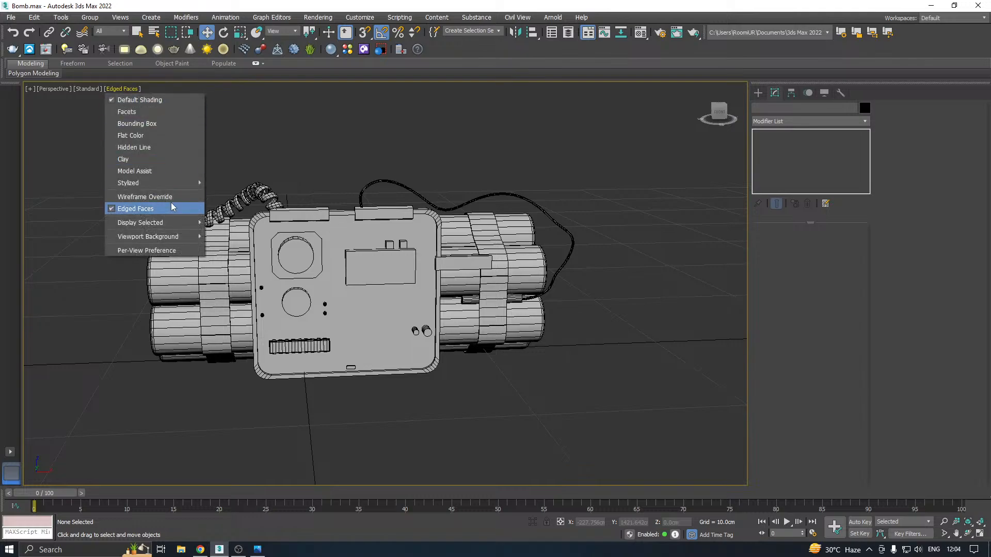
{"action": "left_click", "coordinate": [174, 207]}
{"action": "left_click", "coordinate": [529, 279]}
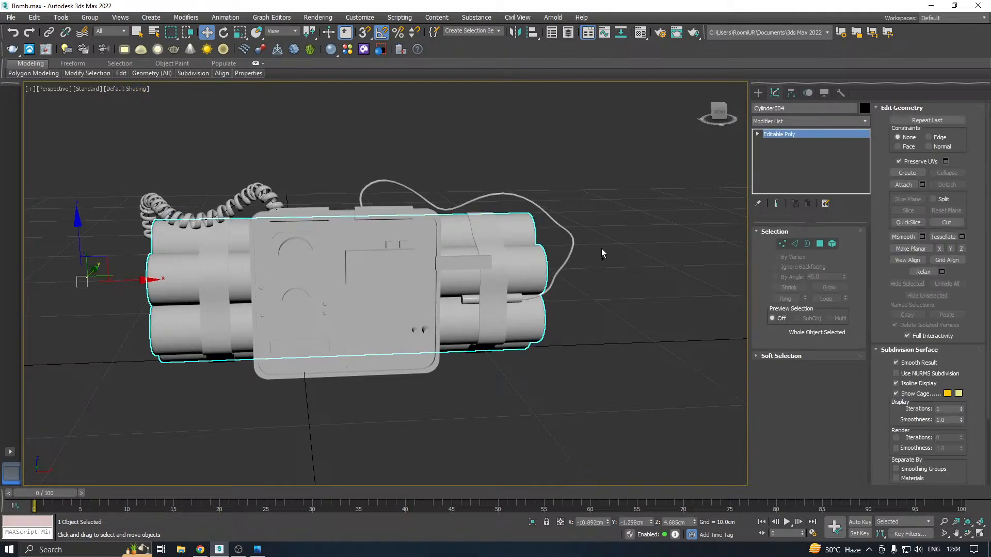
{"action": "mouse_move", "coordinate": [602, 249]}
{"action": "middle_mouse_down", "text": "alt"}
{"action": "mouse_move", "coordinate": [538, 247]}
{"action": "mouse_move", "coordinate": [593, 215]}
{"action": "mouse_move", "coordinate": [616, 240]}
{"action": "mouse_move", "coordinate": [584, 242]}
{"action": "middle_mouse_up", "text": "alt"}
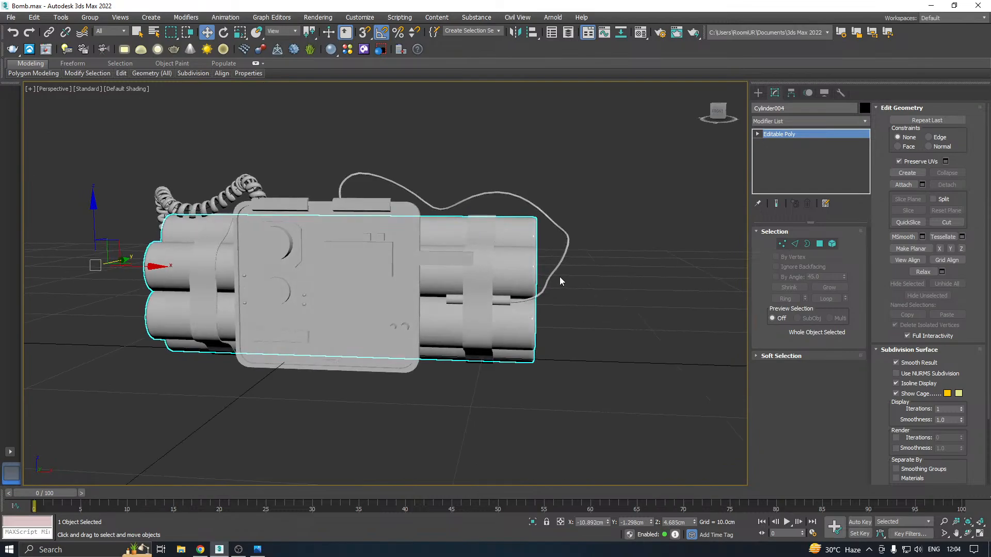
{"action": "left_click", "coordinate": [131, 90]}
{"action": "left_click", "coordinate": [170, 206]}
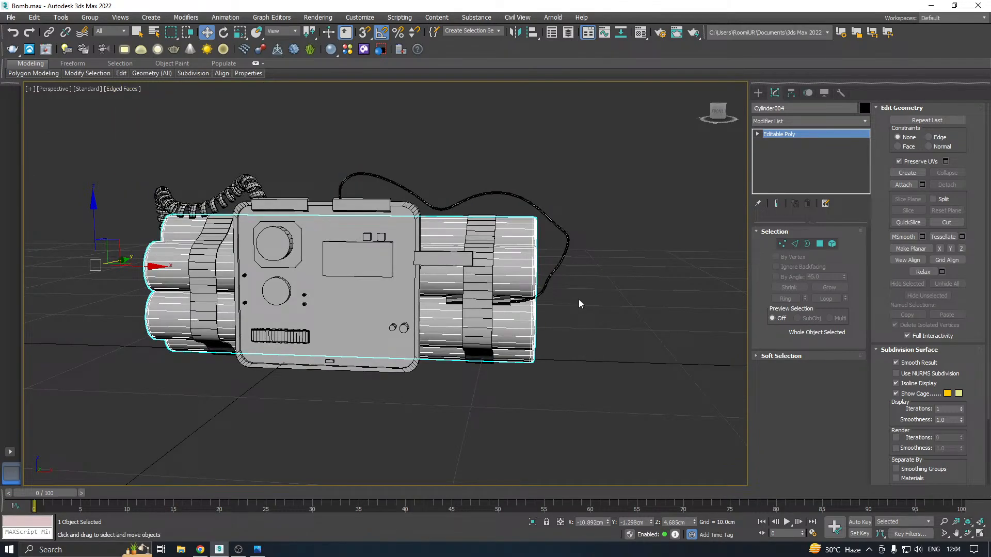
Turn off the thin wire's viewport rendering and convert its seventh vertex, near the rod end, to Smooth
{"action": "left_click", "coordinate": [562, 262]}
{"action": "middle_click_drag", "start_coordinate": [658, 250], "coordinate": [580, 291], "text": "alt"}
{"action": "scroll", "coordinate": [580, 291], "scroll_direction": "up", "scroll_amount": 3}
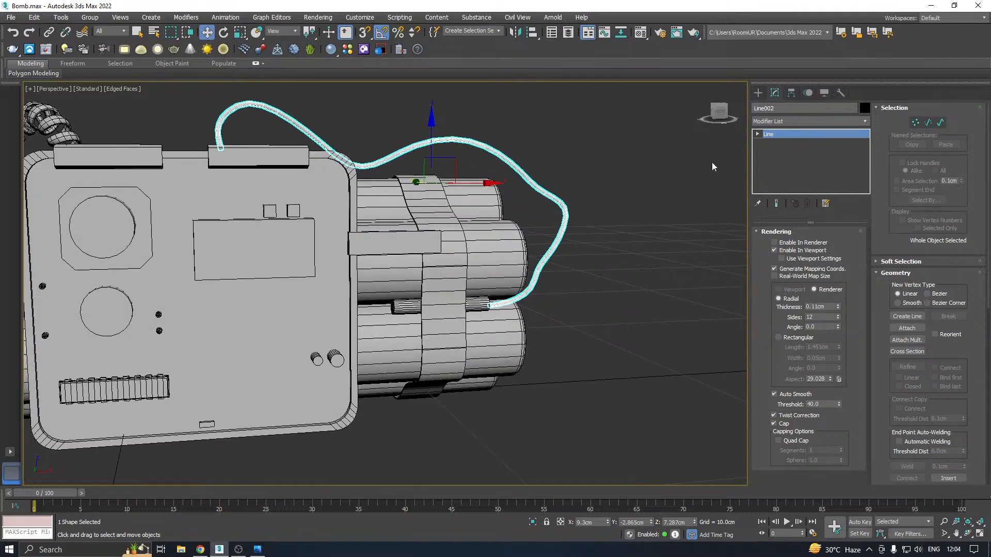
{"action": "key", "text": "1"}
{"action": "scroll", "coordinate": [587, 274], "scroll_direction": "up", "scroll_amount": 3}
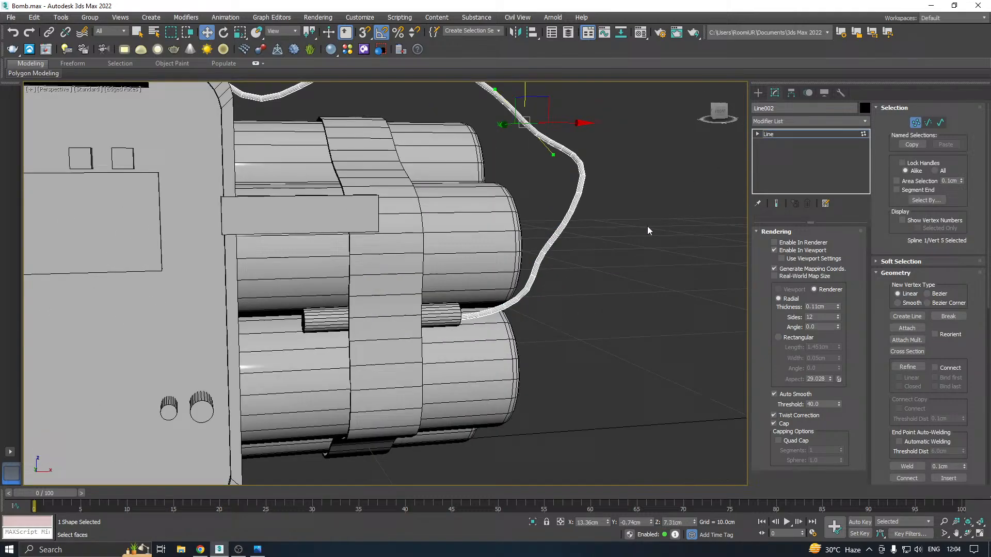
{"action": "left_click", "coordinate": [775, 250]}
{"action": "left_click", "coordinate": [533, 276]}
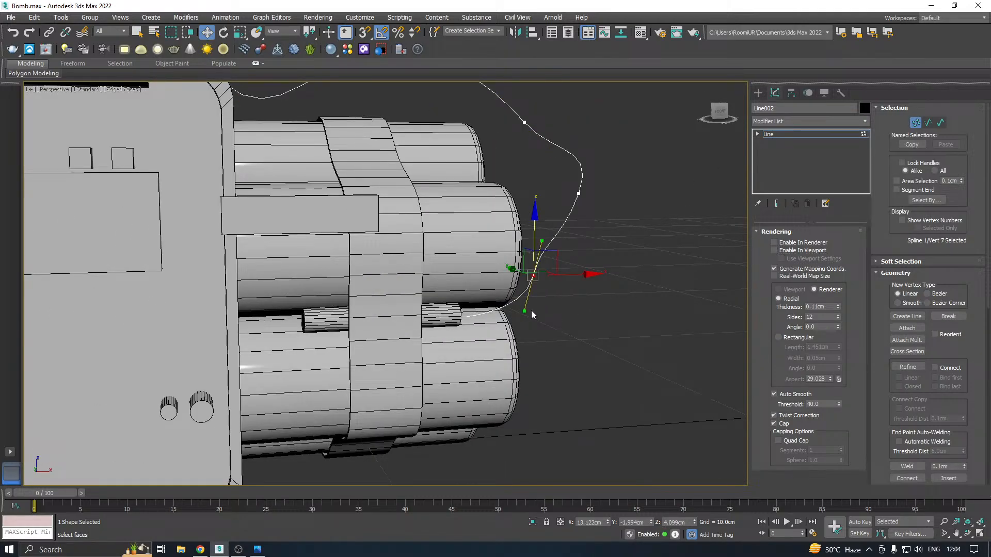
{"action": "right_click", "coordinate": [531, 270]}
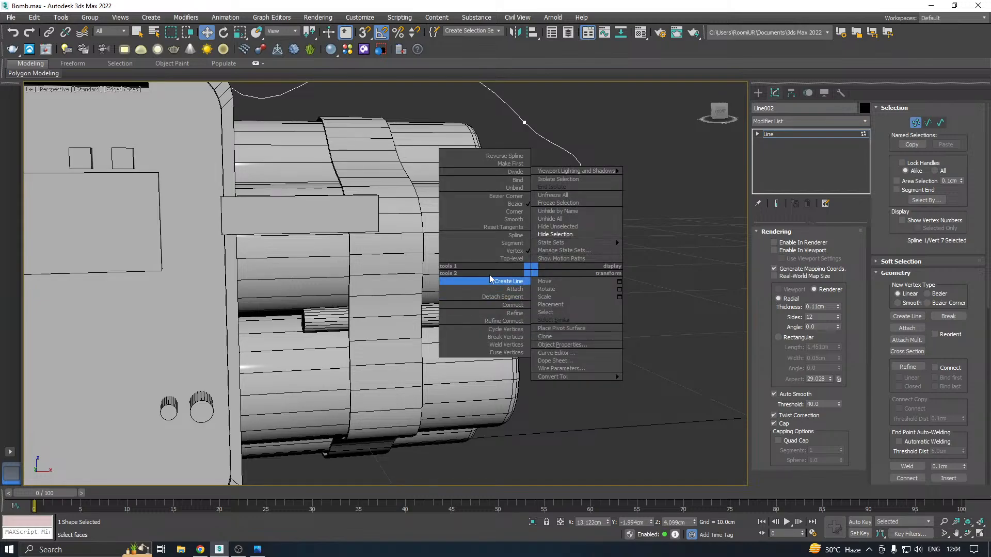
{"action": "left_click", "coordinate": [517, 226]}
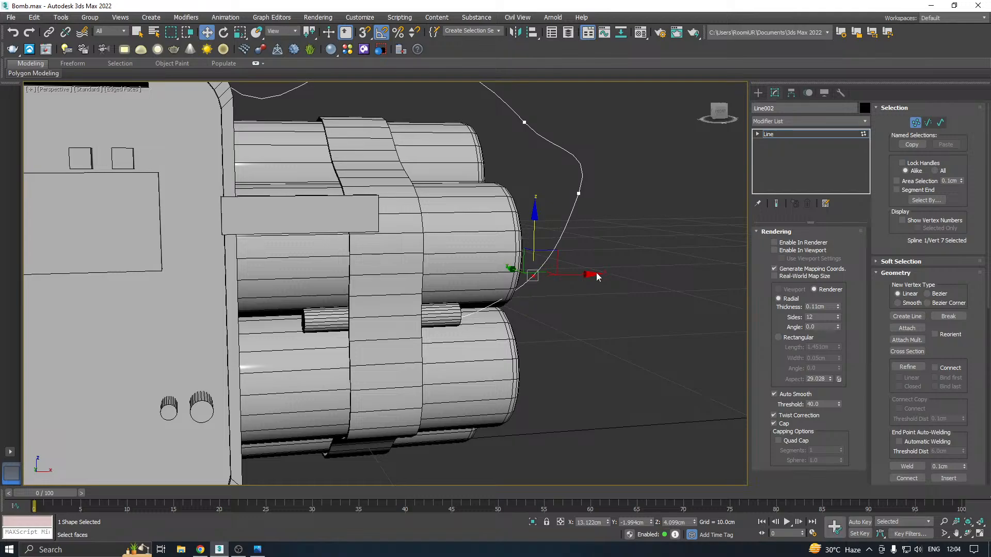
Lower the line's sixth vertex to a height of about 5.511 cm and move it along X to about 13.92 cm
{"action": "left_click", "coordinate": [578, 193]}
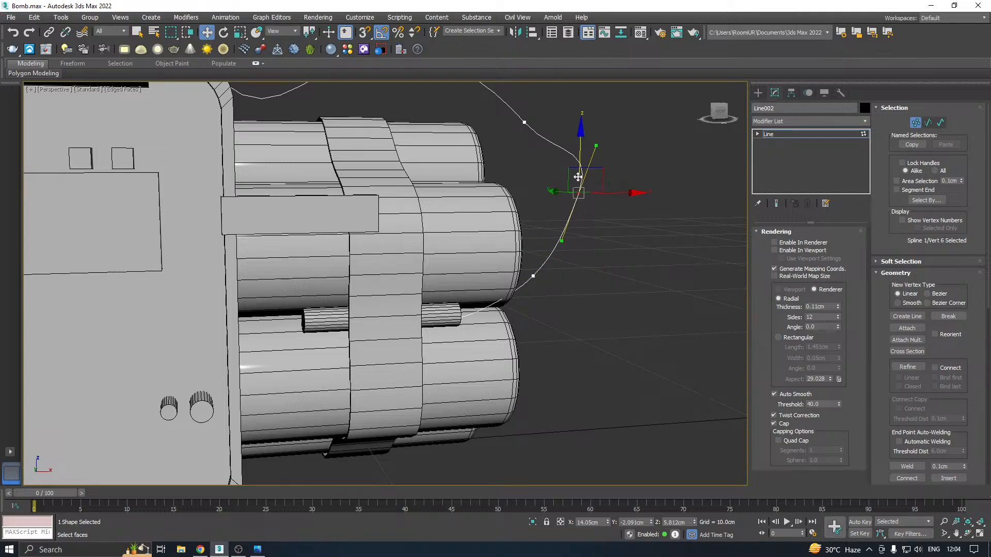
{"action": "left_click_drag", "start_coordinate": [578, 155], "coordinate": [579, 170]}
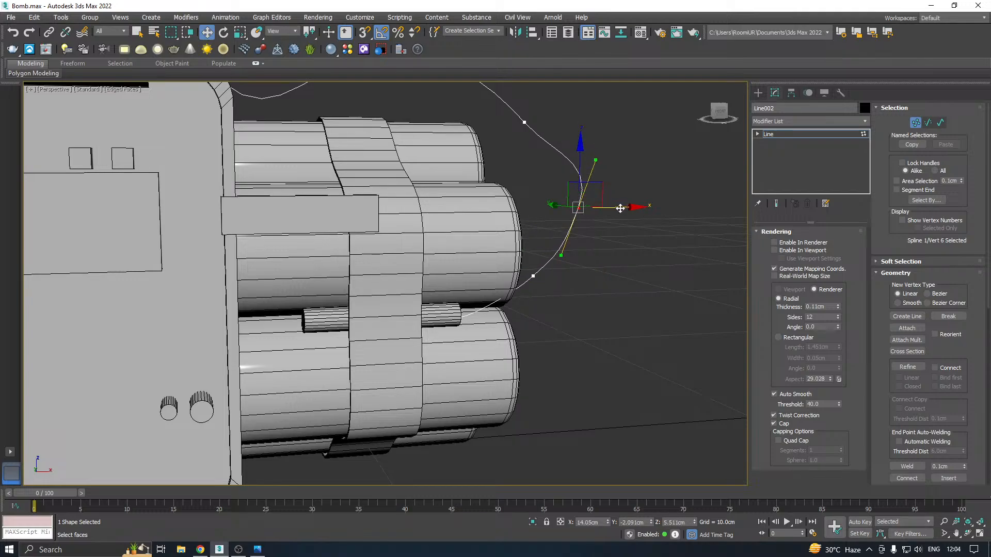
{"action": "left_click_drag", "start_coordinate": [620, 209], "coordinate": [615, 209]}
Re-enable the line's rendering in the viewport and leave vertex editing
{"action": "scroll", "coordinate": [532, 252], "scroll_direction": "down", "scroll_amount": 3}
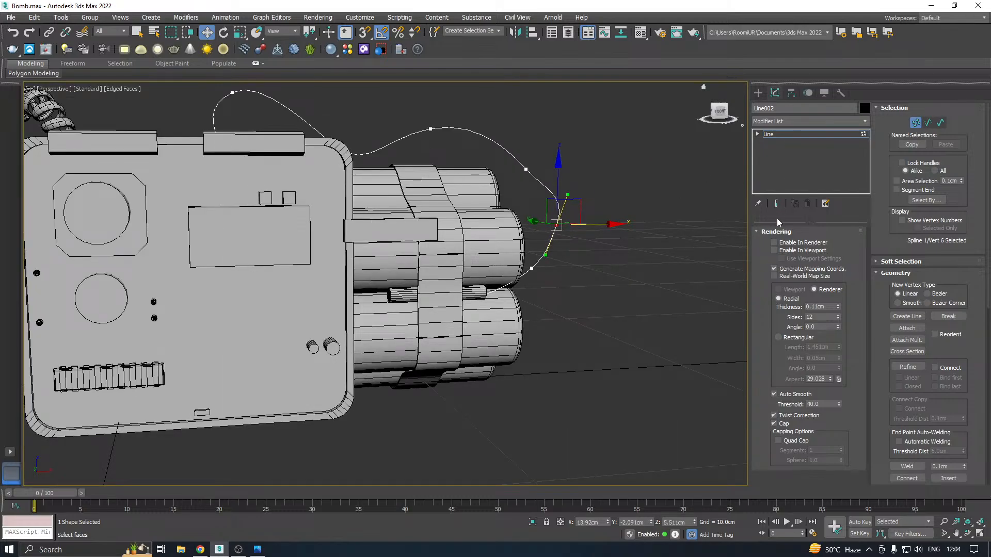
{"action": "left_click", "coordinate": [773, 250]}
{"action": "left_click", "coordinate": [769, 134]}
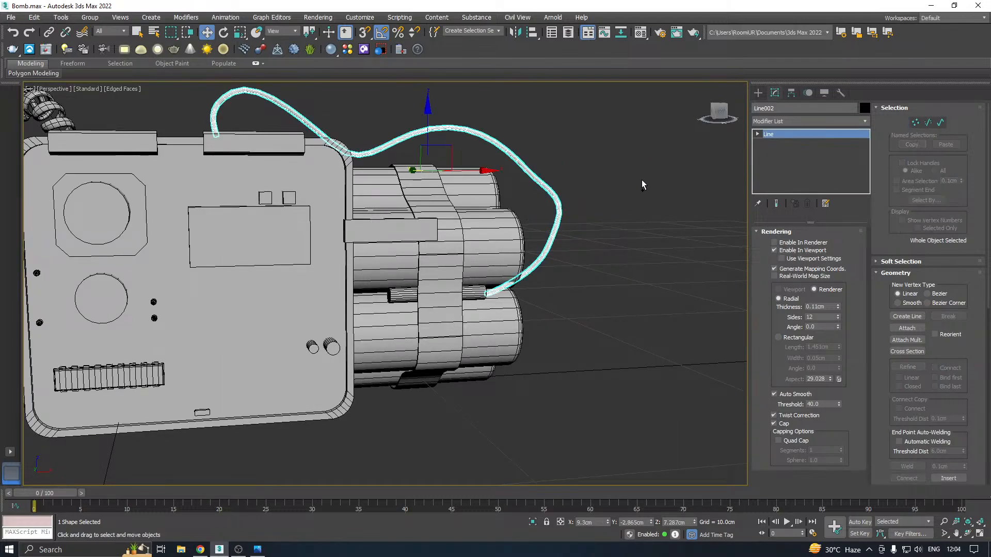
Deselect the wire and hide the edged faces to examine the shaded bomb
{"action": "middle_click_drag", "start_coordinate": [642, 180], "coordinate": [612, 191], "text": "alt"}
{"action": "left_click", "coordinate": [626, 196]}
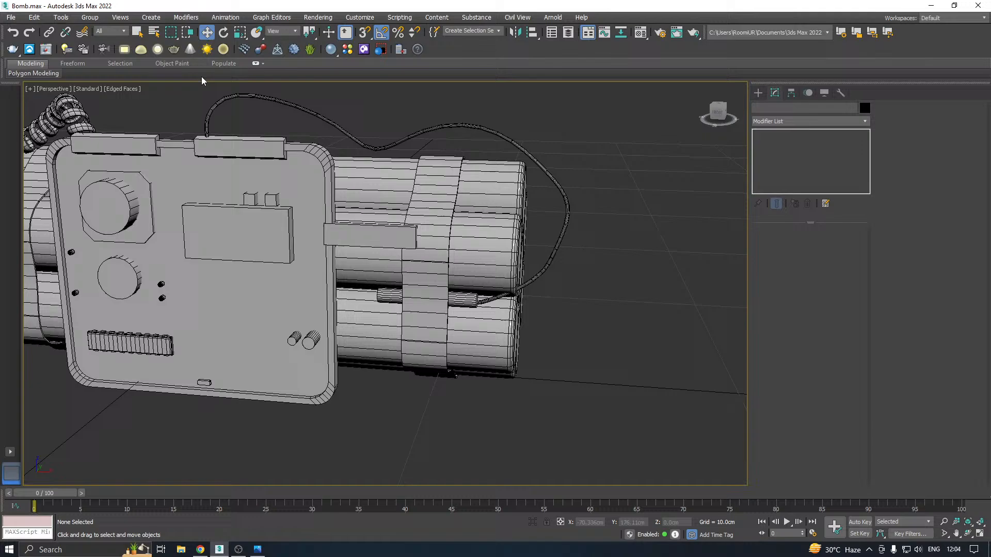
{"action": "left_click", "coordinate": [125, 89]}
{"action": "left_click", "coordinate": [151, 208]}
{"action": "scroll", "coordinate": [599, 269], "scroll_direction": "down", "scroll_amount": 3}
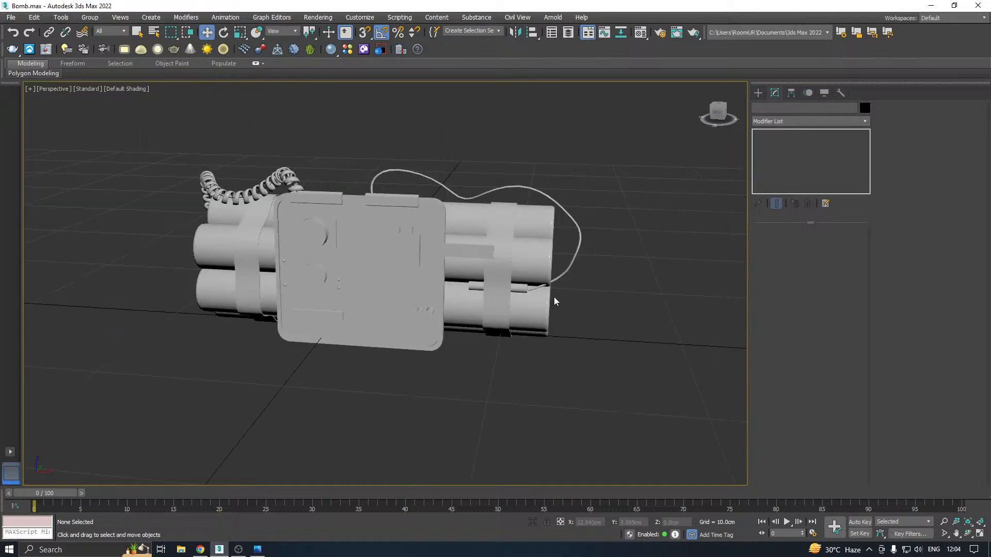
Select the thin wire and move its seventh vertex, near the rod end, along Y to about -2.552 cm
{"action": "scroll", "coordinate": [555, 301], "scroll_direction": "up", "scroll_amount": 5}
{"action": "left_click", "coordinate": [555, 278]}
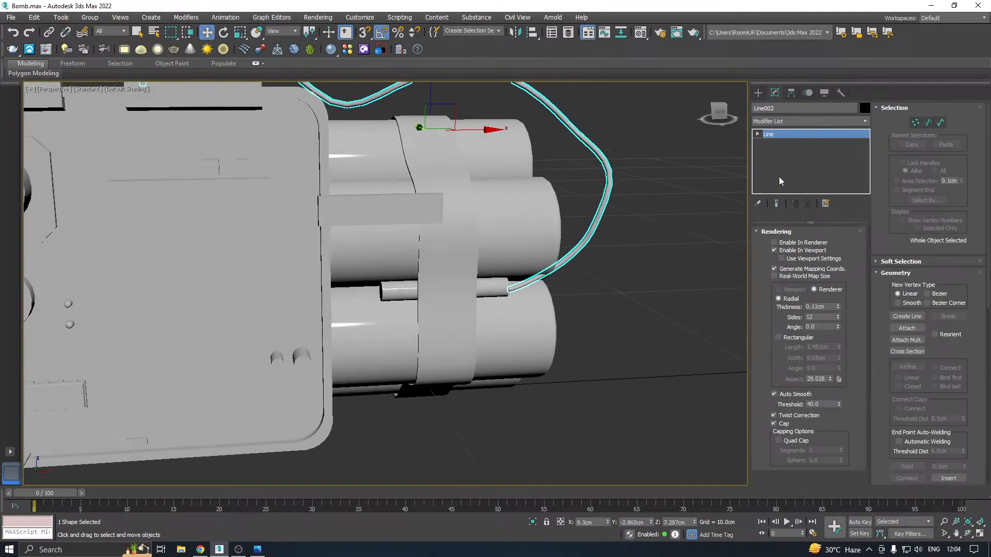
{"action": "key", "text": "1"}
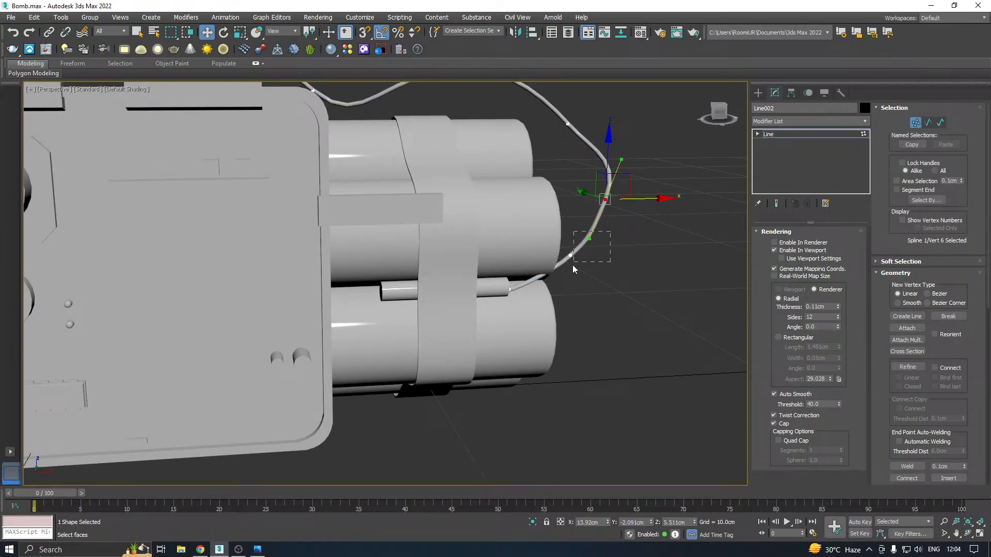
{"action": "mouse_move", "coordinate": [573, 266]}
{"action": "left_mouse_down"}
{"action": "mouse_move", "coordinate": [563, 269]}
{"action": "mouse_move", "coordinate": [568, 251]}
{"action": "left_mouse_up"}
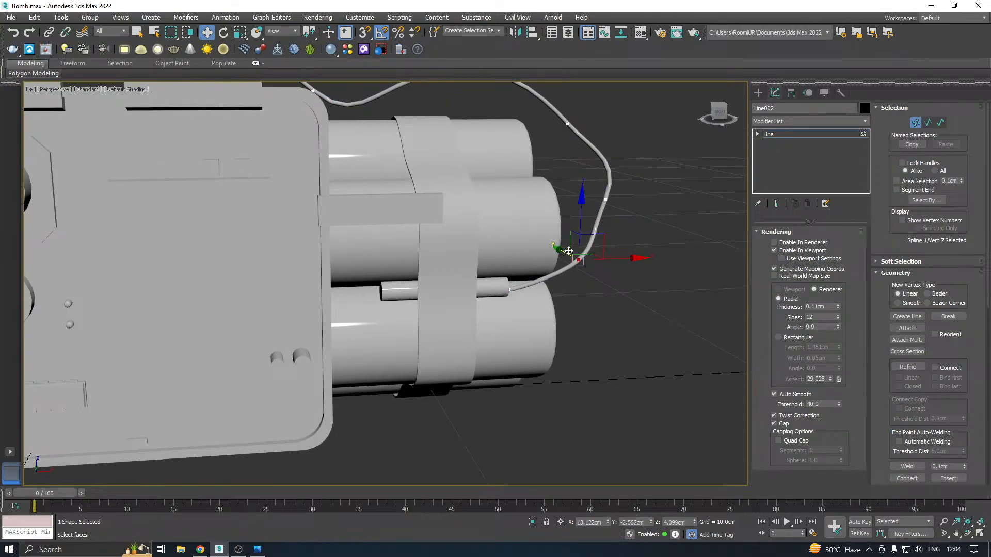
Convert the wire's sixth vertex, on its outer bend, to Smooth
{"action": "left_click", "coordinate": [605, 199]}
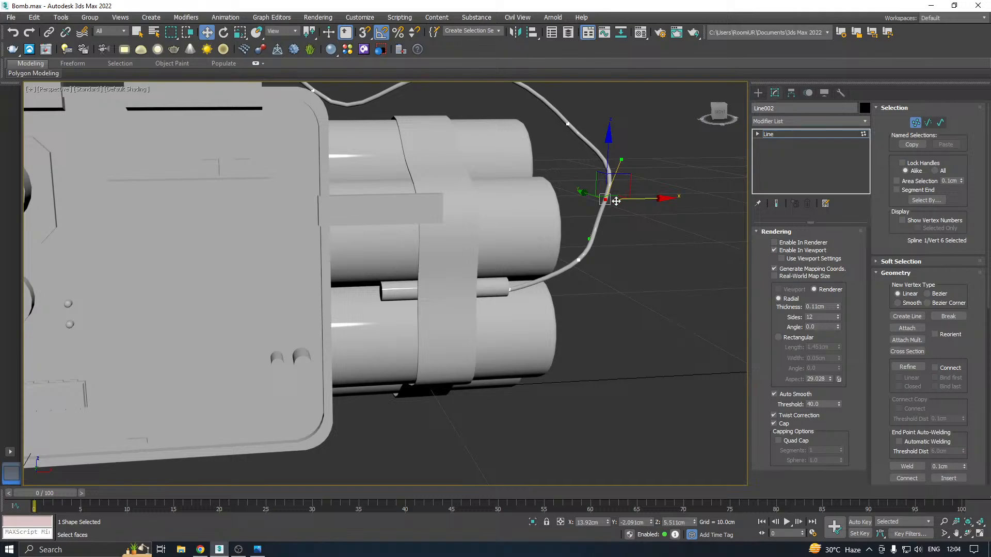
{"action": "right_click", "coordinate": [605, 197]}
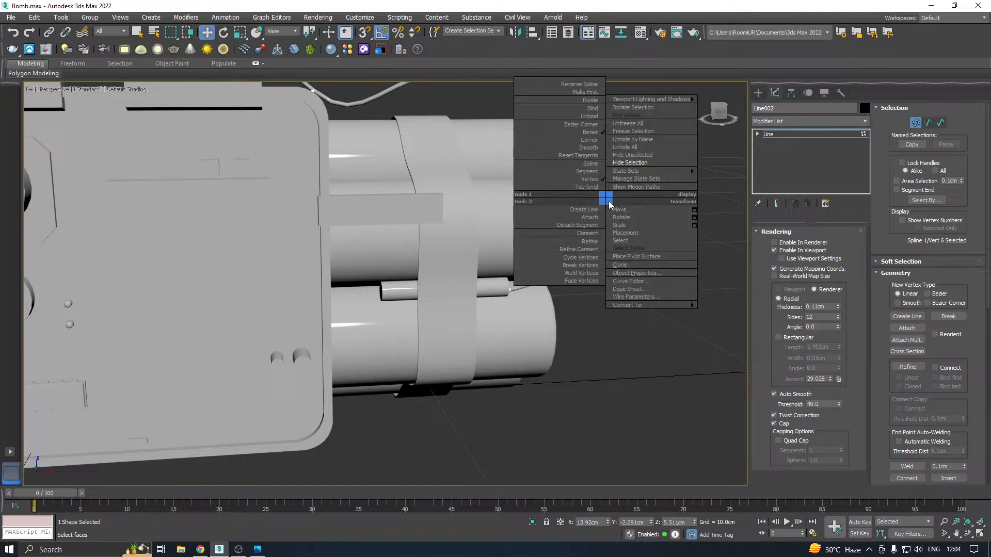
{"action": "left_click", "coordinate": [591, 148]}
{"action": "scroll", "coordinate": [515, 237], "scroll_direction": "down", "scroll_amount": 3}
{"action": "middle_click_drag", "start_coordinate": [515, 237], "coordinate": [545, 274], "text": "alt"}
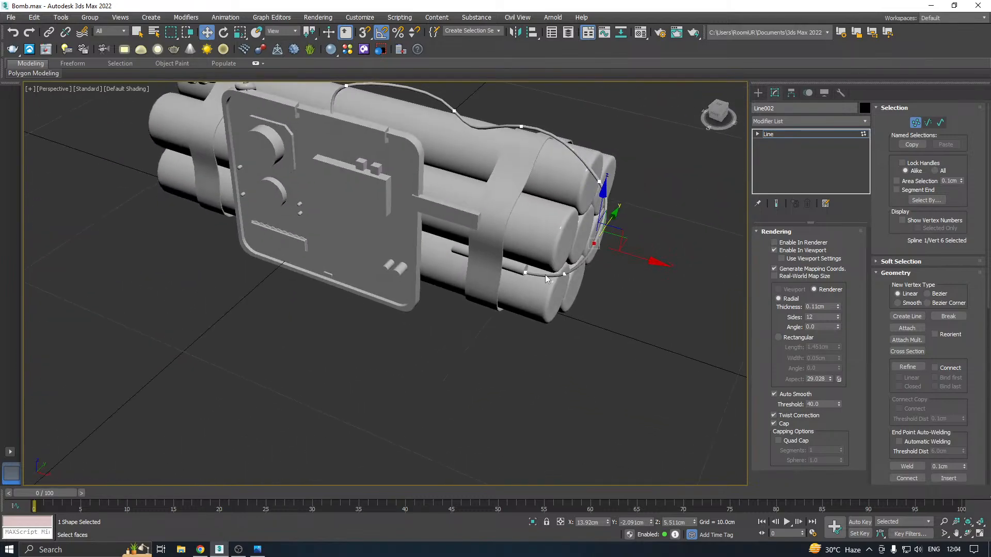
Move the wire's last vertex at the rod end to about -2.214 cm in Y and 3.417 cm in Z
{"action": "scroll", "coordinate": [494, 253], "scroll_direction": "up", "scroll_amount": 3}
{"action": "left_click", "coordinate": [513, 269]}
{"action": "scroll", "coordinate": [519, 271], "scroll_direction": "up", "scroll_amount": 3}
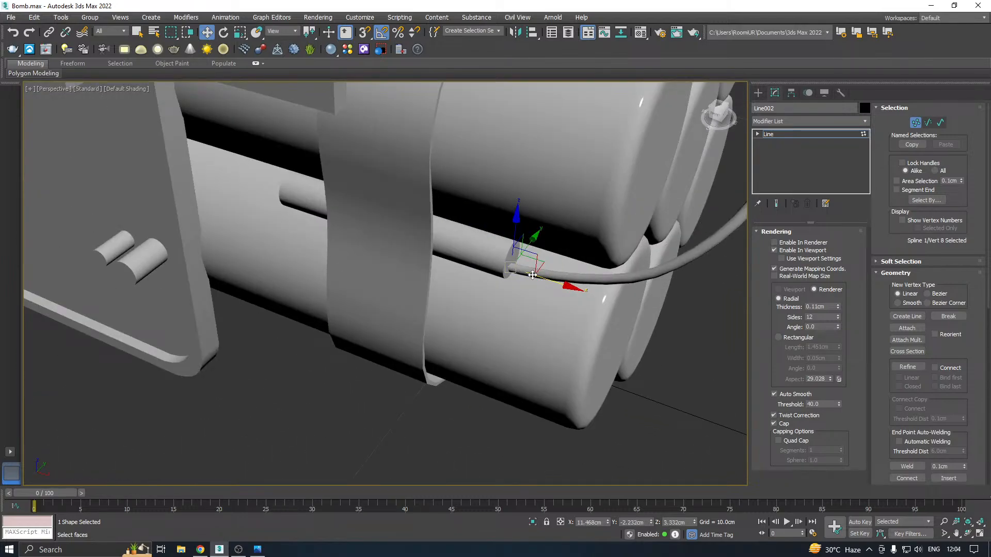
{"action": "left_click_drag", "start_coordinate": [532, 276], "coordinate": [538, 270]}
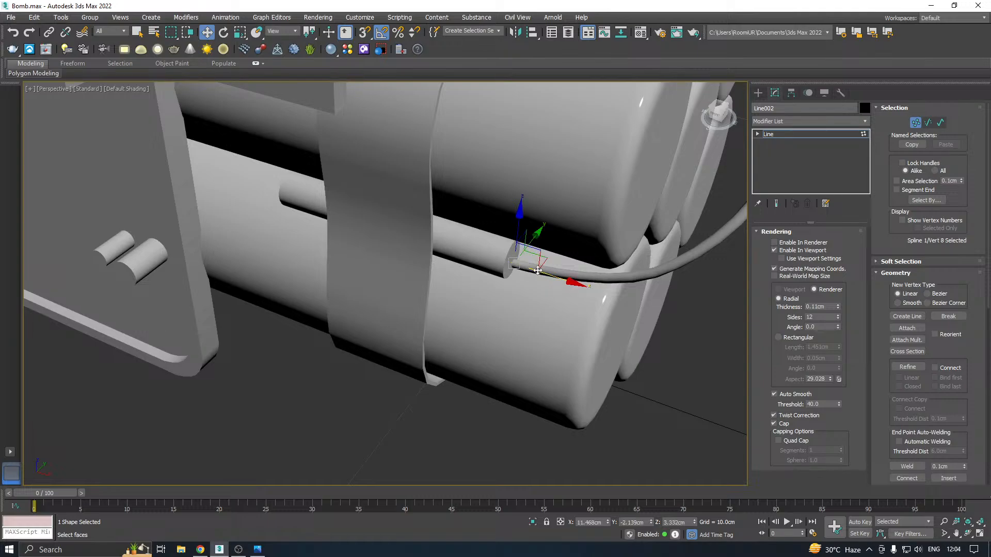
{"action": "left_click_drag", "start_coordinate": [520, 232], "coordinate": [532, 234]}
{"action": "scroll", "coordinate": [485, 281], "scroll_direction": "down", "scroll_amount": 5}
{"action": "middle_click_drag", "start_coordinate": [485, 280], "coordinate": [527, 269], "text": "alt"}
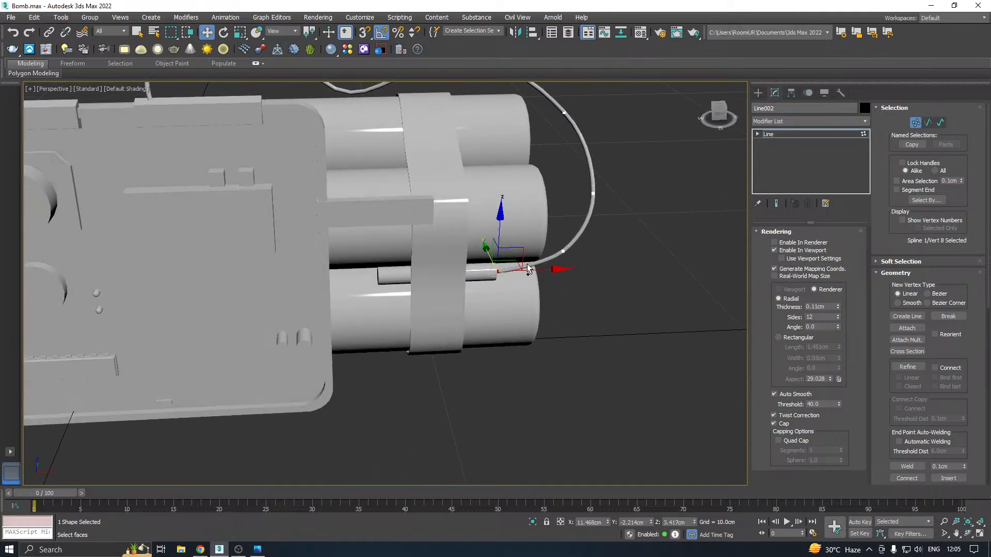
Leave the wire's vertex editing and show the edged faces in the viewport again
{"action": "scroll", "coordinate": [547, 248], "scroll_direction": "down", "scroll_amount": 6}
{"action": "left_click", "coordinate": [808, 134]}
{"action": "middle_click_drag", "start_coordinate": [627, 184], "coordinate": [505, 166], "text": "alt"}
{"action": "left_click", "coordinate": [144, 90]}
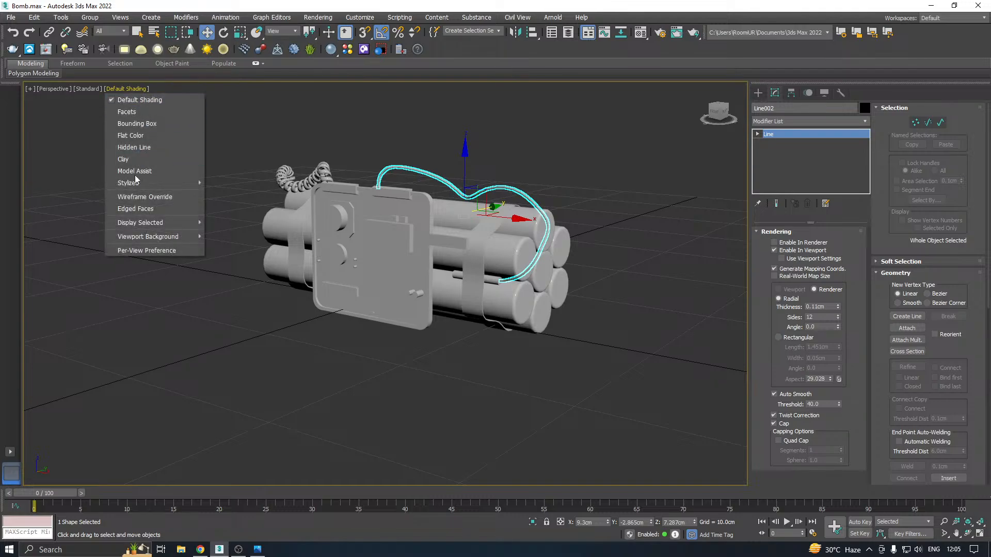
{"action": "left_click", "coordinate": [125, 206]}
Save a copy of the bomb scene
{"action": "left_click", "coordinate": [13, 17]}
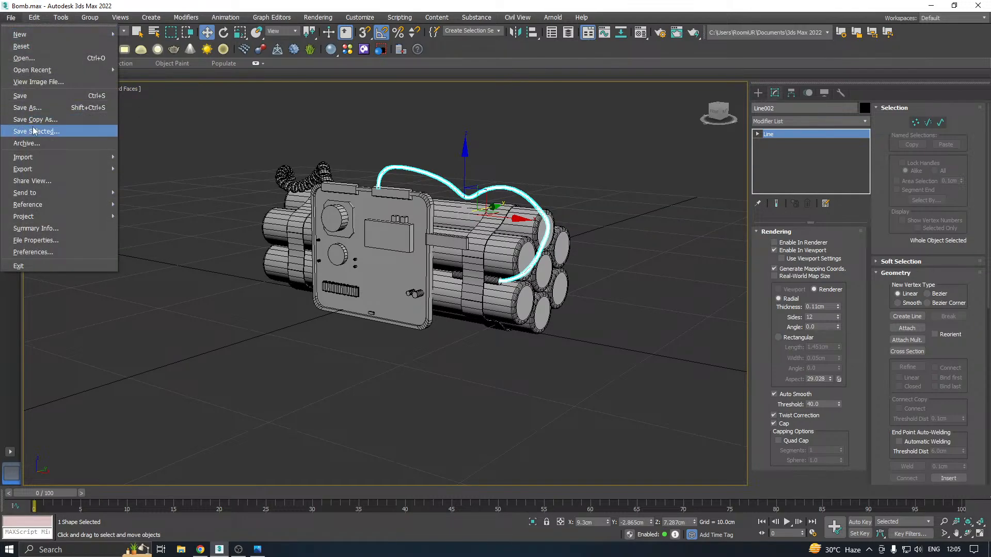
{"action": "left_click", "coordinate": [52, 121]}
{"action": "left_click", "coordinate": [444, 377]}
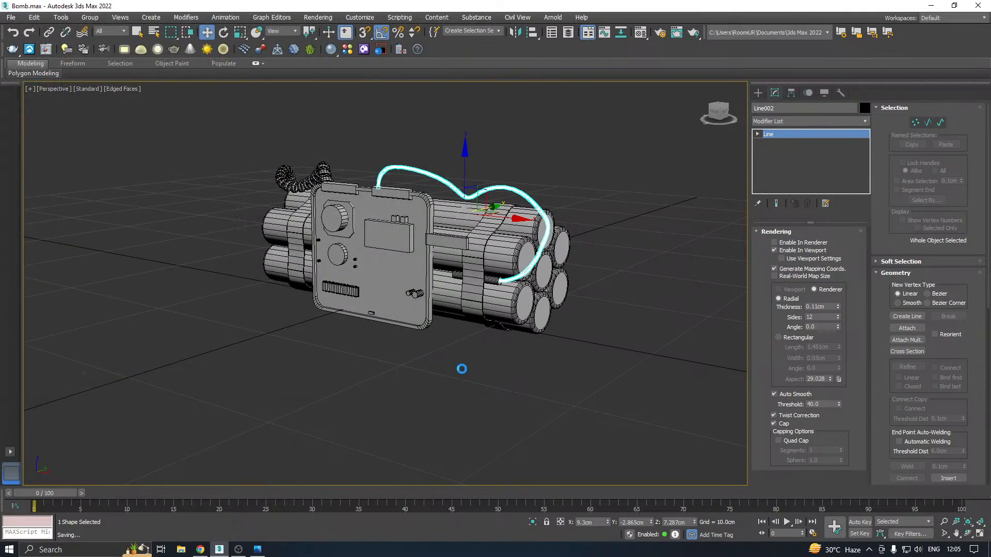
Reduce the thin wire's radial sides to 7
{"action": "scroll", "coordinate": [494, 188], "scroll_direction": "up", "scroll_amount": 10}
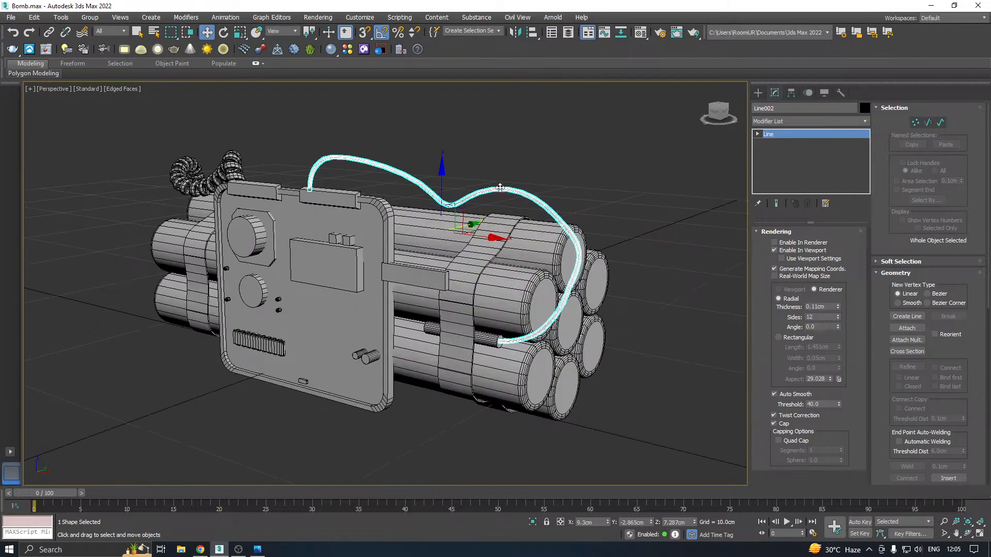
{"action": "scroll", "coordinate": [501, 212], "scroll_direction": "down", "scroll_amount": 5}
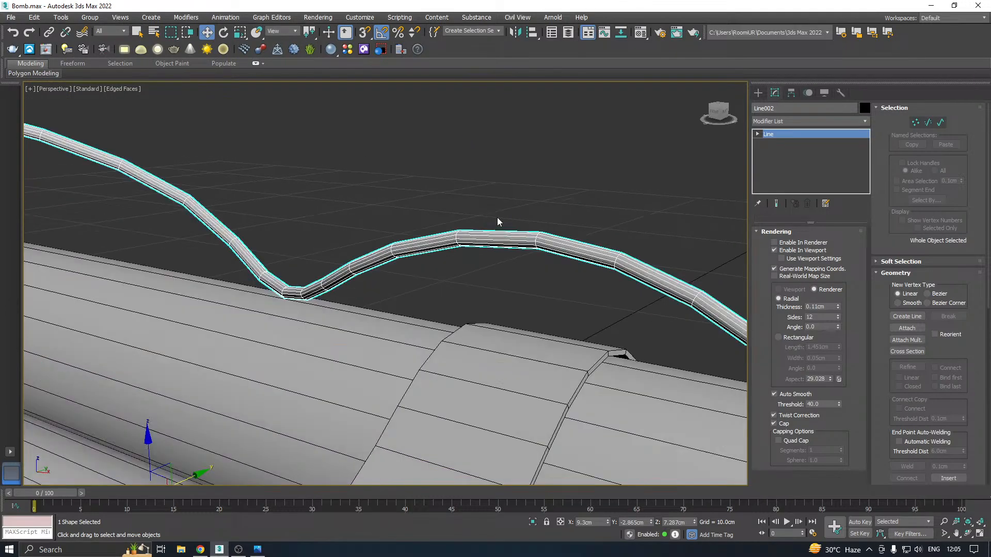
{"action": "scroll", "coordinate": [499, 239], "scroll_direction": "down", "scroll_amount": 6}
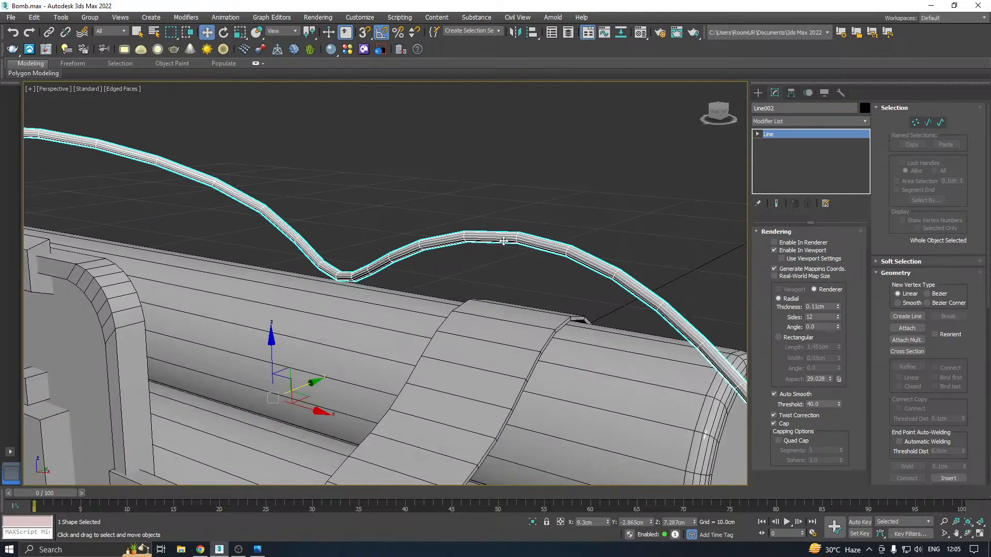
{"action": "middle_click_drag", "start_coordinate": [500, 239], "coordinate": [541, 276], "text": "alt"}
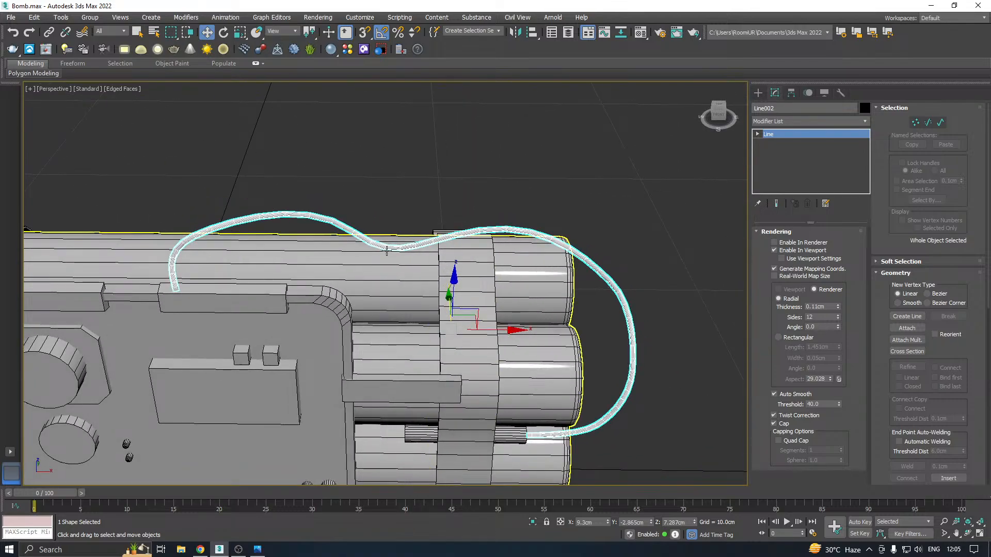
{"action": "scroll", "coordinate": [392, 250], "scroll_direction": "up", "scroll_amount": 6}
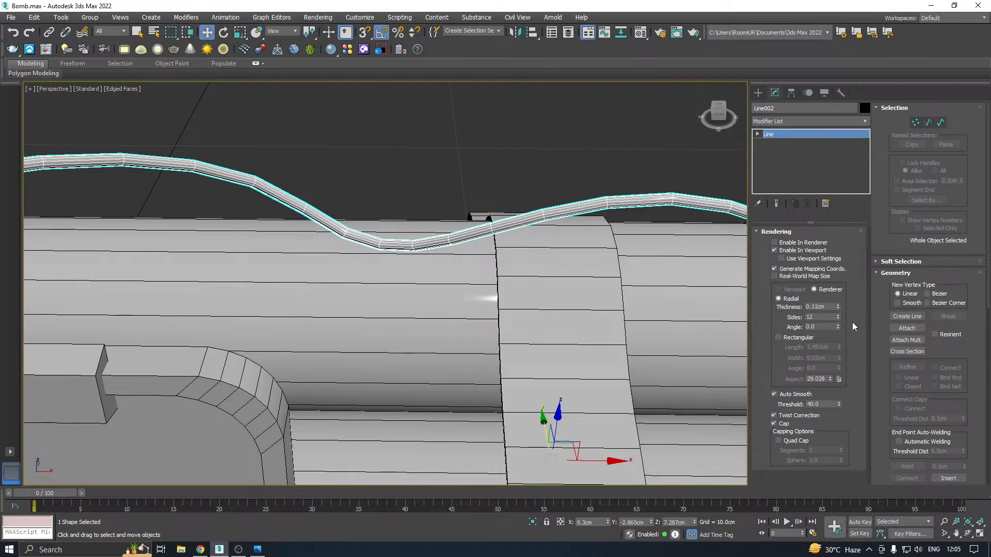
{"action": "left_click", "coordinate": [835, 318]}
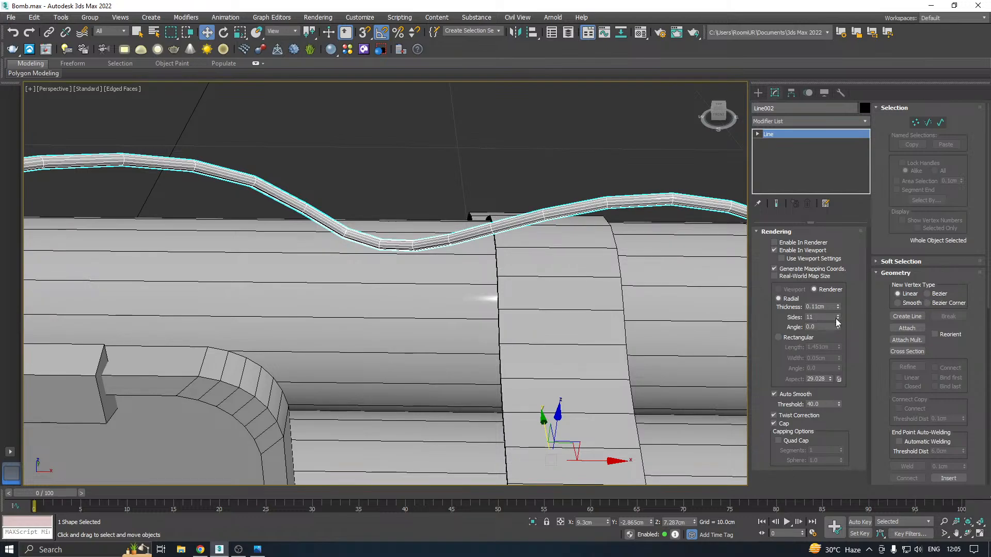
{"action": "left_click", "coordinate": [835, 319]}
{"action": "left_click", "coordinate": [835, 319]}
{"action": "left_click", "coordinate": [835, 319]}
{"action": "left_click", "coordinate": [835, 318]}
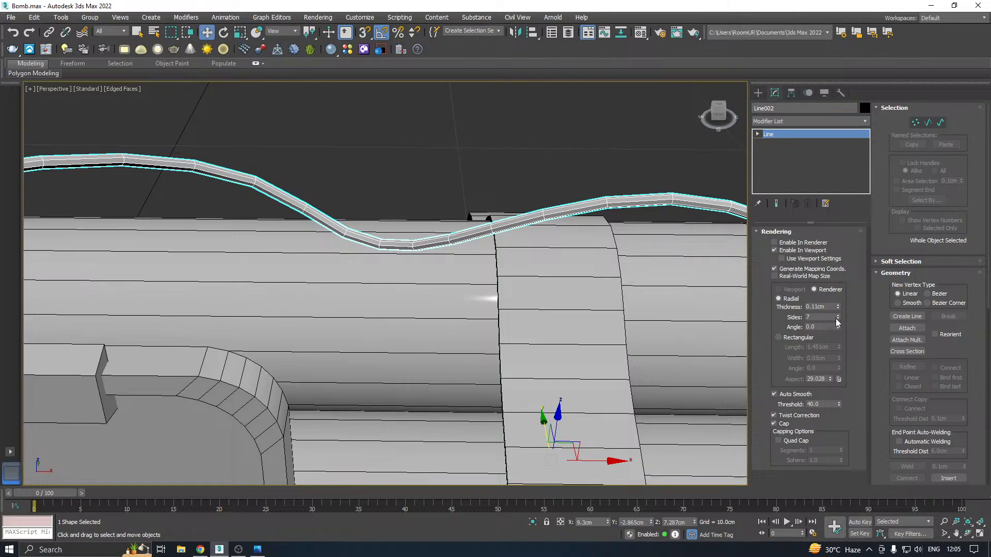
Inspect the wire's curve up close and raise its radial sides to 12
{"action": "mouse_move", "coordinate": [615, 310]}
{"action": "middle_mouse_down", "text": "alt"}
{"action": "mouse_move", "coordinate": [604, 307]}
{"action": "mouse_move", "coordinate": [637, 307]}
{"action": "mouse_move", "coordinate": [606, 299]}
{"action": "middle_mouse_up", "text": "alt"}
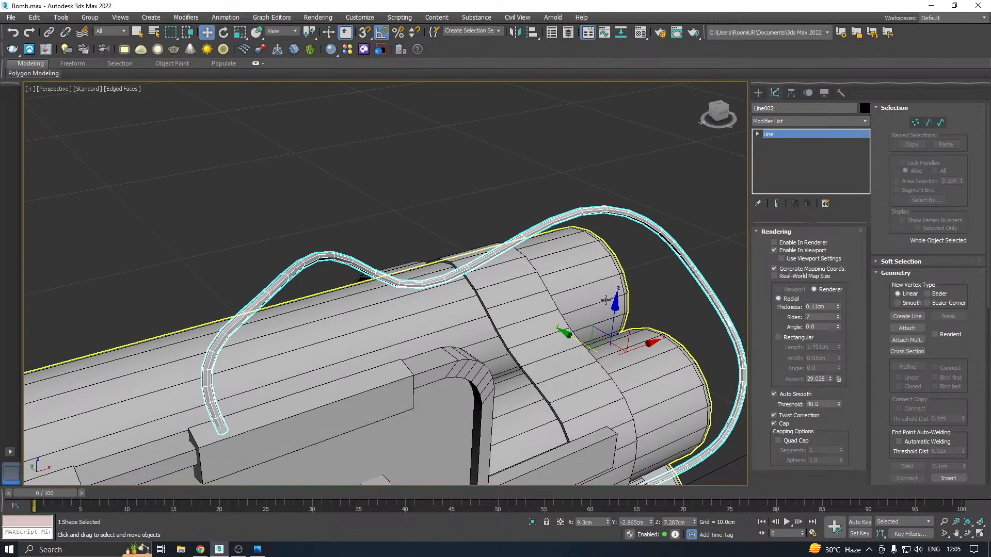
{"action": "scroll", "coordinate": [630, 214], "scroll_direction": "up", "scroll_amount": 4}
{"action": "scroll", "coordinate": [630, 214], "scroll_direction": "up", "scroll_amount": 2}
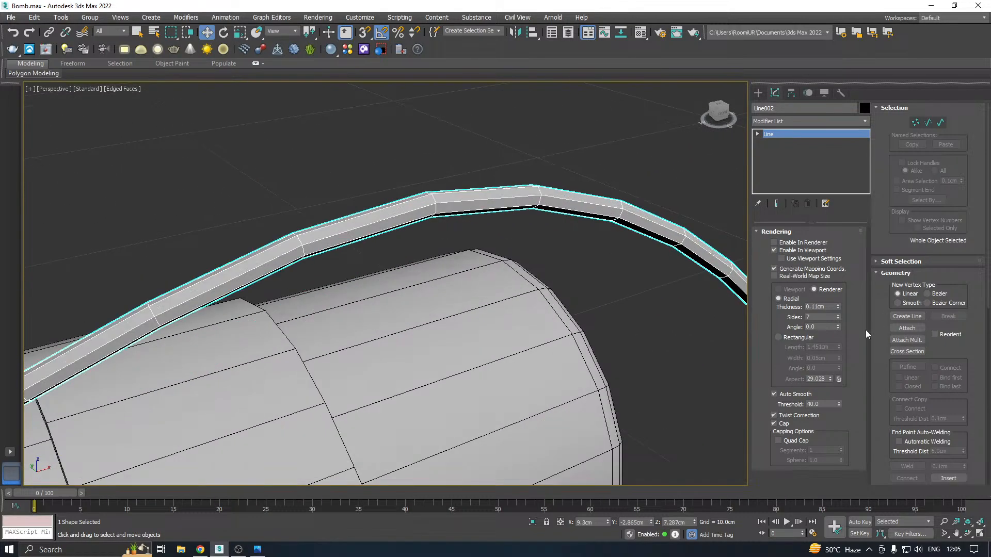
{"action": "left_click", "coordinate": [838, 314]}
{"action": "left_click", "coordinate": [838, 314]}
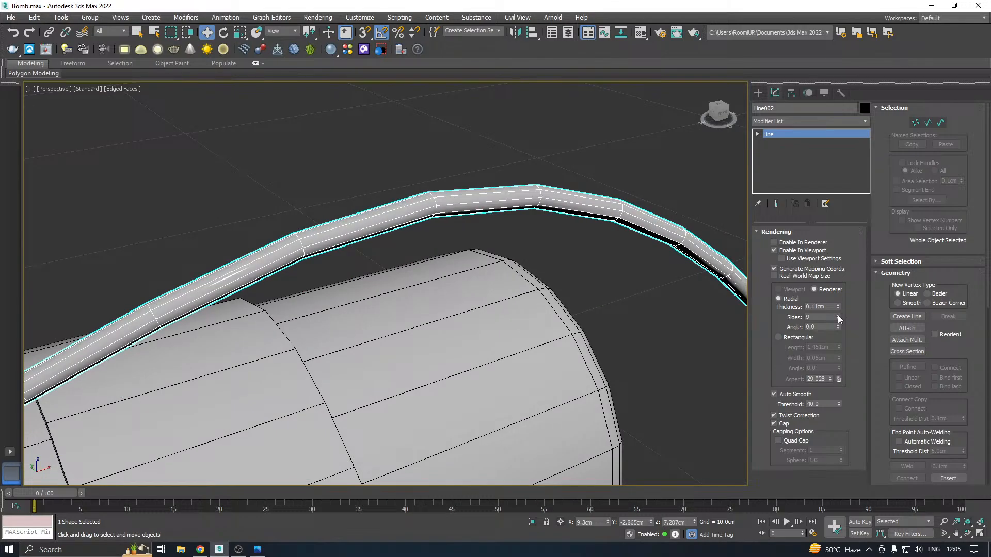
{"action": "left_click", "coordinate": [838, 314]}
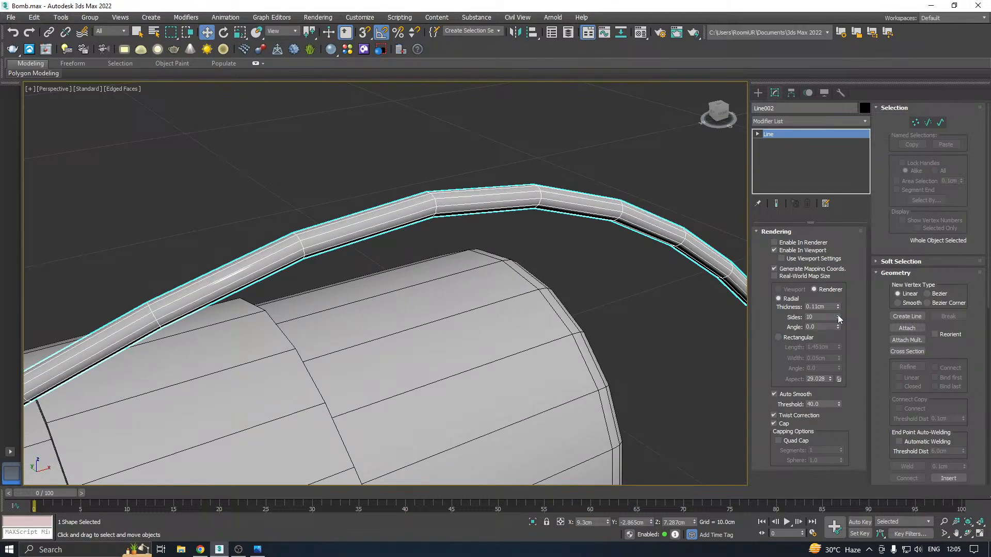
{"action": "left_click", "coordinate": [837, 315]}
{"action": "left_click", "coordinate": [837, 315]}
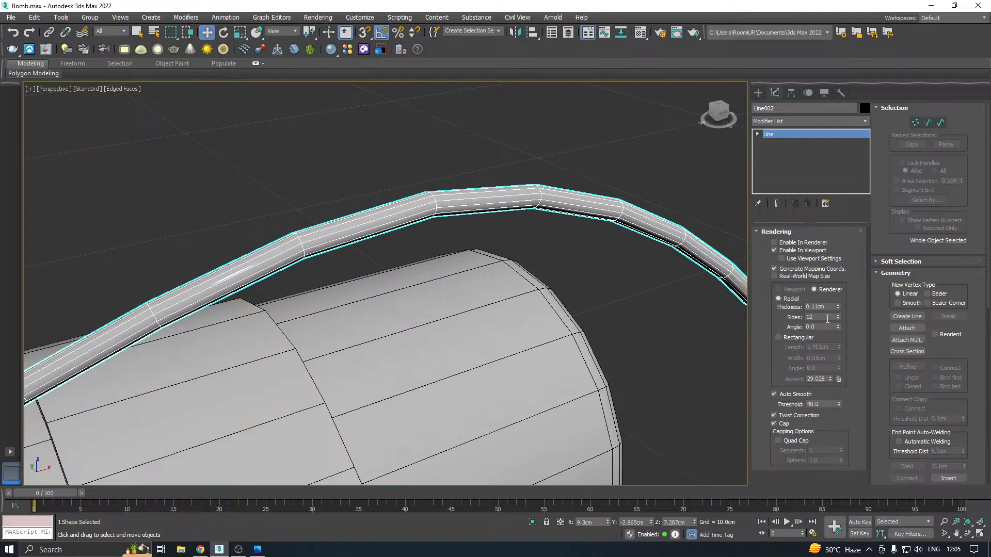
Lower the wire's interpolation steps to 1
{"action": "scroll", "coordinate": [588, 244], "scroll_direction": "down", "scroll_amount": 5}
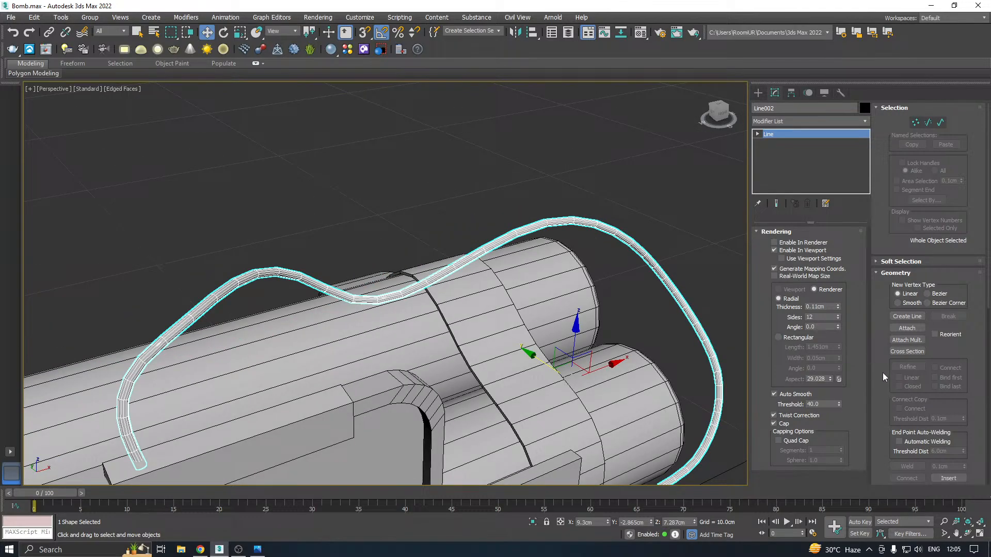
{"action": "scroll", "coordinate": [879, 364], "scroll_direction": "down", "scroll_amount": 5}
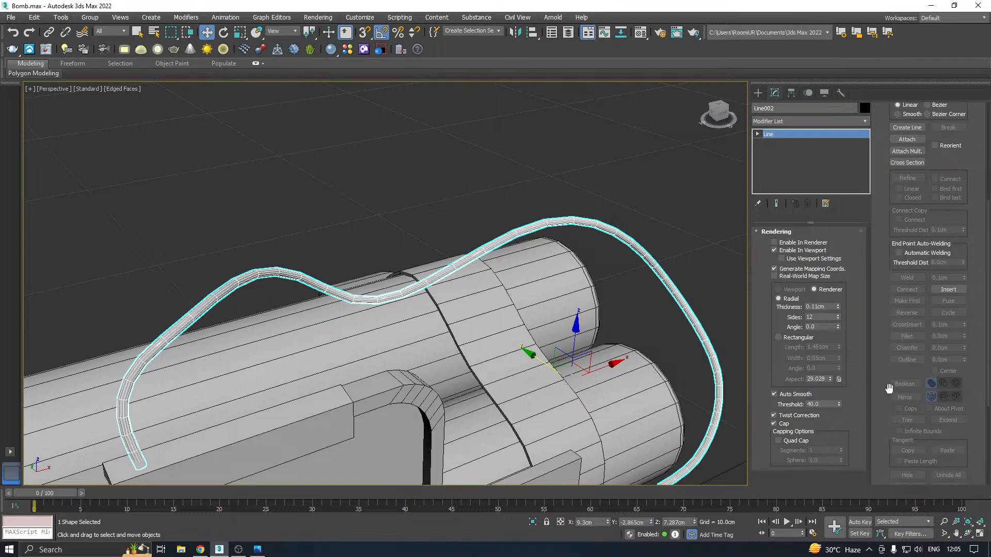
{"action": "scroll", "coordinate": [871, 298], "scroll_direction": "up", "scroll_amount": 5}
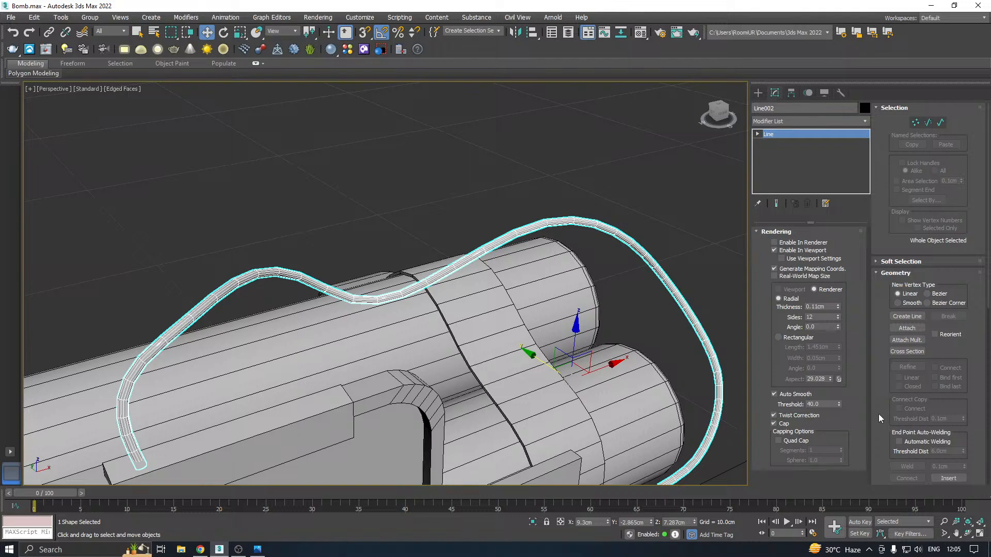
{"action": "scroll", "coordinate": [879, 414], "scroll_direction": "down", "scroll_amount": 4}
{"action": "scroll", "coordinate": [902, 491], "scroll_direction": "down", "scroll_amount": 5}
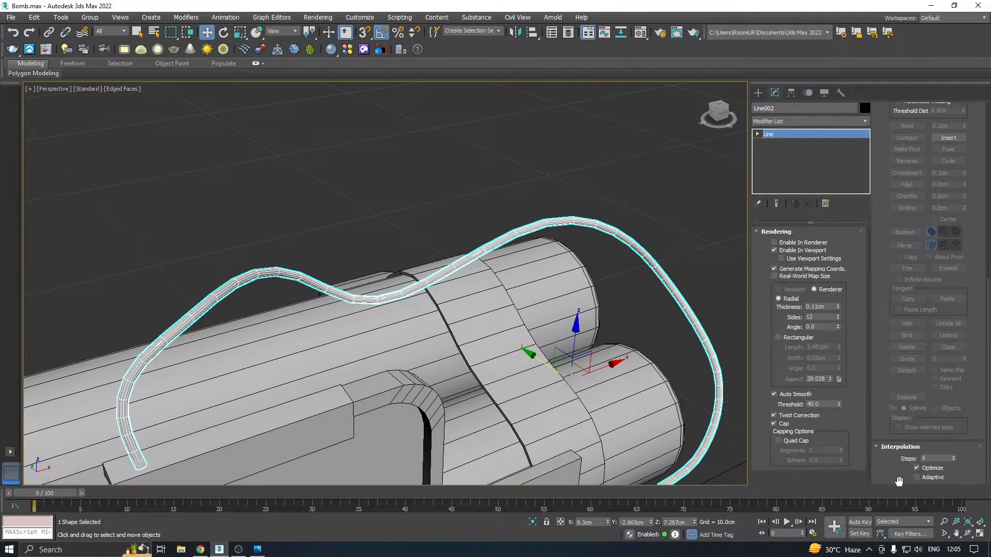
{"action": "left_click", "coordinate": [954, 461]}
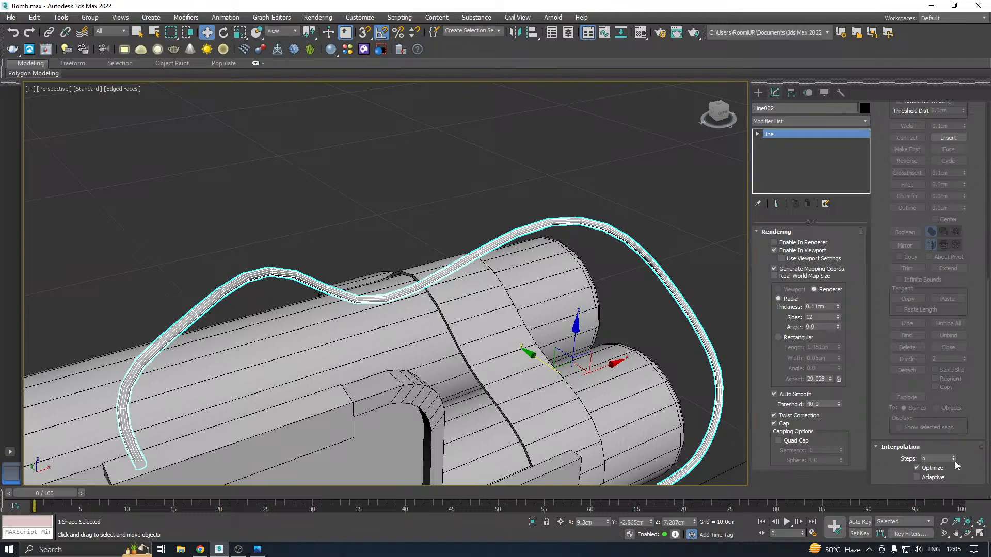
{"action": "left_click", "coordinate": [953, 460]}
{"action": "left_click", "coordinate": [954, 460]}
{"action": "left_click", "coordinate": [954, 460]}
{"action": "left_click", "coordinate": [953, 461]}
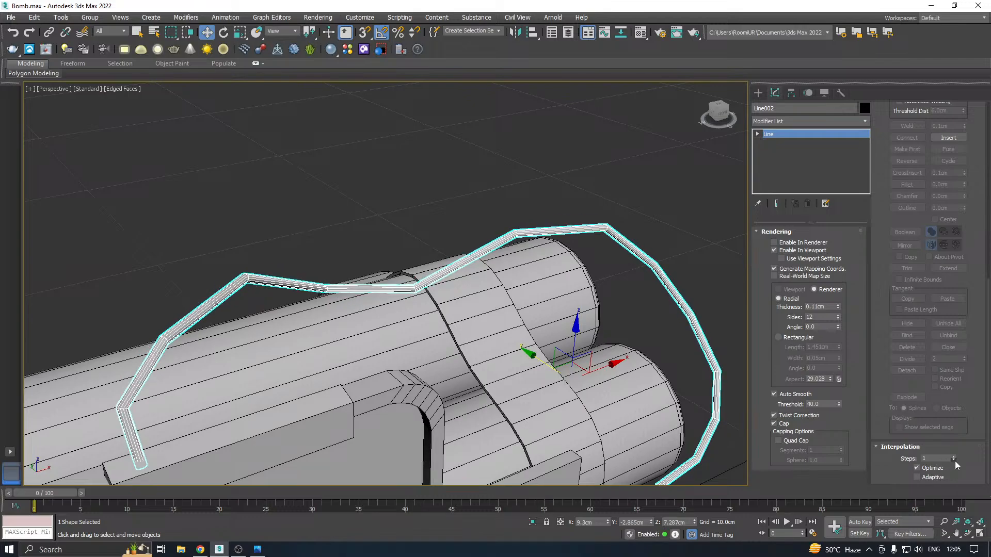
Set the wire's radial sides to 10 and its interpolation steps to 8
{"action": "left_click", "coordinate": [838, 319]}
{"action": "left_click", "coordinate": [838, 318]}
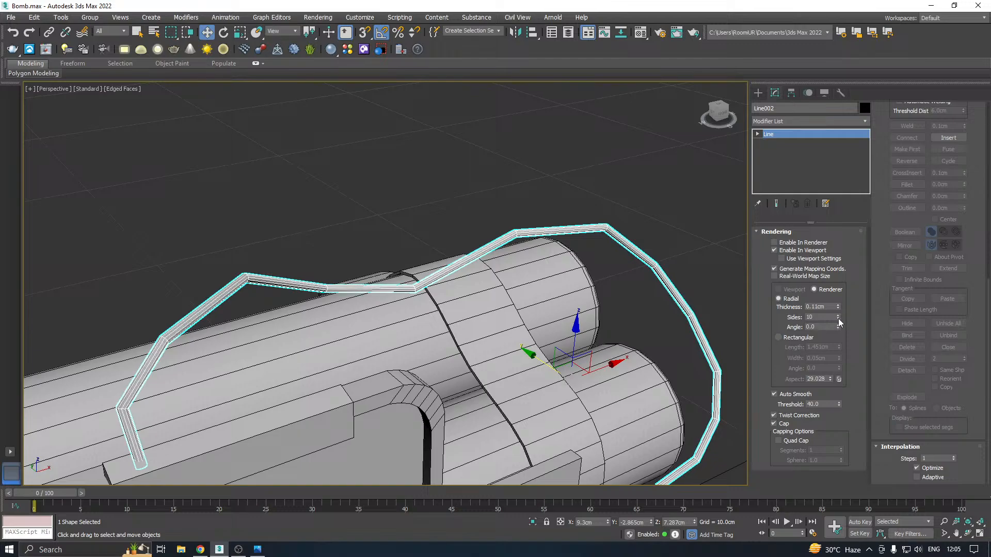
{"action": "left_click", "coordinate": [954, 455]}
{"action": "left_click", "coordinate": [954, 455]}
{"action": "left_click", "coordinate": [954, 455]}
{"action": "left_click", "coordinate": [954, 455]}
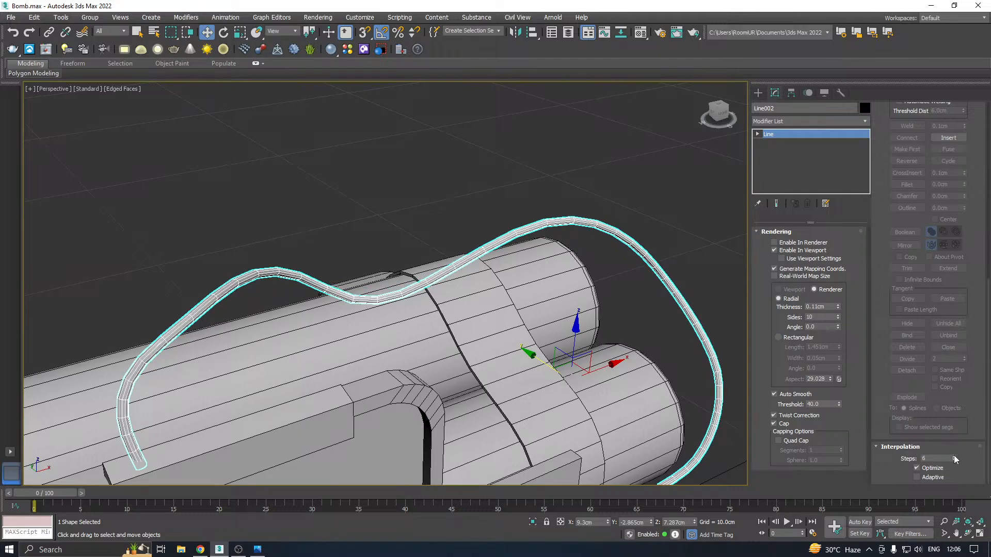
{"action": "left_click", "coordinate": [954, 455]}
{"action": "left_click", "coordinate": [954, 456]}
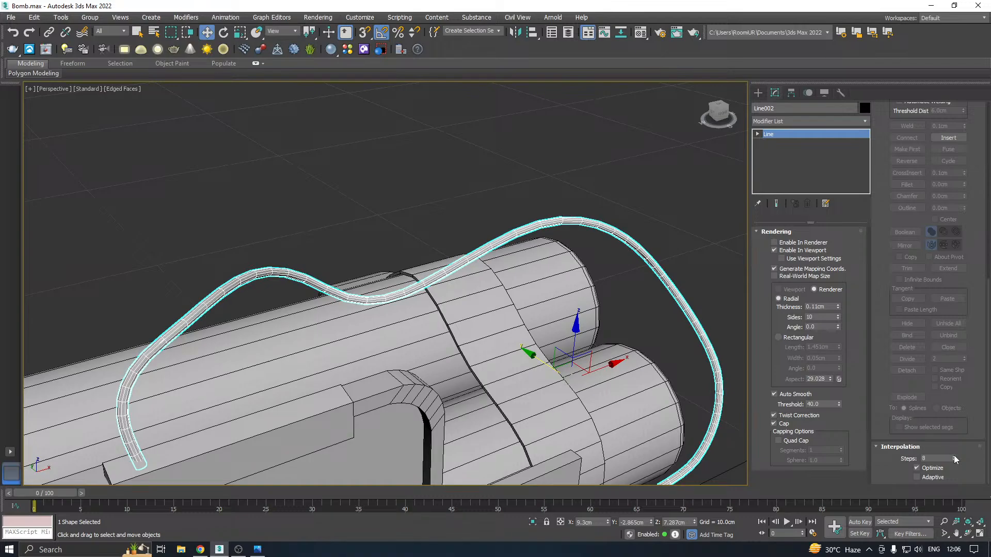
Set the thin wire's interpolation steps to 8 and its radial sides to 8
{"action": "left_click", "coordinate": [954, 456]}
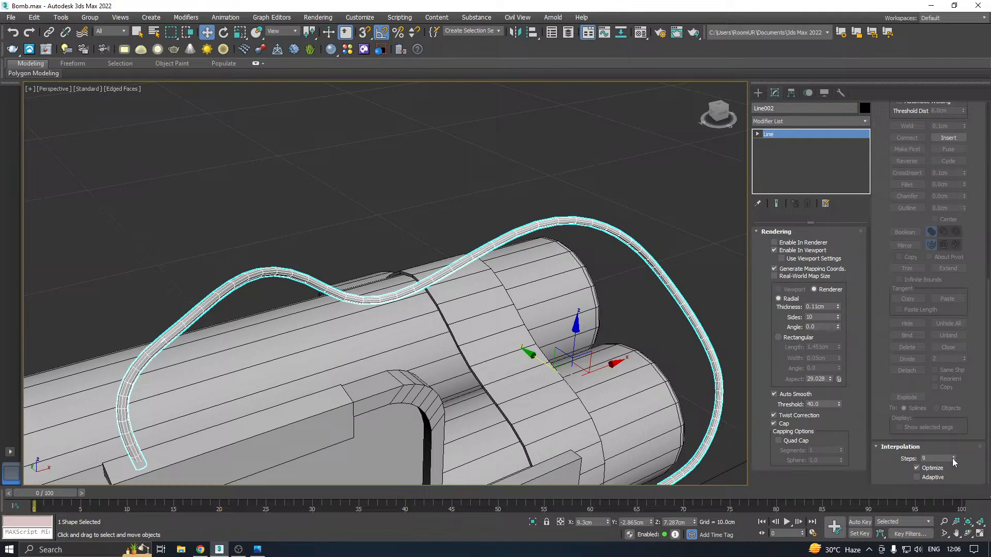
{"action": "left_click", "coordinate": [953, 461]}
{"action": "middle_click_drag", "start_coordinate": [354, 380], "coordinate": [454, 337]}
{"action": "scroll", "coordinate": [428, 233], "scroll_direction": "up", "scroll_amount": 5}
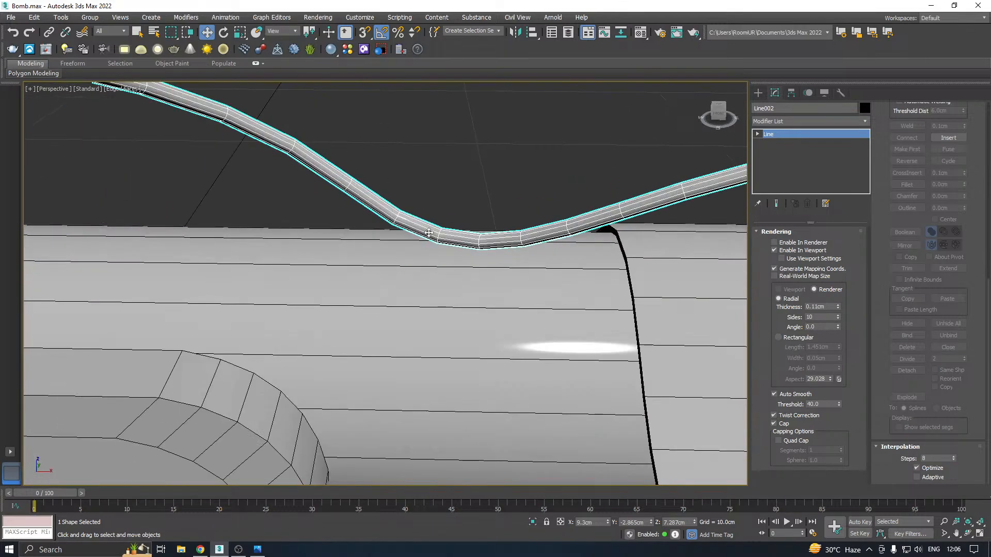
{"action": "left_click", "coordinate": [838, 319]}
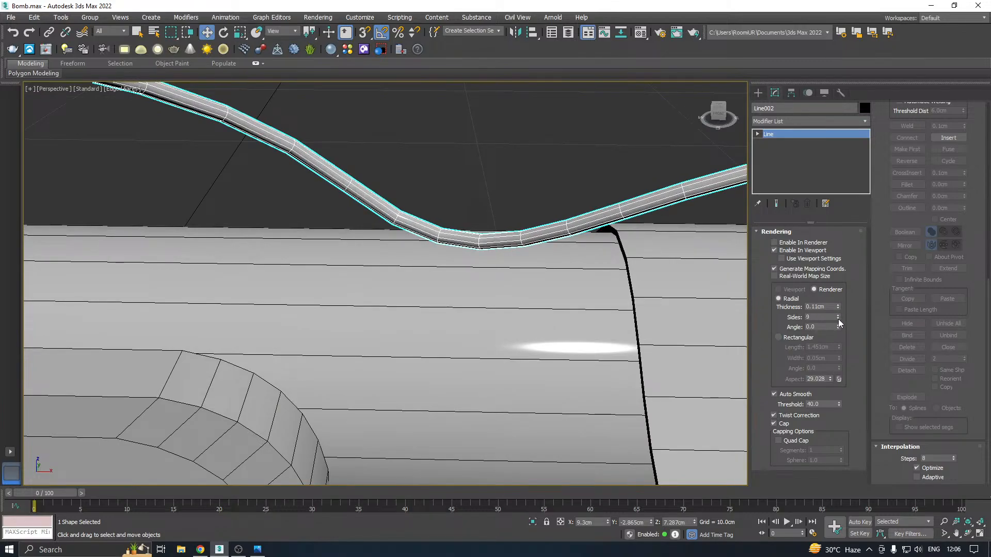
{"action": "left_click", "coordinate": [838, 319]}
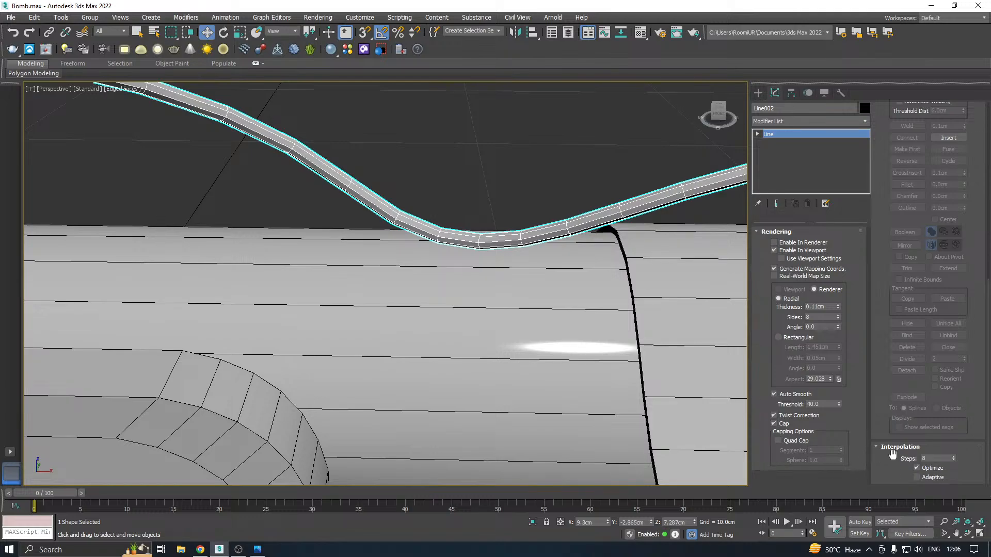
Try adaptive interpolation on the thin wire and switch it back off
{"action": "left_click", "coordinate": [917, 478]}
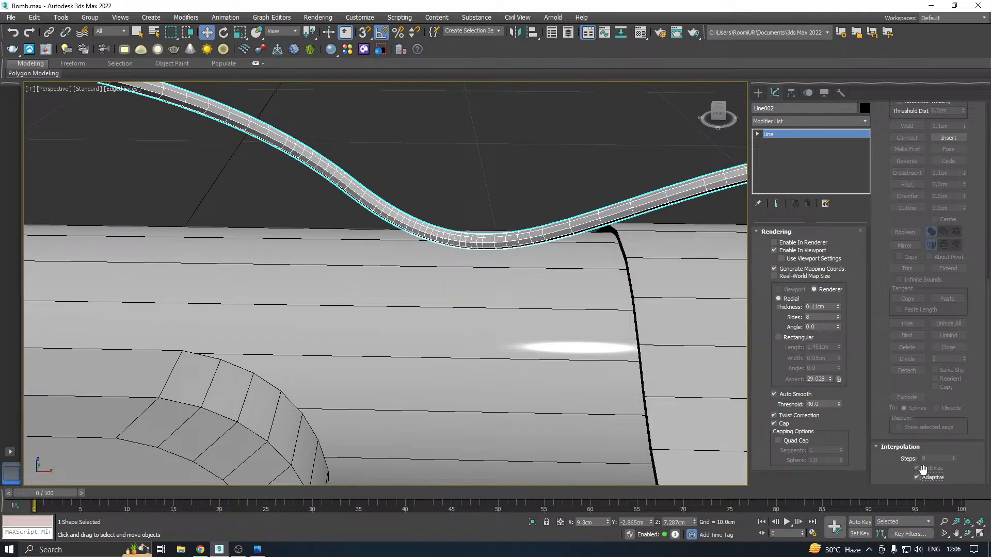
{"action": "scroll", "coordinate": [433, 279], "scroll_direction": "down", "scroll_amount": 4}
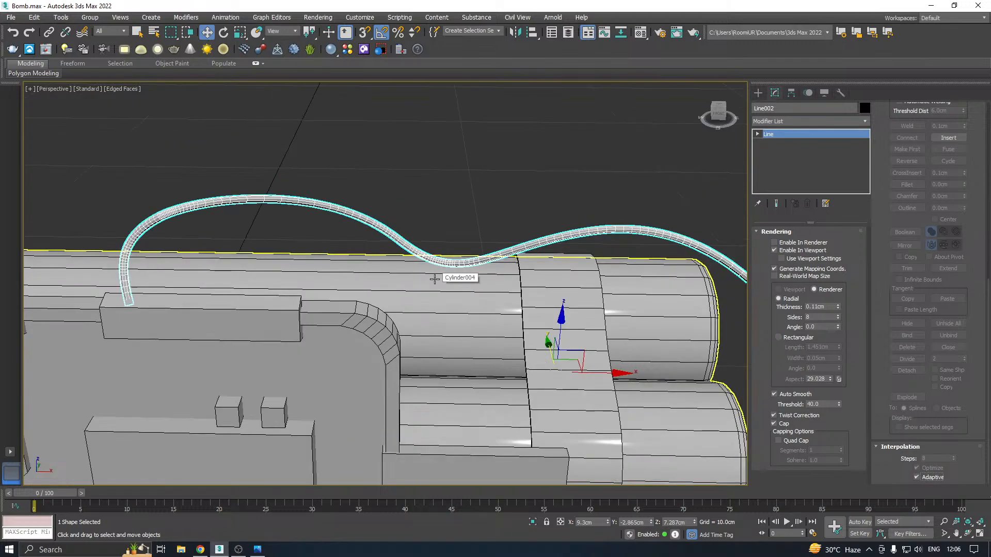
{"action": "left_click", "coordinate": [917, 478]}
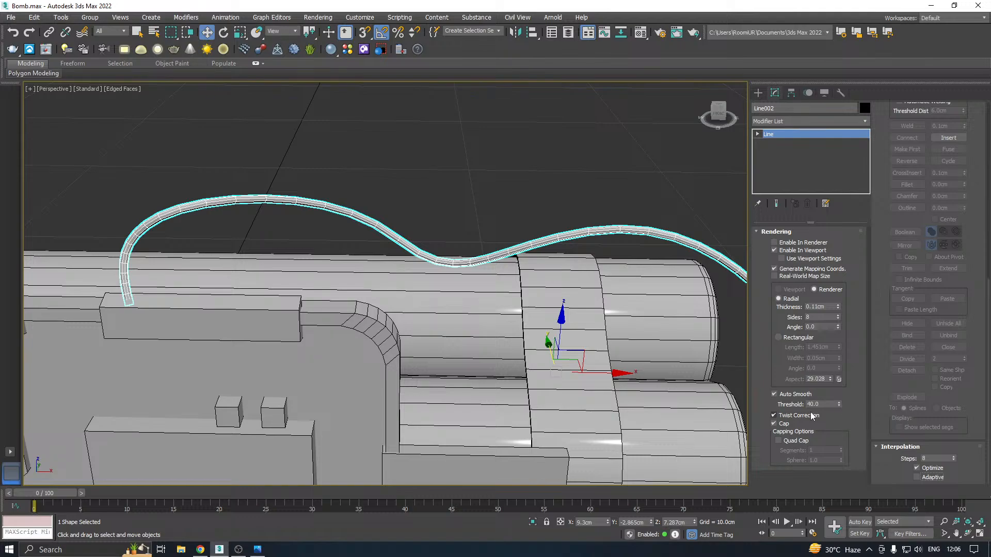
Raise the thin wire's Auto Smooth threshold to 96.064 and deselect the wire
{"action": "left_click_drag", "start_coordinate": [838, 404], "coordinate": [838, 394]}
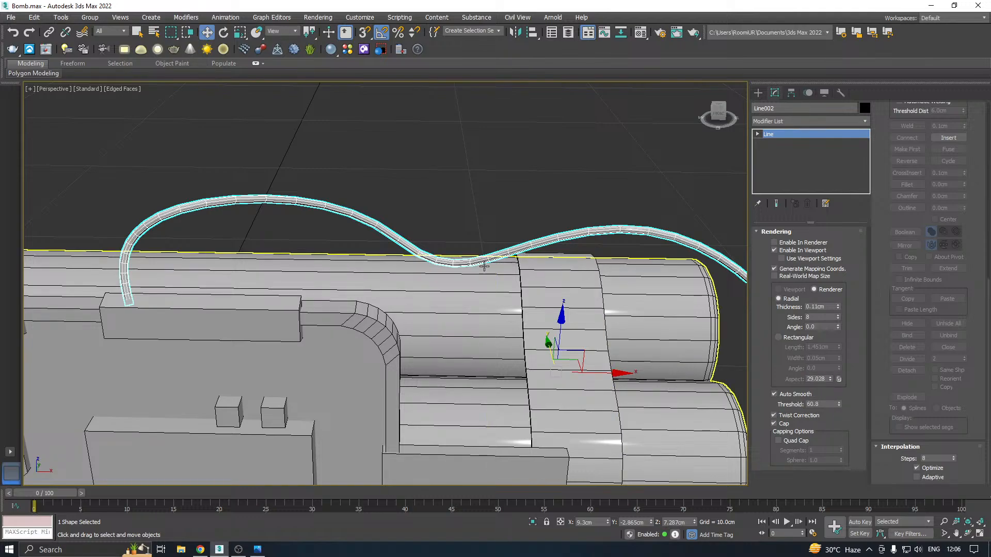
{"action": "scroll", "coordinate": [483, 266], "scroll_direction": "up", "scroll_amount": 2}
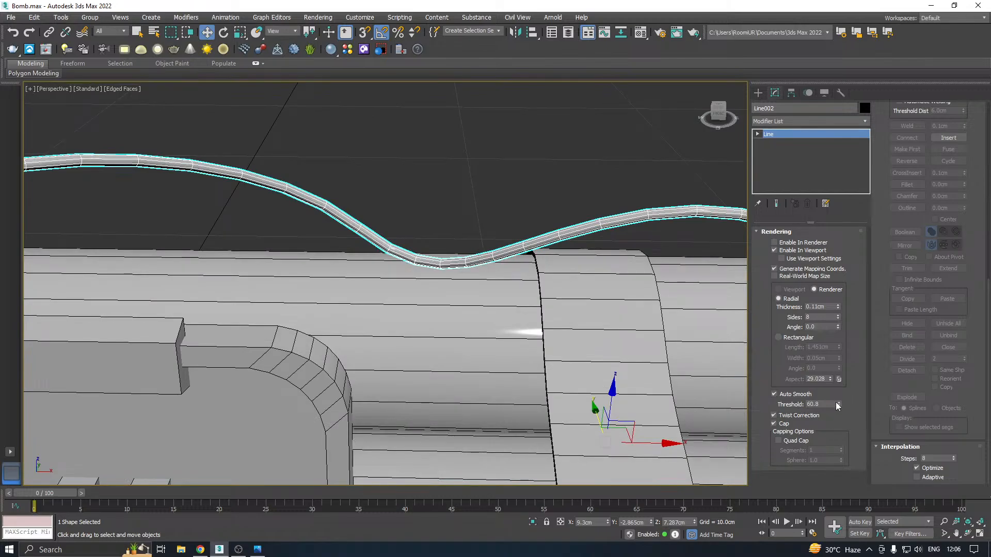
{"action": "left_click", "coordinate": [589, 161]}
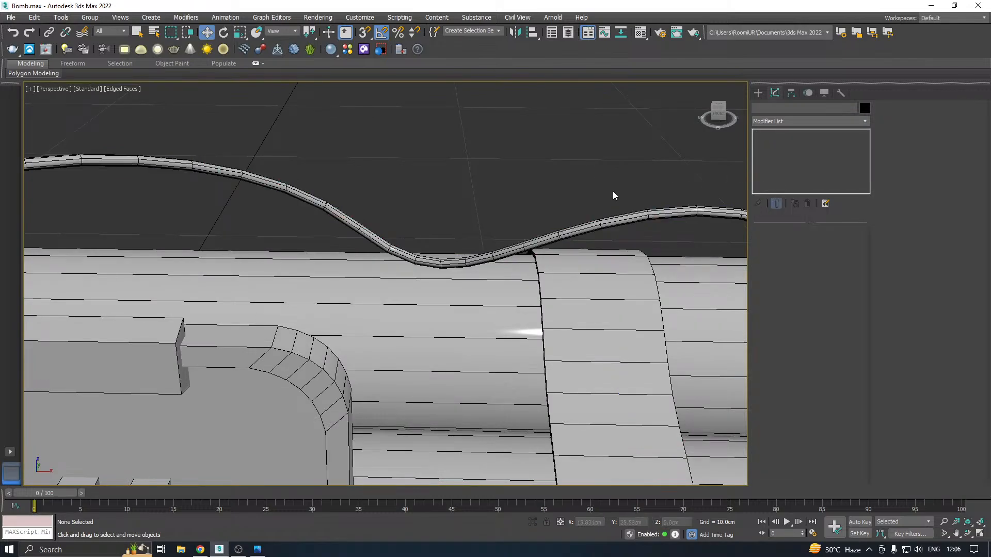
Inspect the wire's smoothness in Default Shading and return the viewport to Edged Faces
{"action": "left_click", "coordinate": [136, 90]}
{"action": "left_click", "coordinate": [155, 206]}
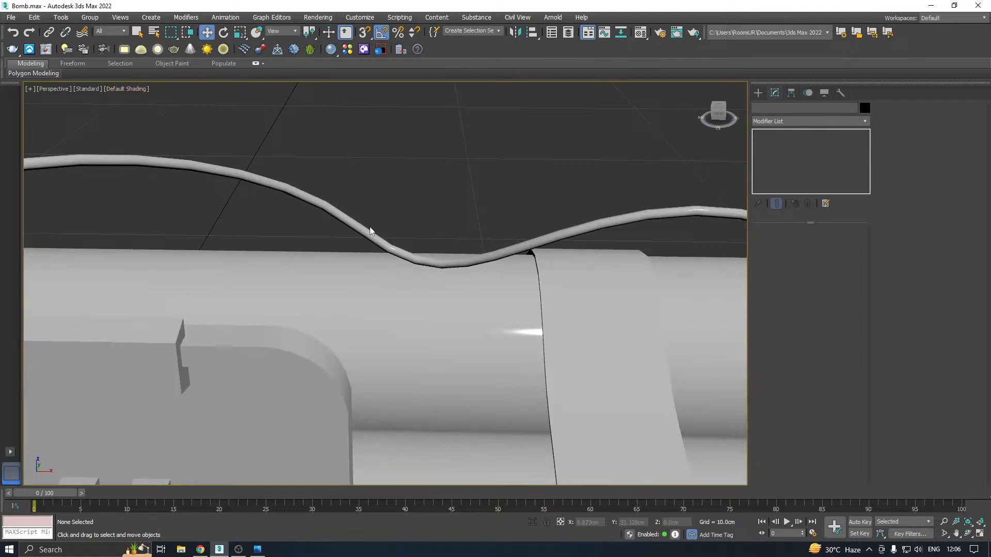
{"action": "scroll", "coordinate": [412, 253], "scroll_direction": "up", "scroll_amount": 1}
{"action": "scroll", "coordinate": [412, 253], "scroll_direction": "down", "scroll_amount": 6}
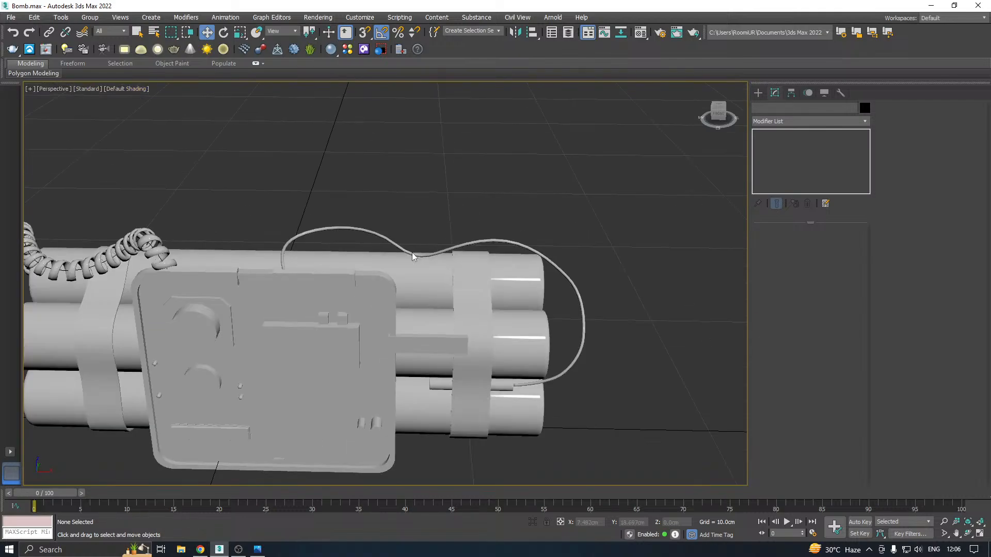
{"action": "middle_click_drag", "start_coordinate": [497, 253], "coordinate": [525, 243], "text": "alt"}
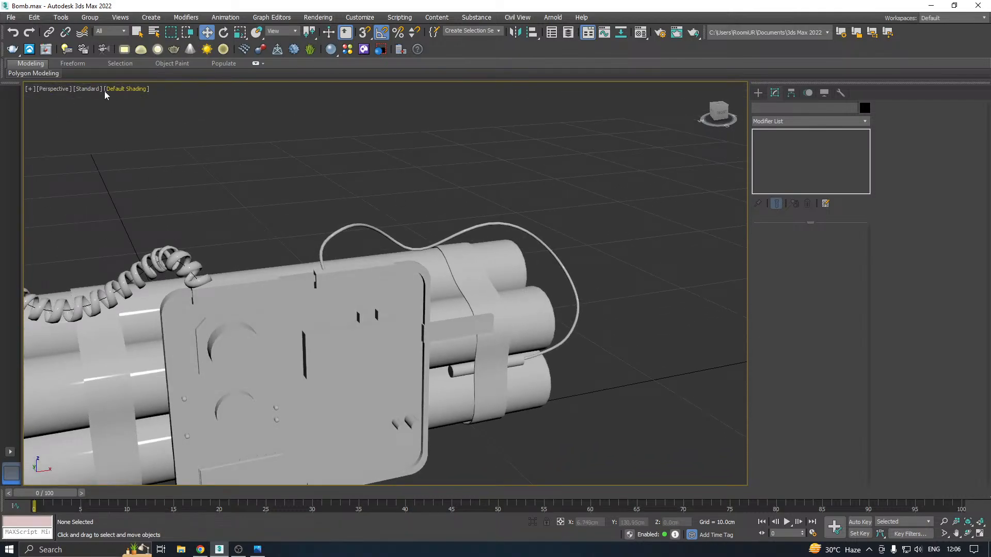
{"action": "left_click", "coordinate": [125, 88]}
{"action": "left_click", "coordinate": [135, 209]}
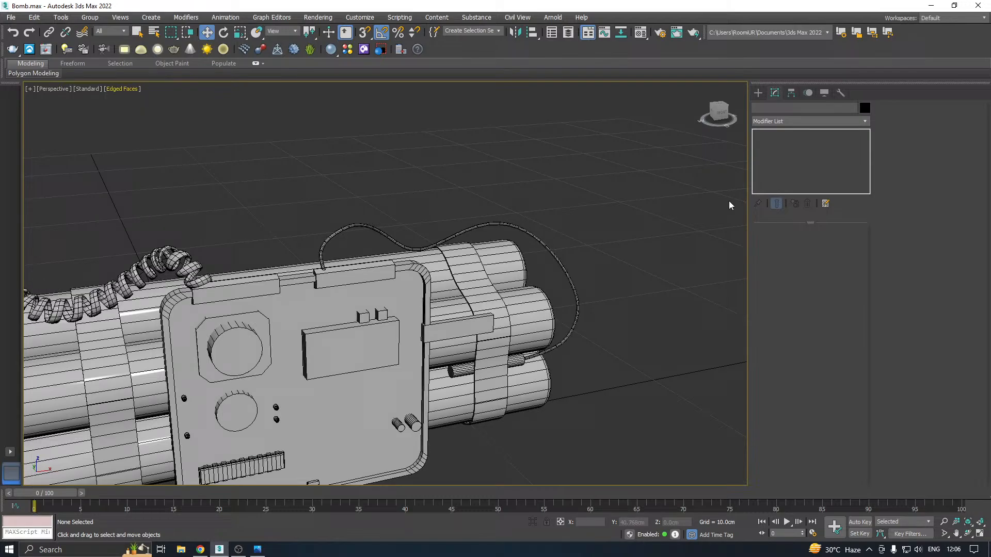
Clone the thin wire in place as a separate copy
{"action": "left_click", "coordinate": [513, 233]}
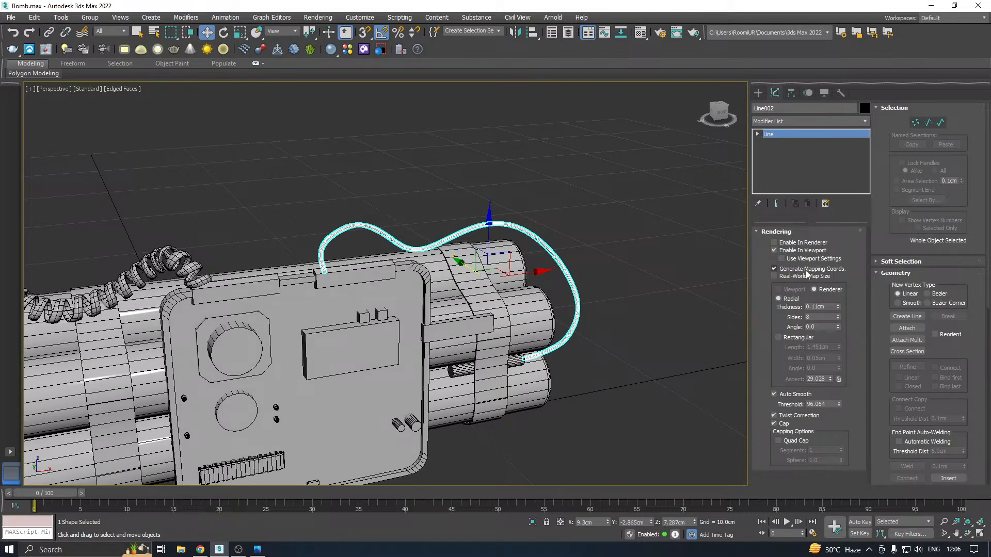
{"action": "middle_click_drag", "start_coordinate": [478, 248], "coordinate": [388, 269], "text": "alt"}
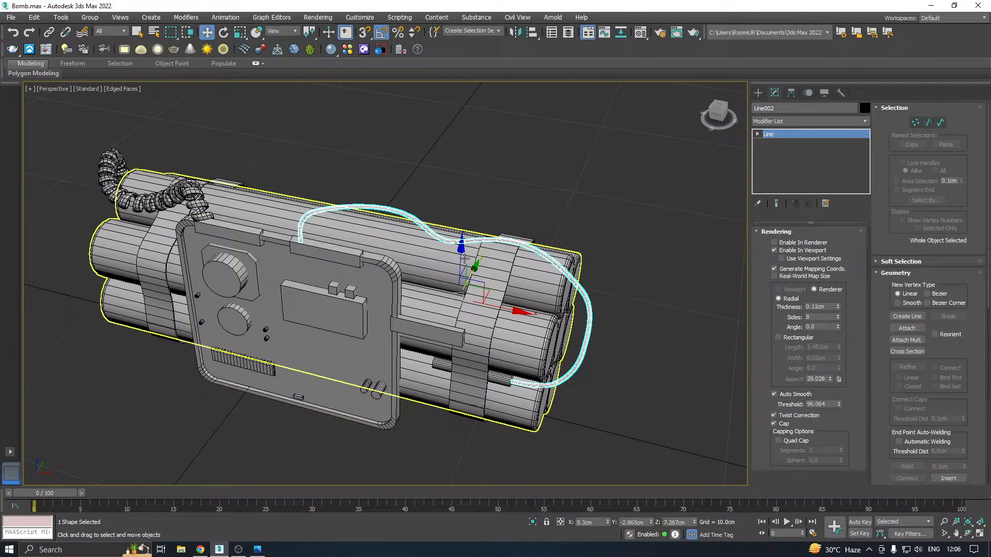
{"action": "middle_click_drag", "start_coordinate": [464, 259], "coordinate": [447, 302], "text": "alt"}
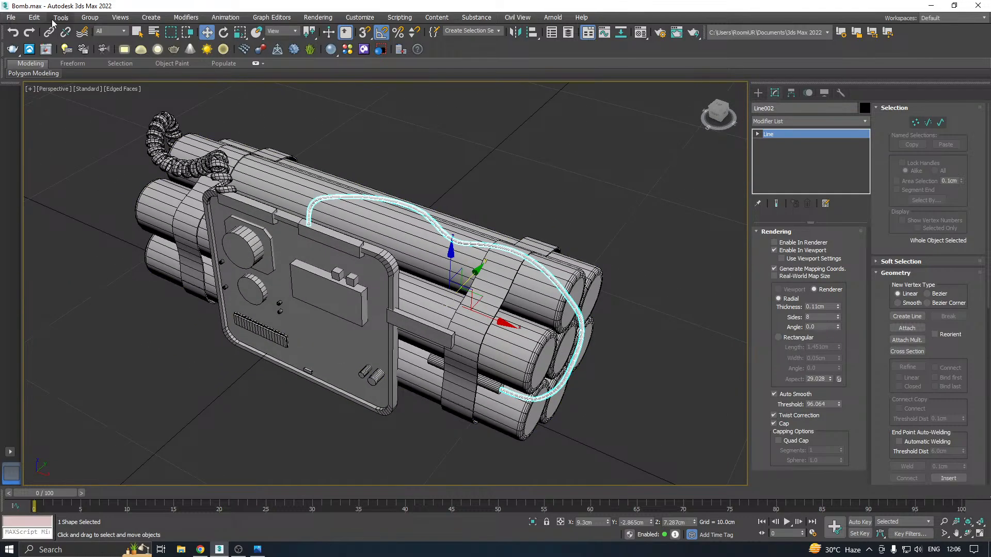
{"action": "left_click", "coordinate": [34, 17]}
{"action": "left_click", "coordinate": [59, 86]}
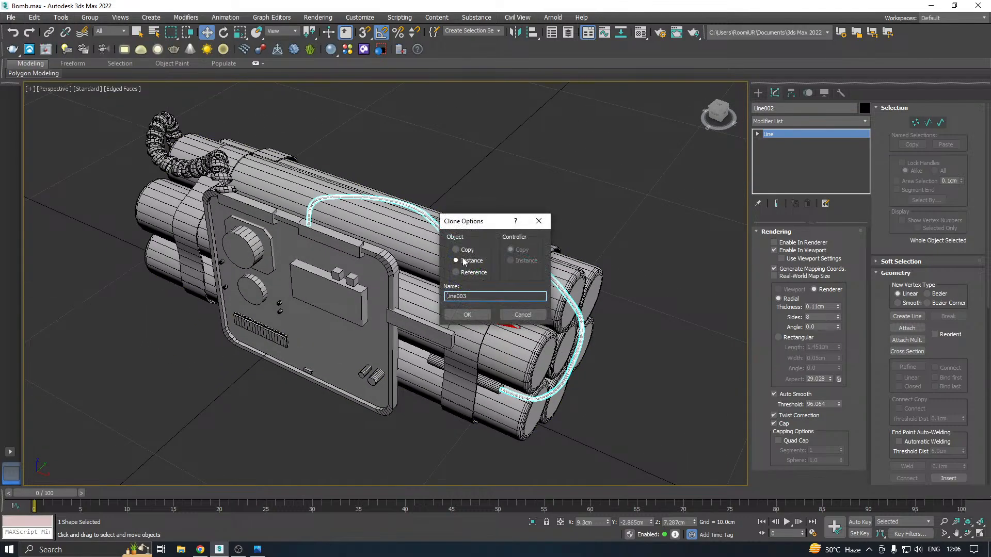
{"action": "left_click", "coordinate": [470, 315]}
Move the copied wire's first vertex along the front panel's clip, away from the original wire's start
{"action": "middle_click_drag", "start_coordinate": [472, 315], "coordinate": [710, 224], "text": "alt"}
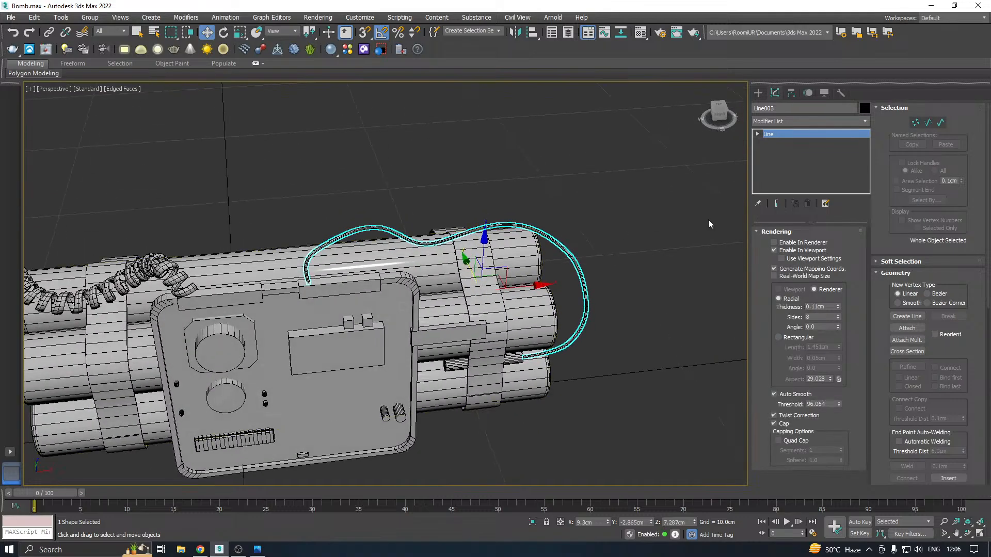
{"action": "key", "text": "1"}
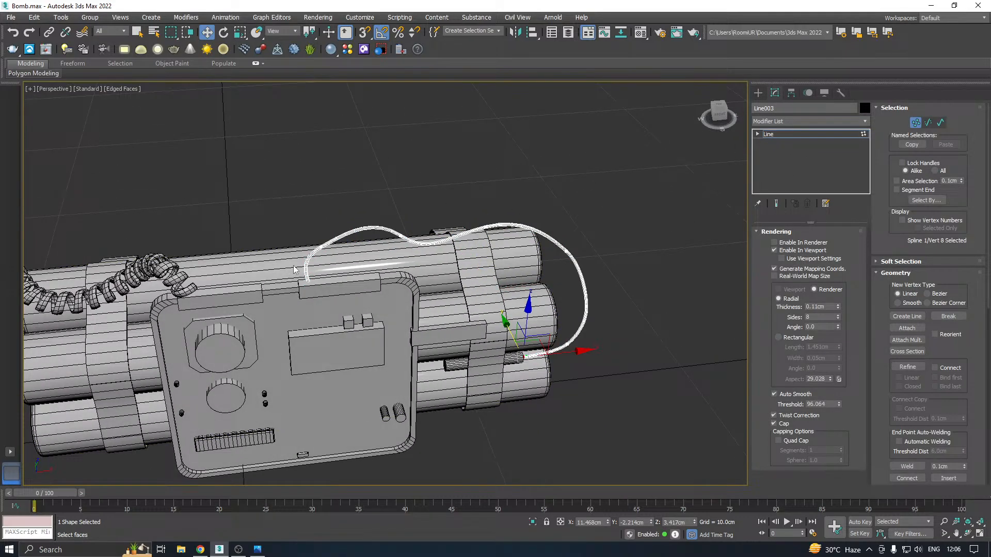
{"action": "scroll", "coordinate": [294, 269], "scroll_direction": "up", "scroll_amount": 3}
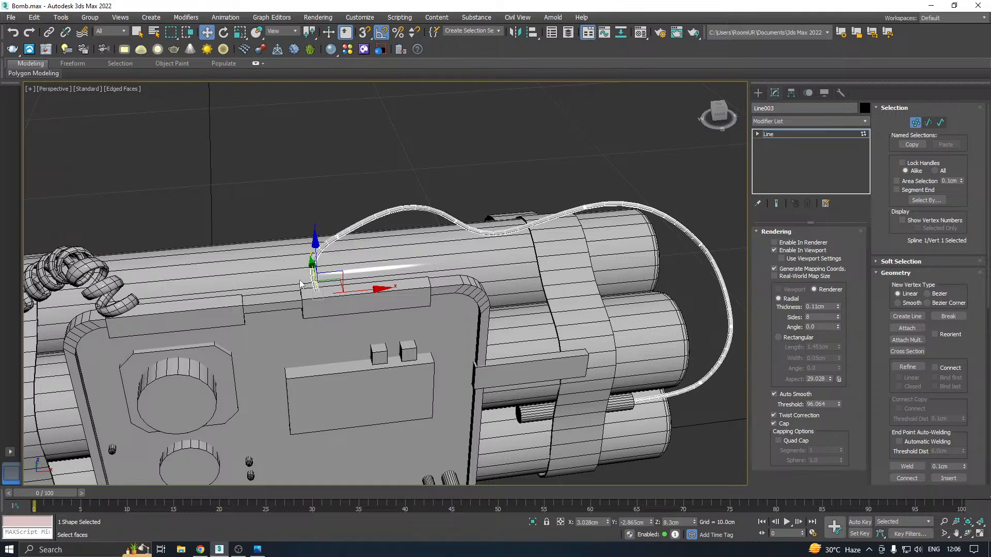
{"action": "scroll", "coordinate": [303, 280], "scroll_direction": "up", "scroll_amount": 3}
{"action": "left_click_drag", "start_coordinate": [381, 299], "coordinate": [401, 293]}
Shift the copied wire's second vertex along X to about 4.18 cm and lower it to about 9.39 cm in Z
{"action": "left_click_drag", "start_coordinate": [318, 190], "coordinate": [441, 209]}
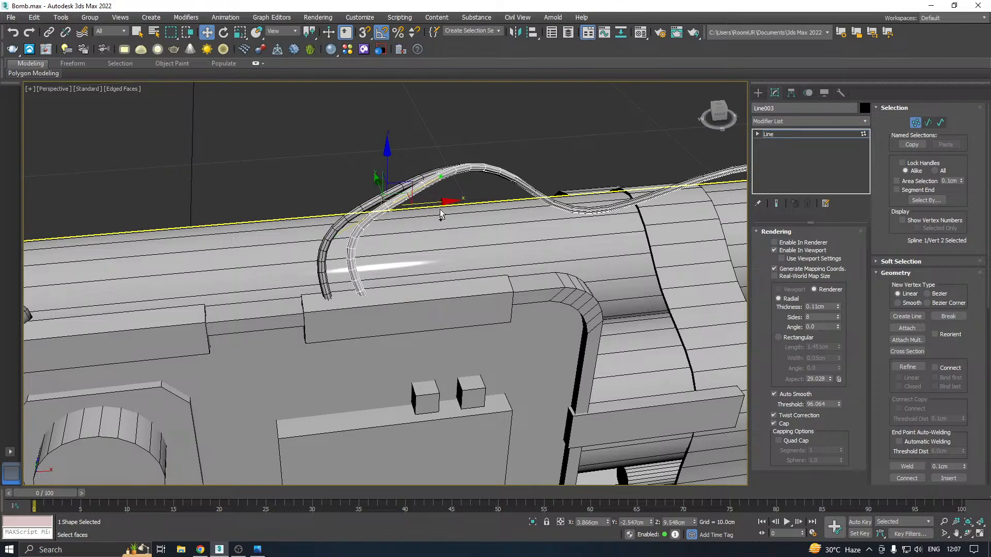
{"action": "middle_click_drag", "start_coordinate": [440, 211], "coordinate": [398, 202], "text": "alt"}
{"action": "left_click_drag", "start_coordinate": [390, 159], "coordinate": [391, 171]}
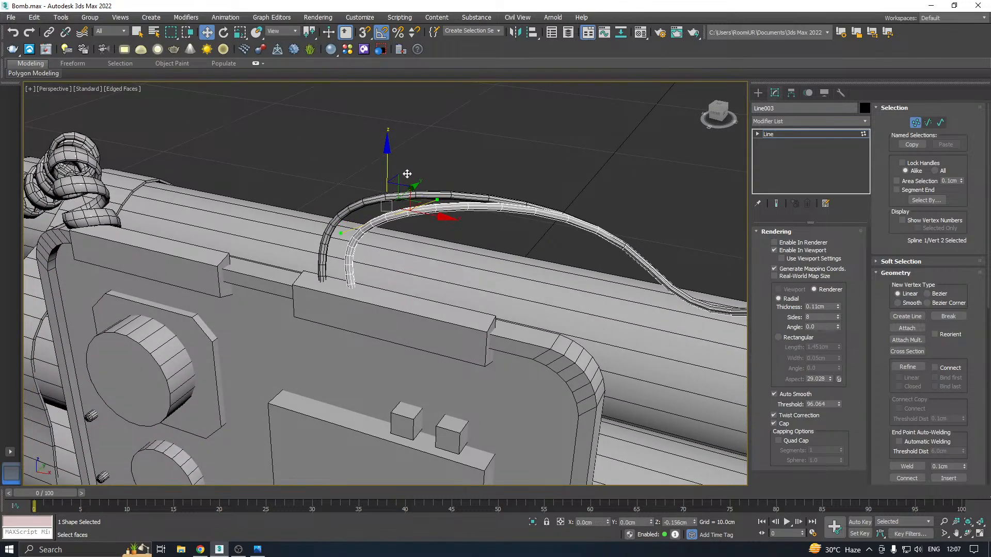
{"action": "left_click_drag", "start_coordinate": [430, 225], "coordinate": [452, 225]}
Pull the copied wire's third vertex toward the front panel, away from the original wire
{"action": "middle_click_drag", "start_coordinate": [460, 230], "coordinate": [445, 208], "text": "alt"}
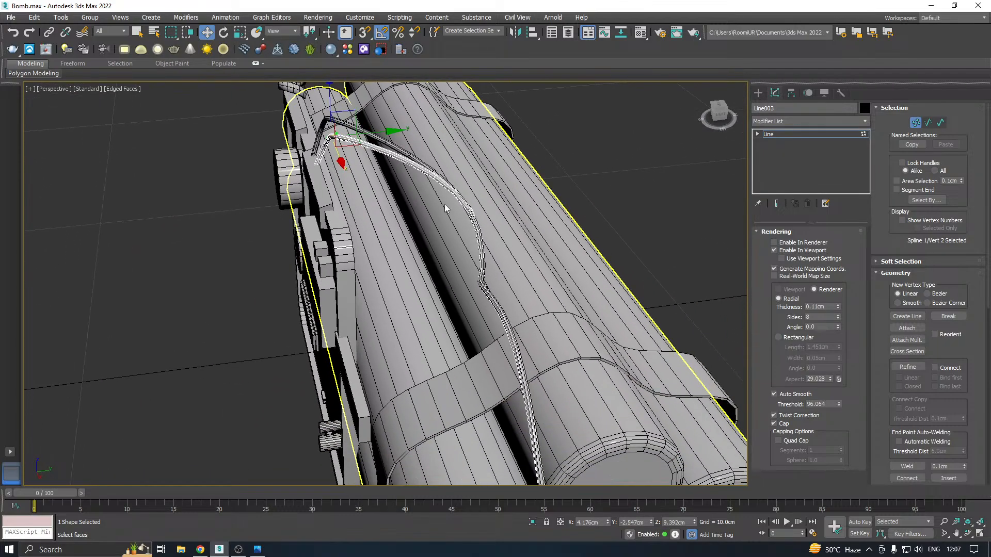
{"action": "left_click", "coordinate": [453, 300]}
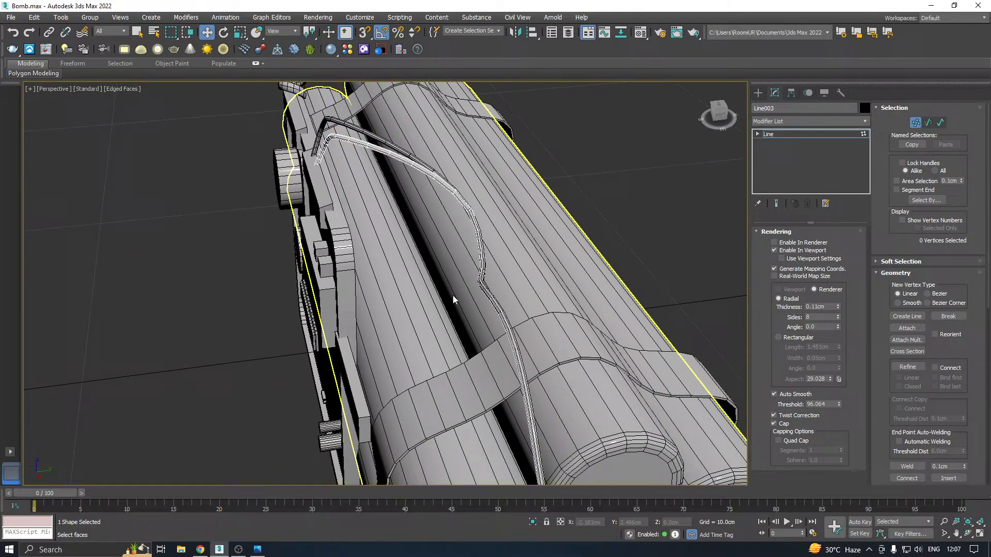
{"action": "left_click", "coordinate": [484, 230]}
{"action": "left_click_drag", "start_coordinate": [521, 227], "coordinate": [480, 228]}
Lower the copied wire's fourth vertex to about 7.69 cm in Z, close to the strap on the upper stick
{"action": "middle_click_drag", "start_coordinate": [480, 229], "coordinate": [605, 217], "text": "alt"}
{"action": "left_click_drag", "start_coordinate": [653, 242], "coordinate": [652, 243]}
{"action": "middle_click_drag", "start_coordinate": [652, 242], "coordinate": [575, 156], "text": "alt"}
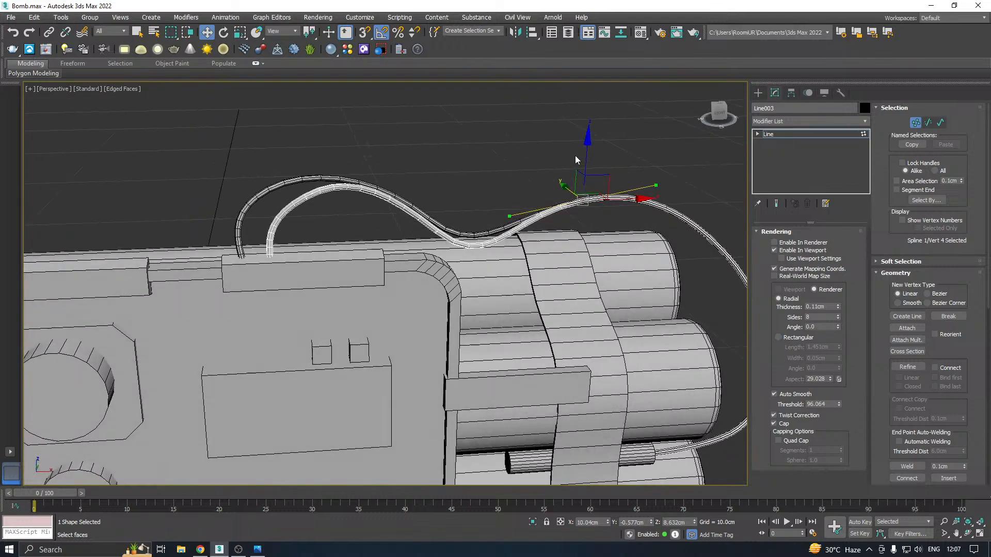
{"action": "left_click_drag", "start_coordinate": [586, 161], "coordinate": [606, 202]}
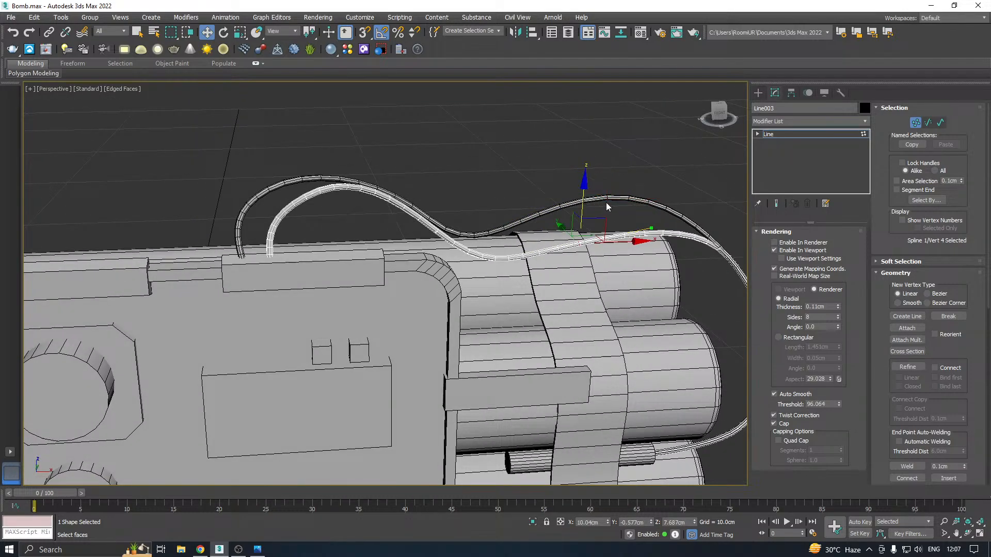
Move the copied wire's third vertex farther forward along Y, over the front upper stick
{"action": "middle_click_drag", "start_coordinate": [605, 202], "coordinate": [547, 218], "text": "alt"}
{"action": "left_click", "coordinate": [551, 226]}
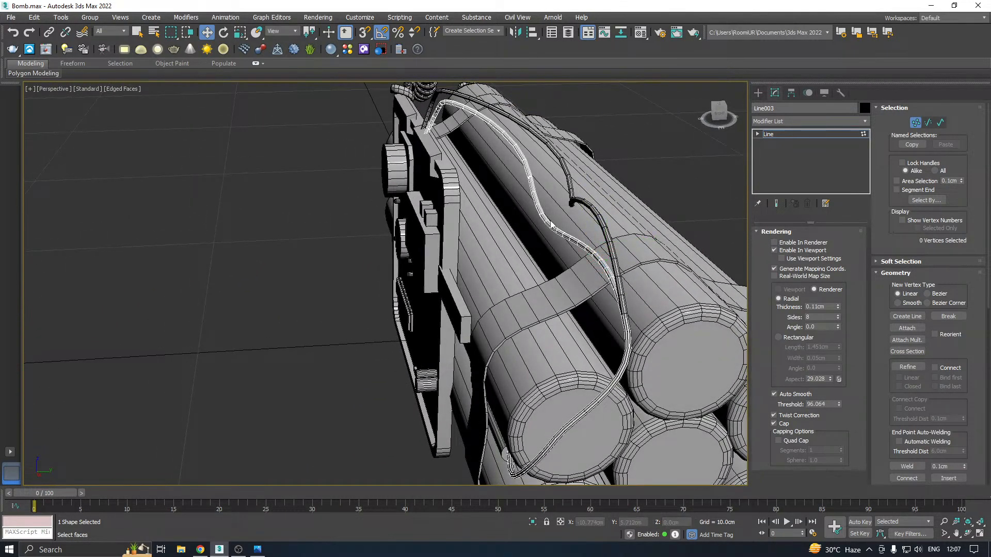
{"action": "left_click", "coordinate": [545, 189]}
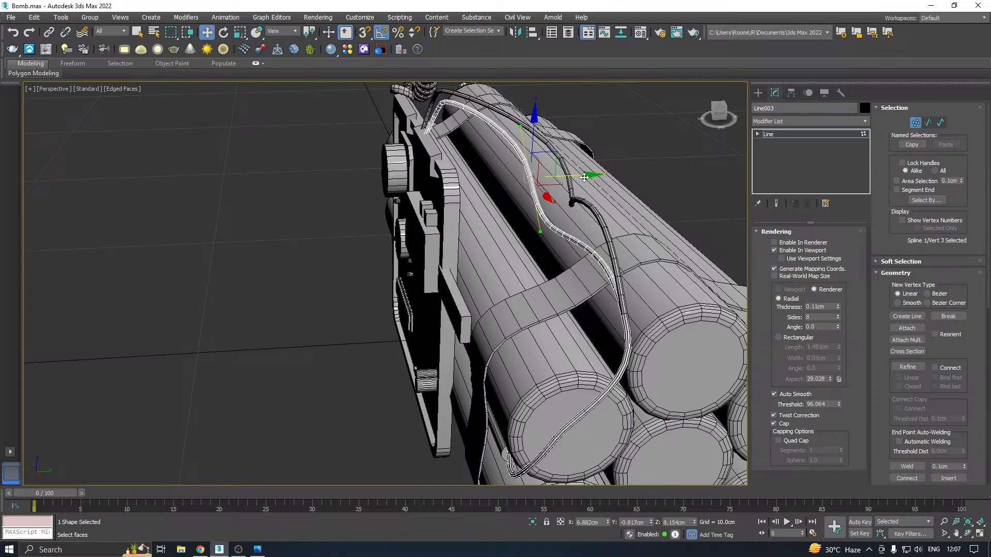
{"action": "left_click_drag", "start_coordinate": [584, 177], "coordinate": [541, 178]}
Move the copied wire's fifth vertex back along Y to about -0.03 cm, separating the outer bend from the original
{"action": "left_click", "coordinate": [636, 317]}
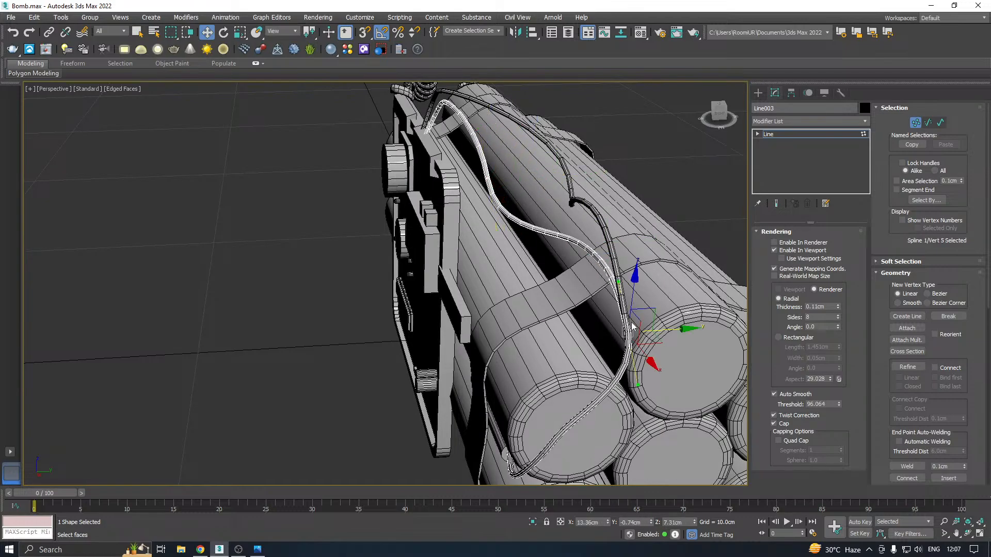
{"action": "middle_click_drag", "start_coordinate": [636, 317], "coordinate": [535, 292]}
{"action": "left_click_drag", "start_coordinate": [575, 322], "coordinate": [616, 319]}
{"action": "middle_click_drag", "start_coordinate": [591, 306], "coordinate": [565, 246], "text": "alt"}
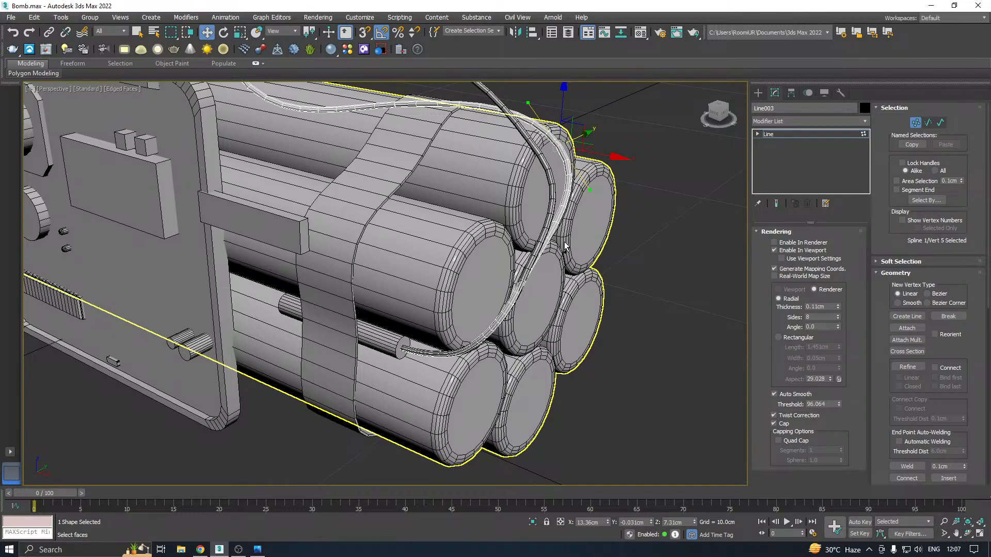
Pull the copied wire's sixth vertex inward to about 13.24 cm in X and adjust the fifth vertex at the outer bend
{"action": "middle_click_drag", "start_coordinate": [565, 246], "coordinate": [516, 251]}
{"action": "left_click_drag", "start_coordinate": [540, 301], "coordinate": [539, 300]}
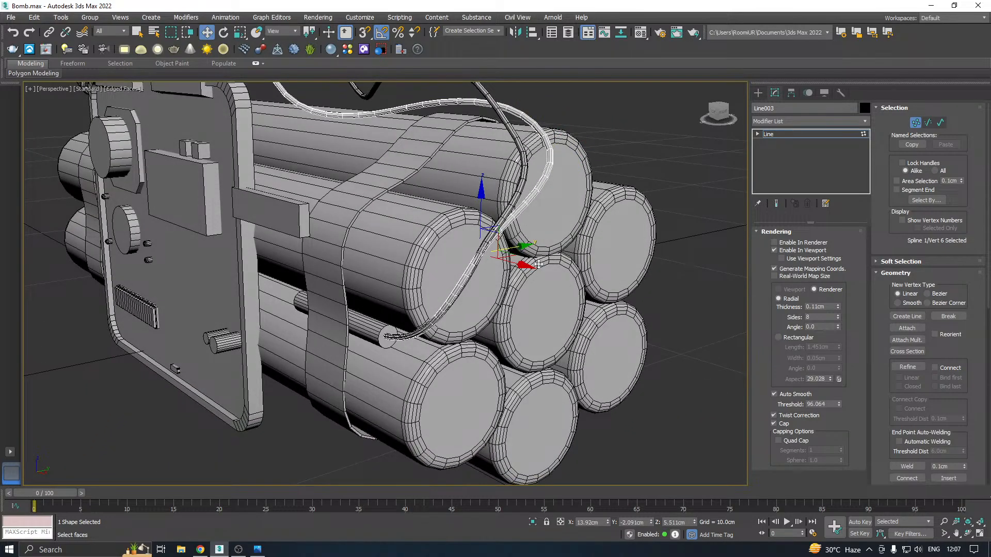
{"action": "middle_click_drag", "start_coordinate": [538, 264], "coordinate": [508, 251], "text": "alt"}
{"action": "left_click_drag", "start_coordinate": [511, 252], "coordinate": [473, 252]}
{"action": "middle_click_drag", "start_coordinate": [493, 200], "coordinate": [500, 146], "text": "alt"}
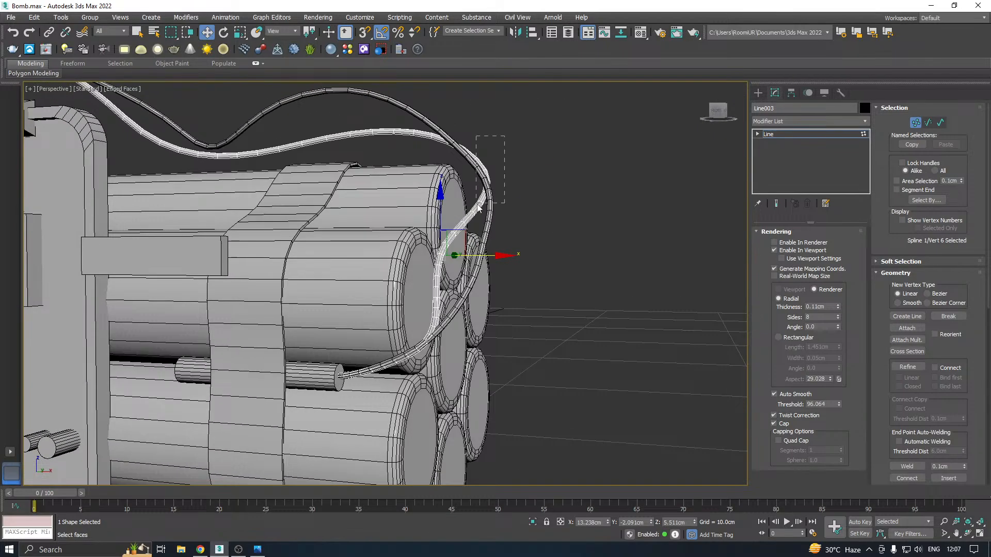
{"action": "left_click_drag", "start_coordinate": [477, 204], "coordinate": [476, 203]}
{"action": "left_click_drag", "start_coordinate": [474, 120], "coordinate": [493, 145]}
{"action": "middle_click_drag", "start_coordinate": [498, 172], "coordinate": [516, 217], "text": "alt"}
Shift the copied wire's last vertex along Y on the small rod's end face, beside the original wire's end
{"action": "left_click_drag", "start_coordinate": [366, 407], "coordinate": [368, 406]}
{"action": "middle_click_drag", "start_coordinate": [368, 405], "coordinate": [398, 394], "text": "alt"}
{"action": "left_click_drag", "start_coordinate": [400, 394], "coordinate": [409, 396]}
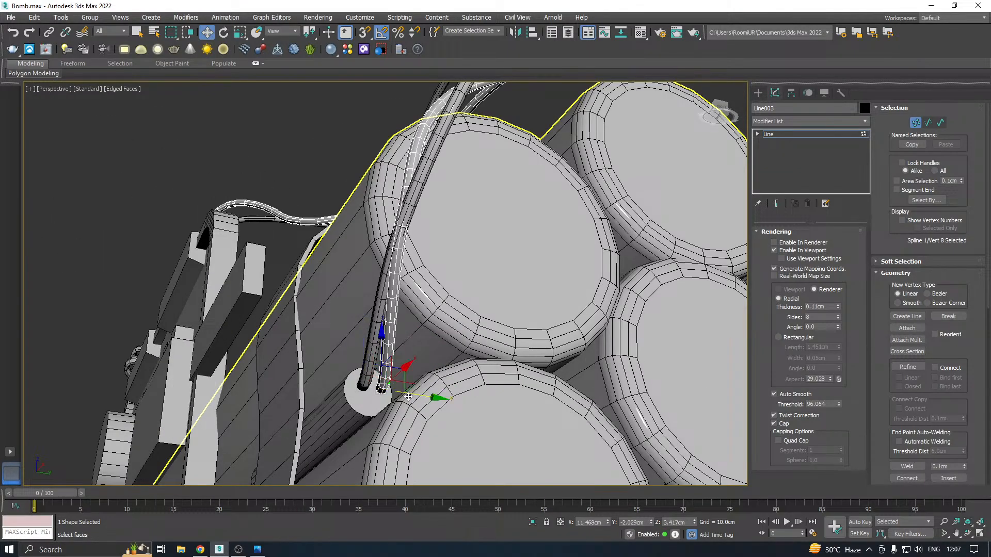
Lower the second wire's seventh vertex to about 3.72 cm in Z and finish editing its vertices
{"action": "left_click_drag", "start_coordinate": [448, 191], "coordinate": [379, 247]}
{"action": "left_click_drag", "start_coordinate": [449, 234], "coordinate": [500, 246]}
{"action": "middle_click_drag", "start_coordinate": [500, 246], "coordinate": [467, 225], "text": "alt"}
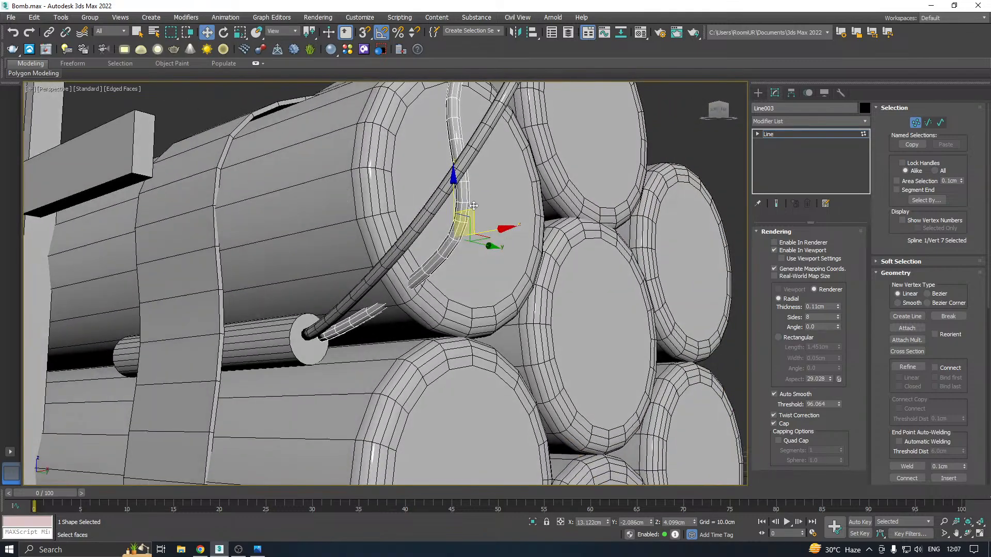
{"action": "left_click_drag", "start_coordinate": [460, 207], "coordinate": [463, 248]}
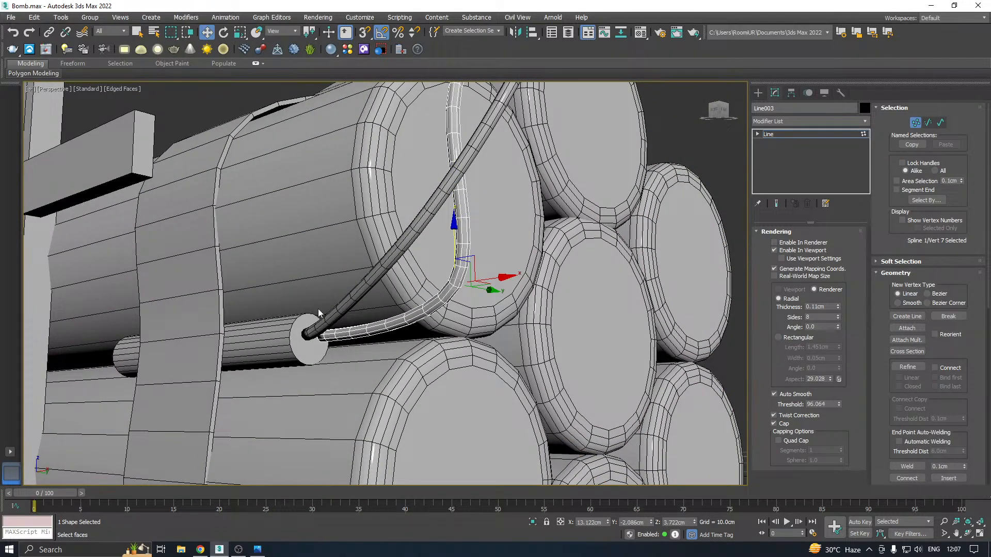
{"action": "middle_click_drag", "start_coordinate": [392, 322], "coordinate": [515, 343], "text": "alt"}
{"action": "scroll", "coordinate": [378, 347], "scroll_direction": "down", "scroll_amount": 5}
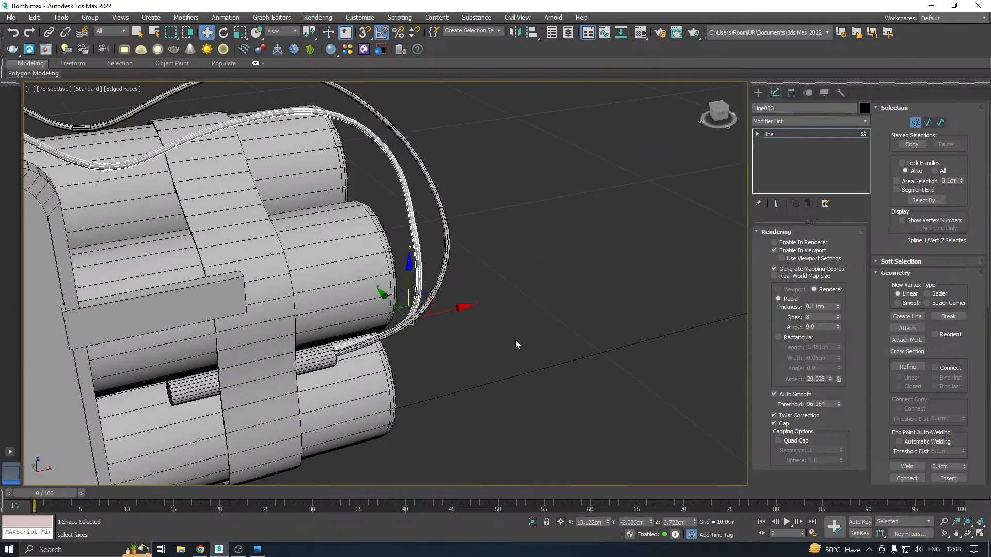
{"action": "scroll", "coordinate": [487, 299], "scroll_direction": "up", "scroll_amount": 3}
{"action": "scroll", "coordinate": [426, 275], "scroll_direction": "down", "scroll_amount": 3}
{"action": "mouse_move", "coordinate": [487, 299]}
{"action": "middle_mouse_down", "text": "alt"}
{"action": "mouse_move", "coordinate": [425, 275]}
{"action": "mouse_move", "coordinate": [537, 320]}
{"action": "mouse_move", "coordinate": [532, 301]}
{"action": "mouse_move", "coordinate": [506, 304]}
{"action": "middle_mouse_up", "text": "alt"}
{"action": "scroll", "coordinate": [507, 295], "scroll_direction": "down", "scroll_amount": 5}
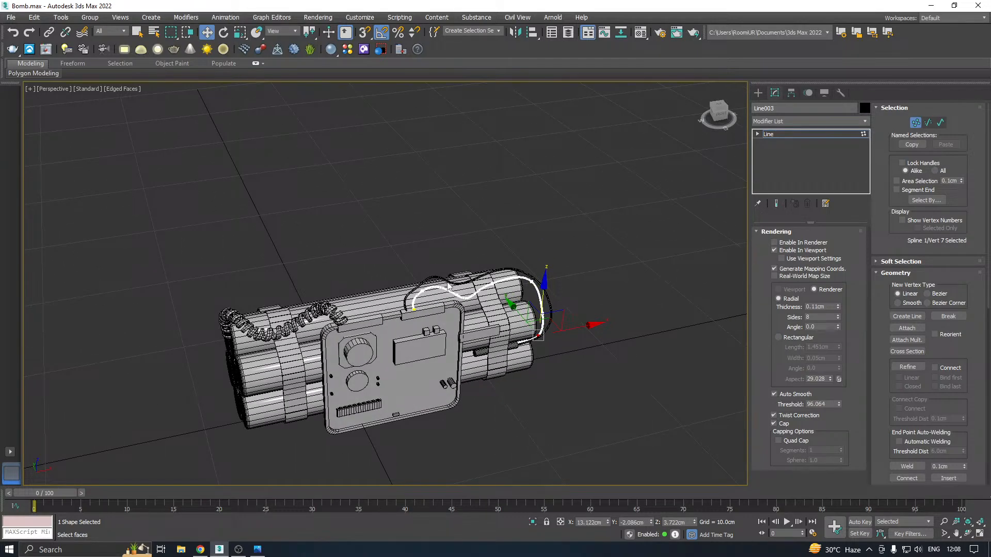
{"action": "left_click", "coordinate": [787, 135]}
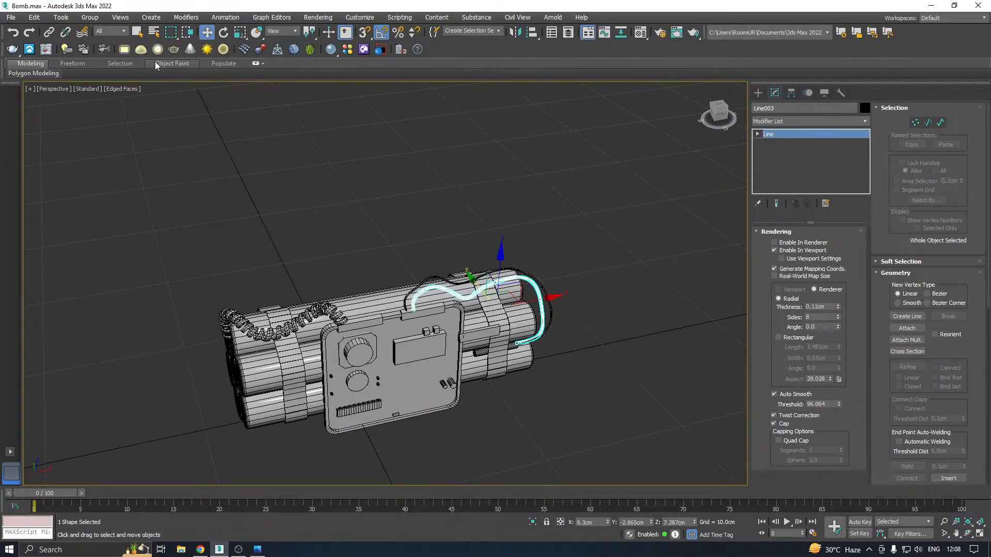
{"action": "left_click", "coordinate": [10, 17]}
{"action": "left_click", "coordinate": [51, 119]}
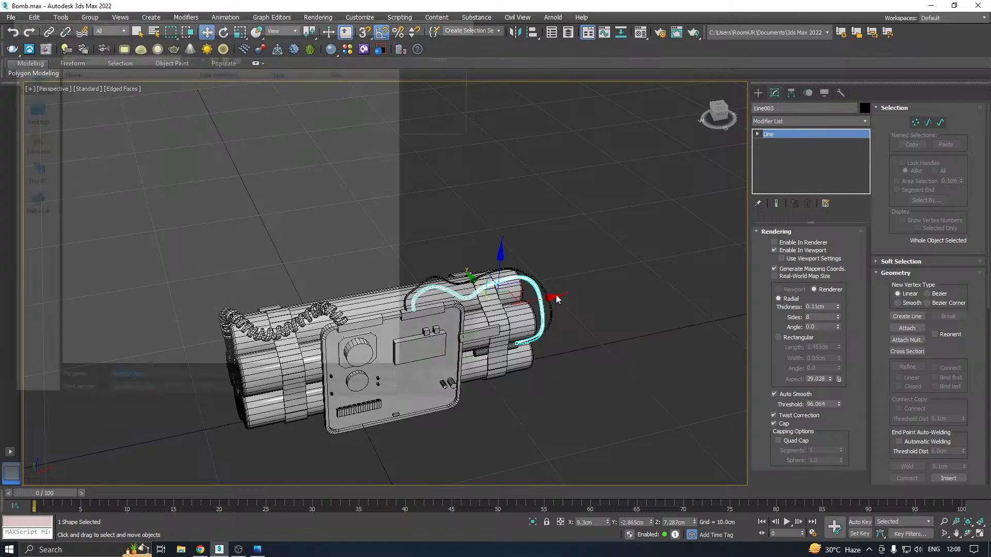
{"action": "left_click", "coordinate": [456, 381]}
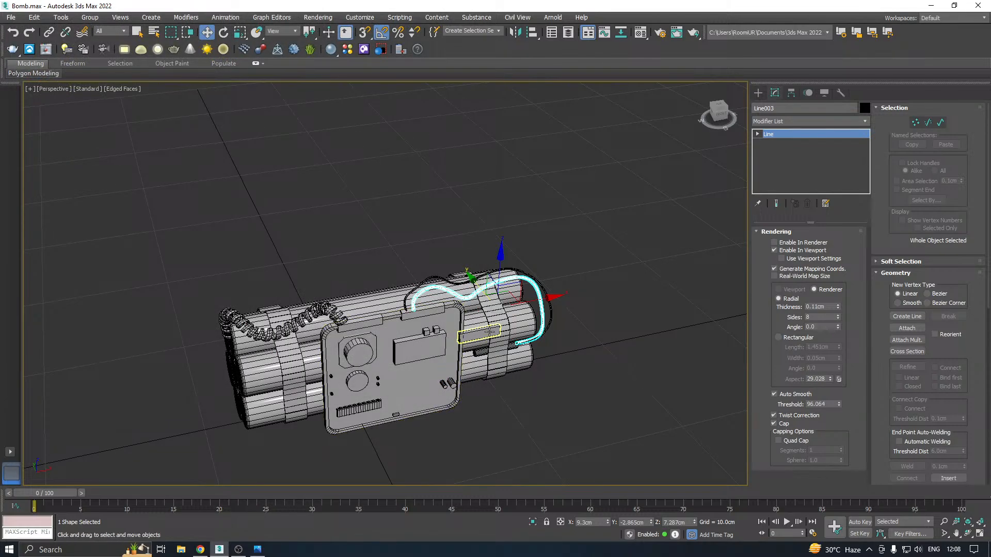
Clone the second wire in place to start a third wire
{"action": "left_click", "coordinate": [35, 17]}
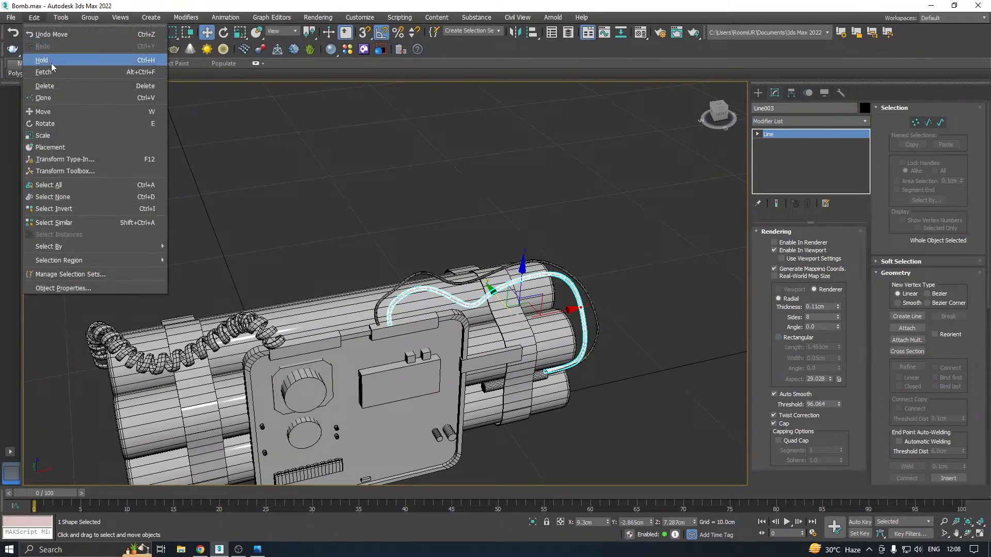
{"action": "left_click", "coordinate": [51, 98]}
{"action": "left_click", "coordinate": [467, 319]}
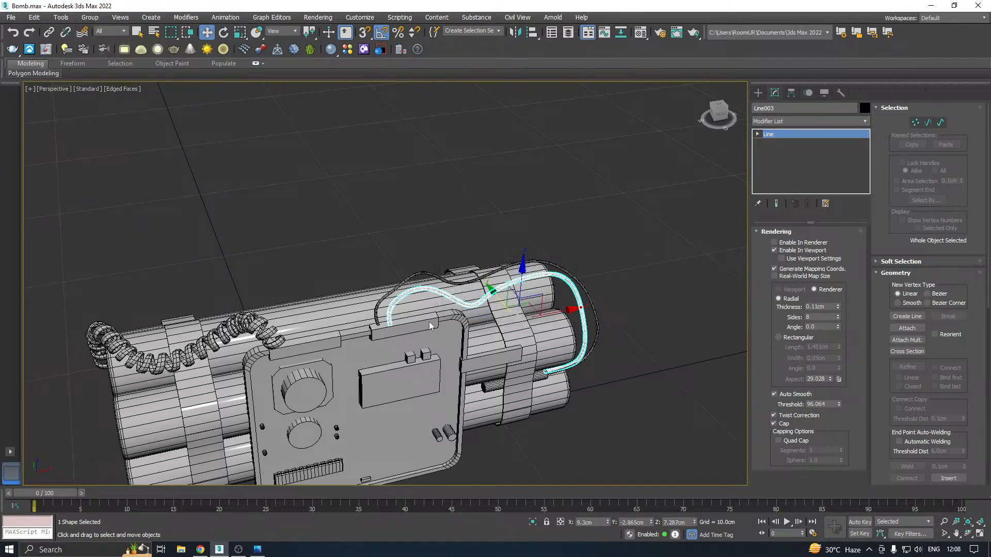
Move the third wire's first vertex along the clip to about 4.27 cm in X
{"action": "scroll", "coordinate": [429, 321], "scroll_direction": "up", "scroll_amount": 3}
{"action": "key", "text": "1"}
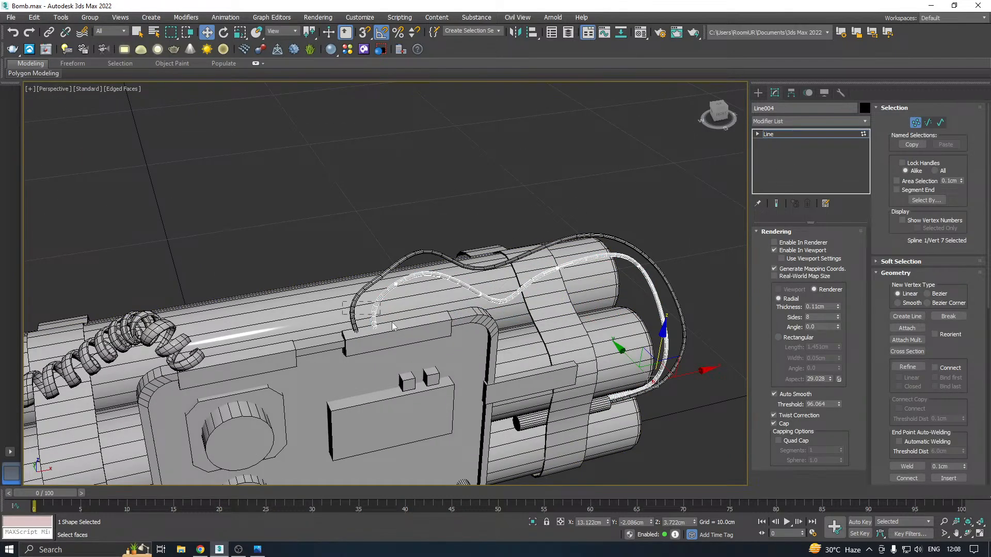
{"action": "left_click_drag", "start_coordinate": [392, 322], "coordinate": [444, 314]}
{"action": "scroll", "coordinate": [395, 331], "scroll_direction": "up", "scroll_amount": 2}
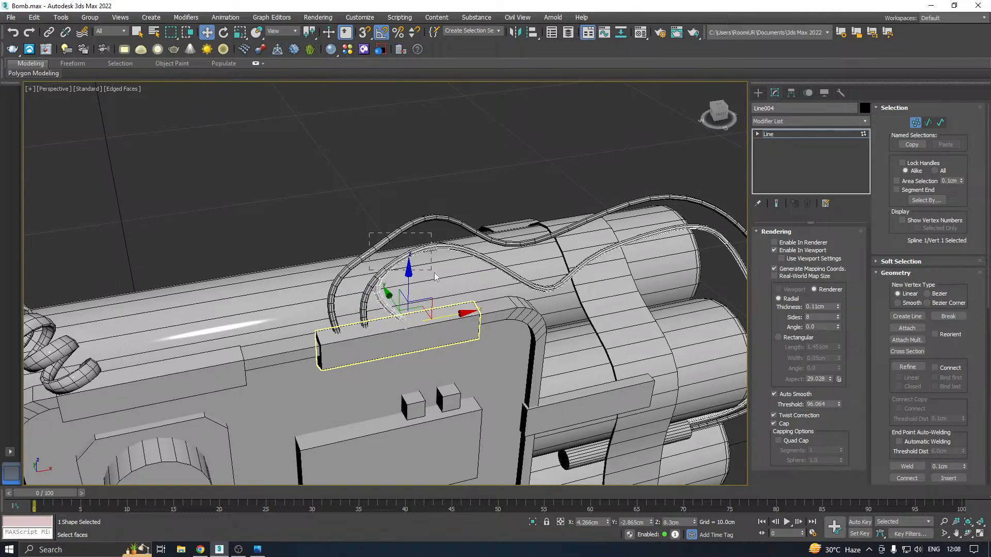
Move the third wire's second vertex to about 4.94 cm in X and -2.86 cm in Y
{"action": "left_click_drag", "start_coordinate": [435, 273], "coordinate": [483, 245]}
{"action": "middle_click_drag", "start_coordinate": [483, 245], "coordinate": [526, 308], "text": "alt"}
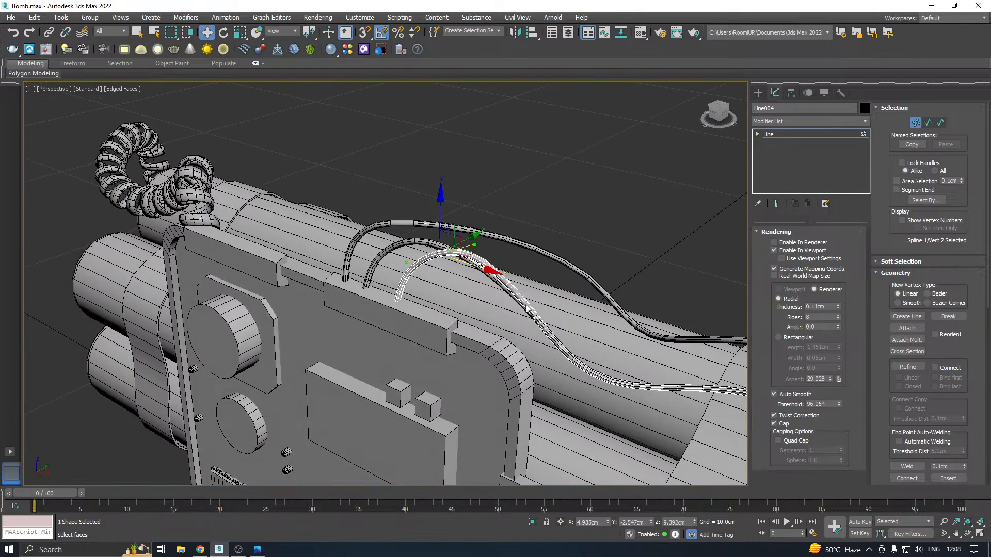
{"action": "middle_click_drag", "start_coordinate": [461, 307], "coordinate": [380, 277], "text": "alt"}
{"action": "left_click_drag", "start_coordinate": [422, 313], "coordinate": [435, 276]}
{"action": "left_click_drag", "start_coordinate": [471, 248], "coordinate": [455, 248]}
{"action": "middle_click_drag", "start_coordinate": [456, 250], "coordinate": [533, 291], "text": "alt"}
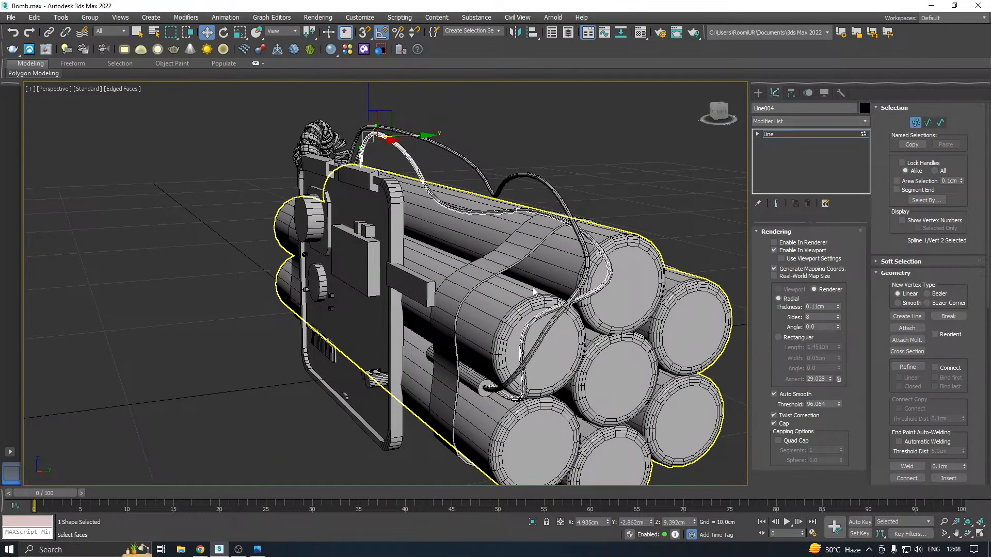
Reshape the third wire away from the second, placing its third vertex at about X 6.88, Y -2.32, Z 8.15 cm
{"action": "middle_click_drag", "start_coordinate": [656, 278], "coordinate": [555, 337], "text": "alt"}
{"action": "middle_click_drag", "start_coordinate": [598, 251], "coordinate": [603, 267], "text": "alt"}
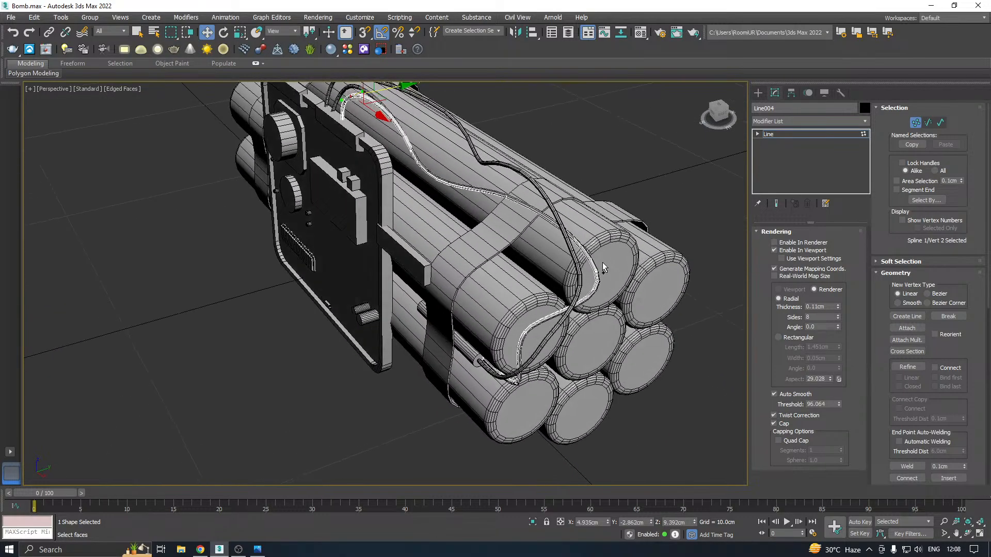
{"action": "middle_click_drag", "start_coordinate": [563, 363], "coordinate": [563, 318], "text": "alt"}
{"action": "scroll", "coordinate": [527, 304], "scroll_direction": "up", "scroll_amount": 4}
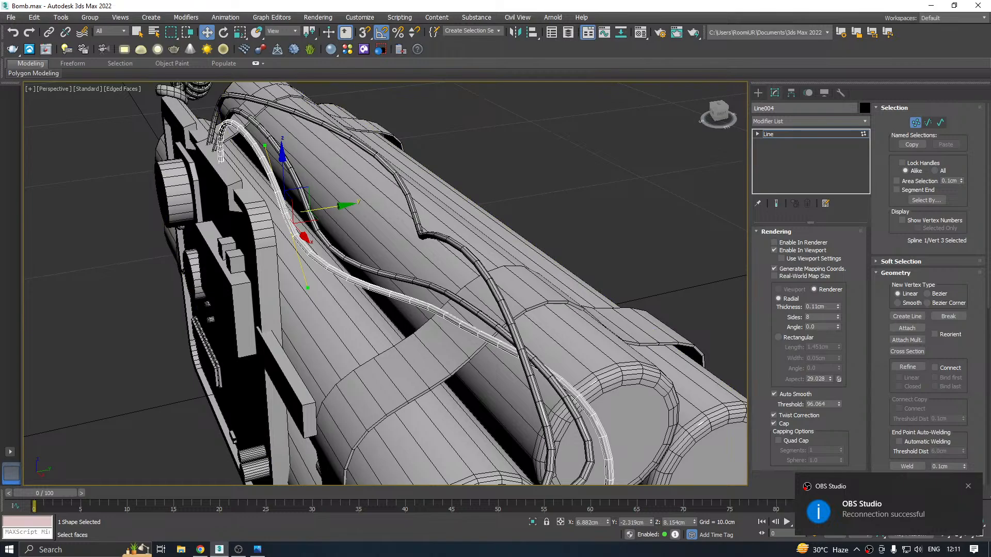
{"action": "key", "text": "alt+Tab"}
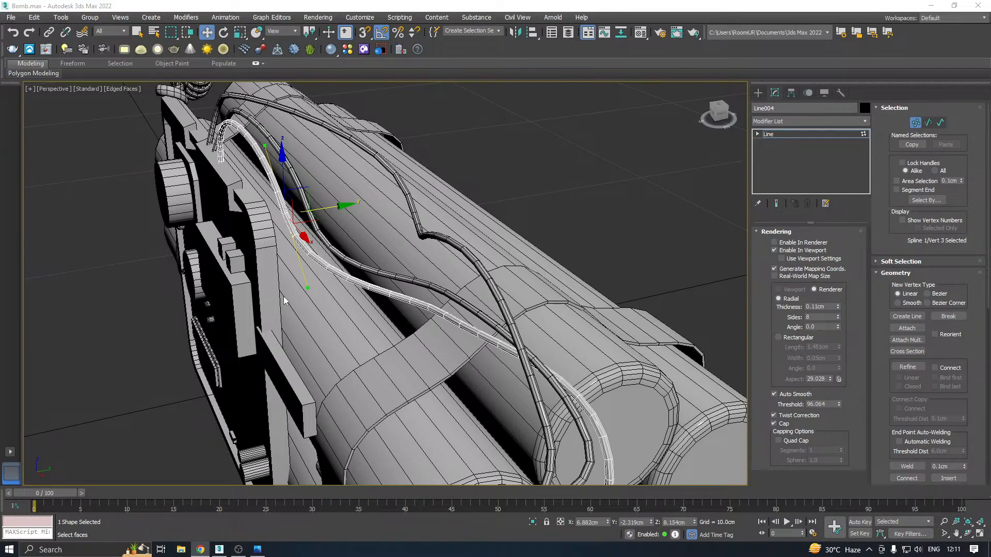
{"action": "mouse_move", "coordinate": [200, 546]}
{"action": "middle_click_drag", "start_coordinate": [372, 217], "coordinate": [234, 209], "text": "alt"}
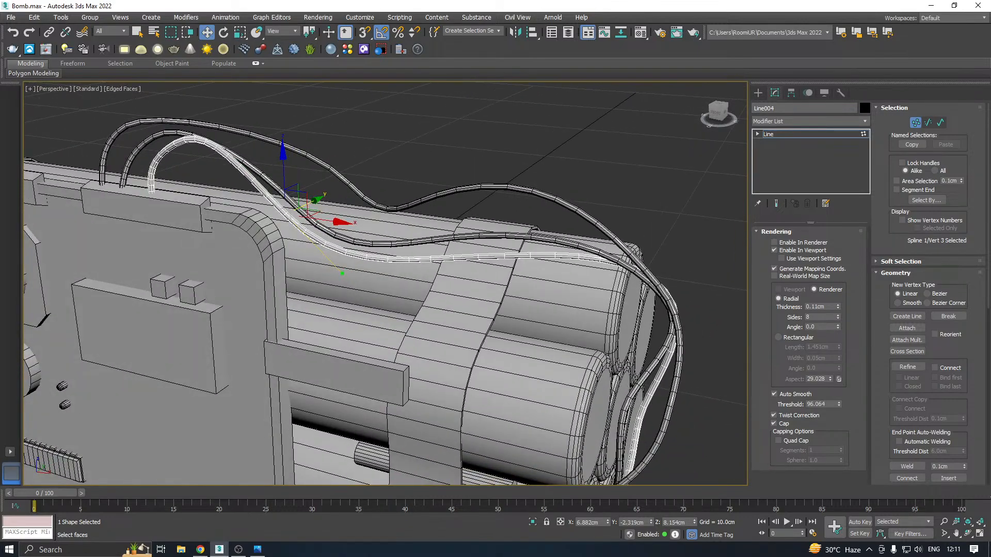
{"action": "middle_click_drag", "start_coordinate": [546, 306], "coordinate": [492, 275], "text": "alt"}
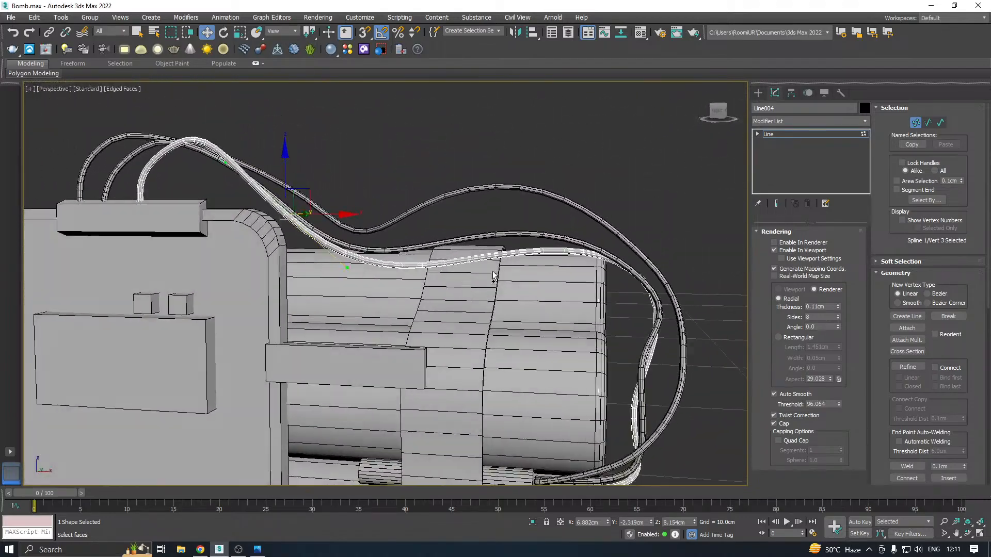
Finish editing the third wire's vertices and clone it in place to start a fourth wire
{"action": "left_click", "coordinate": [785, 132]}
{"action": "middle_click_drag", "start_coordinate": [440, 227], "coordinate": [594, 217]}
{"action": "left_click", "coordinate": [34, 17]}
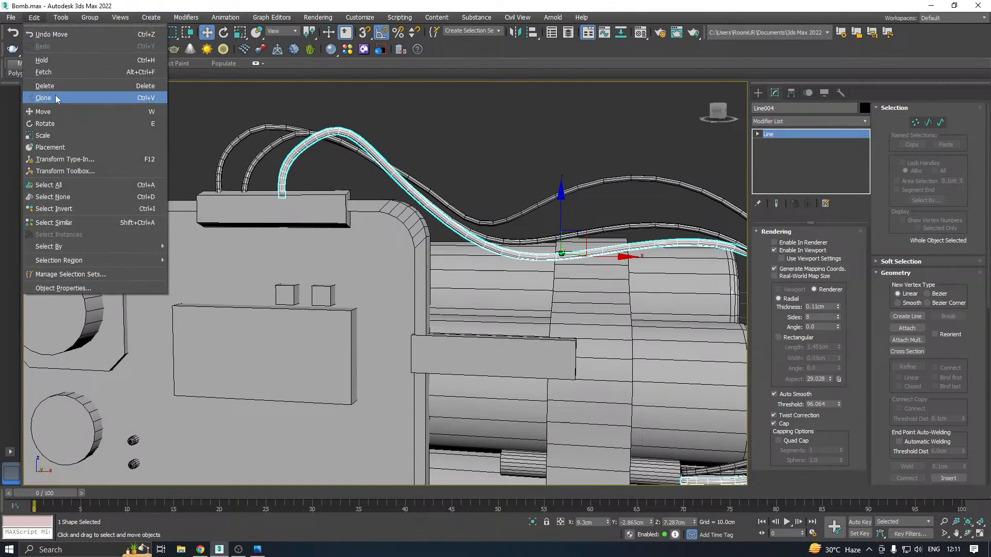
{"action": "left_click", "coordinate": [55, 95]}
{"action": "left_click", "coordinate": [466, 314]}
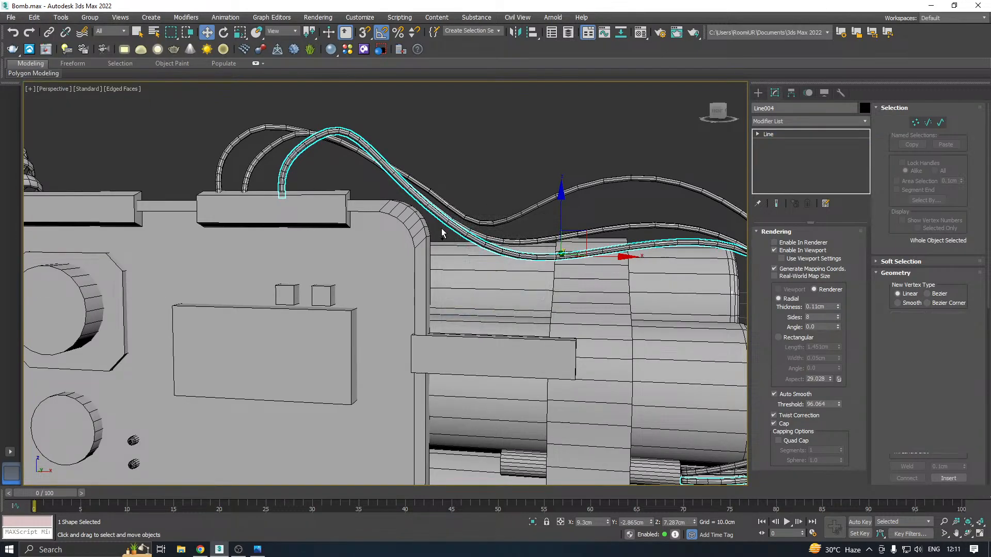
{"action": "middle_click_drag", "start_coordinate": [441, 228], "coordinate": [542, 232], "text": "alt"}
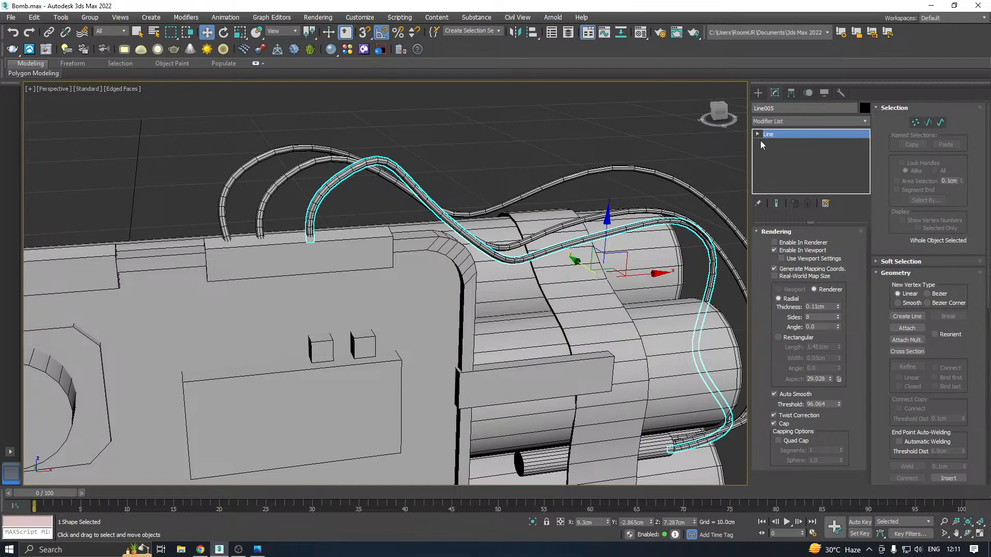
{"action": "left_click", "coordinate": [324, 248]}
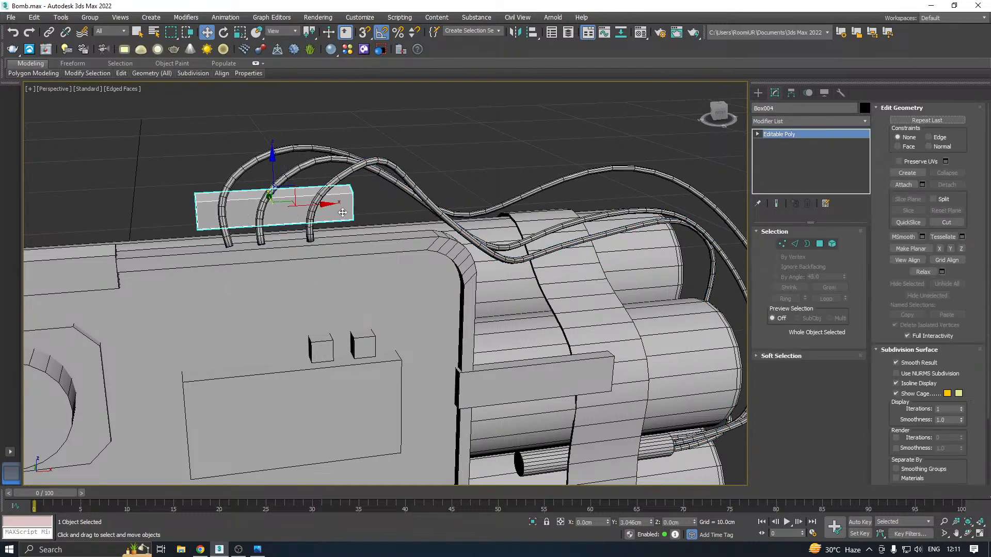
{"action": "left_click", "coordinate": [444, 203]}
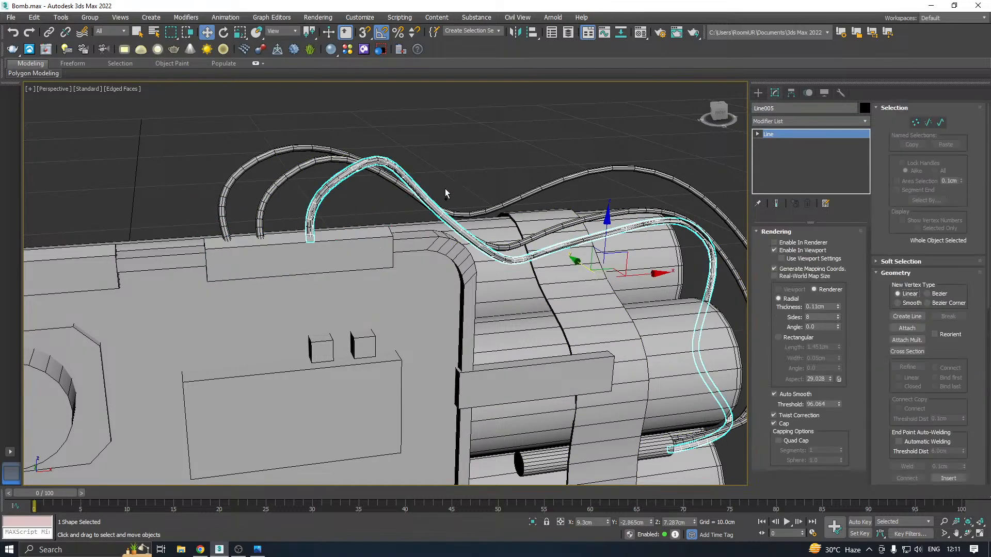
Move the fourth wire's first vertex along X on the clip, beside the third wire's start
{"action": "key", "text": "1"}
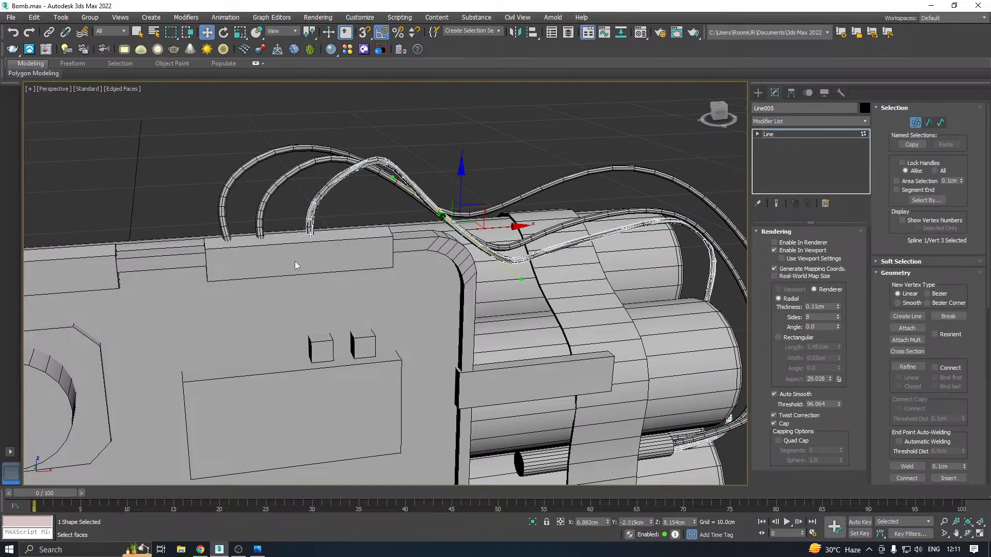
{"action": "left_click", "coordinate": [309, 233]}
{"action": "scroll", "coordinate": [341, 222], "scroll_direction": "up", "scroll_amount": 4}
{"action": "left_click_drag", "start_coordinate": [337, 252], "coordinate": [448, 243]}
Move the fourth wire's second vertex to about 5.59 cm in X
{"action": "middle_click_drag", "start_coordinate": [391, 90], "coordinate": [397, 198]}
{"action": "mouse_move", "coordinate": [289, 161]}
{"action": "left_mouse_down"}
{"action": "mouse_move", "coordinate": [452, 243]}
{"action": "mouse_move", "coordinate": [448, 228]}
{"action": "mouse_move", "coordinate": [467, 212]}
{"action": "mouse_move", "coordinate": [509, 210]}
{"action": "left_mouse_up"}
{"action": "middle_click_drag", "start_coordinate": [509, 210], "coordinate": [533, 203], "text": "alt"}
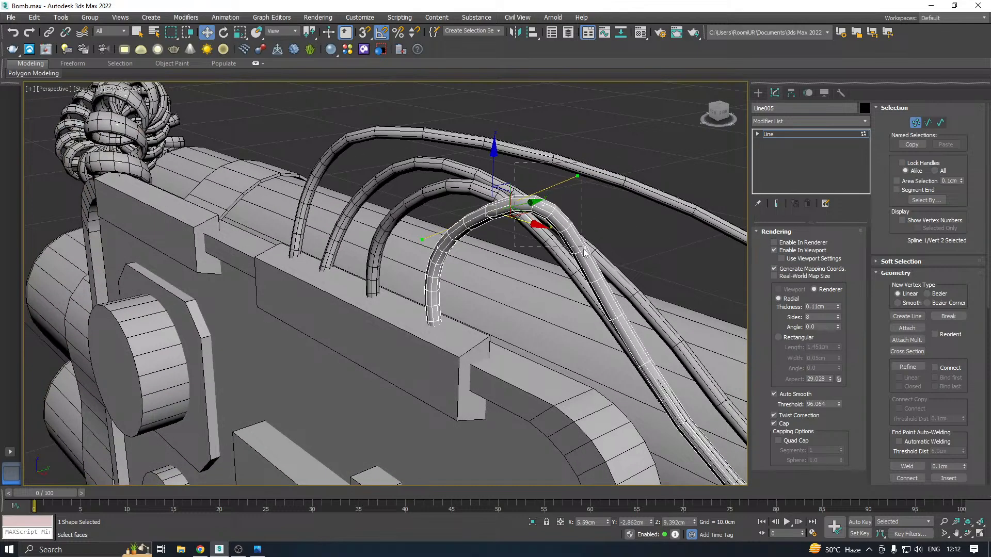
Change the fourth wire's second vertex to the Smooth type to round the arch above the clip
{"action": "left_click", "coordinate": [543, 217]}
{"action": "middle_click_drag", "start_coordinate": [549, 229], "coordinate": [604, 218], "text": "alt"}
{"action": "left_click_drag", "start_coordinate": [557, 217], "coordinate": [409, 372]}
{"action": "right_click", "coordinate": [427, 319]}
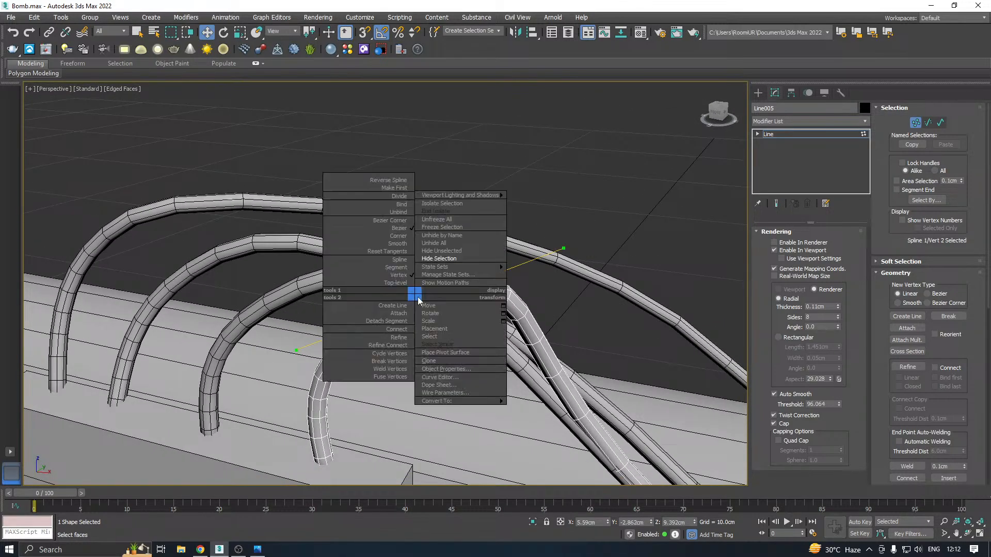
{"action": "left_click", "coordinate": [402, 248]}
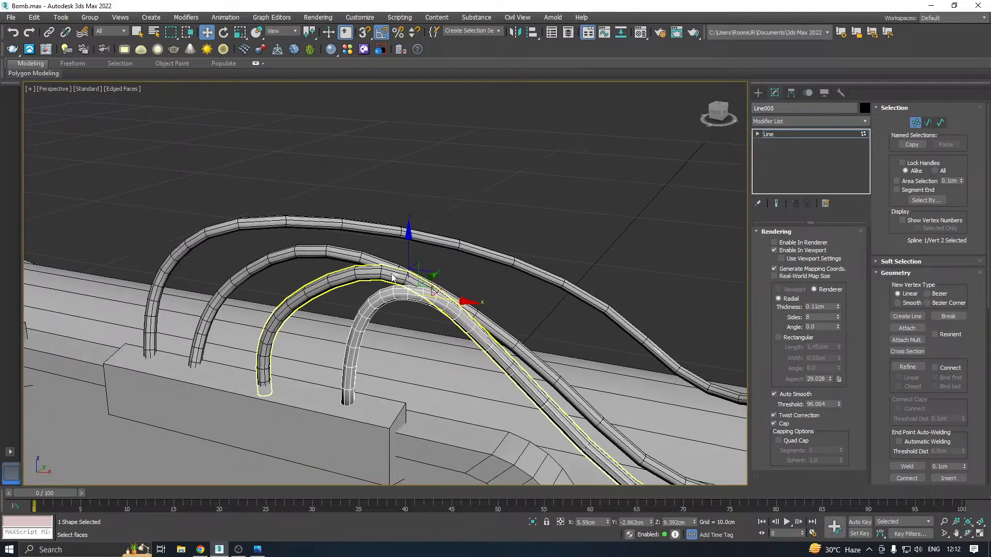
{"action": "mouse_move", "coordinate": [403, 254]}
{"action": "middle_mouse_down", "text": "alt"}
{"action": "mouse_move", "coordinate": [456, 266]}
{"action": "mouse_move", "coordinate": [408, 244]}
{"action": "middle_mouse_up", "text": "alt"}
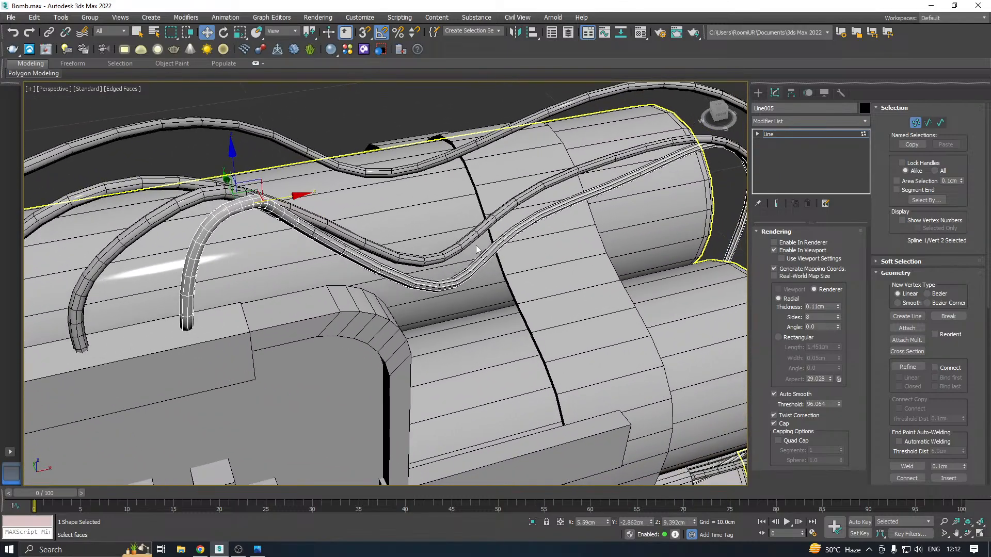
Move the fourth wire's third vertex back along Y and upward, separating it from the neighbouring wires
{"action": "left_click_drag", "start_coordinate": [361, 242], "coordinate": [437, 309]}
{"action": "middle_click_drag", "start_coordinate": [437, 308], "coordinate": [390, 289], "text": "alt"}
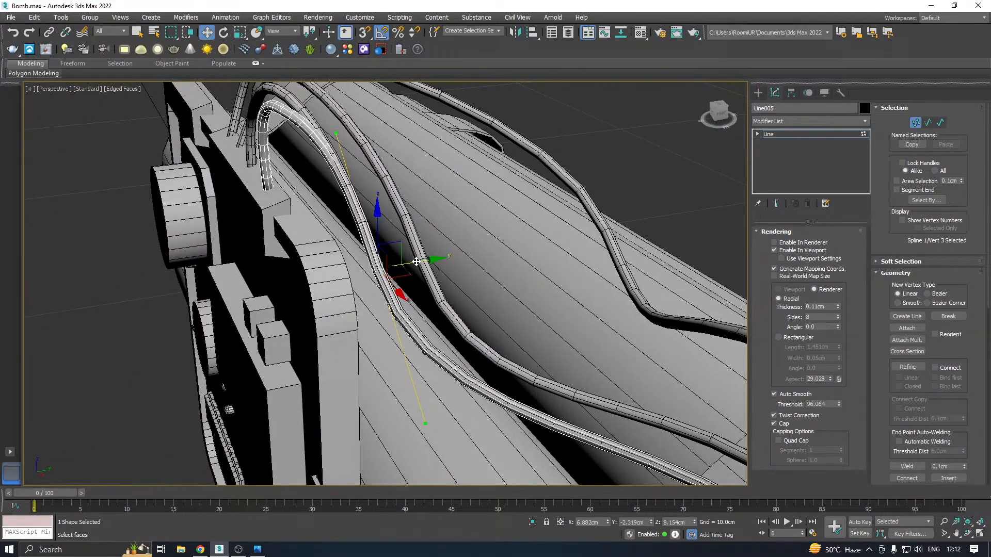
{"action": "left_click_drag", "start_coordinate": [391, 287], "coordinate": [494, 233]}
{"action": "middle_click_drag", "start_coordinate": [495, 233], "coordinate": [482, 206], "text": "alt"}
{"action": "left_click_drag", "start_coordinate": [478, 208], "coordinate": [448, 154]}
Raise the fourth wire's second vertex to about 9.53 cm in Z
{"action": "middle_click_drag", "start_coordinate": [448, 154], "coordinate": [360, 125], "text": "alt"}
{"action": "left_click_drag", "start_coordinate": [286, 212], "coordinate": [286, 212]}
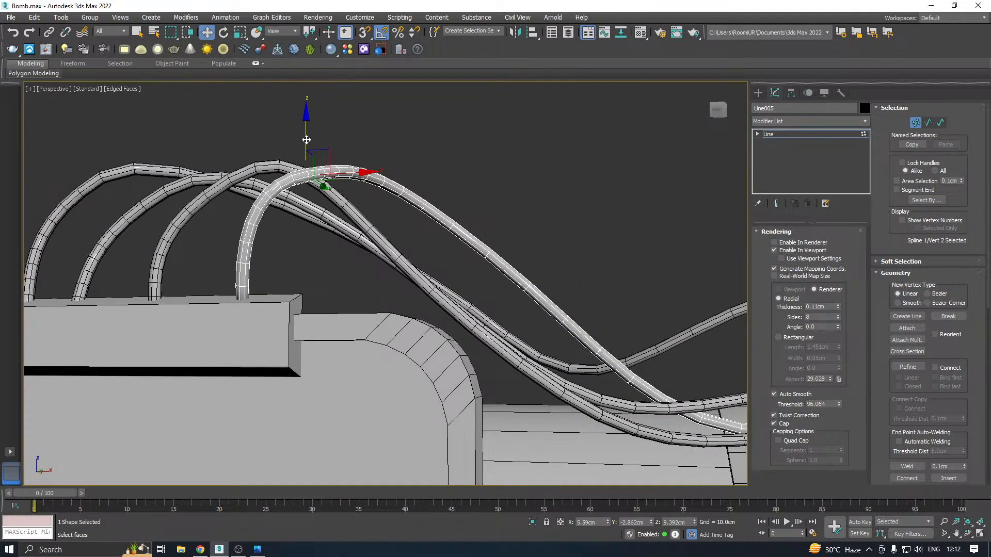
{"action": "left_click_drag", "start_coordinate": [306, 140], "coordinate": [307, 124]}
{"action": "scroll", "coordinate": [282, 184], "scroll_direction": "down", "scroll_amount": 3}
{"action": "middle_click_drag", "start_coordinate": [359, 203], "coordinate": [504, 243], "text": "alt"}
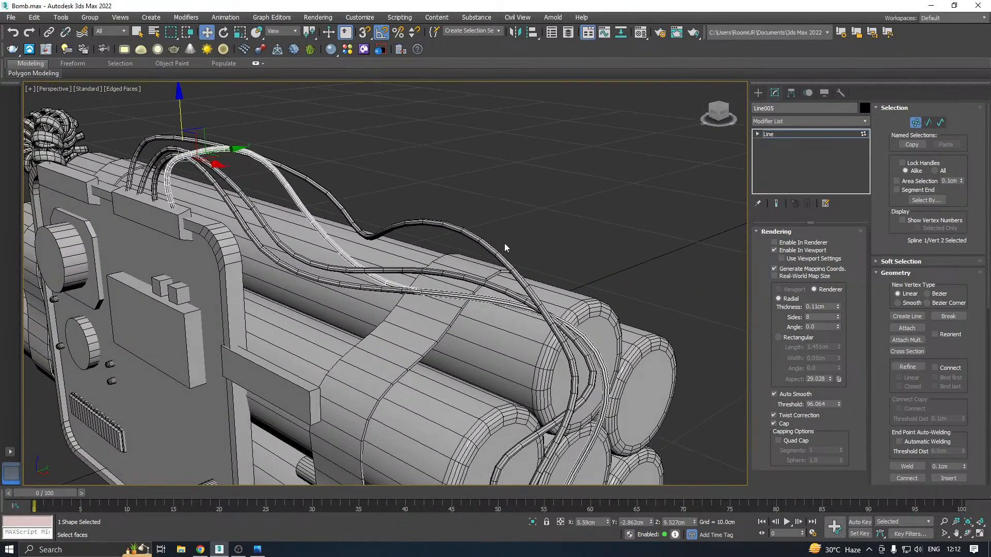
Lower the fourth wire's fourth vertex near the strap to about 6.77 cm in Z
{"action": "left_click", "coordinate": [435, 282]}
{"action": "middle_click_drag", "start_coordinate": [435, 282], "coordinate": [428, 258], "text": "alt"}
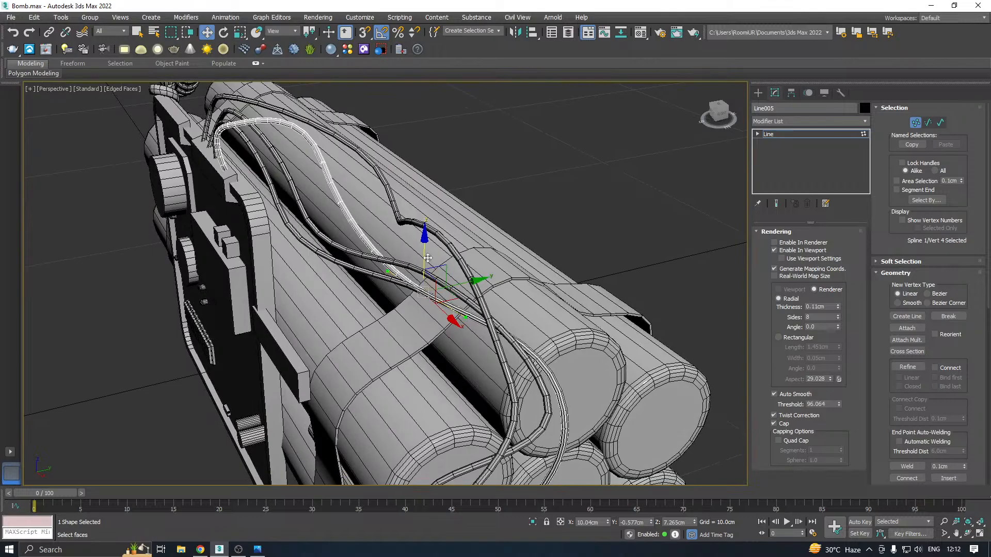
{"action": "left_click_drag", "start_coordinate": [428, 258], "coordinate": [428, 268]}
Lower the fourth wire's fifth vertex at the outer bend to about 6.33 cm in Z
{"action": "middle_click_drag", "start_coordinate": [428, 269], "coordinate": [594, 275], "text": "alt"}
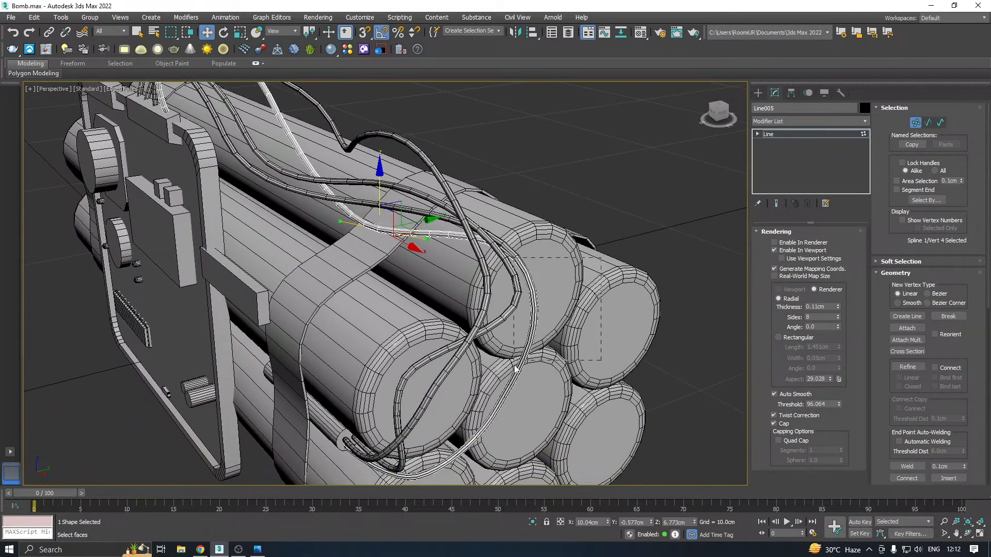
{"action": "left_click_drag", "start_coordinate": [514, 366], "coordinate": [514, 373]}
{"action": "middle_click_drag", "start_coordinate": [530, 336], "coordinate": [593, 281], "text": "alt"}
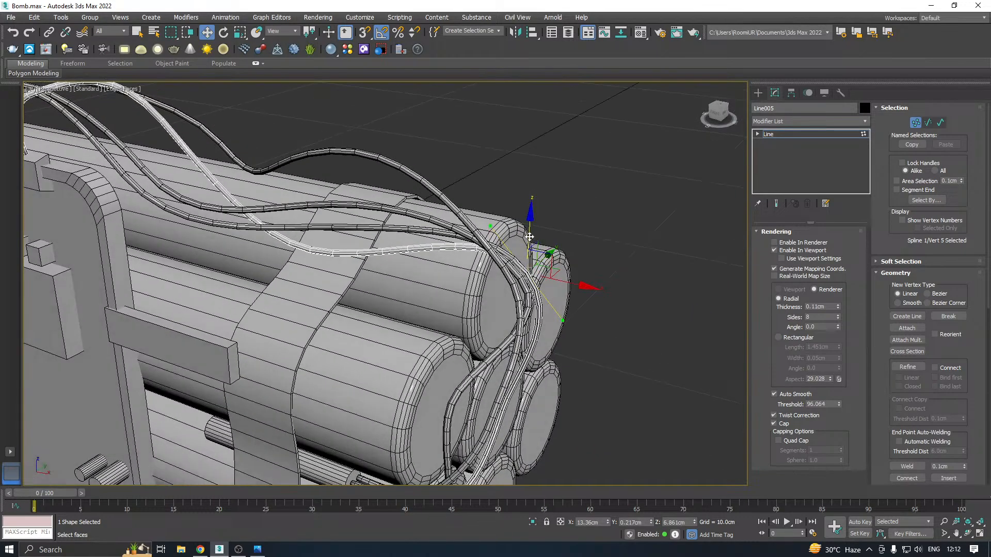
{"action": "left_click_drag", "start_coordinate": [529, 237], "coordinate": [530, 268]}
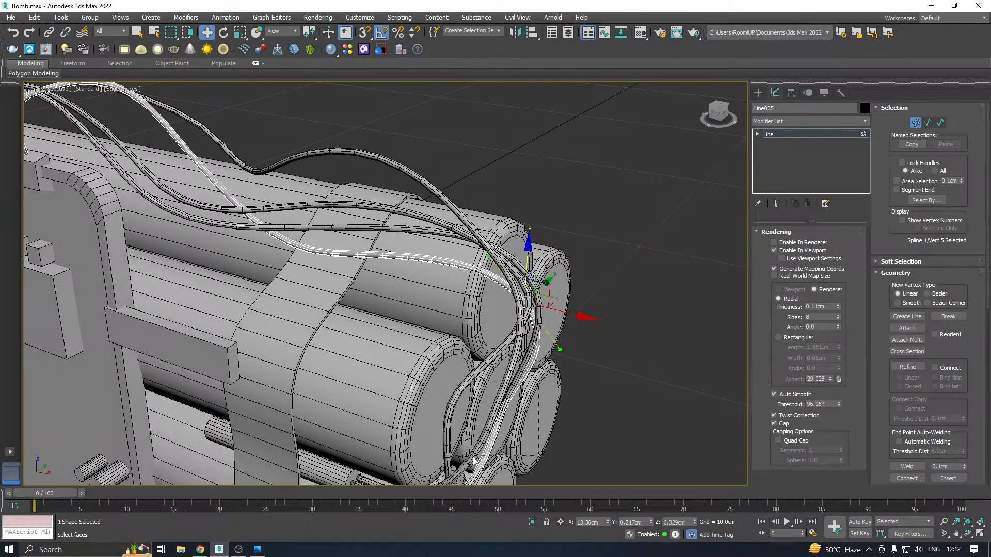
Shift the fourth wire's sixth vertex on the lower outer bend outward along X by about 0.47 cm
{"action": "left_click_drag", "start_coordinate": [475, 461], "coordinate": [473, 460]}
{"action": "middle_click_drag", "start_coordinate": [483, 424], "coordinate": [457, 350]}
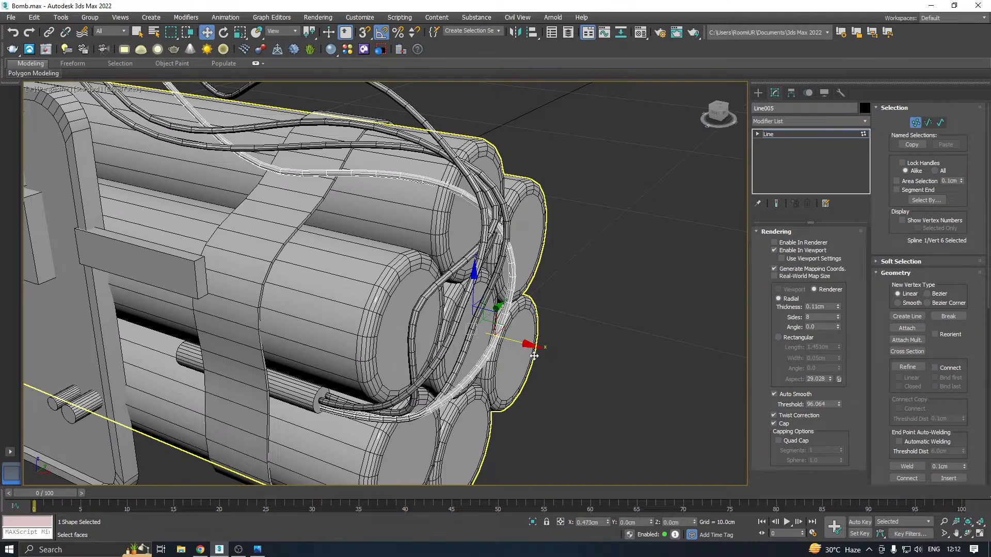
{"action": "middle_click_drag", "start_coordinate": [521, 350], "coordinate": [474, 332], "text": "alt"}
Move the fourth wire's fifth vertex at the outer bend to about -0.16 cm in Y
{"action": "left_click_drag", "start_coordinate": [530, 215], "coordinate": [490, 256]}
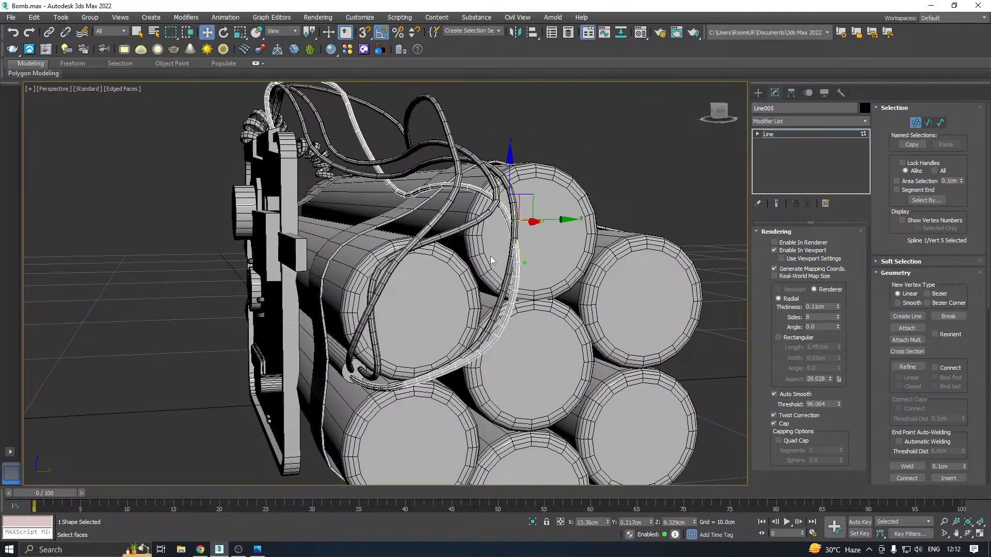
{"action": "left_click_drag", "start_coordinate": [553, 221], "coordinate": [571, 221]}
{"action": "middle_click_drag", "start_coordinate": [543, 255], "coordinate": [549, 233], "text": "alt"}
{"action": "left_click_drag", "start_coordinate": [569, 220], "coordinate": [533, 220]}
Raise the fourth wire's end vertex and adjust it sideways on the rod's end face, clear of the neighbouring wire ends
{"action": "middle_click_drag", "start_coordinate": [535, 253], "coordinate": [384, 345], "text": "alt"}
{"action": "scroll", "coordinate": [351, 360], "scroll_direction": "up", "scroll_amount": 2}
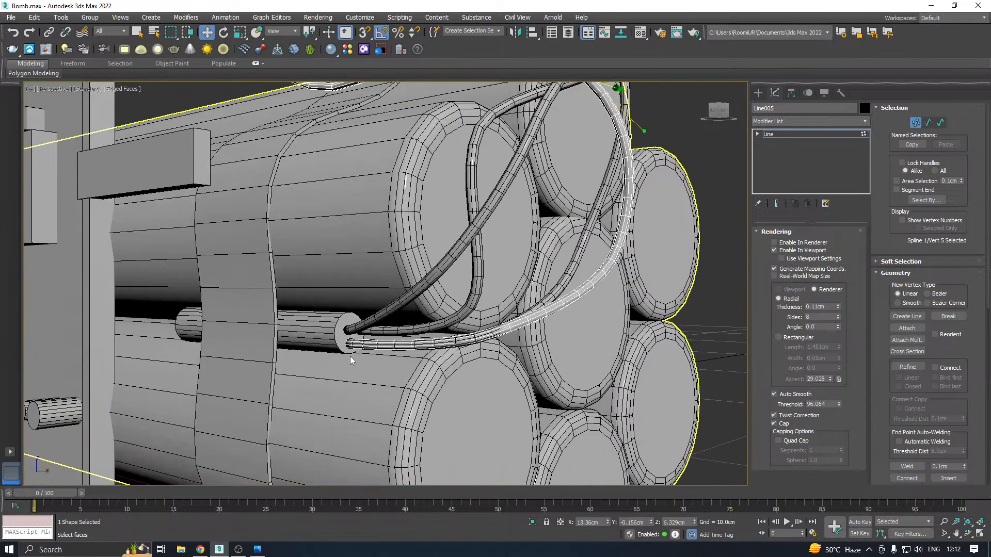
{"action": "scroll", "coordinate": [352, 337], "scroll_direction": "up", "scroll_amount": 4}
{"action": "left_click_drag", "start_coordinate": [369, 377], "coordinate": [321, 293]}
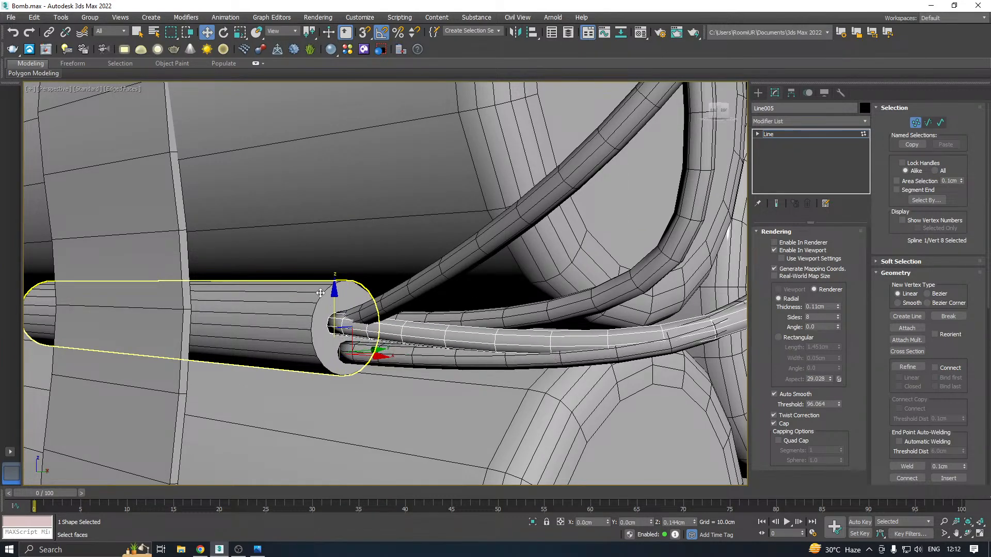
{"action": "left_click_drag", "start_coordinate": [365, 321], "coordinate": [351, 323]}
Move the fourth wire's seventh vertex near the rod to about -1.84 cm in Y and 3.24 cm in Z
{"action": "middle_click_drag", "start_coordinate": [405, 319], "coordinate": [623, 282], "text": "alt"}
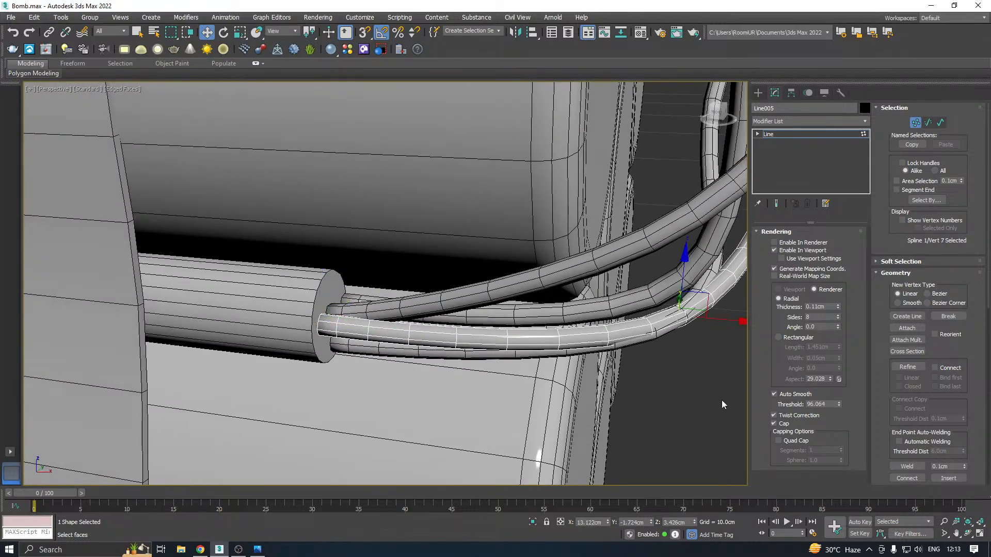
{"action": "middle_click_drag", "start_coordinate": [721, 400], "coordinate": [600, 332]}
{"action": "left_click_drag", "start_coordinate": [510, 194], "coordinate": [517, 248]}
{"action": "middle_click_drag", "start_coordinate": [518, 248], "coordinate": [340, 265], "text": "alt"}
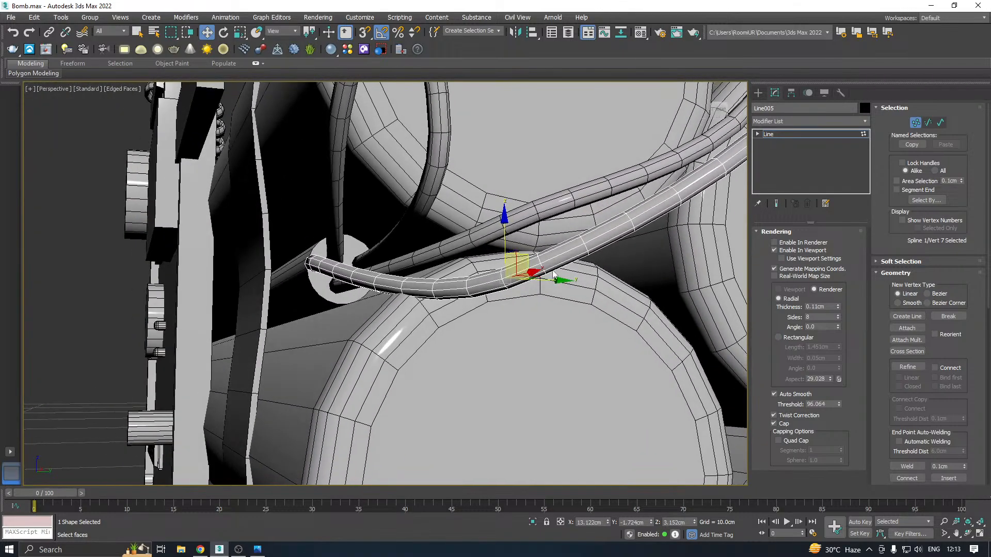
{"action": "left_click_drag", "start_coordinate": [556, 280], "coordinate": [535, 279]}
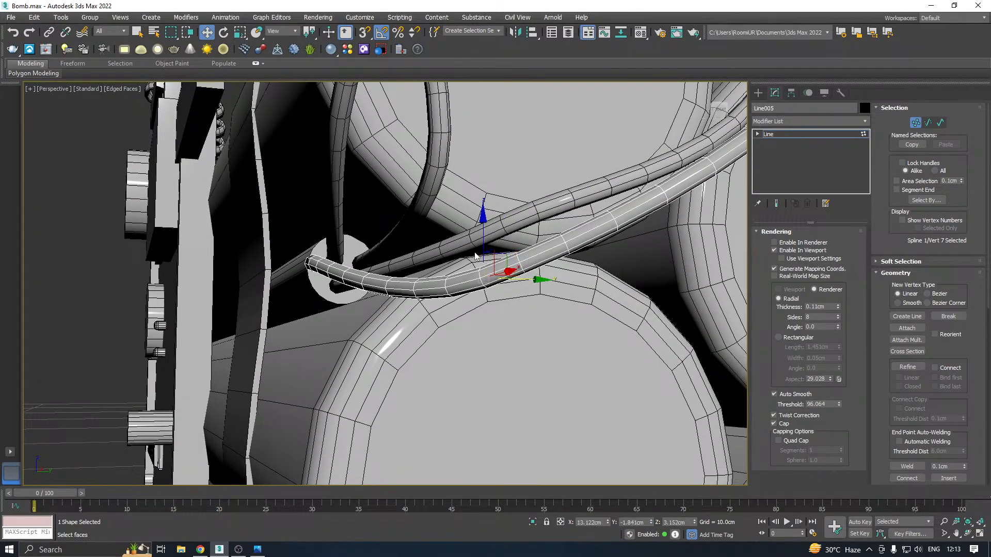
{"action": "left_click_drag", "start_coordinate": [482, 245], "coordinate": [483, 228]}
Shift the fourth wire's seventh vertex further along Y to about -1.99 cm
{"action": "middle_click_drag", "start_coordinate": [483, 228], "coordinate": [226, 248], "text": "alt"}
{"action": "left_click", "coordinate": [264, 264]}
{"action": "left_click_drag", "start_coordinate": [300, 281], "coordinate": [305, 283]}
{"action": "left_click_drag", "start_coordinate": [437, 222], "coordinate": [549, 311]}
{"action": "middle_click_drag", "start_coordinate": [550, 311], "coordinate": [543, 315], "text": "alt"}
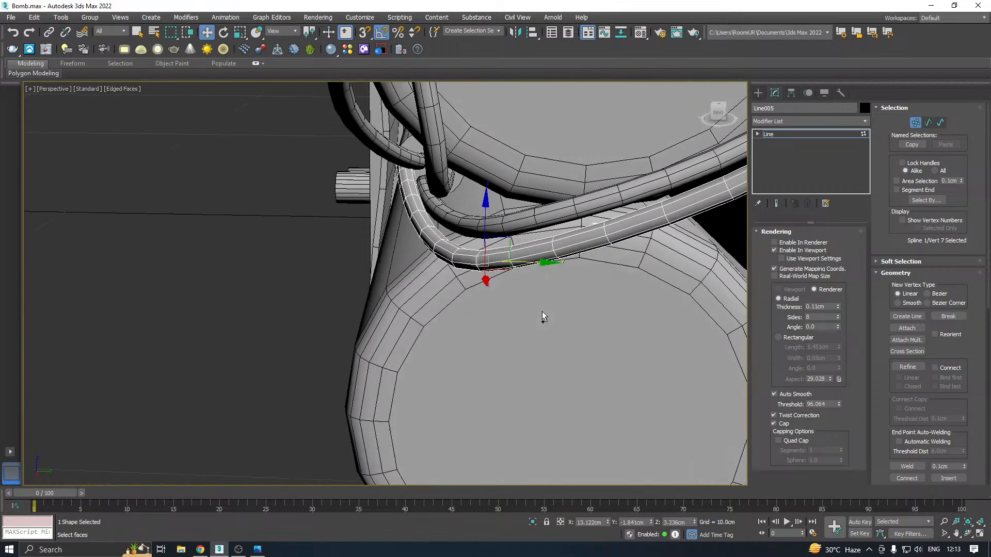
{"action": "left_click_drag", "start_coordinate": [521, 262], "coordinate": [493, 253]}
Examine the four wires from several angles, from the clip on the front panel to the rod end
{"action": "middle_click_drag", "start_coordinate": [459, 274], "coordinate": [498, 236], "text": "alt"}
{"action": "scroll", "coordinate": [335, 318], "scroll_direction": "down", "scroll_amount": 5}
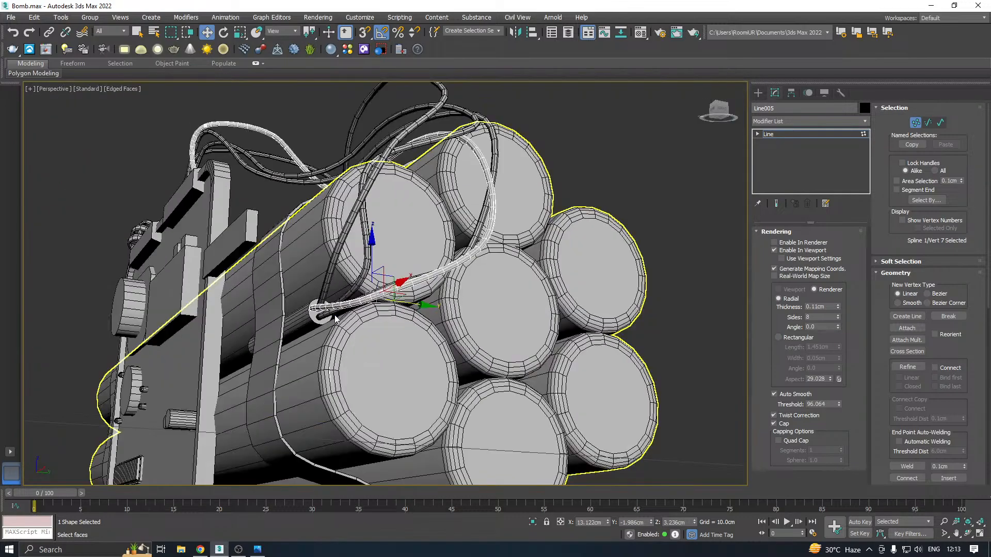
{"action": "middle_click_drag", "start_coordinate": [456, 297], "coordinate": [485, 359], "text": "alt"}
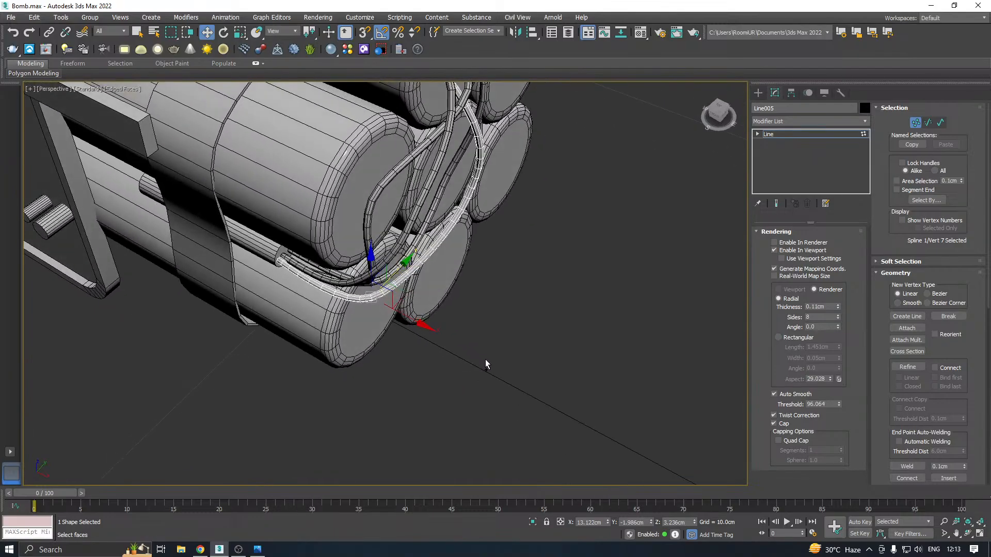
{"action": "scroll", "coordinate": [392, 353], "scroll_direction": "up", "scroll_amount": 5}
{"action": "middle_click_drag", "start_coordinate": [392, 353], "coordinate": [510, 361], "text": "alt"}
{"action": "scroll", "coordinate": [472, 344], "scroll_direction": "down", "scroll_amount": 5}
{"action": "mouse_move", "coordinate": [510, 361]}
{"action": "middle_mouse_down", "text": "alt"}
{"action": "mouse_move", "coordinate": [522, 361]}
{"action": "mouse_move", "coordinate": [505, 351]}
{"action": "middle_mouse_up", "text": "alt"}
{"action": "scroll", "coordinate": [357, 191], "scroll_direction": "up", "scroll_amount": 2}
{"action": "scroll", "coordinate": [354, 190], "scroll_direction": "down", "scroll_amount": 4}
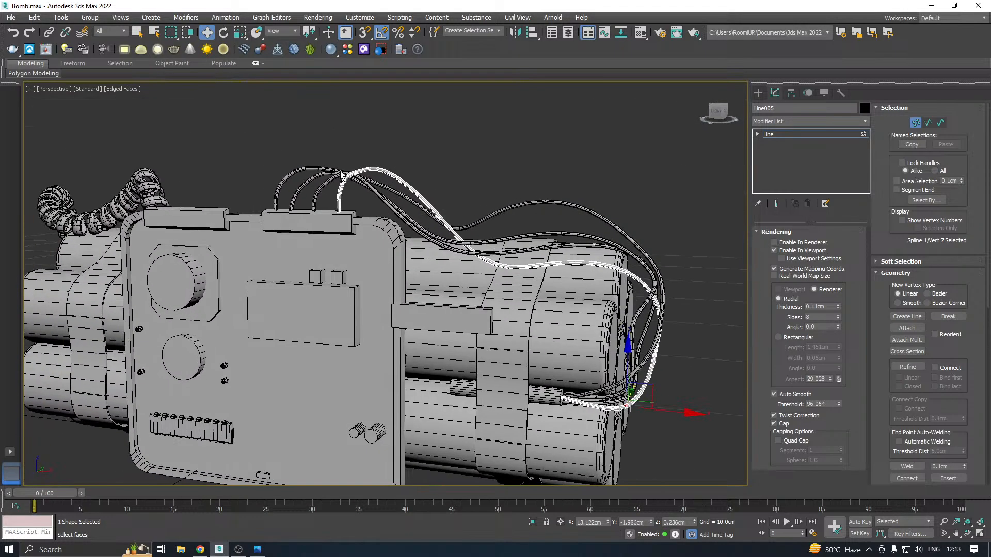
Finish editing the fourth wire's vertices, deselect the wire and select the front panel plate
{"action": "left_click", "coordinate": [785, 133]}
{"action": "middle_click_drag", "start_coordinate": [521, 202], "coordinate": [615, 243], "text": "alt"}
{"action": "left_click", "coordinate": [615, 243]}
{"action": "scroll", "coordinate": [427, 283], "scroll_direction": "down", "scroll_amount": 3}
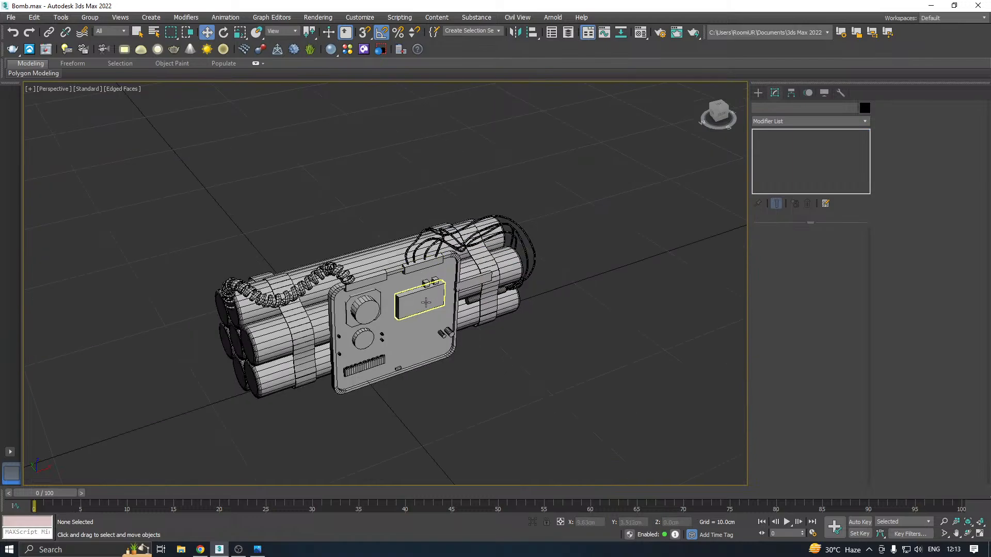
{"action": "left_click", "coordinate": [421, 321]}
{"action": "middle_click_drag", "start_coordinate": [420, 321], "coordinate": [470, 359], "text": "alt"}
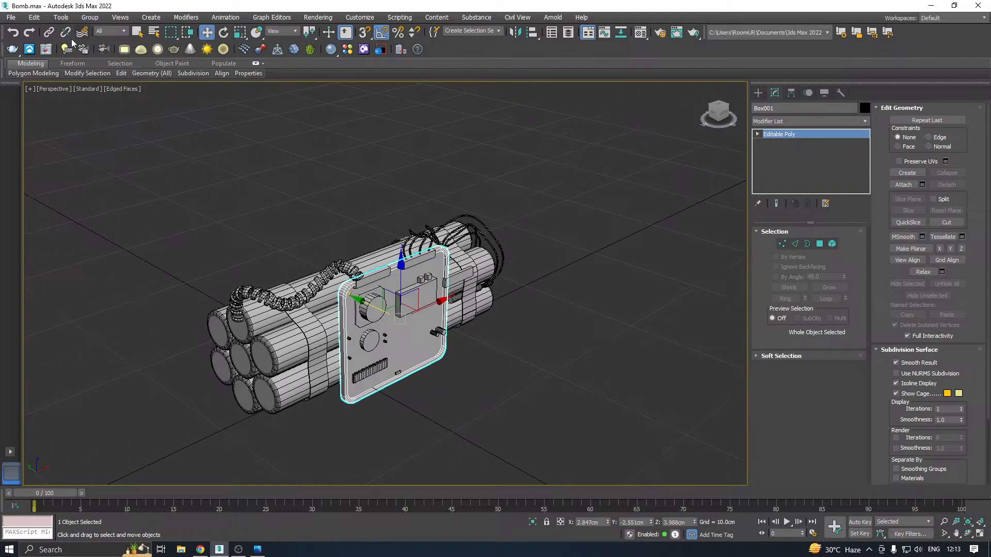
Save a copy of the scene as Bomb19.max in the Work folder
{"action": "left_click", "coordinate": [9, 19]}
{"action": "left_click", "coordinate": [65, 130]}
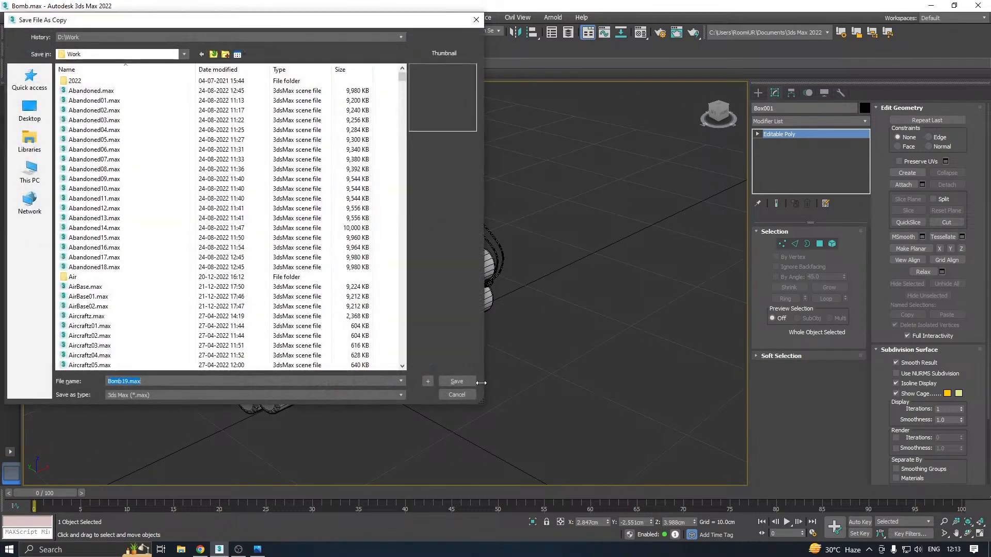
{"action": "left_click", "coordinate": [466, 377]}
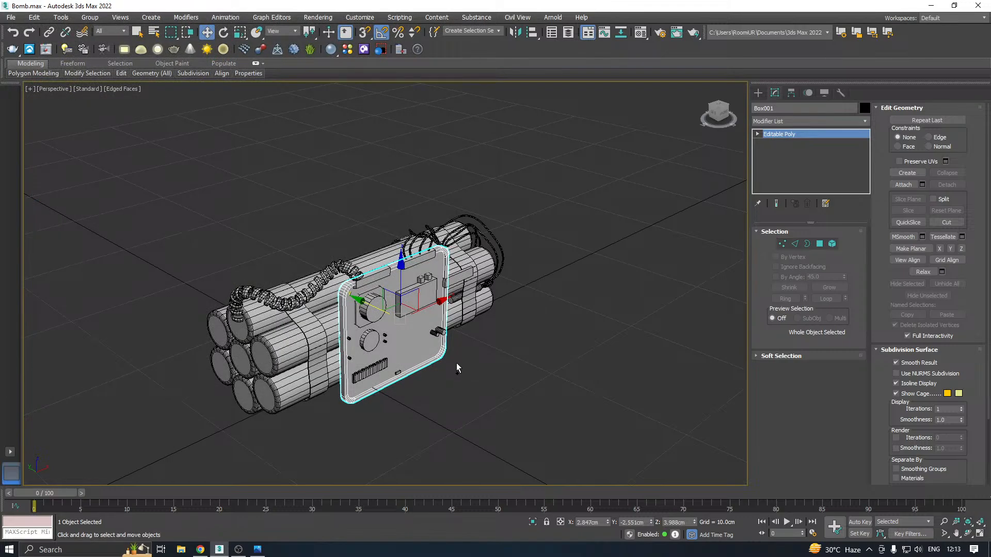
{"action": "left_click", "coordinate": [264, 553]}
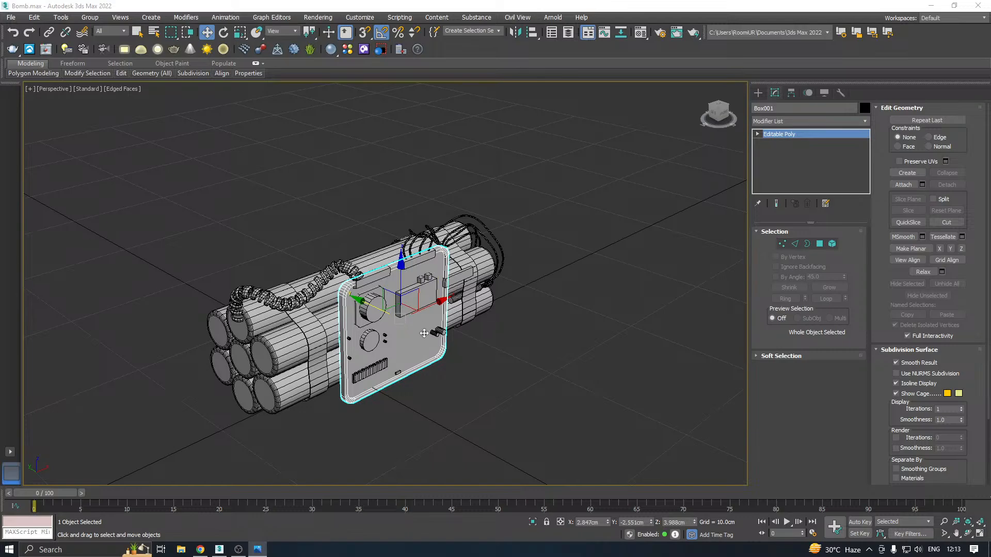
Create a standard box about 2.48 cm long and 5.25 cm wide just below the front panel's lower edge, working in the front view
{"action": "middle_click_drag", "start_coordinate": [355, 361], "coordinate": [370, 339]}
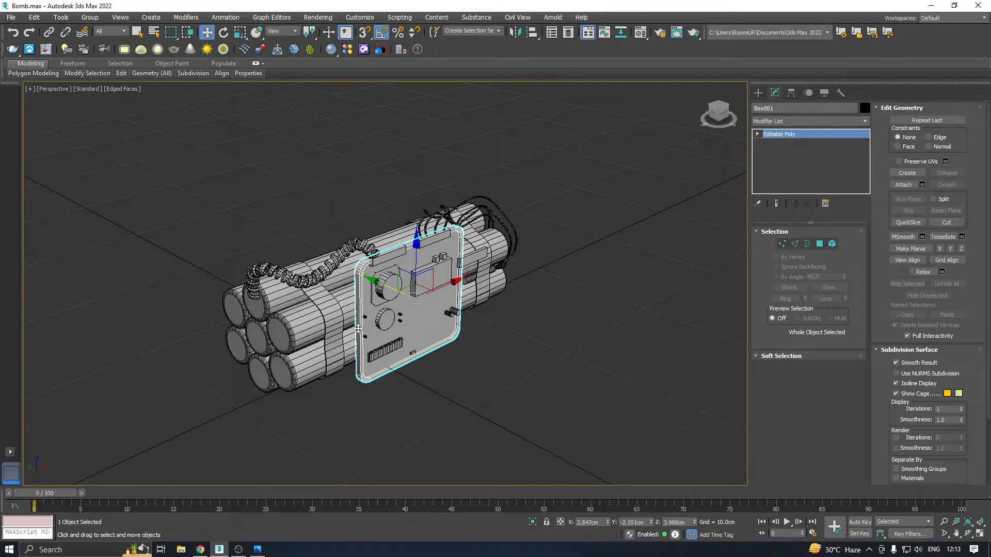
{"action": "key", "text": "f"}
{"action": "middle_click_drag", "start_coordinate": [378, 310], "coordinate": [486, 167]}
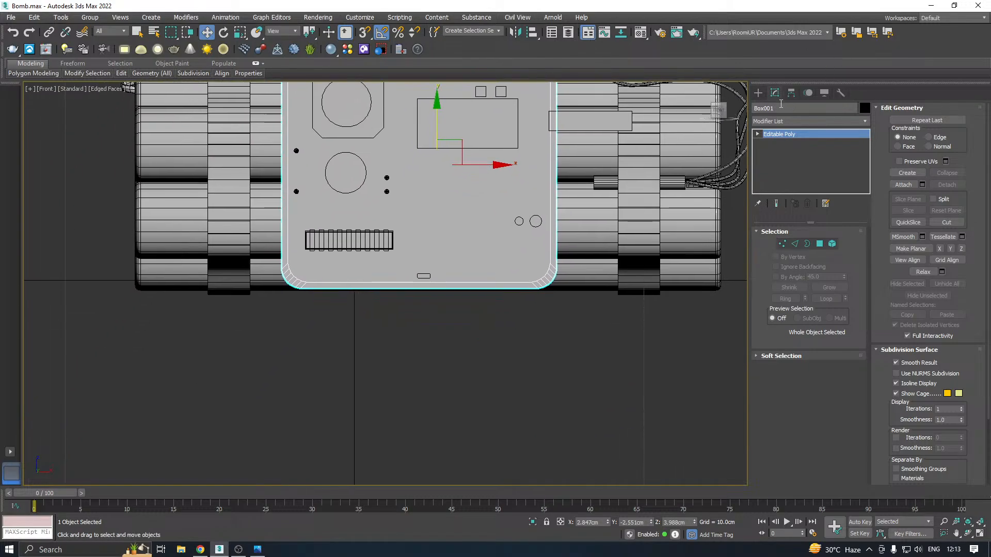
{"action": "left_click", "coordinate": [758, 92]}
{"action": "left_click", "coordinate": [759, 108]}
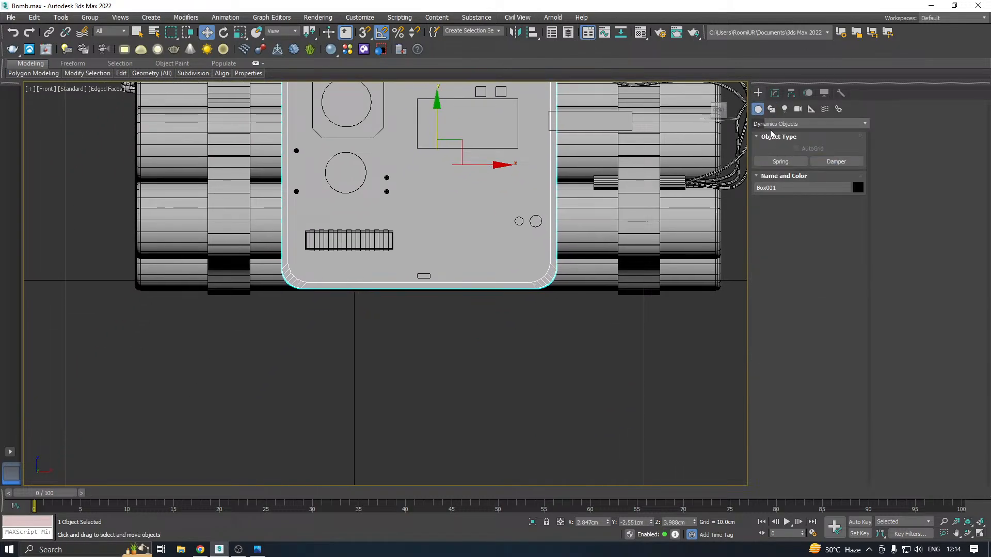
{"action": "left_click", "coordinate": [780, 162]}
{"action": "left_click", "coordinate": [808, 124]}
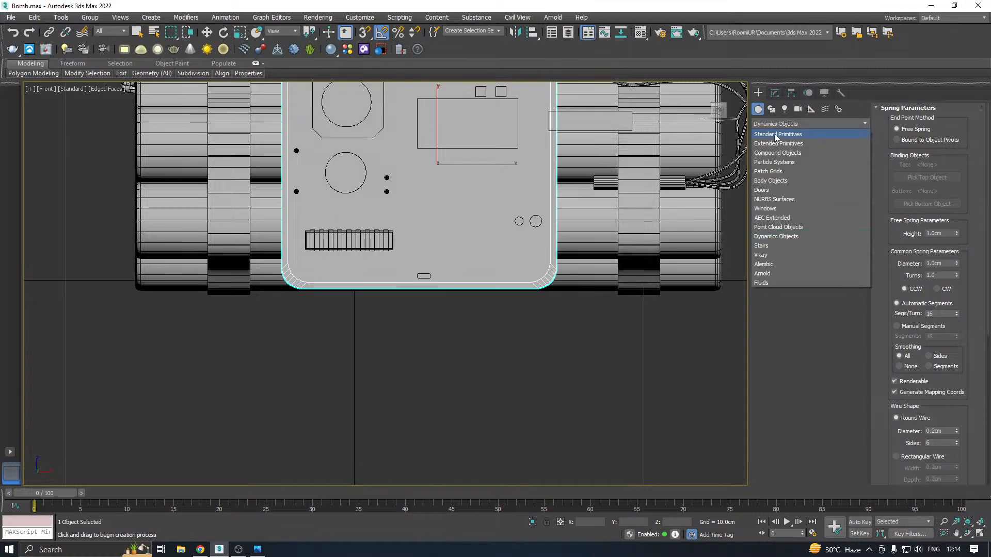
{"action": "left_click", "coordinate": [778, 132]}
{"action": "left_click", "coordinate": [781, 163]}
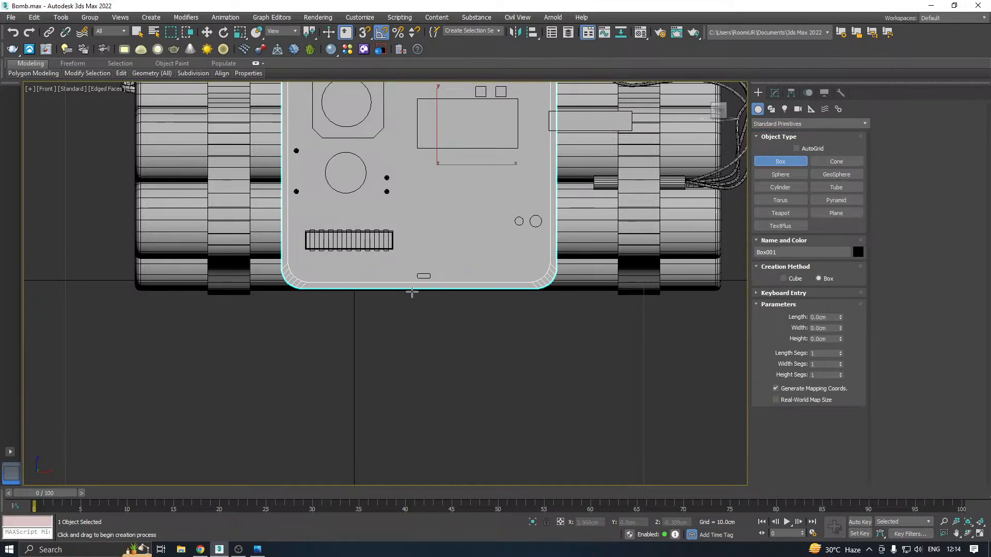
{"action": "left_click_drag", "start_coordinate": [412, 292], "coordinate": [564, 364]}
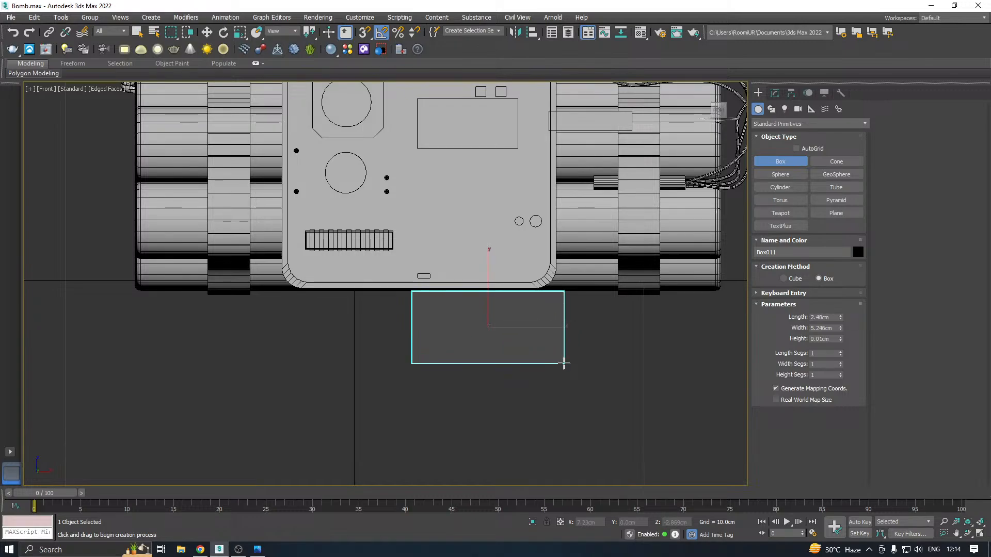
{"action": "key", "text": "w"}
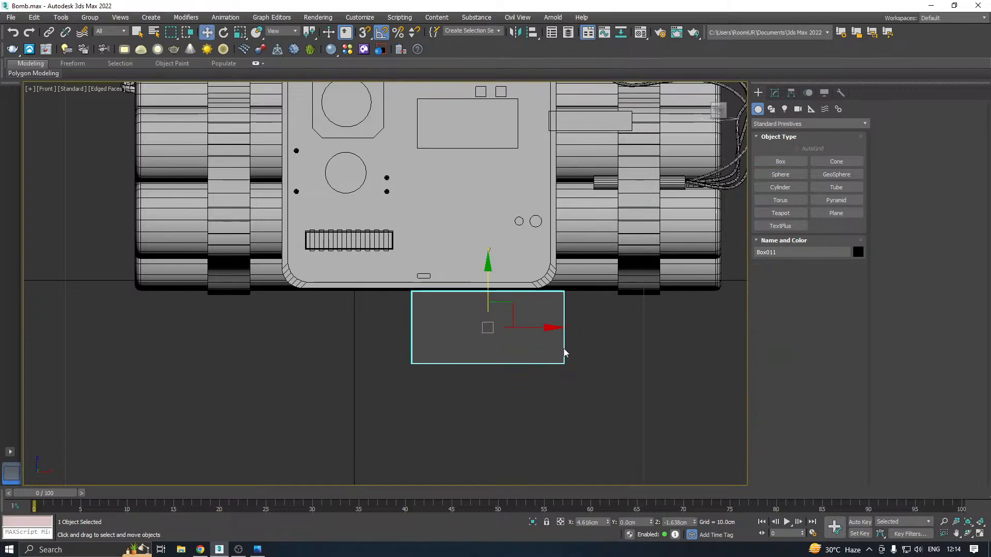
Move the new box forward along Y to about -2.09 cm and assign it the 01 - Default material
{"action": "key", "text": "p"}
{"action": "middle_click_drag", "start_coordinate": [547, 324], "coordinate": [567, 364], "text": "alt"}
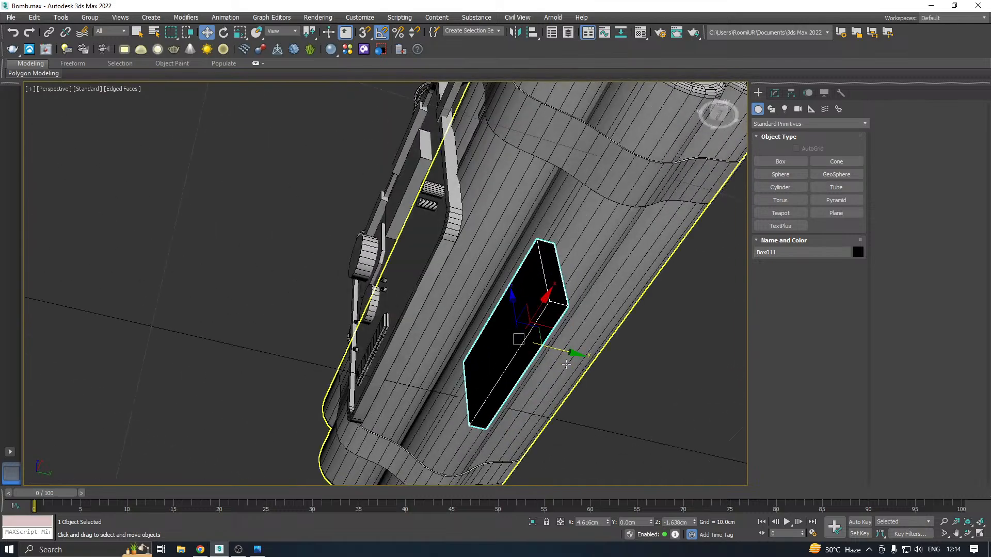
{"action": "left_click_drag", "start_coordinate": [558, 352], "coordinate": [486, 335]}
{"action": "middle_click_drag", "start_coordinate": [486, 334], "coordinate": [536, 338], "text": "alt"}
{"action": "key", "text": "m"}
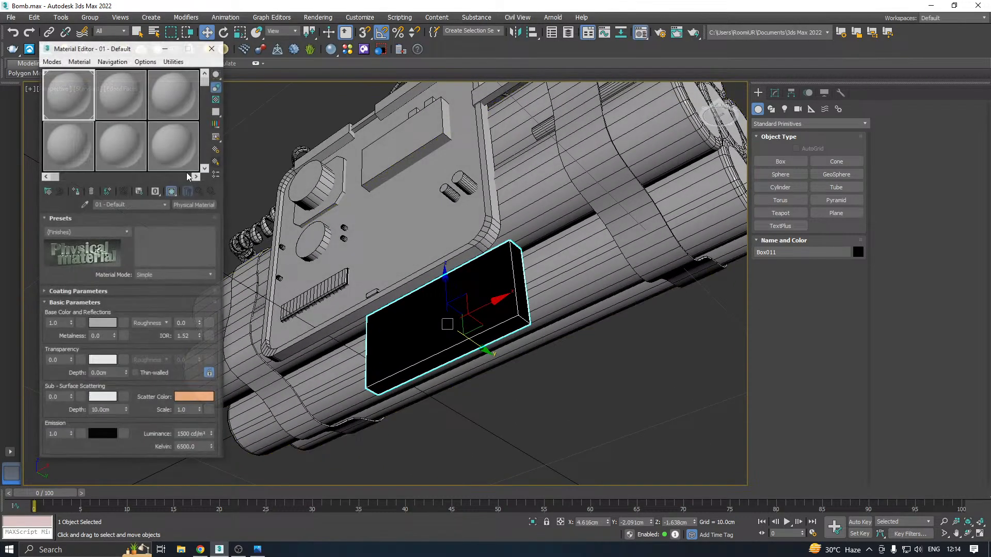
{"action": "left_click", "coordinate": [75, 191]}
{"action": "left_click", "coordinate": [212, 47]}
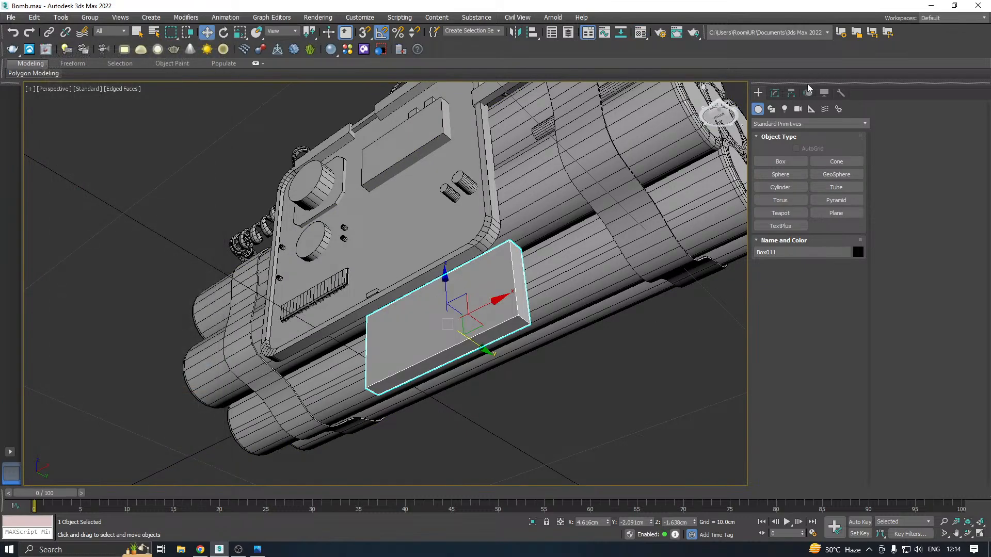
Set the box's height to about 1.15 cm and convert it to an Editable Poly
{"action": "left_click", "coordinate": [774, 93]}
{"action": "left_click_drag", "start_coordinate": [842, 266], "coordinate": [829, 234]}
{"action": "middle_click_drag", "start_coordinate": [724, 212], "coordinate": [759, 236], "text": "alt"}
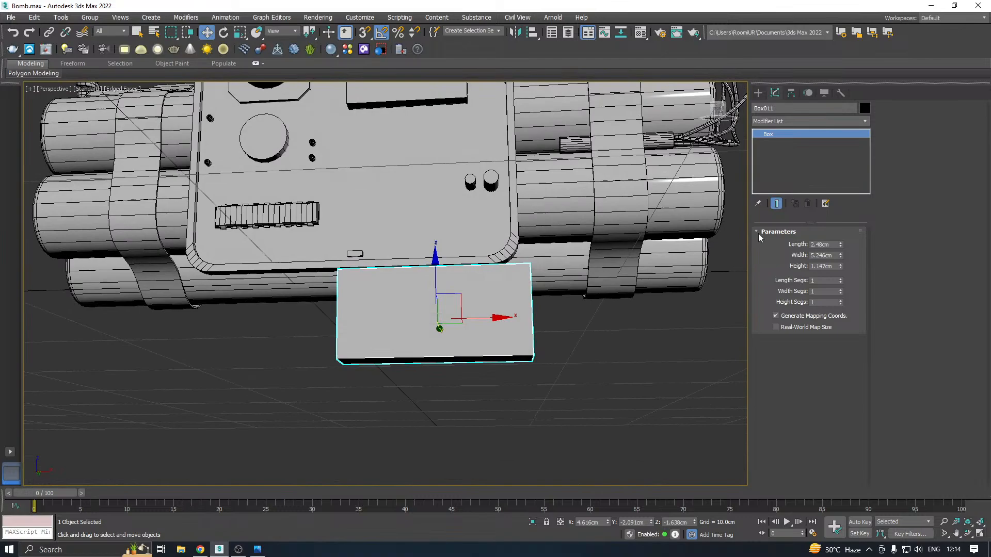
{"action": "right_click", "coordinate": [814, 147]}
{"action": "left_click", "coordinate": [853, 228]}
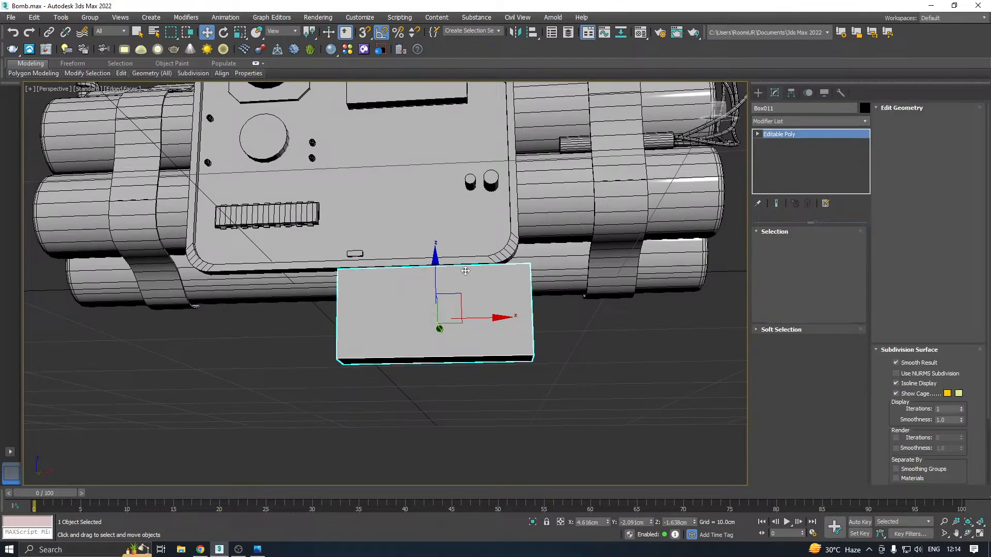
Move the box's front polygon outward along Y to about -3.46 cm to thicken the block
{"action": "middle_click_drag", "start_coordinate": [465, 270], "coordinate": [481, 308], "text": "alt"}
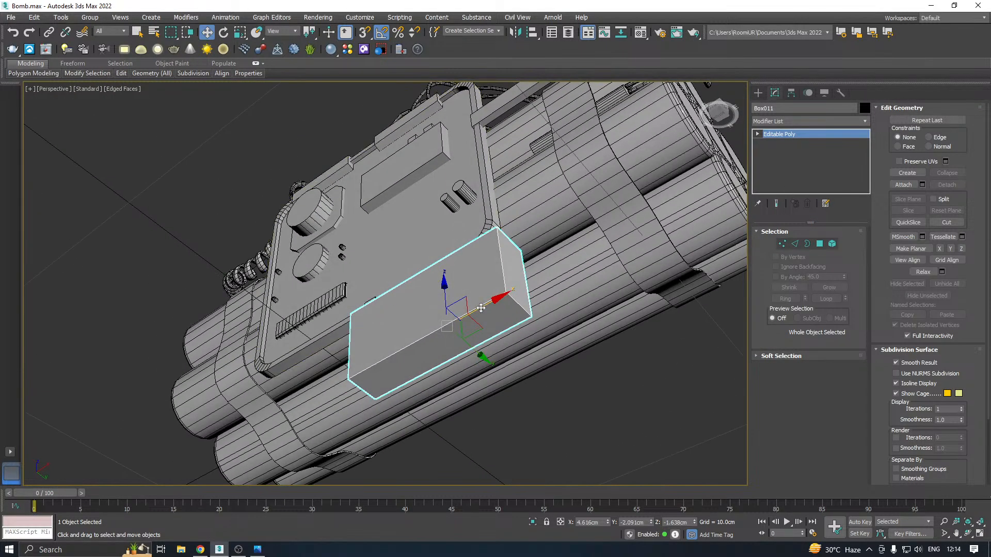
{"action": "left_click", "coordinate": [820, 244]}
{"action": "left_click", "coordinate": [413, 294]}
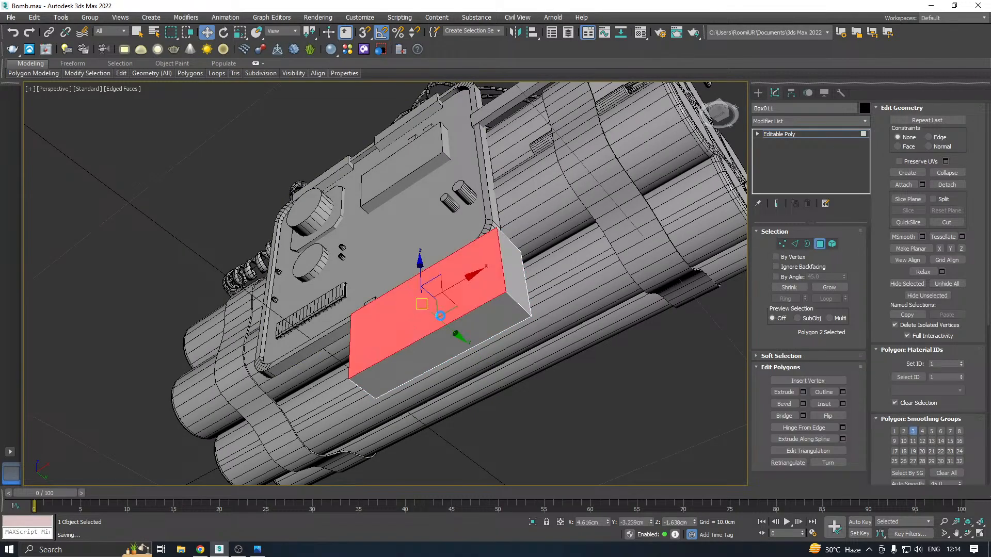
{"action": "left_click_drag", "start_coordinate": [446, 324], "coordinate": [436, 319]}
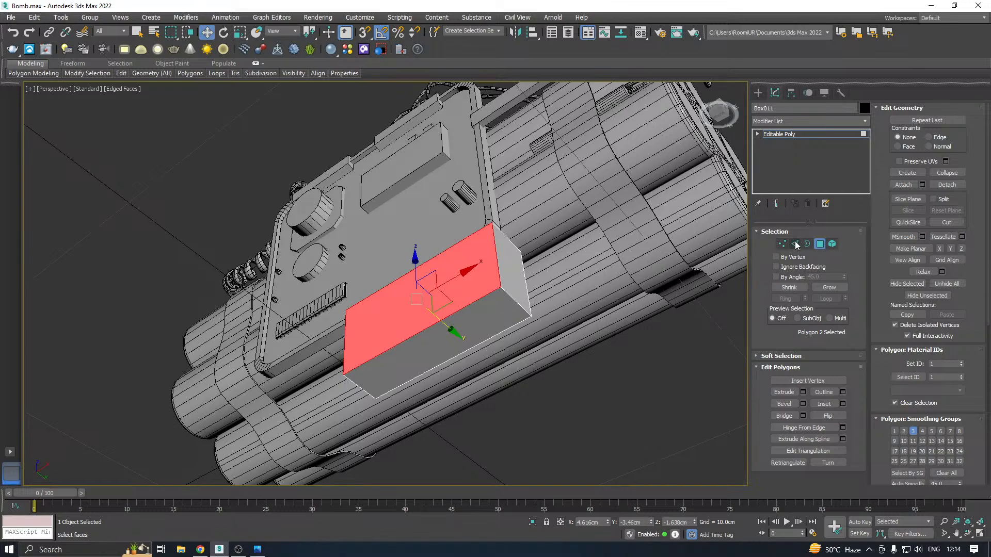
Chamfer the block's four long edges by about 0.39 cm, raising the number of connect edge segments to round them
{"action": "left_click", "coordinate": [796, 244]}
{"action": "left_click", "coordinate": [438, 323]}
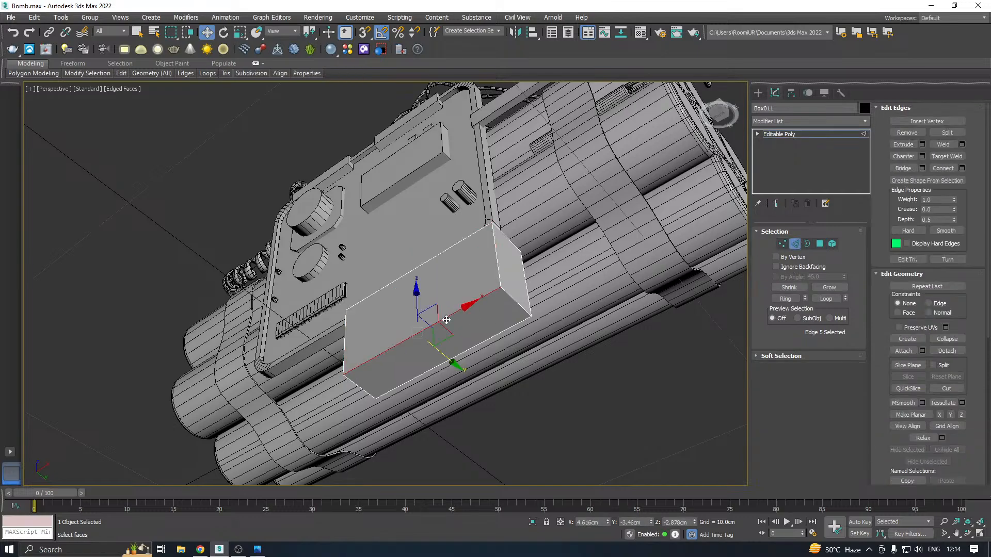
{"action": "left_click", "coordinate": [785, 299]}
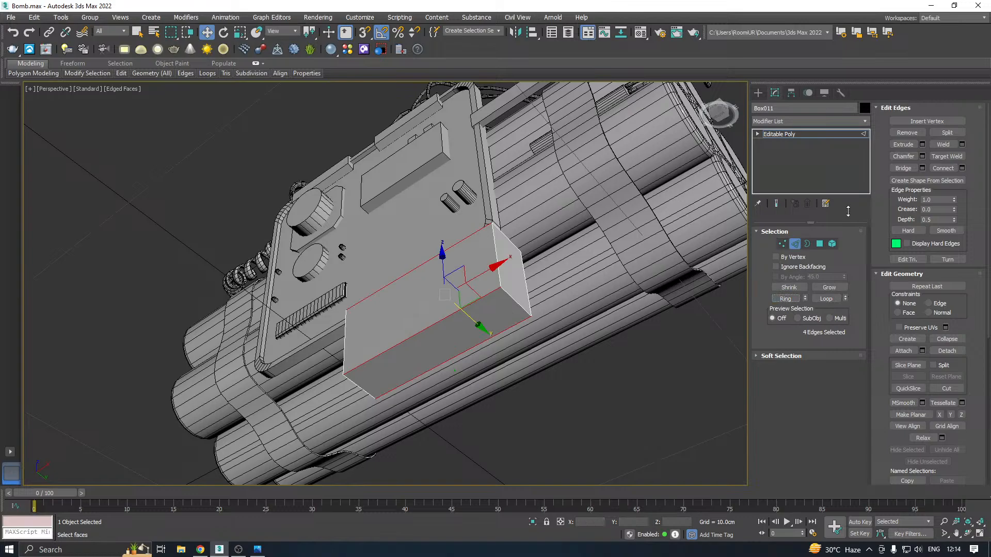
{"action": "left_click", "coordinate": [922, 157]}
{"action": "left_click_drag", "start_coordinate": [505, 277], "coordinate": [655, 215]}
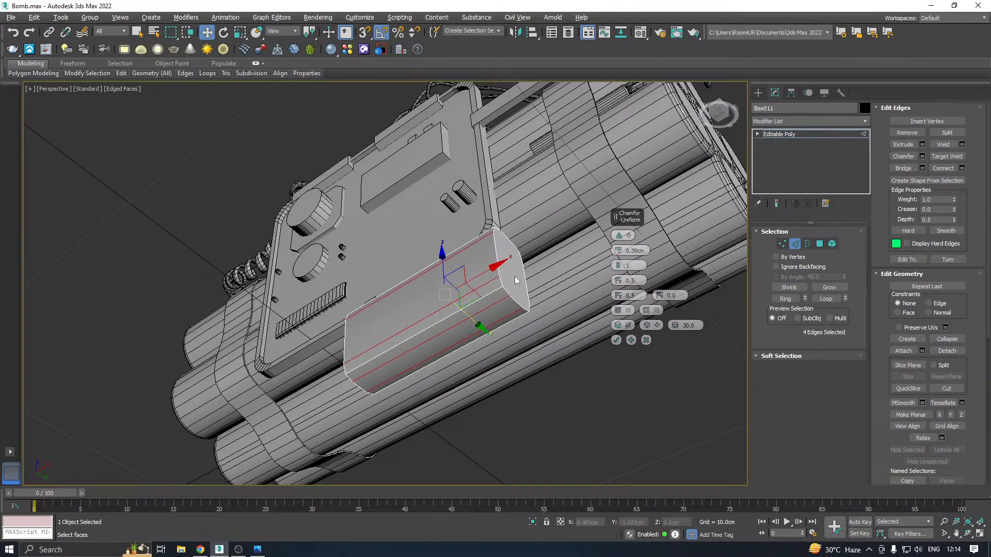
{"action": "scroll", "coordinate": [515, 280], "scroll_direction": "up", "scroll_amount": 3}
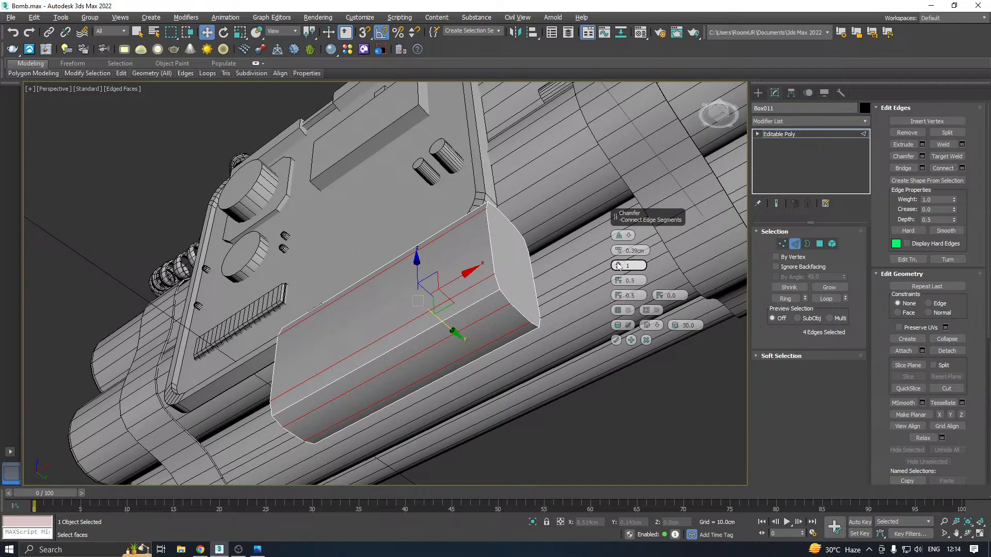
{"action": "left_click_drag", "start_coordinate": [618, 266], "coordinate": [618, 255]}
{"action": "left_click", "coordinate": [616, 341]}
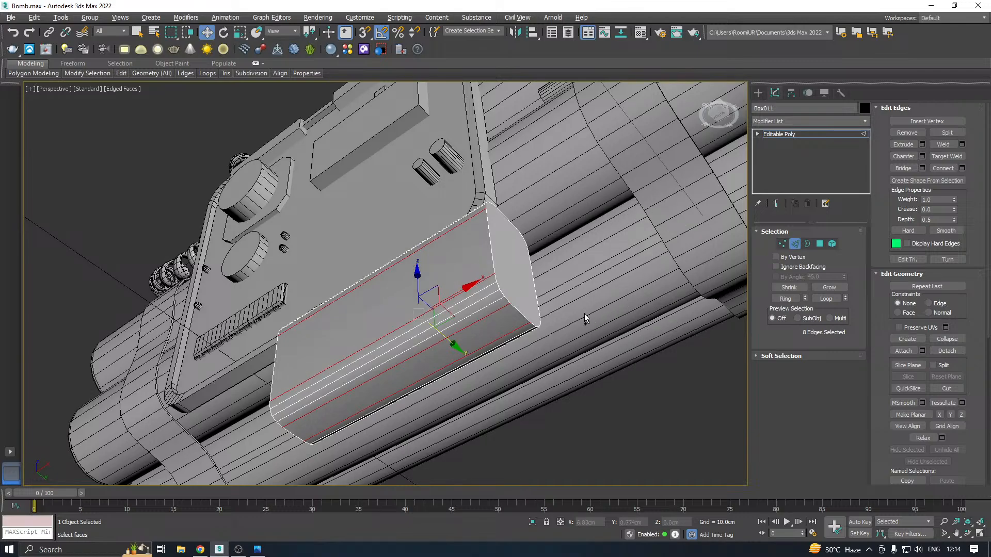
Shorten the rounded block by moving all the vertices of its right end inward along X, and finish vertex editing
{"action": "middle_click_drag", "start_coordinate": [584, 315], "coordinate": [690, 239], "text": "alt"}
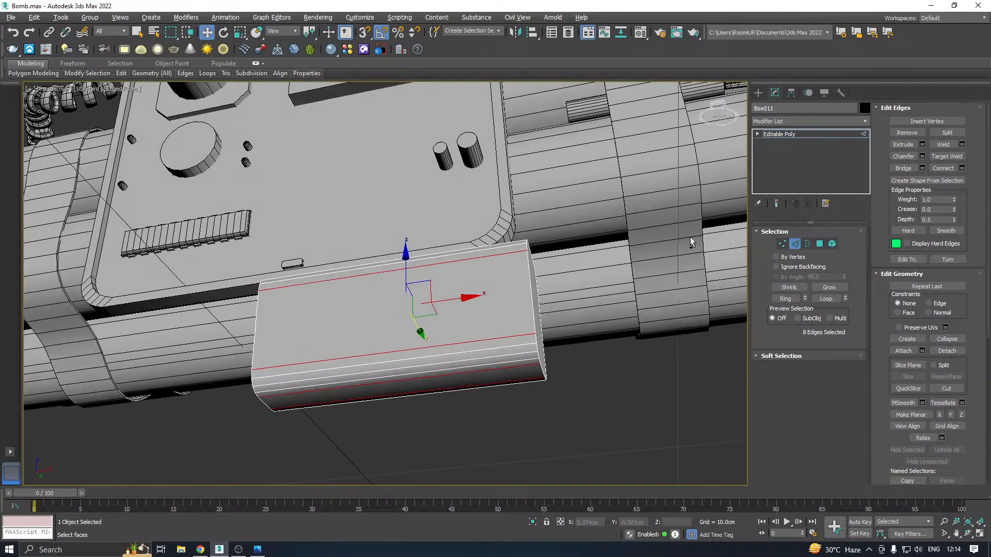
{"action": "left_click", "coordinate": [781, 245]}
{"action": "left_click_drag", "start_coordinate": [470, 420], "coordinate": [470, 420]}
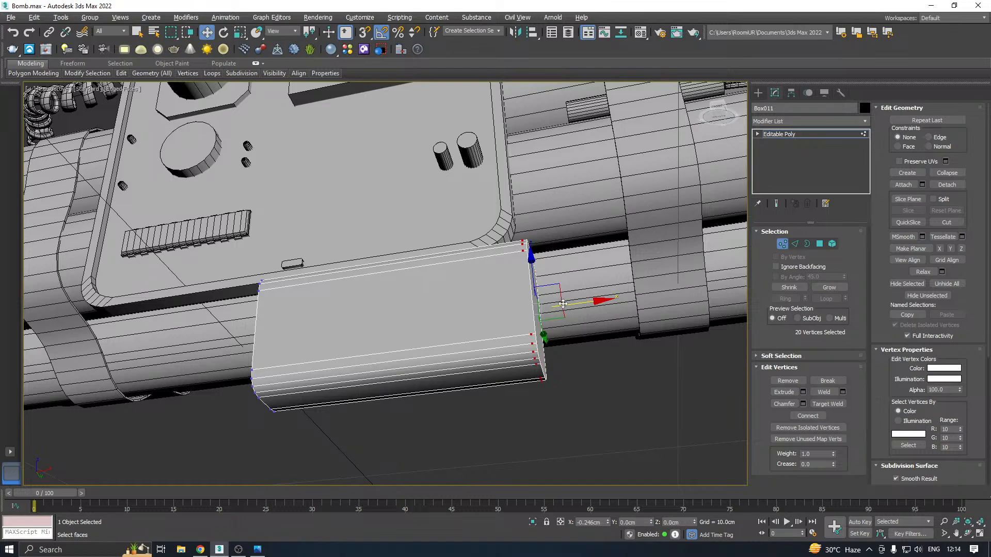
{"action": "left_click_drag", "start_coordinate": [563, 304], "coordinate": [554, 303]}
{"action": "middle_click_drag", "start_coordinate": [554, 293], "coordinate": [534, 294], "text": "alt"}
{"action": "left_click", "coordinate": [790, 136]}
Rotate the rounded block 45 degrees about the X axis
{"action": "middle_click_drag", "start_coordinate": [644, 165], "coordinate": [474, 271], "text": "alt"}
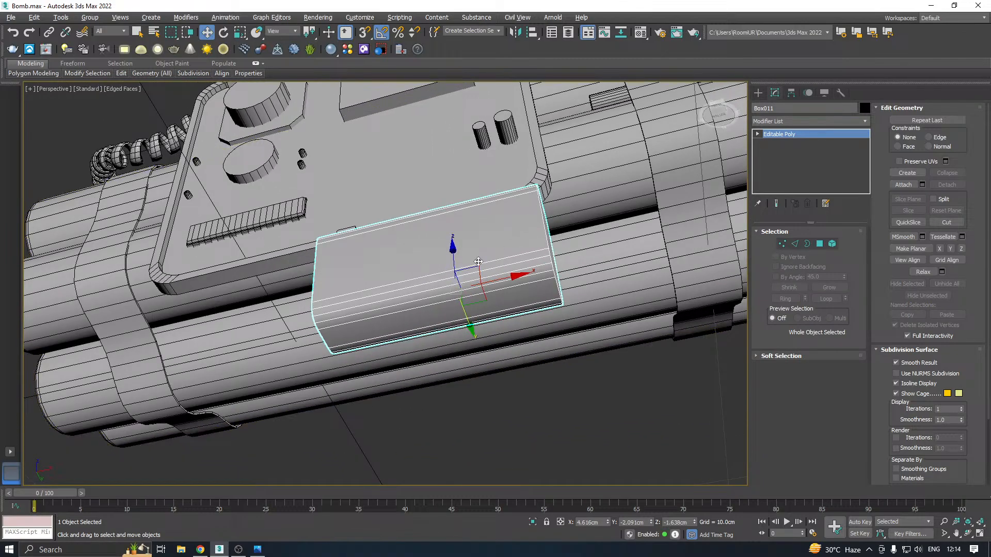
{"action": "key", "text": "e"}
{"action": "left_click_drag", "start_coordinate": [448, 298], "coordinate": [457, 318]}
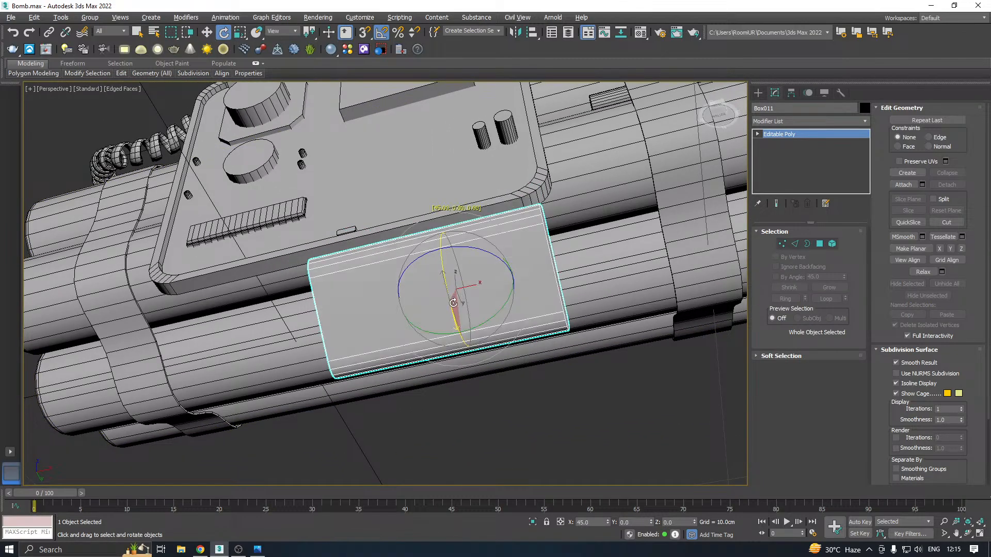
Move the tilted block against the rods beneath the front panel, to about X 3.96, Y -0.87 and Z 0.32 cm
{"action": "key", "text": "w"}
{"action": "middle_click_drag", "start_coordinate": [498, 264], "coordinate": [464, 242], "text": "alt"}
{"action": "left_click_drag", "start_coordinate": [463, 242], "coordinate": [458, 182]}
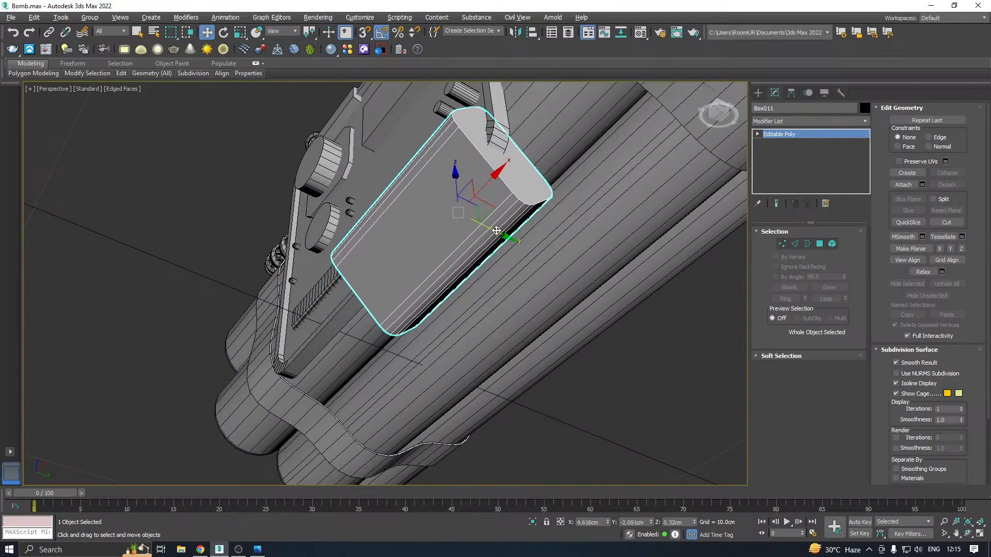
{"action": "left_click_drag", "start_coordinate": [489, 225], "coordinate": [529, 246]}
{"action": "middle_click_drag", "start_coordinate": [529, 246], "coordinate": [587, 209], "text": "alt"}
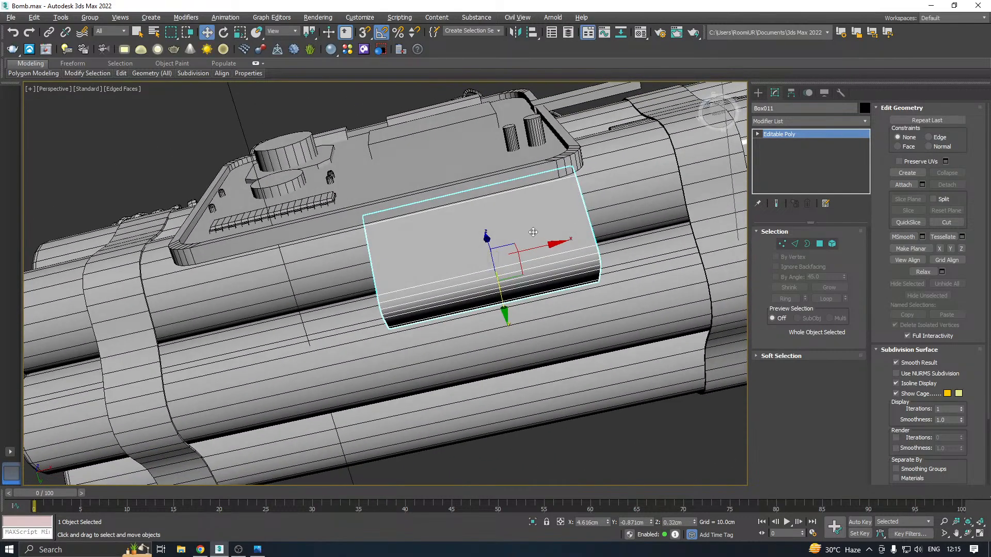
{"action": "left_click_drag", "start_coordinate": [544, 243], "coordinate": [512, 247]}
{"action": "middle_click_drag", "start_coordinate": [512, 247], "coordinate": [479, 208], "text": "alt"}
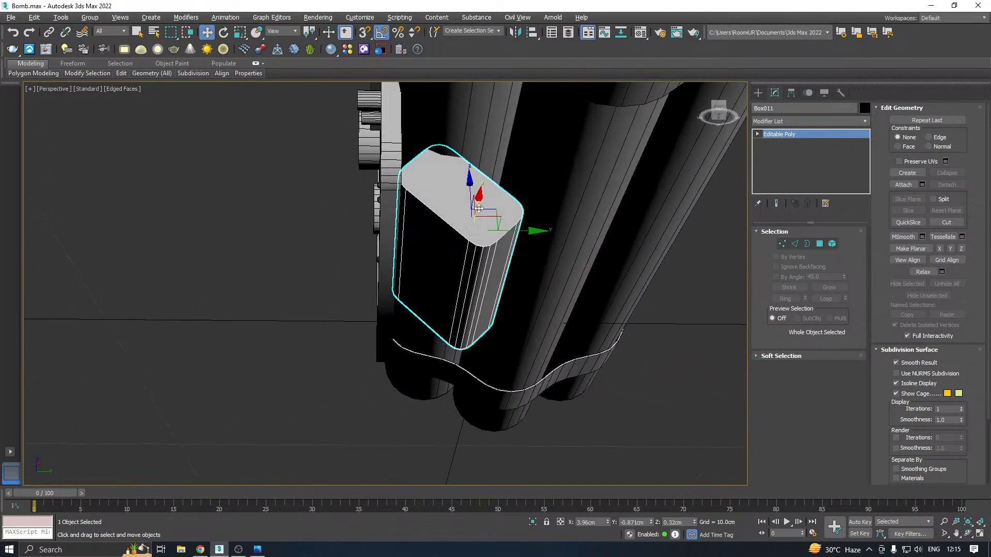
Fine-tune the tilted block's position between the panel and the rods to about Y -0.79 cm and Z -0.02 cm
{"action": "left_click_drag", "start_coordinate": [471, 187], "coordinate": [471, 197]}
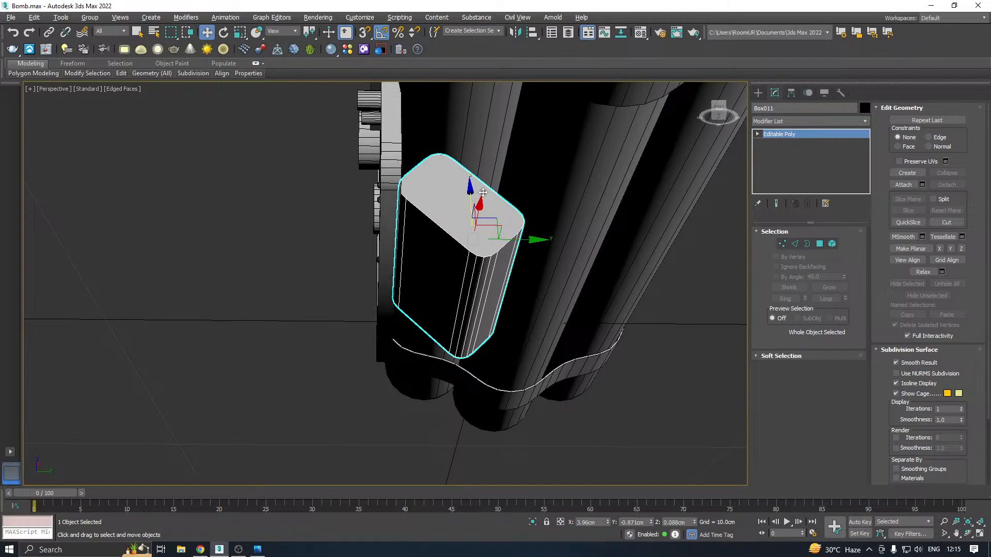
{"action": "middle_click_drag", "start_coordinate": [484, 192], "coordinate": [480, 195], "text": "alt"}
{"action": "left_click_drag", "start_coordinate": [523, 235], "coordinate": [524, 235]}
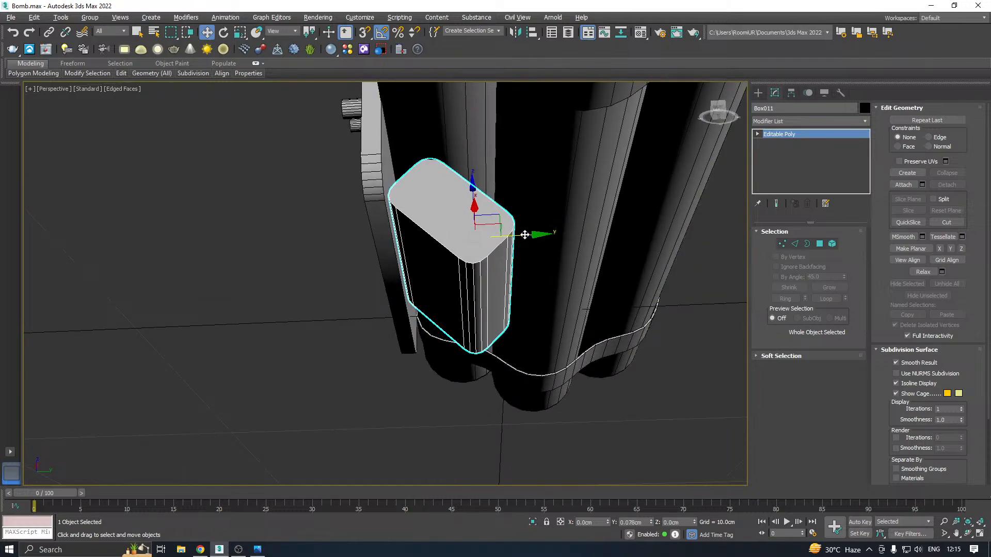
{"action": "left_click_drag", "start_coordinate": [477, 194], "coordinate": [479, 196]}
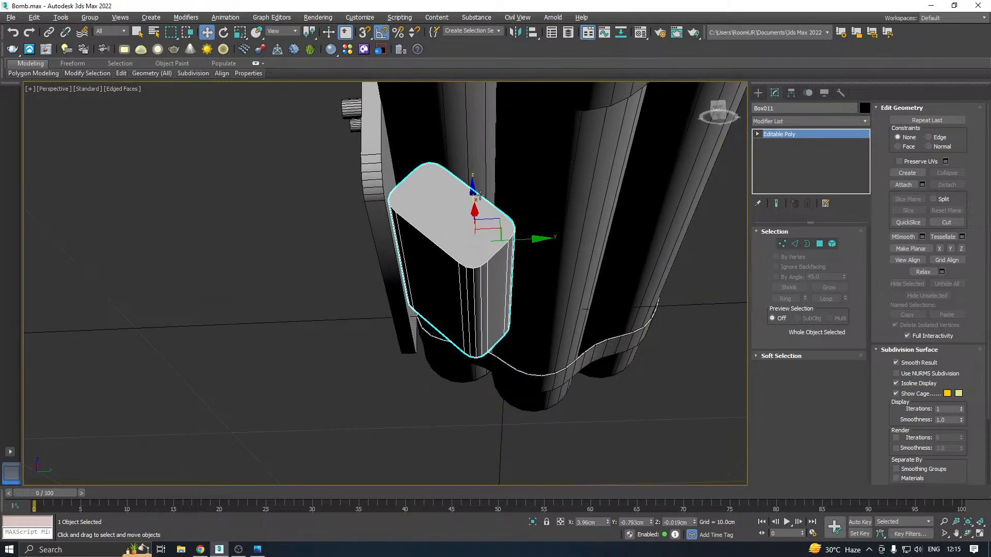
{"action": "middle_click_drag", "start_coordinate": [479, 196], "coordinate": [516, 259], "text": "alt"}
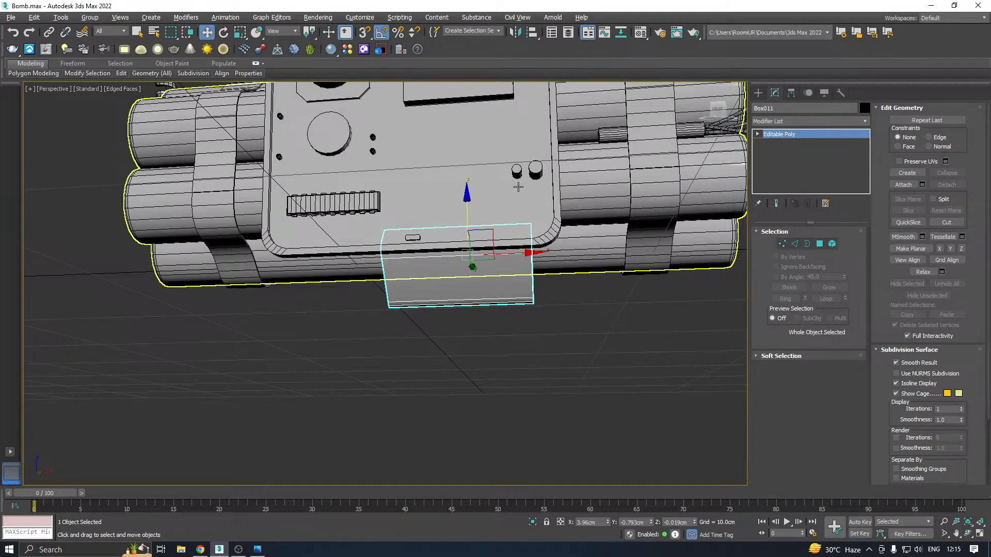
Try to move the panel's upper round knob down to about Z 2.77 cm in the front view, and undo the move
{"action": "key", "text": "f"}
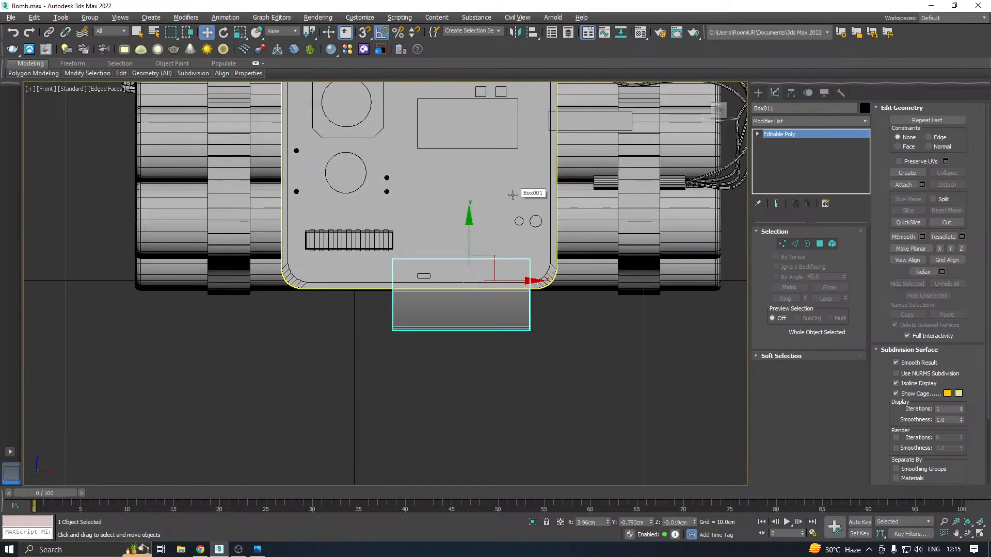
{"action": "middle_click_drag", "start_coordinate": [500, 185], "coordinate": [496, 254]}
{"action": "left_click", "coordinate": [341, 173]}
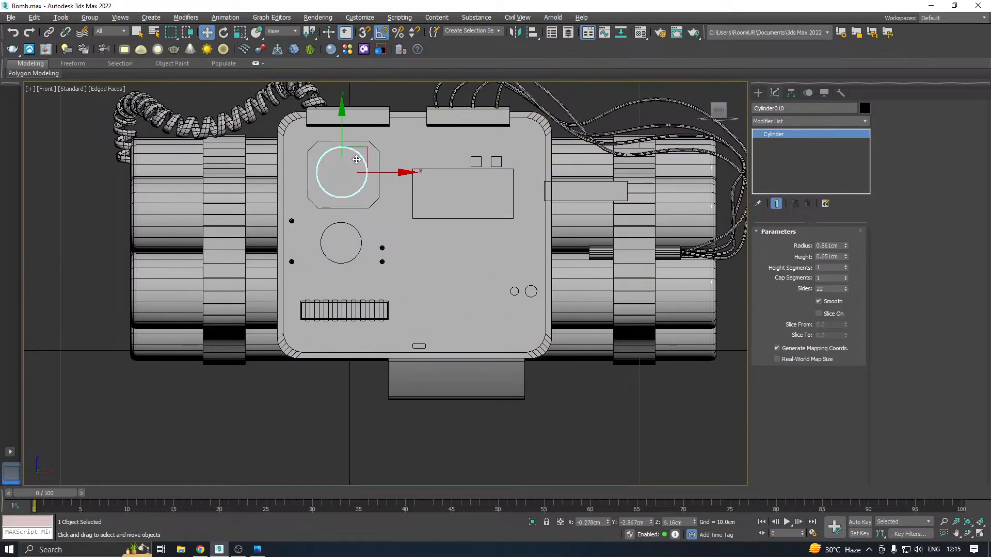
{"action": "left_click_drag", "start_coordinate": [343, 132], "coordinate": [342, 230]}
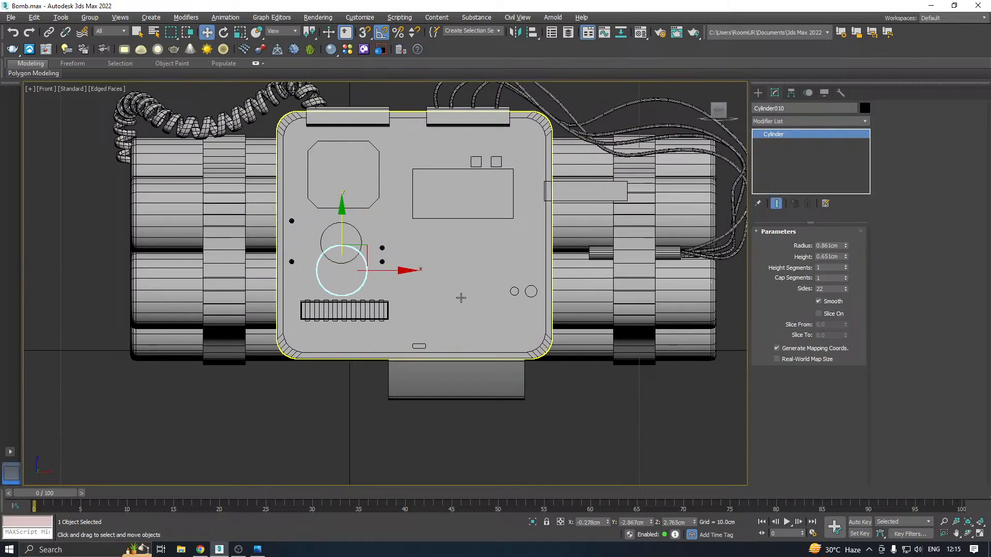
{"action": "key", "text": "ctrl+z"}
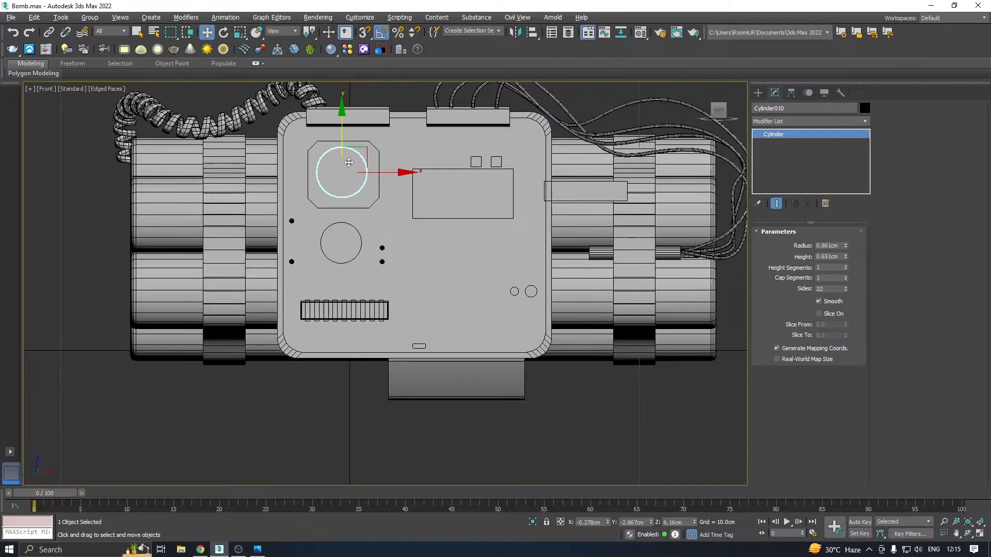
Copy the panel's upper round knob to about X 2.70 and Z 2.73 cm, and turn the copy so its axis runs along X
{"action": "left_click_drag", "start_coordinate": [344, 130], "coordinate": [343, 230], "text": "shift"}
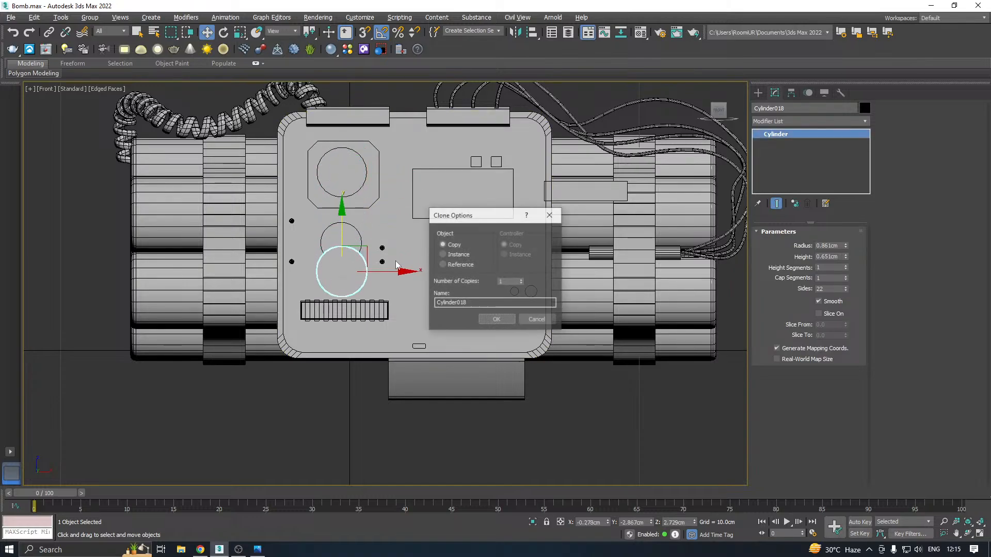
{"action": "left_click", "coordinate": [482, 317]}
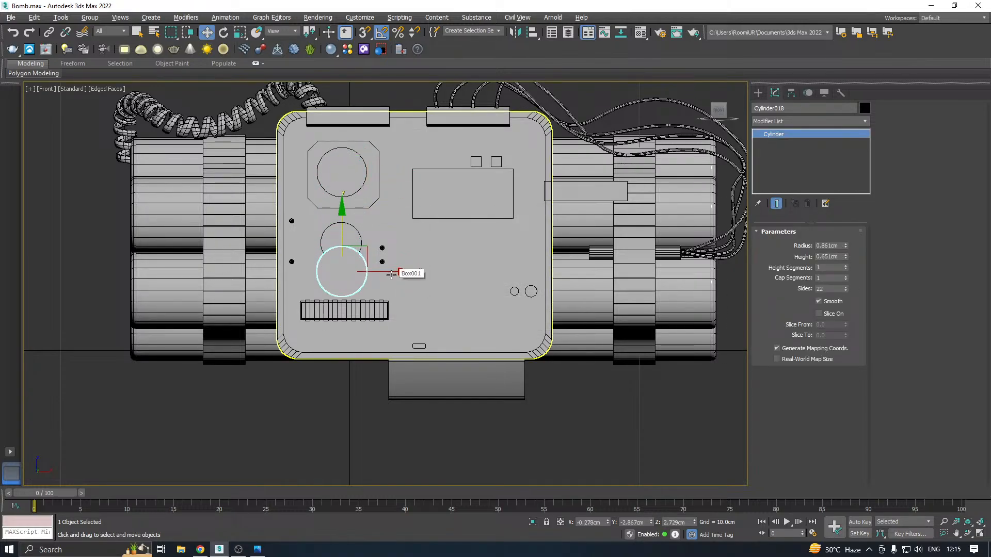
{"action": "left_click_drag", "start_coordinate": [391, 274], "coordinate": [462, 270]}
{"action": "key", "text": "e"}
{"action": "scroll", "coordinate": [461, 270], "scroll_direction": "up", "scroll_amount": 3}
{"action": "key", "text": "w"}
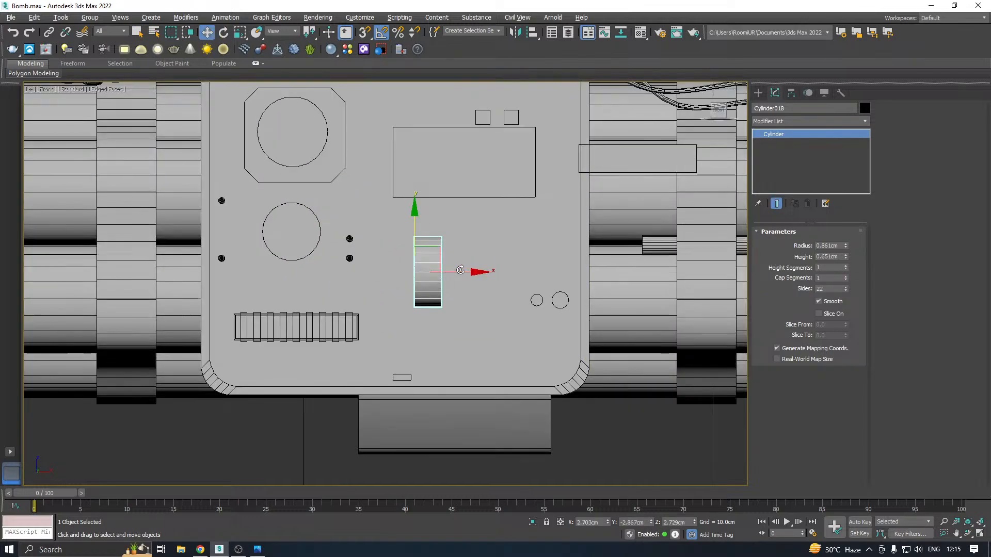
Move the sideways cylinder toward the panel's lower right corner, to about X 5.05 and Z 1.02 cm
{"action": "left_click_drag", "start_coordinate": [414, 238], "coordinate": [415, 291]}
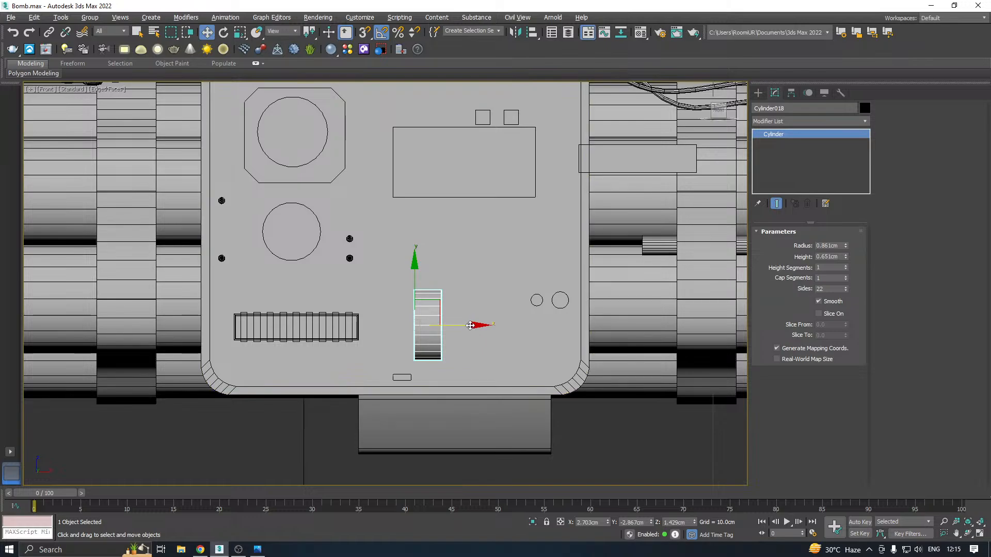
{"action": "left_click_drag", "start_coordinate": [472, 326], "coordinate": [556, 328]}
{"action": "left_click_drag", "start_coordinate": [489, 275], "coordinate": [497, 291]}
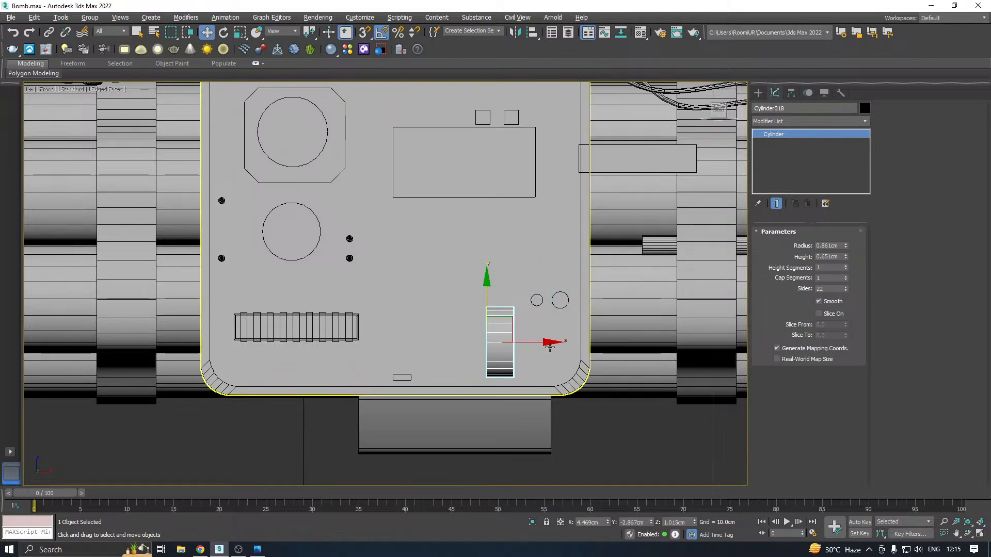
{"action": "left_click_drag", "start_coordinate": [531, 341], "coordinate": [556, 341]}
Set the cylinder's radius to 0.441 cm and height to 1.641 cm, and shift it to about X 5.12 cm
{"action": "left_click_drag", "start_coordinate": [846, 248], "coordinate": [853, 268]}
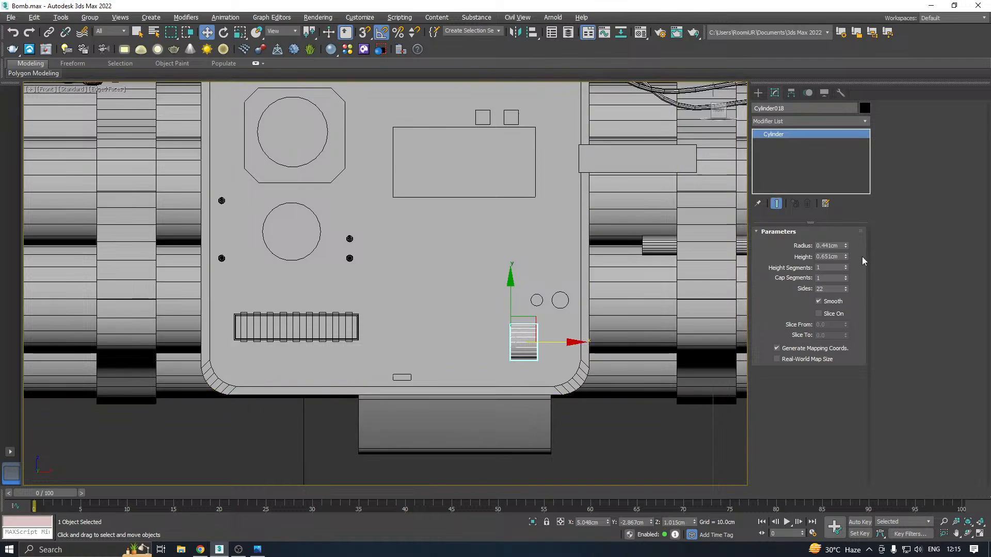
{"action": "left_click_drag", "start_coordinate": [847, 260], "coordinate": [825, 204]}
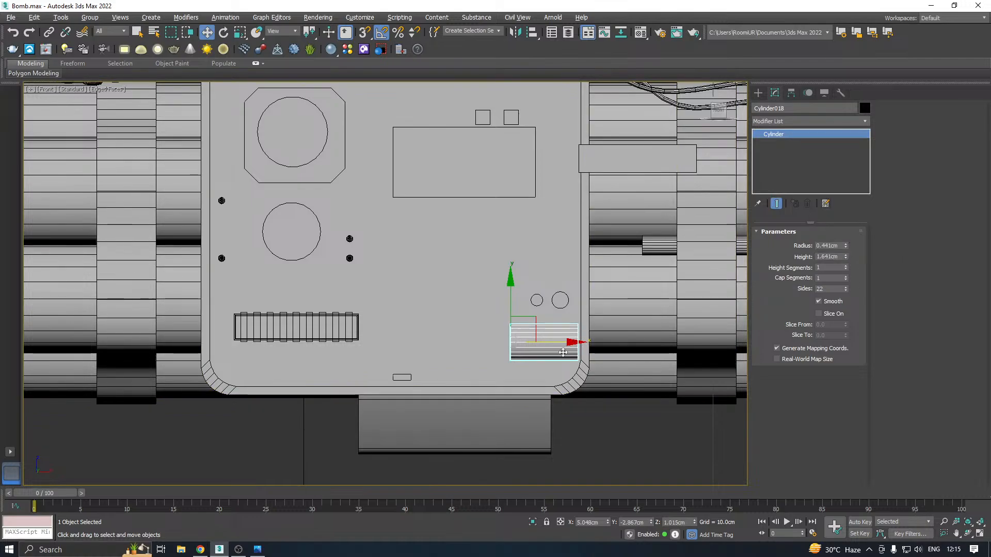
{"action": "left_click_drag", "start_coordinate": [562, 342], "coordinate": [566, 341]}
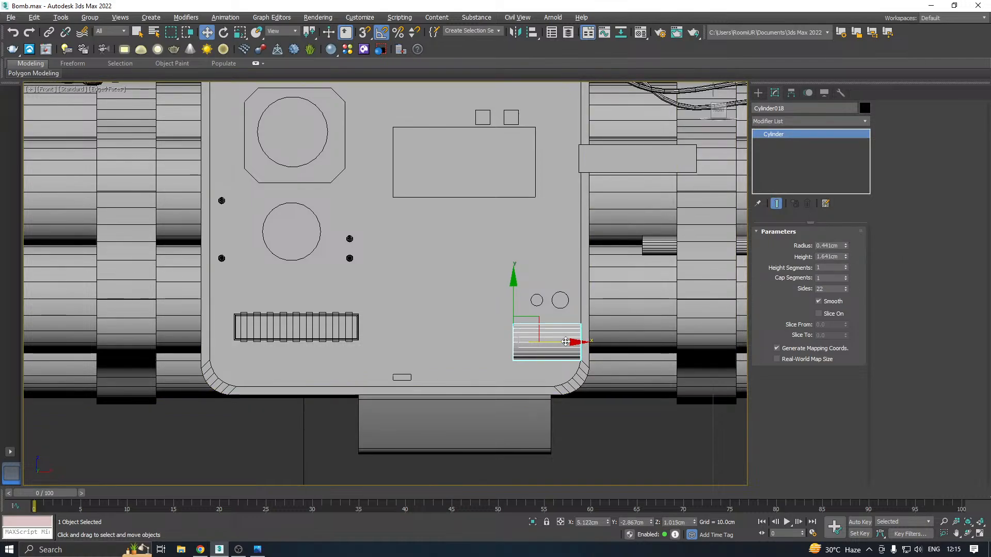
Move the sideways cylinder out from the panel's front face to about Y -3.19 cm
{"action": "middle_click_drag", "start_coordinate": [566, 341], "coordinate": [469, 341], "text": "alt"}
{"action": "left_click_drag", "start_coordinate": [468, 341], "coordinate": [491, 331]}
{"action": "middle_click_drag", "start_coordinate": [491, 331], "coordinate": [489, 344], "text": "alt"}
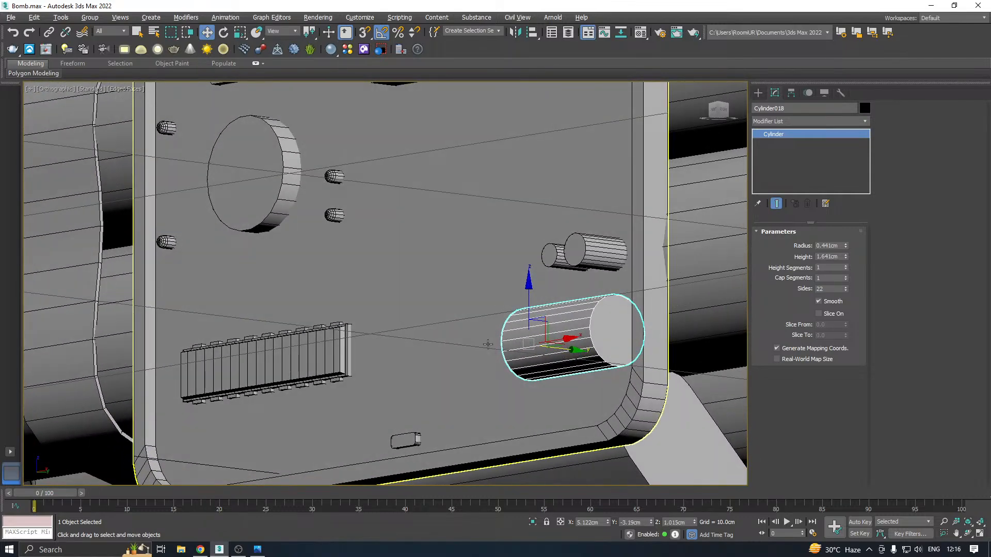
{"action": "middle_click_drag", "start_coordinate": [570, 331], "coordinate": [524, 310]}
Convert the sideways cylinder to an Editable Poly and select its right end face
{"action": "right_click", "coordinate": [813, 166]}
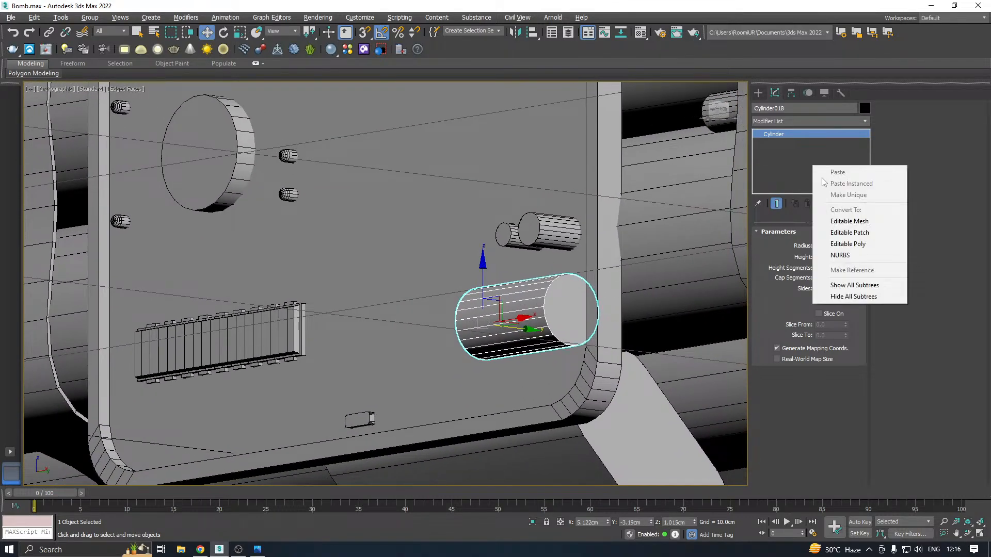
{"action": "left_click", "coordinate": [831, 256]}
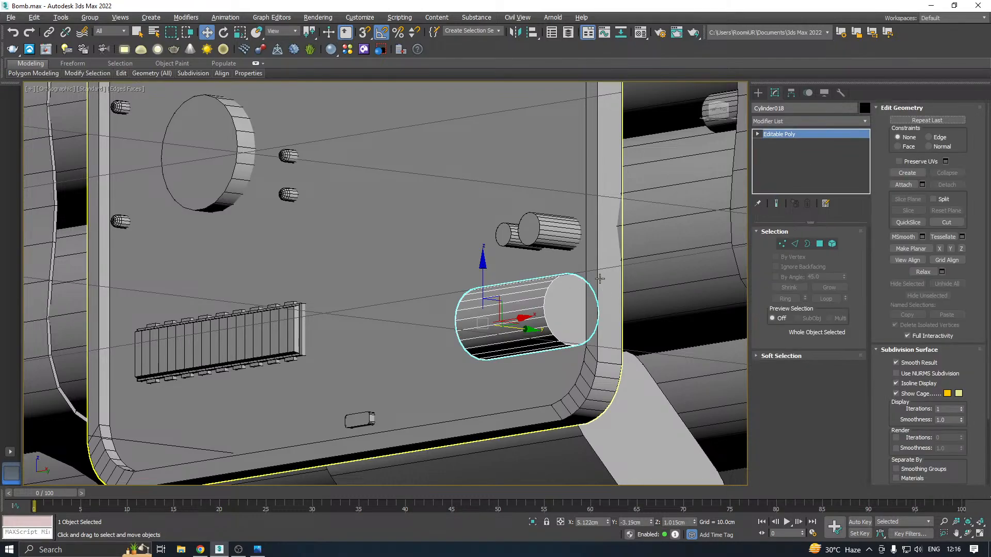
{"action": "left_click", "coordinate": [820, 245]}
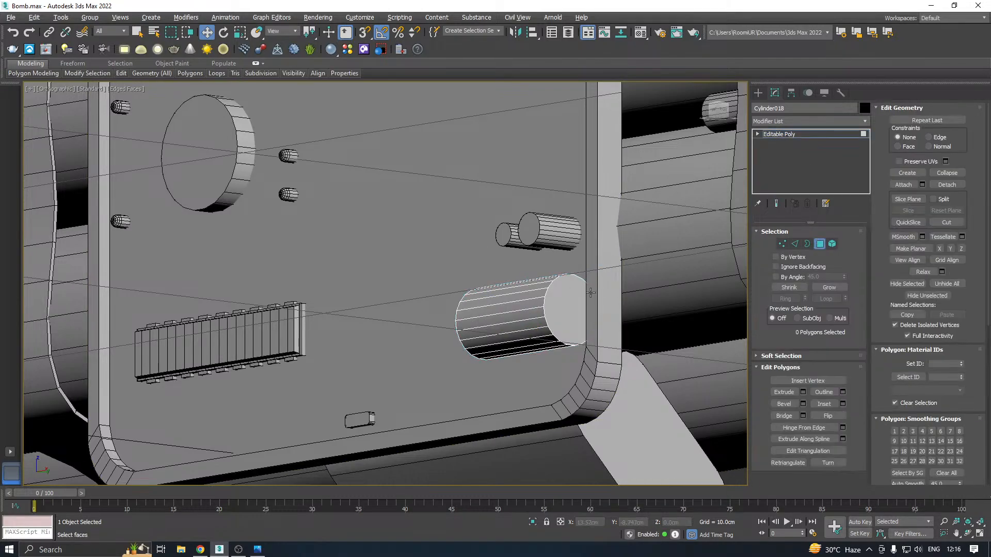
{"action": "left_click", "coordinate": [567, 328]}
{"action": "middle_click_drag", "start_coordinate": [589, 306], "coordinate": [520, 268]}
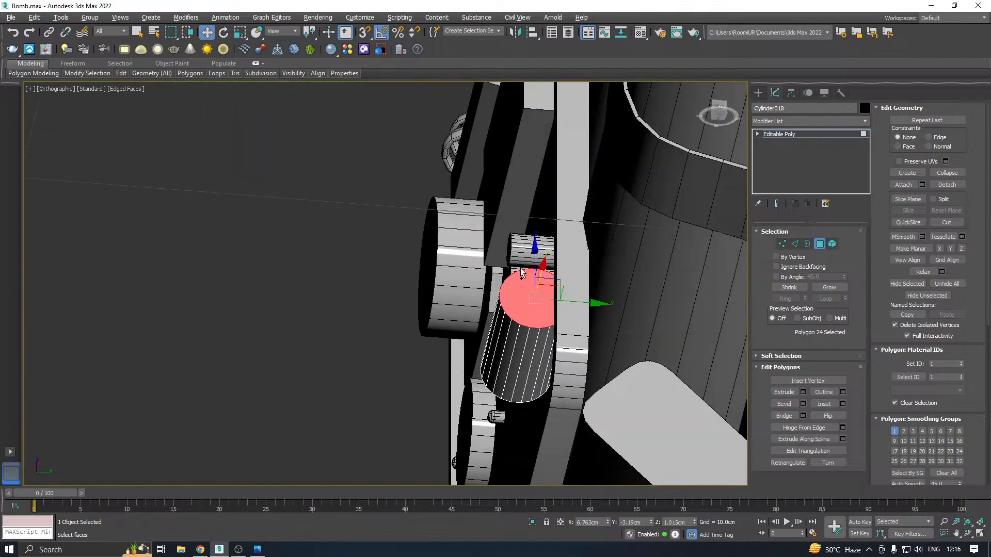
Try moving the whole cylinder farther out from the panel to about Y -3.33 cm
{"action": "left_click", "coordinate": [777, 135]}
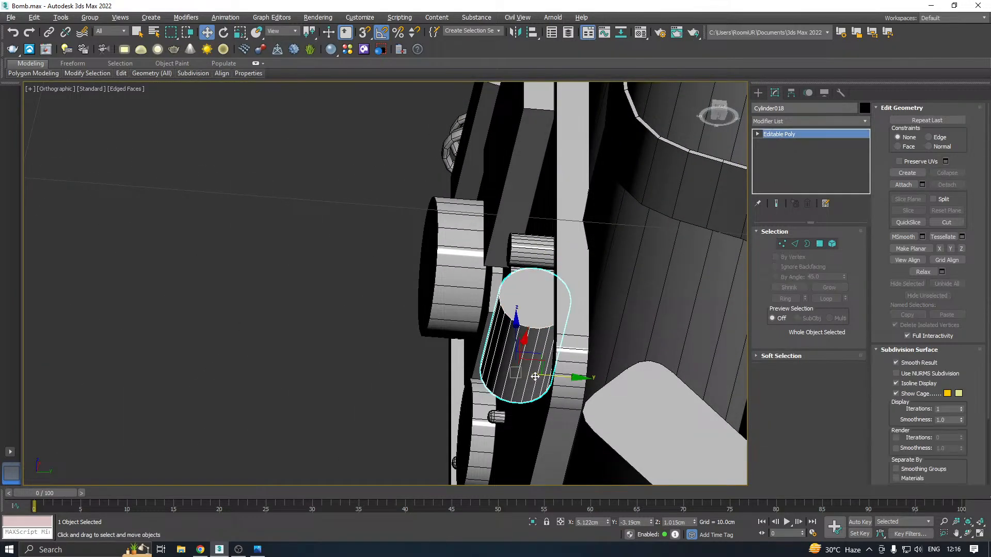
{"action": "left_click_drag", "start_coordinate": [554, 375], "coordinate": [542, 373]}
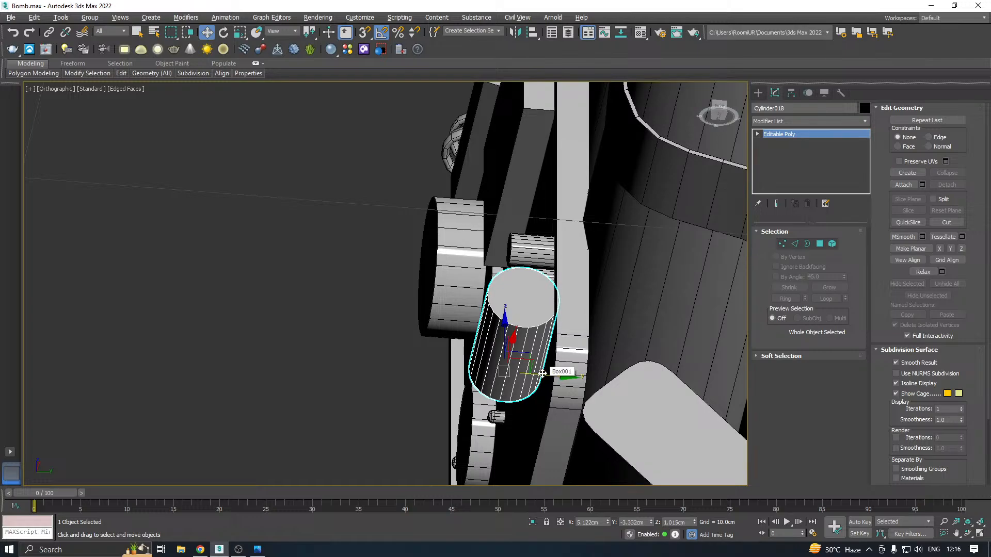
Try insetting the cylinder's right end face by 0.186 cm
{"action": "left_click", "coordinate": [820, 243]}
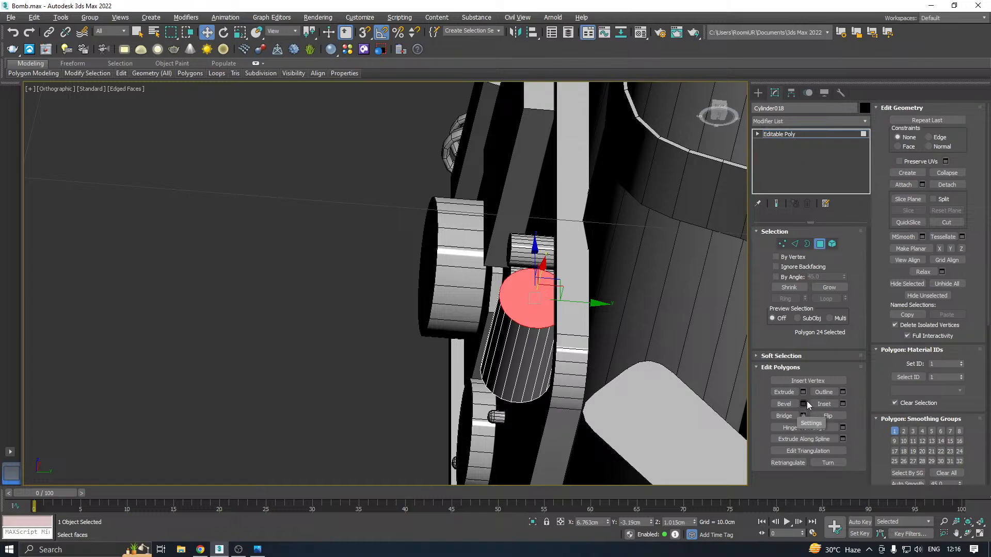
{"action": "left_click", "coordinate": [843, 404]}
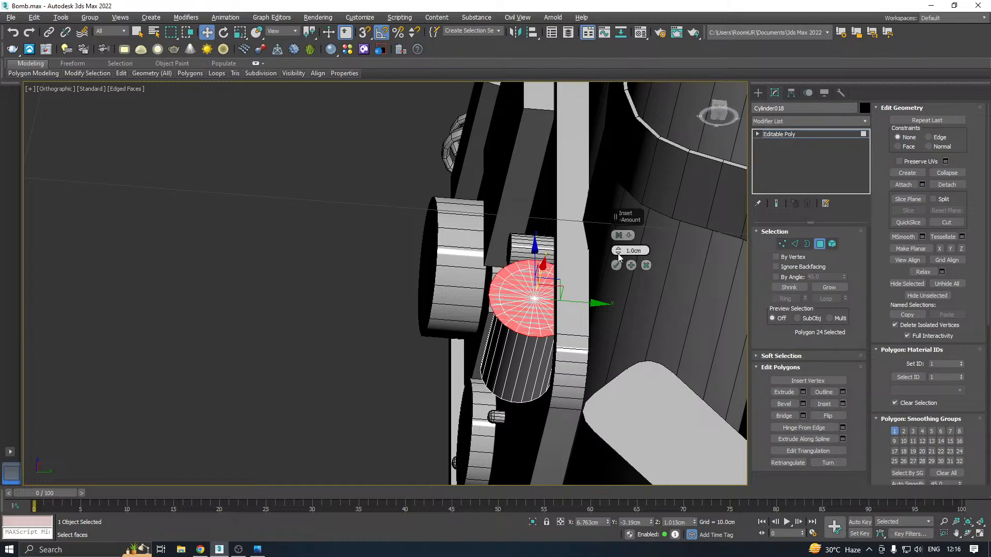
{"action": "left_click_drag", "start_coordinate": [618, 253], "coordinate": [635, 320]}
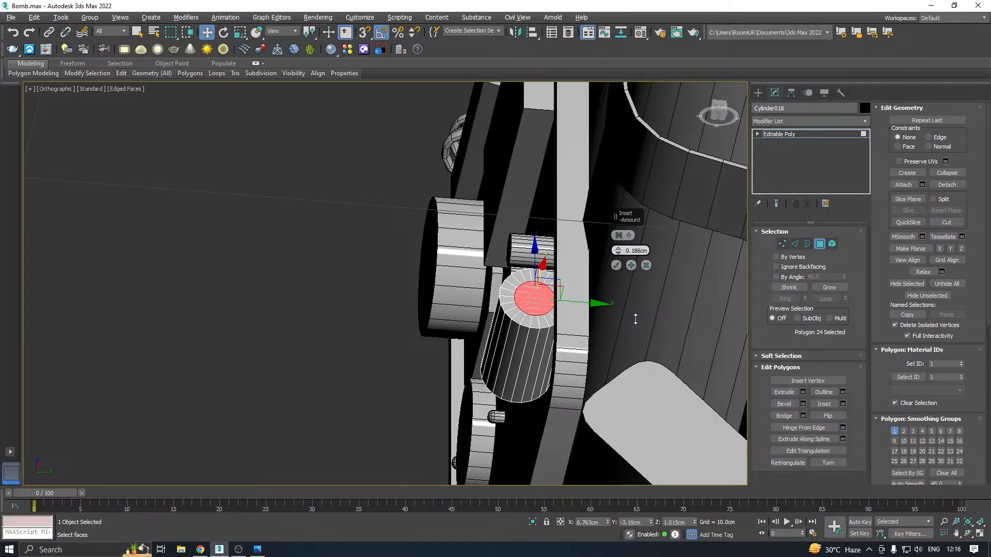
{"action": "left_click", "coordinate": [616, 265]}
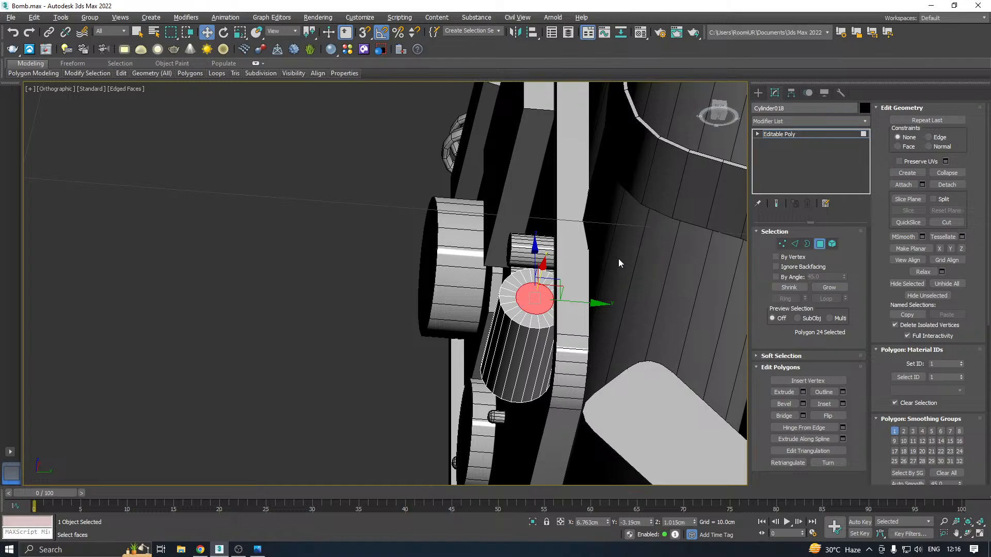
{"action": "middle_click_drag", "start_coordinate": [618, 258], "coordinate": [678, 300], "text": "alt"}
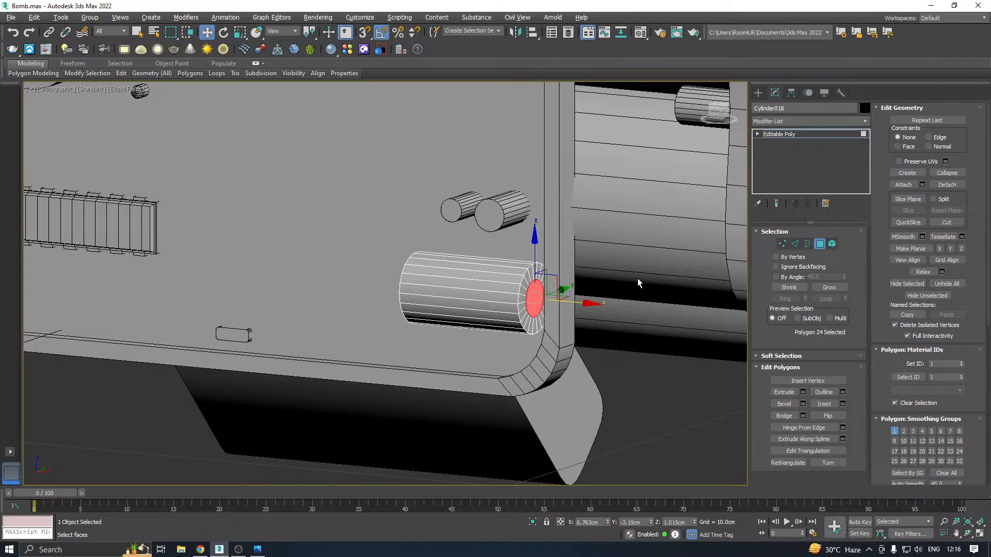
{"action": "middle_click_drag", "start_coordinate": [636, 278], "coordinate": [576, 264], "text": "alt"}
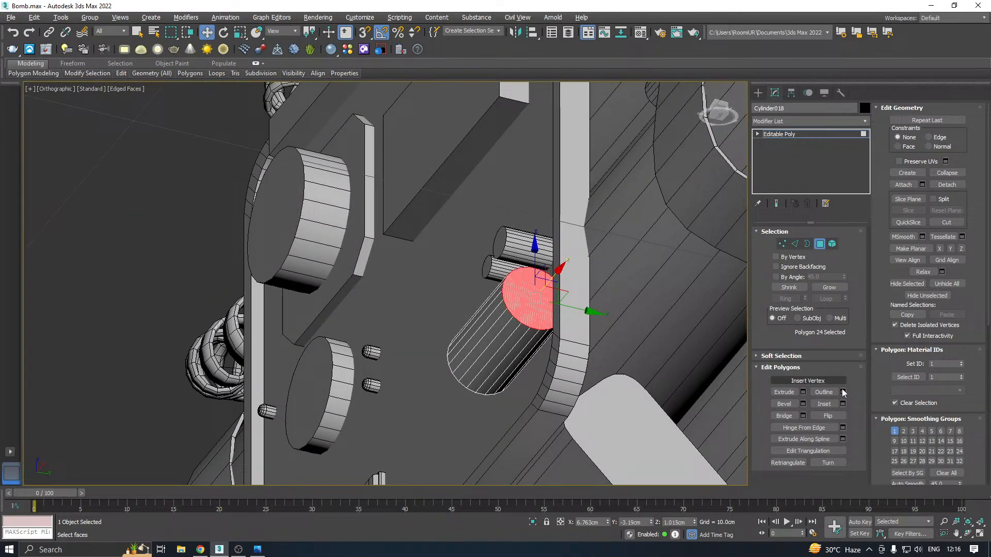
Try a 0.16 cm inset on the cylinder's end face, cancel it and leave polygon editing
{"action": "left_click", "coordinate": [842, 405]}
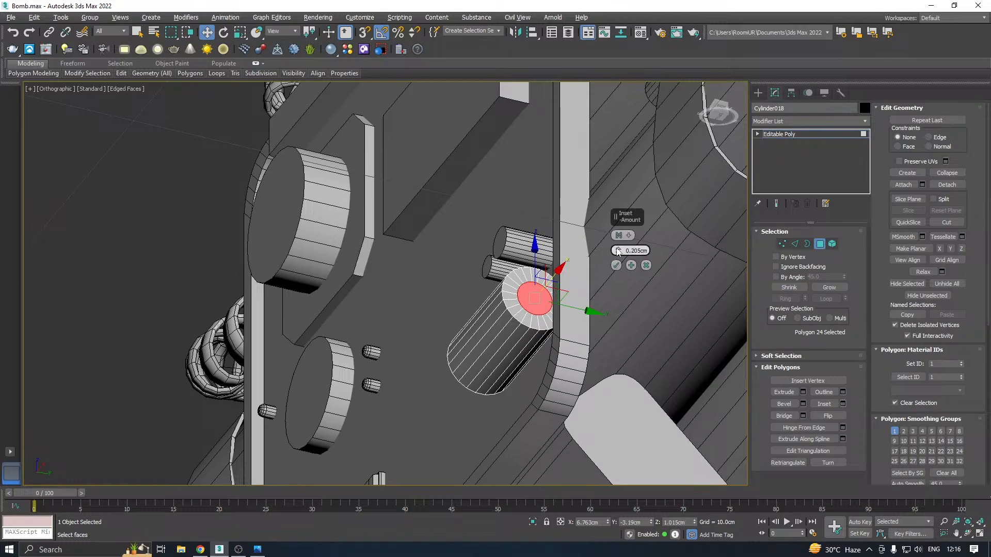
{"action": "left_click_drag", "start_coordinate": [624, 258], "coordinate": [626, 283]}
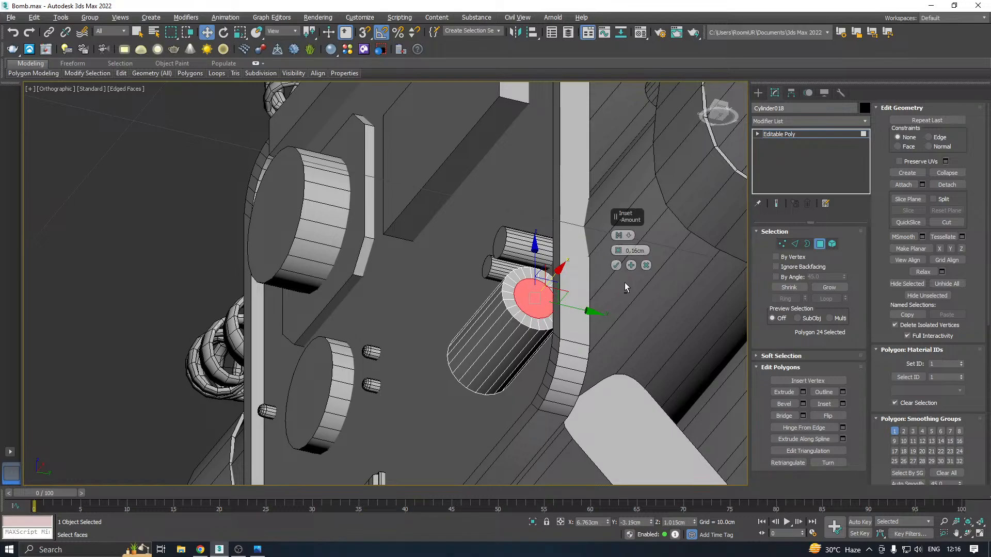
{"action": "left_click", "coordinate": [646, 265]}
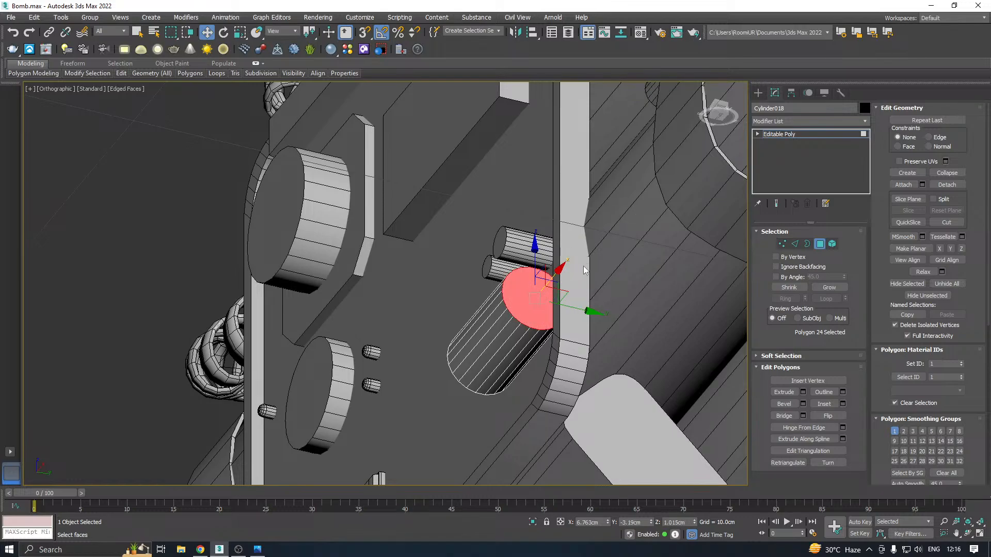
{"action": "middle_click_drag", "start_coordinate": [584, 270], "coordinate": [671, 258], "text": "alt"}
{"action": "left_click", "coordinate": [779, 135]}
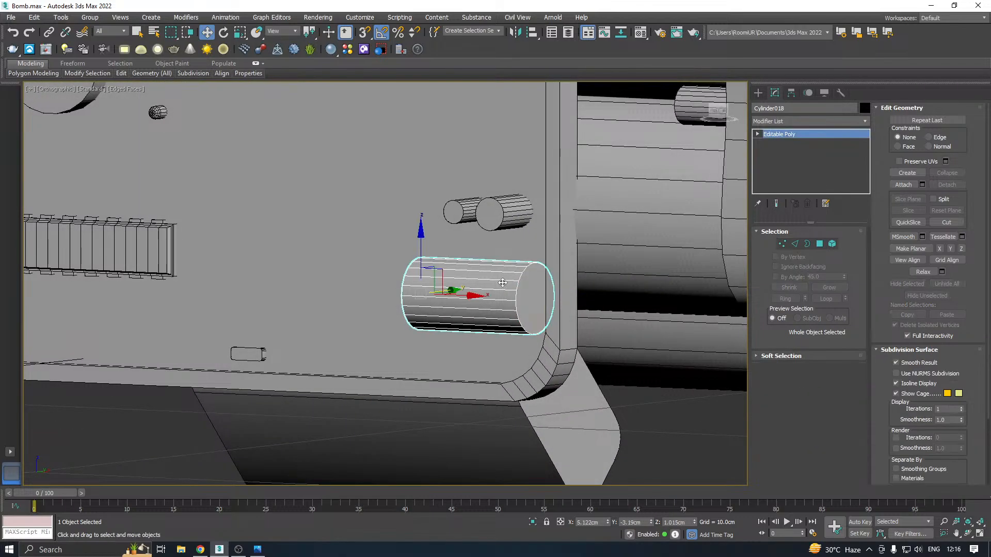
Copy the panel's large rectangular box down beside the sideways cylinder, to about X 6.66 and Z 1.15 cm
{"action": "scroll", "coordinate": [465, 299], "scroll_direction": "down", "scroll_amount": 5}
{"action": "left_click", "coordinate": [410, 140]}
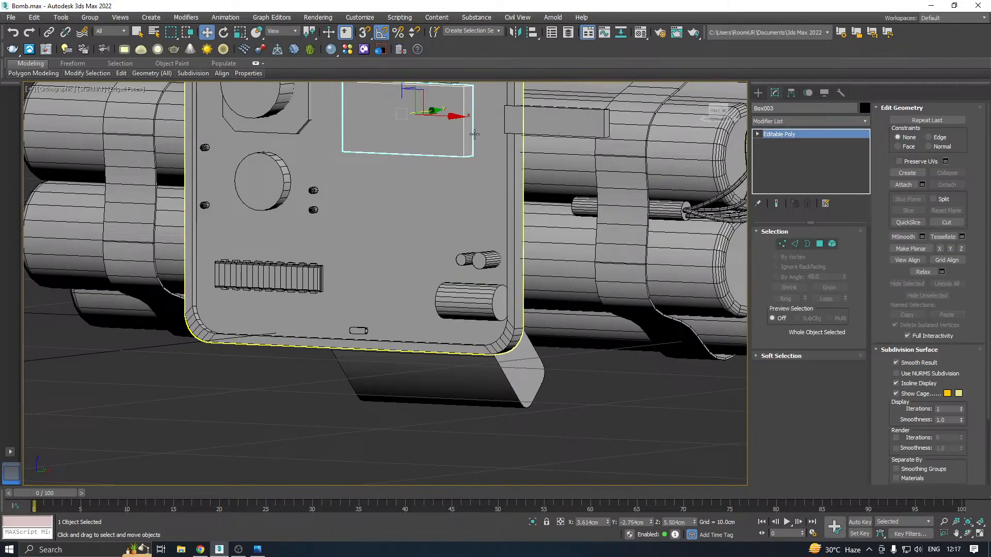
{"action": "middle_click_drag", "start_coordinate": [411, 140], "coordinate": [419, 192]}
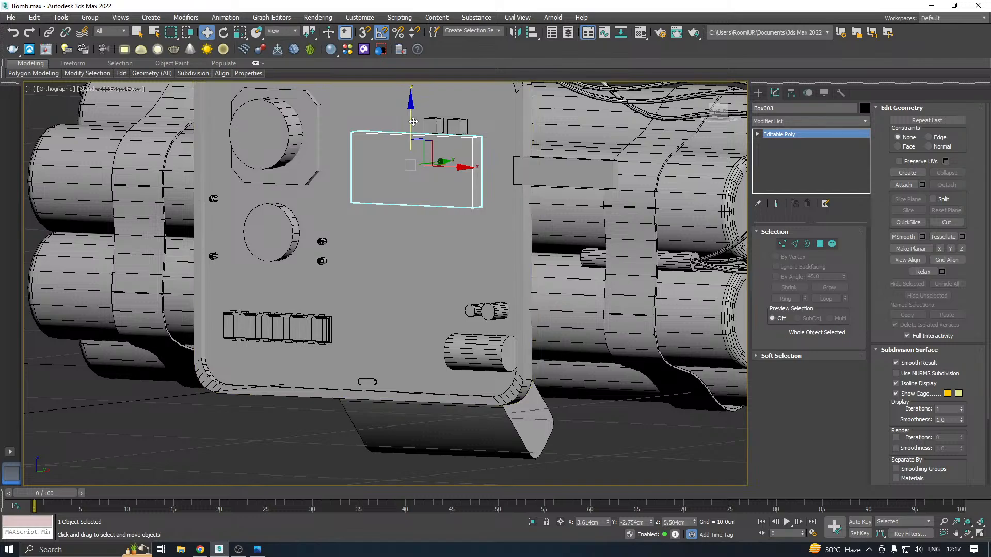
{"action": "left_click_drag", "start_coordinate": [411, 122], "coordinate": [411, 301], "text": "shift"}
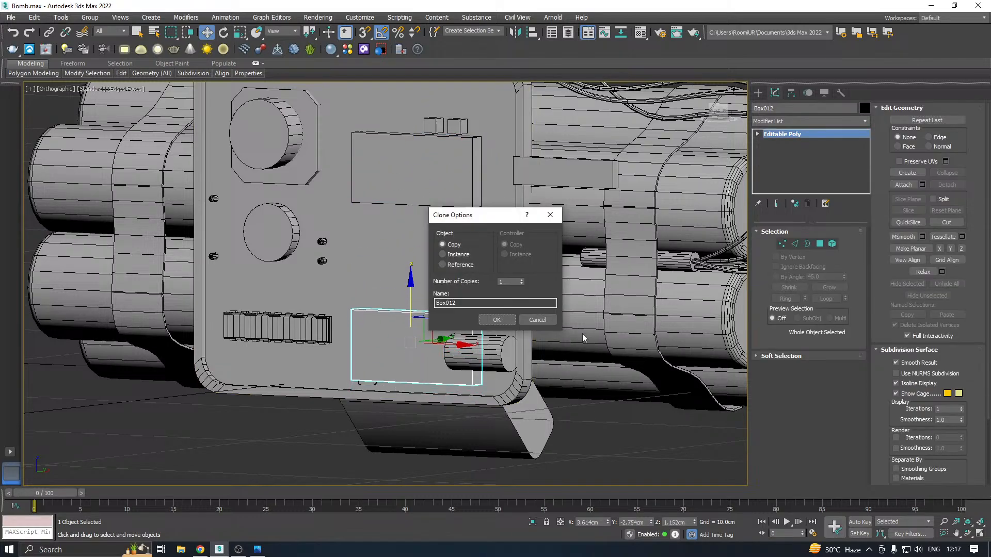
{"action": "left_click", "coordinate": [496, 320]}
{"action": "middle_click_drag", "start_coordinate": [495, 321], "coordinate": [525, 332], "text": "alt"}
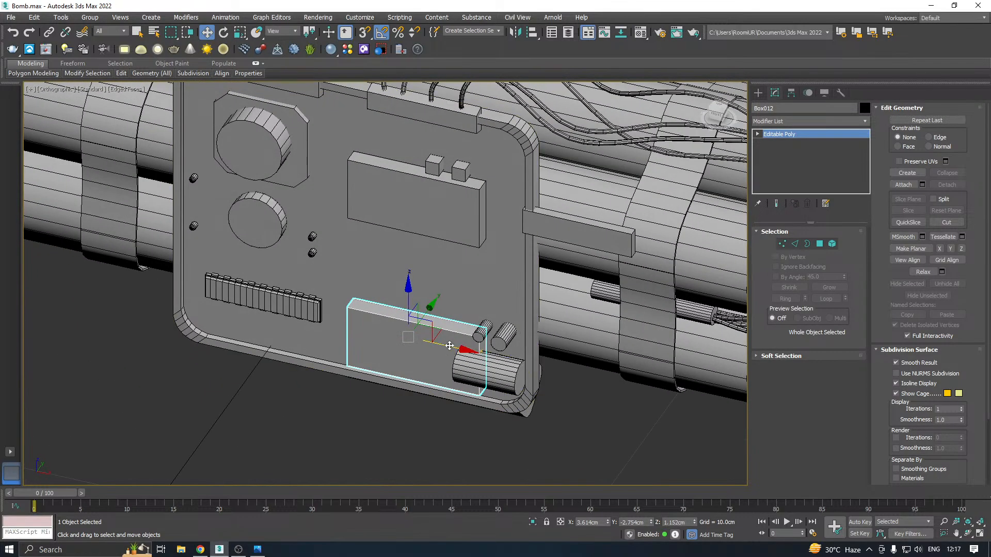
{"action": "left_click_drag", "start_coordinate": [450, 345], "coordinate": [565, 368]}
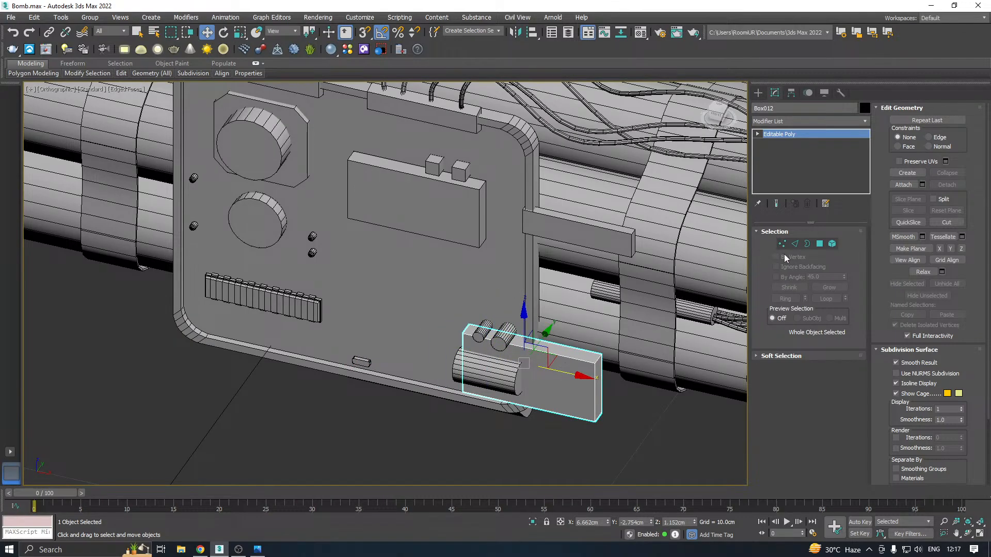
Shorten the copied box by moving its four right-end vertices inward to about X 6.22 cm
{"action": "left_click", "coordinate": [783, 245]}
{"action": "left_click_drag", "start_coordinate": [703, 276], "coordinate": [593, 486]}
{"action": "scroll", "coordinate": [607, 397], "scroll_direction": "up", "scroll_amount": 3}
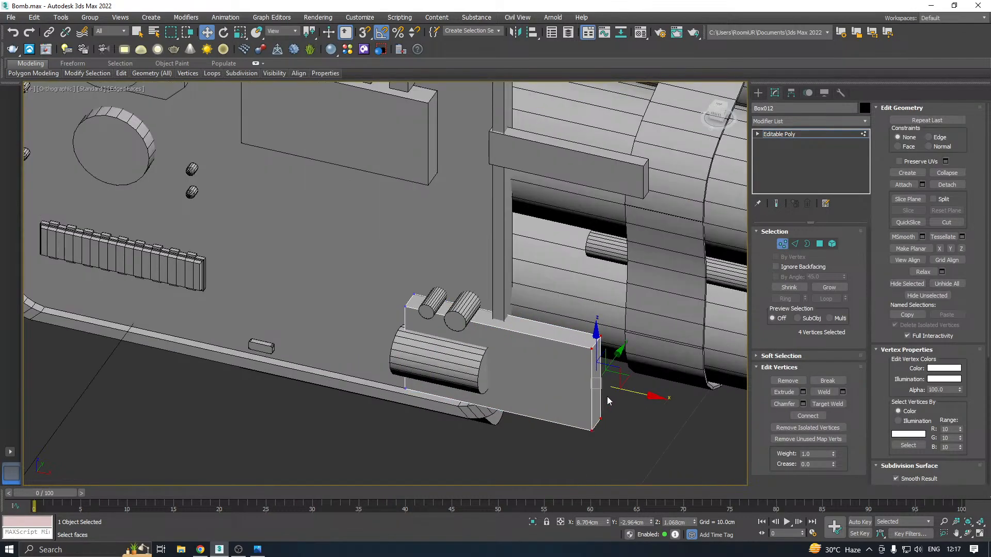
{"action": "left_click_drag", "start_coordinate": [634, 390], "coordinate": [502, 365]}
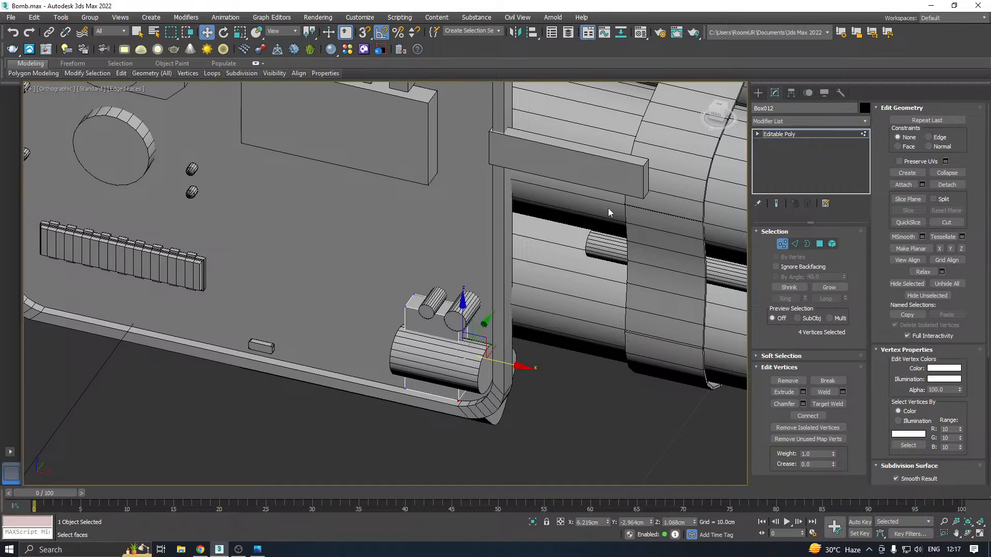
Move the shortened box over the right end of the sideways cylinder, to about X 7.65 cm
{"action": "left_click", "coordinate": [788, 136]}
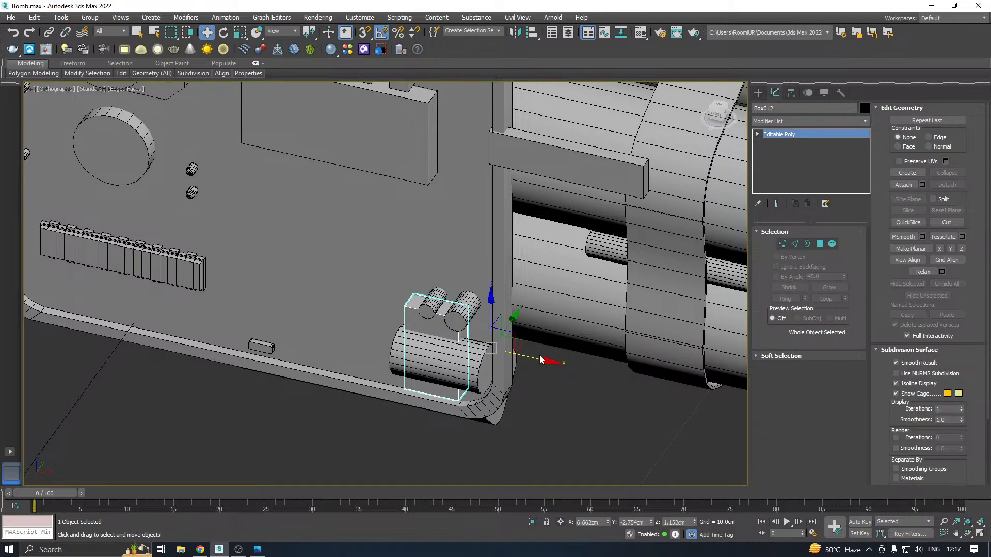
{"action": "left_click_drag", "start_coordinate": [537, 356], "coordinate": [589, 366]}
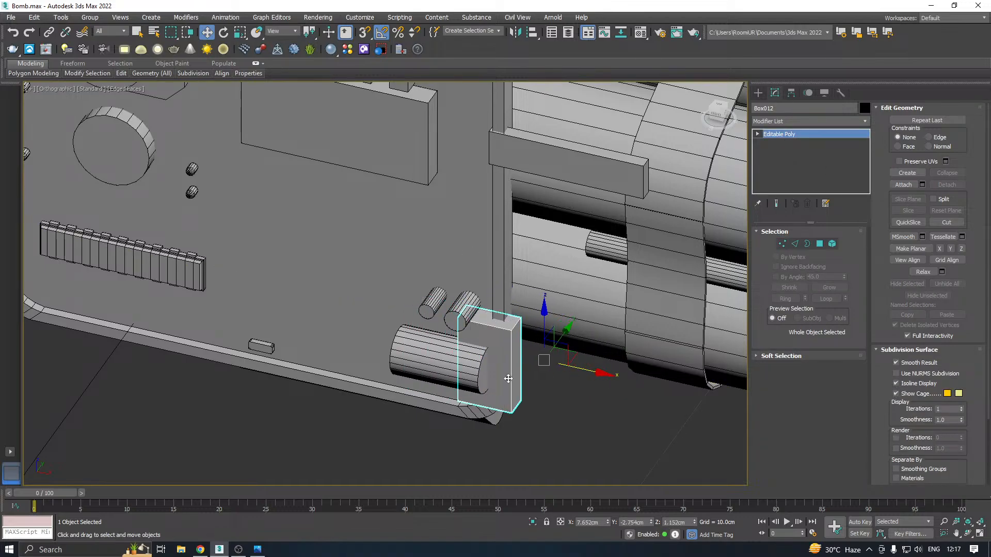
{"action": "scroll", "coordinate": [509, 379], "scroll_direction": "up", "scroll_amount": 4}
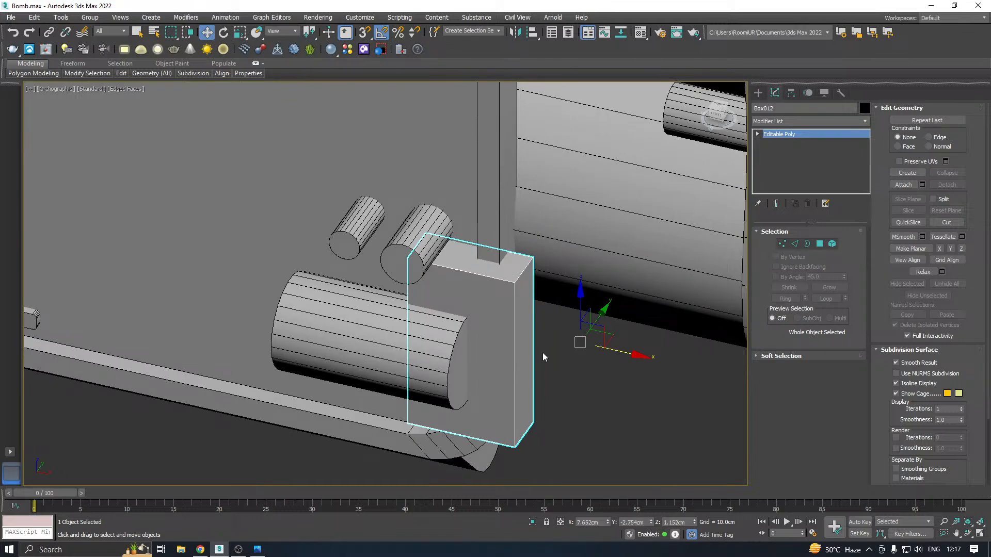
Center the shortened box's pivot on the object and rotate the box a quarter turn about the vertical axis
{"action": "key", "text": "e"}
{"action": "left_click", "coordinate": [790, 94]}
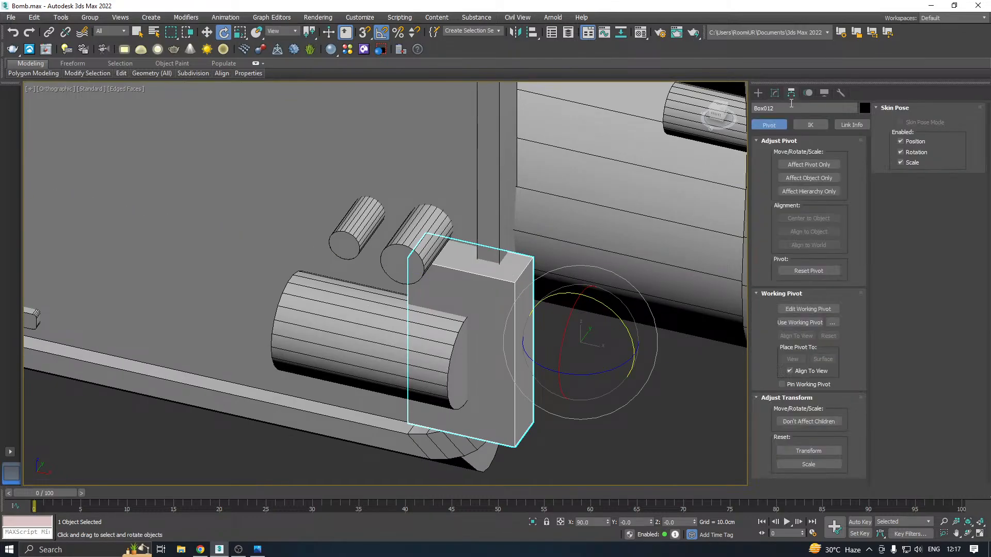
{"action": "left_click", "coordinate": [801, 164]}
{"action": "left_click", "coordinate": [803, 217]}
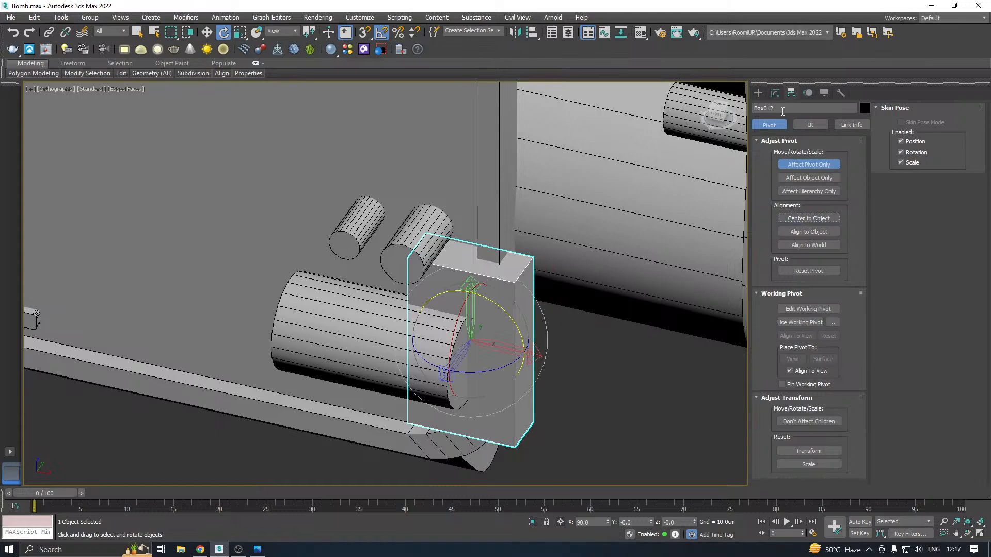
{"action": "left_click", "coordinate": [783, 93]}
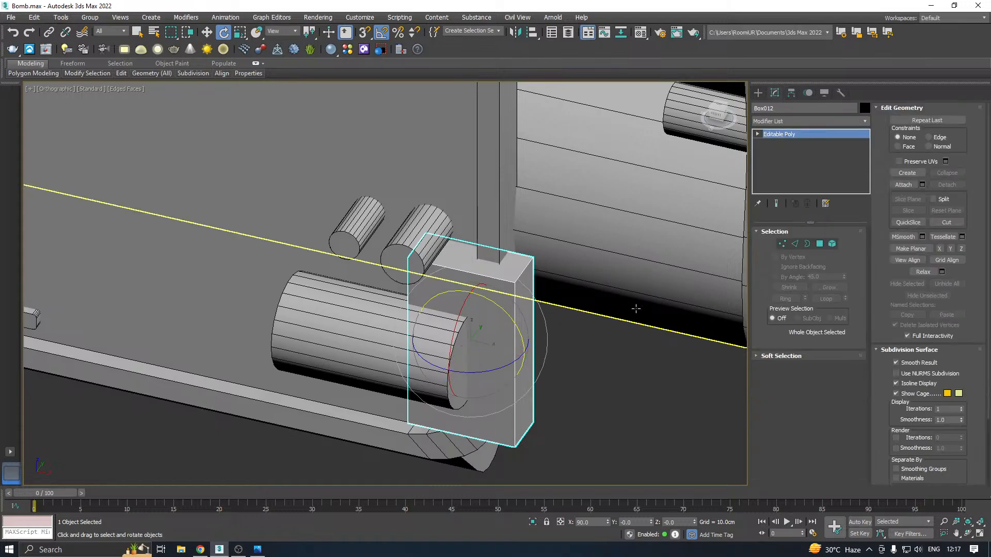
{"action": "left_click_drag", "start_coordinate": [490, 369], "coordinate": [523, 350]}
Move the rotated box against the sideways cylinder's right end, to about X 6.93 cm and Y -3.22 cm
{"action": "key", "text": "w"}
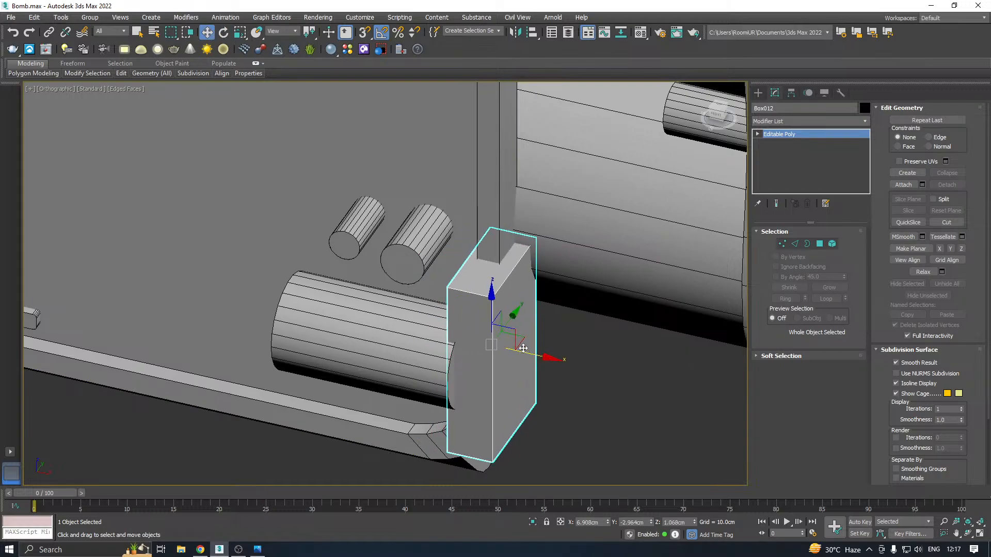
{"action": "middle_click_drag", "start_coordinate": [524, 350], "coordinate": [599, 349], "text": "alt"}
{"action": "left_click_drag", "start_coordinate": [519, 326], "coordinate": [521, 325]}
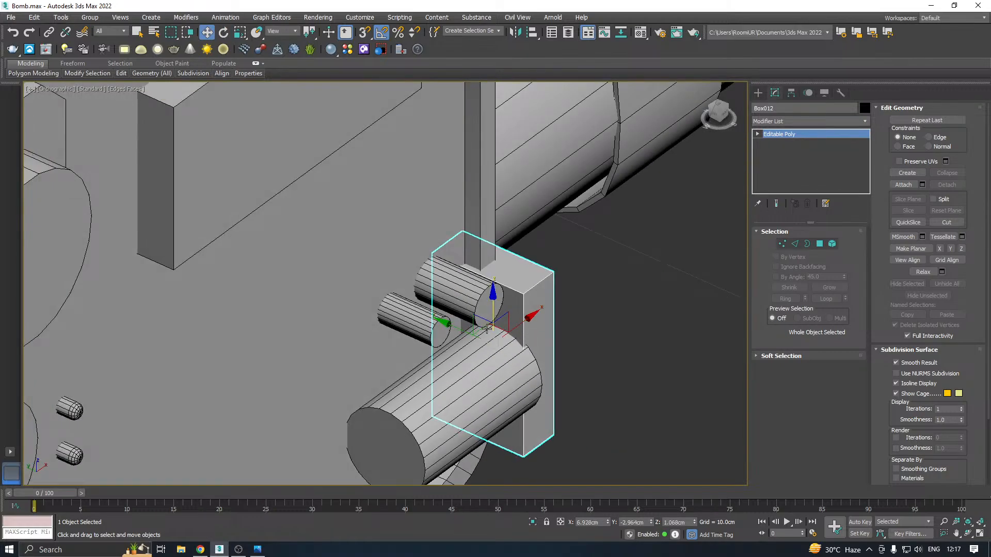
{"action": "left_click_drag", "start_coordinate": [449, 328], "coordinate": [473, 339]}
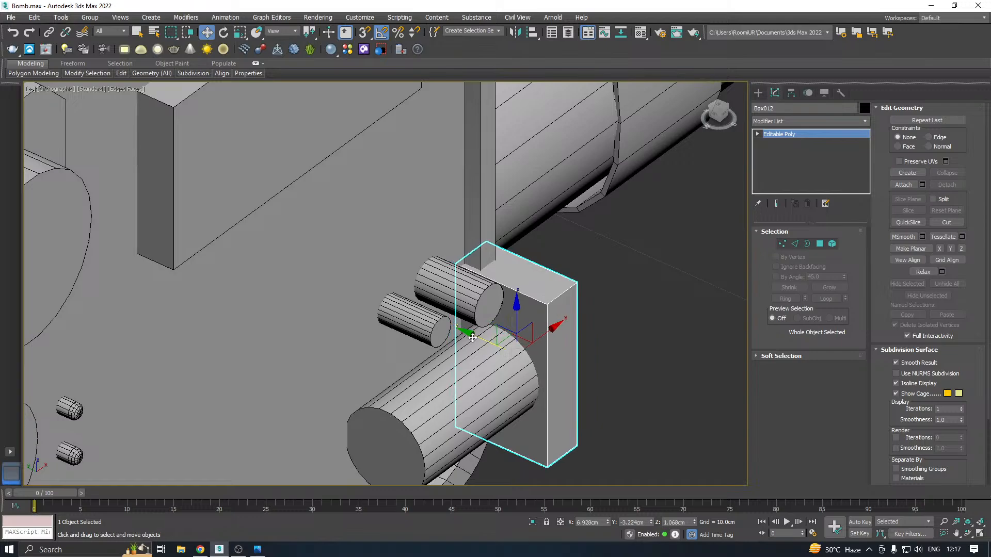
{"action": "middle_click_drag", "start_coordinate": [564, 329], "coordinate": [476, 308], "text": "alt"}
Reduce the box's height by lowering its four top vertices and raising its four bottom vertices to about Z 0.51 cm
{"action": "left_click", "coordinate": [782, 243]}
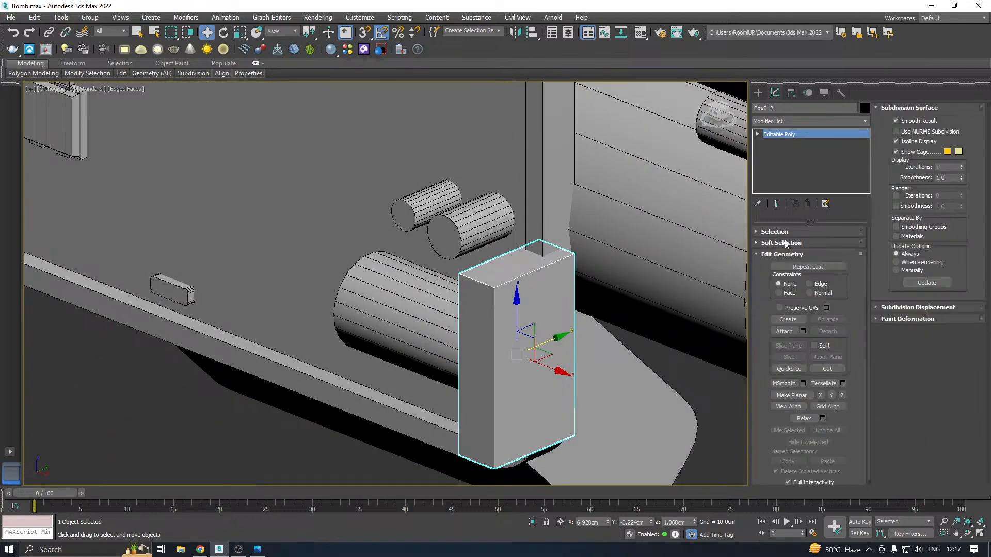
{"action": "left_click_drag", "start_coordinate": [359, 226], "coordinate": [639, 318]}
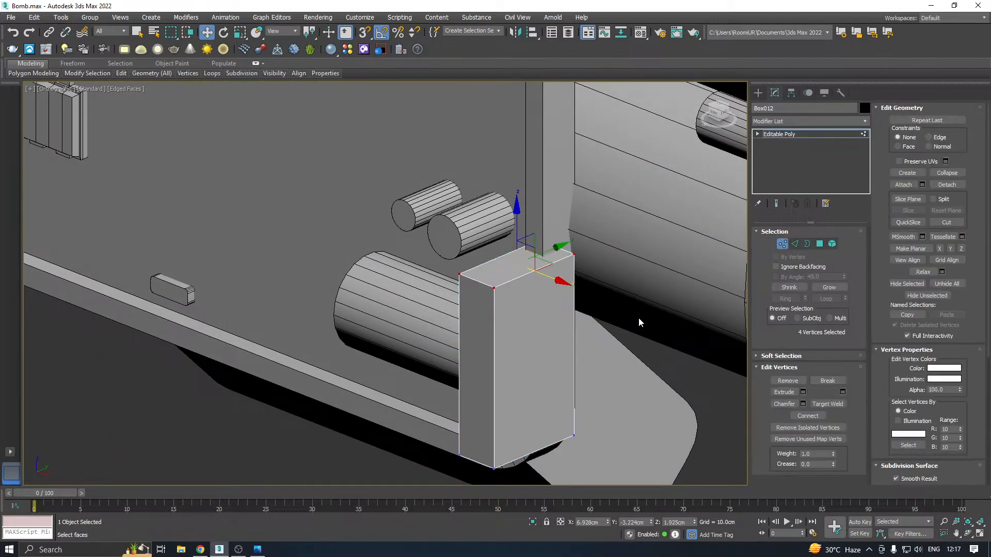
{"action": "middle_click_drag", "start_coordinate": [639, 317], "coordinate": [535, 234], "text": "alt"}
{"action": "left_click_drag", "start_coordinate": [519, 216], "coordinate": [519, 270]}
{"action": "left_click_drag", "start_coordinate": [347, 529], "coordinate": [348, 525]}
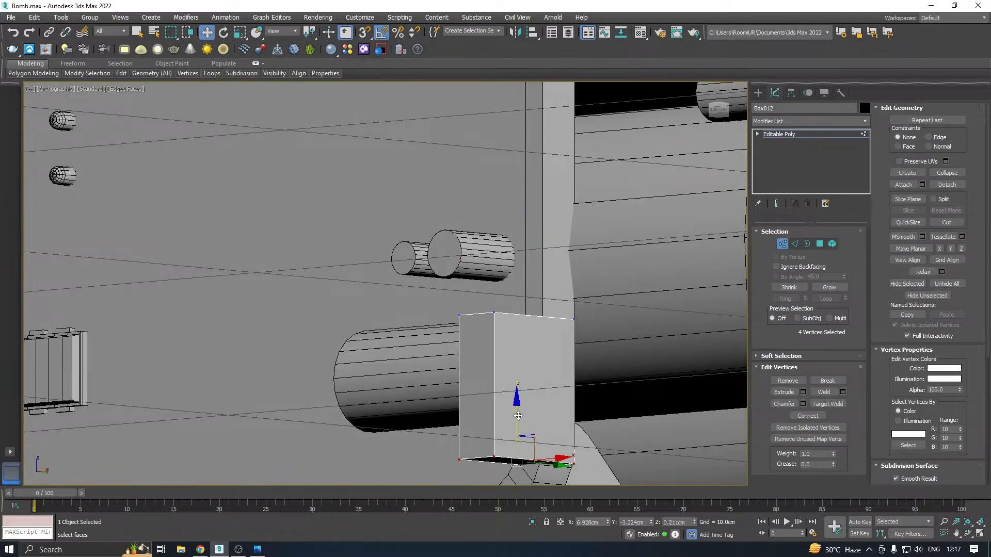
{"action": "left_click_drag", "start_coordinate": [518, 416], "coordinate": [518, 392]}
{"action": "middle_click_drag", "start_coordinate": [598, 354], "coordinate": [633, 252], "text": "alt"}
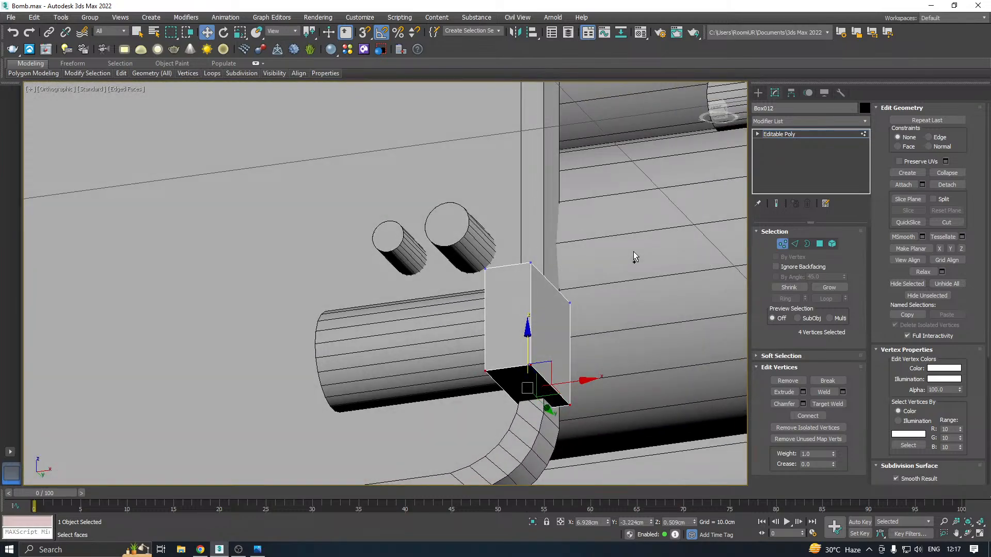
Thin the box by moving its outer side face inward to about X 7.05 cm and leave polygon editing
{"action": "key", "text": "p"}
{"action": "scroll", "coordinate": [541, 266], "scroll_direction": "down", "scroll_amount": 5}
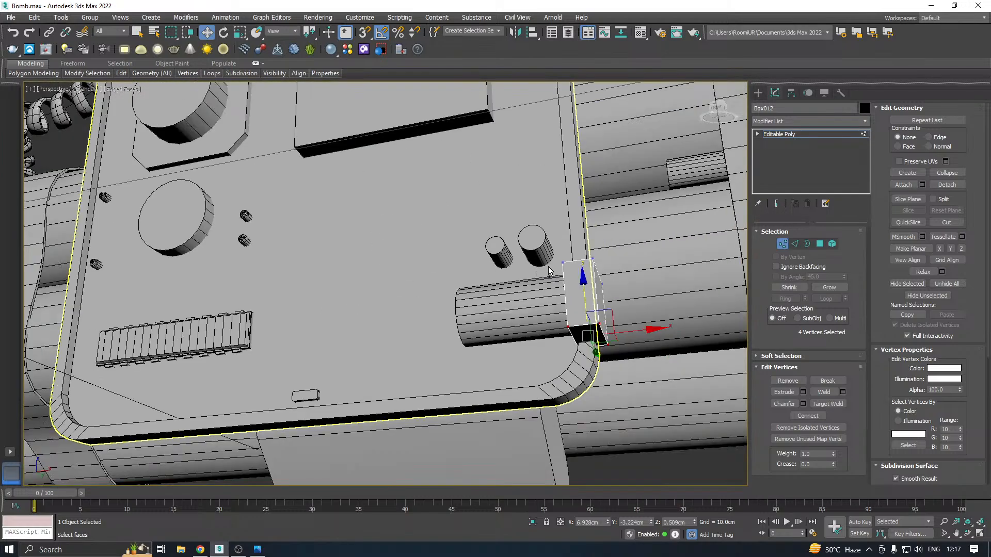
{"action": "middle_click_drag", "start_coordinate": [549, 270], "coordinate": [508, 298], "text": "alt"}
{"action": "scroll", "coordinate": [544, 282], "scroll_direction": "up", "scroll_amount": 3}
{"action": "left_click", "coordinate": [814, 245]}
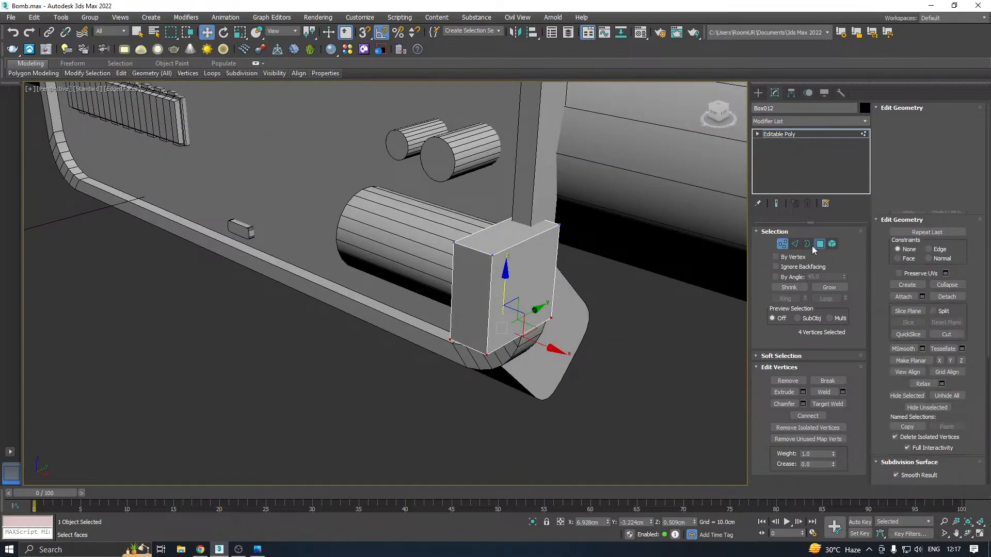
{"action": "left_click", "coordinate": [518, 310]}
{"action": "scroll", "coordinate": [518, 310], "scroll_direction": "up", "scroll_amount": 2}
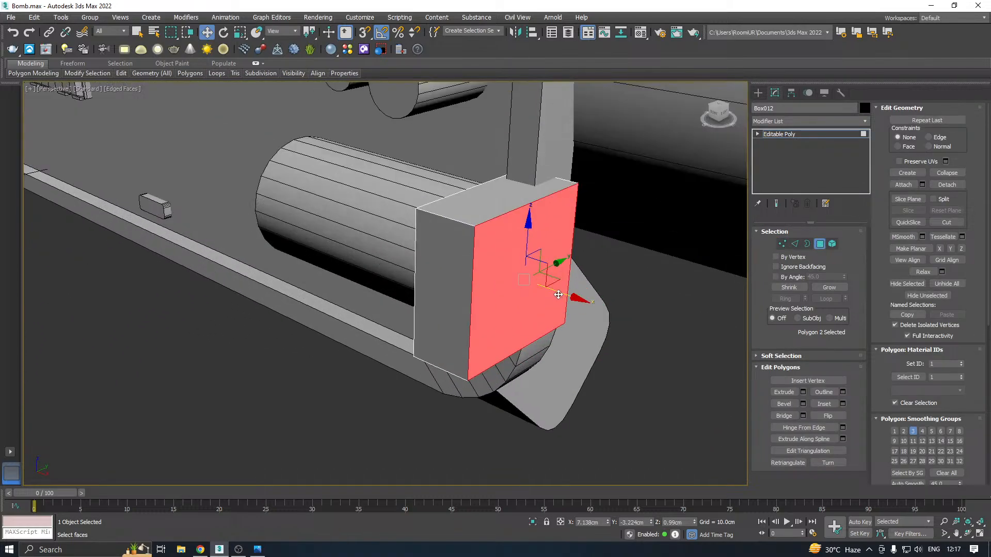
{"action": "left_click_drag", "start_coordinate": [558, 294], "coordinate": [546, 294]}
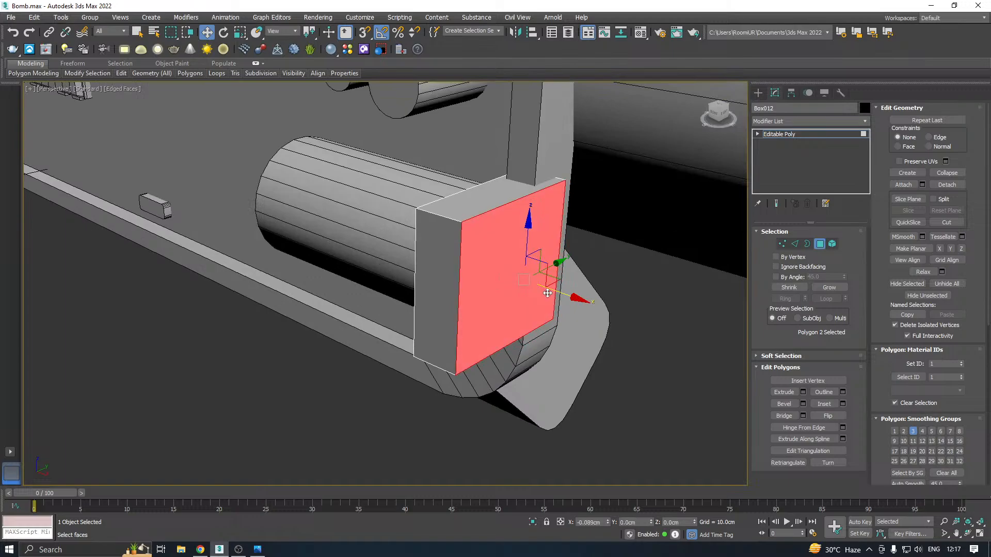
{"action": "left_click", "coordinate": [806, 135]}
Align the box with the sideways cylinder by moving it to about X 6.96 cm and slightly upward
{"action": "middle_click_drag", "start_coordinate": [611, 190], "coordinate": [670, 209], "text": "alt"}
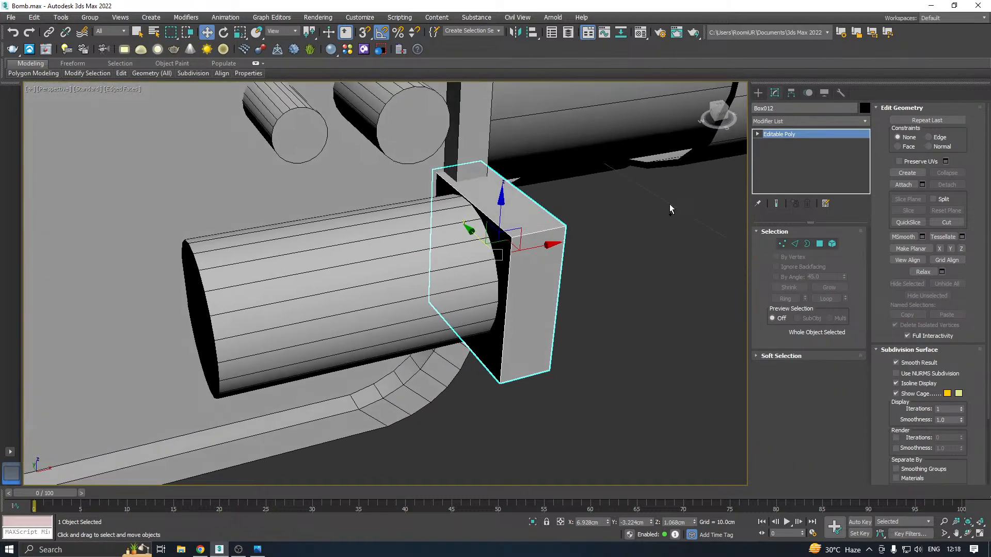
{"action": "mouse_move", "coordinate": [541, 246]}
{"action": "left_mouse_down"}
{"action": "mouse_move", "coordinate": [558, 242]}
{"action": "mouse_move", "coordinate": [545, 245]}
{"action": "left_mouse_up"}
{"action": "middle_click_drag", "start_coordinate": [550, 241], "coordinate": [472, 178], "text": "alt"}
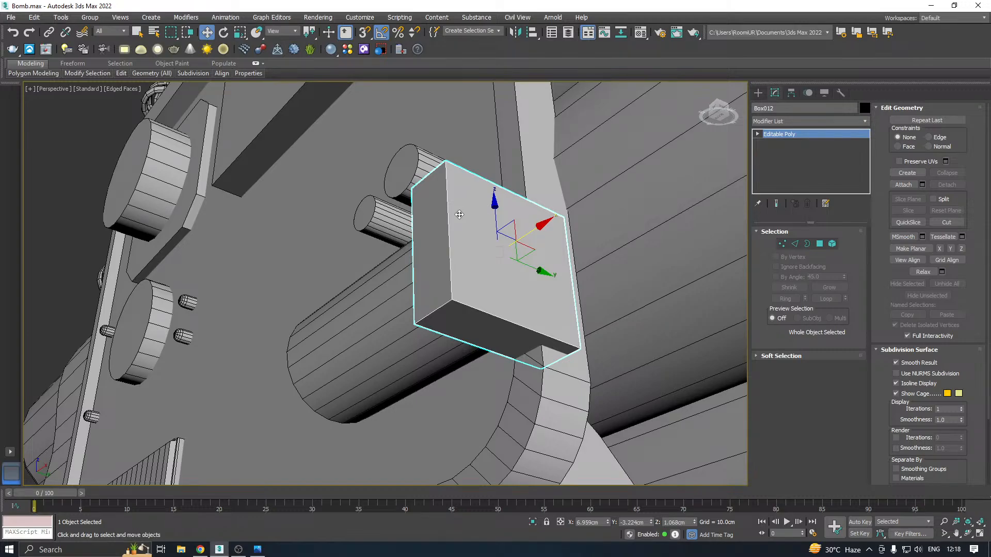
{"action": "middle_click_drag", "start_coordinate": [489, 222], "coordinate": [479, 195]}
{"action": "key", "text": "f"}
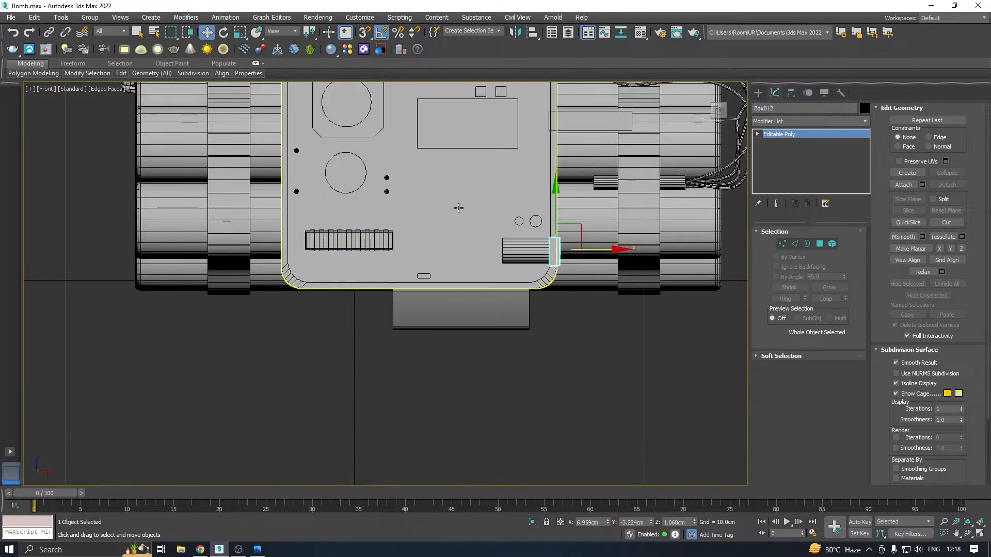
{"action": "middle_click_drag", "start_coordinate": [500, 259], "coordinate": [416, 263]}
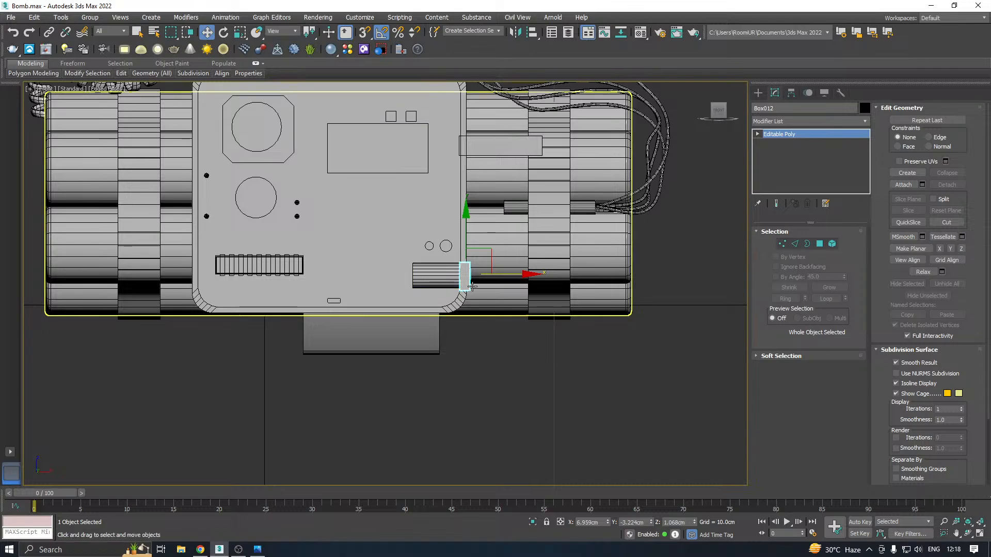
{"action": "middle_click_drag", "start_coordinate": [475, 264], "coordinate": [474, 250]}
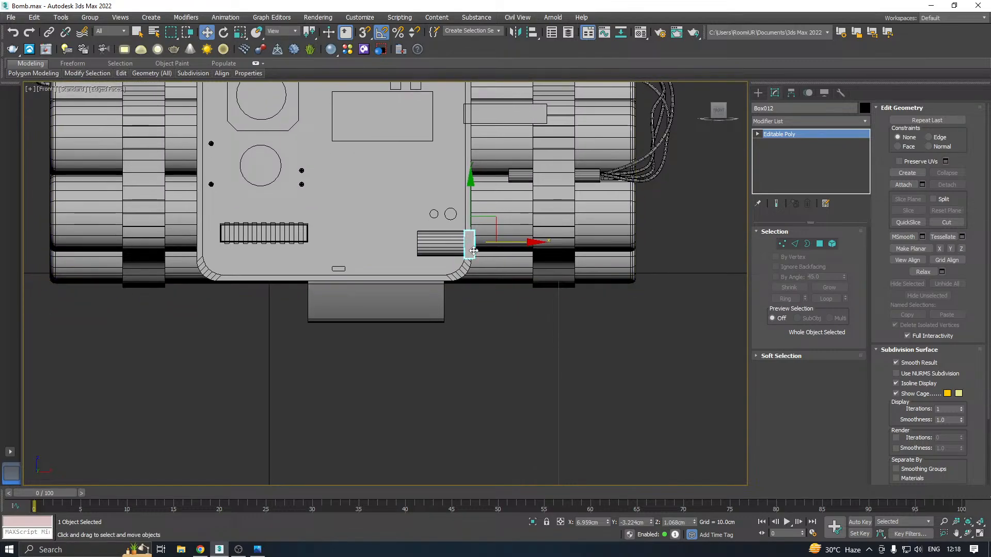
{"action": "scroll", "coordinate": [474, 250], "scroll_direction": "up", "scroll_amount": 4}
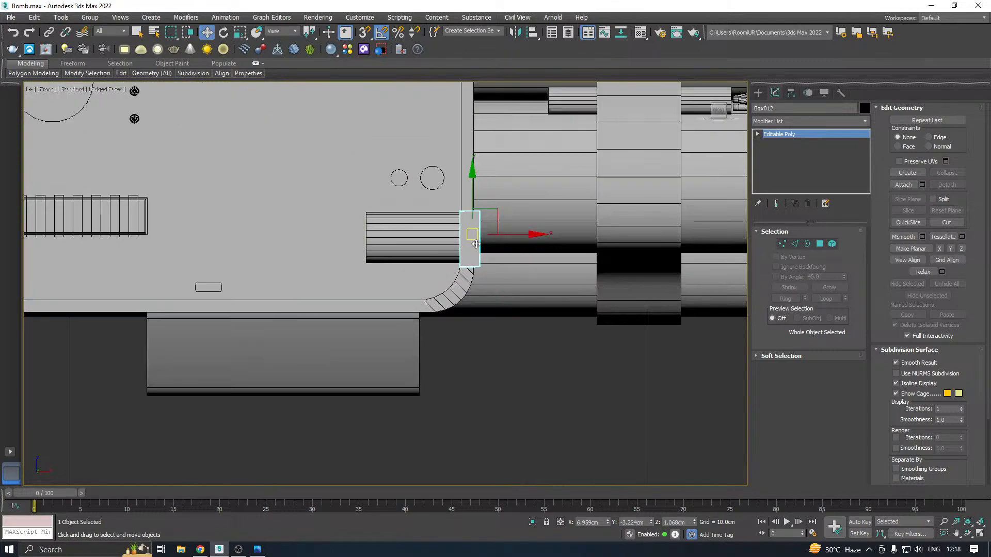
{"action": "left_click_drag", "start_coordinate": [471, 192], "coordinate": [470, 195]}
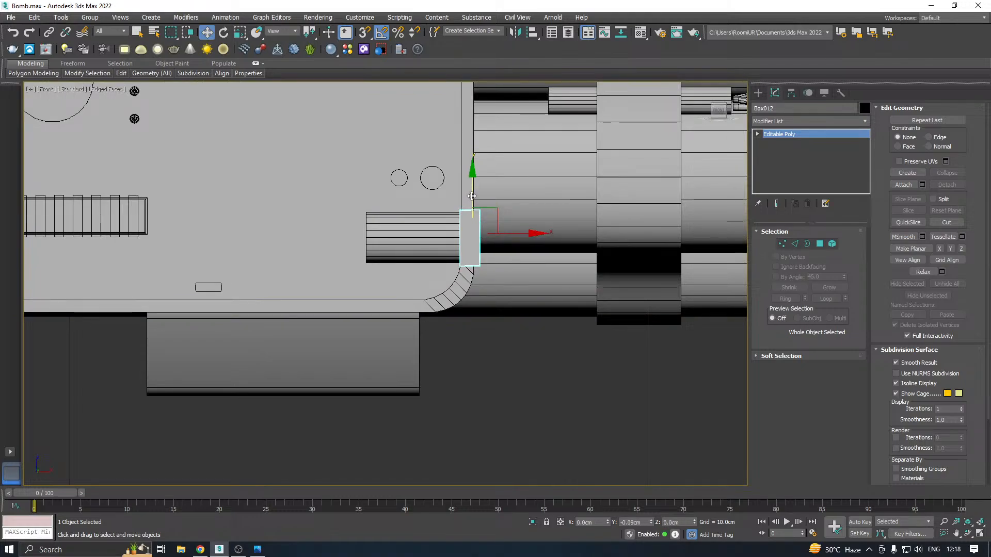
Copy the upper round cylinder on the octagonal plate straight down over the ribbed chip
{"action": "left_click", "coordinate": [414, 236]}
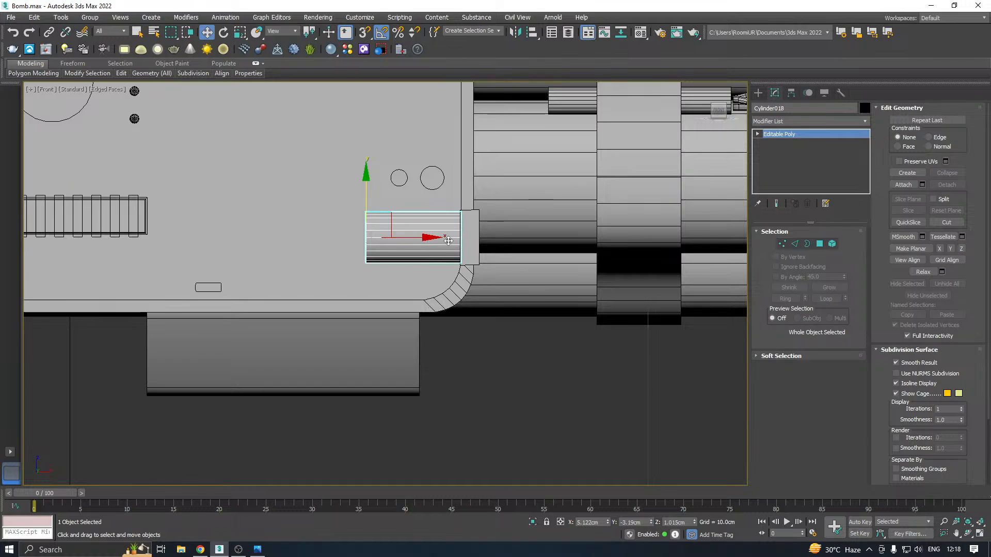
{"action": "scroll", "coordinate": [448, 241], "scroll_direction": "down", "scroll_amount": 3}
{"action": "middle_click_drag", "start_coordinate": [359, 166], "coordinate": [395, 207]}
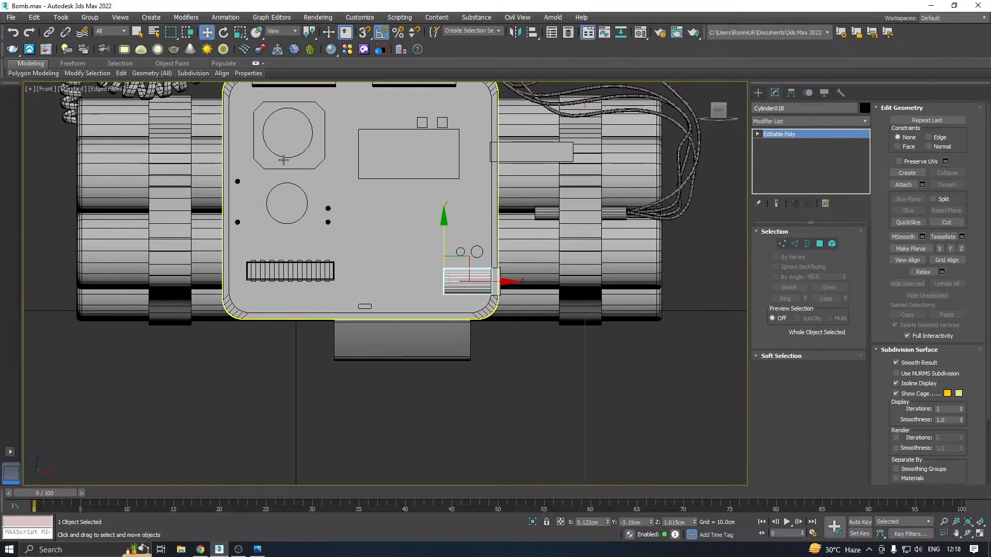
{"action": "left_click", "coordinate": [276, 132]}
{"action": "left_click_drag", "start_coordinate": [277, 132], "coordinate": [317, 213], "text": "shift"}
{"action": "left_click", "coordinate": [498, 320]}
Rotate the copied cylinder onto its side and move it over the thin box, to about X 6.74 and Z 1.00 cm
{"action": "key", "text": "e"}
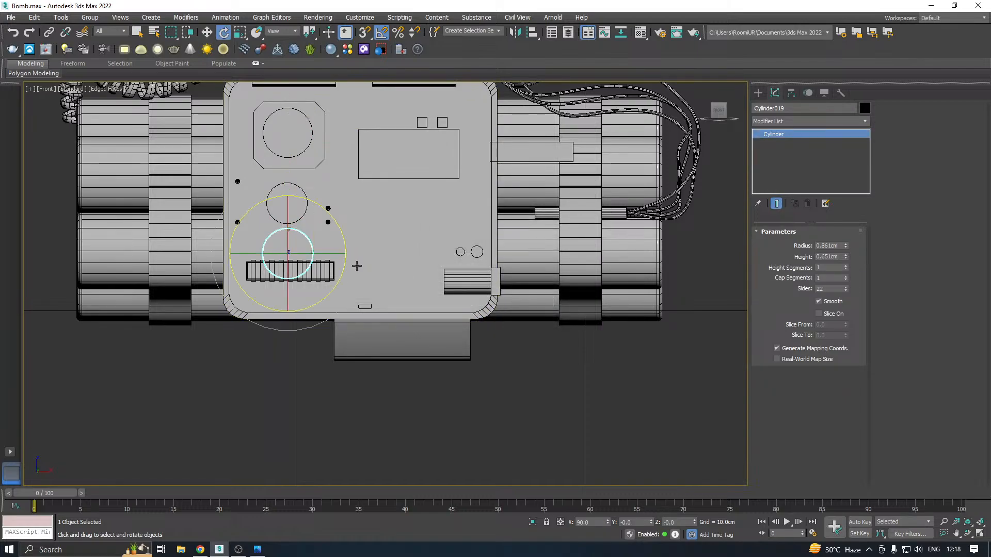
{"action": "left_click_drag", "start_coordinate": [310, 253], "coordinate": [547, 252]}
{"action": "key", "text": "w"}
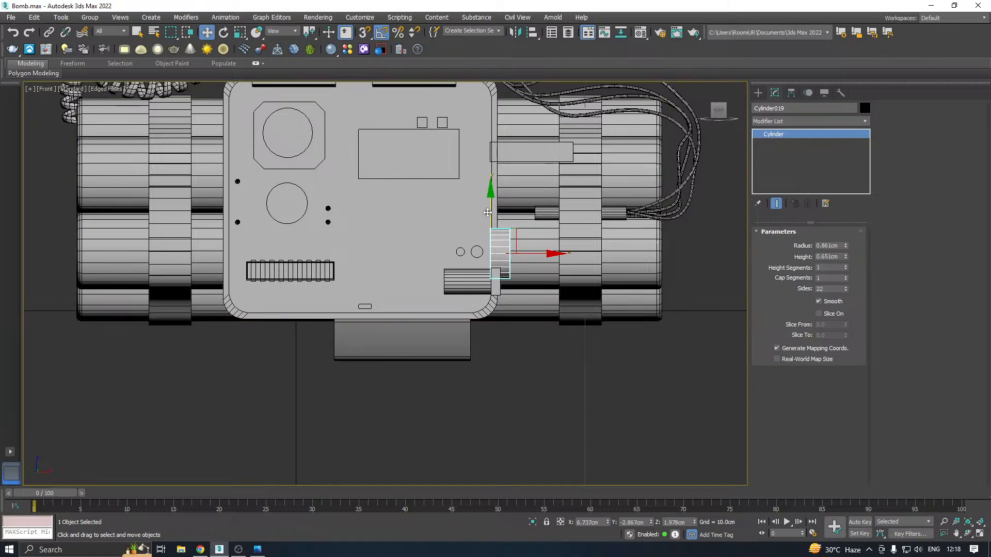
{"action": "left_click_drag", "start_coordinate": [488, 213], "coordinate": [488, 241]}
Resize the copied cylinder to radius 0.311 cm and height 1.051 cm, and move it outward to about X 6.99 cm
{"action": "scroll", "coordinate": [503, 240], "scroll_direction": "up", "scroll_amount": 5}
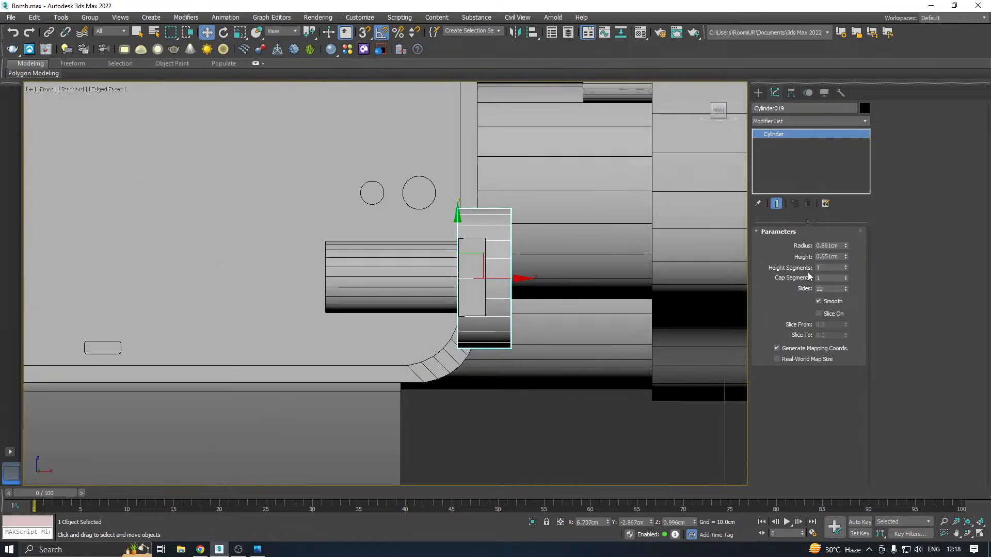
{"action": "mouse_move", "coordinate": [845, 257]}
{"action": "left_mouse_down"}
{"action": "mouse_move", "coordinate": [848, 249]}
{"action": "mouse_move", "coordinate": [855, 272]}
{"action": "left_mouse_up"}
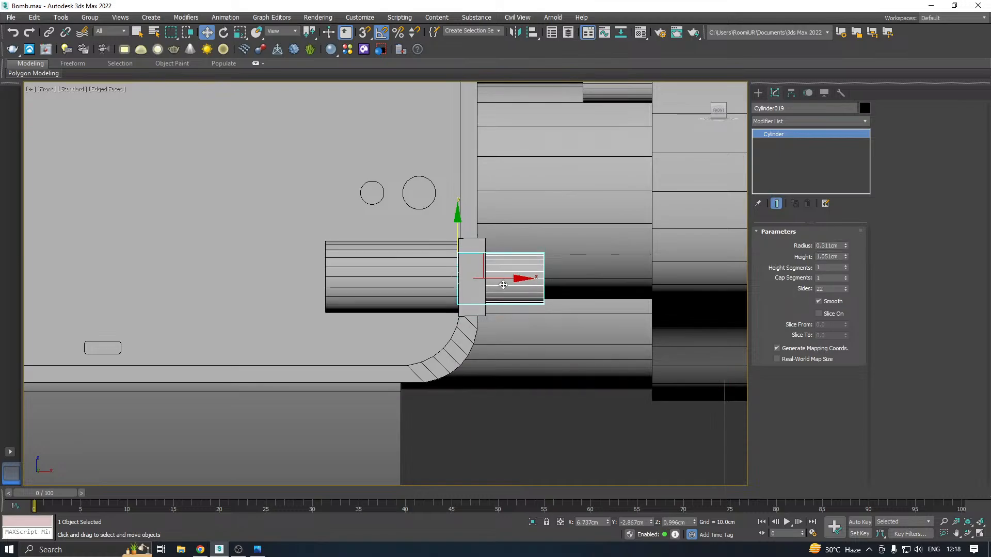
{"action": "left_click_drag", "start_coordinate": [504, 278], "coordinate": [526, 276]}
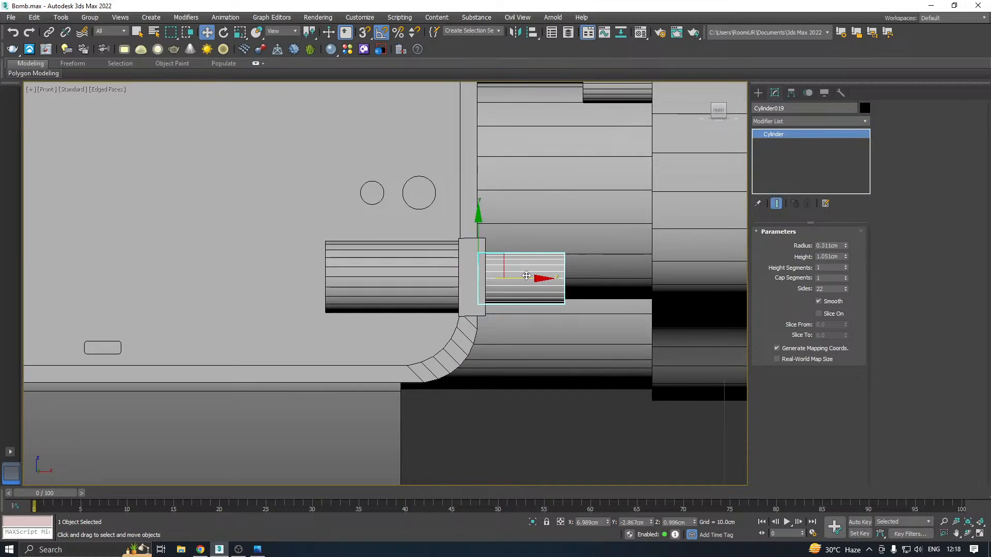
Reduce the small cylinder's radius to 0.241 cm and convert it to an Editable Poly
{"action": "right_click", "coordinate": [819, 152]}
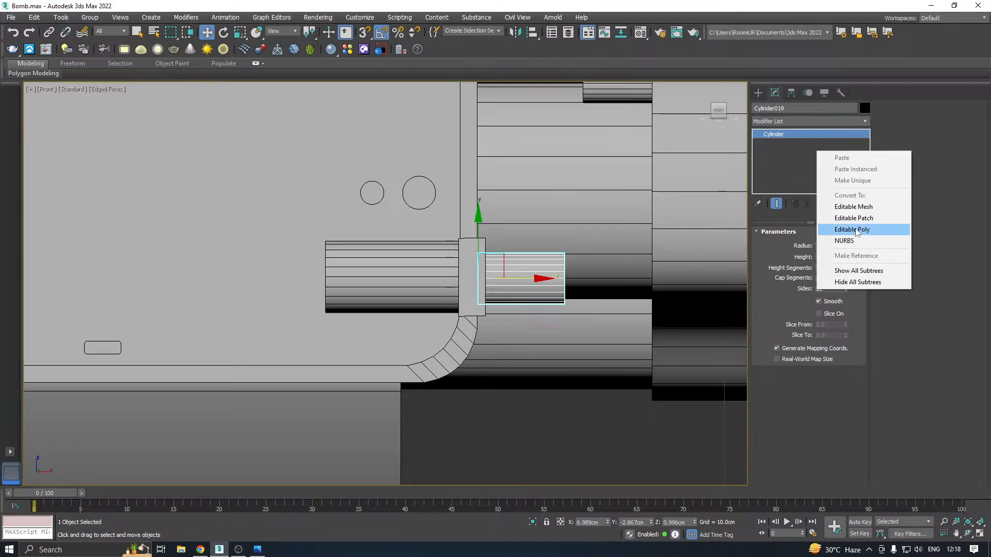
{"action": "left_click", "coordinate": [543, 284]}
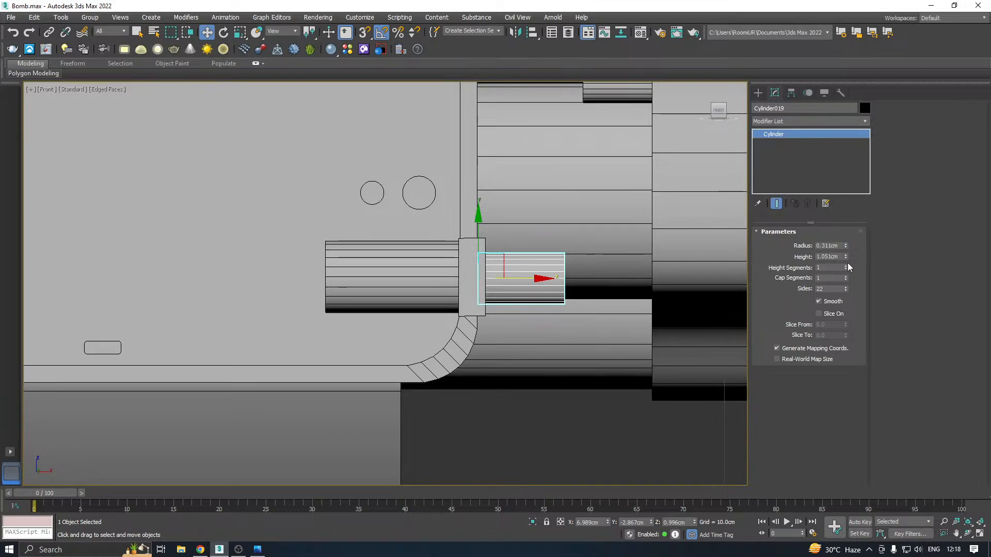
{"action": "left_click_drag", "start_coordinate": [847, 246], "coordinate": [846, 247]}
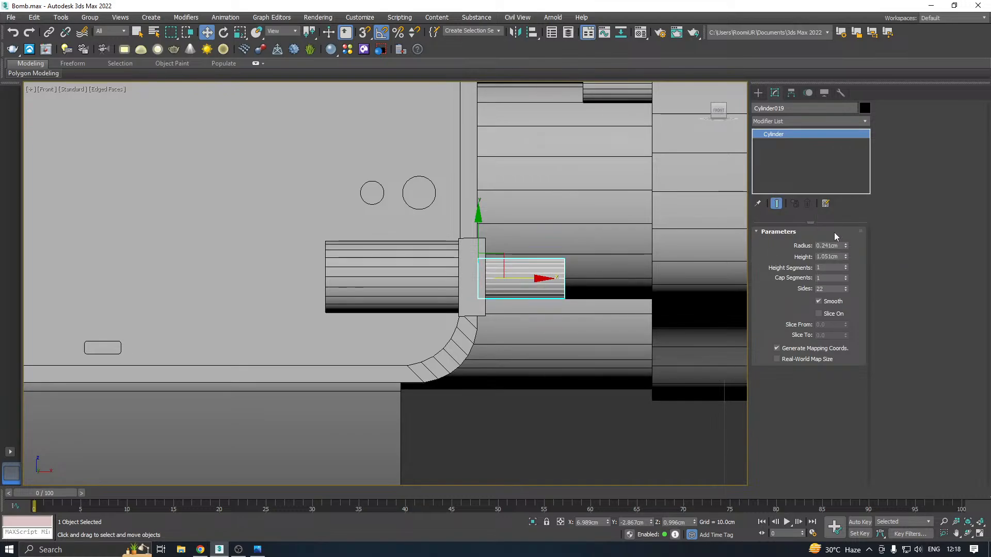
{"action": "right_click", "coordinate": [819, 166]}
{"action": "left_click", "coordinate": [849, 245]}
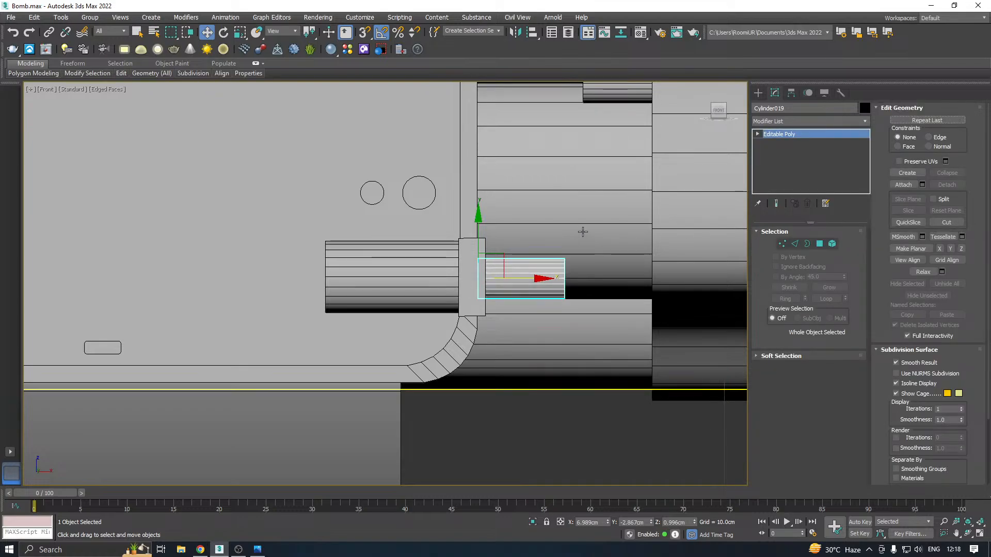
Move the small cylinder forward onto the thin box's side face, to about Y -3.22 cm
{"action": "scroll", "coordinate": [504, 281], "scroll_direction": "up", "scroll_amount": 4}
{"action": "key", "text": "p"}
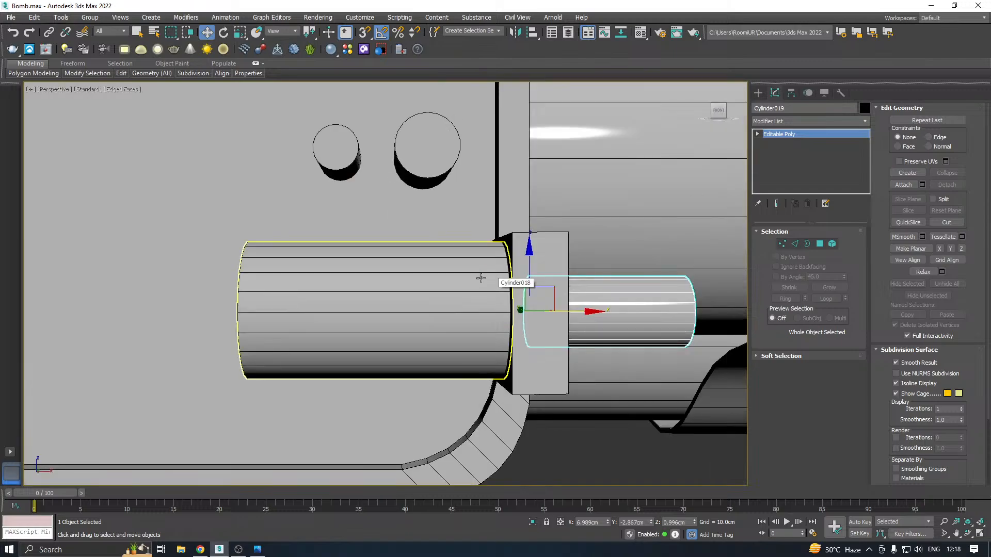
{"action": "scroll", "coordinate": [481, 278], "scroll_direction": "down", "scroll_amount": 2}
{"action": "middle_click_drag", "start_coordinate": [547, 267], "coordinate": [814, 266], "text": "alt"}
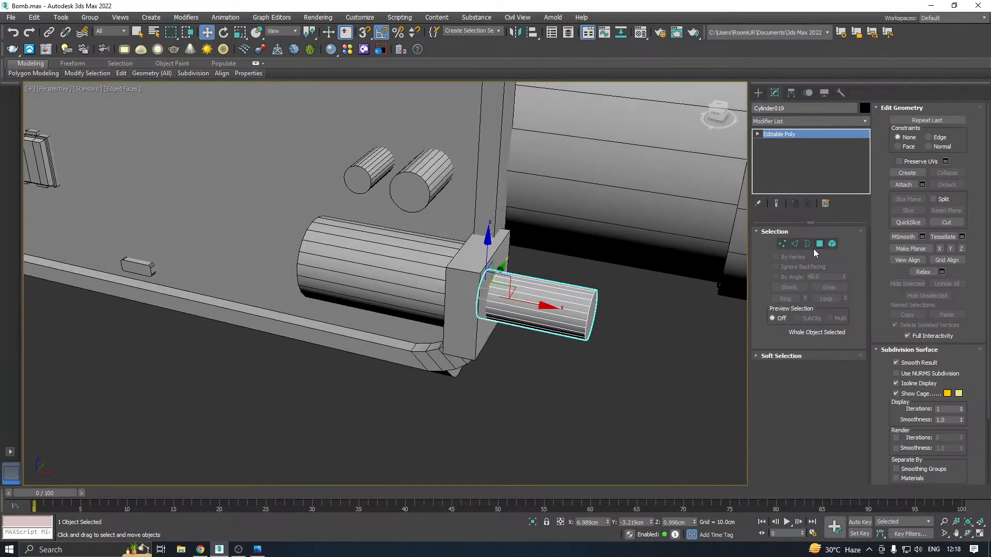
Chamfer the edges around the small cylinder's outer end face by 0.071 cm with 0 segments
{"action": "left_click", "coordinate": [820, 244]}
{"action": "left_click", "coordinate": [588, 318]}
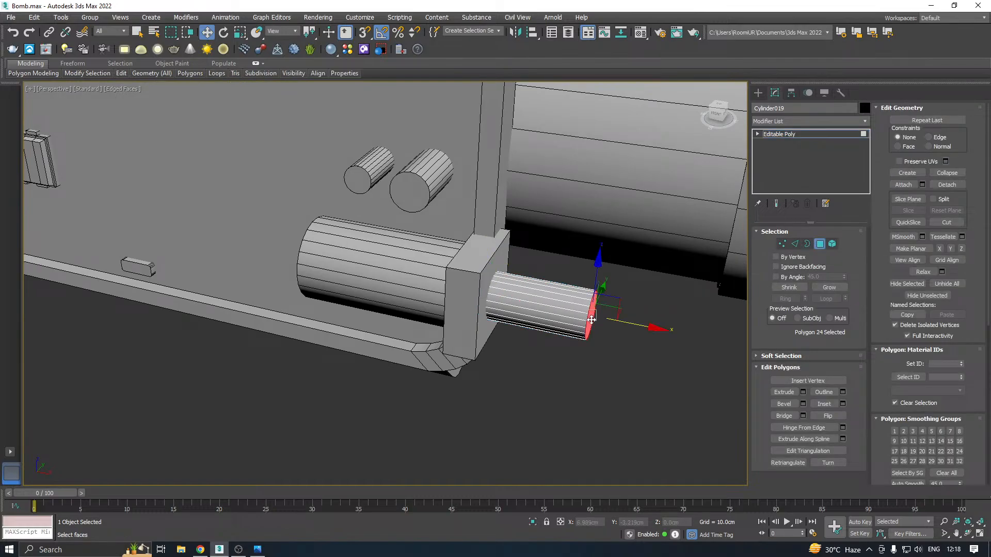
{"action": "middle_click_drag", "start_coordinate": [597, 319], "coordinate": [628, 300], "text": "alt"}
{"action": "mouse_move", "coordinate": [632, 326]}
{"action": "left_mouse_down"}
{"action": "mouse_move", "coordinate": [615, 318]}
{"action": "mouse_move", "coordinate": [625, 324]}
{"action": "left_mouse_up"}
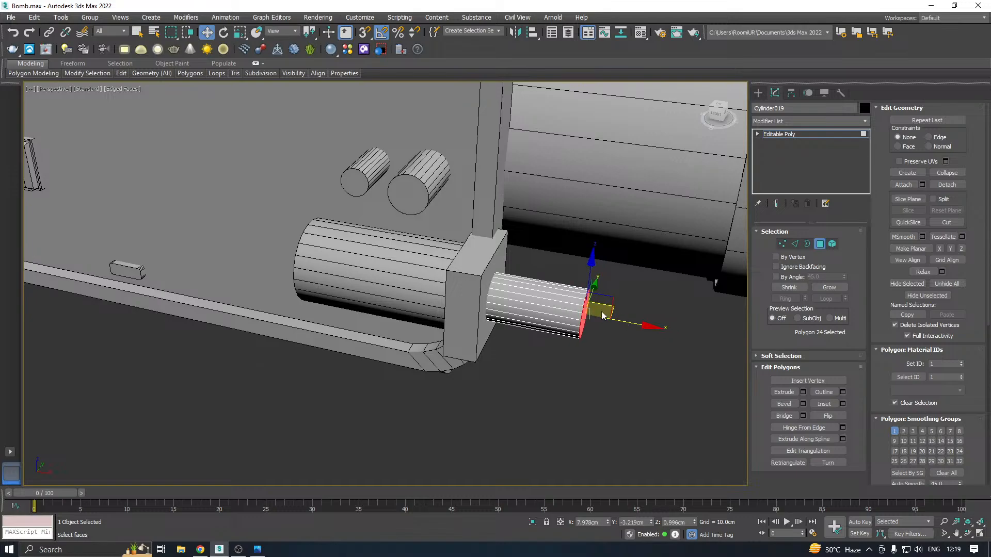
{"action": "middle_click_drag", "start_coordinate": [601, 311], "coordinate": [646, 271], "text": "alt"}
{"action": "middle_click_drag", "start_coordinate": [530, 287], "coordinate": [534, 277], "text": "alt"}
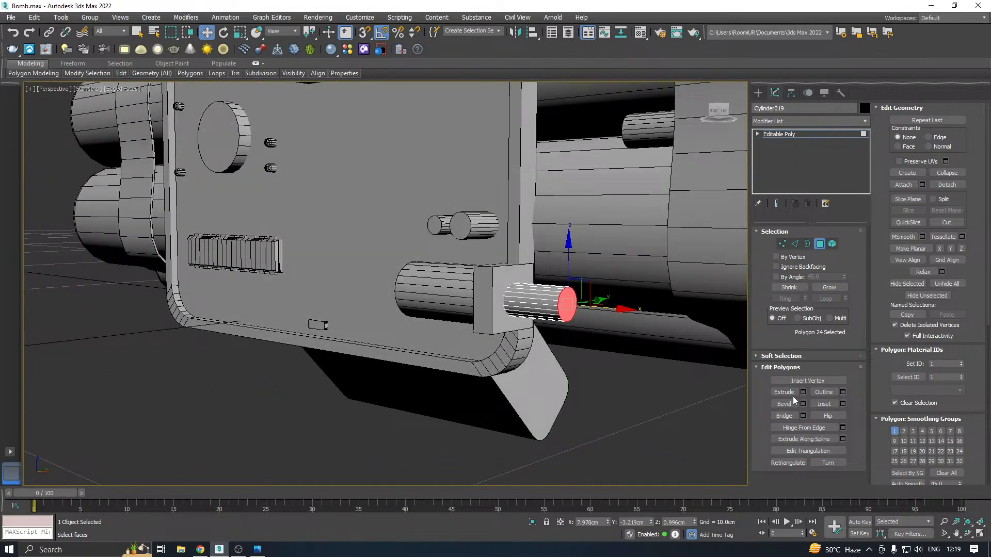
{"action": "left_click", "coordinate": [795, 244]}
{"action": "scroll", "coordinate": [565, 312], "scroll_direction": "up", "scroll_amount": 2}
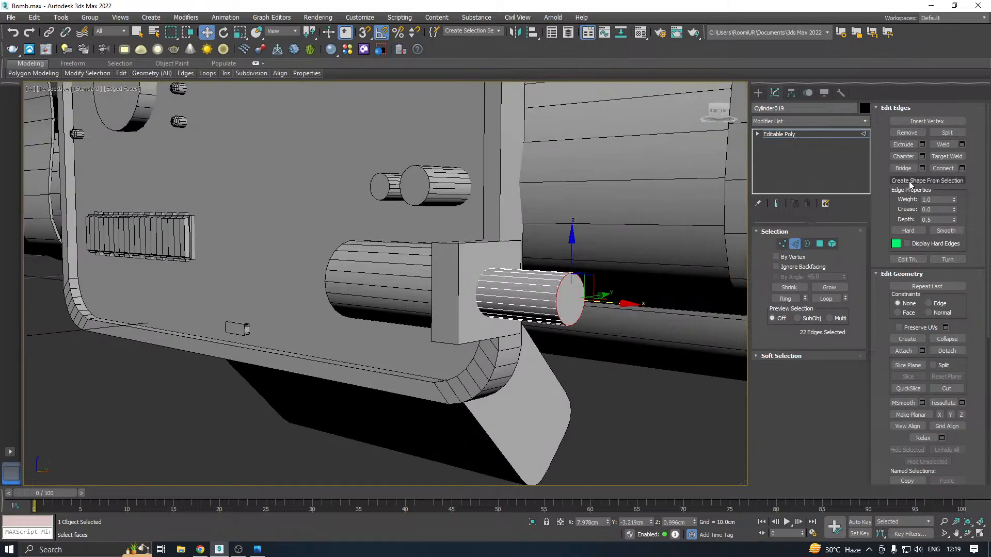
{"action": "left_click", "coordinate": [922, 157]}
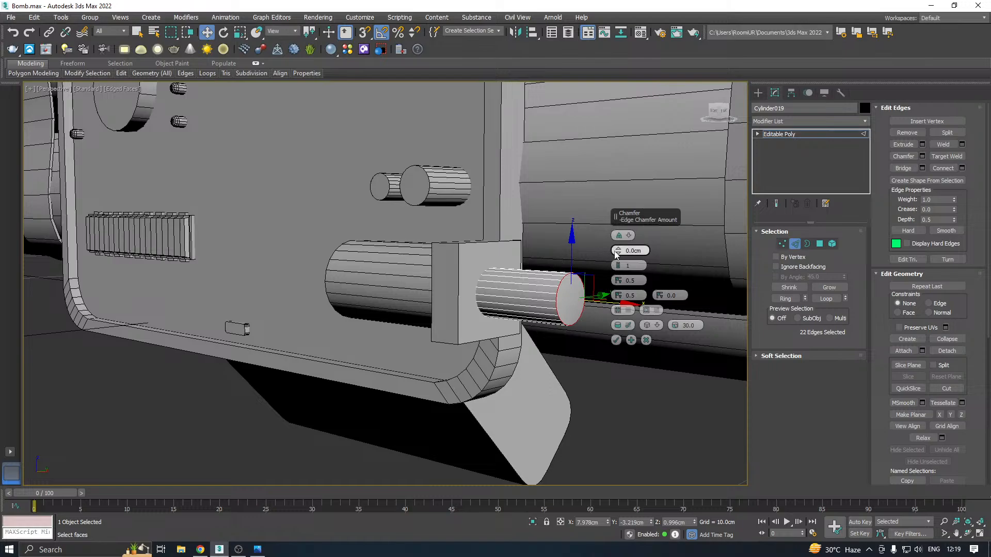
{"action": "mouse_move", "coordinate": [618, 251]}
{"action": "left_mouse_down"}
{"action": "mouse_move", "coordinate": [611, 237]}
{"action": "mouse_move", "coordinate": [624, 258]}
{"action": "left_mouse_up"}
{"action": "left_click", "coordinate": [618, 268]}
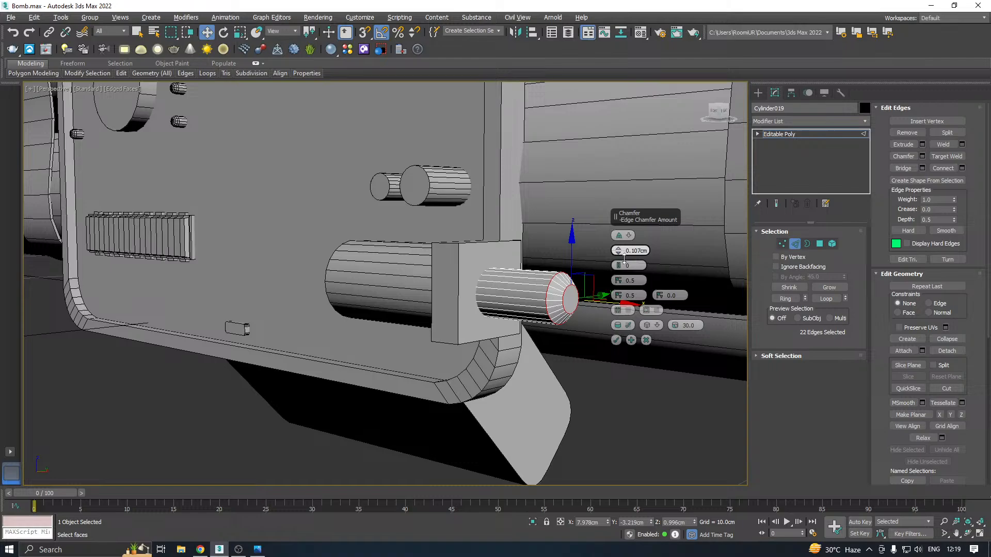
{"action": "left_click_drag", "start_coordinate": [626, 258], "coordinate": [626, 255]}
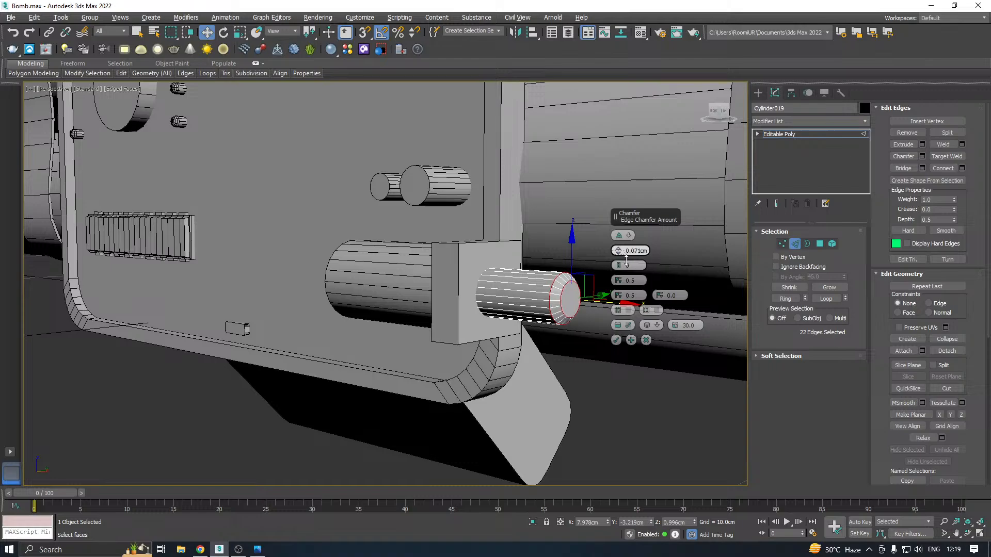
{"action": "left_click", "coordinate": [616, 340]}
Pull the small cylinder's end face outward to about X 8.29 cm and scale it down slightly into a tapered tip
{"action": "key", "text": "4"}
{"action": "left_click", "coordinate": [572, 304]}
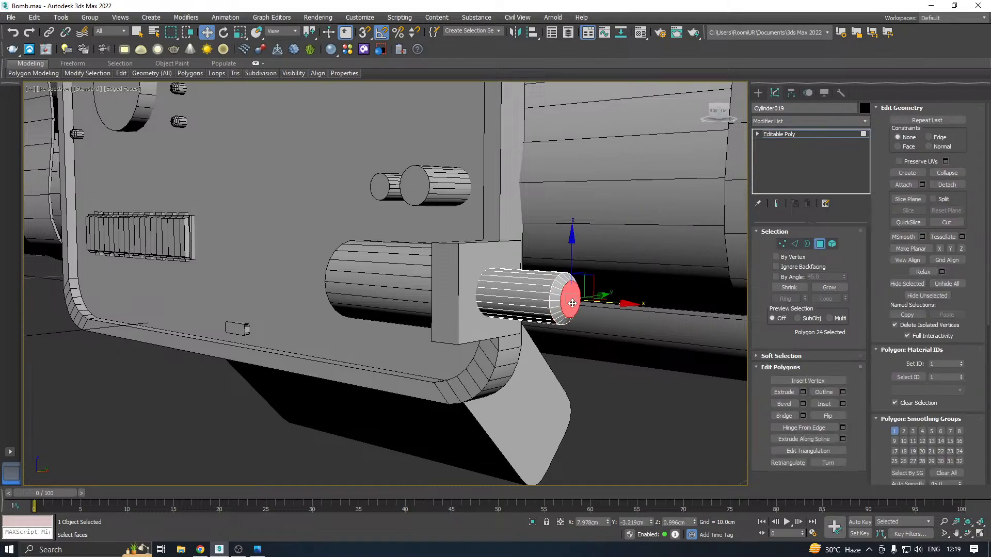
{"action": "left_click_drag", "start_coordinate": [607, 303], "coordinate": [649, 311]}
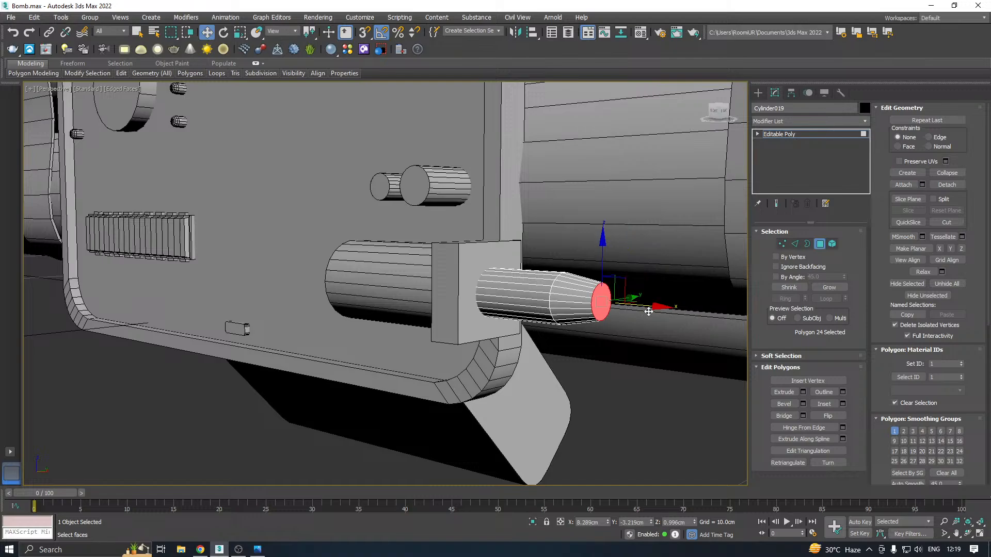
{"action": "middle_click_drag", "start_coordinate": [597, 298], "coordinate": [610, 314], "text": "alt"}
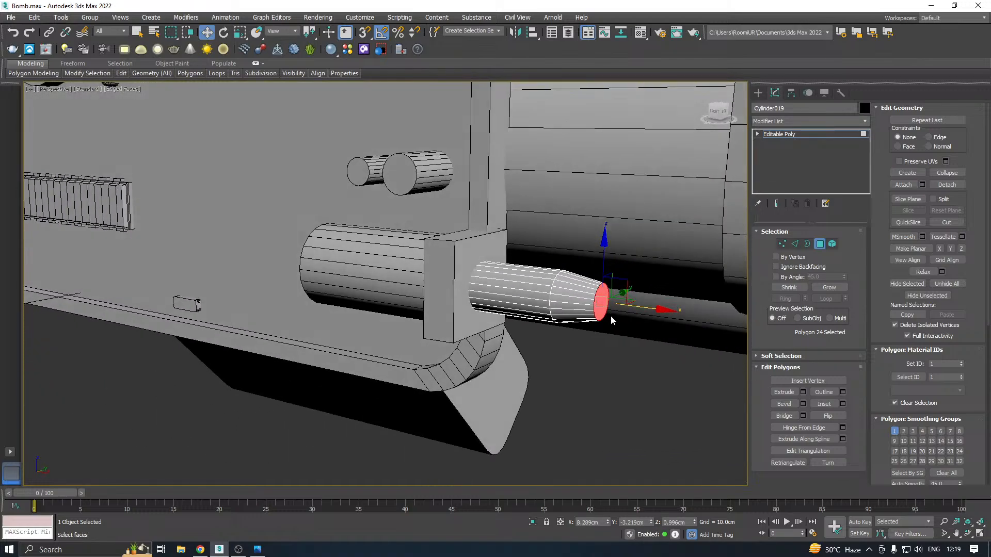
{"action": "key", "text": "r"}
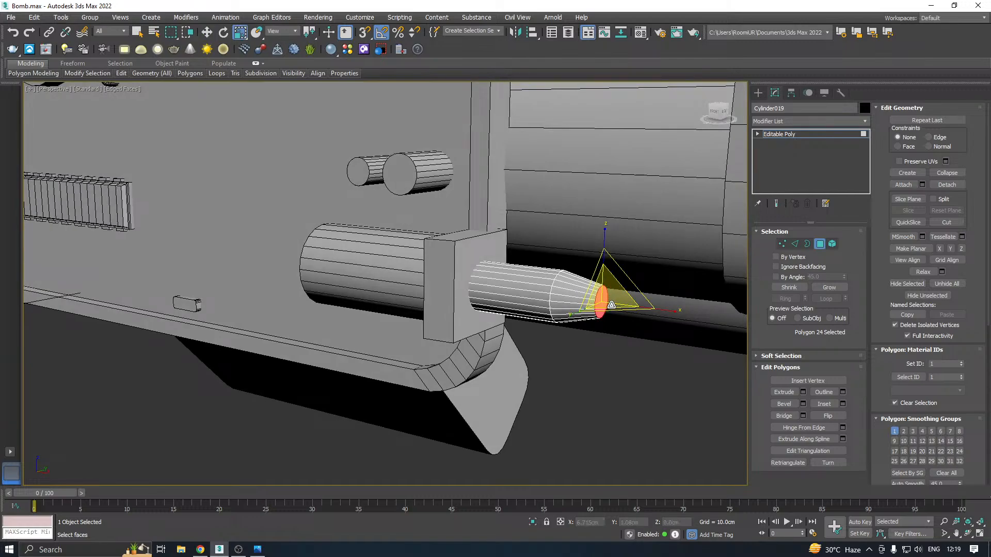
{"action": "key", "text": "w"}
{"action": "left_click", "coordinate": [788, 136]}
{"action": "scroll", "coordinate": [488, 289], "scroll_direction": "down", "scroll_amount": 3}
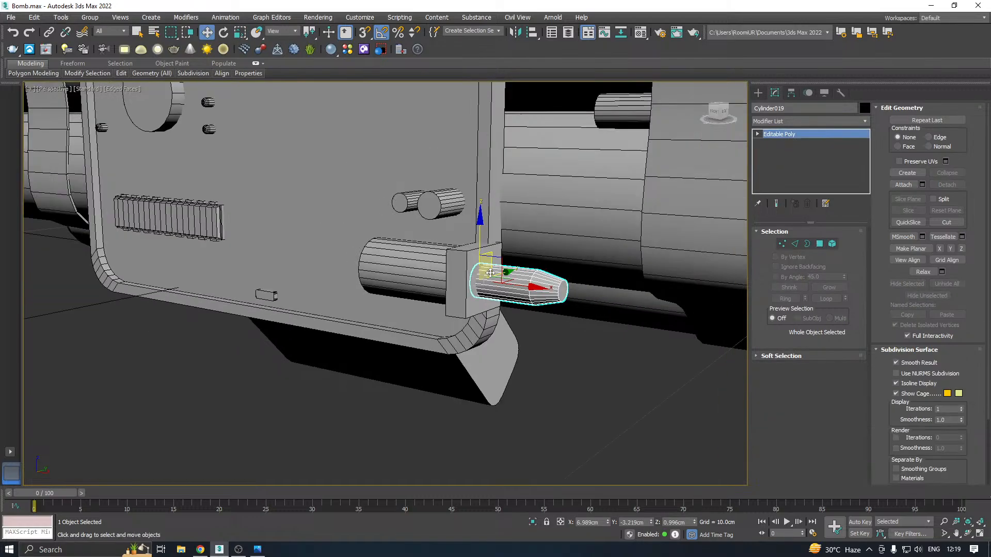
{"action": "middle_click_drag", "start_coordinate": [509, 282], "coordinate": [541, 246], "text": "alt"}
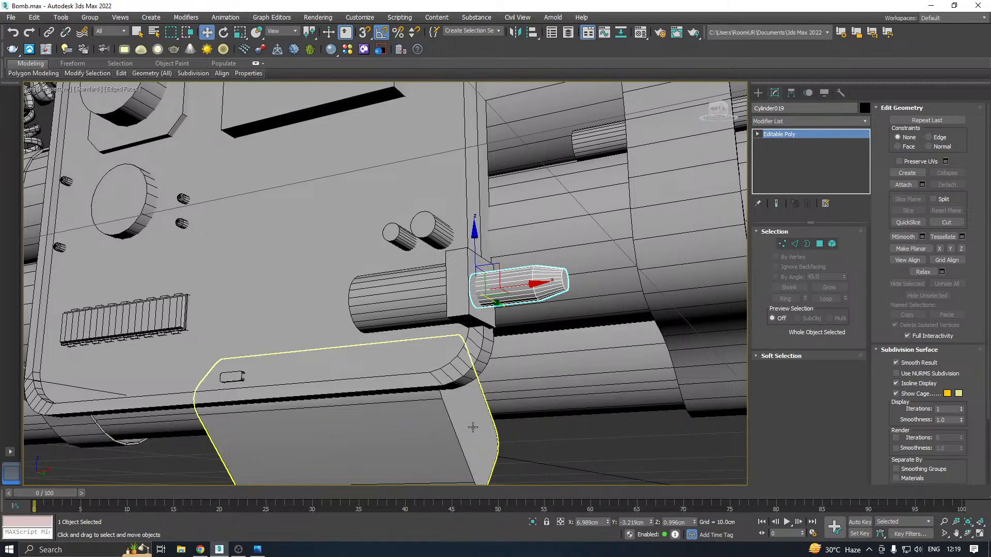
{"action": "middle_click_drag", "start_coordinate": [473, 428], "coordinate": [427, 370], "text": "alt"}
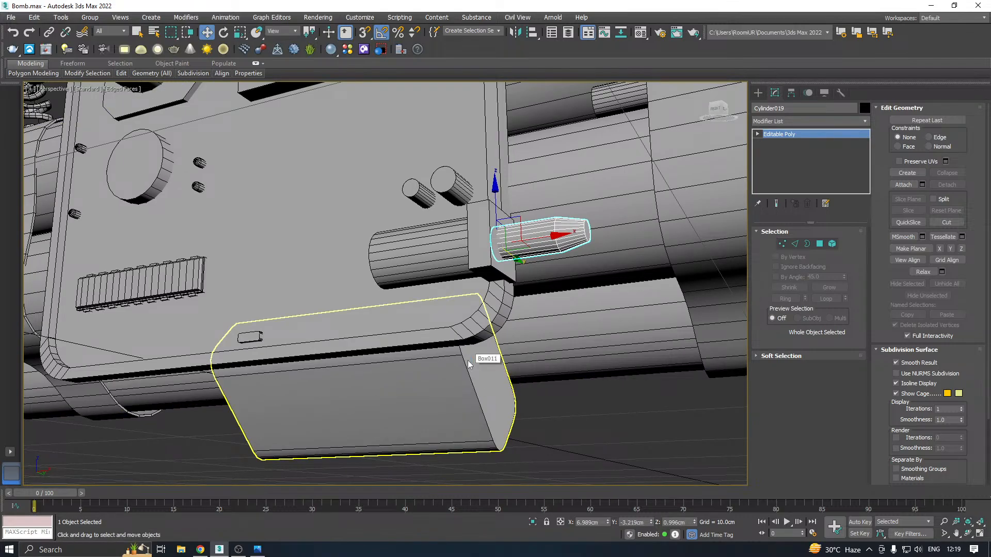
Switch to the Front view and save the scene
{"action": "key", "text": "f"}
{"action": "middle_click_drag", "start_coordinate": [468, 360], "coordinate": [511, 278]}
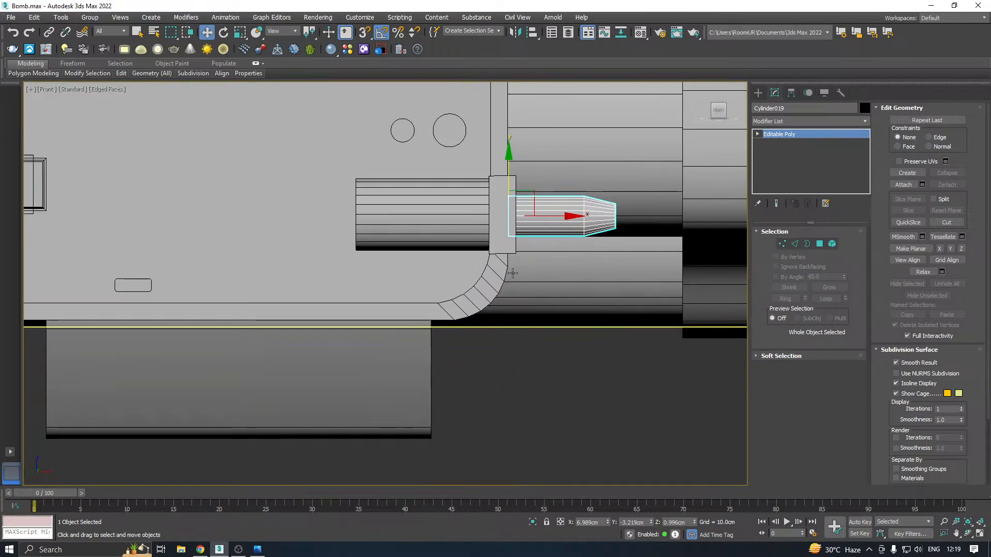
{"action": "key", "text": "ctrl+s"}
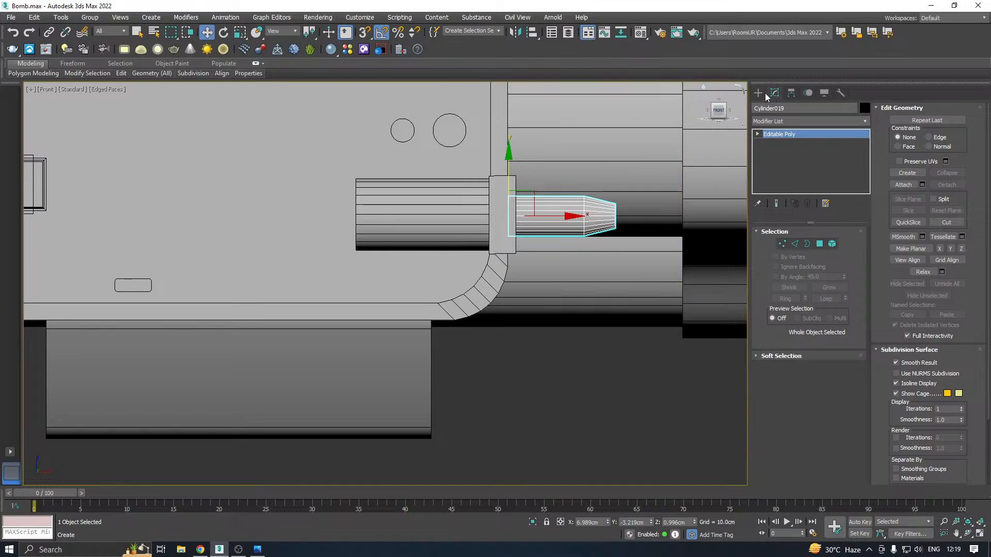
{"action": "left_click", "coordinate": [760, 93]}
{"action": "left_click", "coordinate": [10, 17]}
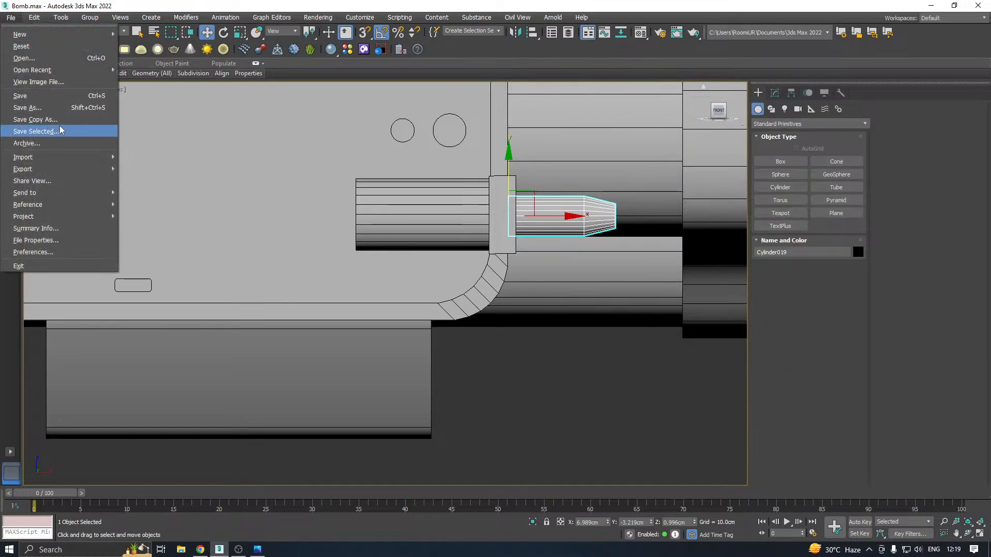
{"action": "left_click", "coordinate": [35, 131]}
{"action": "left_click", "coordinate": [449, 381]}
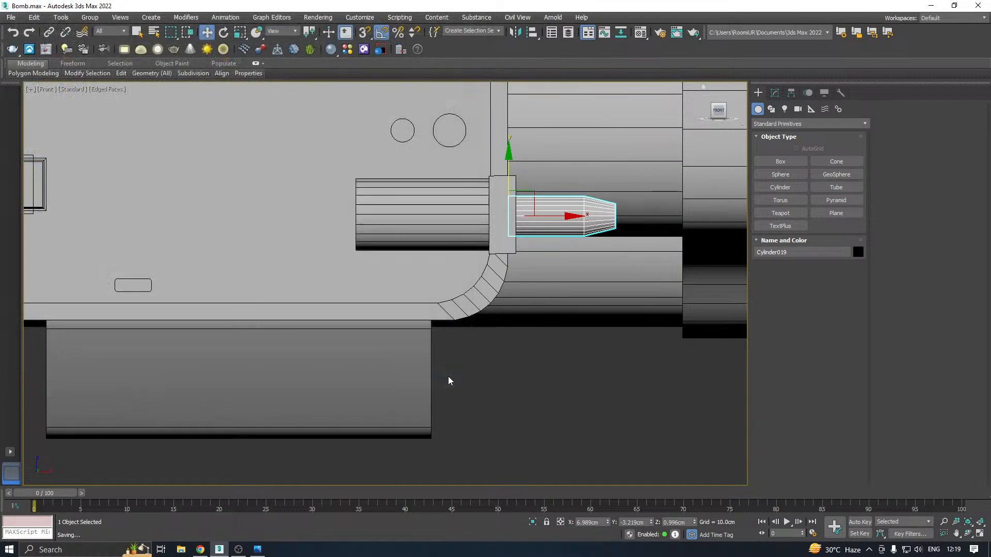
Draw a curved line from the tapered tip down to the lower box's side edge and enable its viewport rendering
{"action": "left_click", "coordinate": [771, 109]}
{"action": "left_click", "coordinate": [780, 174]}
{"action": "middle_click_drag", "start_coordinate": [641, 224], "coordinate": [660, 164]}
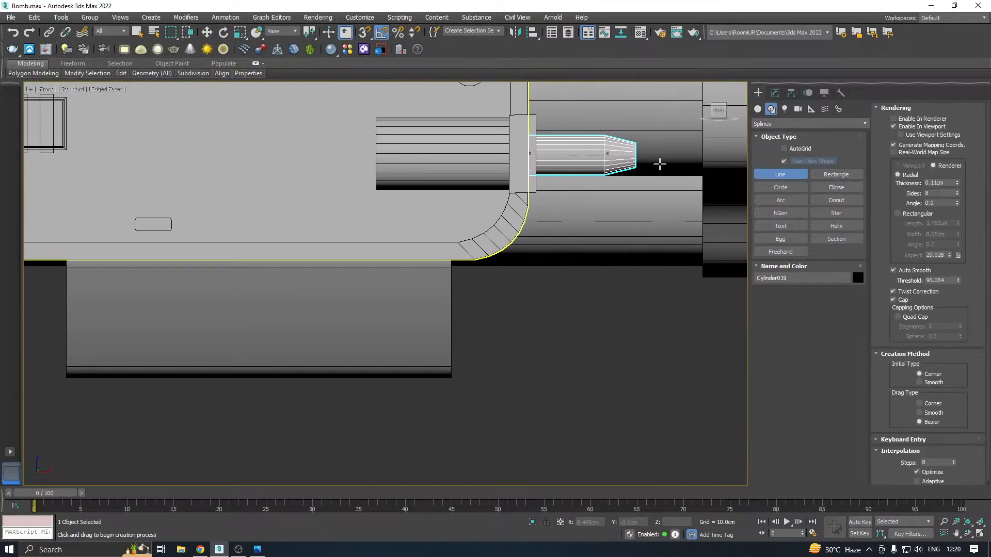
{"action": "left_click", "coordinate": [906, 127]}
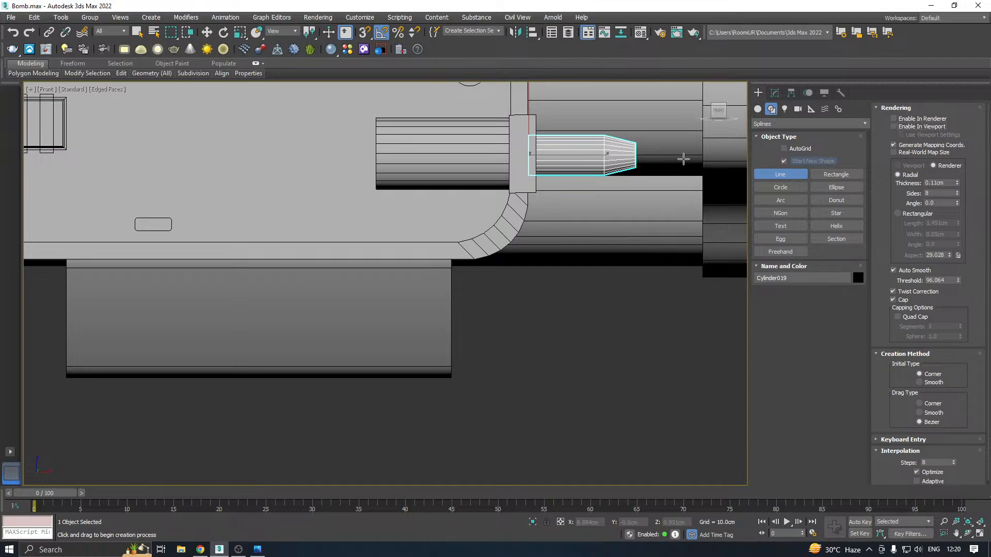
{"action": "left_click", "coordinate": [638, 156]}
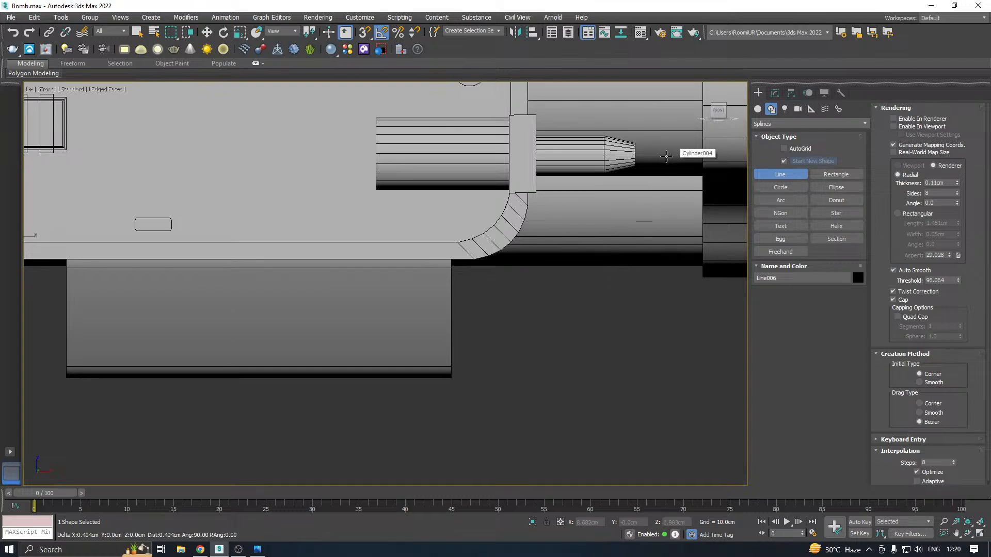
{"action": "left_click", "coordinate": [664, 156]}
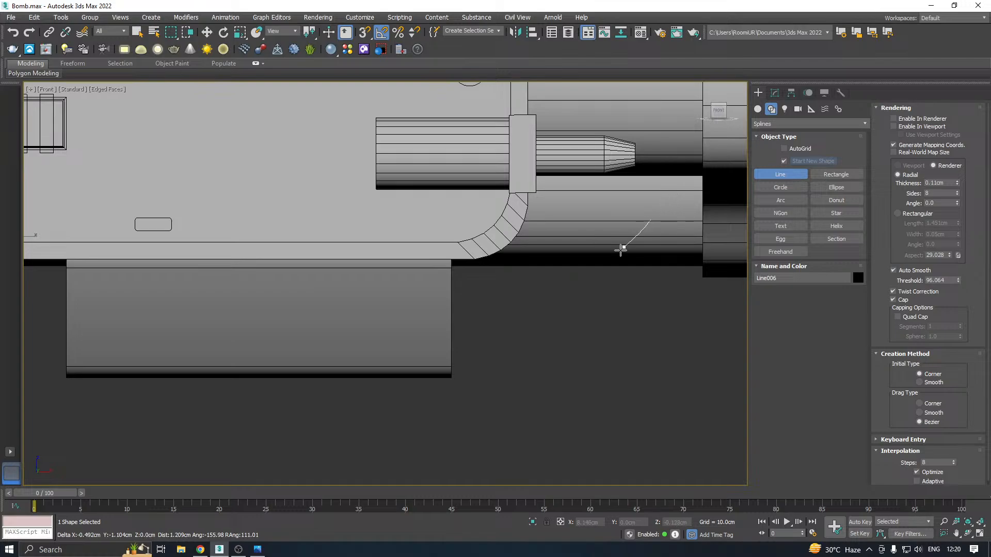
{"action": "left_click_drag", "start_coordinate": [573, 282], "coordinate": [547, 296]}
{"action": "left_click", "coordinate": [513, 339]}
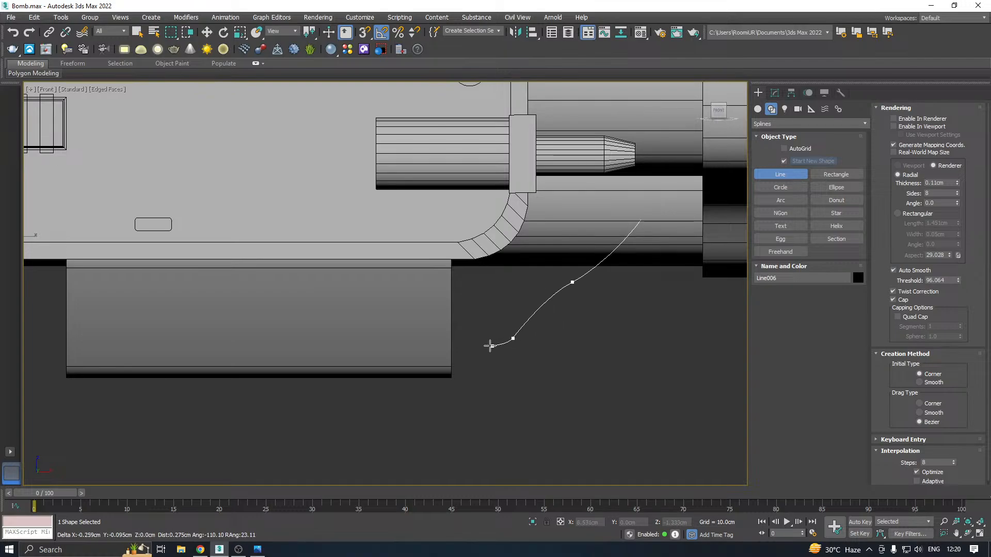
{"action": "left_click", "coordinate": [452, 344]}
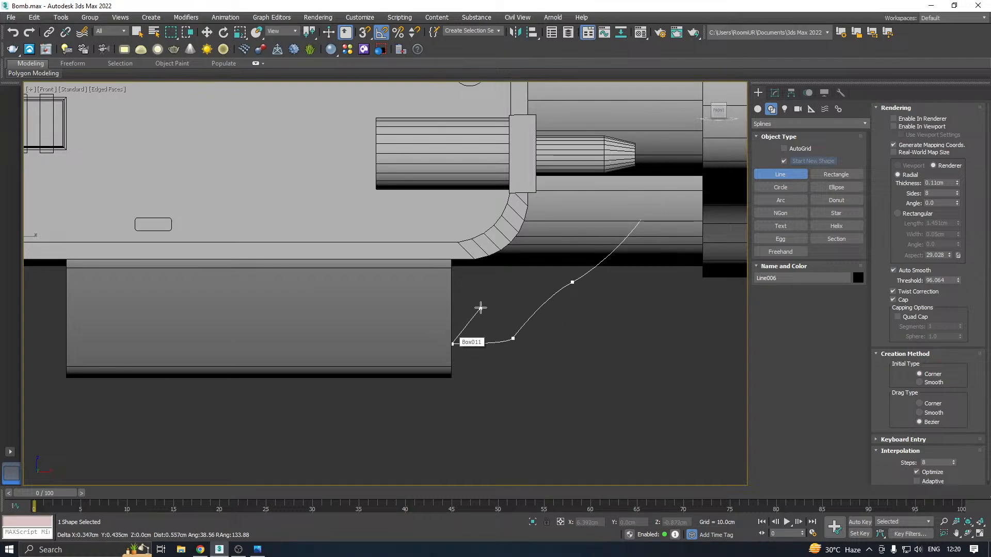
{"action": "right_click", "coordinate": [485, 302]}
{"action": "key", "text": "w"}
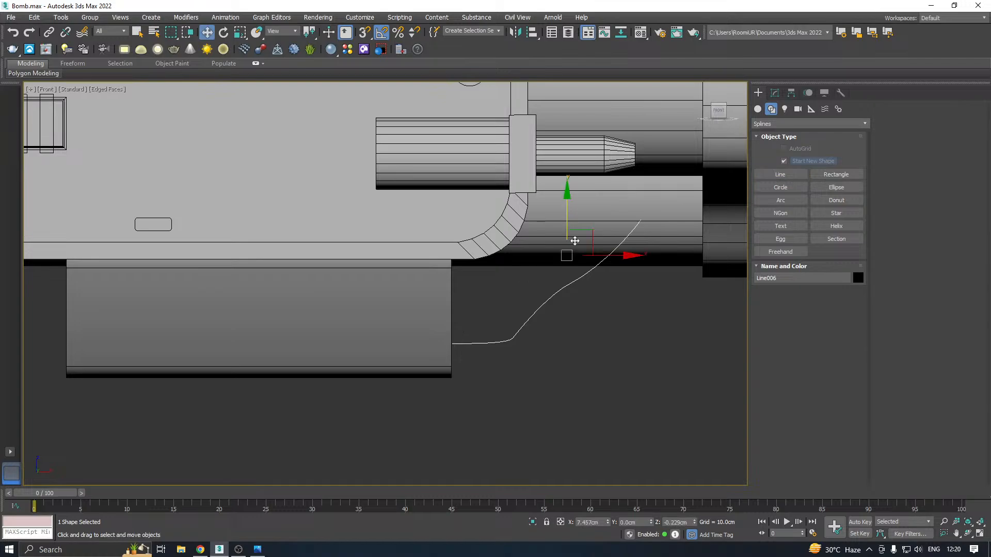
{"action": "left_click", "coordinate": [774, 94]}
{"action": "left_click", "coordinate": [774, 251]}
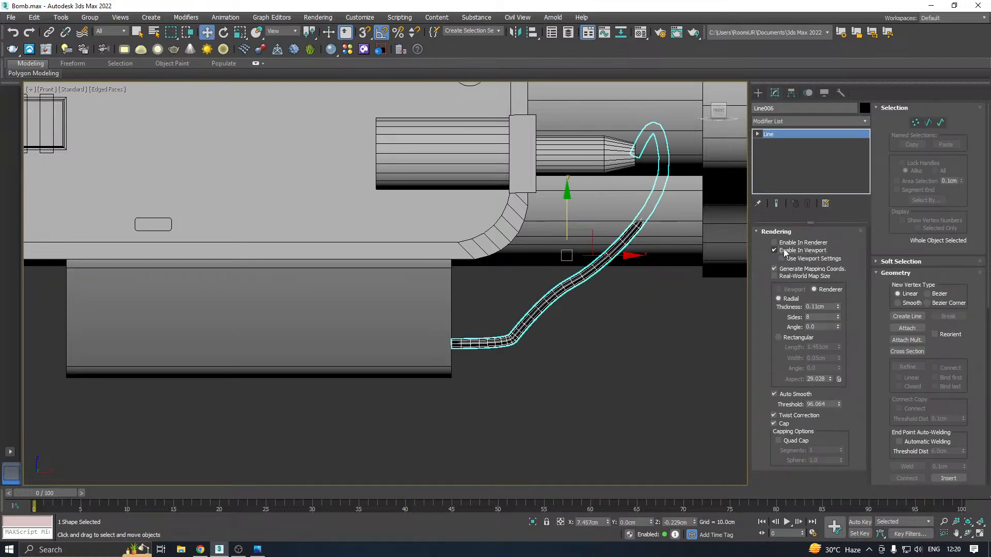
Move the wire forward to about Y -3.24 cm so it meets the tapered tip, and set its thickness to 0.07 cm
{"action": "key", "text": "p"}
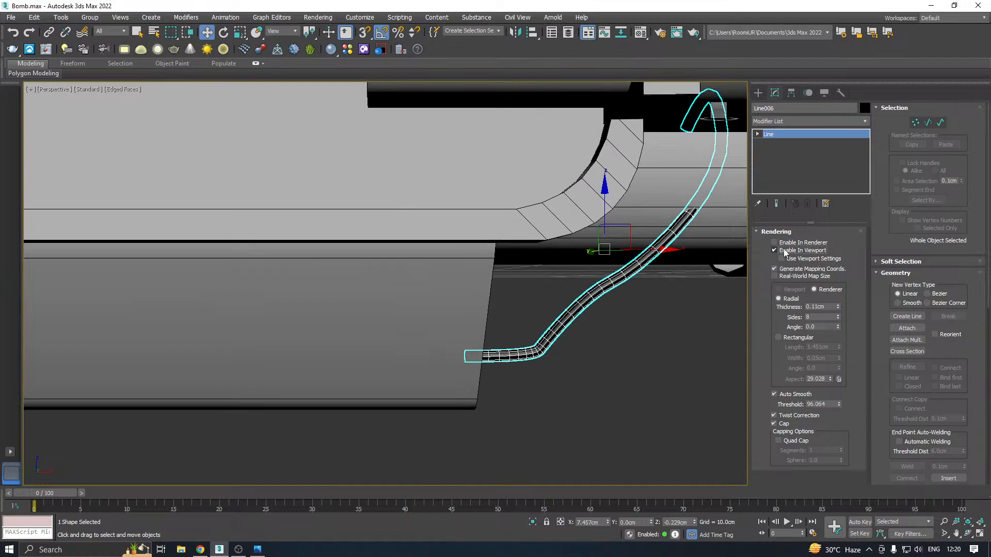
{"action": "scroll", "coordinate": [585, 245], "scroll_direction": "down", "scroll_amount": 3}
{"action": "middle_click_drag", "start_coordinate": [585, 245], "coordinate": [544, 223], "text": "alt"}
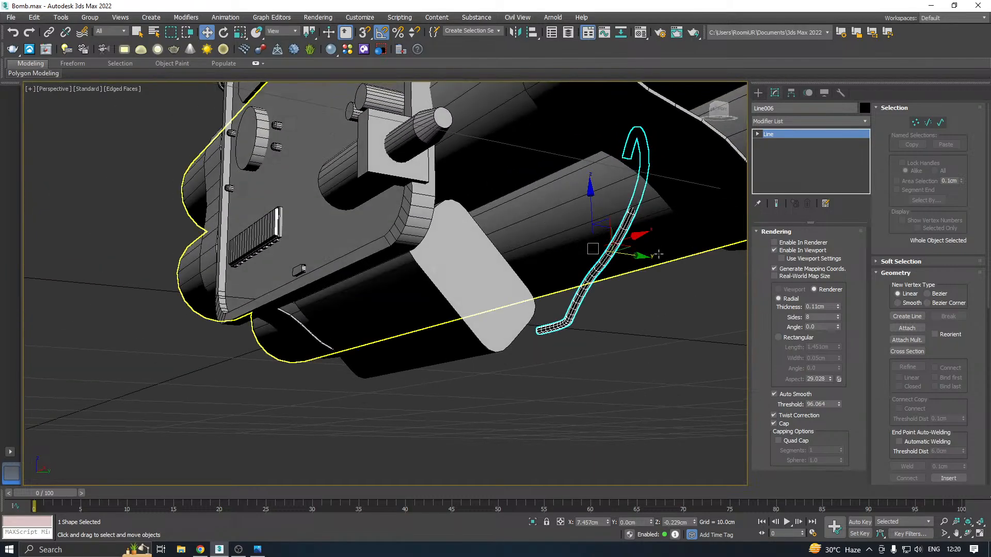
{"action": "left_click_drag", "start_coordinate": [643, 258], "coordinate": [456, 250]}
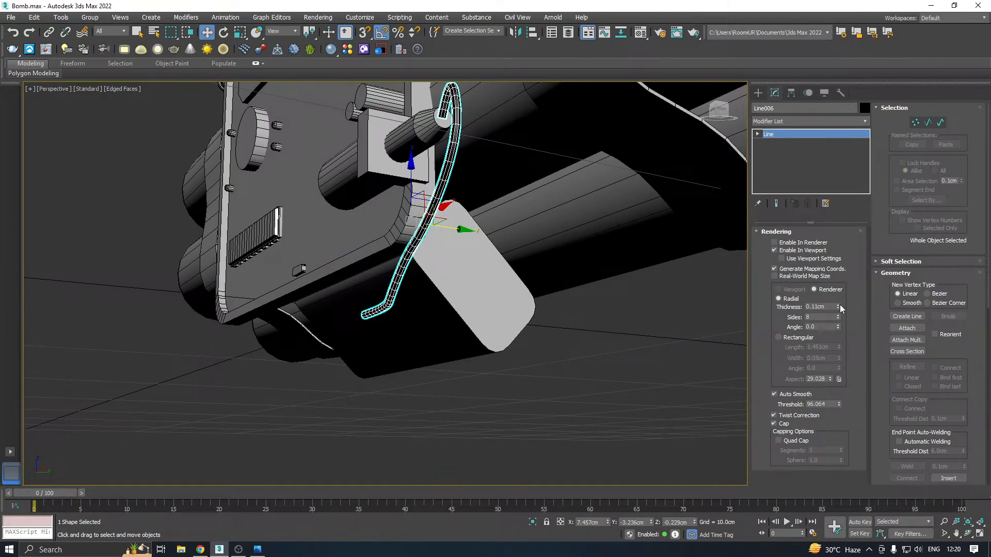
{"action": "left_click_drag", "start_coordinate": [838, 306], "coordinate": [839, 309]}
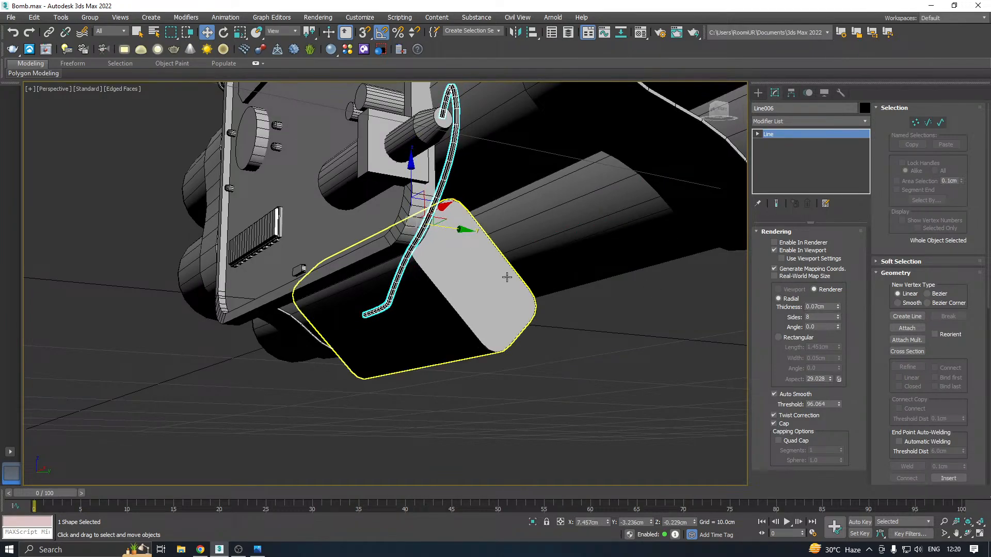
{"action": "middle_click_drag", "start_coordinate": [505, 279], "coordinate": [815, 169], "text": "alt"}
Move the wire's lower end vertex back to about Y -1.49 cm so it reaches the lower box's end face
{"action": "key", "text": "1"}
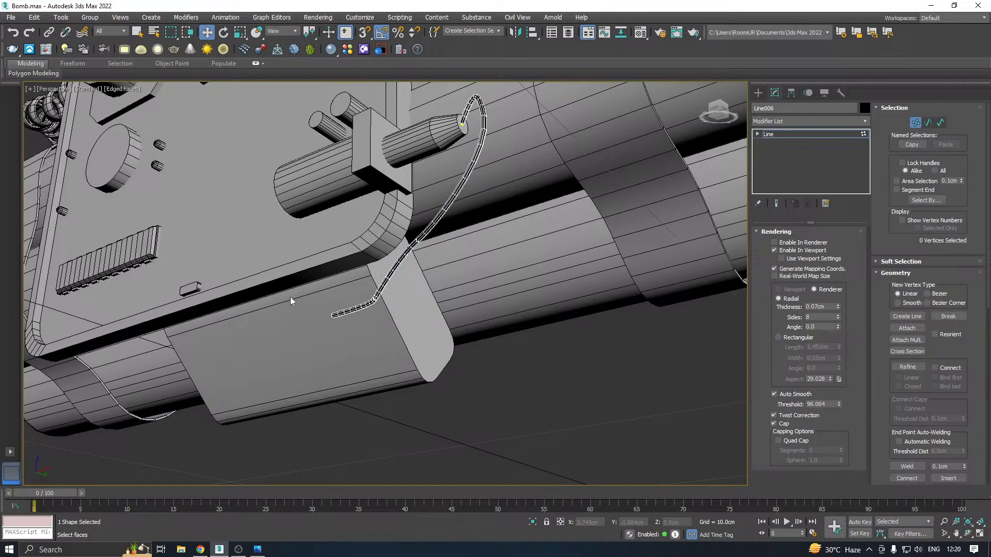
{"action": "left_click_drag", "start_coordinate": [388, 364], "coordinate": [387, 363]}
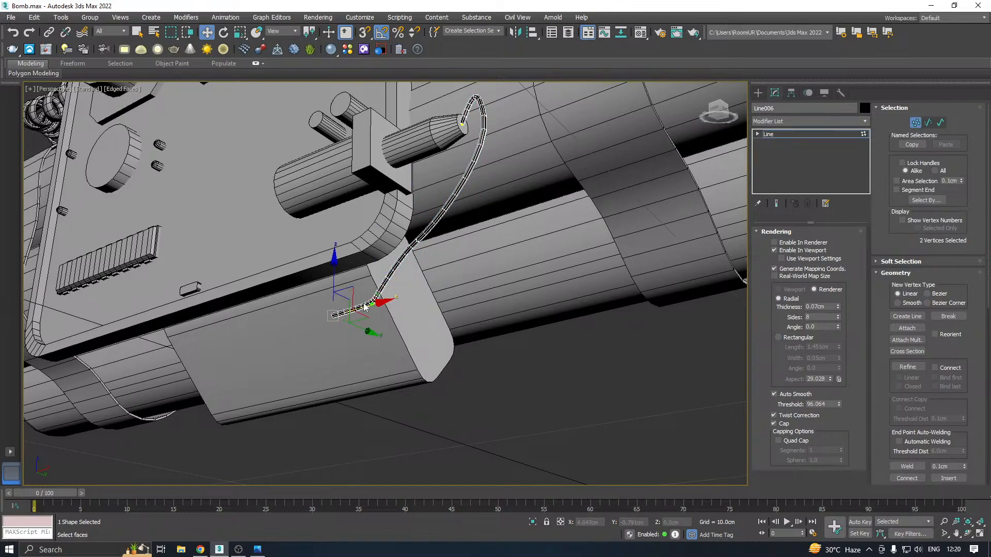
{"action": "scroll", "coordinate": [364, 306], "scroll_direction": "up", "scroll_amount": 3}
{"action": "left_click", "coordinate": [790, 252]}
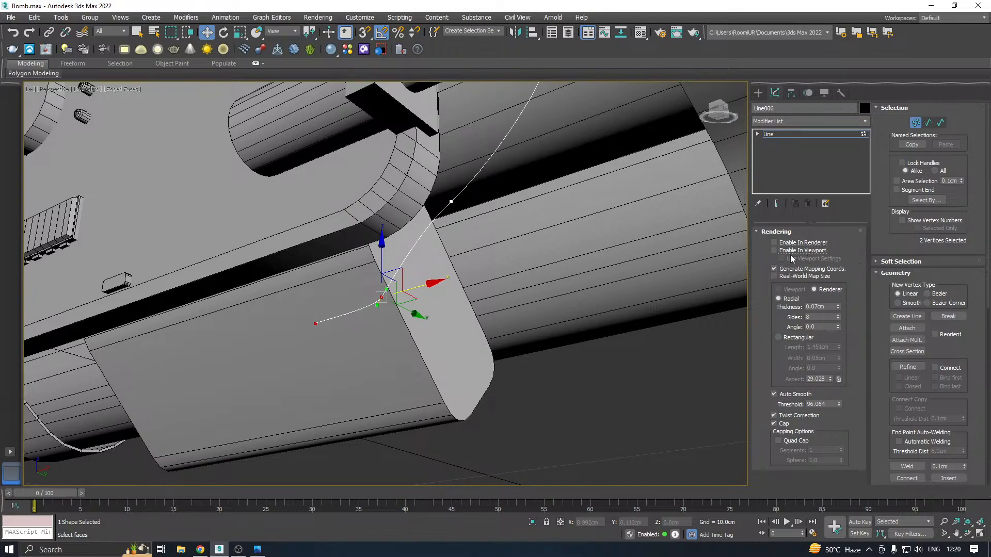
{"action": "left_click", "coordinate": [786, 250]}
{"action": "middle_click_drag", "start_coordinate": [361, 330], "coordinate": [289, 323], "text": "alt"}
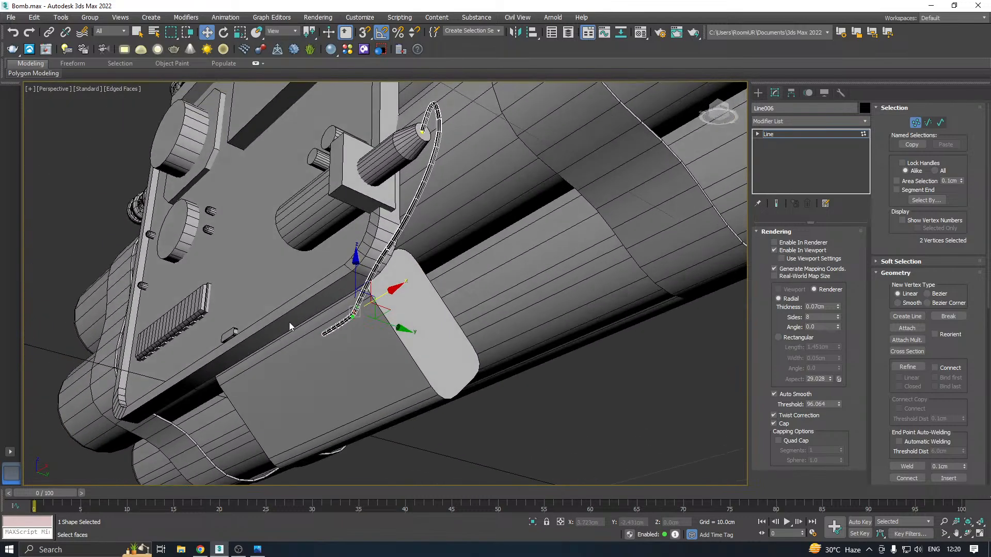
{"action": "left_click", "coordinate": [324, 334]}
{"action": "middle_click_drag", "start_coordinate": [408, 341], "coordinate": [407, 345], "text": "alt"}
{"action": "left_click_drag", "start_coordinate": [373, 342], "coordinate": [481, 308]}
Delete the bend vertex next to the wire's lower end
{"action": "left_click", "coordinate": [338, 310]}
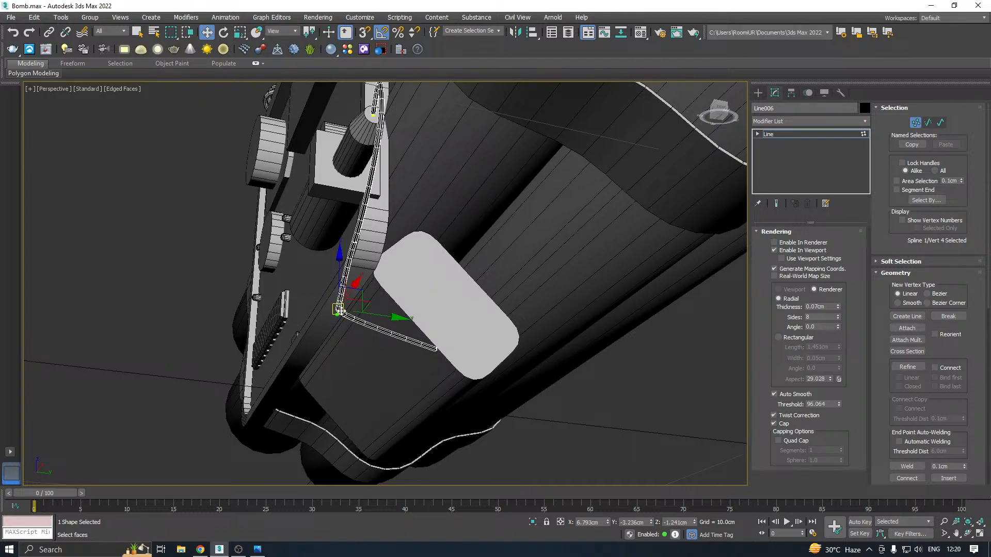
{"action": "left_click_drag", "start_coordinate": [384, 318], "coordinate": [429, 300]}
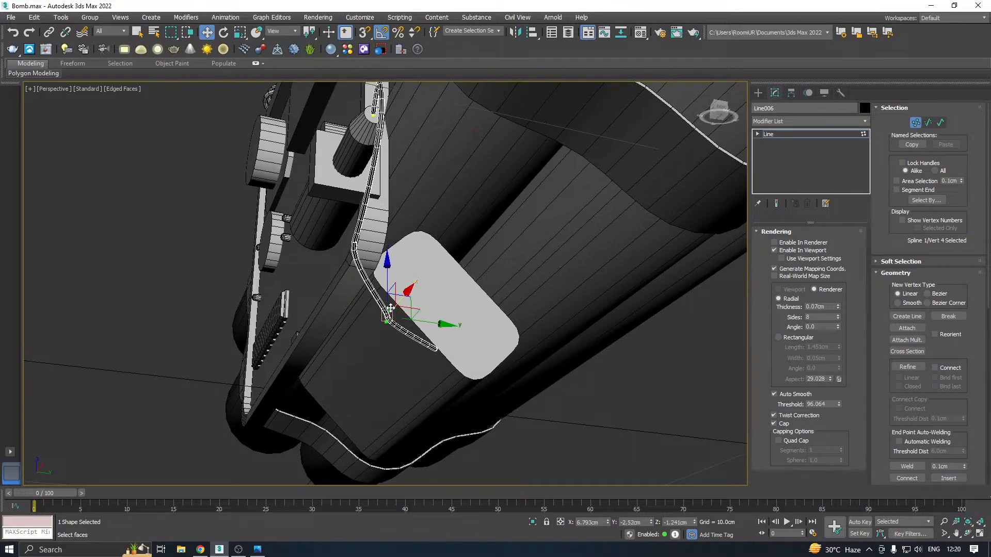
{"action": "key", "text": "Delete"}
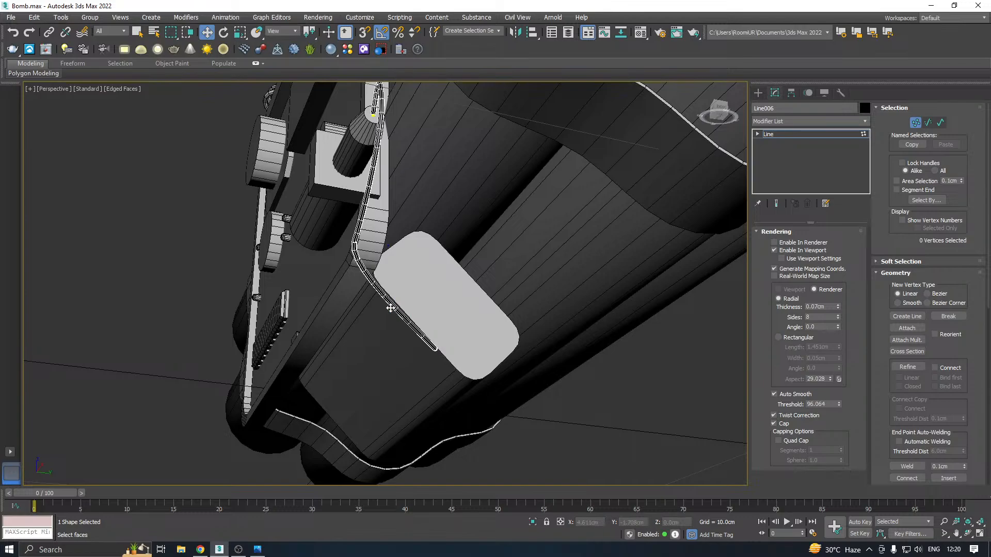
Raise the wire's lower end vertex to about Z -0.49 cm on the lower box's end face
{"action": "left_click_drag", "start_coordinate": [443, 357], "coordinate": [428, 386]}
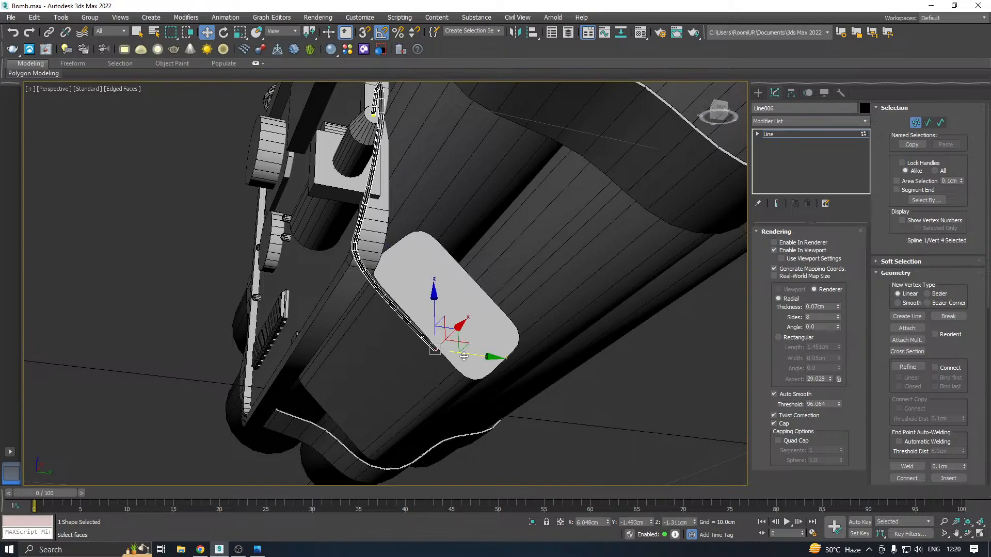
{"action": "middle_click_drag", "start_coordinate": [463, 348], "coordinate": [499, 348], "text": "alt"}
{"action": "middle_click_drag", "start_coordinate": [494, 289], "coordinate": [447, 356], "text": "alt"}
{"action": "left_click_drag", "start_coordinate": [434, 317], "coordinate": [434, 284]}
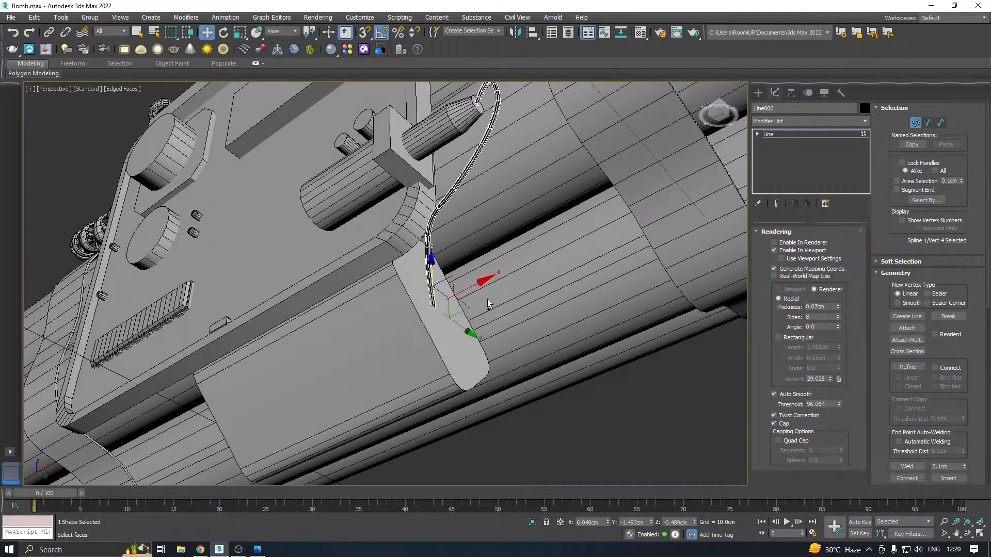
{"action": "middle_click_drag", "start_coordinate": [487, 298], "coordinate": [435, 320], "text": "alt"}
{"action": "left_click_drag", "start_coordinate": [475, 315], "coordinate": [455, 306]}
Move the wire's third vertex back along Y to about -1.73 cm
{"action": "left_click", "coordinate": [387, 222]}
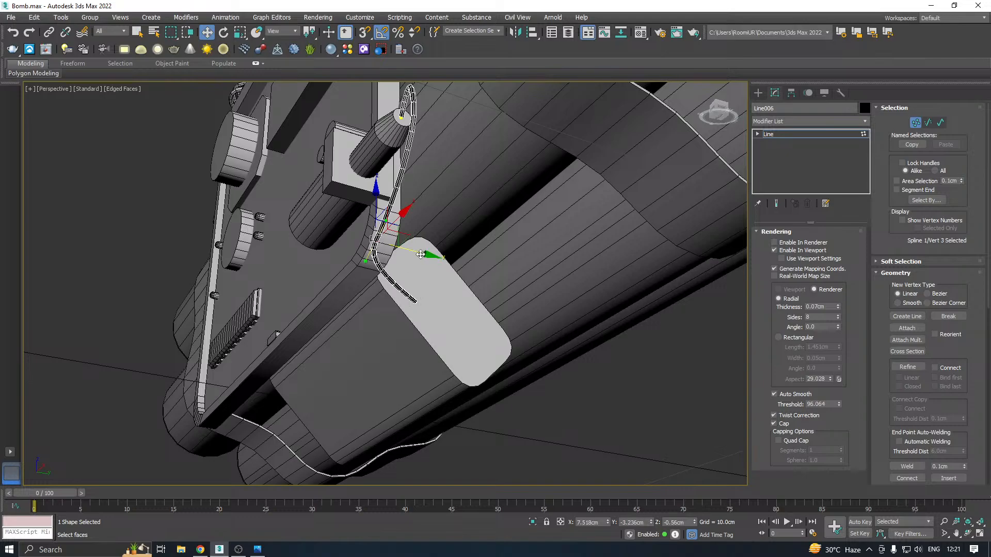
{"action": "left_click_drag", "start_coordinate": [420, 254], "coordinate": [503, 265]}
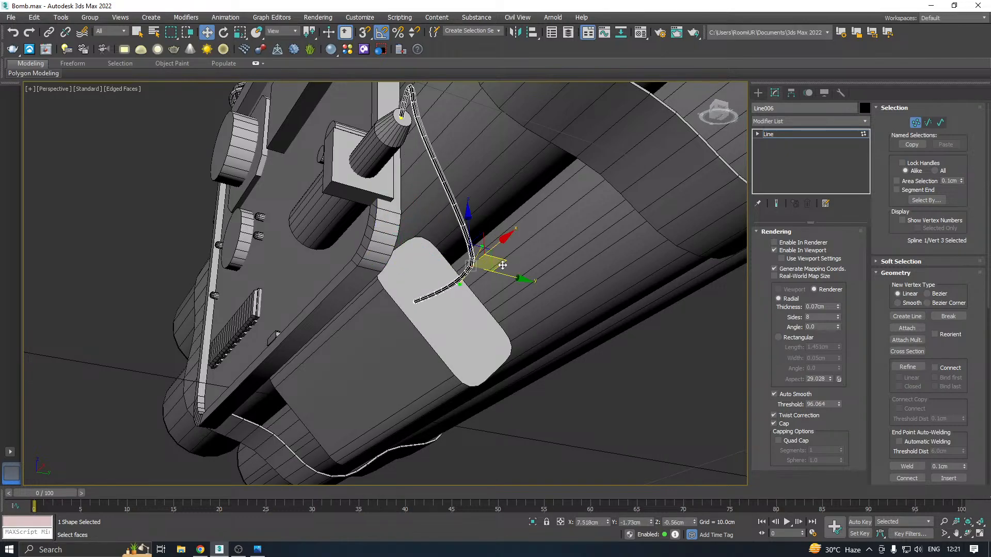
{"action": "middle_click_drag", "start_coordinate": [502, 265], "coordinate": [534, 283], "text": "alt"}
{"action": "middle_click_drag", "start_coordinate": [558, 173], "coordinate": [540, 216], "text": "alt"}
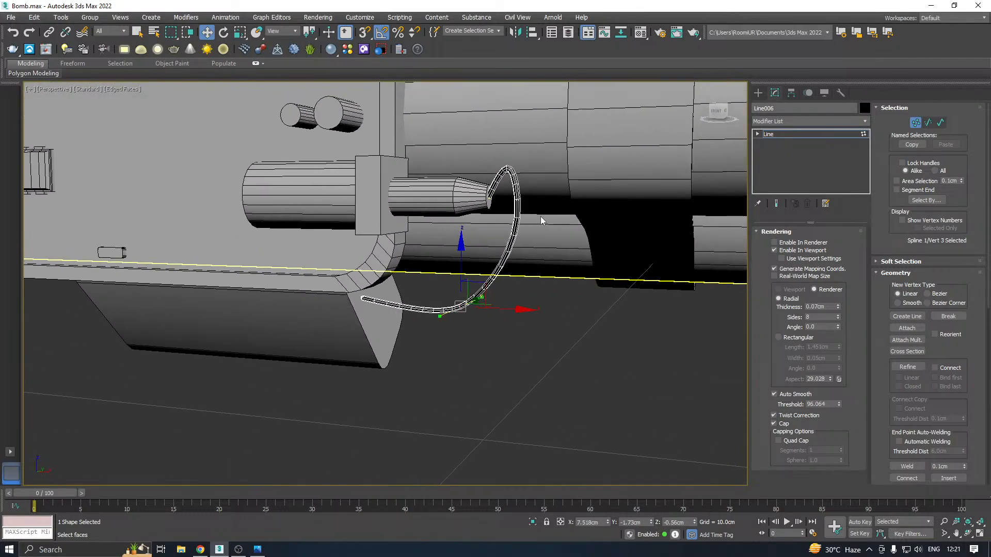
Lower the wire's second vertex, beside the tapered tip, to about Z 0.45 cm
{"action": "scroll", "coordinate": [490, 195], "scroll_direction": "up", "scroll_amount": 2}
{"action": "left_click", "coordinate": [488, 203]}
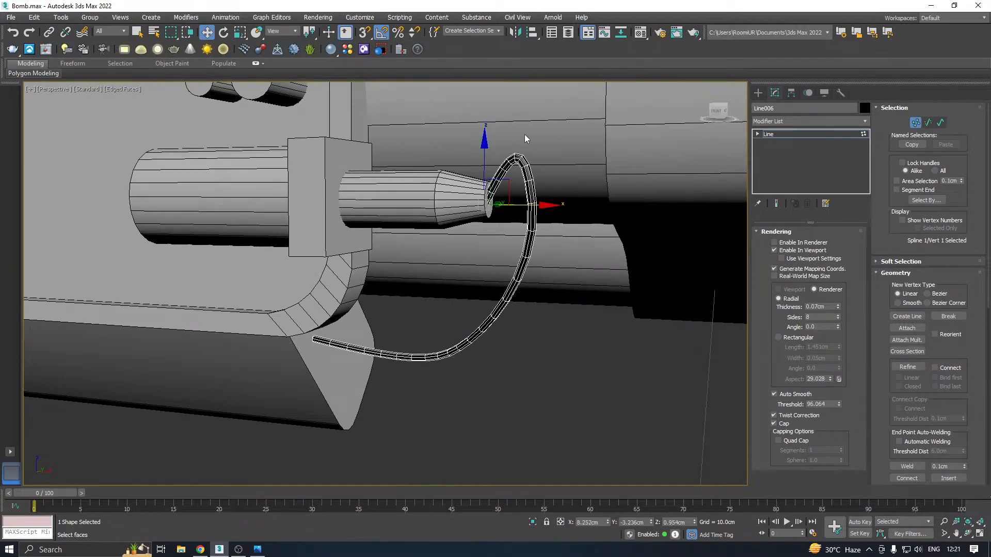
{"action": "left_click", "coordinate": [505, 182]}
{"action": "left_click_drag", "start_coordinate": [510, 136], "coordinate": [564, 223]}
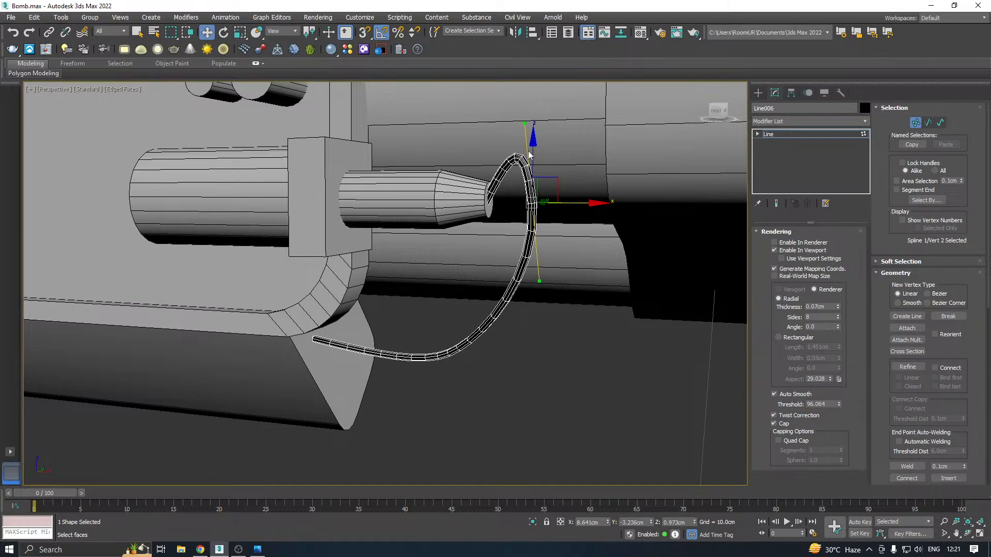
{"action": "left_click_drag", "start_coordinate": [537, 155], "coordinate": [564, 223]}
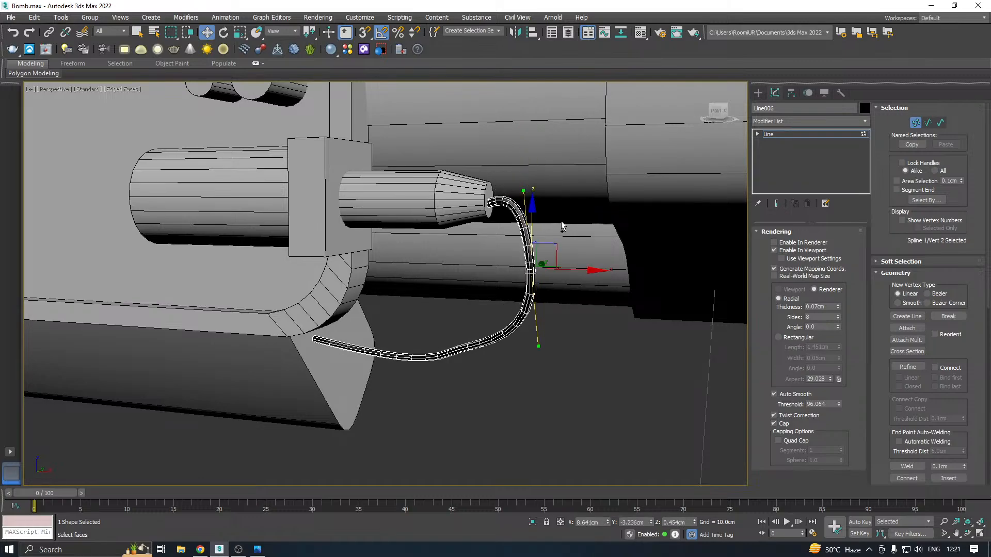
{"action": "middle_click_drag", "start_coordinate": [561, 223], "coordinate": [602, 240], "text": "alt"}
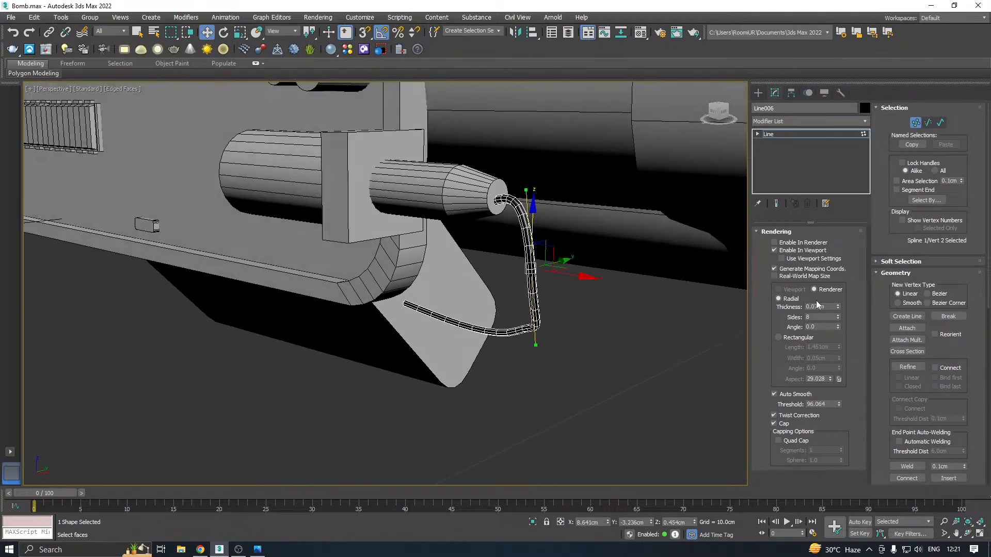
Set the wire's thickness to 0.09 cm and assign it the 01 - Default material
{"action": "mouse_move", "coordinate": [837, 306]}
{"action": "left_mouse_down"}
{"action": "mouse_move", "coordinate": [837, 287]}
{"action": "mouse_move", "coordinate": [836, 309]}
{"action": "left_mouse_up"}
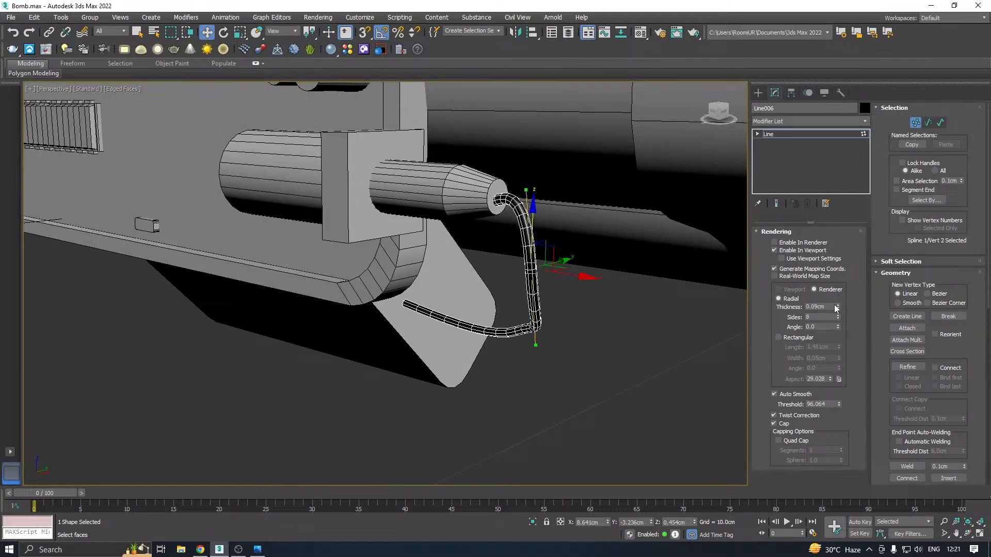
{"action": "left_click", "coordinate": [642, 33]}
{"action": "left_click", "coordinate": [76, 191]}
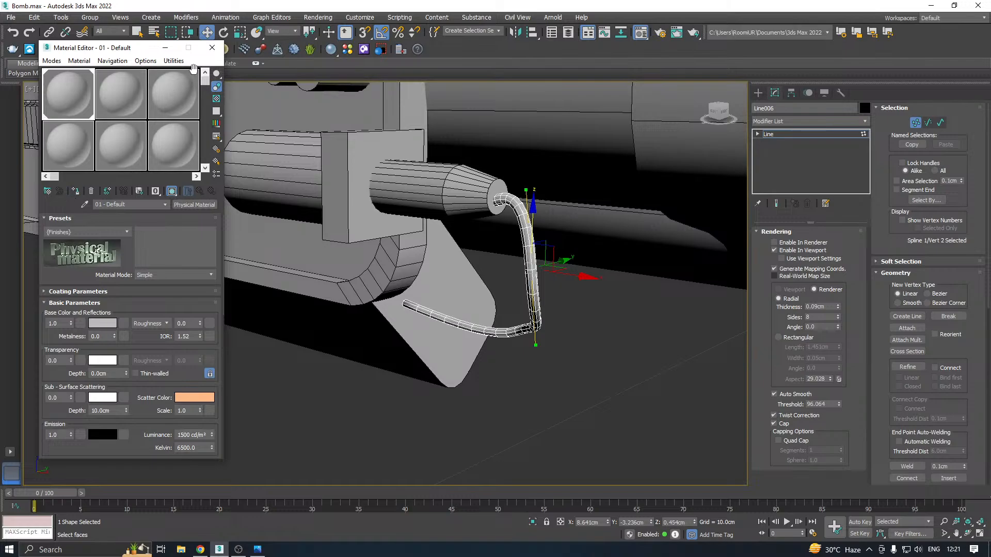
{"action": "left_click", "coordinate": [212, 47]}
{"action": "mouse_move", "coordinate": [551, 213]}
{"action": "middle_mouse_down", "text": "alt"}
{"action": "mouse_move", "coordinate": [546, 163]}
{"action": "mouse_move", "coordinate": [581, 205]}
{"action": "mouse_move", "coordinate": [542, 237]}
{"action": "mouse_move", "coordinate": [515, 244]}
{"action": "mouse_move", "coordinate": [535, 244]}
{"action": "mouse_move", "coordinate": [554, 223]}
{"action": "middle_mouse_up", "text": "alt"}
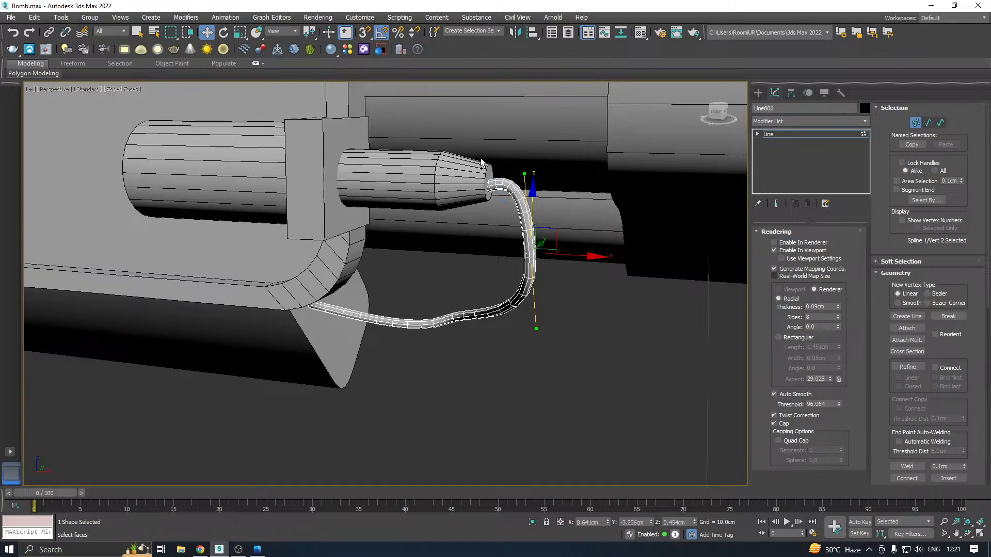
{"action": "mouse_move", "coordinate": [493, 188]}
{"action": "middle_mouse_down", "text": "alt"}
{"action": "mouse_move", "coordinate": [497, 162]}
{"action": "mouse_move", "coordinate": [483, 244]}
{"action": "mouse_move", "coordinate": [501, 216]}
{"action": "mouse_move", "coordinate": [467, 215]}
{"action": "mouse_move", "coordinate": [494, 201]}
{"action": "middle_mouse_up", "text": "alt"}
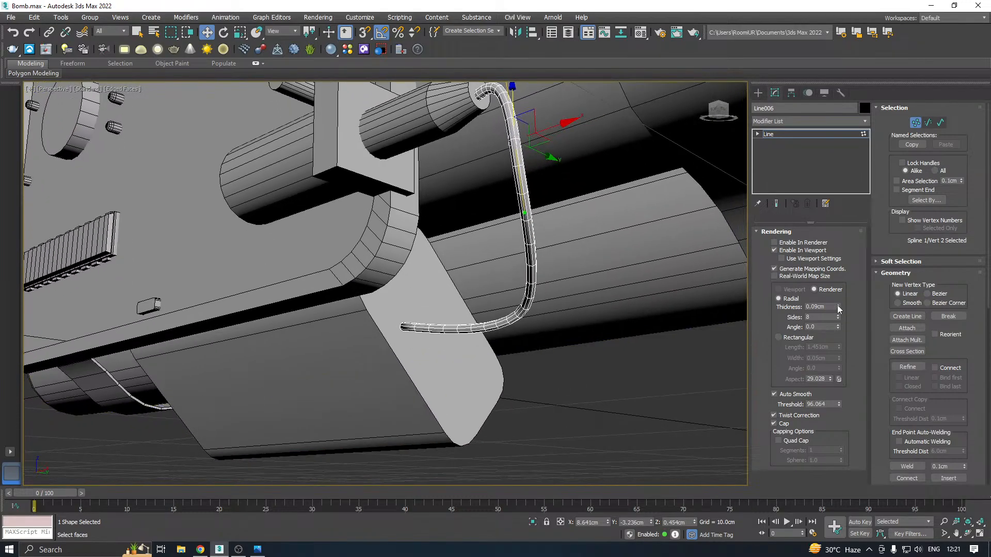
{"action": "left_click_drag", "start_coordinate": [838, 307], "coordinate": [841, 306]}
Push the wire's lower end vertex into the box's end face at about X 5.94 cm
{"action": "middle_click_drag", "start_coordinate": [683, 321], "coordinate": [346, 357], "text": "alt"}
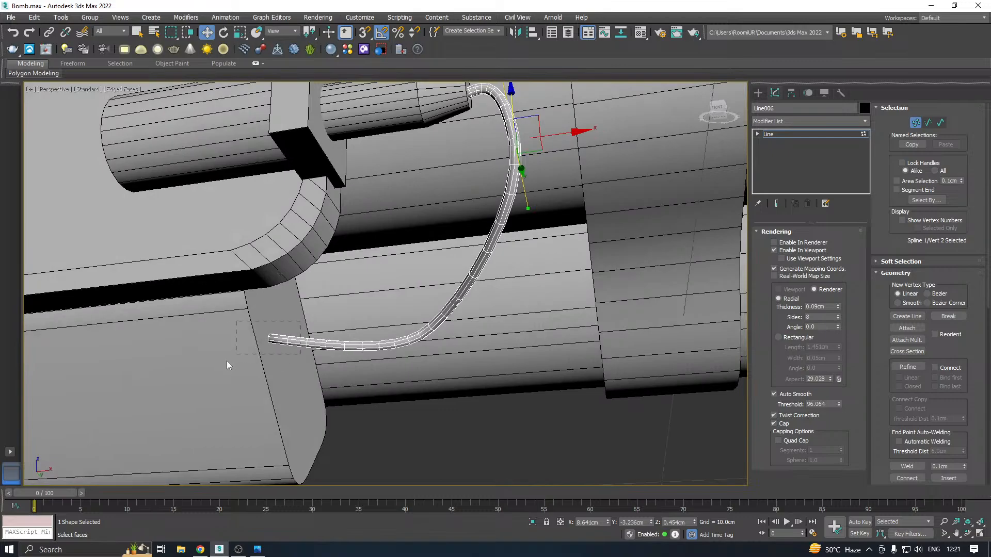
{"action": "left_click_drag", "start_coordinate": [229, 365], "coordinate": [234, 360]}
{"action": "mouse_move", "coordinate": [315, 333]}
{"action": "left_mouse_down"}
{"action": "mouse_move", "coordinate": [327, 332]}
{"action": "mouse_move", "coordinate": [305, 336]}
{"action": "left_mouse_up"}
{"action": "scroll", "coordinate": [301, 339], "scroll_direction": "down", "scroll_amount": 3}
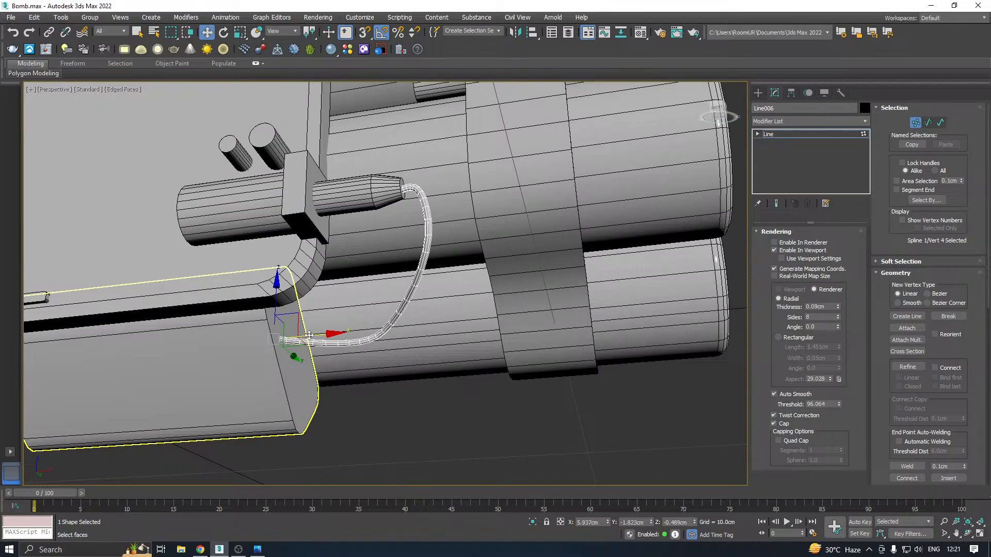
{"action": "middle_click_drag", "start_coordinate": [309, 335], "coordinate": [582, 250], "text": "alt"}
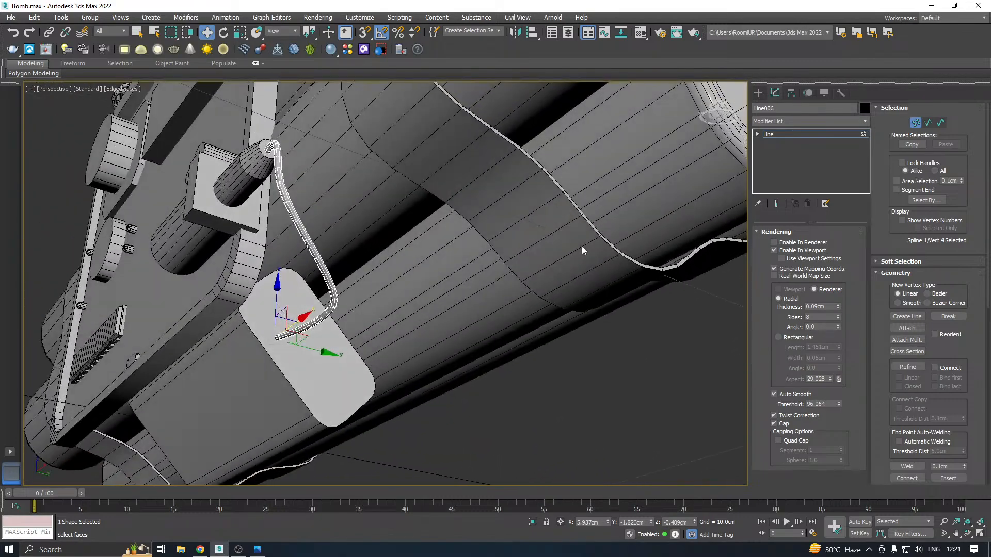
Increase the wire's thickness to 0.12 cm
{"action": "left_click_drag", "start_coordinate": [837, 305], "coordinate": [842, 307]}
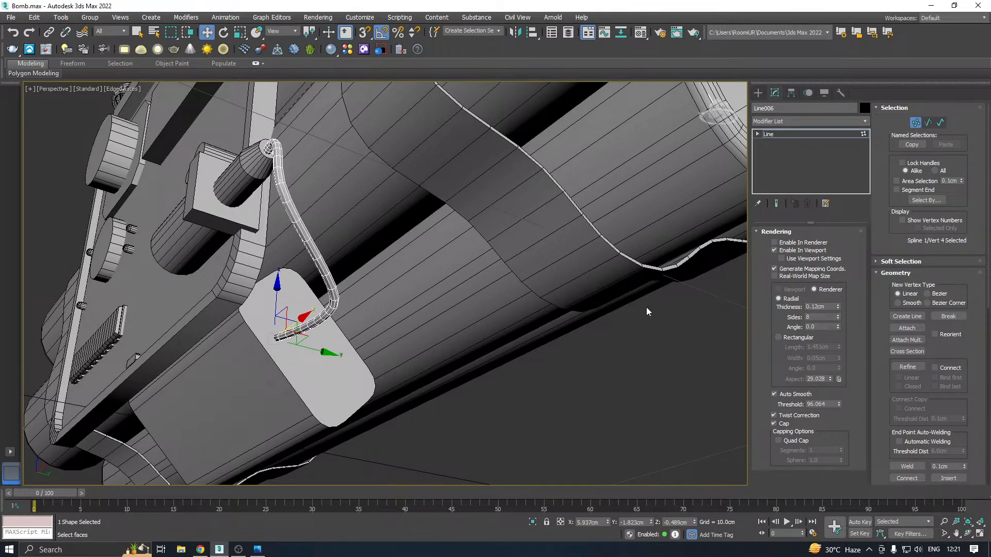
{"action": "middle_click_drag", "start_coordinate": [648, 311], "coordinate": [405, 320], "text": "alt"}
{"action": "left_click", "coordinate": [460, 347]}
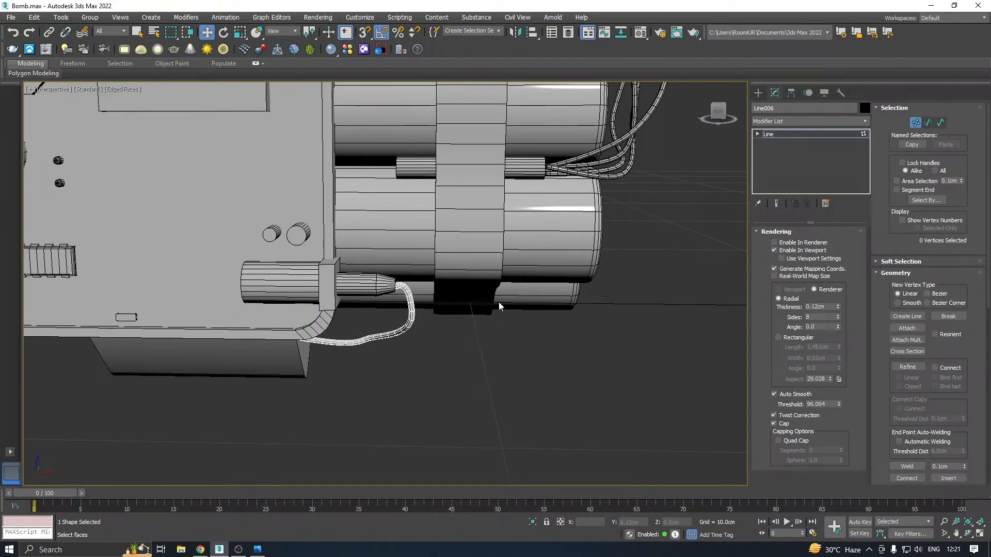
{"action": "middle_click_drag", "start_coordinate": [498, 302], "coordinate": [738, 234], "text": "alt"}
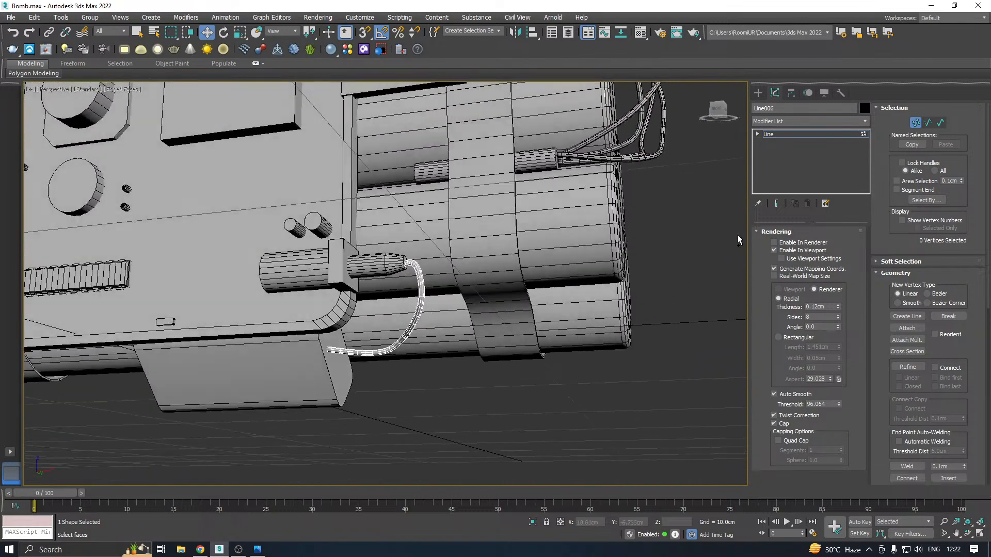
Raise the wire's third vertex to about Z 0.03 cm
{"action": "left_click", "coordinate": [766, 137]}
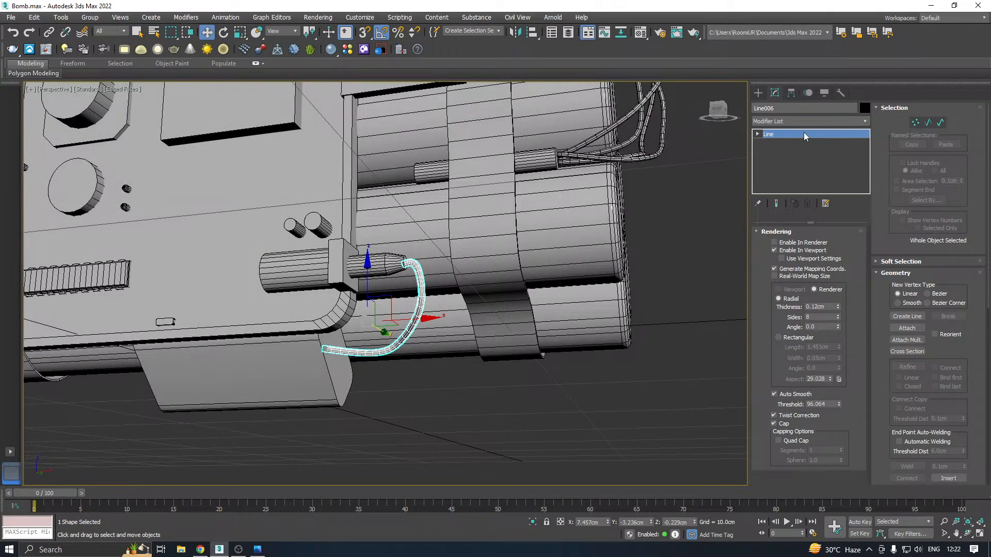
{"action": "key", "text": "1"}
{"action": "left_click", "coordinate": [386, 330]}
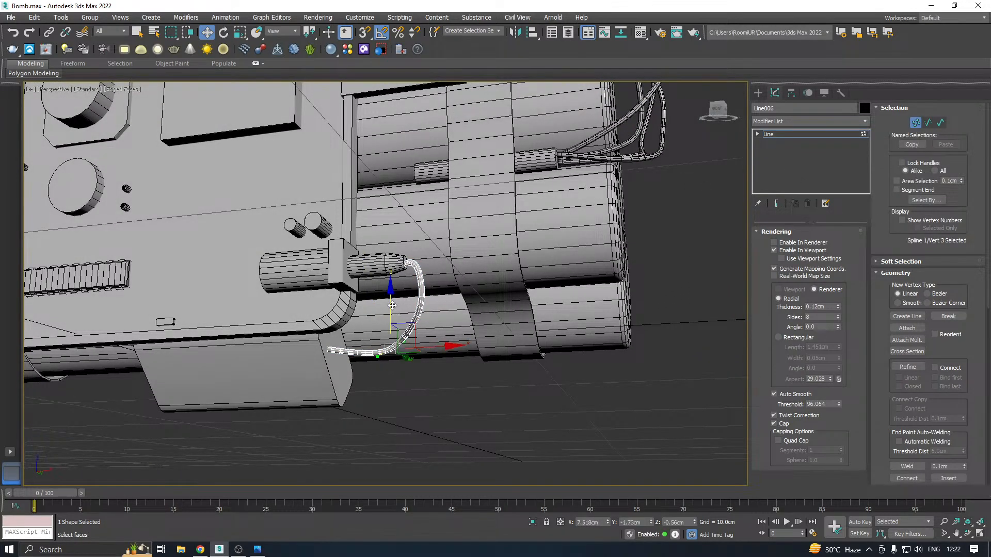
{"action": "left_click_drag", "start_coordinate": [392, 305], "coordinate": [380, 284]}
{"action": "middle_click_drag", "start_coordinate": [485, 329], "coordinate": [424, 334], "text": "alt"}
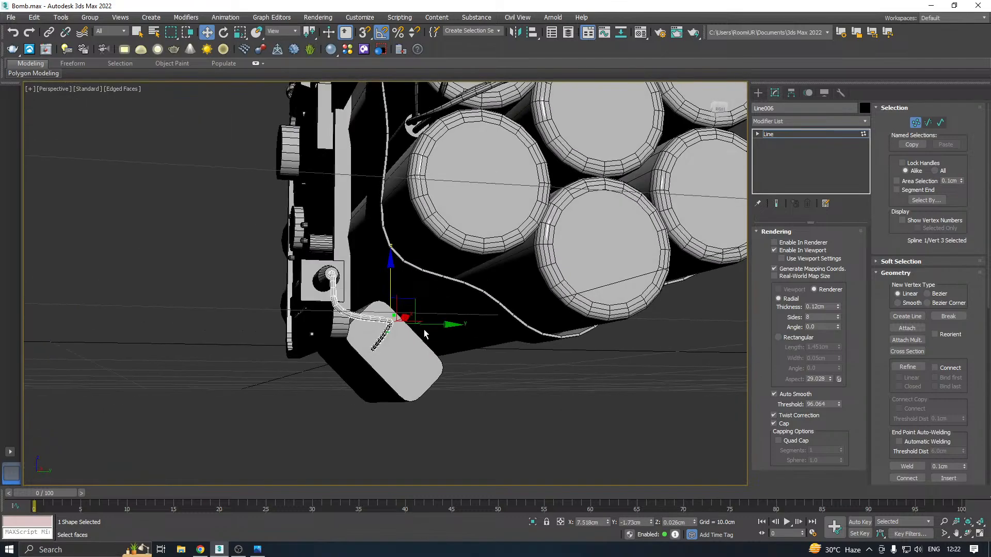
Leave vertex editing and clone the whole wire as an independent copy
{"action": "left_click", "coordinate": [778, 135]}
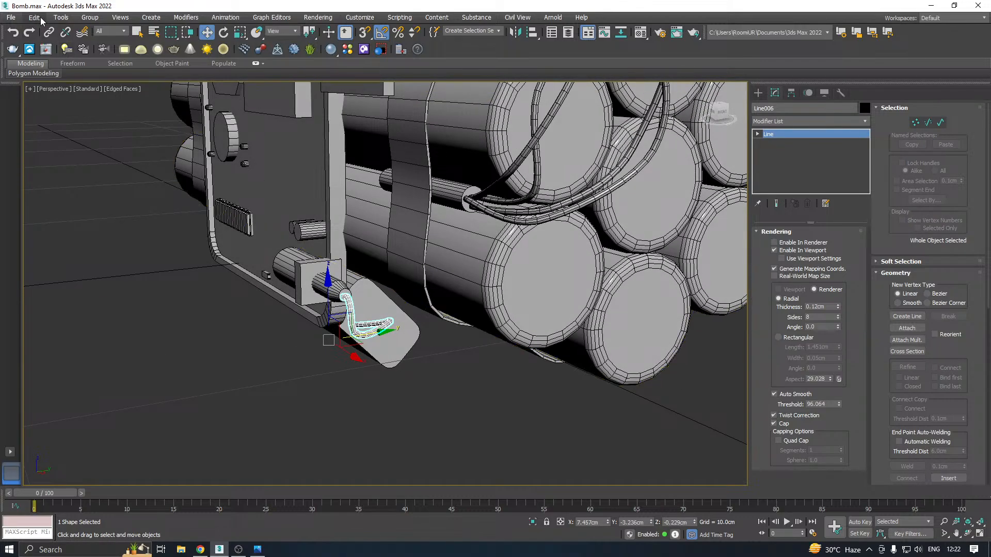
{"action": "left_click", "coordinate": [34, 17]}
{"action": "left_click", "coordinate": [66, 101]}
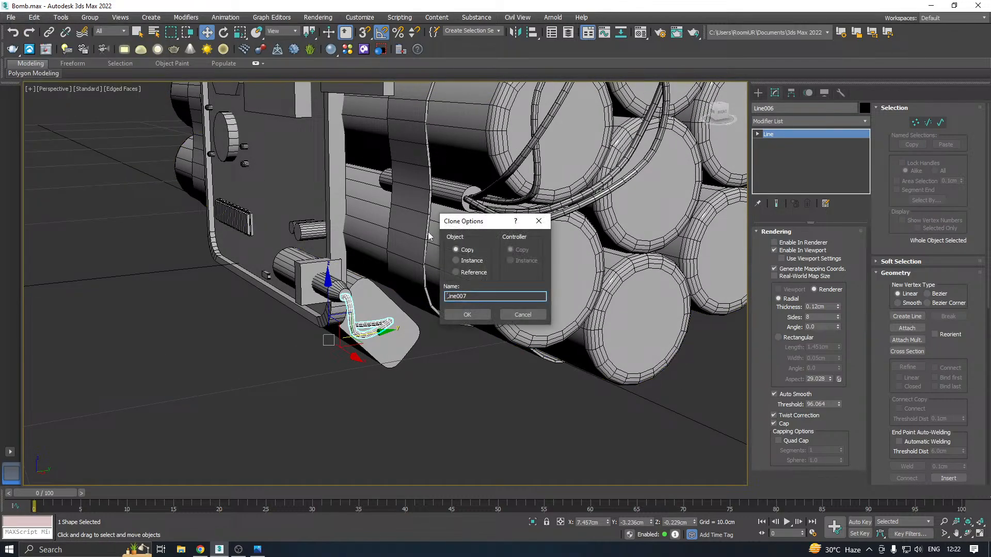
{"action": "left_click", "coordinate": [464, 316]}
{"action": "middle_click_drag", "start_coordinate": [409, 294], "coordinate": [448, 267], "text": "alt"}
Move the copied wire's lower end vertex to about Y -0.89 cm and Z -0.91 cm on the box's end face
{"action": "scroll", "coordinate": [368, 325], "scroll_direction": "up", "scroll_amount": 4}
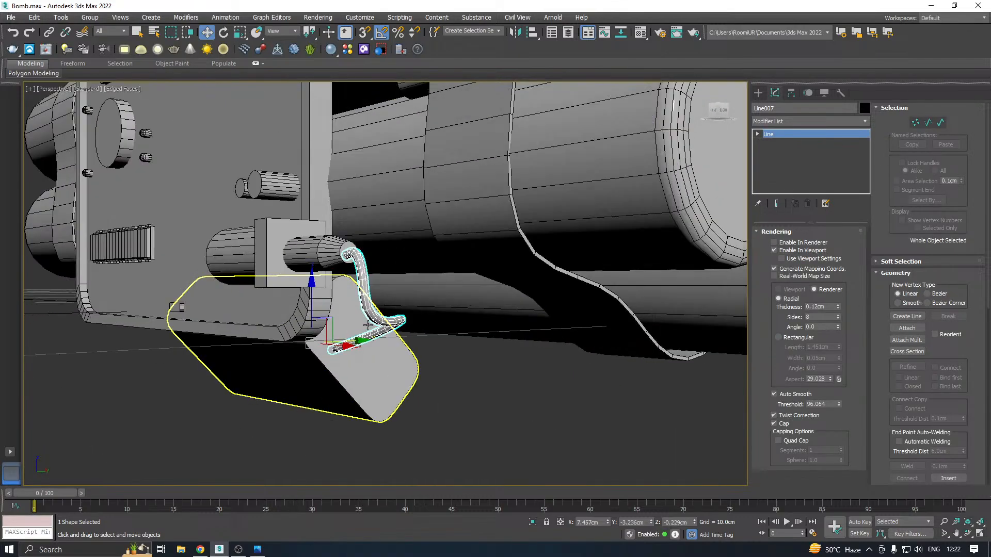
{"action": "middle_click_drag", "start_coordinate": [368, 325], "coordinate": [407, 241]}
{"action": "key", "text": "1"}
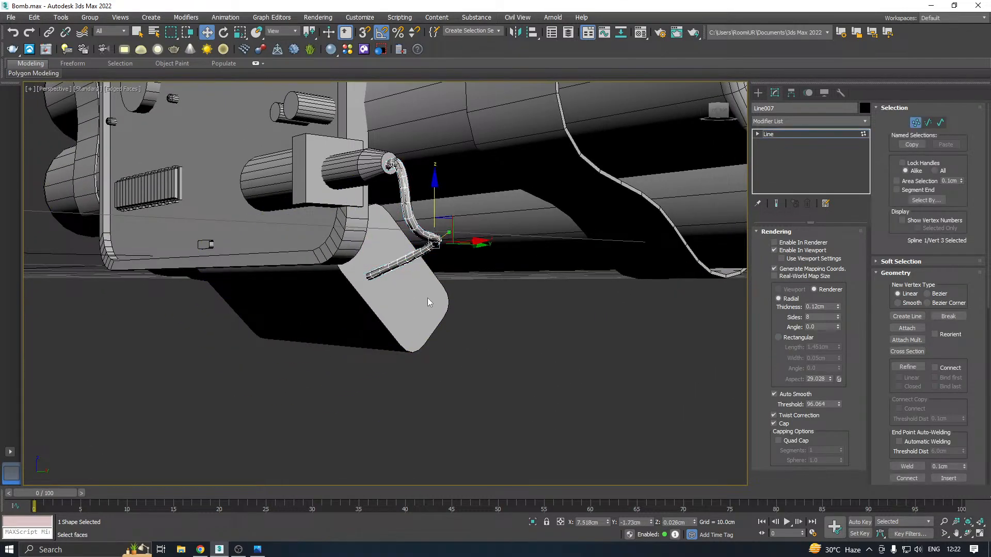
{"action": "scroll", "coordinate": [428, 298], "scroll_direction": "up", "scroll_amount": 2}
{"action": "left_click_drag", "start_coordinate": [369, 238], "coordinate": [267, 313]}
{"action": "left_click_drag", "start_coordinate": [344, 241], "coordinate": [447, 305]}
{"action": "middle_click_drag", "start_coordinate": [456, 248], "coordinate": [459, 330]}
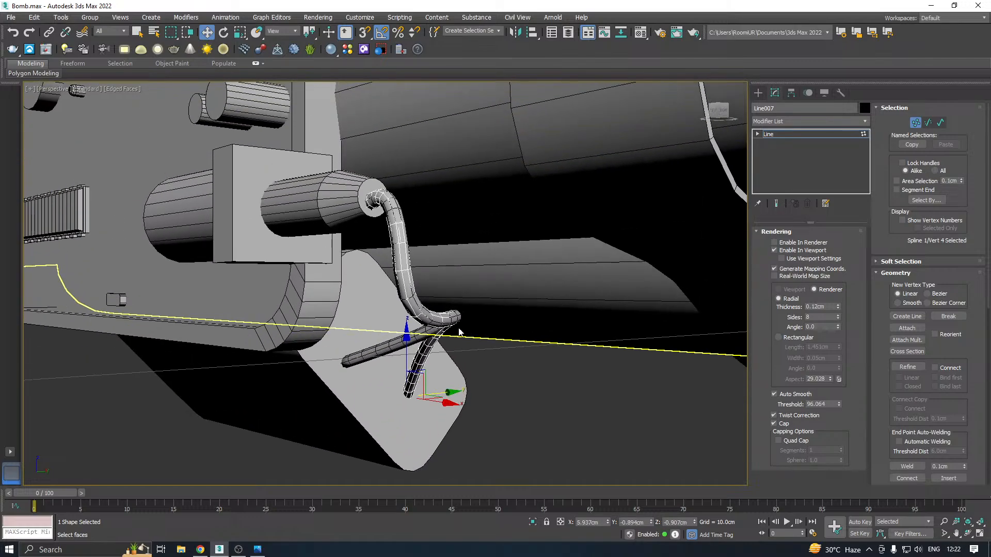
Raise the copied wire's upper end vertex to about Z 1.06 cm inside the cone's opening
{"action": "scroll", "coordinate": [378, 200], "scroll_direction": "up", "scroll_amount": 3}
{"action": "left_click", "coordinate": [373, 201]}
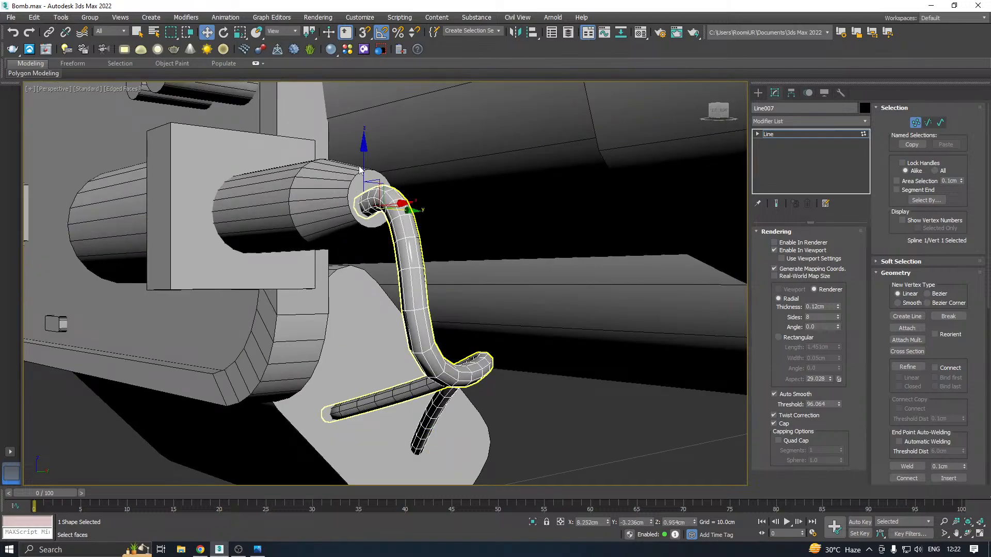
{"action": "left_click_drag", "start_coordinate": [363, 169], "coordinate": [370, 154]}
{"action": "mouse_move", "coordinate": [386, 168]}
{"action": "middle_mouse_down", "text": "alt"}
{"action": "mouse_move", "coordinate": [369, 184]}
{"action": "mouse_move", "coordinate": [376, 162]}
{"action": "middle_mouse_up", "text": "alt"}
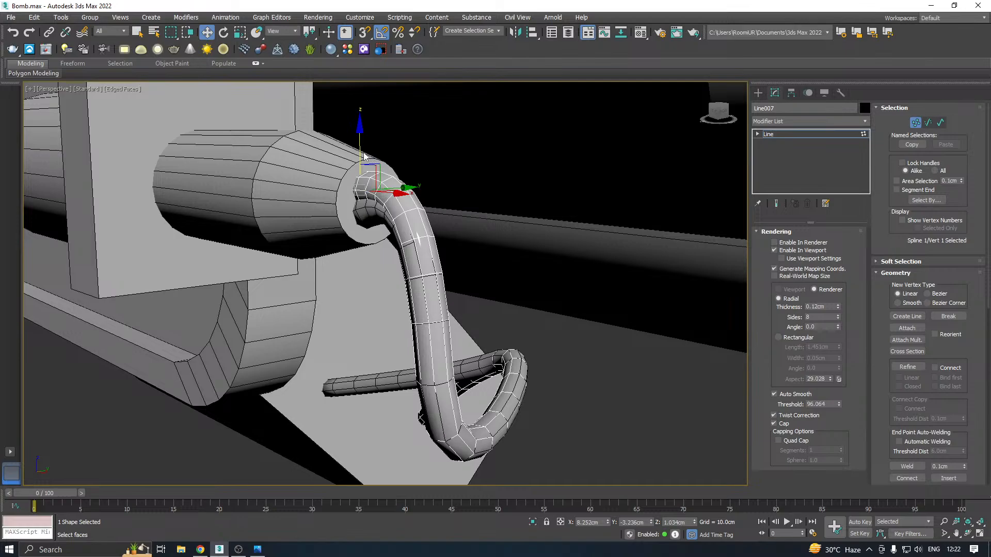
{"action": "left_click_drag", "start_coordinate": [364, 155], "coordinate": [364, 148]}
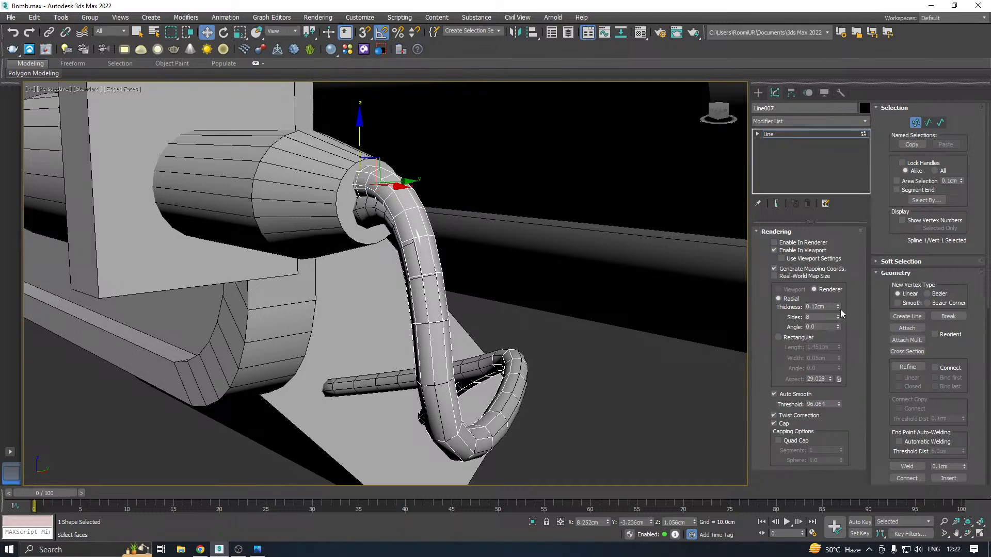
Reduce the copied wire's thickness to 0.11 cm and clear its vertex selection
{"action": "left_click", "coordinate": [838, 309]}
{"action": "left_click", "coordinate": [839, 308]}
{"action": "middle_click_drag", "start_coordinate": [506, 283], "coordinate": [475, 281], "text": "alt"}
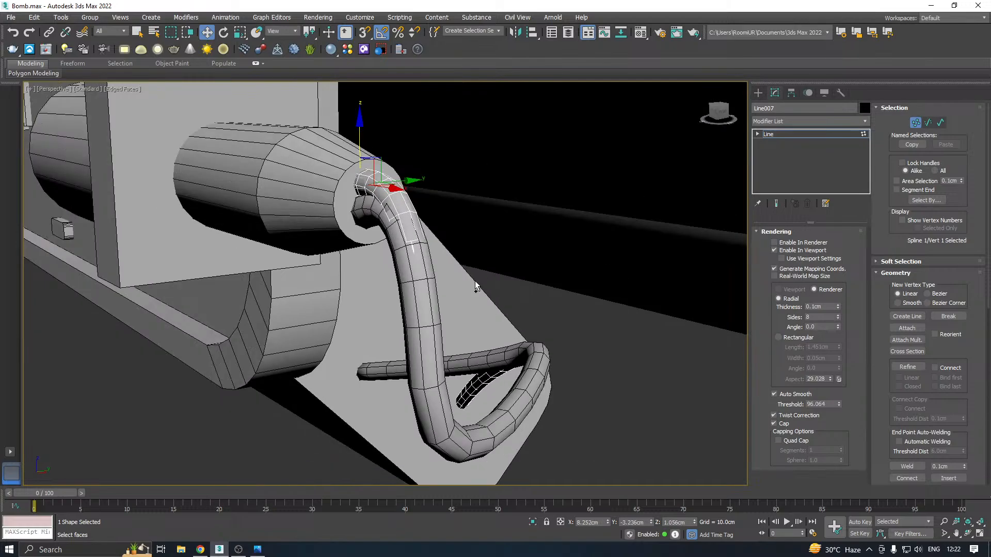
{"action": "left_click_drag", "start_coordinate": [433, 426], "coordinate": [399, 458], "text": "ctrl"}
{"action": "middle_click_drag", "start_coordinate": [541, 414], "coordinate": [679, 336], "text": "alt"}
{"action": "scroll", "coordinate": [488, 333], "scroll_direction": "down", "scroll_amount": 3}
{"action": "left_click", "coordinate": [645, 372]}
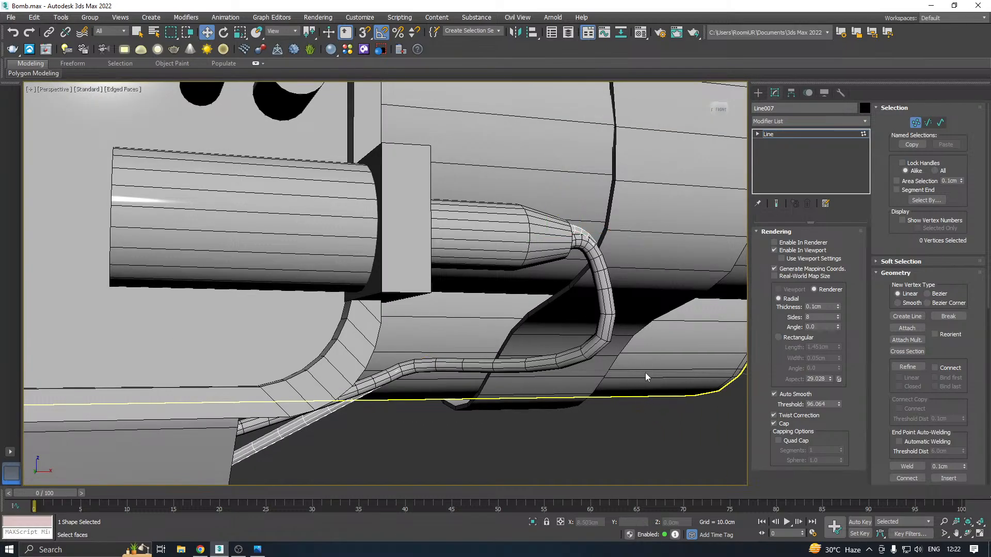
{"action": "middle_click_drag", "start_coordinate": [645, 373], "coordinate": [546, 373], "text": "alt"}
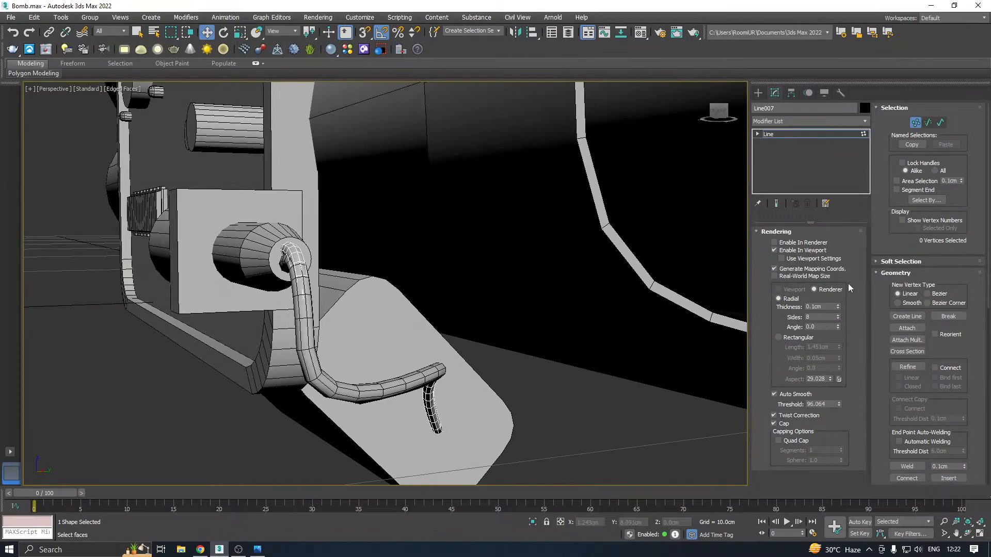
{"action": "left_click", "coordinate": [838, 305]}
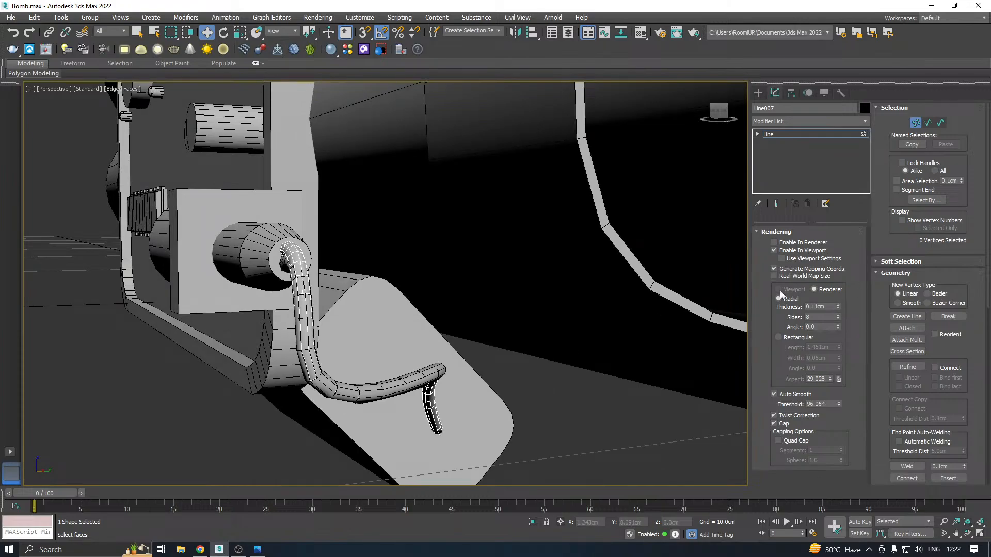
{"action": "middle_click_drag", "start_coordinate": [357, 300], "coordinate": [428, 304], "text": "alt"}
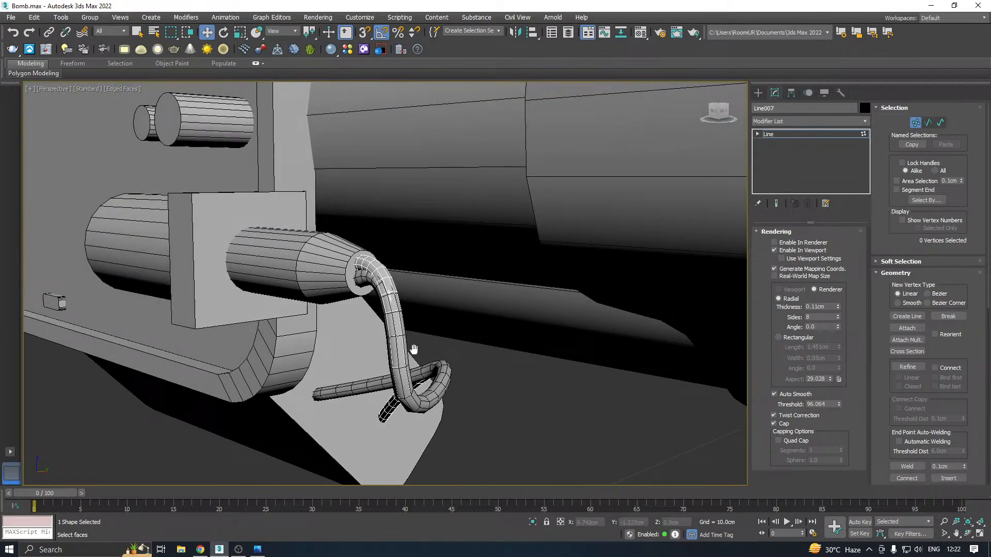
Move the copied wire's second vertex sideways, away from the original wire
{"action": "middle_click_drag", "start_coordinate": [411, 348], "coordinate": [454, 308], "text": "alt"}
{"action": "left_click_drag", "start_coordinate": [355, 382], "coordinate": [355, 382]}
{"action": "middle_click_drag", "start_coordinate": [355, 382], "coordinate": [416, 266], "text": "alt"}
{"action": "left_click_drag", "start_coordinate": [419, 227], "coordinate": [330, 274]}
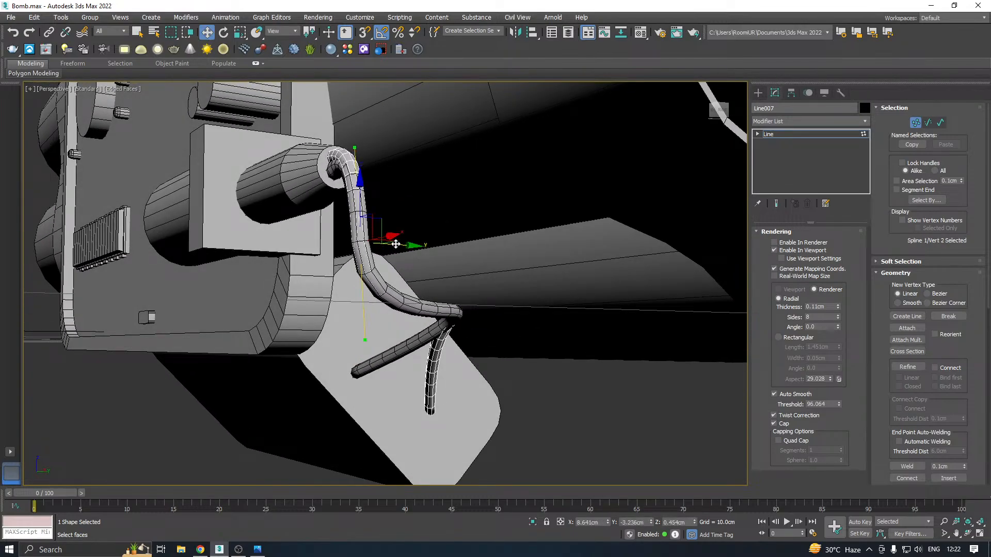
{"action": "left_click_drag", "start_coordinate": [396, 244], "coordinate": [370, 249]}
{"action": "middle_click_drag", "start_coordinate": [424, 269], "coordinate": [530, 275], "text": "alt"}
Lower the copied wire's third vertex to about Z -0.77 cm
{"action": "left_click_drag", "start_coordinate": [433, 293], "coordinate": [376, 355]}
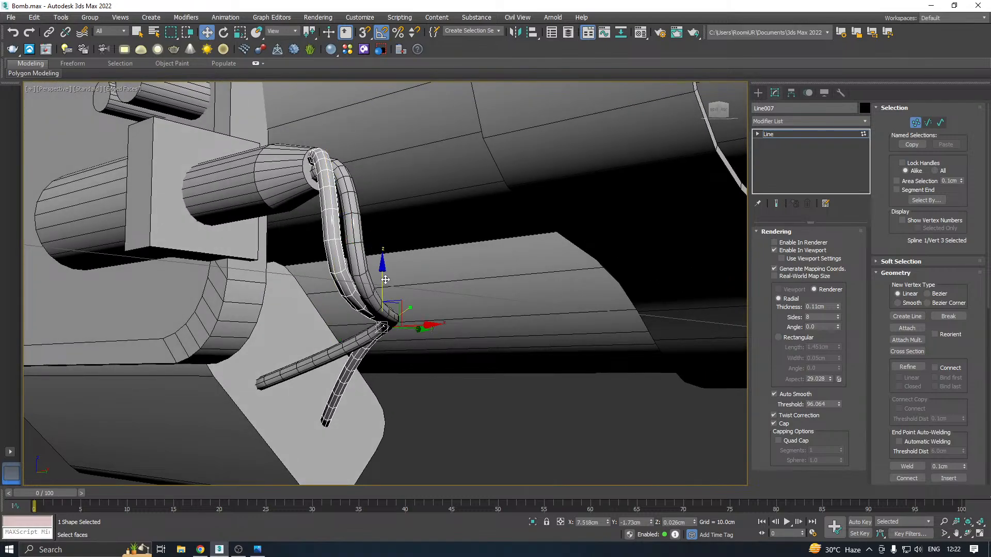
{"action": "left_click_drag", "start_coordinate": [386, 279], "coordinate": [420, 310]}
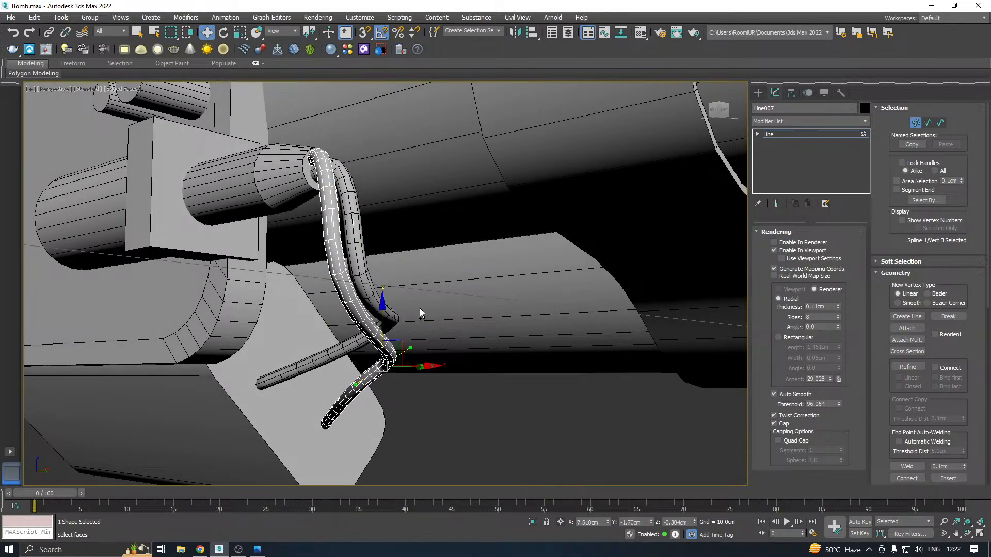
{"action": "middle_click_drag", "start_coordinate": [421, 312], "coordinate": [447, 330], "text": "alt"}
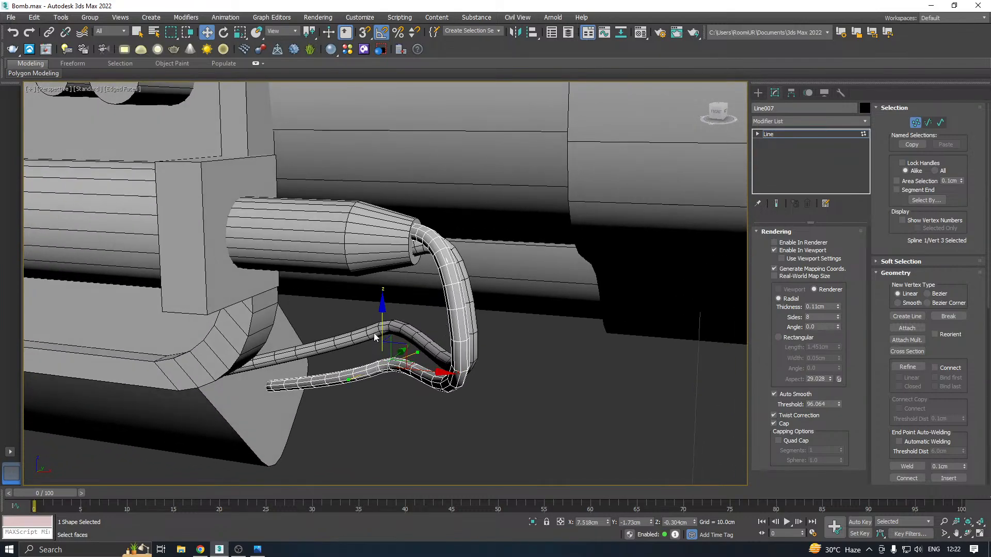
{"action": "left_click_drag", "start_coordinate": [373, 333], "coordinate": [384, 377]}
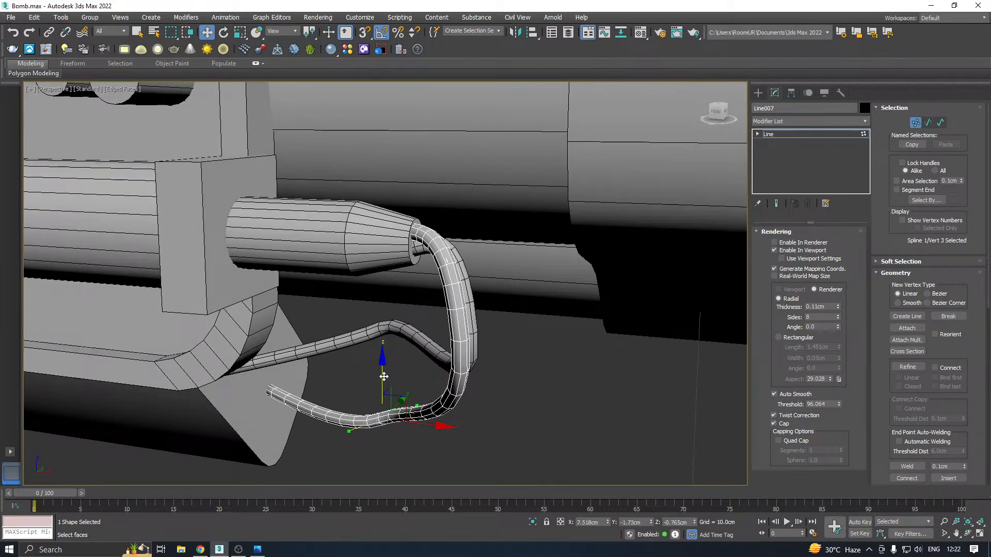
Convert the copied wire's third vertex to Smooth and lower it to about Z -1.11 cm so the wire sags
{"action": "right_click", "coordinate": [392, 422]}
{"action": "left_click", "coordinate": [372, 370]}
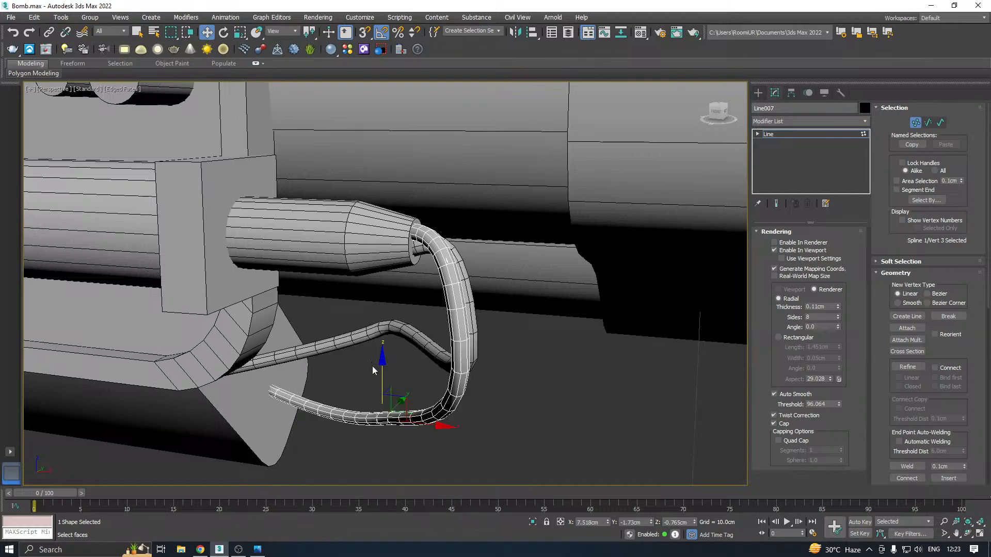
{"action": "middle_click_drag", "start_coordinate": [373, 366], "coordinate": [412, 334]}
{"action": "left_click_drag", "start_coordinate": [391, 343], "coordinate": [395, 413]}
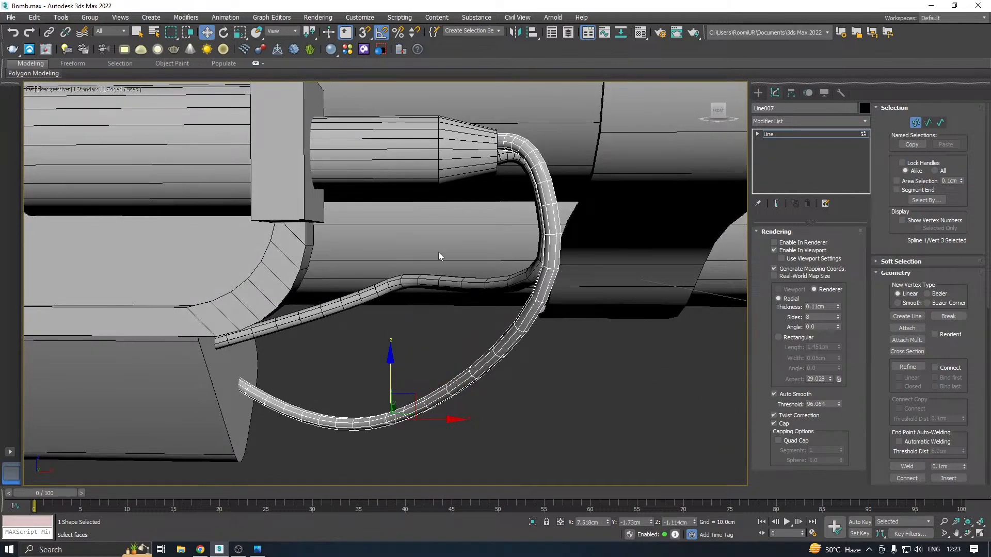
Switch to the original wire and lower its upper end vertex slightly inside the cone's opening
{"action": "mouse_move", "coordinate": [440, 256]}
{"action": "middle_mouse_down", "text": "alt"}
{"action": "mouse_move", "coordinate": [483, 259]}
{"action": "mouse_move", "coordinate": [452, 243]}
{"action": "middle_mouse_up", "text": "alt"}
{"action": "scroll", "coordinate": [395, 172], "scroll_direction": "up", "scroll_amount": 3}
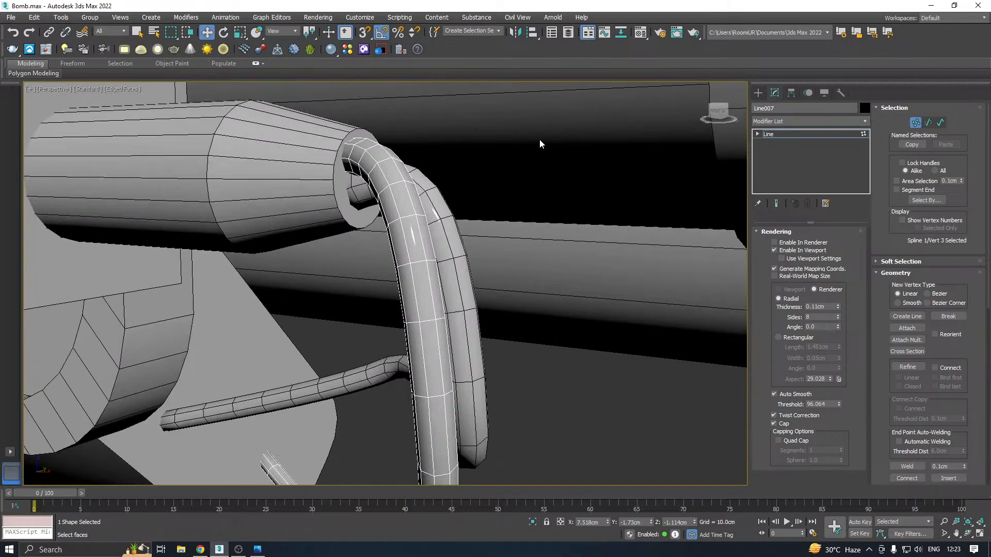
{"action": "left_click", "coordinate": [805, 133]}
{"action": "left_click", "coordinate": [429, 192]}
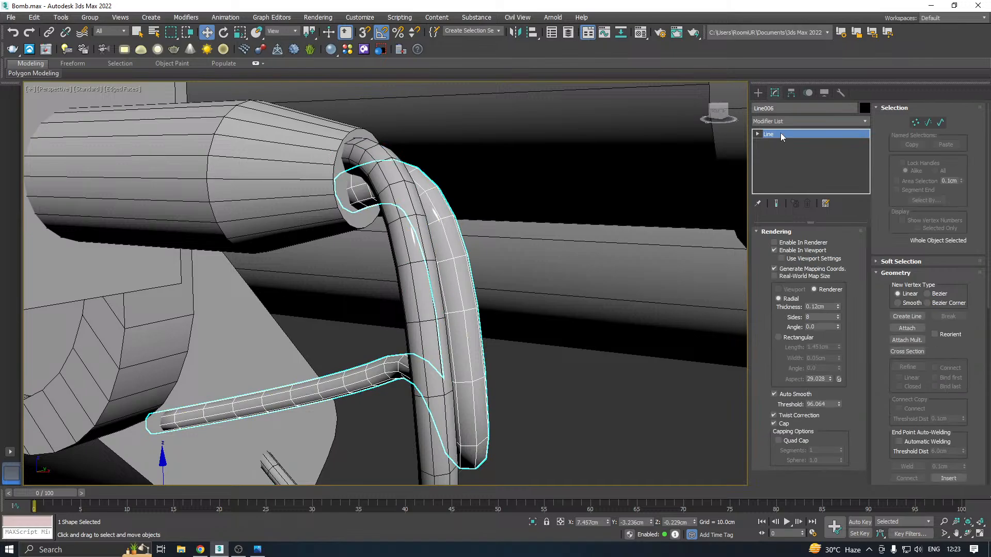
{"action": "key", "text": "1"}
{"action": "left_click_drag", "start_coordinate": [423, 250], "coordinate": [415, 239]}
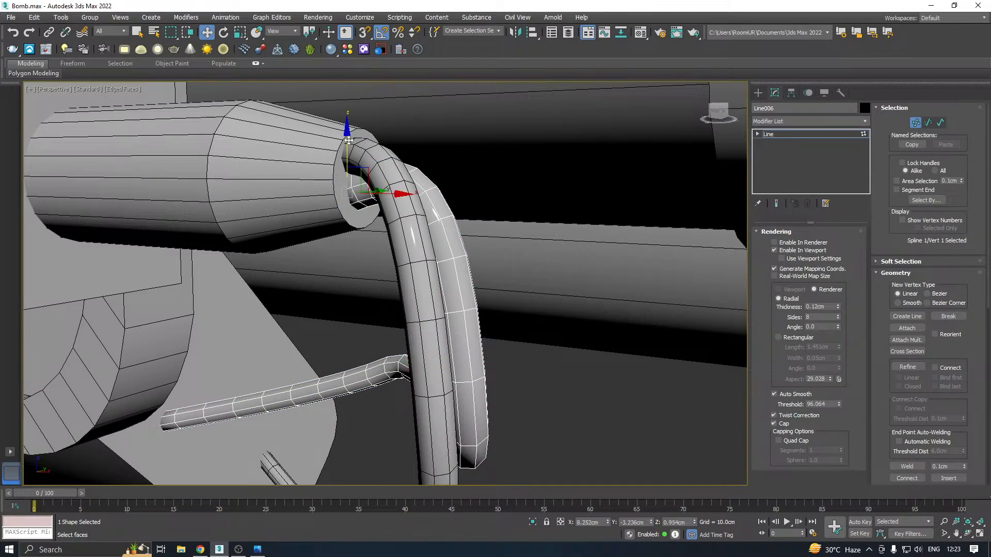
{"action": "left_click_drag", "start_coordinate": [349, 139], "coordinate": [349, 146]}
{"action": "left_click_drag", "start_coordinate": [397, 271], "coordinate": [406, 179]}
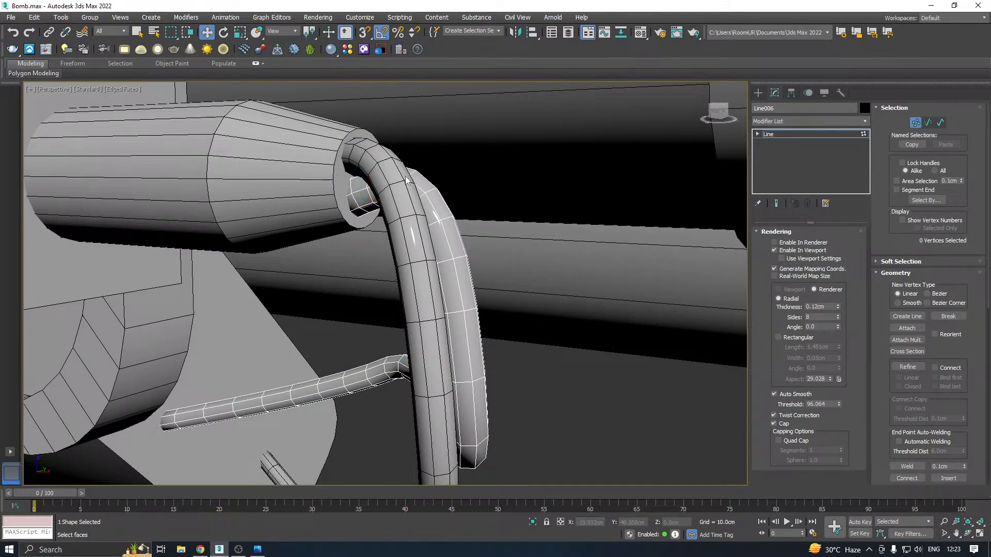
Leave vertex editing on the original wire and clear the object selection
{"action": "middle_click_drag", "start_coordinate": [434, 165], "coordinate": [579, 228], "text": "alt"}
{"action": "scroll", "coordinate": [456, 202], "scroll_direction": "down", "scroll_amount": 5}
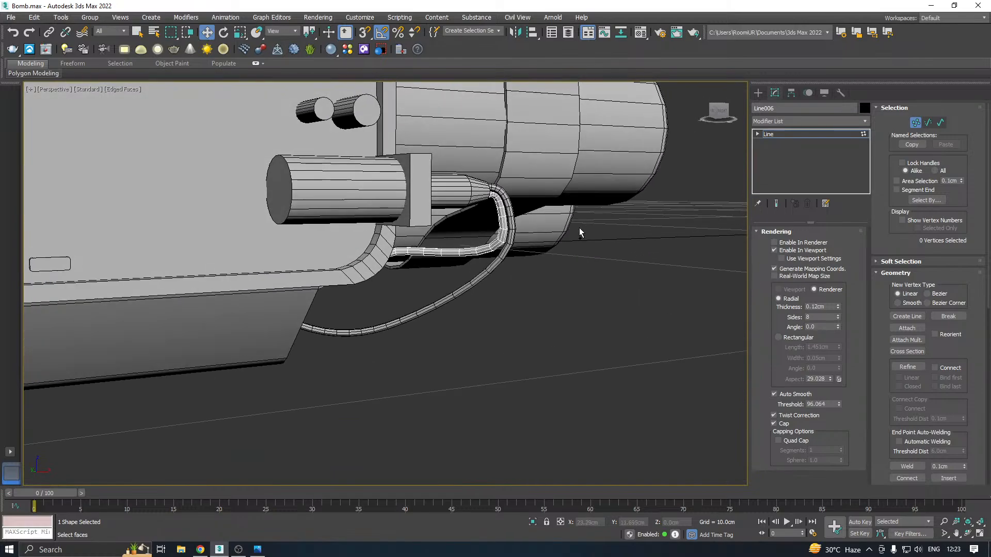
{"action": "middle_click_drag", "start_coordinate": [494, 243], "coordinate": [432, 281], "text": "alt"}
{"action": "scroll", "coordinate": [492, 269], "scroll_direction": "down", "scroll_amount": 4}
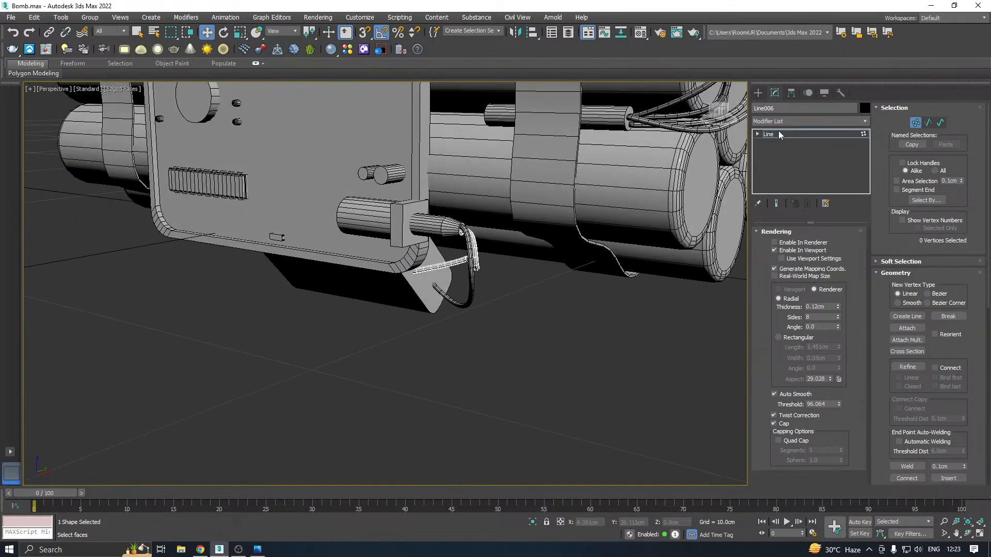
{"action": "left_click", "coordinate": [780, 133]}
{"action": "left_click", "coordinate": [566, 353]}
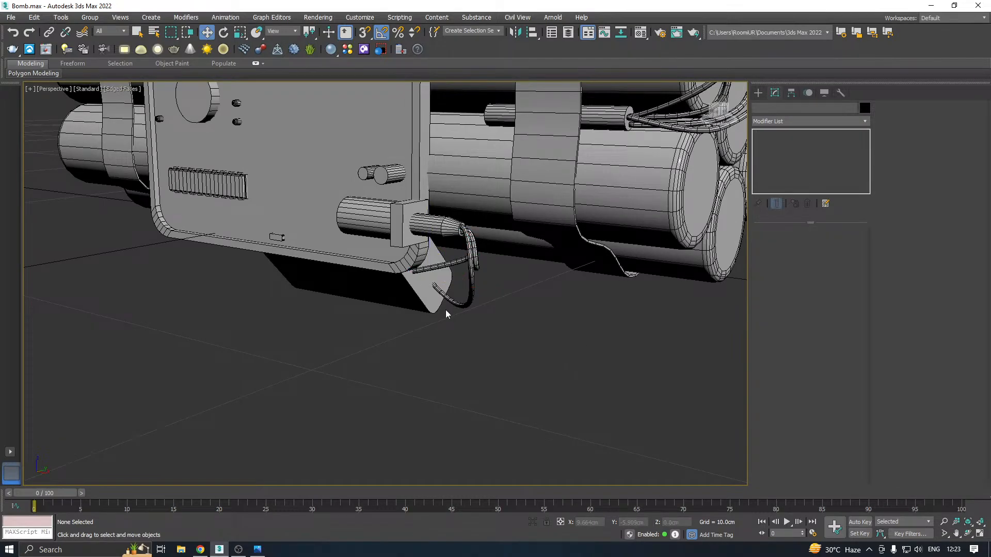
{"action": "left_click", "coordinate": [436, 304]}
{"action": "middle_click_drag", "start_coordinate": [292, 228], "coordinate": [572, 327], "text": "alt"}
{"action": "scroll", "coordinate": [504, 272], "scroll_direction": "down", "scroll_amount": 3}
{"action": "left_click", "coordinate": [574, 334]}
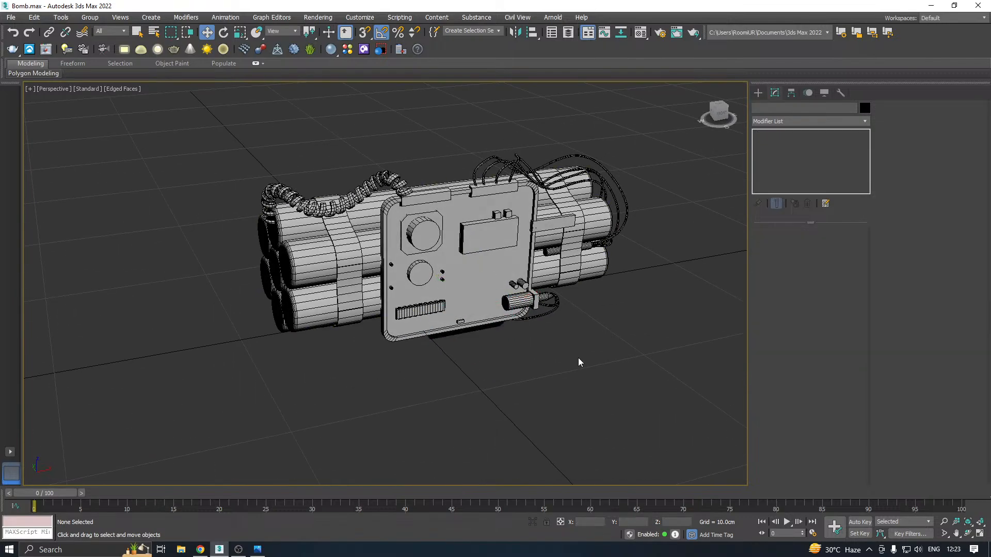
Save two incremental copies of the scene in the Work folder, the second as Bomb22.max
{"action": "left_click", "coordinate": [11, 17]}
{"action": "left_click", "coordinate": [91, 120]}
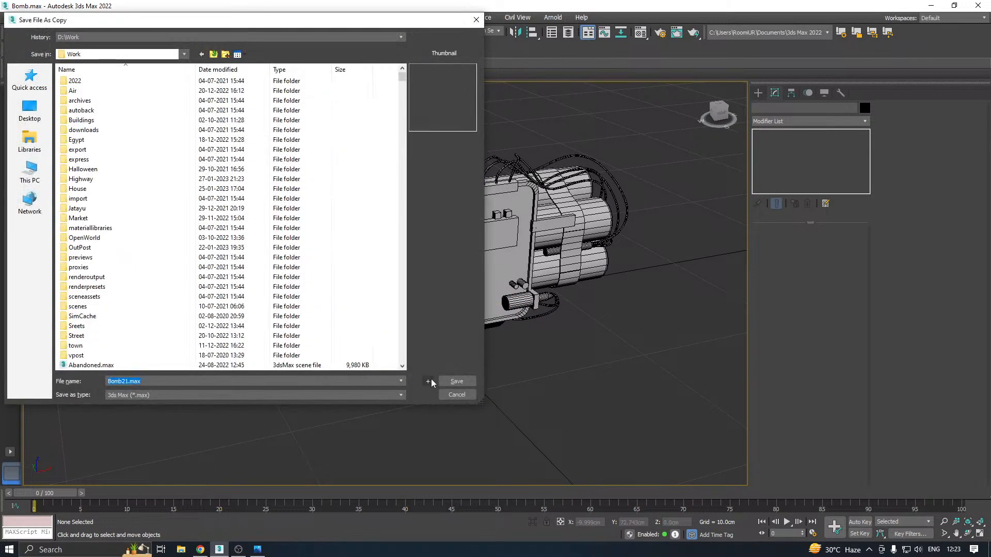
{"action": "left_click", "coordinate": [429, 382]}
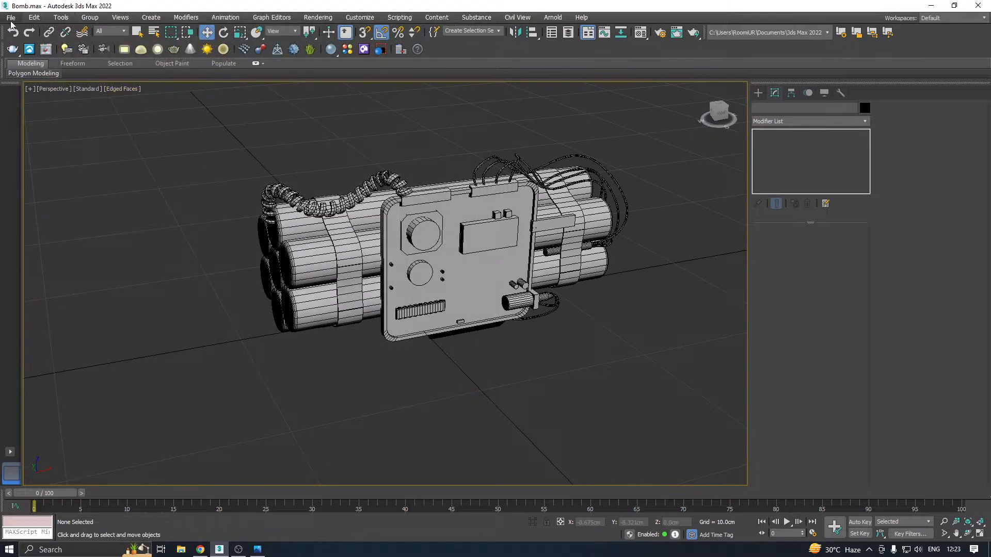
{"action": "left_click", "coordinate": [11, 21]}
{"action": "left_click", "coordinate": [61, 120]}
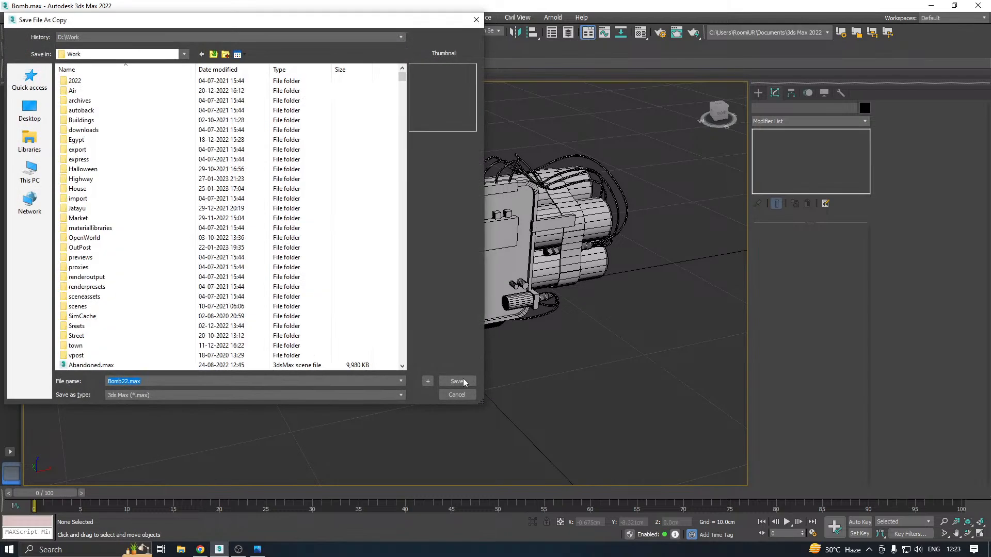
{"action": "left_click", "coordinate": [457, 381]}
Add an Unwrap UVW modifier to the rectangular display box on the front panel and open its UV editor
{"action": "left_click", "coordinate": [475, 236]}
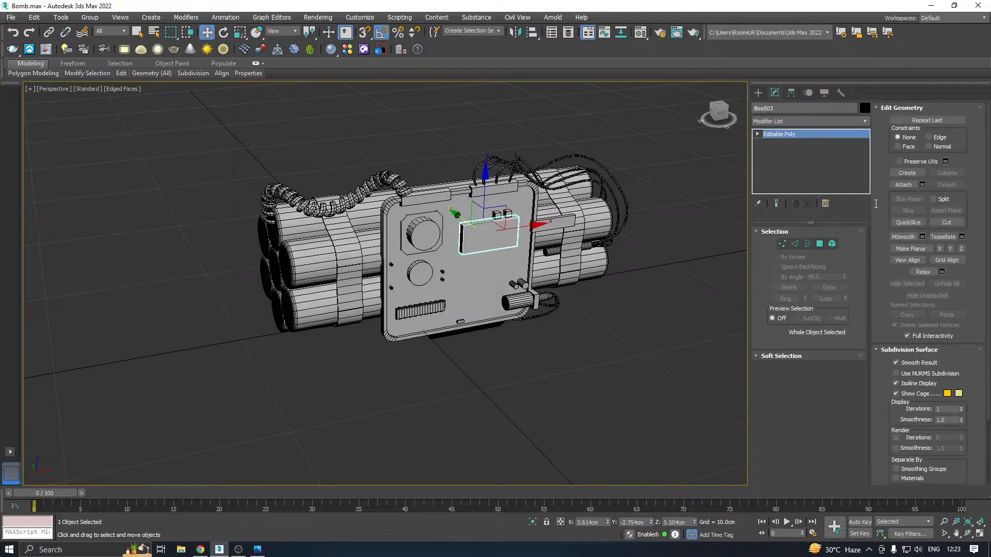
{"action": "left_click", "coordinate": [866, 122]}
{"action": "left_click_drag", "start_coordinate": [866, 222], "coordinate": [863, 467]}
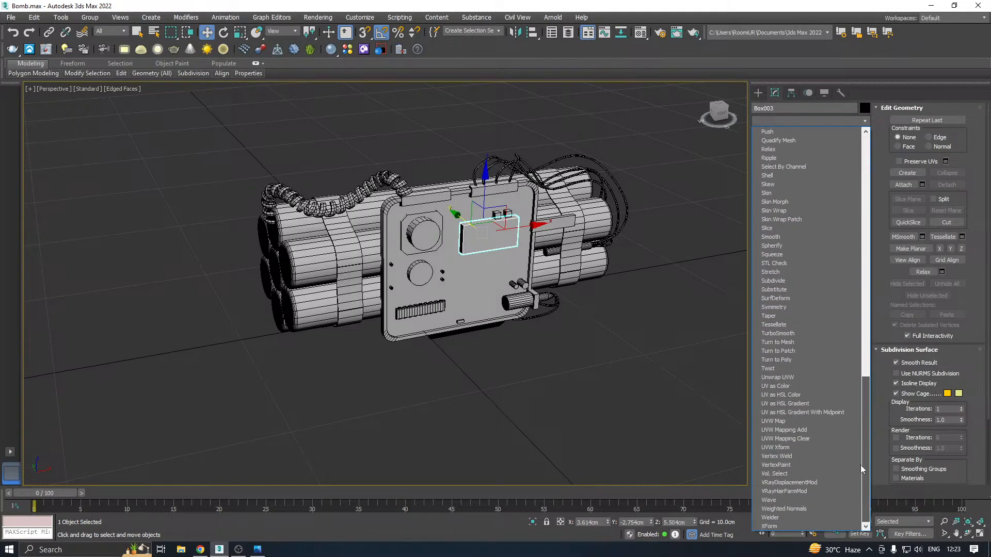
{"action": "left_click", "coordinate": [784, 381]}
{"action": "left_click", "coordinate": [807, 448]}
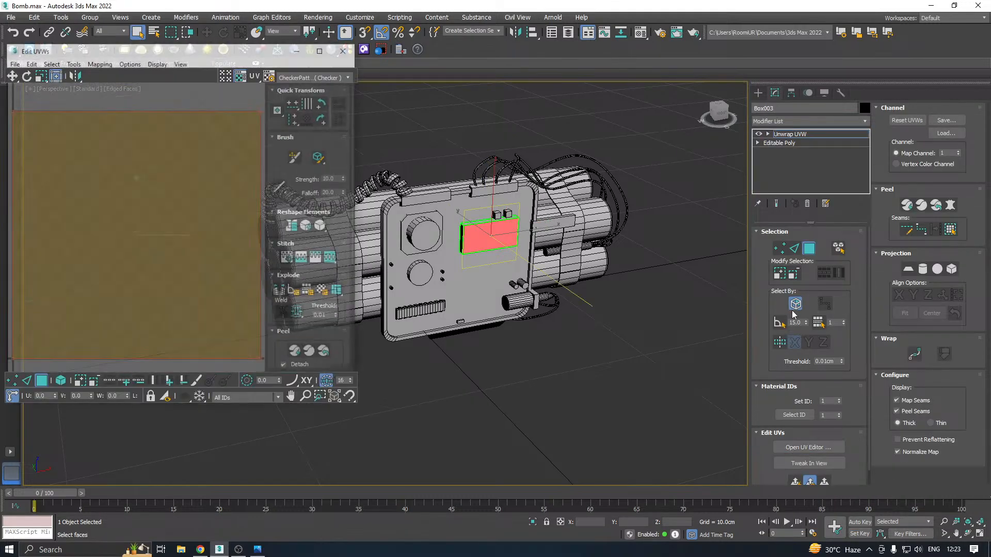
{"action": "middle_click_drag", "start_coordinate": [552, 316], "coordinate": [549, 331]}
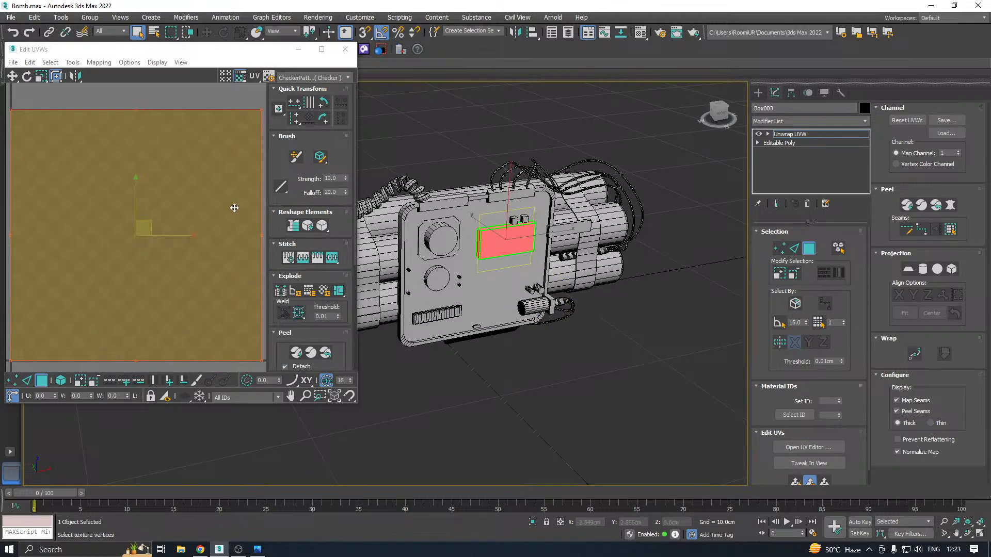
Flatten the display box's UVs with a 45.0 angle threshold and 0.001 spacing, and close the UV editor
{"action": "left_click", "coordinate": [98, 62]}
{"action": "left_click", "coordinate": [129, 74]}
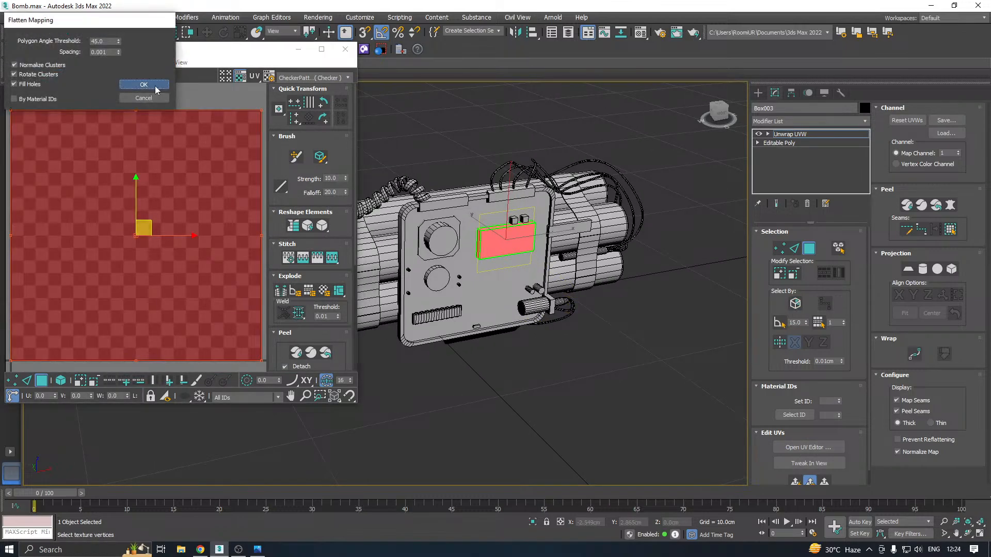
{"action": "left_click", "coordinate": [161, 85]}
{"action": "left_click", "coordinate": [346, 49]}
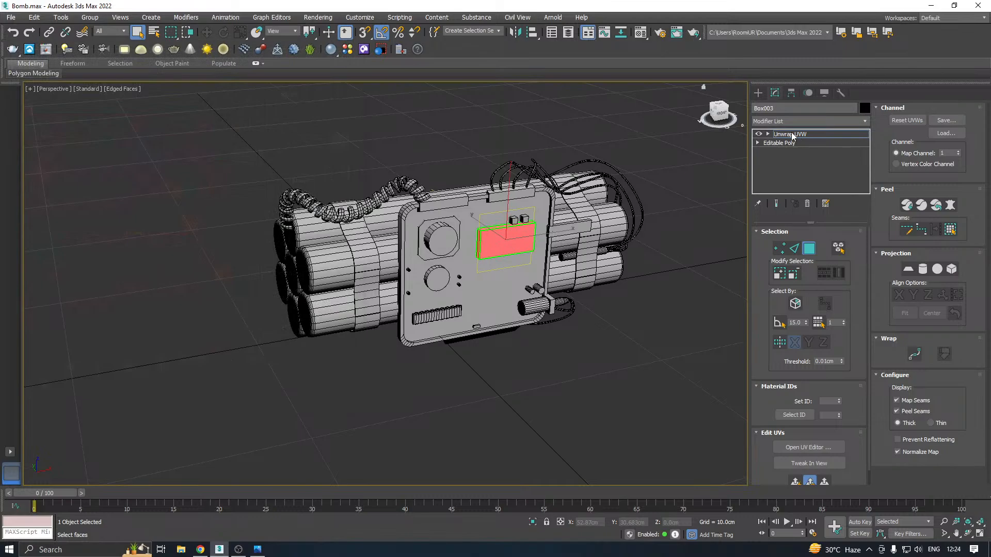
{"action": "left_click", "coordinate": [793, 135]}
Isolate the rounded front panel, add an Unwrap UVW modifier to it, and open its UV editor
{"action": "left_click", "coordinate": [438, 342]}
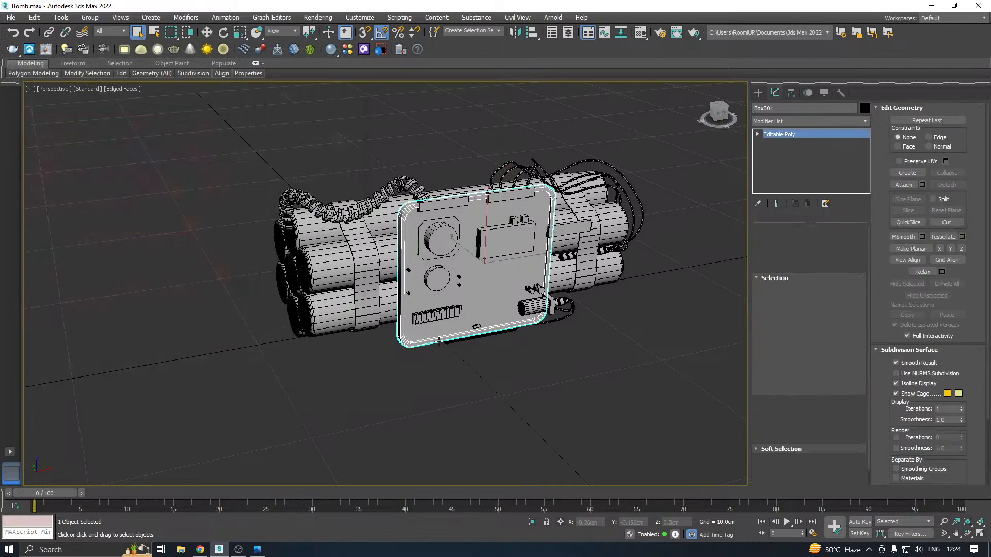
{"action": "left_click", "coordinate": [535, 524]}
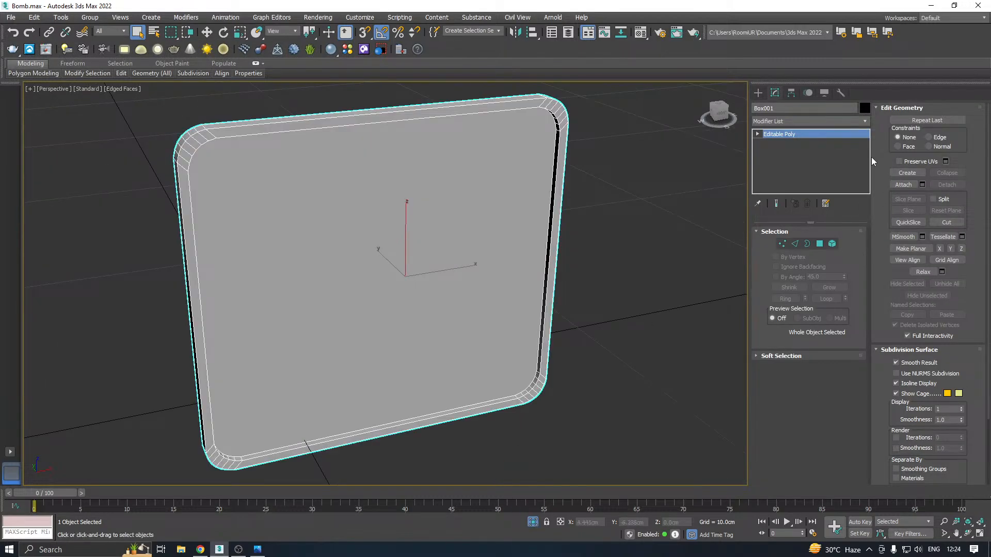
{"action": "left_click", "coordinate": [863, 122]}
{"action": "scroll", "coordinate": [850, 445], "scroll_direction": "down", "scroll_amount": 5}
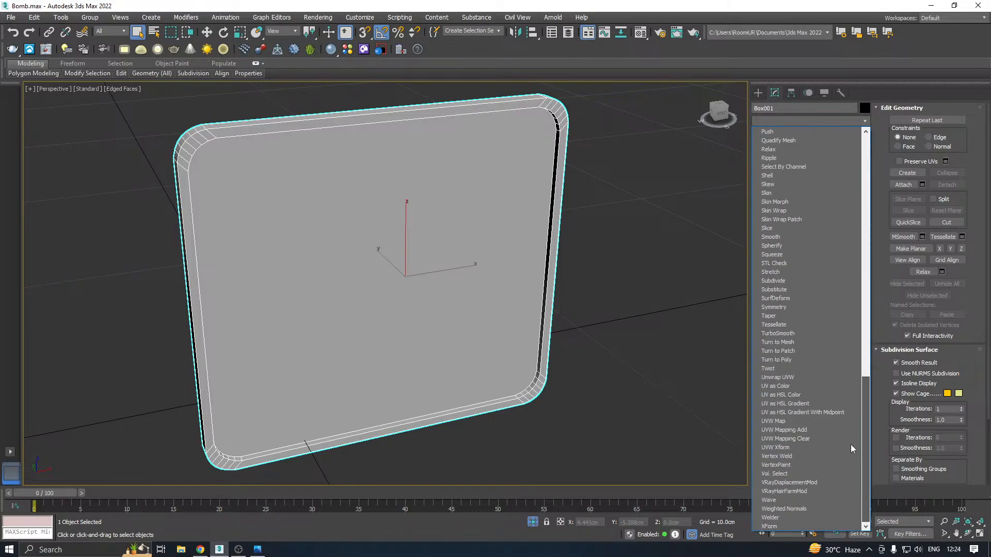
{"action": "left_click", "coordinate": [794, 378]}
{"action": "left_click", "coordinate": [809, 447]}
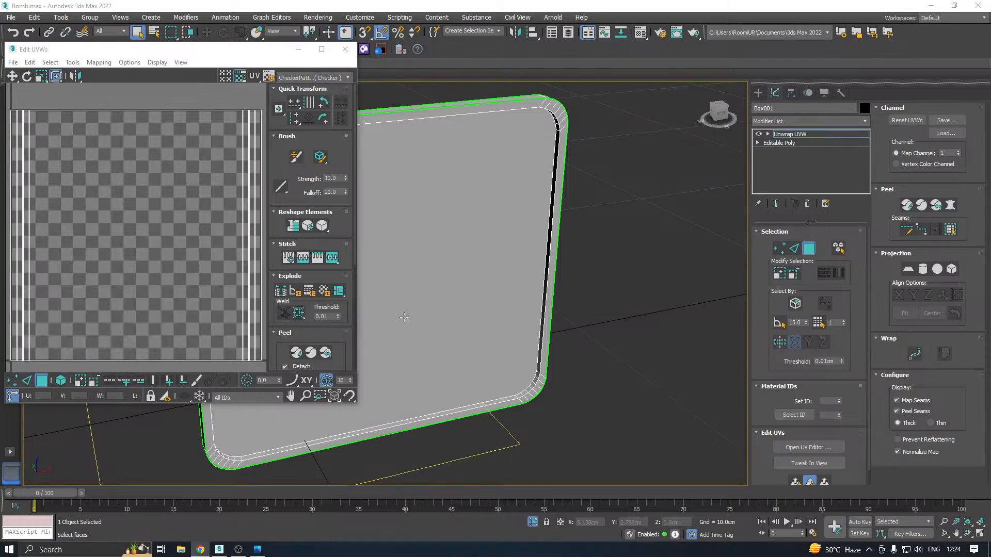
Select all of the panel's UV faces and pack them with Rescale enabled
{"action": "middle_click_drag", "start_coordinate": [508, 310], "coordinate": [541, 318]}
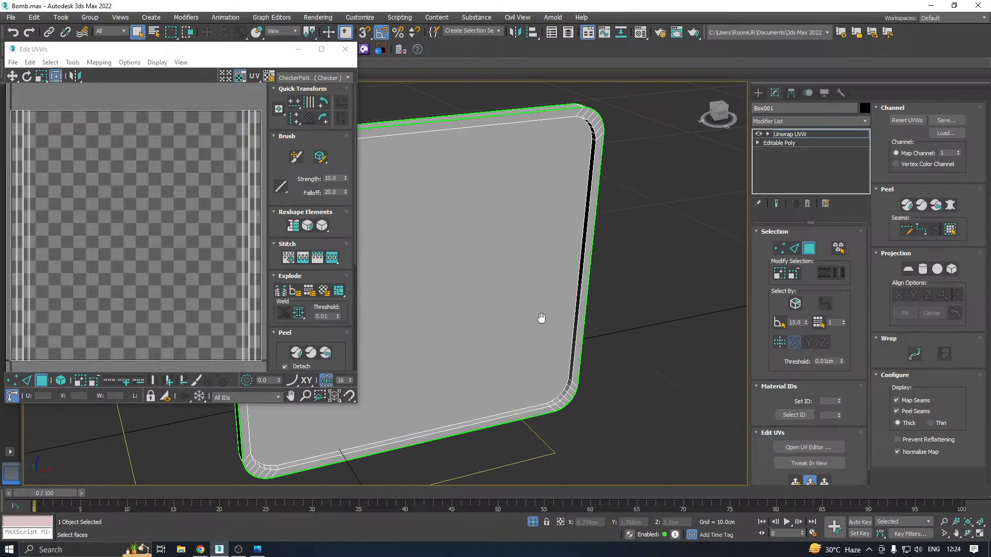
{"action": "scroll", "coordinate": [124, 264], "scroll_direction": "down", "scroll_amount": 2}
{"action": "key", "text": "ctrl+a"}
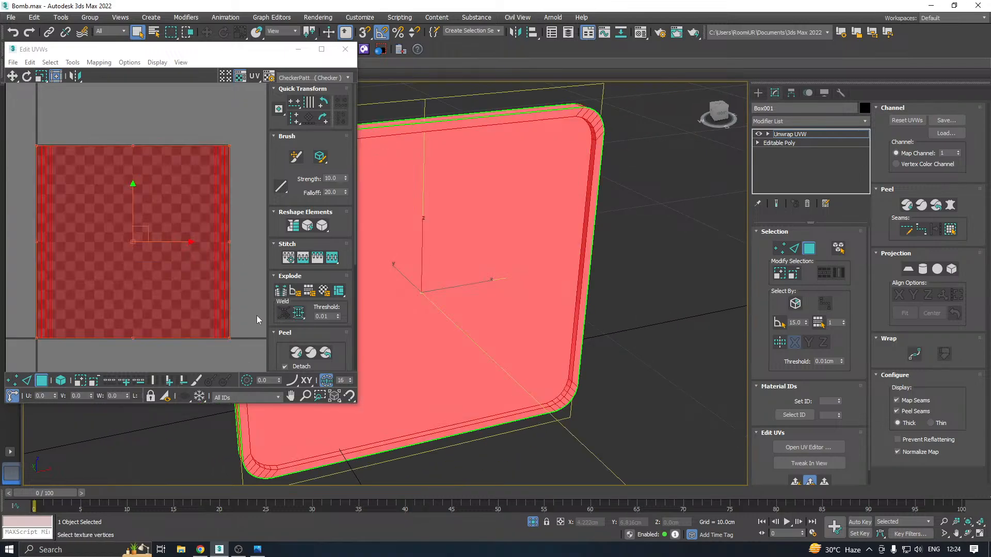
{"action": "left_click", "coordinate": [302, 333]}
{"action": "left_click", "coordinate": [280, 364]}
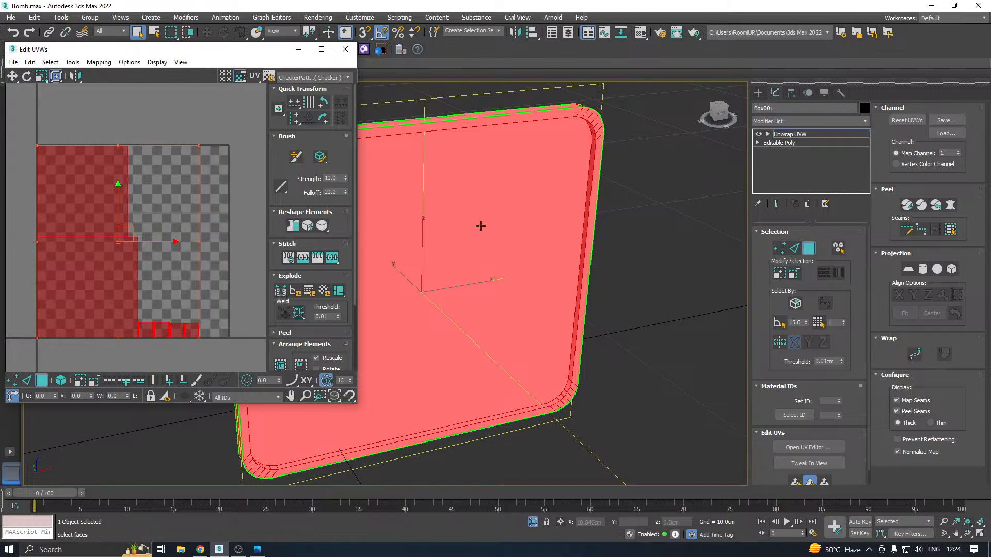
Select the panel's flat back face and apply a quick planar map to it
{"action": "middle_click_drag", "start_coordinate": [561, 236], "coordinate": [635, 242], "text": "alt"}
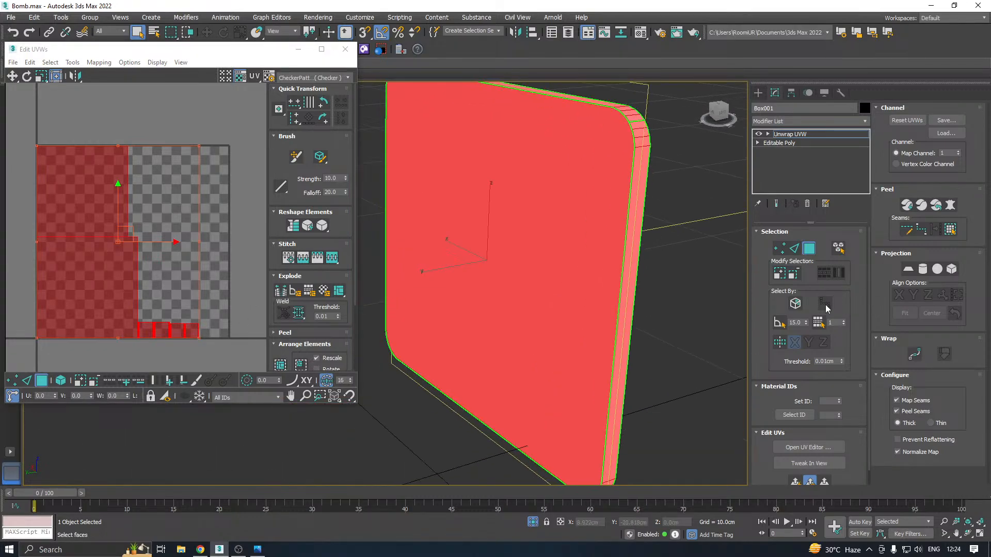
{"action": "left_click", "coordinate": [575, 291]}
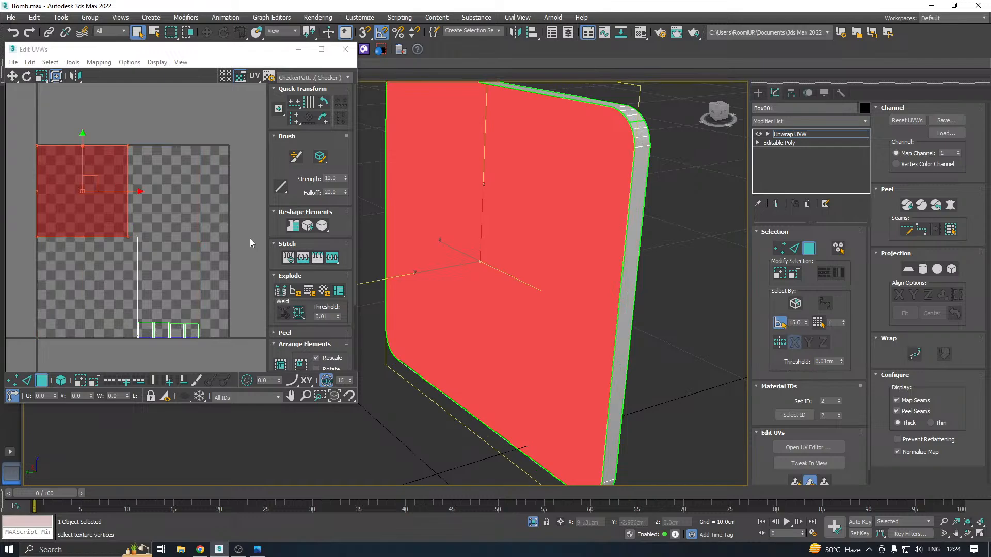
{"action": "left_click", "coordinate": [794, 481]}
Select the panel's front face, grow the selection twice to include its rim, and apply a quick planar map
{"action": "mouse_move", "coordinate": [594, 274]}
{"action": "middle_mouse_down", "text": "alt"}
{"action": "mouse_move", "coordinate": [673, 290]}
{"action": "mouse_move", "coordinate": [659, 268]}
{"action": "mouse_move", "coordinate": [583, 270]}
{"action": "middle_mouse_up", "text": "alt"}
{"action": "left_click", "coordinate": [591, 267]}
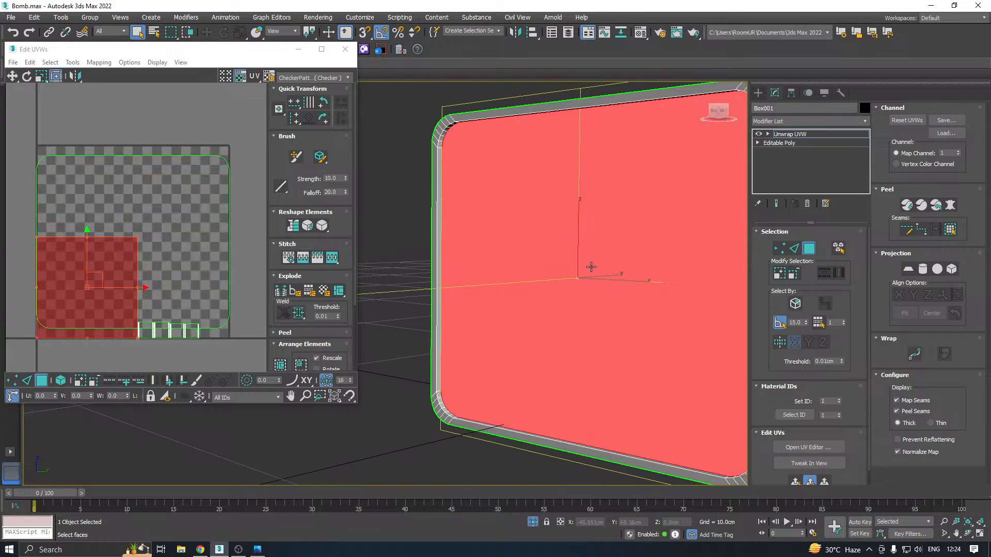
{"action": "left_click", "coordinate": [784, 280]}
{"action": "left_click", "coordinate": [784, 281]}
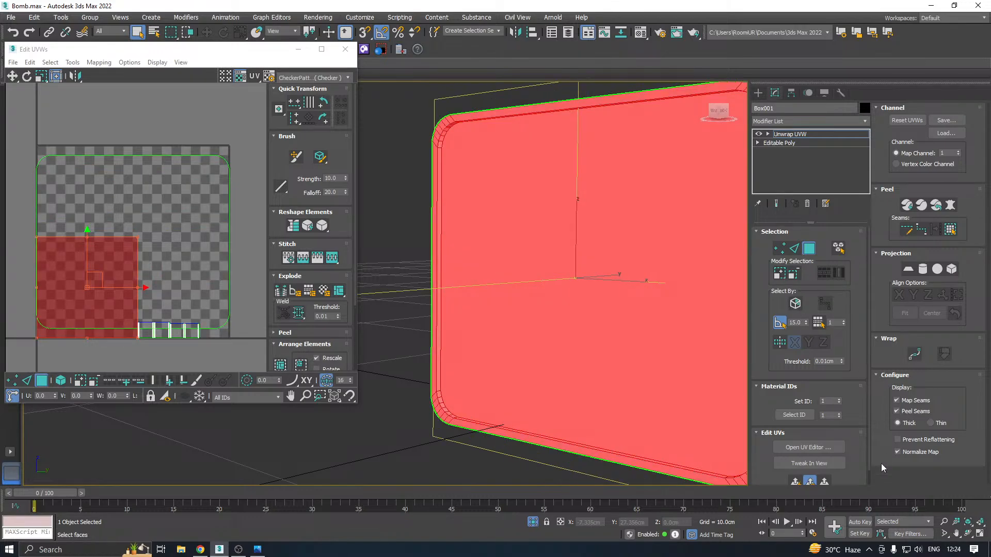
{"action": "left_click", "coordinate": [795, 481]}
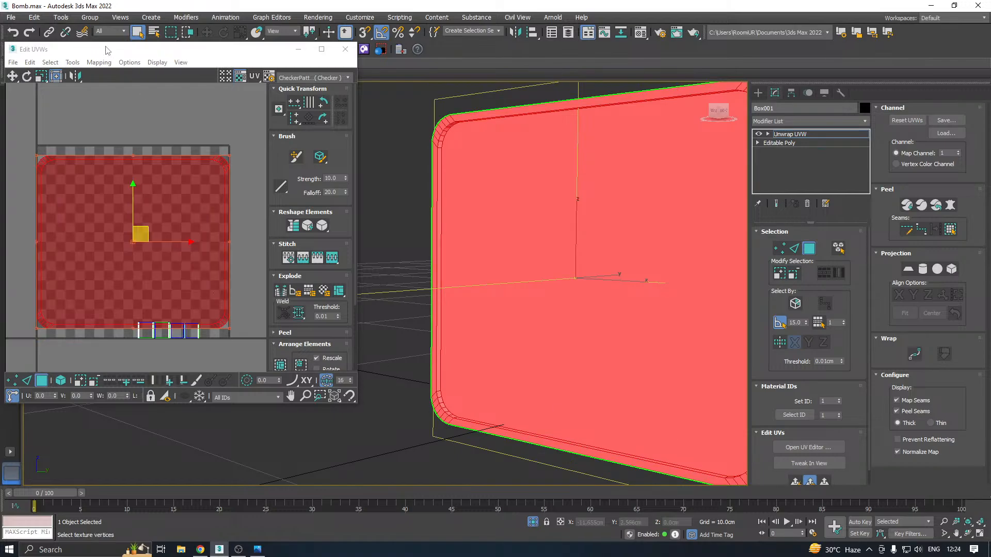
Relax the UVs of the panel's front face and rim with Relax By Polygon Angles
{"action": "left_click", "coordinate": [73, 62]}
{"action": "left_click", "coordinate": [83, 236]}
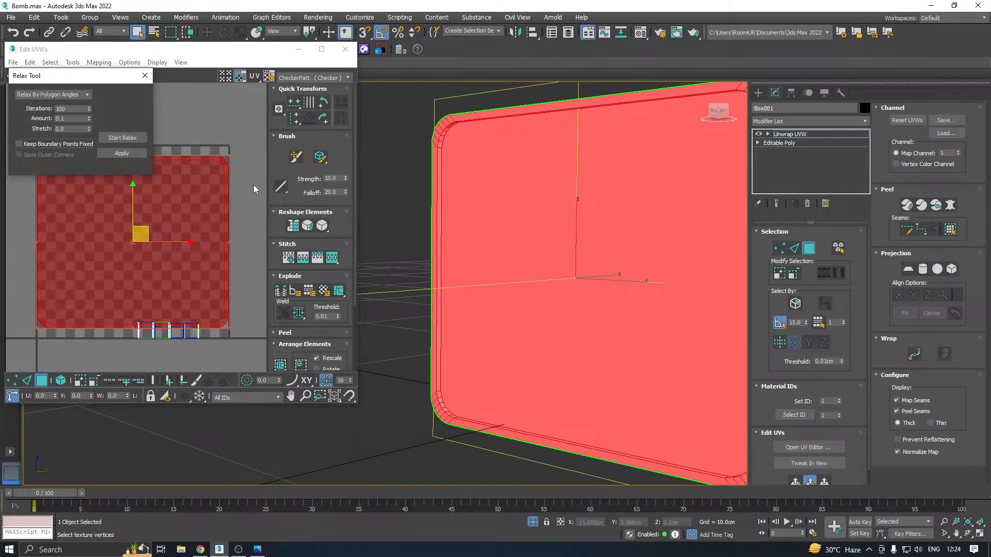
{"action": "left_click", "coordinate": [129, 143]}
Show the CheckerPattern texture on the panel and enlarge the UV editor window
{"action": "left_click", "coordinate": [289, 77]}
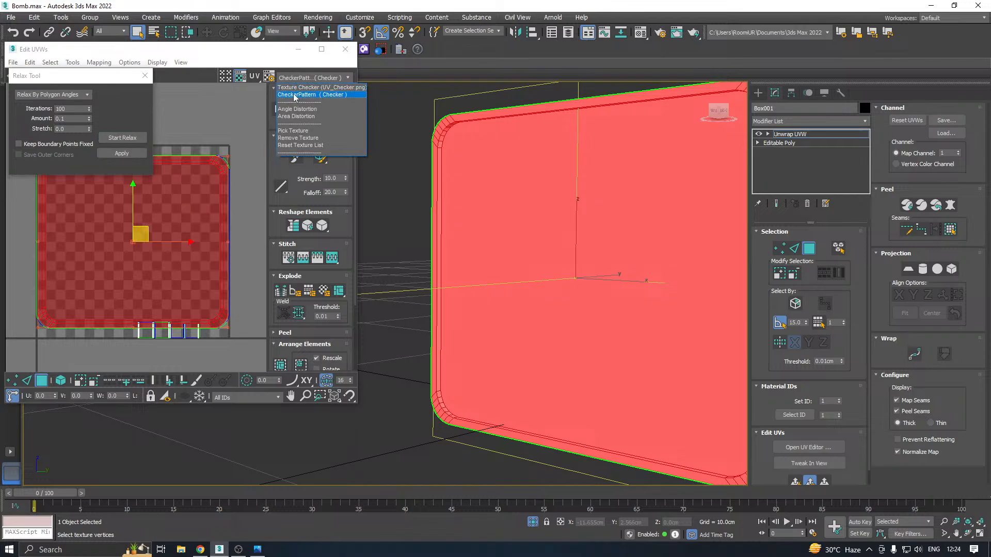
{"action": "left_click", "coordinate": [292, 93]}
{"action": "middle_click_drag", "start_coordinate": [537, 209], "coordinate": [572, 221]}
{"action": "scroll", "coordinate": [186, 277], "scroll_direction": "down", "scroll_amount": 3}
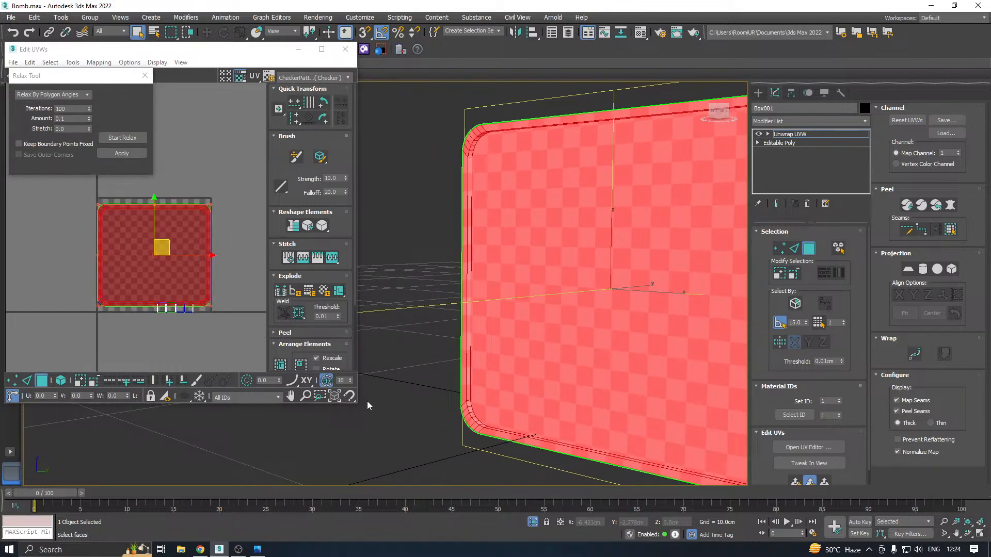
{"action": "left_click_drag", "start_coordinate": [360, 406], "coordinate": [420, 447]}
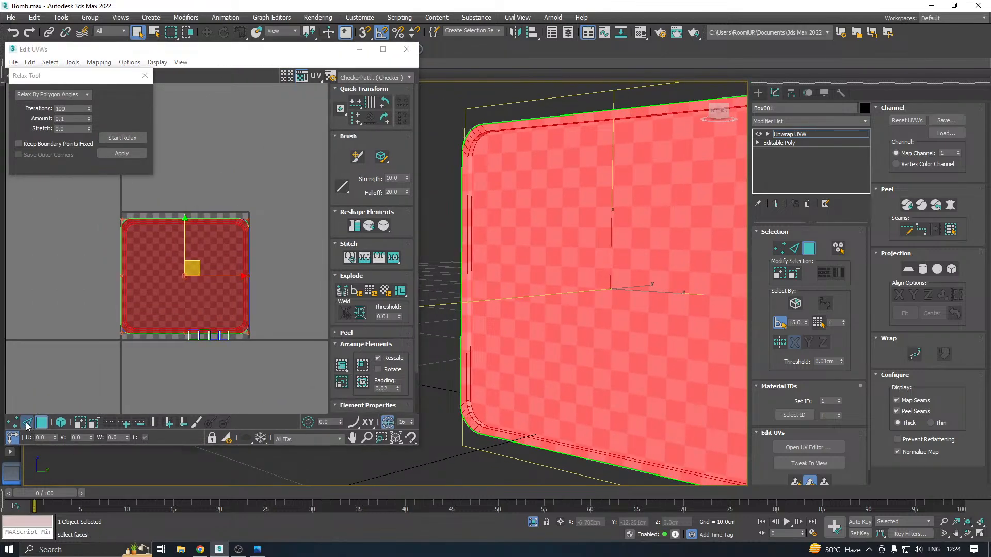
Detach the UVs of the front's inner face from its rim and move that island below the UV tile
{"action": "left_click", "coordinate": [27, 422]}
{"action": "scroll", "coordinate": [65, 397], "scroll_direction": "up", "scroll_amount": 2}
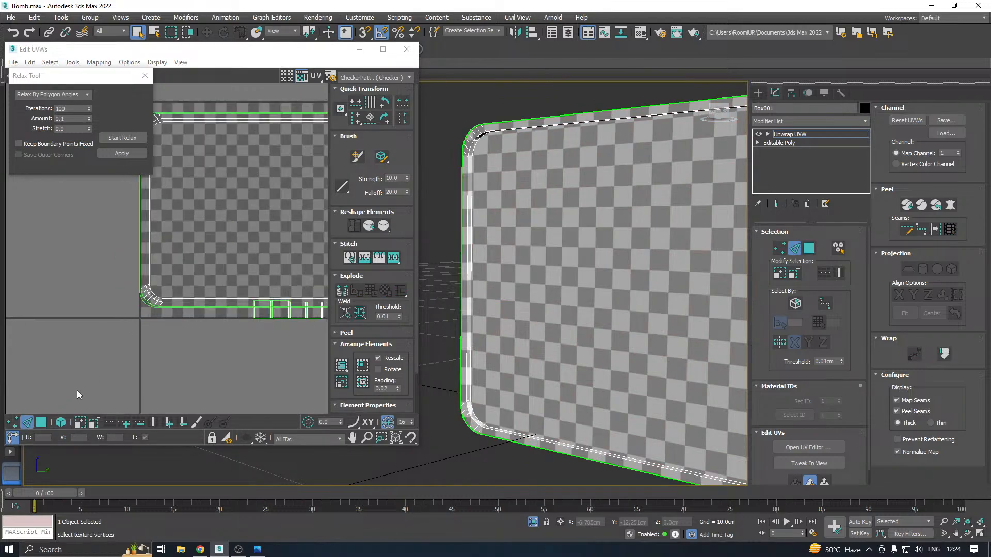
{"action": "left_click", "coordinate": [41, 422]}
{"action": "left_click", "coordinate": [198, 354]}
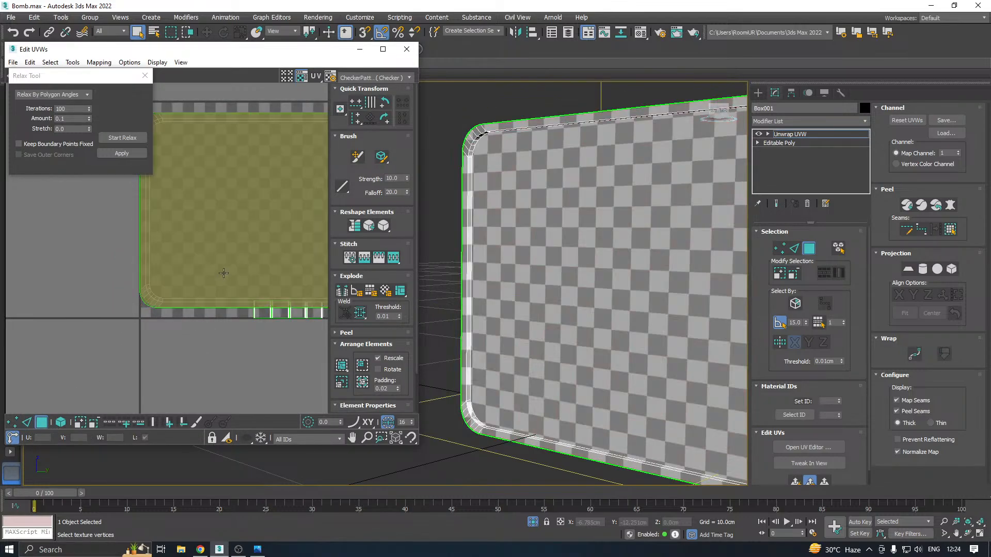
{"action": "left_click", "coordinate": [222, 260]}
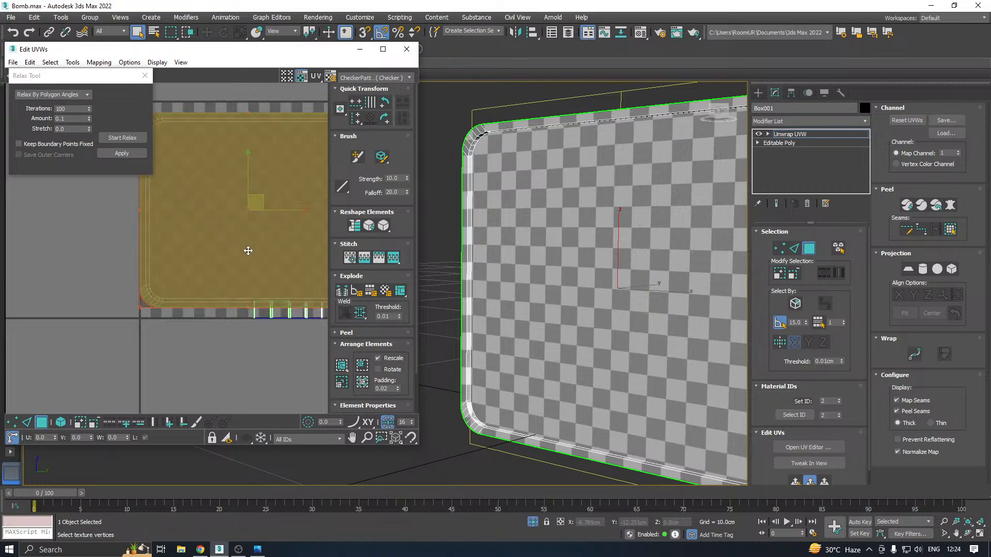
{"action": "left_click", "coordinate": [573, 273]}
{"action": "right_click", "coordinate": [224, 222]}
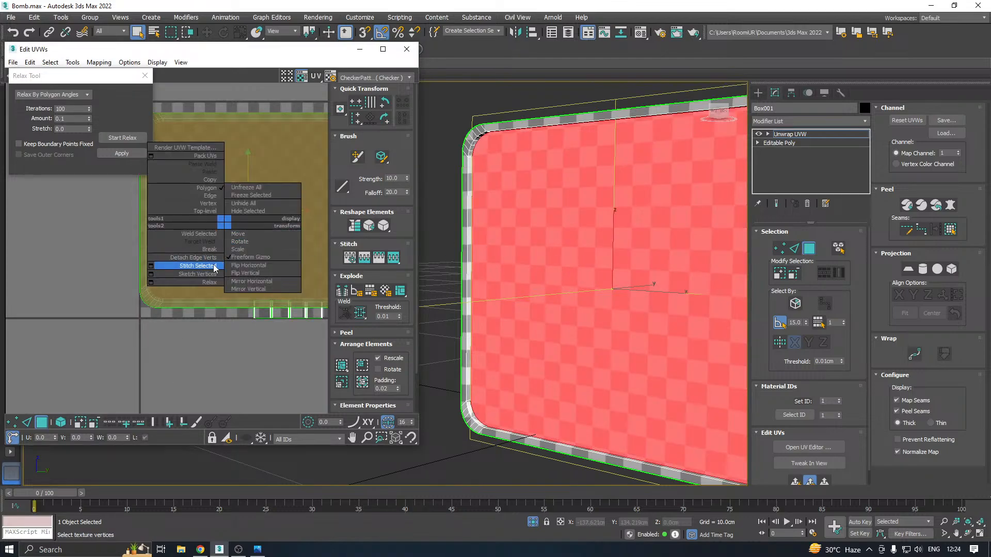
{"action": "left_click", "coordinate": [201, 258]}
{"action": "scroll", "coordinate": [200, 255], "scroll_direction": "down", "scroll_amount": 3}
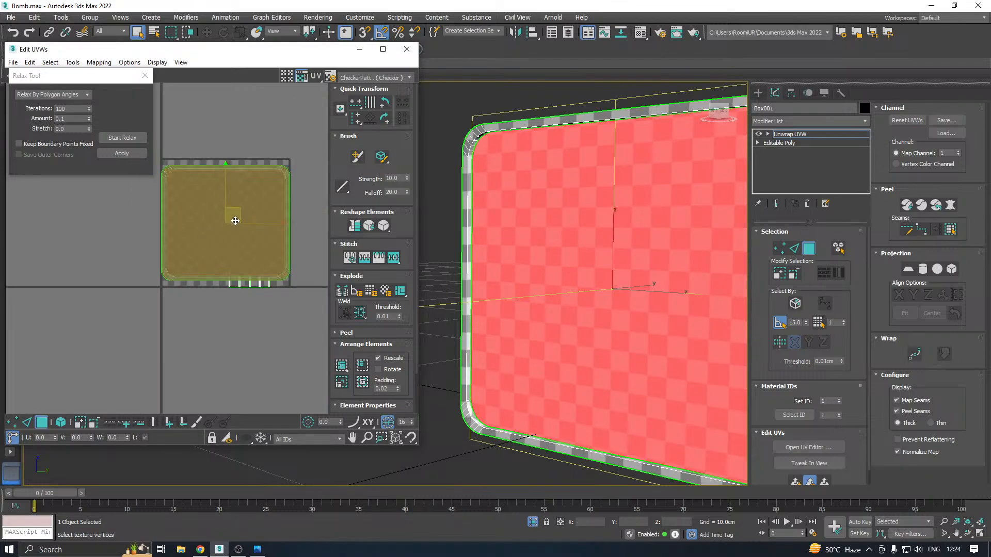
{"action": "left_click_drag", "start_coordinate": [237, 216], "coordinate": [167, 371]}
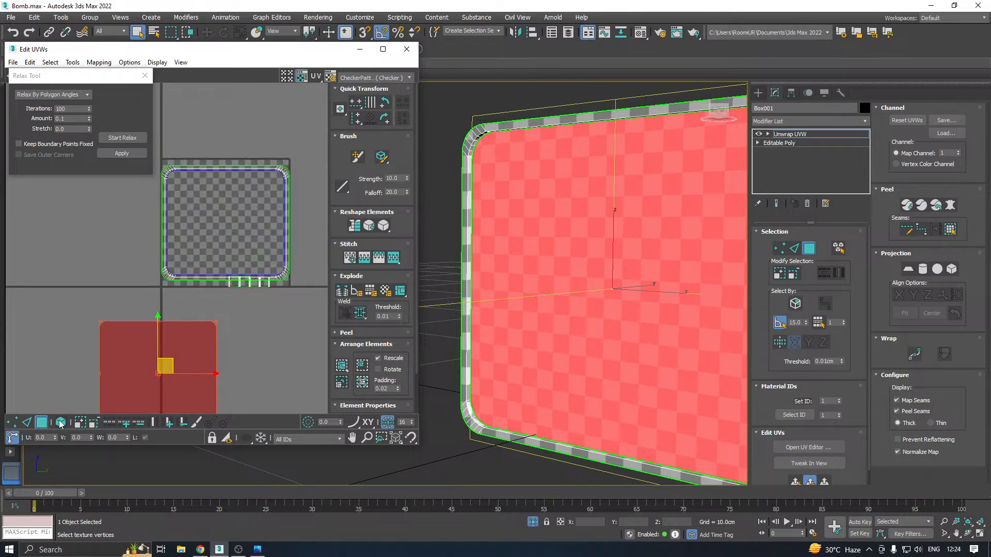
Turn on element selection and move the overlapping back face UV island sideways out of the UV tile
{"action": "left_click", "coordinate": [61, 423]}
{"action": "left_click", "coordinate": [177, 240]}
{"action": "left_click_drag", "start_coordinate": [177, 239], "coordinate": [373, 233]}
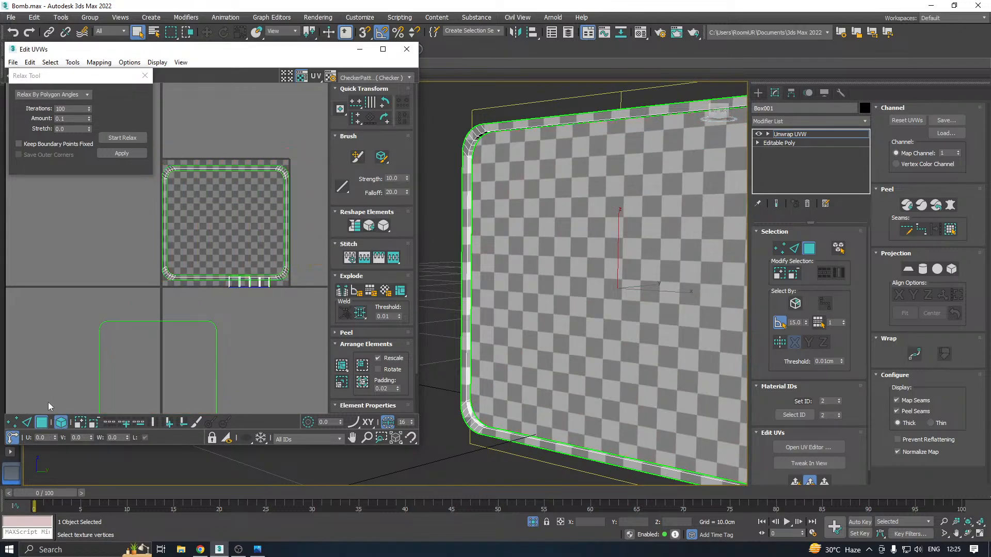
Break the rim's UVs along its middle edge loop to separate it into an inner and an outer ring
{"action": "left_click", "coordinate": [27, 422]}
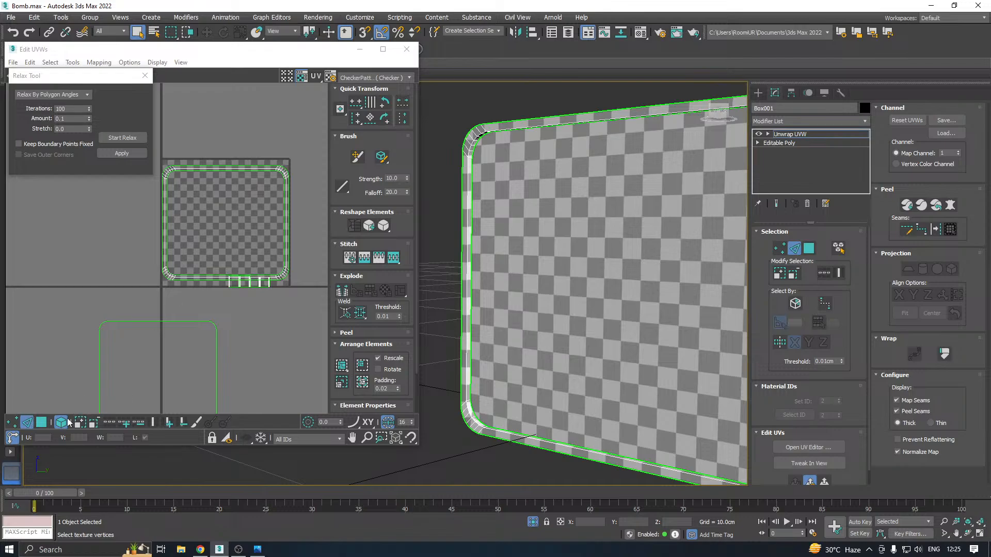
{"action": "scroll", "coordinate": [165, 282], "scroll_direction": "up", "scroll_amount": 6}
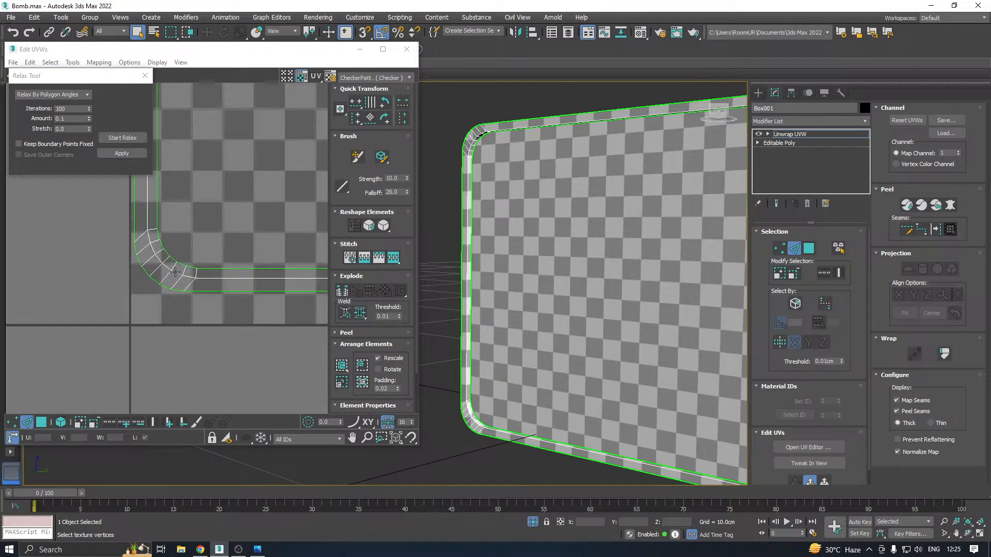
{"action": "left_click", "coordinate": [173, 273]}
{"action": "right_click", "coordinate": [172, 270]}
{"action": "left_click", "coordinate": [155, 296]}
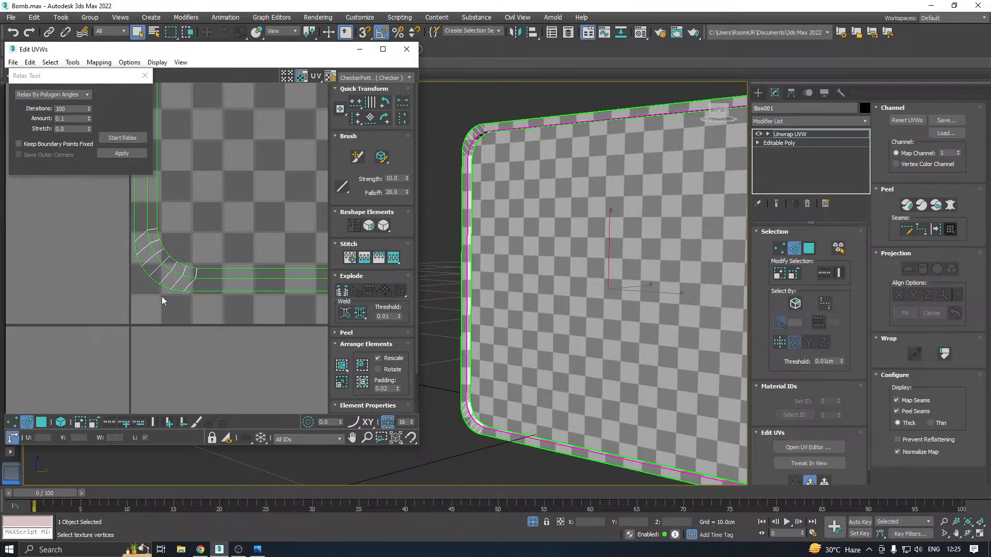
{"action": "scroll", "coordinate": [158, 296], "scroll_direction": "down", "scroll_amount": 3}
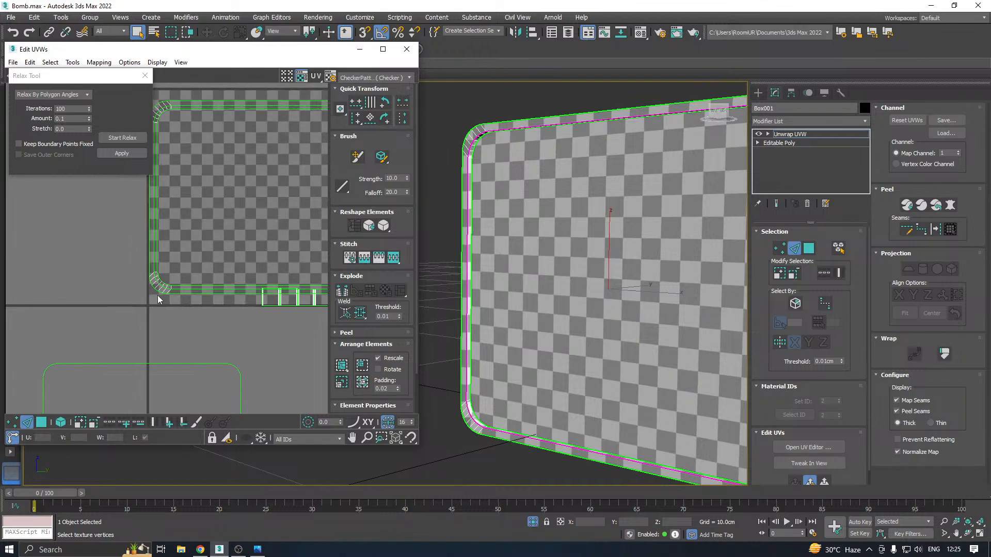
{"action": "left_click", "coordinate": [187, 287]}
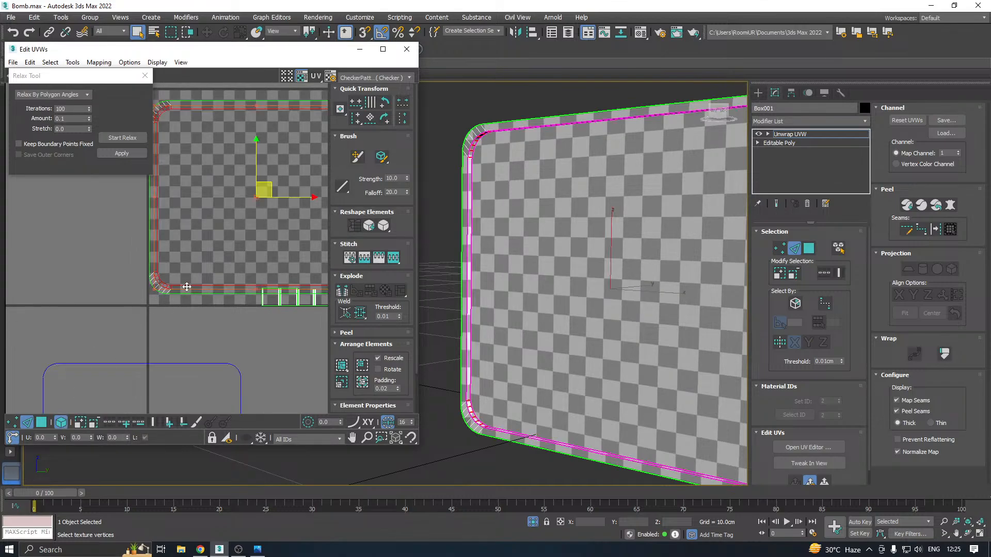
Select the rim's inner UV ring as polygons and relax it by polygon angles
{"action": "left_click", "coordinate": [41, 423]}
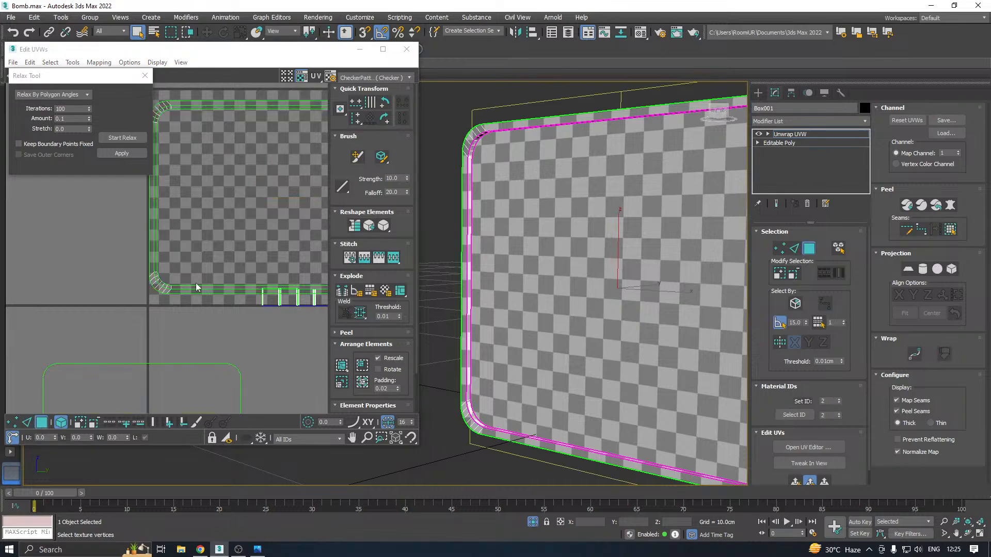
{"action": "left_click", "coordinate": [196, 289]}
{"action": "left_click", "coordinate": [117, 140]}
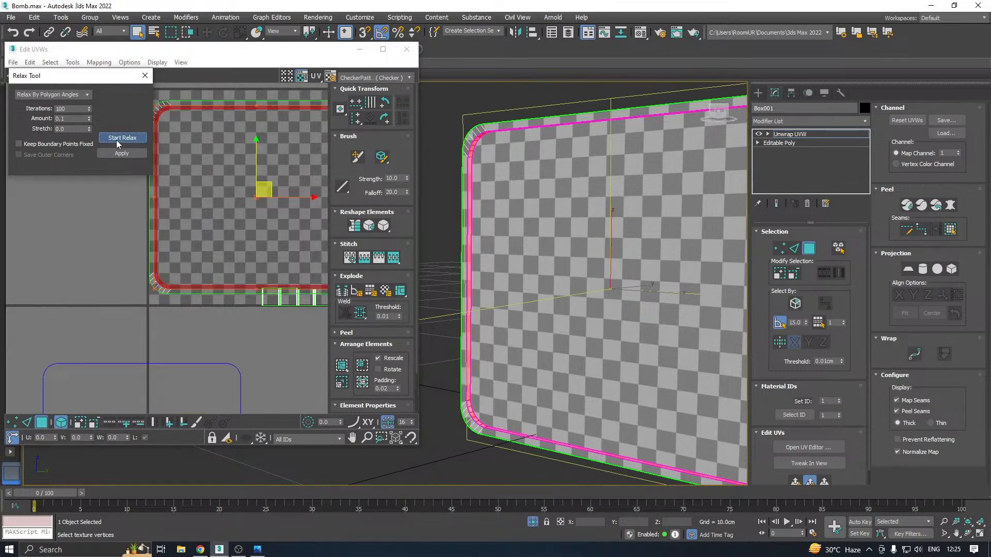
{"action": "left_click", "coordinate": [117, 140]}
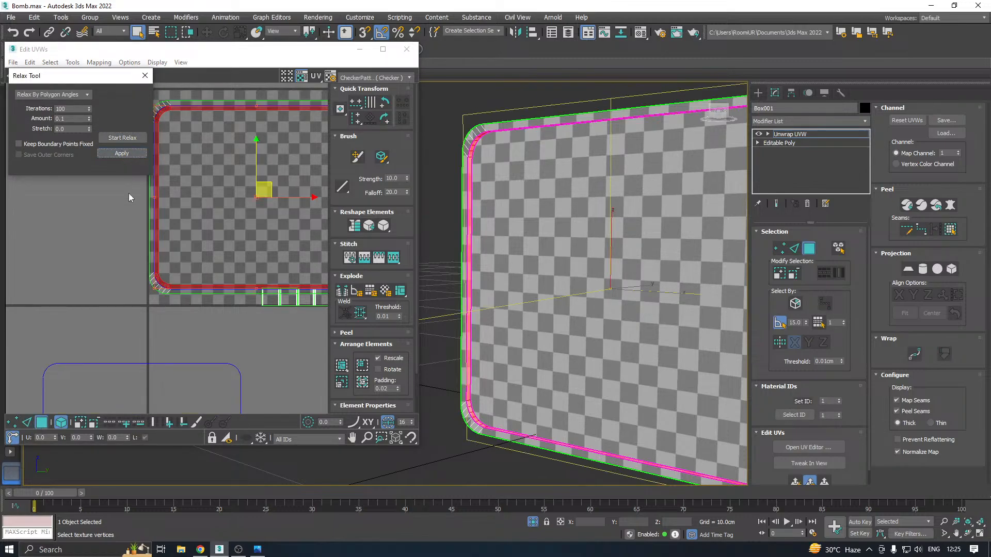
Relax the rim's outer UV ring by polygon angles
{"action": "left_click", "coordinate": [120, 138]}
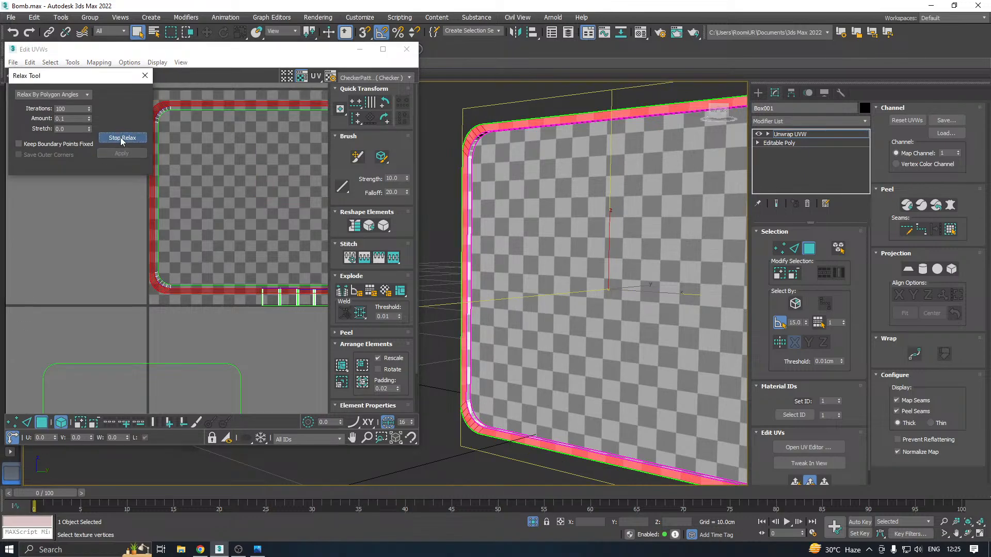
{"action": "left_click", "coordinate": [120, 137]}
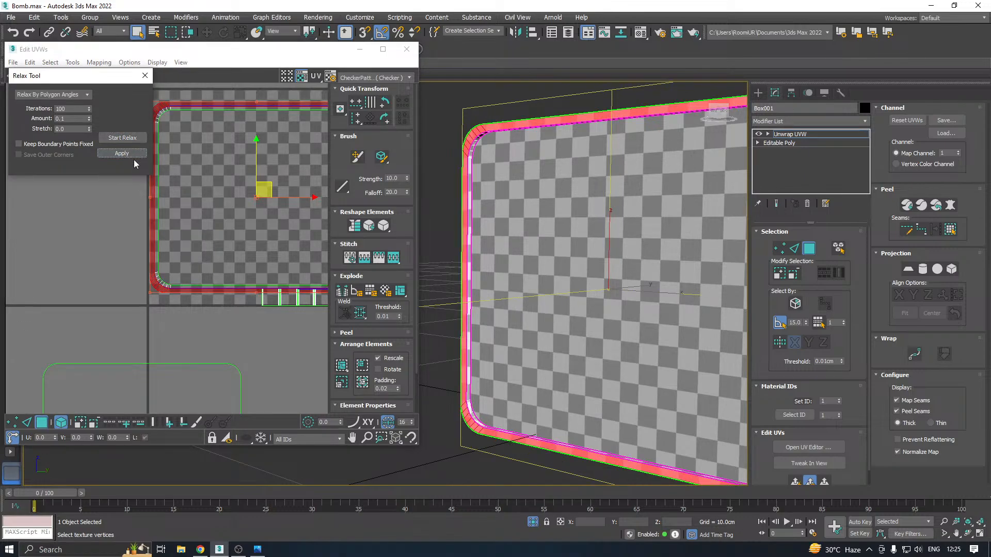
Select the panel's outer side polygons all the way around its perimeter
{"action": "middle_click_drag", "start_coordinate": [583, 247], "coordinate": [672, 257], "text": "alt"}
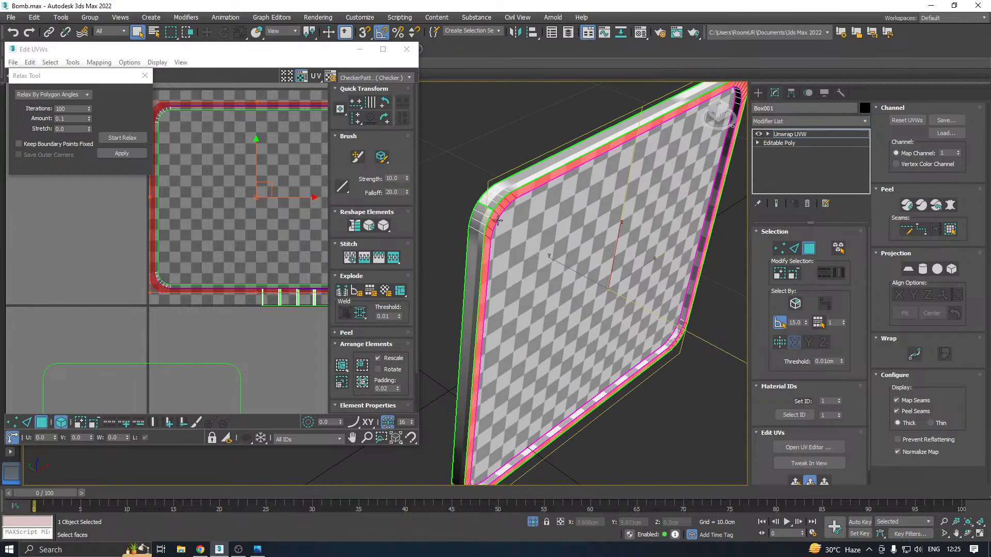
{"action": "left_click", "coordinate": [477, 221]}
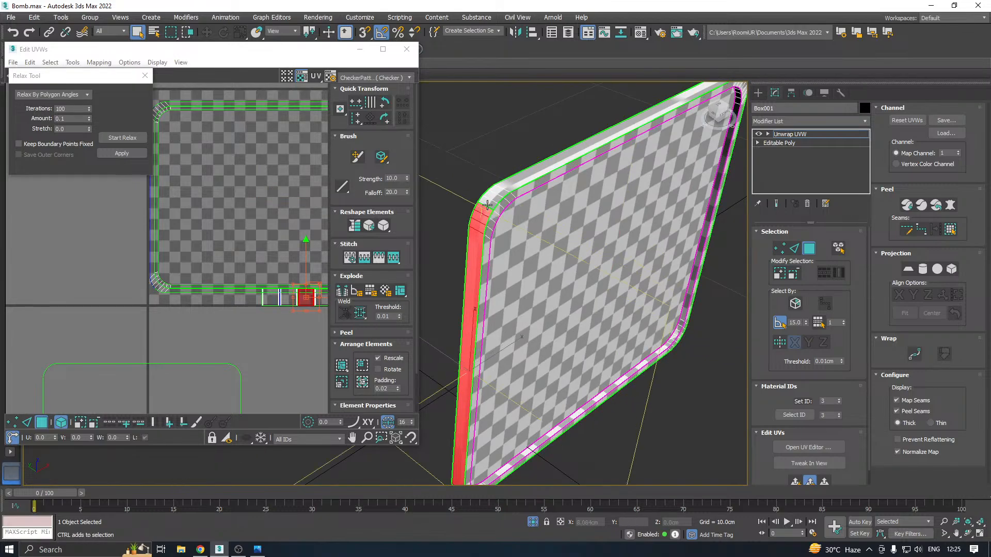
{"action": "left_click", "coordinate": [488, 204], "text": "ctrl"}
{"action": "middle_click_drag", "start_coordinate": [501, 192], "coordinate": [572, 149], "text": "alt"}
{"action": "middle_click_drag", "start_coordinate": [643, 331], "coordinate": [543, 313], "text": "alt"}
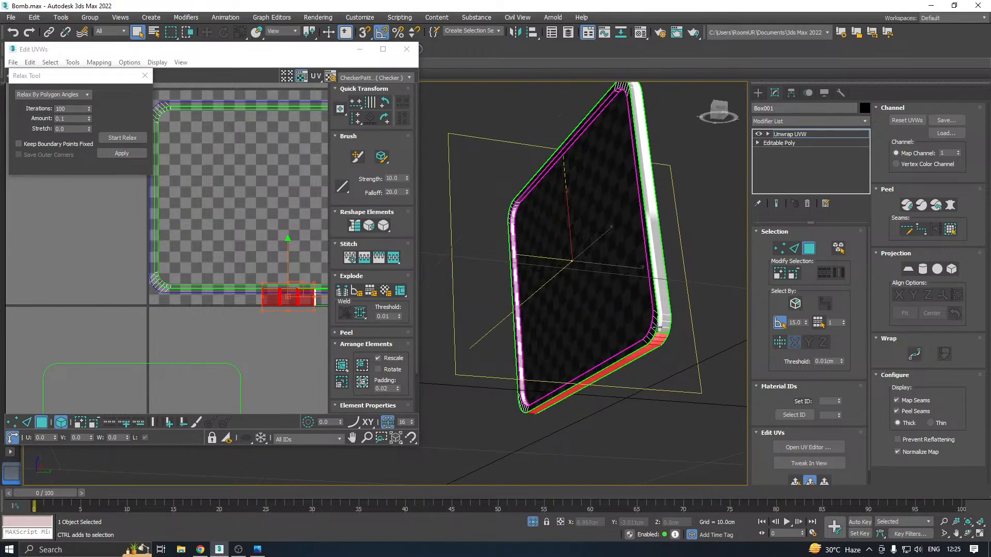
{"action": "middle_click_drag", "start_coordinate": [659, 327], "coordinate": [798, 328], "text": "alt"}
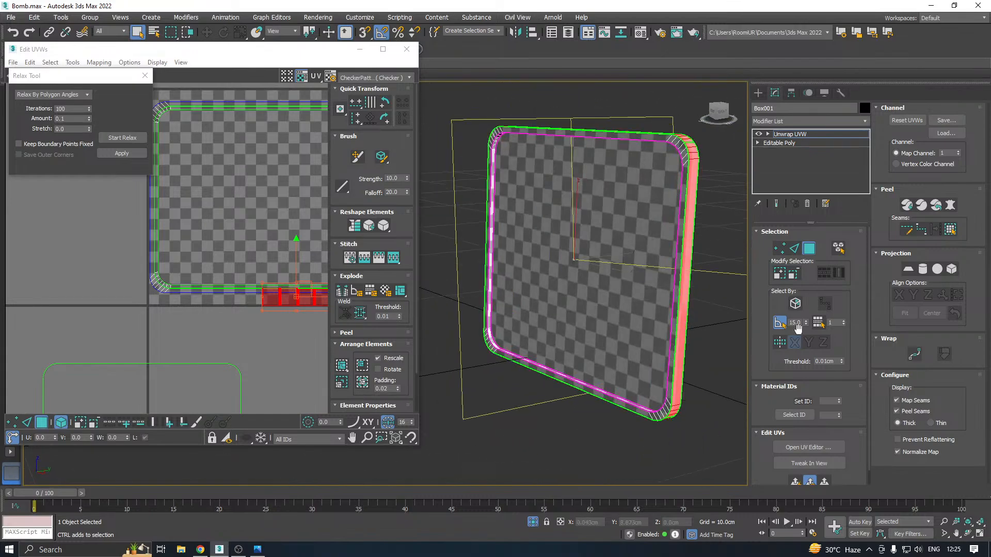
Try a quick planar map on the panel's side polygons and relax them by polygon angles
{"action": "left_click", "coordinate": [795, 478]}
{"action": "middle_click_drag", "start_coordinate": [264, 190], "coordinate": [255, 222]}
{"action": "left_click", "coordinate": [116, 138]}
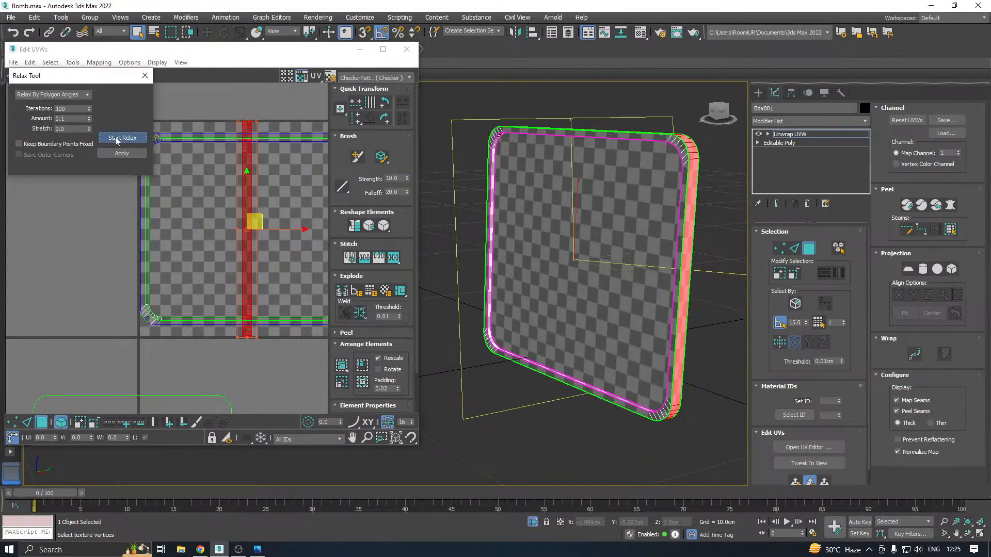
{"action": "left_click", "coordinate": [116, 138]}
Apply a planar projection aligned to Y to the panel's side polygons
{"action": "middle_click_drag", "start_coordinate": [593, 242], "coordinate": [723, 239], "text": "alt"}
{"action": "left_click", "coordinate": [907, 270]}
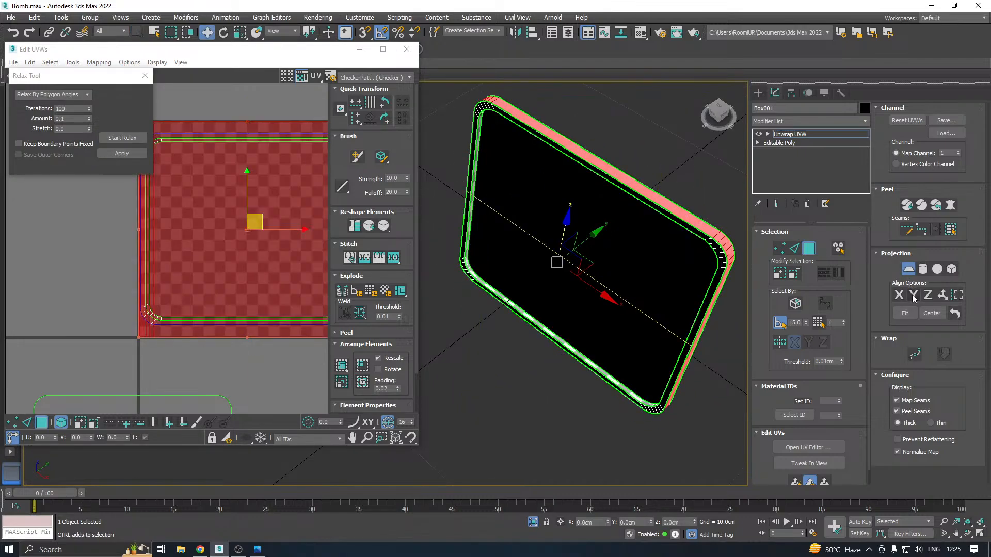
{"action": "left_click", "coordinate": [913, 297]}
{"action": "middle_click_drag", "start_coordinate": [749, 310], "coordinate": [804, 274], "text": "alt"}
{"action": "left_click", "coordinate": [908, 270]}
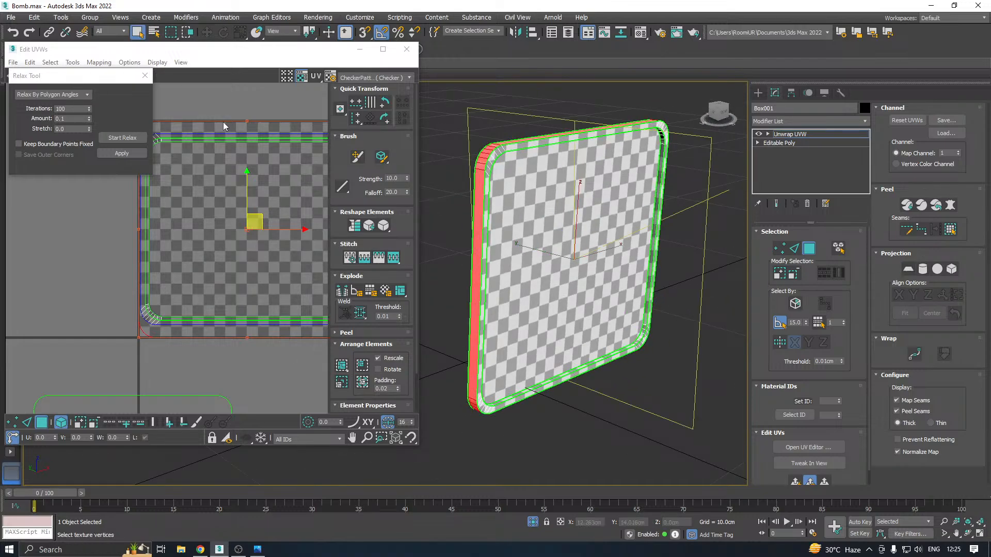
Relax the side polygons' UVs by polygon angles
{"action": "left_click", "coordinate": [109, 140]}
{"action": "left_click", "coordinate": [108, 139]}
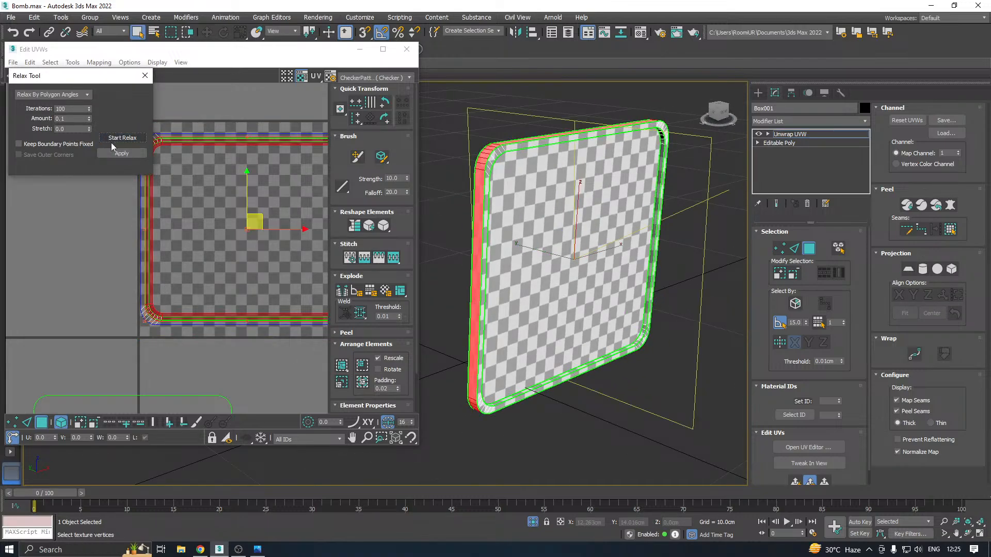
{"action": "middle_click_drag", "start_coordinate": [614, 217], "coordinate": [643, 208], "text": "alt"}
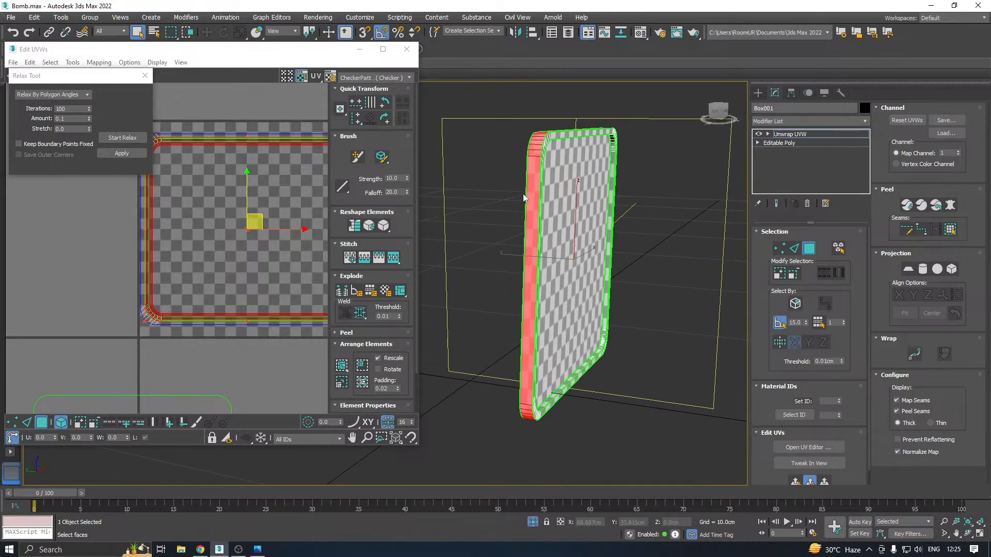
Select all of the panel's UV islands, pack them into the UV tile and clear the selection
{"action": "scroll", "coordinate": [524, 198], "scroll_direction": "up", "scroll_amount": 5}
{"action": "scroll", "coordinate": [170, 257], "scroll_direction": "down", "scroll_amount": 3}
{"action": "left_click", "coordinate": [170, 257]}
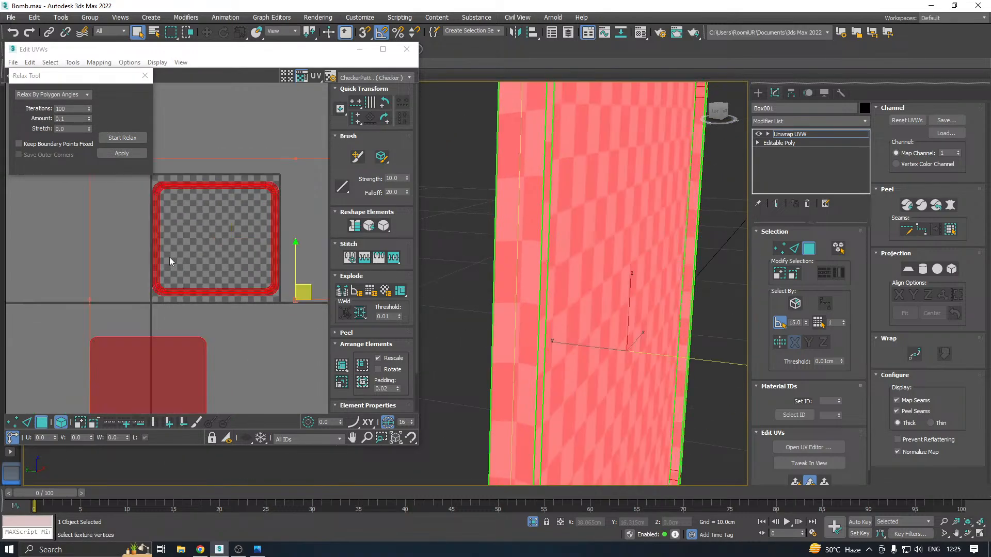
{"action": "left_click", "coordinate": [341, 365]}
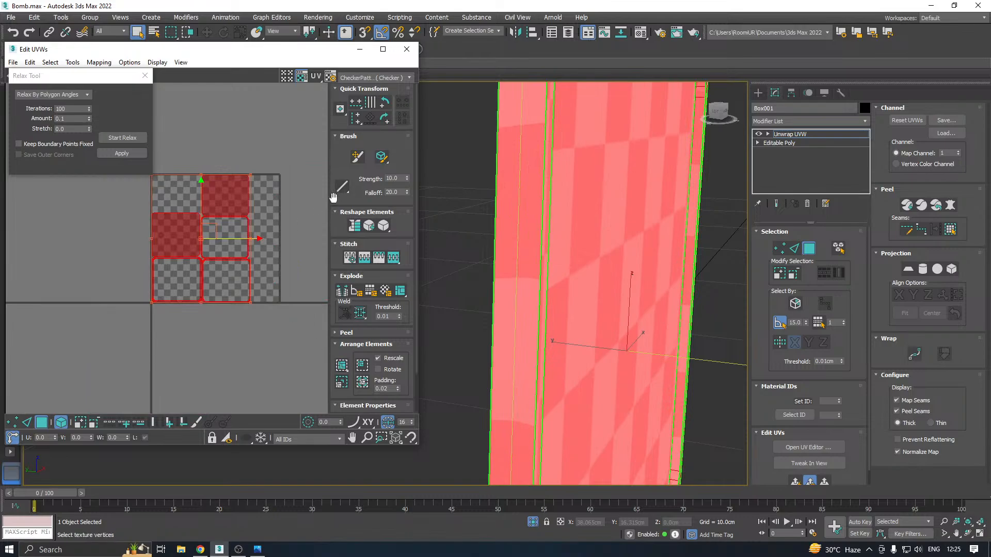
{"action": "left_click", "coordinate": [307, 202]}
Leave the panel's UV editing and isolation, and save the scene
{"action": "left_click", "coordinate": [406, 49]}
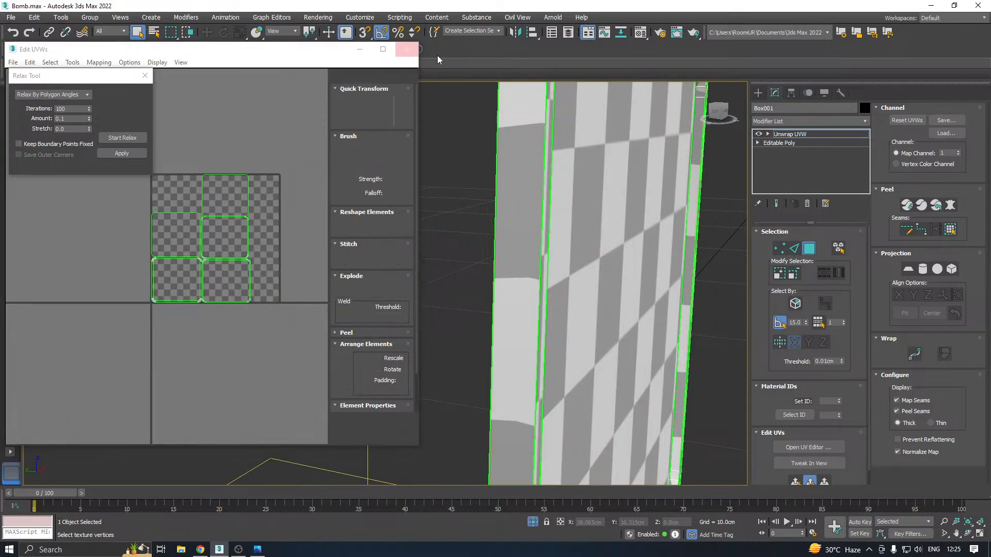
{"action": "left_click", "coordinate": [789, 134]}
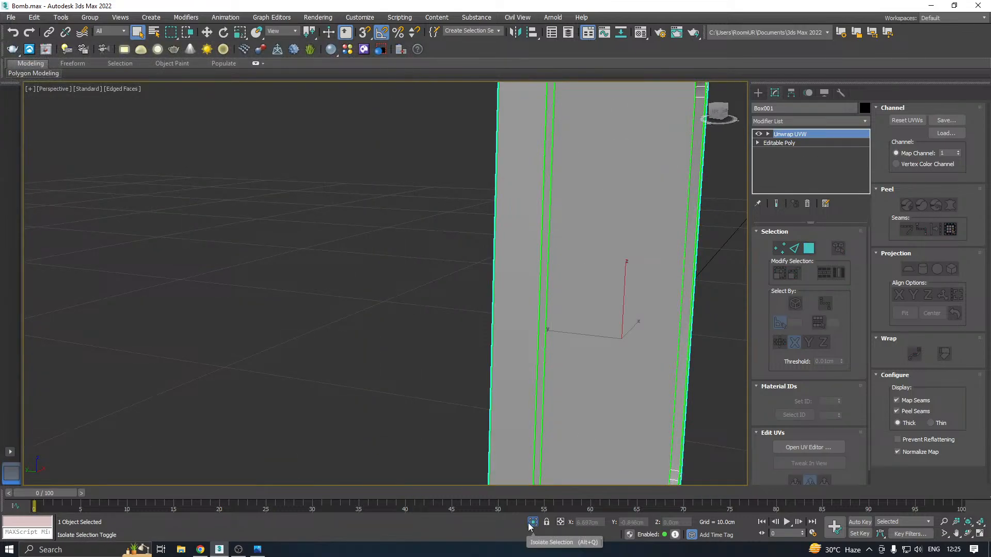
{"action": "key", "text": "z"}
{"action": "left_click", "coordinate": [11, 17]}
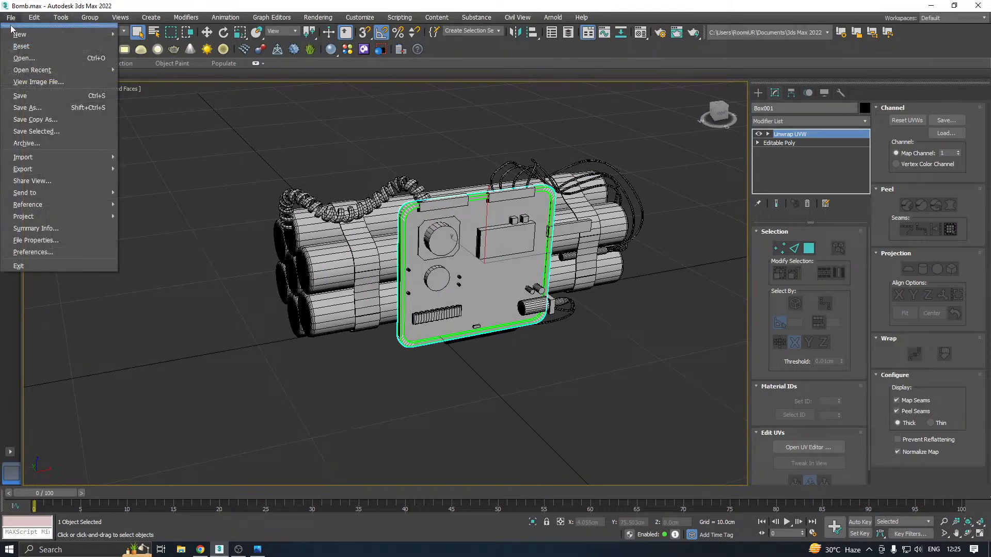
{"action": "left_click", "coordinate": [33, 95]}
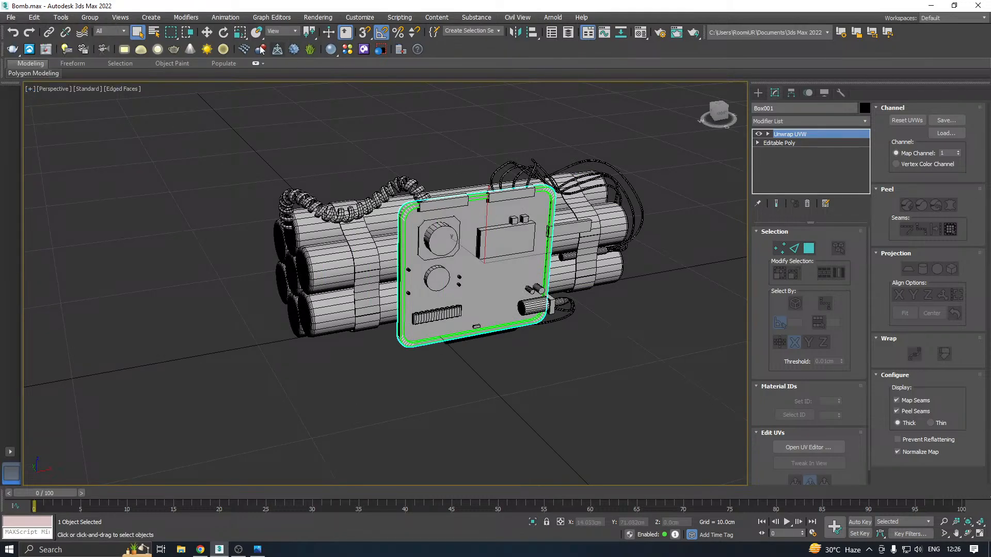
Select the wavy strap around the tubes on the coiled cable's side and isolate it
{"action": "left_click", "coordinate": [206, 32]}
{"action": "left_click", "coordinate": [357, 215]}
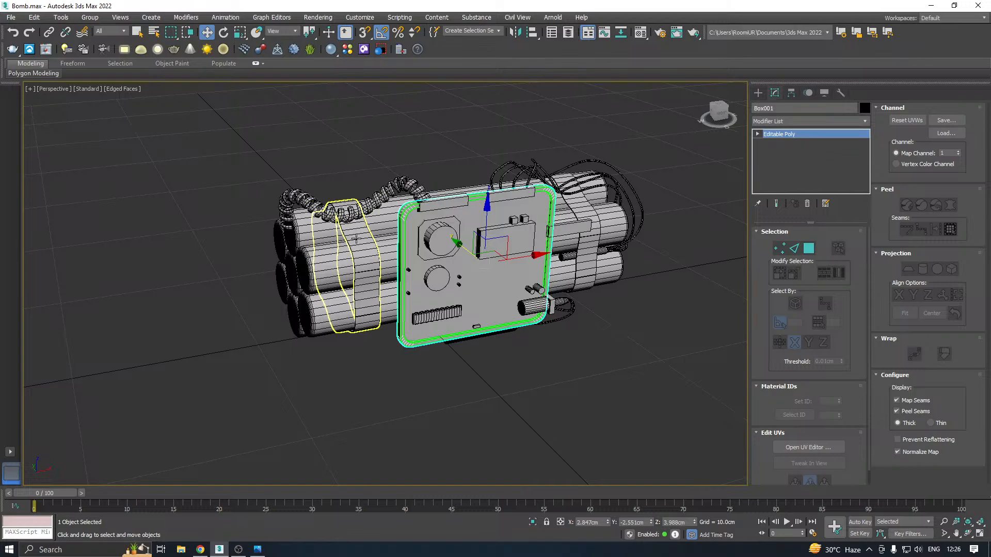
{"action": "left_click", "coordinate": [533, 522]}
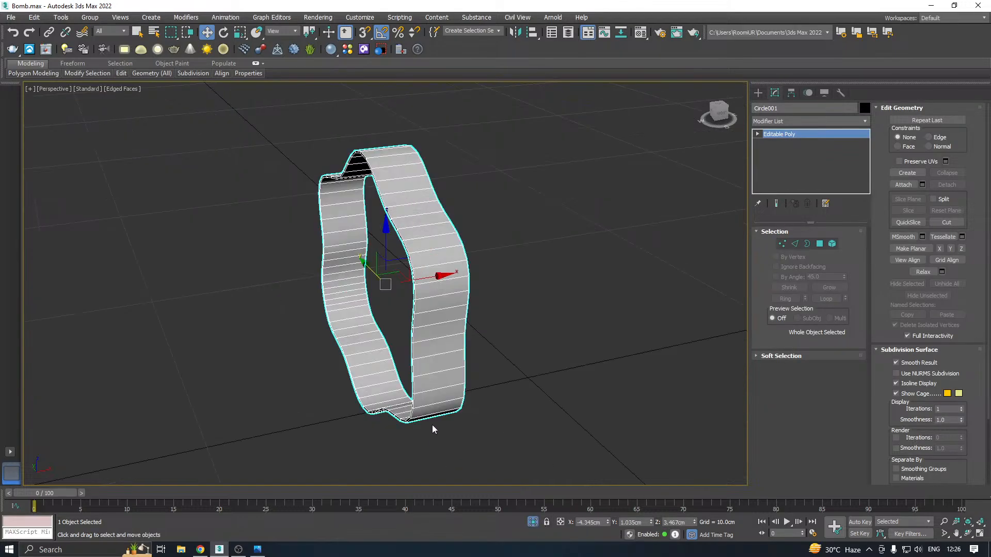
Add an Unwrap UVW modifier to the strap and open its UV editor
{"action": "left_click", "coordinate": [865, 125]}
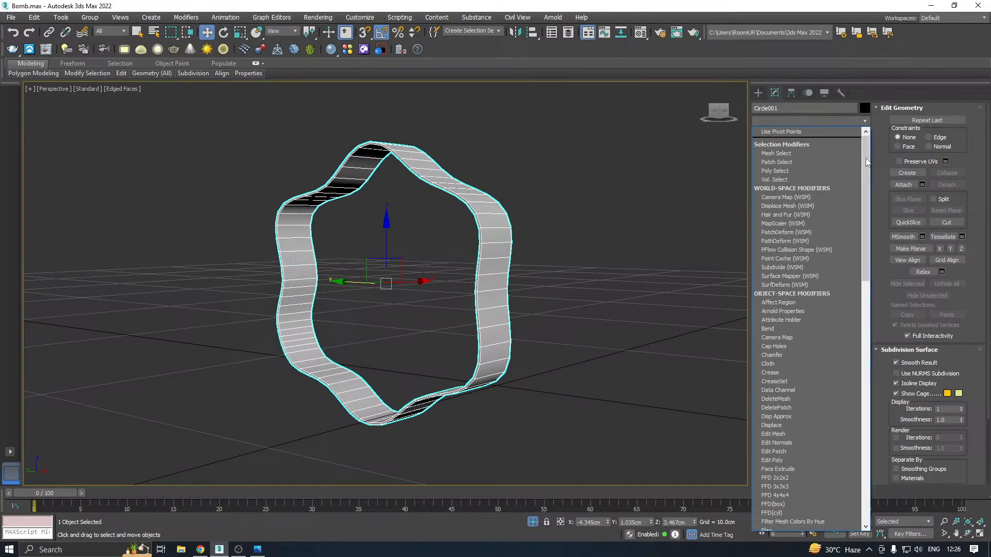
{"action": "scroll", "coordinate": [805, 392], "scroll_direction": "down", "scroll_amount": 10}
{"action": "left_click", "coordinate": [814, 453]}
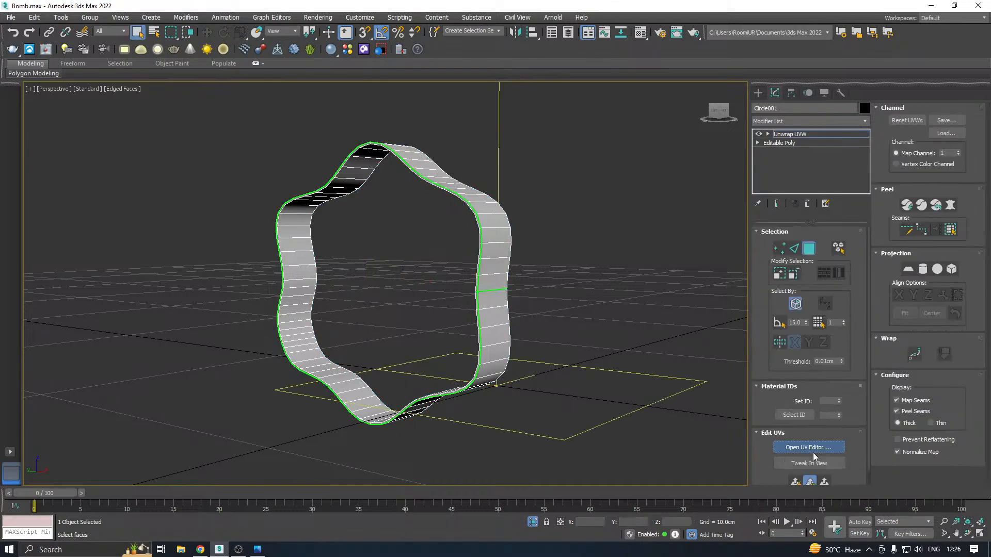
{"action": "left_click", "coordinate": [813, 449]}
Select all of the strap's polygons and display the CheckerPattern on them to check for stretching
{"action": "middle_click_drag", "start_coordinate": [495, 355], "coordinate": [573, 379]}
{"action": "key", "text": "ctrl+a"}
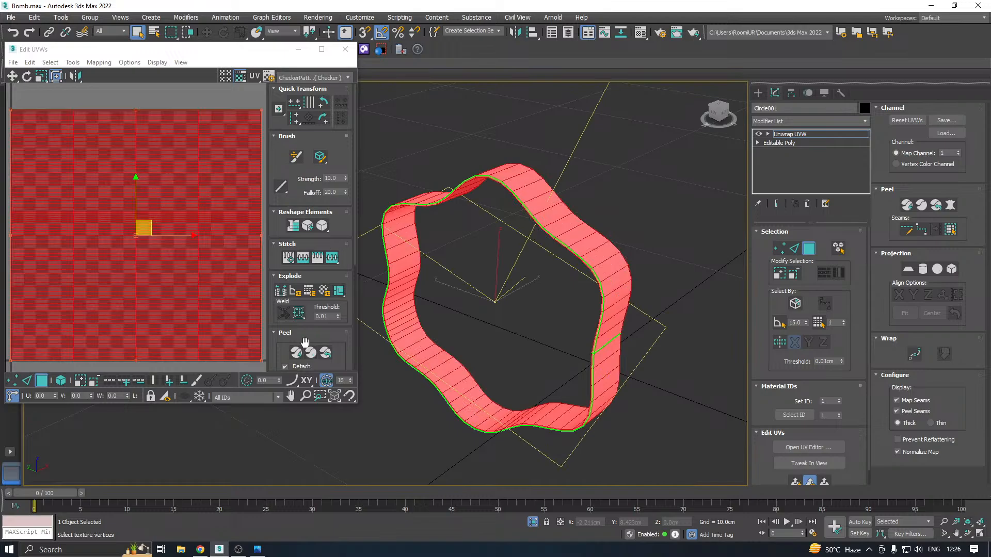
{"action": "left_click", "coordinate": [315, 78]}
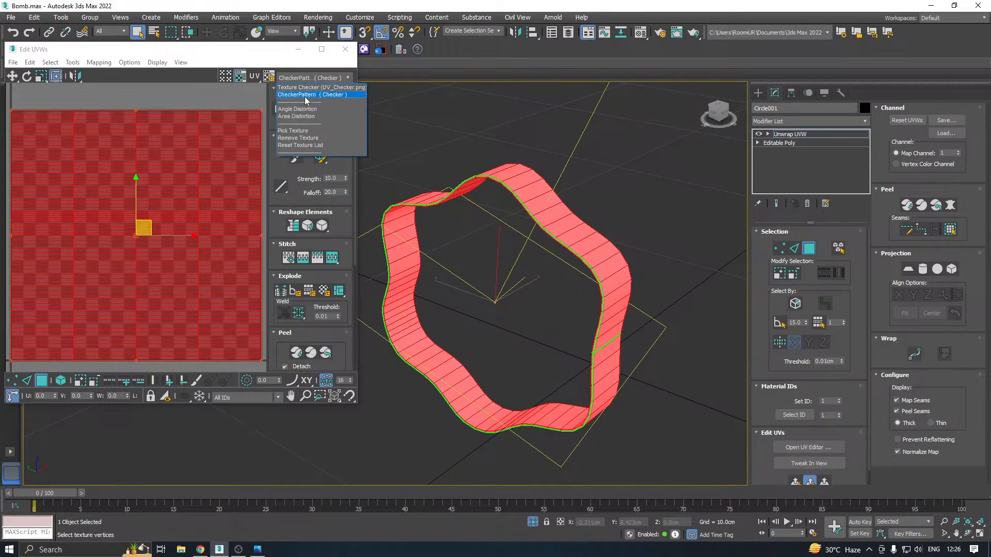
{"action": "left_click", "coordinate": [304, 97]}
{"action": "middle_click_drag", "start_coordinate": [531, 199], "coordinate": [515, 208], "text": "alt"}
{"action": "scroll", "coordinate": [514, 206], "scroll_direction": "up", "scroll_amount": 5}
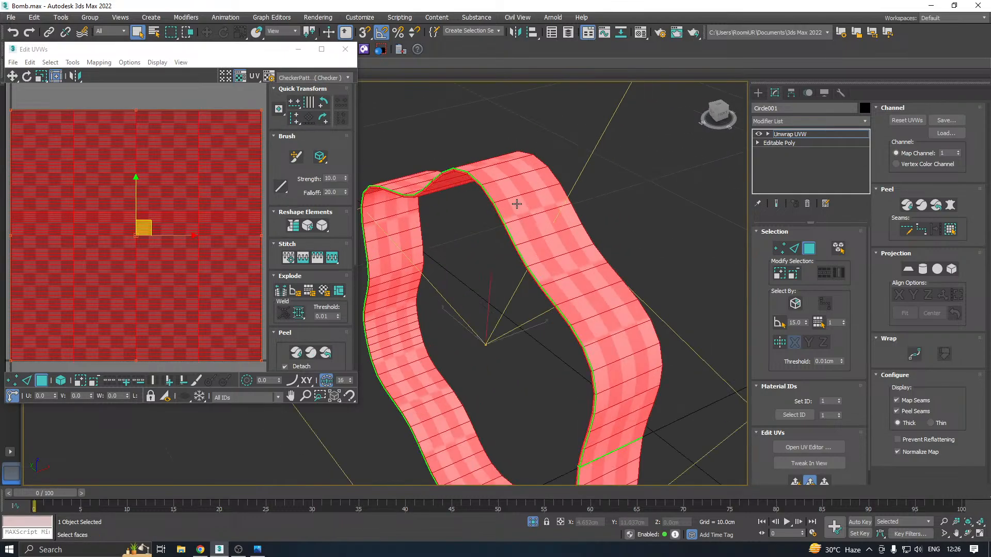
{"action": "left_click", "coordinate": [285, 333]}
{"action": "scroll", "coordinate": [241, 277], "scroll_direction": "down", "scroll_amount": 2}
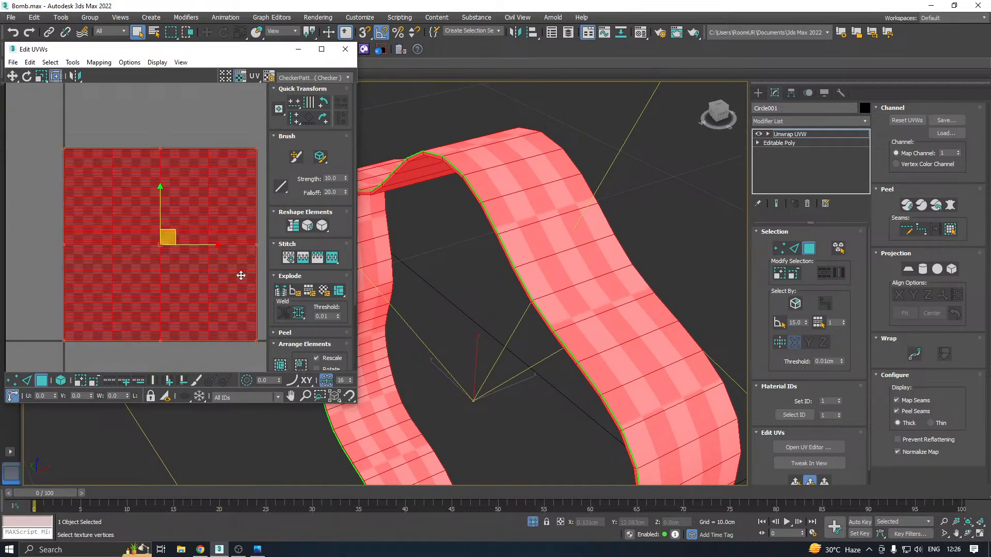
Try to select the strap's outer faces section by section, using selection by planar angle
{"action": "middle_click_drag", "start_coordinate": [583, 222], "coordinate": [591, 201], "text": "alt"}
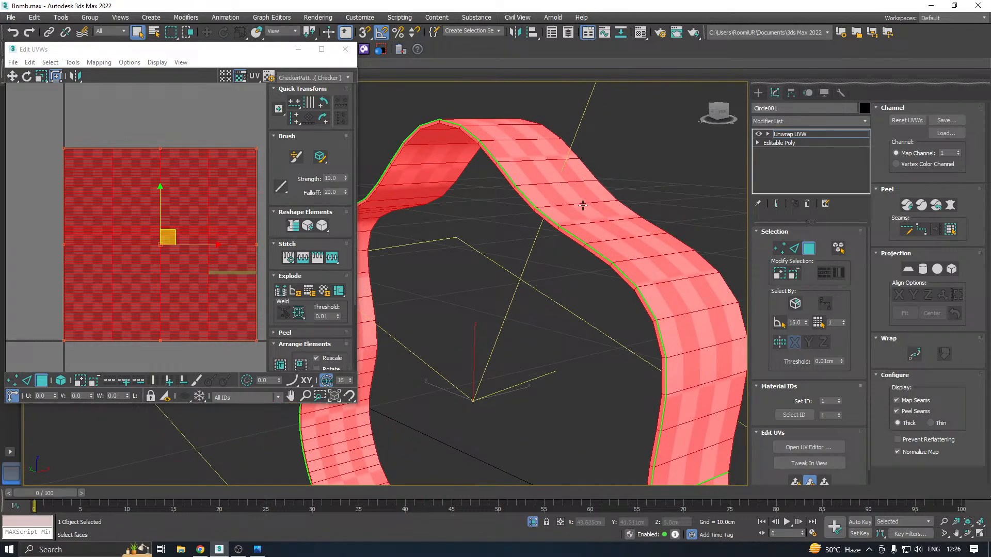
{"action": "middle_click_drag", "start_coordinate": [604, 197], "coordinate": [623, 178]}
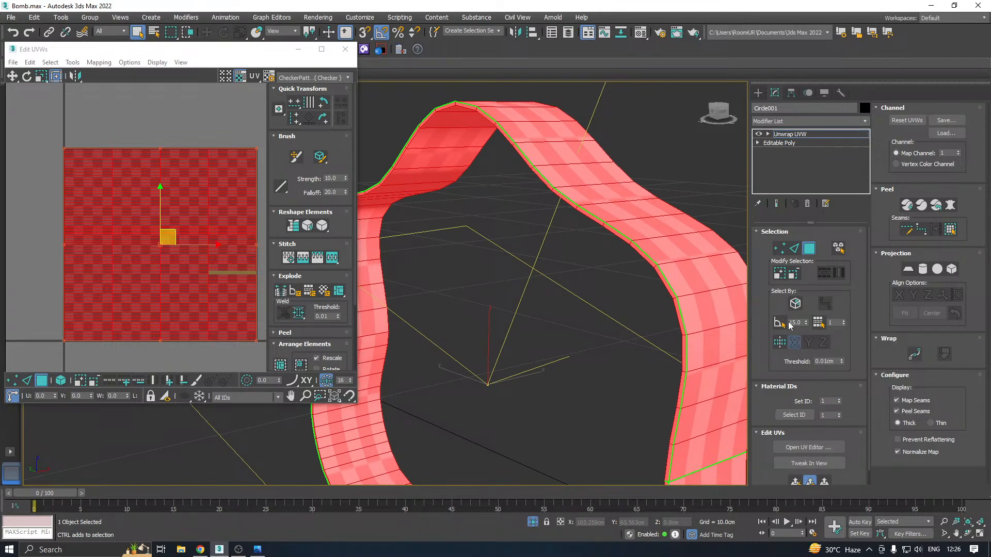
{"action": "left_click", "coordinate": [731, 289]}
{"action": "double_click", "coordinate": [706, 273]}
{"action": "left_click", "coordinate": [687, 248]}
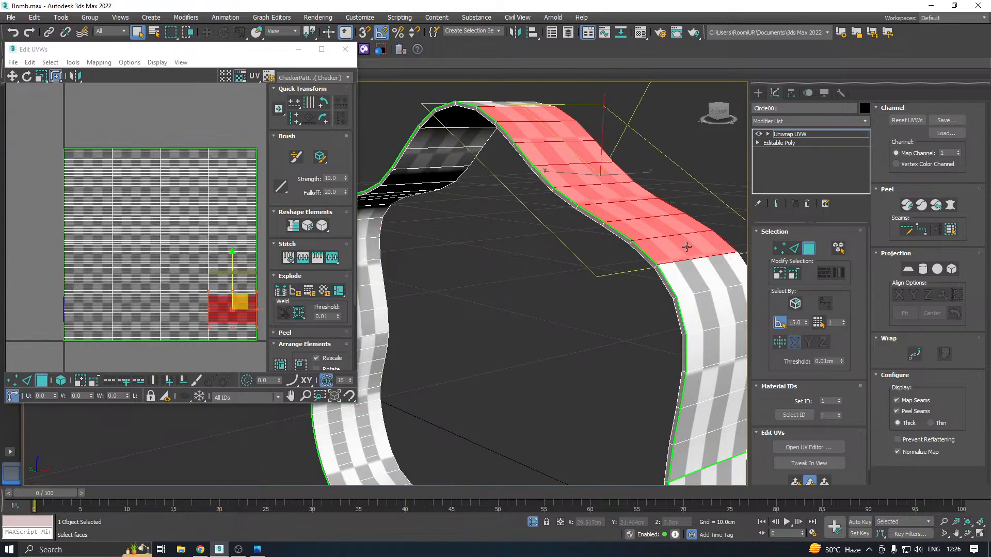
{"action": "middle_click_drag", "start_coordinate": [689, 262], "coordinate": [701, 238], "text": "alt"}
{"action": "left_click", "coordinate": [704, 276], "text": "ctrl"}
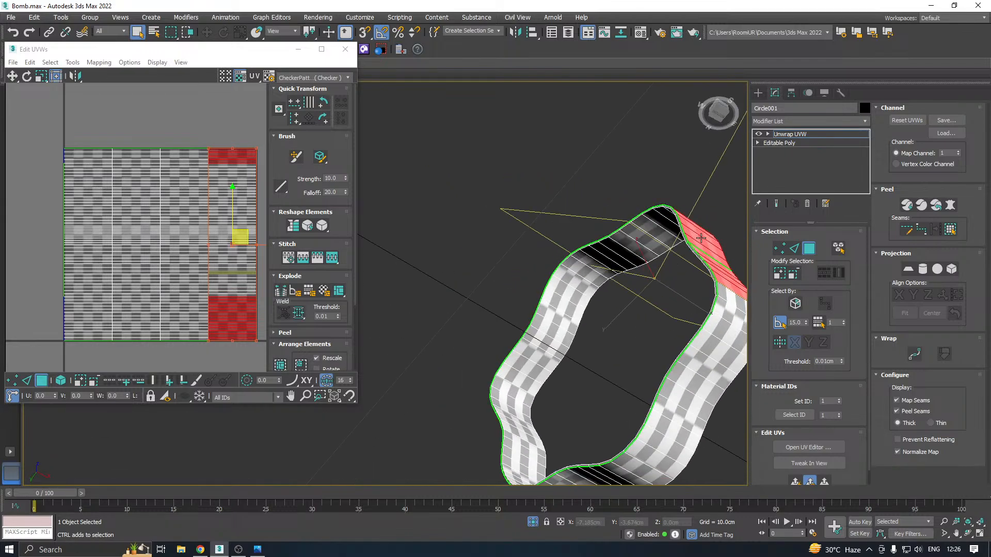
{"action": "left_click", "coordinate": [718, 330], "text": "ctrl"}
{"action": "left_click", "coordinate": [728, 311], "text": "ctrl"}
{"action": "left_click", "coordinate": [641, 462], "text": "ctrl"}
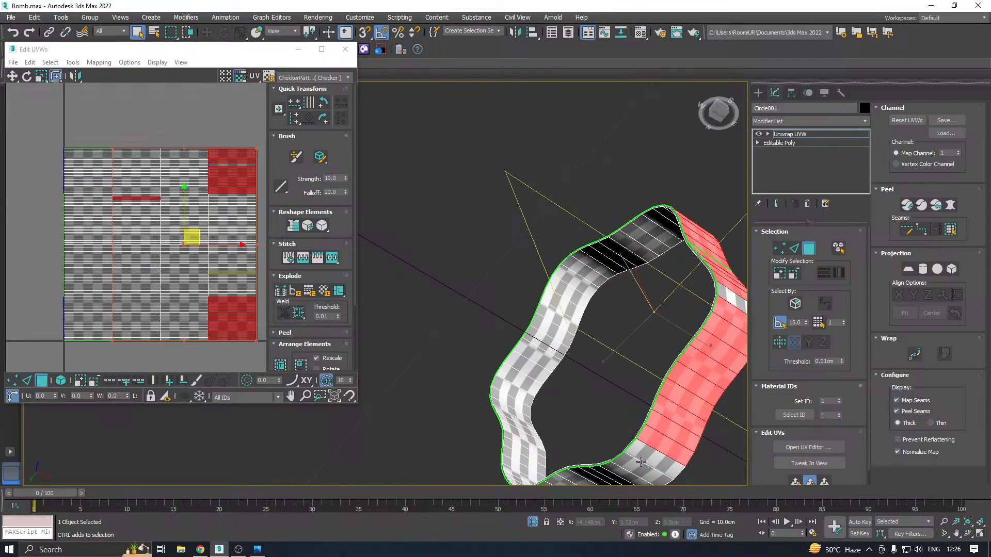
Undo the stray face selection and extend the outer face selection along the strap's underside
{"action": "middle_click_drag", "start_coordinate": [649, 465], "coordinate": [664, 420], "text": "alt"}
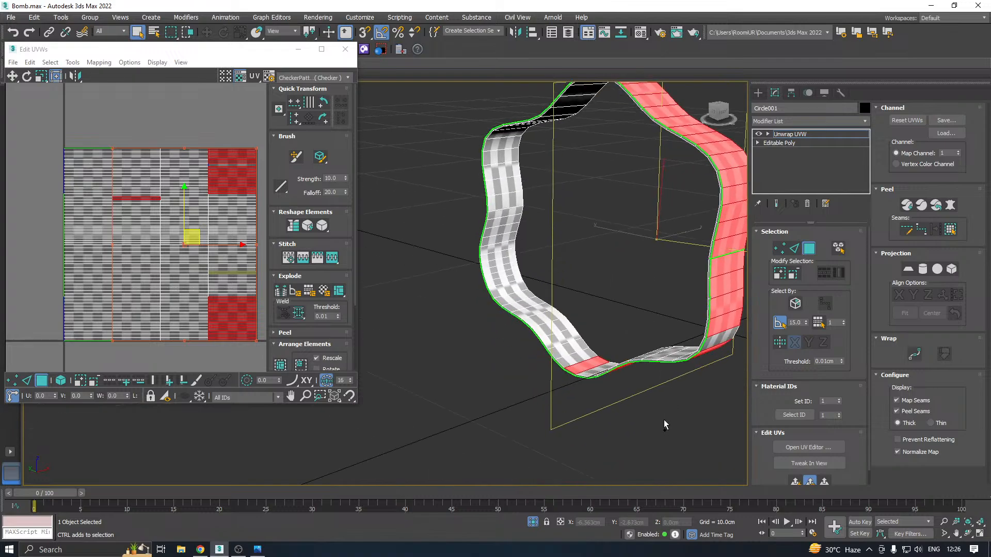
{"action": "key", "text": "ctrl+z"}
{"action": "middle_click_drag", "start_coordinate": [638, 366], "coordinate": [653, 283], "text": "alt"}
{"action": "left_click", "coordinate": [631, 388], "text": "ctrl"}
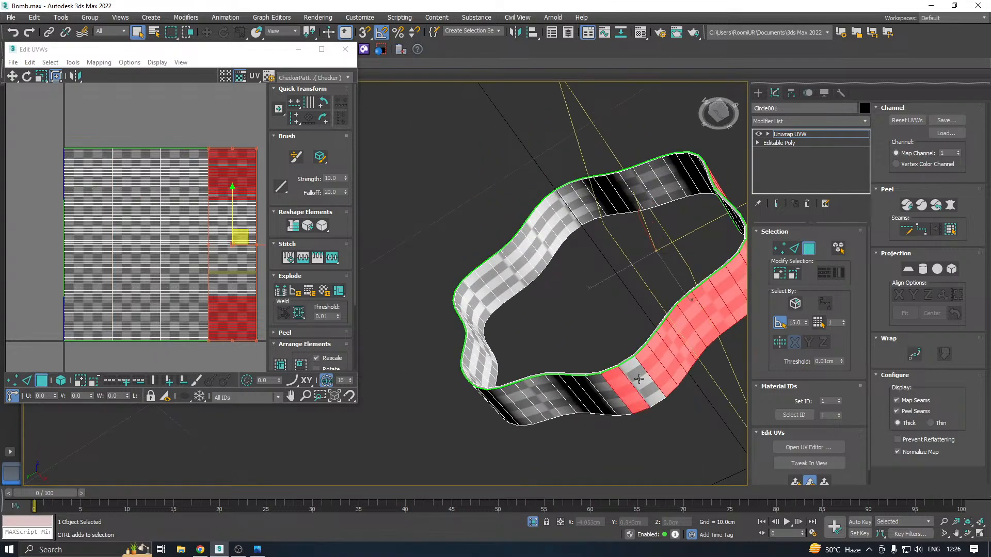
{"action": "left_click", "coordinate": [639, 380], "text": "ctrl"}
{"action": "left_click", "coordinate": [592, 400], "text": "ctrl"}
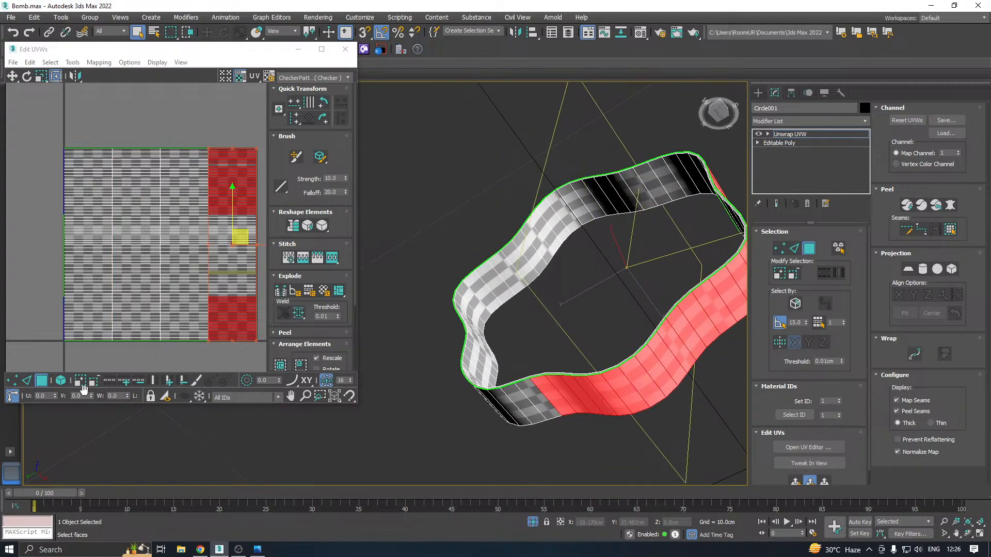
Turn on element selection and move the strap's whole UV island sideways, partly off the UV tile
{"action": "left_click", "coordinate": [96, 336]}
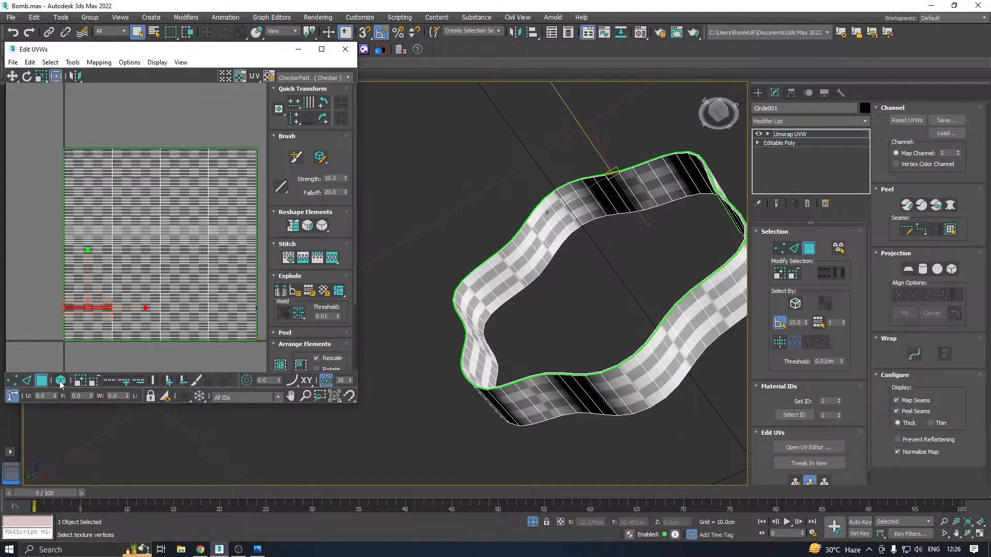
{"action": "left_click", "coordinate": [60, 381]}
{"action": "scroll", "coordinate": [115, 294], "scroll_direction": "down", "scroll_amount": 3}
{"action": "left_click_drag", "start_coordinate": [150, 261], "coordinate": [195, 265]}
Scale the strap's UV island horizontally to about 108.5%
{"action": "middle_click_drag", "start_coordinate": [559, 242], "coordinate": [626, 215], "text": "alt"}
{"action": "scroll", "coordinate": [660, 201], "scroll_direction": "up", "scroll_amount": 5}
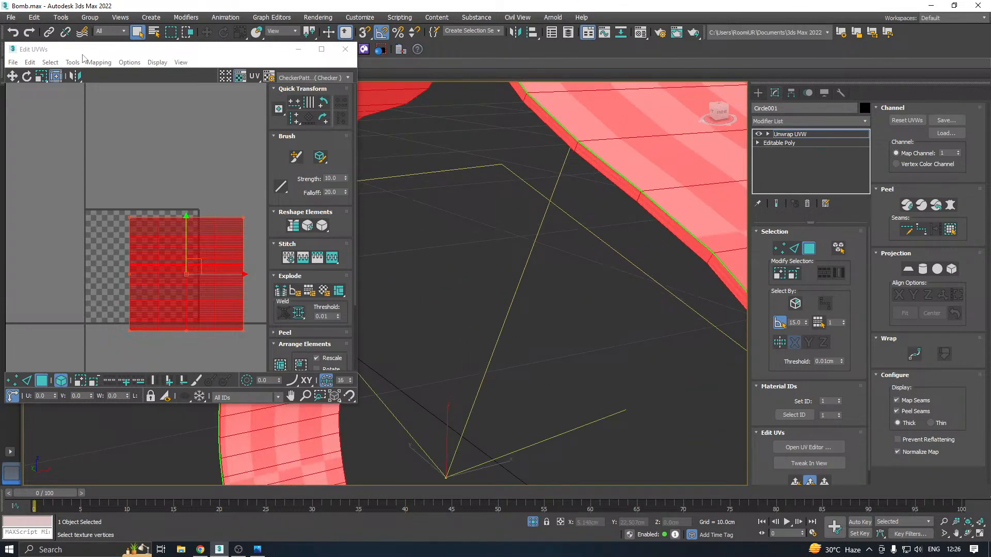
{"action": "left_click_drag", "start_coordinate": [41, 76], "coordinate": [45, 99]}
{"action": "left_click_drag", "start_coordinate": [193, 291], "coordinate": [201, 291]}
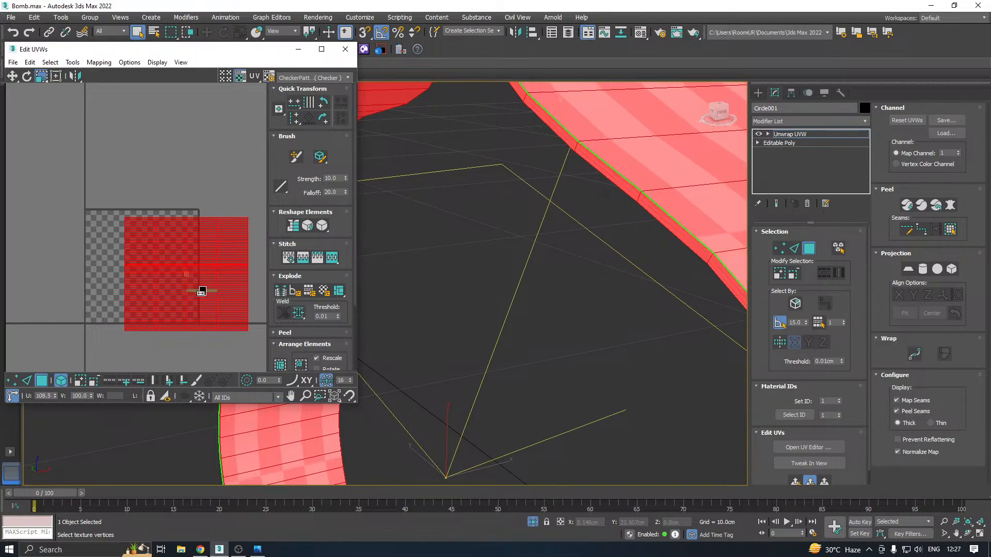
{"action": "key", "text": "z"}
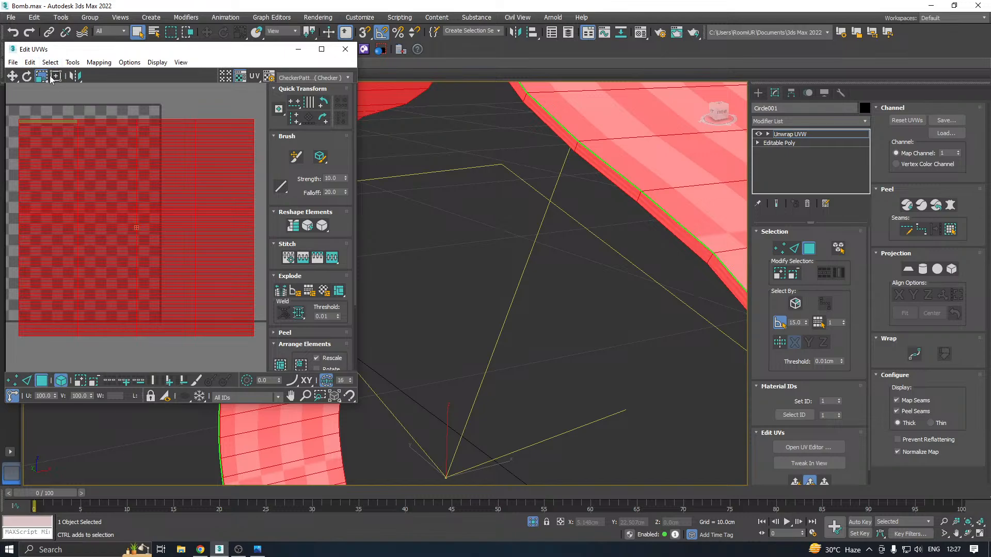
Scale the strap's UV island vertically to well beyond the UV tile and check the checker pattern around the strap
{"action": "left_click_drag", "start_coordinate": [44, 78], "coordinate": [47, 92]}
{"action": "left_click_drag", "start_coordinate": [110, 208], "coordinate": [110, 100]}
{"action": "key", "text": "z"}
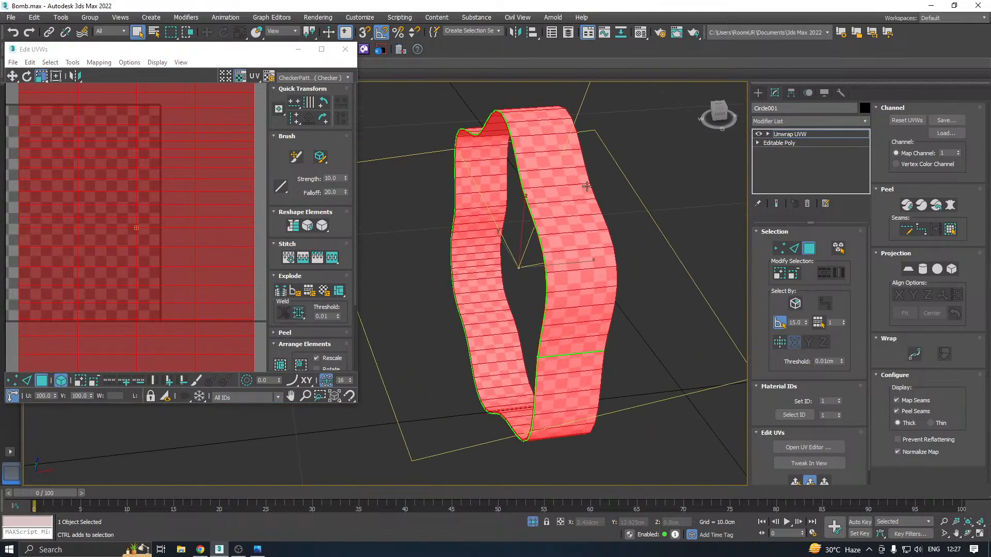
{"action": "scroll", "coordinate": [571, 207], "scroll_direction": "up", "scroll_amount": 8}
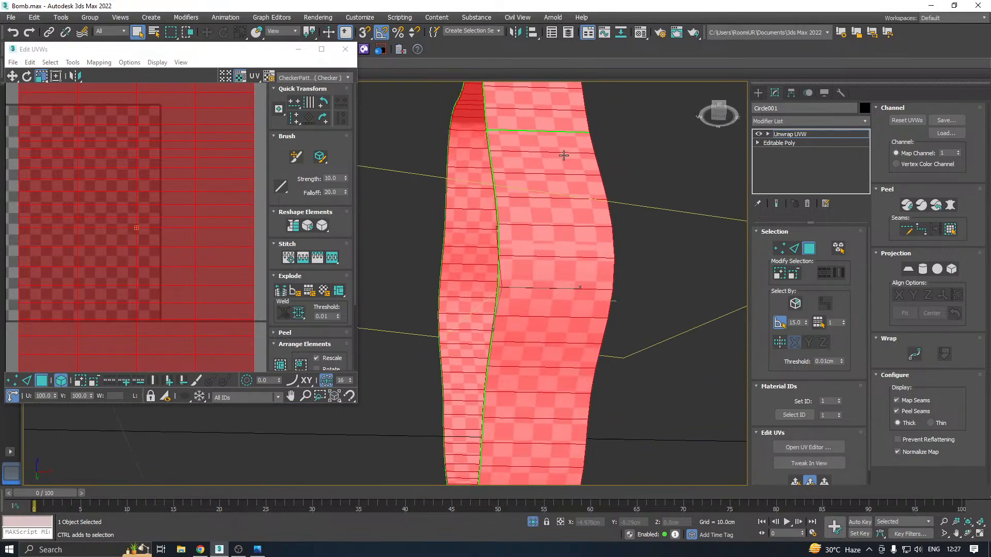
{"action": "middle_click_drag", "start_coordinate": [564, 155], "coordinate": [663, 201], "text": "alt"}
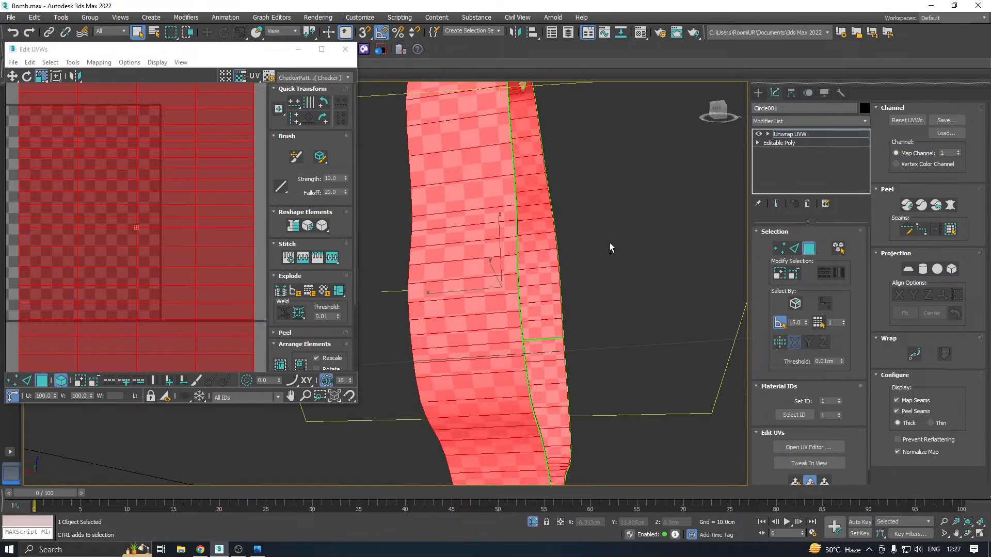
{"action": "middle_click_drag", "start_coordinate": [610, 245], "coordinate": [661, 263], "text": "alt"}
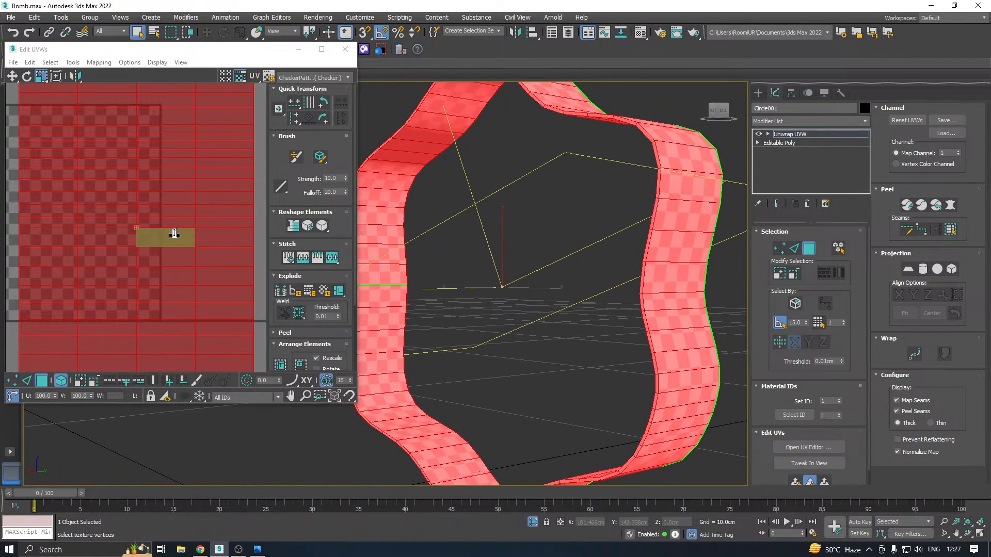
{"action": "scroll", "coordinate": [174, 234], "scroll_direction": "down", "scroll_amount": 4}
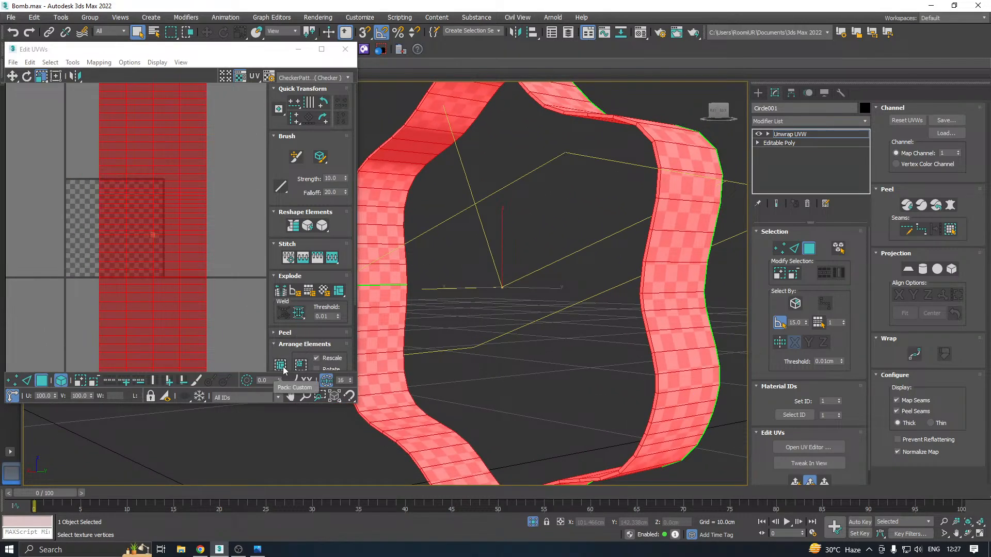
{"action": "middle_click_drag", "start_coordinate": [413, 299], "coordinate": [451, 281], "text": "alt"}
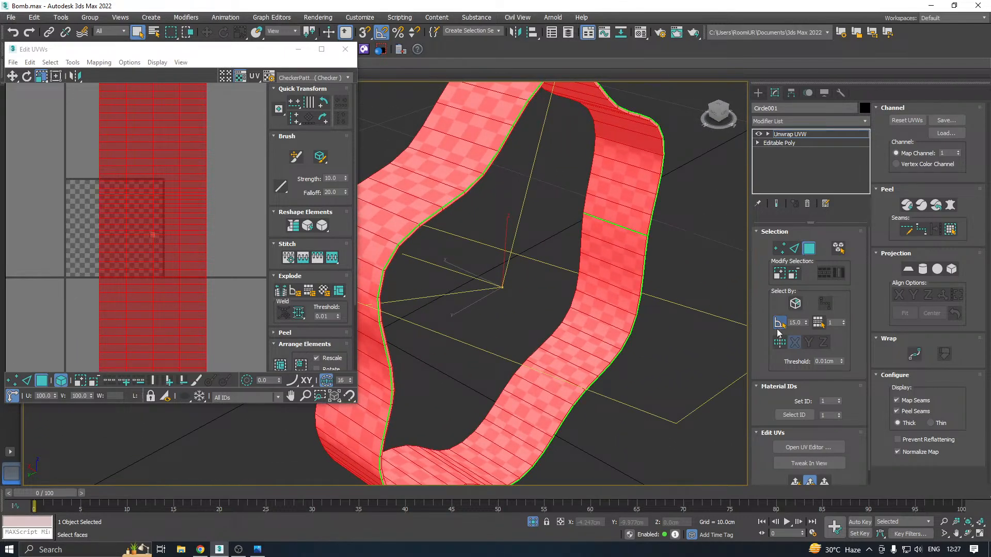
Switch to edge selection and select the seam edges running along the strap's border
{"action": "left_click", "coordinate": [794, 249]}
{"action": "scroll", "coordinate": [400, 241], "scroll_direction": "up", "scroll_amount": 3}
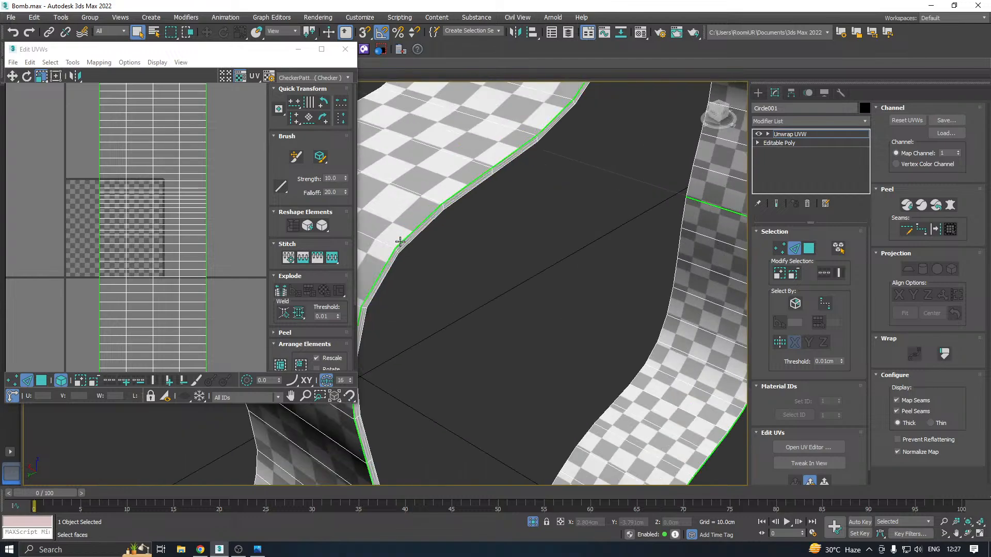
{"action": "double_click", "coordinate": [400, 242]}
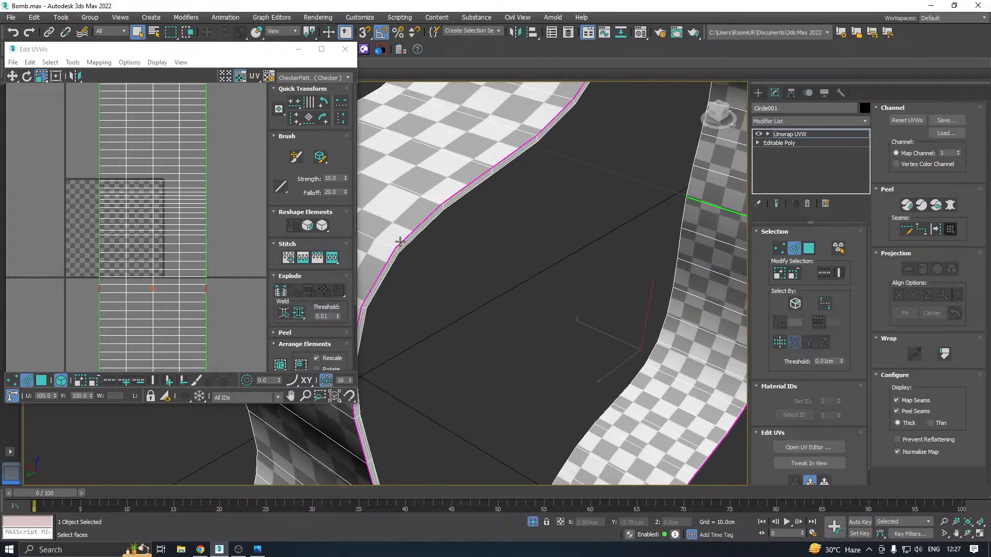
{"action": "right_click", "coordinate": [204, 250]}
{"action": "left_click", "coordinate": [187, 279]}
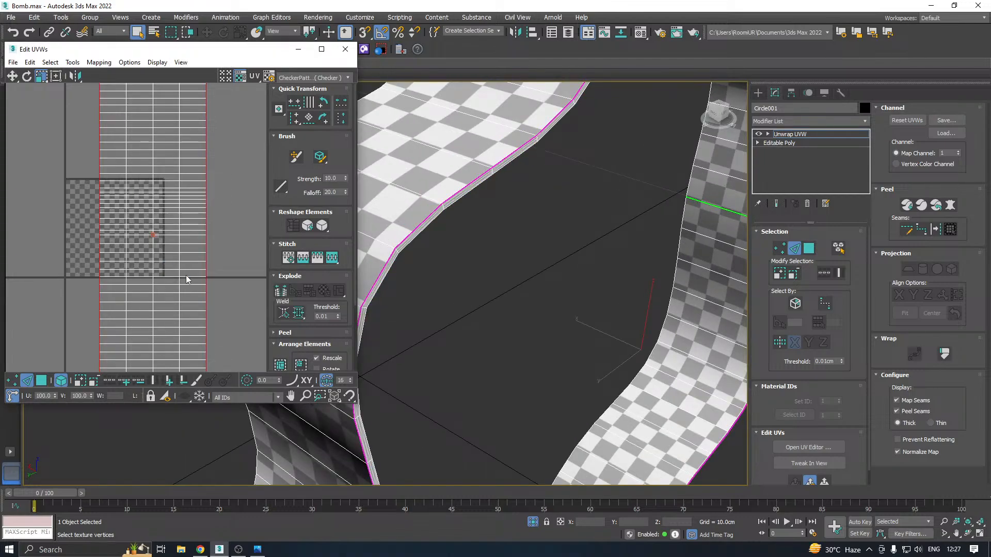
Return to face selection and relax the strap's UVs by polygon angles with 100 iterations and amount 0.1
{"action": "left_click", "coordinate": [41, 380]}
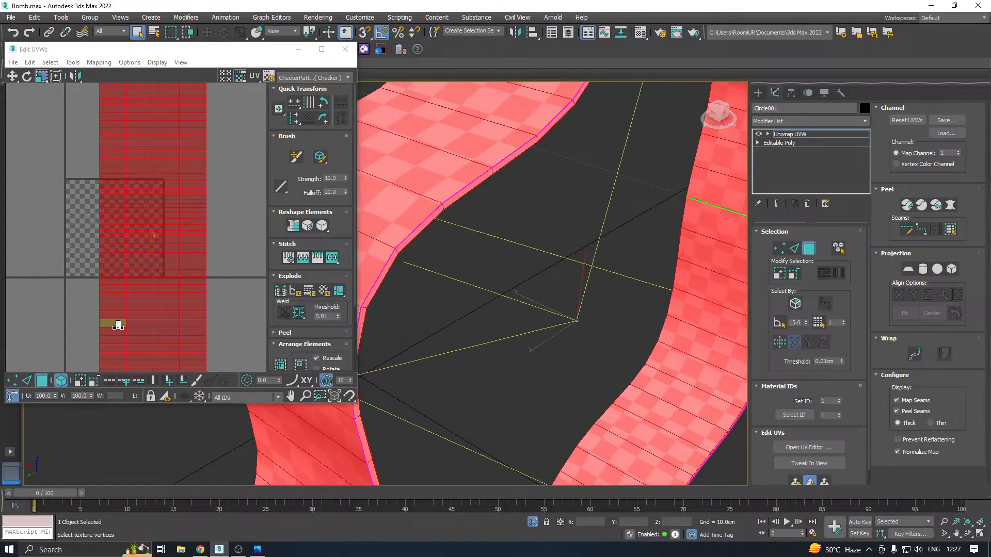
{"action": "left_click", "coordinate": [72, 62]}
{"action": "left_click", "coordinate": [85, 231]}
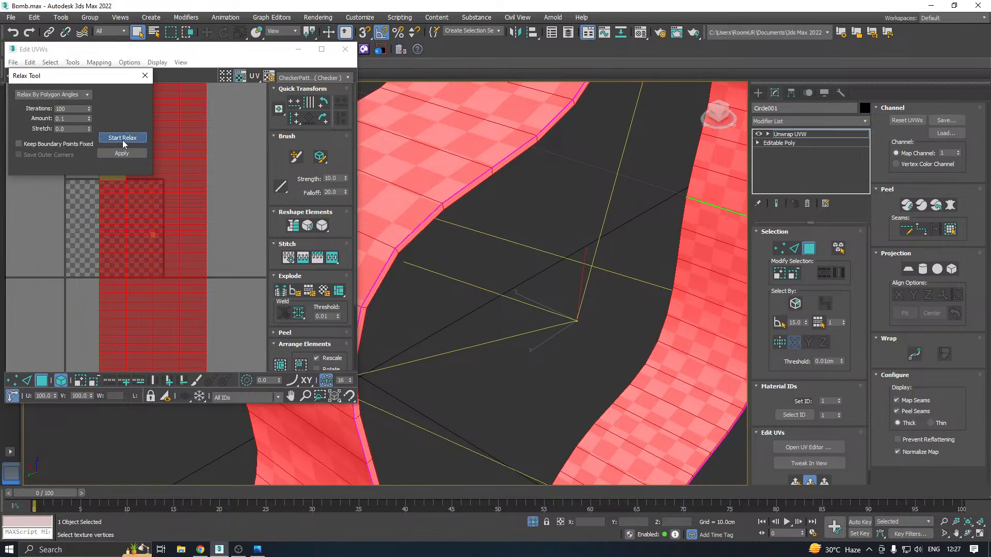
{"action": "left_click", "coordinate": [122, 139]}
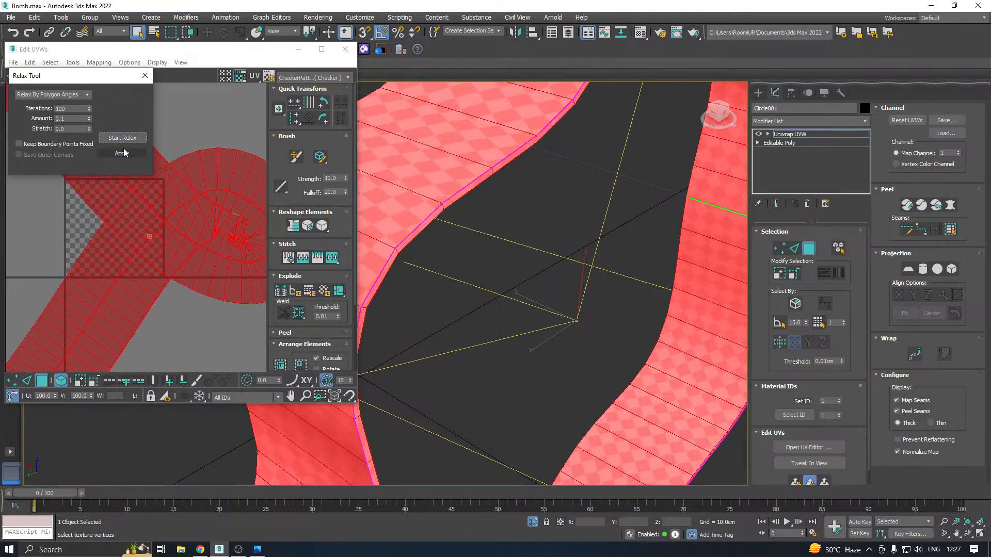
{"action": "left_click", "coordinate": [122, 139]}
Straighten the strap's UV island and relax it again by polygon angles
{"action": "left_click", "coordinate": [295, 227]}
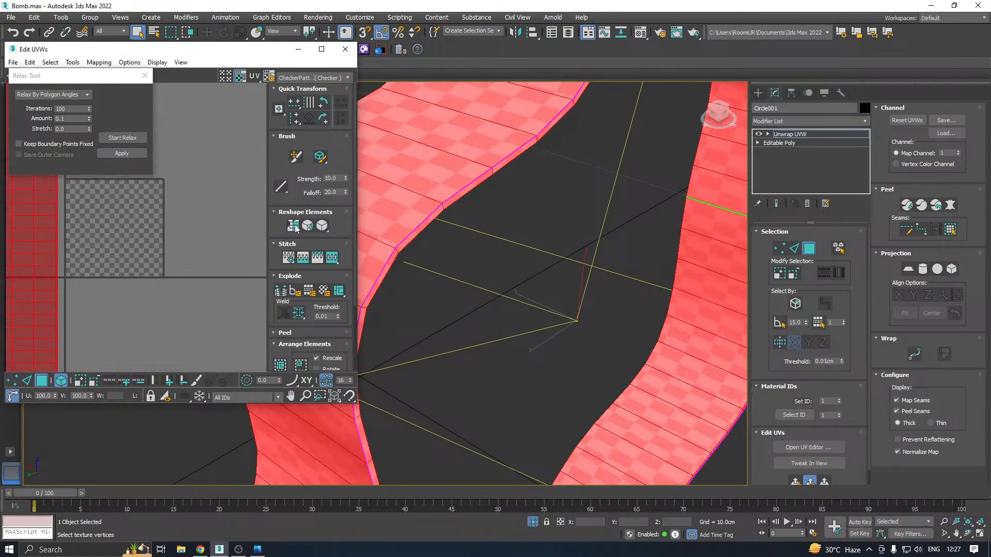
{"action": "scroll", "coordinate": [166, 287], "scroll_direction": "down", "scroll_amount": 2}
{"action": "left_click", "coordinate": [122, 138]}
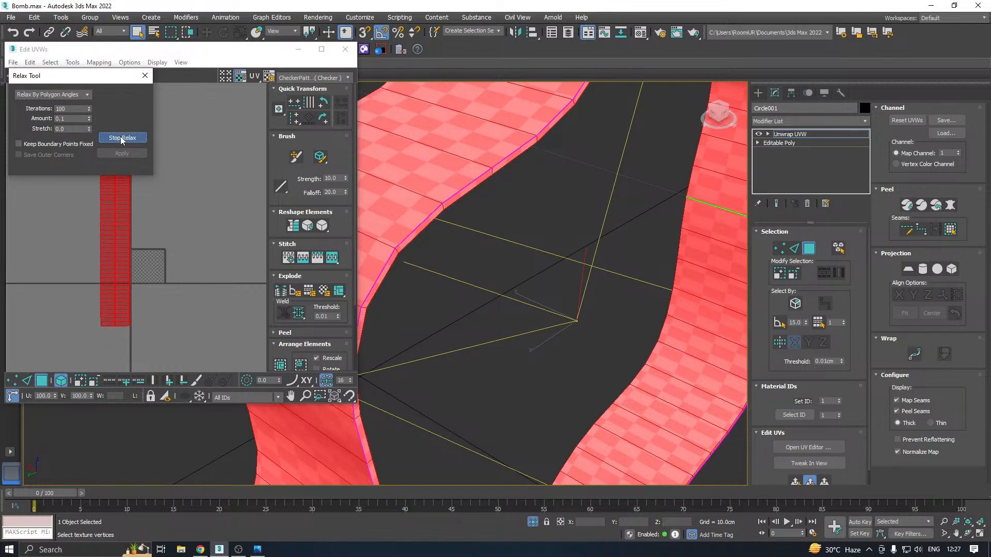
Stop the relaxation and pack the strap's UV island into the UV tile with rescaling on
{"action": "left_click", "coordinate": [122, 138]}
{"action": "scroll", "coordinate": [469, 244], "scroll_direction": "down", "scroll_amount": 5}
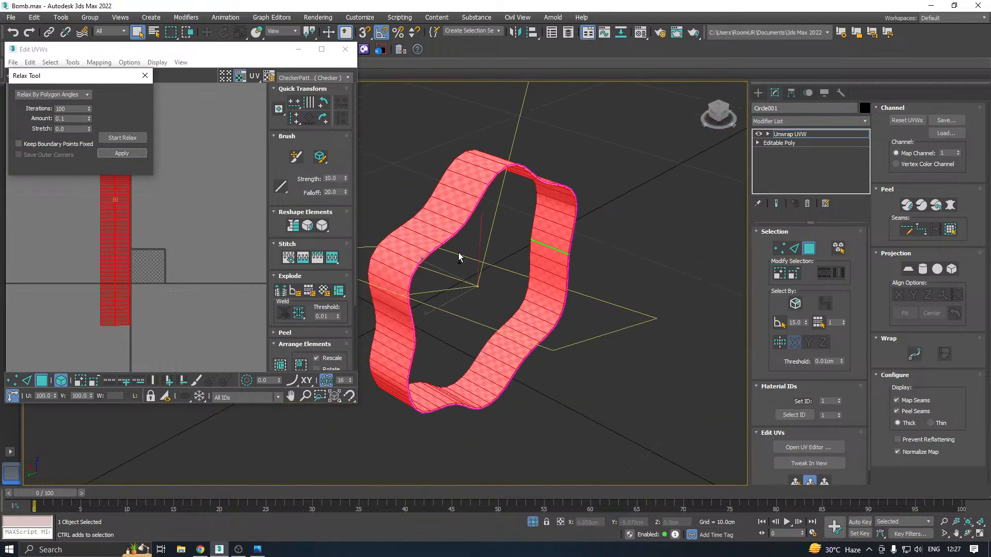
{"action": "middle_click_drag", "start_coordinate": [459, 256], "coordinate": [531, 233], "text": "alt"}
{"action": "left_click", "coordinate": [289, 366]}
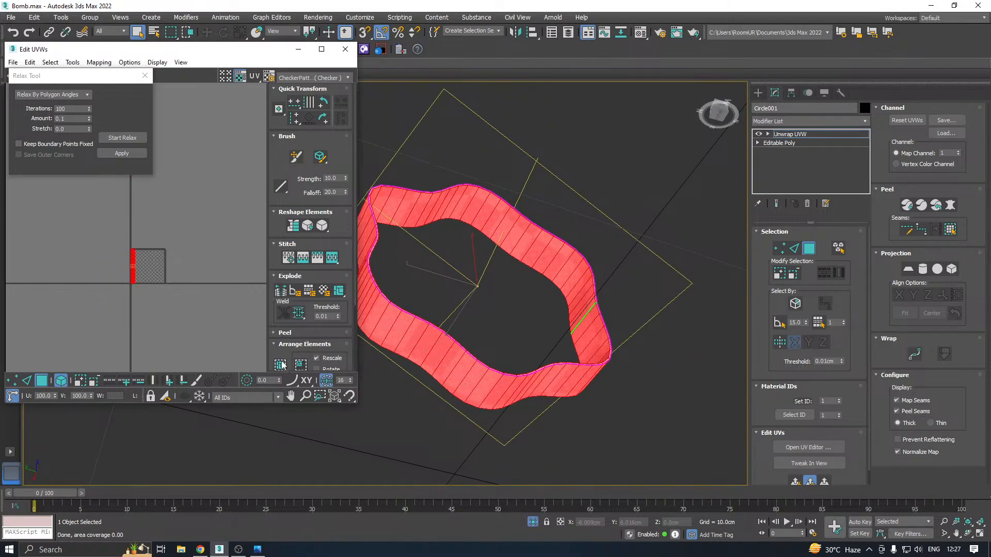
{"action": "scroll", "coordinate": [135, 264], "scroll_direction": "up", "scroll_amount": 5}
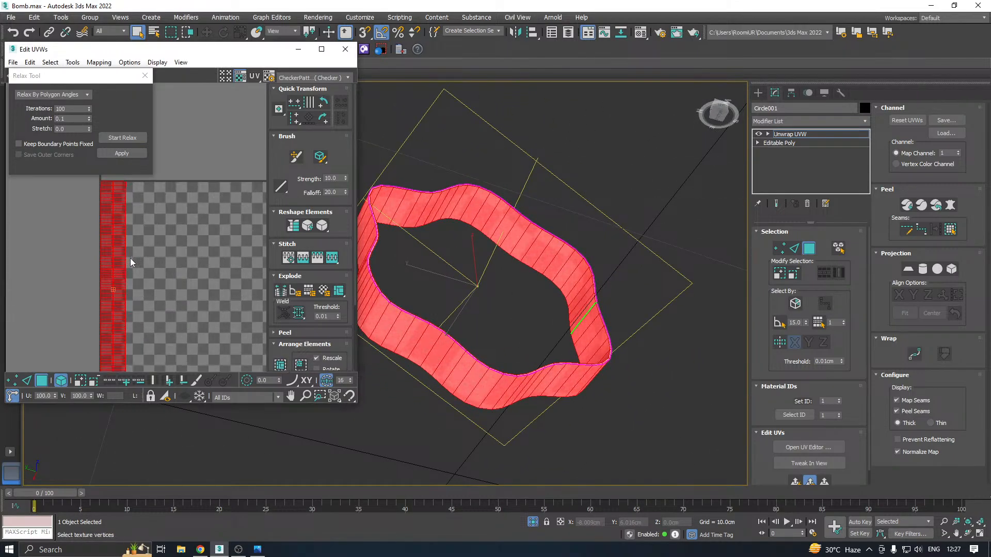
Close the UV editor, leave the strap's unwrap face level and end its isolation to show the whole bomb
{"action": "left_click", "coordinate": [345, 49]}
{"action": "left_click", "coordinate": [784, 134]}
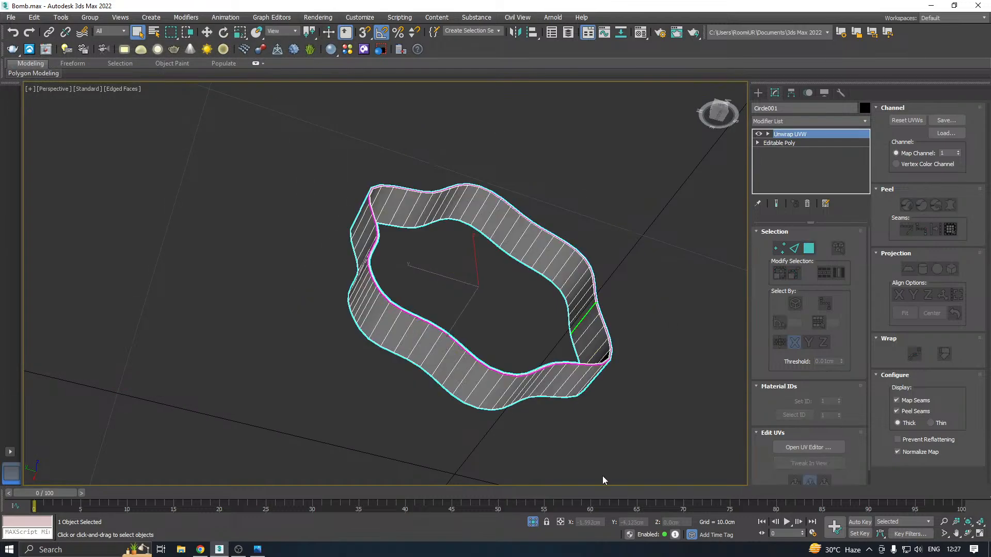
{"action": "left_click", "coordinate": [533, 524]}
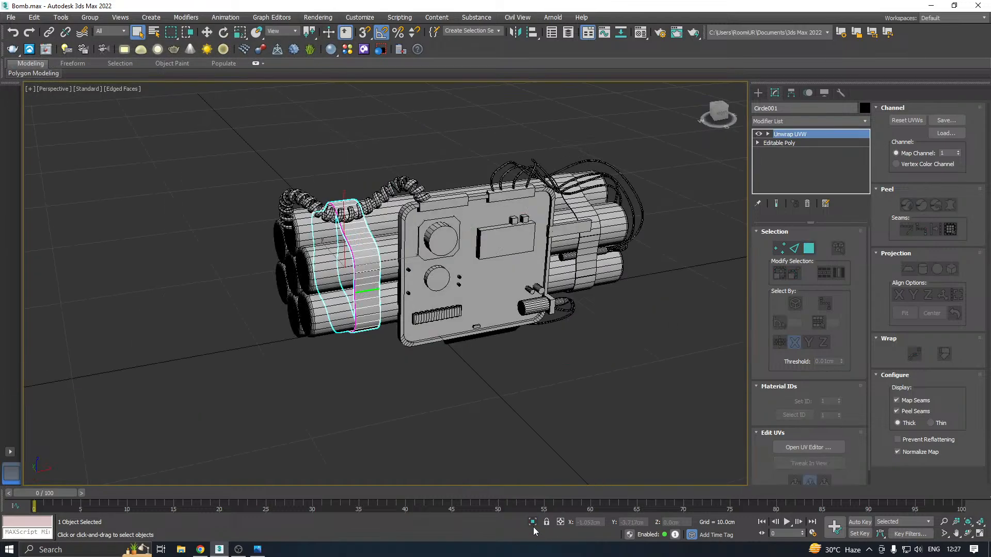
Move the second strap along X until it is clear of the bomb
{"action": "left_click", "coordinate": [207, 32]}
{"action": "left_click", "coordinate": [593, 242]}
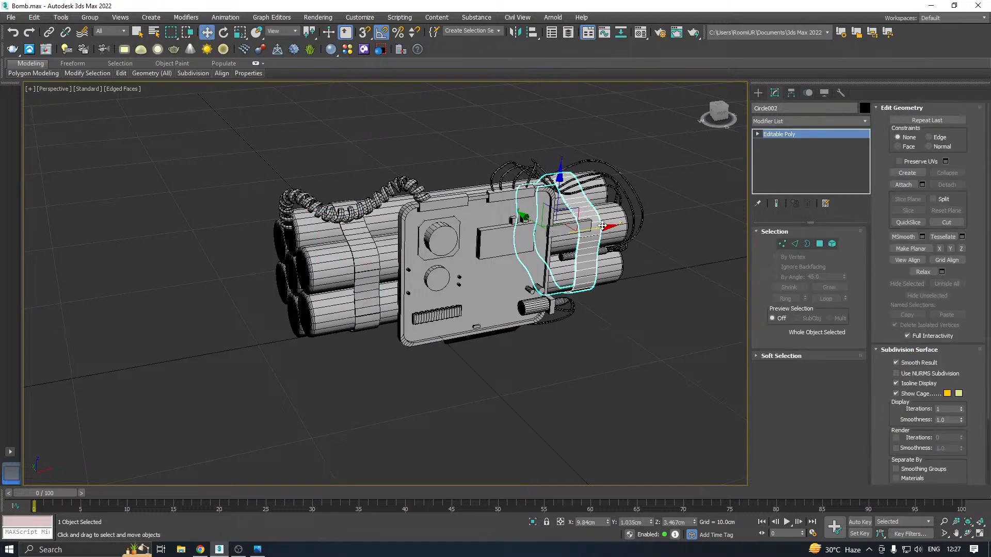
{"action": "left_click_drag", "start_coordinate": [602, 225], "coordinate": [788, 182]}
Try to clone the unwrapped strap along X towards the second strap's former place
{"action": "middle_click_drag", "start_coordinate": [547, 231], "coordinate": [421, 278]}
{"action": "left_click", "coordinate": [246, 339]}
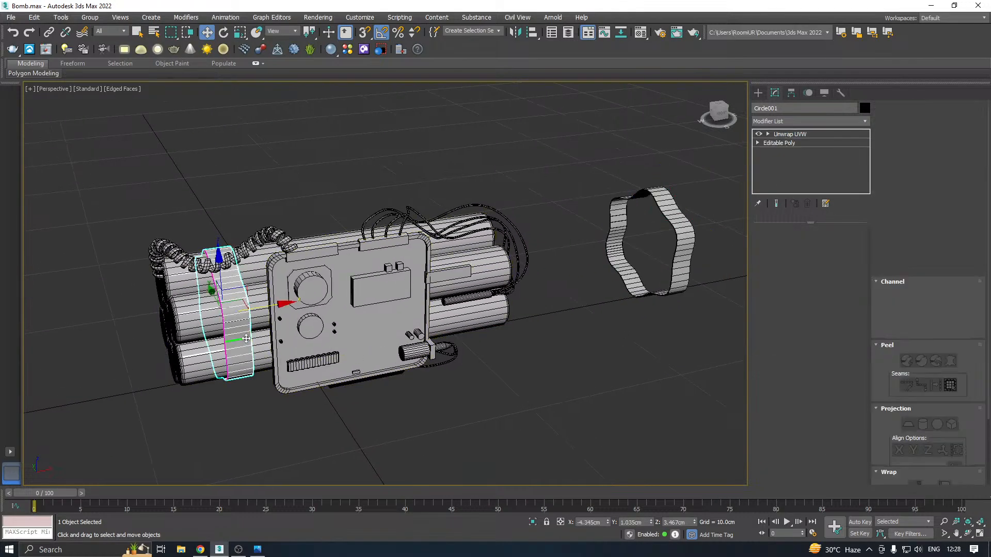
{"action": "left_click", "coordinate": [397, 284]}
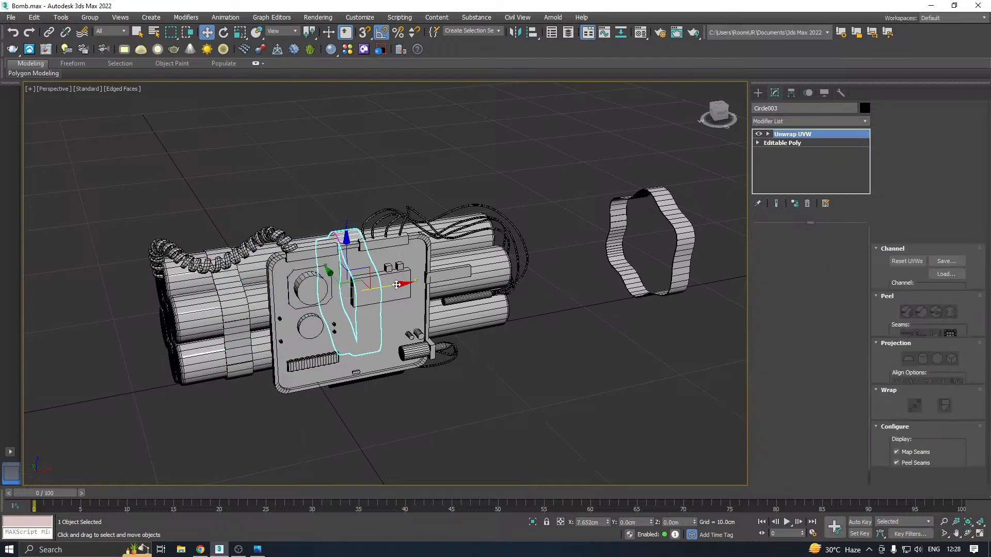
{"action": "left_click_drag", "start_coordinate": [396, 284], "coordinate": [504, 268]}
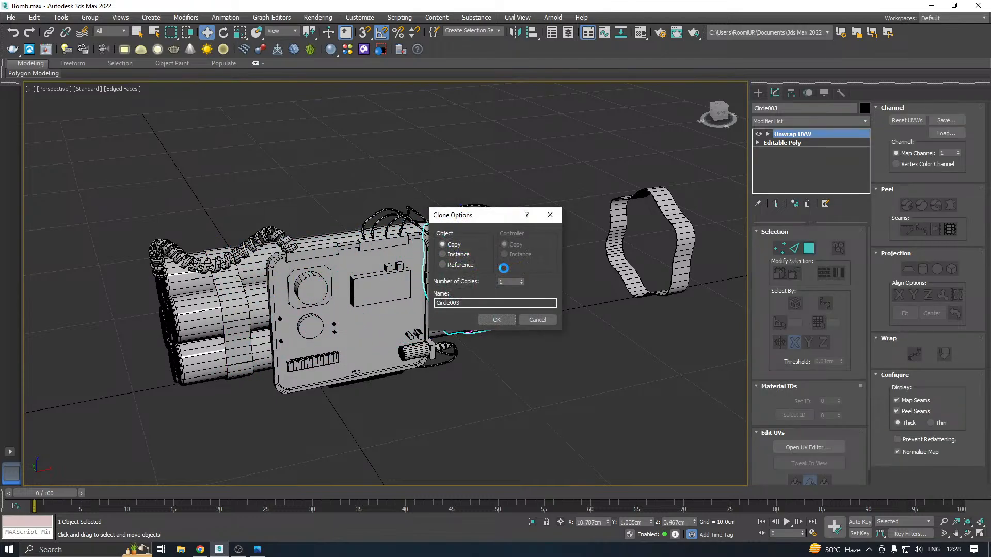
{"action": "left_click", "coordinate": [537, 320]}
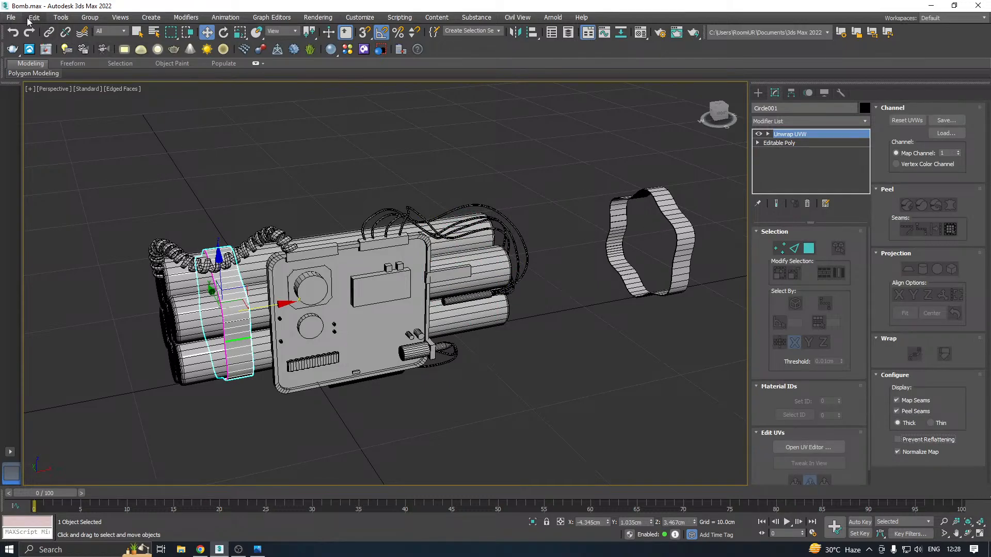
{"action": "left_click", "coordinate": [11, 17]}
{"action": "left_click", "coordinate": [31, 120]}
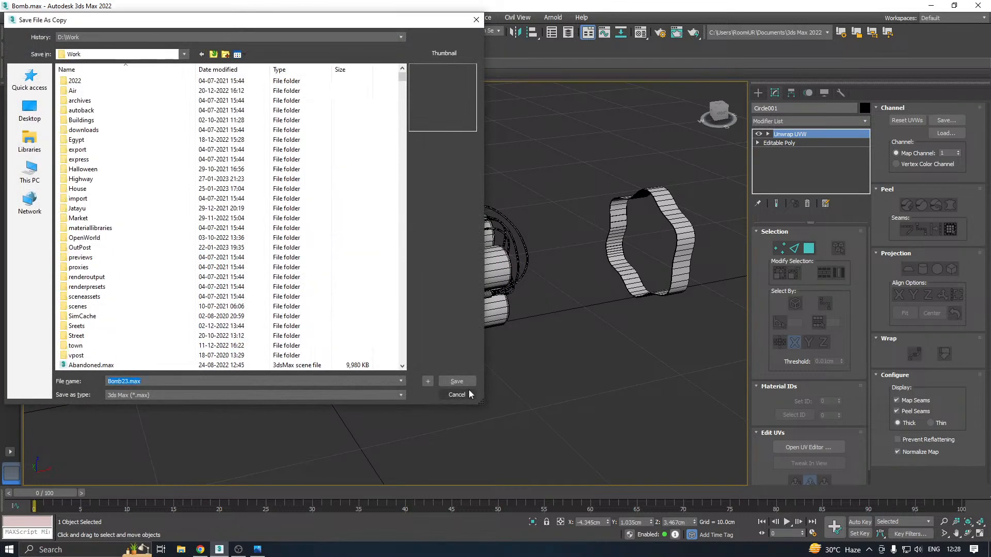
{"action": "left_click", "coordinate": [468, 393]}
Select the coiled cable on top of the cylinders and isolate it
{"action": "left_click", "coordinate": [255, 247]}
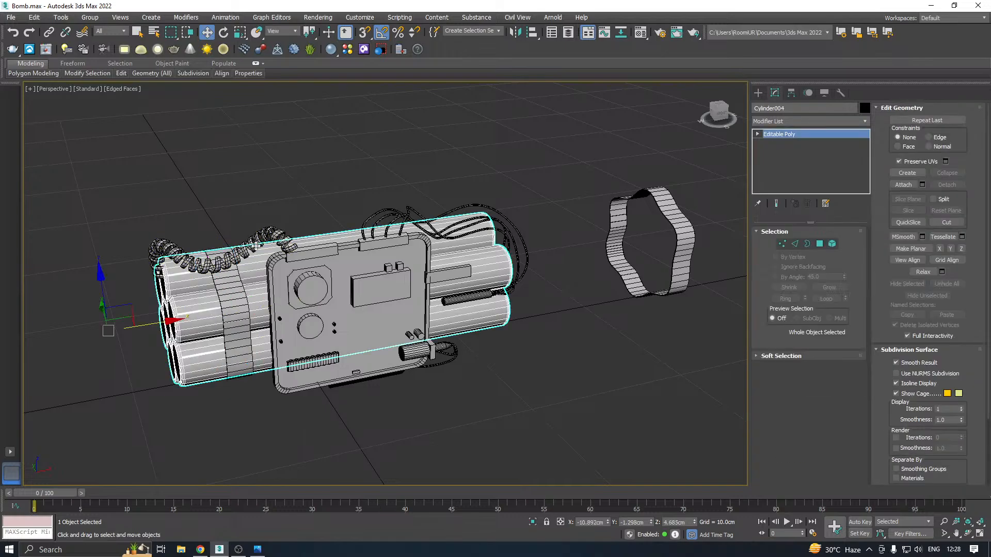
{"action": "left_click", "coordinate": [258, 234]}
{"action": "left_click", "coordinate": [533, 523]}
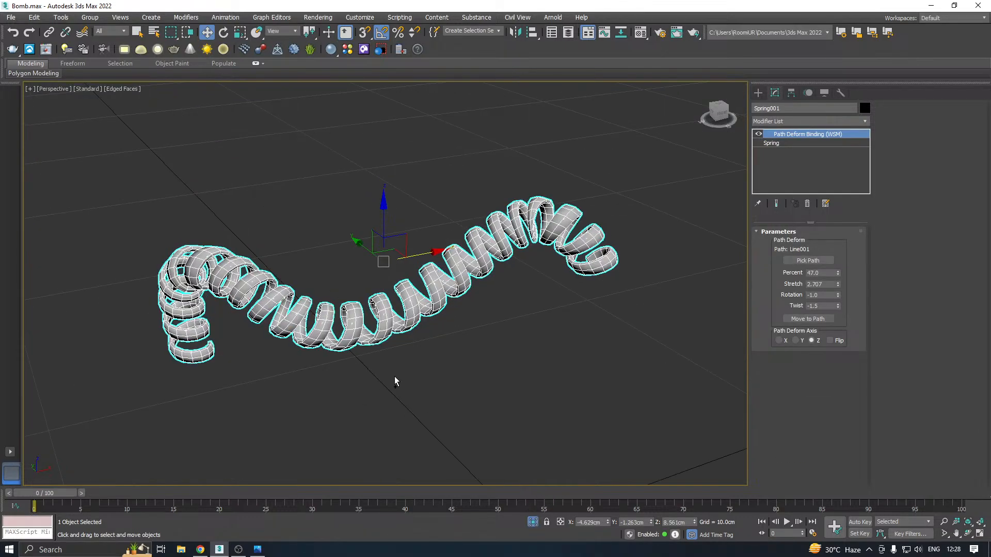
Try to collapse the coiled cable's modifier stack with its Path Deform Binding
{"action": "right_click", "coordinate": [813, 158]}
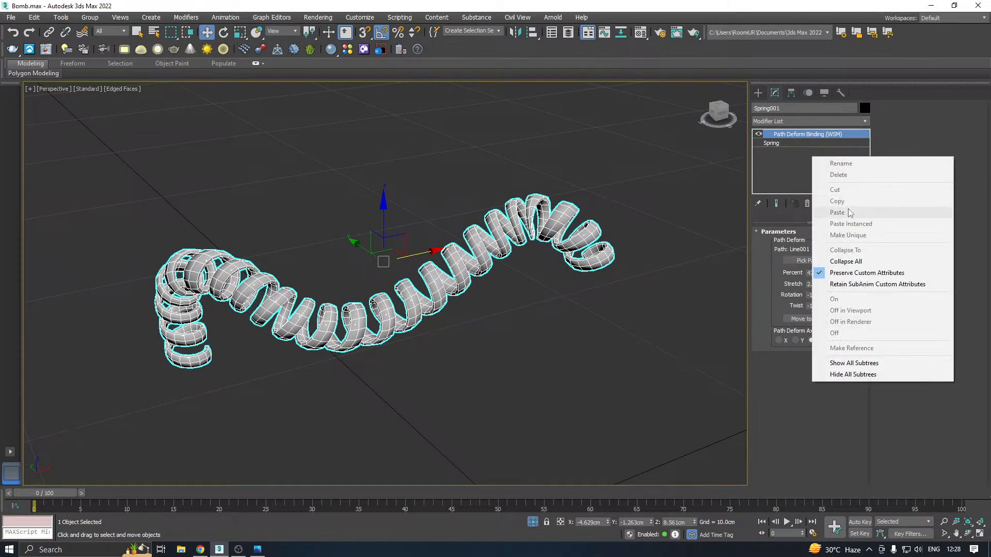
{"action": "left_click", "coordinate": [874, 263]}
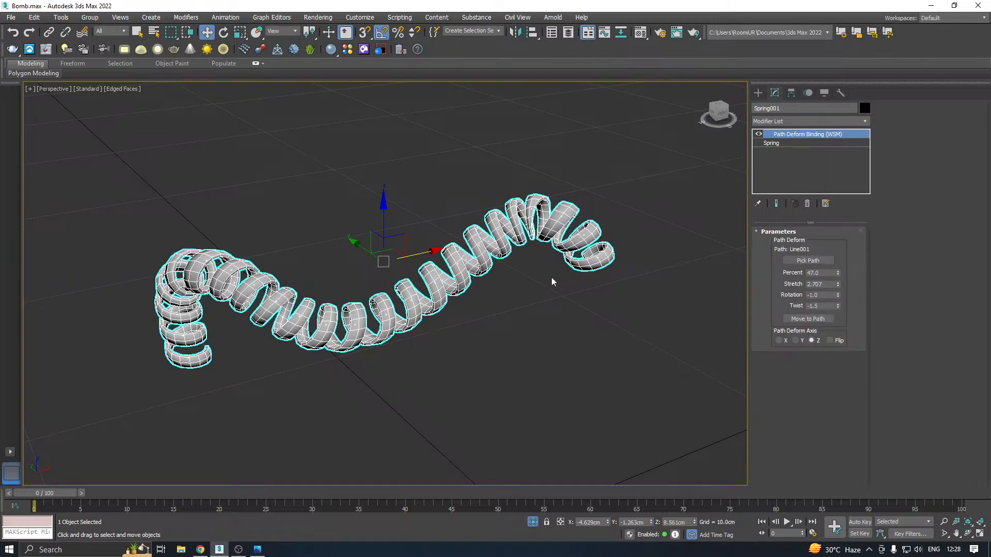
{"action": "middle_click_drag", "start_coordinate": [535, 283], "coordinate": [608, 282]}
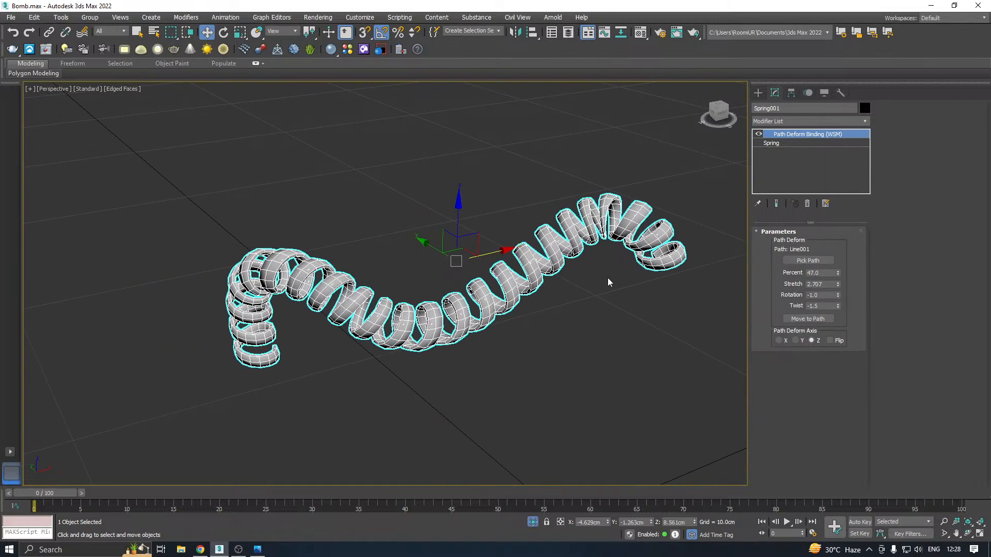
{"action": "right_click", "coordinate": [799, 143]}
{"action": "left_click", "coordinate": [831, 240]}
Add an Edit Poly modifier to the coiled cable between the Spring base and the Path Deform Binding
{"action": "left_click", "coordinate": [865, 122]}
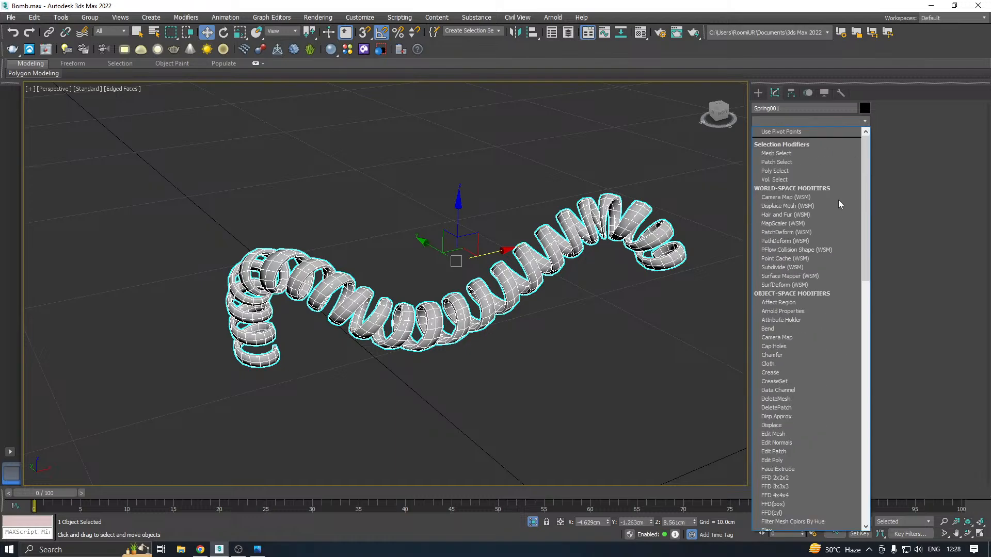
{"action": "left_click", "coordinate": [773, 460]}
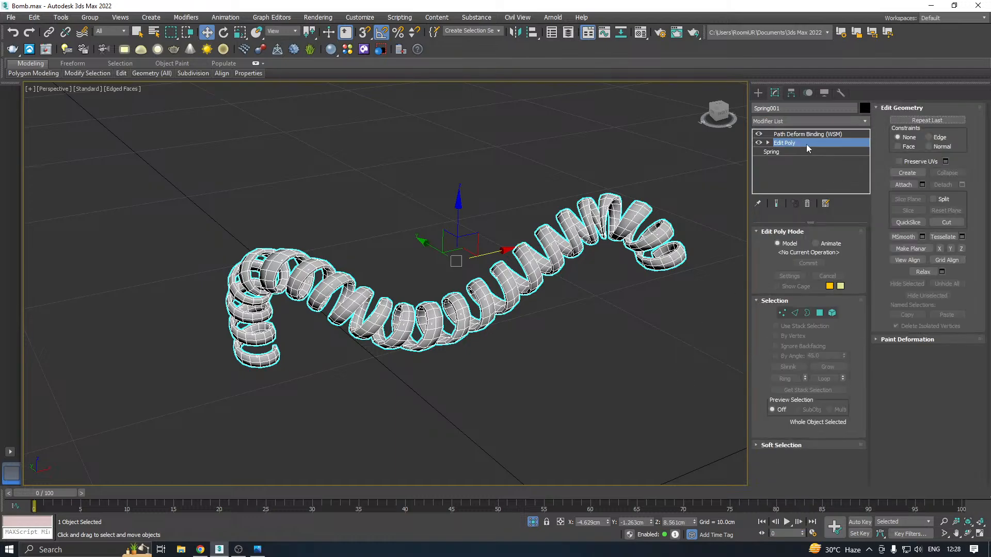
{"action": "left_click", "coordinate": [808, 136]}
{"action": "left_click", "coordinate": [865, 122]}
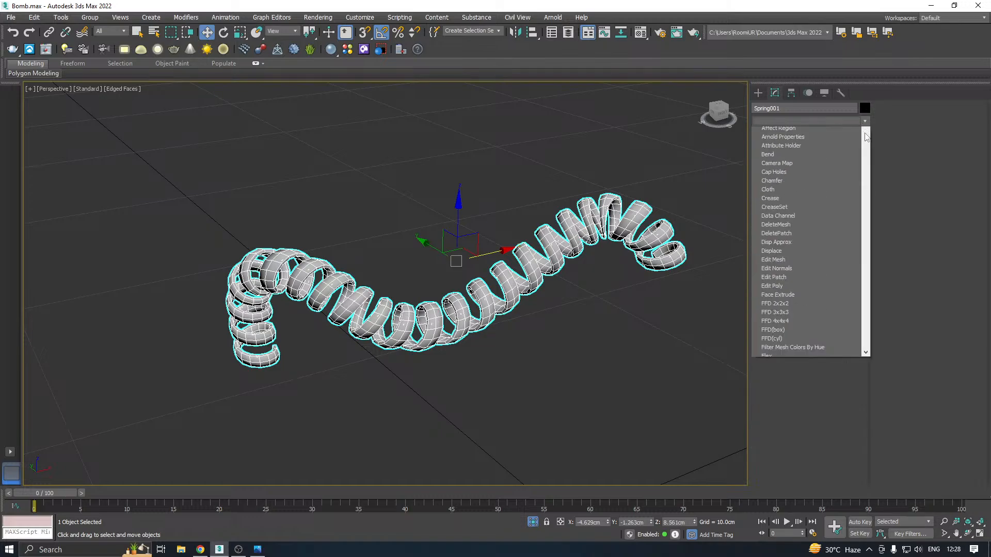
{"action": "left_click", "coordinate": [773, 460]}
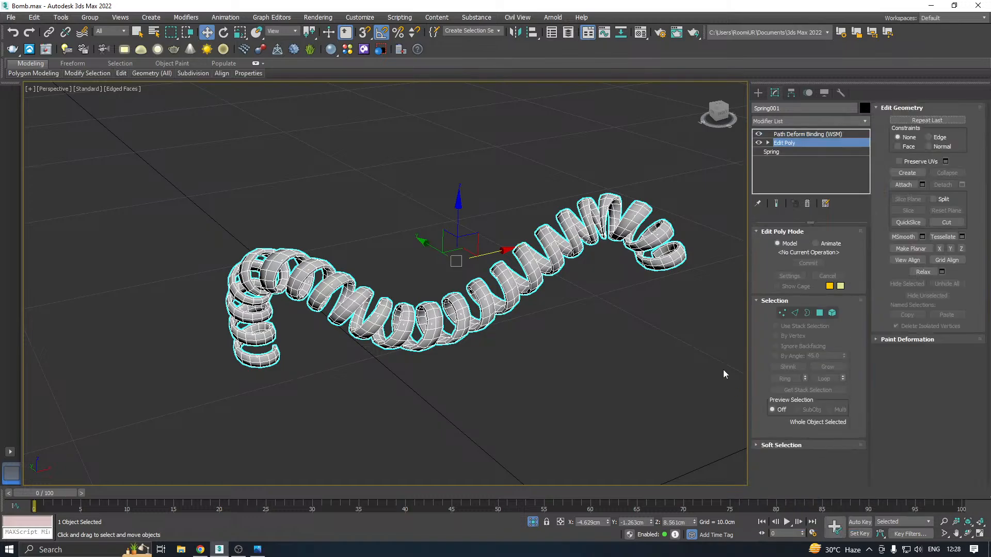
Collapse the coiled cable's stack from the Path Deform Binding downward into an editable poly
{"action": "left_click", "coordinate": [793, 136]}
{"action": "right_click", "coordinate": [793, 133]}
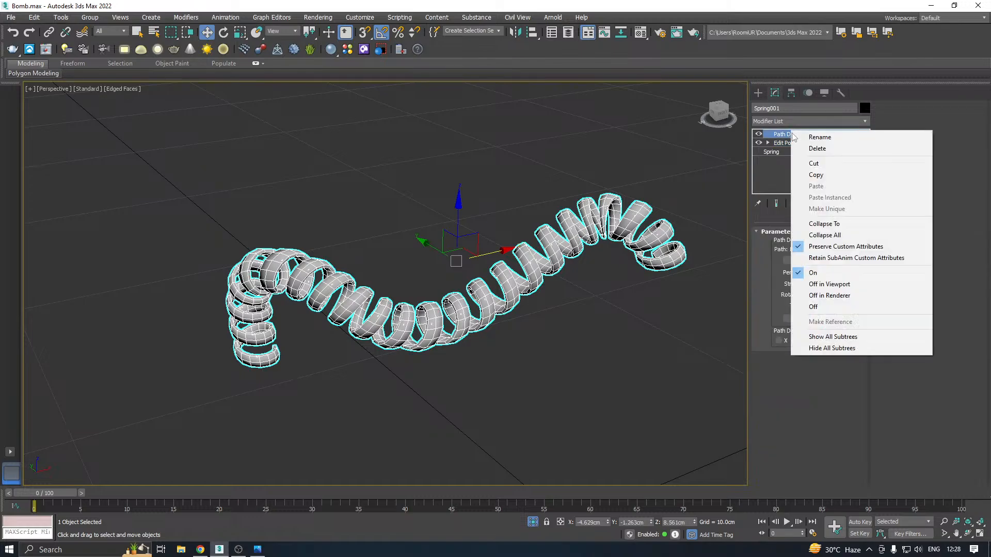
{"action": "left_click", "coordinate": [814, 223]}
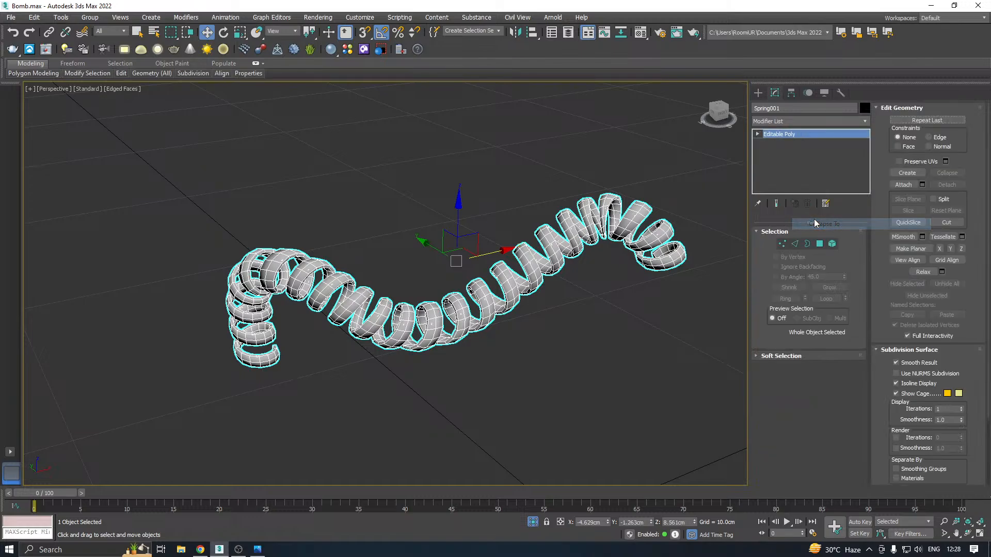
{"action": "right_click", "coordinate": [806, 151]}
{"action": "left_click", "coordinate": [840, 228]}
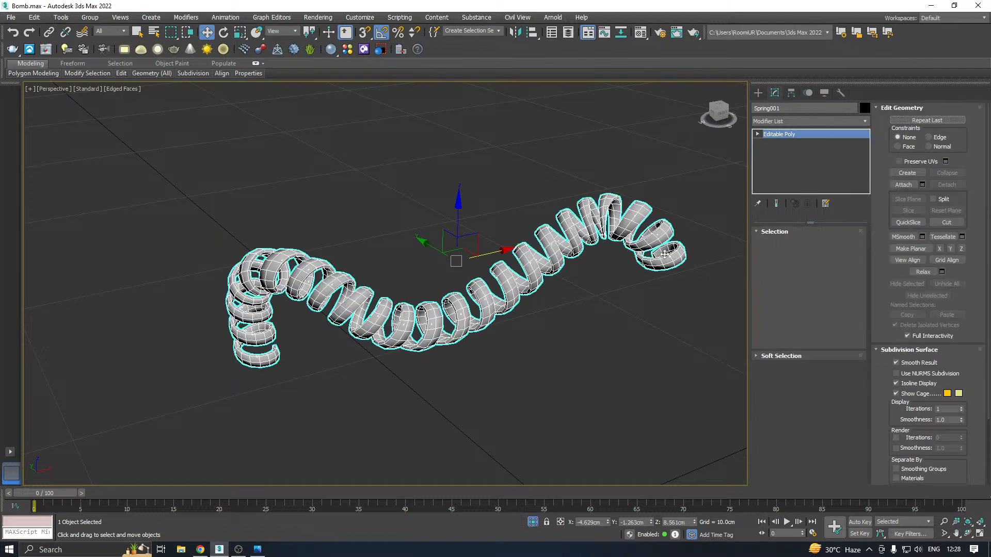
Apply an Unwrap UVW modifier to the coiled cable and open its UV editor
{"action": "left_click", "coordinate": [865, 124]}
{"action": "left_click_drag", "start_coordinate": [867, 150], "coordinate": [867, 479]}
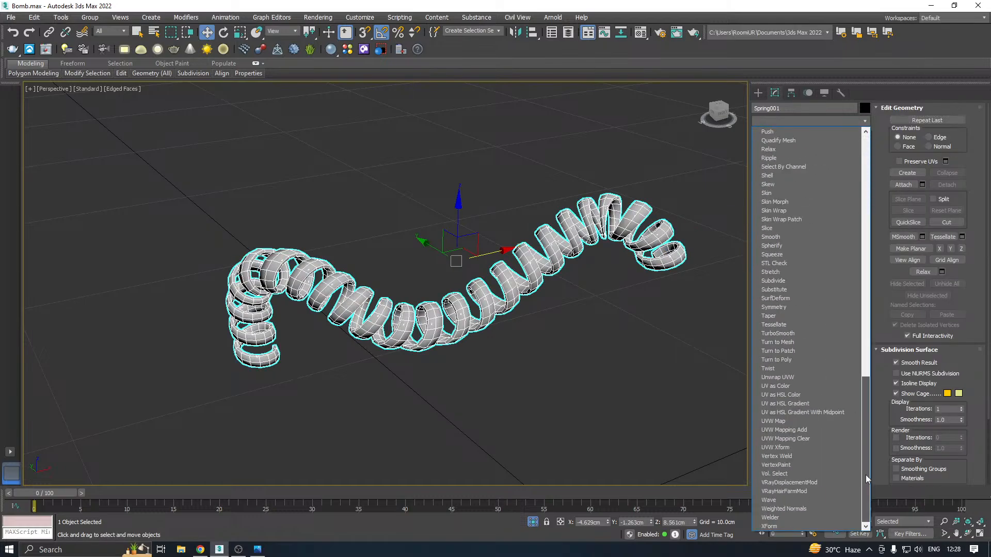
{"action": "left_click", "coordinate": [779, 374]}
{"action": "left_click", "coordinate": [805, 447]}
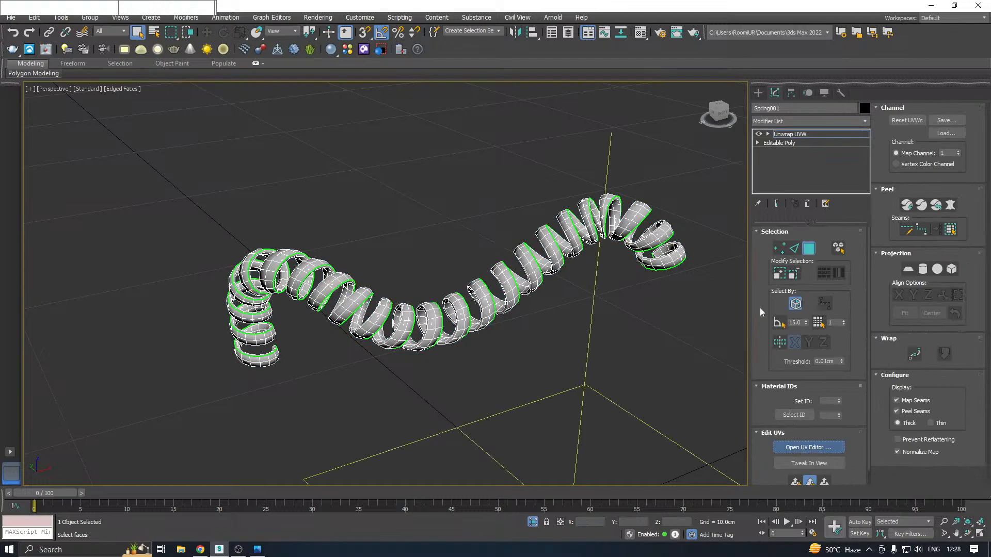
Display the CheckerPattern (Checker) texture on the coiled cable and examine the pattern along its coils
{"action": "middle_click_drag", "start_coordinate": [625, 302], "coordinate": [686, 313]}
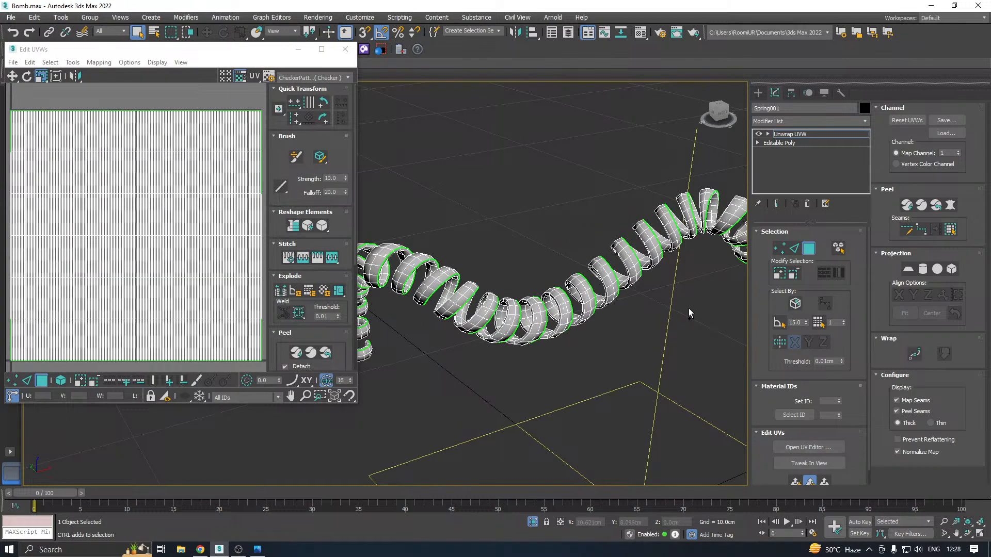
{"action": "scroll", "coordinate": [418, 264], "scroll_direction": "up", "scroll_amount": 5}
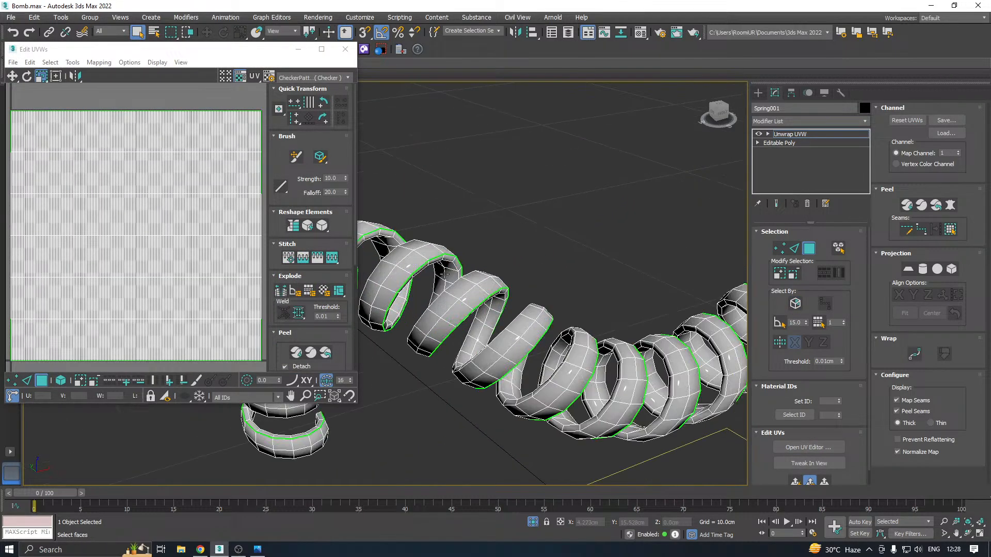
{"action": "left_click", "coordinate": [312, 79]}
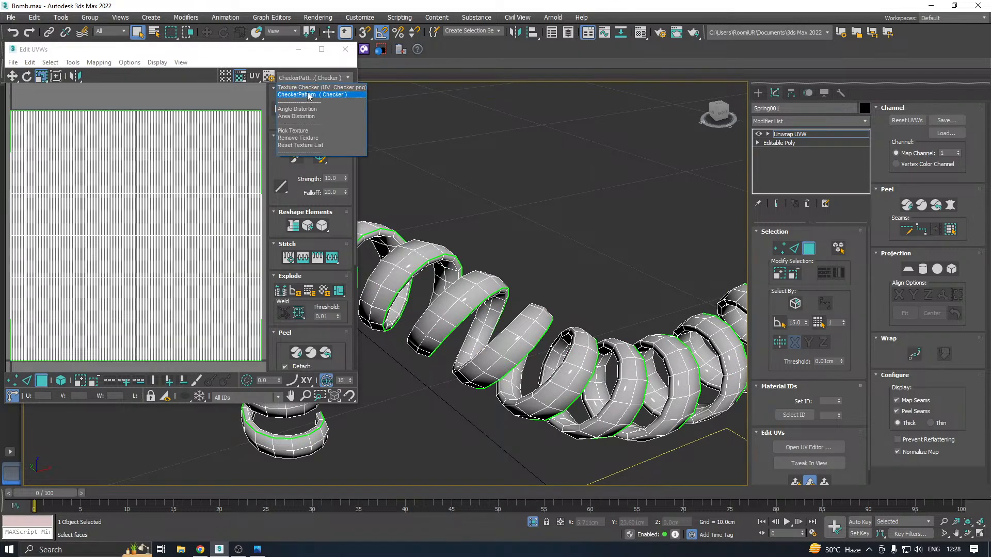
{"action": "left_click", "coordinate": [342, 131]}
{"action": "scroll", "coordinate": [437, 300], "scroll_direction": "up", "scroll_amount": 4}
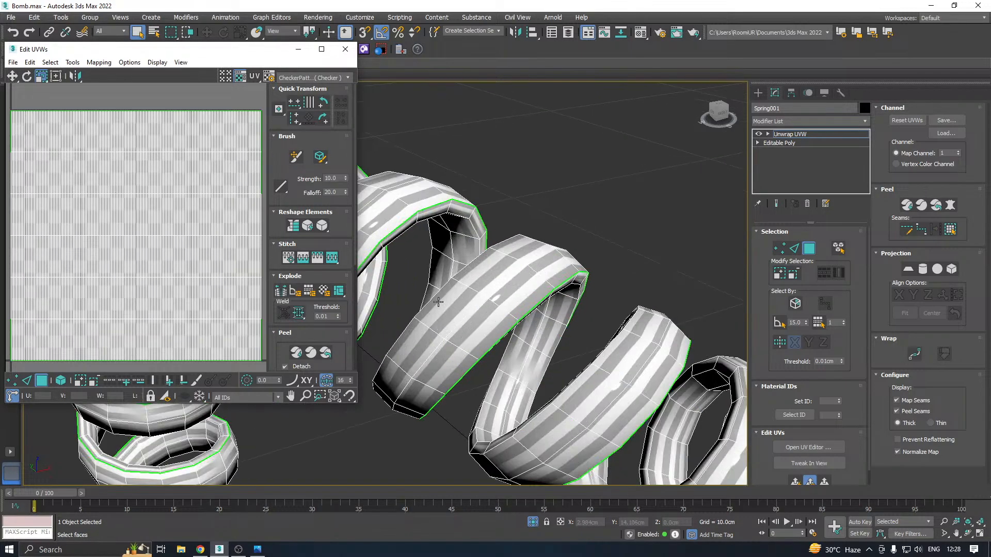
{"action": "scroll", "coordinate": [519, 300], "scroll_direction": "down", "scroll_amount": 5}
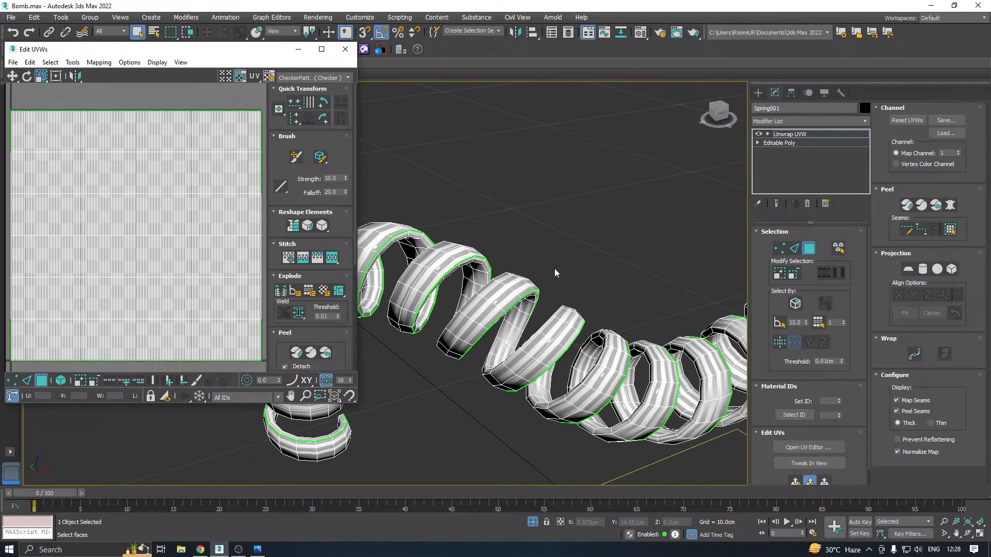
{"action": "middle_click_drag", "start_coordinate": [554, 268], "coordinate": [593, 271], "text": "alt"}
{"action": "scroll", "coordinate": [225, 255], "scroll_direction": "down", "scroll_amount": 3}
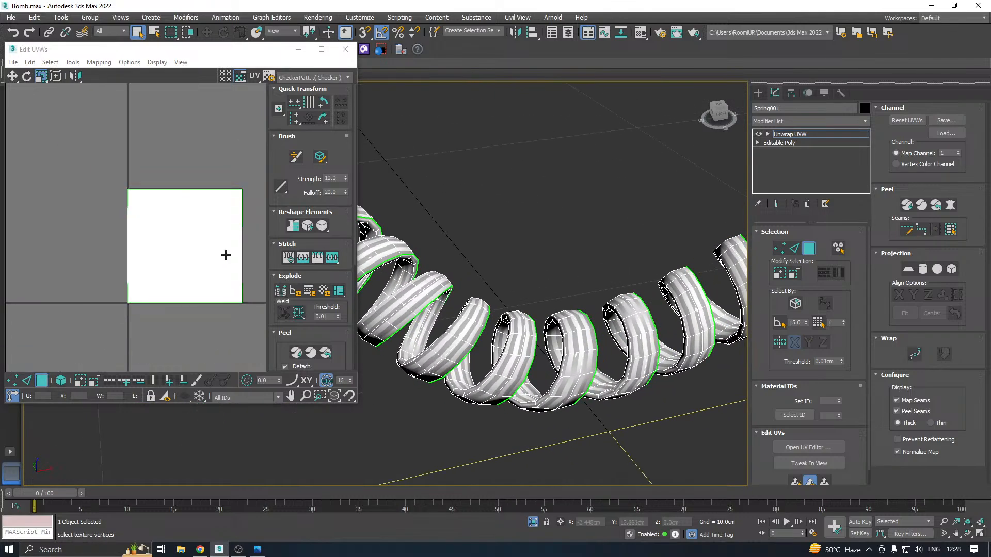
Select all of the coiled cable's UV faces and pack them with rescaling on
{"action": "left_click", "coordinate": [108, 159]}
{"action": "key", "text": "ctrl+a"}
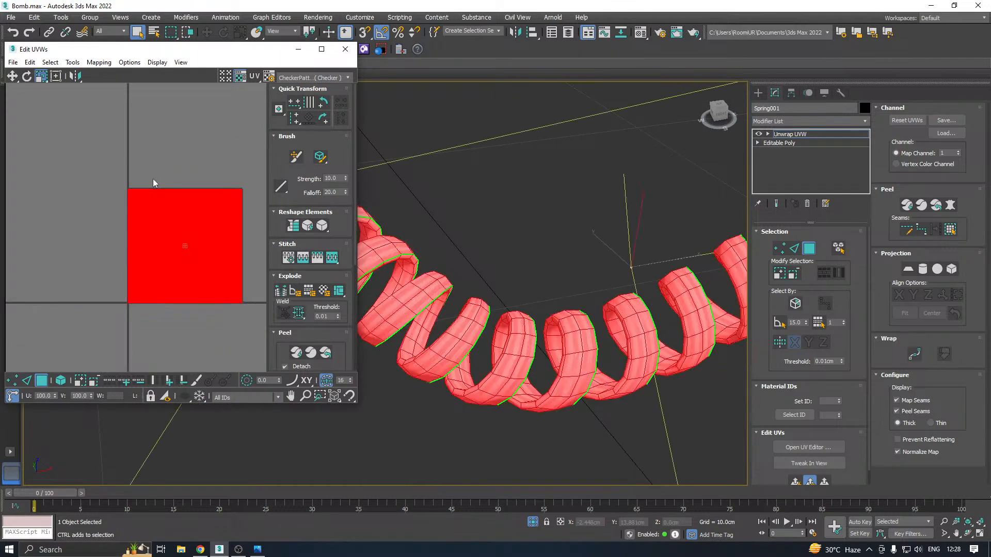
{"action": "scroll", "coordinate": [416, 352], "scroll_direction": "up", "scroll_amount": 5}
{"action": "left_click", "coordinate": [285, 333]}
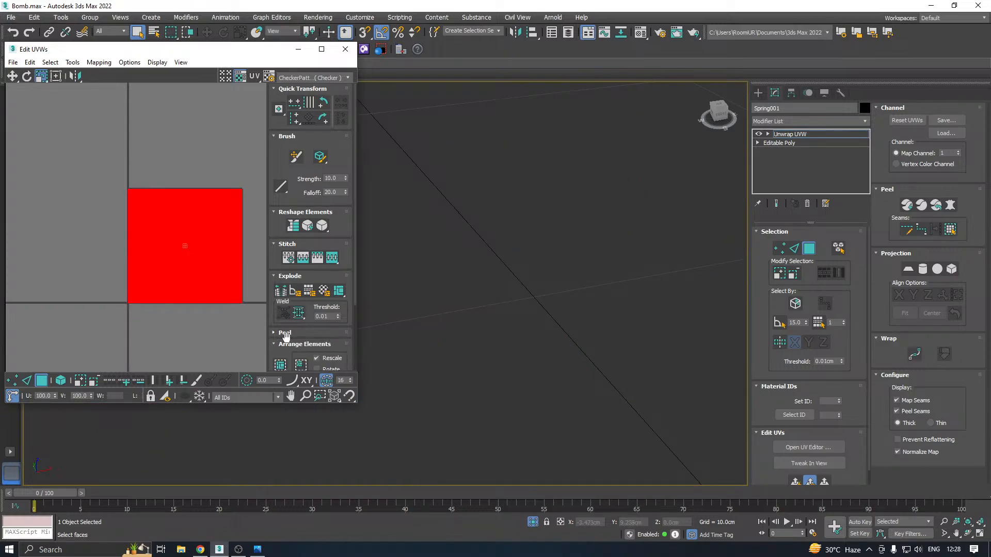
{"action": "left_click", "coordinate": [280, 365]}
{"action": "scroll", "coordinate": [441, 303], "scroll_direction": "down", "scroll_amount": 5}
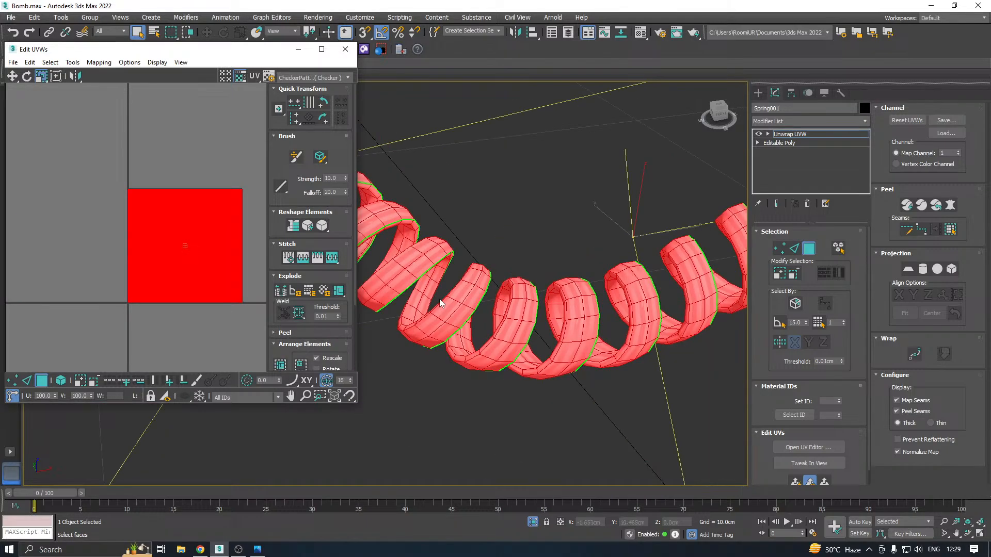
{"action": "scroll", "coordinate": [467, 312], "scroll_direction": "up", "scroll_amount": 3}
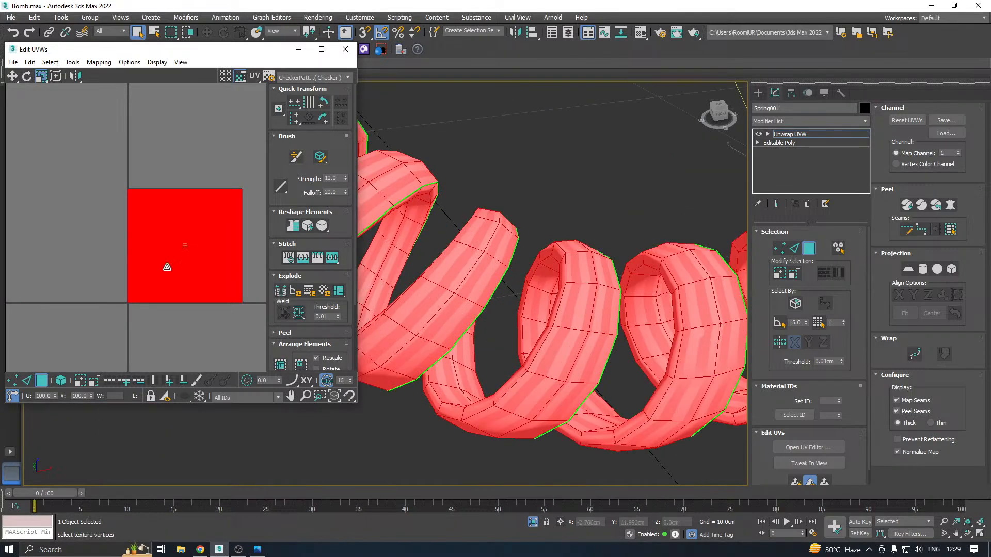
Try Flatten Mapping on the coiled cable's UVs with a 45 polygon angle threshold and 0.001 spacing, and undo it
{"action": "left_click", "coordinate": [98, 62]}
{"action": "left_click", "coordinate": [108, 75]}
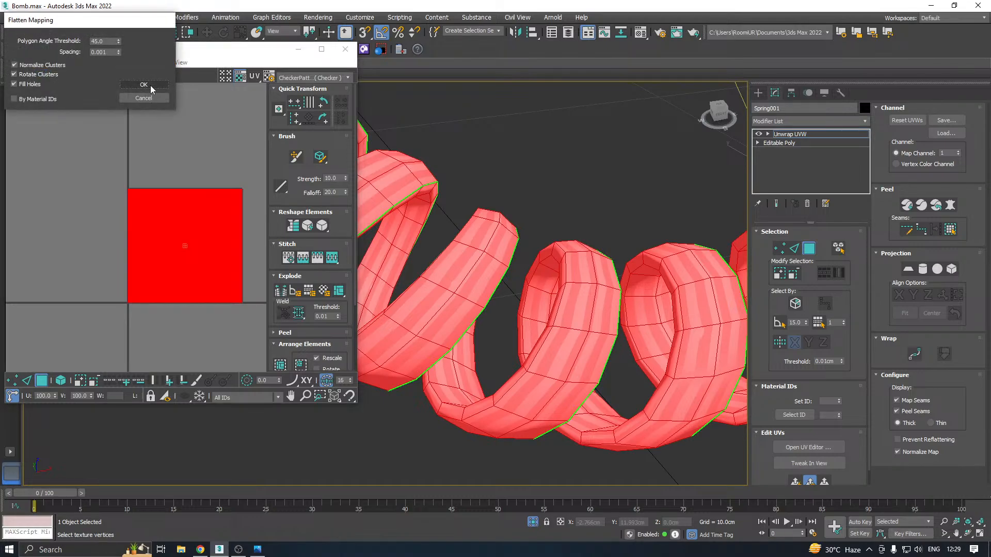
{"action": "left_click", "coordinate": [149, 85]}
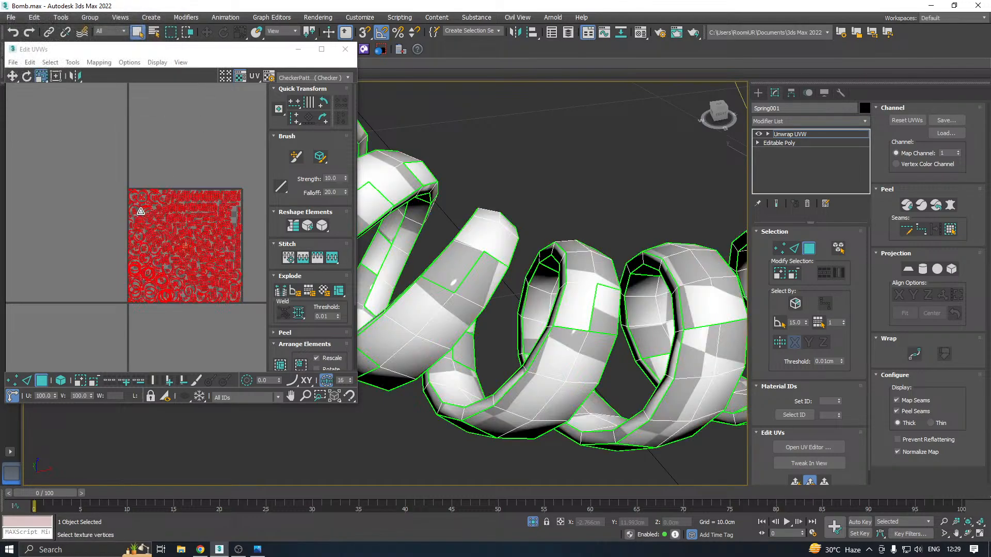
{"action": "scroll", "coordinate": [140, 211], "scroll_direction": "up", "scroll_amount": 8}
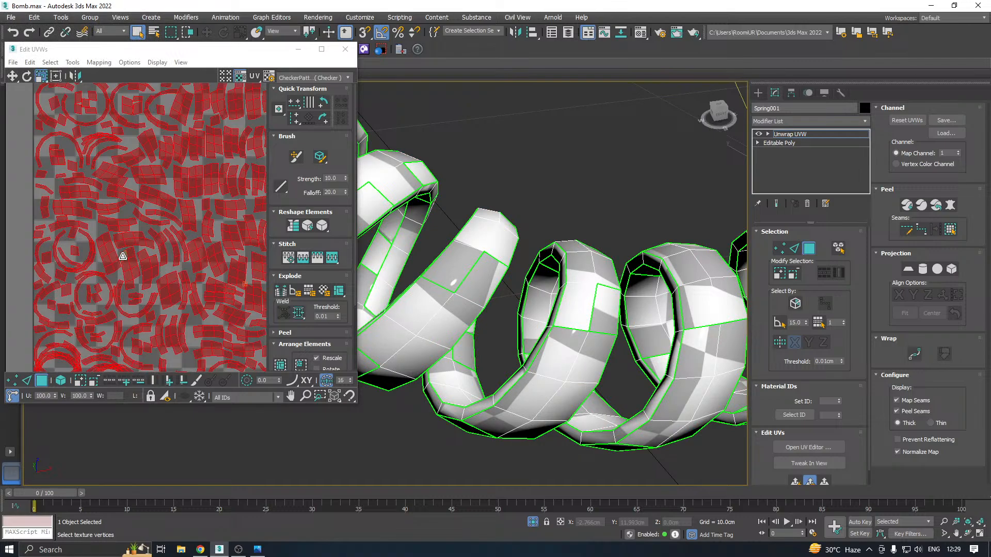
{"action": "key", "text": "ctrl+a"}
Try a Back/Front Normal Mapping on the coiled cable, inspect the seams along its coils, and undo the mapping
{"action": "left_click", "coordinate": [99, 62]}
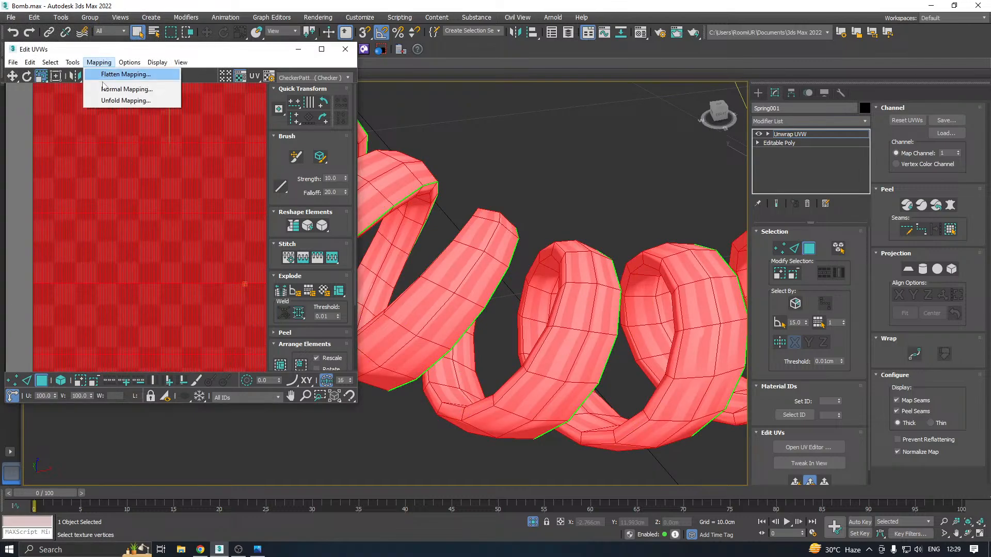
{"action": "left_click", "coordinate": [110, 88]}
{"action": "left_click", "coordinate": [138, 71]}
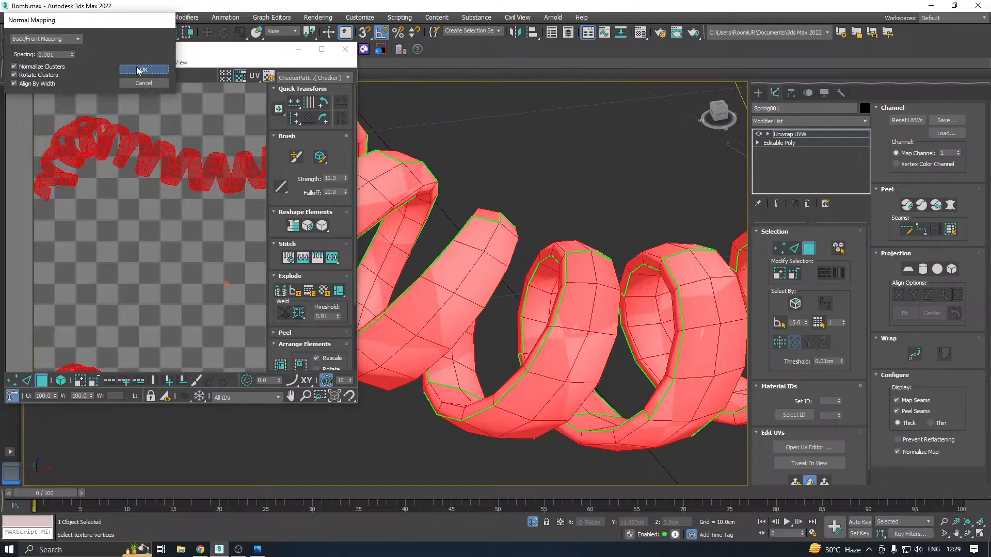
{"action": "scroll", "coordinate": [17, 199], "scroll_direction": "up", "scroll_amount": 2}
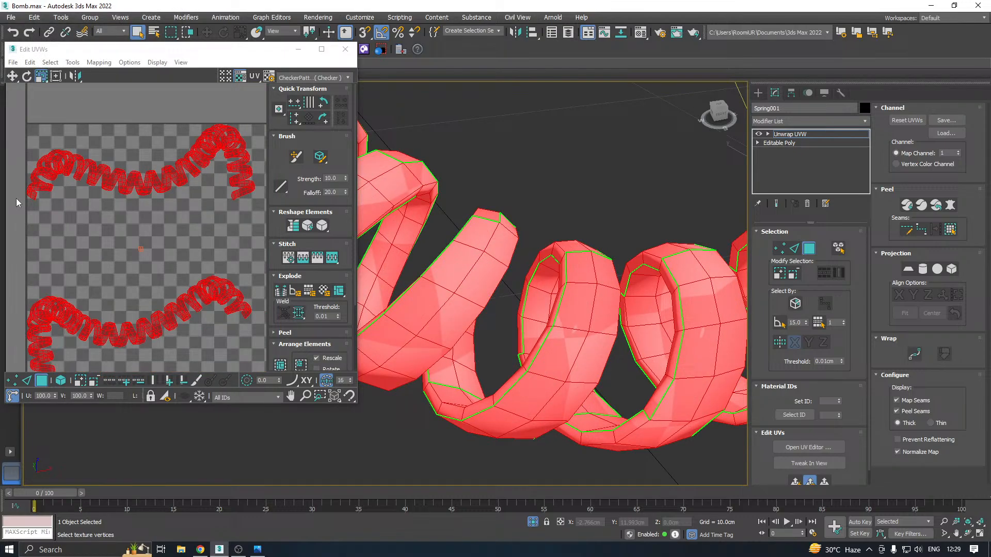
{"action": "middle_click_drag", "start_coordinate": [476, 272], "coordinate": [404, 253], "text": "alt"}
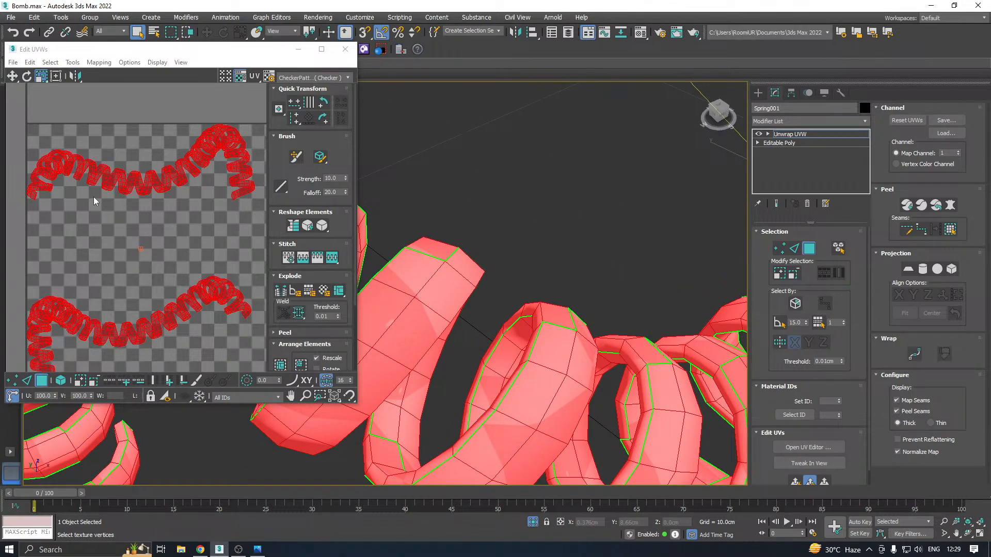
{"action": "scroll", "coordinate": [491, 292], "scroll_direction": "down", "scroll_amount": 3}
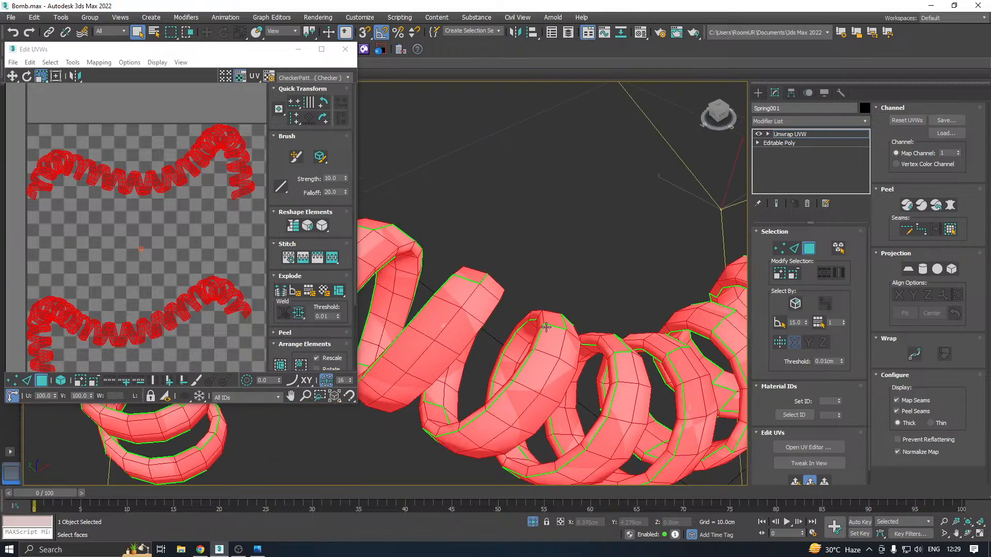
{"action": "scroll", "coordinate": [201, 225], "scroll_direction": "down", "scroll_amount": 2}
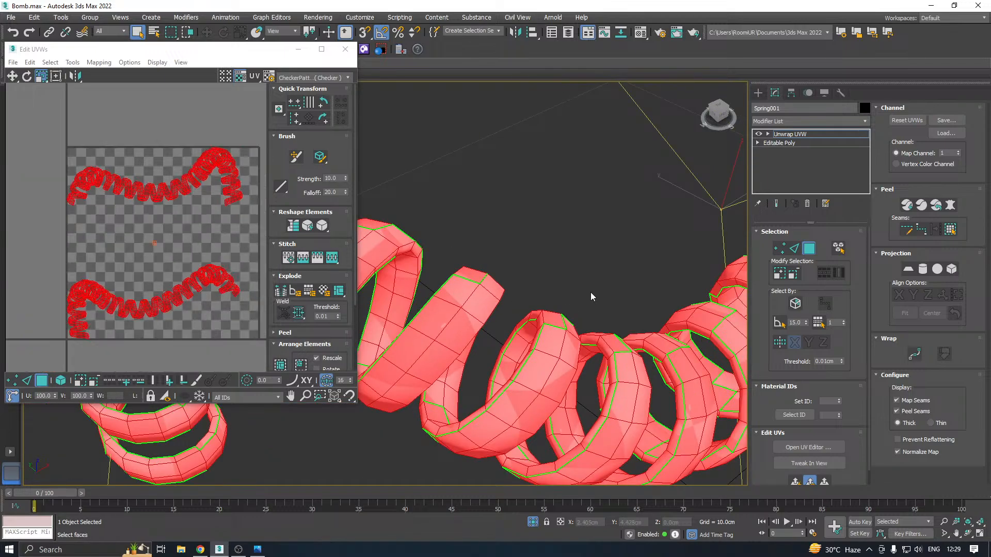
{"action": "scroll", "coordinate": [590, 292], "scroll_direction": "down", "scroll_amount": 3}
{"action": "key", "text": "ctrl+z"}
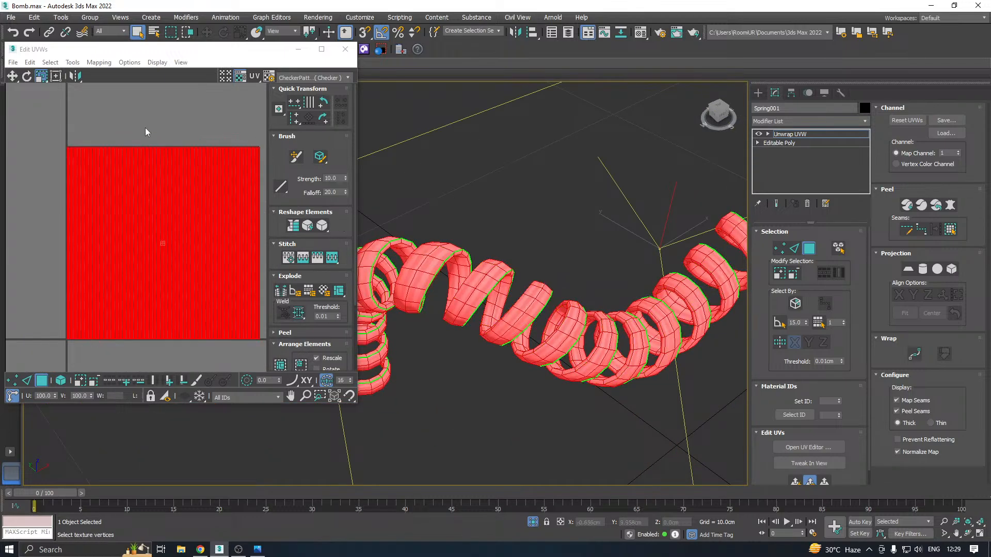
Try Unfold Mapping on the coiled cable's UV faces and undo it
{"action": "left_click", "coordinate": [105, 65]}
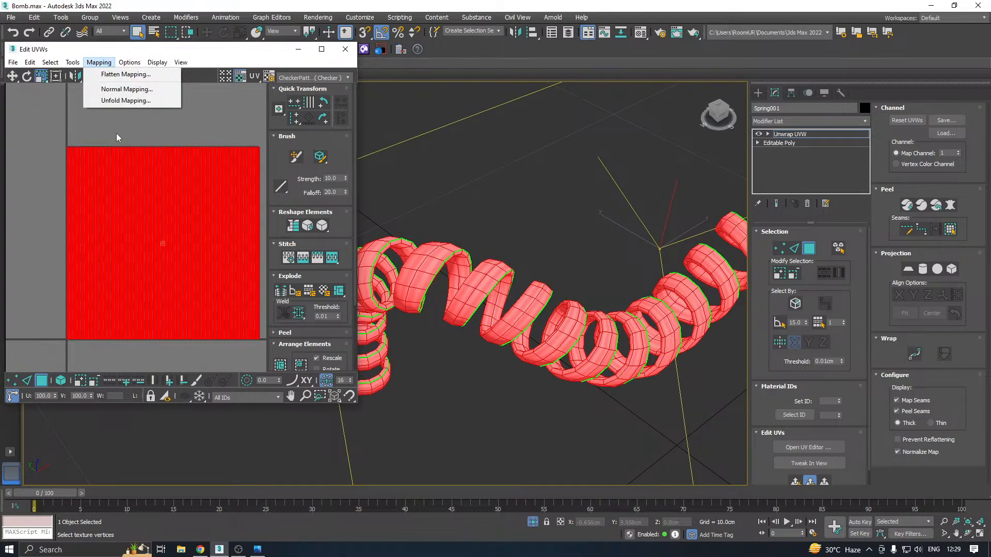
{"action": "left_click", "coordinate": [122, 102]}
{"action": "left_click", "coordinate": [137, 40]}
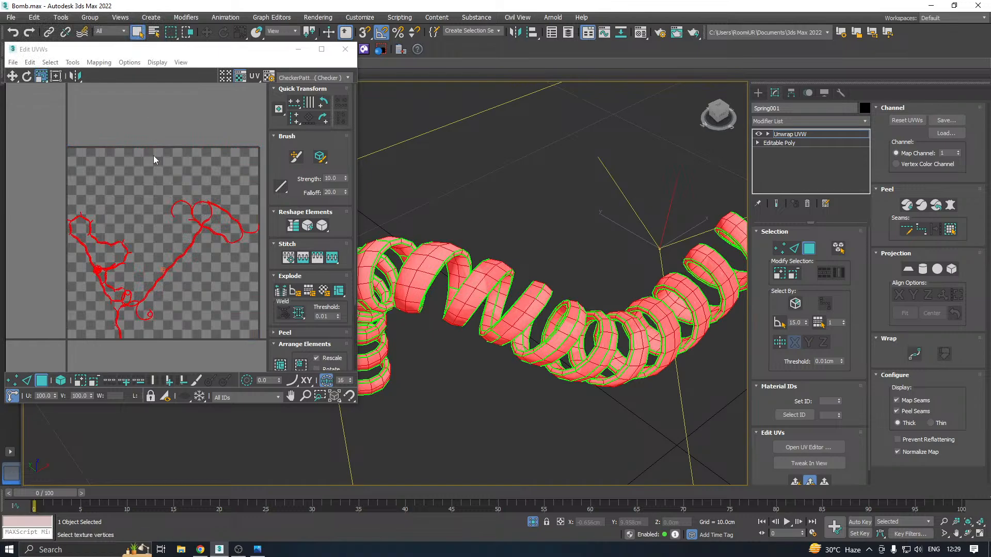
{"action": "key", "text": "ctrl+z"}
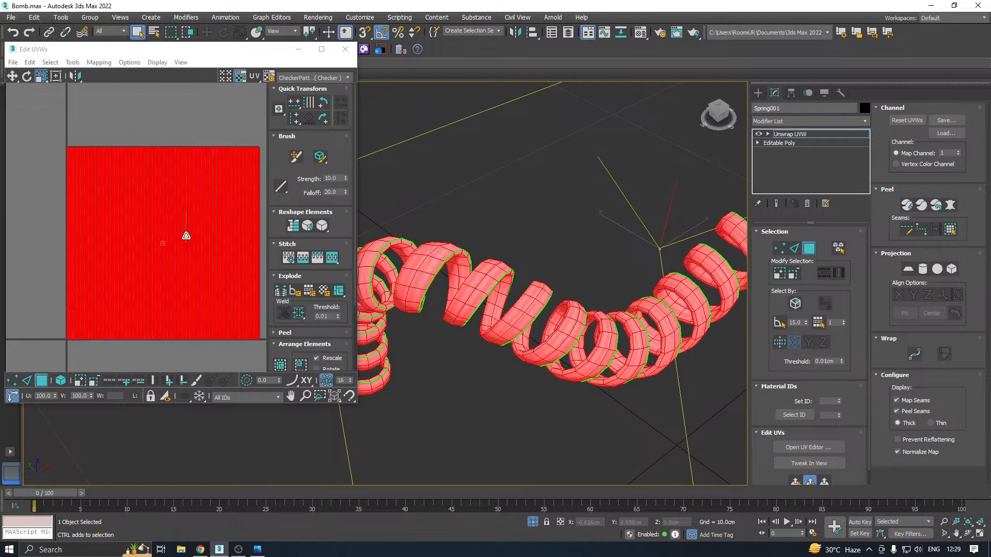
Apply Normal Mapping with Back/Front Mapping and 0.001 spacing to the coiled cable's UVs and close the UV editor
{"action": "left_click", "coordinate": [130, 62]}
{"action": "left_click", "coordinate": [99, 63]}
{"action": "left_click", "coordinate": [128, 90]}
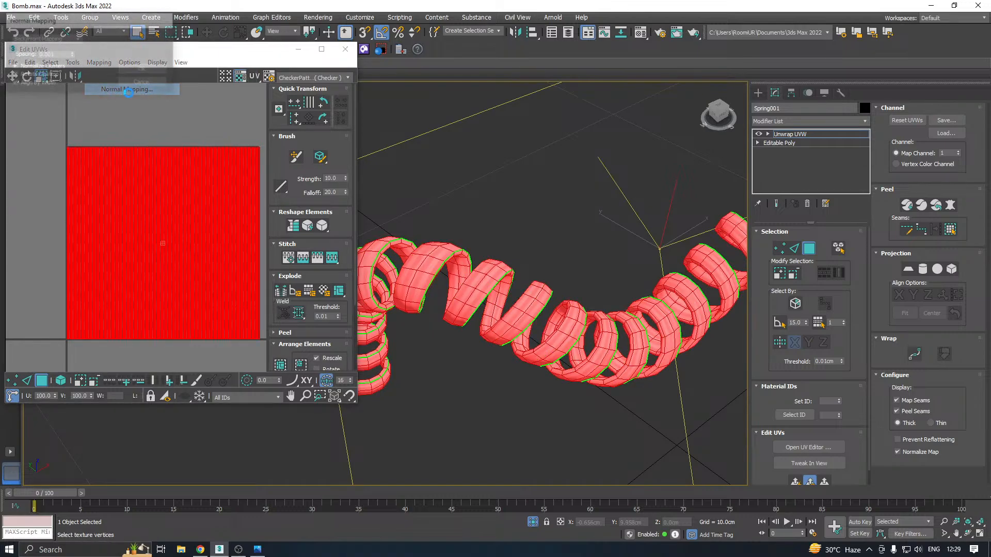
{"action": "left_click", "coordinate": [147, 71]}
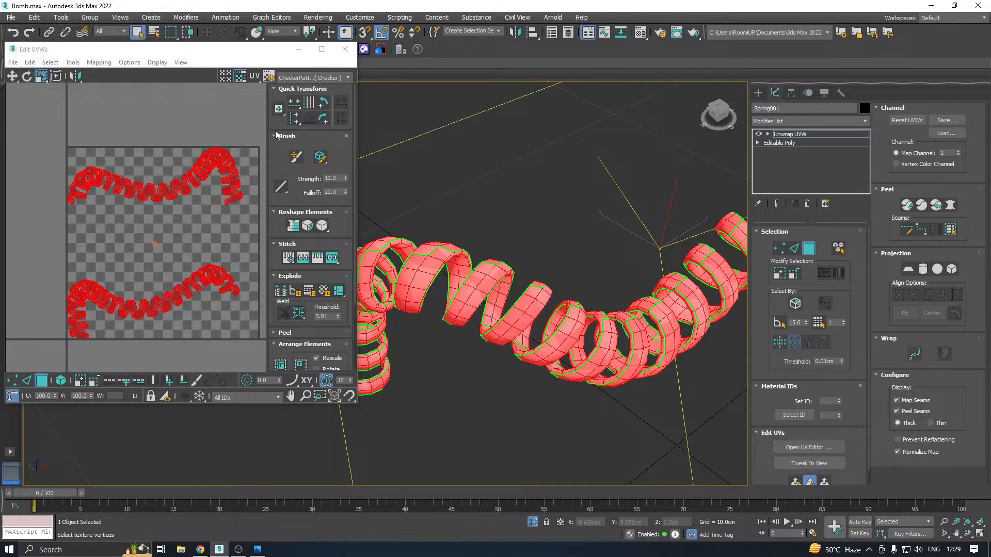
{"action": "left_click", "coordinate": [346, 49]}
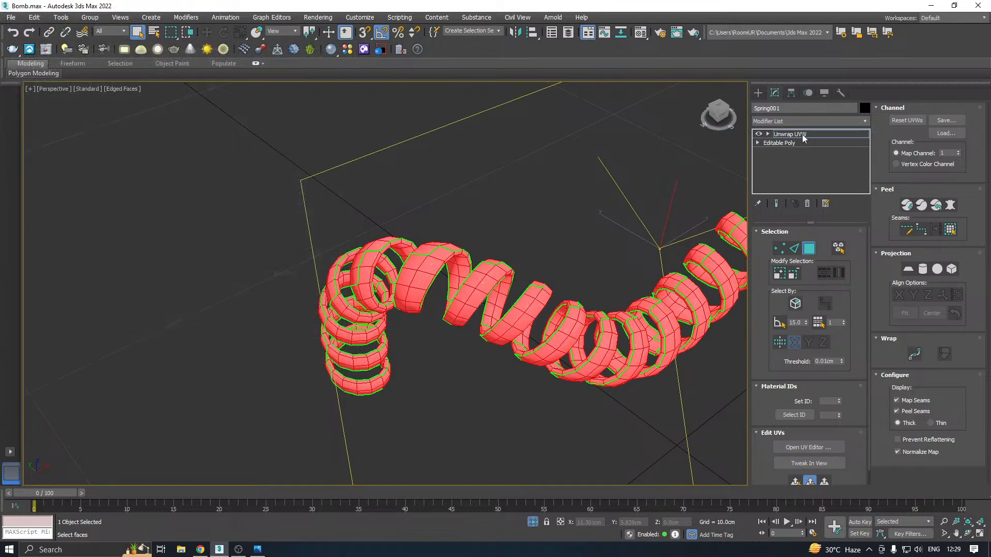
{"action": "left_click", "coordinate": [801, 135]}
Exit isolation to bring back the whole bomb model, save the scene, and use Save Copy As to store a copy
{"action": "left_click", "coordinate": [532, 522]}
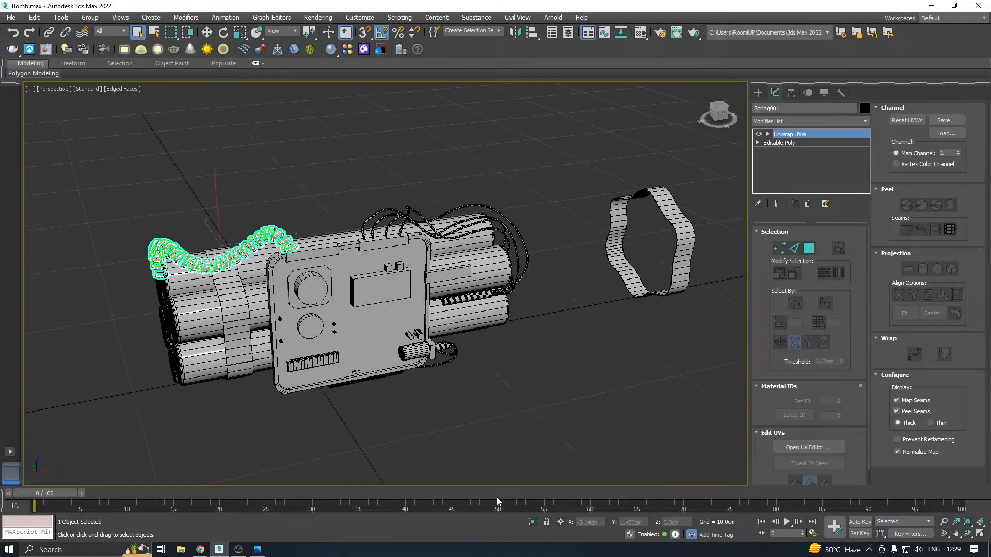
{"action": "key", "text": "w"}
{"action": "middle_click_drag", "start_coordinate": [380, 357], "coordinate": [410, 356]}
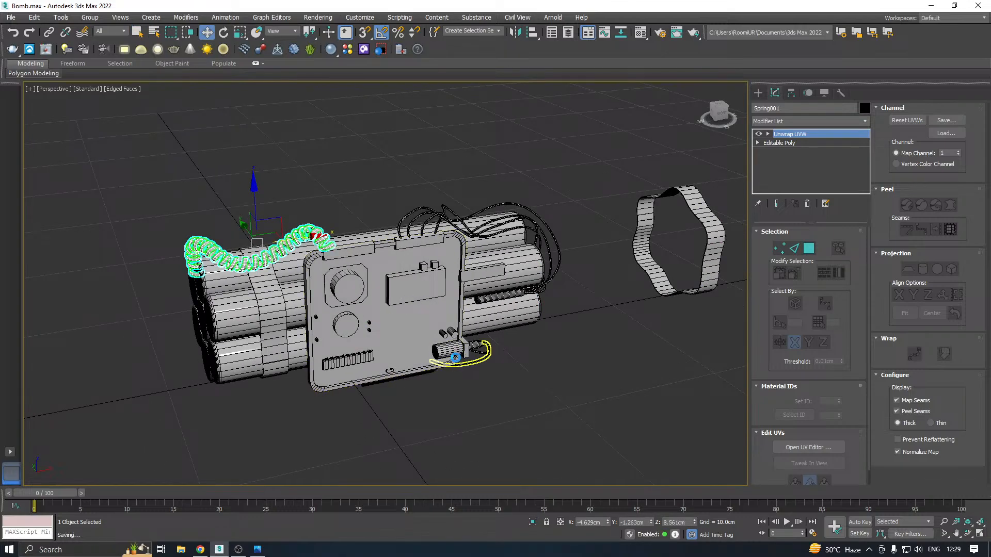
{"action": "left_click", "coordinate": [11, 18]}
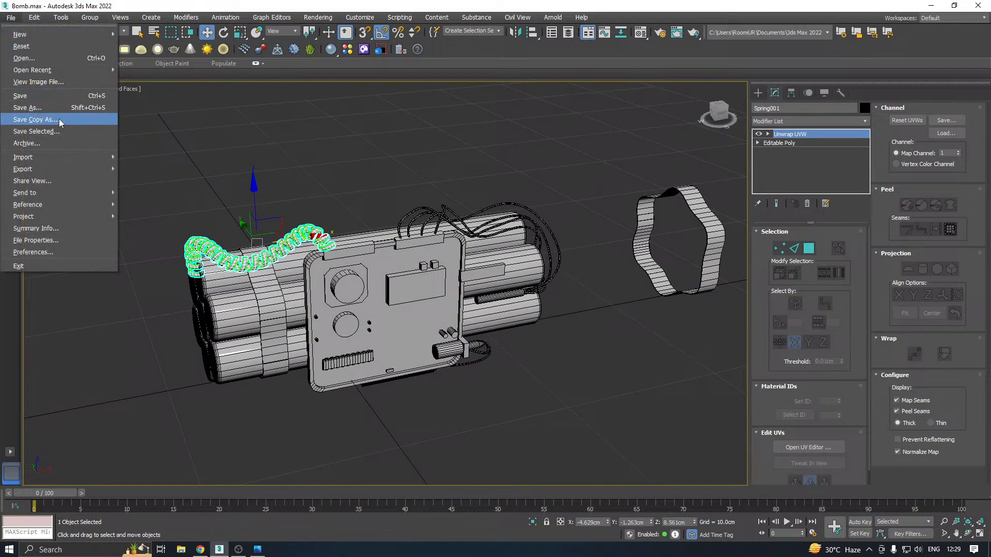
{"action": "left_click", "coordinate": [61, 119]}
{"action": "left_click", "coordinate": [455, 378]}
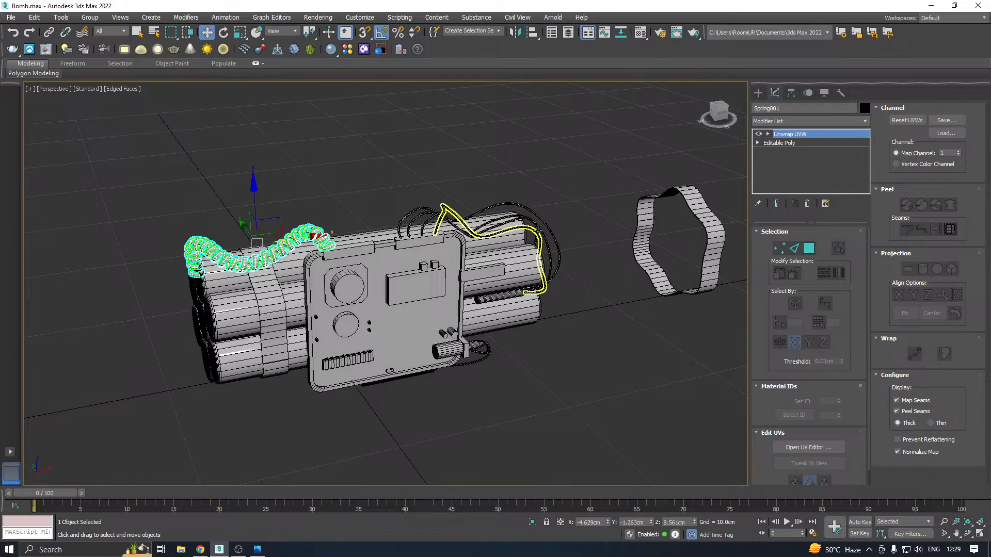
Convert the innermost wire, which has the sharp peak behind the control panel, to an Editable Poly and isolate it
{"action": "left_click", "coordinate": [532, 229]}
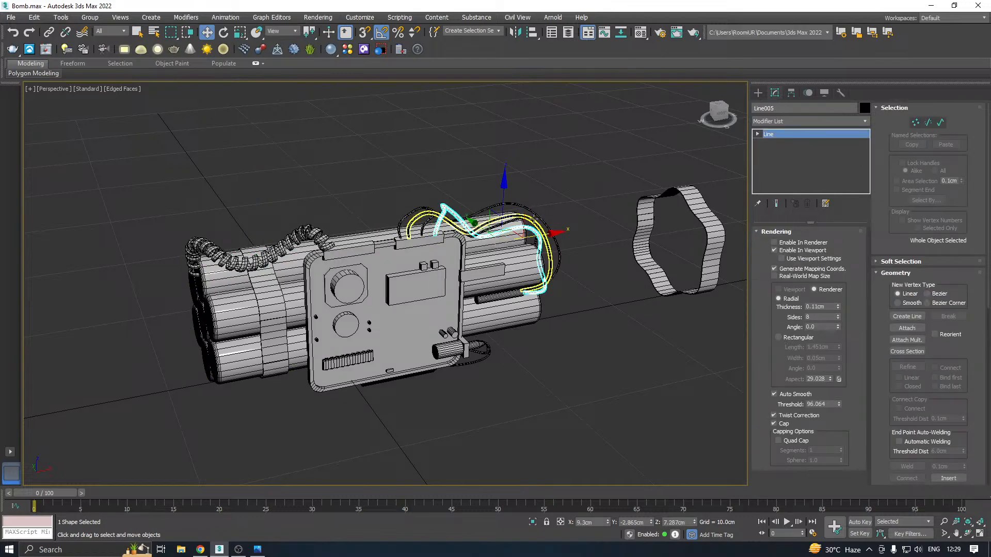
{"action": "right_click", "coordinate": [809, 162]}
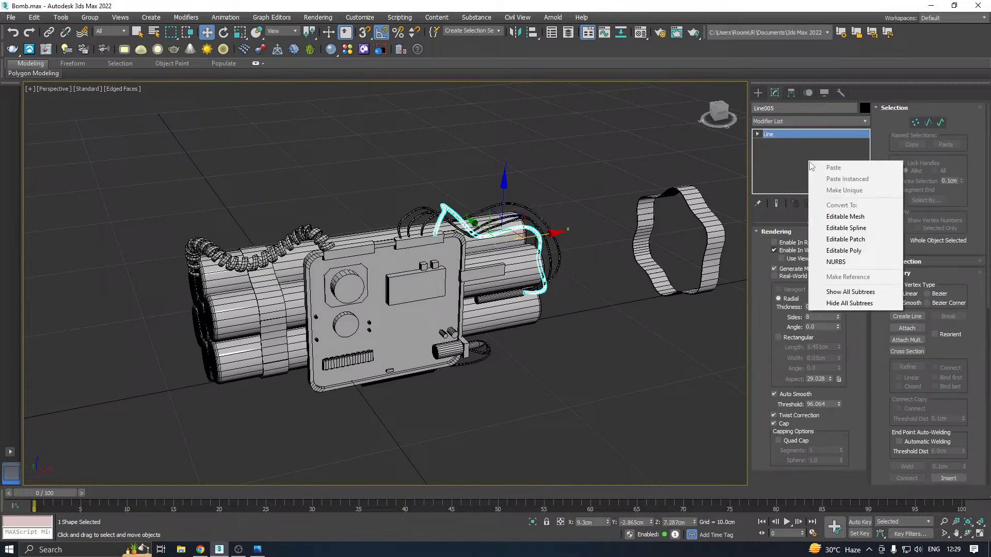
{"action": "left_click", "coordinate": [845, 251]}
{"action": "left_click", "coordinate": [533, 522]}
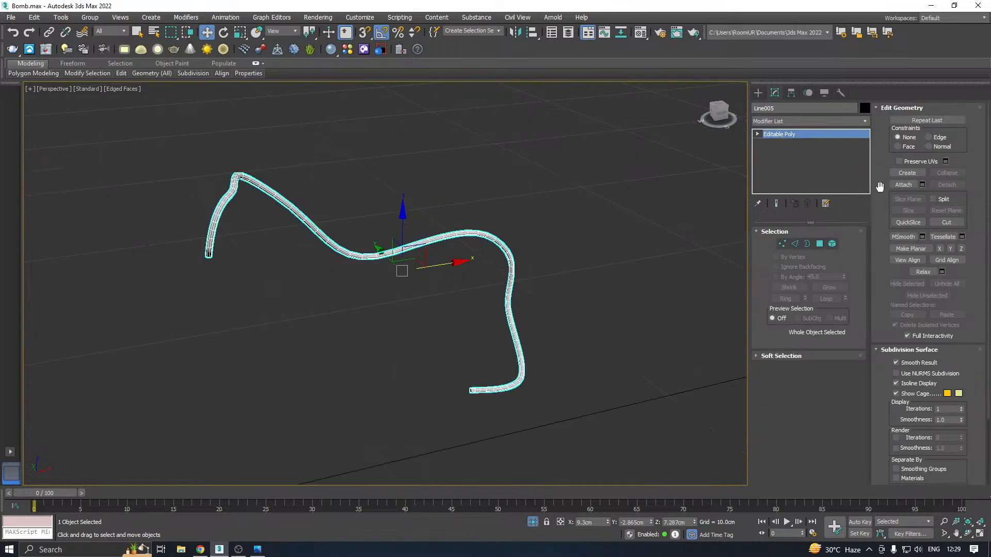
{"action": "left_click", "coordinate": [901, 185]}
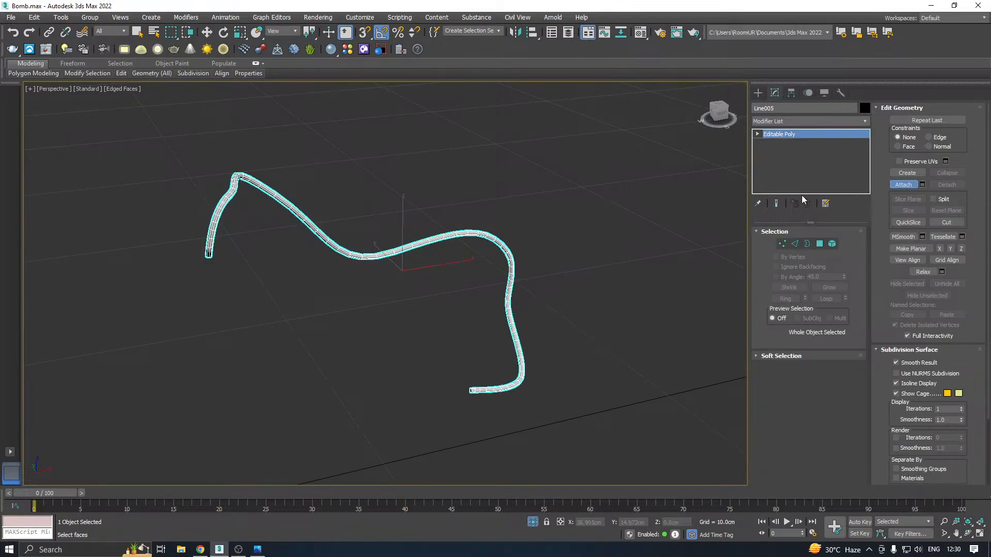
{"action": "right_click", "coordinate": [885, 191]}
{"action": "left_click", "coordinate": [881, 192]}
{"action": "key", "text": "w"}
Apply an Unwrap UVW modifier to the isolated wire and display the CheckerPattern (Checker) texture in its UV editor
{"action": "left_click", "coordinate": [858, 121]}
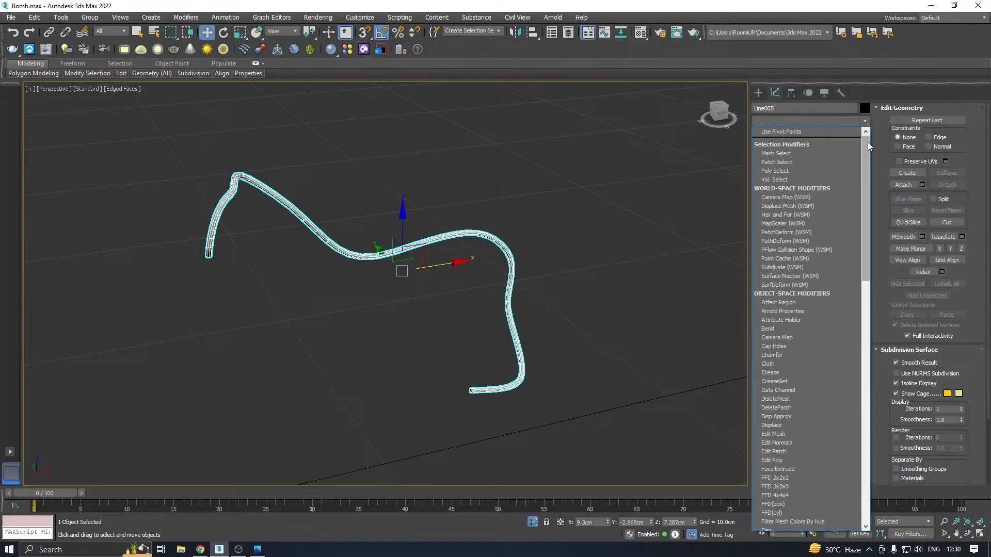
{"action": "scroll", "coordinate": [868, 142], "scroll_direction": "down", "scroll_amount": 10}
{"action": "left_click", "coordinate": [798, 378]}
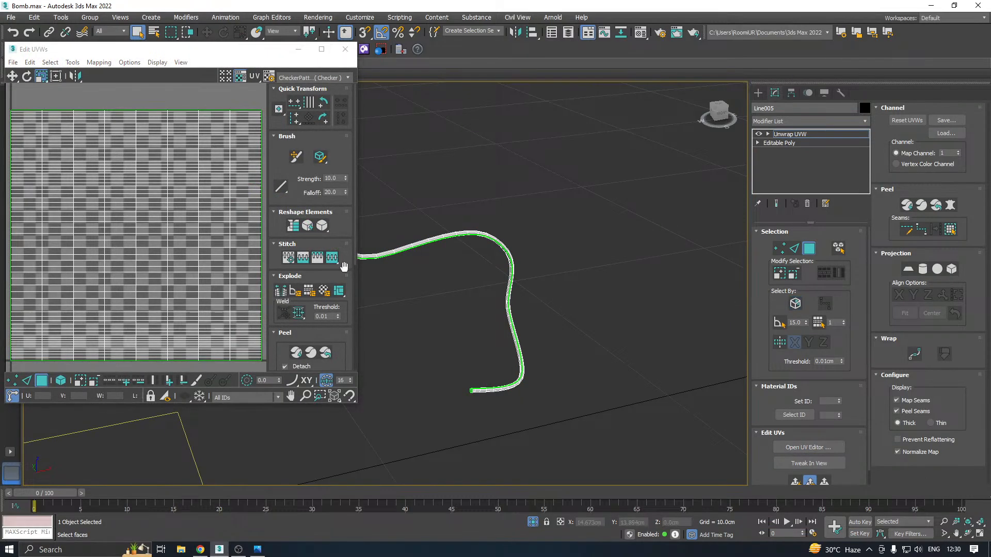
{"action": "left_click", "coordinate": [310, 75]}
{"action": "left_click", "coordinate": [314, 96]}
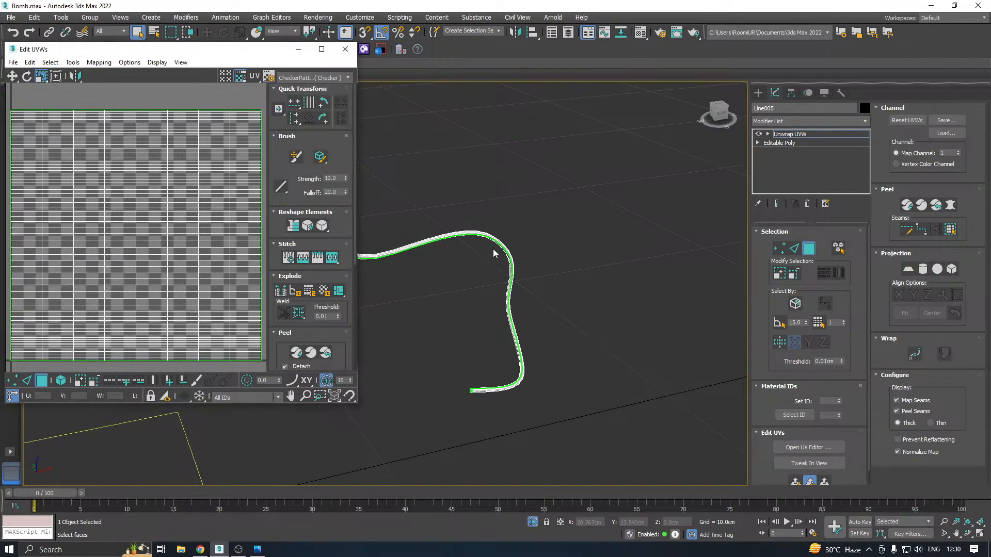
Check the wire's UV layout against its mesh, close the UV editor, and collapse the whole stack into an Editable Poly
{"action": "scroll", "coordinate": [508, 247], "scroll_direction": "up", "scroll_amount": 10}
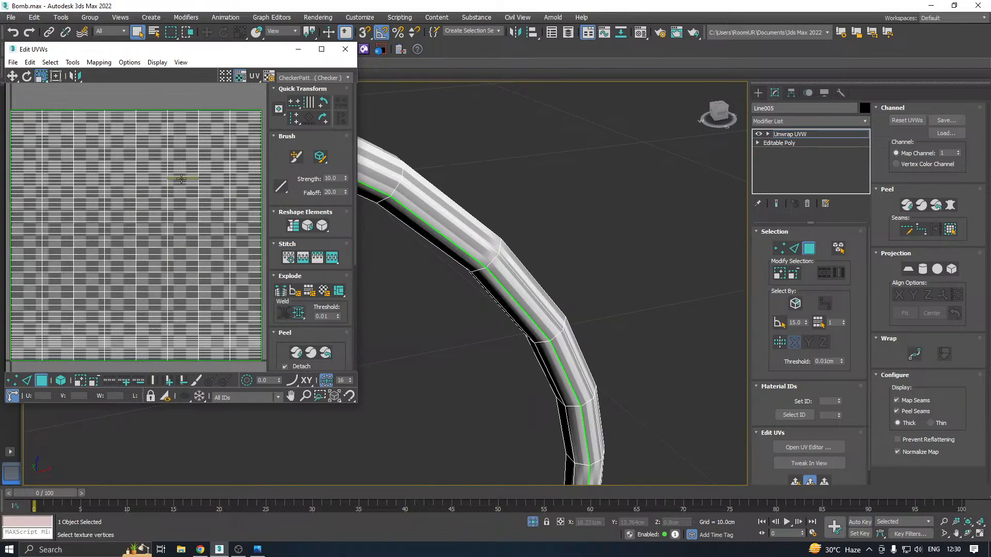
{"action": "scroll", "coordinate": [175, 204], "scroll_direction": "down", "scroll_amount": 3}
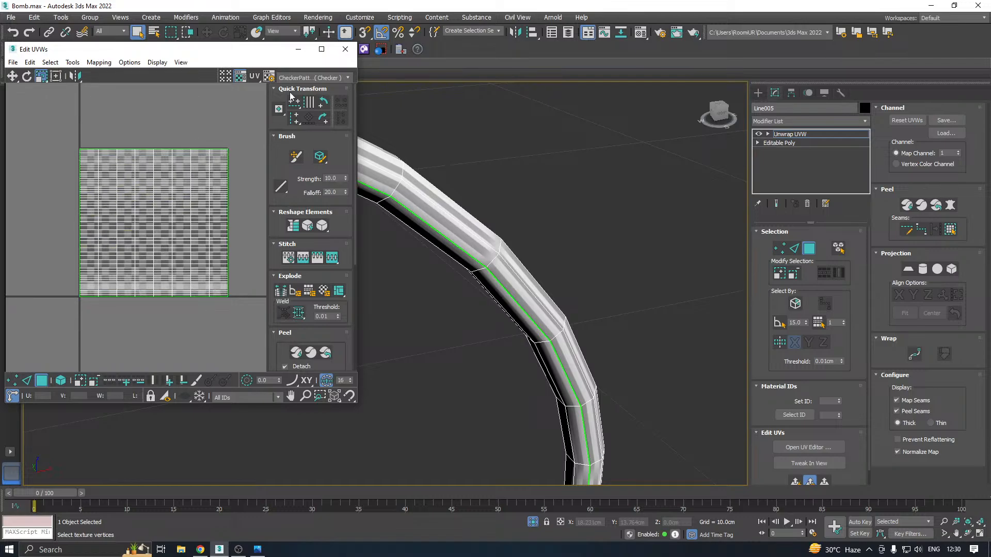
{"action": "left_click", "coordinate": [346, 49]}
{"action": "right_click", "coordinate": [803, 138]}
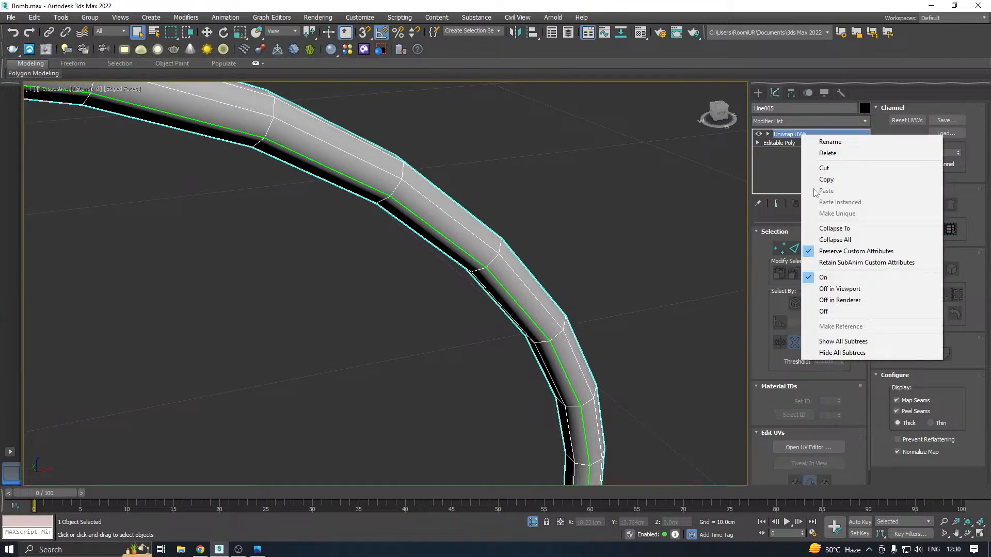
{"action": "left_click", "coordinate": [828, 239]}
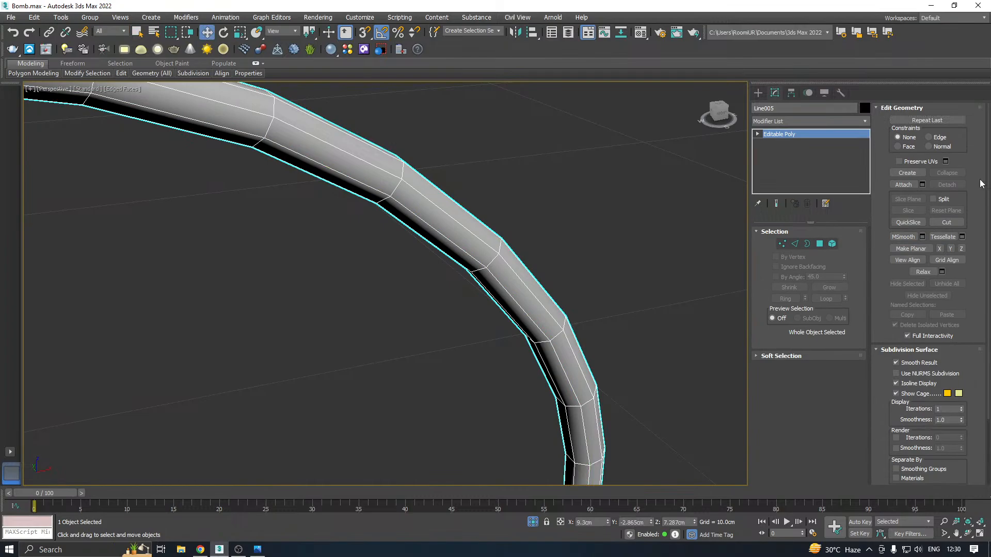
Exit isolation and attach the three other thin wires to the unwrapped wire as one Editable Poly
{"action": "key", "text": "alt+q"}
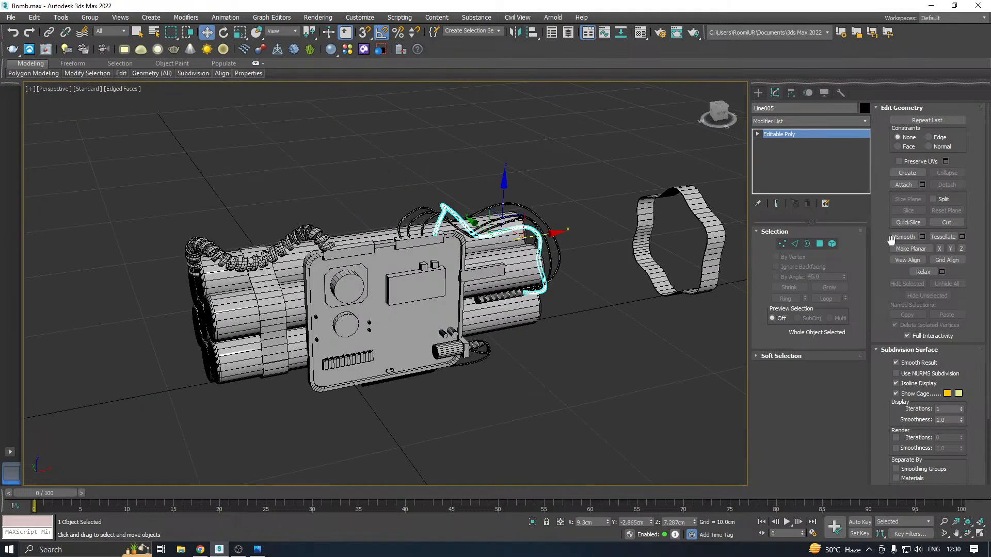
{"action": "scroll", "coordinate": [539, 235], "scroll_direction": "up", "scroll_amount": 5}
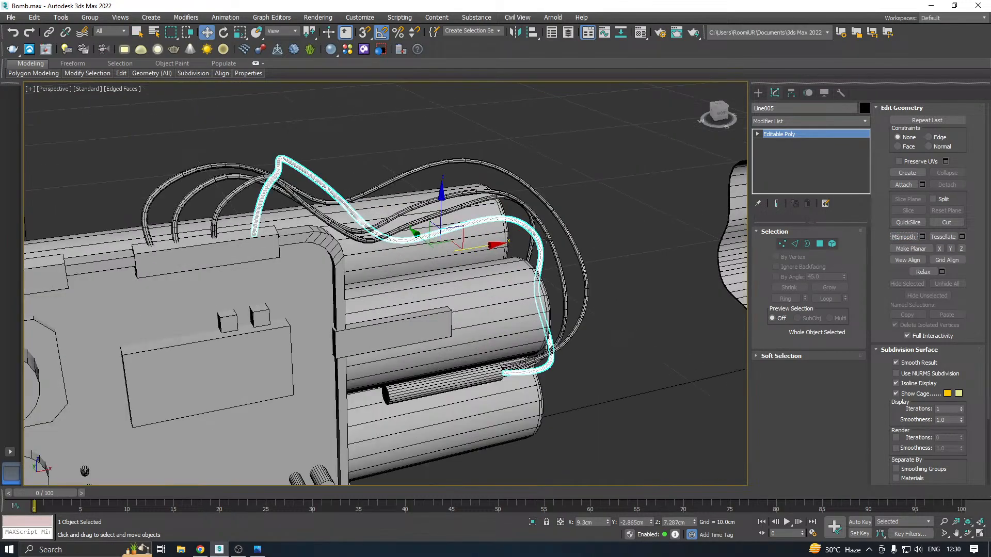
{"action": "left_click", "coordinate": [561, 237]}
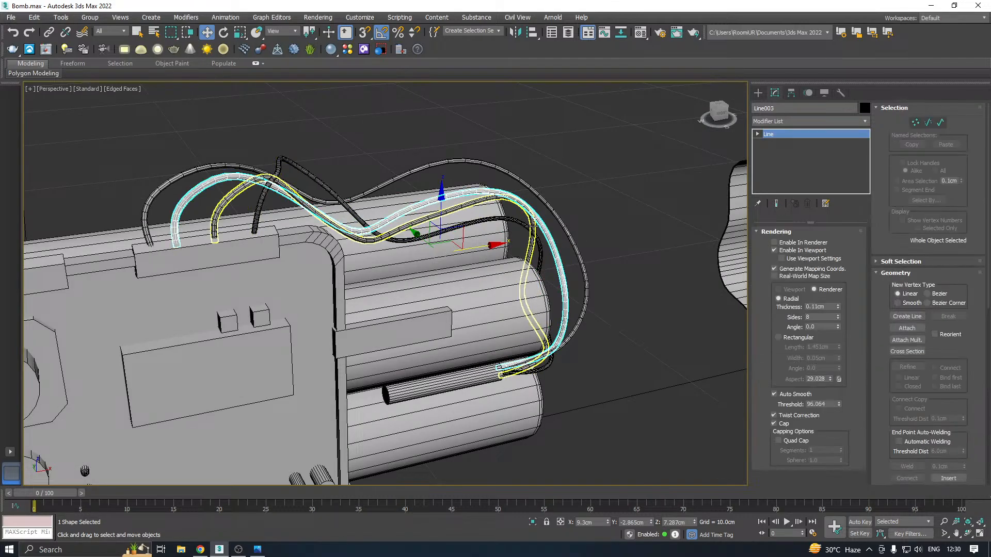
{"action": "left_click", "coordinate": [551, 228]}
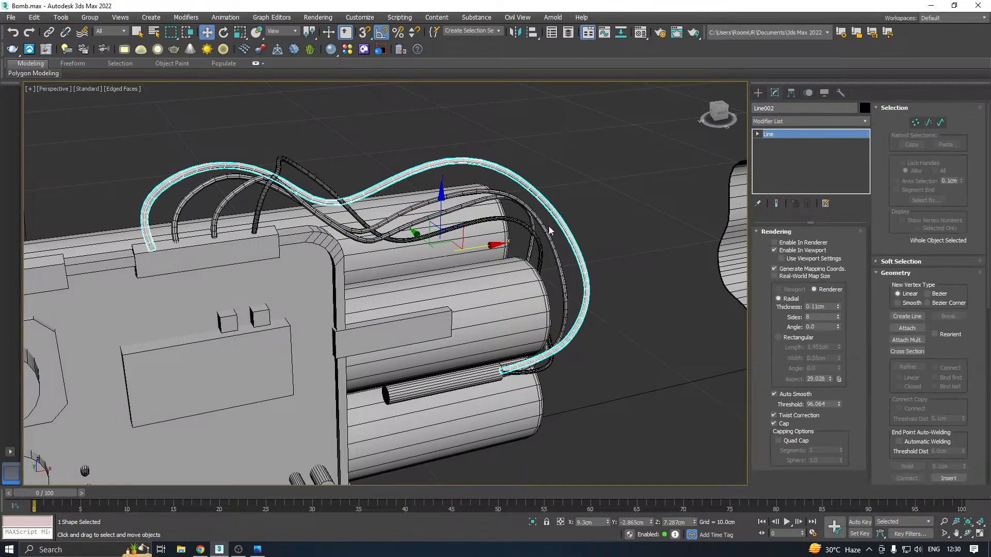
{"action": "left_click", "coordinate": [542, 254]}
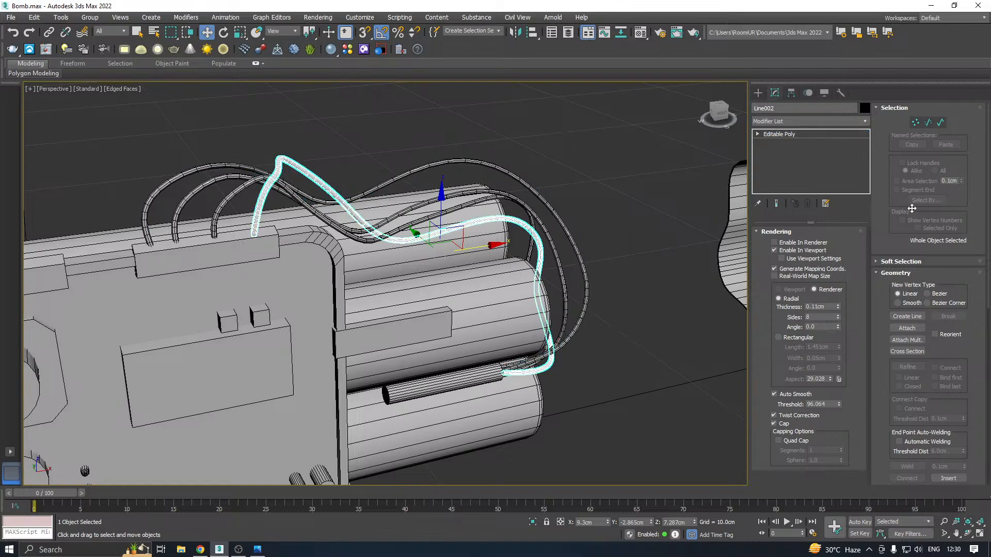
{"action": "left_click", "coordinate": [903, 184]}
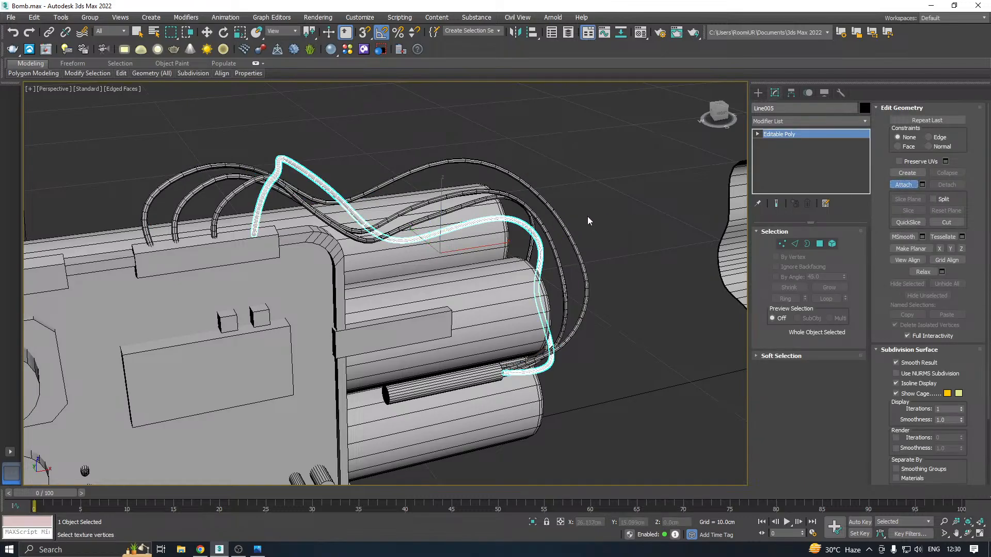
{"action": "left_click", "coordinate": [549, 232]}
{"action": "left_click", "coordinate": [561, 219]}
{"action": "left_click", "coordinate": [531, 223]}
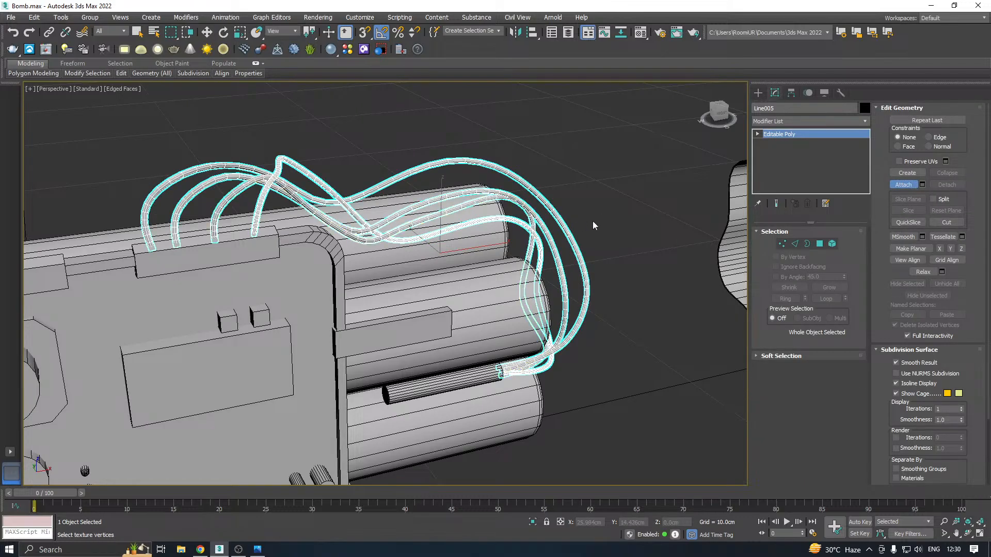
{"action": "key", "text": "w"}
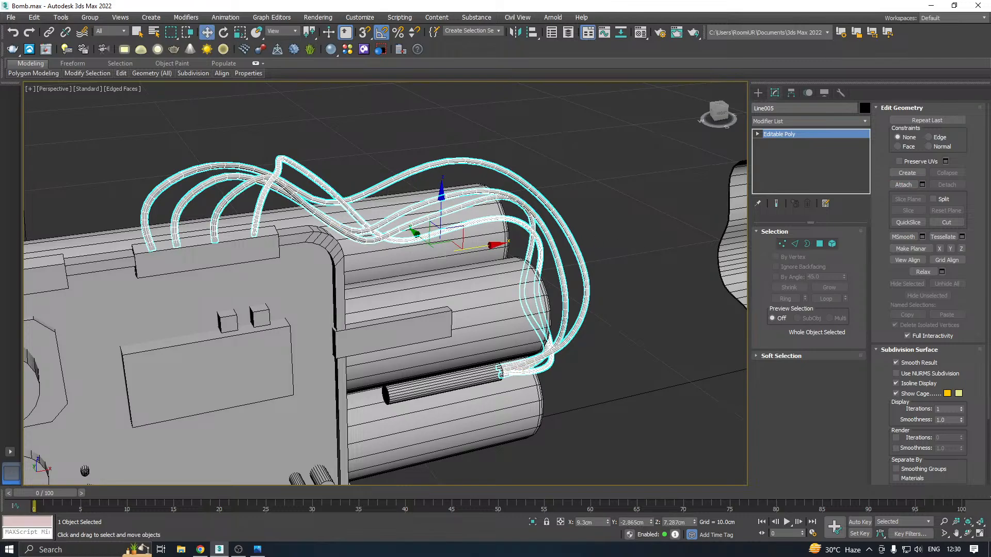
Delete the flat box sticking out beside the control panel in front of the middle cylinder
{"action": "key", "text": "alt+Tab"}
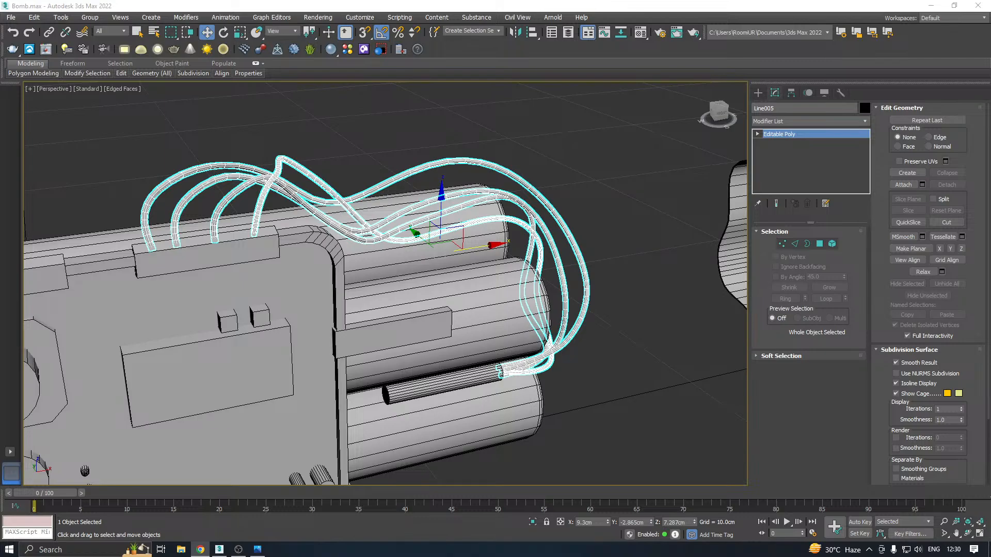
{"action": "key", "text": "alt+Tab"}
{"action": "middle_click_drag", "start_coordinate": [464, 362], "coordinate": [509, 326]}
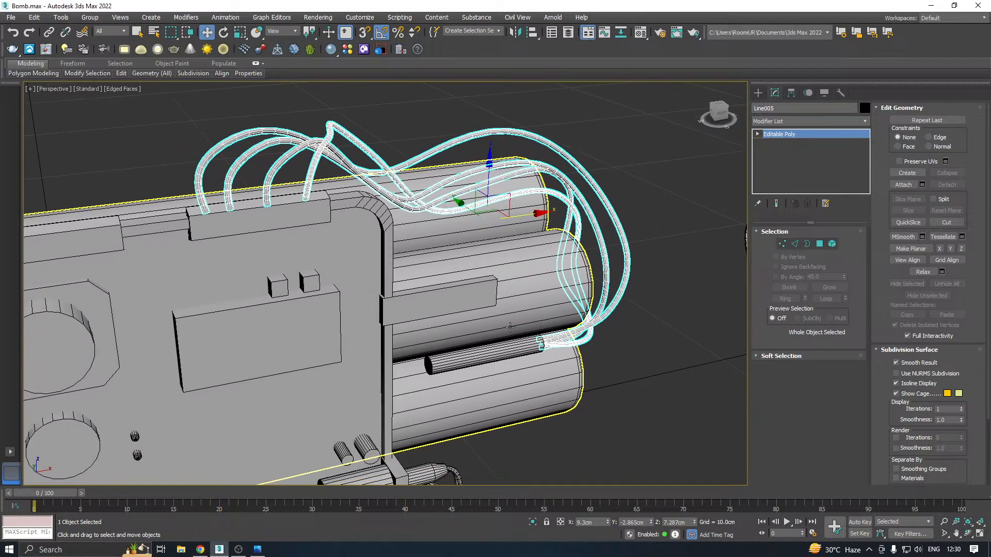
{"action": "scroll", "coordinate": [542, 310], "scroll_direction": "down", "scroll_amount": 5}
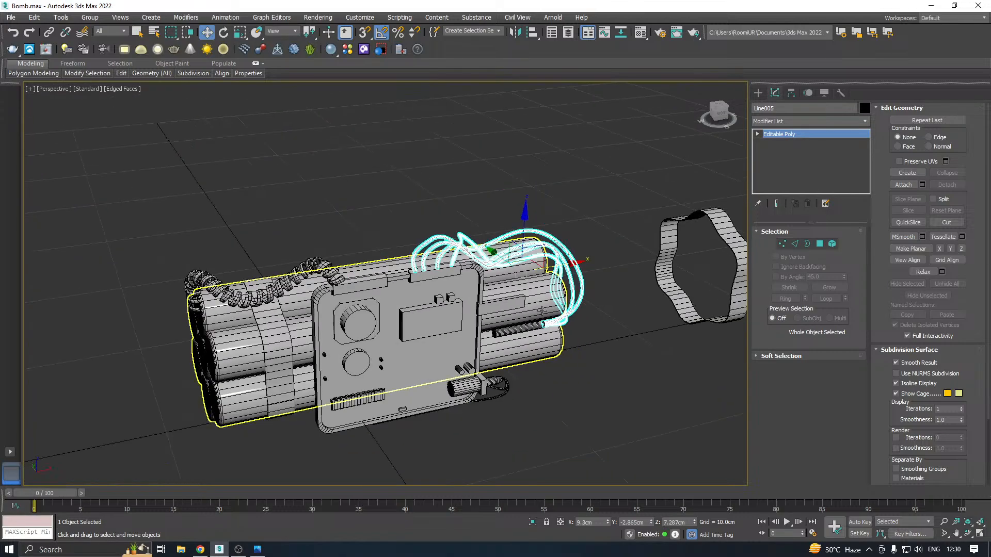
{"action": "left_click", "coordinate": [495, 300]}
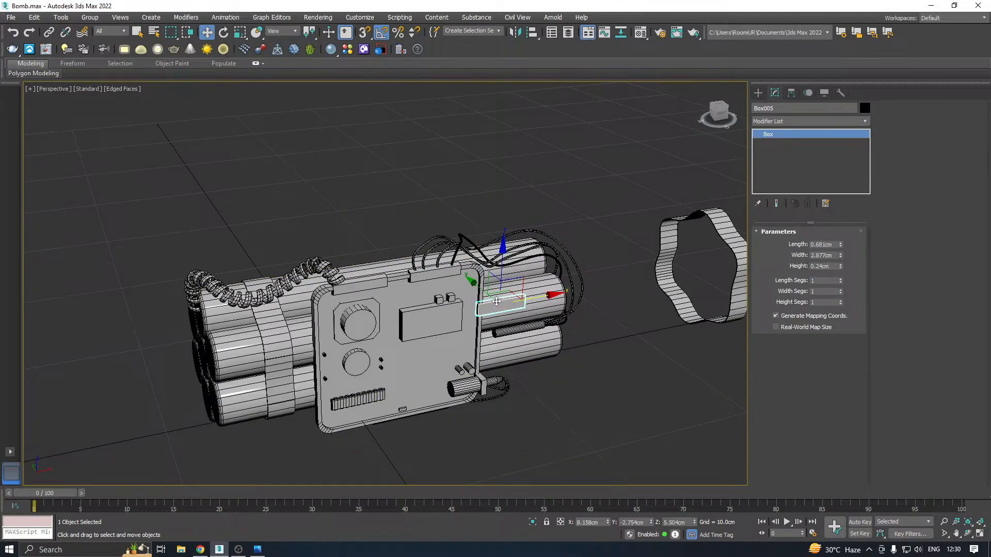
{"action": "key", "text": "End"}
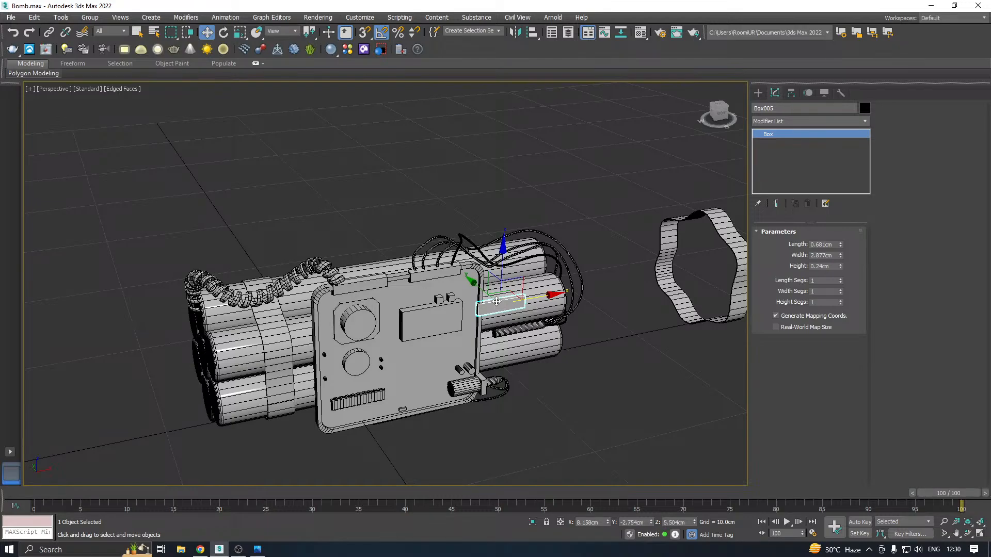
{"action": "key", "text": "ctrl+d"}
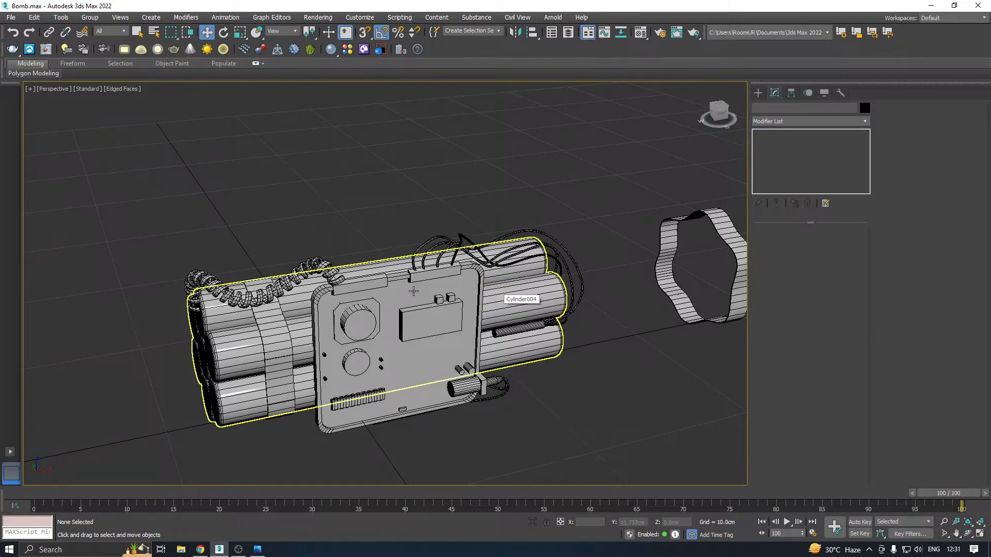
Apply an Unwrap UVW modifier to the left small cube above the panel's display block and check its layout in the UV editor
{"action": "scroll", "coordinate": [437, 294], "scroll_direction": "up", "scroll_amount": 5}
{"action": "left_click", "coordinate": [436, 290]}
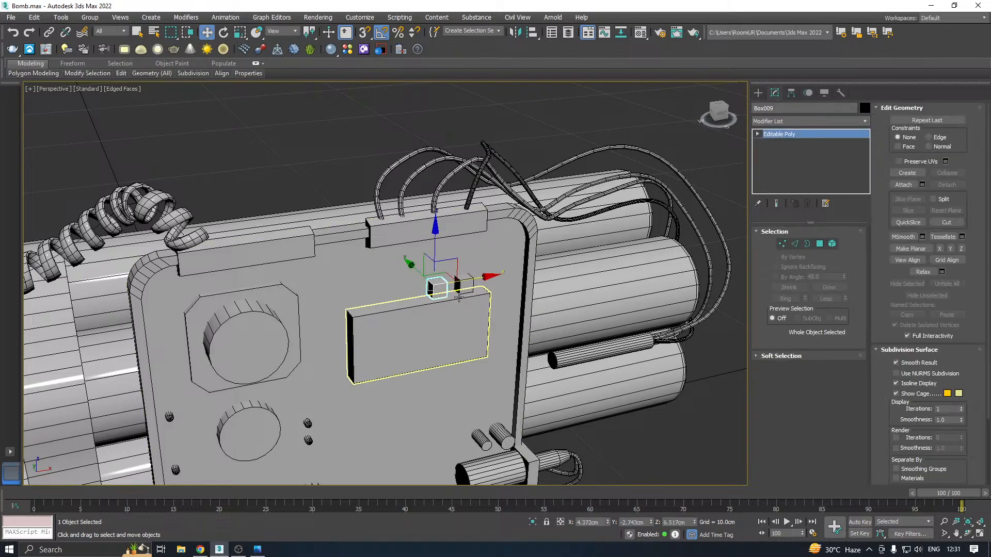
{"action": "left_click", "coordinate": [867, 125]}
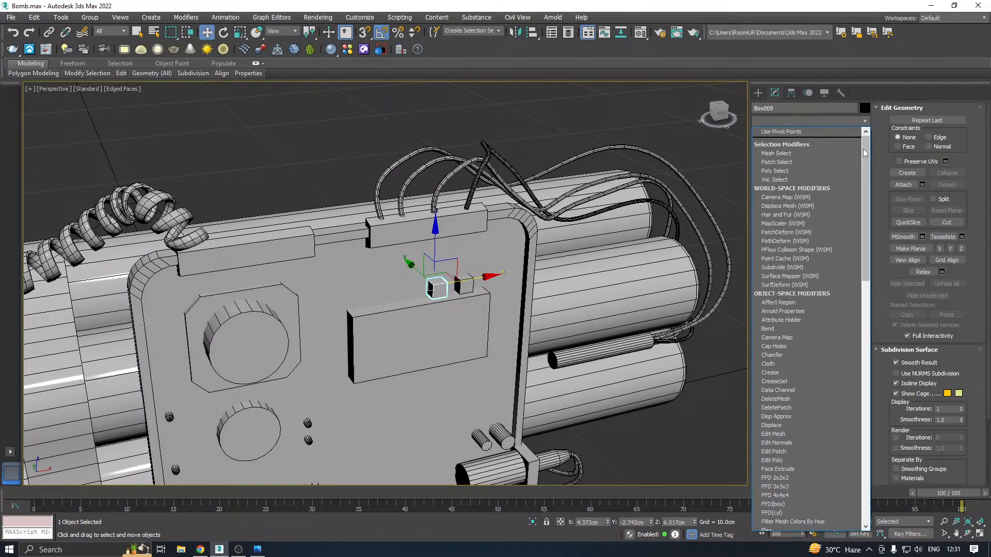
{"action": "left_click_drag", "start_coordinate": [863, 148], "coordinate": [863, 489]}
{"action": "left_click", "coordinate": [788, 378]}
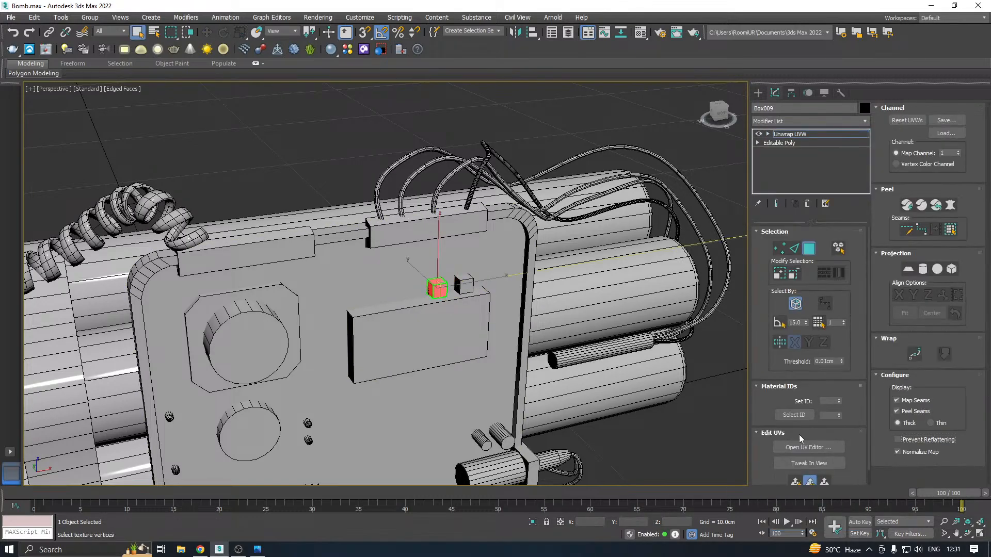
{"action": "left_click", "coordinate": [799, 448]}
{"action": "middle_click_drag", "start_coordinate": [557, 288], "coordinate": [570, 294]}
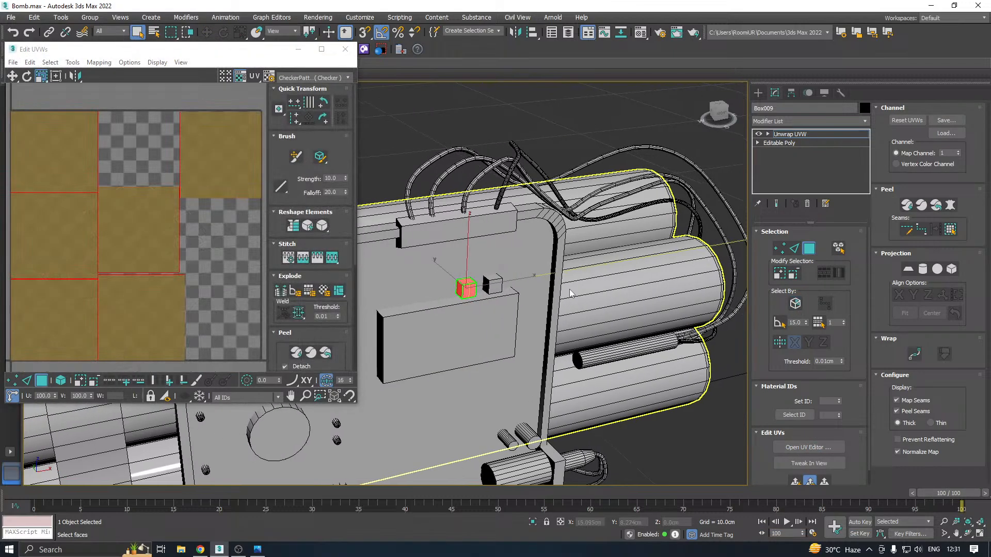
{"action": "left_click", "coordinate": [345, 49]}
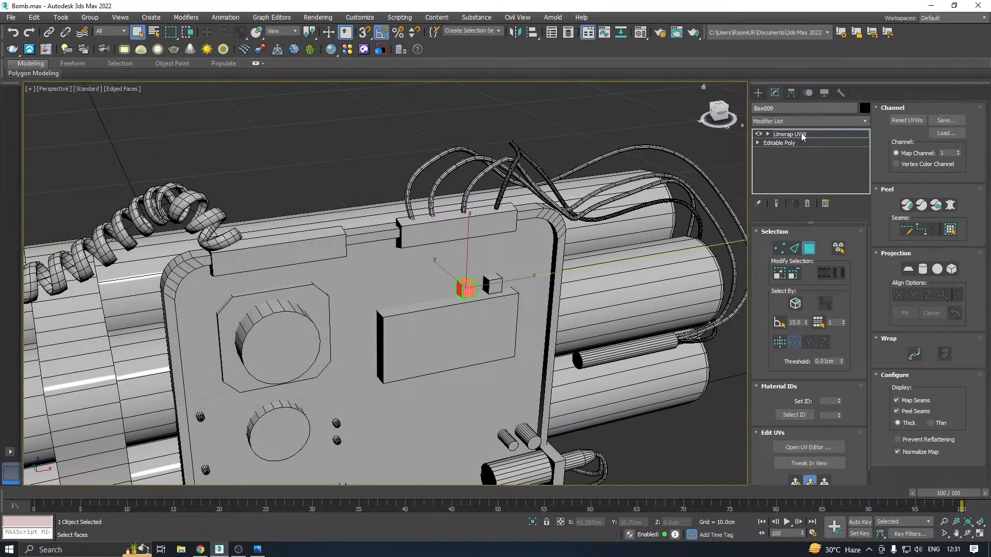
{"action": "left_click", "coordinate": [801, 135]}
Delete the right small cube above the panel's display block
{"action": "left_click", "coordinate": [492, 284]}
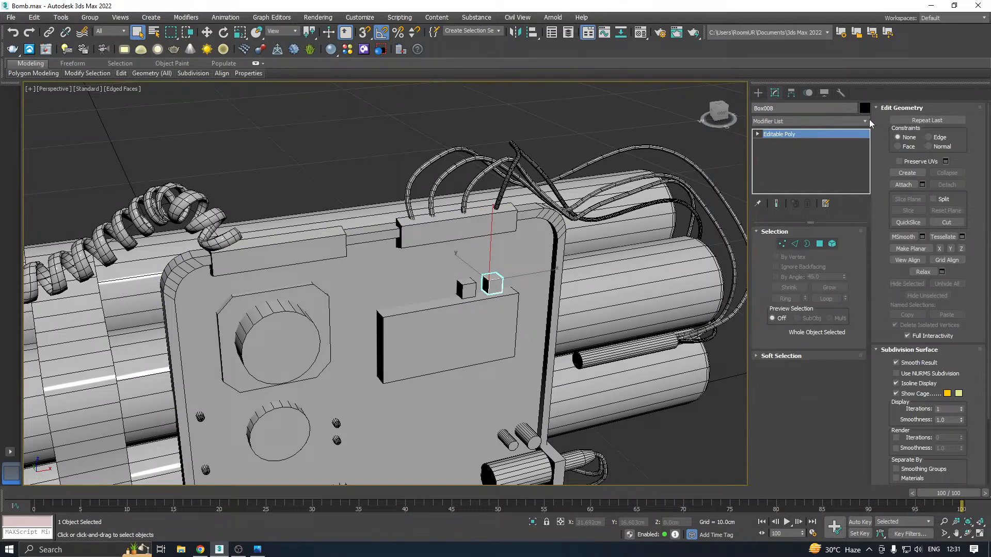
{"action": "key", "text": "ctrl+d"}
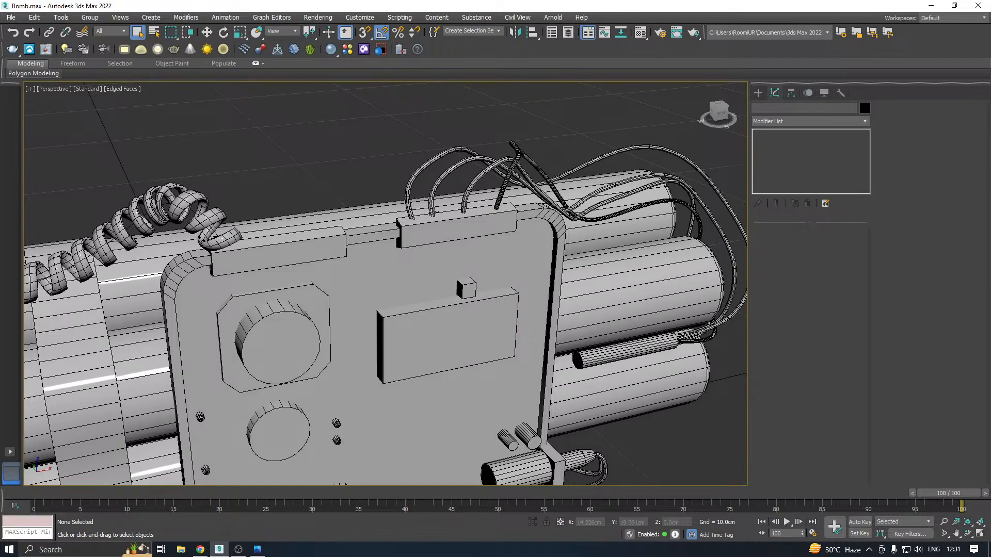
Isolate the long box on the control panel's top edge near the coiled cable and apply an Unwrap UVW modifier
{"action": "left_click", "coordinate": [336, 239]}
{"action": "left_click", "coordinate": [532, 523]}
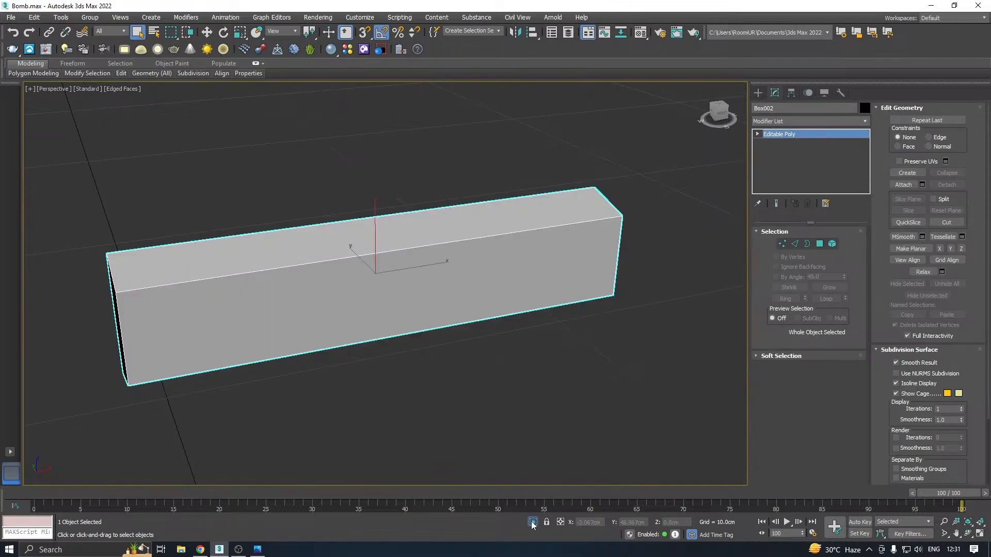
{"action": "key", "text": "w"}
{"action": "left_click", "coordinate": [865, 121]}
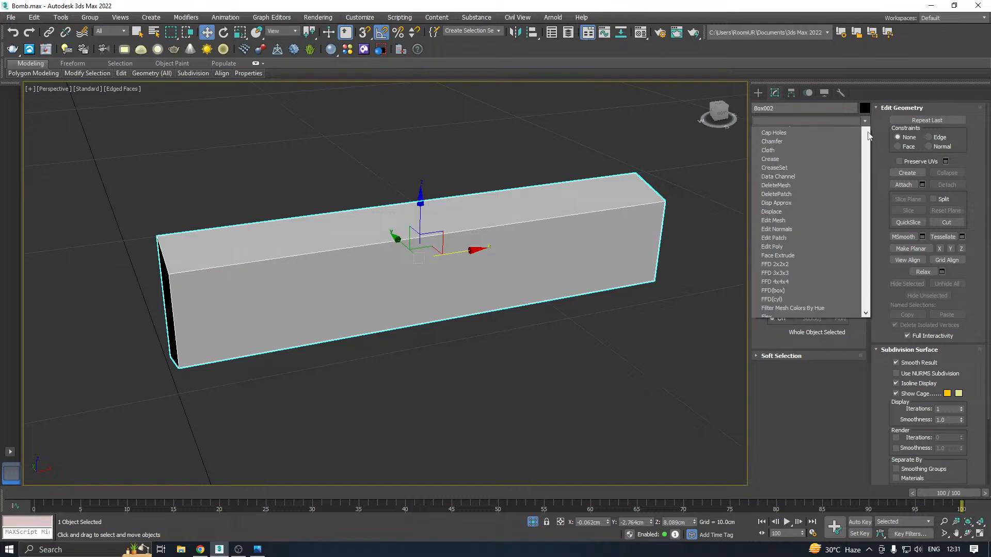
{"action": "scroll", "coordinate": [862, 165], "scroll_direction": "down", "scroll_amount": 15}
{"action": "left_click", "coordinate": [778, 377]}
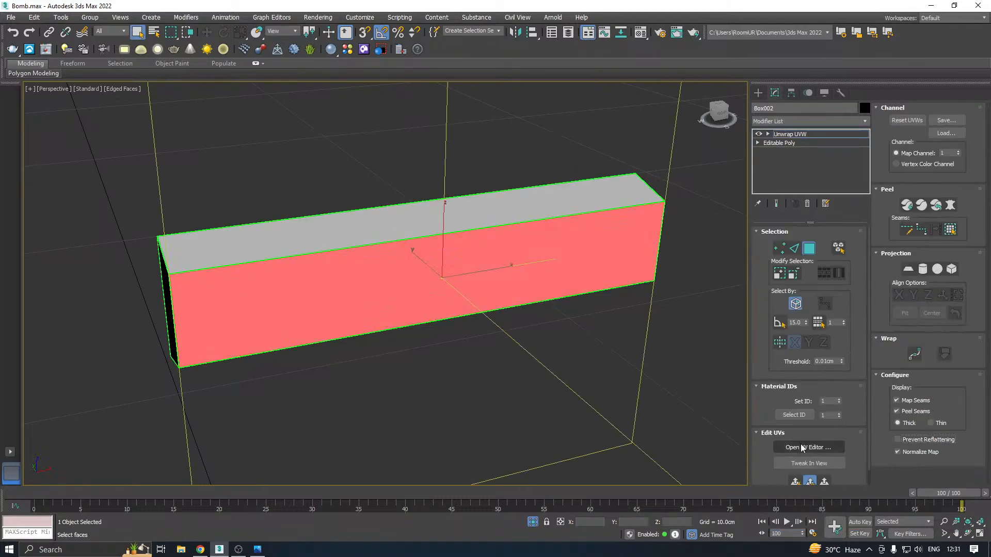
Open the UV editor, select the isolated box's long side faces, and project them with Quick Planar Map
{"action": "left_click", "coordinate": [805, 447]}
{"action": "middle_click_drag", "start_coordinate": [527, 317], "coordinate": [684, 325]}
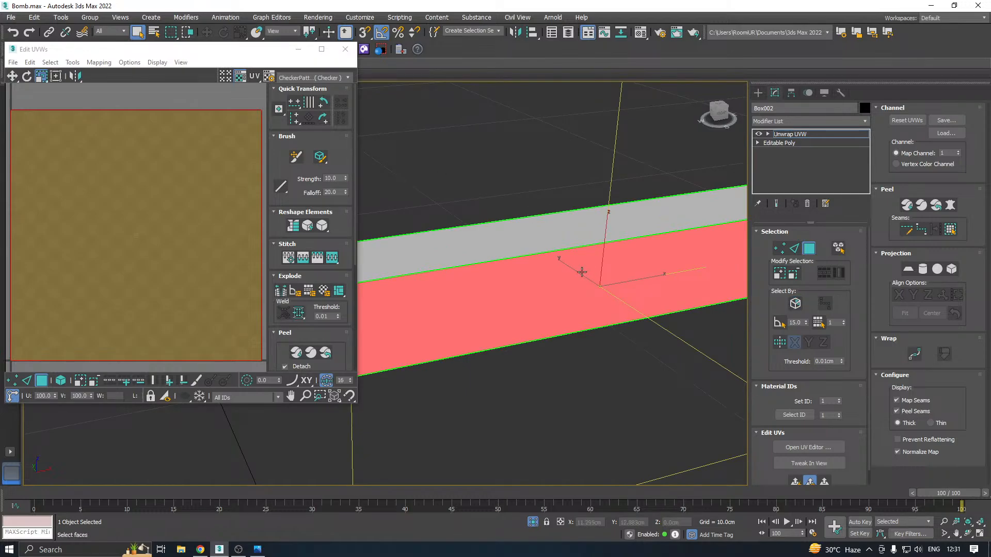
{"action": "left_click", "coordinate": [553, 228]}
{"action": "left_click", "coordinate": [527, 285], "text": "ctrl"}
{"action": "scroll", "coordinate": [528, 285], "scroll_direction": "down", "scroll_amount": 3}
{"action": "middle_click_drag", "start_coordinate": [552, 275], "coordinate": [635, 205], "text": "alt"}
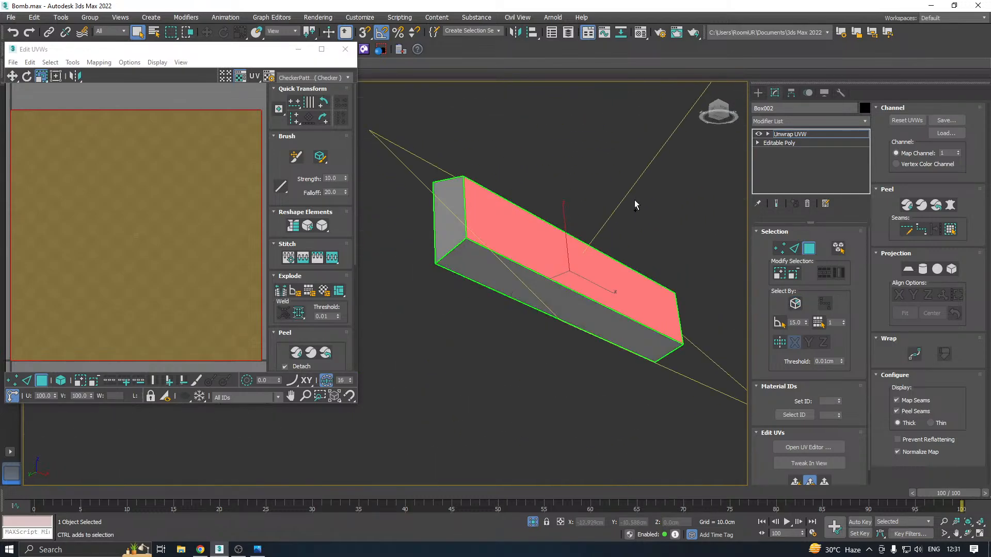
{"action": "left_click", "coordinate": [544, 276], "text": "ctrl"}
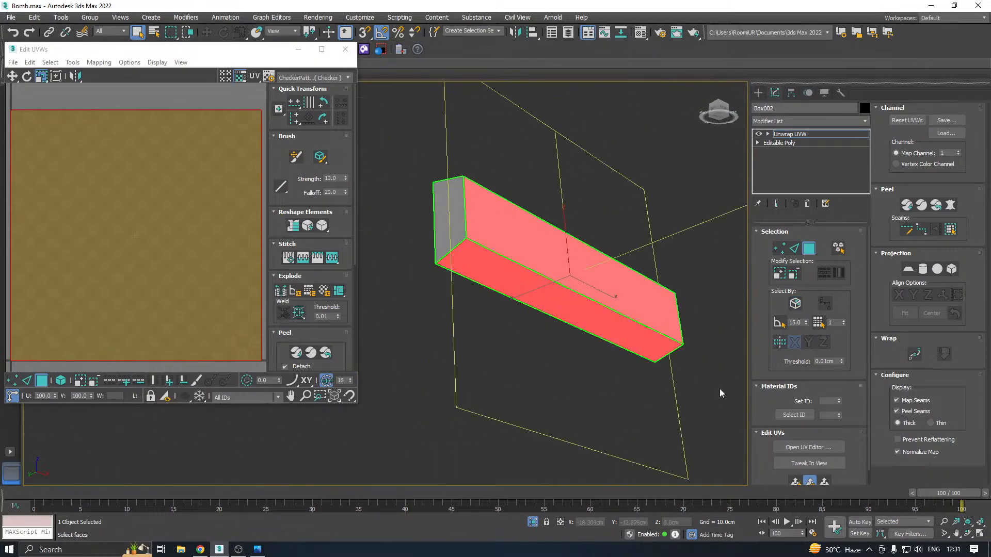
{"action": "left_click", "coordinate": [795, 482]}
Relax the projected long-side faces with Relax By Polygon Angles at 100 iterations and amount 0.1
{"action": "scroll", "coordinate": [226, 242], "scroll_direction": "down", "scroll_amount": 2}
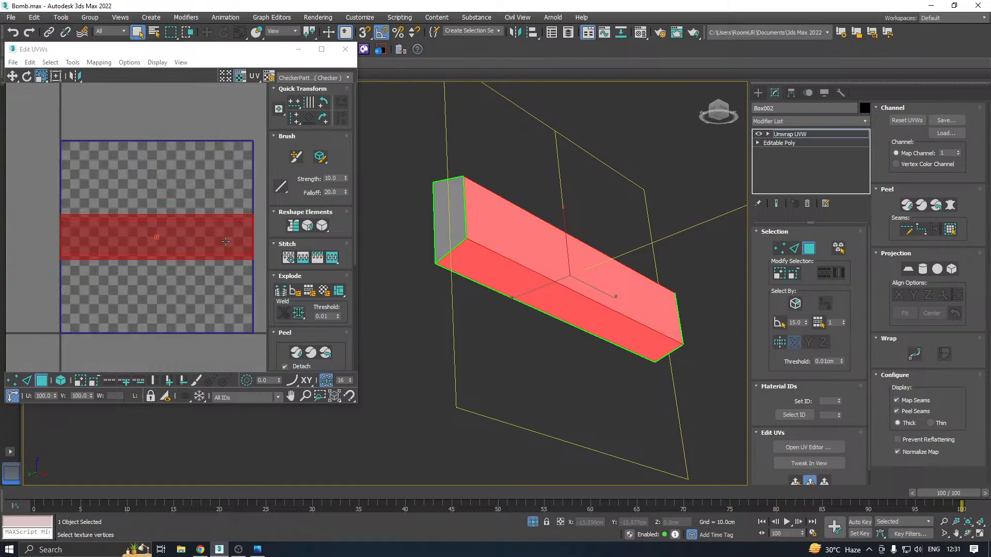
{"action": "left_click", "coordinate": [73, 62]}
{"action": "left_click", "coordinate": [83, 227]}
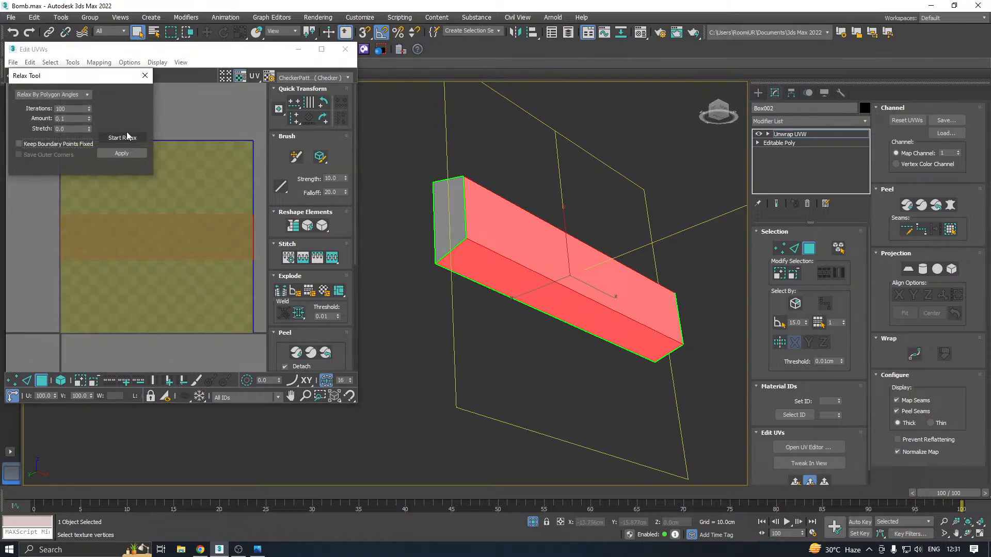
{"action": "left_click", "coordinate": [124, 154]}
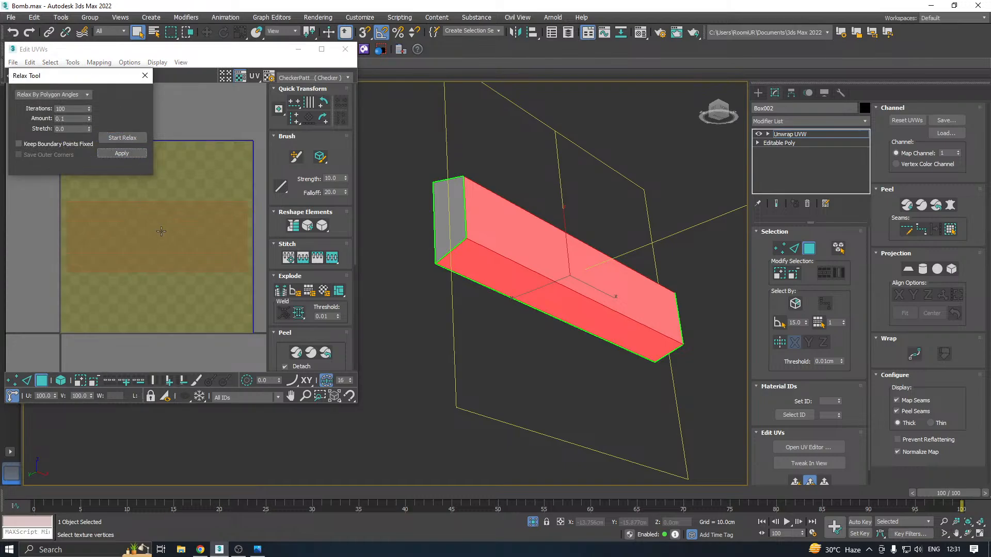
Move the relaxed long-side UV shell outside the checkered UV square, below its lower right corner
{"action": "scroll", "coordinate": [112, 294], "scroll_direction": "down", "scroll_amount": 2}
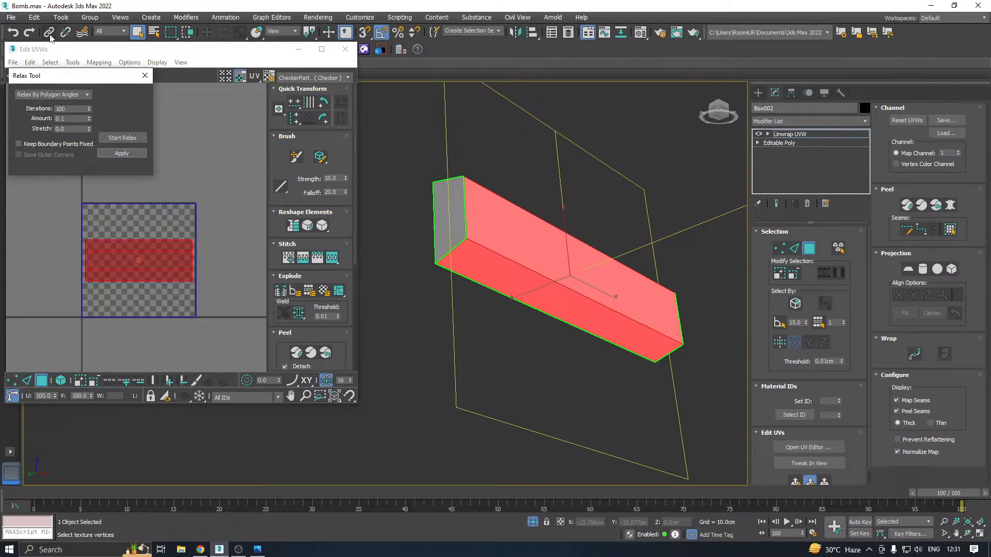
{"action": "left_click_drag", "start_coordinate": [80, 81], "coordinate": [80, 98]}
{"action": "left_click", "coordinate": [56, 76]}
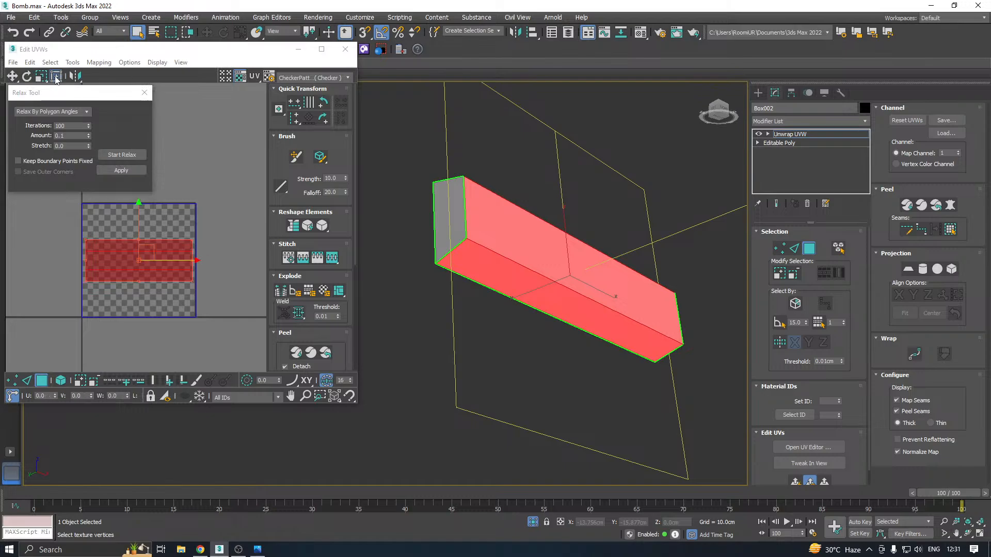
{"action": "left_click_drag", "start_coordinate": [150, 255], "coordinate": [305, 366]}
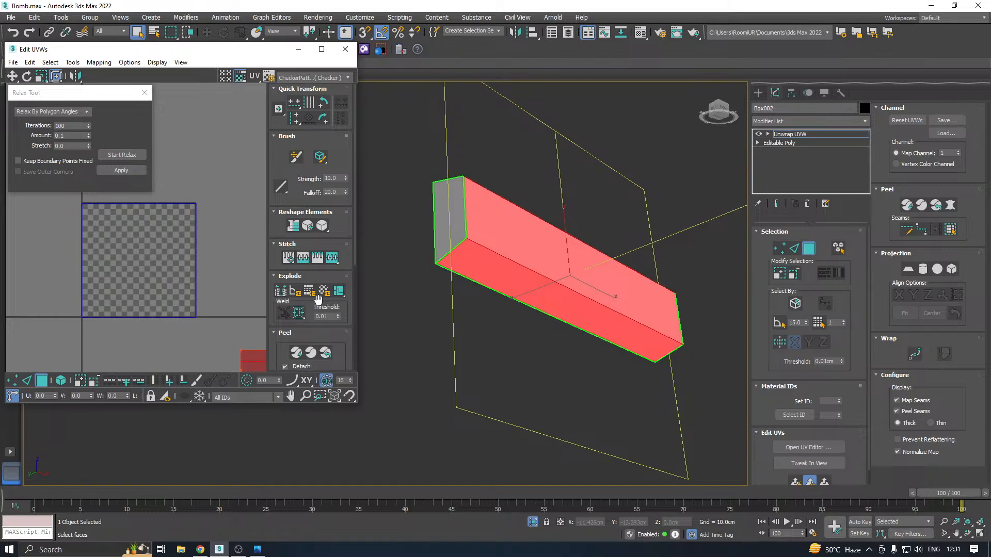
Select the box's remaining end faces and project them with Quick Planar Map
{"action": "left_click", "coordinate": [320, 293]}
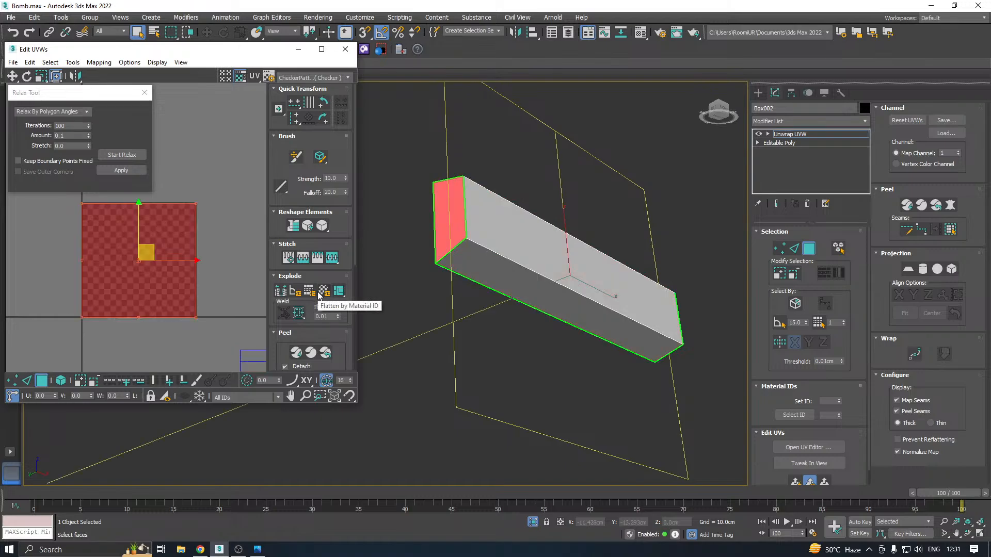
{"action": "left_click", "coordinate": [293, 336]}
{"action": "left_click", "coordinate": [796, 481]}
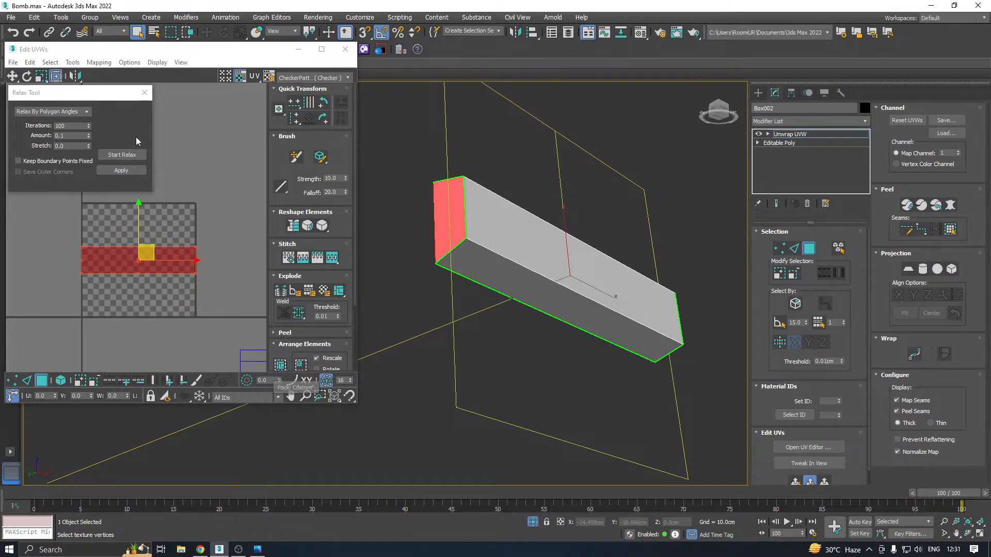
Relax the projected end faces by polygon angles, and pack all of the box's UV shells together into the UV square
{"action": "left_click", "coordinate": [134, 154]}
{"action": "left_click", "coordinate": [133, 170]}
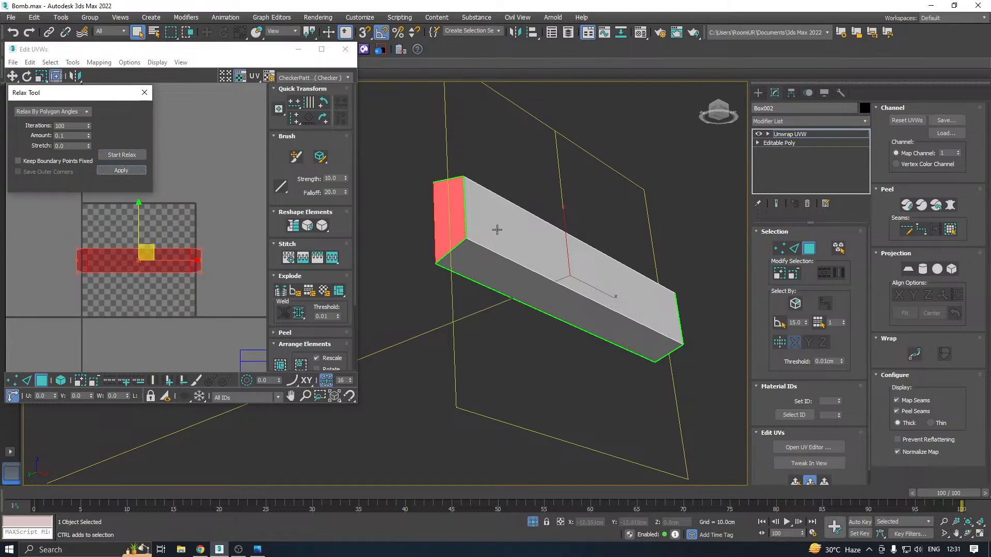
{"action": "left_click", "coordinate": [295, 88]}
{"action": "left_click", "coordinate": [297, 78]}
{"action": "left_click", "coordinate": [296, 95]}
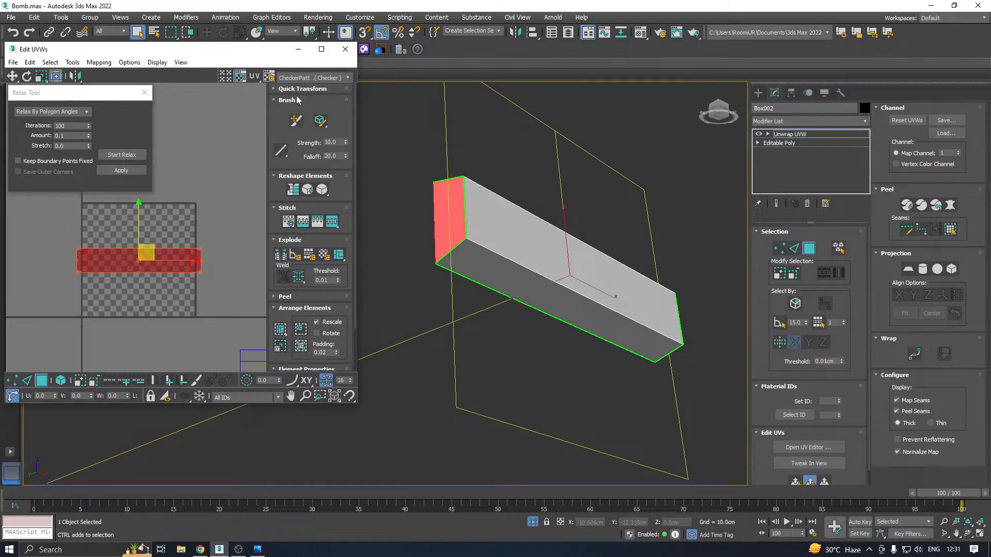
{"action": "middle_click_drag", "start_coordinate": [498, 232], "coordinate": [642, 243], "text": "alt"}
{"action": "key", "text": "ctrl+a"}
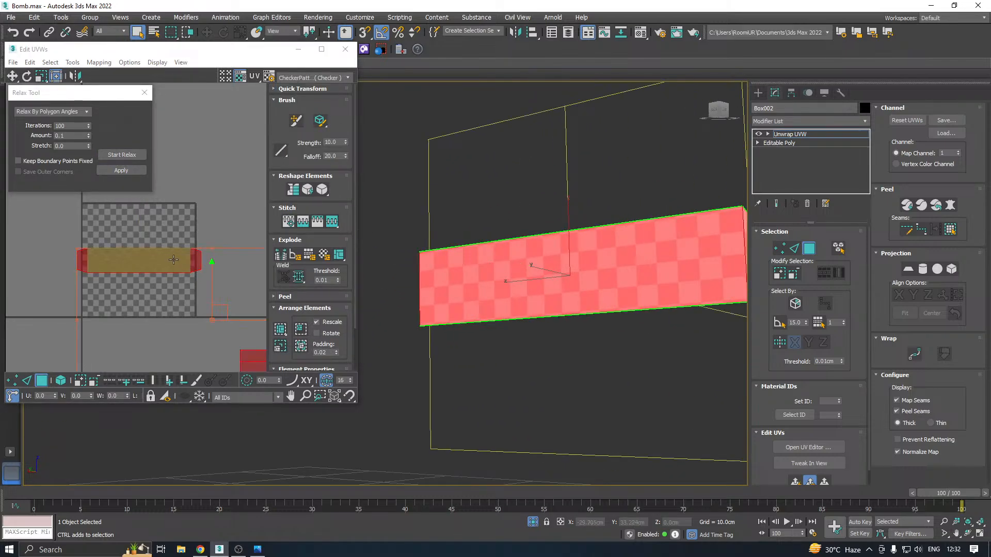
{"action": "left_click", "coordinate": [281, 330]}
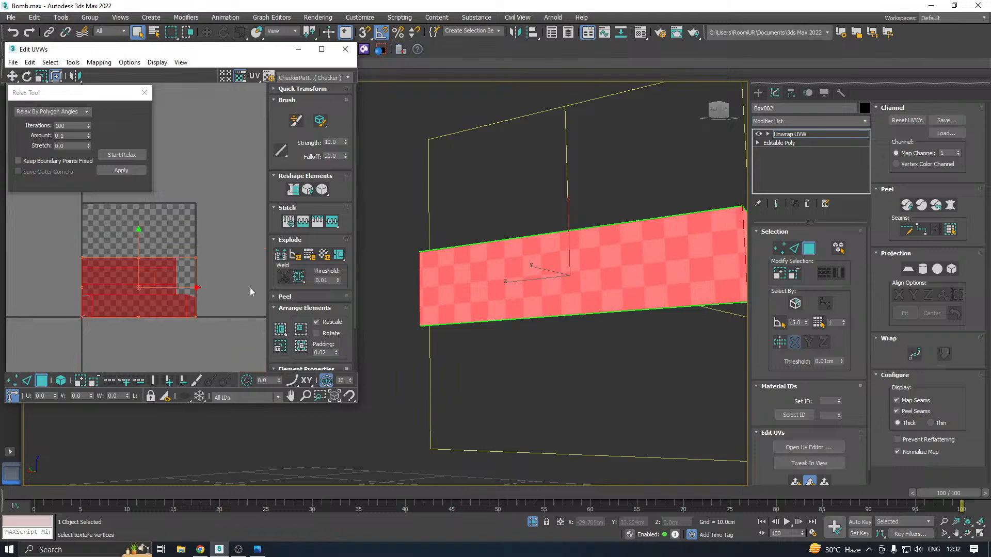
Close the UV editor, collapse the box's modifier stack to an editable poly, and exit isolation
{"action": "left_click", "coordinate": [345, 49]}
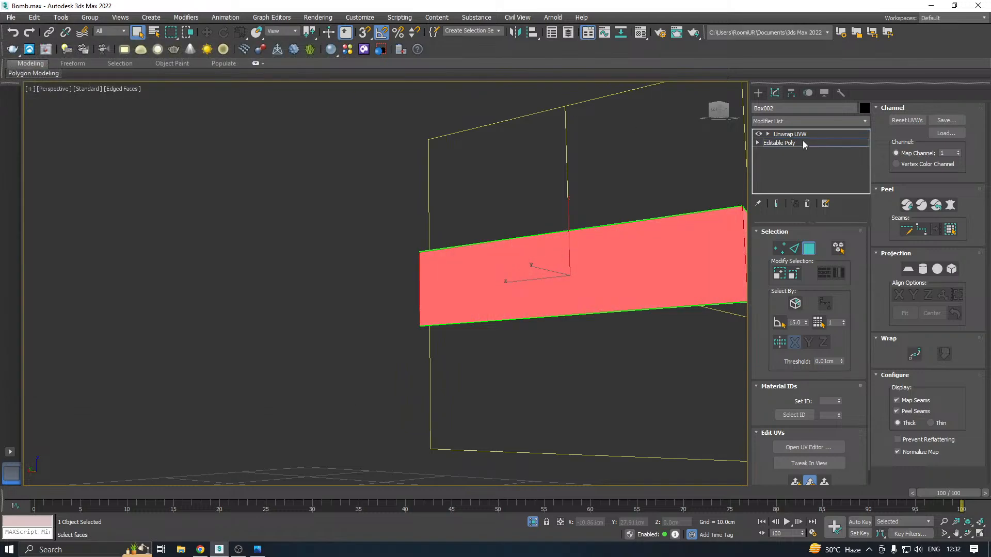
{"action": "left_click", "coordinate": [803, 142]}
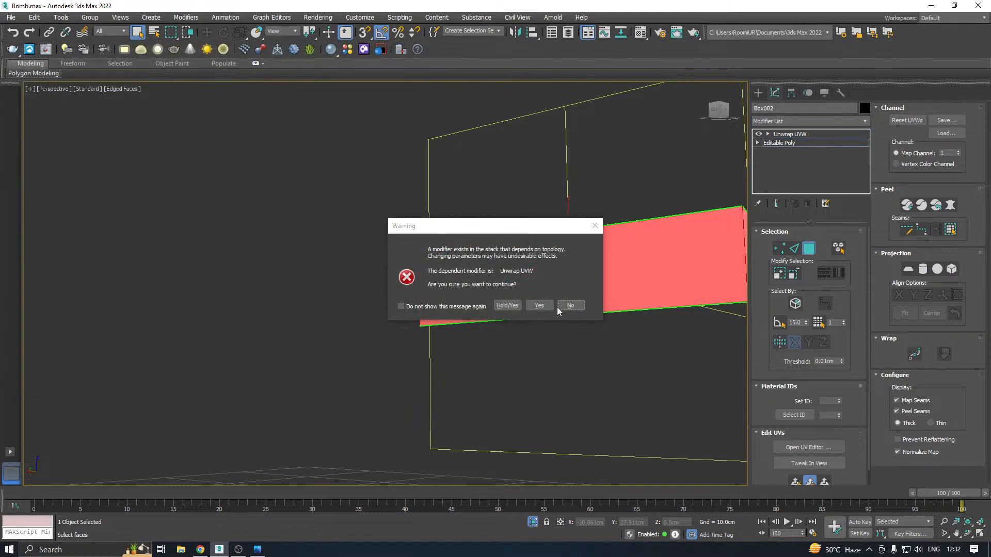
{"action": "left_click", "coordinate": [594, 226]}
{"action": "left_click", "coordinate": [795, 135]}
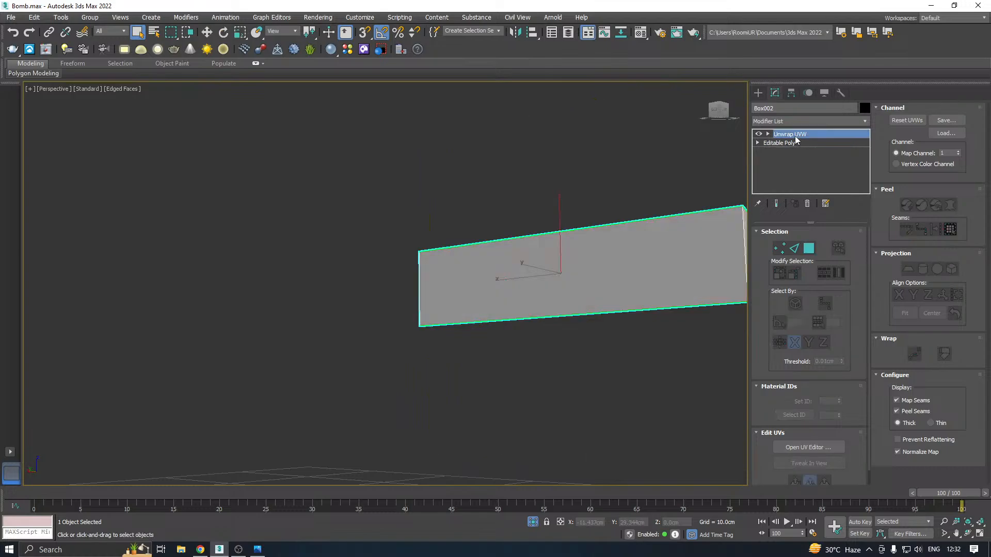
{"action": "left_click", "coordinate": [801, 447]}
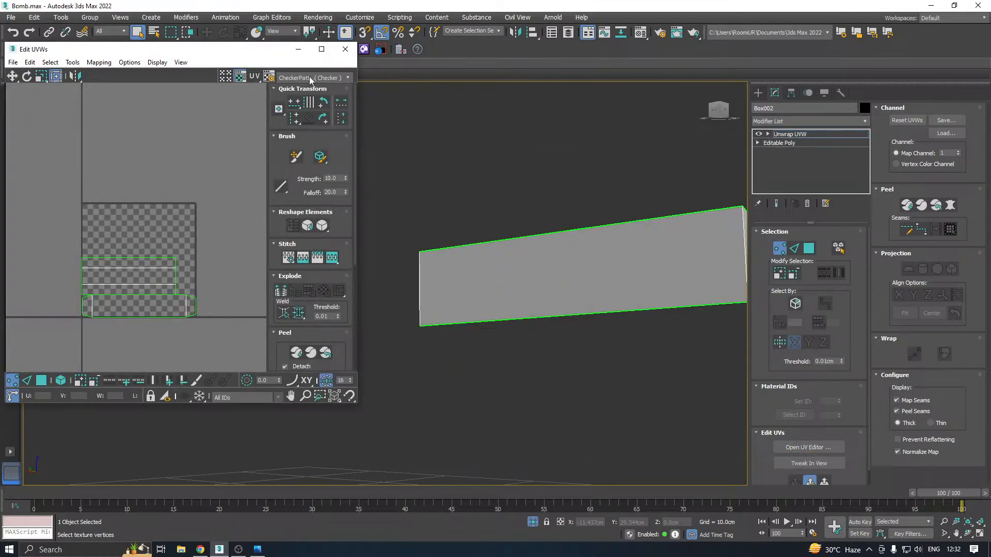
{"action": "left_click", "coordinate": [345, 49]}
{"action": "right_click", "coordinate": [795, 135]}
{"action": "left_click", "coordinate": [816, 225]}
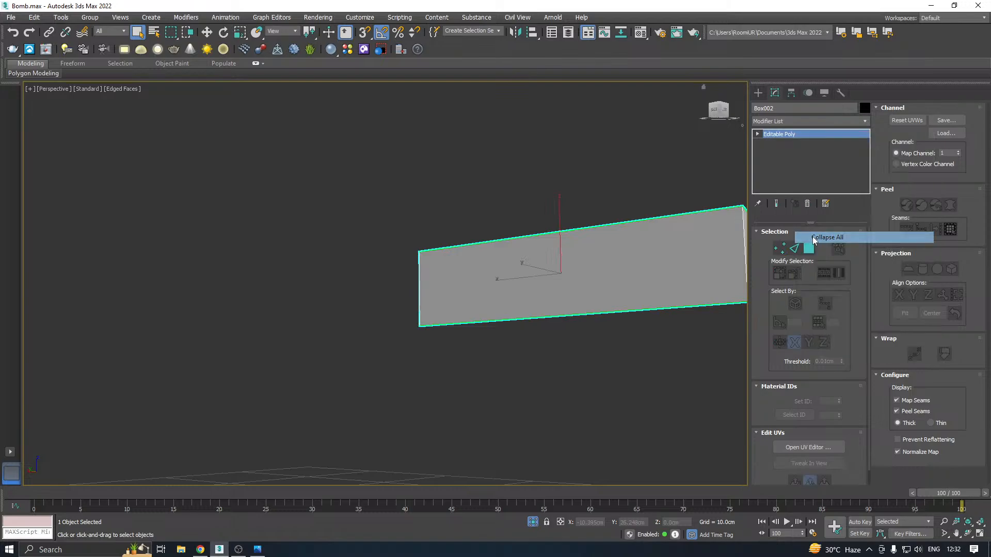
{"action": "left_click", "coordinate": [533, 522]}
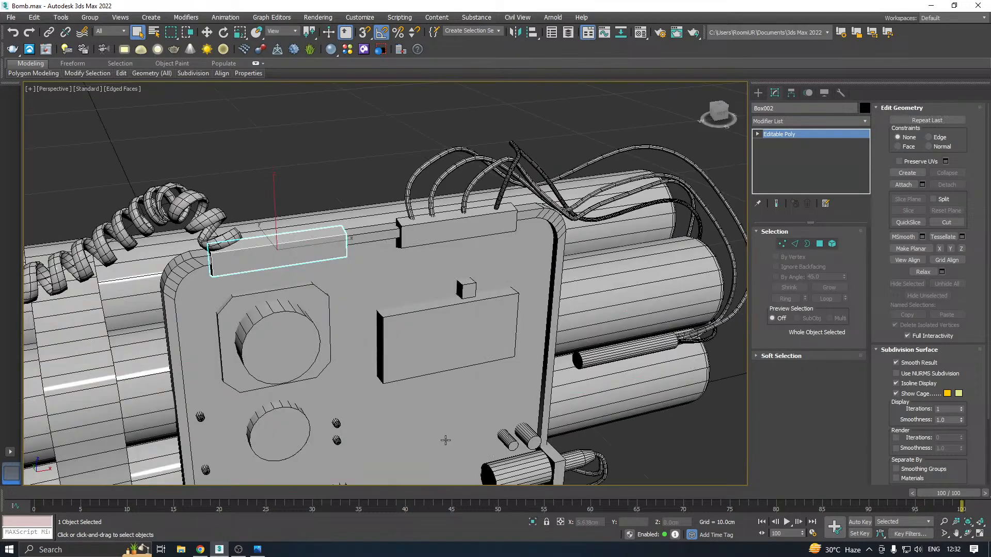
Select the long box under the thin wires on the control panel's upper edge and delete it
{"action": "key", "text": "w"}
{"action": "middle_click_drag", "start_coordinate": [310, 300], "coordinate": [337, 285]}
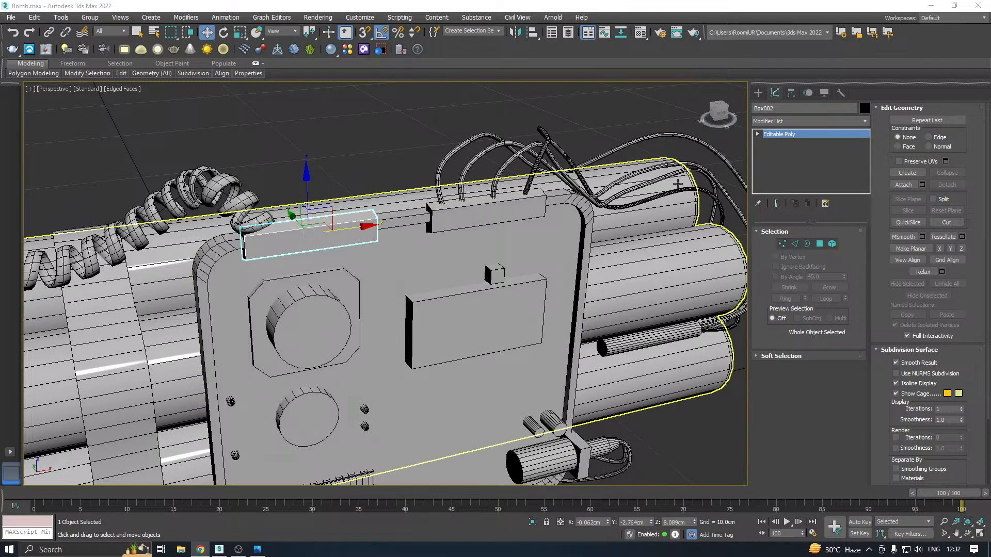
{"action": "middle_click_drag", "start_coordinate": [409, 204], "coordinate": [426, 212]}
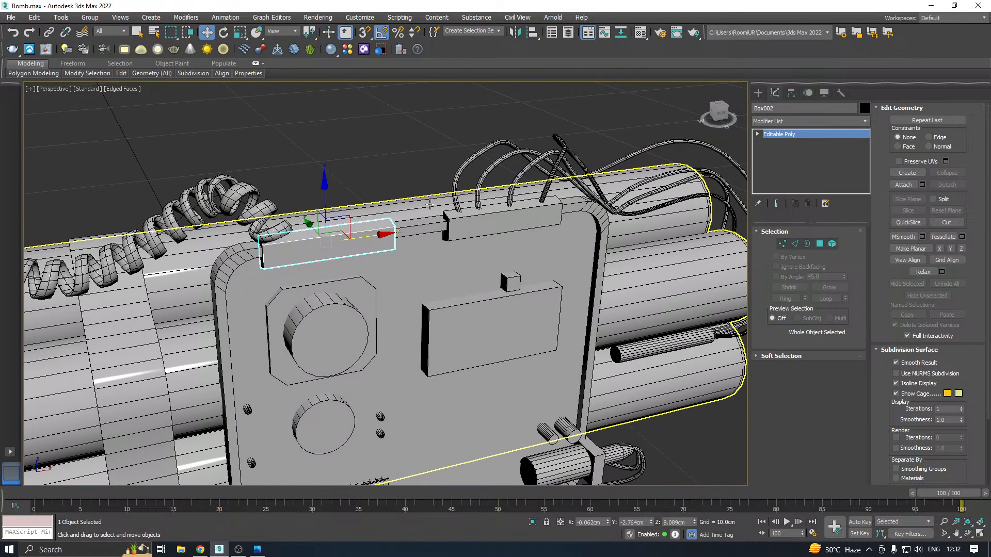
{"action": "left_click", "coordinate": [464, 220]}
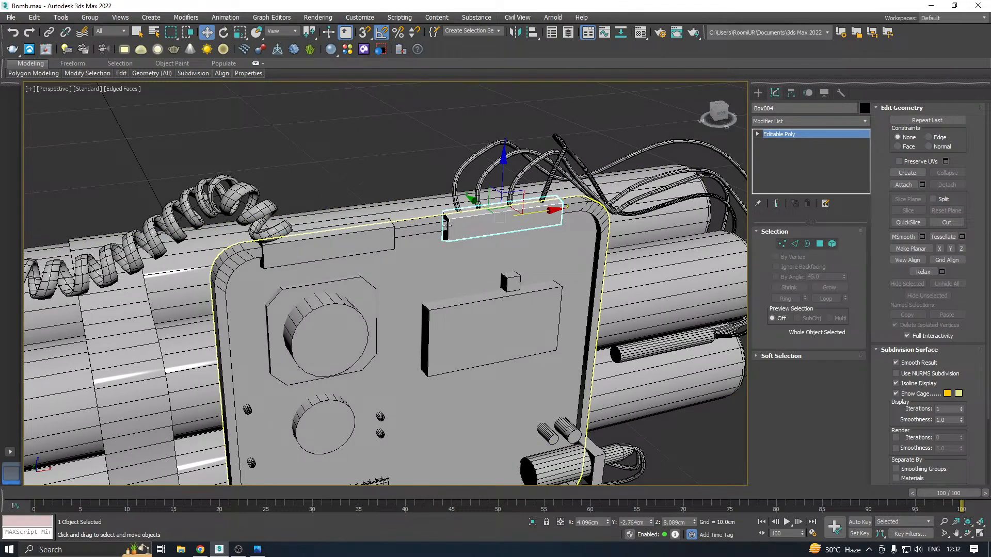
{"action": "key", "text": "ctrl+d"}
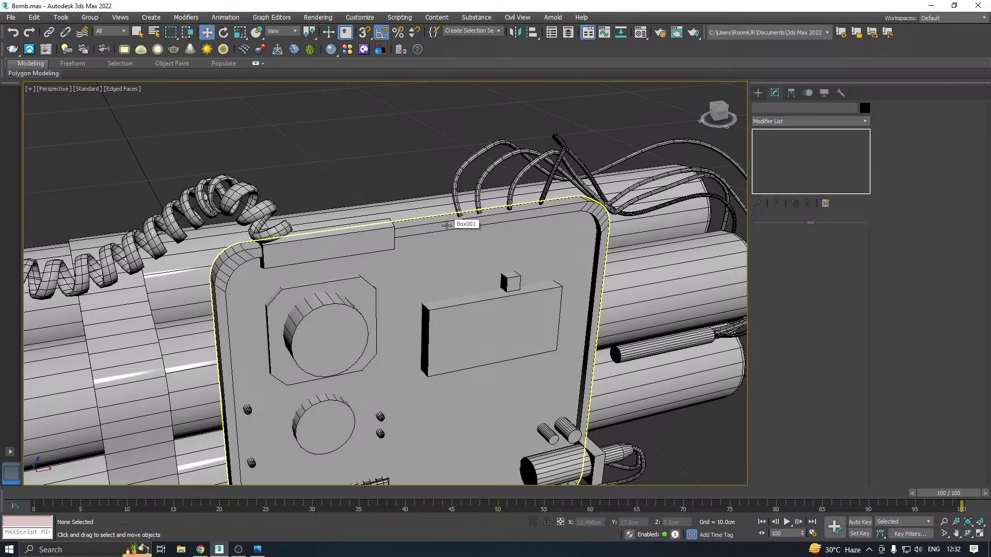
Select the remaining unwrapped long box on the panel's upper edge and save the scene
{"action": "left_click", "coordinate": [387, 236]}
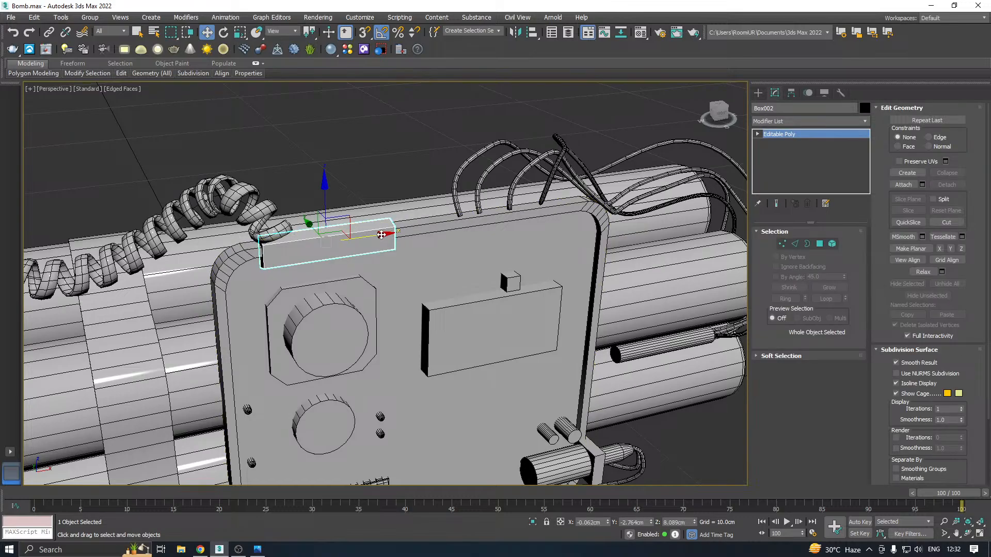
{"action": "middle_click_drag", "start_coordinate": [403, 229], "coordinate": [436, 220]}
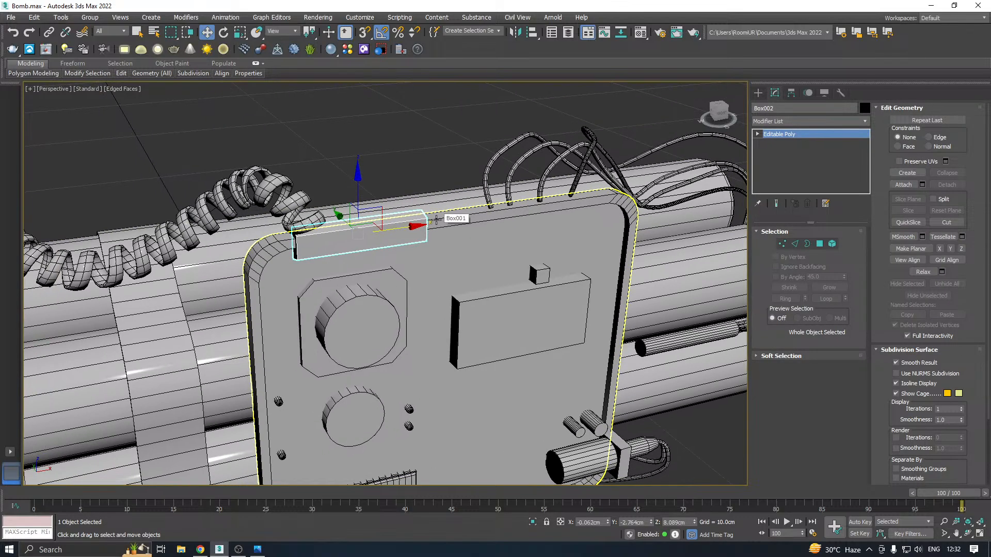
{"action": "key", "text": "ctrl+s"}
Convert the large round knob on the octagonal plate to an editable poly and isolate it
{"action": "middle_click_drag", "start_coordinate": [381, 329], "coordinate": [390, 273]}
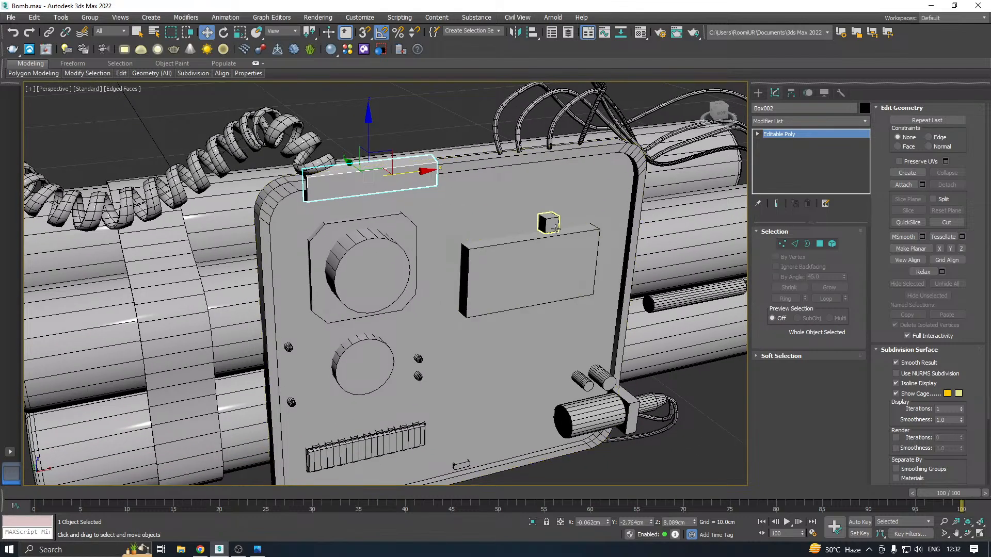
{"action": "left_click", "coordinate": [390, 273]}
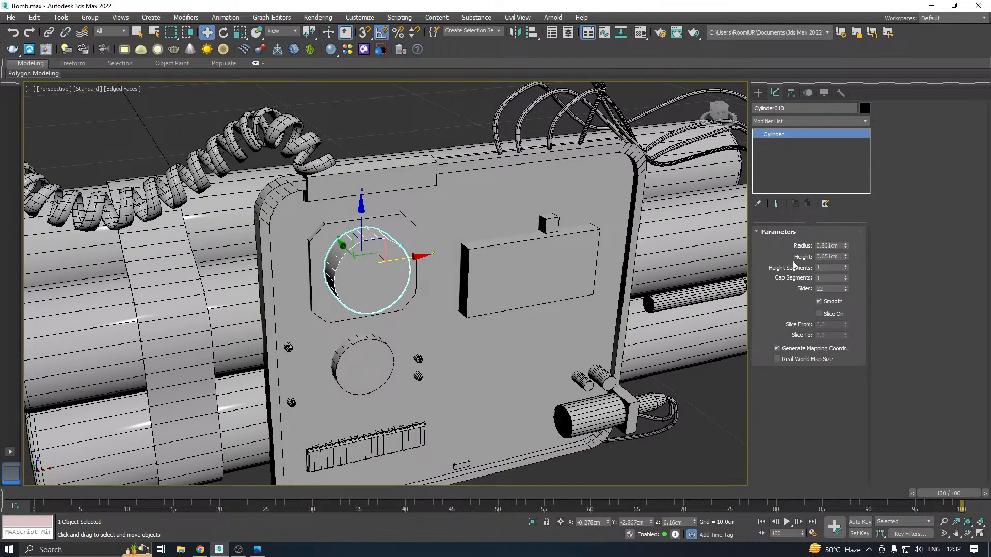
{"action": "right_click", "coordinate": [811, 171]}
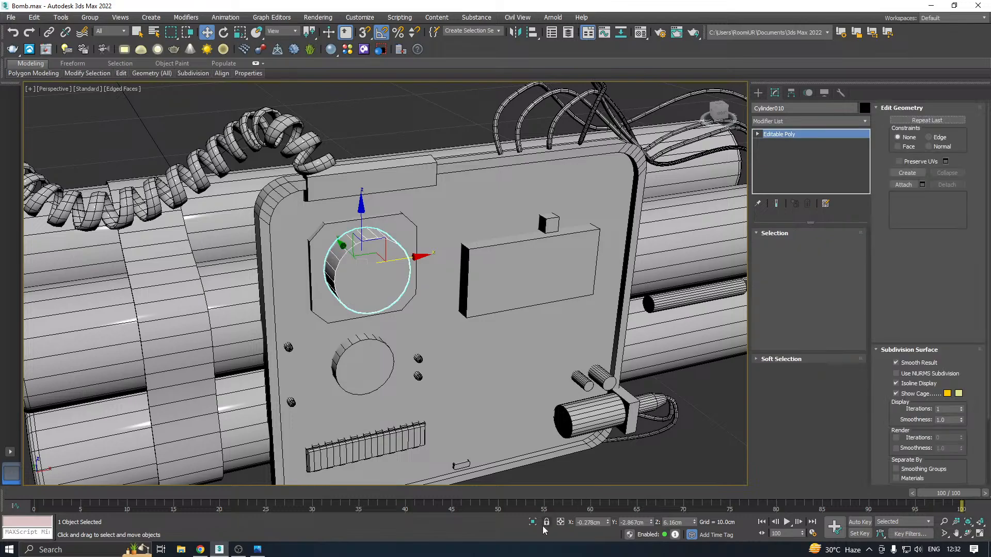
{"action": "left_click", "coordinate": [534, 523]}
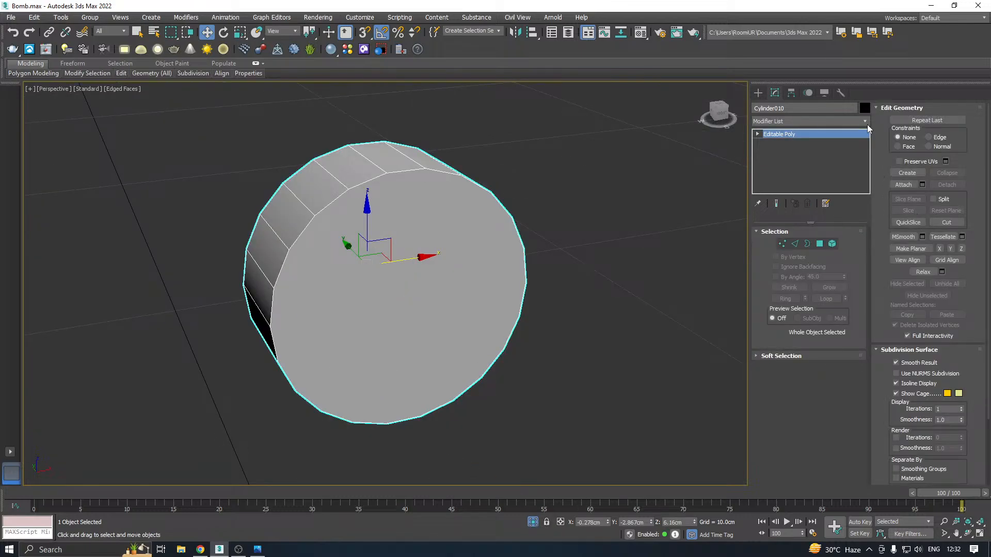
{"action": "left_click", "coordinate": [866, 124]}
{"action": "left_click", "coordinate": [865, 159]}
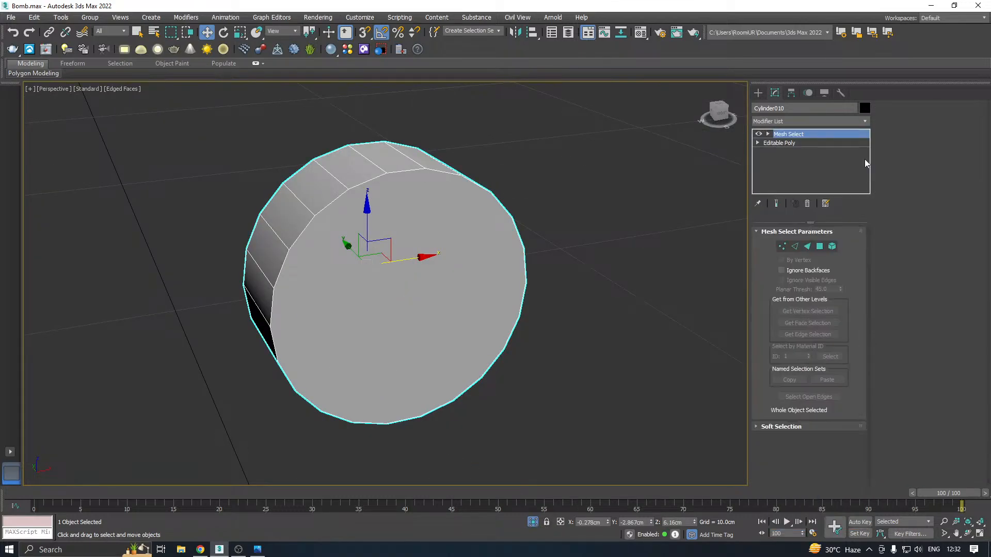
{"action": "right_click", "coordinate": [865, 159]}
{"action": "left_click", "coordinate": [870, 151]}
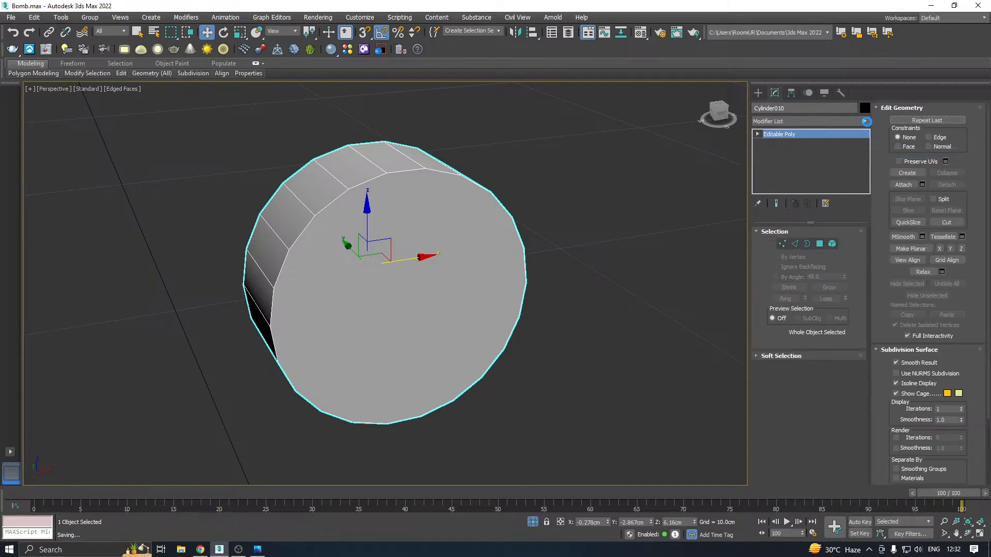
Add an Unwrap UVW modifier to the isolated cylinder and open the UV editor
{"action": "left_click", "coordinate": [866, 122]}
{"action": "scroll", "coordinate": [866, 153], "scroll_direction": "down", "scroll_amount": 15}
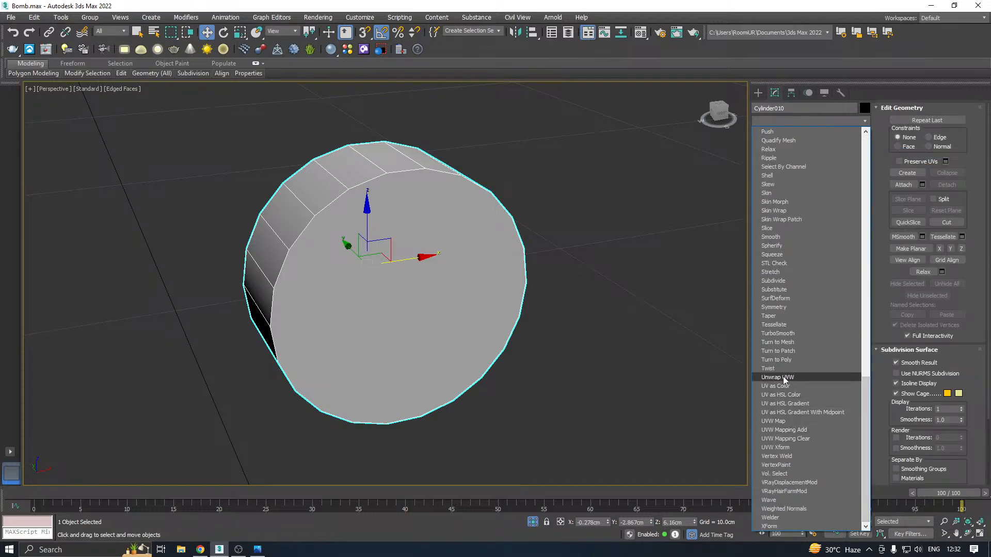
{"action": "left_click", "coordinate": [782, 376]}
{"action": "left_click", "coordinate": [805, 447]}
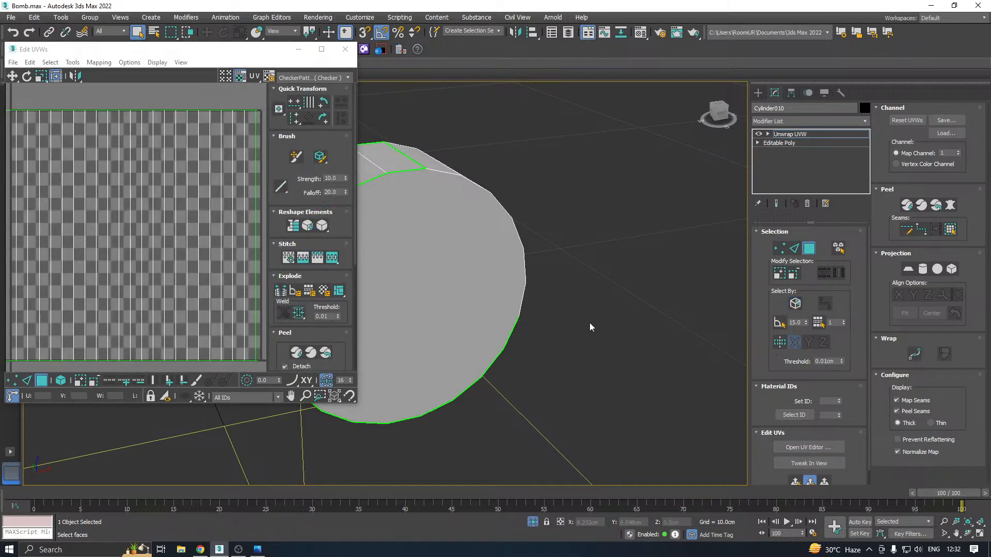
Select the cylinder's two round cap faces and project them with a planar map aligned to Y
{"action": "middle_click_drag", "start_coordinate": [590, 323], "coordinate": [668, 324]}
{"action": "left_click", "coordinate": [450, 313]}
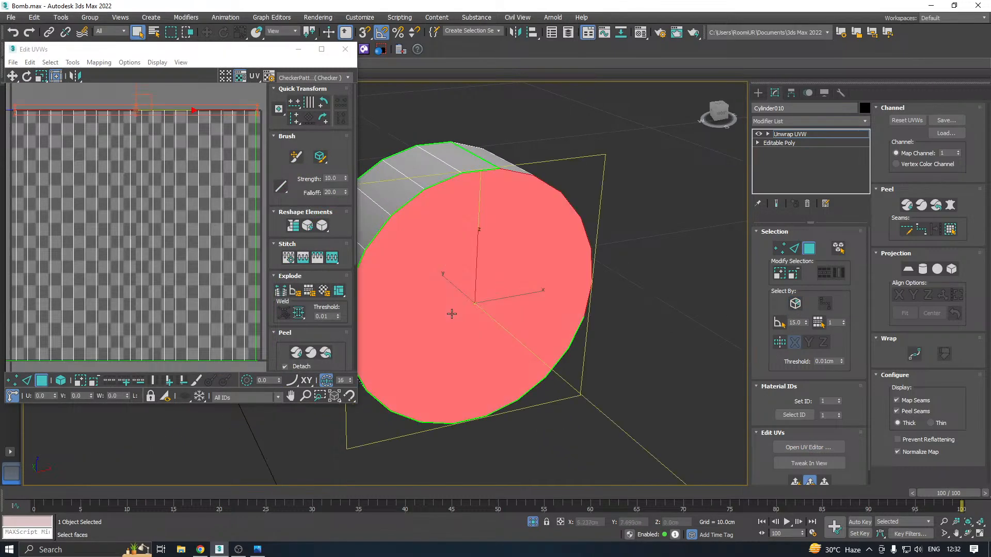
{"action": "middle_click_drag", "start_coordinate": [450, 313], "coordinate": [685, 275], "text": "alt"}
{"action": "left_click", "coordinate": [507, 300]}
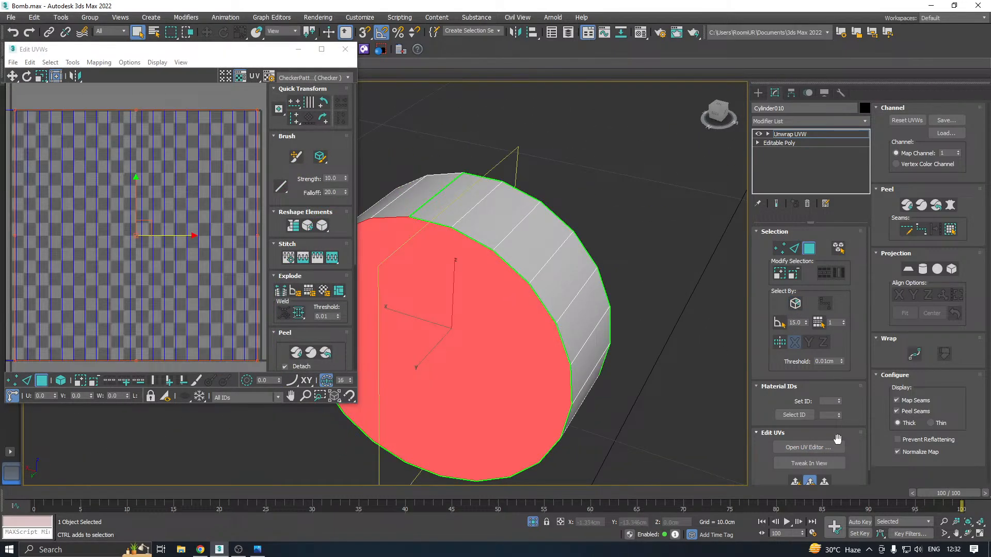
{"action": "left_click", "coordinate": [795, 483]}
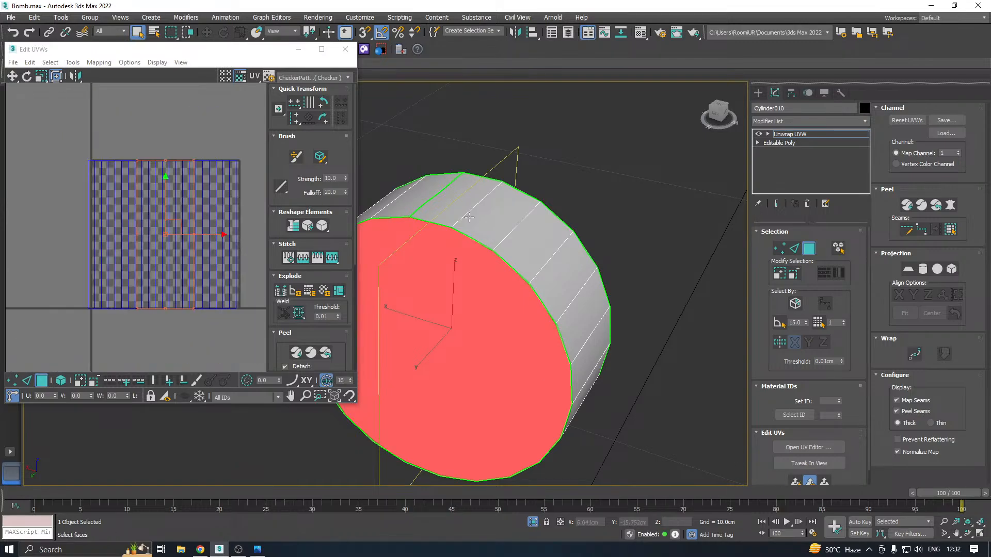
{"action": "left_click", "coordinate": [907, 269]}
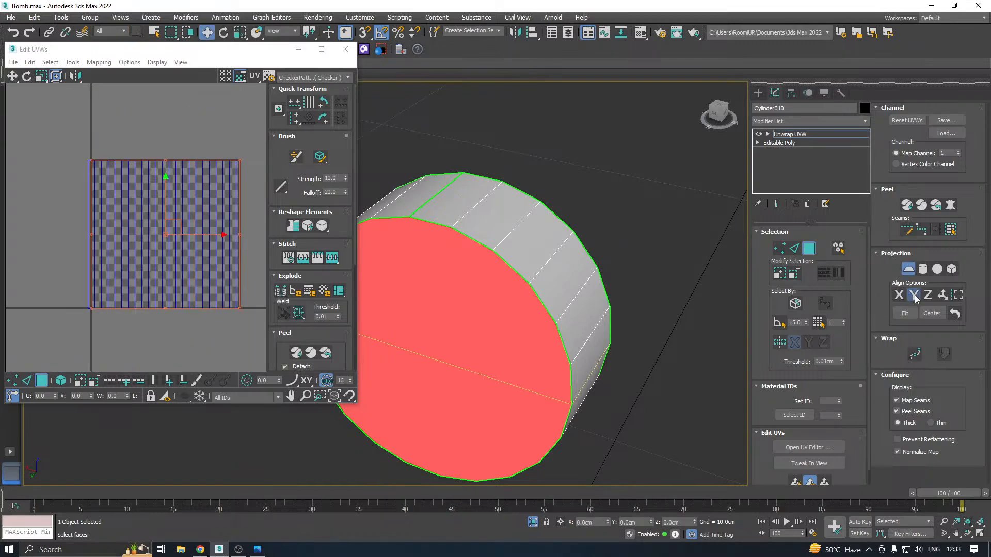
{"action": "left_click", "coordinate": [914, 296]}
{"action": "left_click", "coordinate": [909, 270]}
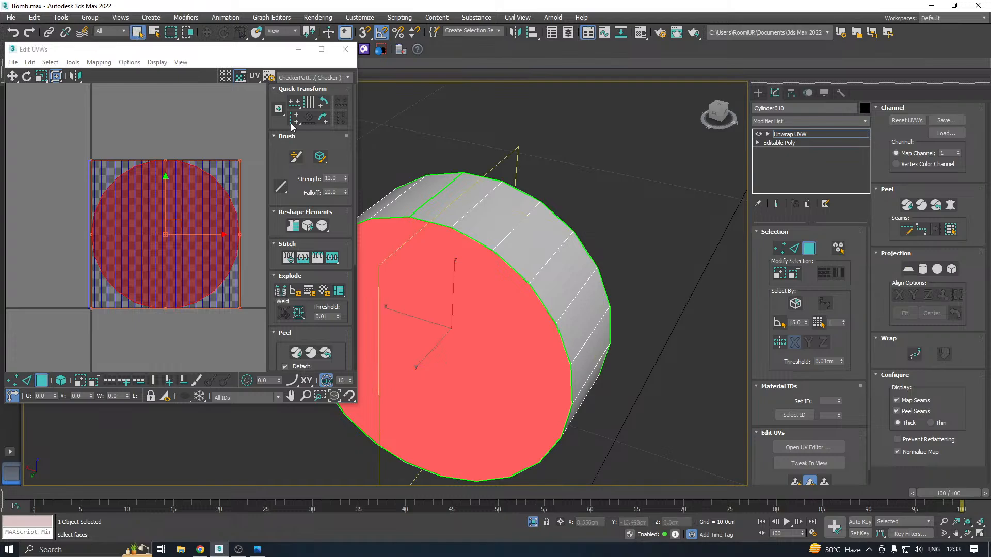
Show the checker pattern on the cylinder and relax the cap UVs by polygon angles at 100 iterations and amount 0.1
{"action": "left_click", "coordinate": [348, 78]}
{"action": "left_click", "coordinate": [310, 95]}
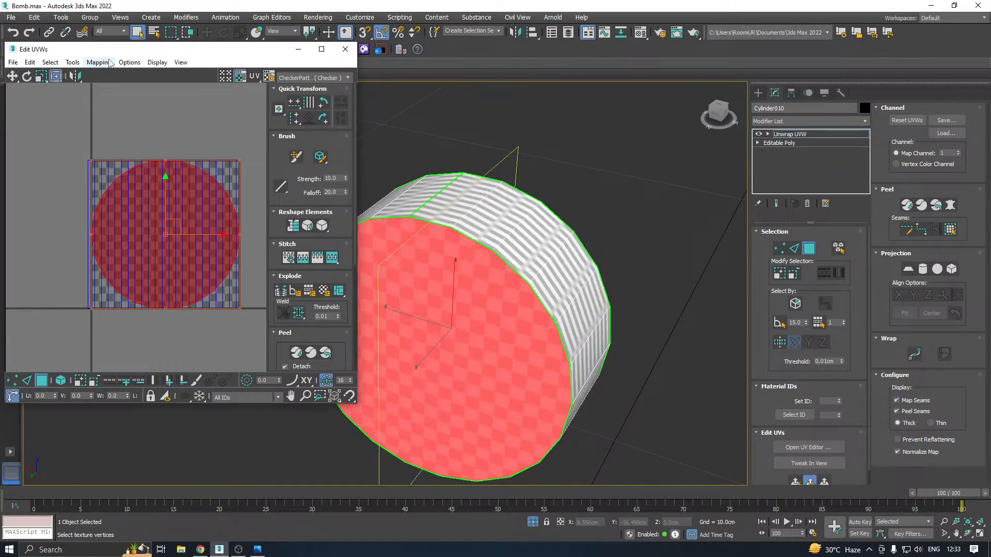
{"action": "left_click", "coordinate": [72, 62]}
{"action": "left_click", "coordinate": [93, 233]}
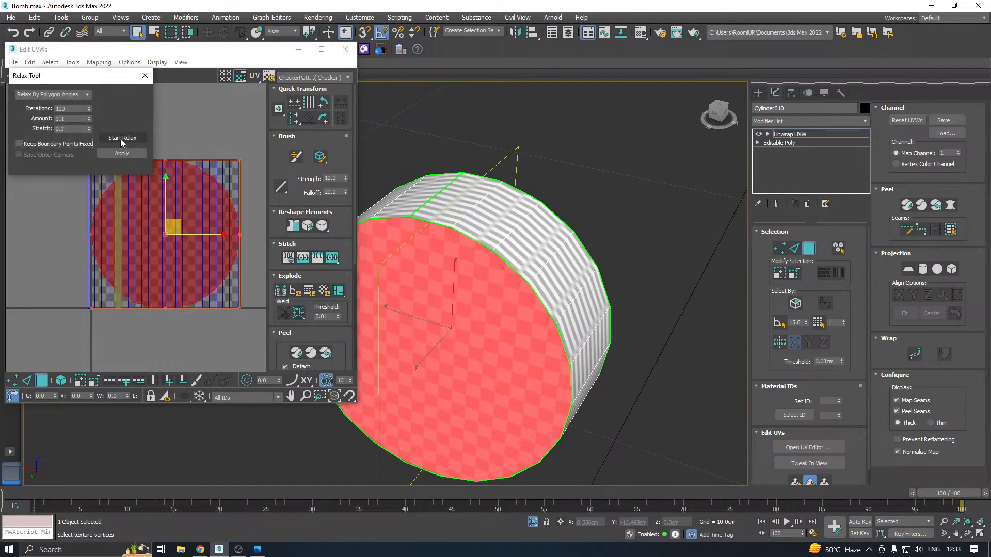
{"action": "left_click", "coordinate": [122, 154]}
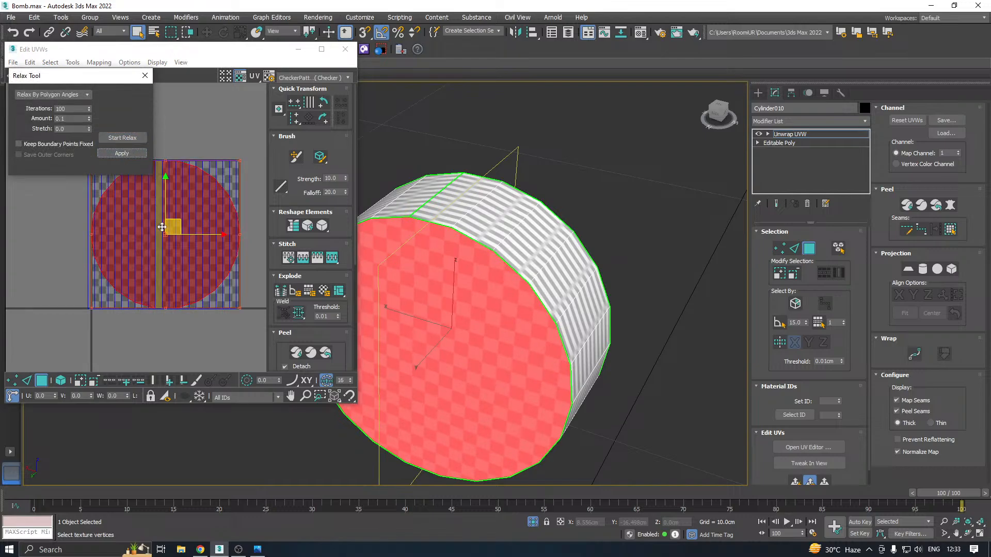
Move the relaxed cap UV shells outside the UV square, to its right
{"action": "left_click_drag", "start_coordinate": [170, 227], "coordinate": [407, 265]}
{"action": "scroll", "coordinate": [77, 287], "scroll_direction": "down", "scroll_amount": 4}
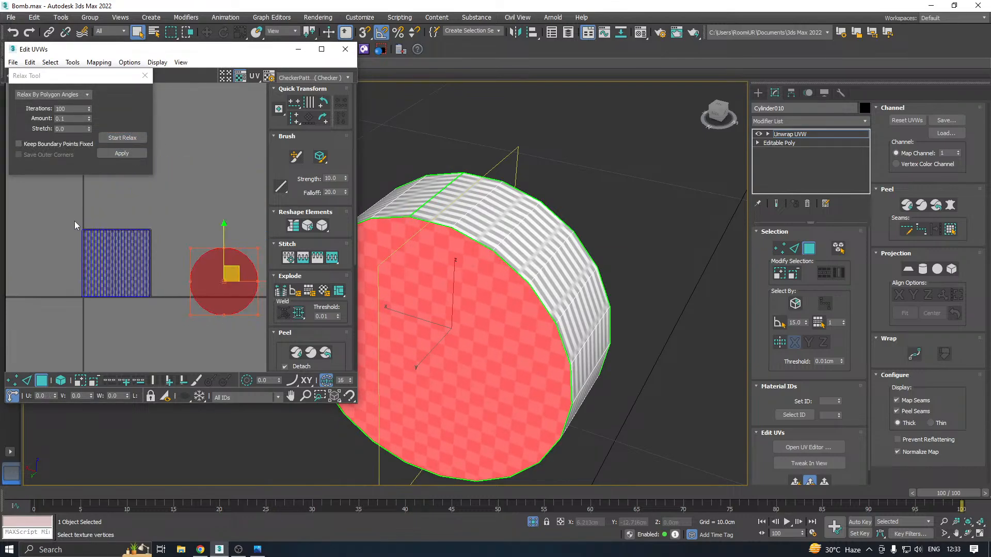
Select the cylinder's side faces in the UV layout and project them with a cylindrical map aligned to Y
{"action": "left_click_drag", "start_coordinate": [74, 220], "coordinate": [159, 321]}
{"action": "middle_click_drag", "start_coordinate": [402, 289], "coordinate": [444, 267], "text": "alt"}
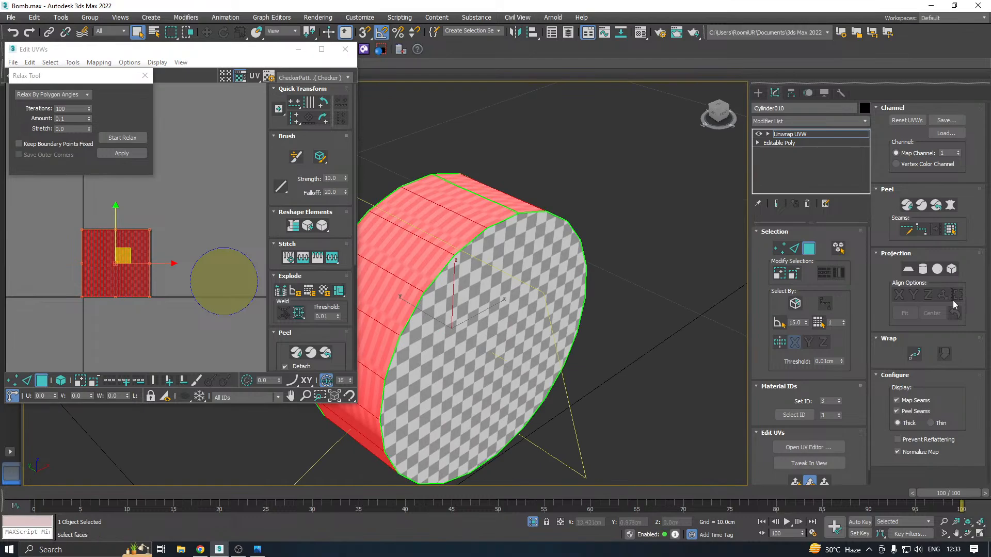
{"action": "left_click", "coordinate": [923, 269]}
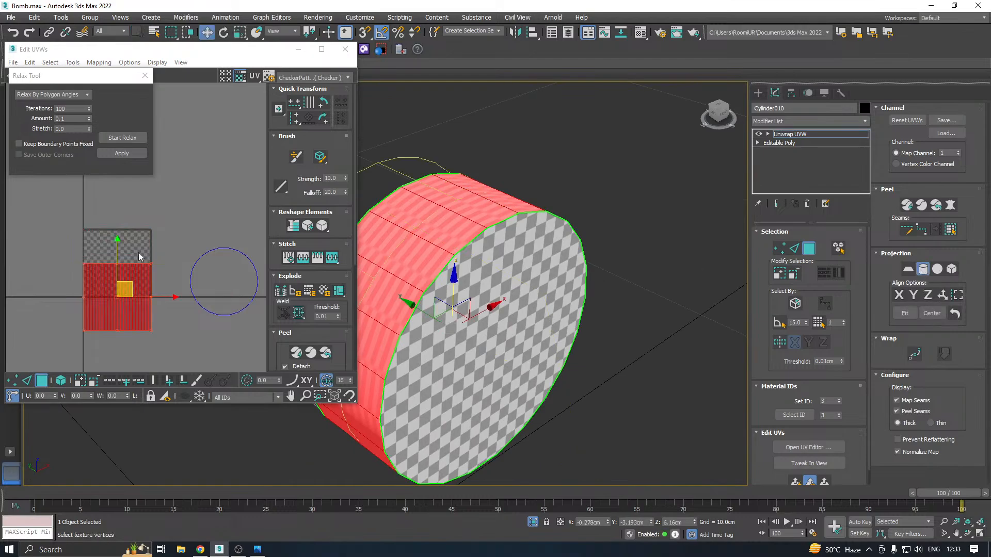
{"action": "left_click", "coordinate": [898, 295]}
{"action": "left_click", "coordinate": [912, 296]}
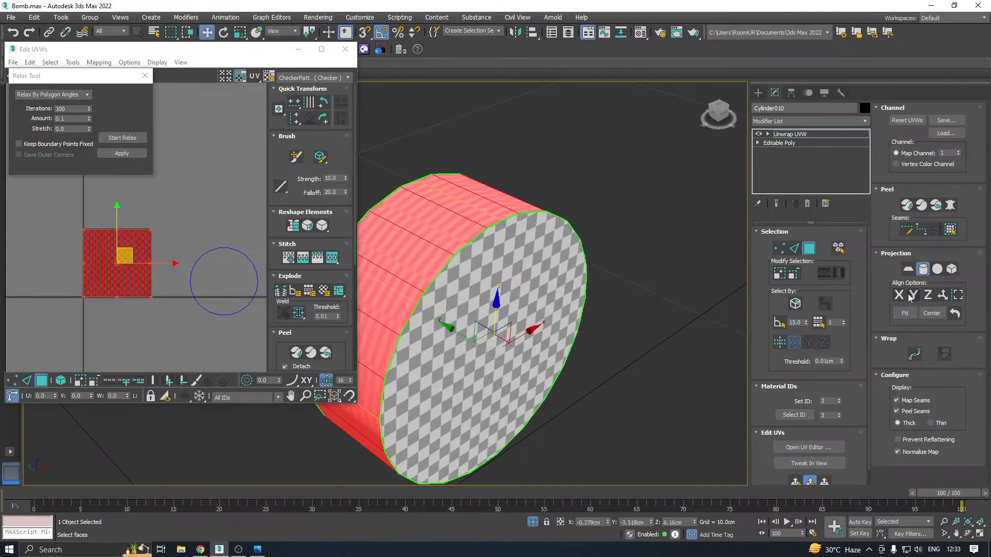
{"action": "left_click", "coordinate": [922, 270]}
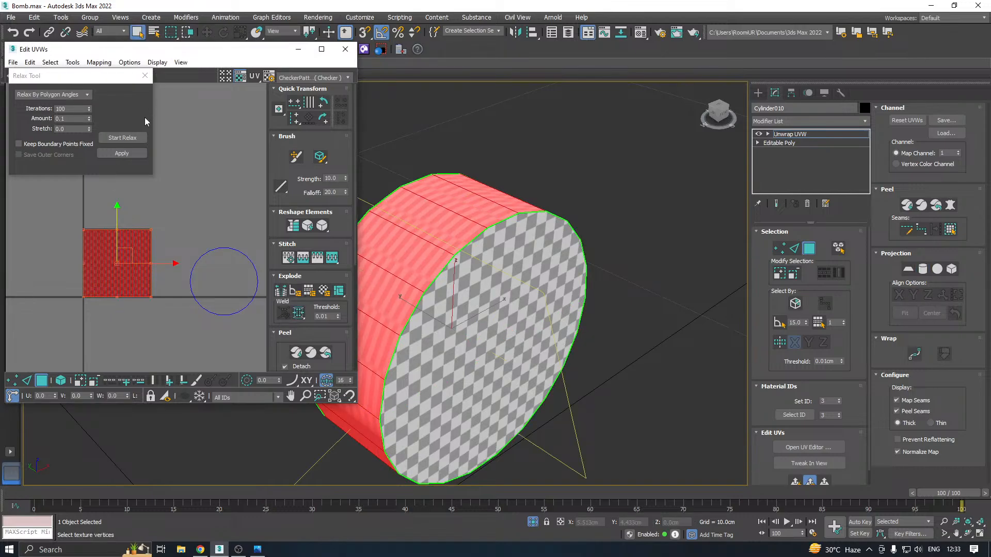
Relax the side UV strip by polygon angles and pack all the cylinder's UV shells into the UV square with rescaling
{"action": "left_click", "coordinate": [123, 138]}
{"action": "left_click", "coordinate": [122, 138]}
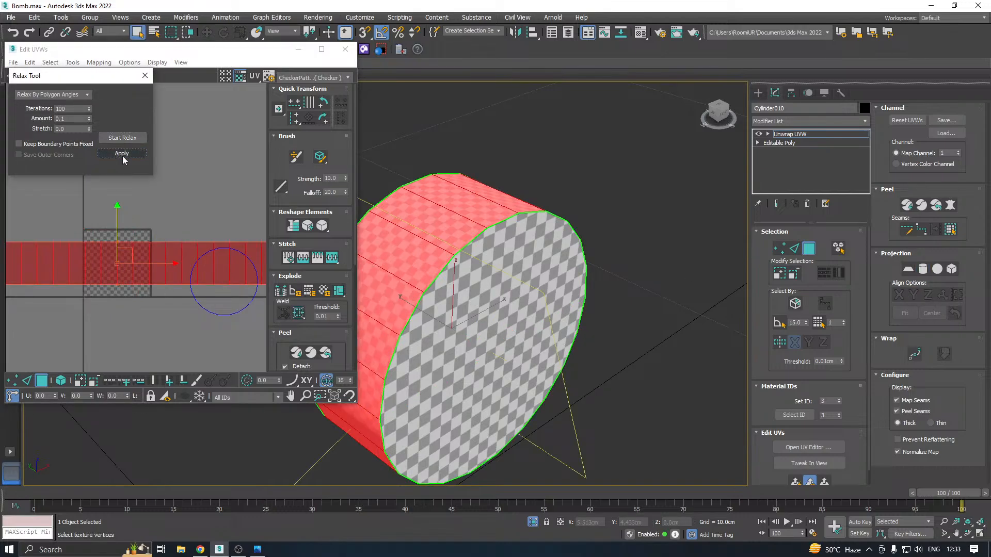
{"action": "left_click", "coordinate": [122, 153]}
{"action": "left_click", "coordinate": [289, 336]}
{"action": "left_click", "coordinate": [281, 365]}
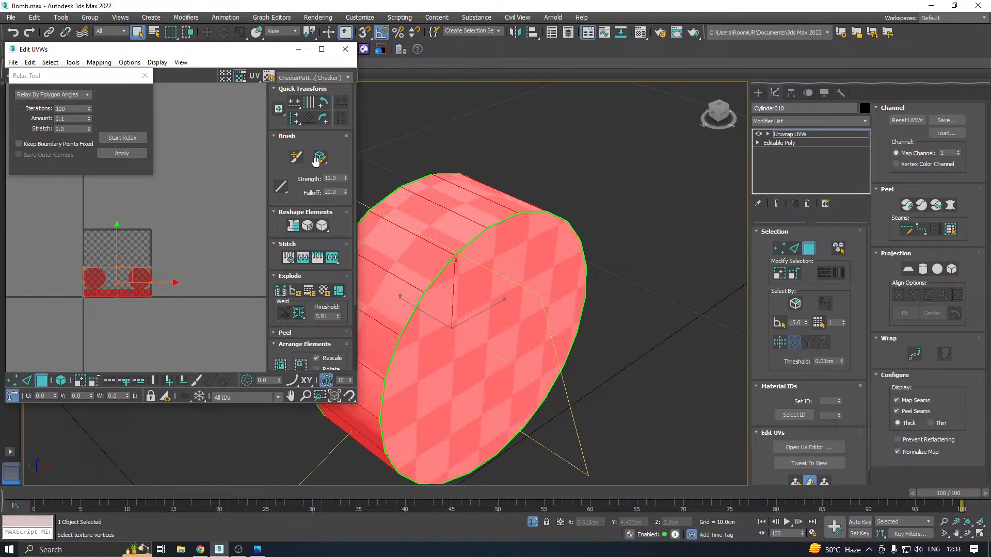
Close the UV editor, leave face selection and end isolation to show the whole bomb
{"action": "left_click", "coordinate": [345, 49]}
{"action": "left_click", "coordinate": [813, 133]}
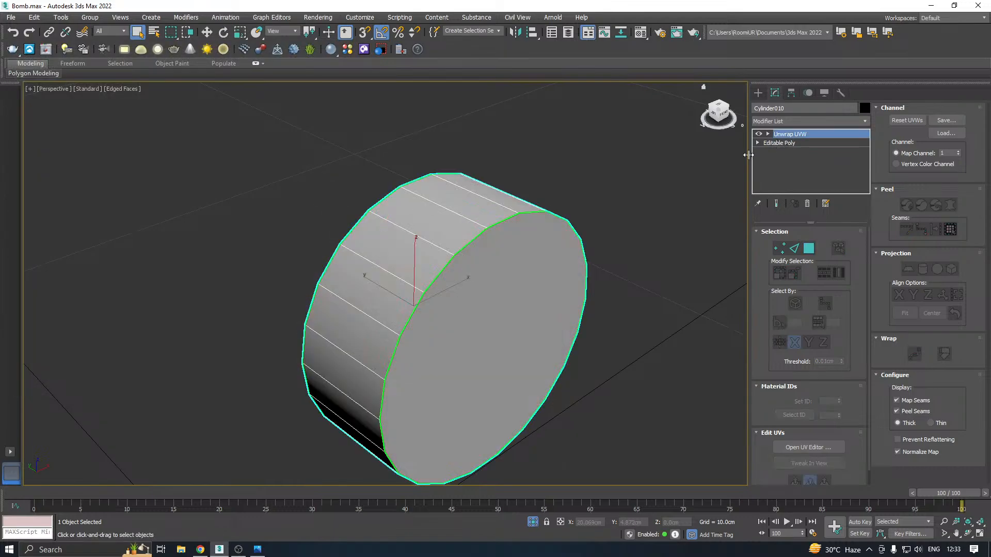
{"action": "left_click", "coordinate": [532, 522]}
{"action": "key", "text": "w"}
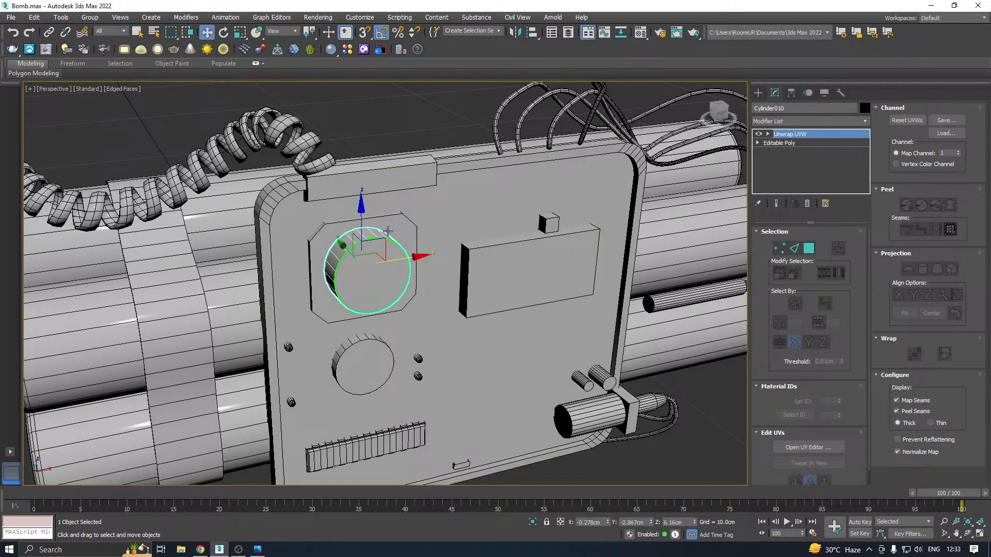
Isolate the chamfered plate behind the upper knob, add an Unwrap UVW modifier and open its UV editor
{"action": "left_click", "coordinate": [409, 228]}
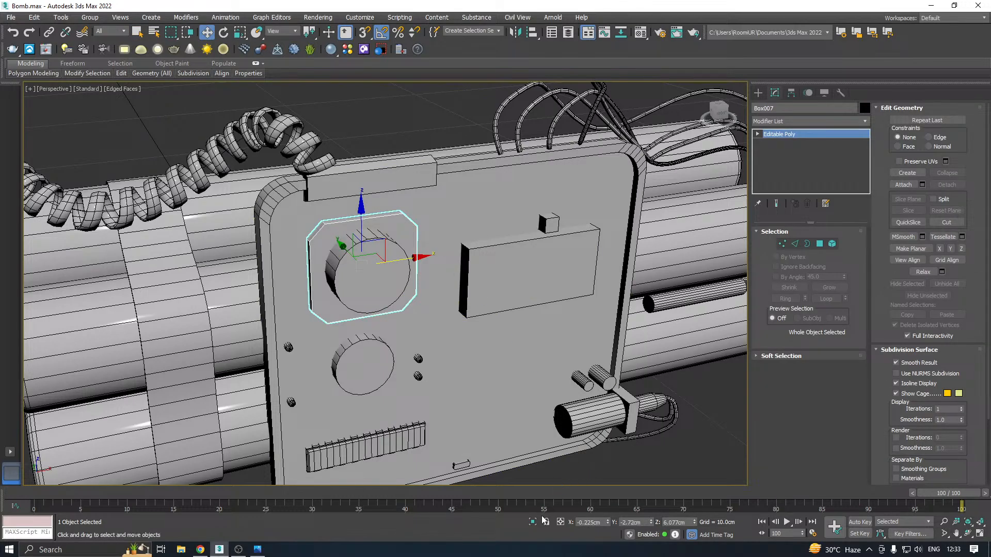
{"action": "left_click", "coordinate": [538, 523]}
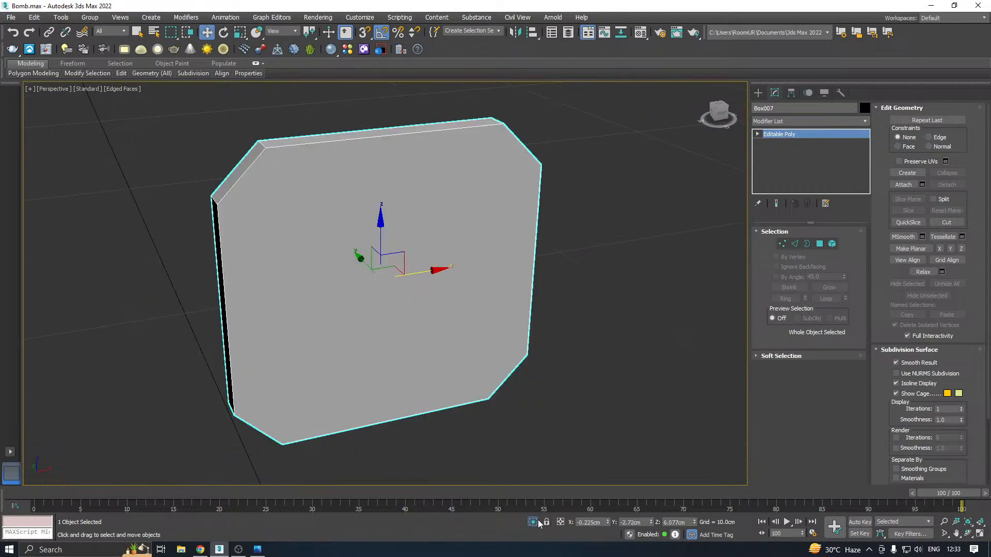
{"action": "left_click", "coordinate": [869, 122]}
{"action": "scroll", "coordinate": [857, 309], "scroll_direction": "down", "scroll_amount": 10}
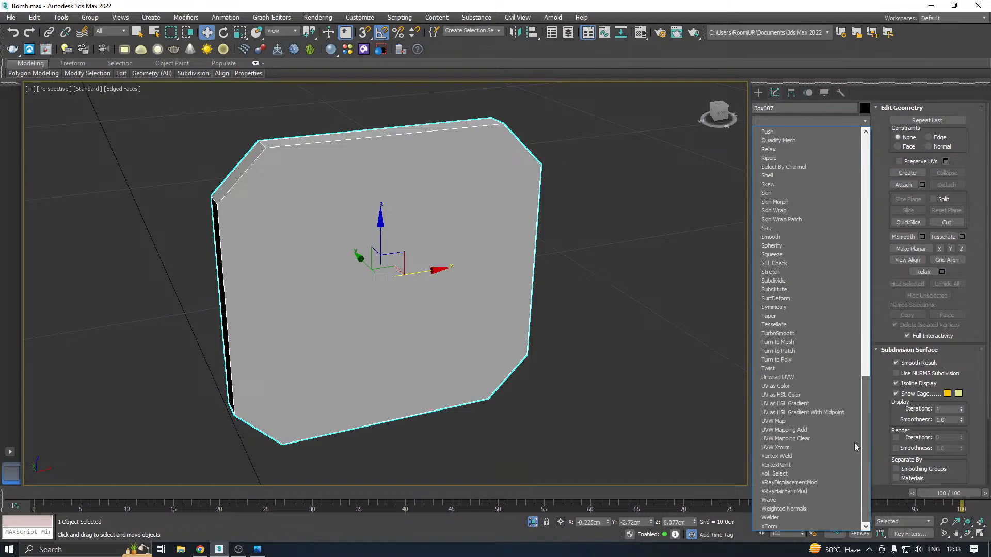
{"action": "left_click", "coordinate": [778, 381]}
{"action": "left_click", "coordinate": [796, 445]}
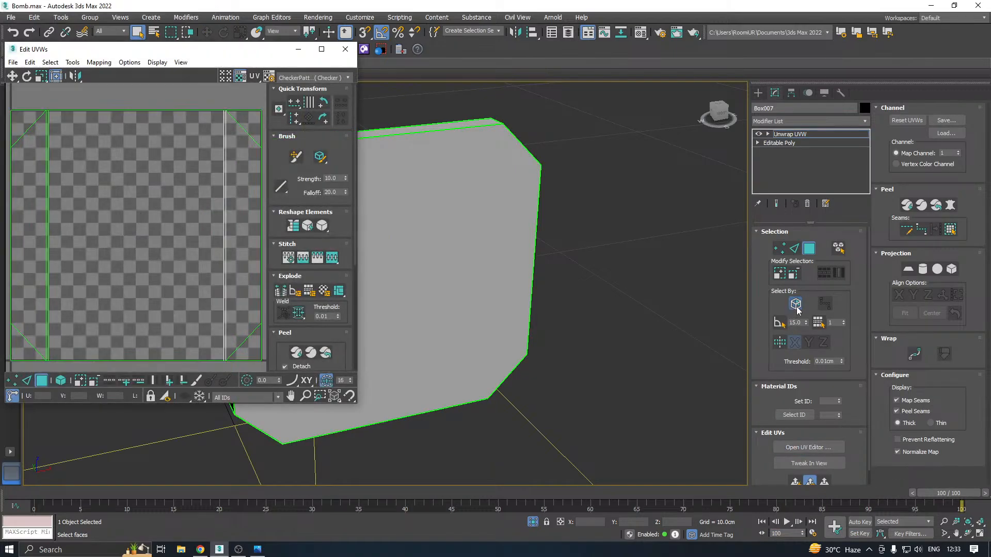
Select all faces of the chamfered plate and flatten-map them with a 45 polygon angle threshold and 0.001 spacing
{"action": "middle_click_drag", "start_coordinate": [527, 314], "coordinate": [586, 320]}
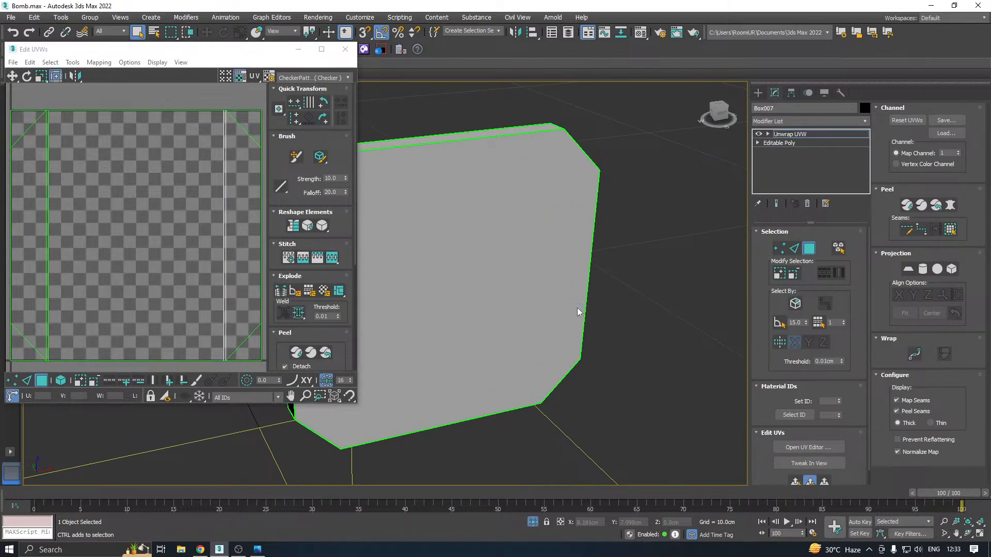
{"action": "left_click", "coordinate": [496, 291]}
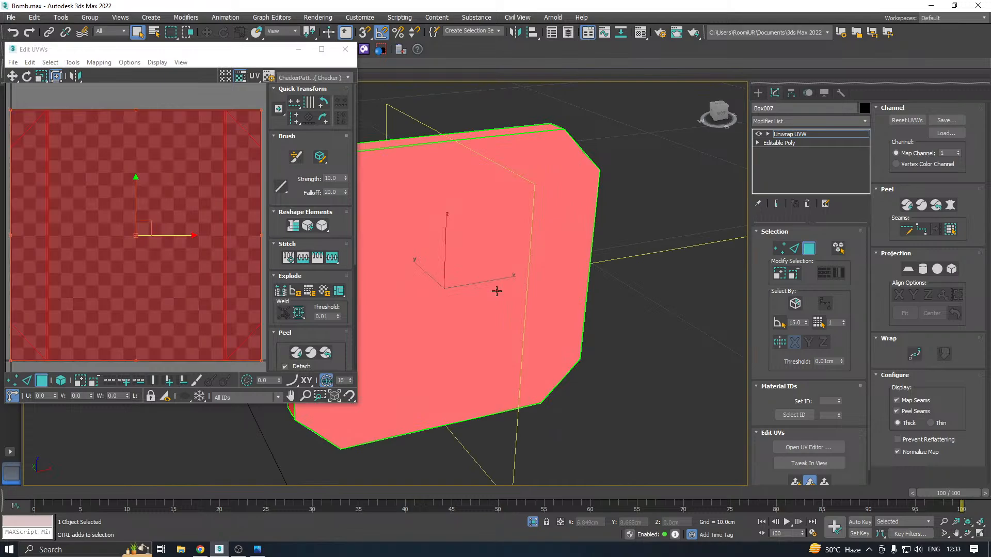
{"action": "left_click", "coordinate": [98, 63]}
{"action": "left_click", "coordinate": [103, 73]}
{"action": "left_click", "coordinate": [130, 85]}
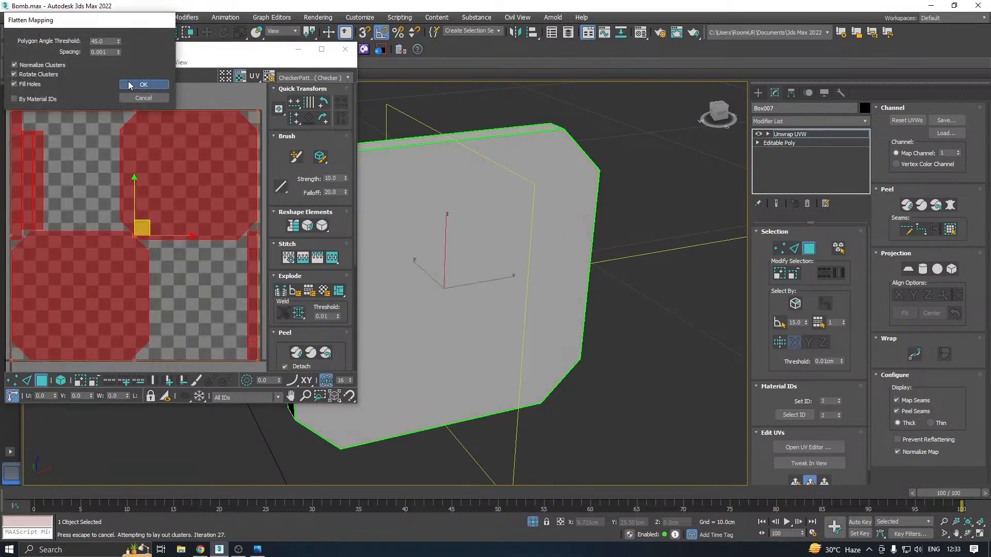
Close the plate's UV editor, leave face selection and return from the isolated plate to the full model
{"action": "left_click", "coordinate": [345, 50]}
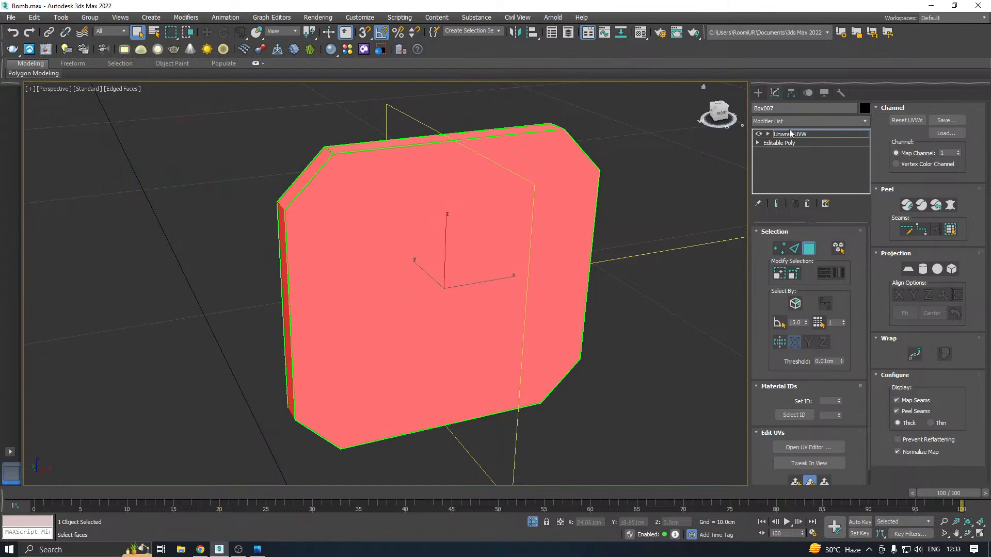
{"action": "left_click", "coordinate": [790, 134]}
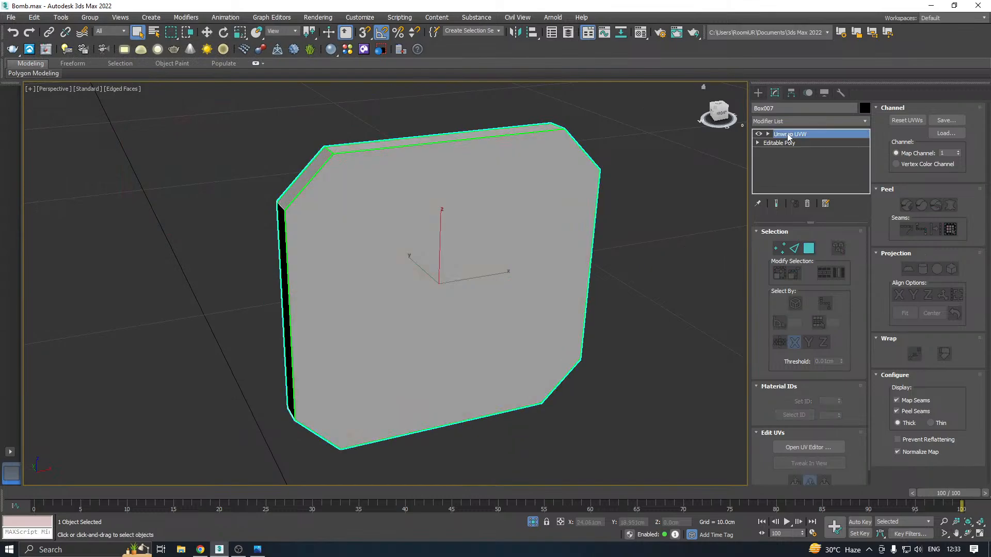
{"action": "left_click", "coordinate": [532, 522]}
{"action": "key", "text": "w"}
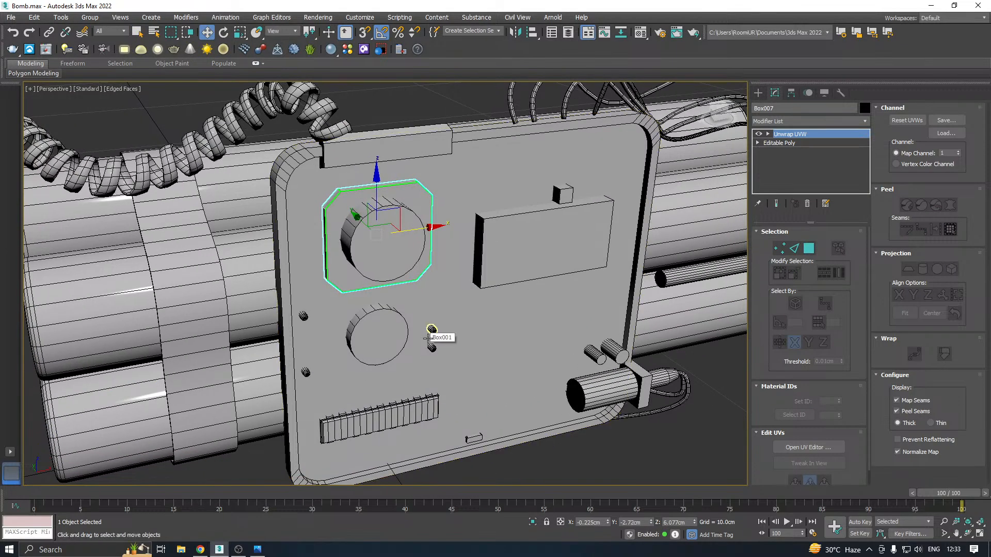
Isolate the lower round knob on the control panel, add an Unwrap UVW modifier and open the UV editor
{"action": "left_click", "coordinate": [380, 335]}
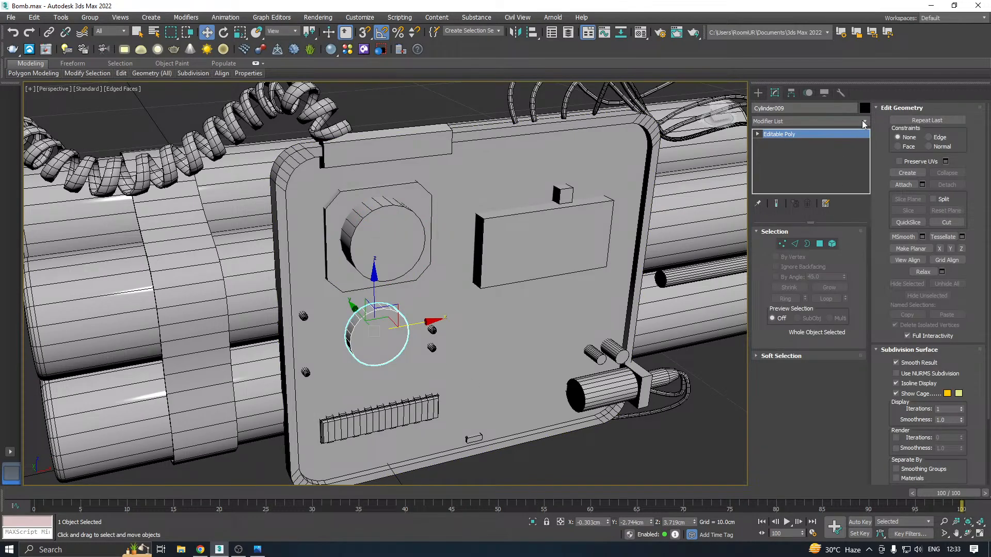
{"action": "left_click", "coordinate": [863, 124]}
{"action": "left_click", "coordinate": [533, 530]}
{"action": "left_click", "coordinate": [532, 522]}
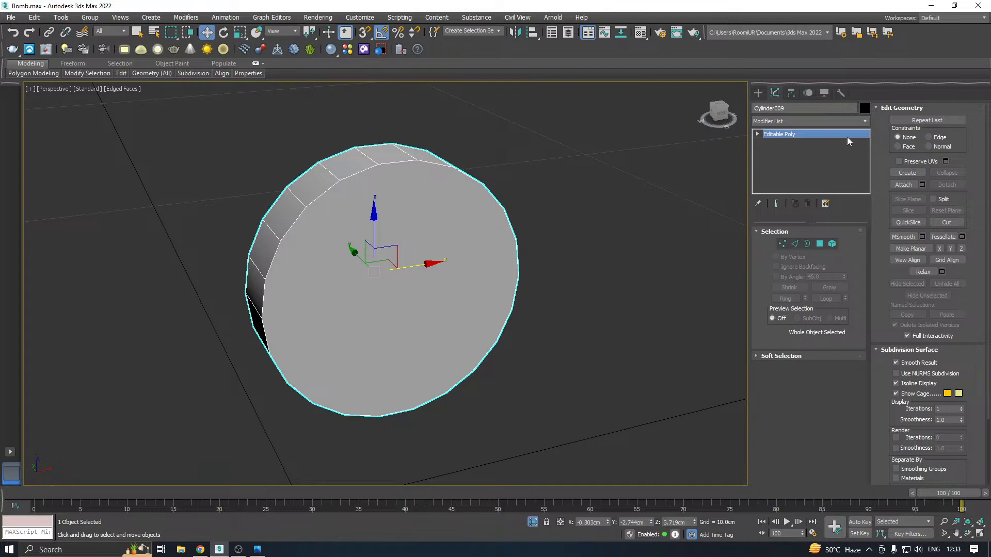
{"action": "left_click", "coordinate": [864, 120]}
{"action": "left_click_drag", "start_coordinate": [869, 144], "coordinate": [807, 439]}
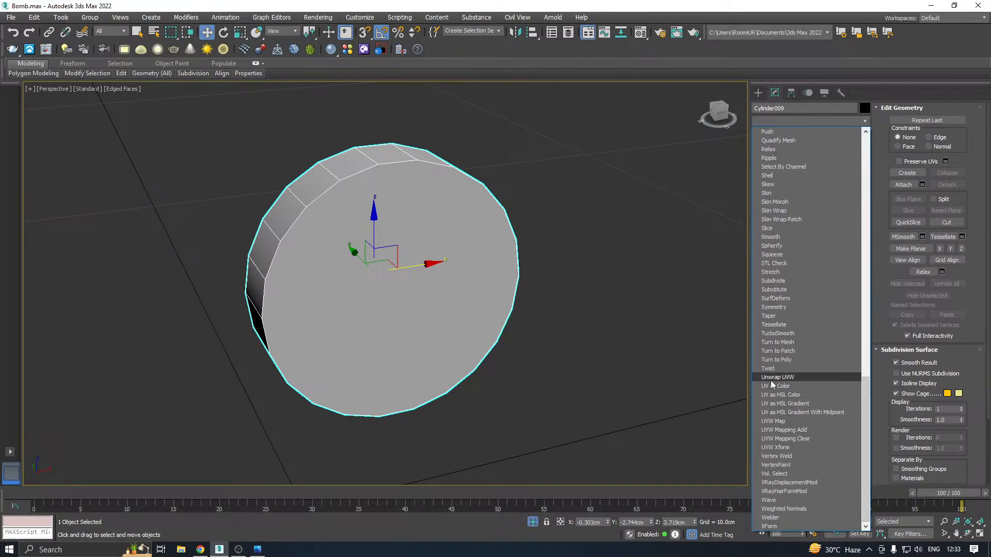
{"action": "left_click", "coordinate": [770, 380]}
{"action": "left_click", "coordinate": [795, 446]}
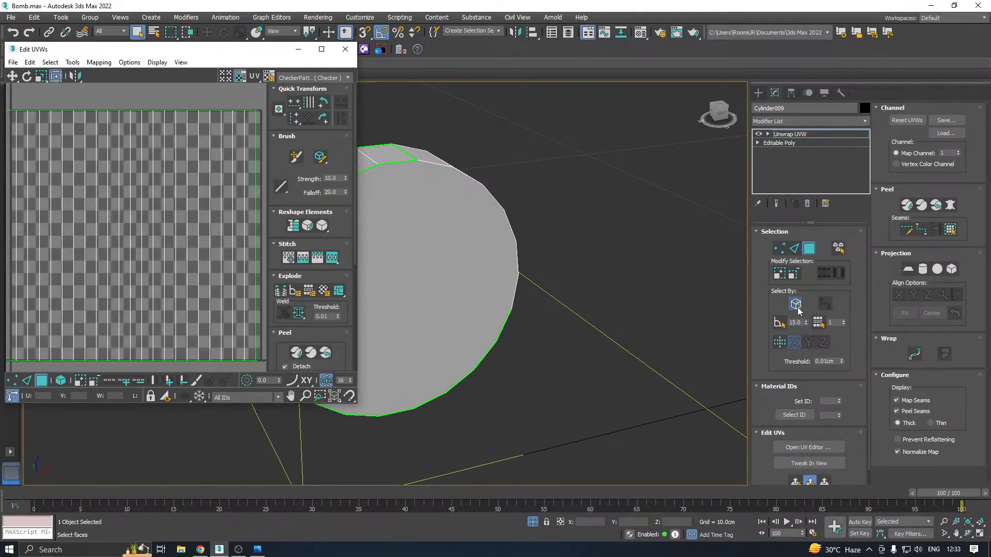
Select the lower knob's two round cap faces individually and project them with a planar map aligned to Y
{"action": "left_click", "coordinate": [798, 308]}
{"action": "left_click", "coordinate": [492, 283]}
{"action": "middle_click_drag", "start_coordinate": [492, 283], "coordinate": [645, 312], "text": "alt"}
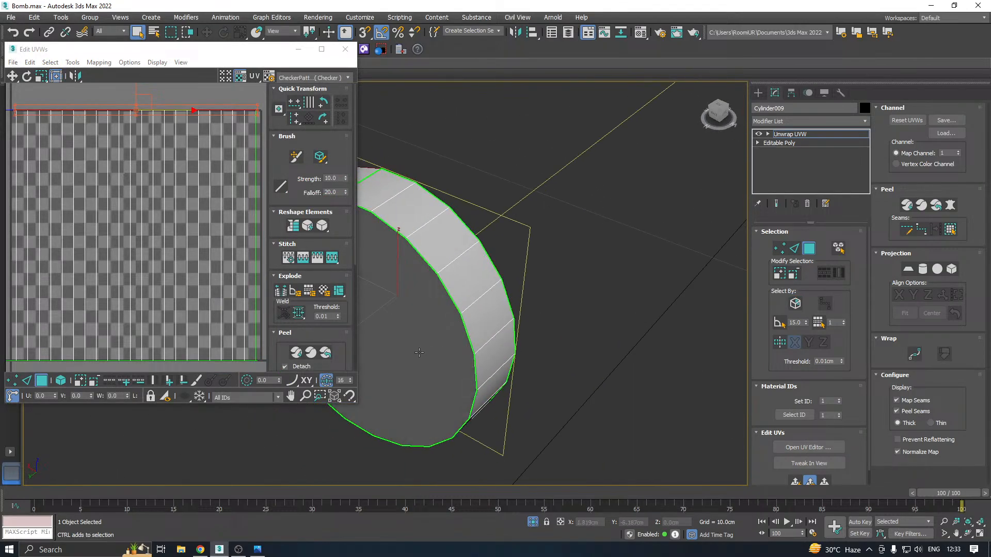
{"action": "left_click", "coordinate": [419, 352]}
{"action": "left_click", "coordinate": [908, 270]}
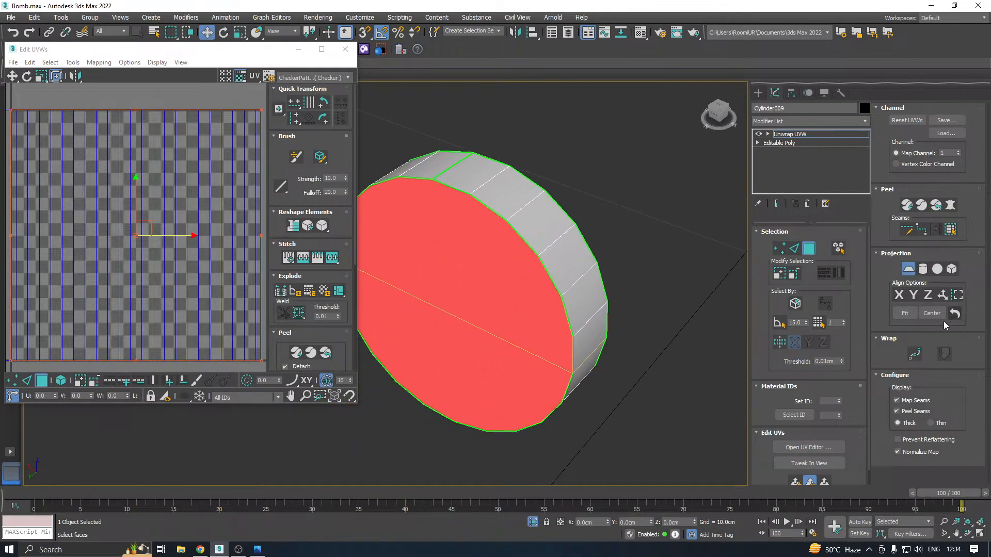
{"action": "left_click", "coordinate": [899, 295]}
{"action": "left_click", "coordinate": [913, 295]}
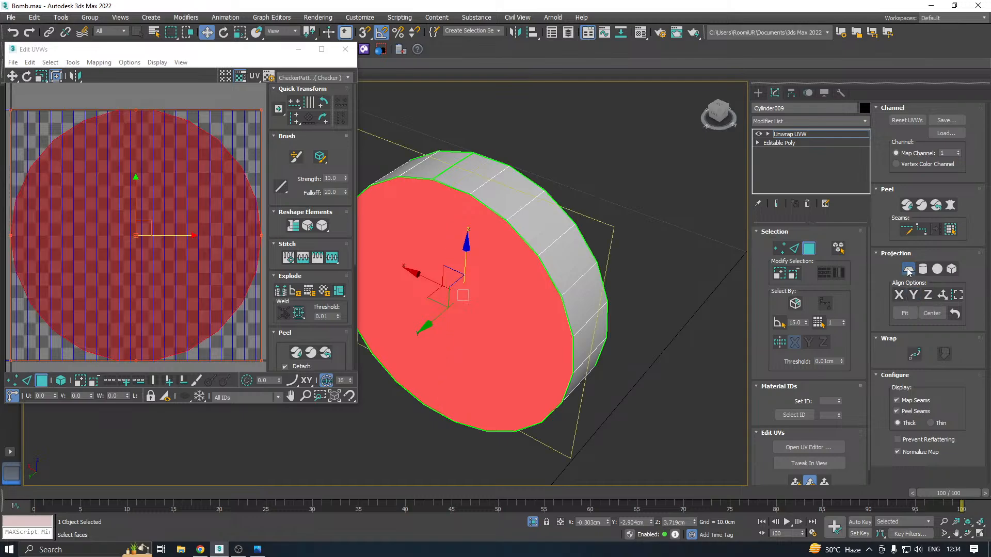
{"action": "left_click", "coordinate": [909, 270]}
Relax the lower knob's cap UVs by polygon angles at 100 iterations and amount 0.1
{"action": "left_click", "coordinate": [98, 63]}
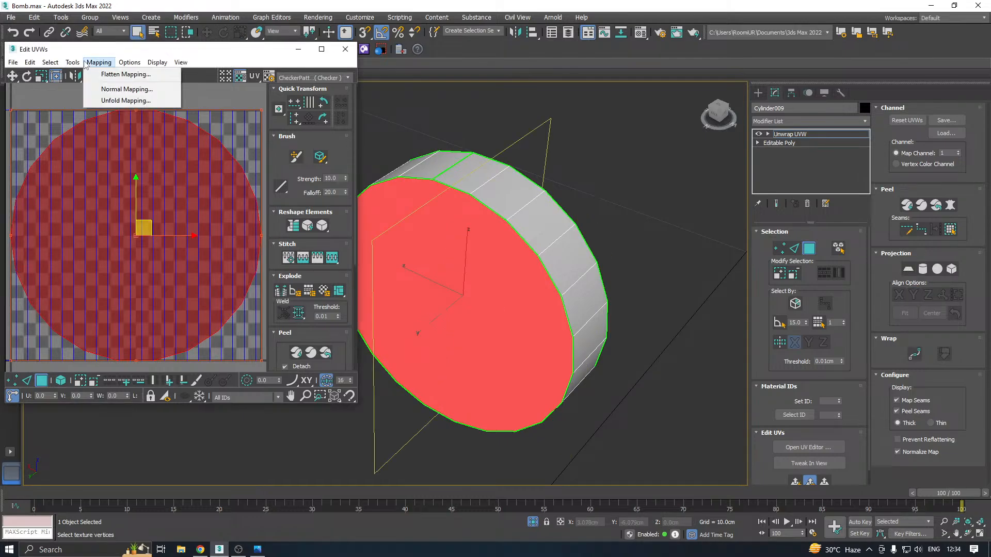
{"action": "left_click", "coordinate": [117, 240]}
{"action": "left_click", "coordinate": [133, 137]}
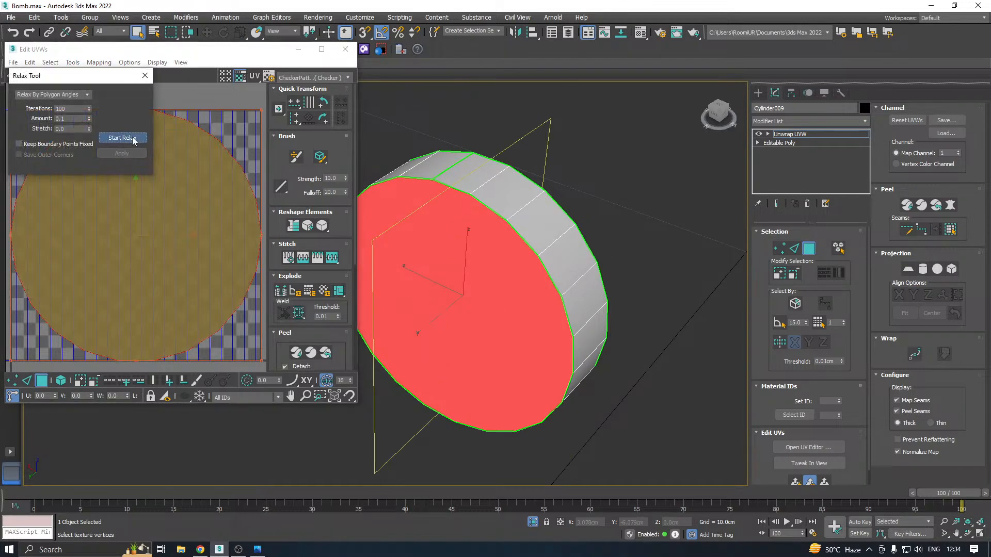
{"action": "left_click", "coordinate": [133, 138]}
{"action": "left_click", "coordinate": [133, 153]}
Move the relaxed cap UV shells of the lower knob outside the UV square
{"action": "key", "text": "ctrl+s"}
{"action": "scroll", "coordinate": [161, 244], "scroll_direction": "down", "scroll_amount": 3}
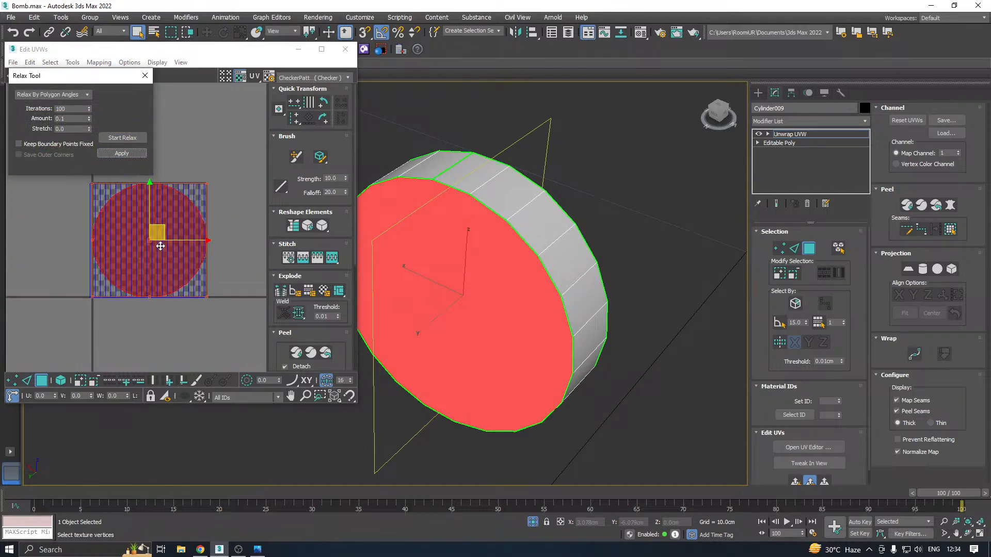
{"action": "left_click", "coordinate": [213, 278]}
{"action": "middle_click_drag", "start_coordinate": [80, 205], "coordinate": [82, 239]}
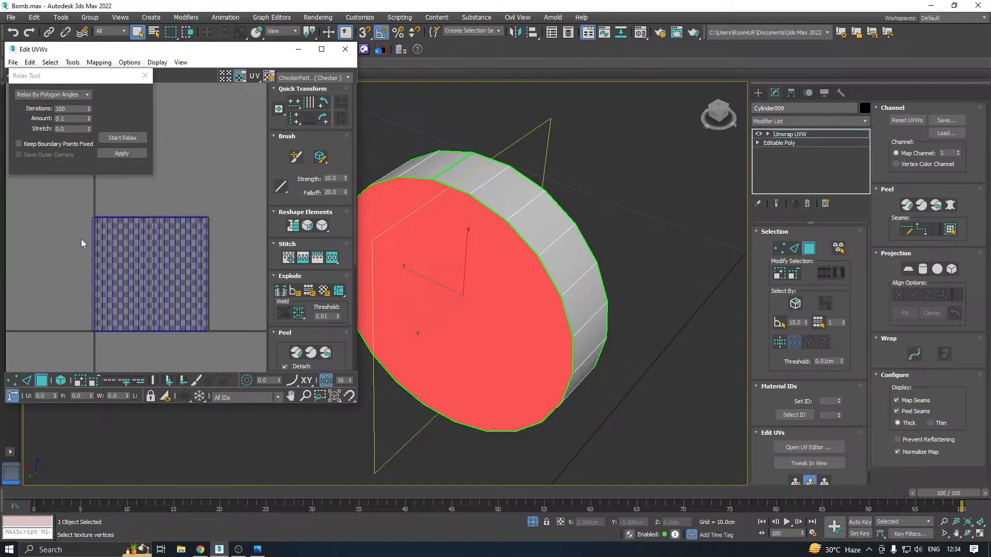
Select the lower knob's side faces in the UV layout and project them with a cylindrical map along the knob's axis
{"action": "left_click_drag", "start_coordinate": [67, 205], "coordinate": [236, 357]}
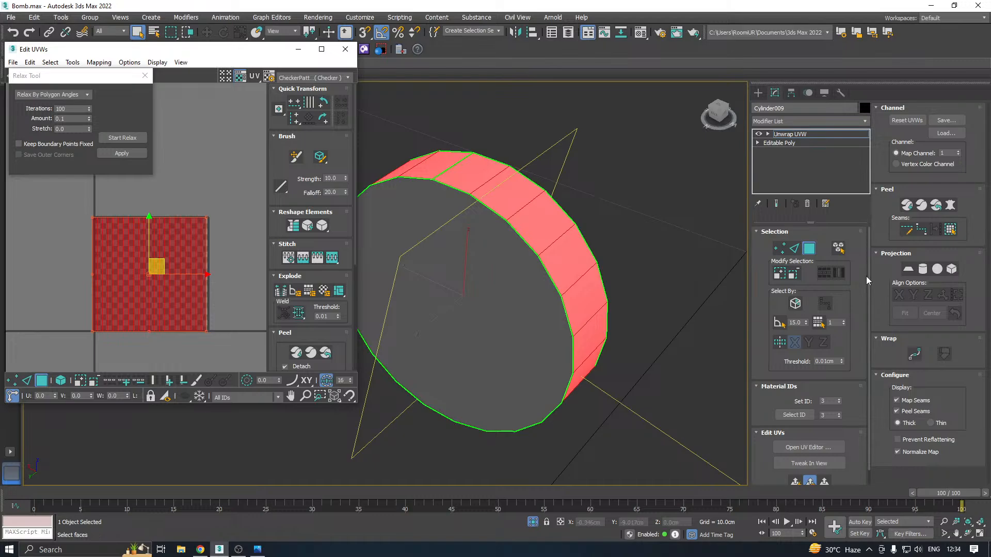
{"action": "left_click", "coordinate": [922, 271]}
{"action": "left_click", "coordinate": [899, 294]}
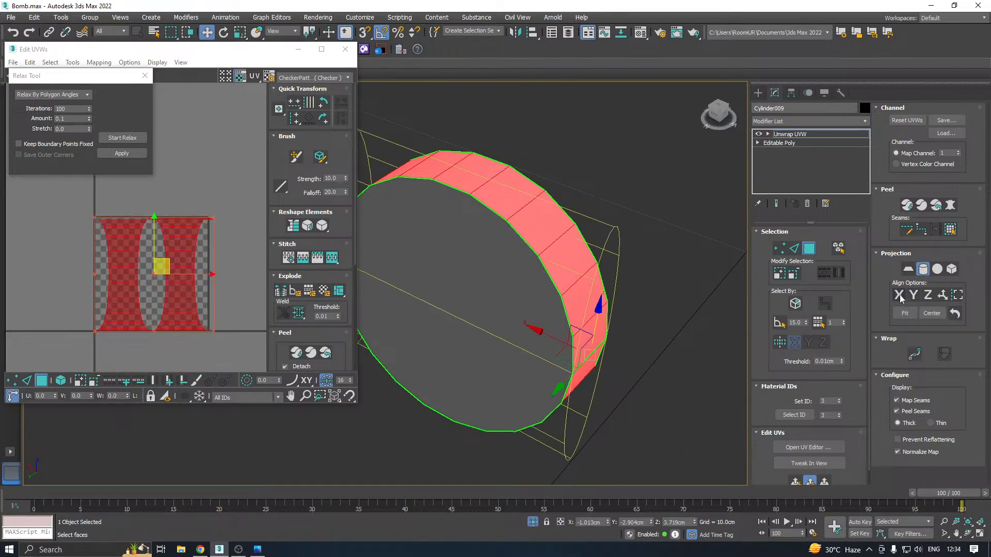
{"action": "left_click", "coordinate": [922, 271]}
{"action": "left_click", "coordinate": [921, 274]}
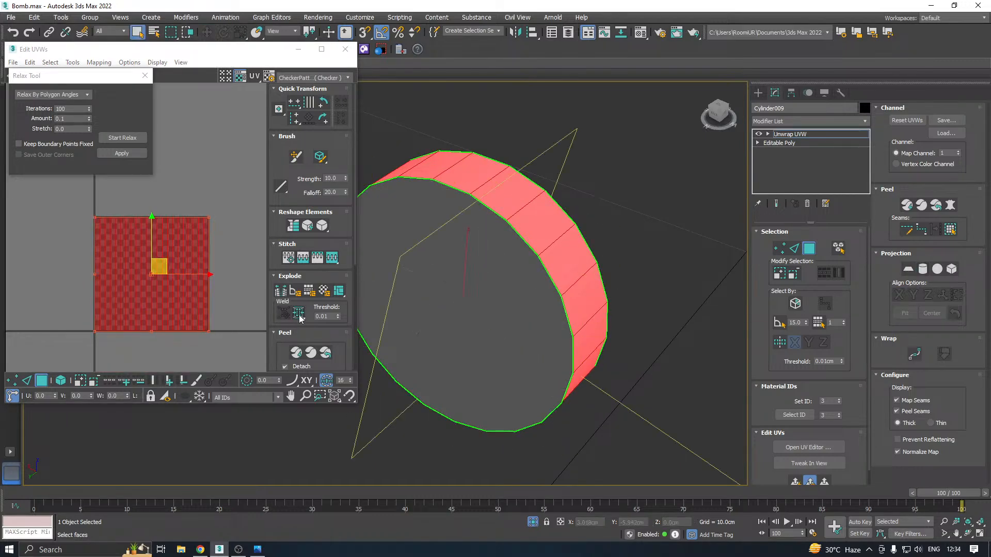
Relax the lower knob's side strip by polygon angles, pack all its shells with rescaling and close the UV editor
{"action": "left_click", "coordinate": [123, 138]}
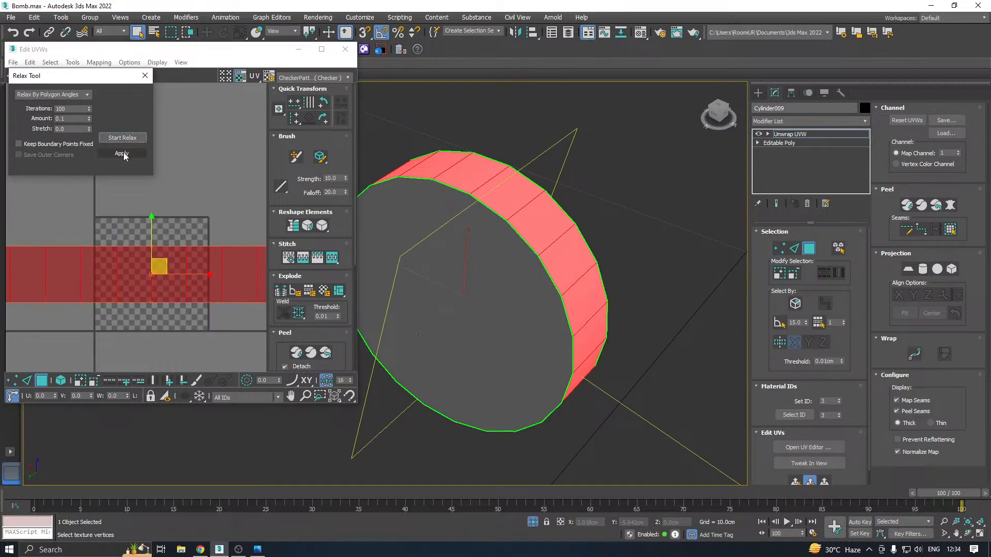
{"action": "left_click", "coordinate": [121, 154]}
{"action": "left_click", "coordinate": [285, 333]}
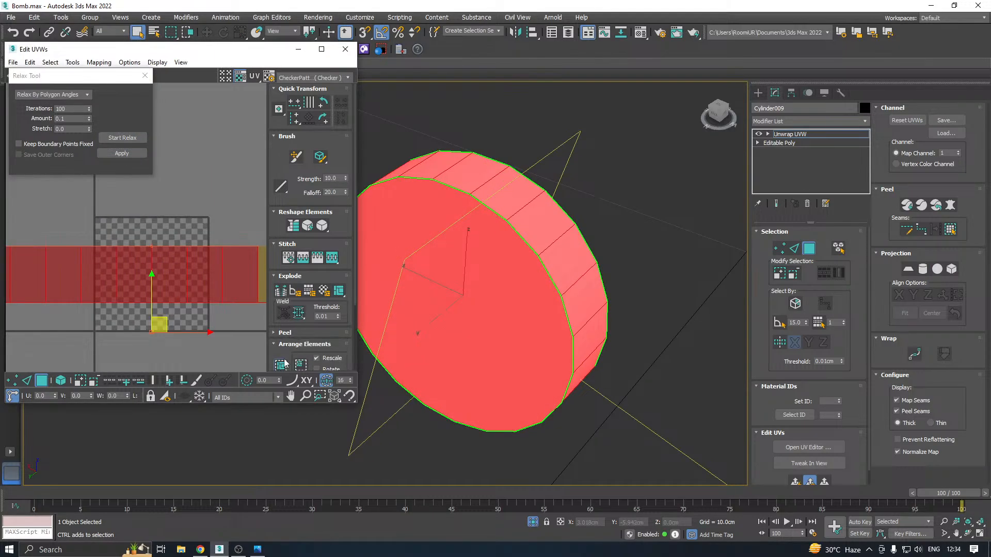
{"action": "left_click", "coordinate": [281, 365]}
{"action": "left_click", "coordinate": [345, 49]}
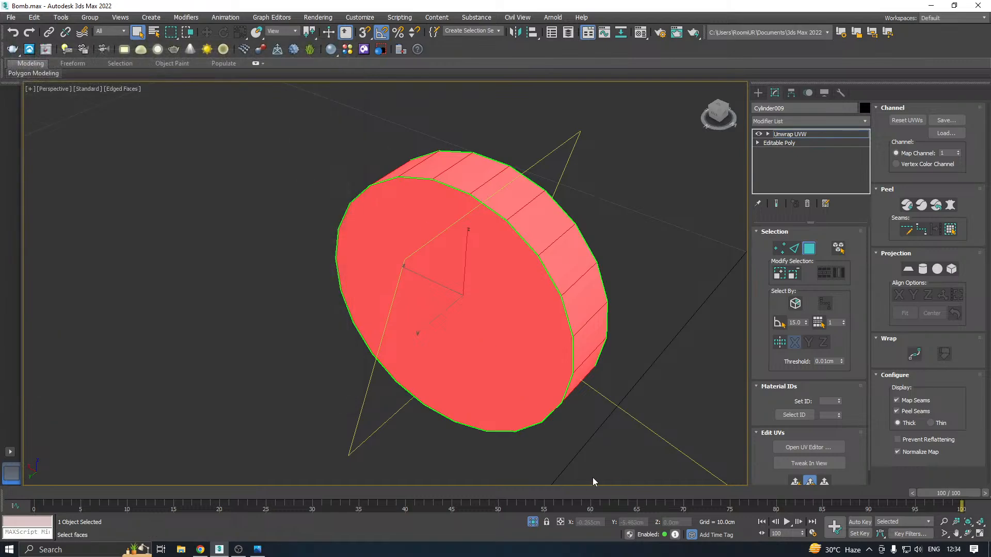
Leave isolation to show the whole bomb again and save a copy of the scene as Bomb25.max
{"action": "left_click", "coordinate": [536, 522]}
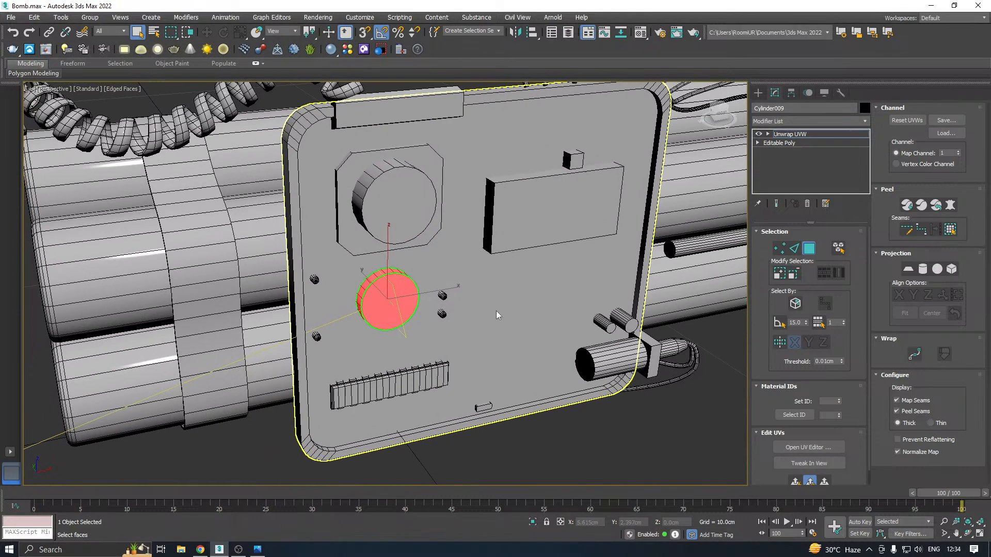
{"action": "scroll", "coordinate": [485, 330], "scroll_direction": "down", "scroll_amount": 3}
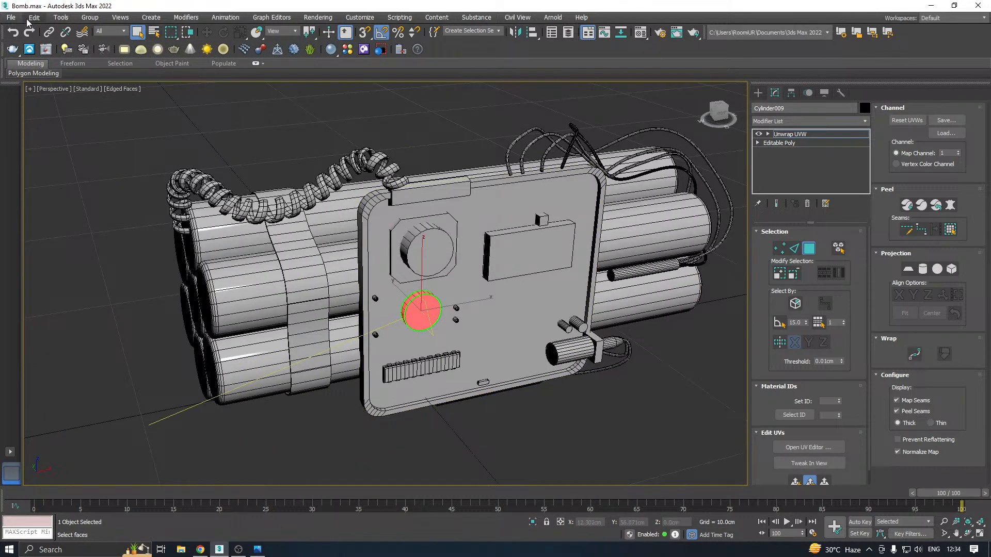
{"action": "left_click", "coordinate": [10, 17]}
{"action": "left_click", "coordinate": [31, 119]}
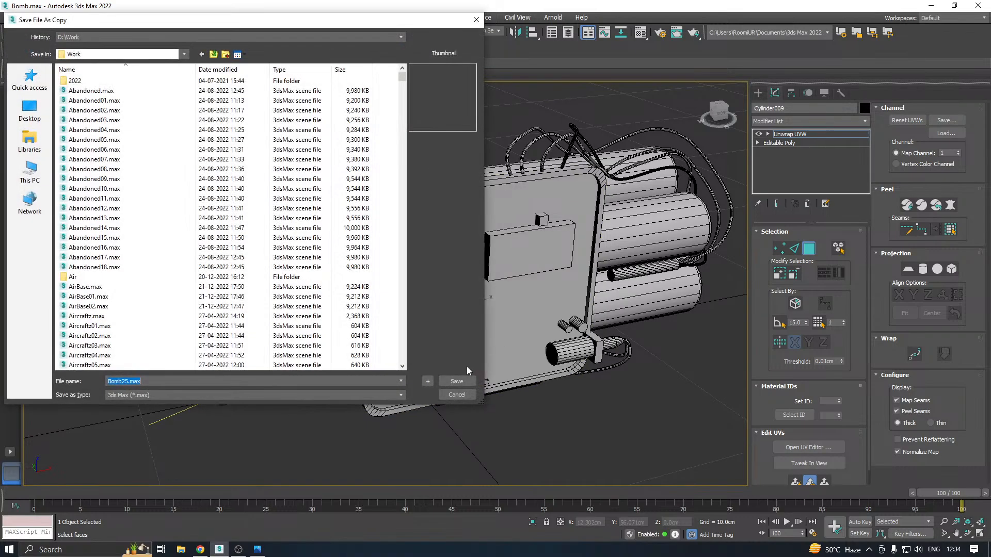
{"action": "left_click", "coordinate": [458, 381]}
{"action": "scroll", "coordinate": [443, 338], "scroll_direction": "up", "scroll_amount": 5}
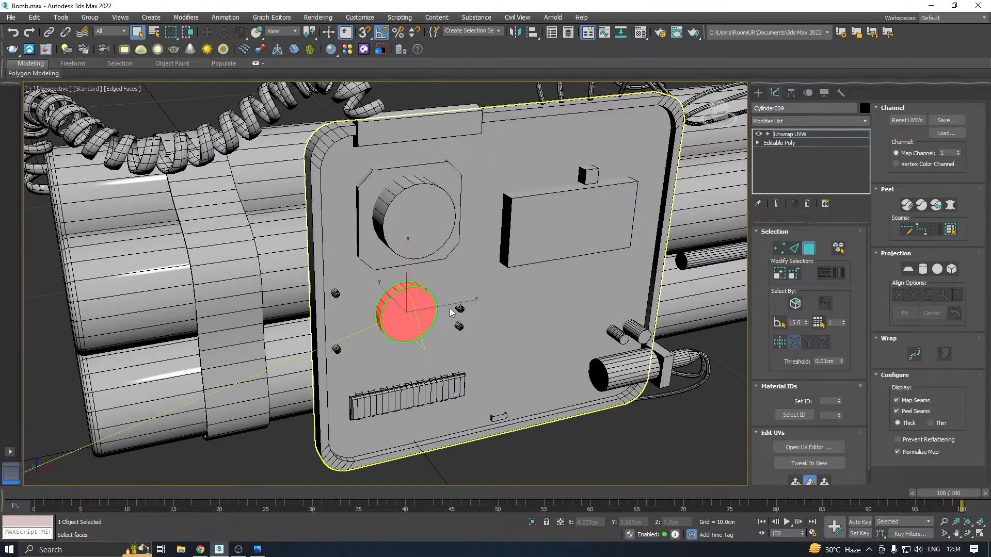
Leave face editing on the knob, then select the small peg at the control panel's lower-left edge and isolate it
{"action": "left_click", "coordinate": [799, 136]}
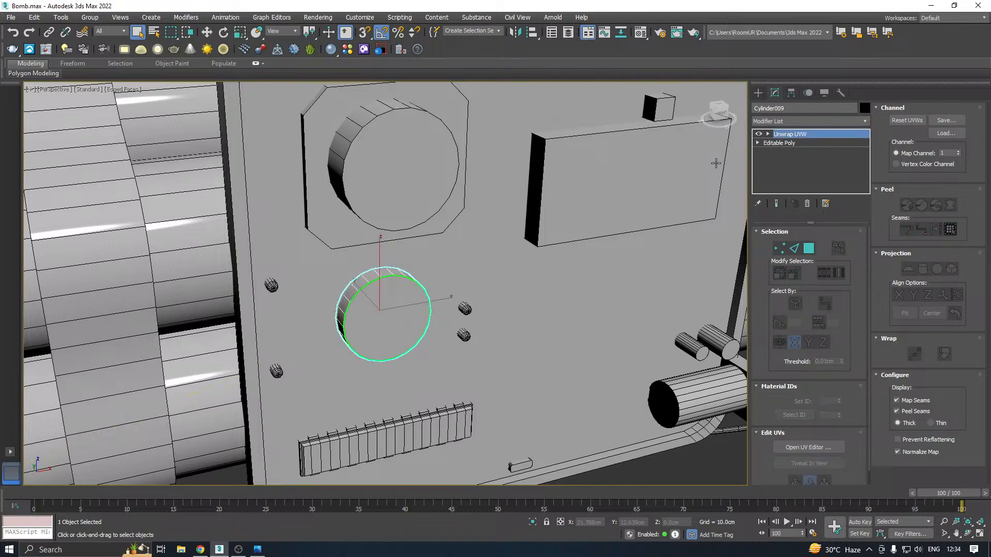
{"action": "left_click", "coordinate": [276, 371]}
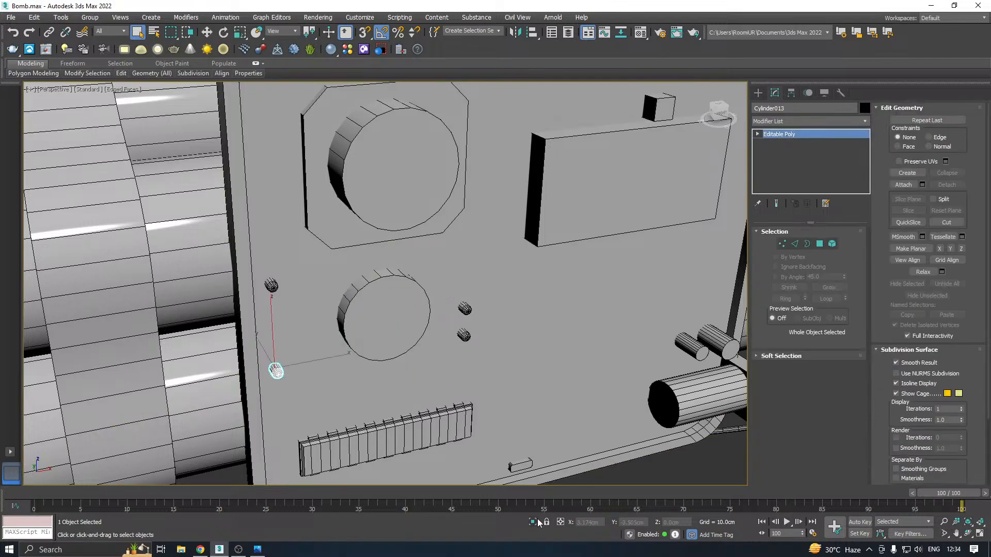
{"action": "key", "text": "alt+q"}
{"action": "middle_click_drag", "start_coordinate": [430, 387], "coordinate": [556, 387], "text": "alt"}
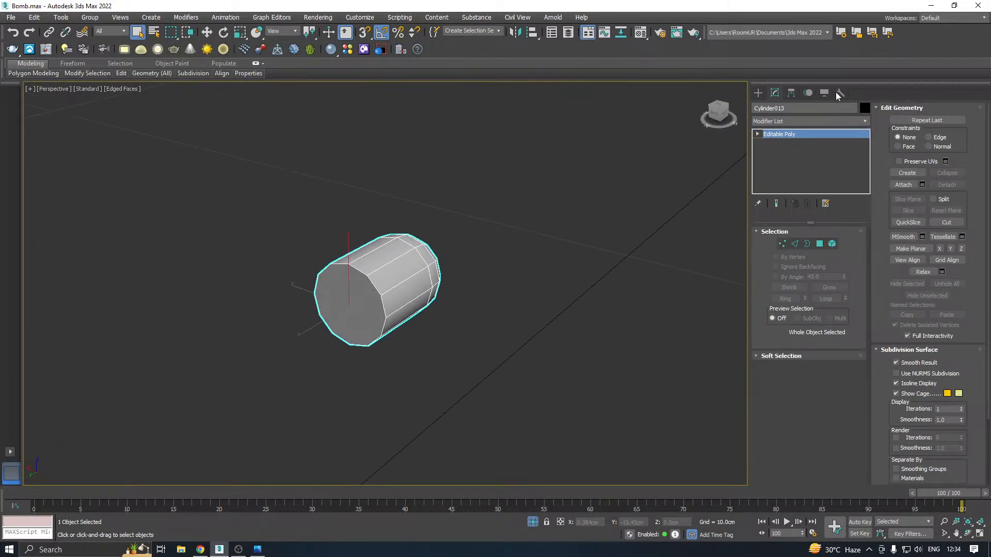
Add an Unwrap UVW modifier to the small peg and open its UV editor
{"action": "left_click", "coordinate": [865, 121]}
{"action": "left_click_drag", "start_coordinate": [866, 166], "coordinate": [865, 463]}
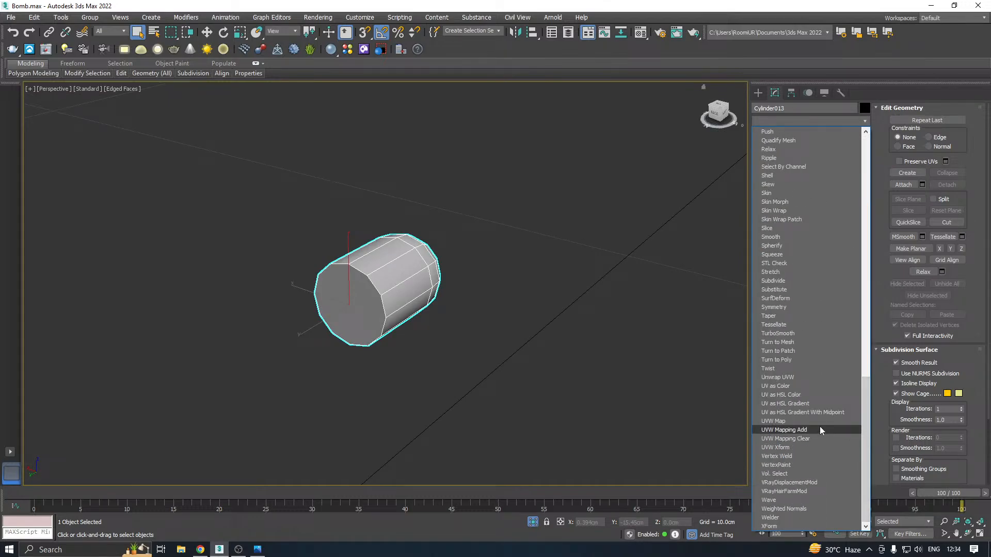
{"action": "left_click", "coordinate": [788, 379]}
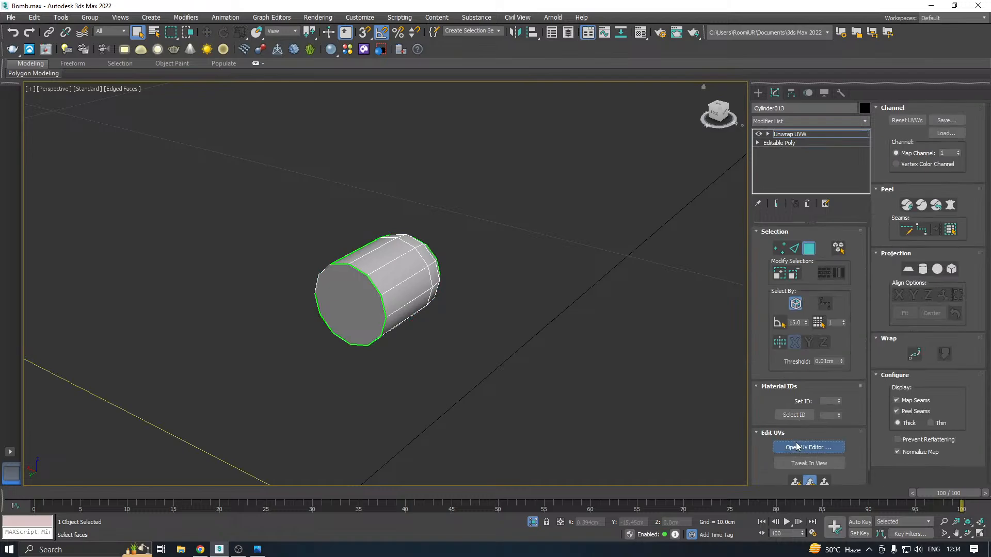
{"action": "left_click", "coordinate": [797, 447]}
{"action": "middle_click_drag", "start_coordinate": [671, 317], "coordinate": [582, 321], "text": "alt"}
{"action": "scroll", "coordinate": [476, 321], "scroll_direction": "up", "scroll_amount": 5}
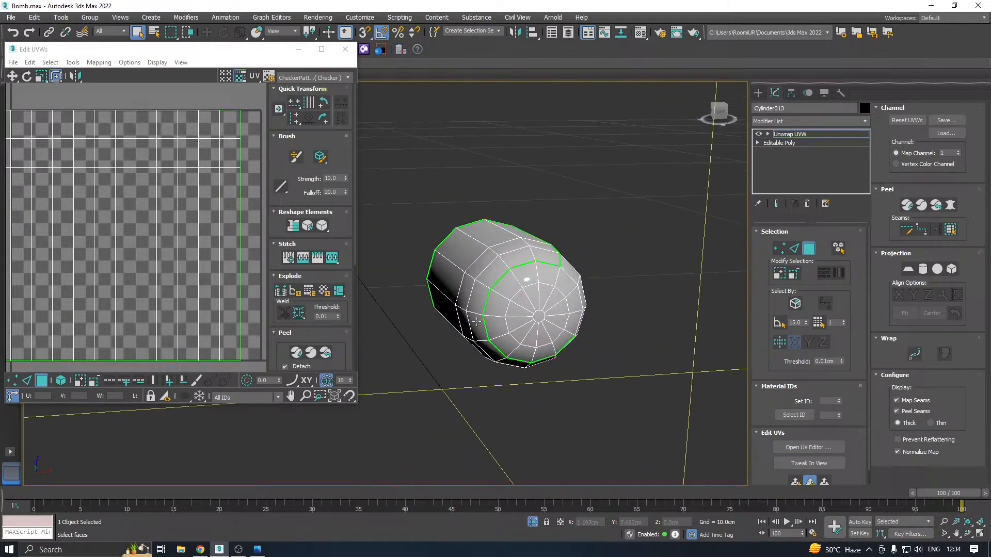
Select the peg's domed end faces, quick planar map them and move that shell below the UV square
{"action": "left_click", "coordinate": [809, 249]}
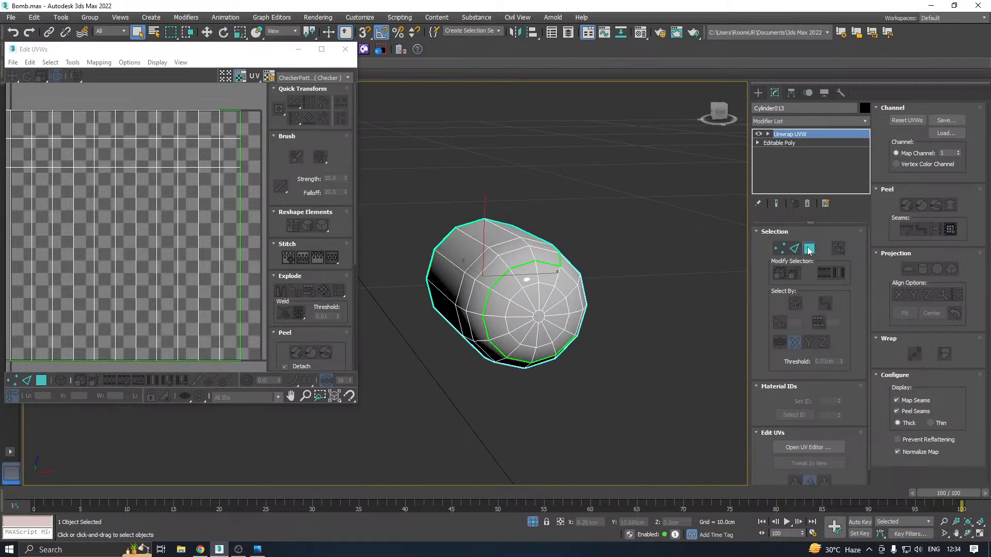
{"action": "left_click", "coordinate": [808, 249]}
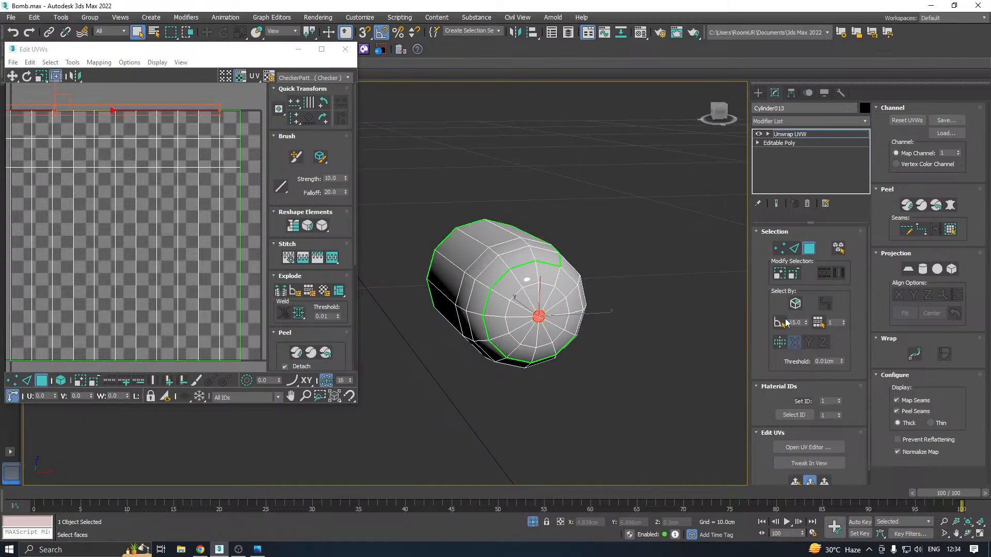
{"action": "left_click", "coordinate": [779, 275]}
{"action": "left_click", "coordinate": [779, 275]}
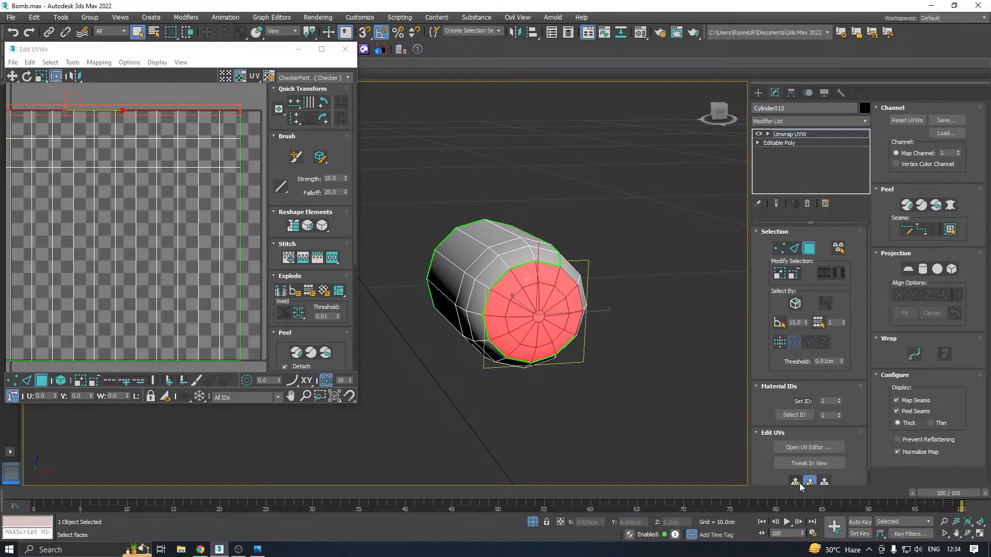
{"action": "left_click", "coordinate": [795, 482]}
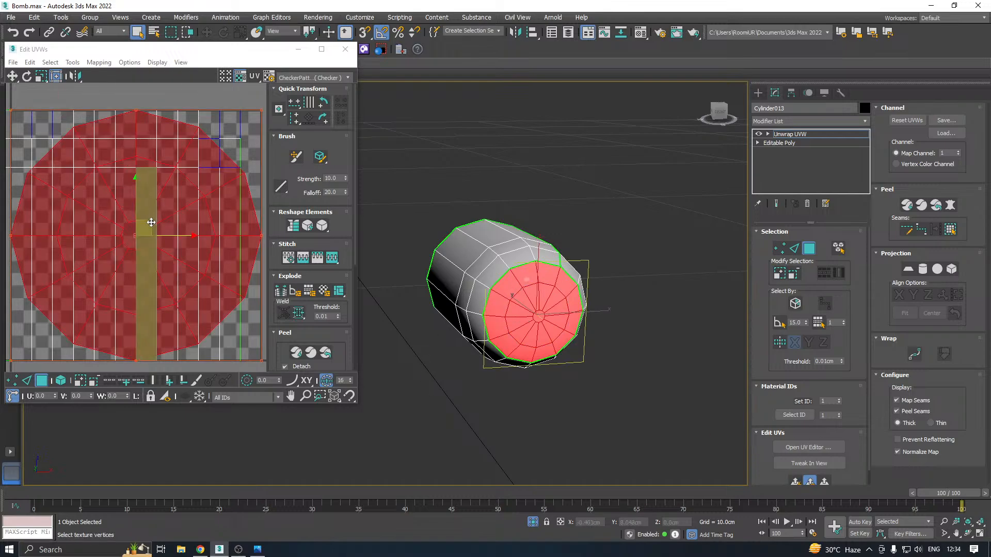
{"action": "scroll", "coordinate": [152, 227], "scroll_direction": "down", "scroll_amount": 3}
{"action": "left_click_drag", "start_coordinate": [152, 227], "coordinate": [199, 395]}
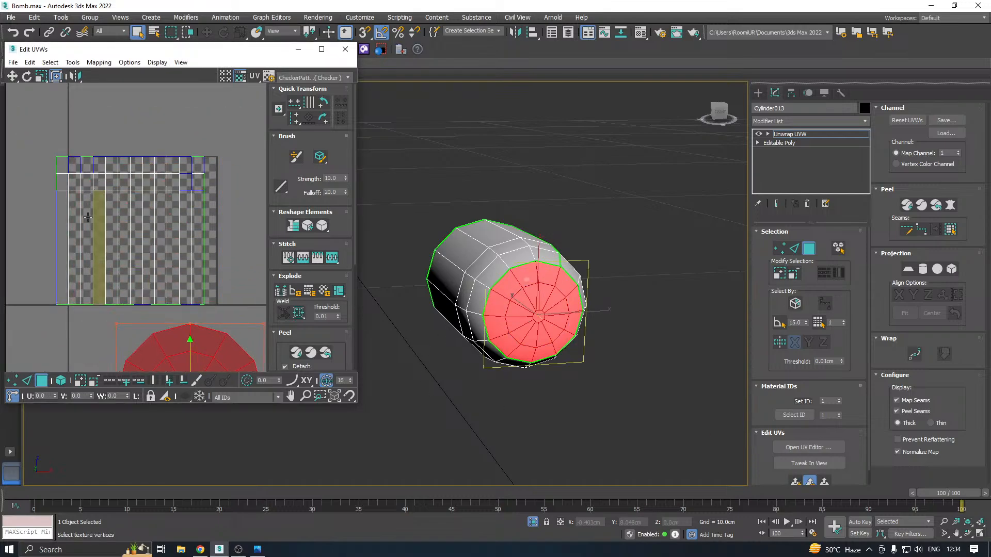
Project all the peg's remaining faces, flat end included, with a cylindrical map aligned to the Y axis
{"action": "left_click_drag", "start_coordinate": [76, 185], "coordinate": [242, 314]}
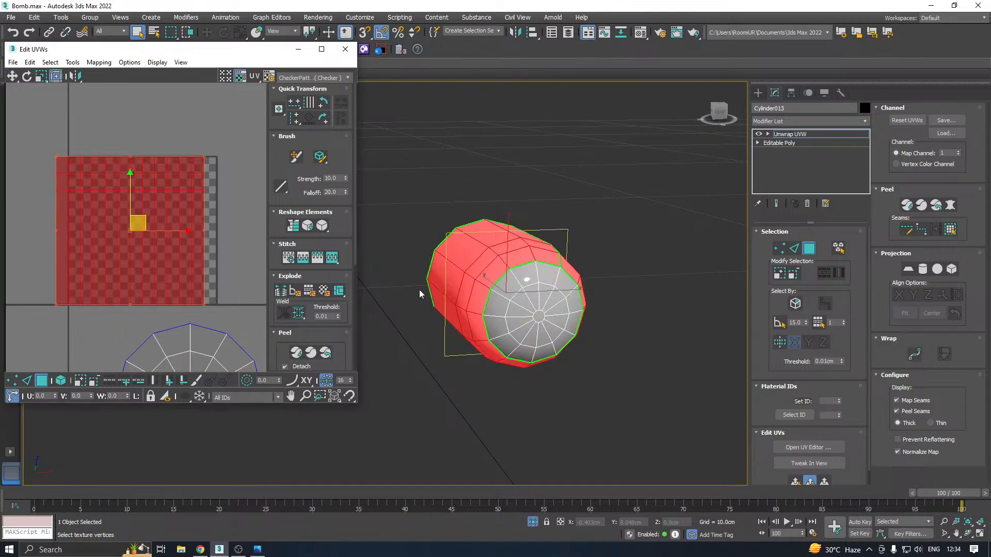
{"action": "left_click", "coordinate": [924, 269]}
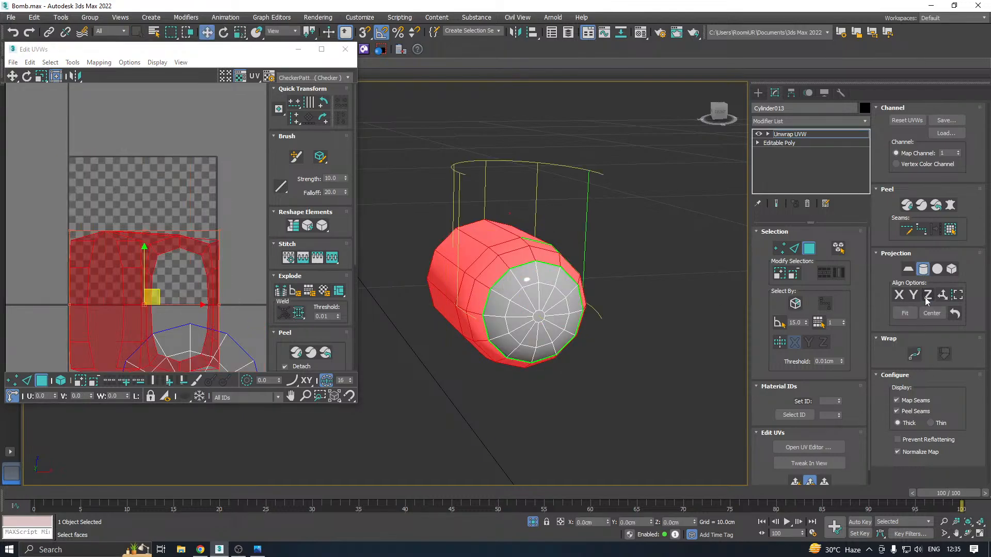
{"action": "left_click", "coordinate": [927, 297]}
{"action": "left_click", "coordinate": [914, 296]}
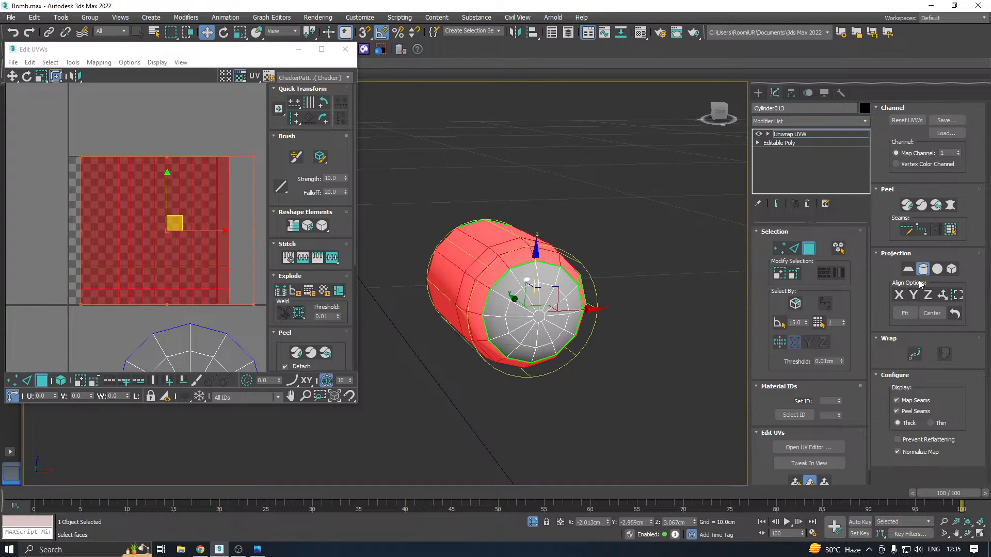
{"action": "left_click", "coordinate": [923, 272]}
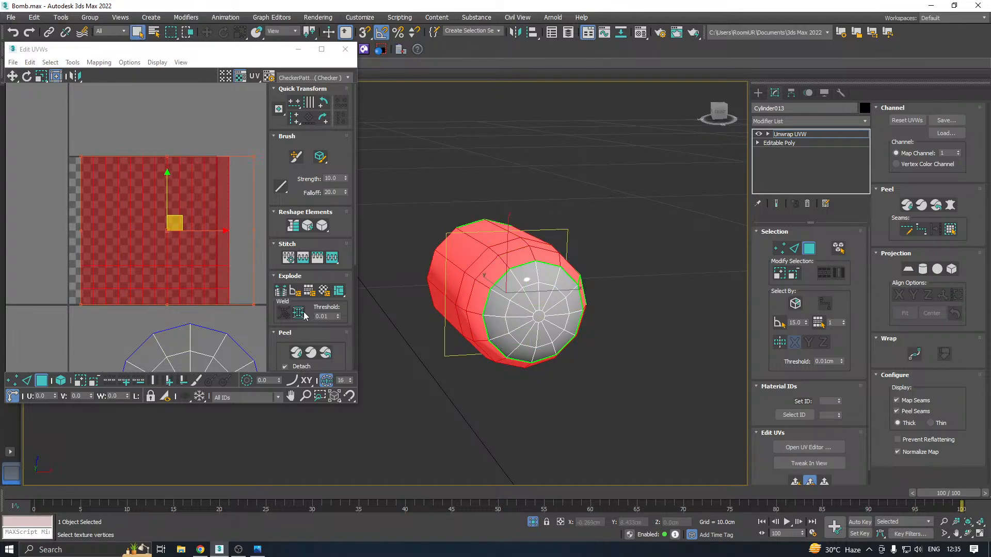
Try relaxing the peg's side and flat-end UVs together by polygon angles at 100 iterations and amount 0.1
{"action": "left_click", "coordinate": [72, 62]}
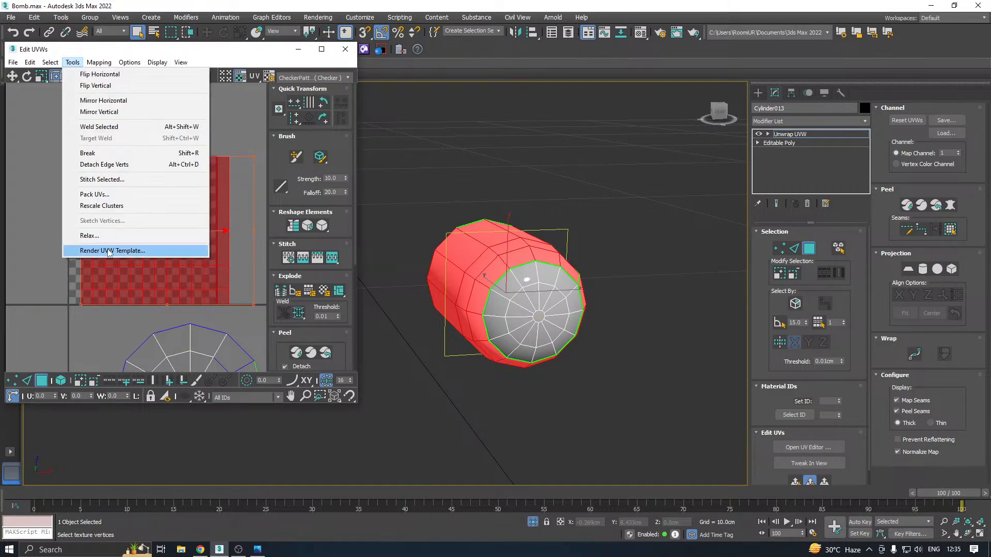
{"action": "left_click", "coordinate": [91, 235]}
{"action": "left_click", "coordinate": [136, 138]}
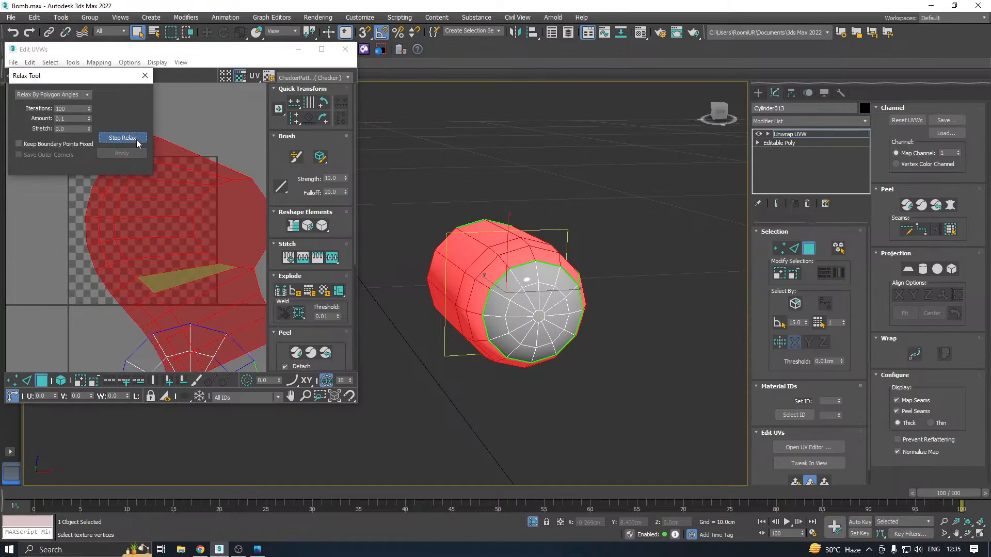
{"action": "left_click", "coordinate": [136, 138]}
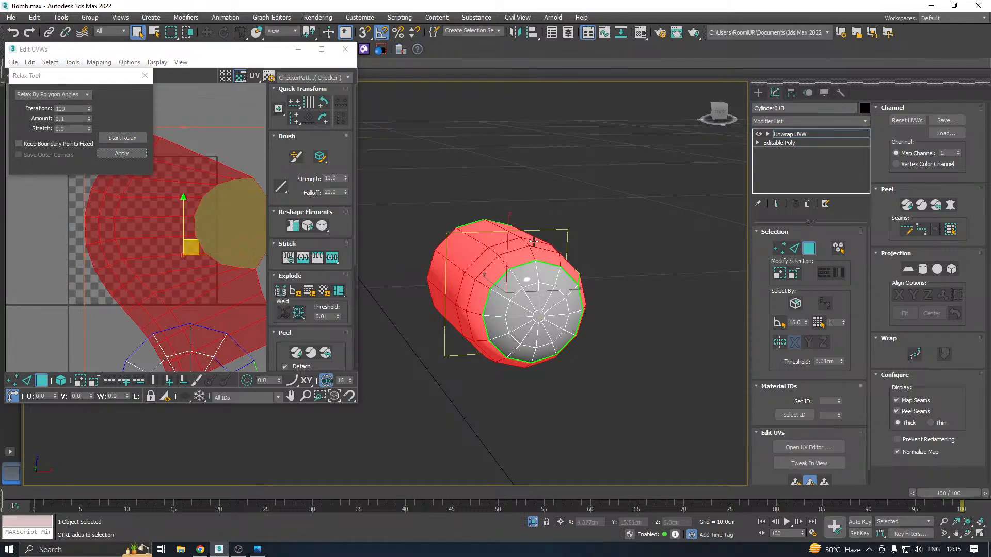
Select the peg's flat end face and separate it in the UVs with a quick planar map
{"action": "middle_click_drag", "start_coordinate": [403, 204], "coordinate": [576, 289], "text": "alt"}
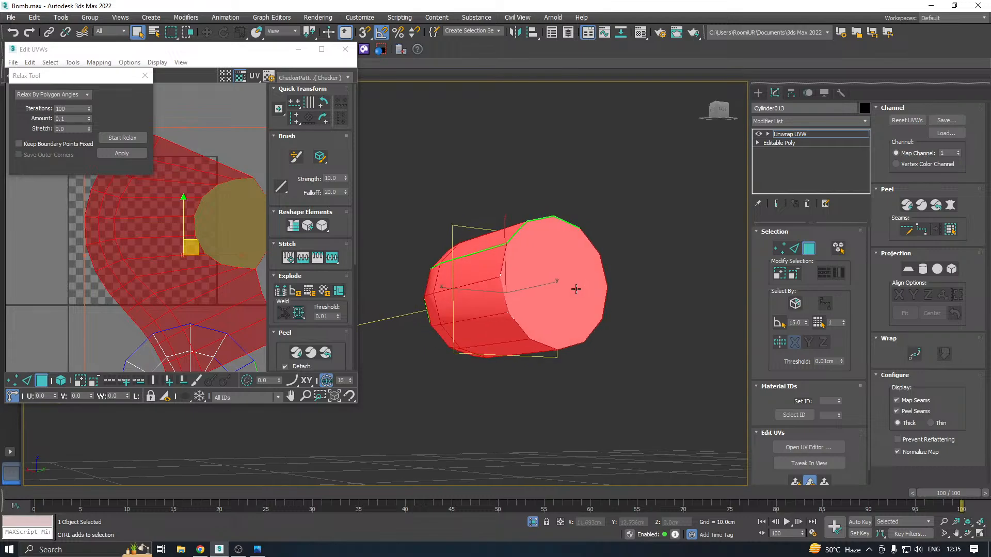
{"action": "left_click", "coordinate": [516, 279]}
{"action": "left_click", "coordinate": [795, 481]}
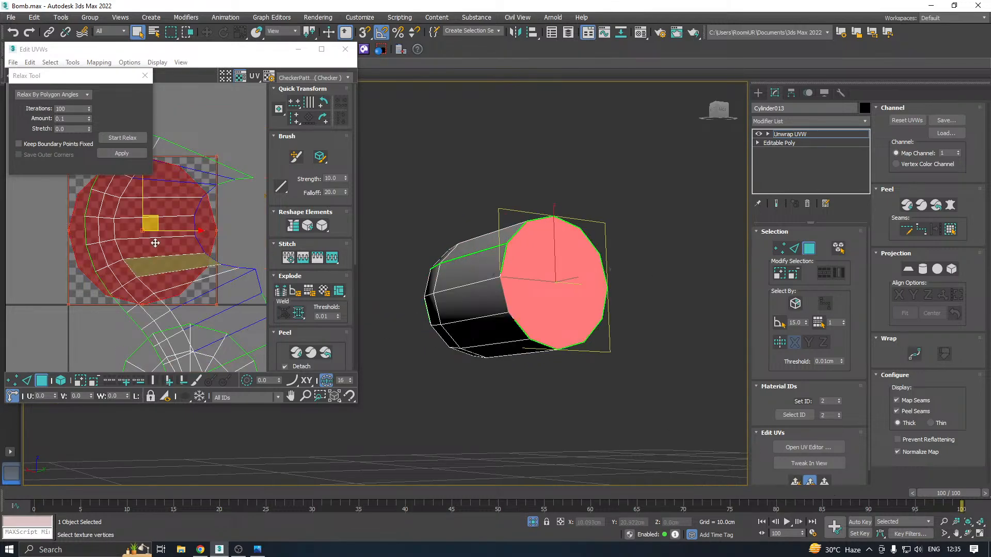
Relax the flat end face's UVs by polygon angles and move the shell outside the UV square
{"action": "left_click", "coordinate": [119, 139]}
{"action": "left_click", "coordinate": [117, 142]}
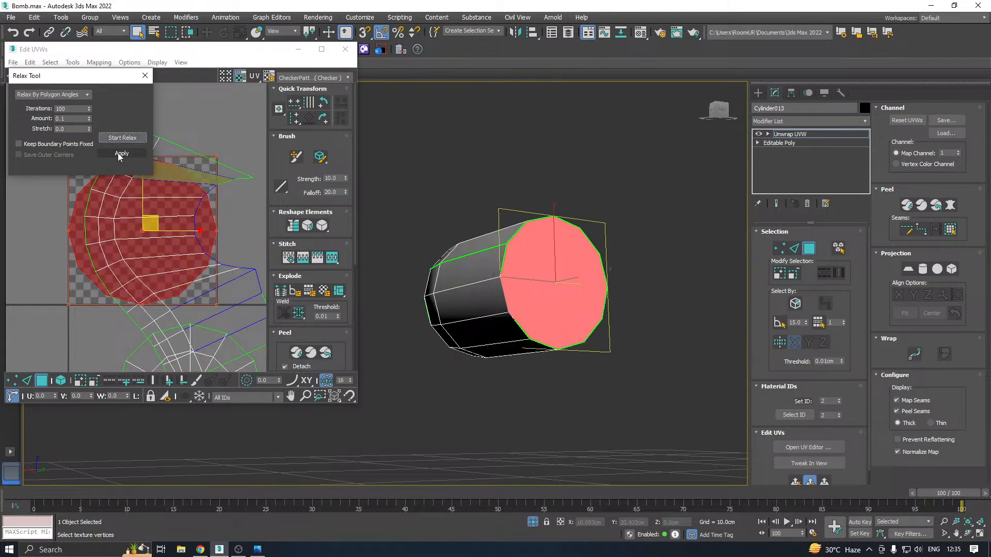
{"action": "left_click", "coordinate": [118, 154]}
{"action": "scroll", "coordinate": [146, 200], "scroll_direction": "down", "scroll_amount": 3}
{"action": "left_click_drag", "start_coordinate": [146, 205], "coordinate": [70, 370]}
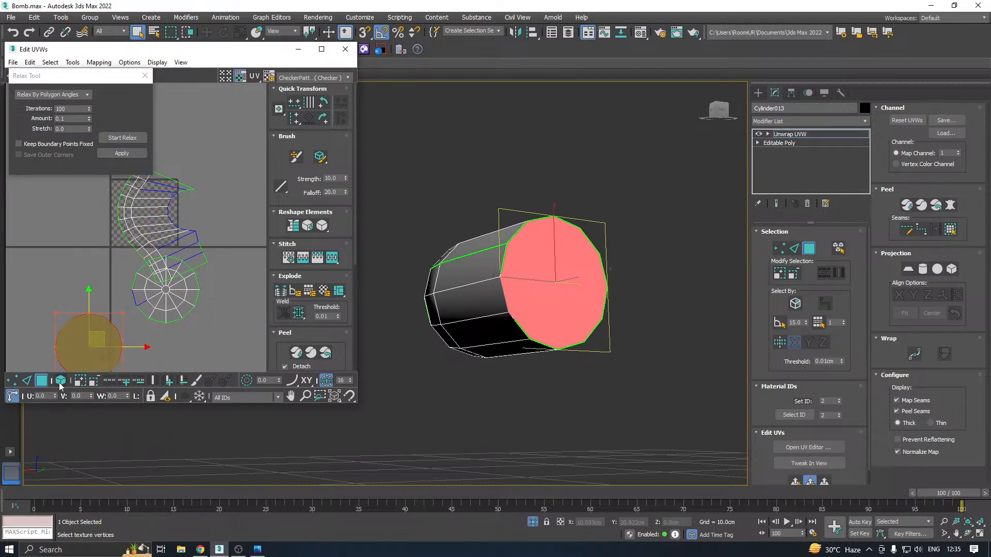
Select the peg's side shell as a UV element and project it with a cylindrical map aligned to the Y axis
{"action": "left_click", "coordinate": [60, 385]}
{"action": "left_click", "coordinate": [151, 236]}
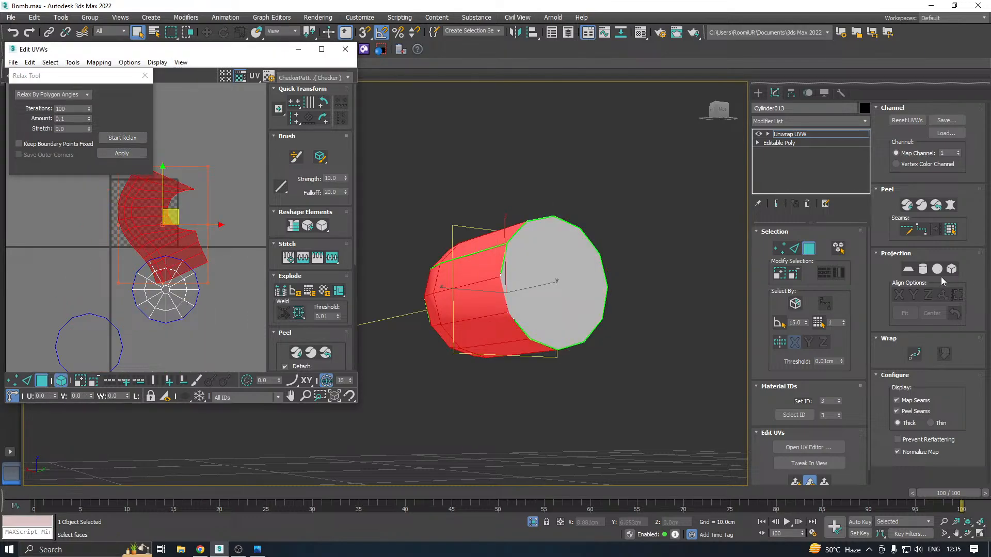
{"action": "left_click", "coordinate": [923, 270]}
{"action": "left_click", "coordinate": [896, 299]}
{"action": "left_click", "coordinate": [912, 300]}
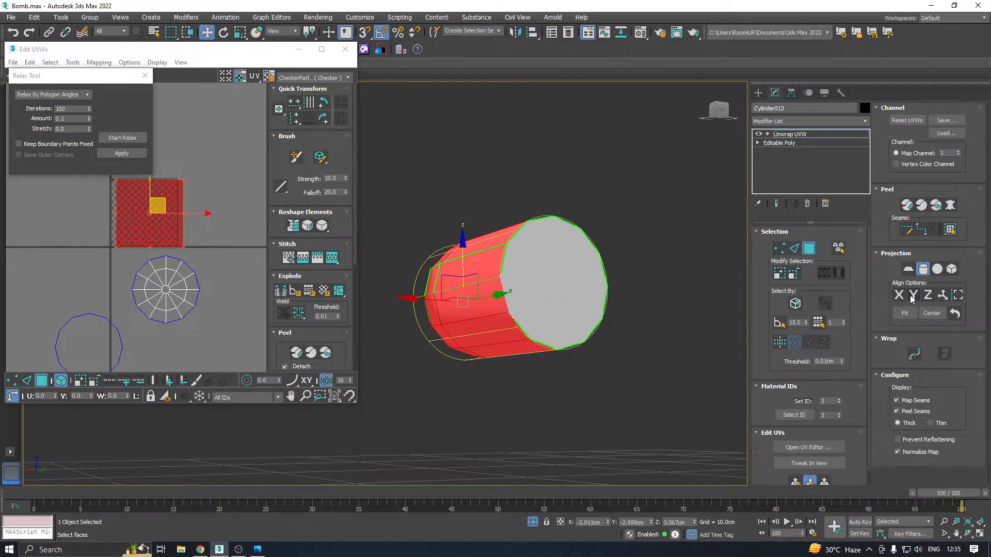
{"action": "left_click", "coordinate": [922, 269]}
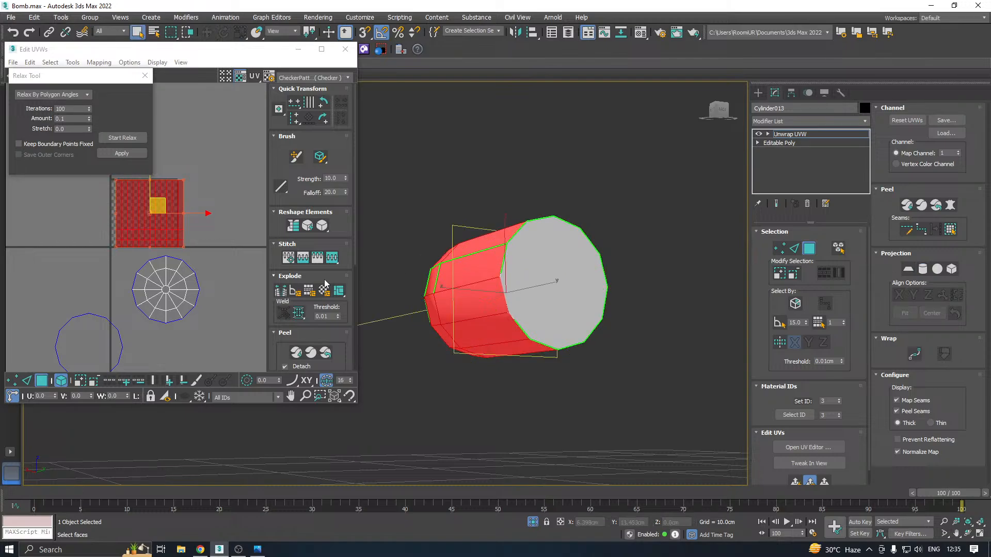
Relax the peg's side strip by polygon angles, pack all its shells with rescaling and close the UV editor
{"action": "left_click", "coordinate": [139, 137]}
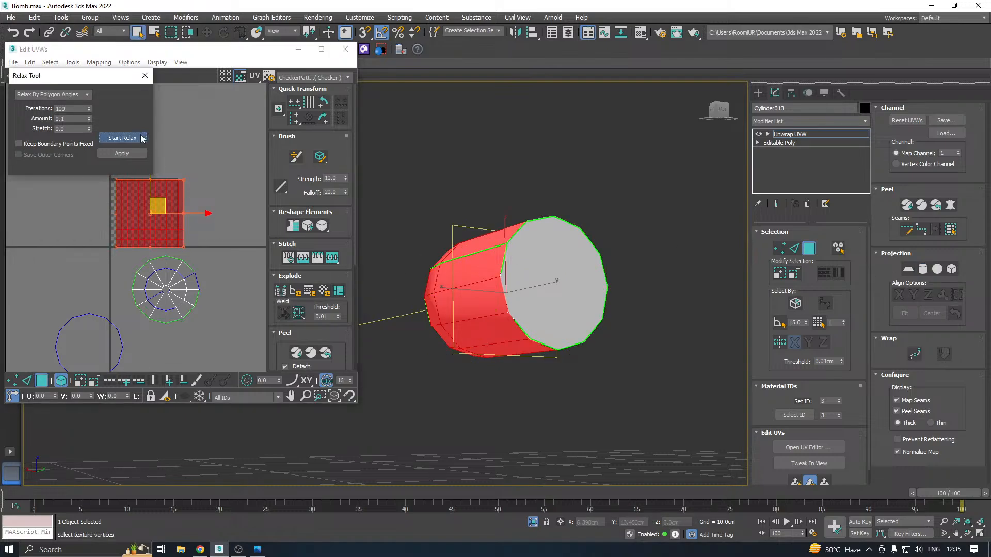
{"action": "left_click", "coordinate": [142, 138]}
{"action": "key", "text": "ctrl+a"}
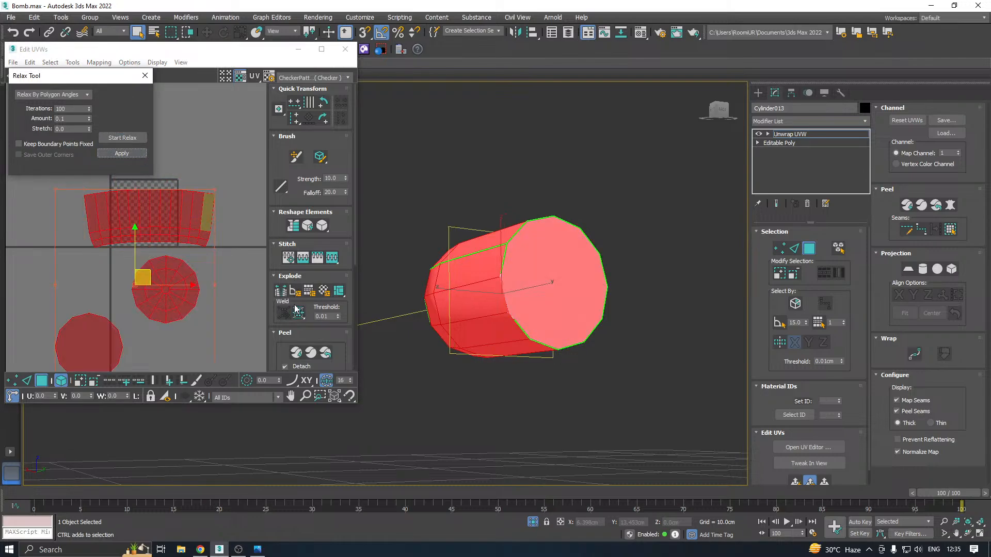
{"action": "left_click", "coordinate": [284, 332]}
{"action": "left_click", "coordinate": [280, 364]}
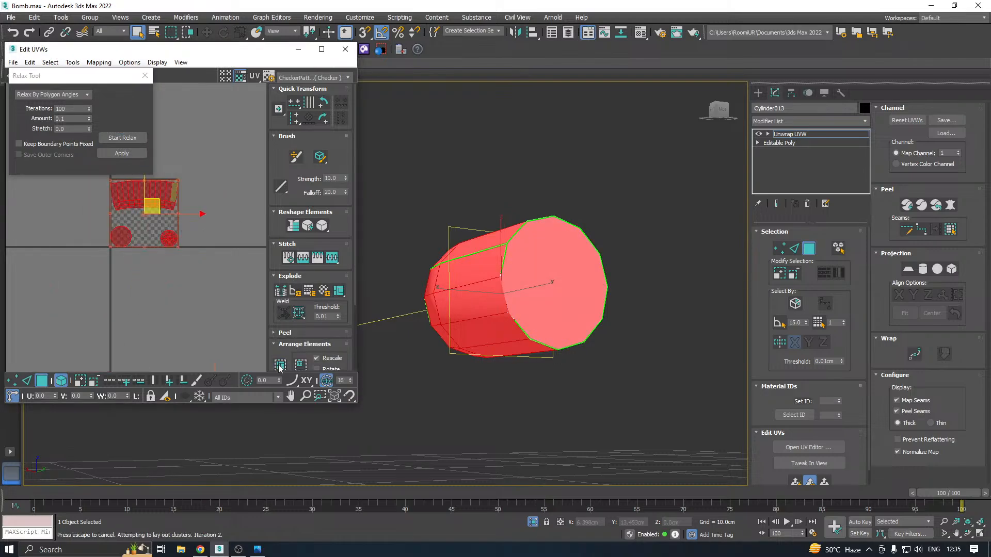
{"action": "left_click", "coordinate": [347, 53]}
Leave face editing on the peg and copy its Unwrap UVW modifier from the modifier stack
{"action": "right_click", "coordinate": [808, 138]}
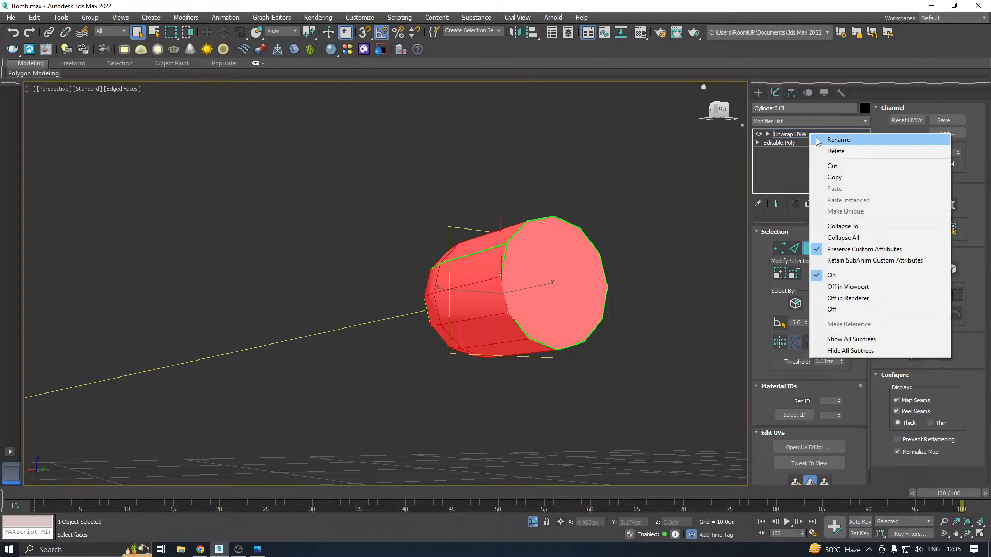
{"action": "left_click", "coordinate": [806, 135]}
{"action": "right_click", "coordinate": [804, 135]}
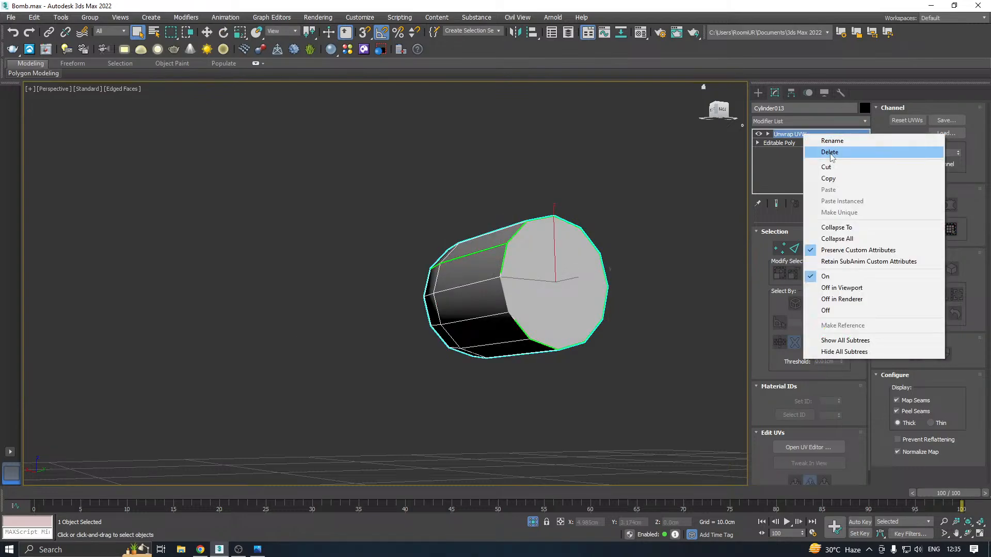
{"action": "left_click", "coordinate": [836, 179]}
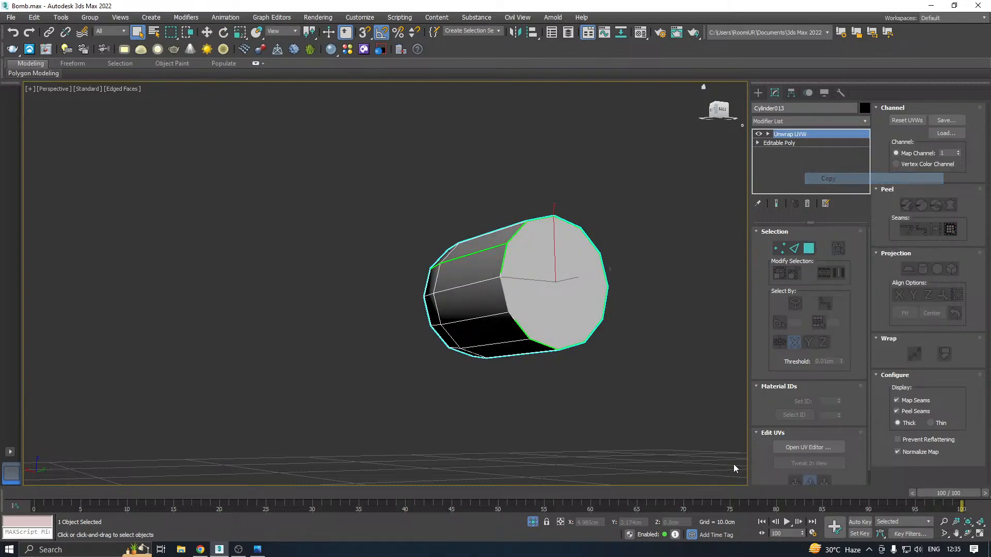
Exit isolation and delete the three small pegs that have not been unwrapped, beside the lower round knob on the front plate
{"action": "left_click", "coordinate": [533, 523]}
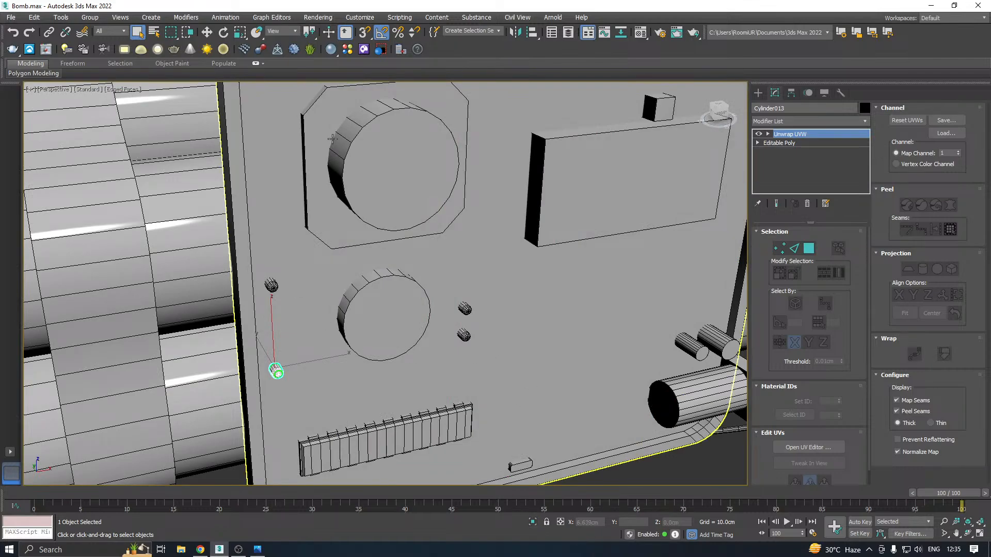
{"action": "left_click", "coordinate": [271, 285]}
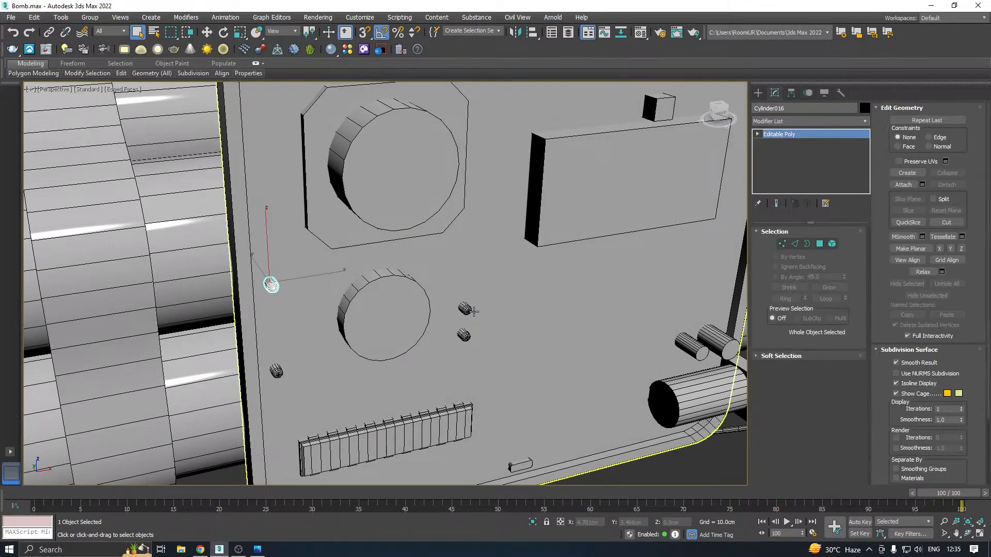
{"action": "left_click", "coordinate": [471, 311], "text": "ctrl"}
{"action": "left_click", "coordinate": [465, 309]}
{"action": "left_click", "coordinate": [463, 335], "text": "ctrl"}
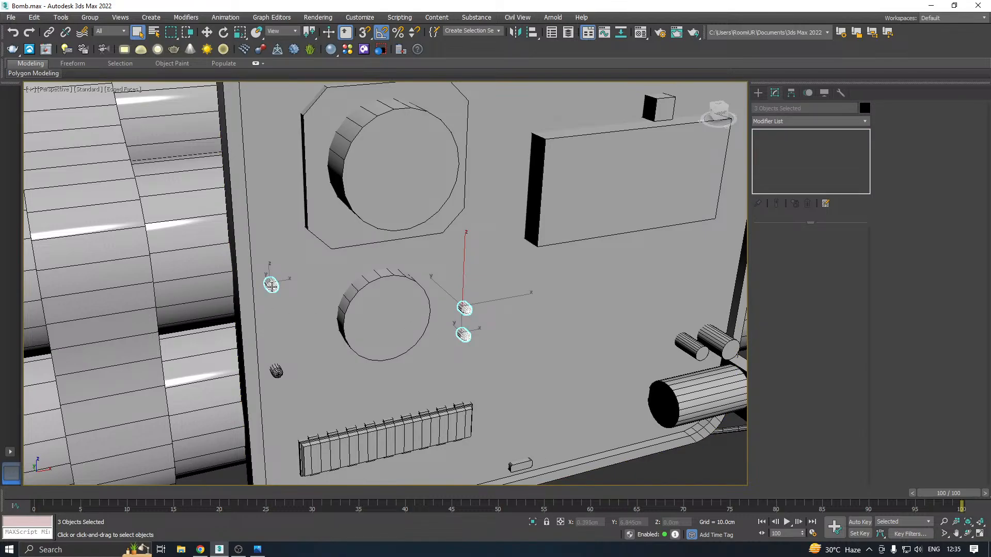
{"action": "key", "text": "Delete"}
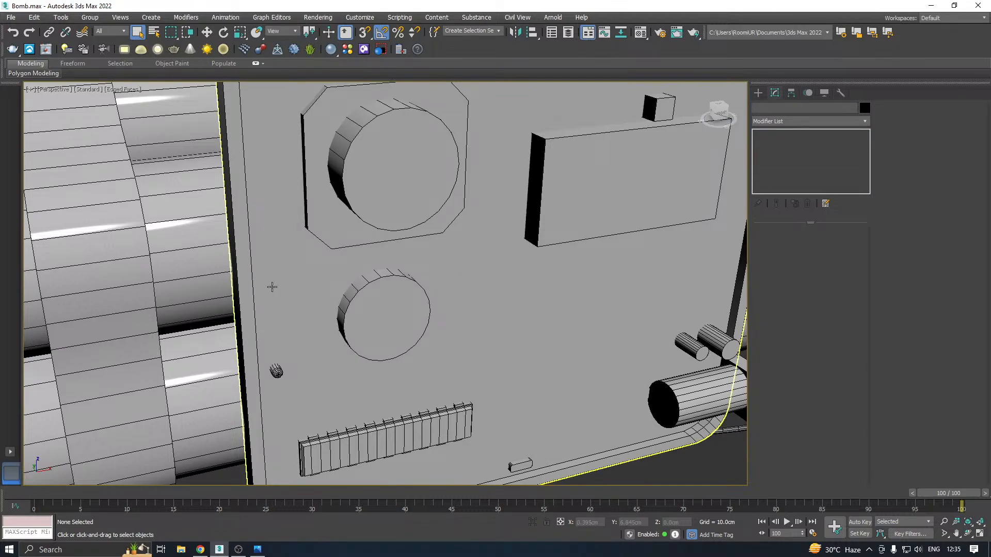
Select the remaining unwrapped peg, switch to the Move tool and save the scene
{"action": "left_click", "coordinate": [276, 372]}
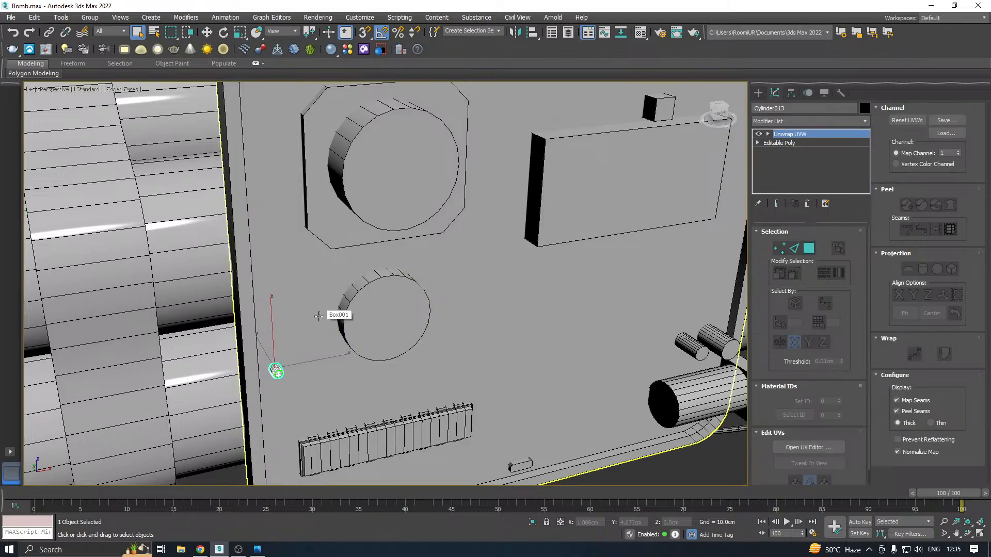
{"action": "left_click", "coordinate": [212, 35]}
{"action": "left_click", "coordinate": [10, 17]}
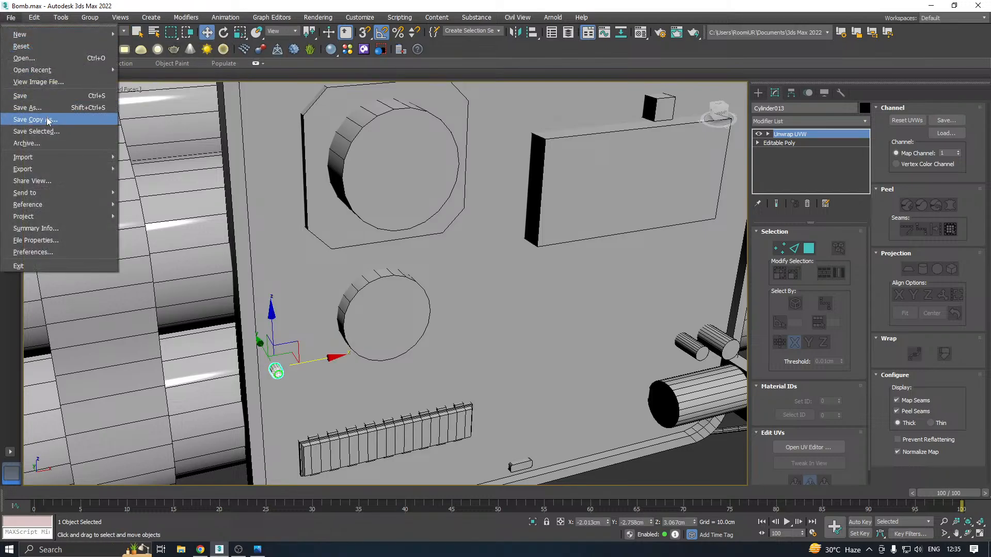
{"action": "left_click", "coordinate": [49, 120]}
{"action": "left_click", "coordinate": [456, 382]}
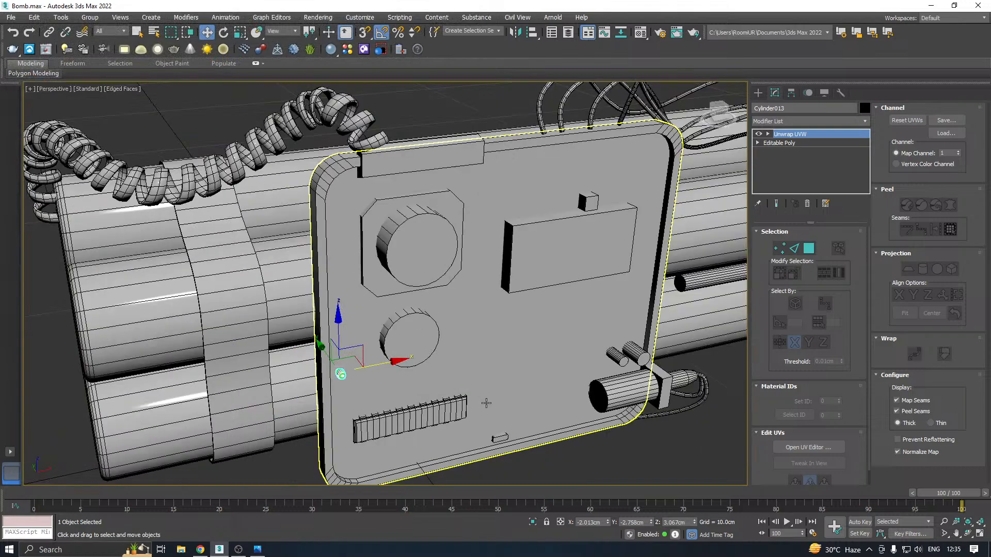
Isolate the small rounded box at the front plate's lower edge, add an Unwrap UVW modifier and open its UV editor
{"action": "middle_click_drag", "start_coordinate": [504, 310], "coordinate": [469, 266]}
{"action": "left_click", "coordinate": [466, 399]}
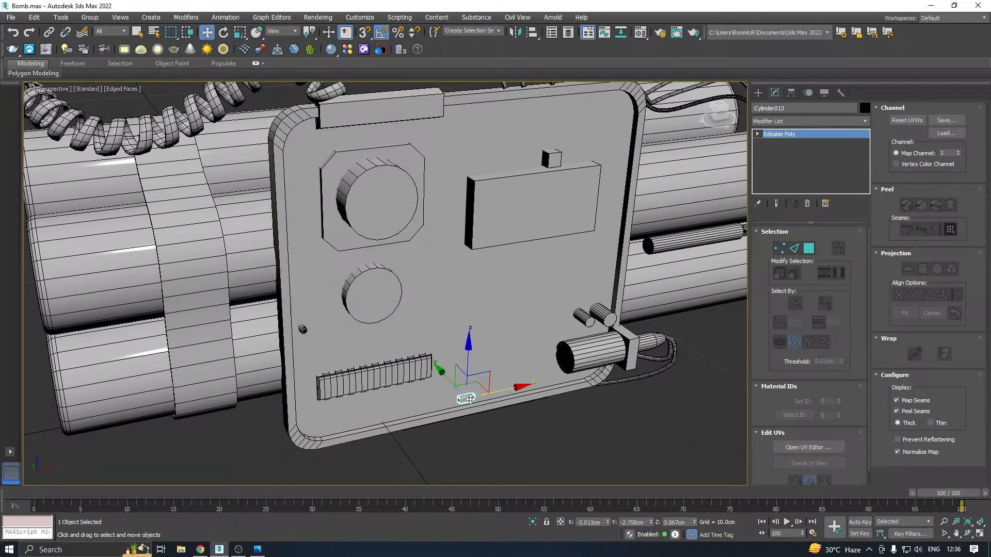
{"action": "left_click", "coordinate": [533, 523]}
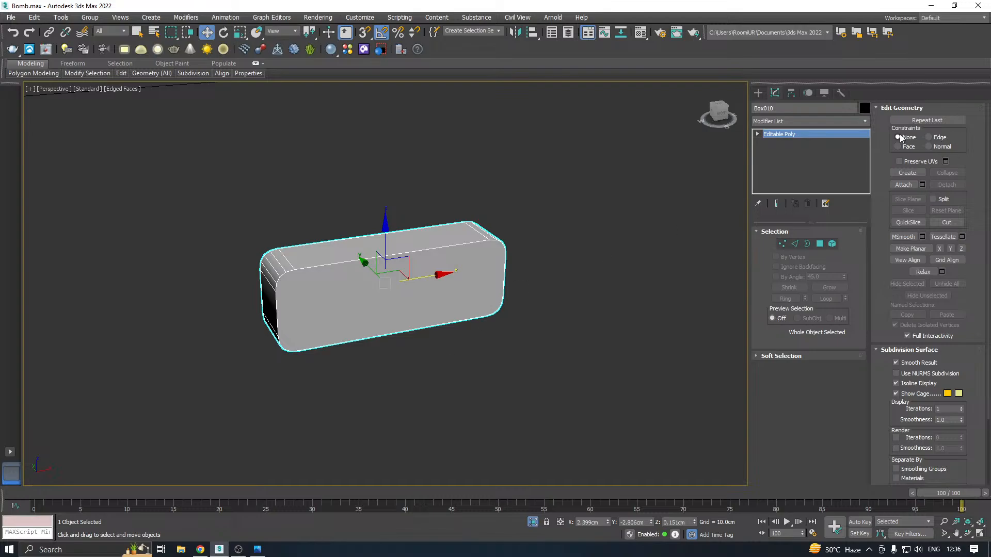
{"action": "left_click", "coordinate": [865, 121]}
{"action": "scroll", "coordinate": [838, 447], "scroll_direction": "down", "scroll_amount": 15}
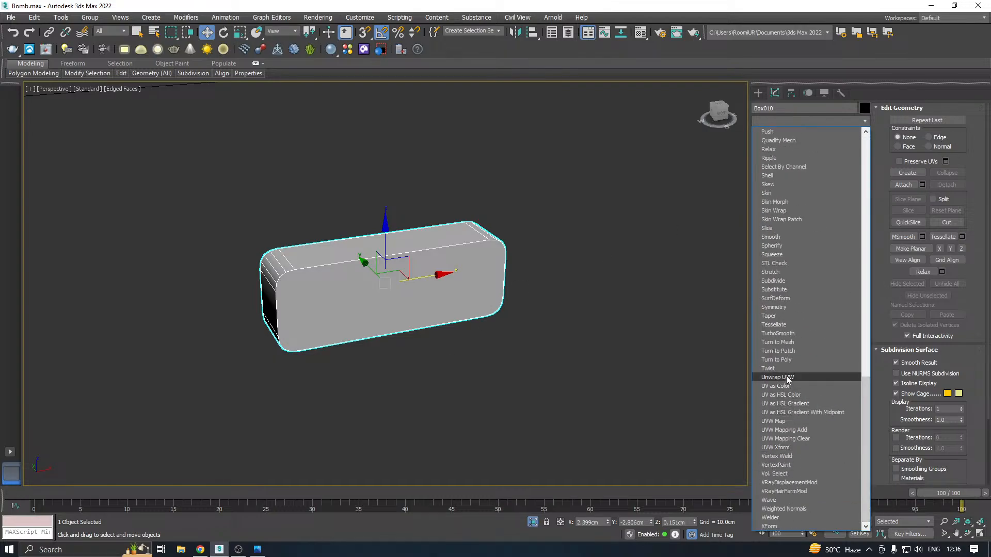
{"action": "left_click", "coordinate": [777, 377]}
{"action": "left_click", "coordinate": [795, 447]}
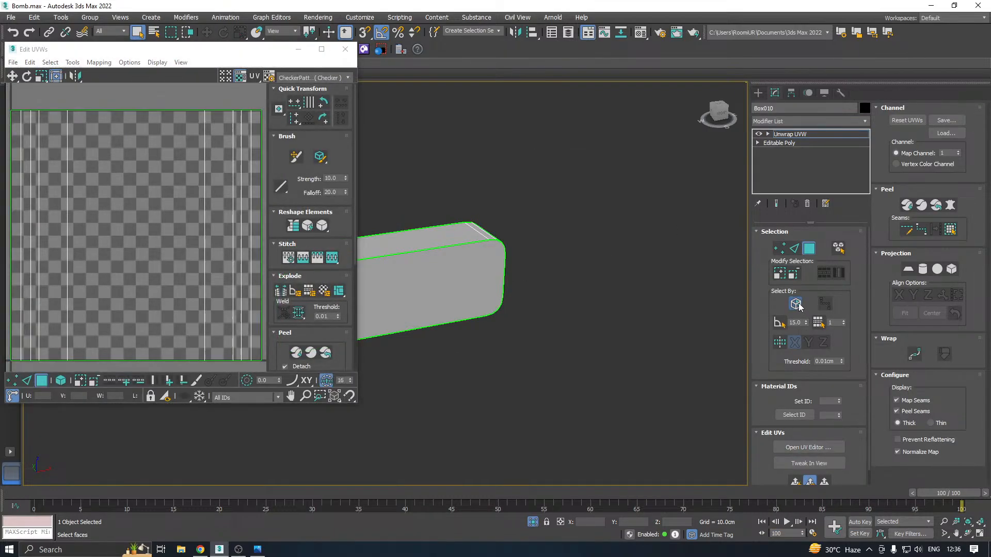
Turn off element selection, select the rounded box's two large flat faces and project them with a planar map aligned to Y
{"action": "left_click", "coordinate": [798, 304]}
{"action": "middle_click_drag", "start_coordinate": [490, 318], "coordinate": [681, 302]}
{"action": "left_click", "coordinate": [517, 316]}
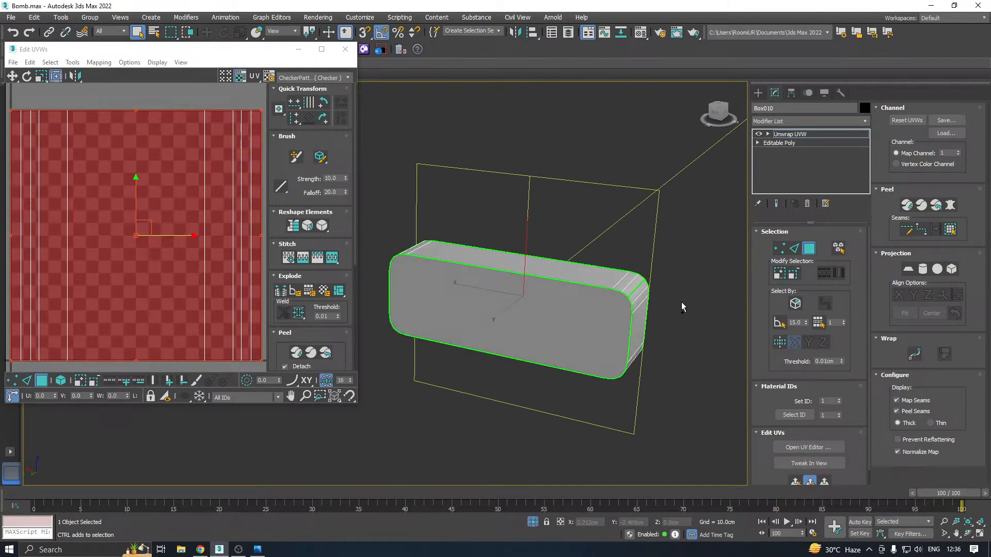
{"action": "left_click", "coordinate": [526, 324]}
{"action": "left_click", "coordinate": [908, 269]}
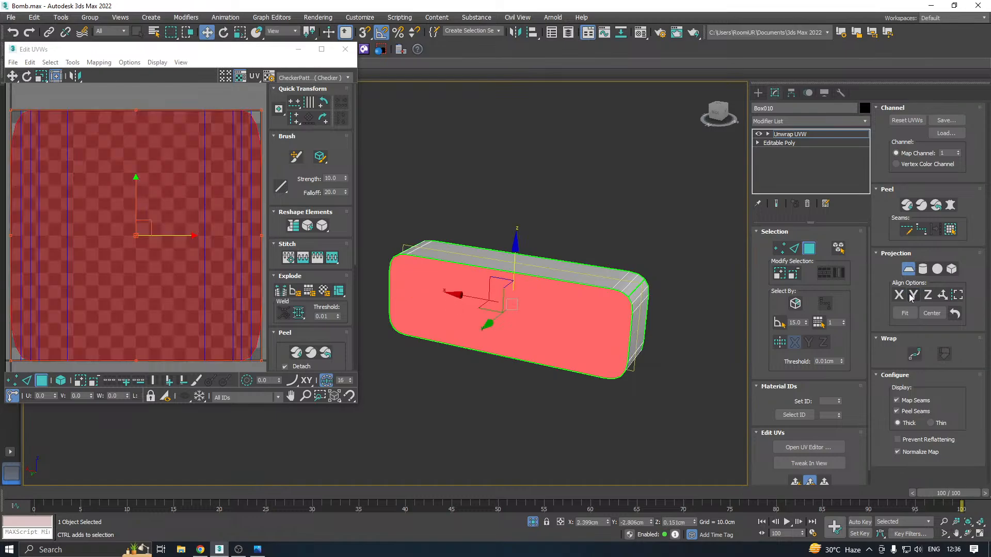
{"action": "left_click", "coordinate": [908, 270]}
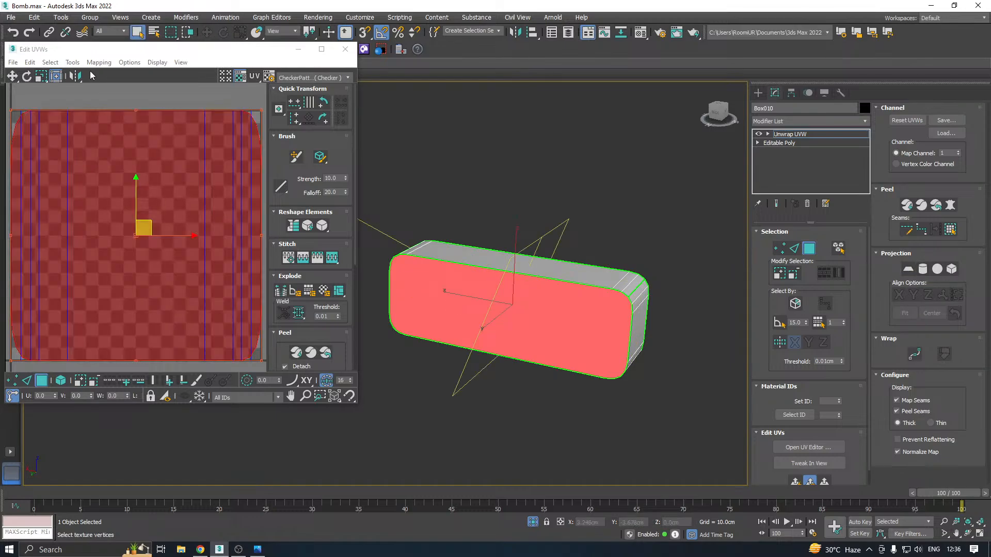
Relax the flat faces' UVs by polygon angles and move their shells outside the UV square
{"action": "left_click", "coordinate": [72, 62]}
{"action": "left_click", "coordinate": [89, 235]}
{"action": "left_click", "coordinate": [132, 138]}
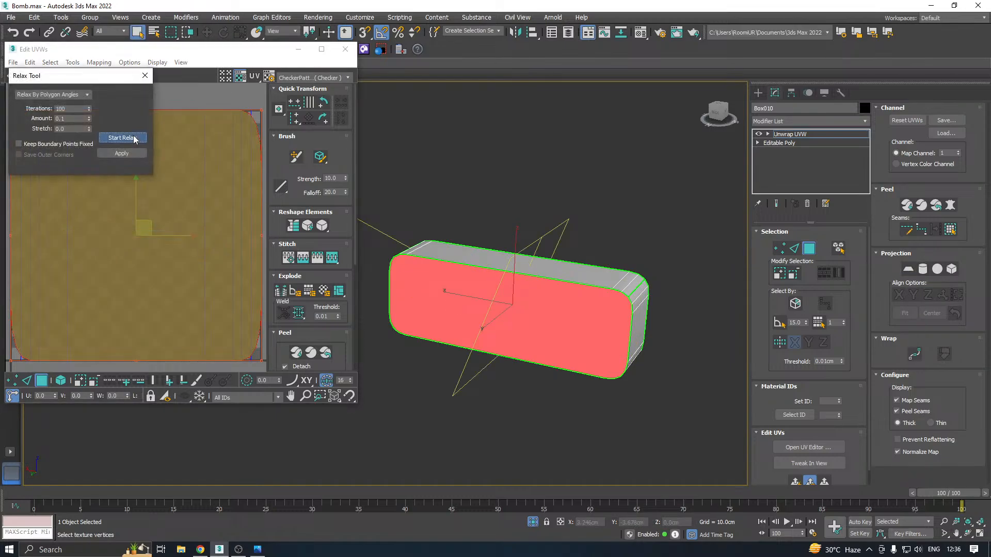
{"action": "left_click", "coordinate": [133, 139]}
{"action": "left_click", "coordinate": [132, 155]}
{"action": "scroll", "coordinate": [141, 231], "scroll_direction": "down", "scroll_amount": 5}
{"action": "left_click_drag", "start_coordinate": [141, 227], "coordinate": [144, 407]}
Select the rounded box's side faces in the UV editor and project them with a cylindrical map aligned to the Y axis
{"action": "left_click_drag", "start_coordinate": [76, 187], "coordinate": [227, 317]}
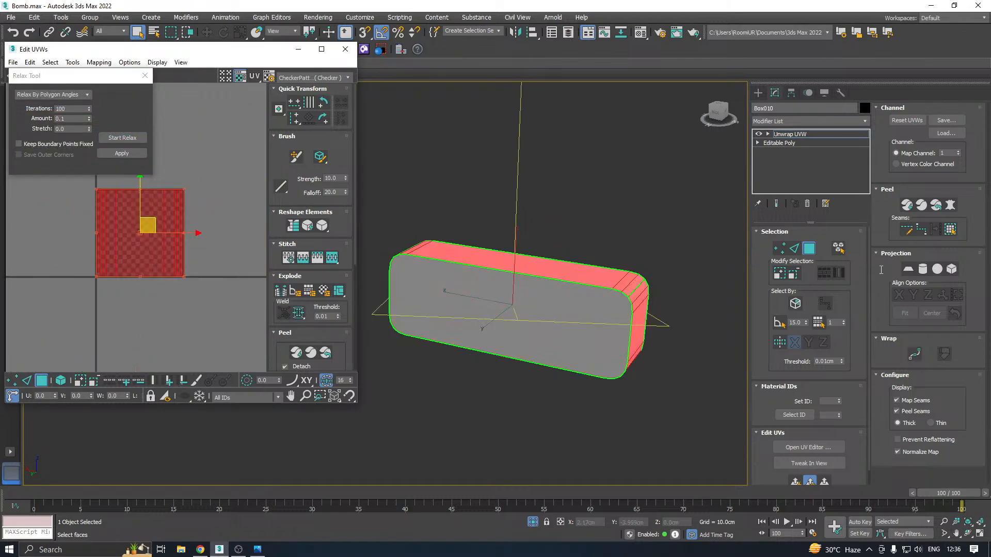
{"action": "left_click", "coordinate": [923, 270]}
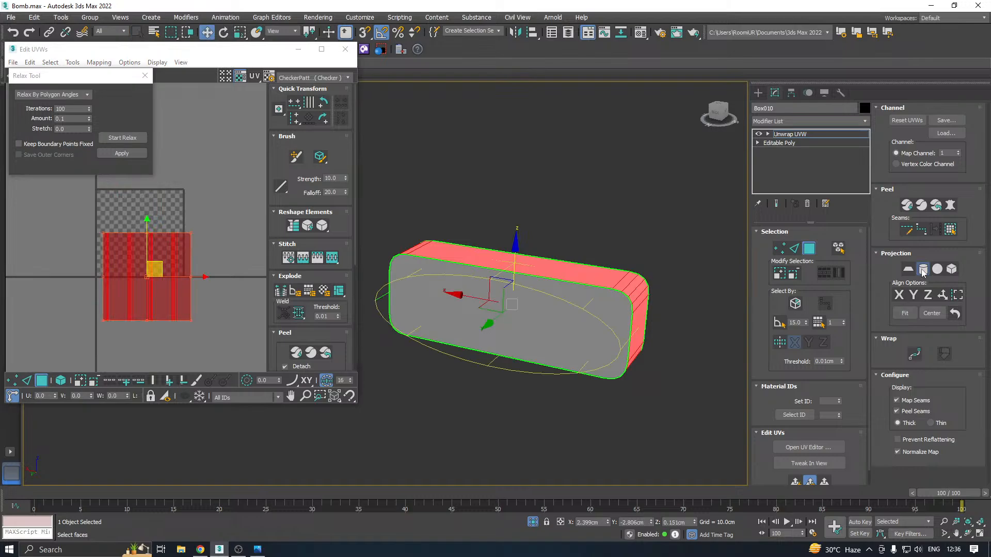
{"action": "left_click", "coordinate": [912, 297]}
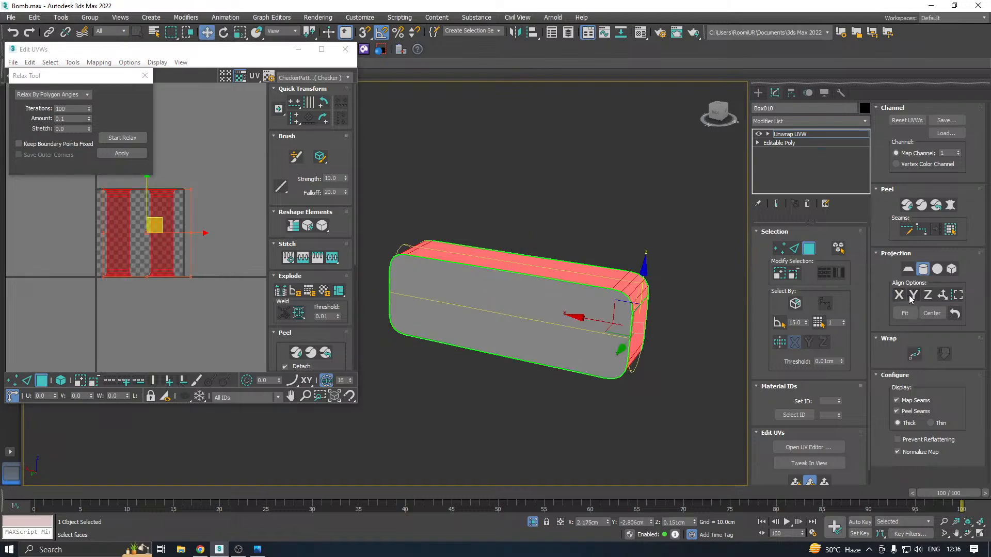
{"action": "left_click", "coordinate": [912, 296]}
{"action": "left_click", "coordinate": [922, 270]}
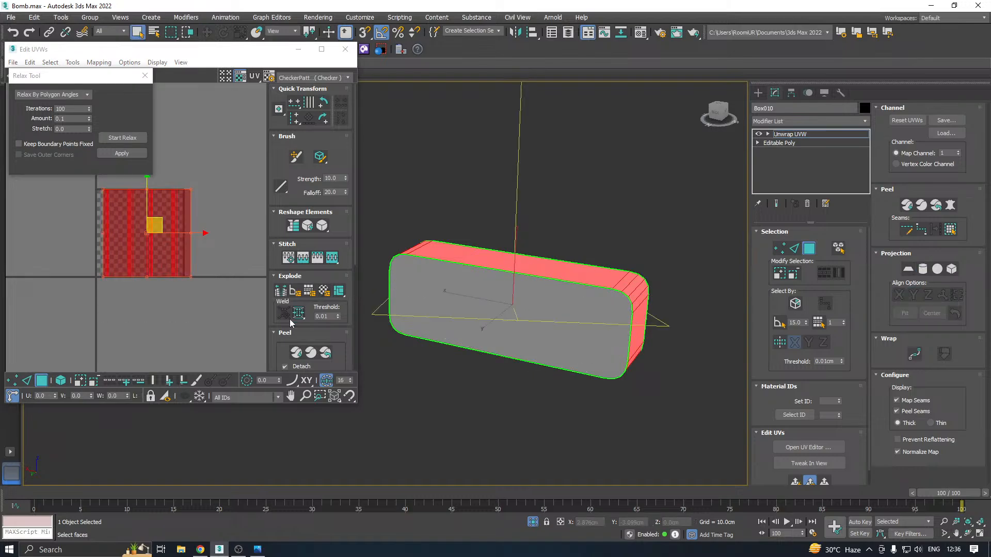
Relax the box's side strip by polygon angles, pack all its shells with rescaling and close the UV editor
{"action": "left_click", "coordinate": [118, 138]}
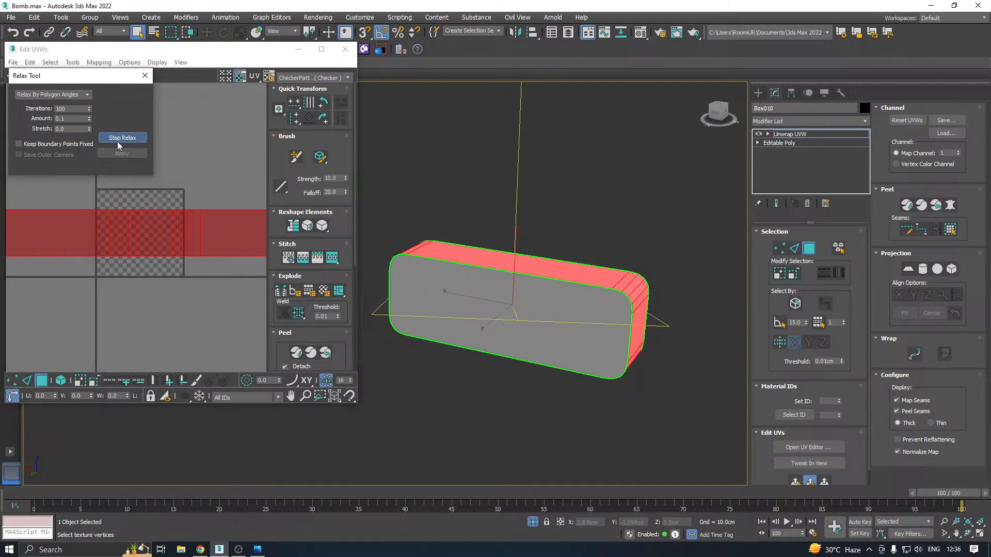
{"action": "left_click", "coordinate": [124, 156]}
{"action": "key", "text": "ctrl+a"}
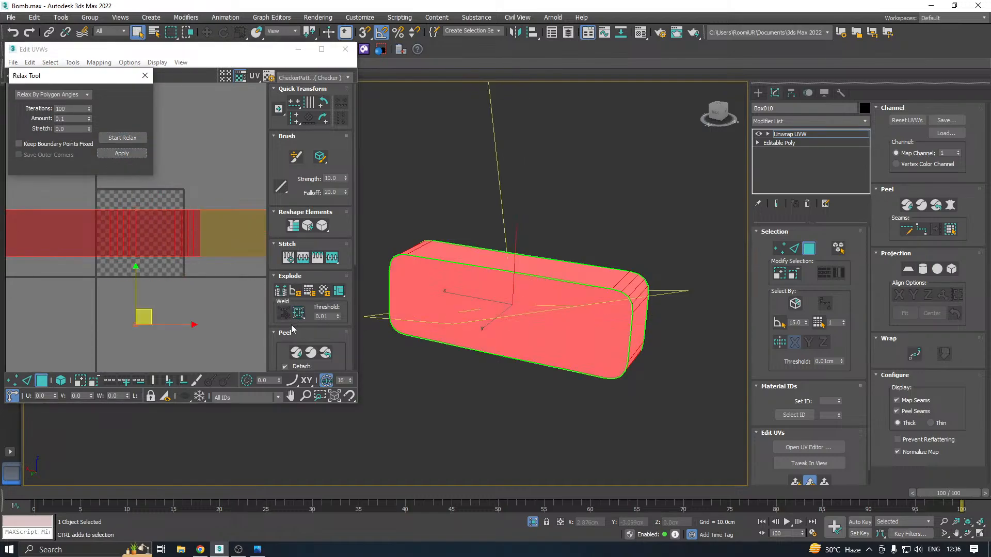
{"action": "left_click", "coordinate": [287, 332]}
{"action": "left_click", "coordinate": [280, 365]}
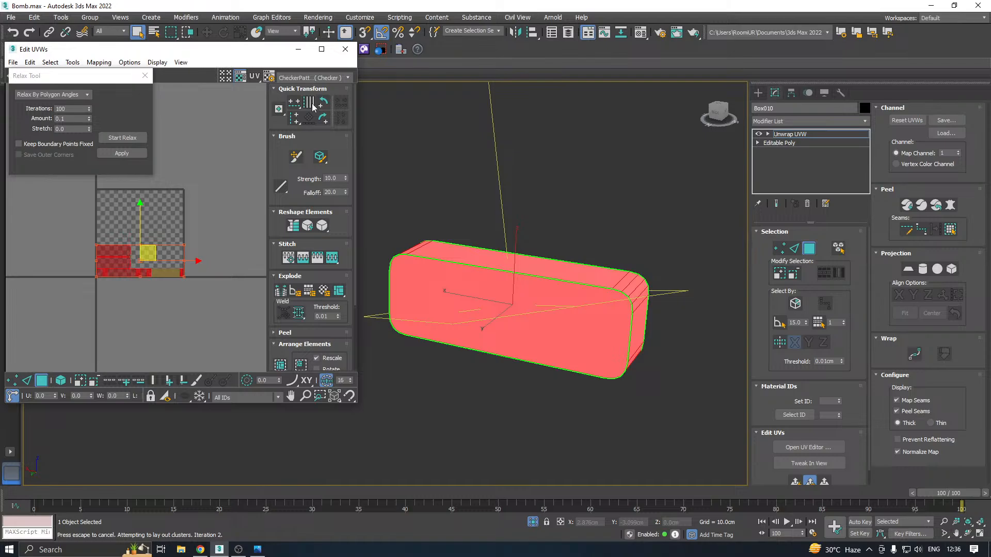
{"action": "left_click", "coordinate": [346, 49]}
Leave face editing on the rounded box, exit isolation, deselect everything and save the scene
{"action": "left_click", "coordinate": [822, 134]}
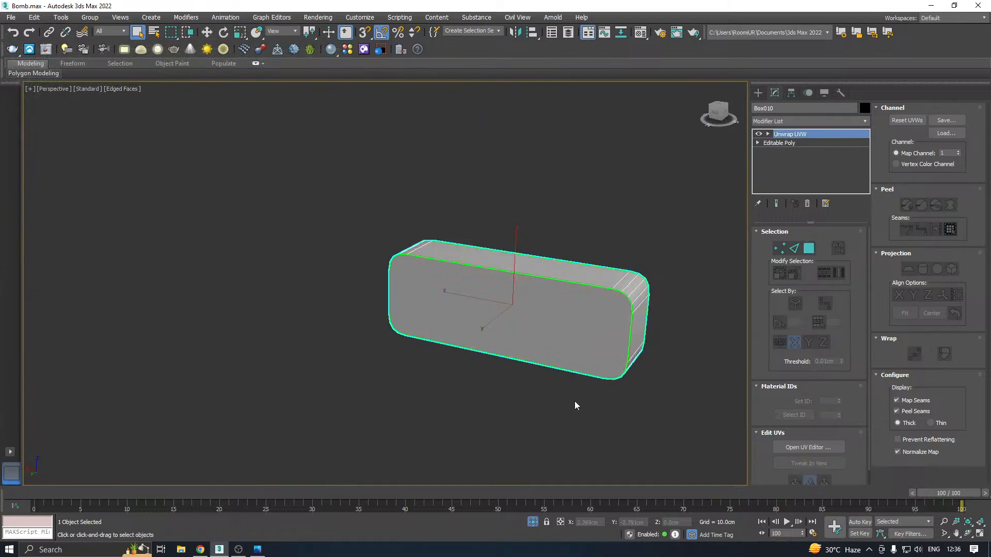
{"action": "left_click", "coordinate": [532, 521]}
{"action": "key", "text": "w"}
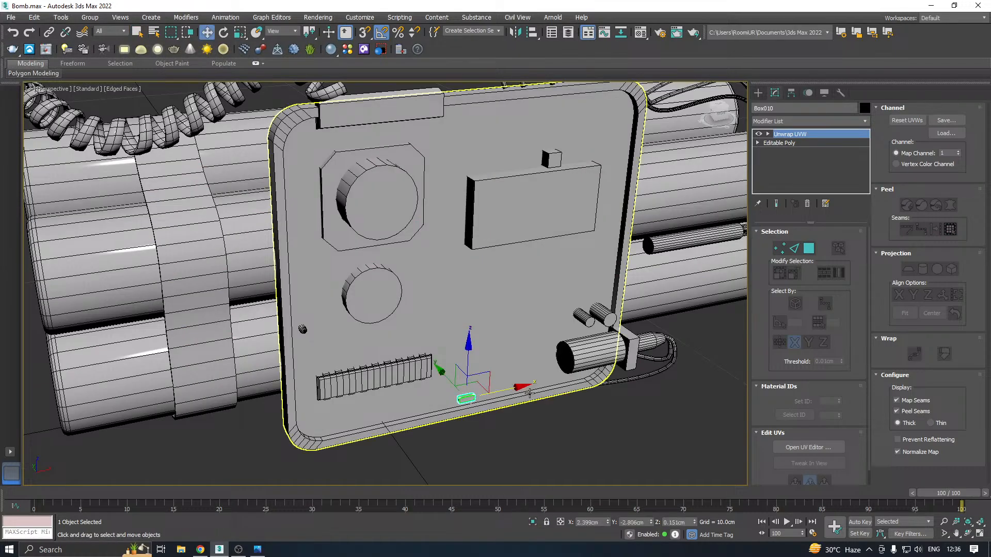
{"action": "left_click", "coordinate": [535, 427]}
{"action": "key", "text": "ctrl+s"}
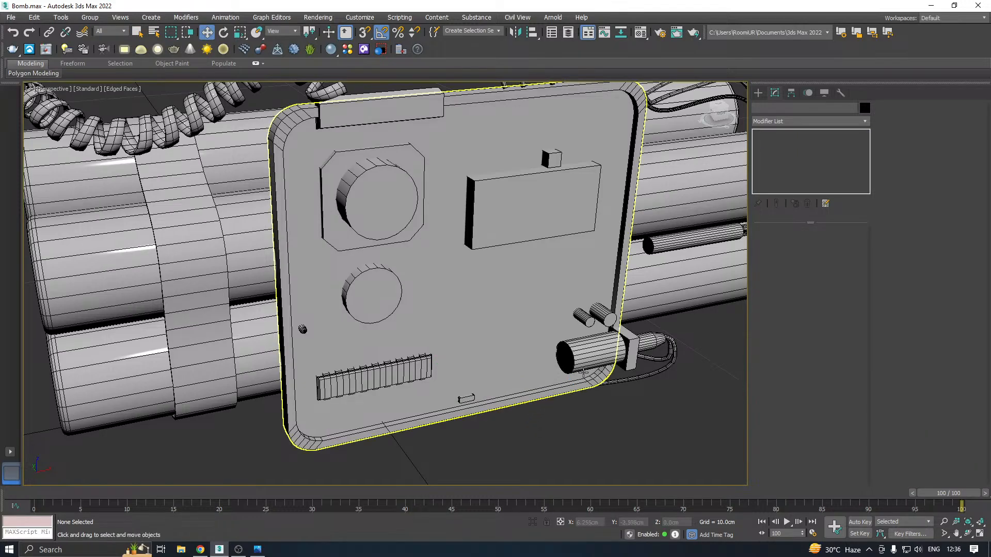
Convert the lower wire by the plug to an Editable Poly and attach the other thin wires to it
{"action": "middle_click_drag", "start_coordinate": [585, 376], "coordinate": [506, 353]}
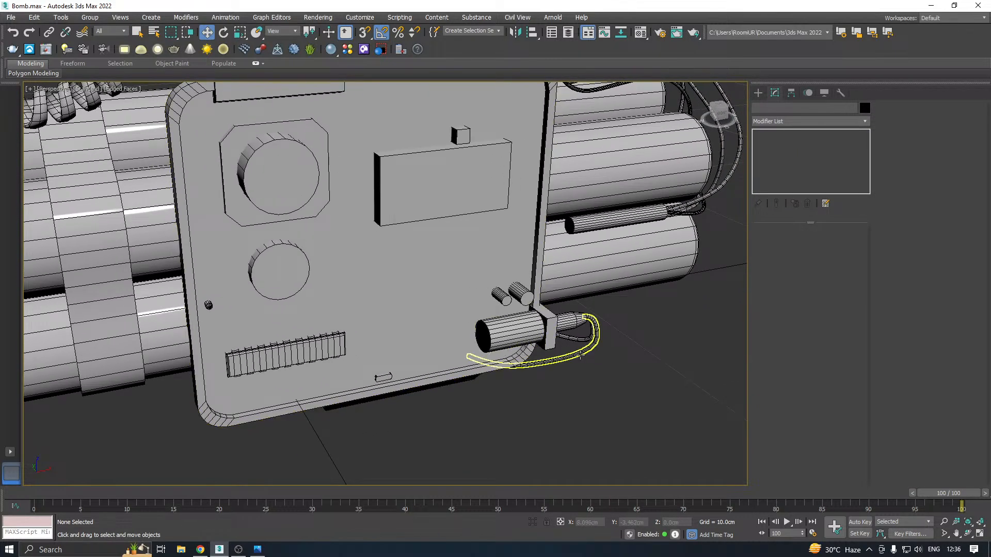
{"action": "left_click", "coordinate": [581, 355]}
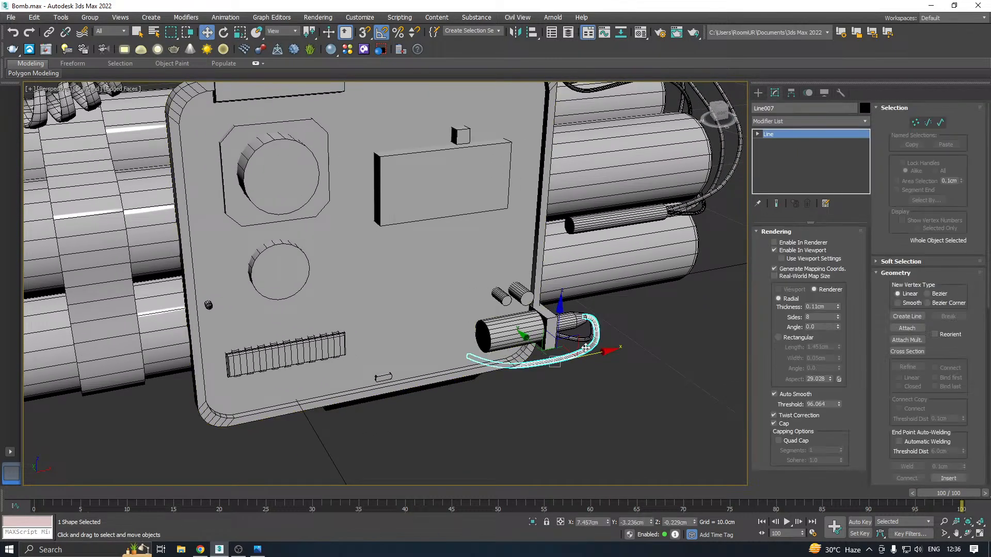
{"action": "right_click", "coordinate": [821, 155]}
{"action": "left_click", "coordinate": [846, 240]}
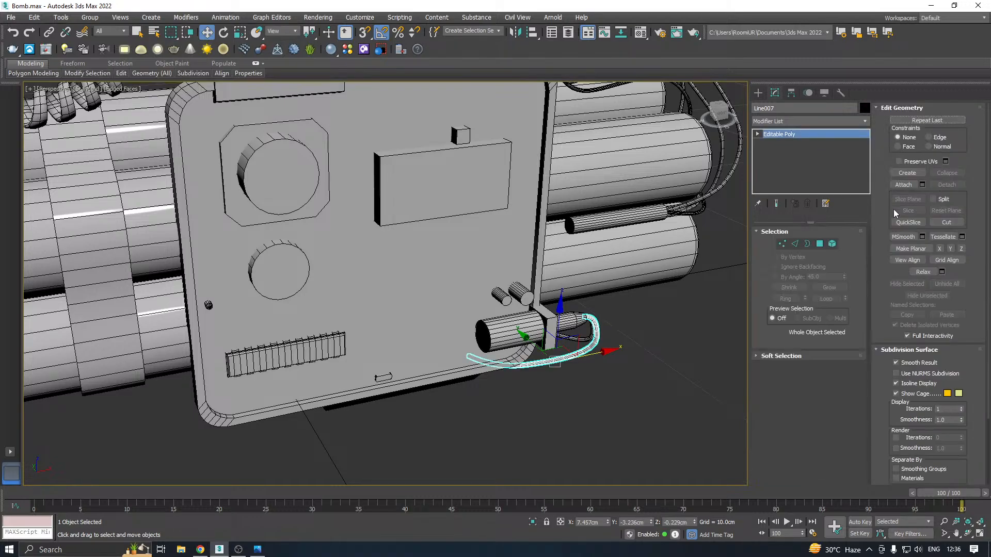
{"action": "left_click", "coordinate": [903, 184]}
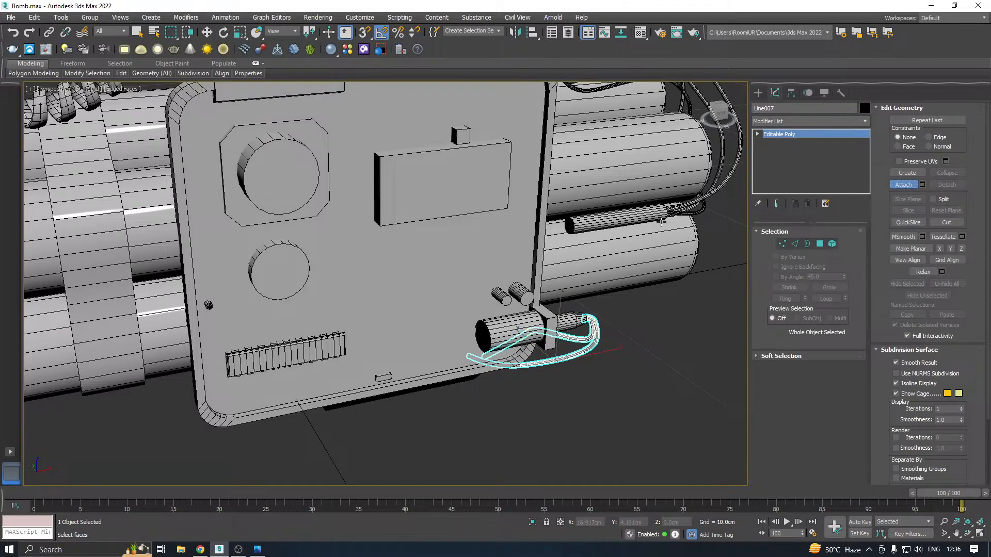
{"action": "left_click", "coordinate": [712, 193]}
{"action": "right_click", "coordinate": [710, 343]}
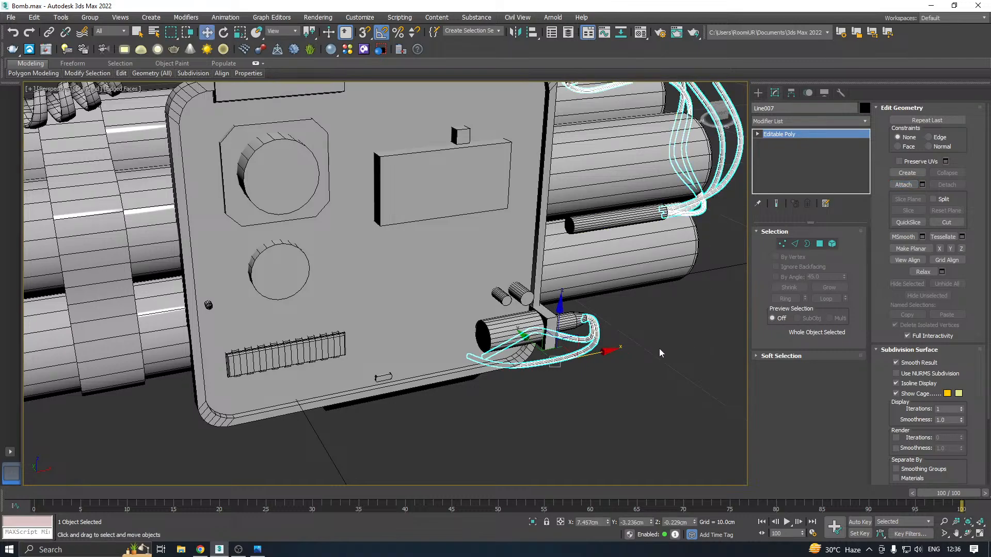
Isolate the large cylinder at the plate's lower corner, add an Unwrap UVW modifier and open its UV editor
{"action": "scroll", "coordinate": [574, 351], "scroll_direction": "up", "scroll_amount": 3}
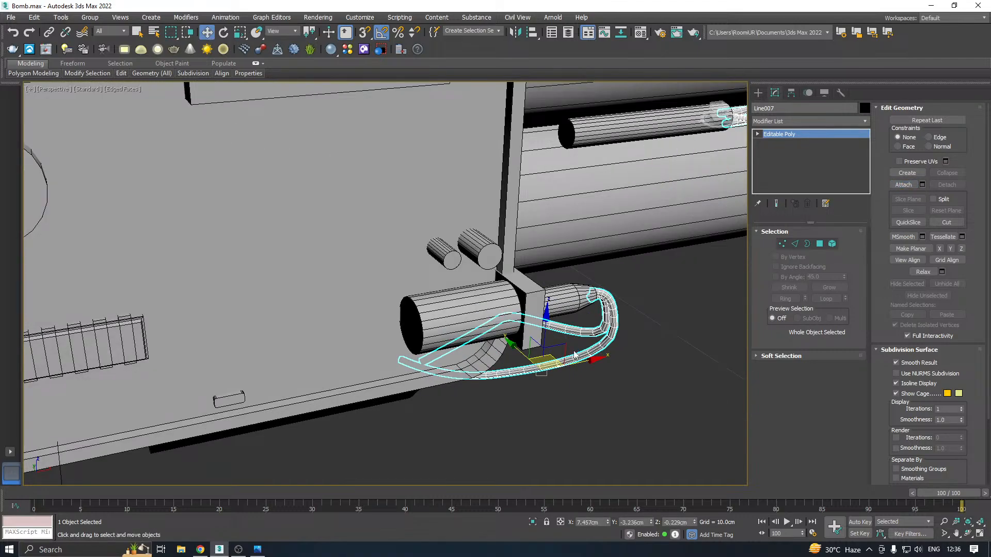
{"action": "left_click", "coordinate": [482, 316]}
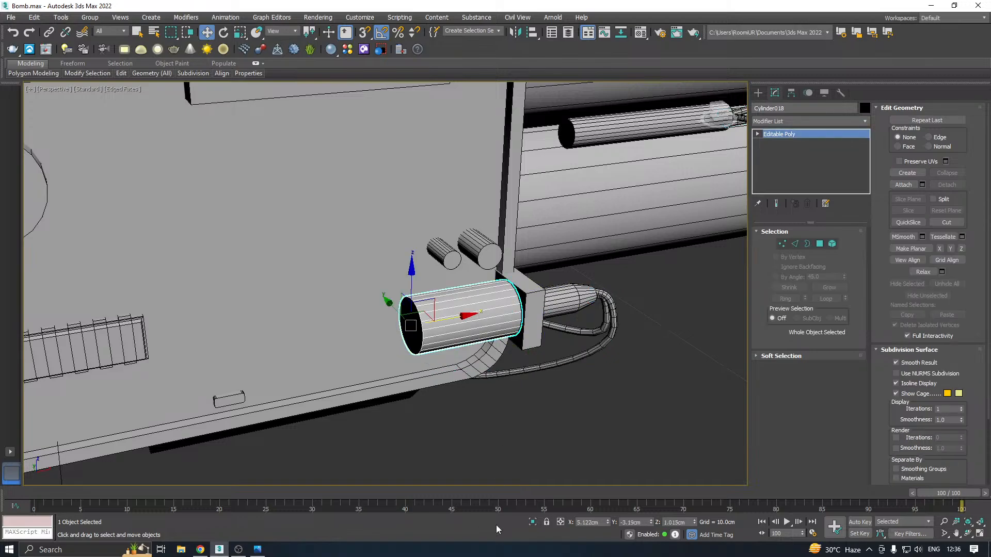
{"action": "left_click", "coordinate": [532, 522]}
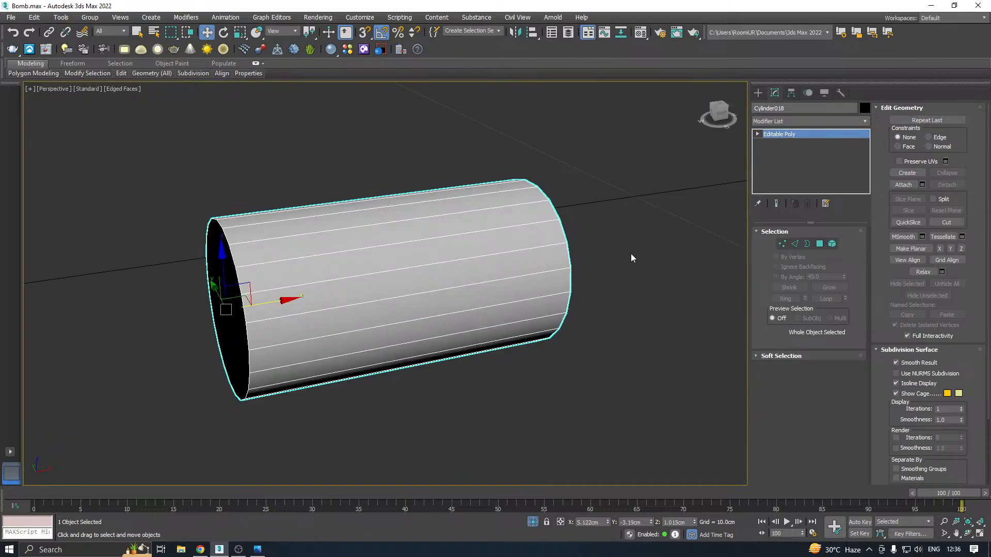
{"action": "left_click", "coordinate": [863, 121]}
{"action": "scroll", "coordinate": [785, 361], "scroll_direction": "down", "scroll_amount": 10}
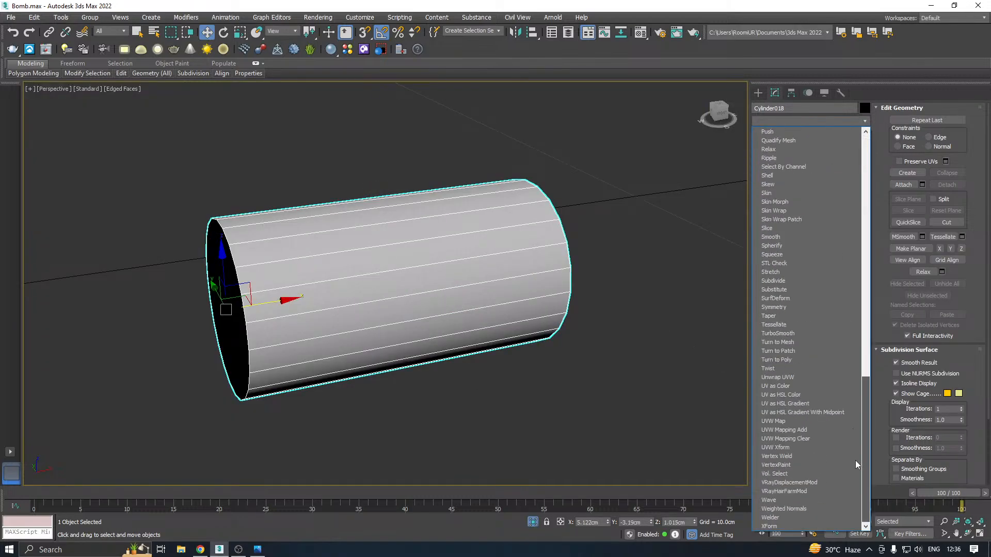
{"action": "left_click", "coordinate": [774, 379]}
{"action": "left_click", "coordinate": [803, 447]}
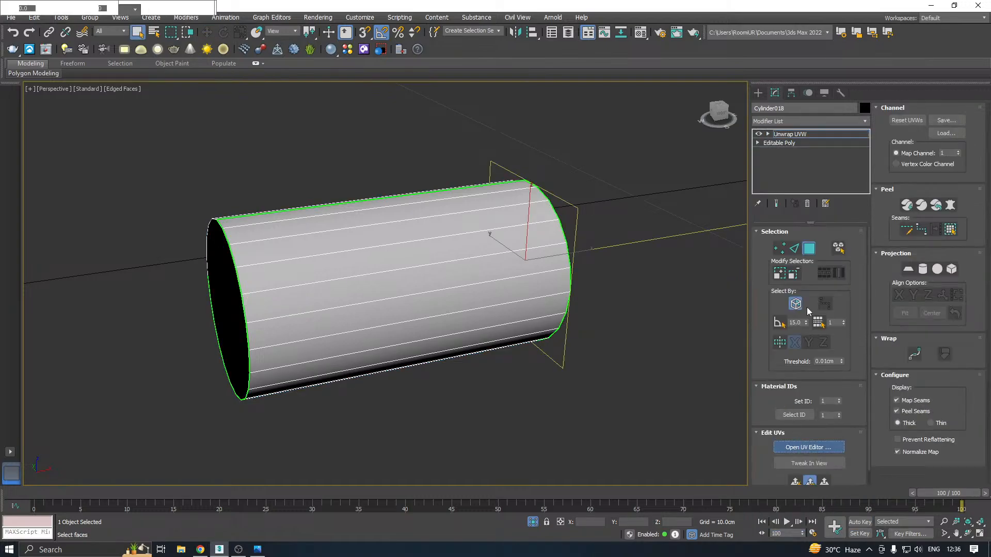
With Ignore Backfacing off, select both end caps of the cylinder and apply a planar projection to them
{"action": "left_click", "coordinate": [799, 302]}
{"action": "middle_click_drag", "start_coordinate": [615, 347], "coordinate": [568, 343]}
{"action": "scroll", "coordinate": [671, 352], "scroll_direction": "down", "scroll_amount": 3}
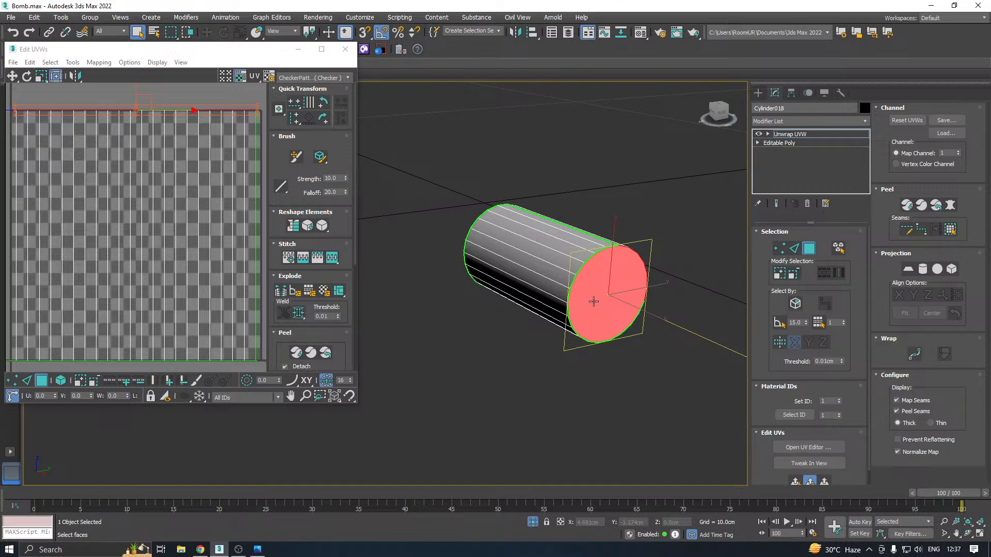
{"action": "middle_click_drag", "start_coordinate": [593, 301], "coordinate": [639, 317], "text": "alt"}
{"action": "left_click", "coordinate": [470, 337], "text": "ctrl"}
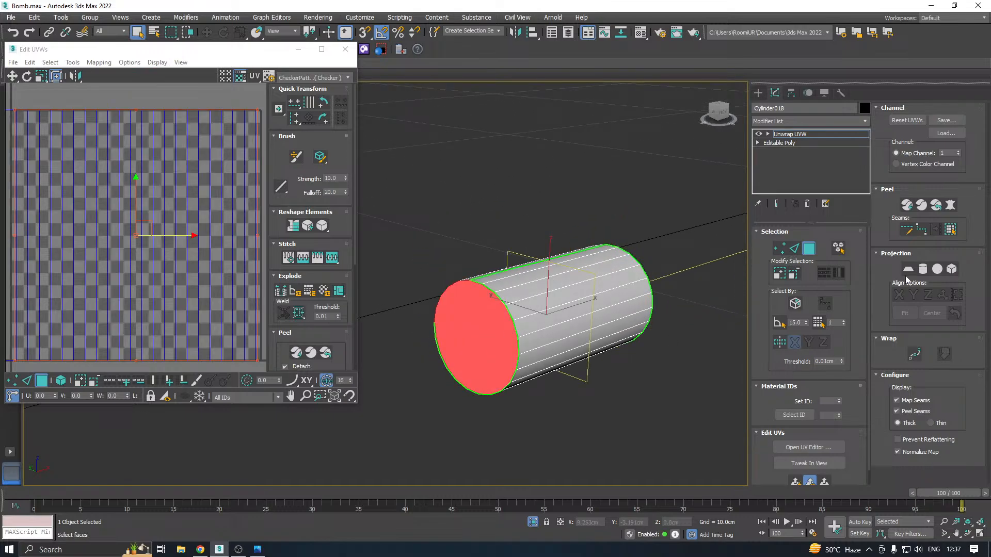
{"action": "left_click", "coordinate": [909, 269]}
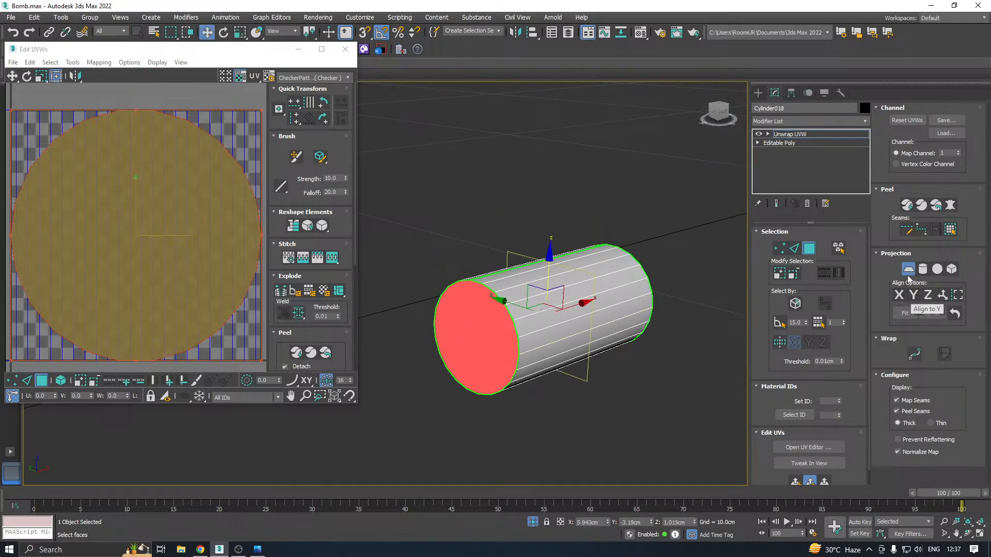
{"action": "left_click", "coordinate": [908, 270]}
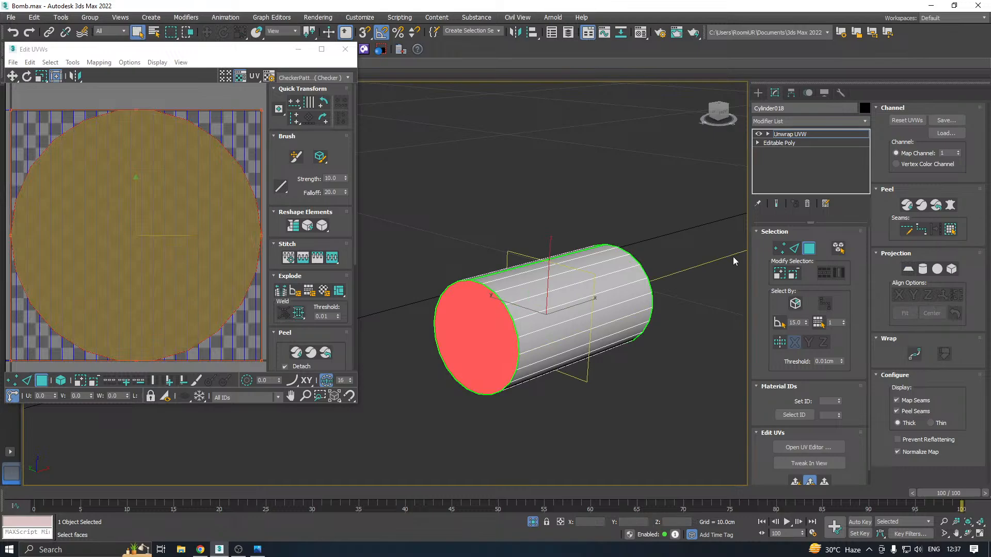
Relax the end cap shells by polygon angles and move them off the side strip, outside the UV tile
{"action": "left_click", "coordinate": [73, 62]}
{"action": "left_click", "coordinate": [88, 234]}
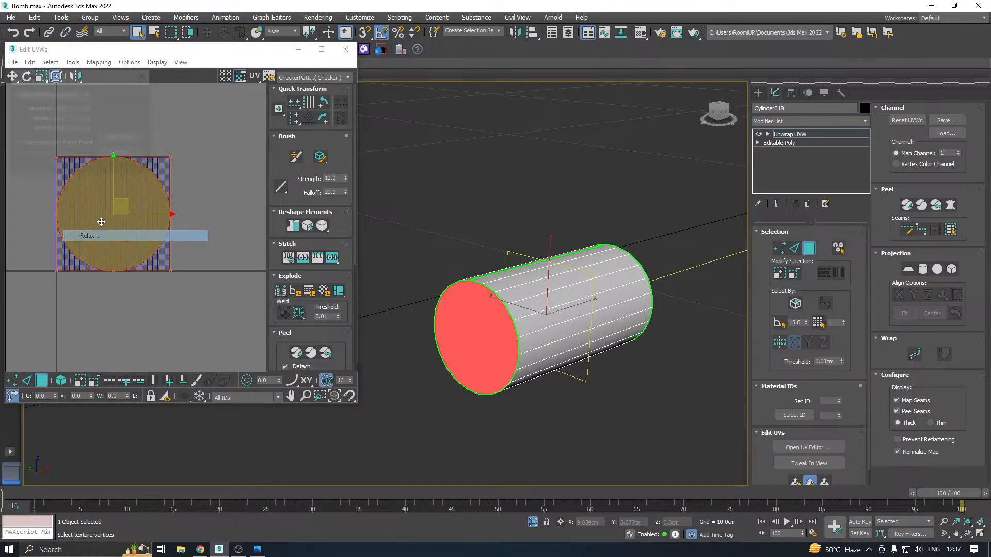
{"action": "left_click", "coordinate": [134, 152]}
{"action": "left_click_drag", "start_coordinate": [118, 213], "coordinate": [259, 339]}
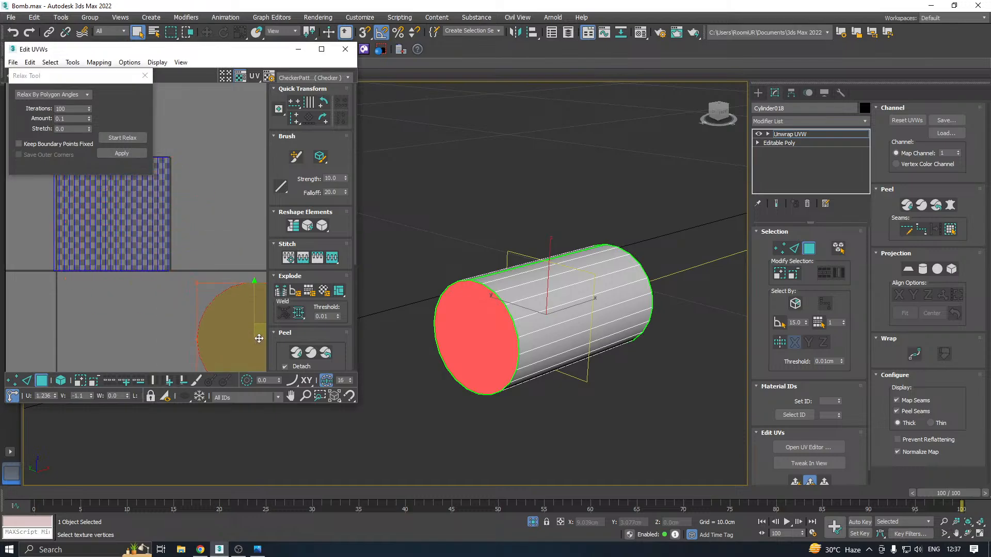
Select the cylinder's side faces and apply a cylindrical projection aligned to the X axis
{"action": "middle_click_drag", "start_coordinate": [108, 250], "coordinate": [125, 294]}
{"action": "left_click_drag", "start_coordinate": [68, 199], "coordinate": [209, 332]}
{"action": "left_click", "coordinate": [923, 270]}
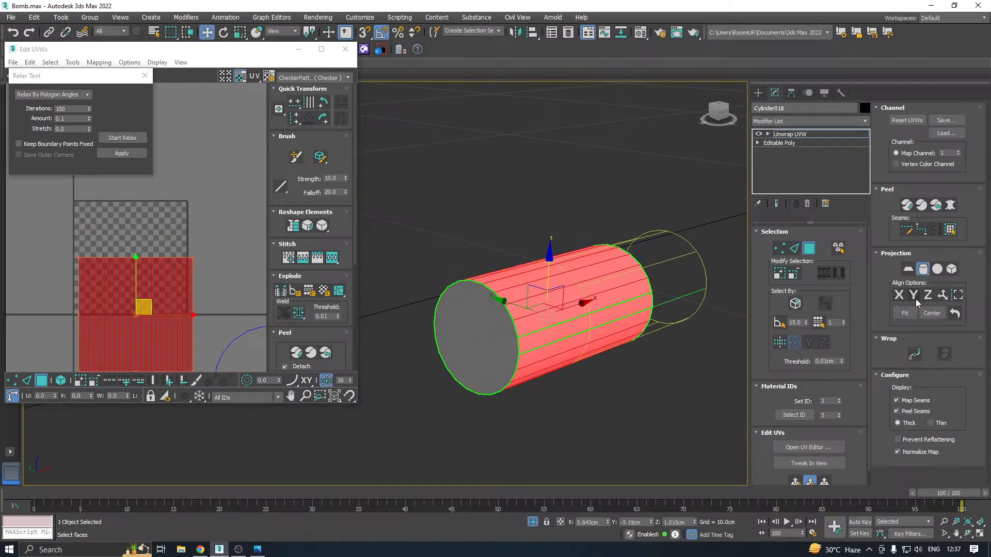
{"action": "left_click", "coordinate": [914, 296]}
{"action": "left_click", "coordinate": [900, 295]}
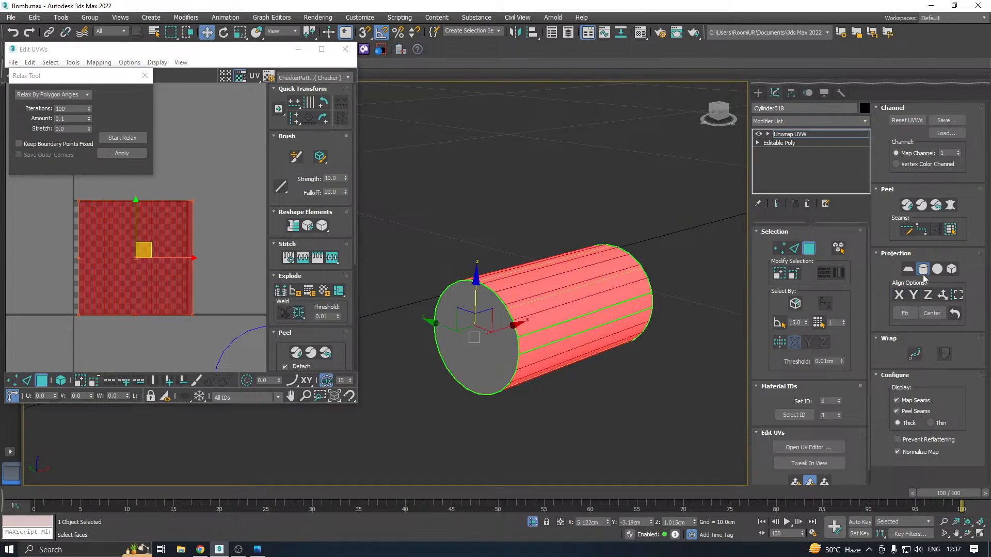
{"action": "left_click", "coordinate": [923, 270]}
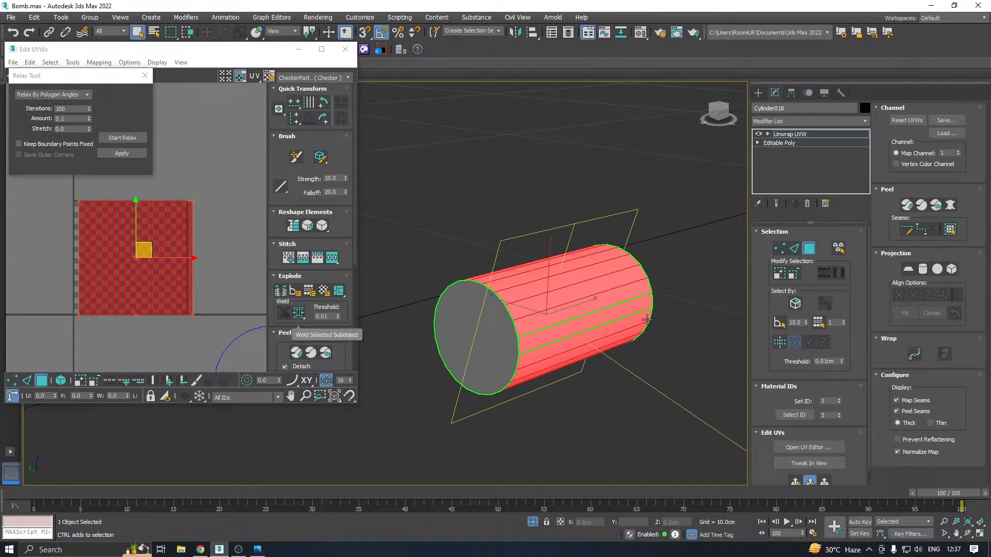
{"action": "middle_click_drag", "start_coordinate": [568, 320], "coordinate": [640, 299], "text": "alt"}
{"action": "scroll", "coordinate": [500, 308], "scroll_direction": "up", "scroll_amount": 2}
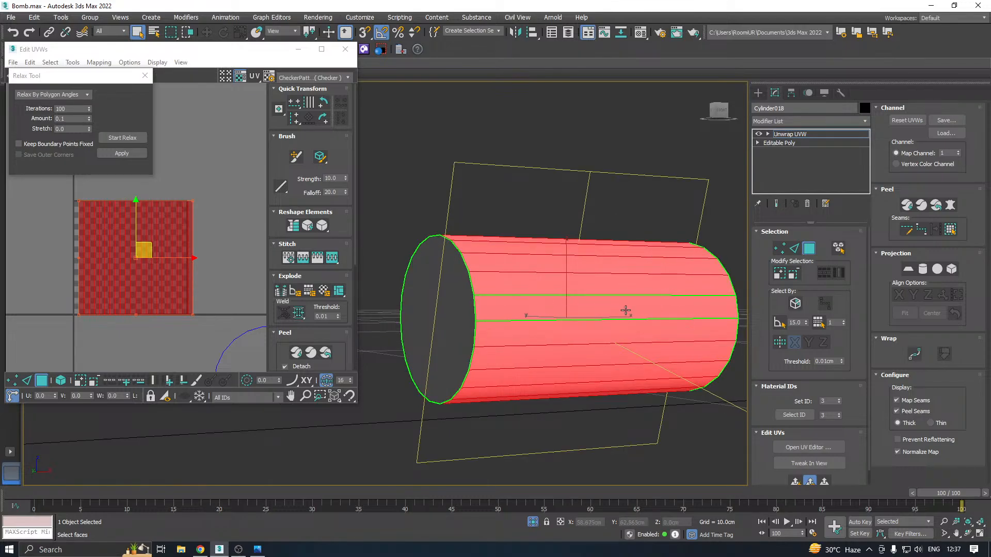
Try to weld and relax the cylinder's side shell by polygon angles and pack all shells into the UV tile
{"action": "left_click", "coordinate": [299, 314]}
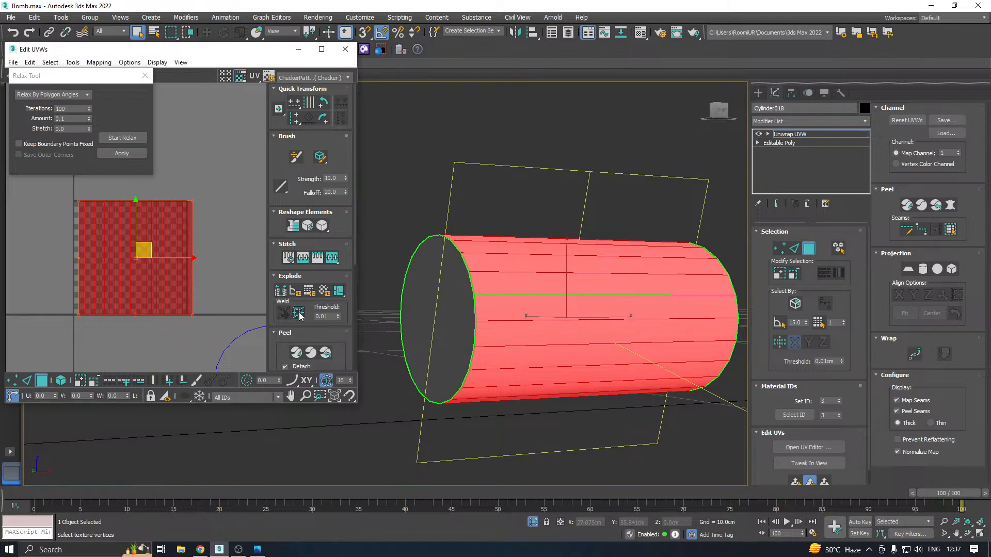
{"action": "left_click", "coordinate": [119, 137]}
{"action": "left_click", "coordinate": [116, 153]}
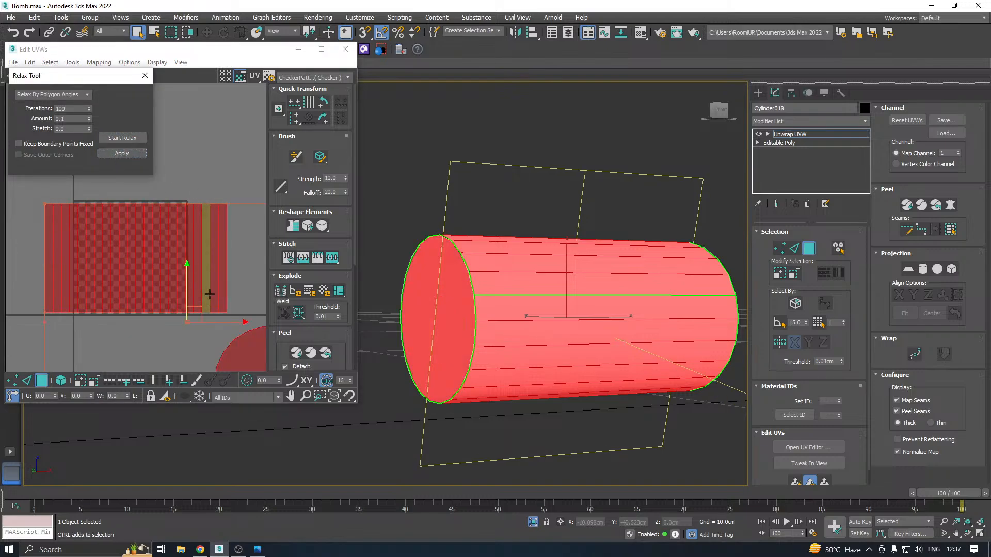
{"action": "left_click", "coordinate": [287, 333]}
{"action": "left_click", "coordinate": [280, 364]}
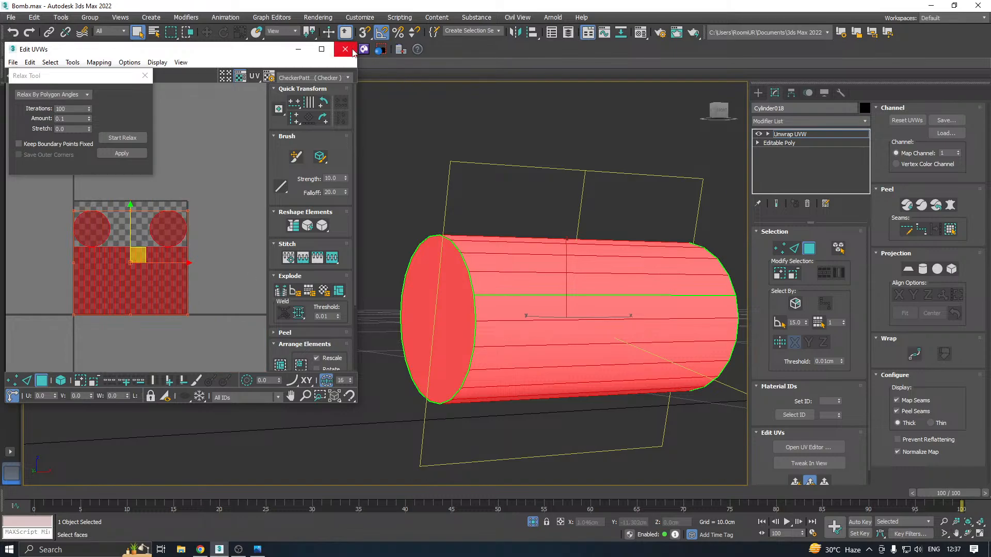
{"action": "key", "text": "ctrl+z"}
{"action": "key", "text": "ctrl+z"}
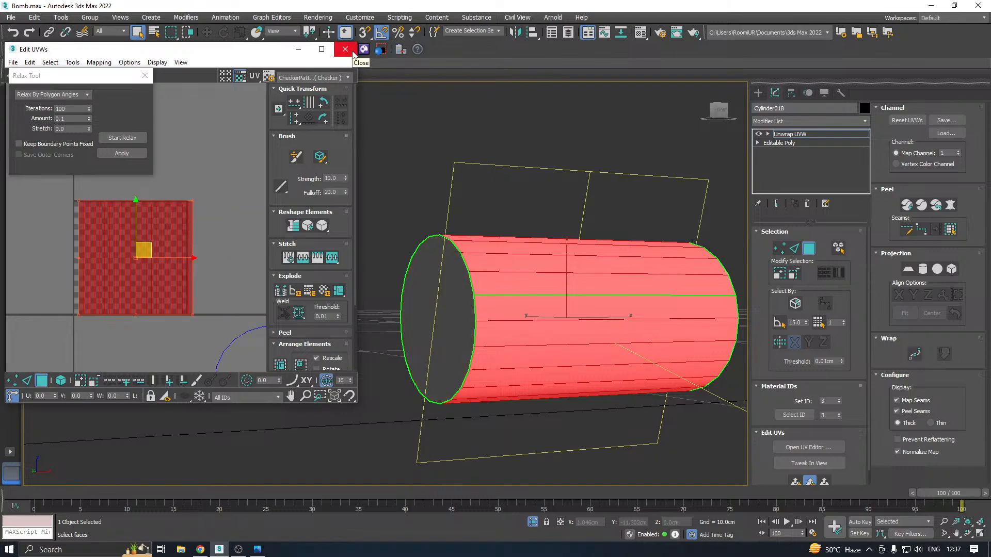
Turn on element selection for UVs and select the cylinder's whole side shell
{"action": "left_click", "coordinate": [227, 222]}
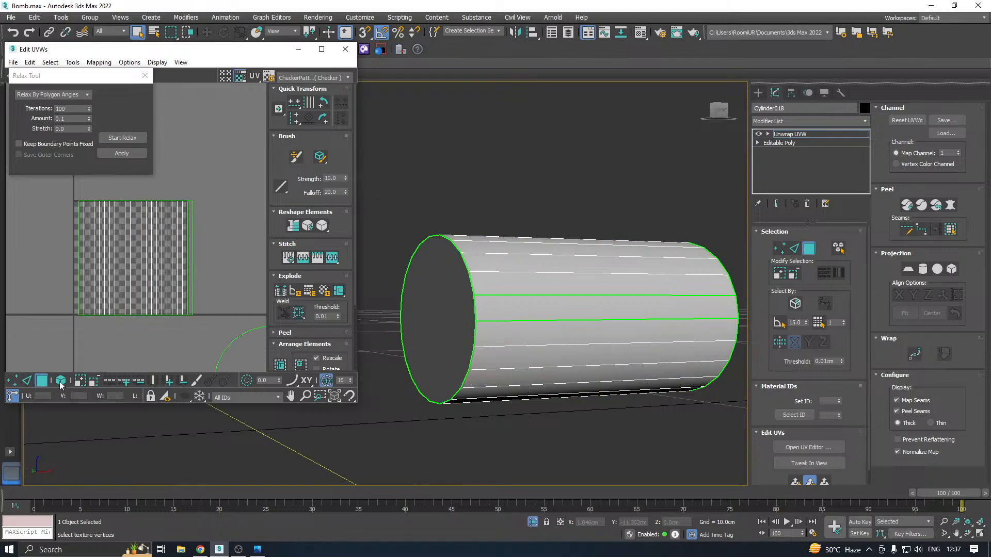
{"action": "left_click", "coordinate": [60, 382]}
{"action": "left_click", "coordinate": [110, 278]}
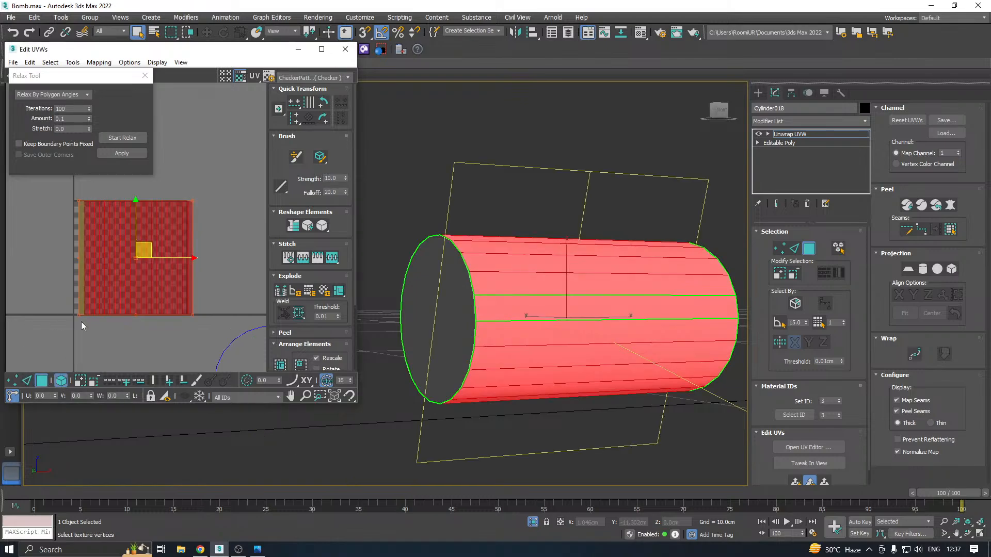
Try to relax the side shell by polygon angles and shift it in the UV layout
{"action": "left_click", "coordinate": [122, 138]}
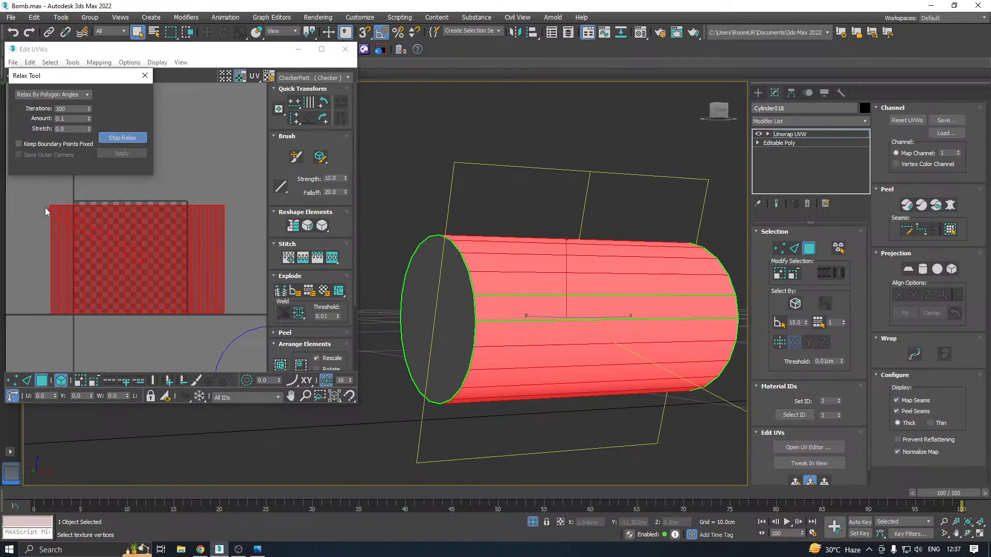
{"action": "scroll", "coordinate": [45, 208], "scroll_direction": "up", "scroll_amount": 3}
{"action": "left_click", "coordinate": [42, 224]}
{"action": "scroll", "coordinate": [129, 207], "scroll_direction": "down", "scroll_amount": 2}
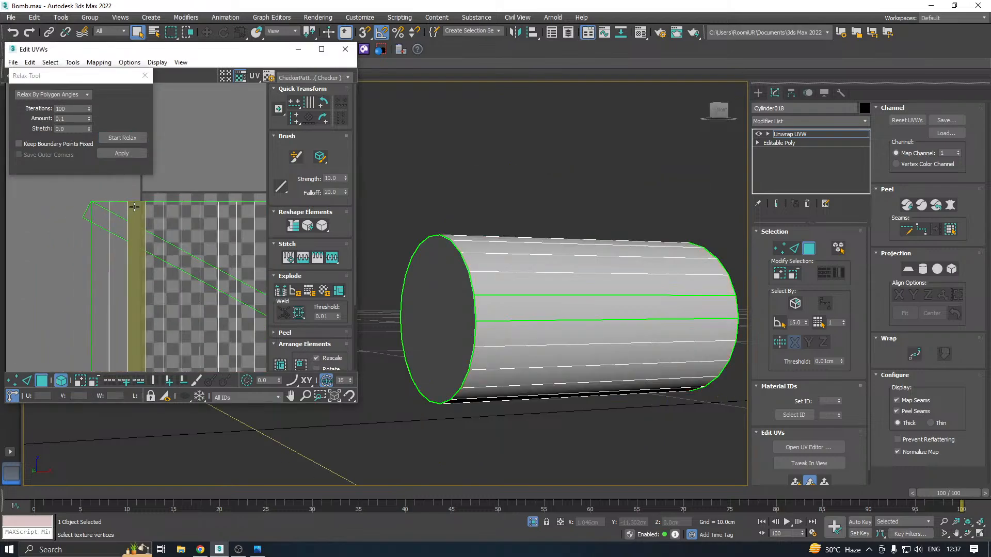
{"action": "left_click", "coordinate": [84, 220]}
{"action": "left_click_drag", "start_coordinate": [84, 220], "coordinate": [75, 211]}
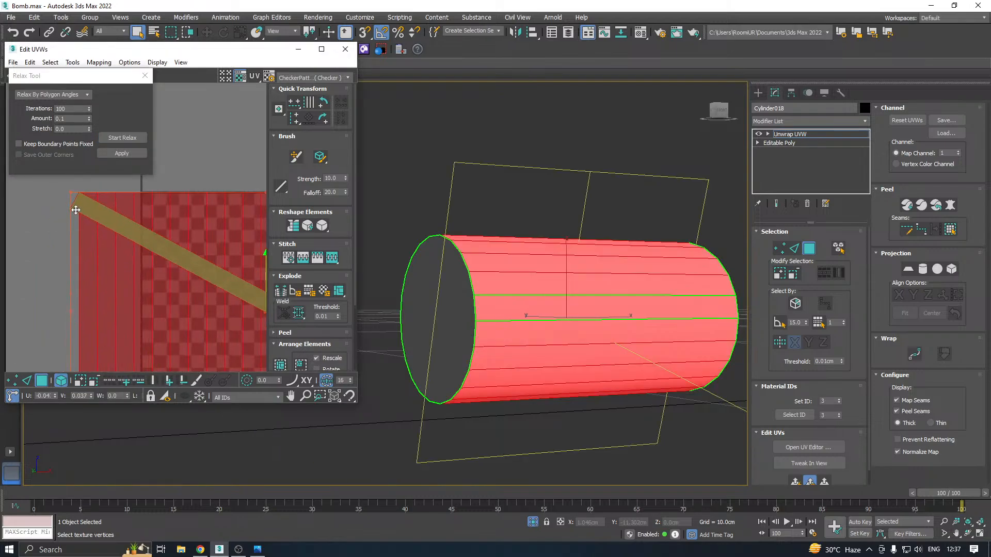
{"action": "scroll", "coordinate": [85, 206], "scroll_direction": "down", "scroll_amount": 3}
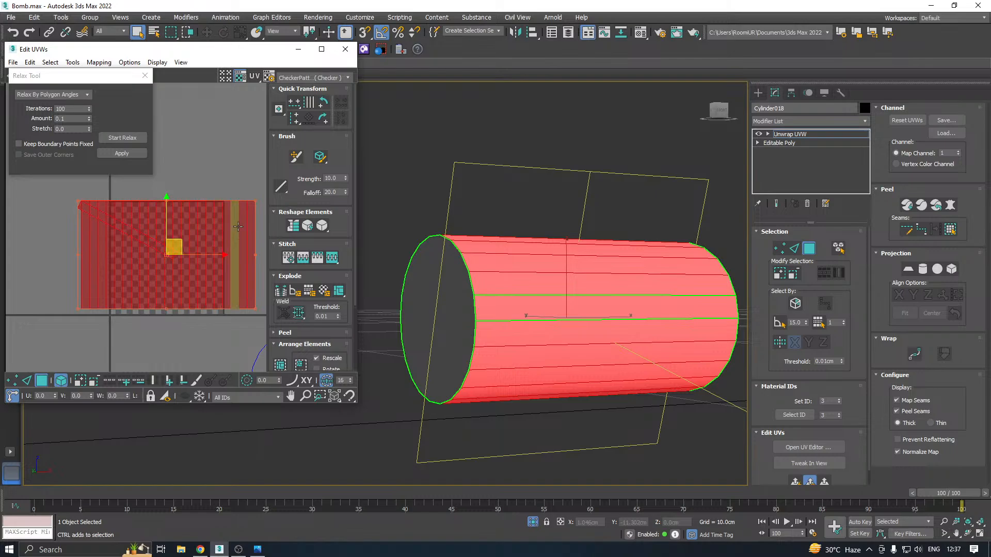
{"action": "key", "text": "ctrl+z"}
{"action": "key", "text": "ctrl+z"}
{"action": "key", "text": "ctrl+z"}
{"action": "key", "text": "ctrl+z"}
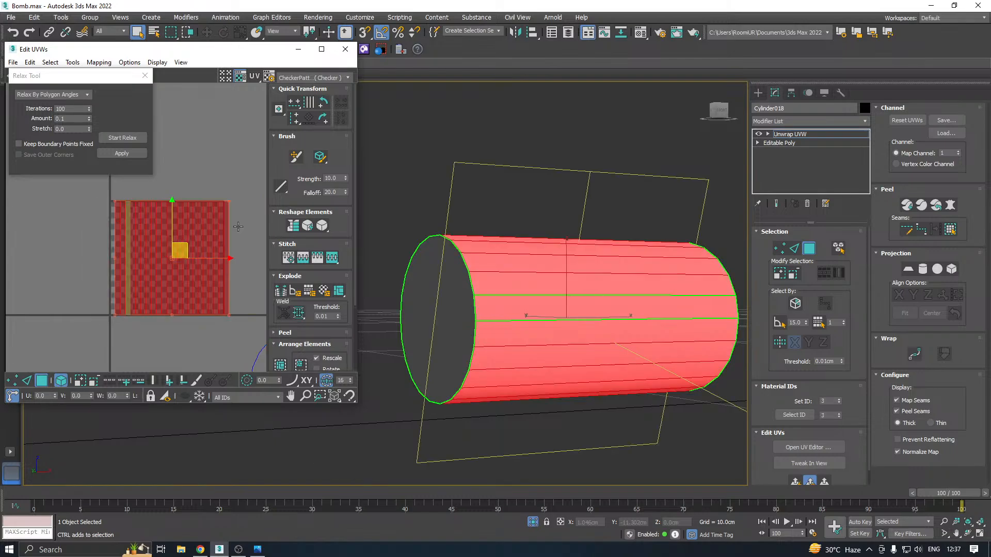
Weld the vertices of the selected side shell and relax it by polygon angles
{"action": "left_click", "coordinate": [297, 313]}
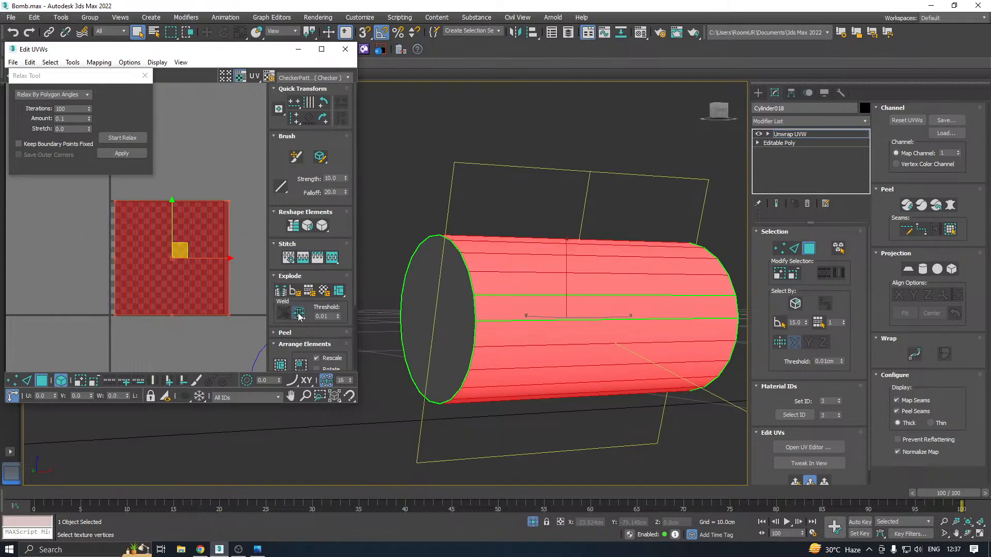
{"action": "left_click", "coordinate": [122, 139]}
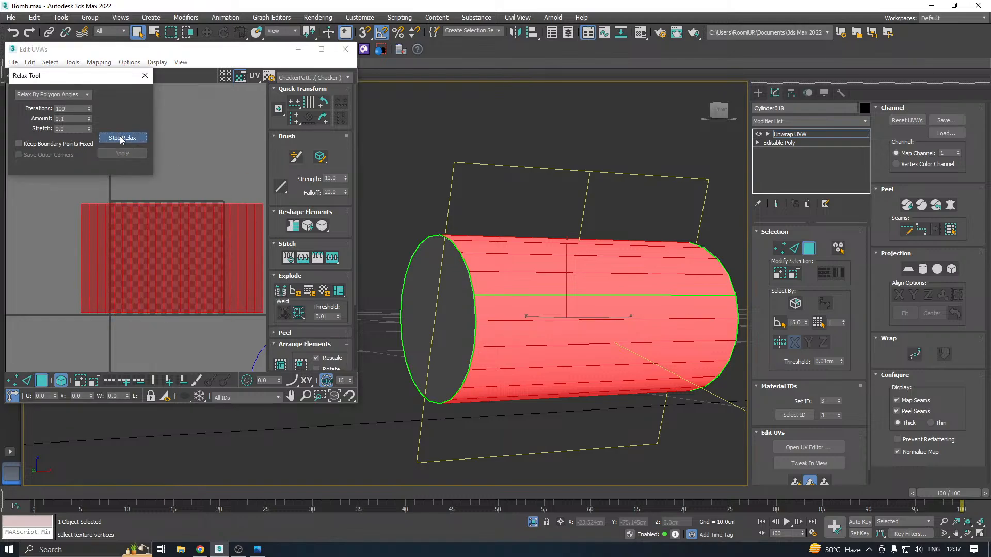
{"action": "left_click", "coordinate": [121, 153]}
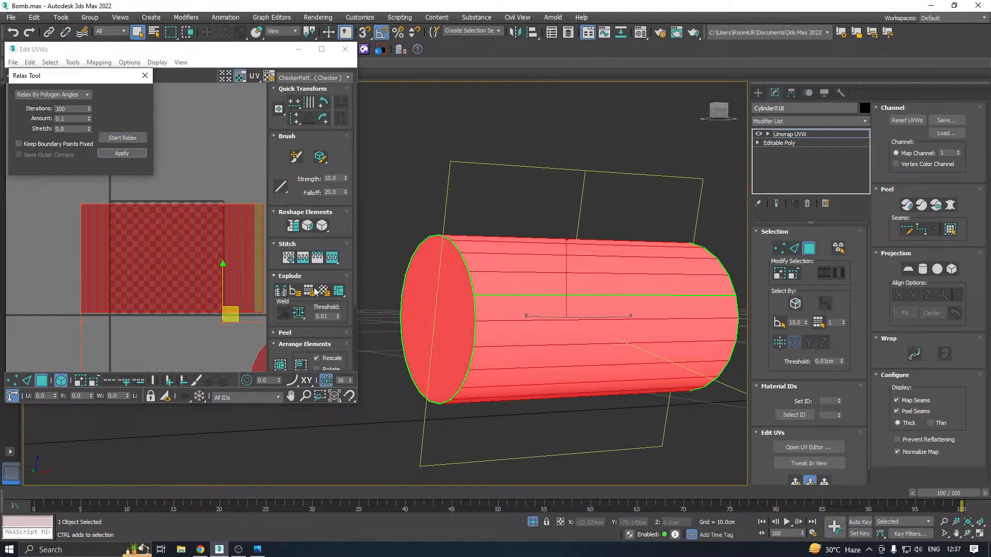
Pack the side shell and both end caps into the UV tile with rescaling, close the UV editor and end the isolation
{"action": "left_click", "coordinate": [282, 360]}
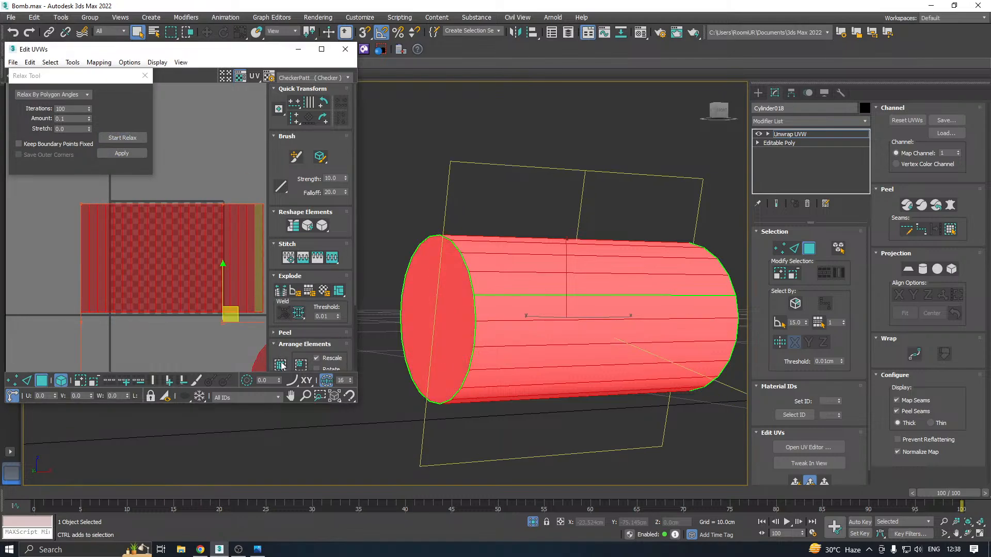
{"action": "left_click", "coordinate": [345, 49]}
{"action": "left_click", "coordinate": [810, 133]}
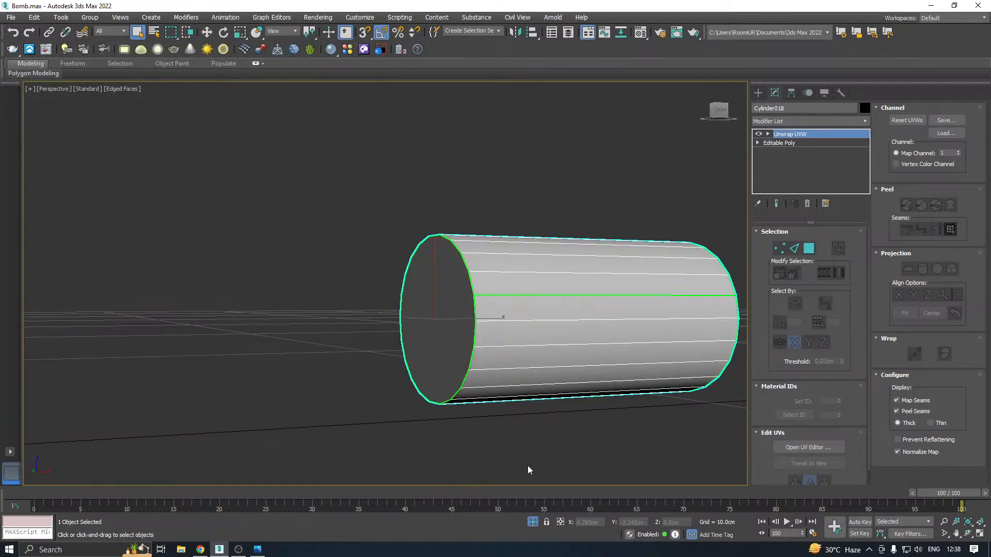
{"action": "left_click", "coordinate": [528, 523]}
{"action": "middle_click_drag", "start_coordinate": [485, 361], "coordinate": [457, 376], "text": "alt"}
{"action": "key", "text": "w"}
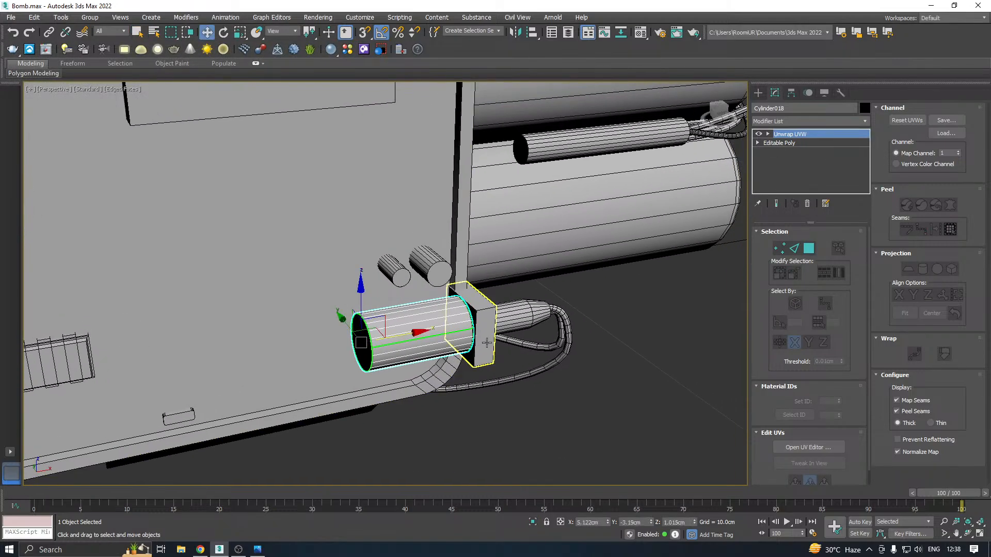
Save the scene, add an Unwrap UVW modifier to the thin box behind the large corner cylinder and open its UV editor
{"action": "left_click", "coordinate": [485, 338]}
{"action": "key", "text": "ctrl+s"}
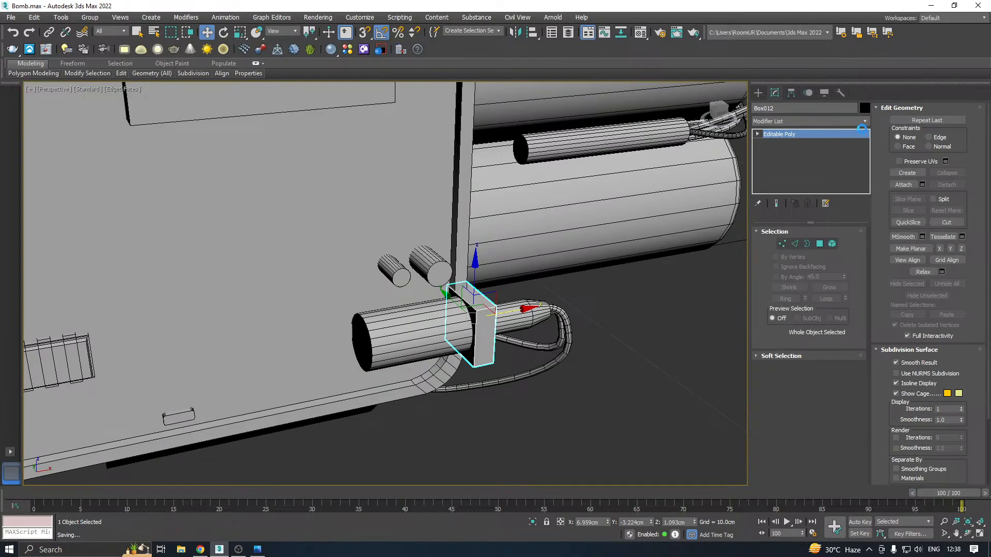
{"action": "left_click", "coordinate": [865, 127]}
{"action": "scroll", "coordinate": [810, 331], "scroll_direction": "down", "scroll_amount": 10}
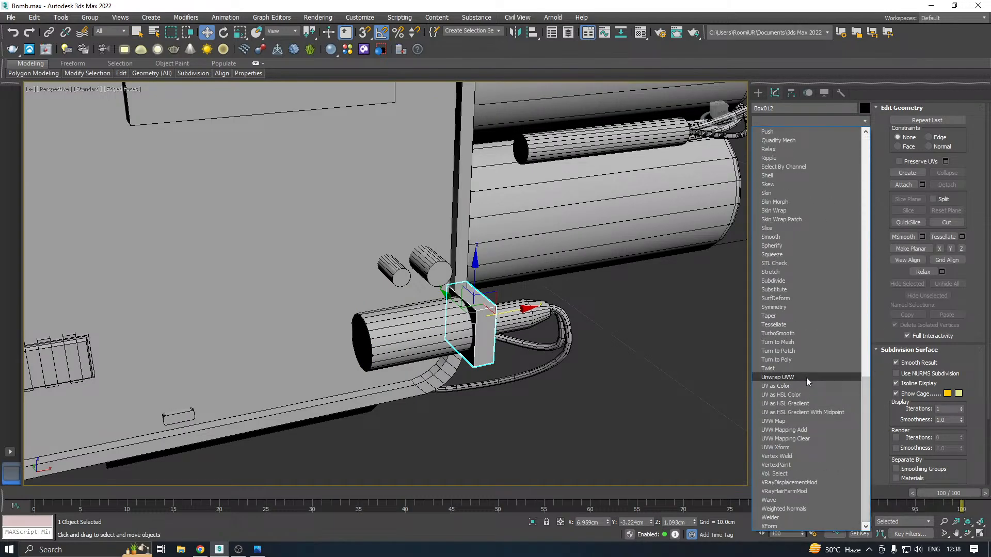
{"action": "left_click", "coordinate": [806, 377]}
{"action": "left_click", "coordinate": [782, 448]}
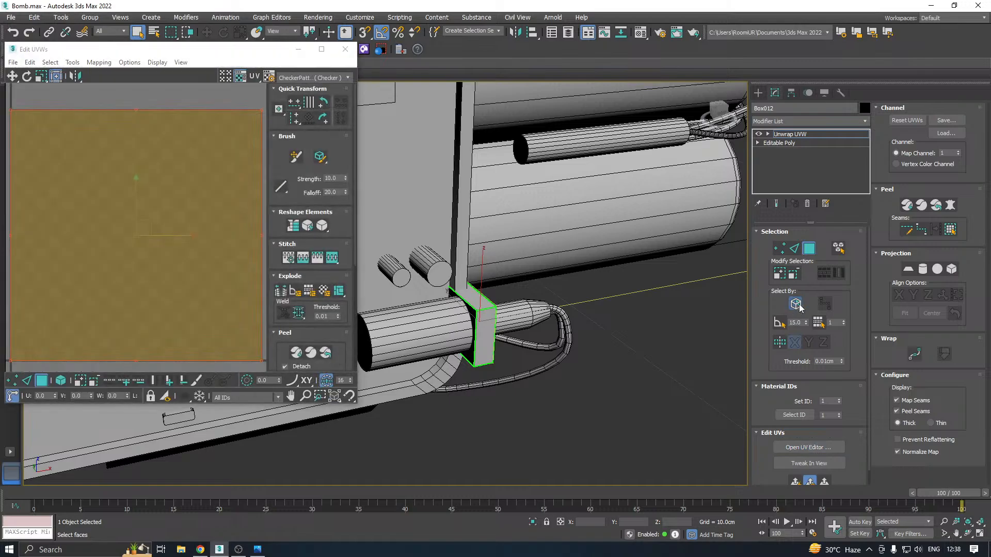
With Ignore Backfacing off, flatten-map all faces of the thin box using a 45 polygon angle threshold and 0.001 spacing, and close the editor
{"action": "left_click", "coordinate": [799, 305]}
{"action": "key", "text": "ctrl+a"}
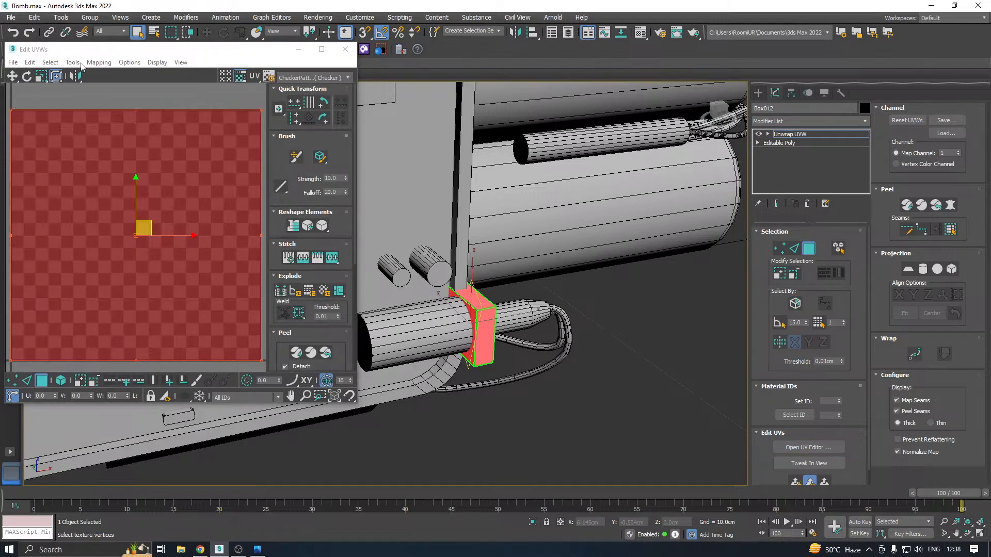
{"action": "left_click", "coordinate": [88, 65]}
{"action": "left_click", "coordinate": [125, 74]}
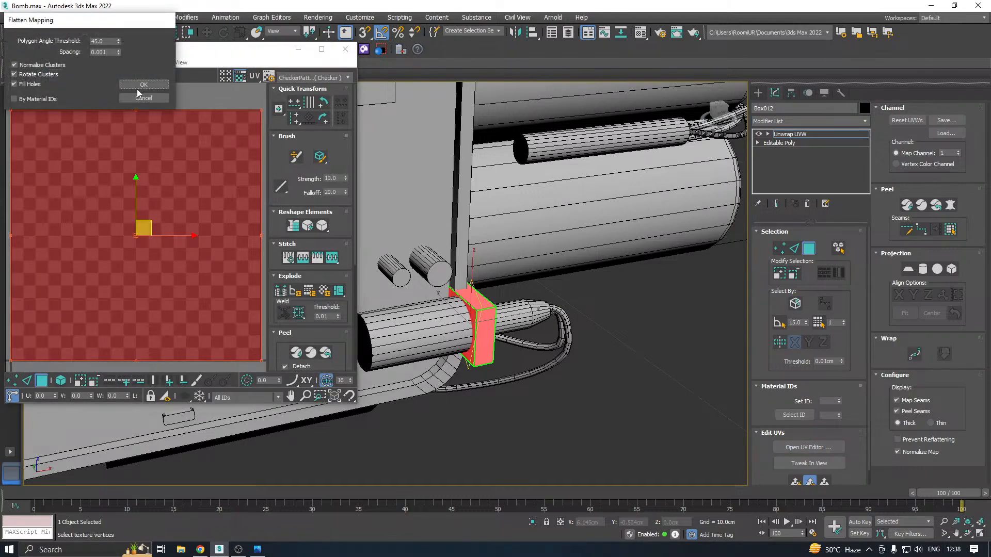
{"action": "left_click", "coordinate": [141, 93]}
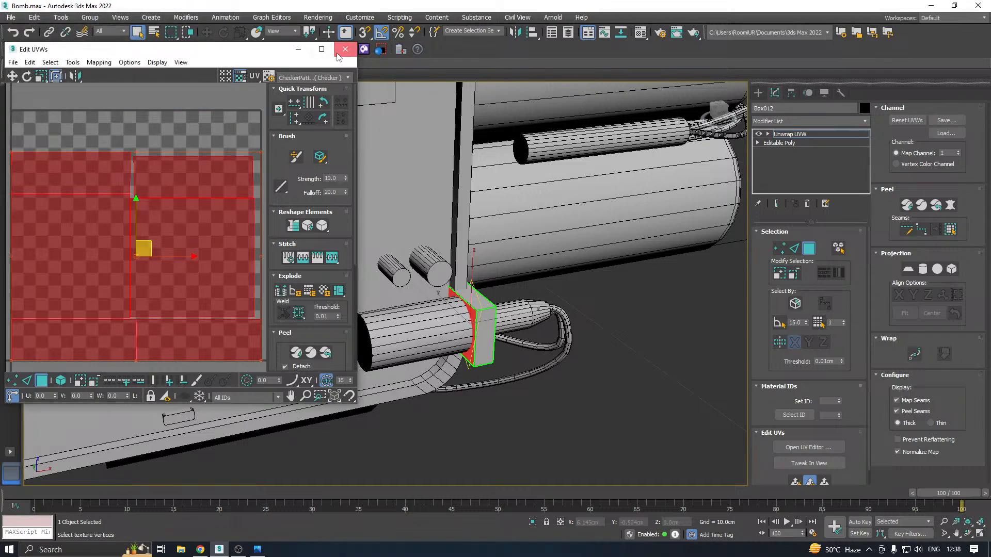
{"action": "left_click", "coordinate": [346, 49]}
{"action": "left_click", "coordinate": [787, 135]}
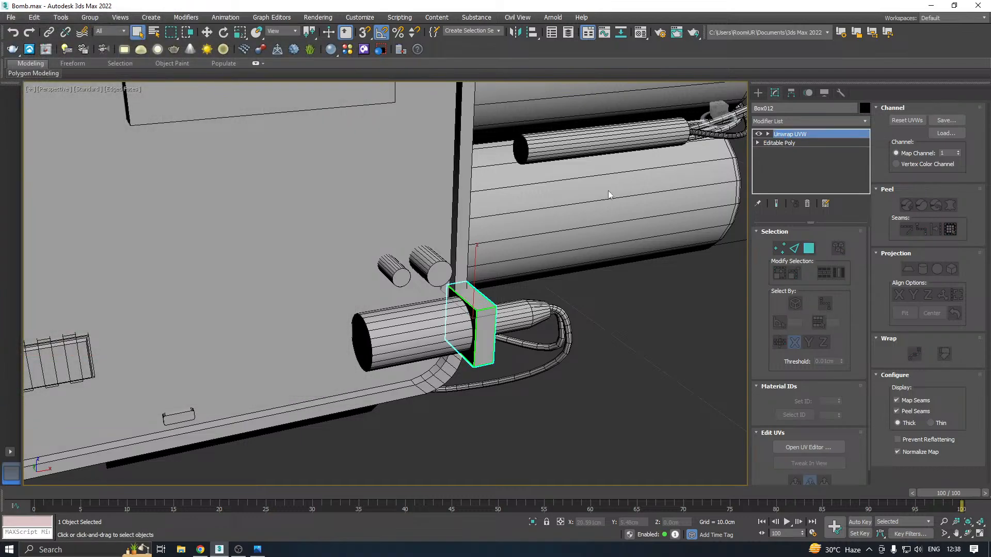
Save a copy of the scene as Bomb27.max in the Work folder
{"action": "scroll", "coordinate": [584, 256], "scroll_direction": "down", "scroll_amount": 6}
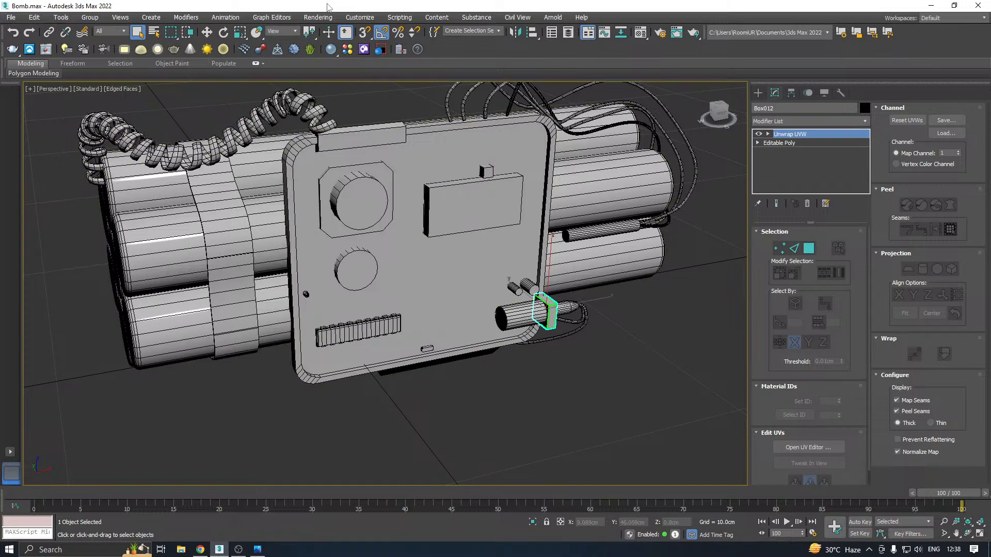
{"action": "left_click", "coordinate": [11, 17]}
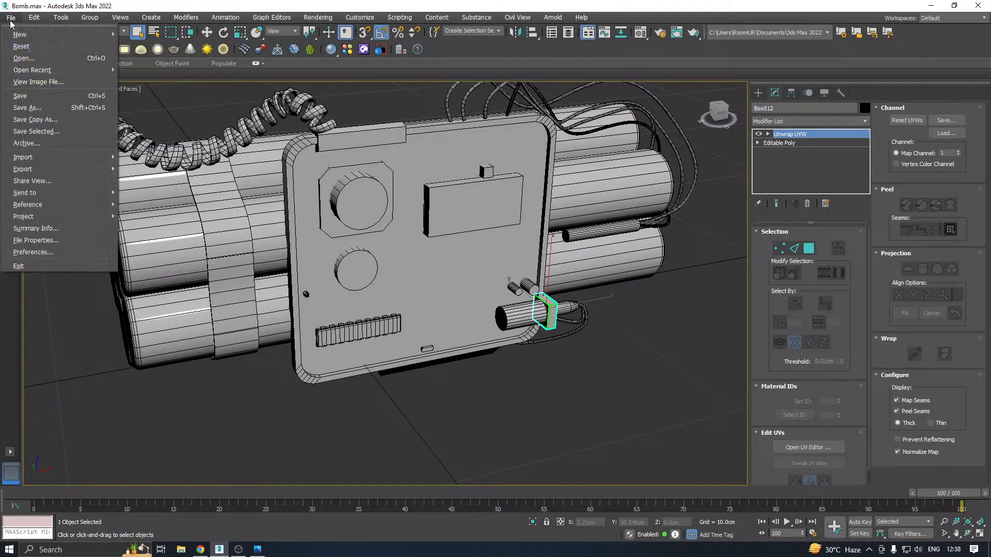
{"action": "left_click", "coordinate": [36, 125]}
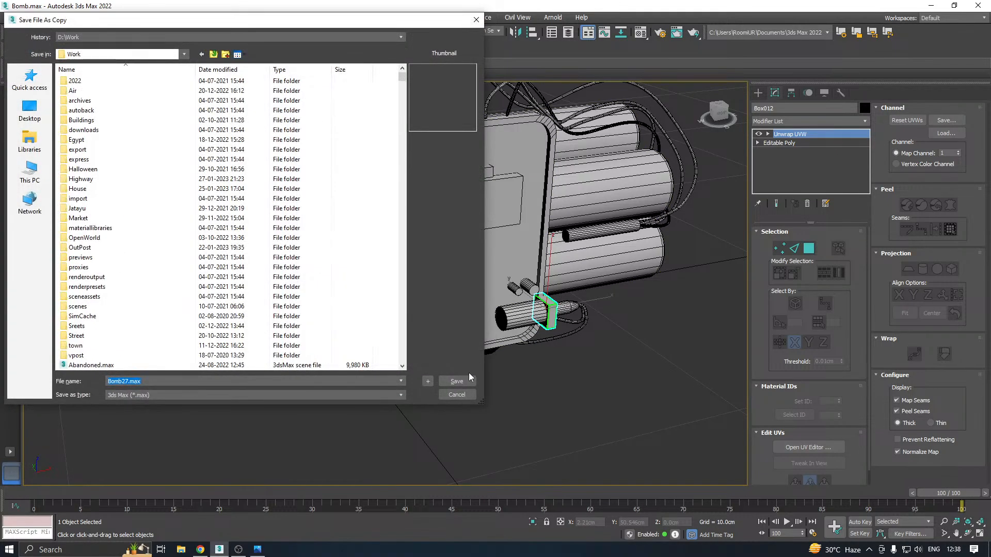
{"action": "left_click", "coordinate": [464, 380]}
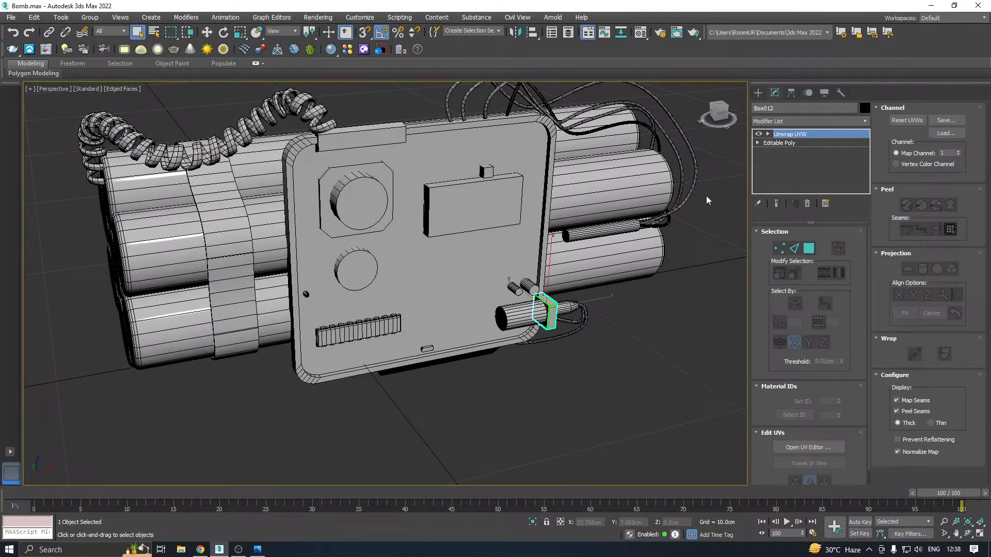
Isolate the tapered cylinder behind the thin box, add an Unwrap UVW modifier and open its UV editor
{"action": "middle_click_drag", "start_coordinate": [582, 252], "coordinate": [552, 254]}
{"action": "left_click", "coordinate": [540, 308]}
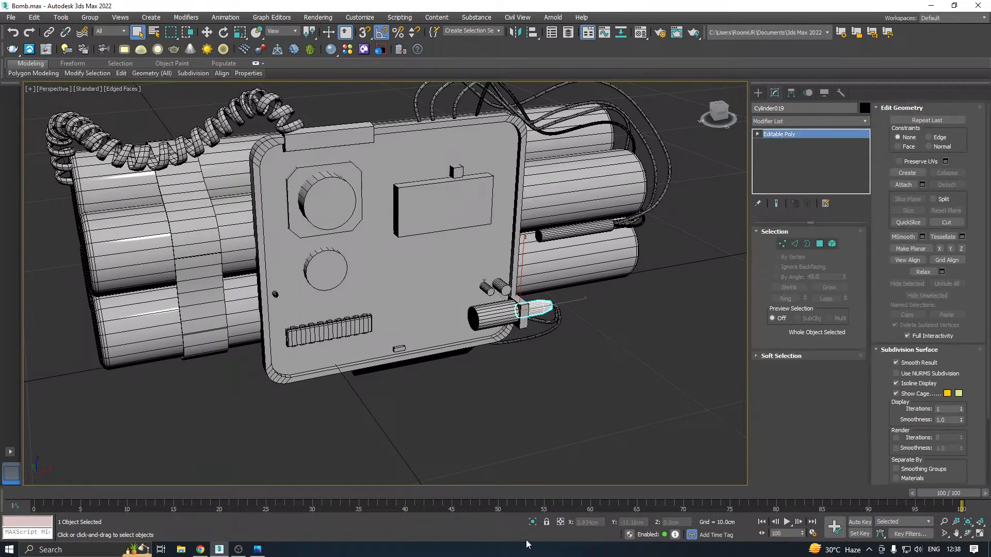
{"action": "left_click", "coordinate": [533, 521]}
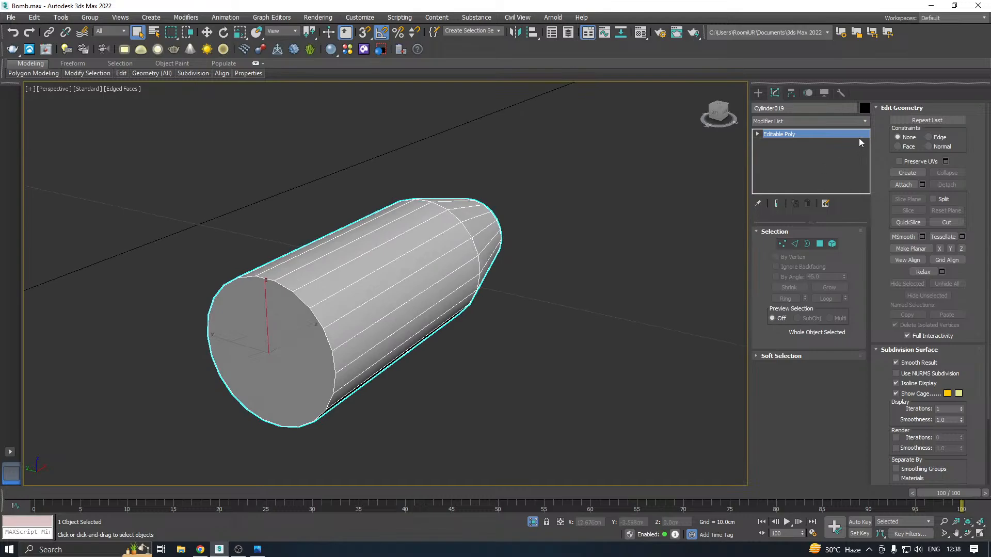
{"action": "key", "text": "w"}
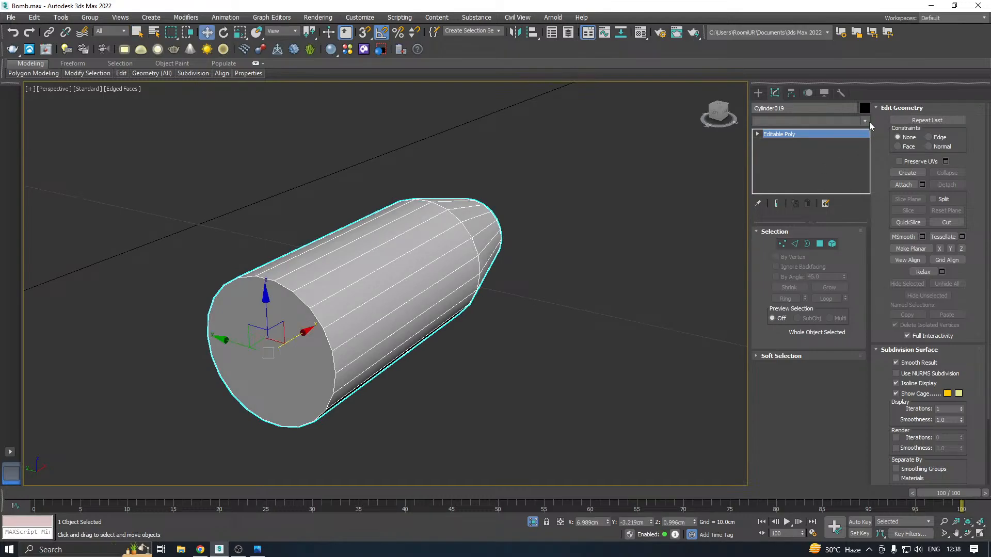
{"action": "left_click", "coordinate": [867, 121]}
{"action": "left_click", "coordinate": [871, 149]}
{"action": "left_click", "coordinate": [869, 119]}
{"action": "left_click_drag", "start_coordinate": [867, 164], "coordinate": [858, 421]}
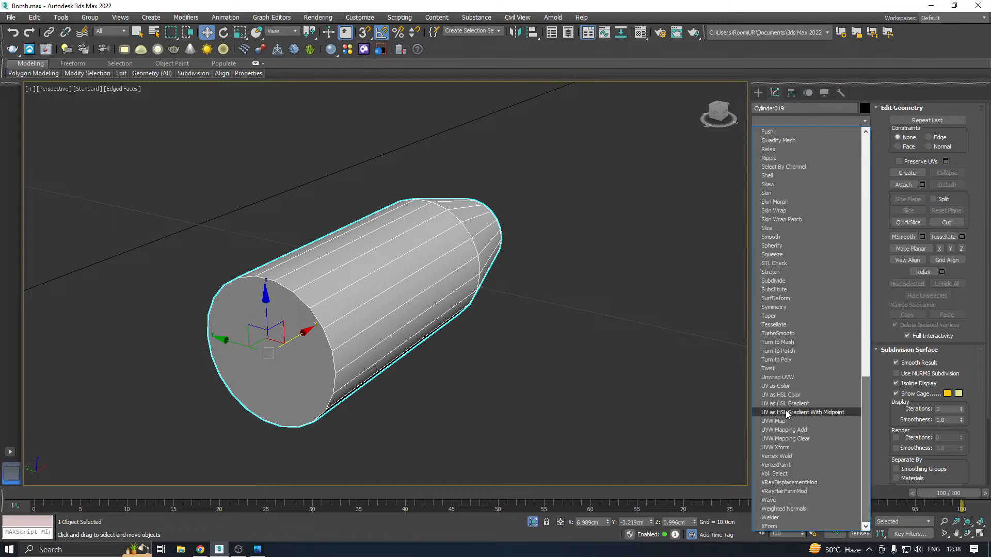
{"action": "left_click", "coordinate": [779, 377]}
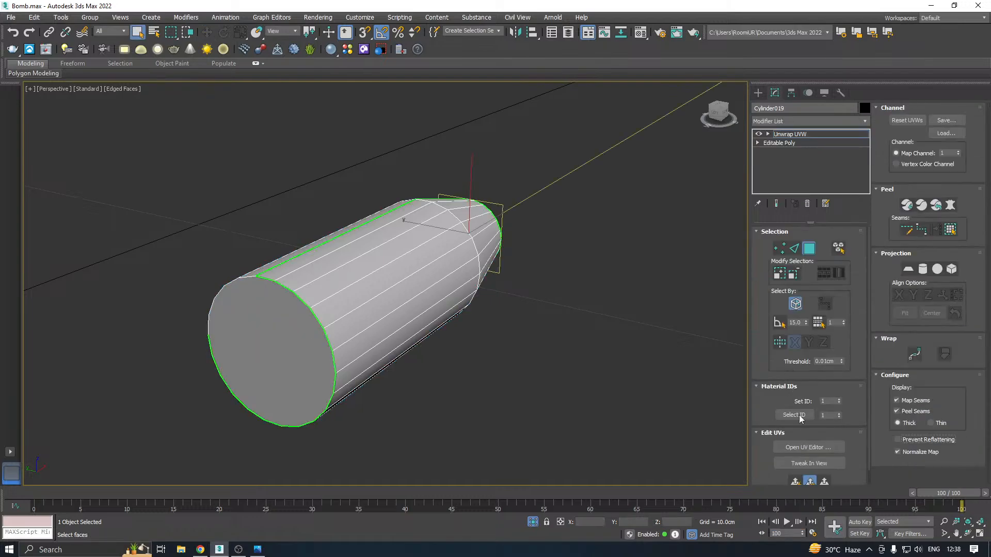
{"action": "left_click", "coordinate": [805, 448]}
With Ignore Backfacing off, select the two flat end faces of the tapered cylinder and planar-map them along the X axis
{"action": "middle_click_drag", "start_coordinate": [454, 342], "coordinate": [542, 343]}
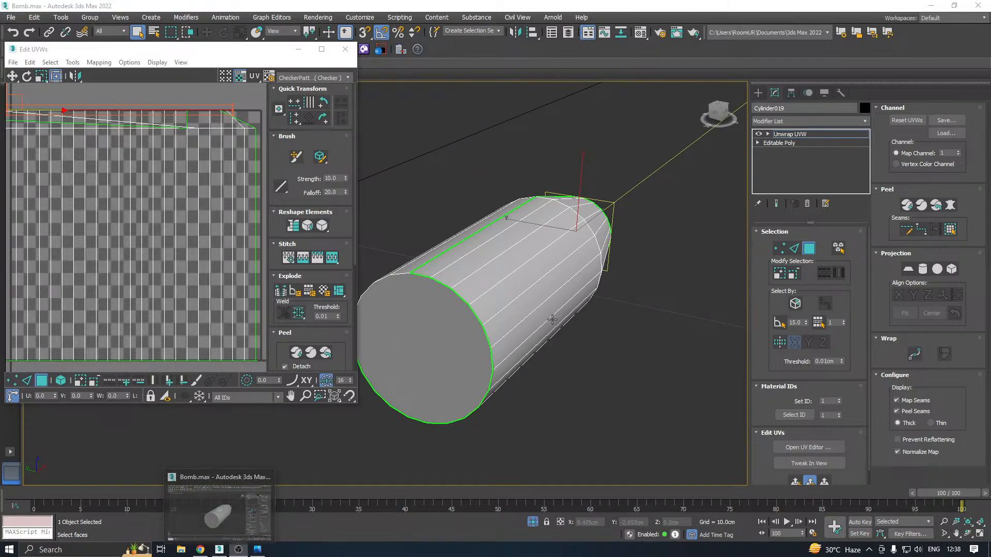
{"action": "middle_click_drag", "start_coordinate": [557, 329], "coordinate": [578, 325]}
{"action": "left_click", "coordinate": [493, 344]}
{"action": "middle_click_drag", "start_coordinate": [480, 339], "coordinate": [588, 397], "text": "alt"}
{"action": "left_click", "coordinate": [585, 423]}
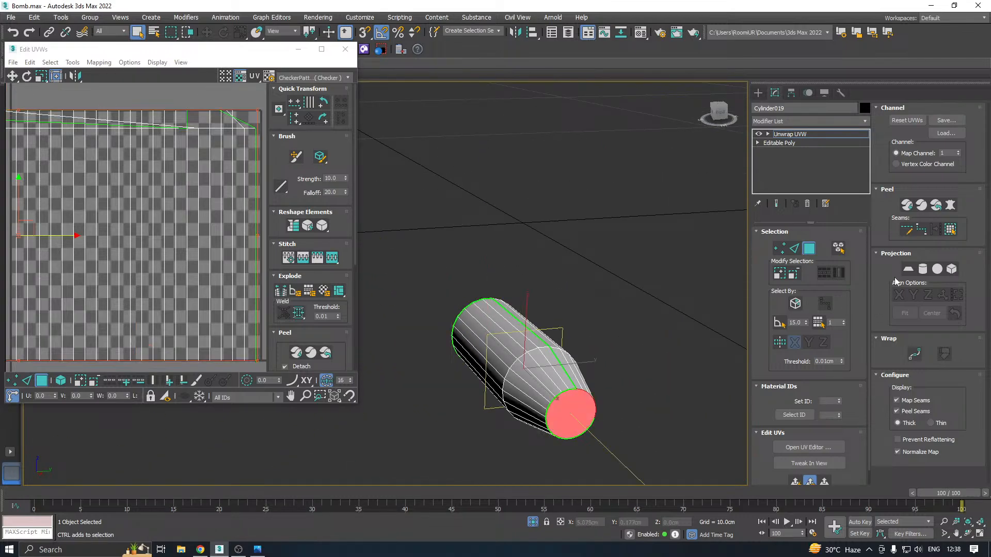
{"action": "left_click", "coordinate": [908, 271]}
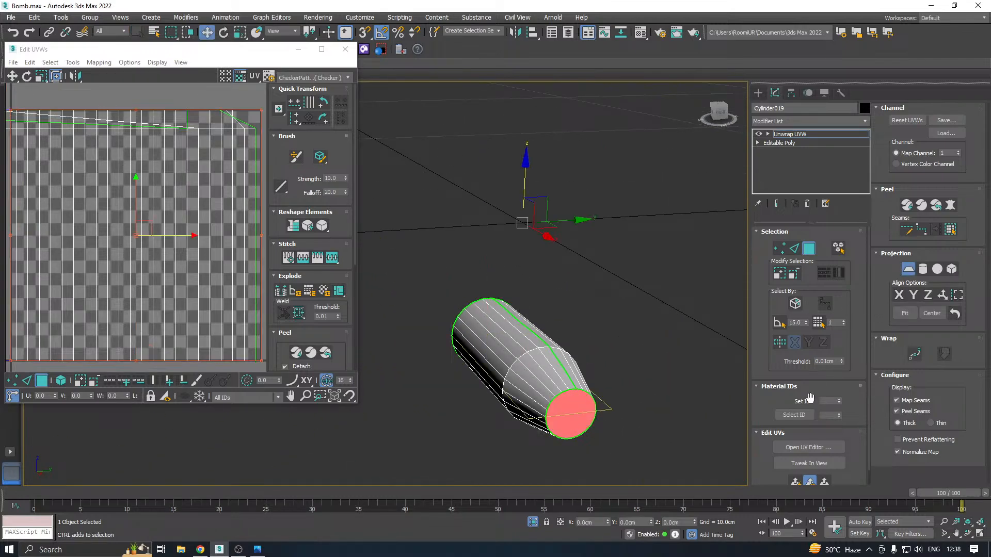
{"action": "left_click", "coordinate": [899, 296]}
Relax the end-cap UVs by polygon angles, finish the planar mapping and move the caps below the UV tile
{"action": "left_click", "coordinate": [73, 62]}
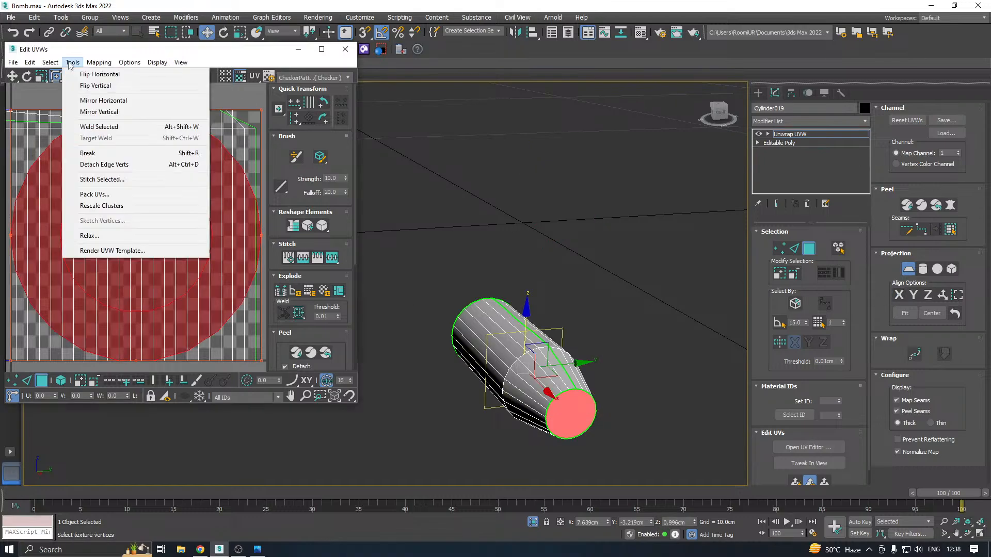
{"action": "left_click", "coordinate": [88, 238]}
{"action": "left_click", "coordinate": [118, 138]}
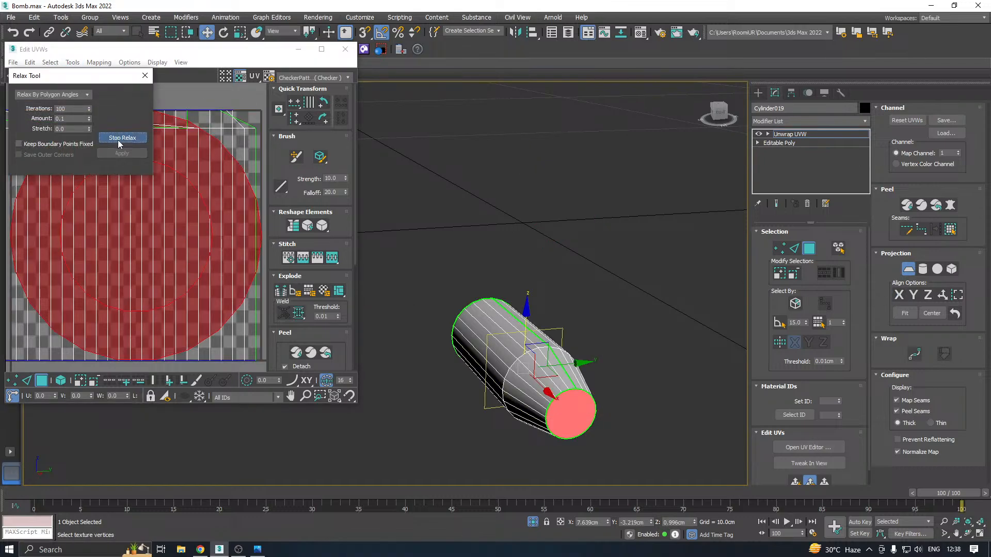
{"action": "left_click", "coordinate": [117, 138]}
{"action": "scroll", "coordinate": [181, 196], "scroll_direction": "down", "scroll_amount": 3}
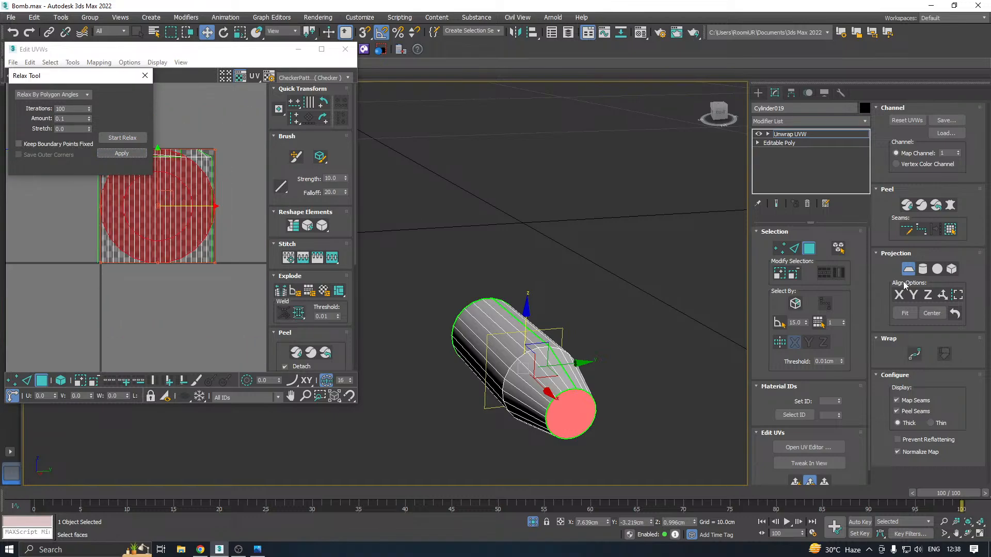
{"action": "left_click", "coordinate": [917, 271]}
{"action": "left_click_drag", "start_coordinate": [173, 202], "coordinate": [169, 341]}
Cylindrically map the tapered cylinder's side faces along the X axis and relax their UVs by polygon angles
{"action": "middle_click_drag", "start_coordinate": [537, 310], "coordinate": [652, 339], "text": "alt"}
{"action": "middle_click_drag", "start_coordinate": [129, 190], "coordinate": [126, 258]}
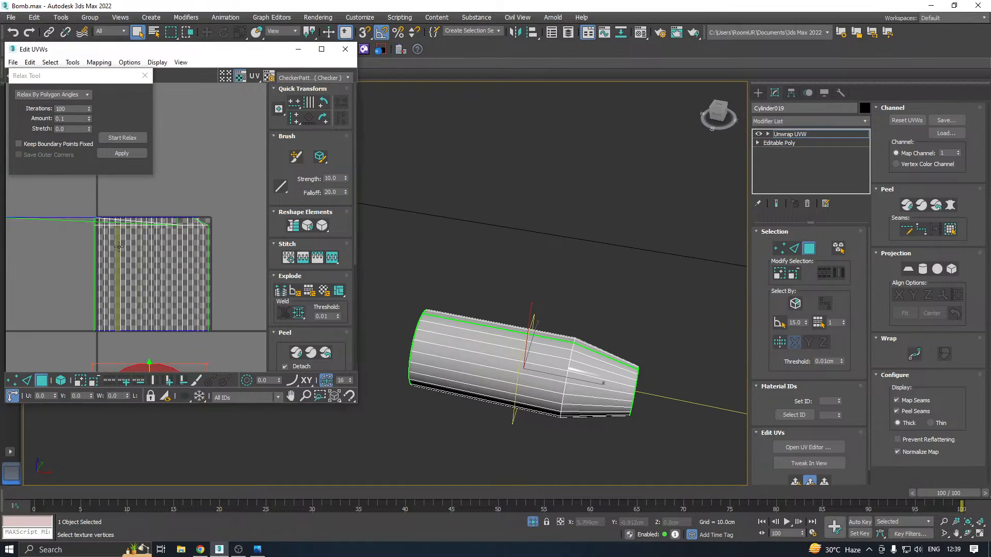
{"action": "scroll", "coordinate": [176, 254], "scroll_direction": "down", "scroll_amount": 3}
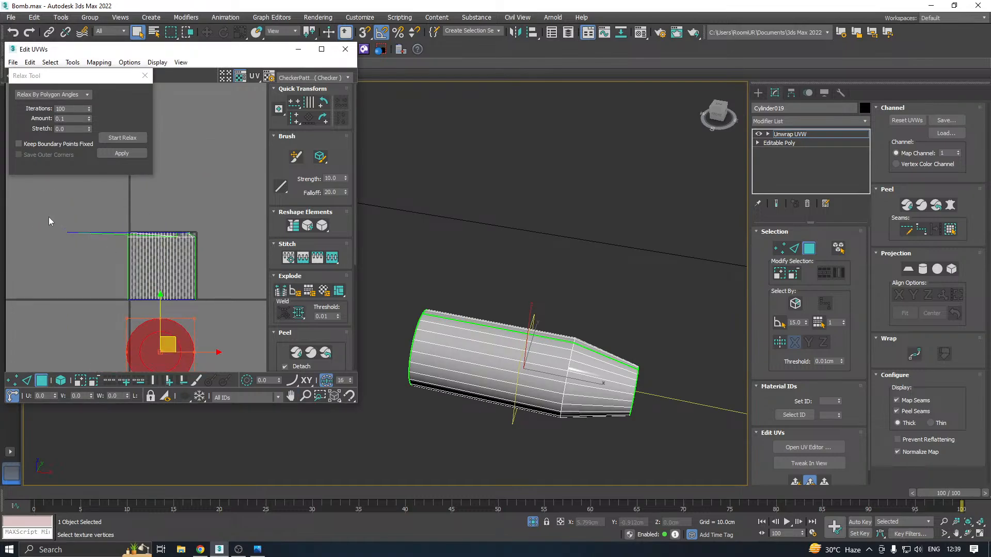
{"action": "left_click_drag", "start_coordinate": [49, 221], "coordinate": [240, 314]}
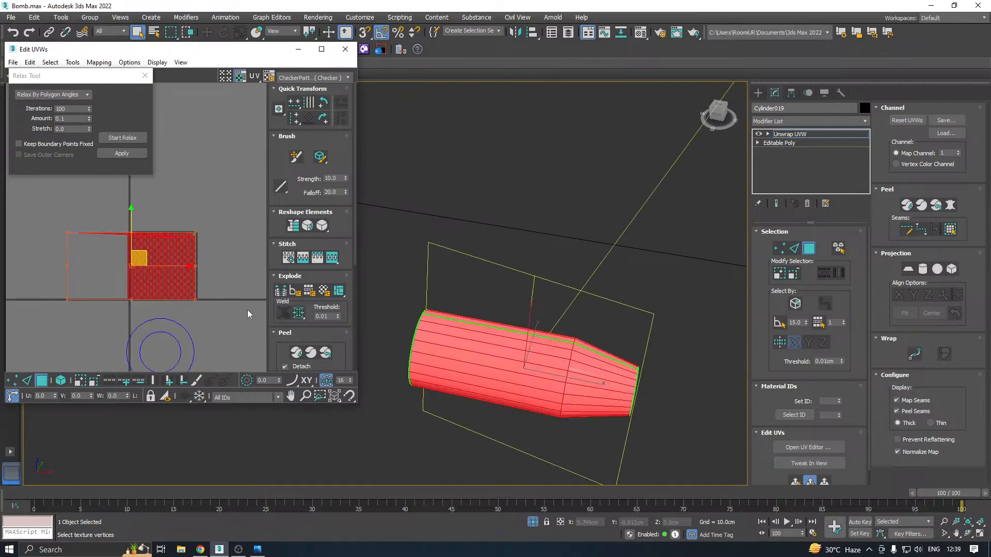
{"action": "left_click", "coordinate": [921, 269]}
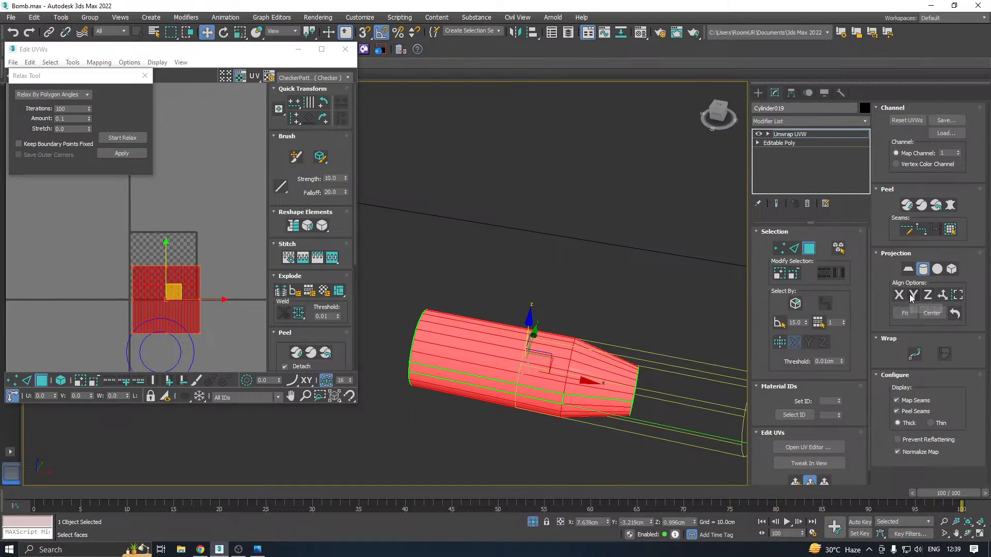
{"action": "left_click", "coordinate": [900, 295]}
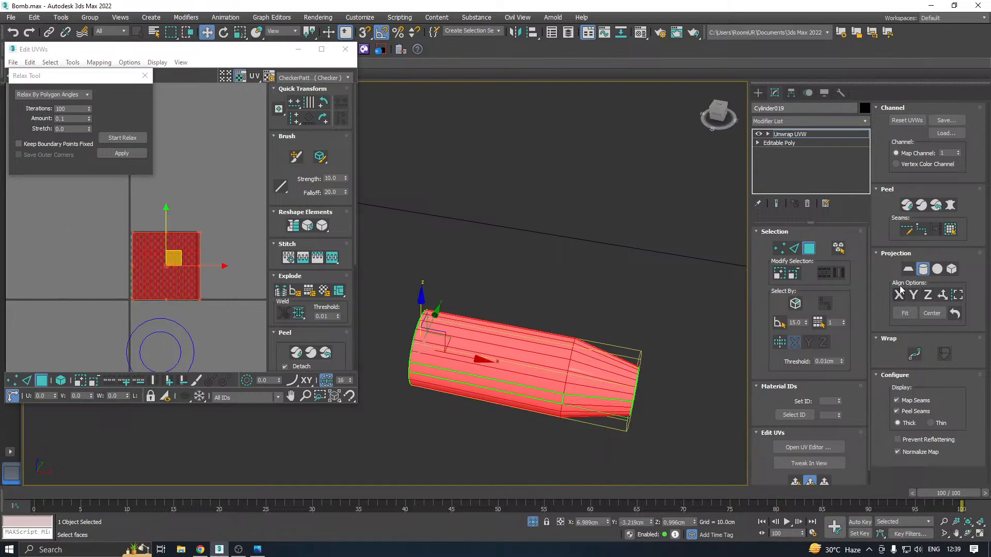
{"action": "left_click", "coordinate": [923, 269]}
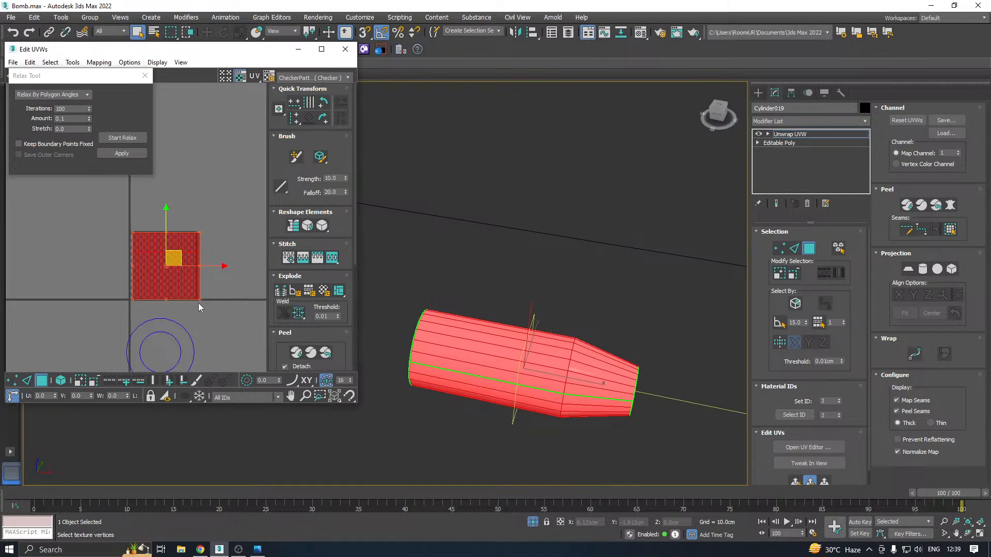
{"action": "left_click", "coordinate": [120, 142]}
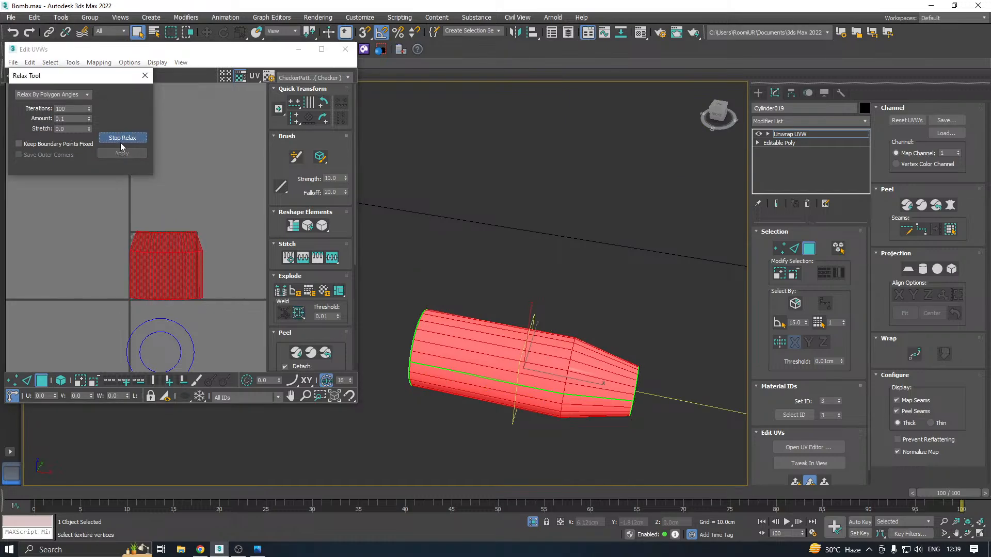
{"action": "left_click", "coordinate": [119, 154]}
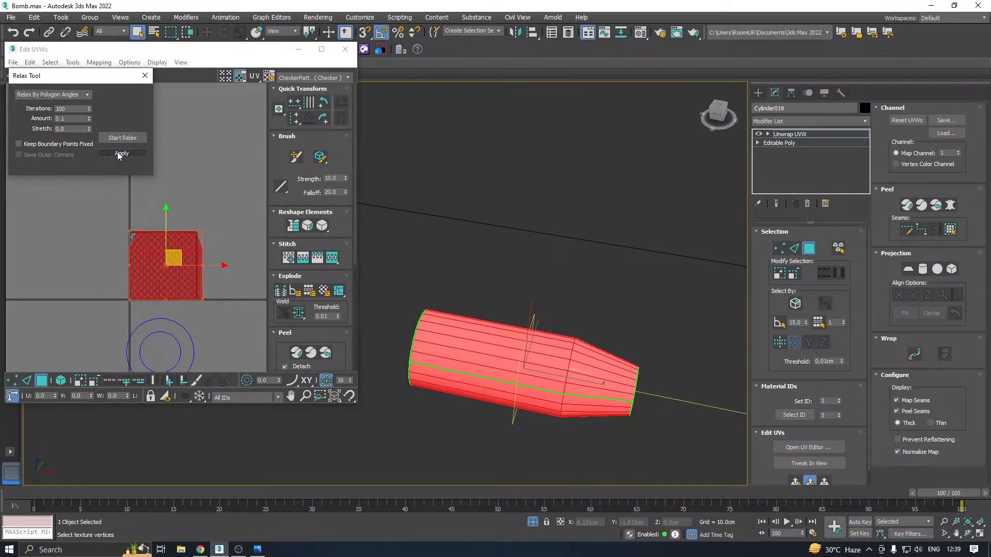
Pack all UV elements of the tapered cylinder with Rescale on, close the UV editor and end isolation
{"action": "key", "text": "ctrl+a"}
{"action": "left_click", "coordinate": [285, 333]}
{"action": "left_click", "coordinate": [281, 364]}
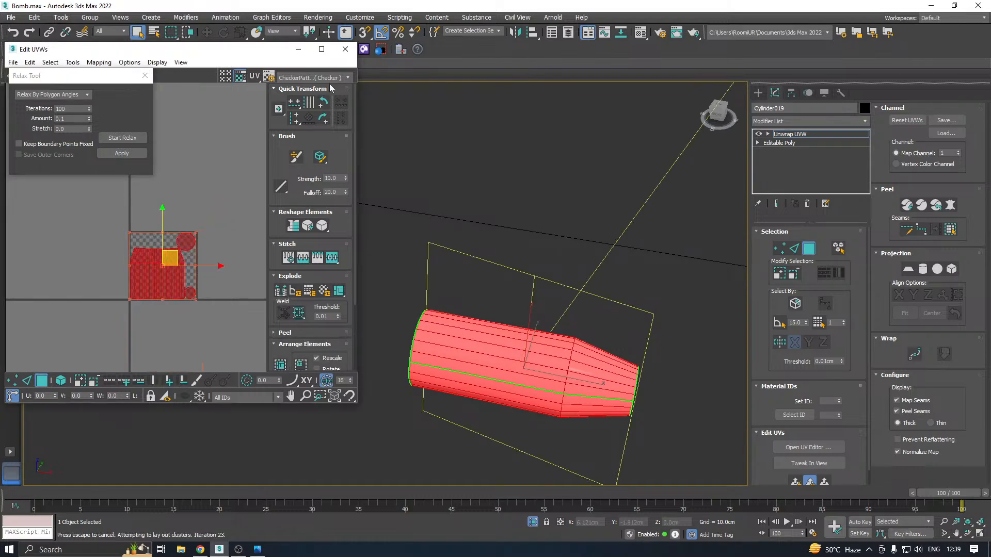
{"action": "left_click", "coordinate": [345, 49]}
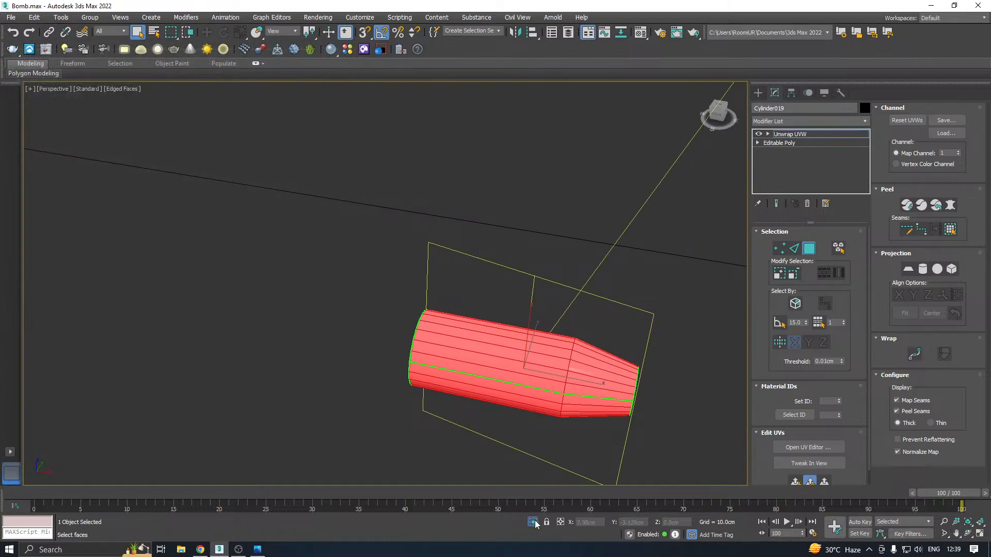
{"action": "left_click", "coordinate": [532, 522]}
Leave face selection and rotate the tapered cylinder around its long axis to about 47.26 degrees in Y
{"action": "scroll", "coordinate": [539, 309], "scroll_direction": "up", "scroll_amount": 5}
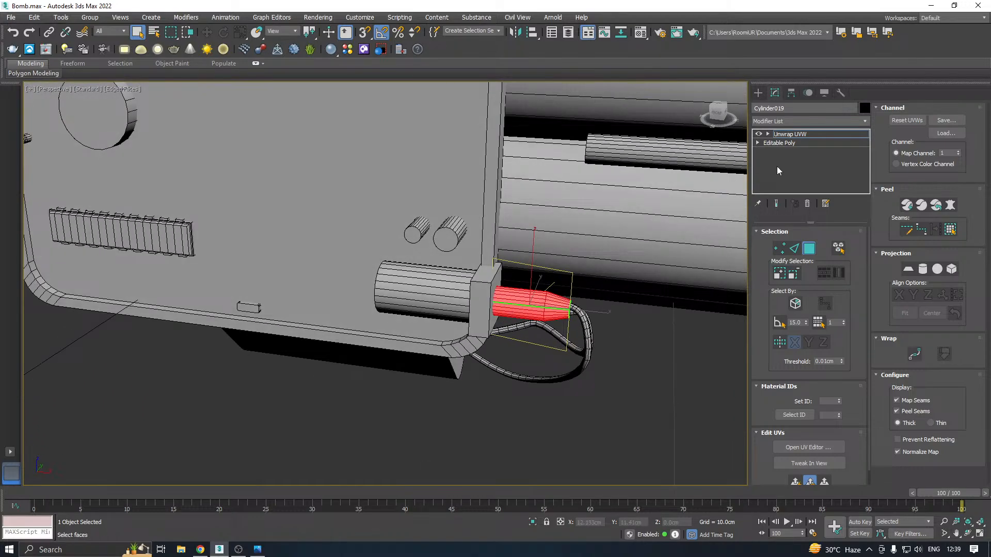
{"action": "left_click", "coordinate": [789, 134]}
{"action": "scroll", "coordinate": [595, 281], "scroll_direction": "up", "scroll_amount": 4}
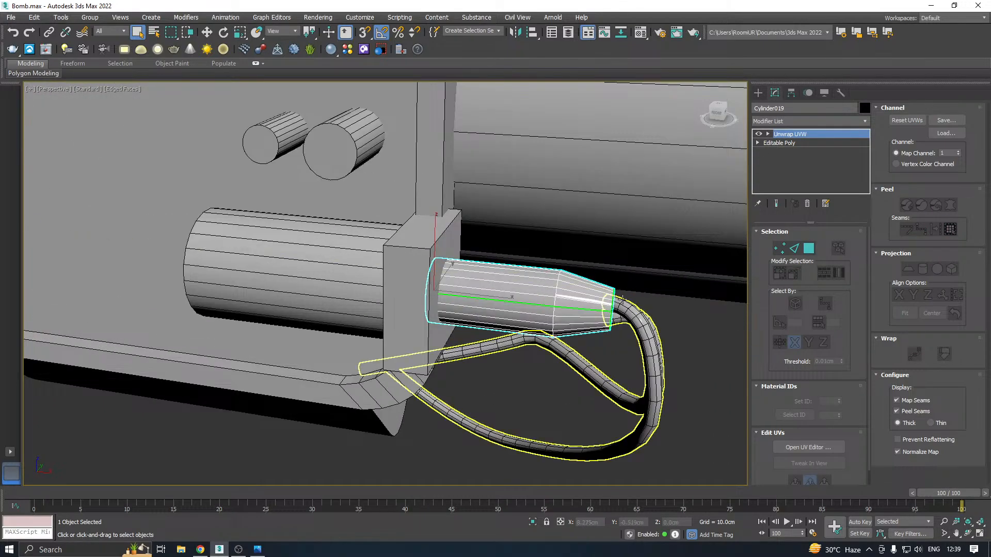
{"action": "key", "text": "a"}
{"action": "key", "text": "w"}
{"action": "middle_click_drag", "start_coordinate": [556, 308], "coordinate": [534, 328]}
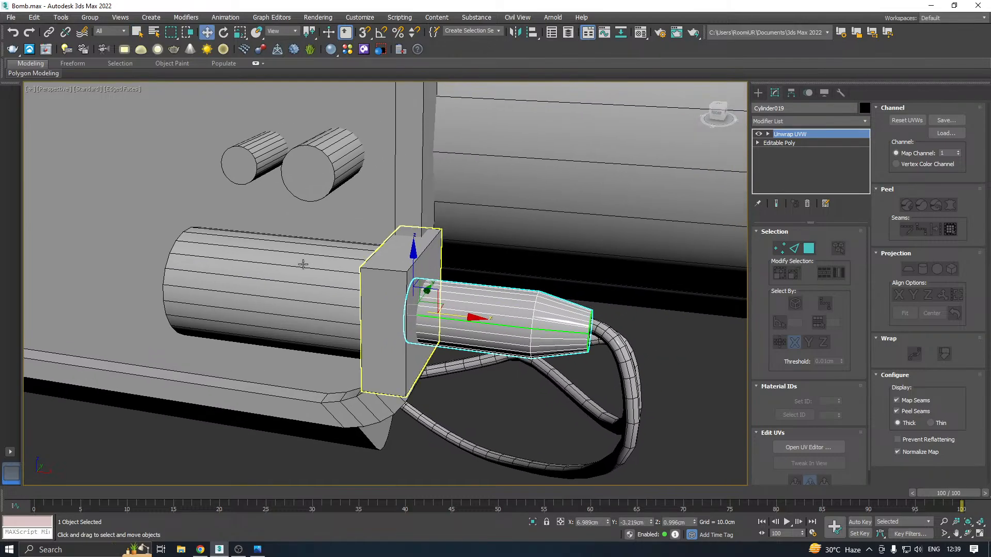
{"action": "left_click", "coordinate": [228, 33]}
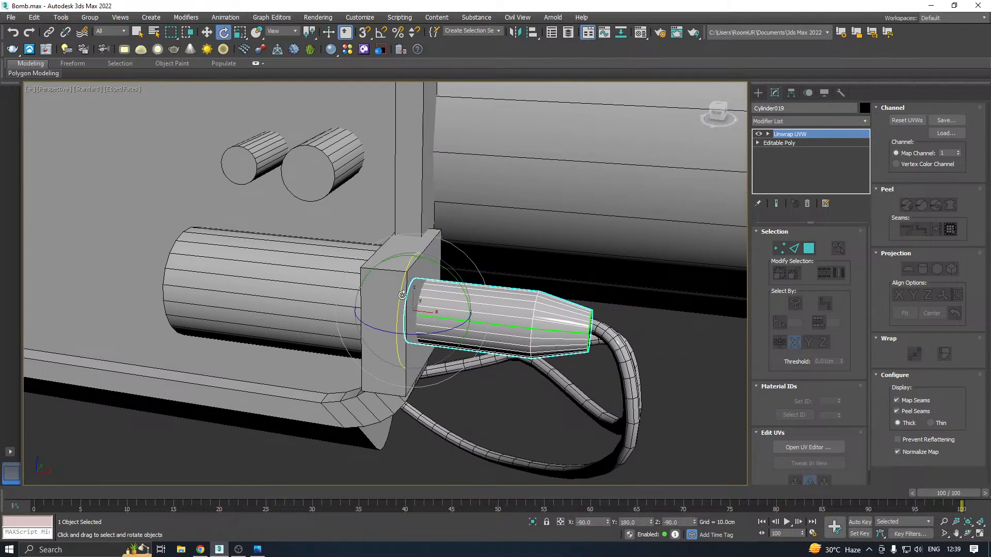
{"action": "left_click_drag", "start_coordinate": [398, 301], "coordinate": [459, 171]}
{"action": "scroll", "coordinate": [557, 296], "scroll_direction": "down", "scroll_amount": 4}
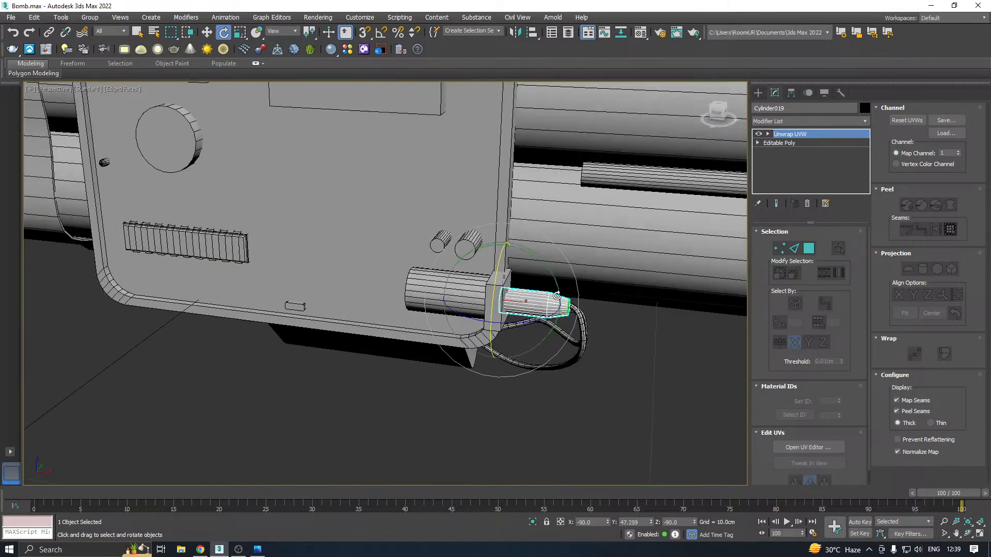
{"action": "scroll", "coordinate": [556, 295], "scroll_direction": "down", "scroll_amount": 3}
{"action": "middle_click_drag", "start_coordinate": [557, 295], "coordinate": [588, 294], "text": "alt"}
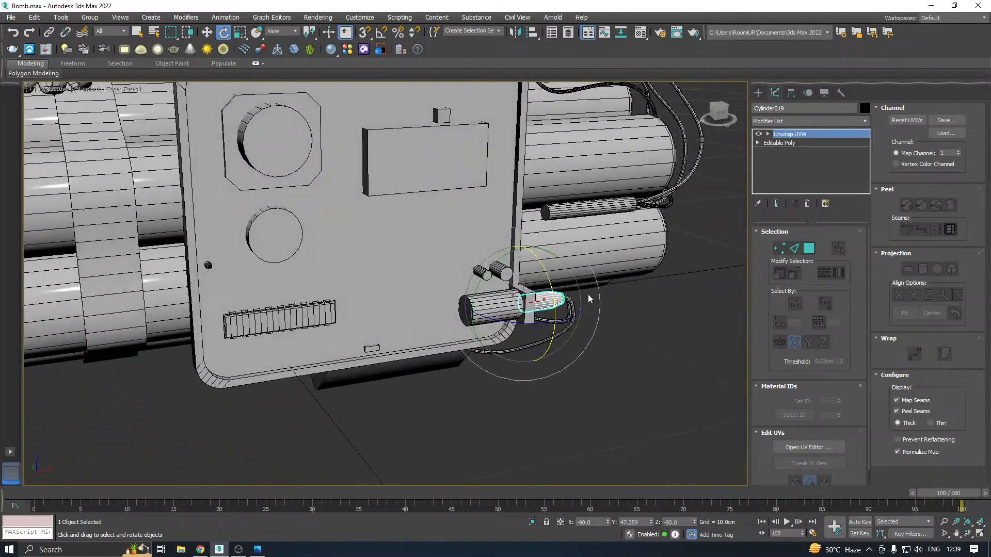
Save a copy of the bomb scene as a new file
{"action": "left_click", "coordinate": [11, 17]}
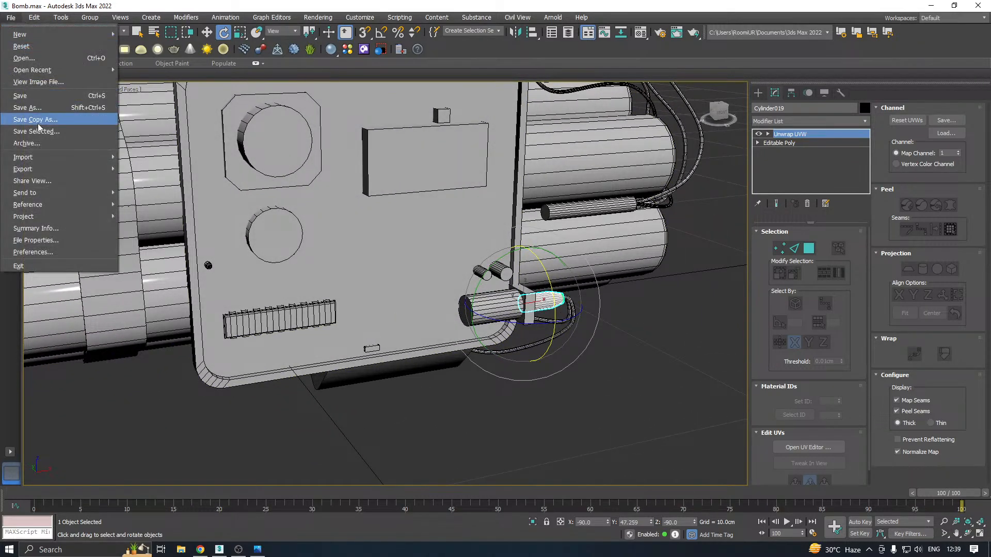
{"action": "left_click", "coordinate": [39, 123]}
{"action": "left_click", "coordinate": [459, 380]}
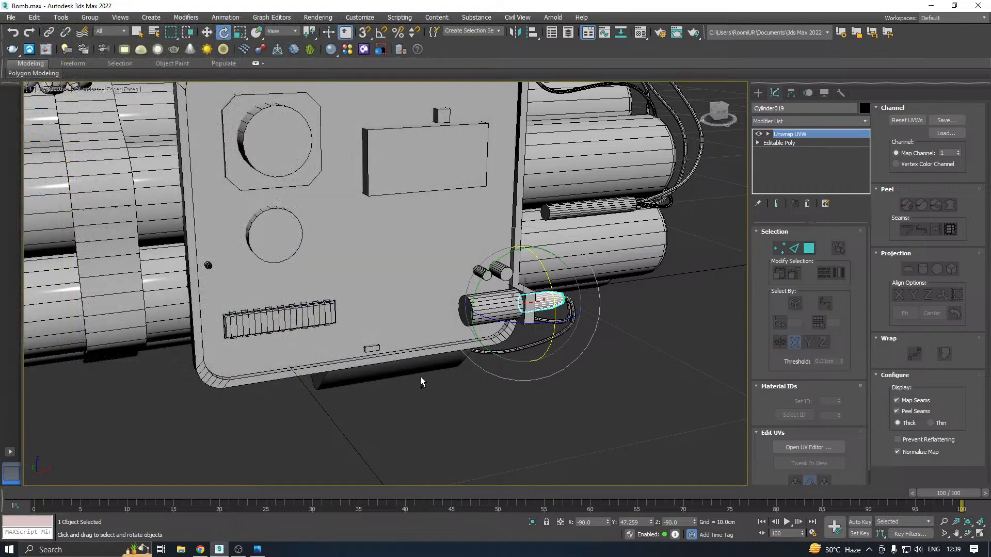
Isolate the pair of small cylinders above the large corner cylinder, add an Unwrap UVW modifier and open its UV editor
{"action": "key", "text": "w"}
{"action": "scroll", "coordinate": [491, 297], "scroll_direction": "up", "scroll_amount": 4}
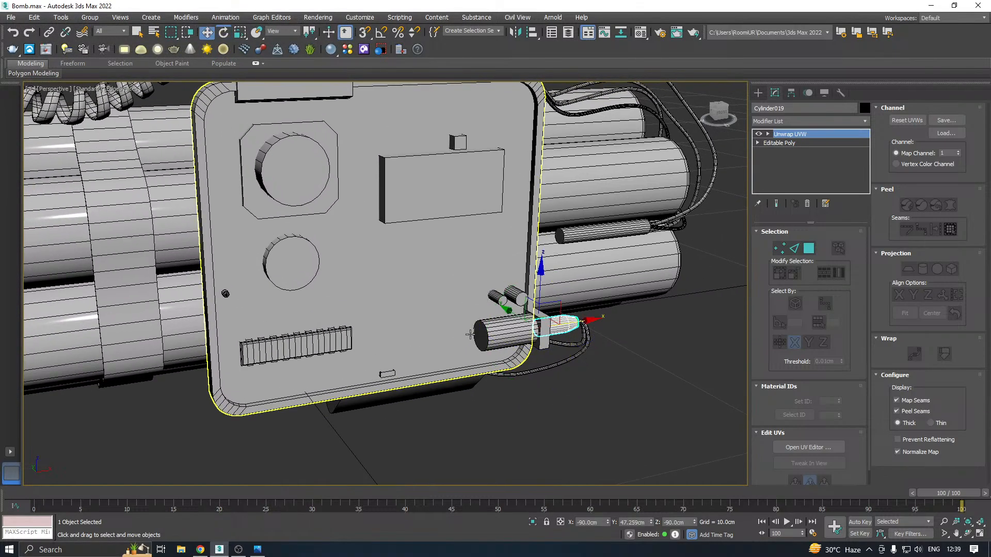
{"action": "left_click", "coordinate": [533, 298]}
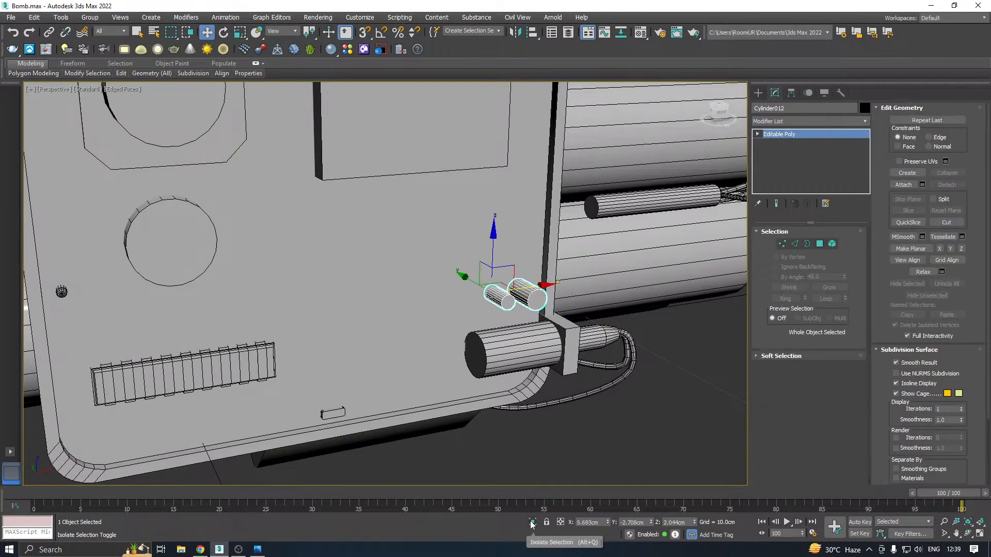
{"action": "key", "text": "z"}
{"action": "left_click", "coordinate": [865, 121]}
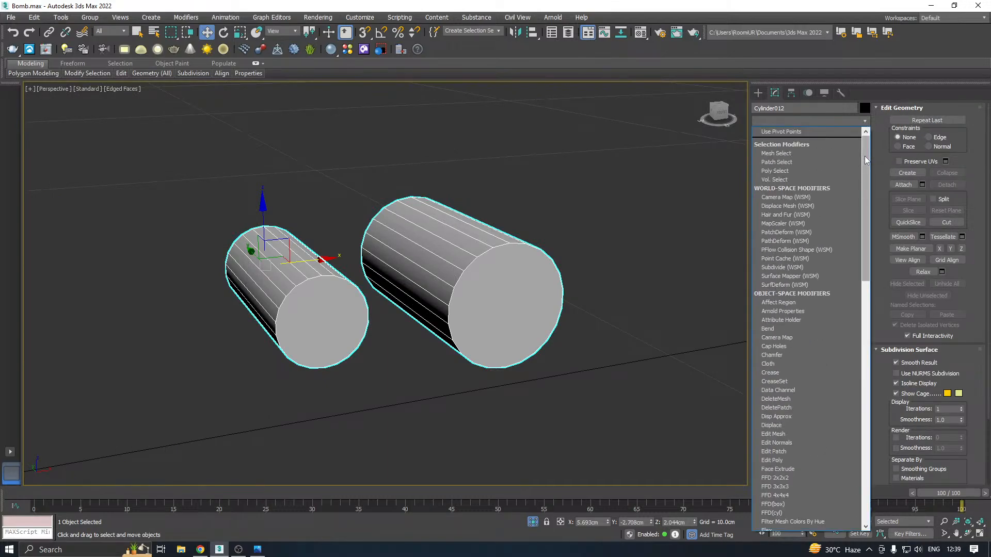
{"action": "scroll", "coordinate": [865, 156], "scroll_direction": "down", "scroll_amount": 10}
{"action": "left_click", "coordinate": [785, 377]}
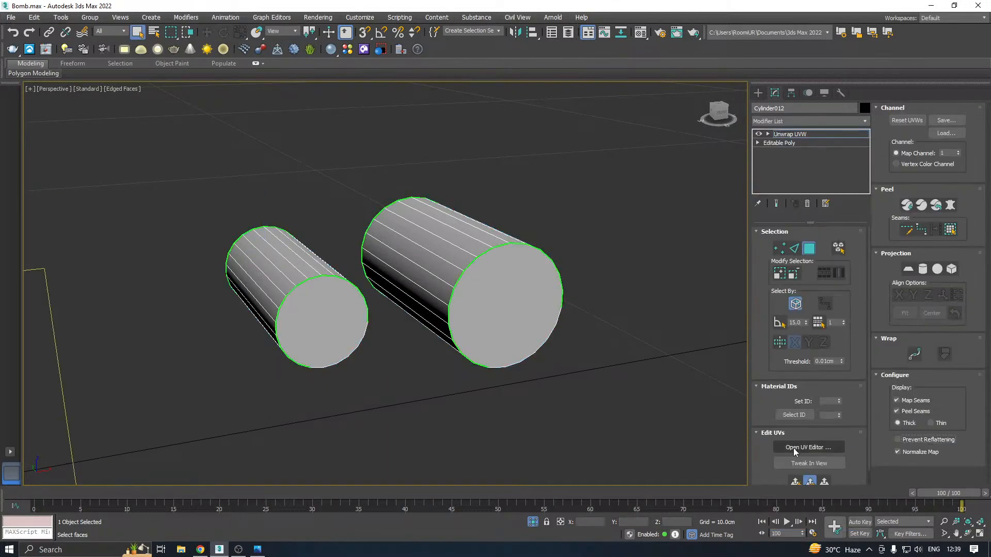
{"action": "left_click", "coordinate": [793, 448]}
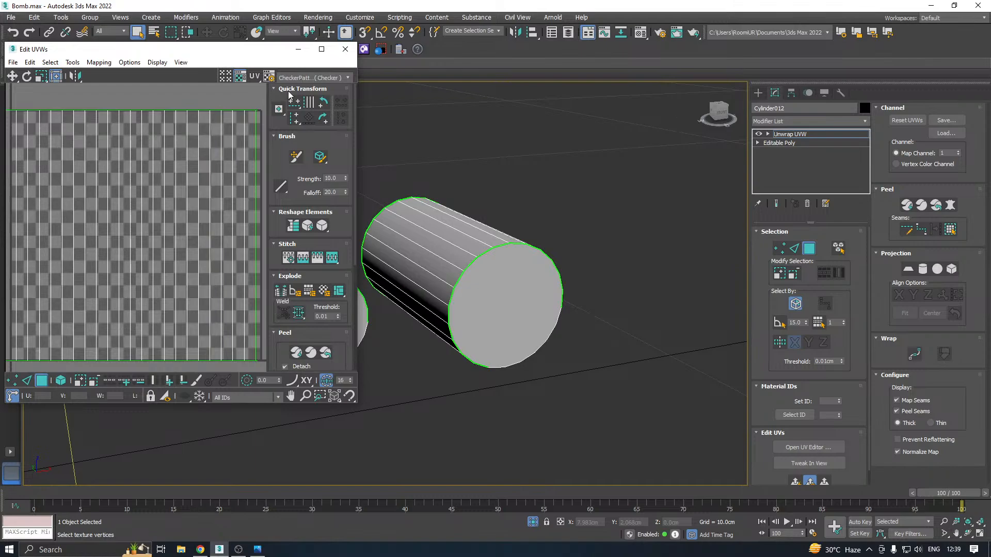
Select all faces of the two small cylinders and pack their UV elements with Rescale on
{"action": "scroll", "coordinate": [476, 248], "scroll_direction": "down", "scroll_amount": 5}
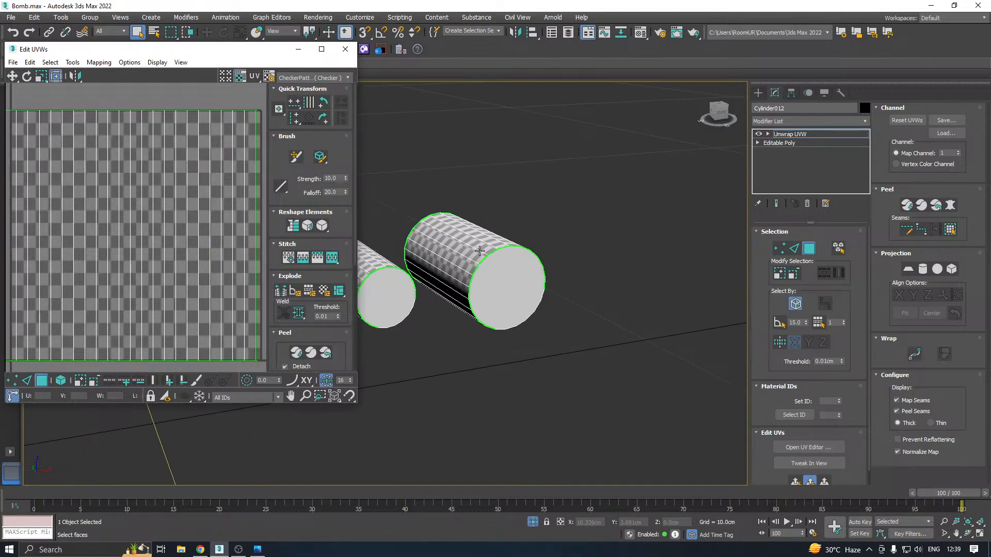
{"action": "key", "text": "ctrl+a"}
{"action": "left_click", "coordinate": [293, 333]}
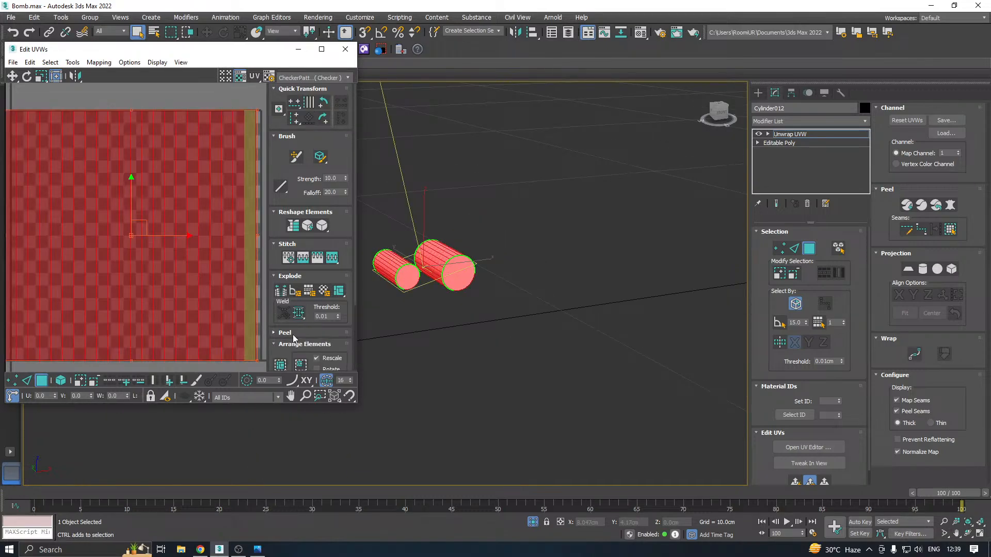
{"action": "left_click", "coordinate": [284, 365]}
Select the end caps of both small cylinders and apply a planar projection aligned to Y
{"action": "scroll", "coordinate": [509, 295], "scroll_direction": "up", "scroll_amount": 5}
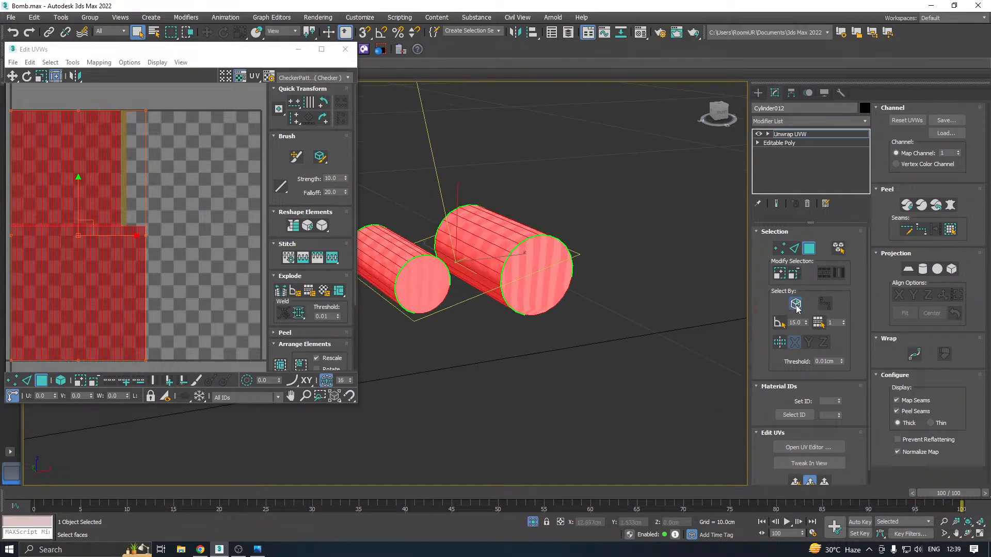
{"action": "left_click", "coordinate": [543, 278]}
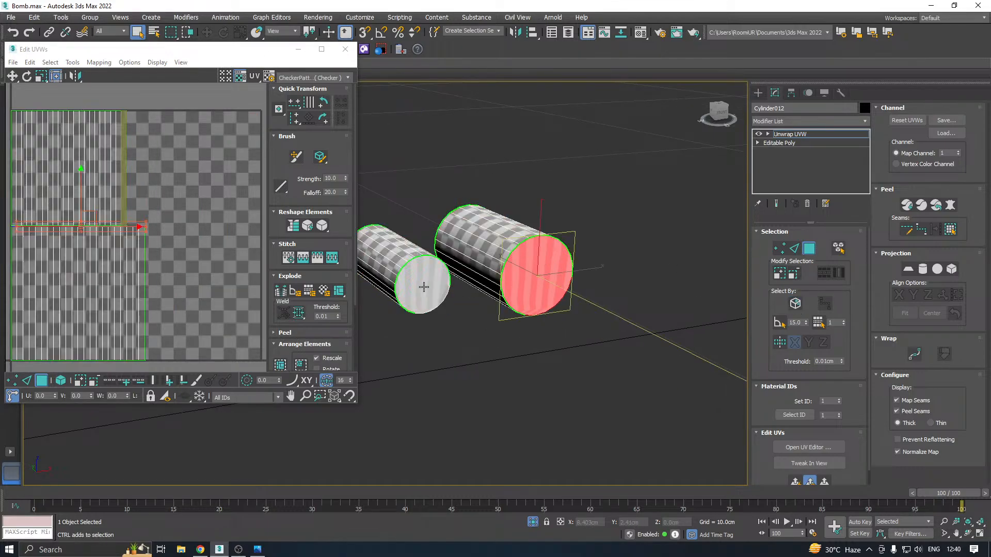
{"action": "left_click", "coordinate": [423, 285], "text": "ctrl"}
{"action": "middle_click_drag", "start_coordinate": [424, 286], "coordinate": [633, 308], "text": "alt"}
{"action": "left_click", "coordinate": [641, 306], "text": "ctrl"}
{"action": "left_click", "coordinate": [540, 322], "text": "ctrl"}
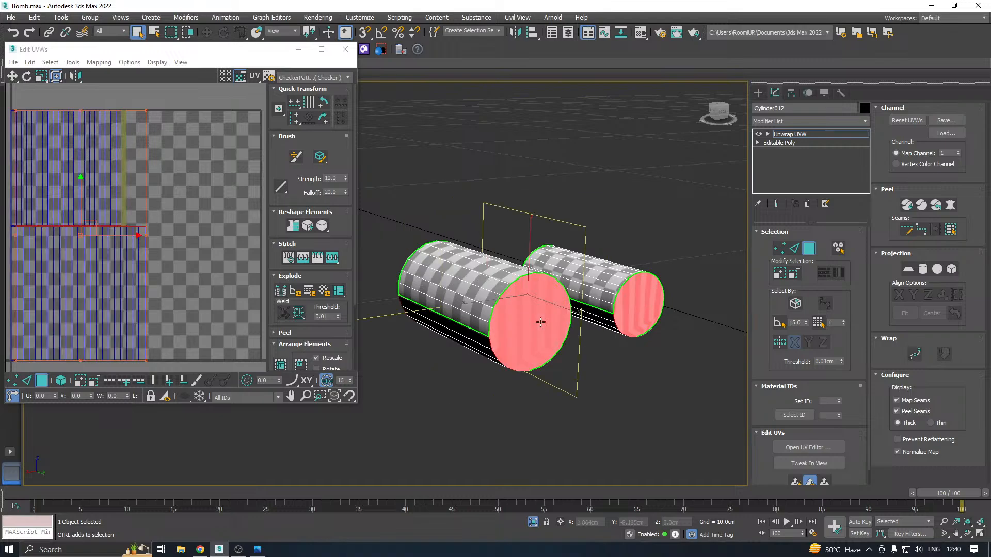
{"action": "left_click", "coordinate": [908, 270]}
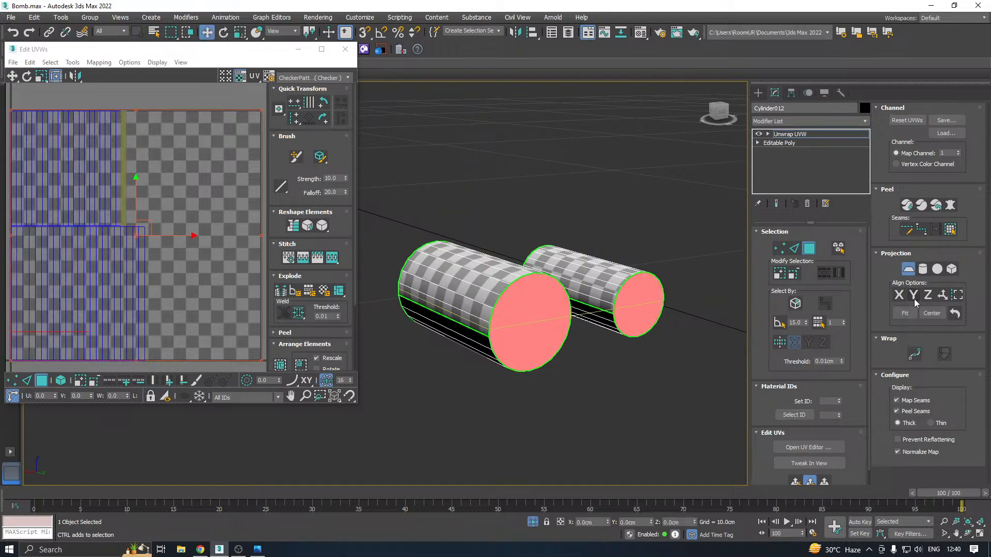
{"action": "left_click", "coordinate": [913, 293]}
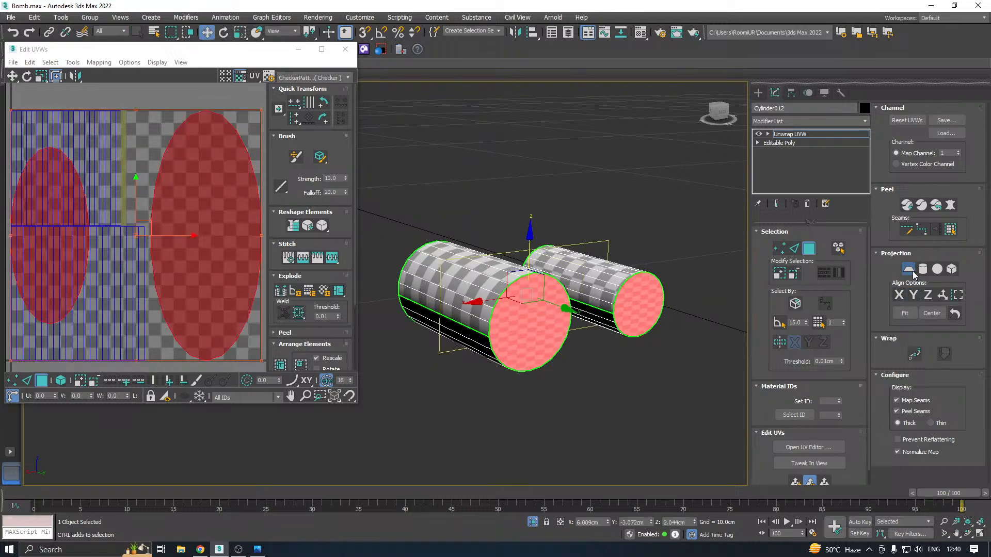
{"action": "left_click", "coordinate": [909, 270]}
Relax the end cap UVs by polygon angles and move them below the UV tile
{"action": "left_click", "coordinate": [72, 63]}
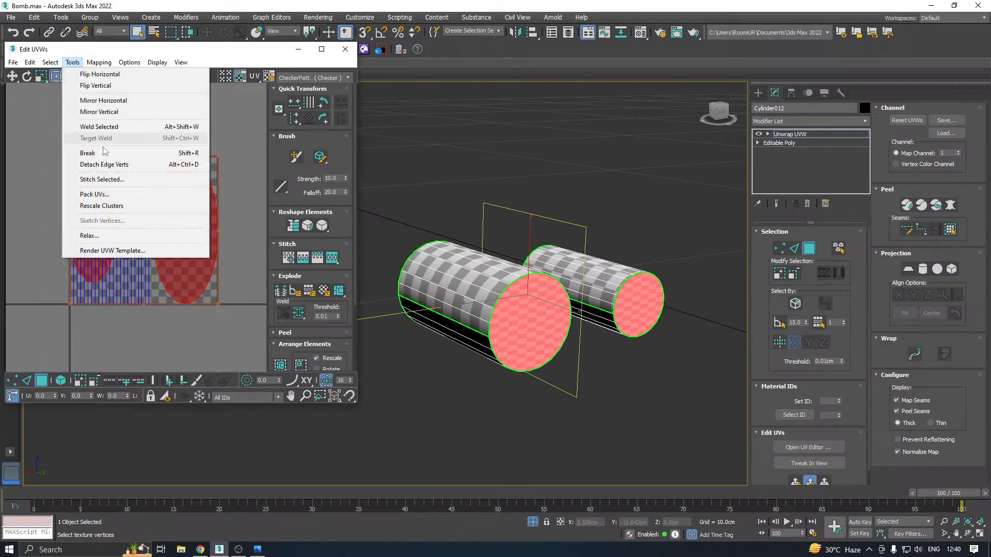
{"action": "left_click", "coordinate": [90, 235]}
{"action": "left_click", "coordinate": [120, 138]}
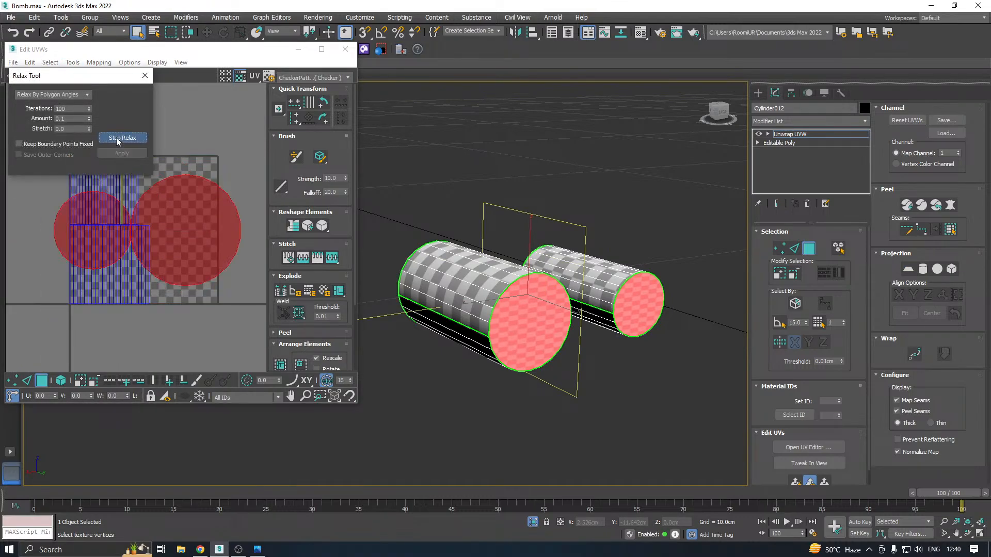
{"action": "left_click", "coordinate": [120, 137]}
{"action": "left_click_drag", "start_coordinate": [155, 222], "coordinate": [143, 357]}
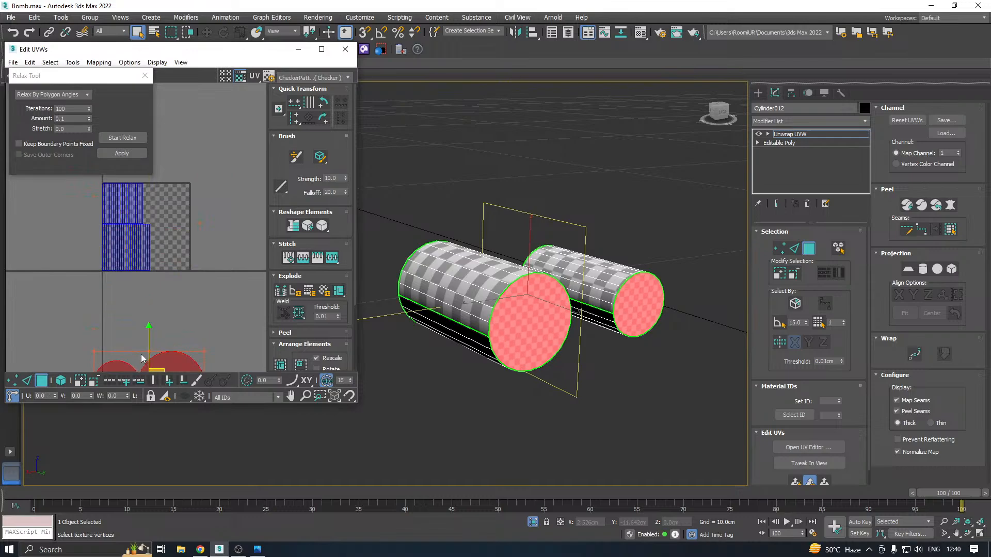
{"action": "middle_click_drag", "start_coordinate": [143, 256], "coordinate": [153, 293]}
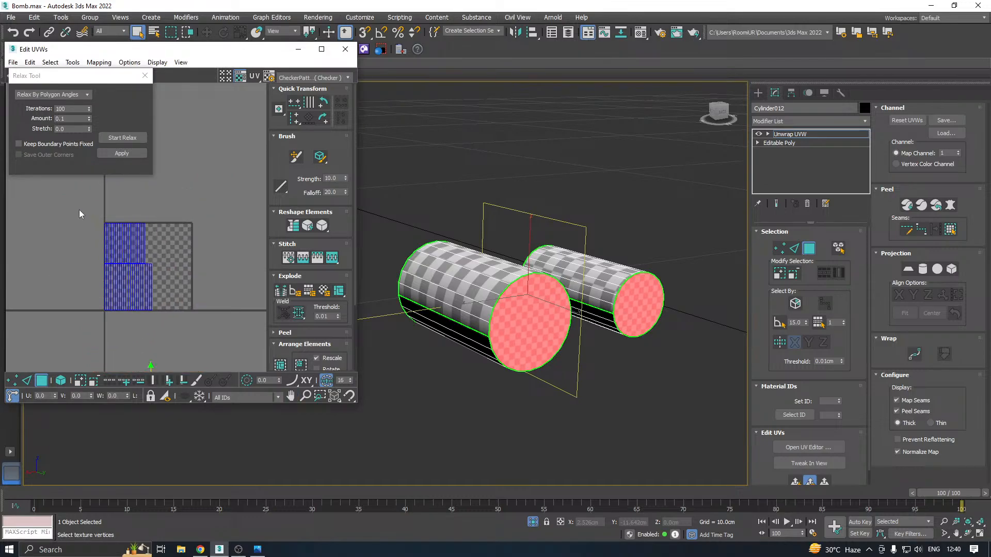
Try mapping the side faces of both small cylinders together with a cylindrical projection aligned to Y
{"action": "left_click_drag", "start_coordinate": [79, 209], "coordinate": [213, 337]}
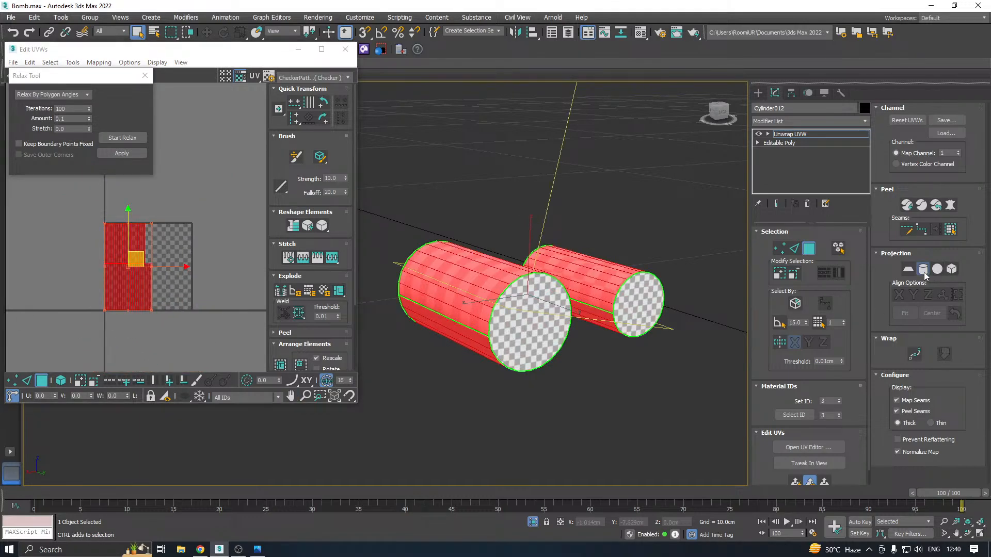
{"action": "left_click", "coordinate": [921, 270]}
{"action": "left_click", "coordinate": [901, 297]}
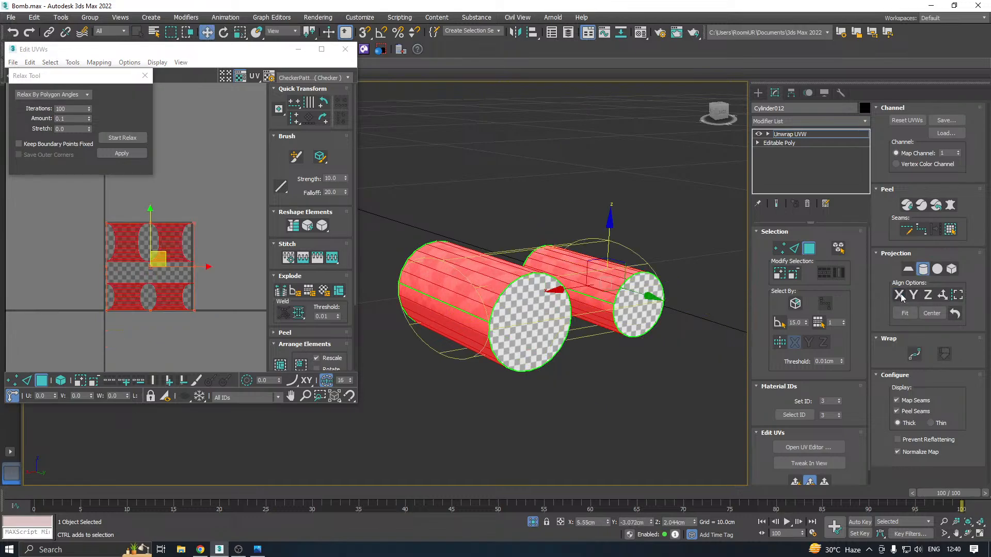
{"action": "left_click", "coordinate": [913, 296]}
{"action": "left_click", "coordinate": [923, 271]}
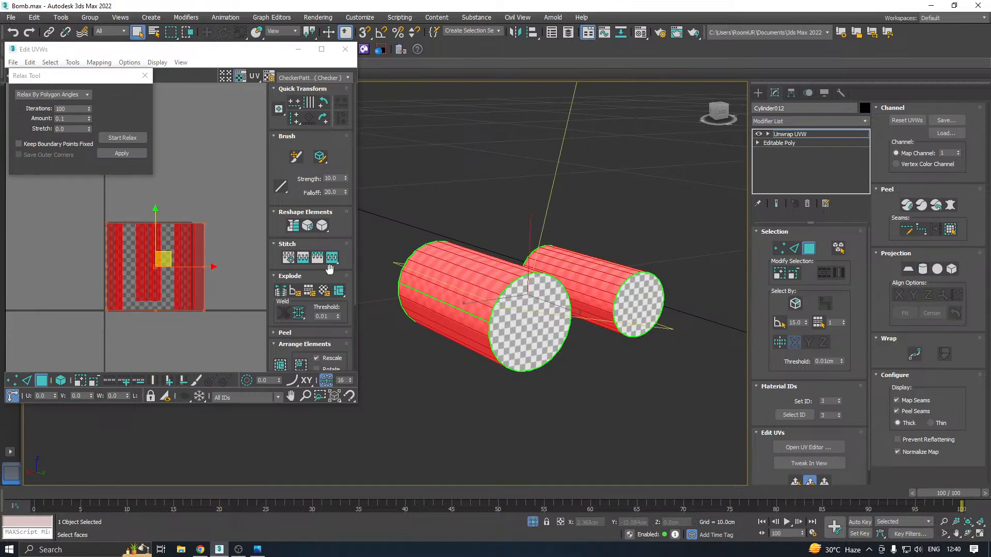
Map only the wider cylinder's side faces with a Y-aligned cylindrical projection and relax their UVs, placing them outside the UV tile
{"action": "middle_click_drag", "start_coordinate": [618, 252], "coordinate": [409, 245], "text": "alt"}
{"action": "left_click_drag", "start_coordinate": [430, 220], "coordinate": [459, 274], "text": "alt"}
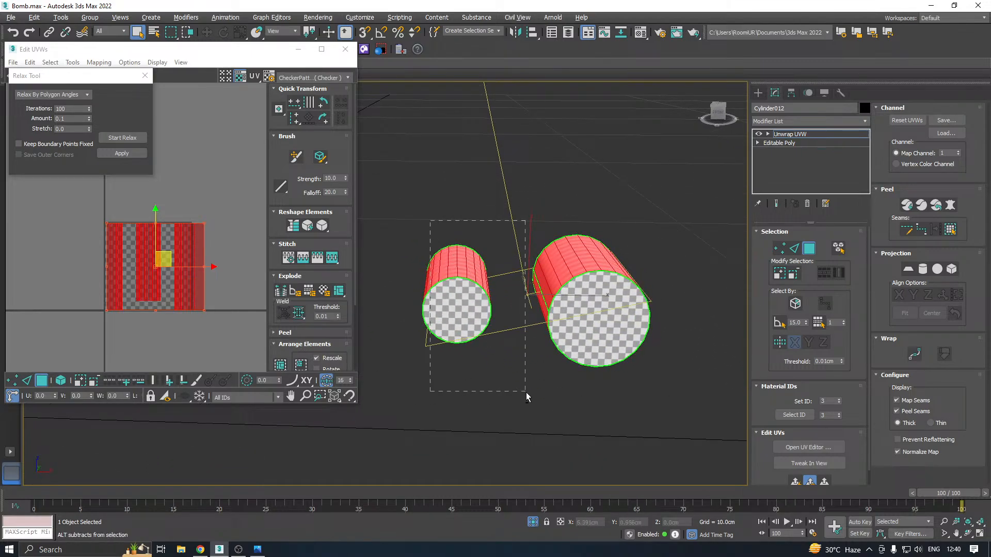
{"action": "left_click_drag", "start_coordinate": [525, 392], "coordinate": [500, 409], "text": "alt"}
{"action": "left_click", "coordinate": [923, 270]}
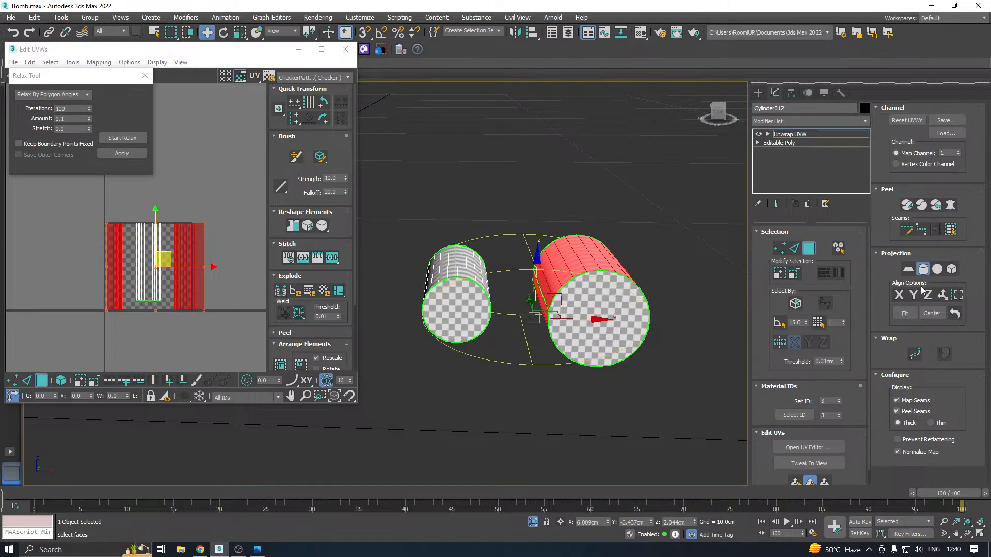
{"action": "left_click", "coordinate": [912, 296]}
{"action": "left_click", "coordinate": [923, 269]}
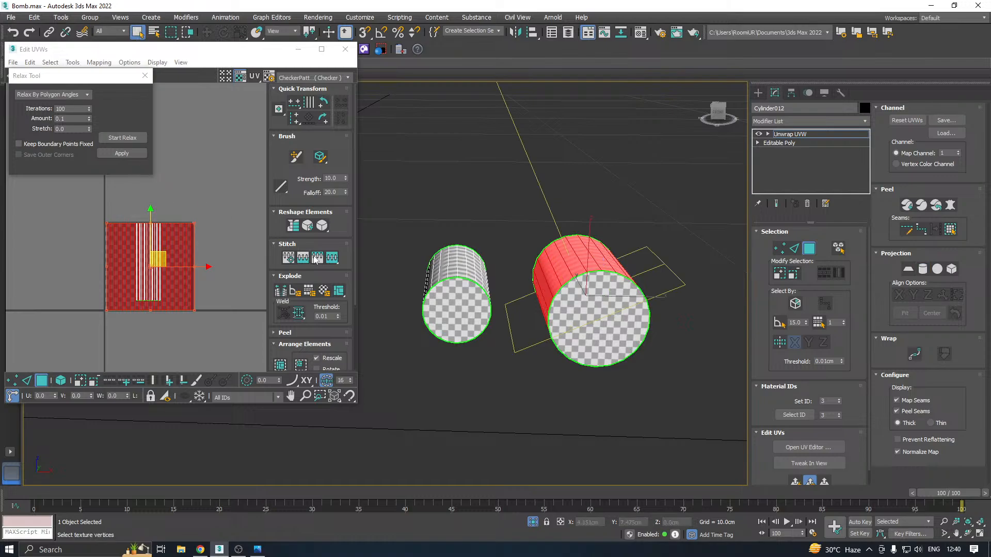
{"action": "left_click", "coordinate": [122, 138]}
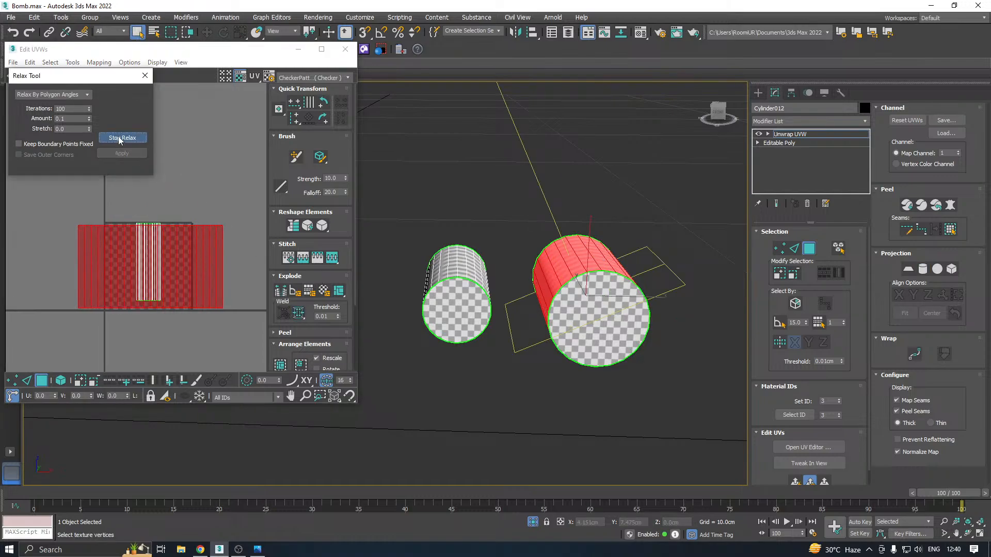
{"action": "mouse_move", "coordinate": [158, 262]}
{"action": "left_mouse_down"}
{"action": "mouse_move", "coordinate": [275, 187]}
{"action": "mouse_move", "coordinate": [291, 188]}
{"action": "left_mouse_up"}
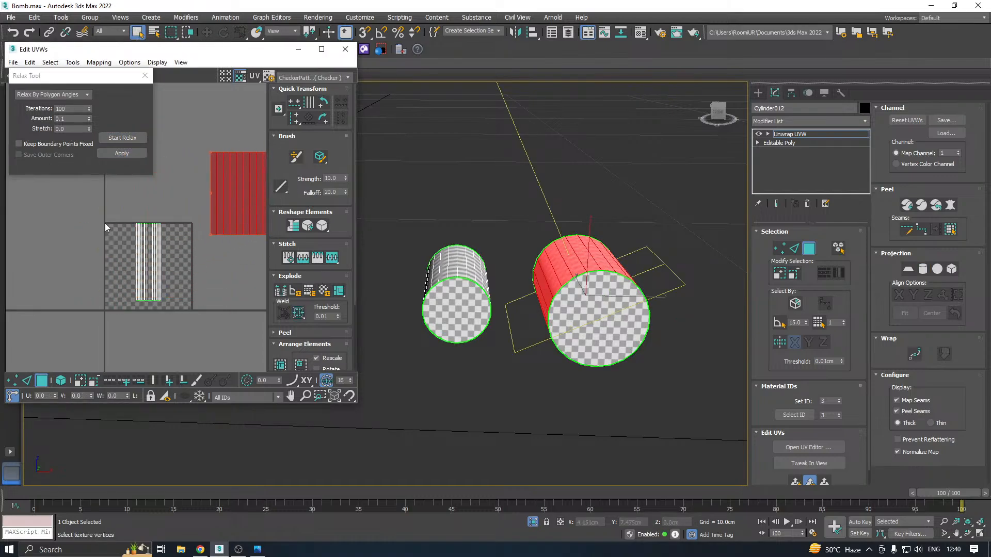
Map the narrower cylinder's side faces with a Y-aligned cylindrical projection and relax their UVs by polygon angles
{"action": "left_click_drag", "start_coordinate": [85, 215], "coordinate": [176, 309]}
{"action": "left_click", "coordinate": [923, 269]}
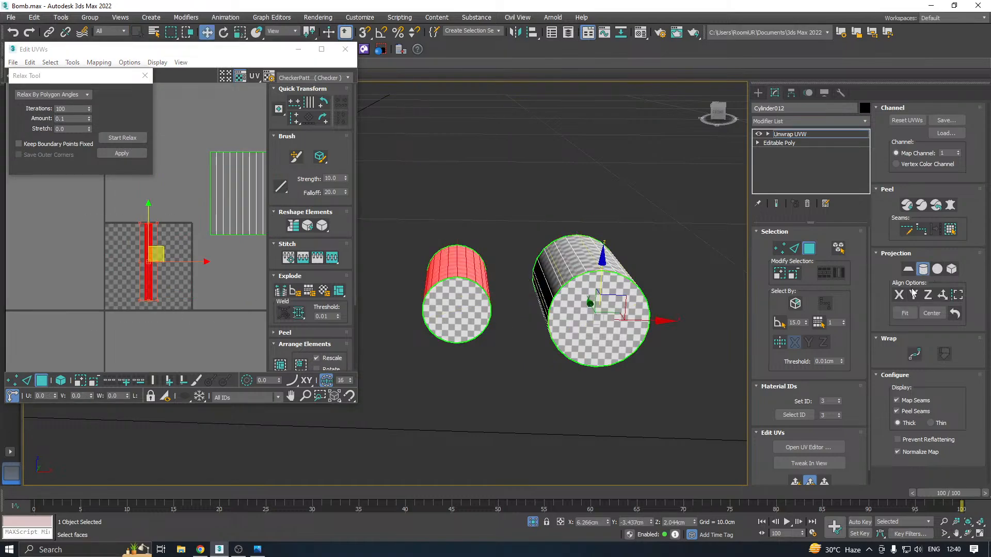
{"action": "left_click", "coordinate": [914, 295]}
{"action": "left_click", "coordinate": [923, 271]}
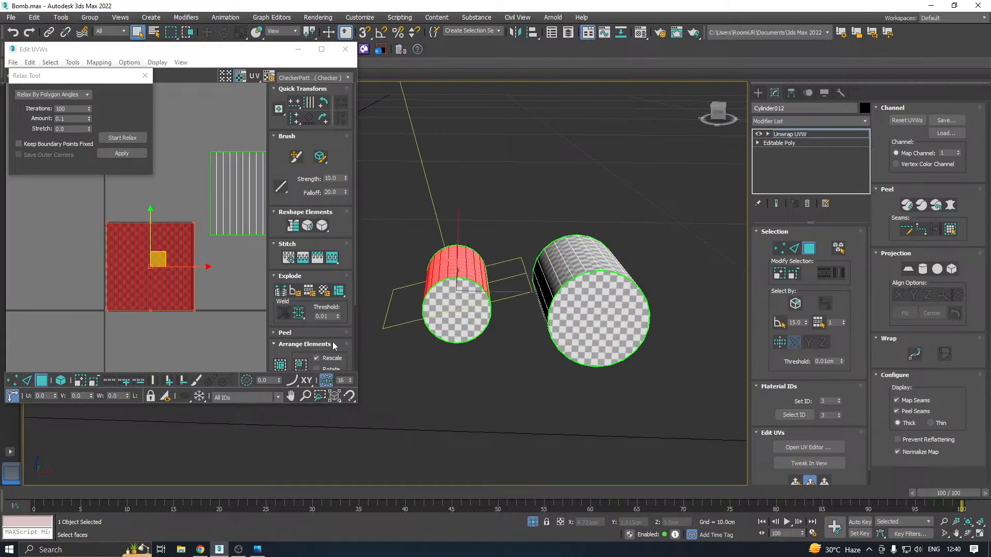
{"action": "left_click", "coordinate": [110, 141]}
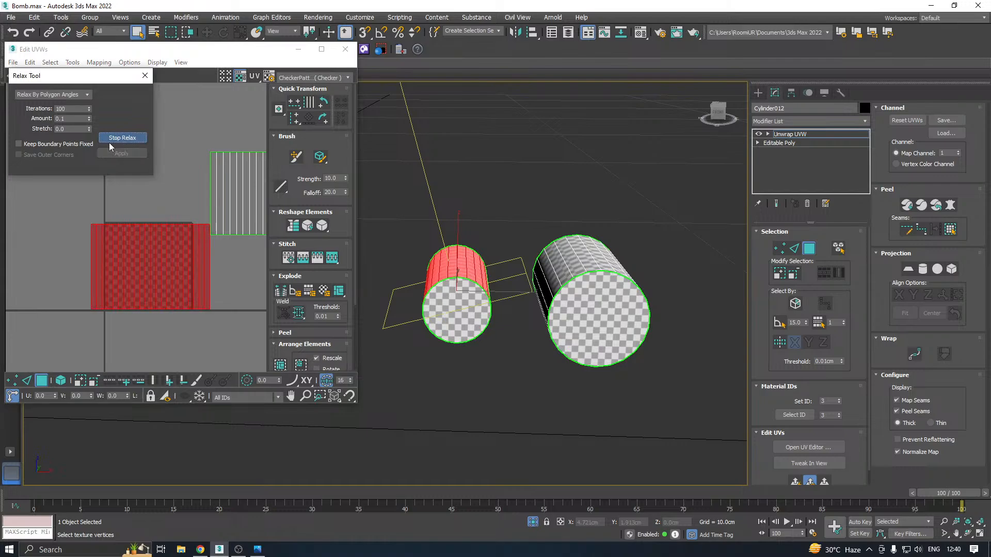
{"action": "left_click", "coordinate": [110, 141]}
{"action": "left_click", "coordinate": [114, 156]}
Pack all UV elements of the two small cylinders with Rescale on, then close the UV editor and leave face selection
{"action": "key", "text": "ctrl+a"}
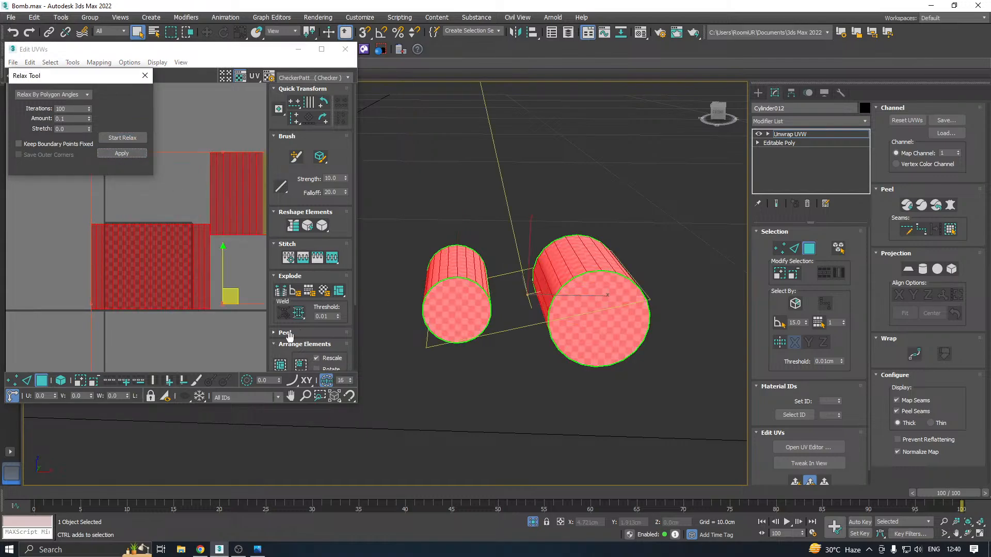
{"action": "left_click", "coordinate": [277, 363]}
{"action": "middle_click_drag", "start_coordinate": [579, 267], "coordinate": [637, 290], "text": "alt"}
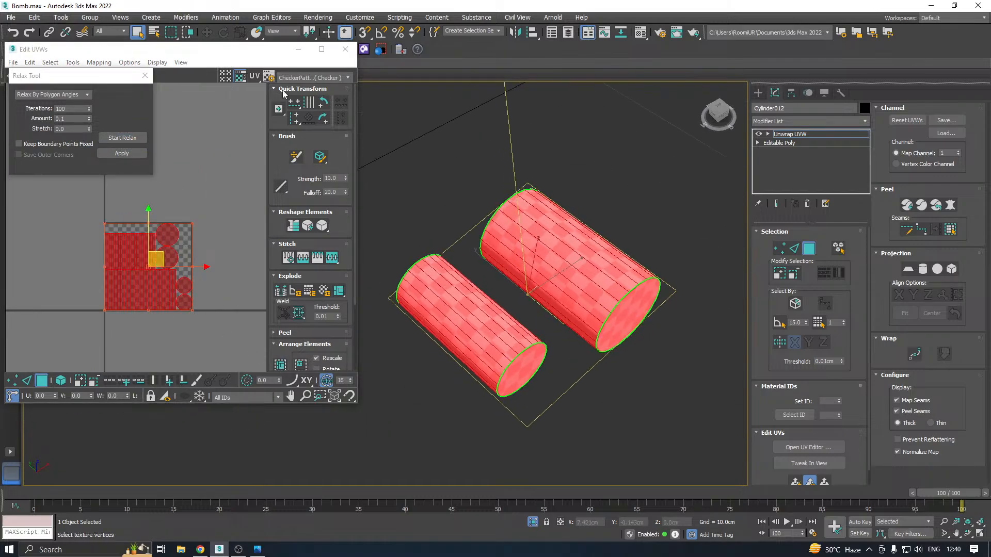
{"action": "left_click", "coordinate": [345, 49]}
{"action": "left_click", "coordinate": [790, 133]}
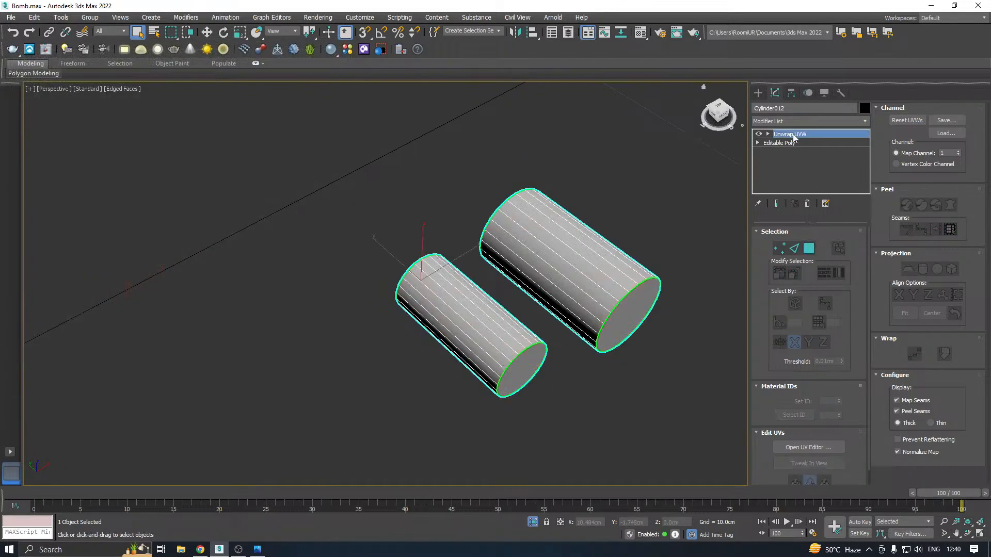
Show the whole bomb again, then select and isolate the long plain cylinder Cylinder017
{"action": "left_click", "coordinate": [533, 524]}
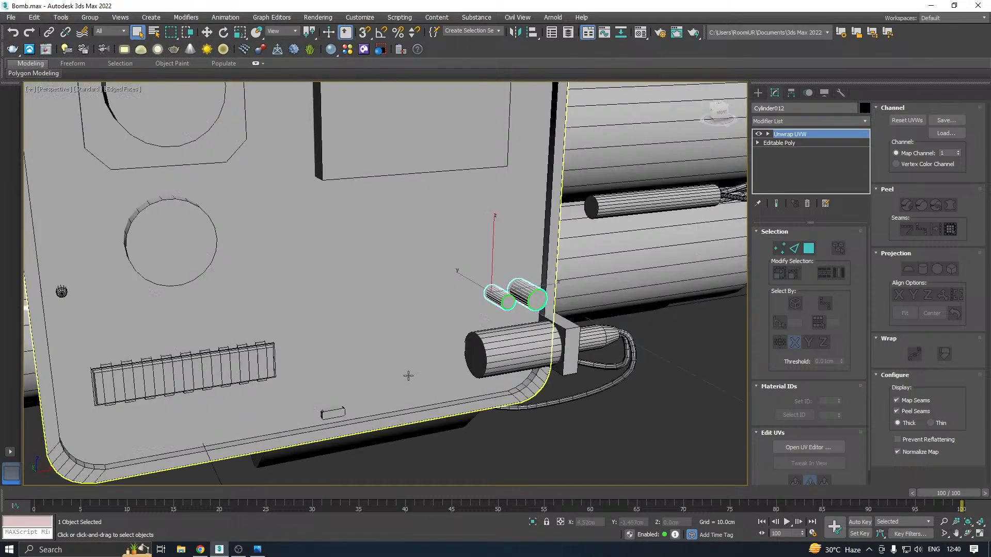
{"action": "key", "text": "w"}
{"action": "scroll", "coordinate": [380, 270], "scroll_direction": "down", "scroll_amount": 5}
{"action": "middle_click_drag", "start_coordinate": [381, 270], "coordinate": [475, 265], "text": "alt"}
{"action": "left_click", "coordinate": [476, 265]}
{"action": "left_click", "coordinate": [534, 523]}
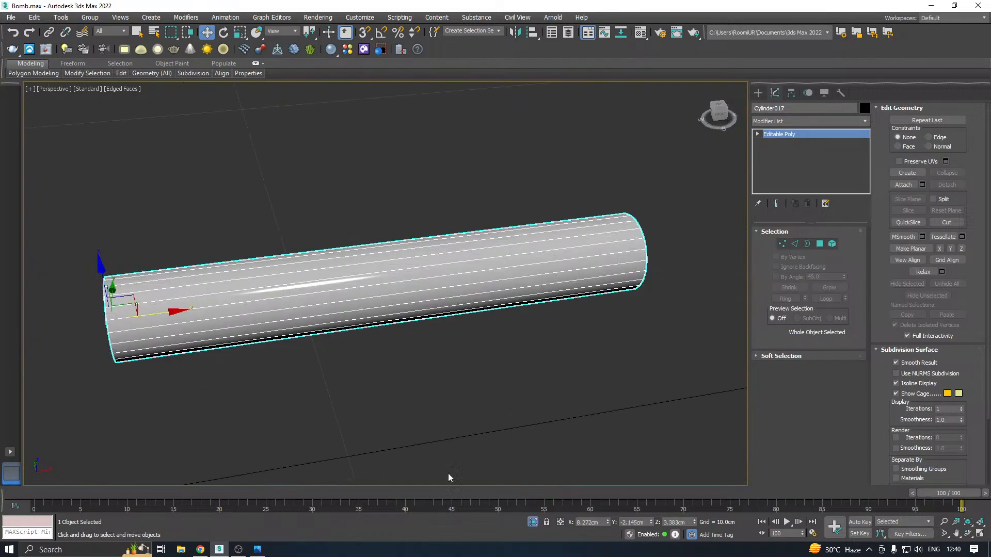
Save another copy of the bomb scene
{"action": "left_click", "coordinate": [11, 17]}
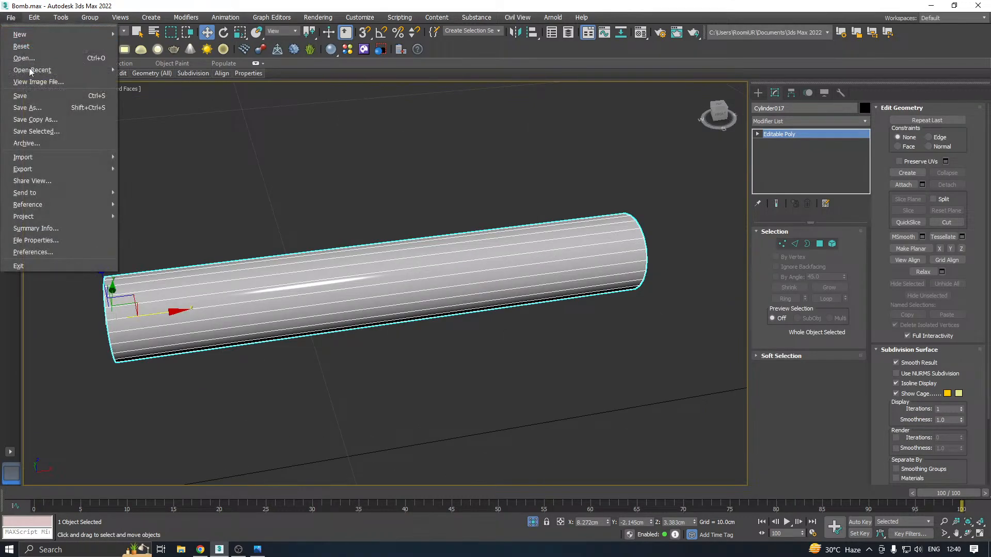
{"action": "left_click", "coordinate": [51, 115]}
{"action": "left_click", "coordinate": [442, 381]}
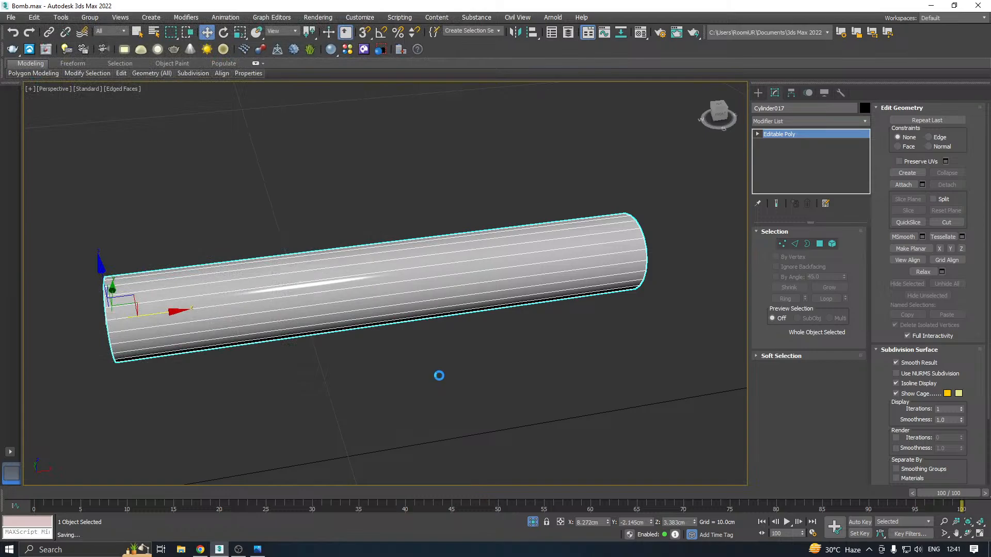
Add an Unwrap UVW modifier to the long cylinder and open its UV editor
{"action": "middle_click_drag", "start_coordinate": [511, 313], "coordinate": [443, 288], "text": "alt"}
{"action": "left_click", "coordinate": [865, 121]}
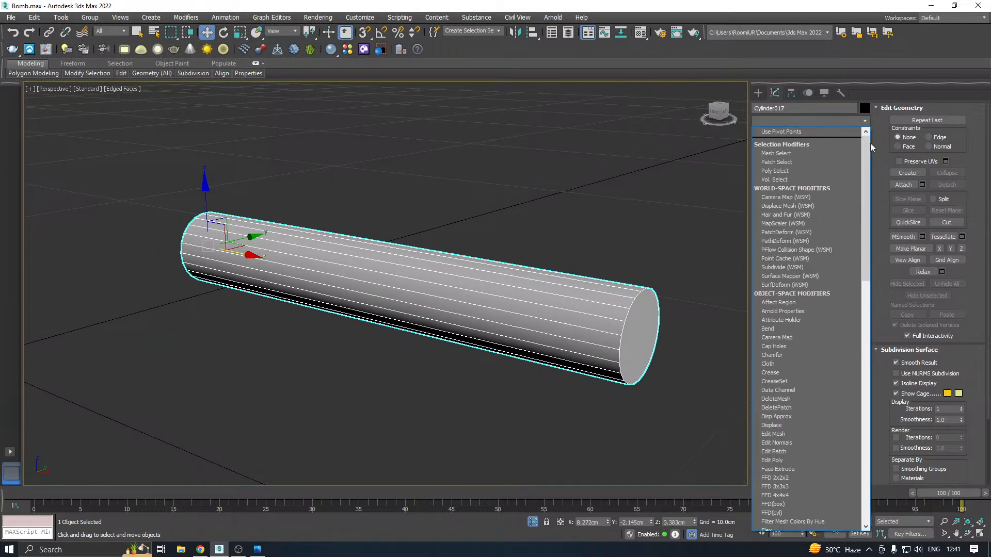
{"action": "scroll", "coordinate": [854, 341], "scroll_direction": "down", "scroll_amount": 10}
{"action": "scroll", "coordinate": [854, 341], "scroll_direction": "down", "scroll_amount": 5}
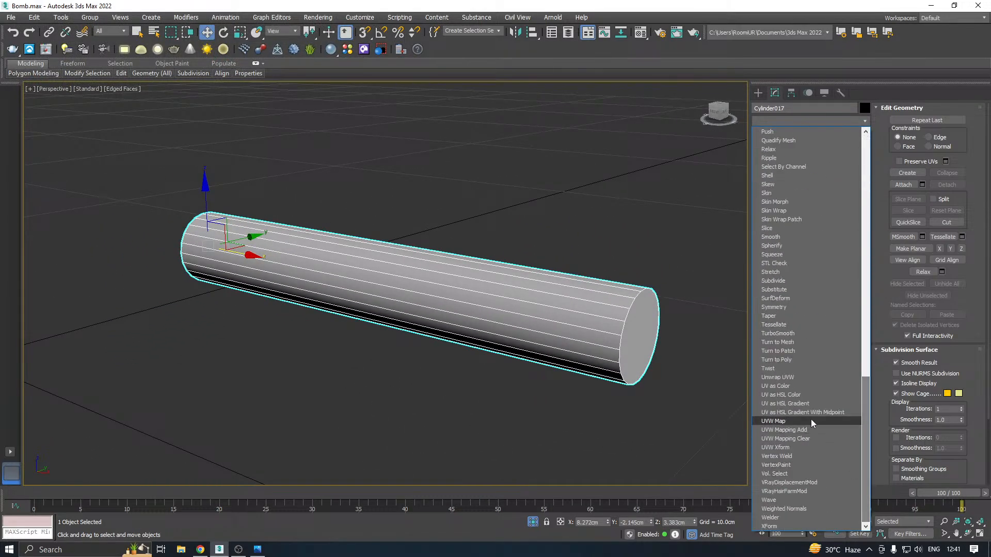
{"action": "left_click", "coordinate": [782, 377]}
{"action": "left_click", "coordinate": [801, 447]}
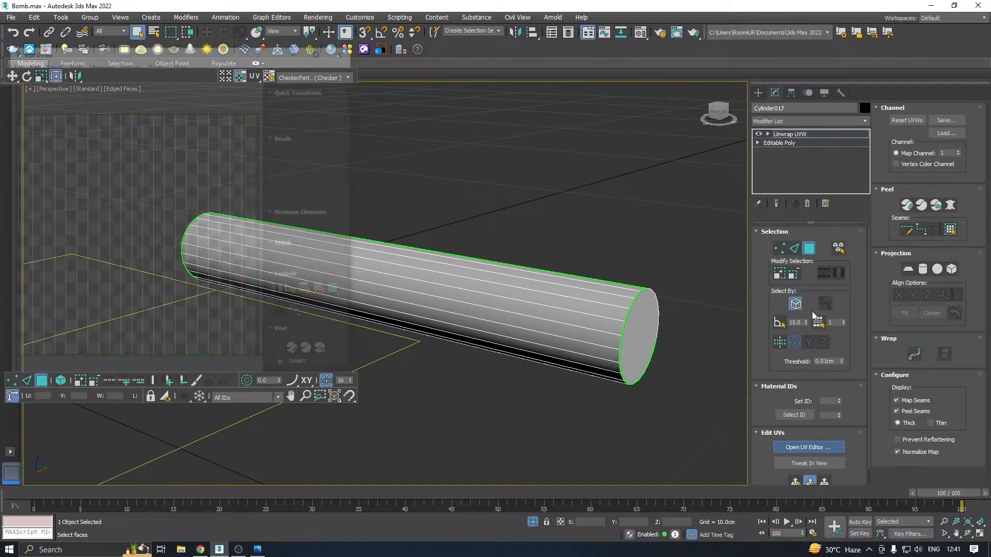
Select the long cylinder's end caps and apply a planar projection to them
{"action": "left_click", "coordinate": [665, 338]}
{"action": "middle_click_drag", "start_coordinate": [665, 338], "coordinate": [552, 405], "text": "alt"}
{"action": "left_click", "coordinate": [552, 405], "text": "ctrl"}
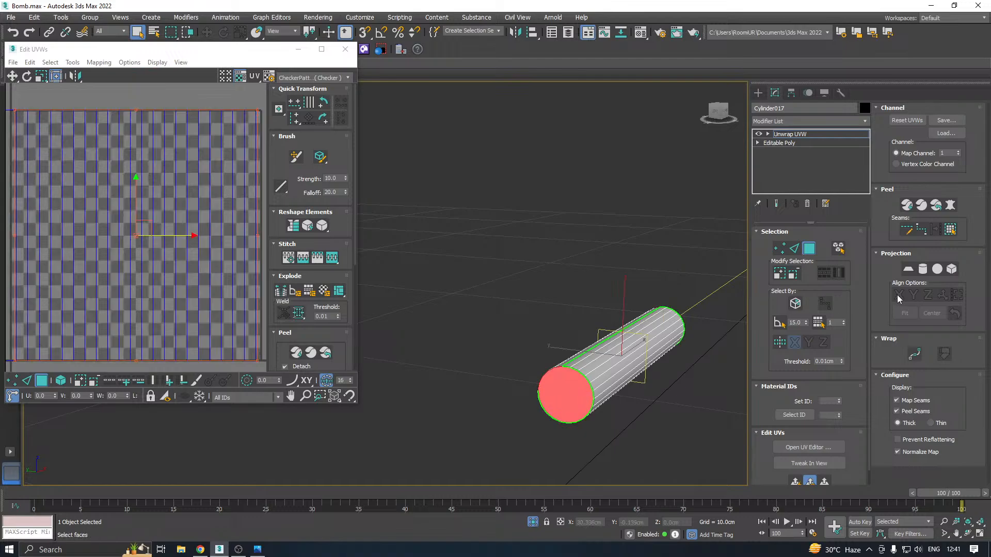
{"action": "left_click", "coordinate": [907, 268]}
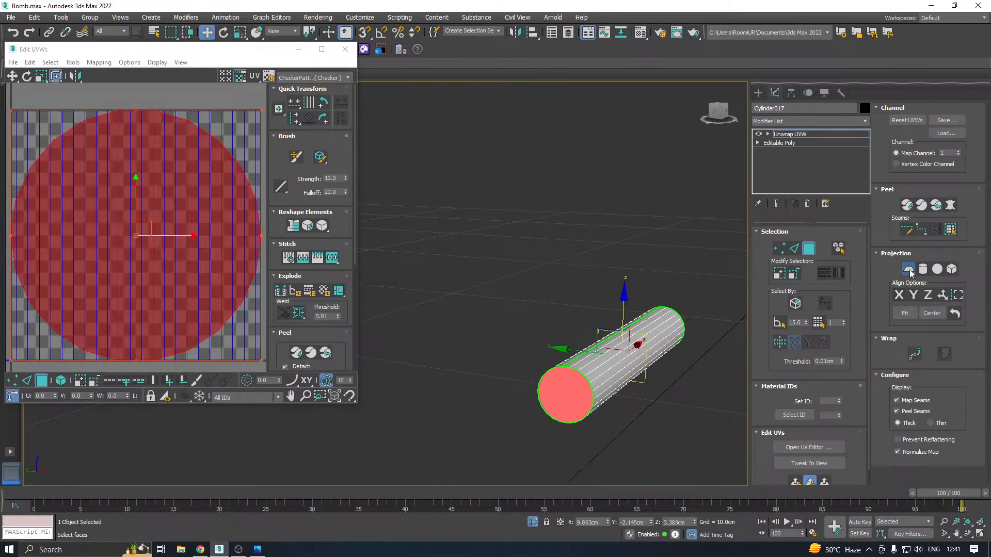
{"action": "left_click", "coordinate": [909, 272]}
Relax the long cylinder's cap UVs by polygon angles and move them below the UV tile
{"action": "left_click", "coordinate": [73, 62]}
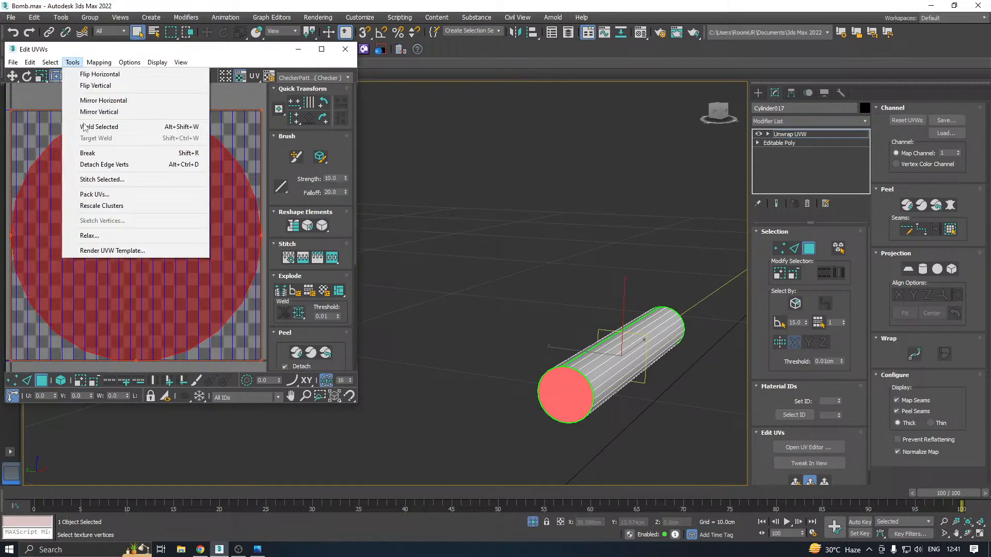
{"action": "left_click", "coordinate": [103, 237]}
{"action": "left_click", "coordinate": [117, 139]}
{"action": "left_click", "coordinate": [118, 140]}
{"action": "left_click", "coordinate": [125, 156]}
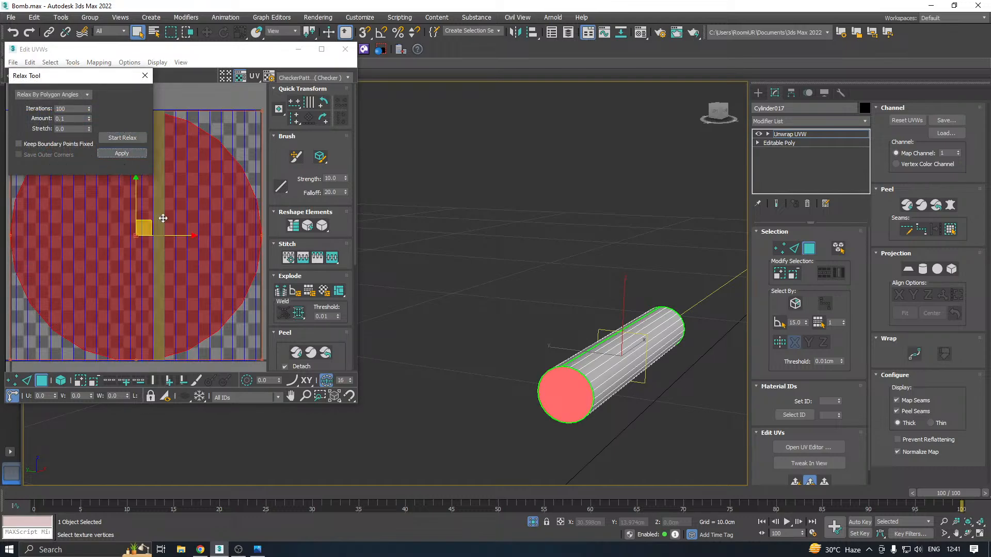
{"action": "scroll", "coordinate": [161, 217], "scroll_direction": "down", "scroll_amount": 3}
{"action": "left_click_drag", "start_coordinate": [160, 232], "coordinate": [115, 395]}
{"action": "scroll", "coordinate": [152, 315], "scroll_direction": "down", "scroll_amount": 2}
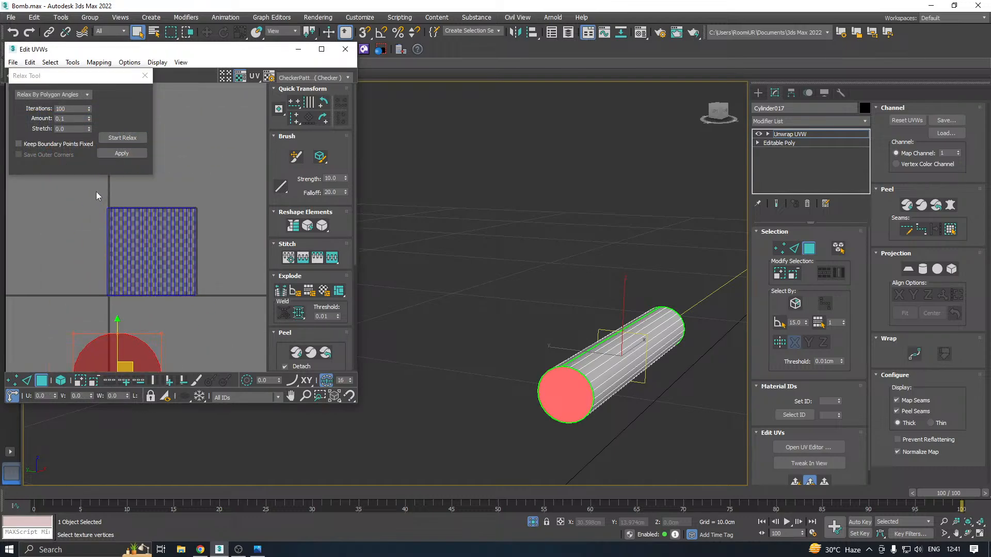
Select the long cylinder's side faces and apply a cylindrical projection aligned to the X axis
{"action": "left_click_drag", "start_coordinate": [97, 190], "coordinate": [221, 306]}
{"action": "left_click", "coordinate": [921, 269]}
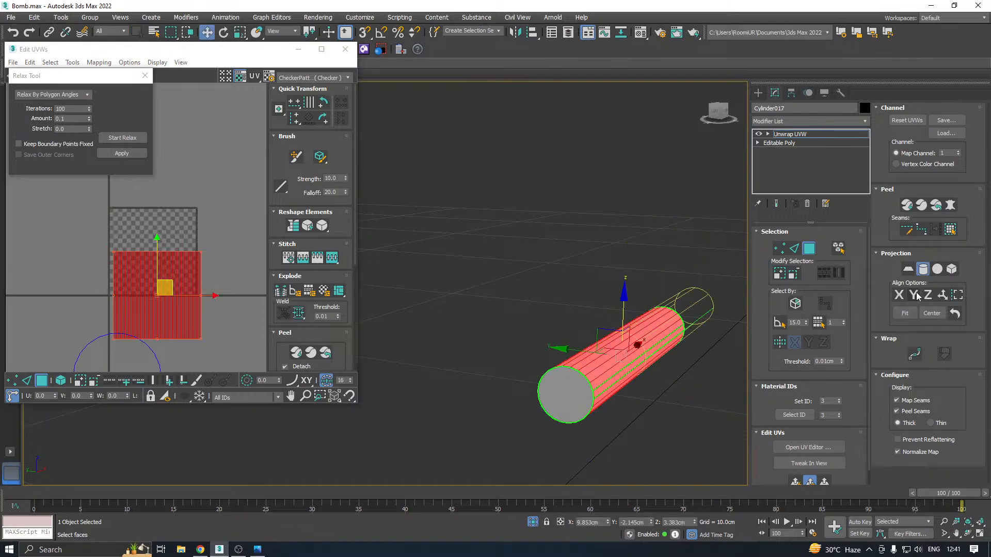
{"action": "left_click", "coordinate": [900, 296]}
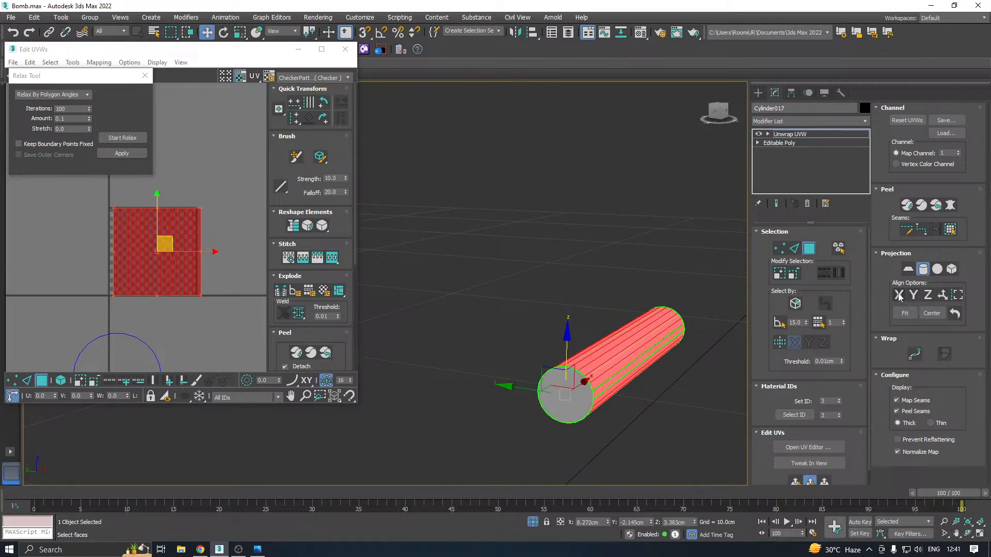
{"action": "left_click", "coordinate": [924, 269]}
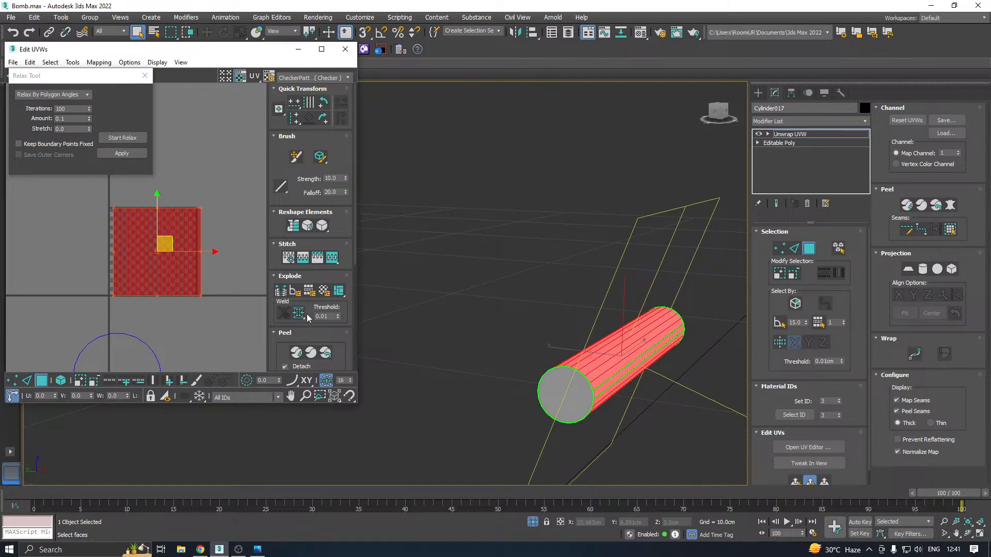
Relax the long cylinder's side UVs by polygon angles and pack them together with the cap UVs
{"action": "left_click", "coordinate": [126, 138]}
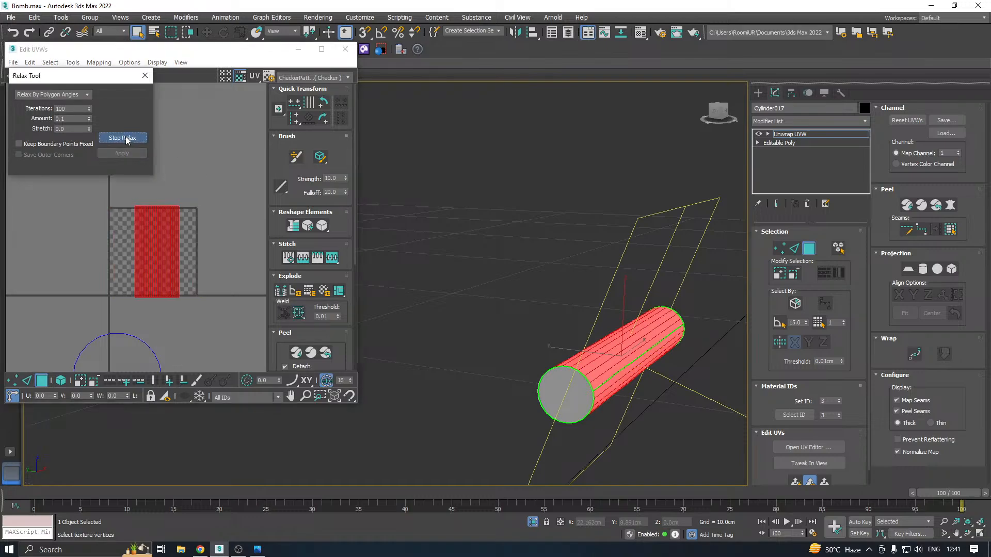
{"action": "left_click", "coordinate": [122, 153]}
{"action": "left_click", "coordinate": [285, 332]}
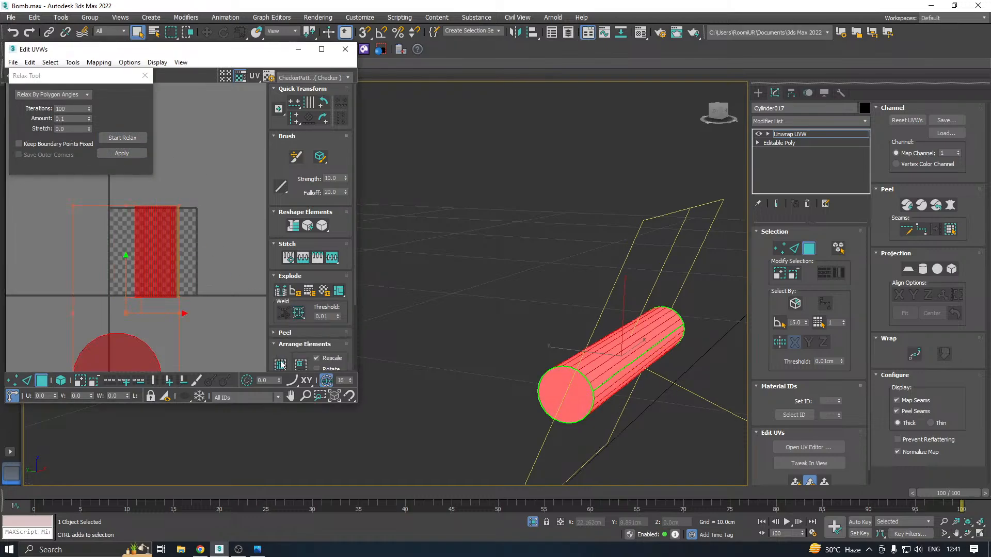
Close the UV editor, leave face selection and bring the whole bomb back out of isolation
{"action": "left_click", "coordinate": [345, 49]}
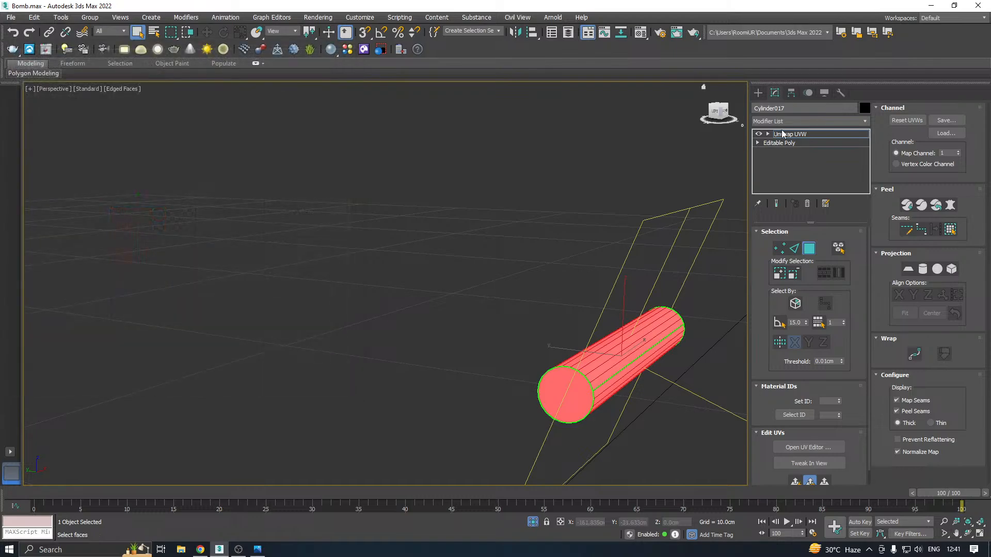
{"action": "left_click", "coordinate": [782, 133]}
{"action": "left_click", "coordinate": [532, 523]}
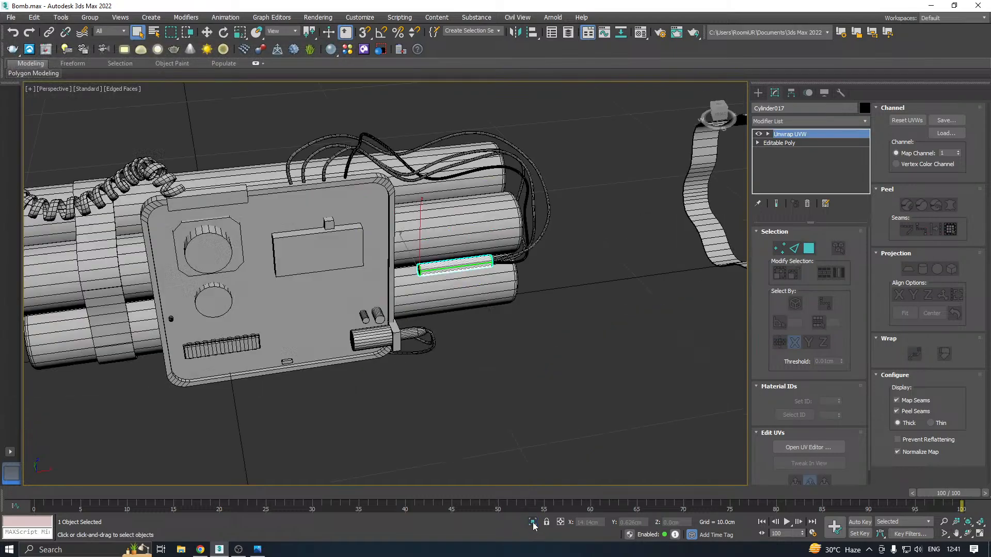
Rotate the long cylinder about its X axis so that its UV seam faces away from the front
{"action": "middle_click_drag", "start_coordinate": [402, 391], "coordinate": [508, 368]}
{"action": "middle_click_drag", "start_coordinate": [631, 302], "coordinate": [572, 345]}
{"action": "scroll", "coordinate": [549, 298], "scroll_direction": "up", "scroll_amount": 5}
{"action": "scroll", "coordinate": [549, 298], "scroll_direction": "up", "scroll_amount": 3}
{"action": "key", "text": "w"}
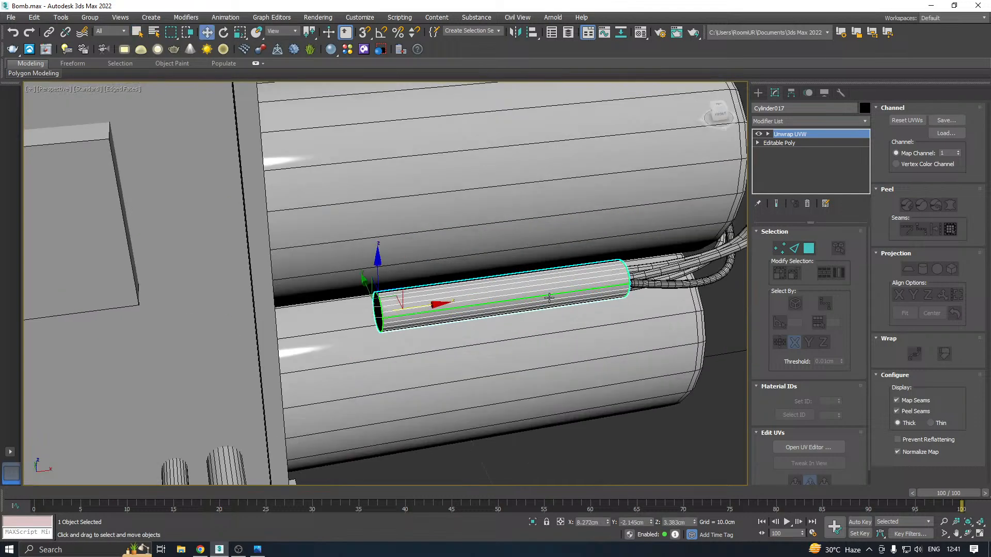
{"action": "key", "text": "e"}
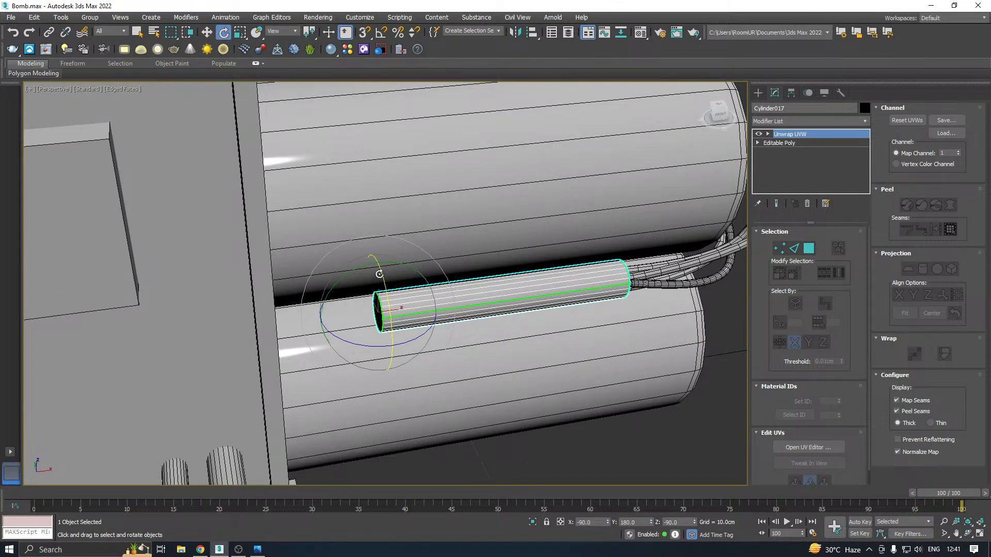
{"action": "left_click_drag", "start_coordinate": [383, 274], "coordinate": [401, 378]}
{"action": "scroll", "coordinate": [554, 249], "scroll_direction": "down", "scroll_amount": 6}
{"action": "key", "text": "w"}
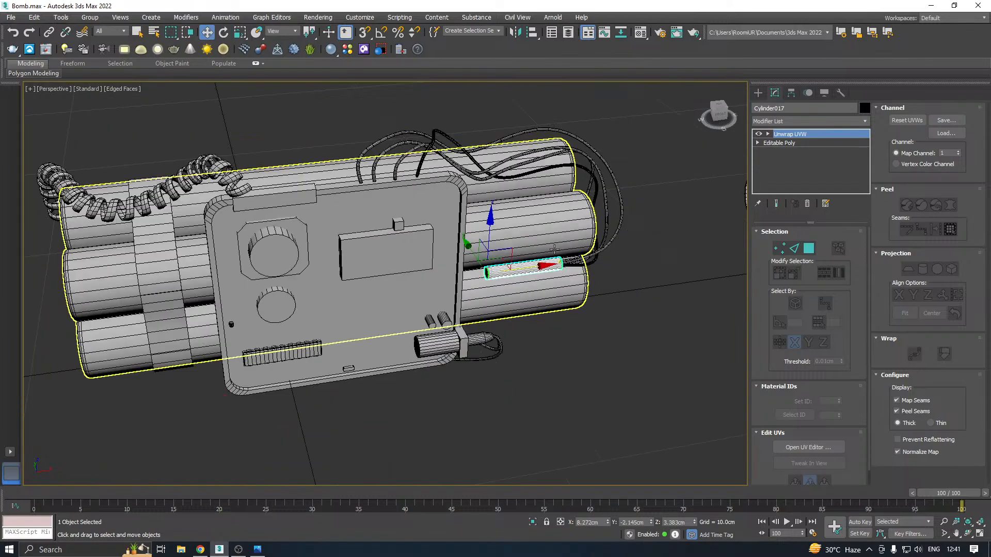
Save a further copy of the bomb scene
{"action": "scroll", "coordinate": [544, 251], "scroll_direction": "down", "scroll_amount": 4}
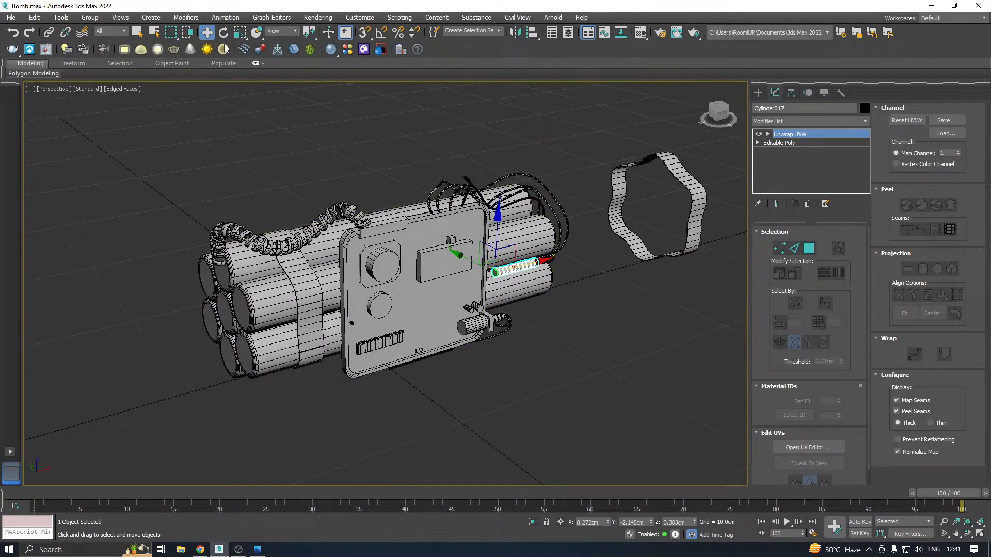
{"action": "left_click", "coordinate": [10, 17]}
{"action": "left_click", "coordinate": [36, 114]}
{"action": "left_click", "coordinate": [460, 380]}
Delete the spare wavy band standing beside the bomb
{"action": "left_click", "coordinate": [661, 255]}
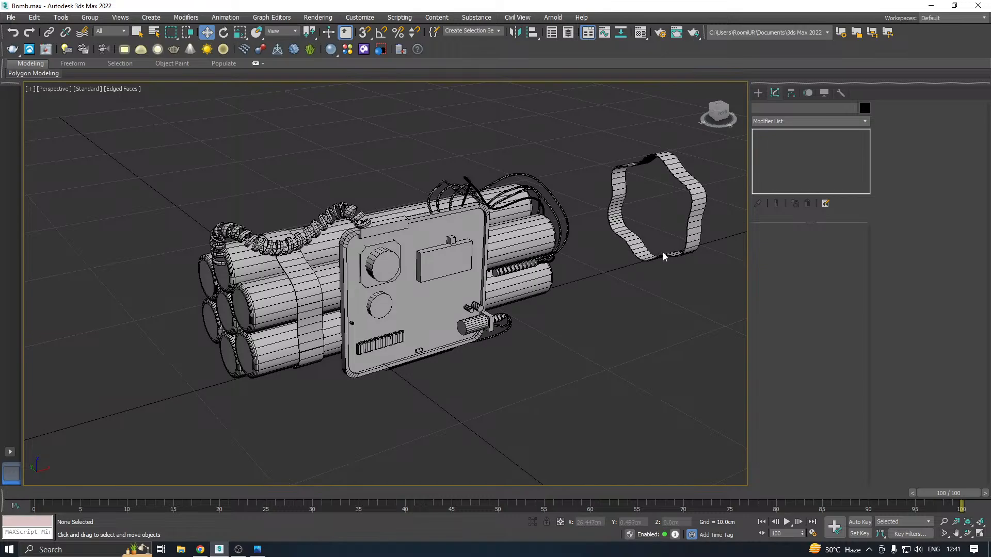
{"action": "left_click", "coordinate": [663, 255]}
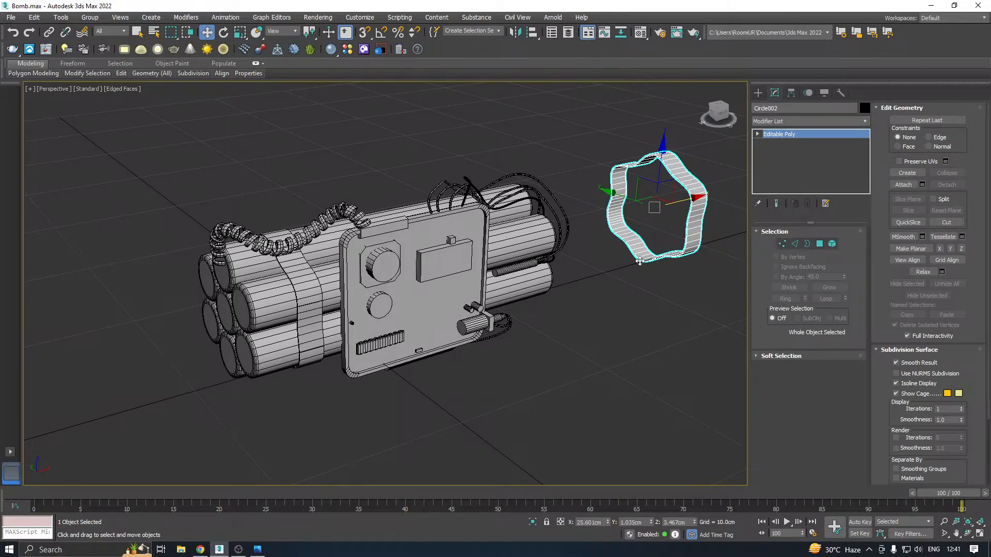
{"action": "key", "text": "Delete"}
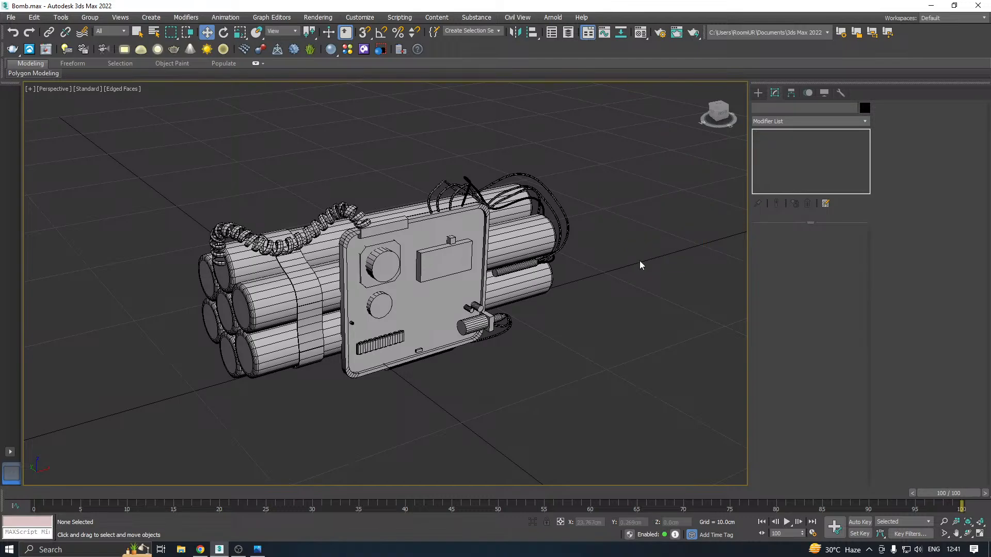
Select the rounded block under the bomb's front panel and isolate it
{"action": "left_click", "coordinate": [310, 297]}
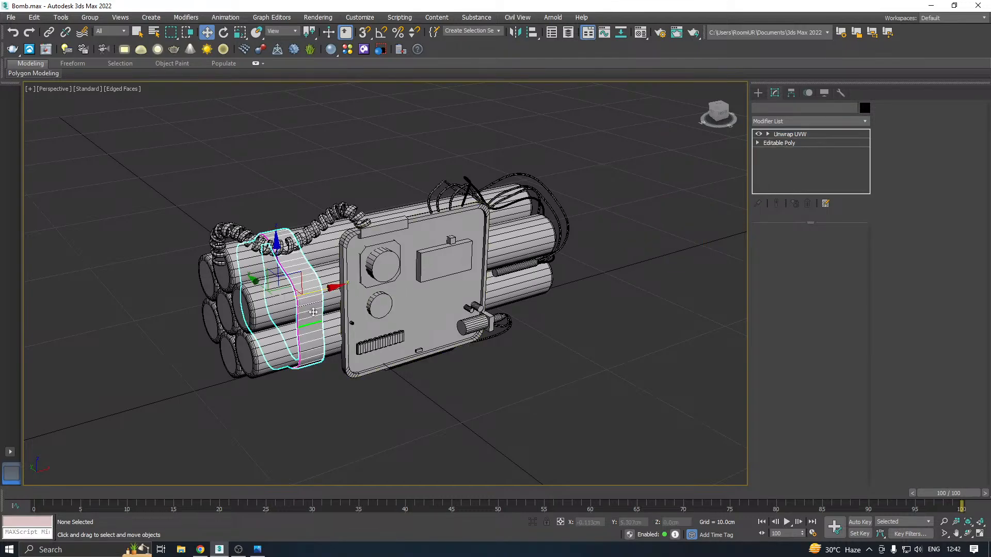
{"action": "mouse_move", "coordinate": [511, 282]}
{"action": "middle_mouse_down", "text": "alt"}
{"action": "mouse_move", "coordinate": [441, 316]}
{"action": "mouse_move", "coordinate": [516, 276]}
{"action": "middle_mouse_up", "text": "alt"}
{"action": "left_click", "coordinate": [470, 357]}
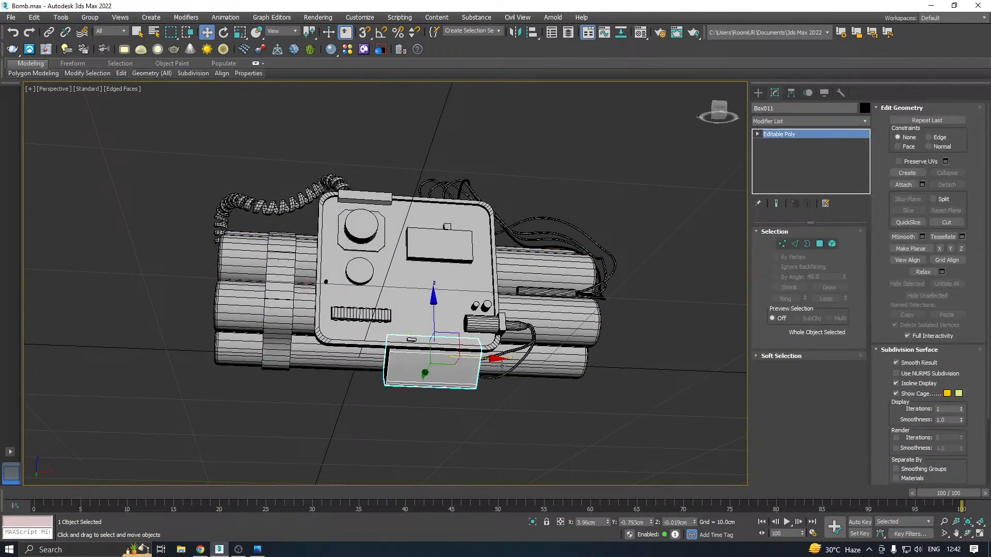
{"action": "left_click", "coordinate": [532, 522]}
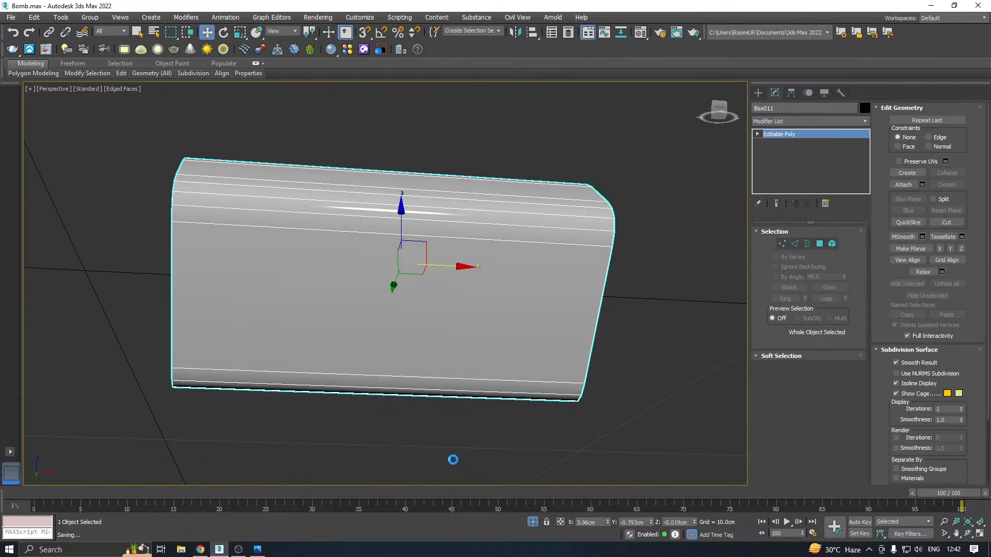
Add an Unwrap UVW modifier to the rounded block and open its UV editor
{"action": "left_click", "coordinate": [866, 121]}
{"action": "scroll", "coordinate": [878, 371], "scroll_direction": "down", "scroll_amount": 15}
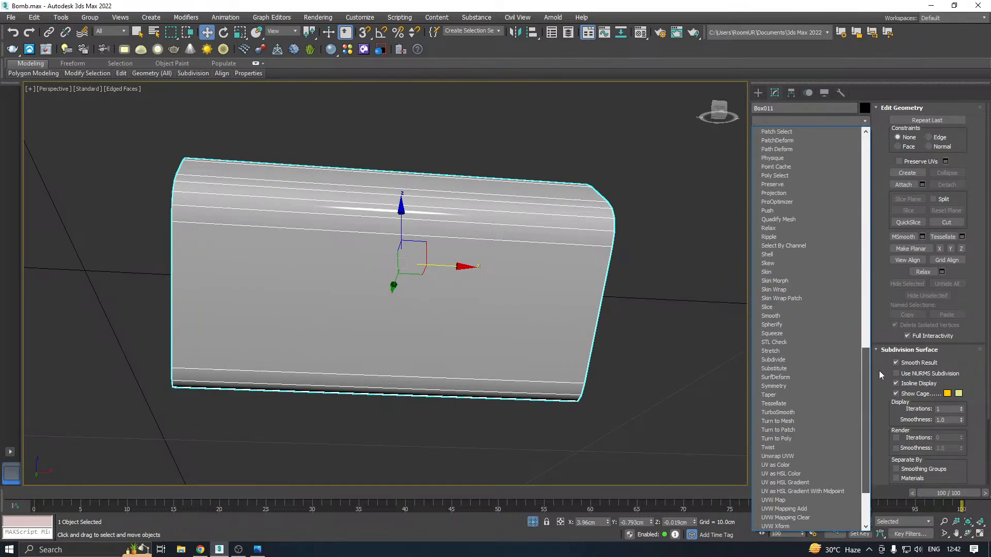
{"action": "left_click", "coordinate": [798, 379]}
{"action": "left_click", "coordinate": [808, 448]}
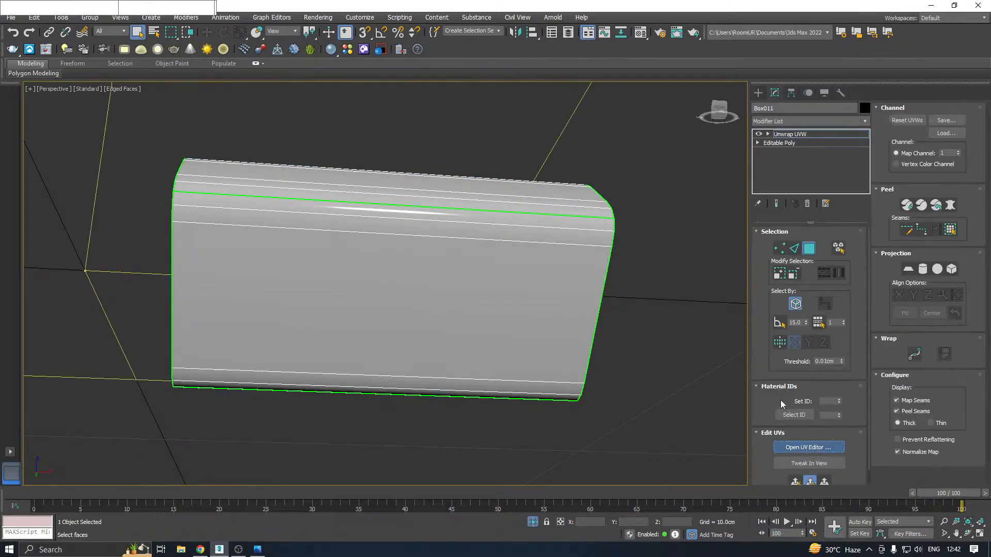
Try to map both end faces of the rounded block with a single best-aligned planar projection
{"action": "middle_click_drag", "start_coordinate": [695, 304], "coordinate": [740, 336], "text": "alt"}
{"action": "left_click", "coordinate": [564, 331]}
{"action": "scroll", "coordinate": [621, 321], "scroll_direction": "down", "scroll_amount": 3}
{"action": "left_click", "coordinate": [528, 398]}
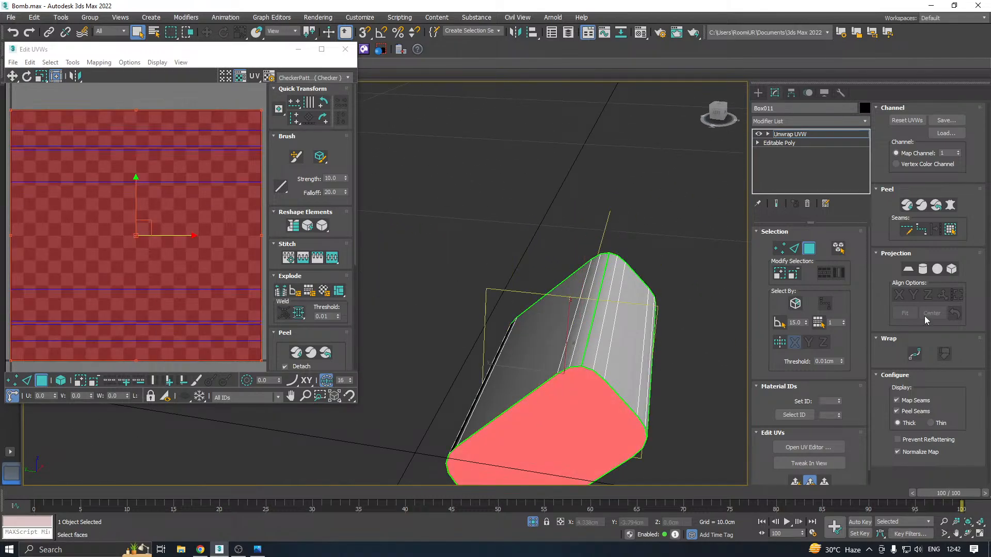
{"action": "left_click", "coordinate": [910, 272]}
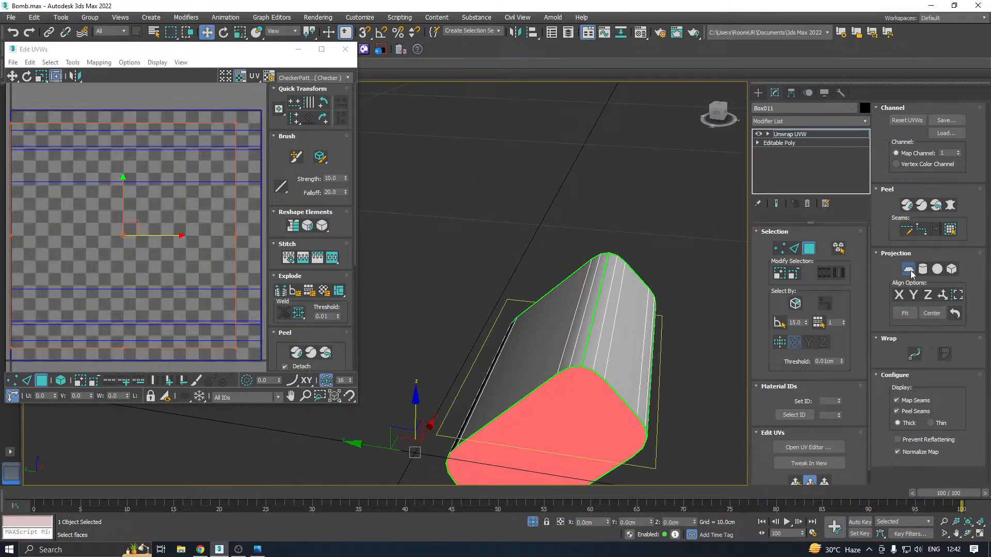
{"action": "left_click", "coordinate": [942, 297]}
{"action": "scroll", "coordinate": [584, 271], "scroll_direction": "down", "scroll_amount": 4}
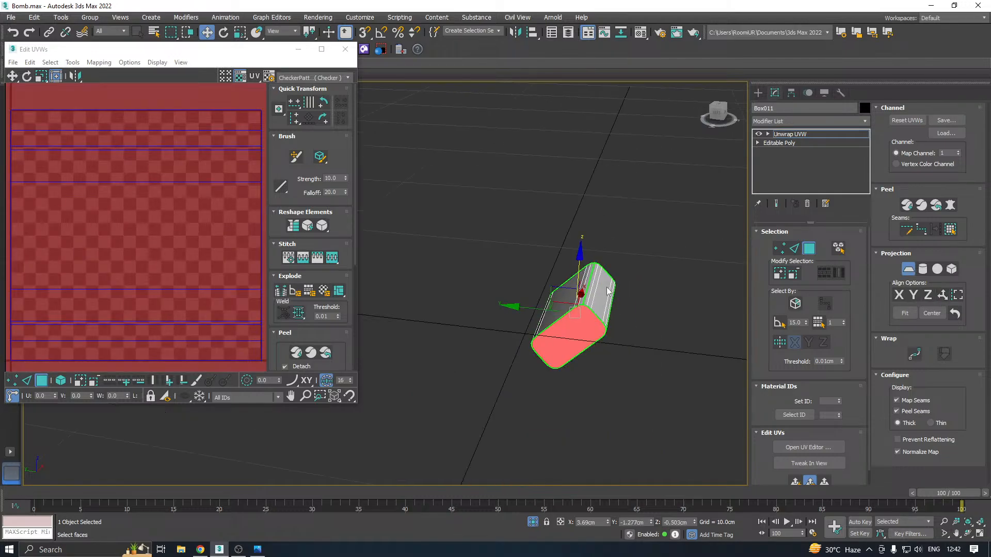
{"action": "scroll", "coordinate": [207, 259], "scroll_direction": "down", "scroll_amount": 3}
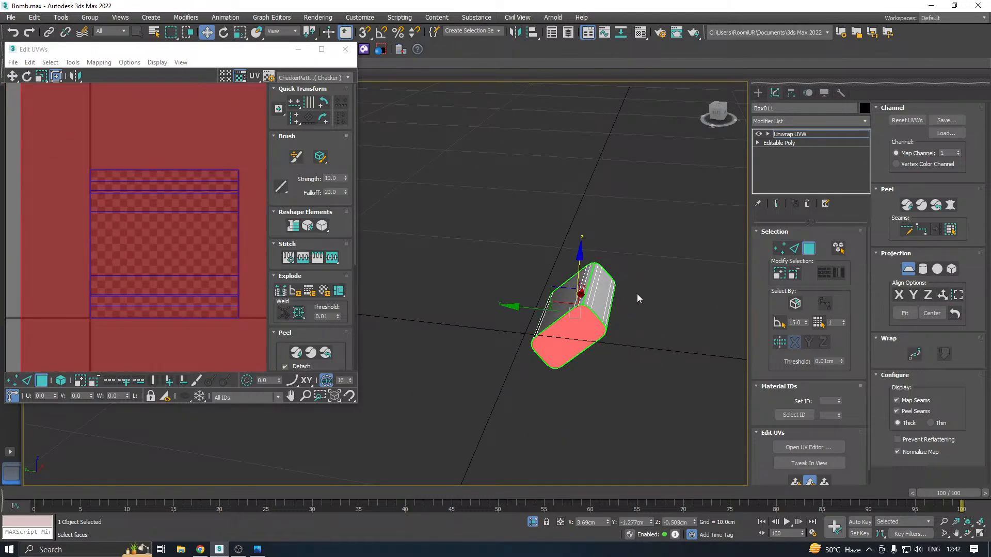
Try a different alignment for the shared planar projection of the two end faces and exit the projection
{"action": "middle_click_drag", "start_coordinate": [632, 296], "coordinate": [472, 267], "text": "alt"}
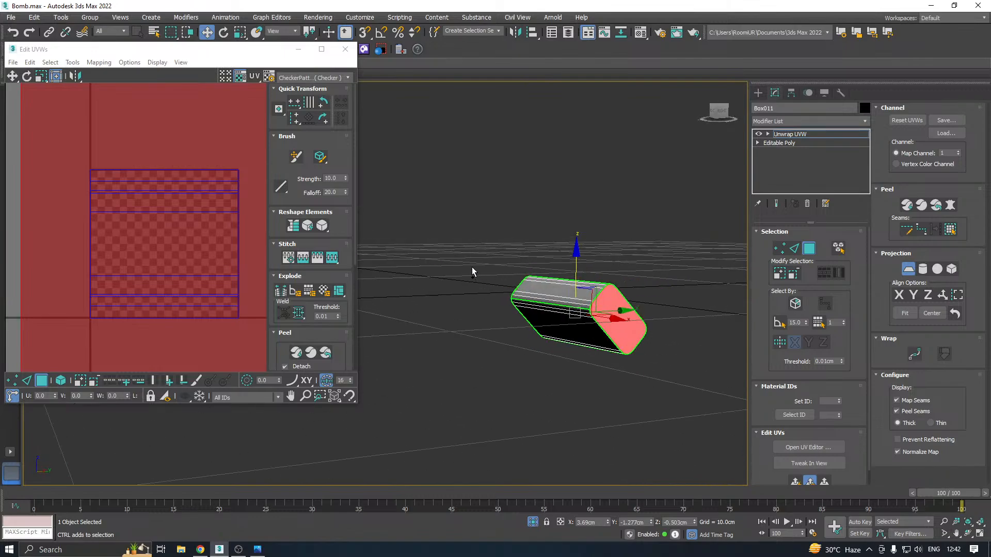
{"action": "scroll", "coordinate": [157, 295], "scroll_direction": "down", "scroll_amount": 3}
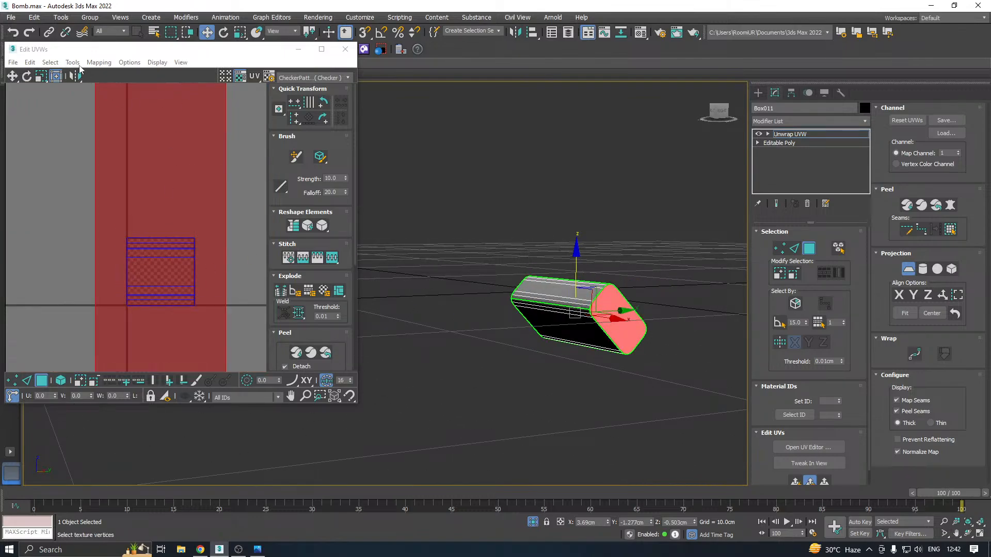
{"action": "left_click", "coordinate": [285, 332]}
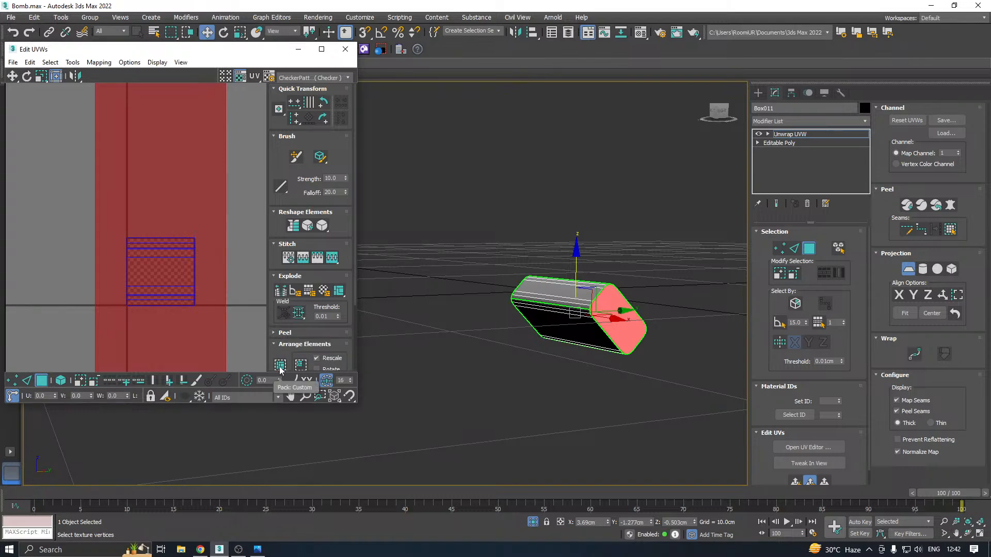
{"action": "left_click", "coordinate": [176, 313]}
{"action": "middle_click_drag", "start_coordinate": [658, 338], "coordinate": [703, 301], "text": "alt"}
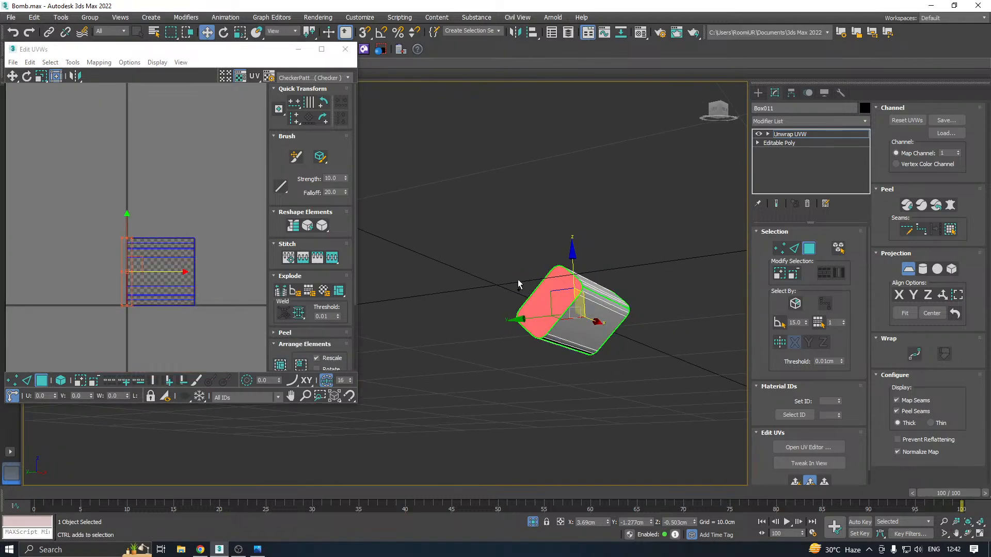
{"action": "scroll", "coordinate": [155, 293], "scroll_direction": "up", "scroll_amount": 2}
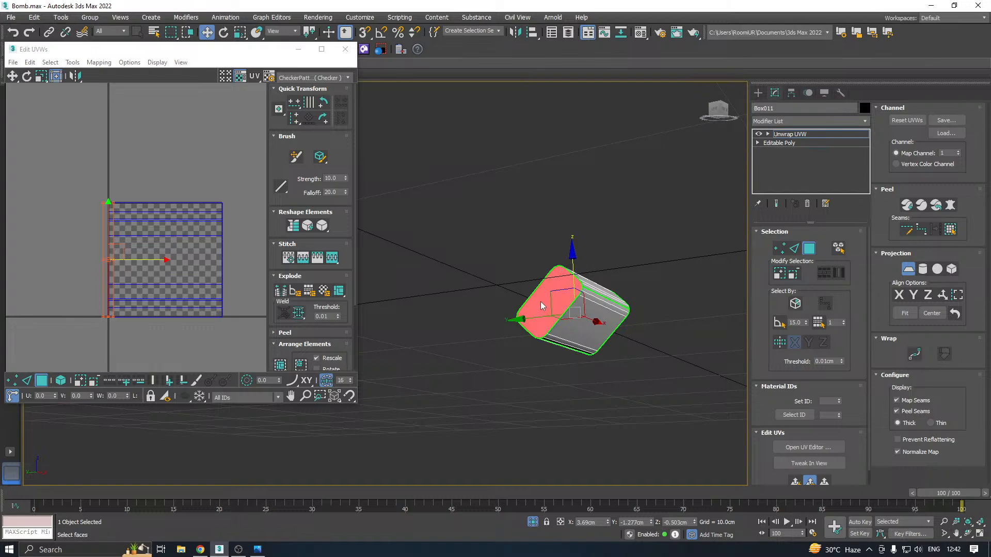
{"action": "middle_click_drag", "start_coordinate": [642, 290], "coordinate": [867, 267], "text": "alt"}
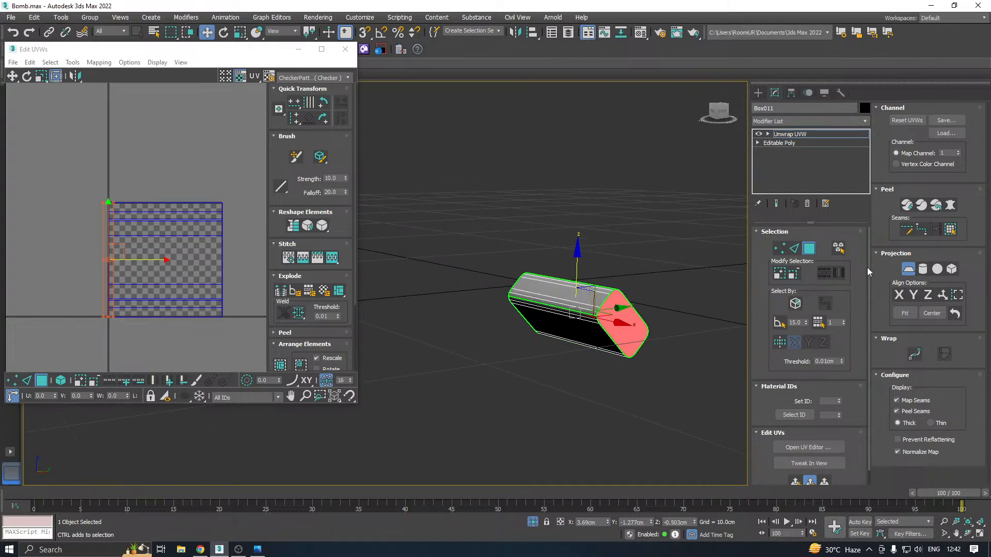
{"action": "left_click", "coordinate": [902, 269]}
Select only one end face of the rounded block and apply a best-aligned planar projection to it
{"action": "left_click", "coordinate": [632, 328]}
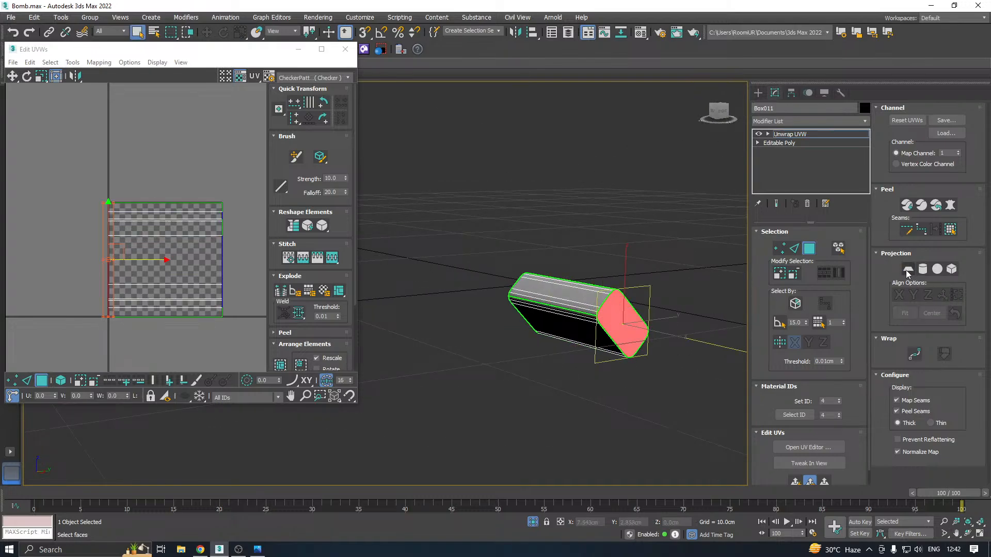
{"action": "left_click", "coordinate": [908, 270]}
{"action": "left_click", "coordinate": [942, 297]}
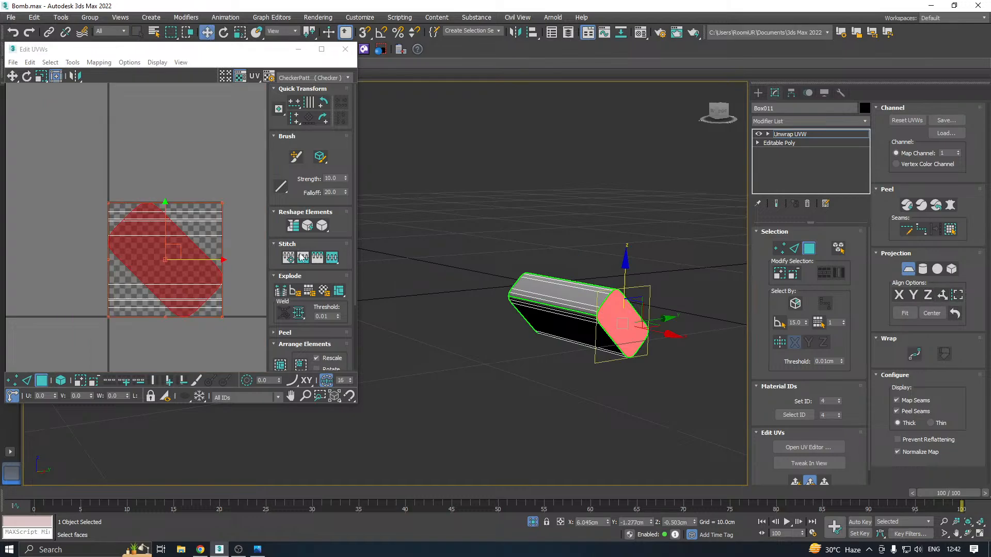
Relax the selected end face's UVs by polygon angles and exit the planar projection
{"action": "left_click", "coordinate": [73, 62]}
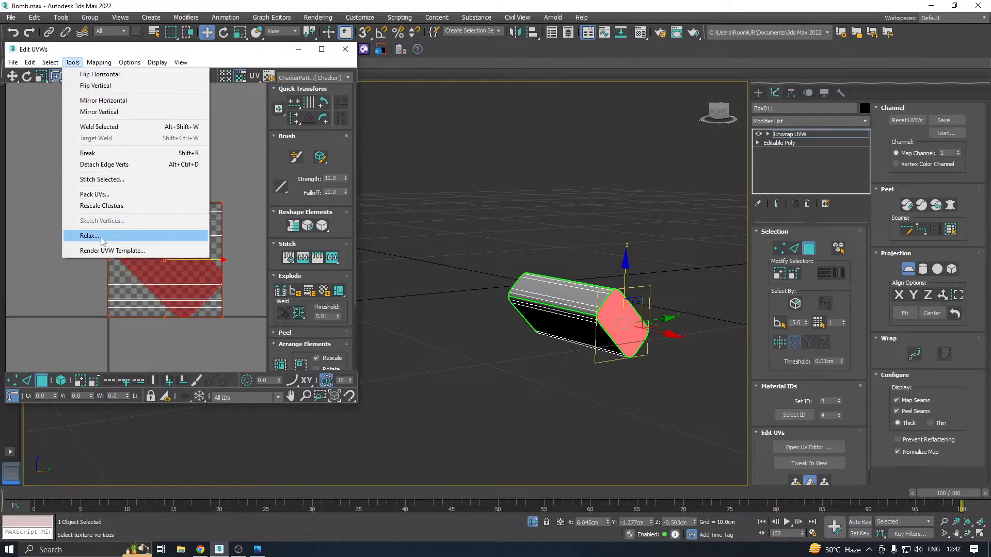
{"action": "left_click", "coordinate": [88, 235]}
{"action": "left_click", "coordinate": [102, 139]}
{"action": "left_click", "coordinate": [104, 139]}
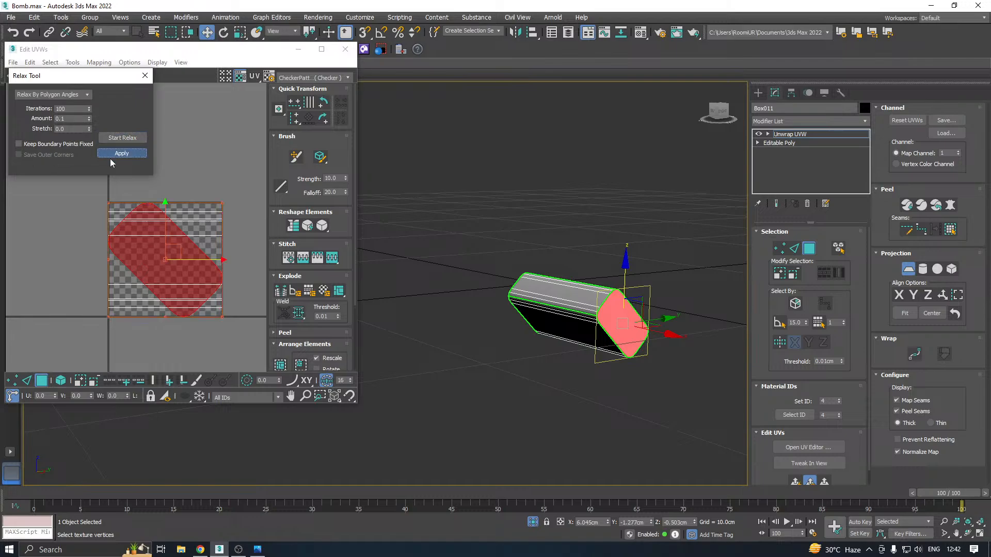
{"action": "left_click", "coordinate": [917, 270]}
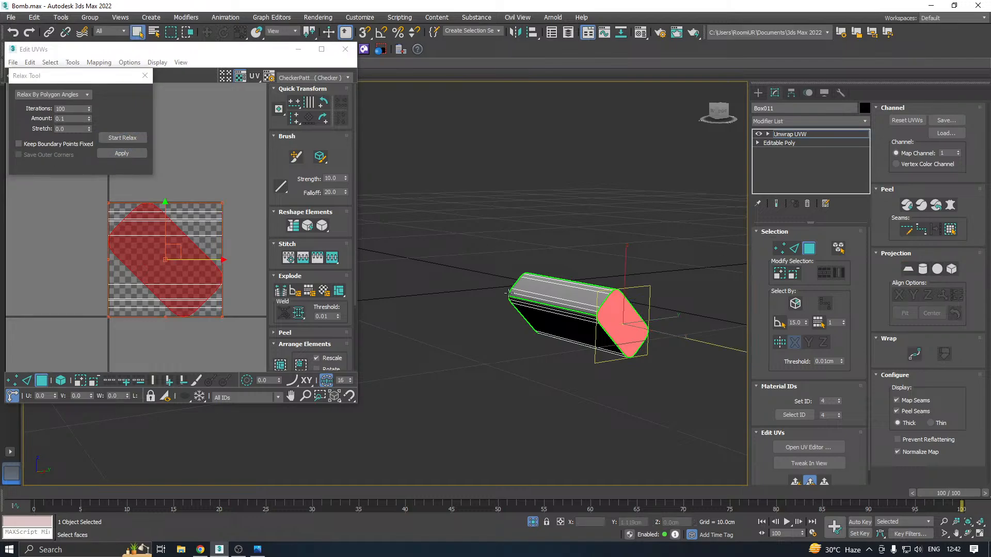
Move the mapped end's UVs below the tile and apply a planar projection to the opposite end face
{"action": "middle_click_drag", "start_coordinate": [591, 282], "coordinate": [715, 349], "text": "alt"}
{"action": "left_click", "coordinate": [705, 350]}
{"action": "left_click", "coordinate": [796, 482]}
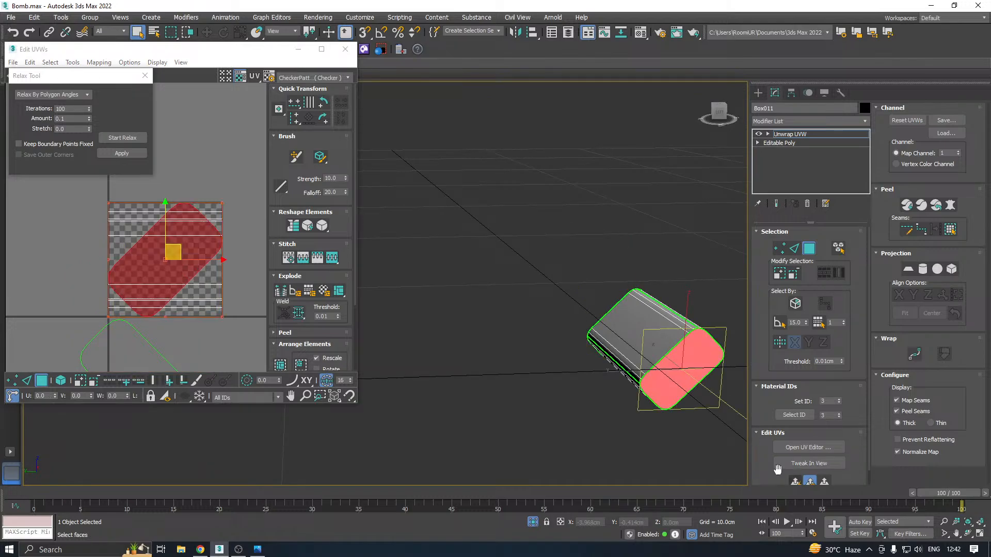
Relax the opposite end face's UVs by polygon angles and move both end islands further below the texture tile
{"action": "left_click", "coordinate": [129, 139]}
{"action": "left_click", "coordinate": [129, 152]}
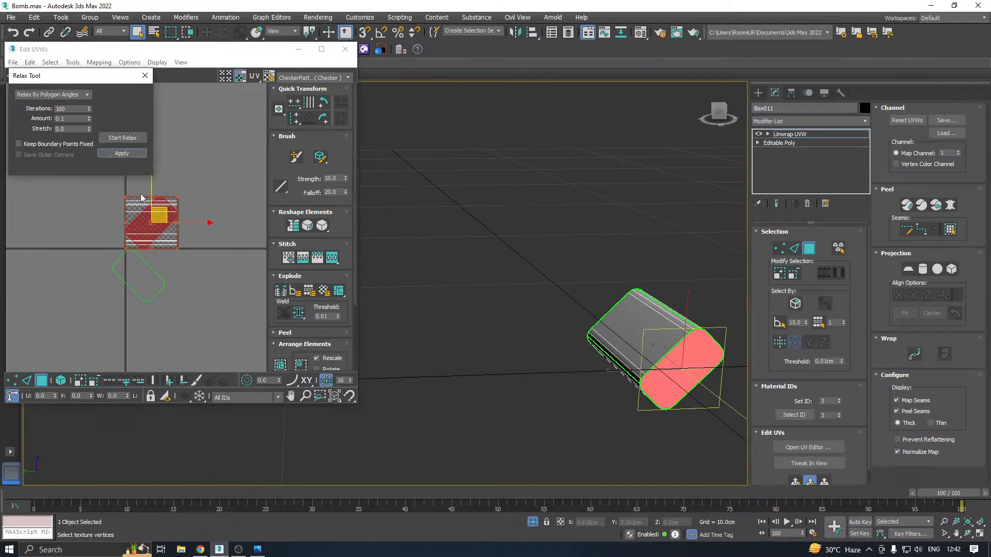
{"action": "scroll", "coordinate": [140, 190], "scroll_direction": "down", "scroll_amount": 3}
{"action": "left_click", "coordinate": [60, 381]}
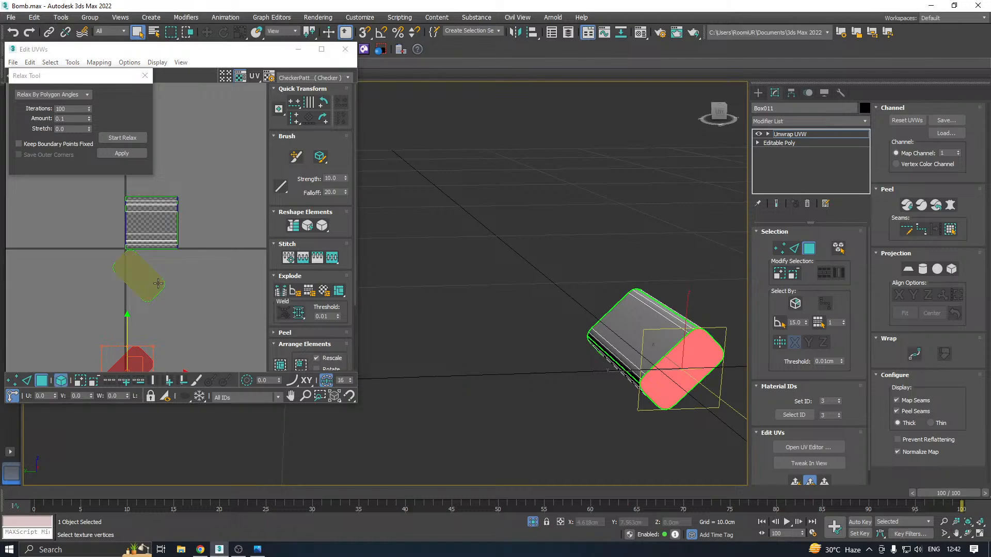
{"action": "left_click", "coordinate": [134, 272]}
Select the block's side faces and apply a best-aligned cylindrical projection to them
{"action": "left_click_drag", "start_coordinate": [115, 189], "coordinate": [219, 285]}
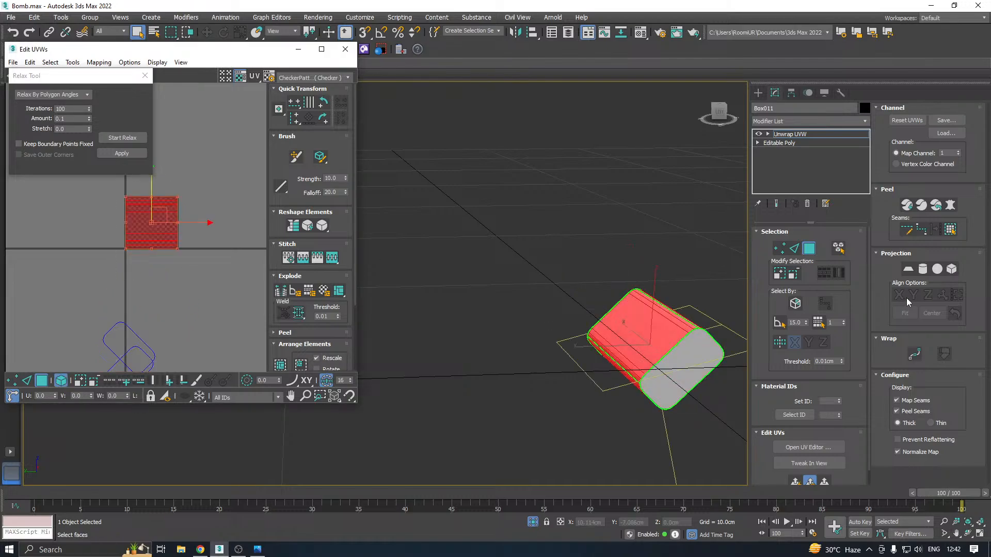
{"action": "left_click", "coordinate": [923, 271]}
{"action": "left_click", "coordinate": [924, 270]}
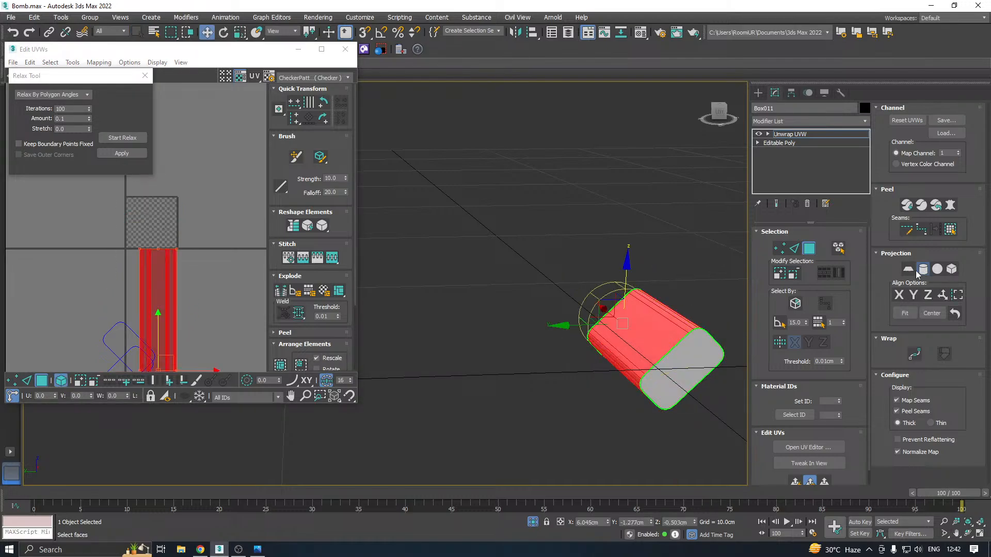
{"action": "left_click", "coordinate": [943, 295]}
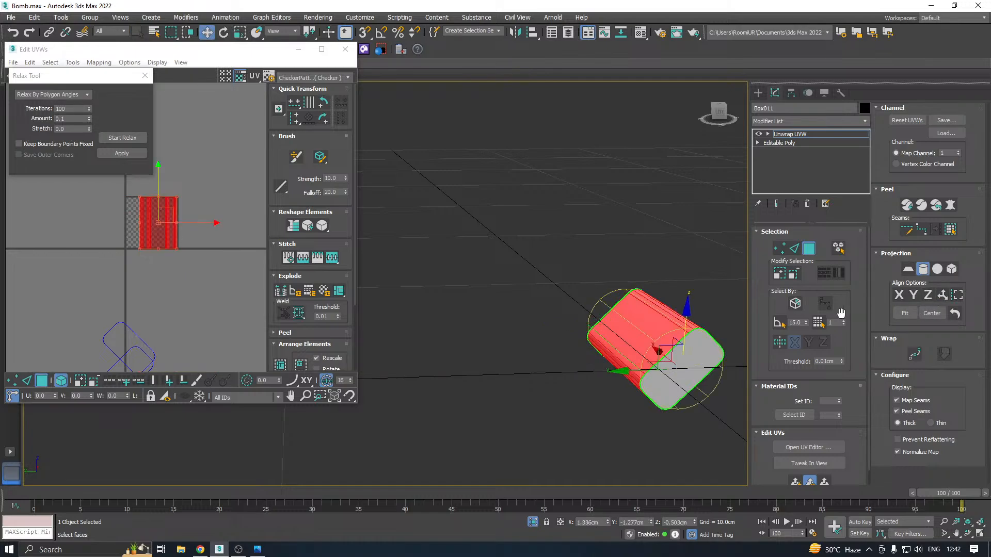
{"action": "left_click", "coordinate": [922, 270]}
Relax the side faces' UVs by polygon angles
{"action": "left_click", "coordinate": [298, 314]}
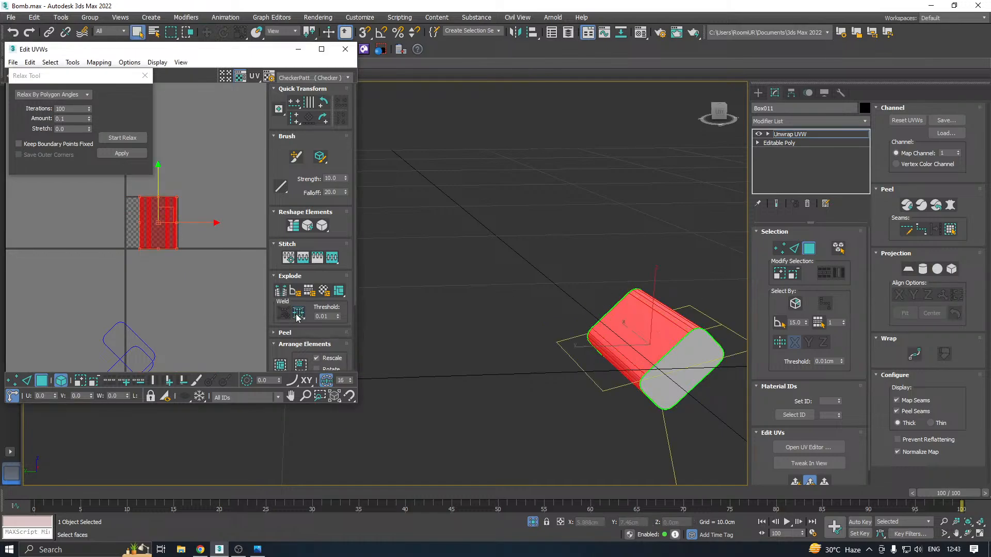
{"action": "left_click", "coordinate": [123, 138]}
{"action": "left_click", "coordinate": [123, 140]}
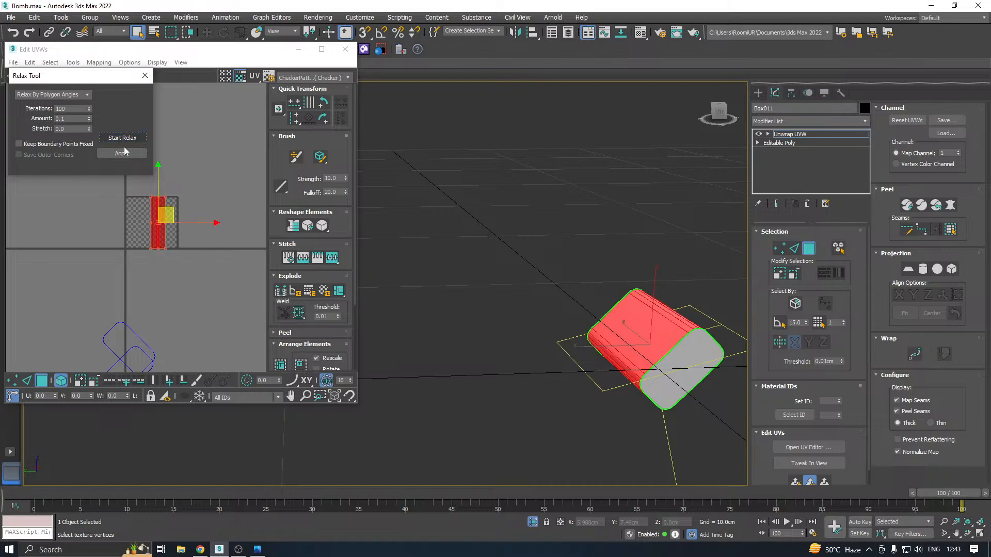
Display the CheckerPattern texture on the block and pack all its UV islands into the tile
{"action": "left_click", "coordinate": [283, 78]}
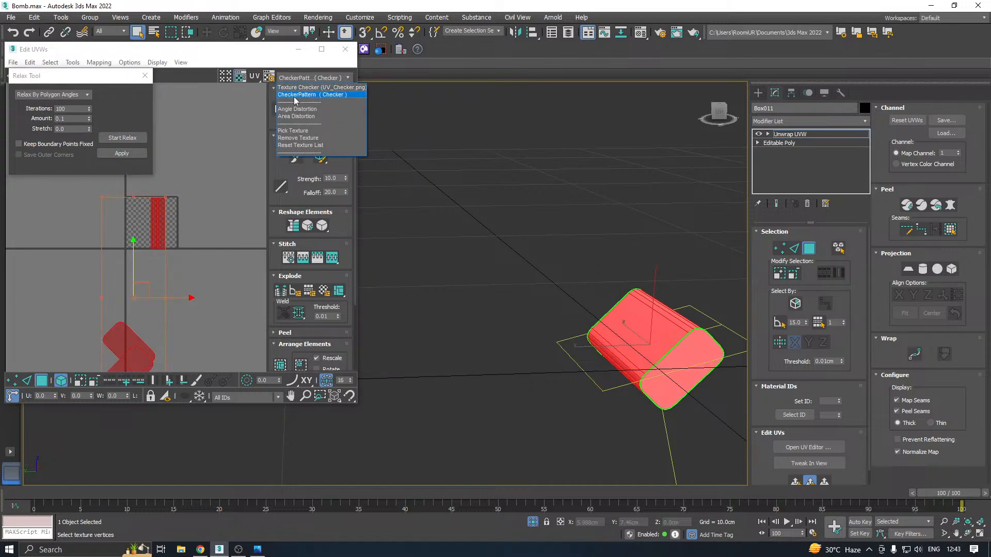
{"action": "left_click", "coordinate": [291, 95]}
{"action": "left_click", "coordinate": [283, 365]}
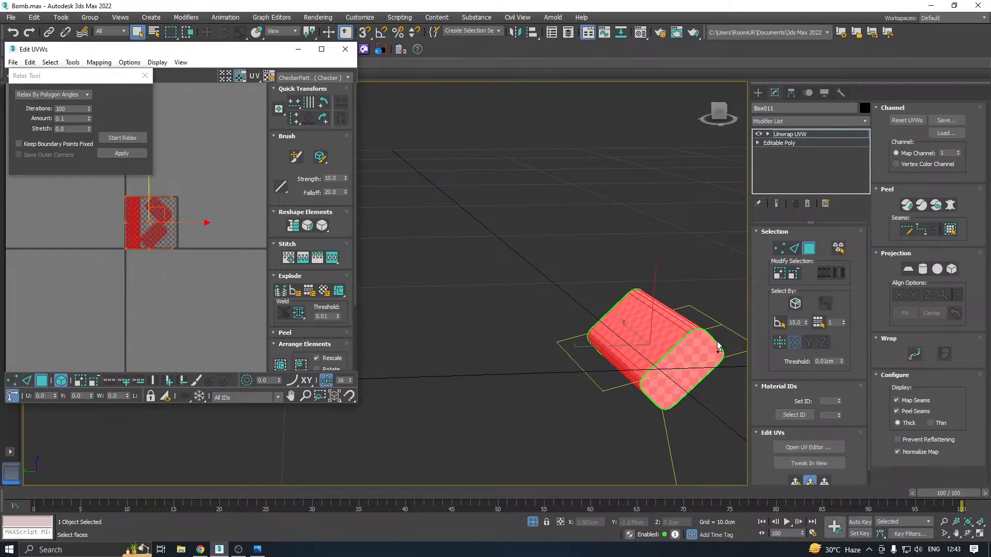
{"action": "middle_click_drag", "start_coordinate": [568, 341], "coordinate": [490, 268], "text": "alt"}
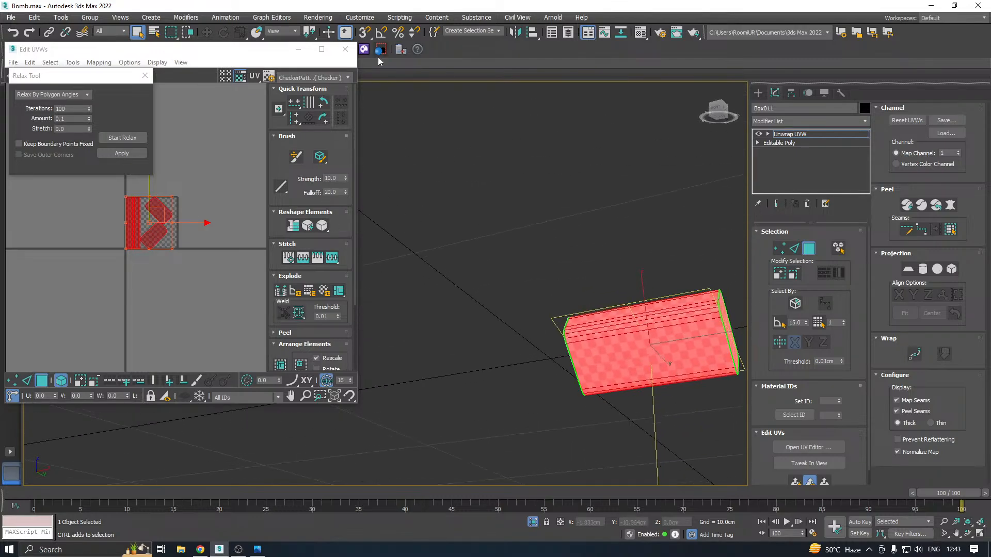
Close the UV editor, leave face selection and end the block's isolation to bring back the whole bomb model
{"action": "left_click", "coordinate": [345, 50]}
{"action": "left_click", "coordinate": [783, 135]}
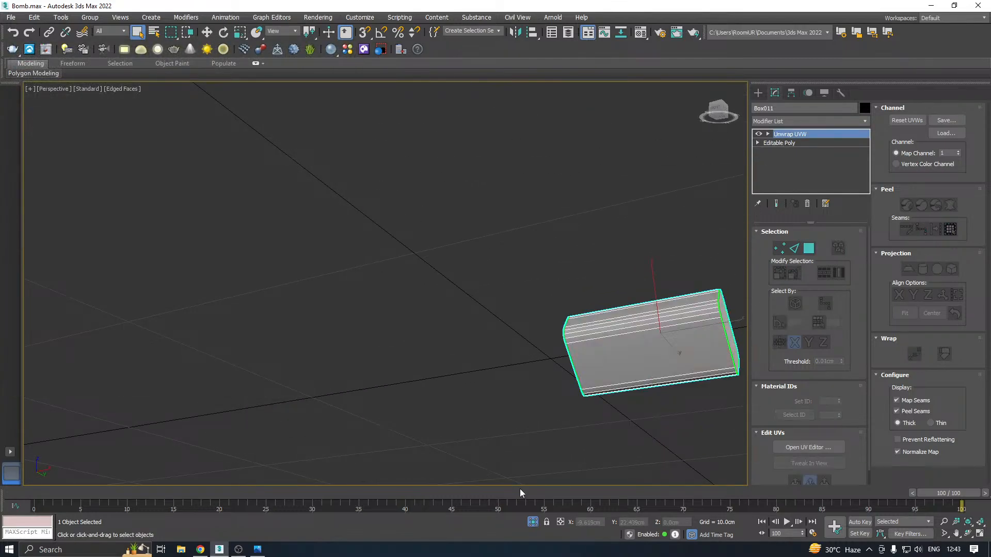
{"action": "left_click", "coordinate": [533, 523]}
{"action": "key", "text": "w"}
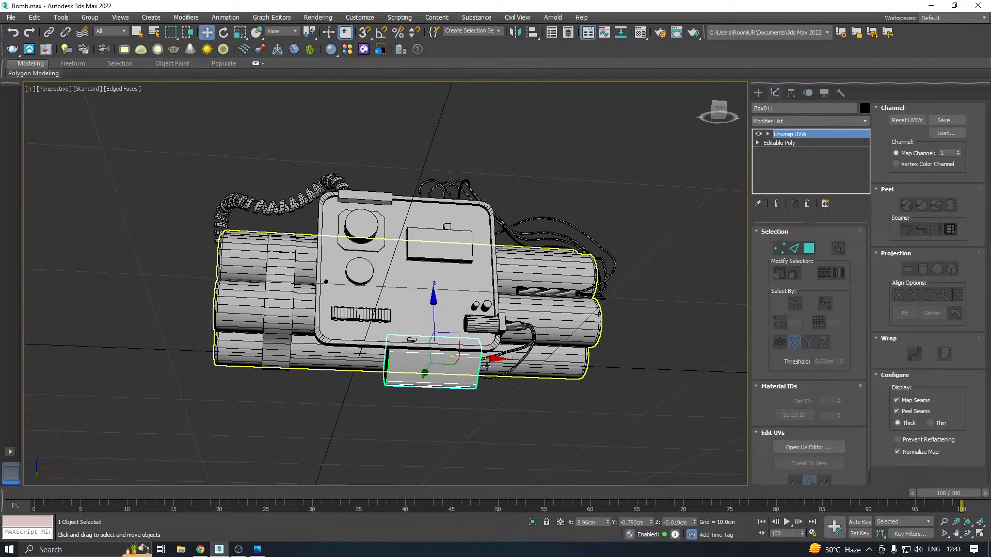
{"action": "middle_click_drag", "start_coordinate": [458, 432], "coordinate": [514, 392], "text": "alt"}
{"action": "left_click", "coordinate": [395, 338]}
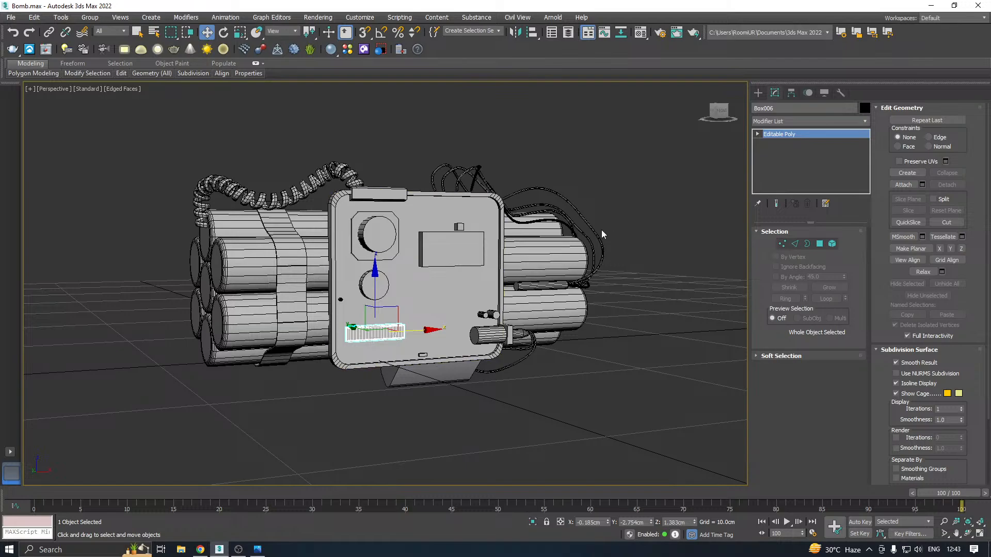
{"action": "middle_click_drag", "start_coordinate": [539, 227], "coordinate": [573, 242], "text": "alt"}
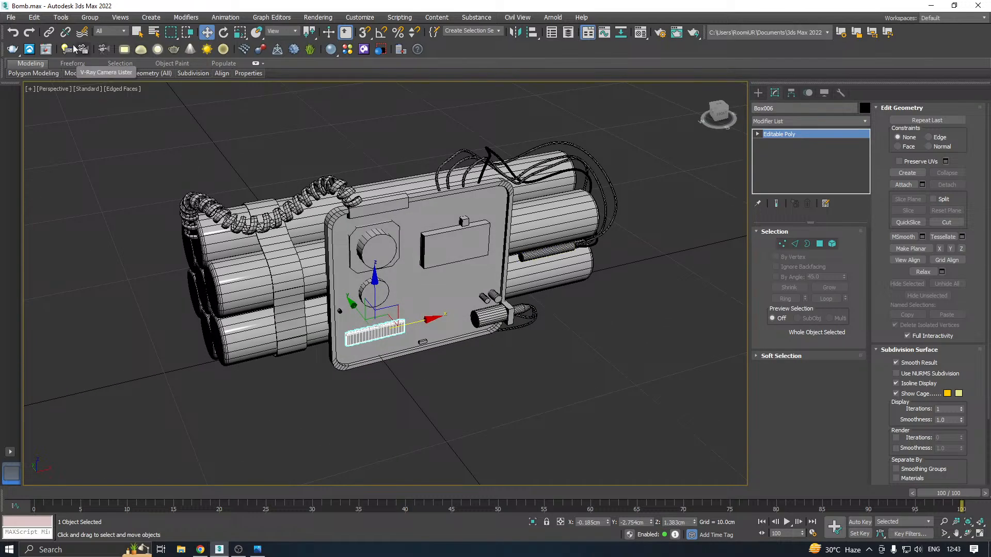
Save a copy of the scene file before attaching the parts
{"action": "left_click", "coordinate": [11, 17]}
{"action": "left_click", "coordinate": [48, 120]}
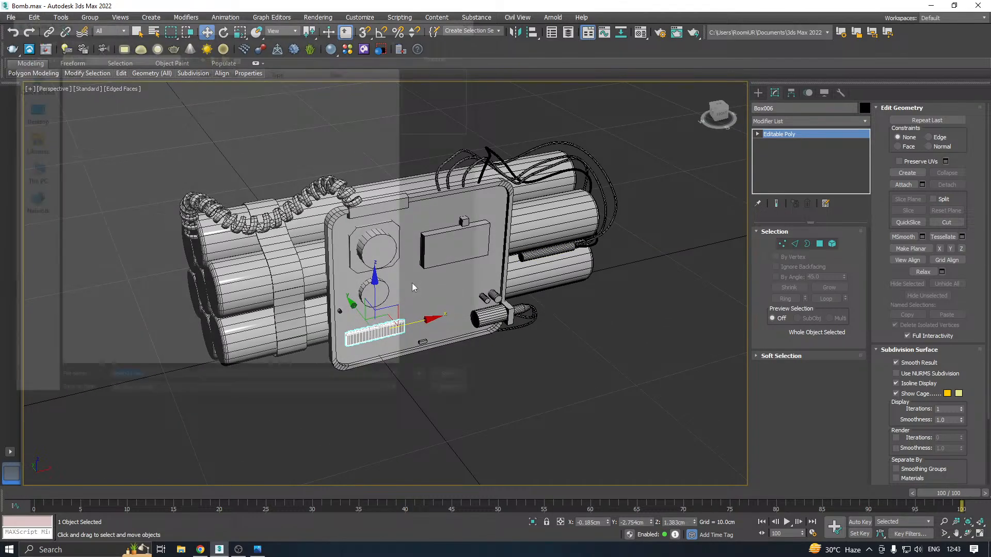
{"action": "left_click", "coordinate": [454, 382]}
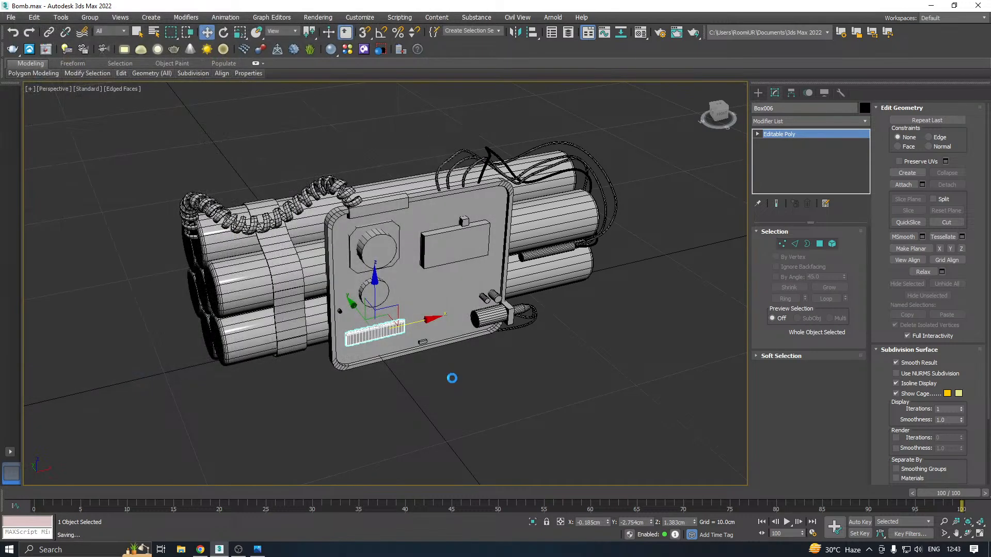
Attach the front panel, its round knobs, the display block and the small block above it to the cylinder bundle
{"action": "left_click", "coordinate": [315, 275]}
{"action": "middle_click_drag", "start_coordinate": [314, 275], "coordinate": [403, 273], "text": "alt"}
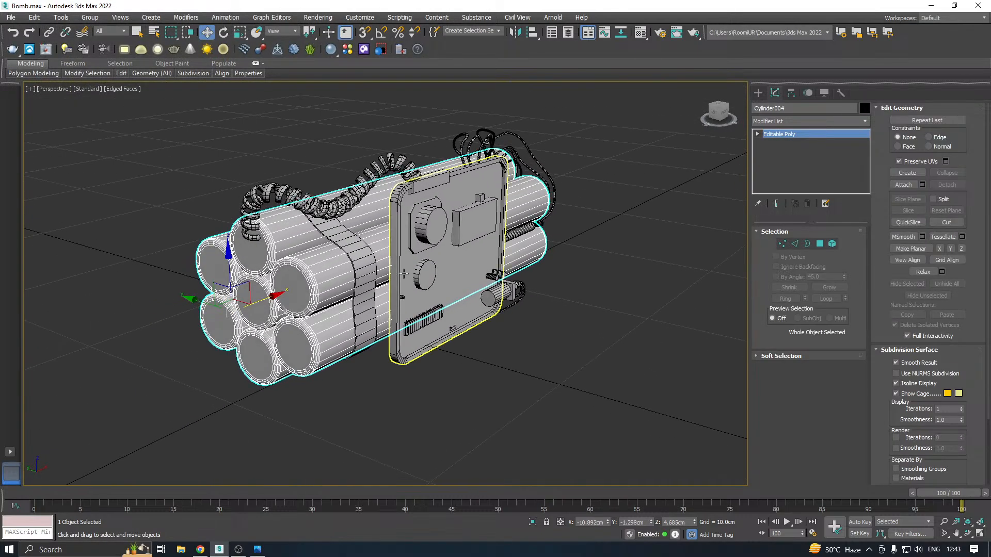
{"action": "left_click", "coordinate": [904, 184]}
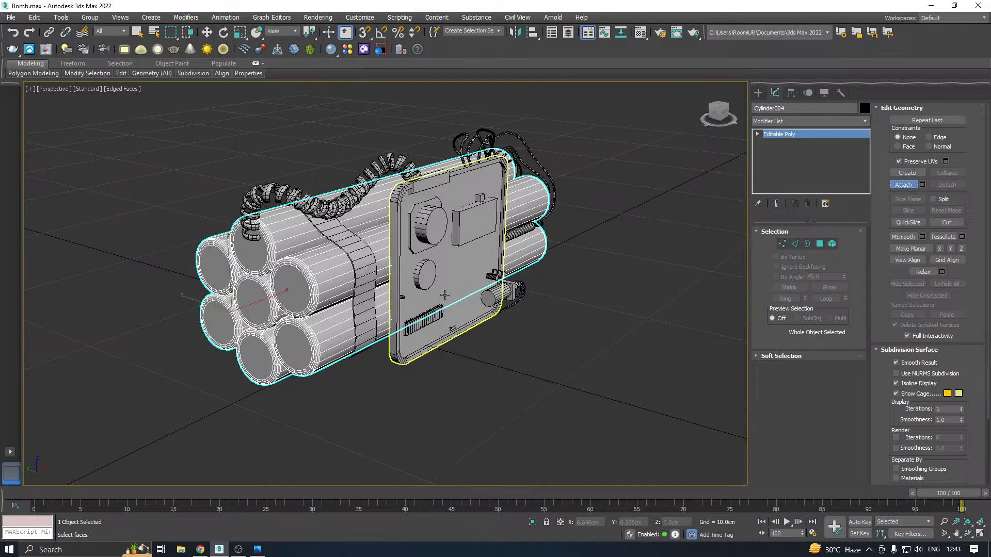
{"action": "left_click", "coordinate": [428, 279]}
{"action": "left_click", "coordinate": [434, 227]}
{"action": "left_click", "coordinate": [471, 224]}
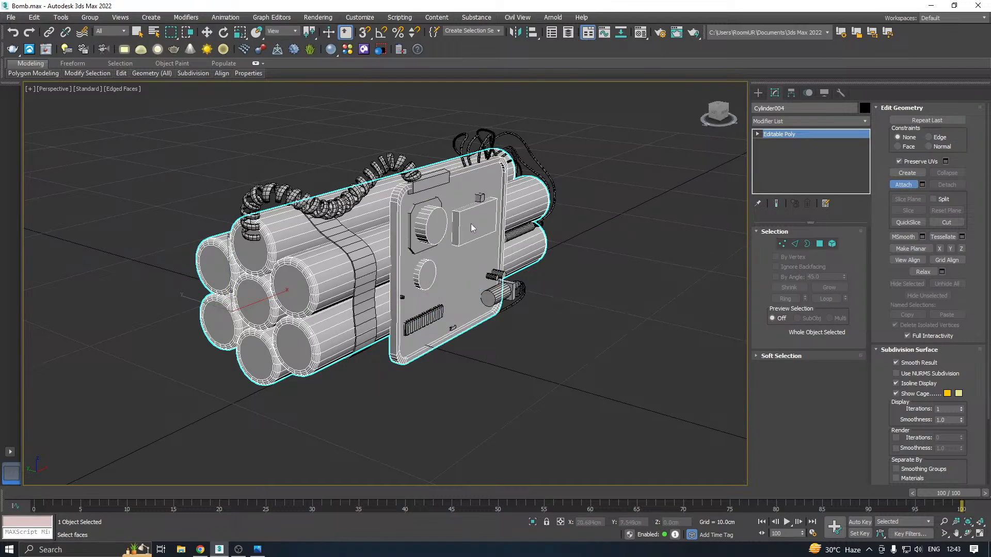
{"action": "left_click", "coordinate": [478, 198]}
{"action": "right_click", "coordinate": [498, 234]}
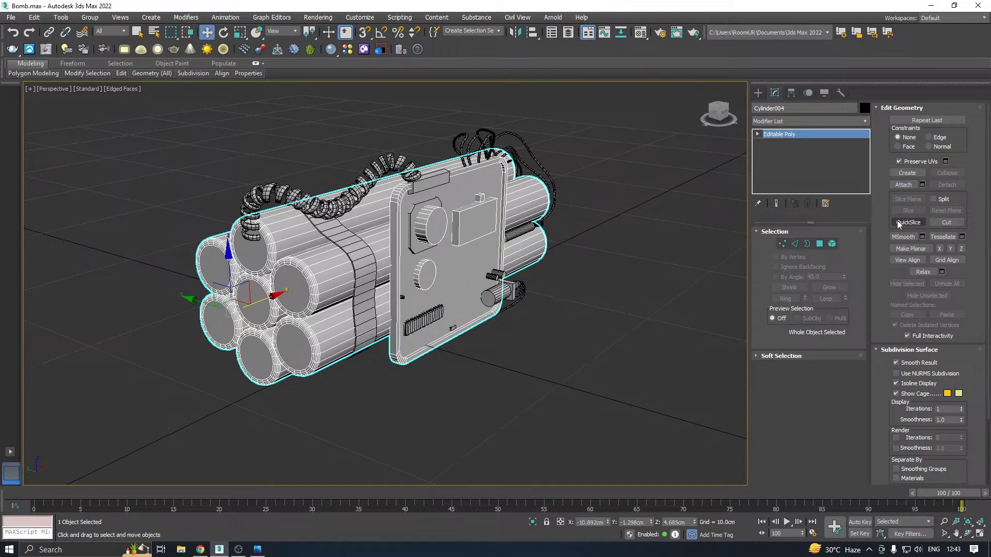
Attach all remaining objects, Box002 through Spring001, to the cylinder bundle from the attach list
{"action": "left_click", "coordinate": [922, 184]}
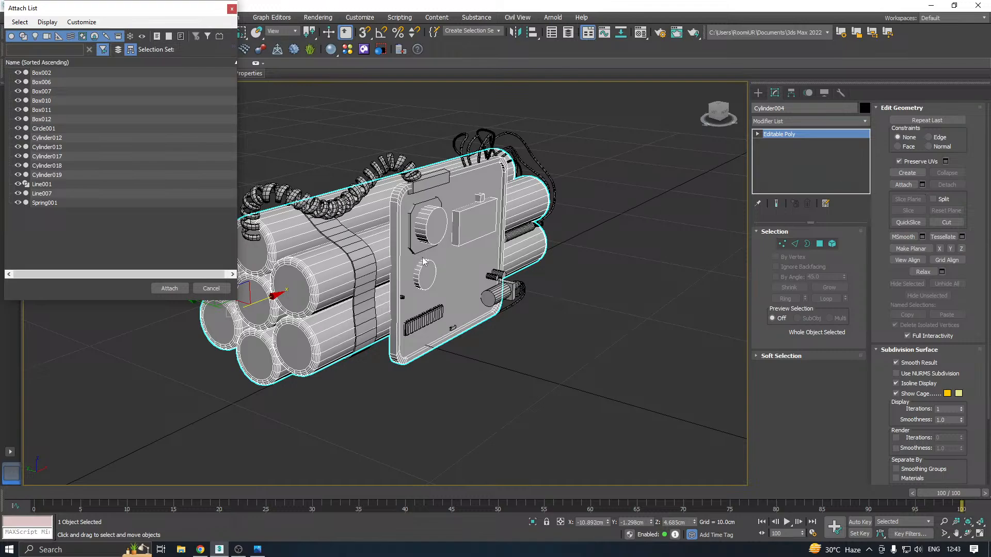
{"action": "left_click", "coordinate": [58, 73]}
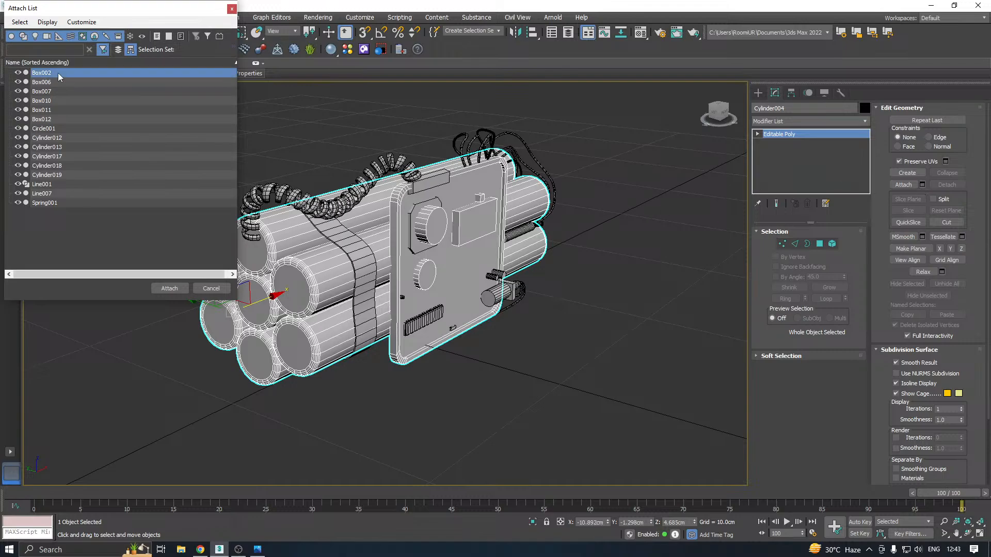
{"action": "left_click", "coordinate": [56, 203], "text": "shift"}
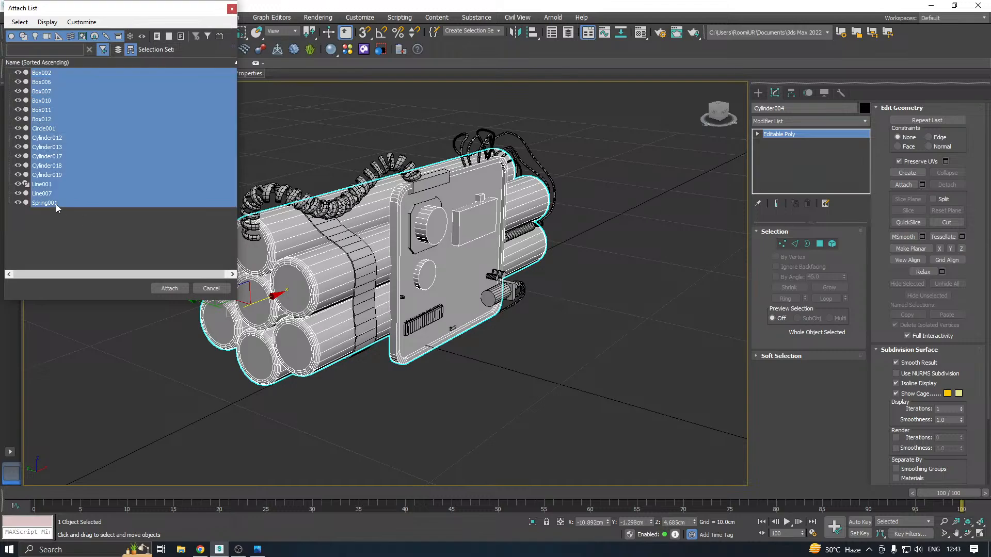
{"action": "left_click", "coordinate": [168, 288]}
{"action": "middle_click_drag", "start_coordinate": [173, 286], "coordinate": [473, 255], "text": "alt"}
Save a copy of the attached model as Bomb32.max
{"action": "left_click", "coordinate": [10, 17]}
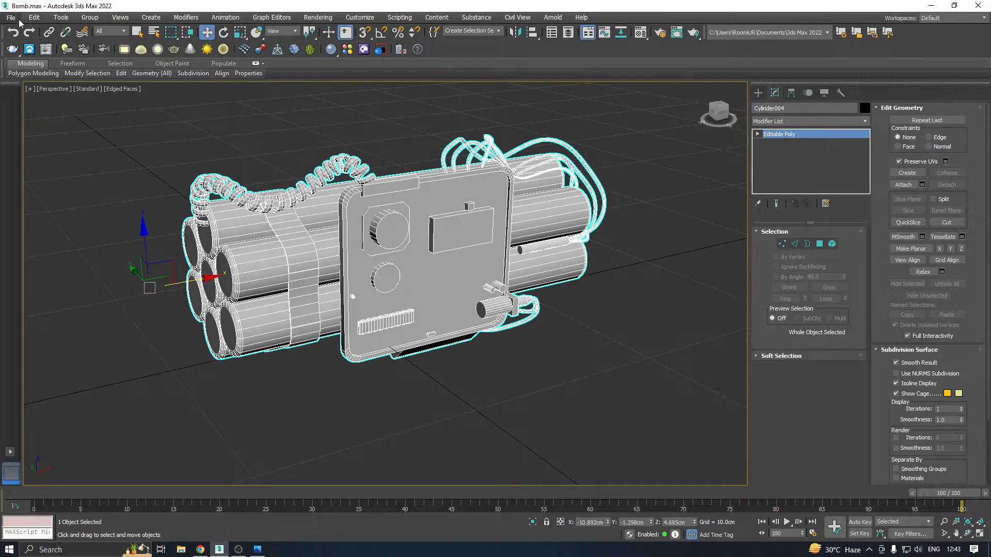
{"action": "left_click", "coordinate": [51, 127]}
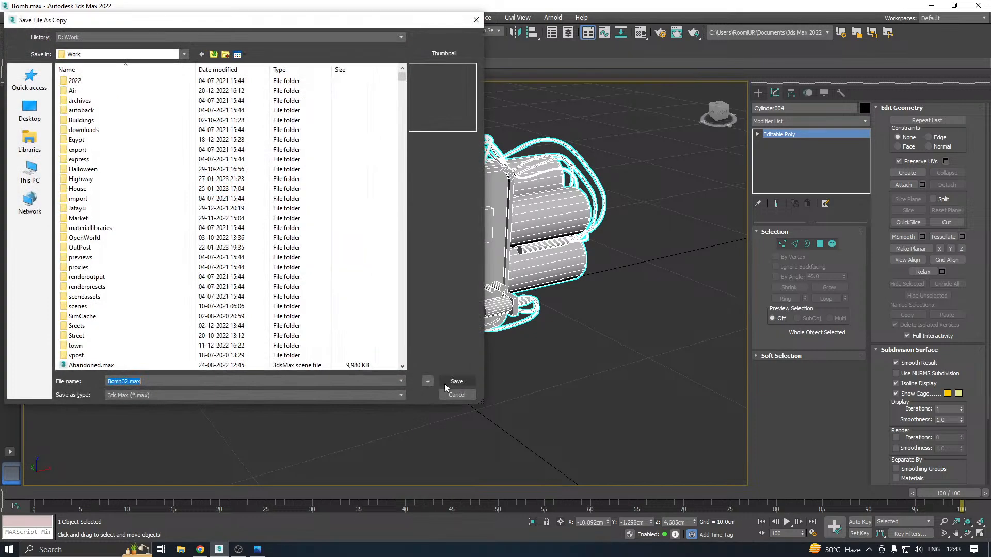
{"action": "left_click", "coordinate": [445, 382]}
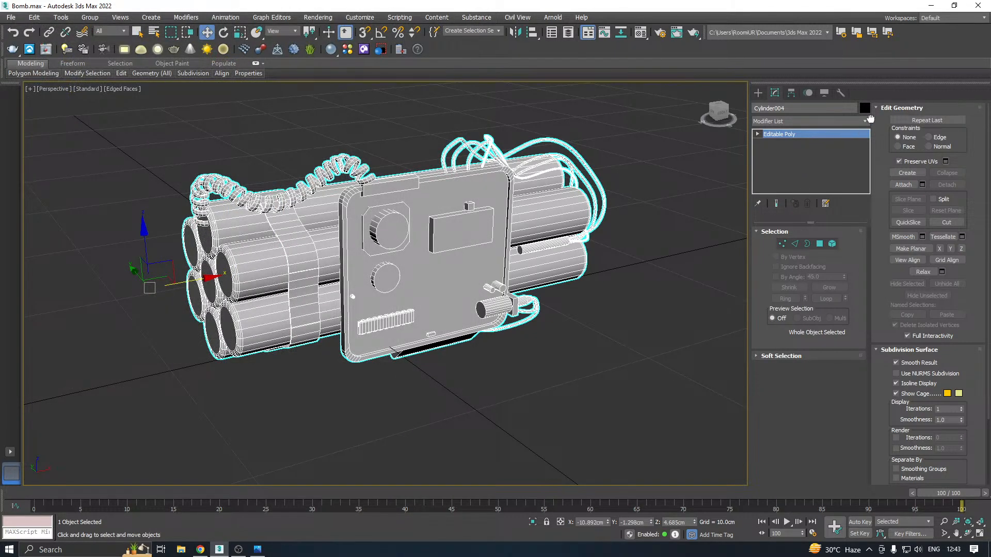
Add an Unwrap UVW modifier to the attached bomb model, open its UV editor and turn off Ignore Backfacing
{"action": "left_click", "coordinate": [866, 120]}
{"action": "scroll", "coordinate": [845, 469], "scroll_direction": "down", "scroll_amount": 15}
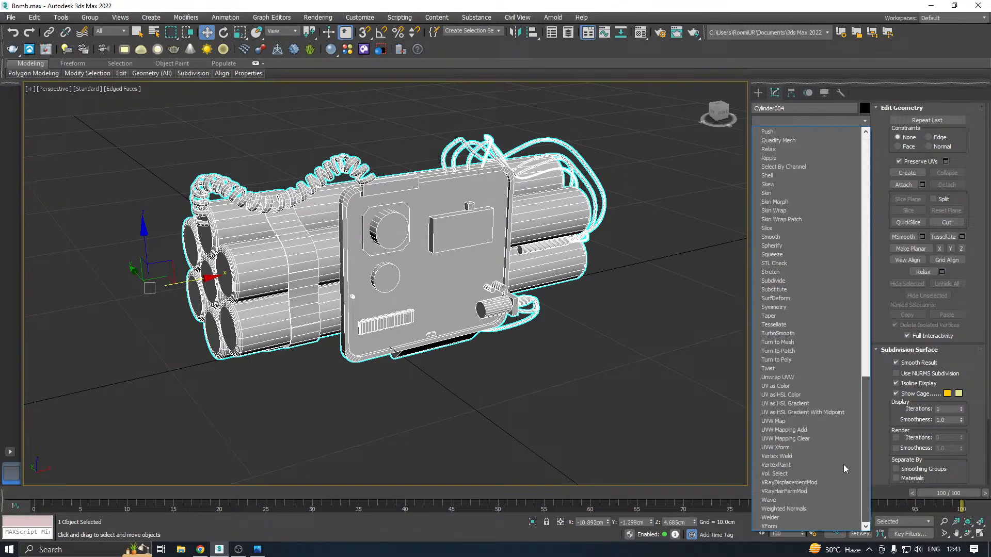
{"action": "left_click", "coordinate": [777, 378]}
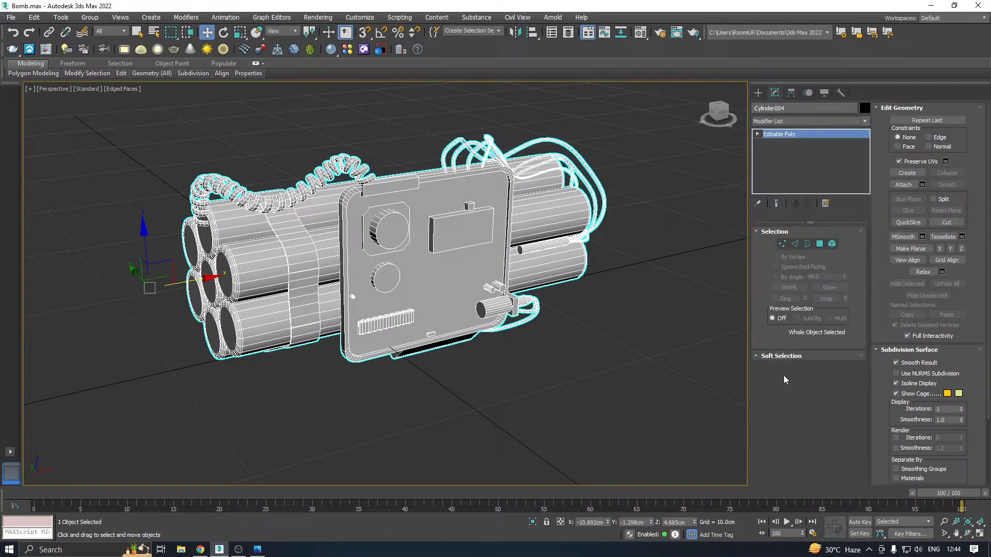
{"action": "left_click", "coordinate": [811, 448]}
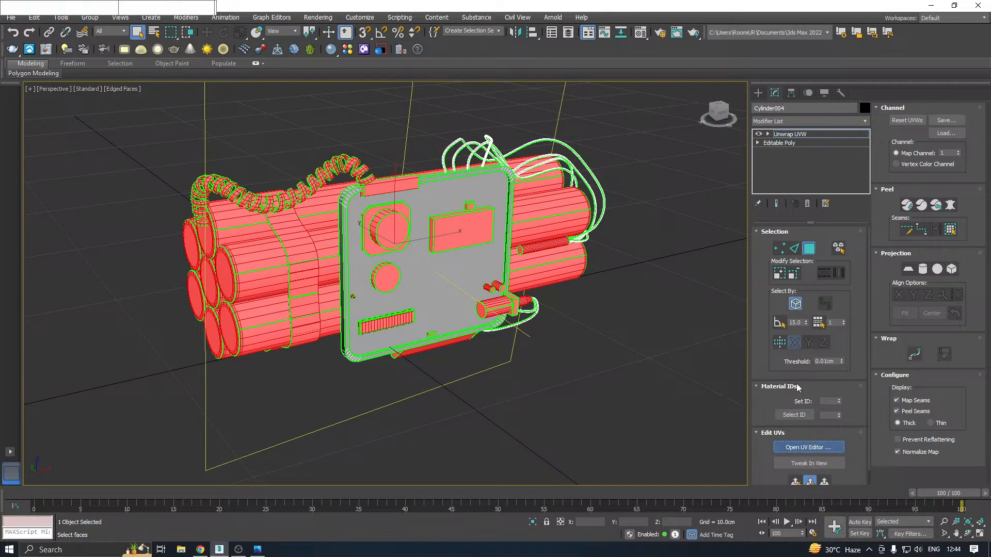
{"action": "left_click", "coordinate": [799, 305]}
{"action": "middle_click_drag", "start_coordinate": [597, 353], "coordinate": [657, 359]}
{"action": "scroll", "coordinate": [655, 361], "scroll_direction": "down", "scroll_amount": 4}
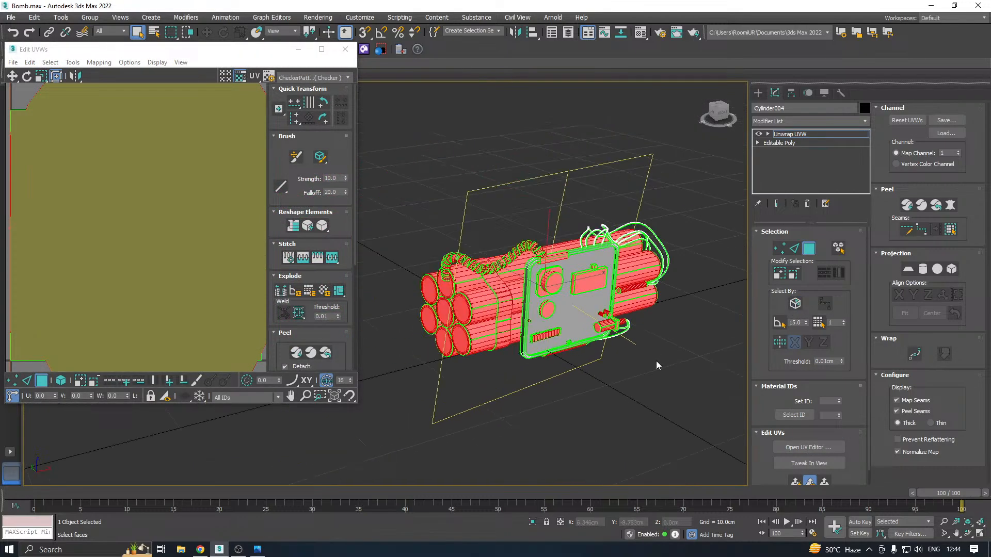
Enable element selection and select the wires above the panel and those at the small plug
{"action": "left_click", "coordinate": [837, 250]}
{"action": "middle_click_drag", "start_coordinate": [687, 253], "coordinate": [608, 262]}
{"action": "scroll", "coordinate": [601, 257], "scroll_direction": "up", "scroll_amount": 5}
{"action": "left_click_drag", "start_coordinate": [604, 241], "coordinate": [555, 267]}
{"action": "middle_click_drag", "start_coordinate": [526, 290], "coordinate": [579, 213]}
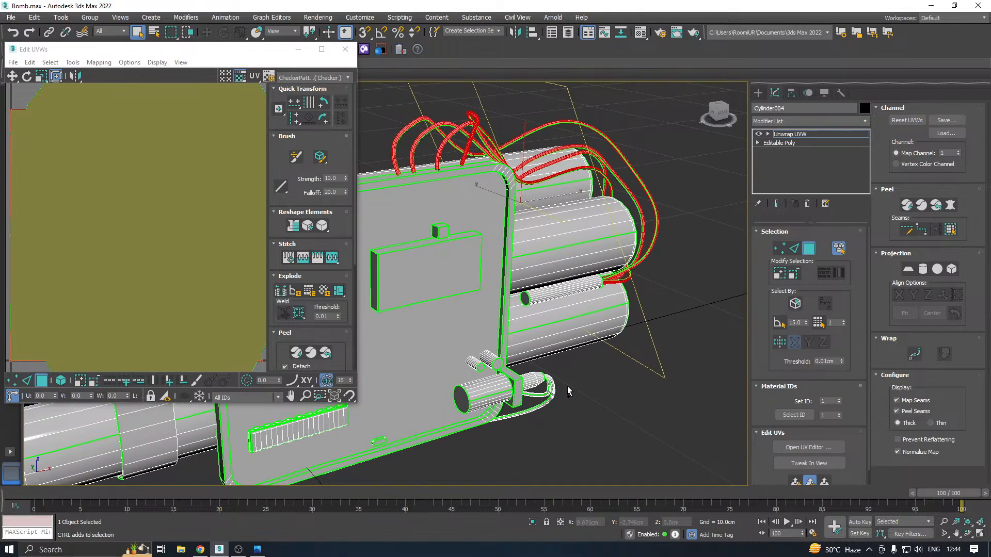
{"action": "left_click_drag", "start_coordinate": [547, 400], "coordinate": [546, 400], "text": "ctrl"}
Try moving the selected wires' UVs away from the texture tile
{"action": "scroll", "coordinate": [219, 264], "scroll_direction": "down", "scroll_amount": 3}
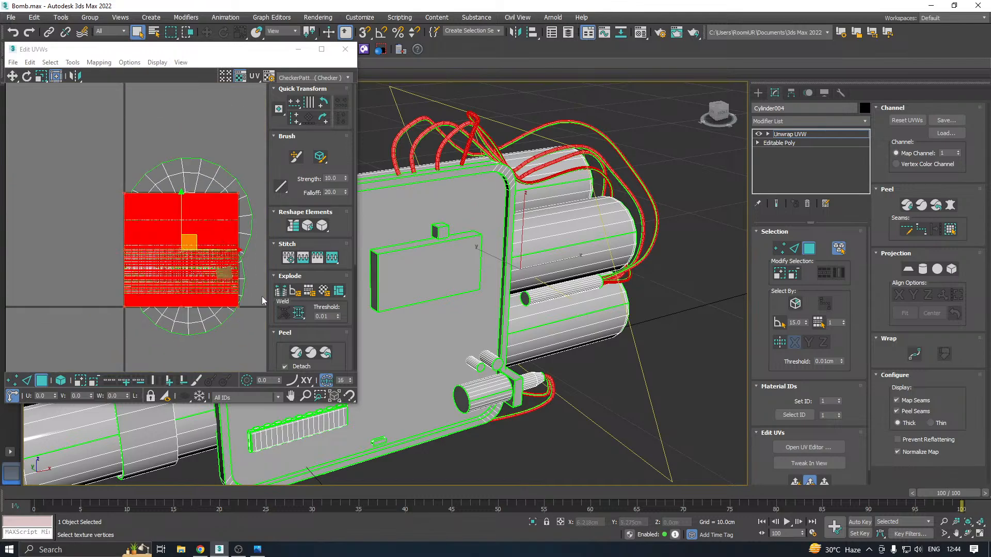
{"action": "scroll", "coordinate": [78, 265], "scroll_direction": "down", "scroll_amount": 3}
{"action": "left_click_drag", "start_coordinate": [132, 250], "coordinate": [356, 310]}
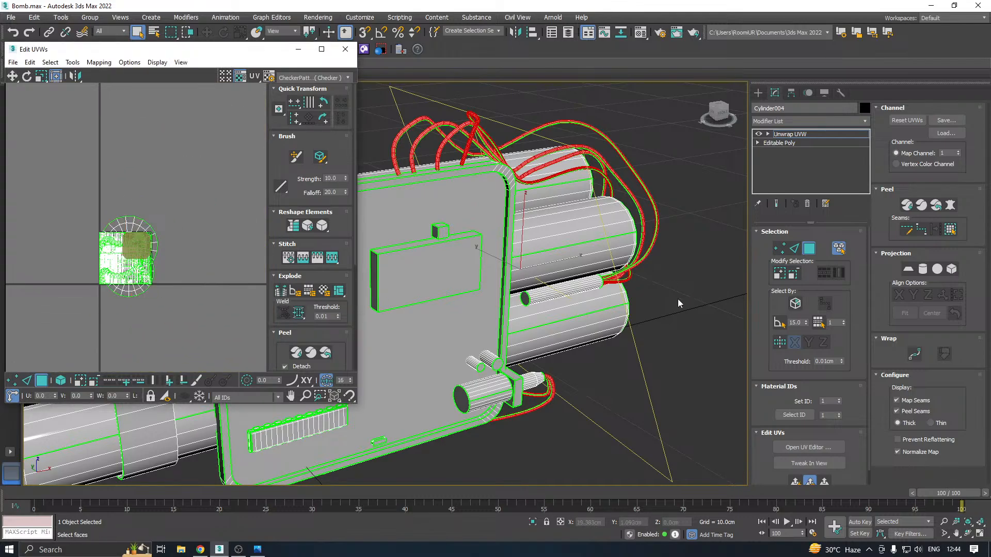
{"action": "scroll", "coordinate": [677, 299], "scroll_direction": "down", "scroll_amount": 5}
{"action": "scroll", "coordinate": [511, 272], "scroll_direction": "up", "scroll_amount": 2}
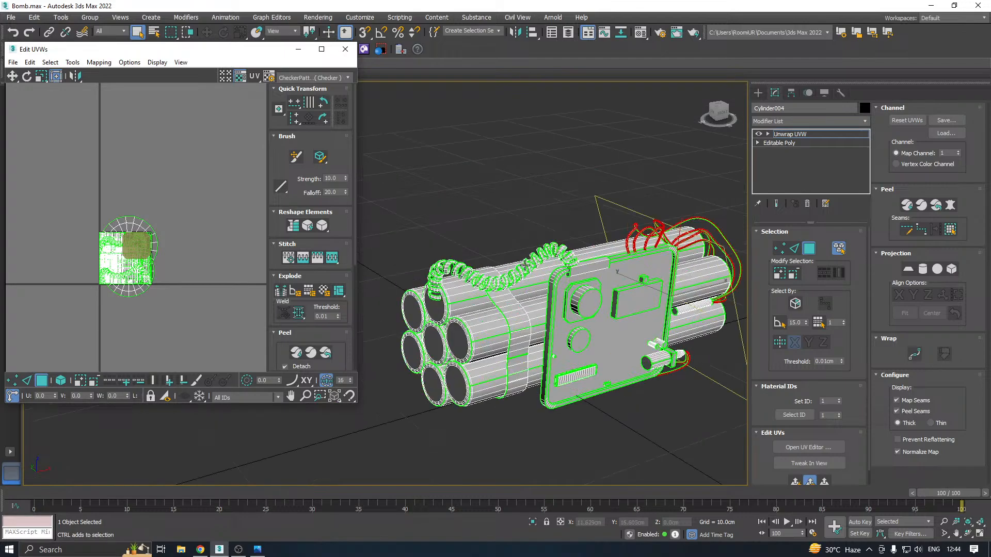
{"action": "key", "text": "ctrl+a"}
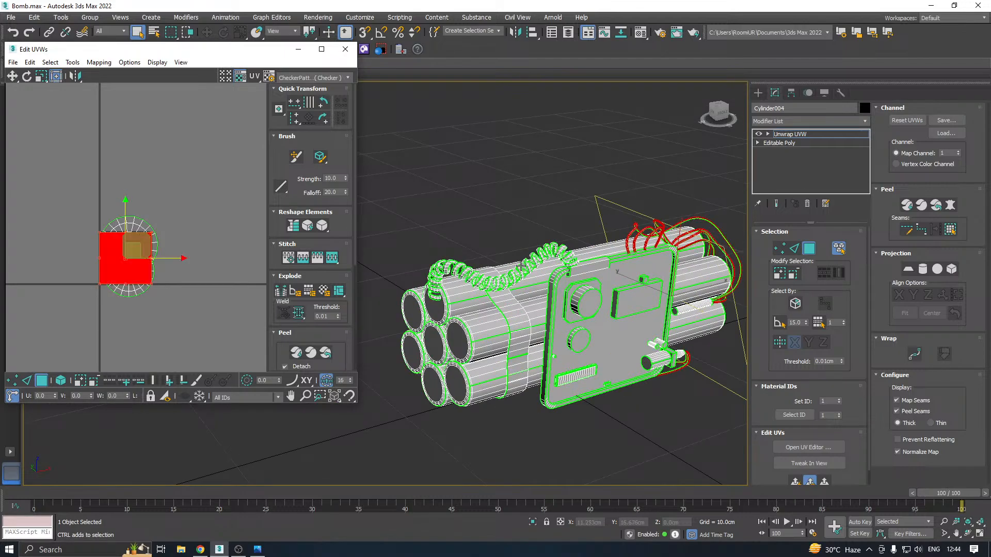
Move the UVs of the coiled cable and the strap around the tubes outside the texture tile
{"action": "left_click", "coordinate": [527, 264], "text": "ctrl"}
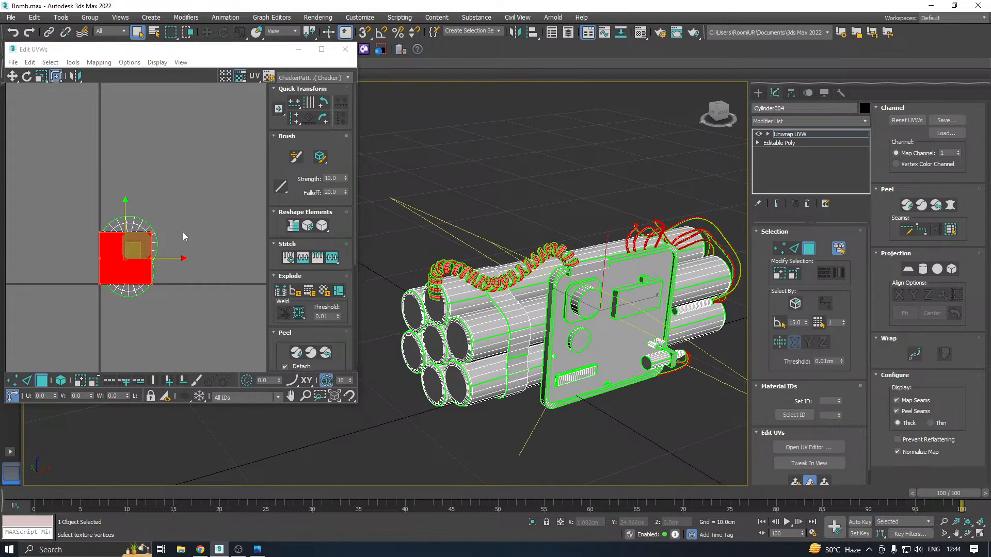
{"action": "left_click_drag", "start_coordinate": [129, 246], "coordinate": [327, 307]}
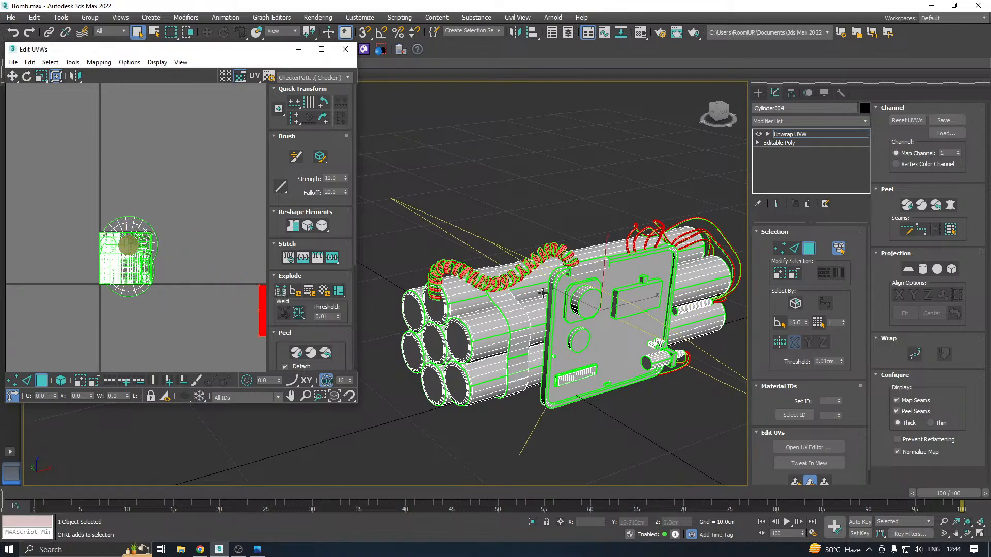
{"action": "left_click", "coordinate": [539, 292]}
{"action": "left_click", "coordinate": [510, 317]}
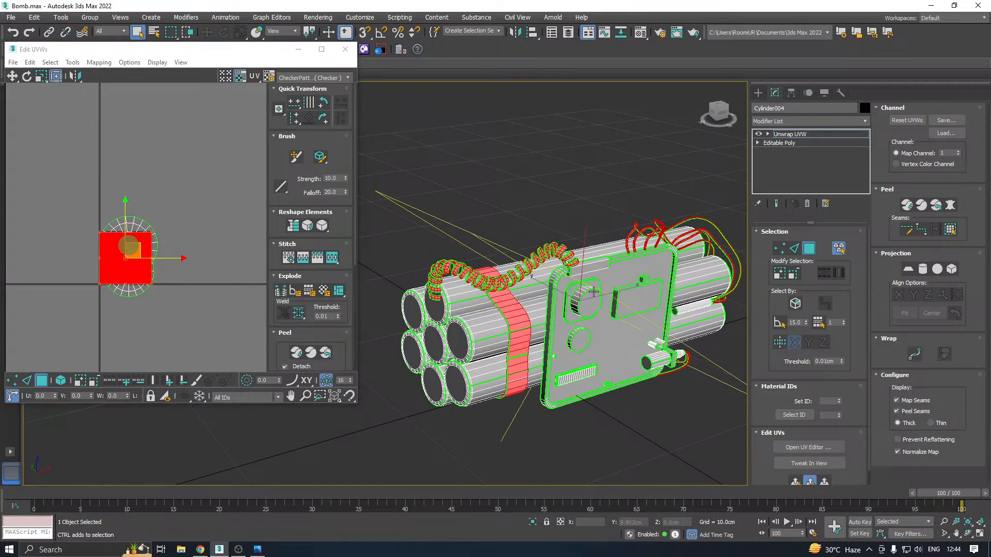
{"action": "left_click_drag", "start_coordinate": [149, 254], "coordinate": [313, 304]}
{"action": "middle_click_drag", "start_coordinate": [594, 300], "coordinate": [558, 297], "text": "alt"}
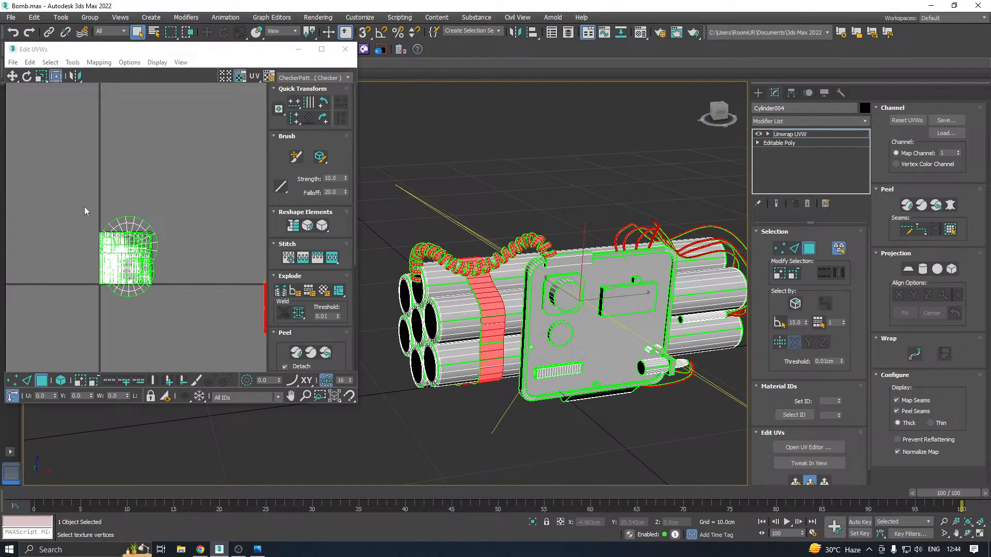
Try packing all UVs remaining in the tile with Non-Convex packing and 0.001 padding, and undo the packing
{"action": "left_click_drag", "start_coordinate": [85, 207], "coordinate": [181, 307]}
{"action": "middle_click_drag", "start_coordinate": [461, 300], "coordinate": [518, 304], "text": "alt"}
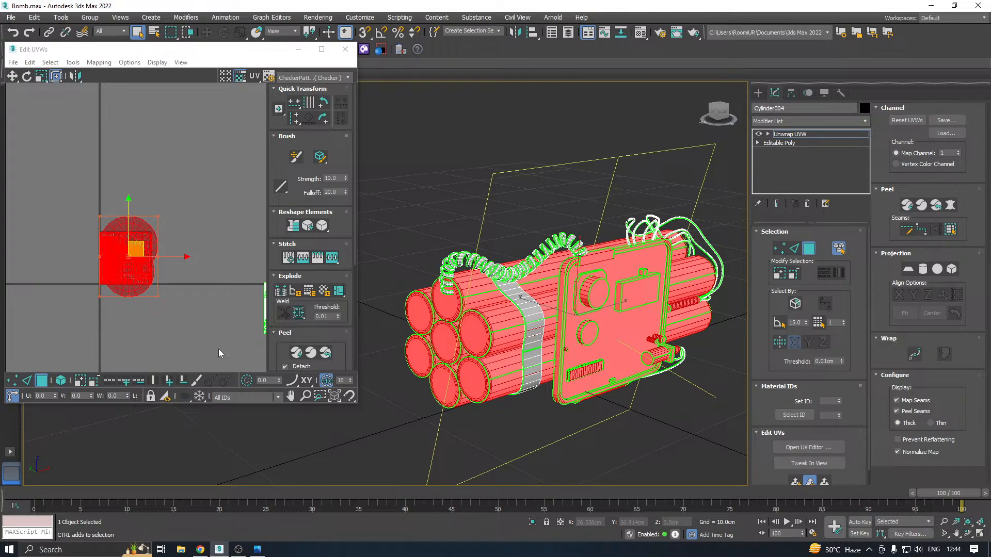
{"action": "left_click", "coordinate": [291, 335]}
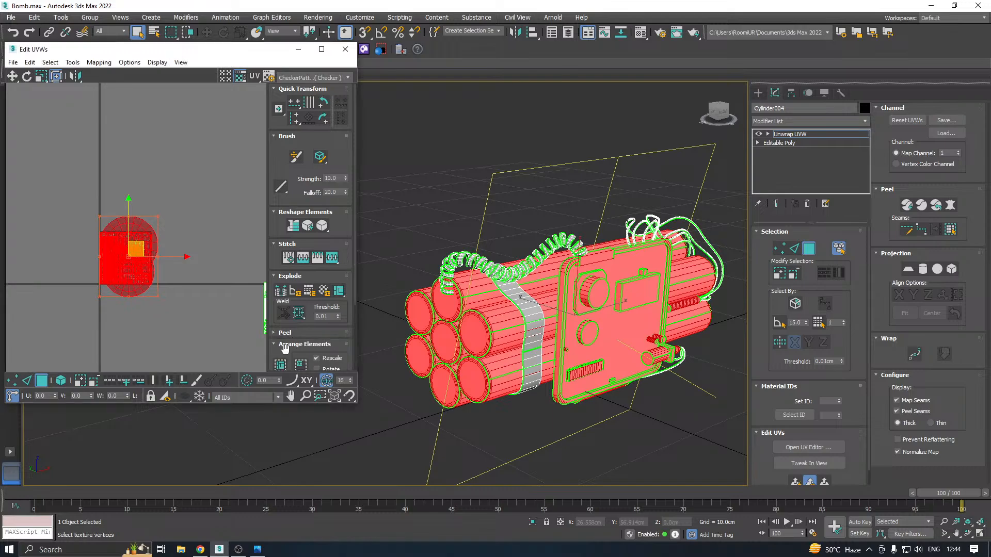
{"action": "left_click_drag", "start_coordinate": [281, 366], "coordinate": [282, 381]}
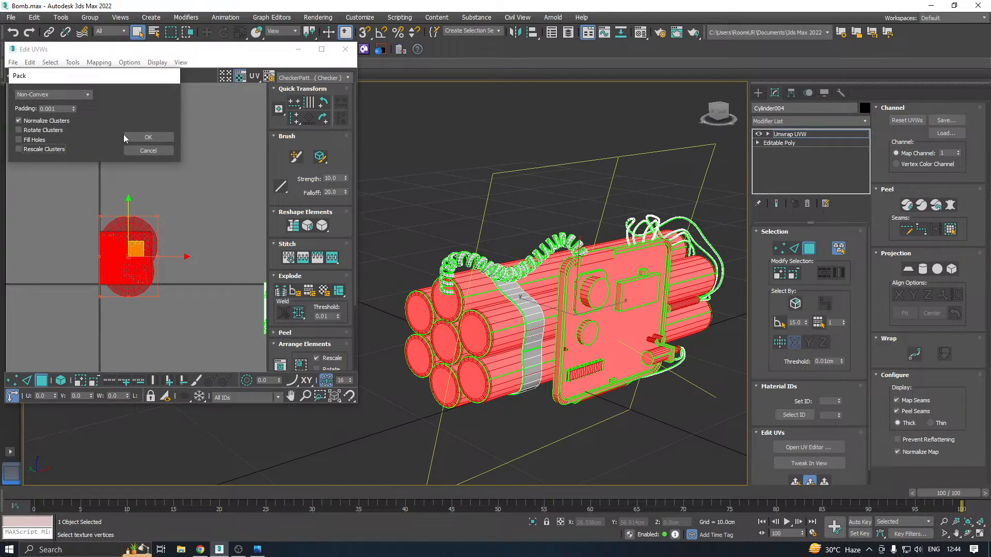
{"action": "left_click", "coordinate": [144, 137]}
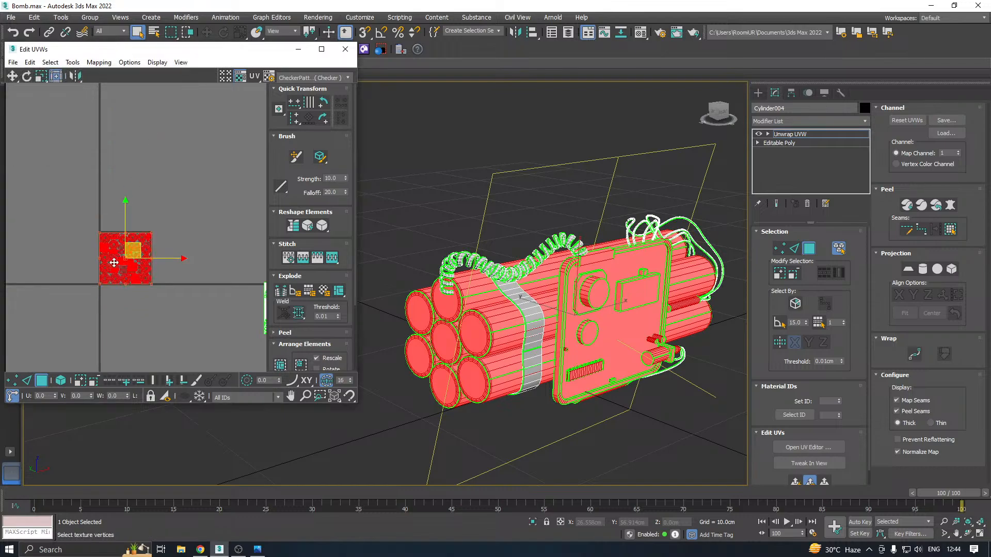
{"action": "scroll", "coordinate": [109, 280], "scroll_direction": "up", "scroll_amount": 3}
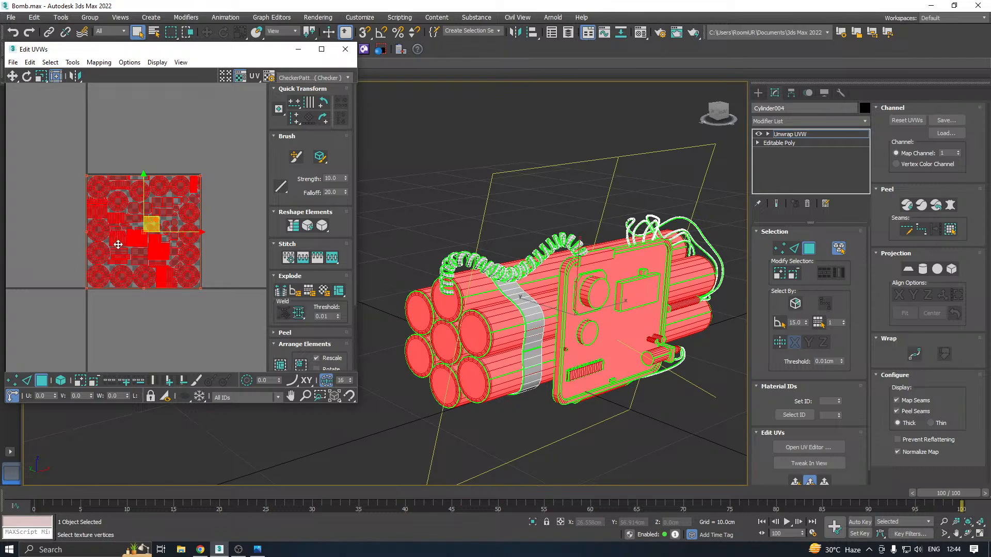
{"action": "key", "text": "ctrl+z"}
{"action": "scroll", "coordinate": [118, 244], "scroll_direction": "down", "scroll_amount": 2}
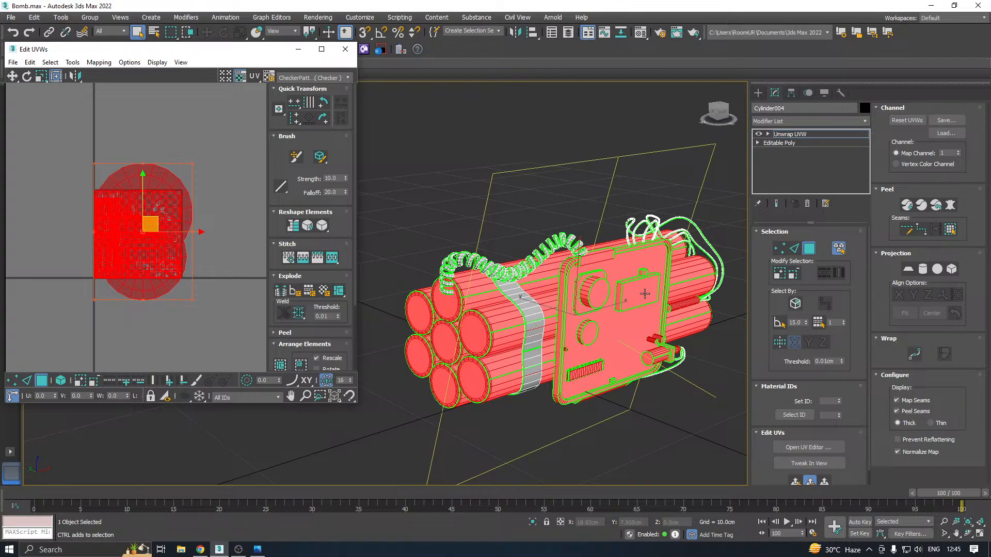
Close the UV editor and delete the Unwrap UVW modifier from the bomb model
{"action": "middle_click_drag", "start_coordinate": [531, 321], "coordinate": [656, 285], "text": "alt"}
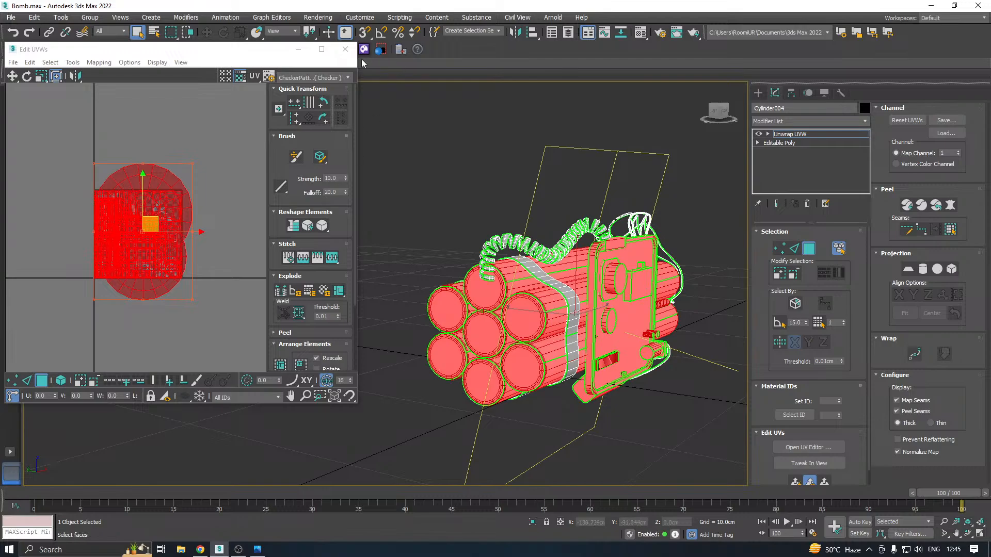
{"action": "left_click", "coordinate": [345, 49]}
{"action": "left_click", "coordinate": [795, 135]}
{"action": "right_click", "coordinate": [795, 135]}
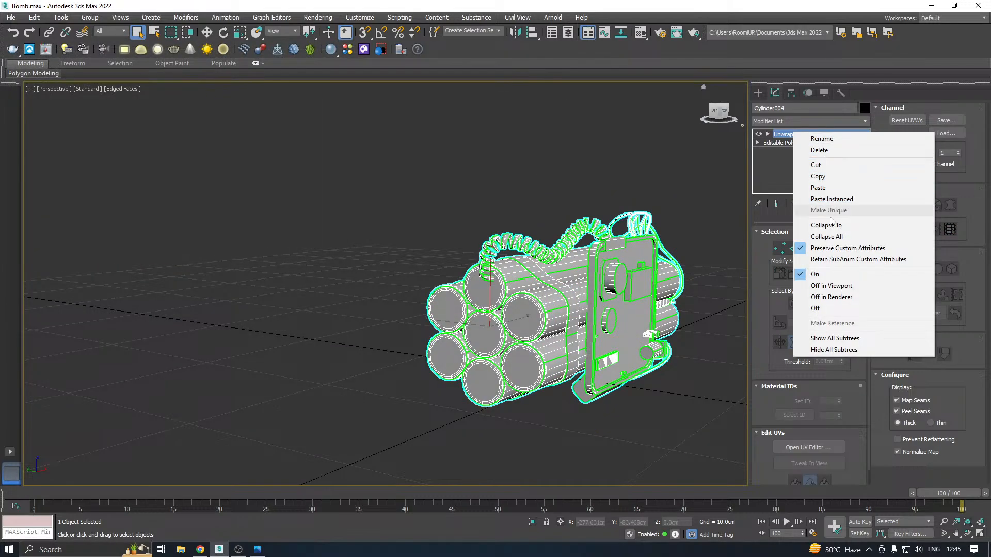
{"action": "left_click", "coordinate": [832, 151]}
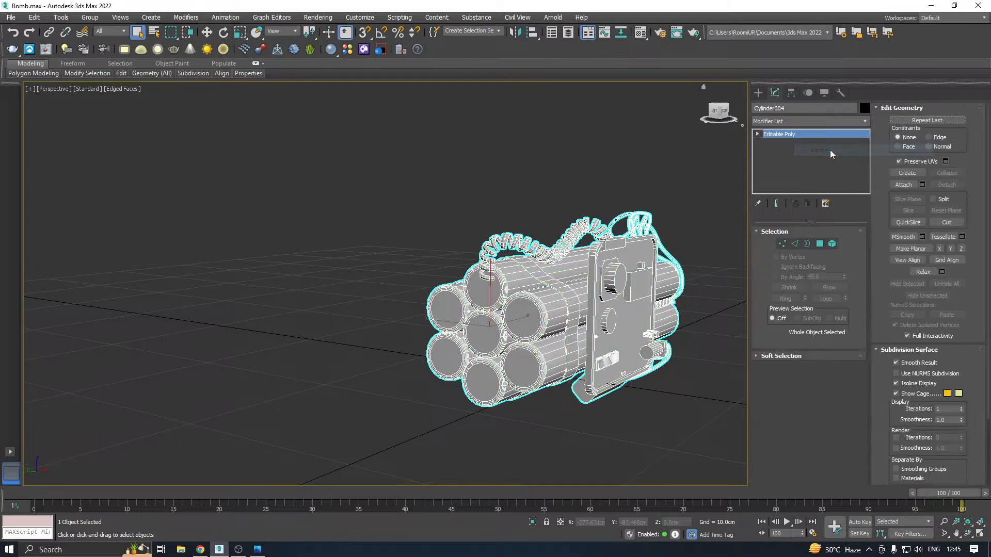
Delete six of the seven tubes as elements, keeping only the upper tube directly behind the panel
{"action": "left_click", "coordinate": [833, 244]}
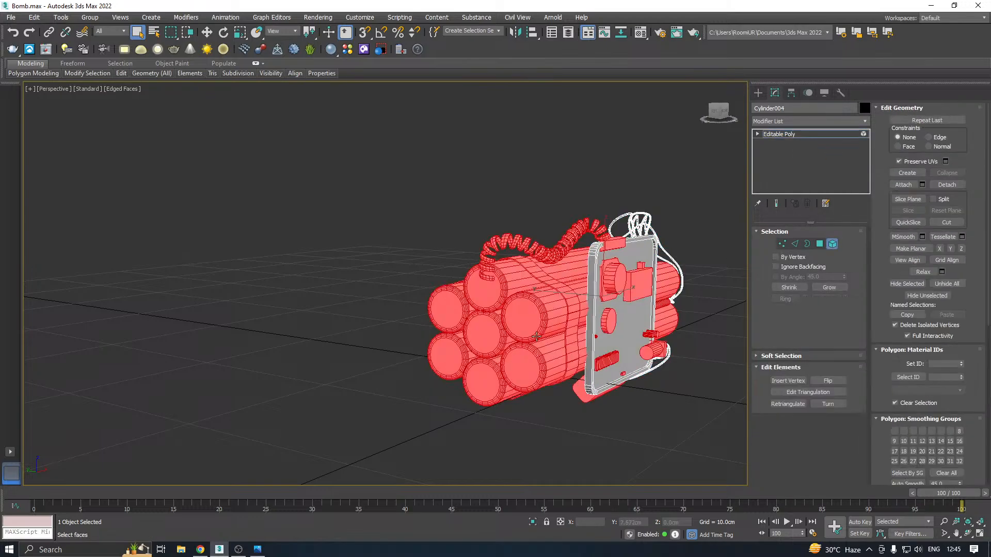
{"action": "left_click", "coordinate": [481, 327]}
{"action": "left_click", "coordinate": [483, 296], "text": "ctrl"}
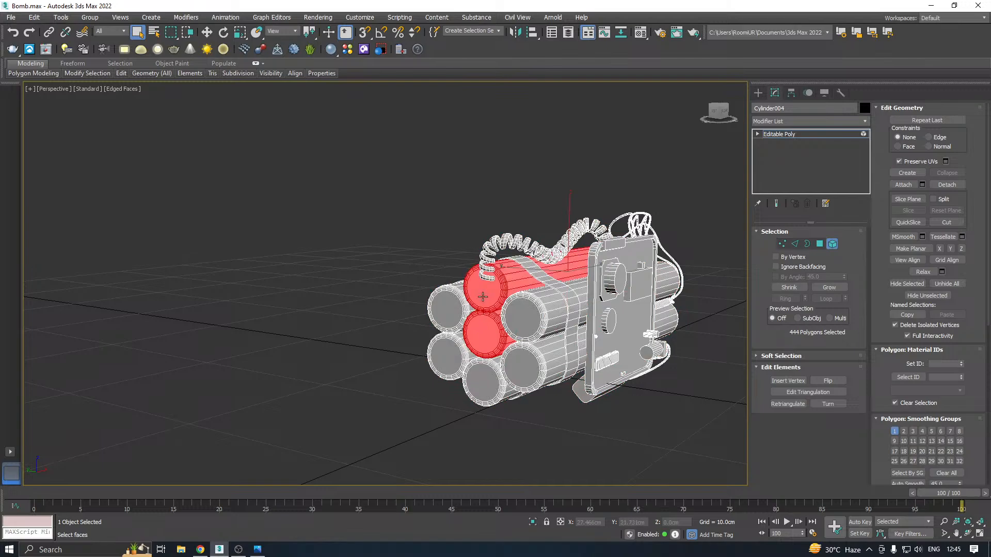
{"action": "left_click", "coordinate": [451, 312], "text": "ctrl"}
{"action": "left_click", "coordinate": [451, 349], "text": "ctrl"}
{"action": "left_click", "coordinate": [482, 377], "text": "ctrl"}
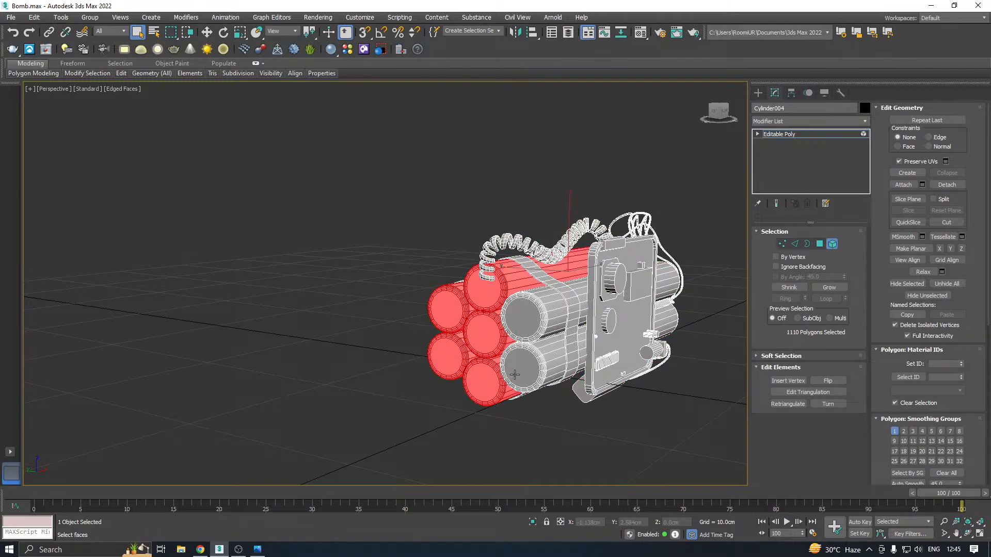
{"action": "left_click", "coordinate": [515, 375], "text": "ctrl"}
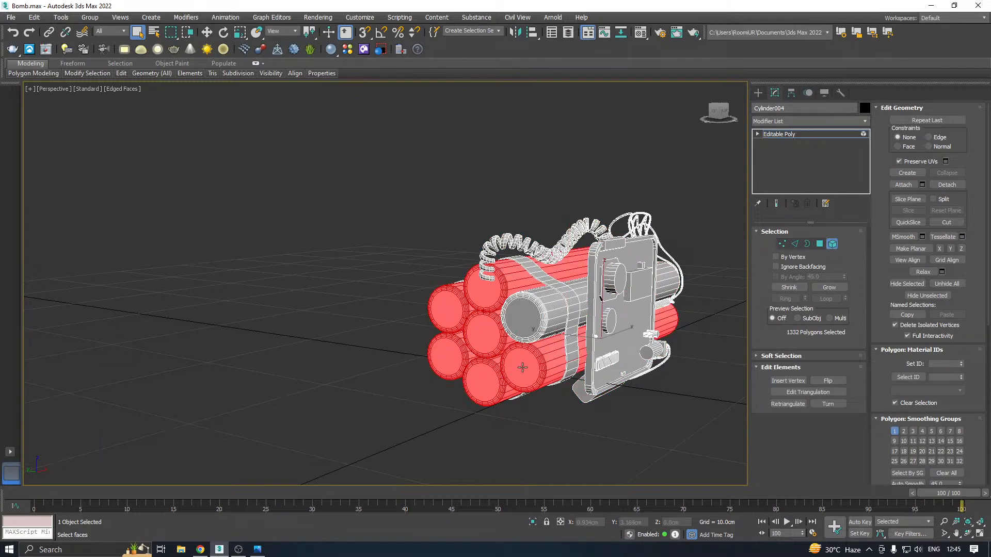
{"action": "key", "text": "Delete"}
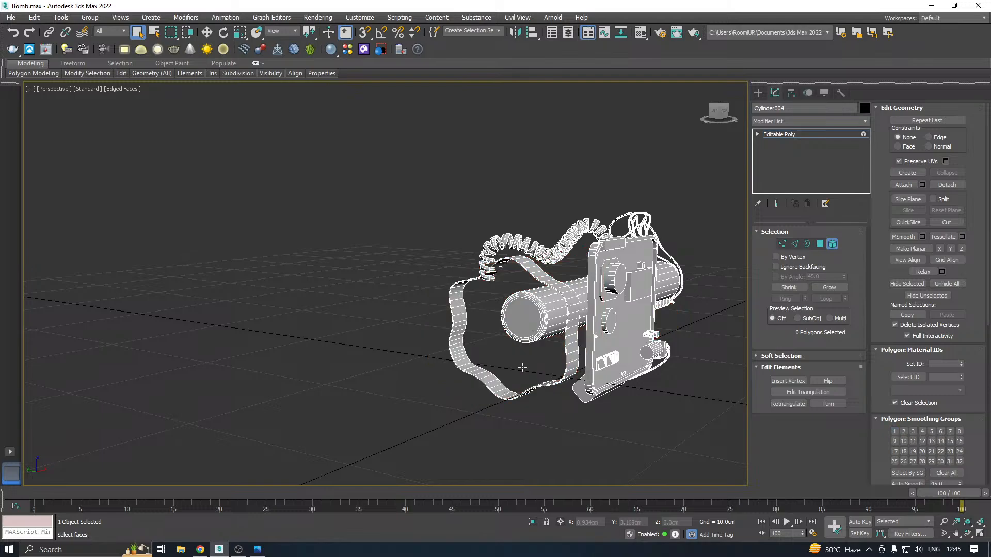
Add an Unwrap UVW modifier to the reduced bomb model and show its UV editor
{"action": "middle_click_drag", "start_coordinate": [471, 329], "coordinate": [407, 338], "text": "alt"}
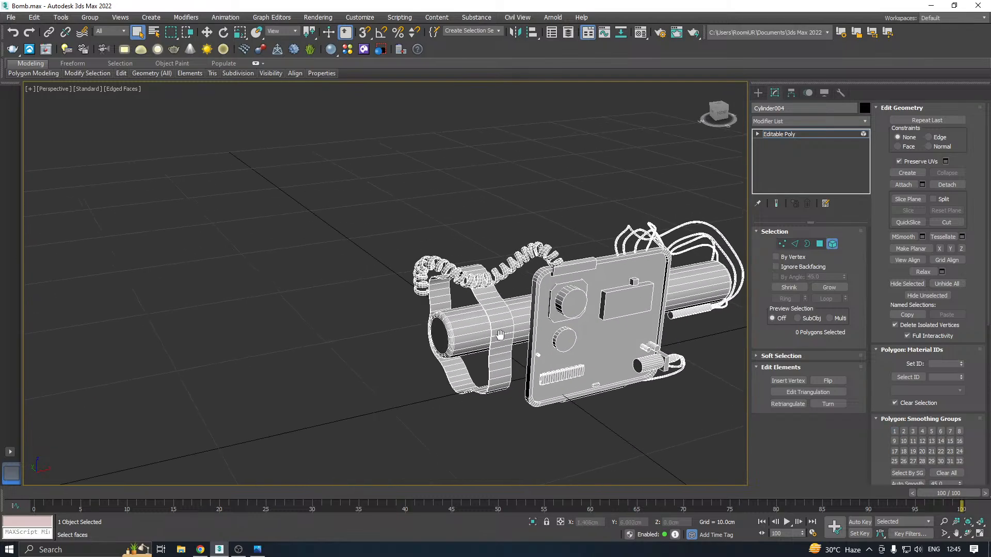
{"action": "middle_click_drag", "start_coordinate": [502, 336], "coordinate": [436, 344]}
{"action": "left_click", "coordinate": [821, 133]}
{"action": "left_click", "coordinate": [852, 121]}
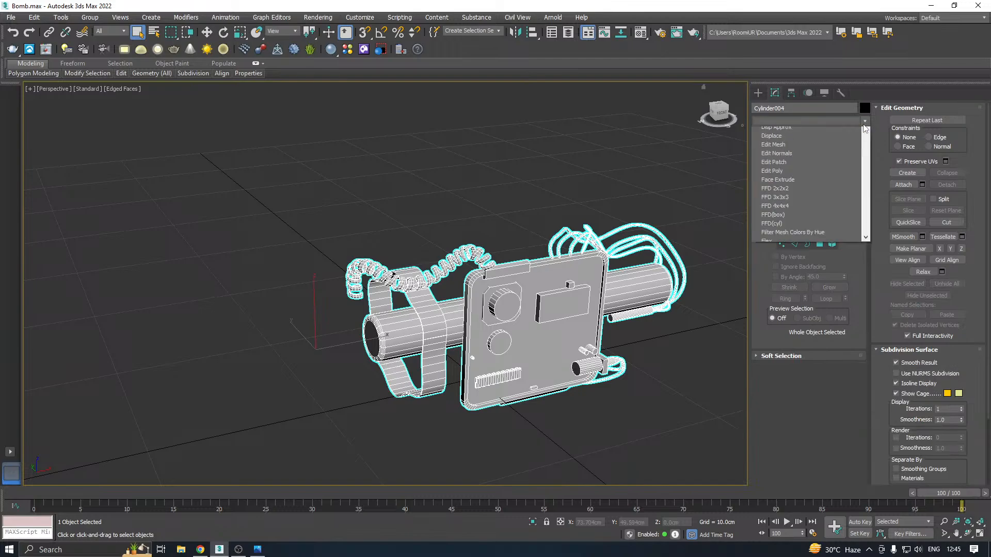
{"action": "scroll", "coordinate": [824, 407], "scroll_direction": "down", "scroll_amount": 10}
{"action": "left_click", "coordinate": [781, 379]}
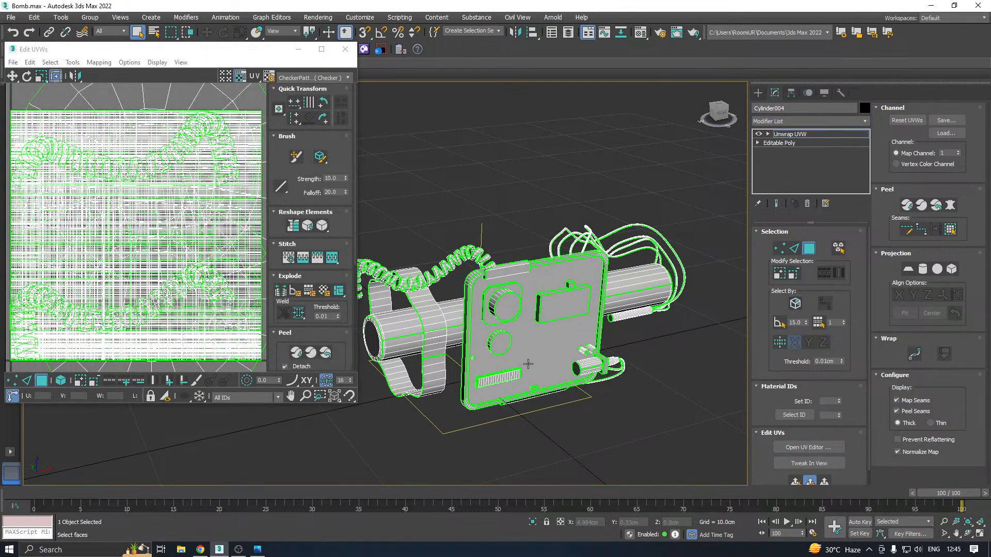
Enable element selection and select the wires above the panel, the wires at the small plug and the coiled cable
{"action": "left_click", "coordinate": [653, 263]}
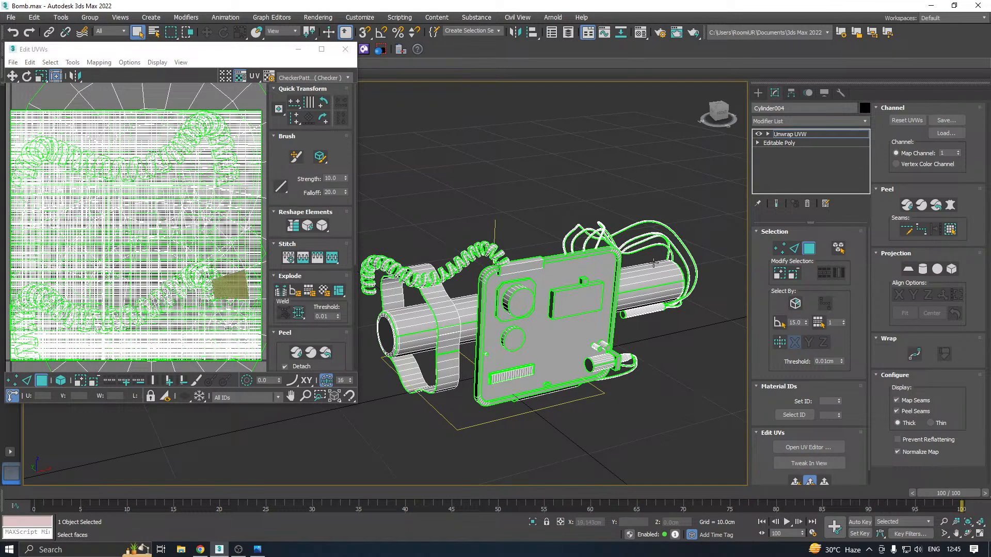
{"action": "left_click", "coordinate": [840, 249]}
{"action": "middle_click_drag", "start_coordinate": [666, 268], "coordinate": [614, 269]}
{"action": "left_click_drag", "start_coordinate": [654, 205], "coordinate": [610, 260]}
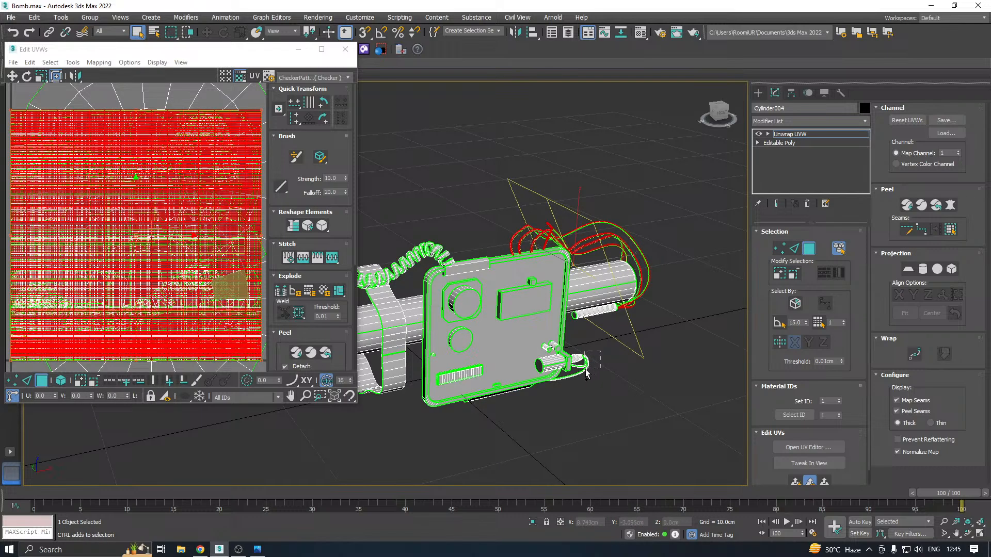
{"action": "left_click_drag", "start_coordinate": [586, 370], "coordinate": [584, 369], "text": "ctrl"}
{"action": "middle_click_drag", "start_coordinate": [525, 362], "coordinate": [624, 354]}
{"action": "left_click", "coordinate": [518, 254], "text": "ctrl"}
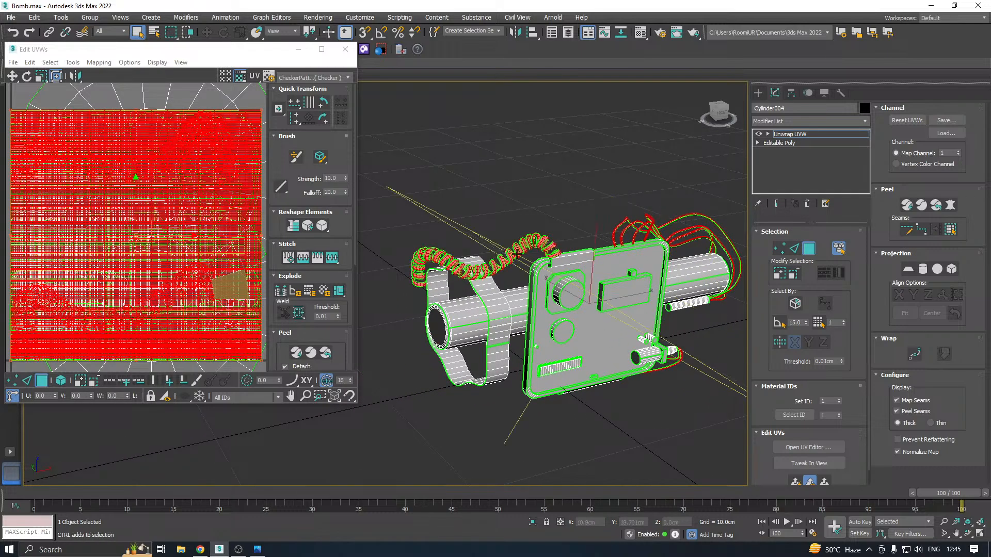
Add the strap to the selection and move the selected UVs outside the texture tile
{"action": "left_click", "coordinate": [493, 311], "text": "ctrl"}
{"action": "scroll", "coordinate": [166, 256], "scroll_direction": "down", "scroll_amount": 3}
{"action": "left_click_drag", "start_coordinate": [162, 248], "coordinate": [371, 312]}
{"action": "middle_click_drag", "start_coordinate": [684, 294], "coordinate": [592, 267], "text": "alt"}
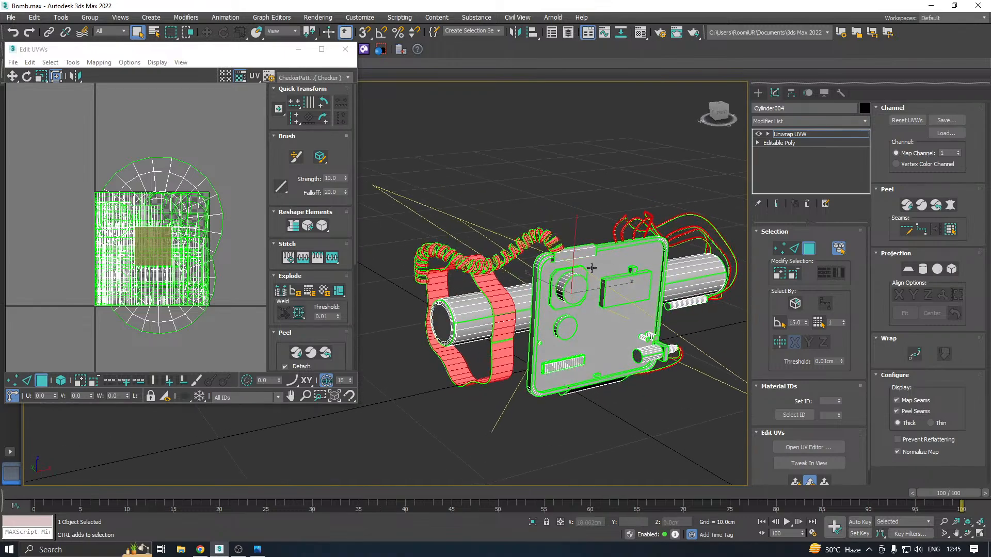
Pack all UVs remaining in the tile with Non-Convex packing, 0.001 padding, Normalize Clusters on and rescaling off
{"action": "left_click_drag", "start_coordinate": [64, 130], "coordinate": [243, 358]}
{"action": "middle_click_drag", "start_coordinate": [556, 309], "coordinate": [588, 309], "text": "alt"}
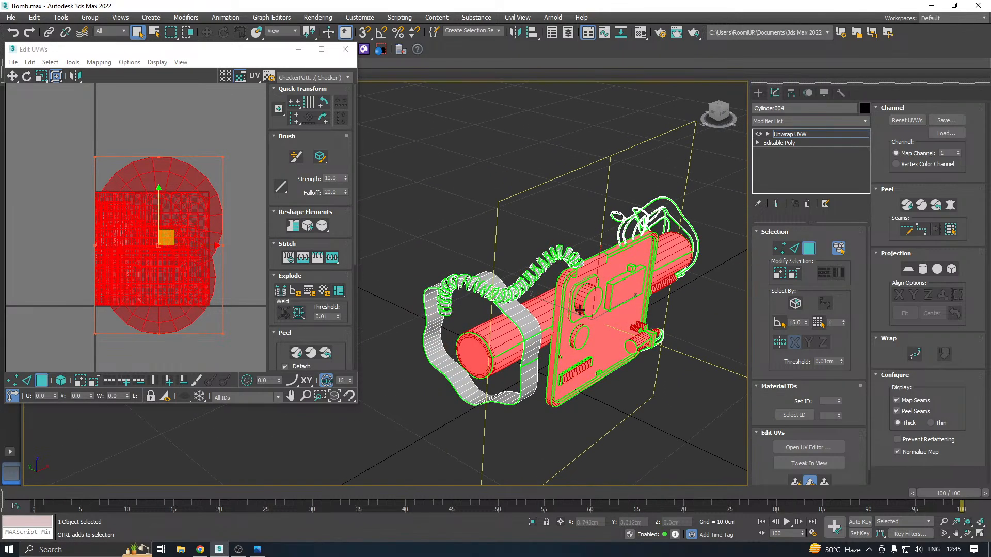
{"action": "left_click", "coordinate": [285, 332]}
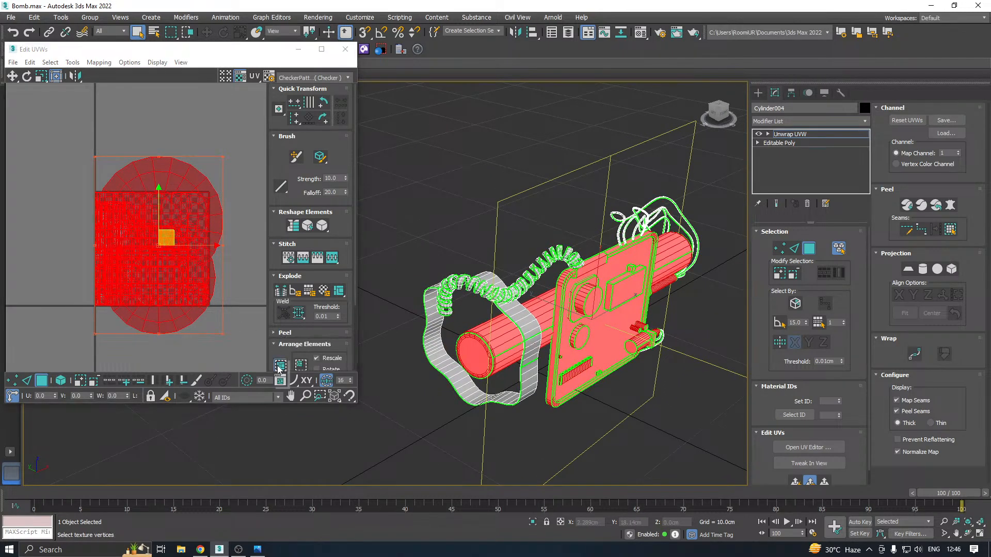
{"action": "left_click", "coordinate": [280, 364]}
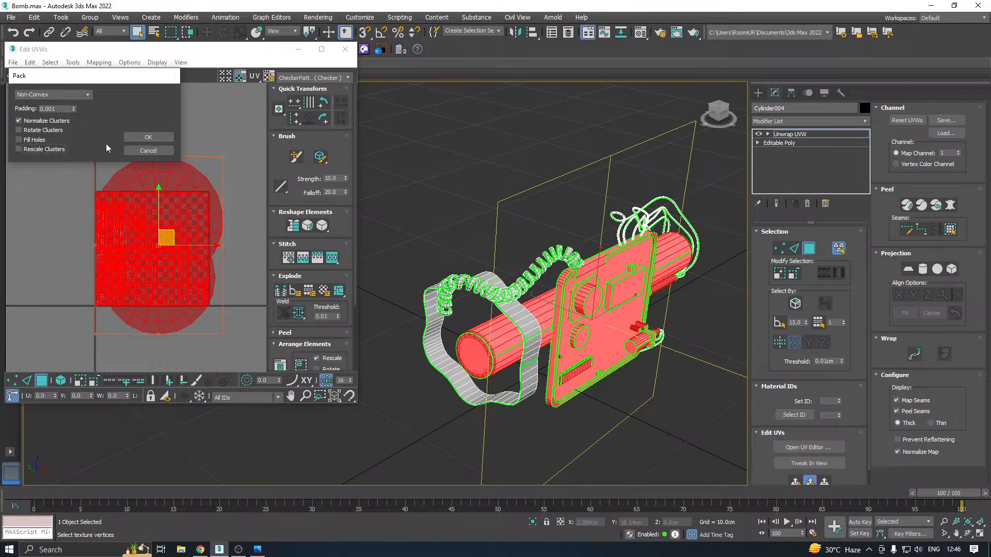
{"action": "left_click", "coordinate": [148, 137]}
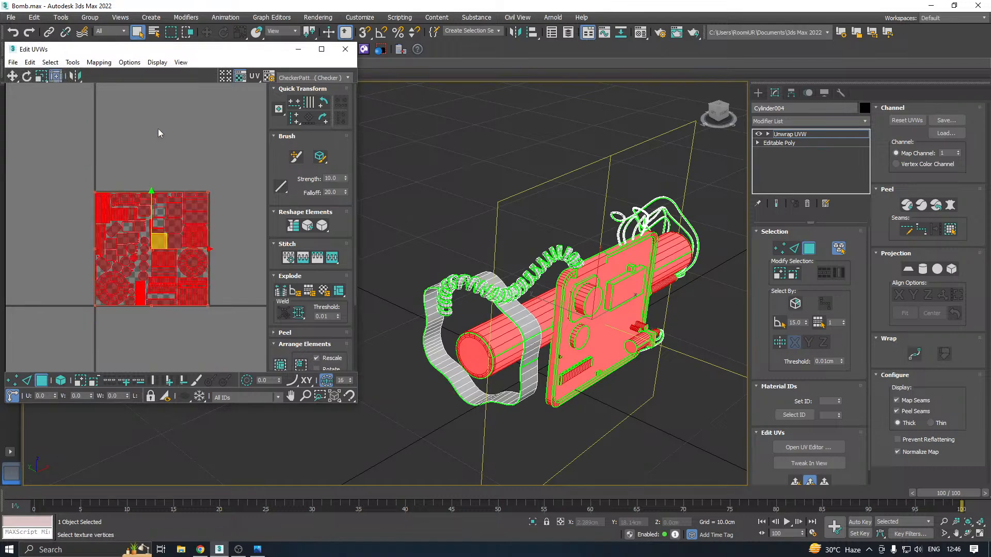
Enlarge the UV editor and examine the packed layout, selecting a round shell near its middle to locate that face on the model
{"action": "scroll", "coordinate": [115, 233], "scroll_direction": "up", "scroll_amount": 2}
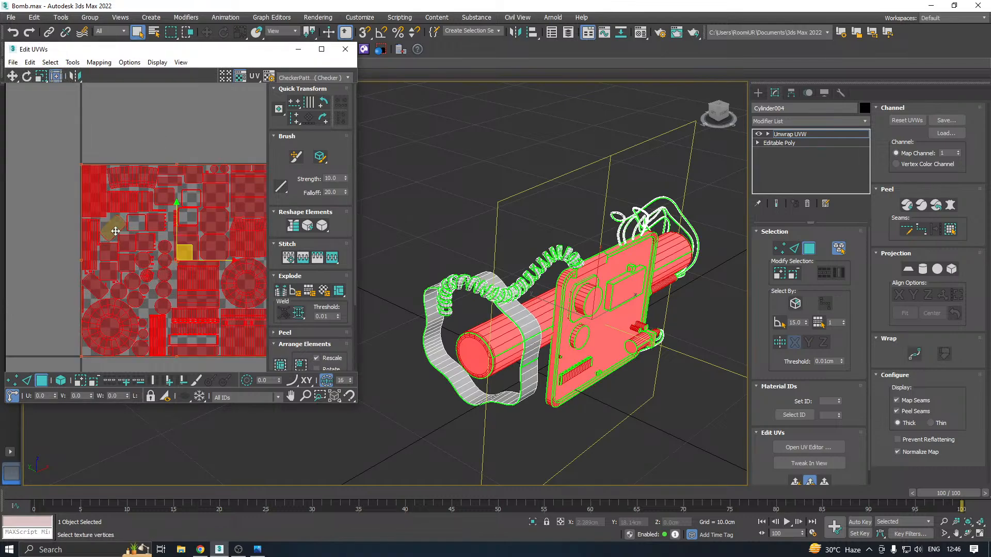
{"action": "left_click_drag", "start_coordinate": [361, 405], "coordinate": [401, 460]}
{"action": "middle_click_drag", "start_coordinate": [251, 337], "coordinate": [194, 290]}
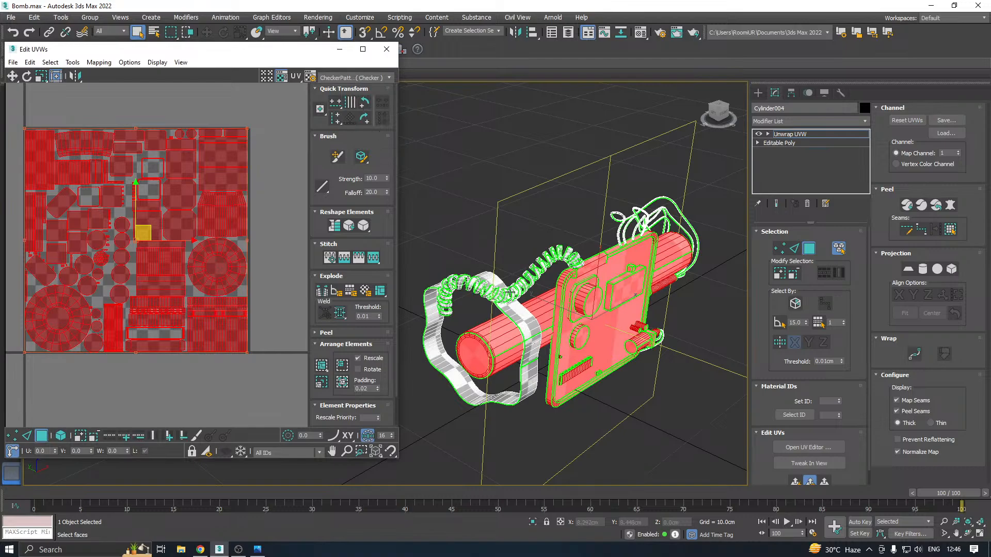
{"action": "middle_click_drag", "start_coordinate": [619, 299], "coordinate": [614, 272], "text": "alt"}
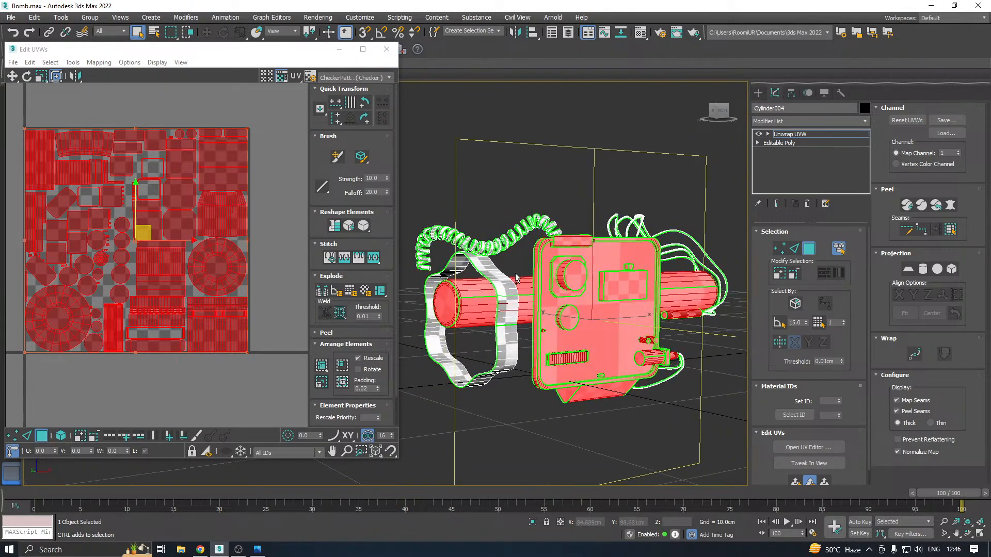
{"action": "scroll", "coordinate": [218, 274], "scroll_direction": "down", "scroll_amount": 2}
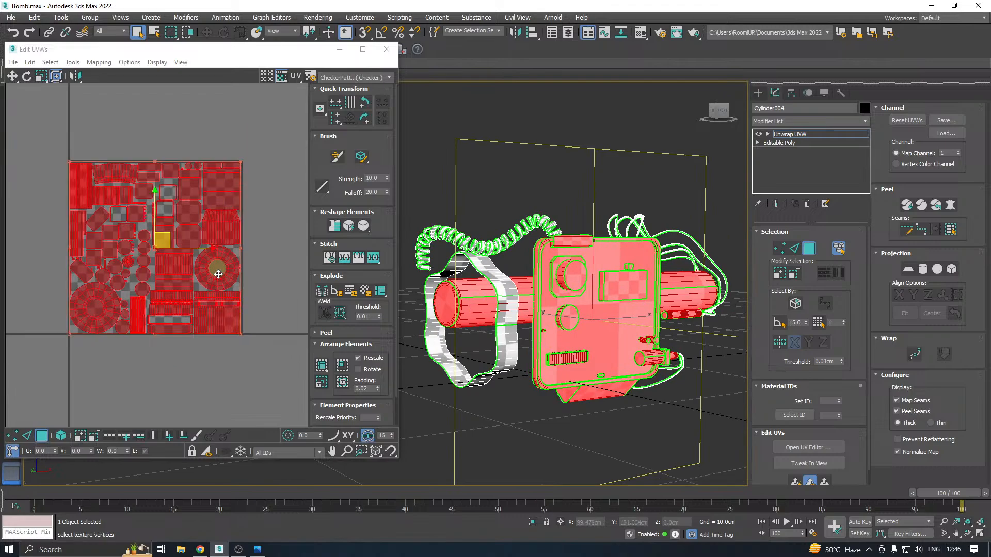
{"action": "scroll", "coordinate": [152, 265], "scroll_direction": "up", "scroll_amount": 6}
{"action": "left_click", "coordinate": [145, 264]}
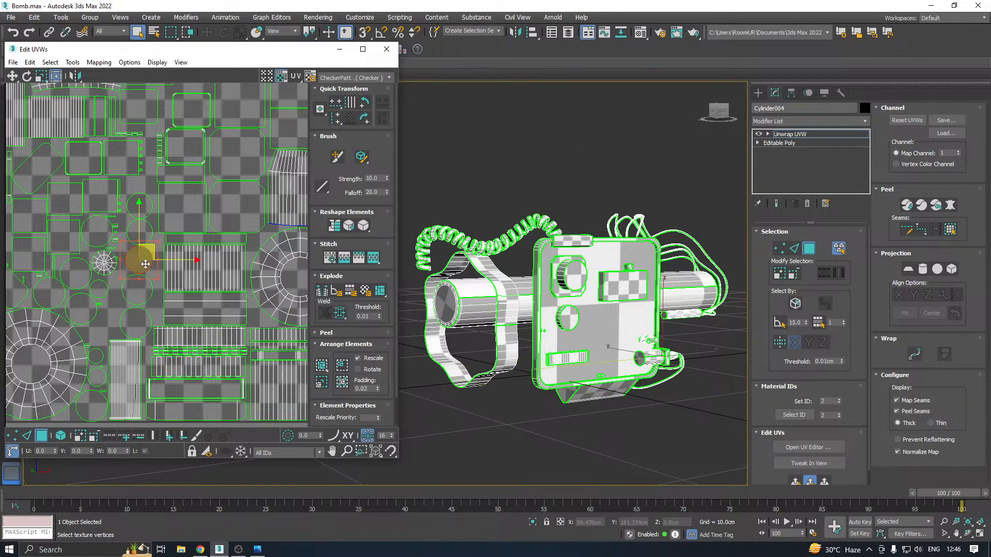
{"action": "middle_click_drag", "start_coordinate": [560, 247], "coordinate": [522, 243], "text": "alt"}
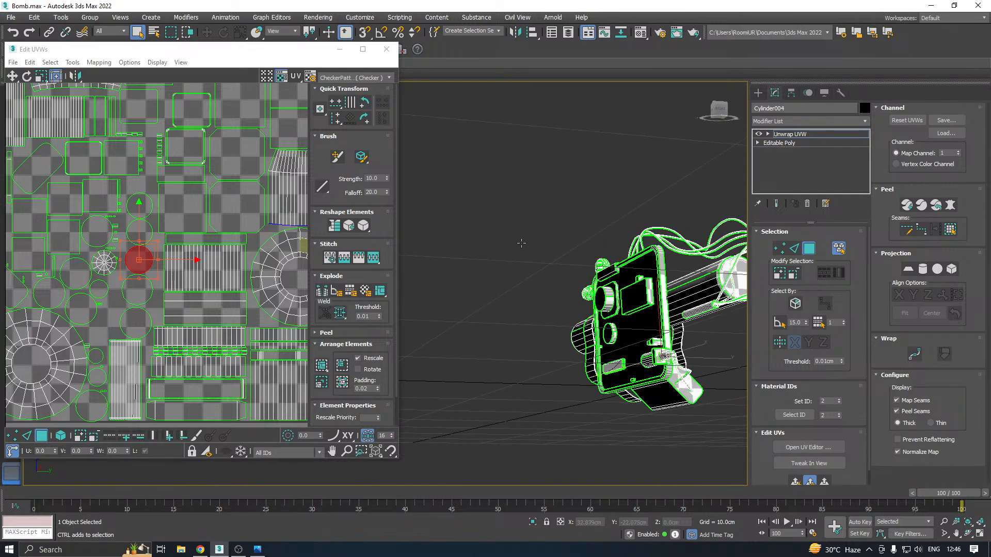
Examine the packed UVs against the checkered model, selecting a squarish shell near the layout's middle to locate it on the panel
{"action": "middle_click_drag", "start_coordinate": [407, 289], "coordinate": [716, 319], "text": "alt"}
{"action": "scroll", "coordinate": [512, 289], "scroll_direction": "down", "scroll_amount": 4}
{"action": "scroll", "coordinate": [595, 315], "scroll_direction": "up", "scroll_amount": 10}
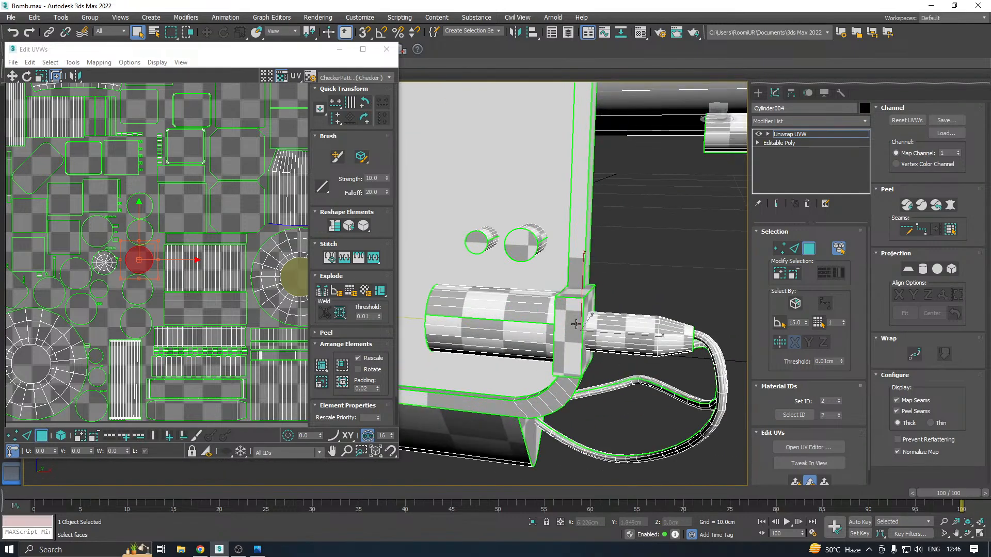
{"action": "middle_click_drag", "start_coordinate": [603, 311], "coordinate": [665, 287], "text": "alt"}
{"action": "scroll", "coordinate": [208, 258], "scroll_direction": "down", "scroll_amount": 3}
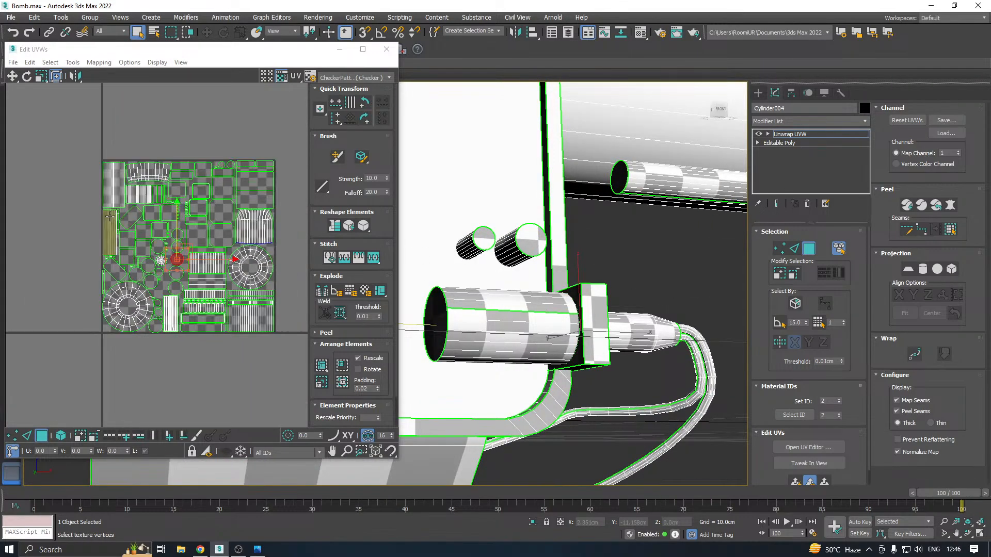
{"action": "scroll", "coordinate": [196, 210], "scroll_direction": "up", "scroll_amount": 3}
{"action": "left_click", "coordinate": [239, 213]}
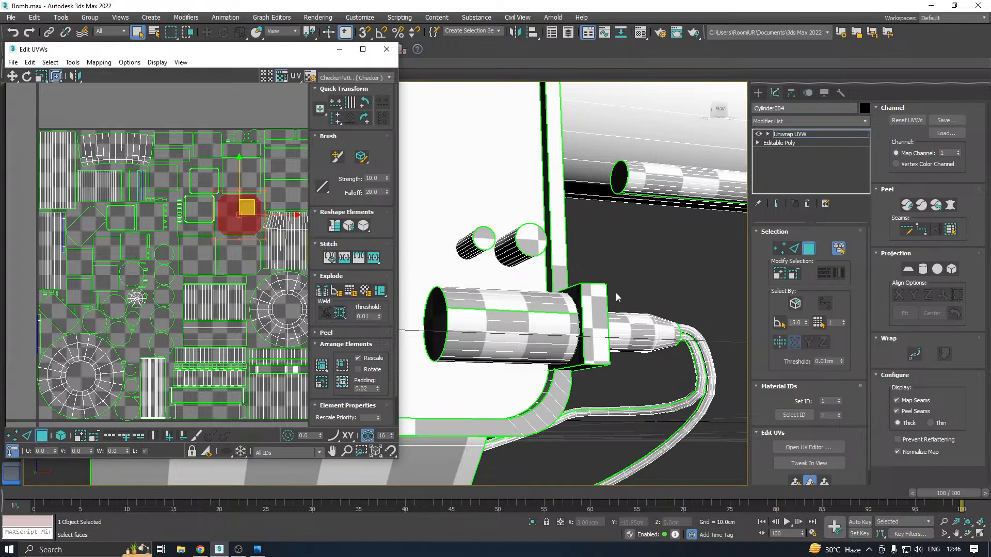
{"action": "scroll", "coordinate": [635, 312], "scroll_direction": "down", "scroll_amount": 7}
{"action": "middle_click_drag", "start_coordinate": [634, 313], "coordinate": [673, 326], "text": "alt"}
{"action": "middle_click_drag", "start_coordinate": [628, 304], "coordinate": [660, 284], "text": "alt"}
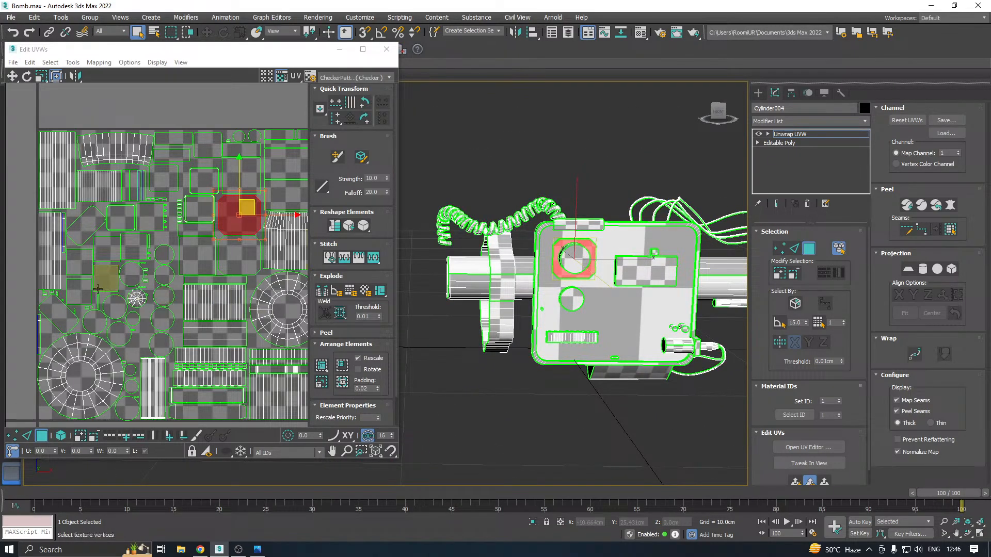
{"action": "scroll", "coordinate": [92, 293], "scroll_direction": "down", "scroll_amount": 3}
Enable element selection and pick the large round shell to identify the tube's UVs, clearing the selection when finished
{"action": "left_click", "coordinate": [219, 306]}
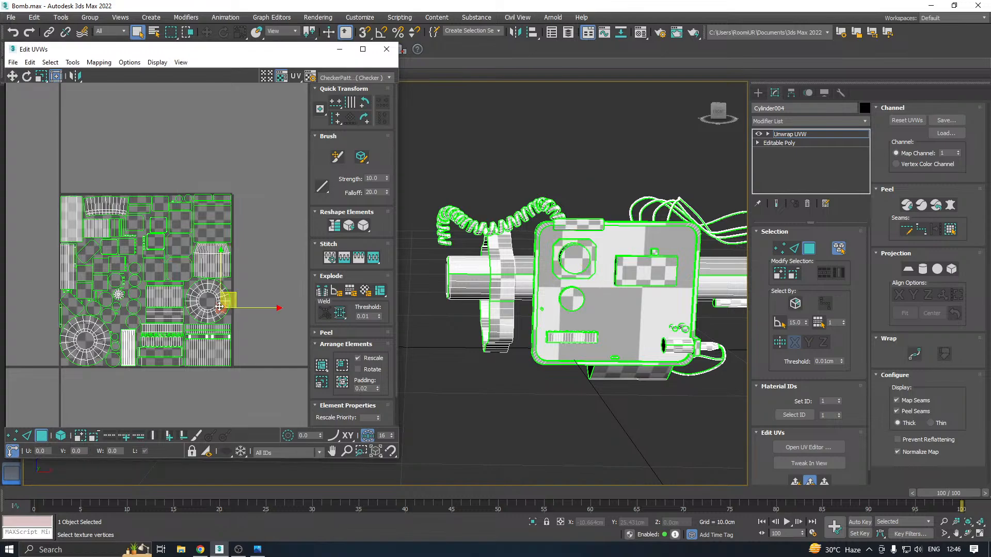
{"action": "left_click", "coordinate": [61, 435]}
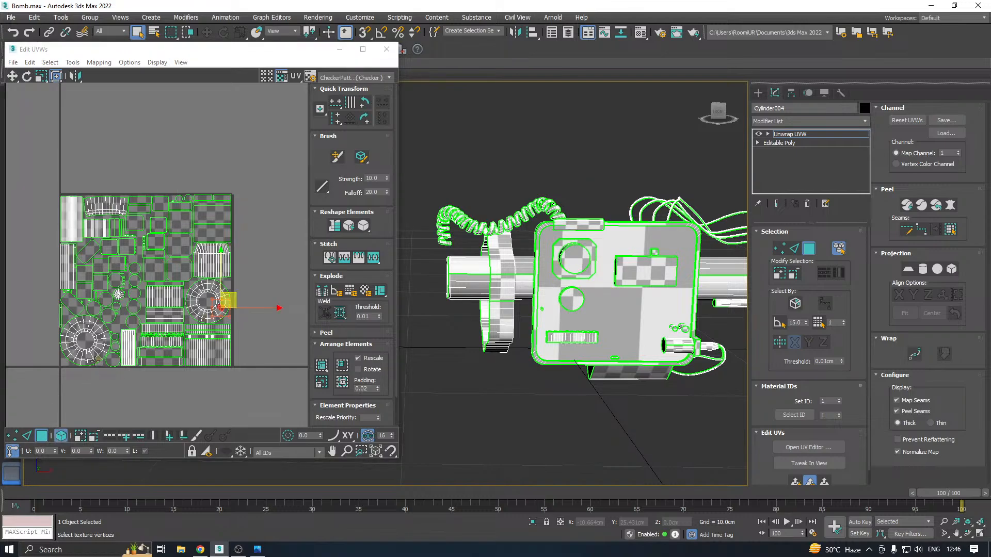
{"action": "left_click", "coordinate": [85, 340]}
{"action": "middle_click_drag", "start_coordinate": [588, 294], "coordinate": [571, 339], "text": "alt"}
{"action": "left_click", "coordinate": [579, 344], "text": "ctrl"}
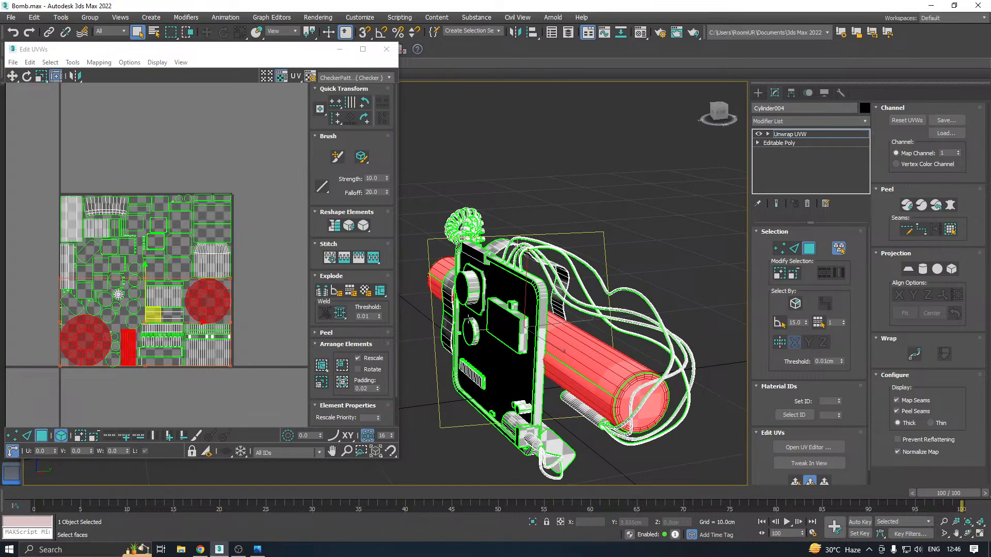
{"action": "left_click", "coordinate": [281, 126]}
Close the UV editor, copy the Unwrap UVW modifier and collapse the modifier stack into Editable Poly
{"action": "left_click", "coordinate": [386, 49]}
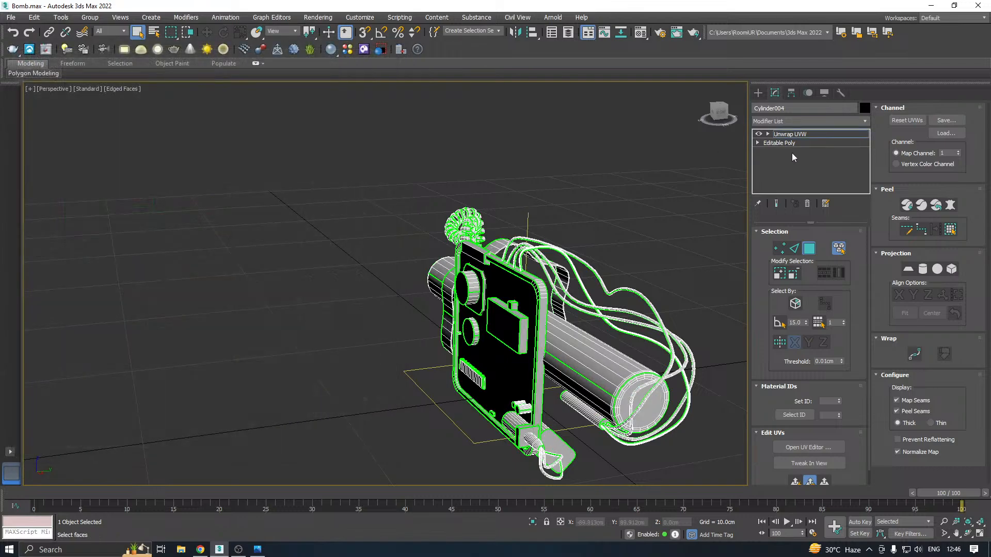
{"action": "right_click", "coordinate": [784, 135]}
{"action": "left_click", "coordinate": [807, 178]}
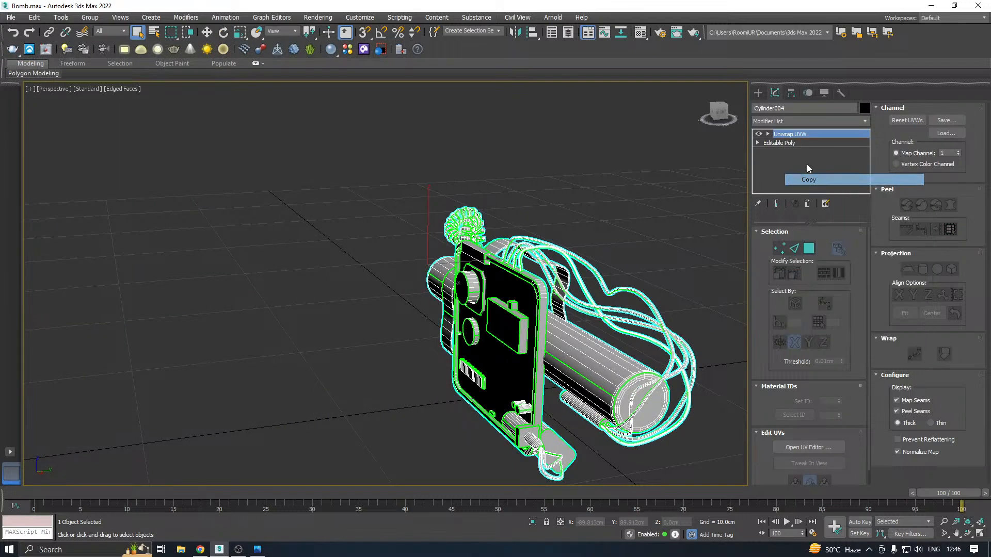
{"action": "right_click", "coordinate": [795, 137]}
{"action": "left_click", "coordinate": [827, 242]}
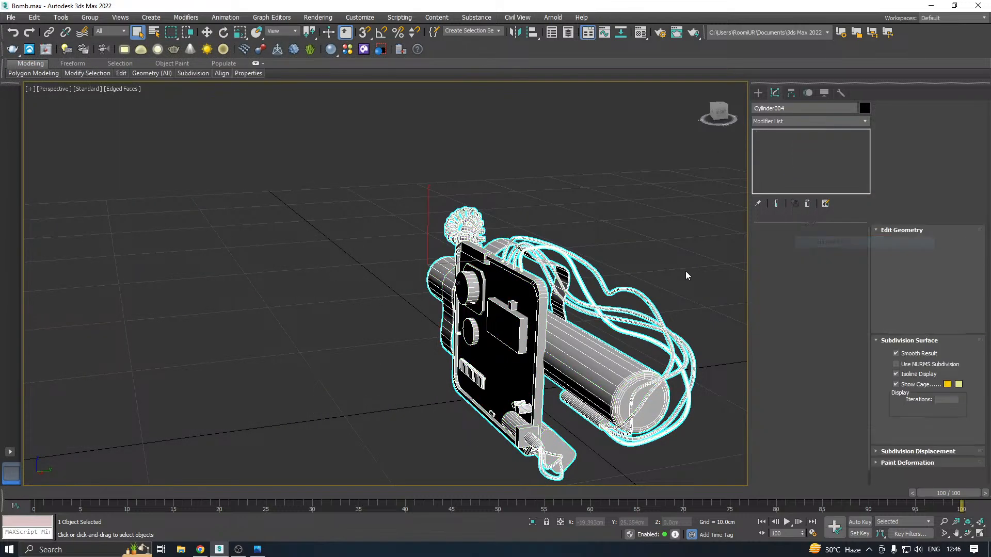
Select the large tube behind the panel as an element of the Editable Poly and activate the Move tool
{"action": "middle_click_drag", "start_coordinate": [685, 274], "coordinate": [582, 236]}
{"action": "left_click", "coordinate": [832, 244]}
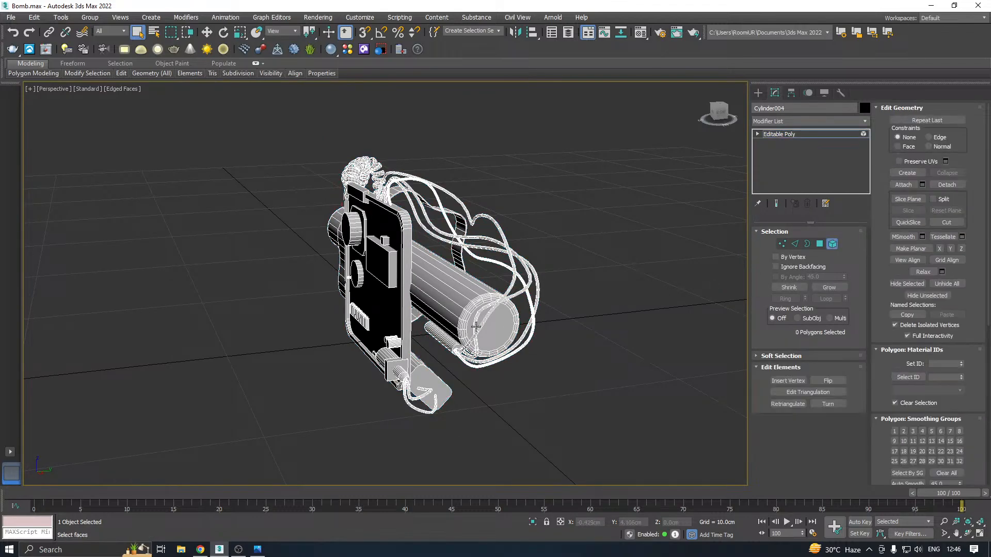
{"action": "left_click", "coordinate": [466, 317]}
{"action": "middle_click_drag", "start_coordinate": [456, 307], "coordinate": [455, 306], "text": "alt"}
{"action": "key", "text": "w"}
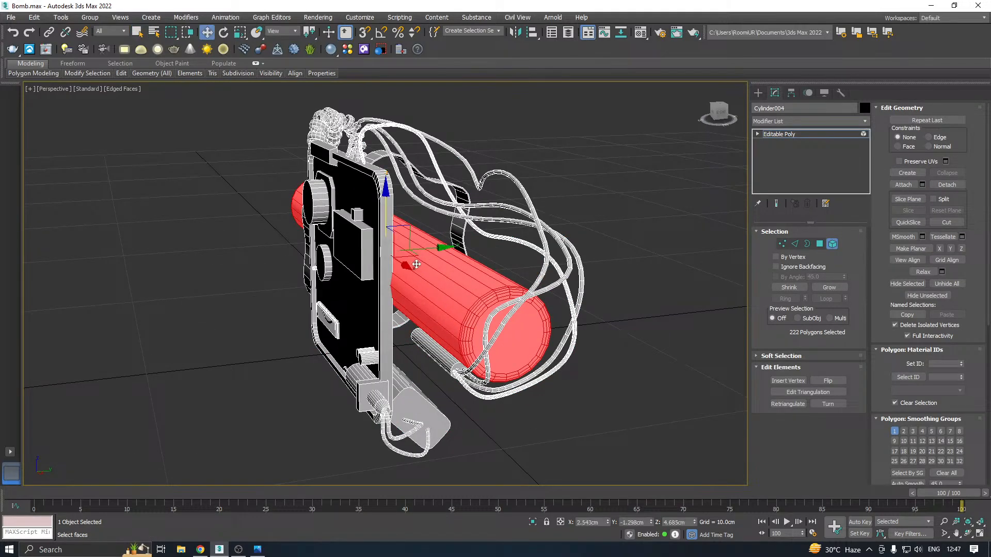
Try to rotate the selected tube
{"action": "key", "text": "e"}
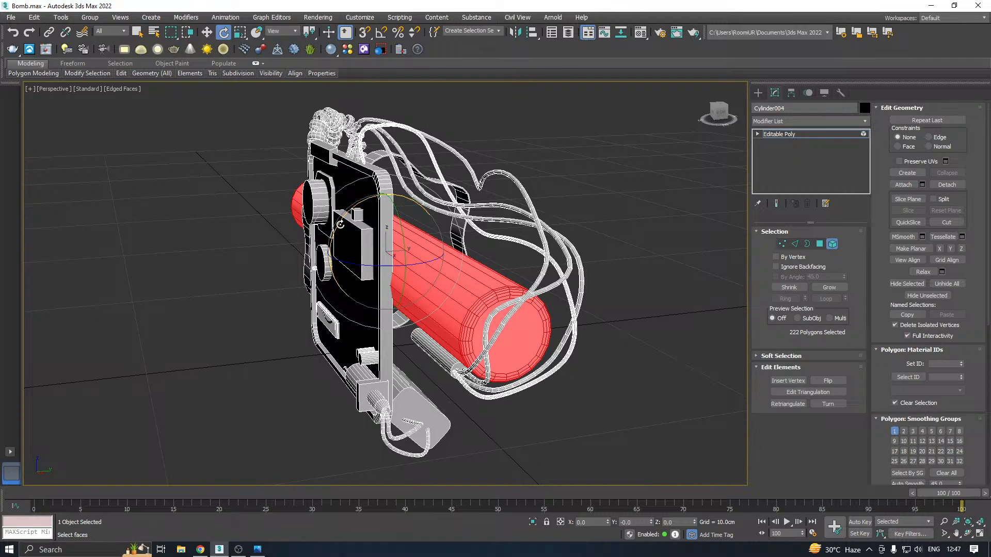
{"action": "left_click_drag", "start_coordinate": [342, 215], "coordinate": [317, 274]}
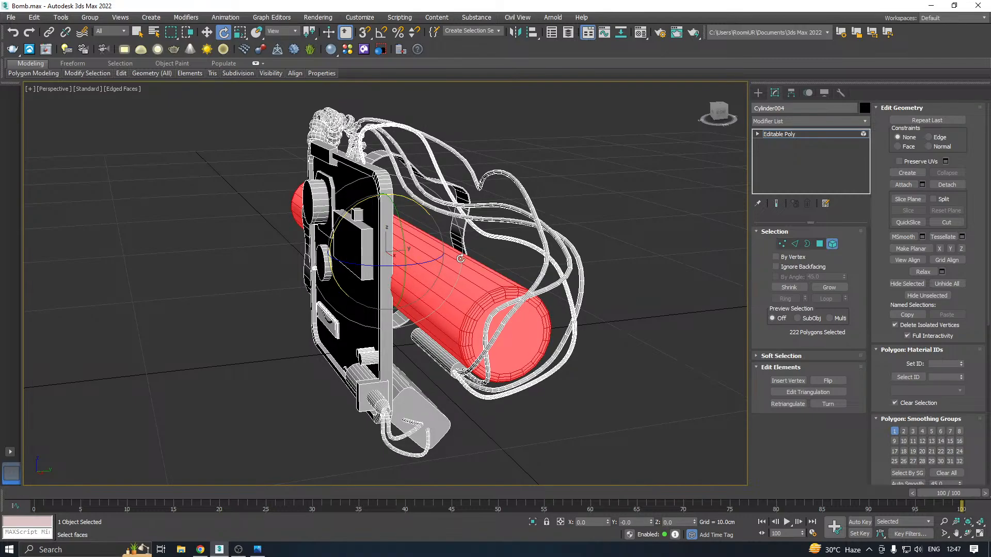
{"action": "middle_click_drag", "start_coordinate": [602, 275], "coordinate": [644, 289]}
{"action": "key", "text": "w"}
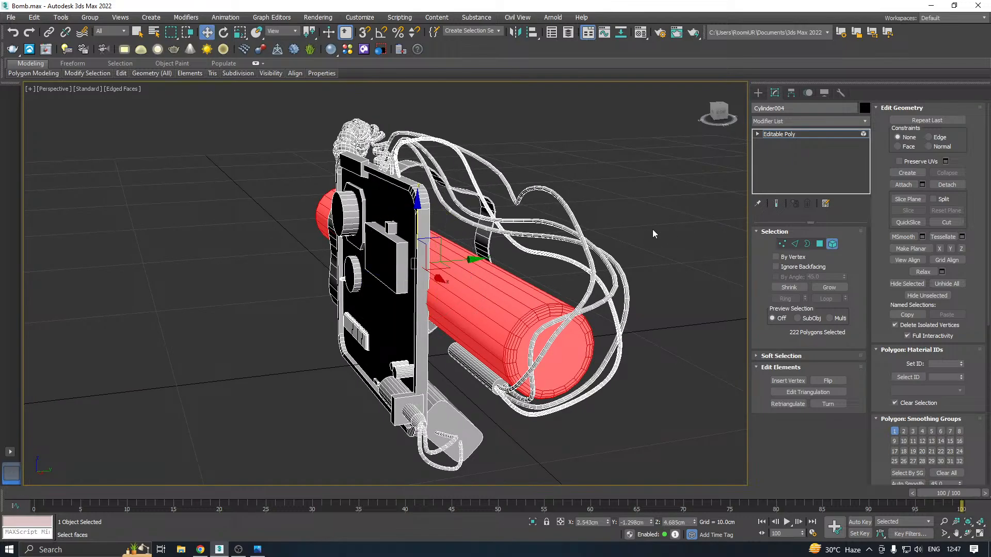
{"action": "left_click", "coordinate": [783, 135]}
{"action": "key", "text": "z"}
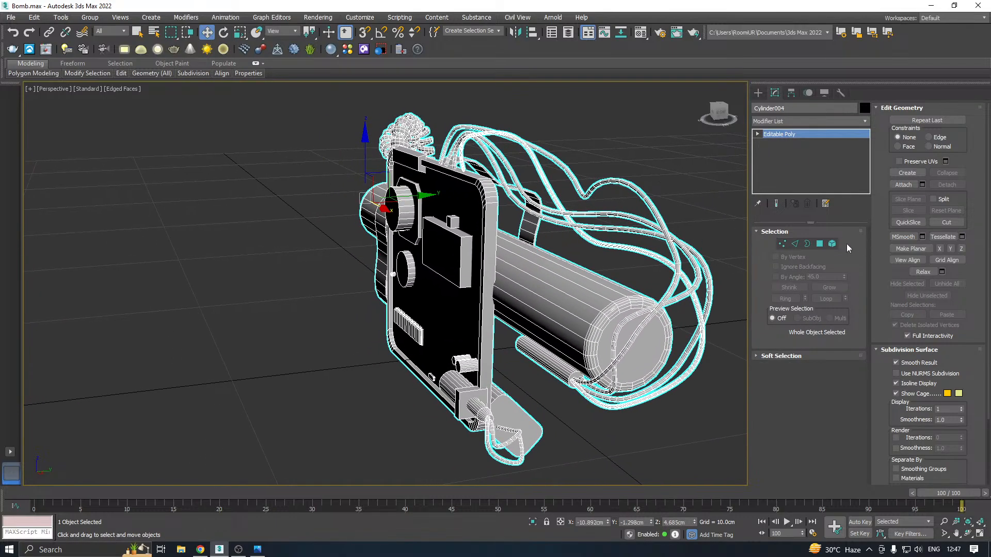
Clone the tube straight down as an element and nudge the copy against the original, to about Z 2.085 cm
{"action": "left_click", "coordinate": [832, 244]}
{"action": "middle_click_drag", "start_coordinate": [603, 277], "coordinate": [449, 242], "text": "alt"}
{"action": "middle_click_drag", "start_coordinate": [542, 230], "coordinate": [375, 236], "text": "alt"}
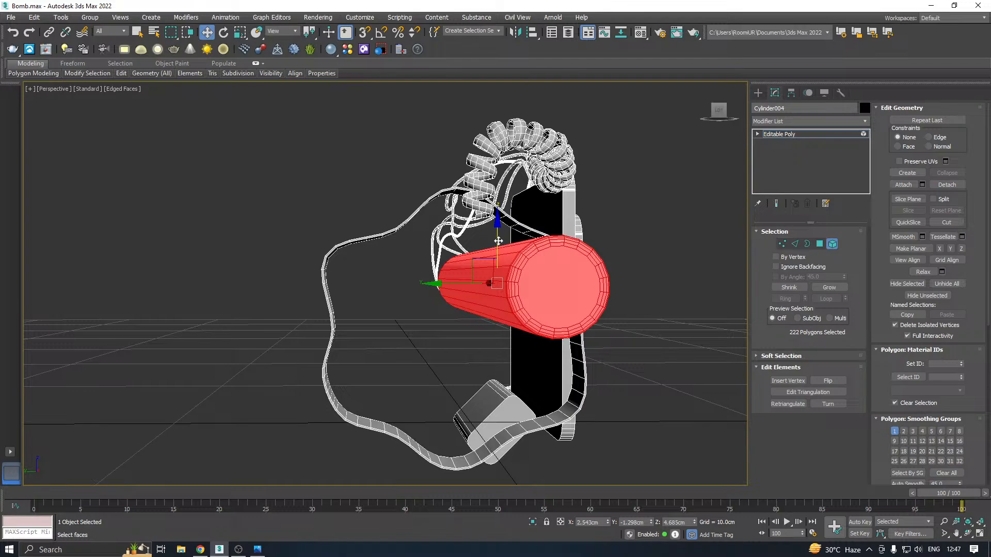
{"action": "left_click_drag", "start_coordinate": [498, 243], "coordinate": [497, 312], "text": "shift"}
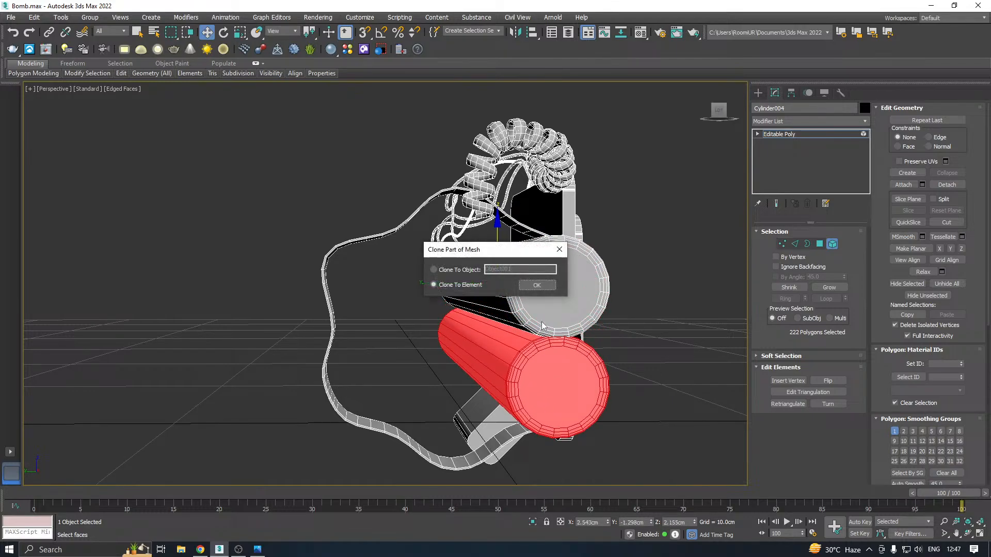
{"action": "left_click", "coordinate": [530, 285]}
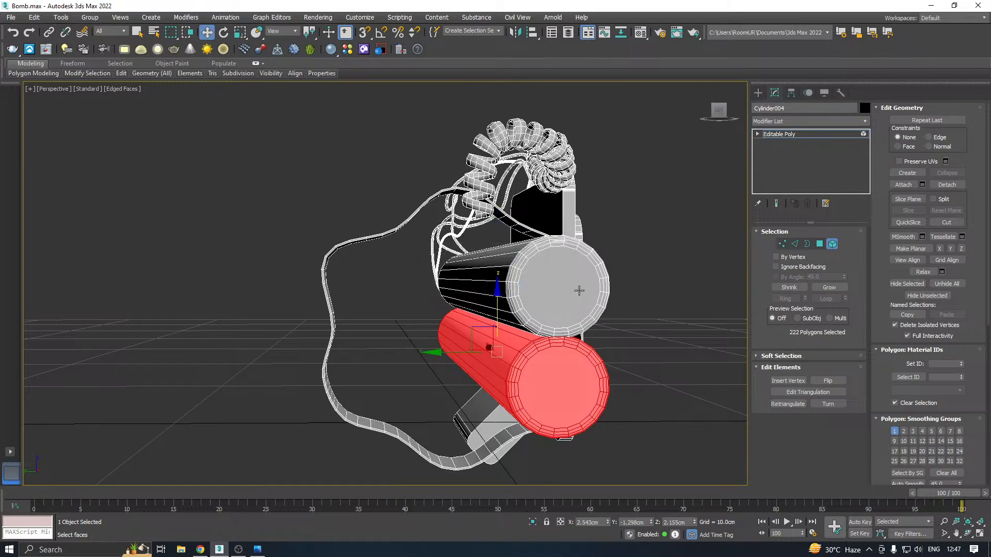
{"action": "middle_click_drag", "start_coordinate": [531, 284], "coordinate": [476, 310], "text": "alt"}
{"action": "scroll", "coordinate": [486, 312], "scroll_direction": "up", "scroll_amount": 3}
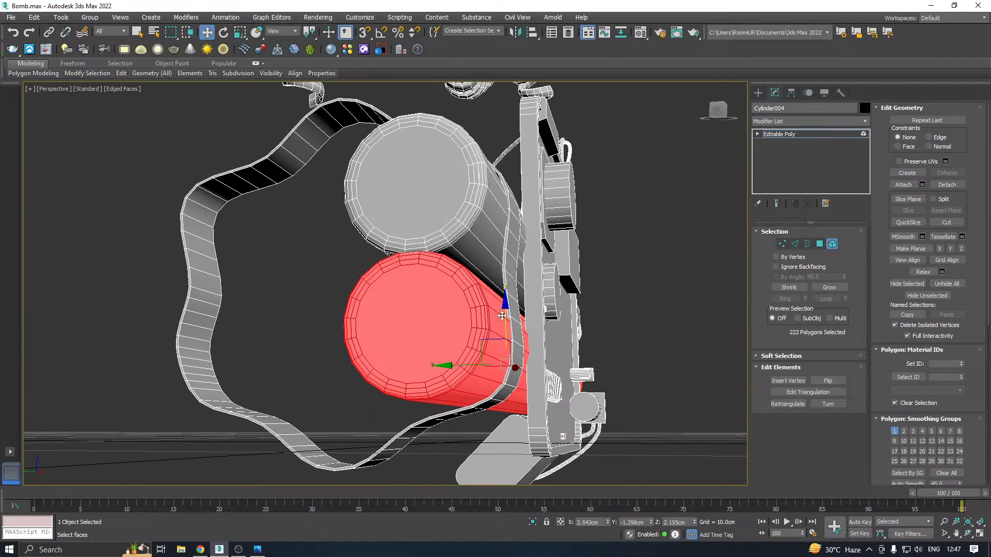
{"action": "left_click_drag", "start_coordinate": [505, 319], "coordinate": [506, 324]}
{"action": "scroll", "coordinate": [506, 321], "scroll_direction": "down", "scroll_amount": 3}
Clone both stacked tubes as elements away from the panel along Y and adjust the copied pair inside the strap
{"action": "middle_click_drag", "start_coordinate": [507, 313], "coordinate": [570, 322], "text": "alt"}
{"action": "left_click", "coordinate": [533, 287], "text": "ctrl"}
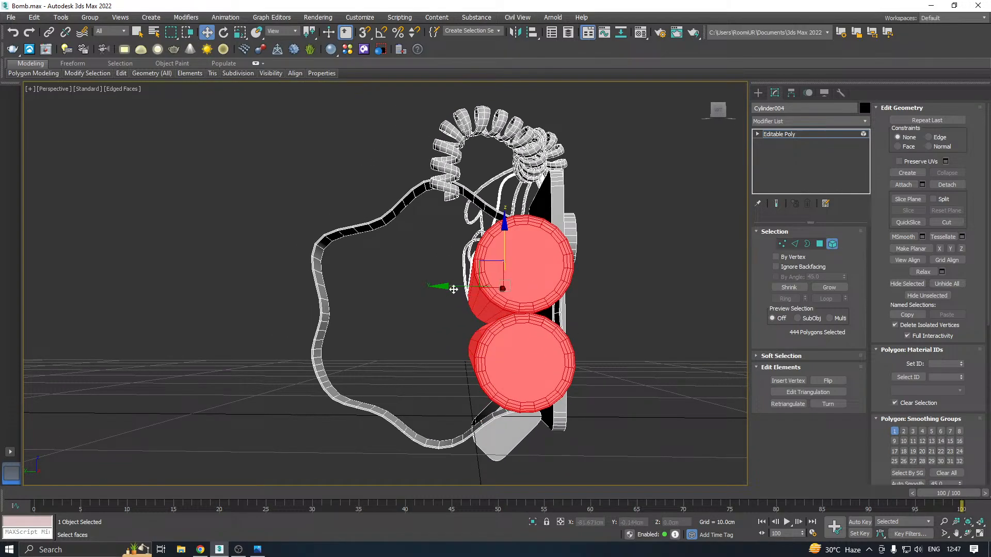
{"action": "left_click_drag", "start_coordinate": [453, 288], "coordinate": [322, 292]}
{"action": "left_click", "coordinate": [521, 284]}
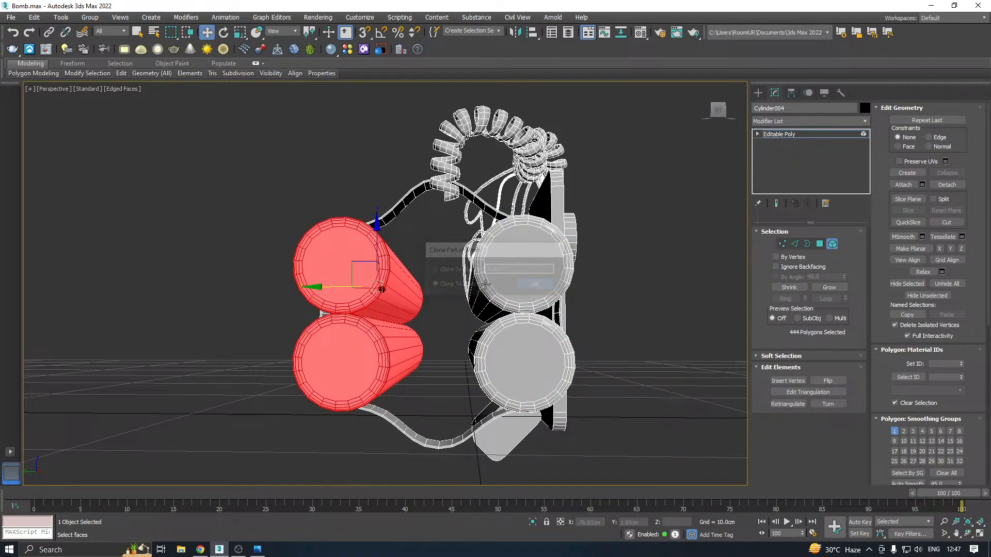
{"action": "middle_click_drag", "start_coordinate": [351, 283], "coordinate": [393, 283], "text": "alt"}
{"action": "scroll", "coordinate": [393, 284], "scroll_direction": "up", "scroll_amount": 2}
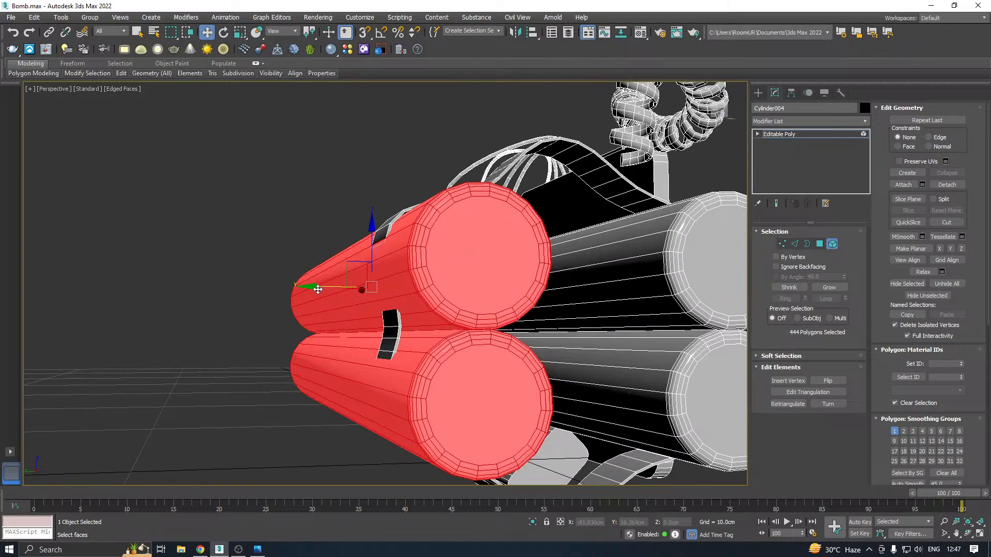
{"action": "left_click_drag", "start_coordinate": [318, 290], "coordinate": [323, 286]}
{"action": "scroll", "coordinate": [341, 285], "scroll_direction": "down", "scroll_amount": 3}
{"action": "middle_click_drag", "start_coordinate": [467, 283], "coordinate": [435, 280], "text": "alt"}
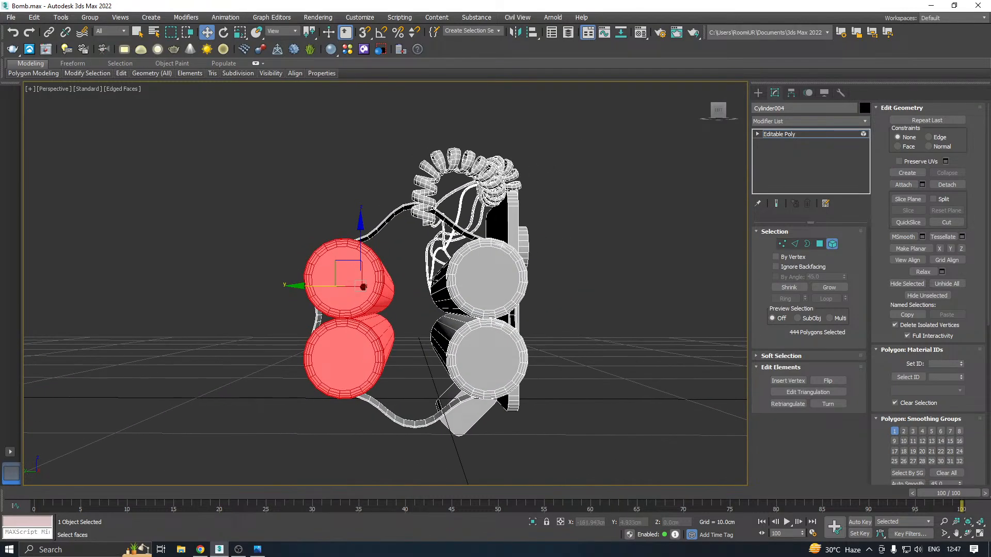
Clone the lower outer tube between the two pairs as an element and raise the copy to the centre, about Z 3.336 cm
{"action": "left_click", "coordinate": [367, 357]}
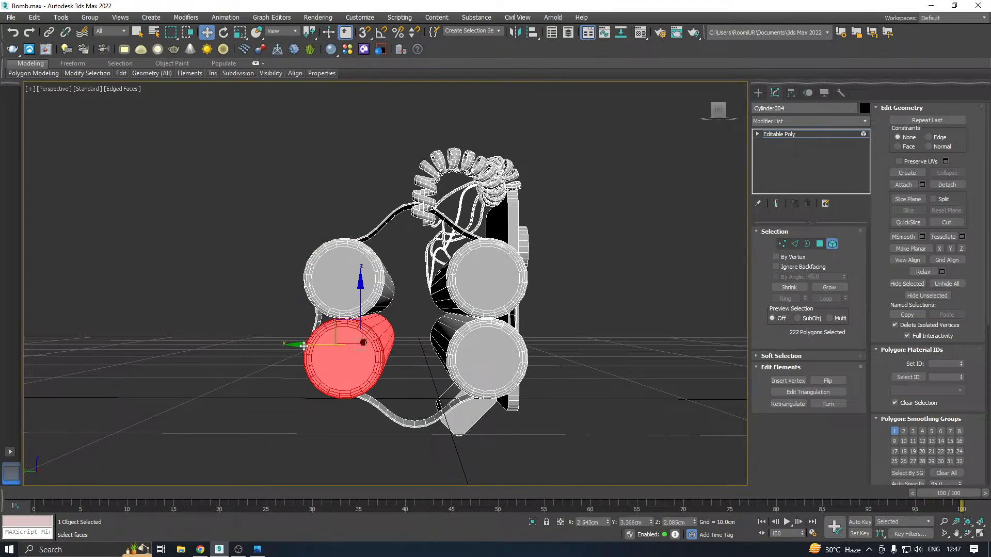
{"action": "left_click_drag", "start_coordinate": [304, 345], "coordinate": [376, 345], "text": "shift"}
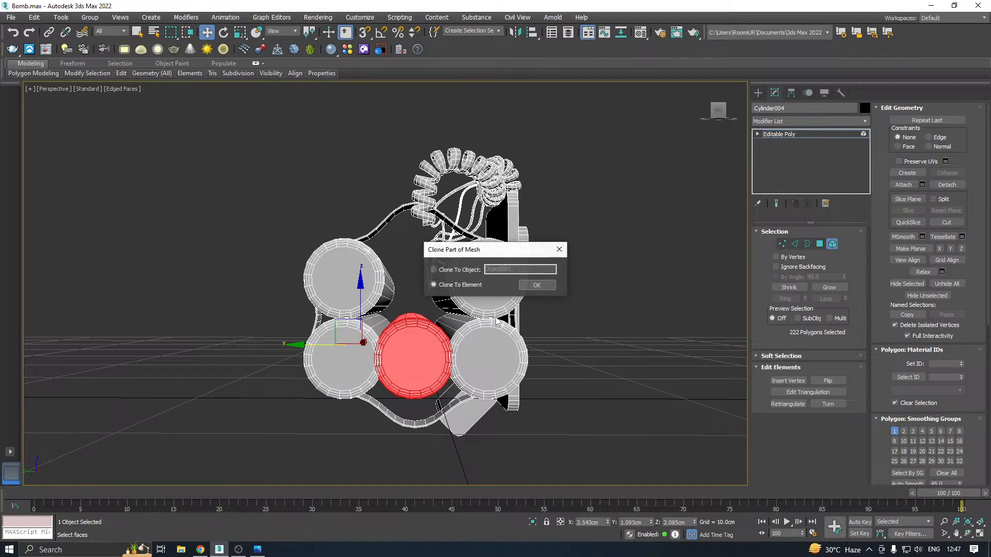
{"action": "left_click", "coordinate": [537, 285]}
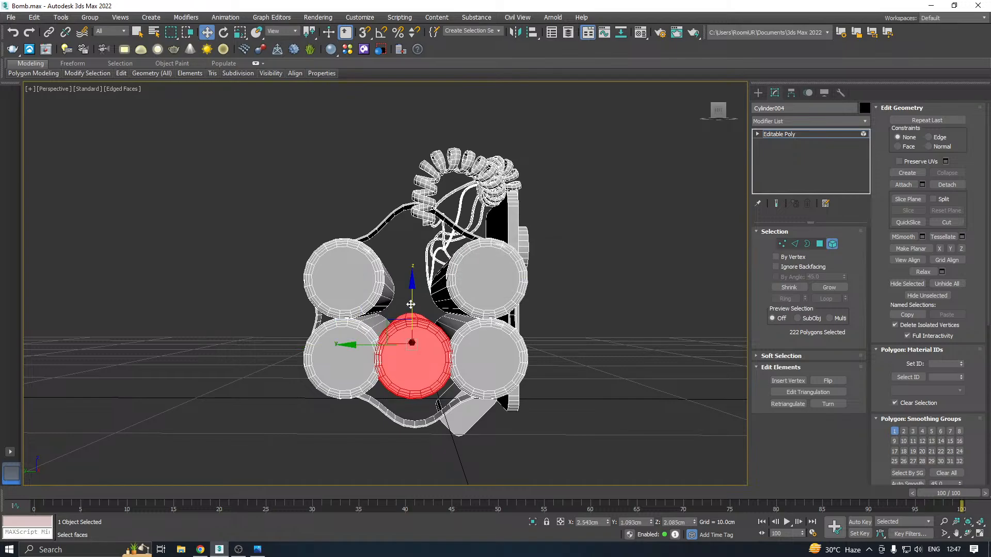
{"action": "left_click_drag", "start_coordinate": [411, 304], "coordinate": [414, 276]}
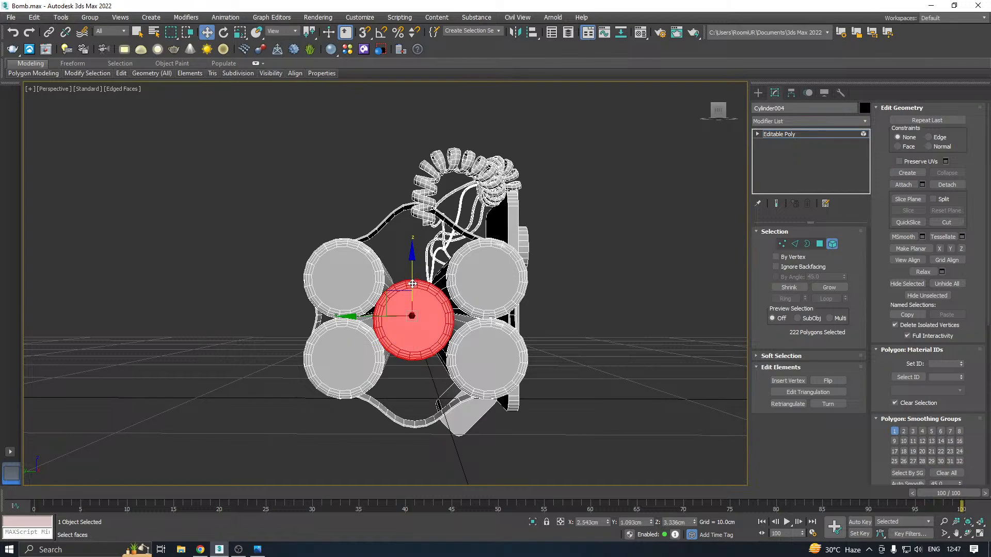
Clone the centre tube upward as an element, and clone that copy down below the centre tube to about Z 0.664 cm
{"action": "left_click_drag", "start_coordinate": [412, 284], "coordinate": [407, 230]}
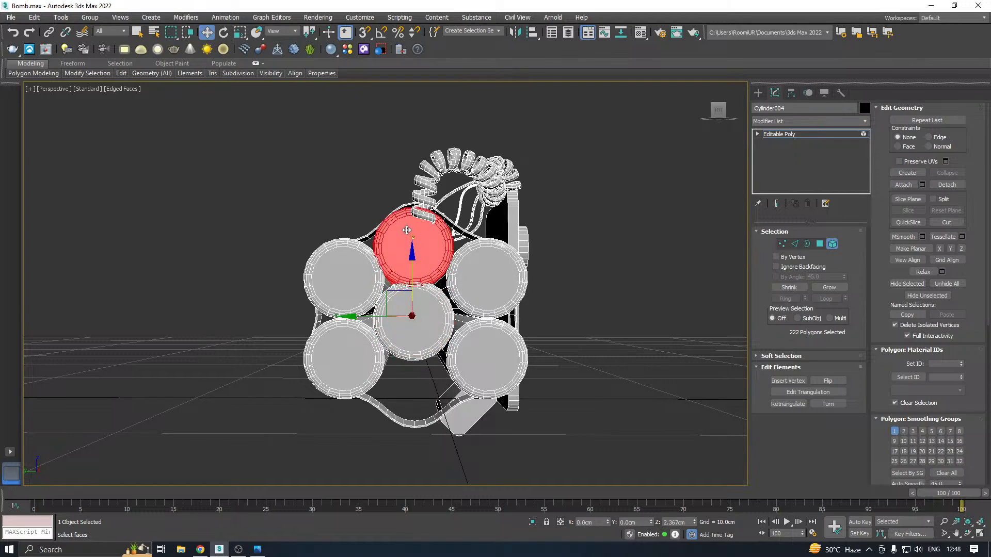
{"action": "left_click", "coordinate": [537, 286]}
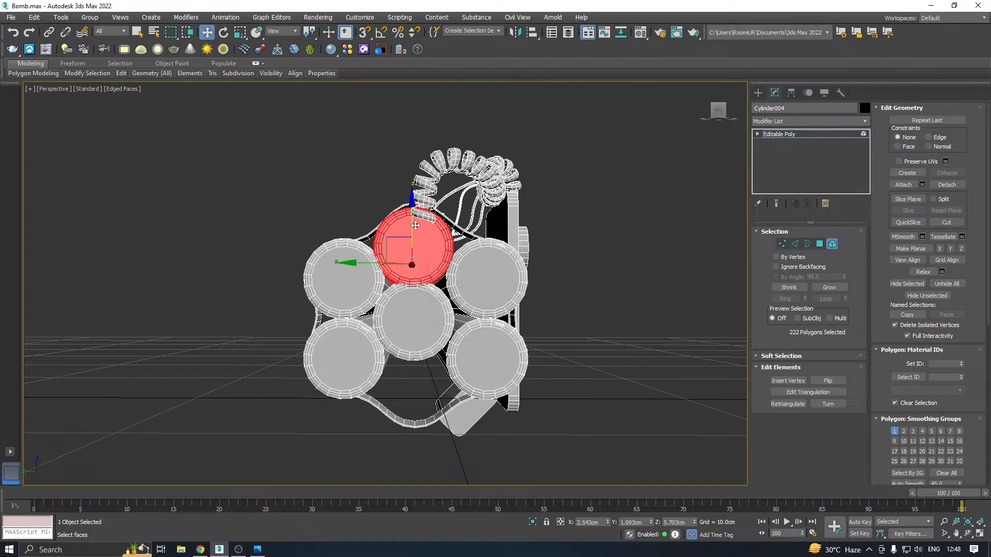
{"action": "left_click_drag", "start_coordinate": [415, 226], "coordinate": [427, 331], "text": "shift"}
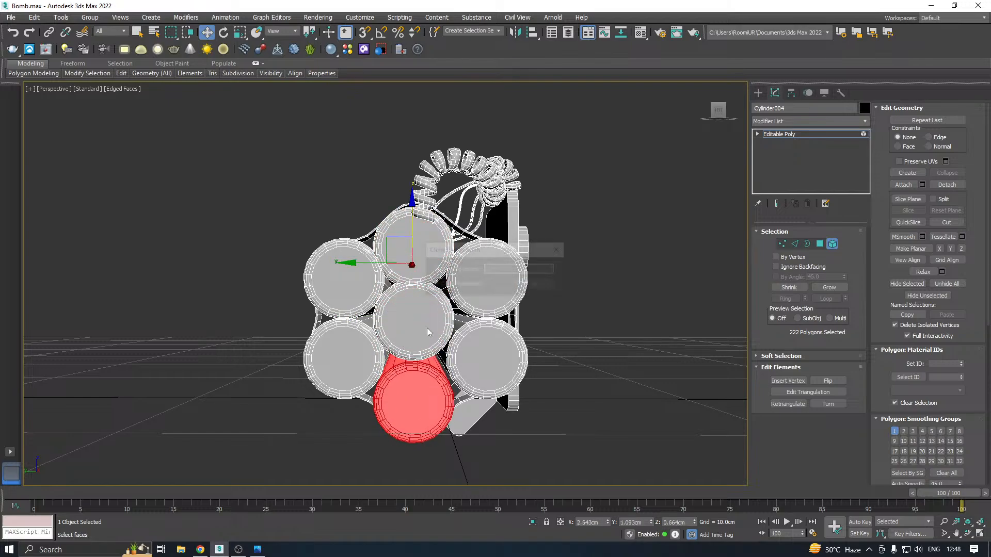
{"action": "left_click", "coordinate": [536, 284]}
Nudge the bottom middle tube to about Y 0.976 cm and Z 0.925 cm so it fits inside the strap
{"action": "middle_click_drag", "start_coordinate": [534, 287], "coordinate": [496, 269], "text": "alt"}
{"action": "scroll", "coordinate": [396, 315], "scroll_direction": "up", "scroll_amount": 3}
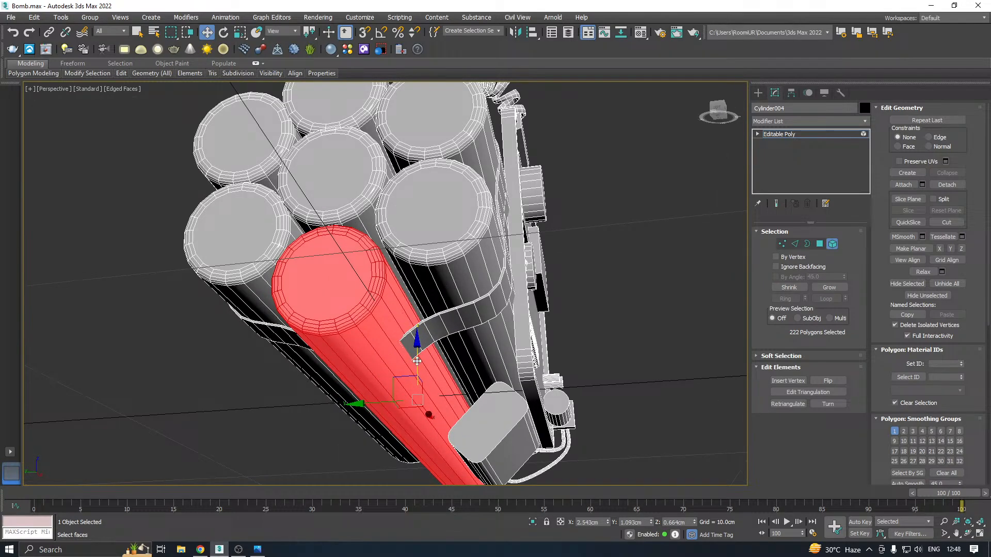
{"action": "left_click_drag", "start_coordinate": [417, 361], "coordinate": [418, 356]}
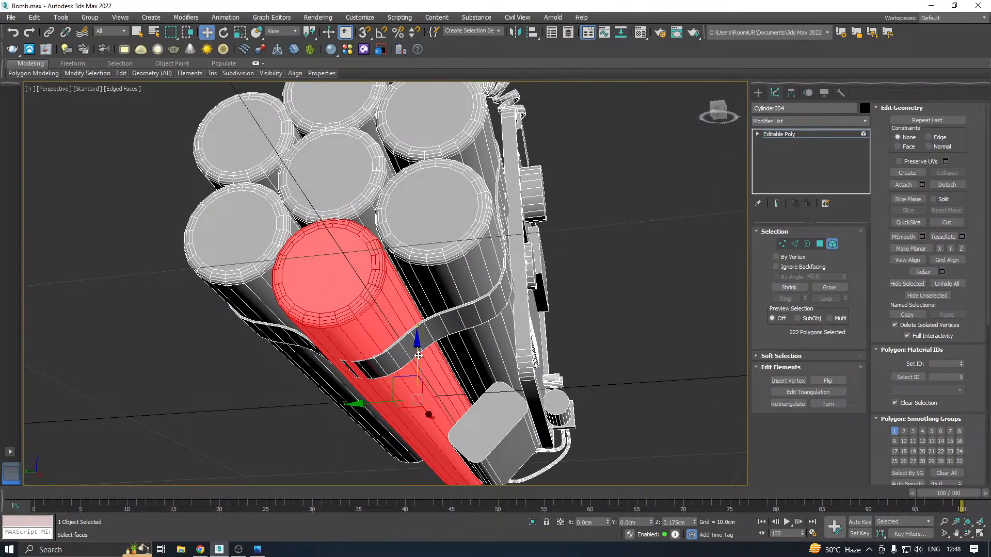
{"action": "middle_click_drag", "start_coordinate": [418, 355], "coordinate": [409, 393], "text": "alt"}
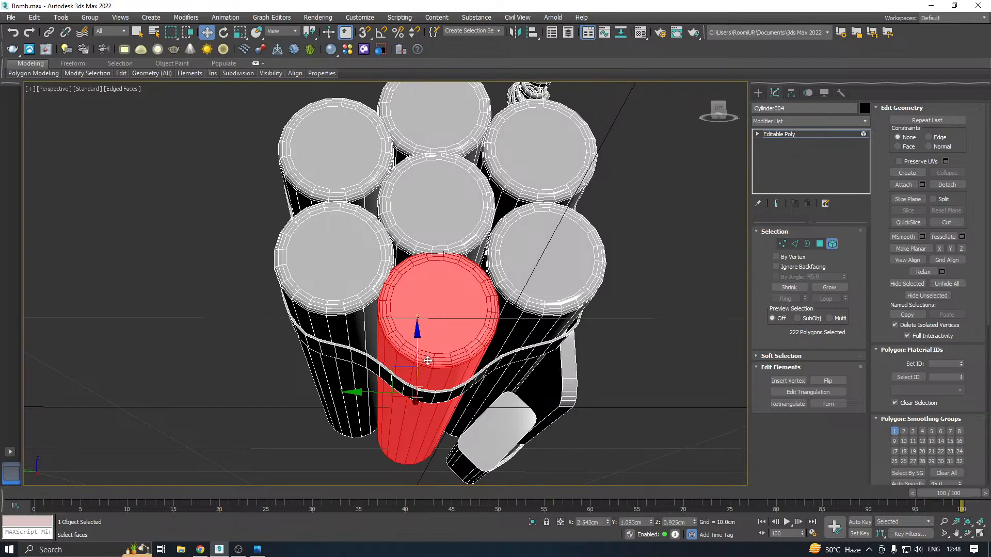
{"action": "middle_click_drag", "start_coordinate": [428, 360], "coordinate": [437, 375], "text": "alt"}
{"action": "left_click_drag", "start_coordinate": [371, 391], "coordinate": [375, 391]}
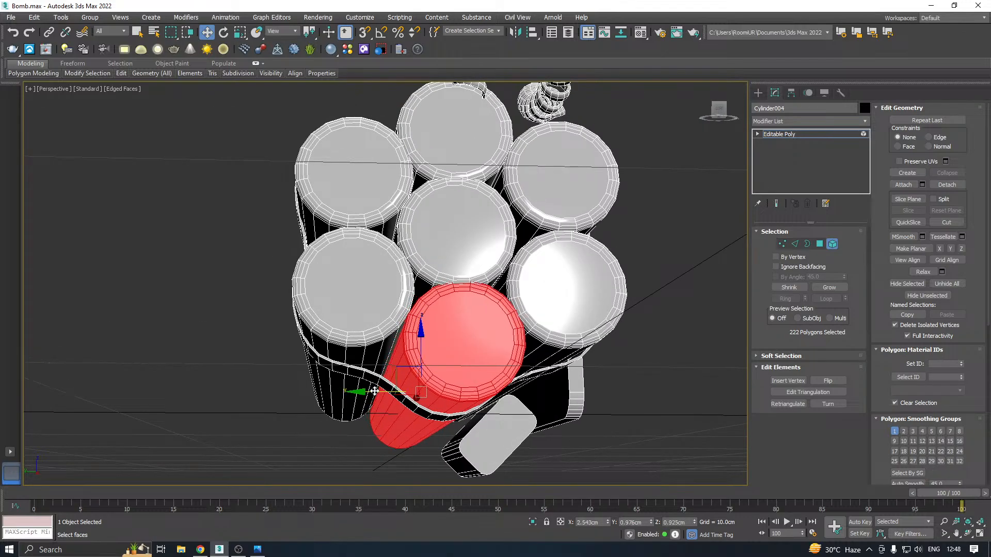
Select the top middle tube and raise it to about Z 5.871 cm beneath the strap
{"action": "left_click_drag", "start_coordinate": [421, 350], "coordinate": [421, 350]}
{"action": "middle_click_drag", "start_coordinate": [445, 321], "coordinate": [465, 274], "text": "alt"}
{"action": "left_click", "coordinate": [464, 272]}
{"action": "scroll", "coordinate": [454, 248], "scroll_direction": "up", "scroll_amount": 3}
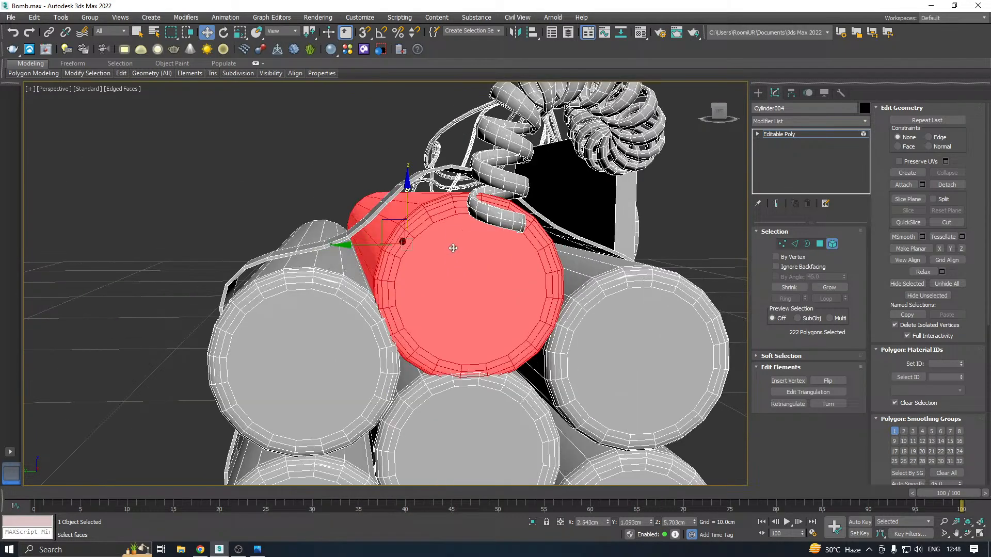
{"action": "left_click_drag", "start_coordinate": [410, 201], "coordinate": [407, 195]}
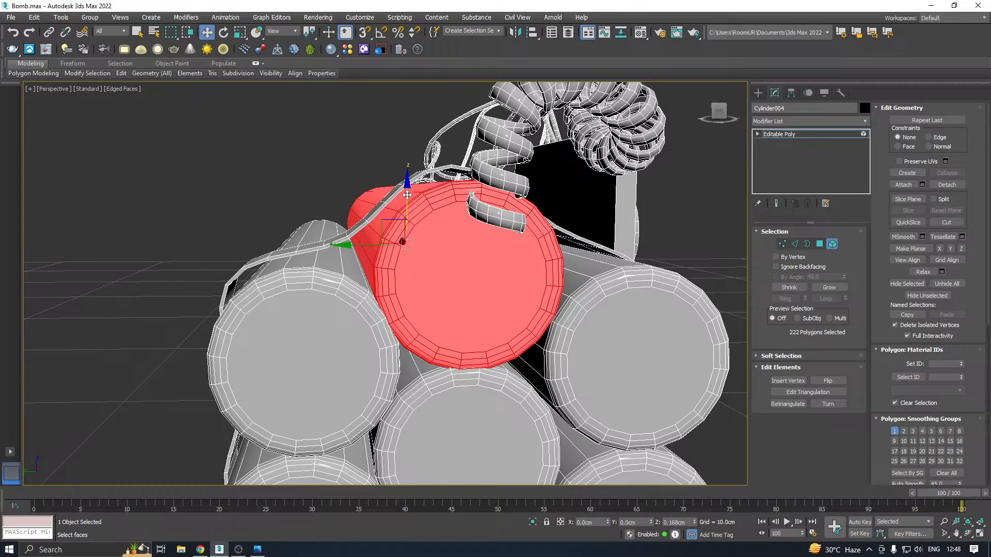
{"action": "middle_click_drag", "start_coordinate": [408, 195], "coordinate": [679, 177], "text": "alt"}
{"action": "scroll", "coordinate": [447, 240], "scroll_direction": "down", "scroll_amount": 2}
{"action": "middle_click_drag", "start_coordinate": [504, 272], "coordinate": [347, 284]}
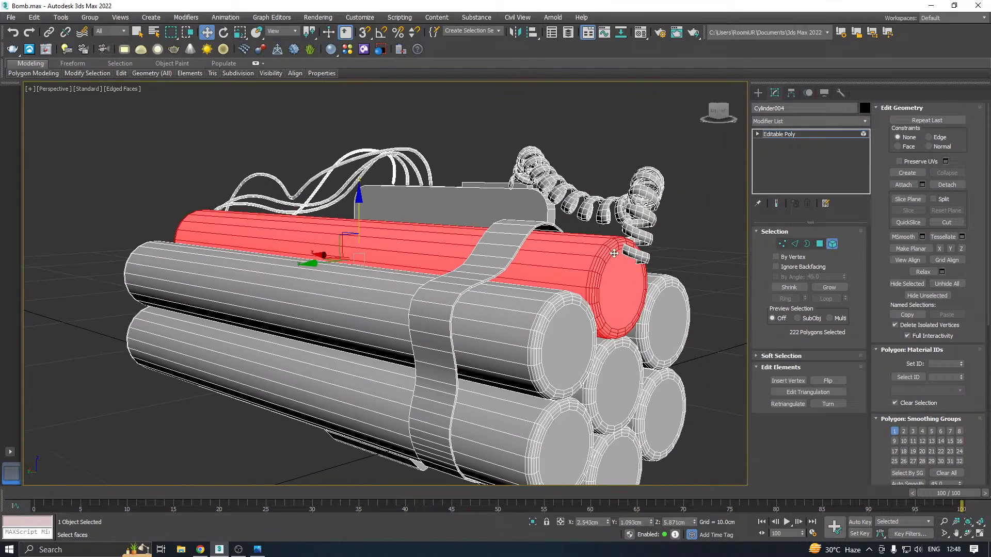
Select the centre tube of the bundle and nudge it slightly upward between its neighbours
{"action": "scroll", "coordinate": [637, 254], "scroll_direction": "up", "scroll_amount": 2}
{"action": "scroll", "coordinate": [636, 253], "scroll_direction": "up", "scroll_amount": 2}
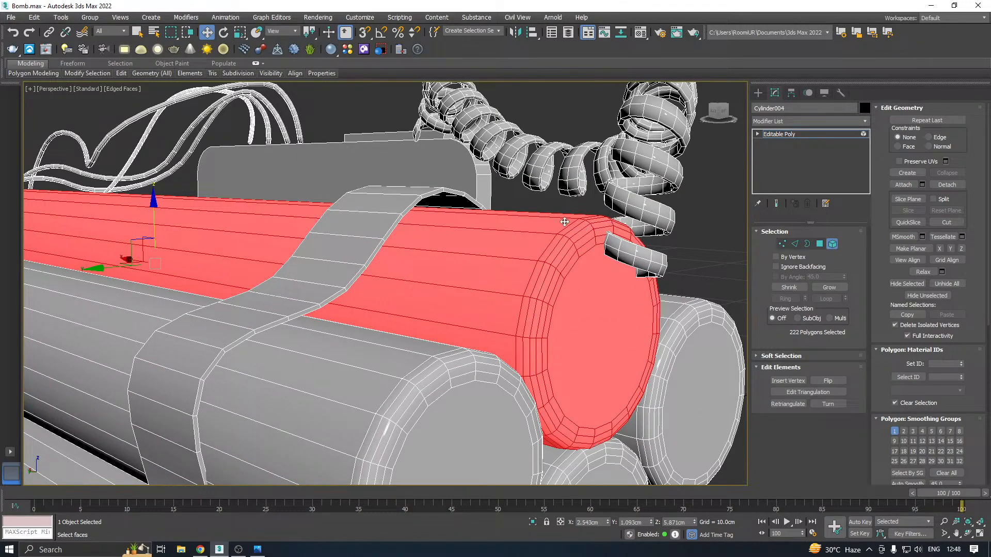
{"action": "scroll", "coordinate": [555, 208], "scroll_direction": "down", "scroll_amount": 6}
{"action": "middle_click_drag", "start_coordinate": [574, 243], "coordinate": [465, 286], "text": "alt"}
{"action": "scroll", "coordinate": [469, 335], "scroll_direction": "up", "scroll_amount": 2}
{"action": "left_click", "coordinate": [468, 329]}
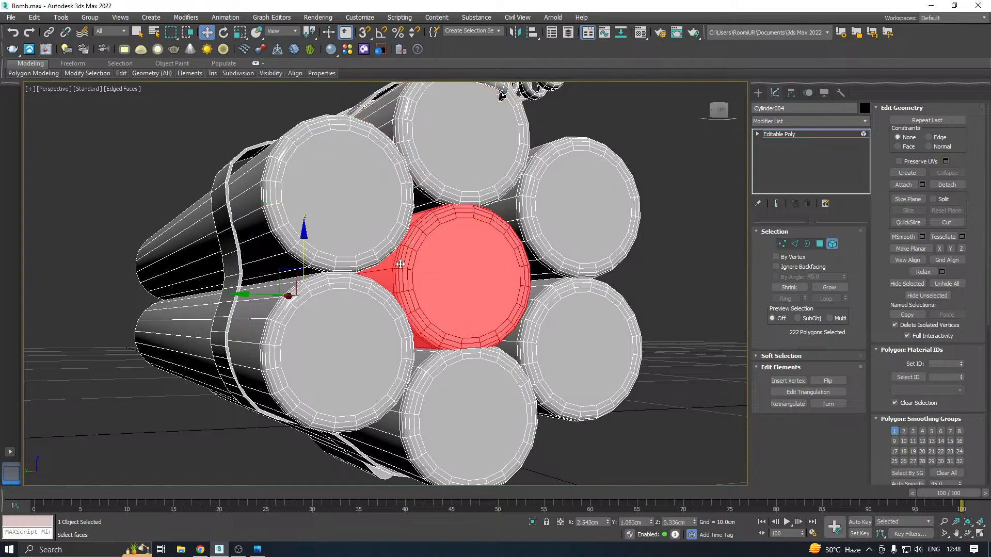
{"action": "left_click_drag", "start_coordinate": [304, 265], "coordinate": [304, 260]}
Raise the top middle tube a little further, to about Z 5.951 cm, so it fits against the strap
{"action": "middle_click_drag", "start_coordinate": [433, 247], "coordinate": [446, 309]}
{"action": "left_click", "coordinate": [466, 227]}
{"action": "middle_click_drag", "start_coordinate": [482, 224], "coordinate": [473, 231], "text": "alt"}
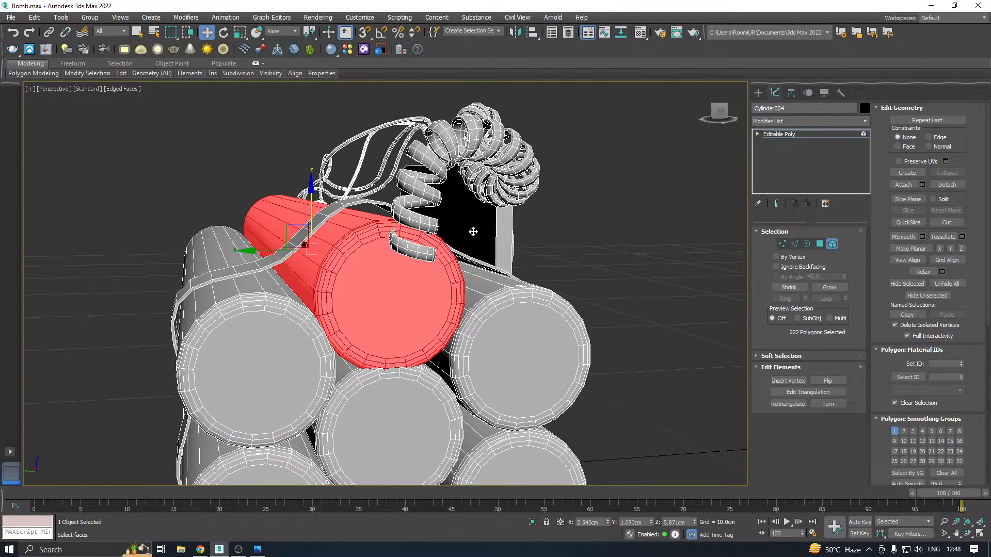
{"action": "scroll", "coordinate": [343, 237], "scroll_direction": "up", "scroll_amount": 2}
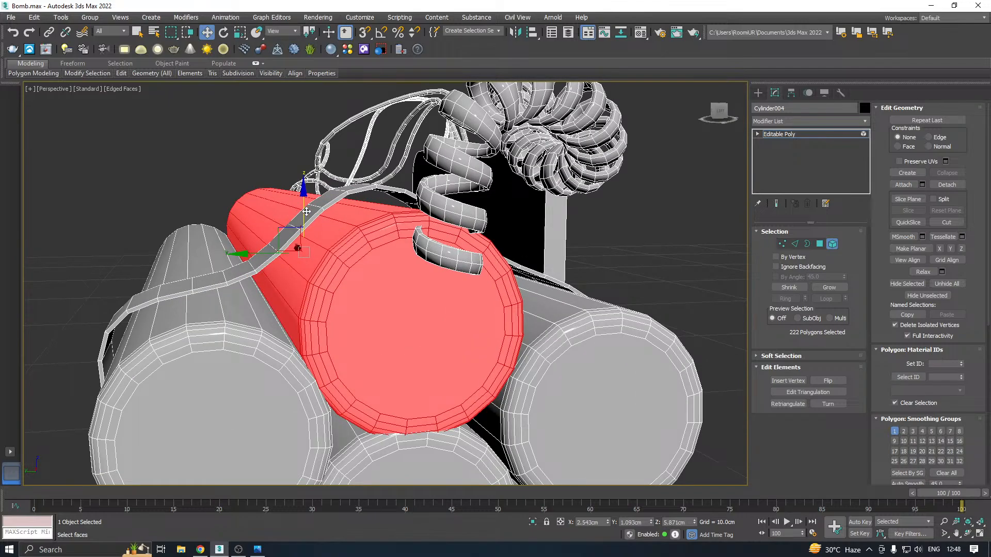
{"action": "left_click_drag", "start_coordinate": [306, 212], "coordinate": [364, 212]}
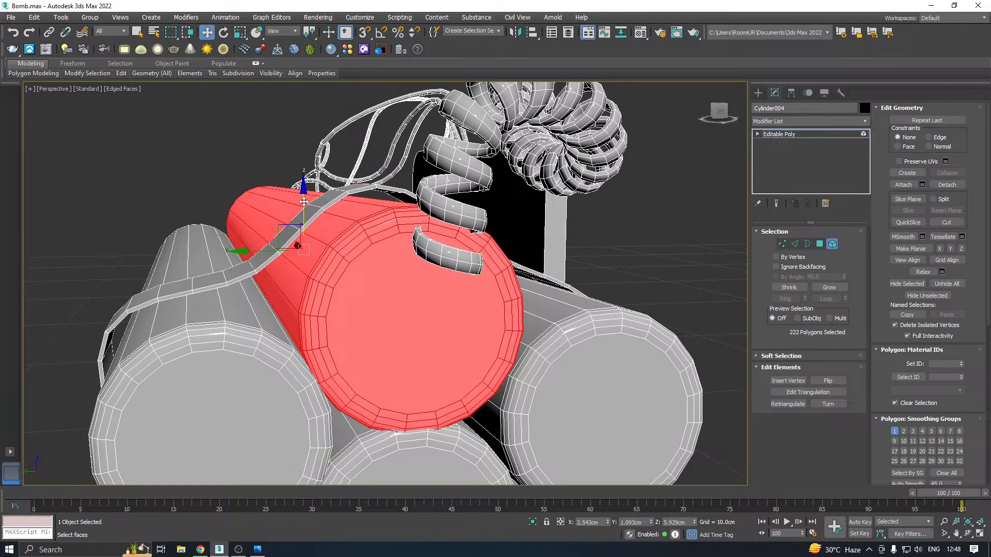
{"action": "left_click_drag", "start_coordinate": [304, 201], "coordinate": [306, 200]}
{"action": "scroll", "coordinate": [366, 213], "scroll_direction": "down", "scroll_amount": 3}
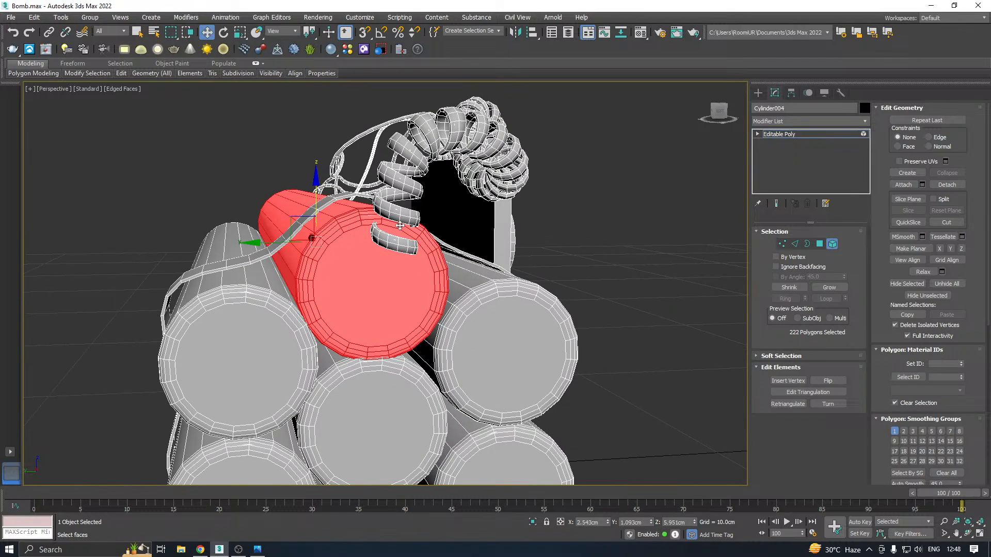
{"action": "middle_click_drag", "start_coordinate": [367, 212], "coordinate": [331, 195], "text": "alt"}
{"action": "scroll", "coordinate": [364, 209], "scroll_direction": "down", "scroll_amount": 8}
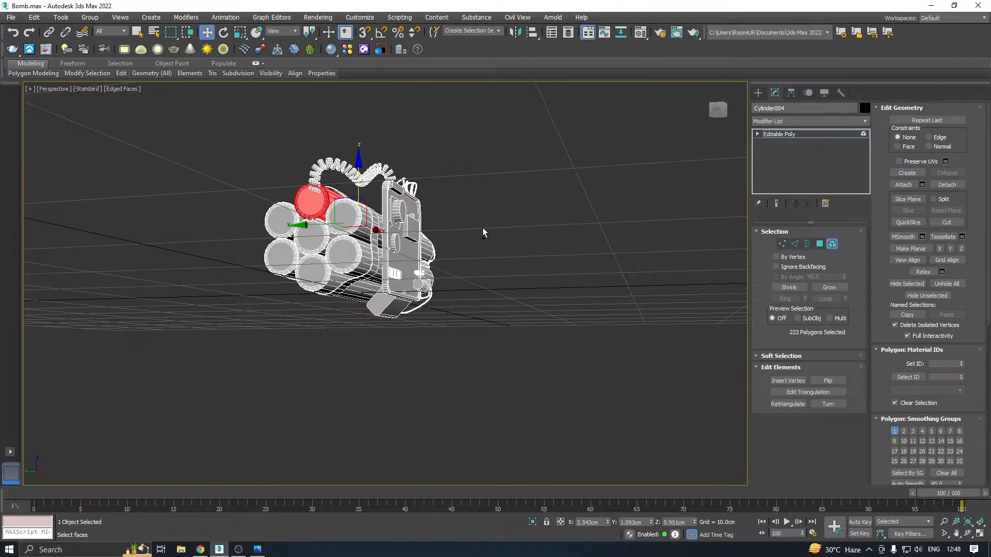
Save a copy of the scene in the Work folder under the suggested file name
{"action": "middle_click_drag", "start_coordinate": [493, 232], "coordinate": [405, 264], "text": "alt"}
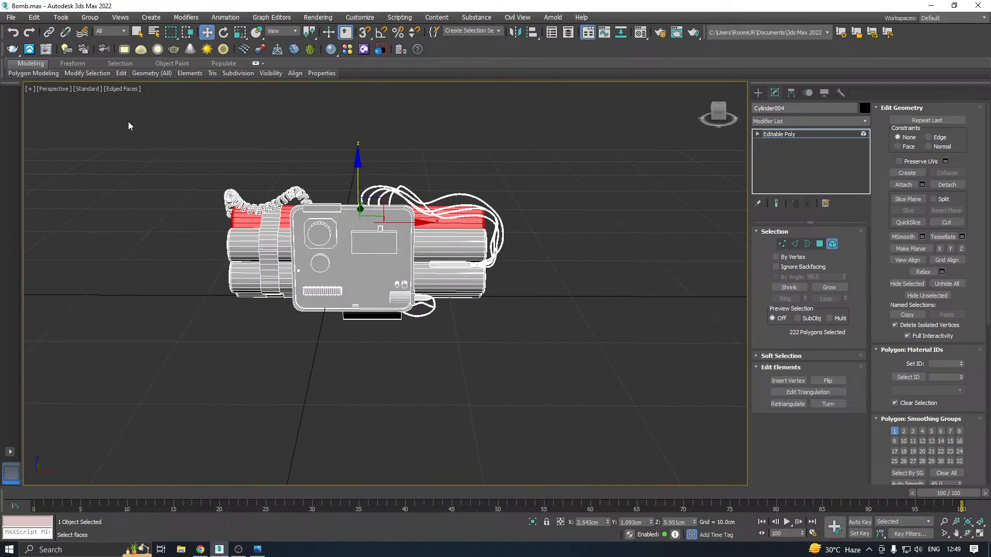
{"action": "left_click", "coordinate": [11, 17]}
{"action": "left_click", "coordinate": [62, 121]}
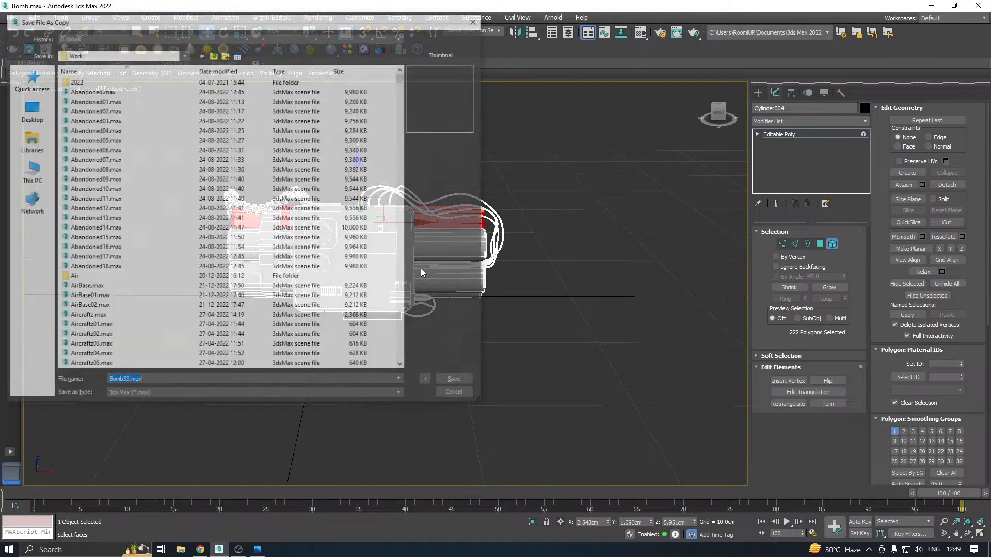
{"action": "left_click", "coordinate": [452, 381]}
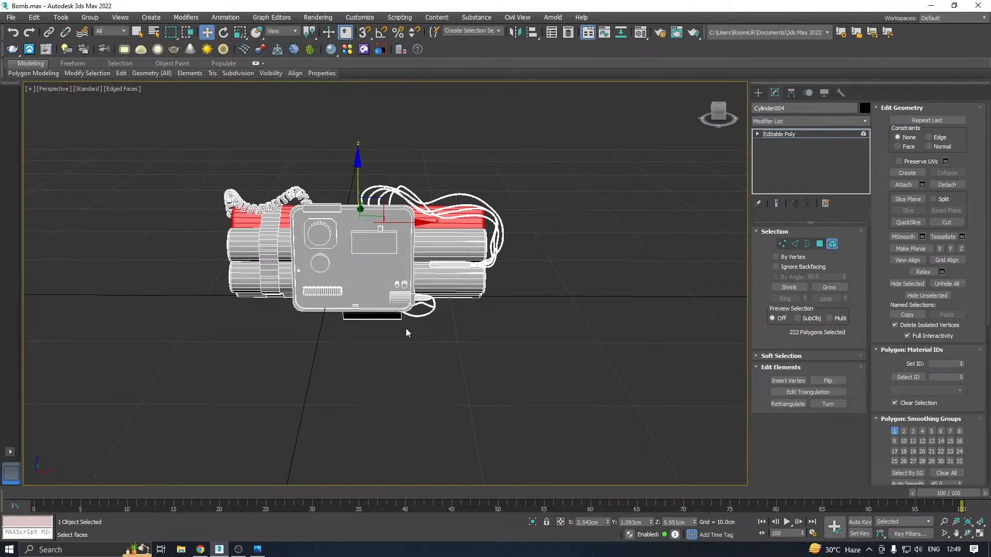
Clone the long block on the panel's upper edge as an element along X to about X 4.085 cm, beneath the wires
{"action": "middle_click_drag", "start_coordinate": [407, 333], "coordinate": [409, 296], "text": "alt"}
{"action": "scroll", "coordinate": [410, 297], "scroll_direction": "up", "scroll_amount": 5}
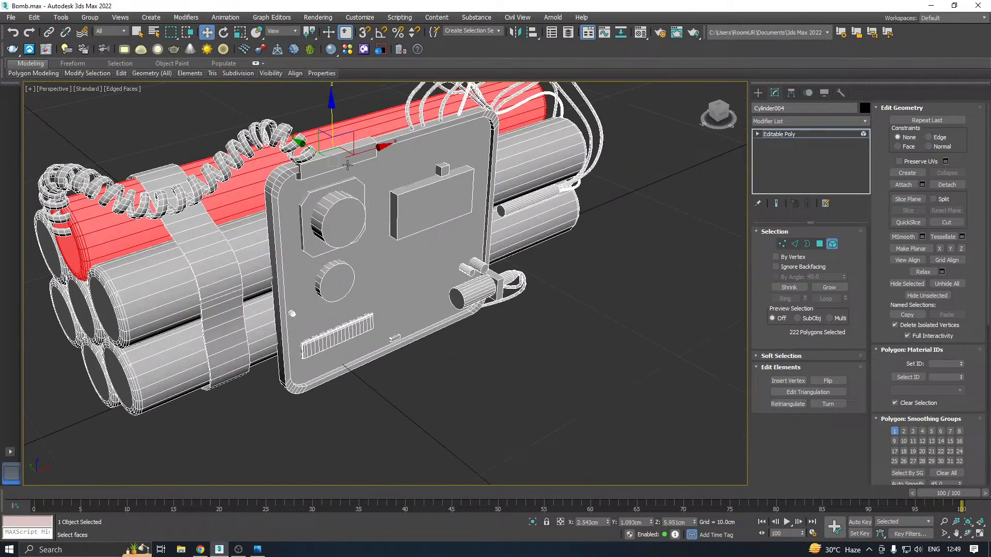
{"action": "left_click", "coordinate": [347, 165]}
{"action": "middle_click_drag", "start_coordinate": [347, 164], "coordinate": [344, 209], "text": "alt"}
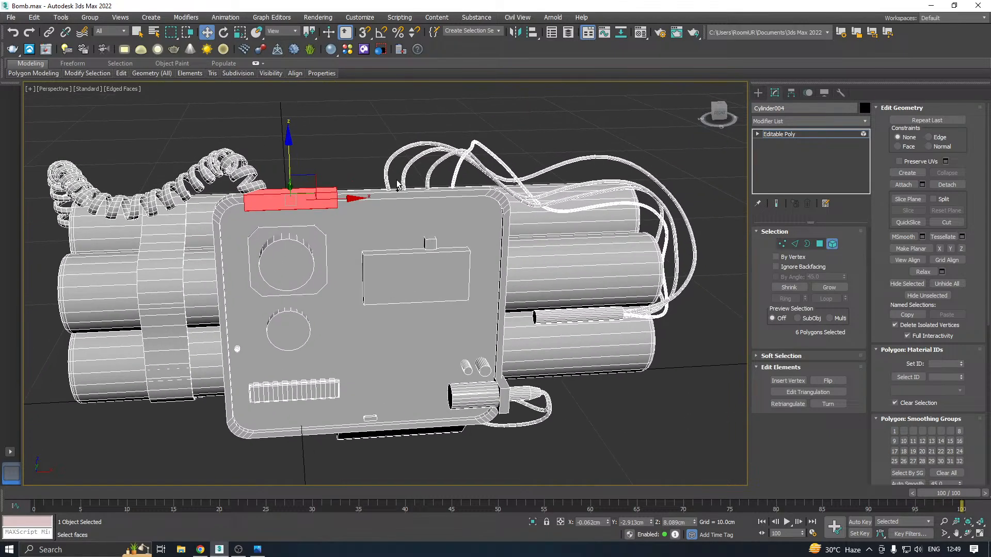
{"action": "left_click_drag", "start_coordinate": [345, 198], "coordinate": [476, 193]}
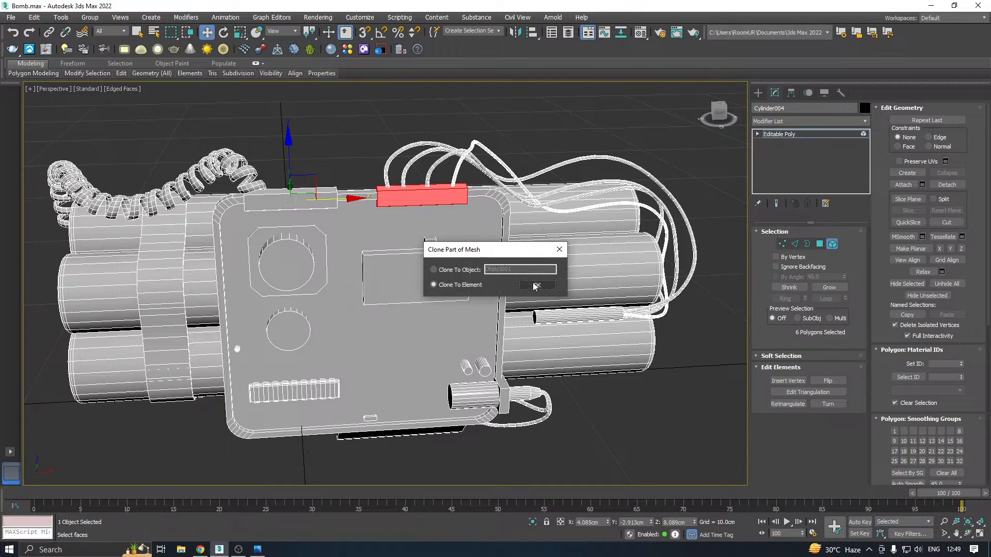
{"action": "left_click", "coordinate": [536, 285]}
Clone the small cube above the panel's rectangular display as an element along X to about X 5.121 cm
{"action": "scroll", "coordinate": [488, 262], "scroll_direction": "up", "scroll_amount": 2}
{"action": "scroll", "coordinate": [488, 262], "scroll_direction": "up", "scroll_amount": 5}
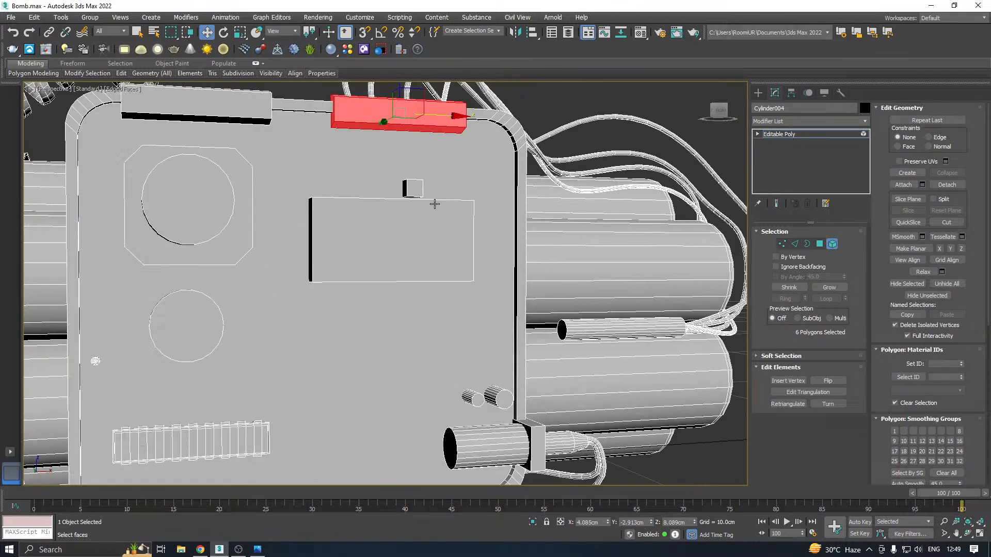
{"action": "left_click", "coordinate": [406, 184]}
{"action": "left_click_drag", "start_coordinate": [442, 180], "coordinate": [492, 181], "text": "shift"}
{"action": "left_click", "coordinate": [537, 286]}
Clone the small round screw on the panel as an element along X to about X 1.362 cm
{"action": "scroll", "coordinate": [539, 129], "scroll_direction": "down", "scroll_amount": 5}
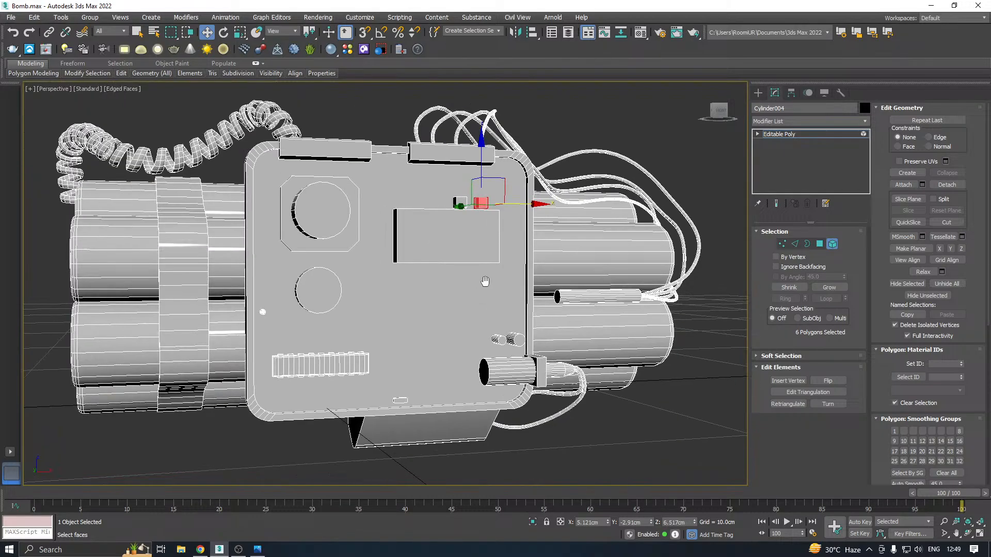
{"action": "scroll", "coordinate": [285, 247], "scroll_direction": "up", "scroll_amount": 3}
{"action": "left_click", "coordinate": [284, 268]}
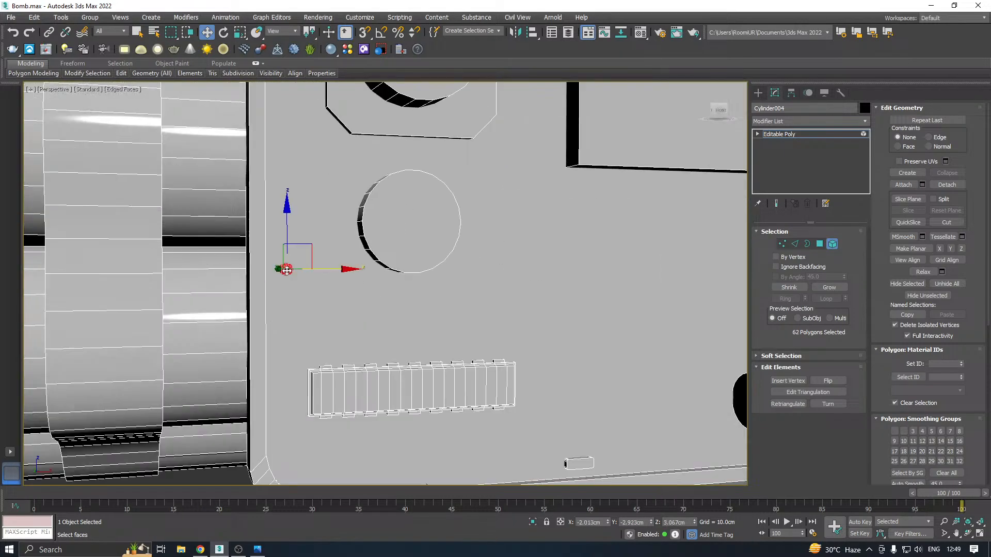
{"action": "scroll", "coordinate": [299, 272], "scroll_direction": "down", "scroll_amount": 1}
{"action": "left_click_drag", "start_coordinate": [477, 265], "coordinate": [497, 265], "text": "shift"}
{"action": "left_click", "coordinate": [542, 288]}
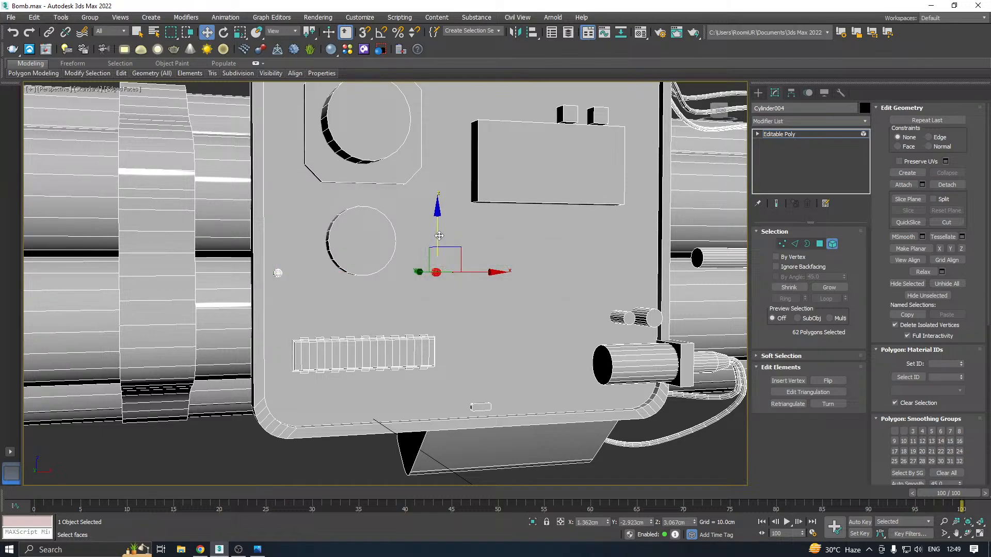
Clone the copied screw up to about Z 4.13 cm, then clone that one across to X -2.017 cm and raise it to Z 4.822 cm
{"action": "left_click_drag", "start_coordinate": [439, 236], "coordinate": [438, 187], "text": "shift"}
{"action": "key", "text": "Return"}
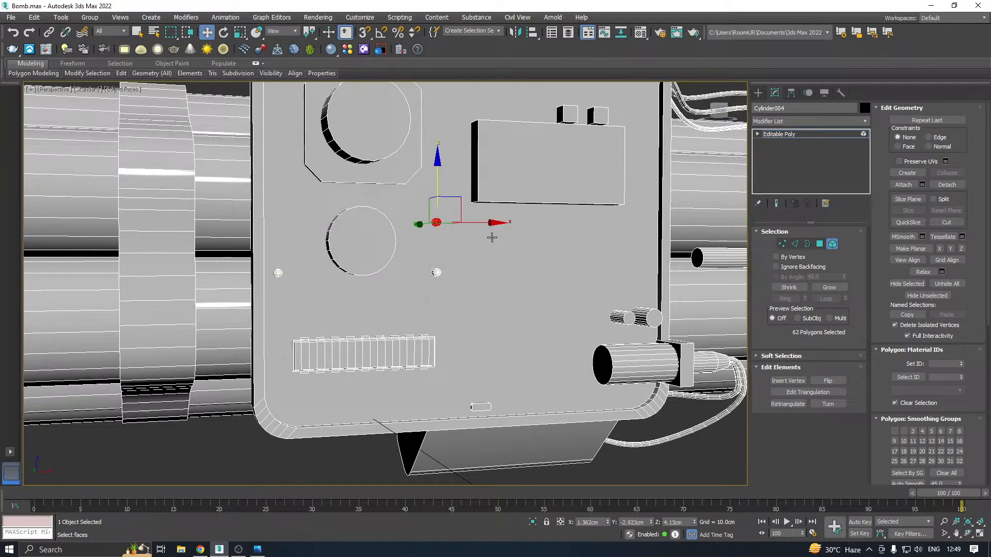
{"action": "left_click_drag", "start_coordinate": [494, 225], "coordinate": [335, 225], "text": "shift"}
{"action": "left_click", "coordinate": [534, 285]}
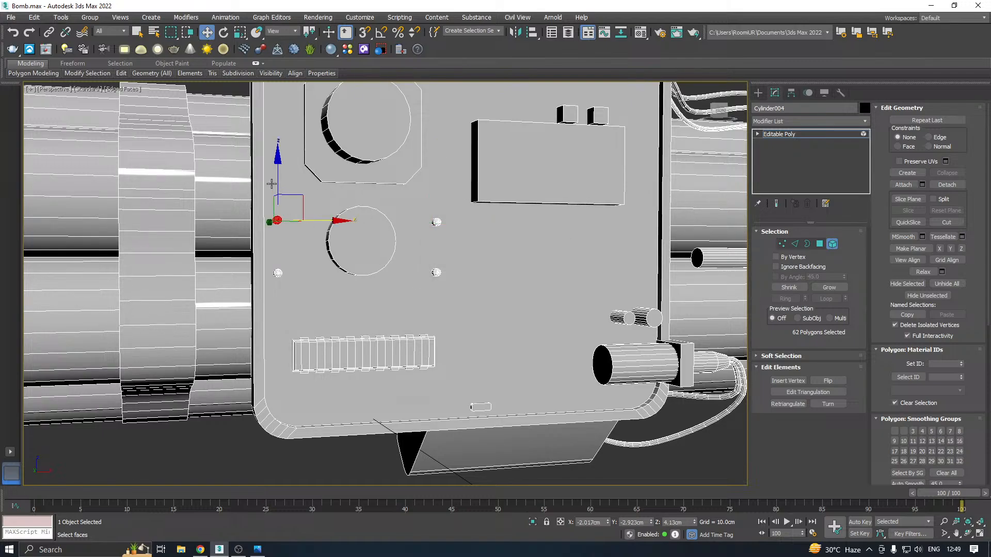
{"action": "left_click_drag", "start_coordinate": [276, 186], "coordinate": [264, 157]}
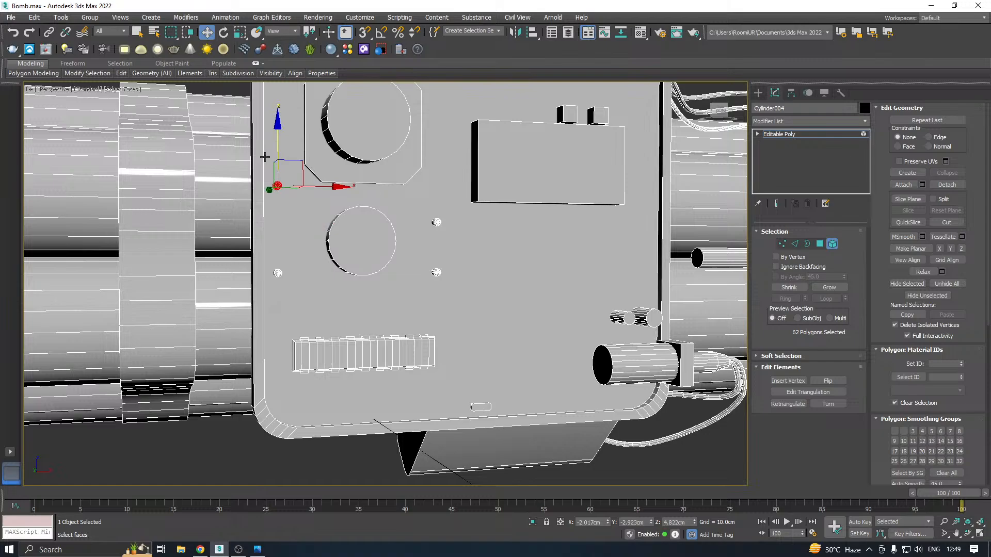
Clone the ribbed connector strip low on the panel as an element along X to about X 3.209 cm
{"action": "left_click", "coordinate": [336, 342]}
{"action": "middle_click_drag", "start_coordinate": [336, 341], "coordinate": [347, 336]}
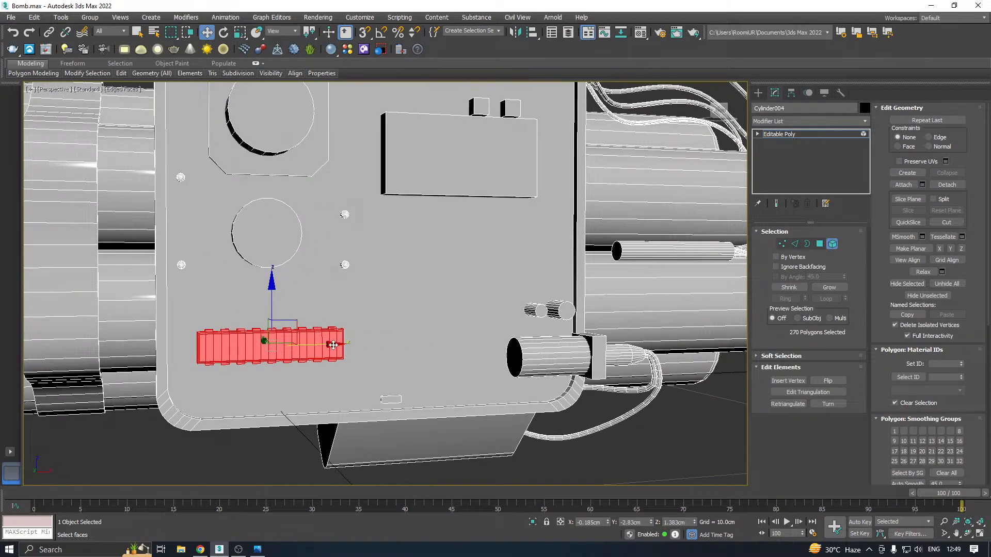
{"action": "mouse_move", "coordinate": [333, 346]}
{"action": "left_mouse_down", "text": "shift"}
{"action": "mouse_move", "coordinate": [500, 325]}
{"action": "mouse_move", "coordinate": [487, 314]}
{"action": "left_mouse_up", "text": "shift"}
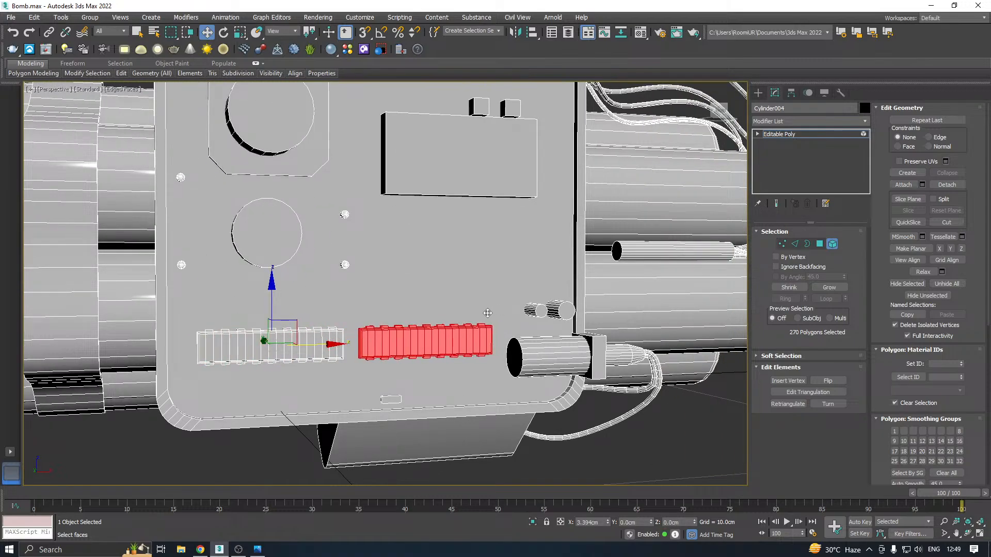
{"action": "left_click", "coordinate": [536, 285]}
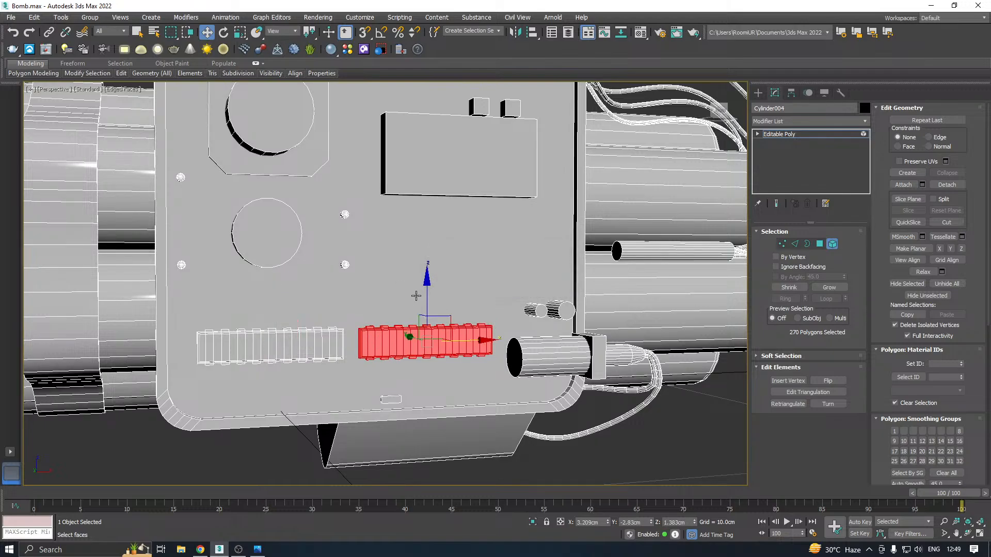
Clone the second ribbed strip downward as an element and shift the copy along X so it sits centred below the two strips
{"action": "left_click_drag", "start_coordinate": [428, 298], "coordinate": [429, 331], "text": "shift"}
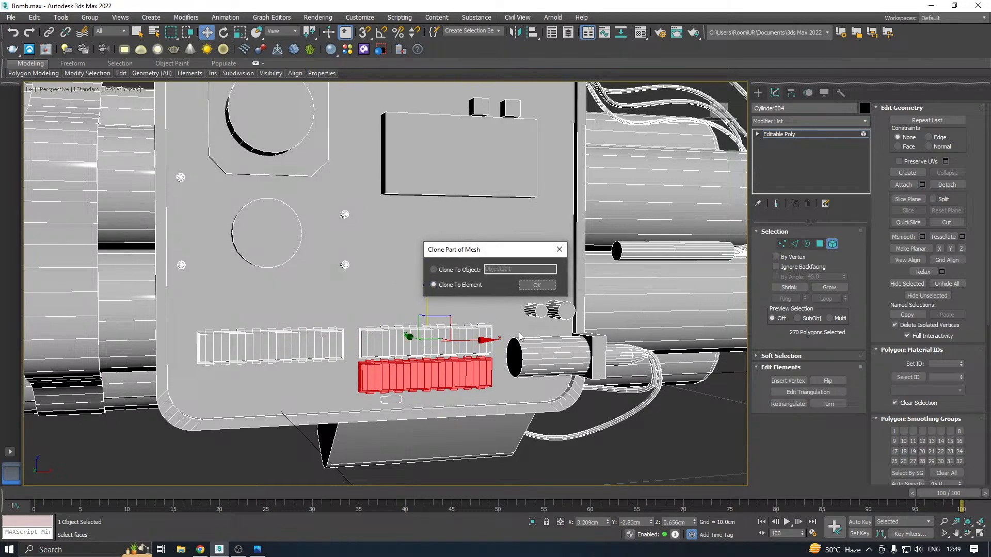
{"action": "left_click", "coordinate": [535, 285]}
{"action": "scroll", "coordinate": [400, 372], "scroll_direction": "up", "scroll_amount": 3}
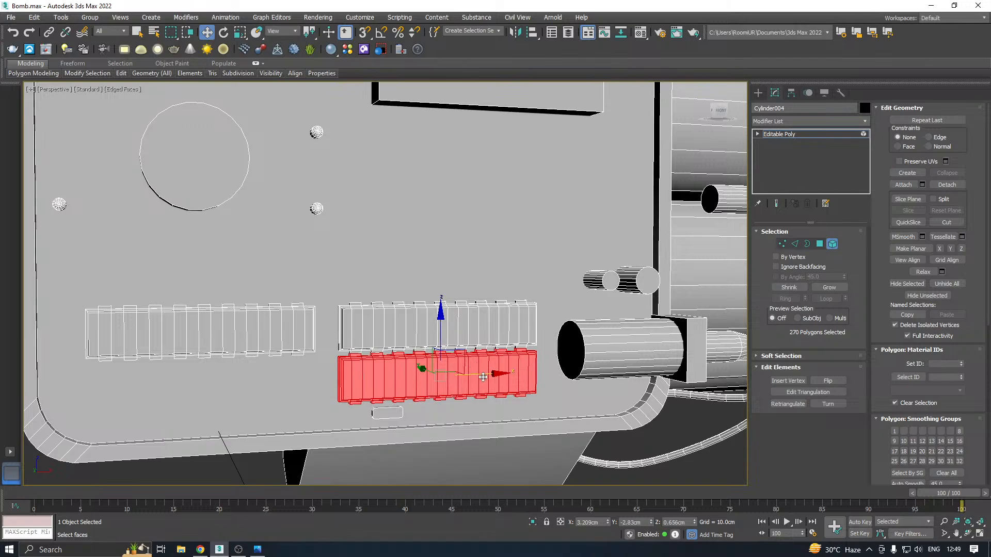
{"action": "left_click_drag", "start_coordinate": [483, 377], "coordinate": [293, 386]}
{"action": "left_click_drag", "start_coordinate": [252, 337], "coordinate": [251, 346]}
Move the small flat piece near the panel's lower edge along X to about X 3.714 cm, beside the lowest ribbed strip
{"action": "left_click_drag", "start_coordinate": [298, 387], "coordinate": [505, 398]}
{"action": "left_click", "coordinate": [393, 415]}
{"action": "scroll", "coordinate": [426, 387], "scroll_direction": "down", "scroll_amount": 3}
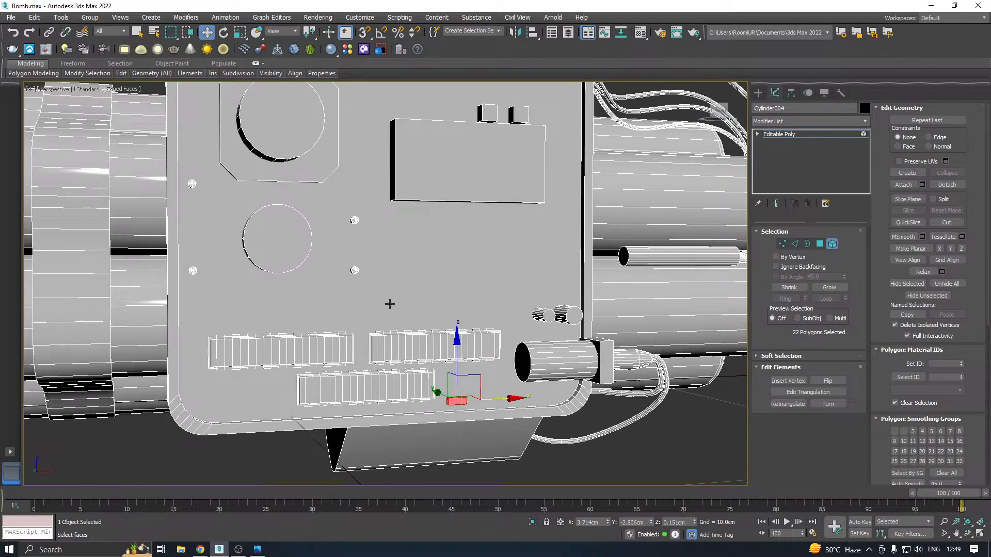
{"action": "scroll", "coordinate": [389, 304], "scroll_direction": "down", "scroll_amount": 3}
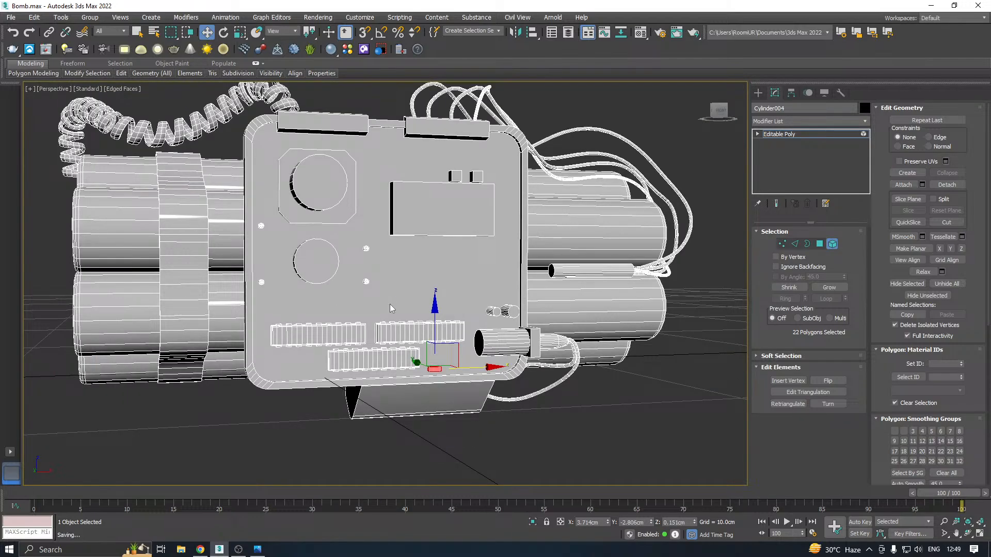
Clone the strap as an element along X to the other side of the panel and adjust the copy to about X 10.067 cm
{"action": "middle_click_drag", "start_coordinate": [502, 259], "coordinate": [465, 280], "text": "alt"}
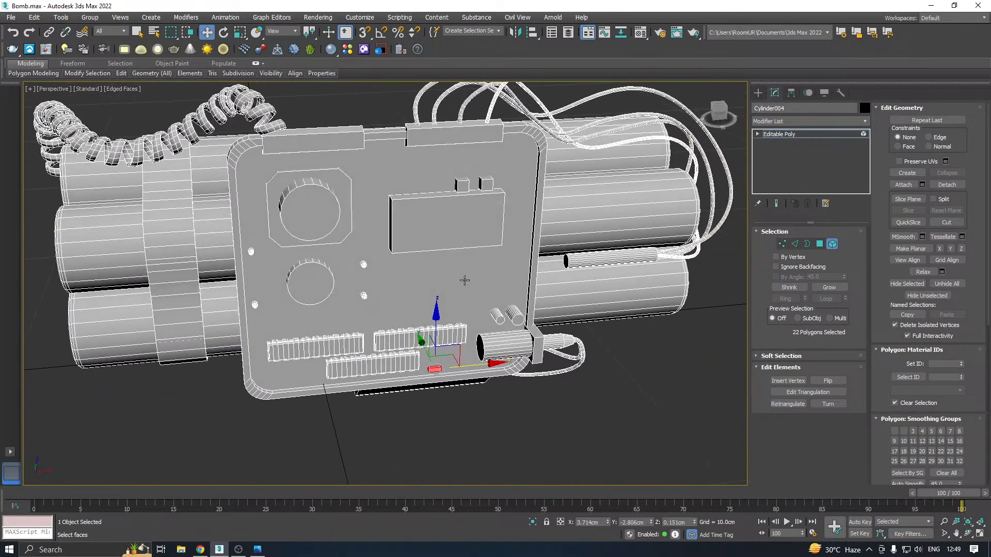
{"action": "left_click", "coordinate": [171, 299]}
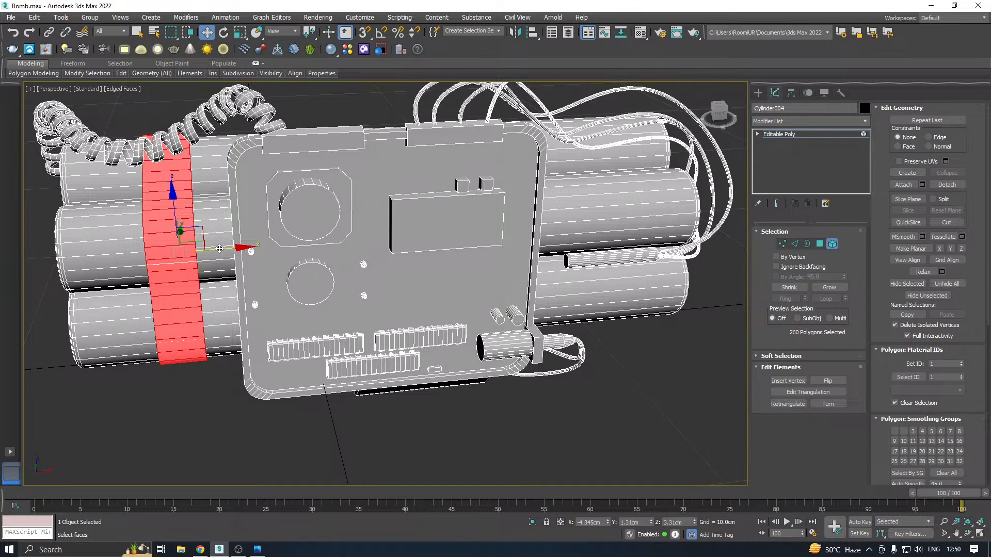
{"action": "left_click_drag", "start_coordinate": [219, 249], "coordinate": [636, 189], "text": "shift"}
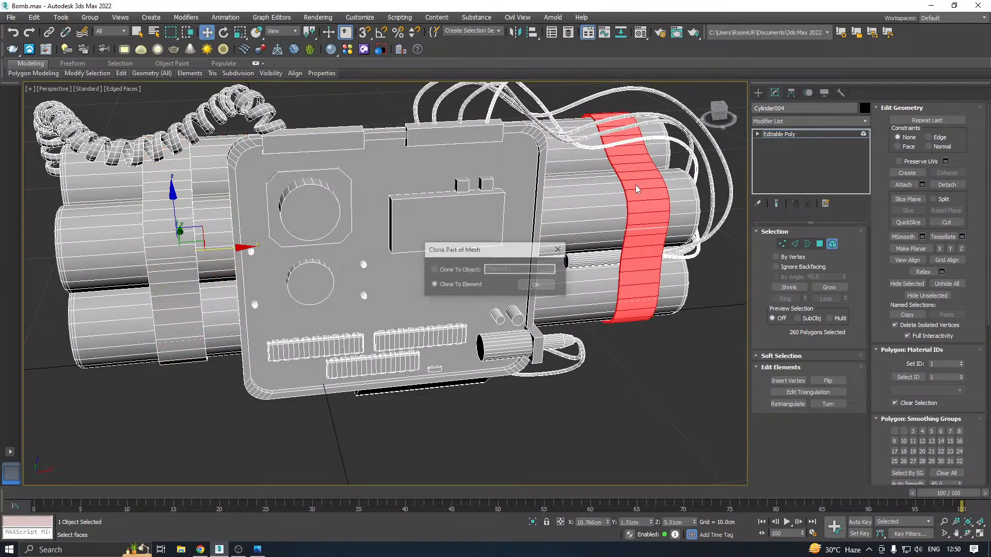
{"action": "left_click", "coordinate": [536, 284]}
{"action": "middle_click_drag", "start_coordinate": [536, 284], "coordinate": [532, 239], "text": "alt"}
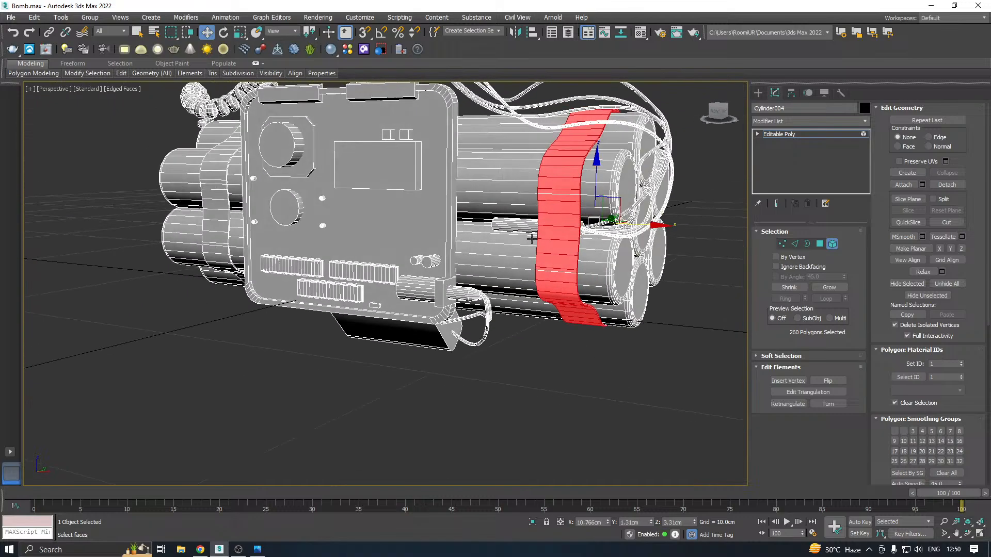
{"action": "left_click_drag", "start_coordinate": [636, 224], "coordinate": [614, 225]}
{"action": "scroll", "coordinate": [536, 268], "scroll_direction": "down", "scroll_amount": 3}
{"action": "middle_click_drag", "start_coordinate": [554, 244], "coordinate": [390, 276], "text": "alt"}
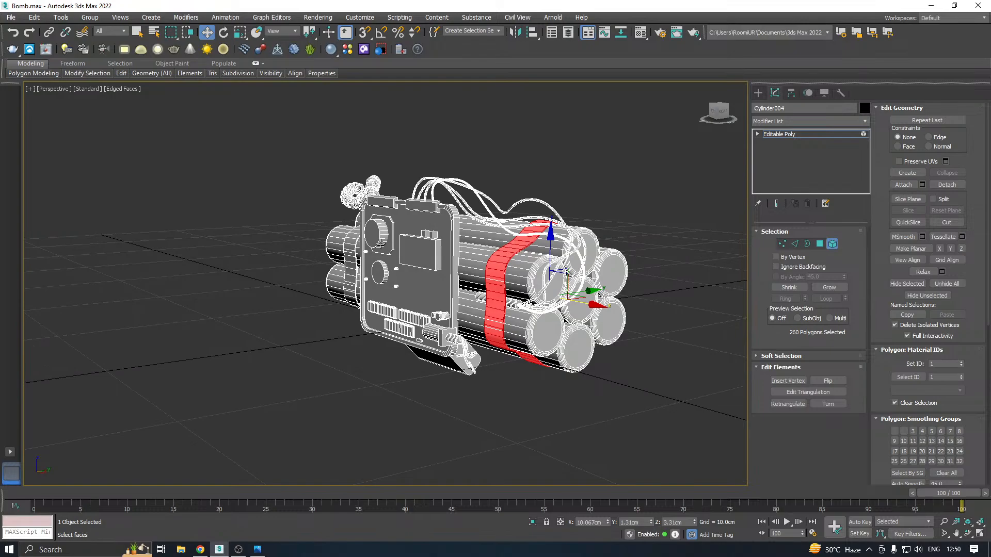
Return the bomb mesh from element editing to object level and deselect it
{"action": "left_click", "coordinate": [775, 136]}
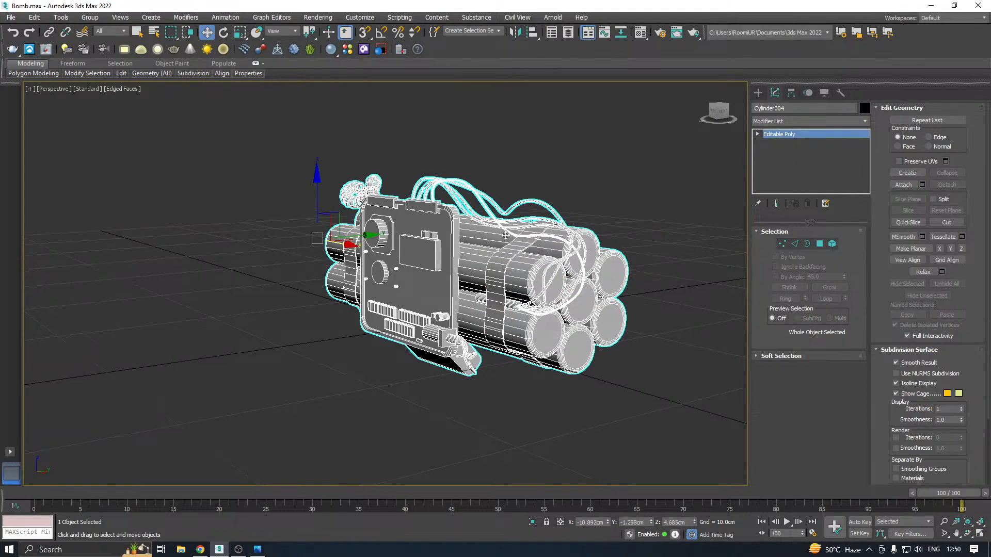
{"action": "middle_click_drag", "start_coordinate": [578, 249], "coordinate": [599, 240], "text": "alt"}
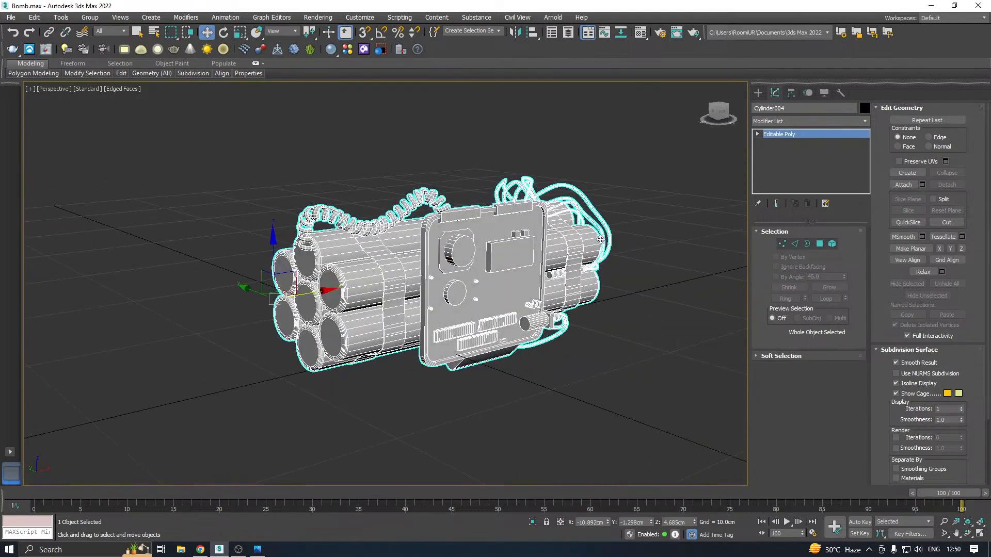
{"action": "left_click", "coordinate": [661, 209]}
{"action": "middle_click_drag", "start_coordinate": [529, 226], "coordinate": [437, 253], "text": "alt"}
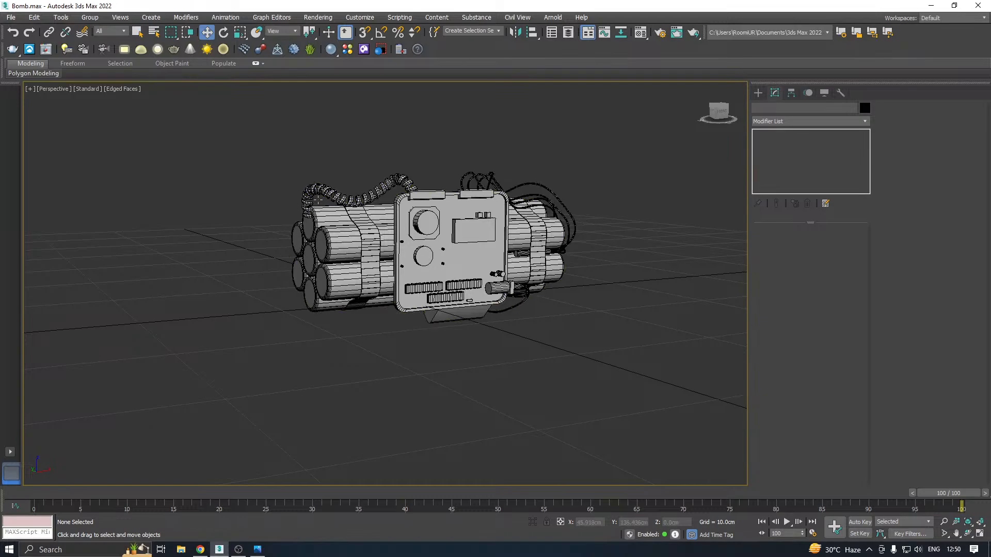
Reselect the whole bomb model and open its object properties to check the vertex and face counts
{"action": "left_click", "coordinate": [386, 237]}
{"action": "right_click", "coordinate": [380, 240]}
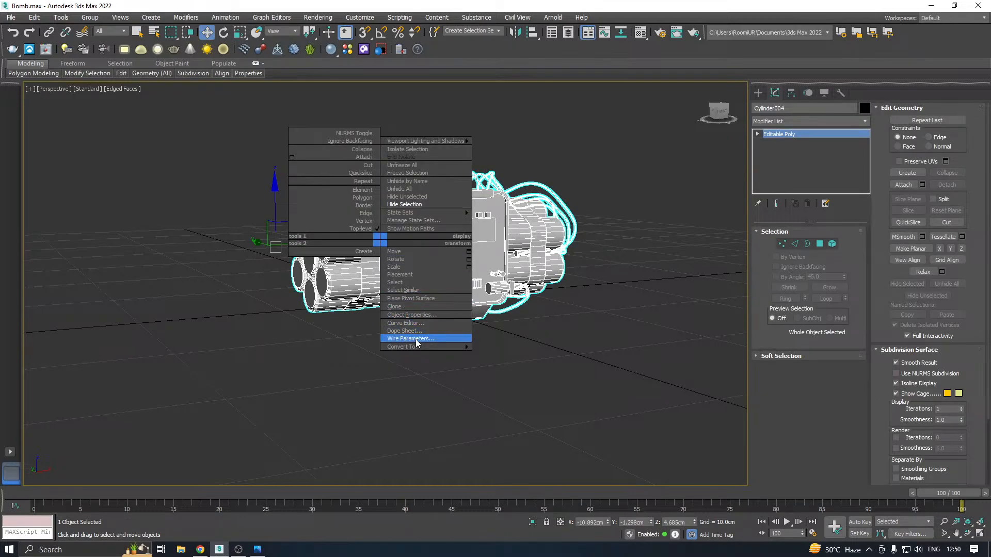
{"action": "left_click", "coordinate": [413, 315]}
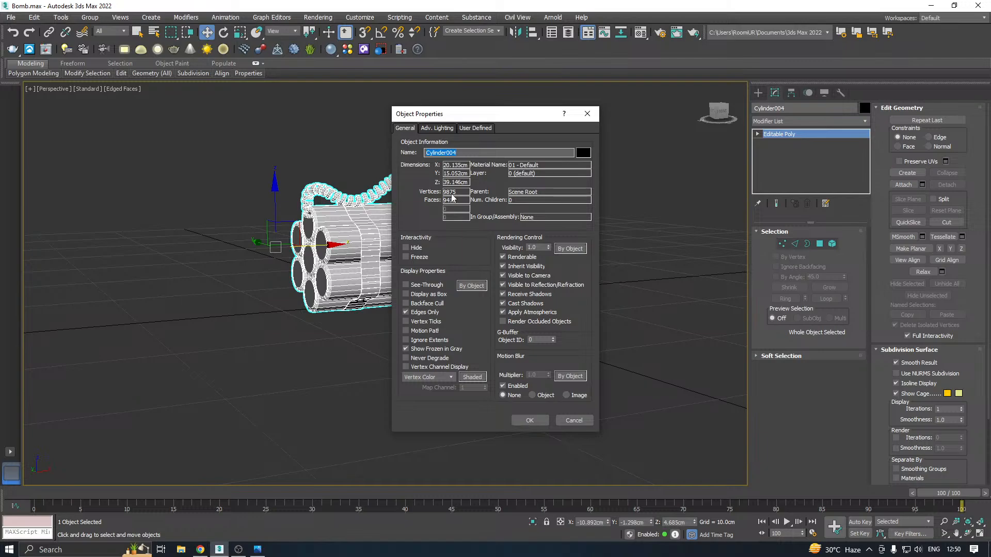
Close the object properties without changes and save a copy of the scene as Bomb34.max
{"action": "left_click", "coordinate": [589, 420]}
{"action": "middle_click_drag", "start_coordinate": [469, 331], "coordinate": [380, 332], "text": "alt"}
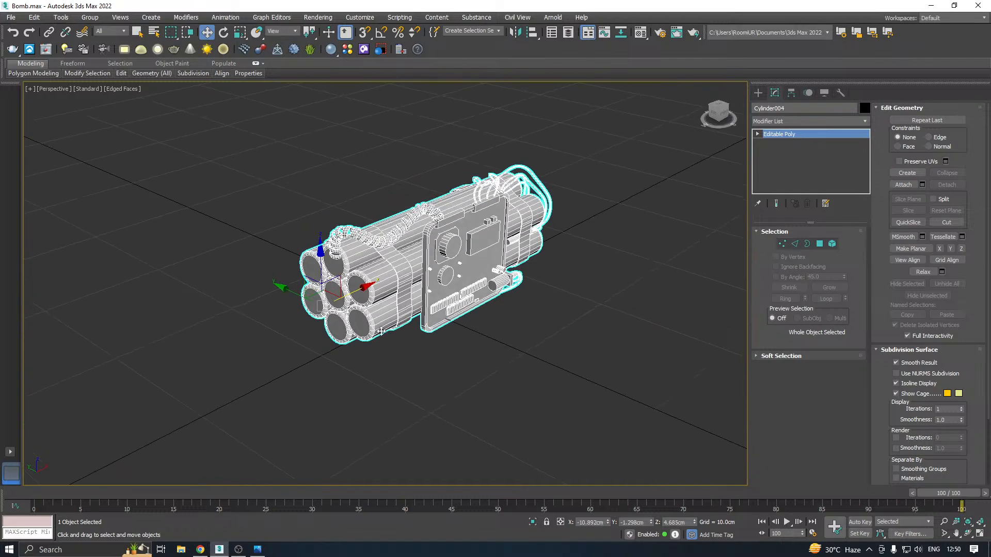
{"action": "left_click", "coordinate": [358, 183]}
{"action": "left_click", "coordinate": [444, 238]}
{"action": "middle_click_drag", "start_coordinate": [461, 245], "coordinate": [457, 216], "text": "alt"}
{"action": "left_click", "coordinate": [602, 298]}
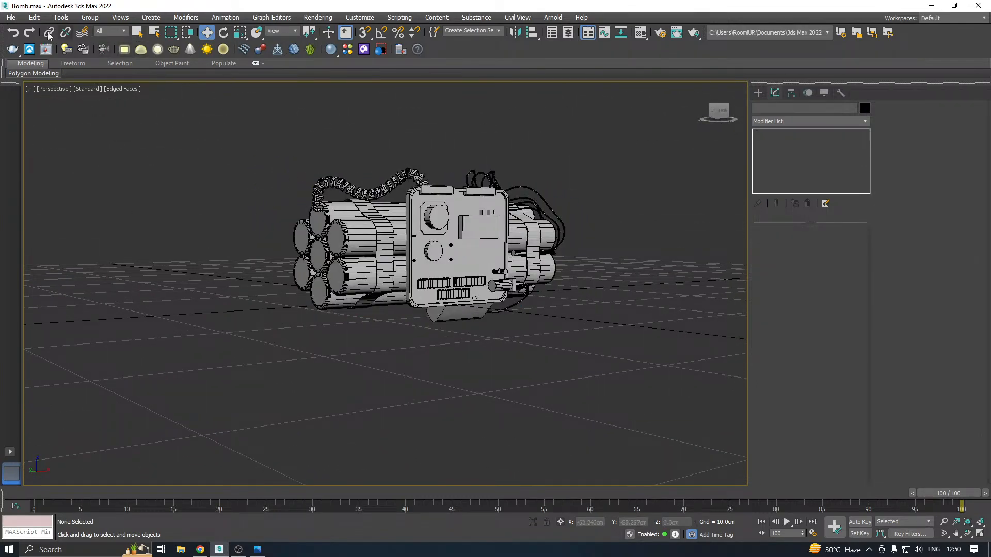
{"action": "left_click", "coordinate": [11, 17]}
{"action": "left_click", "coordinate": [47, 123]}
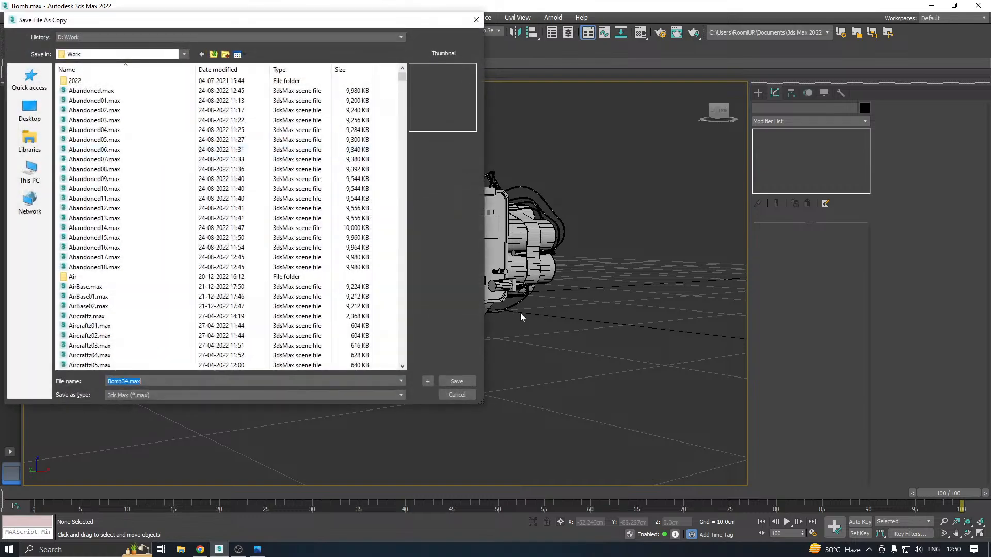
{"action": "left_click", "coordinate": [457, 381]}
Apply an Unwrap UVW modifier to the bomb model and open its UV editor
{"action": "left_click", "coordinate": [449, 304]}
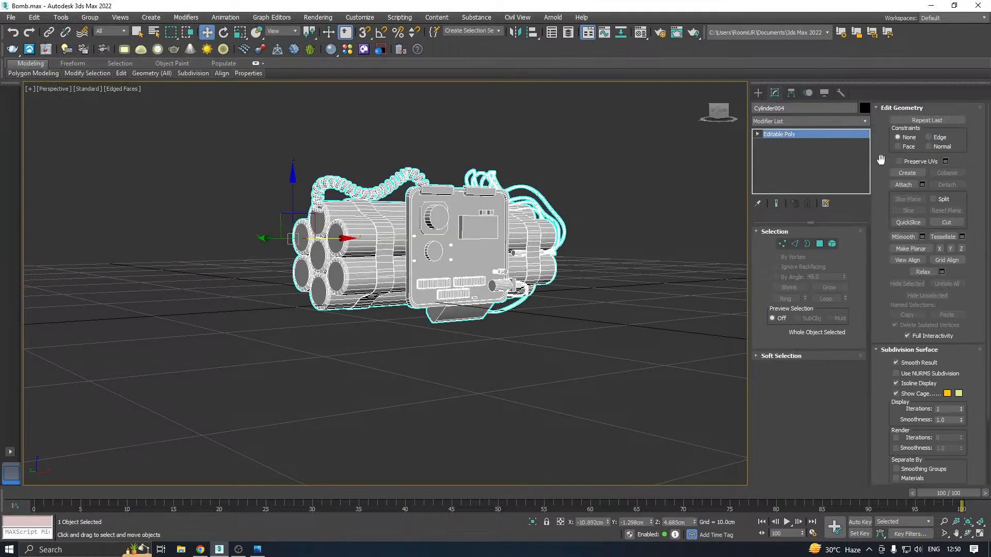
{"action": "left_click", "coordinate": [857, 124]}
{"action": "scroll", "coordinate": [849, 302], "scroll_direction": "down", "scroll_amount": 10}
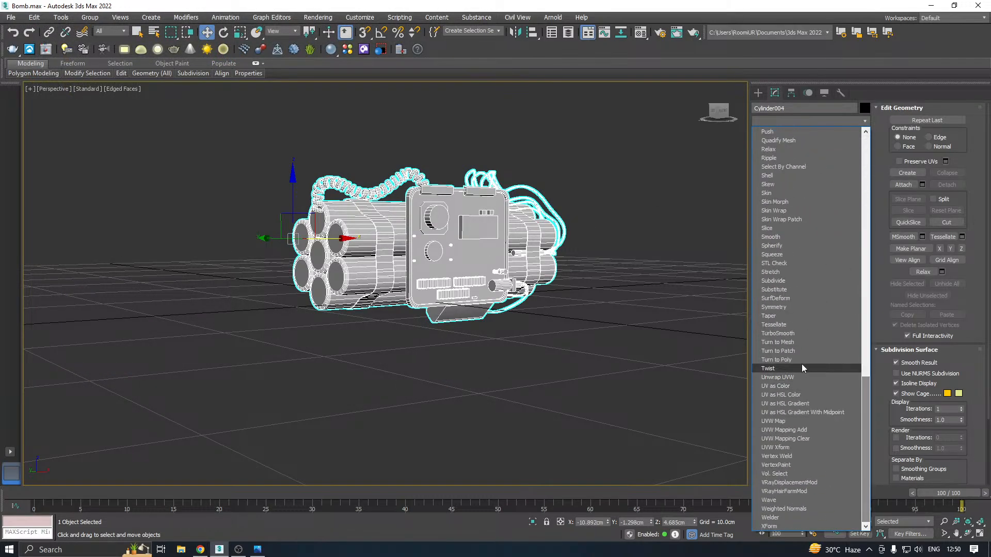
{"action": "left_click", "coordinate": [800, 377]}
{"action": "left_click", "coordinate": [809, 447]}
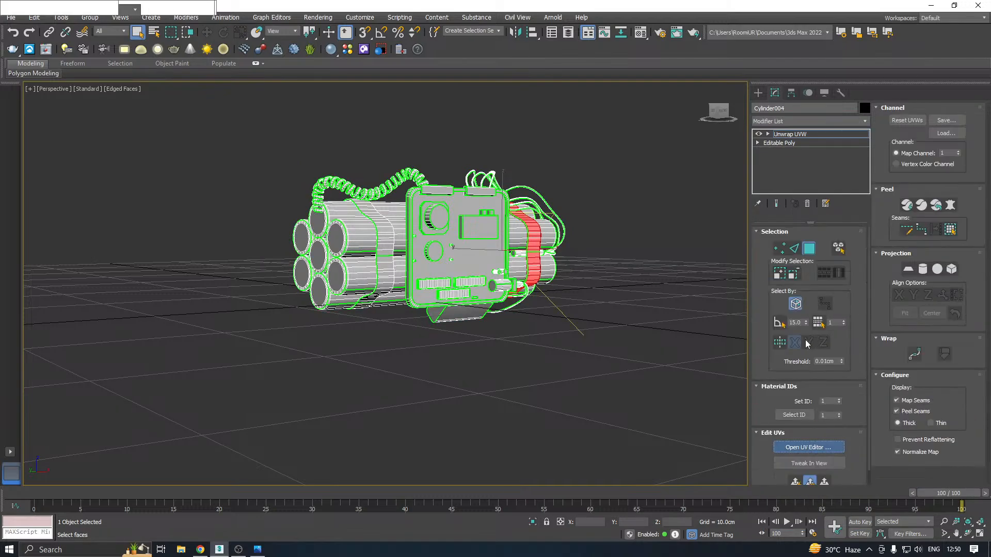
{"action": "left_click", "coordinate": [799, 305]}
{"action": "middle_click_drag", "start_coordinate": [458, 300], "coordinate": [547, 306]}
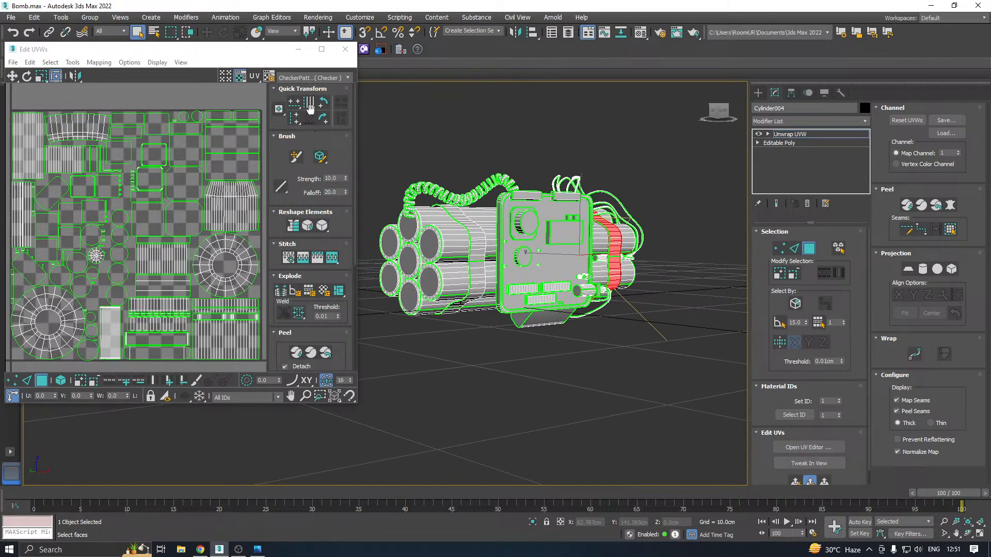
Check the bomb's UVs with the Checker pattern shown on the model, and close the UV editor
{"action": "left_click", "coordinate": [309, 79]}
{"action": "left_click", "coordinate": [312, 94]}
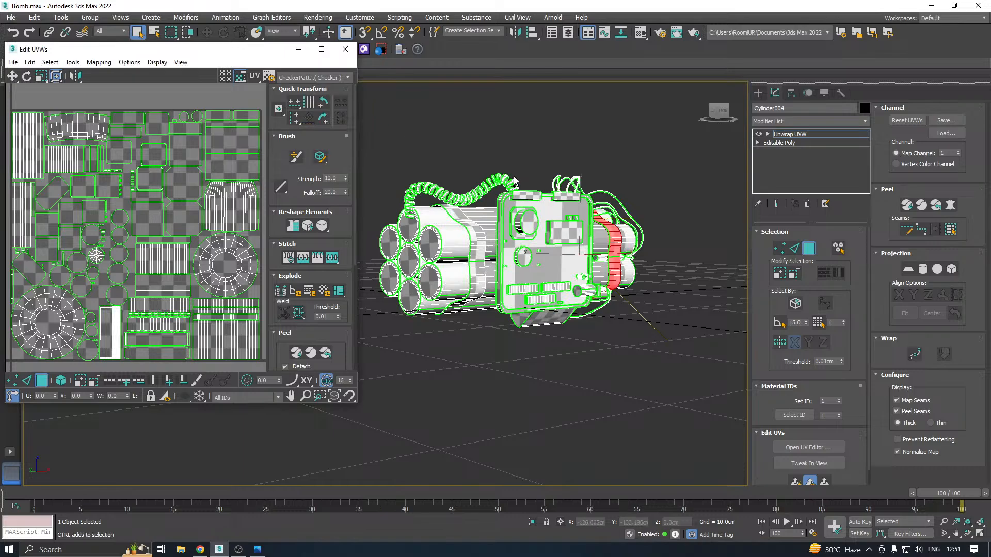
{"action": "middle_click_drag", "start_coordinate": [493, 157], "coordinate": [524, 198], "text": "alt"}
{"action": "scroll", "coordinate": [106, 249], "scroll_direction": "down", "scroll_amount": 3}
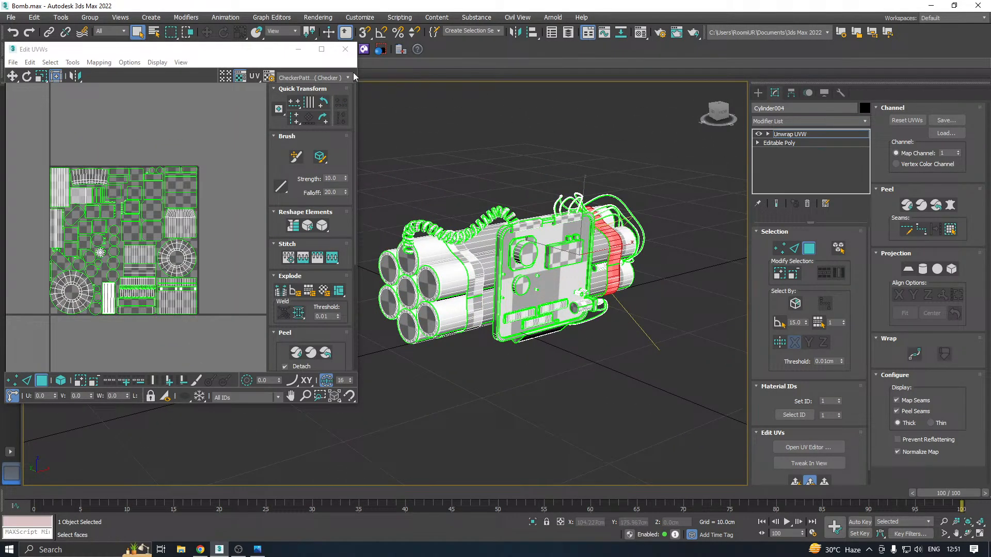
{"action": "left_click", "coordinate": [345, 49]}
{"action": "left_click", "coordinate": [805, 133]}
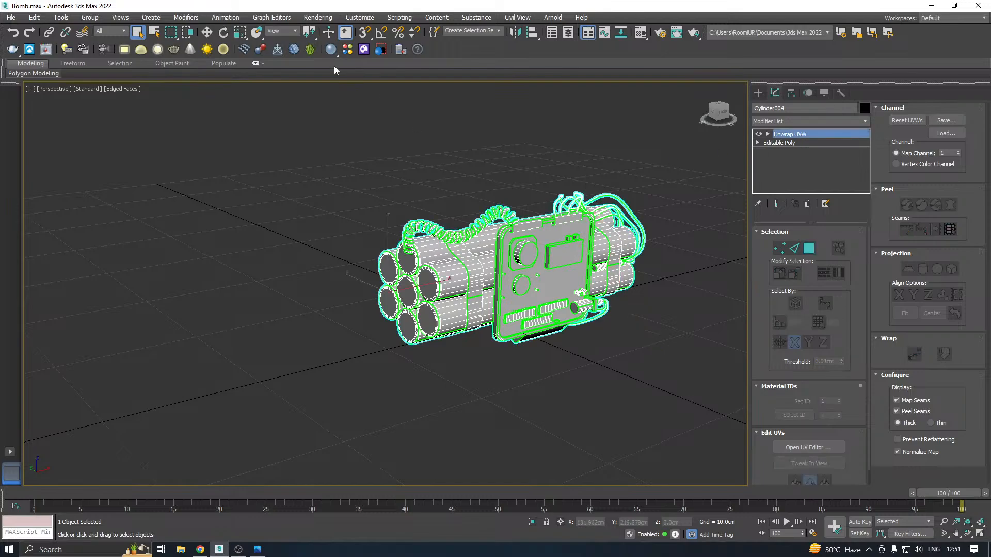
Center the bomb's pivot to the object, with adjustments affecting the pivot only
{"action": "left_click", "coordinate": [209, 35]}
{"action": "middle_click_drag", "start_coordinate": [521, 248], "coordinate": [467, 297], "text": "alt"}
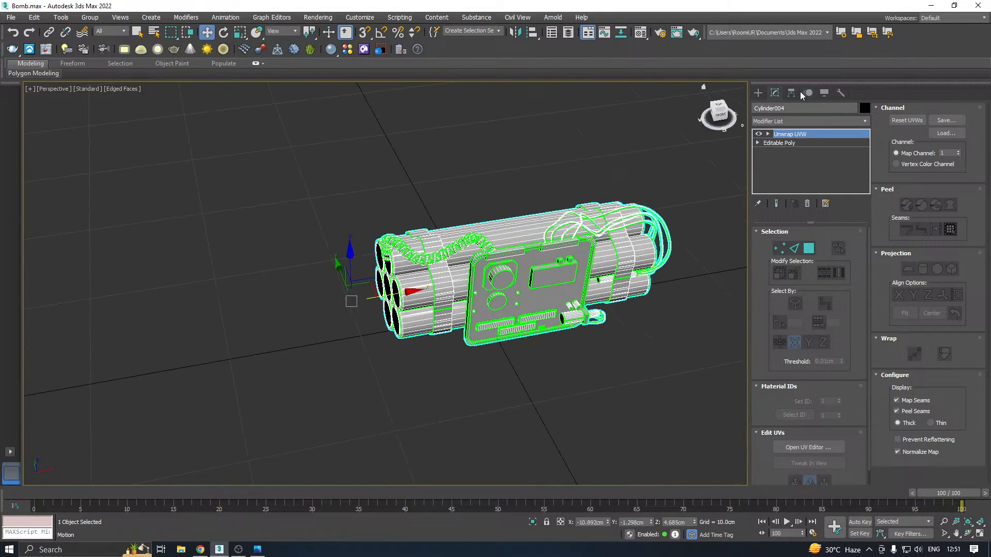
{"action": "left_click", "coordinate": [793, 93]}
{"action": "left_click", "coordinate": [823, 164]}
{"action": "left_click", "coordinate": [807, 219]}
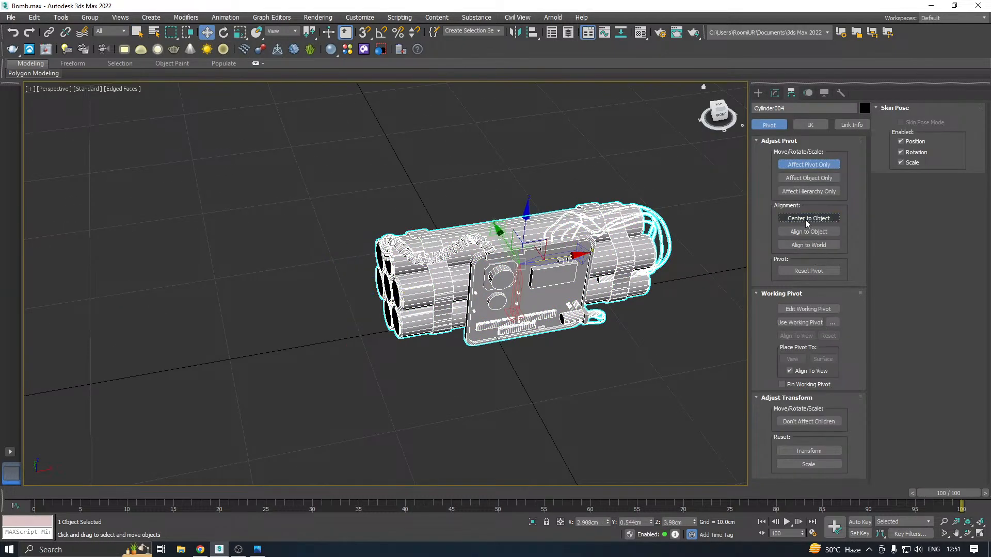
Snap the bomb's pivot to a vertex at the bottom of the lowest tube's open end and leave pivot adjustment
{"action": "middle_click_drag", "start_coordinate": [594, 228], "coordinate": [566, 251], "text": "alt"}
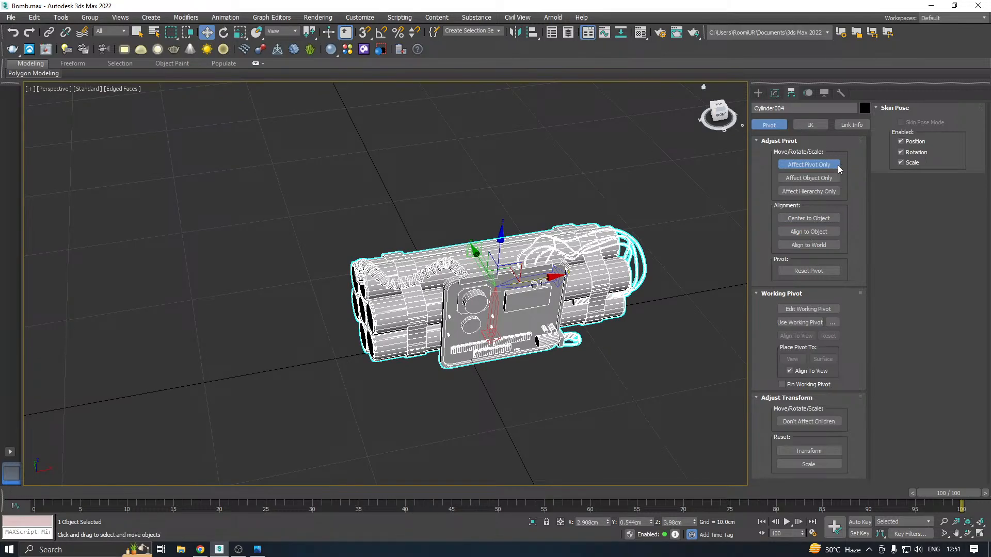
{"action": "middle_click_drag", "start_coordinate": [555, 209], "coordinate": [536, 208], "text": "alt"}
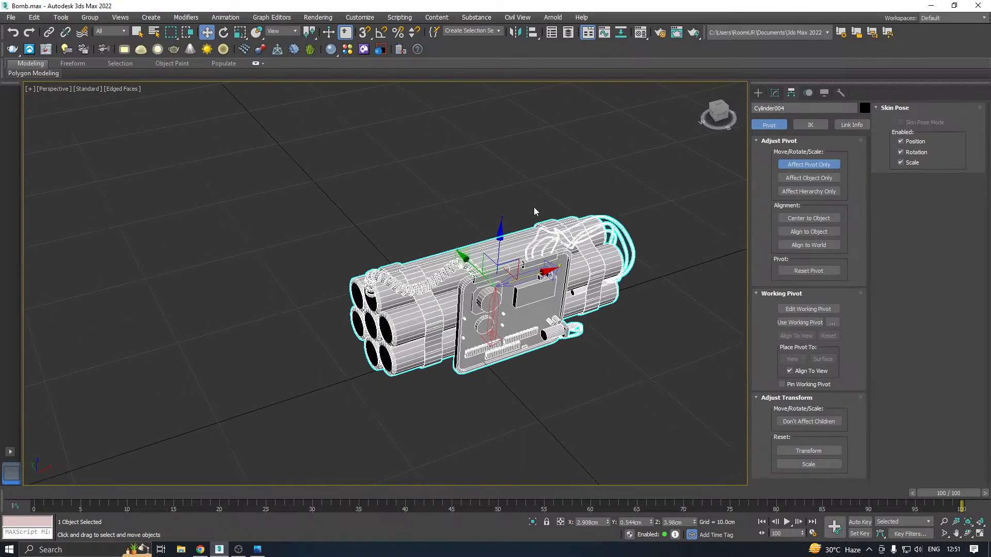
{"action": "key", "text": "s"}
{"action": "left_click_drag", "start_coordinate": [495, 266], "coordinate": [376, 371]}
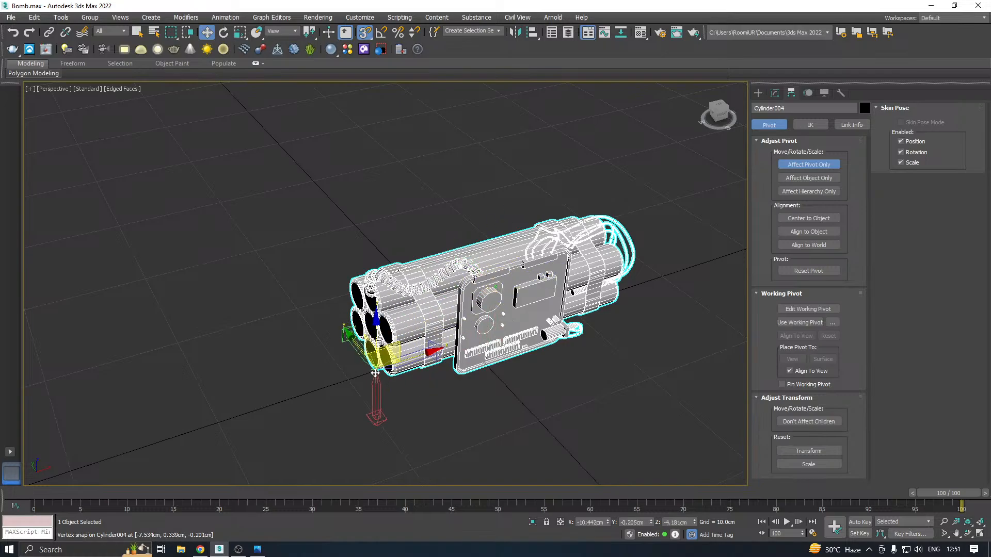
{"action": "left_click", "coordinate": [775, 93]}
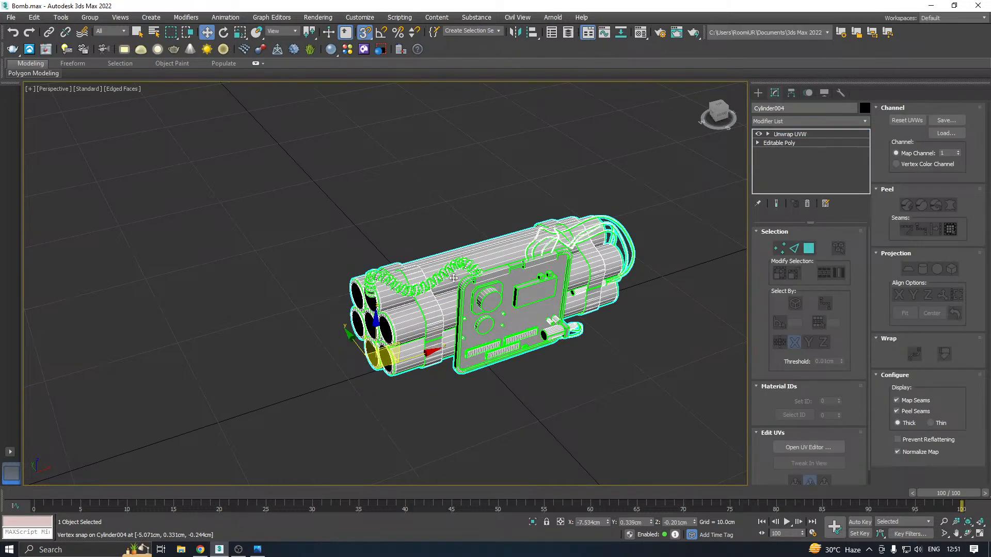
Move the bomb so its pivot sits on the world origin at 0, 0, 0, and turn snapping off
{"action": "left_click_drag", "start_coordinate": [392, 360], "coordinate": [481, 338]}
{"action": "middle_click_drag", "start_coordinate": [488, 325], "coordinate": [494, 322], "text": "alt"}
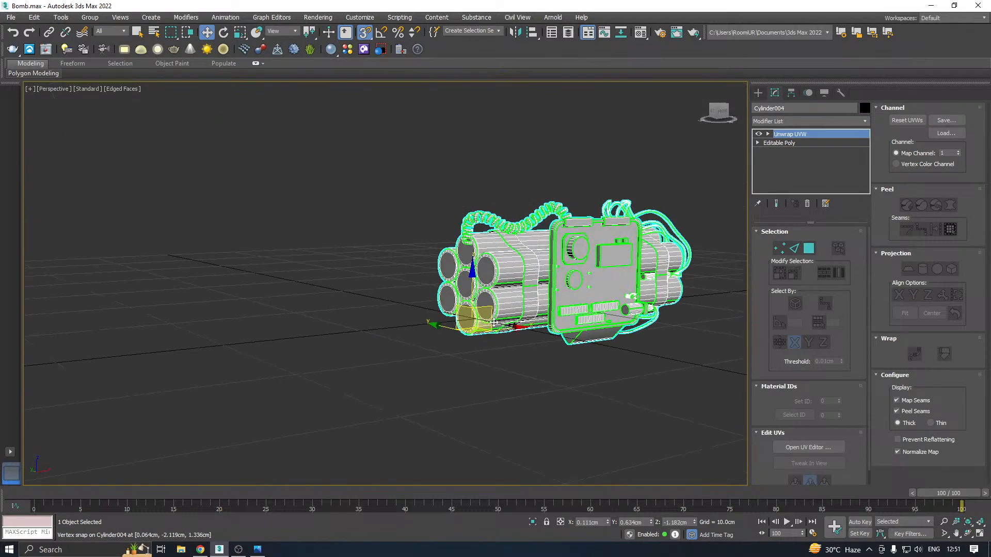
{"action": "left_click_drag", "start_coordinate": [484, 329], "coordinate": [479, 313]}
{"action": "middle_click_drag", "start_coordinate": [478, 312], "coordinate": [415, 339], "text": "alt"}
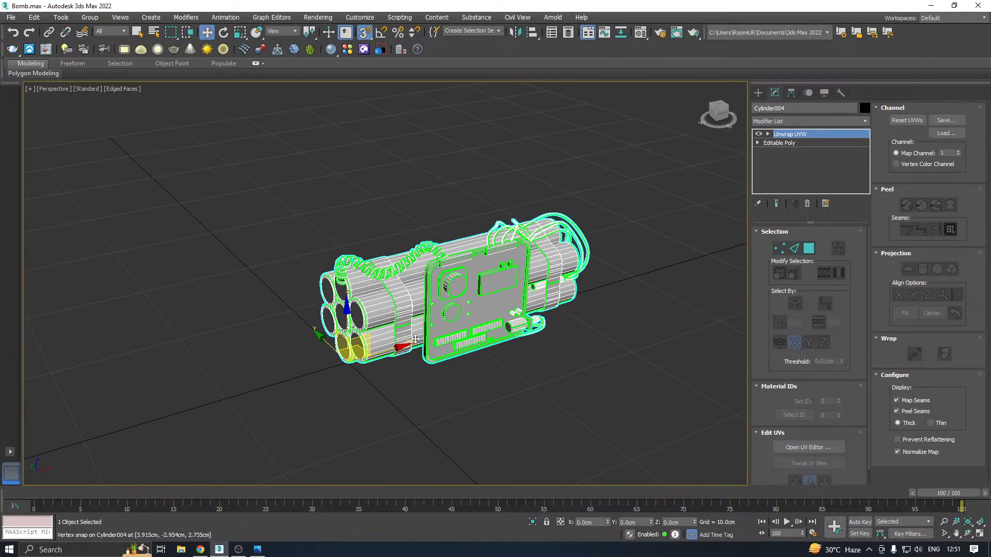
{"action": "left_click", "coordinate": [364, 32]}
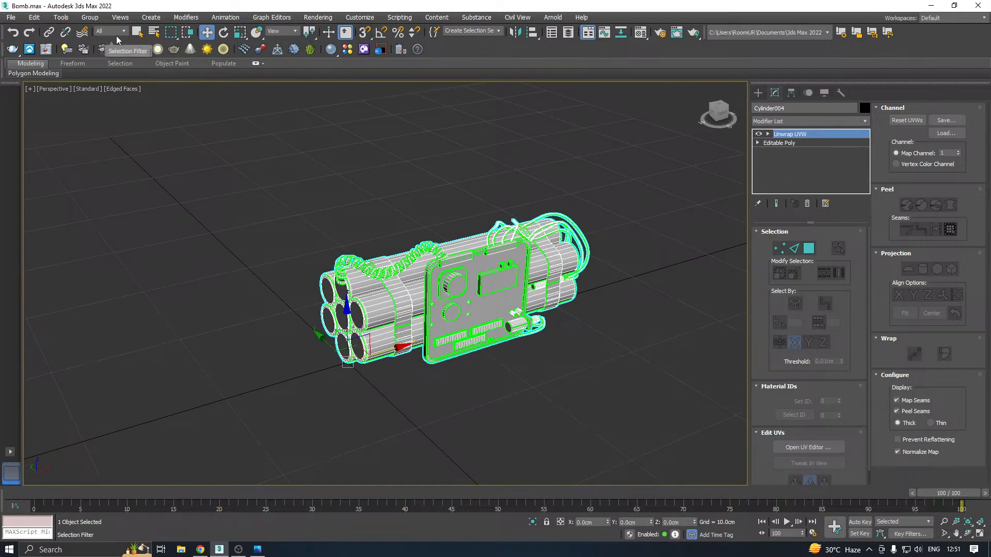
Clone the bomb in place as a Copy named High
{"action": "left_click", "coordinate": [34, 19]}
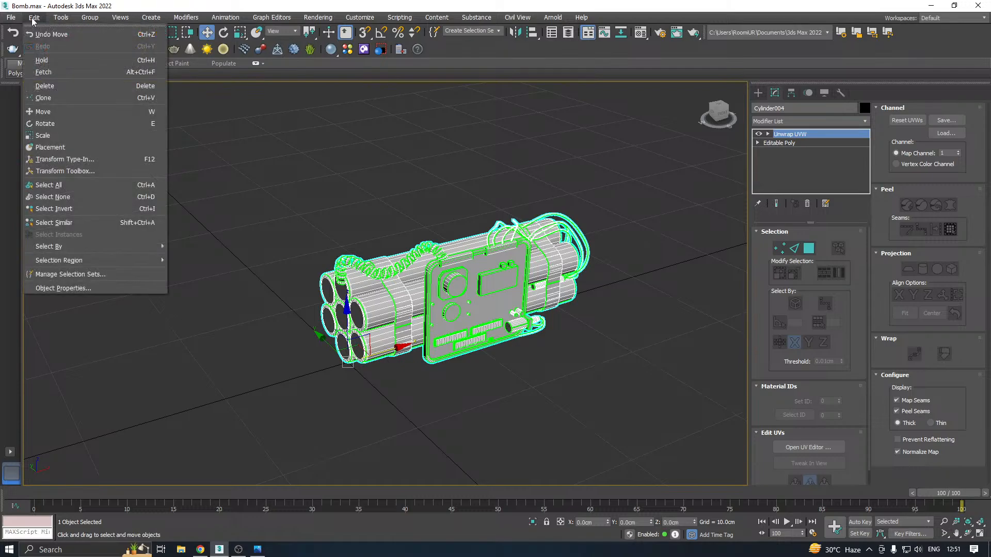
{"action": "left_click", "coordinate": [52, 98]}
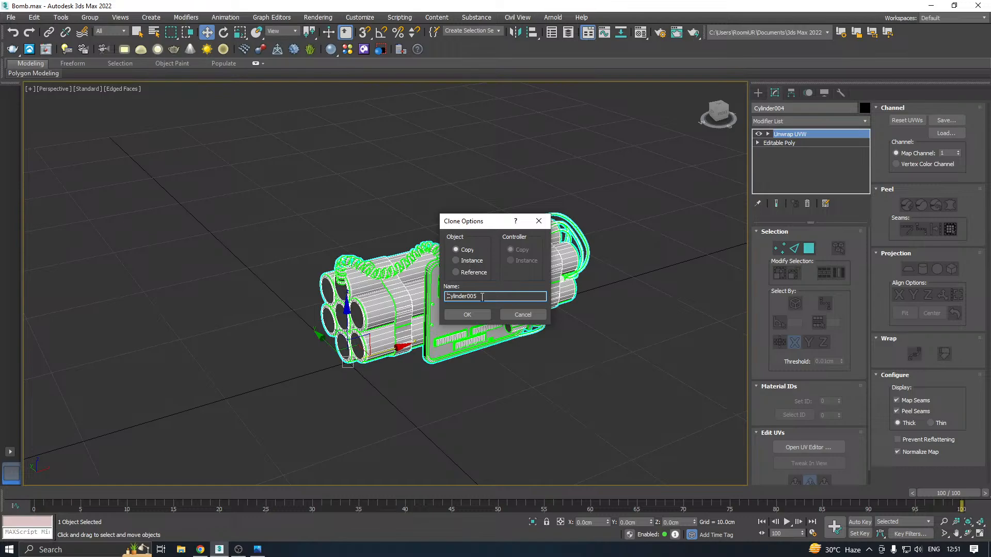
{"action": "type", "text": "High"}
{"action": "left_click", "coordinate": [467, 314]}
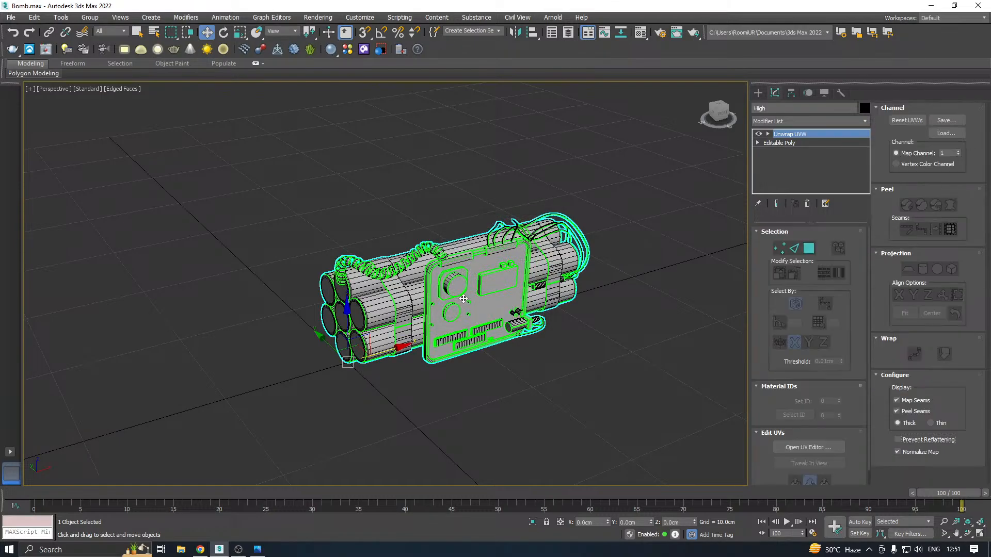
Try moving the High copy along the X axis and hide the copy
{"action": "left_click_drag", "start_coordinate": [397, 349], "coordinate": [499, 307]}
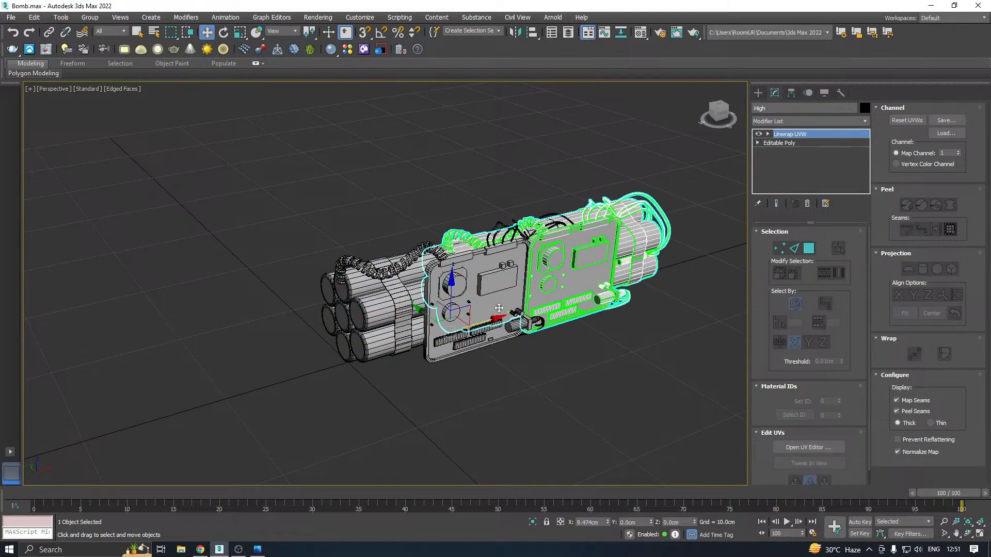
{"action": "right_click", "coordinate": [498, 308]}
{"action": "right_click", "coordinate": [465, 284]}
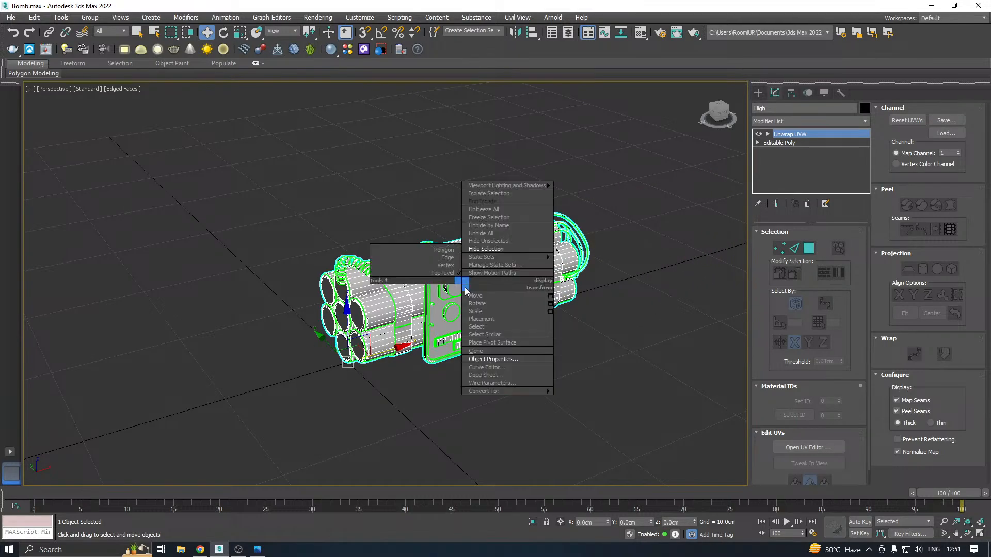
{"action": "left_click", "coordinate": [486, 250]}
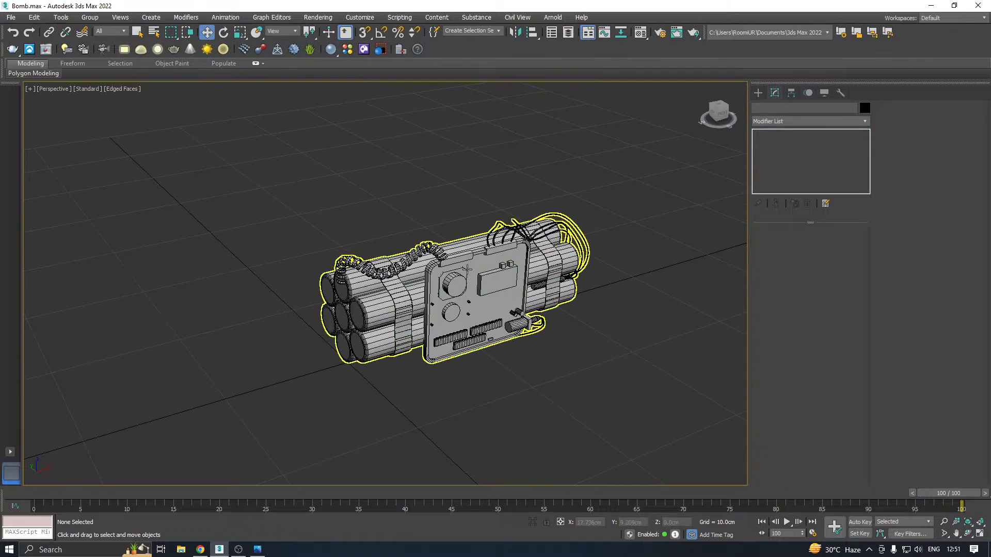
{"action": "left_click", "coordinate": [468, 270]}
{"action": "right_click", "coordinate": [781, 147]}
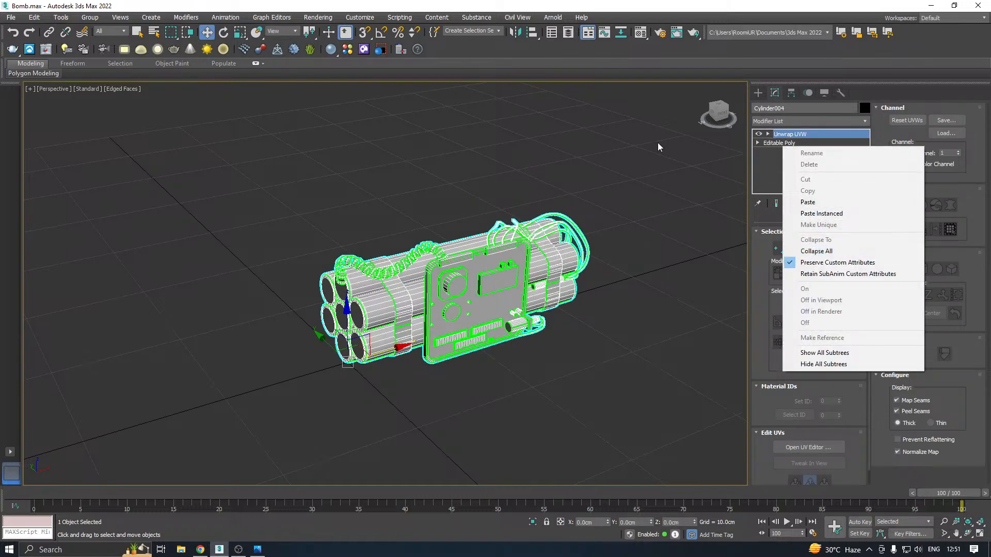
{"action": "left_click", "coordinate": [699, 54]}
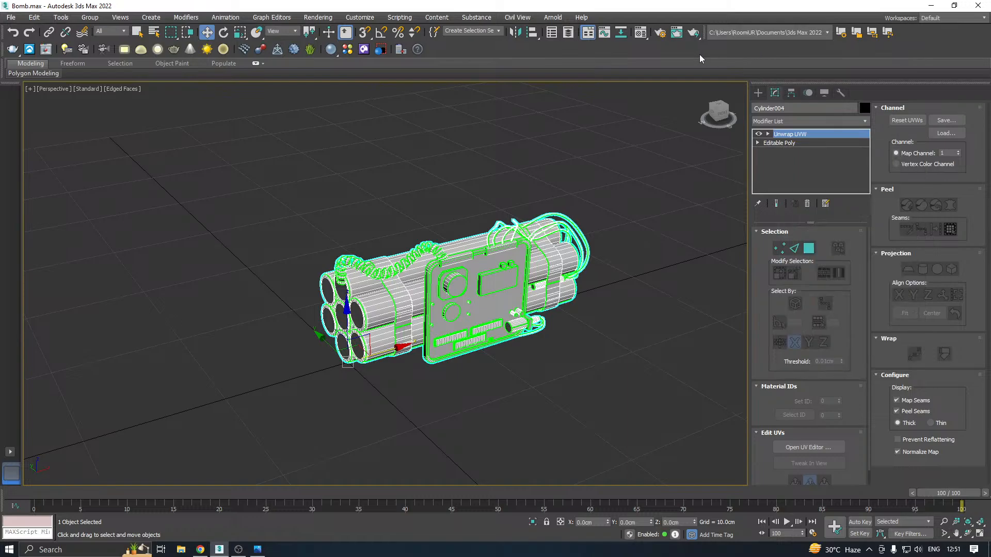
Unhide High and Cylinder002 through the Scene Explorer and select High
{"action": "left_click", "coordinate": [551, 35]}
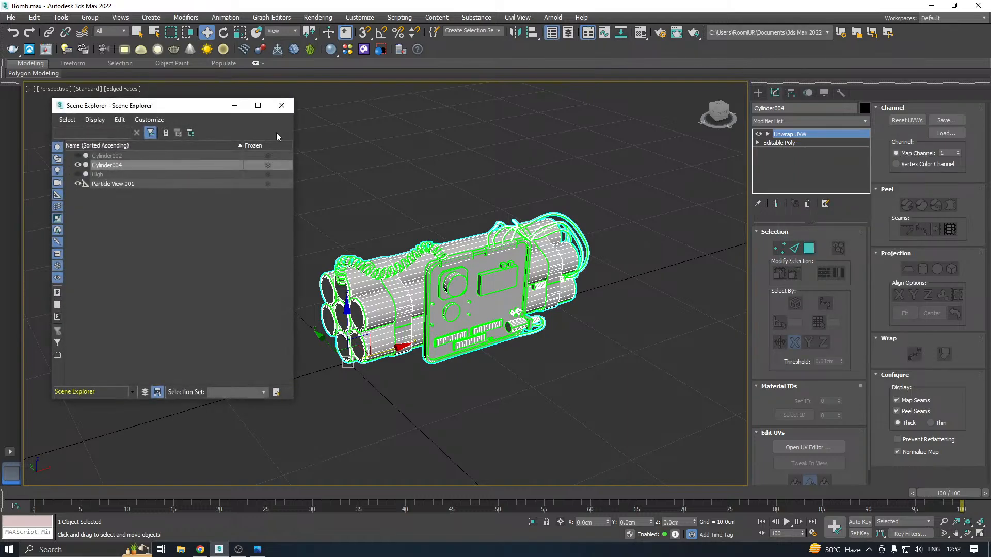
{"action": "left_click", "coordinate": [81, 174]}
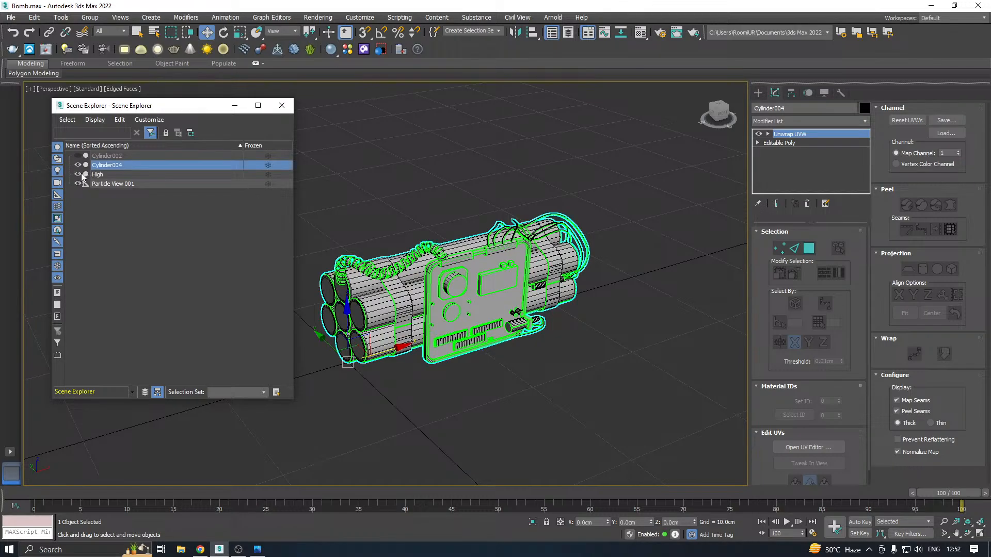
{"action": "left_click", "coordinate": [78, 156]}
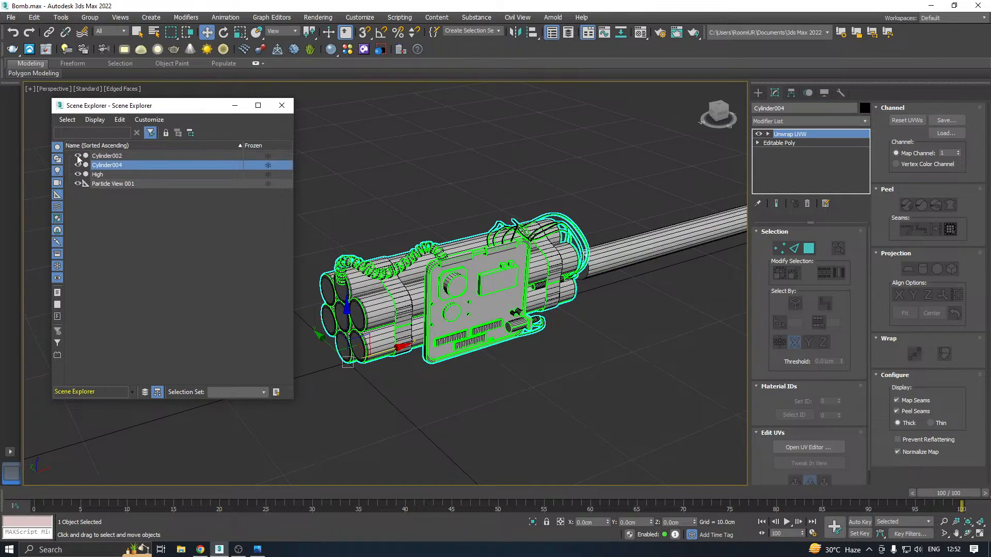
{"action": "left_click", "coordinate": [102, 176]}
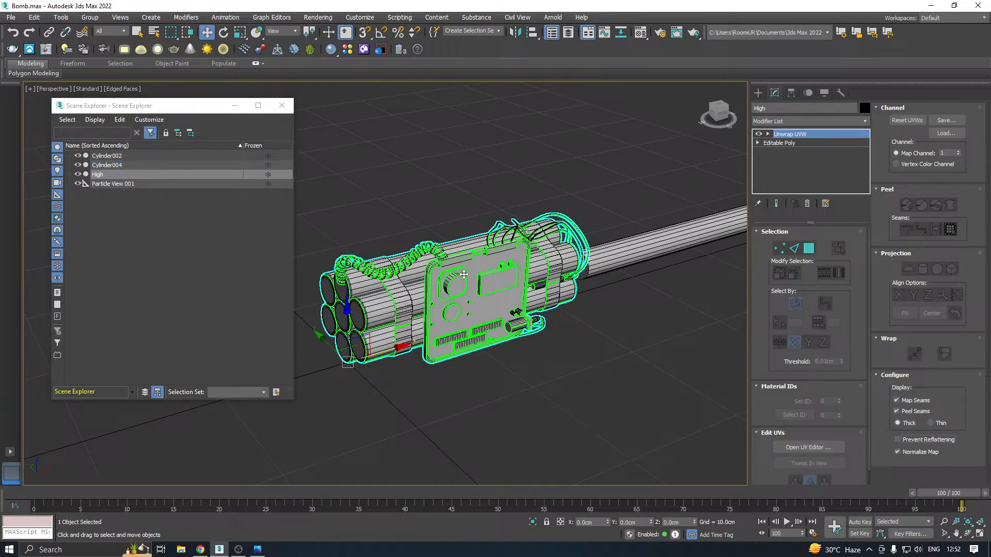
Hide all objects except High and close the Scene Explorer
{"action": "middle_click_drag", "start_coordinate": [464, 275], "coordinate": [483, 277]}
{"action": "right_click", "coordinate": [488, 268]}
{"action": "left_click", "coordinate": [515, 233]}
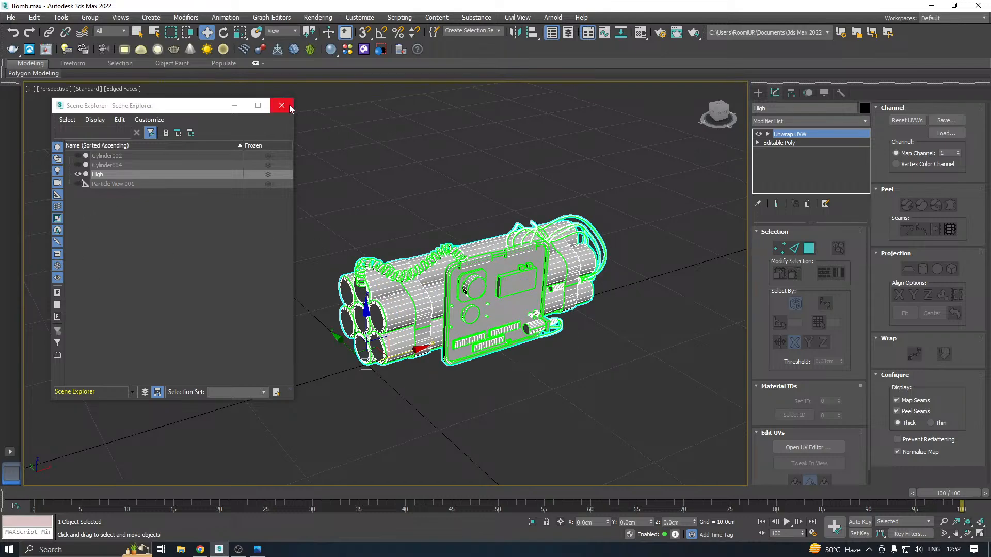
{"action": "left_click", "coordinate": [290, 107]}
Collapse the whole modifier stack of the High copy into an Editable Poly
{"action": "right_click", "coordinate": [798, 150]}
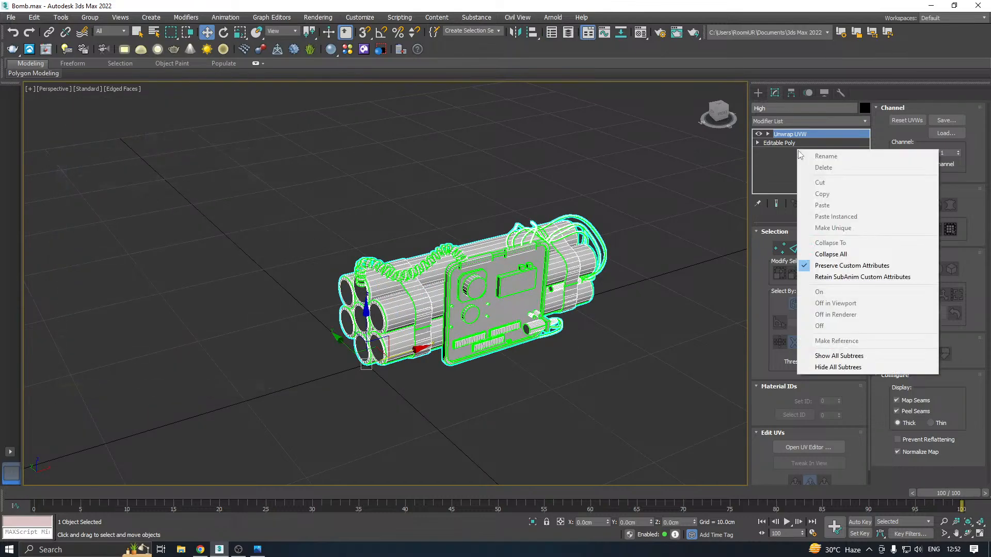
{"action": "left_click", "coordinate": [831, 254]}
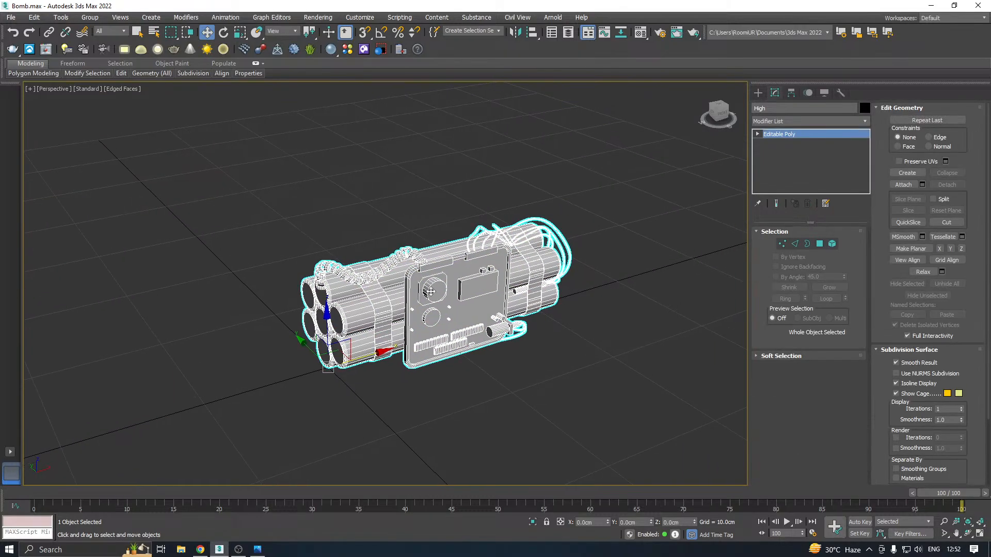
{"action": "scroll", "coordinate": [465, 279], "scroll_direction": "up", "scroll_amount": 4}
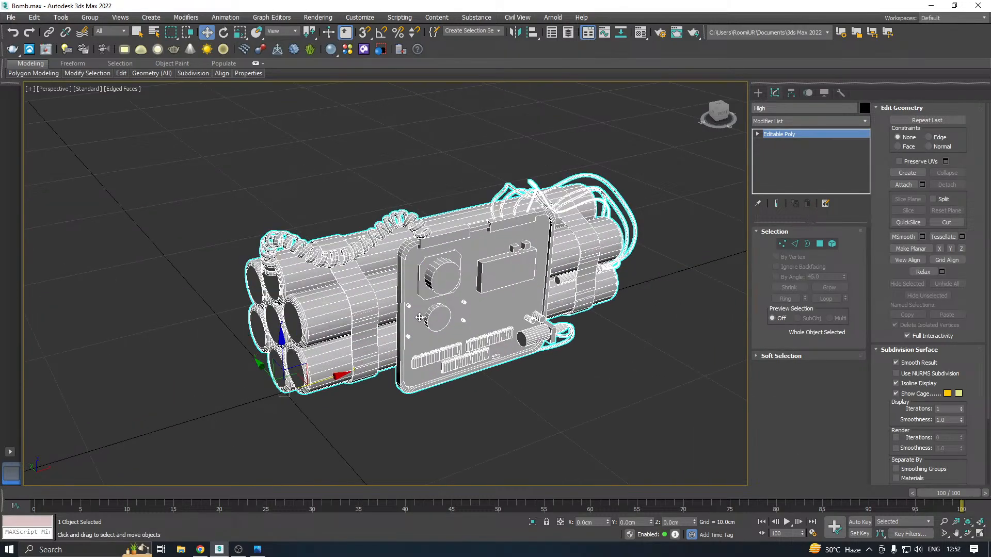
Select all the thin wire elements of High, both above the panel and beside the lower connector
{"action": "middle_click_drag", "start_coordinate": [496, 275], "coordinate": [476, 256], "text": "alt"}
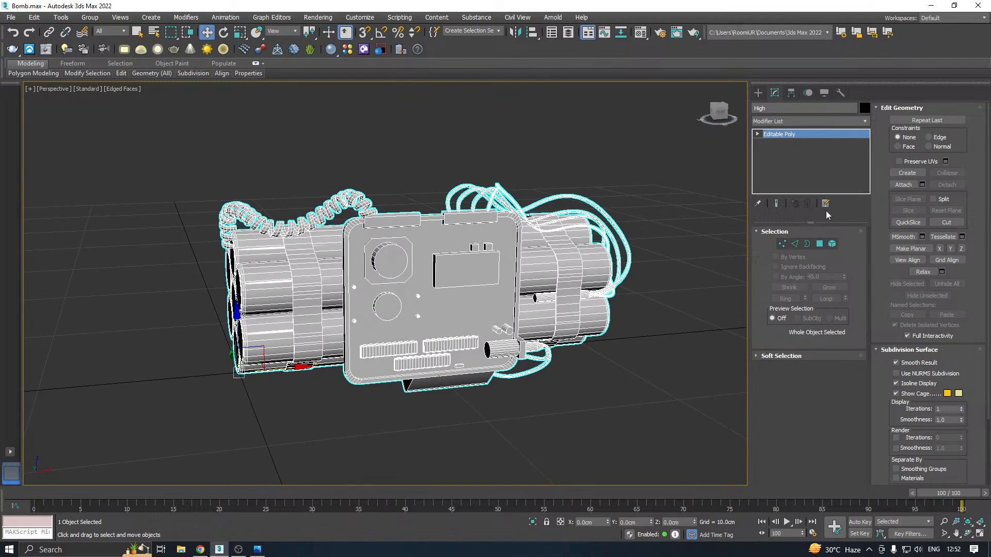
{"action": "left_click", "coordinate": [832, 244]}
{"action": "scroll", "coordinate": [592, 201], "scroll_direction": "up", "scroll_amount": 3}
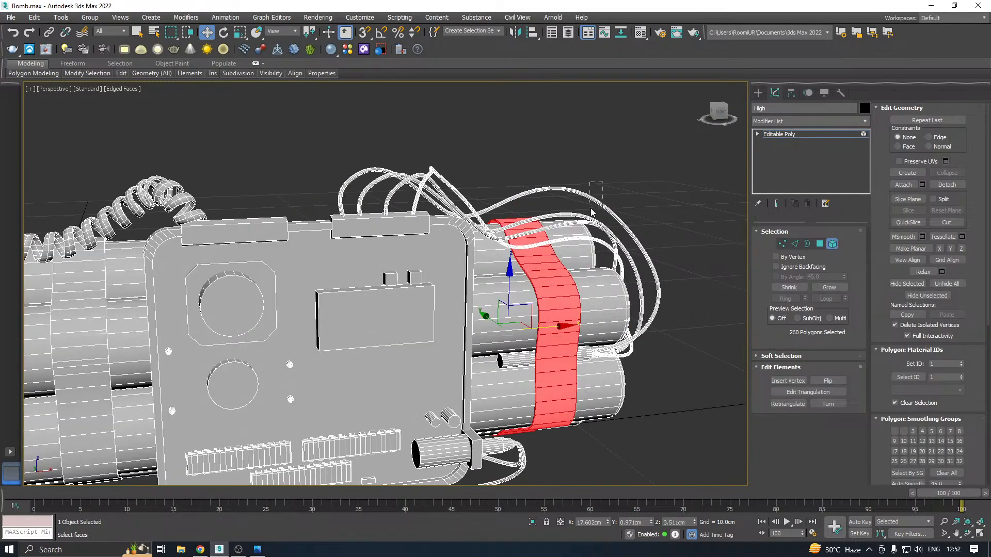
{"action": "left_click", "coordinate": [592, 211]}
{"action": "middle_click_drag", "start_coordinate": [655, 233], "coordinate": [672, 226], "text": "alt"}
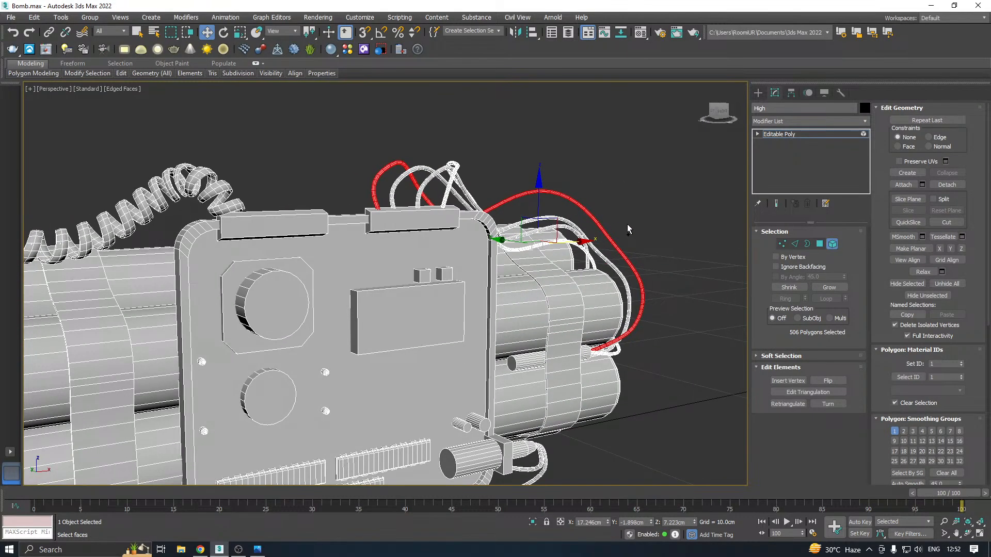
{"action": "left_click", "coordinate": [586, 251], "text": "ctrl"}
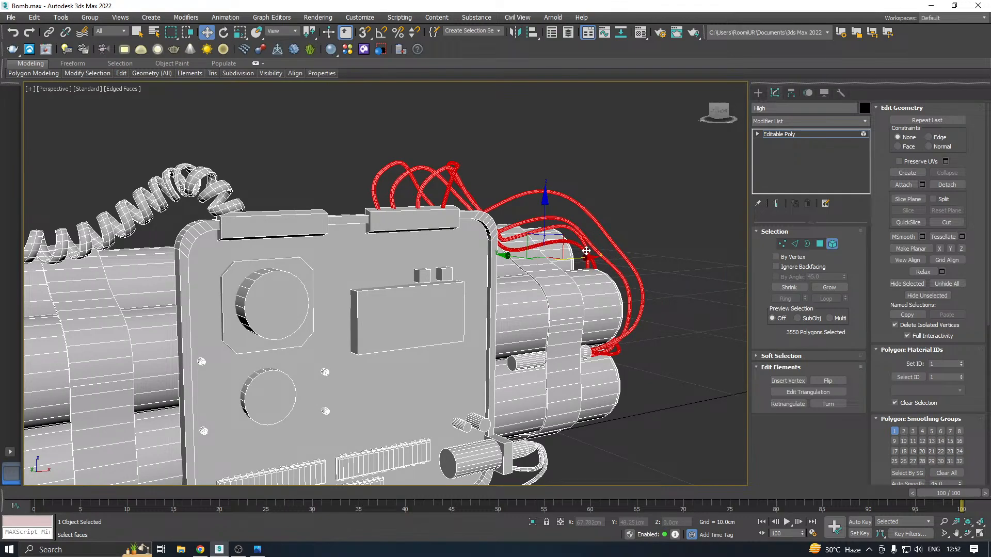
{"action": "middle_click_drag", "start_coordinate": [570, 292], "coordinate": [556, 292]}
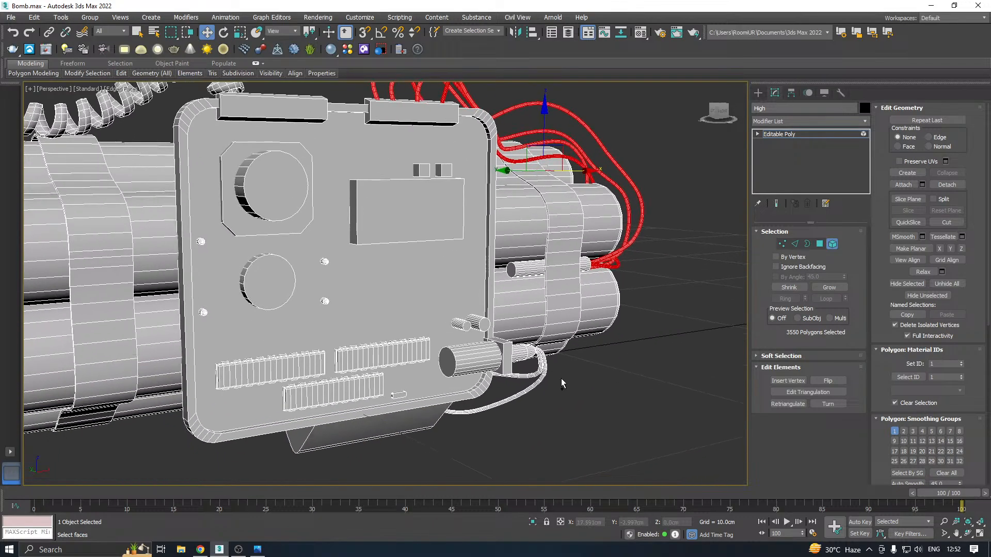
{"action": "left_click", "coordinate": [528, 382], "text": "ctrl"}
{"action": "scroll", "coordinate": [530, 374], "scroll_direction": "up", "scroll_amount": 6}
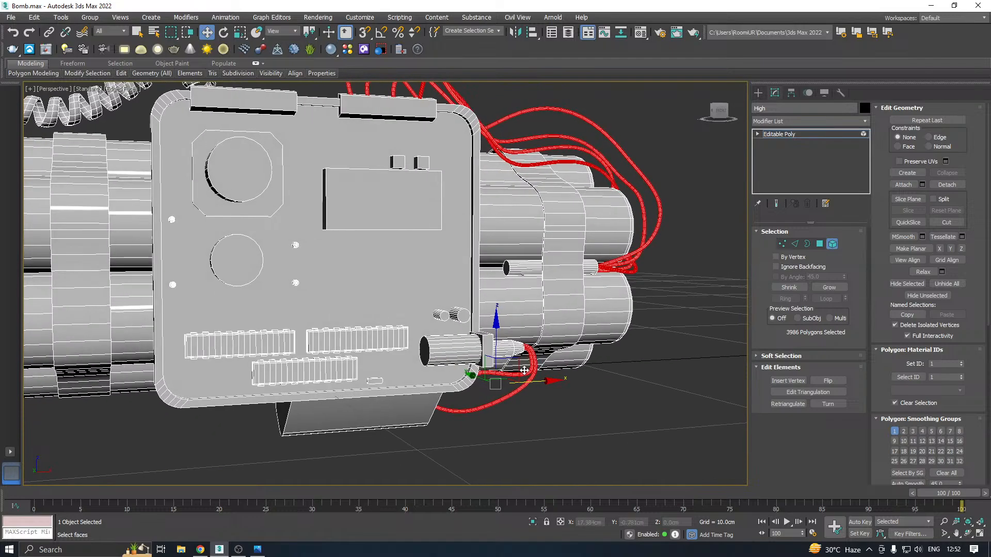
Leave element editing and apply a TurboSmooth modifier to the whole High object to test the smoothing of the thin wires
{"action": "scroll", "coordinate": [529, 372], "scroll_direction": "up", "scroll_amount": 5}
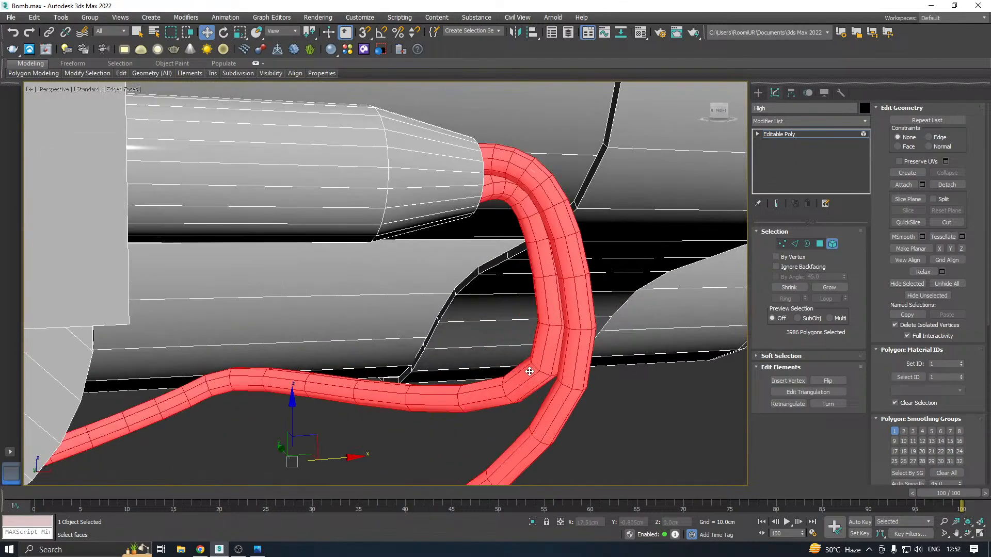
{"action": "scroll", "coordinate": [530, 371], "scroll_direction": "down", "scroll_amount": 4}
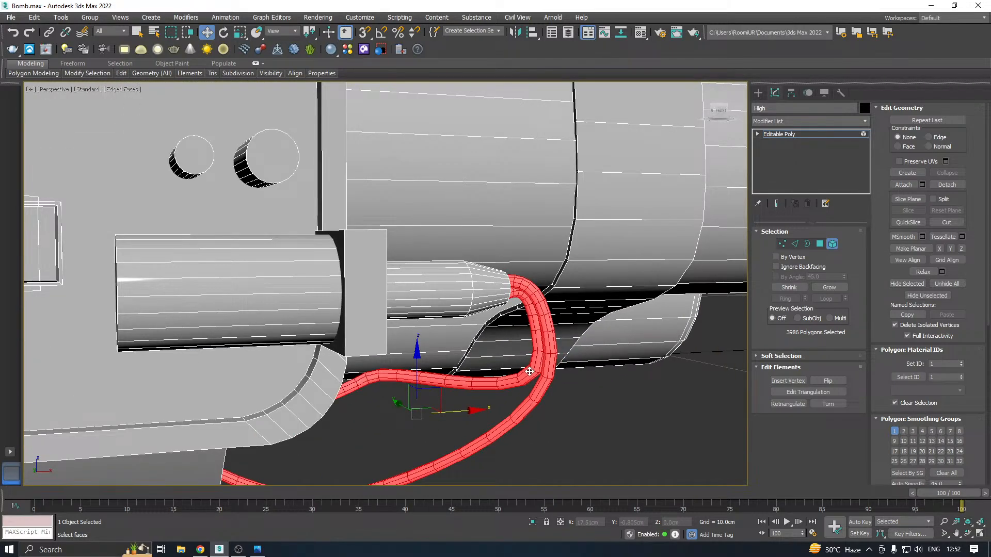
{"action": "middle_click_drag", "start_coordinate": [529, 372], "coordinate": [640, 335]}
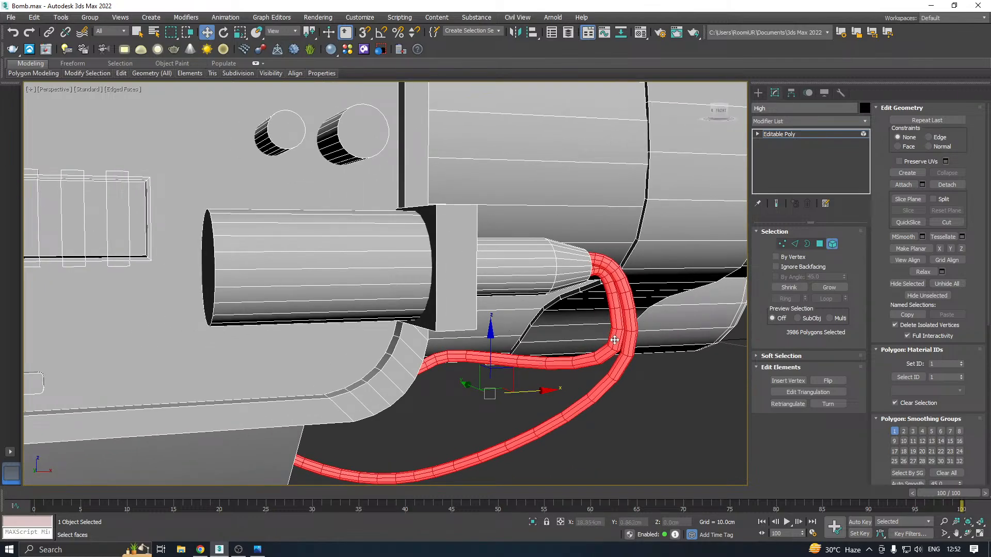
{"action": "scroll", "coordinate": [614, 340], "scroll_direction": "up", "scroll_amount": 3}
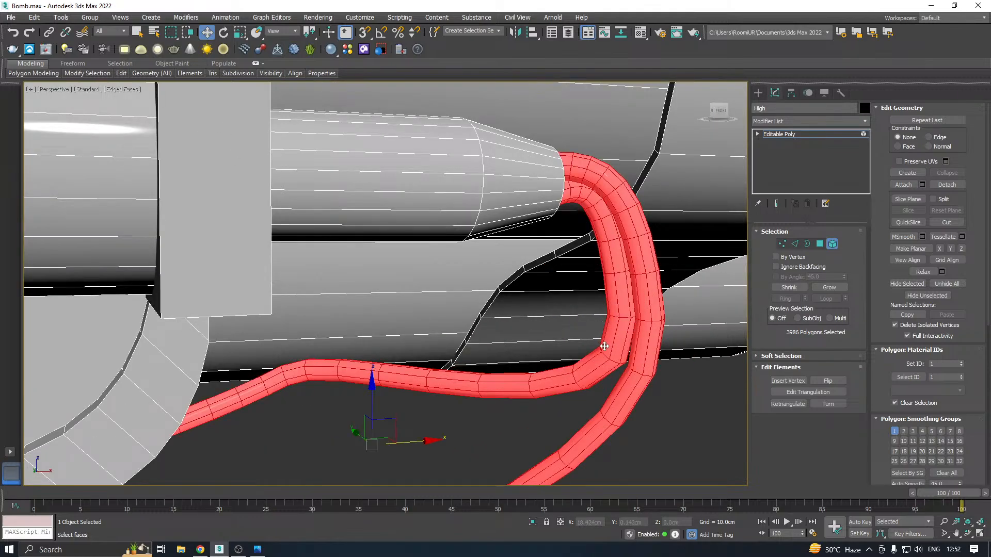
{"action": "scroll", "coordinate": [604, 347], "scroll_direction": "up", "scroll_amount": 5}
{"action": "left_click", "coordinate": [866, 121]}
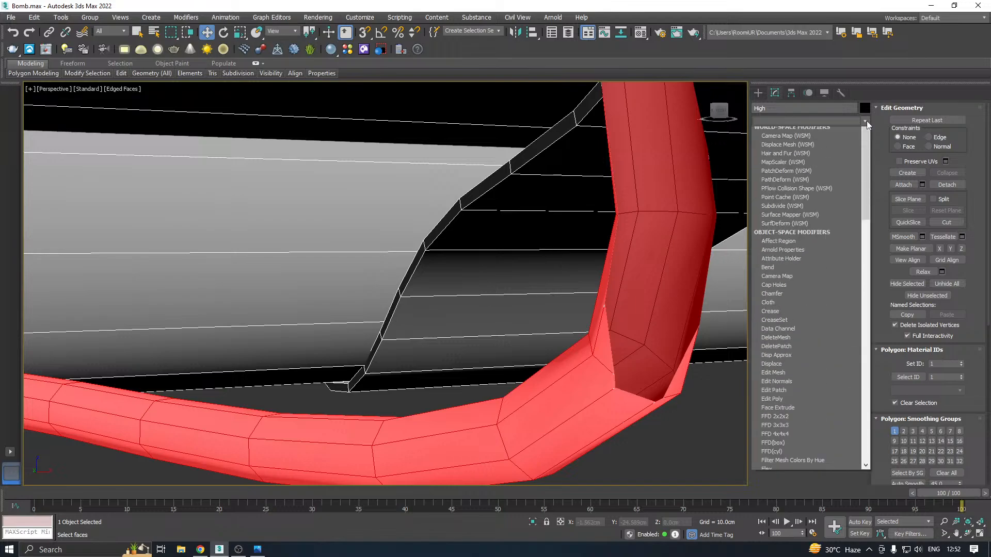
{"action": "left_click", "coordinate": [649, 171]}
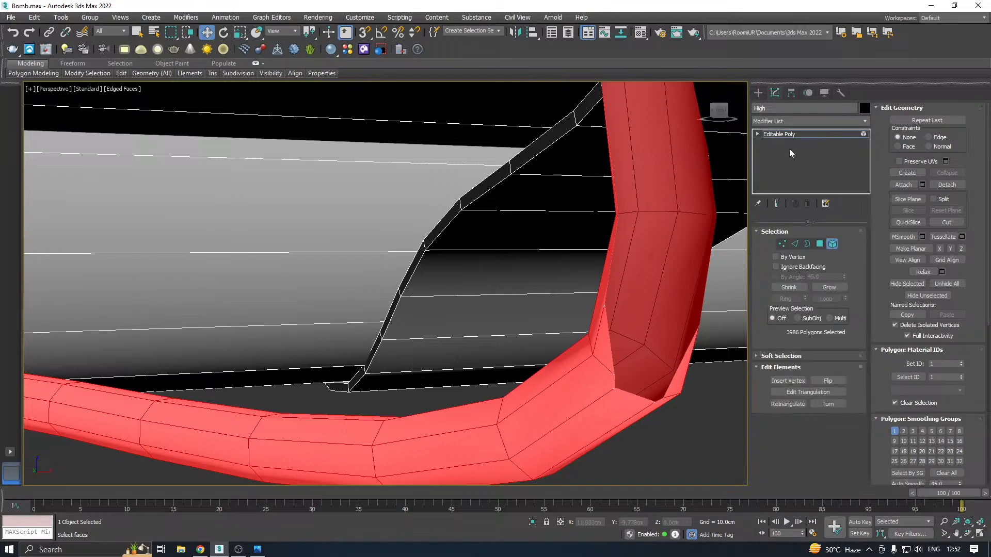
{"action": "left_click", "coordinate": [828, 135]}
{"action": "middle_click_drag", "start_coordinate": [718, 272], "coordinate": [591, 292], "text": "alt"}
{"action": "scroll", "coordinate": [591, 292], "scroll_direction": "down", "scroll_amount": 3}
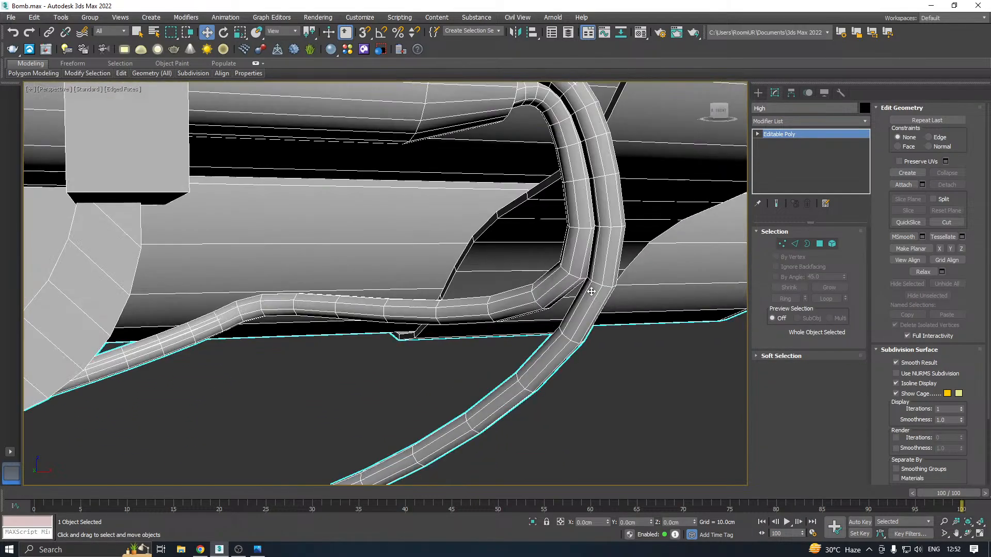
{"action": "left_click", "coordinate": [860, 123]}
{"action": "scroll", "coordinate": [868, 178], "scroll_direction": "down", "scroll_amount": 15}
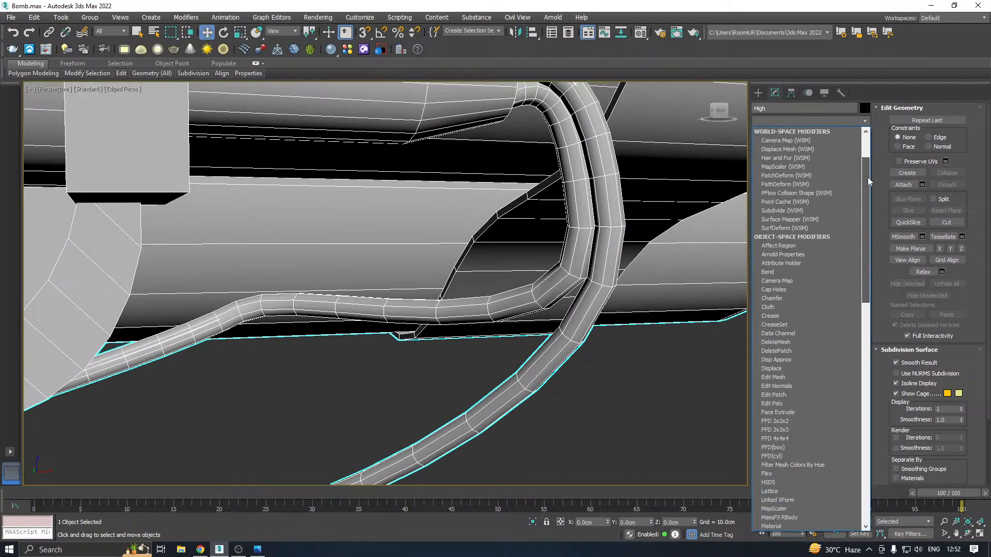
{"action": "left_click", "coordinate": [780, 334]}
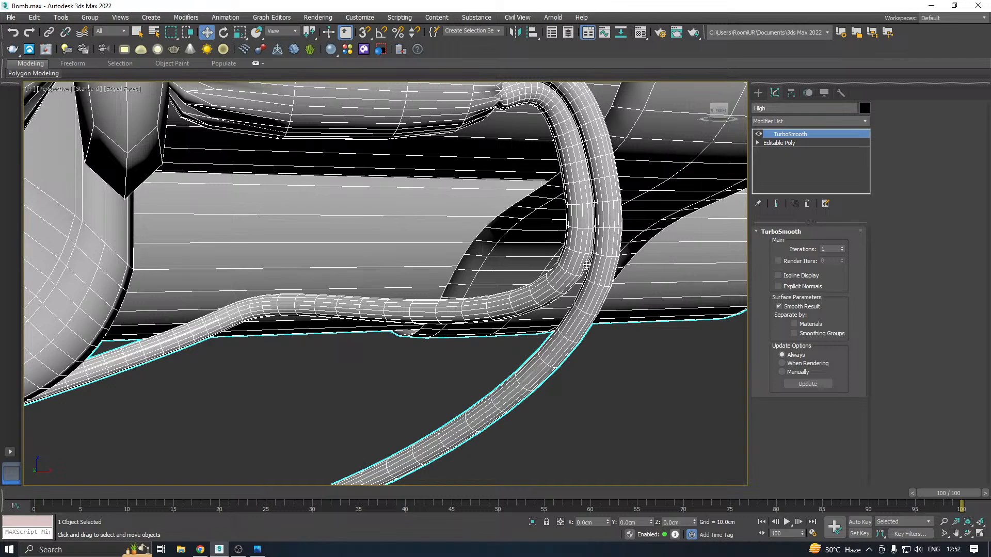
Compare the thin wires with TurboSmooth on and off and delete the modifier from High
{"action": "scroll", "coordinate": [602, 266], "scroll_direction": "down", "scroll_amount": 2}
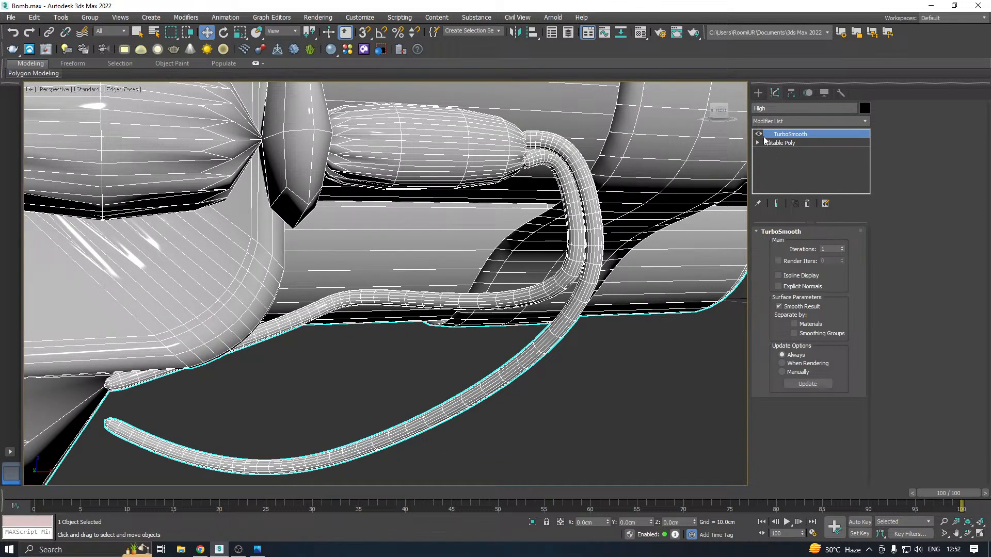
{"action": "left_click", "coordinate": [759, 134]}
{"action": "left_click", "coordinate": [759, 134]}
{"action": "left_click", "coordinate": [760, 134]}
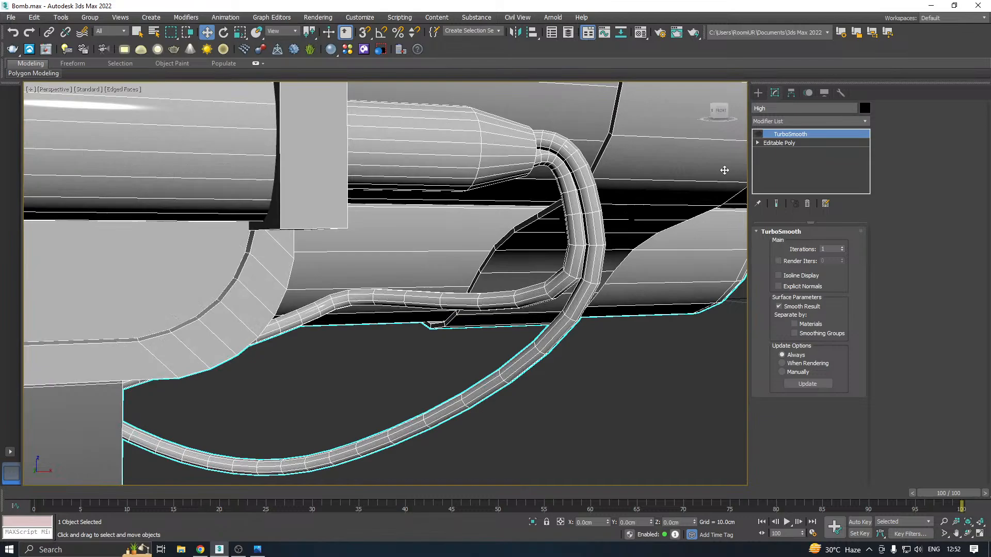
{"action": "right_click", "coordinate": [798, 133]}
{"action": "left_click", "coordinate": [818, 154]}
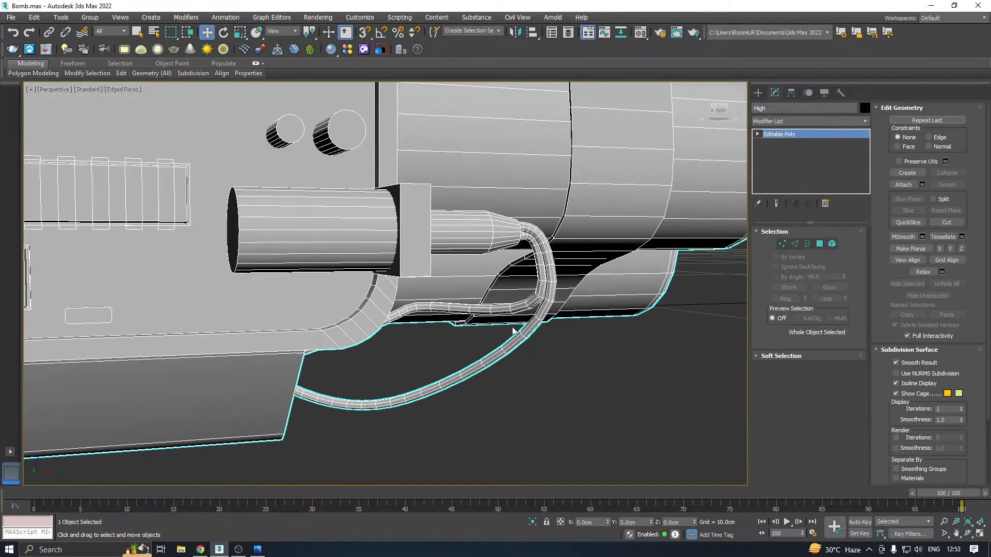
Apply TurboSmooth to High once more to test the smoothing of the coiled cable
{"action": "left_click", "coordinate": [834, 244]}
{"action": "mouse_move", "coordinate": [580, 310]}
{"action": "middle_mouse_down", "text": "alt"}
{"action": "mouse_move", "coordinate": [573, 334]}
{"action": "mouse_move", "coordinate": [564, 305]}
{"action": "middle_mouse_up", "text": "alt"}
{"action": "middle_click_drag", "start_coordinate": [466, 253], "coordinate": [557, 313]}
{"action": "middle_click_drag", "start_coordinate": [566, 276], "coordinate": [573, 276], "text": "alt"}
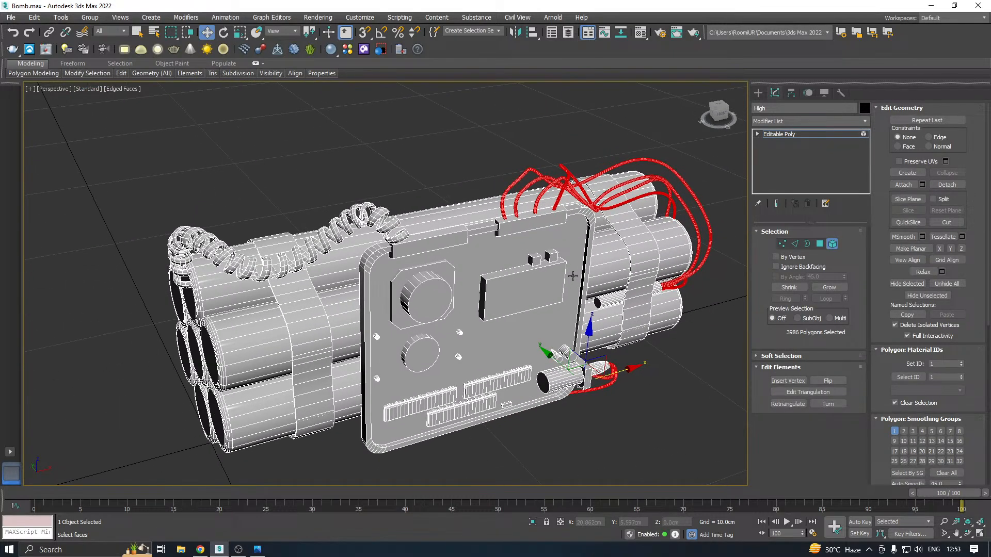
{"action": "scroll", "coordinate": [250, 265], "scroll_direction": "up", "scroll_amount": 10}
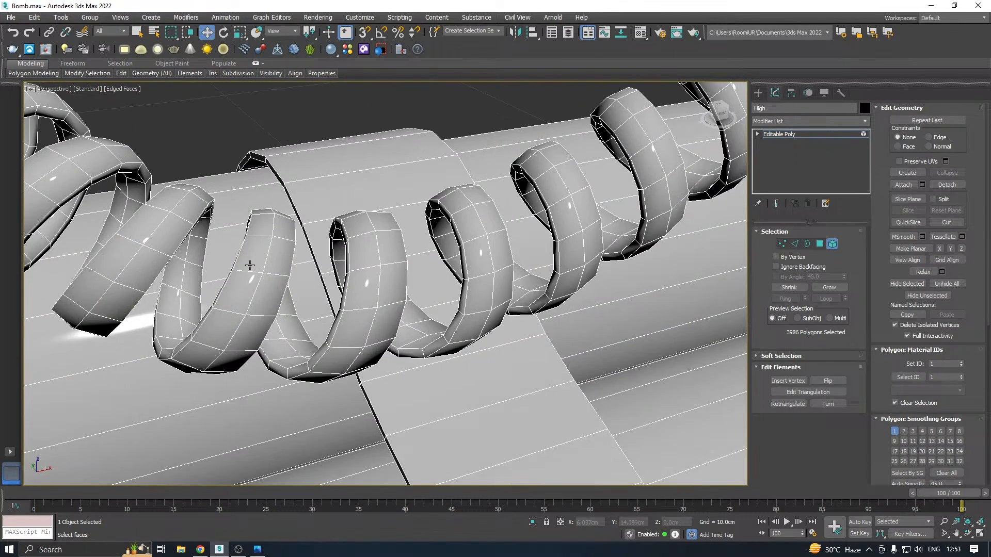
{"action": "middle_click_drag", "start_coordinate": [245, 264], "coordinate": [270, 280]}
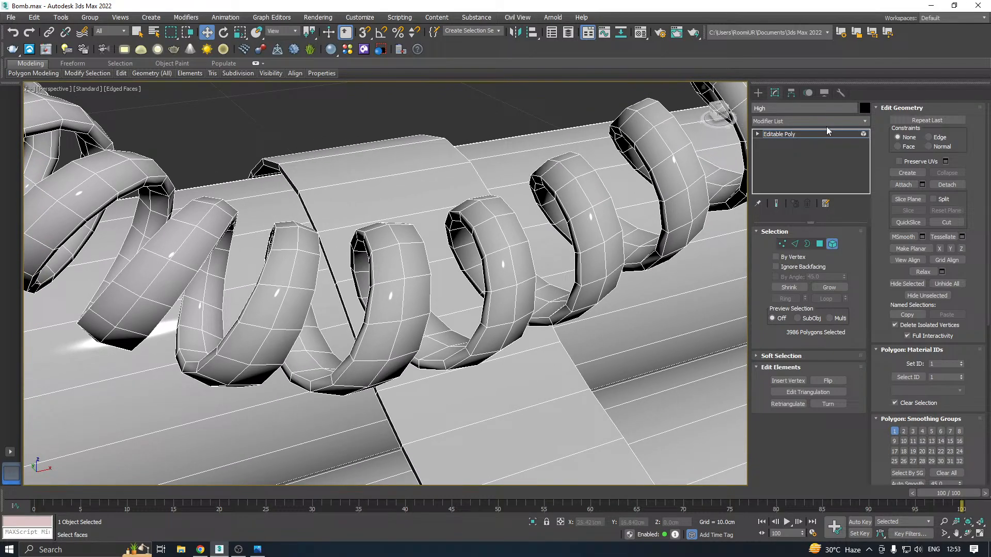
{"action": "left_click", "coordinate": [842, 133]}
{"action": "left_click", "coordinate": [852, 124]}
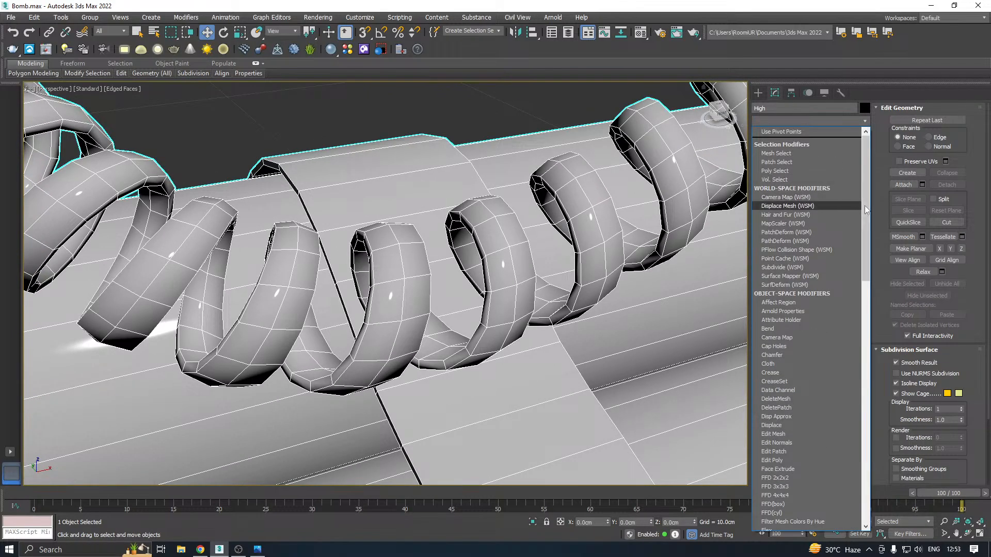
{"action": "left_click_drag", "start_coordinate": [869, 215], "coordinate": [904, 493]}
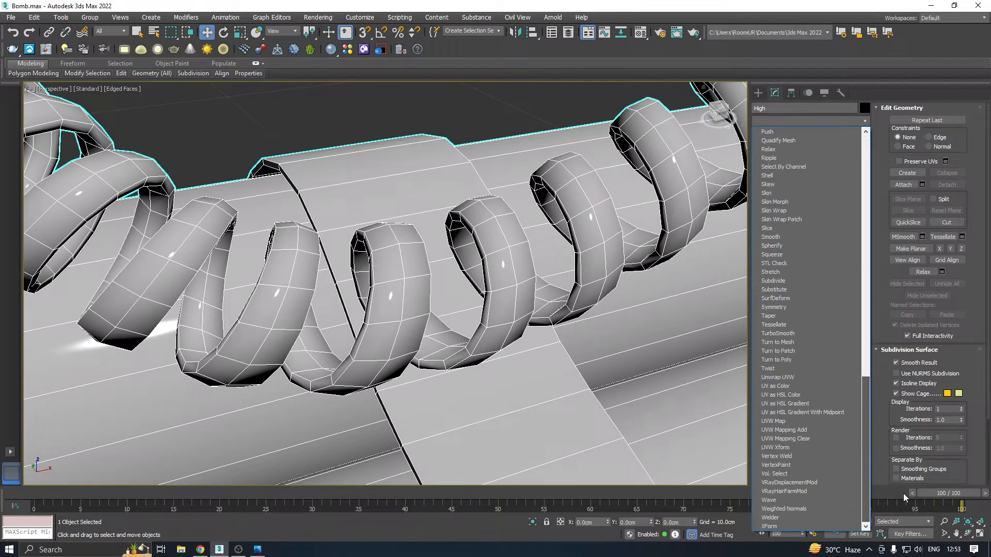
{"action": "left_click", "coordinate": [788, 336]}
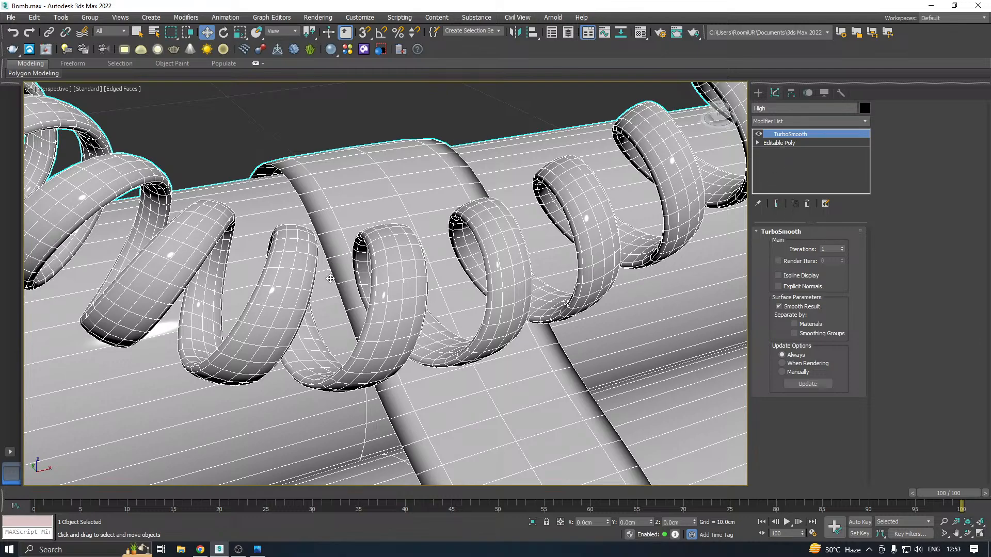
Delete the TurboSmooth modifier tested on the coiled cable
{"action": "scroll", "coordinate": [331, 282], "scroll_direction": "down", "scroll_amount": 5}
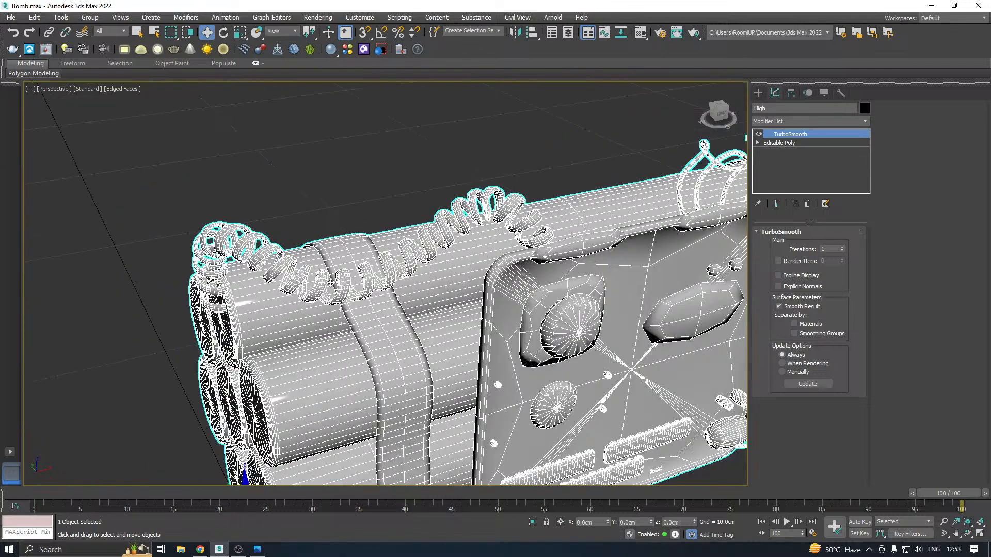
{"action": "right_click", "coordinate": [789, 135]}
{"action": "left_click", "coordinate": [819, 150]}
Select the thin wire elements above the panel and beside the lower connector of High and delete them
{"action": "scroll", "coordinate": [449, 213], "scroll_direction": "down", "scroll_amount": 5}
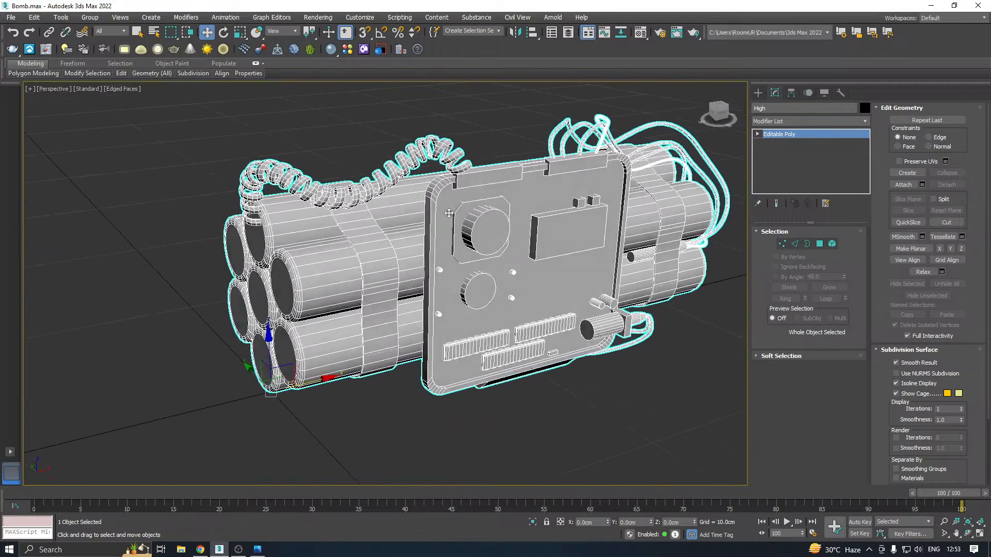
{"action": "middle_click_drag", "start_coordinate": [449, 213], "coordinate": [448, 207], "text": "alt"}
{"action": "middle_click_drag", "start_coordinate": [524, 265], "coordinate": [454, 273], "text": "alt"}
{"action": "left_click", "coordinate": [832, 244]}
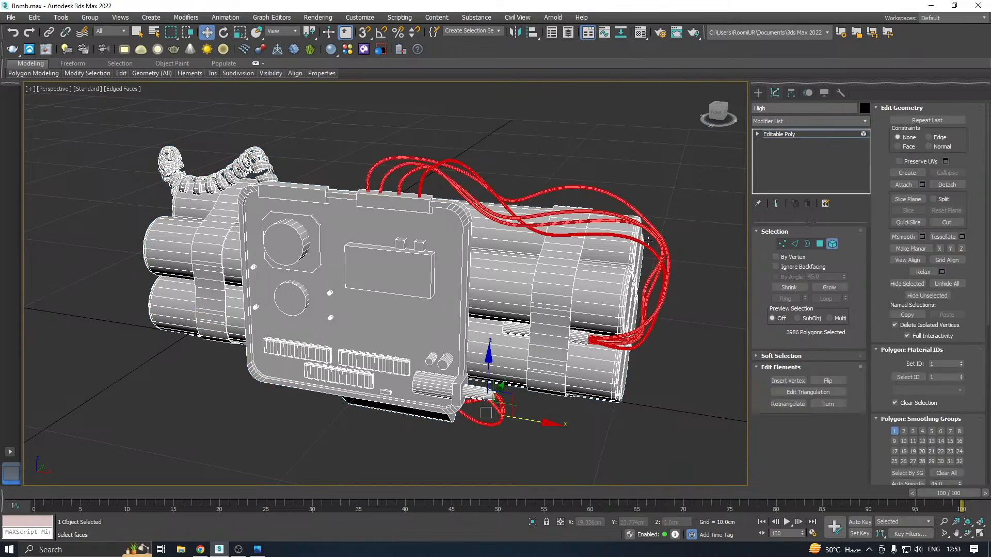
{"action": "middle_click_drag", "start_coordinate": [568, 216], "coordinate": [531, 165], "text": "alt"}
{"action": "left_click_drag", "start_coordinate": [461, 170], "coordinate": [437, 186], "text": "alt"}
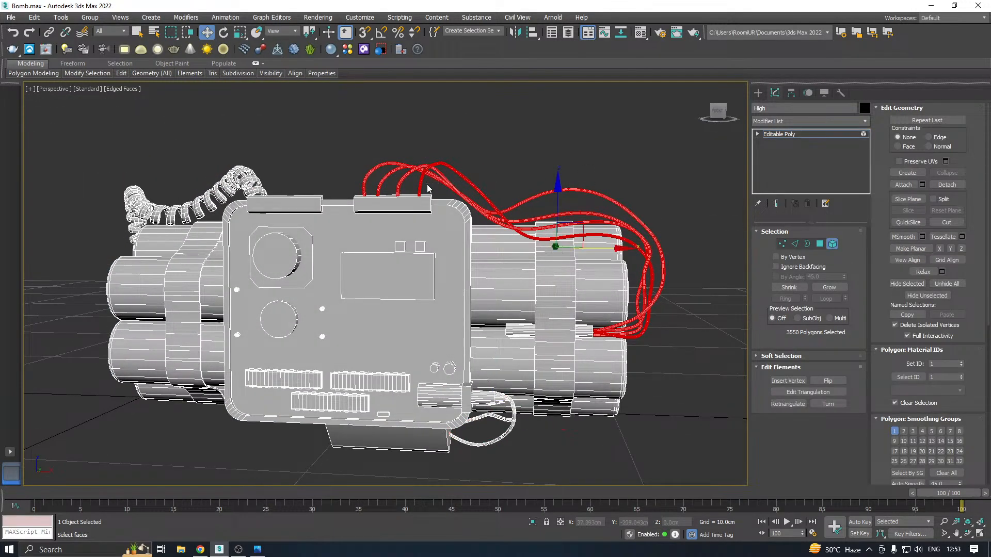
{"action": "left_click_drag", "start_coordinate": [498, 459], "coordinate": [475, 425]}
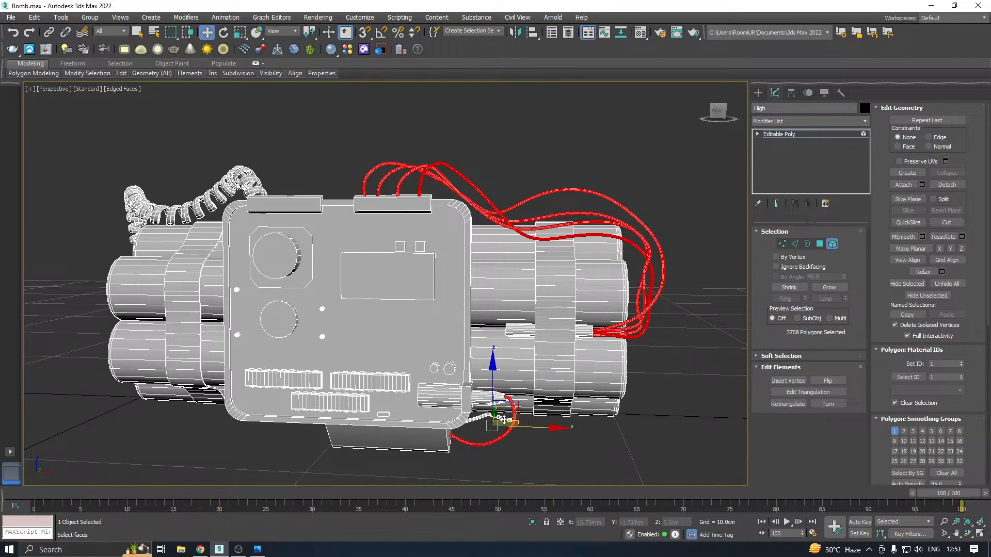
{"action": "left_click", "coordinate": [504, 419], "text": "ctrl"}
{"action": "middle_click_drag", "start_coordinate": [503, 385], "coordinate": [559, 378], "text": "alt"}
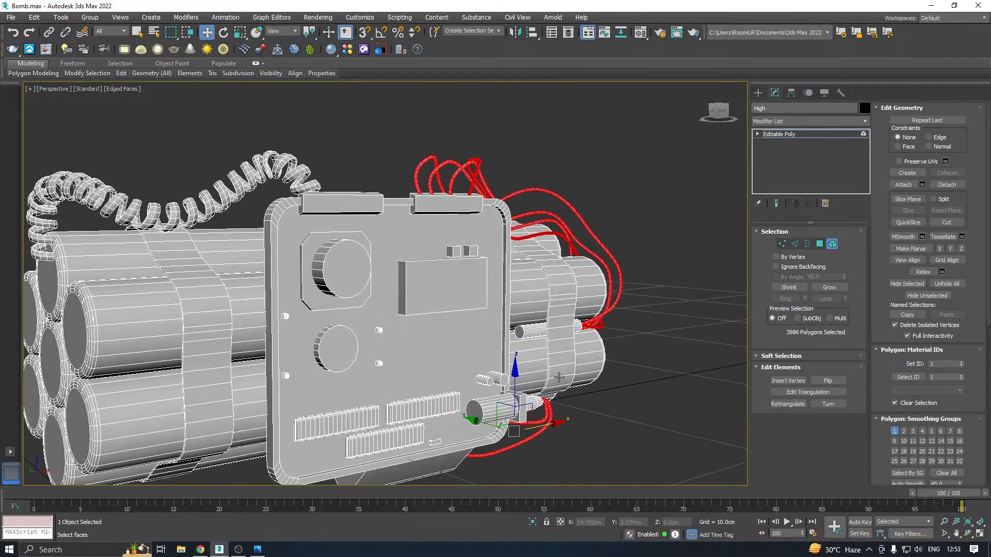
{"action": "key", "text": "Delete"}
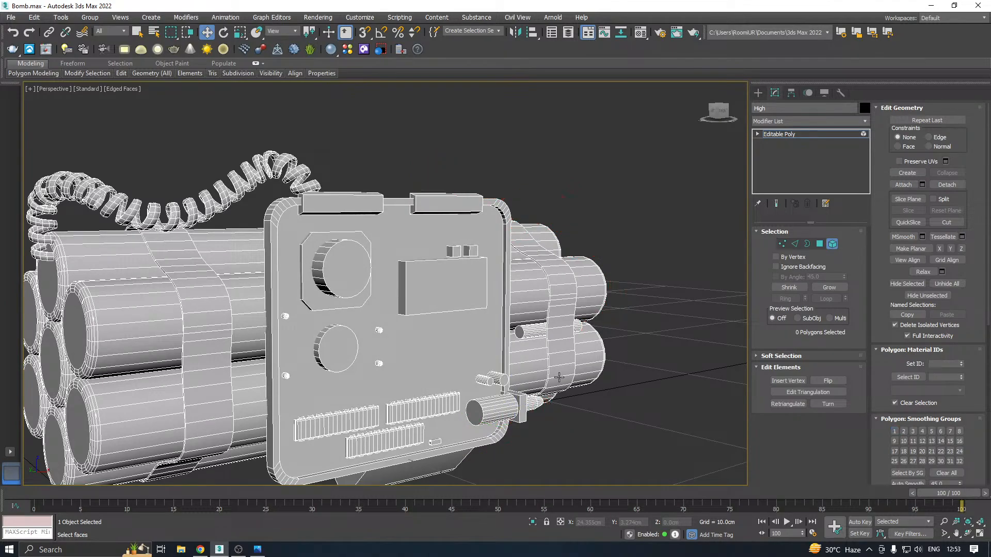
Select the edge loops along both rims of the strap nearest the coiled cable and chamfer them by 0.02 cm with 2 segments
{"action": "middle_click_drag", "start_coordinate": [380, 316], "coordinate": [511, 287], "text": "alt"}
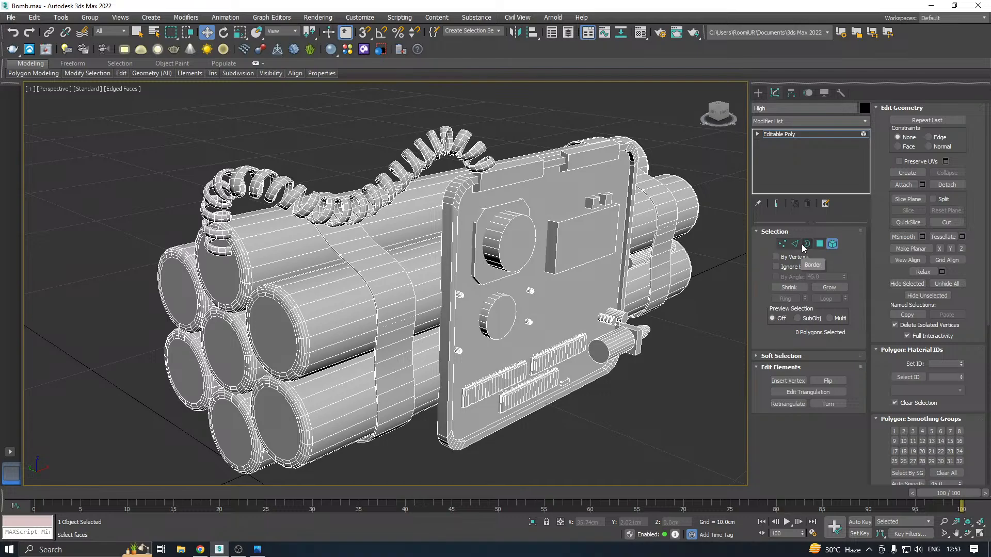
{"action": "left_click", "coordinate": [795, 245]}
{"action": "scroll", "coordinate": [369, 300], "scroll_direction": "up", "scroll_amount": 6}
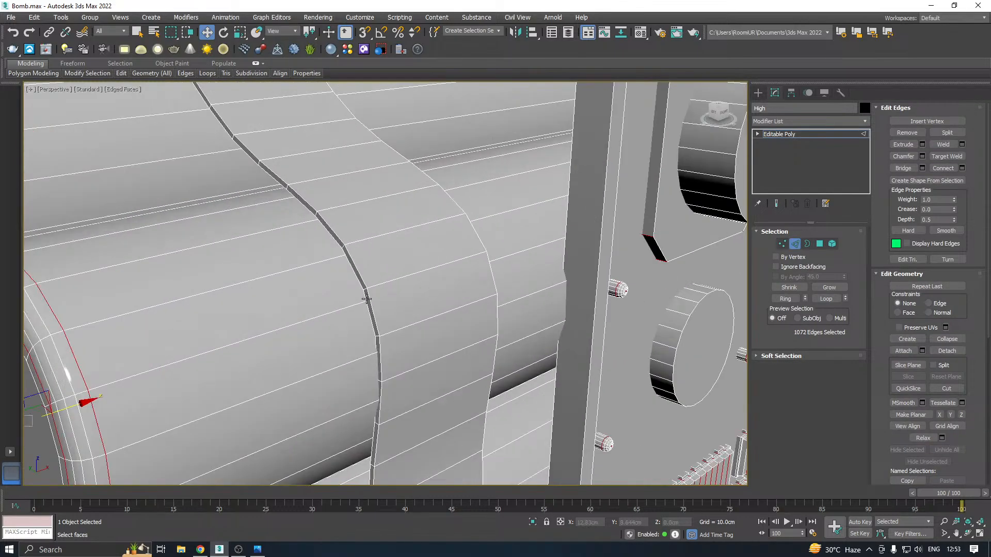
{"action": "double_click", "coordinate": [370, 300]}
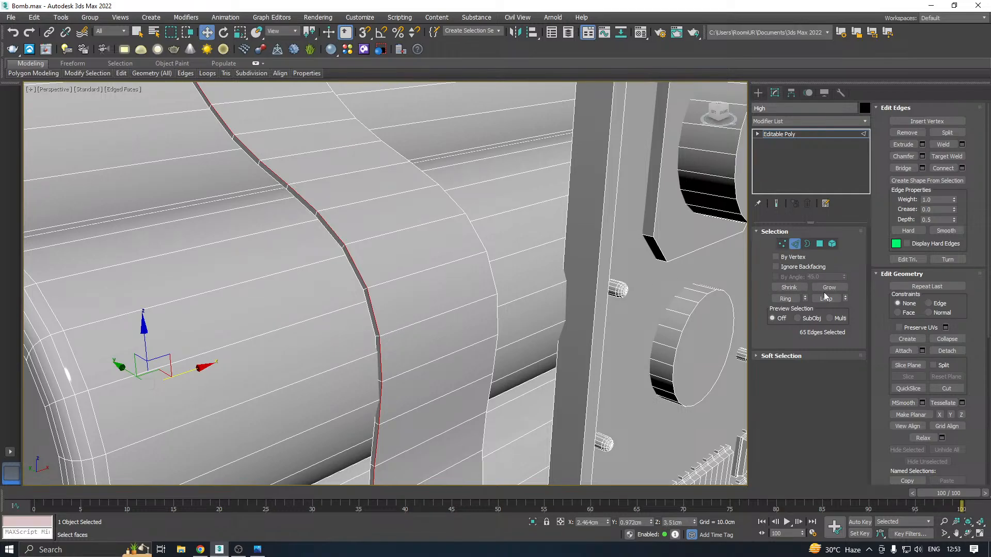
{"action": "left_click", "coordinate": [785, 298]}
{"action": "scroll", "coordinate": [373, 331], "scroll_direction": "down", "scroll_amount": 2}
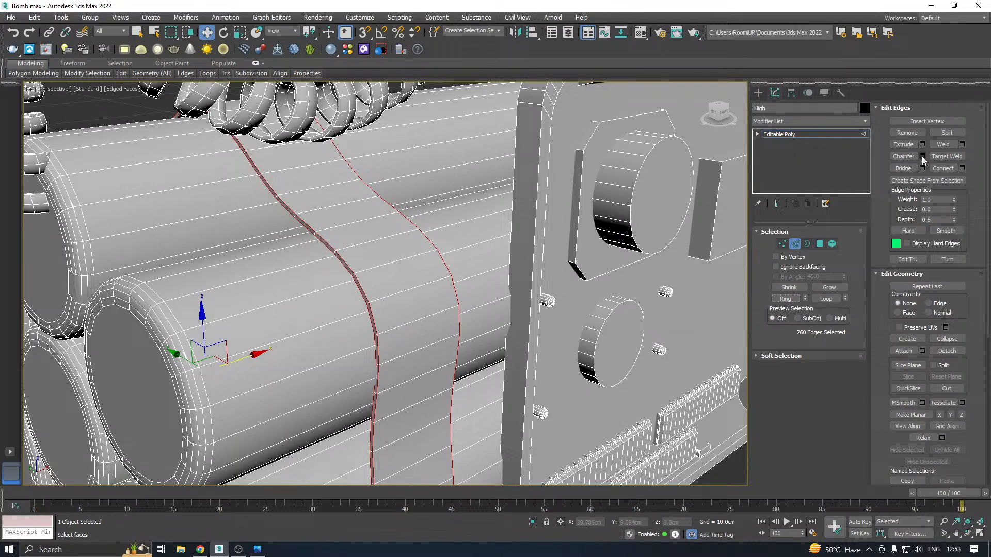
{"action": "scroll", "coordinate": [340, 289], "scroll_direction": "up", "scroll_amount": 2}
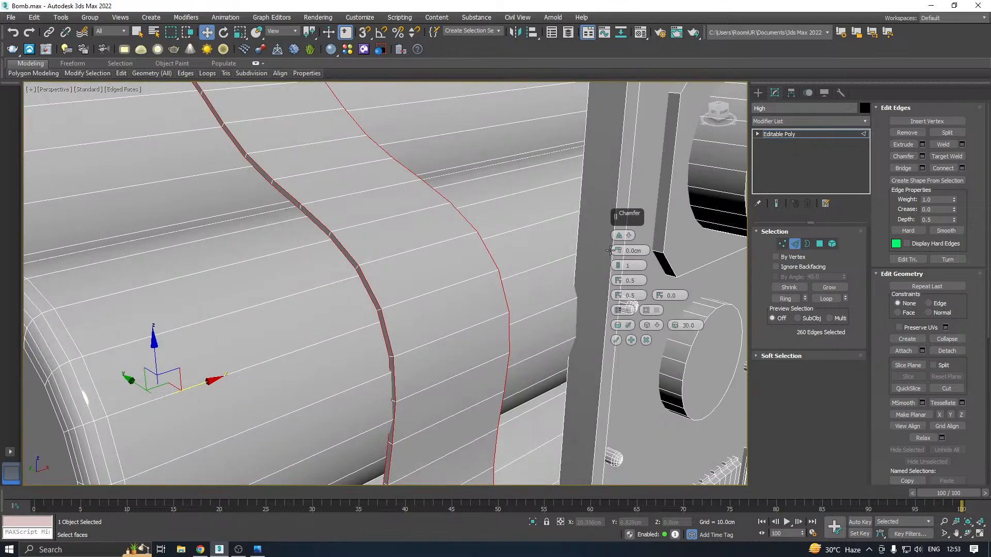
{"action": "left_click_drag", "start_coordinate": [620, 220], "coordinate": [505, 234]}
{"action": "scroll", "coordinate": [366, 258], "scroll_direction": "up", "scroll_amount": 2}
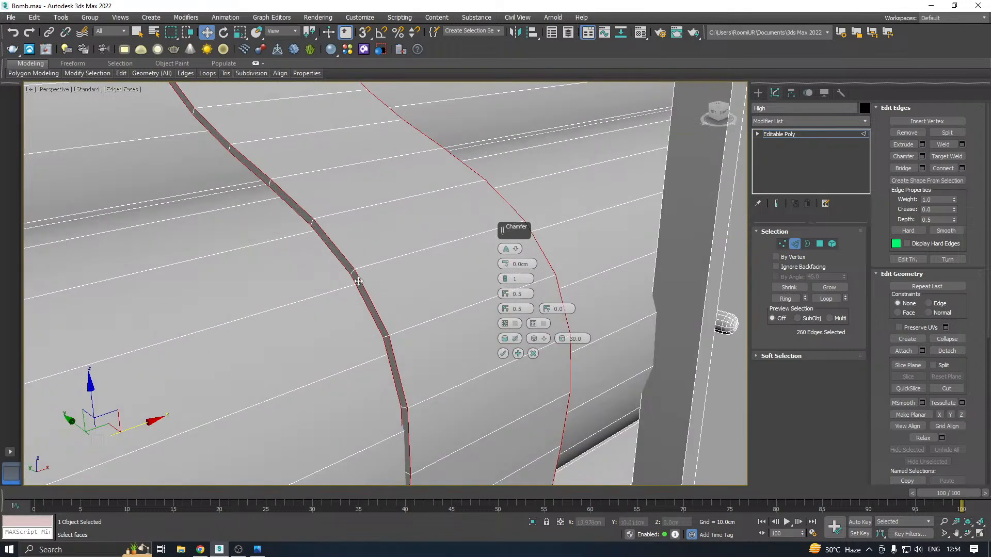
{"action": "left_click_drag", "start_coordinate": [507, 264], "coordinate": [506, 279]}
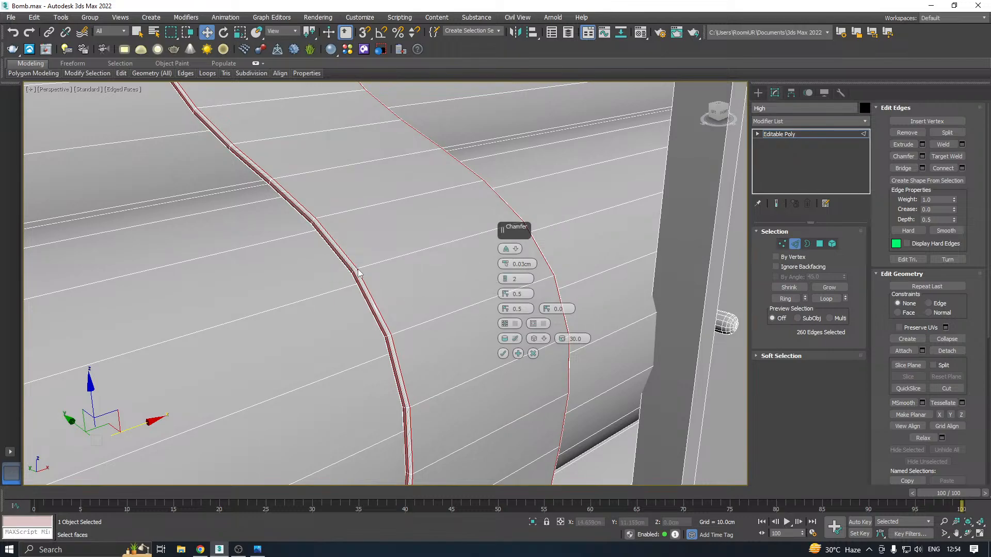
{"action": "scroll", "coordinate": [359, 274], "scroll_direction": "up", "scroll_amount": 2}
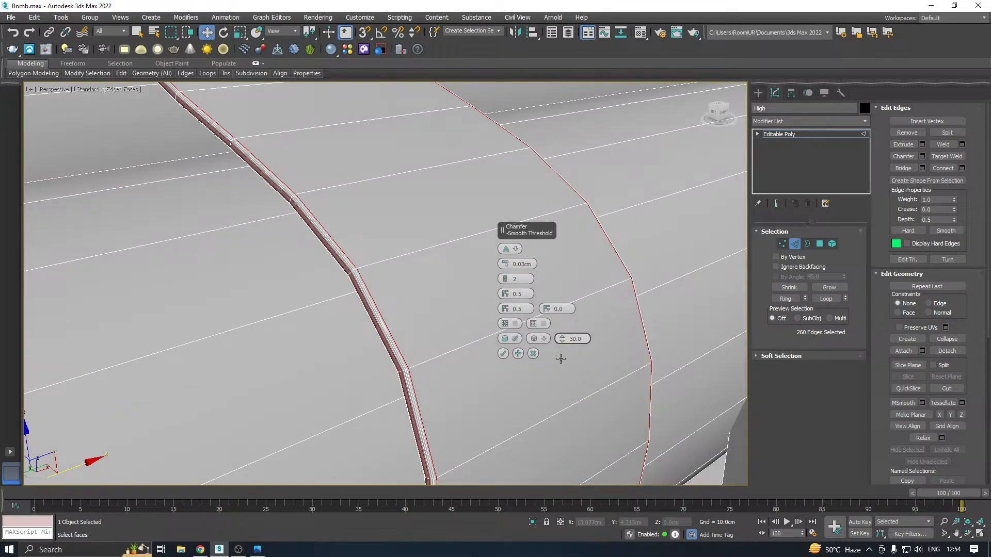
{"action": "left_click", "coordinate": [506, 266]}
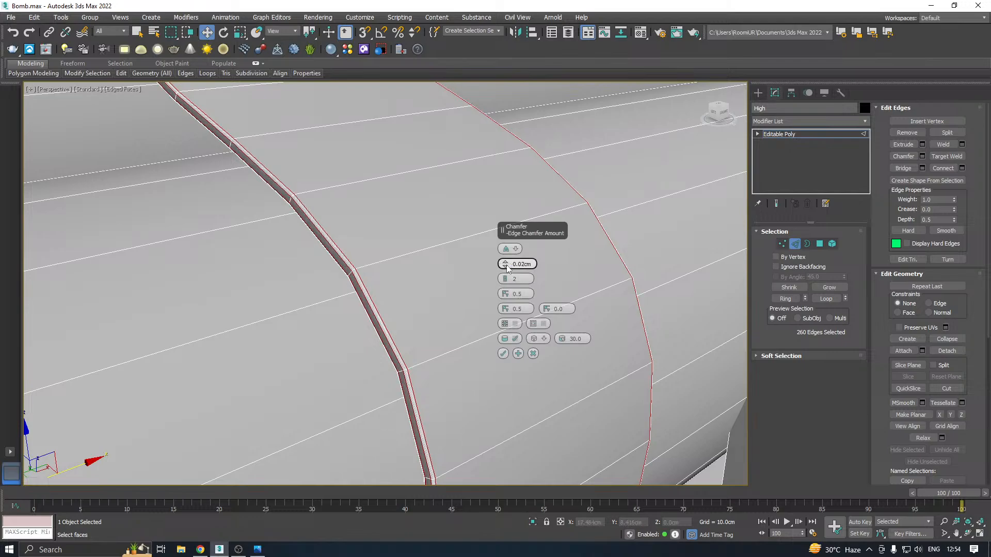
{"action": "left_click", "coordinate": [502, 354]}
Chamfer the rim edge loops of the second strap behind the panel by 0.02 cm with 2 segments and save the scene
{"action": "scroll", "coordinate": [427, 294], "scroll_direction": "down", "scroll_amount": 6}
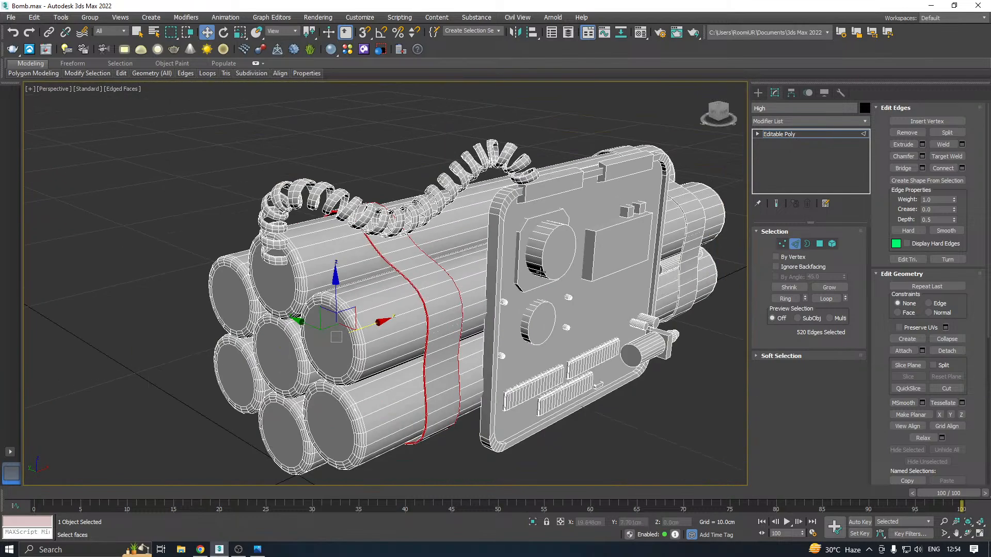
{"action": "middle_click_drag", "start_coordinate": [628, 236], "coordinate": [398, 298]}
{"action": "scroll", "coordinate": [480, 260], "scroll_direction": "up", "scroll_amount": 10}
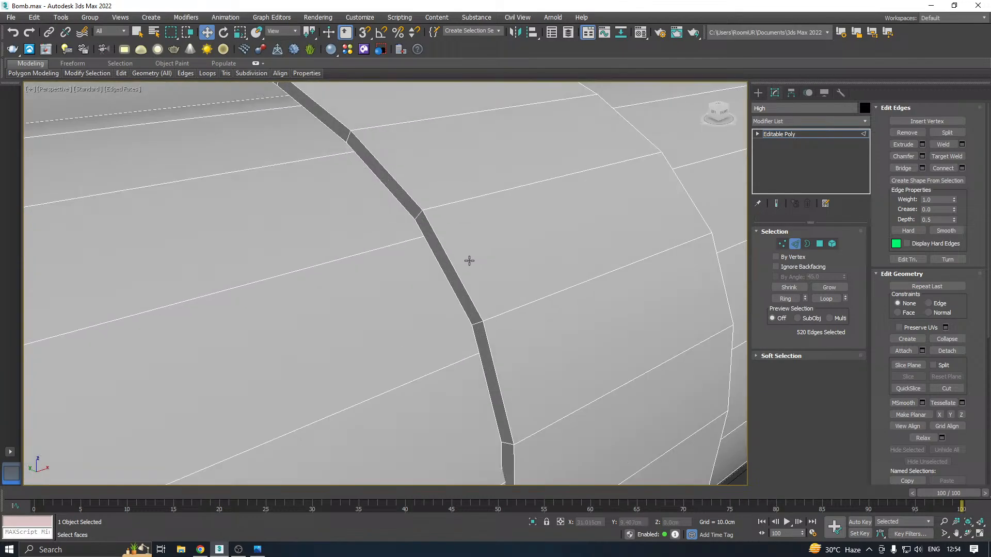
{"action": "left_click", "coordinate": [785, 299]}
{"action": "left_click", "coordinate": [923, 156]}
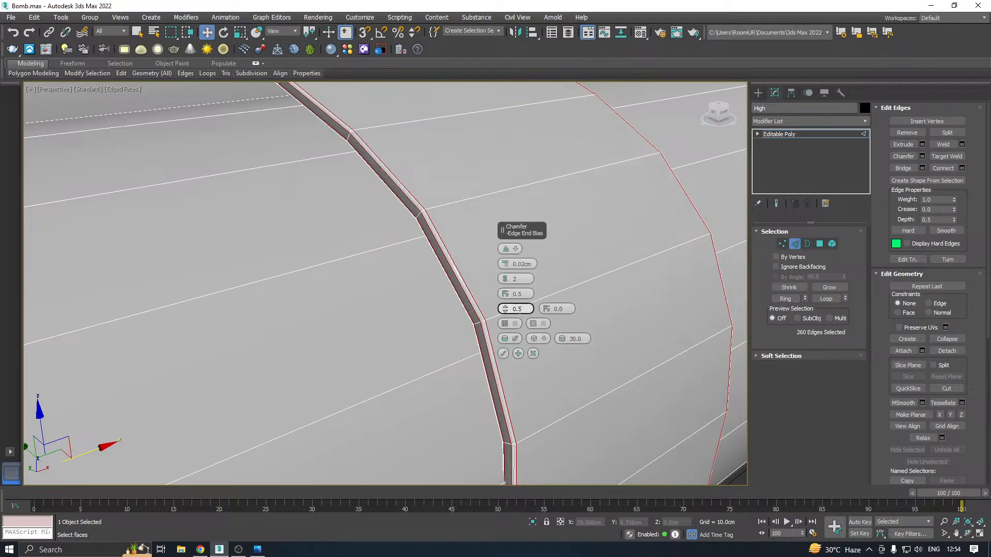
{"action": "left_click", "coordinate": [506, 349]}
{"action": "scroll", "coordinate": [512, 323], "scroll_direction": "down", "scroll_amount": 8}
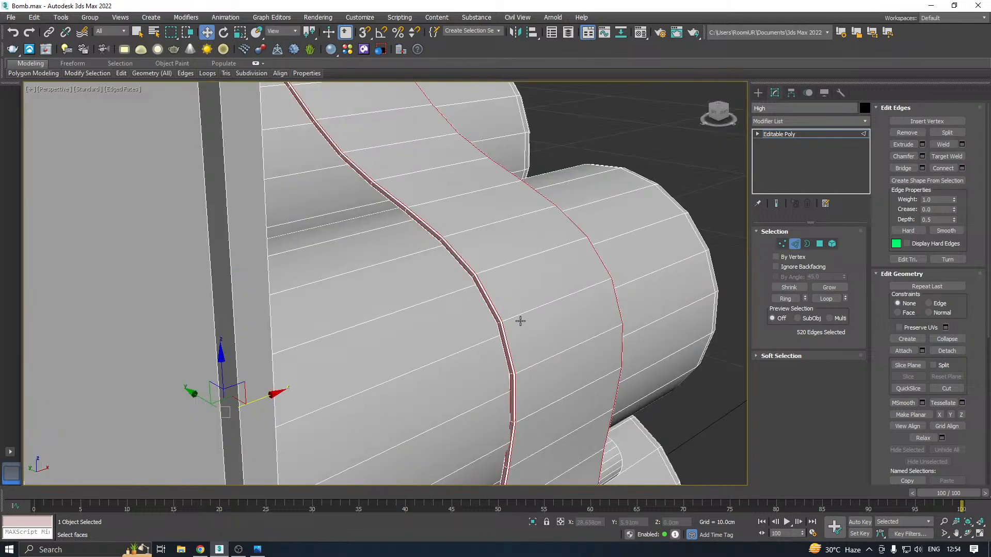
{"action": "key", "text": "ctrl+s"}
Select the two edge loops of the panel's raised front rim and chamfer them by 0.05 cm with 3 segments
{"action": "middle_click_drag", "start_coordinate": [535, 326], "coordinate": [541, 235], "text": "alt"}
{"action": "scroll", "coordinate": [509, 245], "scroll_direction": "down", "scroll_amount": 6}
{"action": "scroll", "coordinate": [479, 173], "scroll_direction": "up", "scroll_amount": 3}
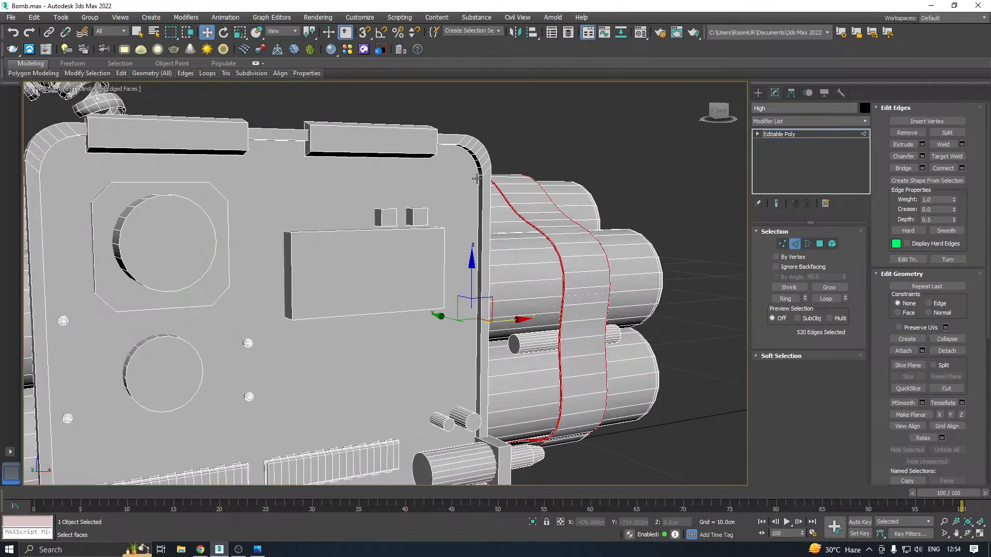
{"action": "double_click", "coordinate": [483, 191]}
{"action": "middle_click_drag", "start_coordinate": [483, 191], "coordinate": [496, 186], "text": "alt"}
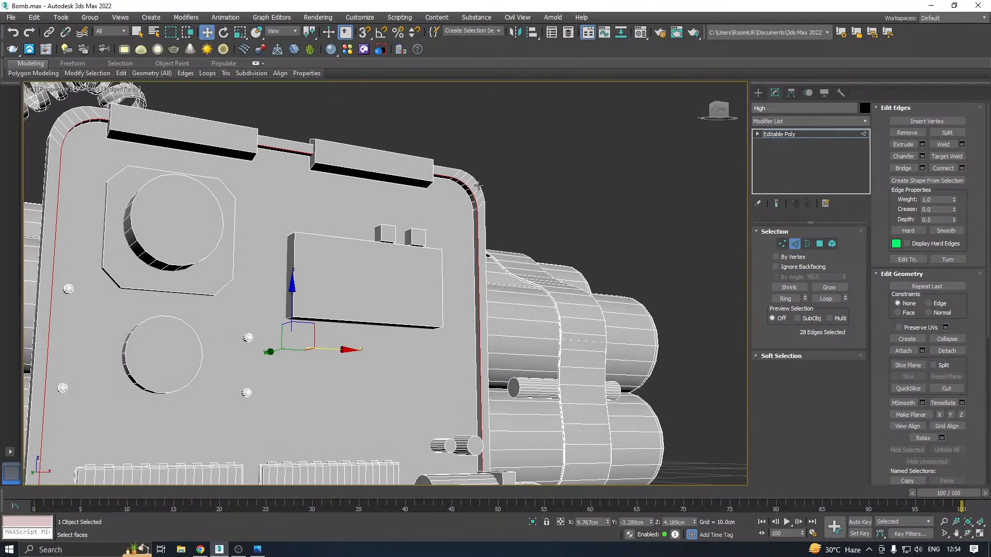
{"action": "scroll", "coordinate": [479, 185], "scroll_direction": "up", "scroll_amount": 2}
{"action": "double_click", "coordinate": [488, 238], "text": "ctrl"}
{"action": "middle_click_drag", "start_coordinate": [487, 238], "coordinate": [441, 257], "text": "alt"}
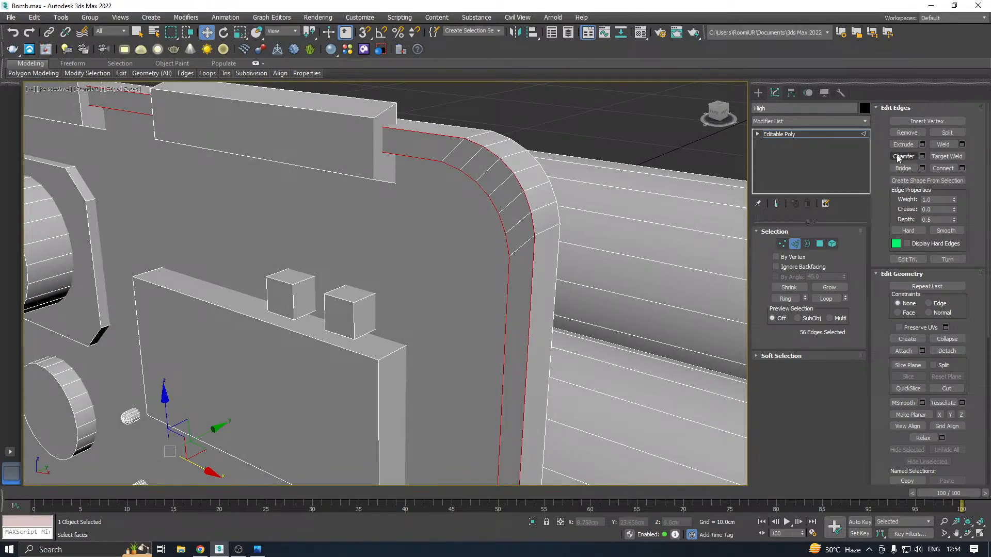
{"action": "left_click", "coordinate": [922, 156]}
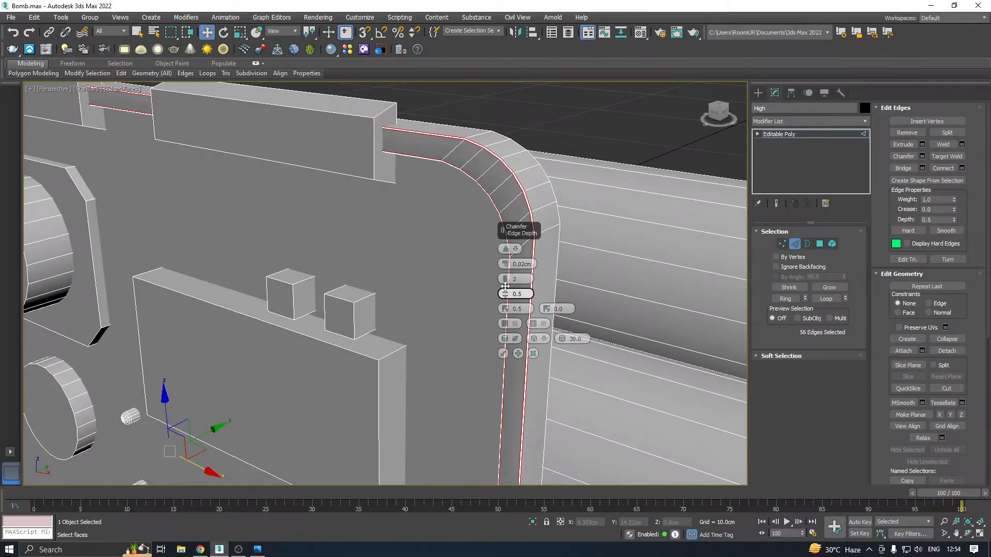
{"action": "left_click_drag", "start_coordinate": [504, 265], "coordinate": [652, 203]}
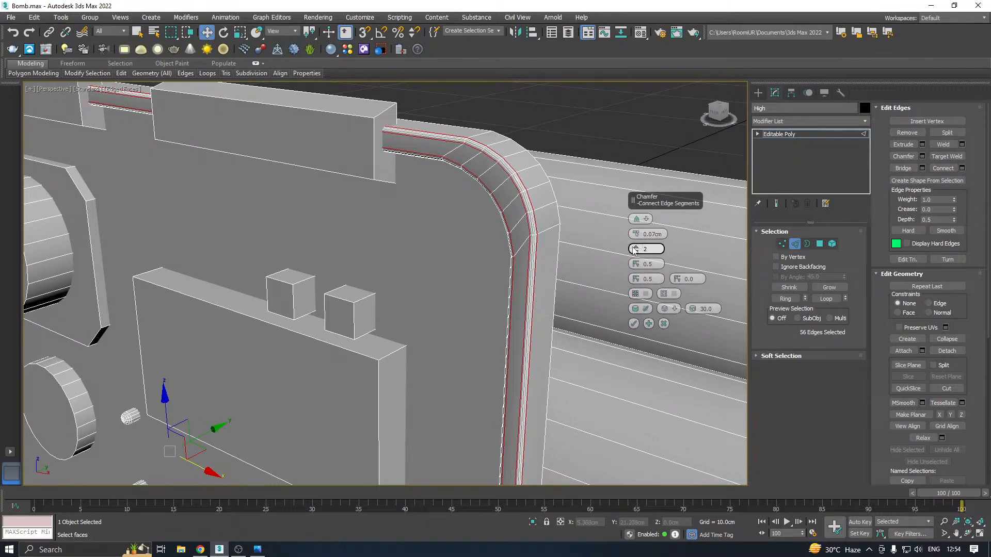
{"action": "left_click_drag", "start_coordinate": [635, 250], "coordinate": [638, 236]}
{"action": "left_click", "coordinate": [634, 239]}
{"action": "left_click", "coordinate": [634, 239]}
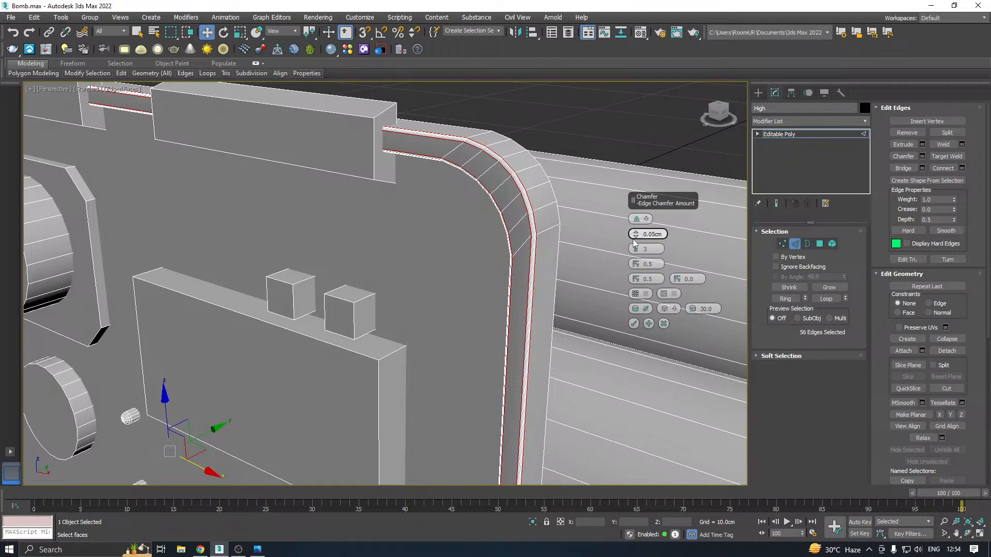
{"action": "left_click", "coordinate": [634, 324]}
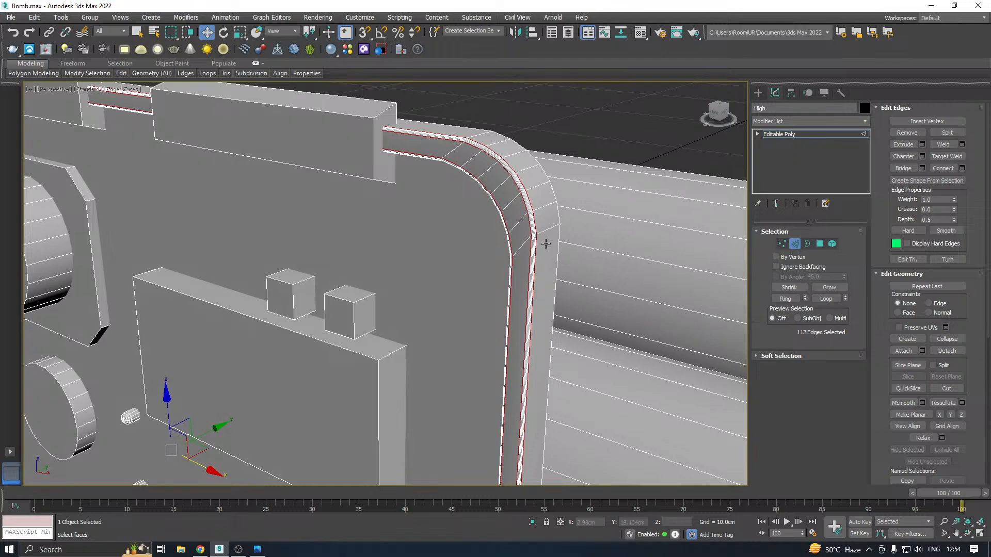
Select the flat round cap polygons of all seven tubes at the coiled-cable end of the bomb
{"action": "scroll", "coordinate": [546, 241], "scroll_direction": "down", "scroll_amount": 8}
{"action": "middle_click_drag", "start_coordinate": [546, 241], "coordinate": [617, 289], "text": "alt"}
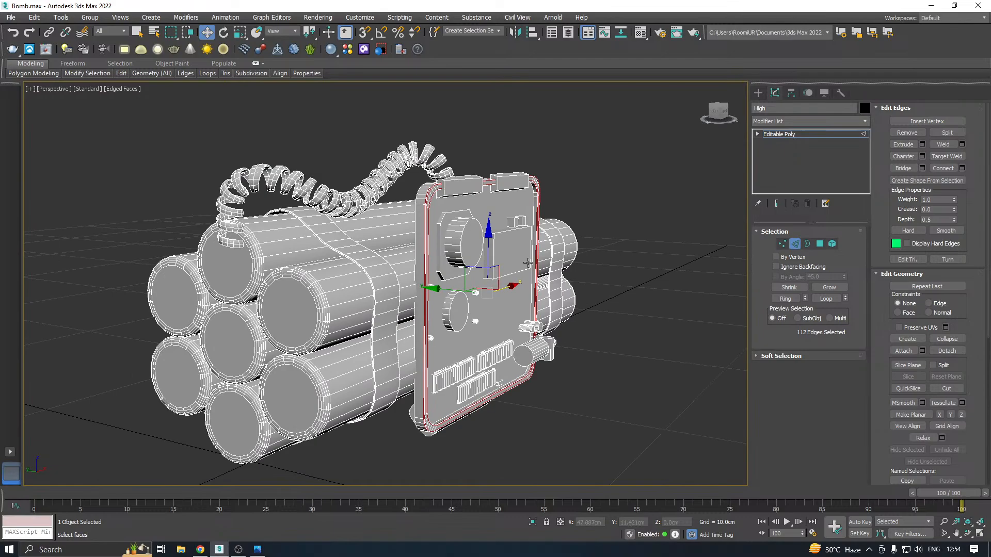
{"action": "left_click", "coordinate": [819, 244]}
{"action": "left_click", "coordinate": [294, 408]}
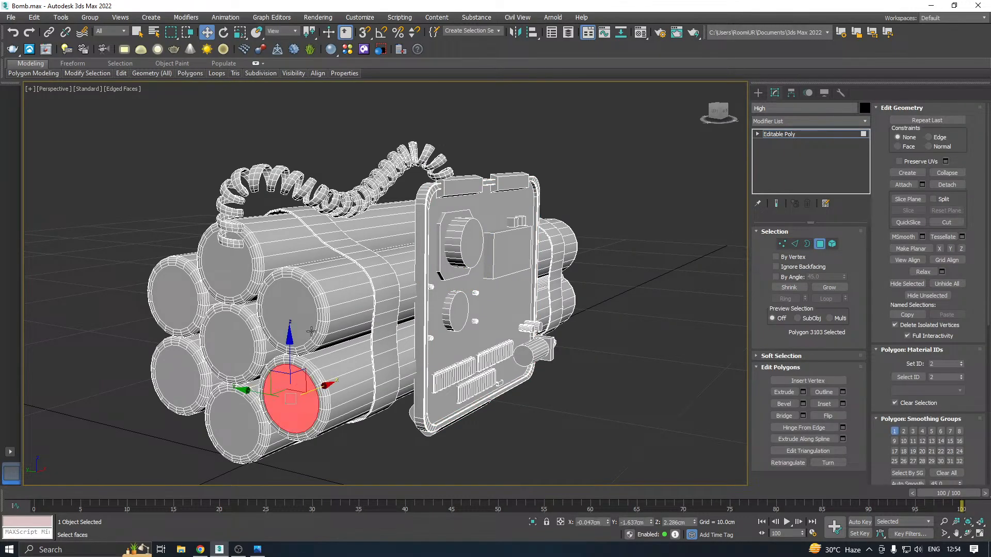
{"action": "left_click", "coordinate": [299, 316], "text": "ctrl"}
{"action": "left_click", "coordinate": [230, 357], "text": "ctrl"}
{"action": "left_click", "coordinate": [216, 265], "text": "ctrl"}
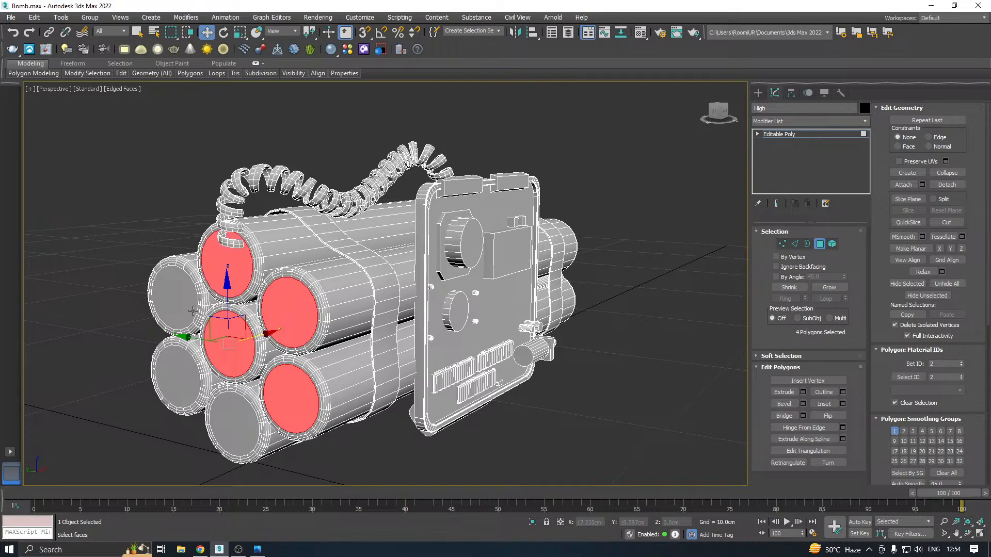
{"action": "left_click", "coordinate": [193, 311], "text": "ctrl"}
{"action": "left_click", "coordinate": [178, 368], "text": "ctrl"}
{"action": "left_click", "coordinate": [236, 420], "text": "ctrl"}
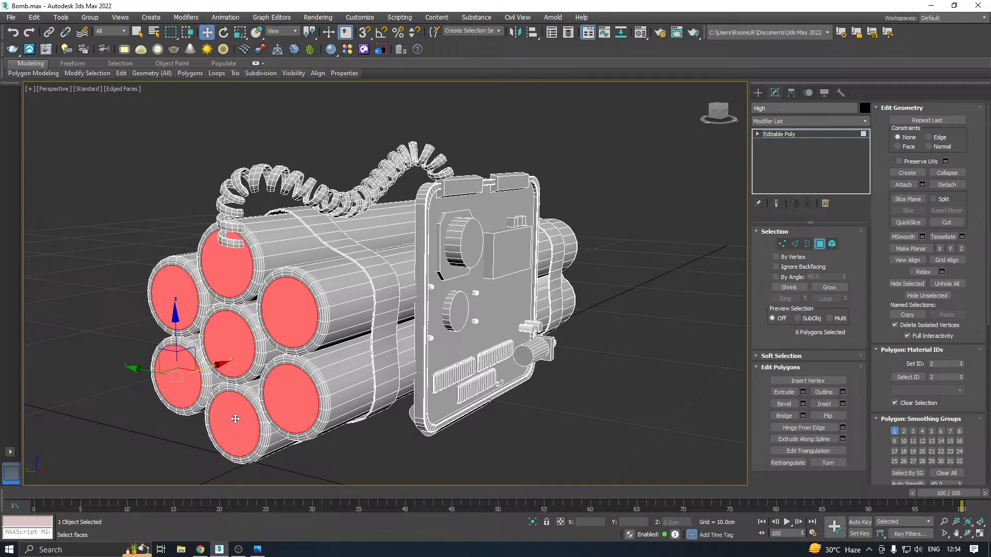
Add the seven round cap polygons at the opposite end of the tubes to the selection
{"action": "scroll", "coordinate": [236, 419], "scroll_direction": "down", "scroll_amount": 2}
{"action": "middle_click_drag", "start_coordinate": [495, 282], "coordinate": [358, 268], "text": "alt"}
{"action": "middle_click_drag", "start_coordinate": [420, 372], "coordinate": [437, 334]}
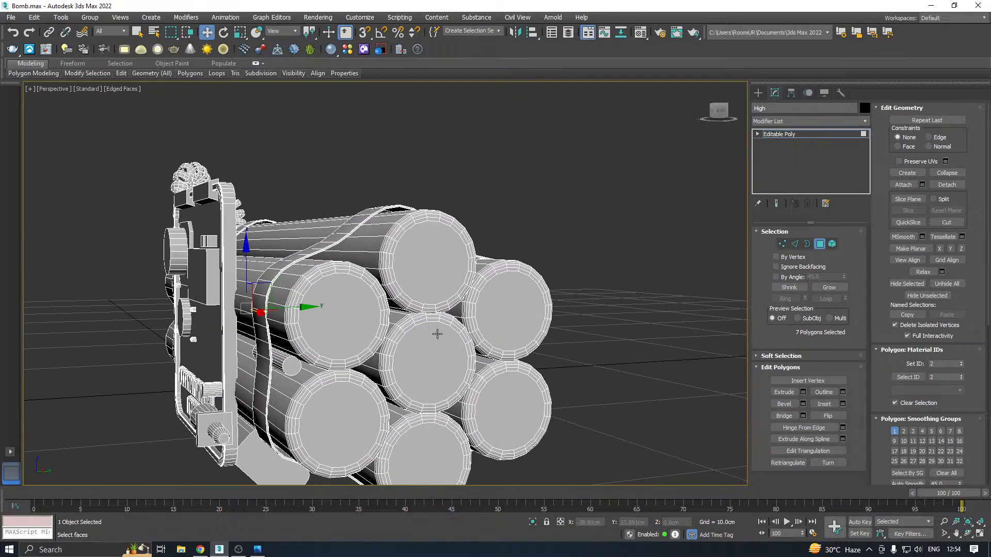
{"action": "left_click", "coordinate": [437, 334], "text": "ctrl"}
{"action": "left_click", "coordinate": [437, 262], "text": "ctrl"}
{"action": "left_click", "coordinate": [355, 325], "text": "ctrl"}
{"action": "left_click", "coordinate": [527, 323], "text": "ctrl"}
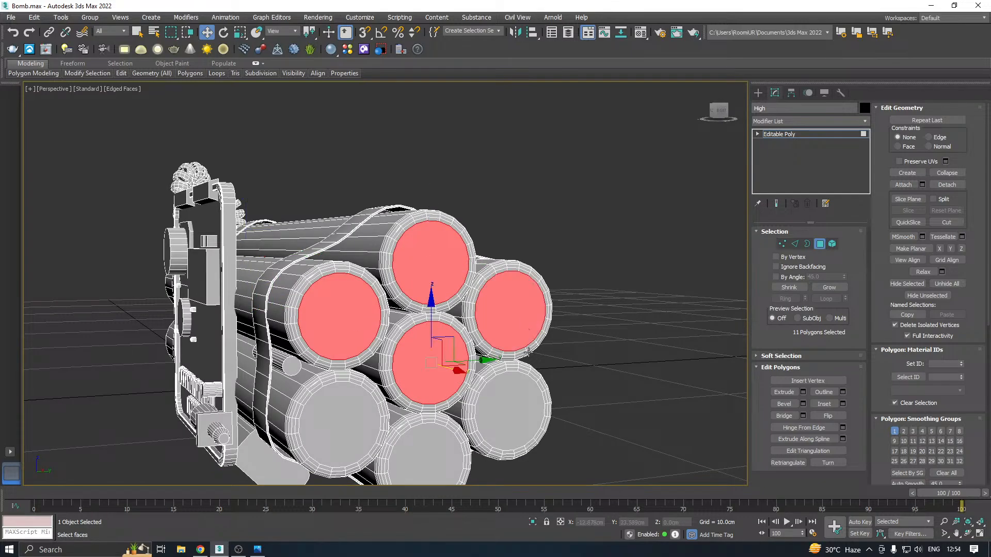
{"action": "left_click", "coordinate": [511, 405], "text": "ctrl"}
{"action": "left_click", "coordinate": [427, 450], "text": "ctrl"}
{"action": "left_click", "coordinate": [339, 421], "text": "ctrl"}
Convert the selected tube caps to their outline edges and extrude these with height -0.052 cm and width 0.094 cm
{"action": "middle_click_drag", "start_coordinate": [439, 334], "coordinate": [486, 295]}
{"action": "scroll", "coordinate": [375, 270], "scroll_direction": "up", "scroll_amount": 2}
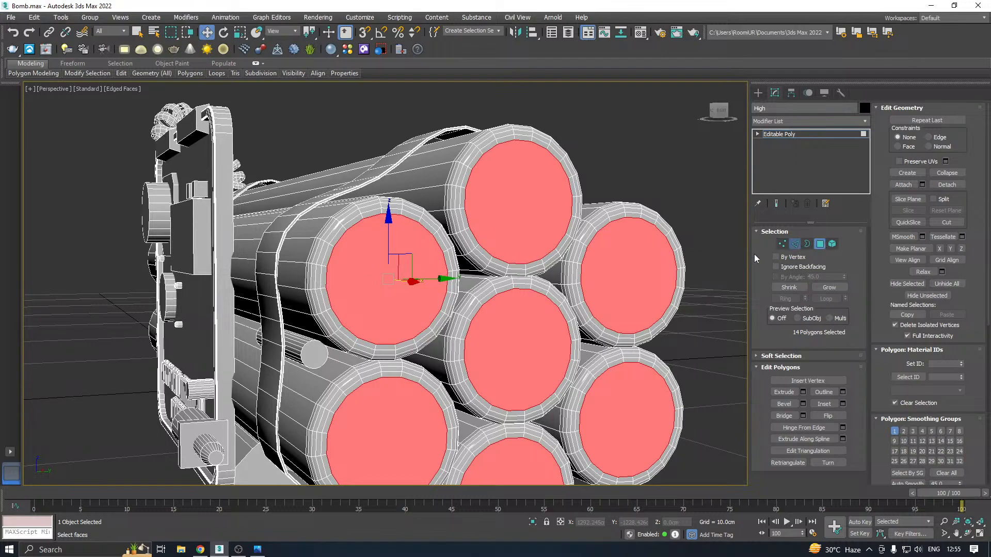
{"action": "left_click", "coordinate": [795, 243], "text": "ctrl"}
{"action": "scroll", "coordinate": [339, 270], "scroll_direction": "up", "scroll_amount": 3}
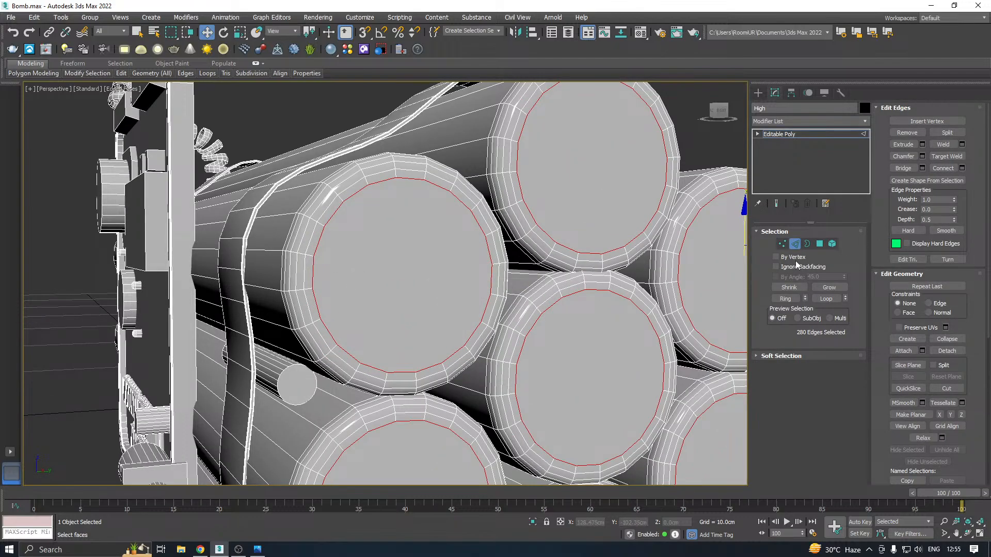
{"action": "middle_click_drag", "start_coordinate": [398, 303], "coordinate": [401, 311]}
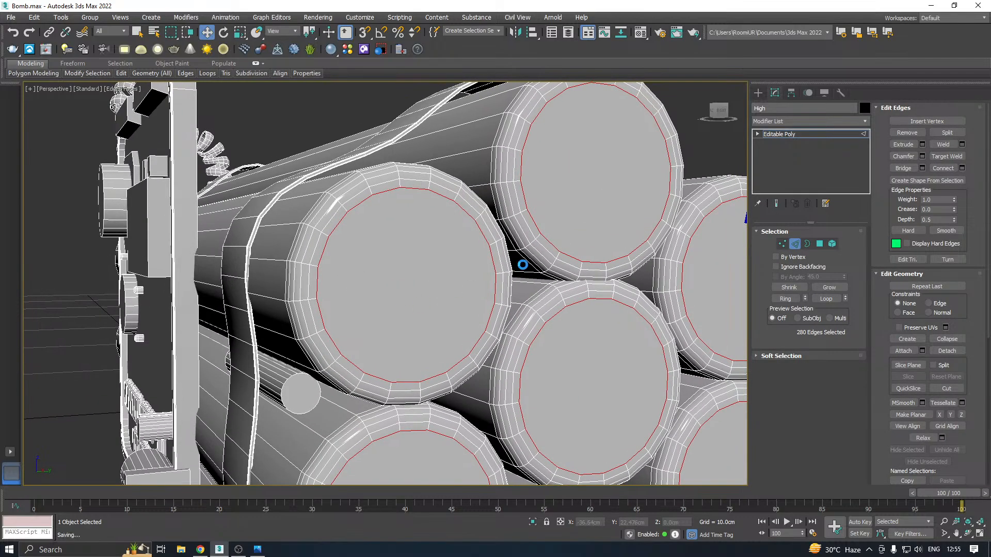
{"action": "left_click", "coordinate": [922, 144]}
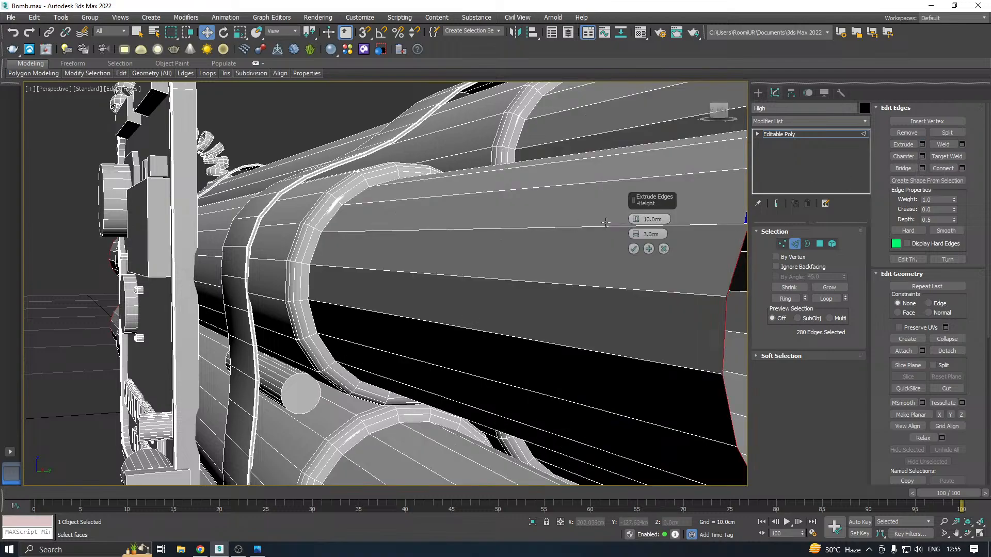
{"action": "left_click_drag", "start_coordinate": [642, 223], "coordinate": [651, 265]}
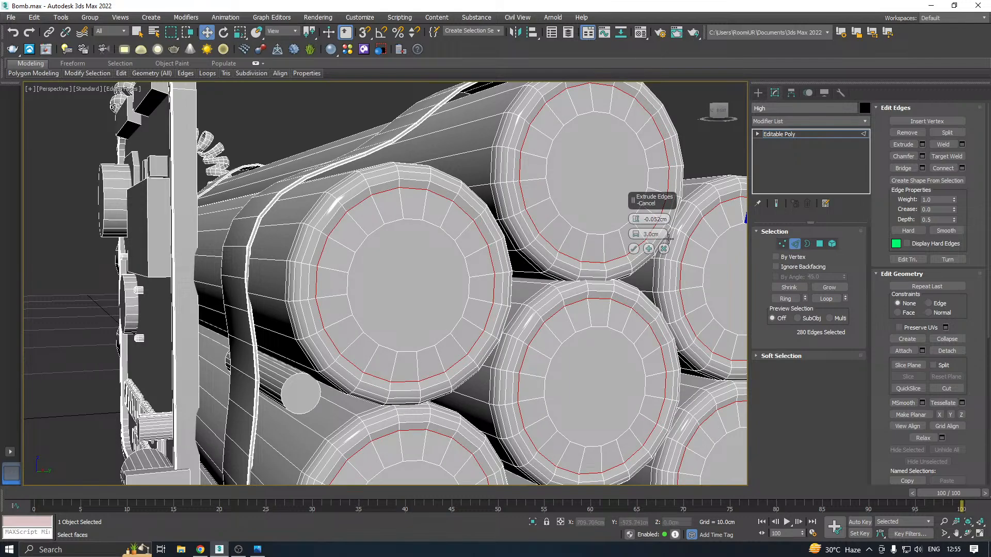
{"action": "left_click_drag", "start_coordinate": [637, 236], "coordinate": [638, 237]}
{"action": "mouse_move", "coordinate": [639, 239]}
{"action": "left_mouse_down"}
{"action": "mouse_move", "coordinate": [638, 263]}
{"action": "mouse_move", "coordinate": [641, 233]}
{"action": "left_mouse_up"}
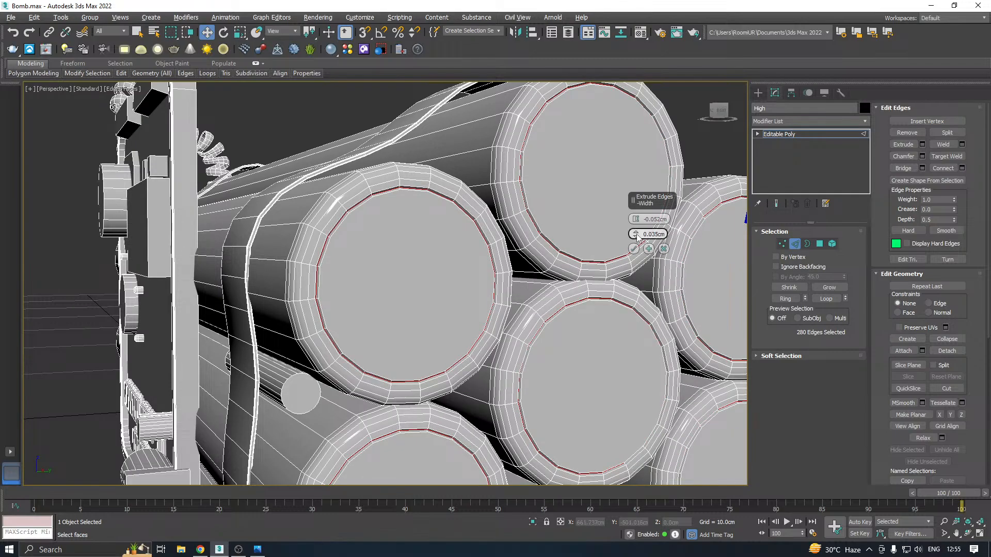
{"action": "left_click_drag", "start_coordinate": [635, 233], "coordinate": [642, 232]}
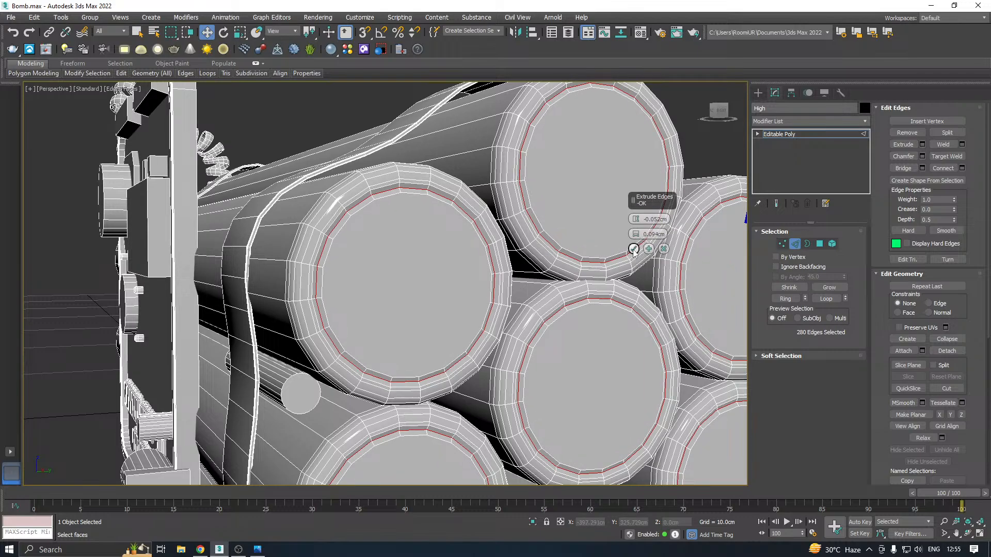
{"action": "left_click", "coordinate": [633, 249]}
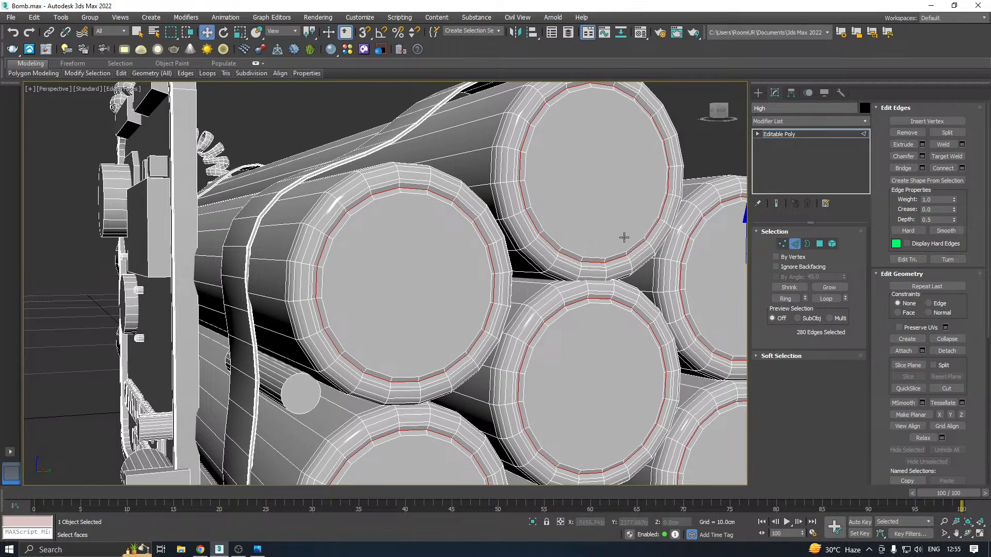
Leave edge sub-object mode and add a TurboSmooth modifier to the High bomb model
{"action": "left_click", "coordinate": [776, 135]}
{"action": "left_click", "coordinate": [865, 121]}
{"action": "scroll", "coordinate": [834, 406], "scroll_direction": "down", "scroll_amount": 10}
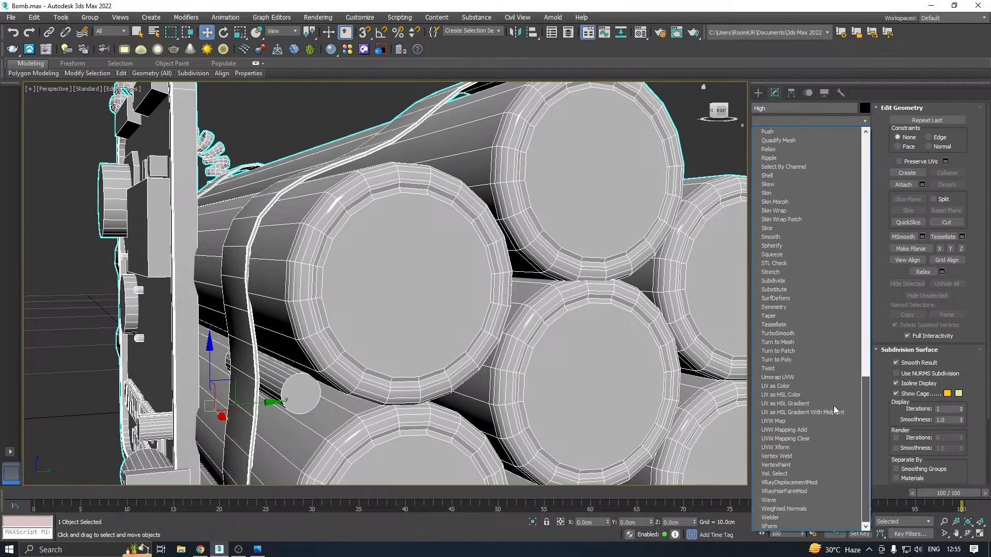
{"action": "left_click", "coordinate": [794, 335]}
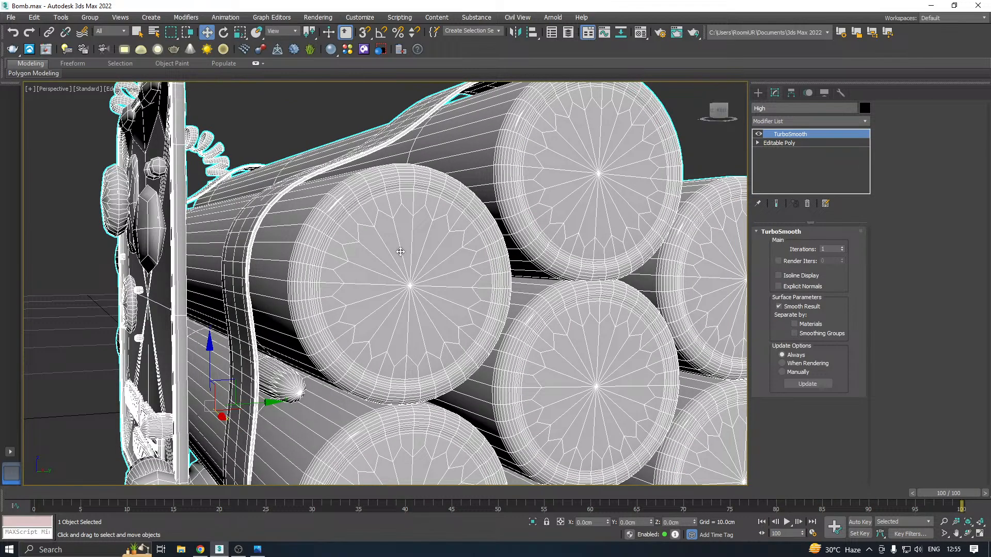
Hide the edged faces in the viewport to examine the smoothed tube caps and their grooves
{"action": "left_click", "coordinate": [132, 89]}
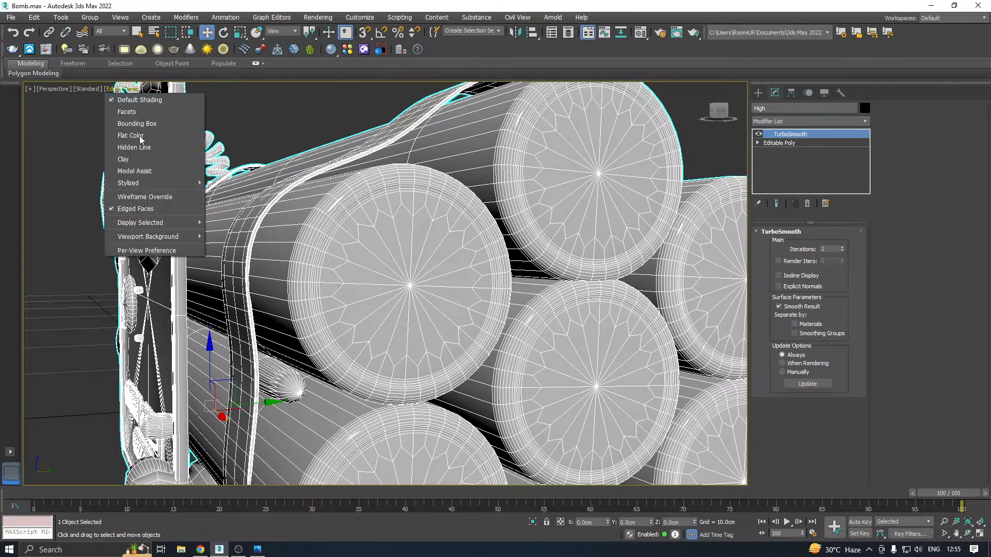
{"action": "left_click", "coordinate": [155, 208]}
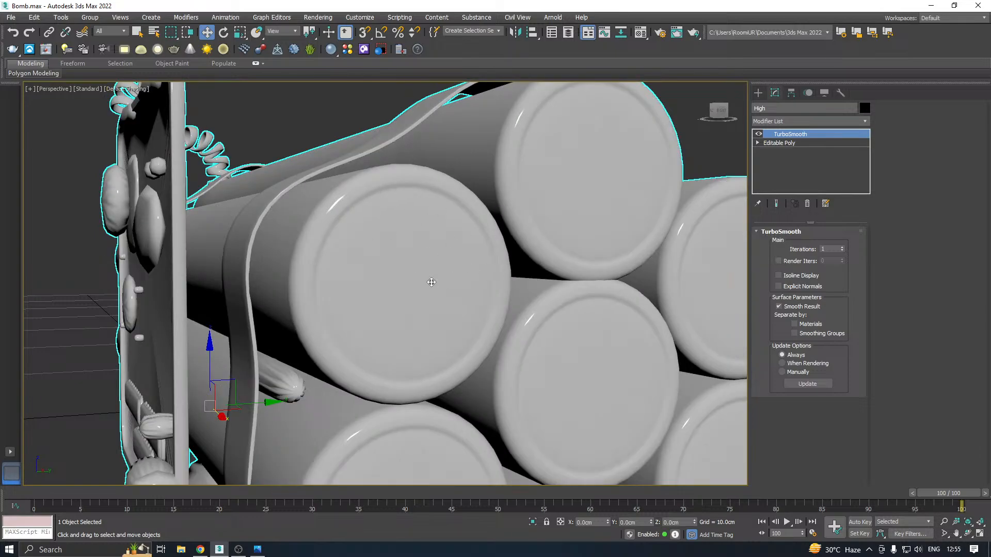
{"action": "scroll", "coordinate": [491, 238], "scroll_direction": "down", "scroll_amount": 3}
Show edged faces again, then turn off the TurboSmooth effect and return to the Editable Poly level
{"action": "left_click", "coordinate": [126, 90]}
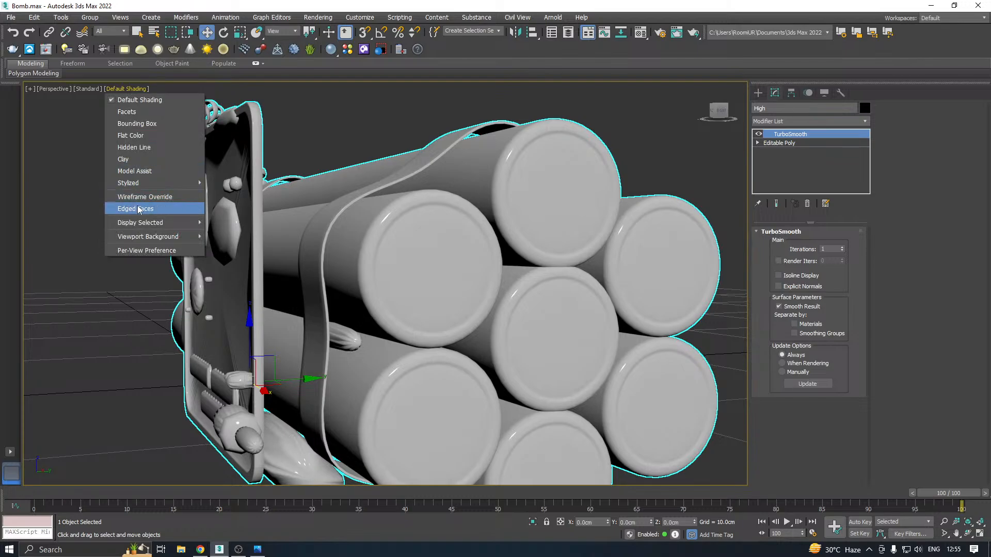
{"action": "left_click", "coordinate": [139, 209]}
{"action": "left_click", "coordinate": [758, 135]}
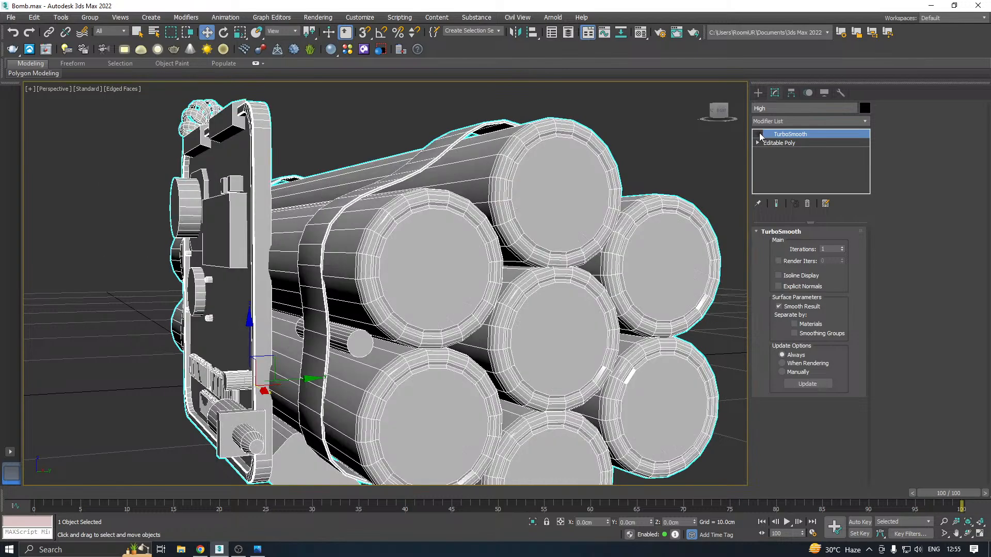
{"action": "left_click", "coordinate": [768, 143]}
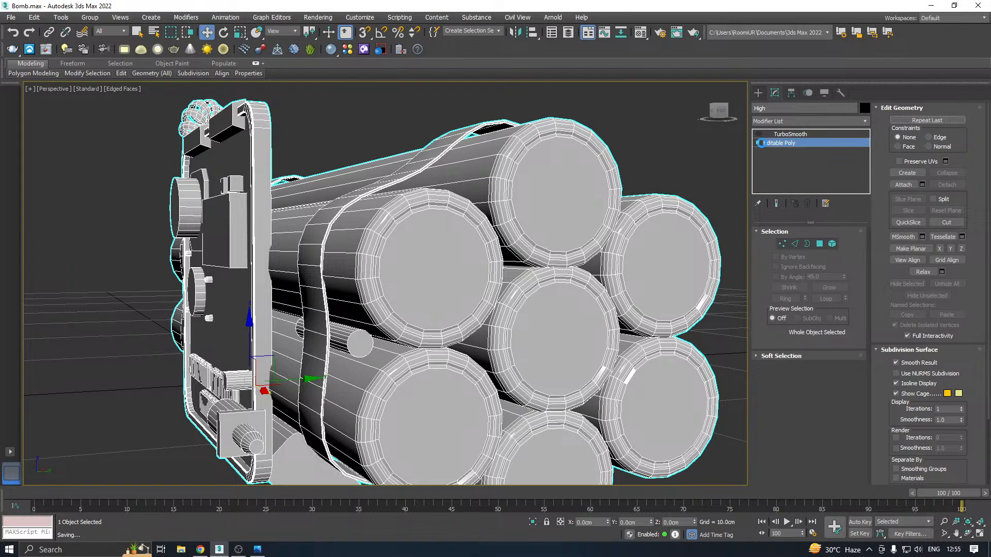
Select the small cylinder element under the strap and insert a Swift Loop around it between the strap and its end beside the grooved tube caps
{"action": "scroll", "coordinate": [500, 230], "scroll_direction": "down", "scroll_amount": 3}
{"action": "middle_click_drag", "start_coordinate": [500, 229], "coordinate": [561, 248], "text": "alt"}
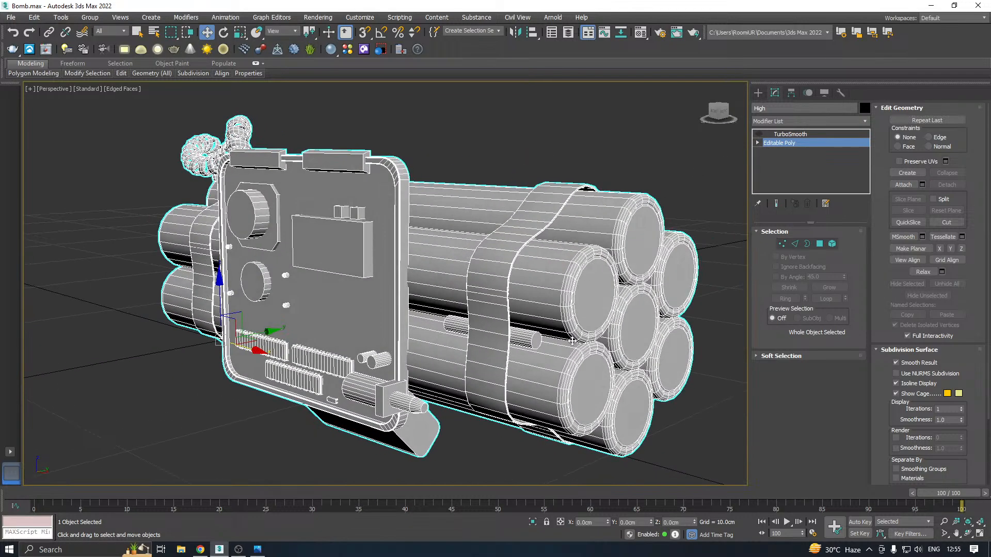
{"action": "scroll", "coordinate": [551, 344], "scroll_direction": "up", "scroll_amount": 2}
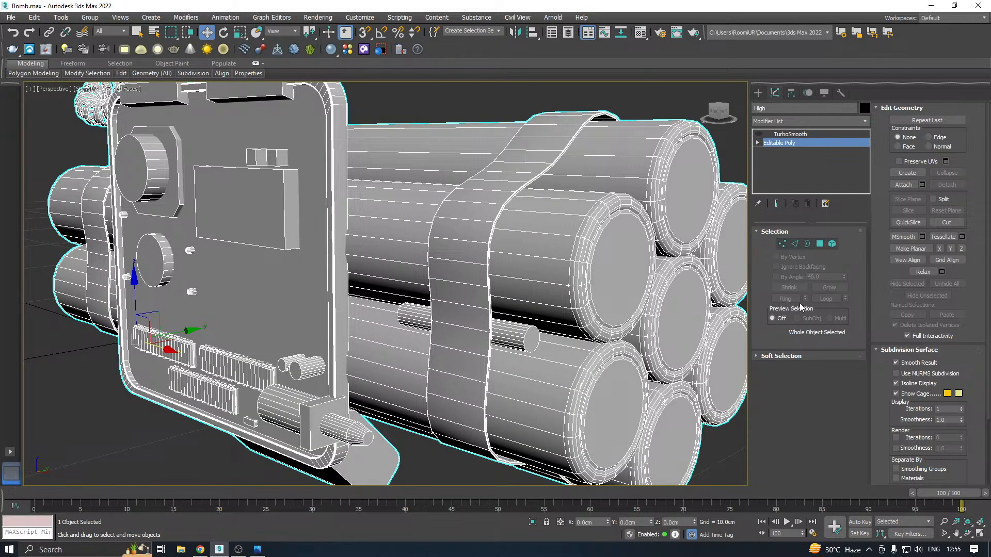
{"action": "left_click", "coordinate": [832, 243]}
{"action": "left_click", "coordinate": [521, 336]}
{"action": "scroll", "coordinate": [521, 336], "scroll_direction": "up", "scroll_amount": 3}
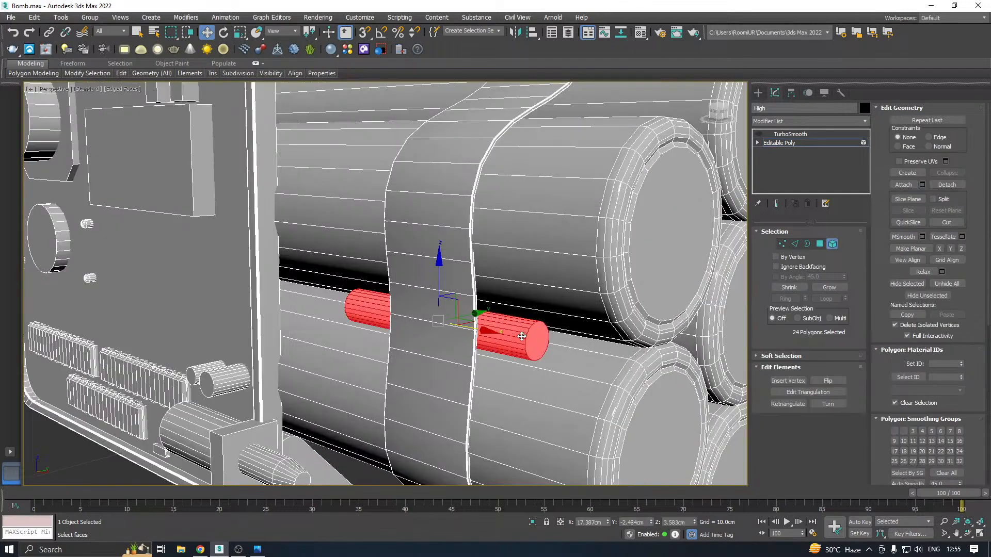
{"action": "mouse_move", "coordinate": [121, 73]}
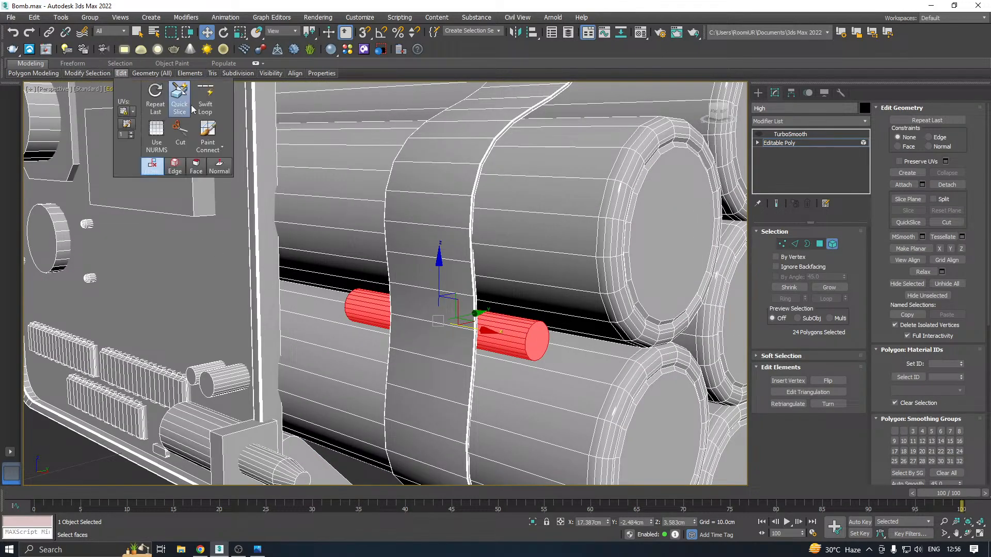
{"action": "left_click", "coordinate": [205, 98]}
{"action": "scroll", "coordinate": [510, 342], "scroll_direction": "up", "scroll_amount": 3}
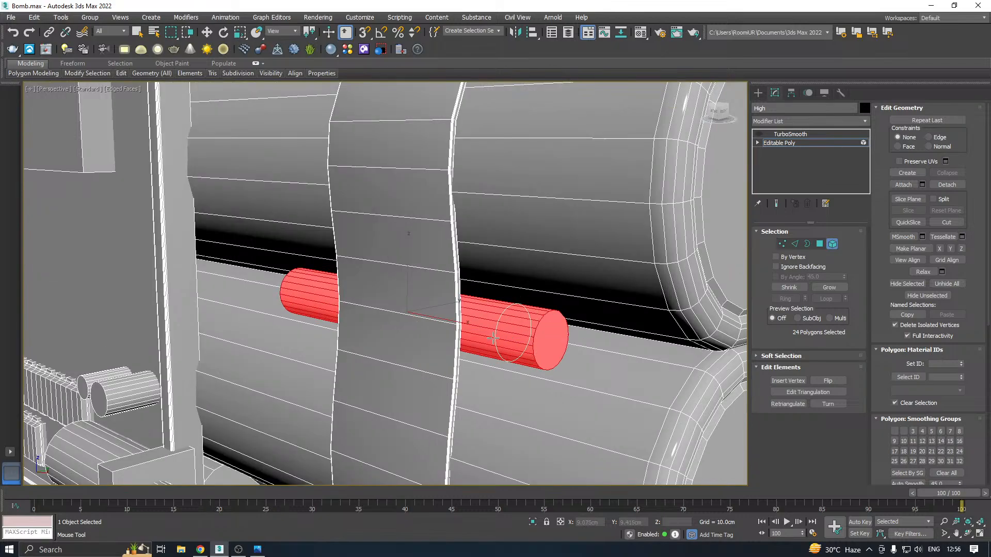
{"action": "key", "text": "w"}
{"action": "scroll", "coordinate": [495, 336], "scroll_direction": "up", "scroll_amount": 2}
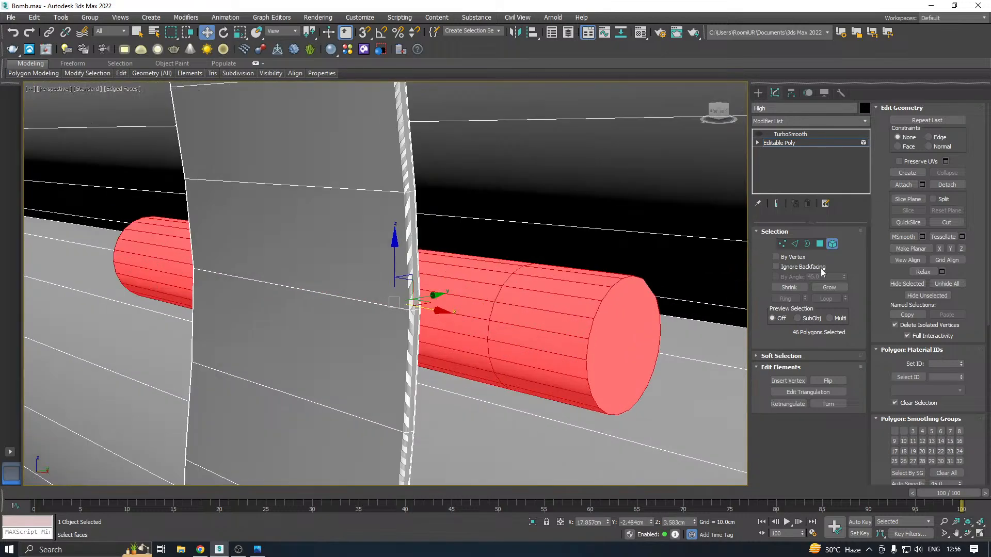
Extrude the small cylinder's new edge loop inward with height -0.028 cm and width 0.035 cm to form a groove
{"action": "left_click", "coordinate": [792, 244]}
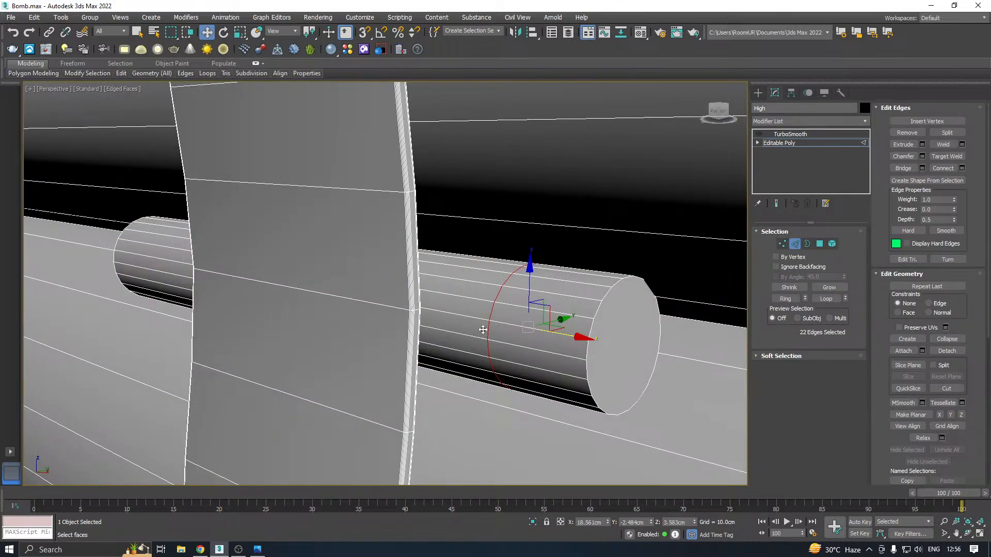
{"action": "left_click", "coordinate": [923, 145]}
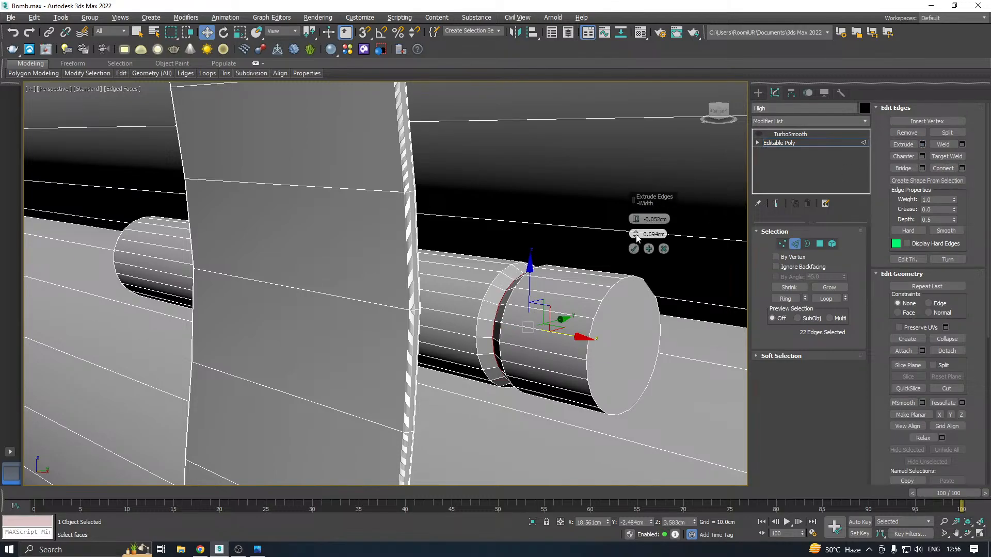
{"action": "mouse_move", "coordinate": [638, 238]}
{"action": "left_mouse_down"}
{"action": "mouse_move", "coordinate": [633, 213]}
{"action": "mouse_move", "coordinate": [636, 223]}
{"action": "left_mouse_up"}
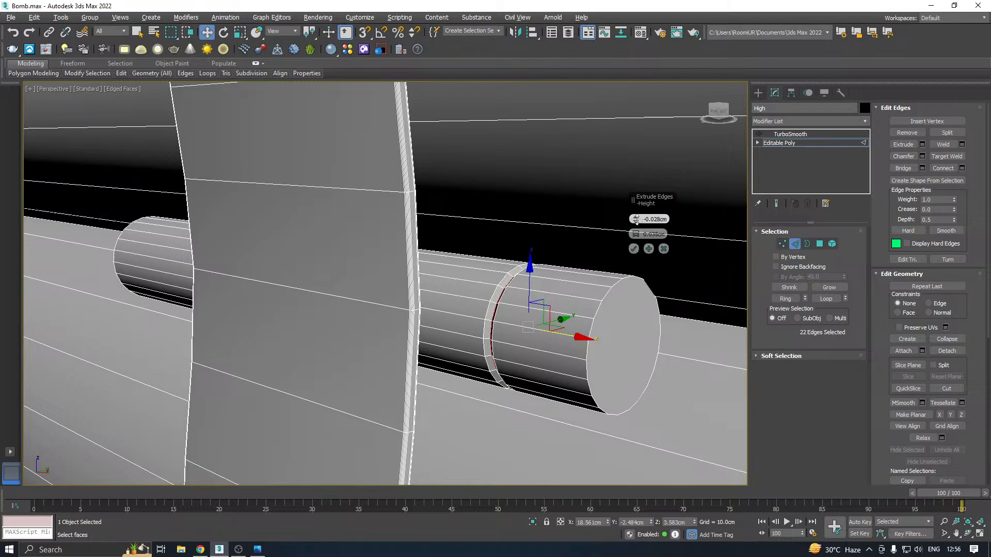
{"action": "left_click", "coordinate": [634, 250]}
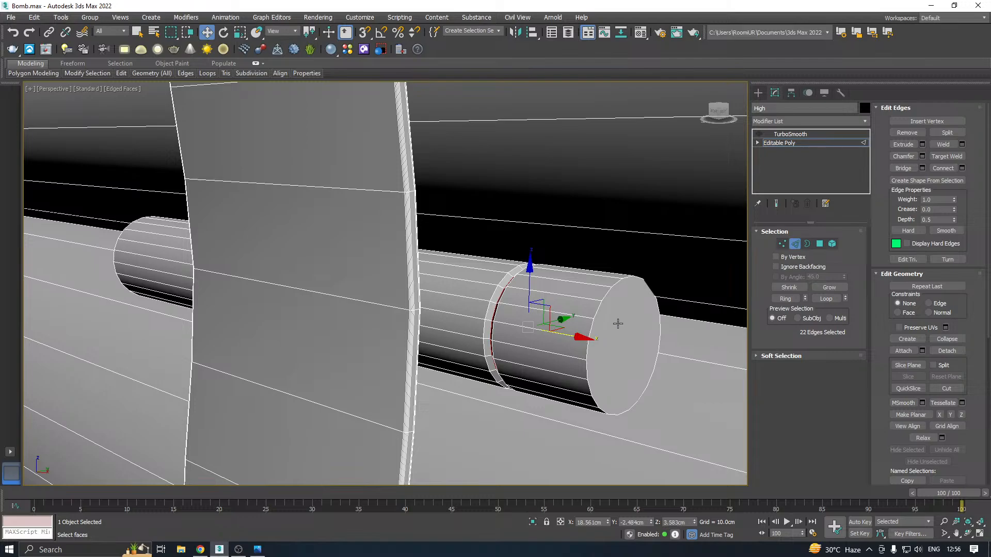
Add both border loops of the small cylinder's groove to the selection and chamfer all three loops by 0.006 cm with 3 segments
{"action": "double_click", "coordinate": [486, 345], "text": "ctrl"}
{"action": "double_click", "coordinate": [491, 349], "text": "ctrl"}
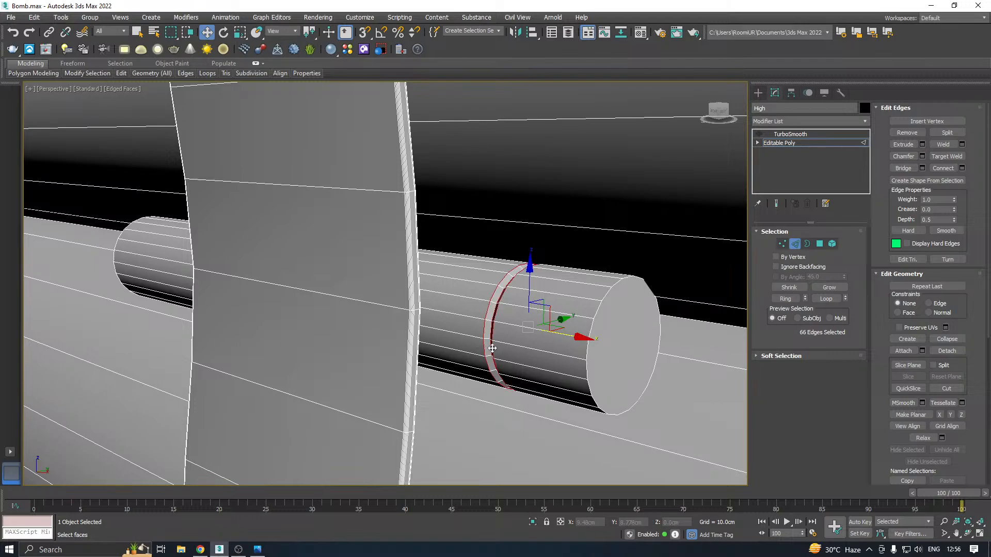
{"action": "left_click", "coordinate": [923, 155]}
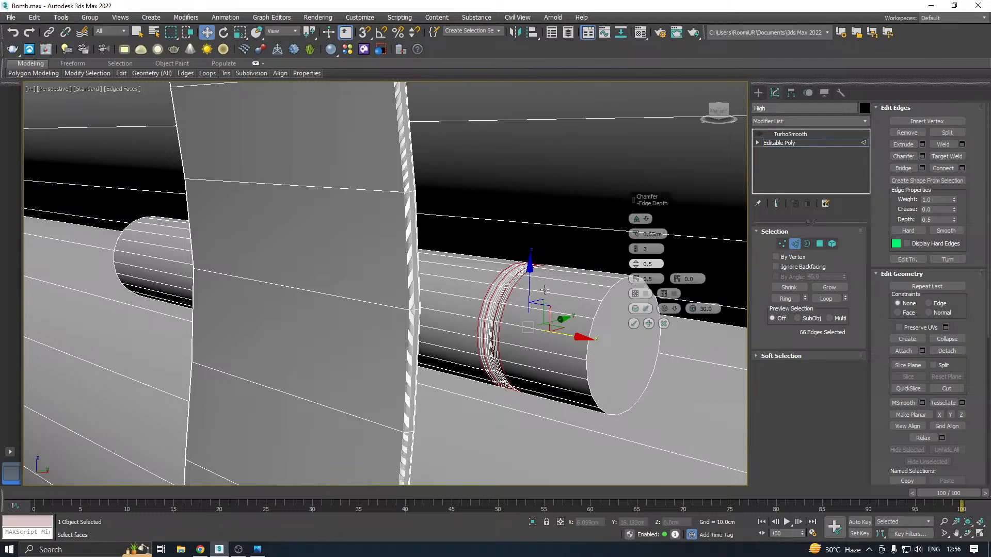
{"action": "left_click_drag", "start_coordinate": [637, 237], "coordinate": [638, 235]}
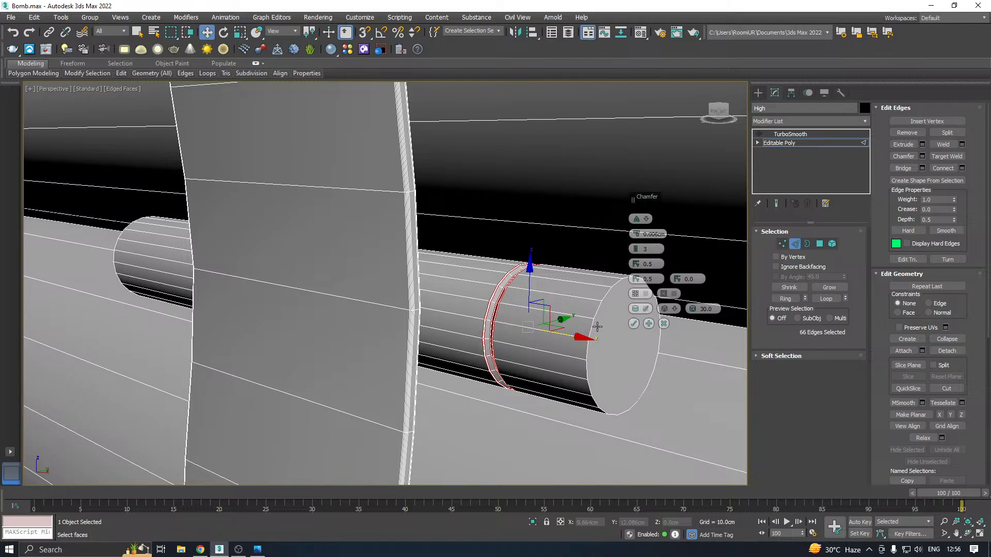
{"action": "middle_click_drag", "start_coordinate": [597, 327], "coordinate": [617, 316], "text": "alt"}
{"action": "left_click", "coordinate": [634, 326]}
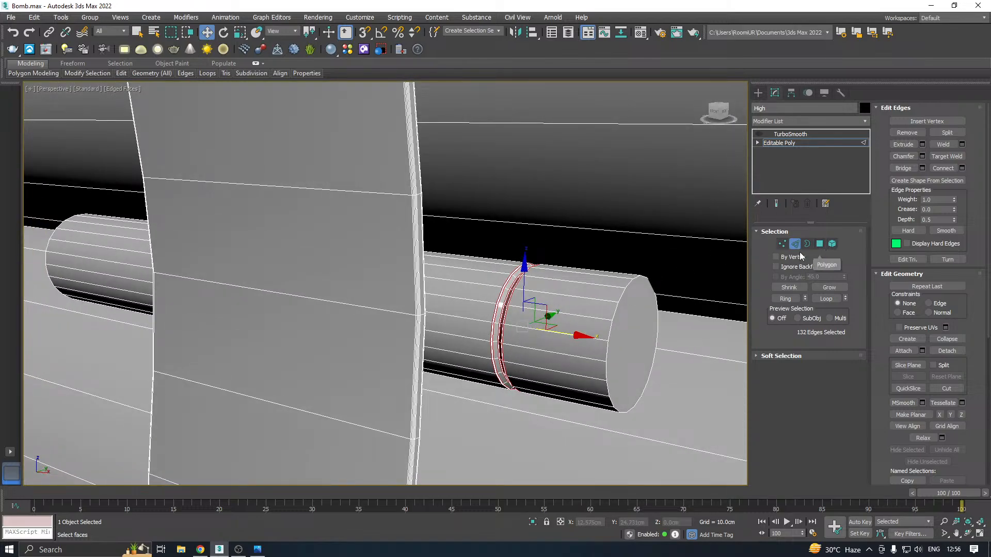
Select the flat round cap polygons at both ends of the small cylinder
{"action": "left_click", "coordinate": [818, 245]}
{"action": "left_click", "coordinate": [638, 328]}
{"action": "scroll", "coordinate": [638, 327], "scroll_direction": "down", "scroll_amount": 2}
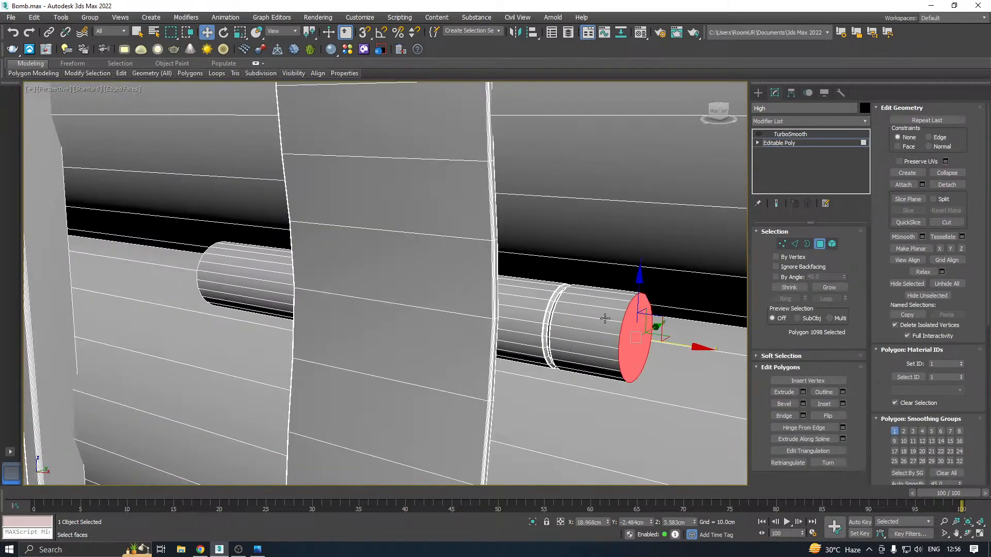
{"action": "middle_click_drag", "start_coordinate": [604, 319], "coordinate": [323, 329], "text": "alt"}
{"action": "left_click", "coordinate": [133, 307], "text": "ctrl"}
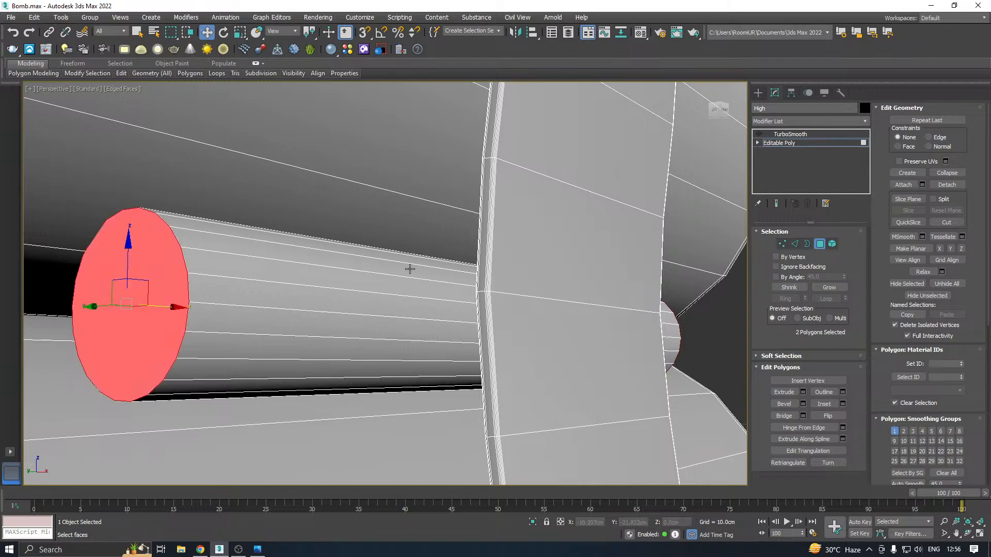
{"action": "middle_click_drag", "start_coordinate": [408, 268], "coordinate": [454, 268]}
Convert the small cylinder's cap selection to edges, chamfer them by 0.016 cm with 3 segments, and save the scene
{"action": "left_click", "coordinate": [796, 244], "text": "ctrl"}
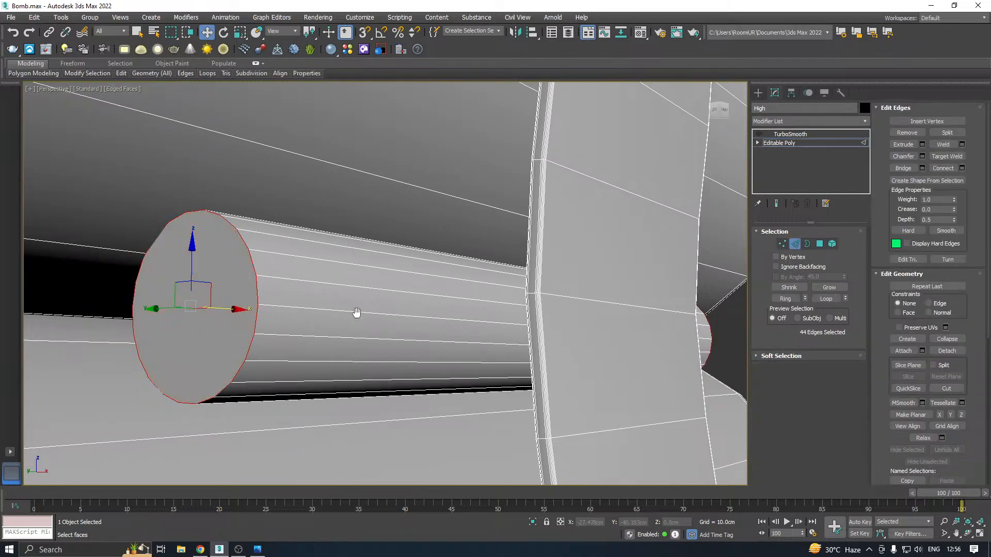
{"action": "middle_click_drag", "start_coordinate": [356, 312], "coordinate": [400, 319]}
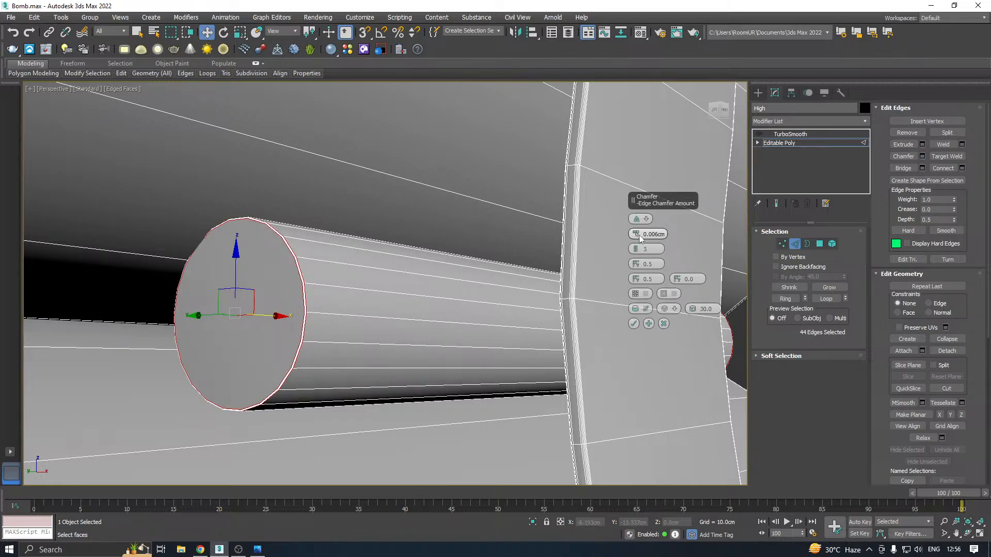
{"action": "left_click_drag", "start_coordinate": [639, 234], "coordinate": [639, 230]}
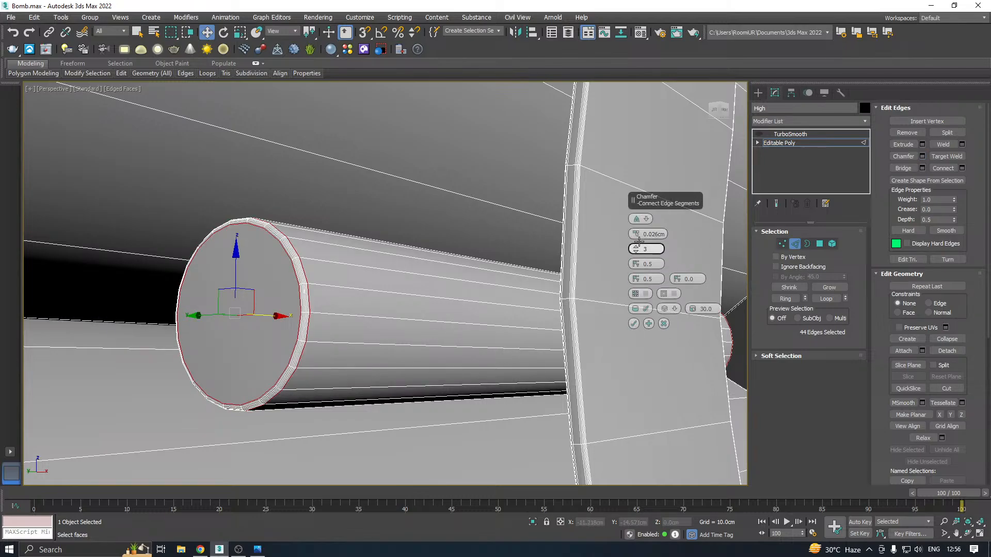
{"action": "left_click", "coordinate": [634, 323]}
{"action": "scroll", "coordinate": [534, 282], "scroll_direction": "down", "scroll_amount": 5}
{"action": "middle_click_drag", "start_coordinate": [597, 259], "coordinate": [538, 270], "text": "alt"}
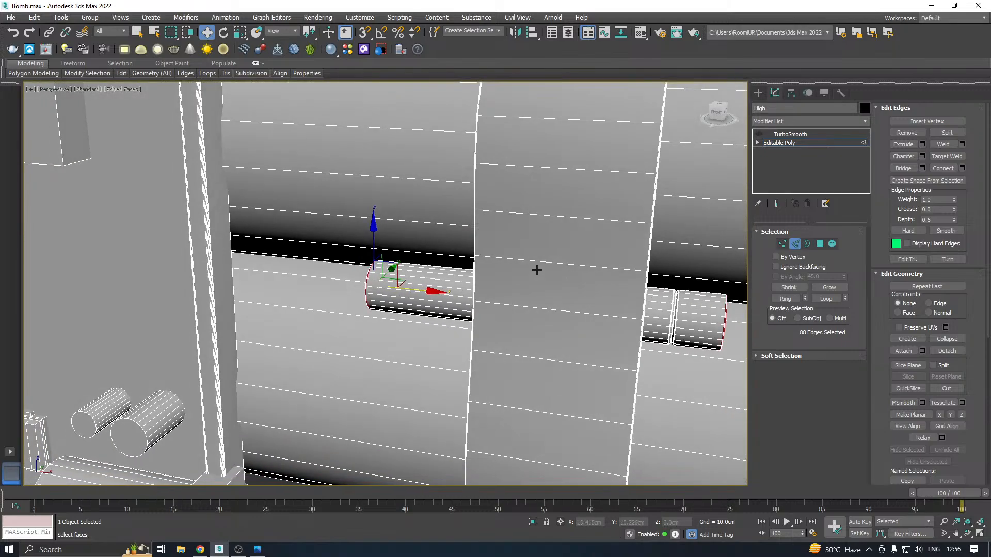
{"action": "key", "text": "ctrl+s"}
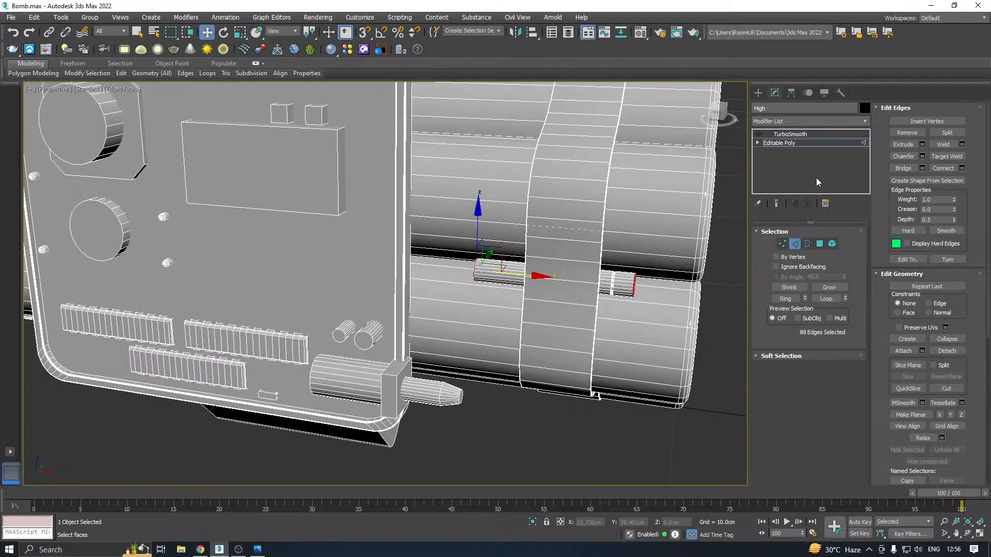
Switch to edge selection and select the long edge loop along one rim of the coiled wire
{"action": "left_click", "coordinate": [779, 144]}
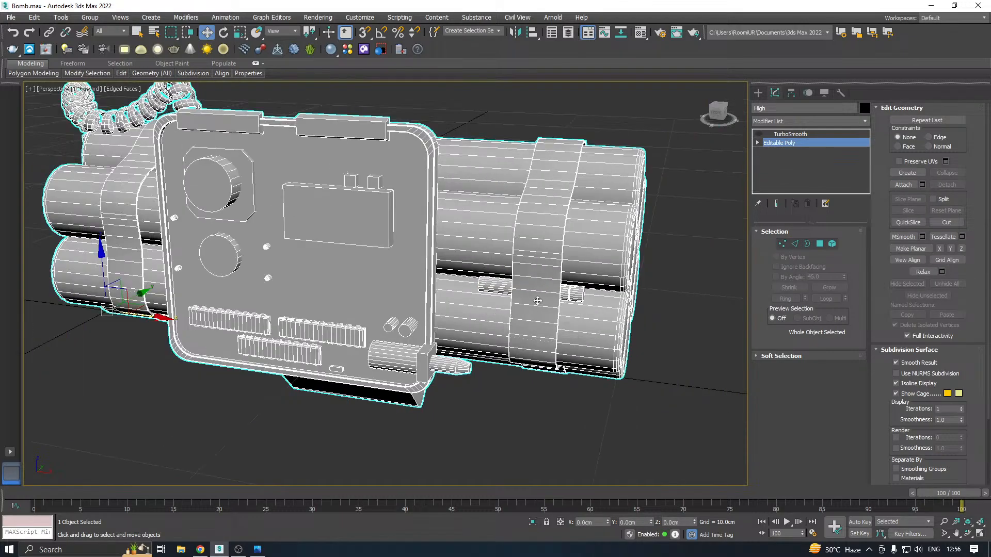
{"action": "scroll", "coordinate": [389, 345], "scroll_direction": "down", "scroll_amount": 4}
{"action": "middle_click_drag", "start_coordinate": [404, 336], "coordinate": [490, 363], "text": "alt"}
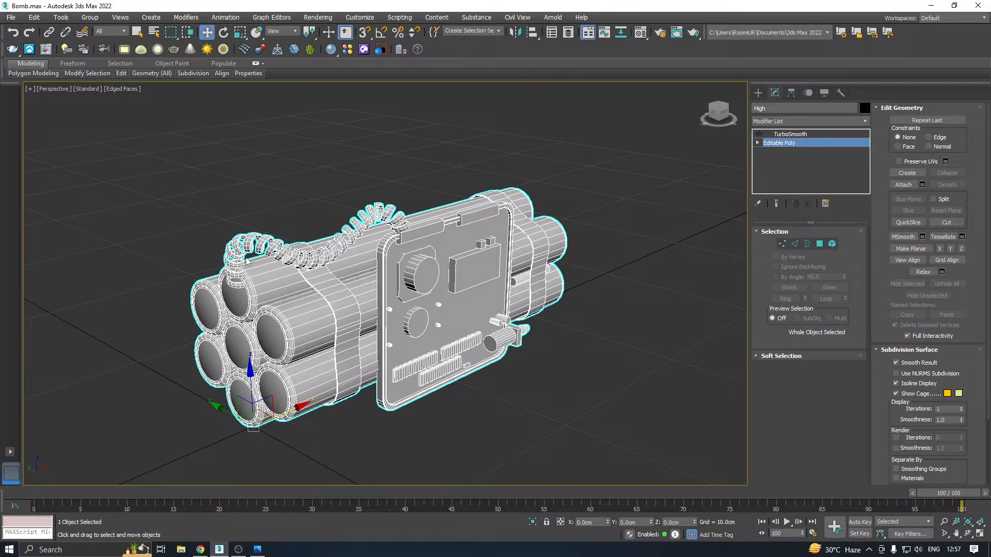
{"action": "scroll", "coordinate": [263, 242], "scroll_direction": "up", "scroll_amount": 6}
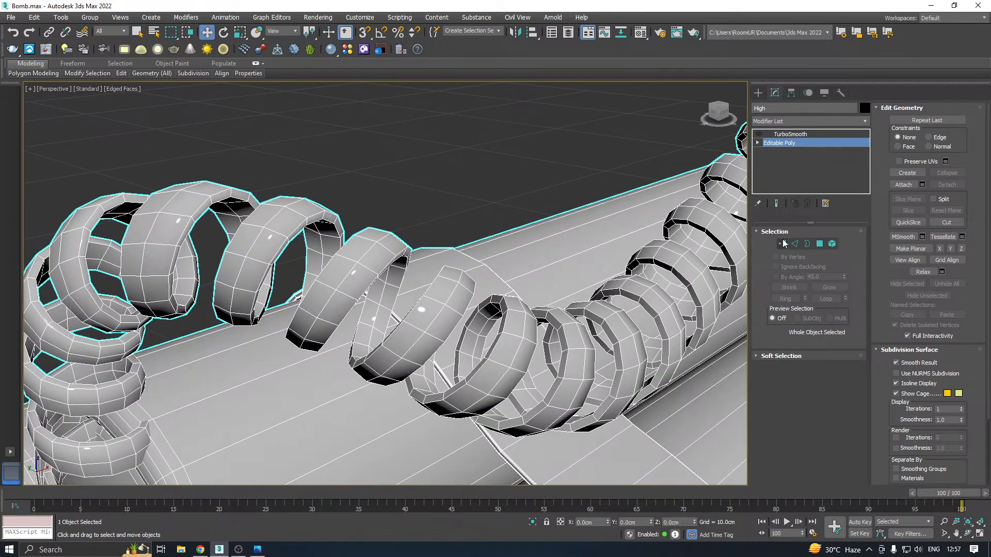
{"action": "left_click", "coordinate": [795, 243]}
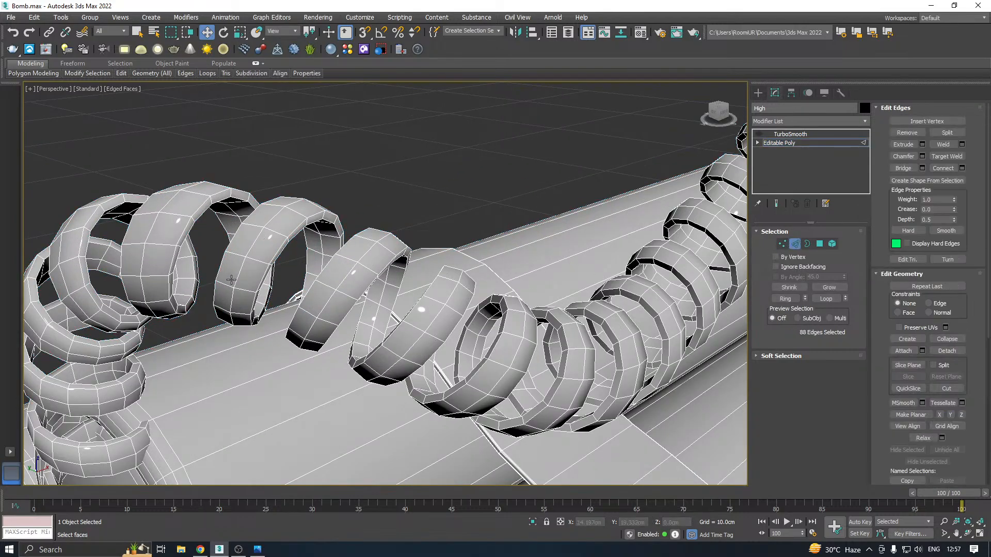
{"action": "double_click", "coordinate": [300, 226]}
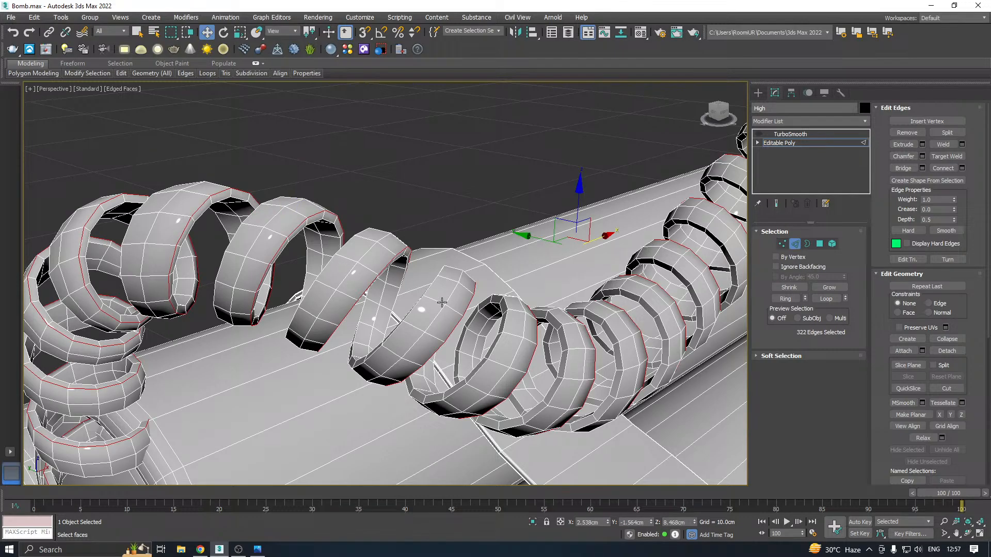
{"action": "middle_click_drag", "start_coordinate": [442, 301], "coordinate": [543, 337], "text": "alt"}
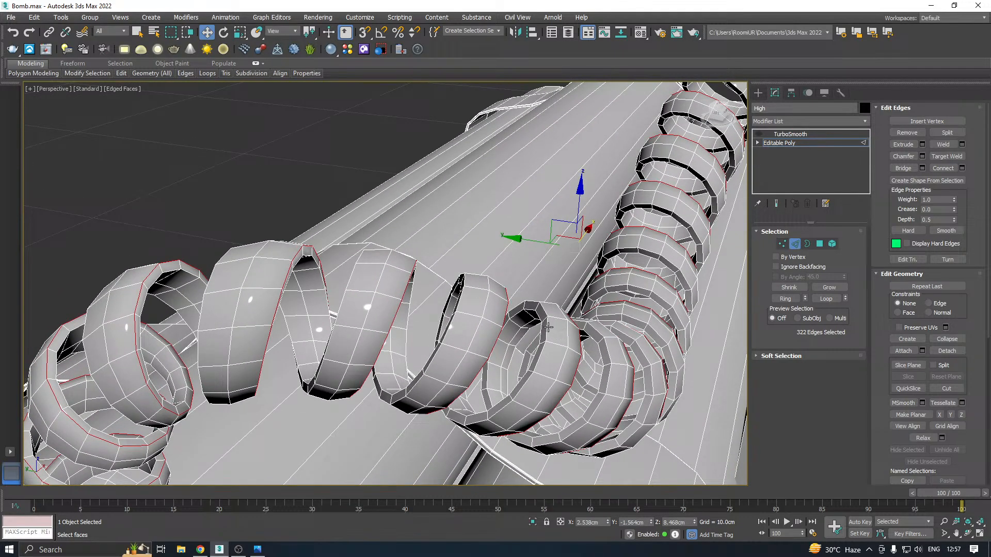
Try to add the remaining long rim loops of the coiled wire to the edge selection
{"action": "double_click", "coordinate": [548, 327], "text": "ctrl"}
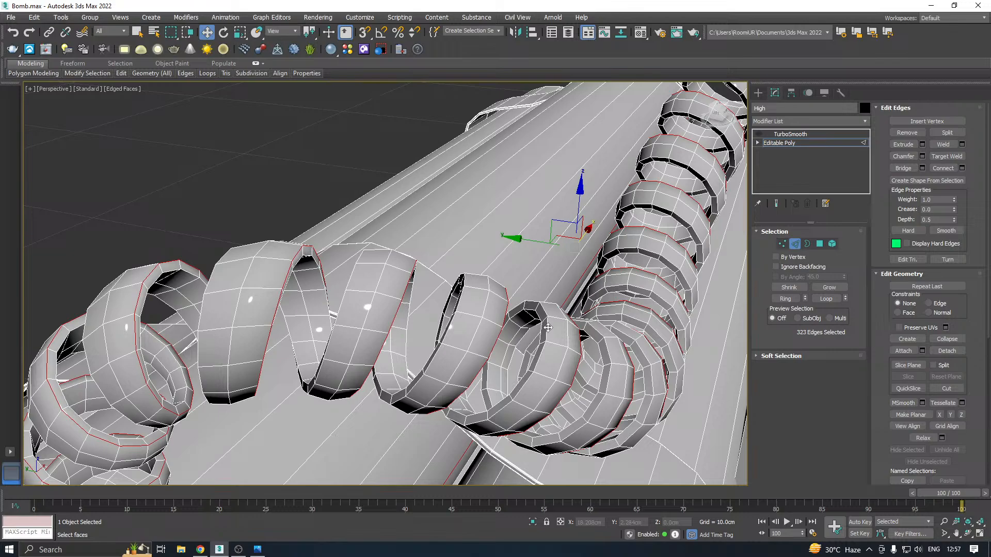
{"action": "left_click", "coordinate": [548, 327], "text": "alt"}
{"action": "double_click", "coordinate": [547, 327], "text": "ctrl"}
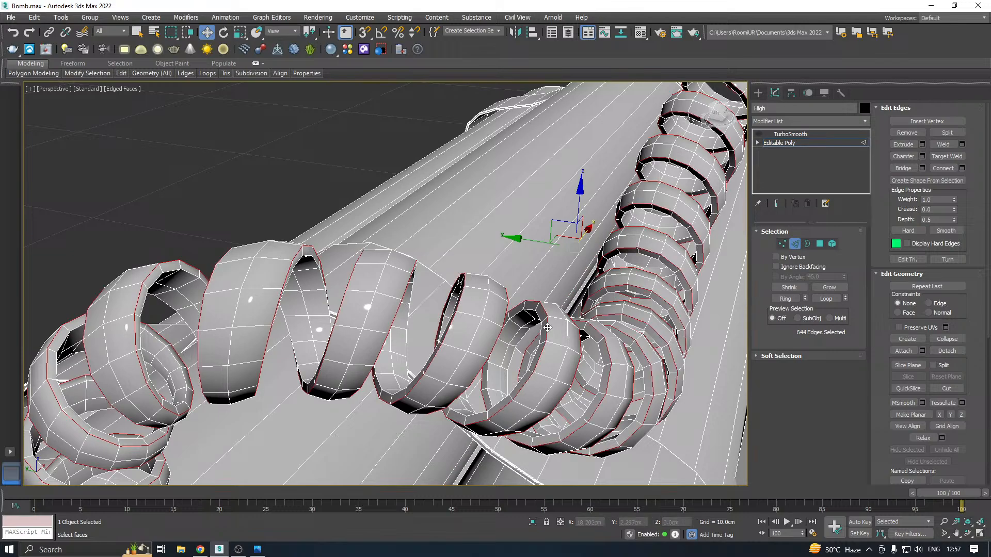
{"action": "double_click", "coordinate": [547, 327]}
{"action": "double_click", "coordinate": [546, 332]}
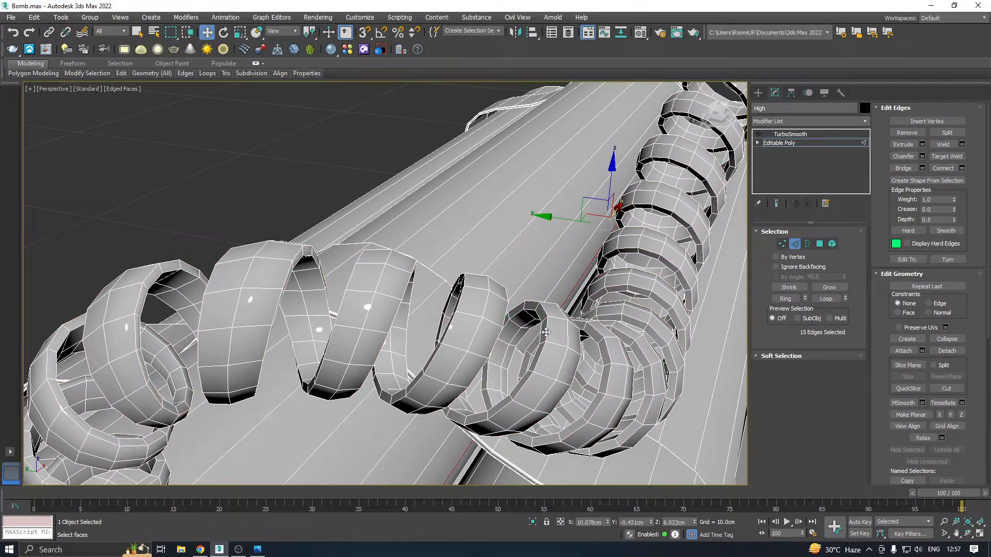
Reselect the coiled wire's edges so that the long loops along both of its rims are selected
{"action": "double_click", "coordinate": [541, 356]}
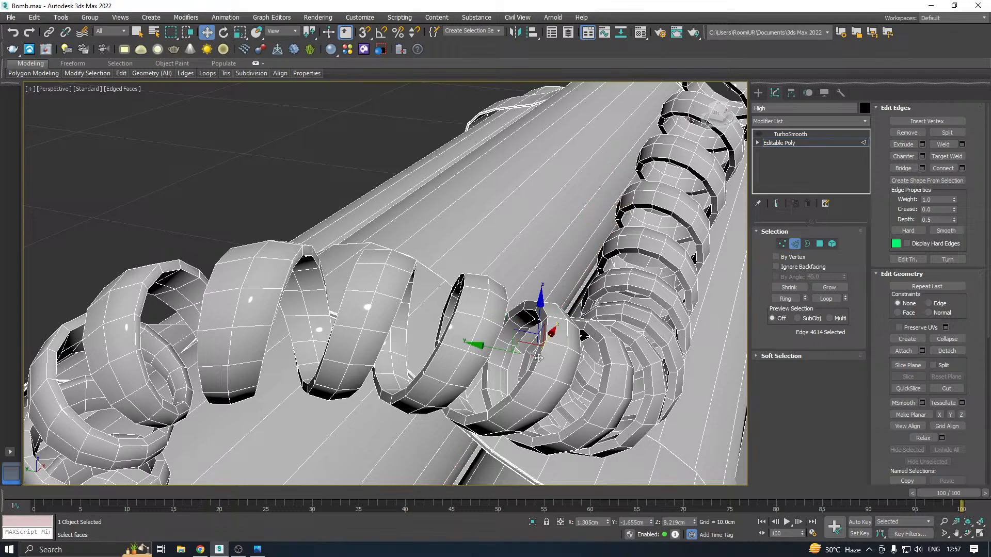
{"action": "double_click", "coordinate": [523, 391]}
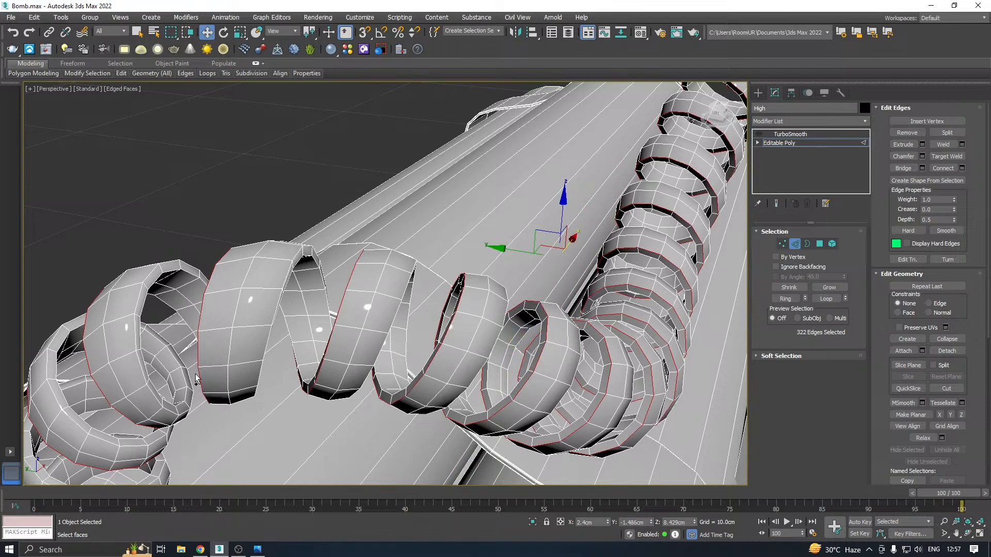
{"action": "double_click", "coordinate": [140, 365], "text": "ctrl"}
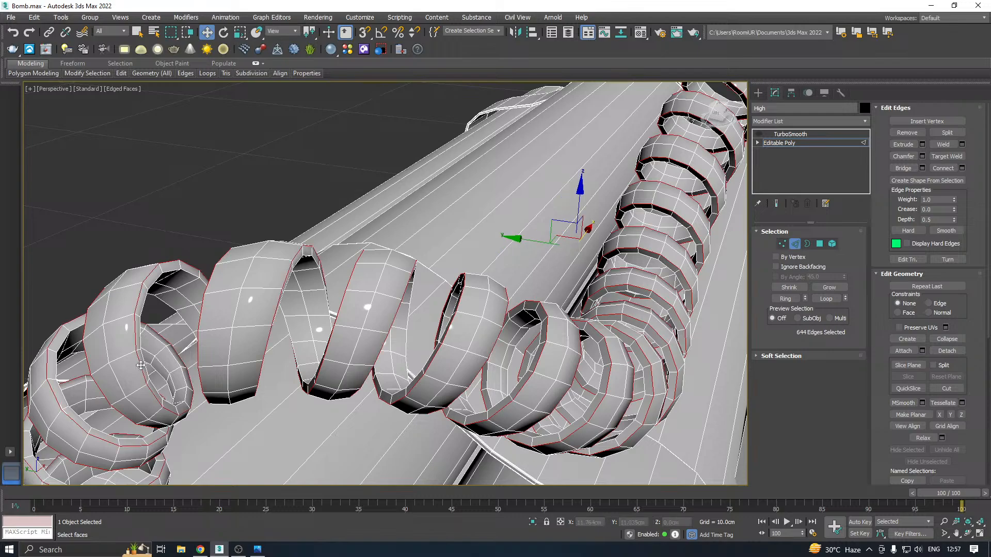
{"action": "scroll", "coordinate": [302, 290], "scroll_direction": "down", "scroll_amount": 2}
{"action": "middle_click_drag", "start_coordinate": [433, 290], "coordinate": [633, 193], "text": "alt"}
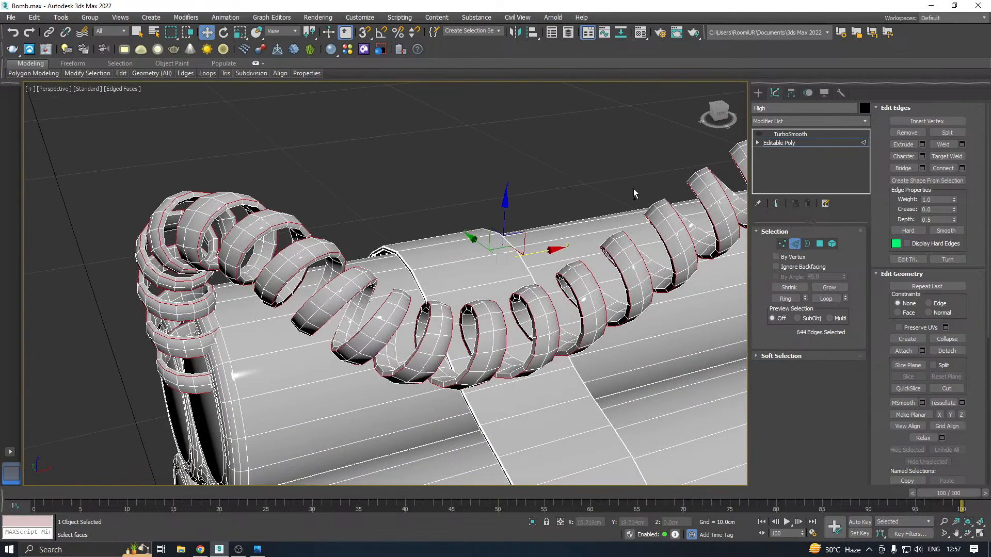
Chamfer the coiled wire's rim loops by 0.009 cm with 3 segments
{"action": "left_click", "coordinate": [922, 155]}
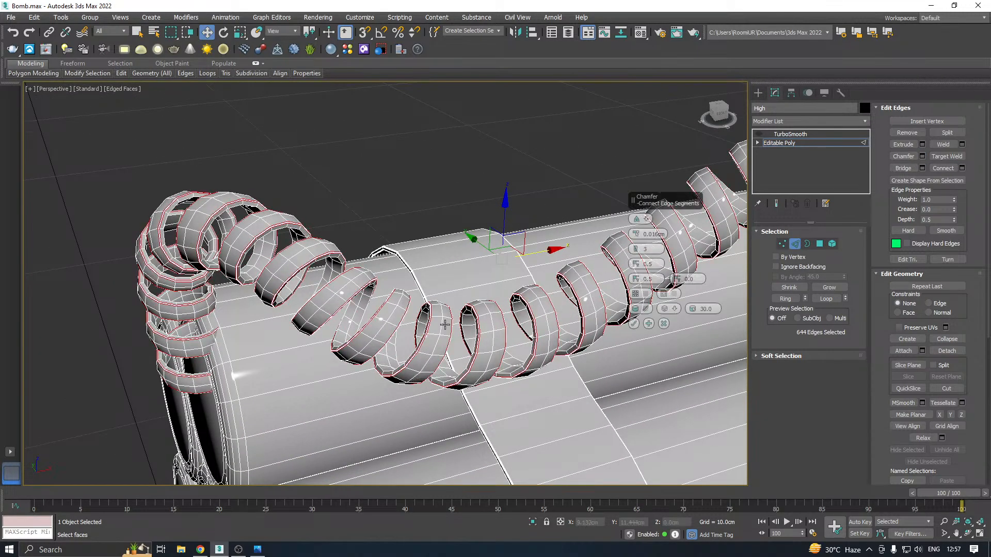
{"action": "scroll", "coordinate": [437, 328], "scroll_direction": "up", "scroll_amount": 3}
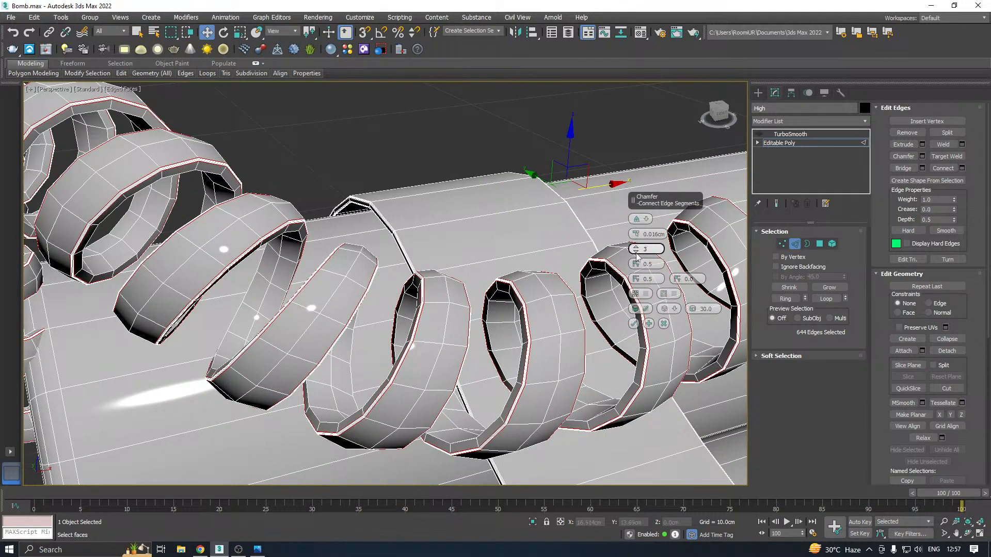
{"action": "middle_click_drag", "start_coordinate": [525, 277], "coordinate": [620, 248], "text": "alt"}
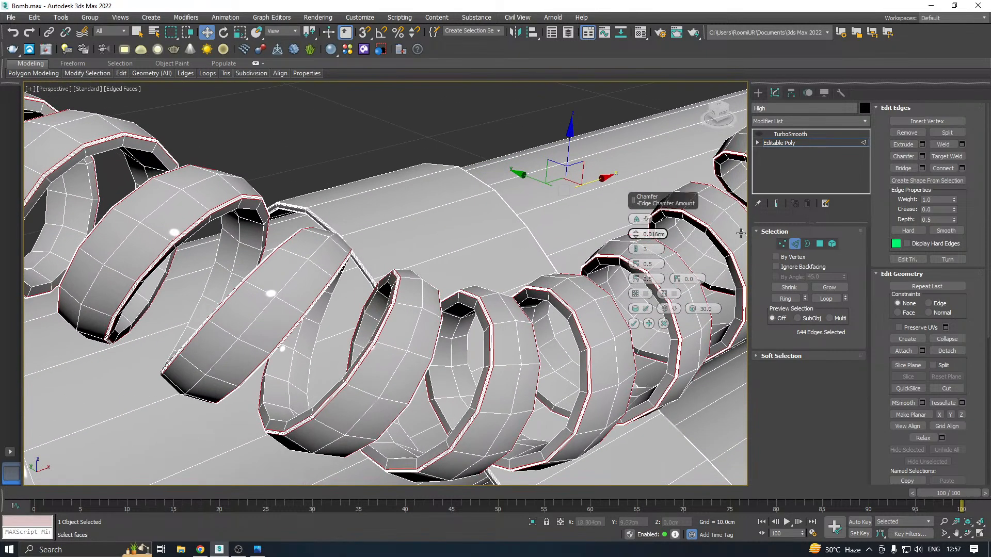
{"action": "left_click", "coordinate": [634, 238]}
{"action": "left_click", "coordinate": [635, 238]}
{"action": "left_click", "coordinate": [635, 237]}
{"action": "left_click", "coordinate": [635, 237]}
{"action": "left_click", "coordinate": [635, 237]}
{"action": "left_click", "coordinate": [635, 237]}
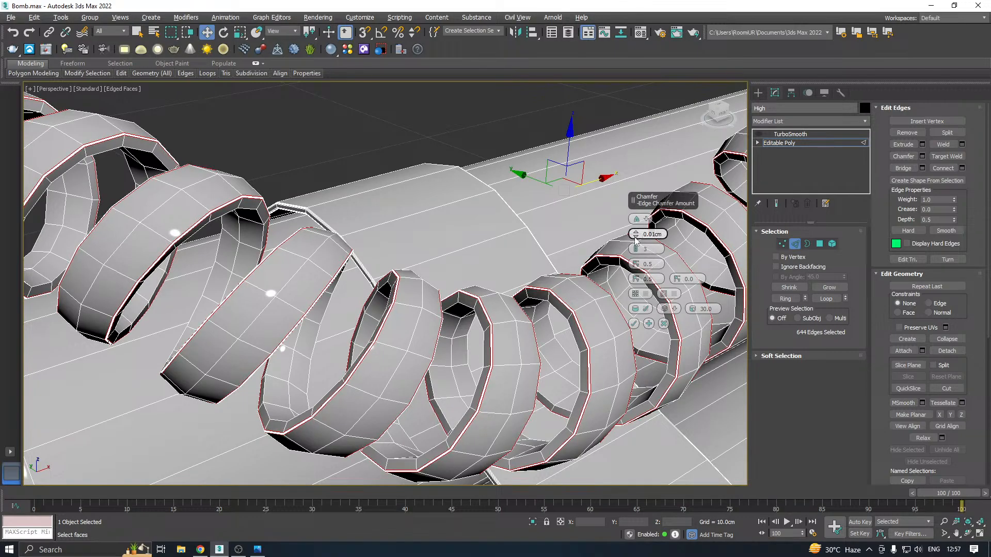
{"action": "left_click", "coordinate": [636, 237]}
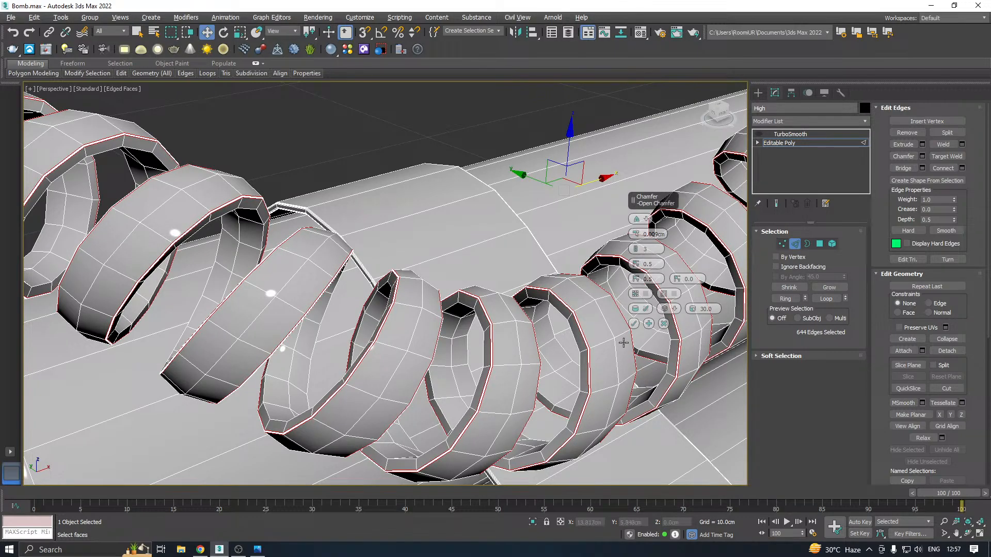
{"action": "left_click", "coordinate": [634, 323]}
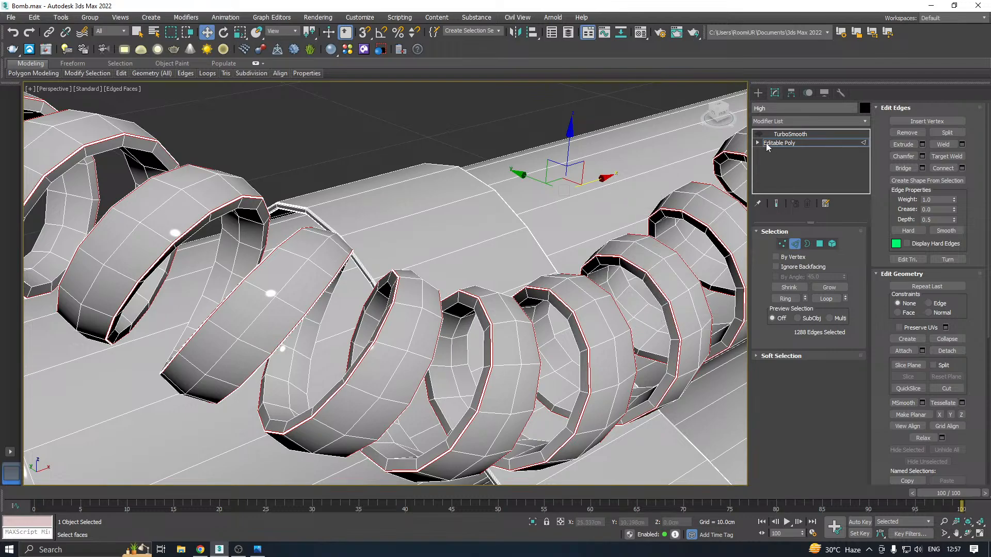
Inspect the coiled wire with TurboSmooth enabled, with and without edged faces, and return to the unsmoothed Editable Poly
{"action": "left_click", "coordinate": [766, 143]}
{"action": "left_click", "coordinate": [785, 135]}
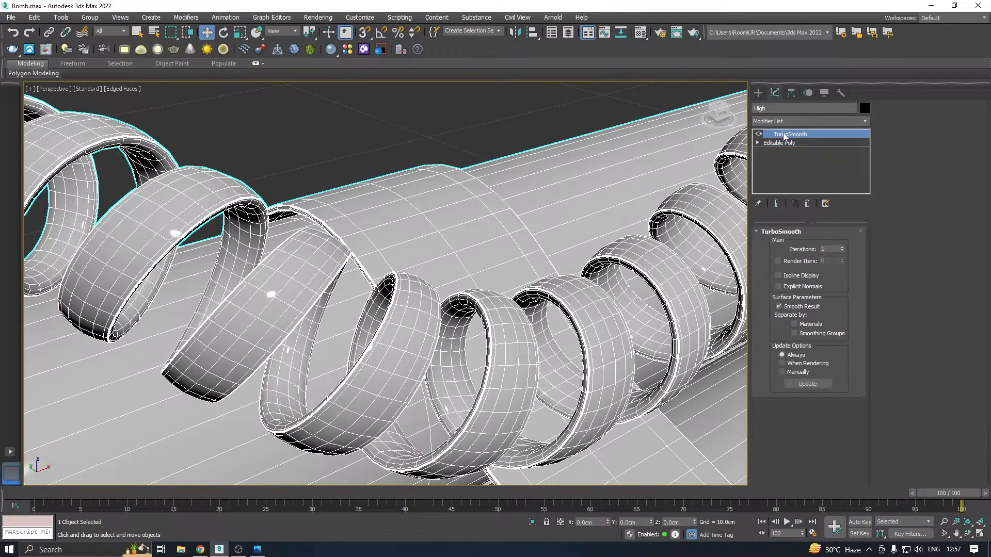
{"action": "scroll", "coordinate": [462, 270], "scroll_direction": "down", "scroll_amount": 3}
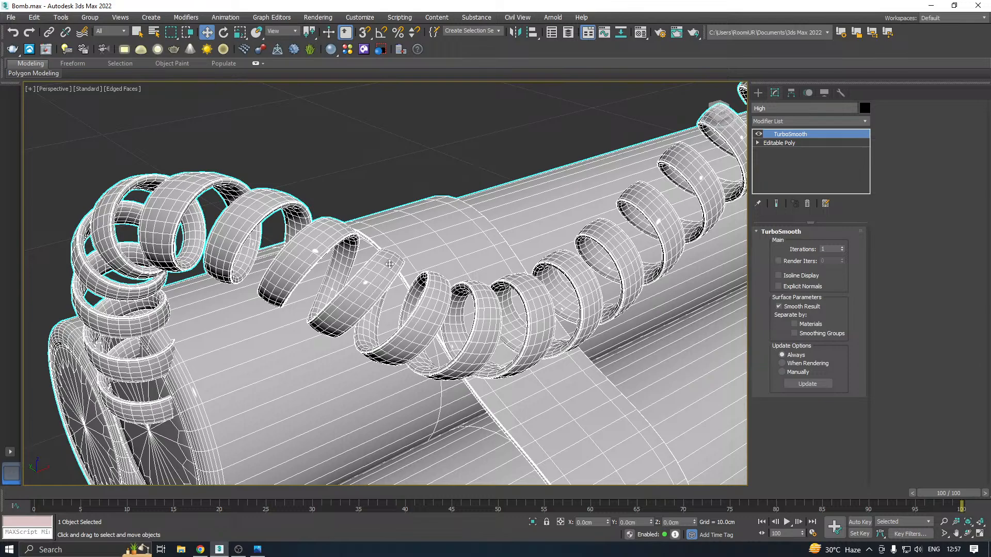
{"action": "left_click", "coordinate": [116, 89]}
{"action": "left_click", "coordinate": [155, 201]}
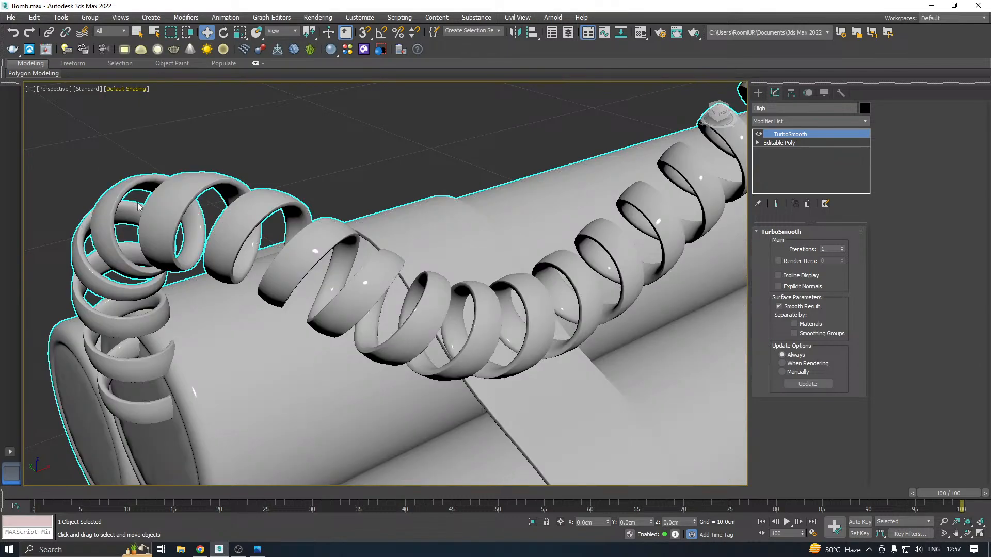
{"action": "left_click", "coordinate": [128, 90]}
{"action": "left_click", "coordinate": [153, 203]}
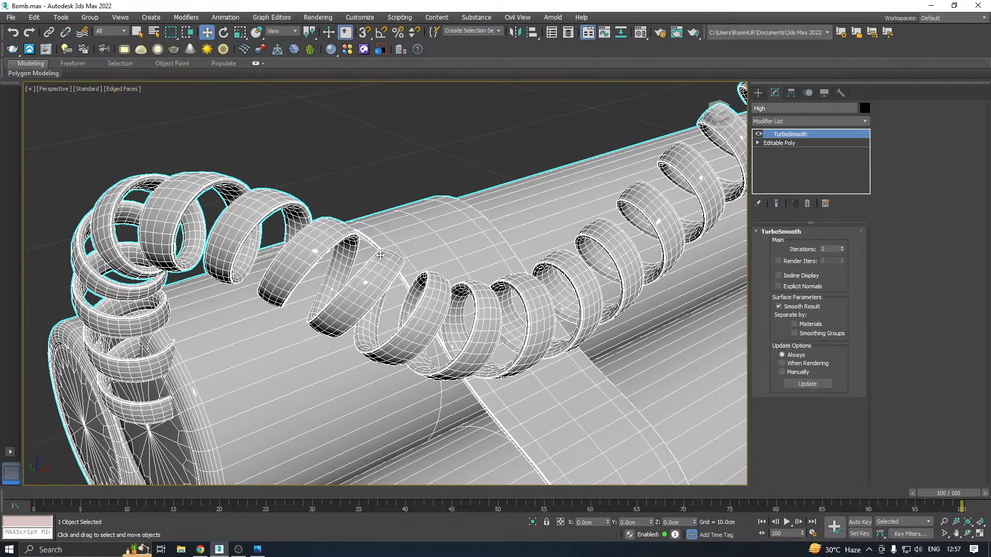
{"action": "left_click", "coordinate": [758, 135]}
{"action": "left_click", "coordinate": [780, 143]}
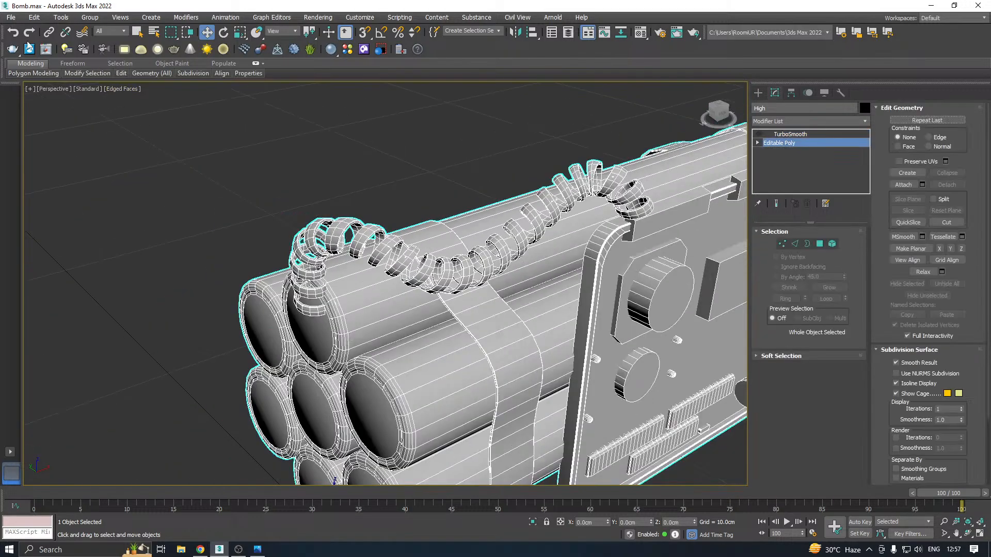
Save a copy of the scene under the suggested file name
{"action": "left_click", "coordinate": [11, 17]}
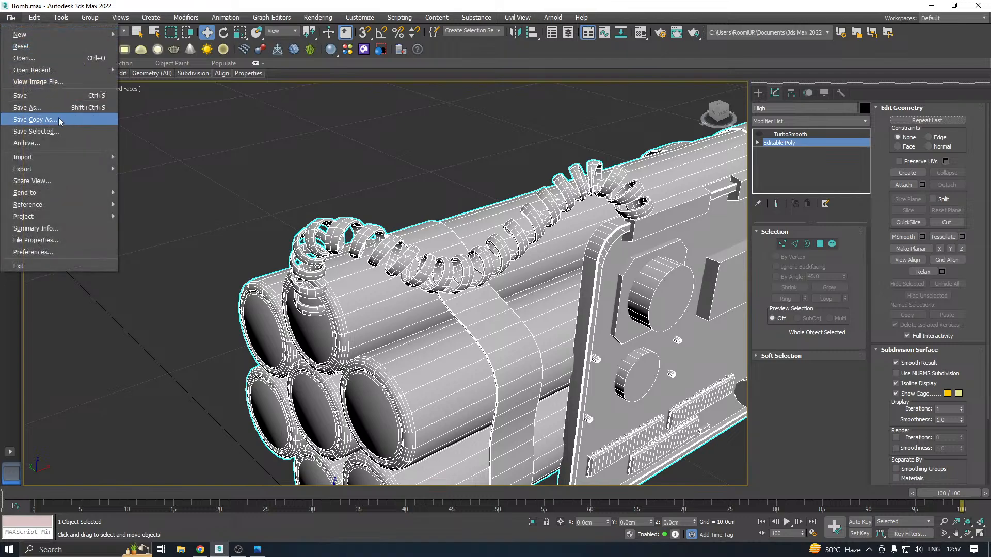
{"action": "left_click", "coordinate": [31, 117]}
{"action": "left_click", "coordinate": [470, 381]}
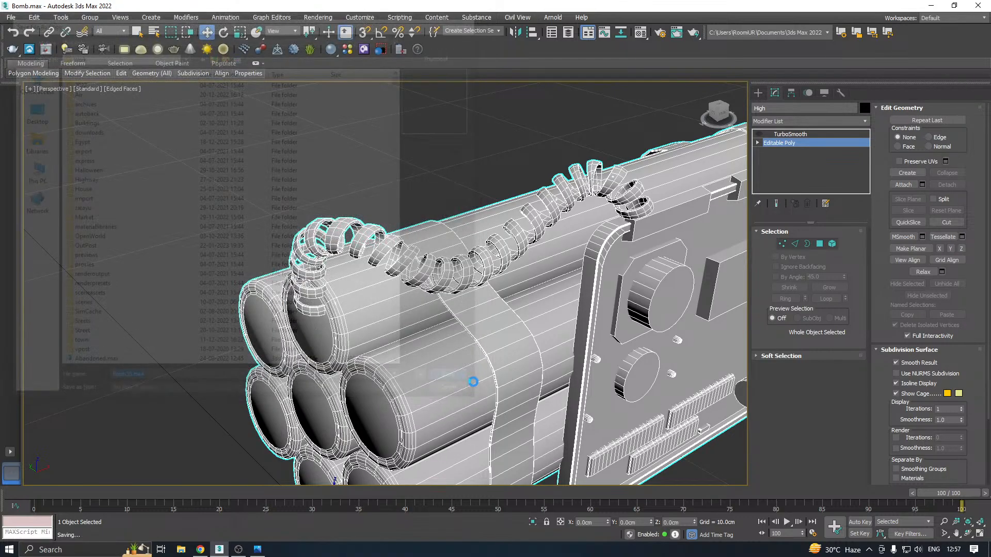
Select the circuit board's large disc with its octagonal base, the smaller disc, the rectangular box and the two small cubes as elements
{"action": "middle_click_drag", "start_coordinate": [516, 359], "coordinate": [374, 326]}
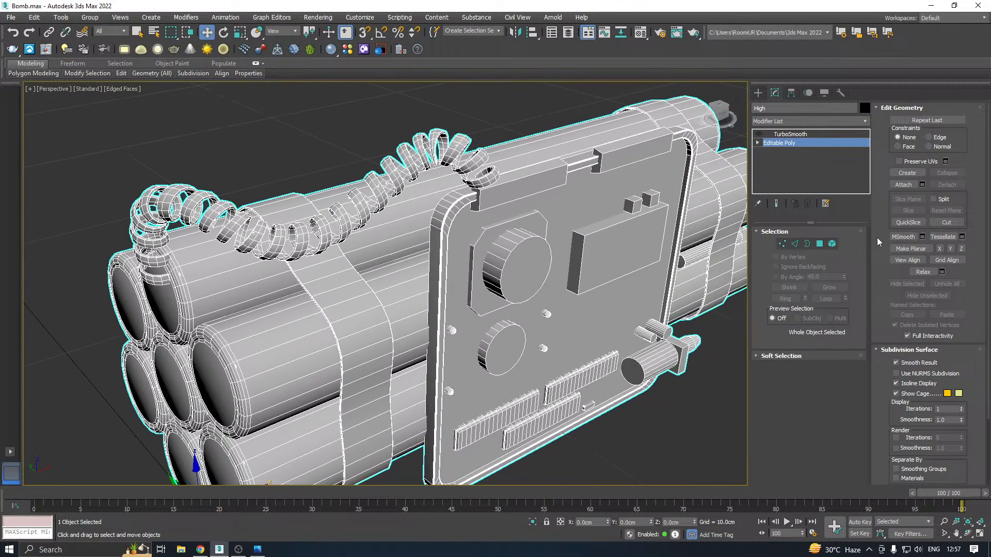
{"action": "left_click", "coordinate": [832, 246]}
{"action": "middle_click_drag", "start_coordinate": [465, 289], "coordinate": [392, 281], "text": "alt"}
{"action": "left_click", "coordinate": [388, 281]}
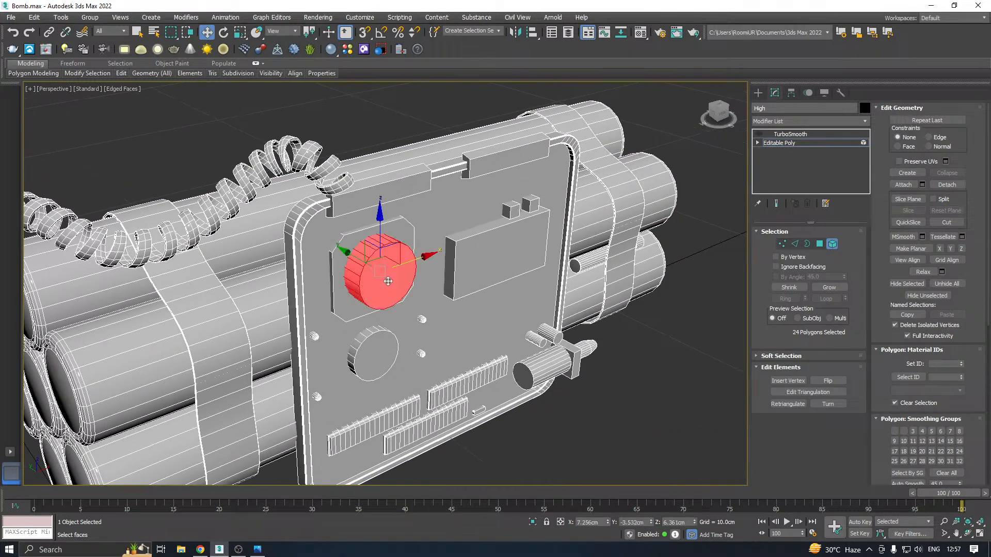
{"action": "left_click", "coordinate": [342, 284], "text": "ctrl"}
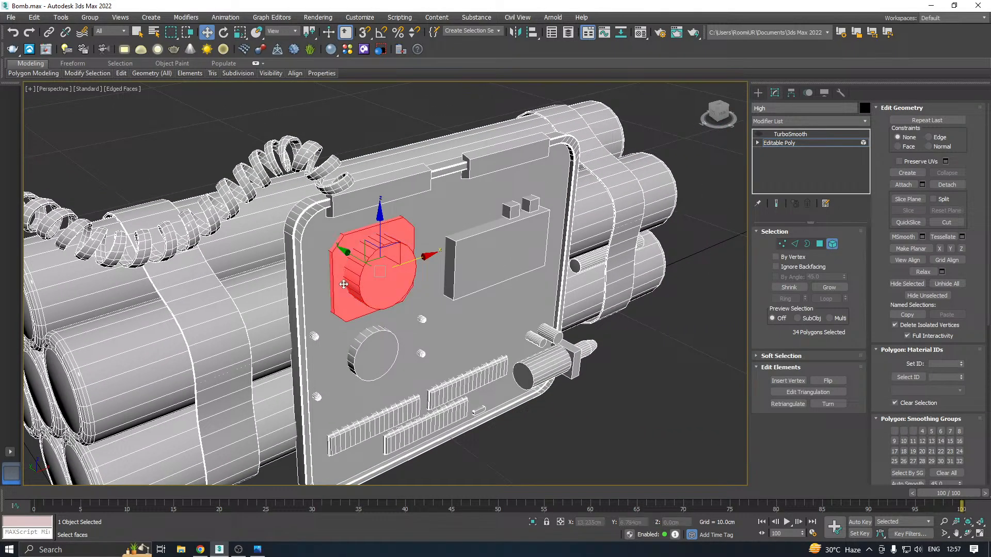
{"action": "left_click", "coordinate": [367, 343], "text": "ctrl"}
{"action": "left_click", "coordinate": [510, 223], "text": "ctrl"}
{"action": "left_click", "coordinate": [517, 212], "text": "ctrl"}
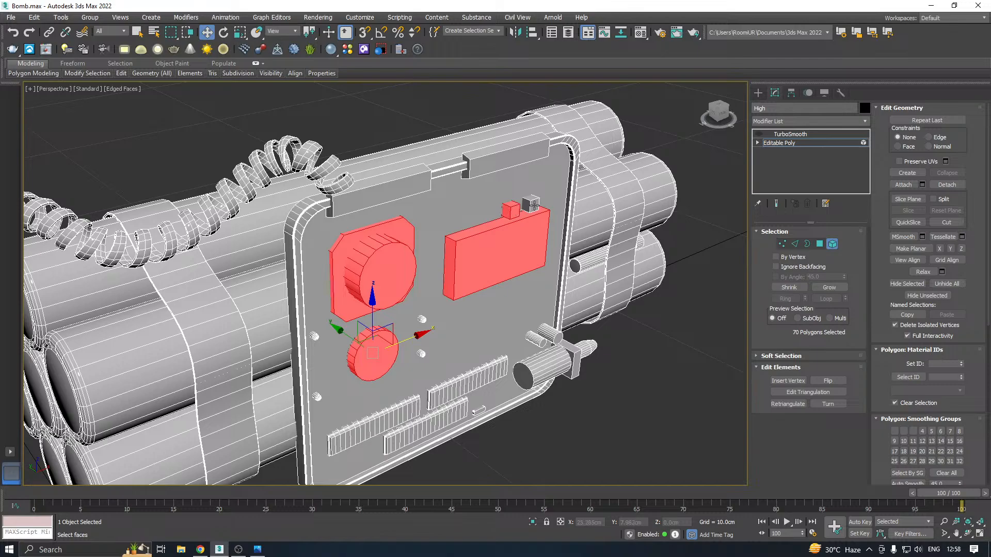
{"action": "left_click", "coordinate": [535, 205], "text": "ctrl"}
Add the large cylinder at the board's lower corner, its end block and the two small cylinders above it to the element selection
{"action": "middle_click_drag", "start_coordinate": [542, 258], "coordinate": [536, 236], "text": "alt"}
{"action": "scroll", "coordinate": [524, 258], "scroll_direction": "up", "scroll_amount": 2}
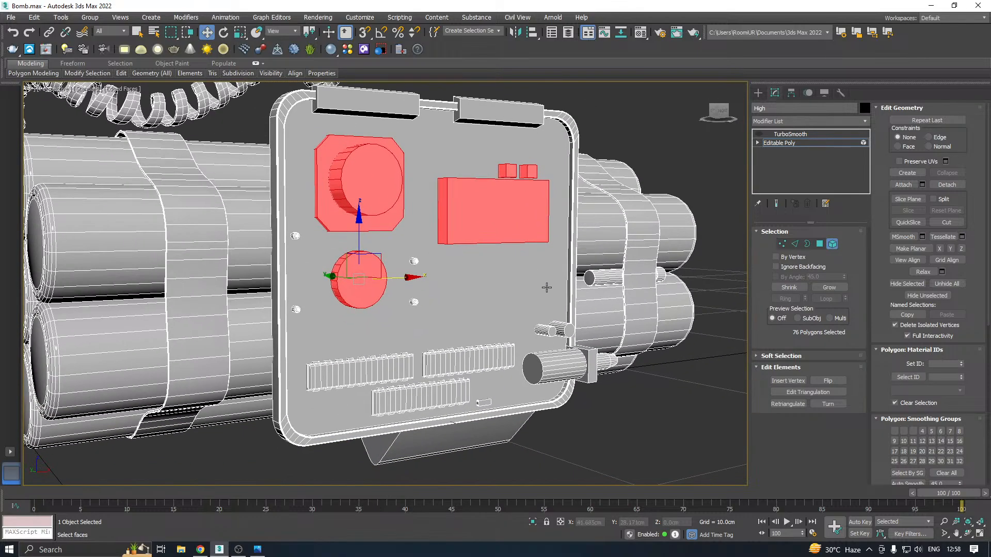
{"action": "left_click", "coordinate": [551, 369], "text": "ctrl"}
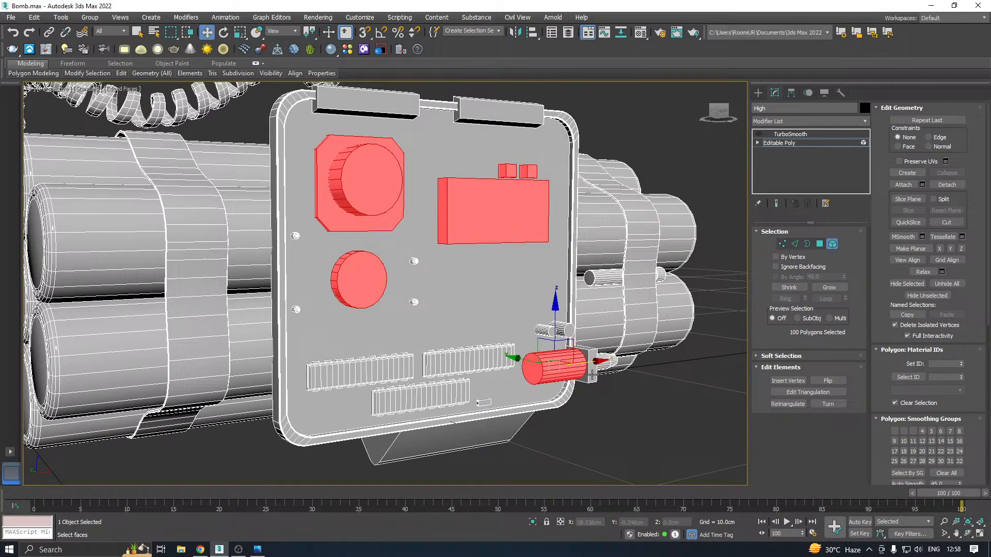
{"action": "left_click", "coordinate": [592, 374], "text": "ctrl"}
{"action": "left_click", "coordinate": [553, 330], "text": "ctrl"}
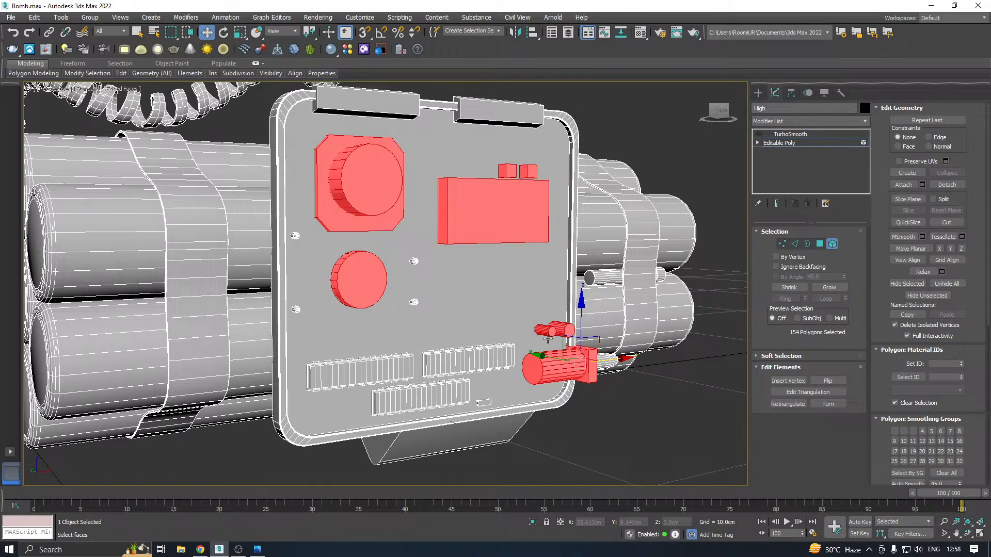
Add the two rectangular strips on the board's upper edge to the element selection
{"action": "middle_click_drag", "start_coordinate": [469, 349], "coordinate": [418, 300], "text": "alt"}
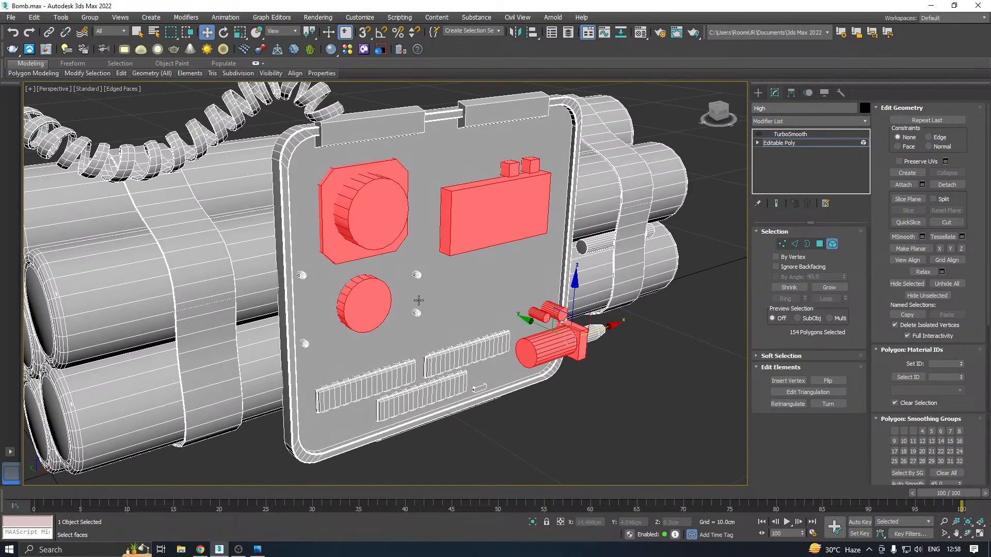
{"action": "left_click", "coordinate": [509, 175], "text": "ctrl"}
{"action": "left_click", "coordinate": [371, 133], "text": "ctrl"}
{"action": "left_click", "coordinate": [517, 112], "text": "ctrl"}
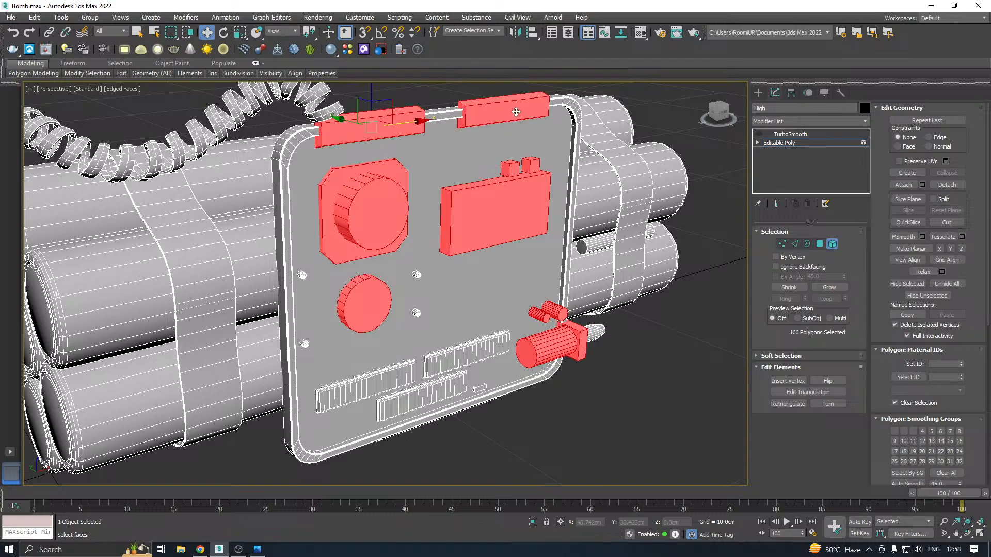
Detach the selected board components as a separate object, leave sub-object editing of the High model and select the detached components
{"action": "middle_click_drag", "start_coordinate": [586, 193], "coordinate": [601, 209], "text": "alt"}
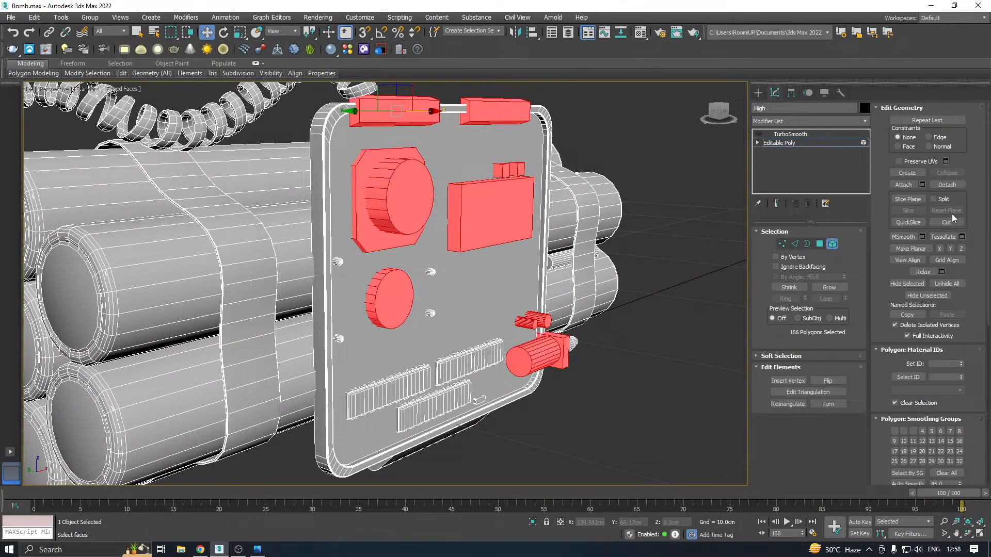
{"action": "left_click", "coordinate": [947, 185]}
{"action": "left_click", "coordinate": [516, 289]}
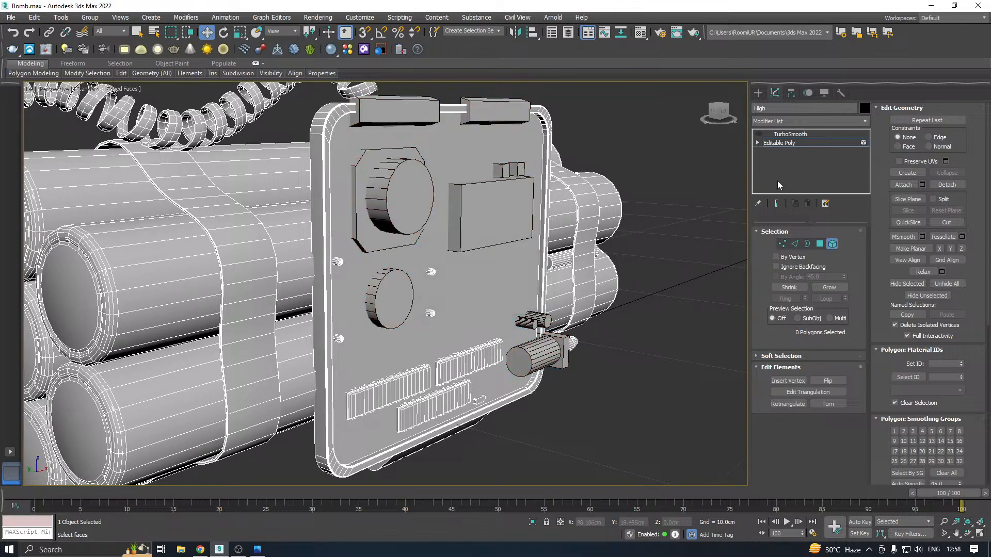
{"action": "left_click", "coordinate": [772, 143]}
{"action": "left_click", "coordinate": [491, 197]}
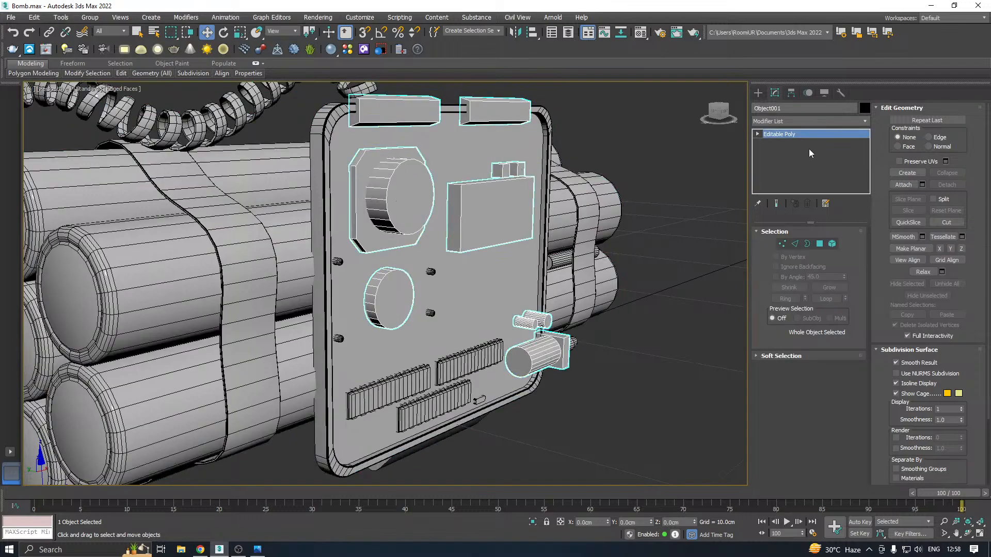
Add a Chamfer modifier to the detached components and reduce its amount until the edges carry only a thin bevel
{"action": "left_click", "coordinate": [865, 122]}
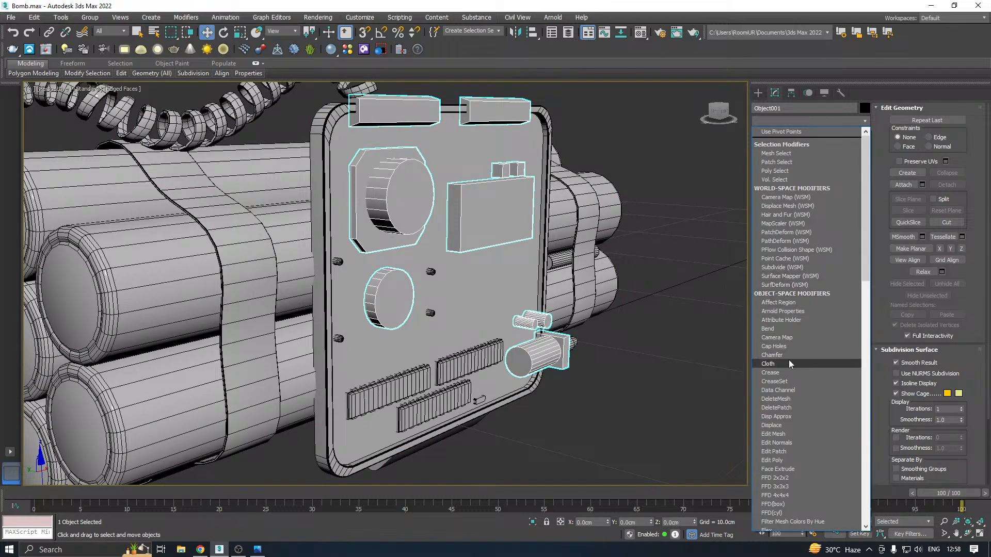
{"action": "left_click", "coordinate": [785, 355]}
{"action": "scroll", "coordinate": [427, 183], "scroll_direction": "up", "scroll_amount": 3}
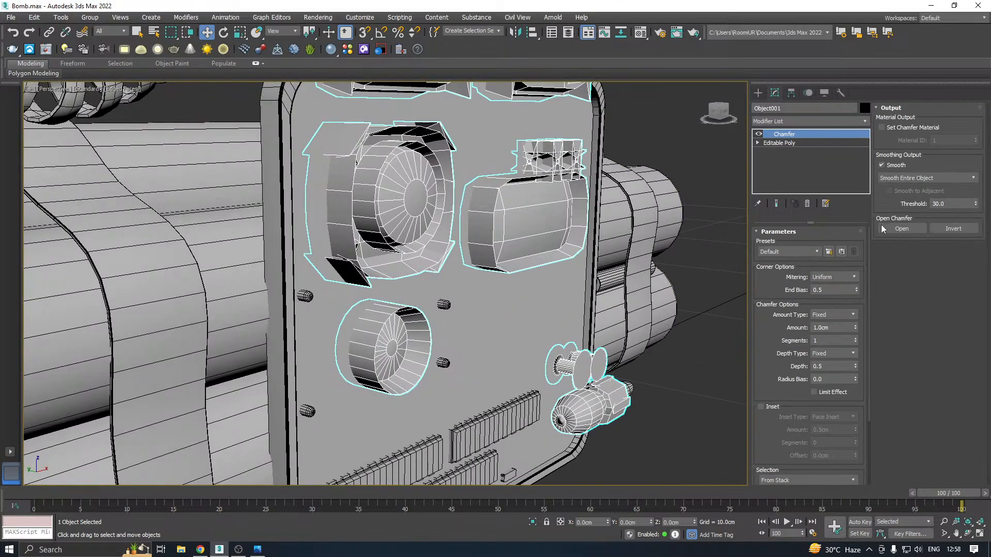
{"action": "left_click_drag", "start_coordinate": [855, 328], "coordinate": [880, 381]}
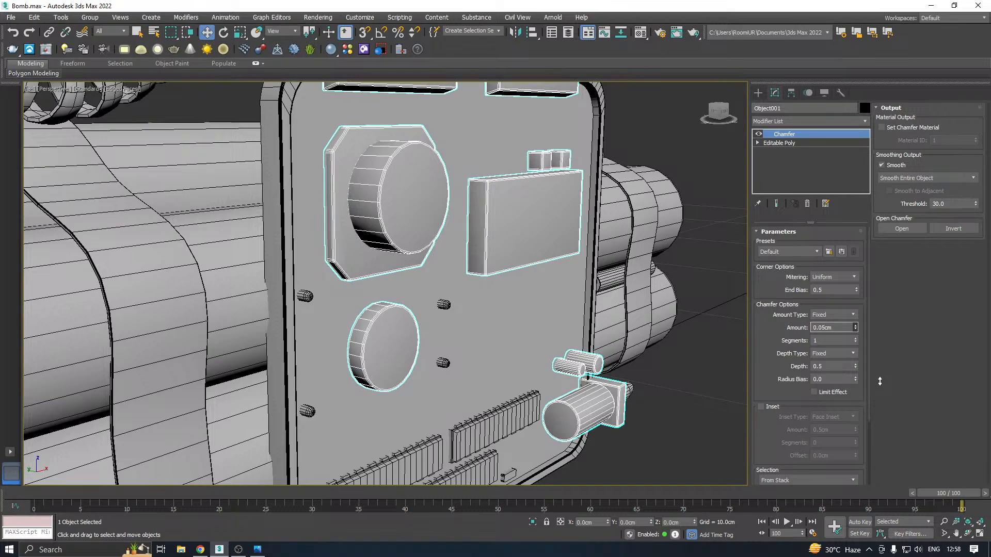
{"action": "scroll", "coordinate": [345, 162], "scroll_direction": "up", "scroll_amount": 3}
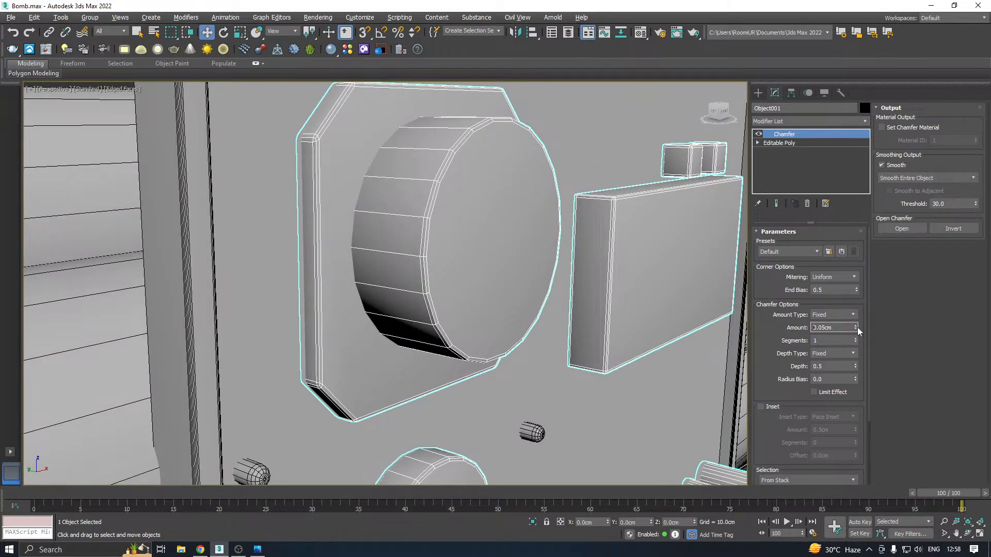
{"action": "left_click_drag", "start_coordinate": [857, 328], "coordinate": [865, 341]}
{"action": "scroll", "coordinate": [409, 311], "scroll_direction": "down", "scroll_amount": 5}
{"action": "middle_click_drag", "start_coordinate": [520, 304], "coordinate": [511, 311], "text": "alt"}
Add a TurboSmooth modifier above the Chamfer on the detached components and set it to 2 iterations
{"action": "left_click", "coordinate": [868, 120]}
{"action": "left_click_drag", "start_coordinate": [867, 152], "coordinate": [873, 404]}
{"action": "left_click", "coordinate": [775, 334]}
{"action": "middle_click_drag", "start_coordinate": [540, 352], "coordinate": [556, 319], "text": "alt"}
{"action": "middle_click_drag", "start_coordinate": [634, 402], "coordinate": [454, 305], "text": "alt"}
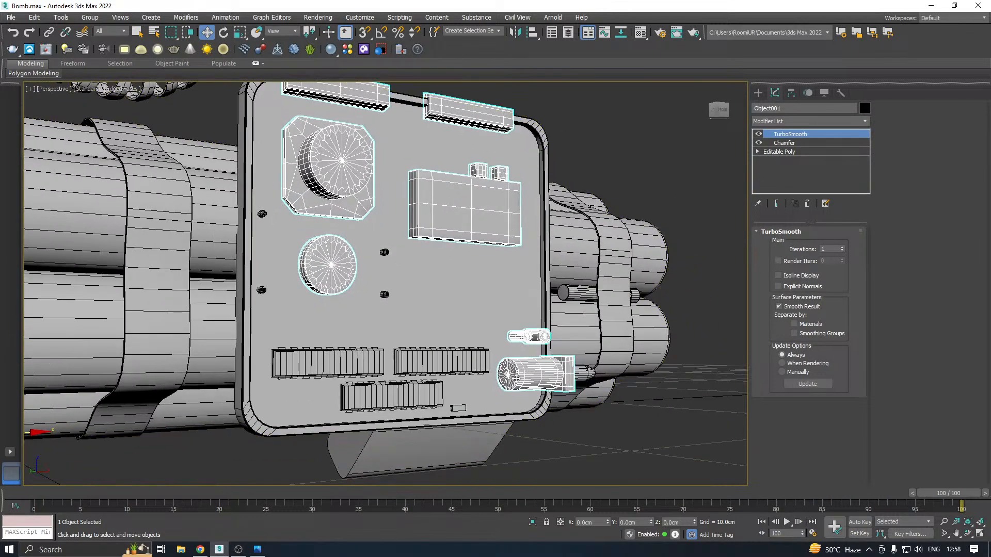
{"action": "scroll", "coordinate": [519, 378], "scroll_direction": "up", "scroll_amount": 7}
{"action": "scroll", "coordinate": [526, 371], "scroll_direction": "up", "scroll_amount": 2}
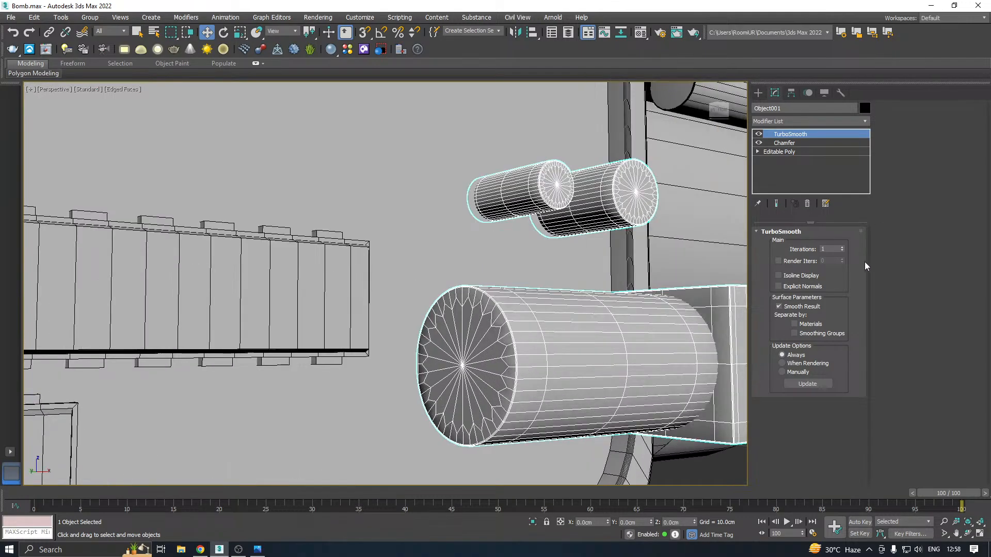
{"action": "left_click", "coordinate": [841, 249]}
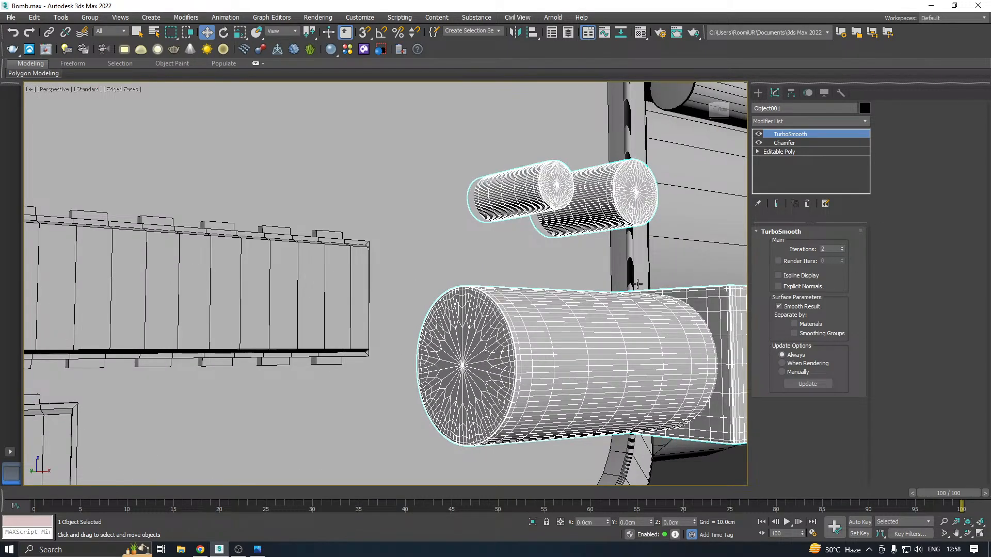
{"action": "scroll", "coordinate": [637, 284], "scroll_direction": "down", "scroll_amount": 8}
{"action": "scroll", "coordinate": [655, 299], "scroll_direction": "up", "scroll_amount": 3}
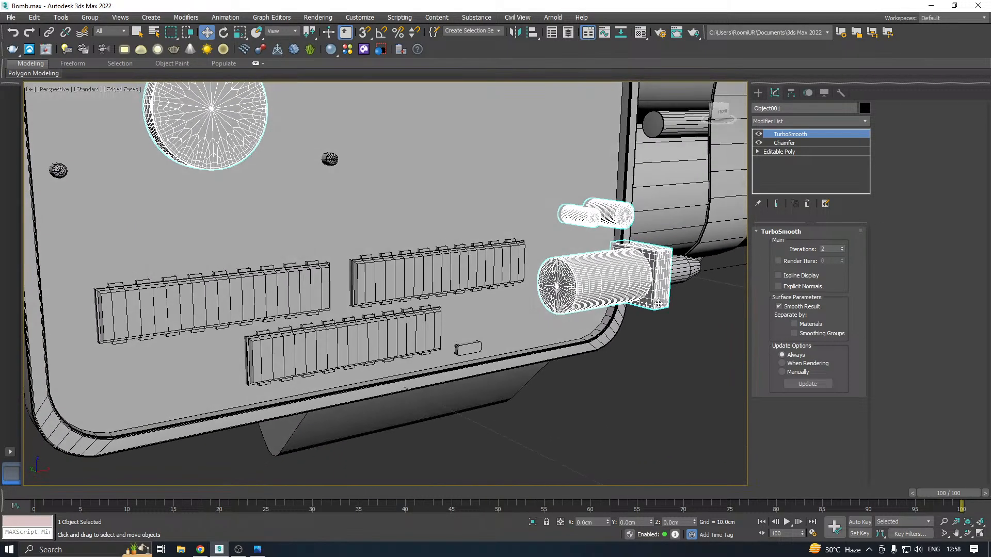
In the detached components' base Editable Poly, inset the smaller disc's front face by 0.704 cm
{"action": "left_click", "coordinate": [776, 151]}
{"action": "scroll", "coordinate": [742, 260], "scroll_direction": "up", "scroll_amount": 2}
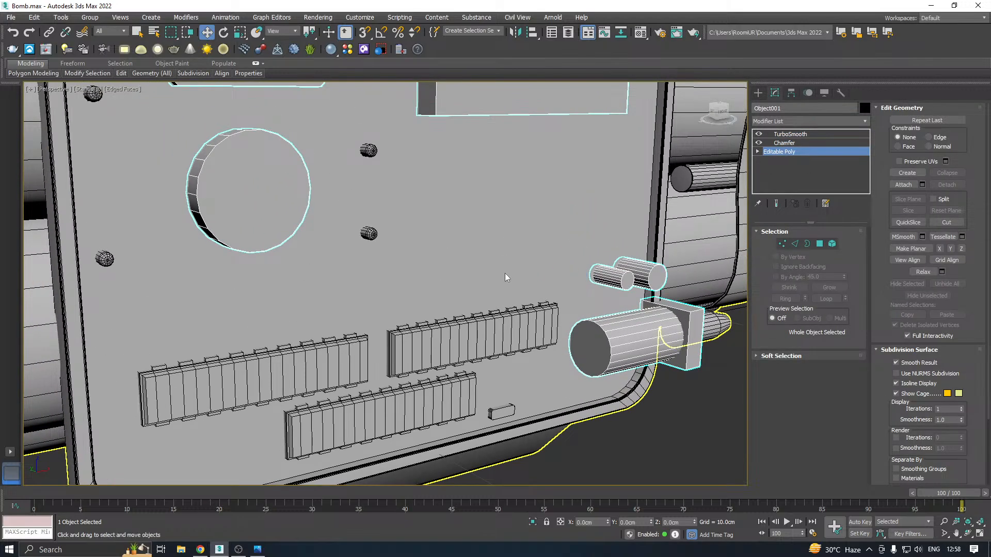
{"action": "middle_click_drag", "start_coordinate": [508, 276], "coordinate": [574, 334]}
{"action": "key", "text": "4"}
{"action": "key", "text": "ctrl+a"}
{"action": "left_click", "coordinate": [318, 261]}
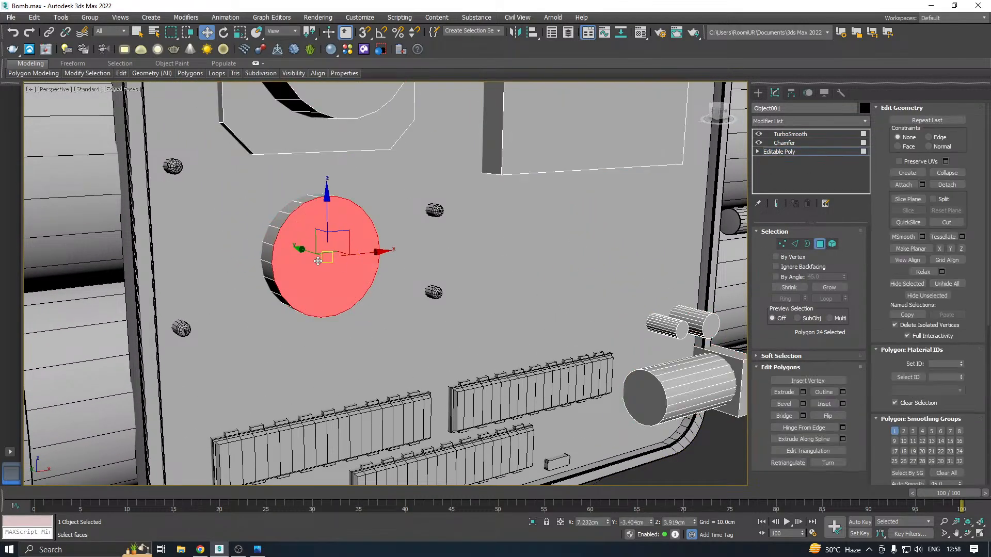
{"action": "left_click", "coordinate": [844, 403]}
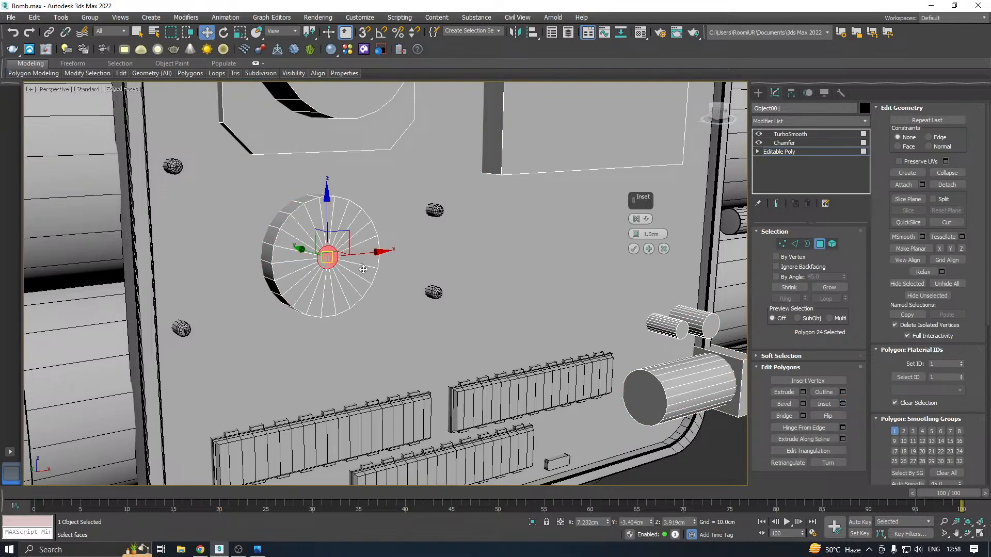
{"action": "left_click_drag", "start_coordinate": [646, 210], "coordinate": [515, 263]}
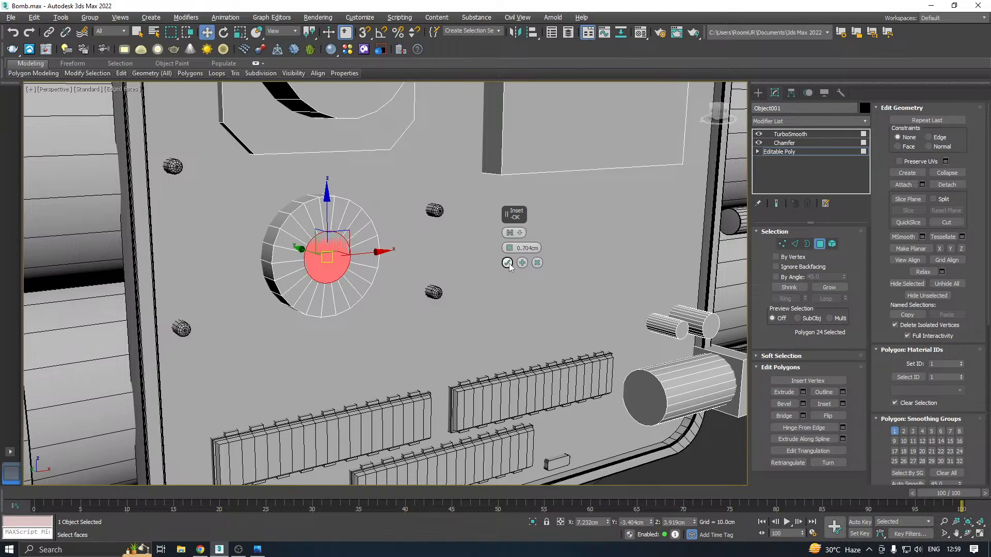
{"action": "left_click", "coordinate": [508, 262]}
Bevel the smaller disc's inset centre face inward with a height of -0.123 cm and an outline of -0.208 cm
{"action": "left_click", "coordinate": [803, 403]}
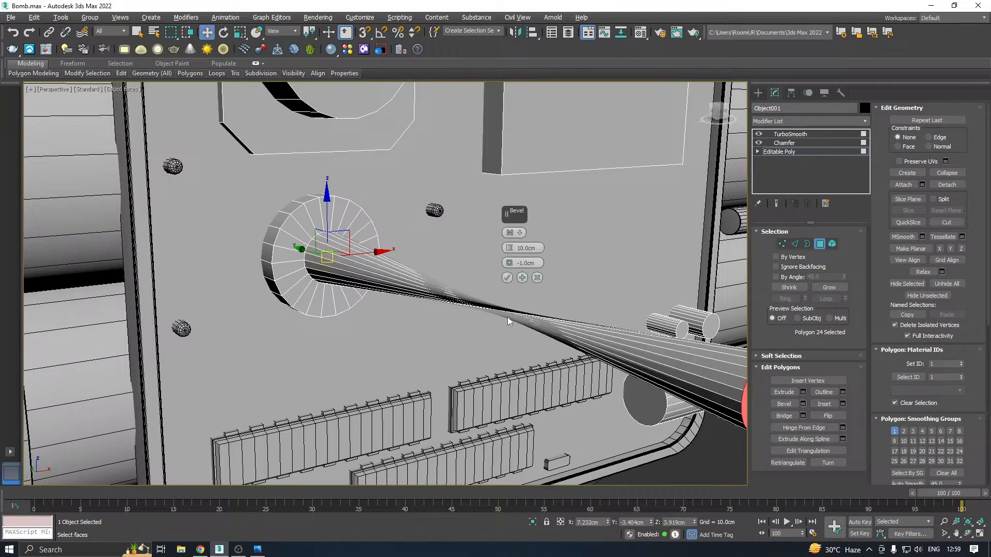
{"action": "left_click_drag", "start_coordinate": [509, 254], "coordinate": [492, 448]}
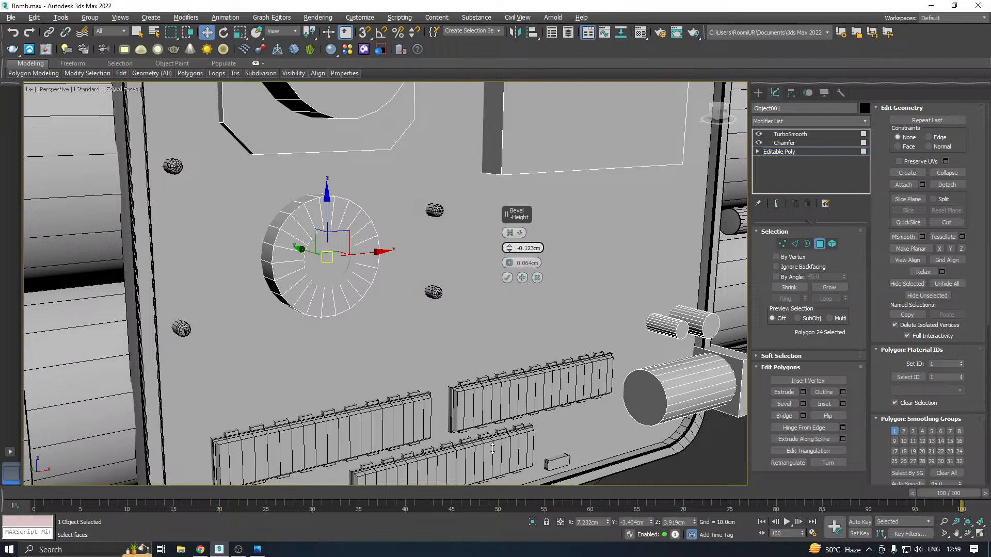
{"action": "scroll", "coordinate": [343, 249], "scroll_direction": "up", "scroll_amount": 4}
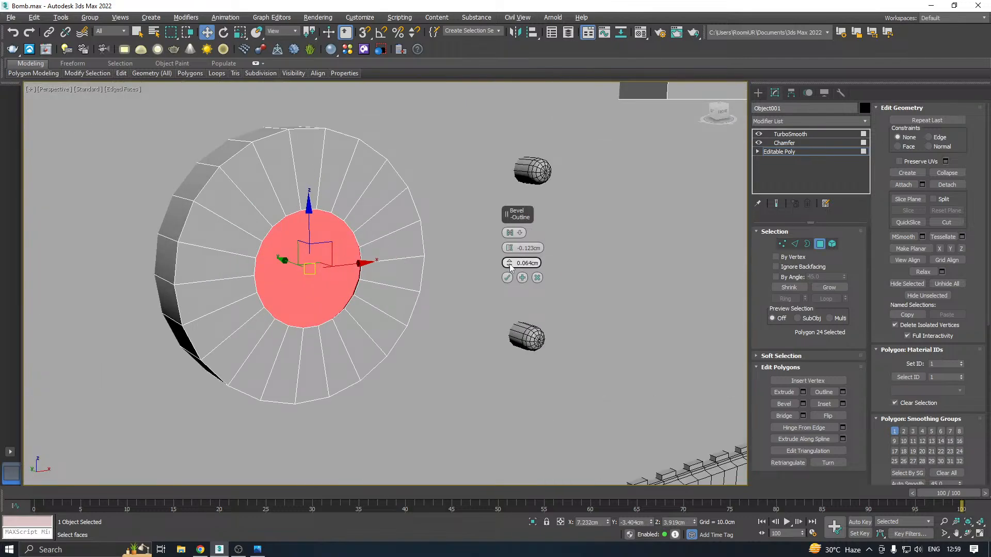
{"action": "left_click_drag", "start_coordinate": [509, 265], "coordinate": [526, 276]}
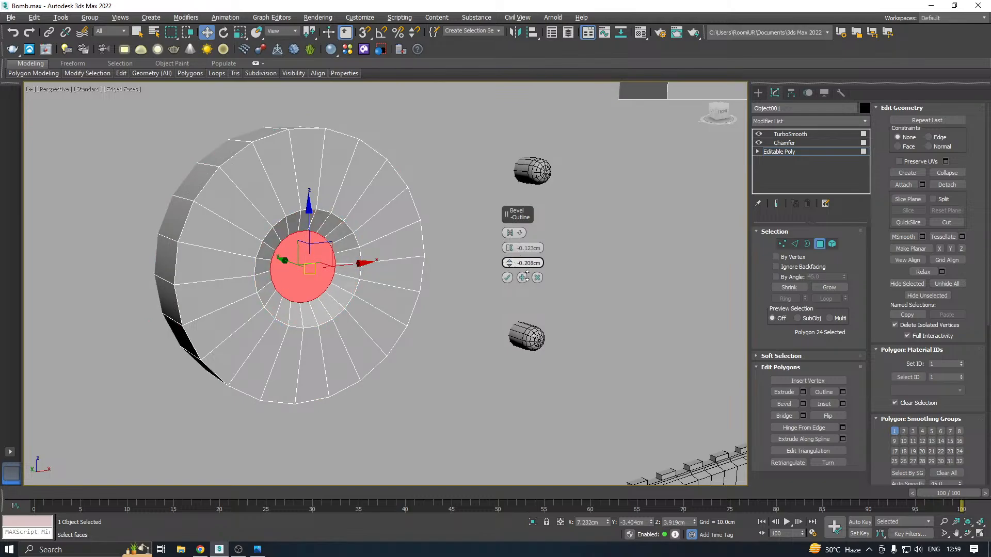
{"action": "left_click", "coordinate": [507, 278]}
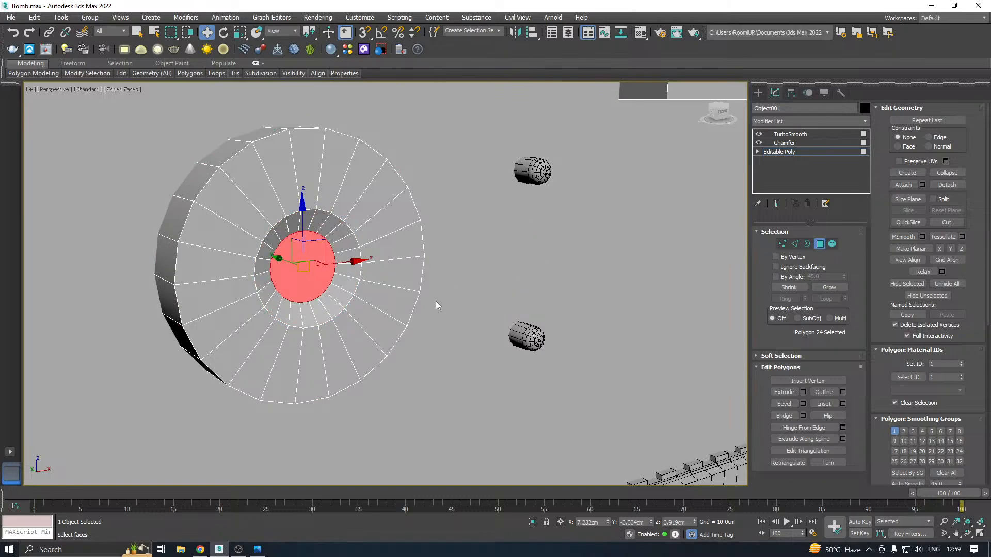
{"action": "scroll", "coordinate": [436, 301], "scroll_direction": "down", "scroll_amount": 5}
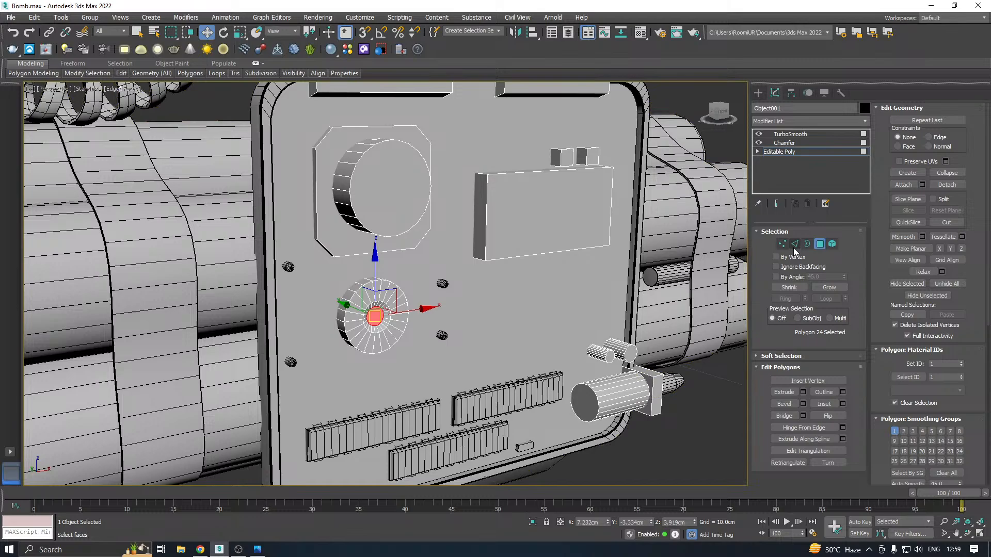
{"action": "left_click", "coordinate": [375, 215]}
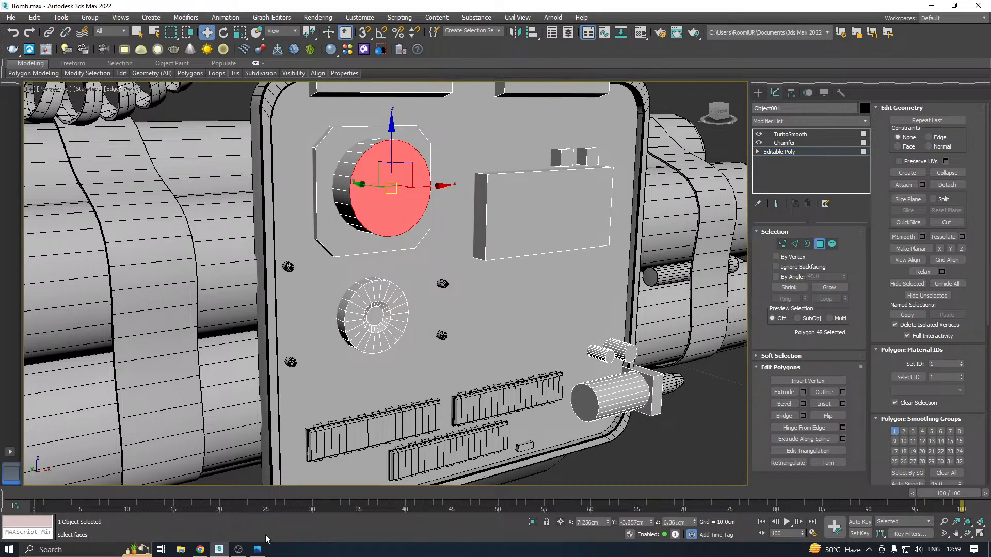
{"action": "left_click", "coordinate": [267, 548]}
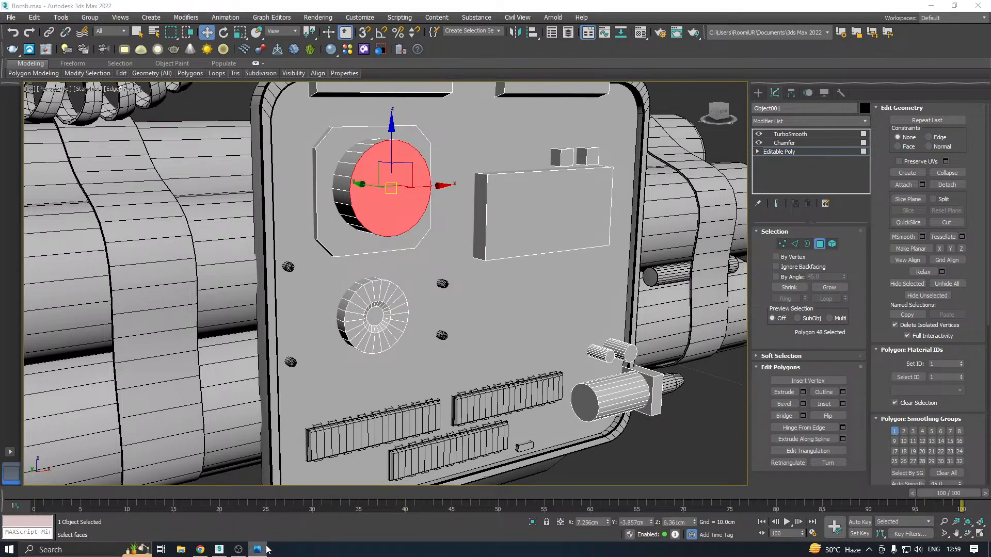
{"action": "middle_click_drag", "start_coordinate": [420, 310], "coordinate": [298, 280]}
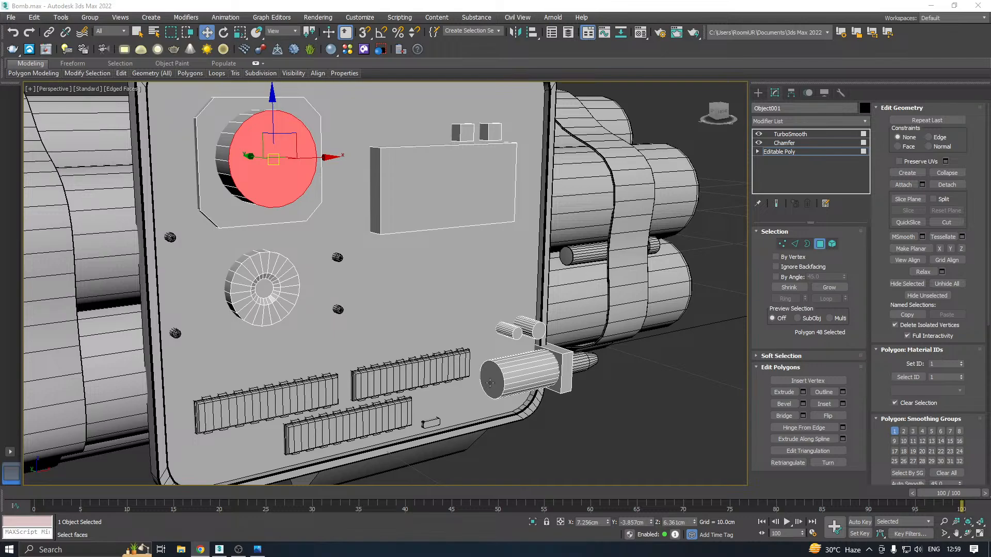
Inset the front end faces of the two small cylinders above the large cylinder by 0.122 cm
{"action": "scroll", "coordinate": [510, 340], "scroll_direction": "up", "scroll_amount": 5}
{"action": "left_click", "coordinate": [568, 320]}
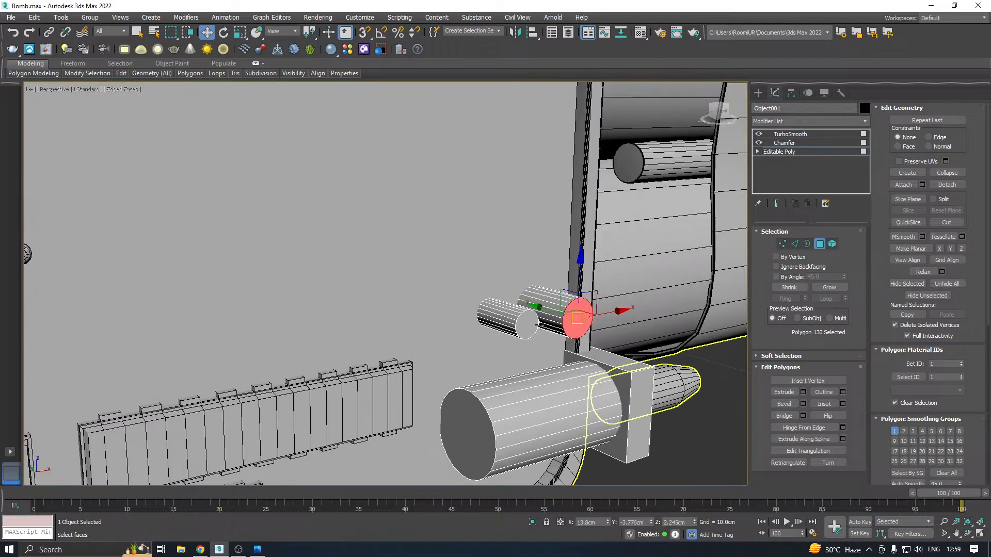
{"action": "left_click", "coordinate": [527, 324], "text": "ctrl"}
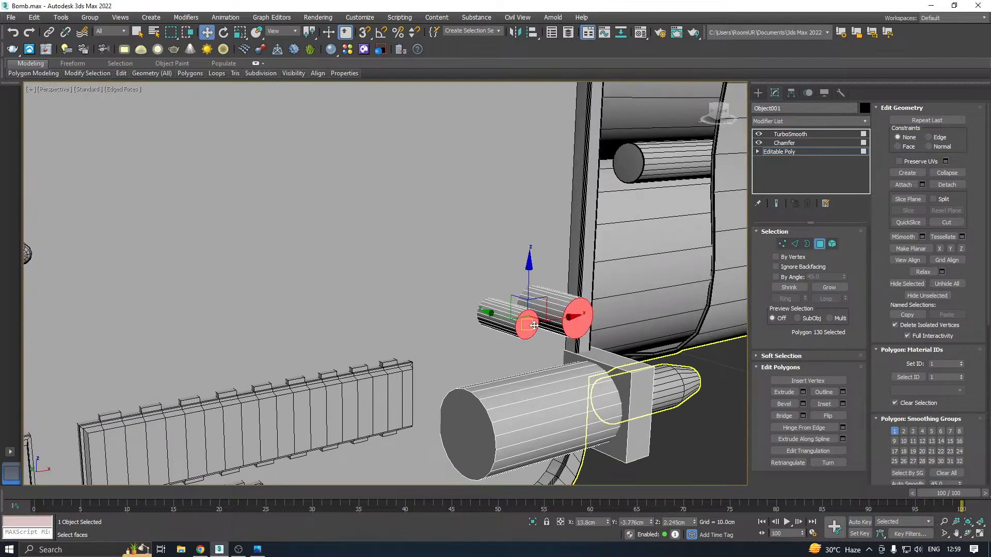
{"action": "left_click", "coordinate": [843, 404]}
{"action": "scroll", "coordinate": [558, 289], "scroll_direction": "up", "scroll_amount": 5}
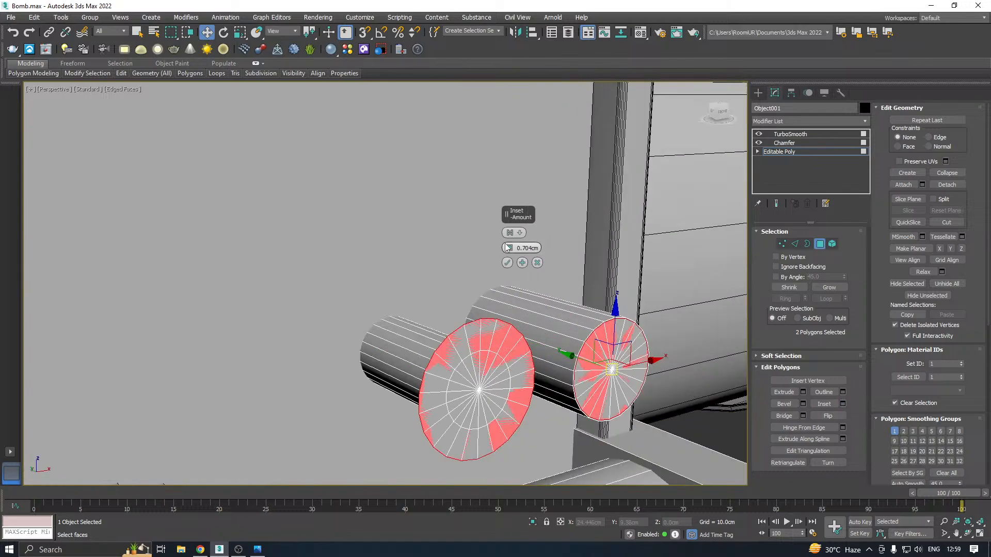
{"action": "right_click", "coordinate": [508, 247]}
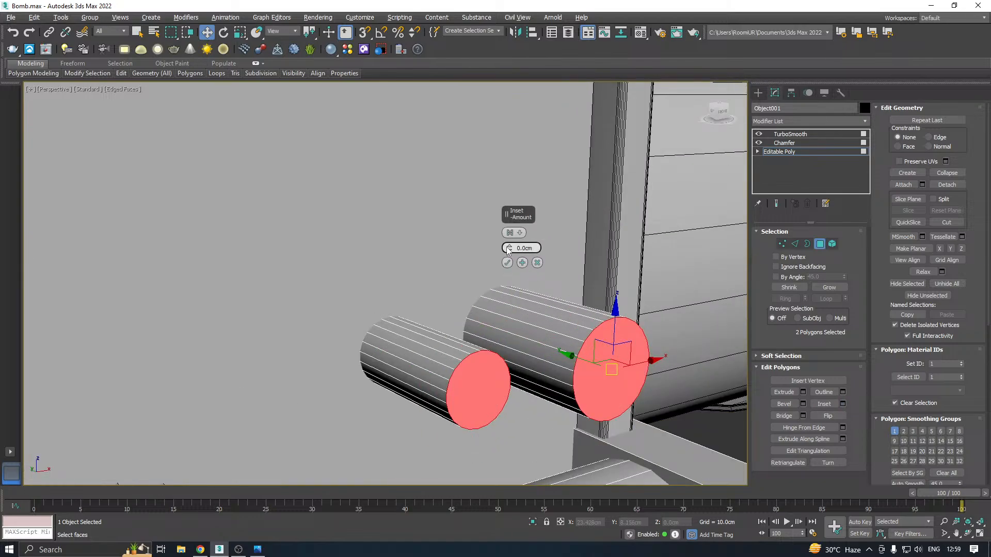
{"action": "left_click_drag", "start_coordinate": [508, 248], "coordinate": [509, 242]}
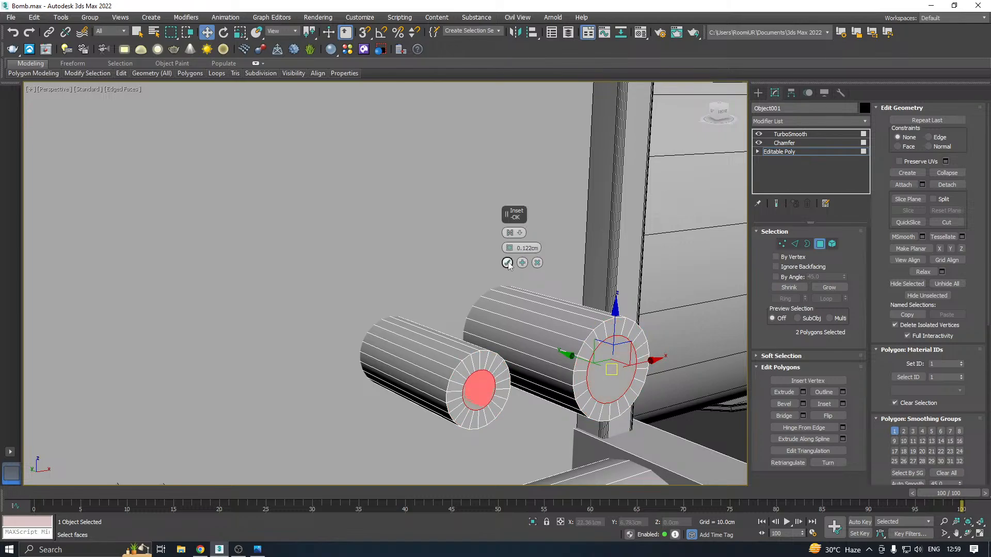
{"action": "left_click", "coordinate": [508, 263]}
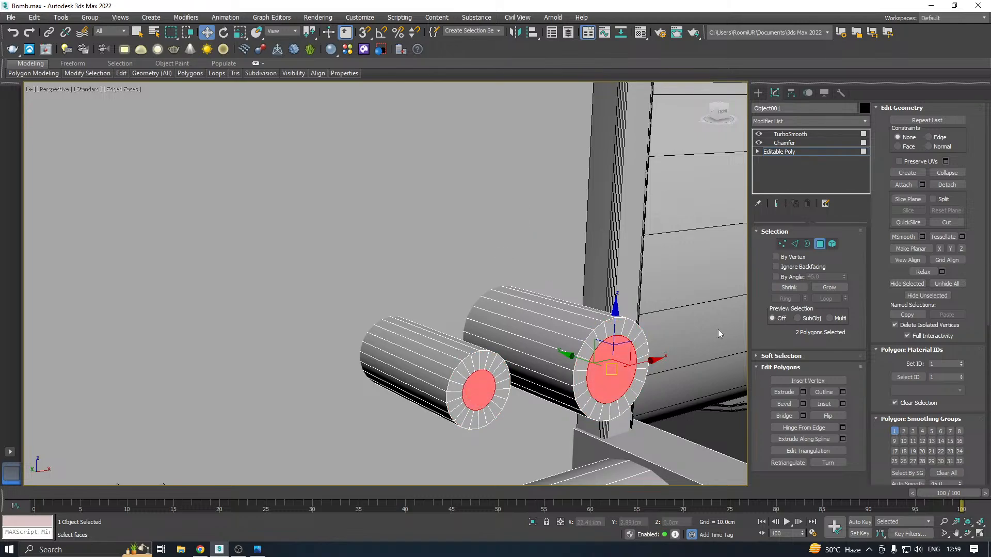
Bevel the inset end faces of both small cylinders inward with a height of -0.017 cm and a slightly reduced outline
{"action": "left_click", "coordinate": [803, 404]}
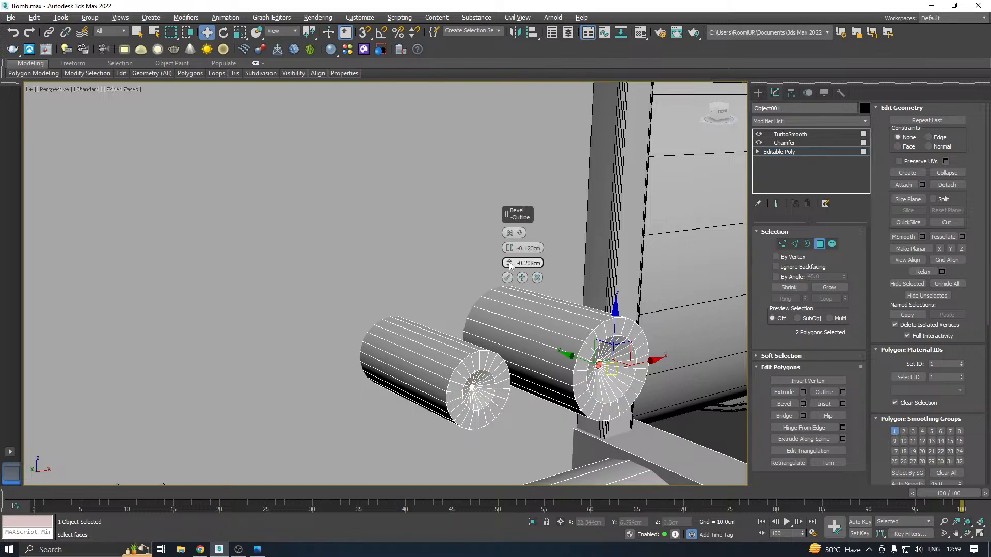
{"action": "left_click_drag", "start_coordinate": [510, 264], "coordinate": [508, 244]}
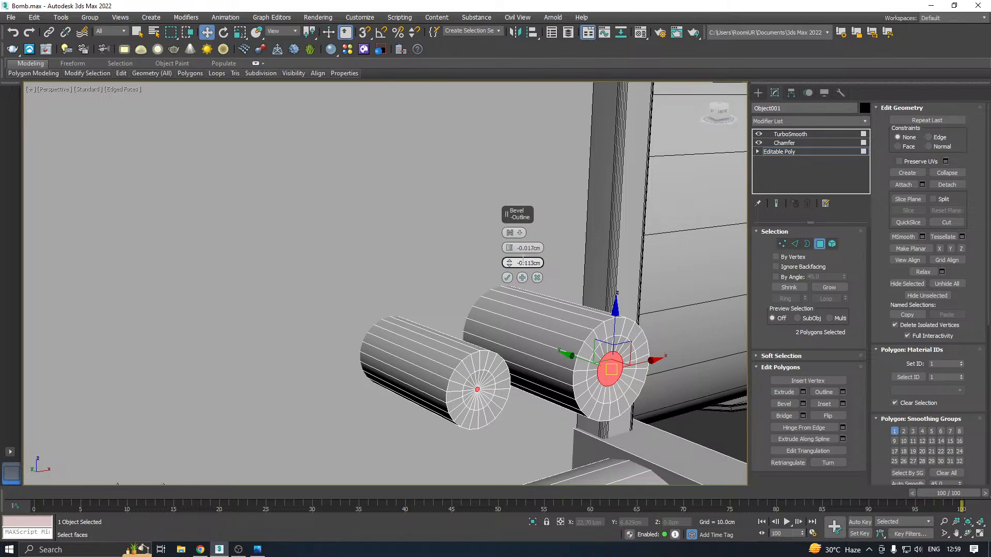
{"action": "left_click_drag", "start_coordinate": [512, 263], "coordinate": [516, 256]}
{"action": "left_click", "coordinate": [506, 278]}
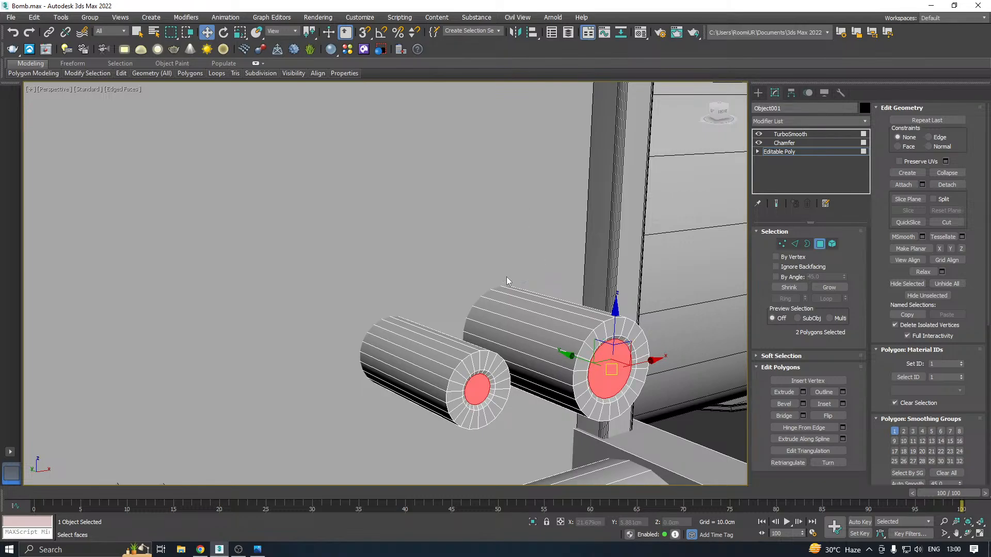
Leave polygon editing and switch off the Chamfer and TurboSmooth modifiers on the detached components
{"action": "left_click", "coordinate": [792, 154]}
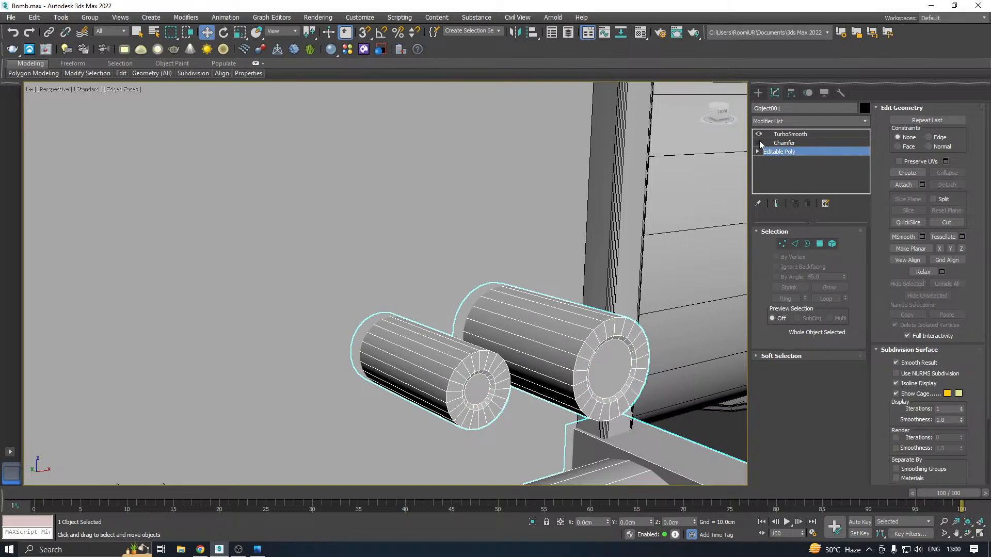
{"action": "scroll", "coordinate": [491, 316], "scroll_direction": "down", "scroll_amount": 5}
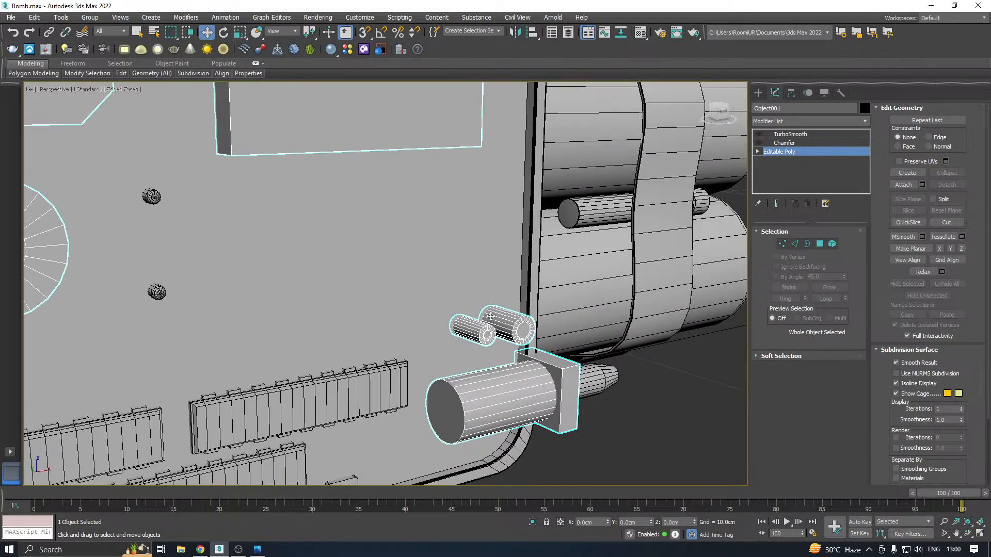
Inset the front face of the octagonal plate behind the large round knob by 0.122 cm
{"action": "left_click", "coordinate": [819, 244]}
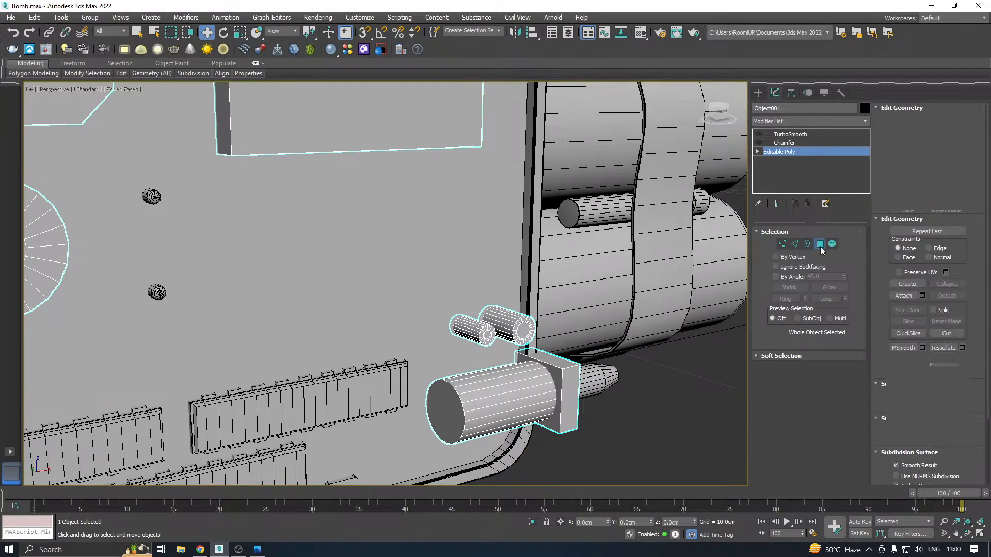
{"action": "left_click", "coordinate": [454, 404]}
{"action": "scroll", "coordinate": [523, 352], "scroll_direction": "down", "scroll_amount": 8}
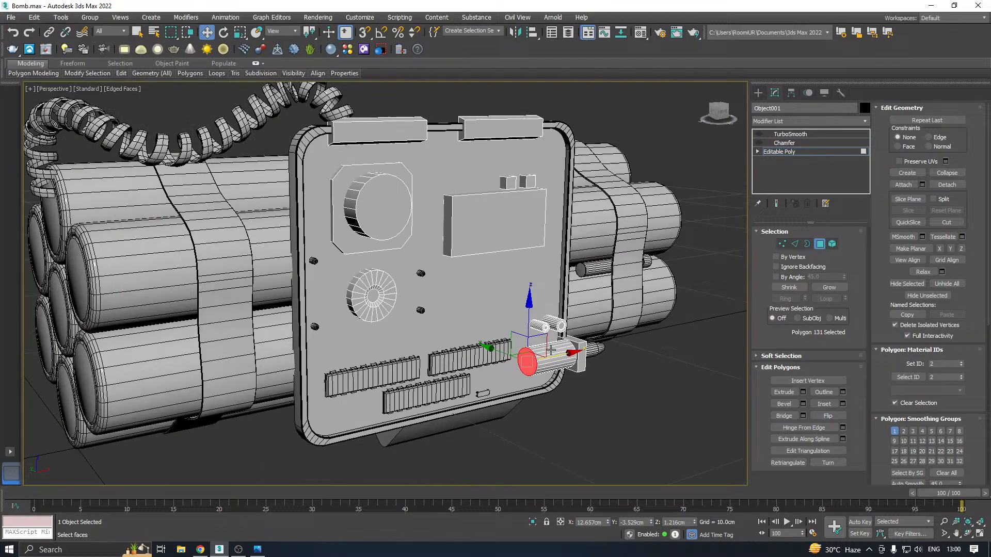
{"action": "middle_click_drag", "start_coordinate": [568, 345], "coordinate": [561, 367]}
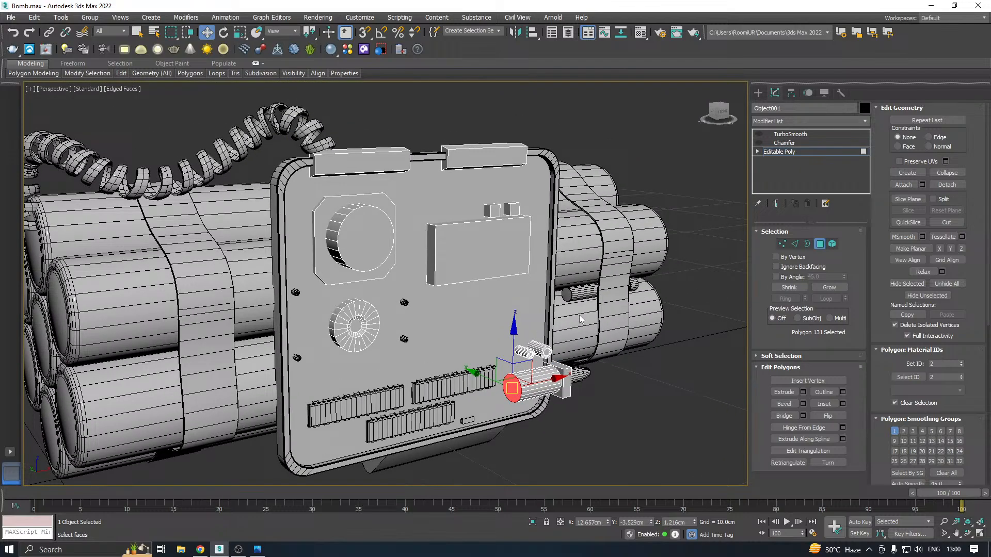
{"action": "scroll", "coordinate": [338, 235], "scroll_direction": "up", "scroll_amount": 2}
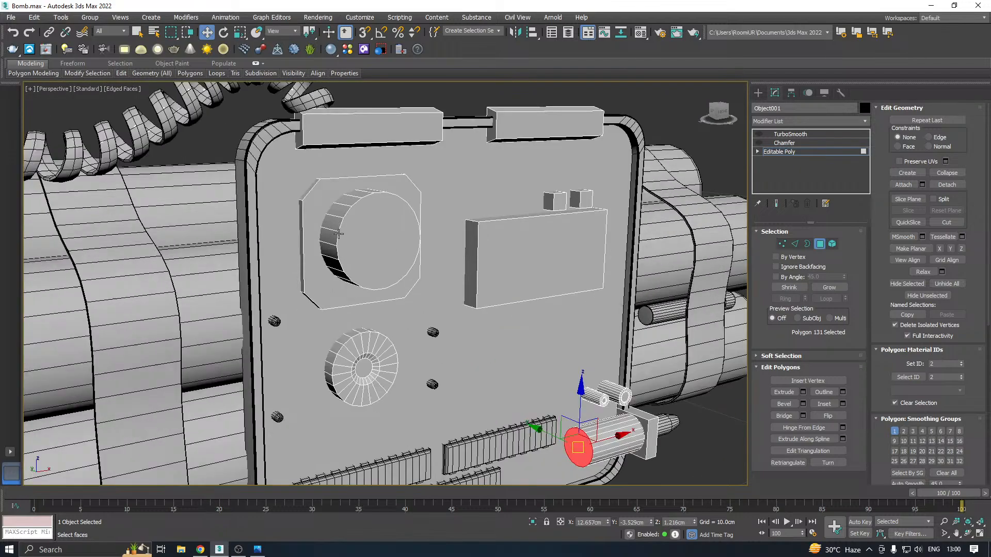
{"action": "scroll", "coordinate": [338, 234], "scroll_direction": "up", "scroll_amount": 2}
{"action": "left_click", "coordinate": [301, 261]}
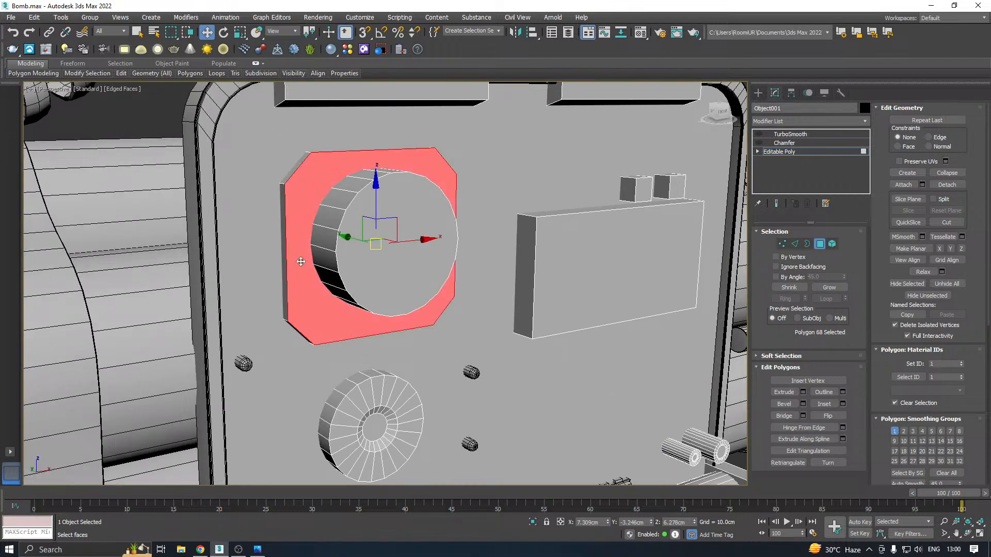
{"action": "left_click", "coordinate": [843, 404]}
{"action": "scroll", "coordinate": [516, 258], "scroll_direction": "up", "scroll_amount": 2}
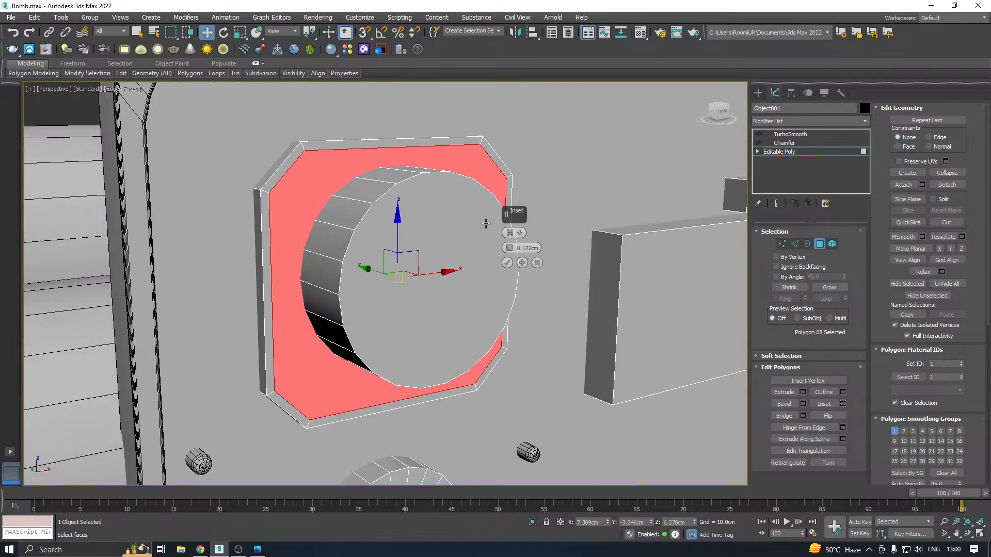
{"action": "left_click", "coordinate": [508, 264]}
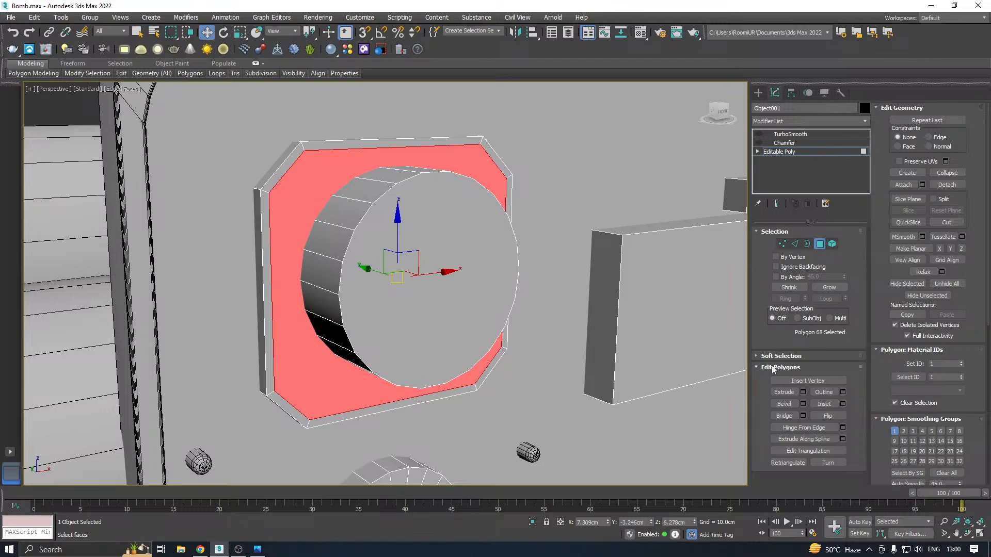
Bevel the plate's inset face inward with height -0.047 cm and outline -0.077 cm, and leave polygon editing
{"action": "left_click", "coordinate": [803, 404]}
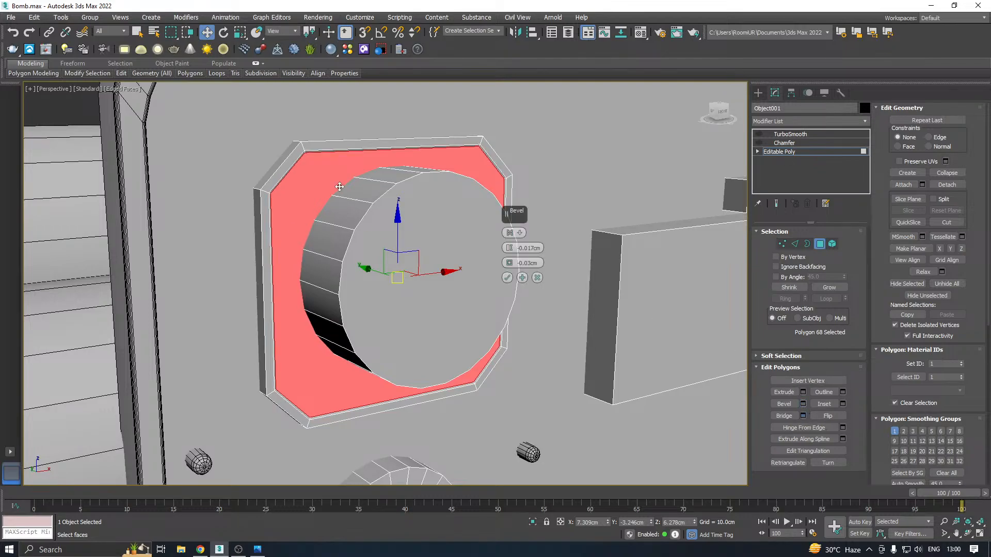
{"action": "scroll", "coordinate": [347, 158], "scroll_direction": "up", "scroll_amount": 1}
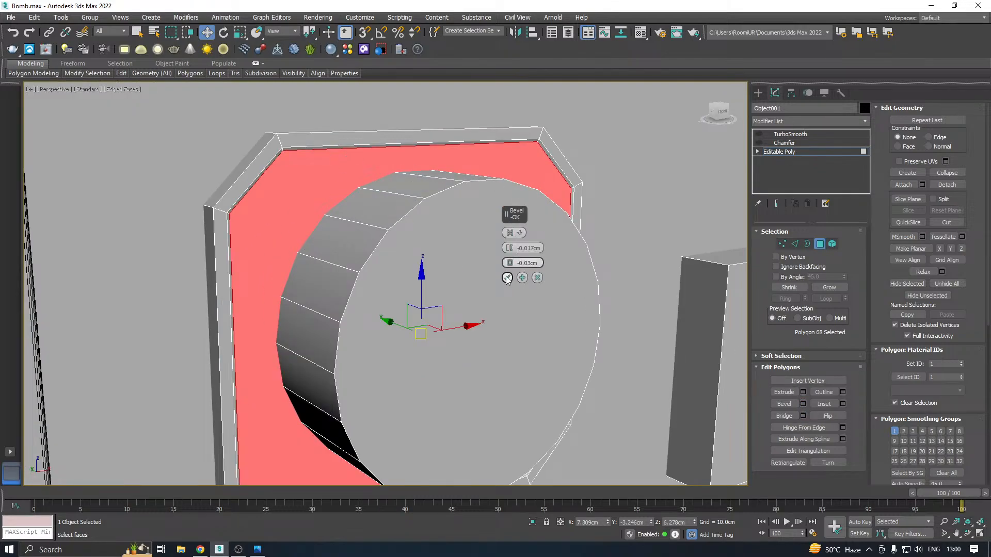
{"action": "left_click_drag", "start_coordinate": [513, 254], "coordinate": [513, 253]}
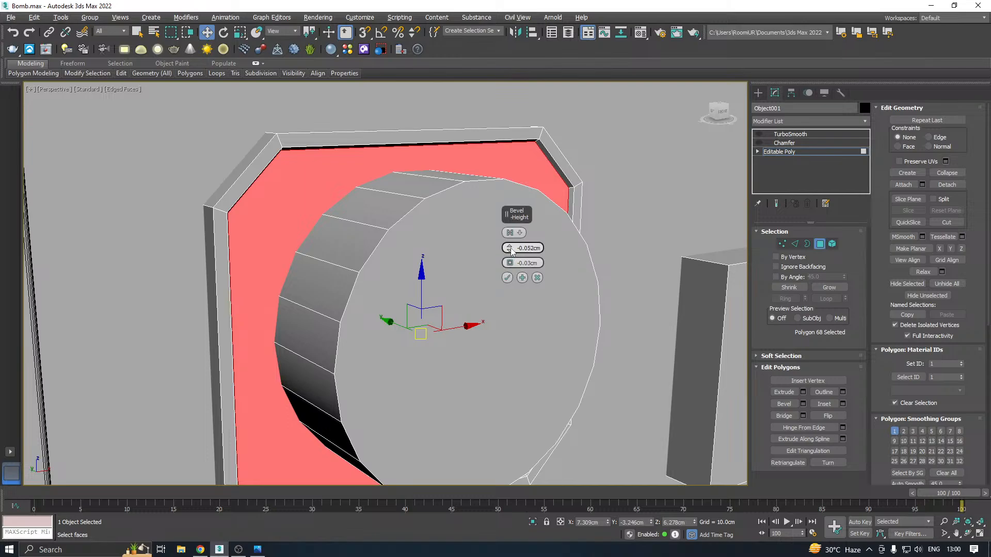
{"action": "left_click_drag", "start_coordinate": [513, 251], "coordinate": [511, 260]}
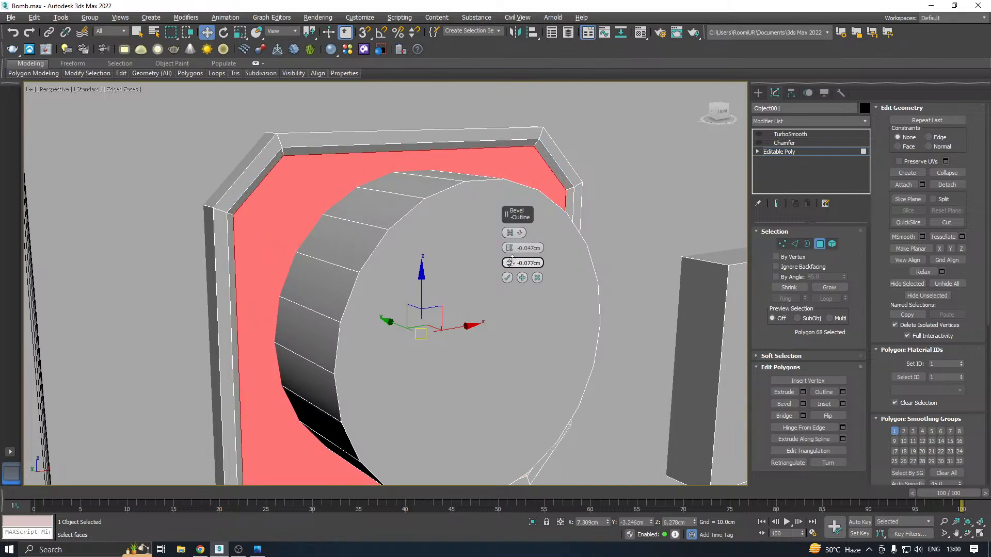
{"action": "left_click", "coordinate": [507, 277]}
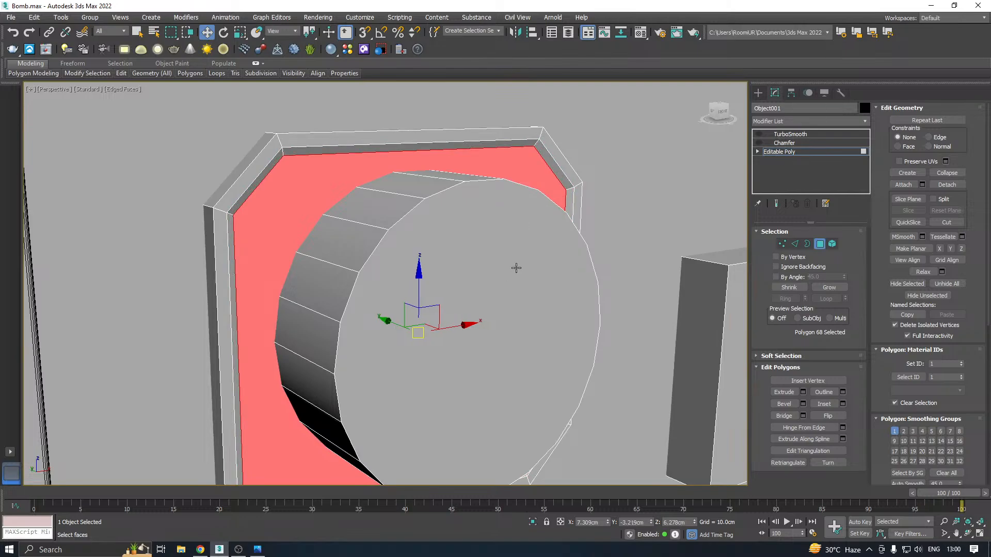
{"action": "mouse_move", "coordinate": [517, 268]}
{"action": "middle_mouse_down", "text": "alt"}
{"action": "mouse_move", "coordinate": [568, 260]}
{"action": "mouse_move", "coordinate": [523, 272]}
{"action": "middle_mouse_up", "text": "alt"}
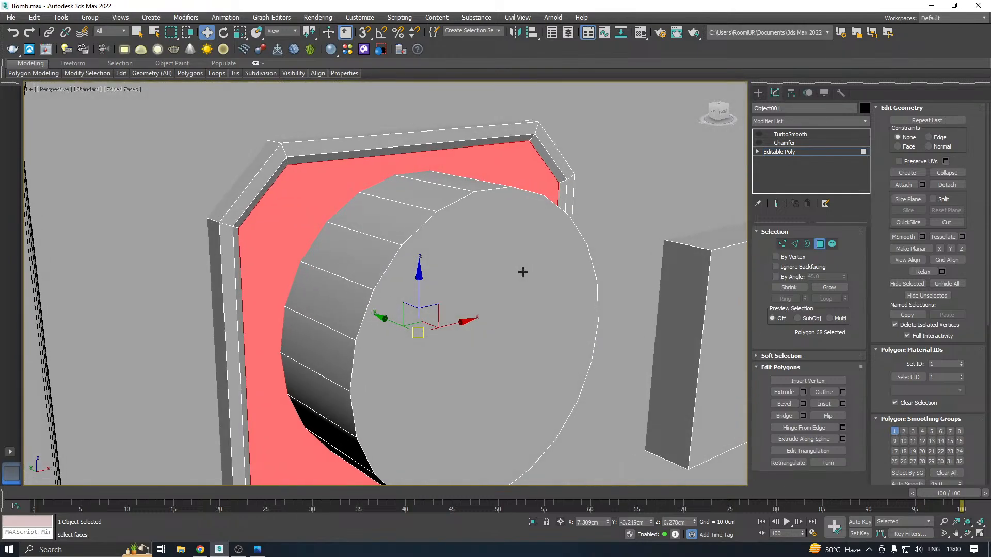
{"action": "left_click", "coordinate": [782, 152]}
{"action": "scroll", "coordinate": [522, 206], "scroll_direction": "down", "scroll_amount": 10}
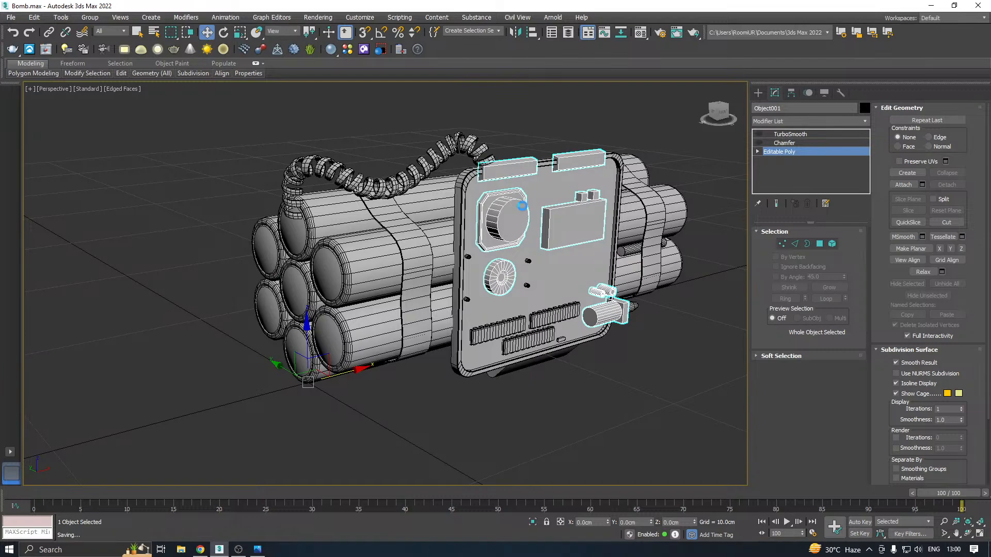
Add an edge loop around the large cylinder at the board's lower corner, close to its front end, using SwiftLoop
{"action": "scroll", "coordinate": [569, 344], "scroll_direction": "up", "scroll_amount": 3}
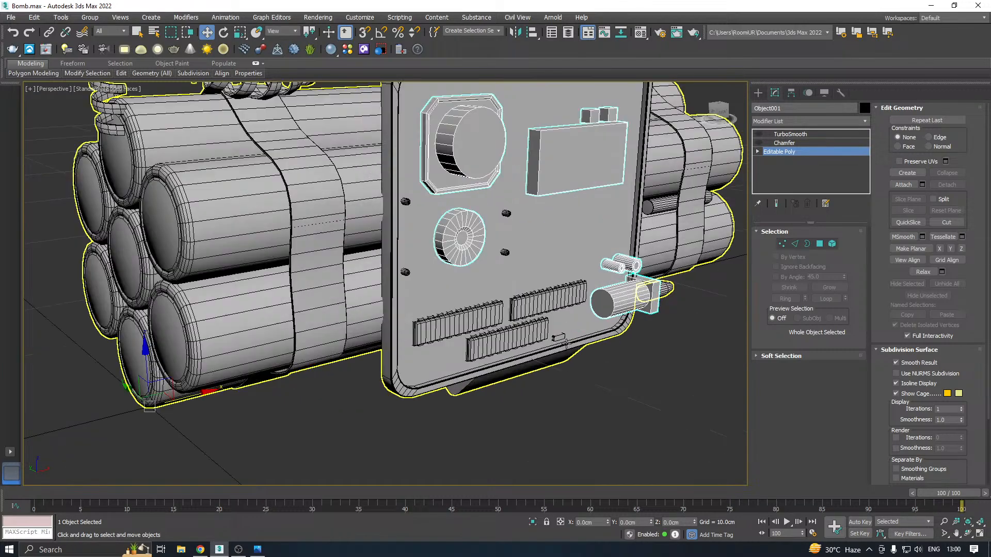
{"action": "scroll", "coordinate": [573, 342], "scroll_direction": "up", "scroll_amount": 6}
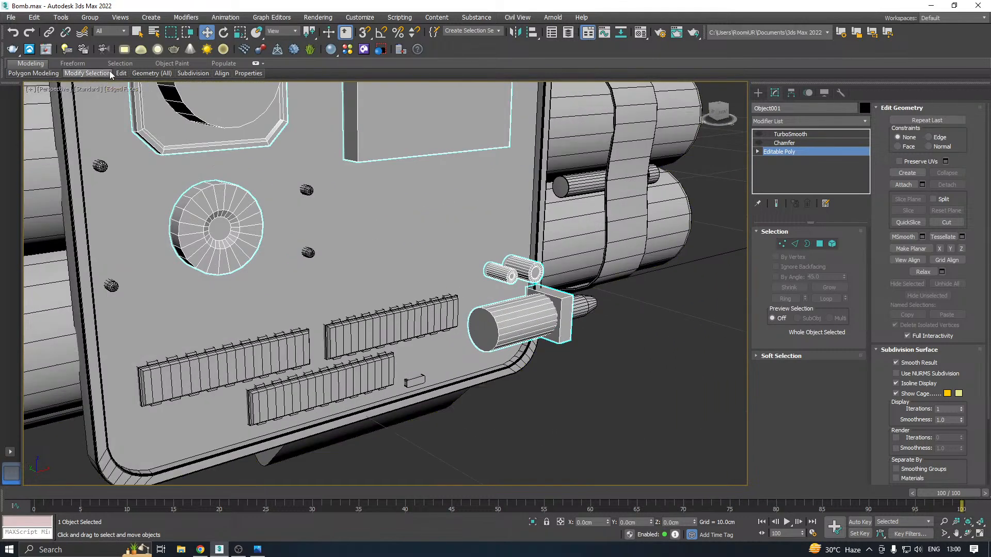
{"action": "mouse_move", "coordinate": [121, 73]}
{"action": "left_click", "coordinate": [206, 98]}
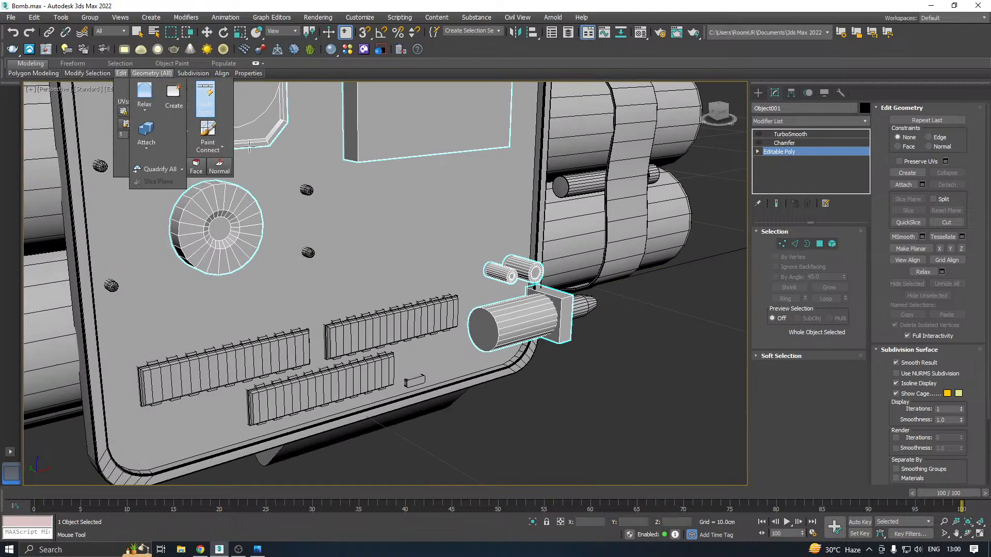
{"action": "scroll", "coordinate": [503, 317], "scroll_direction": "up", "scroll_amount": 3}
{"action": "left_click", "coordinate": [506, 321]}
{"action": "right_click", "coordinate": [506, 321]}
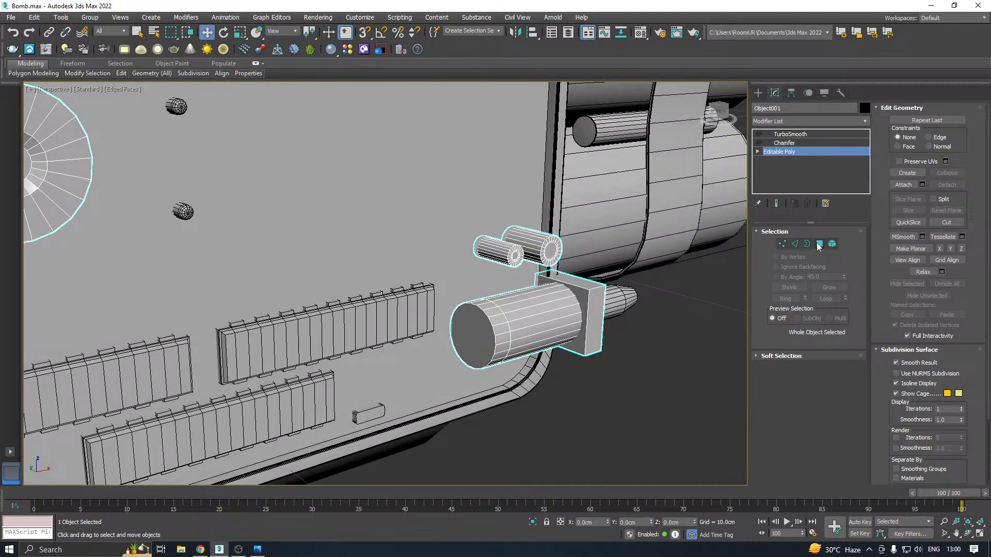
Extrude the large cylinder's new edge loop inward with a height of -0.028 cm and a width of 0.035 cm
{"action": "left_click", "coordinate": [791, 243]}
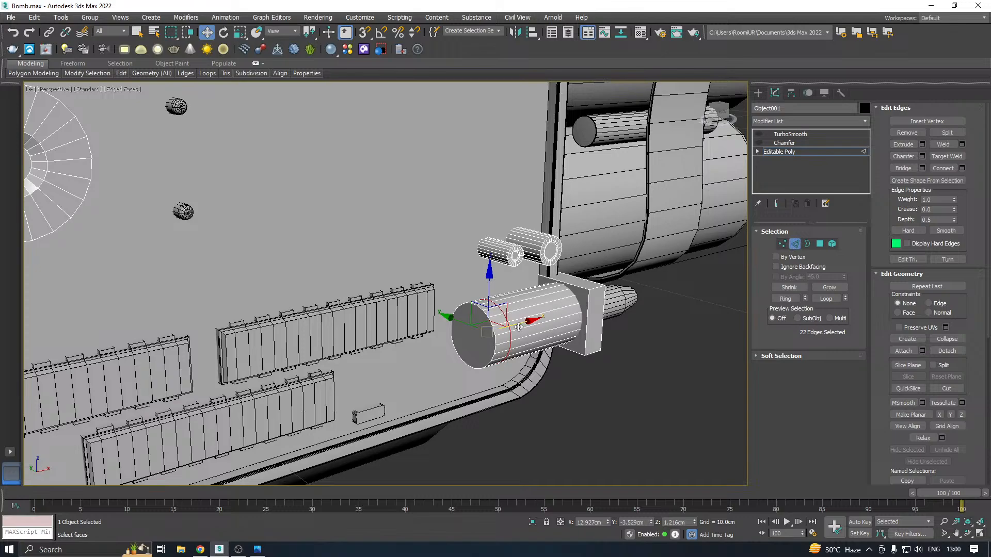
{"action": "scroll", "coordinate": [516, 325], "scroll_direction": "up", "scroll_amount": 3}
{"action": "left_click", "coordinate": [922, 144]}
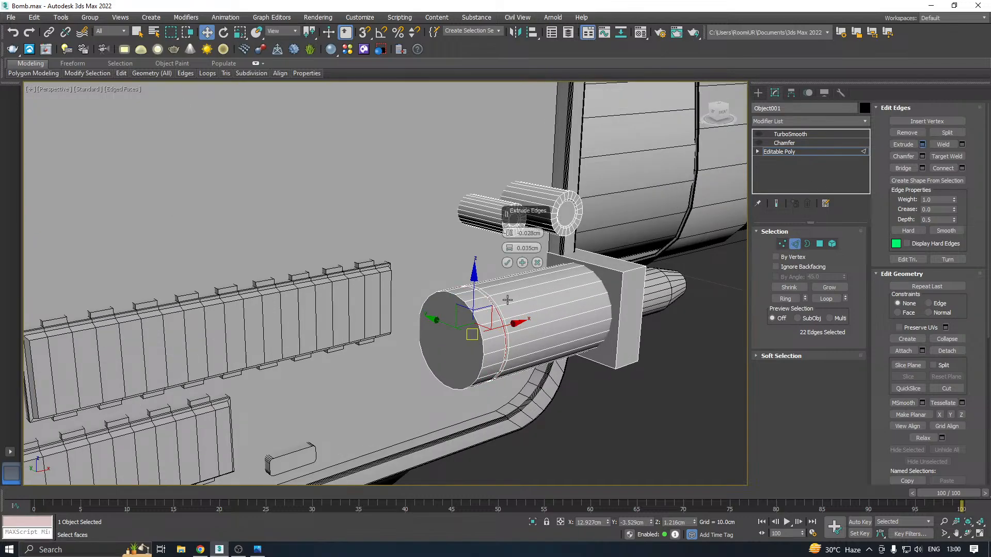
{"action": "scroll", "coordinate": [508, 300], "scroll_direction": "up", "scroll_amount": 4}
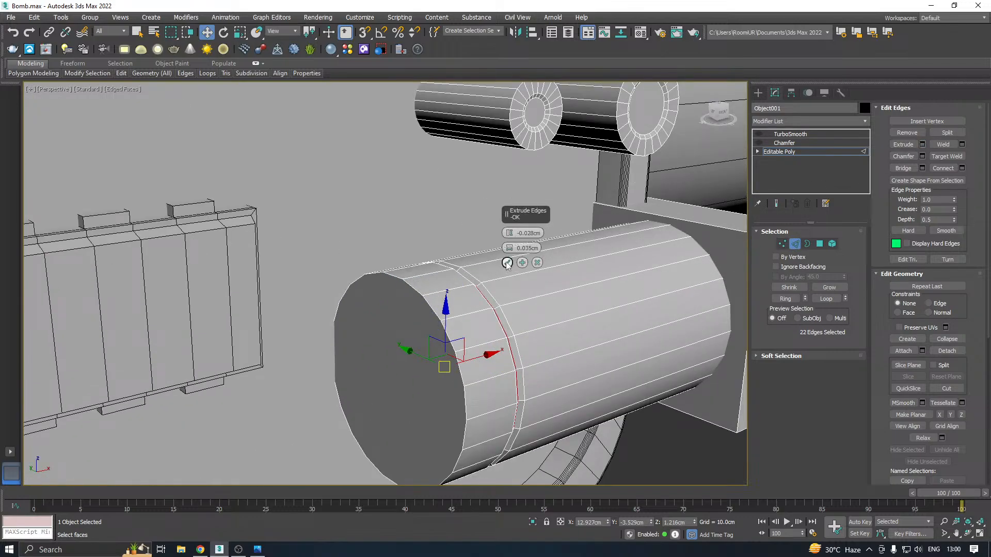
{"action": "left_click", "coordinate": [508, 263]}
{"action": "scroll", "coordinate": [509, 263], "scroll_direction": "up", "scroll_amount": 2}
{"action": "scroll", "coordinate": [500, 267], "scroll_direction": "down", "scroll_amount": 4}
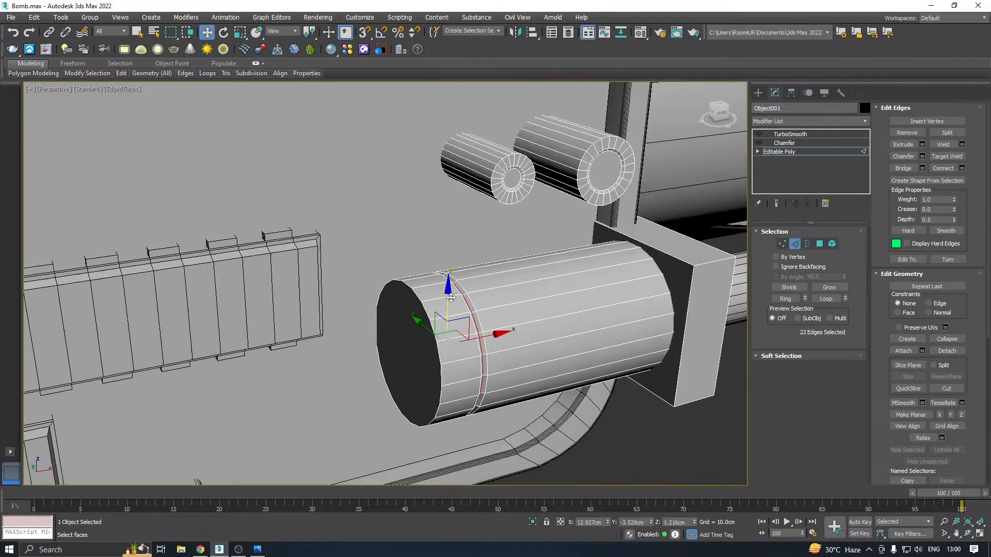
Leave edge editing and switch the Chamfer and TurboSmooth modifiers back on for the detached components
{"action": "scroll", "coordinate": [451, 298], "scroll_direction": "down", "scroll_amount": 10}
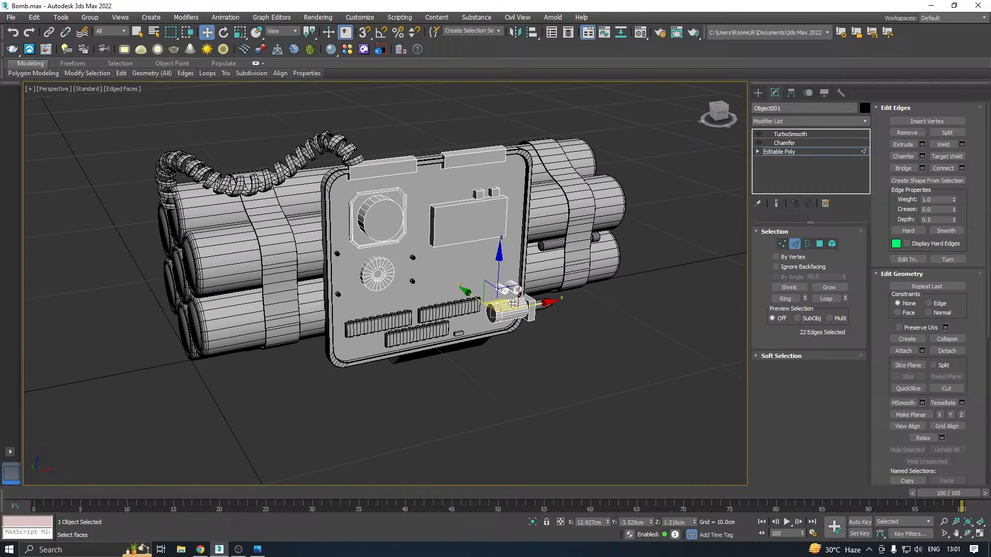
{"action": "scroll", "coordinate": [512, 304], "scroll_direction": "up", "scroll_amount": 4}
{"action": "middle_click_drag", "start_coordinate": [549, 267], "coordinate": [714, 170], "text": "alt"}
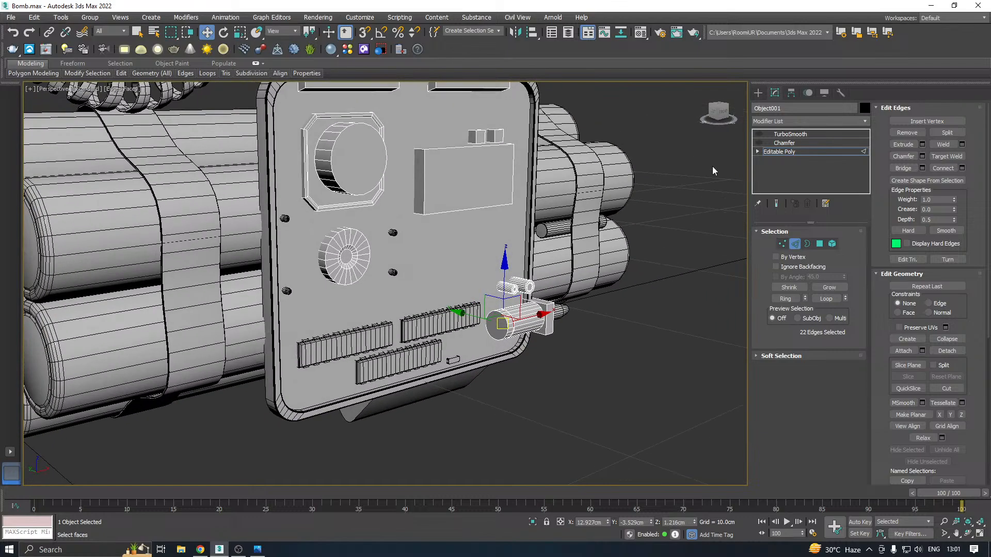
{"action": "left_click", "coordinate": [768, 152]}
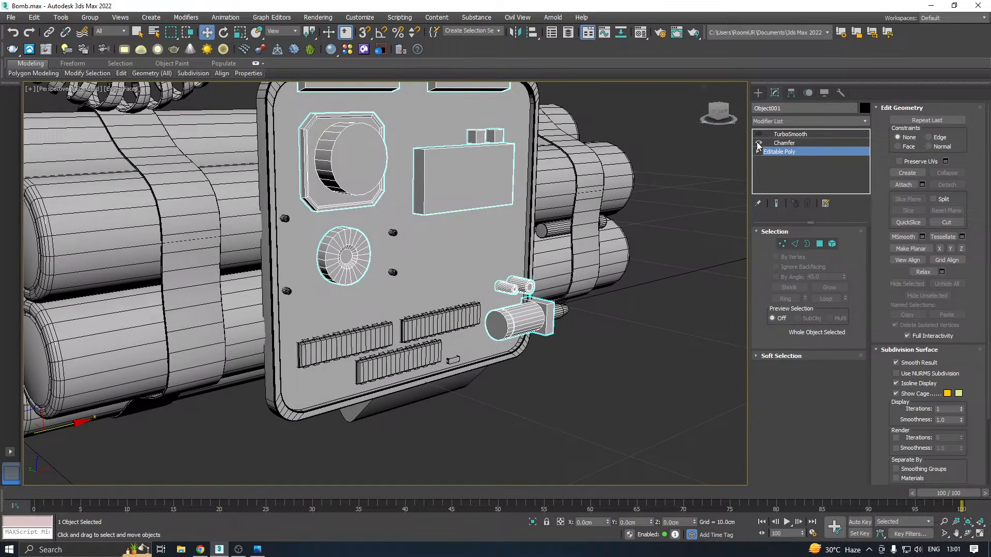
{"action": "left_click", "coordinate": [788, 135]}
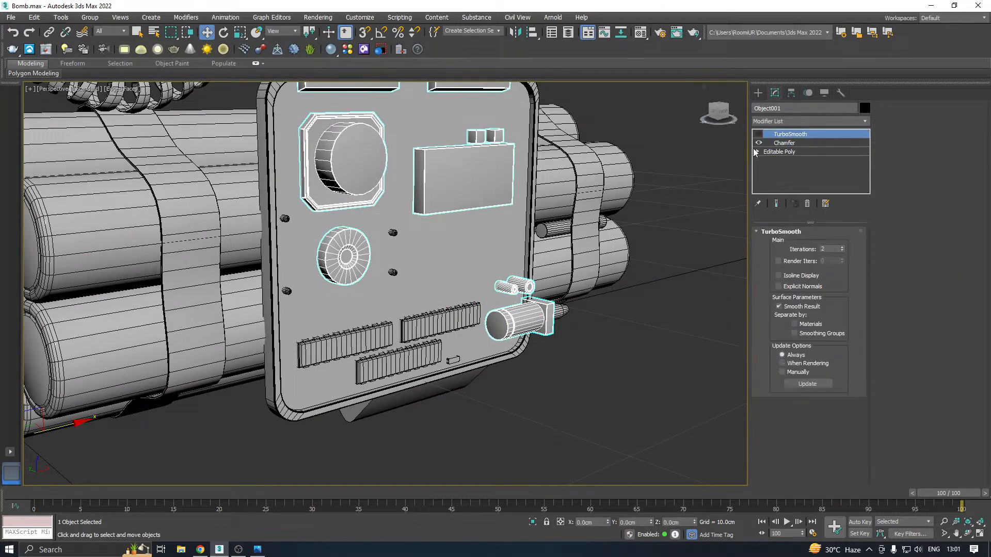
{"action": "left_click", "coordinate": [760, 135]}
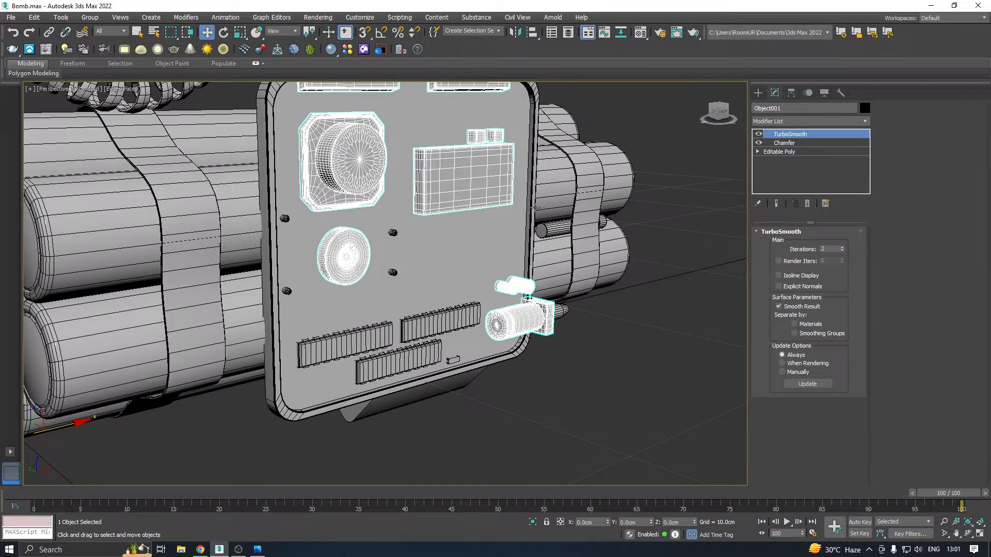
Turn off the edged-faces display in the viewport and inspect the smoothed corner of the octagonal plate
{"action": "middle_click_drag", "start_coordinate": [396, 194], "coordinate": [414, 236]}
{"action": "mouse_move", "coordinate": [548, 221]}
{"action": "middle_mouse_down", "text": "alt"}
{"action": "mouse_move", "coordinate": [514, 239]}
{"action": "mouse_move", "coordinate": [532, 222]}
{"action": "mouse_move", "coordinate": [554, 223]}
{"action": "middle_mouse_up", "text": "alt"}
{"action": "left_click", "coordinate": [122, 88]}
{"action": "left_click", "coordinate": [148, 211]}
{"action": "middle_click_drag", "start_coordinate": [368, 324], "coordinate": [385, 216], "text": "alt"}
{"action": "scroll", "coordinate": [397, 158], "scroll_direction": "up", "scroll_amount": 5}
{"action": "scroll", "coordinate": [389, 165], "scroll_direction": "up", "scroll_amount": 3}
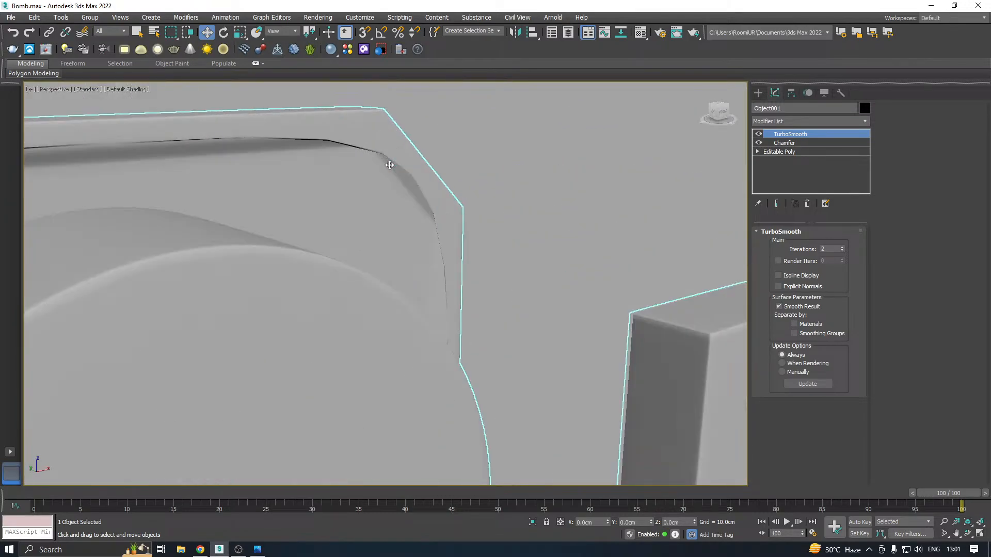
Set the Chamfer modifier's From Smoothing filter to Unsmoothed Edges and check the plate's recess with TurboSmooth applied
{"action": "left_click", "coordinate": [786, 143]}
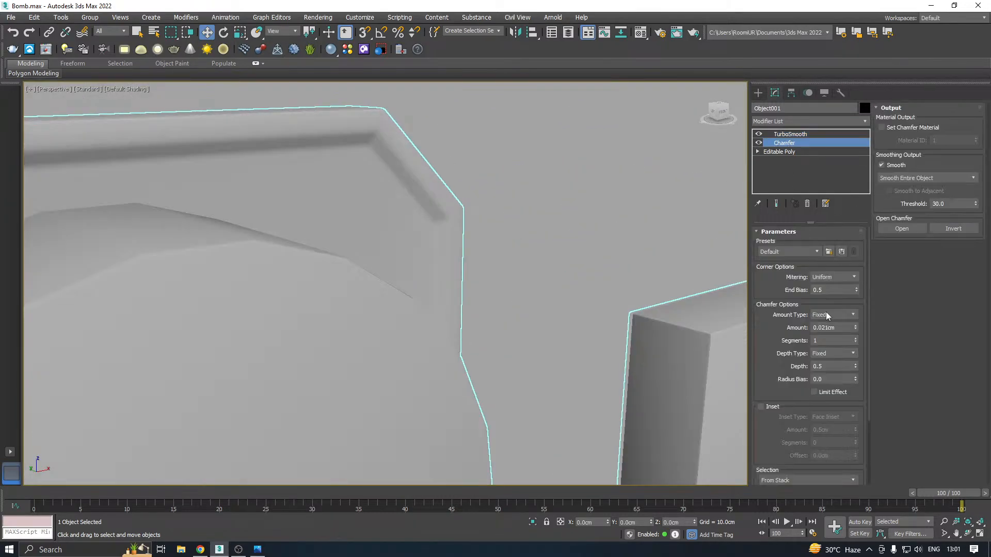
{"action": "left_click_drag", "start_coordinate": [793, 422], "coordinate": [807, 277]}
{"action": "left_click", "coordinate": [787, 426]}
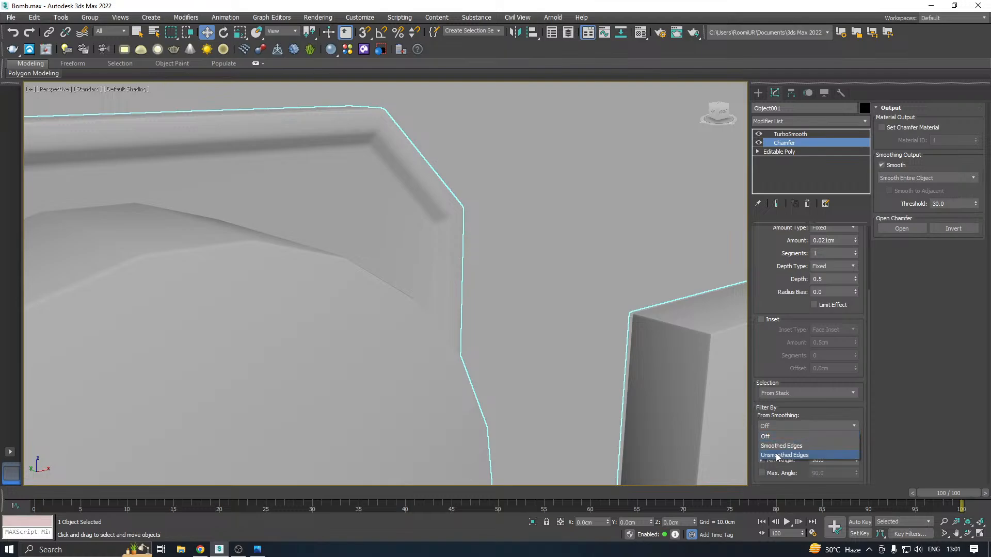
{"action": "left_click", "coordinate": [775, 453]}
{"action": "left_click", "coordinate": [787, 135]}
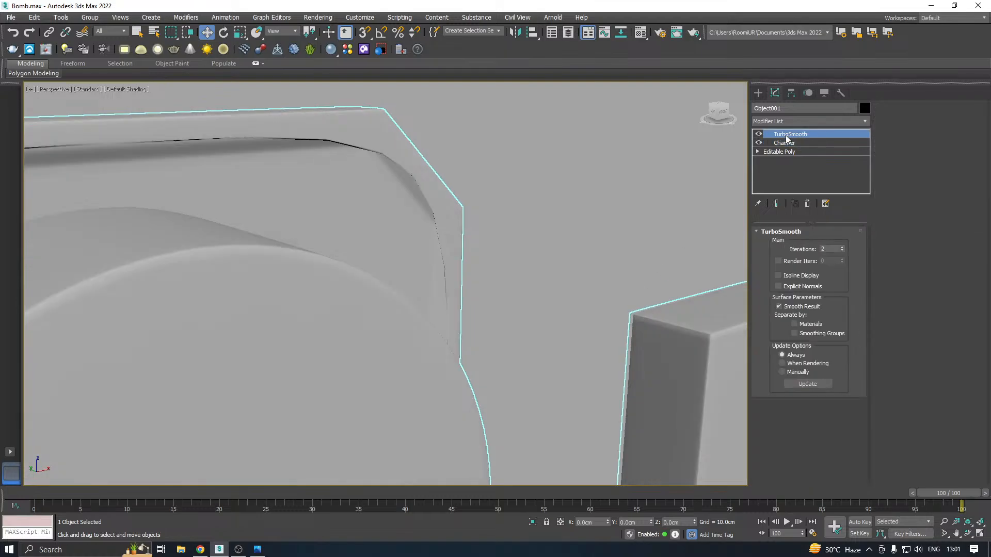
{"action": "scroll", "coordinate": [433, 163], "scroll_direction": "down", "scroll_amount": 6}
{"action": "scroll", "coordinate": [442, 159], "scroll_direction": "up", "scroll_amount": 3}
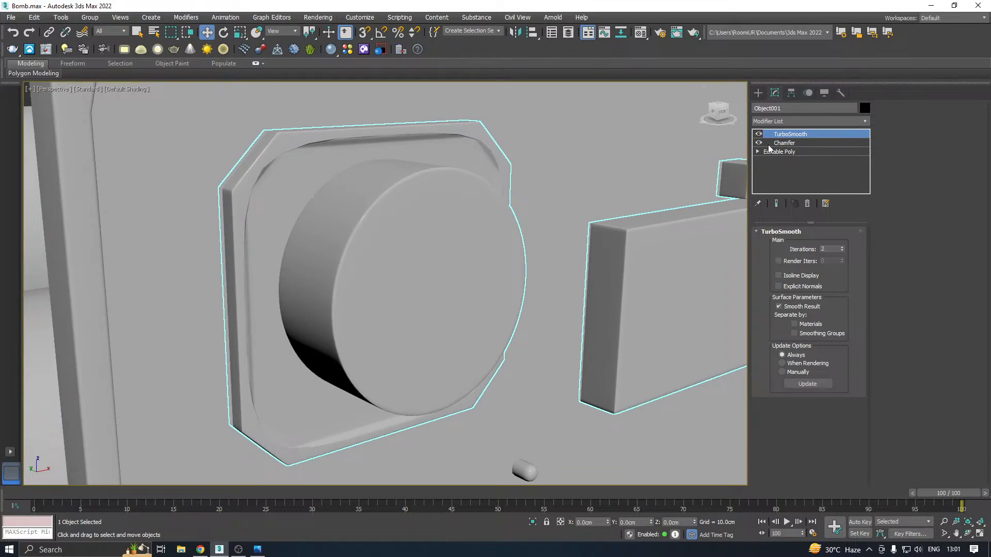
Turn the edged-faces display back on and return to the detached components' Editable Poly level
{"action": "left_click", "coordinate": [127, 96]}
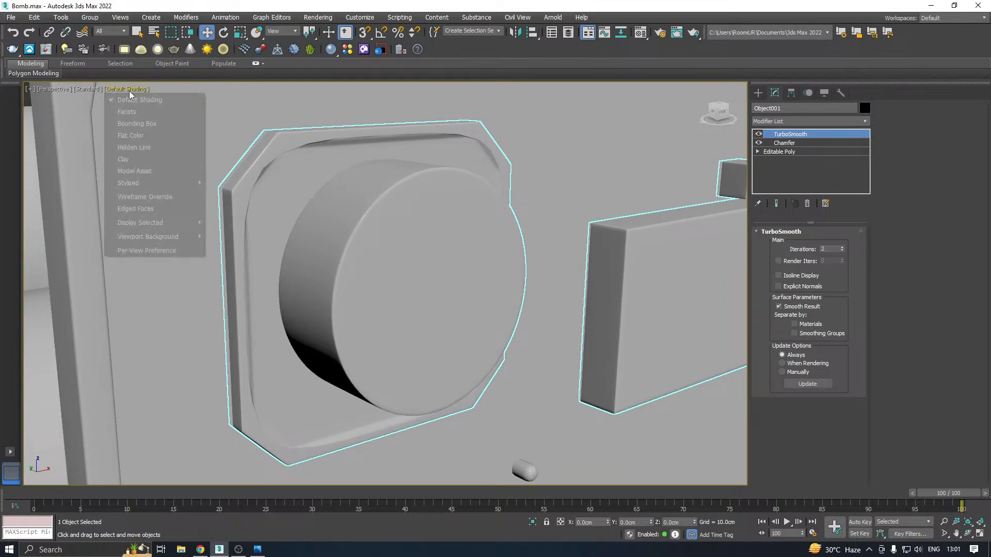
{"action": "left_click", "coordinate": [150, 196]}
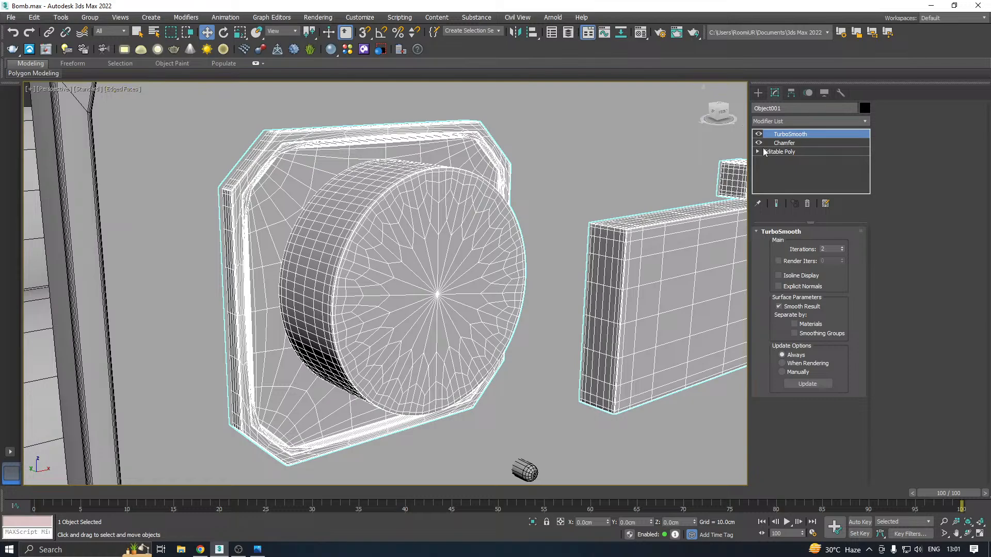
{"action": "left_click", "coordinate": [764, 152]}
{"action": "scroll", "coordinate": [479, 138], "scroll_direction": "up", "scroll_amount": 3}
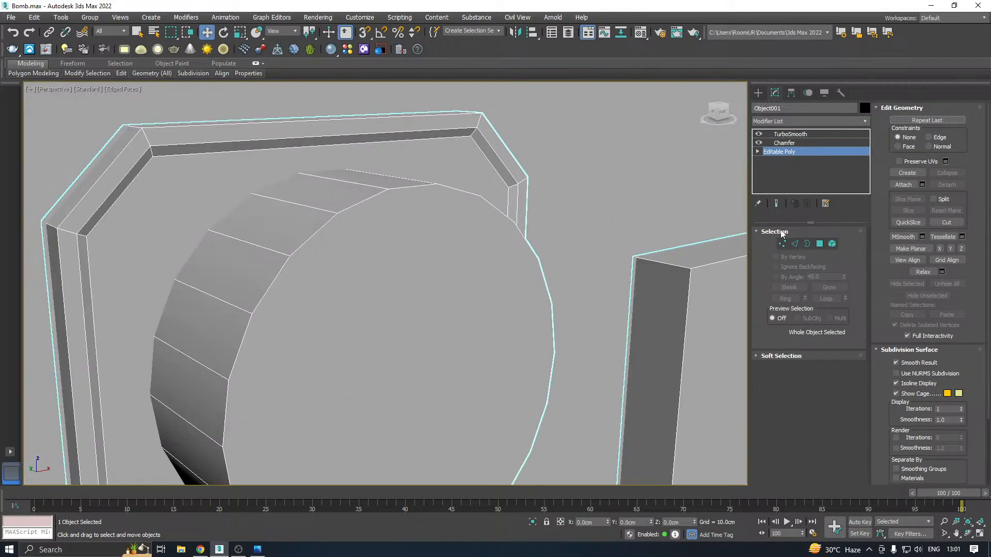
Chamfer the ring of short corner edges around the octagonal plate's rim and recess, then check it under TurboSmooth
{"action": "left_click", "coordinate": [795, 244]}
{"action": "scroll", "coordinate": [482, 135], "scroll_direction": "up", "scroll_amount": 2}
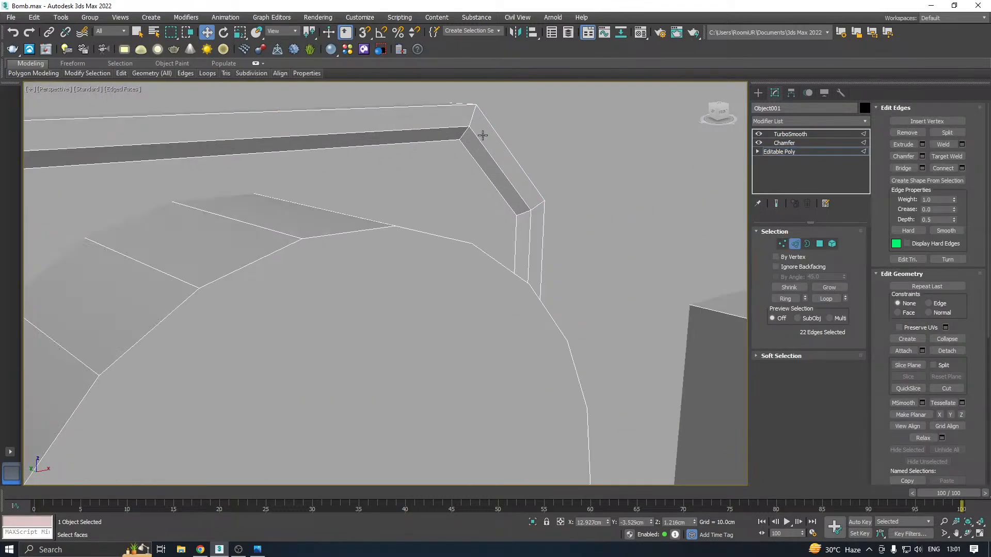
{"action": "left_click", "coordinate": [472, 117]}
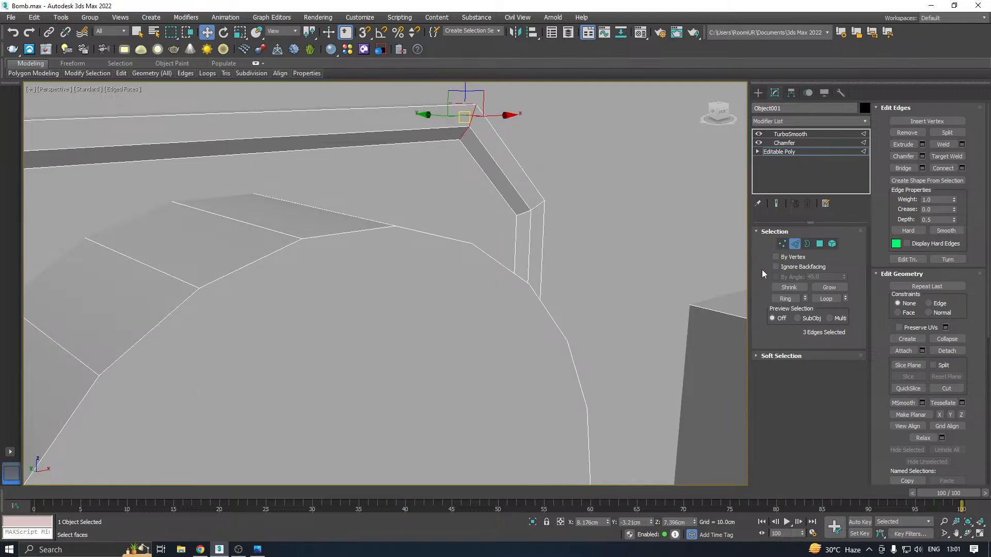
{"action": "left_click", "coordinate": [785, 299]}
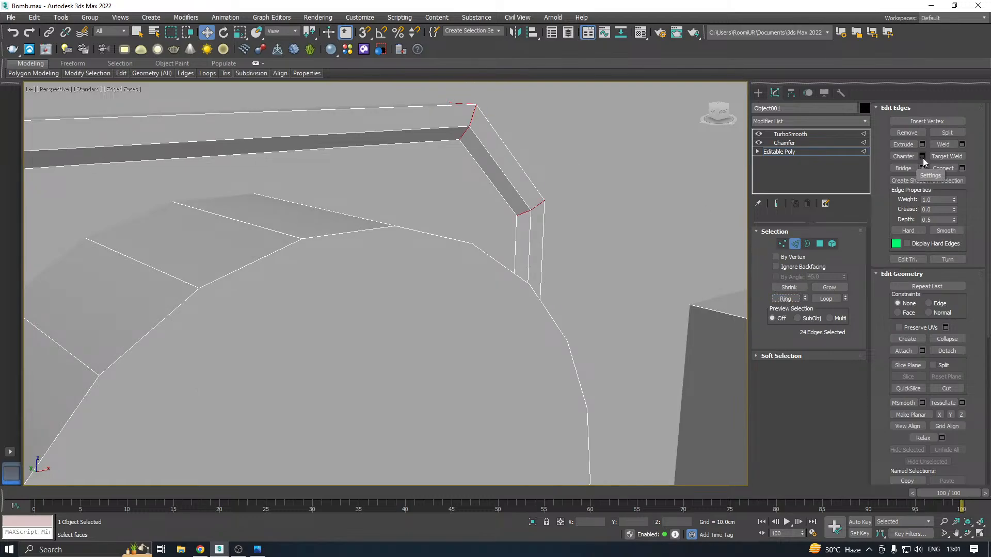
{"action": "left_click", "coordinate": [923, 156]}
{"action": "left_click", "coordinate": [507, 338]}
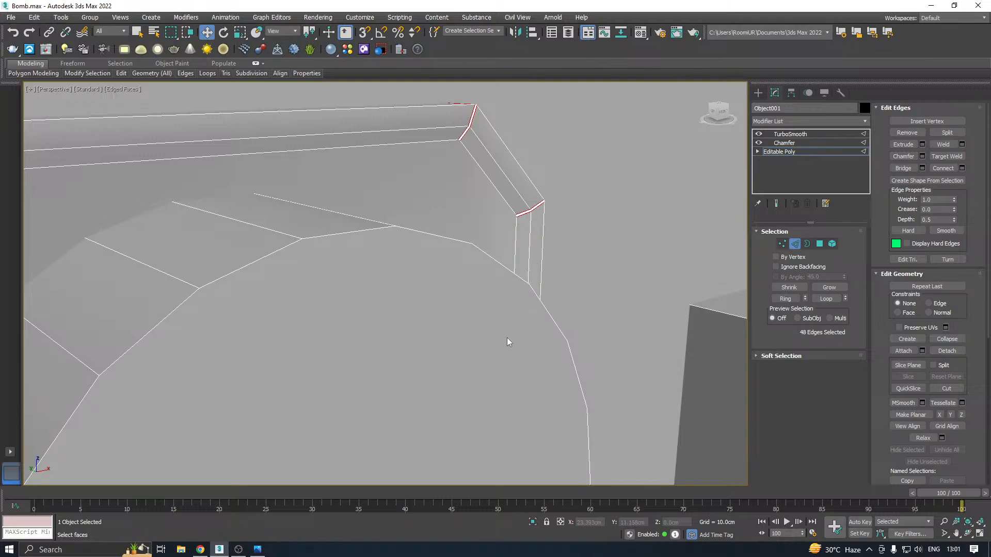
{"action": "left_click", "coordinate": [782, 143]}
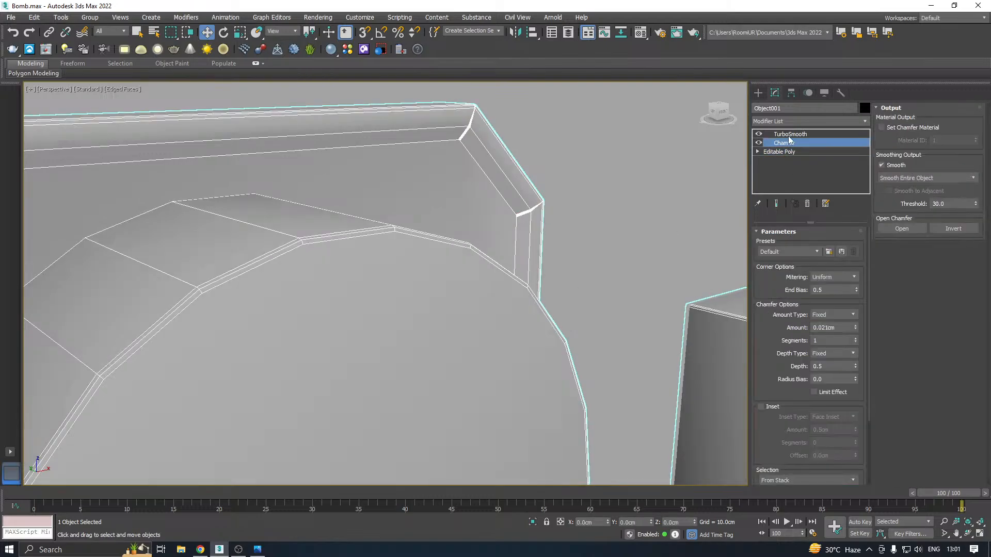
{"action": "left_click", "coordinate": [790, 134]}
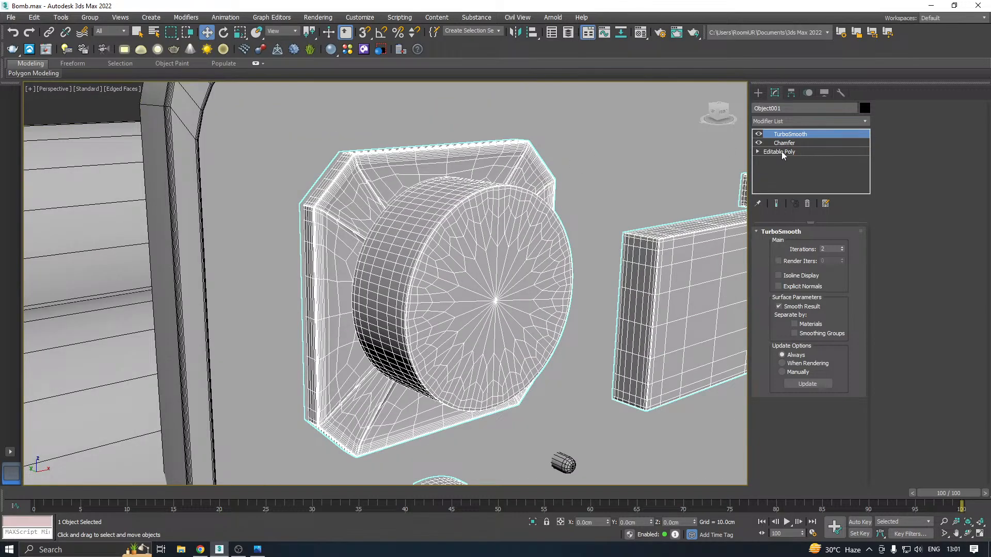
Chamfer the edges bordering the octagonal plate's recess floor by 0.009 cm with 3 segments
{"action": "left_click", "coordinate": [782, 150]}
{"action": "scroll", "coordinate": [504, 194], "scroll_direction": "up", "scroll_amount": 4}
{"action": "left_click", "coordinate": [820, 244]}
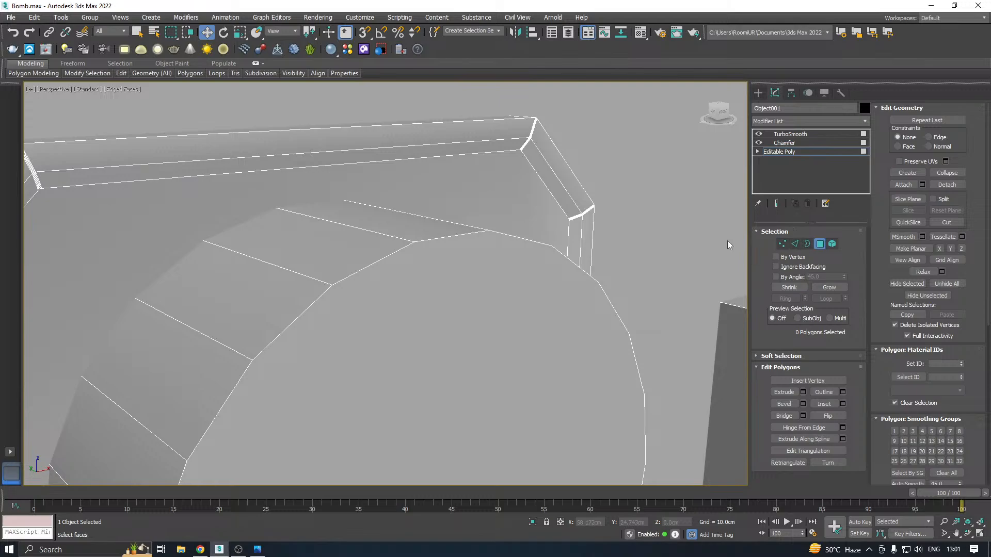
{"action": "left_click", "coordinate": [485, 211]}
{"action": "left_click", "coordinate": [795, 244], "text": "ctrl"}
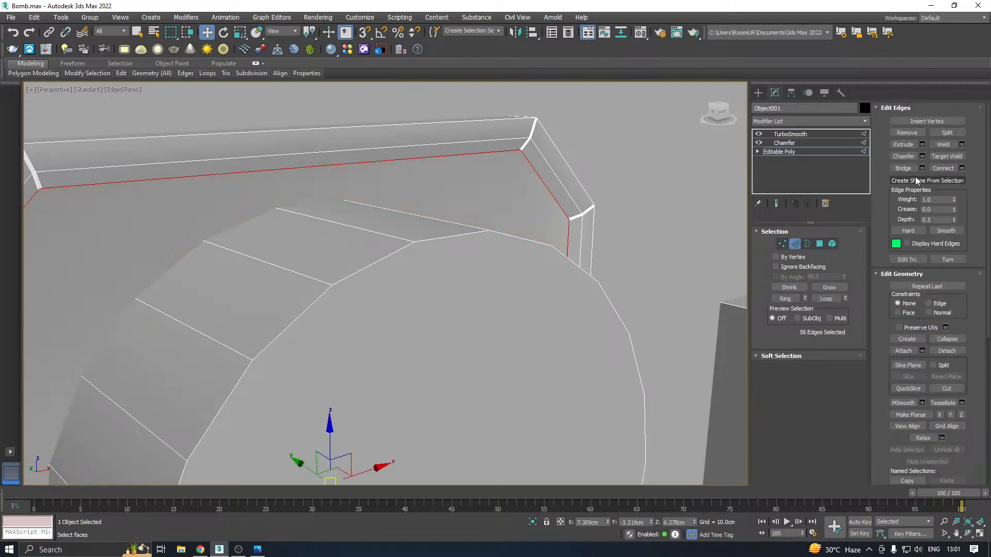
{"action": "left_click", "coordinate": [922, 156]}
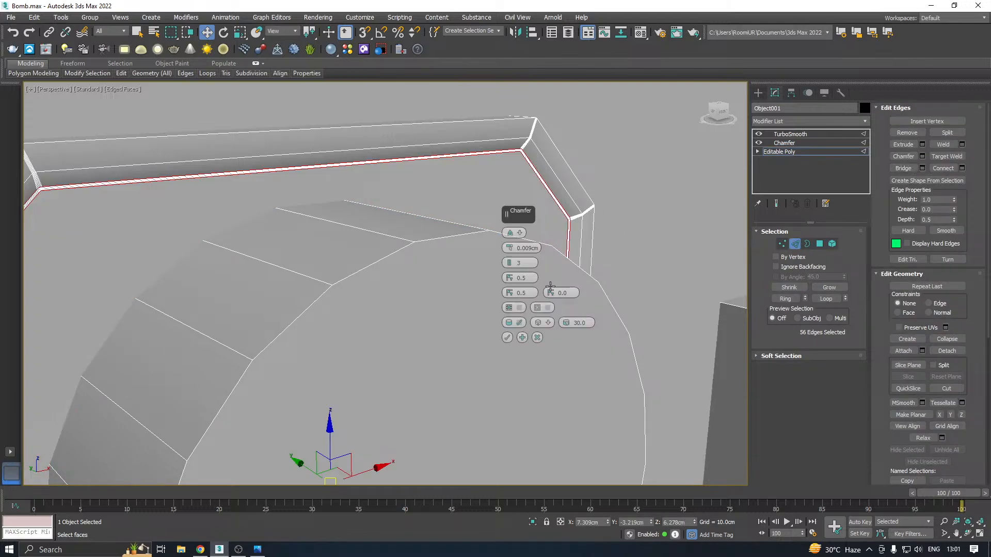
{"action": "left_click", "coordinate": [507, 338]}
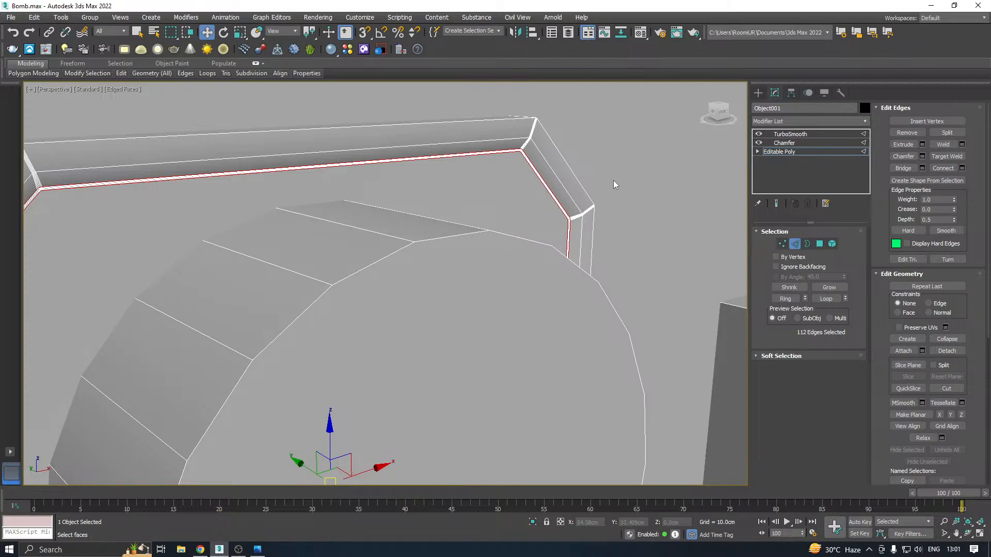
Chamfer the upper edge loop of the plate's recess by 0.009 cm with 3 segments and check it under TurboSmooth
{"action": "double_click", "coordinate": [554, 175]}
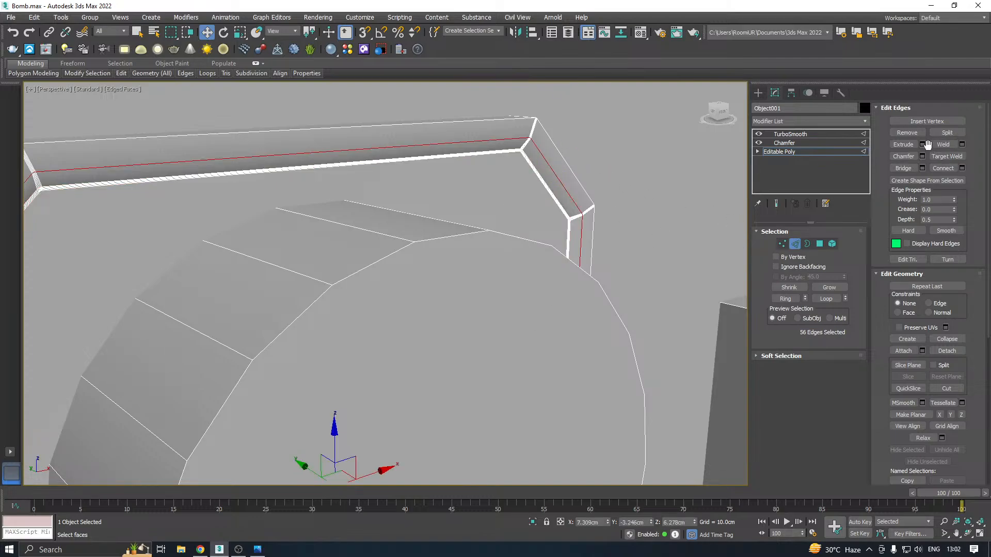
{"action": "left_click", "coordinate": [922, 157]}
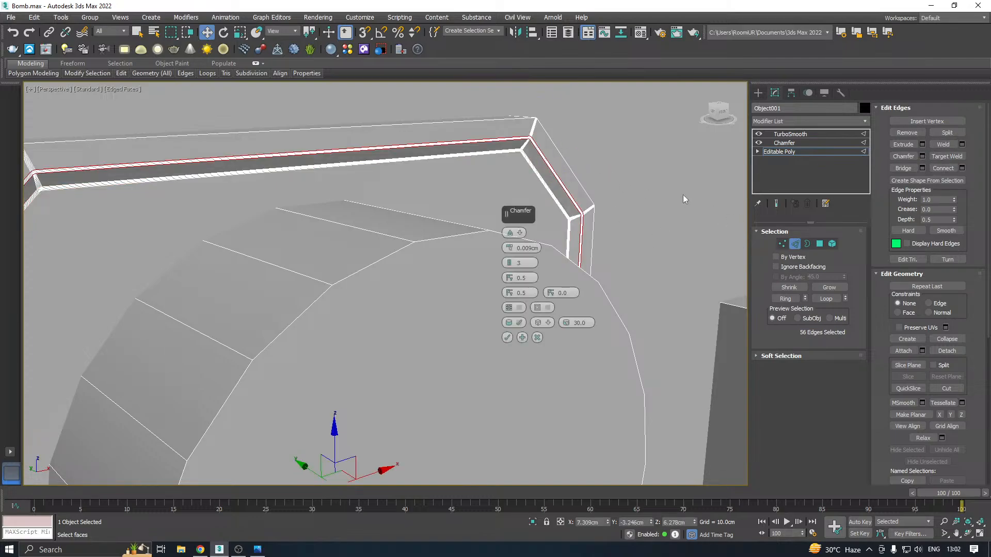
{"action": "left_click", "coordinate": [508, 337]}
{"action": "left_click", "coordinate": [786, 153]}
{"action": "left_click", "coordinate": [789, 144]}
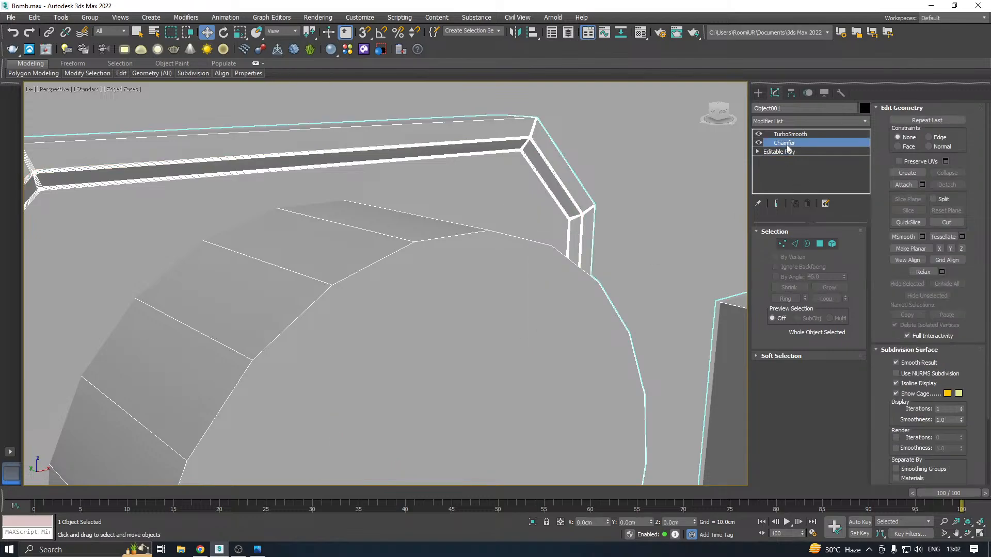
{"action": "left_click", "coordinate": [790, 135]}
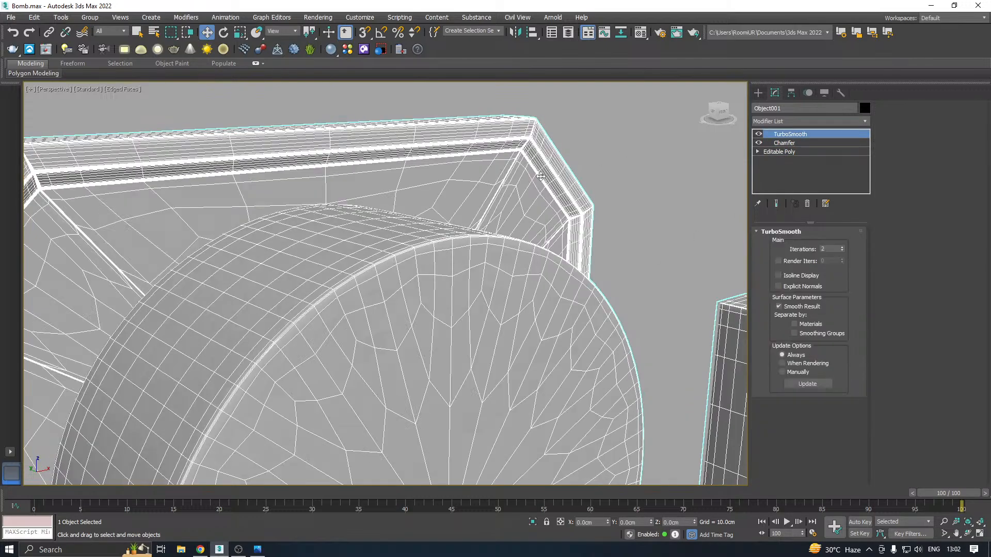
Delete the TurboSmooth modifier from the detached board components
{"action": "scroll", "coordinate": [535, 177], "scroll_direction": "down", "scroll_amount": 6}
{"action": "scroll", "coordinate": [532, 177], "scroll_direction": "down", "scroll_amount": 5}
{"action": "middle_click_drag", "start_coordinate": [533, 177], "coordinate": [578, 206], "text": "alt"}
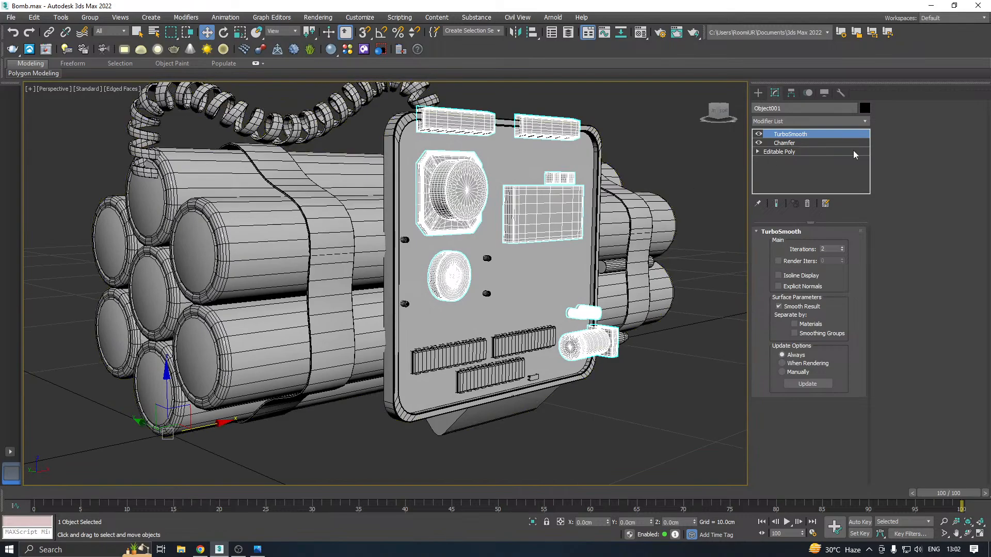
{"action": "right_click", "coordinate": [797, 136]}
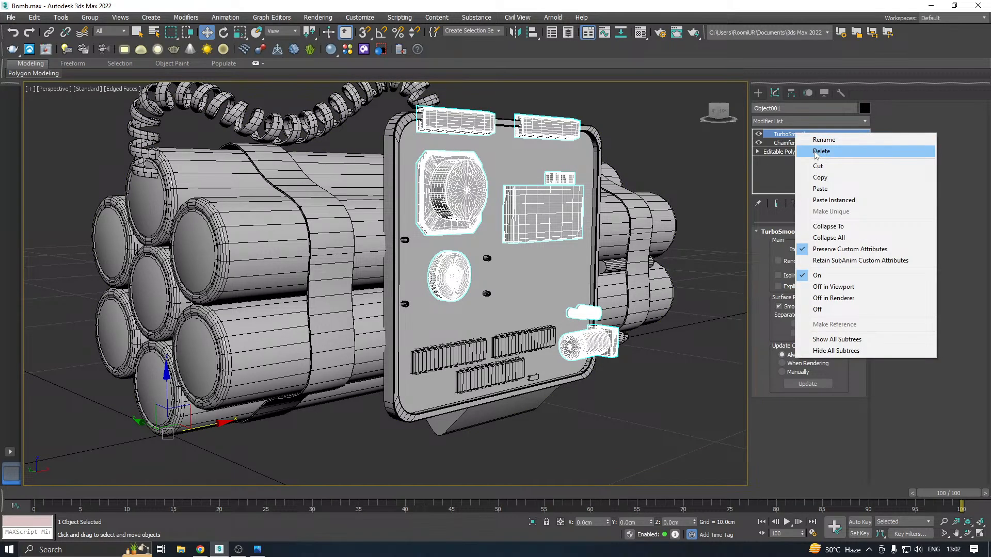
{"action": "left_click", "coordinate": [821, 151]}
Save a copy of the bomb scene
{"action": "middle_click_drag", "start_coordinate": [583, 209], "coordinate": [612, 206], "text": "alt"}
{"action": "left_click", "coordinate": [10, 17]}
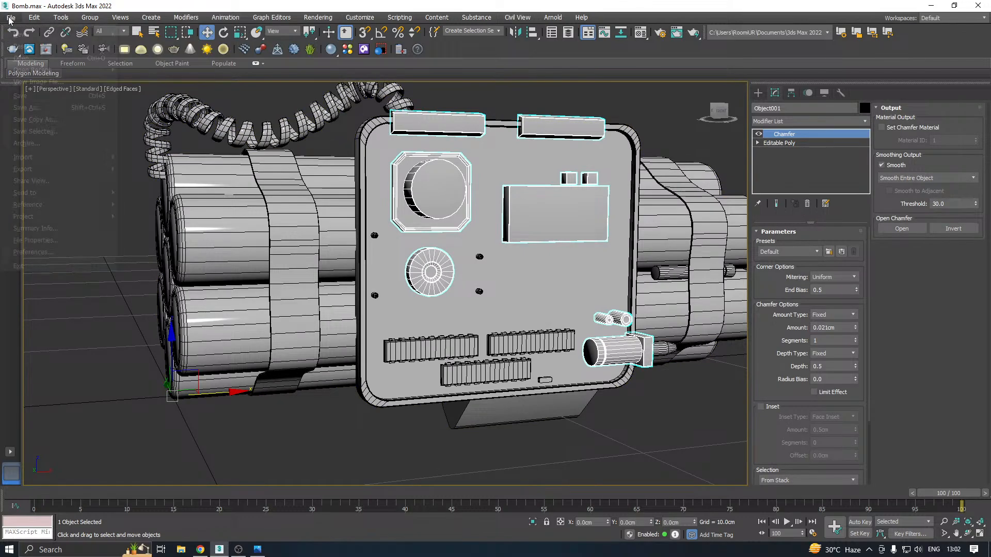
{"action": "left_click", "coordinate": [39, 123]}
{"action": "left_click", "coordinate": [457, 380]}
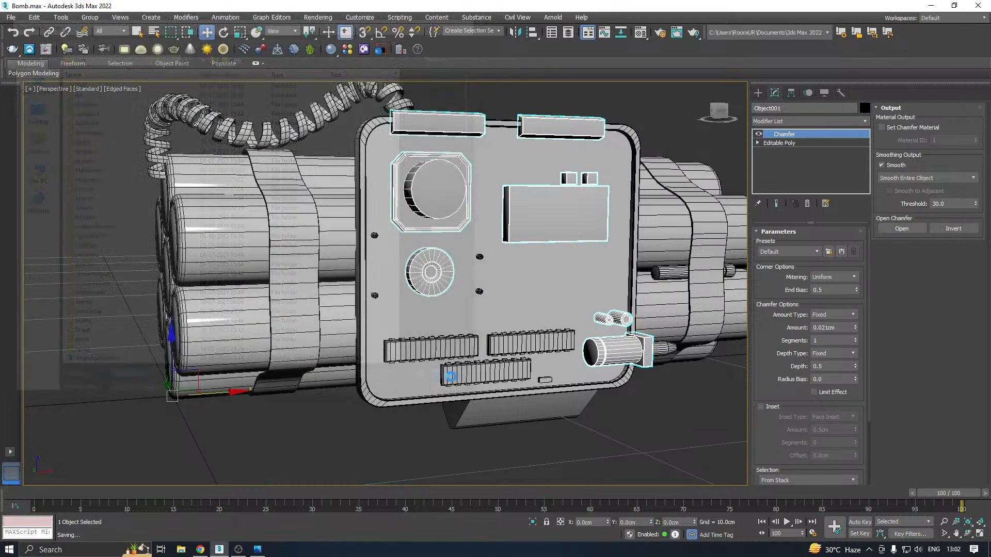
Collapse the detached components' modifier stack, baking the Chamfer into the mesh
{"action": "right_click", "coordinate": [793, 158]}
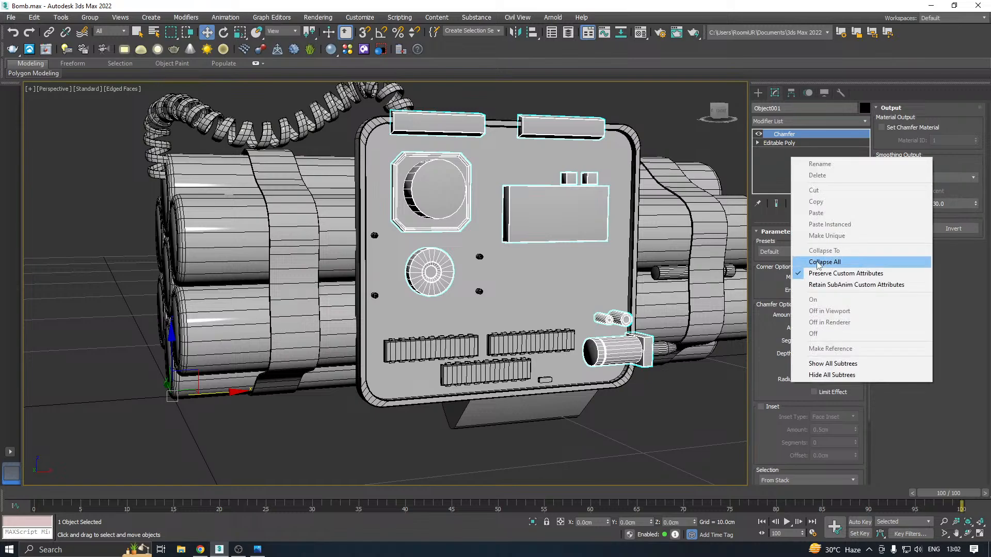
{"action": "left_click", "coordinate": [818, 263]}
{"action": "middle_click_drag", "start_coordinate": [575, 247], "coordinate": [484, 285]}
Attach the detached board components to the High object's Editable Poly
{"action": "left_click", "coordinate": [463, 298]}
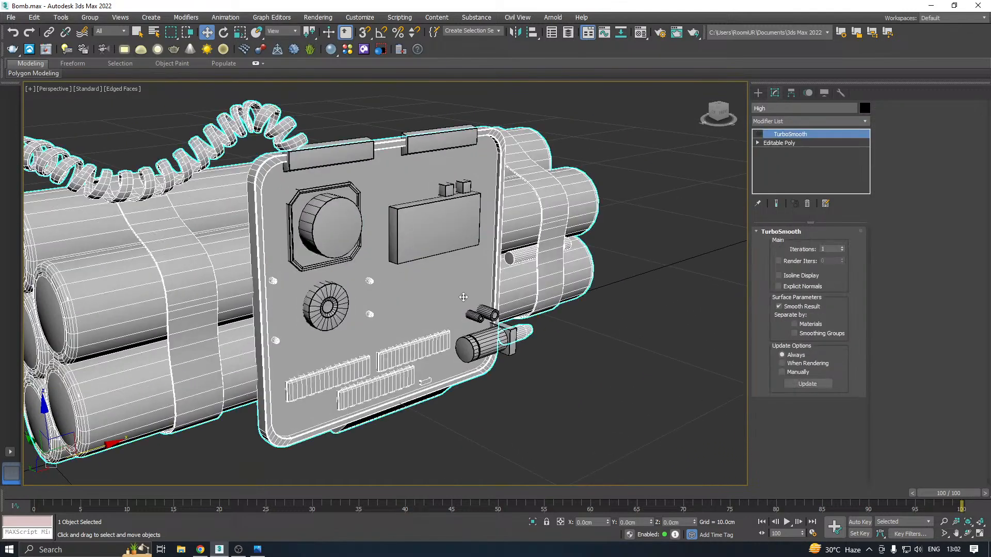
{"action": "left_click", "coordinate": [777, 143]}
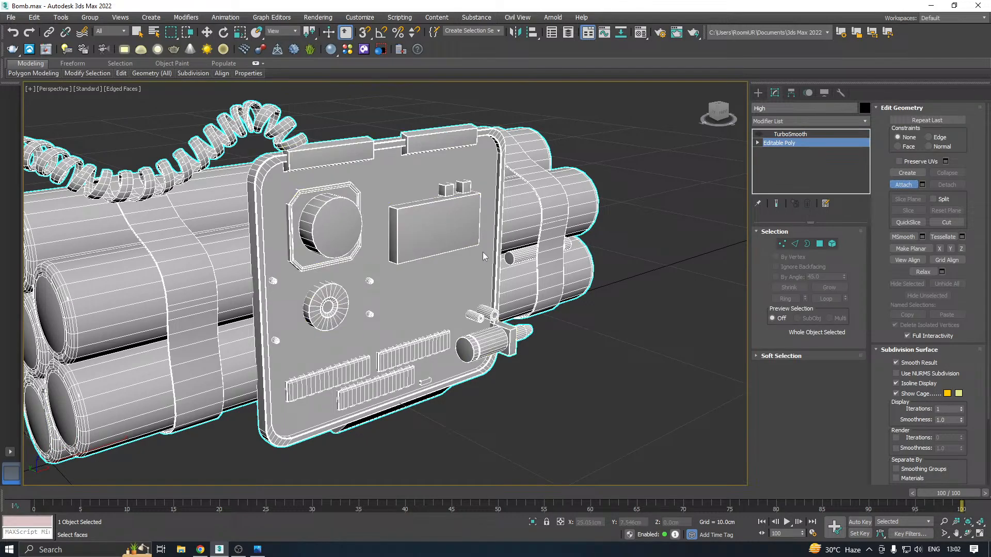
{"action": "middle_click_drag", "start_coordinate": [485, 256], "coordinate": [529, 242], "text": "alt"}
{"action": "key", "text": "w"}
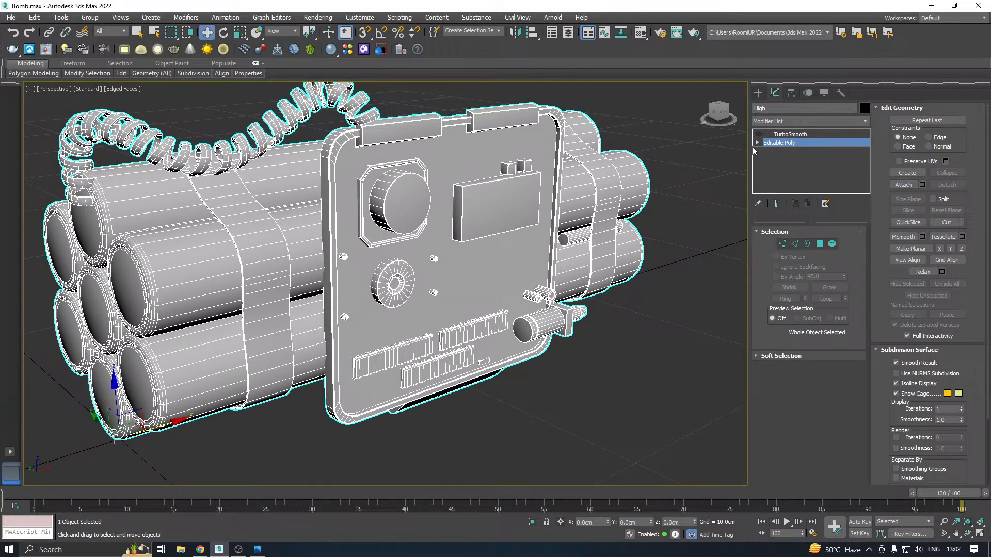
Switch on the High object's TurboSmooth, inspect the bomb's front and underside, and switch it off again
{"action": "left_click", "coordinate": [791, 135]}
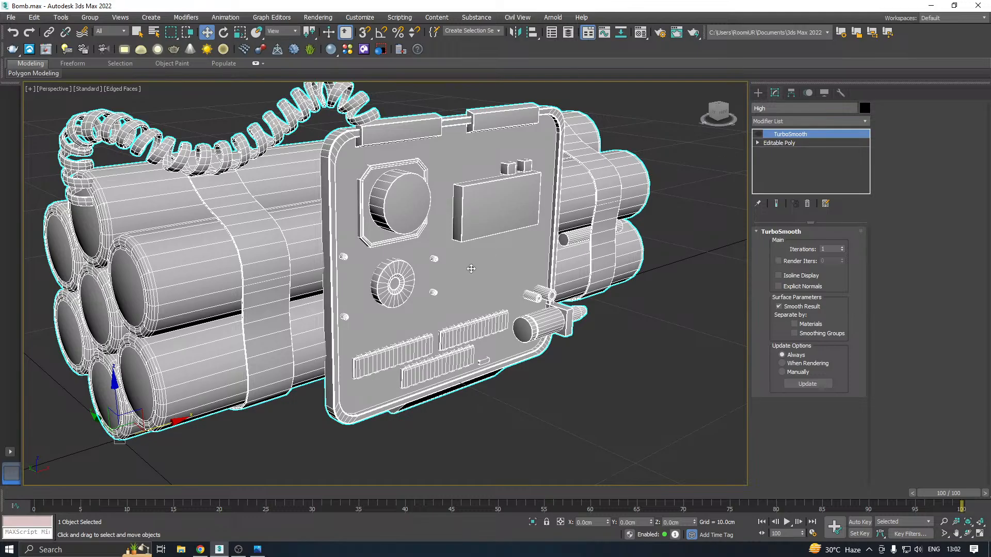
{"action": "middle_click_drag", "start_coordinate": [471, 268], "coordinate": [502, 202], "text": "alt"}
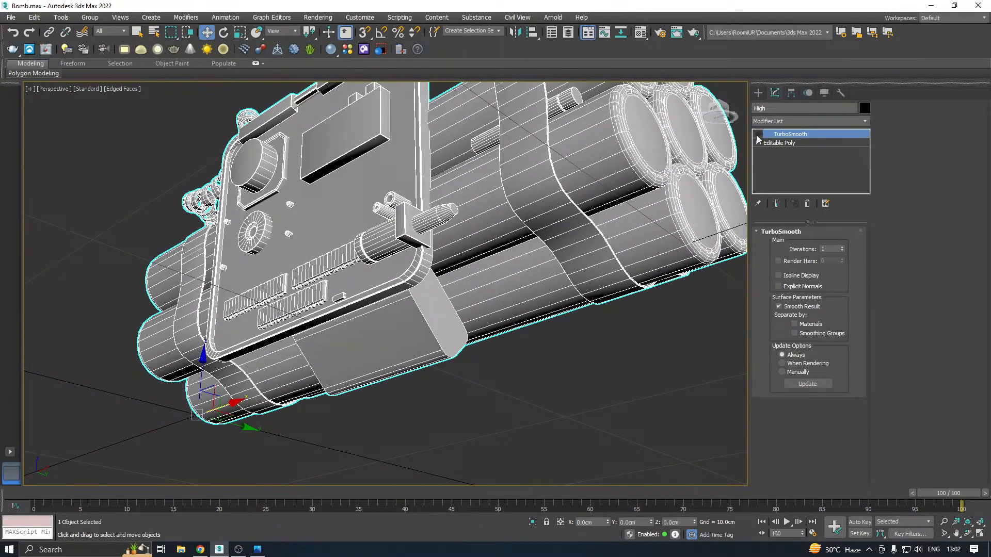
{"action": "left_click", "coordinate": [759, 135]}
{"action": "middle_click_drag", "start_coordinate": [399, 299], "coordinate": [457, 323], "text": "alt"}
{"action": "middle_click_drag", "start_coordinate": [458, 332], "coordinate": [681, 212], "text": "alt"}
{"action": "middle_click_drag", "start_coordinate": [431, 233], "coordinate": [464, 239], "text": "alt"}
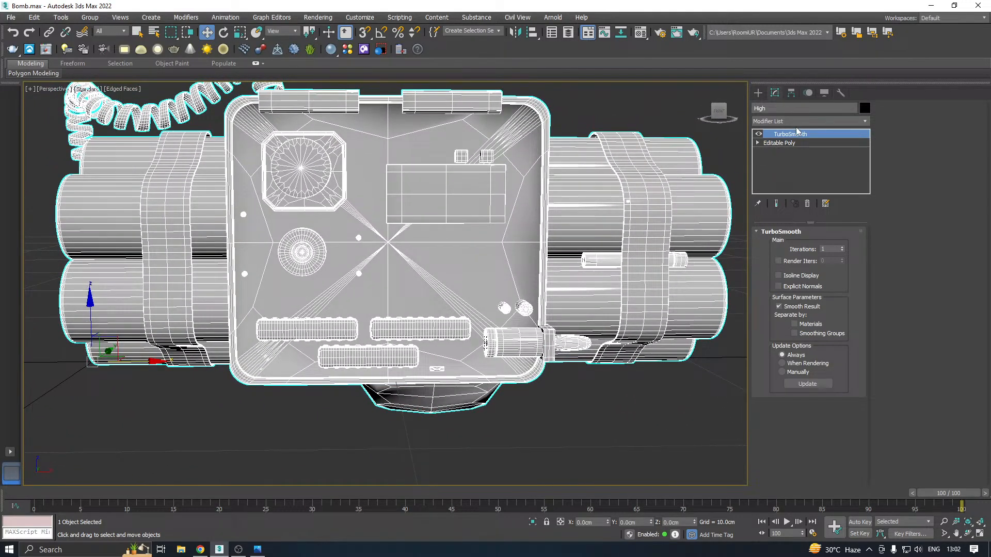
{"action": "left_click", "coordinate": [758, 135]}
{"action": "middle_click_drag", "start_coordinate": [723, 178], "coordinate": [636, 132], "text": "alt"}
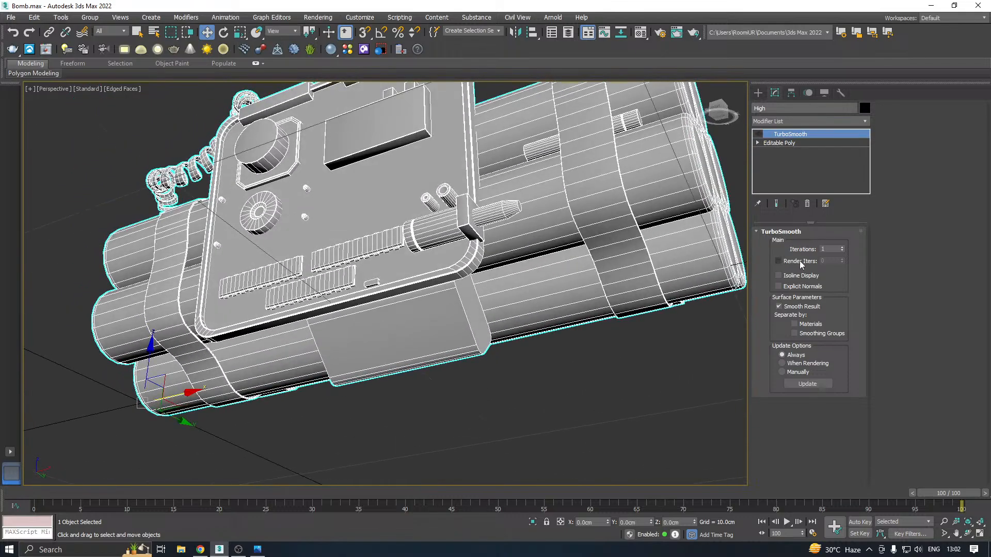
Add an edge loop with Swift Loop near one end of the rounded block beneath the board
{"action": "left_click", "coordinate": [786, 144]}
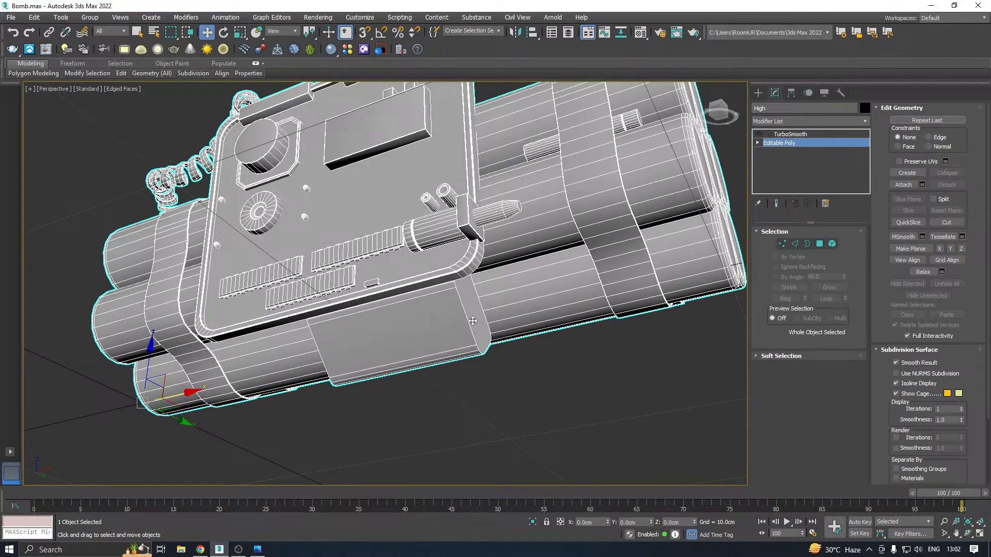
{"action": "mouse_move", "coordinate": [409, 327]}
{"action": "middle_mouse_down", "text": "alt"}
{"action": "mouse_move", "coordinate": [401, 312]}
{"action": "mouse_move", "coordinate": [411, 324]}
{"action": "middle_mouse_up", "text": "alt"}
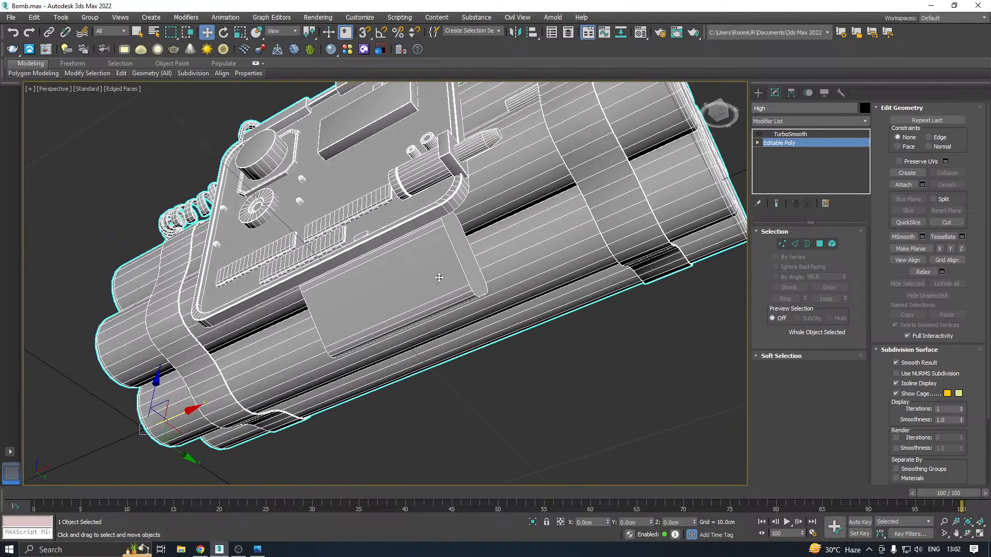
{"action": "scroll", "coordinate": [442, 275], "scroll_direction": "up", "scroll_amount": 5}
{"action": "left_click", "coordinate": [121, 74]}
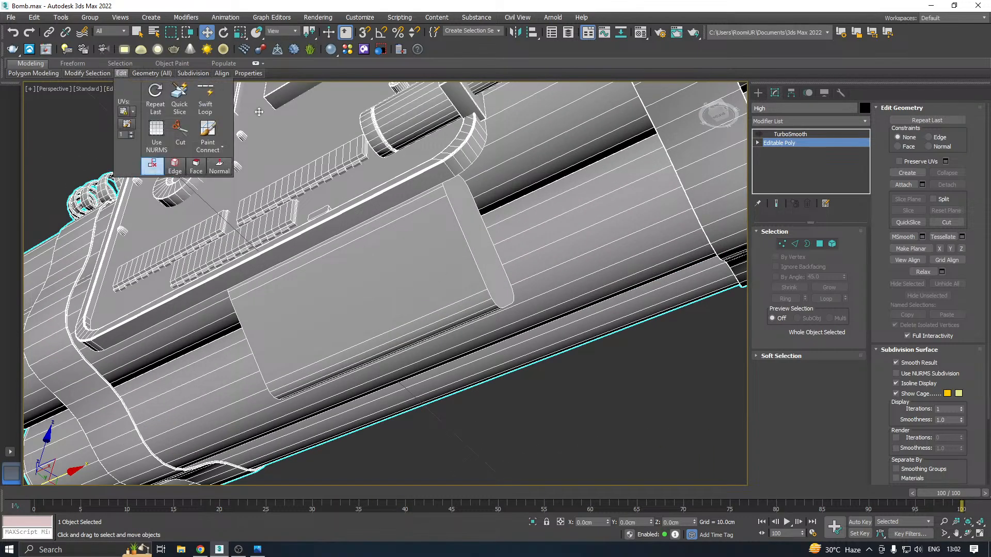
{"action": "left_click", "coordinate": [206, 99]}
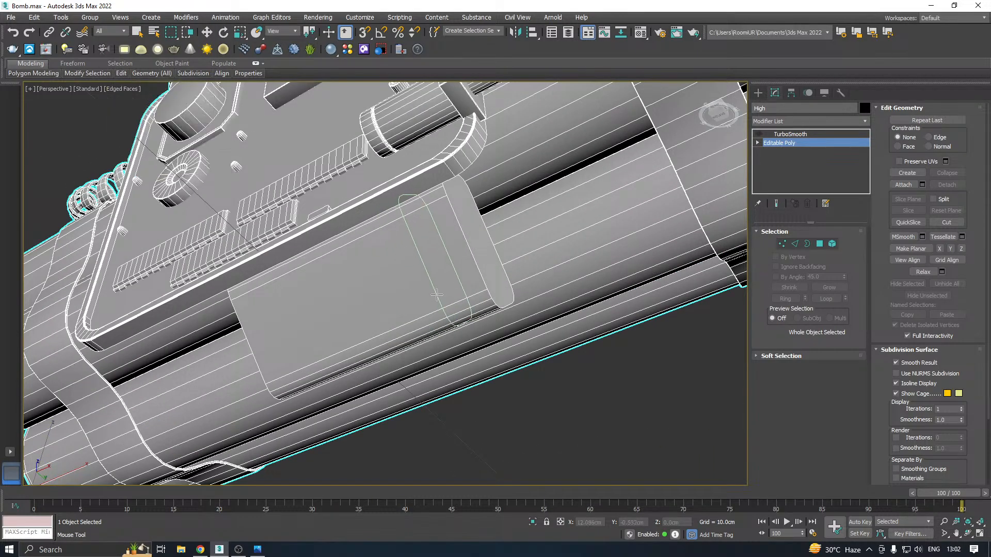
{"action": "left_click", "coordinate": [437, 295]}
{"action": "right_click", "coordinate": [448, 298]}
Extrude the new edge loop on the rounded block inward by -0.028 cm with a 0.035 cm width to form a groove
{"action": "left_click", "coordinate": [795, 246]}
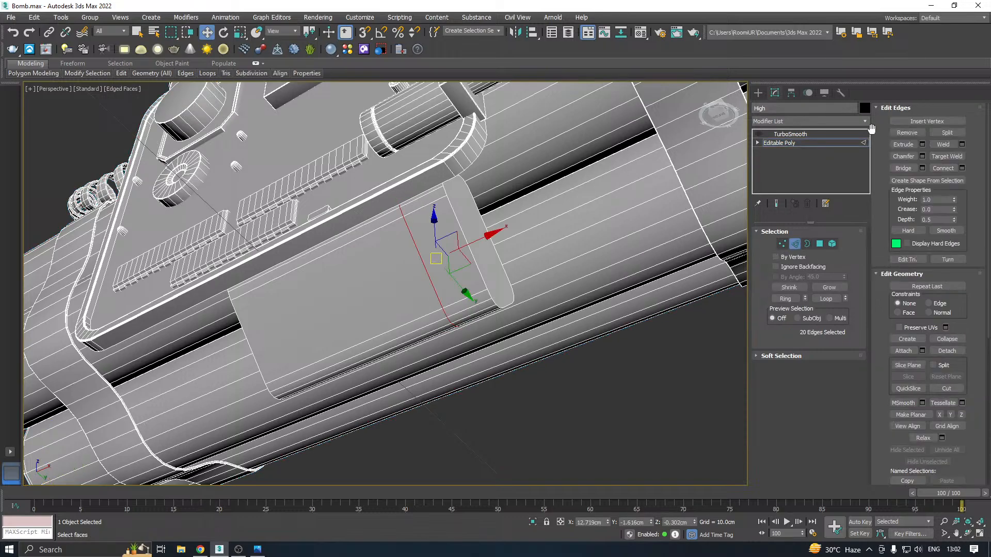
{"action": "left_click", "coordinate": [923, 145]}
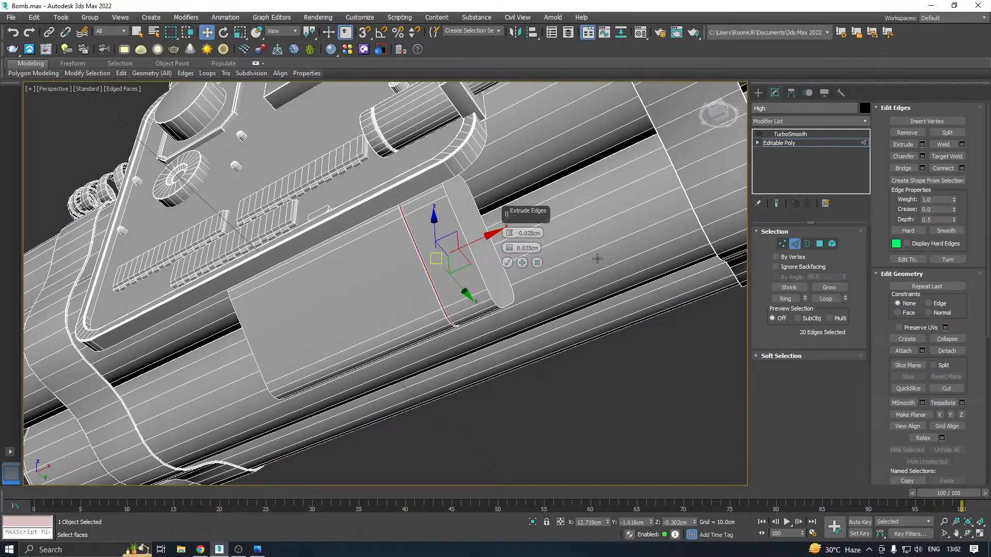
{"action": "left_click", "coordinate": [507, 263]}
{"action": "scroll", "coordinate": [436, 286], "scroll_direction": "up", "scroll_amount": 8}
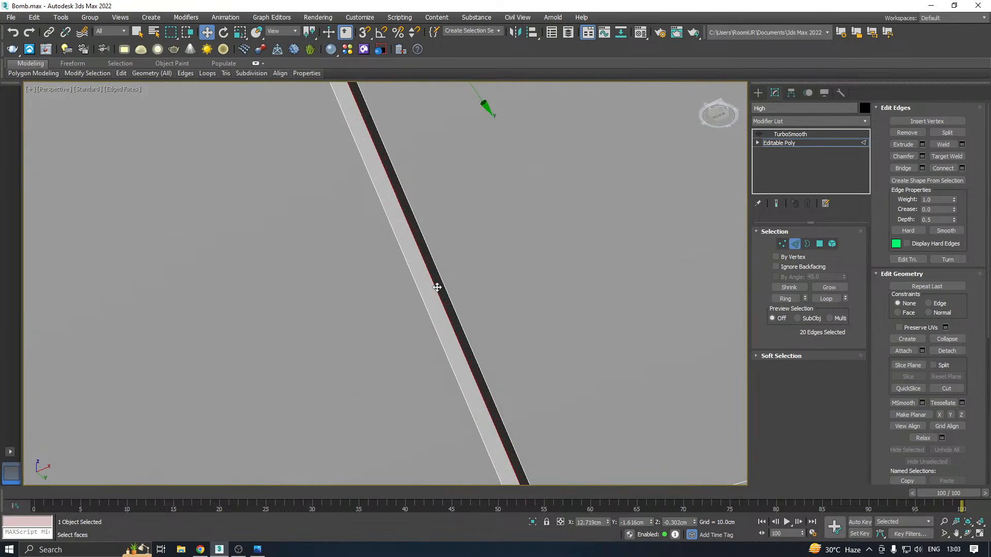
Select the groove's inner and both outer edge loops and chamfer them as support edges
{"action": "double_click", "coordinate": [429, 299], "text": "ctrl"}
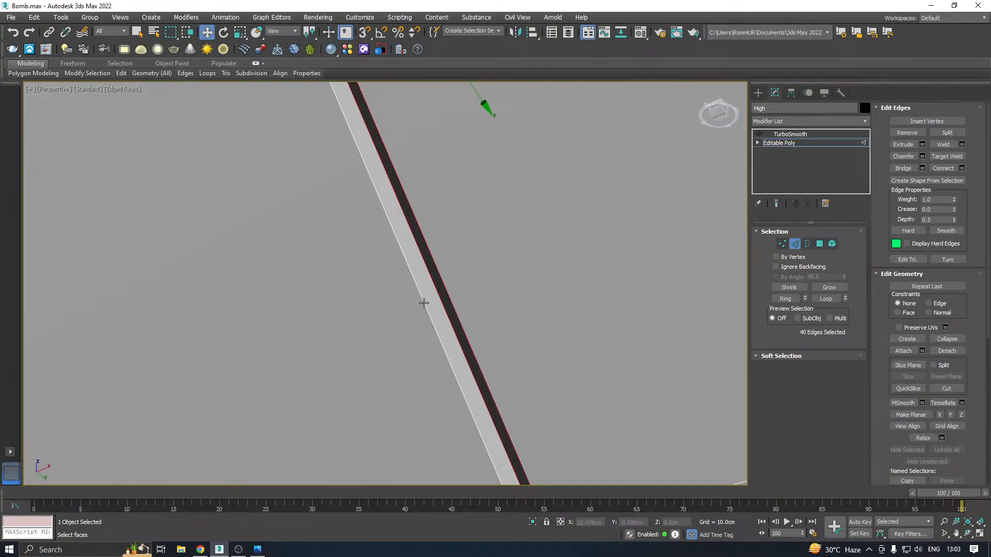
{"action": "double_click", "coordinate": [424, 303], "text": "ctrl"}
{"action": "left_click", "coordinate": [922, 156]}
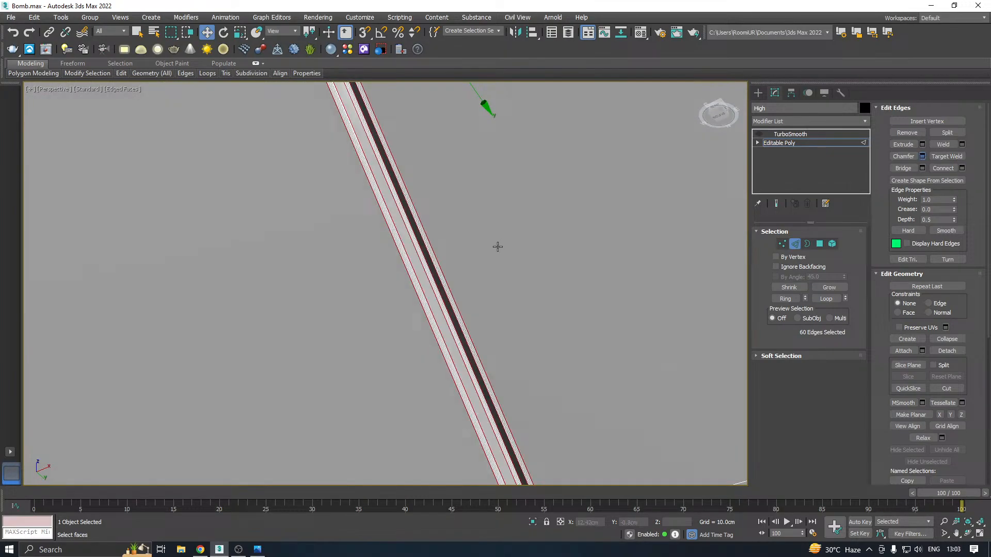
{"action": "left_click", "coordinate": [508, 337]}
{"action": "scroll", "coordinate": [568, 269], "scroll_direction": "down", "scroll_amount": 5}
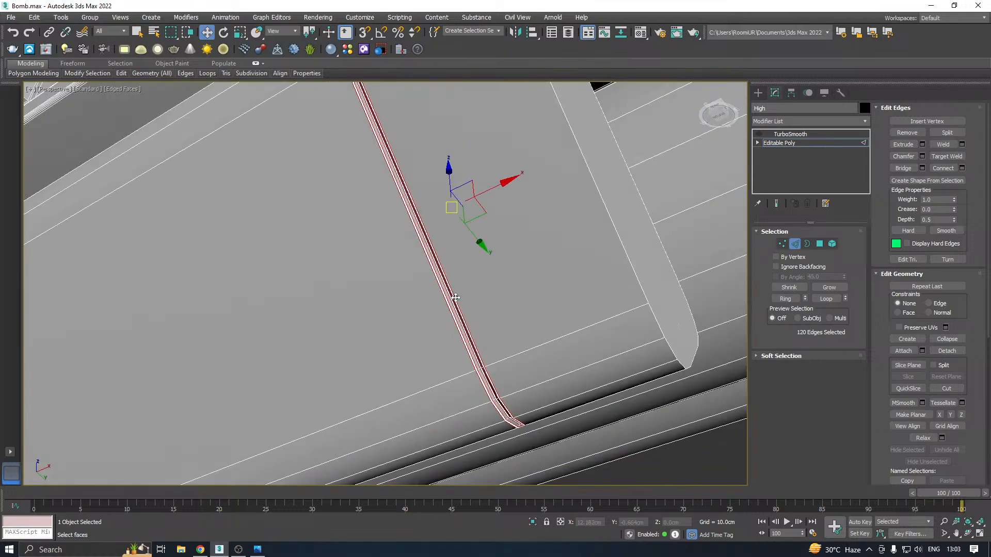
Select the flat end polygons at both ends of the rounded block and inset them to leave a narrow rim
{"action": "left_click", "coordinate": [821, 244]}
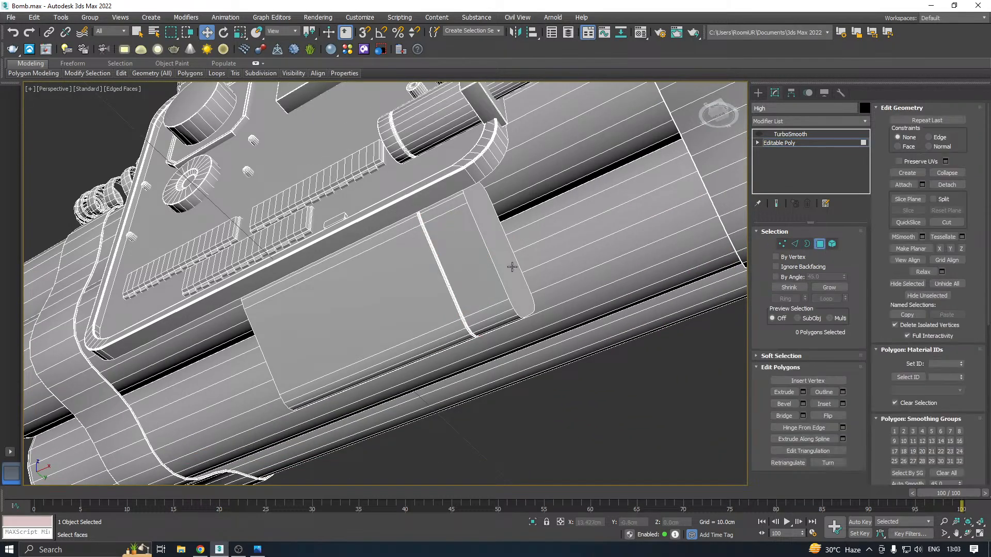
{"action": "left_click", "coordinate": [511, 267]}
{"action": "middle_click_drag", "start_coordinate": [511, 267], "coordinate": [578, 274], "text": "alt"}
{"action": "middle_click_drag", "start_coordinate": [525, 228], "coordinate": [430, 236], "text": "alt"}
{"action": "left_click", "coordinate": [430, 237]}
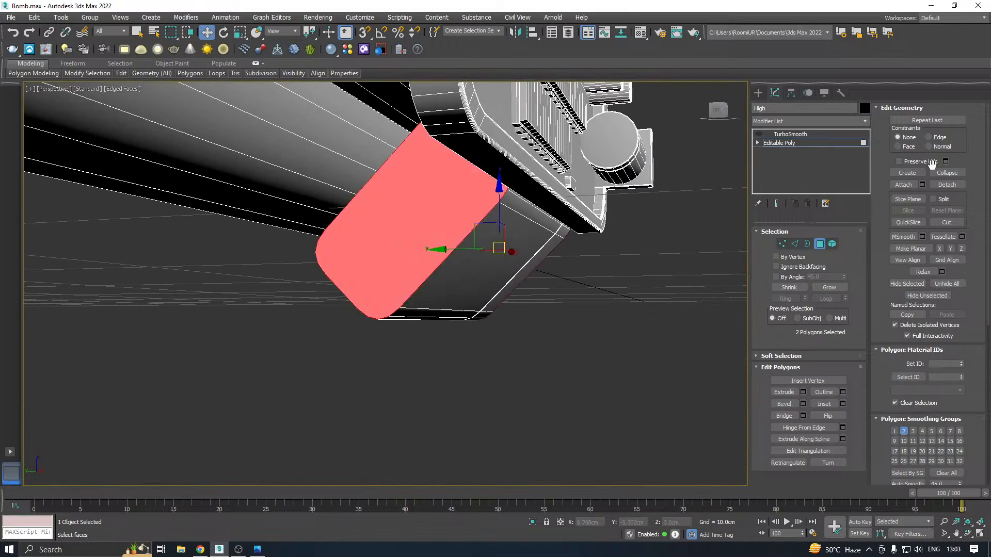
{"action": "middle_click_drag", "start_coordinate": [516, 252], "coordinate": [402, 254], "text": "alt"}
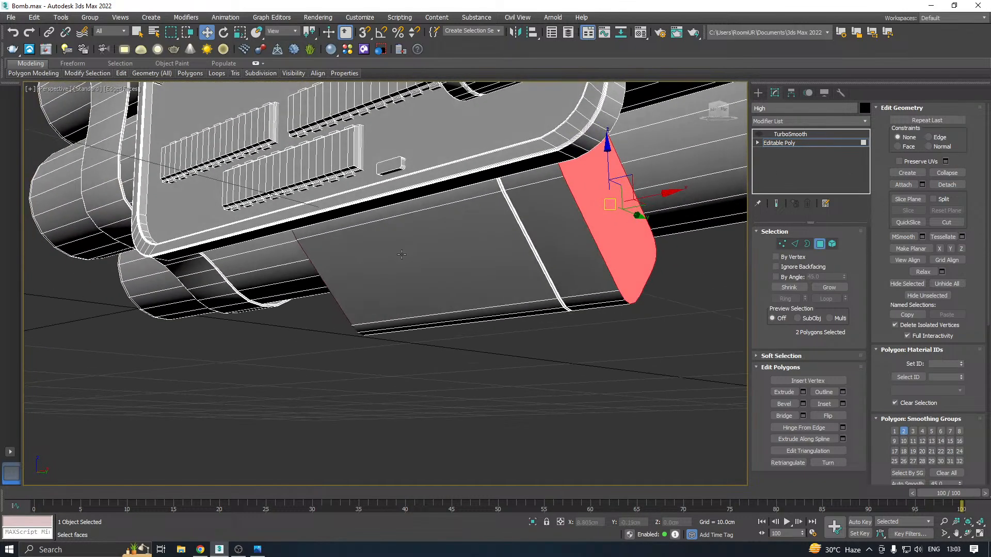
{"action": "left_click", "coordinate": [844, 405]}
{"action": "middle_click_drag", "start_coordinate": [655, 362], "coordinate": [453, 279], "text": "alt"}
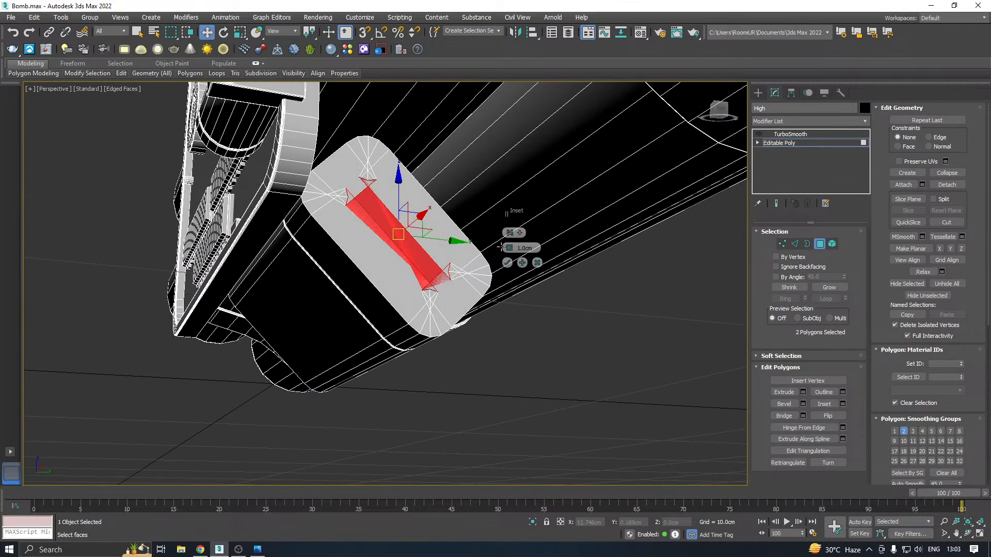
{"action": "left_click_drag", "start_coordinate": [509, 248], "coordinate": [519, 284]}
{"action": "left_click", "coordinate": [508, 263]}
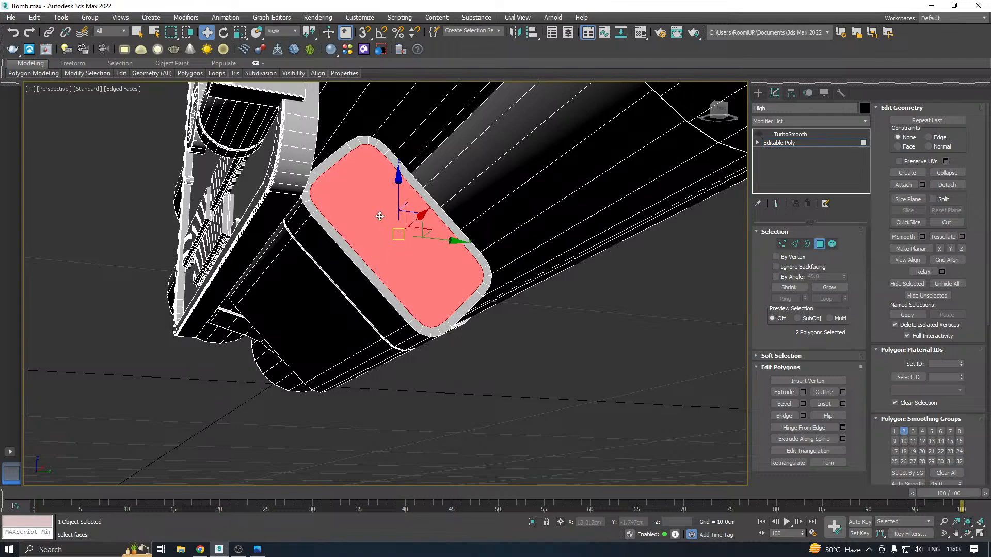
{"action": "scroll", "coordinate": [409, 227], "scroll_direction": "up", "scroll_amount": 4}
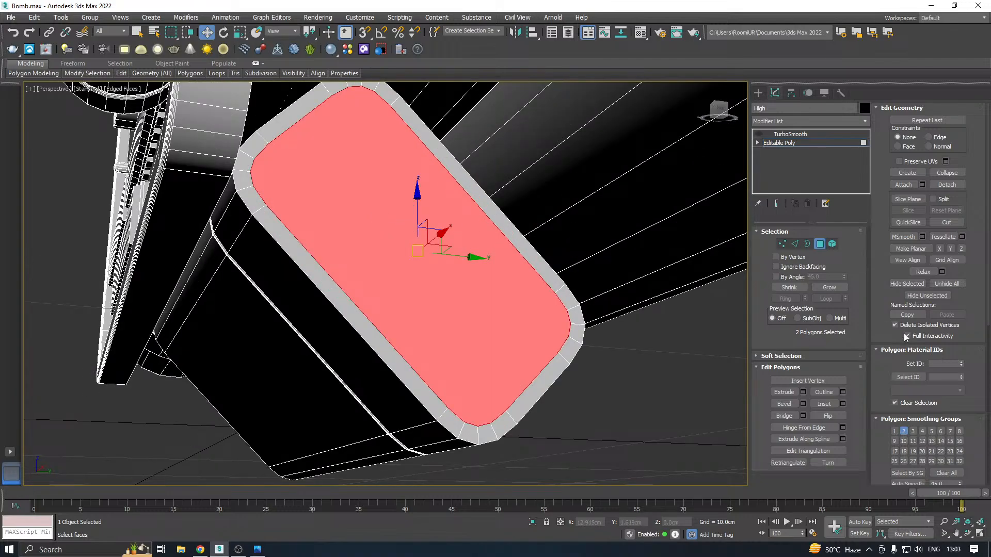
Bevel only the inset cap at the grooved end with a height of -0.1 cm and an outline of -0.089 cm
{"action": "left_click", "coordinate": [803, 404]}
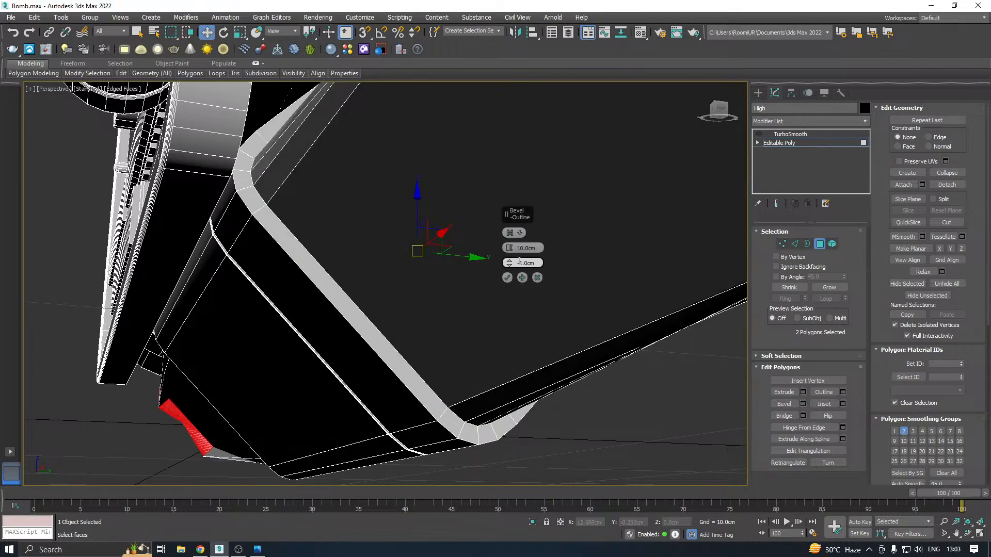
{"action": "left_click", "coordinate": [538, 278]}
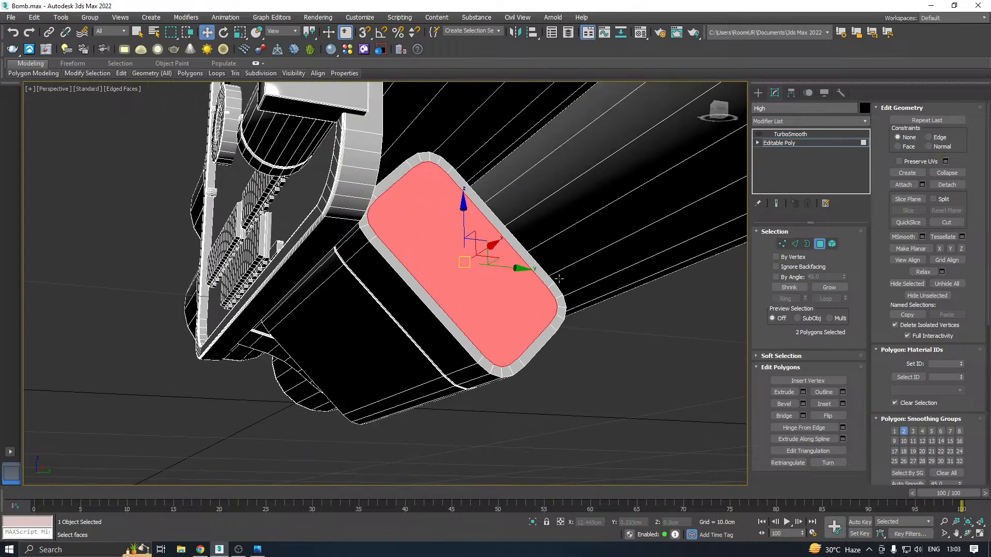
{"action": "middle_click_drag", "start_coordinate": [559, 279], "coordinate": [702, 294], "text": "alt"}
{"action": "left_click", "coordinate": [271, 268], "text": "alt"}
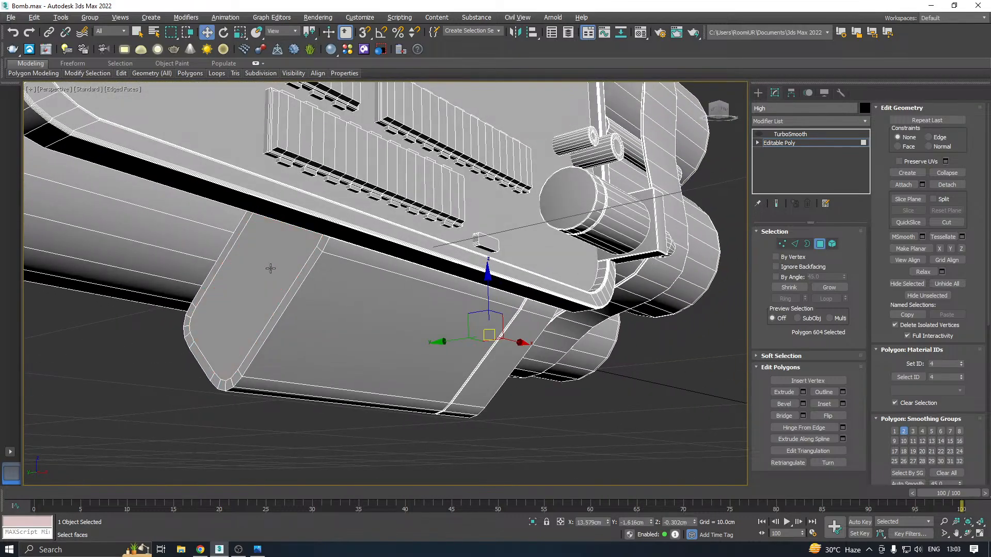
{"action": "middle_click_drag", "start_coordinate": [508, 248], "coordinate": [274, 179], "text": "alt"}
{"action": "scroll", "coordinate": [490, 320], "scroll_direction": "up", "scroll_amount": 3}
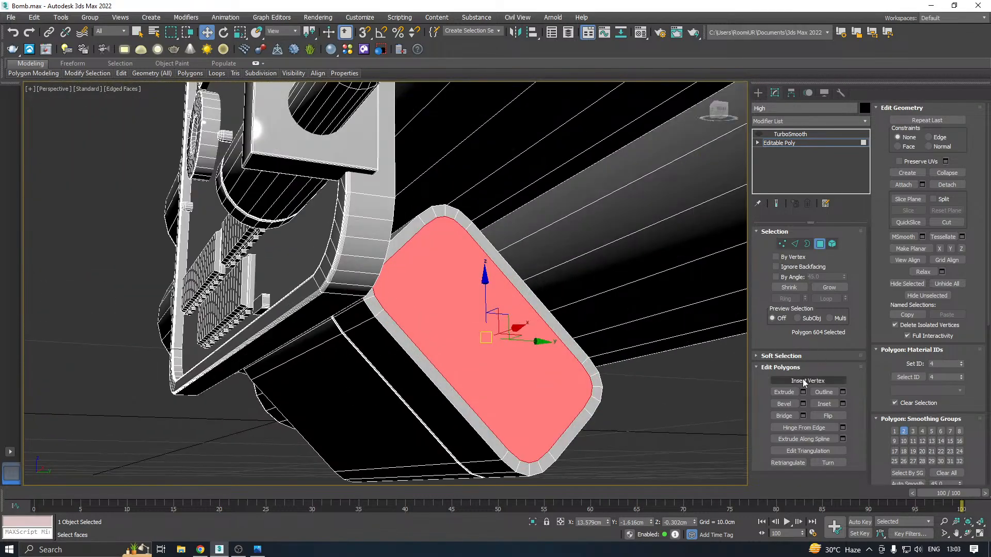
{"action": "left_click", "coordinate": [803, 404]}
{"action": "mouse_move", "coordinate": [510, 248]}
{"action": "left_mouse_down"}
{"action": "mouse_move", "coordinate": [513, 273]}
{"action": "mouse_move", "coordinate": [510, 236]}
{"action": "mouse_move", "coordinate": [508, 277]}
{"action": "mouse_move", "coordinate": [509, 244]}
{"action": "mouse_move", "coordinate": [510, 259]}
{"action": "left_mouse_up"}
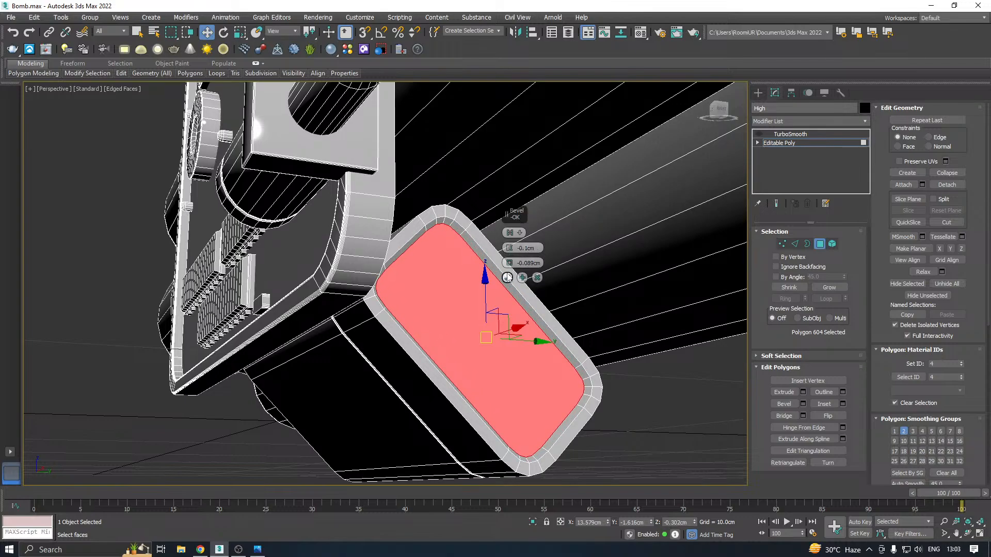
{"action": "left_click", "coordinate": [507, 278]}
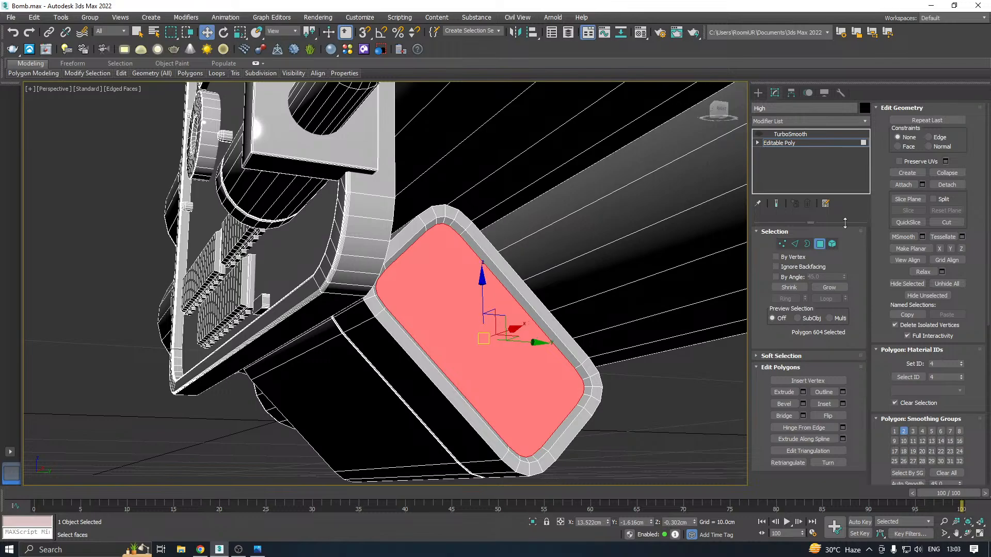
Select the inner and outer edge loops of the recessed cap and chamfer them by 0.009 cm
{"action": "left_click", "coordinate": [794, 246], "text": "ctrl"}
{"action": "double_click", "coordinate": [482, 246], "text": "ctrl"}
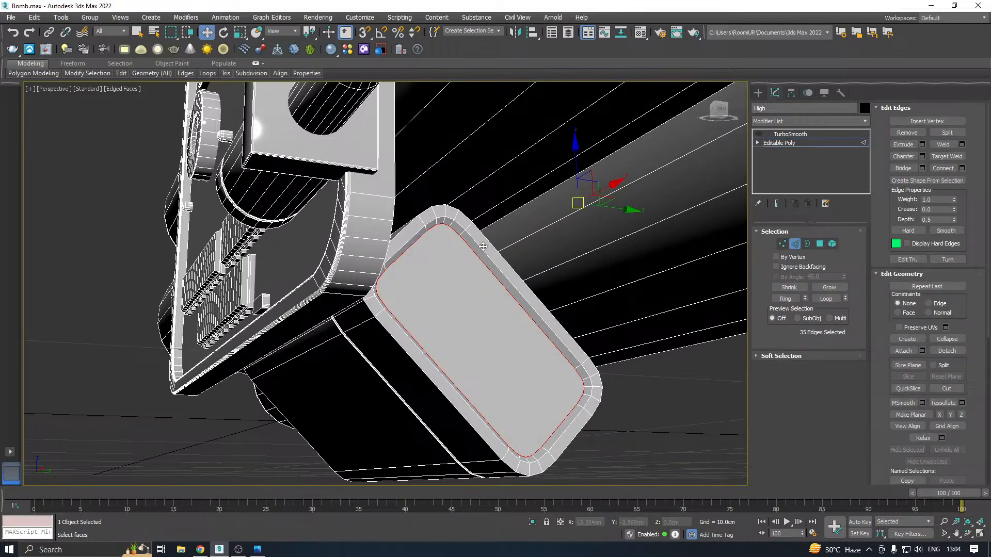
{"action": "key", "text": "ctrl+z"}
{"action": "key", "text": "ctrl+z"}
{"action": "double_click", "coordinate": [479, 247], "text": "ctrl"}
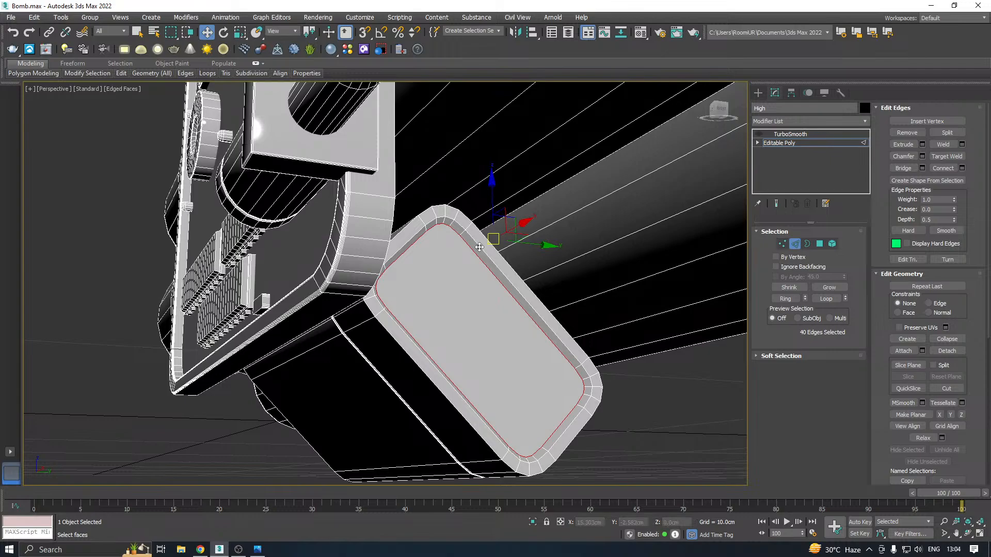
{"action": "key", "text": "ctrl+z"}
{"action": "middle_click_drag", "start_coordinate": [480, 248], "coordinate": [465, 268], "text": "alt"}
{"action": "scroll", "coordinate": [395, 272], "scroll_direction": "up", "scroll_amount": 4}
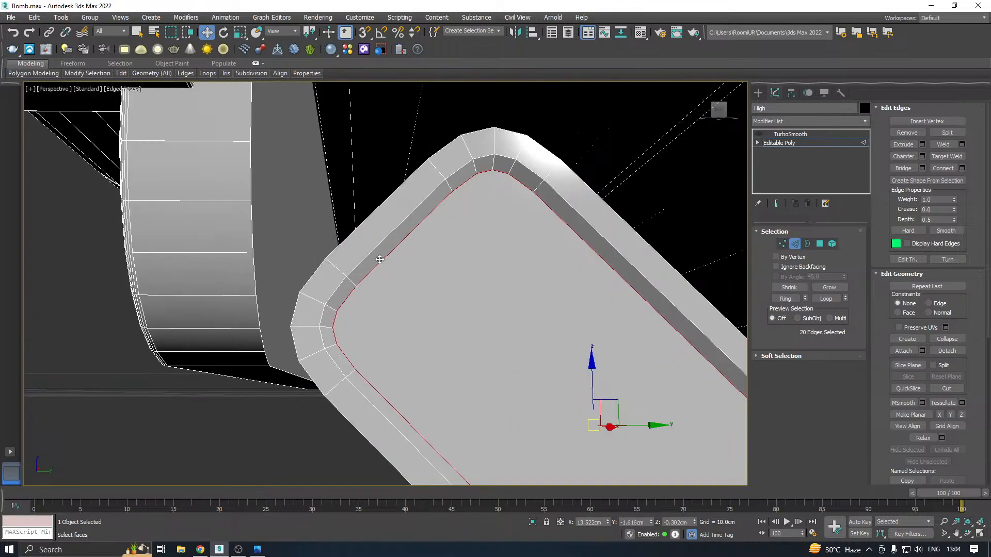
{"action": "double_click", "coordinate": [377, 251], "text": "ctrl"}
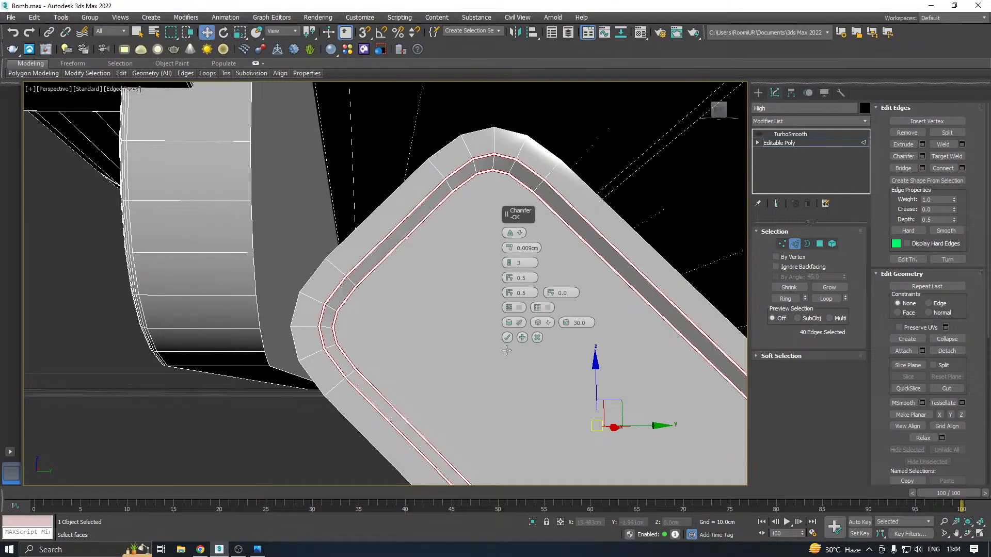
{"action": "left_click", "coordinate": [508, 340]}
Chamfer the outer rim edge loop at the block's grooved end by 0.019 cm
{"action": "middle_click_drag", "start_coordinate": [508, 339], "coordinate": [312, 391], "text": "alt"}
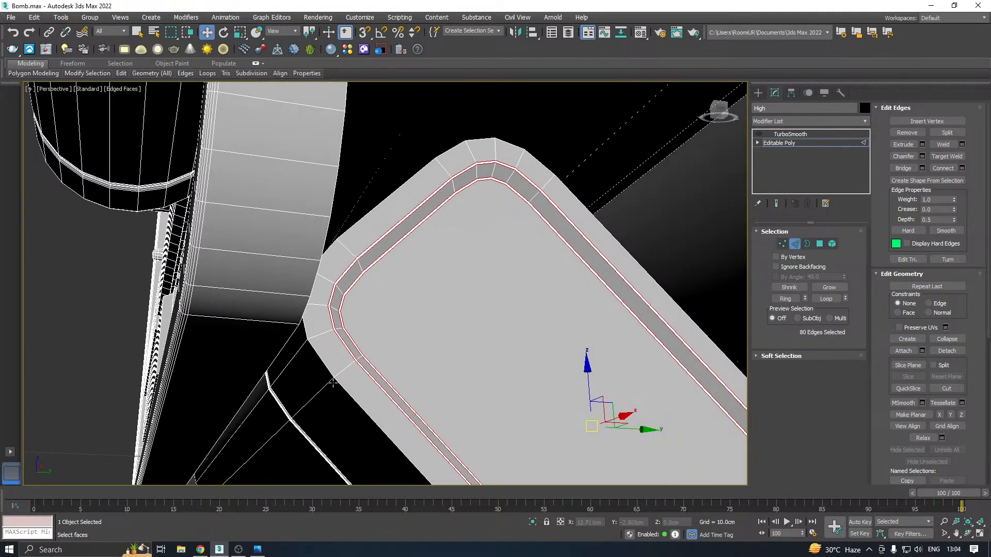
{"action": "double_click", "coordinate": [333, 383]}
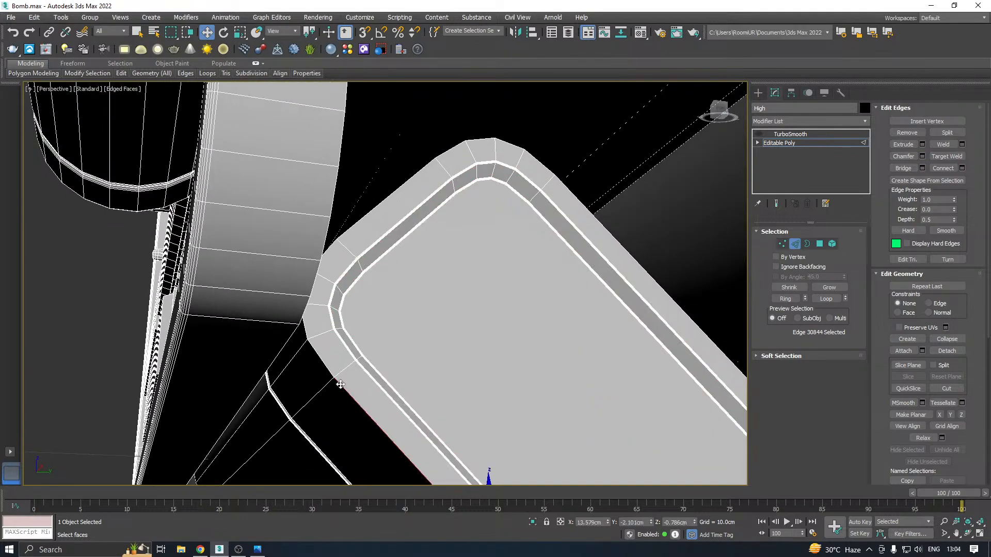
{"action": "left_click", "coordinate": [922, 156]}
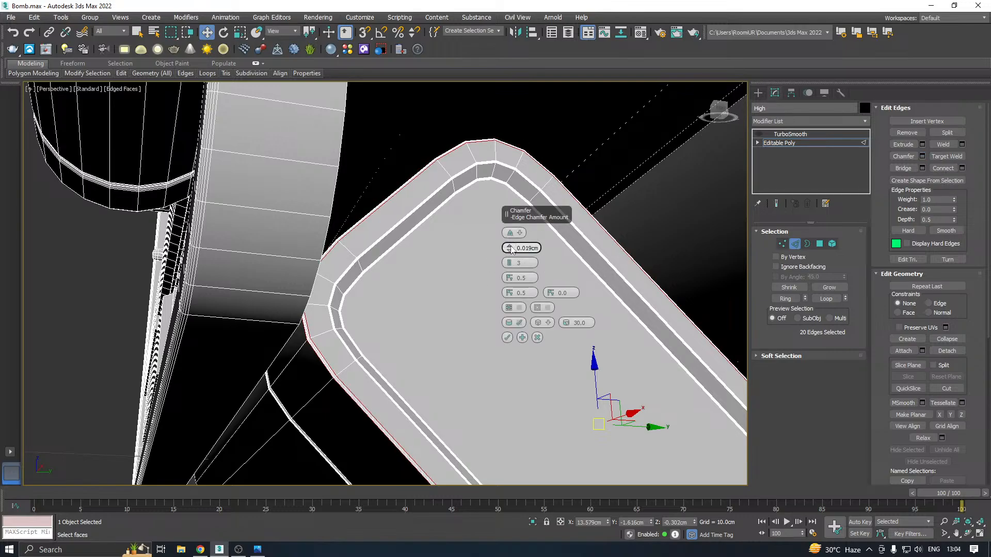
{"action": "left_click", "coordinate": [507, 338]}
{"action": "scroll", "coordinate": [559, 271], "scroll_direction": "down", "scroll_amount": 5}
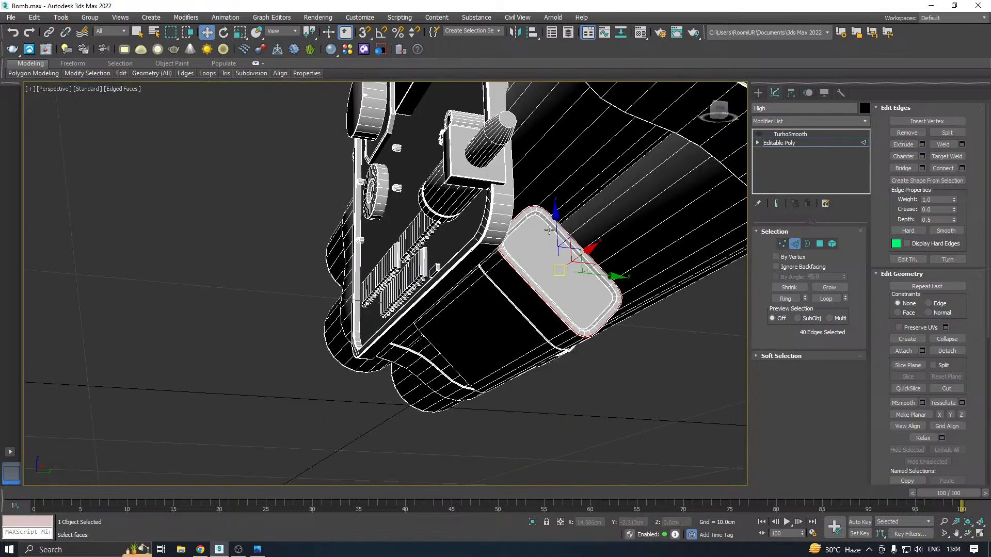
Chamfer the outer rim edge loop at the block's opposite end and save the scene
{"action": "middle_click_drag", "start_coordinate": [559, 271], "coordinate": [664, 253], "text": "alt"}
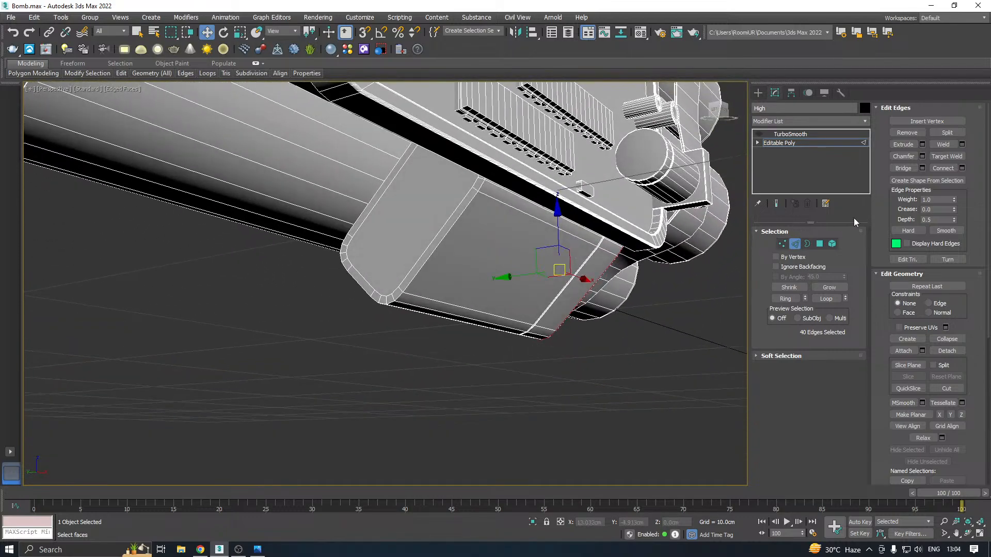
{"action": "double_click", "coordinate": [407, 279]}
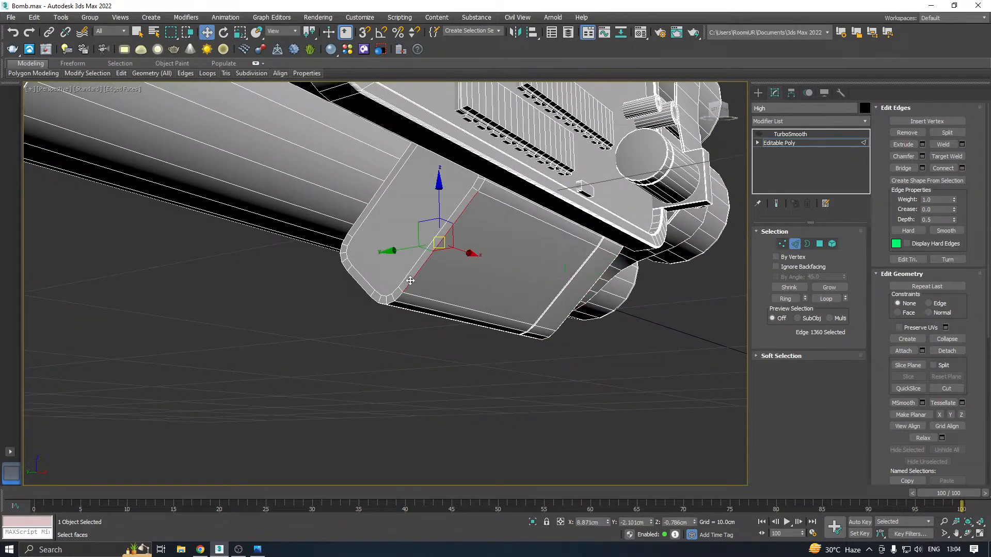
{"action": "left_click", "coordinate": [923, 155]}
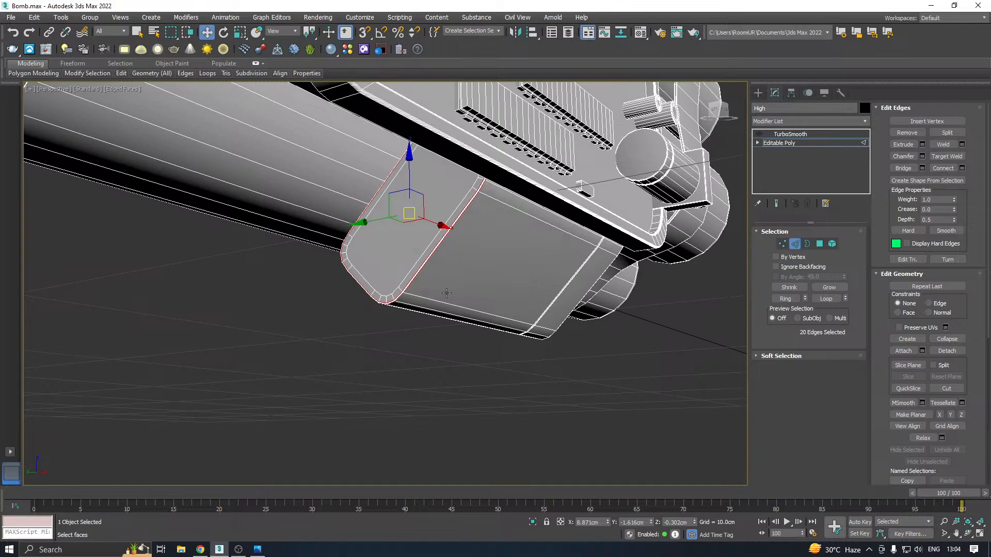
{"action": "left_click", "coordinate": [508, 338]}
{"action": "middle_click_drag", "start_coordinate": [508, 338], "coordinate": [397, 351], "text": "alt"}
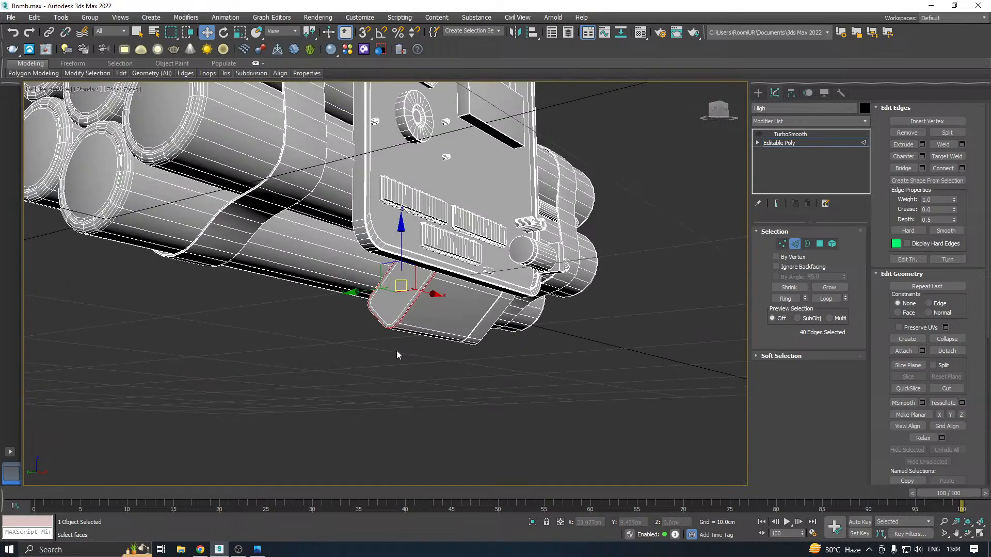
{"action": "key", "text": "ctrl+s"}
Detach the tapered plug protruding from the board's square connector block as a separate object
{"action": "mouse_move", "coordinate": [483, 307]}
{"action": "middle_mouse_down", "text": "alt"}
{"action": "mouse_move", "coordinate": [529, 299]}
{"action": "mouse_move", "coordinate": [476, 310]}
{"action": "middle_mouse_up", "text": "alt"}
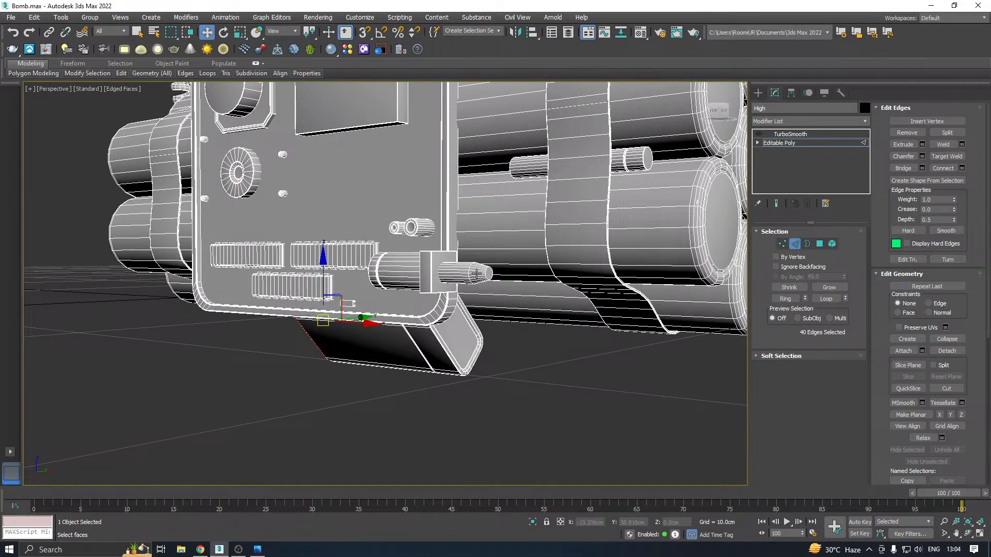
{"action": "scroll", "coordinate": [476, 274], "scroll_direction": "up", "scroll_amount": 5}
{"action": "left_click", "coordinate": [832, 244]}
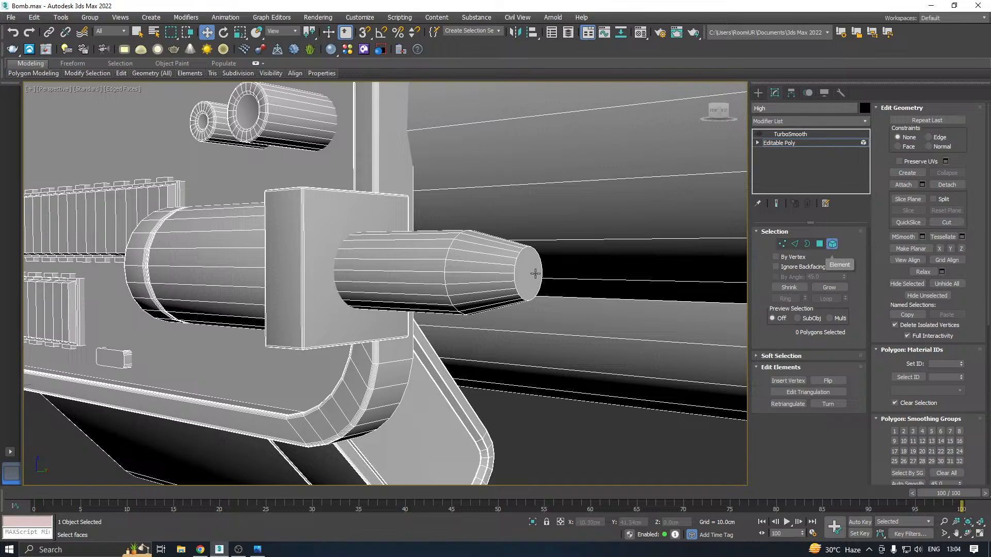
{"action": "left_click", "coordinate": [492, 293]}
{"action": "left_click", "coordinate": [946, 184]}
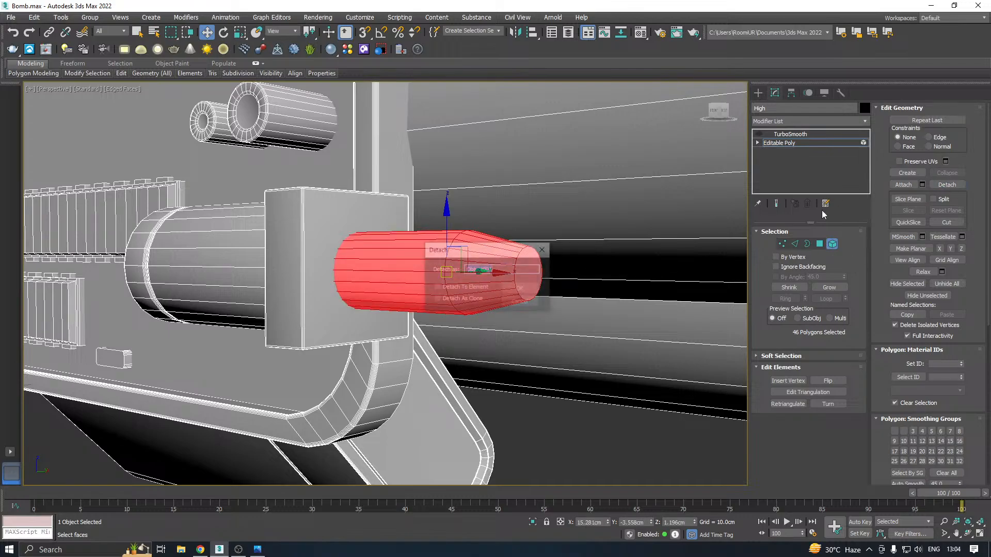
{"action": "left_click", "coordinate": [526, 287]}
{"action": "left_click", "coordinate": [797, 143]}
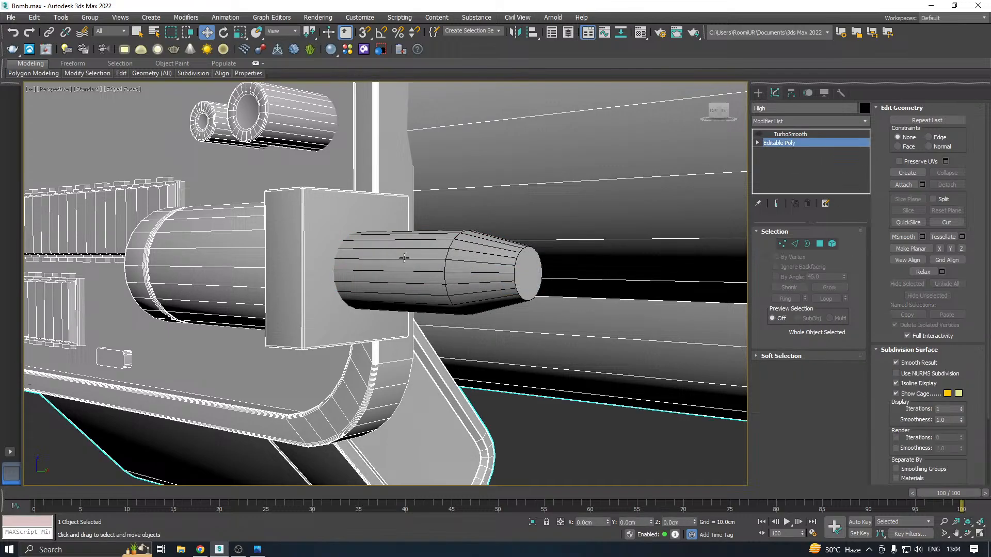
Select the detached tapered plug and isolate it, showing its flat rear cap
{"action": "left_click", "coordinate": [438, 271]}
{"action": "key", "text": "alt+q"}
{"action": "middle_click_drag", "start_coordinate": [473, 430], "coordinate": [702, 224], "text": "alt"}
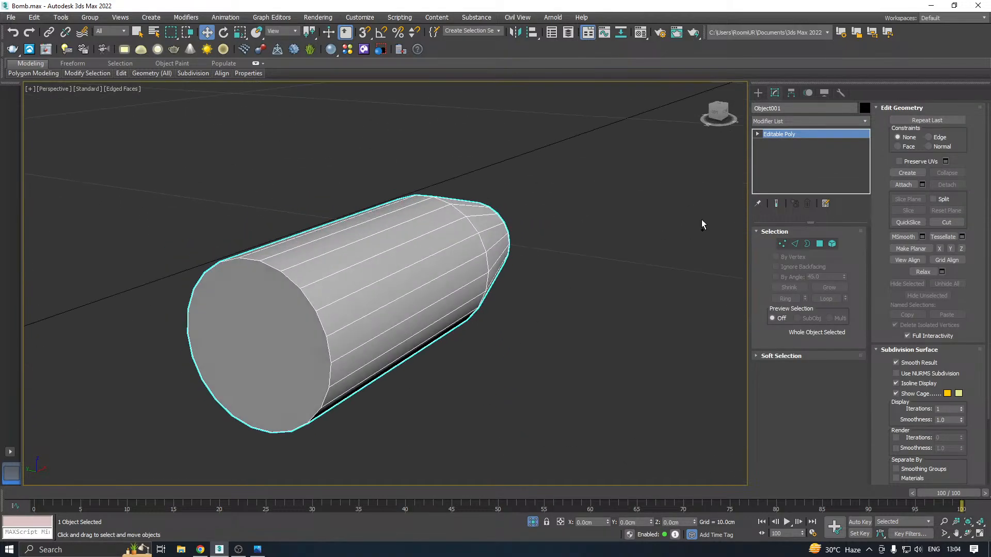
Chamfer the tapered plug's edge loops around both end caps and the taper shoulder by 0.009 cm with 3 segments, and save the scene
{"action": "left_click", "coordinate": [819, 244]}
{"action": "left_click", "coordinate": [272, 345]}
{"action": "scroll", "coordinate": [289, 338], "scroll_direction": "down", "scroll_amount": 3}
{"action": "middle_click_drag", "start_coordinate": [438, 344], "coordinate": [371, 301], "text": "alt"}
{"action": "left_click", "coordinate": [575, 369], "text": "ctrl"}
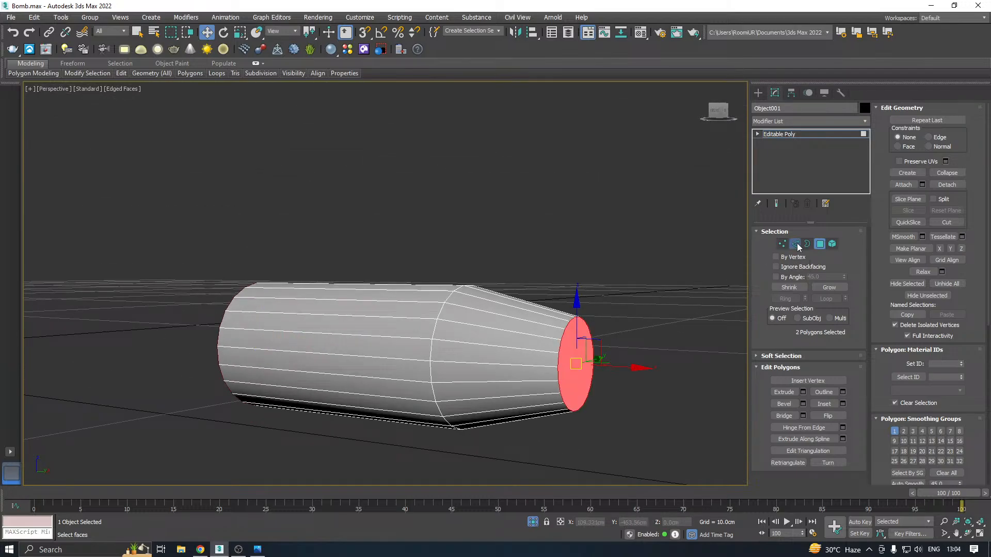
{"action": "left_click", "coordinate": [795, 245], "text": "ctrl"}
{"action": "double_click", "coordinate": [434, 370], "text": "ctrl"}
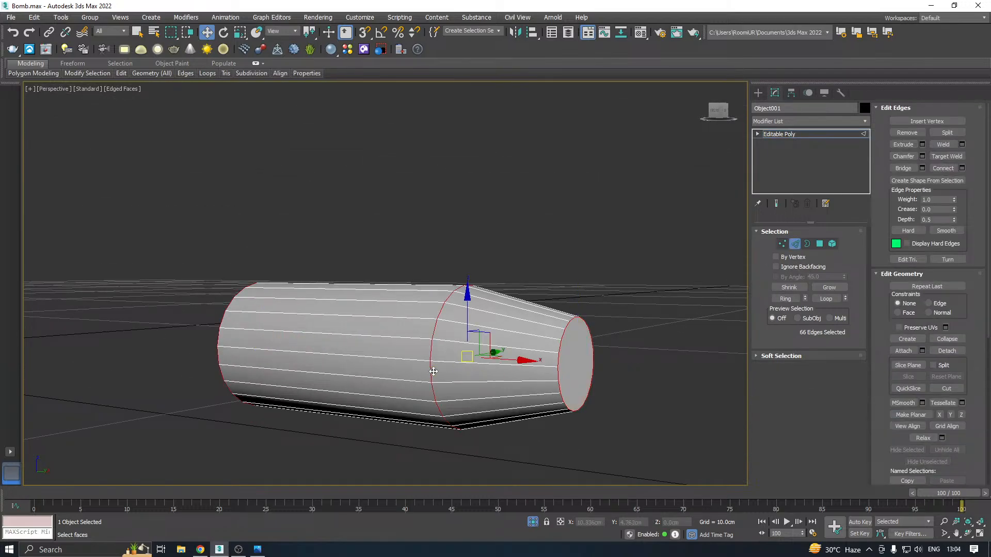
{"action": "left_click", "coordinate": [922, 157]}
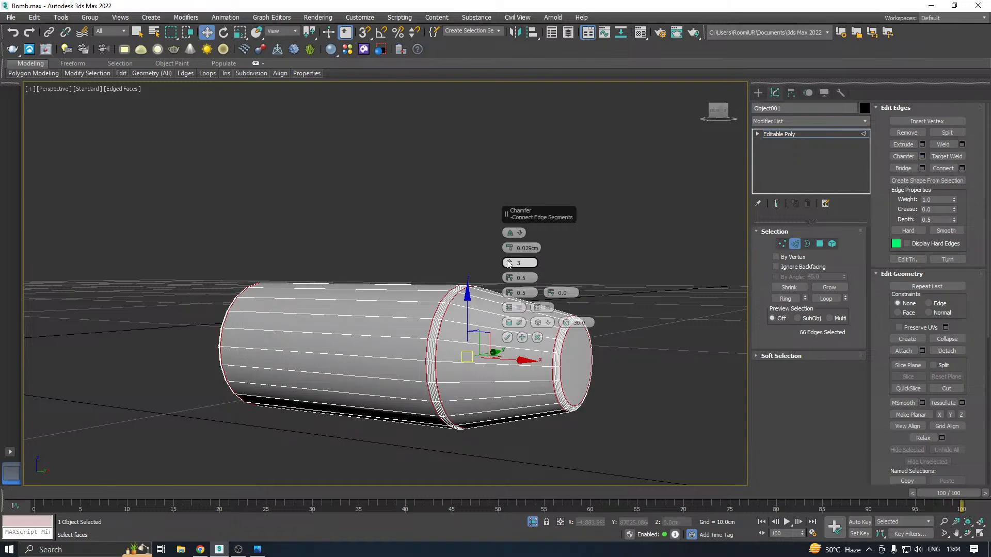
{"action": "left_click_drag", "start_coordinate": [510, 249], "coordinate": [512, 254]}
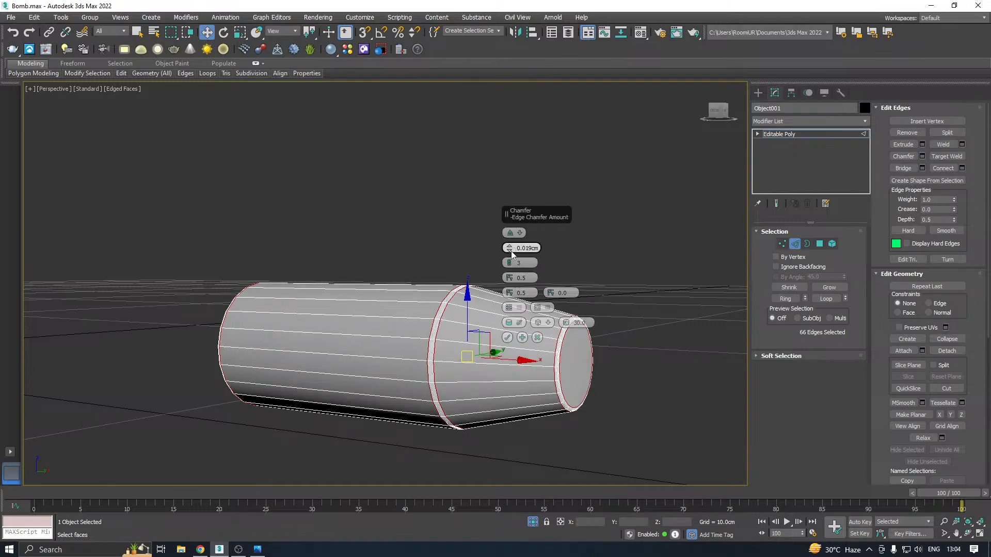
{"action": "left_click", "coordinate": [507, 337]}
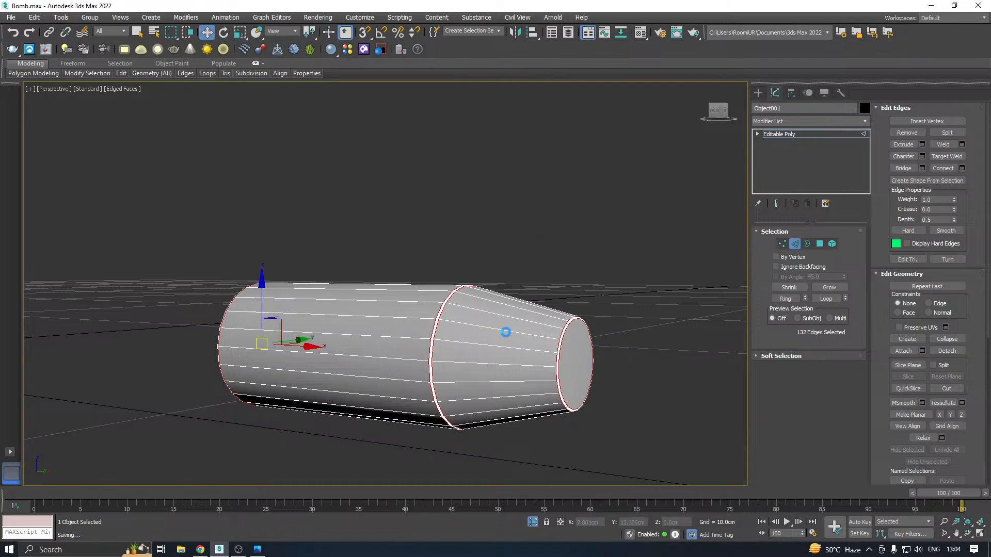
{"action": "middle_click_drag", "start_coordinate": [506, 332], "coordinate": [645, 320], "text": "alt"}
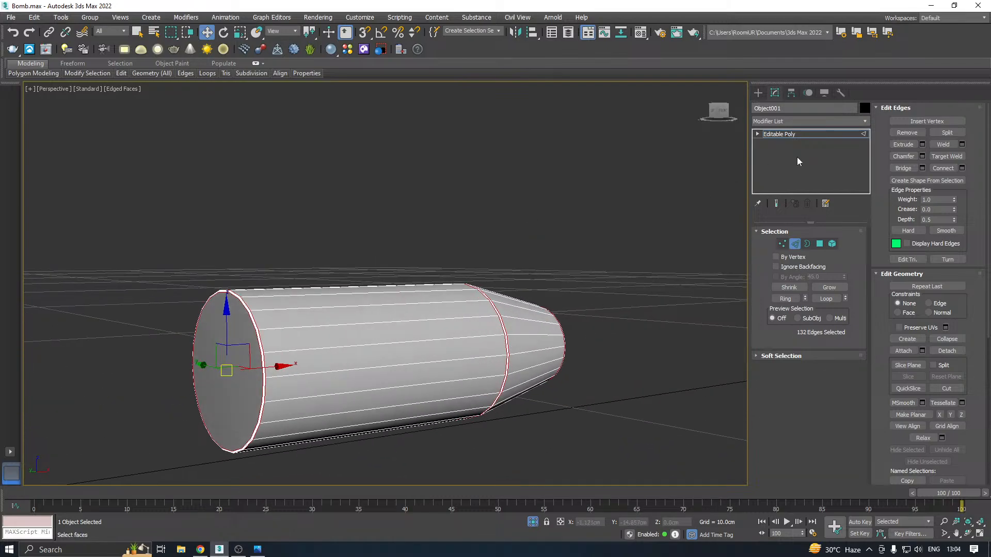
End the isolation of the plug and attach it back to the High object at Editable Poly level
{"action": "left_click", "coordinate": [807, 133]}
{"action": "left_click", "coordinate": [529, 522]}
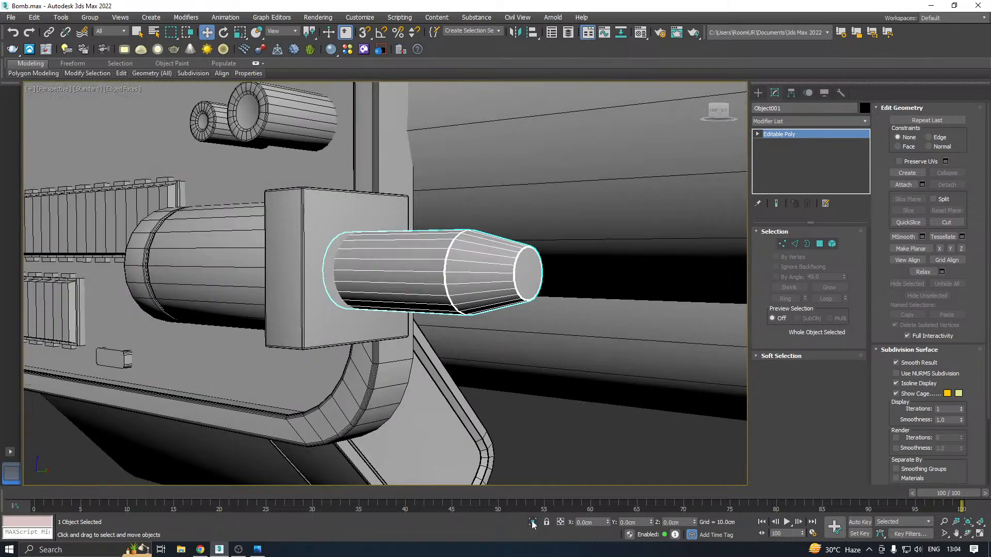
{"action": "scroll", "coordinate": [454, 339], "scroll_direction": "down", "scroll_amount": 6}
{"action": "middle_click_drag", "start_coordinate": [454, 338], "coordinate": [528, 351], "text": "alt"}
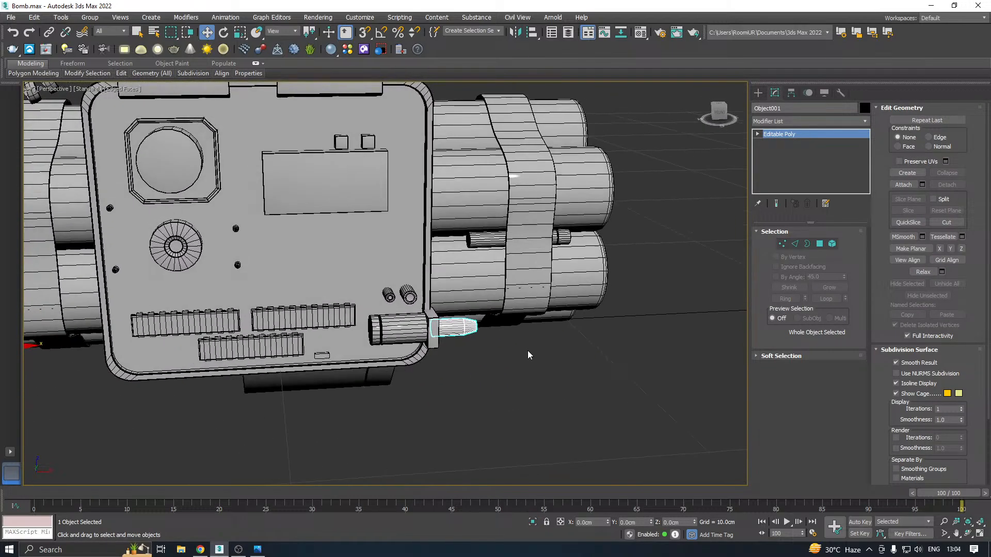
{"action": "left_click", "coordinate": [383, 244]}
{"action": "left_click", "coordinate": [802, 144]}
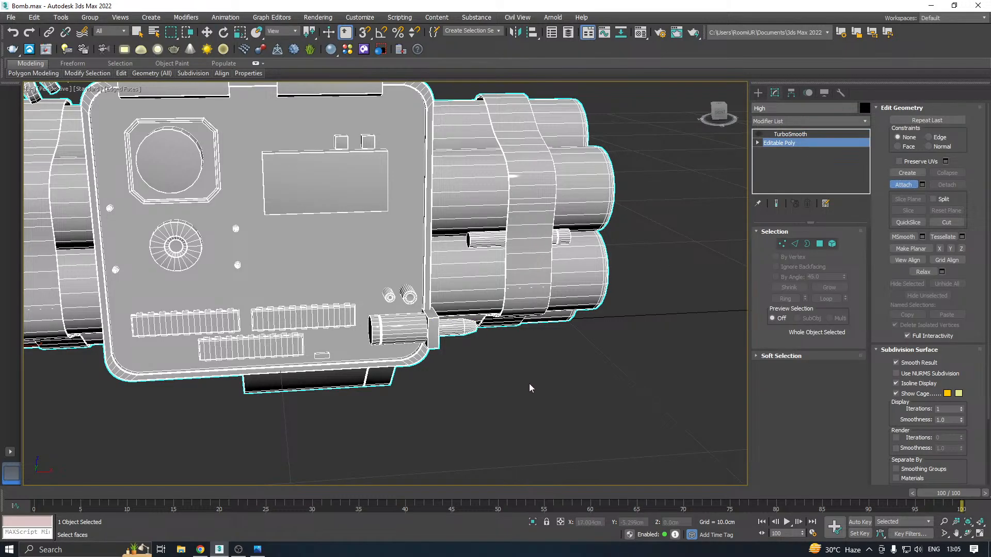
{"action": "key", "text": "w"}
{"action": "scroll", "coordinate": [542, 374], "scroll_direction": "down", "scroll_amount": 5}
{"action": "middle_click_drag", "start_coordinate": [553, 366], "coordinate": [592, 324], "text": "alt"}
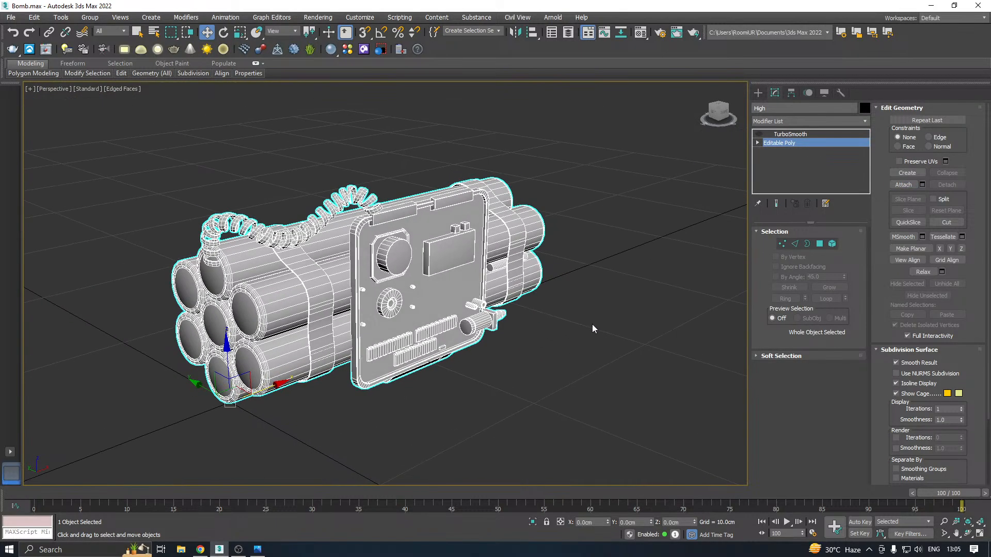
Save a copy of the scene file
{"action": "left_click", "coordinate": [10, 17]}
{"action": "left_click", "coordinate": [31, 119]}
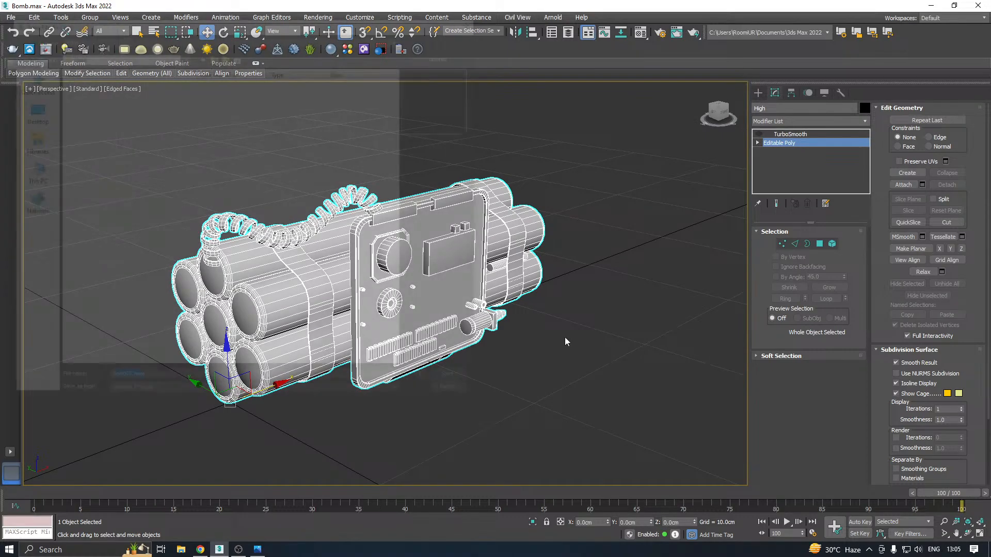
{"action": "left_click", "coordinate": [456, 382]}
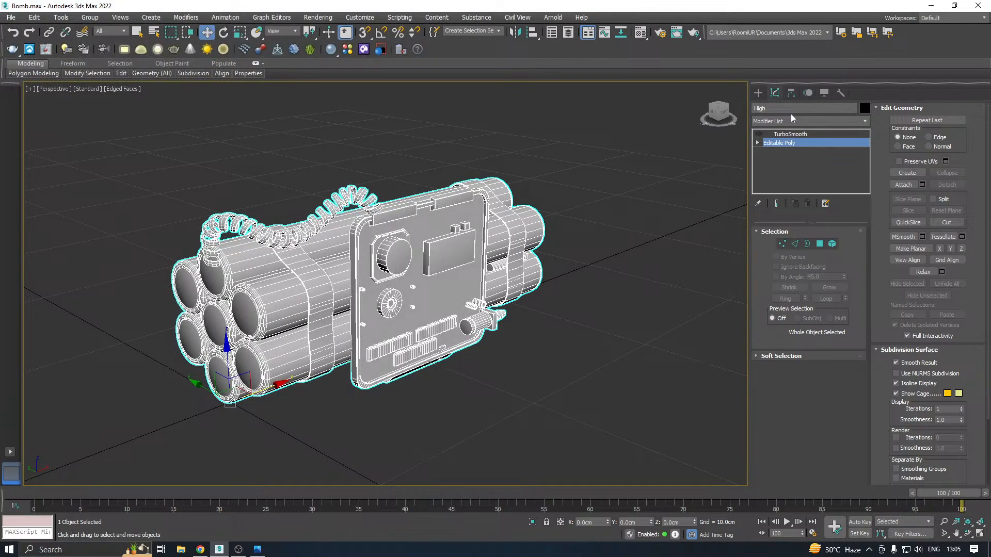
Turn on TurboSmooth for the High object and examine the smoothed bomb and the corners of its board
{"action": "left_click", "coordinate": [790, 134]}
{"action": "left_click", "coordinate": [759, 134]}
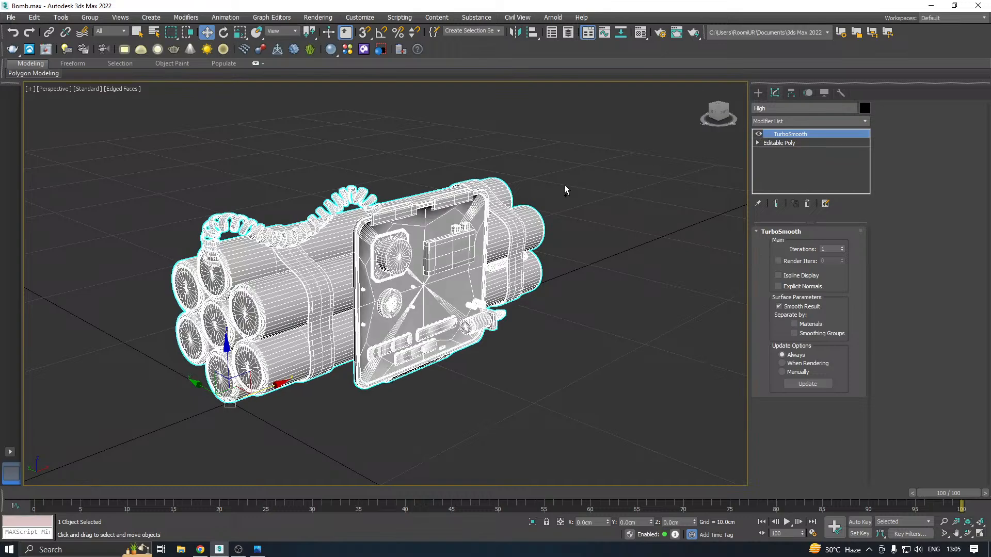
{"action": "middle_click_drag", "start_coordinate": [565, 185], "coordinate": [480, 174], "text": "alt"}
Chamfer the border edge loop of the board's large front face by 0.029 cm with 3 segments
{"action": "left_click", "coordinate": [777, 143]}
{"action": "middle_click_drag", "start_coordinate": [467, 209], "coordinate": [418, 186], "text": "alt"}
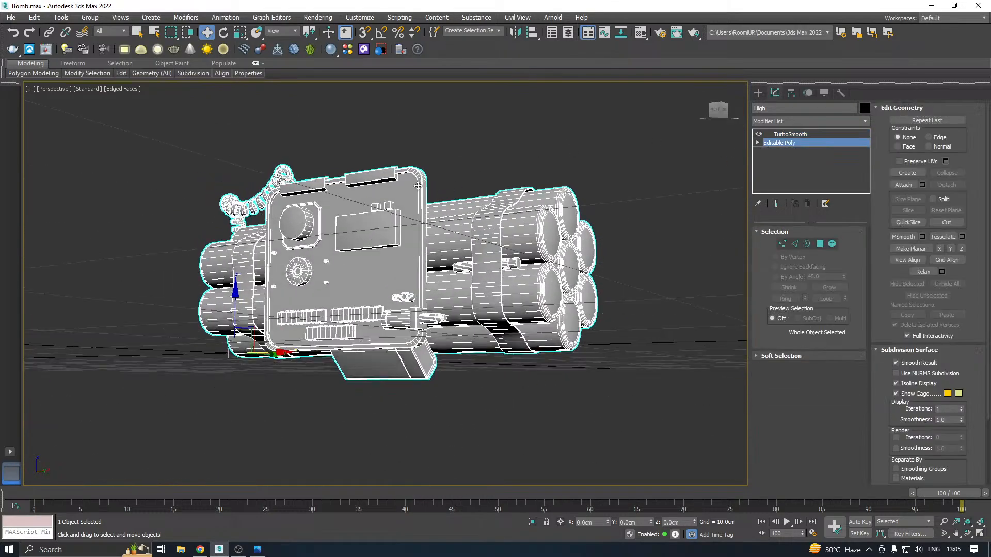
{"action": "scroll", "coordinate": [331, 198], "scroll_direction": "up", "scroll_amount": 3}
{"action": "left_click", "coordinate": [819, 244]}
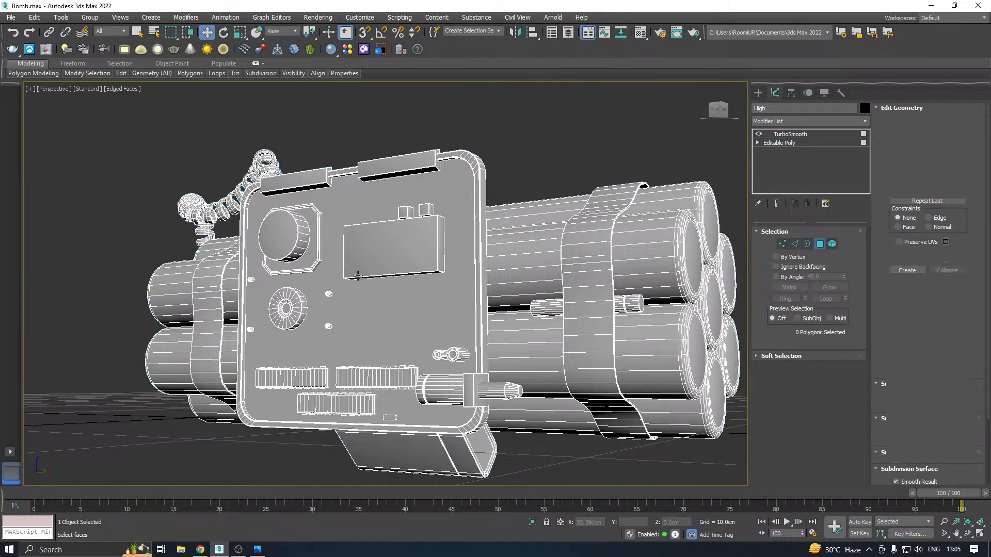
{"action": "left_click", "coordinate": [339, 296]}
{"action": "scroll", "coordinate": [268, 199], "scroll_direction": "up", "scroll_amount": 4}
{"action": "scroll", "coordinate": [268, 199], "scroll_direction": "up", "scroll_amount": 2}
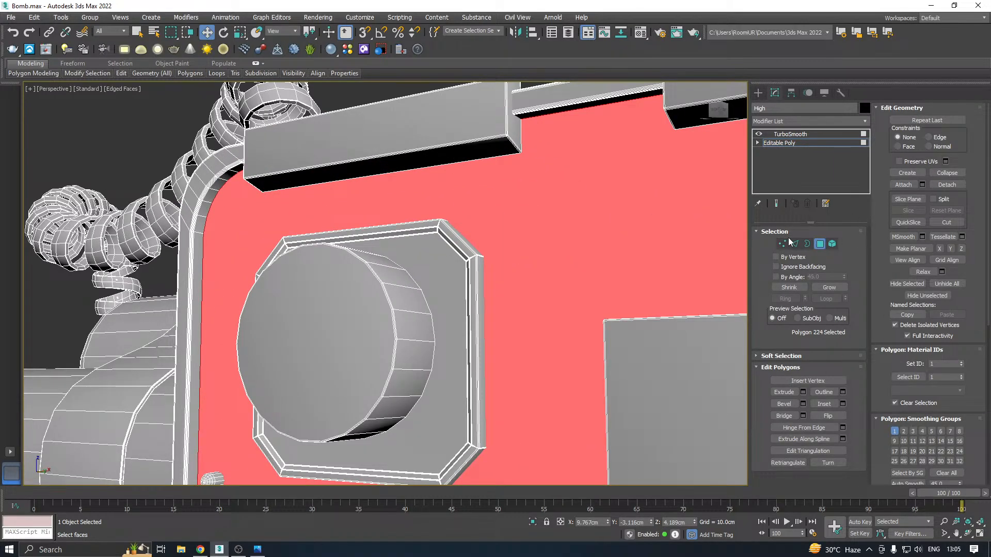
{"action": "left_click", "coordinate": [795, 244]}
{"action": "middle_click_drag", "start_coordinate": [608, 250], "coordinate": [505, 275], "text": "alt"}
{"action": "scroll", "coordinate": [304, 237], "scroll_direction": "up", "scroll_amount": 3}
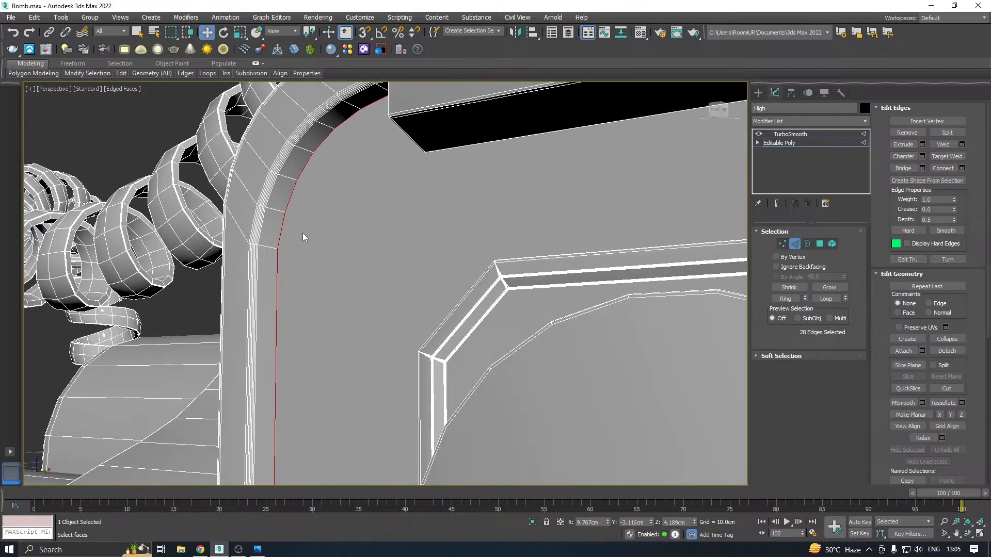
{"action": "left_click", "coordinate": [922, 156]}
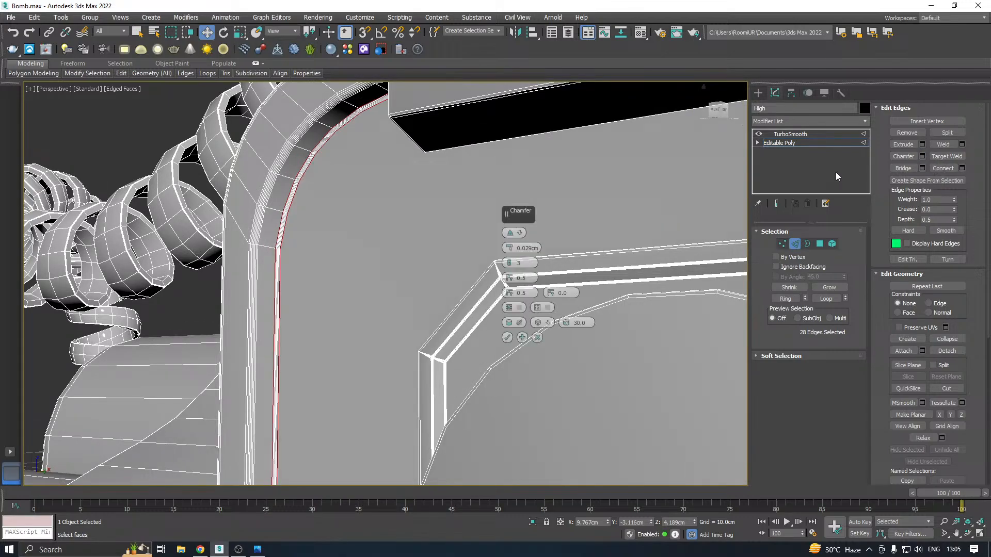
{"action": "left_click", "coordinate": [508, 337]}
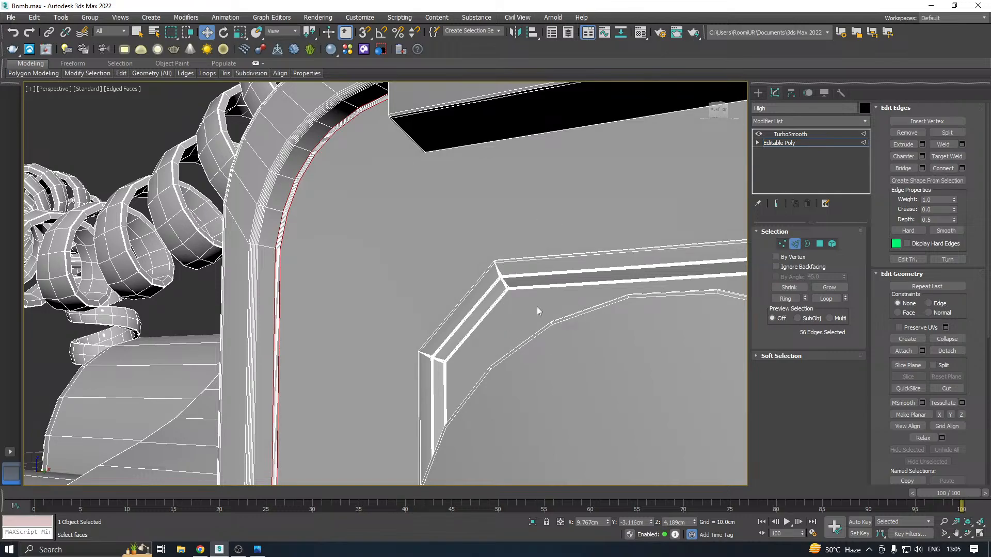
{"action": "left_click", "coordinate": [806, 143]}
Examine the TurboSmooth result on the board's front face, its rounded corners and the three ribbed strips
{"action": "left_click", "coordinate": [806, 135]}
{"action": "scroll", "coordinate": [403, 194], "scroll_direction": "down", "scroll_amount": 7}
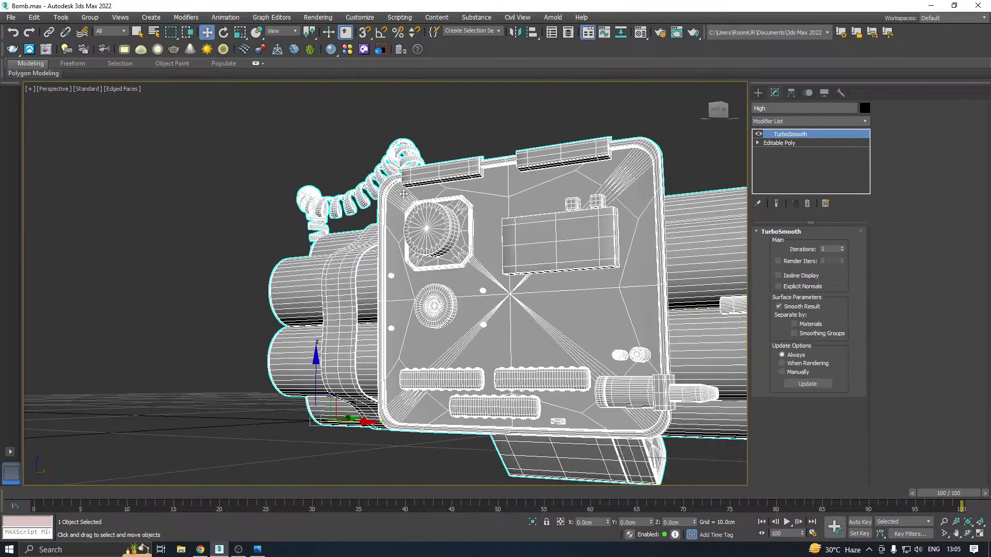
{"action": "middle_click_drag", "start_coordinate": [419, 195], "coordinate": [568, 251], "text": "alt"}
{"action": "scroll", "coordinate": [347, 230], "scroll_direction": "down", "scroll_amount": 4}
{"action": "scroll", "coordinate": [460, 324], "scroll_direction": "up", "scroll_amount": 5}
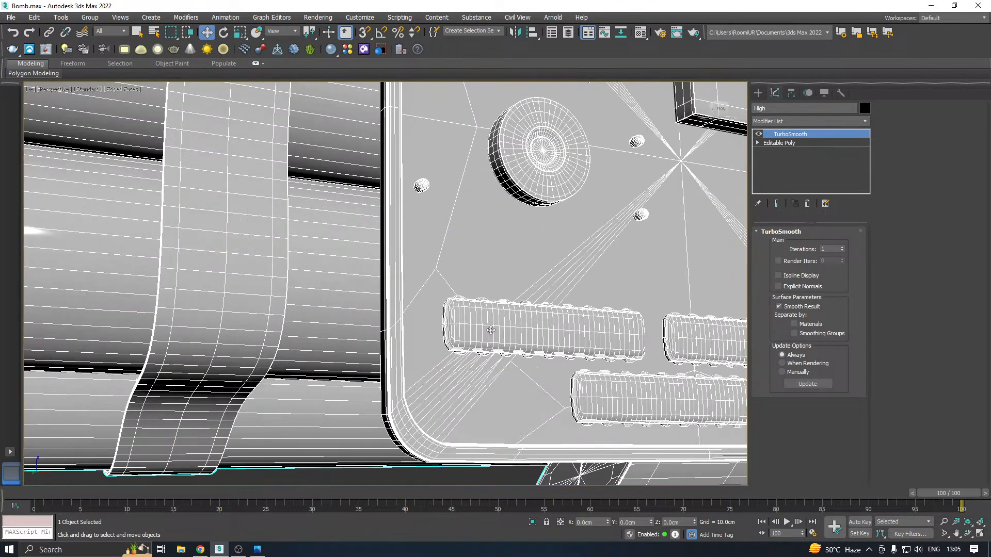
{"action": "scroll", "coordinate": [491, 330], "scroll_direction": "down", "scroll_amount": 2}
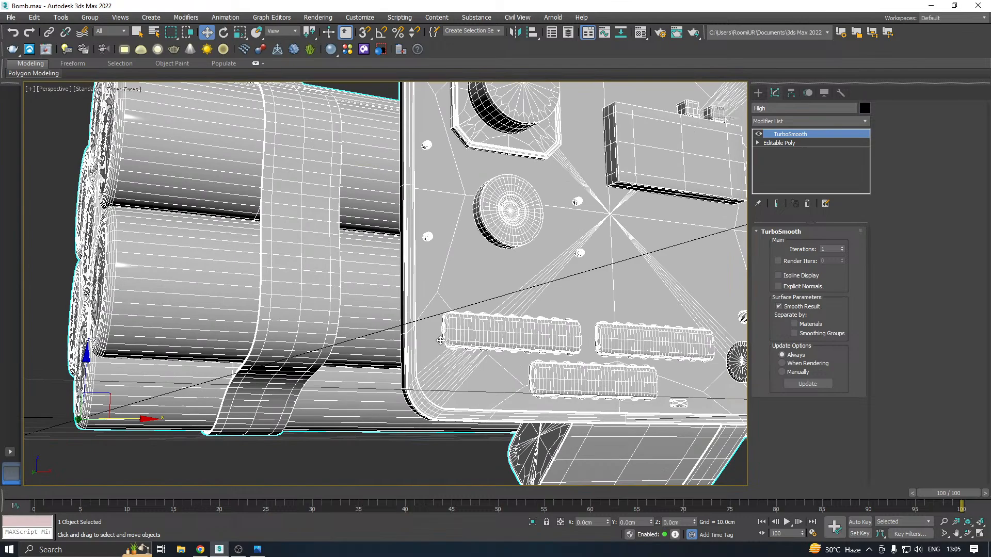
With TurboSmooth off, detach the board's three ribbed strips together as one separate object and isolate it
{"action": "left_click", "coordinate": [794, 144]}
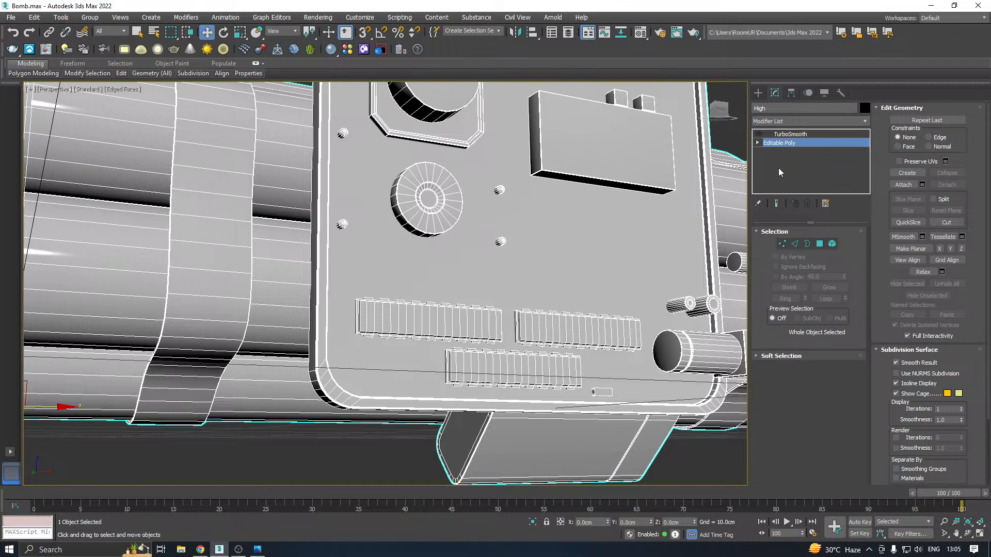
{"action": "left_click", "coordinate": [831, 244]}
{"action": "left_click", "coordinate": [485, 329]}
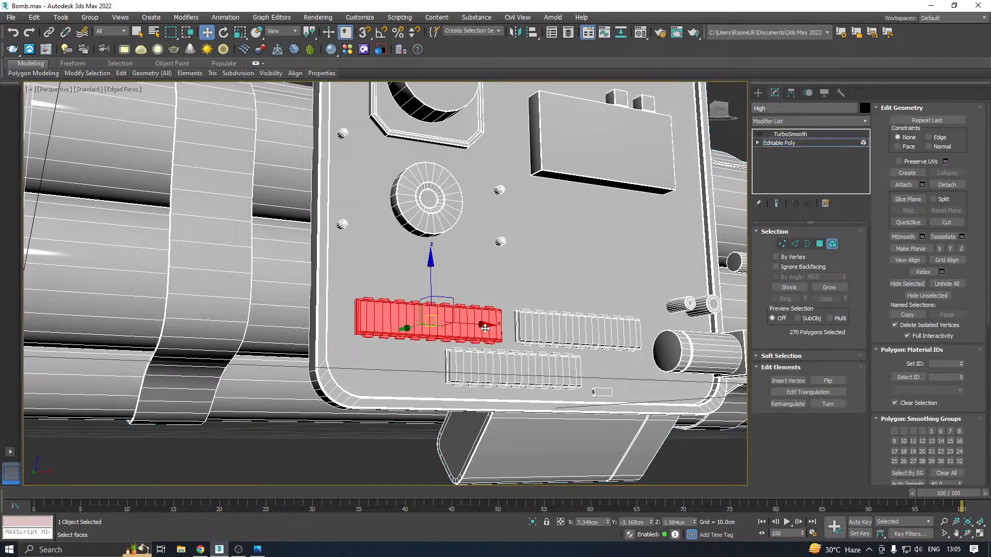
{"action": "left_click", "coordinate": [548, 320], "text": "ctrl"}
{"action": "left_click", "coordinate": [522, 375], "text": "ctrl"}
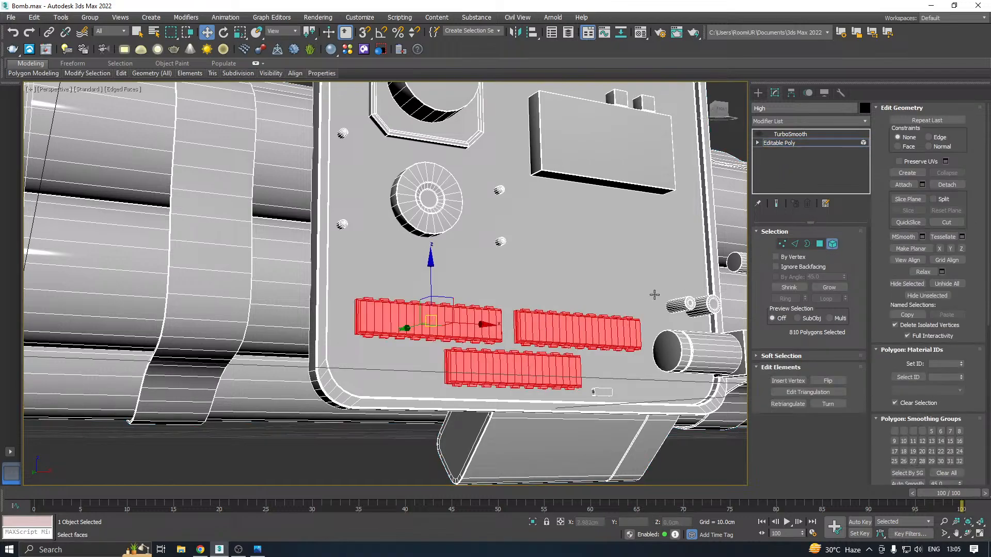
{"action": "left_click", "coordinate": [947, 185]}
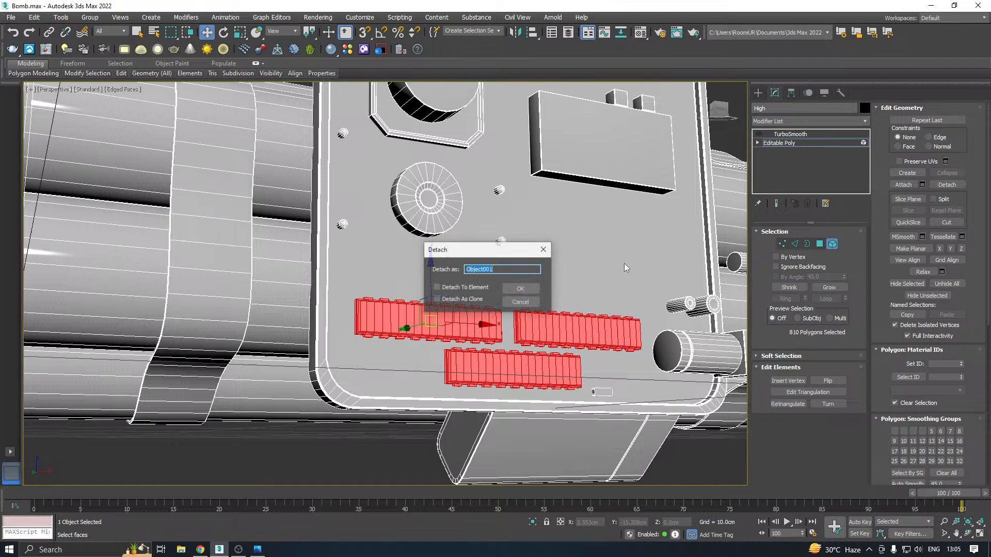
{"action": "left_click", "coordinate": [536, 287]}
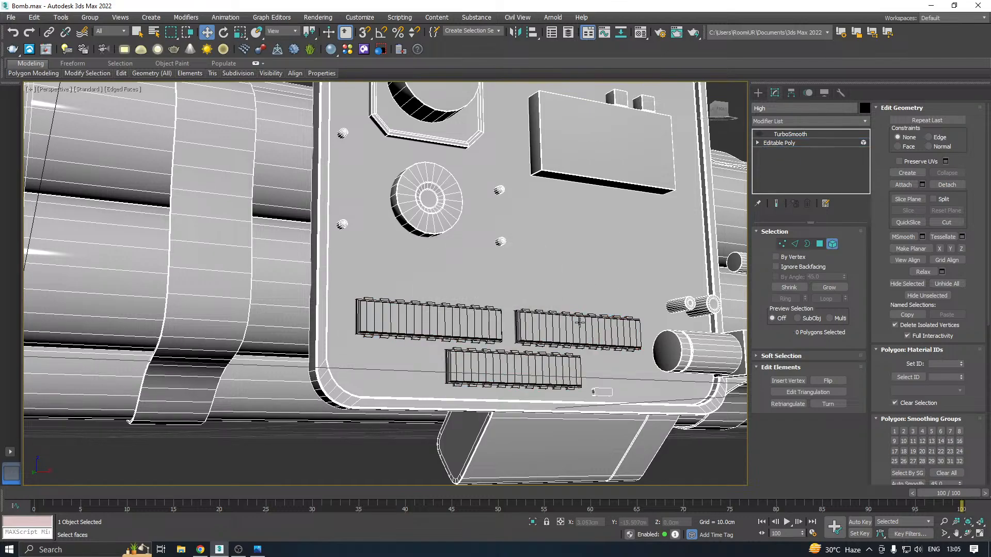
{"action": "left_click", "coordinate": [428, 319]}
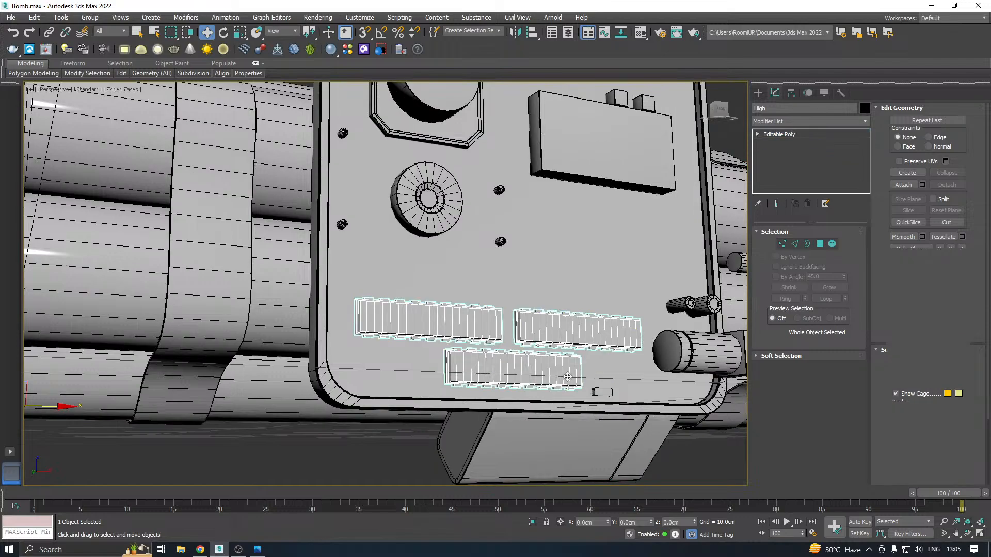
{"action": "left_click", "coordinate": [533, 523]}
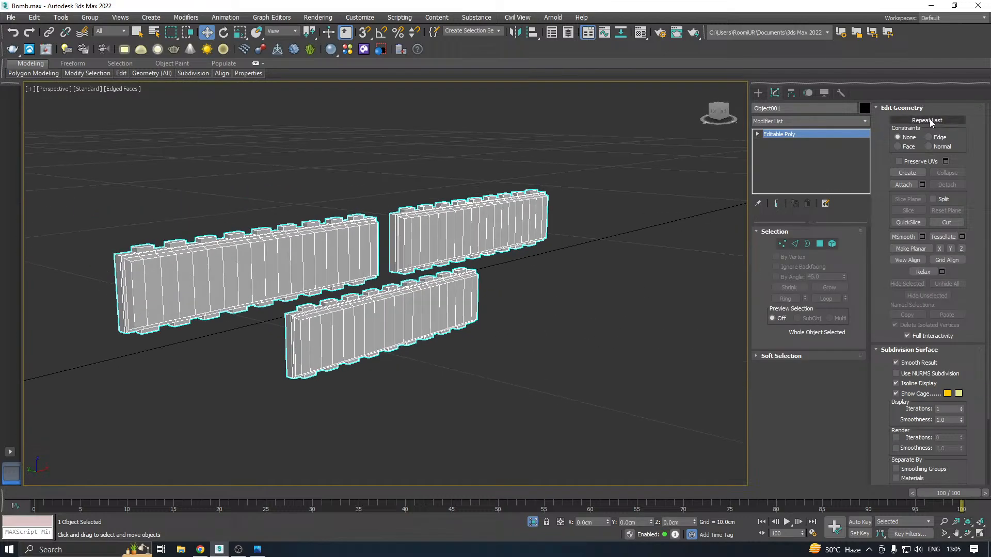
Add a Chamfer modifier to the isolated ribbed strips and lower its amount to 0.0 cm
{"action": "left_click", "coordinate": [865, 121]}
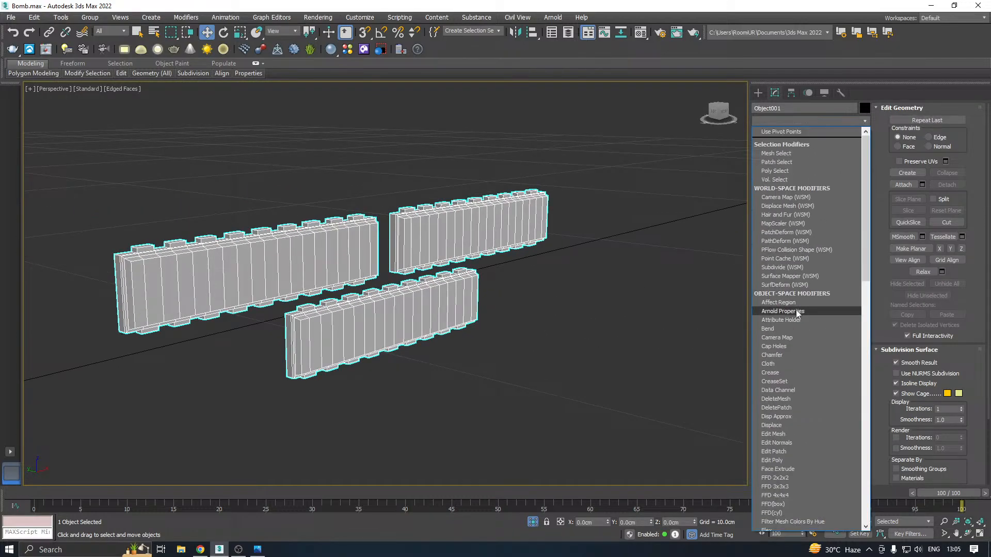
{"action": "left_click", "coordinate": [774, 361]}
{"action": "middle_click_drag", "start_coordinate": [438, 311], "coordinate": [566, 317]}
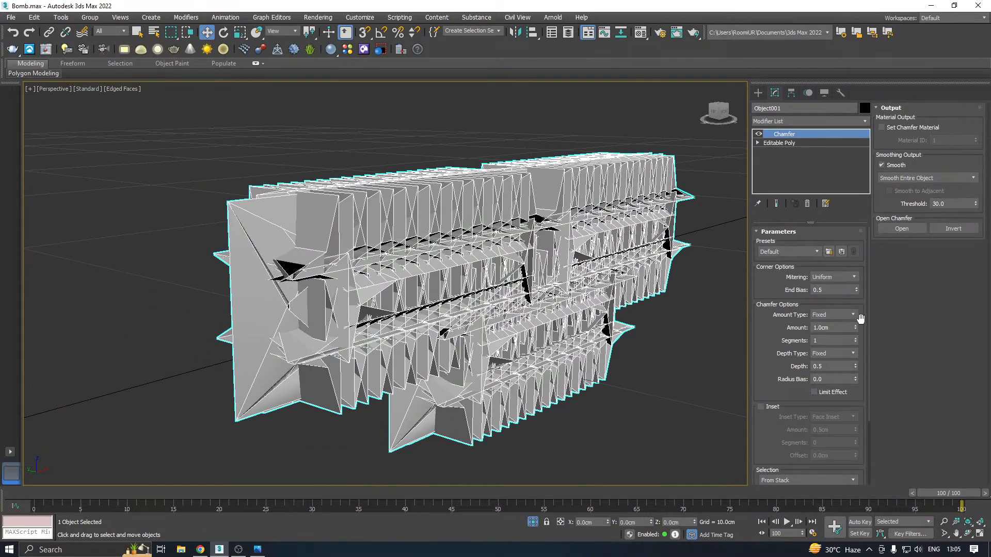
{"action": "left_click_drag", "start_coordinate": [854, 327], "coordinate": [865, 385]}
{"action": "scroll", "coordinate": [293, 265], "scroll_direction": "up", "scroll_amount": 2}
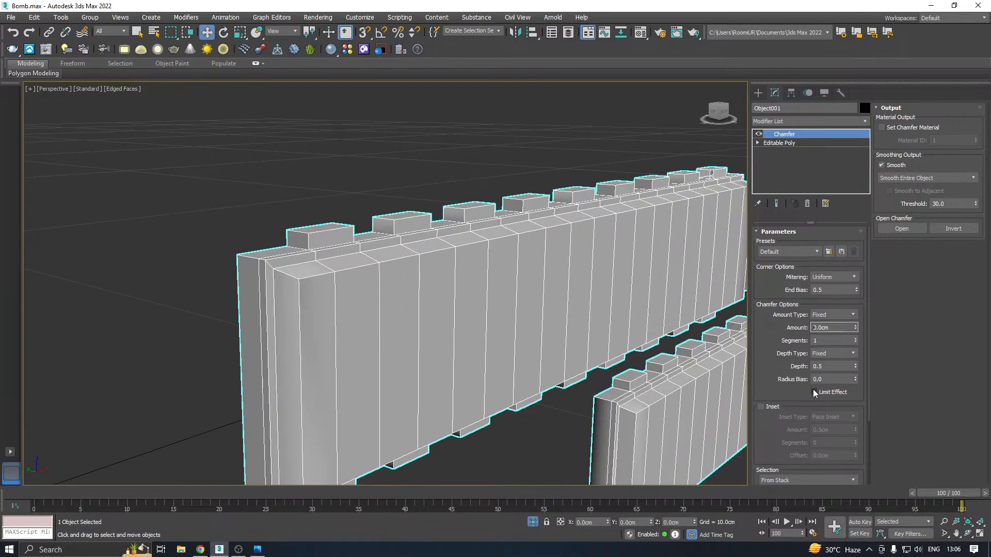
Filter the strips' Chamfer modifier to Unsmoothed Edges and set its amount to 0.002 cm
{"action": "scroll", "coordinate": [813, 389], "scroll_direction": "down", "scroll_amount": 3}
{"action": "left_click", "coordinate": [789, 424]}
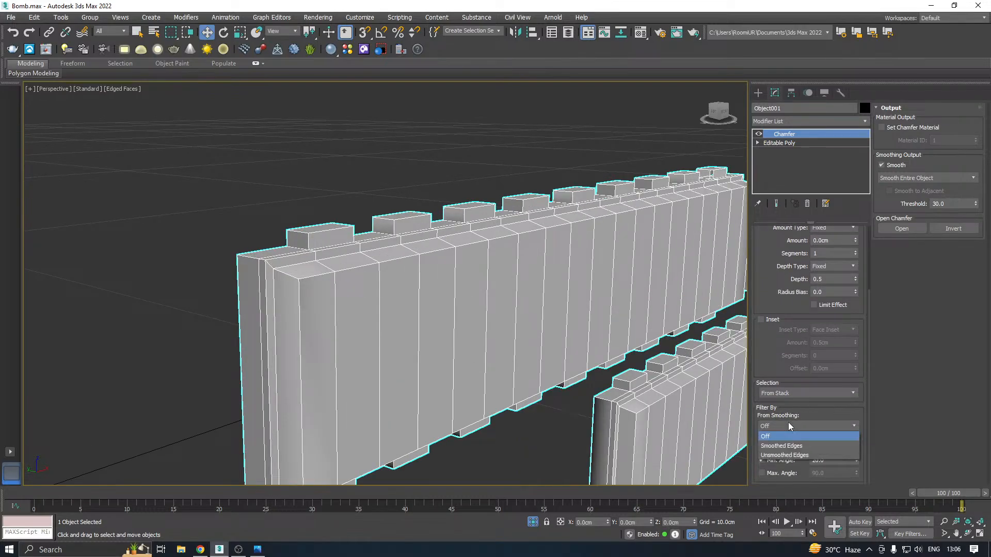
{"action": "left_click", "coordinate": [772, 453]}
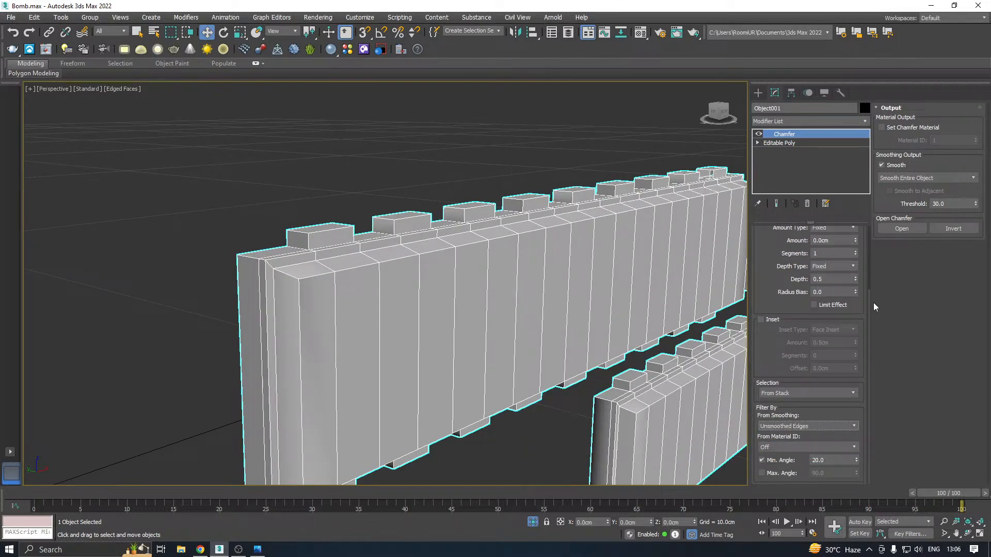
{"action": "left_click", "coordinate": [855, 238]}
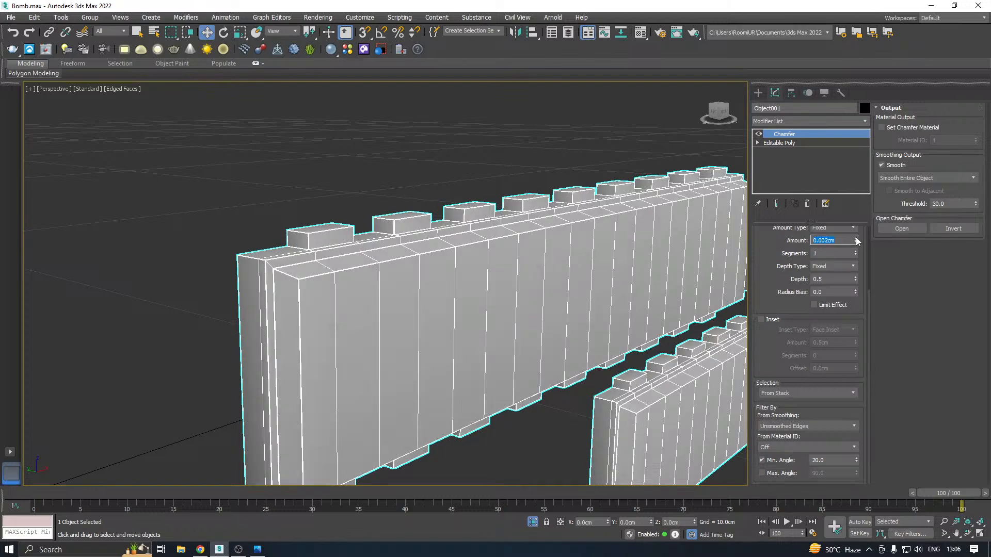
Set the strips' Chamfer amount to 0.004 cm and check it in Default Shading under a TurboSmooth modifier with 2 iterations
{"action": "left_click", "coordinate": [856, 238]}
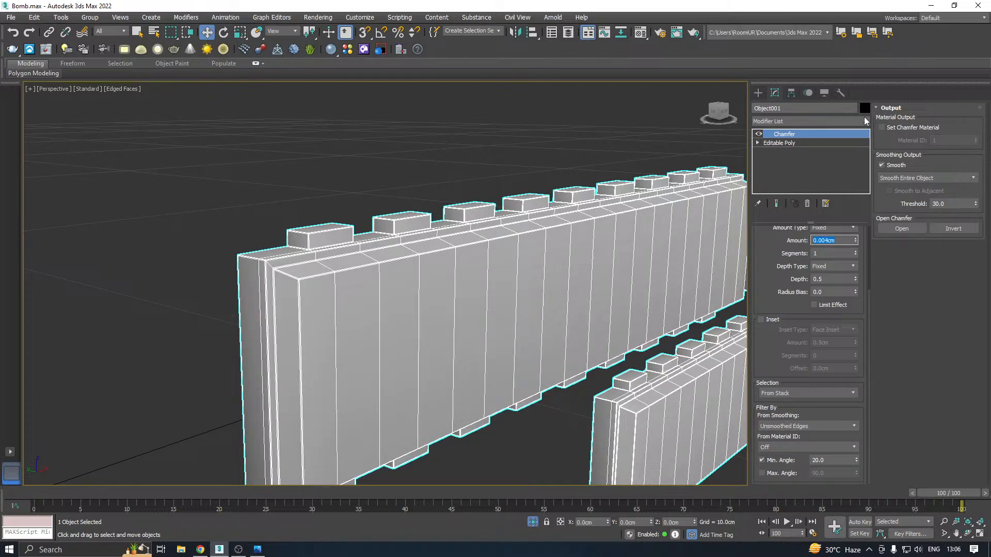
{"action": "left_click", "coordinate": [866, 120]}
{"action": "left_click_drag", "start_coordinate": [868, 149], "coordinate": [847, 427]}
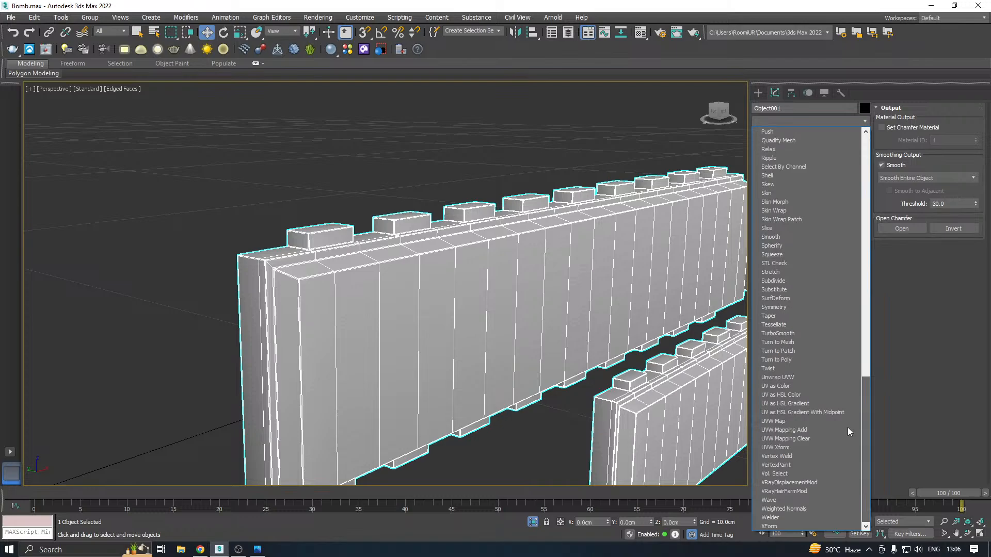
{"action": "left_click", "coordinate": [798, 335]}
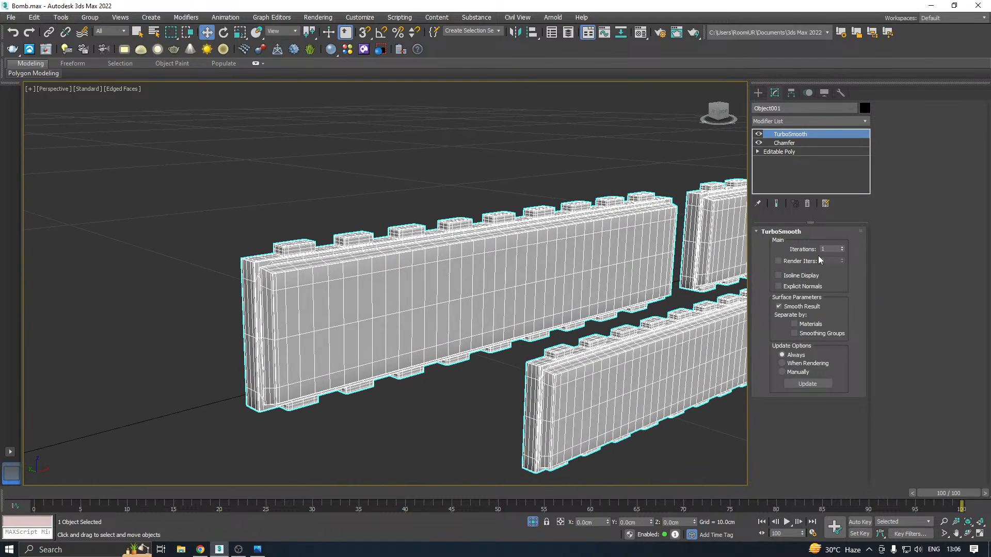
{"action": "left_click", "coordinate": [842, 247]}
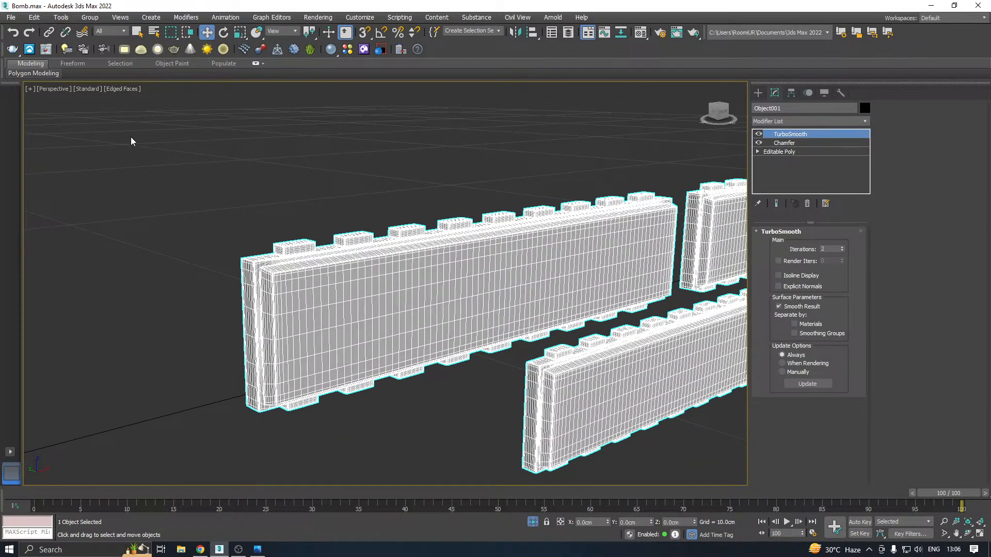
{"action": "left_click", "coordinate": [122, 93]}
{"action": "left_click", "coordinate": [149, 209]}
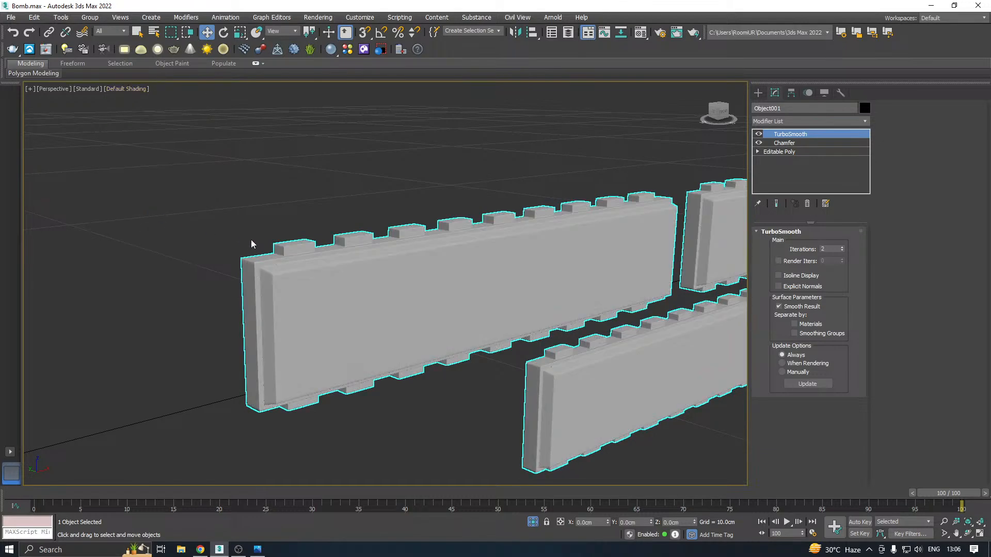
{"action": "scroll", "coordinate": [329, 252], "scroll_direction": "down", "scroll_amount": 3}
{"action": "middle_click_drag", "start_coordinate": [330, 252], "coordinate": [468, 233], "text": "alt"}
Delete the strips' TurboSmooth modifier, collapse their Chamfer into the Editable Poly and restore the Edged Faces display
{"action": "right_click", "coordinate": [790, 135]}
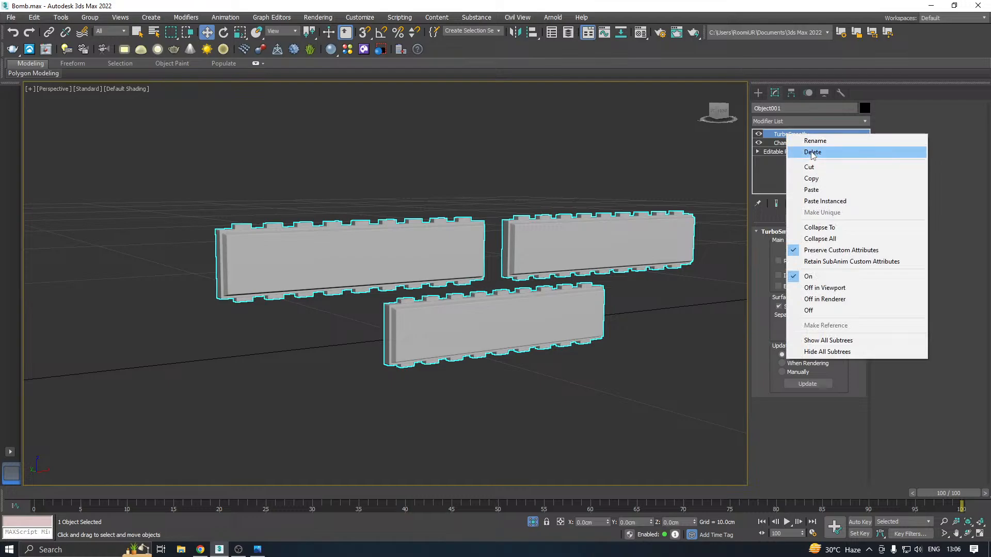
{"action": "left_click", "coordinate": [790, 146]}
{"action": "right_click", "coordinate": [788, 136]}
{"action": "left_click", "coordinate": [811, 239]}
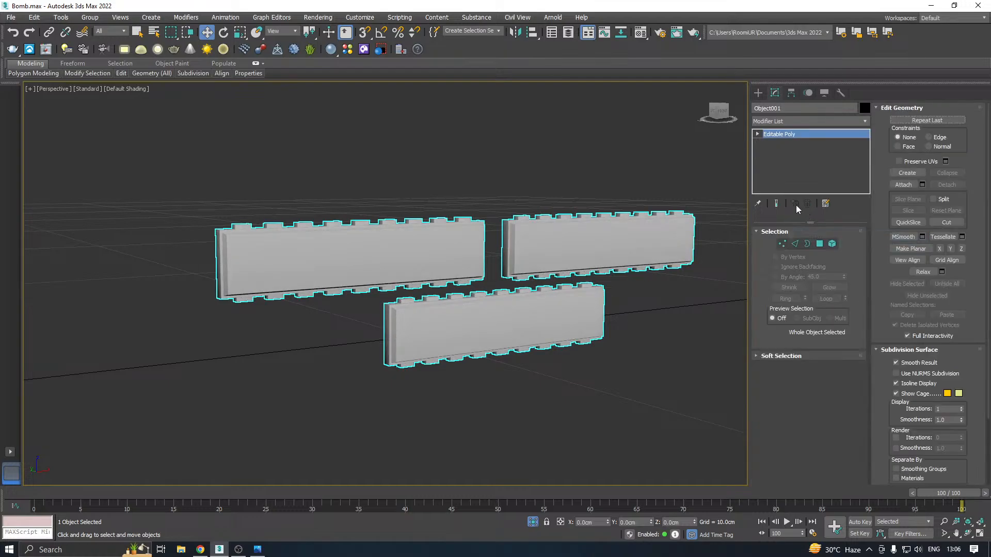
{"action": "left_click", "coordinate": [138, 92]}
{"action": "left_click", "coordinate": [138, 88]}
{"action": "left_click", "coordinate": [155, 208]}
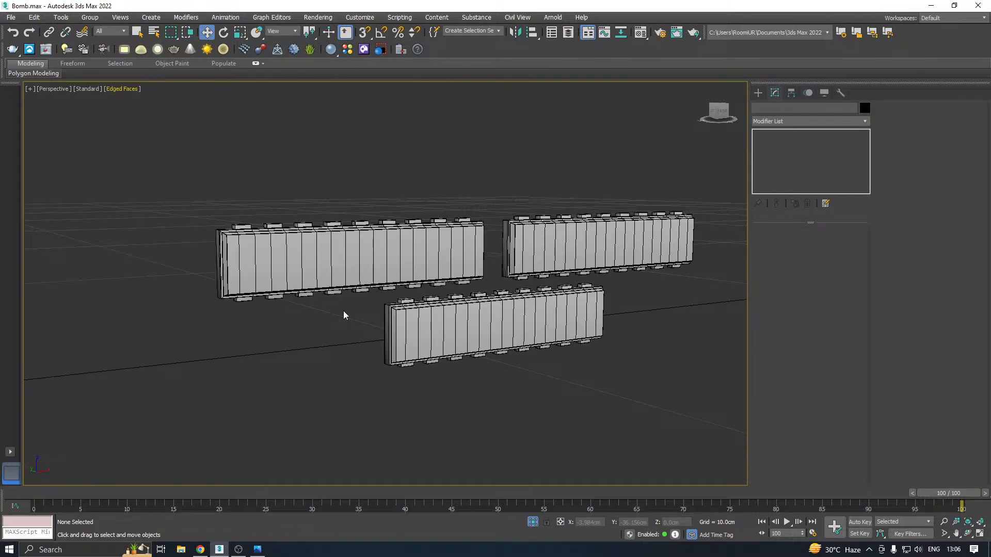
End the strips' isolation and attach them back to the High object at its Editable Poly level
{"action": "left_click", "coordinate": [533, 523]}
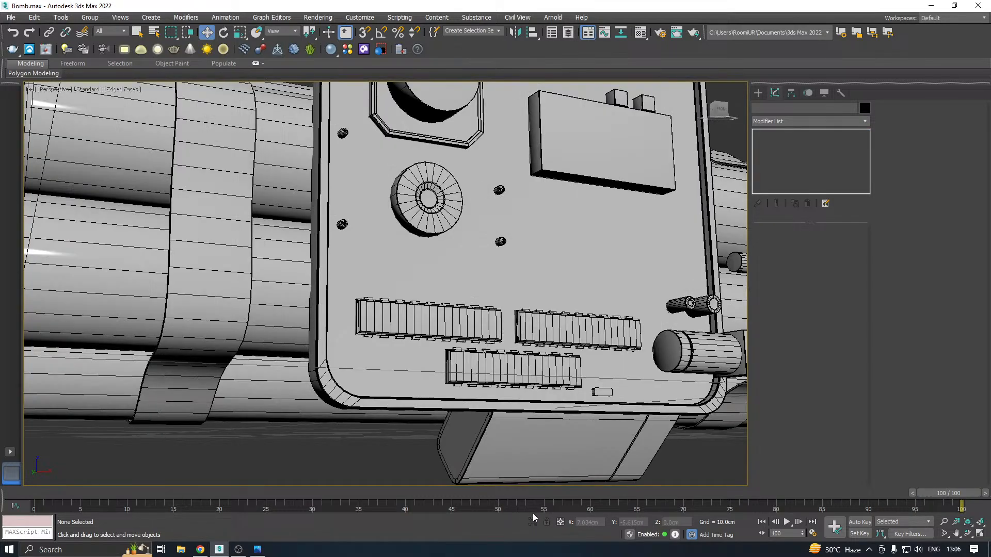
{"action": "middle_click_drag", "start_coordinate": [480, 320], "coordinate": [428, 299], "text": "alt"}
{"action": "left_click", "coordinate": [543, 348]}
{"action": "middle_click_drag", "start_coordinate": [584, 385], "coordinate": [526, 316]}
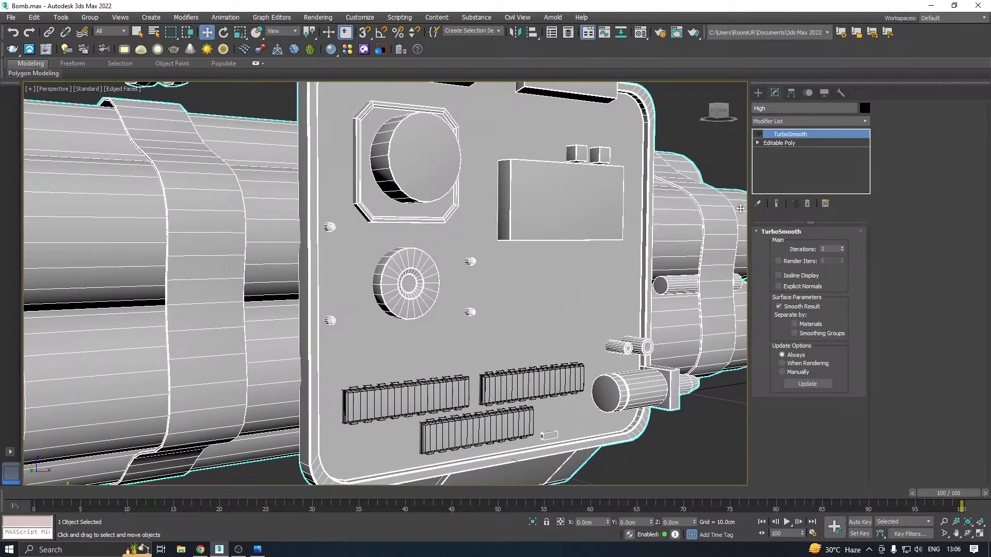
{"action": "left_click", "coordinate": [793, 145]}
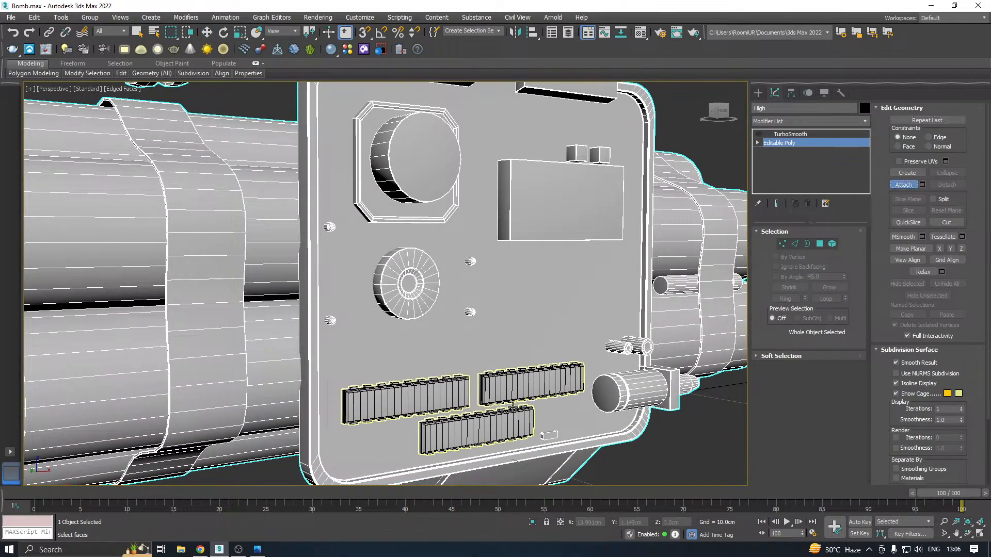
{"action": "key", "text": "z"}
{"action": "key", "text": "w"}
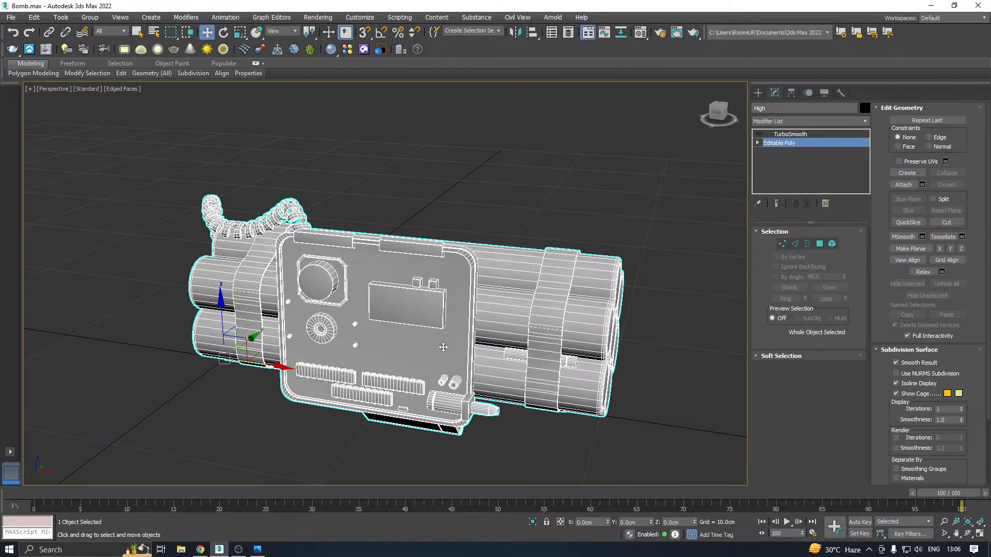
Turn on the High object's TurboSmooth, display it in Default Shading and set its iterations to 2
{"action": "middle_click_drag", "start_coordinate": [442, 347], "coordinate": [509, 329], "text": "alt"}
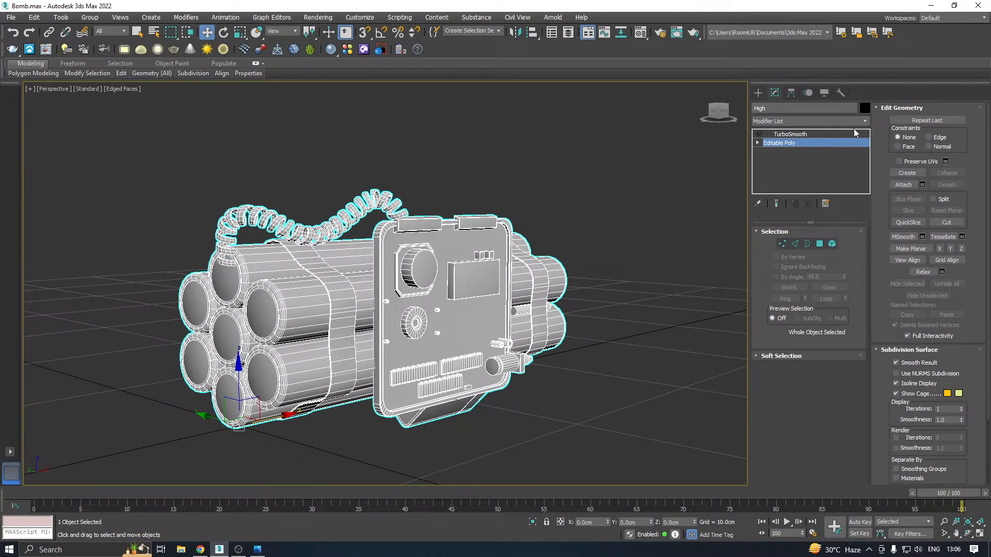
{"action": "left_click", "coordinate": [774, 135]}
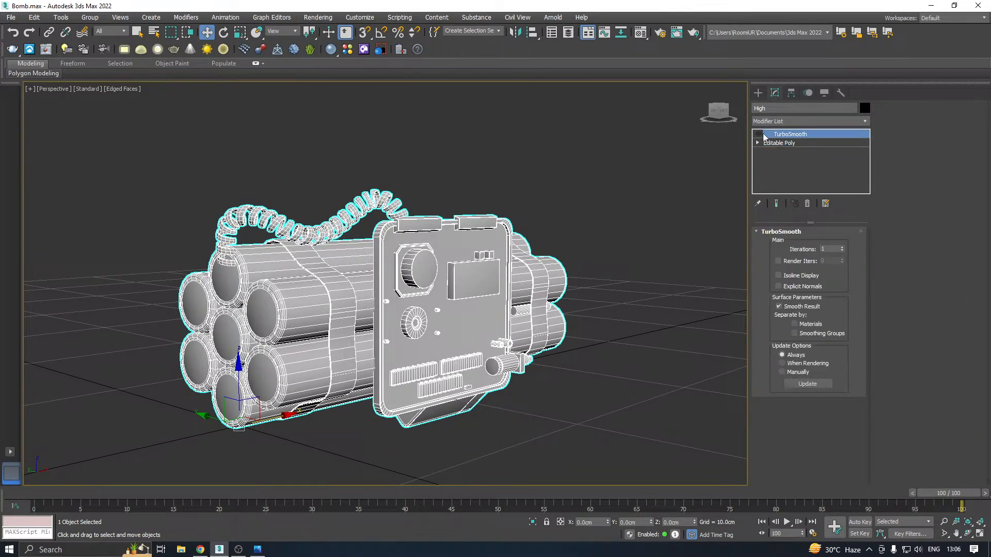
{"action": "left_click", "coordinate": [760, 134]}
{"action": "right_click", "coordinate": [591, 214]}
{"action": "middle_click_drag", "start_coordinate": [509, 223], "coordinate": [500, 197], "text": "alt"}
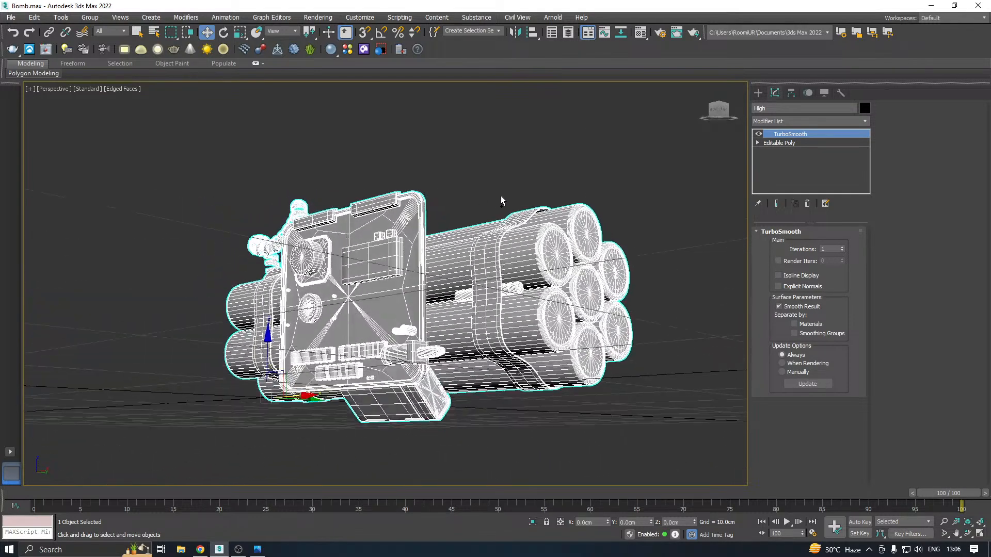
{"action": "left_click", "coordinate": [109, 89]}
{"action": "left_click", "coordinate": [146, 206]}
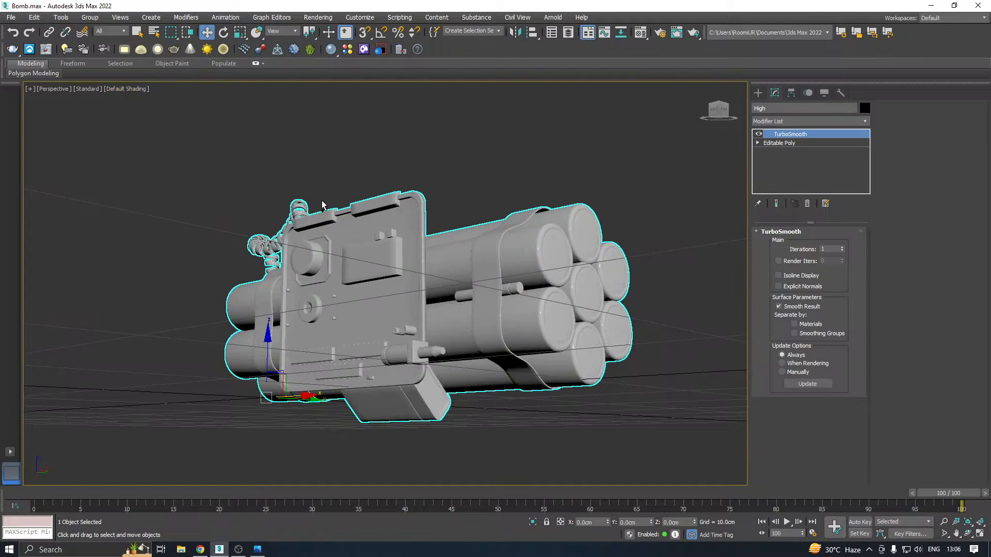
{"action": "middle_click_drag", "start_coordinate": [322, 205], "coordinate": [400, 233], "text": "alt"}
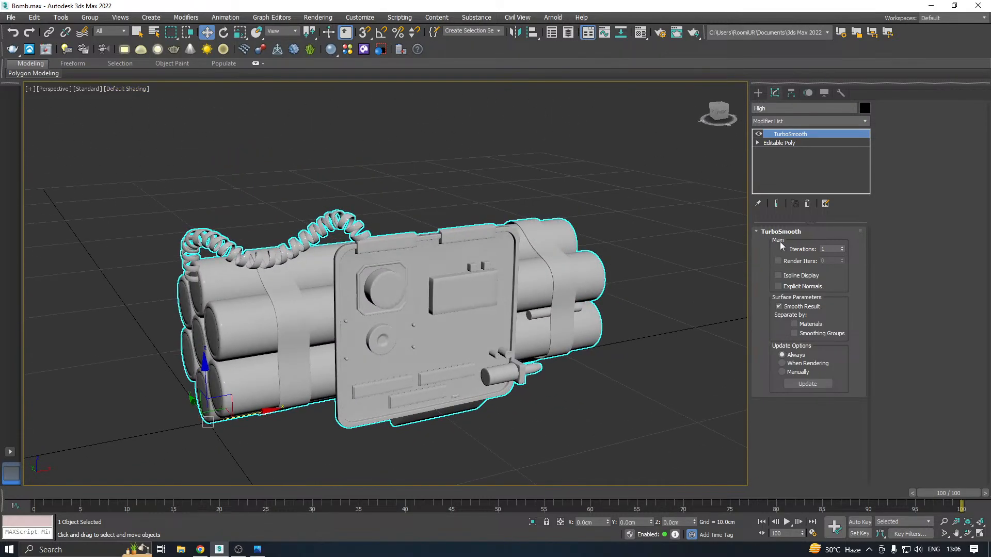
{"action": "left_click", "coordinate": [843, 249]}
{"action": "middle_click_drag", "start_coordinate": [736, 261], "coordinate": [511, 272], "text": "alt"}
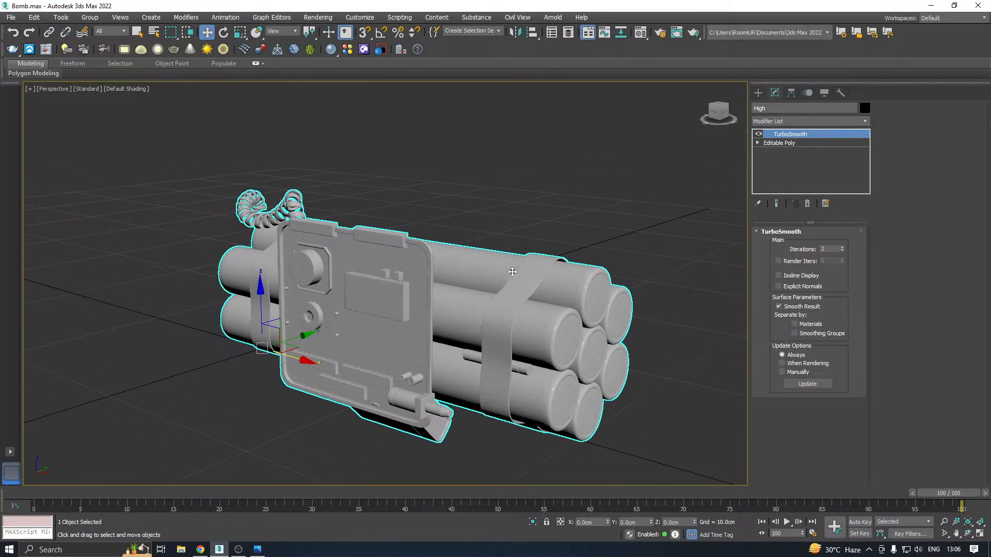
Examine the smoothed bomb from several sides in Edged Faces, Default Shading and High Quality viewport display
{"action": "left_click", "coordinate": [113, 95]}
{"action": "left_click", "coordinate": [150, 209]}
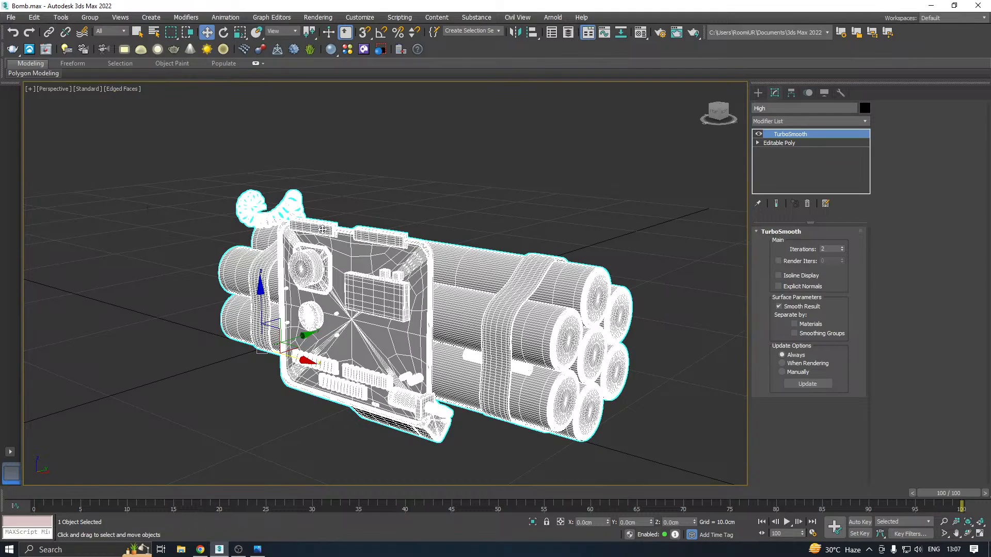
{"action": "middle_click_drag", "start_coordinate": [321, 230], "coordinate": [424, 213], "text": "alt"}
{"action": "left_click", "coordinate": [355, 173]}
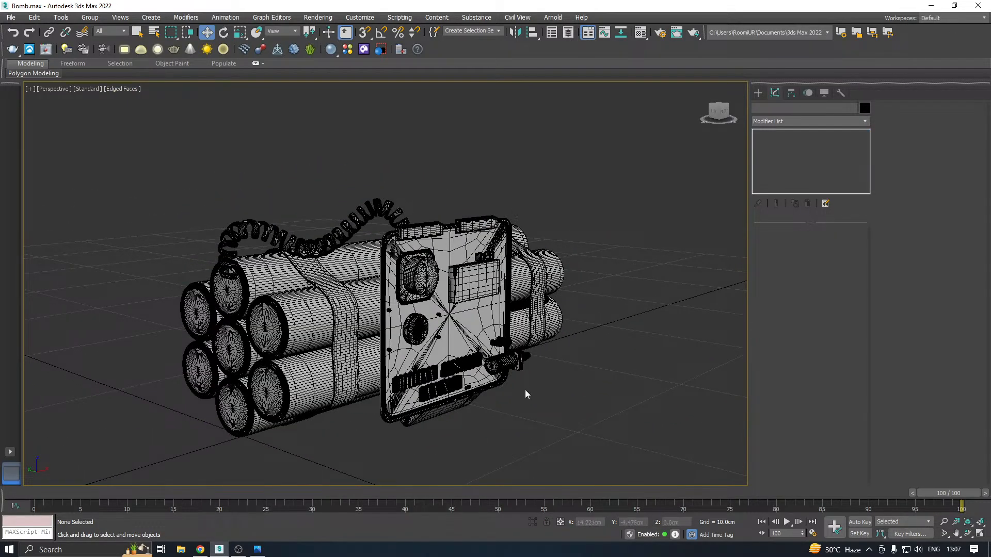
{"action": "left_click", "coordinate": [503, 369]}
{"action": "middle_click_drag", "start_coordinate": [503, 369], "coordinate": [63, 182], "text": "alt"}
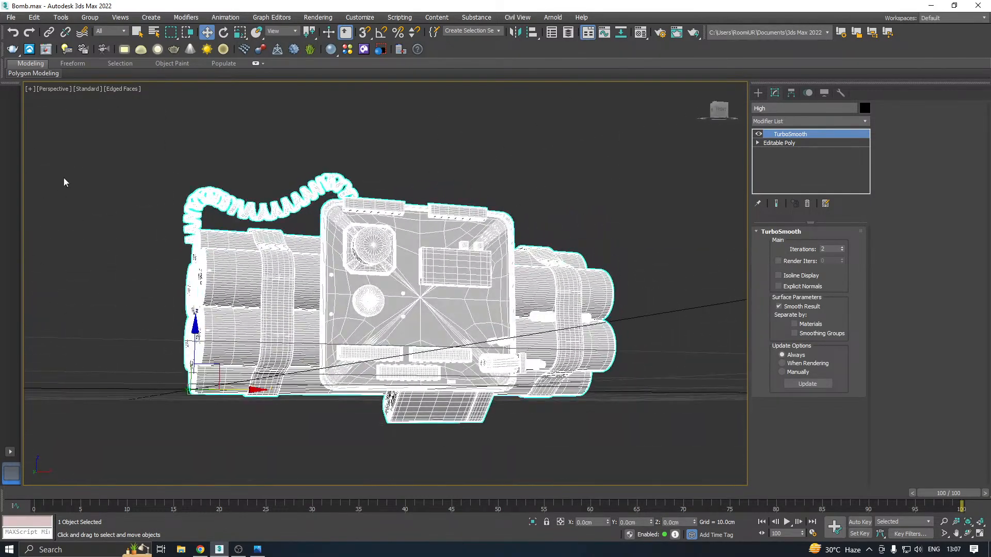
{"action": "left_click", "coordinate": [123, 89]}
{"action": "left_click", "coordinate": [141, 212]}
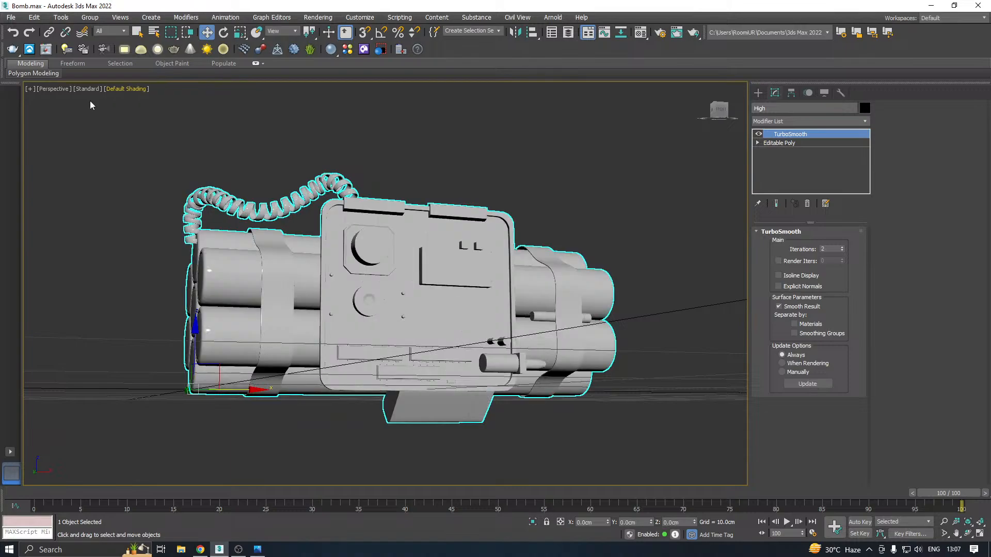
{"action": "left_click", "coordinate": [87, 89]}
{"action": "left_click", "coordinate": [106, 125]}
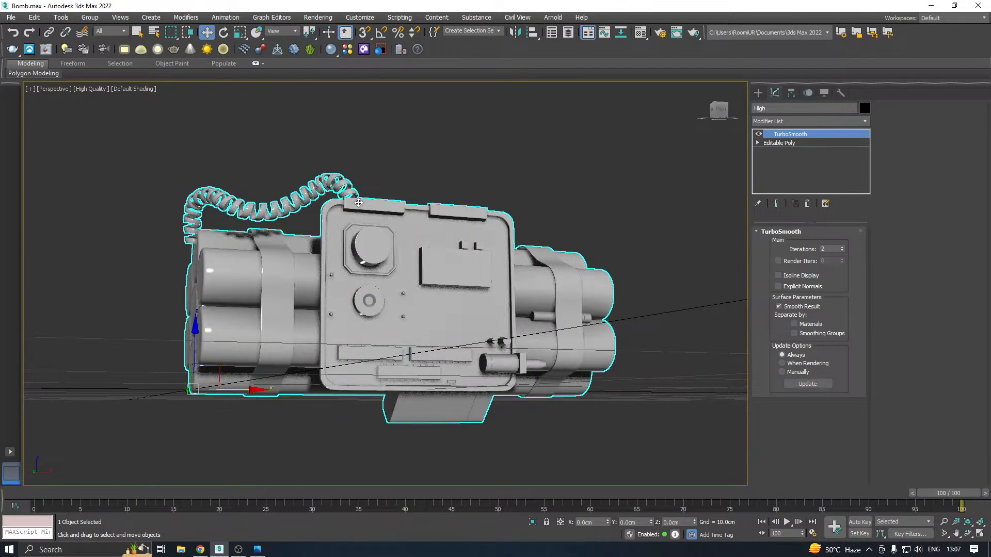
{"action": "mouse_move", "coordinate": [303, 203]}
{"action": "middle_mouse_down", "text": "alt"}
{"action": "mouse_move", "coordinate": [312, 218]}
{"action": "mouse_move", "coordinate": [384, 193]}
{"action": "middle_mouse_up", "text": "alt"}
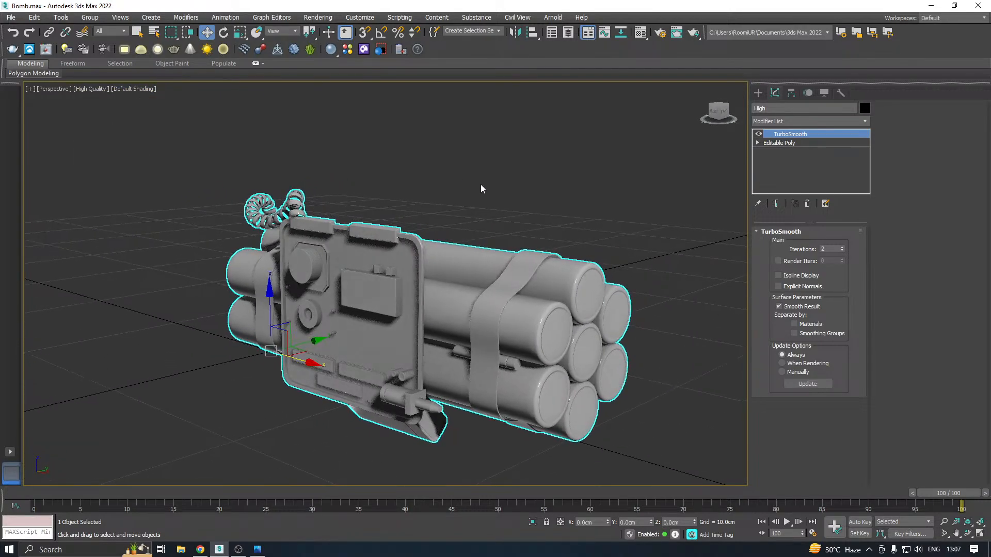
{"action": "middle_click_drag", "start_coordinate": [481, 189], "coordinate": [361, 155], "text": "alt"}
Return the viewport to Standard quality, turn TurboSmooth off and save a copy of the scene as Bomb38.max
{"action": "left_click", "coordinate": [94, 88]}
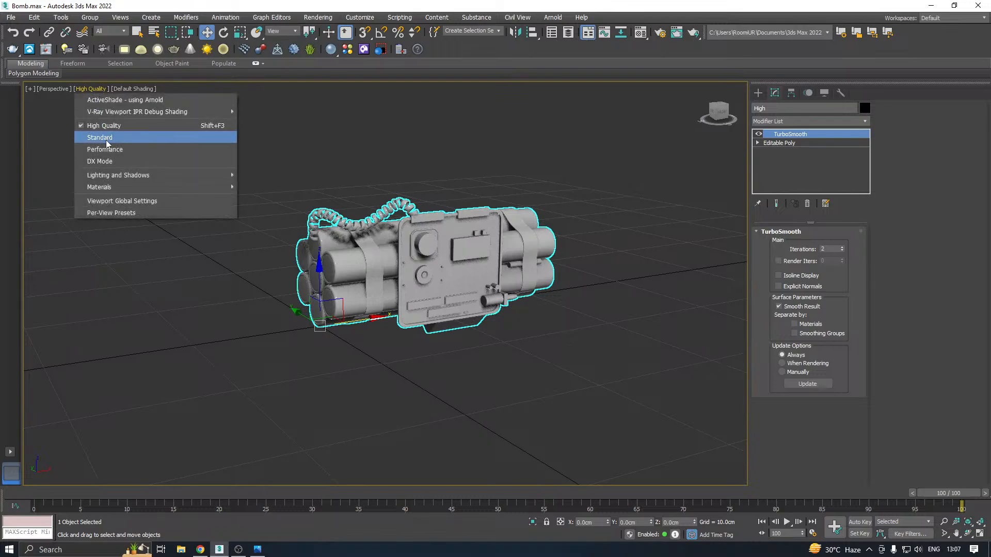
{"action": "left_click", "coordinate": [107, 142]}
{"action": "left_click", "coordinate": [760, 134]}
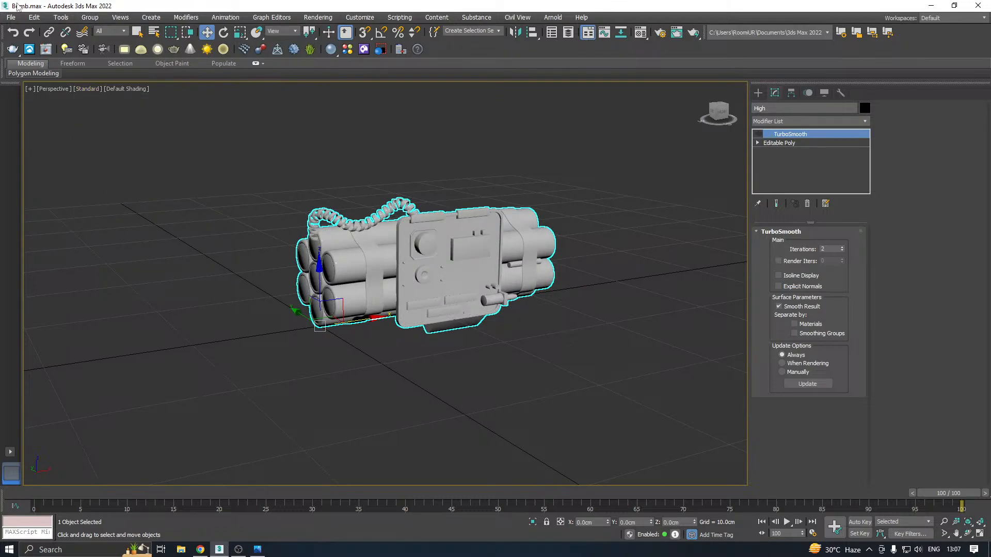
{"action": "left_click", "coordinate": [11, 17]}
{"action": "left_click", "coordinate": [60, 123]}
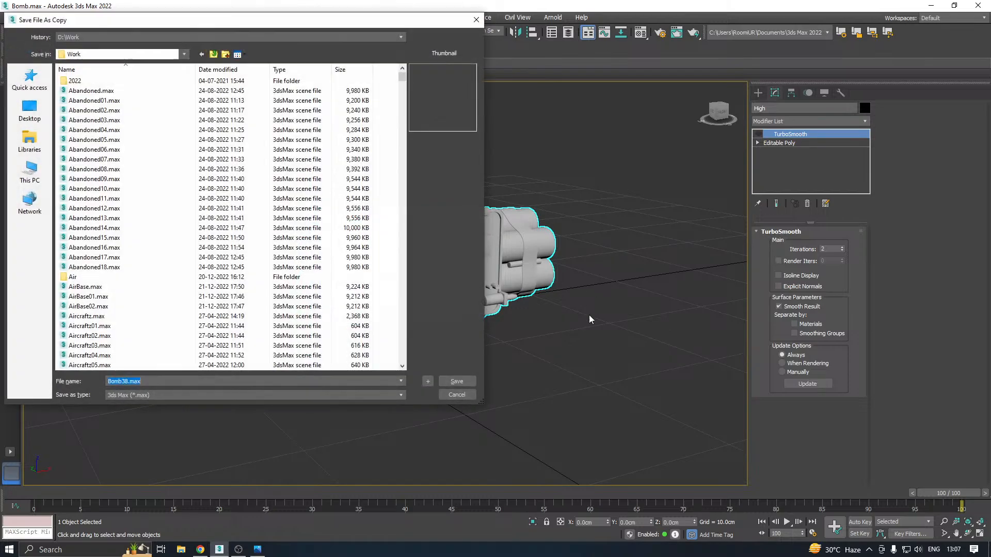
{"action": "left_click", "coordinate": [457, 382]}
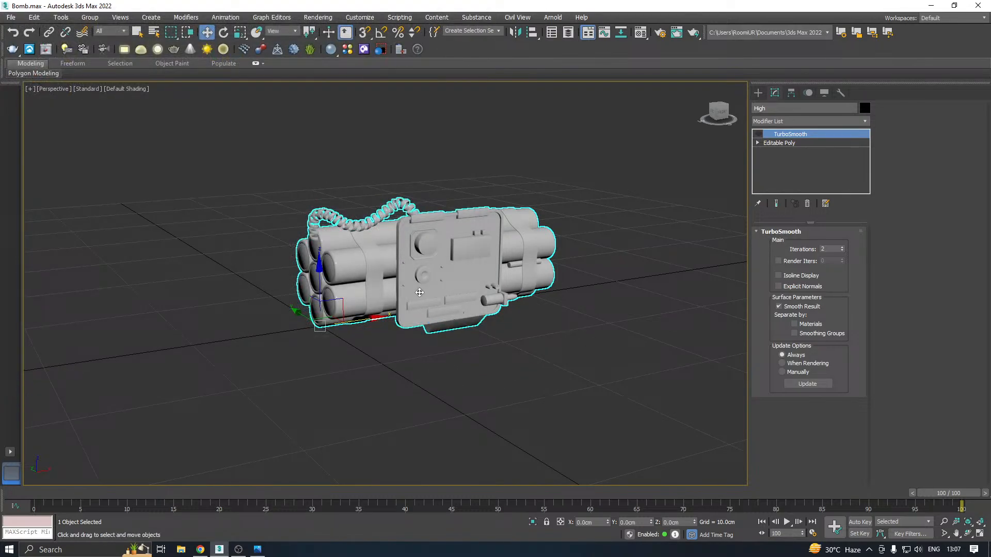
Turn TurboSmooth back on for the High object, collapse its whole modifier stack and convert it to Editable Poly
{"action": "middle_click_drag", "start_coordinate": [420, 292], "coordinate": [465, 285], "text": "alt"}
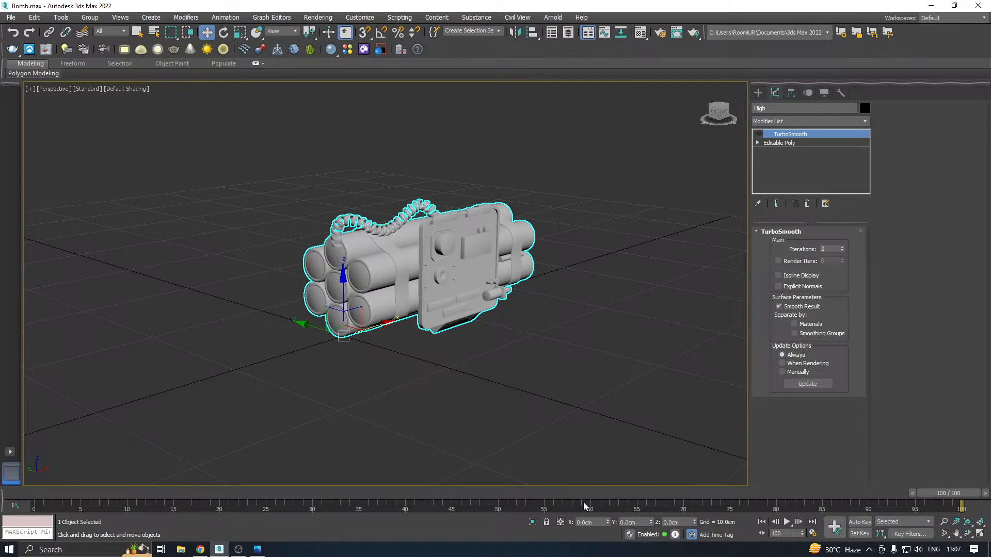
{"action": "left_click", "coordinate": [758, 134]}
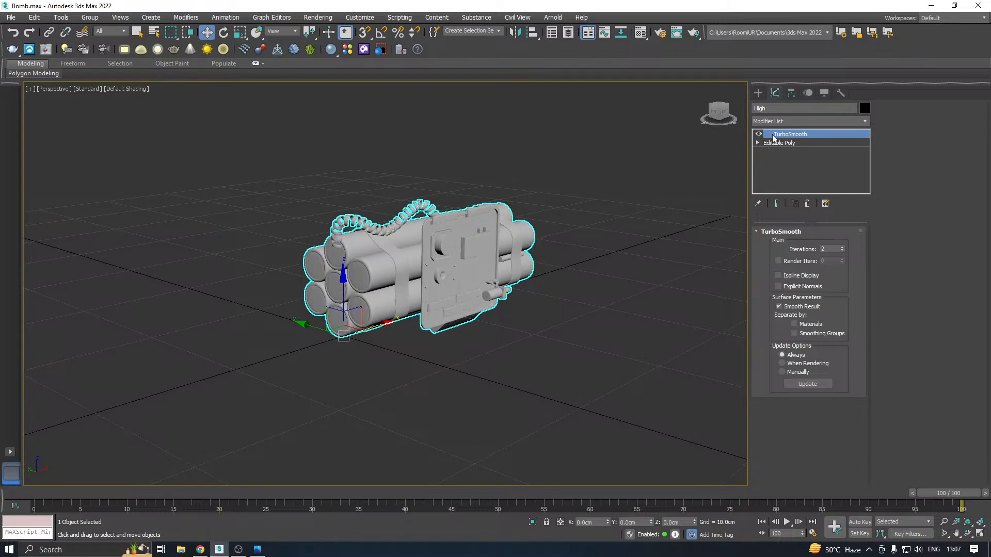
{"action": "right_click", "coordinate": [780, 137]}
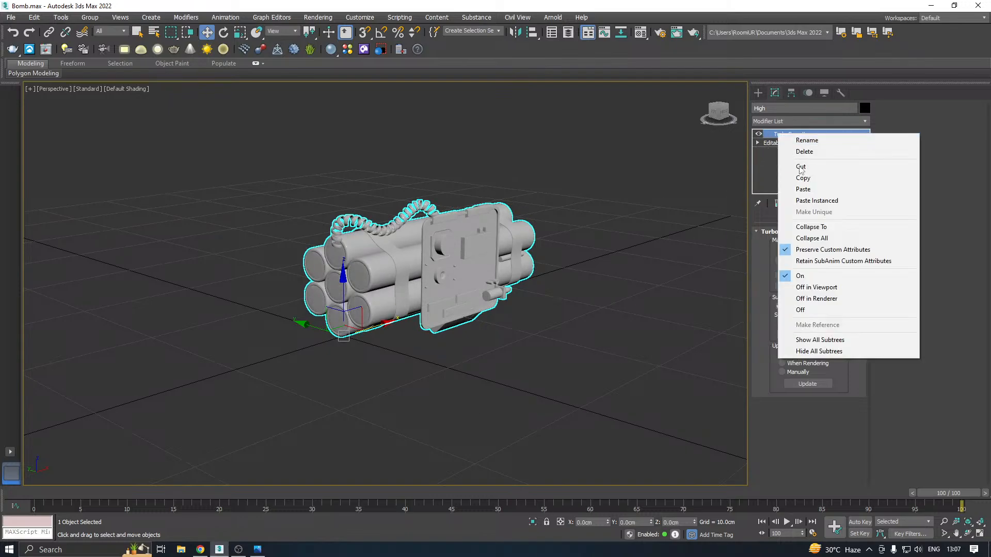
{"action": "left_click", "coordinate": [829, 237]}
{"action": "right_click", "coordinate": [802, 145]}
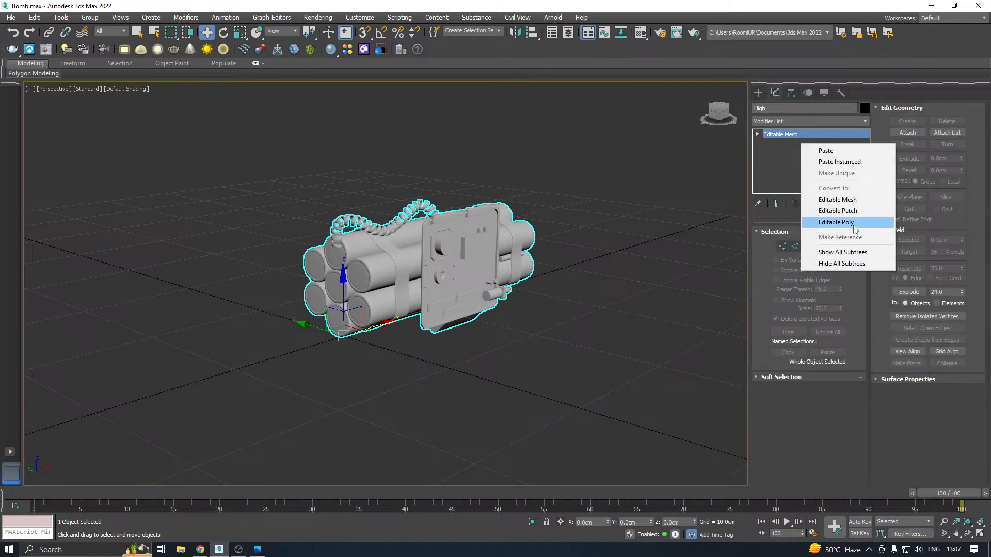
{"action": "left_click", "coordinate": [851, 222]}
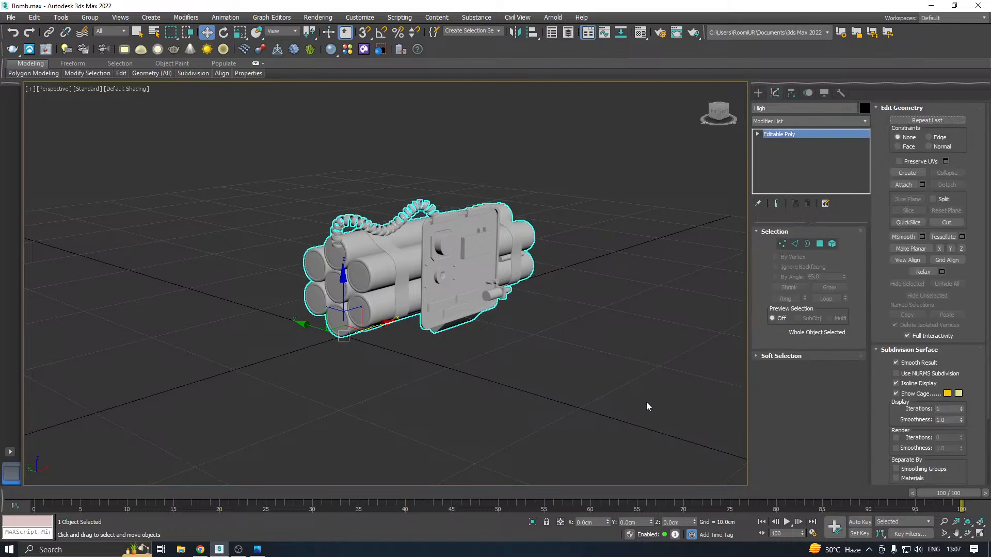
Unhide all hidden objects and delete the long loose cylinder sticking out behind the bomb
{"action": "right_click", "coordinate": [449, 370]}
{"action": "left_click", "coordinate": [488, 313]}
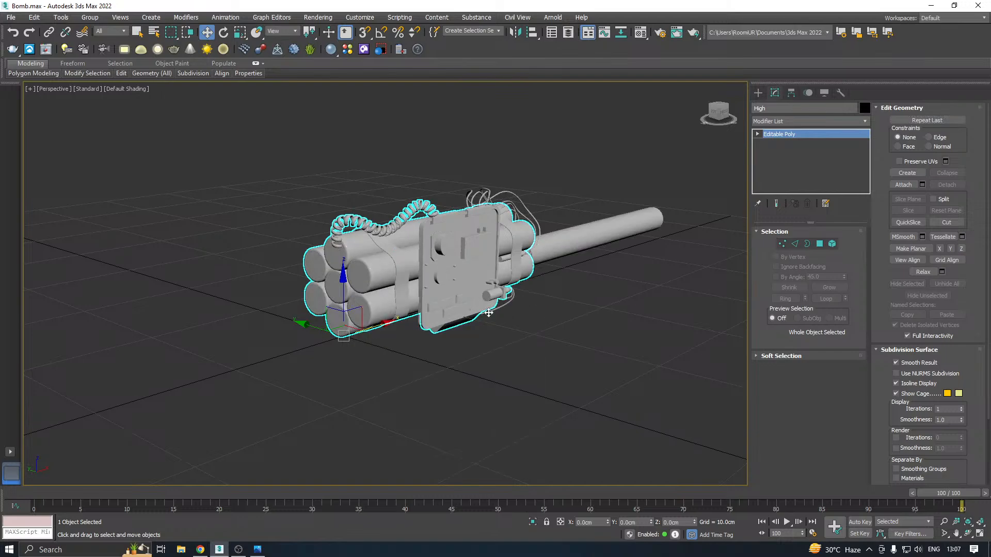
{"action": "left_click", "coordinate": [596, 248]}
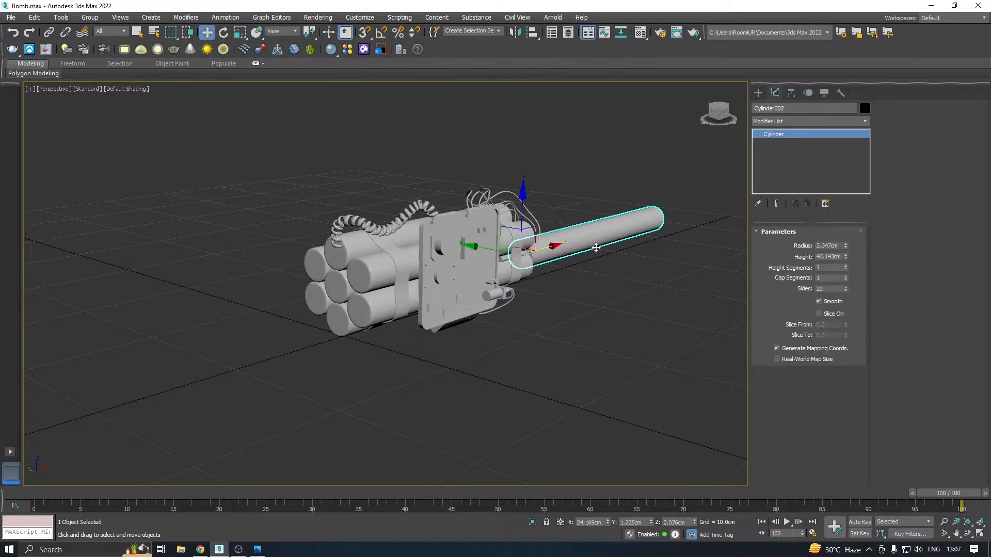
{"action": "key", "text": "Delete"}
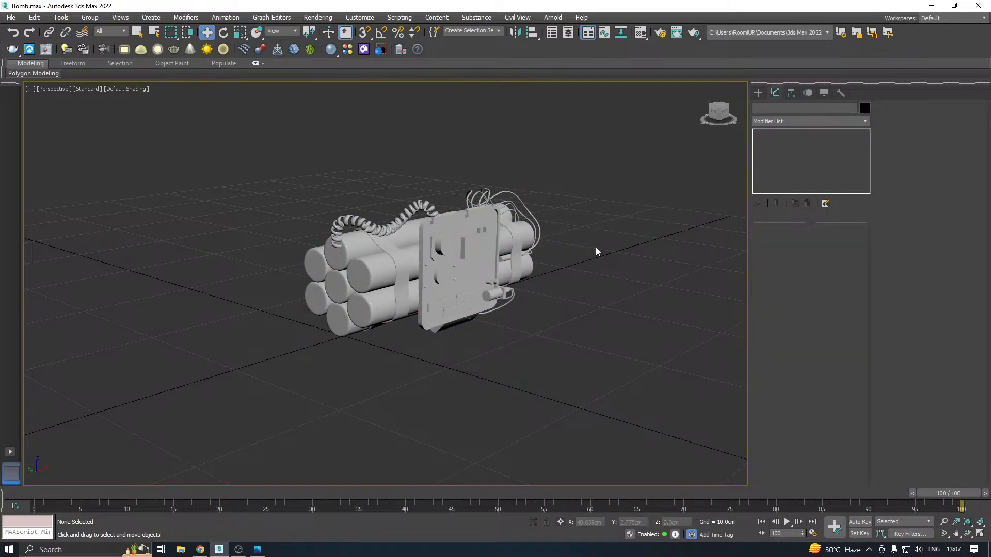
Display the bomb in Edged Faces, select the unwrapped low-poly object Cylinder004 and check it in isolation
{"action": "left_click", "coordinate": [479, 213]}
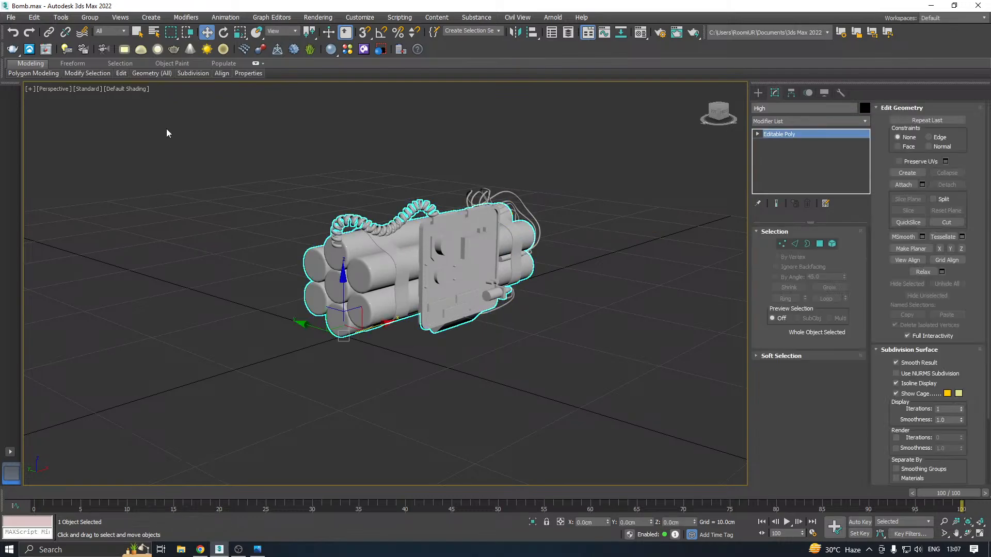
{"action": "left_click", "coordinate": [135, 88]}
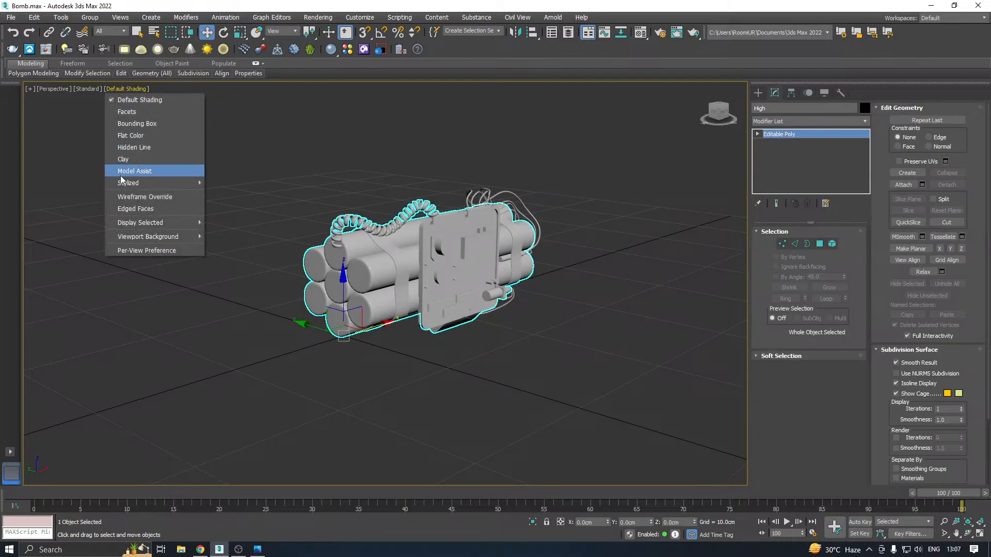
{"action": "left_click", "coordinate": [130, 209]}
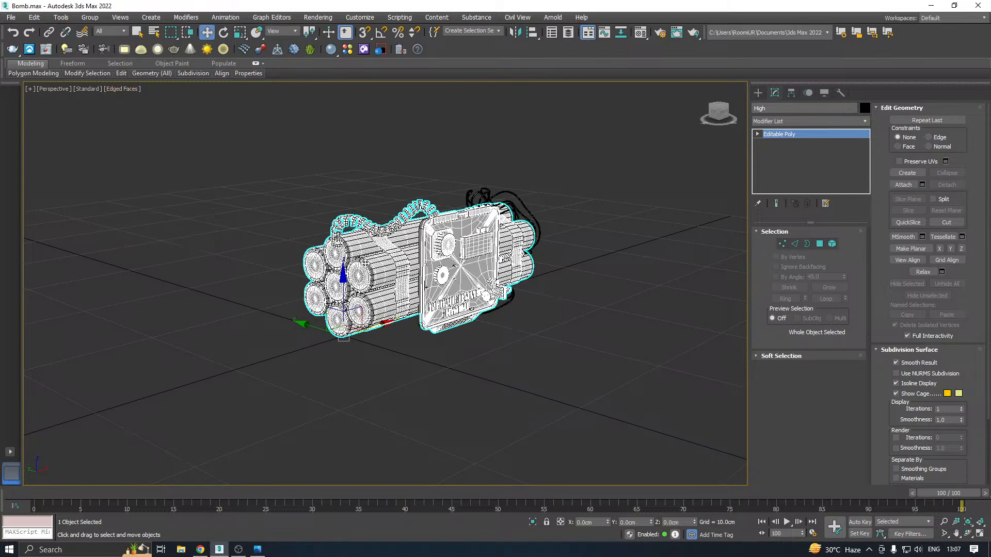
{"action": "left_click", "coordinate": [386, 261]}
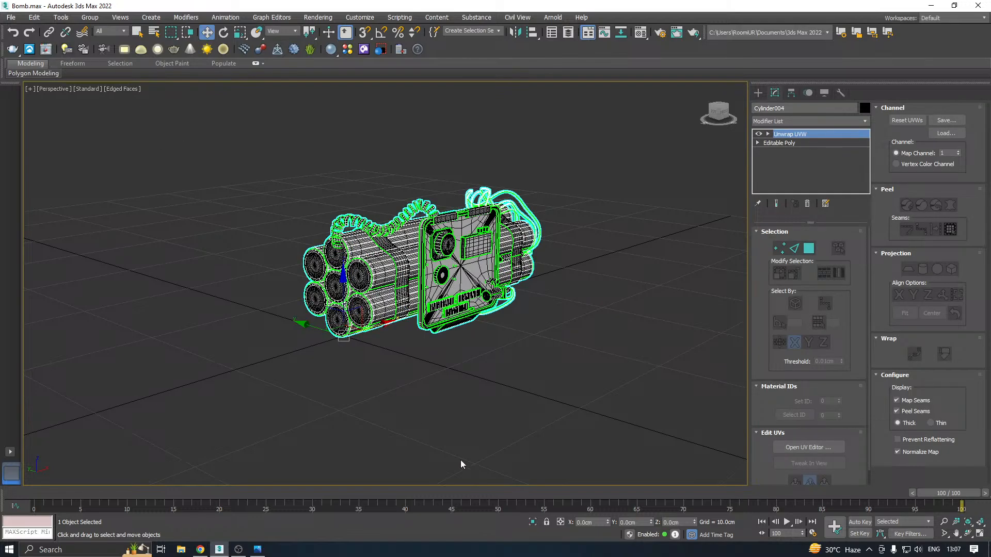
{"action": "left_click", "coordinate": [534, 524]}
{"action": "left_click", "coordinate": [533, 524]}
Export only the selected Cylinder004 object as B.fbx into a new folder on the Desktop
{"action": "left_click", "coordinate": [11, 17]}
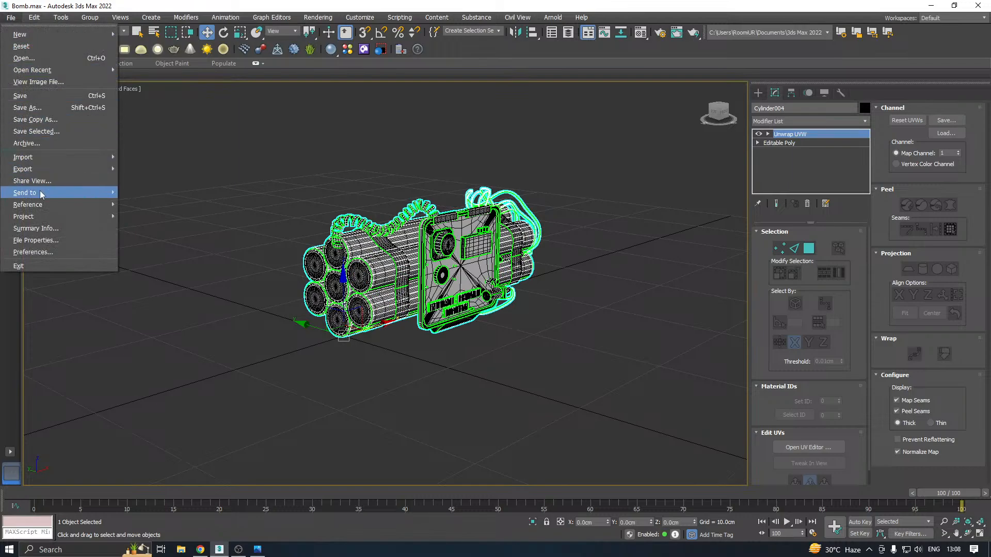
{"action": "mouse_move", "coordinate": [54, 169]}
{"action": "left_click", "coordinate": [158, 182]}
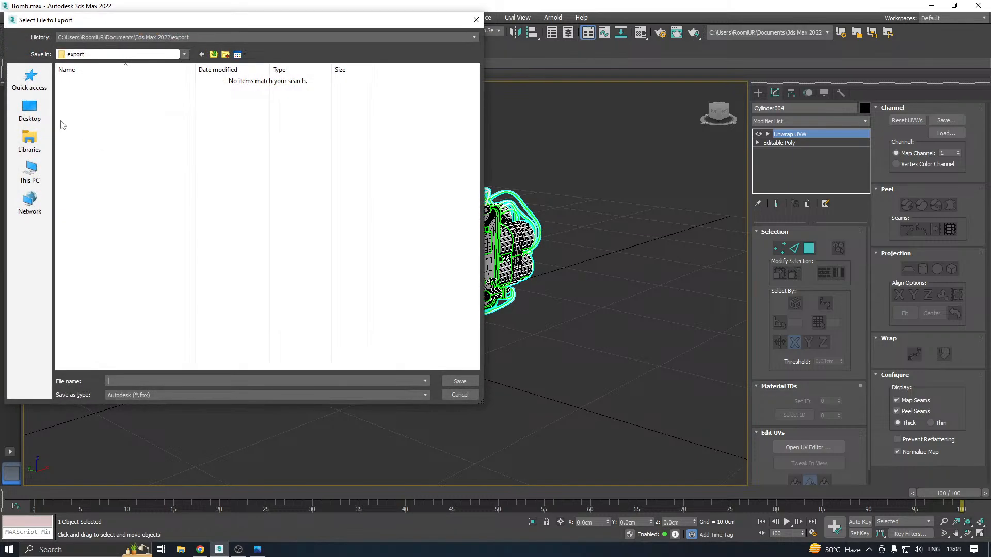
{"action": "left_click", "coordinate": [226, 55]}
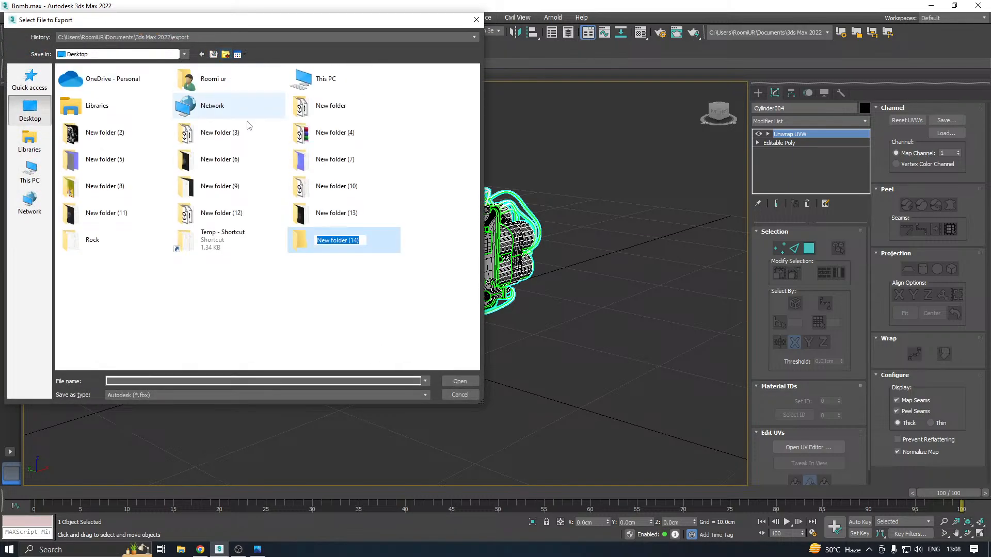
{"action": "left_click", "coordinate": [380, 243]}
{"action": "double_click", "coordinate": [344, 244]}
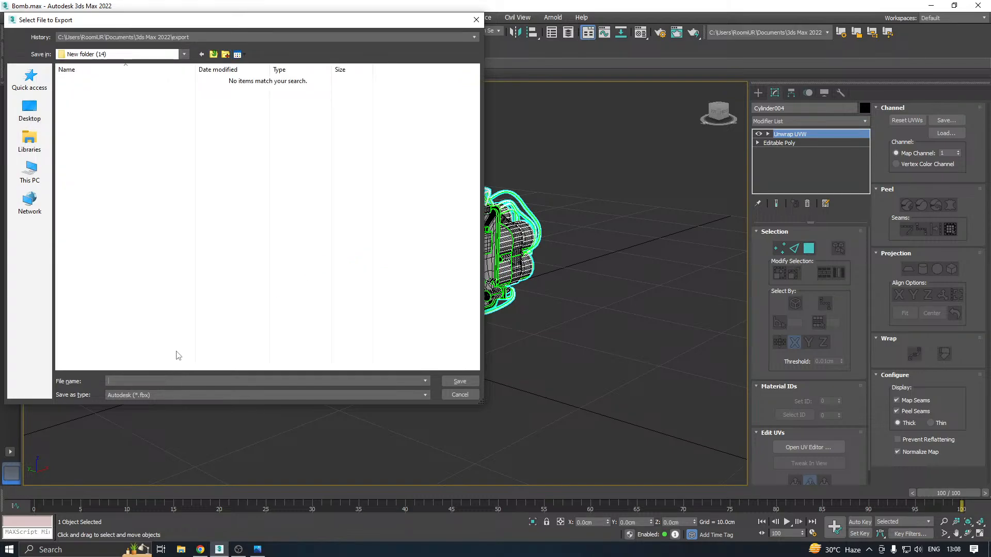
{"action": "left_click", "coordinate": [460, 381]}
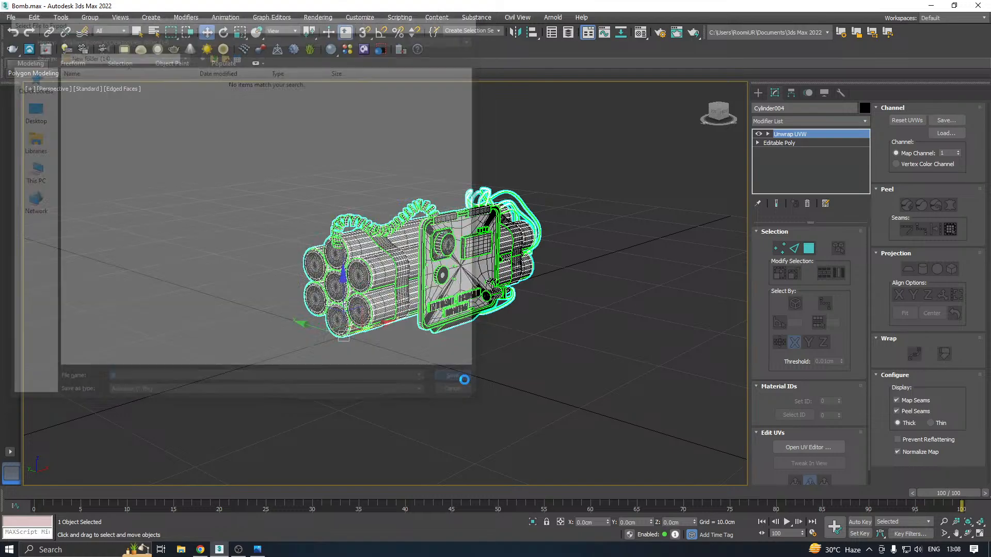
{"action": "left_click", "coordinate": [559, 406]}
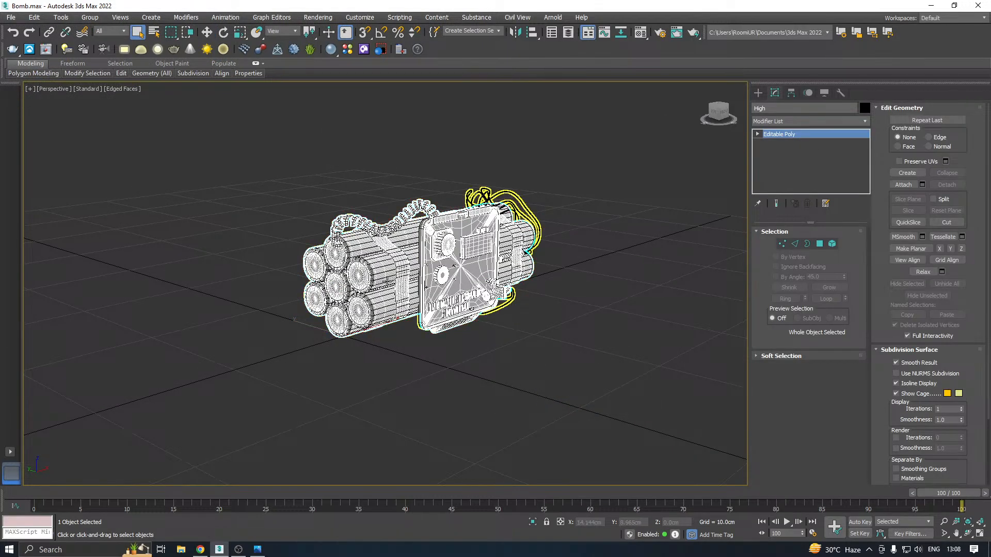
Make the High object the current selection again and check it in isolation
{"action": "key", "text": "ctrl+z"}
{"action": "key", "text": "ctrl+z"}
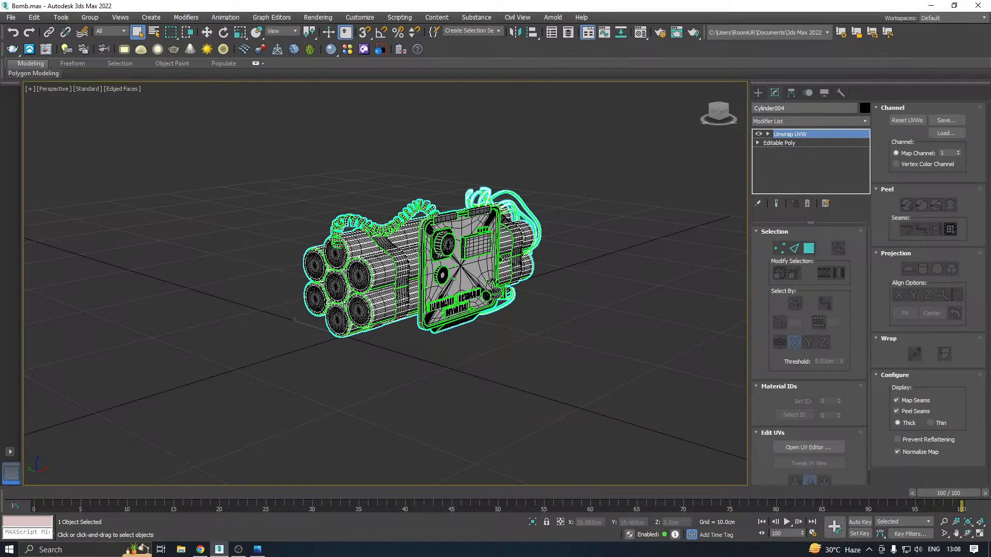
{"action": "key", "text": "ctrl+z"}
{"action": "key", "text": "ctrl+z"}
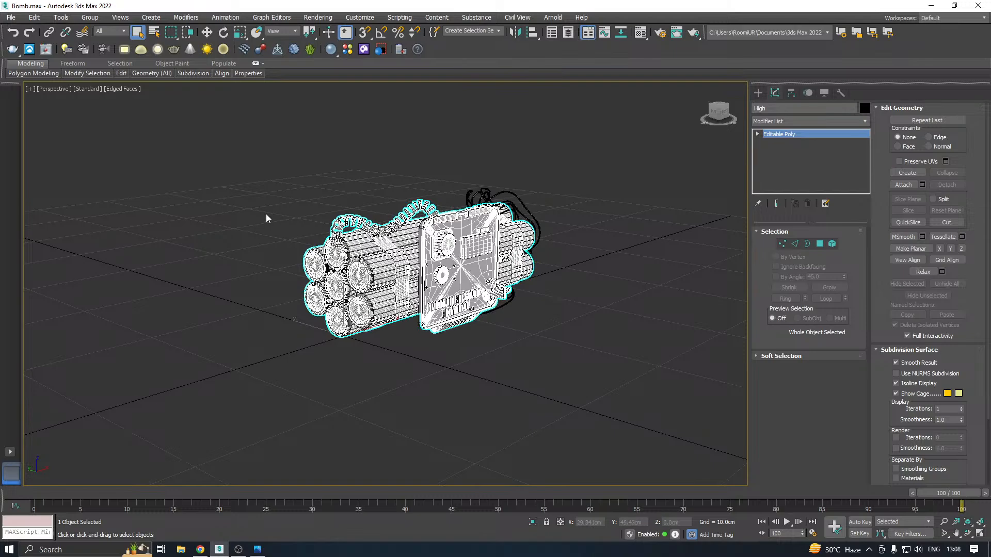
{"action": "left_click", "coordinate": [537, 524]}
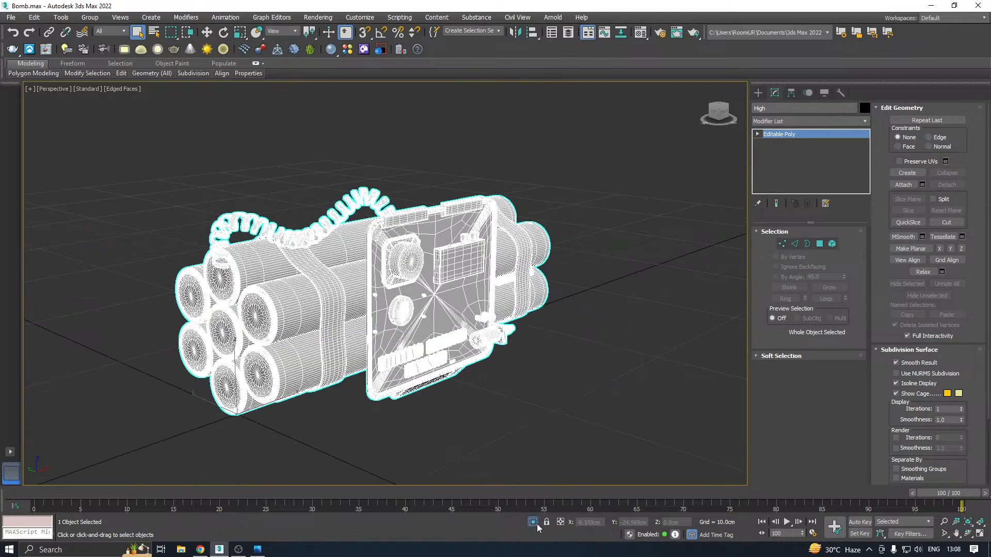
{"action": "left_click", "coordinate": [537, 524]}
Export only the selected High object as H.fbx into New folder (14)
{"action": "left_click", "coordinate": [11, 17]}
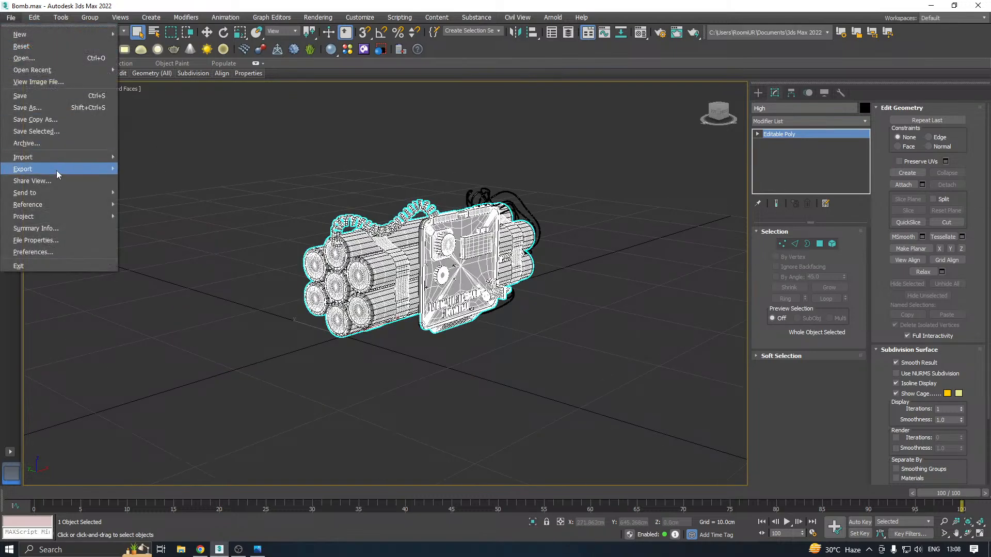
{"action": "mouse_move", "coordinate": [57, 169]}
{"action": "left_click", "coordinate": [170, 181]}
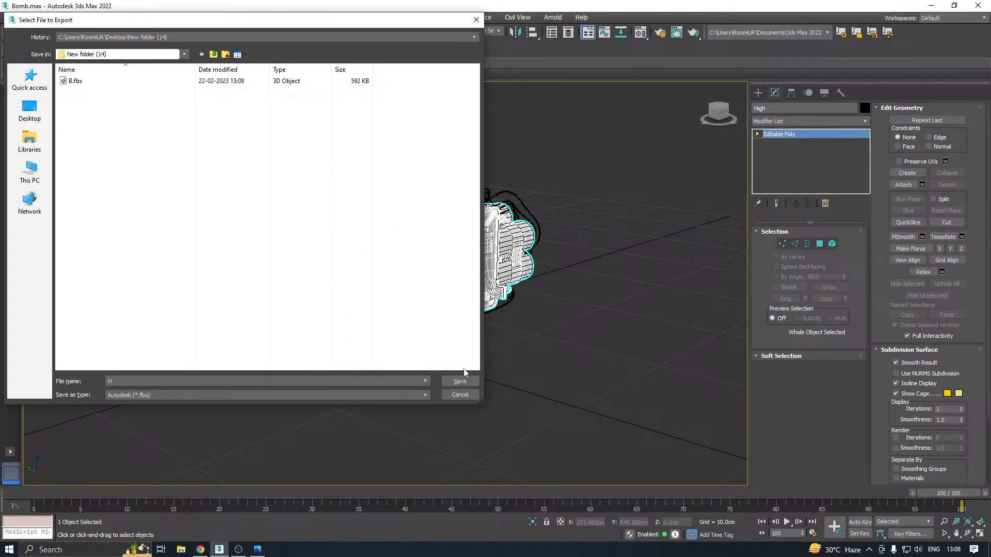
{"action": "left_click", "coordinate": [460, 382]}
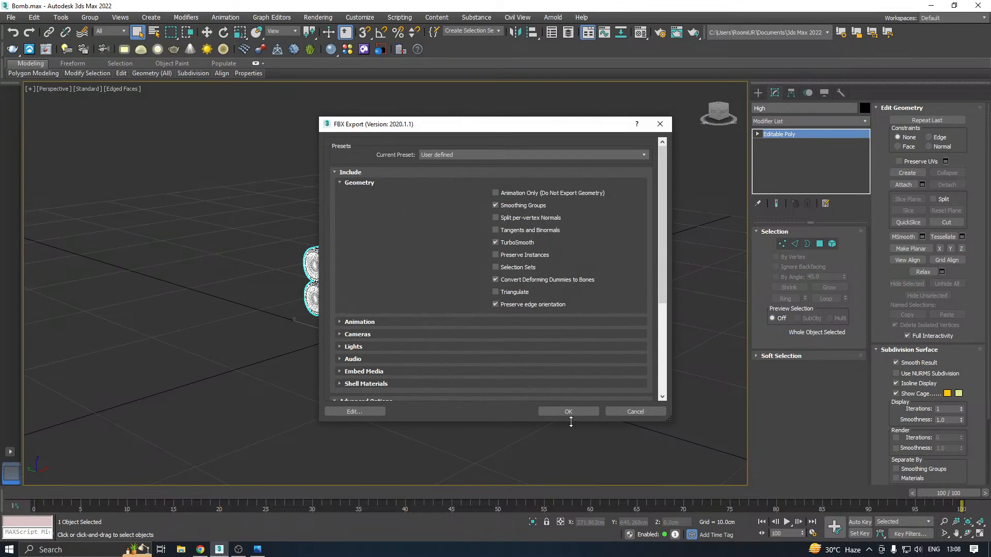
{"action": "left_click", "coordinate": [568, 411]}
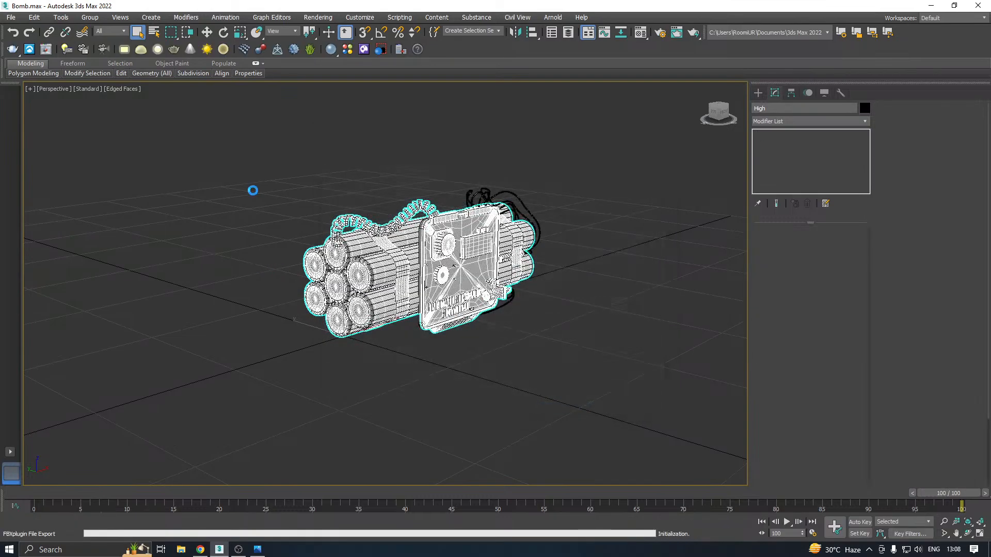
Undo back past the cylinder deletion, the unhiding and the stack collapse to the High object's live TurboSmooth modifier
{"action": "left_click", "coordinate": [204, 34]}
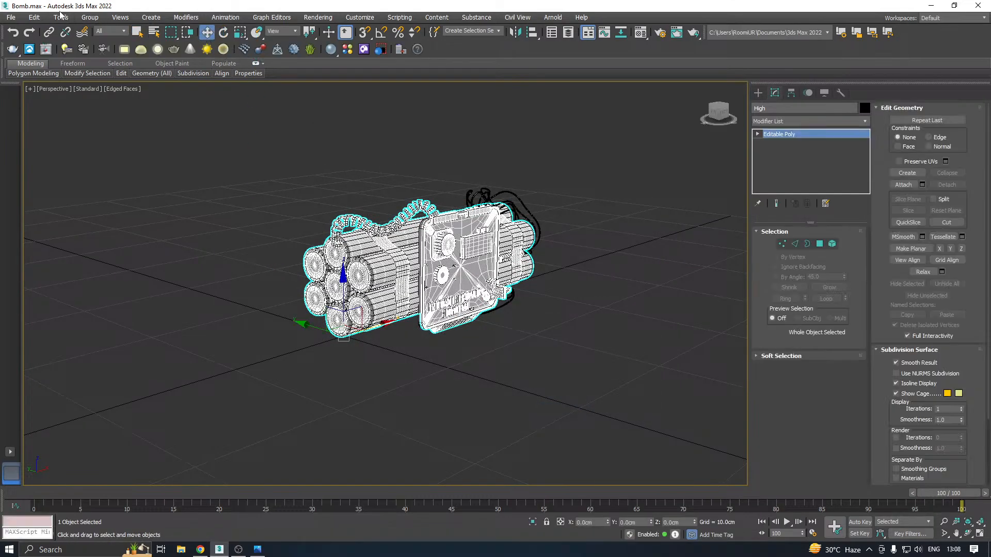
{"action": "left_click", "coordinate": [13, 36]}
{"action": "left_click", "coordinate": [14, 37]}
{"action": "left_click", "coordinate": [13, 37]}
{"action": "left_click", "coordinate": [11, 34]}
{"action": "left_click", "coordinate": [11, 34]}
{"action": "left_click", "coordinate": [11, 34]}
{"action": "left_click", "coordinate": [12, 34]}
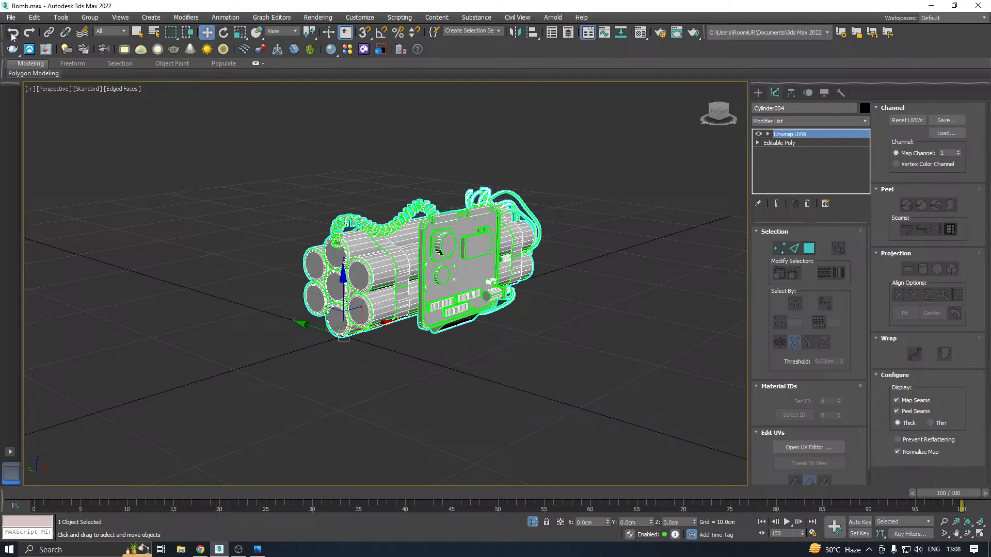
{"action": "left_click", "coordinate": [12, 34]}
{"action": "left_click", "coordinate": [11, 35]}
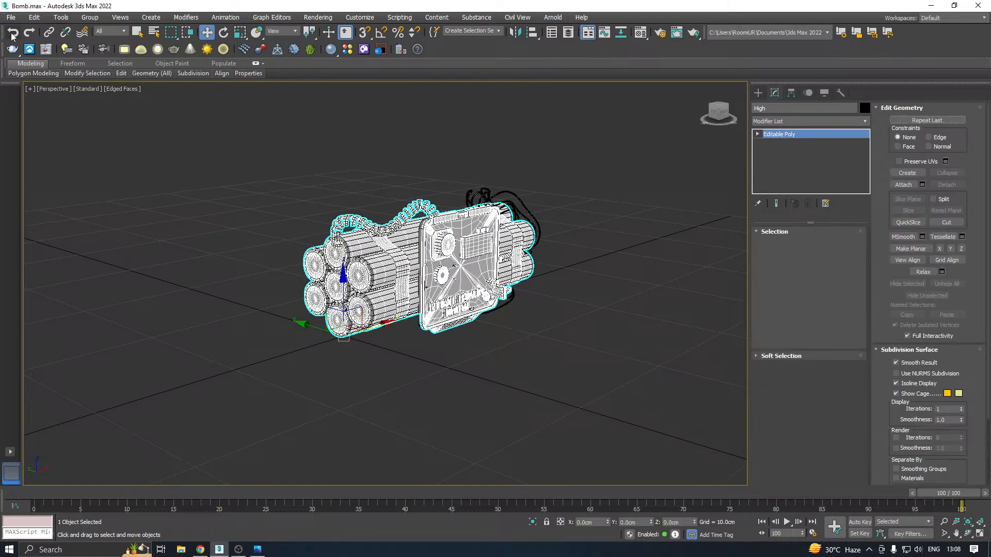
{"action": "left_click", "coordinate": [12, 35]}
{"action": "left_click", "coordinate": [11, 34]}
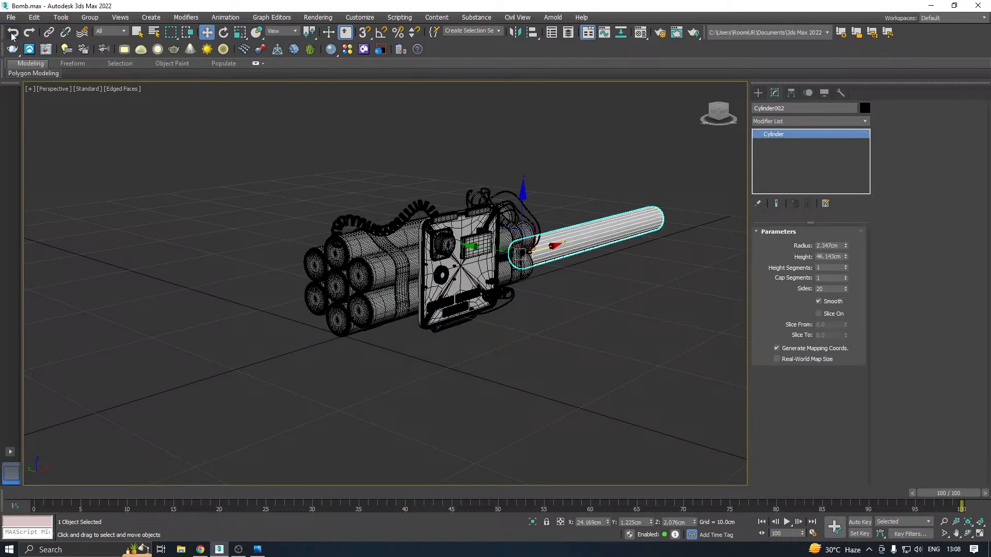
{"action": "left_click", "coordinate": [11, 34]}
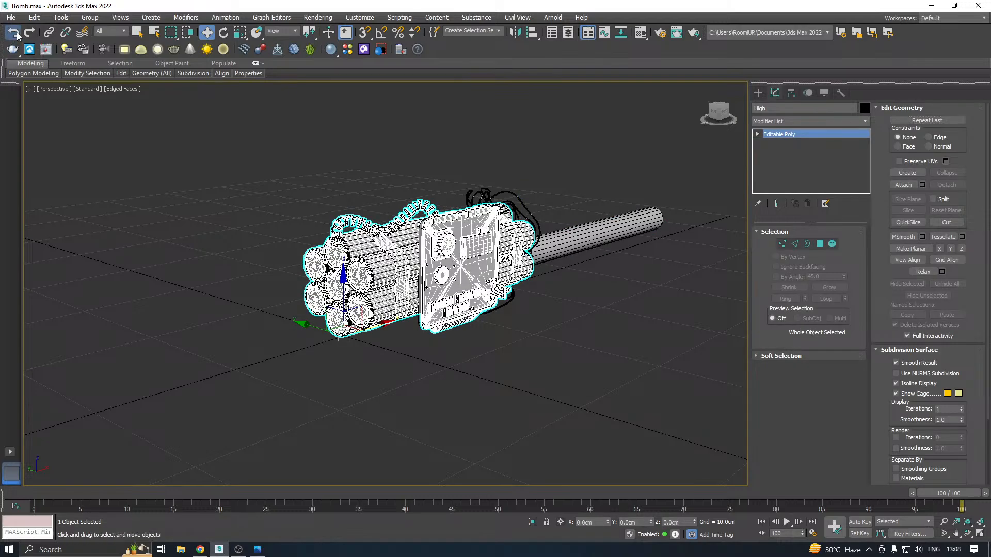
{"action": "left_click", "coordinate": [16, 34]}
{"action": "left_click", "coordinate": [15, 34]}
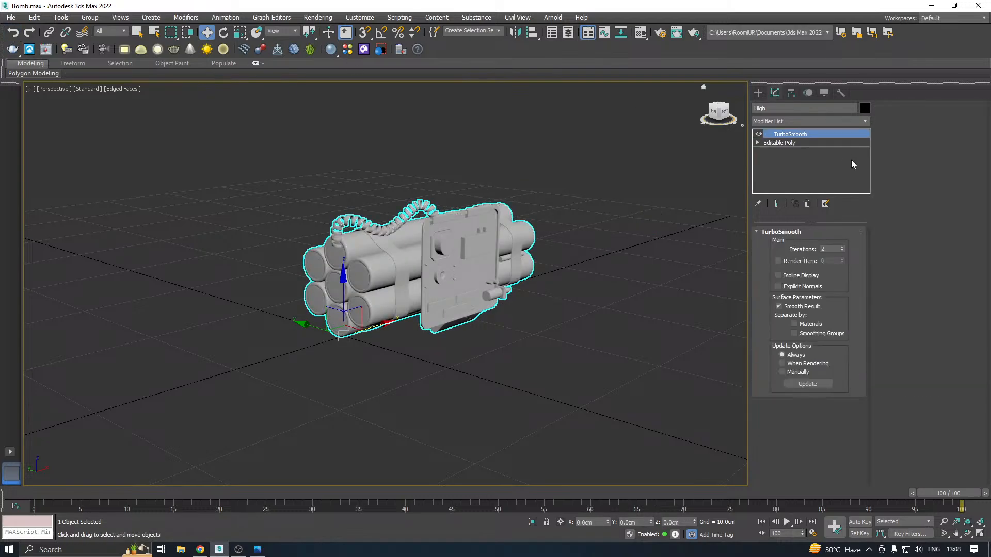
Turn off the High object's TurboSmooth and clear the selection
{"action": "left_click", "coordinate": [759, 135]}
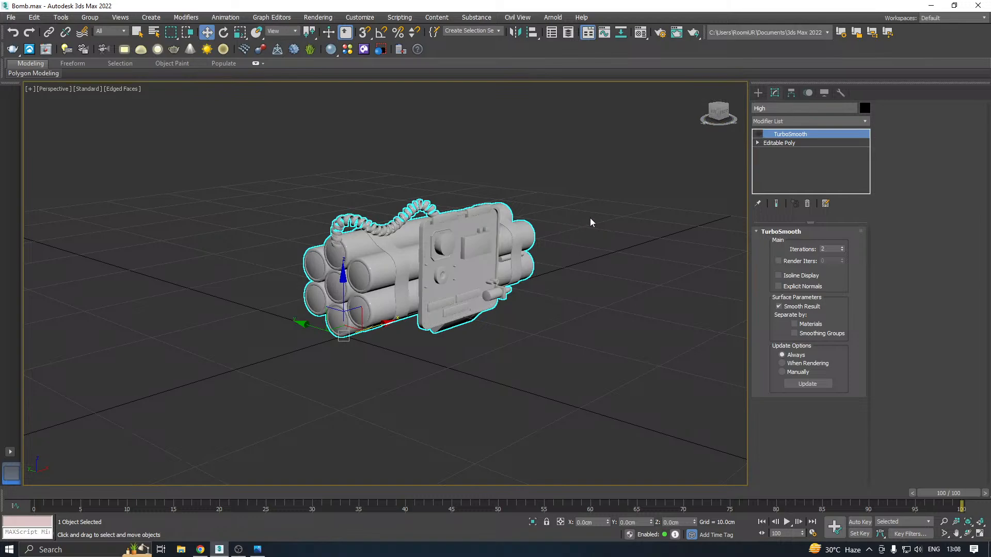
{"action": "middle_click_drag", "start_coordinate": [590, 218], "coordinate": [578, 236]}
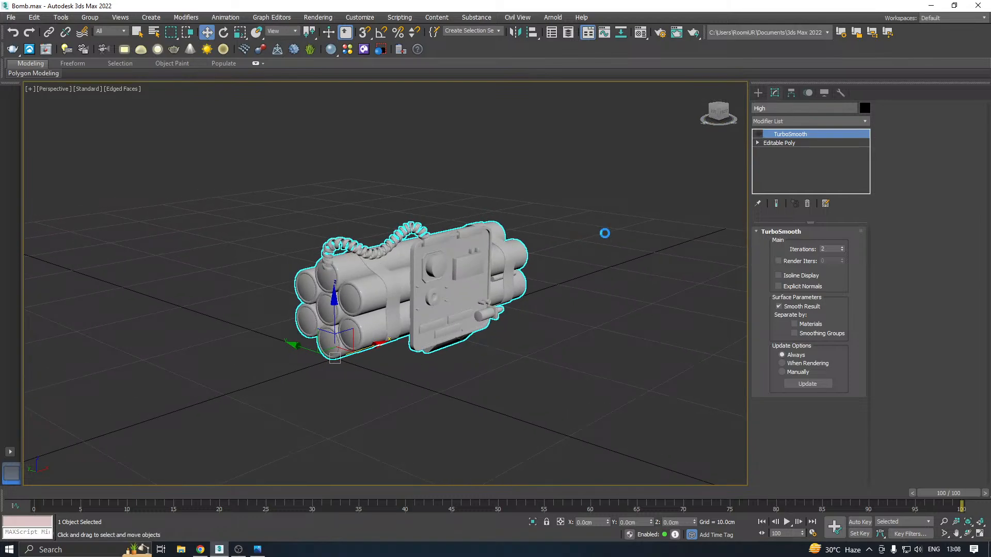
{"action": "left_click", "coordinate": [605, 233]}
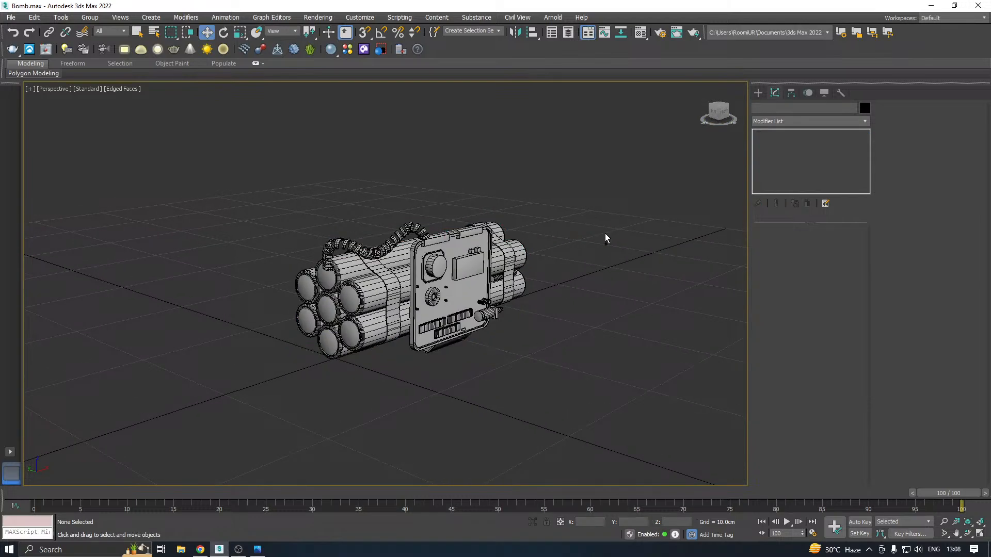
Switch from 3ds Max to the desktop, hide the desktop icons and launch Substance Painter
{"action": "left_click", "coordinate": [932, 7]}
{"action": "right_click", "coordinate": [240, 115]}
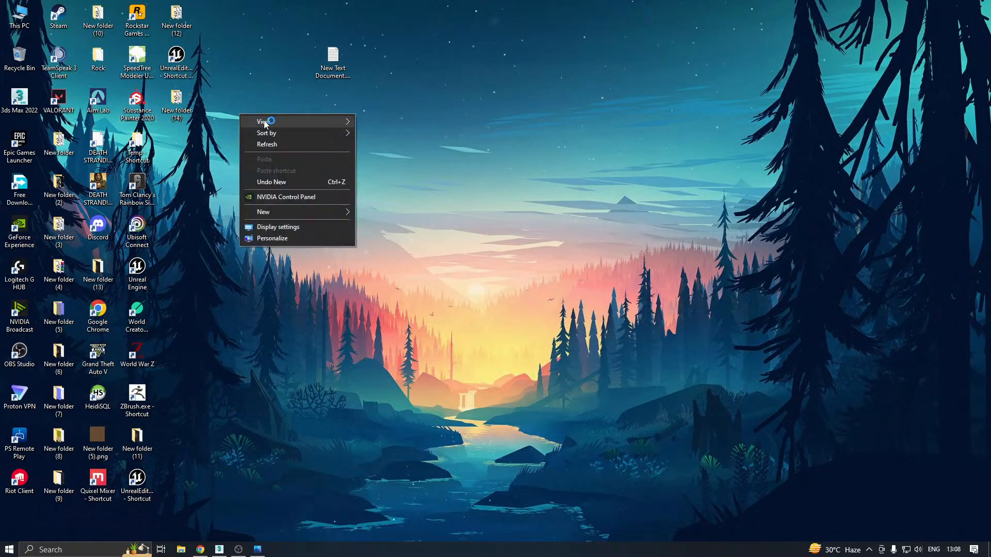
{"action": "mouse_move", "coordinate": [264, 123]}
{"action": "left_click", "coordinate": [399, 181]}
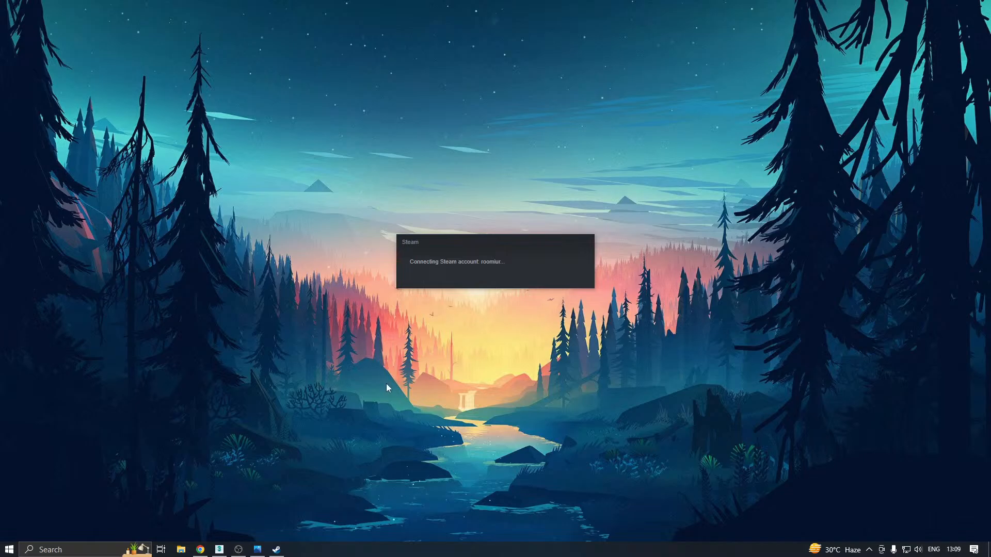
{"action": "mouse_move", "coordinate": [221, 552]}
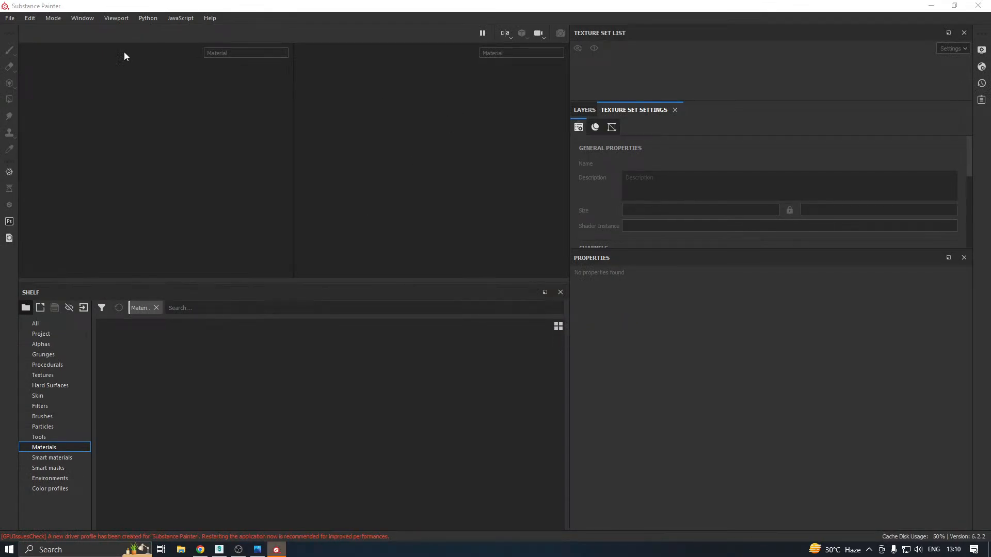
Create a new project from B.fbx in New folder (14), using the DirectX normal map format
{"action": "left_click", "coordinate": [10, 18]}
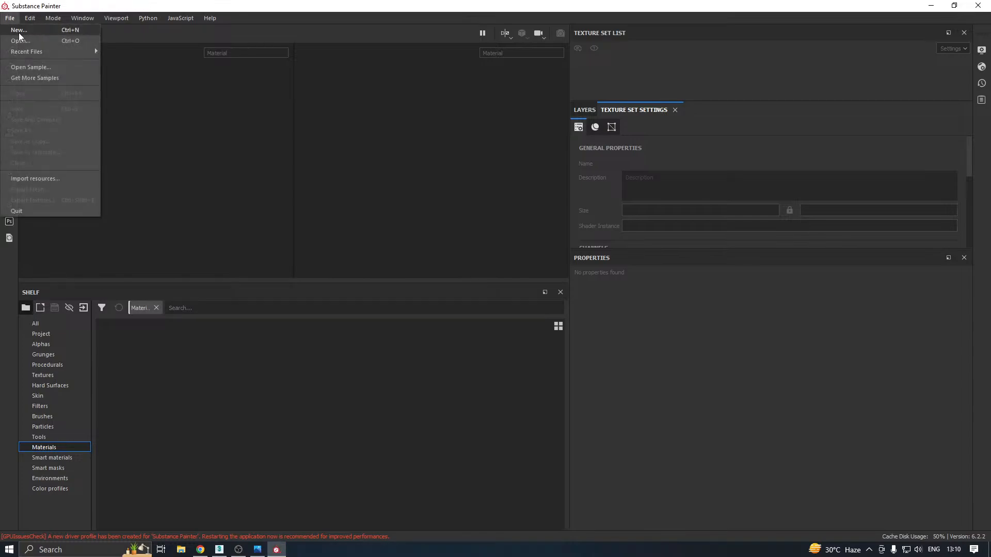
{"action": "left_click", "coordinate": [19, 33]}
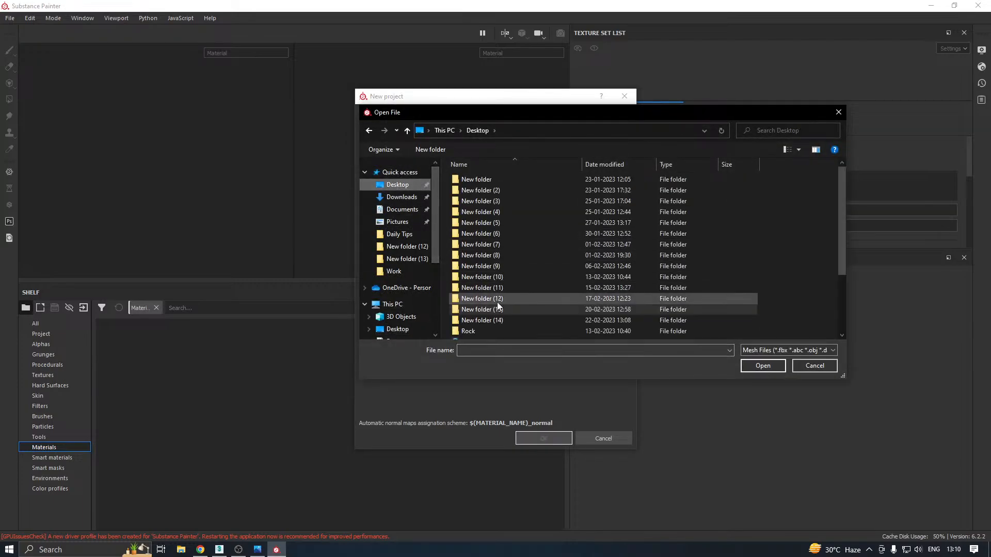
{"action": "double_click", "coordinate": [493, 321]}
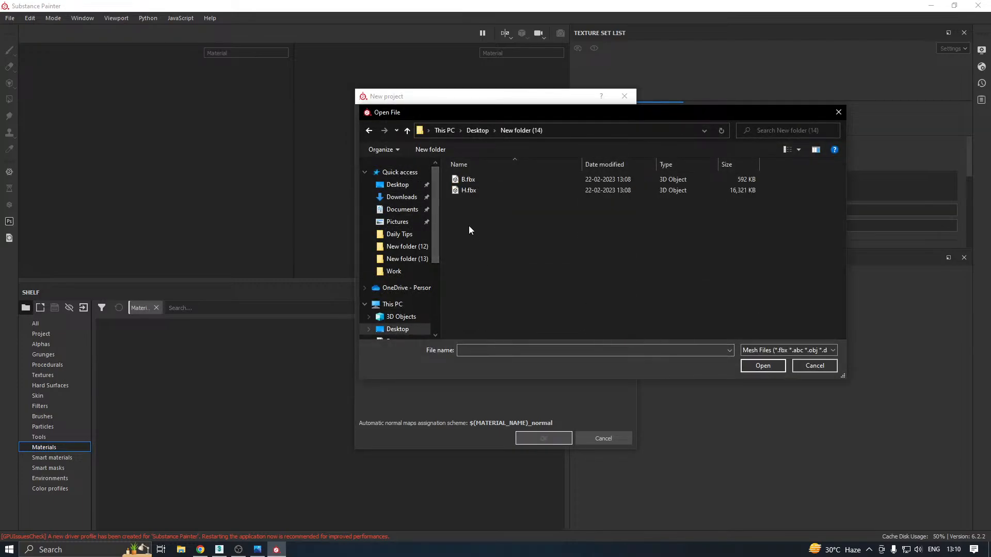
{"action": "double_click", "coordinate": [468, 180]}
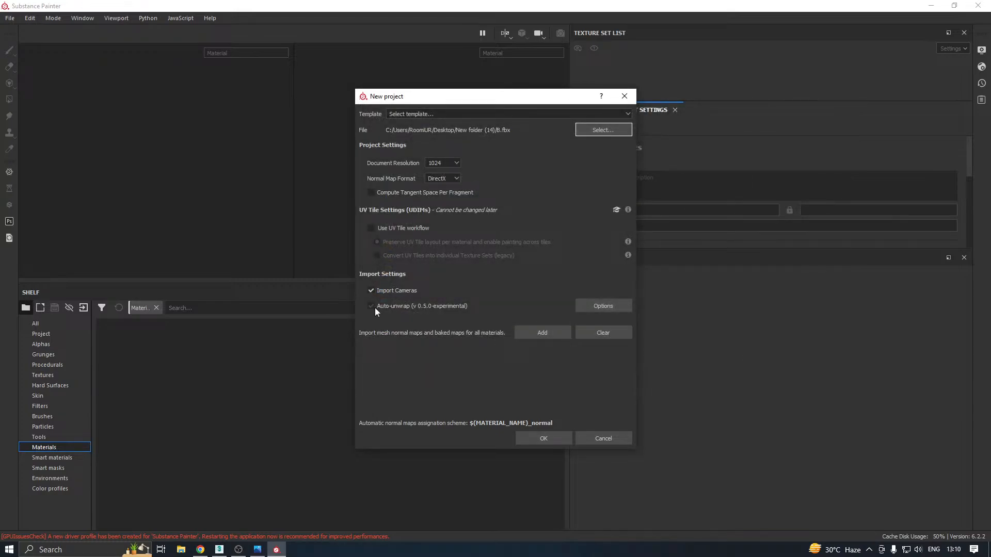
{"action": "left_click", "coordinate": [456, 179]}
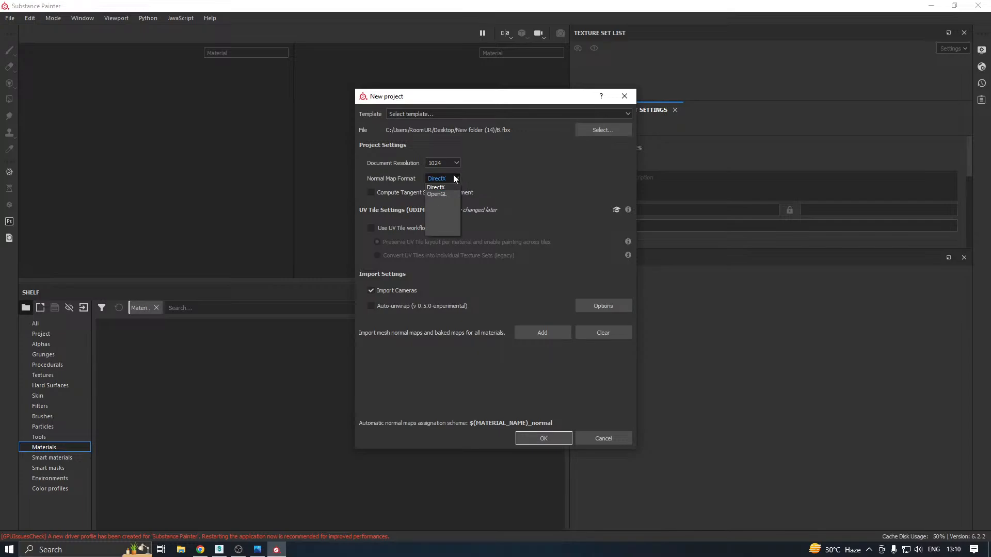
{"action": "left_click", "coordinate": [441, 186]}
{"action": "left_click", "coordinate": [536, 438]}
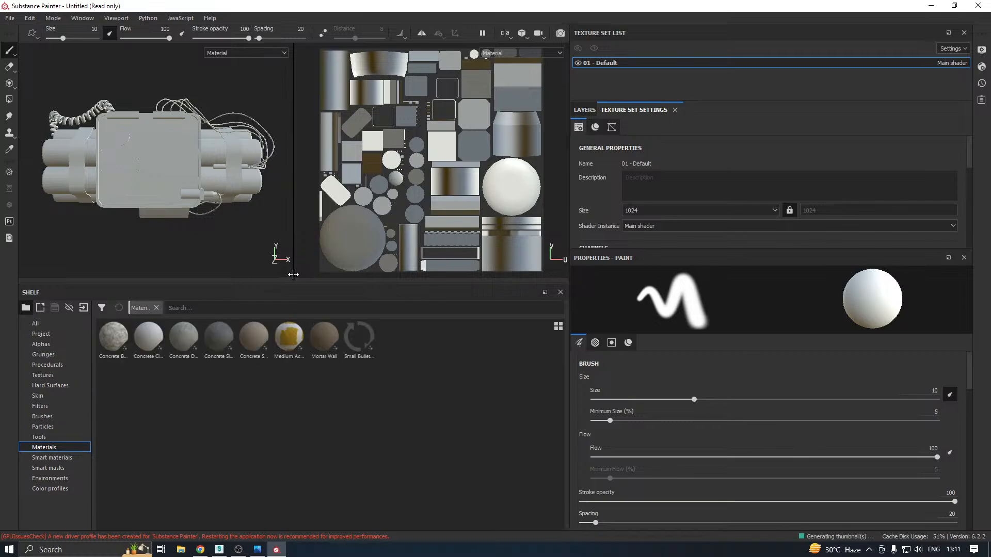
Shrink the shelf and UV view so the 3D view fills the viewport area, and rotate the environment lighting to brighten the bomb
{"action": "left_click_drag", "start_coordinate": [293, 276], "coordinate": [296, 298]}
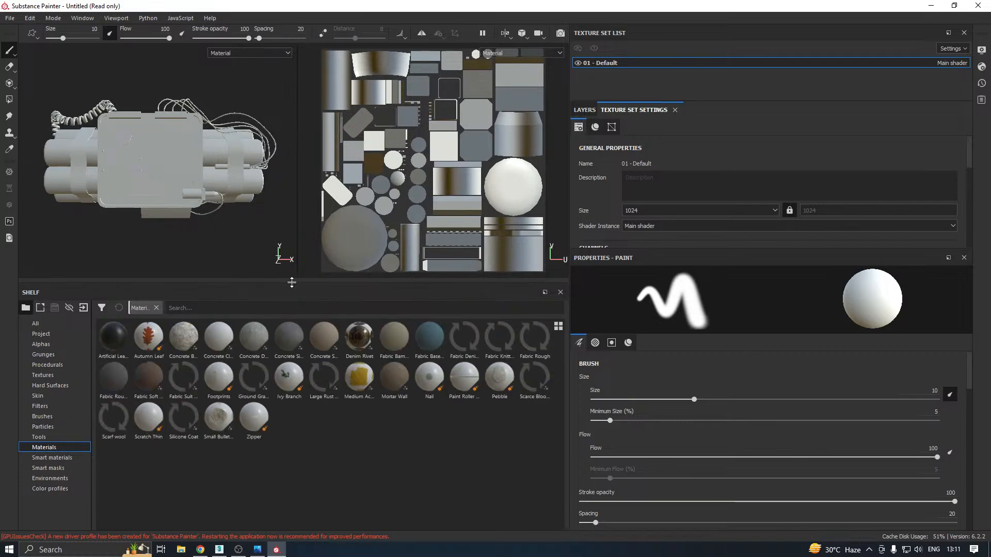
{"action": "left_click_drag", "start_coordinate": [291, 284], "coordinate": [291, 361]}
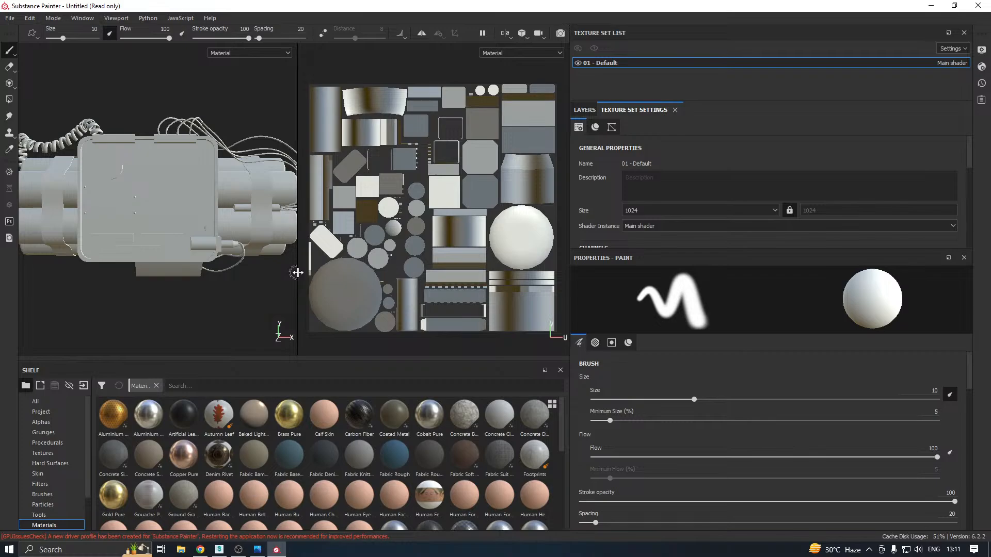
{"action": "left_click_drag", "start_coordinate": [298, 272], "coordinate": [560, 267]}
{"action": "scroll", "coordinate": [376, 277], "scroll_direction": "down", "scroll_amount": 1}
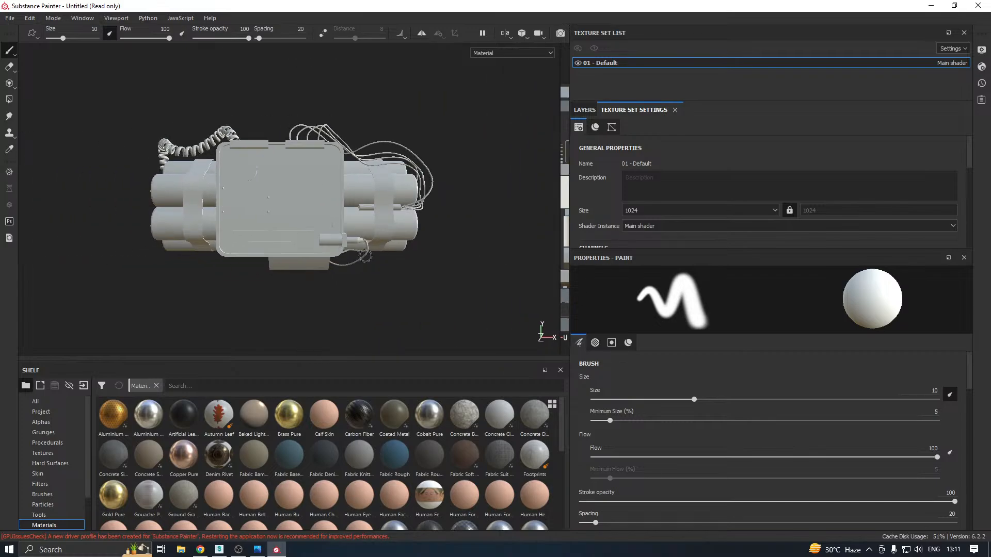
{"action": "left_click_drag", "start_coordinate": [346, 240], "coordinate": [425, 273], "text": "alt"}
{"action": "middle_click_drag", "start_coordinate": [338, 269], "coordinate": [387, 260], "text": "alt"}
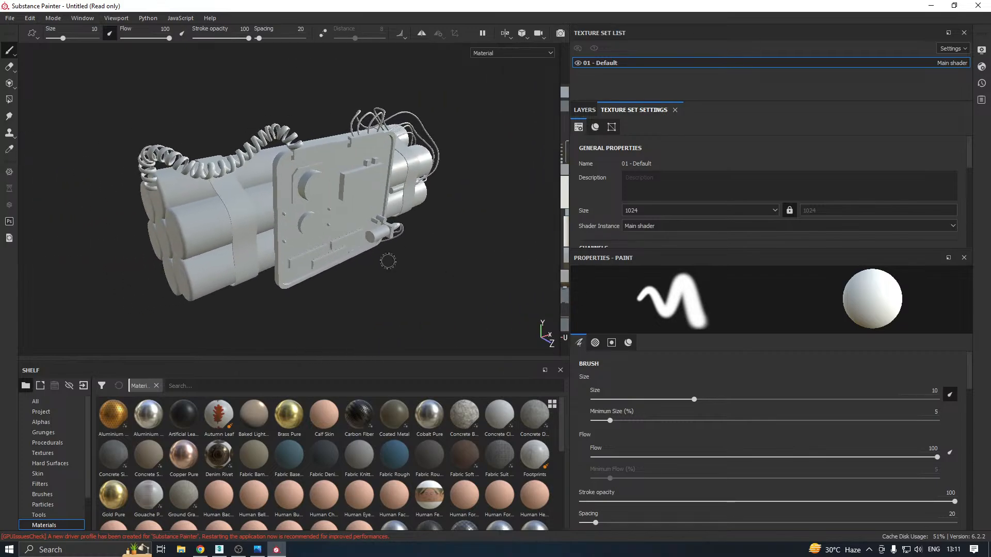
{"action": "right_click_drag", "start_coordinate": [440, 230], "coordinate": [416, 234], "text": "shift"}
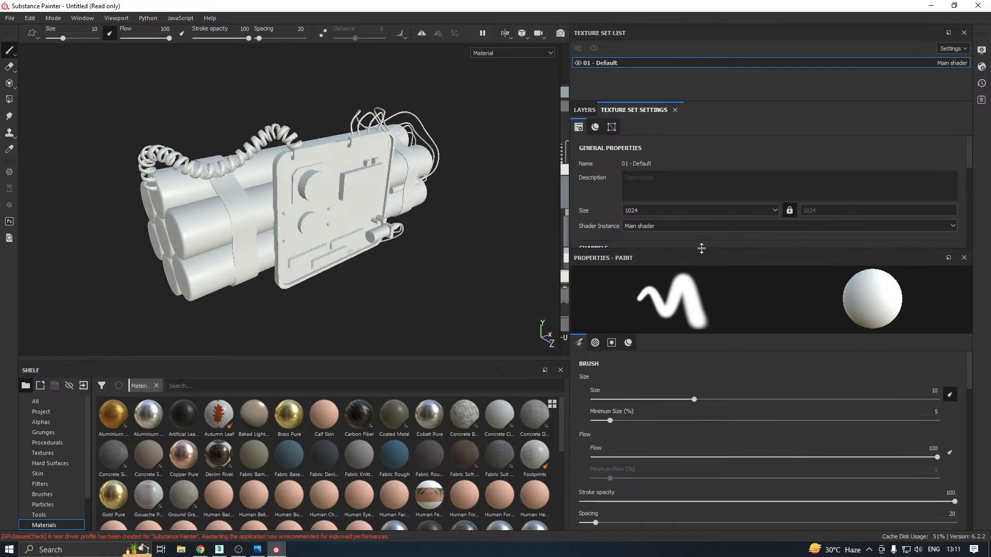
Open the mesh map baking settings and set Output Size to 2048, Dilation Width to 4 and Max Rear Distance to 0.324
{"action": "left_click_drag", "start_coordinate": [707, 250], "coordinate": [714, 296]}
{"action": "scroll", "coordinate": [766, 244], "scroll_direction": "down", "scroll_amount": 6}
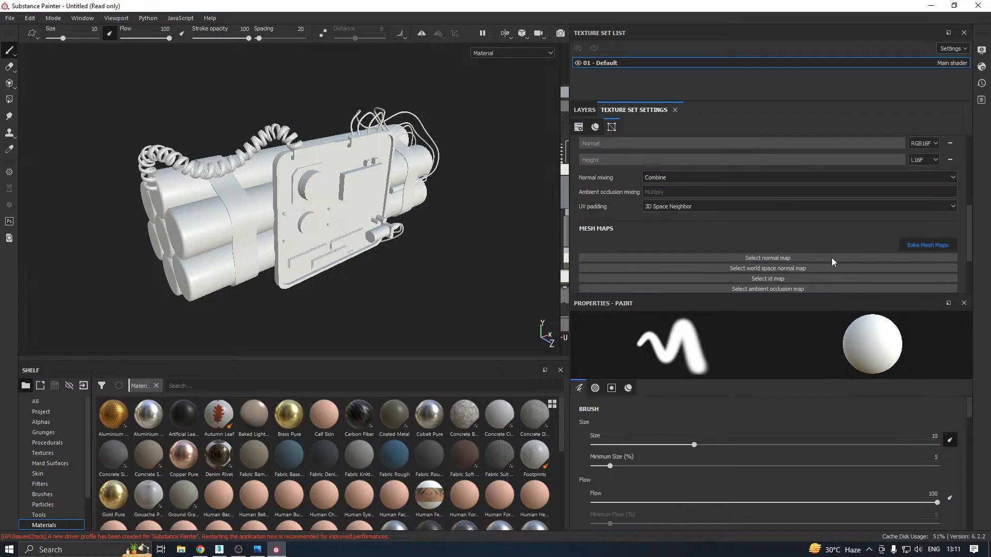
{"action": "left_click", "coordinate": [505, 133]}
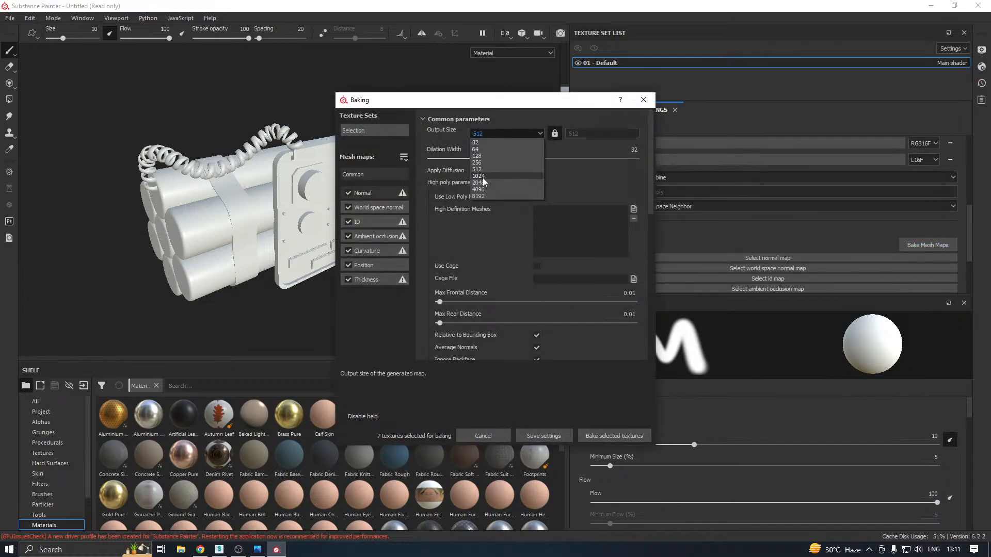
{"action": "left_click", "coordinate": [482, 183]}
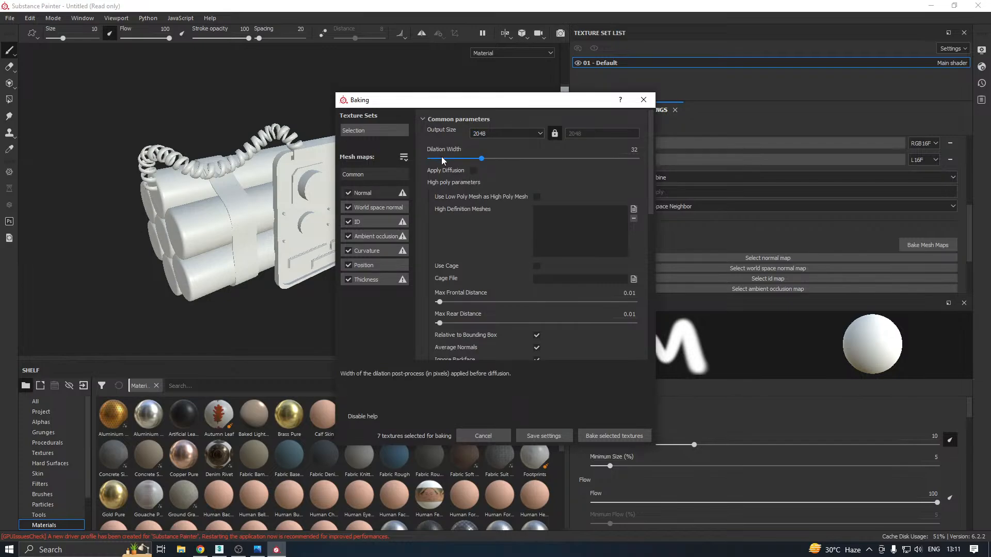
{"action": "left_click_drag", "start_coordinate": [441, 158], "coordinate": [437, 162]}
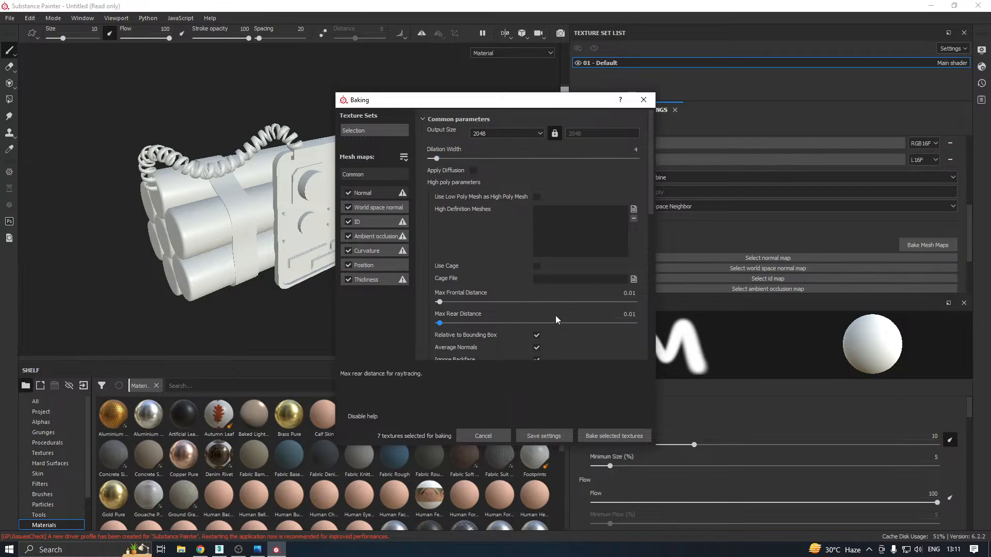
{"action": "left_click_drag", "start_coordinate": [515, 326], "coordinate": [502, 327]}
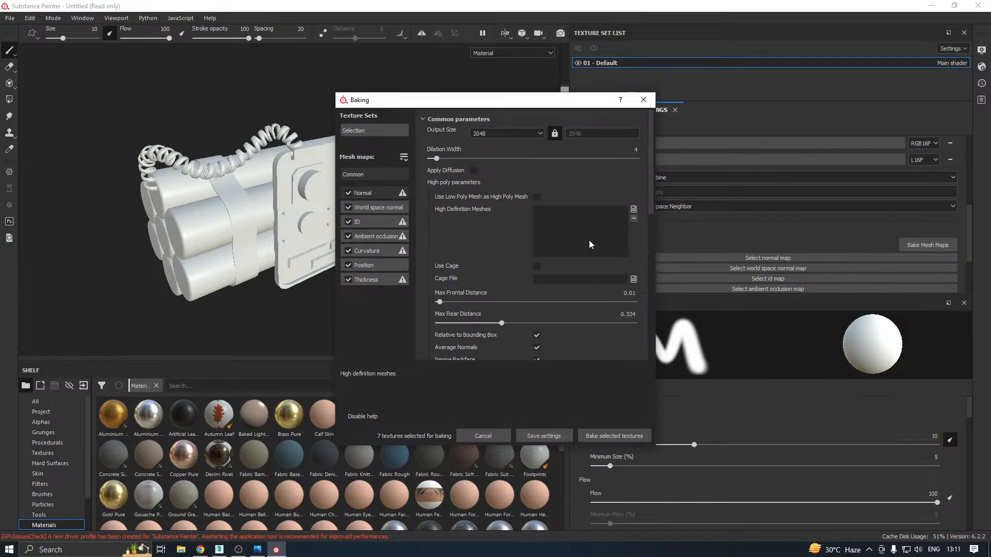
Load H.fbx as the high definition mesh and bake all seven selected mesh maps
{"action": "left_click", "coordinate": [632, 209]}
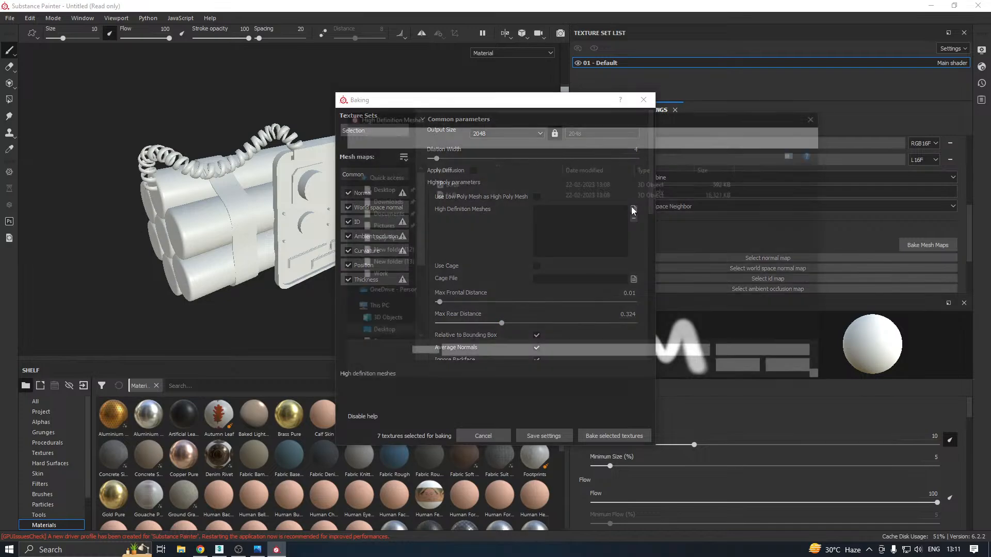
{"action": "double_click", "coordinate": [463, 195]}
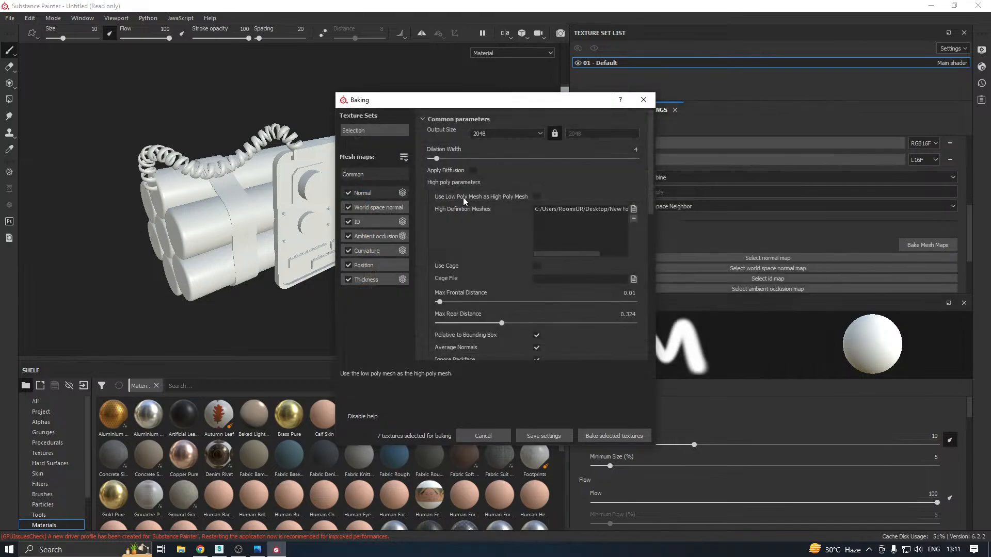
{"action": "left_click_drag", "start_coordinate": [487, 106], "coordinate": [663, 81]}
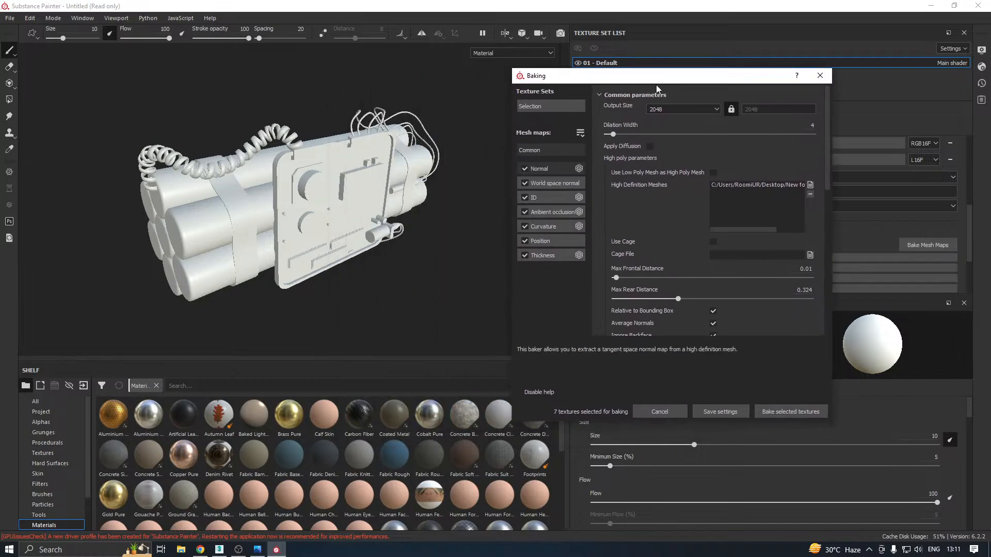
{"action": "left_click", "coordinate": [778, 411]}
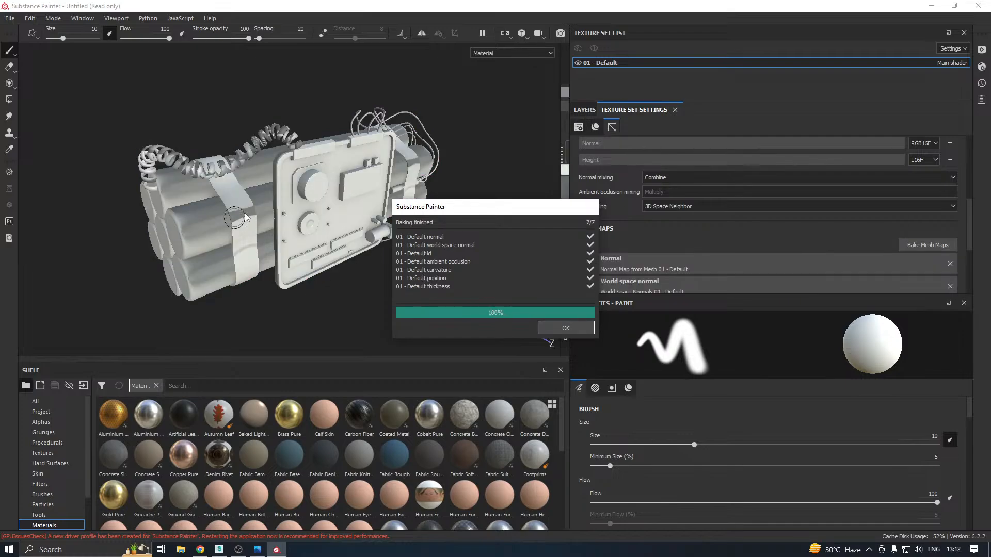
{"action": "left_click", "coordinate": [565, 328]}
Inspect the baked shading on the dynamite sticks, straps and coiled wire, and remove the ambient occlusion map from the mesh maps
{"action": "scroll", "coordinate": [237, 254], "scroll_direction": "up", "scroll_amount": 3}
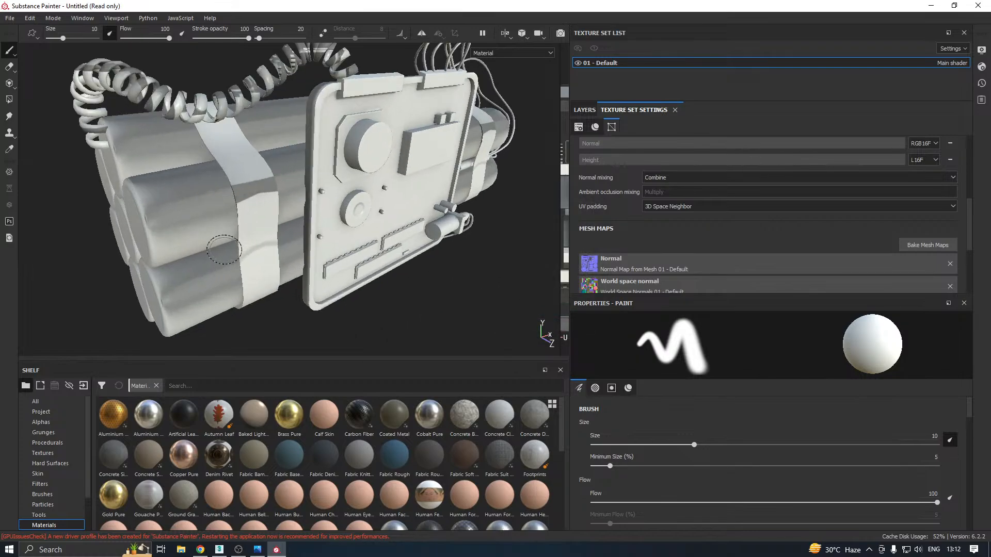
{"action": "left_click_drag", "start_coordinate": [274, 235], "coordinate": [301, 219], "text": "alt"}
{"action": "middle_click_drag", "start_coordinate": [303, 218], "coordinate": [323, 241], "text": "alt"}
{"action": "scroll", "coordinate": [249, 147], "scroll_direction": "down", "scroll_amount": 1}
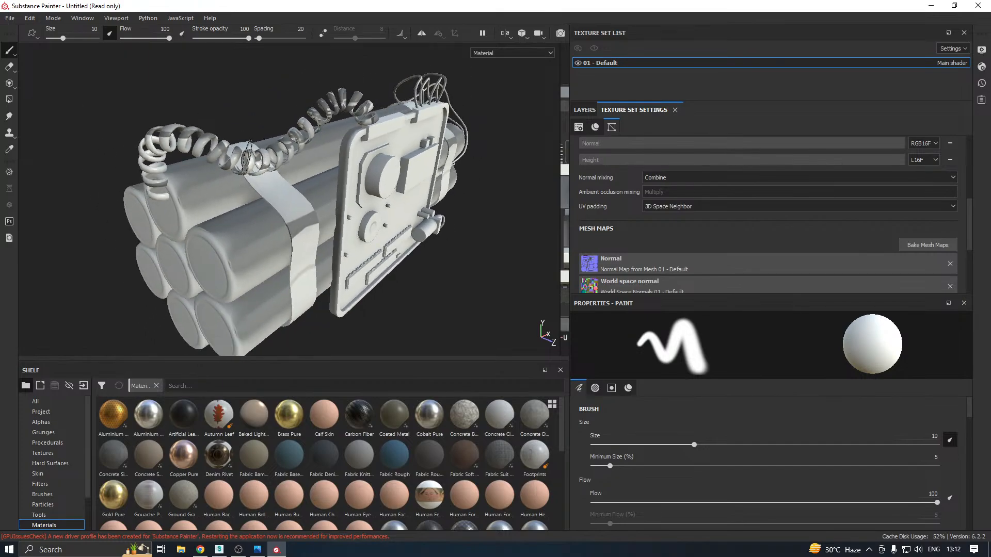
{"action": "scroll", "coordinate": [248, 156], "scroll_direction": "up", "scroll_amount": 2}
{"action": "left_click_drag", "start_coordinate": [206, 235], "coordinate": [219, 236], "text": "alt"}
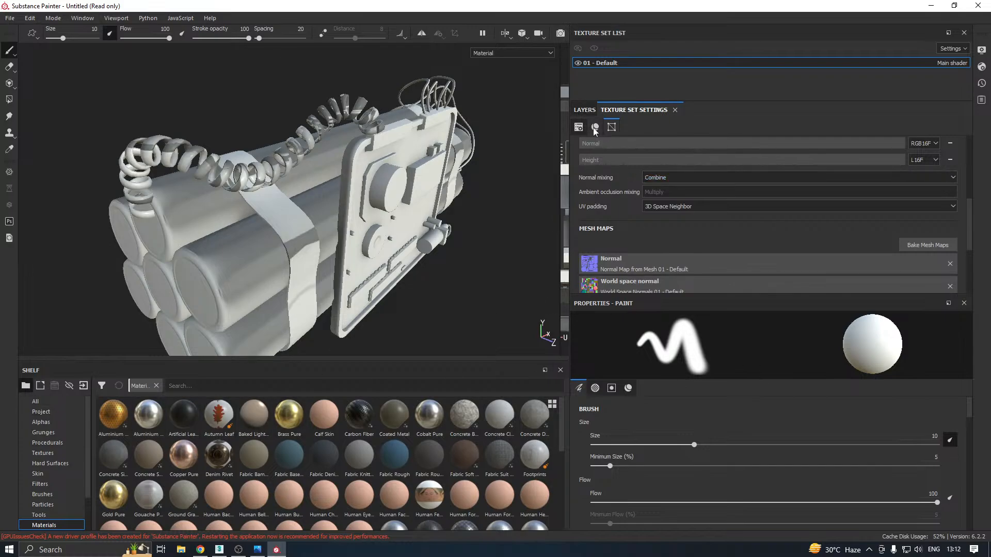
{"action": "scroll", "coordinate": [656, 225], "scroll_direction": "down", "scroll_amount": 3}
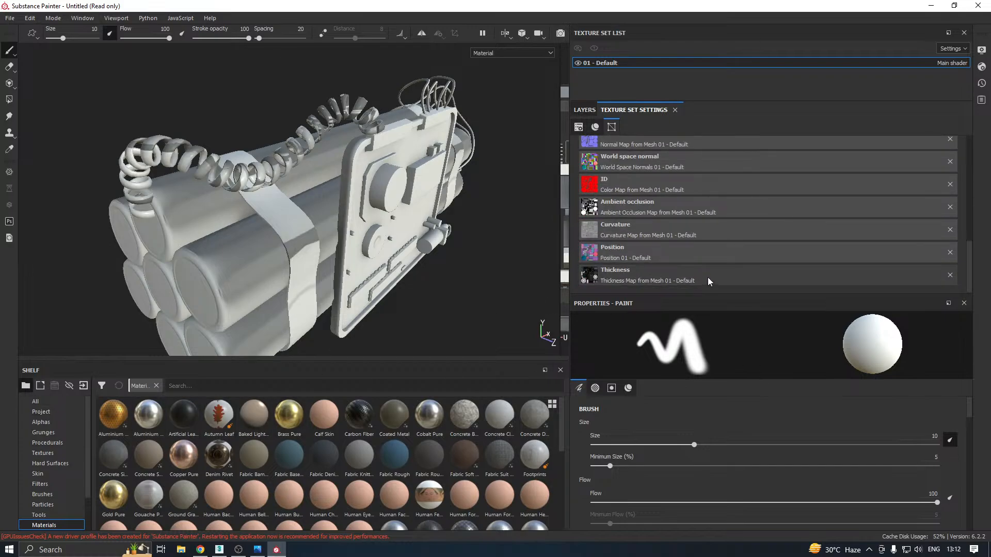
{"action": "left_click", "coordinate": [951, 207]}
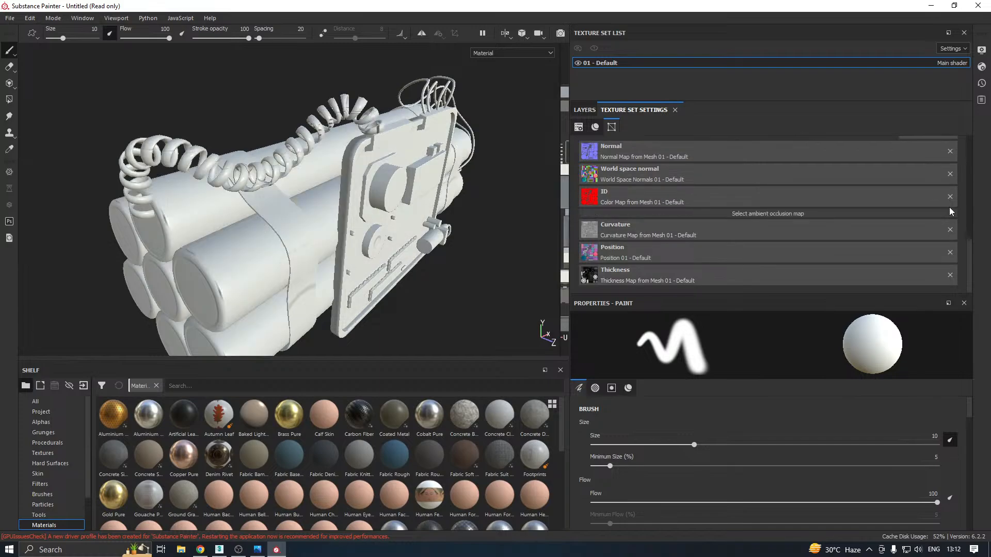
{"action": "scroll", "coordinate": [451, 232], "scroll_direction": "down", "scroll_amount": 1}
{"action": "left_click_drag", "start_coordinate": [451, 232], "coordinate": [511, 250], "text": "alt"}
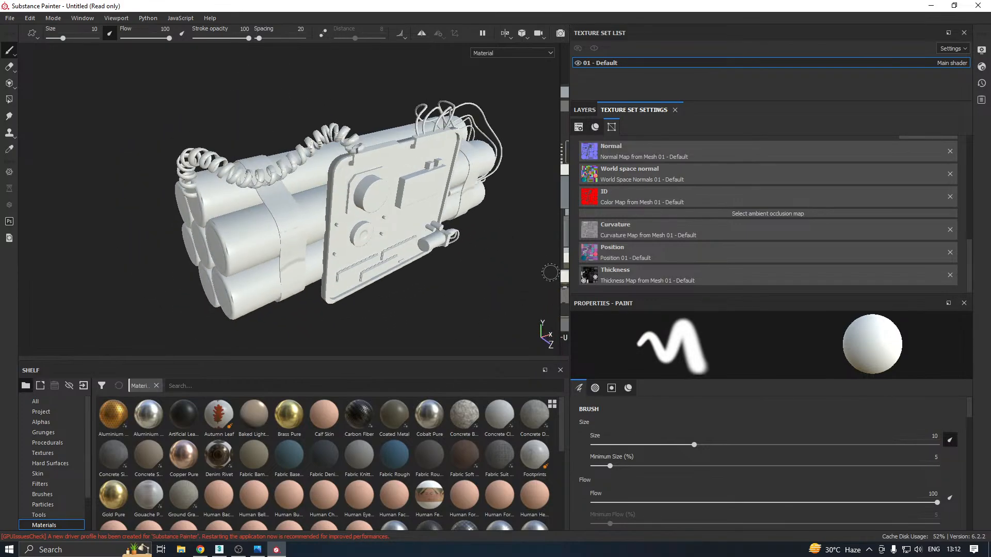
Check the texture set's UV layout beside the model, including the shells outside the main tile, and restore the full-width 3D view
{"action": "key", "text": "F1"}
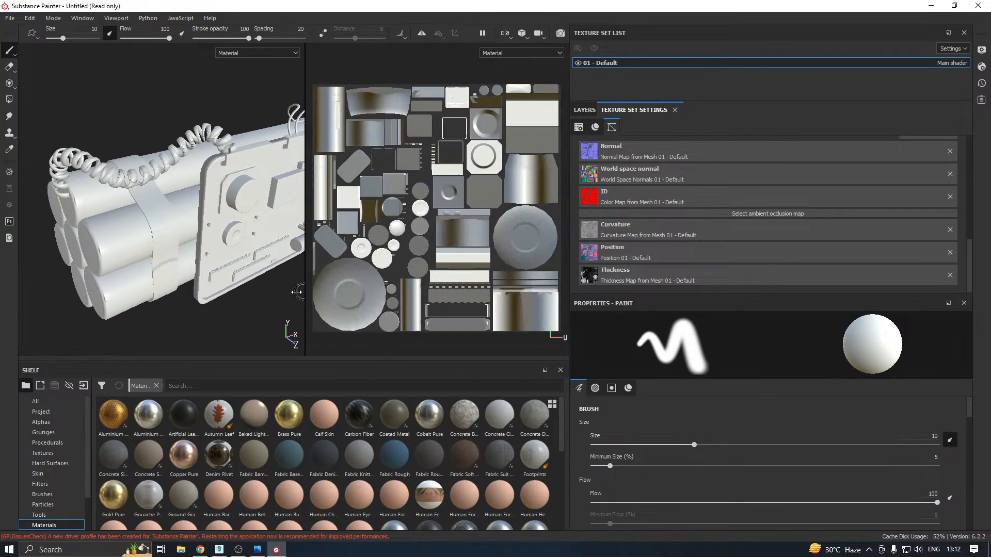
{"action": "left_click_drag", "start_coordinate": [296, 292], "coordinate": [273, 293]}
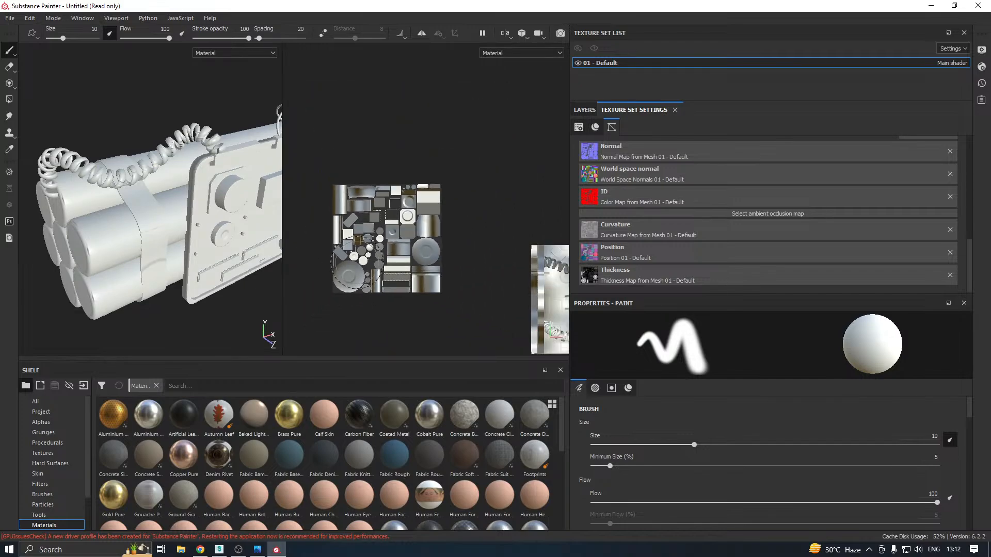
{"action": "scroll", "coordinate": [349, 270], "scroll_direction": "down", "scroll_amount": 2}
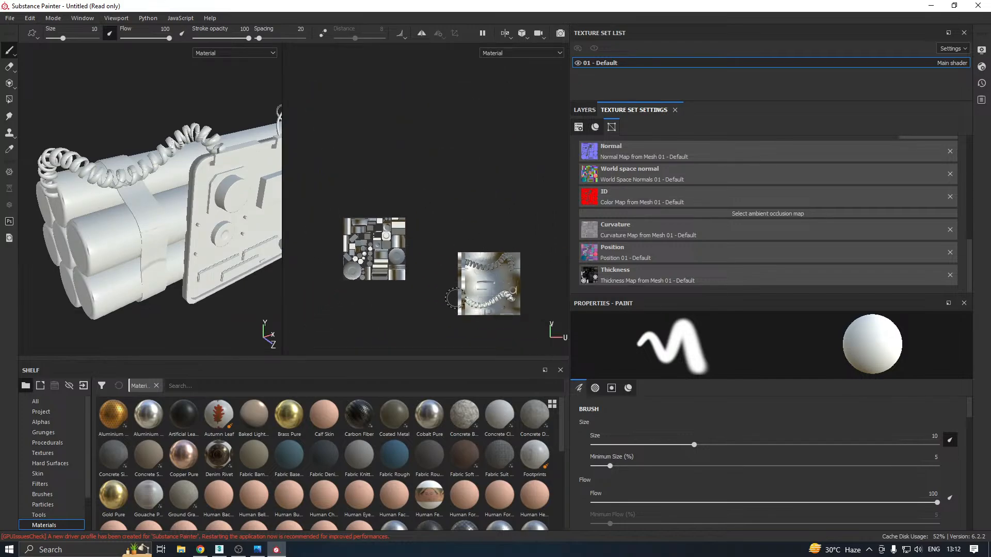
{"action": "left_click_drag", "start_coordinate": [282, 285], "coordinate": [568, 276]}
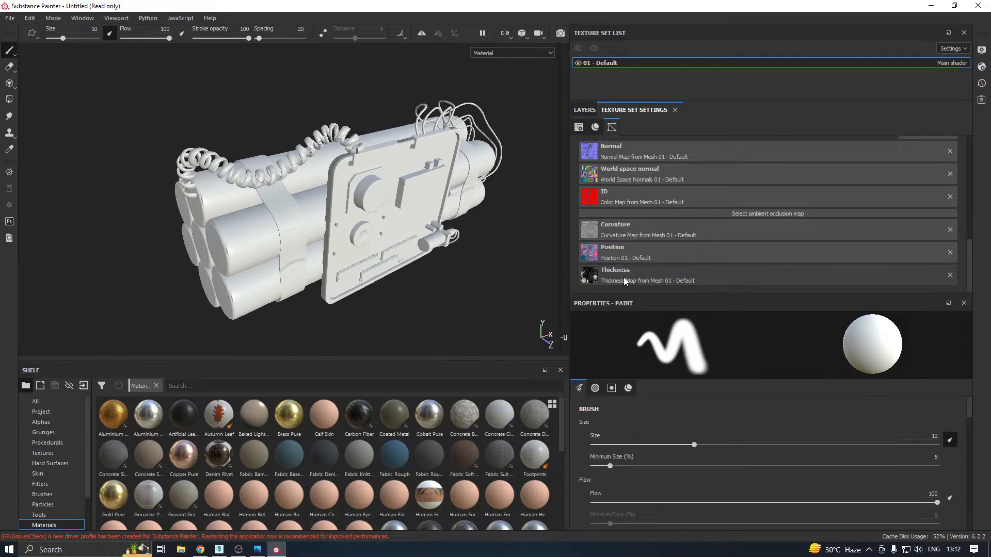
Switch to 3ds Max, unhide all objects and delete the long loose cylinder sticking out of the dynamite bundle
{"action": "left_click", "coordinate": [257, 550]}
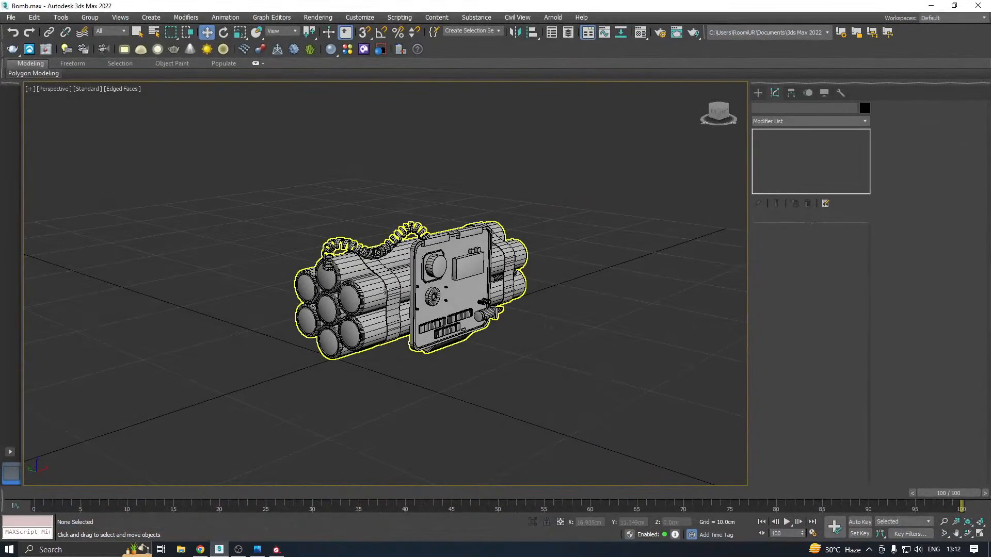
{"action": "left_click", "coordinate": [385, 291]}
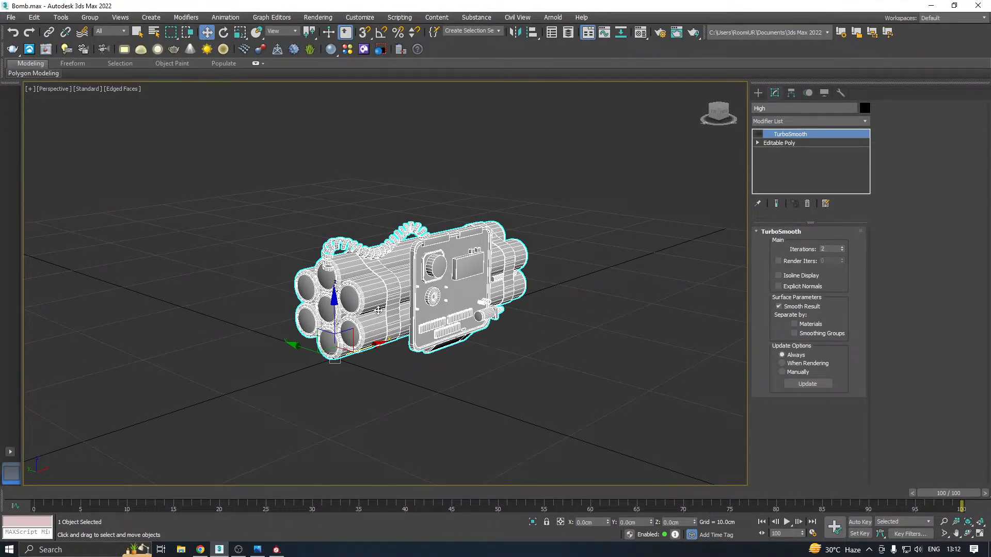
{"action": "left_click_drag", "start_coordinate": [370, 344], "coordinate": [490, 285]}
{"action": "key", "text": "ctrl+z"}
{"action": "right_click", "coordinate": [462, 275]}
{"action": "left_click", "coordinate": [491, 225]}
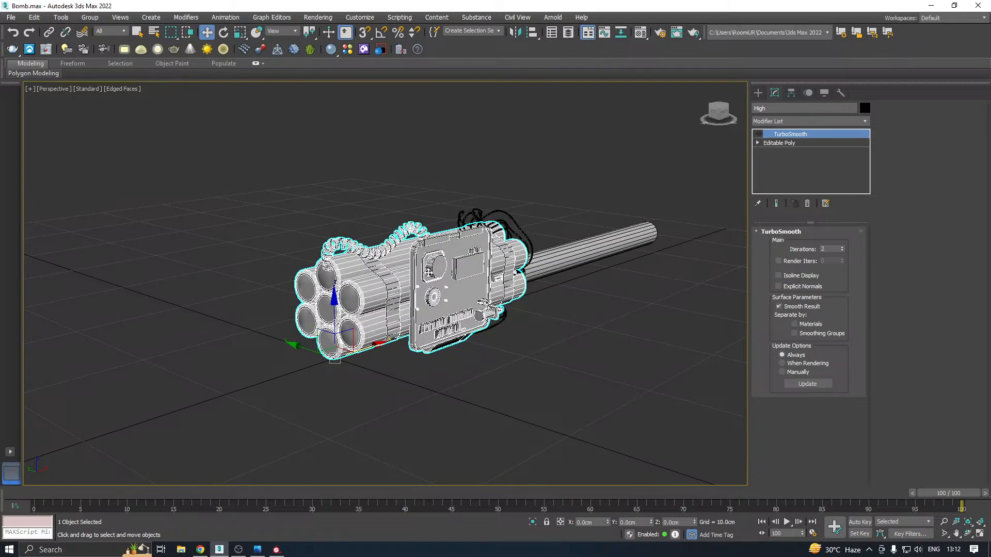
{"action": "left_click", "coordinate": [539, 255]}
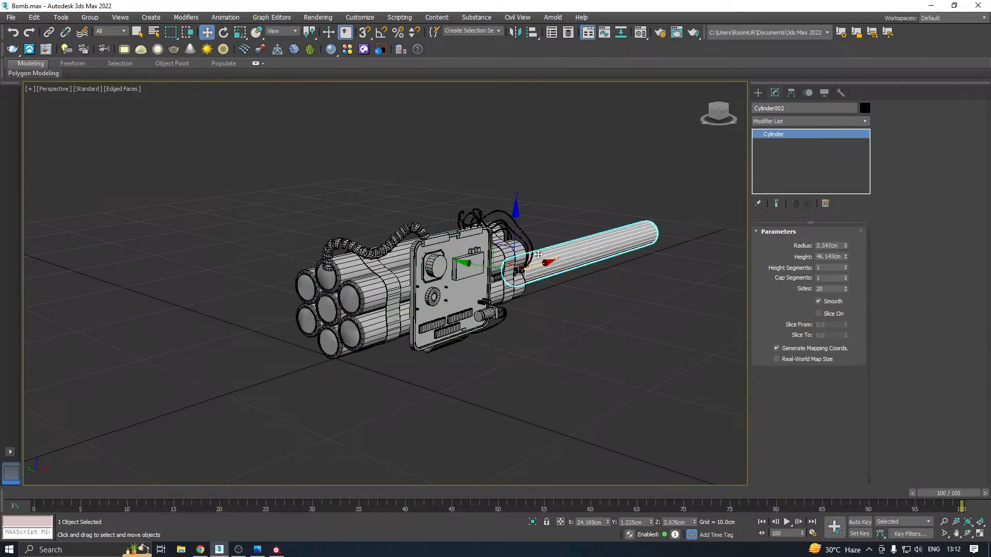
{"action": "key", "text": "Delete"}
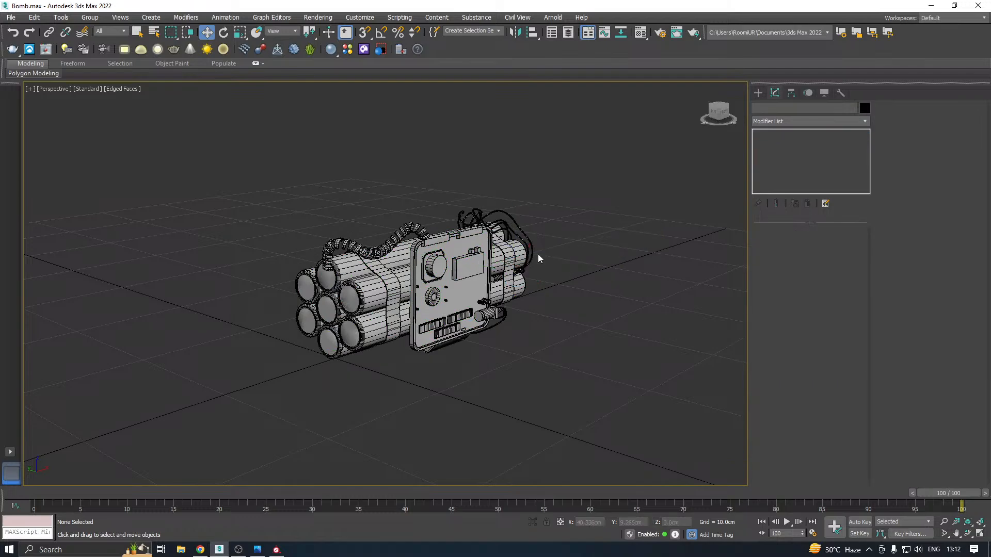
Isolate the low-poly Cylinder004 bomb mesh and open its UV layout for polygon selection
{"action": "left_click", "coordinate": [427, 287]}
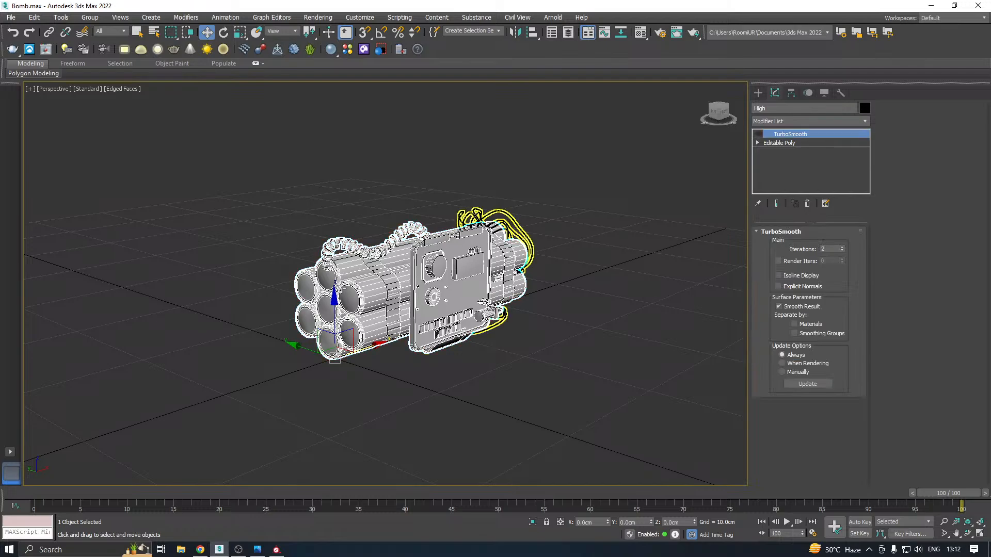
{"action": "left_click", "coordinate": [342, 289]}
{"action": "left_click", "coordinate": [533, 523]}
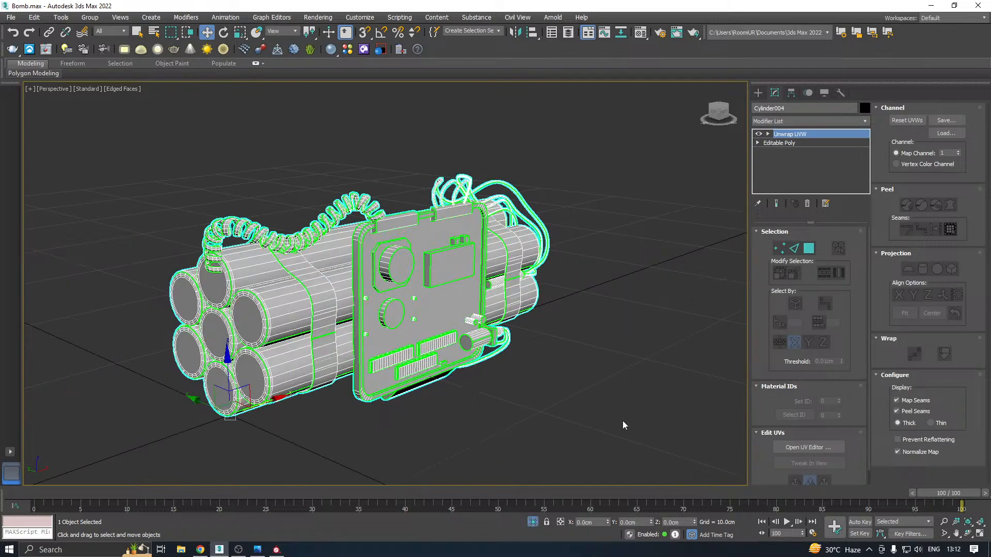
{"action": "left_click", "coordinate": [808, 447]}
{"action": "left_click", "coordinate": [808, 249]}
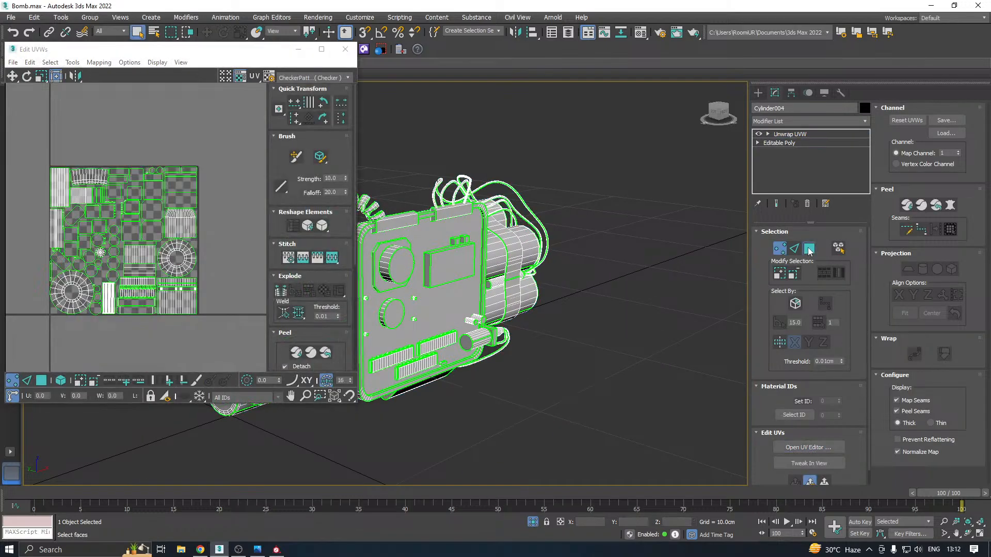
Select all strap, coiled-cord and thin-wire UV shells outside the main tile and show the arrange elements options
{"action": "scroll", "coordinate": [165, 296], "scroll_direction": "down", "scroll_amount": 3}
{"action": "middle_click_drag", "start_coordinate": [193, 310], "coordinate": [142, 277]}
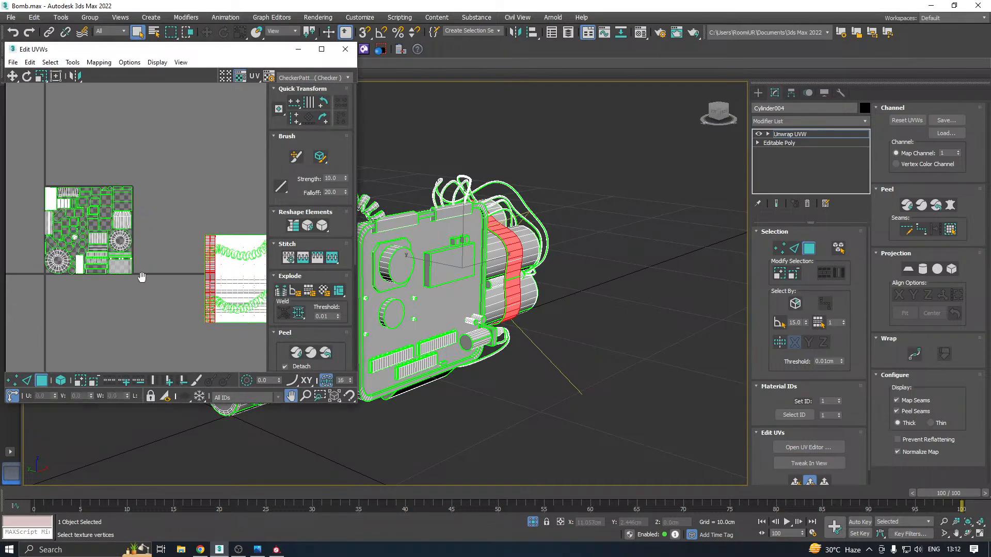
{"action": "left_click_drag", "start_coordinate": [355, 405], "coordinate": [479, 461]}
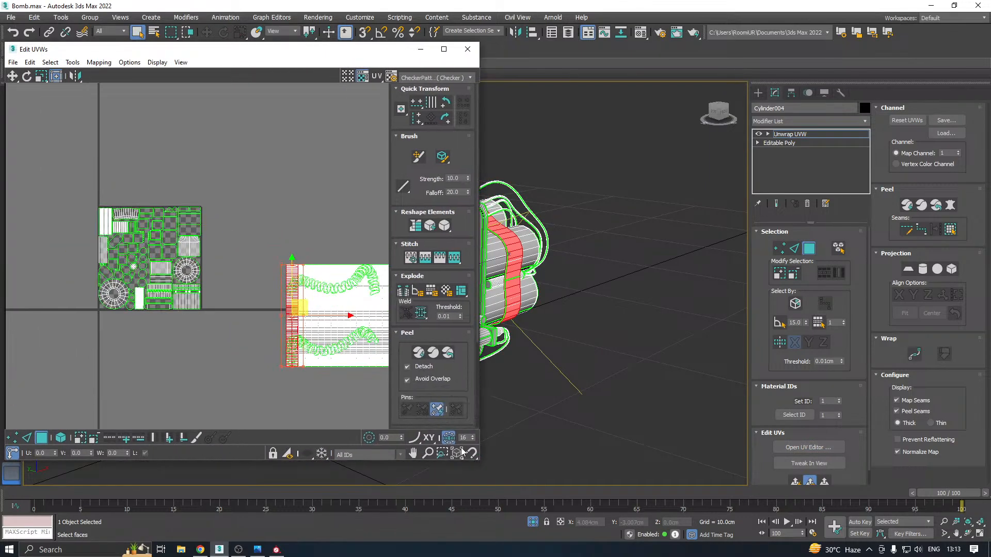
{"action": "scroll", "coordinate": [175, 326], "scroll_direction": "down", "scroll_amount": 2}
{"action": "left_click_drag", "start_coordinate": [229, 280], "coordinate": [362, 394]}
{"action": "key", "text": "z"}
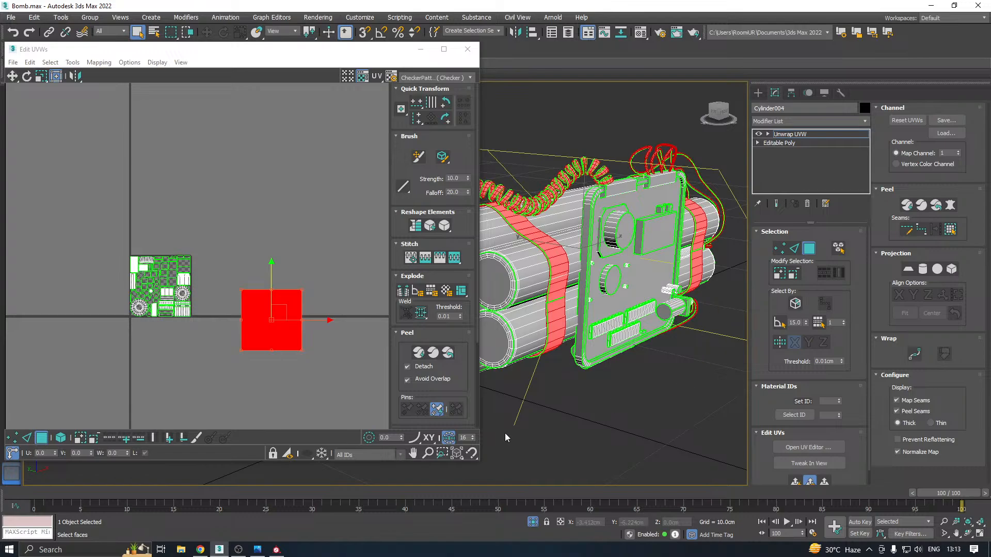
{"action": "left_click", "coordinate": [421, 333]}
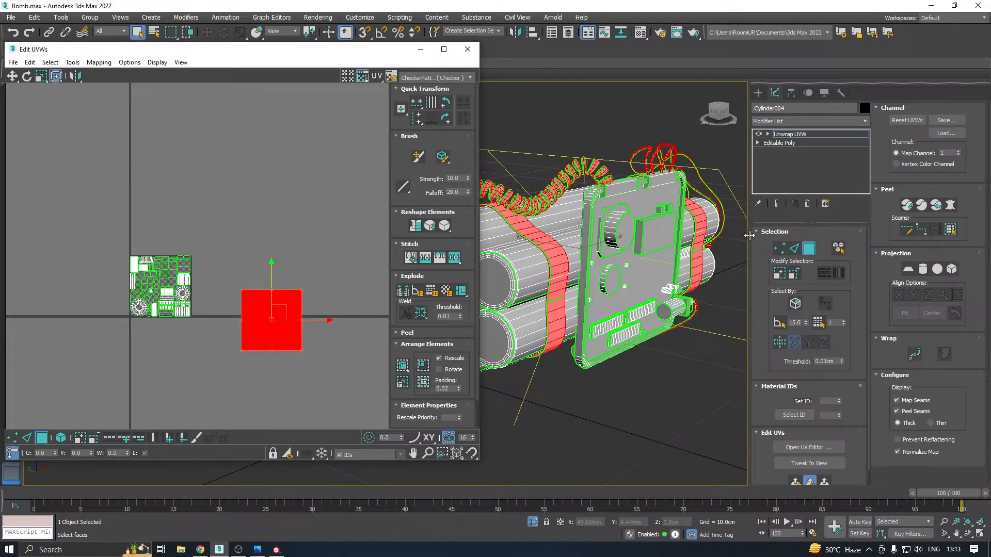
Switch to Substance Painter, examine the baked straps, coiled cord, panel and wires from all sides, and return to 3ds Max
{"action": "left_click", "coordinate": [277, 549]}
{"action": "mouse_move", "coordinate": [395, 292]}
{"action": "left_mouse_down", "text": "alt"}
{"action": "mouse_move", "coordinate": [371, 248]}
{"action": "mouse_move", "coordinate": [383, 243]}
{"action": "left_mouse_up", "text": "alt"}
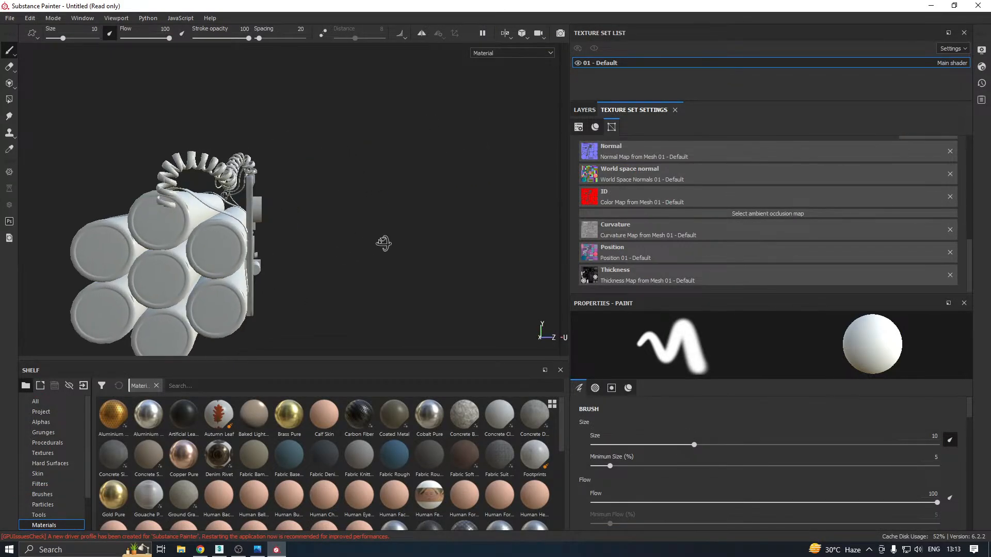
{"action": "middle_click_drag", "start_coordinate": [225, 286], "coordinate": [354, 264], "text": "alt"}
{"action": "scroll", "coordinate": [274, 258], "scroll_direction": "up", "scroll_amount": 4}
{"action": "left_click_drag", "start_coordinate": [299, 242], "coordinate": [387, 245], "text": "alt"}
{"action": "middle_click_drag", "start_coordinate": [405, 247], "coordinate": [275, 275], "text": "alt"}
{"action": "left_click_drag", "start_coordinate": [274, 276], "coordinate": [401, 253], "text": "alt"}
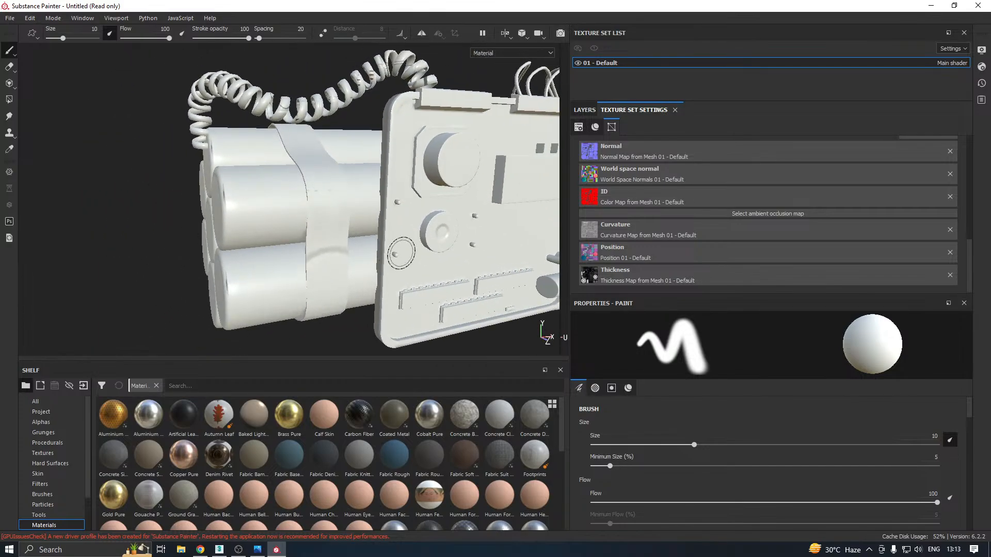
{"action": "middle_click_drag", "start_coordinate": [401, 253], "coordinate": [295, 298], "text": "alt"}
{"action": "left_click_drag", "start_coordinate": [295, 298], "coordinate": [245, 296], "text": "alt"}
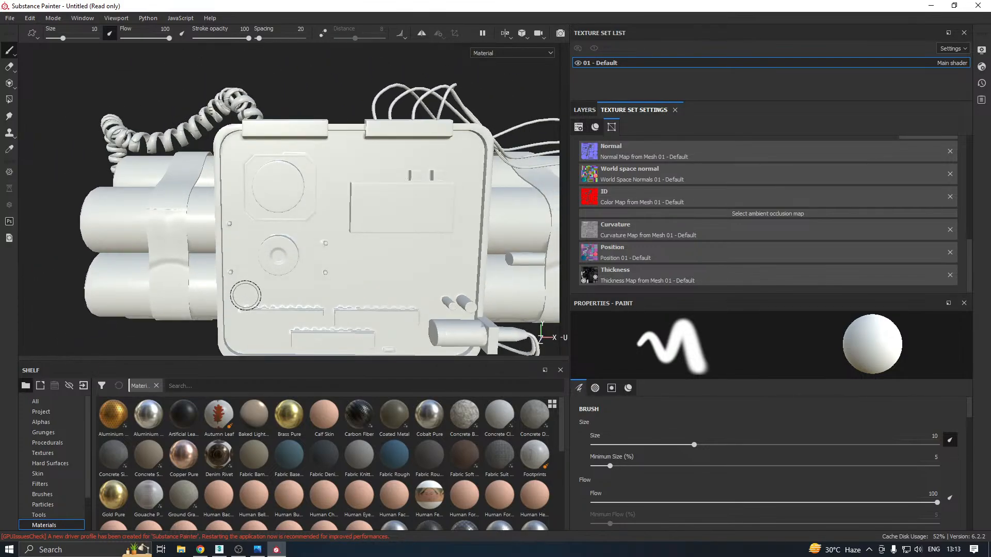
{"action": "mouse_move", "coordinate": [245, 296]}
{"action": "right_mouse_down", "text": "shift"}
{"action": "mouse_move", "coordinate": [289, 293]}
{"action": "mouse_move", "coordinate": [251, 298]}
{"action": "right_mouse_up", "text": "shift"}
{"action": "mouse_move", "coordinate": [340, 271]}
{"action": "left_mouse_down", "text": "alt"}
{"action": "mouse_move", "coordinate": [453, 296]}
{"action": "mouse_move", "coordinate": [456, 282]}
{"action": "left_mouse_up", "text": "alt"}
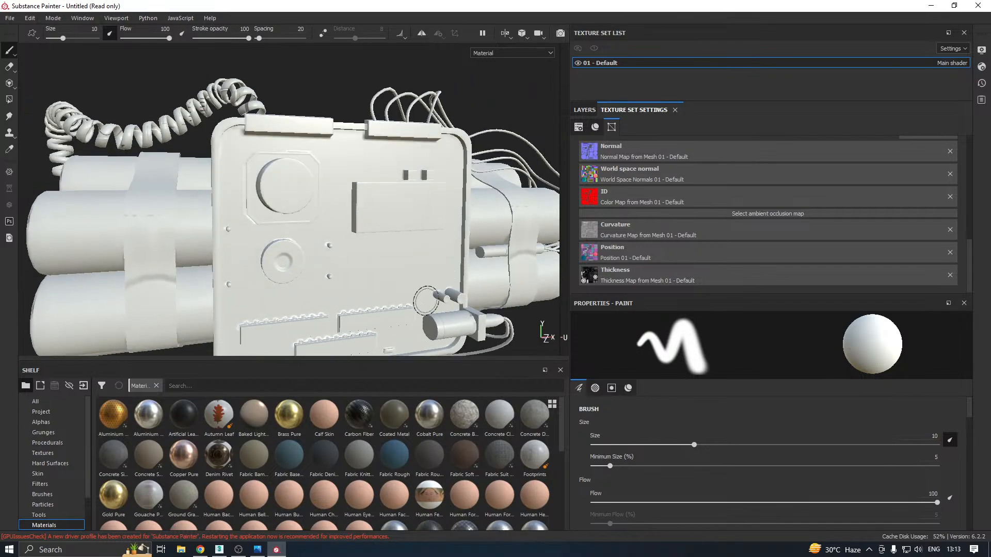
{"action": "mouse_move", "coordinate": [326, 238]}
{"action": "right_mouse_down", "text": "alt"}
{"action": "mouse_move", "coordinate": [358, 241]}
{"action": "mouse_move", "coordinate": [263, 265]}
{"action": "right_mouse_up", "text": "alt"}
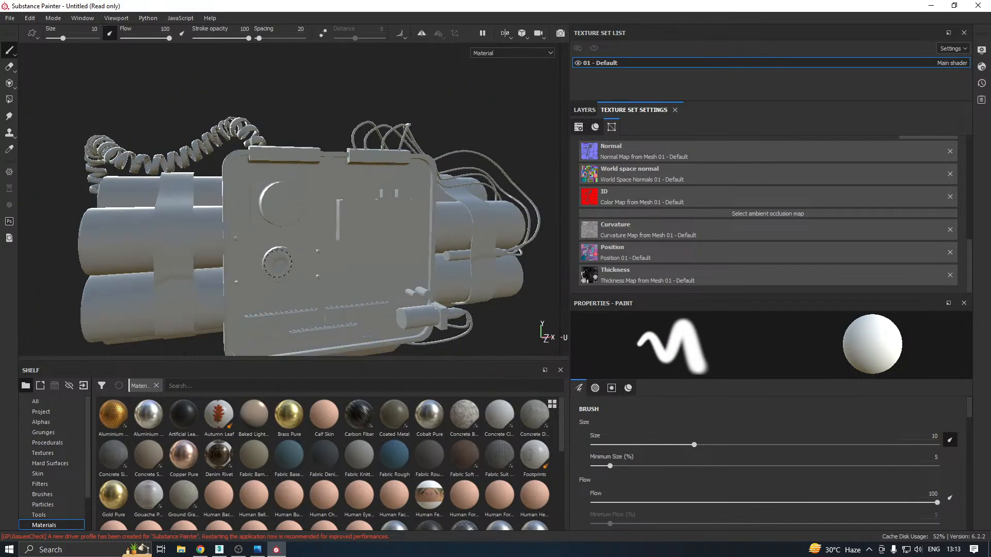
{"action": "left_click_drag", "start_coordinate": [413, 261], "coordinate": [322, 259], "text": "alt"}
{"action": "middle_click_drag", "start_coordinate": [417, 270], "coordinate": [315, 252], "text": "alt"}
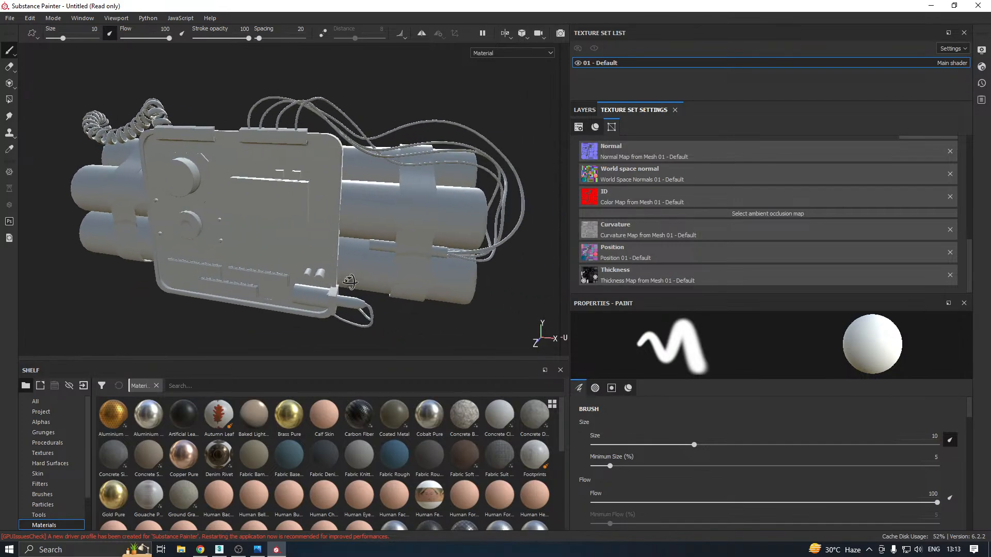
{"action": "left_click_drag", "start_coordinate": [347, 262], "coordinate": [365, 166], "text": "alt"}
{"action": "right_click_drag", "start_coordinate": [287, 292], "coordinate": [337, 293], "text": "shift"}
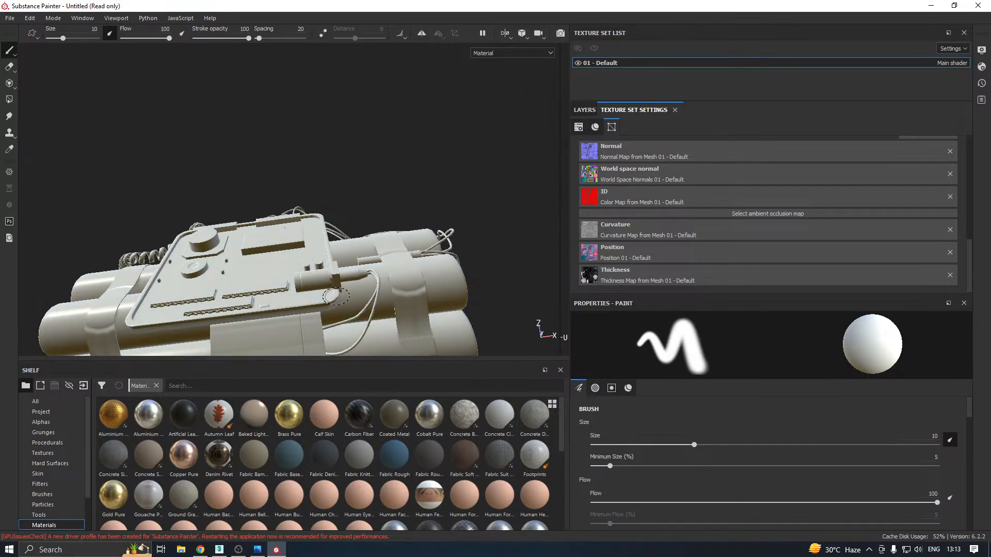
{"action": "scroll", "coordinate": [336, 296], "scroll_direction": "down", "scroll_amount": 3}
{"action": "left_click_drag", "start_coordinate": [388, 246], "coordinate": [465, 360], "text": "alt"}
{"action": "middle_click_drag", "start_coordinate": [316, 305], "coordinate": [389, 250], "text": "alt"}
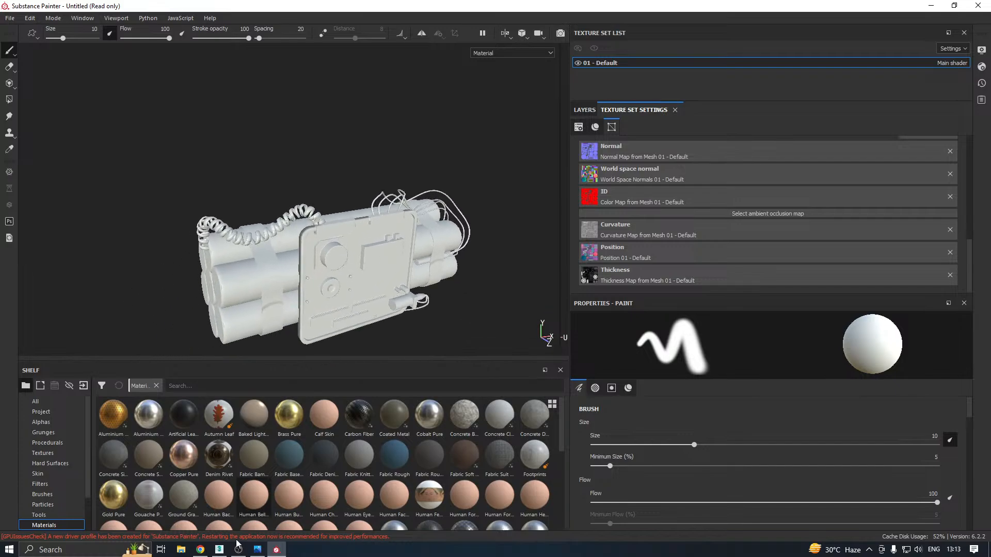
{"action": "left_click", "coordinate": [219, 550]}
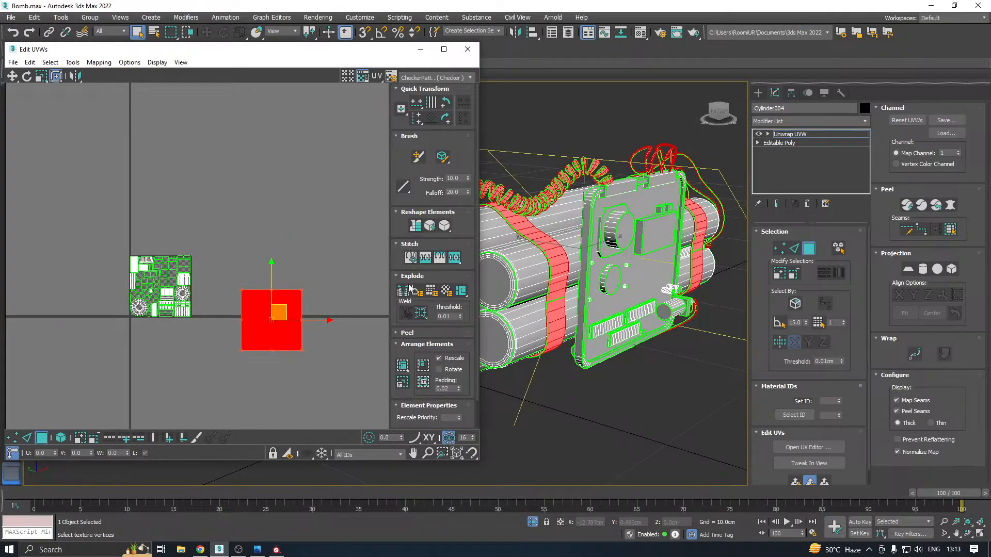
Try packing the selected strap and wire shells, set them beside the main tile for comparison, and undo both changes
{"action": "left_click", "coordinate": [403, 365]}
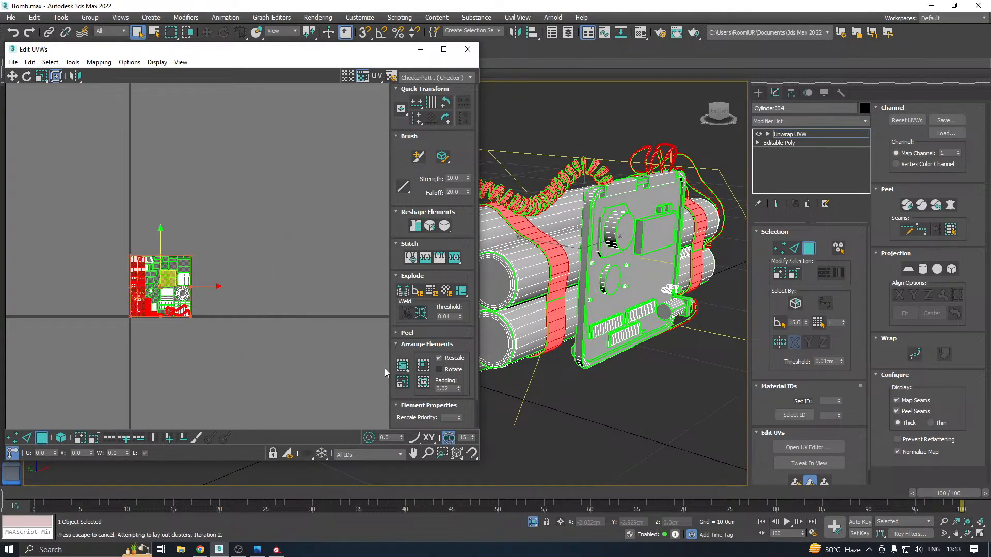
{"action": "left_click_drag", "start_coordinate": [176, 277], "coordinate": [259, 277]}
{"action": "scroll", "coordinate": [222, 283], "scroll_direction": "up", "scroll_amount": 4}
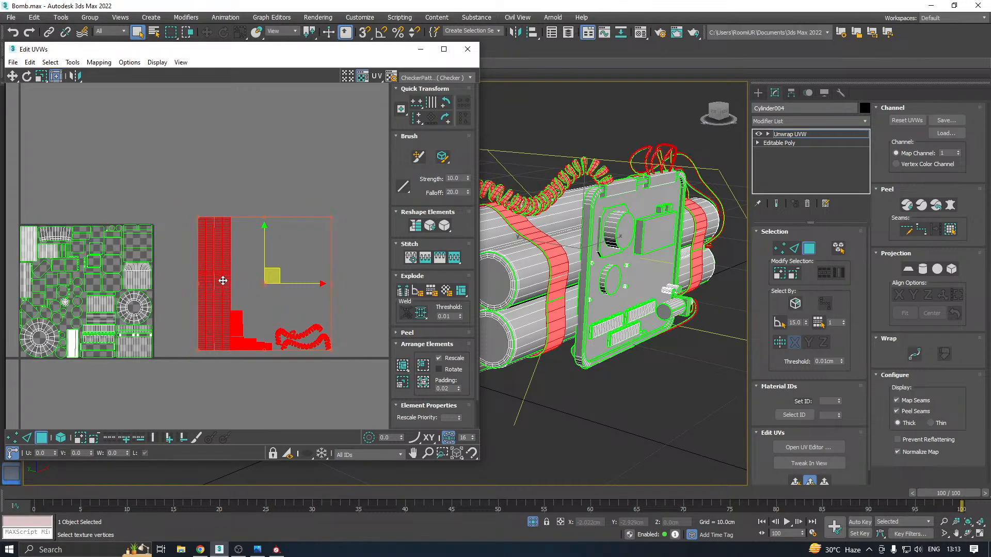
{"action": "key", "text": "ctrl+z"}
{"action": "key", "text": "ctrl+z"}
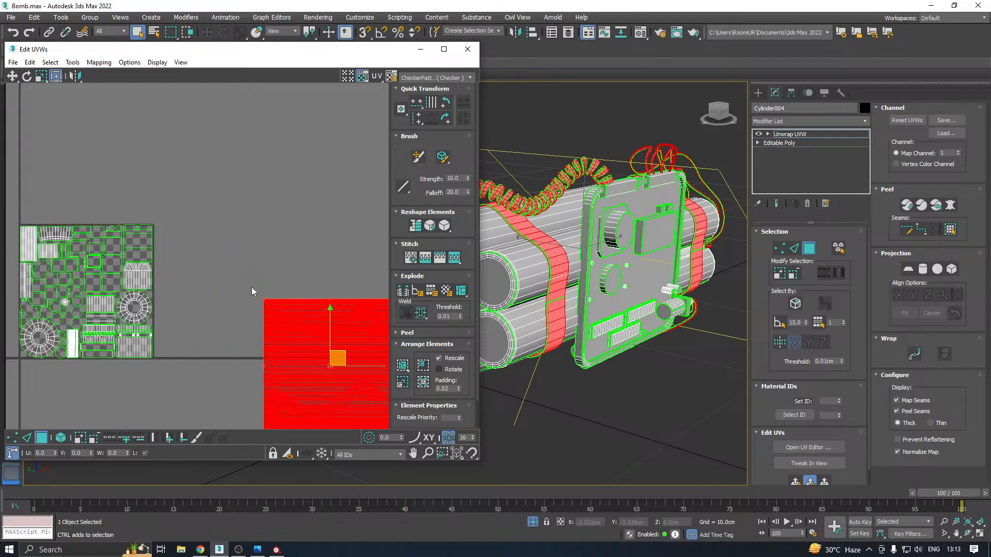
Pack the selected strap and wire shells with Non-Convex, 0.001 padding, normalized and rescaled clusters, undoing the trial move beside the tile
{"action": "left_click", "coordinate": [404, 365]}
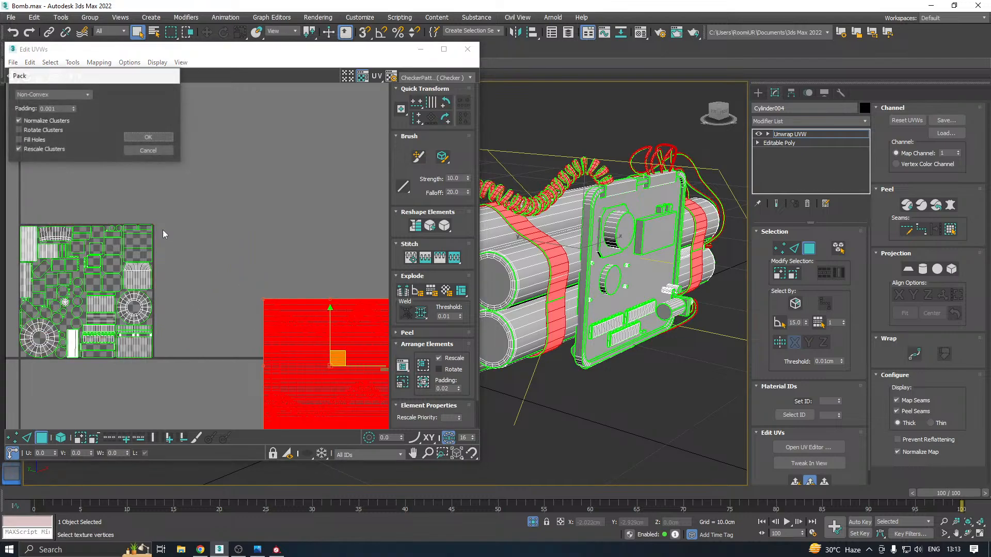
{"action": "left_click", "coordinate": [150, 135]}
{"action": "left_click_drag", "start_coordinate": [95, 290], "coordinate": [250, 283]}
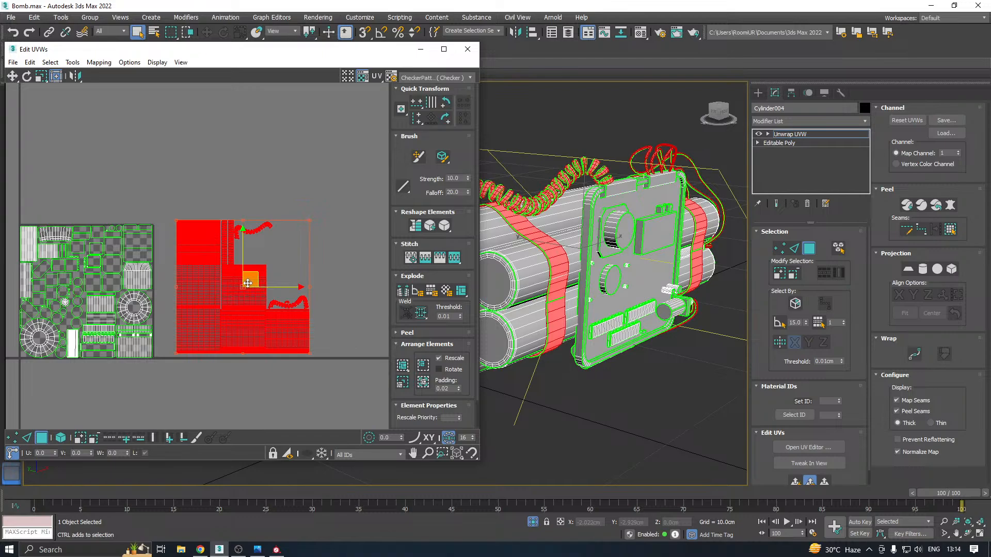
{"action": "key", "text": "ctrl+z"}
{"action": "key", "text": "ctrl+z"}
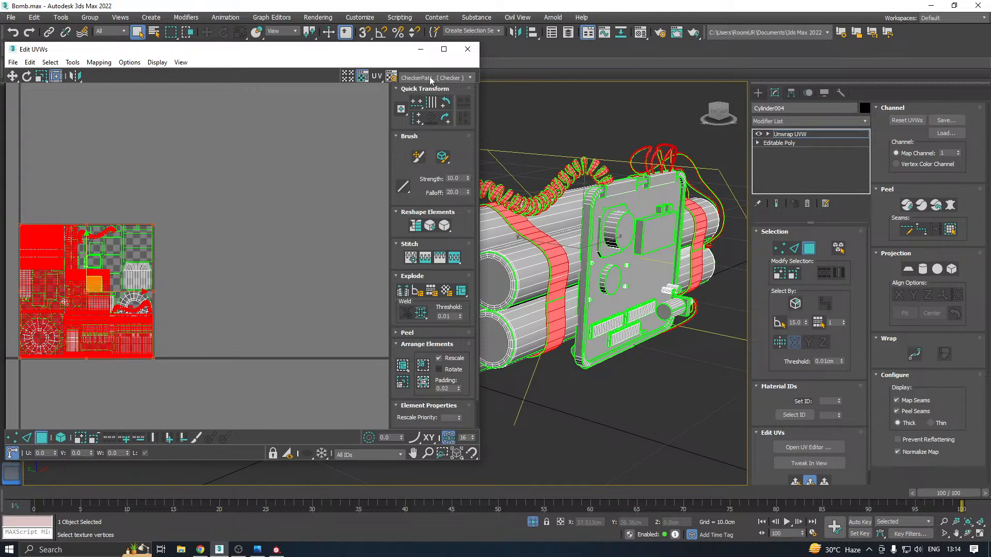
Close the UV layout and collapse the Unwrap UVW modifier into the bomb's editable poly
{"action": "left_click", "coordinate": [472, 53]}
{"action": "middle_click_drag", "start_coordinate": [211, 223], "coordinate": [283, 221]}
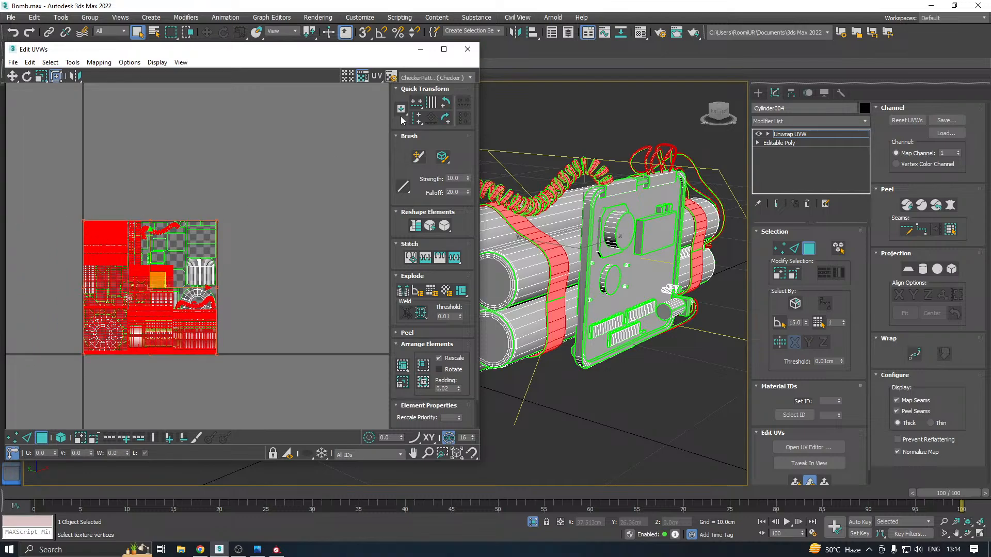
{"action": "left_click", "coordinate": [467, 49]}
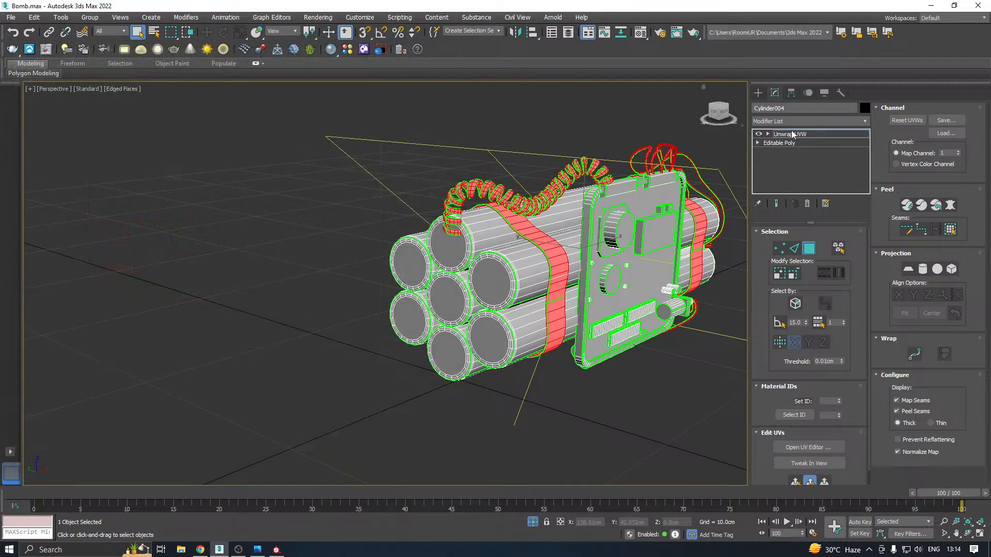
{"action": "right_click", "coordinate": [789, 134]}
{"action": "left_click", "coordinate": [819, 235]}
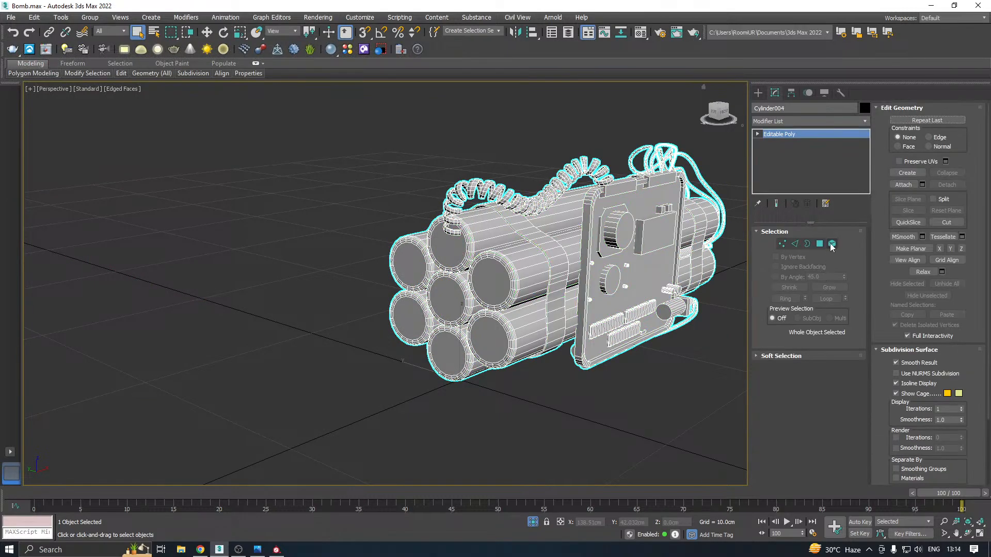
Assign a second physical material named s with a 0.09 dark grey base colour to the selected straps, cord and wires
{"action": "key", "text": "5"}
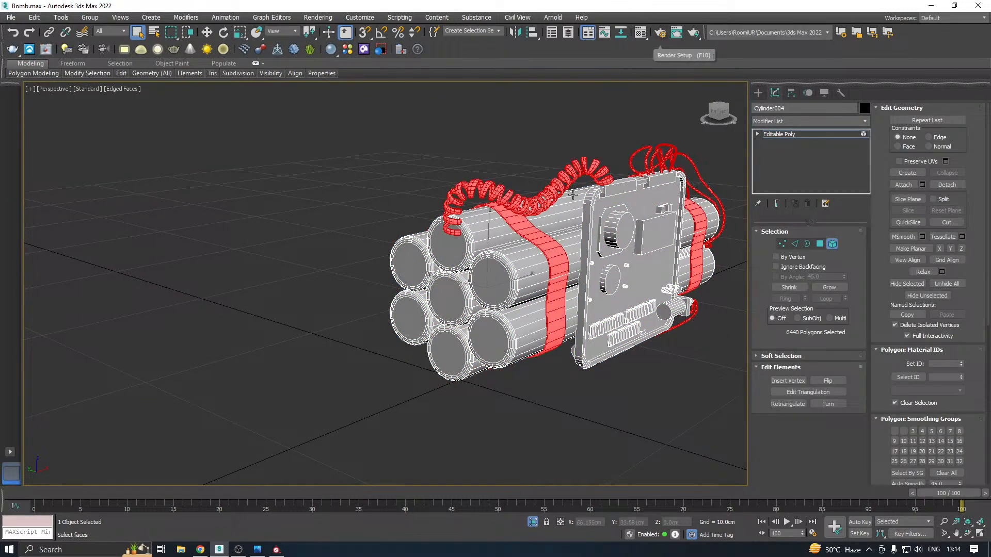
{"action": "left_click", "coordinate": [640, 34]}
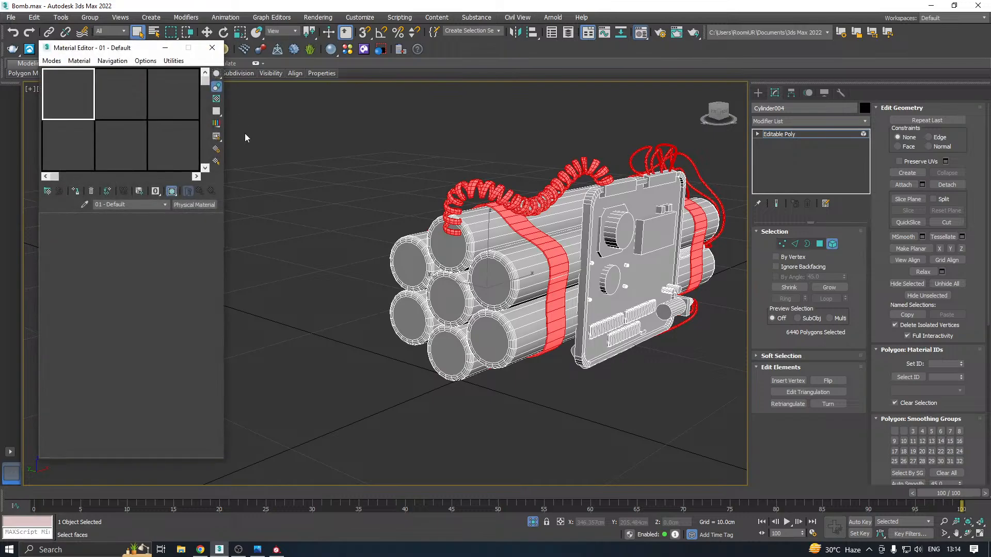
{"action": "left_click", "coordinate": [128, 102]}
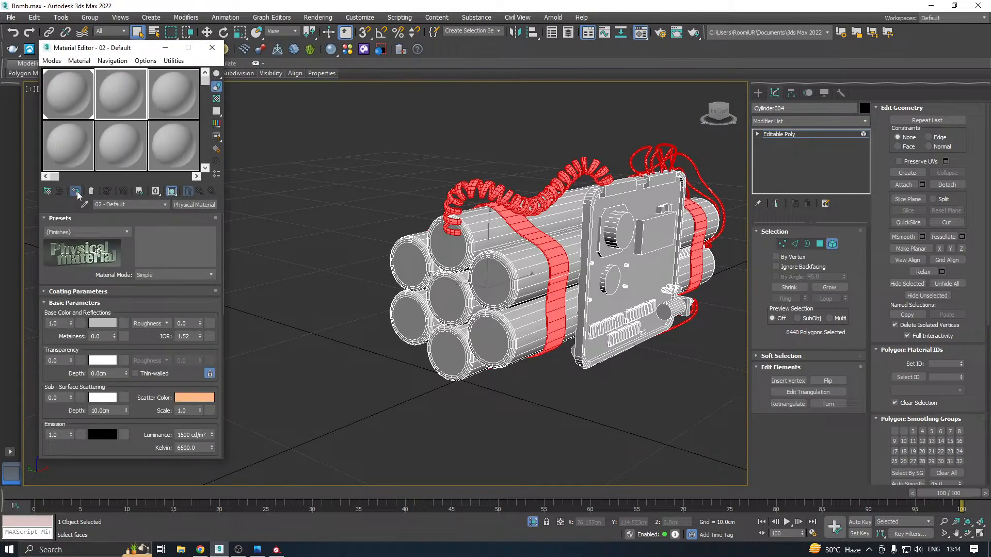
{"action": "left_click", "coordinate": [76, 192]}
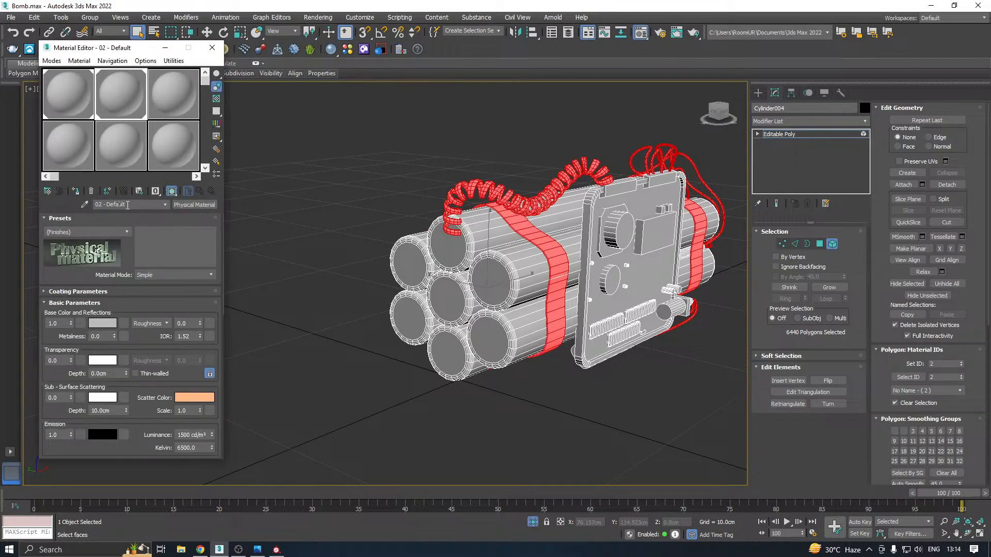
{"action": "type", "text": "s"}
{"action": "left_click", "coordinate": [101, 325]}
{"action": "left_click", "coordinate": [297, 76]}
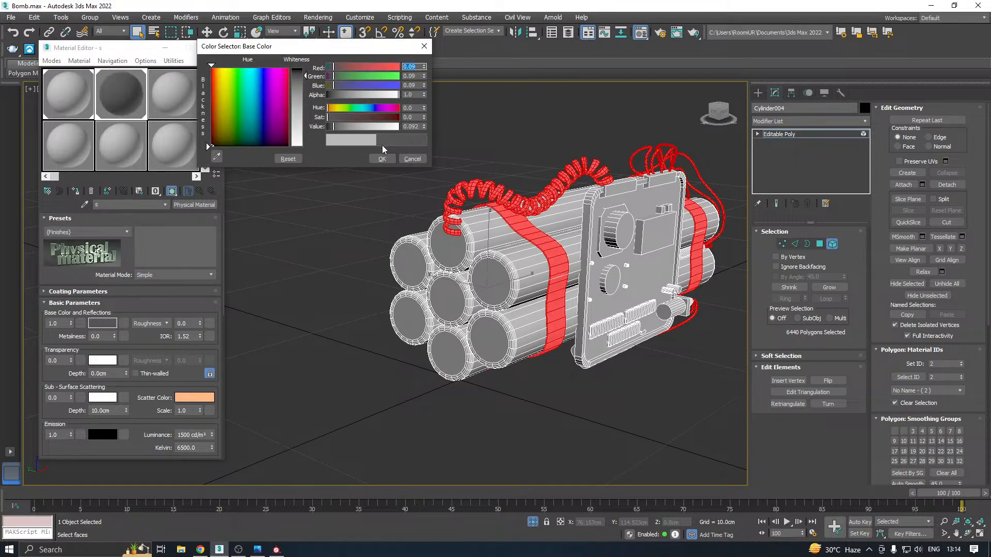
{"action": "left_click", "coordinate": [382, 158]}
{"action": "left_click", "coordinate": [214, 47]}
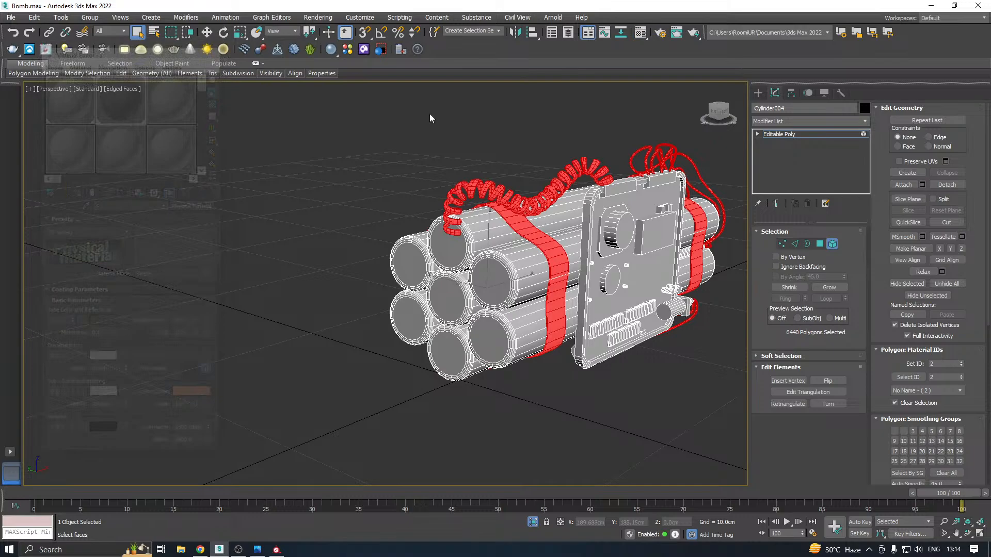
{"action": "left_click", "coordinate": [782, 137]}
Leave sub-object editing on the low-poly bomb and end its isolation so the hidden scene objects display again
{"action": "middle_click_drag", "start_coordinate": [550, 221], "coordinate": [413, 229]}
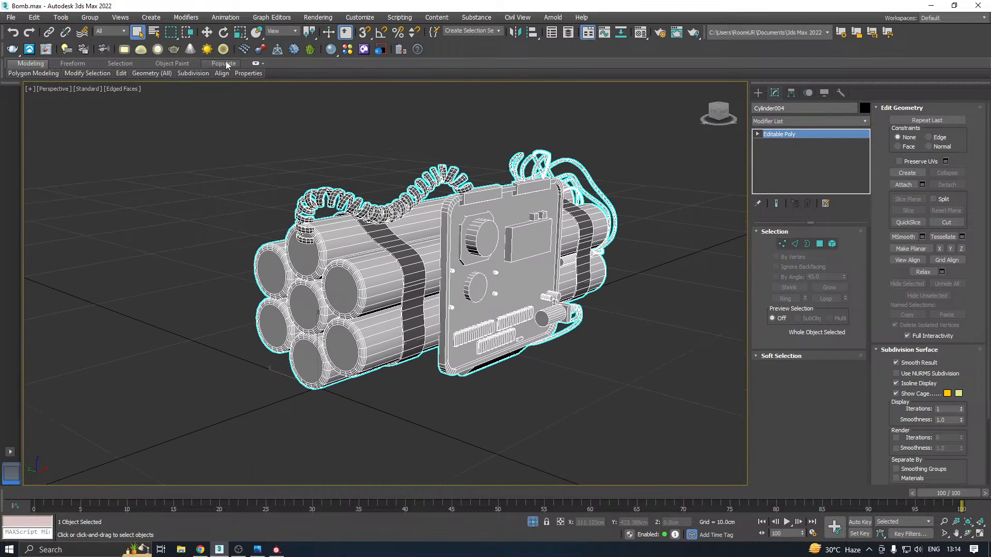
{"action": "left_click", "coordinate": [206, 32]}
{"action": "middle_click_drag", "start_coordinate": [307, 198], "coordinate": [320, 201]}
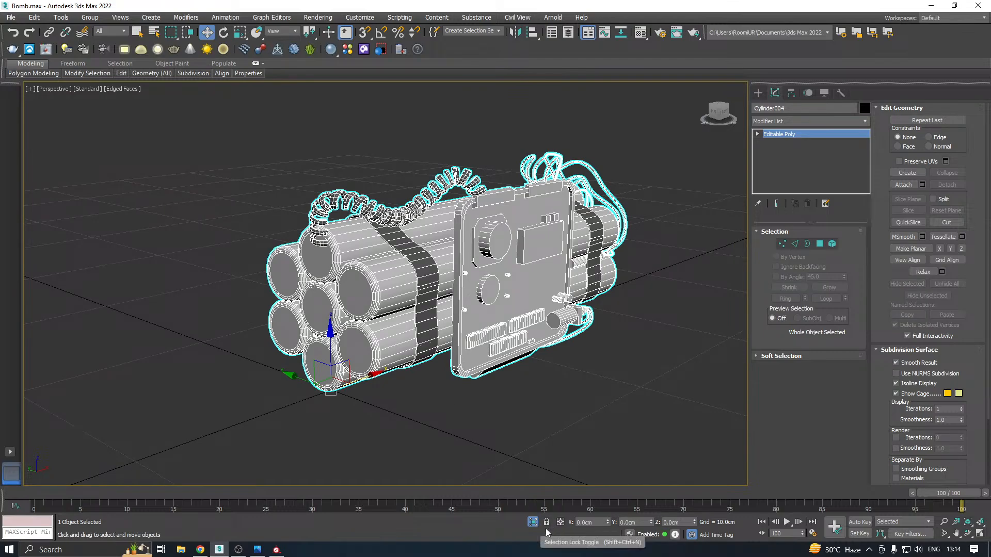
{"action": "left_click", "coordinate": [532, 522]}
Export only the selected low-poly bomb as FBX, replacing B.fbx in New folder (14), and deselect it
{"action": "left_click", "coordinate": [10, 17]}
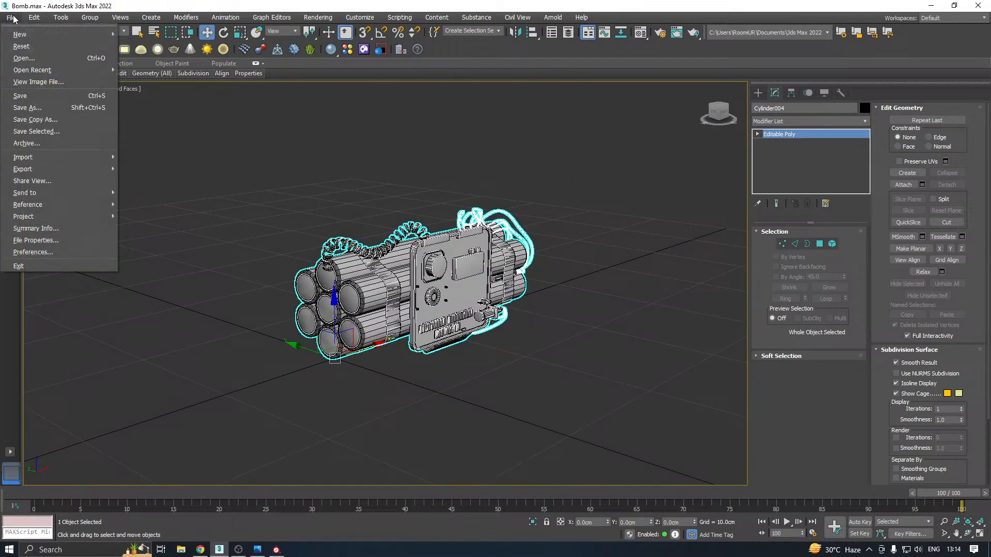
{"action": "mouse_move", "coordinate": [45, 170]}
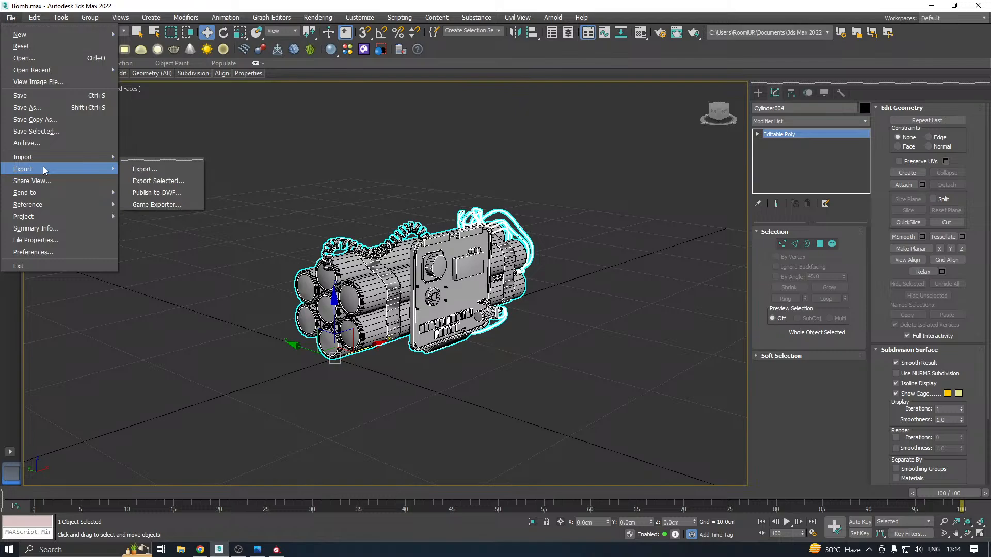
{"action": "left_click", "coordinate": [155, 181]}
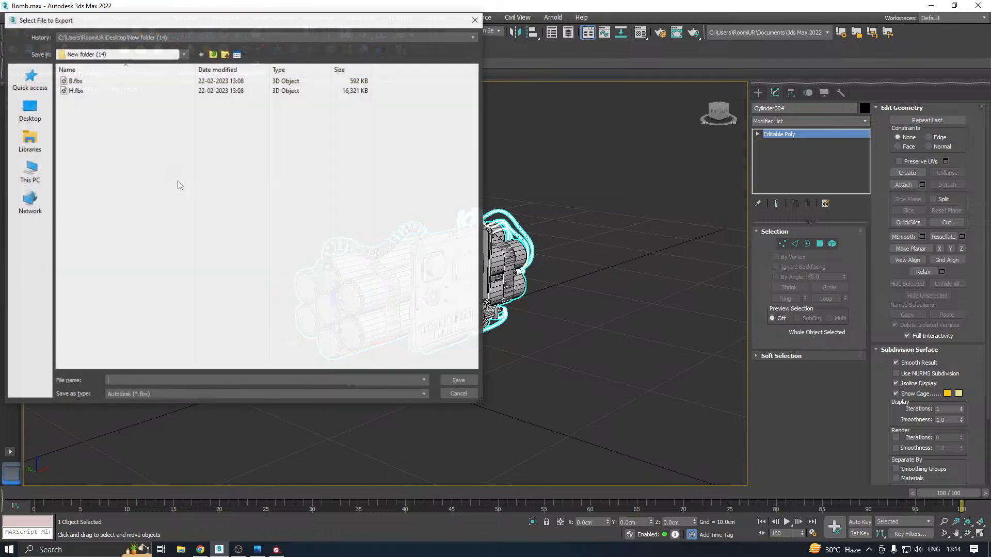
{"action": "double_click", "coordinate": [75, 90]}
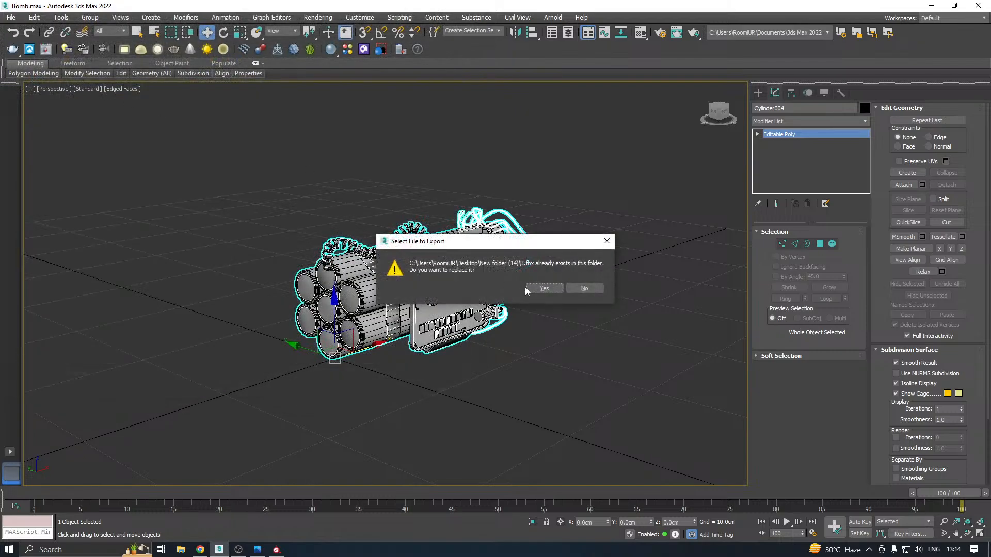
{"action": "left_click", "coordinate": [529, 289]}
{"action": "left_click", "coordinate": [571, 412]}
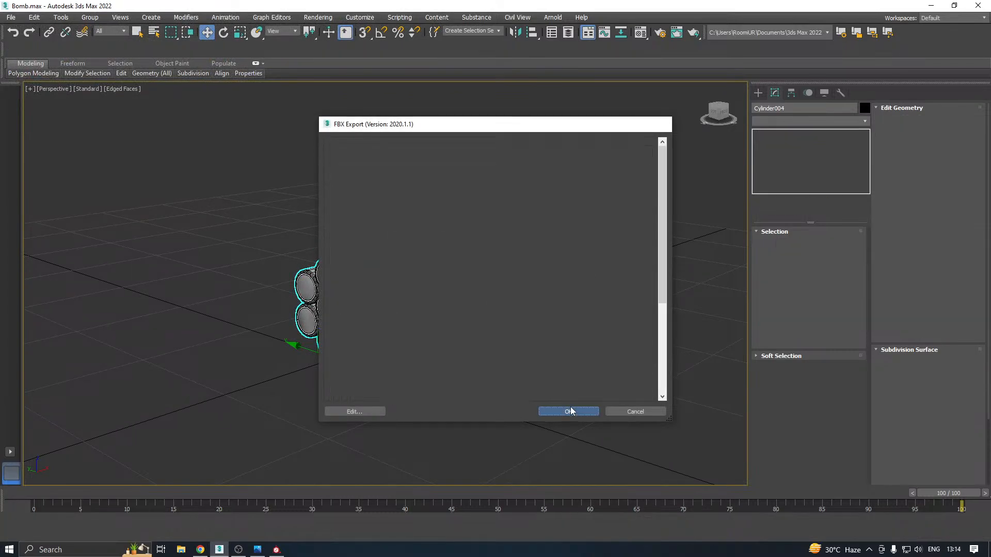
{"action": "left_click", "coordinate": [207, 32]}
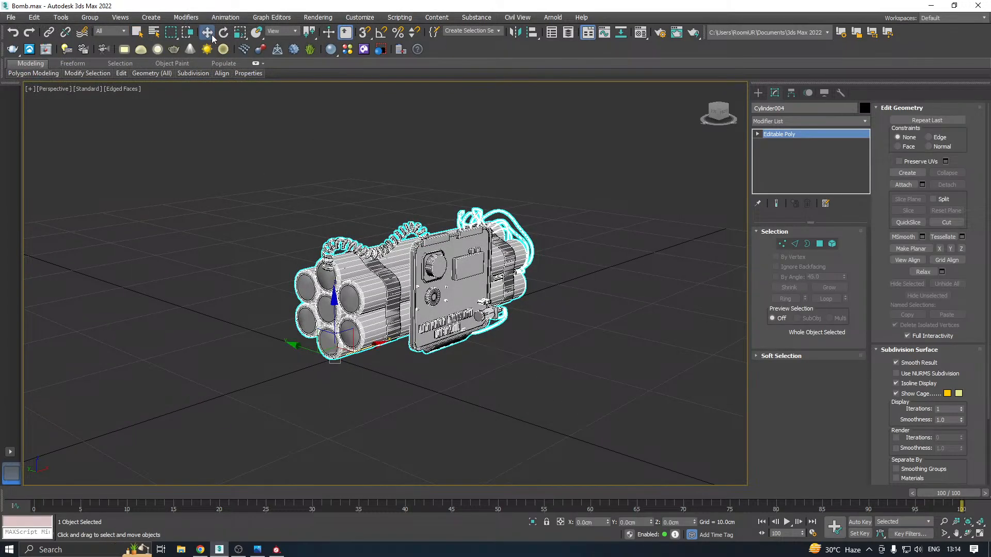
{"action": "left_click", "coordinate": [243, 177]}
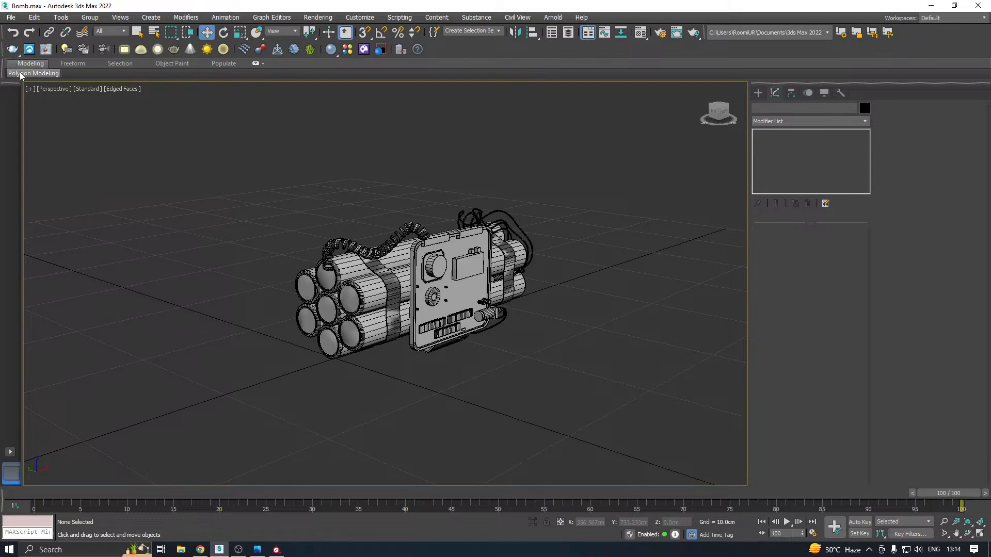
{"action": "left_click", "coordinate": [11, 17]}
{"action": "left_click", "coordinate": [58, 121]}
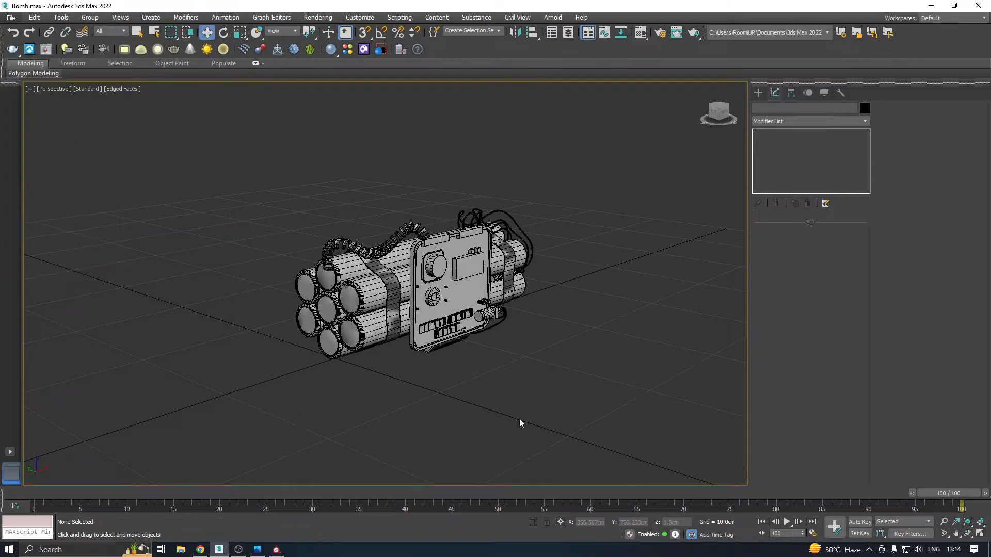
{"action": "left_click", "coordinate": [457, 381]}
Switch to Substance Painter and create a new project from B.fbx with 1024 resolution and DirectX normals, discarding the old project's changes
{"action": "left_click", "coordinate": [277, 550]}
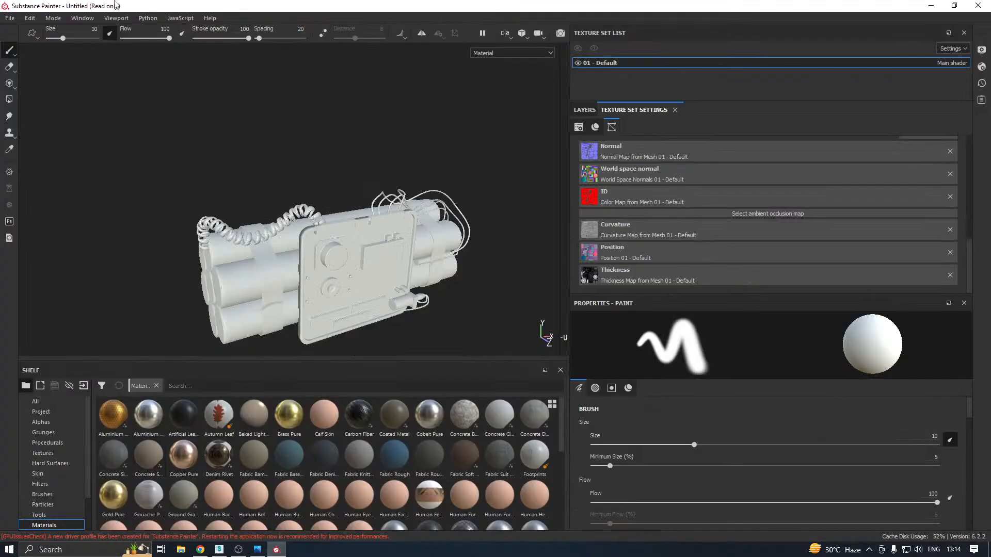
{"action": "left_click", "coordinate": [10, 17]}
{"action": "left_click", "coordinate": [23, 29]}
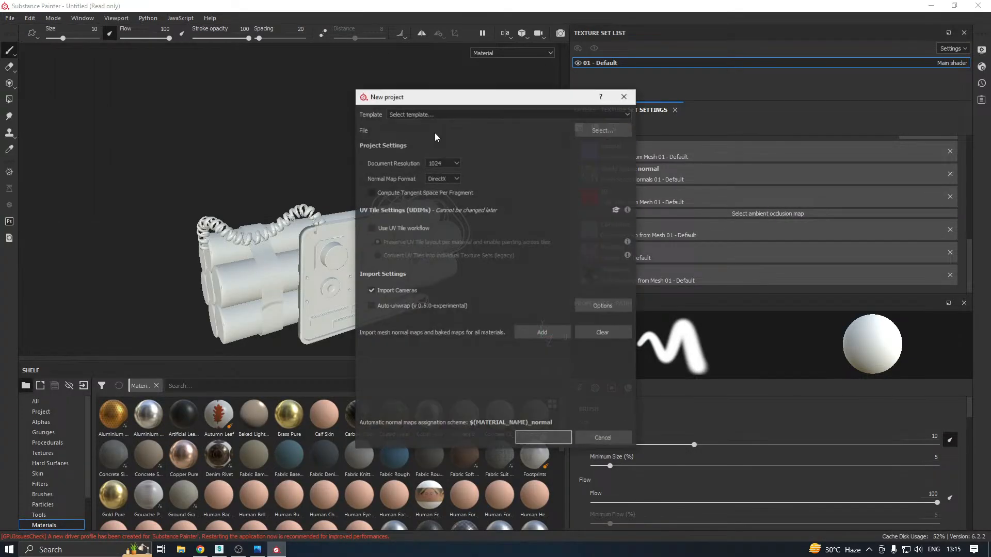
{"action": "left_click", "coordinate": [600, 134]}
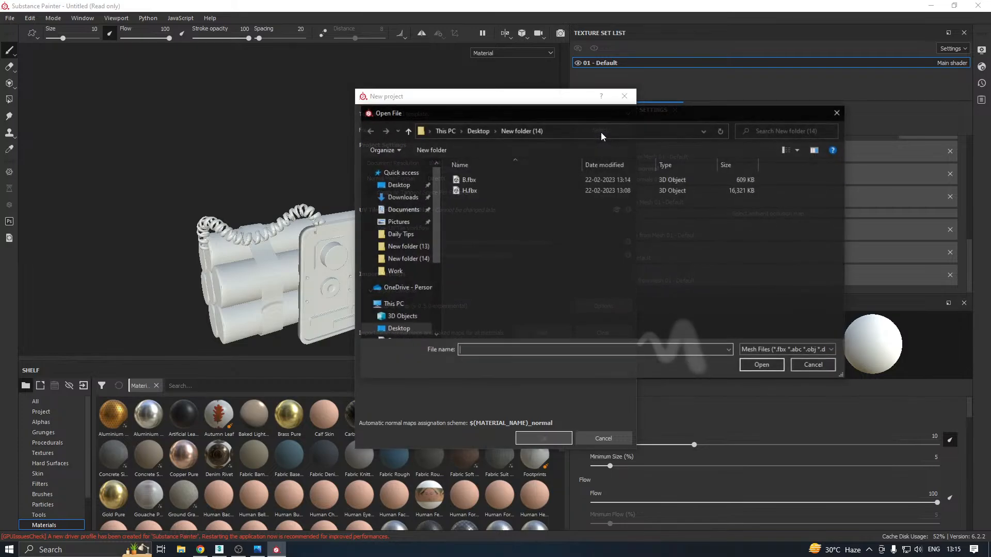
{"action": "left_click", "coordinate": [470, 179]}
{"action": "double_click", "coordinate": [470, 179]}
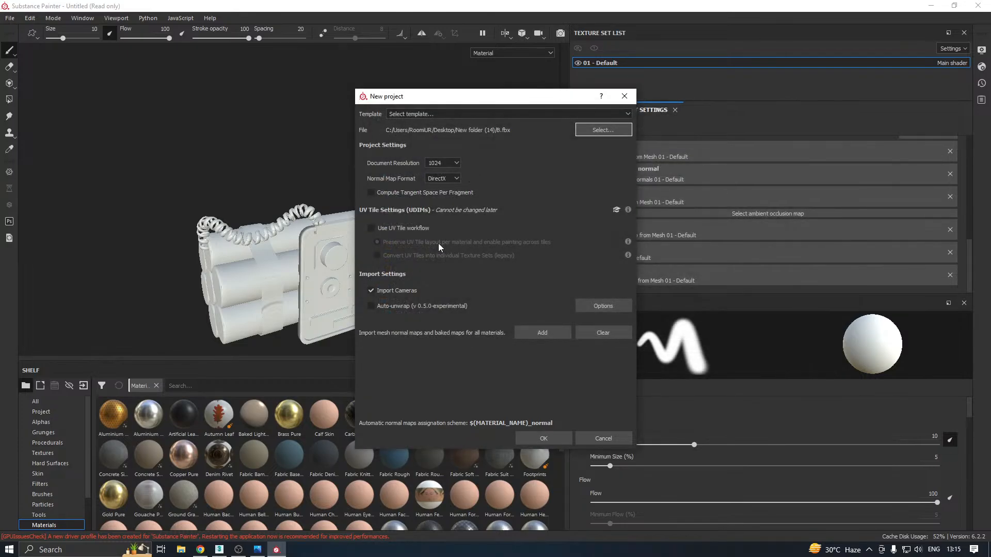
{"action": "left_click", "coordinate": [547, 440]}
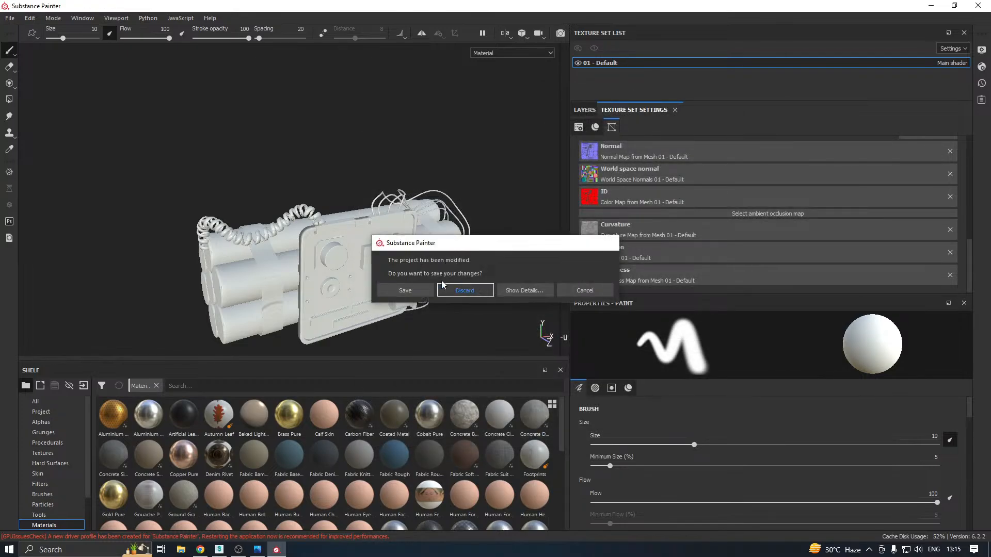
{"action": "left_click", "coordinate": [463, 288]}
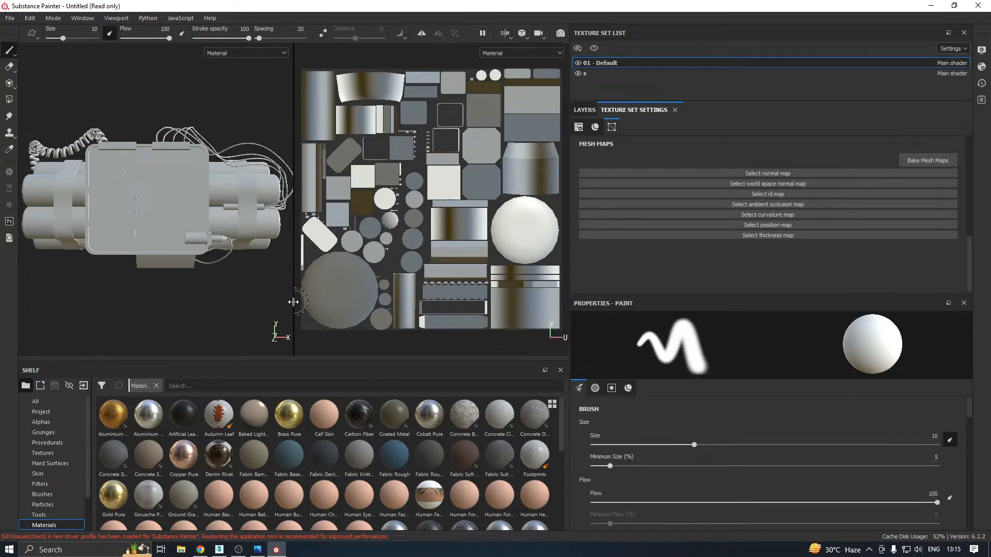
Widen the 3D view, enlarge the texture set list and make texture set s active
{"action": "left_click_drag", "start_coordinate": [293, 302], "coordinate": [537, 302]}
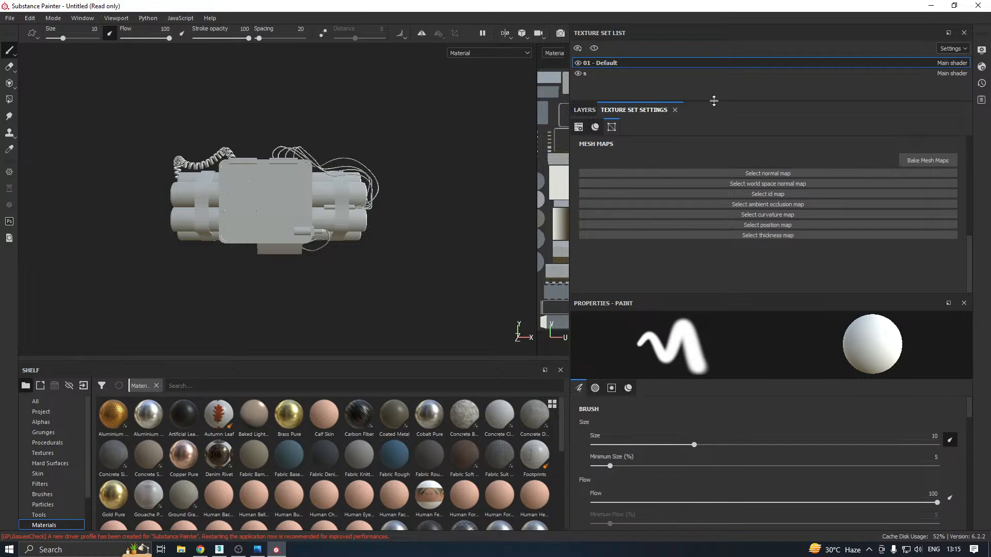
{"action": "left_click_drag", "start_coordinate": [714, 100], "coordinate": [710, 217]}
{"action": "left_click", "coordinate": [604, 73]}
{"action": "left_click_drag", "start_coordinate": [371, 126], "coordinate": [402, 165], "text": "alt"}
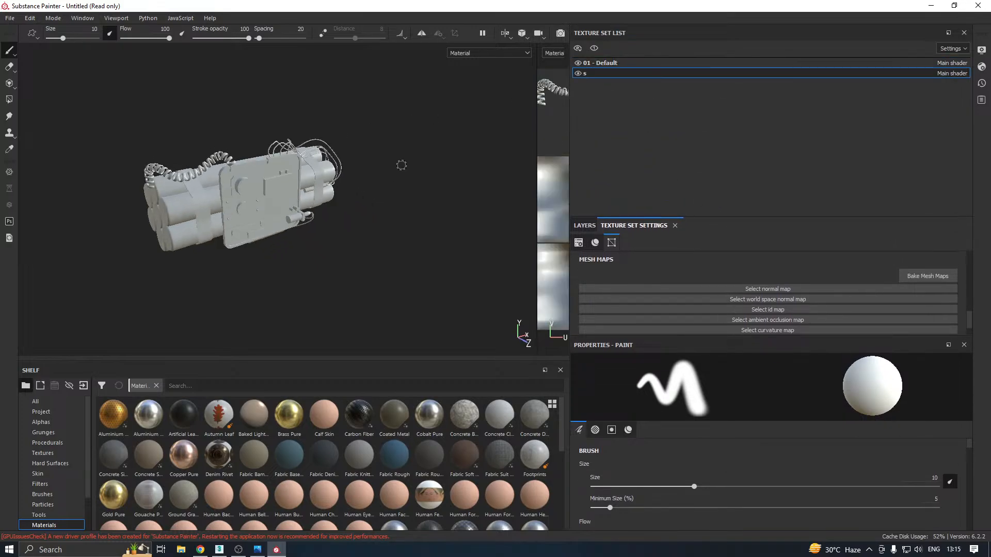
Toggle the visibility of the 01 - Default and s texture sets to check which bomb parts each holds, leaving both shown
{"action": "left_click", "coordinate": [578, 73]}
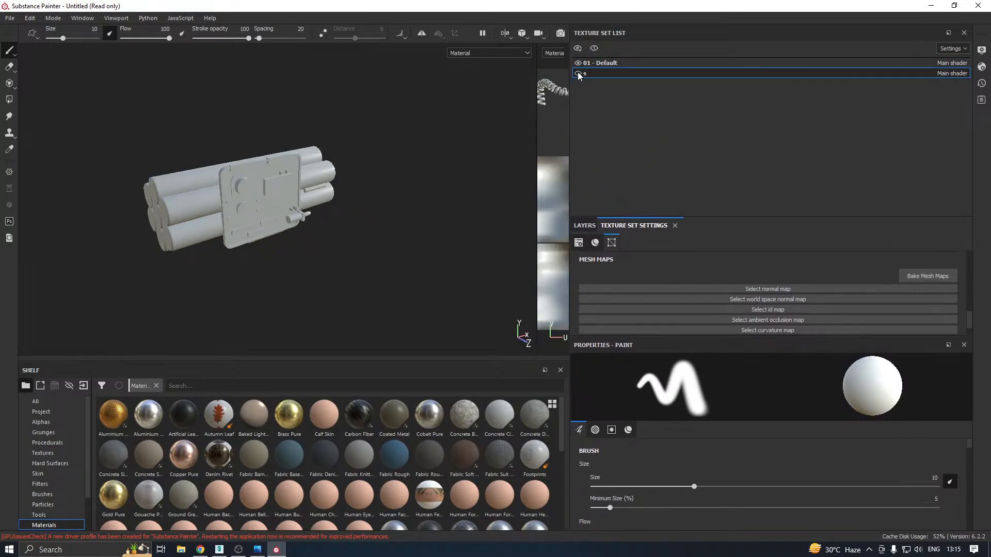
{"action": "left_click_drag", "start_coordinate": [277, 167], "coordinate": [217, 155], "text": "alt"}
{"action": "left_click", "coordinate": [578, 63]}
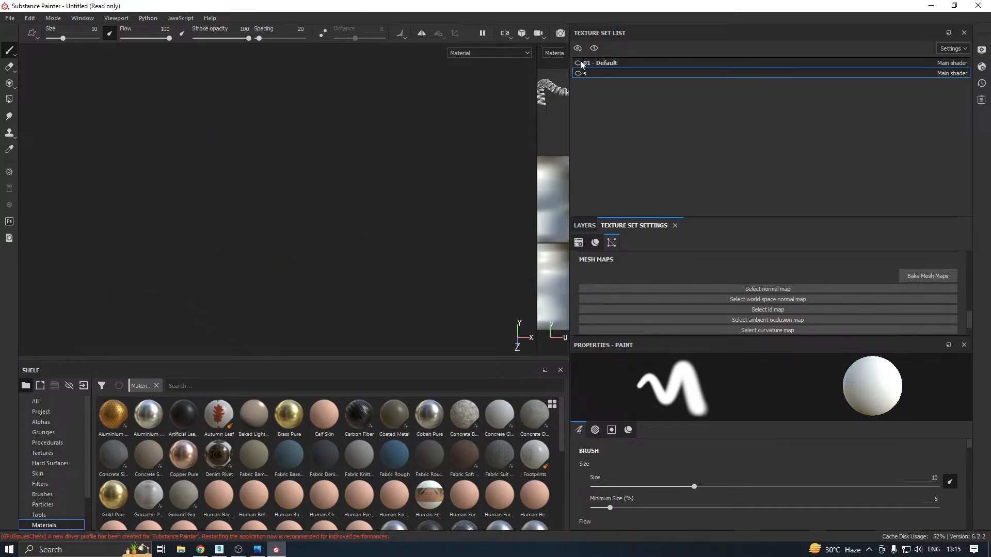
{"action": "left_click", "coordinate": [578, 73]}
{"action": "mouse_move", "coordinate": [372, 184]}
{"action": "left_mouse_down", "text": "alt"}
{"action": "mouse_move", "coordinate": [387, 188]}
{"action": "mouse_move", "coordinate": [364, 191]}
{"action": "left_mouse_up", "text": "alt"}
{"action": "left_click", "coordinate": [578, 62]}
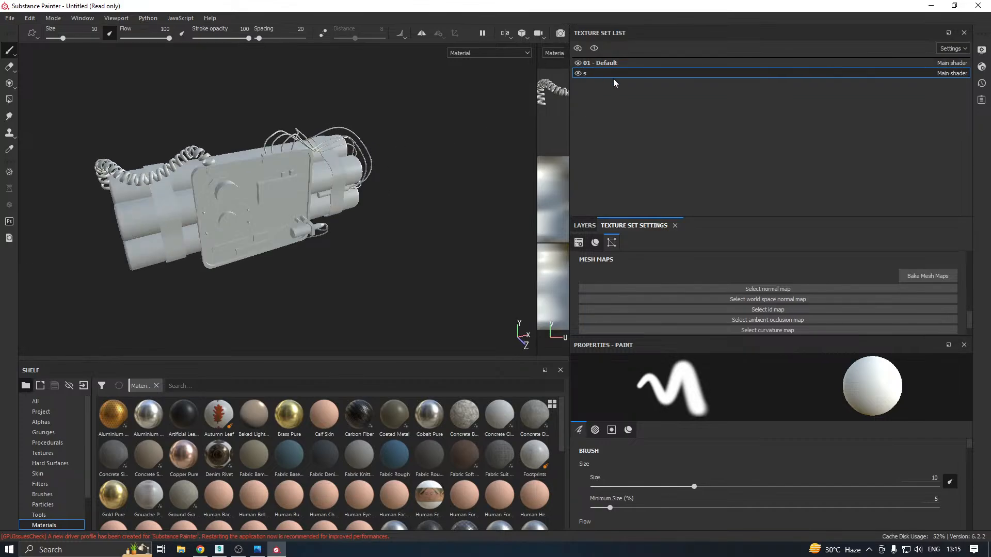
{"action": "left_click", "coordinate": [594, 63]}
{"action": "left_click", "coordinate": [578, 63]}
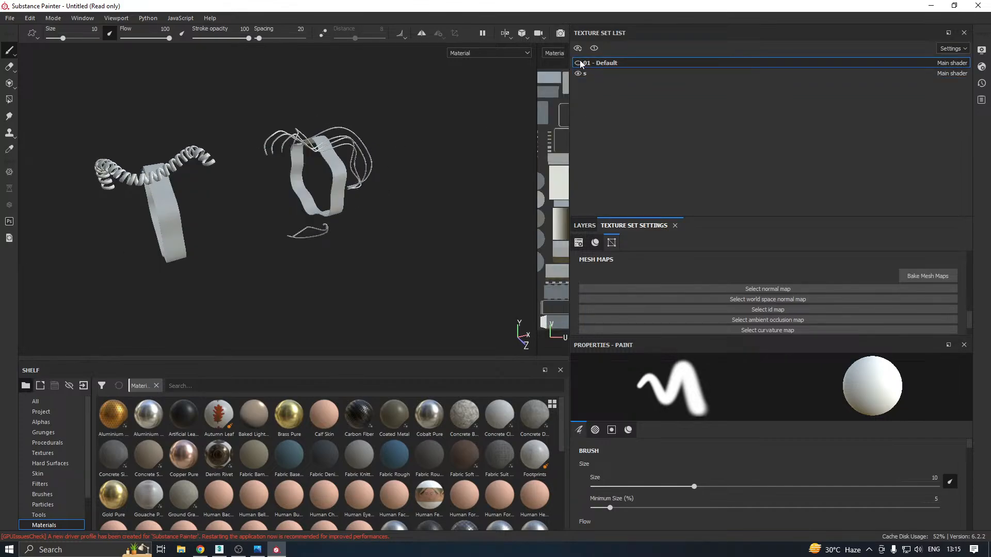
{"action": "left_click", "coordinate": [578, 63]}
{"action": "left_click", "coordinate": [579, 63]}
{"action": "left_click", "coordinate": [578, 63]}
{"action": "left_click", "coordinate": [578, 64]}
{"action": "left_click", "coordinate": [578, 64]}
{"action": "left_click", "coordinate": [579, 73]}
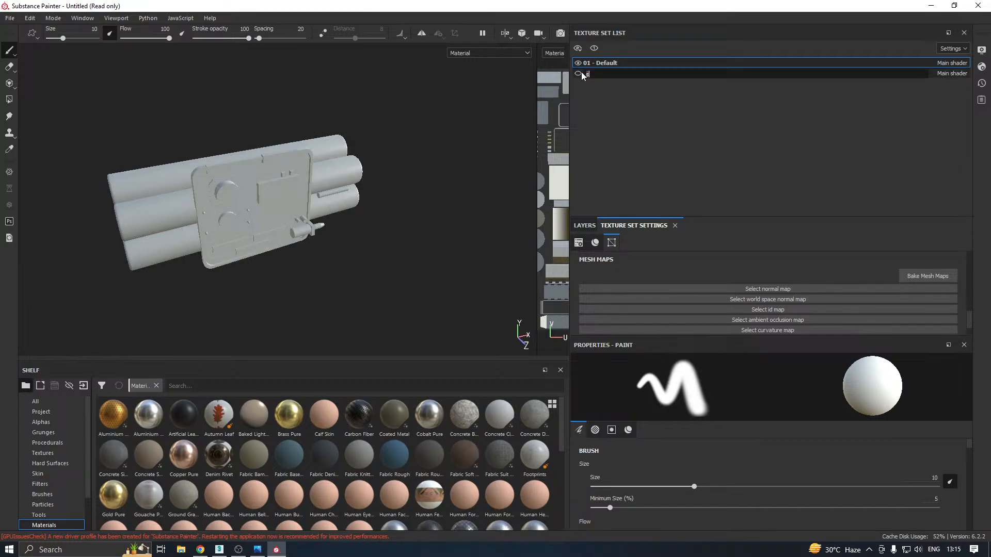
{"action": "left_click", "coordinate": [578, 74]}
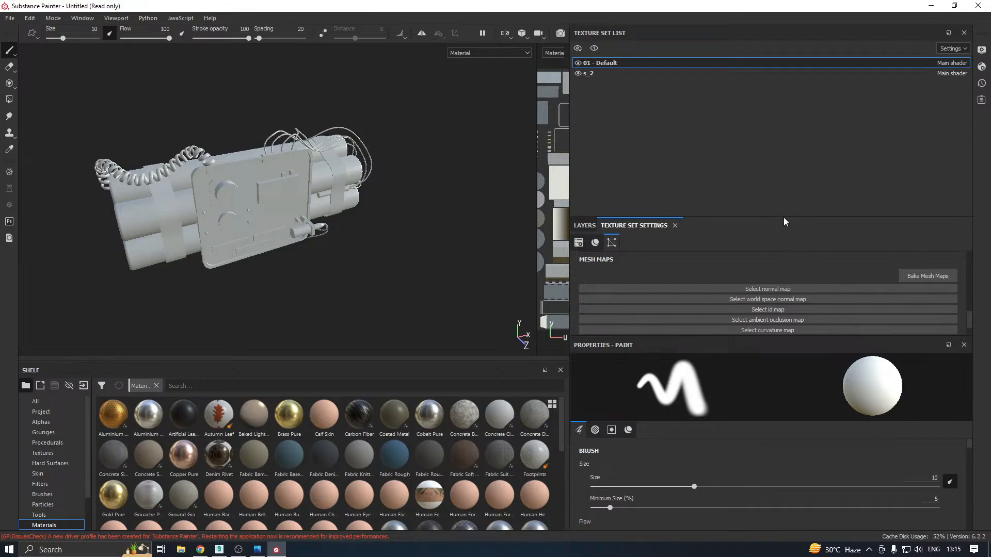
Open the mesh map baking settings and set output size 2048, dilation width 4 and max rear distance 0.403
{"action": "left_click_drag", "start_coordinate": [783, 218], "coordinate": [774, 146]}
{"action": "left_click", "coordinate": [908, 209]}
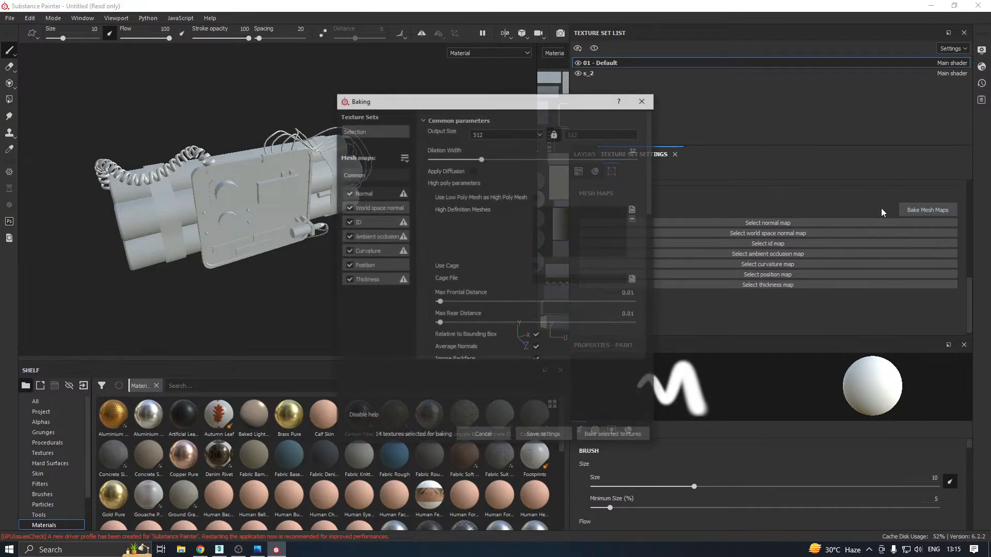
{"action": "left_click", "coordinate": [506, 133]}
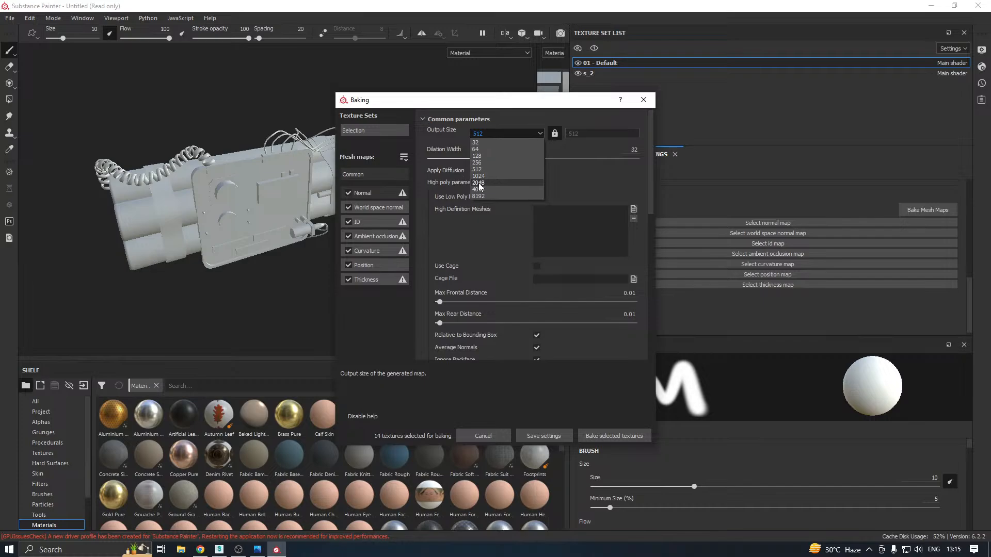
{"action": "left_click", "coordinate": [478, 183]}
{"action": "left_click_drag", "start_coordinate": [454, 159], "coordinate": [442, 161]}
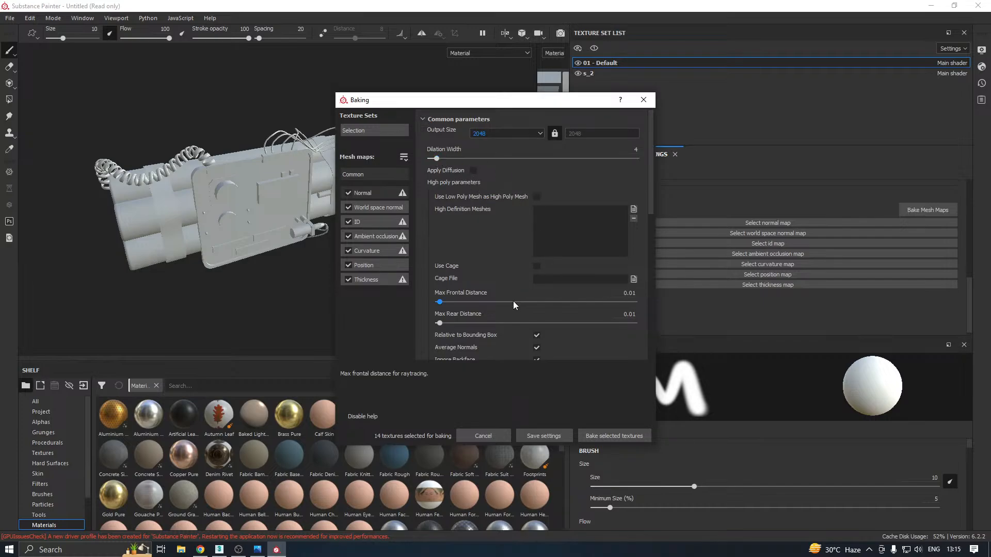
{"action": "left_click", "coordinate": [516, 323]}
Load H.fbx as the high definition mesh and bake all selected mesh maps for both texture sets
{"action": "left_click", "coordinate": [634, 209]}
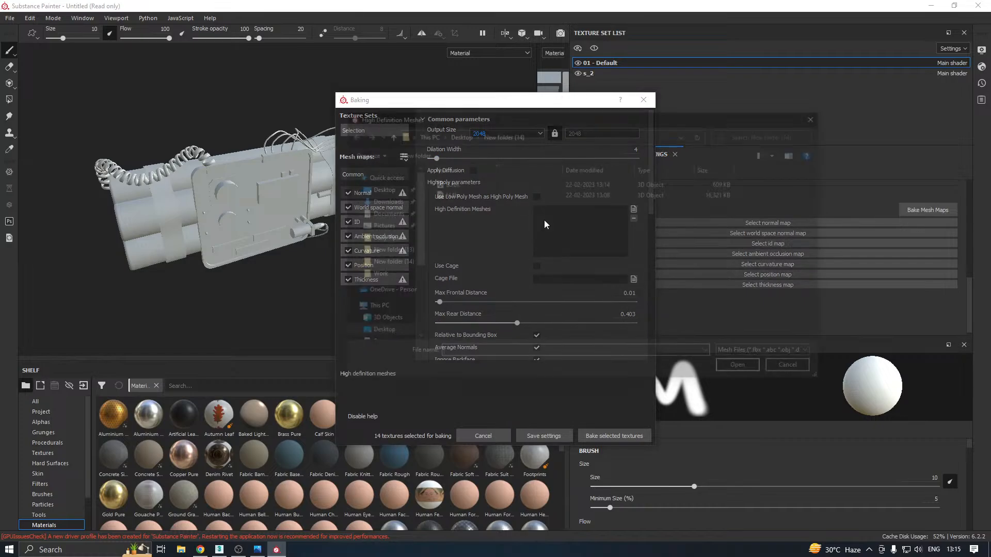
{"action": "double_click", "coordinate": [460, 195]}
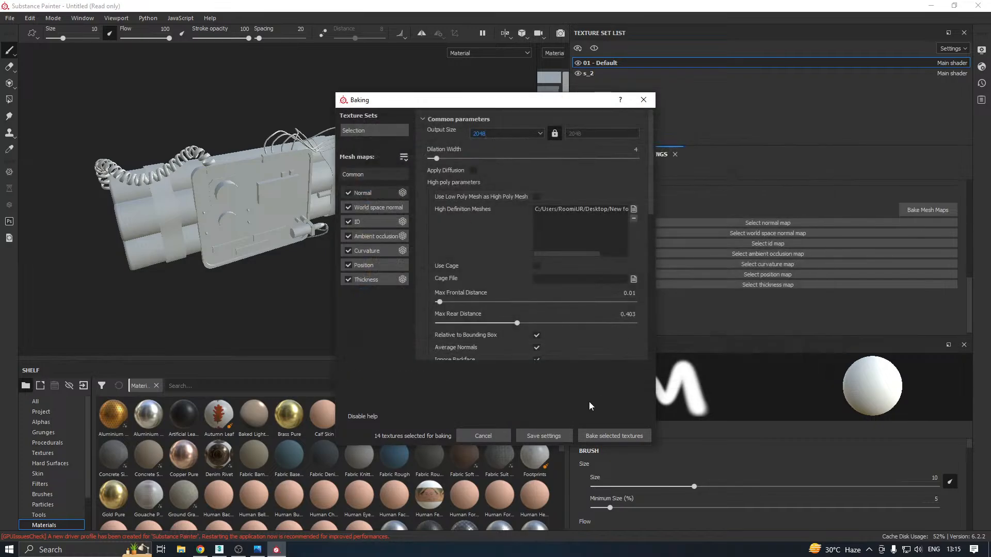
{"action": "left_click", "coordinate": [597, 435]}
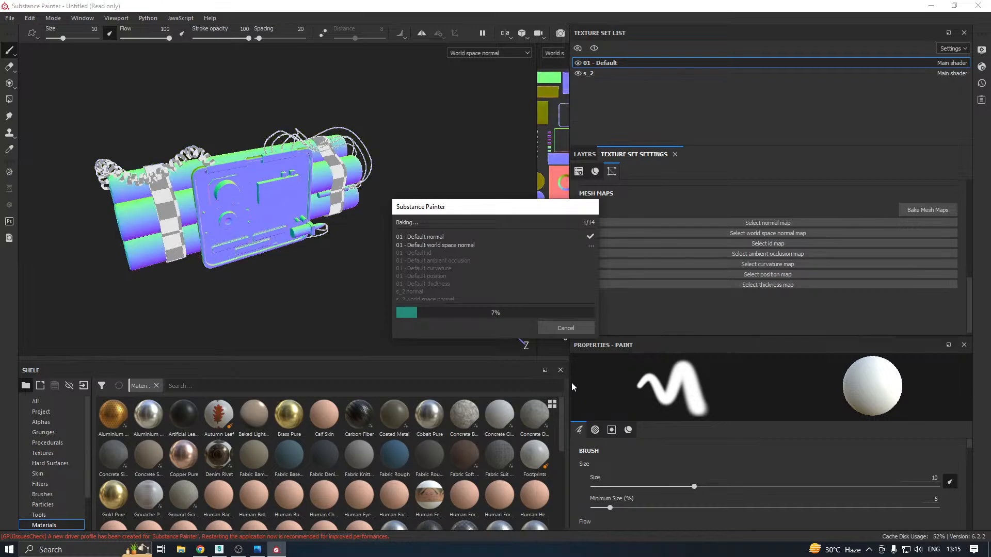
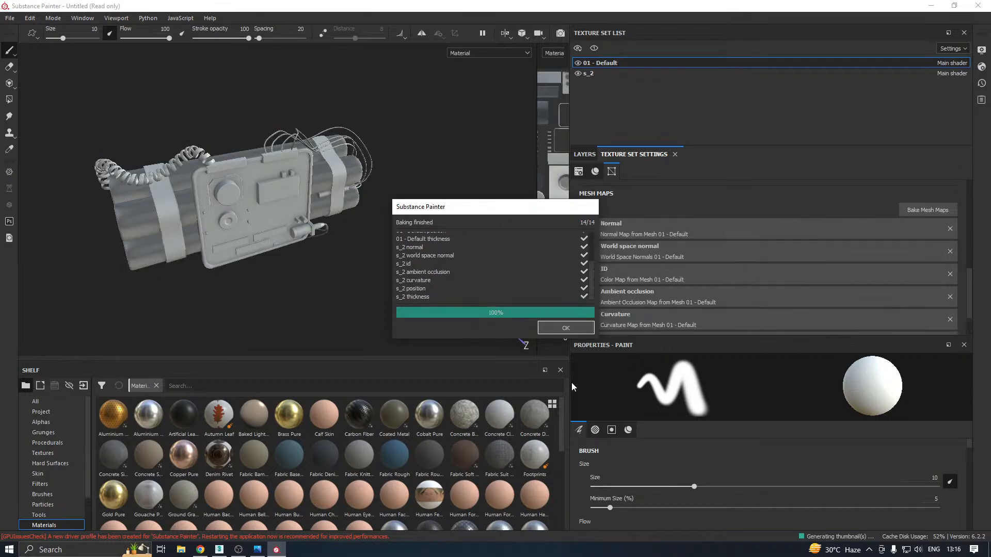
Close the finished bake report and examine the baked bomb's cylinder ends, straps and front panel from several angles
{"action": "left_click", "coordinate": [554, 328]}
{"action": "left_click_drag", "start_coordinate": [524, 331], "coordinate": [367, 243], "text": "alt"}
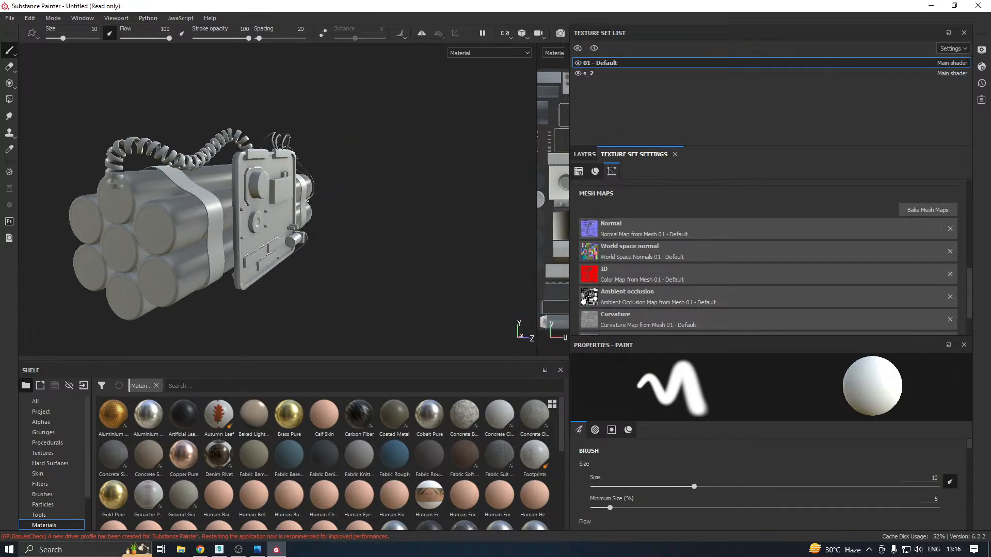
{"action": "left_click_drag", "start_coordinate": [174, 268], "coordinate": [205, 265], "text": "alt"}
{"action": "scroll", "coordinate": [206, 264], "scroll_direction": "up", "scroll_amount": 4}
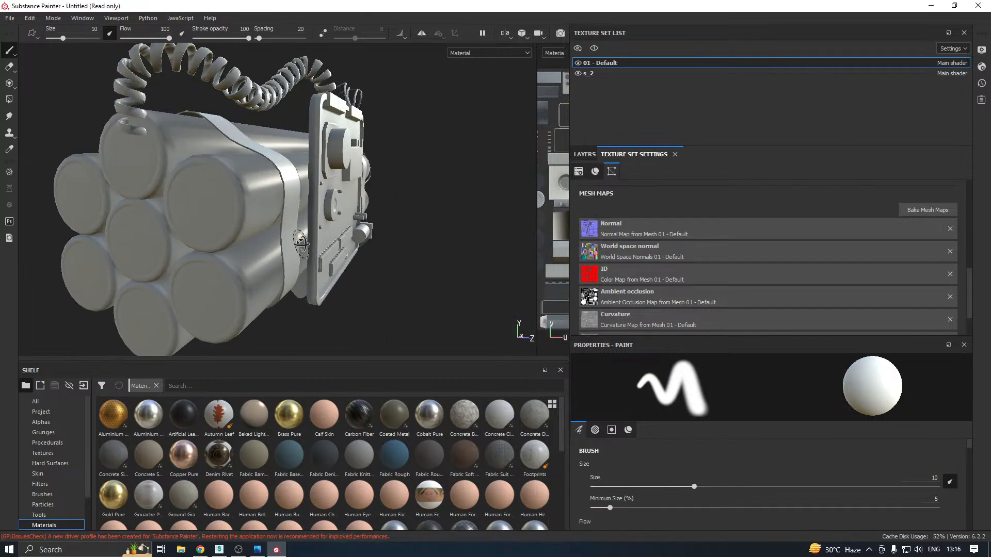
{"action": "left_click_drag", "start_coordinate": [301, 244], "coordinate": [210, 264], "text": "alt"}
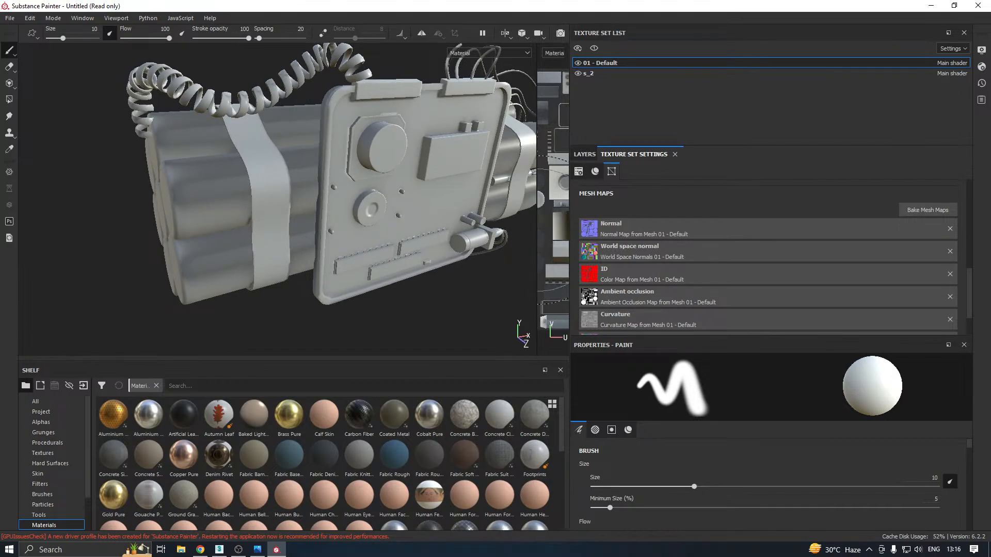
{"action": "left_click_drag", "start_coordinate": [537, 230], "coordinate": [474, 222]}
{"action": "mouse_move", "coordinate": [297, 207]}
{"action": "left_mouse_down", "text": "alt"}
{"action": "mouse_move", "coordinate": [392, 199]}
{"action": "mouse_move", "coordinate": [408, 219]}
{"action": "left_mouse_up", "text": "alt"}
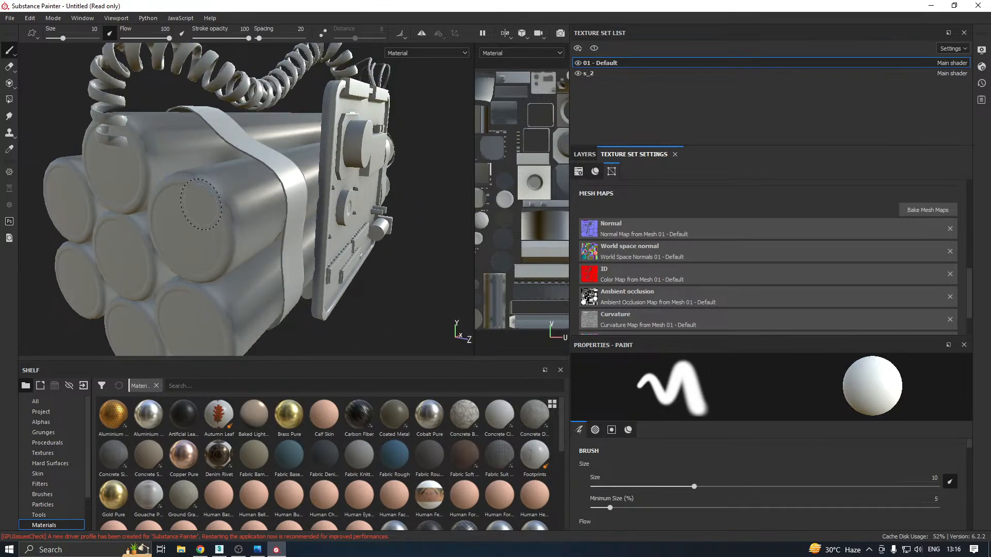
{"action": "key", "text": "f"}
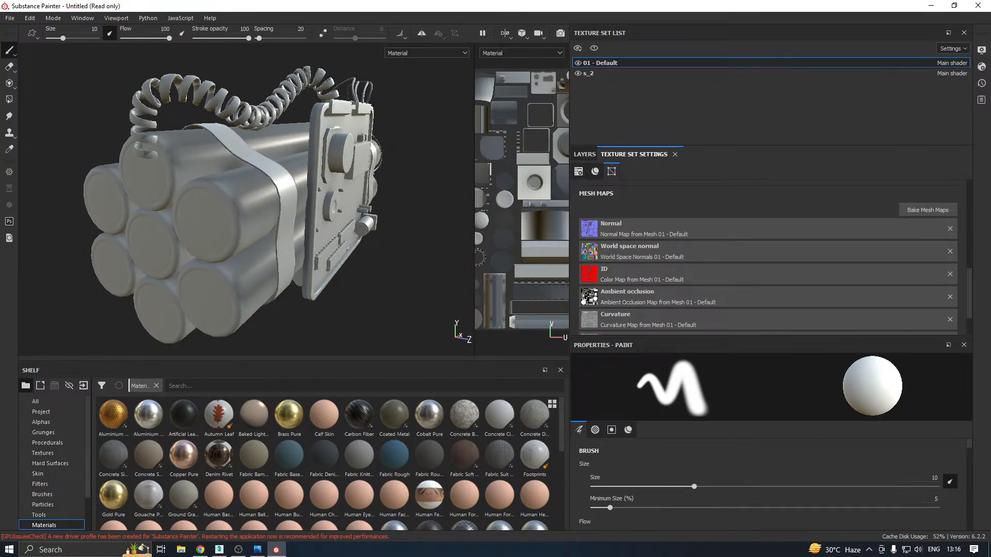
Enlarge the 2D view to examine the 01 - Default UV layout, and widen the 3D view again for the bomb's front
{"action": "left_click_drag", "start_coordinate": [475, 258], "coordinate": [288, 265]}
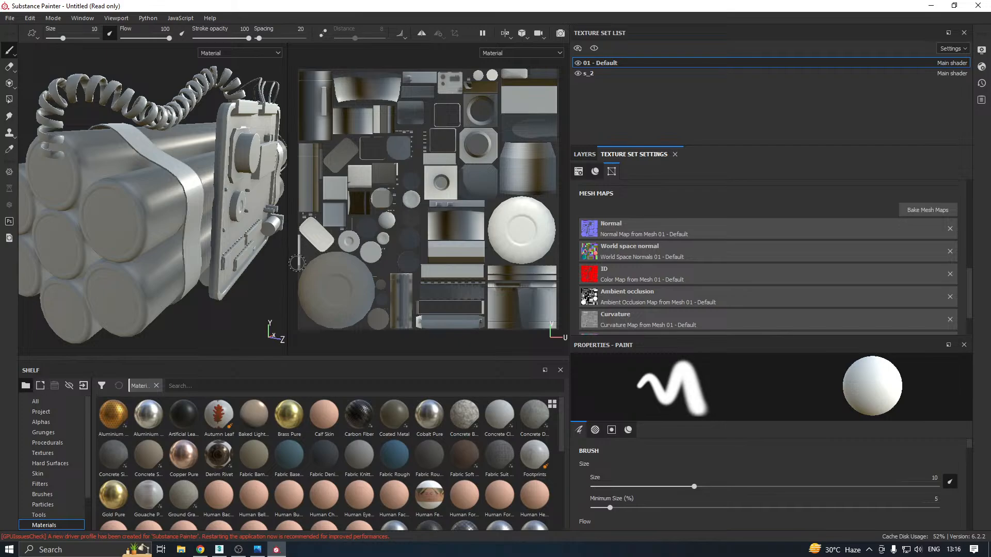
{"action": "left_click_drag", "start_coordinate": [292, 266], "coordinate": [562, 235]}
{"action": "left_click_drag", "start_coordinate": [327, 233], "coordinate": [263, 237], "text": "alt"}
{"action": "middle_click_drag", "start_coordinate": [391, 225], "coordinate": [296, 243], "text": "alt"}
{"action": "left_click_drag", "start_coordinate": [296, 240], "coordinate": [317, 245], "text": "alt"}
Make texture set s_2 active and hide 01 - Default to examine the baked straps and wires on their own
{"action": "left_click", "coordinate": [598, 76]}
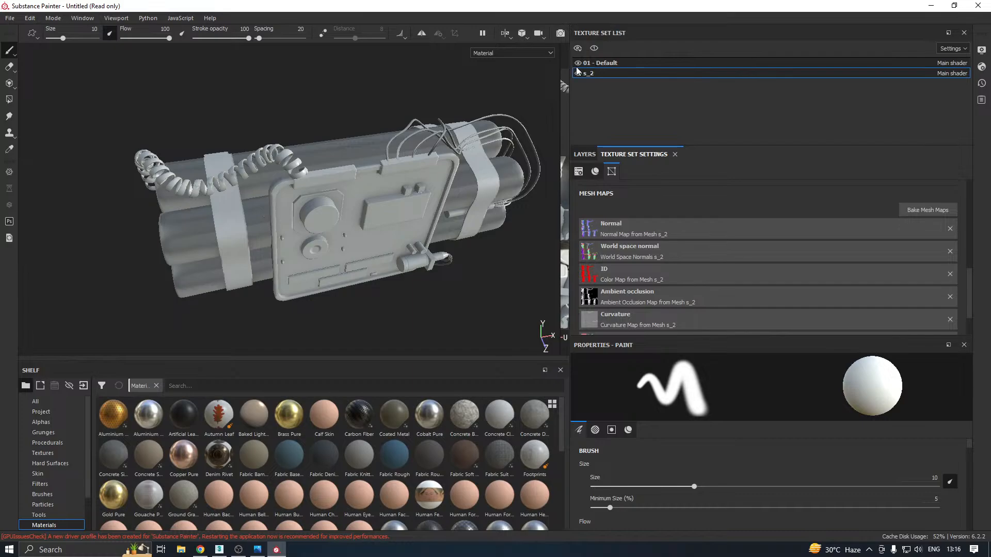
{"action": "left_click", "coordinate": [578, 64]}
{"action": "left_click_drag", "start_coordinate": [433, 129], "coordinate": [410, 132], "text": "alt"}
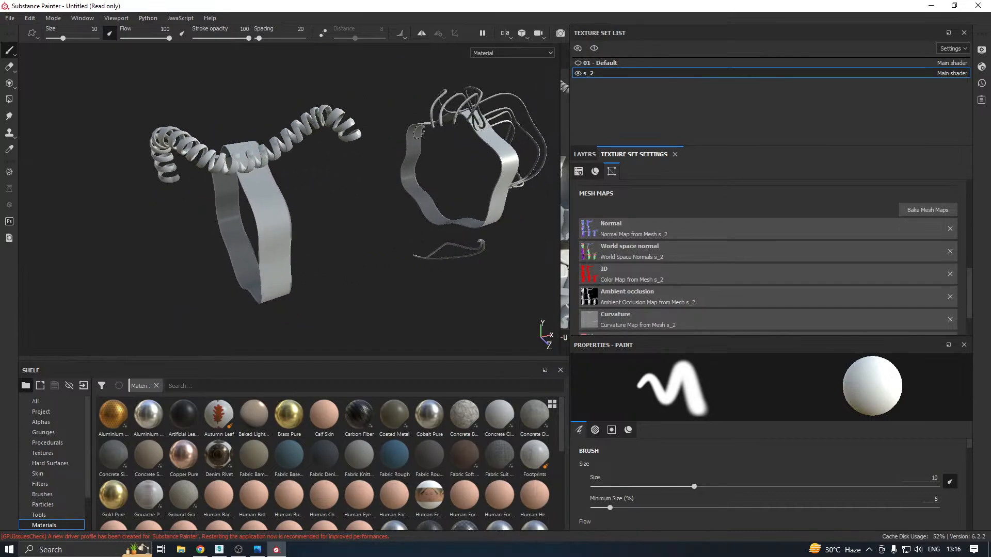
{"action": "scroll", "coordinate": [408, 132], "scroll_direction": "up", "scroll_amount": 4}
{"action": "scroll", "coordinate": [409, 132], "scroll_direction": "down", "scroll_amount": 5}
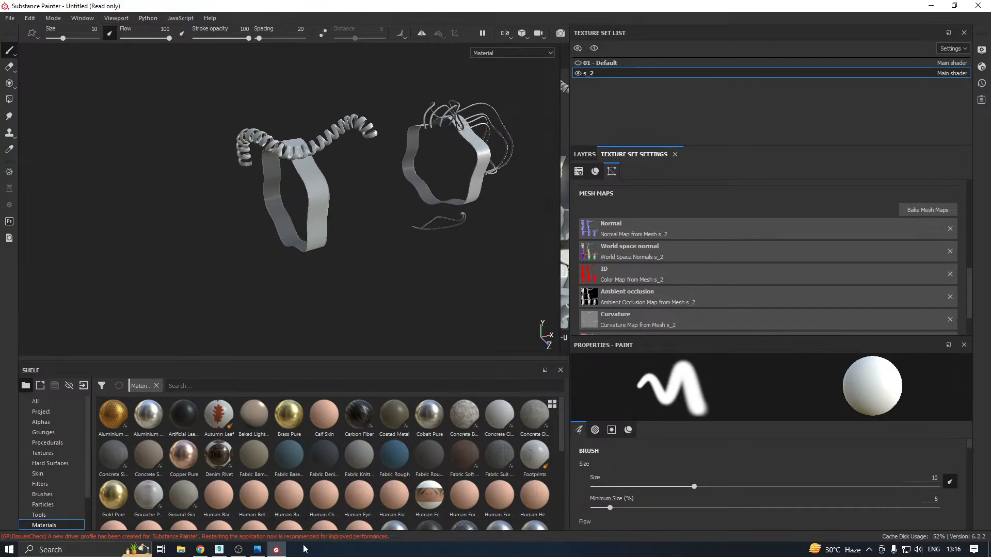
Switch to 3ds Max, select the low-poly bomb Cylinder004 and isolate it from the high-poly model
{"action": "left_click", "coordinate": [219, 549]}
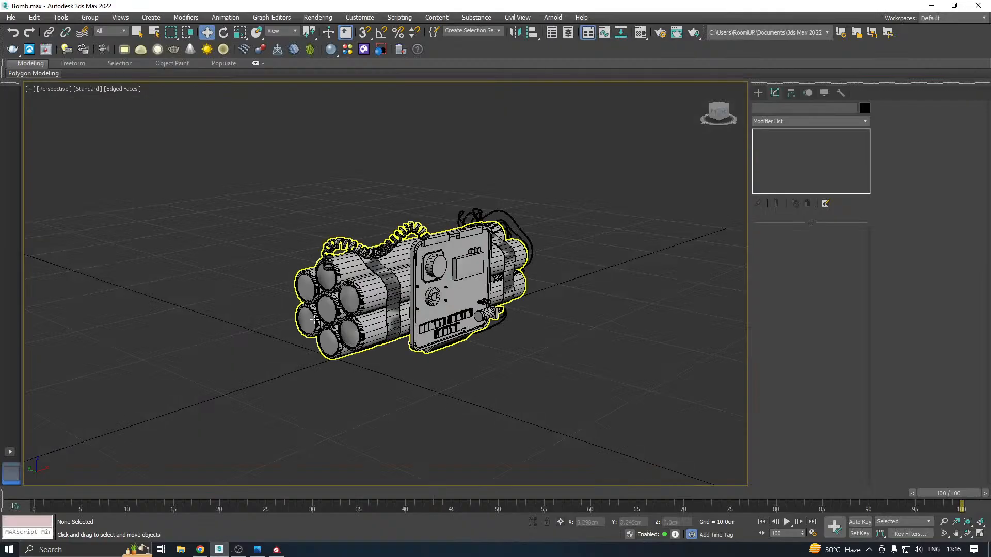
{"action": "left_click", "coordinate": [314, 319]}
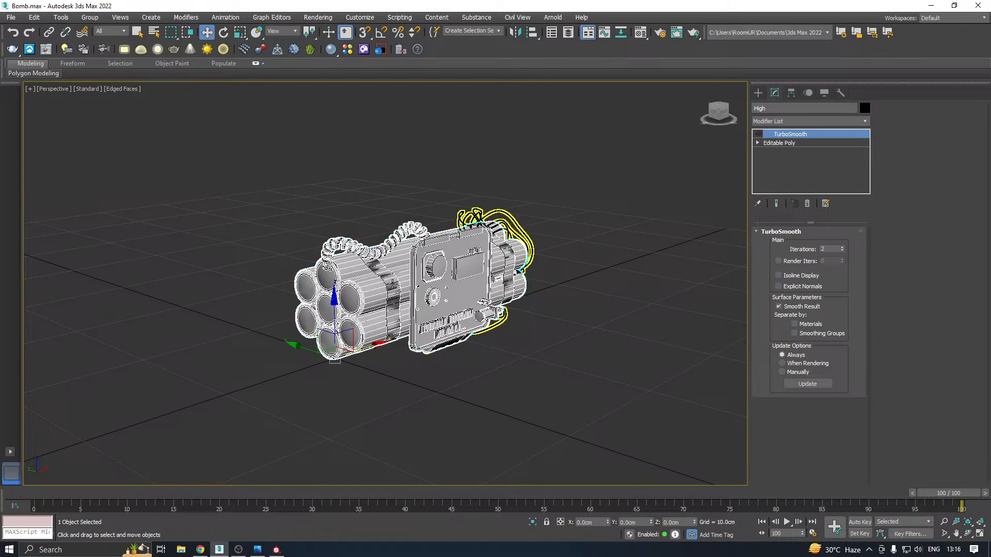
{"action": "left_click", "coordinate": [392, 277]}
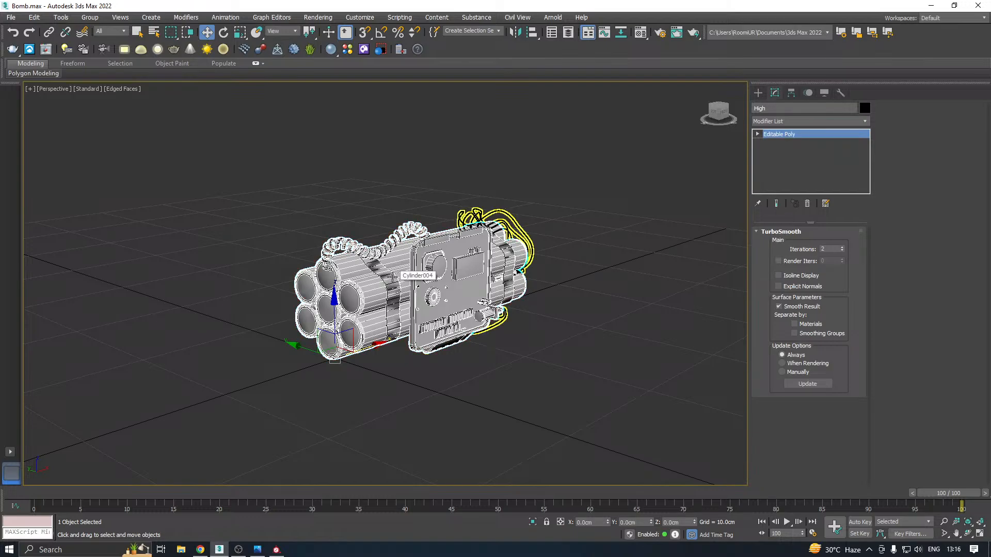
{"action": "left_click", "coordinate": [530, 524]}
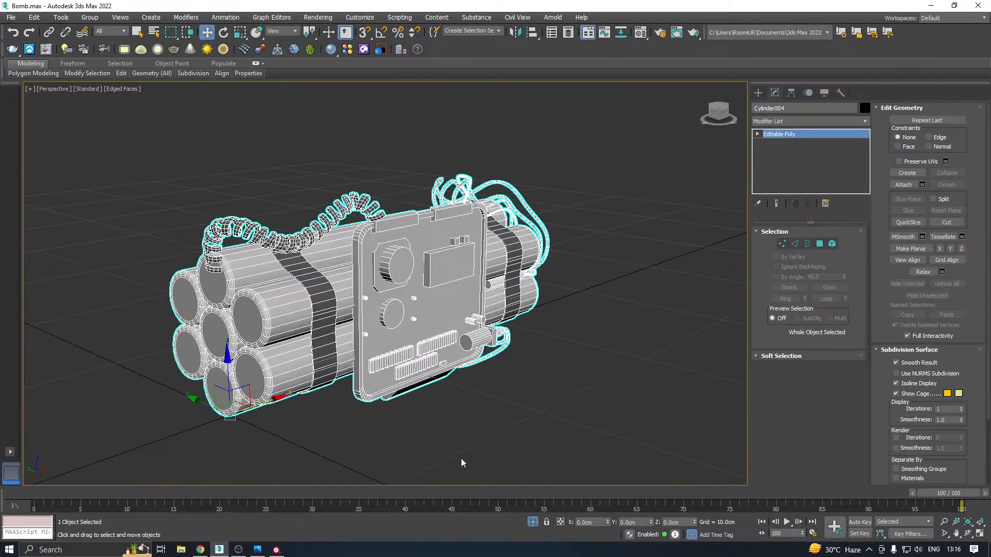
Add an Unwrap UVW modifier to the low-poly bomb and hide the selected strap and wire UVs in the UV editor
{"action": "left_click", "coordinate": [868, 122]}
{"action": "left_click_drag", "start_coordinate": [867, 146], "coordinate": [869, 466]}
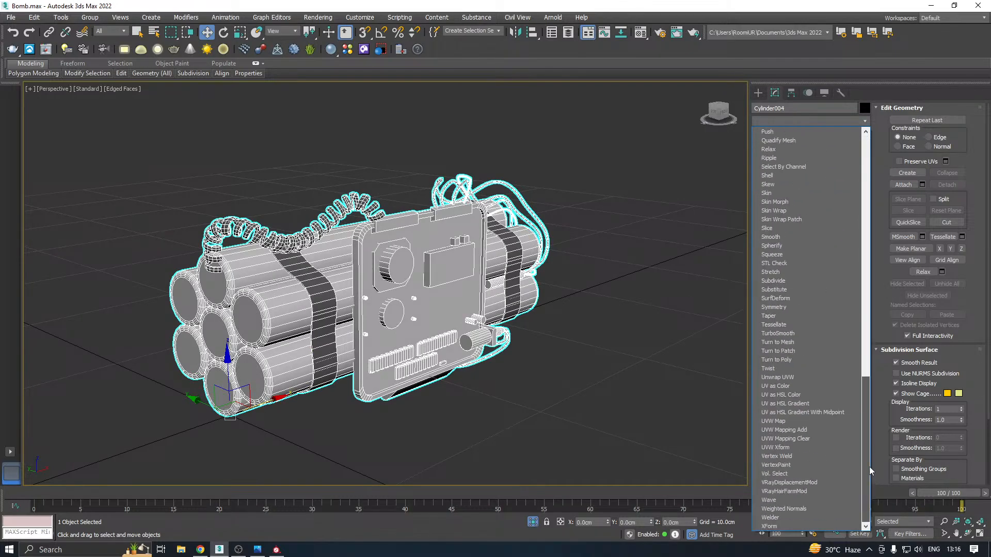
{"action": "left_click", "coordinate": [791, 376]}
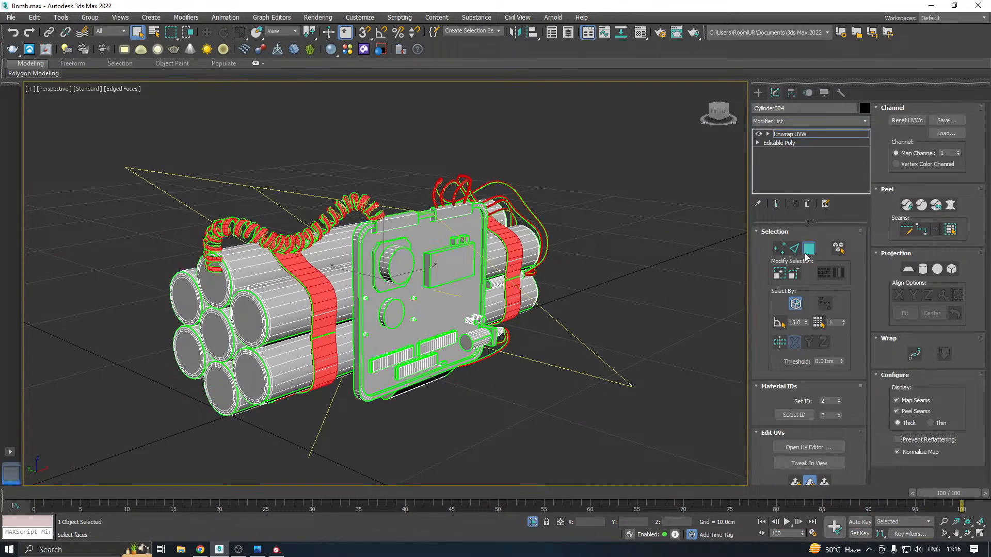
{"action": "left_click", "coordinate": [809, 448]}
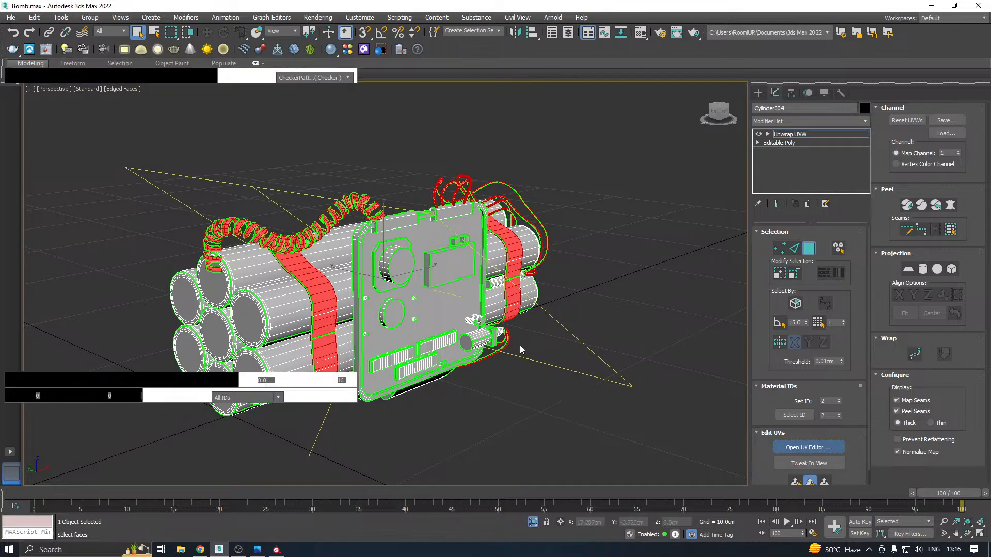
{"action": "right_click", "coordinate": [152, 257]}
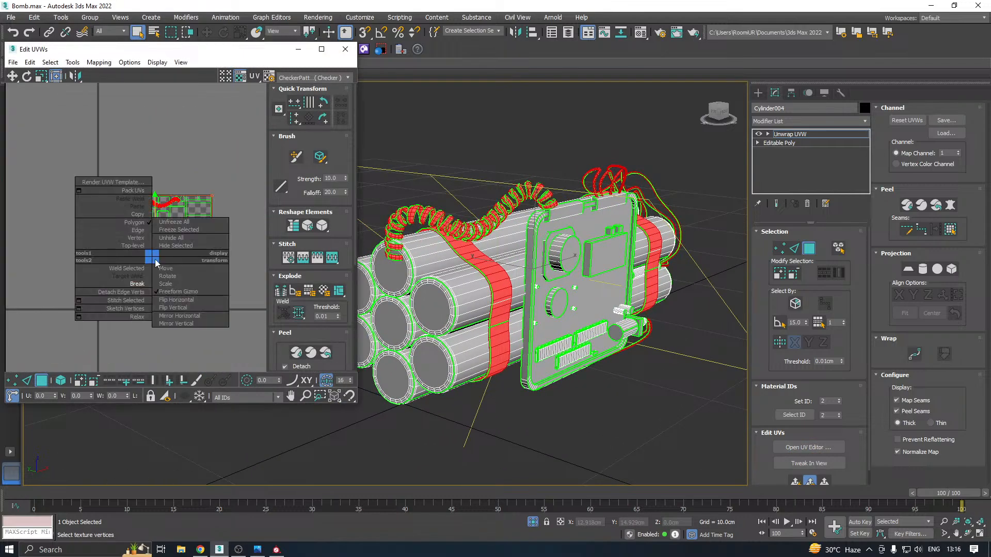
{"action": "left_click", "coordinate": [171, 246]}
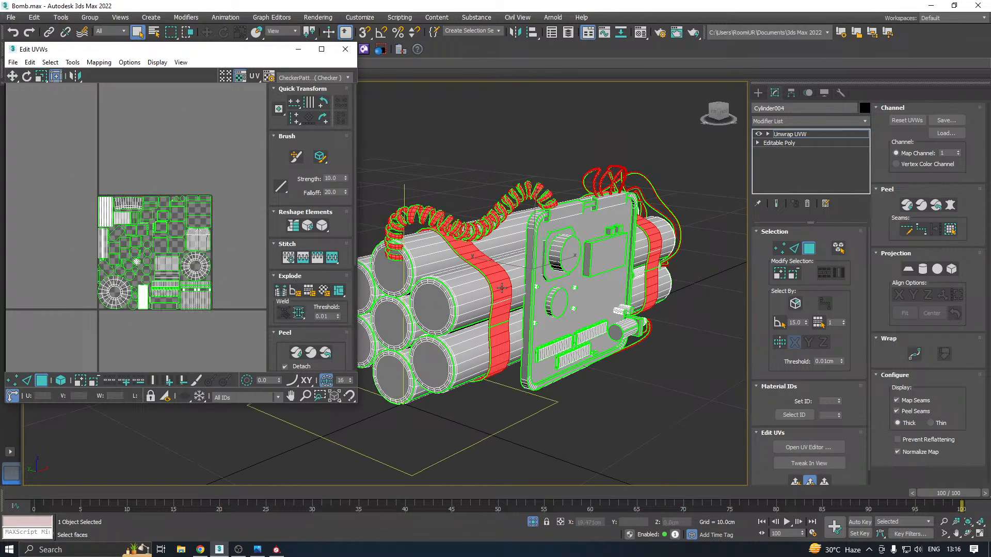
Turn on element selection and select one front dynamite cylinder to inspect its shells in the UV layout
{"action": "left_click", "coordinate": [838, 250]}
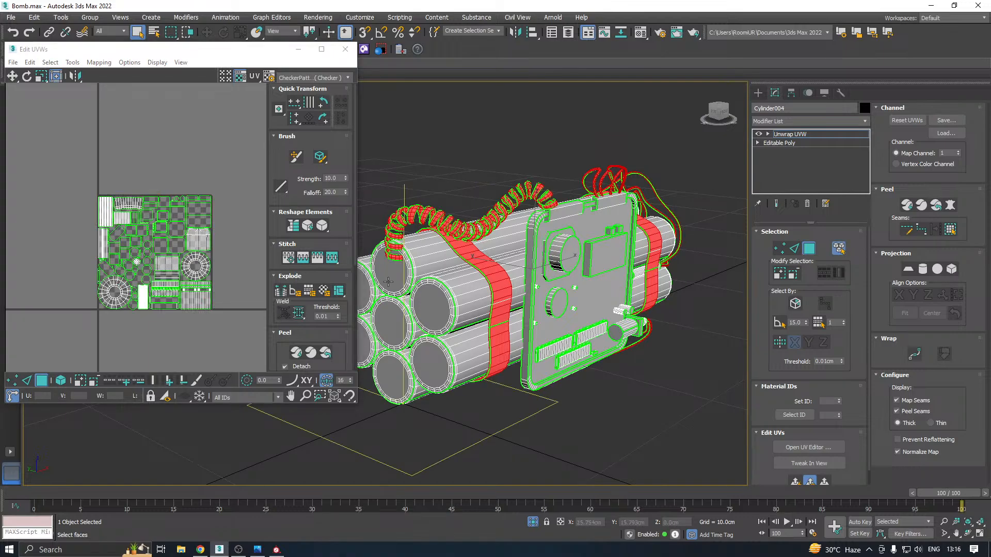
{"action": "left_click", "coordinate": [424, 296]}
{"action": "scroll", "coordinate": [138, 301], "scroll_direction": "up", "scroll_amount": 8}
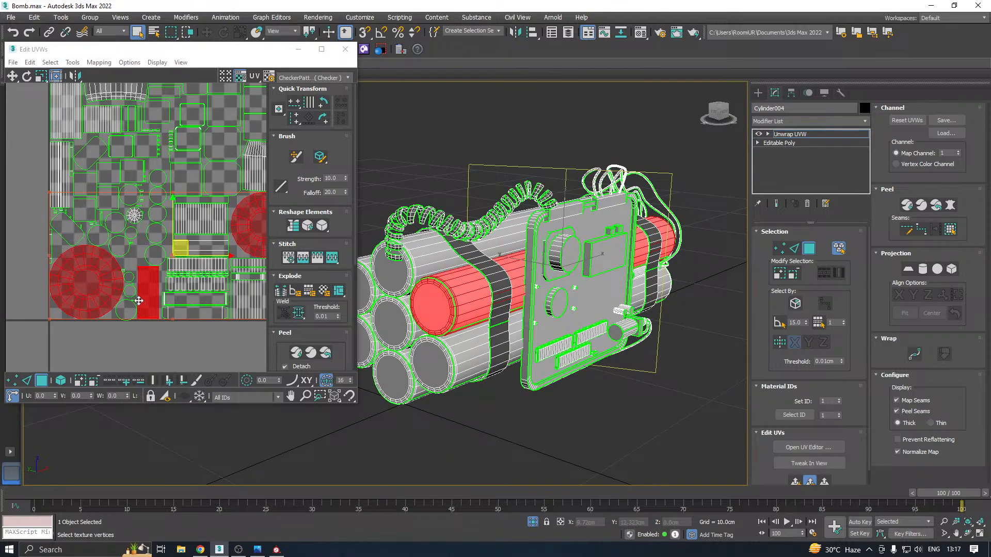
{"action": "scroll", "coordinate": [138, 301], "scroll_direction": "up", "scroll_amount": 2}
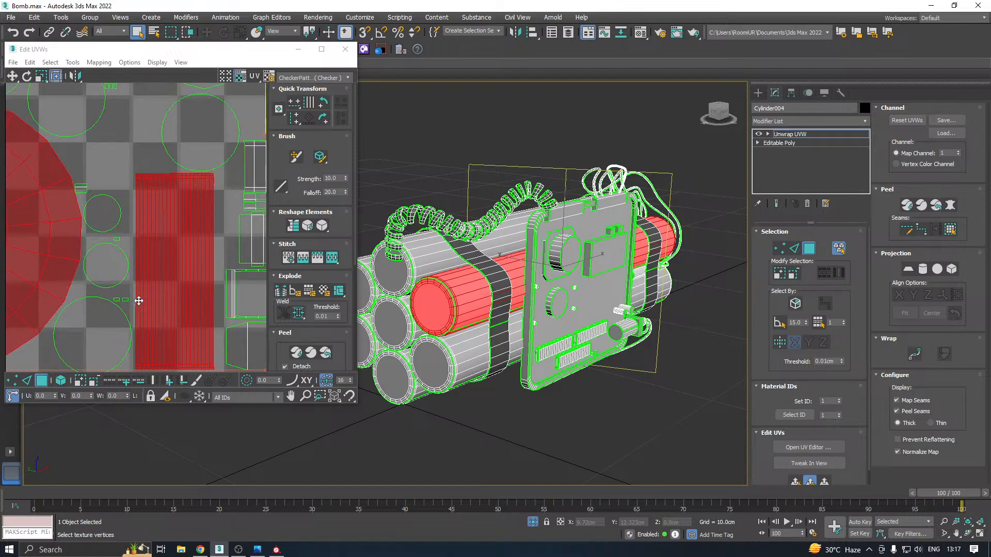
{"action": "scroll", "coordinate": [139, 301], "scroll_direction": "down", "scroll_amount": 5}
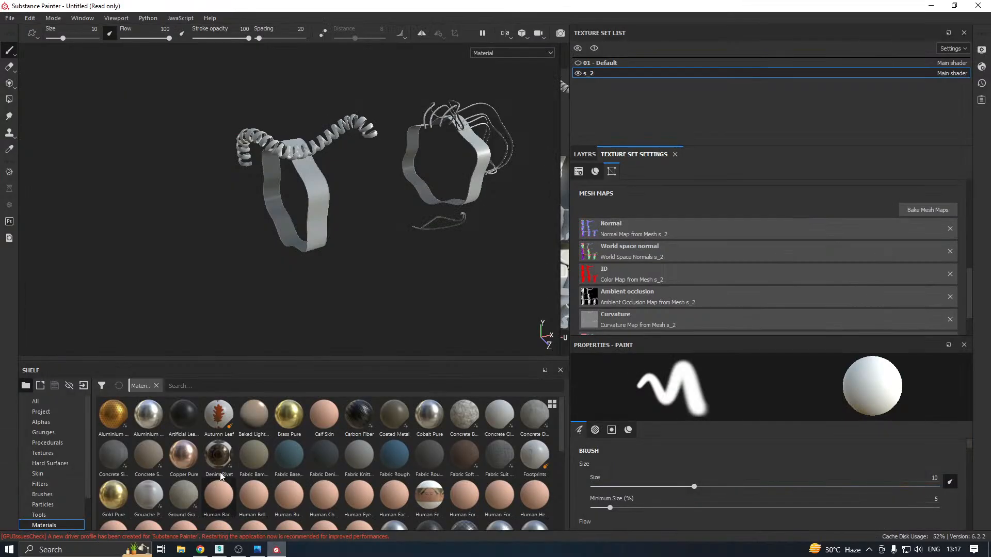
Switch to Substance Painter, show 01 - Default and hide s_2 to examine the baked cylinders without the straps
{"action": "left_click", "coordinate": [578, 63]}
{"action": "left_click", "coordinate": [578, 73]}
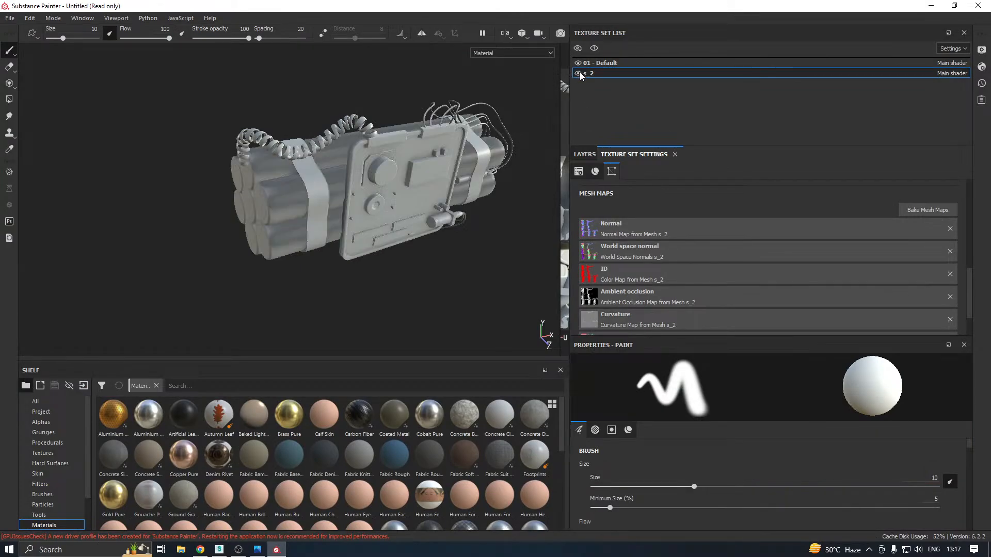
{"action": "left_click_drag", "start_coordinate": [278, 172], "coordinate": [361, 289], "text": "alt"}
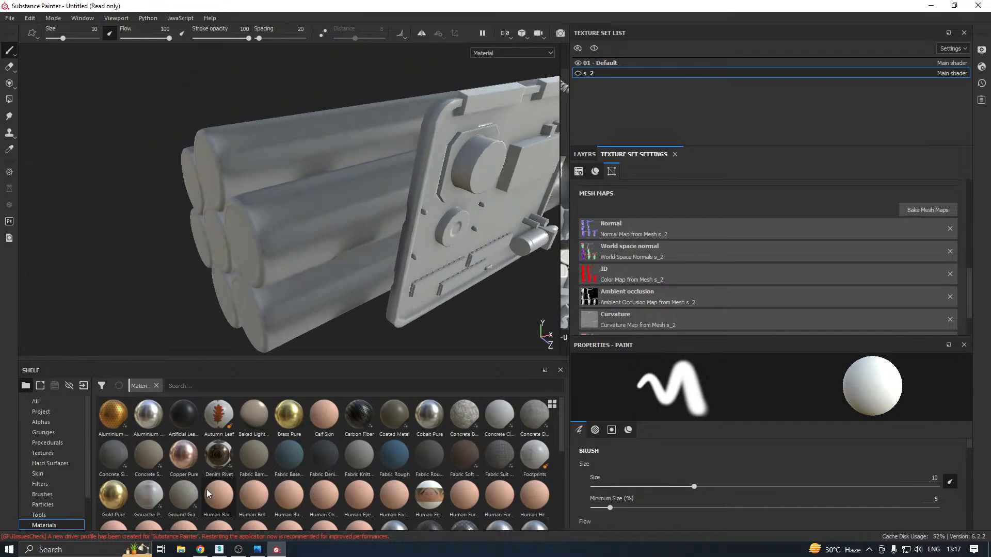
Switch back to 3ds Max and display the CheckerPattern on the bomb to examine texture scale across its parts
{"action": "left_click", "coordinate": [226, 550]}
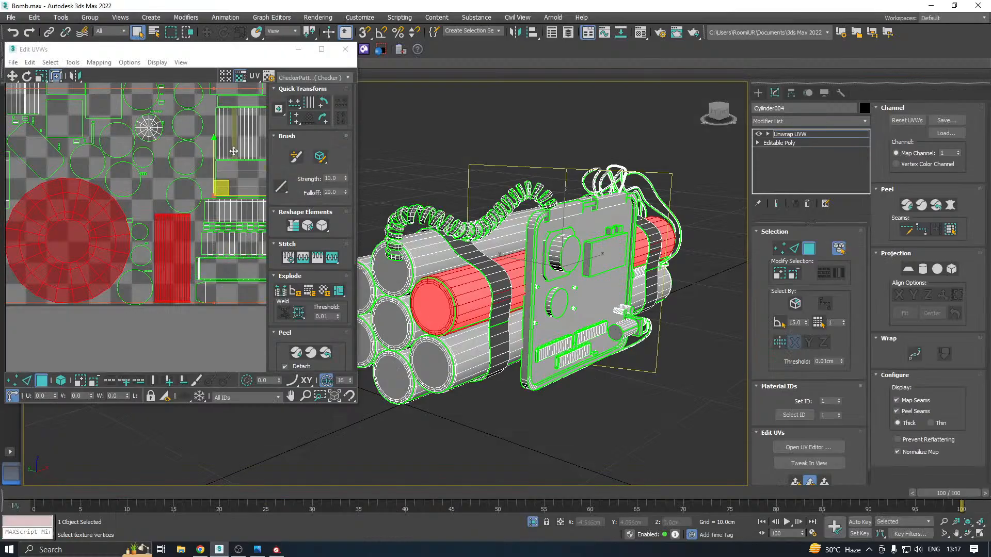
{"action": "left_click", "coordinate": [312, 78]}
{"action": "left_click", "coordinate": [308, 96]}
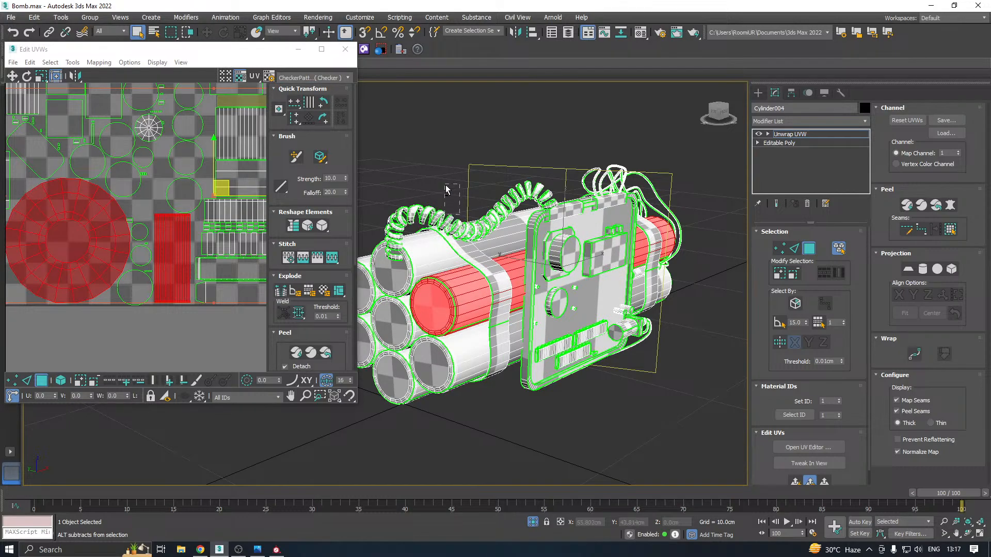
{"action": "right_click", "coordinate": [480, 178]}
{"action": "left_click", "coordinate": [382, 198]}
{"action": "middle_click_drag", "start_coordinate": [480, 188], "coordinate": [445, 185], "text": "alt"}
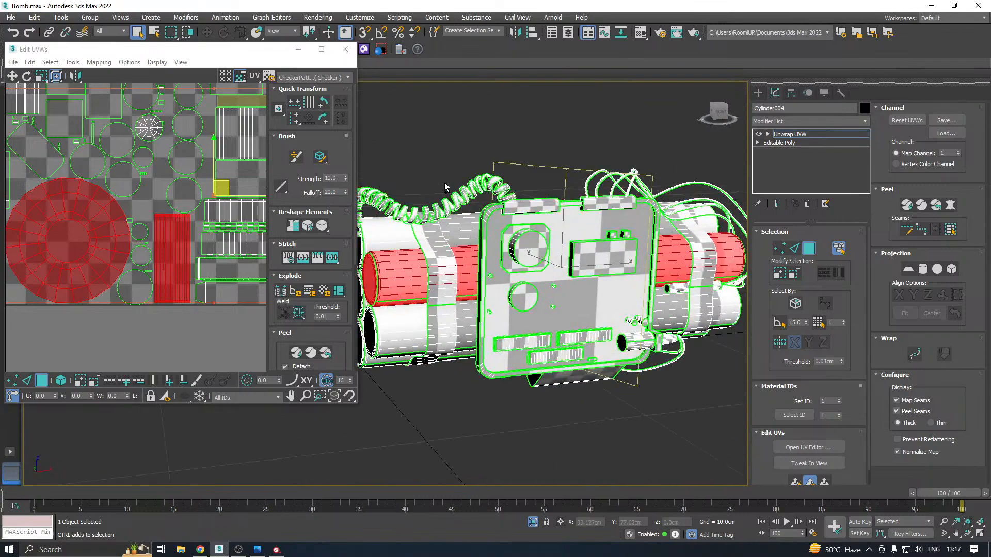
{"action": "scroll", "coordinate": [127, 279], "scroll_direction": "down", "scroll_amount": 5}
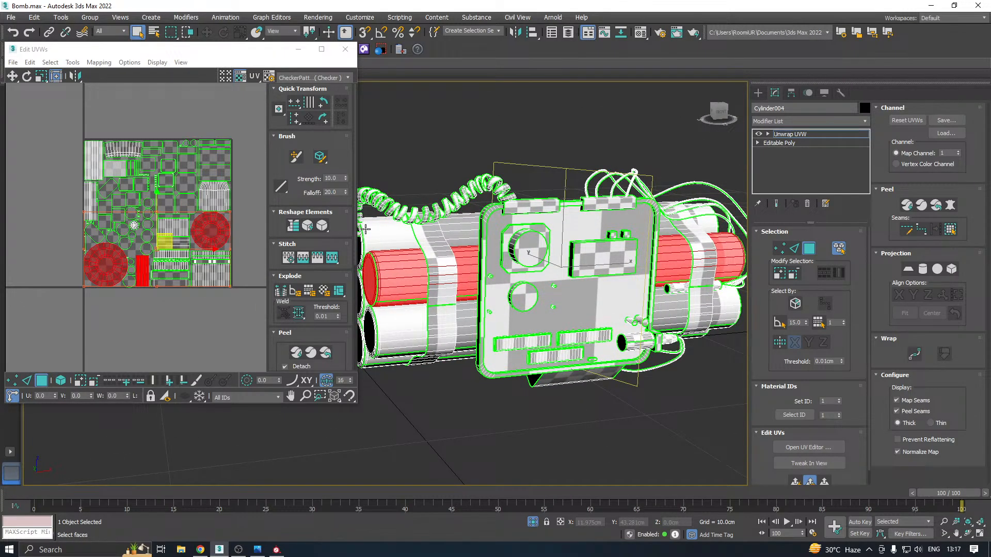
{"action": "middle_click_drag", "start_coordinate": [395, 217], "coordinate": [549, 253], "text": "alt"}
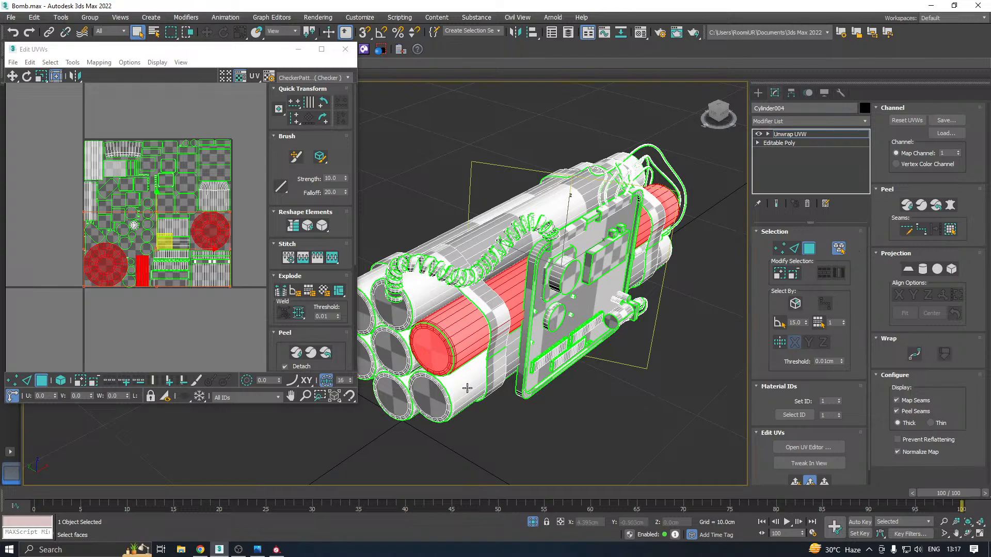
Add the six remaining dynamite cylinders to the element selection
{"action": "left_click", "coordinate": [448, 407], "text": "ctrl"}
{"action": "left_click", "coordinate": [397, 400], "text": "ctrl"}
{"action": "left_click", "coordinate": [397, 347], "text": "ctrl"}
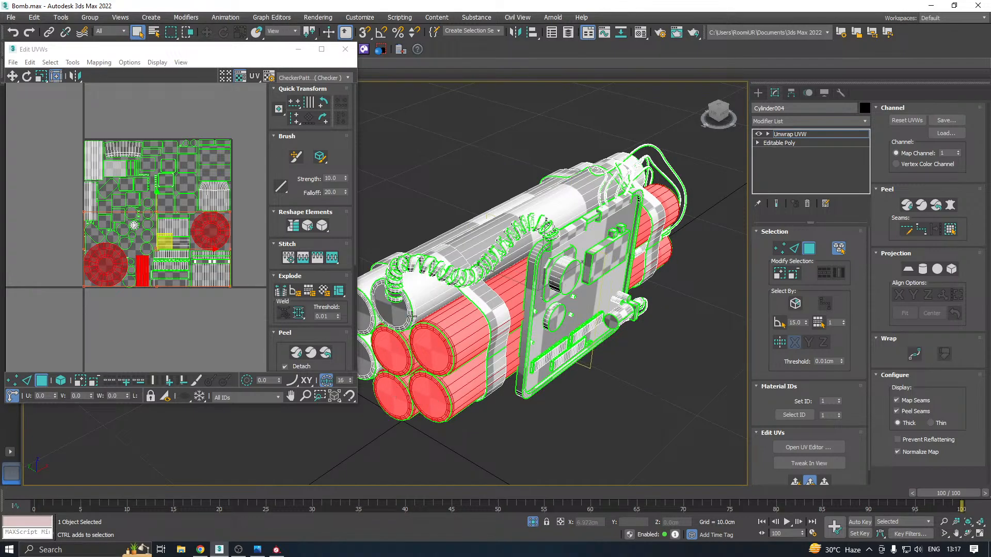
{"action": "left_click", "coordinate": [373, 313], "text": "ctrl"}
{"action": "left_click", "coordinate": [361, 310]}
{"action": "left_click", "coordinate": [362, 316], "text": "ctrl"}
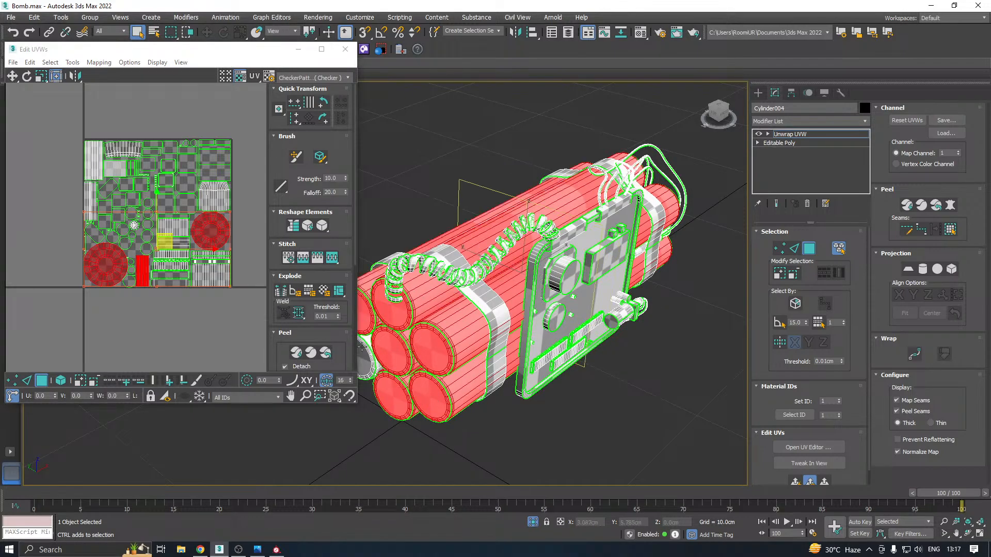
{"action": "scroll", "coordinate": [640, 295], "scroll_direction": "down", "scroll_amount": 4}
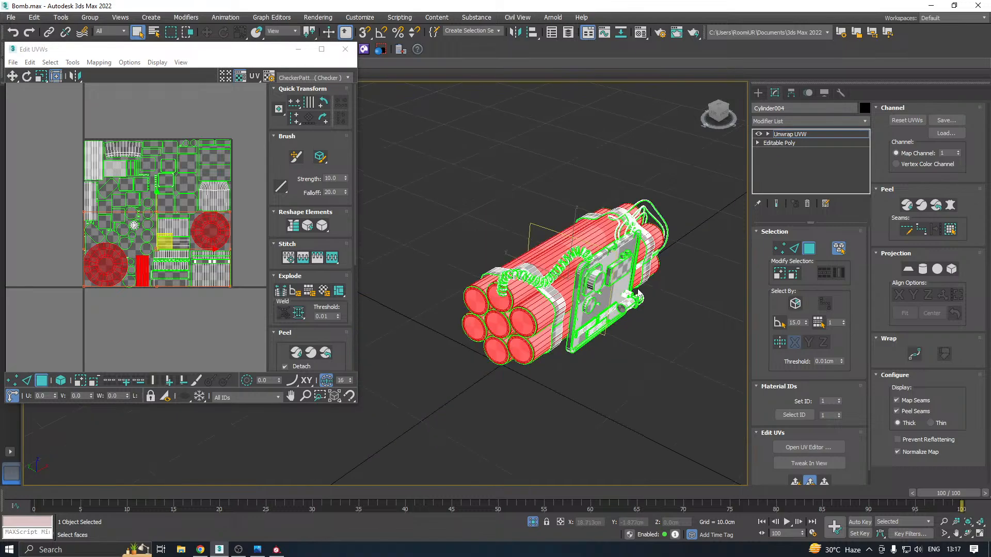
Pack the selected cylinders' UV shells using Pack: Custom
{"action": "middle_click_drag", "start_coordinate": [640, 295], "coordinate": [313, 299], "text": "alt"}
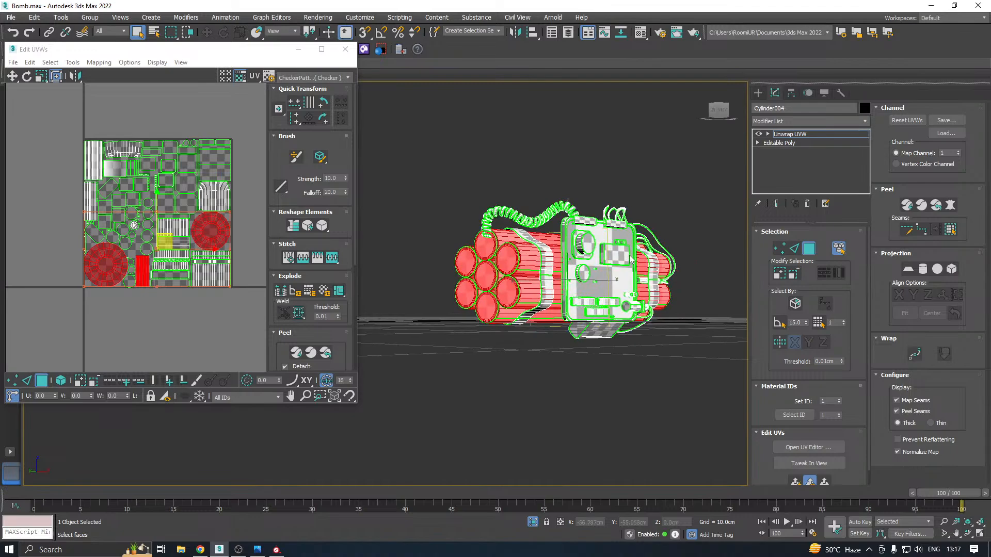
{"action": "left_click", "coordinate": [315, 334]}
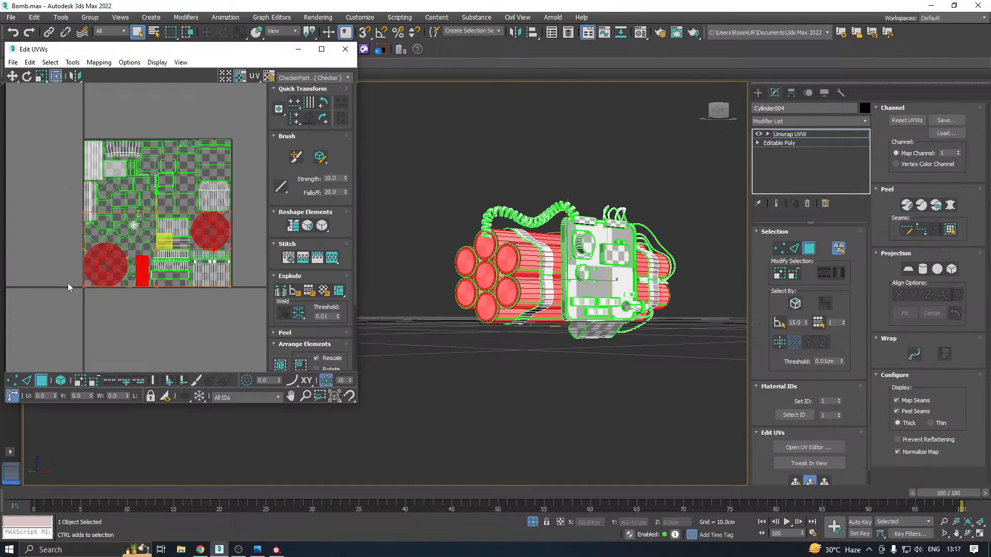
{"action": "left_click", "coordinate": [280, 365]}
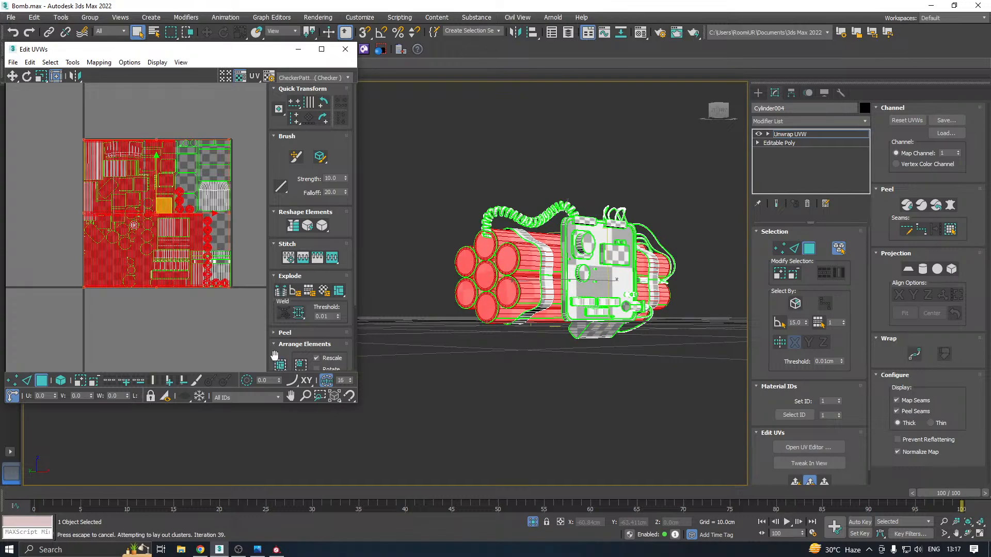
Repack the dynamite cylinders' shells as Non-Convex with 0.001 padding and Normalize Clusters, try moving them below the UV tile, and undo the move
{"action": "left_click", "coordinate": [281, 365]}
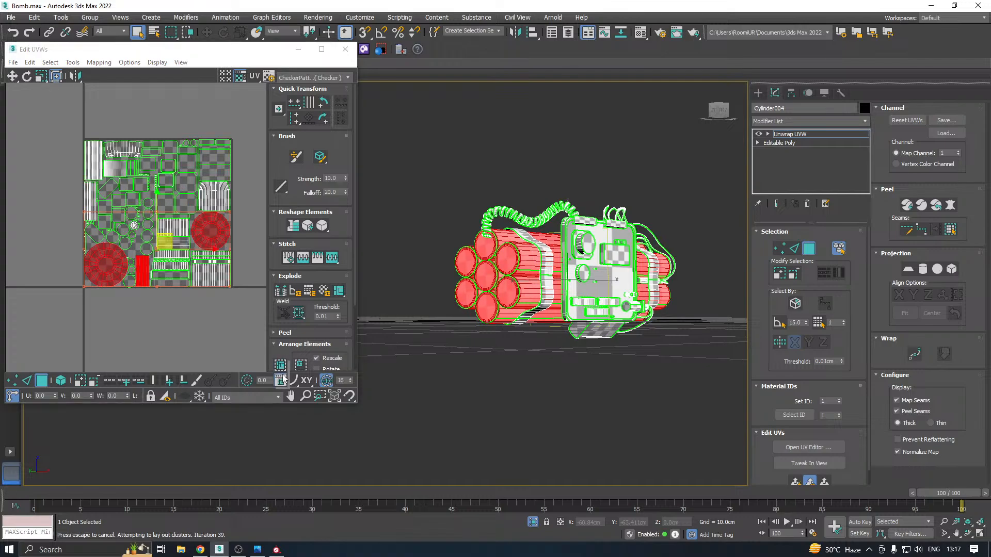
{"action": "left_click", "coordinate": [164, 138]}
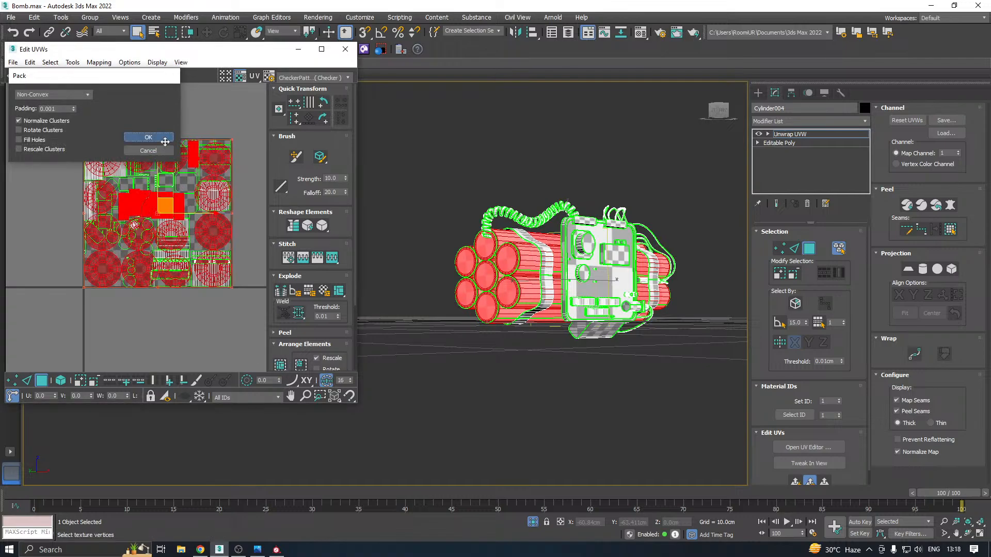
{"action": "scroll", "coordinate": [125, 180], "scroll_direction": "down", "scroll_amount": 3}
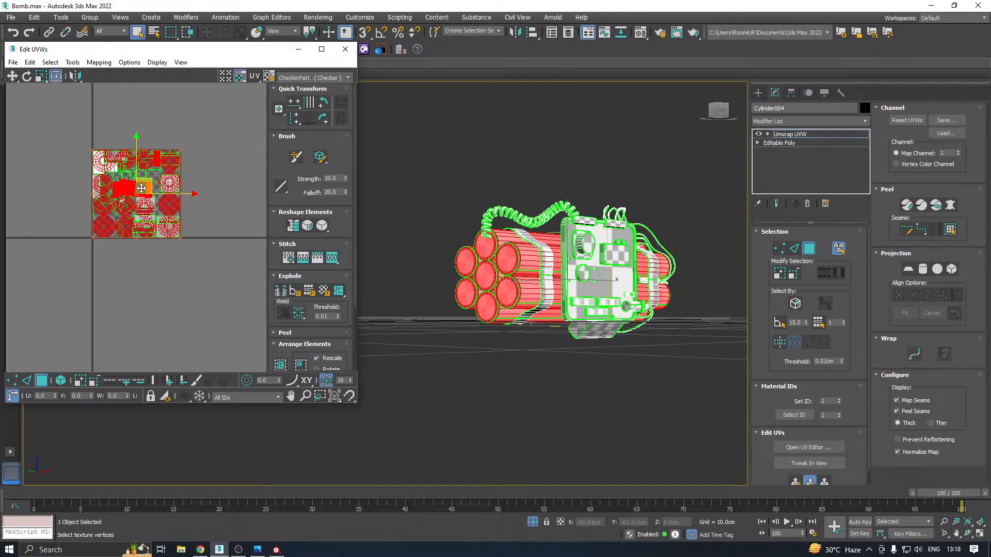
{"action": "left_click_drag", "start_coordinate": [140, 189], "coordinate": [130, 297]}
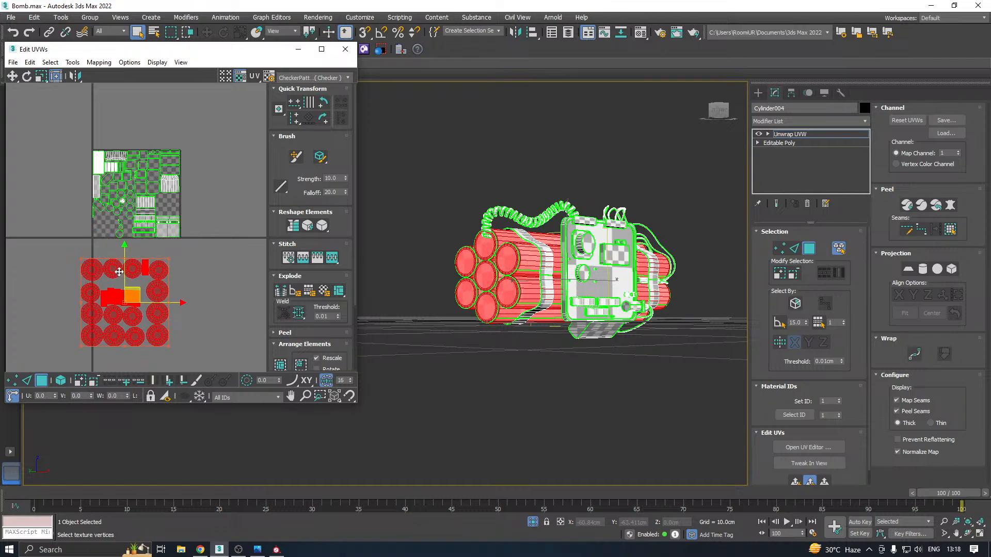
{"action": "key", "text": "ctrl+z"}
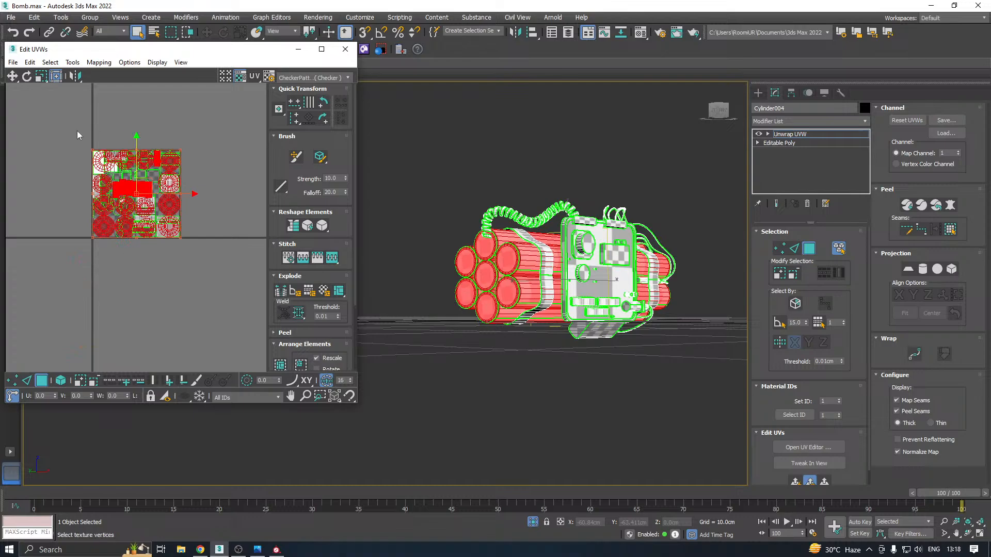
Select every shell over the UV tile and custom-pack them as Non-Convex with 0.001 padding and Normalize Clusters off
{"action": "left_click_drag", "start_coordinate": [77, 131], "coordinate": [188, 262]}
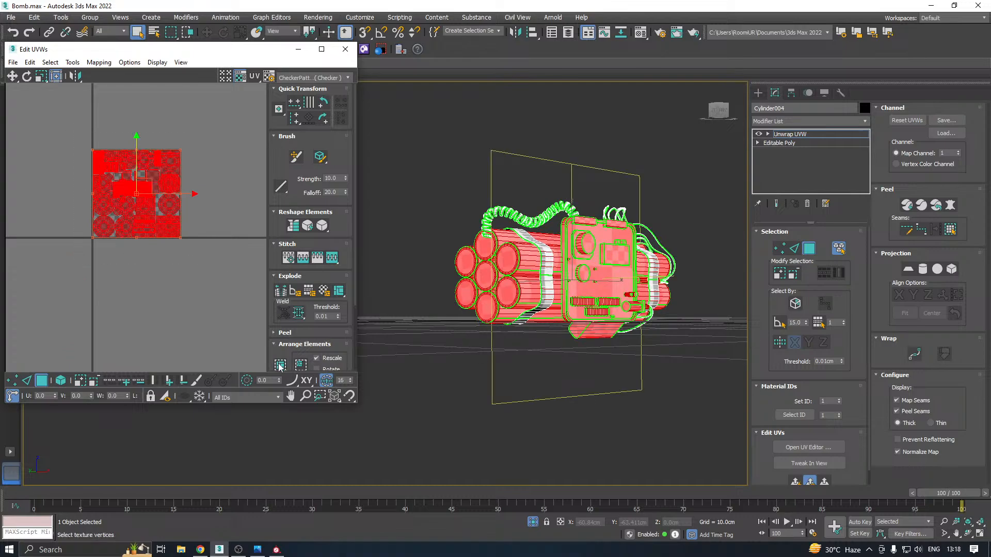
{"action": "left_click", "coordinate": [280, 365]}
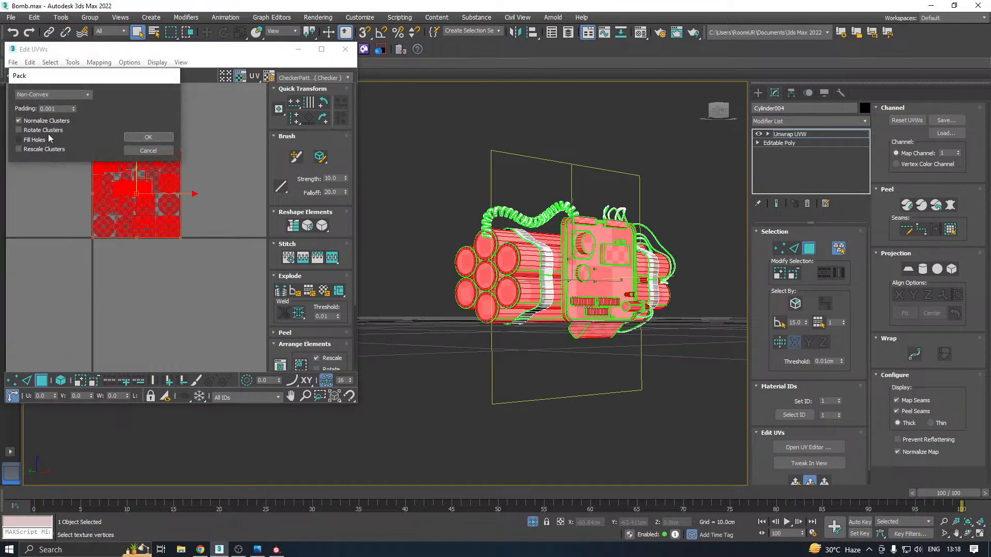
{"action": "left_click", "coordinate": [50, 120]}
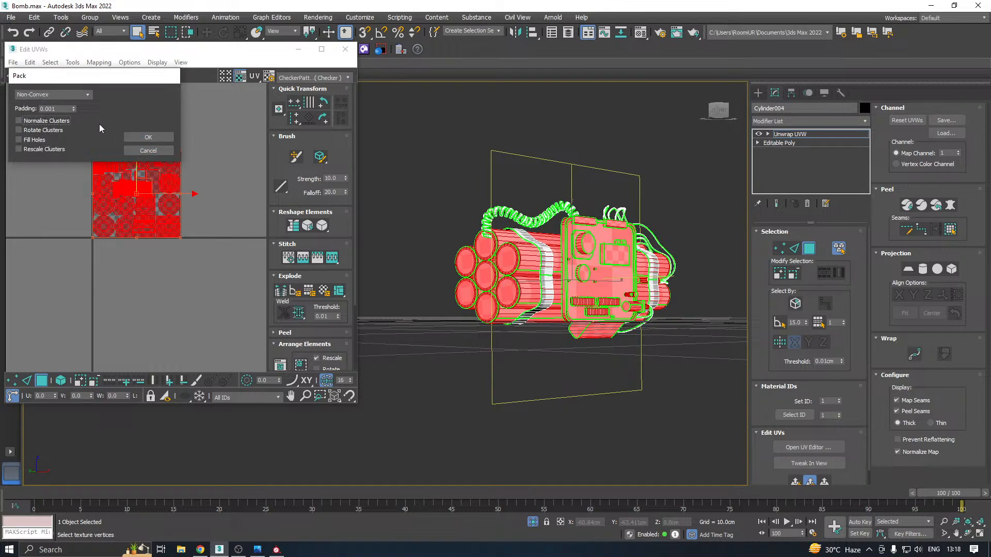
{"action": "left_click", "coordinate": [148, 138]}
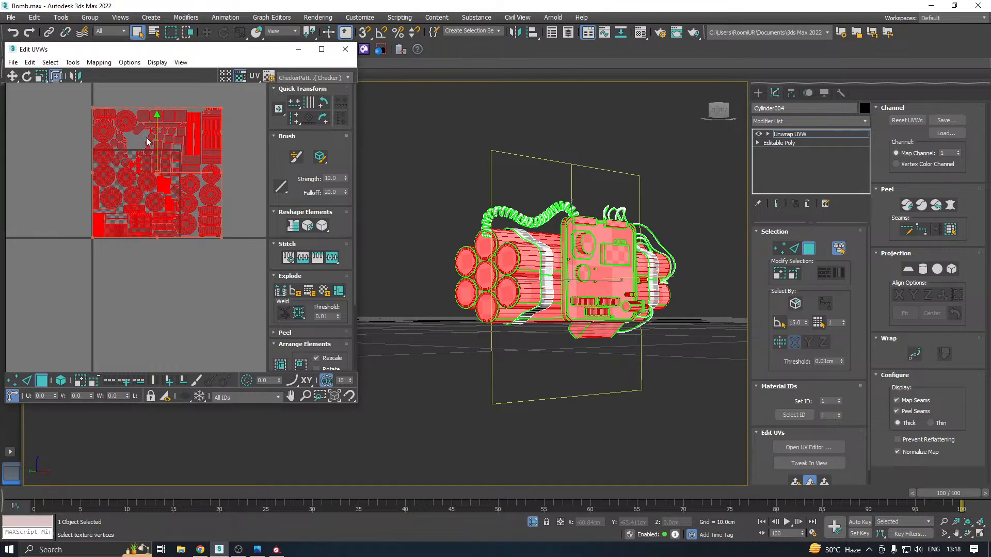
Examine the repacked shells and their checker scale on the bomb, including the two blocks along the front plate's top edge
{"action": "scroll", "coordinate": [147, 141], "scroll_direction": "up", "scroll_amount": 4}
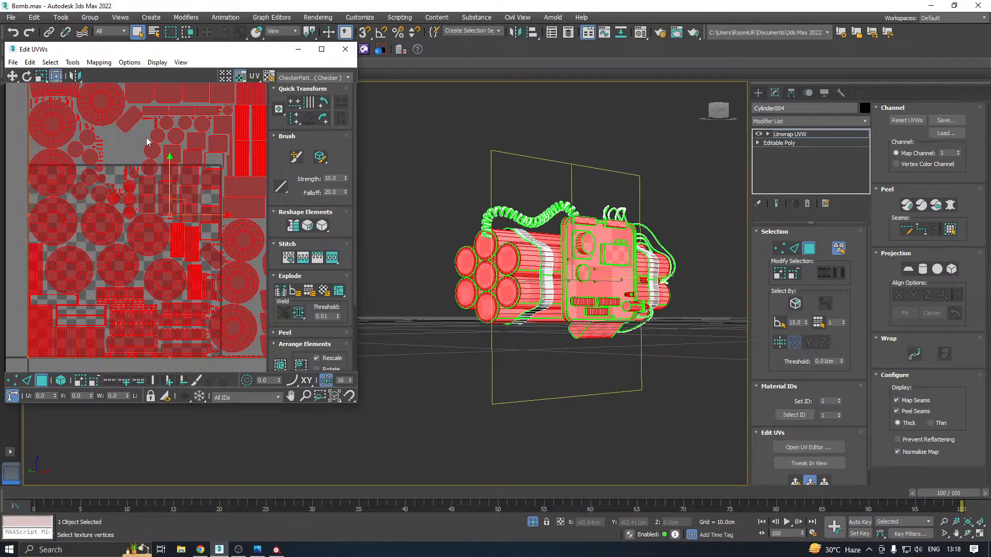
{"action": "scroll", "coordinate": [102, 146], "scroll_direction": "up", "scroll_amount": 8}
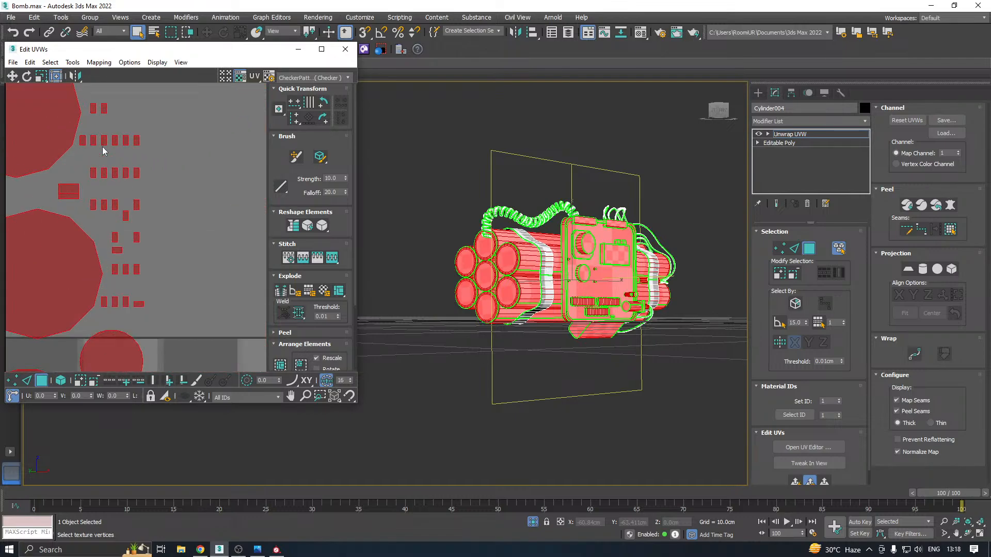
{"action": "scroll", "coordinate": [103, 147], "scroll_direction": "down", "scroll_amount": 8}
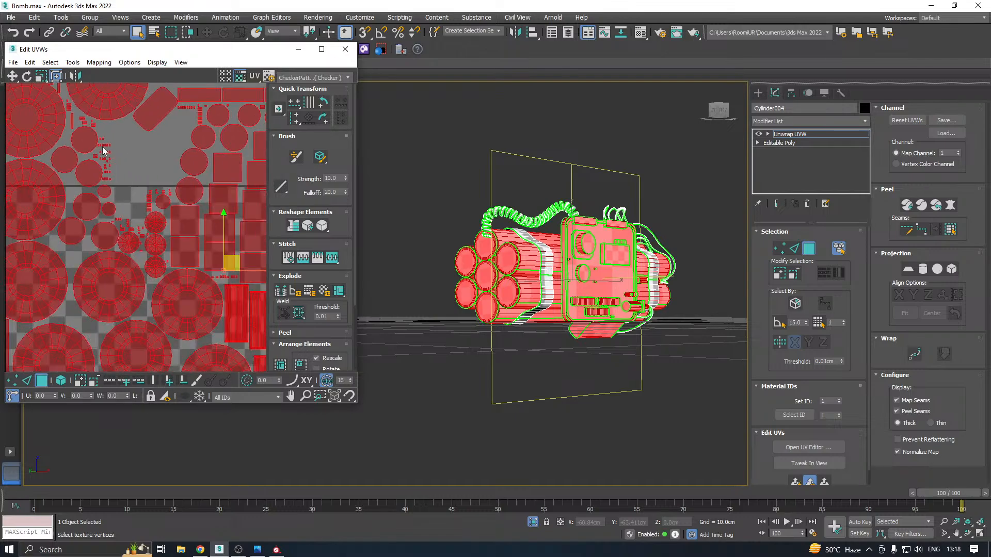
{"action": "scroll", "coordinate": [103, 150], "scroll_direction": "down", "scroll_amount": 2}
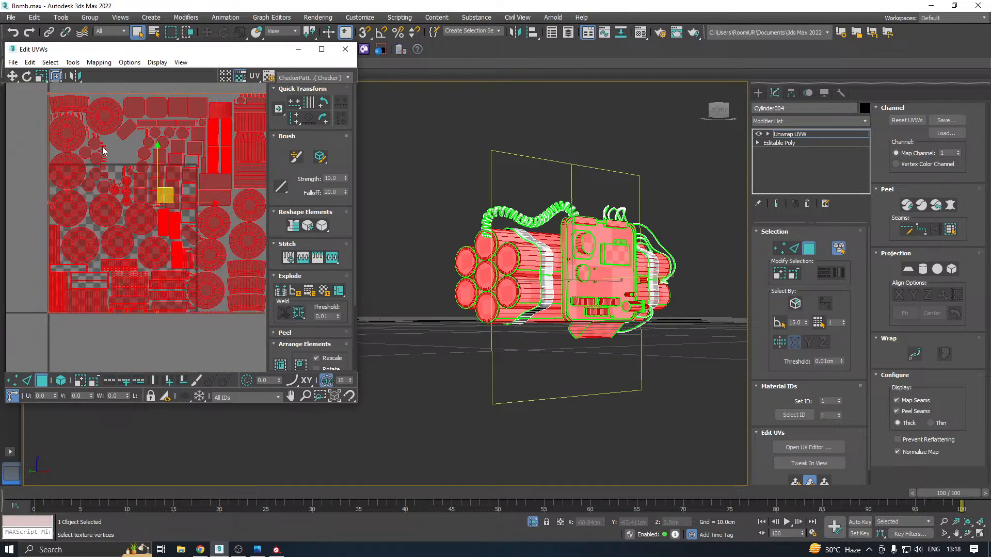
{"action": "scroll", "coordinate": [103, 151], "scroll_direction": "down", "scroll_amount": 2}
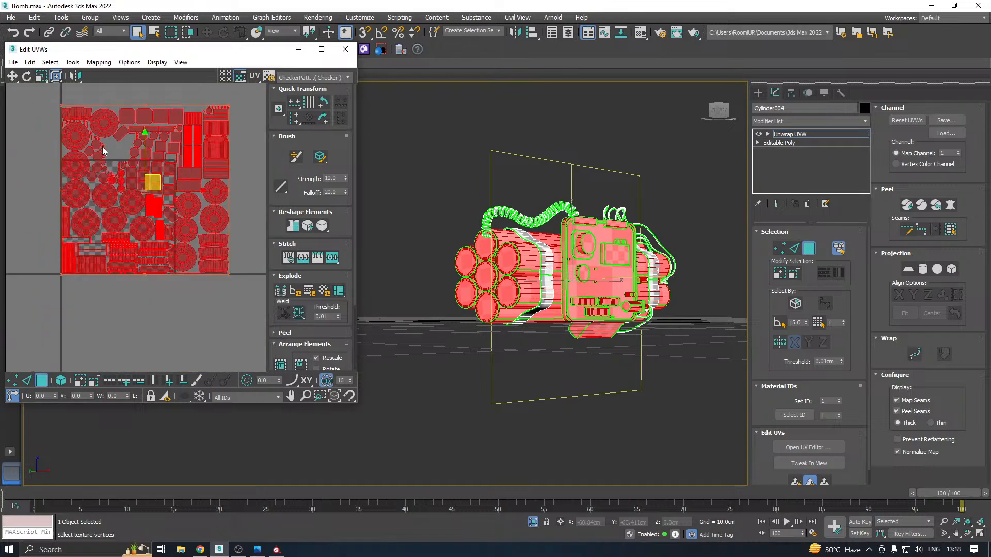
{"action": "left_click", "coordinate": [163, 319]}
{"action": "scroll", "coordinate": [555, 201], "scroll_direction": "up", "scroll_amount": 5}
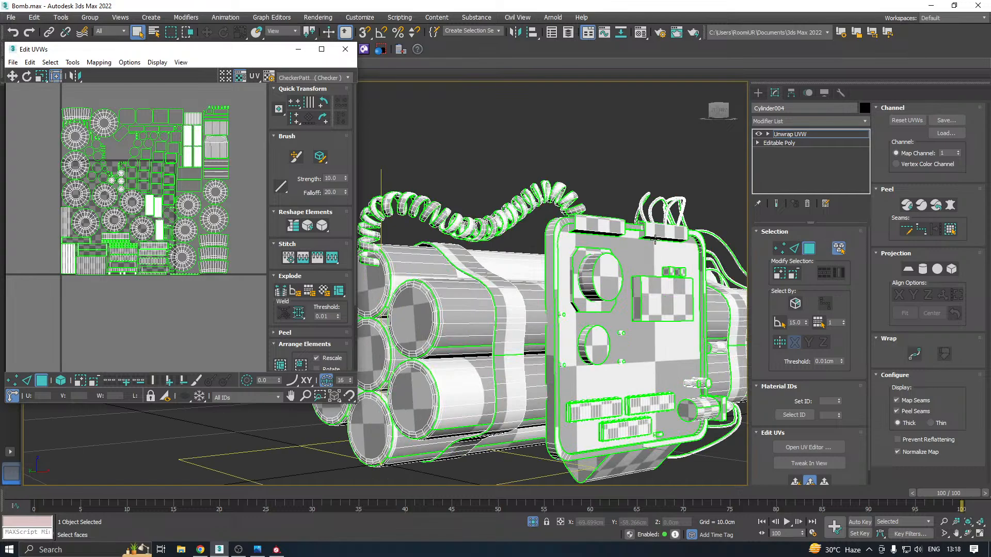
{"action": "left_click", "coordinate": [604, 225]}
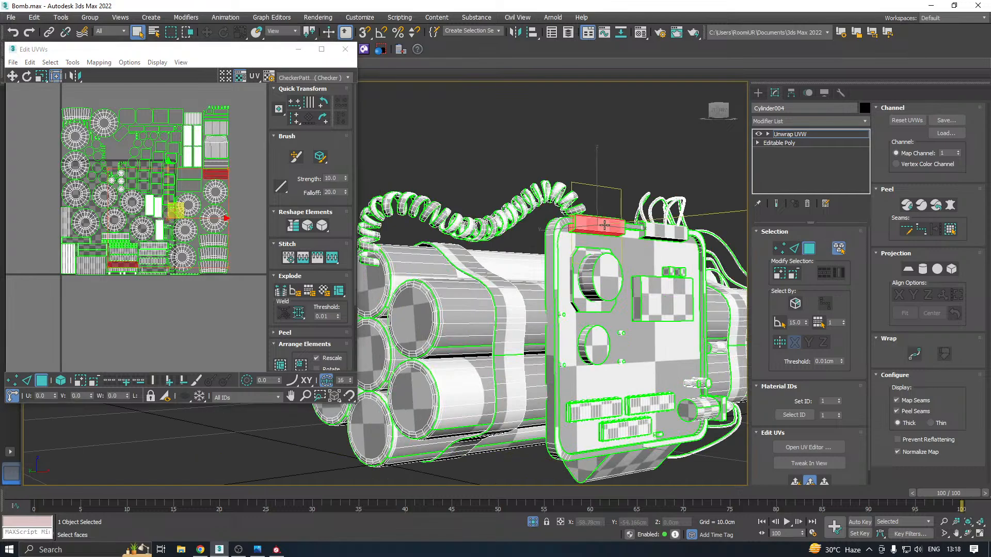
{"action": "left_click", "coordinate": [659, 232]}
Clear the face selection and undo the pack of the whole UV layout
{"action": "left_click", "coordinate": [178, 307]}
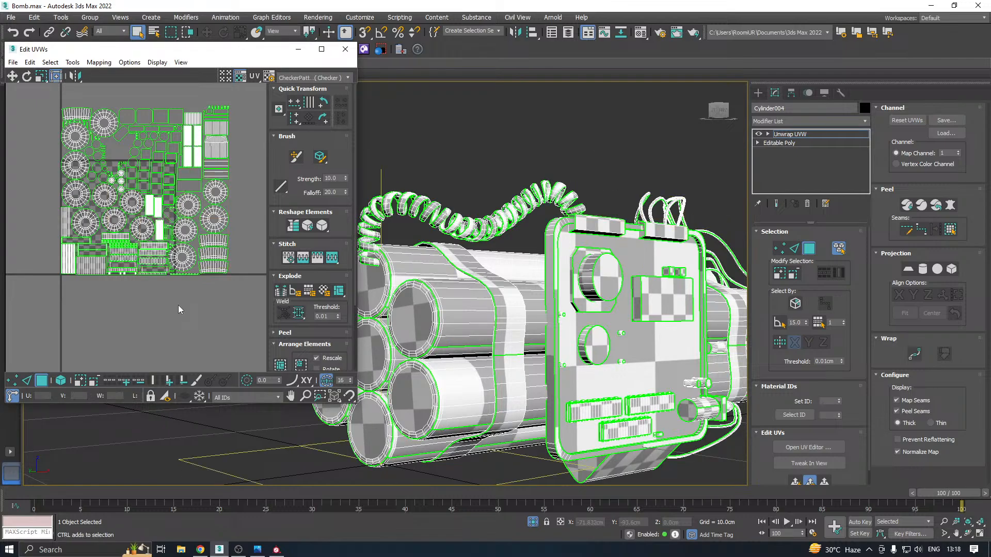
{"action": "key", "text": "ctrl+a"}
{"action": "key", "text": "ctrl+z"}
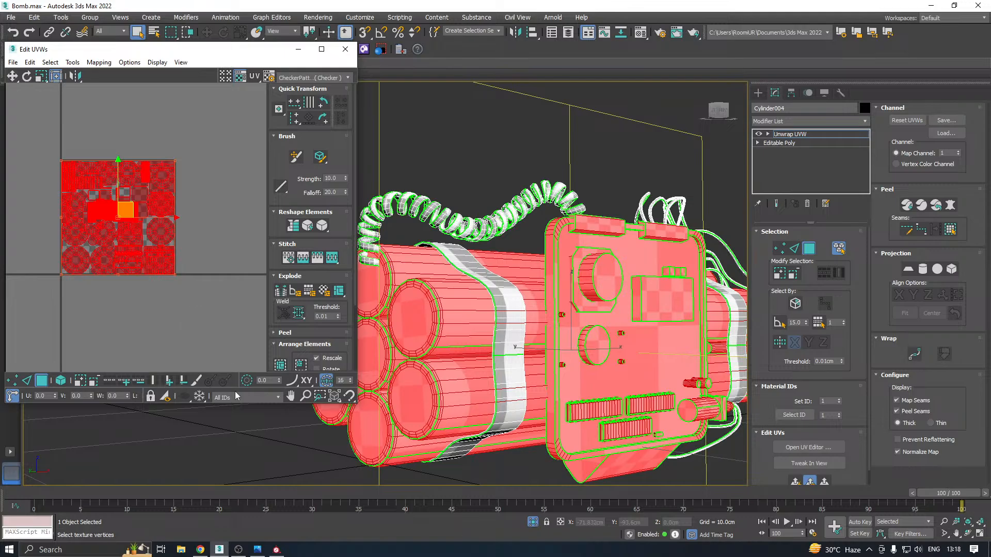
Switch to Substance Painter, examine the baked cylinders up close, and show s_2 to view the whole bomb
{"action": "left_click", "coordinate": [276, 550]}
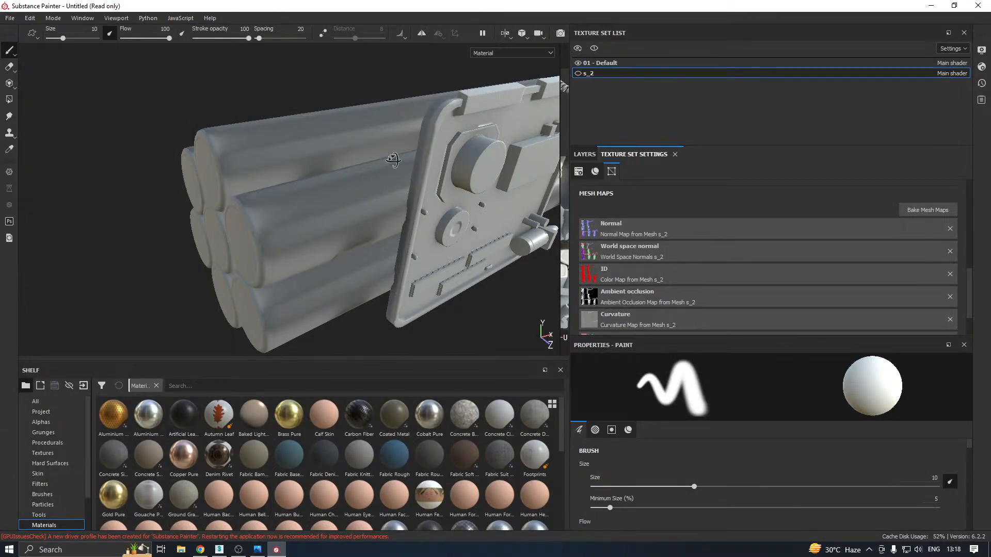
{"action": "mouse_move", "coordinate": [398, 161]}
{"action": "left_mouse_down", "text": "alt"}
{"action": "mouse_move", "coordinate": [399, 130]}
{"action": "mouse_move", "coordinate": [464, 192]}
{"action": "mouse_move", "coordinate": [533, 193]}
{"action": "mouse_move", "coordinate": [563, 171]}
{"action": "mouse_move", "coordinate": [411, 158]}
{"action": "mouse_move", "coordinate": [414, 147]}
{"action": "mouse_move", "coordinate": [495, 134]}
{"action": "left_mouse_up", "text": "alt"}
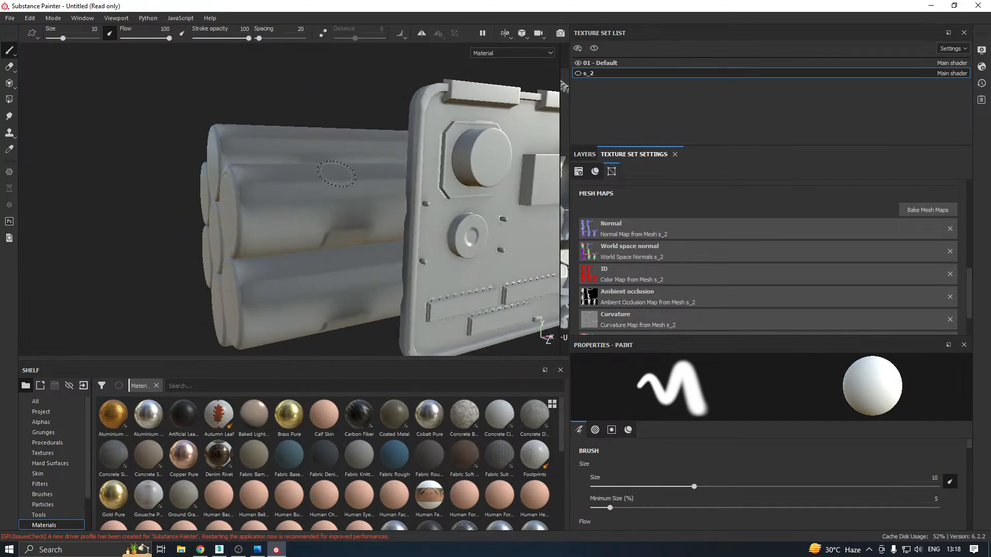
{"action": "left_click", "coordinate": [579, 73]}
{"action": "left_click_drag", "start_coordinate": [431, 146], "coordinate": [335, 226], "text": "alt"}
{"action": "scroll", "coordinate": [391, 226], "scroll_direction": "down", "scroll_amount": 4}
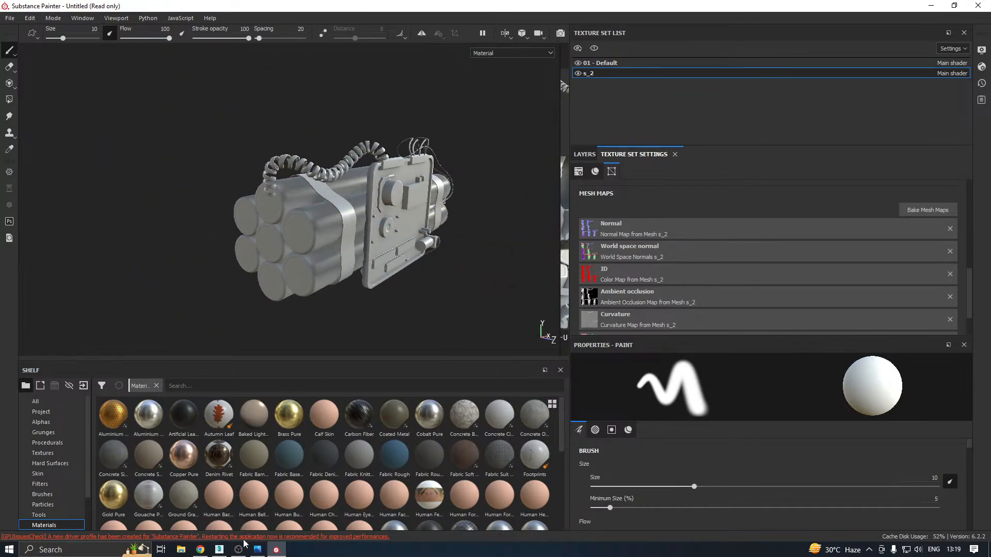
Switch back to 3ds Max and undo the cylinder pack to restore their stacked shells
{"action": "left_click", "coordinate": [219, 549]}
{"action": "left_click", "coordinate": [179, 290]}
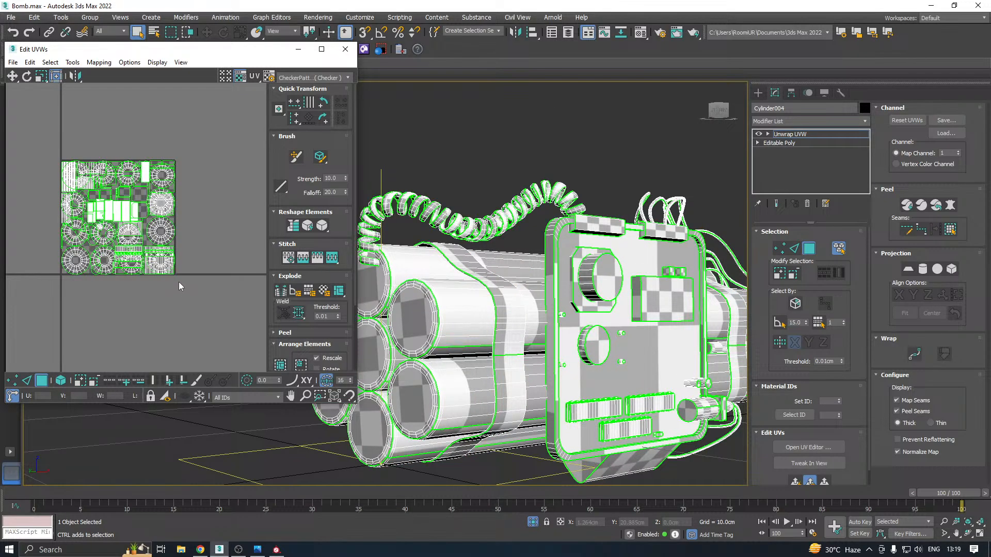
{"action": "key", "text": "ctrl+a"}
{"action": "key", "text": "ctrl+z"}
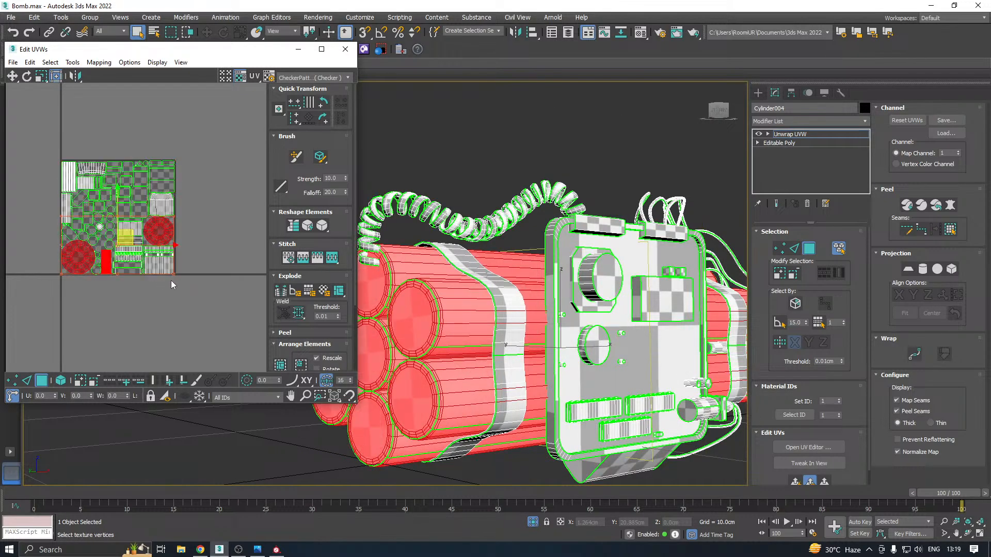
Move the cylinders' stacked shells below the UV tile, and move all remaining shells out of the tile beside them
{"action": "scroll", "coordinate": [109, 277], "scroll_direction": "up", "scroll_amount": 2}
{"action": "scroll", "coordinate": [121, 262], "scroll_direction": "down", "scroll_amount": 3}
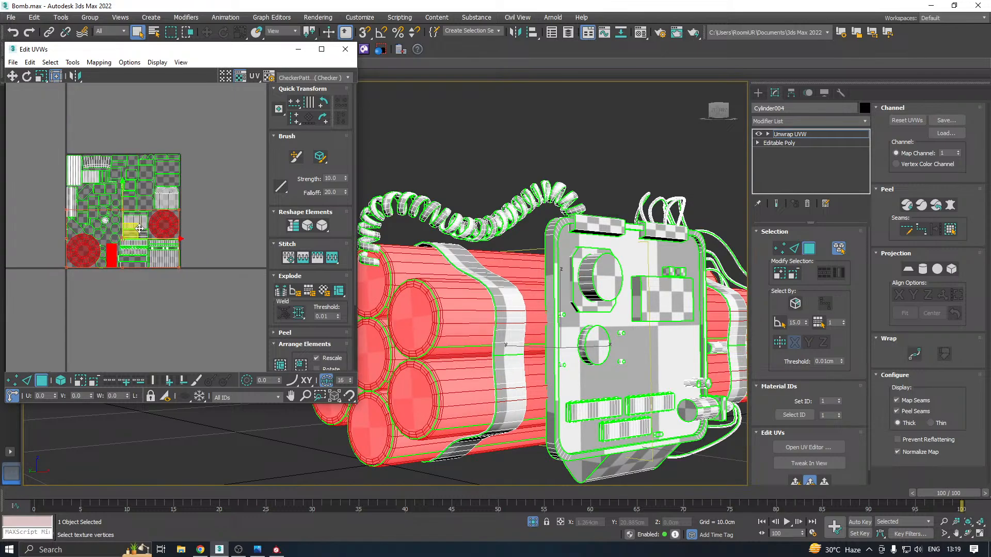
{"action": "left_click_drag", "start_coordinate": [140, 228], "coordinate": [91, 347]}
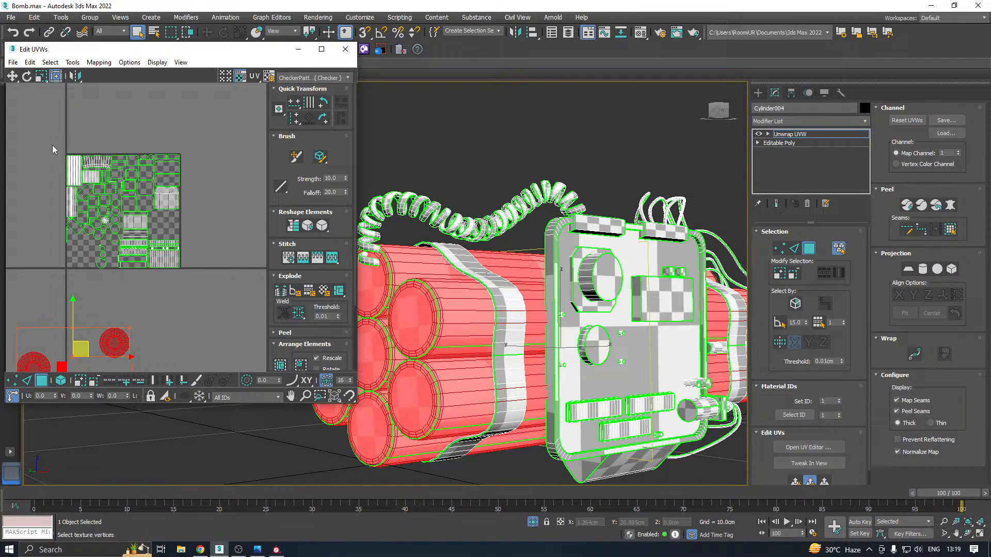
{"action": "left_click_drag", "start_coordinate": [191, 273], "coordinate": [61, 150]}
{"action": "scroll", "coordinate": [175, 227], "scroll_direction": "down", "scroll_amount": 3}
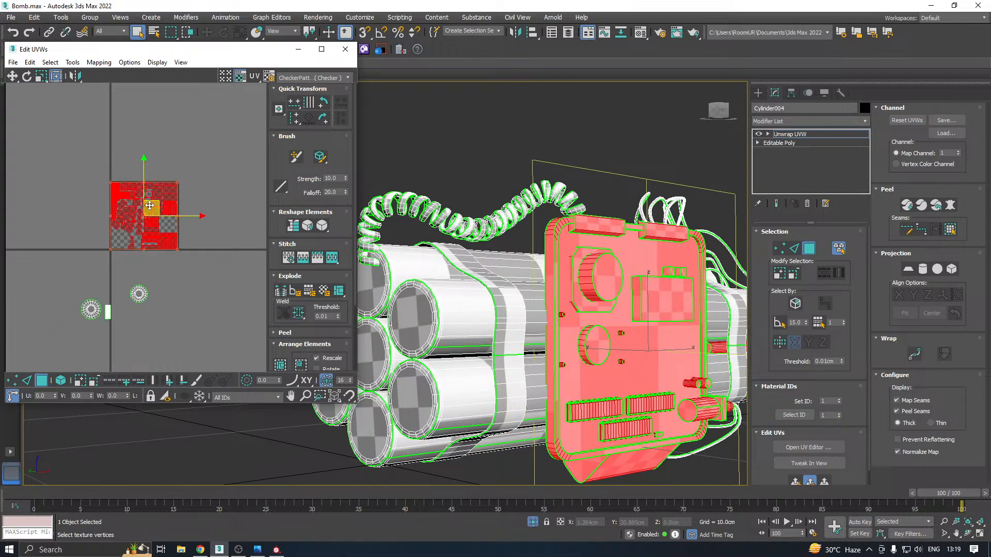
{"action": "left_click_drag", "start_coordinate": [150, 205], "coordinate": [209, 329]}
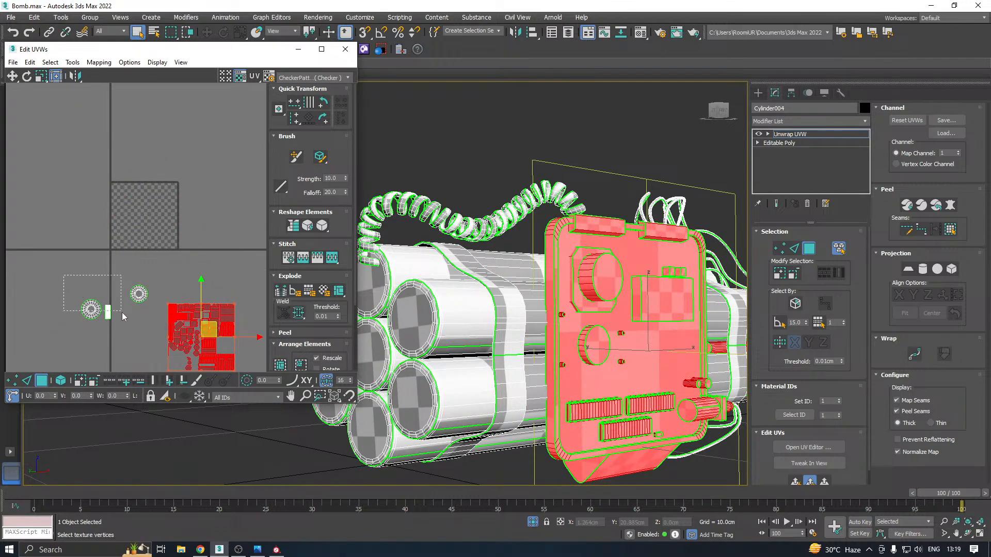
Select the cylinders' shells and custom-pack them as Non-Convex with 0.001 padding and Normalize Clusters on
{"action": "left_click_drag", "start_coordinate": [121, 312], "coordinate": [149, 342]}
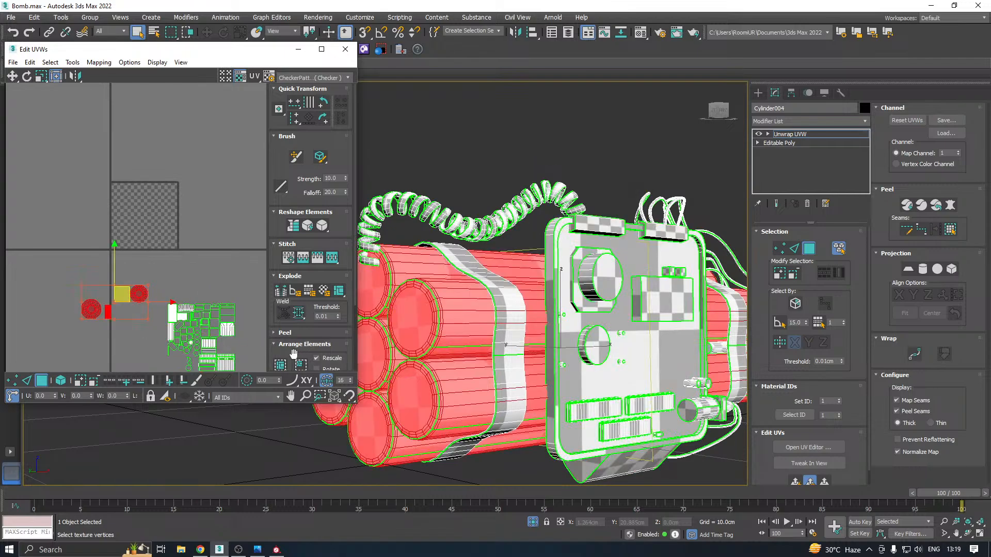
{"action": "left_click", "coordinate": [280, 364]}
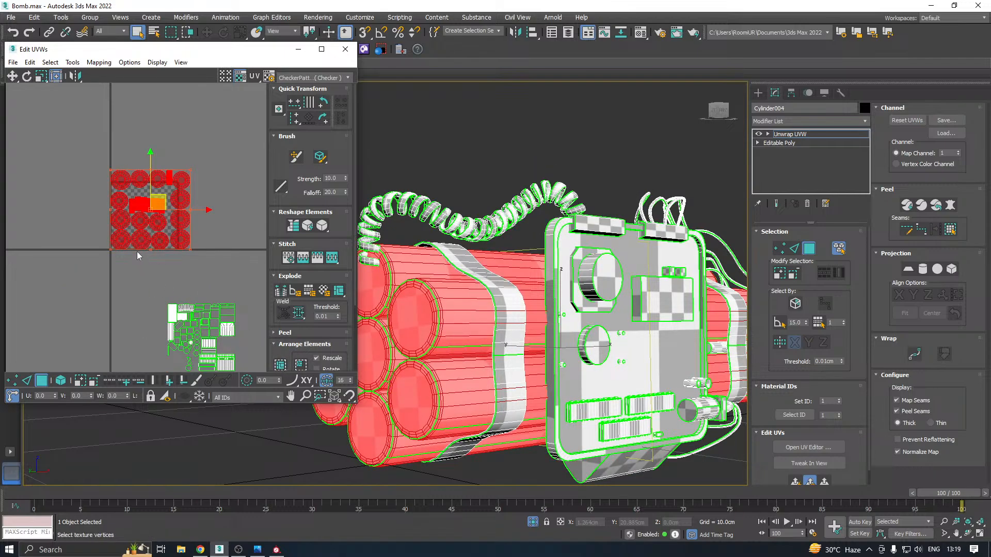
{"action": "left_click", "coordinate": [281, 364]}
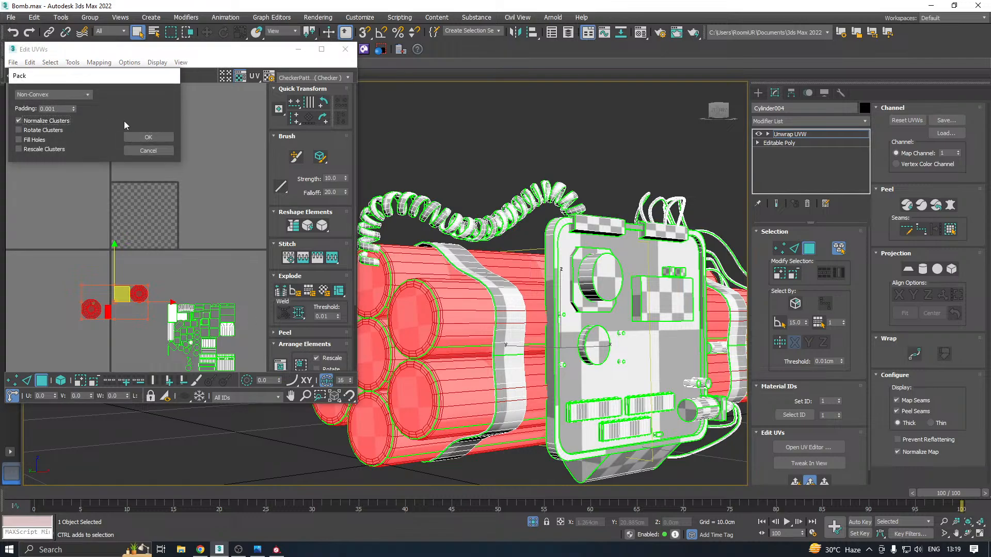
{"action": "left_click", "coordinate": [164, 139]}
Scale the packed cylinder shells uniformly to about 43% into the lower-right corner of the UV tile
{"action": "scroll", "coordinate": [145, 229], "scroll_direction": "up", "scroll_amount": 3}
{"action": "scroll", "coordinate": [145, 229], "scroll_direction": "up", "scroll_amount": 1}
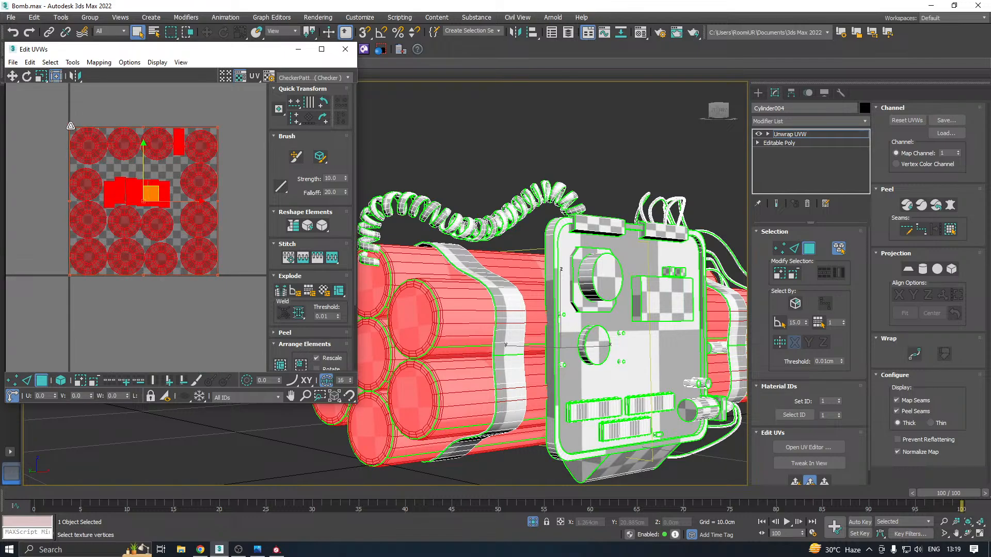
{"action": "left_click_drag", "start_coordinate": [71, 126], "coordinate": [156, 211]}
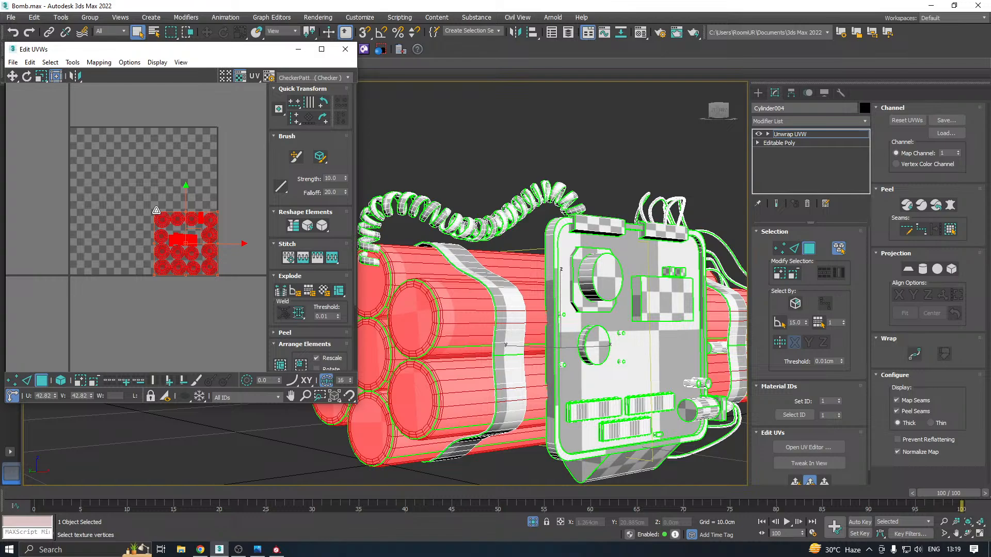
{"action": "scroll", "coordinate": [126, 221], "scroll_direction": "down", "scroll_amount": 3}
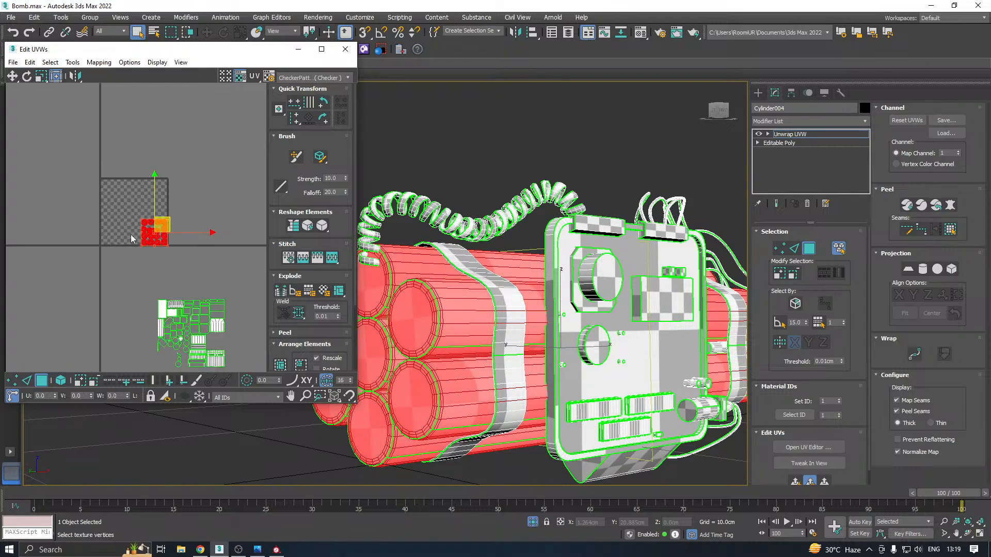
Select the remaining shells, move them back over the UV tile, and enlarge the UV editor window
{"action": "left_click_drag", "start_coordinate": [231, 381], "coordinate": [233, 376]}
{"action": "left_click_drag", "start_coordinate": [199, 323], "coordinate": [141, 212]}
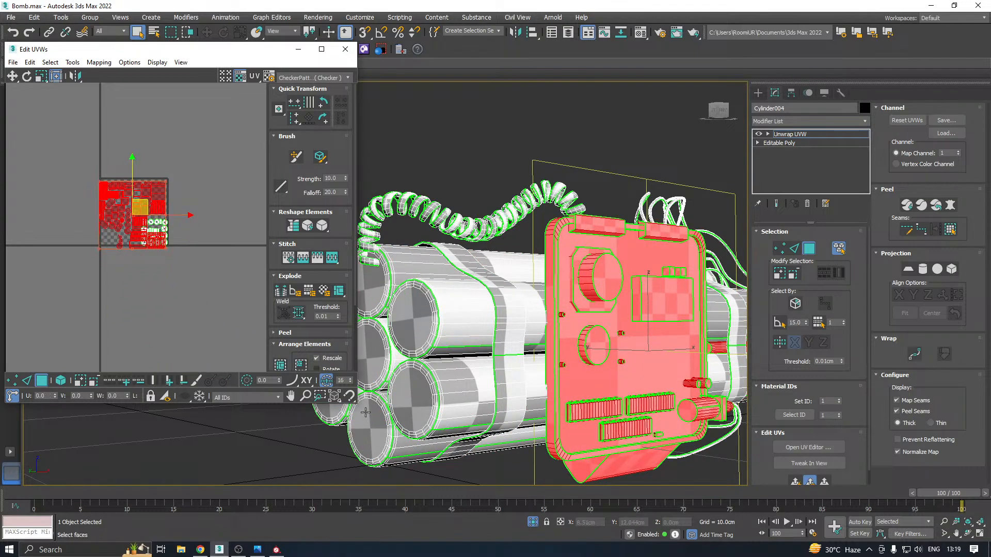
{"action": "left_click_drag", "start_coordinate": [356, 407], "coordinate": [419, 439]}
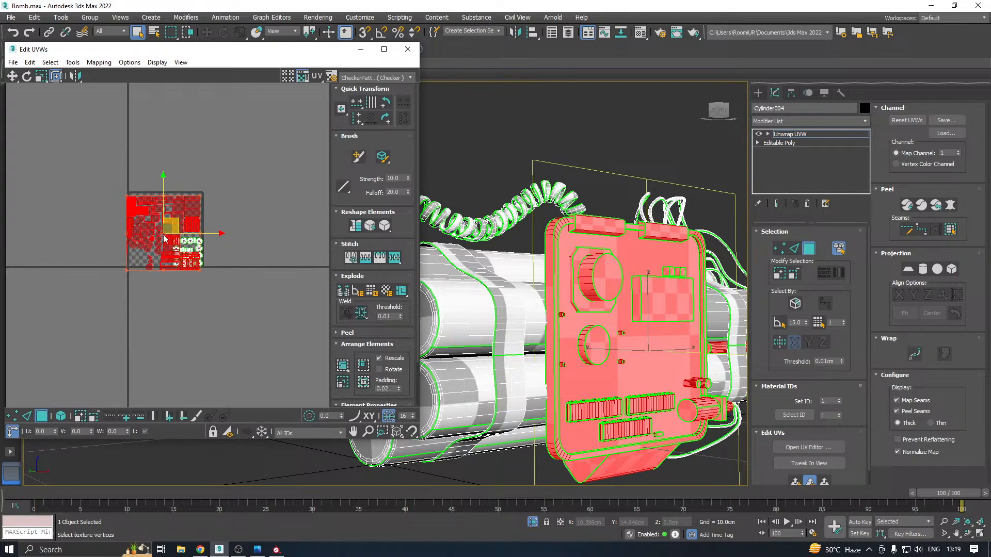
Shift the remaining shells off to one side, then select the cylinders' packed shells and move them below the UV tile
{"action": "scroll", "coordinate": [173, 234], "scroll_direction": "up", "scroll_amount": 3}
{"action": "left_click_drag", "start_coordinate": [172, 231], "coordinate": [97, 202]}
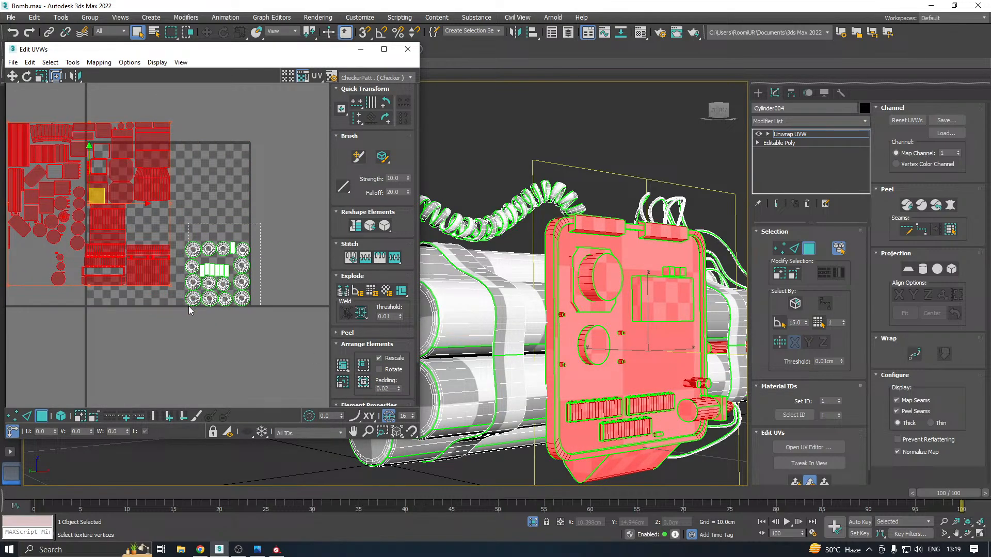
{"action": "left_click_drag", "start_coordinate": [185, 305], "coordinate": [185, 309]}
{"action": "left_click_drag", "start_coordinate": [225, 266], "coordinate": [235, 394]}
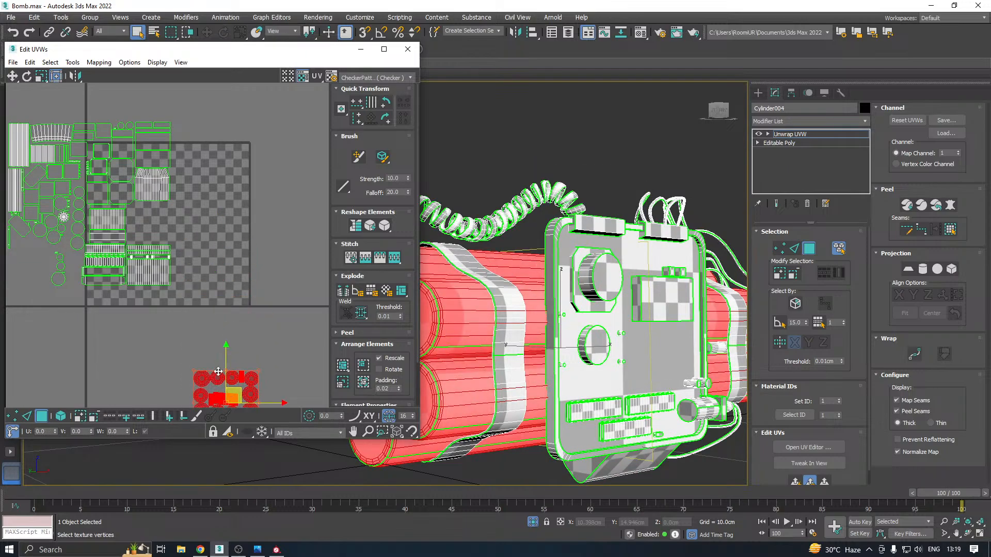
Select all the non-cylinder shells, move them back over the UV tile, and align them with the tile's borders
{"action": "scroll", "coordinate": [241, 298], "scroll_direction": "down", "scroll_amount": 2}
{"action": "left_click_drag", "start_coordinate": [36, 147], "coordinate": [215, 304]}
{"action": "left_click_drag", "start_coordinate": [135, 218], "coordinate": [196, 235]}
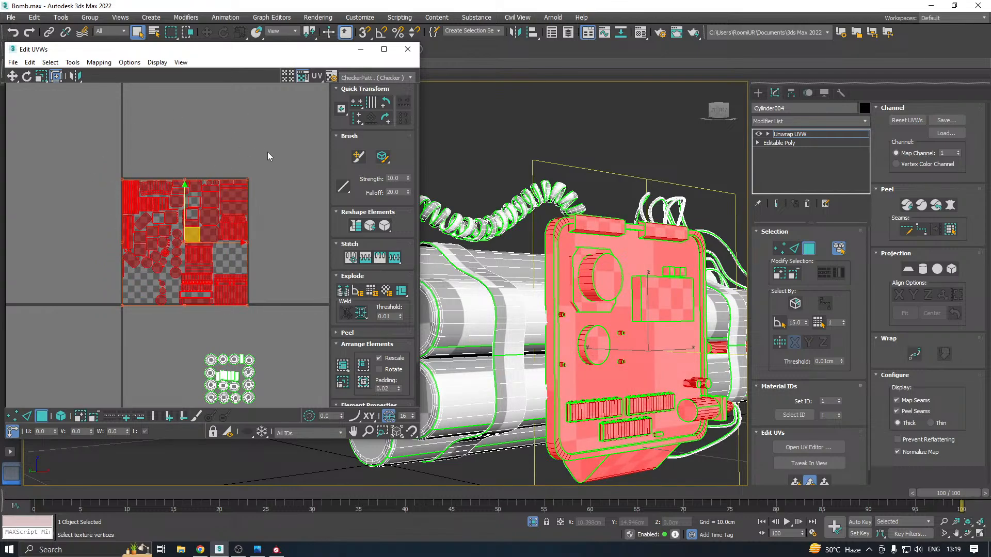
{"action": "scroll", "coordinate": [177, 255], "scroll_direction": "up", "scroll_amount": 2}
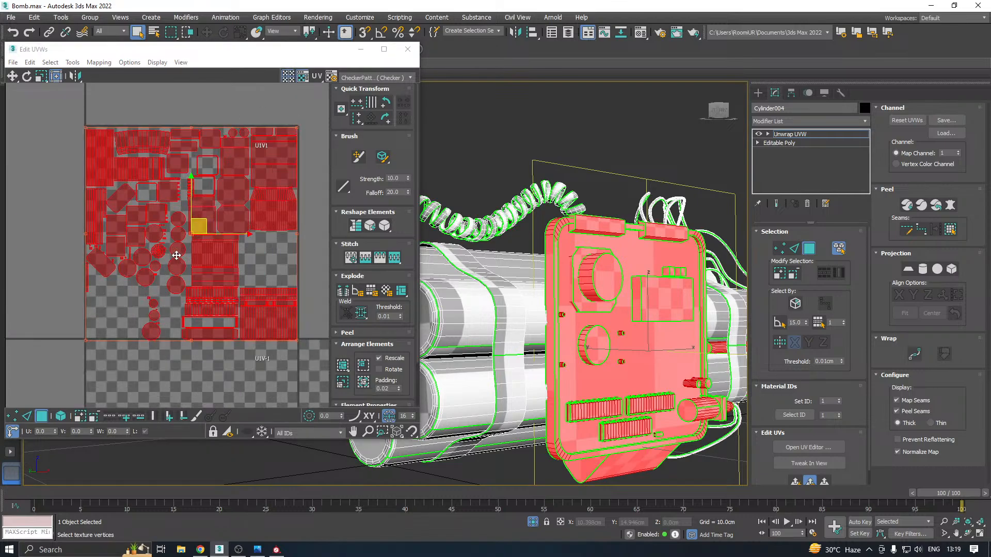
{"action": "left_click_drag", "start_coordinate": [202, 235], "coordinate": [203, 225]}
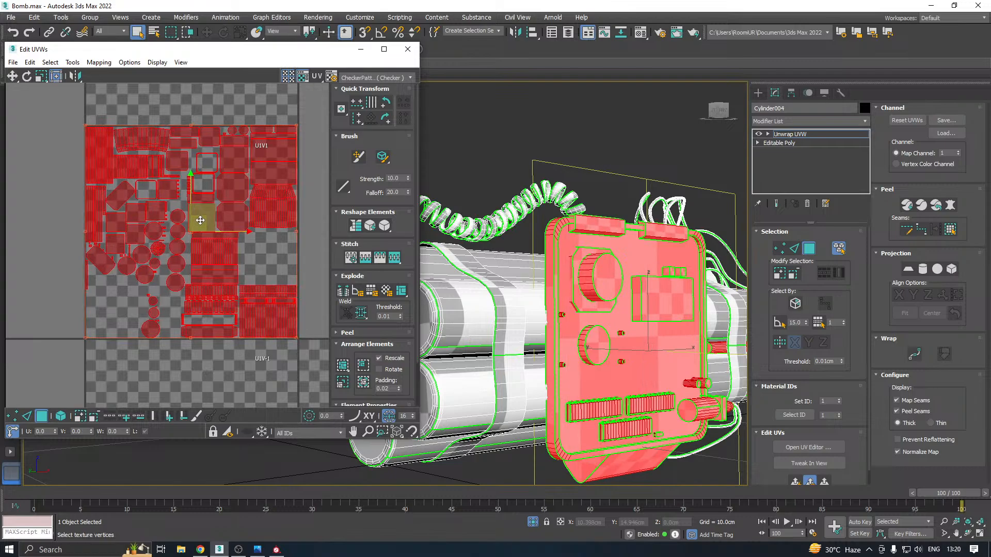
{"action": "scroll", "coordinate": [194, 219], "scroll_direction": "down", "scroll_amount": 1}
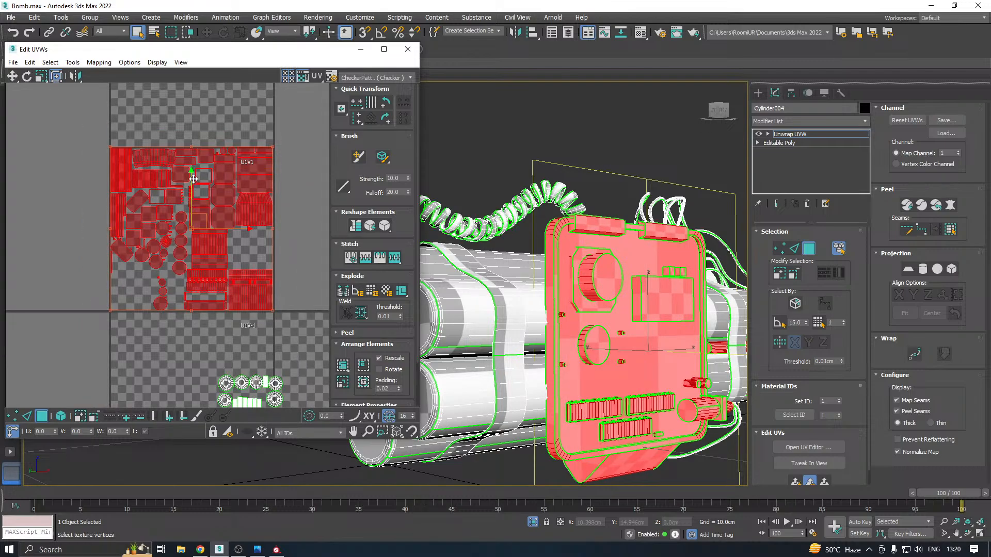
{"action": "left_click_drag", "start_coordinate": [195, 178], "coordinate": [197, 179]}
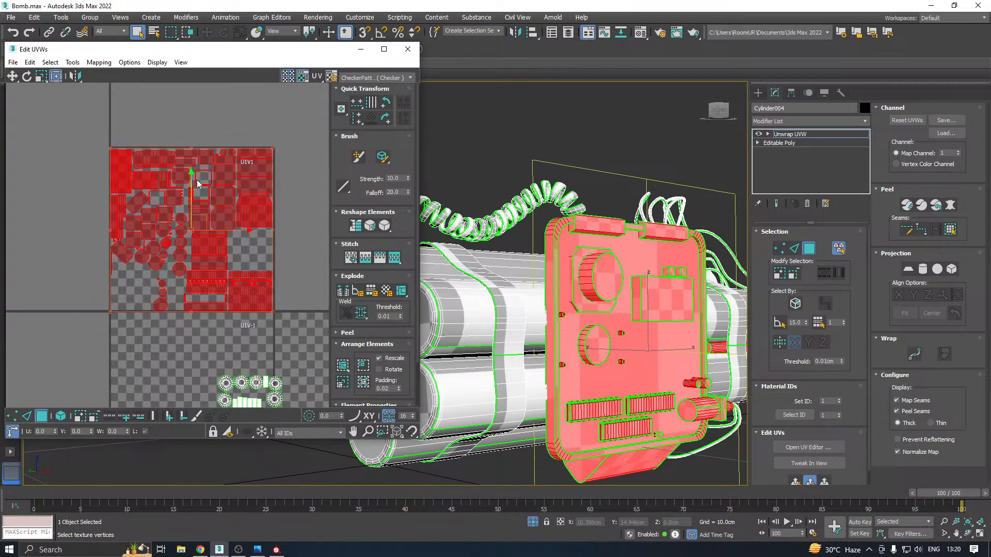
Select the cylinders' shells below the tile and move them into the empty tile to its right
{"action": "scroll", "coordinate": [196, 183], "scroll_direction": "down", "scroll_amount": 1}
{"action": "middle_click_drag", "start_coordinate": [195, 240], "coordinate": [201, 186]}
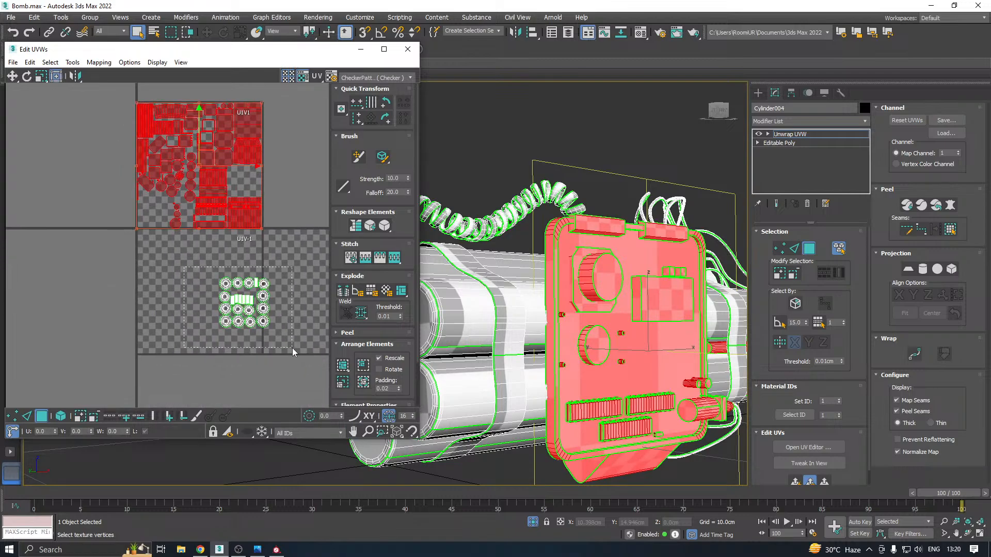
{"action": "left_click_drag", "start_coordinate": [293, 348], "coordinate": [292, 348]}
{"action": "left_click_drag", "start_coordinate": [250, 289], "coordinate": [308, 143]}
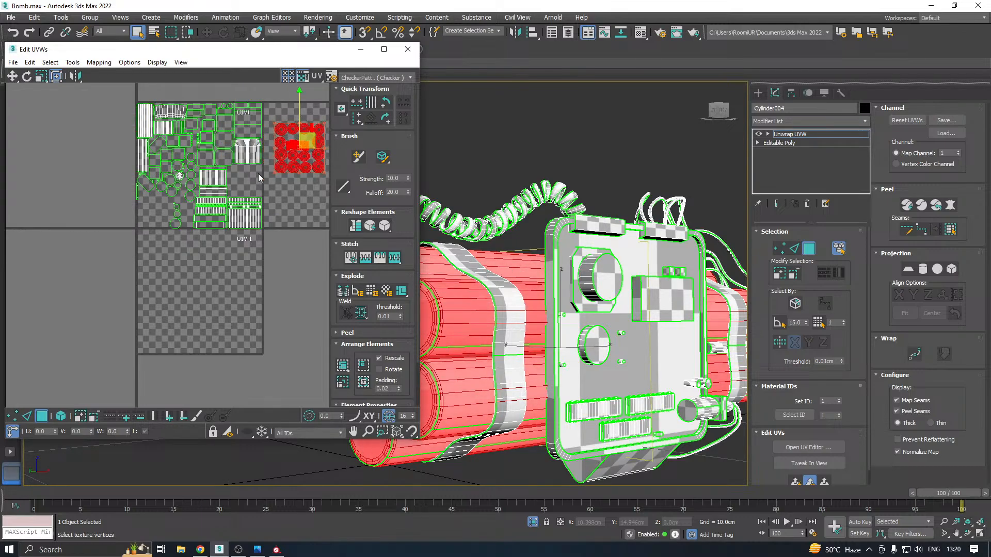
Select the shells in the main UV tile and nudge them slightly to fit its border
{"action": "middle_click_drag", "start_coordinate": [244, 187], "coordinate": [233, 207]}
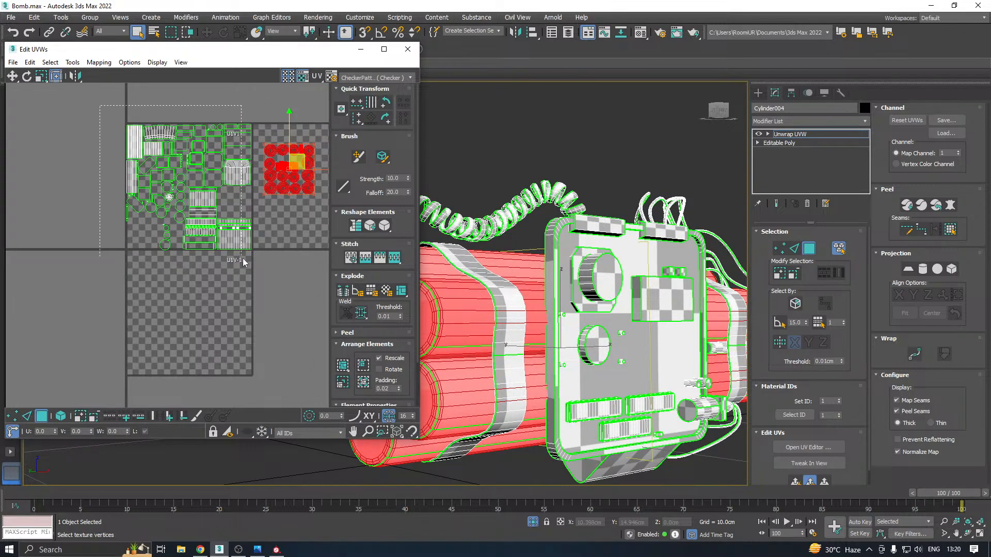
{"action": "left_click_drag", "start_coordinate": [242, 258], "coordinate": [256, 269]}
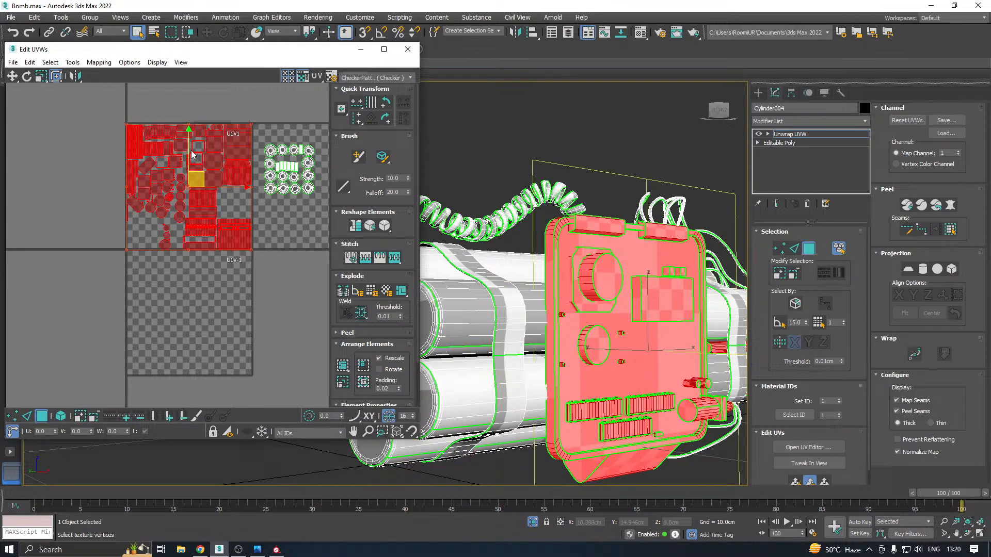
{"action": "left_click_drag", "start_coordinate": [191, 150], "coordinate": [190, 149]}
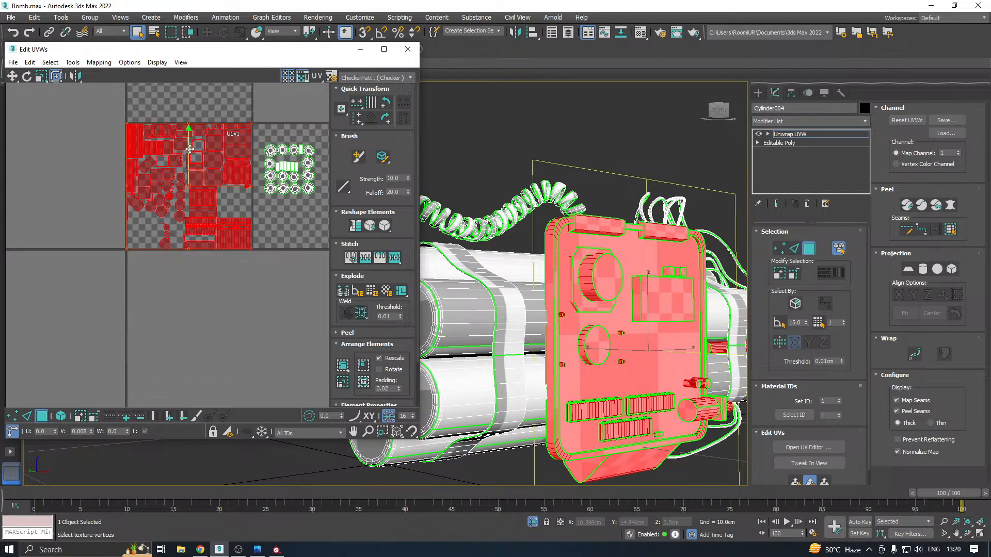
{"action": "scroll", "coordinate": [126, 115], "scroll_direction": "up", "scroll_amount": 3}
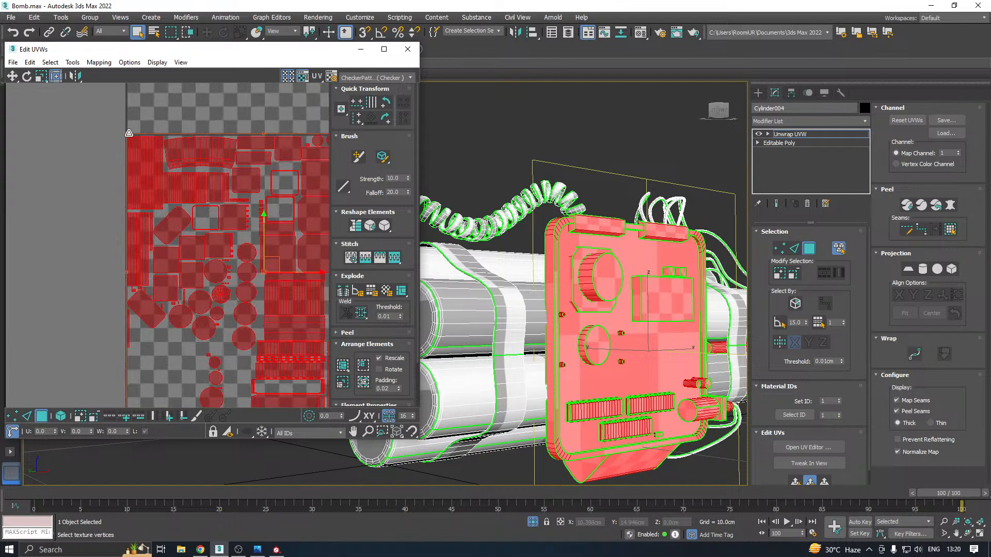
{"action": "left_click_drag", "start_coordinate": [130, 135], "coordinate": [131, 136]}
Select the cylinders' shells and move them onto the main UV tile's lower-left corner
{"action": "scroll", "coordinate": [104, 131], "scroll_direction": "down", "scroll_amount": 6}
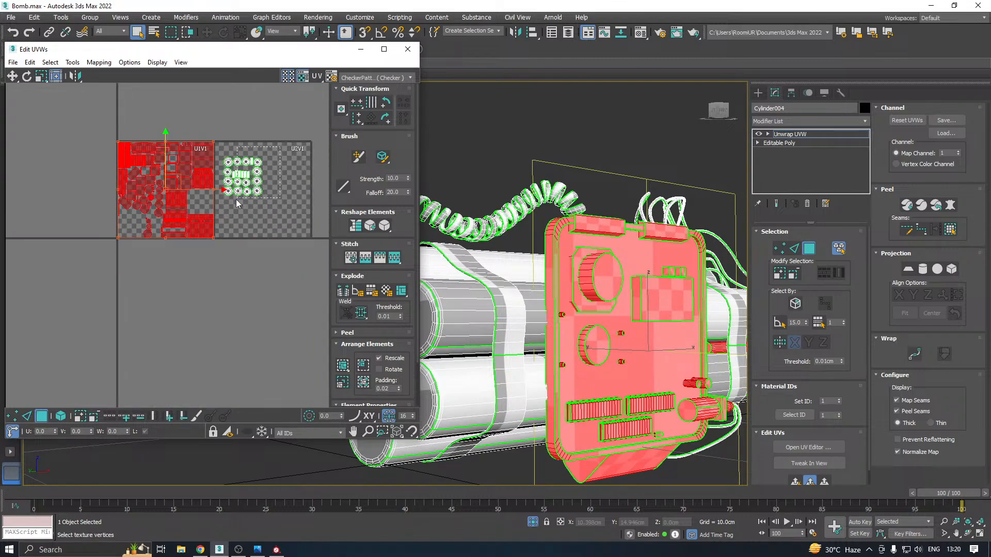
{"action": "left_click_drag", "start_coordinate": [224, 206], "coordinate": [224, 206]}
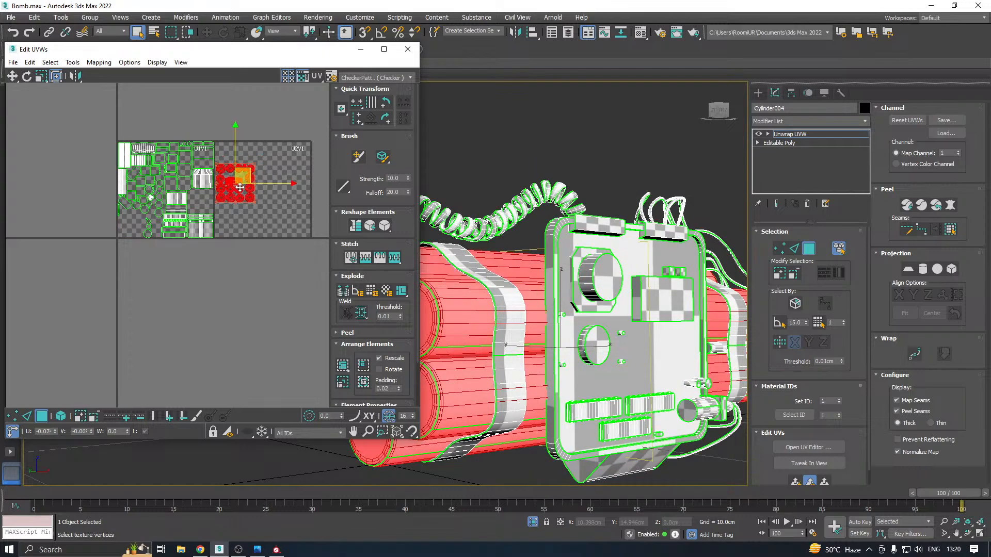
{"action": "left_click_drag", "start_coordinate": [254, 175], "coordinate": [133, 226]}
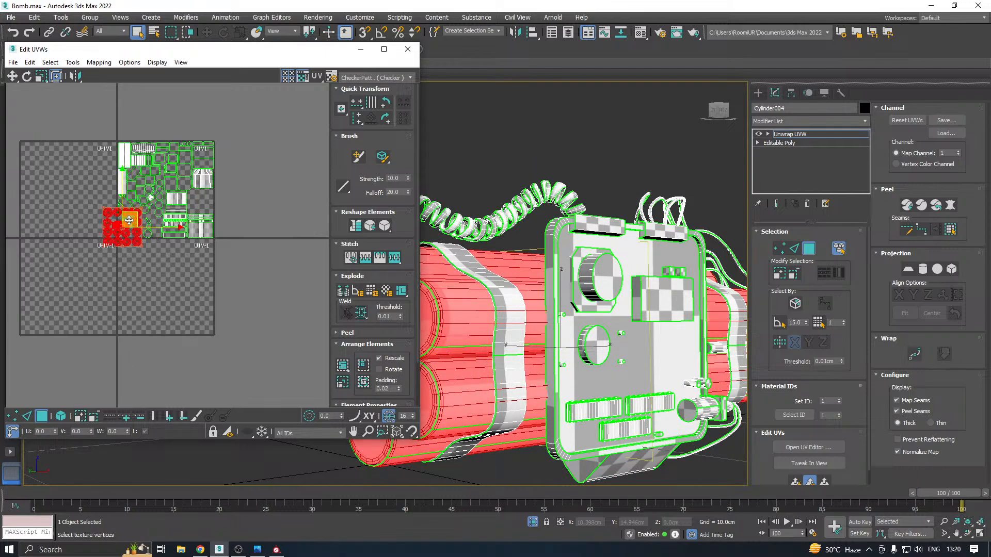
{"action": "scroll", "coordinate": [129, 221], "scroll_direction": "up", "scroll_amount": 4}
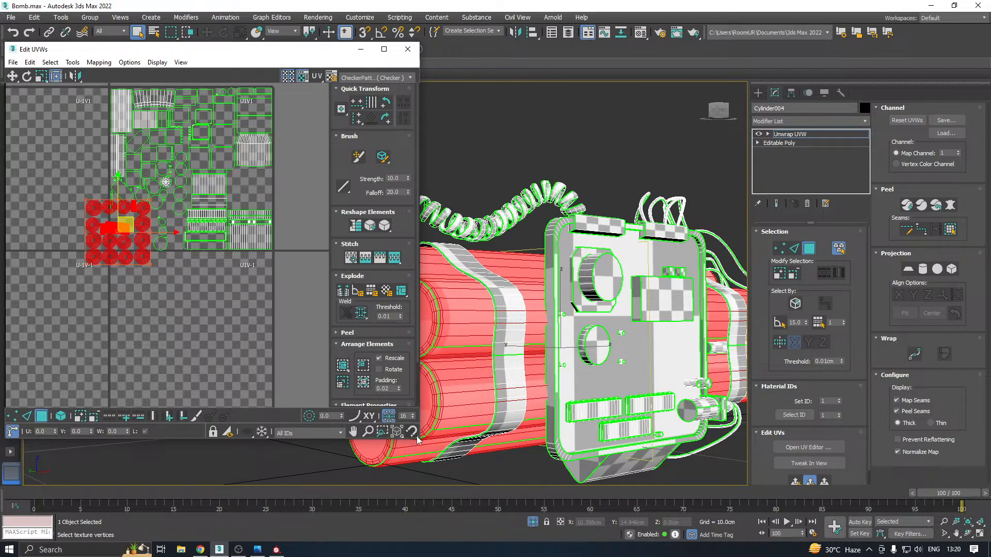
Enlarge the UV editor with multi-tile display off, and move the cylinders' shells down across the tile's lower-left border
{"action": "left_click_drag", "start_coordinate": [417, 440], "coordinate": [505, 464]}
{"action": "scroll", "coordinate": [197, 218], "scroll_direction": "up", "scroll_amount": 2}
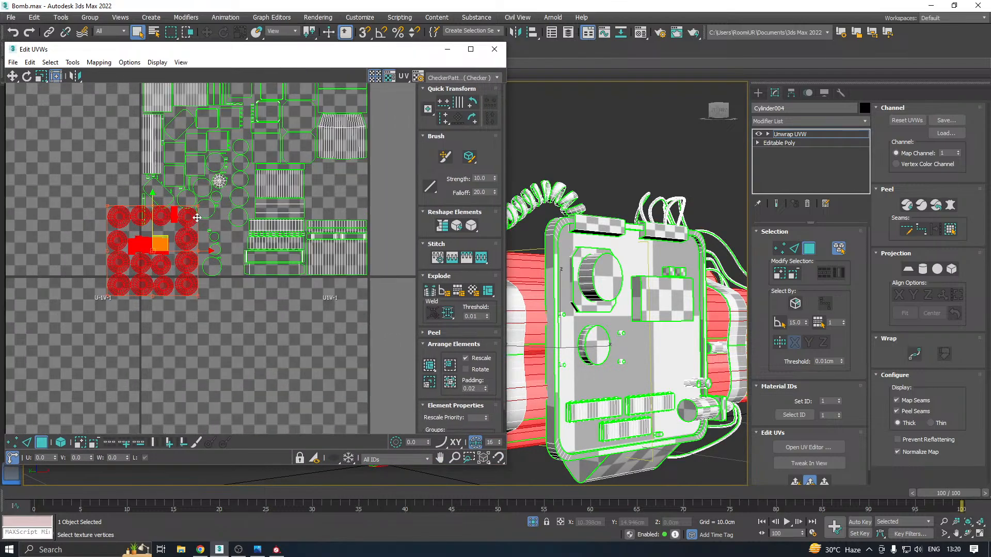
{"action": "left_click", "coordinate": [376, 78]}
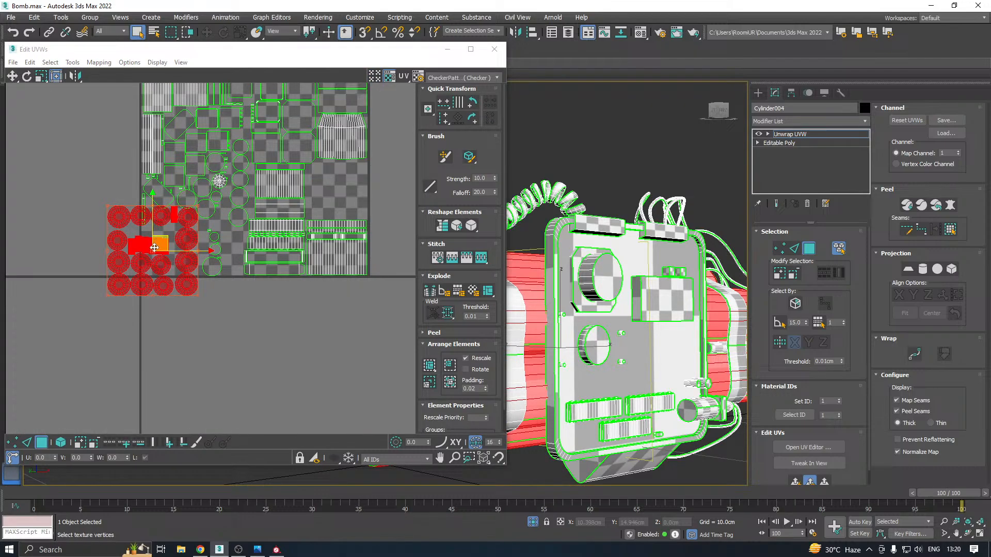
{"action": "left_click_drag", "start_coordinate": [155, 247], "coordinate": [152, 303]}
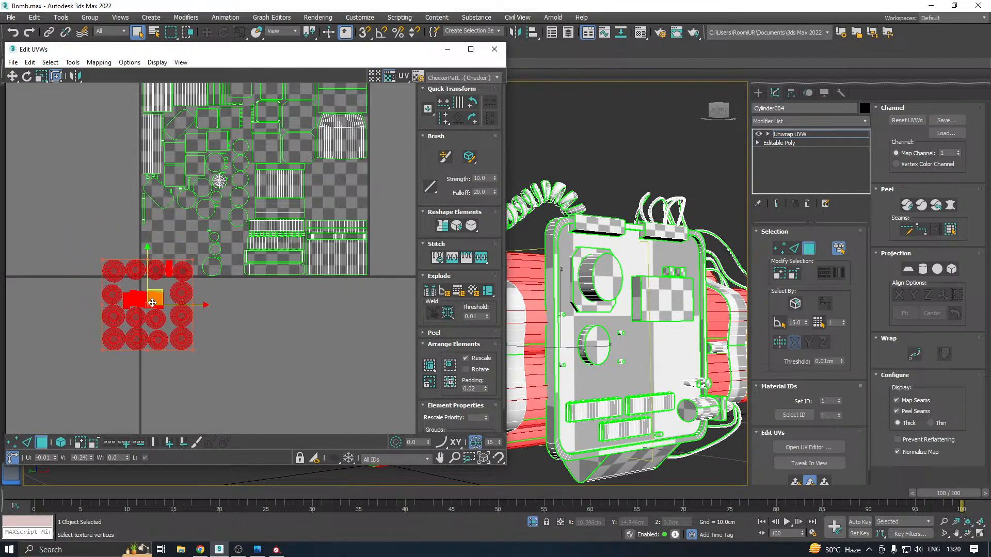
Turn on selection by UV element and move the row of six rectangular cylinder strips into the empty area inside the tile
{"action": "left_click", "coordinate": [244, 320]}
{"action": "scroll", "coordinate": [154, 299], "scroll_direction": "up", "scroll_amount": 2}
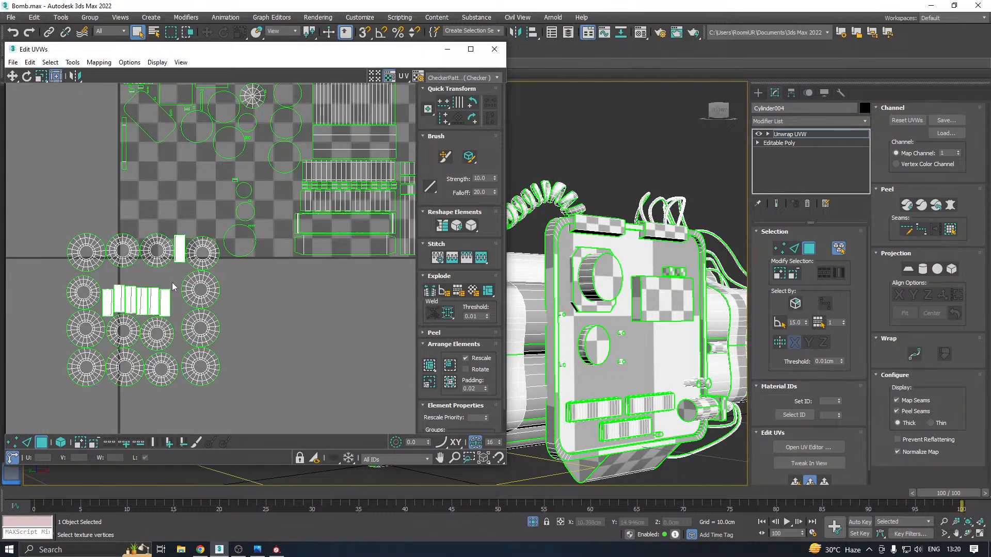
{"action": "left_click_drag", "start_coordinate": [110, 306], "coordinate": [109, 315]}
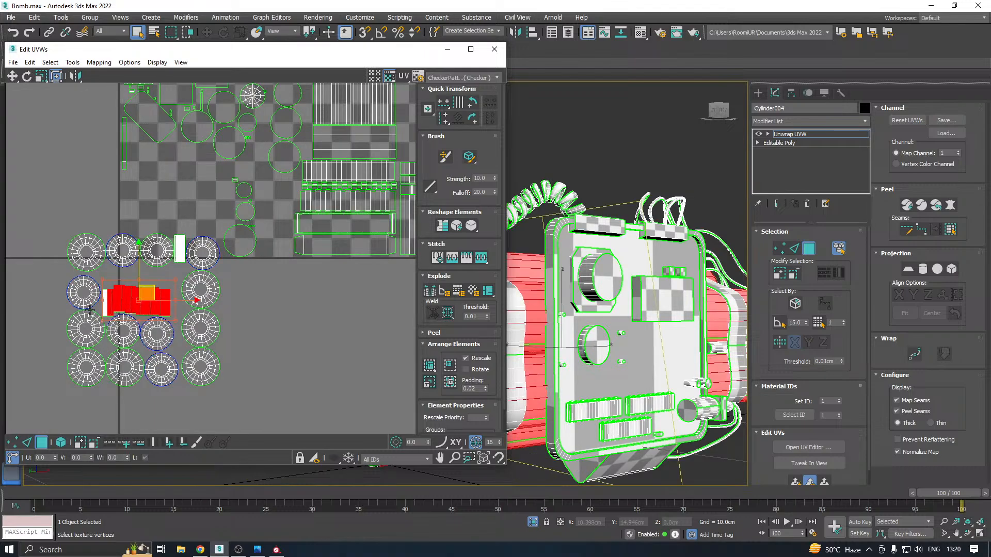
{"action": "left_click", "coordinate": [62, 444]}
{"action": "left_click", "coordinate": [241, 343]}
{"action": "scroll", "coordinate": [117, 299], "scroll_direction": "up", "scroll_amount": 2}
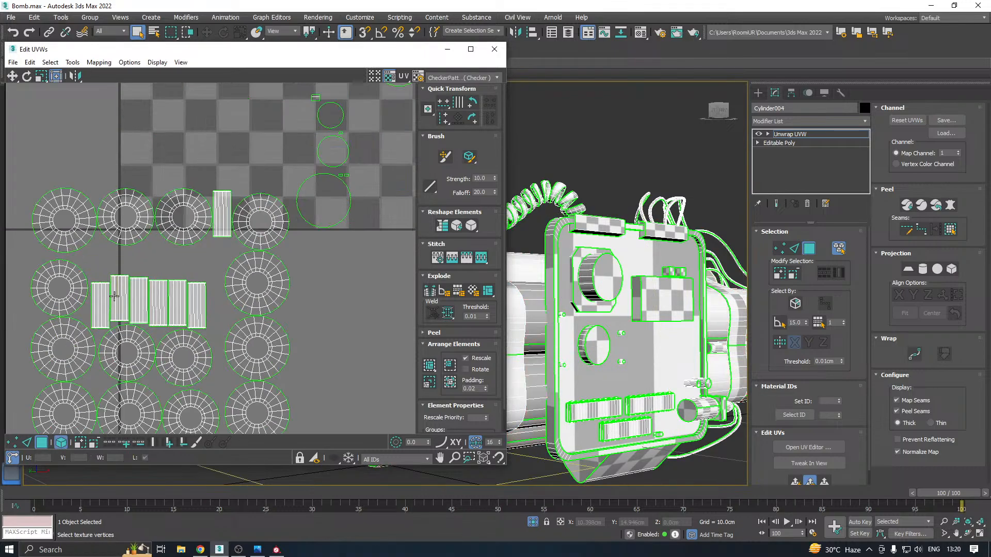
{"action": "left_click", "coordinate": [179, 313]}
{"action": "scroll", "coordinate": [172, 321], "scroll_direction": "down", "scroll_amount": 2}
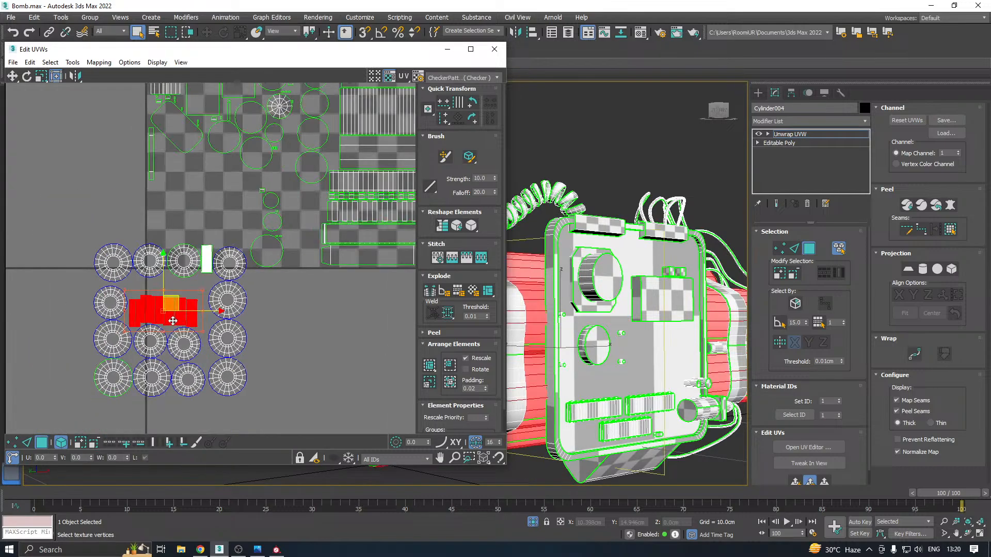
{"action": "left_click_drag", "start_coordinate": [168, 307], "coordinate": [205, 168]}
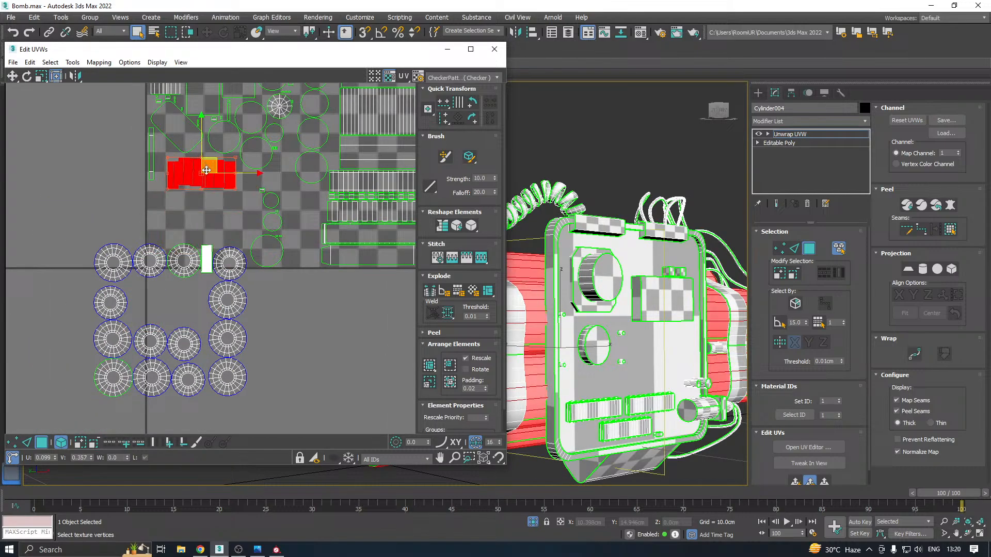
Select the three lower round cap shells in the right column and move them into the gap near the tile's right edge
{"action": "scroll", "coordinate": [126, 251], "scroll_direction": "down", "scroll_amount": 2}
{"action": "left_click", "coordinate": [194, 305]}
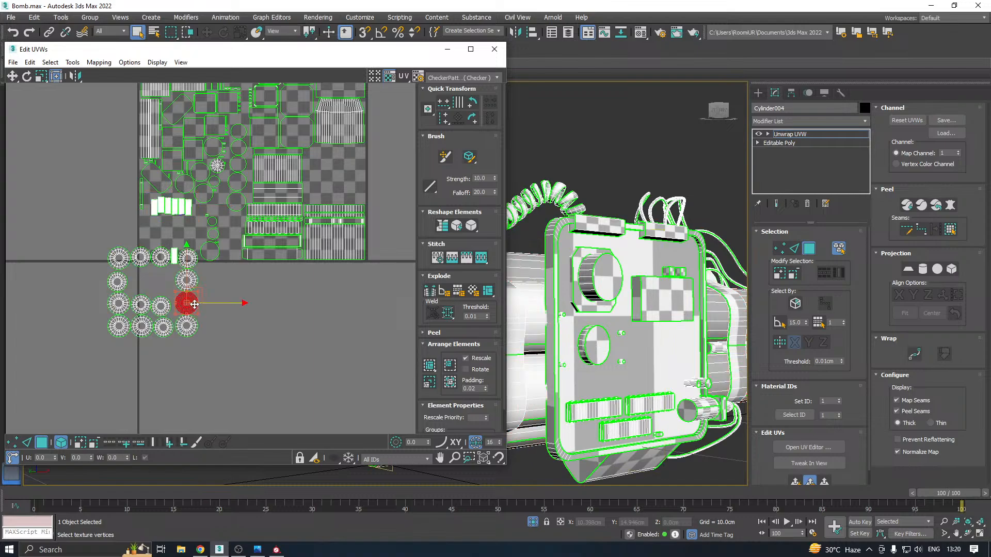
{"action": "left_click_drag", "start_coordinate": [188, 345], "coordinate": [187, 343]}
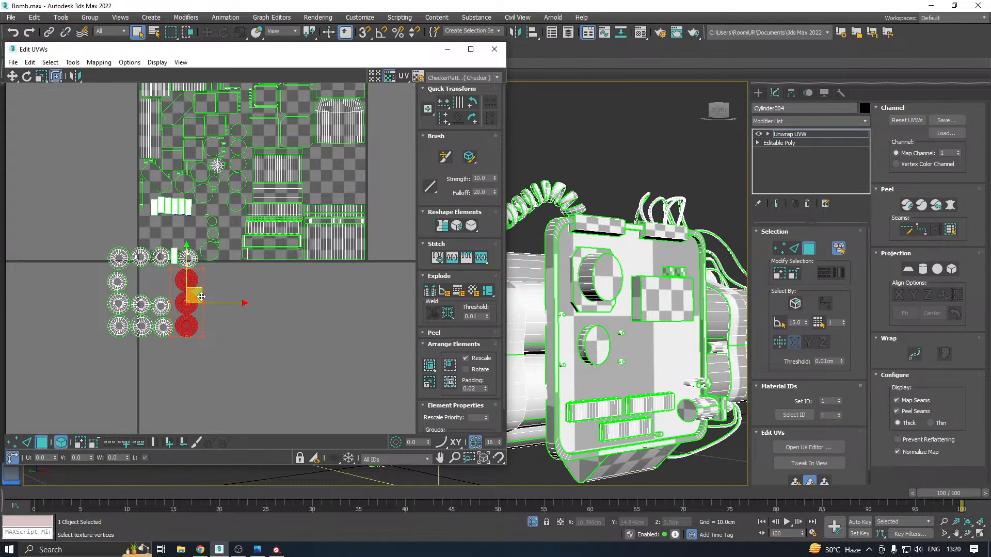
{"action": "left_click_drag", "start_coordinate": [201, 297], "coordinate": [344, 169]}
{"action": "scroll", "coordinate": [343, 169], "scroll_direction": "up", "scroll_amount": 2}
{"action": "middle_click_drag", "start_coordinate": [343, 169], "coordinate": [306, 199]}
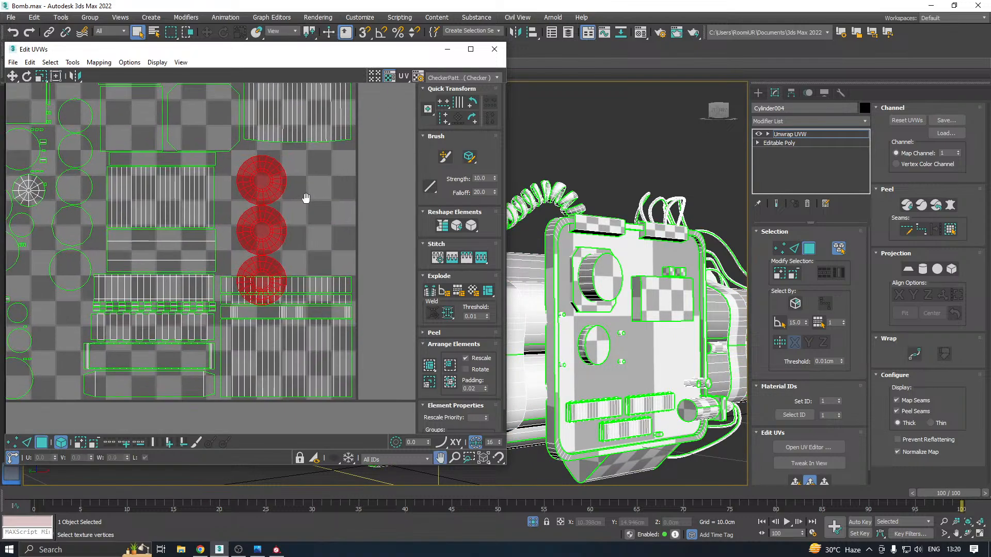
Spread the three round cap shells apart so they fit the gap beneath the upper-right ribbed shell
{"action": "left_click_drag", "start_coordinate": [261, 218], "coordinate": [302, 173]}
{"action": "left_click", "coordinate": [288, 211]}
{"action": "left_click", "coordinate": [245, 221]}
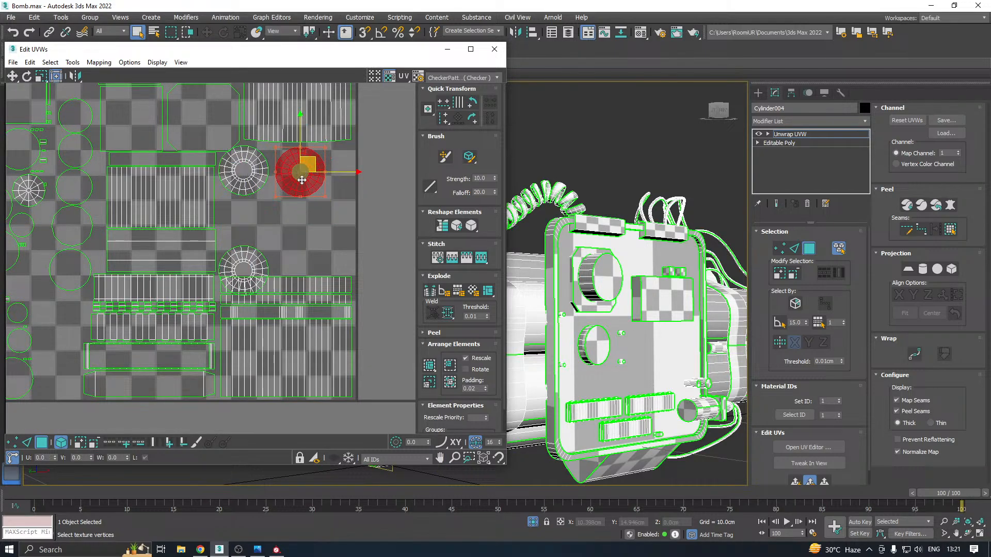
{"action": "left_click_drag", "start_coordinate": [254, 258], "coordinate": [254, 213]}
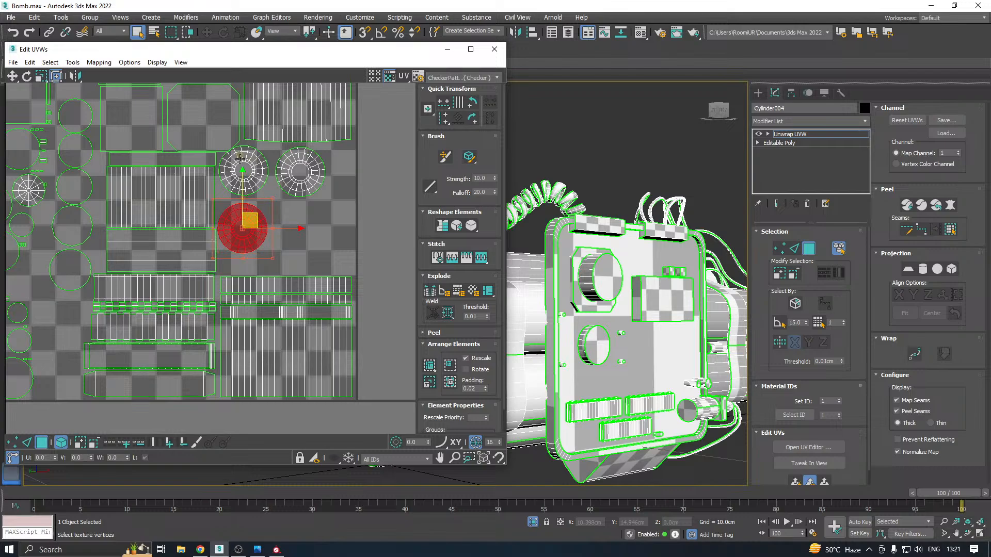
{"action": "scroll", "coordinate": [239, 150], "scroll_direction": "up", "scroll_amount": 4}
{"action": "left_click_drag", "start_coordinate": [239, 164], "coordinate": [245, 169]}
{"action": "scroll", "coordinate": [252, 166], "scroll_direction": "down", "scroll_amount": 4}
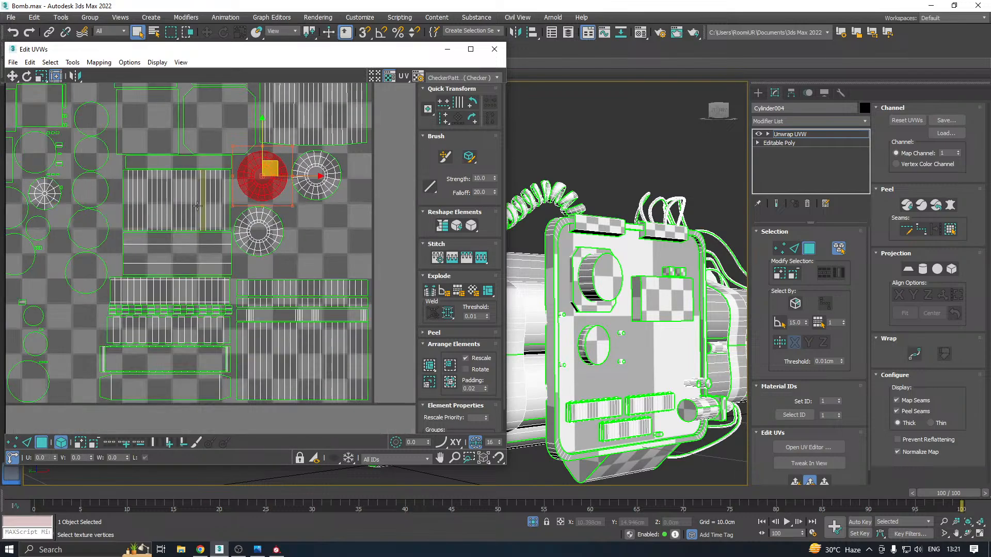
Move the single rectangular strip and neighbouring round cap shells from the tile's lower border into the space below the strip row
{"action": "scroll", "coordinate": [196, 205], "scroll_direction": "down", "scroll_amount": 4}
{"action": "scroll", "coordinate": [112, 277], "scroll_direction": "up", "scroll_amount": 1}
{"action": "scroll", "coordinate": [140, 273], "scroll_direction": "up", "scroll_amount": 3}
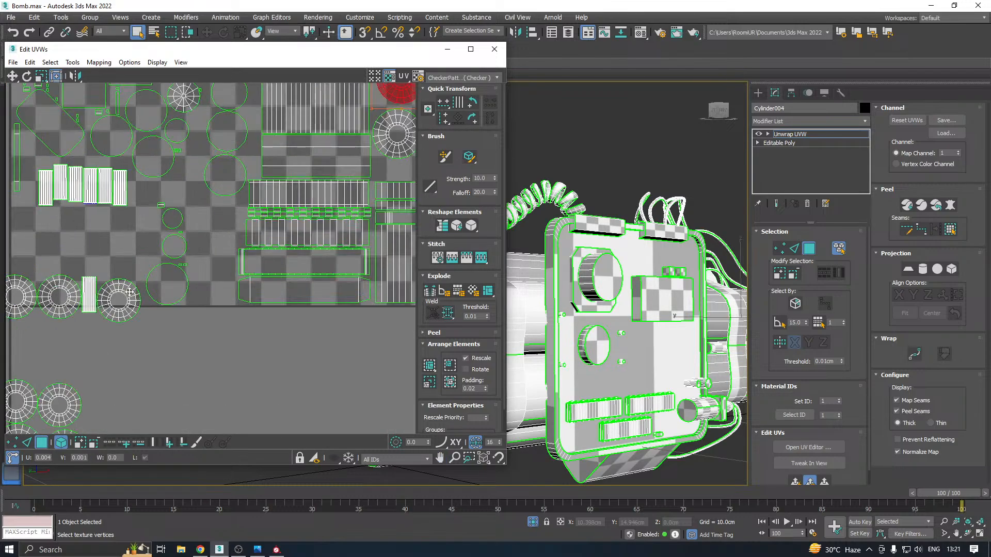
{"action": "left_click_drag", "start_coordinate": [130, 292], "coordinate": [131, 224]}
{"action": "left_click_drag", "start_coordinate": [91, 283], "coordinate": [62, 213]}
{"action": "middle_click_drag", "start_coordinate": [75, 239], "coordinate": [174, 231]}
{"action": "left_click_drag", "start_coordinate": [155, 289], "coordinate": [142, 255]}
Arrange more round cap shells around the single strip in the tile's lower-left corner
{"action": "scroll", "coordinate": [130, 217], "scroll_direction": "up", "scroll_amount": 2}
{"action": "scroll", "coordinate": [130, 217], "scroll_direction": "up", "scroll_amount": 3}
{"action": "left_click_drag", "start_coordinate": [208, 212], "coordinate": [222, 213]}
{"action": "scroll", "coordinate": [199, 238], "scroll_direction": "down", "scroll_amount": 5}
{"action": "left_click_drag", "start_coordinate": [154, 332], "coordinate": [263, 297]}
{"action": "middle_click_drag", "start_coordinate": [191, 325], "coordinate": [244, 273]}
{"action": "left_click_drag", "start_coordinate": [111, 300], "coordinate": [225, 274]}
{"action": "left_click_drag", "start_coordinate": [208, 206], "coordinate": [207, 194]}
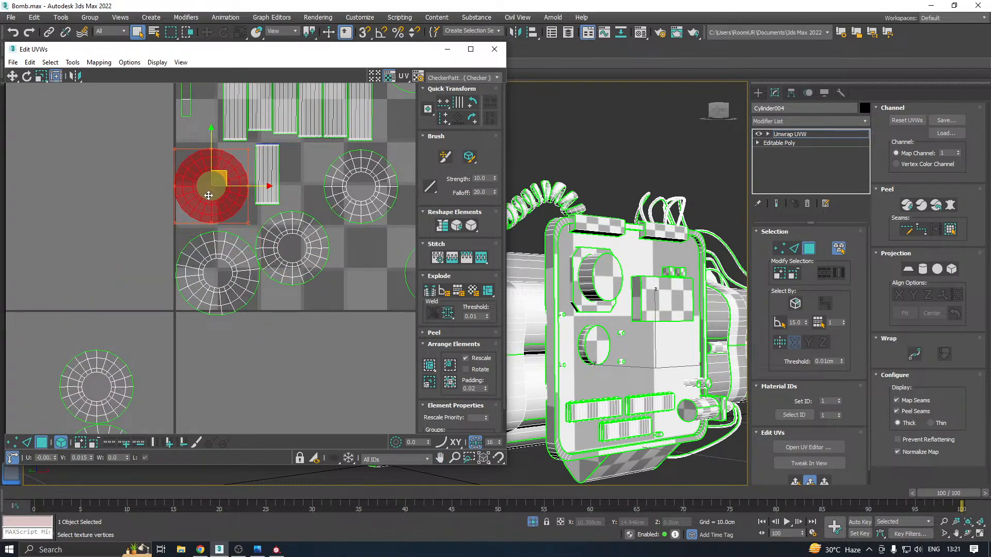
Nudge the large round cap shell and its right neighbour into non-overlapping positions inside the tile's lower-left corner
{"action": "scroll", "coordinate": [244, 280], "scroll_direction": "up", "scroll_amount": 2}
{"action": "left_click_drag", "start_coordinate": [208, 283], "coordinate": [201, 271]}
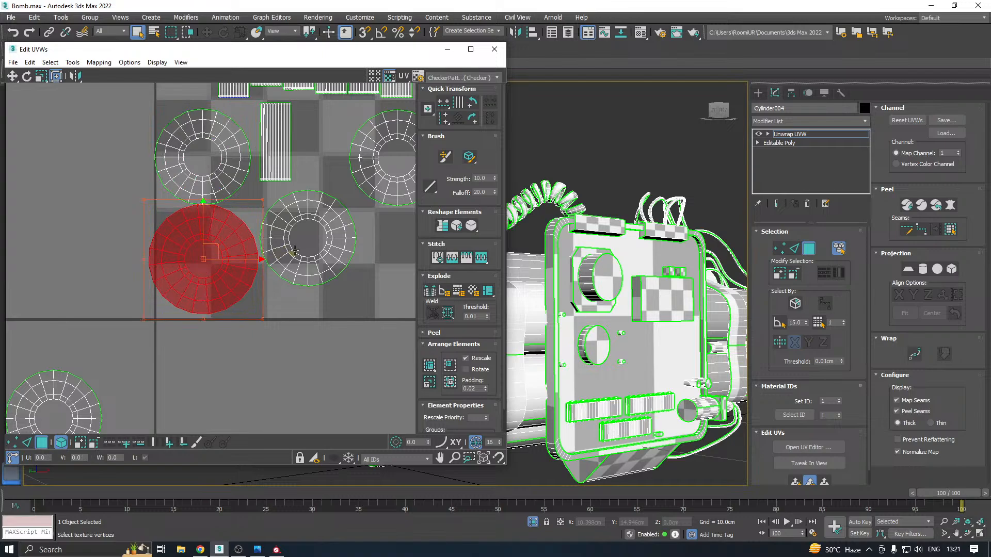
{"action": "left_click_drag", "start_coordinate": [287, 253], "coordinate": [303, 260]}
{"action": "left_click_drag", "start_coordinate": [225, 262], "coordinate": [236, 269]}
{"action": "left_click_drag", "start_coordinate": [231, 252], "coordinate": [233, 257]}
{"action": "scroll", "coordinate": [232, 257], "scroll_direction": "down", "scroll_amount": 4}
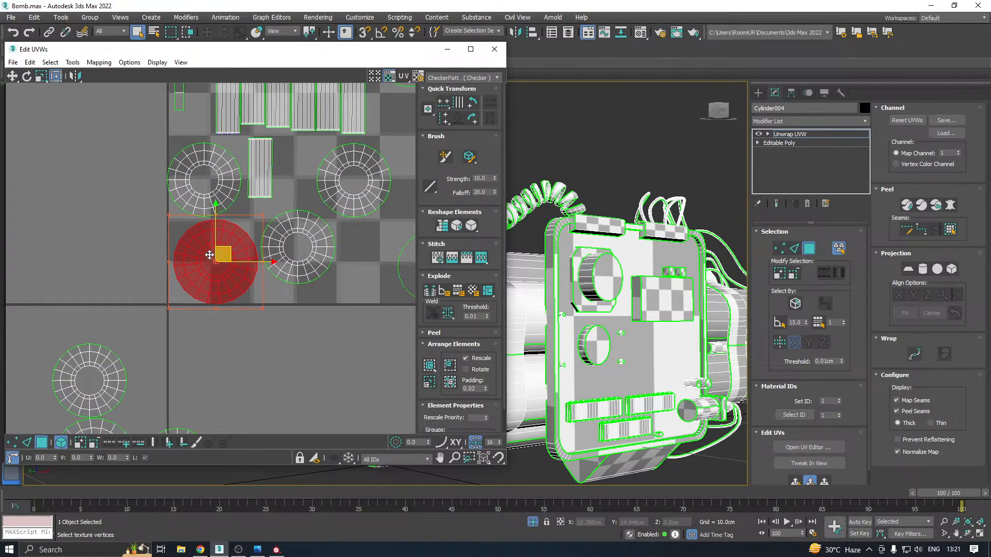
Move two round cap shells from below the tile into the gap between the small circle shells and the horizontal strip shells
{"action": "left_click", "coordinate": [206, 385]}
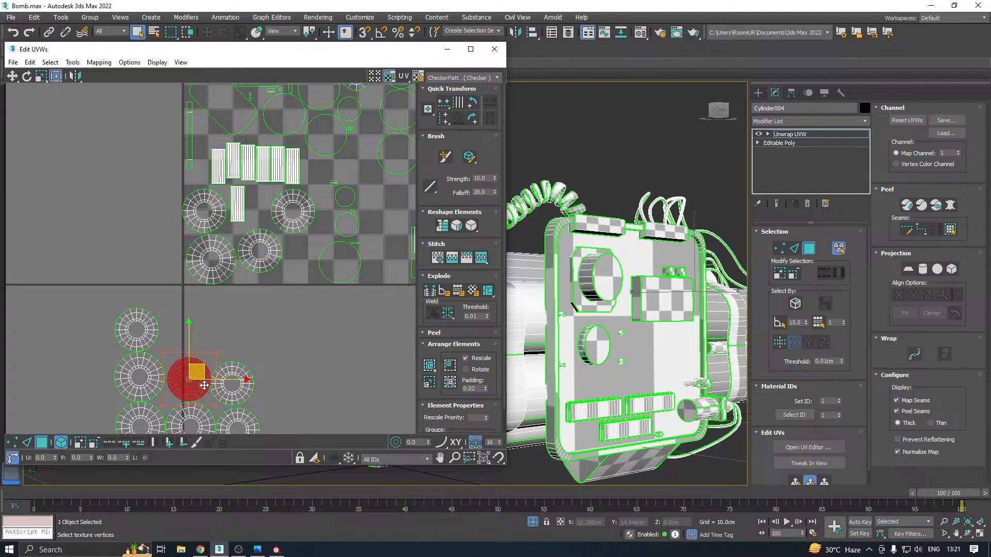
{"action": "left_click_drag", "start_coordinate": [208, 357], "coordinate": [277, 269]}
{"action": "middle_click_drag", "start_coordinate": [285, 297], "coordinate": [183, 308]}
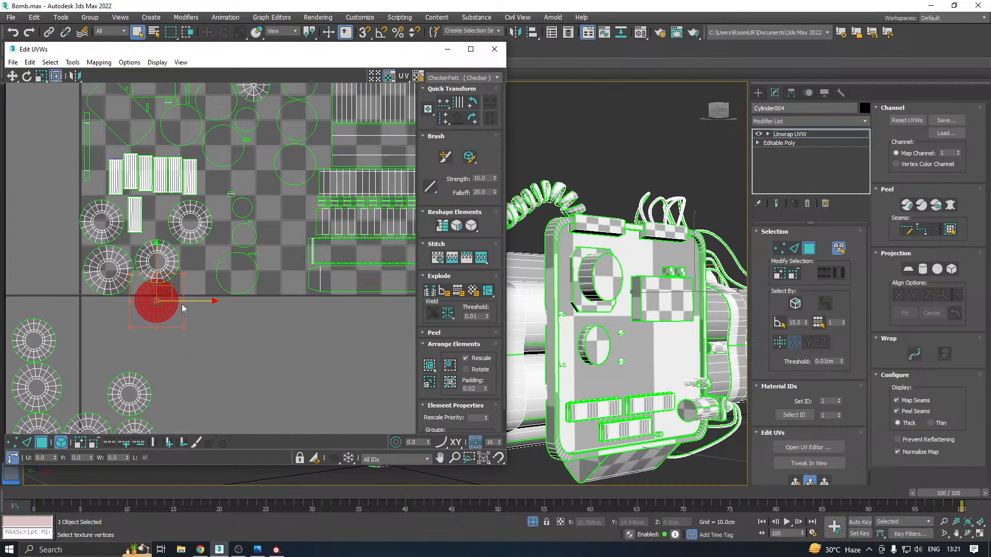
{"action": "left_click_drag", "start_coordinate": [166, 290], "coordinate": [286, 211]}
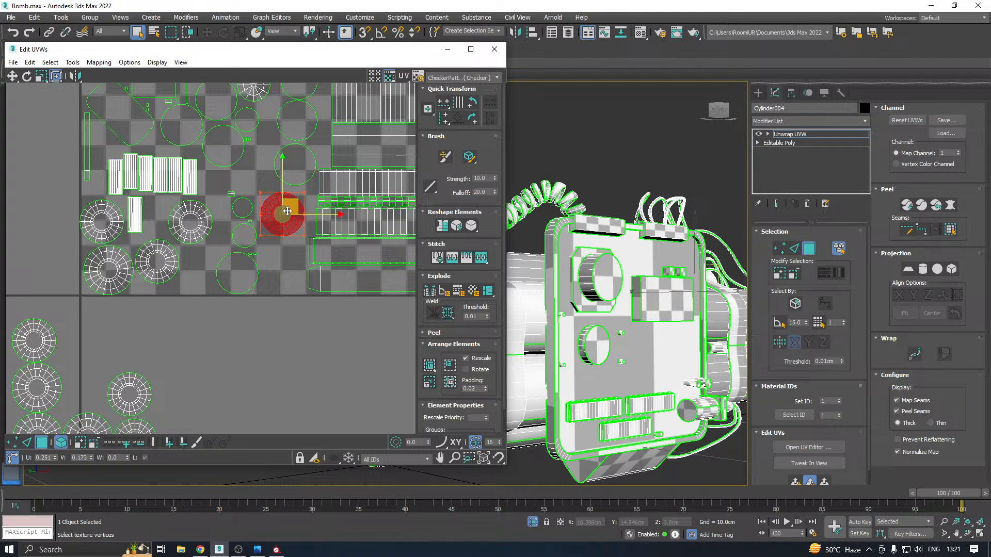
{"action": "middle_click_drag", "start_coordinate": [209, 290], "coordinate": [225, 260]}
{"action": "left_click_drag", "start_coordinate": [150, 361], "coordinate": [302, 229]}
{"action": "scroll", "coordinate": [297, 234], "scroll_direction": "up", "scroll_amount": 4}
{"action": "scroll", "coordinate": [245, 243], "scroll_direction": "down", "scroll_amount": 4}
Fit another round cap shell along the tile's lower border, beside the large circle outline, without overlapping its neighbours
{"action": "left_click", "coordinate": [135, 374]}
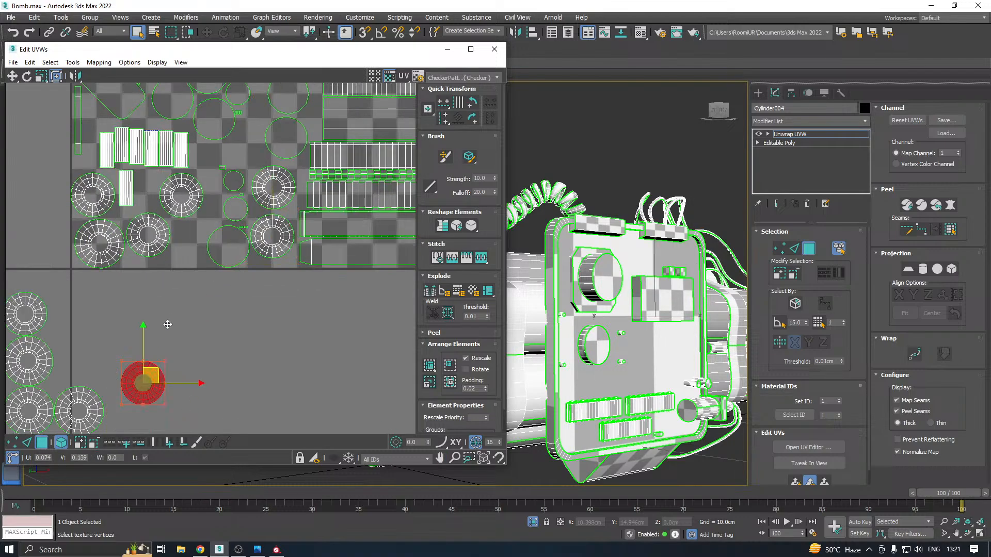
{"action": "left_click_drag", "start_coordinate": [135, 374], "coordinate": [187, 264]}
{"action": "scroll", "coordinate": [196, 254], "scroll_direction": "up", "scroll_amount": 4}
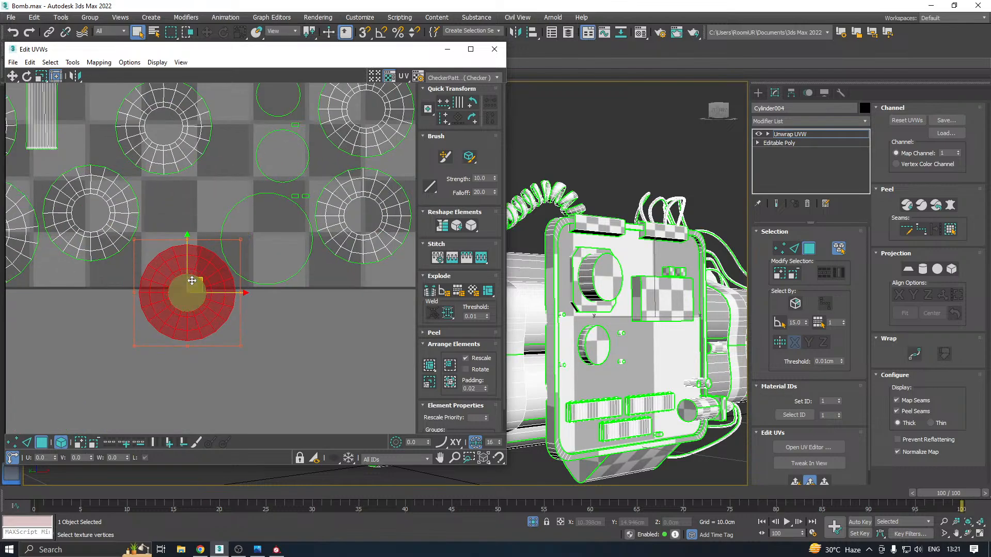
{"action": "left_click_drag", "start_coordinate": [230, 298], "coordinate": [227, 226]}
{"action": "middle_click_drag", "start_coordinate": [227, 226], "coordinate": [274, 273]}
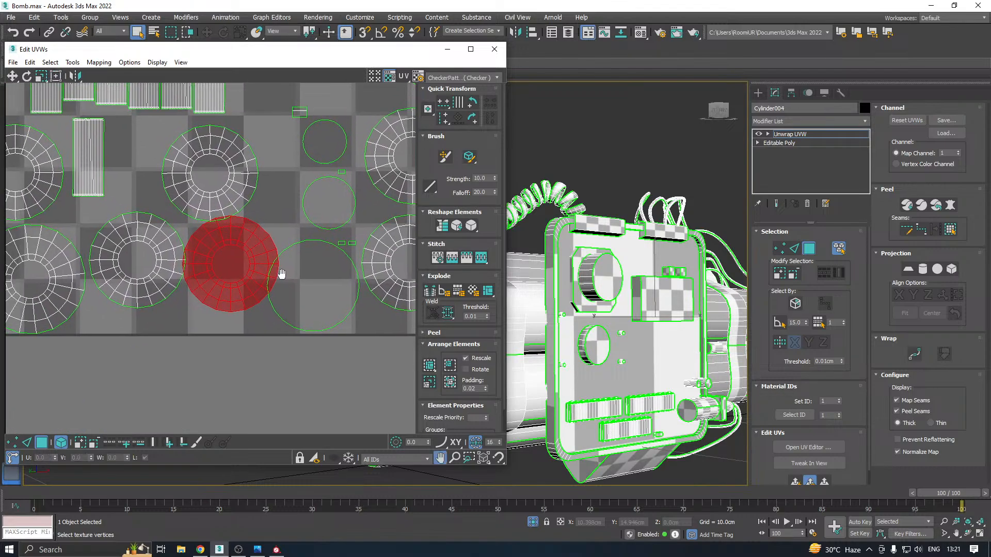
{"action": "scroll", "coordinate": [118, 233], "scroll_direction": "up", "scroll_amount": 2}
{"action": "middle_click_drag", "start_coordinate": [127, 236], "coordinate": [202, 259]}
{"action": "left_click", "coordinate": [200, 268]}
{"action": "left_click_drag", "start_coordinate": [199, 268], "coordinate": [193, 239]}
Move the single rectangular strip out from between the round caps to the free space just past the strip row's right end
{"action": "scroll", "coordinate": [192, 239], "scroll_direction": "down", "scroll_amount": 1}
{"action": "middle_click_drag", "start_coordinate": [219, 233], "coordinate": [204, 292]}
{"action": "left_click", "coordinate": [155, 240]}
{"action": "left_click_drag", "start_coordinate": [155, 240], "coordinate": [320, 177]}
Move the cap shell beside the large lower-left cap up into the row beneath the strips, between the two caps there
{"action": "left_click", "coordinate": [212, 296]}
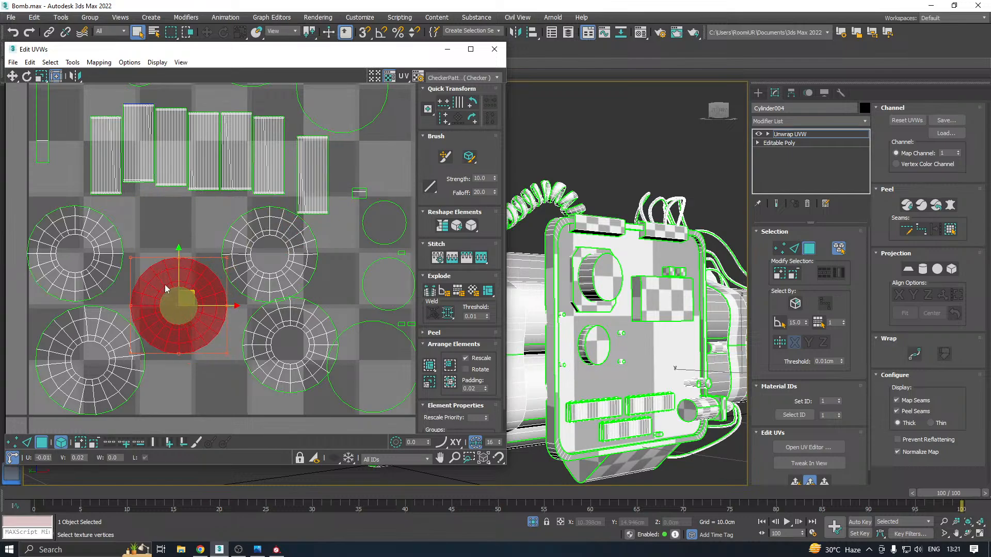
{"action": "left_click_drag", "start_coordinate": [212, 296], "coordinate": [199, 229]}
{"action": "scroll", "coordinate": [166, 246], "scroll_direction": "up", "scroll_amount": 1}
{"action": "scroll", "coordinate": [166, 246], "scroll_direction": "up", "scroll_amount": 1}
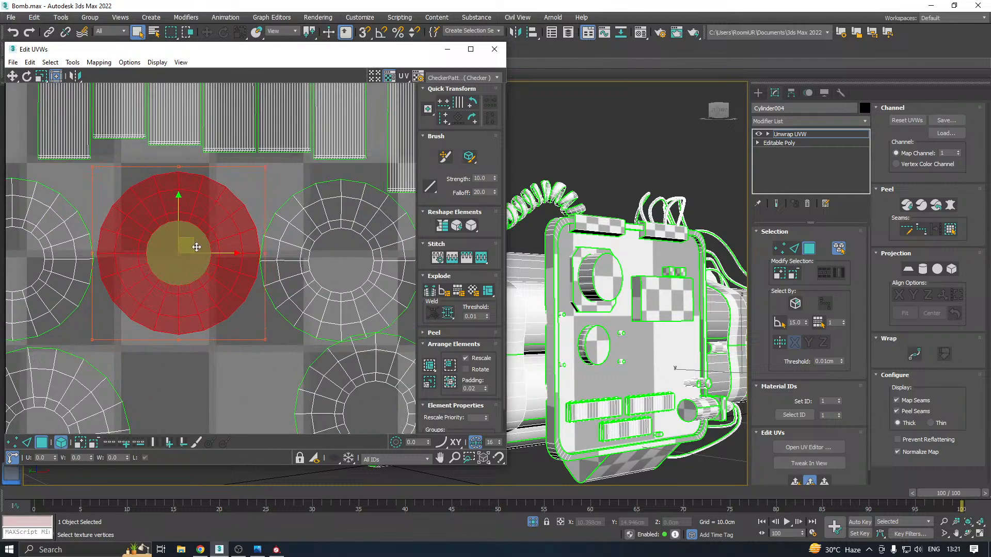
{"action": "middle_click_drag", "start_coordinate": [155, 266], "coordinate": [128, 276]}
{"action": "scroll", "coordinate": [247, 278], "scroll_direction": "down", "scroll_amount": 1}
{"action": "scroll", "coordinate": [296, 255], "scroll_direction": "up", "scroll_amount": 4}
{"action": "scroll", "coordinate": [128, 276], "scroll_direction": "down", "scroll_amount": 2}
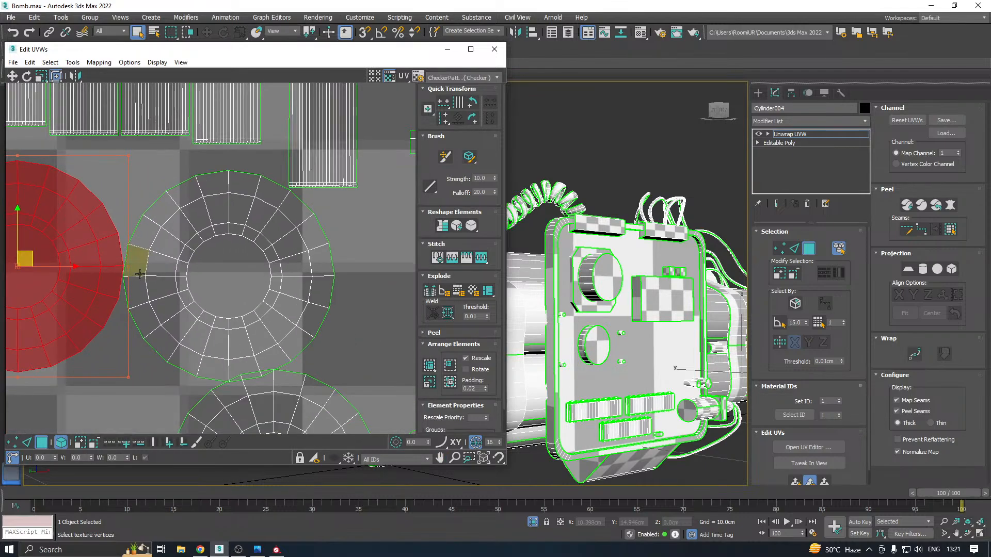
Shift the upper row's right cap shell and the single strip into non-overlapping positions beside the small circle shells
{"action": "left_click", "coordinate": [251, 271]}
{"action": "middle_click_drag", "start_coordinate": [308, 254], "coordinate": [259, 317]}
{"action": "left_click_drag", "start_coordinate": [292, 187], "coordinate": [323, 209]}
{"action": "scroll", "coordinate": [290, 203], "scroll_direction": "down", "scroll_amount": 4}
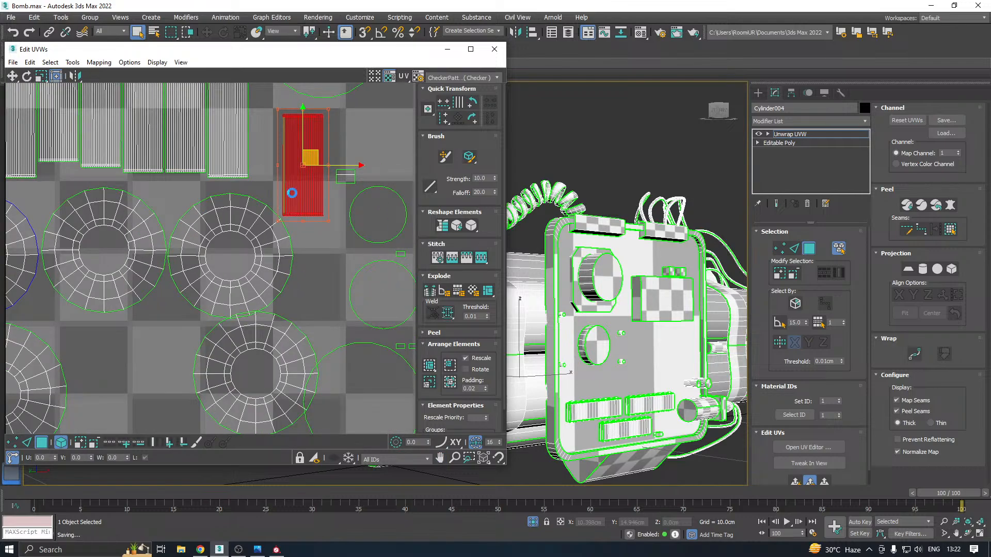
{"action": "scroll", "coordinate": [265, 247], "scroll_direction": "down", "scroll_amount": 6}
{"action": "middle_click_drag", "start_coordinate": [242, 262], "coordinate": [241, 213]}
Move a leftover round cap shell from outside the tile into the lower-row gap beside the large corner cap
{"action": "scroll", "coordinate": [153, 251], "scroll_direction": "up", "scroll_amount": 5}
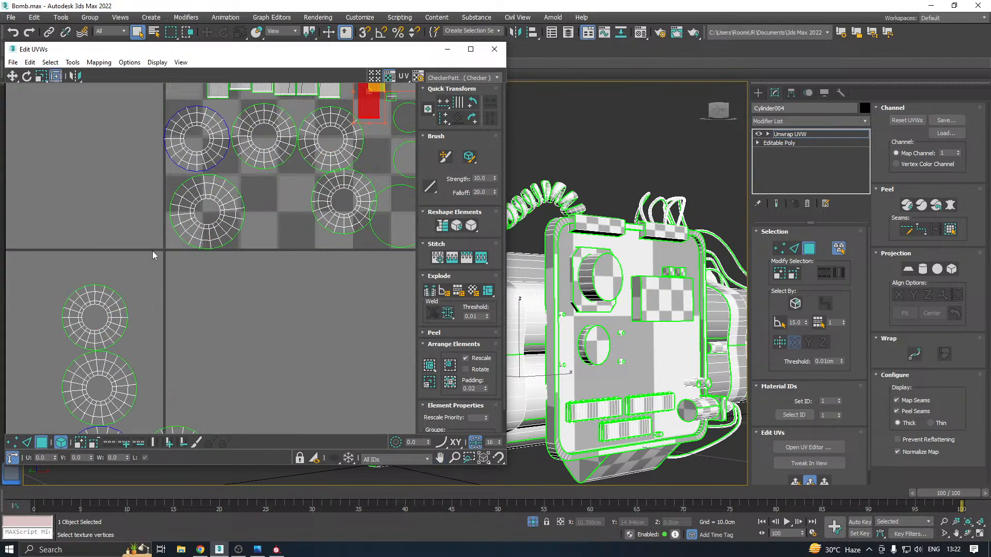
{"action": "left_click_drag", "start_coordinate": [84, 324], "coordinate": [156, 200]}
{"action": "scroll", "coordinate": [307, 200], "scroll_direction": "up", "scroll_amount": 2}
{"action": "left_click", "coordinate": [323, 227]}
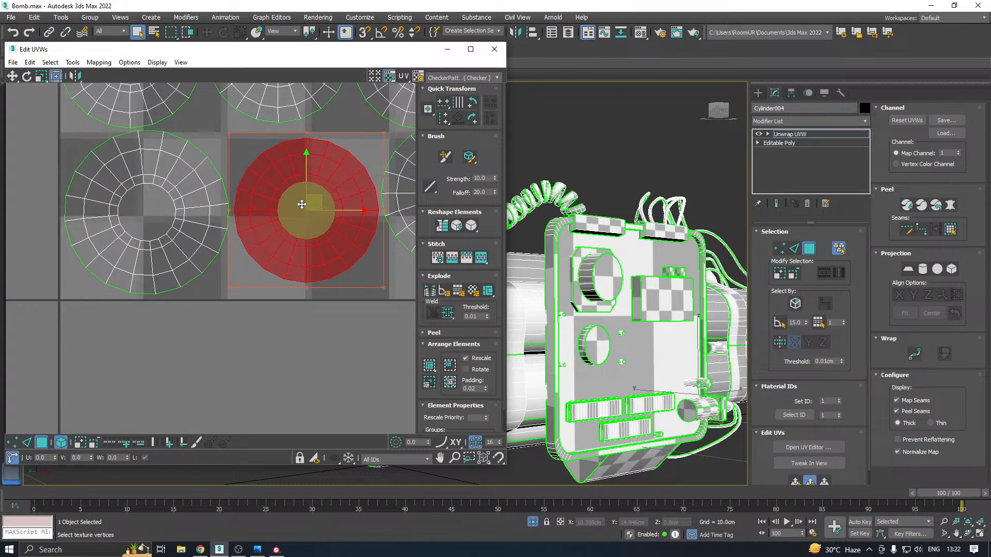
Move two more leftover cap shells from below the tile into the gap beneath the upper-right ribbed shell
{"action": "scroll", "coordinate": [185, 317], "scroll_direction": "down", "scroll_amount": 8}
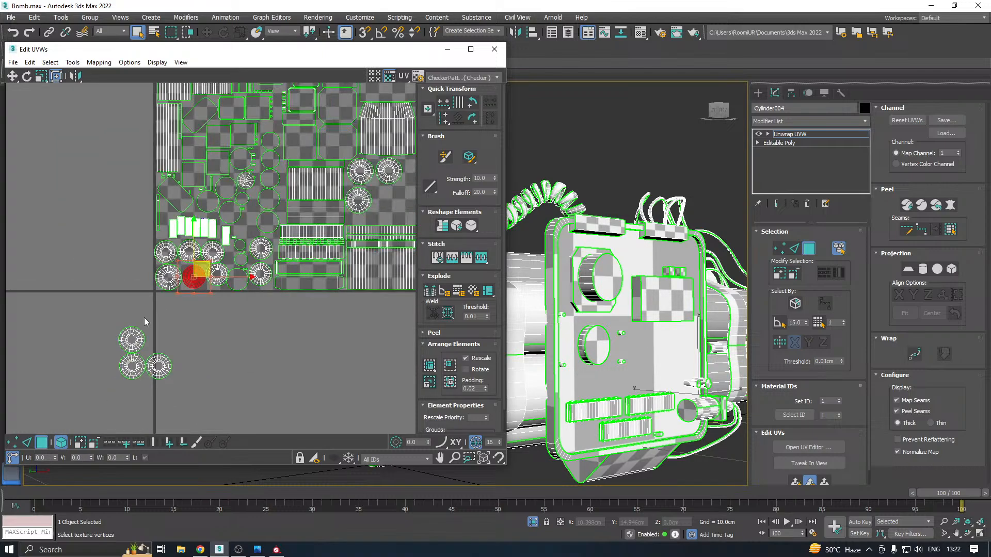
{"action": "left_click_drag", "start_coordinate": [132, 340], "coordinate": [378, 213]}
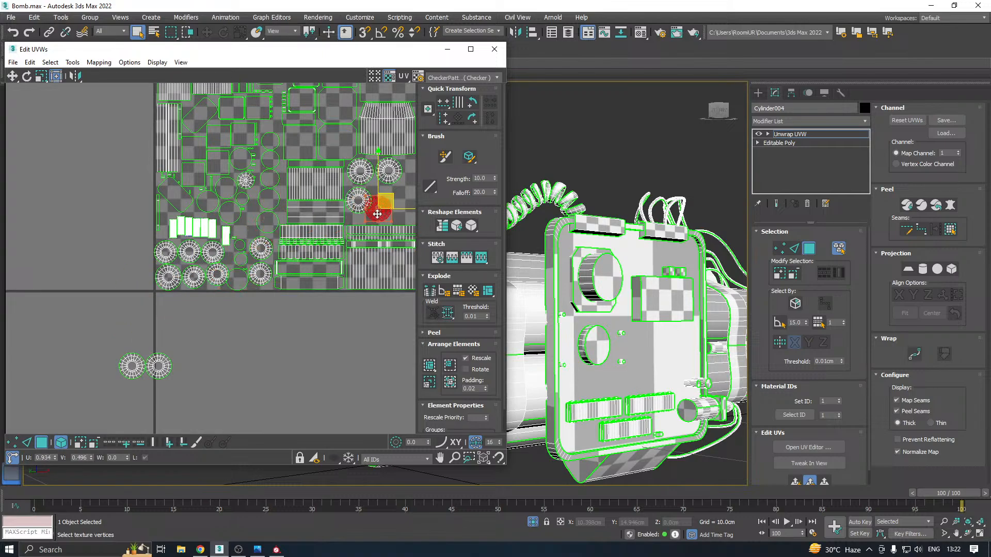
{"action": "scroll", "coordinate": [361, 219], "scroll_direction": "up", "scroll_amount": 3}
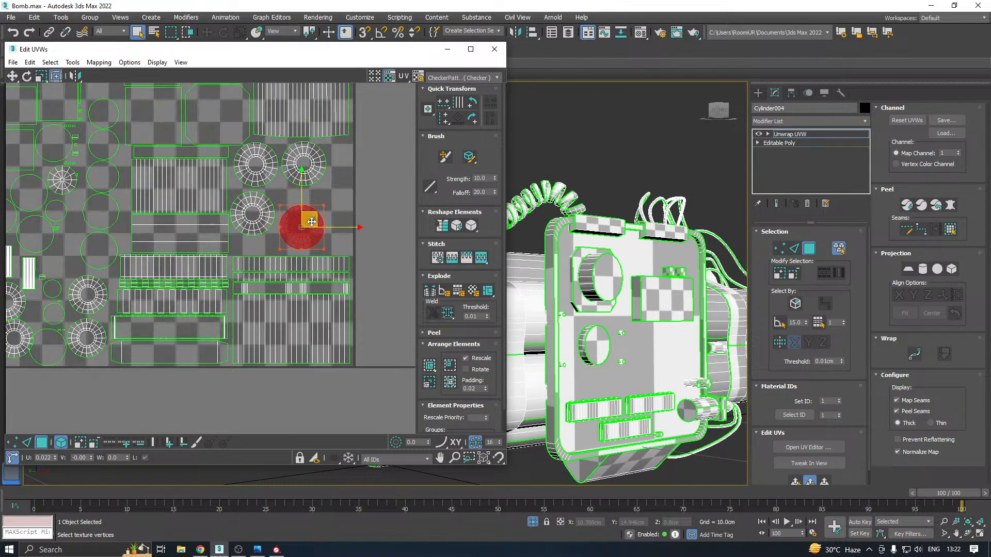
{"action": "scroll", "coordinate": [290, 236], "scroll_direction": "down", "scroll_amount": 3}
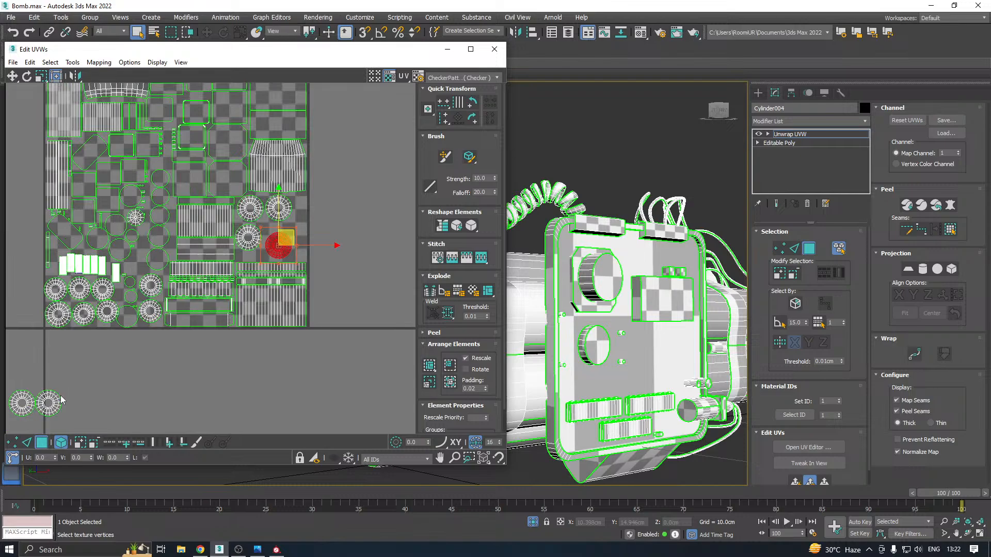
{"action": "left_click_drag", "start_coordinate": [51, 401], "coordinate": [299, 220]}
Position the two added cap shells beside the existing three, one above the wide strips and one near the tile's right border
{"action": "scroll", "coordinate": [293, 232], "scroll_direction": "up", "scroll_amount": 5}
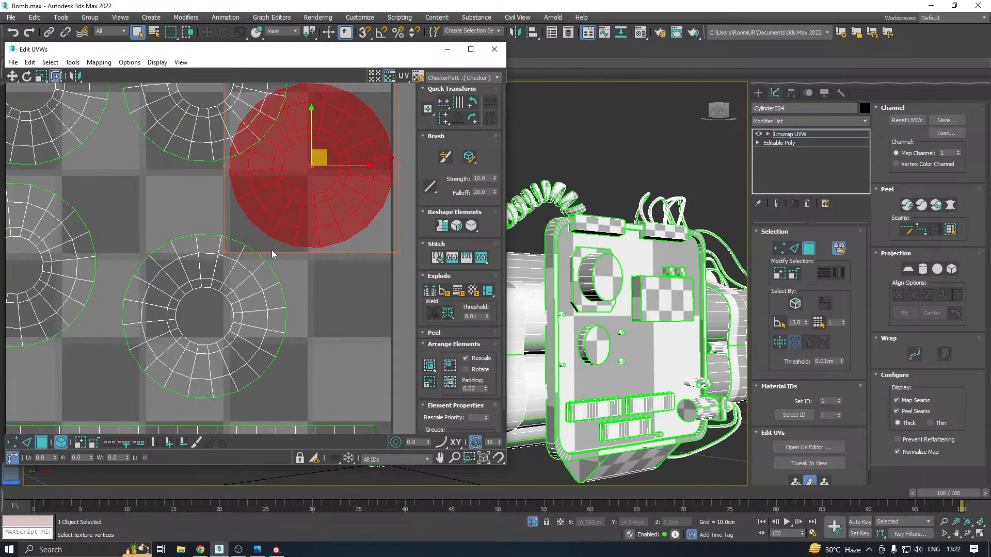
{"action": "left_click_drag", "start_coordinate": [320, 144], "coordinate": [184, 313]}
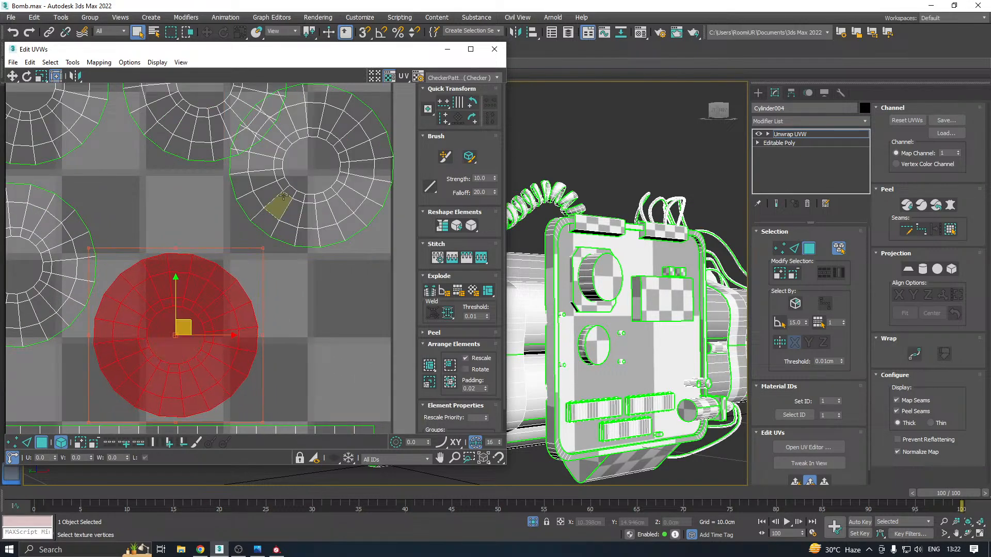
{"action": "left_click_drag", "start_coordinate": [284, 196], "coordinate": [312, 217]}
{"action": "scroll", "coordinate": [312, 216], "scroll_direction": "down", "scroll_amount": 2}
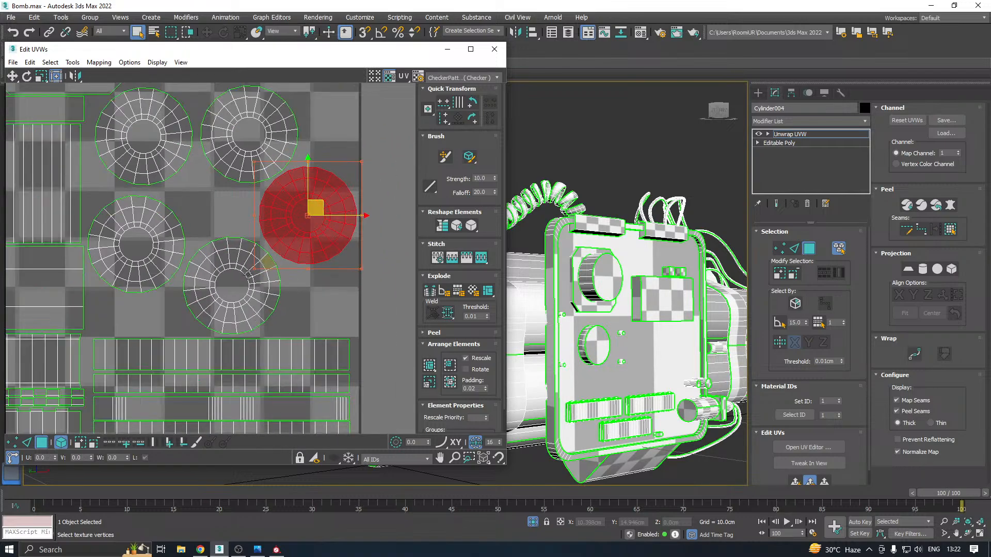
Bring the last round cap shell into the tile and place it in the middle of the cap cluster beneath the ribbed shell
{"action": "scroll", "coordinate": [248, 274], "scroll_direction": "down", "scroll_amount": 6}
{"action": "middle_click_drag", "start_coordinate": [194, 339], "coordinate": [323, 272]}
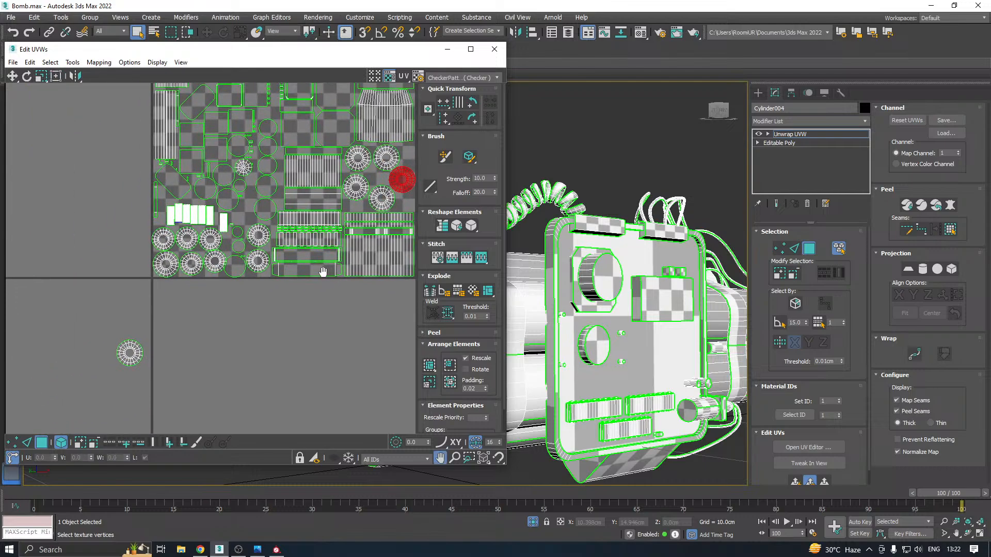
{"action": "left_click_drag", "start_coordinate": [129, 353], "coordinate": [243, 199]}
{"action": "scroll", "coordinate": [257, 213], "scroll_direction": "up", "scroll_amount": 1}
{"action": "scroll", "coordinate": [257, 213], "scroll_direction": "up", "scroll_amount": 3}
{"action": "scroll", "coordinate": [161, 248], "scroll_direction": "down", "scroll_amount": 2}
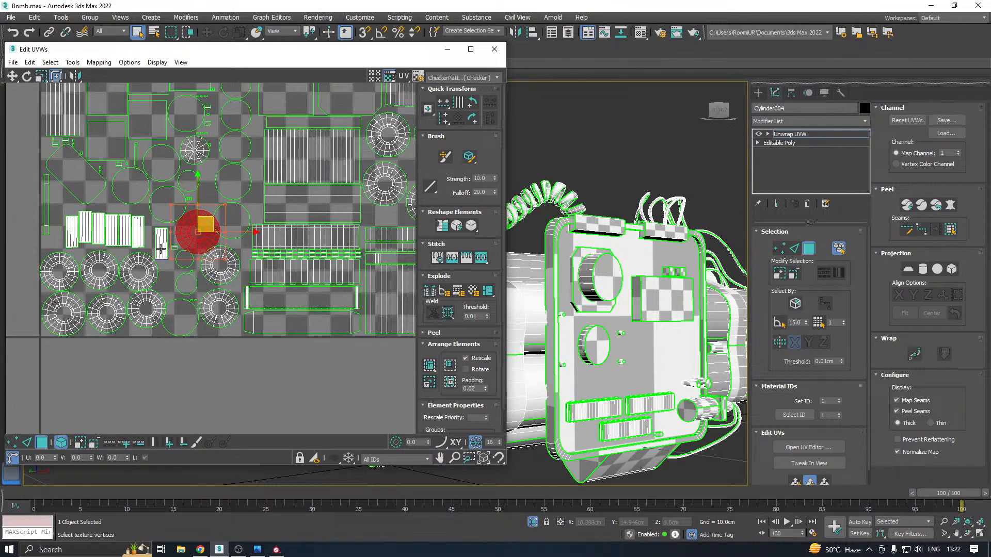
{"action": "middle_click_drag", "start_coordinate": [231, 216], "coordinate": [156, 264]}
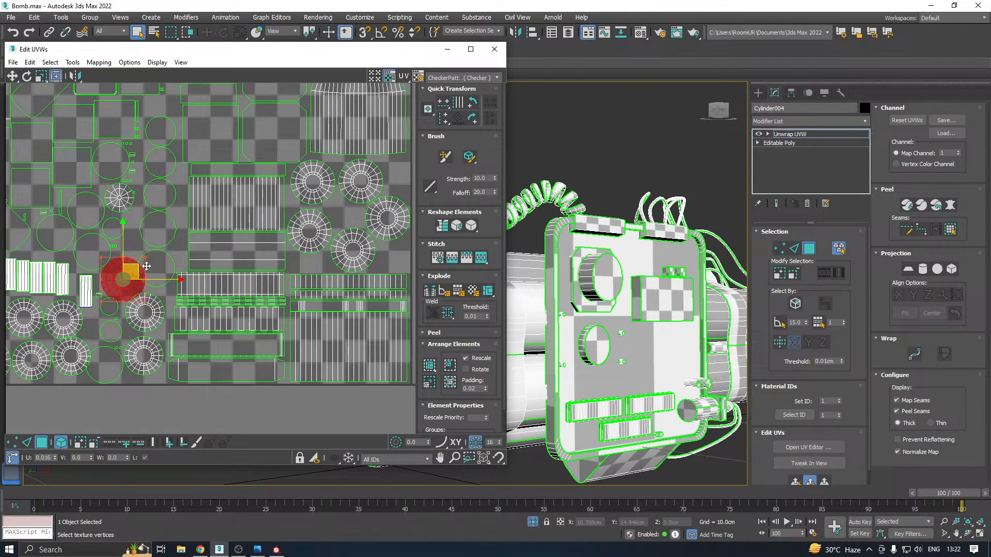
{"action": "left_click_drag", "start_coordinate": [147, 266], "coordinate": [347, 202]}
{"action": "scroll", "coordinate": [347, 202], "scroll_direction": "up", "scroll_amount": 4}
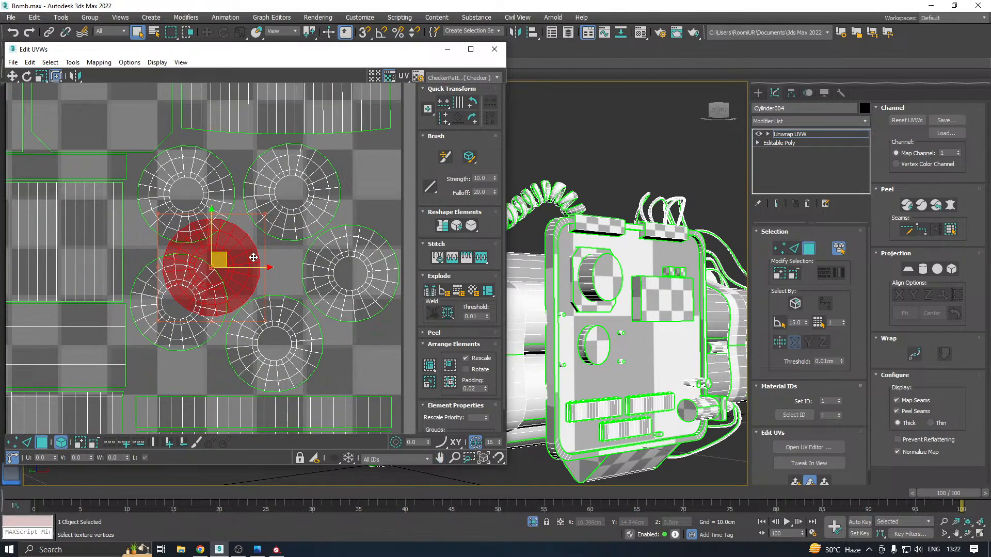
Spread the upper caps and the lower-left cap outward and shift the middle cap left to make room in the cluster
{"action": "left_click_drag", "start_coordinate": [291, 188], "coordinate": [293, 180]}
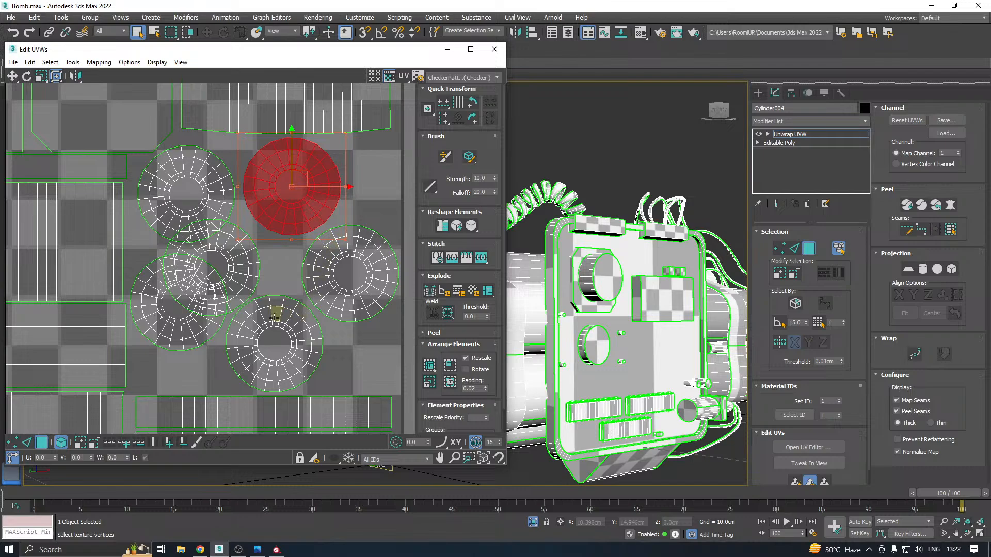
{"action": "left_click_drag", "start_coordinate": [177, 328], "coordinate": [171, 372]}
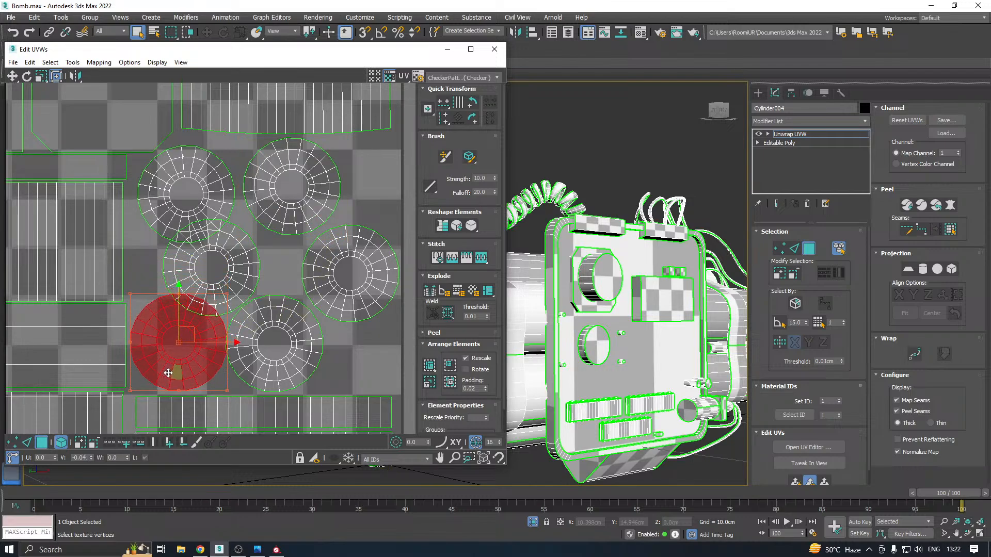
{"action": "middle_click_drag", "start_coordinate": [180, 334], "coordinate": [203, 373]}
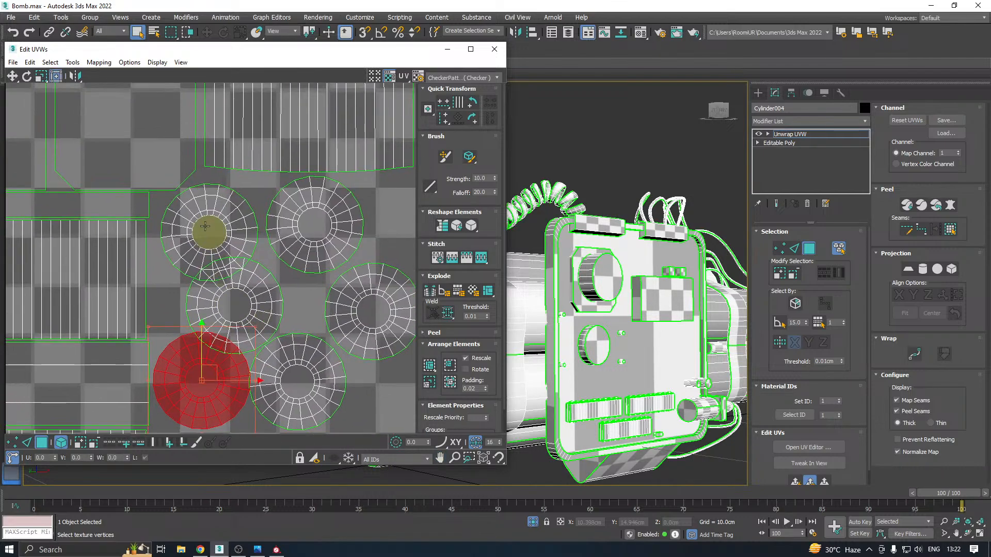
{"action": "left_click", "coordinate": [211, 209]}
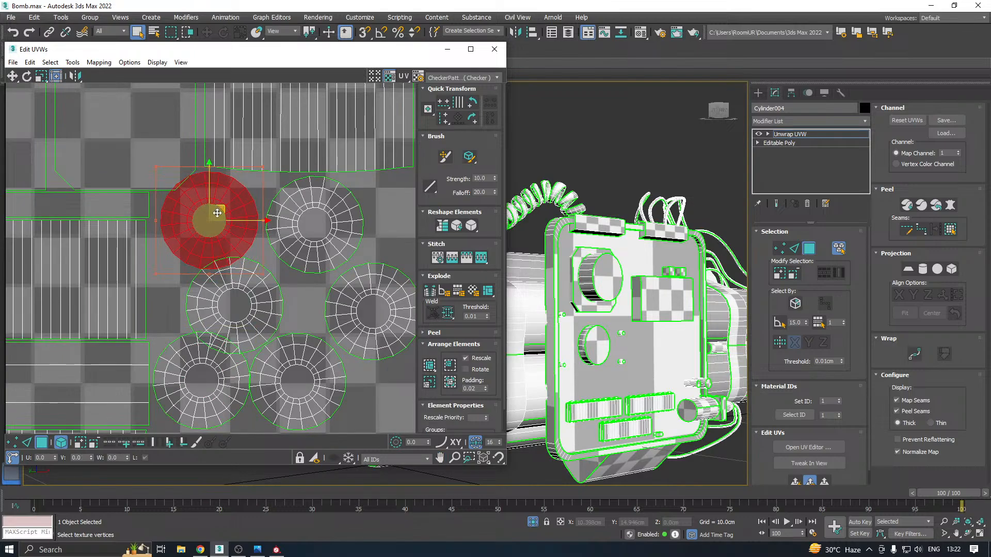
{"action": "left_click_drag", "start_coordinate": [217, 213], "coordinate": [224, 213]}
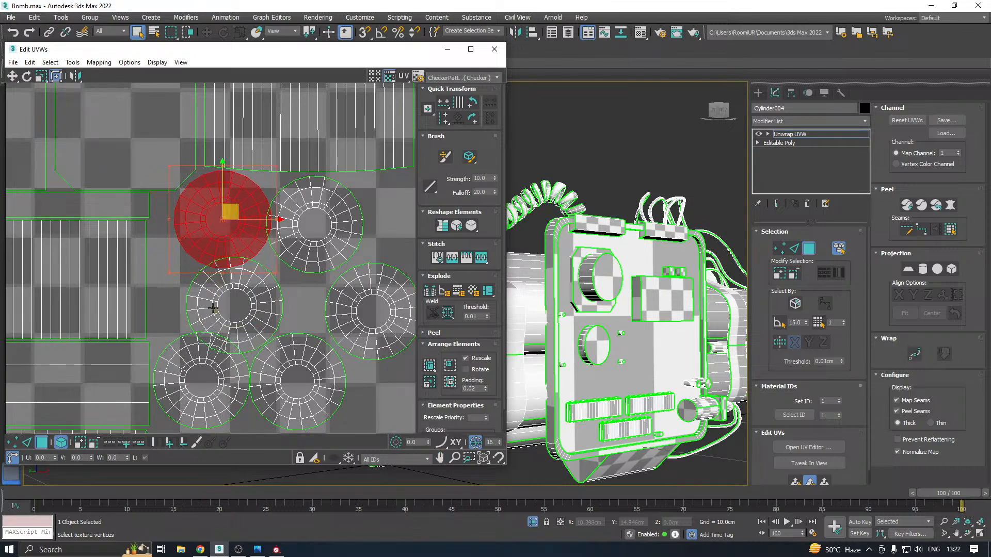
{"action": "left_click_drag", "start_coordinate": [213, 308], "coordinate": [188, 305]}
{"action": "middle_click_drag", "start_coordinate": [242, 288], "coordinate": [221, 219]}
Center the middle cap shell in the cluster and adjust the lower-right and two upper caps so that none overlap
{"action": "scroll", "coordinate": [349, 291], "scroll_direction": "up", "scroll_amount": 2}
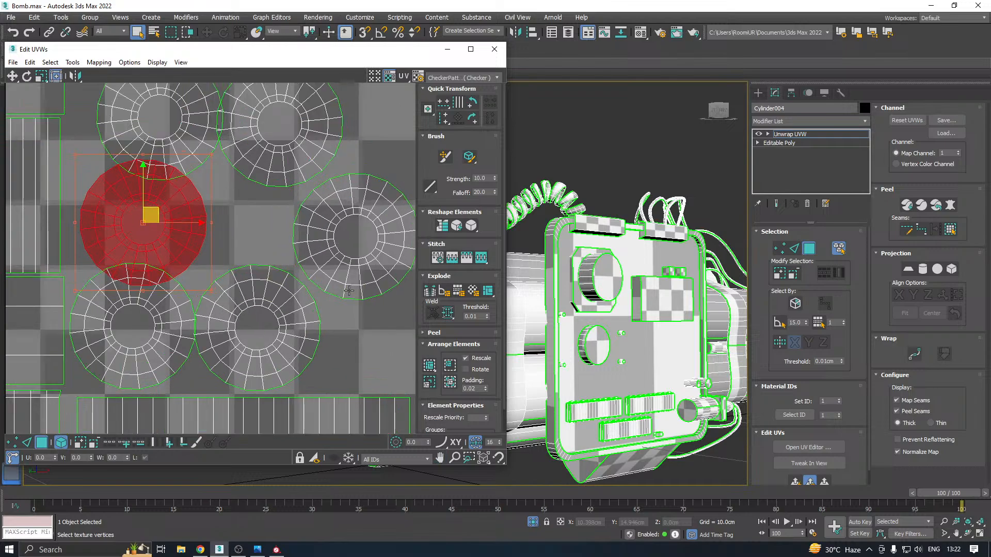
{"action": "left_click", "coordinate": [361, 254]}
{"action": "middle_click_drag", "start_coordinate": [361, 255], "coordinate": [318, 233]}
{"action": "left_click", "coordinate": [262, 298]}
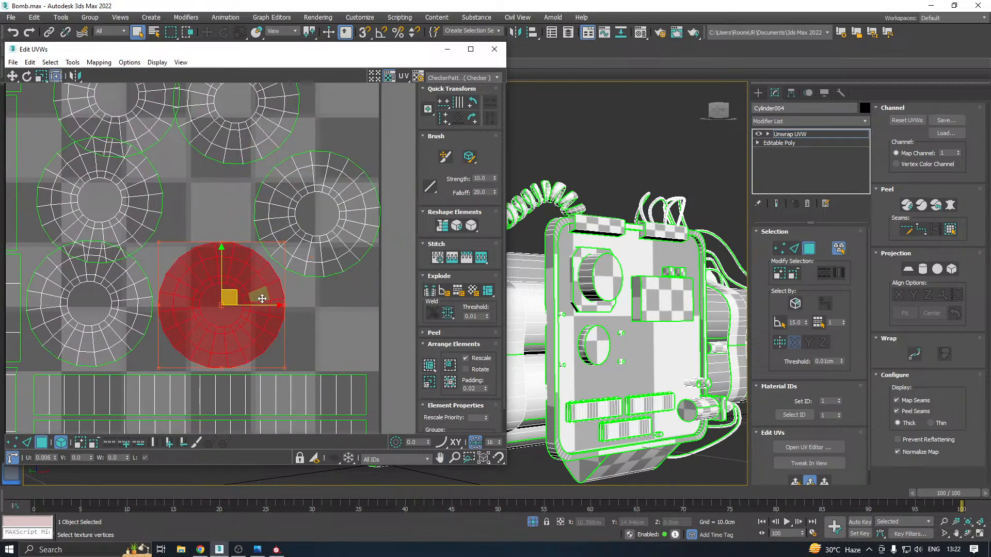
{"action": "left_click_drag", "start_coordinate": [263, 298], "coordinate": [212, 200]}
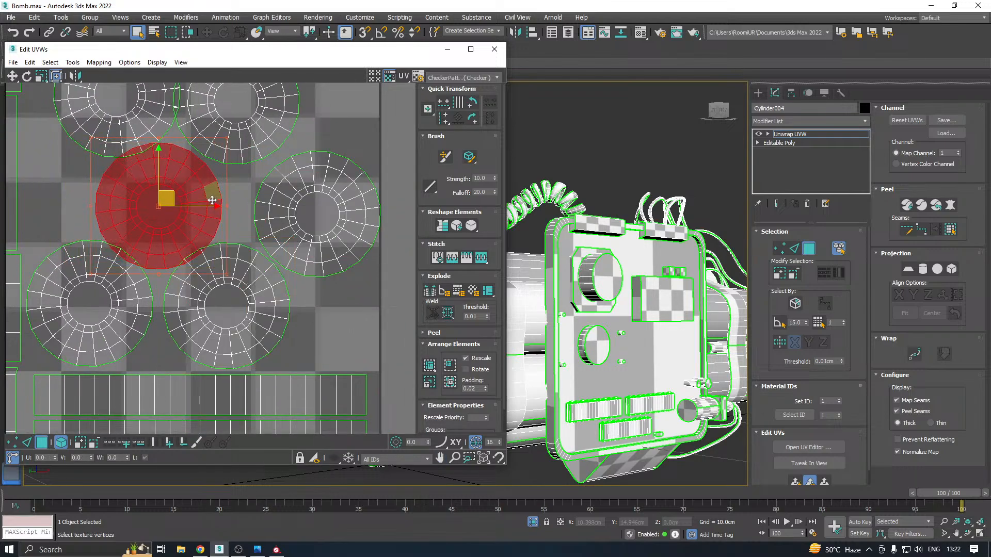
{"action": "middle_click_drag", "start_coordinate": [212, 200], "coordinate": [252, 278]}
{"action": "left_click_drag", "start_coordinate": [299, 170], "coordinate": [305, 168]}
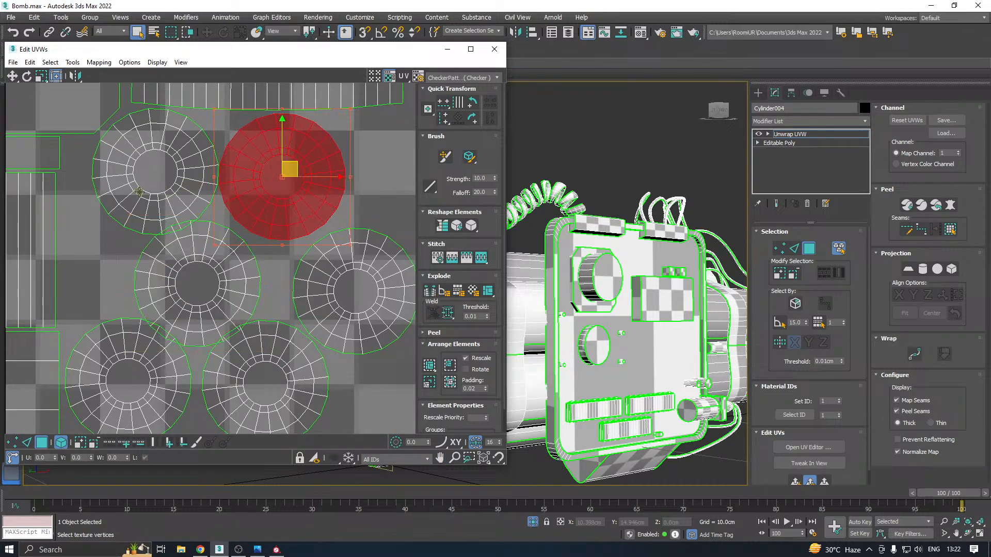
{"action": "left_click_drag", "start_coordinate": [132, 187], "coordinate": [113, 192]}
{"action": "scroll", "coordinate": [166, 239], "scroll_direction": "down", "scroll_amount": 1}
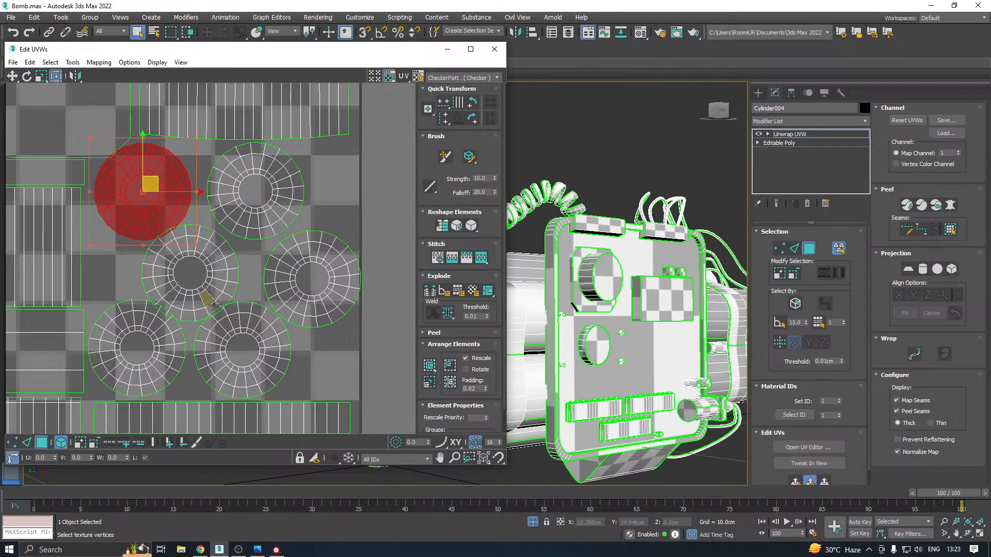
{"action": "scroll", "coordinate": [251, 330], "scroll_direction": "down", "scroll_amount": 4}
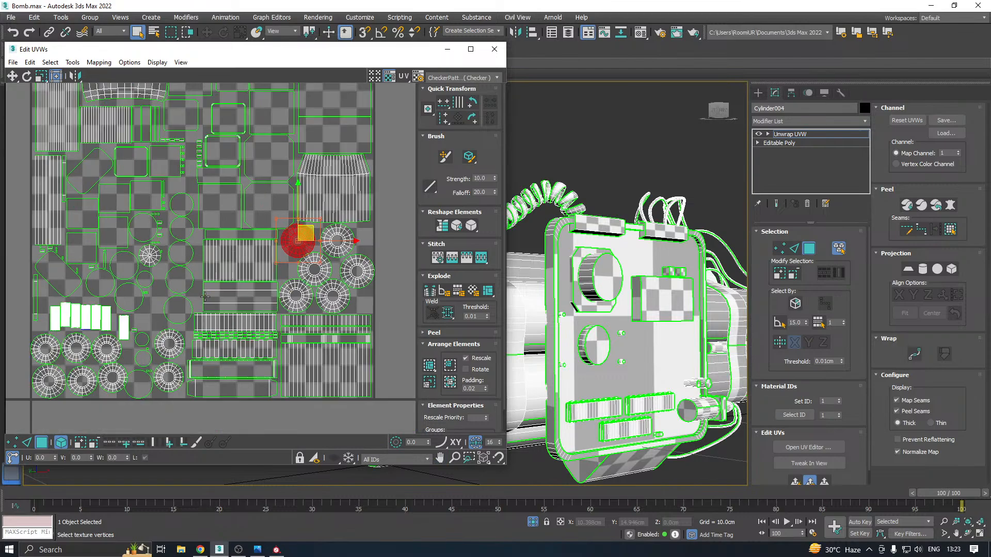
{"action": "scroll", "coordinate": [200, 282], "scroll_direction": "down", "scroll_amount": 2}
{"action": "middle_click_drag", "start_coordinate": [225, 219], "coordinate": [228, 241]}
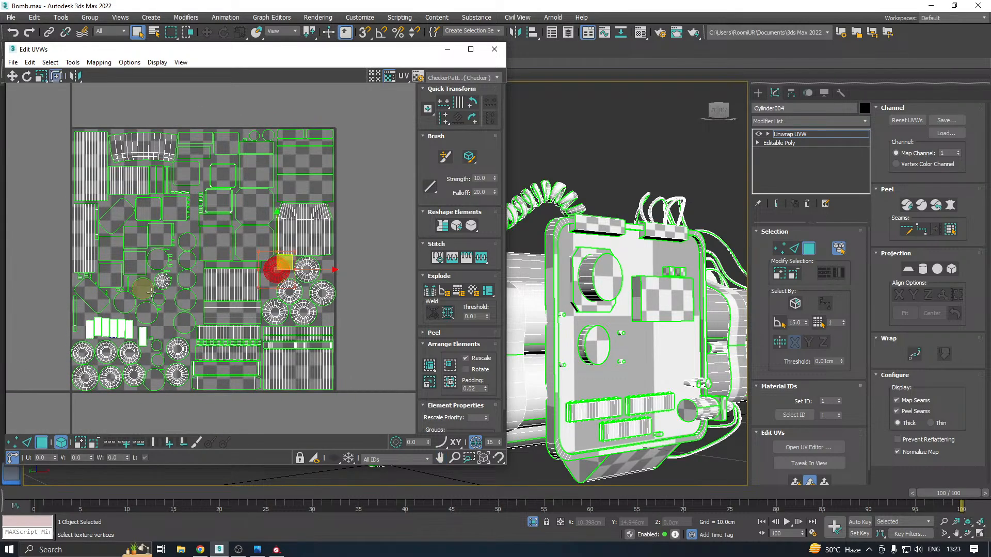
Move the upper-left cap of the right-hand cluster into the gap between the single narrow strip and the flat circles, above the lower cap rows
{"action": "middle_click_drag", "start_coordinate": [156, 301], "coordinate": [117, 302]}
{"action": "scroll", "coordinate": [162, 272], "scroll_direction": "up", "scroll_amount": 1}
{"action": "scroll", "coordinate": [160, 312], "scroll_direction": "up", "scroll_amount": 3}
{"action": "scroll", "coordinate": [113, 301], "scroll_direction": "down", "scroll_amount": 3}
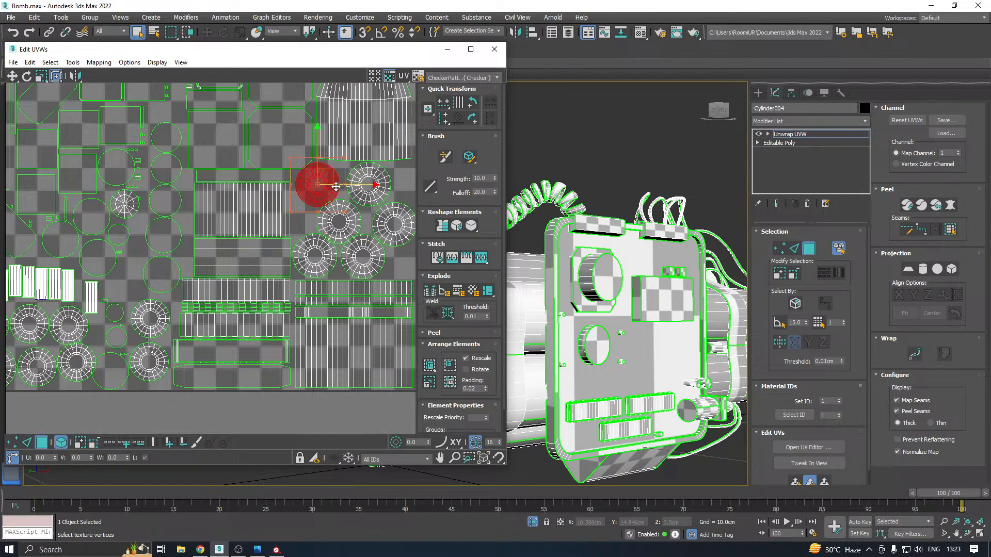
{"action": "left_click_drag", "start_coordinate": [336, 187], "coordinate": [129, 290]}
{"action": "scroll", "coordinate": [113, 290], "scroll_direction": "up", "scroll_amount": 3}
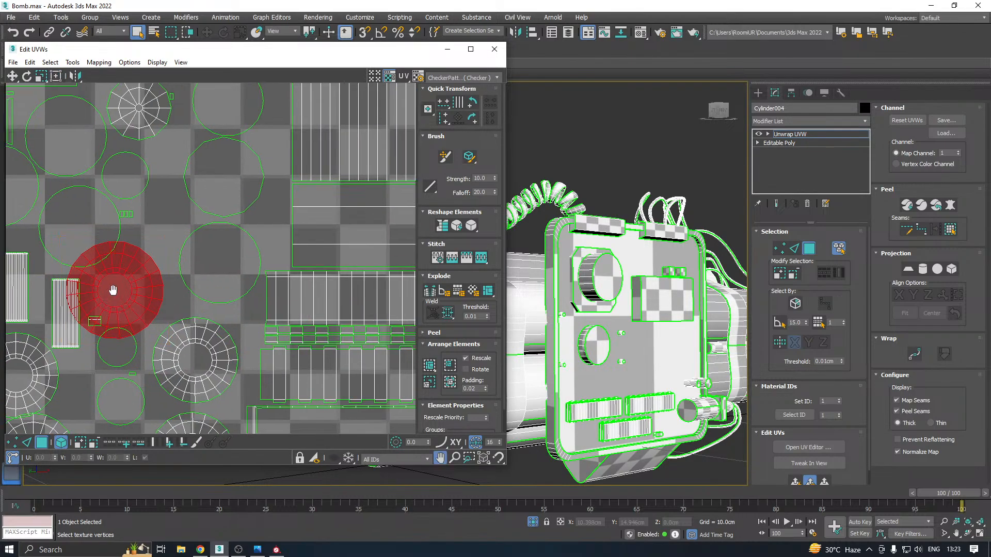
{"action": "middle_click_drag", "start_coordinate": [113, 291], "coordinate": [145, 265]}
{"action": "scroll", "coordinate": [155, 264], "scroll_direction": "down", "scroll_amount": 3}
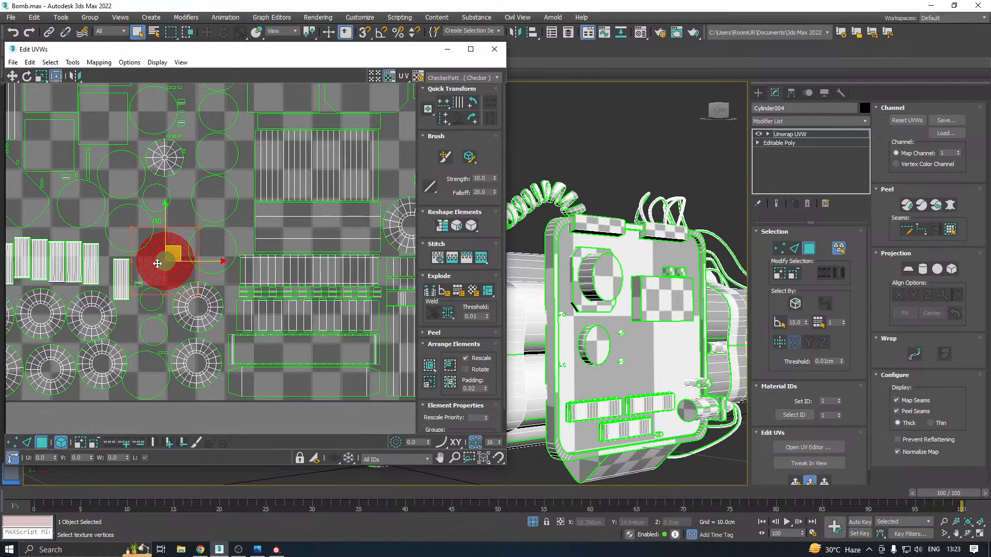
Move the third cap of the bottom row down so that it sits just above the tile's lower border
{"action": "middle_click_drag", "start_coordinate": [138, 306], "coordinate": [219, 244]}
{"action": "scroll", "coordinate": [151, 316], "scroll_direction": "up", "scroll_amount": 3}
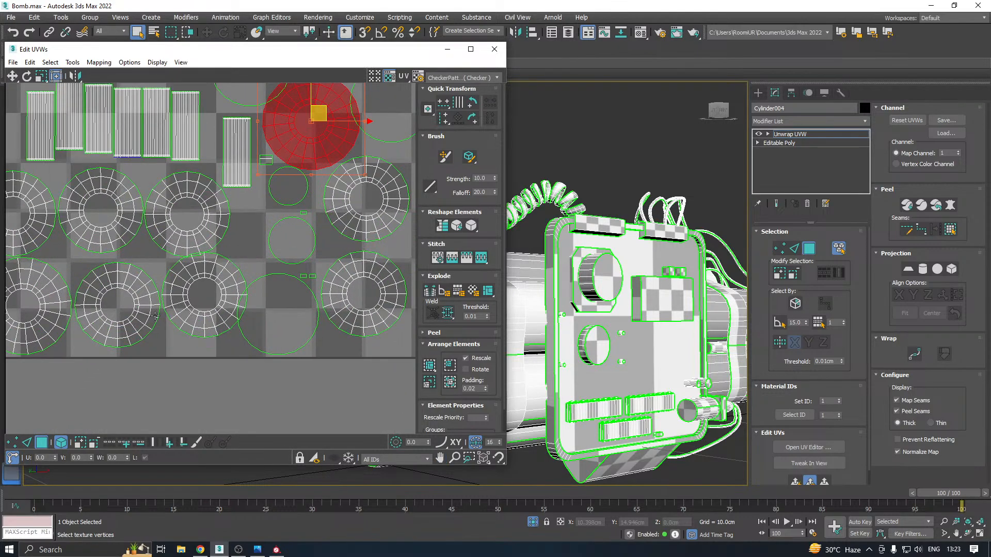
{"action": "middle_click_drag", "start_coordinate": [248, 312], "coordinate": [248, 271]}
{"action": "left_click", "coordinate": [178, 266]}
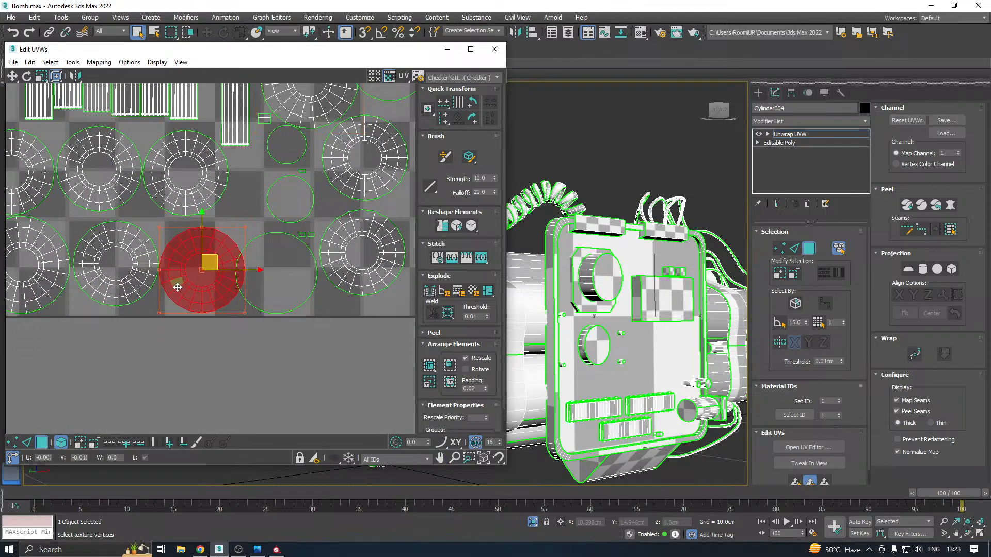
Scale down the flat circle at the tile's lower border and nudge the cap beside it slightly right into the freed space
{"action": "left_click", "coordinate": [272, 282]}
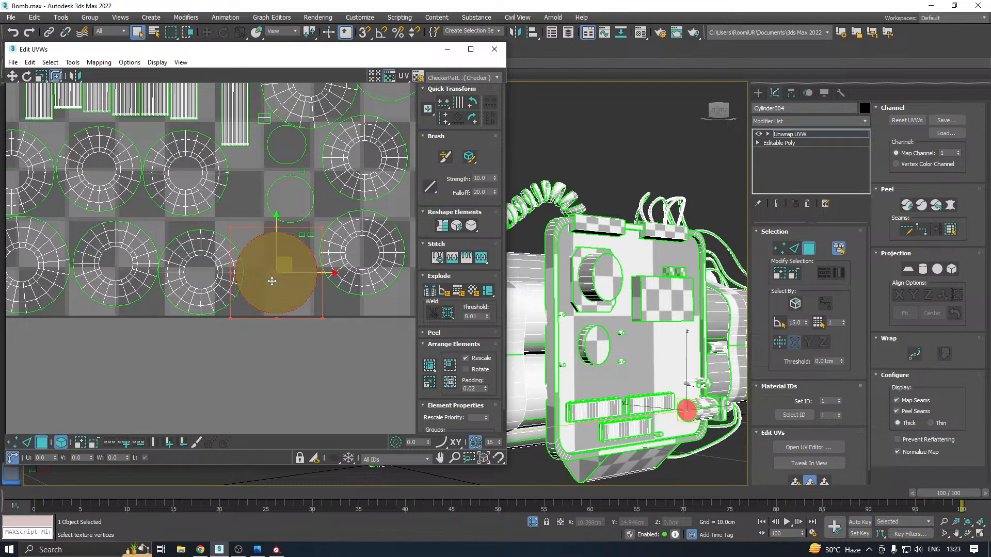
{"action": "middle_click_drag", "start_coordinate": [272, 282], "coordinate": [230, 257]}
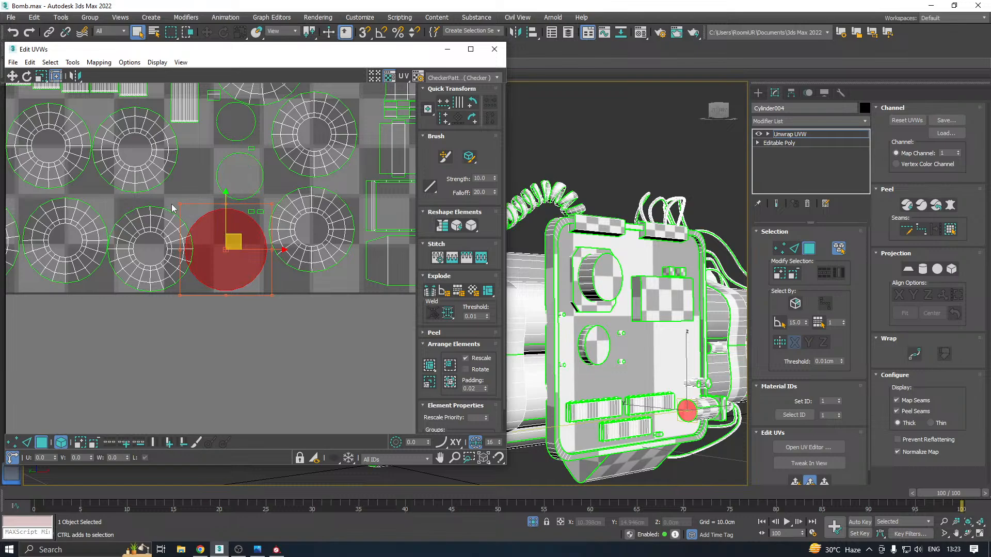
{"action": "left_click_drag", "start_coordinate": [179, 203], "coordinate": [209, 227], "text": "ctrl"}
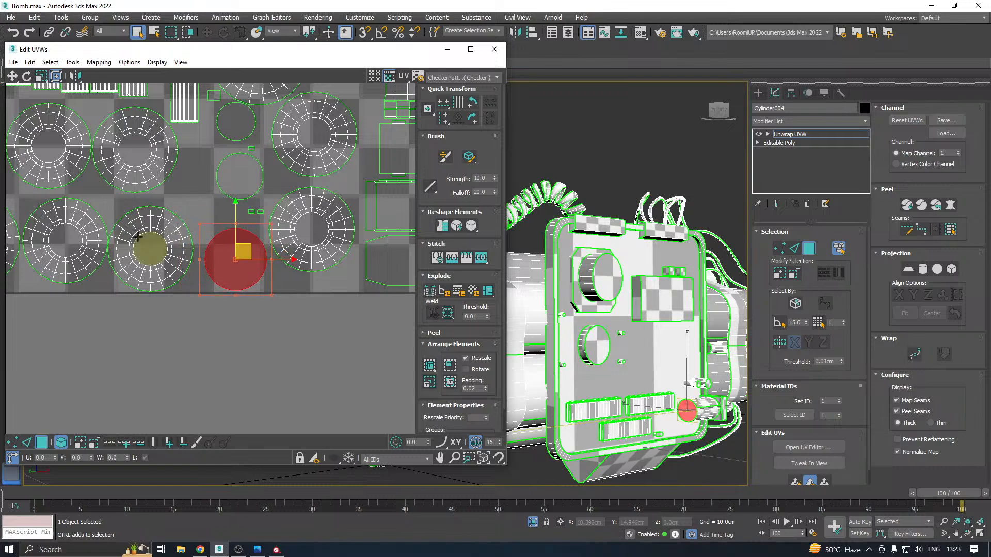
{"action": "left_click", "coordinate": [140, 249]}
{"action": "left_click_drag", "start_coordinate": [144, 244], "coordinate": [152, 241]}
{"action": "scroll", "coordinate": [149, 241], "scroll_direction": "down", "scroll_amount": 3}
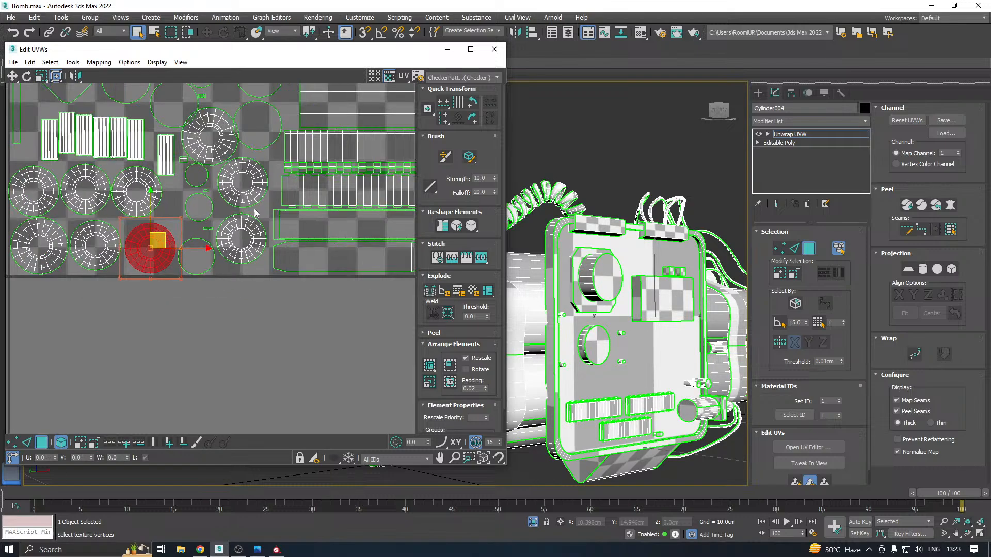
Scale down the two lowest large flat circles beside the wide ribbed shell and place them next to each other below the circle column
{"action": "middle_click_drag", "start_coordinate": [269, 203], "coordinate": [134, 282]}
{"action": "scroll", "coordinate": [121, 243], "scroll_direction": "down", "scroll_amount": 2}
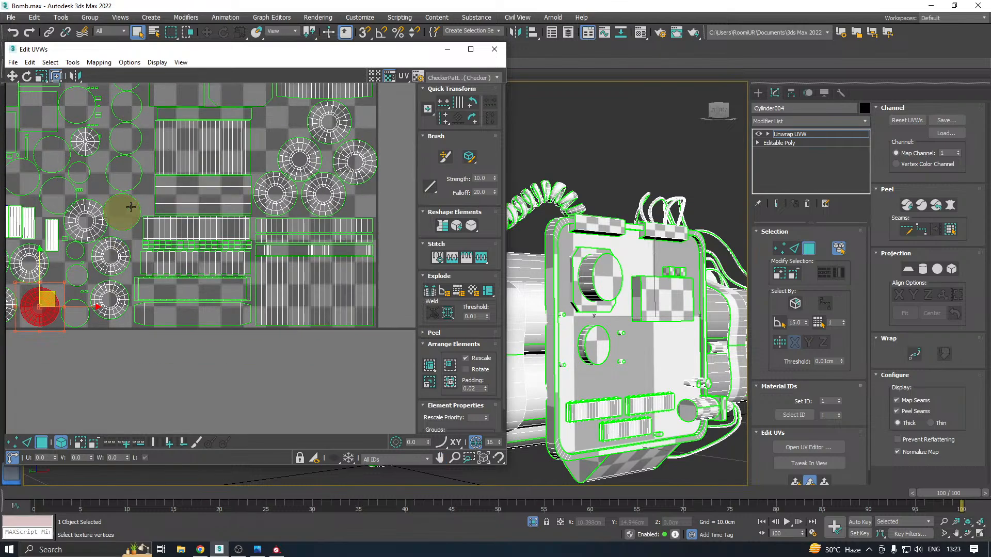
{"action": "left_click", "coordinate": [132, 179]}
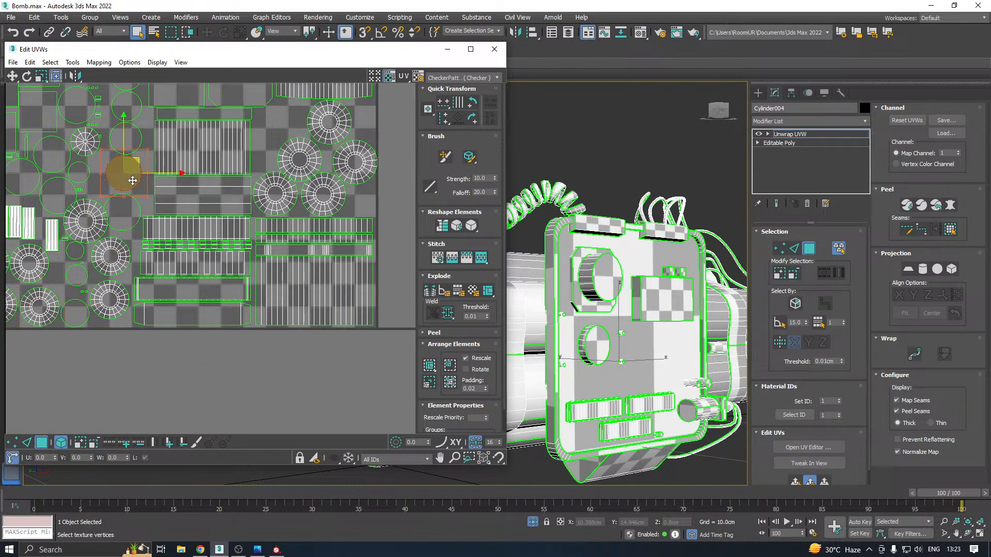
{"action": "middle_click_drag", "start_coordinate": [665, 310], "coordinate": [604, 286], "text": "alt"}
{"action": "scroll", "coordinate": [239, 300], "scroll_direction": "down", "scroll_amount": 1}
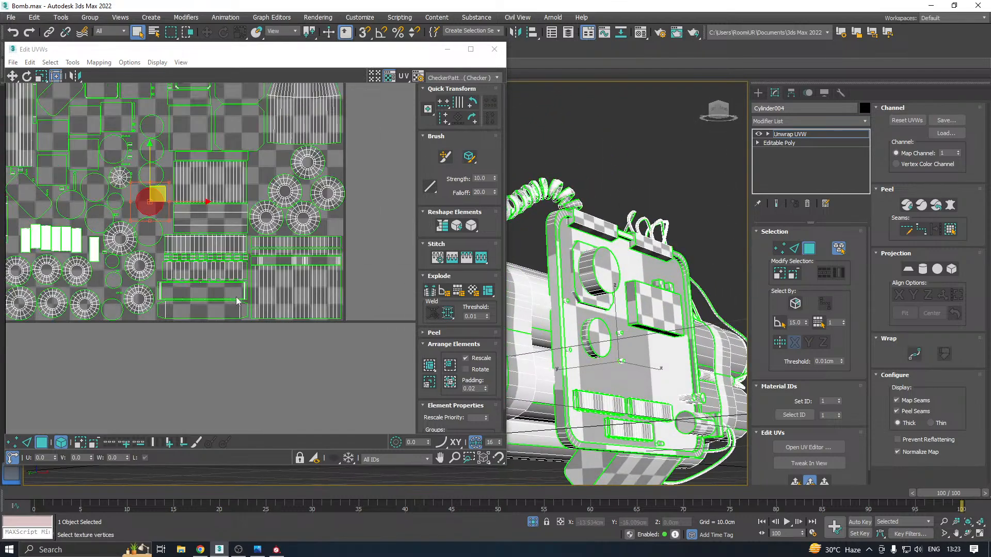
{"action": "middle_click_drag", "start_coordinate": [235, 241], "coordinate": [323, 270]}
{"action": "scroll", "coordinate": [212, 220], "scroll_direction": "up", "scroll_amount": 3}
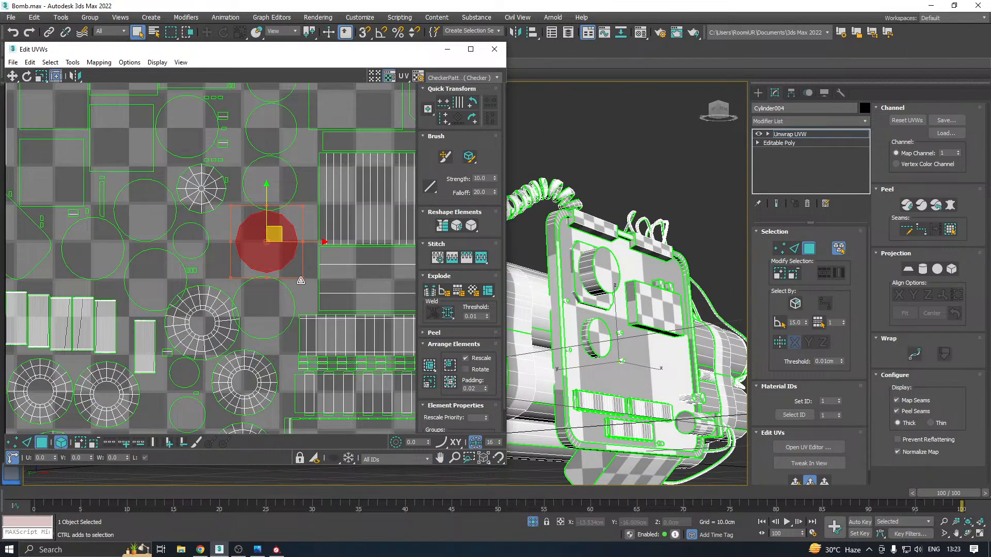
{"action": "left_click_drag", "start_coordinate": [300, 279], "coordinate": [283, 260]}
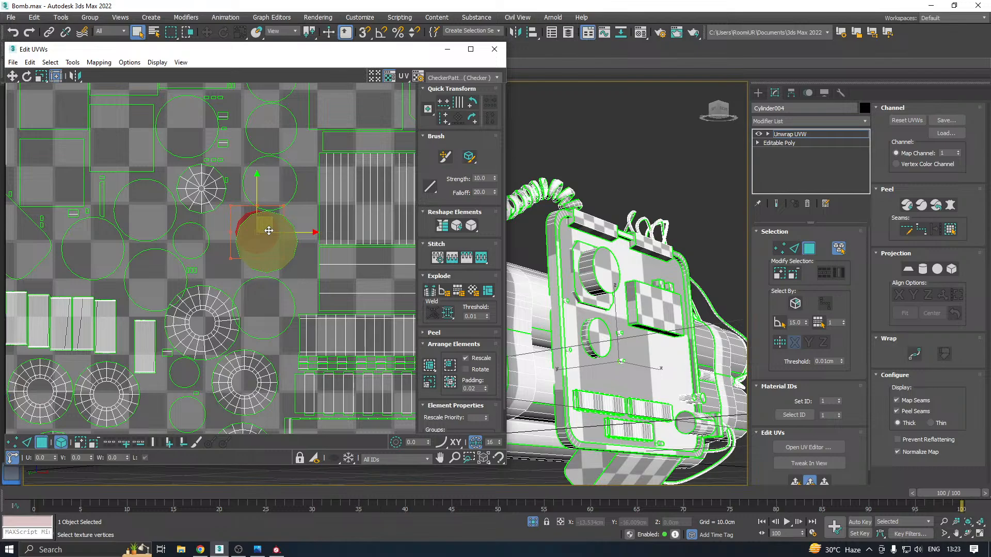
{"action": "key", "text": "ctrl+z"}
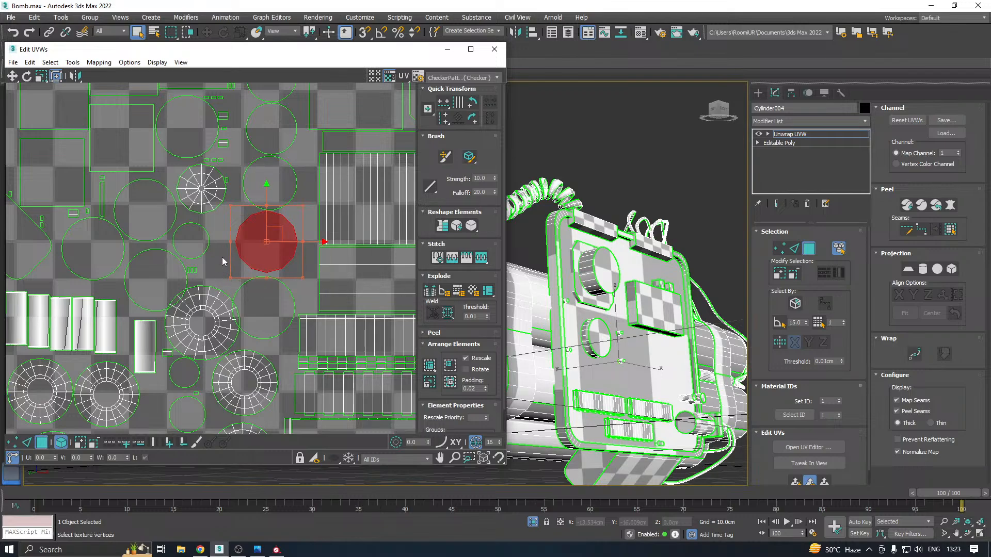
{"action": "left_click_drag", "start_coordinate": [277, 265], "coordinate": [273, 305]}
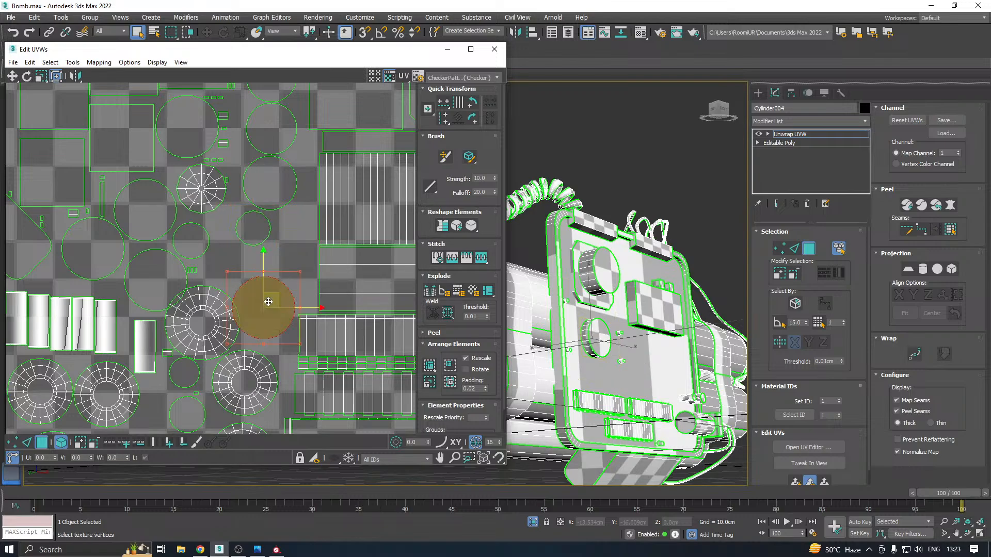
{"action": "left_click_drag", "start_coordinate": [227, 346], "coordinate": [288, 225]}
Move the relocated cap up and right into the space freed by the two reduced circles
{"action": "left_click", "coordinate": [236, 303]}
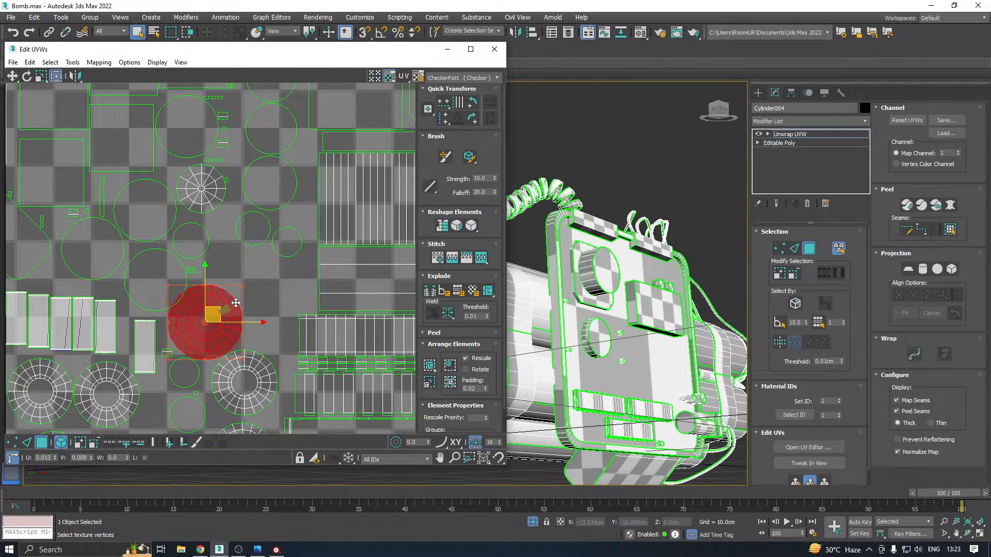
{"action": "left_click_drag", "start_coordinate": [236, 303], "coordinate": [258, 283]}
{"action": "scroll", "coordinate": [250, 286], "scroll_direction": "down", "scroll_amount": 2}
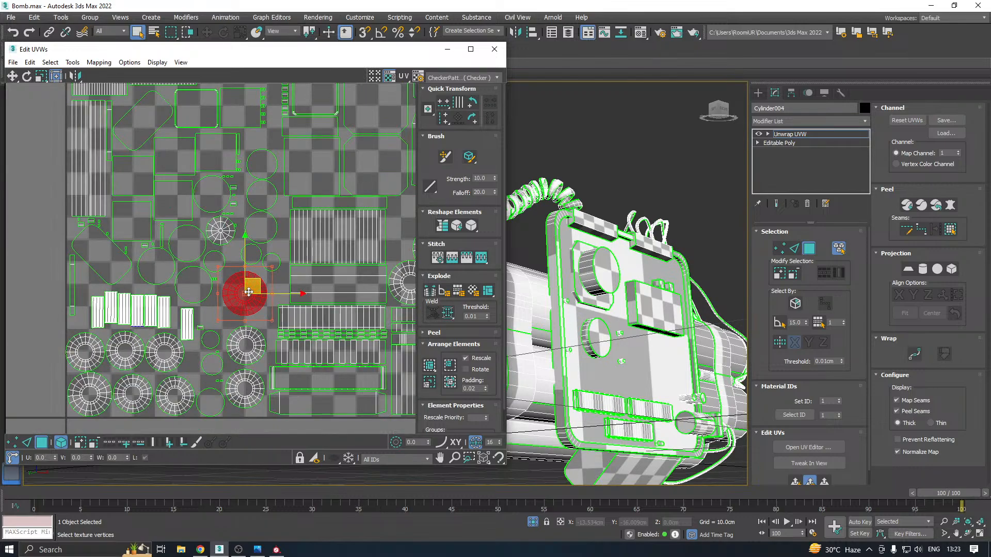
Move the right-hand cluster's middle cap to its vacant upper-left spot and shift the top cap down beside it
{"action": "middle_click_drag", "start_coordinate": [325, 305], "coordinate": [220, 303]}
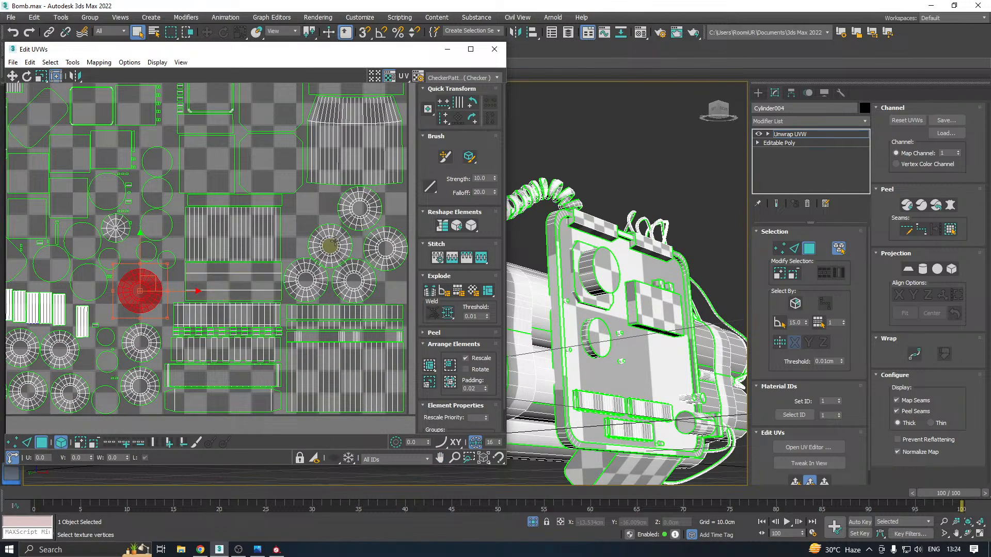
{"action": "left_click_drag", "start_coordinate": [335, 241], "coordinate": [348, 212]}
{"action": "scroll", "coordinate": [356, 204], "scroll_direction": "up", "scroll_amount": 2}
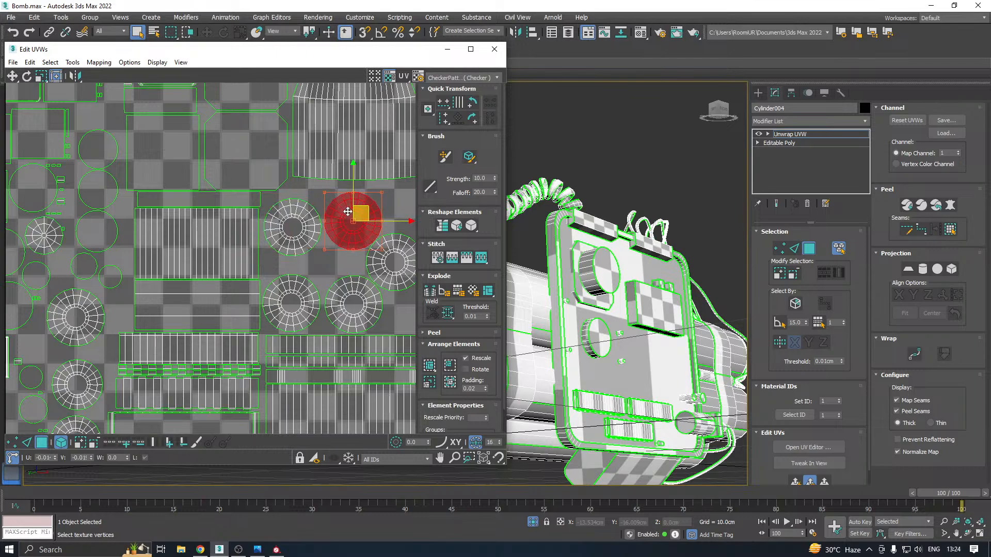
Fine-tune the top and rightmost caps of the right-hand cluster so that both clear their neighbours and the tile border
{"action": "left_click", "coordinate": [391, 203]}
{"action": "scroll", "coordinate": [370, 210], "scroll_direction": "up", "scroll_amount": 2}
{"action": "middle_click_drag", "start_coordinate": [371, 211], "coordinate": [301, 238]}
{"action": "left_click", "coordinate": [313, 240]}
{"action": "middle_click_drag", "start_coordinate": [344, 297], "coordinate": [346, 272]}
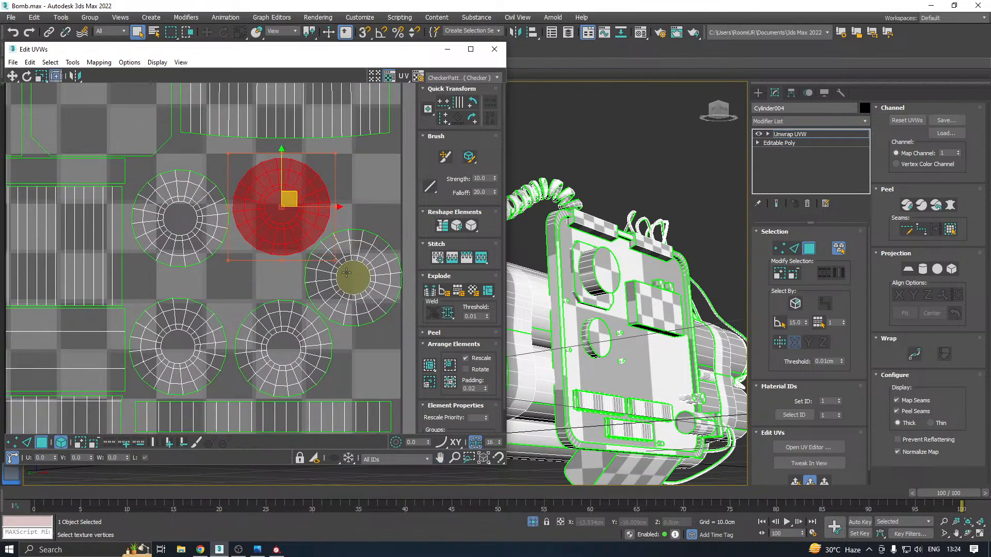
{"action": "left_click_drag", "start_coordinate": [348, 276], "coordinate": [348, 275]}
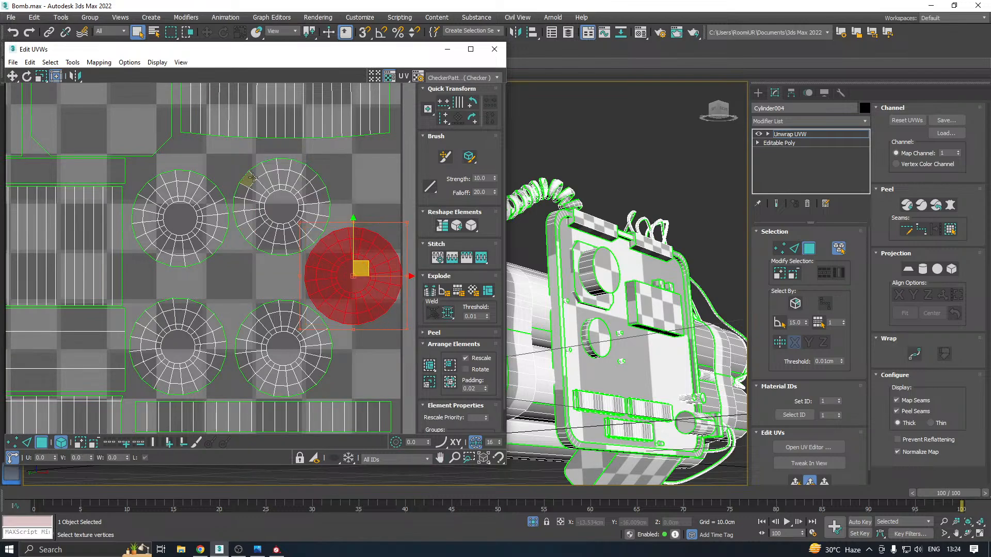
{"action": "left_click_drag", "start_coordinate": [264, 182], "coordinate": [331, 264]}
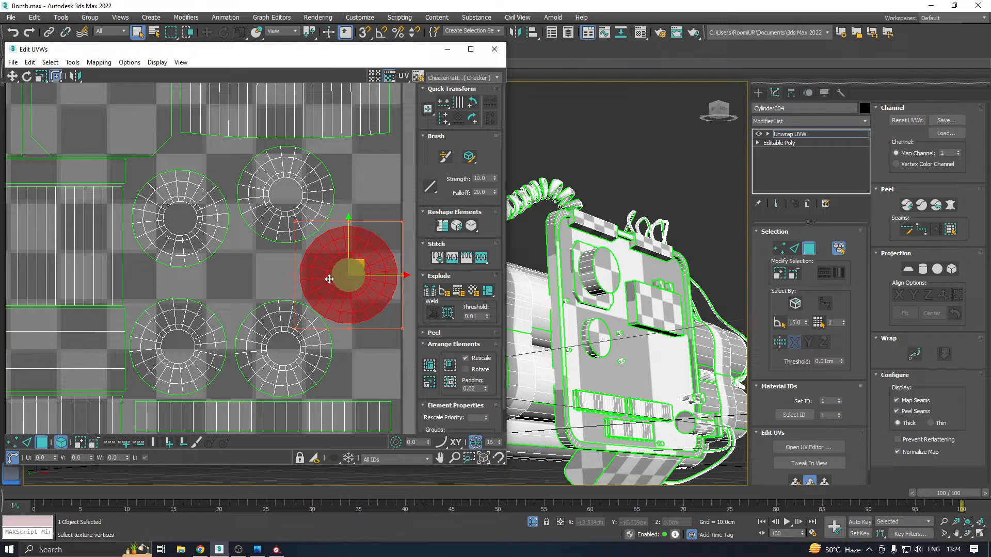
Clear the shell selection and examine the spacing of the caps in the right-hand and lower-left clusters
{"action": "scroll", "coordinate": [315, 314], "scroll_direction": "up", "scroll_amount": 5}
{"action": "left_click", "coordinate": [236, 246]}
{"action": "scroll", "coordinate": [236, 245], "scroll_direction": "down", "scroll_amount": 2}
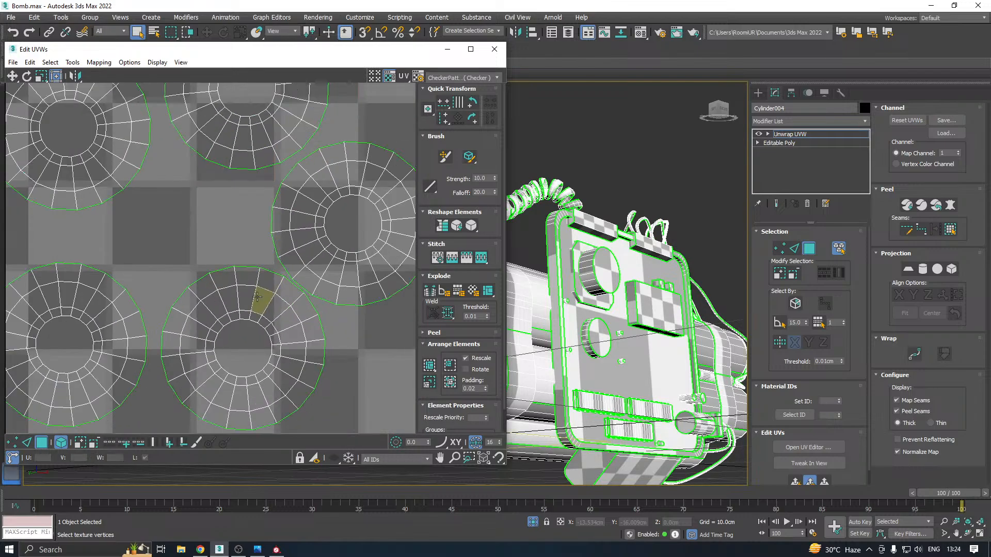
{"action": "left_click", "coordinate": [230, 319]}
{"action": "left_click", "coordinate": [172, 240]}
{"action": "scroll", "coordinate": [222, 243], "scroll_direction": "down", "scroll_amount": 2}
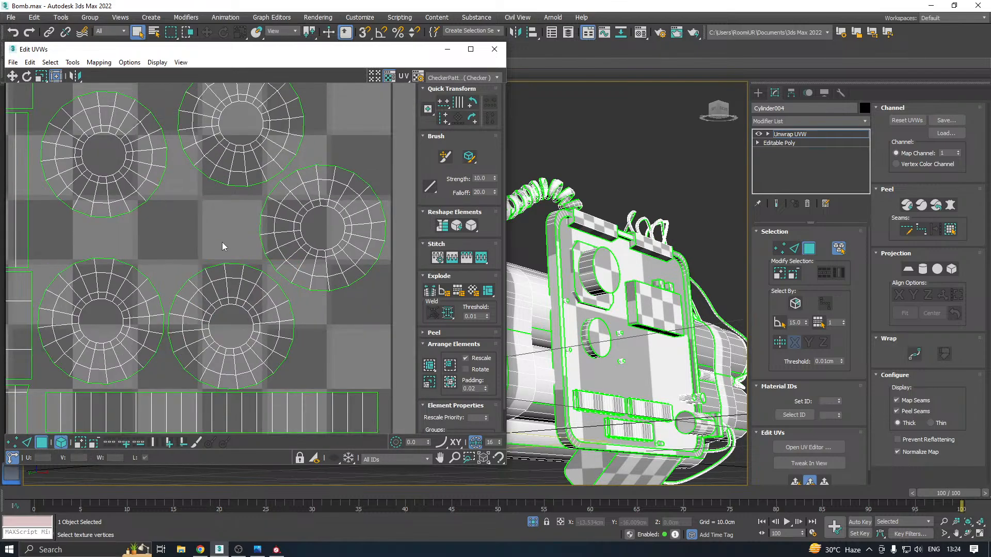
{"action": "scroll", "coordinate": [267, 276], "scroll_direction": "down", "scroll_amount": 2}
{"action": "scroll", "coordinate": [268, 277], "scroll_direction": "down", "scroll_amount": 2}
{"action": "middle_click_drag", "start_coordinate": [141, 321], "coordinate": [251, 281]}
{"action": "scroll", "coordinate": [139, 310], "scroll_direction": "up", "scroll_amount": 3}
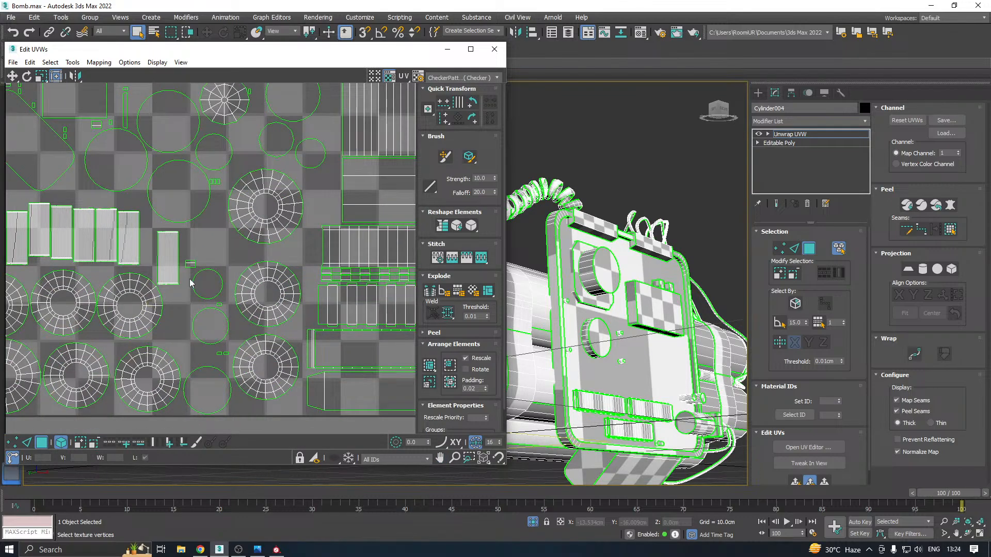
Unhide all hidden UV shells in the layout
{"action": "scroll", "coordinate": [190, 283], "scroll_direction": "down", "scroll_amount": 5}
{"action": "scroll", "coordinate": [198, 261], "scroll_direction": "down", "scroll_amount": 5}
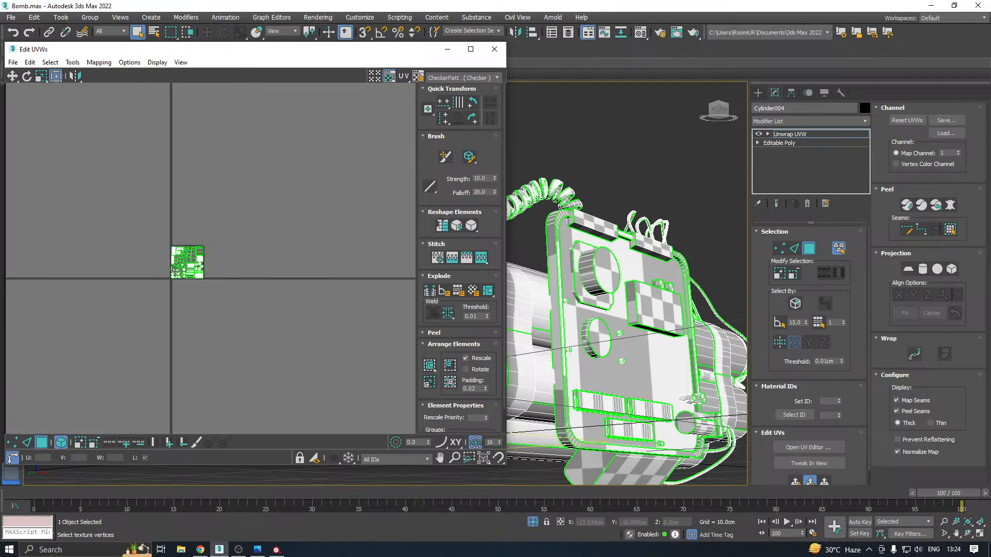
{"action": "right_click", "coordinate": [195, 248]}
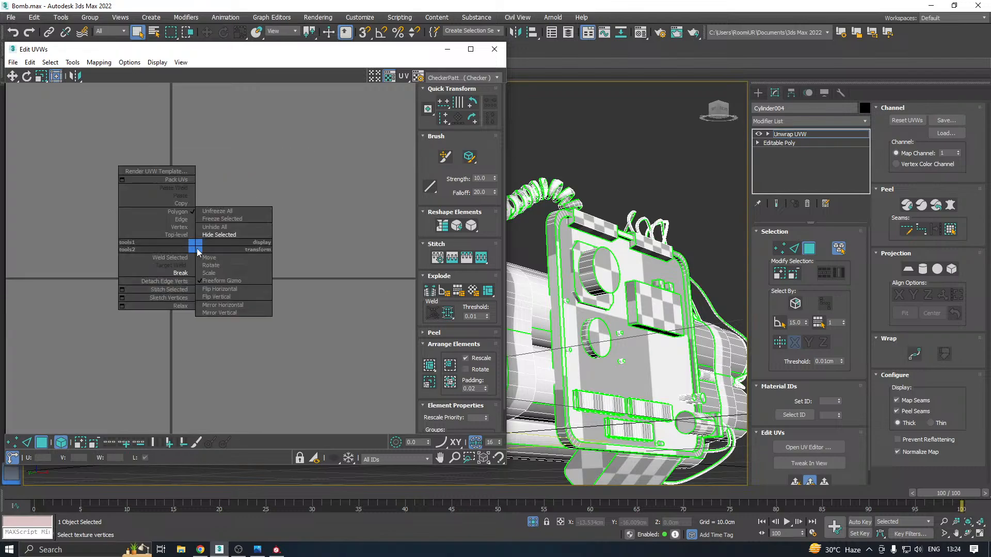
{"action": "left_click", "coordinate": [212, 227]}
{"action": "scroll", "coordinate": [183, 260], "scroll_direction": "up", "scroll_amount": 3}
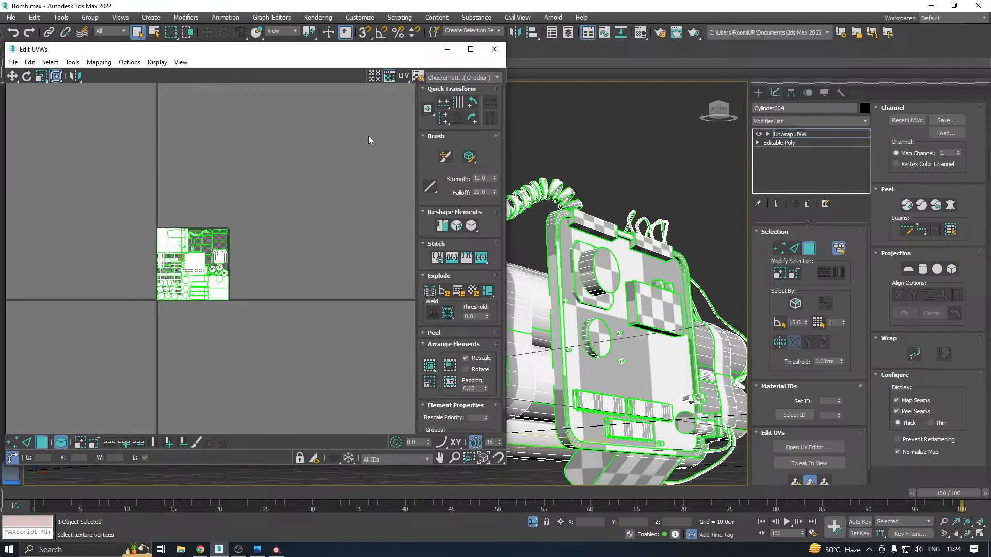
Close the UV editor and return to whole-object level on Unwrap UVW with the Move tool active
{"action": "left_click", "coordinate": [490, 54]}
{"action": "left_click", "coordinate": [798, 135]}
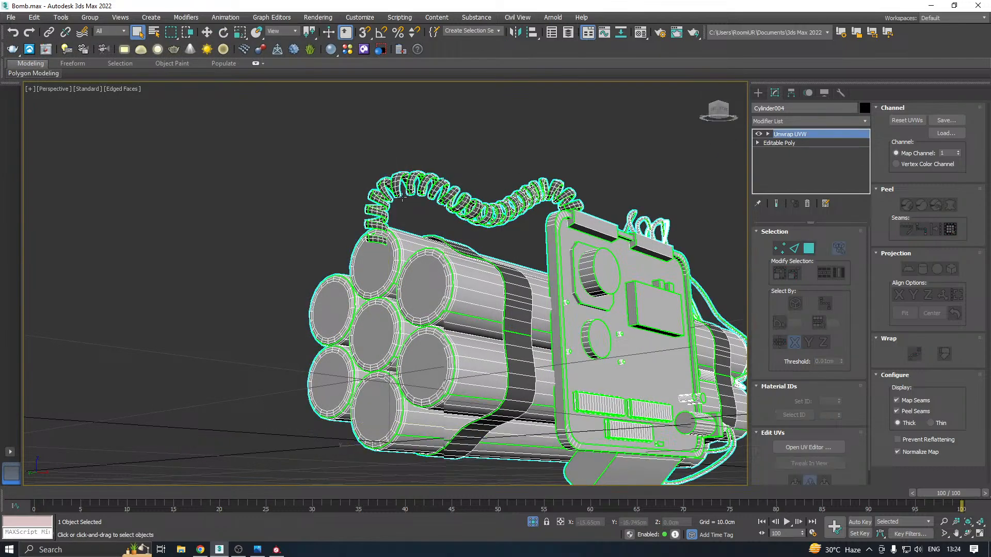
{"action": "middle_click_drag", "start_coordinate": [391, 192], "coordinate": [413, 221], "text": "alt"}
{"action": "scroll", "coordinate": [414, 224], "scroll_direction": "down", "scroll_amount": 5}
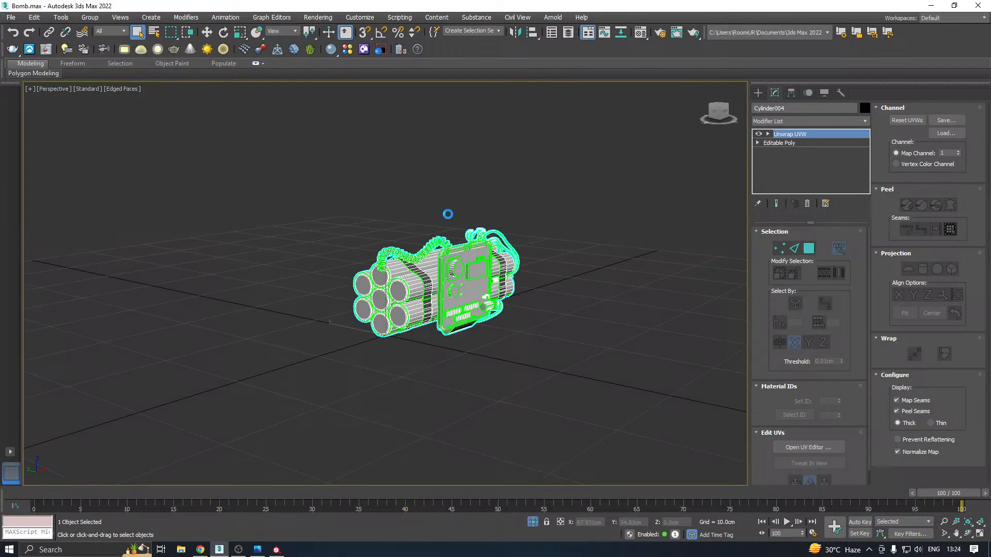
{"action": "left_click", "coordinate": [206, 34]}
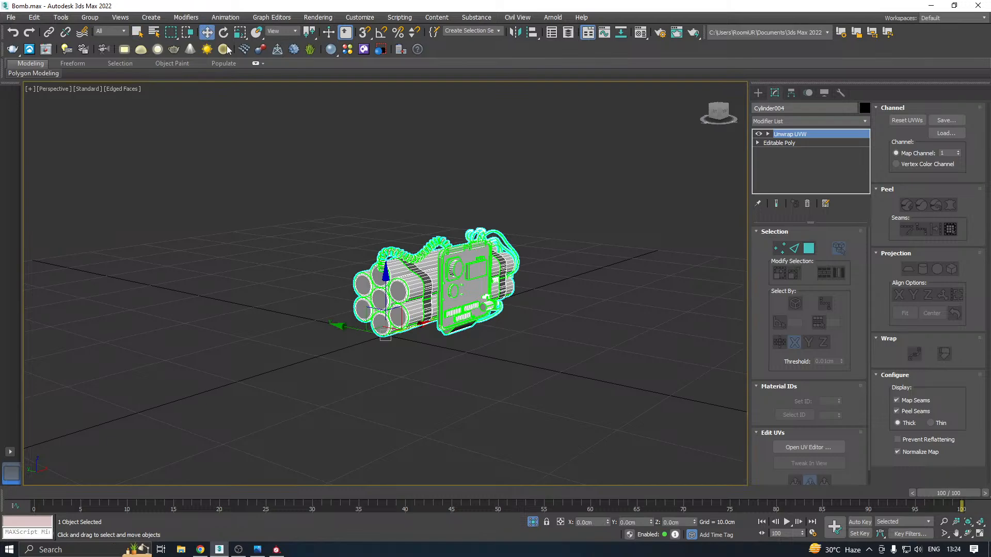
Save a copy of the scene as Bomb40.max in the Work folder
{"action": "left_click", "coordinate": [10, 17]}
{"action": "left_click", "coordinate": [56, 120]}
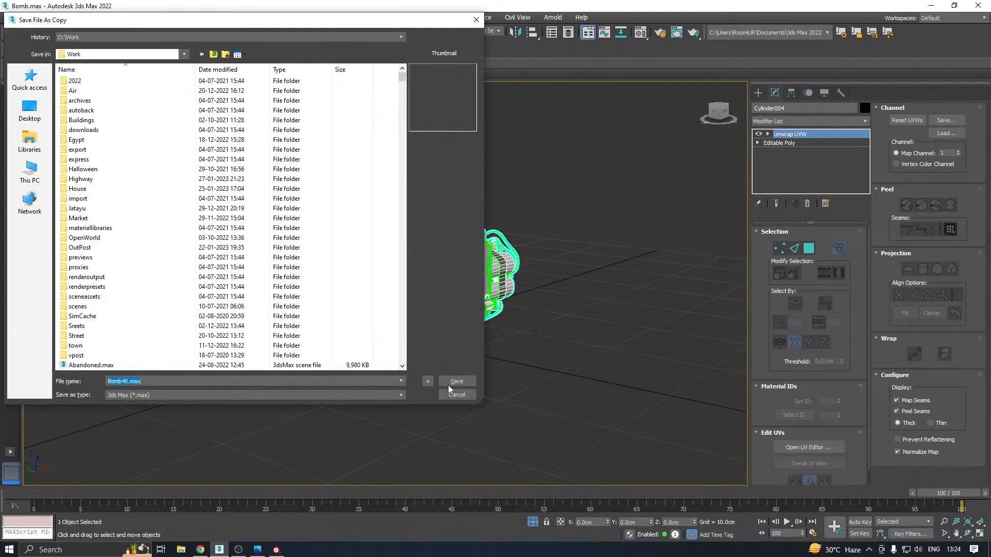
{"action": "left_click", "coordinate": [450, 383]}
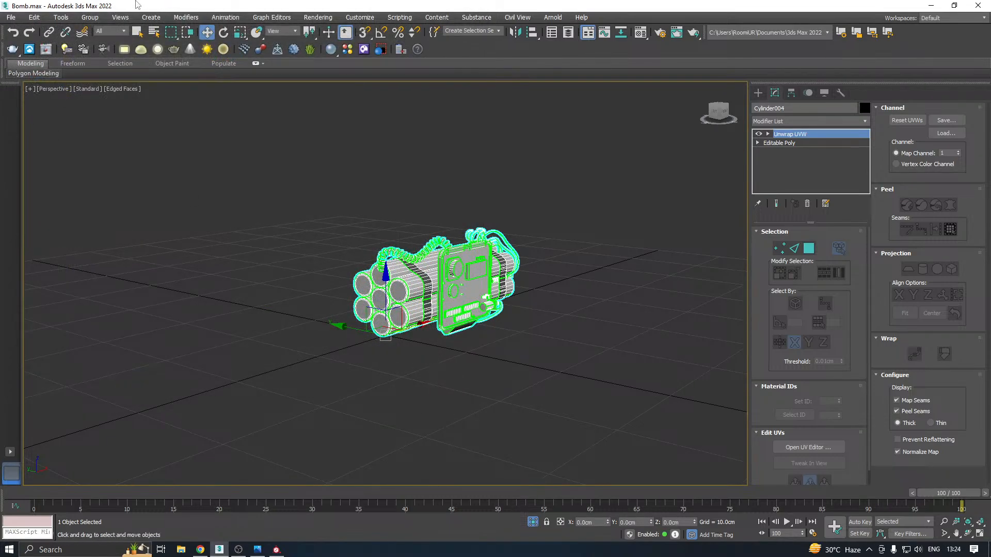
Export the bomb as B.fbx into New folder (14), replacing the existing file, and clear the object selection
{"action": "left_click", "coordinate": [10, 17]}
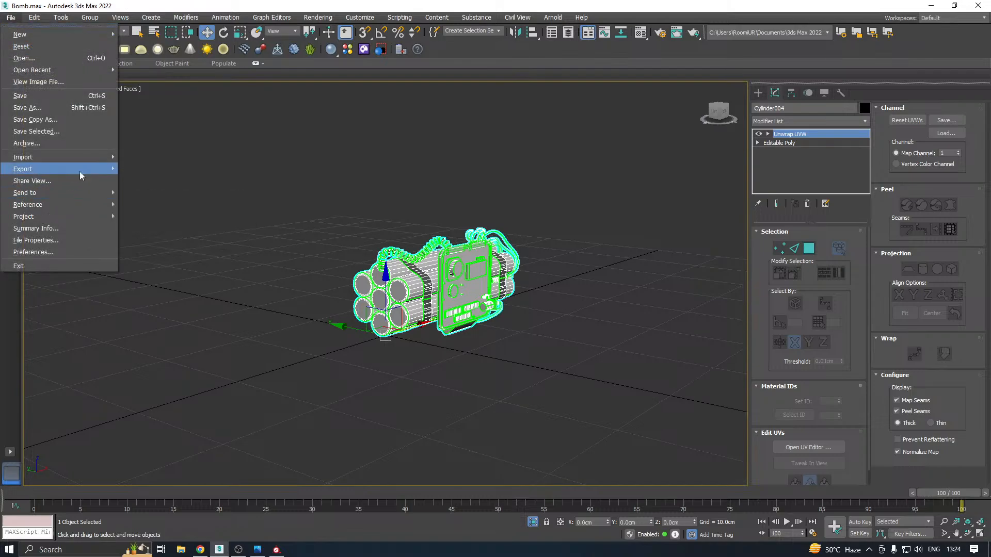
{"action": "mouse_move", "coordinate": [85, 169]}
{"action": "left_click", "coordinate": [146, 171]}
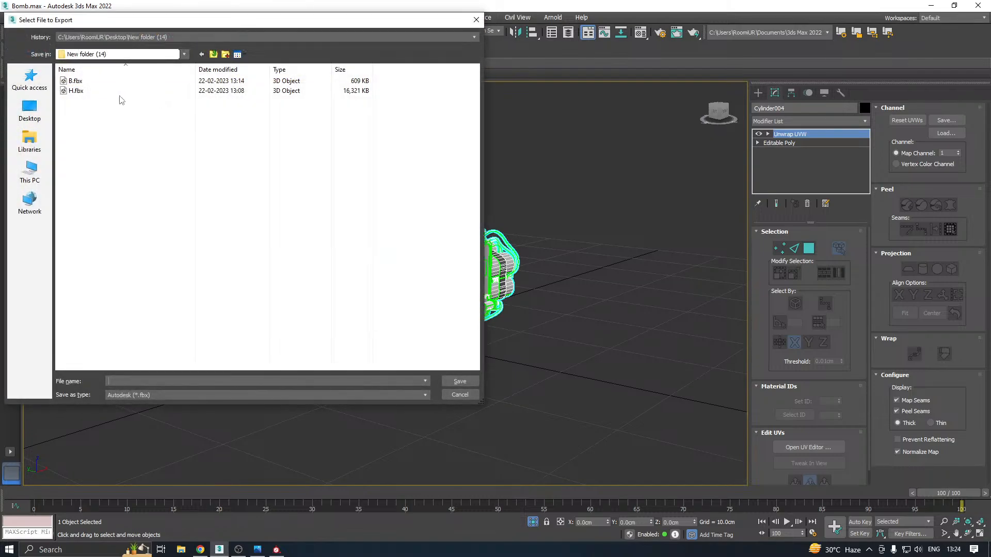
{"action": "double_click", "coordinate": [98, 84]}
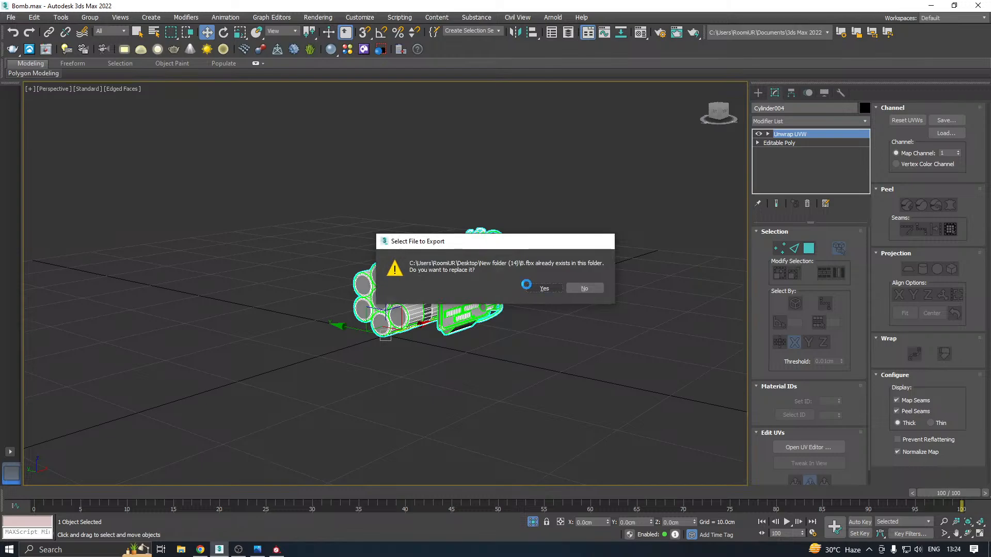
{"action": "left_click", "coordinate": [527, 285]}
{"action": "left_click", "coordinate": [567, 412]}
{"action": "left_click", "coordinate": [566, 406]}
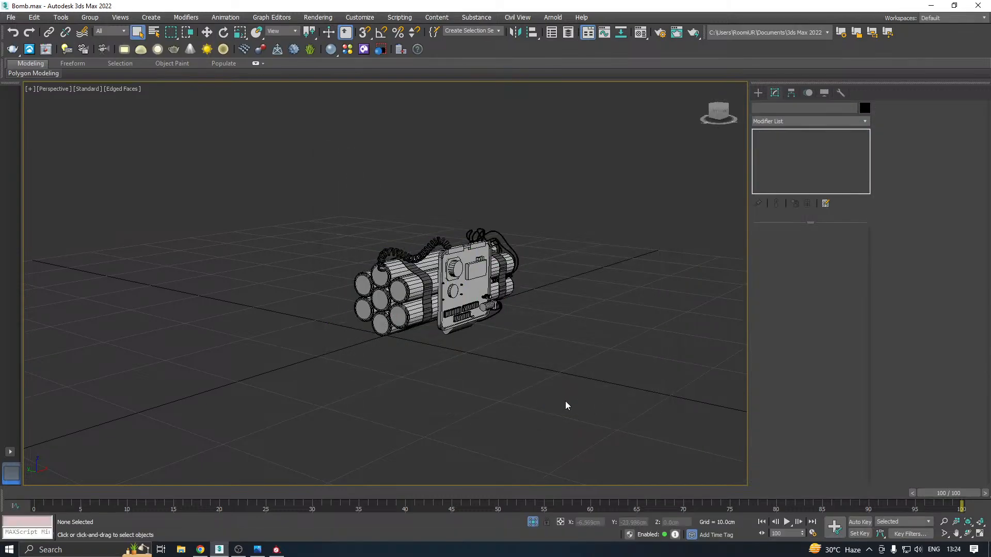
Switch to Substance Painter and create a new project from B.fbx, discarding changes to the open project
{"action": "left_click", "coordinate": [277, 550]}
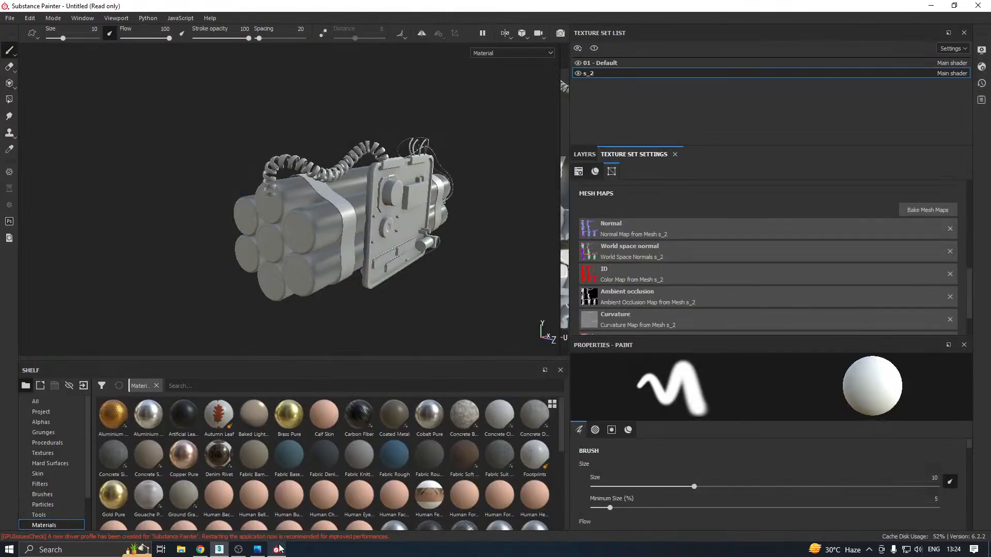
{"action": "left_click", "coordinate": [16, 21]}
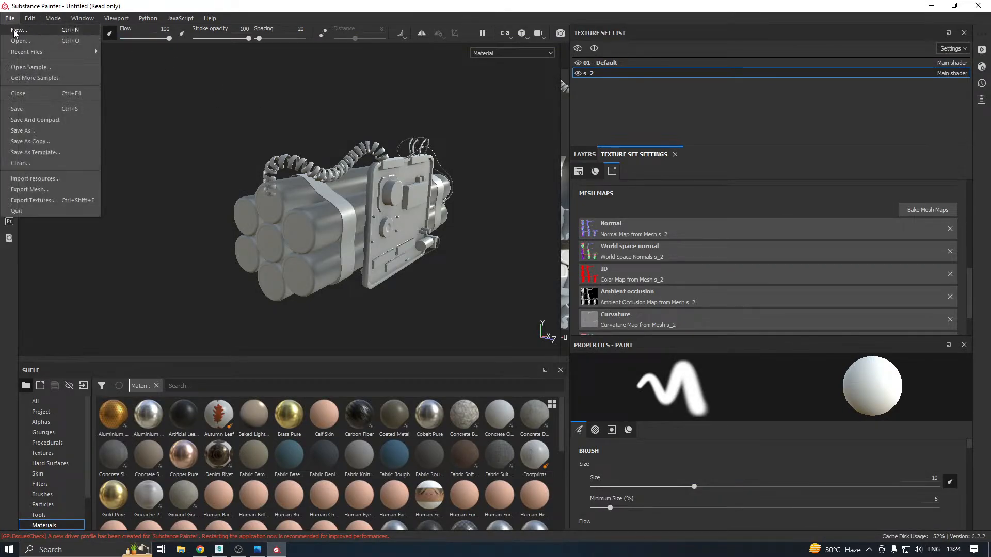
{"action": "left_click", "coordinate": [23, 28]}
{"action": "left_click", "coordinate": [585, 134]}
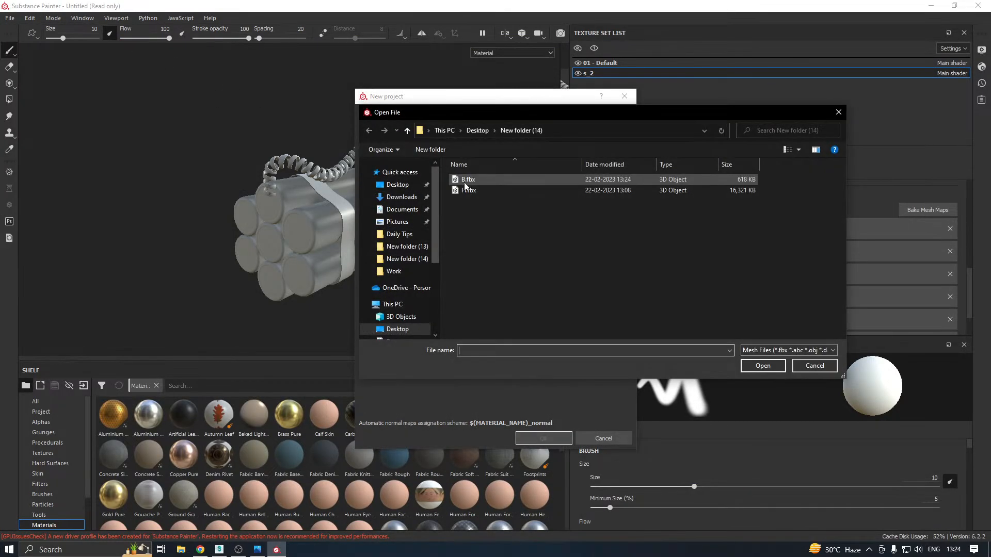
{"action": "double_click", "coordinate": [465, 182]}
{"action": "left_click", "coordinate": [537, 436]}
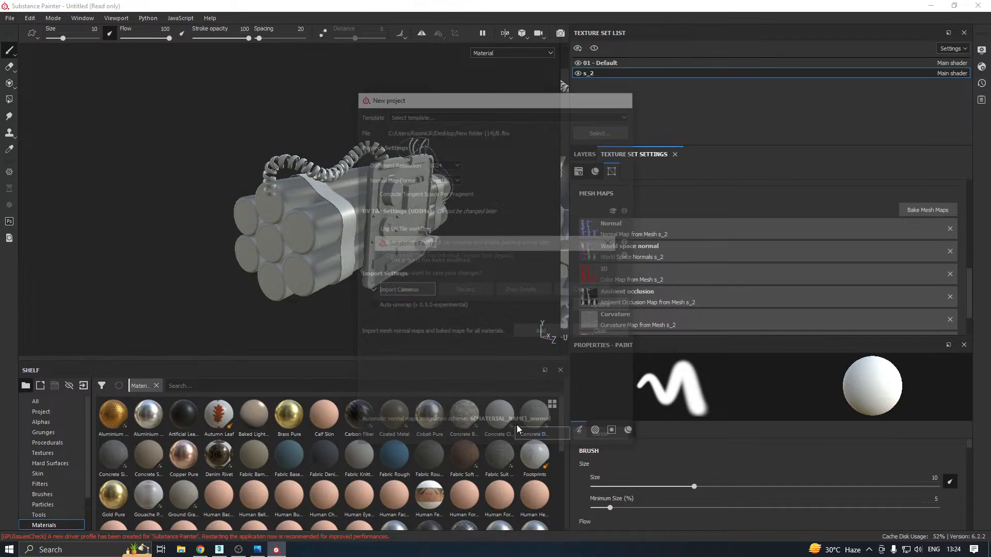
{"action": "left_click", "coordinate": [462, 289]}
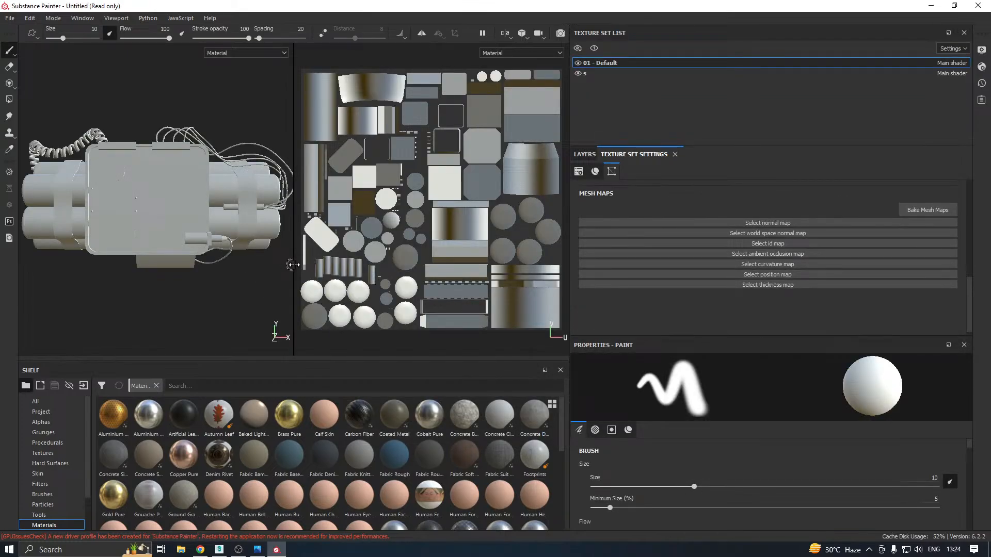
Widen the 3D viewport over the UV view and frame the bomb at an angle showing its control panel
{"action": "left_click_drag", "start_coordinate": [294, 264], "coordinate": [582, 265]}
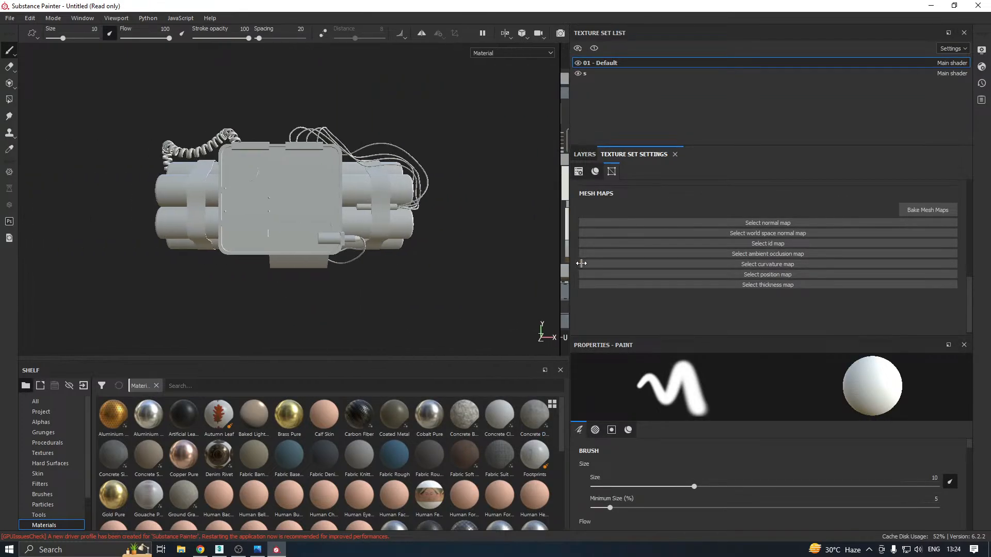
{"action": "left_click_drag", "start_coordinate": [299, 237], "coordinate": [372, 265], "text": "alt"}
{"action": "right_click_drag", "start_coordinate": [378, 236], "coordinate": [340, 242], "text": "shift"}
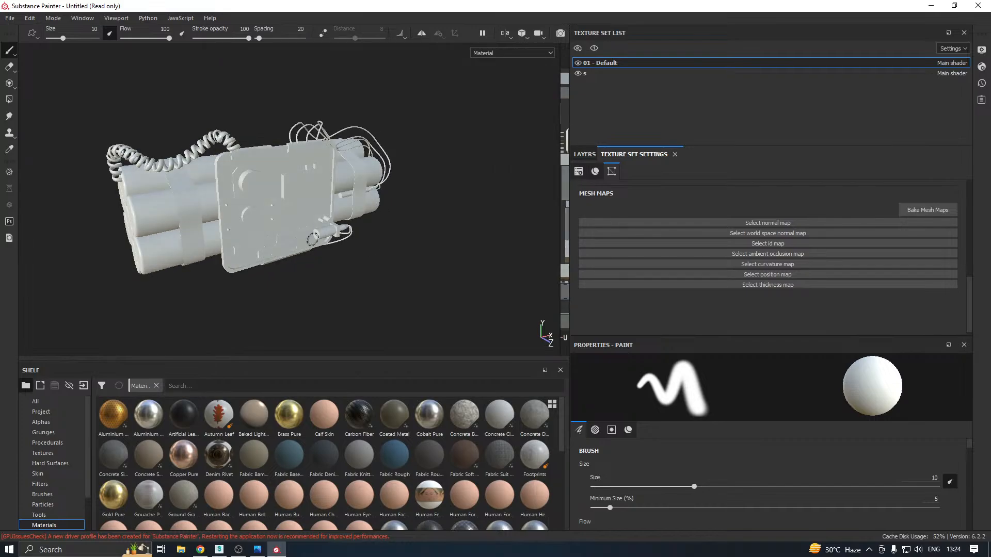
{"action": "middle_click_drag", "start_coordinate": [312, 239], "coordinate": [342, 259], "text": "alt"}
{"action": "right_click_drag", "start_coordinate": [343, 259], "coordinate": [351, 259], "text": "shift"}
Set the mesh map bake to output size 2048, dilation width 4 and max rear distance about 0.28
{"action": "left_click", "coordinate": [901, 210]}
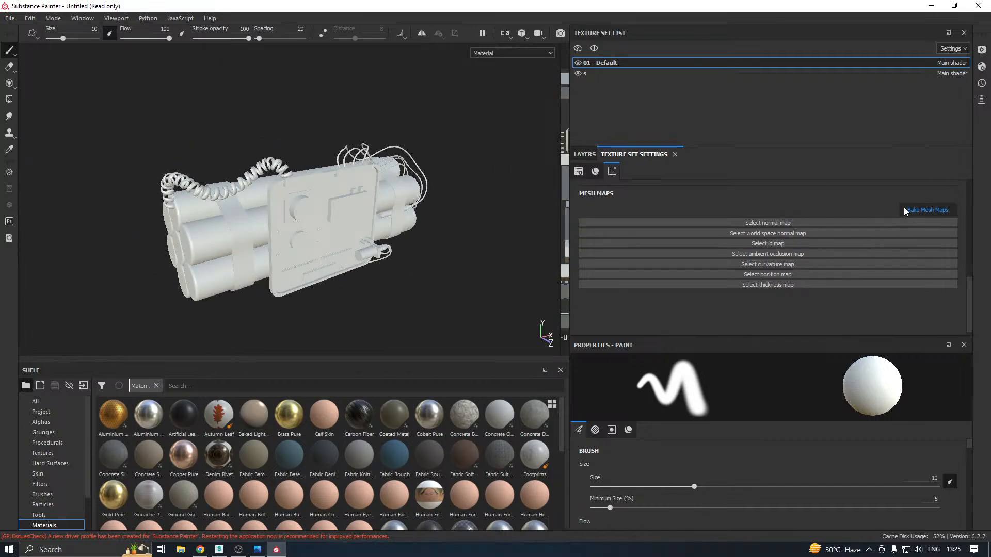
{"action": "left_click", "coordinate": [513, 132]}
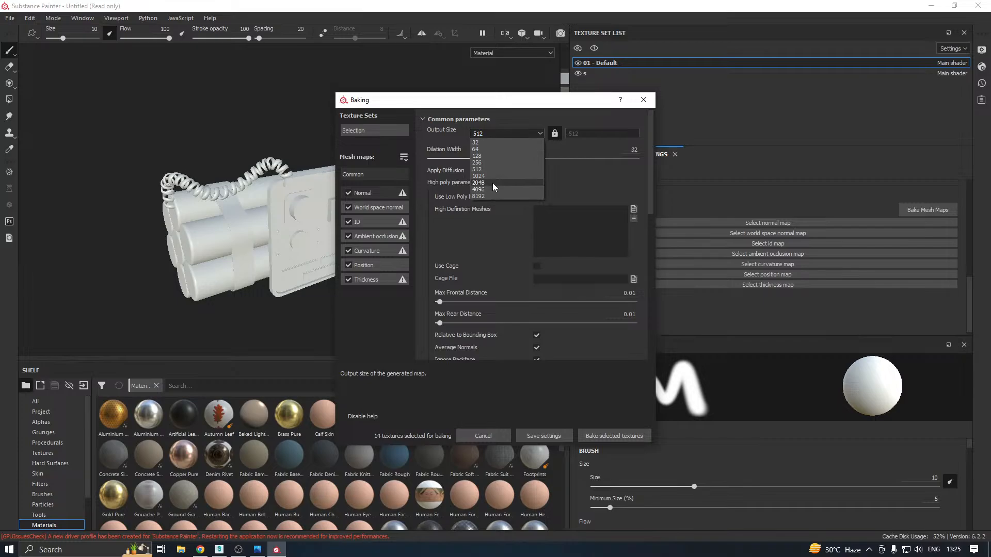
{"action": "left_click", "coordinate": [493, 182]}
{"action": "left_click", "coordinate": [444, 159]}
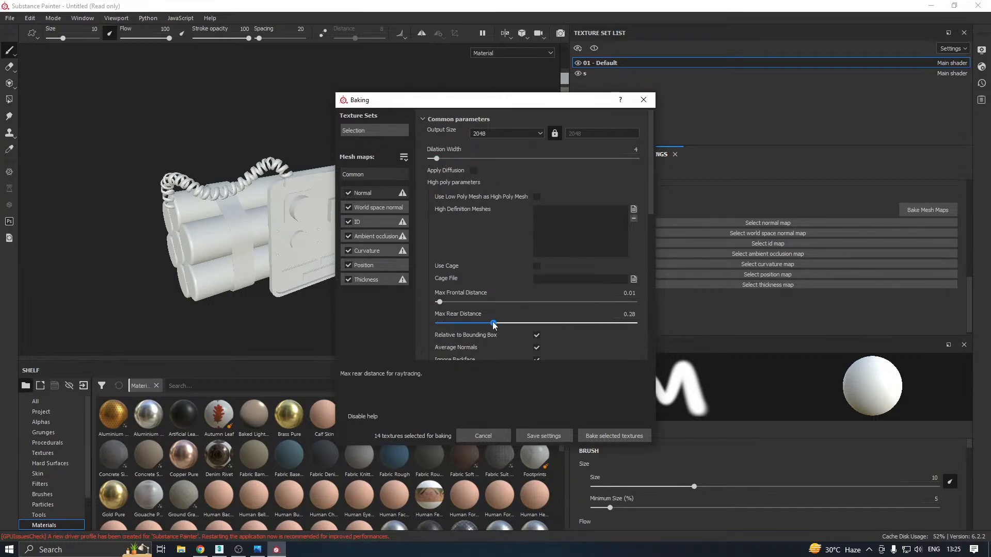
Add H.fbx as the high definition mesh and bake the selected textures
{"action": "left_click", "coordinate": [633, 209]}
{"action": "left_click", "coordinate": [450, 193]}
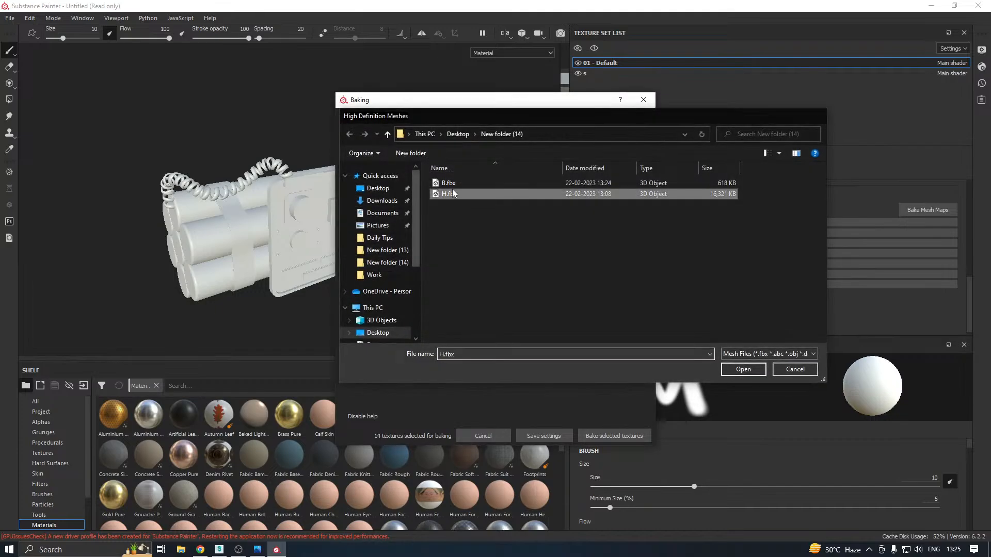
{"action": "double_click", "coordinate": [453, 193]}
{"action": "left_click", "coordinate": [606, 436]}
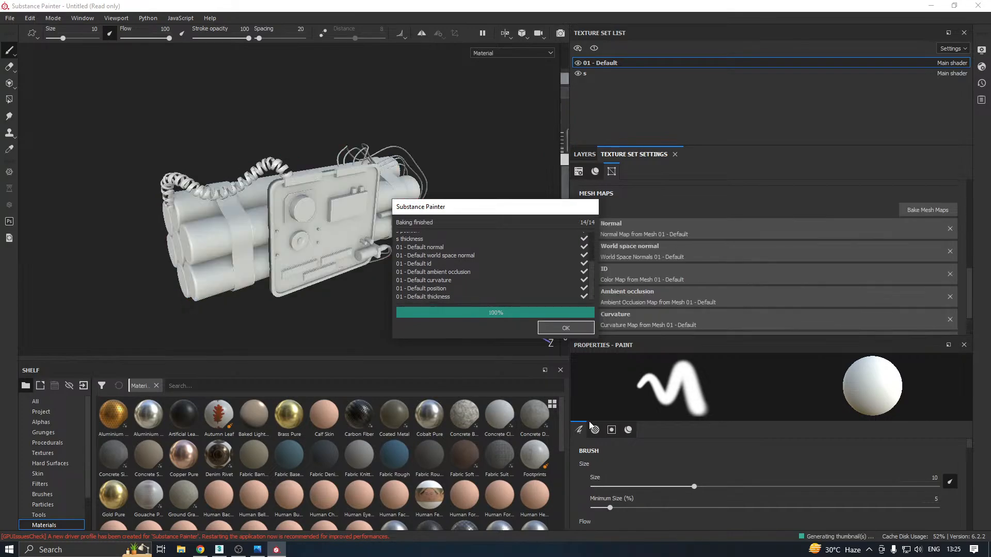
{"action": "left_click", "coordinate": [550, 328]}
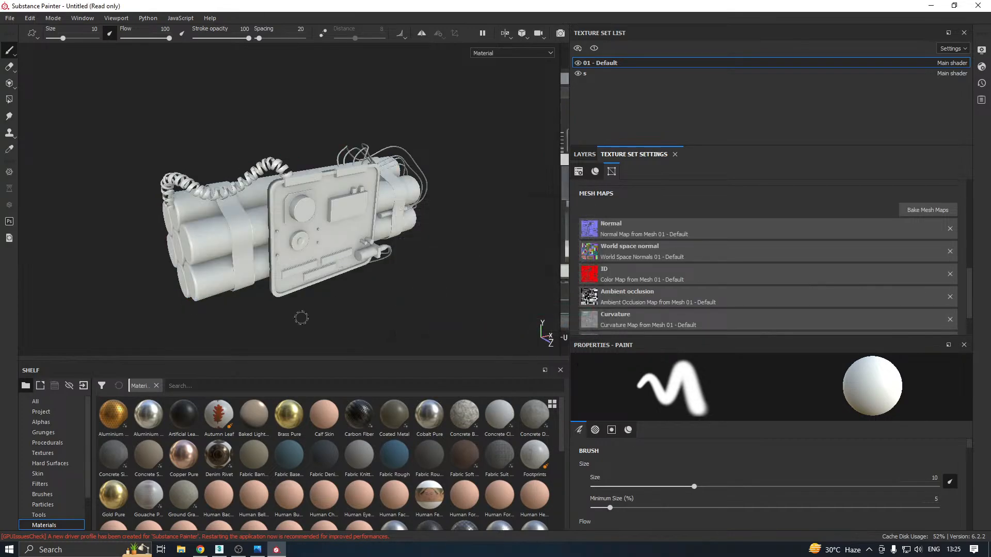
Examine the baked shading on the control panel and on the box beneath it from close up
{"action": "scroll", "coordinate": [279, 180], "scroll_direction": "up", "scroll_amount": 4}
{"action": "mouse_move", "coordinate": [294, 191]}
{"action": "left_mouse_down", "text": "alt"}
{"action": "mouse_move", "coordinate": [390, 206]}
{"action": "mouse_move", "coordinate": [448, 248]}
{"action": "mouse_move", "coordinate": [538, 274]}
{"action": "mouse_move", "coordinate": [480, 296]}
{"action": "mouse_move", "coordinate": [299, 245]}
{"action": "mouse_move", "coordinate": [405, 258]}
{"action": "mouse_move", "coordinate": [424, 163]}
{"action": "mouse_move", "coordinate": [466, 149]}
{"action": "mouse_move", "coordinate": [534, 185]}
{"action": "left_mouse_up", "text": "alt"}
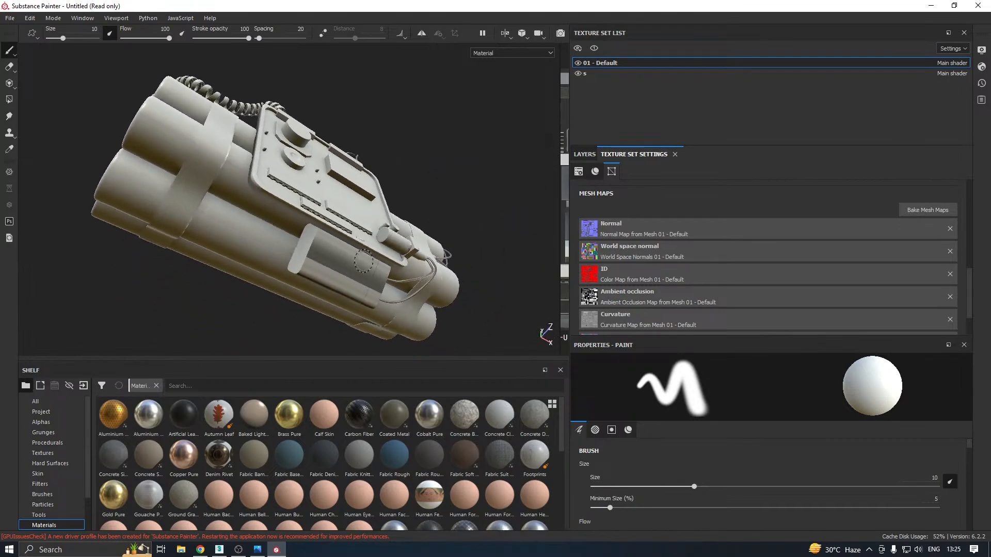
{"action": "scroll", "coordinate": [355, 269], "scroll_direction": "up", "scroll_amount": 3}
{"action": "mouse_move", "coordinate": [356, 270]}
{"action": "left_mouse_down", "text": "alt"}
{"action": "mouse_move", "coordinate": [321, 234]}
{"action": "mouse_move", "coordinate": [240, 264]}
{"action": "left_mouse_up", "text": "alt"}
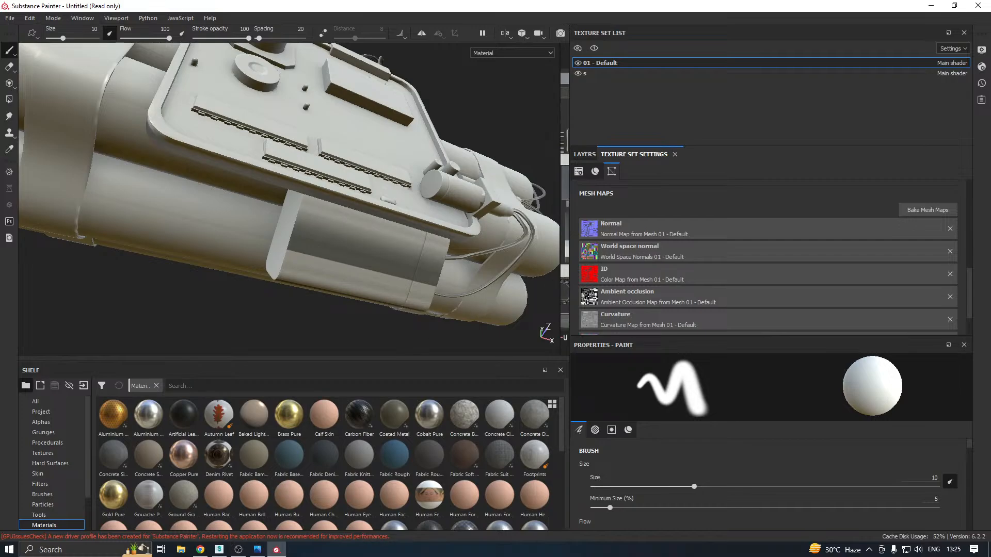
Switch to 3ds Max, open the bomb's UV editor and select the whole box element beneath the control panel
{"action": "left_click", "coordinate": [225, 550]}
{"action": "scroll", "coordinate": [449, 303], "scroll_direction": "up", "scroll_amount": 5}
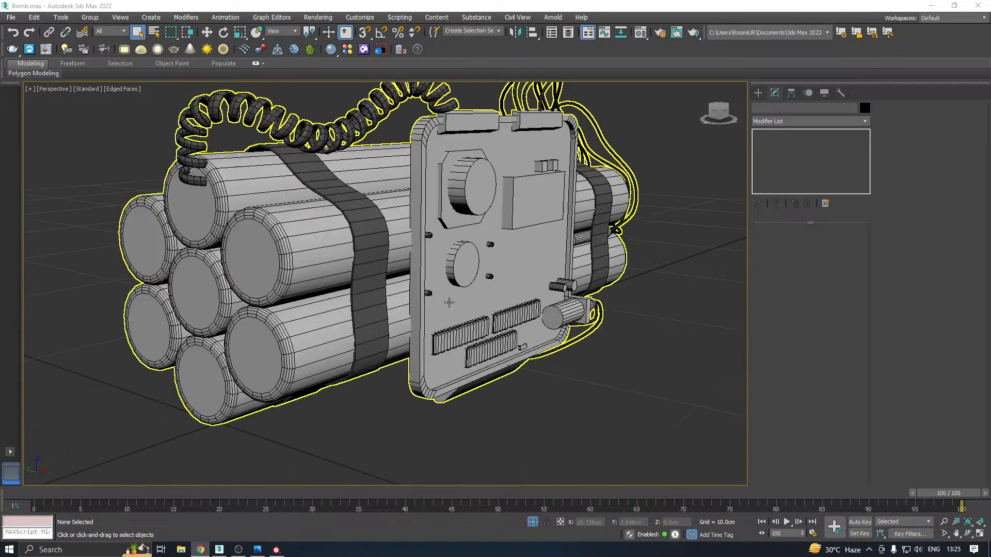
{"action": "left_click", "coordinate": [465, 306]}
{"action": "middle_click_drag", "start_coordinate": [464, 306], "coordinate": [494, 262], "text": "alt"}
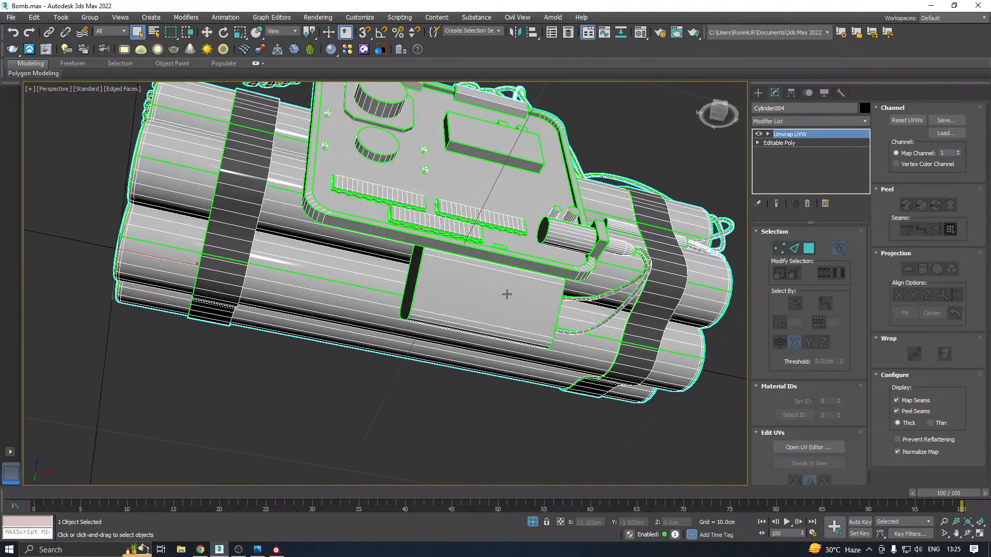
{"action": "left_click", "coordinate": [826, 449]}
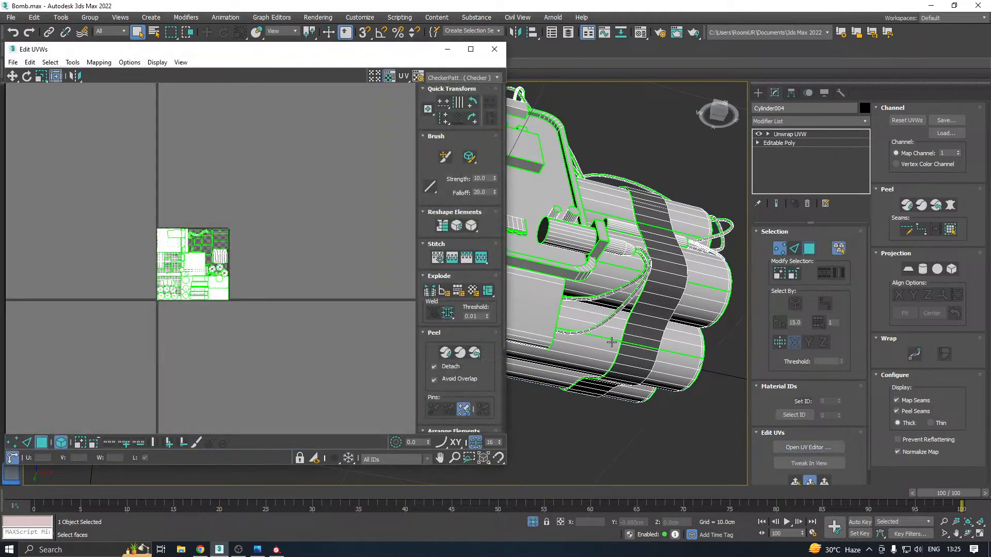
{"action": "middle_click_drag", "start_coordinate": [548, 319], "coordinate": [709, 297], "text": "alt"}
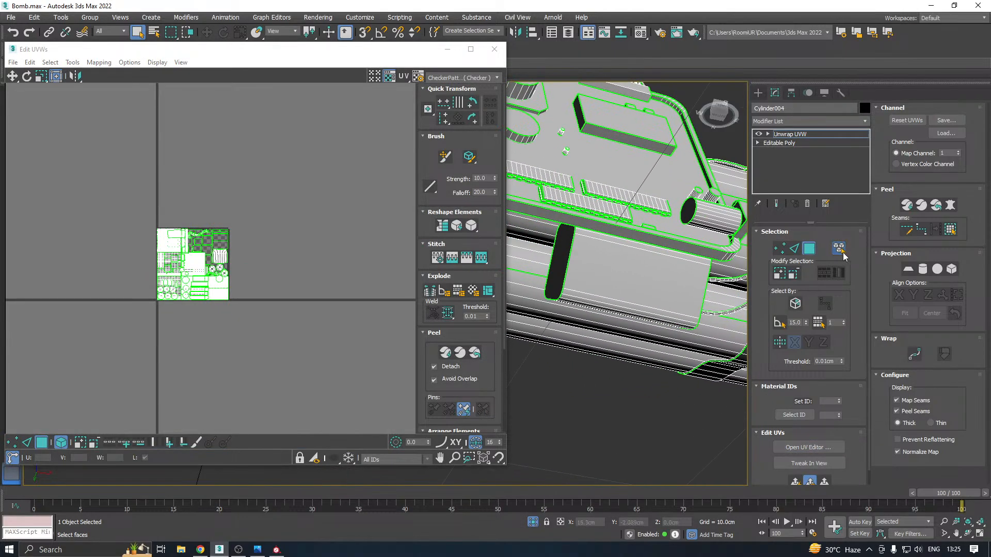
{"action": "left_click", "coordinate": [678, 267]}
Examine the box's UV shells in the layout and display the CheckerPattern texture on the model
{"action": "scroll", "coordinate": [188, 255], "scroll_direction": "up", "scroll_amount": 6}
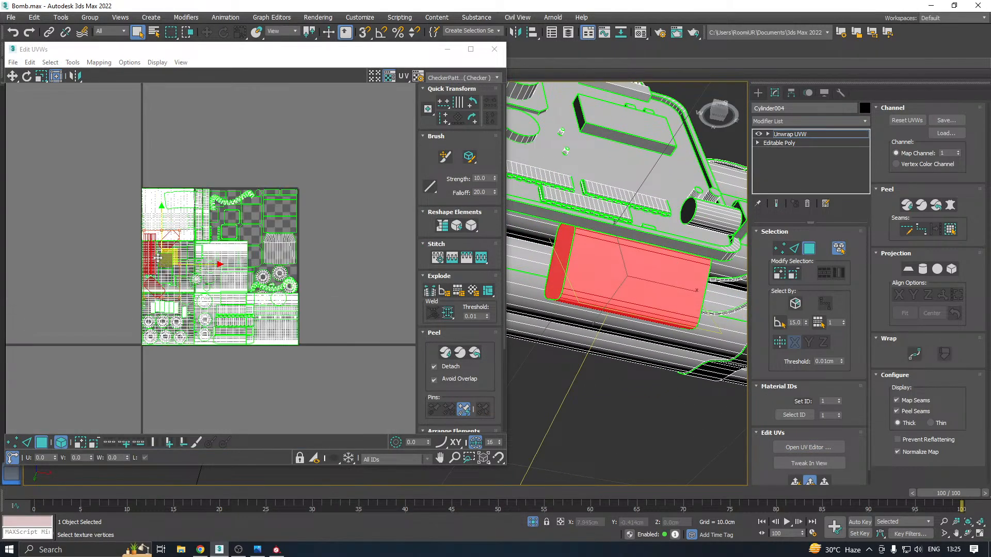
{"action": "scroll", "coordinate": [138, 256], "scroll_direction": "down", "scroll_amount": 3}
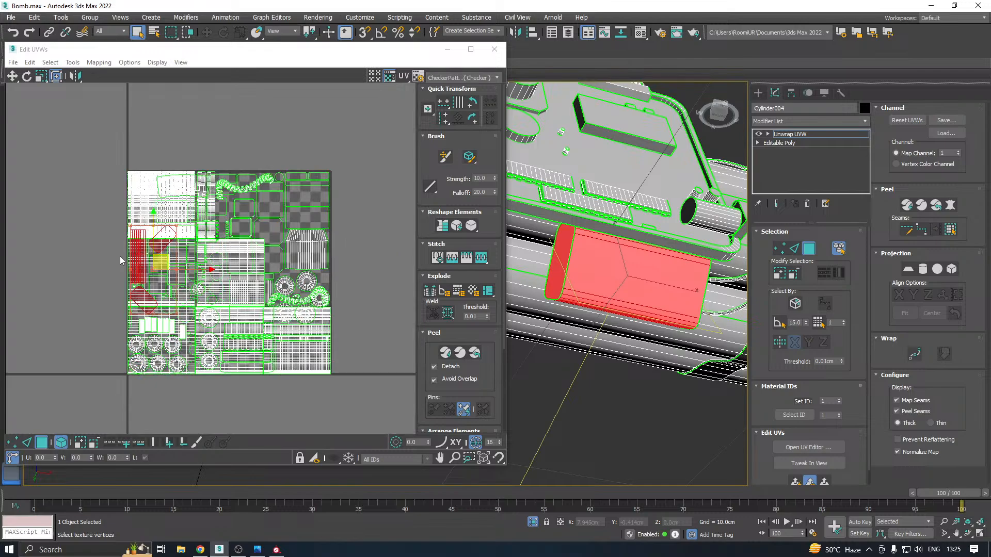
{"action": "scroll", "coordinate": [137, 262], "scroll_direction": "up", "scroll_amount": 3}
{"action": "scroll", "coordinate": [137, 262], "scroll_direction": "up", "scroll_amount": 2}
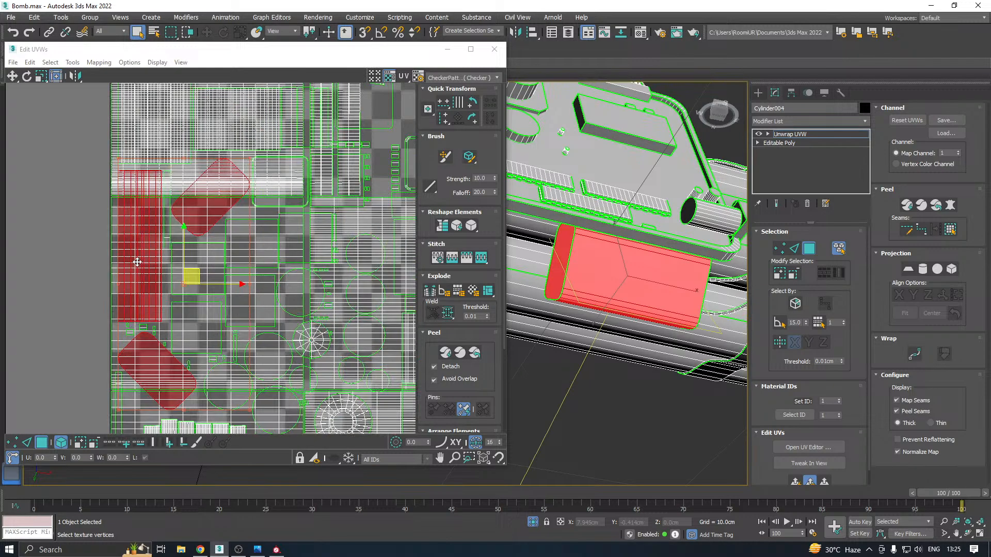
{"action": "left_click", "coordinate": [455, 79]}
{"action": "left_click", "coordinate": [447, 95]}
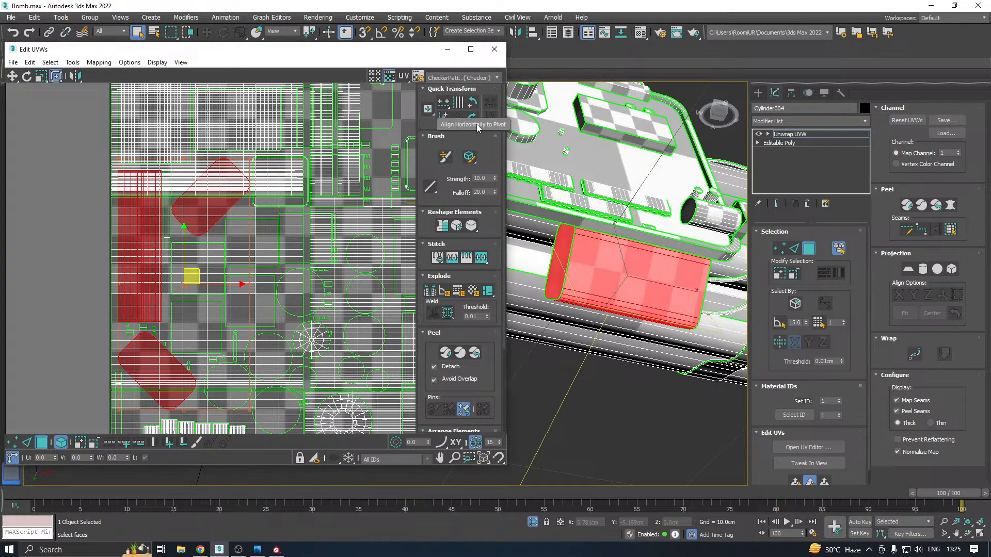
Switch to Substance Painter, reduce the brush size to 0.23 and re-examine the baked box beneath the panel
{"action": "left_click", "coordinate": [278, 550]}
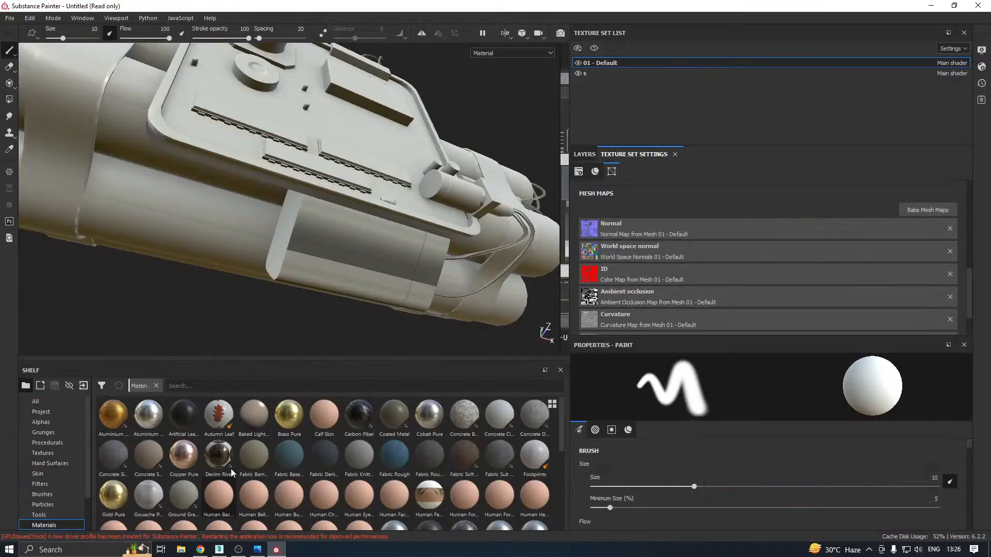
{"action": "right_click_drag", "start_coordinate": [410, 252], "coordinate": [379, 252], "text": "ctrl"}
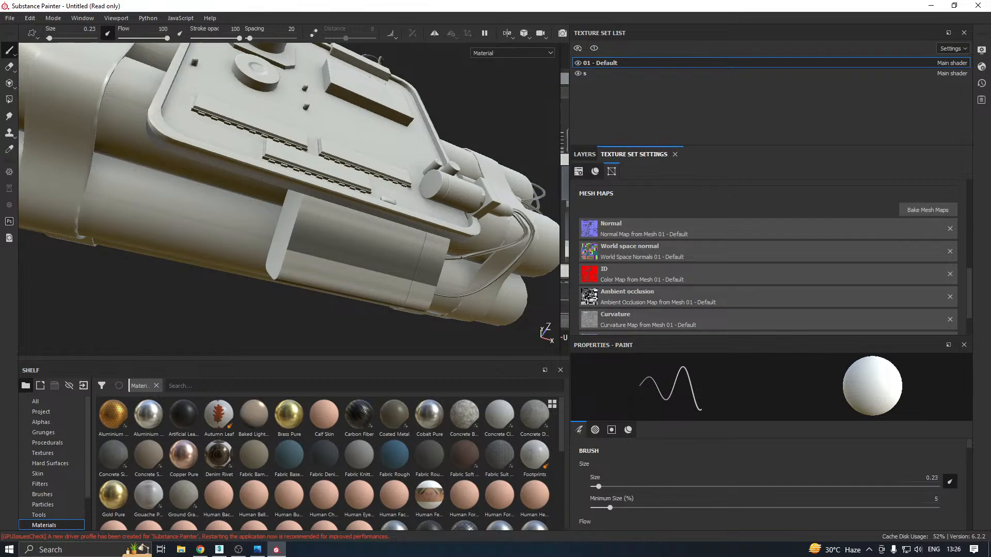
{"action": "left_click_drag", "start_coordinate": [461, 257], "coordinate": [485, 321], "text": "alt"}
{"action": "scroll", "coordinate": [366, 290], "scroll_direction": "down", "scroll_amount": 3}
Return to 3ds Max and move the Edit UVWs window aside to uncover the whole bomb model
{"action": "left_click", "coordinate": [257, 549]}
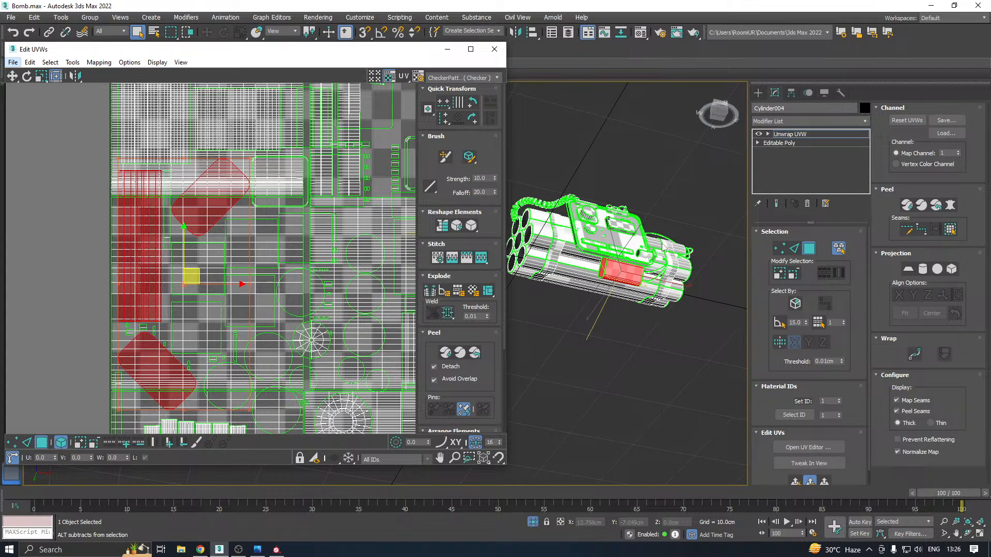
{"action": "mouse_move", "coordinate": [663, 247]}
{"action": "middle_mouse_down", "text": "alt"}
{"action": "mouse_move", "coordinate": [707, 207]}
{"action": "mouse_move", "coordinate": [663, 268]}
{"action": "middle_mouse_up", "text": "alt"}
{"action": "scroll", "coordinate": [154, 296], "scroll_direction": "down", "scroll_amount": 4}
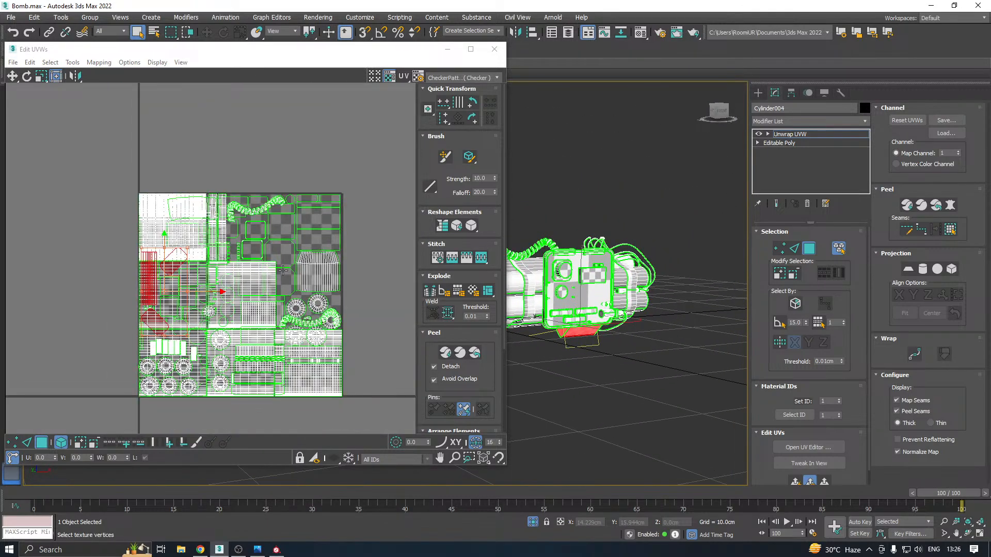
{"action": "left_click_drag", "start_coordinate": [420, 58], "coordinate": [332, 73]}
{"action": "middle_click_drag", "start_coordinate": [644, 260], "coordinate": [689, 263], "text": "alt"}
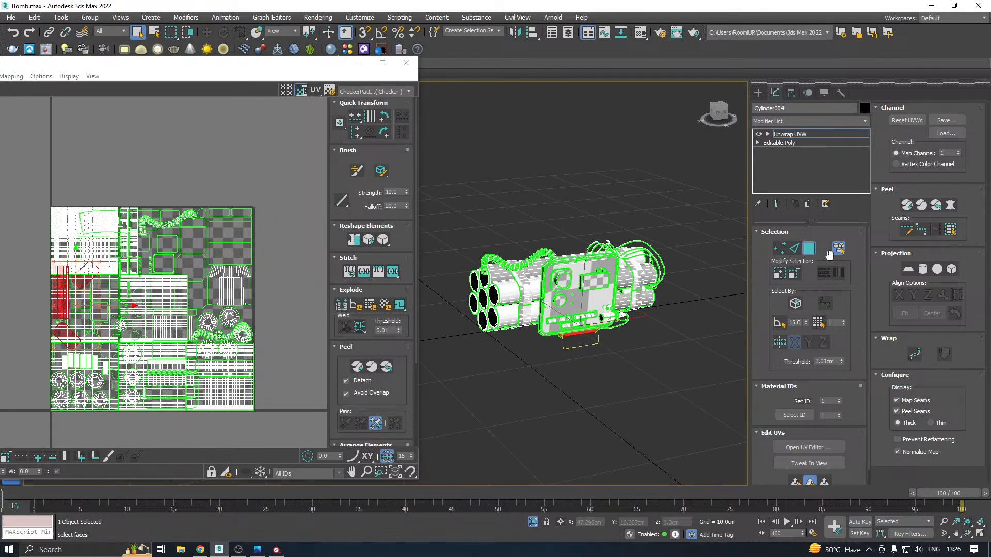
Select the wire, strap and coiled cord elements on the bomb and hide their UV shells in the layout
{"action": "scroll", "coordinate": [671, 260], "scroll_direction": "up", "scroll_amount": 5}
{"action": "left_click", "coordinate": [621, 272]}
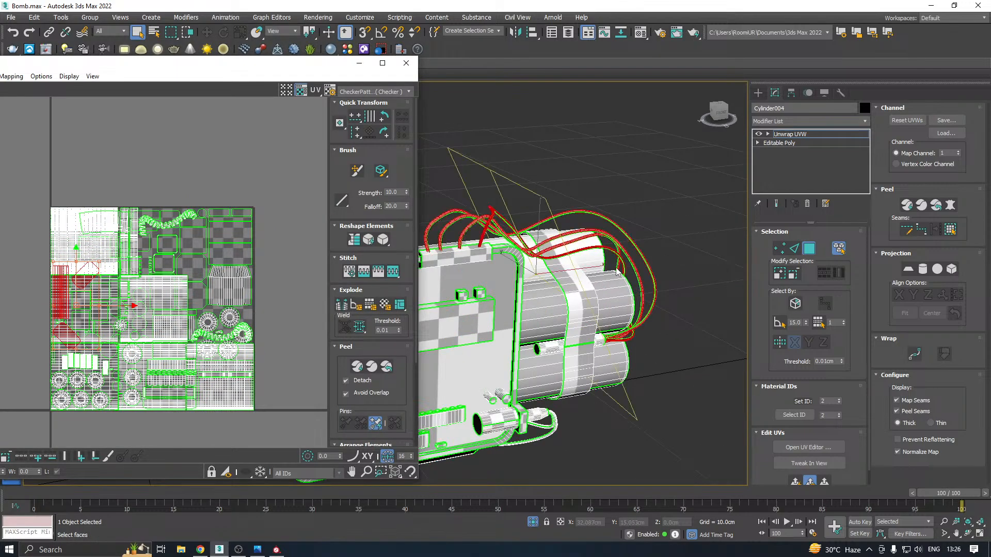
{"action": "middle_click_drag", "start_coordinate": [601, 292], "coordinate": [657, 246]}
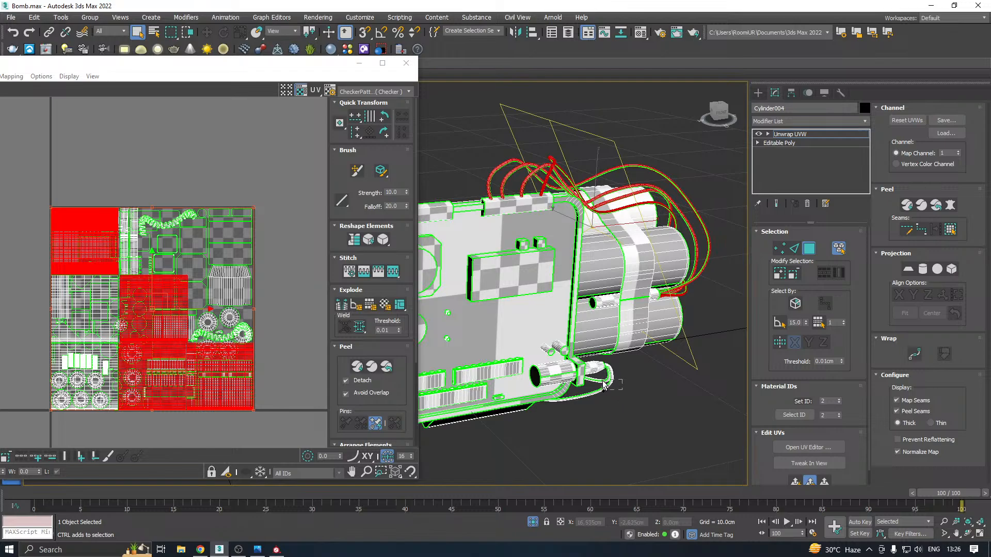
{"action": "left_click", "coordinate": [605, 386], "text": "ctrl"}
{"action": "middle_click_drag", "start_coordinate": [586, 369], "coordinate": [689, 366], "text": "alt"}
{"action": "left_click", "coordinate": [716, 302], "text": "ctrl"}
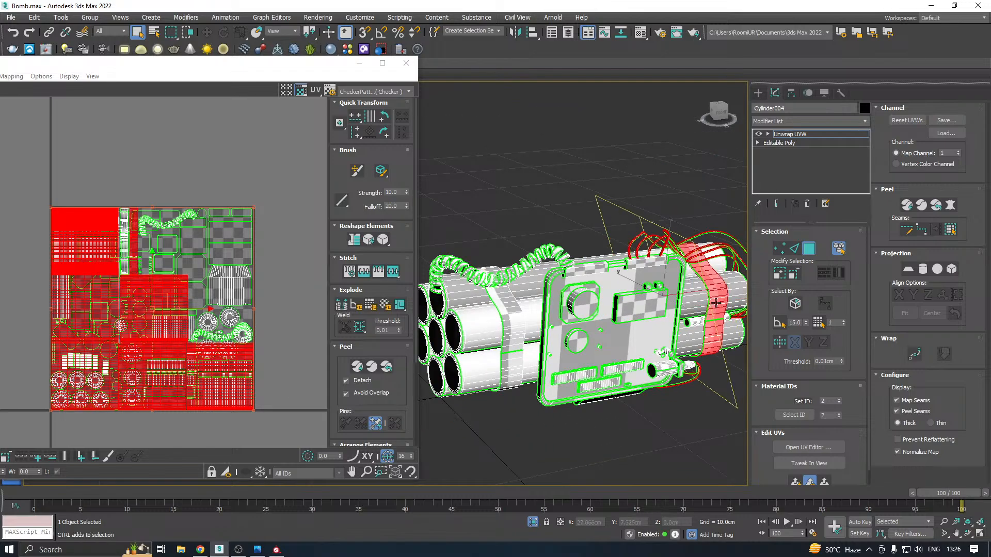
{"action": "left_click", "coordinate": [509, 320], "text": "ctrl"}
{"action": "left_click", "coordinate": [509, 275], "text": "ctrl"}
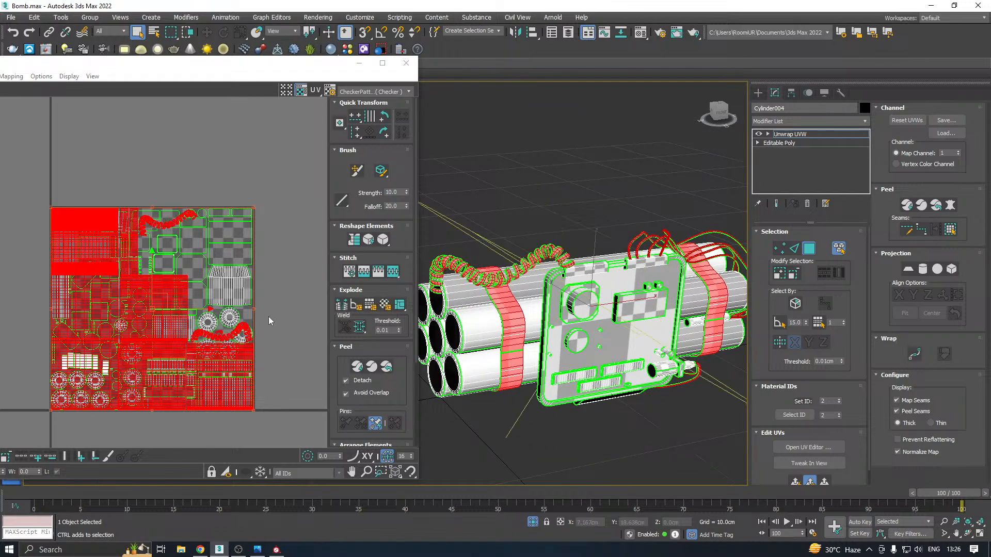
{"action": "right_click", "coordinate": [159, 316]}
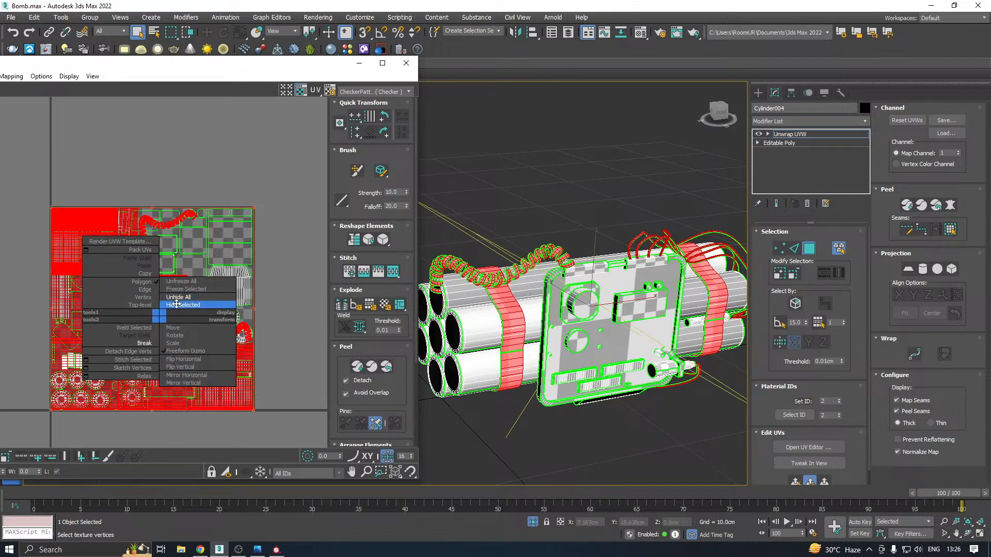
{"action": "left_click", "coordinate": [175, 304]}
Move the UV shell of the box's side faces out of the layout and locate its faces on the model beneath the panel
{"action": "middle_click_drag", "start_coordinate": [69, 285], "coordinate": [168, 252]}
{"action": "scroll", "coordinate": [168, 253], "scroll_direction": "up", "scroll_amount": 3}
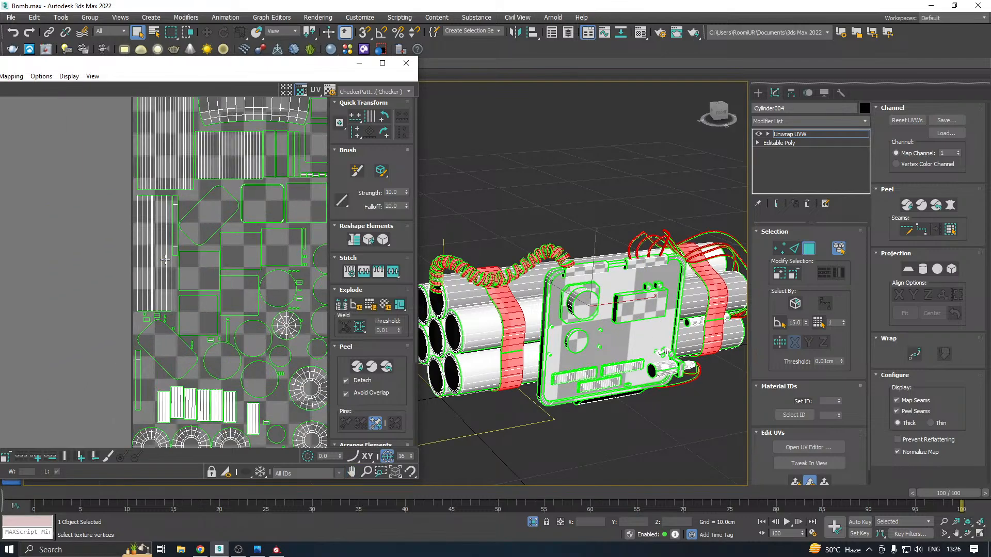
{"action": "left_click", "coordinate": [166, 262]}
{"action": "left_click_drag", "start_coordinate": [159, 245], "coordinate": [83, 254]}
{"action": "middle_click_drag", "start_coordinate": [679, 324], "coordinate": [612, 341], "text": "alt"}
{"action": "scroll", "coordinate": [620, 401], "scroll_direction": "up", "scroll_amount": 2}
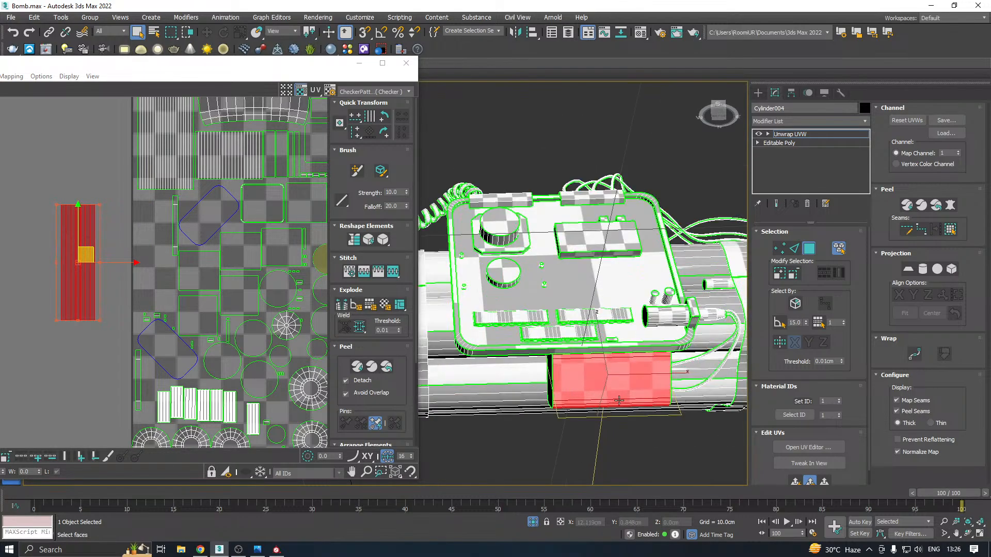
{"action": "middle_click_drag", "start_coordinate": [619, 400], "coordinate": [569, 371], "text": "alt"}
{"action": "scroll", "coordinate": [569, 371], "scroll_direction": "up", "scroll_amount": 4}
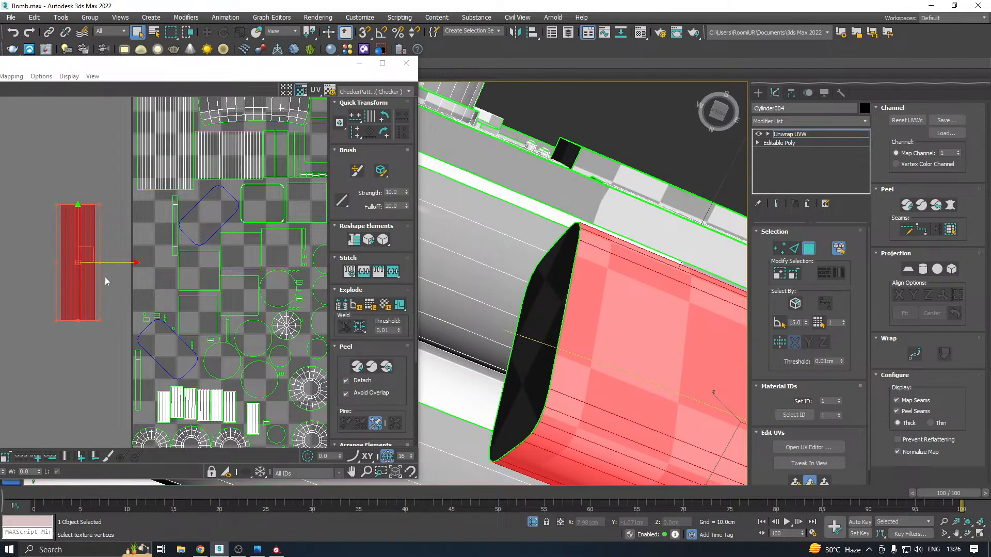
Relax the box's side shell by polygon angles and check the checker pattern on its faces
{"action": "scroll", "coordinate": [104, 277], "scroll_direction": "down", "scroll_amount": 2}
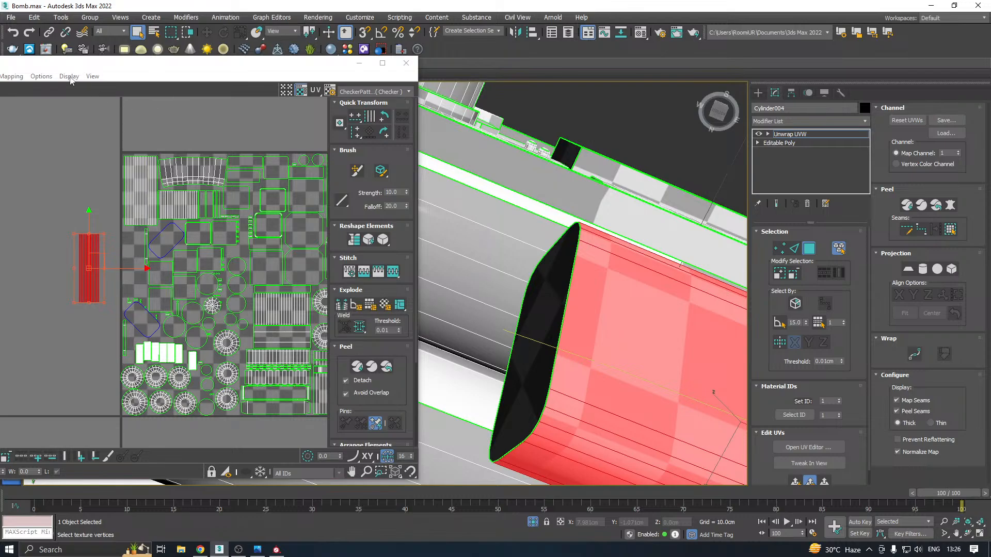
{"action": "left_click", "coordinate": [37, 76]}
{"action": "left_click_drag", "start_coordinate": [60, 66], "coordinate": [131, 68]}
{"action": "left_click", "coordinate": [55, 79]}
{"action": "left_click", "coordinate": [72, 252]}
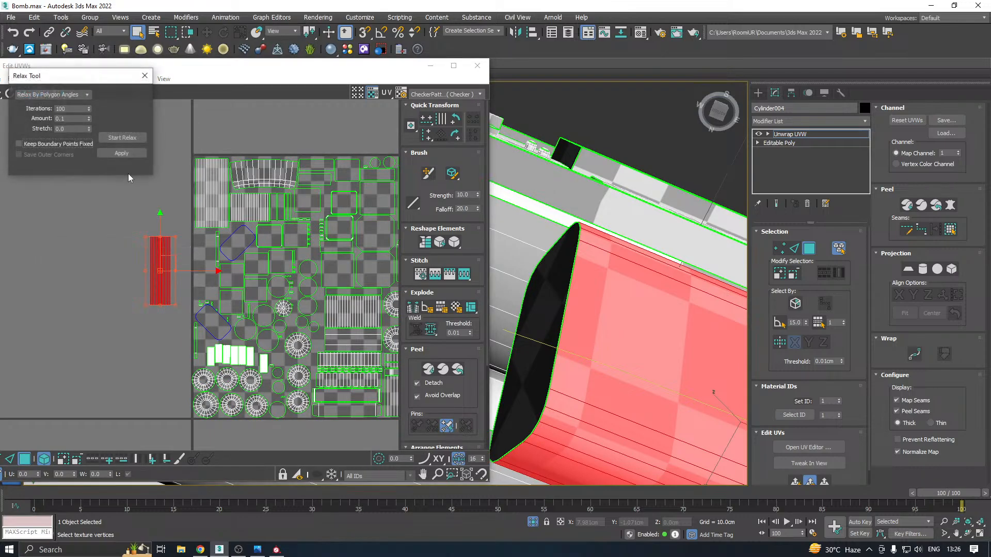
{"action": "left_click", "coordinate": [122, 137]}
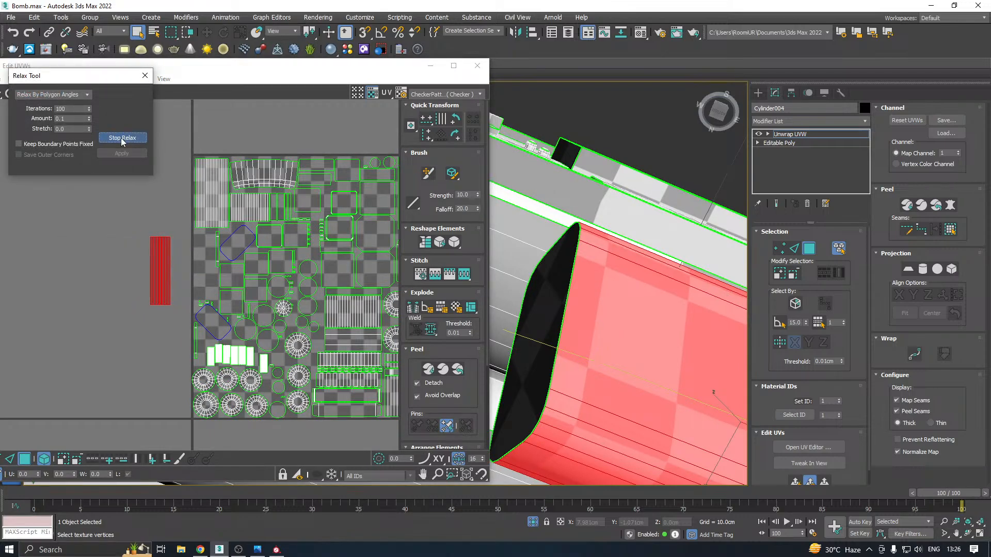
{"action": "left_click", "coordinate": [122, 138]}
{"action": "left_click", "coordinate": [125, 157]}
{"action": "middle_click_drag", "start_coordinate": [610, 230], "coordinate": [534, 255], "text": "alt"}
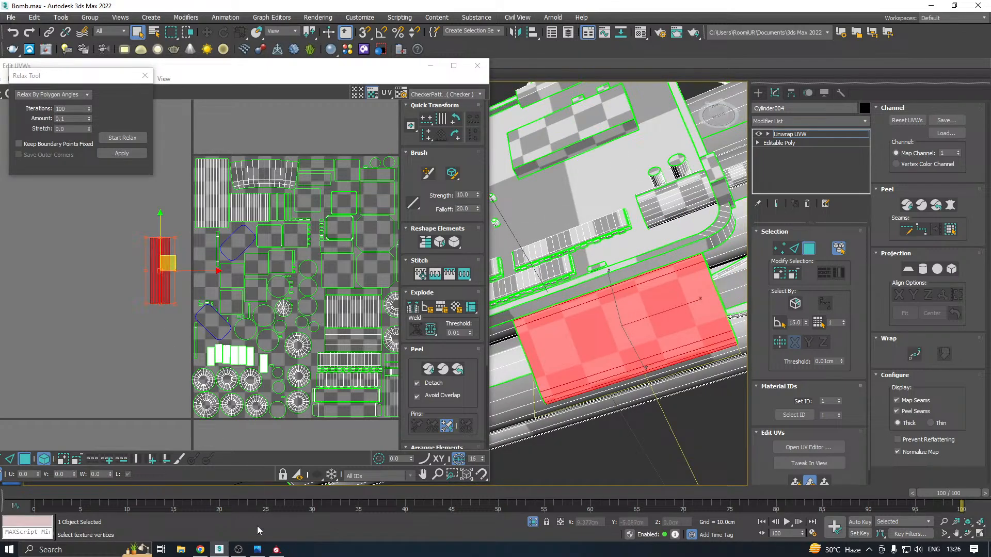
Switch to Substance Painter, enlarge the 2D view and examine the box's baked side shell in the texture layout
{"action": "left_click", "coordinate": [276, 550]}
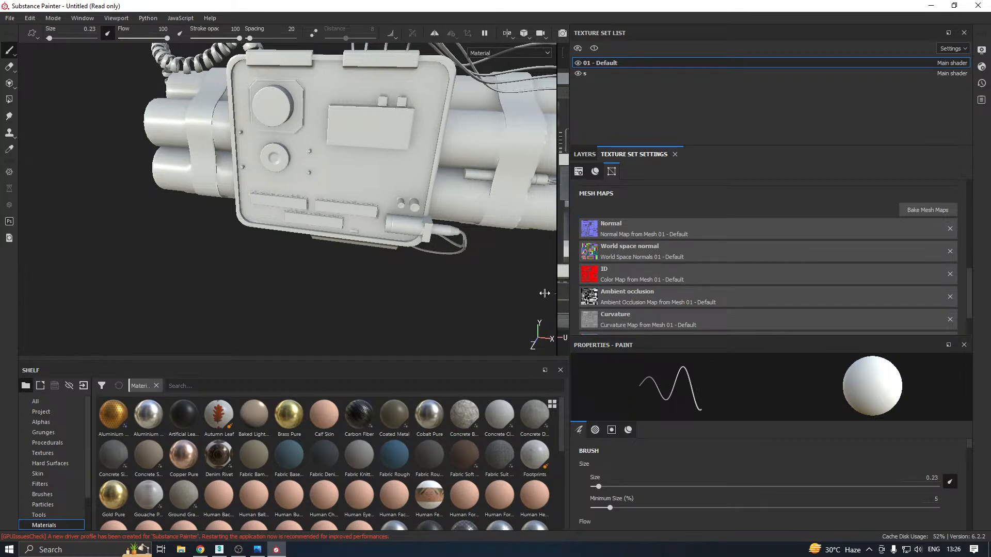
{"action": "left_click_drag", "start_coordinate": [562, 295], "coordinate": [253, 295]}
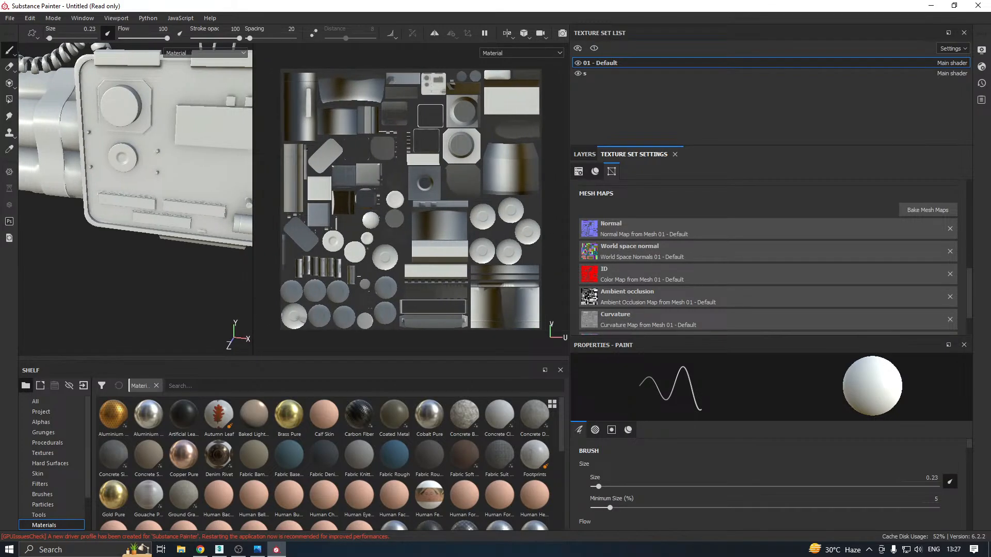
{"action": "scroll", "coordinate": [291, 183], "scroll_direction": "up", "scroll_amount": 8}
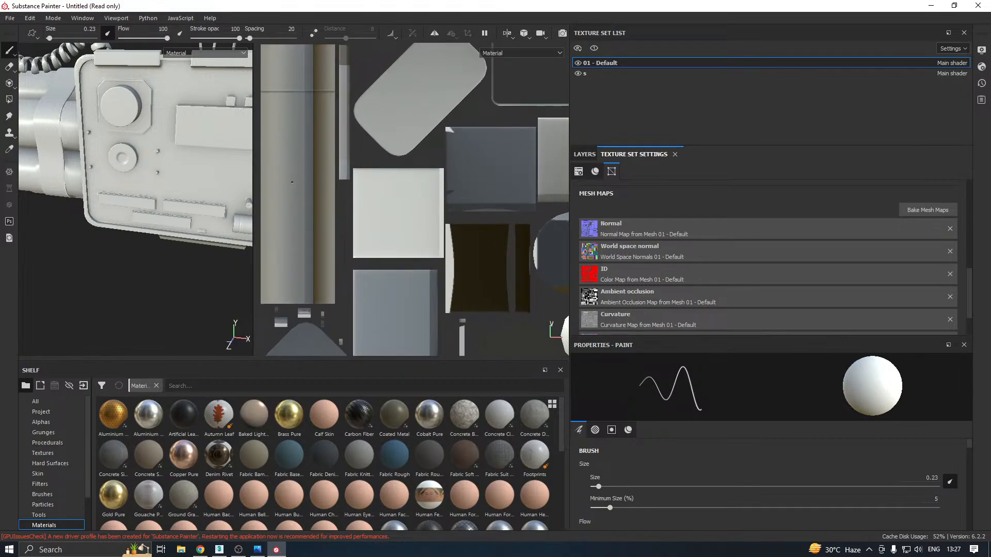
{"action": "scroll", "coordinate": [295, 178], "scroll_direction": "down", "scroll_amount": 2}
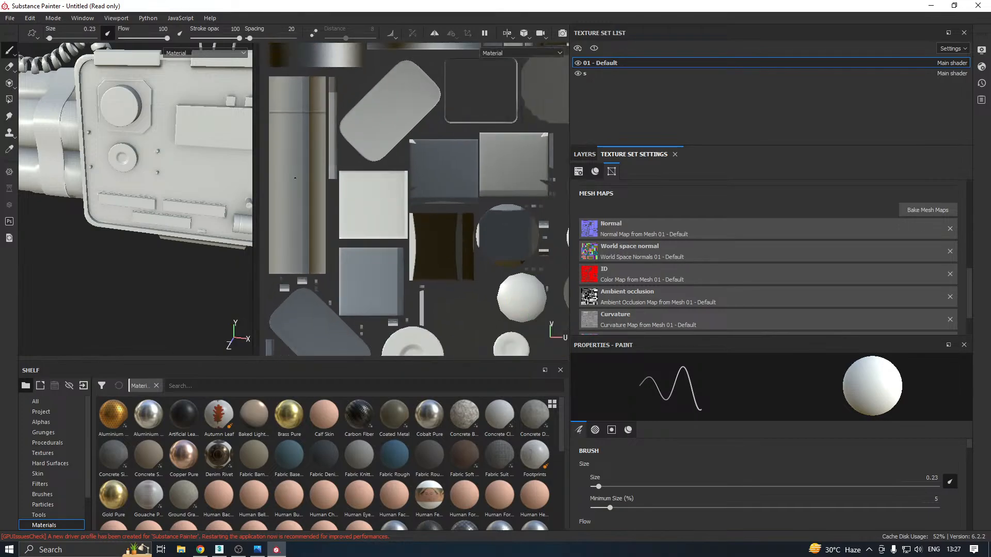
{"action": "scroll", "coordinate": [295, 178], "scroll_direction": "down", "scroll_amount": 2}
{"action": "scroll", "coordinate": [272, 201], "scroll_direction": "down", "scroll_amount": 2}
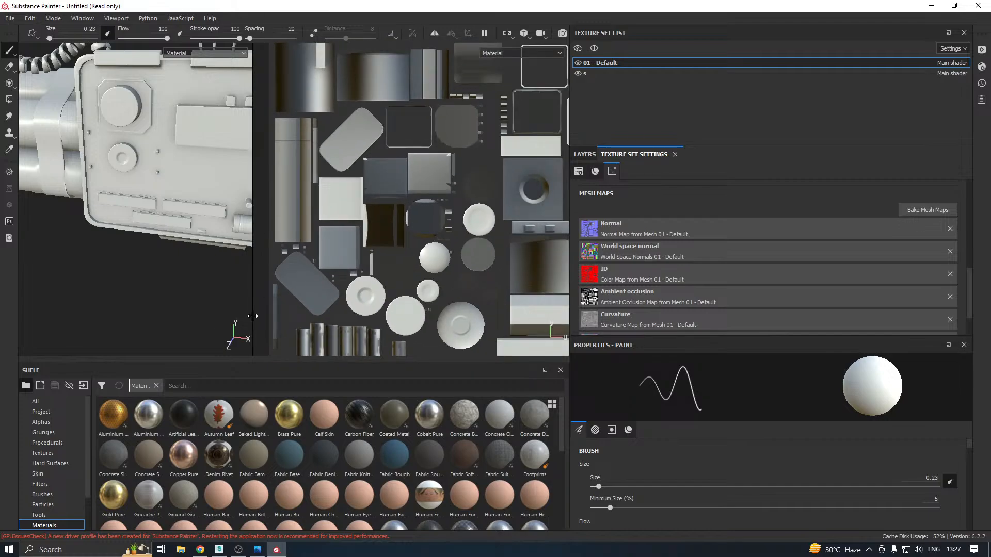
Enlarge the 3D view, examine the baked box from beneath and display the project's baked maps on the shelf
{"action": "left_click_drag", "start_coordinate": [253, 318], "coordinate": [553, 310]}
{"action": "left_click_drag", "start_coordinate": [331, 206], "coordinate": [298, 276], "text": "alt"}
{"action": "scroll", "coordinate": [308, 282], "scroll_direction": "up", "scroll_amount": 2}
{"action": "scroll", "coordinate": [308, 283], "scroll_direction": "up", "scroll_amount": 2}
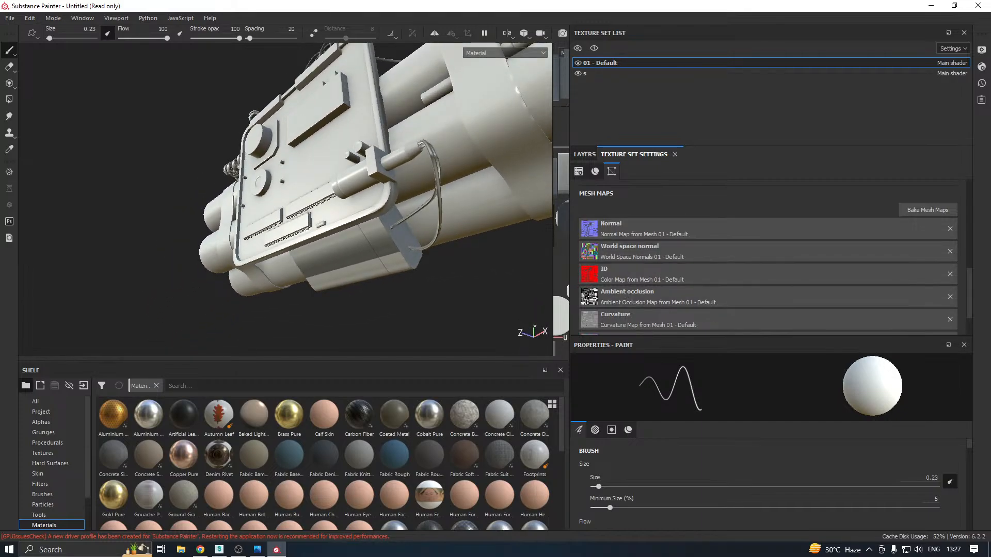
{"action": "left_click", "coordinate": [42, 412]}
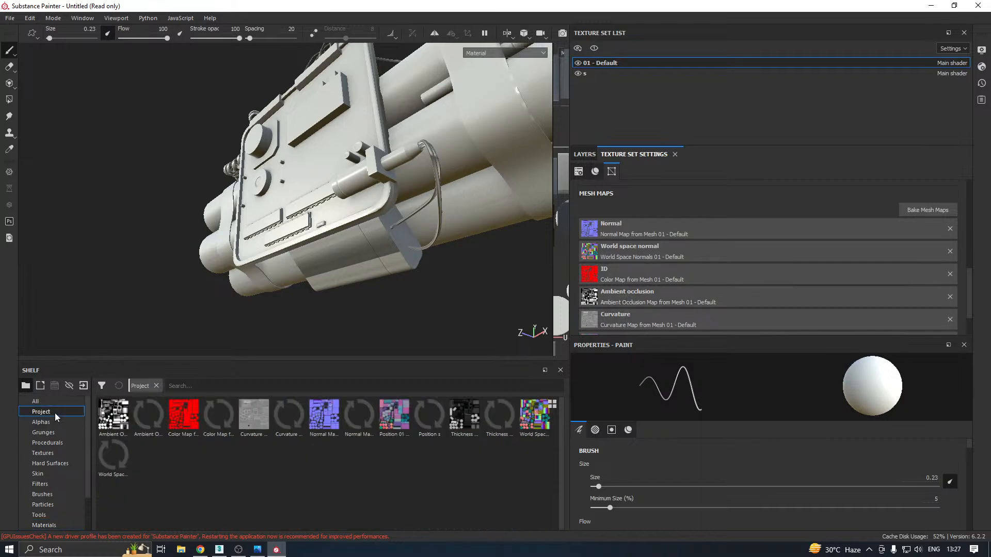
{"action": "mouse_move", "coordinate": [126, 423]}
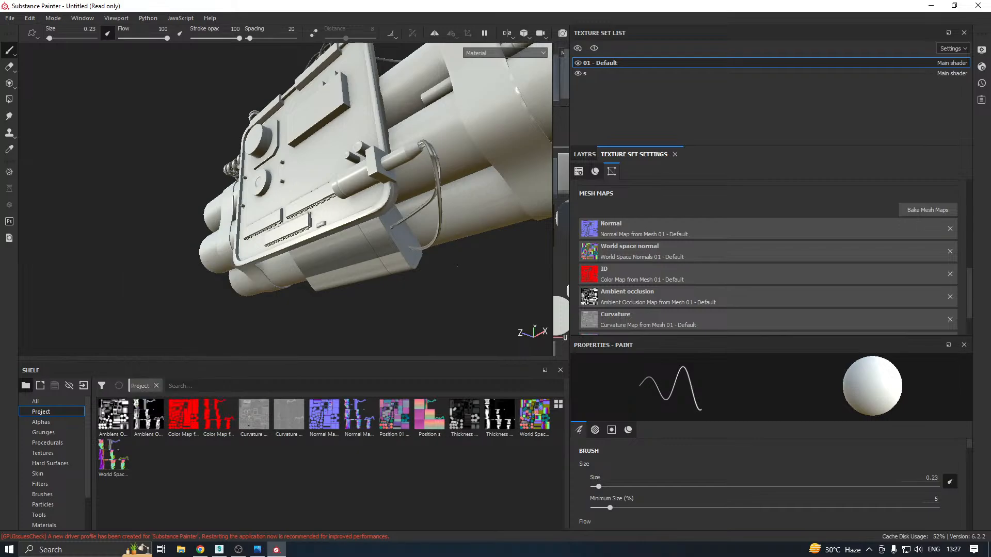
{"action": "left_click_drag", "start_coordinate": [417, 203], "coordinate": [475, 226], "text": "alt"}
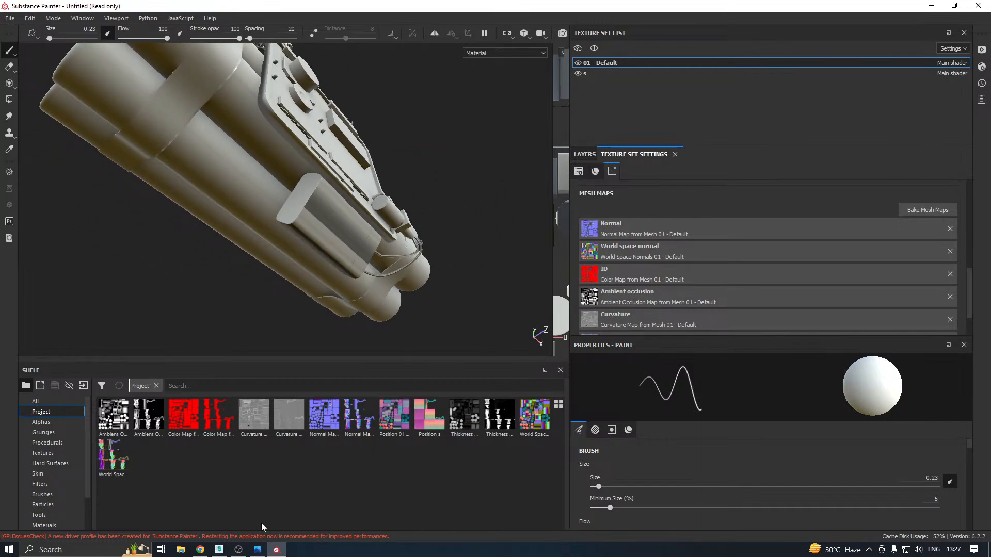
Return to 3ds Max and apply a cylindrical map with best alignment to the box's selected side faces
{"action": "left_click", "coordinate": [219, 550]}
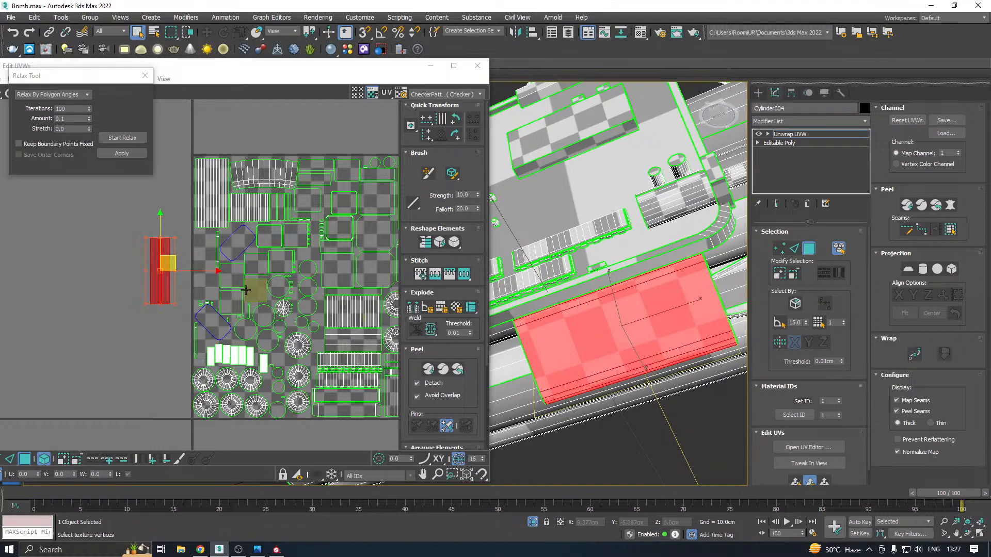
{"action": "middle_click_drag", "start_coordinate": [609, 254], "coordinate": [535, 256], "text": "alt"}
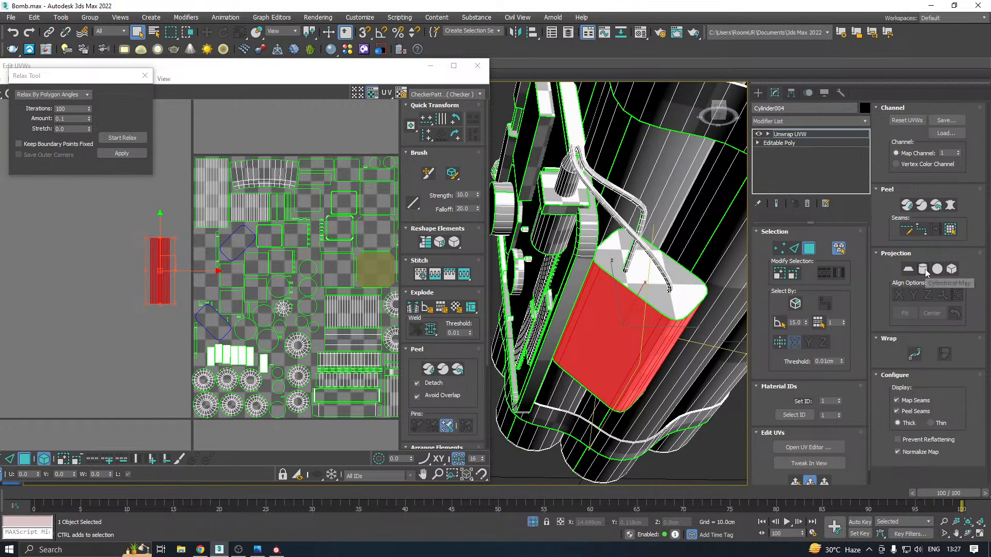
{"action": "left_click", "coordinate": [923, 269]}
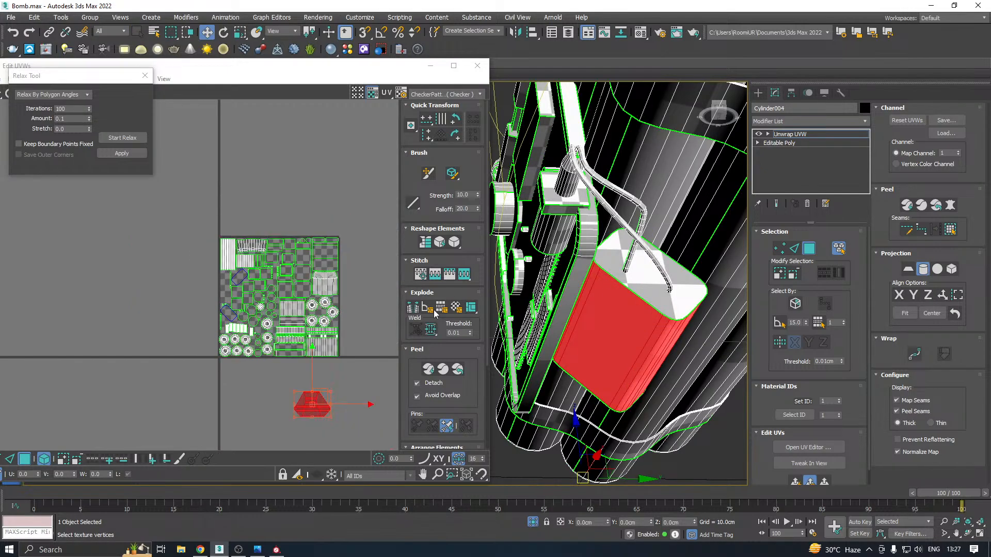
{"action": "left_click", "coordinate": [942, 296]}
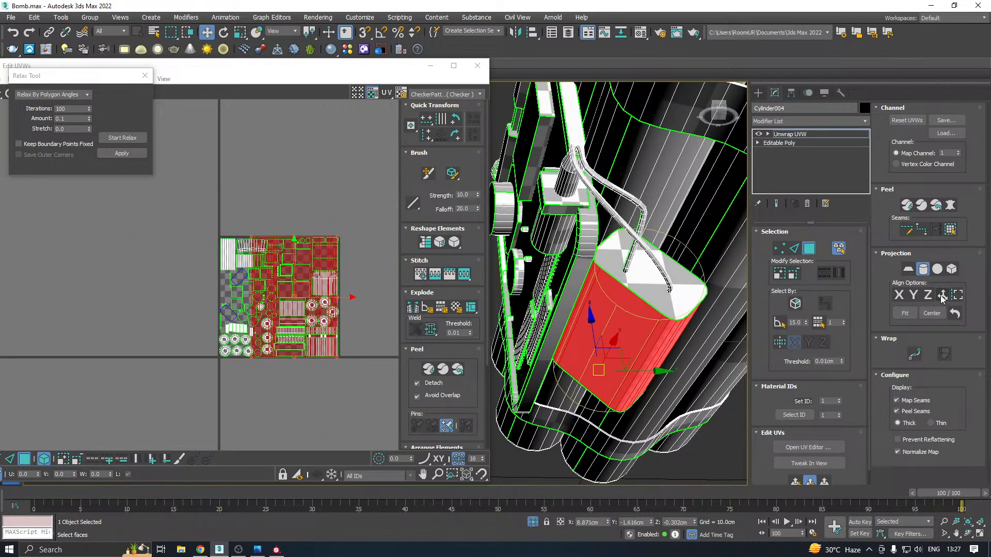
{"action": "left_click", "coordinate": [925, 270]}
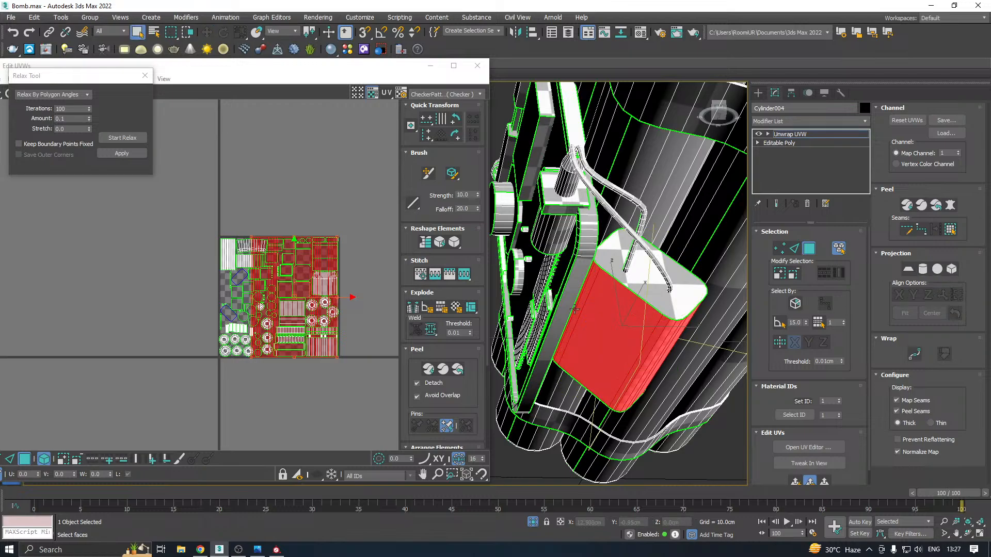
Relax the remapped side shell by polygon angles, move it outside the UV layout and deselect it
{"action": "left_click", "coordinate": [124, 139]}
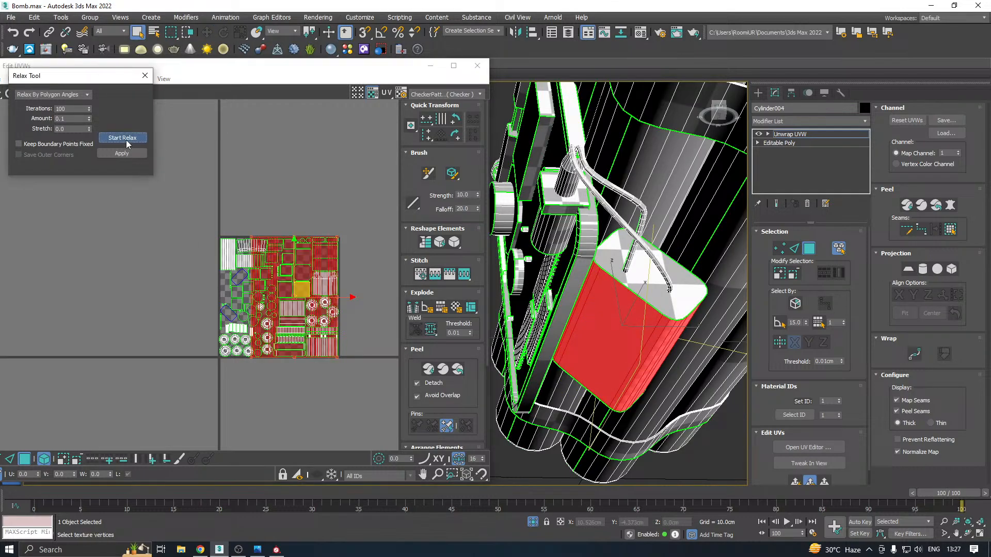
{"action": "left_click", "coordinate": [126, 140]}
{"action": "left_click", "coordinate": [130, 153]}
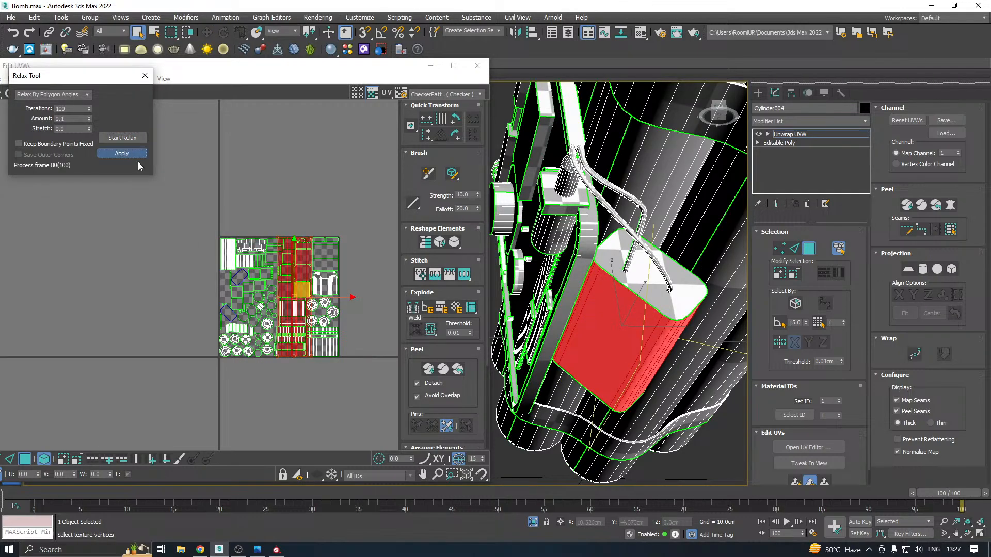
{"action": "left_click", "coordinate": [304, 288]}
{"action": "left_click_drag", "start_coordinate": [305, 288], "coordinate": [117, 309]}
{"action": "scroll", "coordinate": [95, 318], "scroll_direction": "up", "scroll_amount": 4}
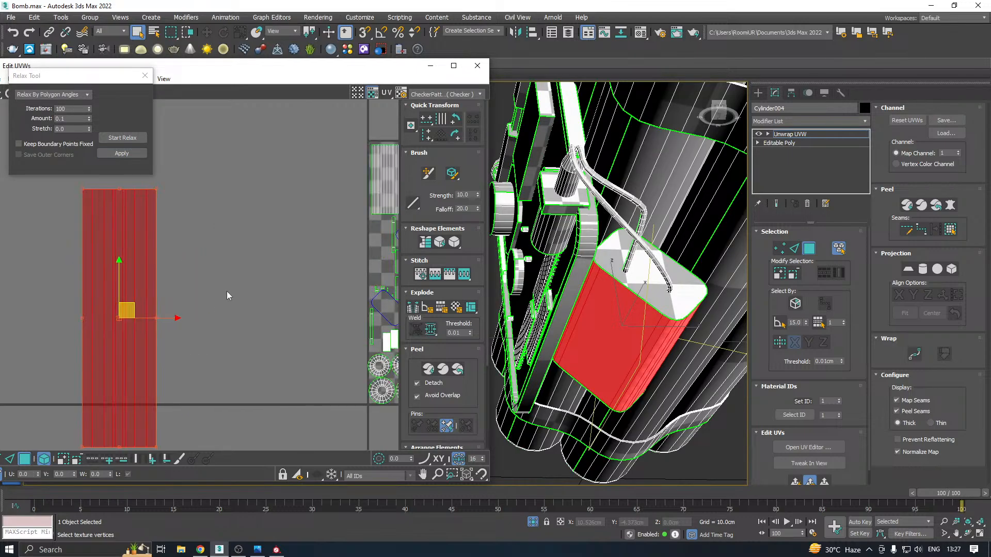
{"action": "left_click", "coordinate": [212, 290]}
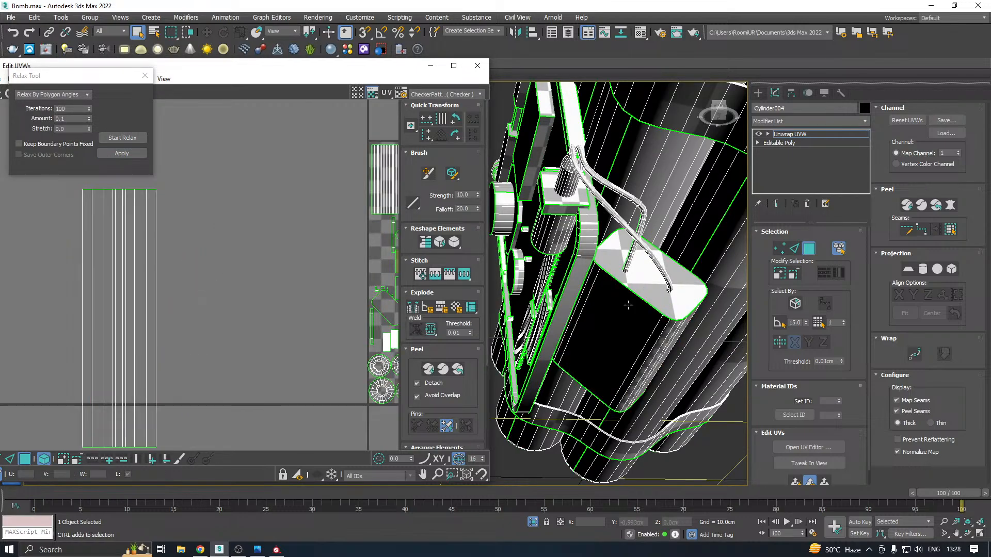
Break the box's side shell along a lengthwise edge near its middle and return to selecting whole polygon elements
{"action": "middle_click_drag", "start_coordinate": [628, 305], "coordinate": [607, 269], "text": "alt"}
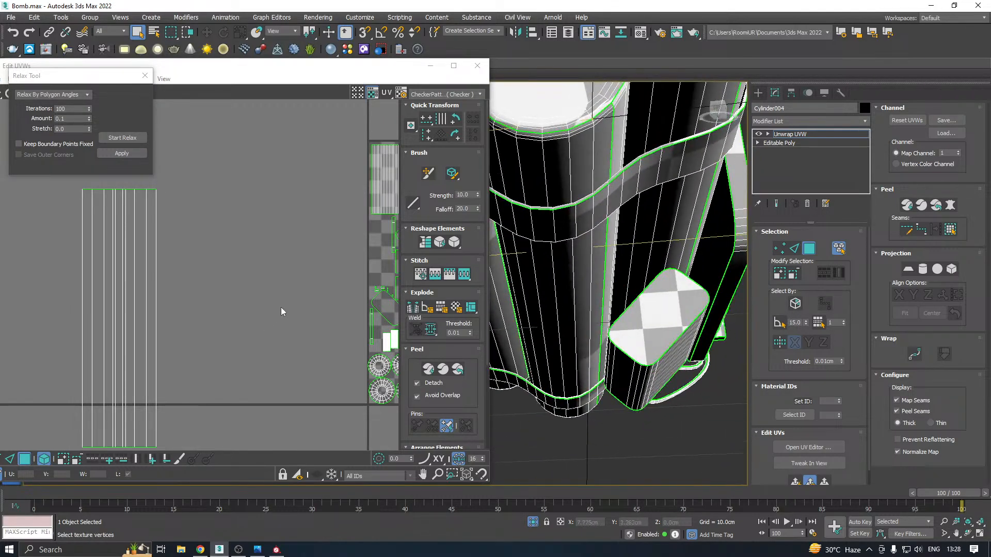
{"action": "scroll", "coordinate": [281, 308], "scroll_direction": "down", "scroll_amount": 2}
{"action": "middle_click_drag", "start_coordinate": [646, 299], "coordinate": [593, 247], "text": "alt"}
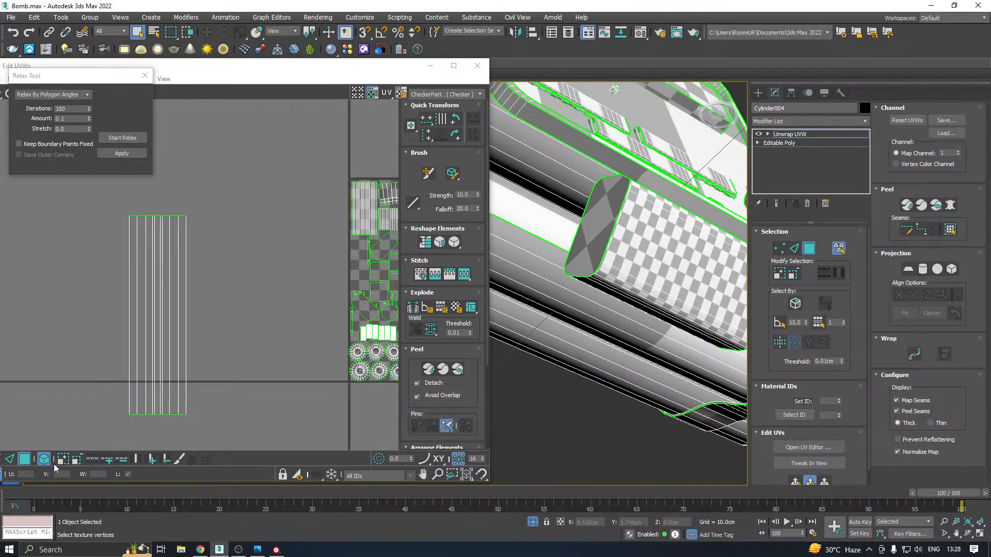
{"action": "left_click", "coordinate": [9, 459]}
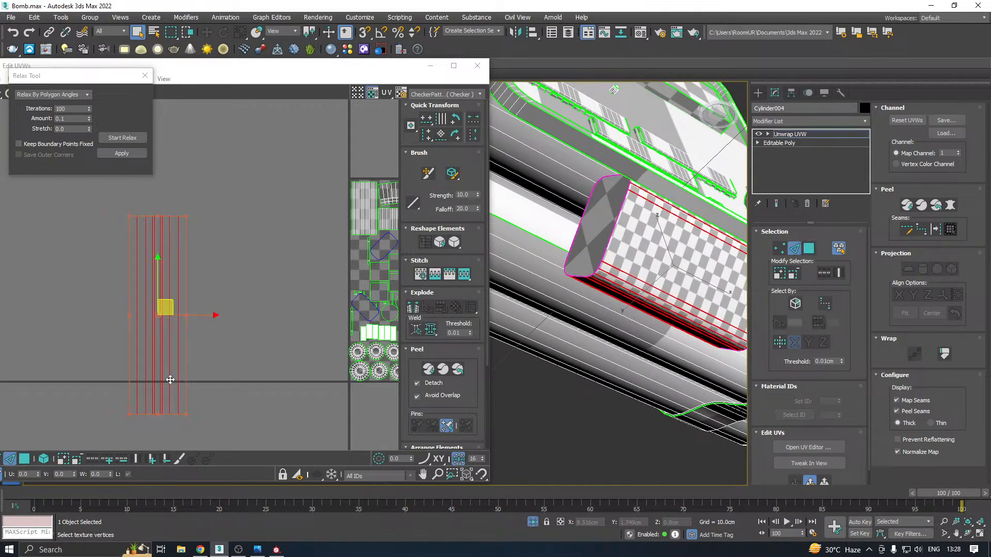
{"action": "left_click", "coordinate": [178, 364]}
{"action": "left_click", "coordinate": [160, 363]}
{"action": "right_click", "coordinate": [160, 363]}
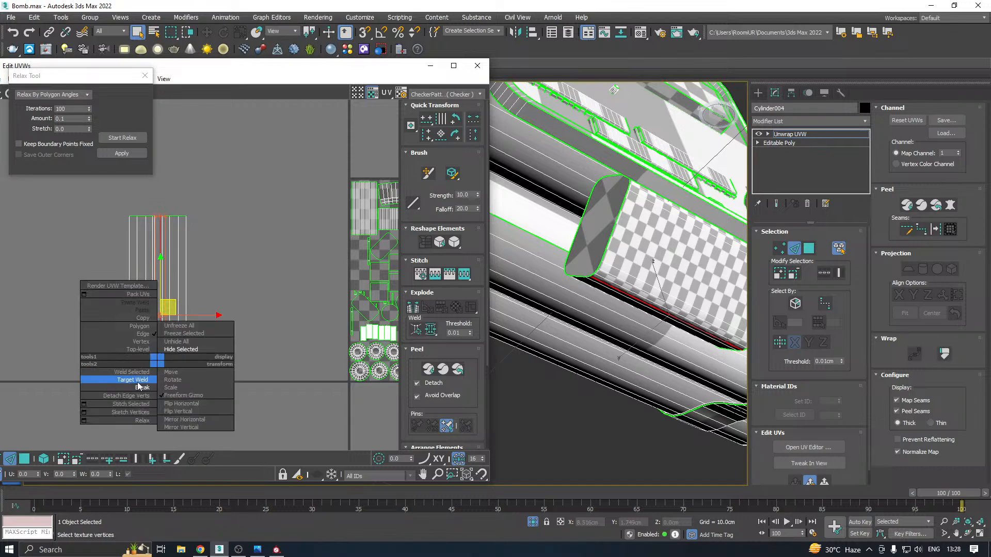
{"action": "left_click", "coordinate": [138, 386]}
{"action": "left_click", "coordinate": [45, 457]}
{"action": "left_click", "coordinate": [25, 459]}
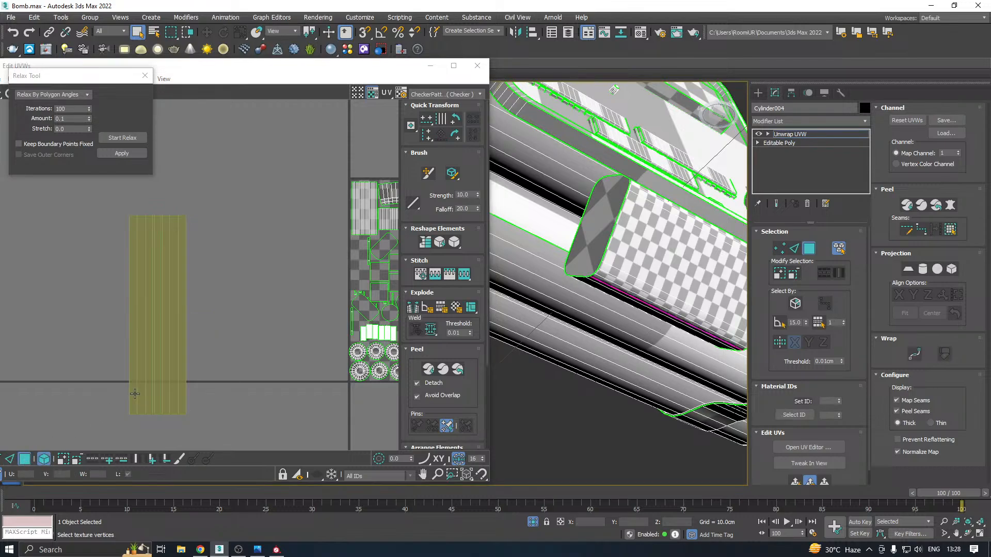
Select the broken side shell of the box and relax it again by polygon angles
{"action": "left_click", "coordinate": [133, 392]}
{"action": "left_click", "coordinate": [123, 155]}
{"action": "left_click", "coordinate": [118, 141]}
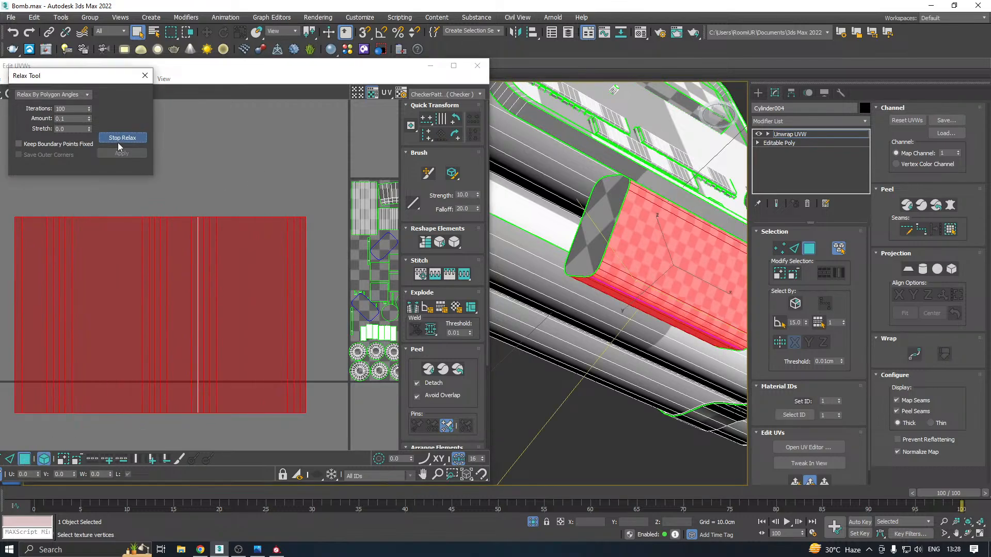
{"action": "left_click", "coordinate": [117, 143]}
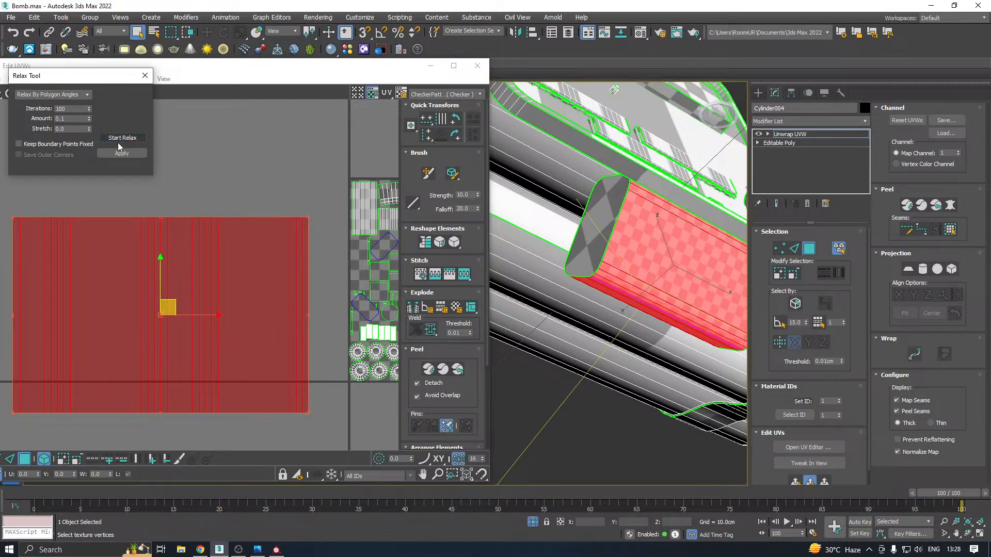
{"action": "scroll", "coordinate": [148, 232], "scroll_direction": "down", "scroll_amount": 4}
{"action": "scroll", "coordinate": [148, 232], "scroll_direction": "down", "scroll_amount": 3}
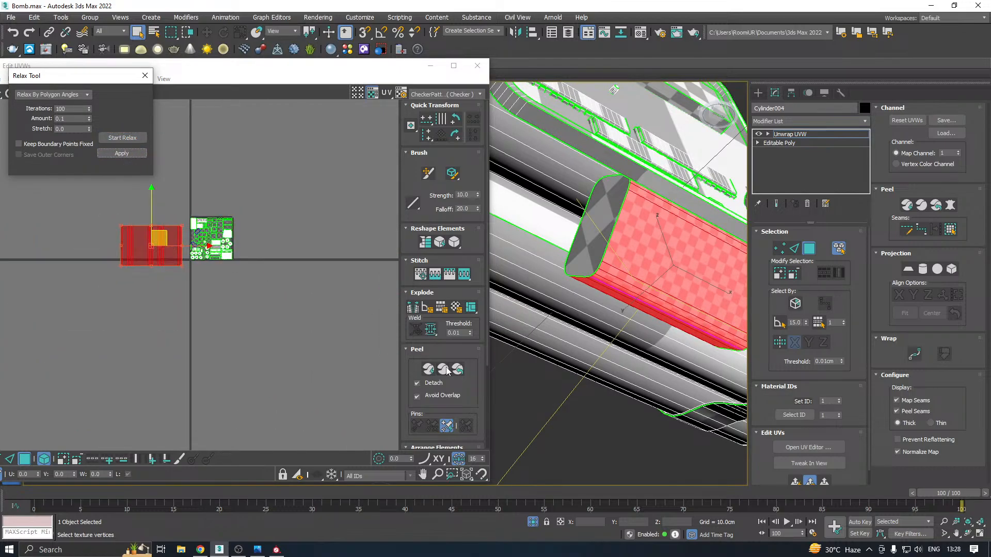
Pack the side shell into the UV tile with rescaling, close the Relax Tool and scale the shell down near the tile's left edge
{"action": "left_click", "coordinate": [417, 349]}
{"action": "left_click", "coordinate": [412, 381]}
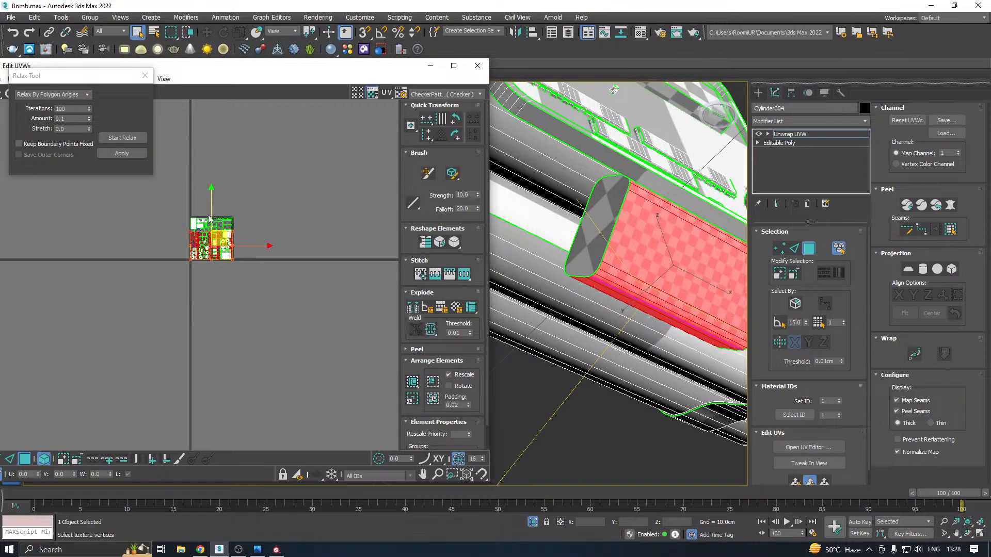
{"action": "scroll", "coordinate": [209, 218], "scroll_direction": "up", "scroll_amount": 3}
{"action": "left_click", "coordinate": [145, 76]}
{"action": "scroll", "coordinate": [205, 214], "scroll_direction": "up", "scroll_amount": 2}
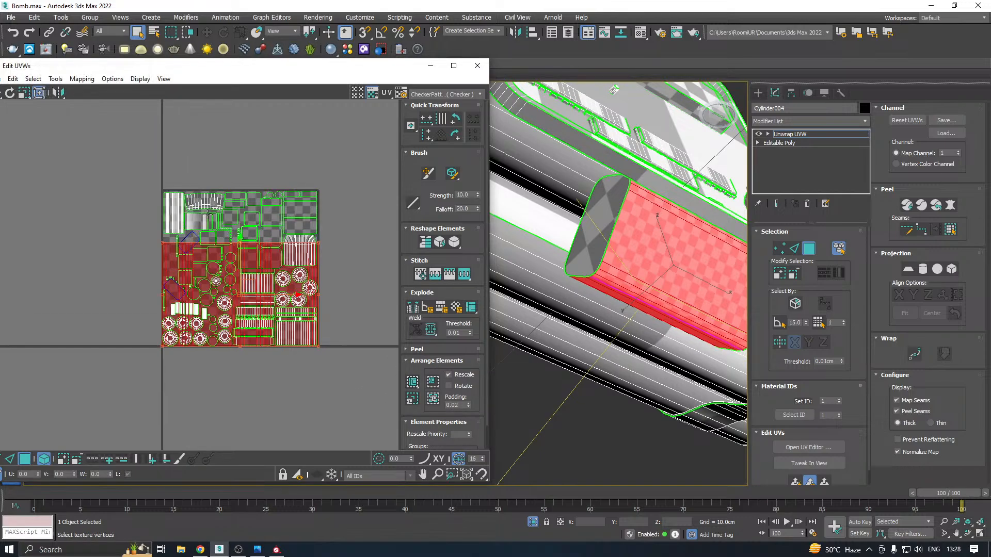
{"action": "left_click_drag", "start_coordinate": [321, 348], "coordinate": [177, 260]}
{"action": "scroll", "coordinate": [177, 260], "scroll_direction": "up", "scroll_amount": 6}
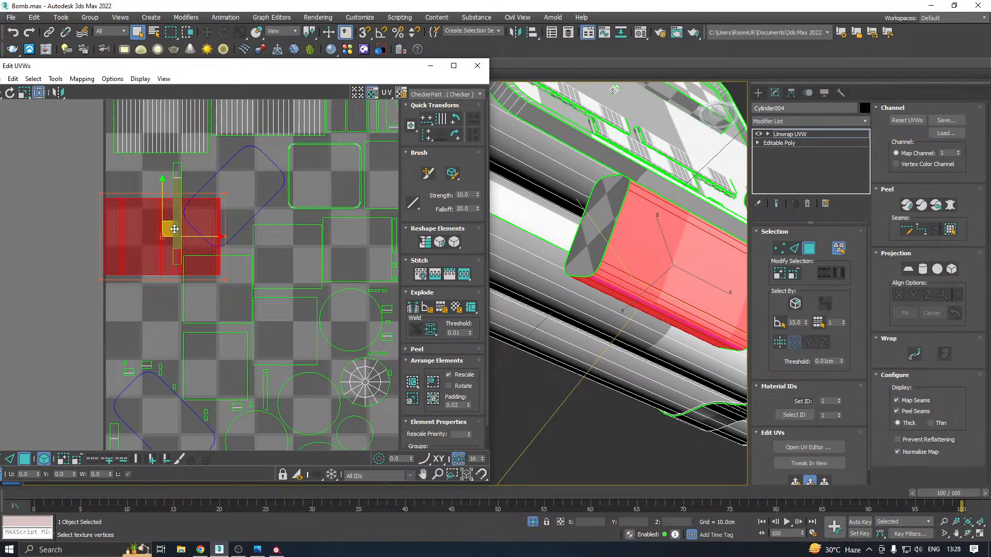
Move the side shell over the UV tile's left border and rotate it 90 degrees with angle snap enabled
{"action": "middle_click_drag", "start_coordinate": [174, 230], "coordinate": [228, 216]}
{"action": "left_click_drag", "start_coordinate": [228, 216], "coordinate": [176, 255]}
{"action": "left_click", "coordinate": [382, 34]}
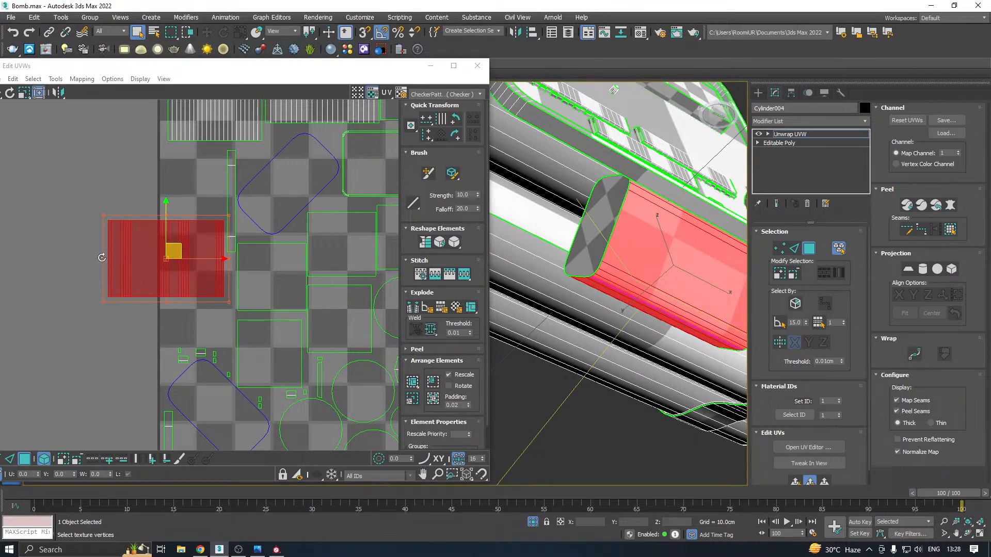
{"action": "left_click_drag", "start_coordinate": [103, 257], "coordinate": [170, 217]}
{"action": "left_click_drag", "start_coordinate": [176, 253], "coordinate": [194, 263]}
{"action": "scroll", "coordinate": [195, 263], "scroll_direction": "up", "scroll_amount": 2}
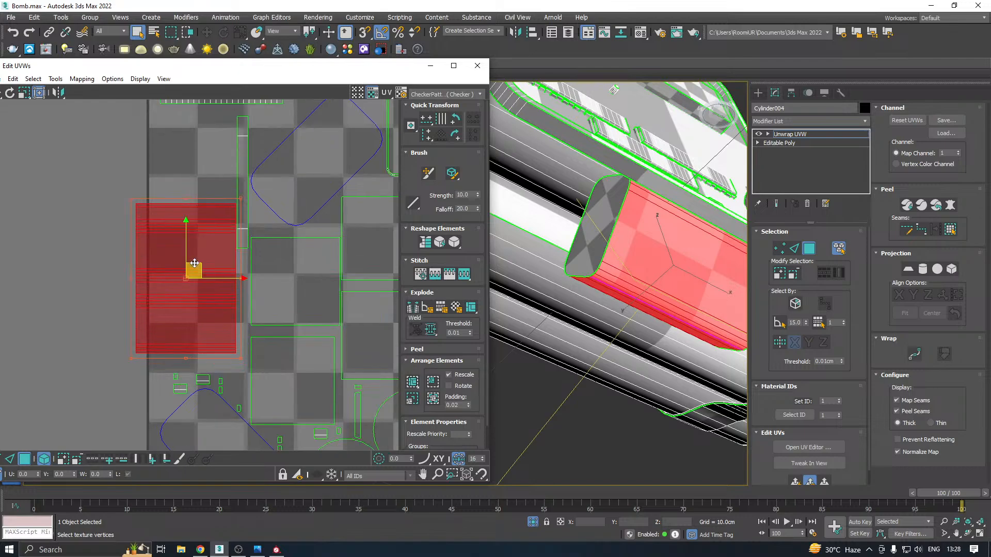
Fit the side shell into the gap between the tile's left border and the narrow vertical strip, and deselect it
{"action": "left_click_drag", "start_coordinate": [142, 205], "coordinate": [175, 222]}
{"action": "scroll", "coordinate": [175, 221], "scroll_direction": "up", "scroll_amount": 1}
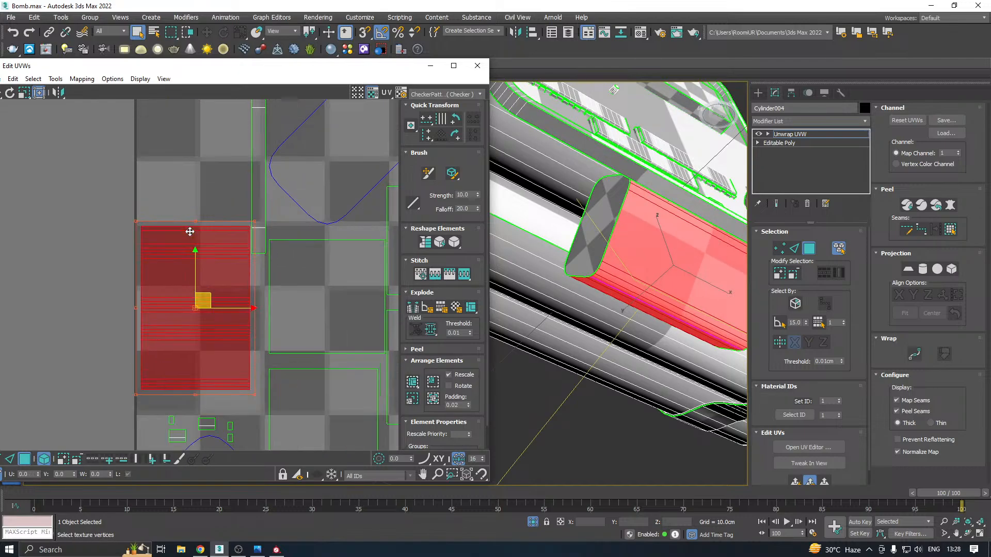
{"action": "left_click_drag", "start_coordinate": [200, 293], "coordinate": [195, 195]}
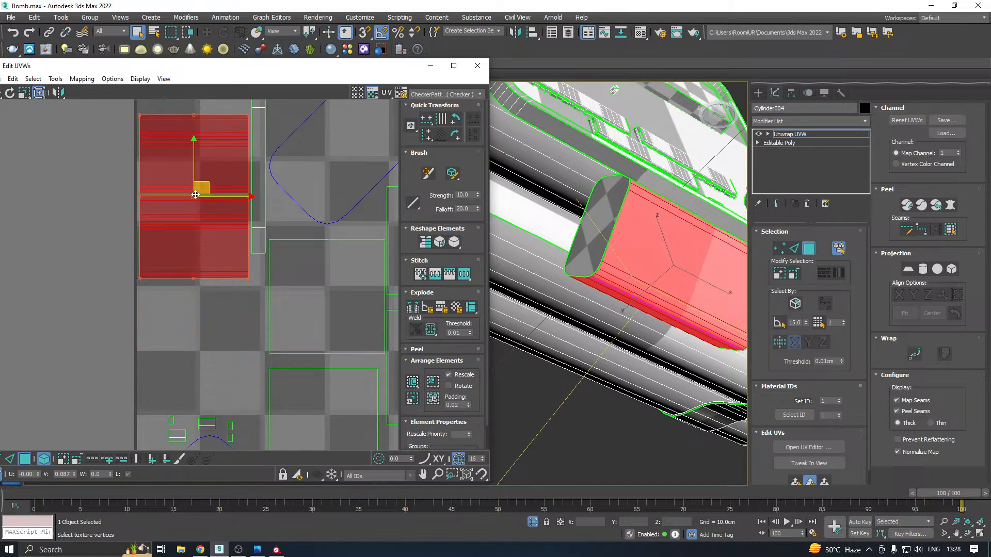
{"action": "left_click", "coordinate": [118, 229]}
Display the checker across the neighbouring UV tiles and examine the shells along the tile's left border
{"action": "scroll", "coordinate": [119, 229], "scroll_direction": "down", "scroll_amount": 8}
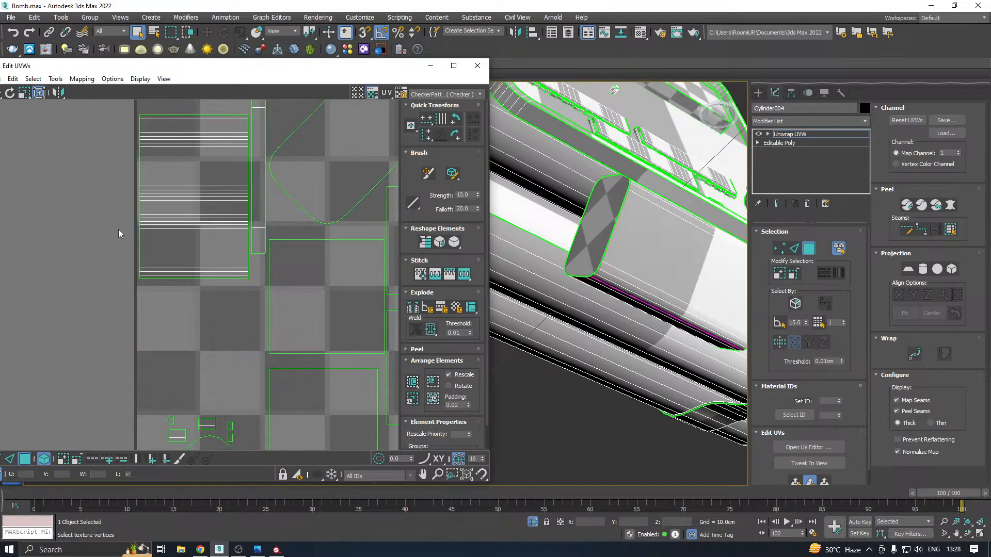
{"action": "scroll", "coordinate": [119, 230], "scroll_direction": "down", "scroll_amount": 2}
{"action": "left_click", "coordinate": [357, 94]}
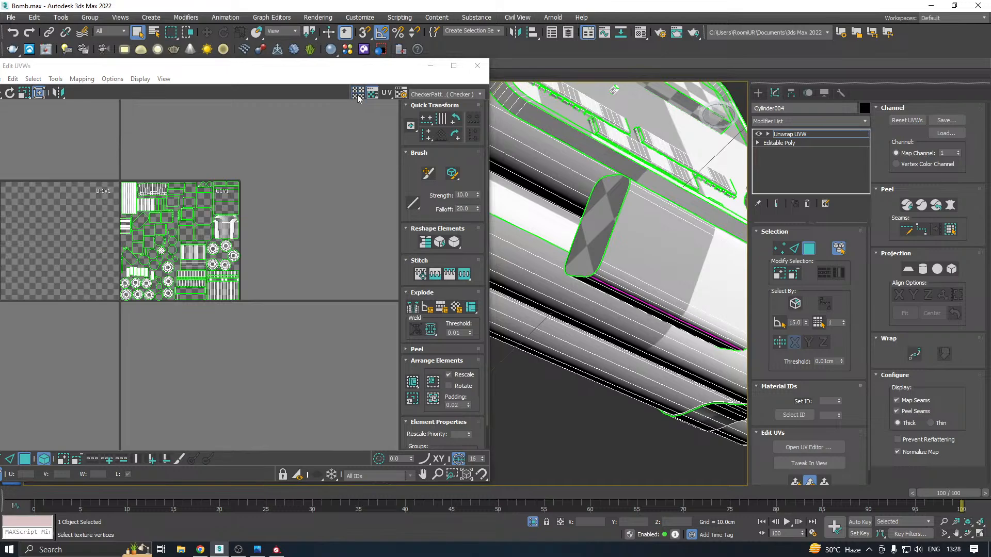
{"action": "scroll", "coordinate": [89, 202], "scroll_direction": "up", "scroll_amount": 6}
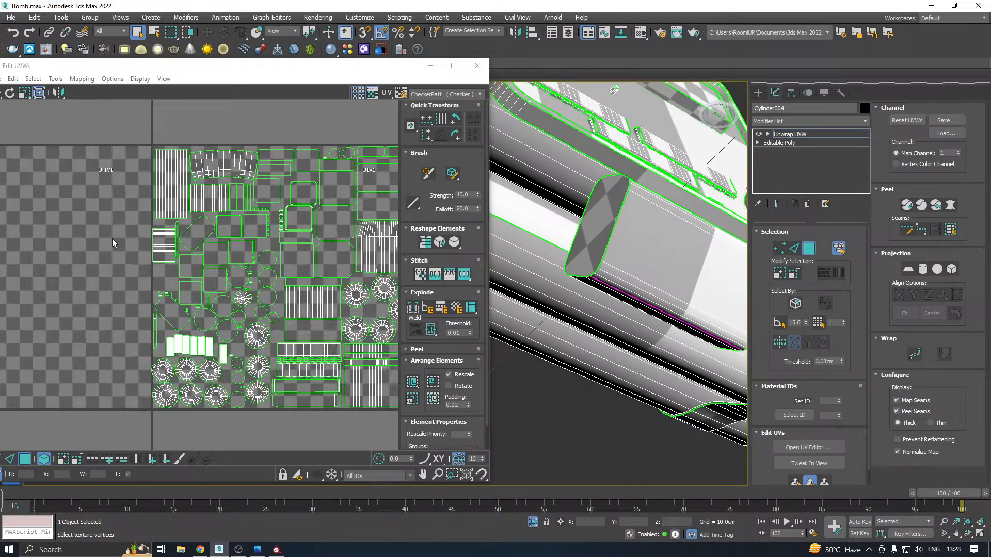
{"action": "scroll", "coordinate": [159, 238], "scroll_direction": "up", "scroll_amount": 3}
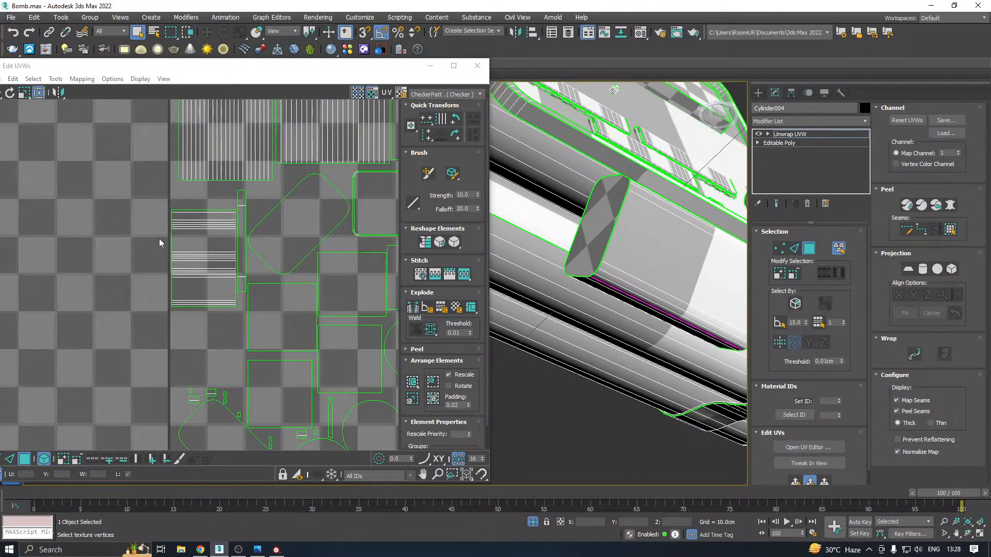
{"action": "middle_click_drag", "start_coordinate": [156, 285], "coordinate": [221, 174]}
Nudge the first round shell of the upper row slightly upward, away from the one beneath it and inside the tile's left border
{"action": "scroll", "coordinate": [222, 176], "scroll_direction": "down", "scroll_amount": 3}
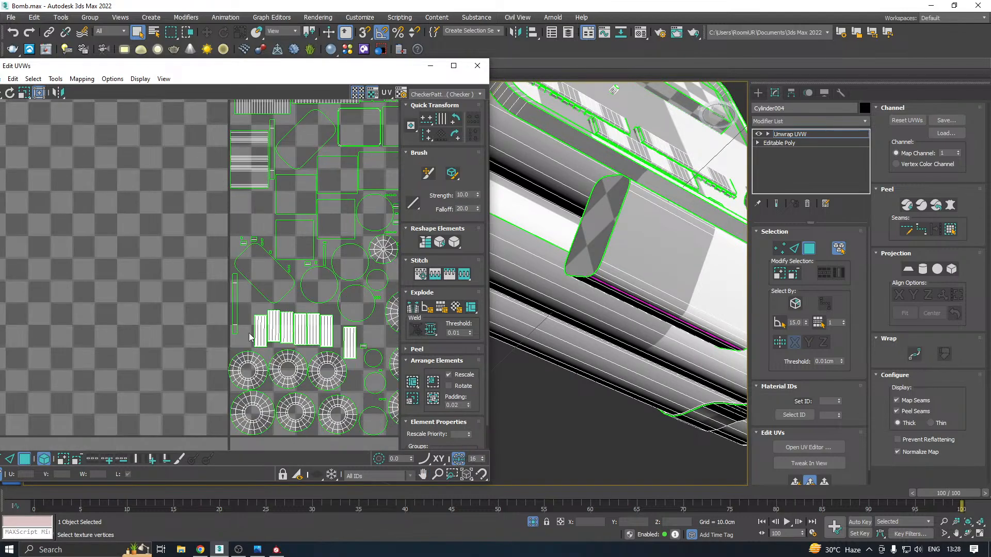
{"action": "scroll", "coordinate": [248, 333], "scroll_direction": "up", "scroll_amount": 6}
{"action": "left_click", "coordinate": [237, 312]}
{"action": "scroll", "coordinate": [234, 287], "scroll_direction": "up", "scroll_amount": 2}
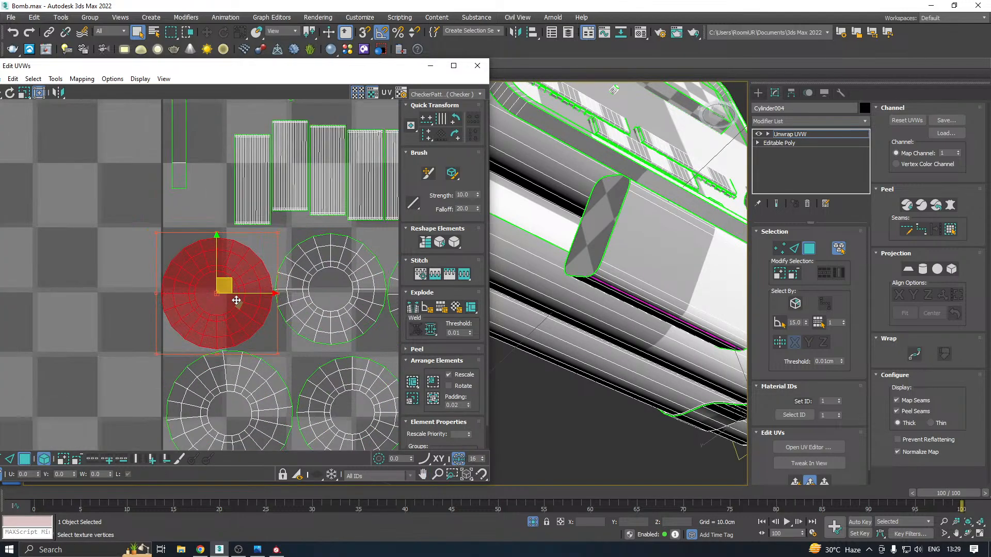
{"action": "left_click", "coordinate": [280, 341]}
{"action": "scroll", "coordinate": [277, 316], "scroll_direction": "up", "scroll_amount": 3}
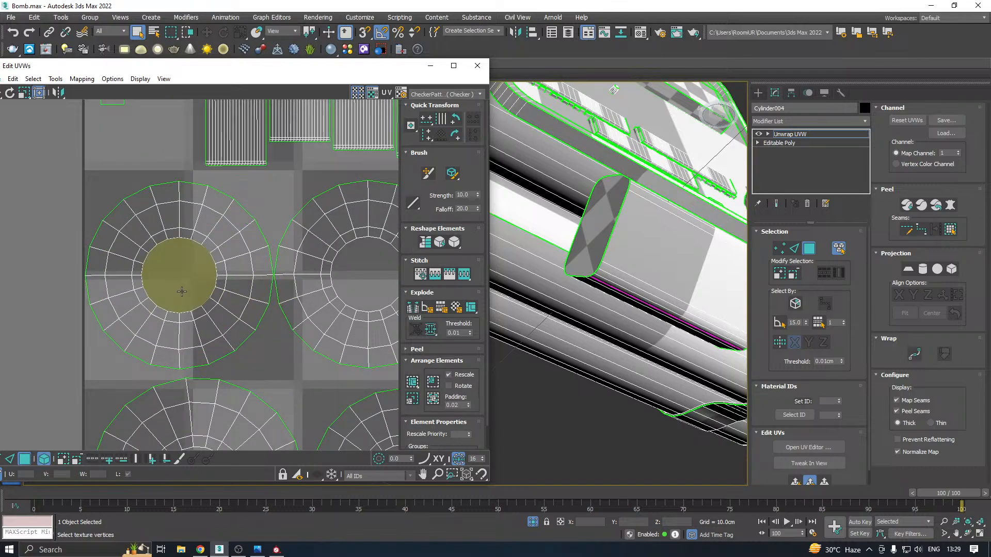
{"action": "left_click_drag", "start_coordinate": [180, 292], "coordinate": [184, 276]}
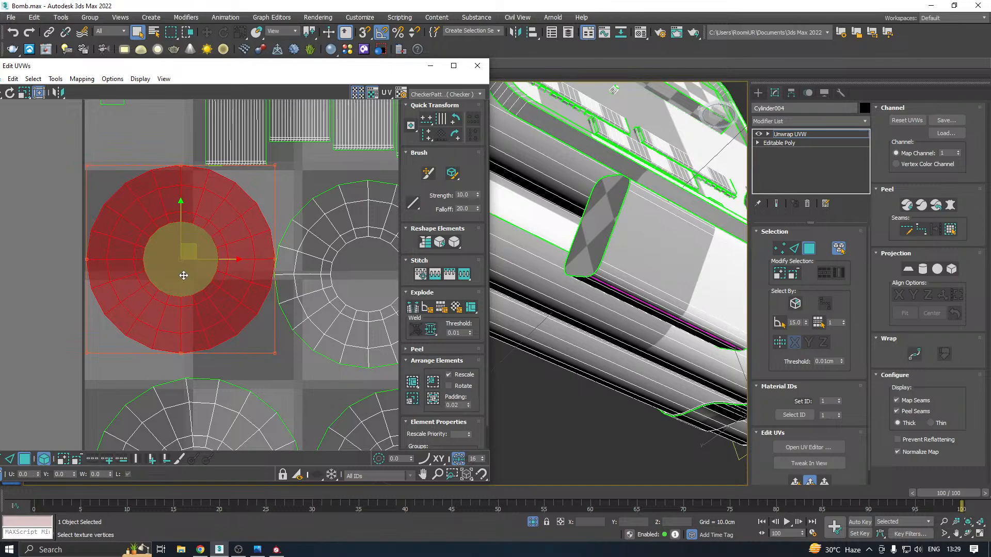
{"action": "left_click", "coordinate": [271, 374]}
Nudge the second round shell of the upper row to separate it from its neighbours and deselect it
{"action": "middle_click_drag", "start_coordinate": [274, 338], "coordinate": [129, 333]}
{"action": "scroll", "coordinate": [270, 292], "scroll_direction": "down", "scroll_amount": 2}
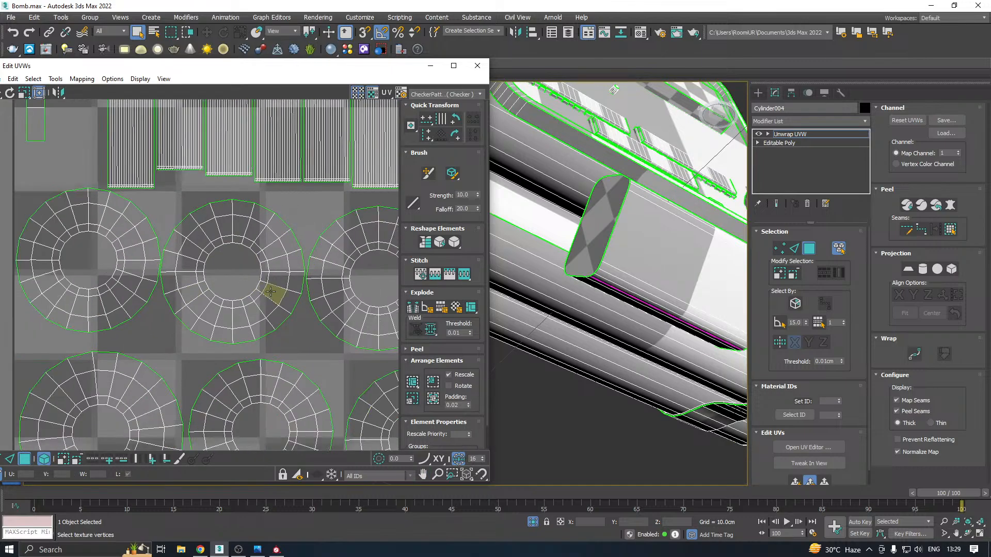
{"action": "left_click_drag", "start_coordinate": [268, 290], "coordinate": [269, 295]}
{"action": "scroll", "coordinate": [263, 290], "scroll_direction": "up", "scroll_amount": 2}
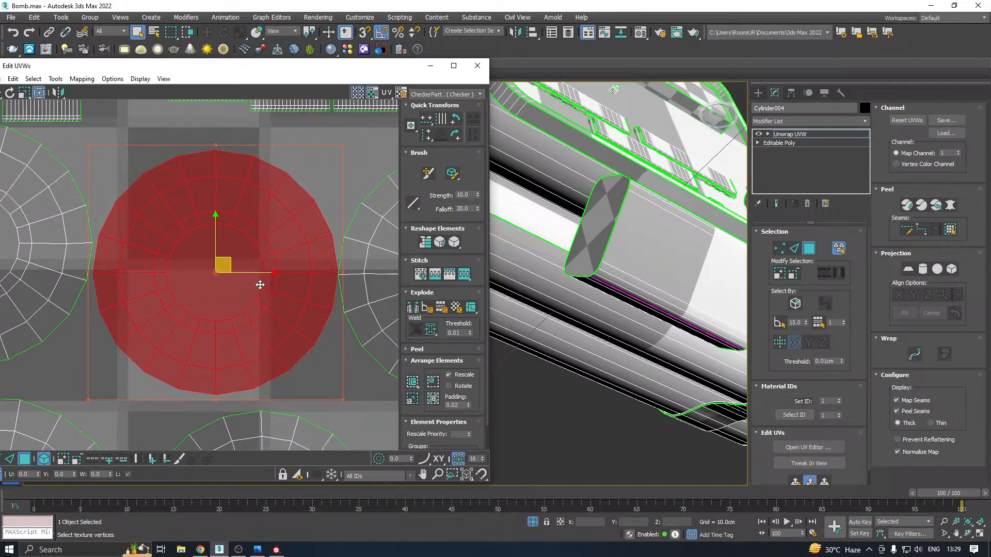
{"action": "left_click", "coordinate": [345, 370]}
{"action": "scroll", "coordinate": [345, 351], "scroll_direction": "down", "scroll_amount": 3}
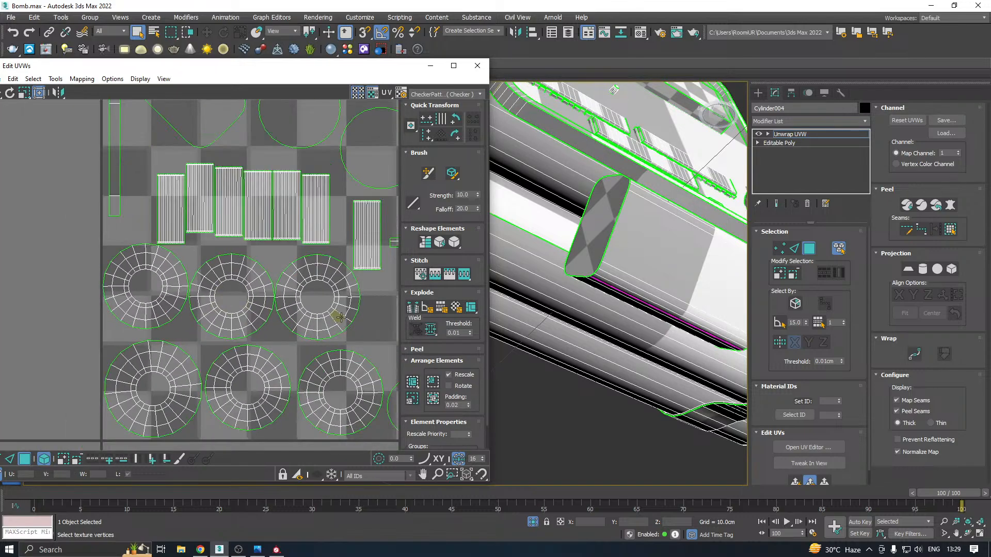
Adjust the spacing of the third round shell in the upper row and move the first one slightly farther upward
{"action": "left_click_drag", "start_coordinate": [323, 301], "coordinate": [334, 307]}
{"action": "middle_click_drag", "start_coordinate": [299, 287], "coordinate": [283, 282]}
{"action": "scroll", "coordinate": [283, 282], "scroll_direction": "up", "scroll_amount": 4}
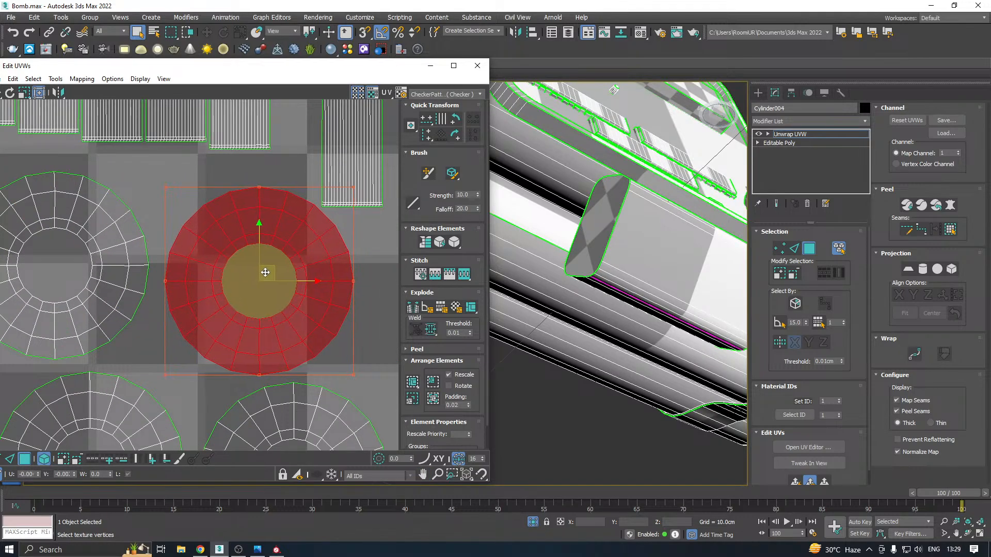
{"action": "middle_click_drag", "start_coordinate": [261, 270], "coordinate": [371, 263]}
{"action": "left_click_drag", "start_coordinate": [127, 266], "coordinate": [139, 270]}
{"action": "middle_click_drag", "start_coordinate": [139, 270], "coordinate": [274, 250]}
{"action": "left_click_drag", "start_coordinate": [92, 260], "coordinate": [96, 262]}
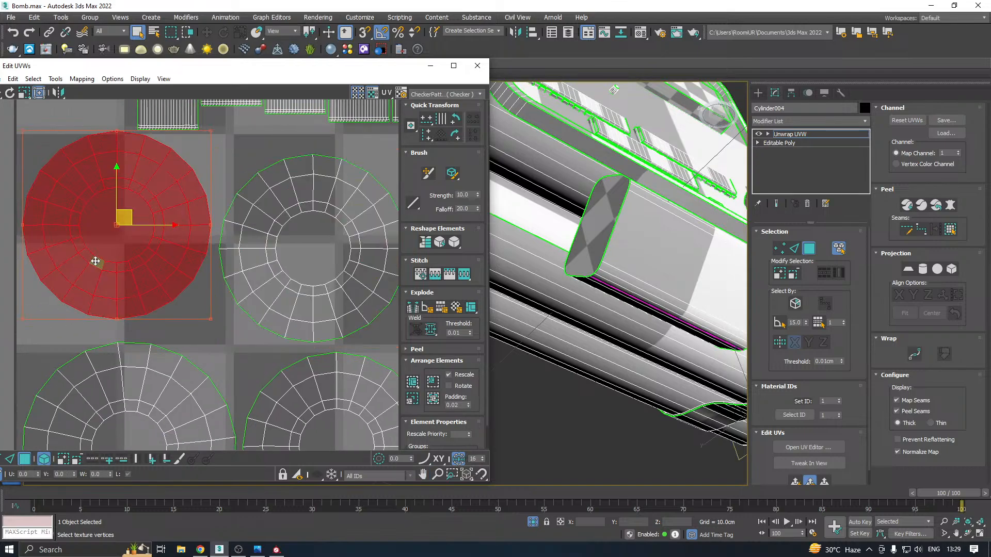
{"action": "left_click", "coordinate": [207, 326]}
Unhide all UV shells, close the UV editor, leave polygon level and frame the whole bomb
{"action": "scroll", "coordinate": [135, 278], "scroll_direction": "down", "scroll_amount": 11}
{"action": "right_click", "coordinate": [181, 267]}
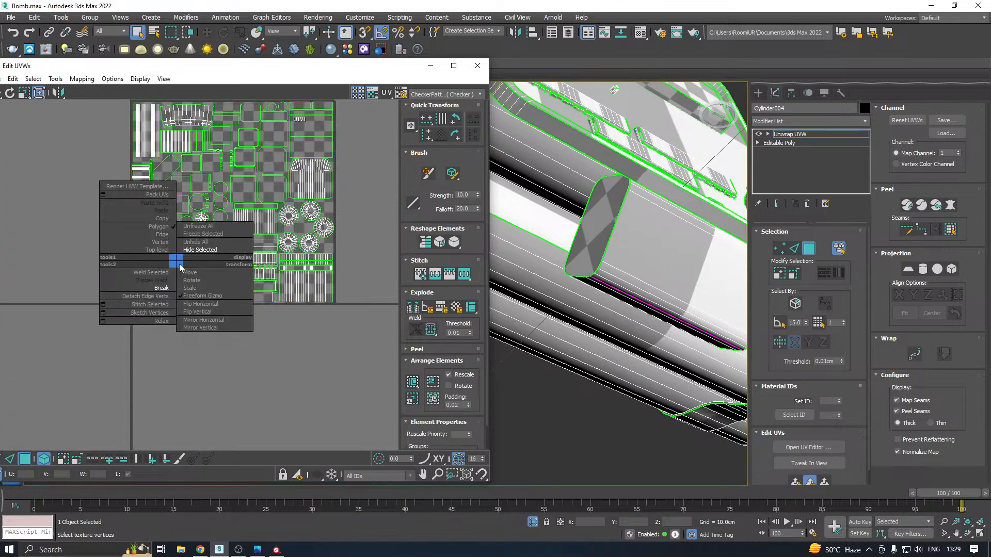
{"action": "left_click", "coordinate": [202, 243]}
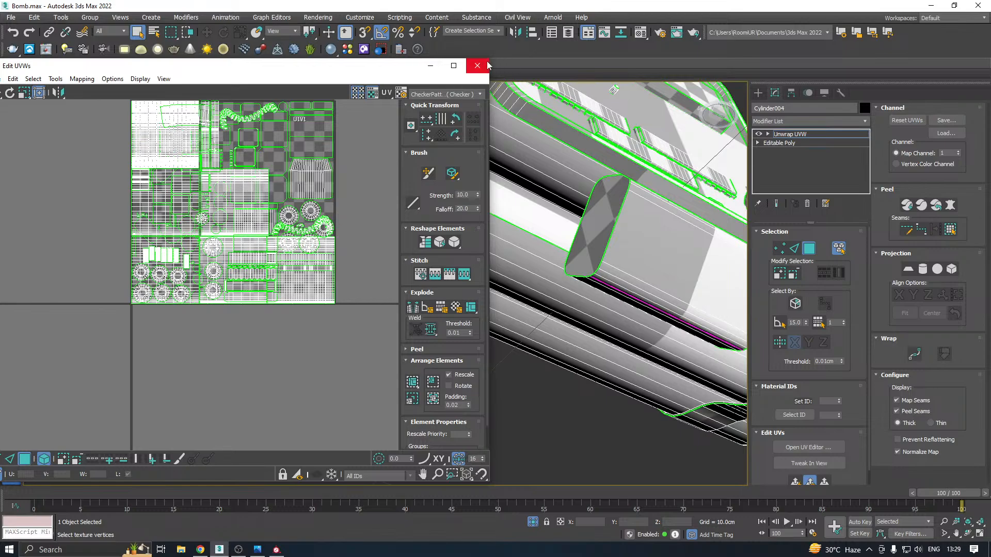
{"action": "left_click", "coordinate": [477, 66]}
{"action": "left_click", "coordinate": [779, 135]}
{"action": "key", "text": "z"}
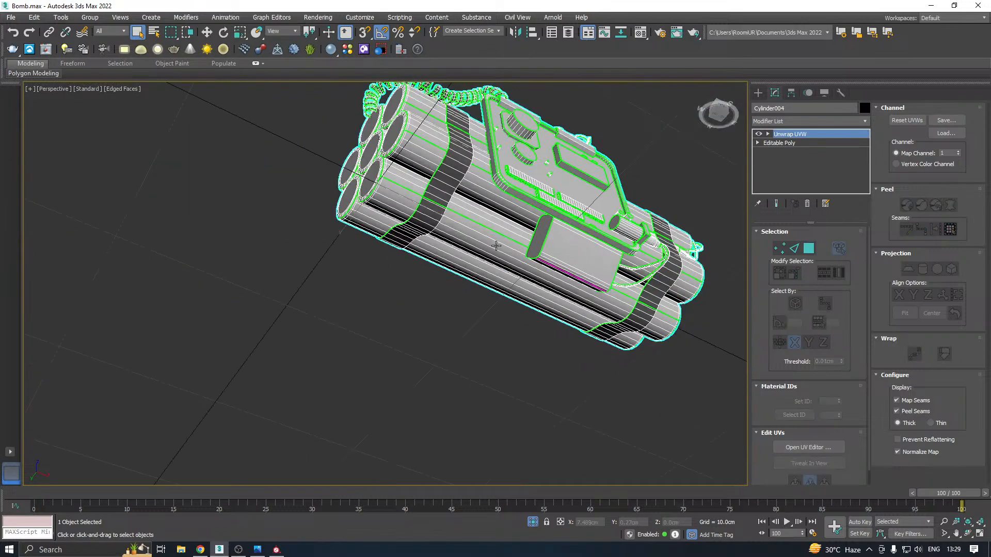
Export the selected low-poly bomb as FBX, replacing the existing B.fbx
{"action": "left_click", "coordinate": [212, 32]}
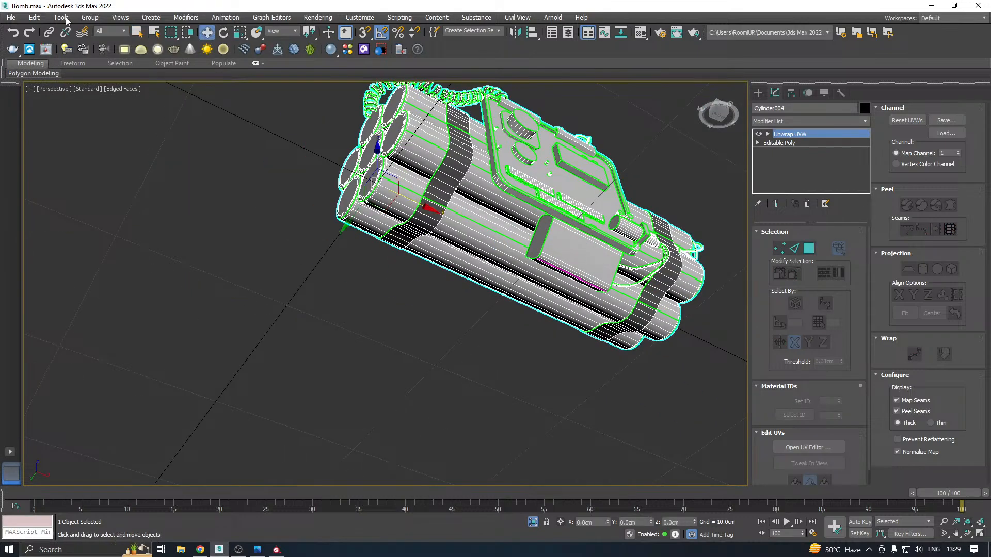
{"action": "left_click", "coordinate": [10, 18]}
{"action": "mouse_move", "coordinate": [67, 170]}
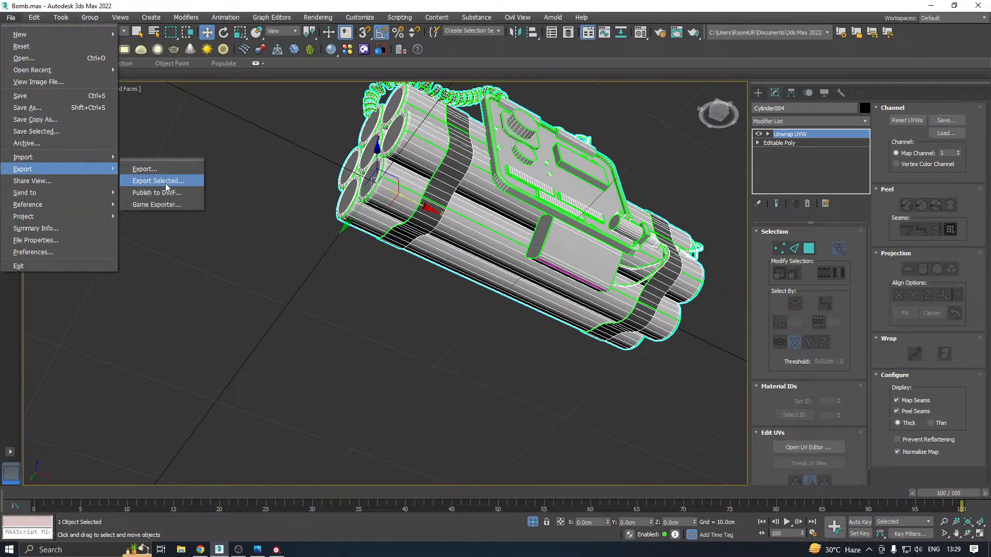
{"action": "left_click", "coordinate": [158, 181]}
{"action": "left_click", "coordinate": [67, 79]}
{"action": "left_click", "coordinate": [454, 381]}
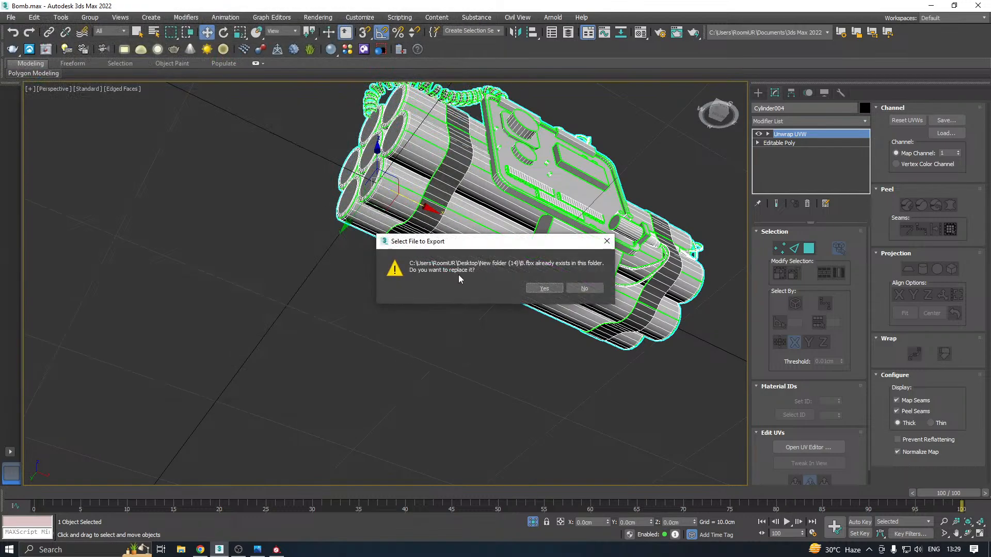
{"action": "left_click", "coordinate": [543, 288]}
{"action": "left_click", "coordinate": [580, 412]}
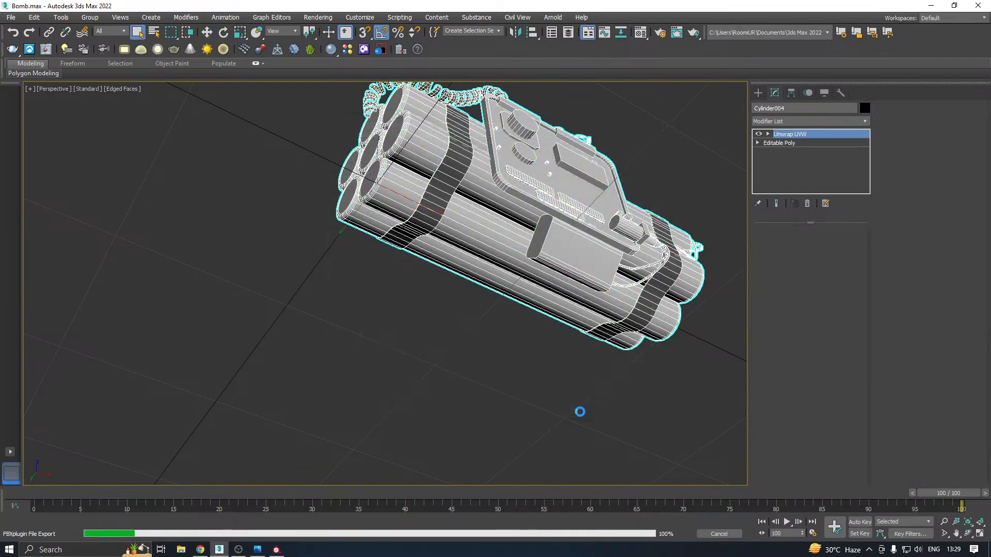
Switch to Substance Painter, create a new project from the B.fbx mesh and enlarge the 3D view
{"action": "left_click", "coordinate": [276, 550]}
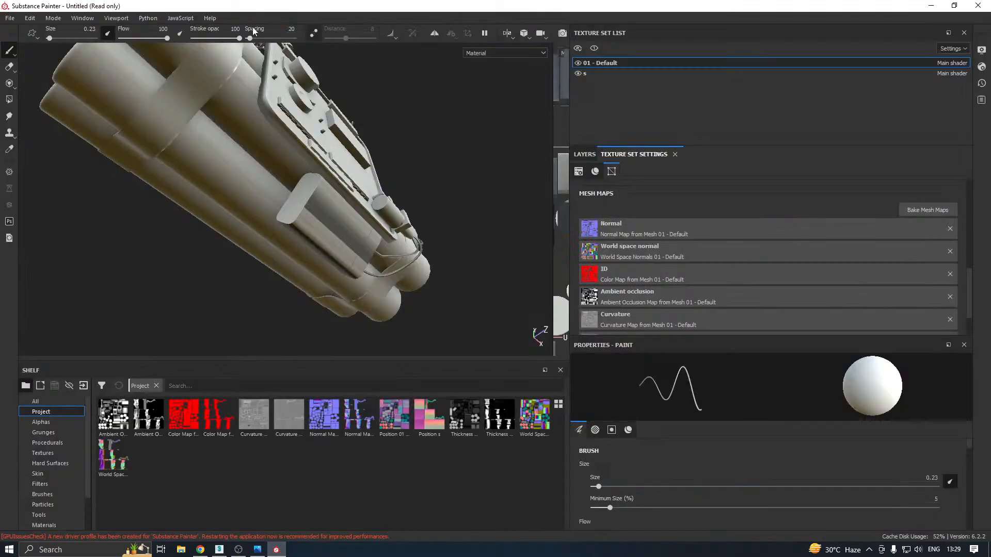
{"action": "left_click", "coordinate": [10, 18]}
{"action": "left_click", "coordinate": [23, 28]}
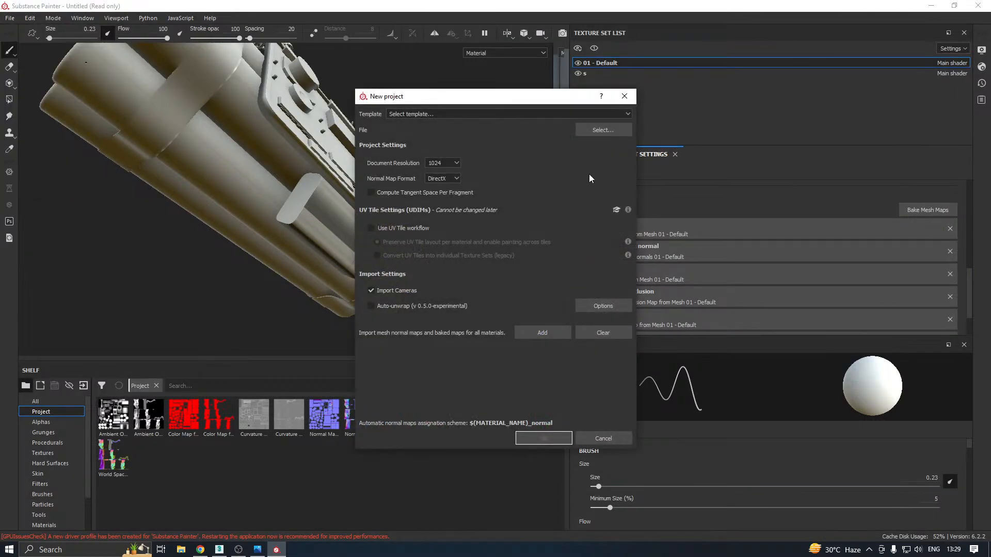
{"action": "left_click", "coordinate": [605, 136]}
{"action": "double_click", "coordinate": [485, 181]}
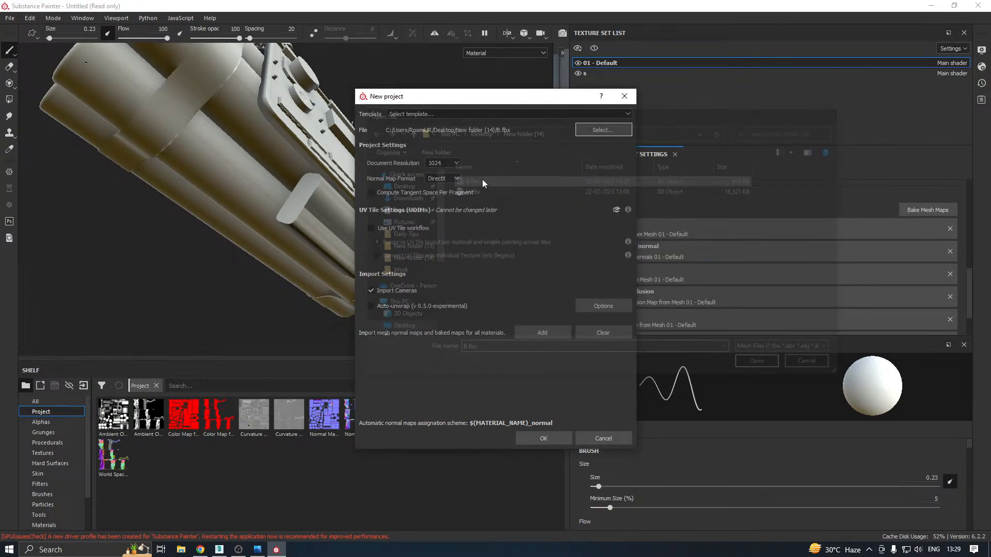
{"action": "left_click", "coordinate": [532, 437]}
{"action": "left_click", "coordinate": [466, 292]}
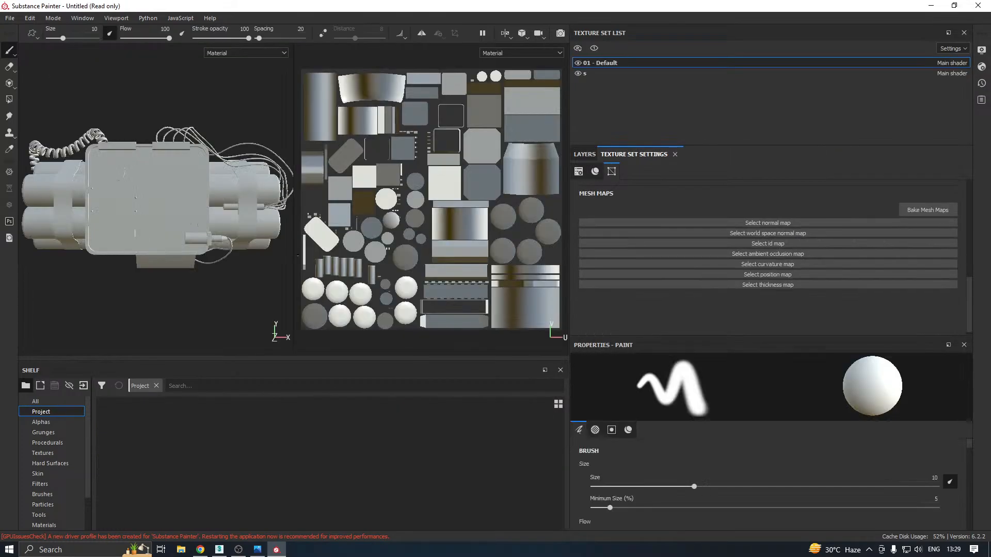
{"action": "left_click_drag", "start_coordinate": [294, 265], "coordinate": [563, 282]}
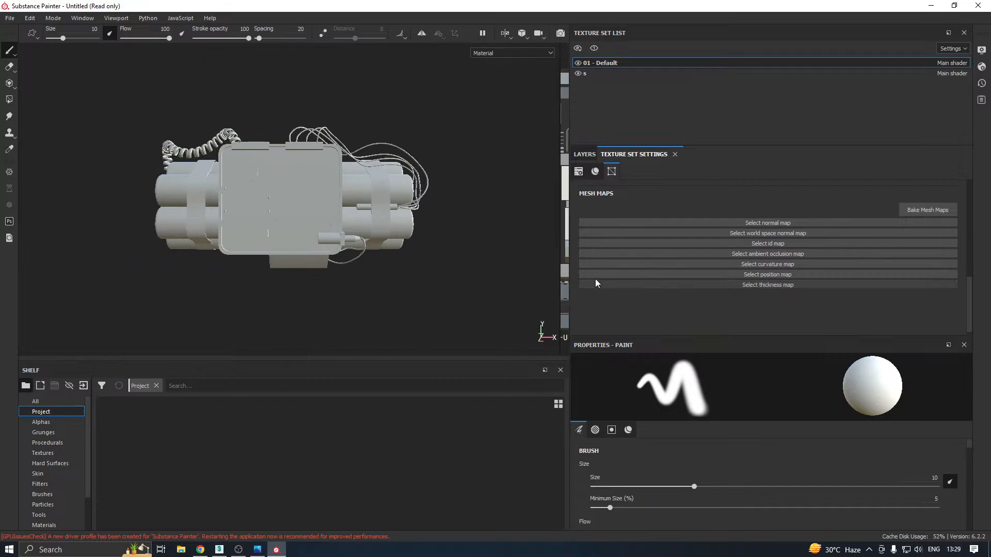
Open the mesh map baking settings and set output size to 2048, dilation width to 4 and max rear distance to 0.355
{"action": "left_click_drag", "start_coordinate": [349, 262], "coordinate": [416, 295], "text": "alt"}
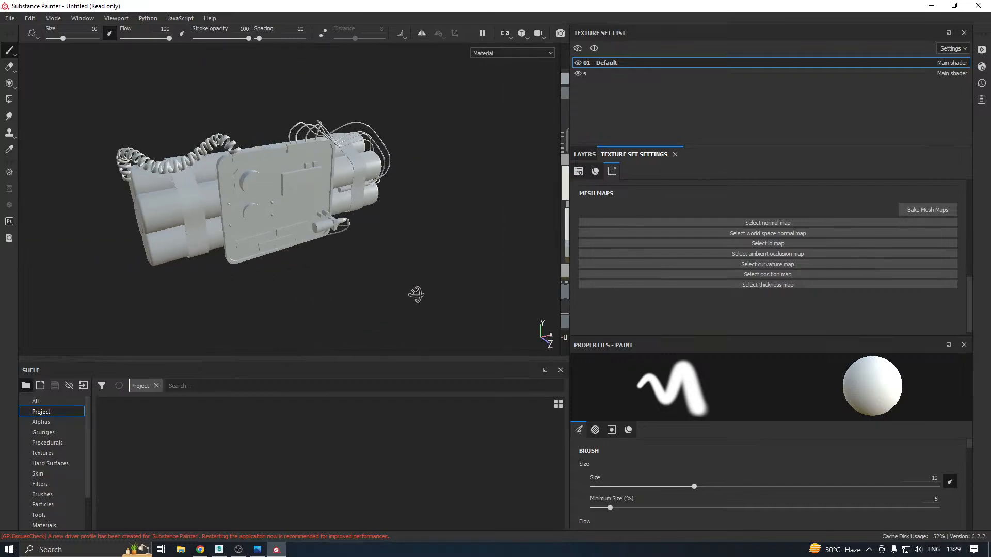
{"action": "left_click", "coordinate": [927, 210]}
{"action": "left_click", "coordinate": [511, 135]}
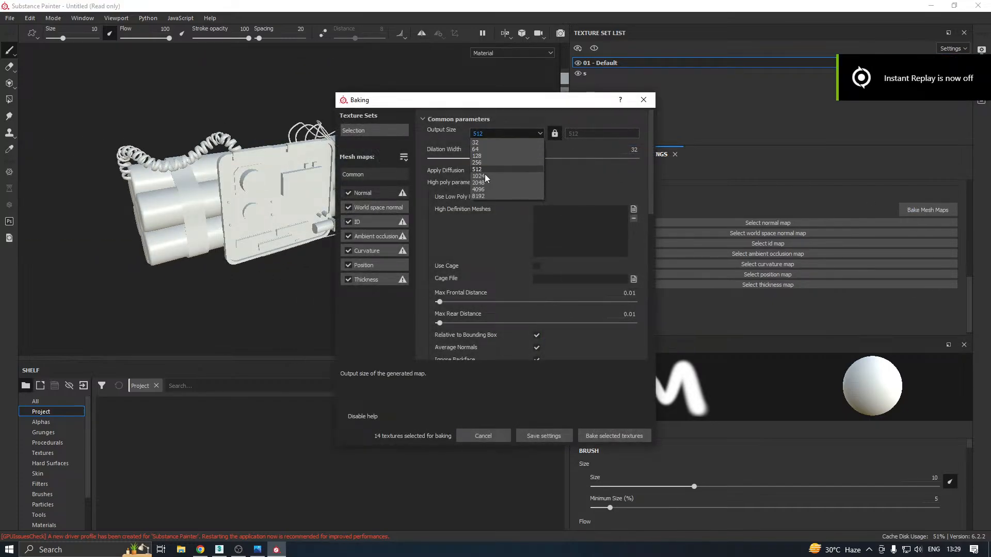
{"action": "left_click", "coordinate": [486, 184]}
{"action": "left_click_drag", "start_coordinate": [447, 157], "coordinate": [436, 161]}
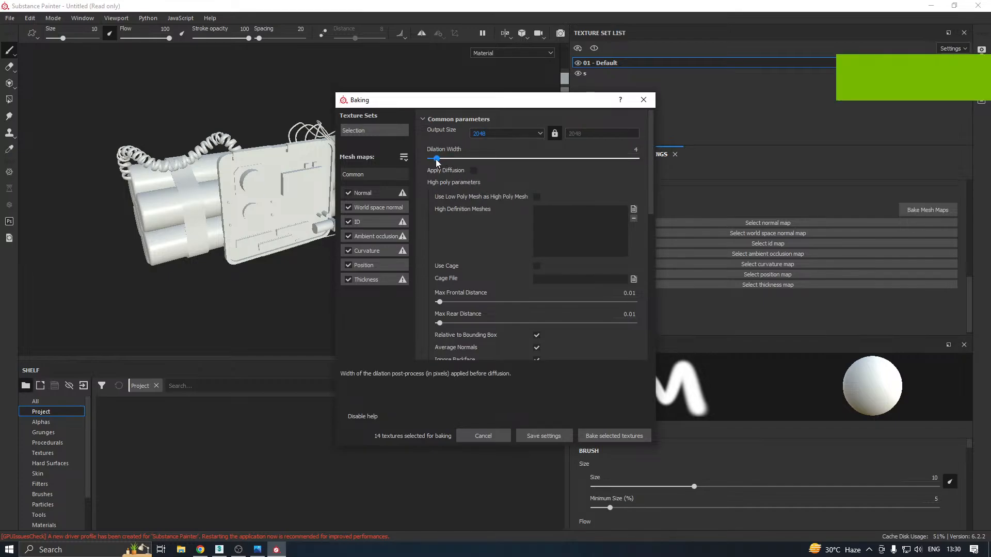
{"action": "left_click", "coordinate": [507, 322]}
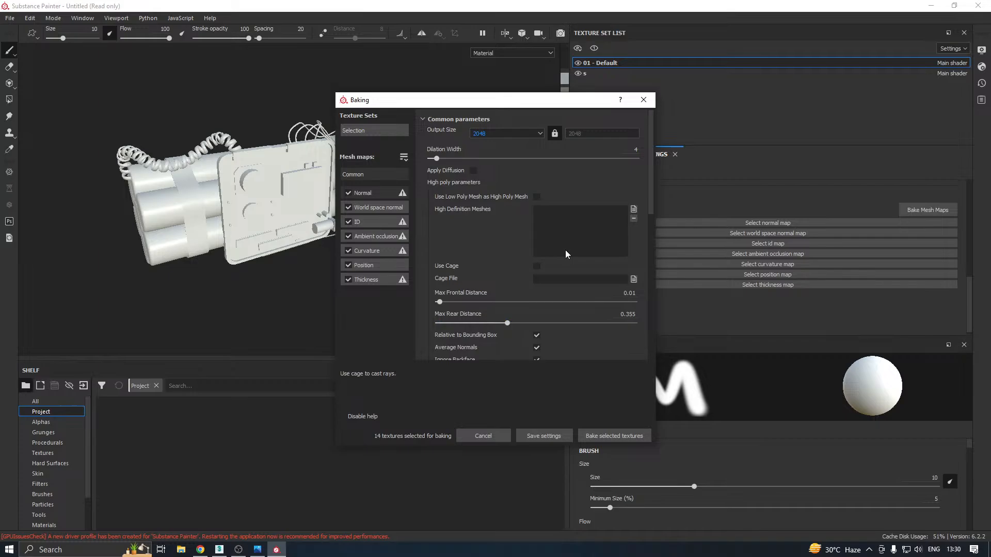
Load the bomb's high-poly file as the high definition mesh and bake all selected mesh maps for both texture sets
{"action": "left_click", "coordinate": [633, 209]}
{"action": "double_click", "coordinate": [450, 194]}
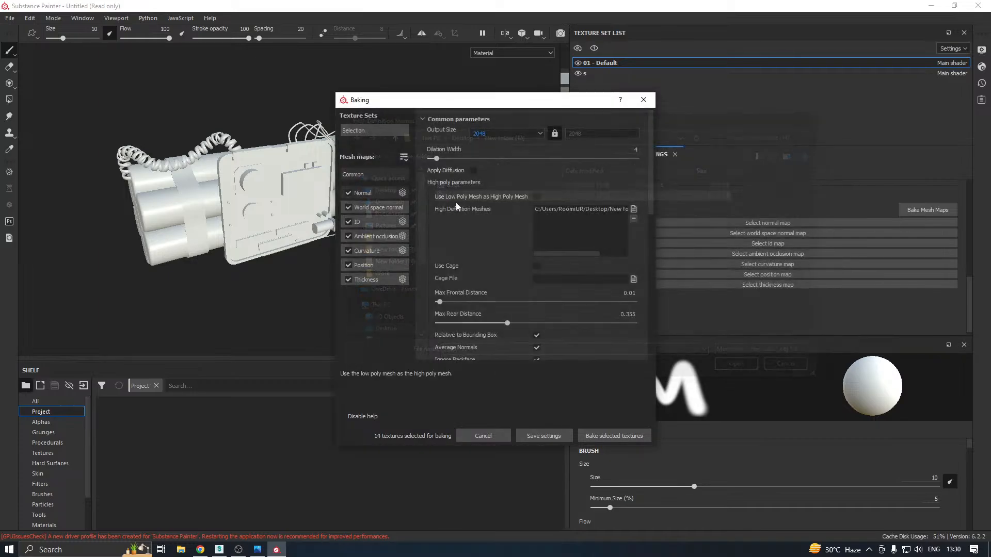
{"action": "left_click", "coordinate": [634, 436]}
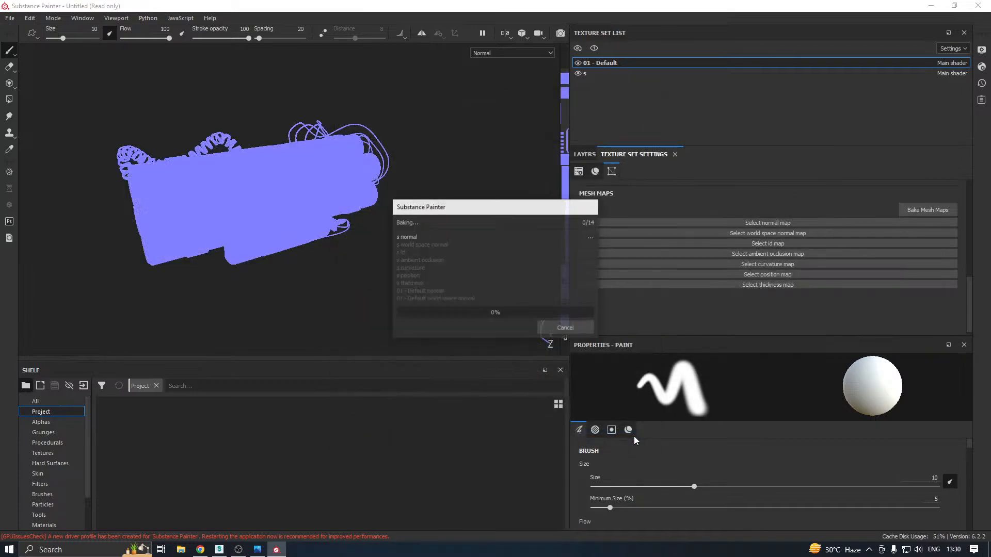
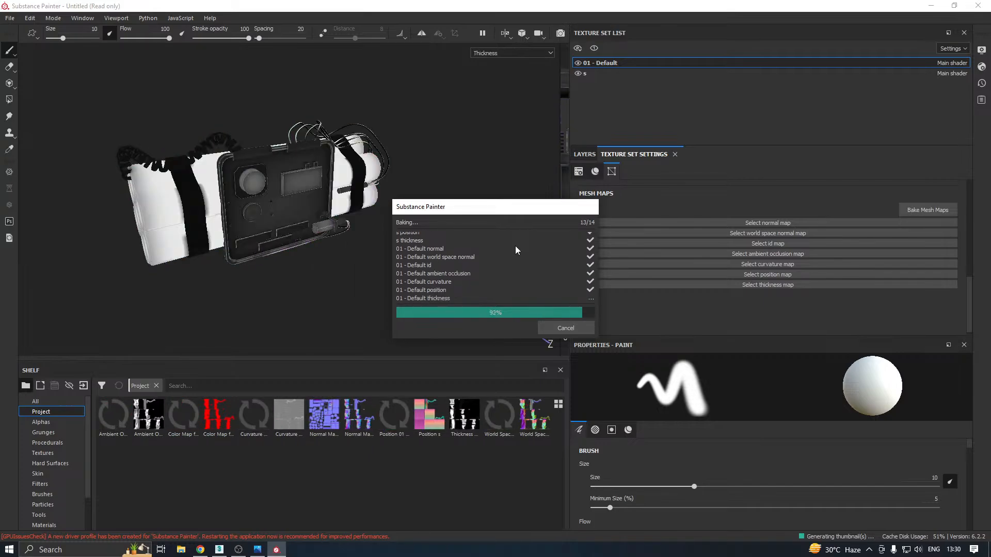
Close the finished bake and inspect the bomb's baked surface around the front panel and its small parts
{"action": "left_click", "coordinate": [561, 326]}
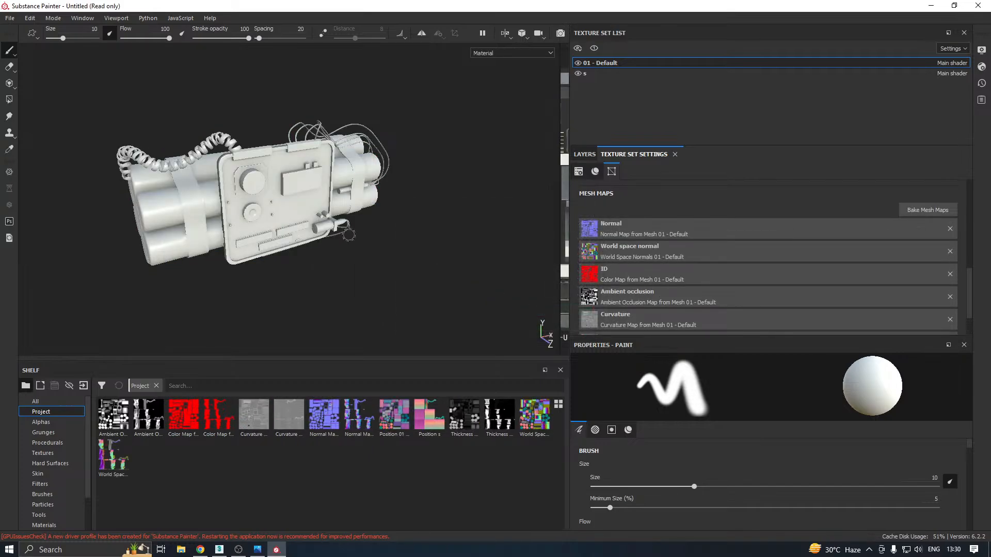
{"action": "left_click_drag", "start_coordinate": [395, 199], "coordinate": [303, 193], "text": "alt"}
{"action": "scroll", "coordinate": [262, 193], "scroll_direction": "up", "scroll_amount": 5}
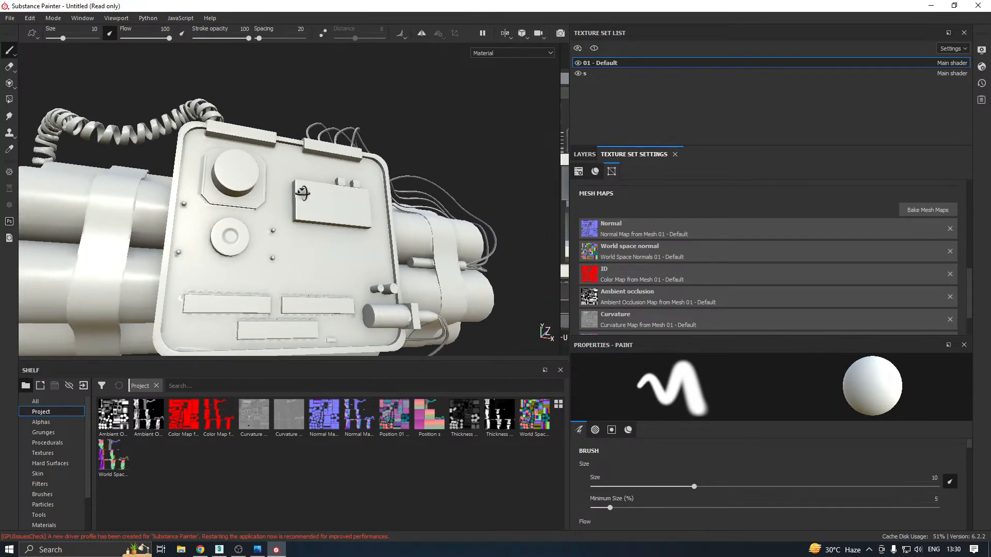
{"action": "left_click_drag", "start_coordinate": [250, 242], "coordinate": [305, 327], "text": "alt"}
{"action": "scroll", "coordinate": [441, 324], "scroll_direction": "up", "scroll_amount": 6}
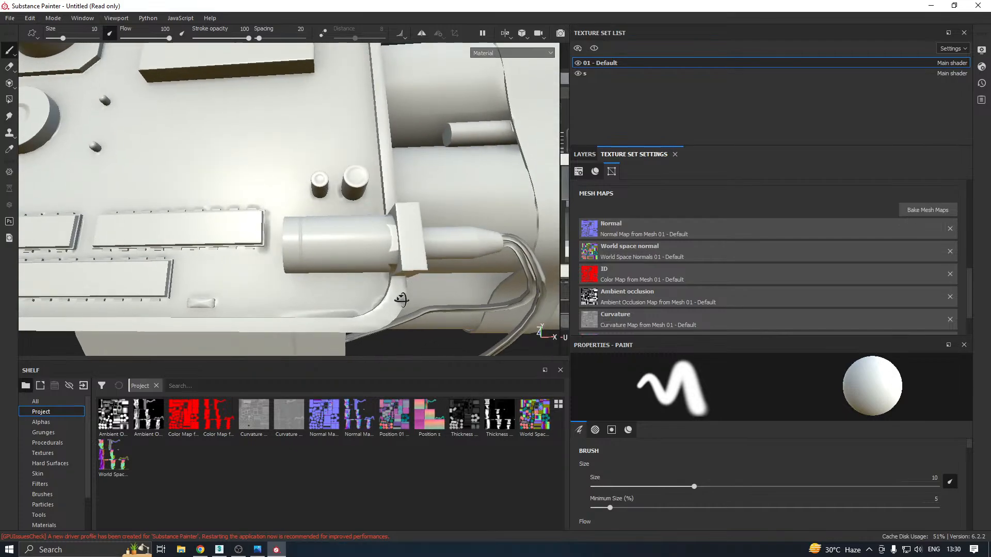
{"action": "left_click_drag", "start_coordinate": [399, 255], "coordinate": [357, 276], "text": "alt"}
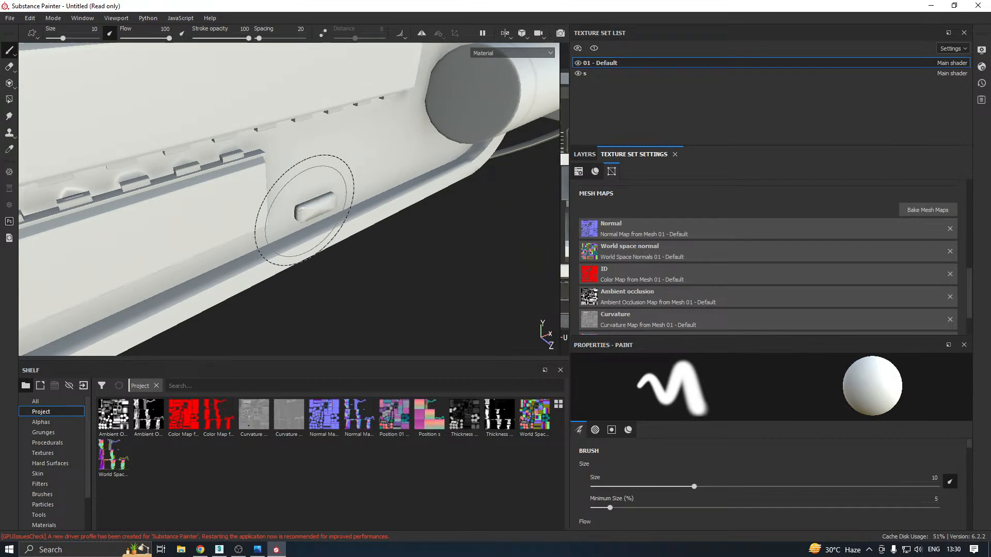
{"action": "mouse_move", "coordinate": [305, 210]}
{"action": "left_mouse_down", "text": "alt"}
{"action": "mouse_move", "coordinate": [332, 177]}
{"action": "mouse_move", "coordinate": [331, 228]}
{"action": "mouse_move", "coordinate": [316, 203]}
{"action": "mouse_move", "coordinate": [274, 201]}
{"action": "mouse_move", "coordinate": [309, 275]}
{"action": "left_mouse_up", "text": "alt"}
{"action": "scroll", "coordinate": [313, 205], "scroll_direction": "down", "scroll_amount": 3}
{"action": "scroll", "coordinate": [309, 274], "scroll_direction": "down", "scroll_amount": 3}
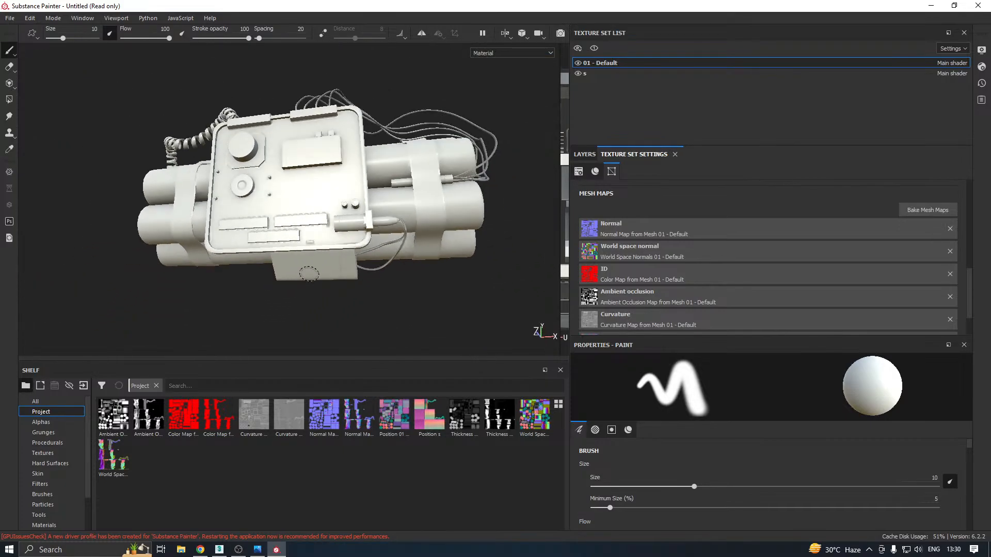
Switch to 3ds Max, save the Bomb.max scene and close 3ds Max to return to Substance Painter
{"action": "left_click", "coordinate": [220, 550]}
{"action": "left_click", "coordinate": [11, 17]}
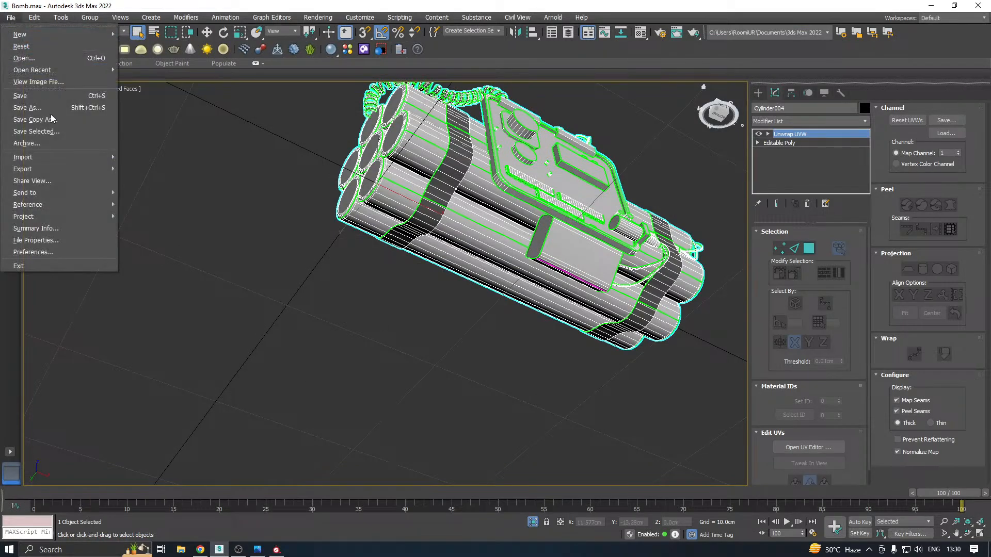
{"action": "left_click", "coordinate": [56, 114]}
{"action": "left_click", "coordinate": [458, 382]}
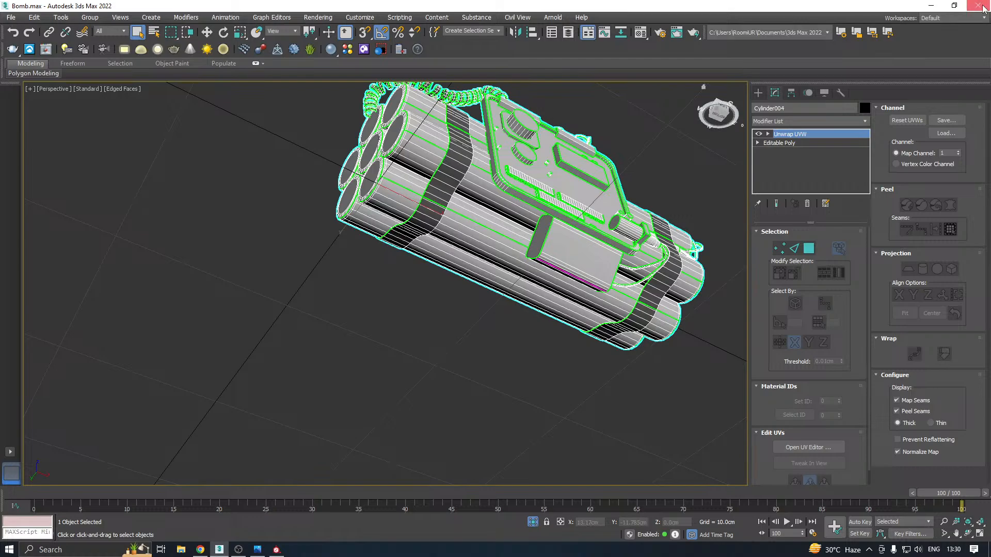
{"action": "left_click", "coordinate": [276, 550]}
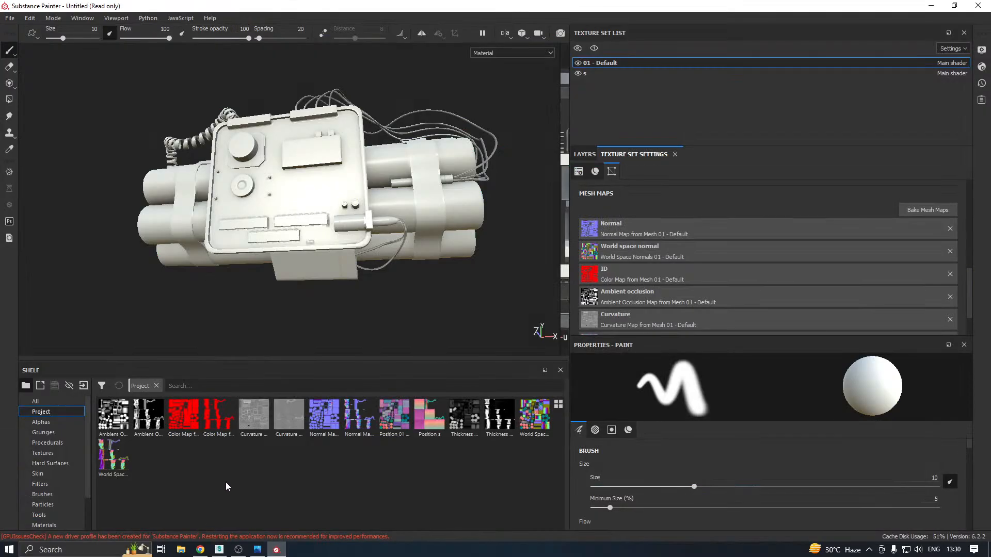
Save the Substance Painter project as B in New folder (14) on the desktop
{"action": "left_click_drag", "start_coordinate": [356, 241], "coordinate": [403, 275], "text": "alt"}
{"action": "left_click", "coordinate": [10, 18]}
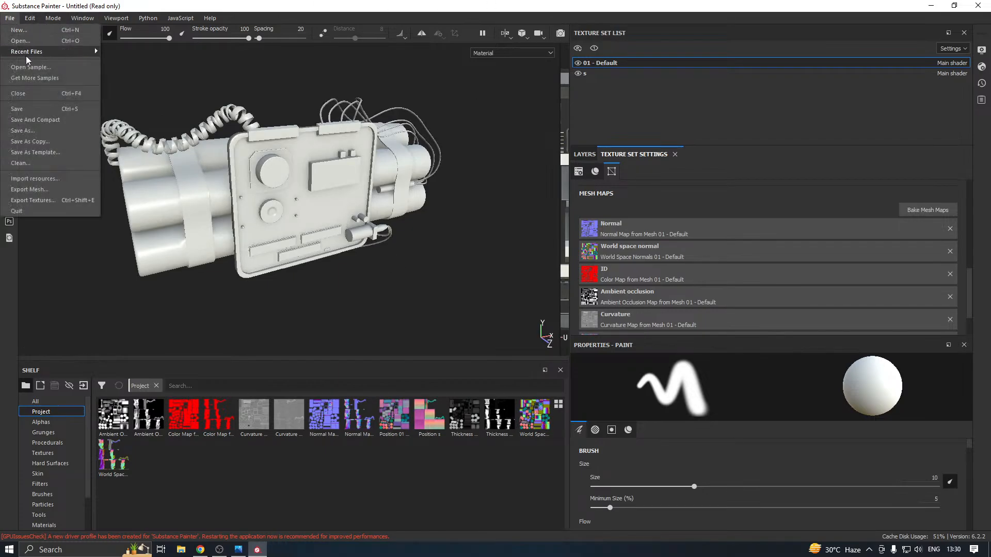
{"action": "left_click", "coordinate": [29, 113]}
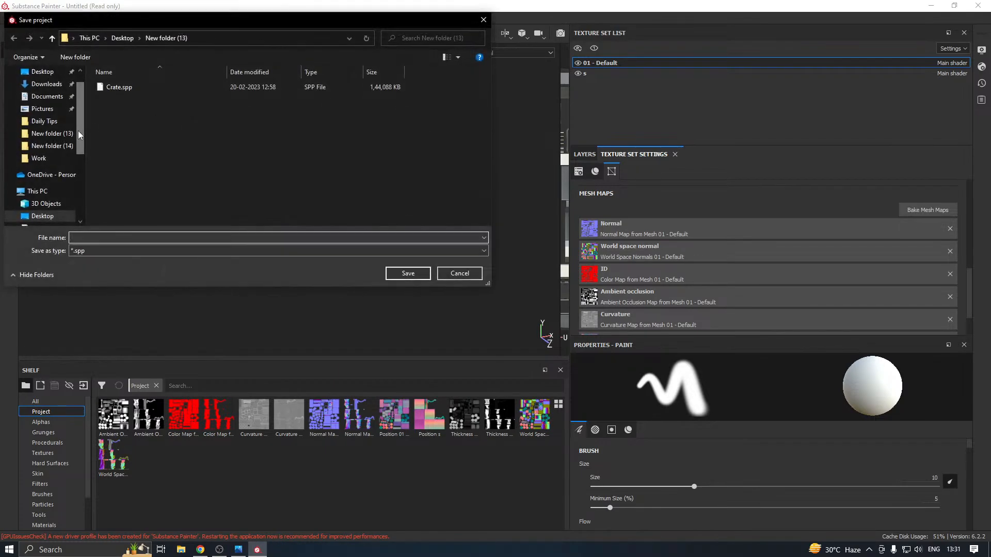
{"action": "left_click", "coordinate": [51, 145]}
{"action": "left_click", "coordinate": [101, 239]}
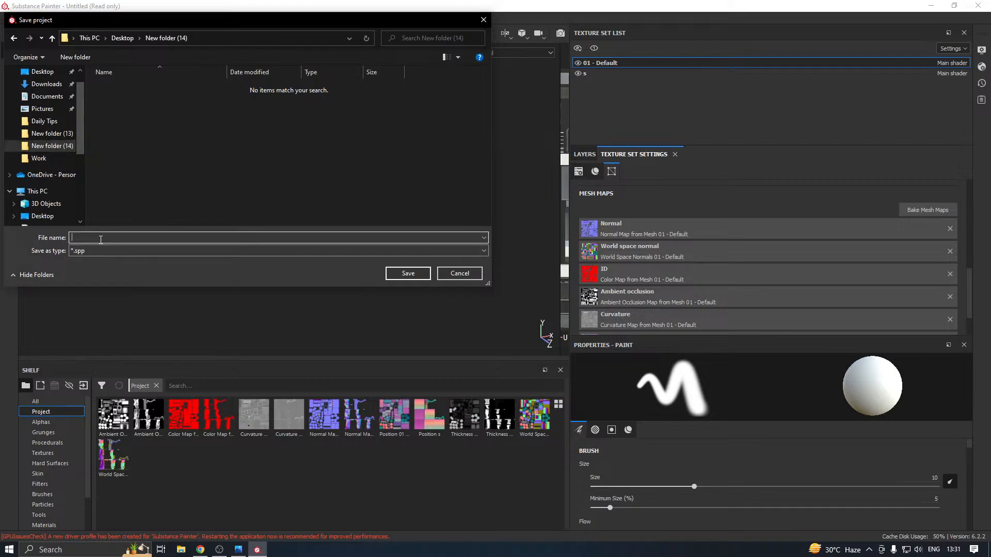
{"action": "type", "text": "B"}
{"action": "left_click", "coordinate": [286, 185]}
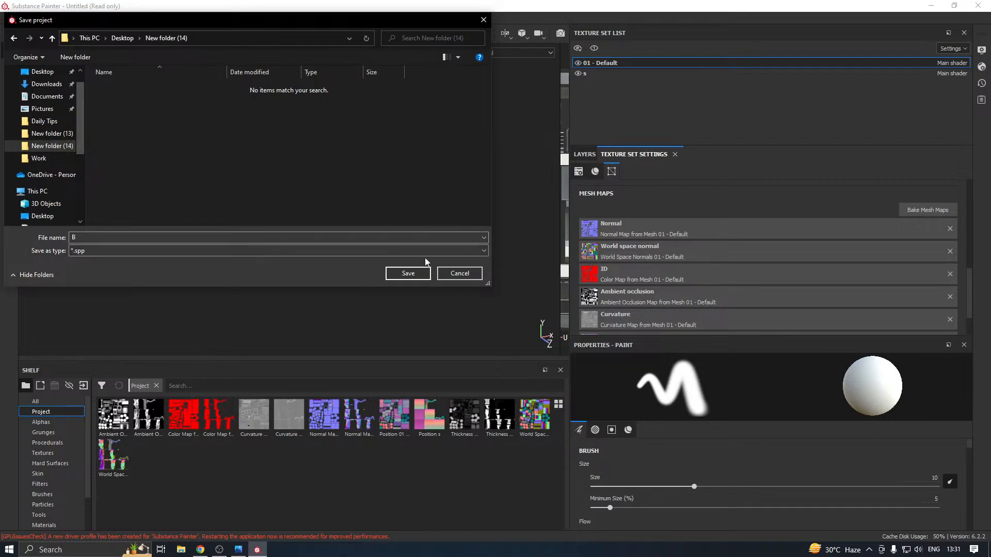
{"action": "left_click", "coordinate": [407, 273]}
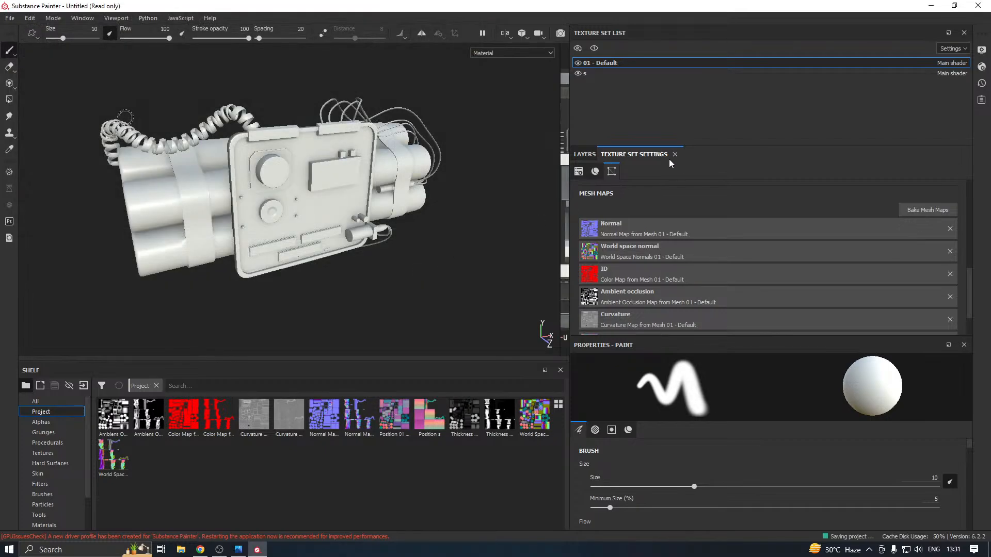
Hide and show the s and 01 - Default texture sets in turn to check which parts each covers
{"action": "left_click", "coordinate": [579, 73]}
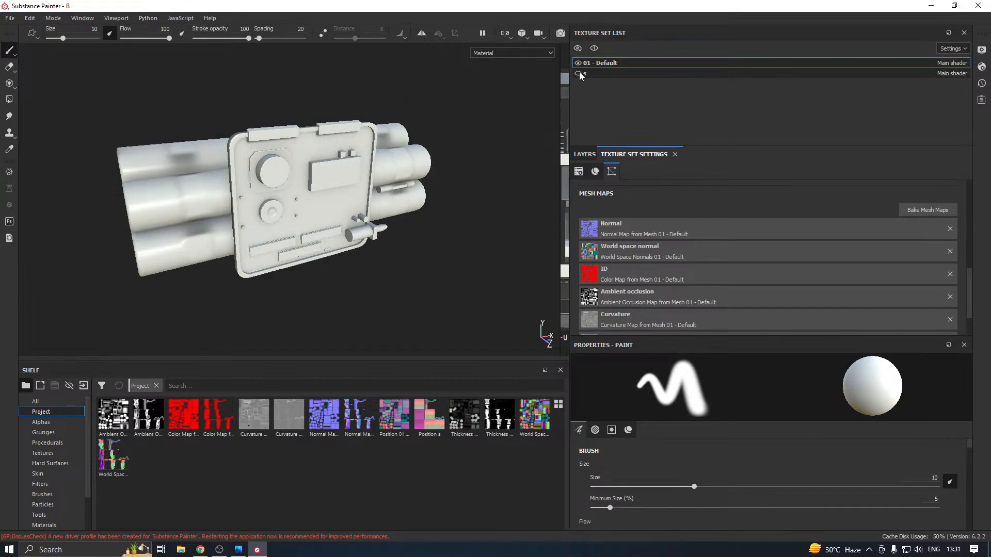
{"action": "left_click", "coordinate": [579, 73]}
{"action": "left_click", "coordinate": [578, 64]}
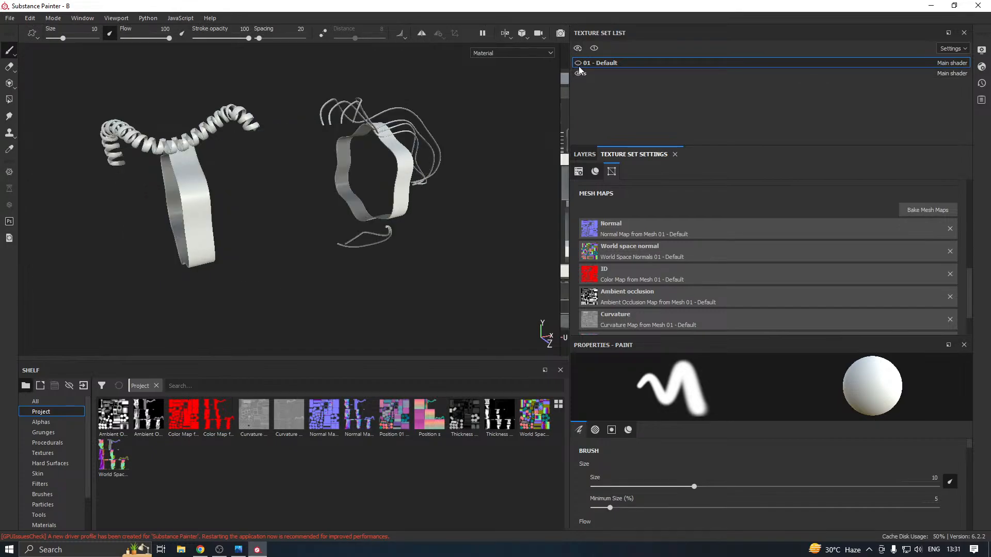
{"action": "left_click", "coordinate": [579, 64]}
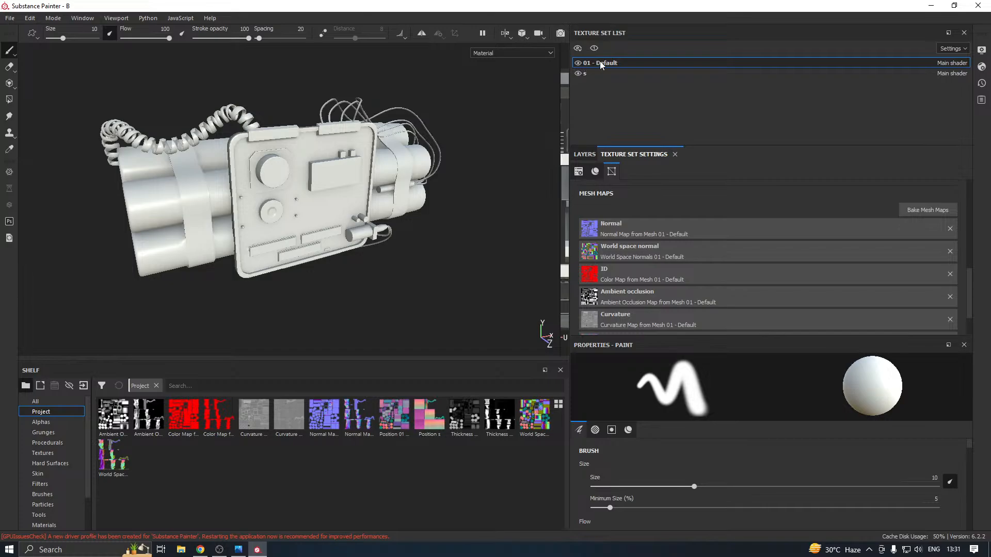
Add a fill layer to the 01 - Default texture set's layer stack and group it into a folder
{"action": "left_click", "coordinate": [584, 154]}
{"action": "left_click_drag", "start_coordinate": [760, 145], "coordinate": [762, 101]}
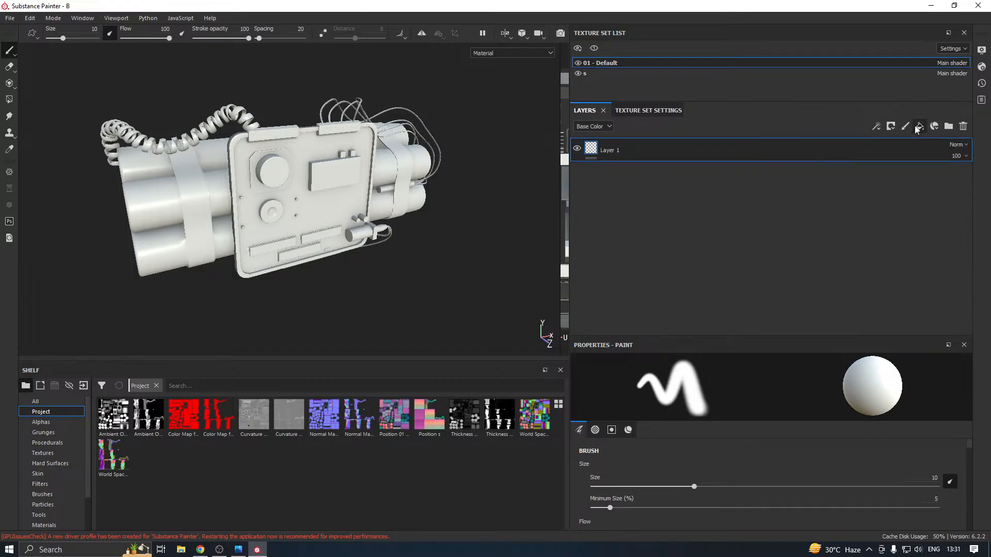
{"action": "right_click", "coordinate": [697, 156]}
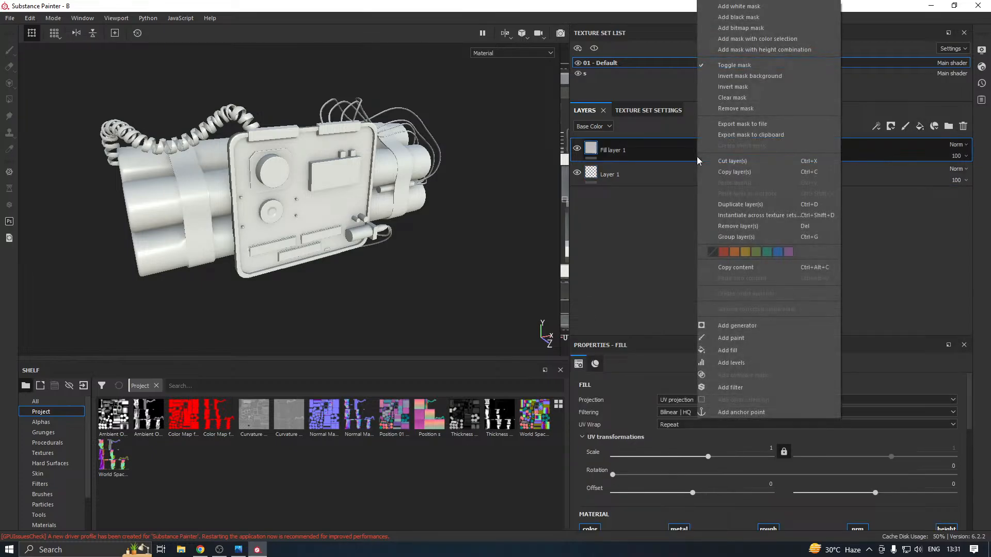
{"action": "left_click", "coordinate": [239, 549]}
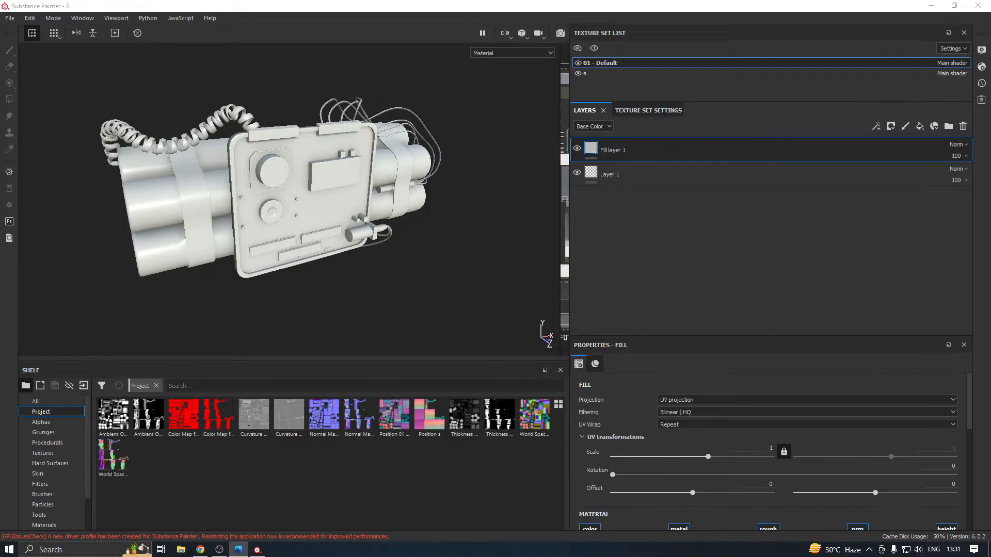
{"action": "left_click", "coordinate": [630, 150]}
{"action": "right_click", "coordinate": [630, 150]}
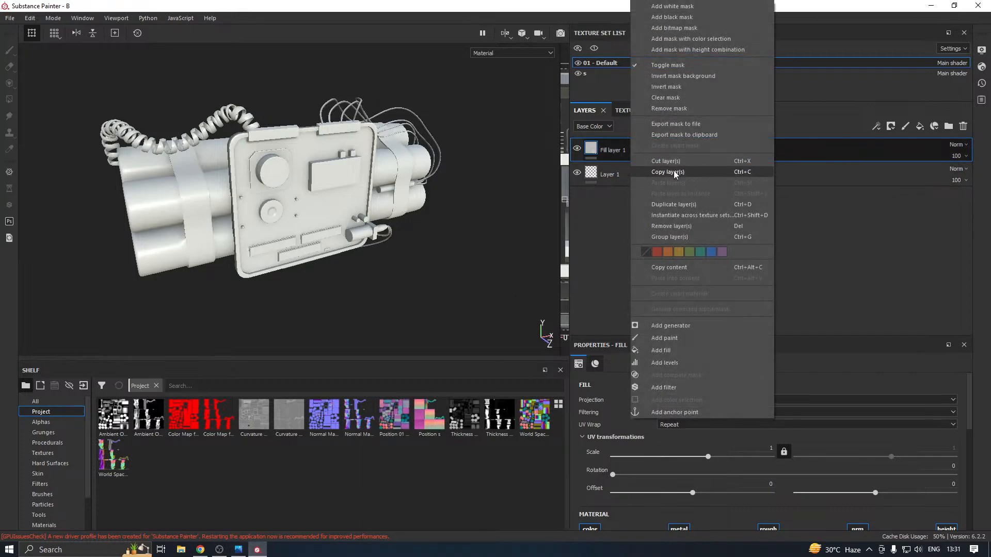
{"action": "left_click", "coordinate": [688, 238]}
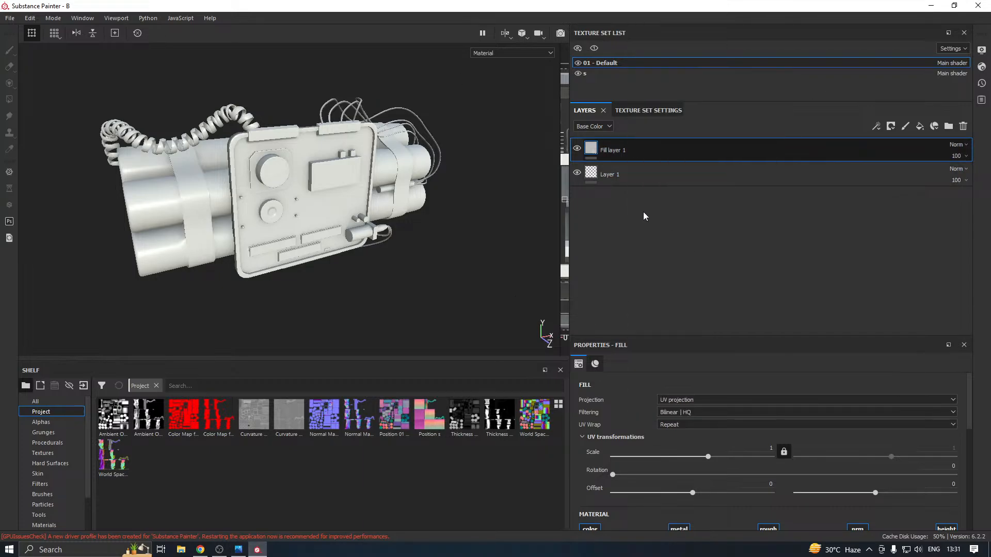
Add a black mask to the fill layer's folder and reveal one dynamite stick using Polygon Fill in mesh mode
{"action": "right_click", "coordinate": [616, 150]}
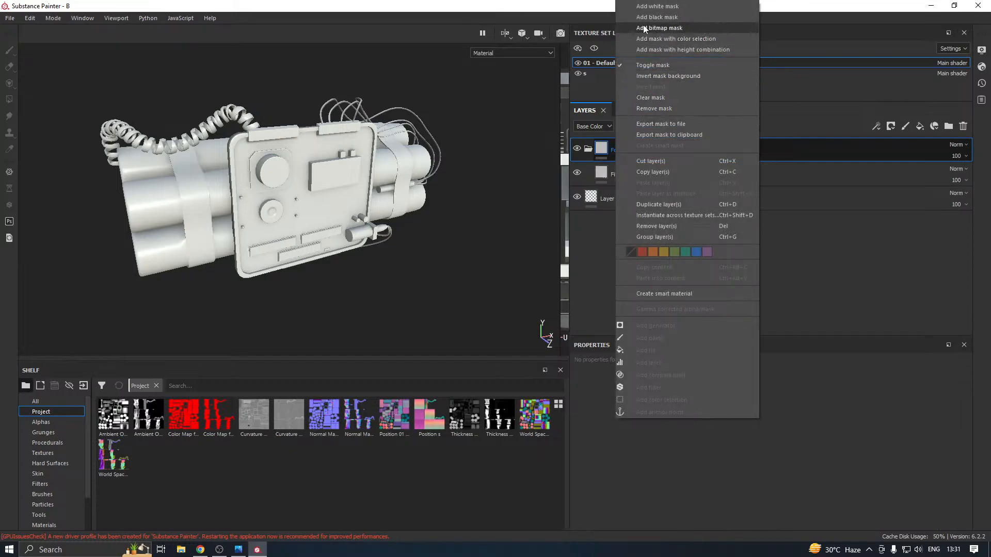
{"action": "left_click", "coordinate": [655, 16]}
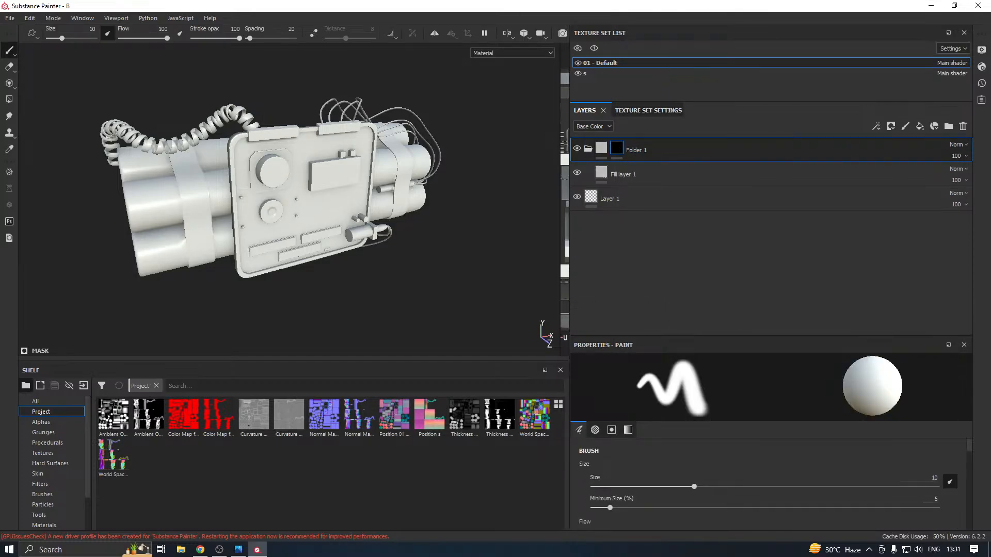
{"action": "left_click", "coordinate": [9, 100]}
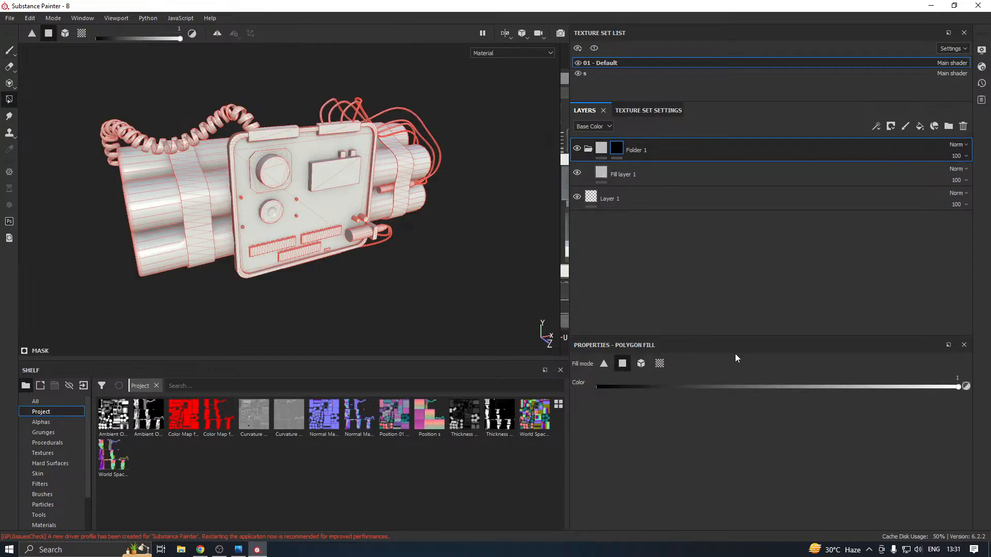
{"action": "left_click", "coordinate": [642, 364]}
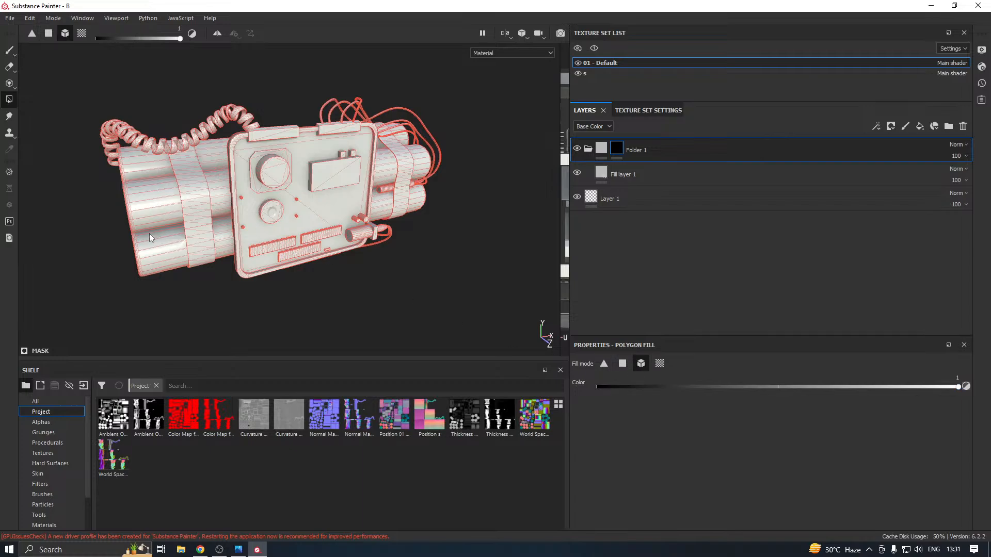
Apply the Fabric Baseball Hat material to the fill layer inside the masked folder
{"action": "left_click", "coordinate": [658, 175]}
{"action": "scroll", "coordinate": [79, 487], "scroll_direction": "down", "scroll_amount": 2}
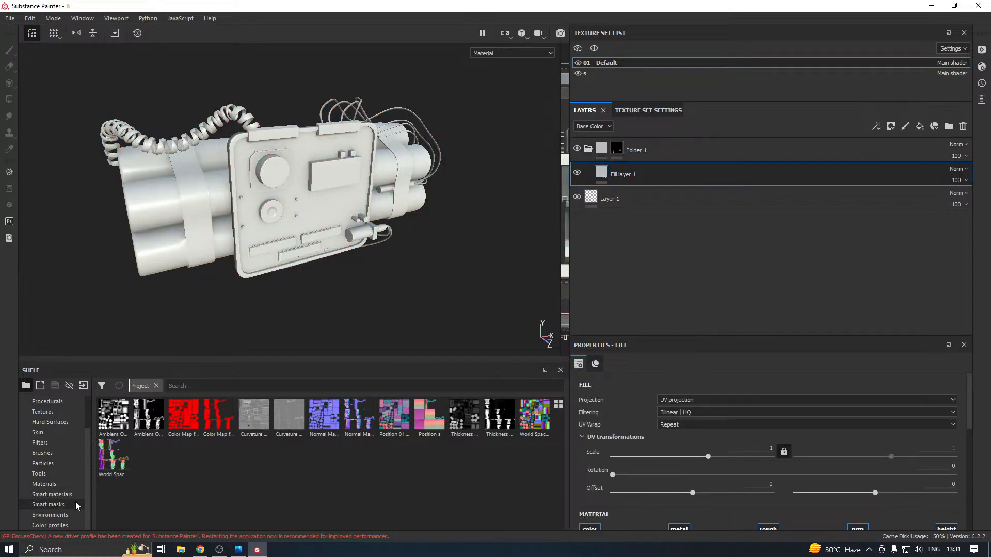
{"action": "left_click", "coordinate": [51, 485]}
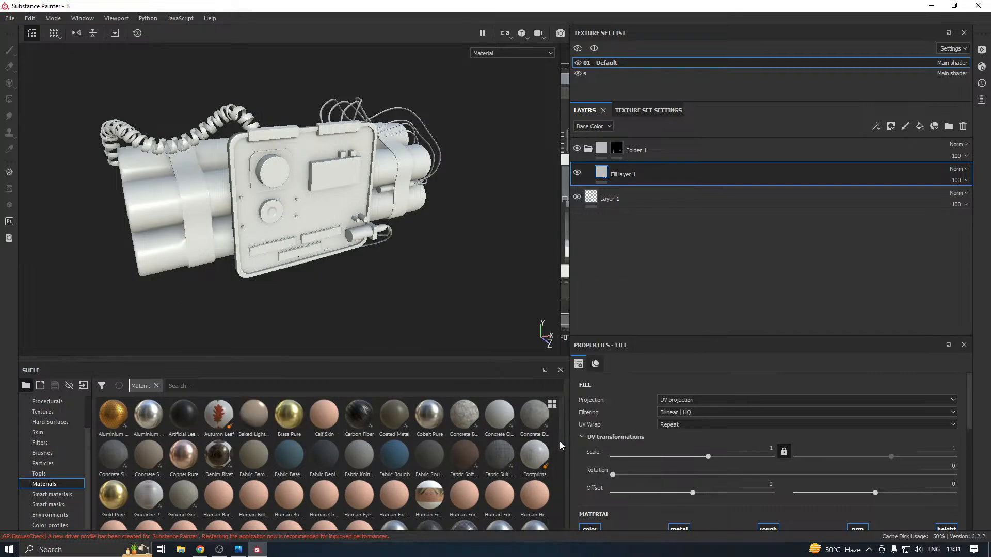
{"action": "mouse_move", "coordinate": [275, 450]}
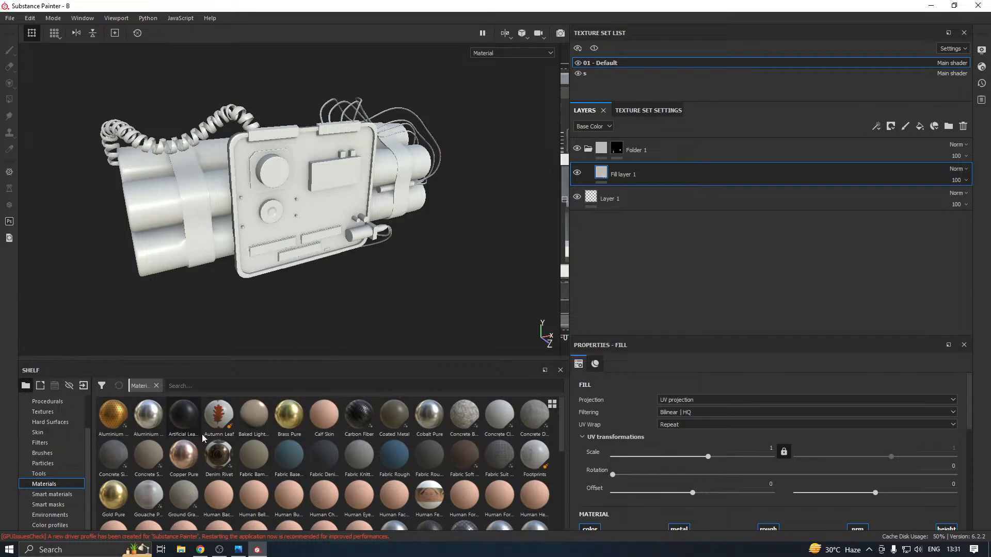
{"action": "left_click", "coordinate": [290, 458]}
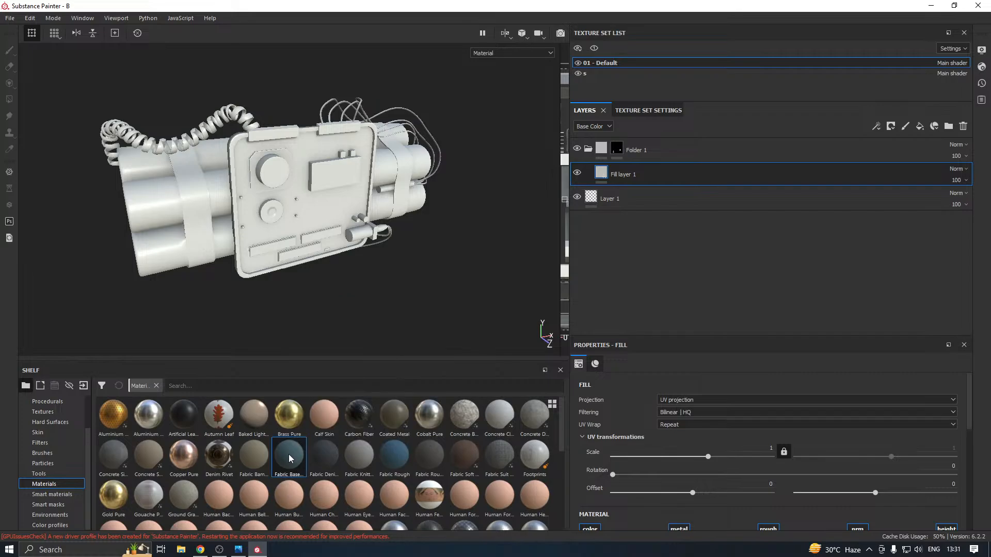
{"action": "left_click_drag", "start_coordinate": [188, 266], "coordinate": [337, 267], "text": "alt"}
Enlarge the fill layer's settings and change the fabric material's colour from blue-grey to a soft red
{"action": "left_click", "coordinate": [743, 179]}
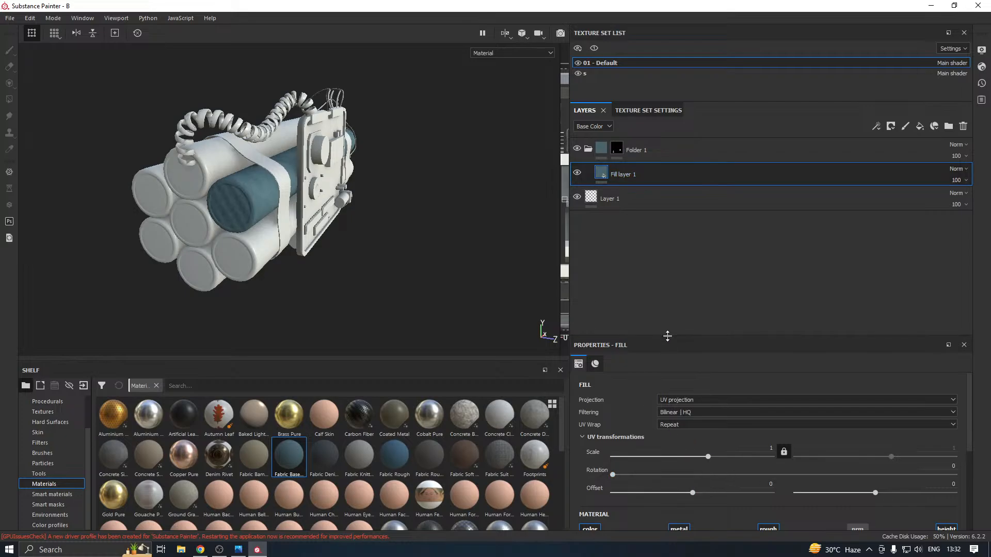
{"action": "left_click_drag", "start_coordinate": [667, 336], "coordinate": [701, 234]}
{"action": "left_click", "coordinate": [639, 514]}
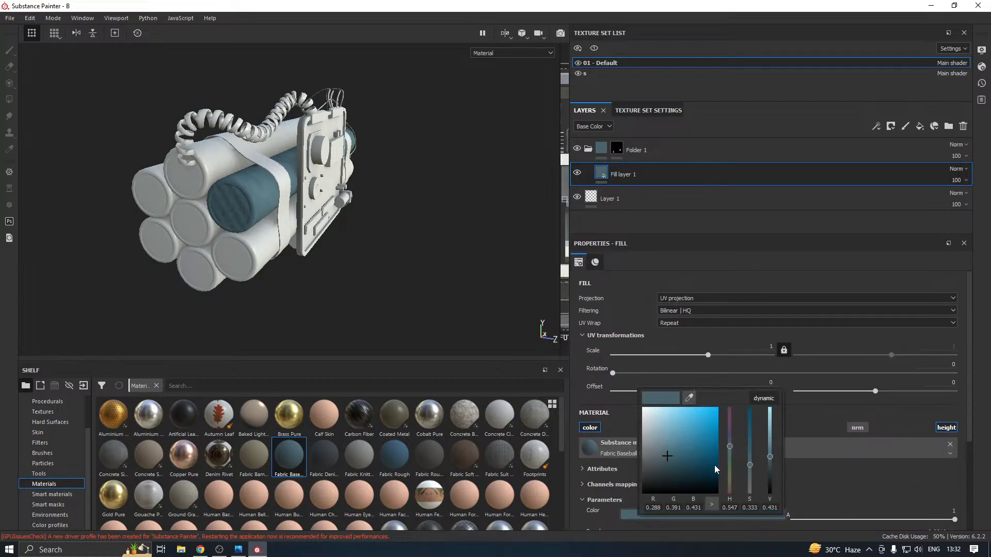
{"action": "left_click_drag", "start_coordinate": [732, 447], "coordinate": [731, 495]}
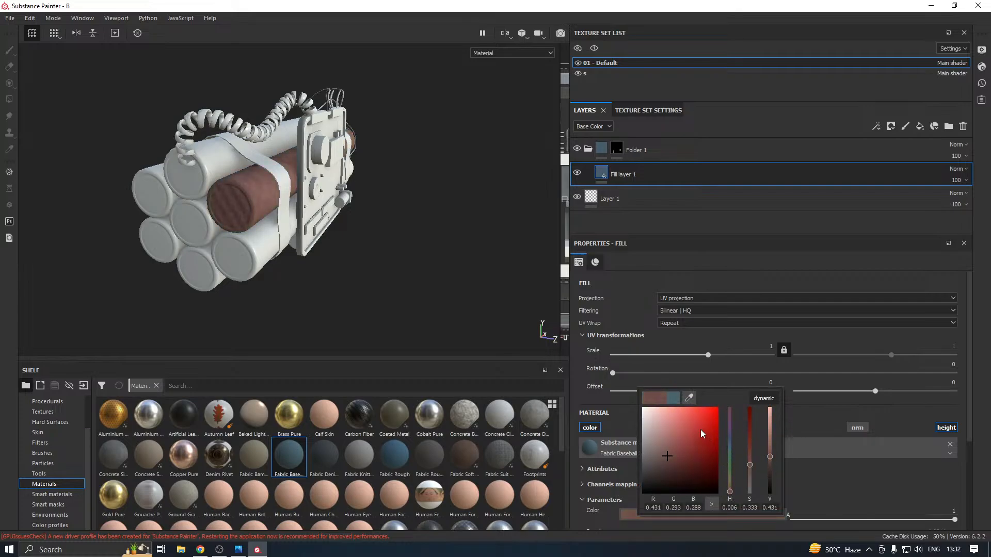
{"action": "left_click_drag", "start_coordinate": [712, 425], "coordinate": [705, 438]}
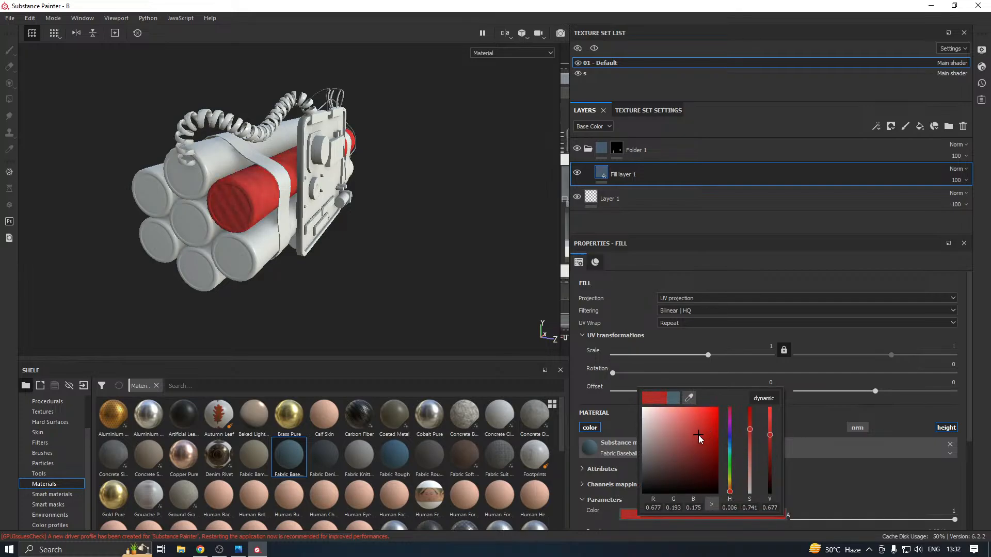
{"action": "left_click_drag", "start_coordinate": [394, 304], "coordinate": [334, 310], "text": "alt"}
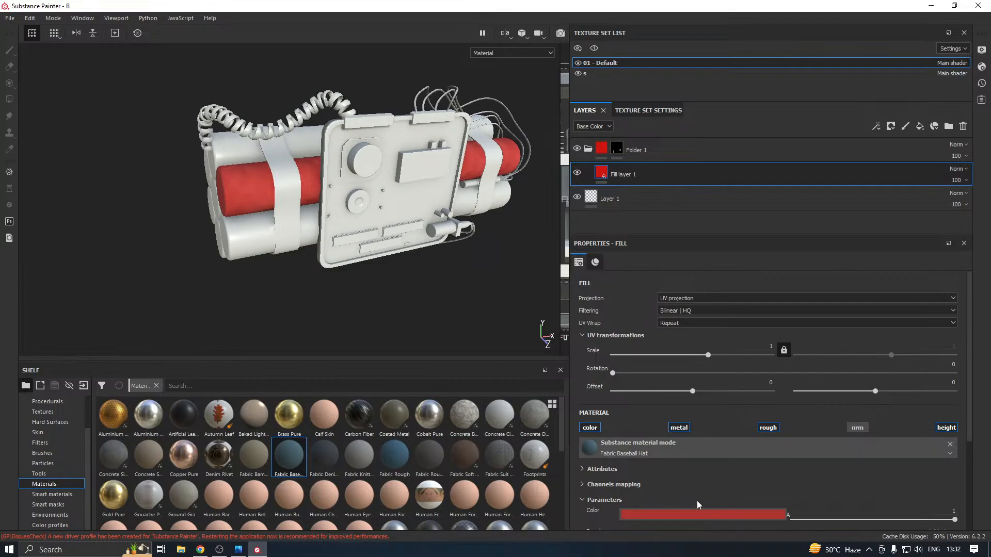
{"action": "left_click", "coordinate": [700, 514]}
{"action": "left_click", "coordinate": [734, 432]}
Reveal the remaining dynamite sticks in the red folder's mask using Polygon Fill in mesh mode
{"action": "left_click", "coordinate": [617, 149]}
{"action": "key", "text": "4"}
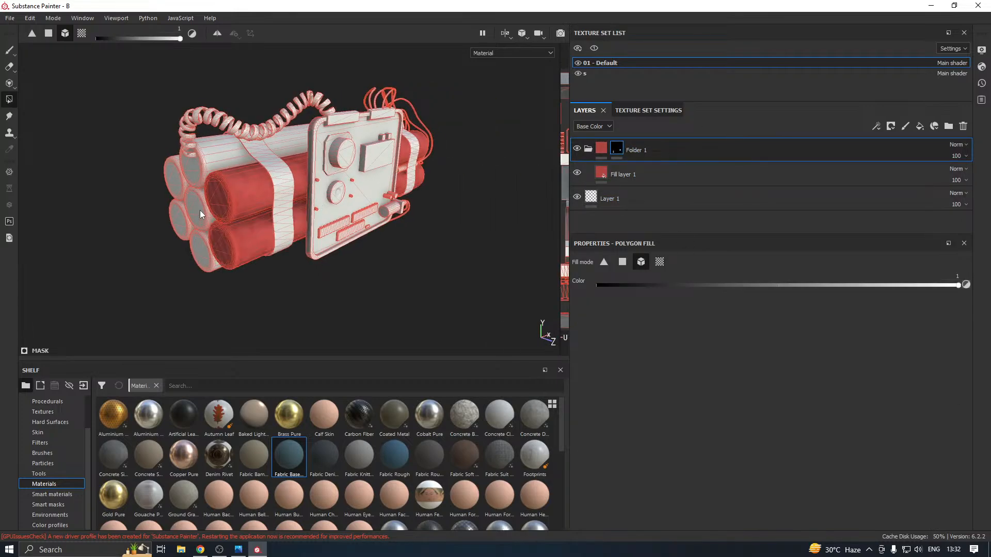
{"action": "left_click", "coordinate": [180, 183]}
{"action": "left_click", "coordinate": [197, 167]}
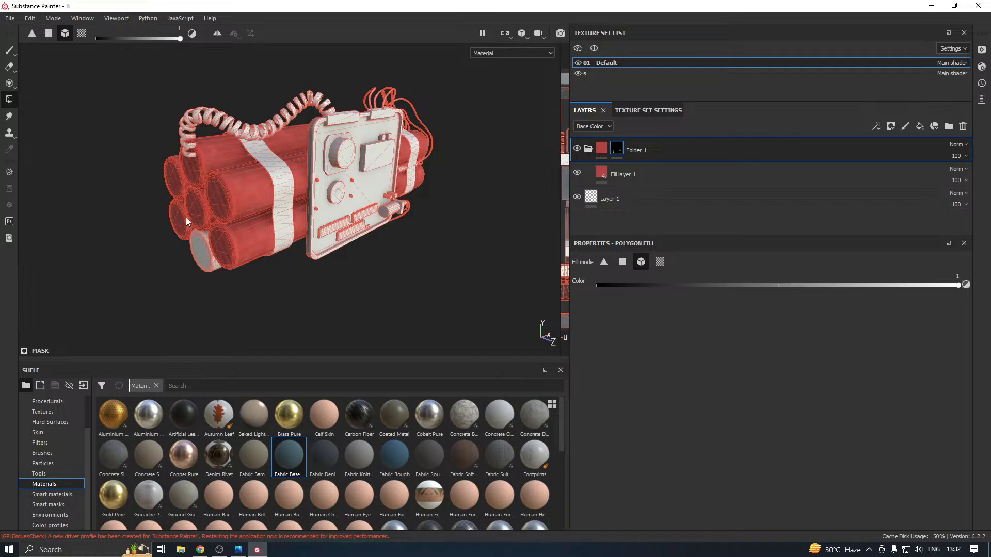
{"action": "left_click_drag", "start_coordinate": [203, 252], "coordinate": [201, 224], "text": "alt"}
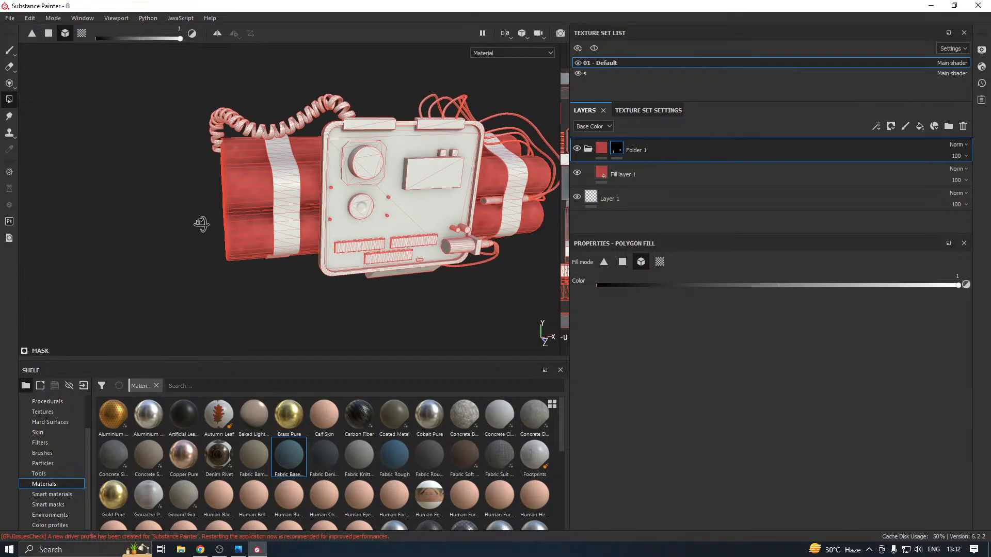
{"action": "left_click_drag", "start_coordinate": [295, 212], "coordinate": [268, 251], "text": "alt"}
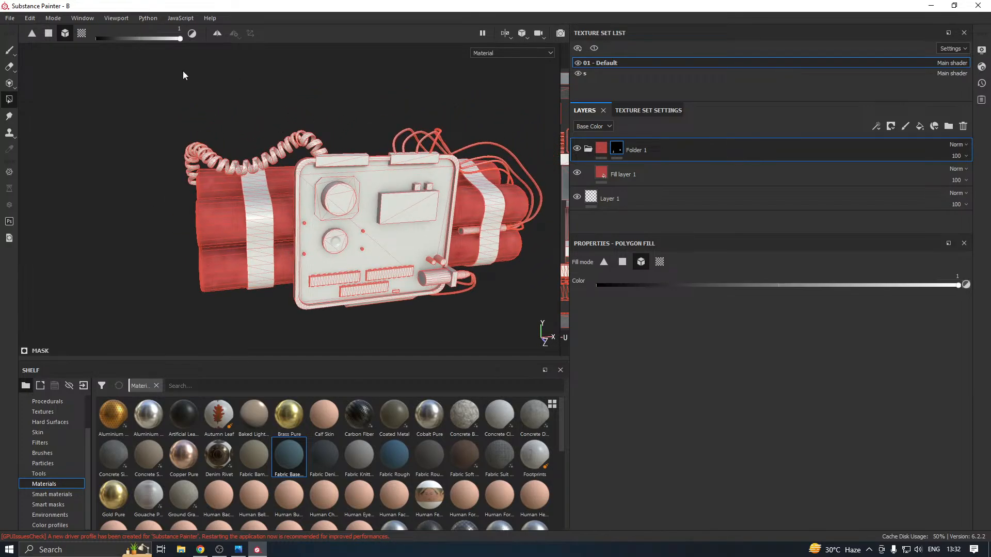
{"action": "left_click", "coordinate": [9, 50]}
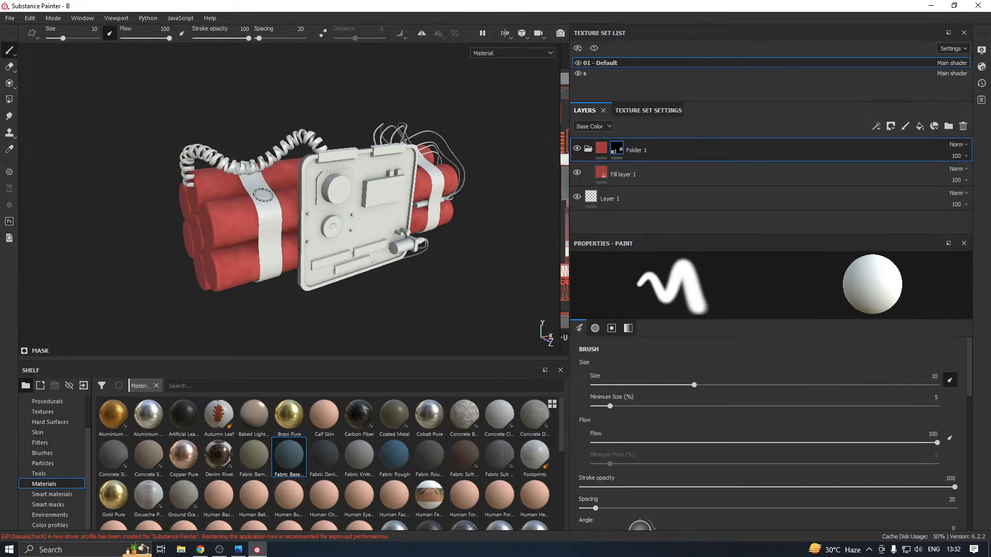
Set the red fabric fill layer's UV scale to 26
{"action": "scroll", "coordinate": [203, 235], "scroll_direction": "up", "scroll_amount": 4}
{"action": "left_click_drag", "start_coordinate": [211, 235], "coordinate": [230, 227], "text": "alt"}
{"action": "left_click", "coordinate": [627, 180]}
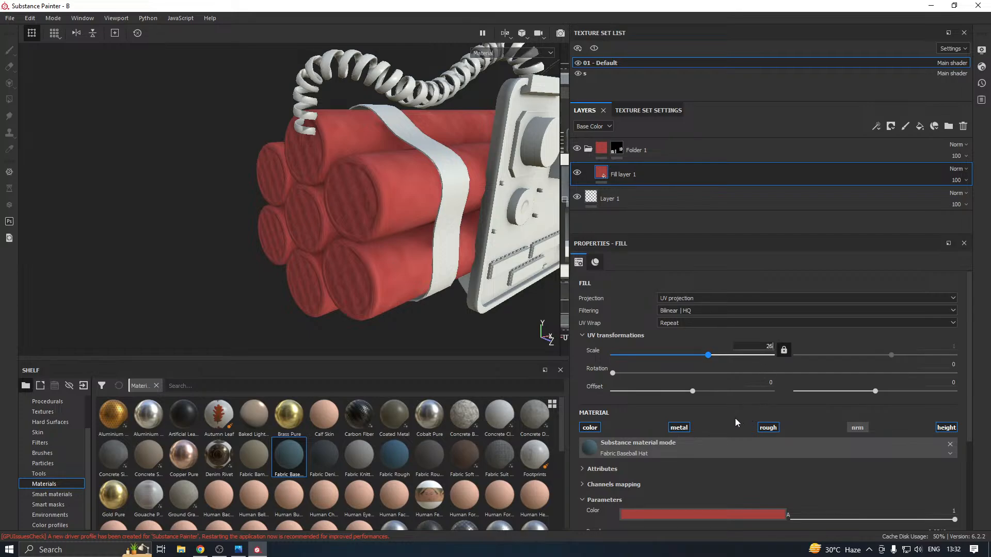
{"action": "key", "text": "Return"}
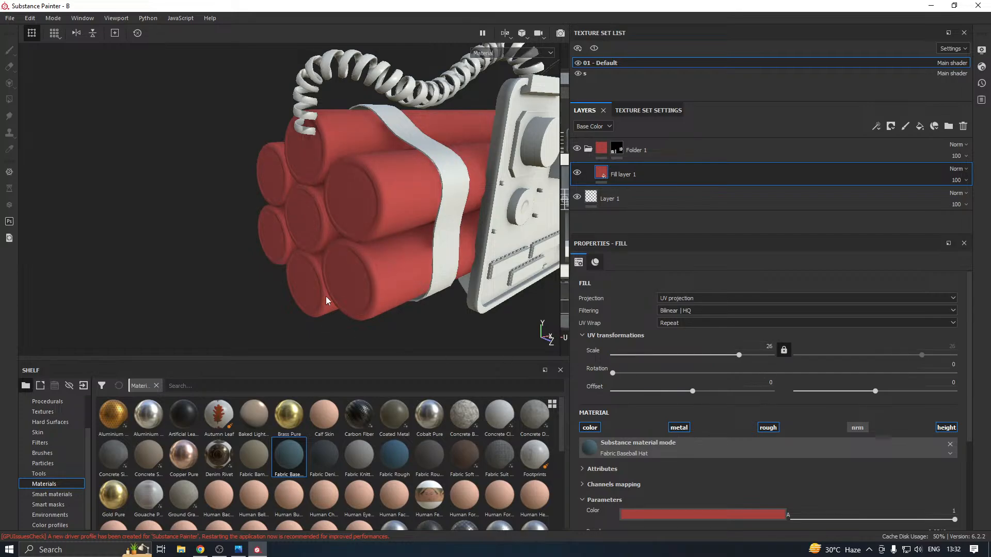
{"action": "left_click_drag", "start_coordinate": [326, 296], "coordinate": [275, 275], "text": "alt"}
{"action": "left_click_drag", "start_coordinate": [276, 279], "coordinate": [309, 266], "text": "alt"}
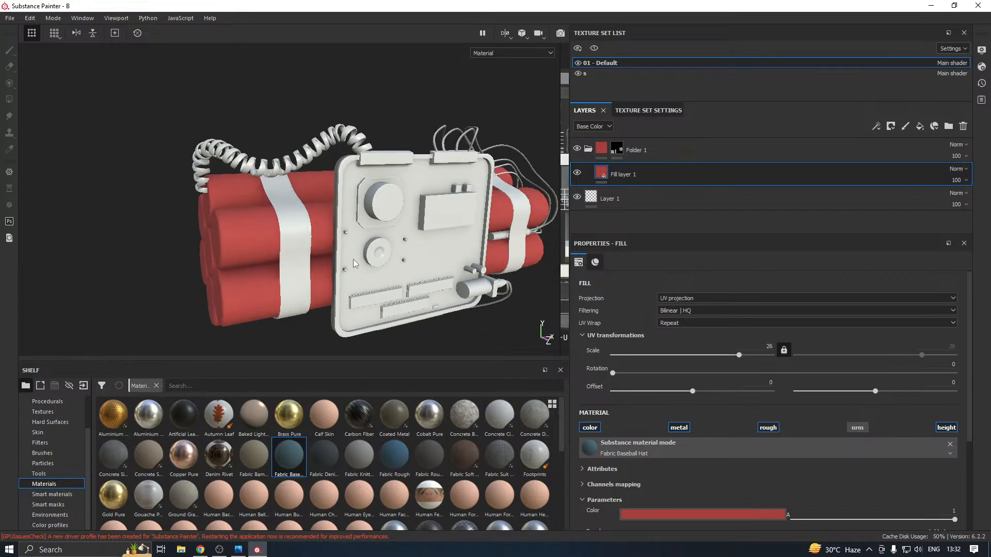
Rename the red fabric folder as R
{"action": "double_click", "coordinate": [645, 153]}
{"action": "type", "text": "R"}
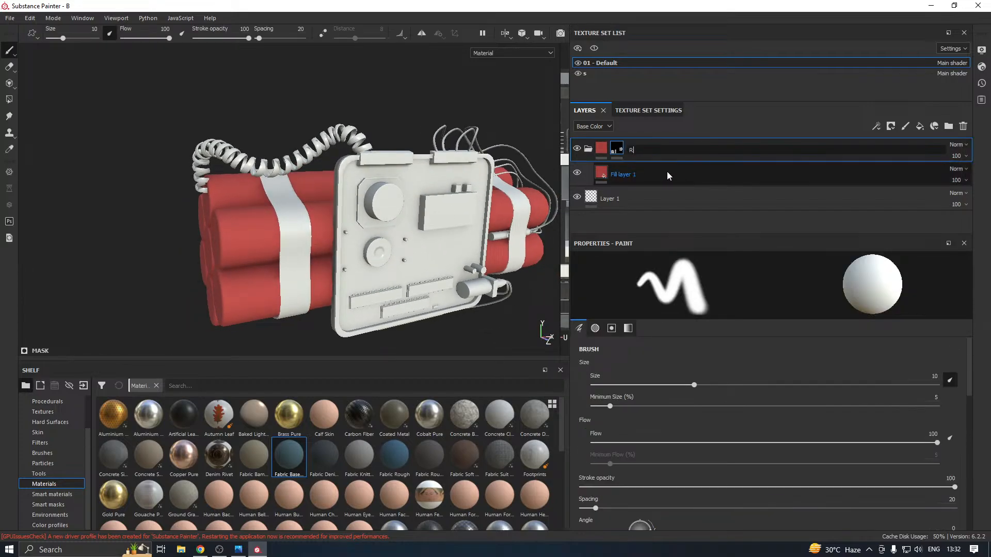
{"action": "key", "text": "Return"}
Duplicate folder R and clear the copy's mask, enlarging the layer stack's area
{"action": "right_click", "coordinate": [650, 149]}
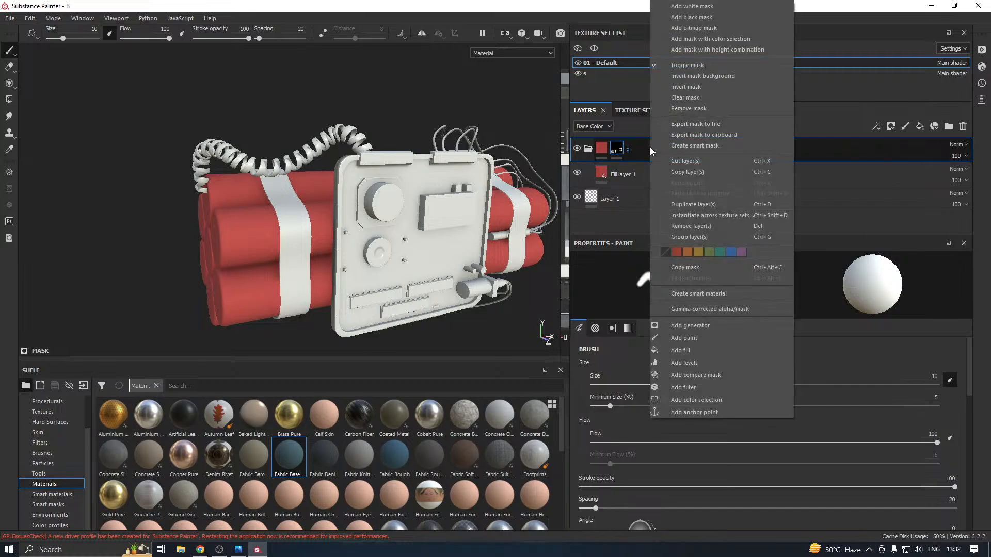
{"action": "left_click", "coordinate": [701, 206]}
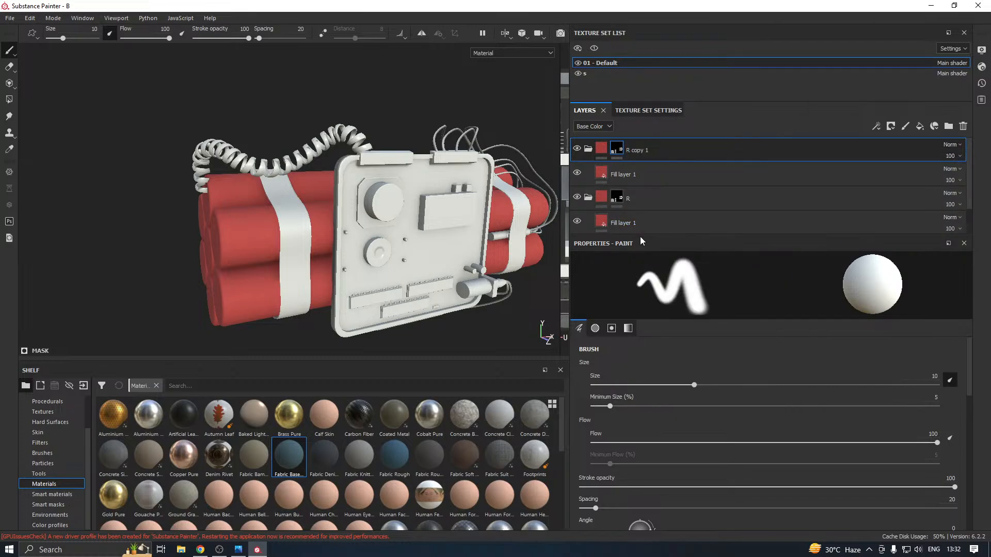
{"action": "left_click_drag", "start_coordinate": [636, 235], "coordinate": [636, 304]}
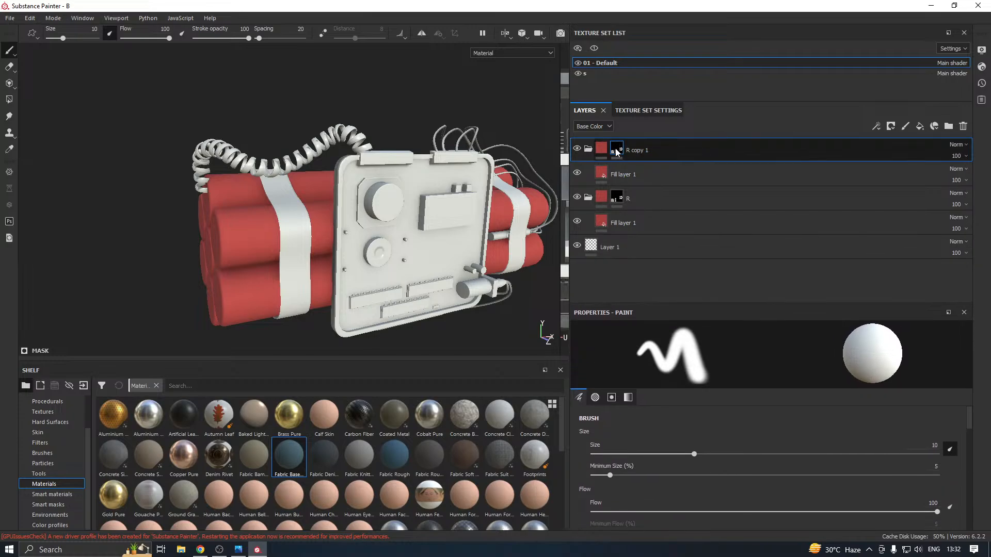
{"action": "right_click", "coordinate": [617, 148]}
{"action": "left_click", "coordinate": [655, 246]}
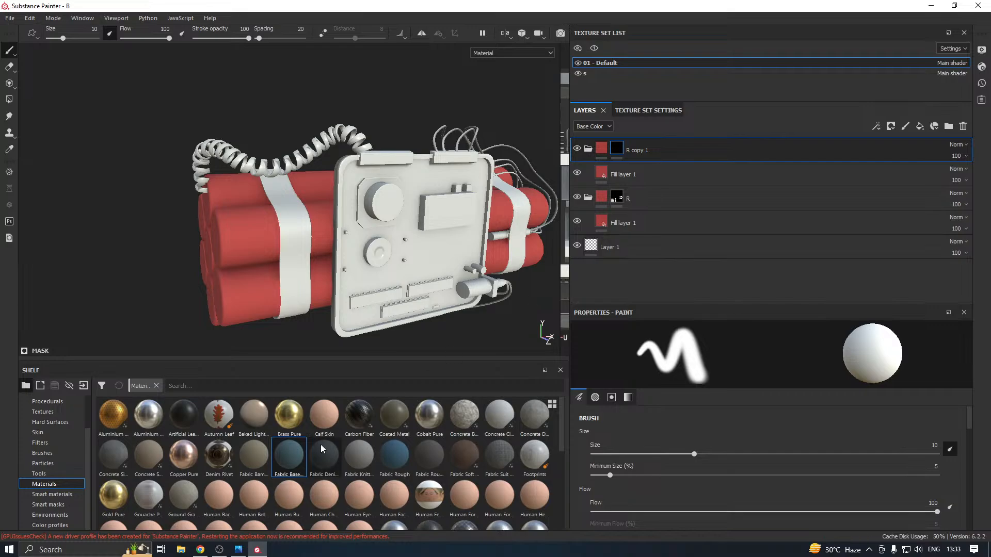
Apply the Plastic Matte Pure material to the fill layer inside the duplicated folder
{"action": "scroll", "coordinate": [325, 455], "scroll_direction": "down", "scroll_amount": 5}
{"action": "left_click", "coordinate": [615, 178]}
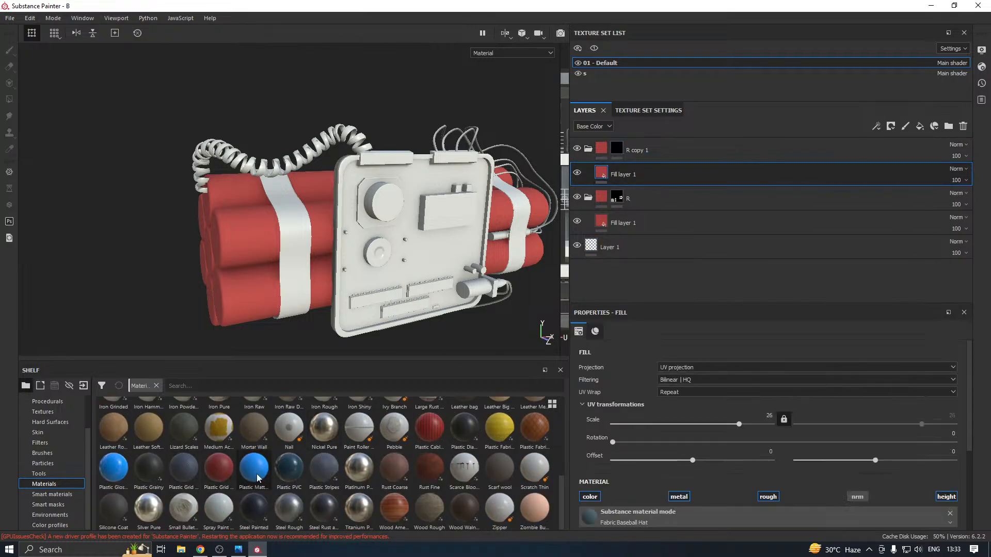
{"action": "mouse_move", "coordinate": [261, 476]}
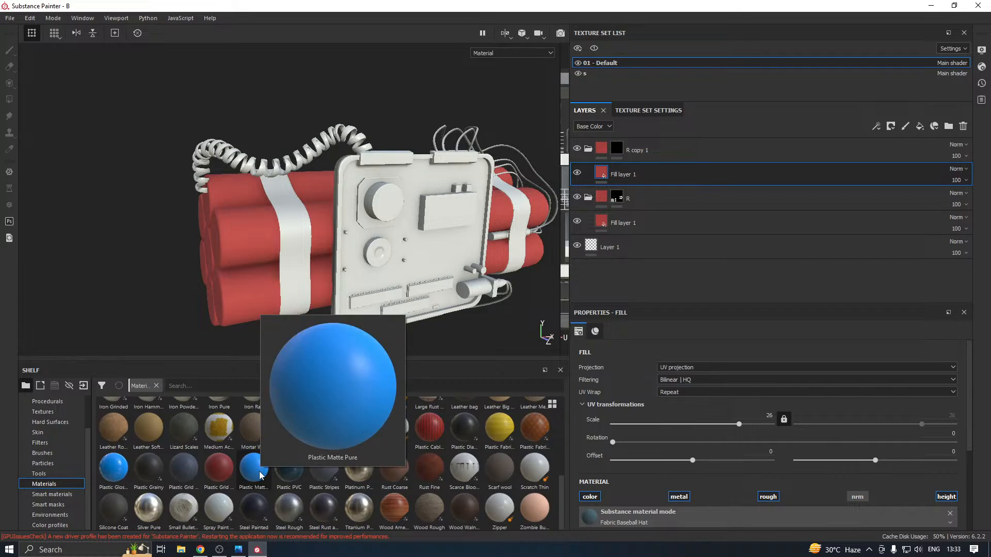
{"action": "left_click", "coordinate": [259, 475]}
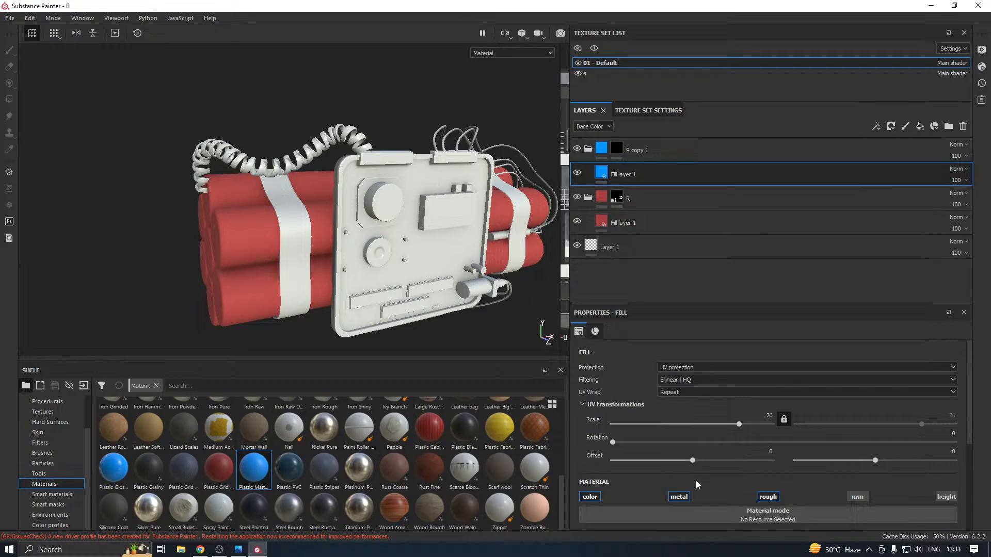
Change the plastic fill layer's base colour to a near-black grey with RGB values of 0.020
{"action": "scroll", "coordinate": [665, 490], "scroll_direction": "down", "scroll_amount": 3}
{"action": "left_click", "coordinate": [659, 476]}
{"action": "left_click", "coordinate": [659, 432]}
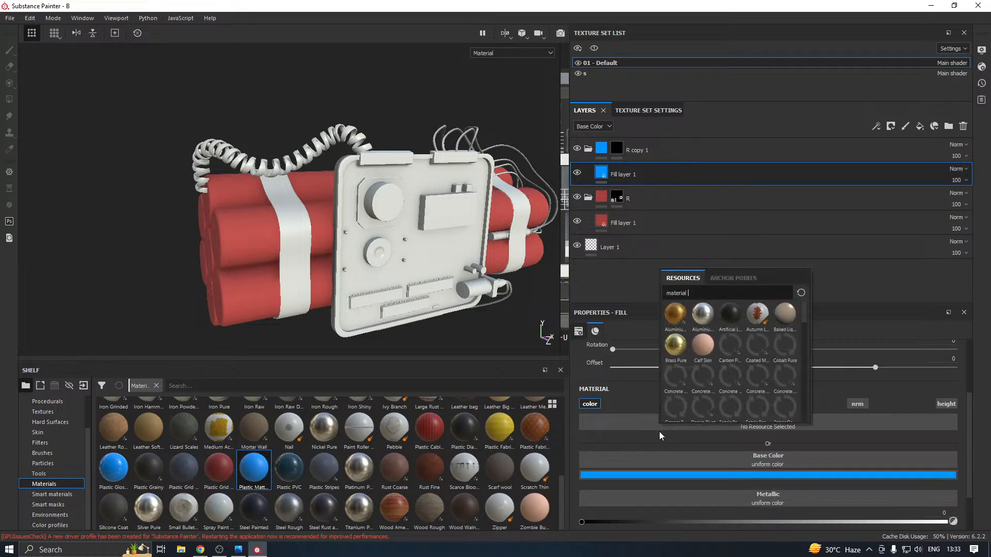
{"action": "left_click", "coordinate": [668, 472]}
{"action": "left_click", "coordinate": [674, 442]}
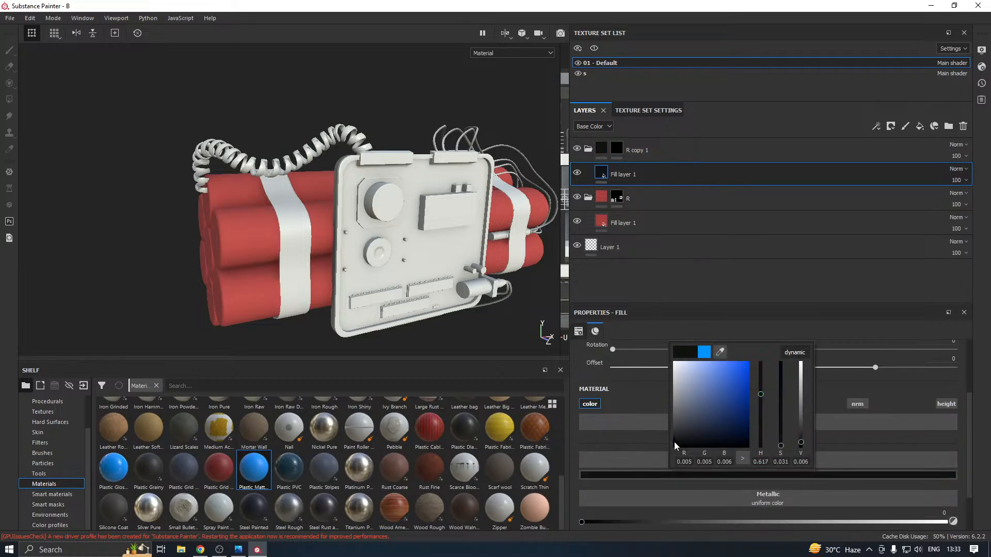
{"action": "left_click_drag", "start_coordinate": [674, 442], "coordinate": [673, 435]}
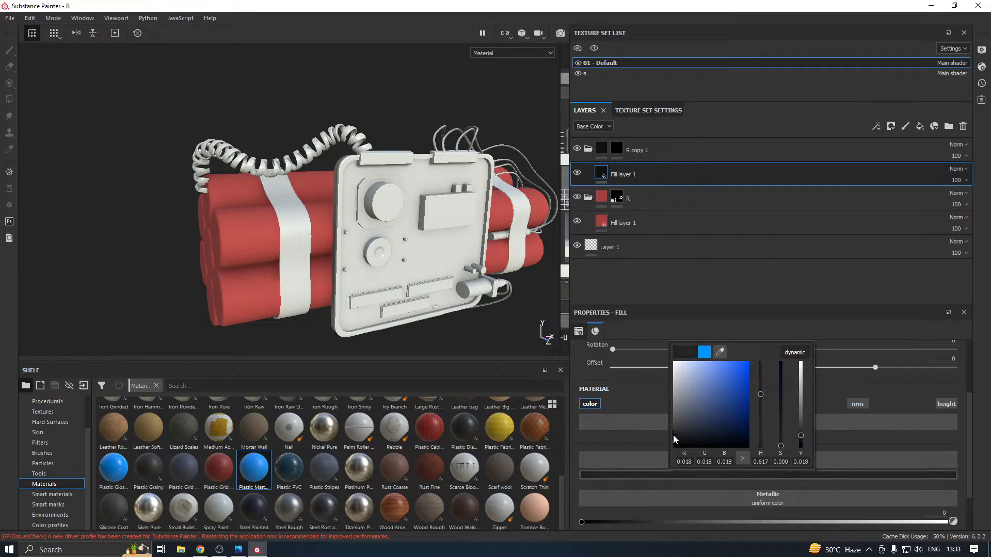
{"action": "left_click", "coordinate": [493, 349]}
Reveal the bomb's panel, display box, connector strips, small dial and large knob with its base in R copy 1's mask using Polygon Fill
{"action": "middle_click_drag", "start_coordinate": [522, 250], "coordinate": [456, 267], "text": "alt"}
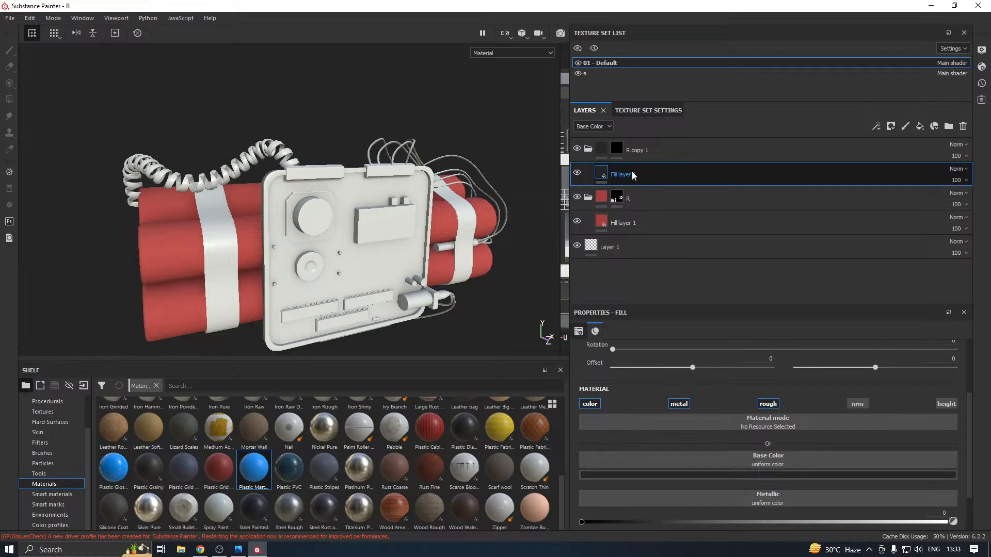
{"action": "left_click", "coordinate": [616, 149]}
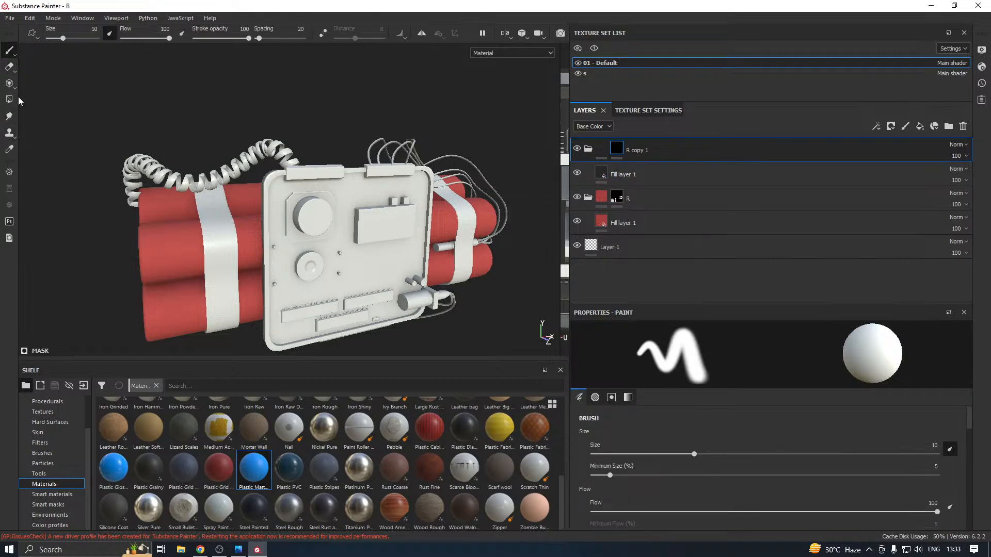
{"action": "left_click", "coordinate": [9, 99]}
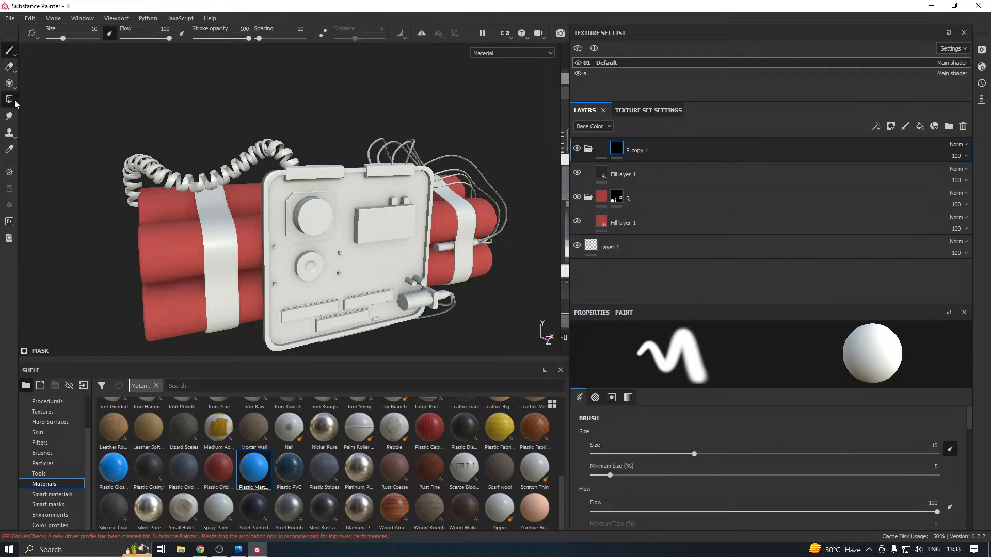
{"action": "left_click", "coordinate": [280, 237]}
{"action": "left_click_drag", "start_coordinate": [281, 236], "coordinate": [397, 236], "text": "alt"}
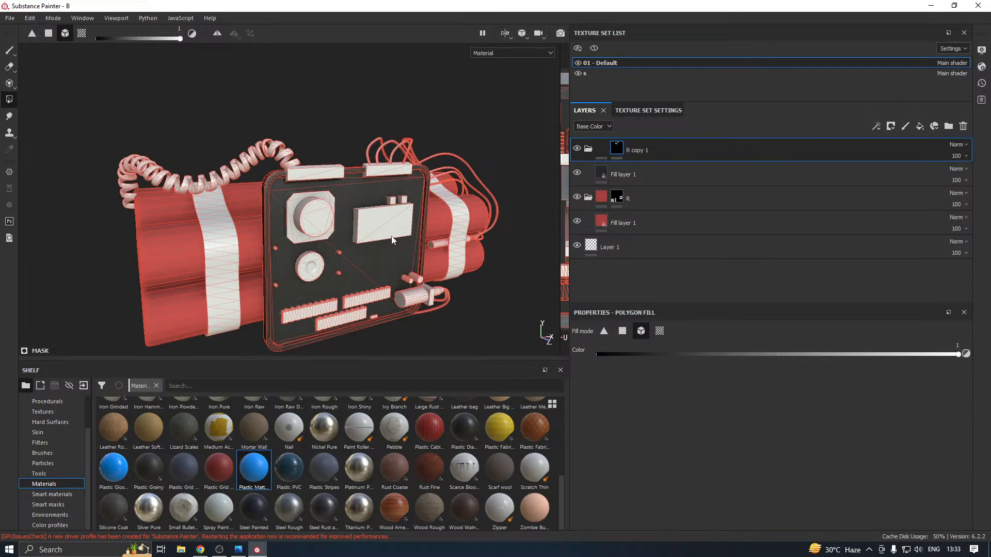
{"action": "left_click", "coordinate": [392, 236]}
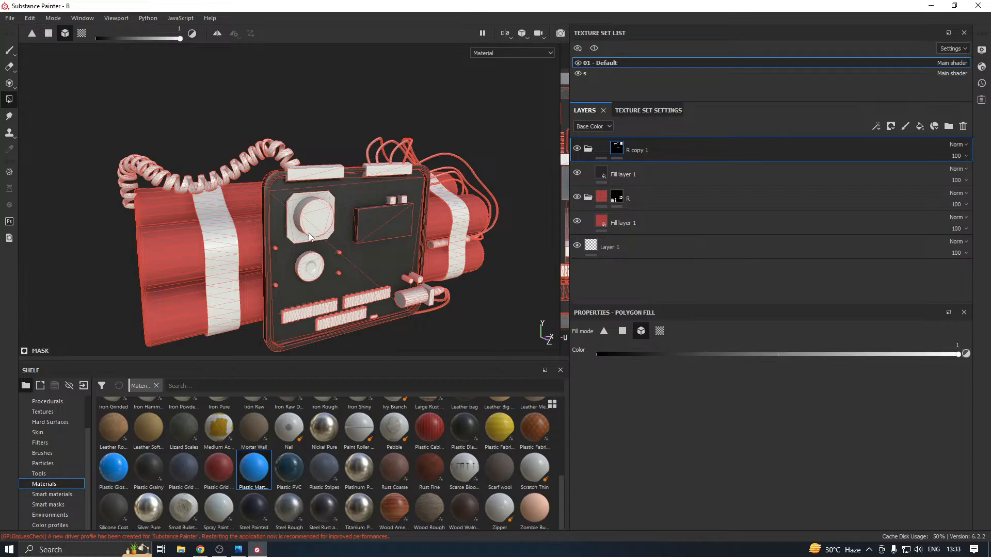
{"action": "left_click", "coordinate": [324, 311]}
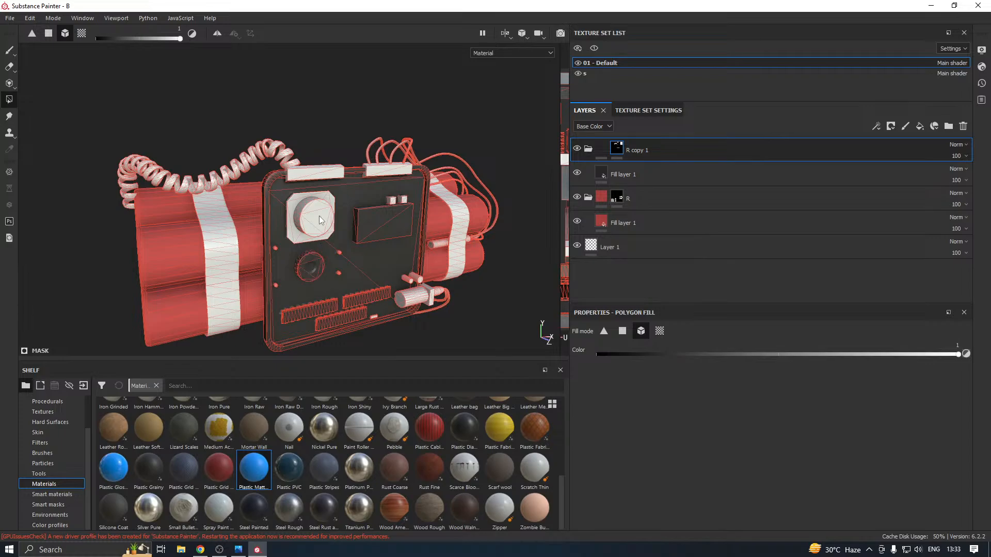
{"action": "left_click", "coordinate": [301, 236]}
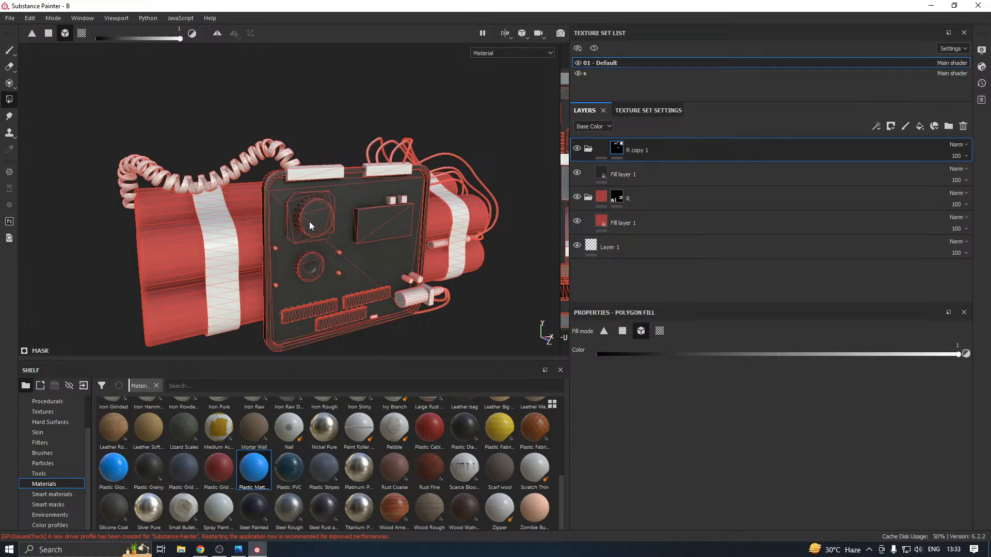
Remove the large round knob from R copy 1's mask and add the two upper brackets, the side cylinder and its small pins
{"action": "key", "text": "x"}
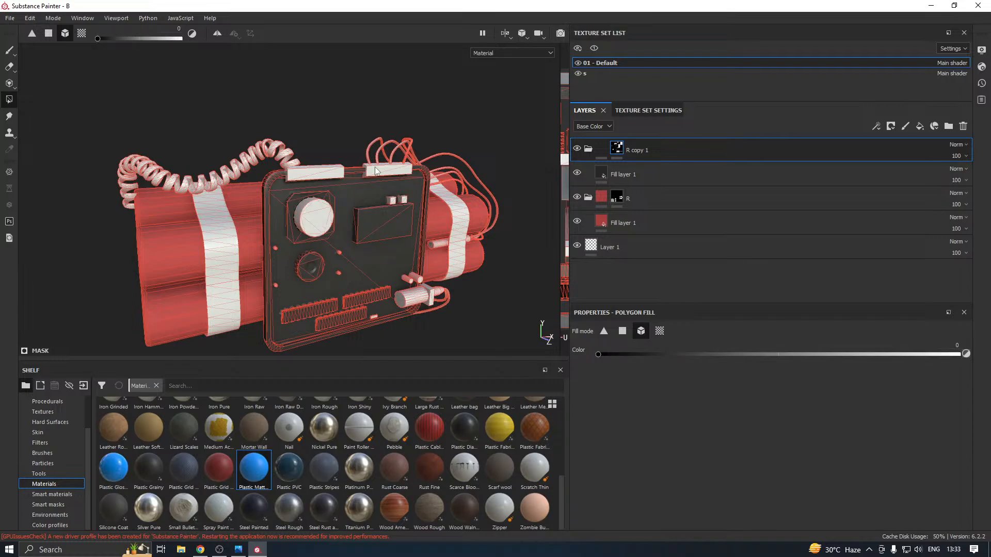
{"action": "key", "text": "x"}
{"action": "left_click", "coordinate": [326, 172]}
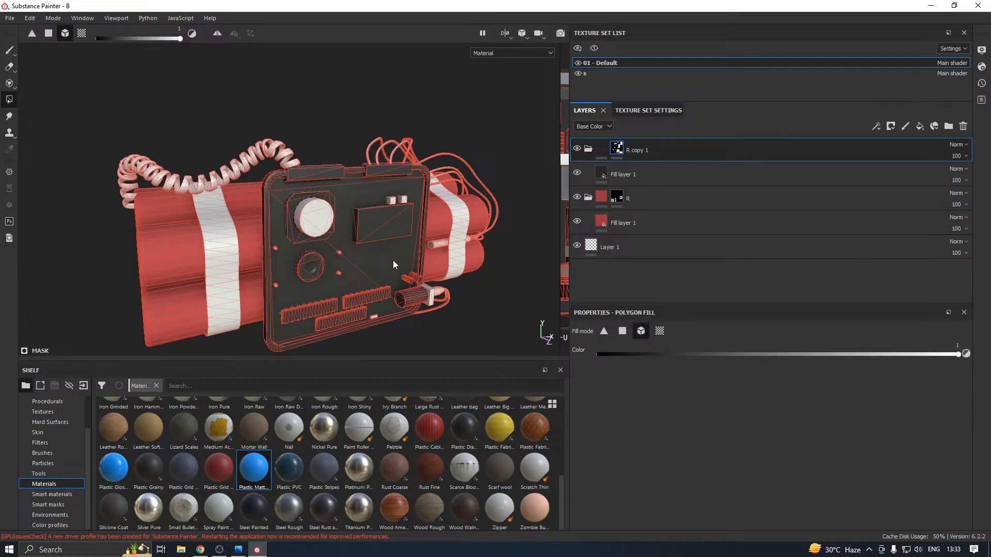
{"action": "scroll", "coordinate": [336, 275], "scroll_direction": "up", "scroll_amount": 3}
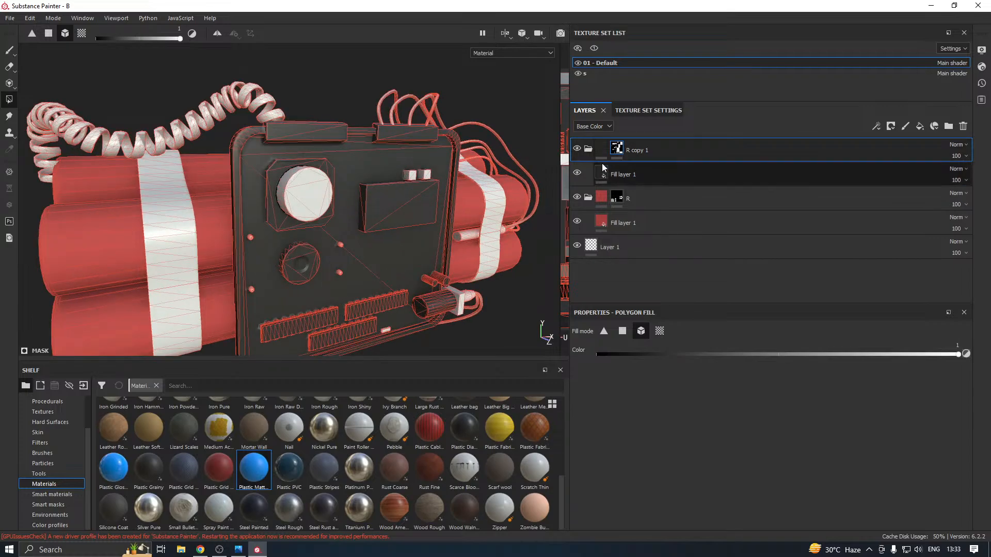
{"action": "scroll", "coordinate": [302, 197], "scroll_direction": "down", "scroll_amount": 2}
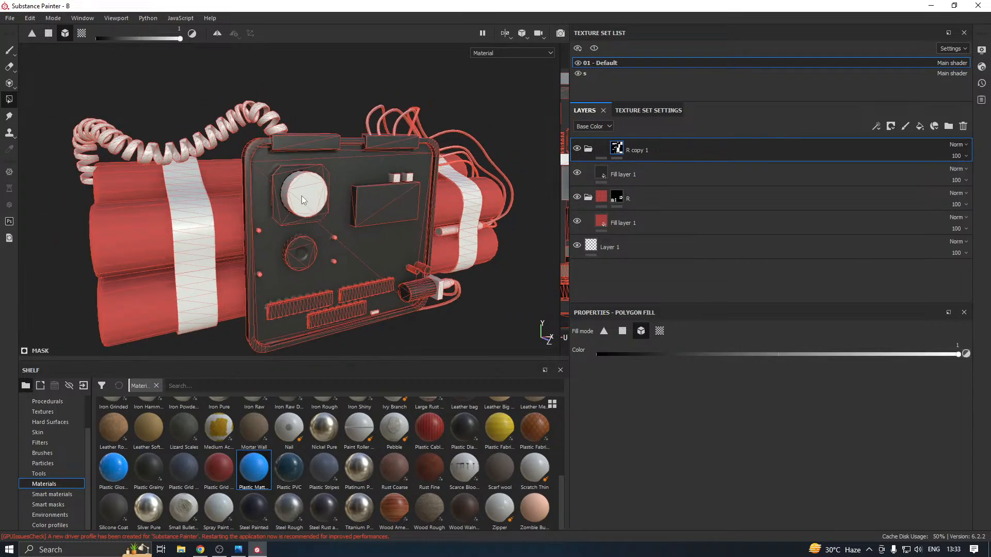
{"action": "left_click_drag", "start_coordinate": [378, 227], "coordinate": [343, 190], "text": "alt"}
{"action": "left_click_drag", "start_coordinate": [361, 283], "coordinate": [366, 297], "text": "alt"}
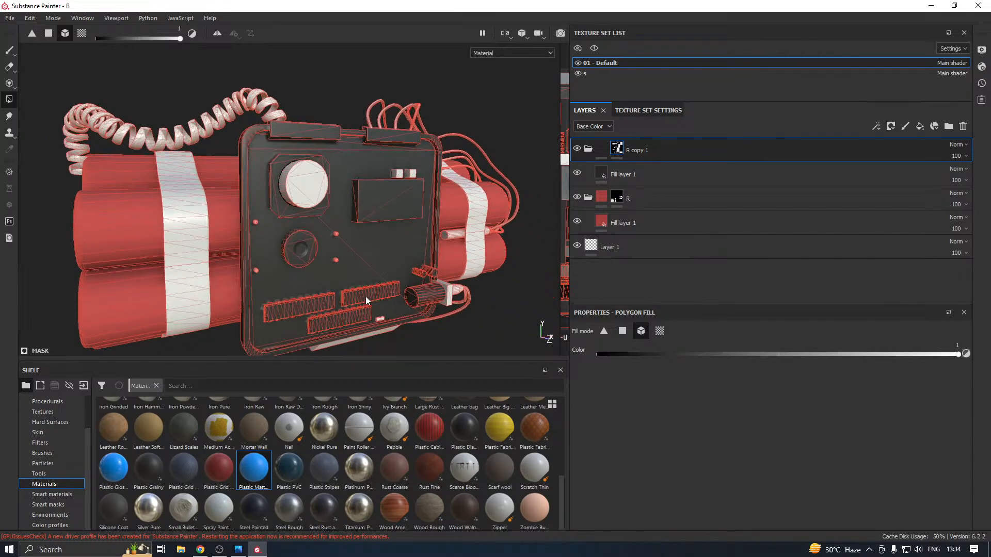
{"action": "left_click_drag", "start_coordinate": [335, 220], "coordinate": [357, 243], "text": "alt"}
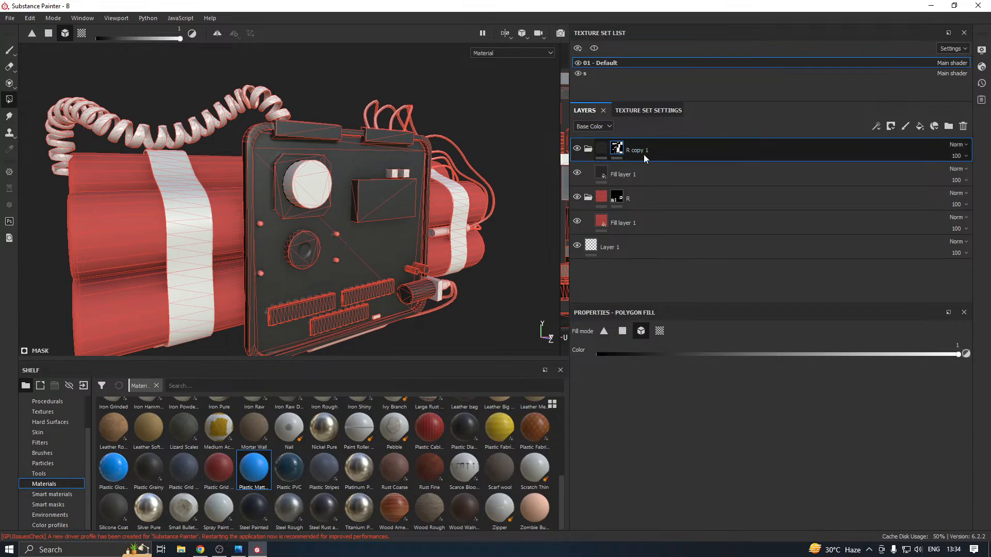
{"action": "left_click", "coordinate": [9, 50]}
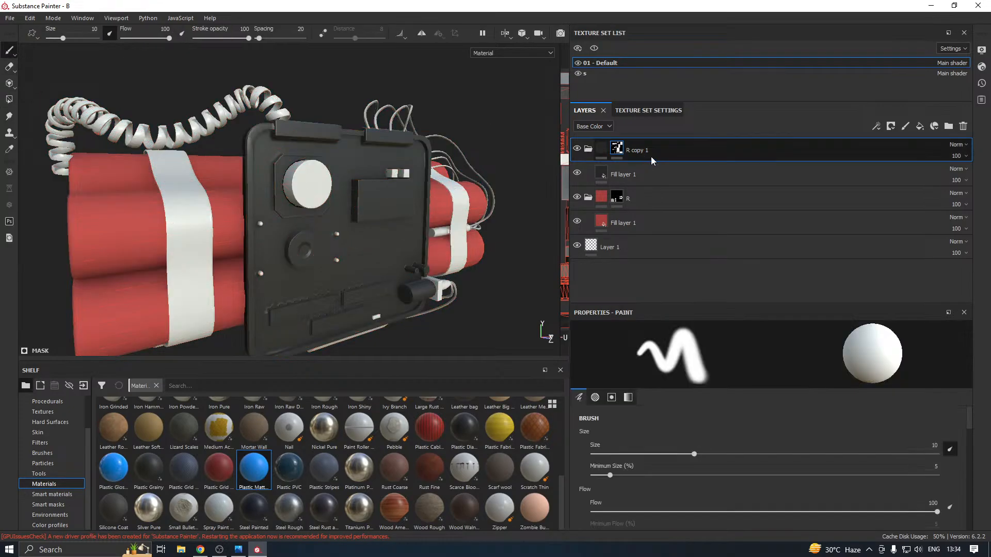
Duplicate the R copy 1 folder together with its fill layer and mask
{"action": "right_click", "coordinate": [660, 146]}
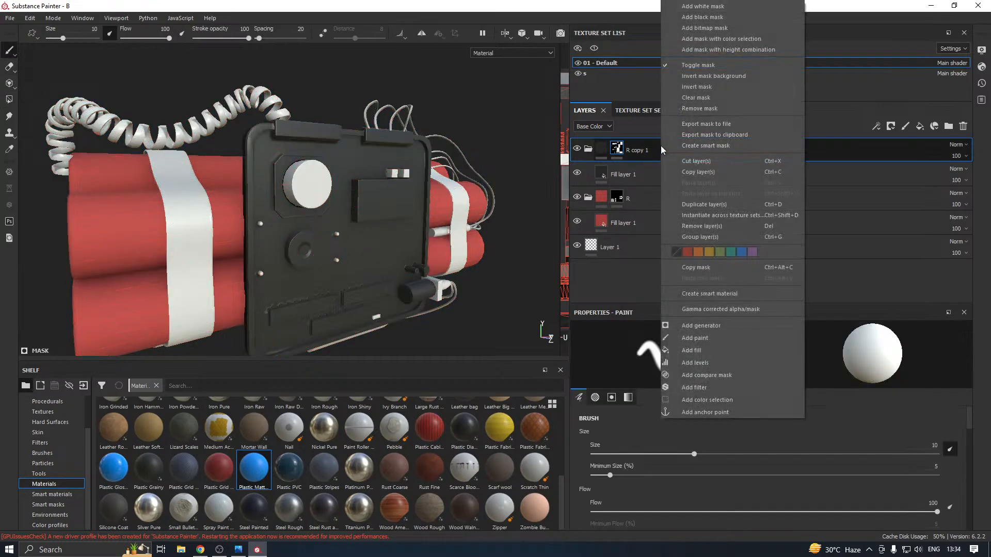
{"action": "left_click", "coordinate": [715, 204]}
{"action": "right_click", "coordinate": [617, 147]}
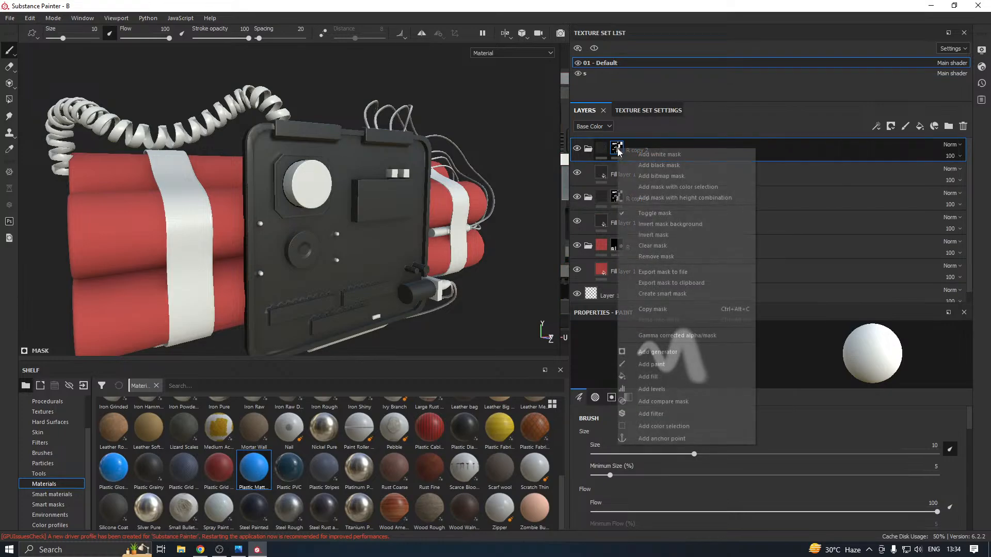
{"action": "left_click", "coordinate": [661, 237]}
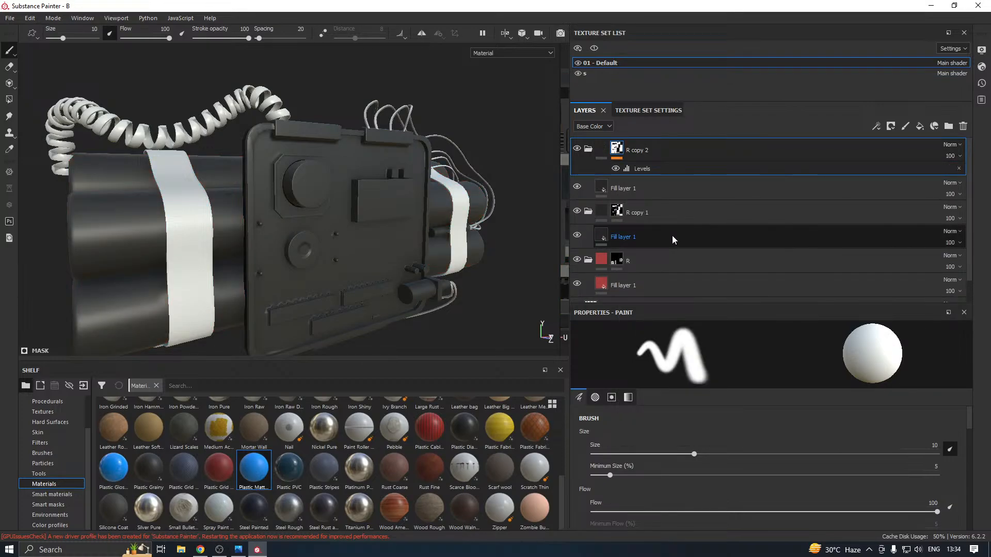
{"action": "key", "text": "ctrl+z"}
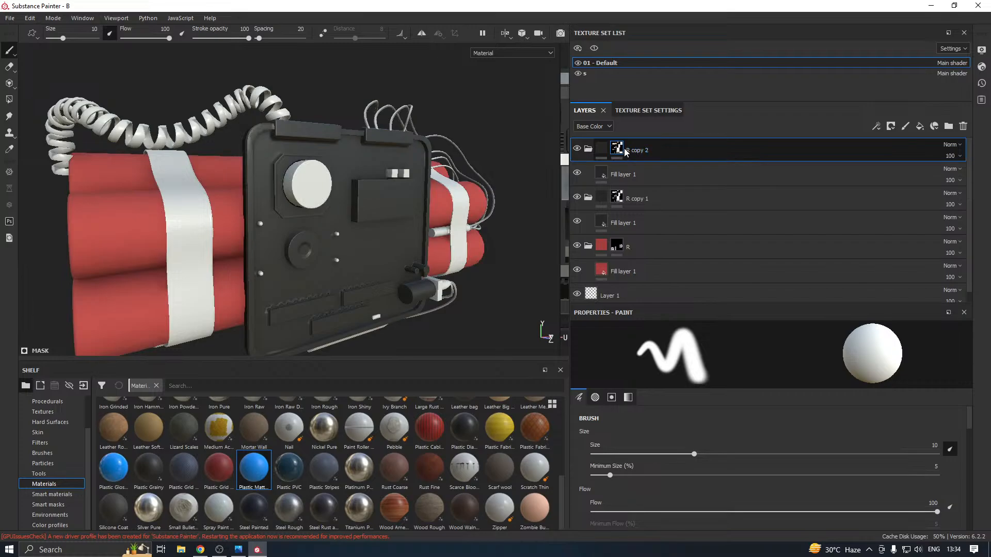
Clear R copy 2's mask and reveal the two small blocks above the display box and the small piece near the panel's lower edge
{"action": "right_click", "coordinate": [624, 147]}
{"action": "left_click", "coordinate": [663, 253]}
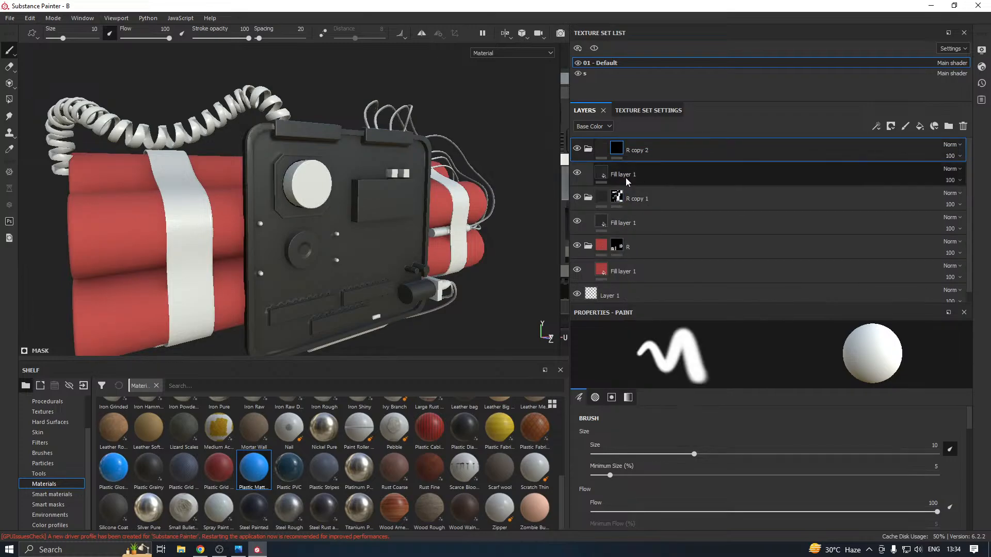
{"action": "left_click", "coordinate": [9, 100]}
{"action": "left_click", "coordinate": [396, 177]}
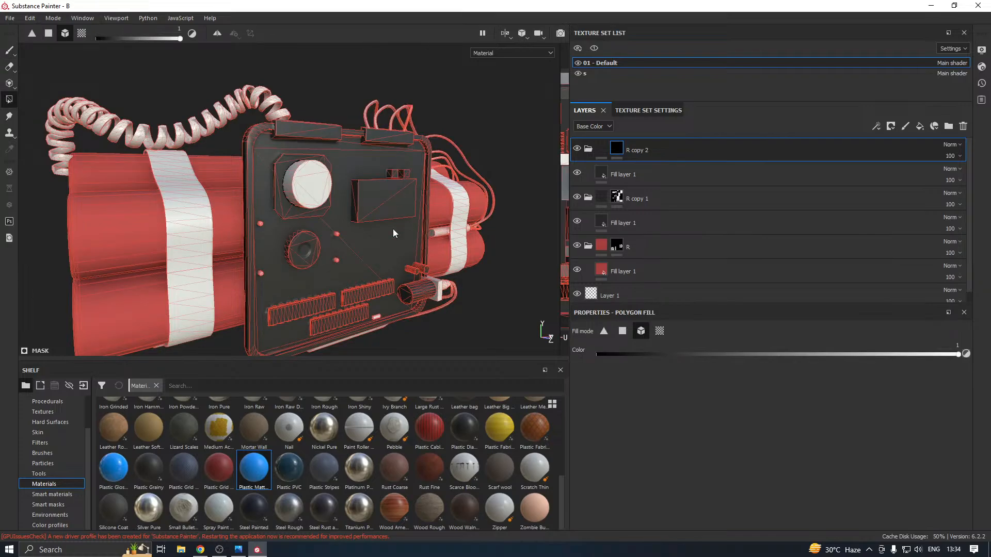
{"action": "left_click", "coordinate": [378, 317]}
{"action": "left_click_drag", "start_coordinate": [336, 240], "coordinate": [317, 240], "text": "alt"}
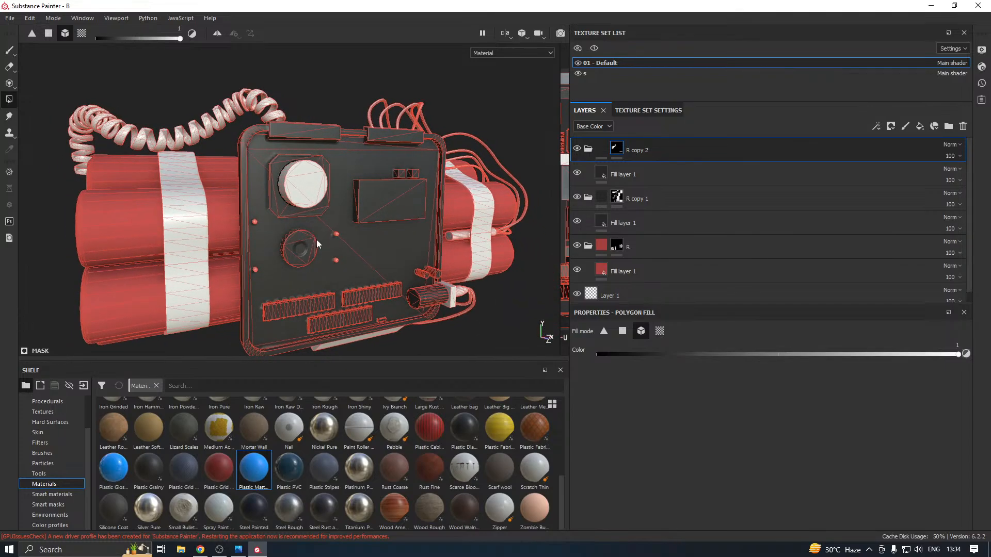
Apply the Silver Pure material to the fill layer inside R copy 2
{"action": "left_click", "coordinate": [619, 178]}
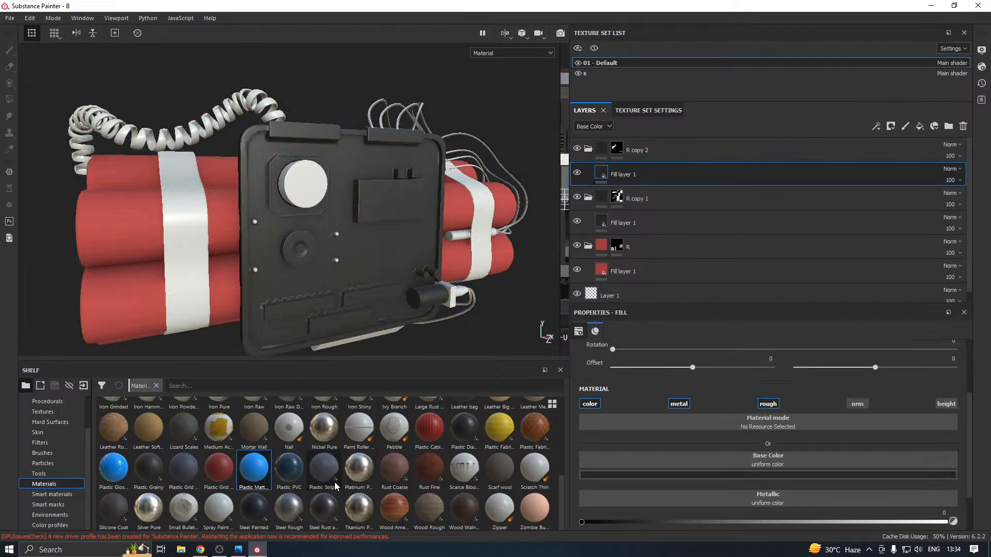
{"action": "left_click", "coordinate": [155, 509]}
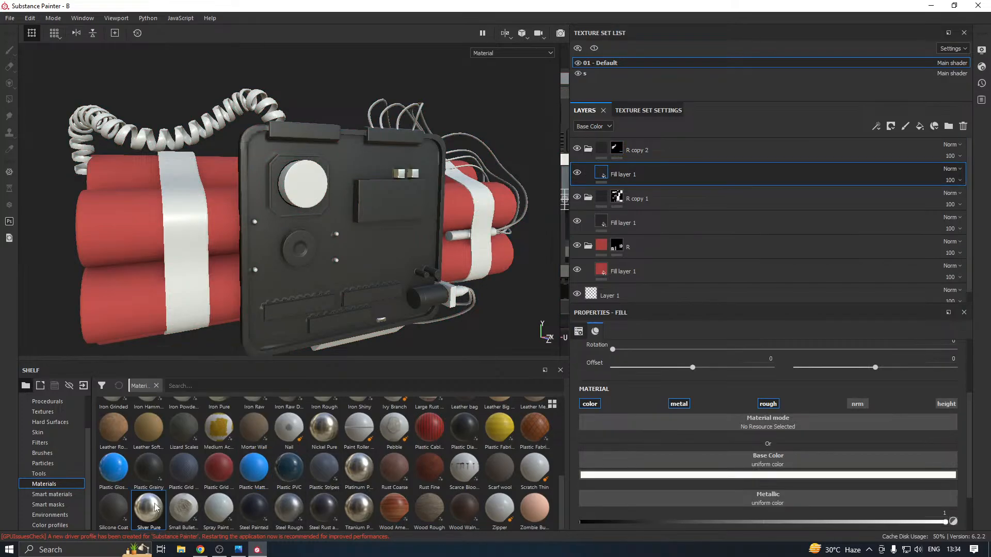
{"action": "left_click", "coordinate": [288, 519]}
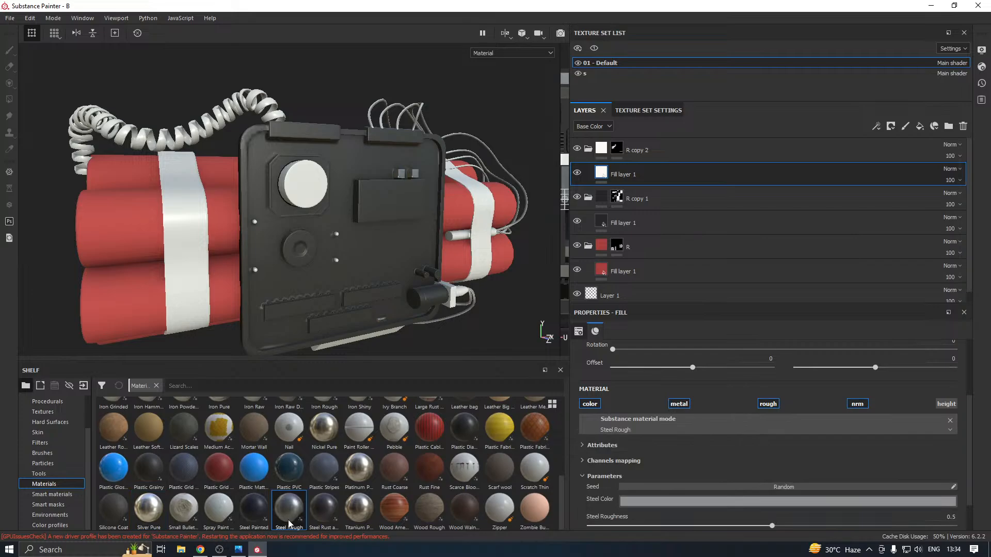
{"action": "left_click", "coordinate": [164, 501]}
Darken the silver fill layer's base colour to a grey with RGB values of 0.297, 0.289 and 0.270
{"action": "scroll", "coordinate": [700, 439], "scroll_direction": "down", "scroll_amount": 2}
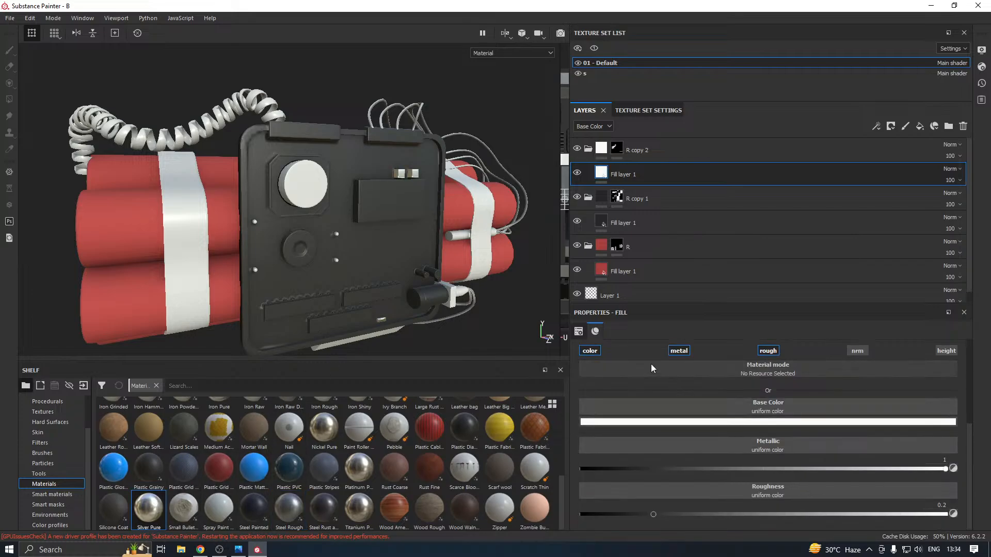
{"action": "left_click", "coordinate": [659, 421]}
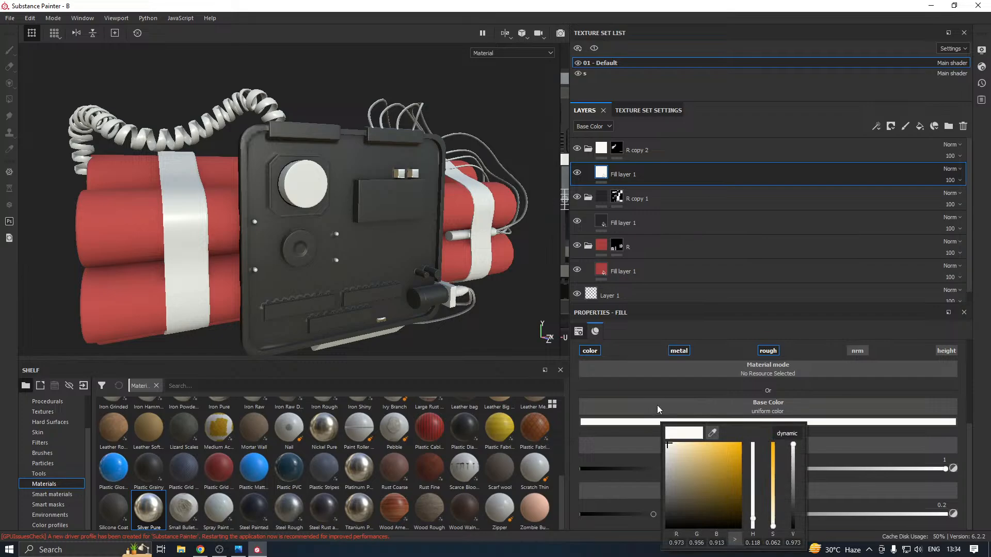
{"action": "left_click", "coordinate": [670, 463]}
{"action": "left_click", "coordinate": [668, 478]}
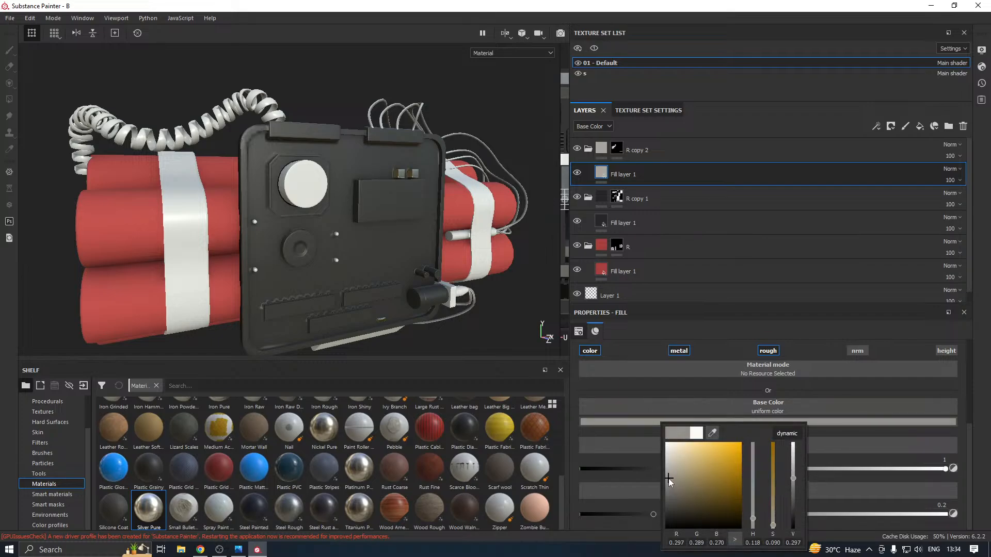
{"action": "left_click", "coordinate": [501, 335]}
Add the faces of the first small tooth on the long connector strip's upper edge to R copy 2's mask, filling by polygon
{"action": "scroll", "coordinate": [337, 305], "scroll_direction": "down", "scroll_amount": 3}
{"action": "mouse_move", "coordinate": [336, 305]}
{"action": "left_mouse_down", "text": "alt"}
{"action": "mouse_move", "coordinate": [326, 295]}
{"action": "mouse_move", "coordinate": [335, 305]}
{"action": "left_mouse_up", "text": "alt"}
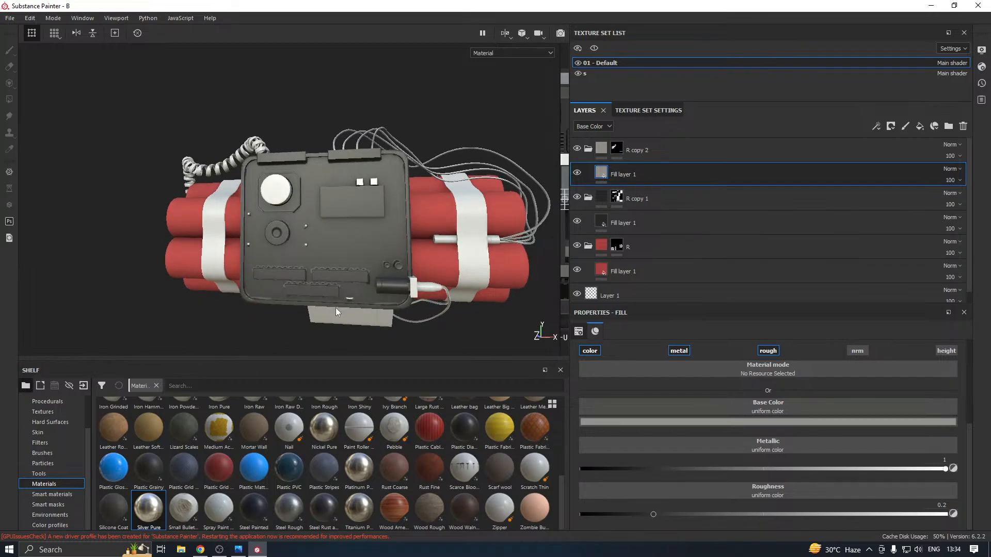
{"action": "scroll", "coordinate": [320, 292], "scroll_direction": "up", "scroll_amount": 5}
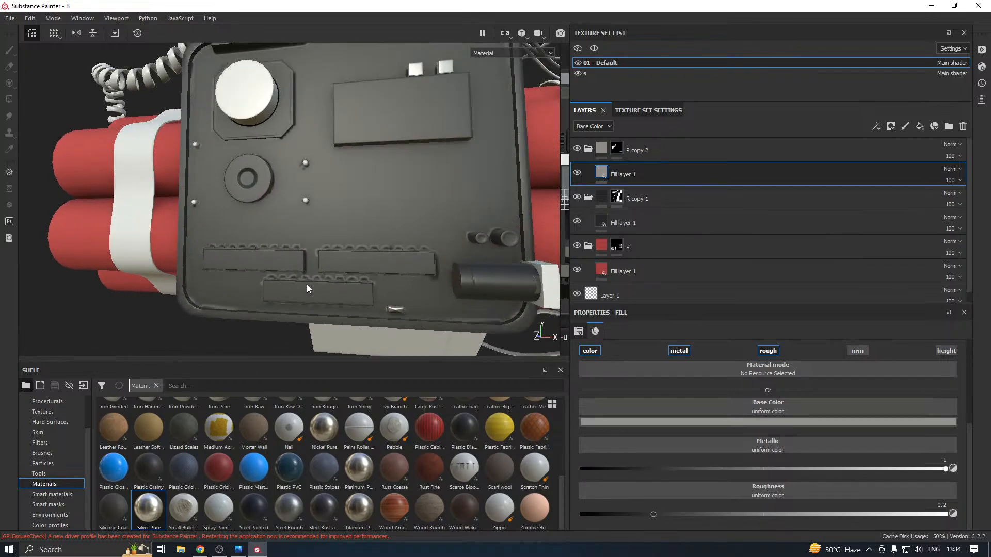
{"action": "left_click_drag", "start_coordinate": [307, 289], "coordinate": [363, 302], "text": "alt"}
{"action": "scroll", "coordinate": [254, 286], "scroll_direction": "up", "scroll_amount": 5}
{"action": "left_click_drag", "start_coordinate": [254, 284], "coordinate": [285, 277], "text": "alt"}
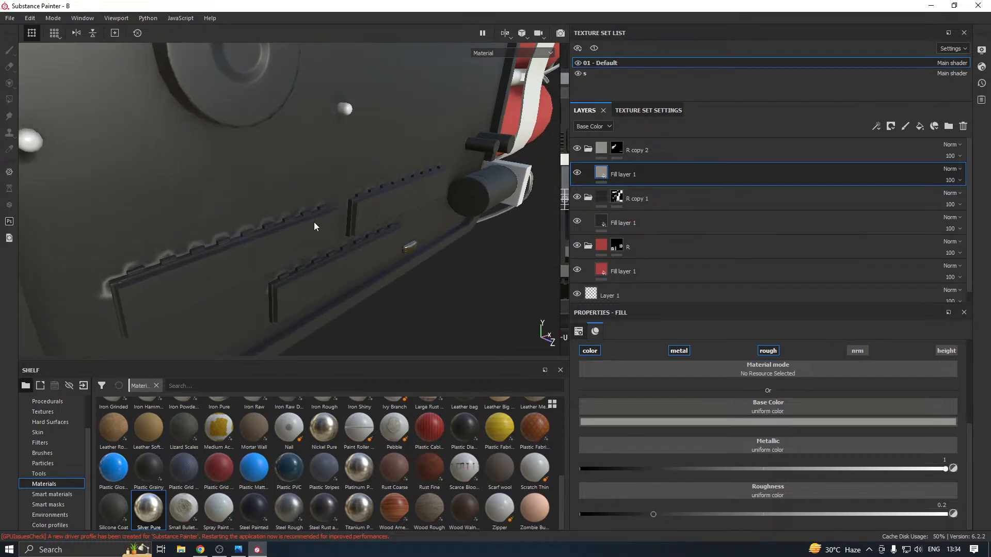
{"action": "left_click", "coordinate": [619, 150]}
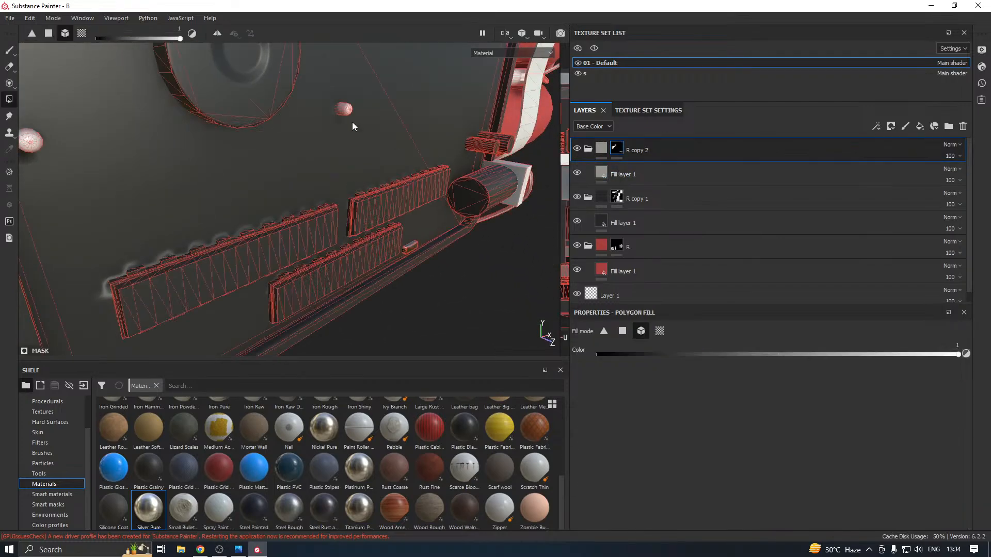
{"action": "left_click", "coordinate": [619, 333]}
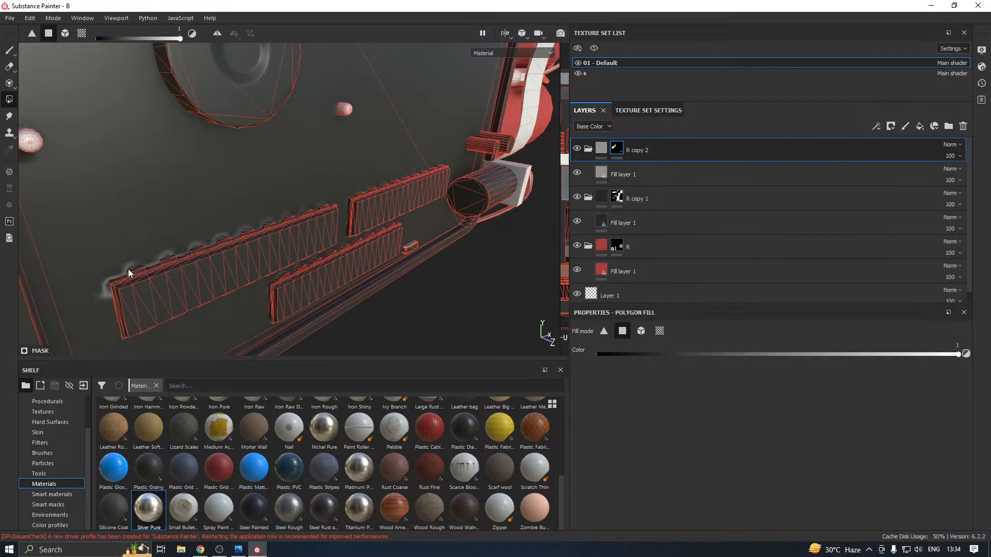
{"action": "scroll", "coordinate": [127, 274], "scroll_direction": "up", "scroll_amount": 5}
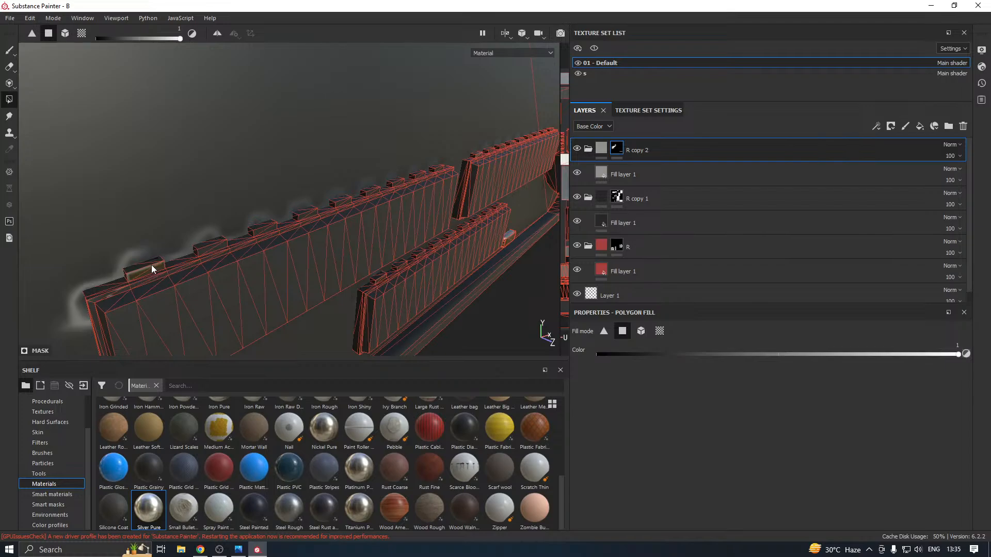
Set the silver fill layer's base colour to a near-white with RGB values of 0.857, 0.853 and 0.843
{"action": "left_click", "coordinate": [647, 173]}
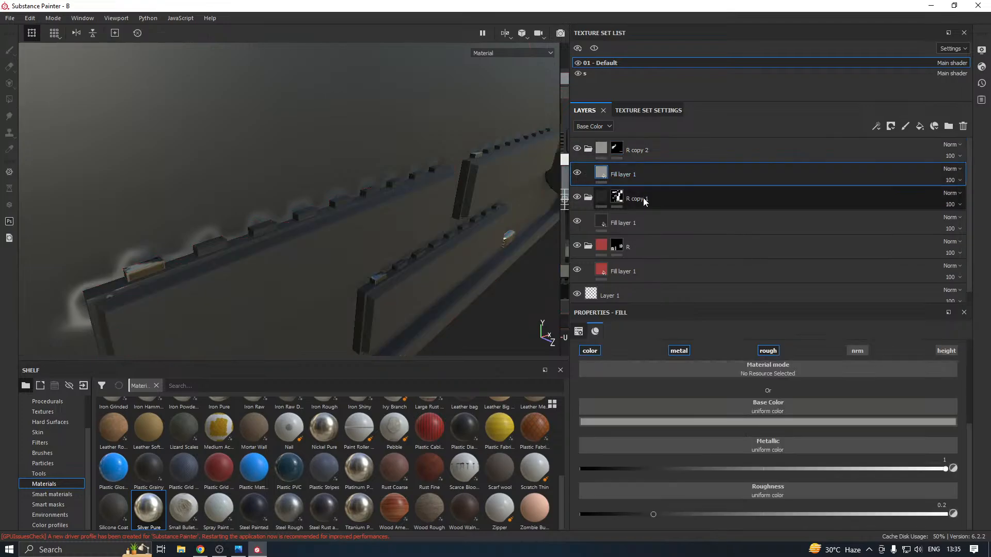
{"action": "left_click", "coordinate": [611, 423]}
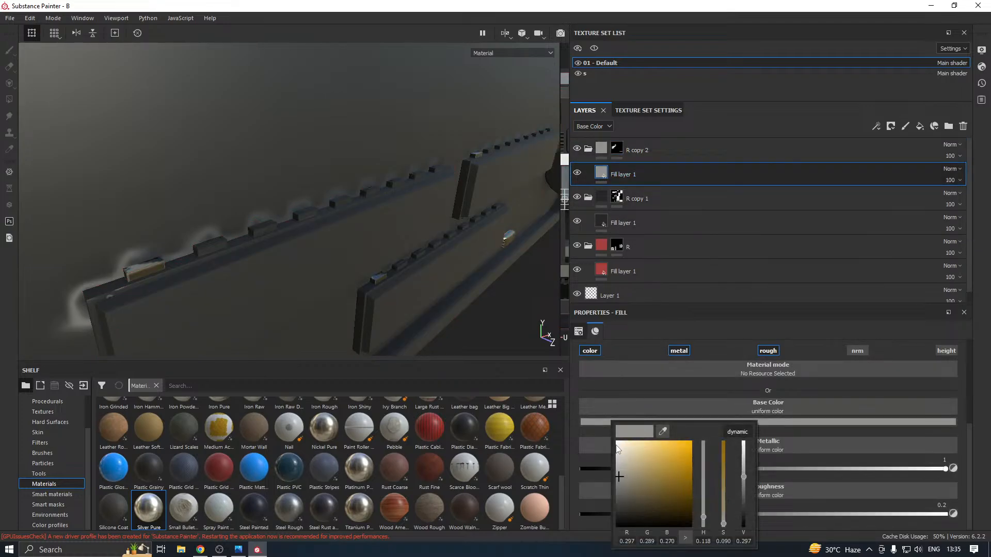
{"action": "left_click", "coordinate": [618, 447]}
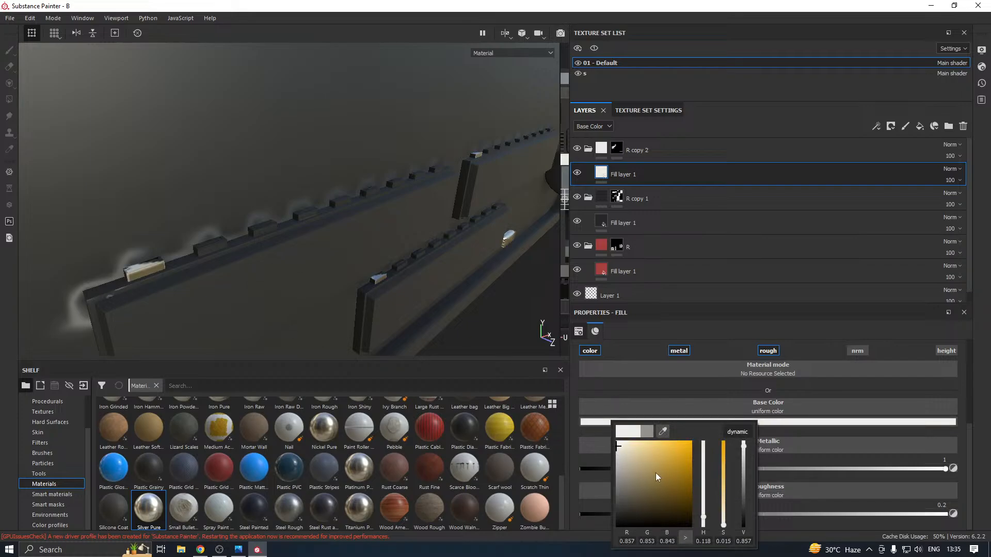
{"action": "left_click", "coordinate": [211, 245]}
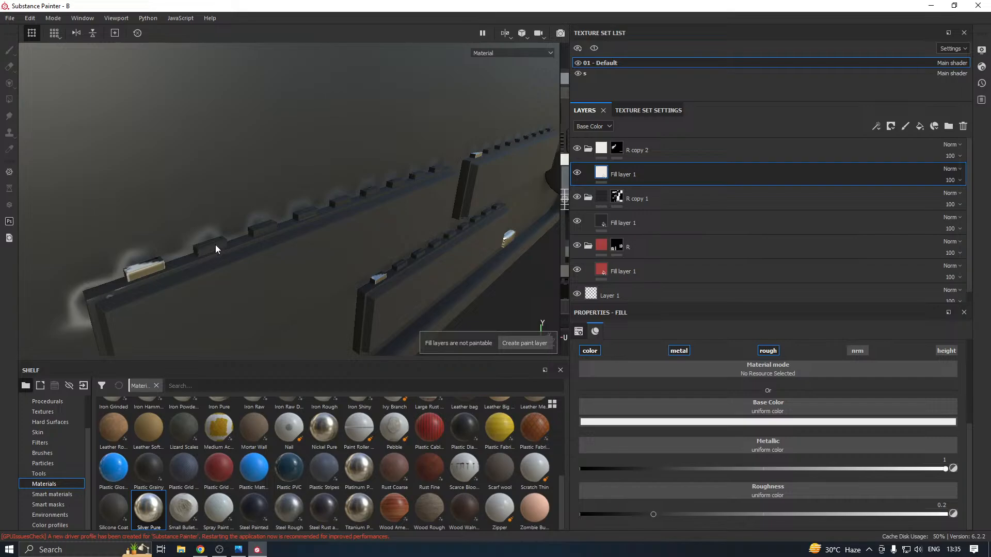
Fill the faces of the next teeth along the long connector strip's upper edge in R copy 2's mask
{"action": "left_click", "coordinate": [616, 149]}
{"action": "key", "text": "4"}
{"action": "mouse_move", "coordinate": [359, 221]}
{"action": "left_mouse_down", "text": "alt"}
{"action": "mouse_move", "coordinate": [295, 233]}
{"action": "mouse_move", "coordinate": [256, 254]}
{"action": "mouse_move", "coordinate": [284, 268]}
{"action": "left_mouse_up", "text": "alt"}
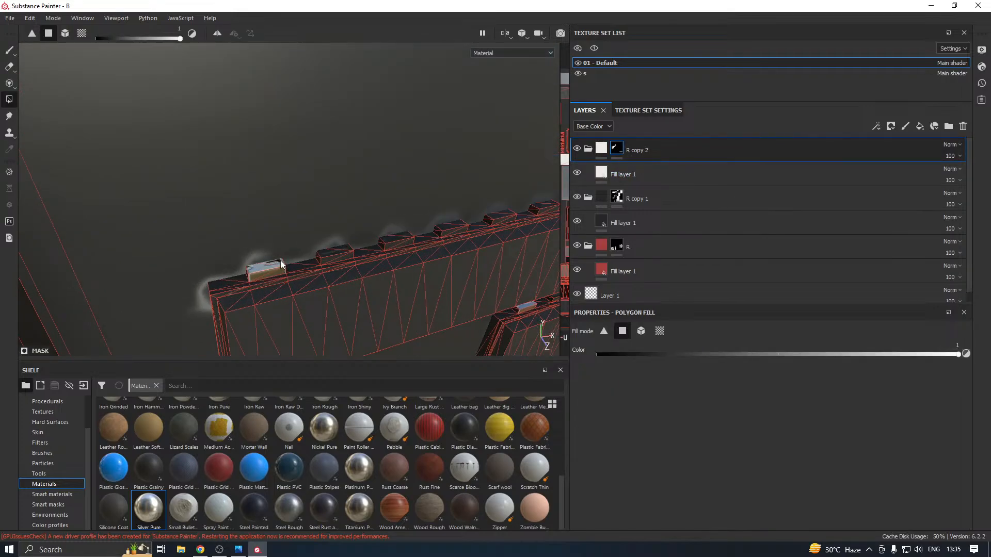
{"action": "left_click", "coordinate": [332, 254]}
{"action": "middle_click_drag", "start_coordinate": [373, 258], "coordinate": [322, 272], "text": "alt"}
{"action": "left_click", "coordinate": [342, 254]}
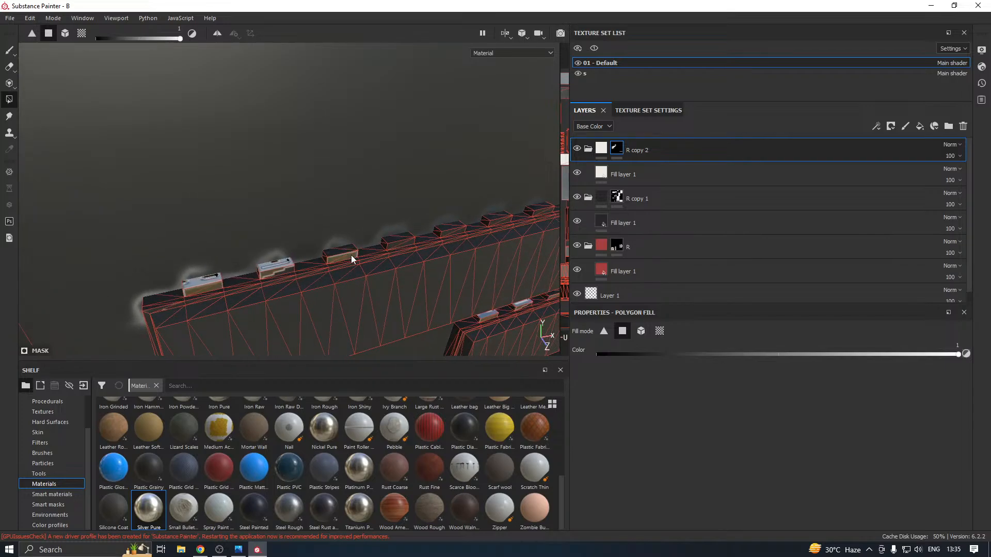
{"action": "left_click", "coordinate": [349, 251]}
Switch Polygon Fill to UV chunk mode and add the remaining teeth on the connector strip's upper edge to R copy 2's mask
{"action": "left_click", "coordinate": [659, 331]}
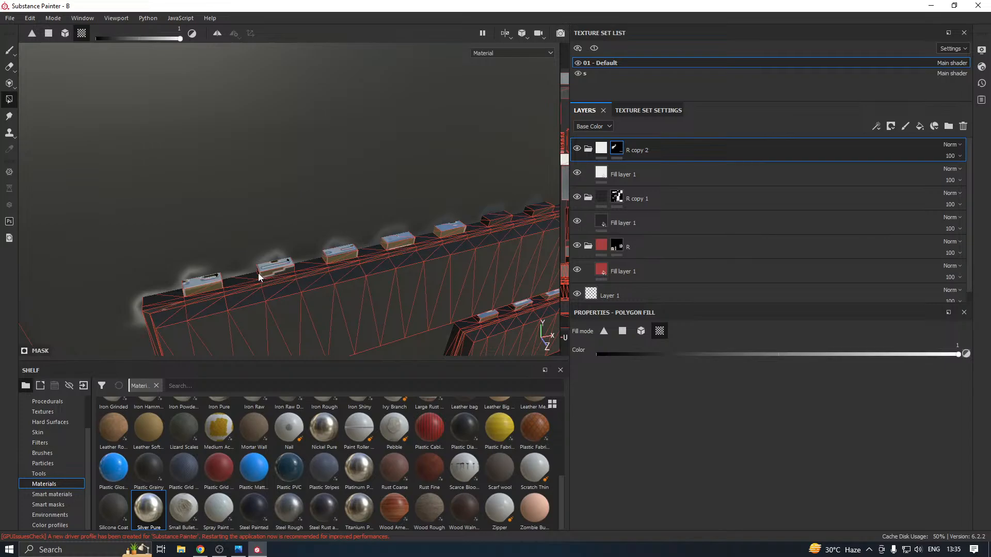
{"action": "left_click_drag", "start_coordinate": [283, 270], "coordinate": [394, 241], "text": "alt"}
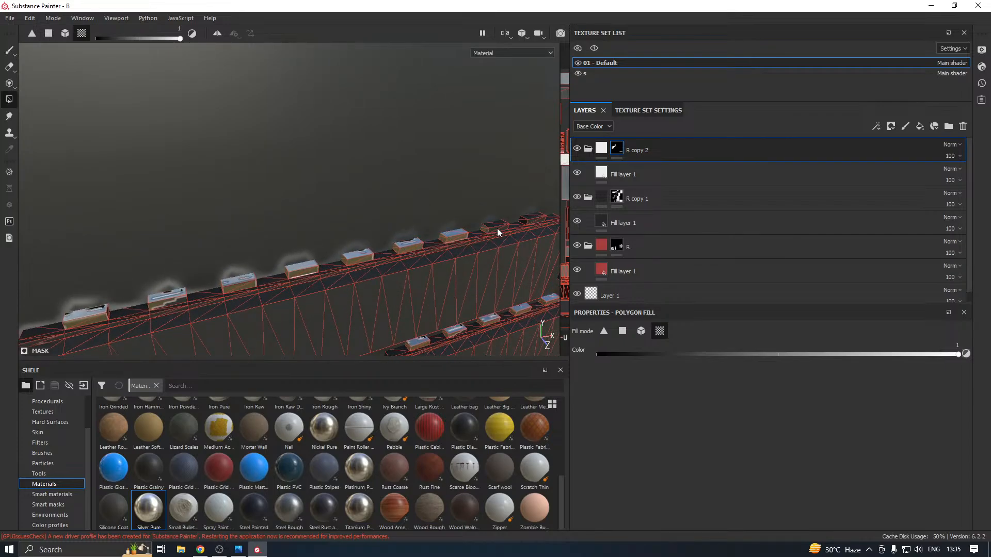
{"action": "scroll", "coordinate": [454, 238], "scroll_direction": "down", "scroll_amount": 11}
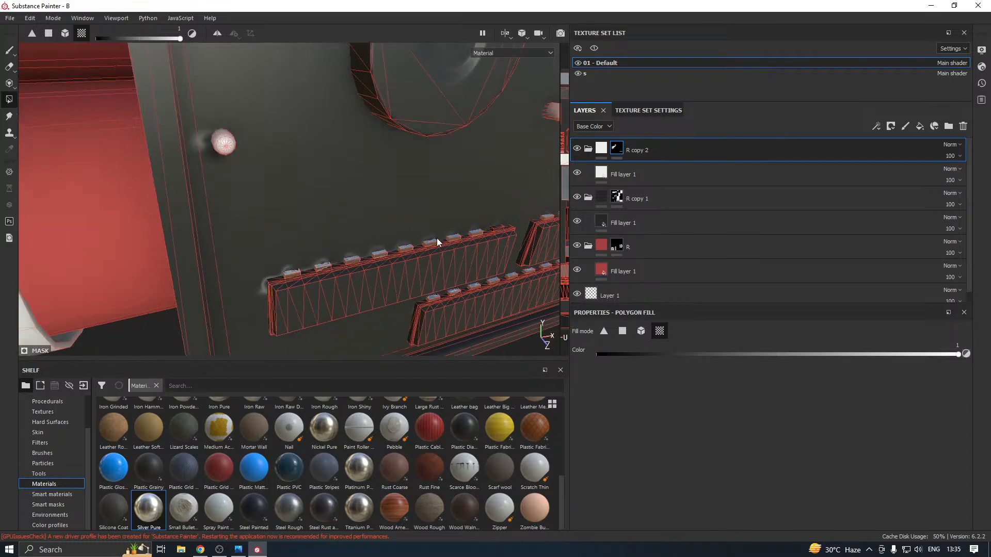
{"action": "scroll", "coordinate": [350, 245], "scroll_direction": "up", "scroll_amount": 3}
{"action": "middle_click_drag", "start_coordinate": [489, 241], "coordinate": [342, 240], "text": "alt"}
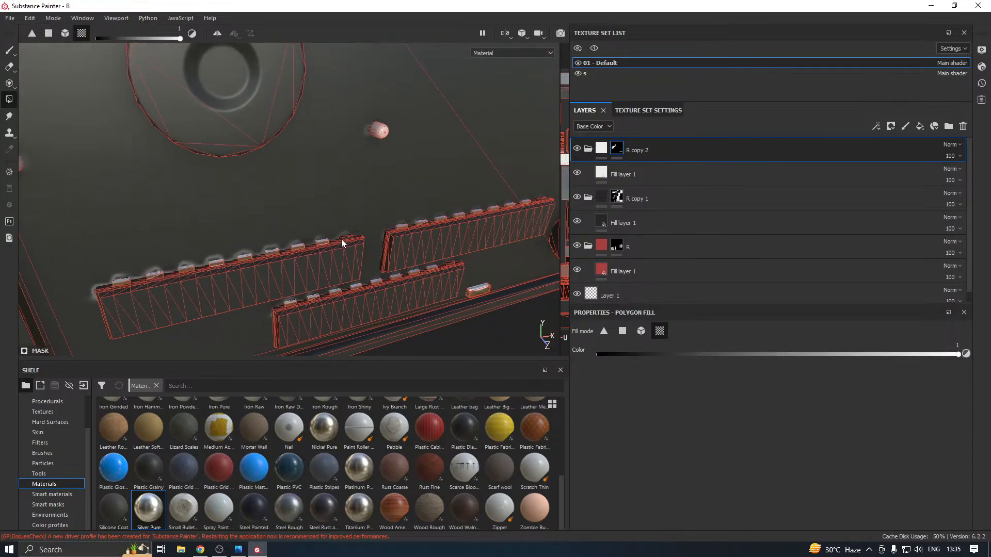
{"action": "scroll", "coordinate": [342, 240], "scroll_direction": "down", "scroll_amount": 2}
{"action": "scroll", "coordinate": [341, 238], "scroll_direction": "up", "scroll_amount": 5}
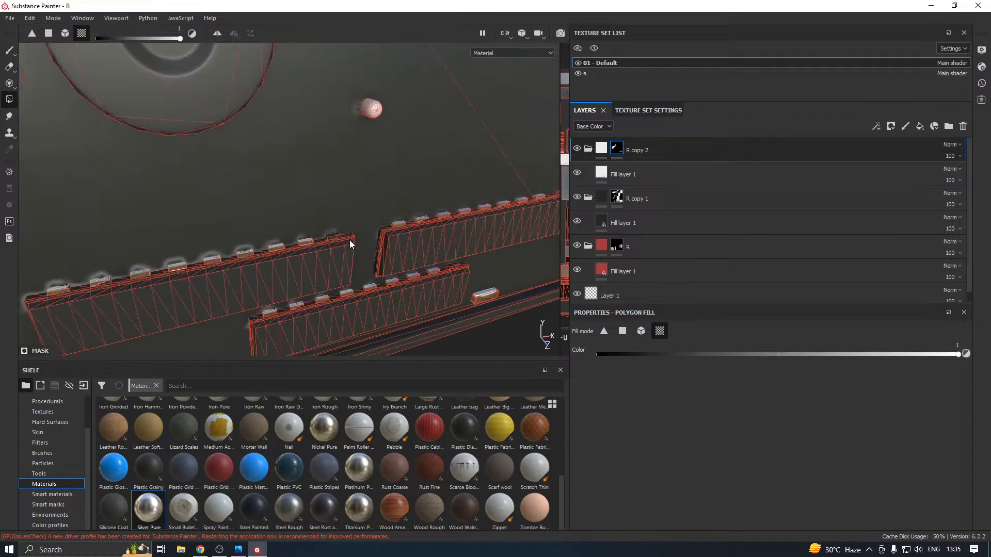
{"action": "scroll", "coordinate": [329, 234], "scroll_direction": "up", "scroll_amount": 3}
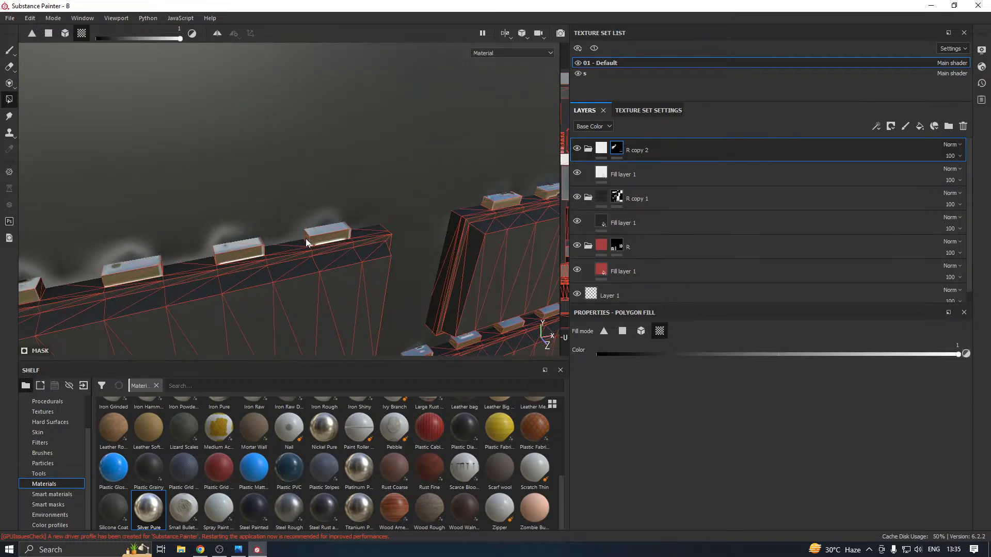
{"action": "scroll", "coordinate": [451, 203], "scroll_direction": "down", "scroll_amount": 8}
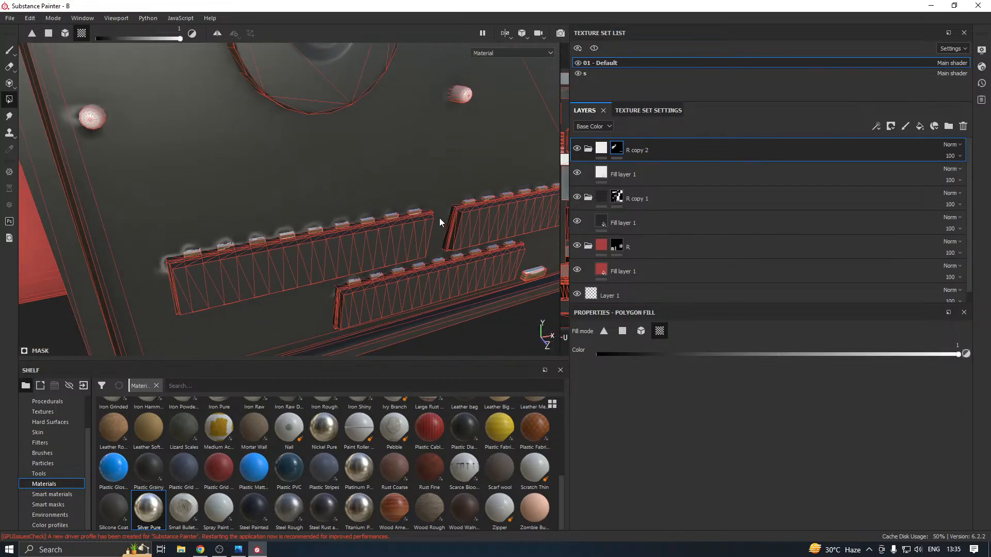
Add the teeth along the long connector strip's lower edge to R copy 2's mask, filling by UV chunk
{"action": "left_click_drag", "start_coordinate": [415, 220], "coordinate": [245, 237], "text": "alt"}
{"action": "left_click", "coordinate": [240, 231]}
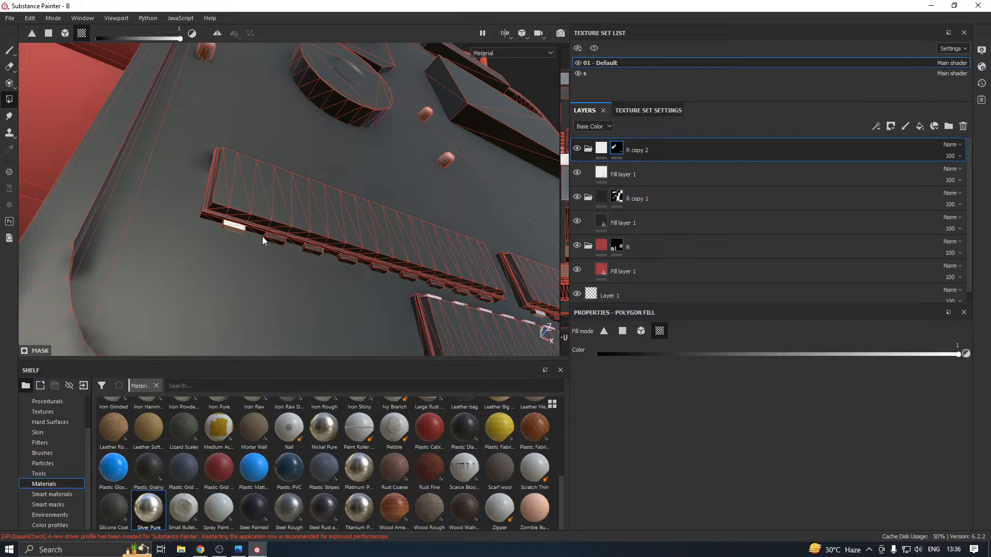
{"action": "left_click", "coordinate": [273, 238]}
{"action": "left_click_drag", "start_coordinate": [187, 231], "coordinate": [263, 249], "text": "alt"}
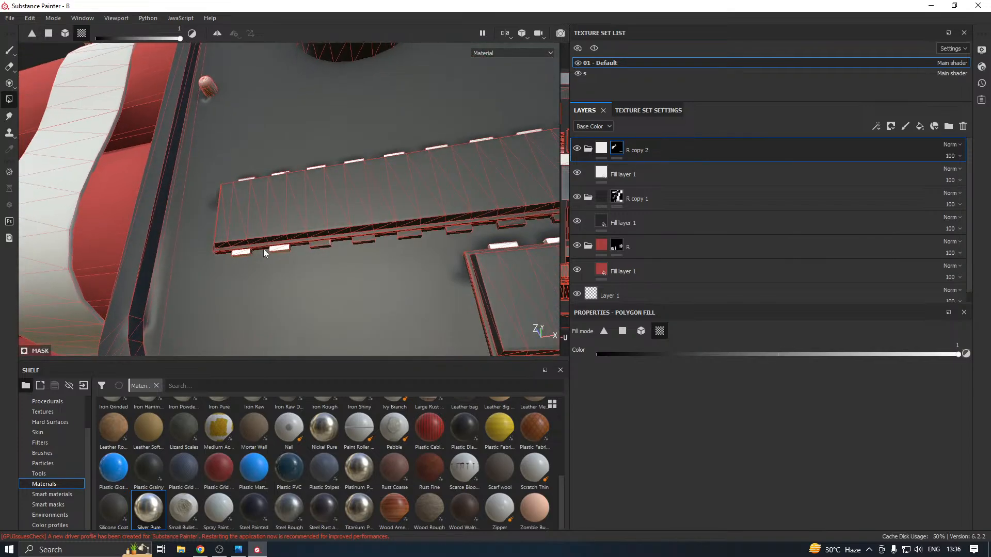
{"action": "left_click", "coordinate": [367, 239]}
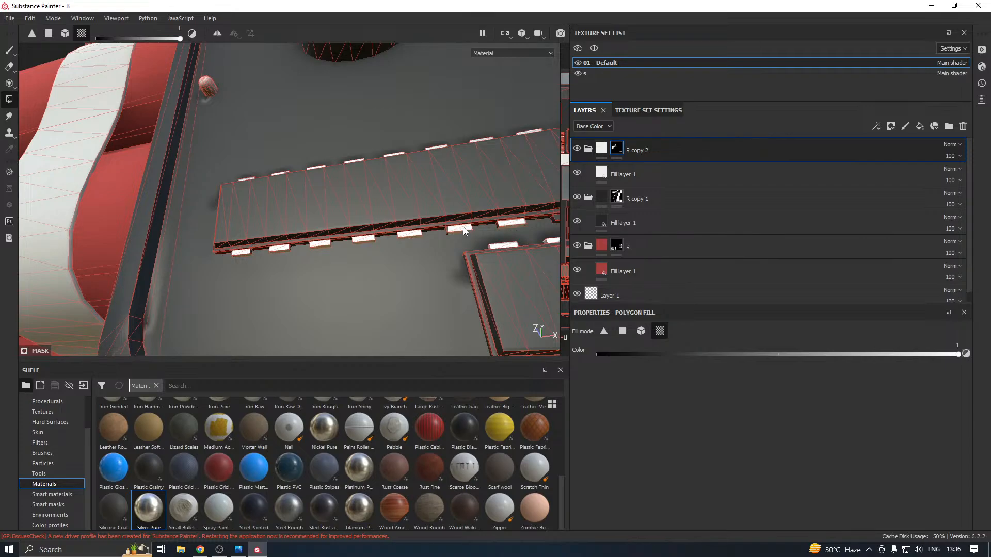
{"action": "middle_click_drag", "start_coordinate": [463, 228], "coordinate": [259, 235], "text": "alt"}
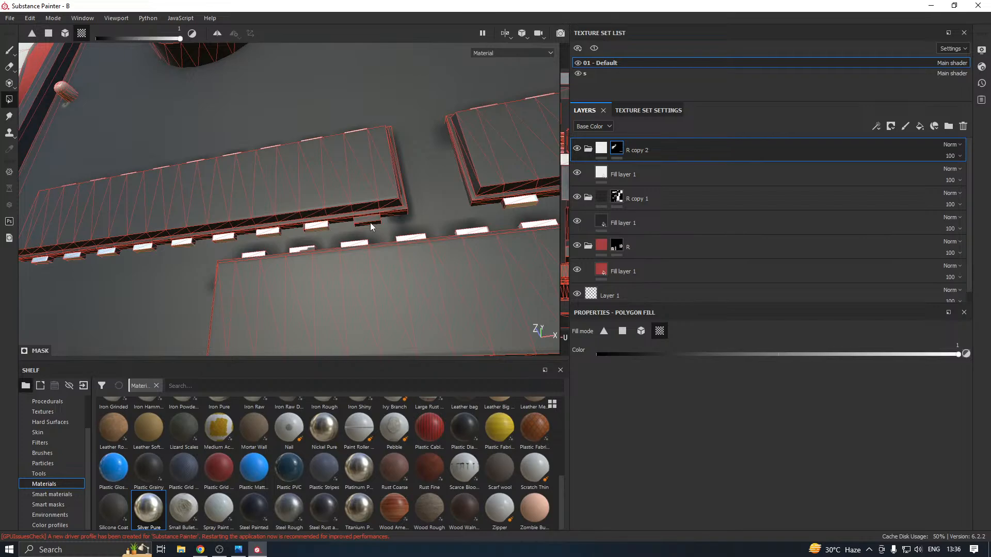
{"action": "left_click_drag", "start_coordinate": [372, 227], "coordinate": [515, 236], "text": "alt"}
Fill the remaining side faces of the lower-edge connector teeth in R copy 2's mask
{"action": "scroll", "coordinate": [153, 163], "scroll_direction": "up", "scroll_amount": 2}
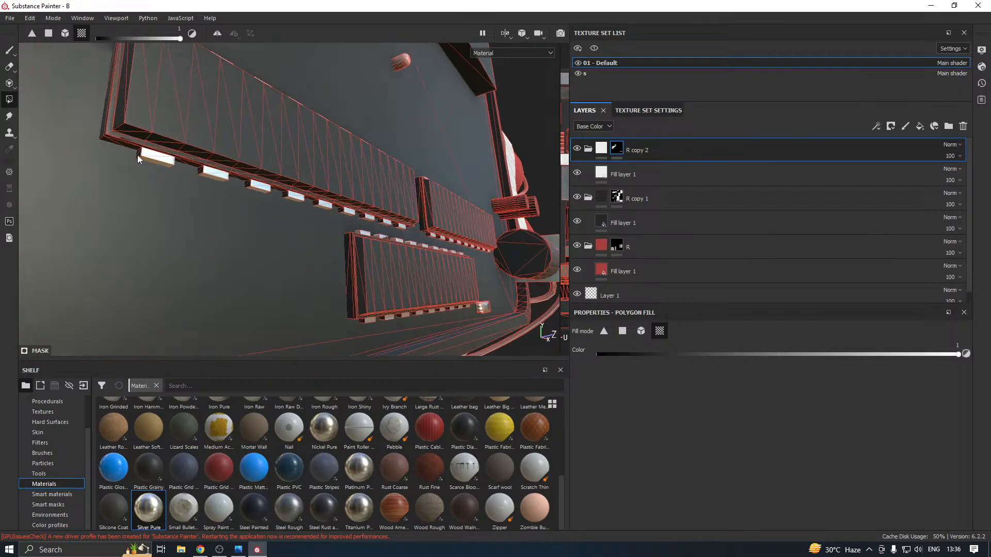
{"action": "scroll", "coordinate": [141, 155], "scroll_direction": "up", "scroll_amount": 2}
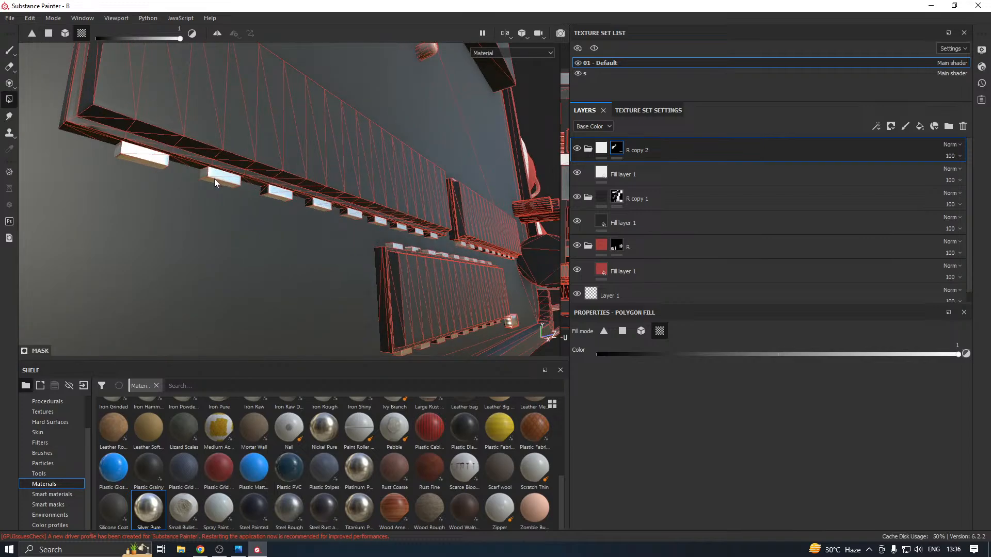
{"action": "left_click", "coordinate": [264, 191]}
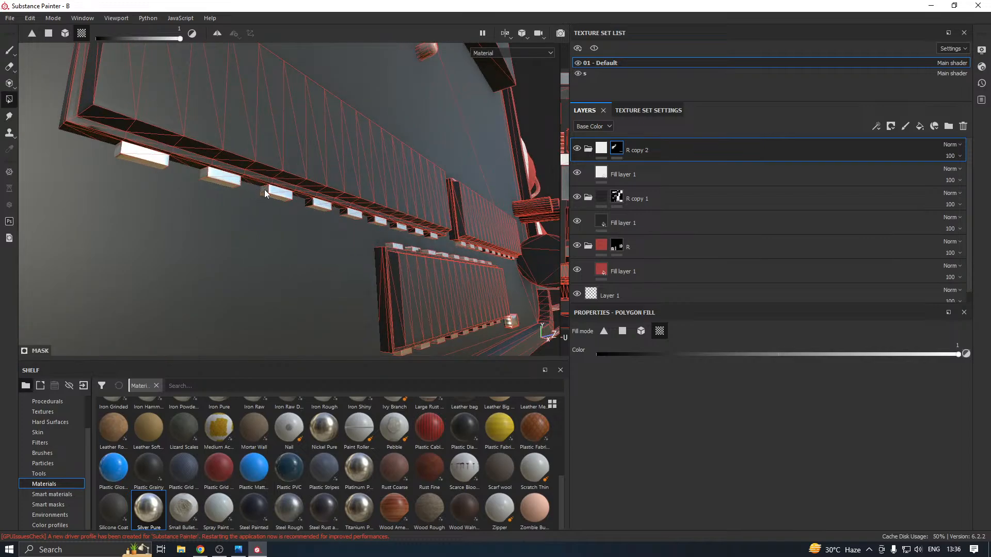
{"action": "left_click", "coordinate": [309, 202]}
{"action": "left_click", "coordinate": [347, 217]}
{"action": "scroll", "coordinate": [363, 244], "scroll_direction": "down", "scroll_amount": 4}
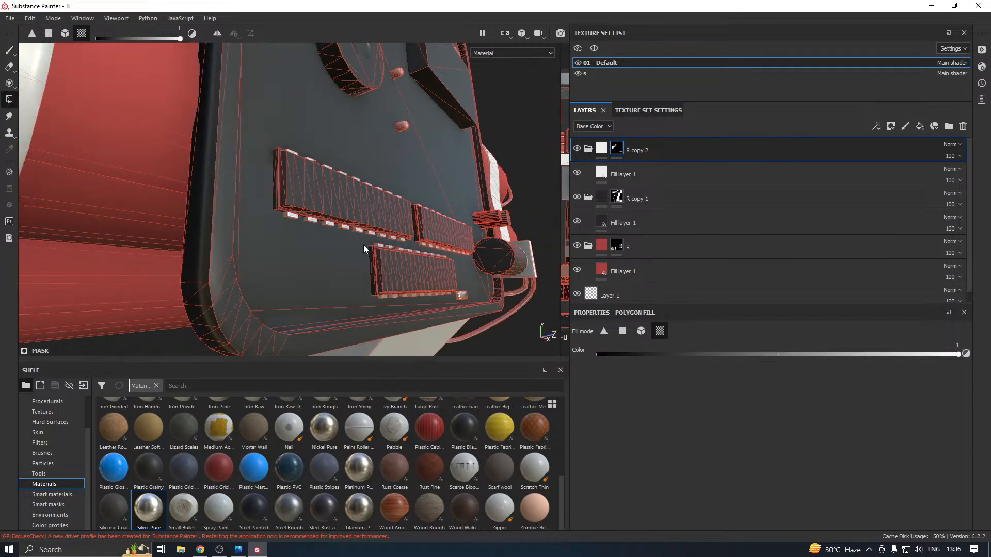
{"action": "scroll", "coordinate": [363, 261], "scroll_direction": "down", "scroll_amount": 2}
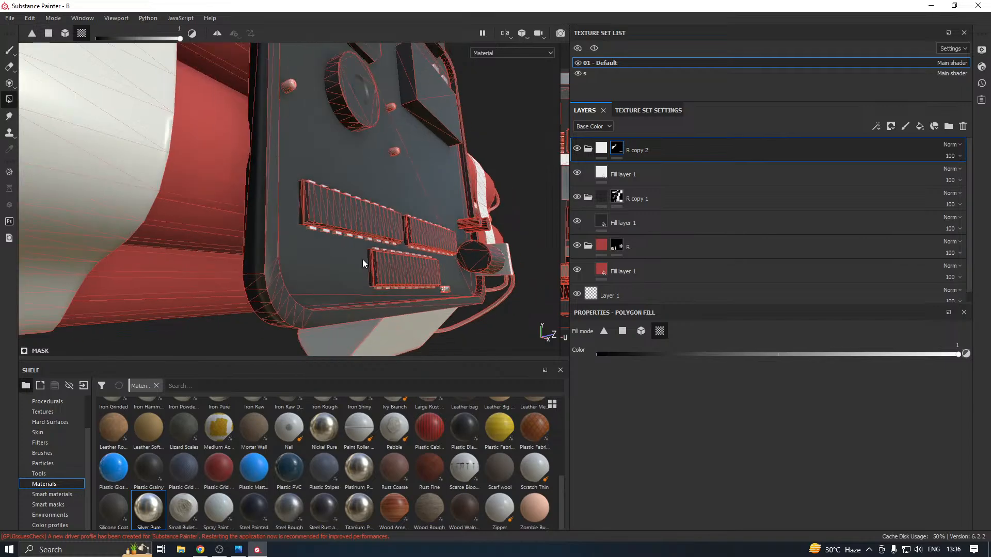
Examine the whole bomb from several angles, switching to the Paint tool to view the materials without the wireframe
{"action": "left_click_drag", "start_coordinate": [390, 150], "coordinate": [414, 189], "text": "alt"}
{"action": "scroll", "coordinate": [244, 190], "scroll_direction": "down", "scroll_amount": 4}
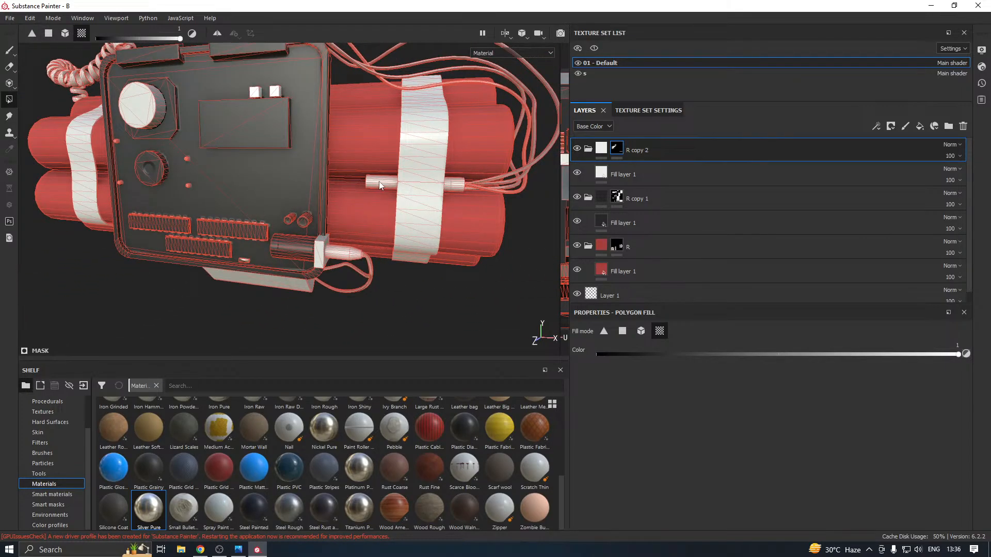
{"action": "left_click_drag", "start_coordinate": [361, 184], "coordinate": [338, 186], "text": "alt"}
{"action": "scroll", "coordinate": [351, 212], "scroll_direction": "down", "scroll_amount": 3}
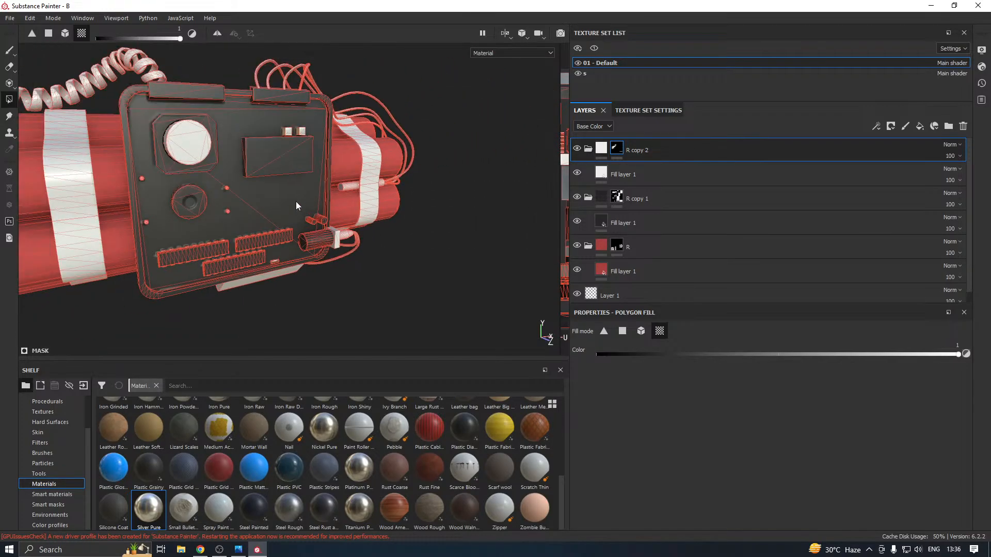
{"action": "middle_click_drag", "start_coordinate": [296, 201], "coordinate": [389, 229], "text": "alt"}
{"action": "mouse_move", "coordinate": [389, 229]}
{"action": "left_mouse_down", "text": "alt"}
{"action": "mouse_move", "coordinate": [386, 174]}
{"action": "mouse_move", "coordinate": [351, 189]}
{"action": "mouse_move", "coordinate": [319, 184]}
{"action": "mouse_move", "coordinate": [382, 211]}
{"action": "left_mouse_up", "text": "alt"}
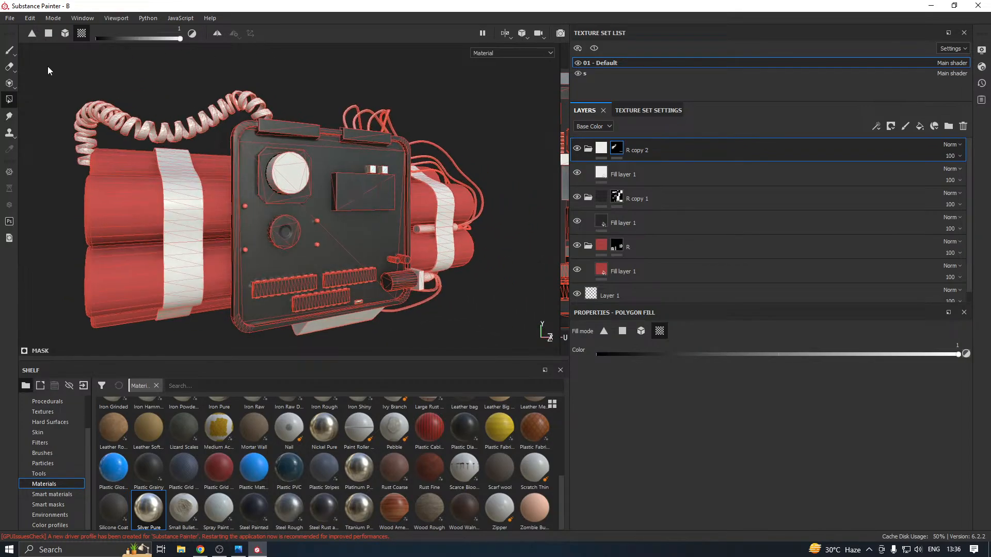
{"action": "left_click", "coordinate": [10, 50]}
{"action": "mouse_move", "coordinate": [227, 166]}
{"action": "left_mouse_down", "text": "alt"}
{"action": "mouse_move", "coordinate": [240, 198]}
{"action": "mouse_move", "coordinate": [223, 201]}
{"action": "mouse_move", "coordinate": [299, 217]}
{"action": "left_mouse_up", "text": "alt"}
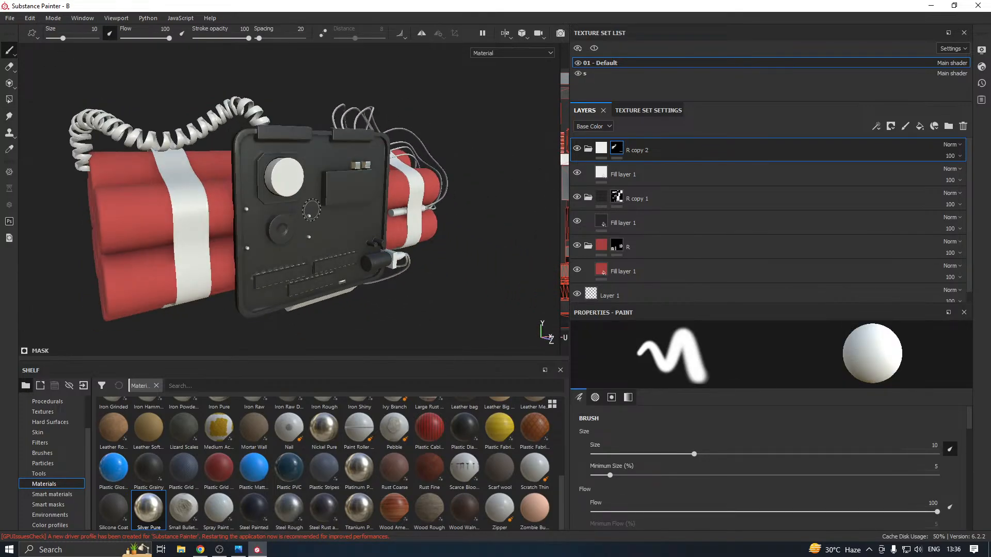
Duplicate the R copy 2 folder, clear the duplicate's mask and activate Polygon Fill for it
{"action": "right_click", "coordinate": [705, 147]}
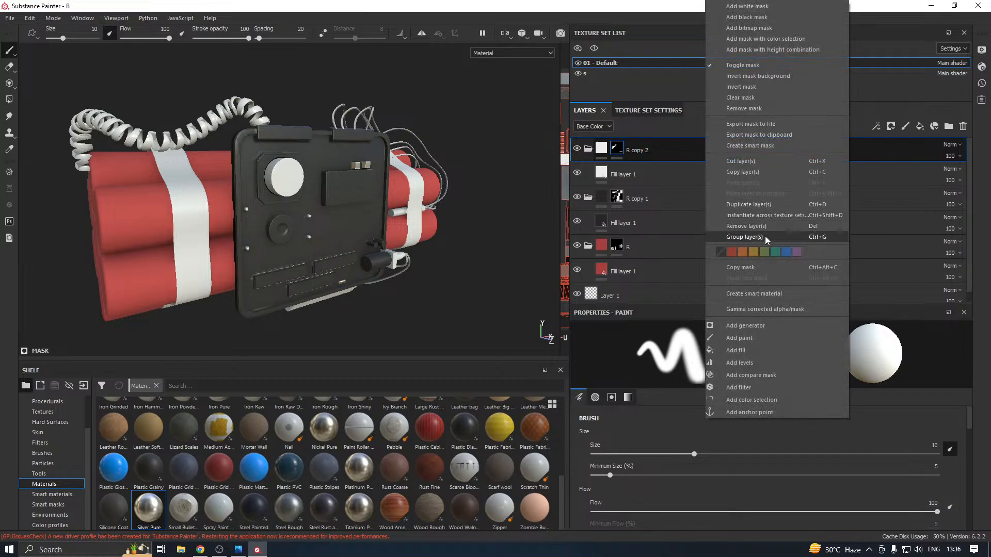
{"action": "left_click", "coordinate": [755, 205]}
{"action": "right_click", "coordinate": [616, 150]}
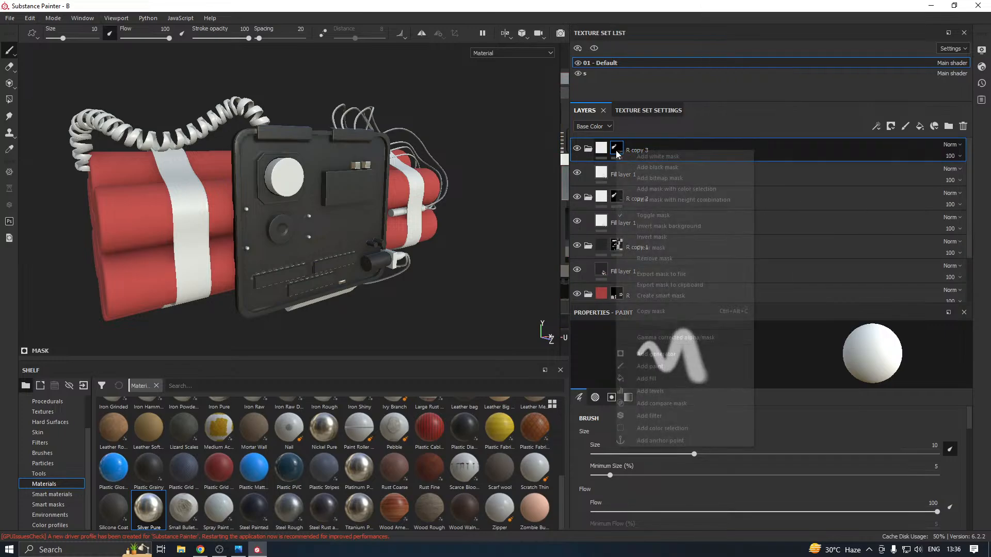
{"action": "left_click", "coordinate": [648, 249]}
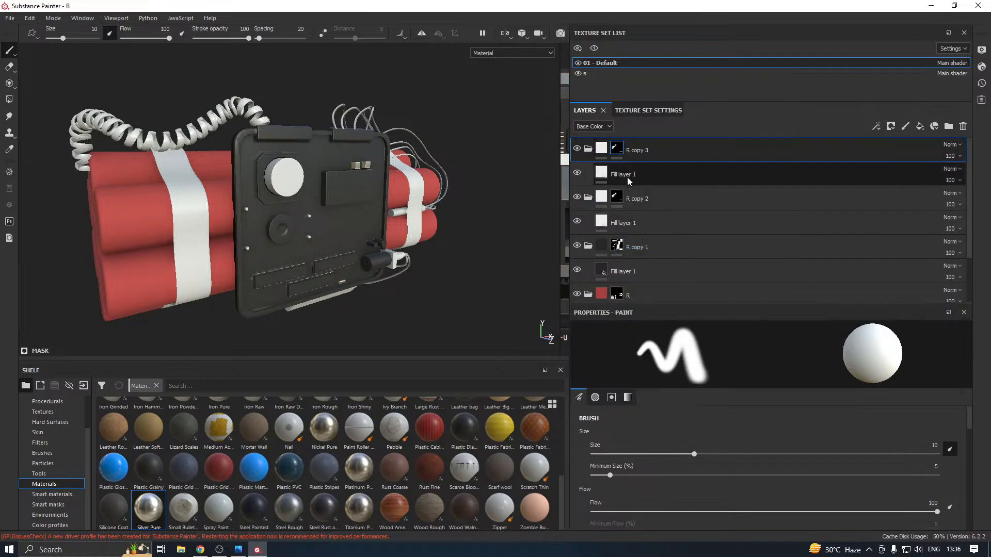
{"action": "left_click", "coordinate": [9, 100]}
{"action": "scroll", "coordinate": [296, 268], "scroll_direction": "up", "scroll_amount": 5}
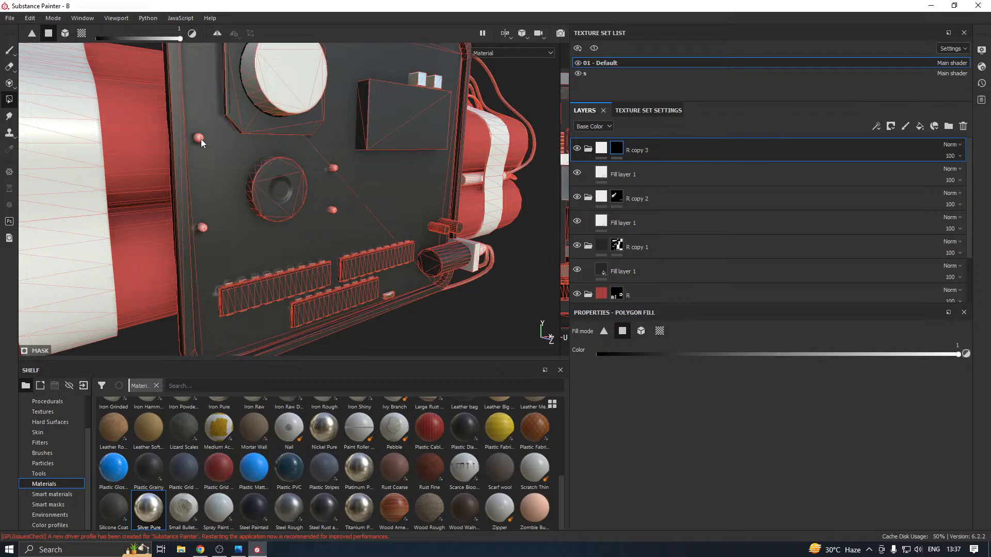
Apply the blue glossy plastic material to R copy 3's fill layer and set its base colour to pure red, RGB 1, 0, 0
{"action": "left_click", "coordinate": [597, 179]}
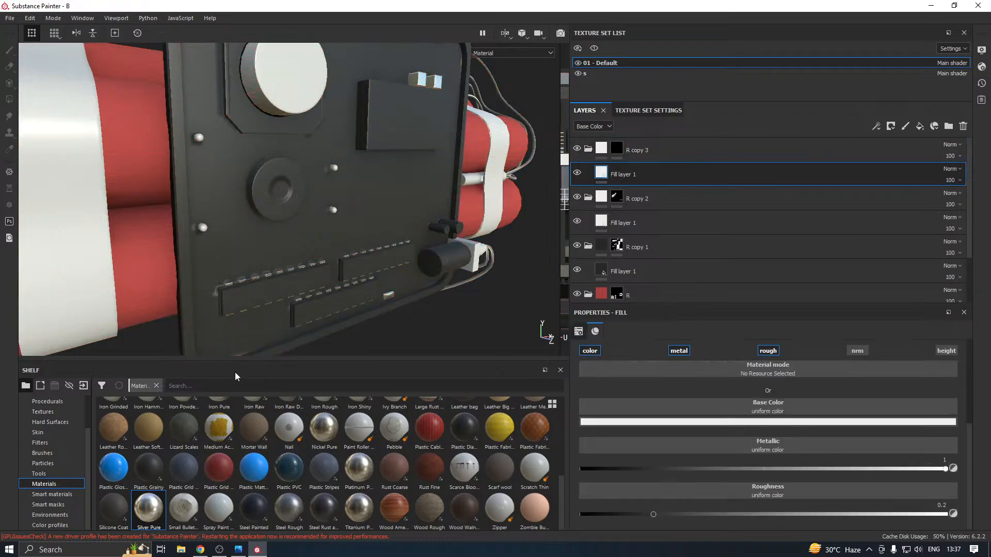
{"action": "left_click", "coordinate": [105, 469]}
{"action": "left_click", "coordinate": [695, 422]}
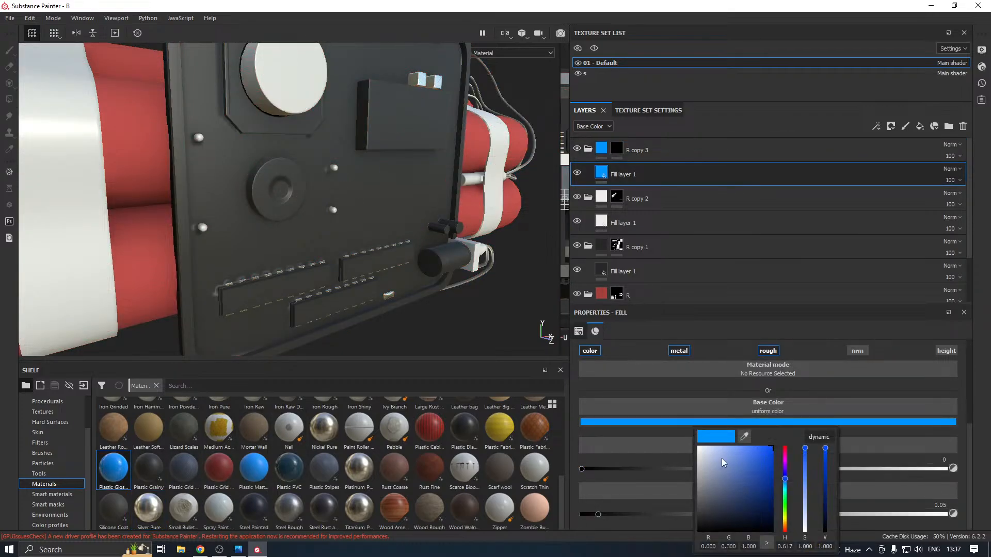
{"action": "left_click_drag", "start_coordinate": [787, 500], "coordinate": [793, 549]}
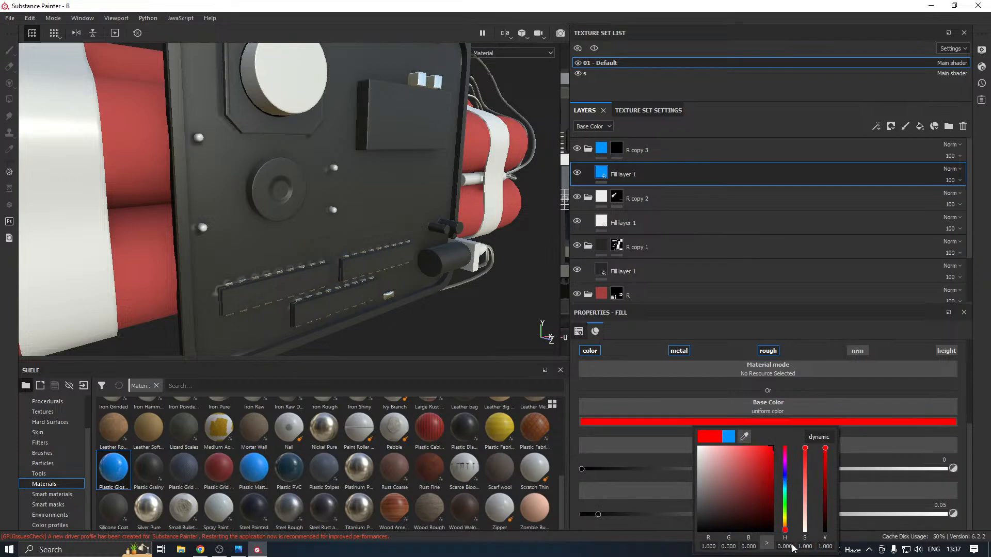
{"action": "left_click", "coordinate": [513, 334]}
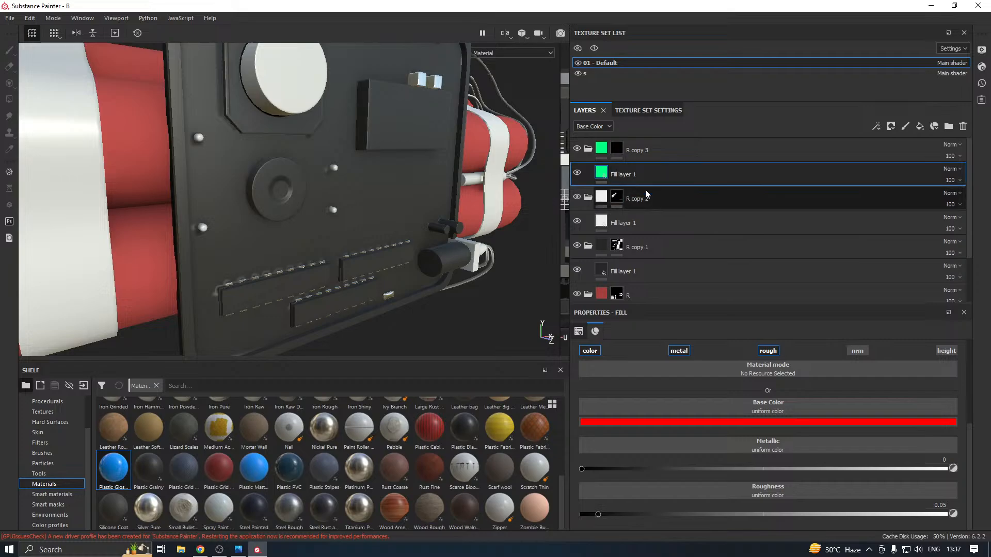
Add the small round lights on the front panel to R copy 3's mask using mesh fill mode
{"action": "left_click", "coordinate": [614, 150]}
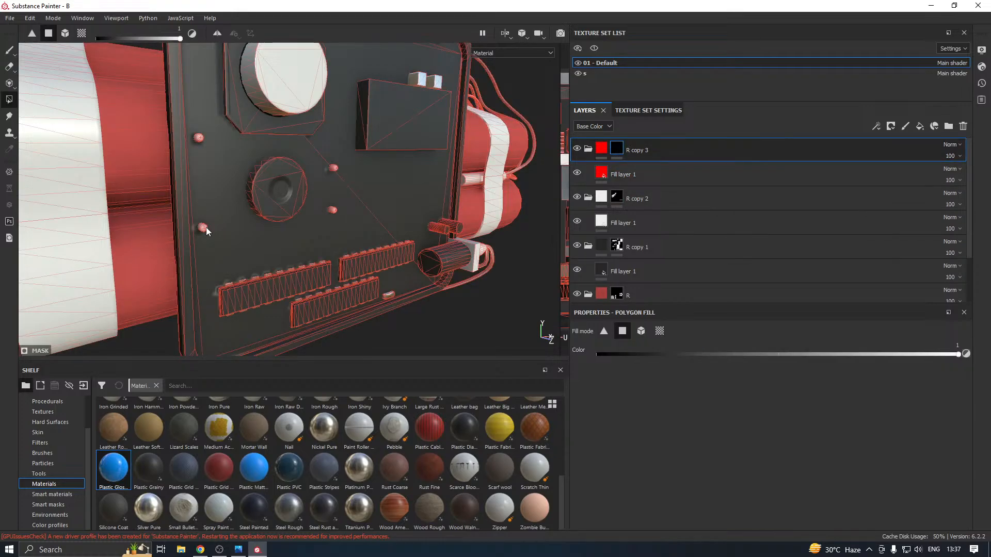
{"action": "scroll", "coordinate": [205, 230], "scroll_direction": "up", "scroll_amount": 5}
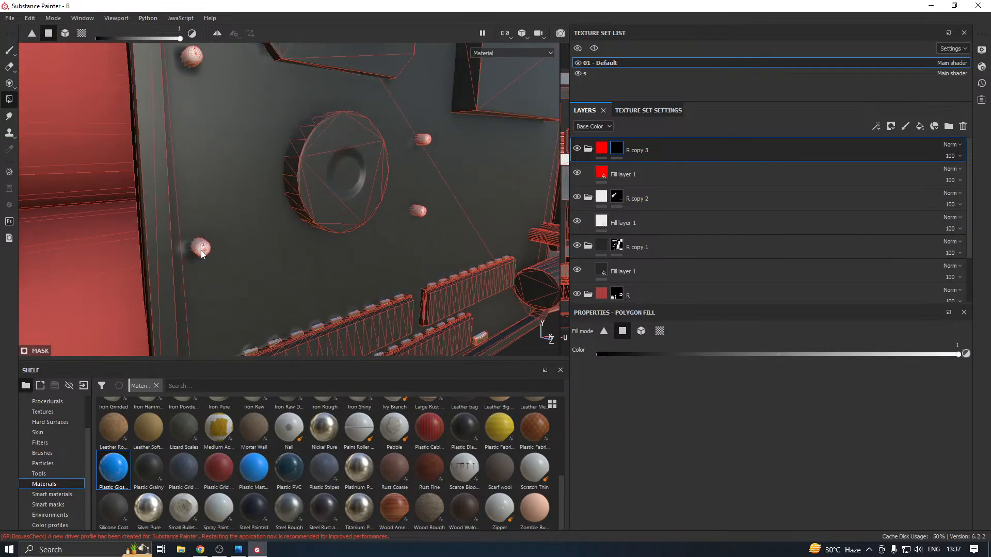
{"action": "left_click", "coordinate": [640, 331]}
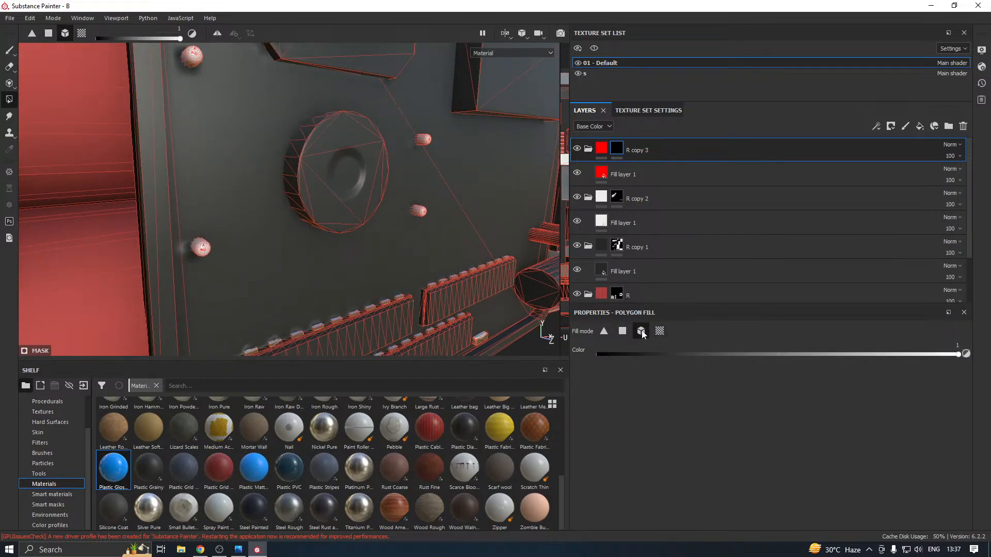
{"action": "left_click", "coordinate": [209, 247]}
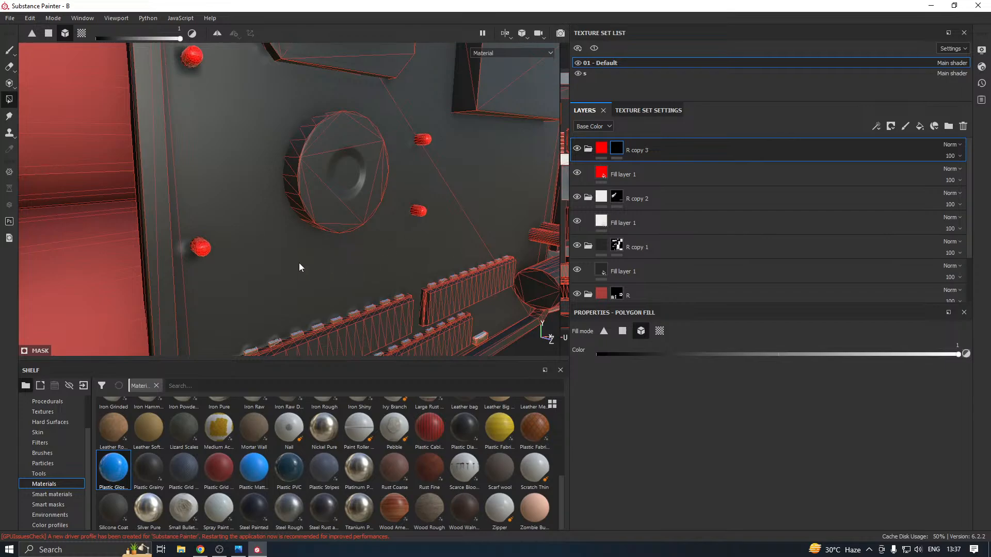
{"action": "scroll", "coordinate": [299, 262], "scroll_direction": "down", "scroll_amount": 3}
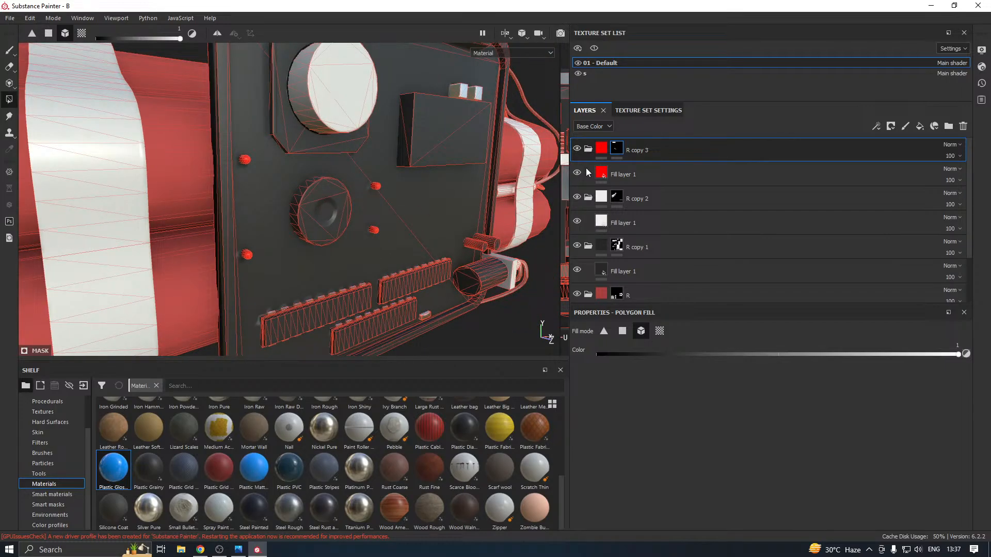
Duplicate the red fill layer inside R copy 3 and set the duplicate's base colour to yellow-green, RGB 0.527, 1, 0
{"action": "left_click", "coordinate": [632, 174]}
{"action": "right_click", "coordinate": [632, 174]}
{"action": "left_click", "coordinate": [671, 205]}
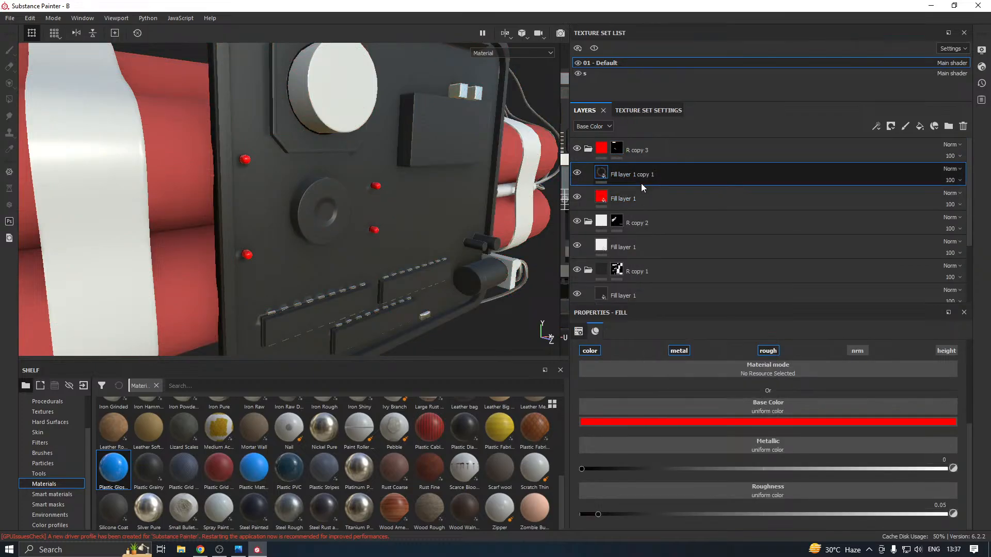
{"action": "left_click", "coordinate": [669, 422]}
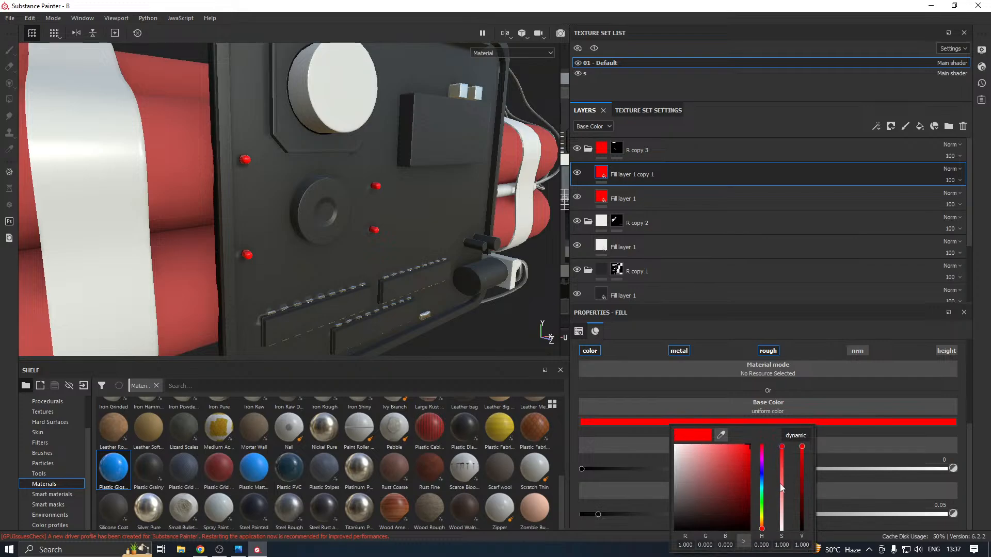
{"action": "left_click", "coordinate": [762, 511]}
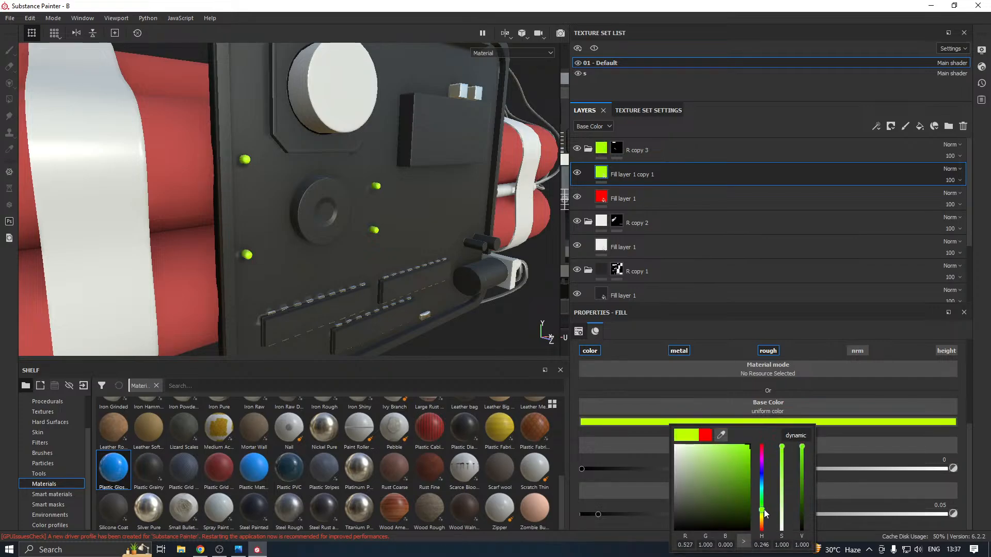
Add a black mask to the yellow-green fill layer and fill the small round panel lights into it by mesh
{"action": "left_click", "coordinate": [634, 179]}
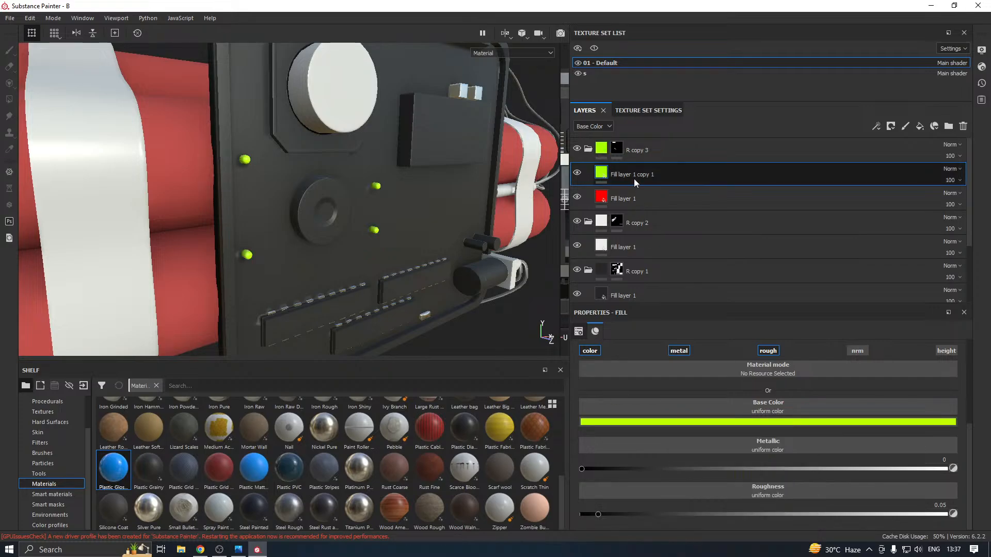
{"action": "right_click", "coordinate": [633, 179]}
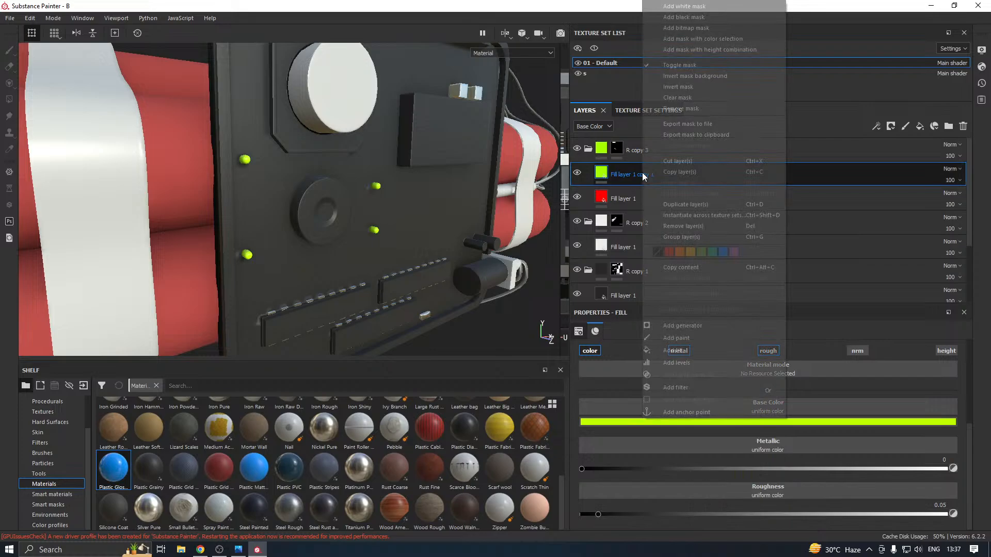
{"action": "left_click", "coordinate": [688, 18]}
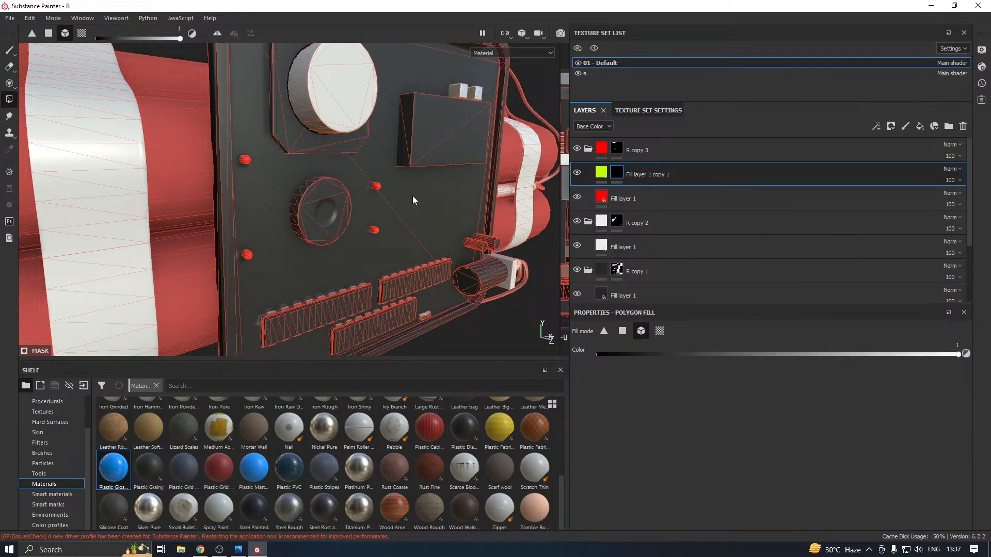
{"action": "mouse_move", "coordinate": [616, 150]}
{"action": "left_click", "coordinate": [375, 231]}
{"action": "scroll", "coordinate": [345, 201], "scroll_direction": "up", "scroll_amount": 2}
{"action": "scroll", "coordinate": [345, 201], "scroll_direction": "up", "scroll_amount": 2}
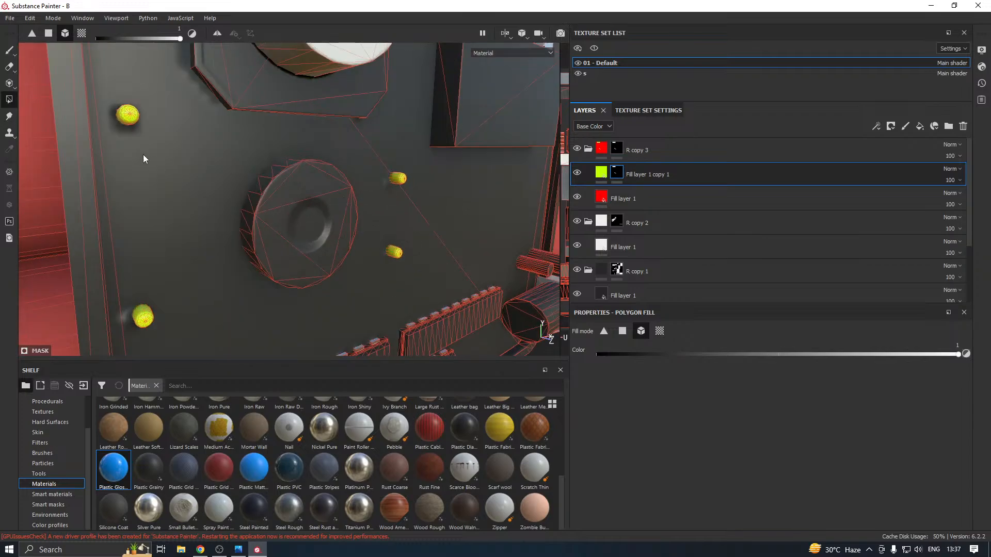
{"action": "scroll", "coordinate": [224, 200], "scroll_direction": "down", "scroll_amount": 2}
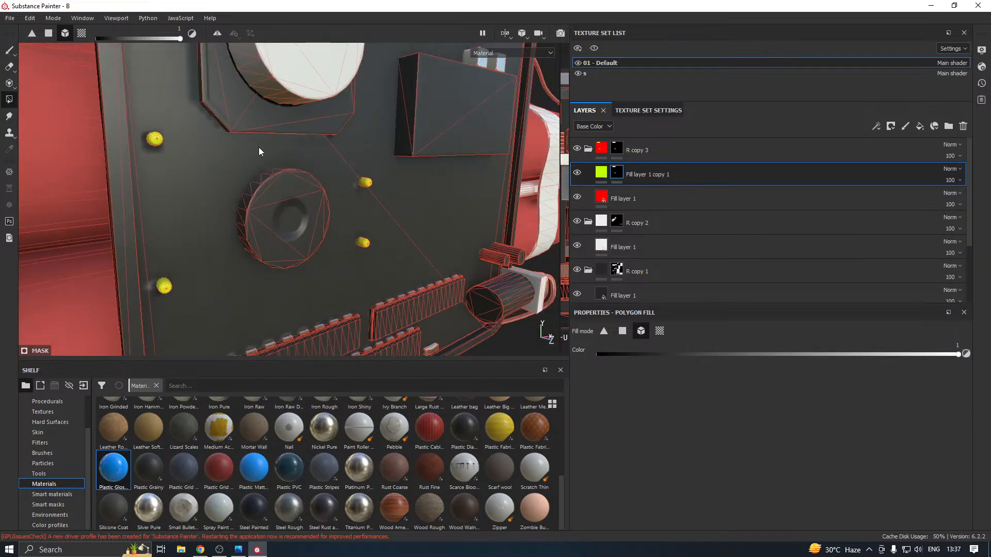
{"action": "left_click_drag", "start_coordinate": [310, 198], "coordinate": [223, 169], "text": "alt"}
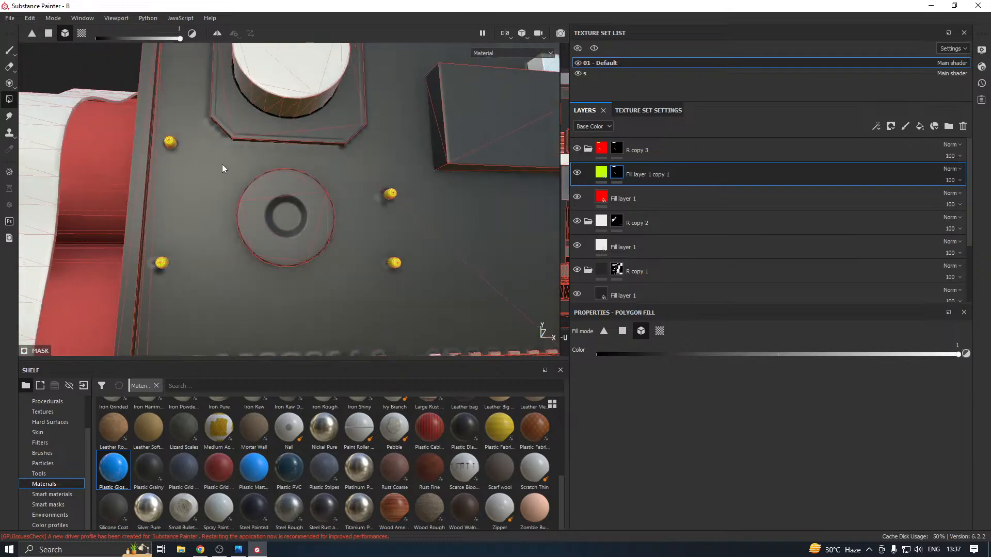
{"action": "scroll", "coordinate": [427, 206], "scroll_direction": "down", "scroll_amount": 2}
Remove the yellow-green fill layer from the R copy 3 folder
{"action": "right_click", "coordinate": [656, 169]}
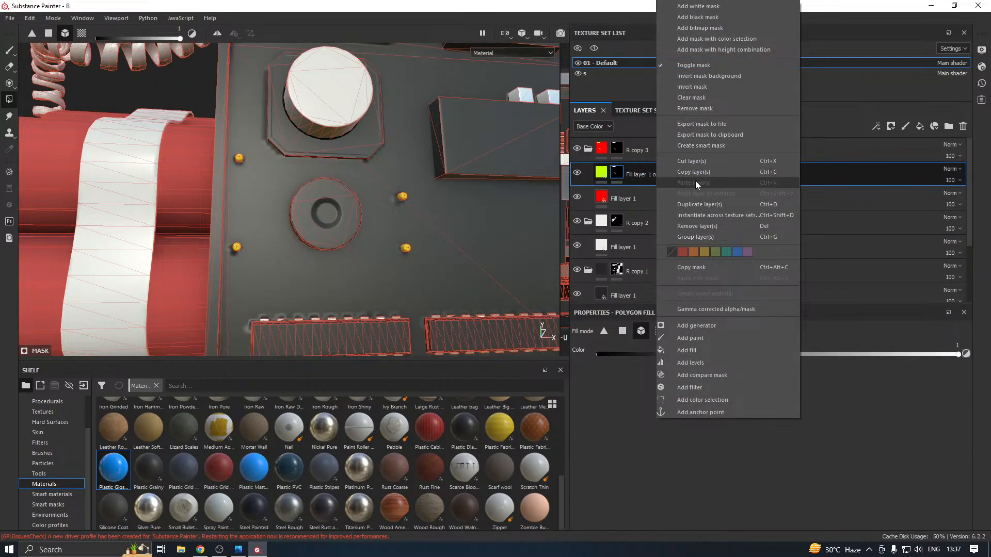
{"action": "left_click", "coordinate": [695, 230]}
{"action": "scroll", "coordinate": [306, 246], "scroll_direction": "down", "scroll_amount": 3}
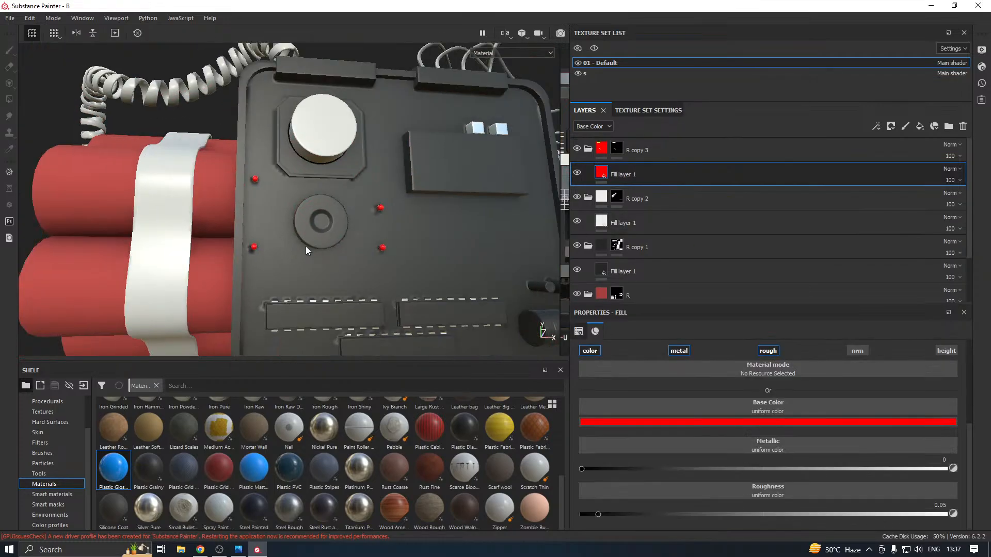
{"action": "left_click_drag", "start_coordinate": [306, 246], "coordinate": [333, 264], "text": "alt"}
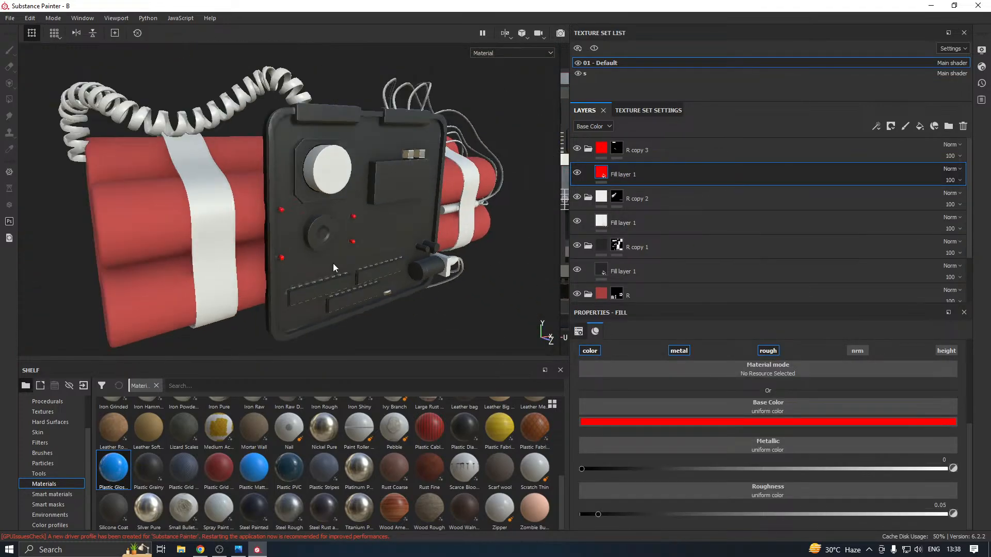
{"action": "scroll", "coordinate": [333, 263], "scroll_direction": "down", "scroll_amount": 2}
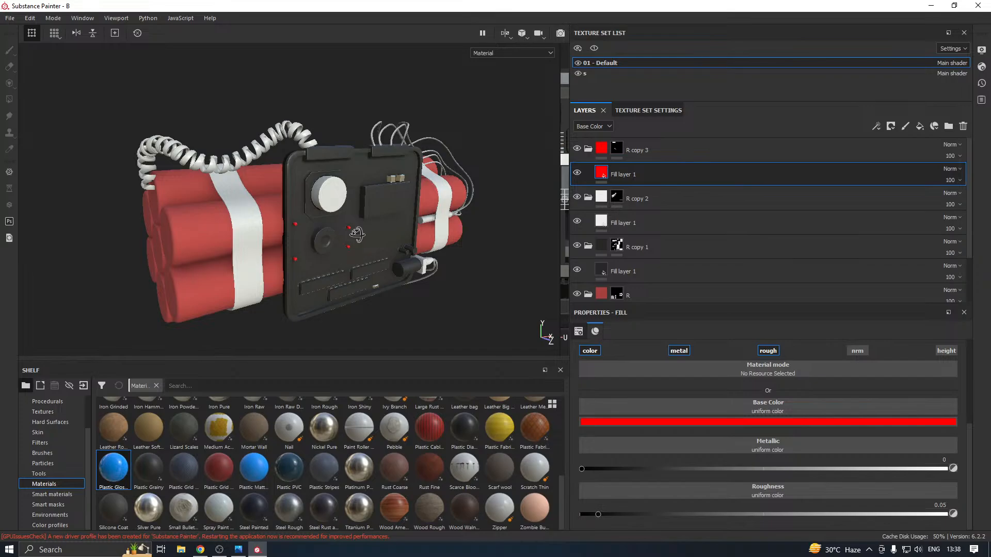
{"action": "left_click_drag", "start_coordinate": [356, 234], "coordinate": [328, 224], "text": "alt"}
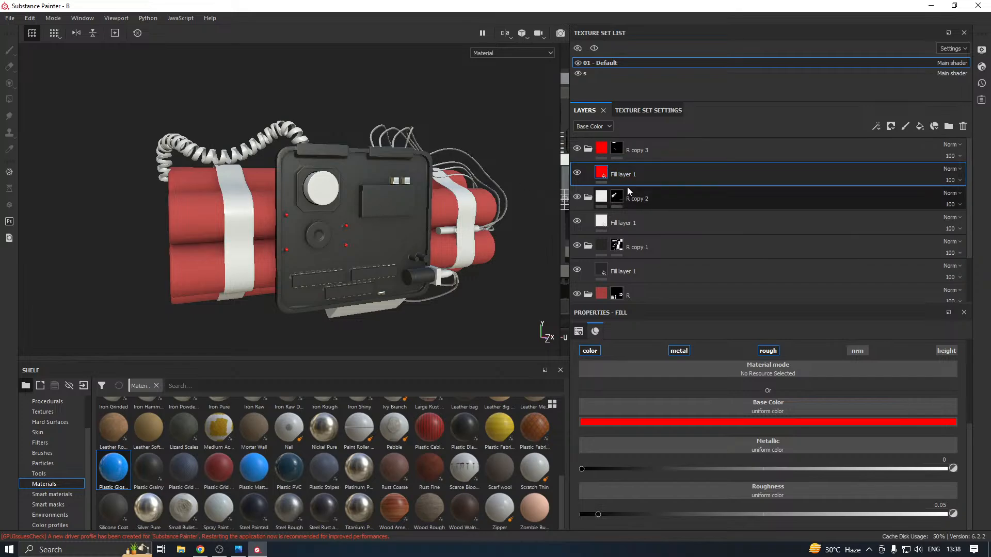
Add the large round panel button to R copy 3's mask and darken its fill layer's base colour to a muted red
{"action": "left_click", "coordinate": [617, 149]}
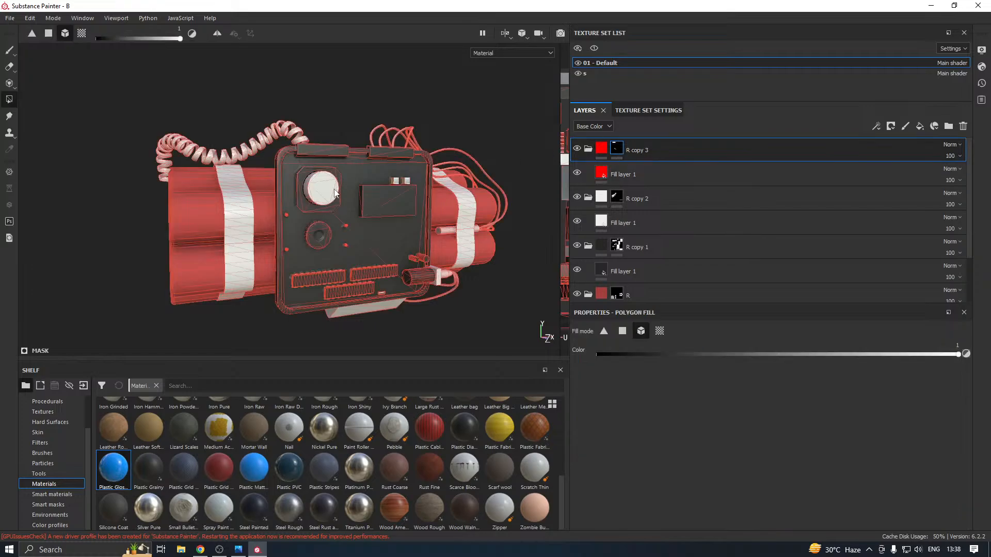
{"action": "left_click", "coordinate": [651, 174]}
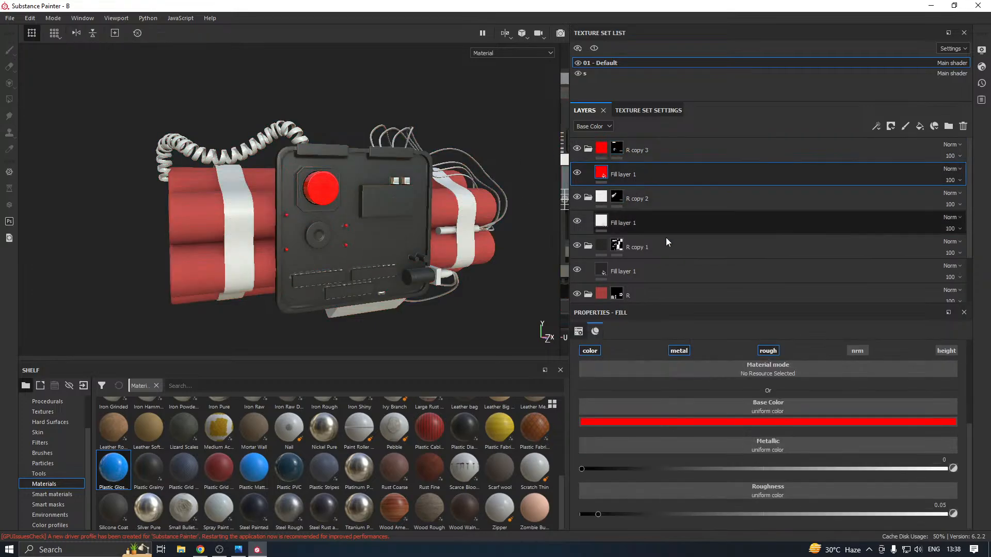
{"action": "left_click", "coordinate": [682, 421]}
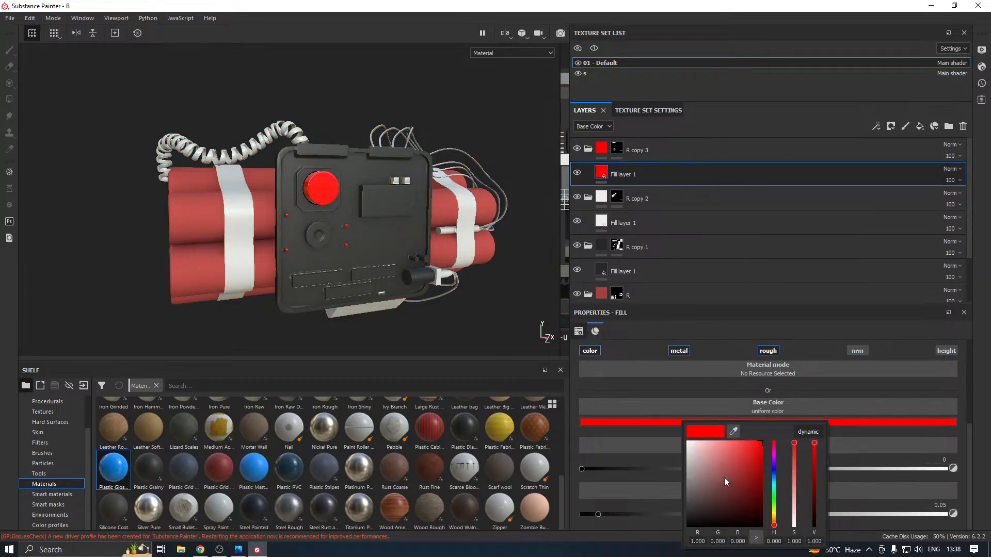
{"action": "left_click_drag", "start_coordinate": [724, 475], "coordinate": [736, 481]}
{"action": "left_click", "coordinate": [481, 321]}
{"action": "scroll", "coordinate": [336, 320], "scroll_direction": "down", "scroll_amount": 2}
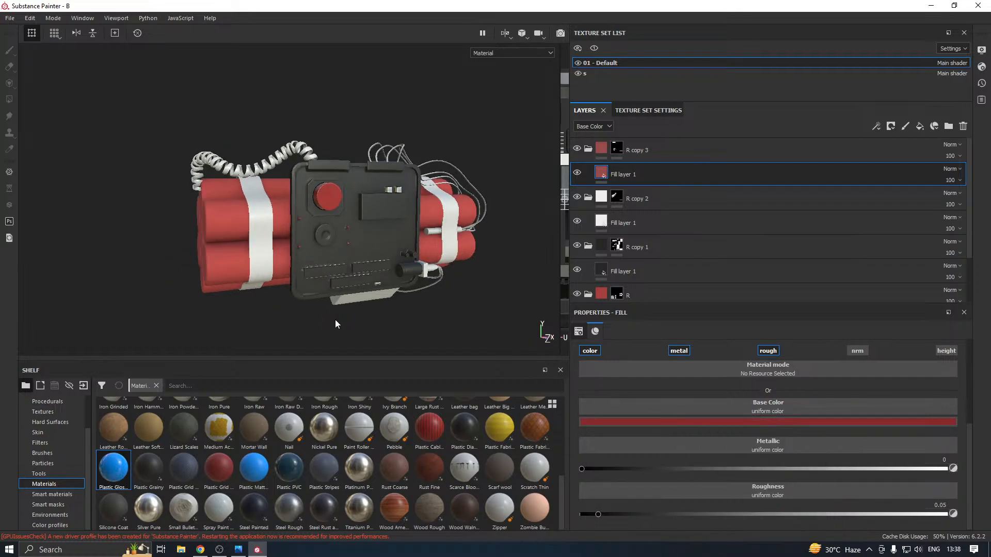
{"action": "left_click_drag", "start_coordinate": [335, 324], "coordinate": [310, 281], "text": "alt"}
{"action": "scroll", "coordinate": [344, 265], "scroll_direction": "up", "scroll_amount": 4}
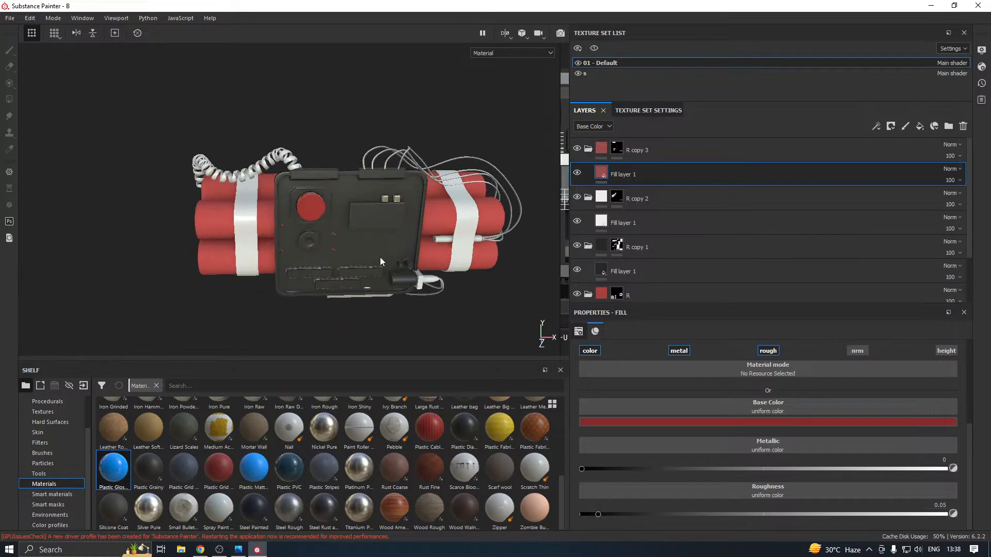
{"action": "middle_click_drag", "start_coordinate": [380, 257], "coordinate": [324, 270], "text": "alt"}
{"action": "left_click_drag", "start_coordinate": [324, 271], "coordinate": [371, 268], "text": "alt"}
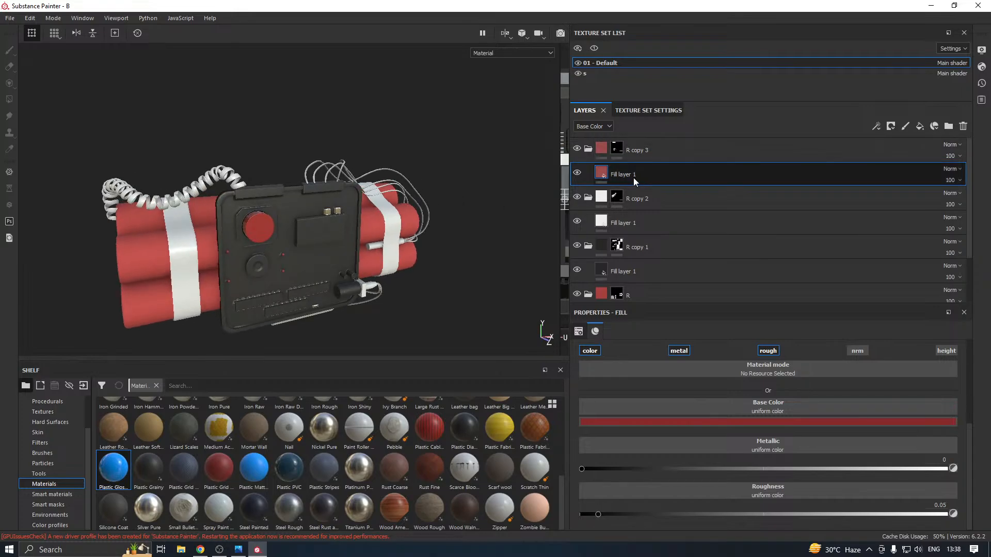
Set the colour of the Fabric Baseball Hat fill layer in folder R to a deeper red, RGB 0.569, 0.181, 0.166
{"action": "left_click", "coordinate": [645, 298]}
{"action": "key", "text": "4"}
{"action": "scroll", "coordinate": [650, 295], "scroll_direction": "down", "scroll_amount": 2}
{"action": "left_click", "coordinate": [633, 282]}
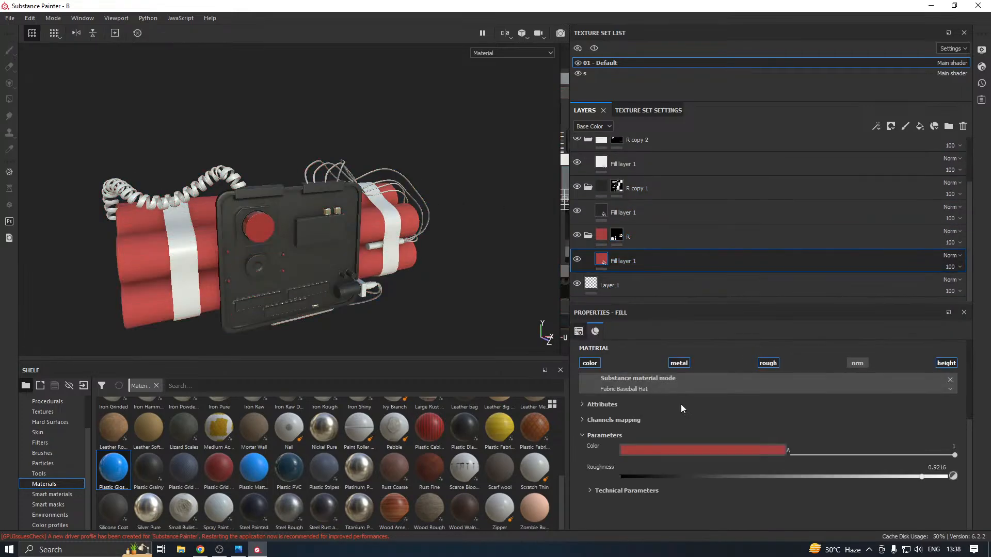
{"action": "left_click", "coordinate": [645, 453]}
{"action": "left_click", "coordinate": [696, 394]}
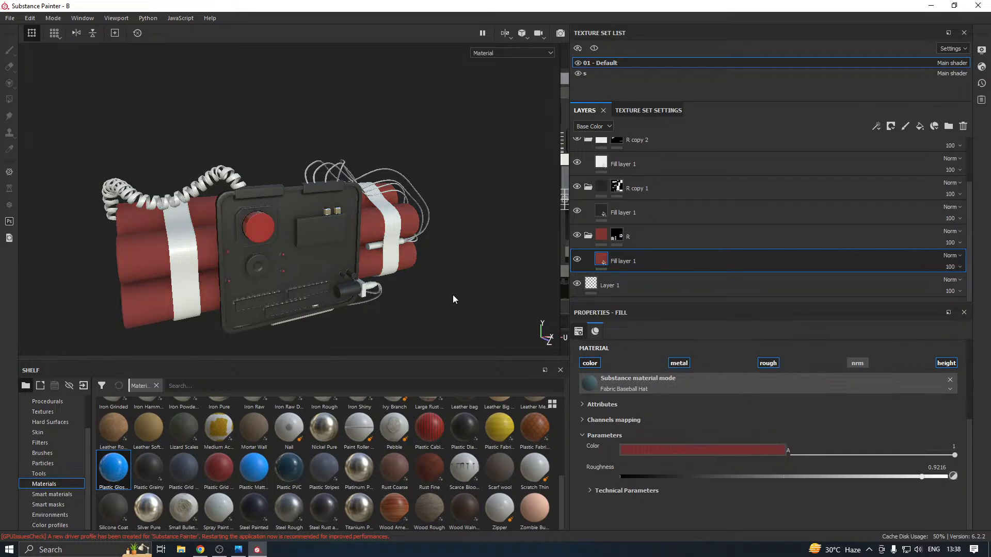
{"action": "mouse_move", "coordinate": [454, 295]}
{"action": "left_mouse_down", "text": "alt"}
{"action": "mouse_move", "coordinate": [480, 278]}
{"action": "mouse_move", "coordinate": [445, 293]}
{"action": "left_mouse_up", "text": "alt"}
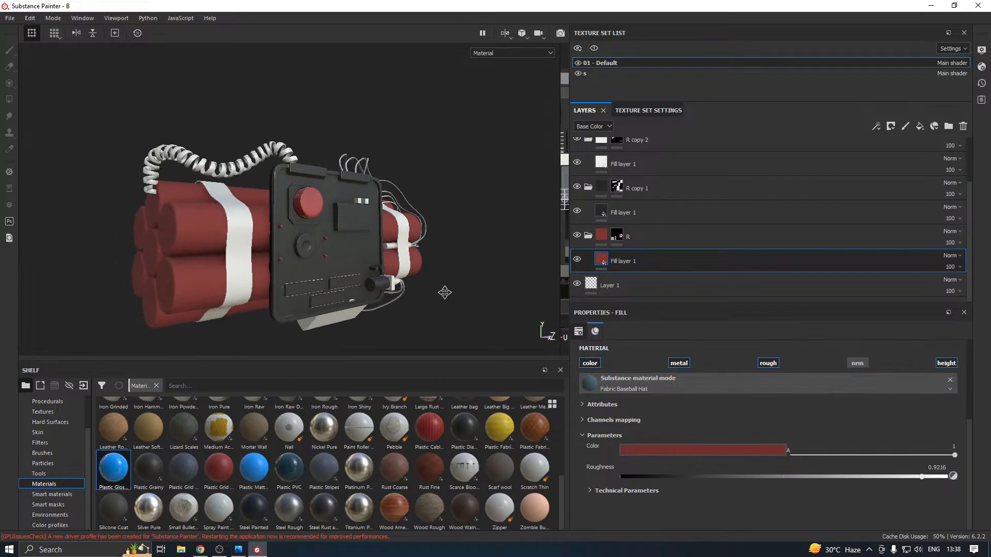
{"action": "left_click", "coordinate": [670, 449]}
{"action": "left_click", "coordinate": [726, 378]}
{"action": "left_click", "coordinate": [729, 377]}
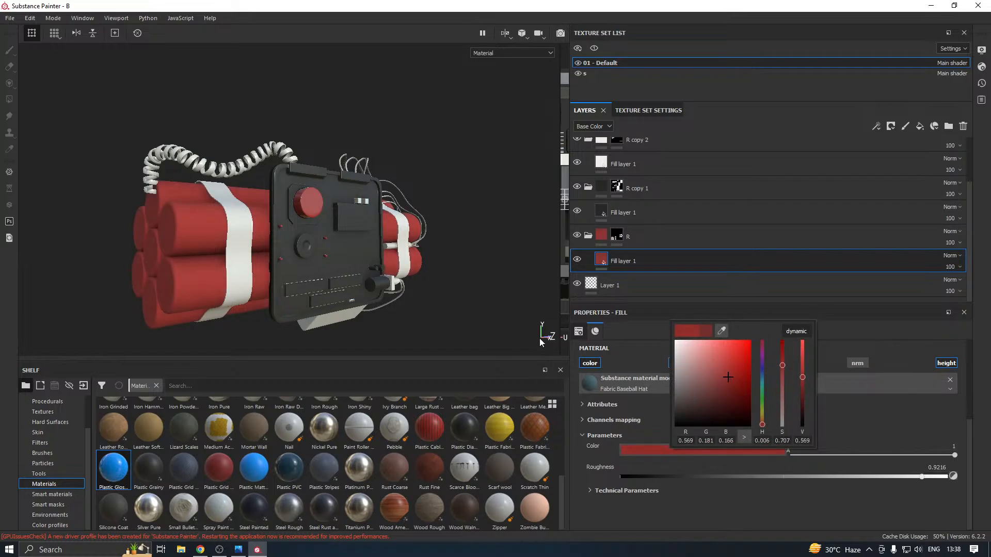
{"action": "scroll", "coordinate": [463, 331], "scroll_direction": "down", "scroll_amount": 3}
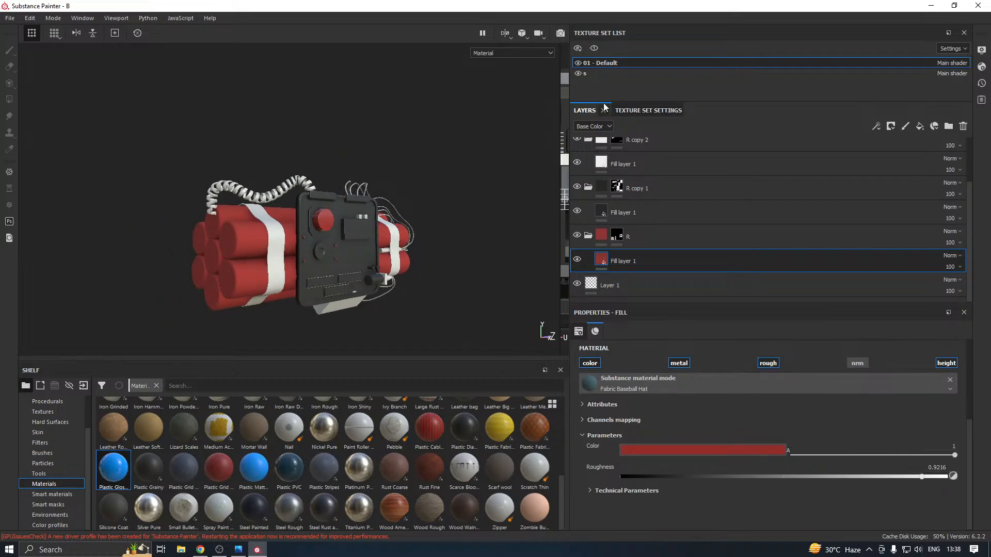
In texture set s, add a fill layer, group it into a folder and give the folder a black mask
{"action": "left_click", "coordinate": [598, 74]}
{"action": "right_click", "coordinate": [661, 146]}
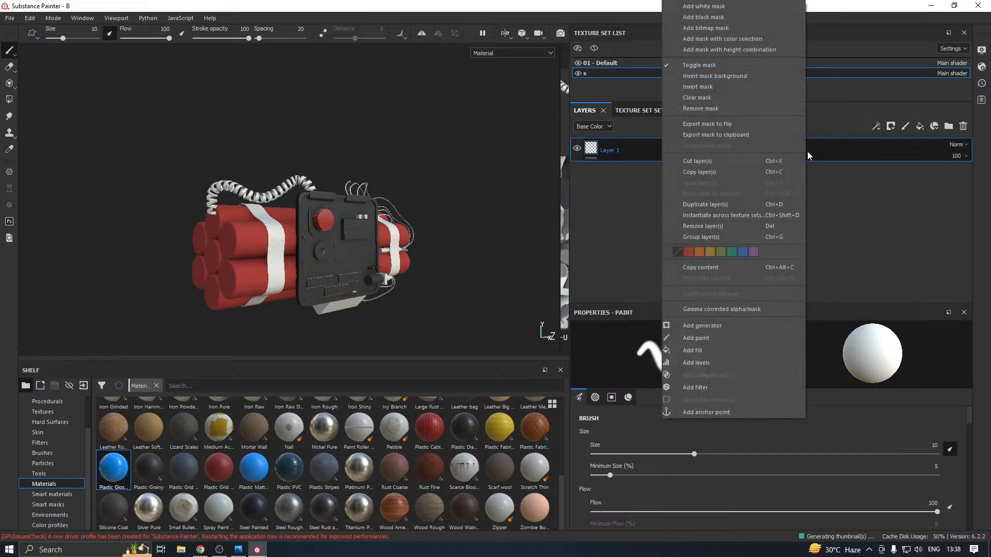
{"action": "left_click", "coordinate": [921, 126]}
{"action": "right_click", "coordinate": [635, 151]}
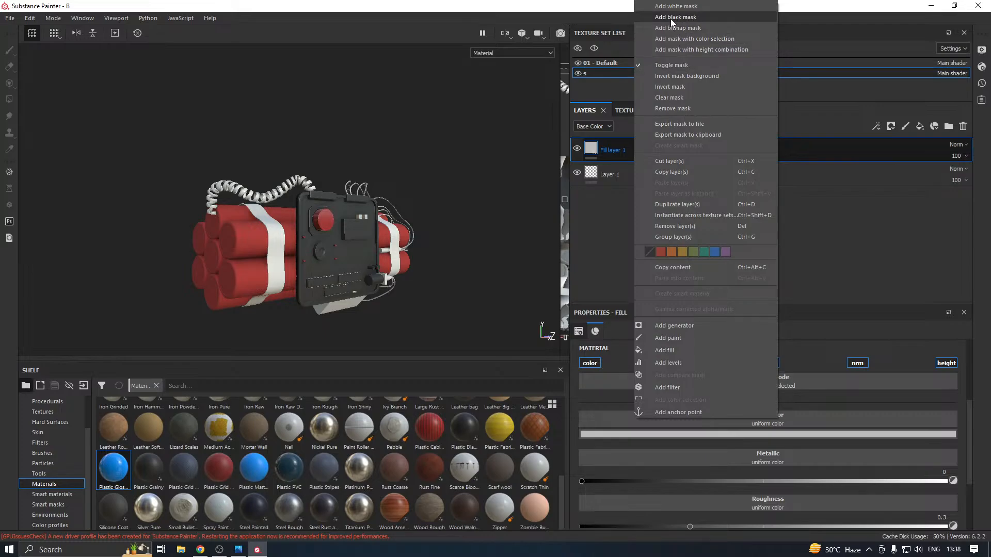
{"action": "left_click", "coordinate": [695, 237]}
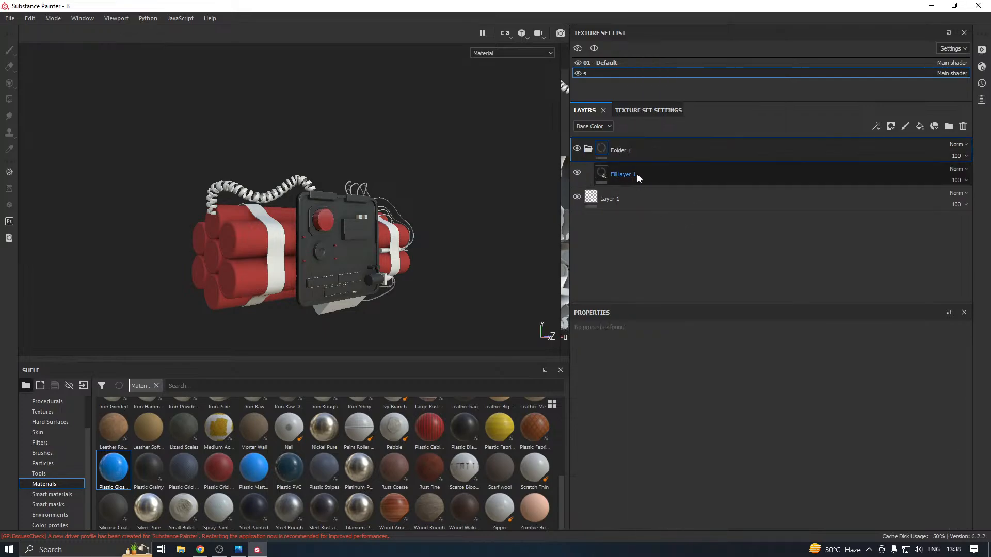
{"action": "right_click", "coordinate": [636, 149]}
{"action": "left_click", "coordinate": [658, 16]}
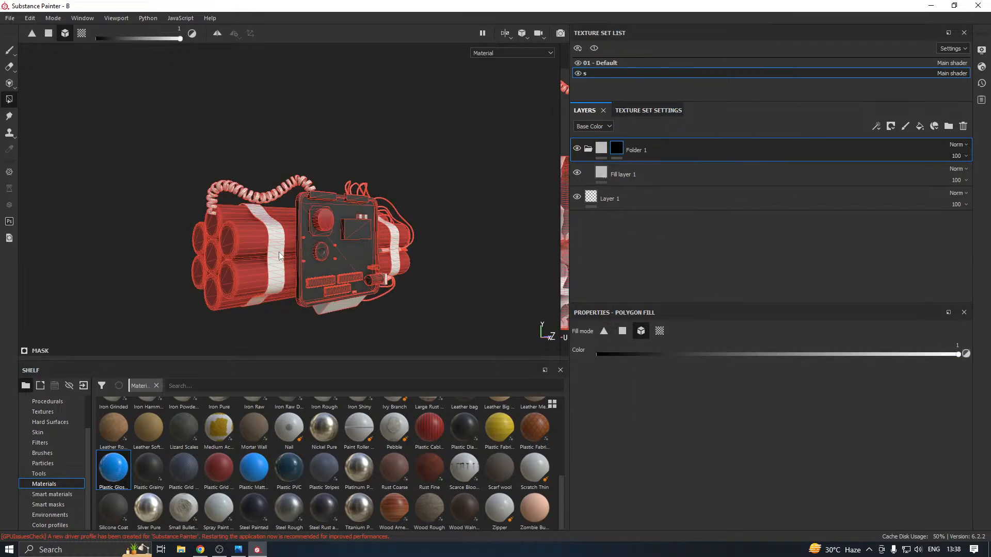
Fill the left dynamite strap into Folder 1's mask and give its fill layer the blue matte plastic material recoloured near-black
{"action": "left_click", "coordinate": [633, 175]}
{"action": "left_click", "coordinate": [254, 467]}
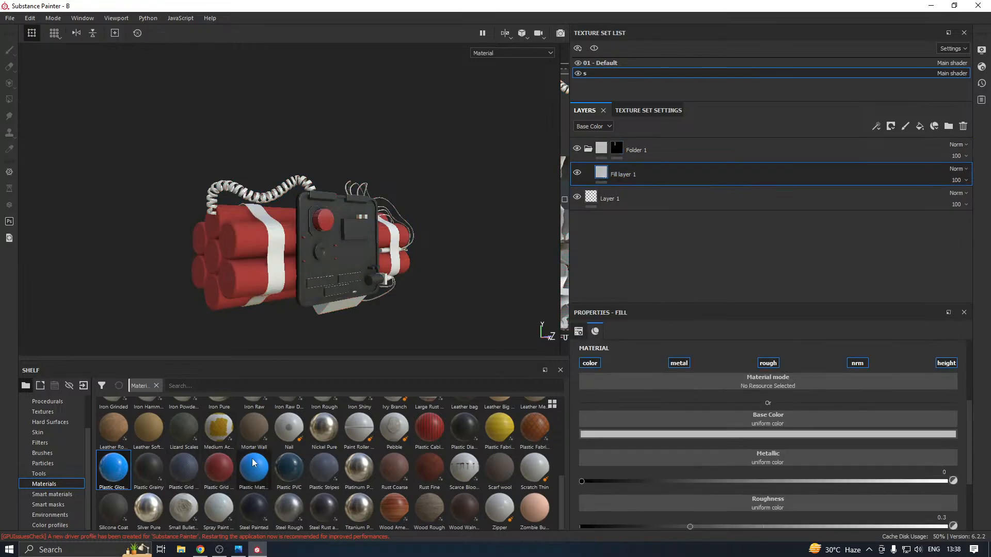
{"action": "left_click", "coordinate": [616, 435]}
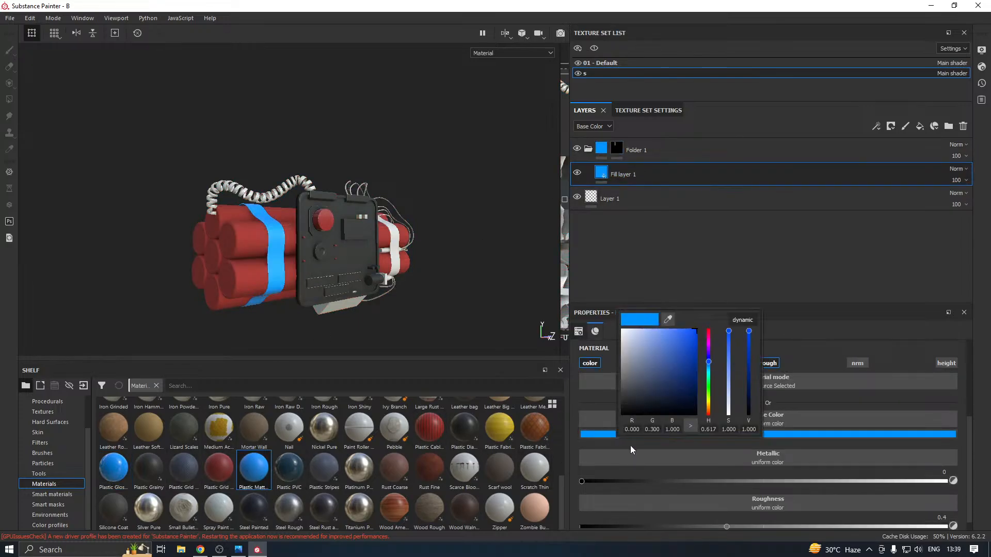
{"action": "left_click", "coordinate": [627, 406]}
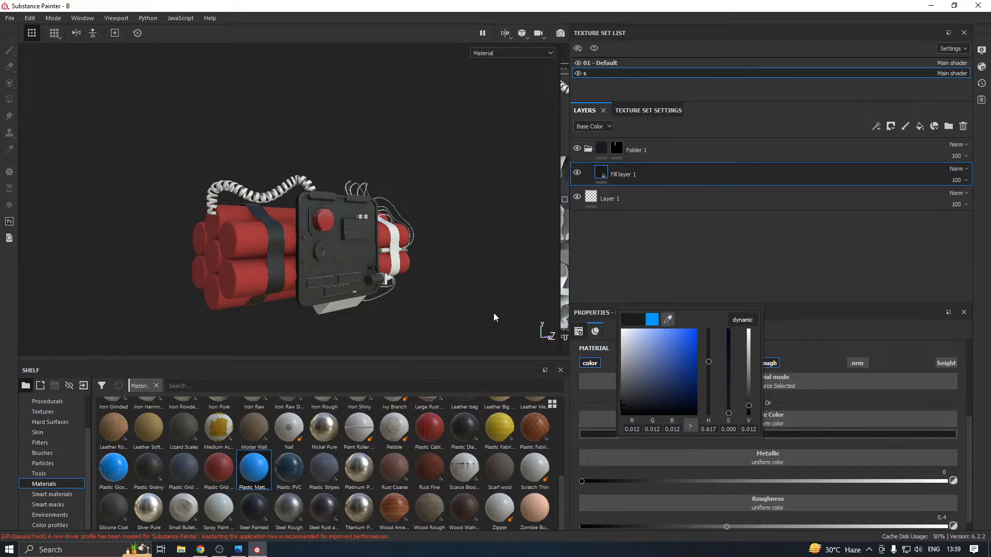
Add the right dynamite strap and the coiled cable to Folder 1's mask using mesh fill mode
{"action": "left_click", "coordinate": [614, 150]}
{"action": "left_click_drag", "start_coordinate": [397, 256], "coordinate": [256, 221], "text": "alt"}
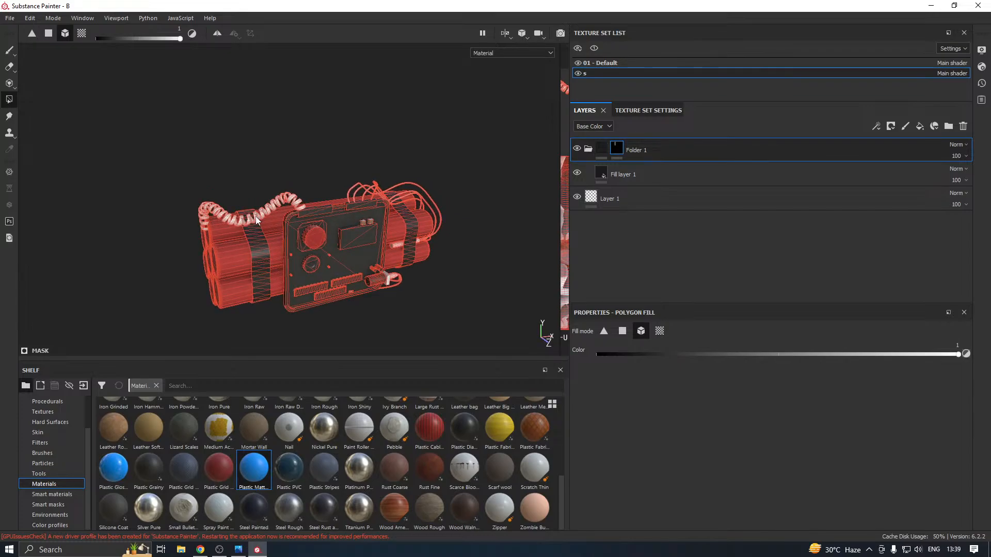
{"action": "left_click_drag", "start_coordinate": [330, 236], "coordinate": [274, 237], "text": "alt"}
{"action": "scroll", "coordinate": [273, 232], "scroll_direction": "up", "scroll_amount": 2}
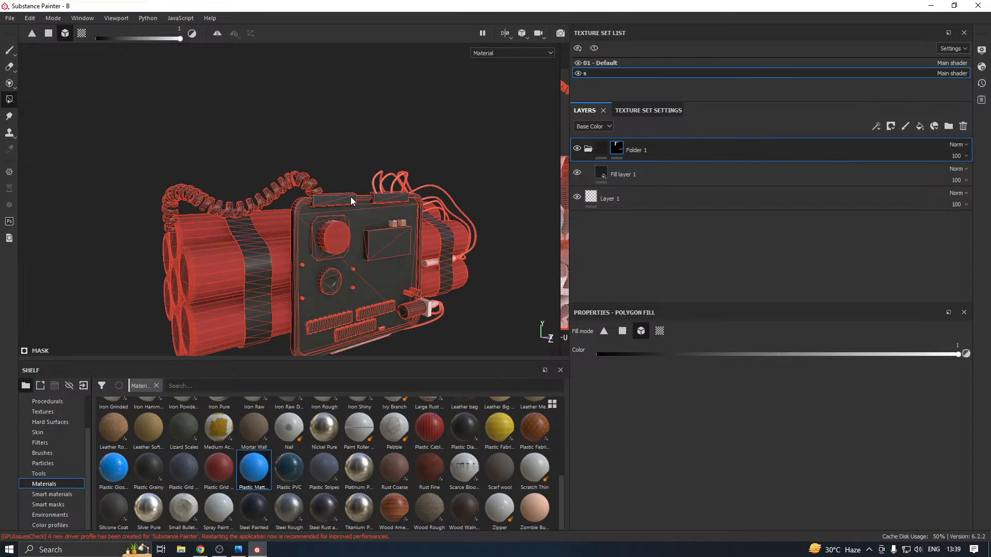
Duplicate Folder 1 and clear the duplicate's mask
{"action": "right_click", "coordinate": [671, 154]}
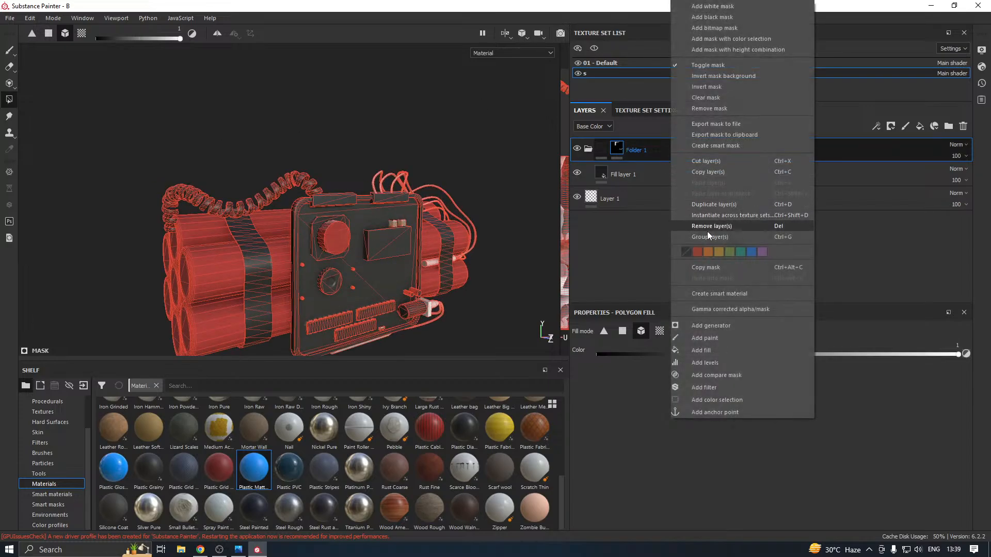
{"action": "left_click", "coordinate": [712, 204]}
{"action": "right_click", "coordinate": [620, 149]}
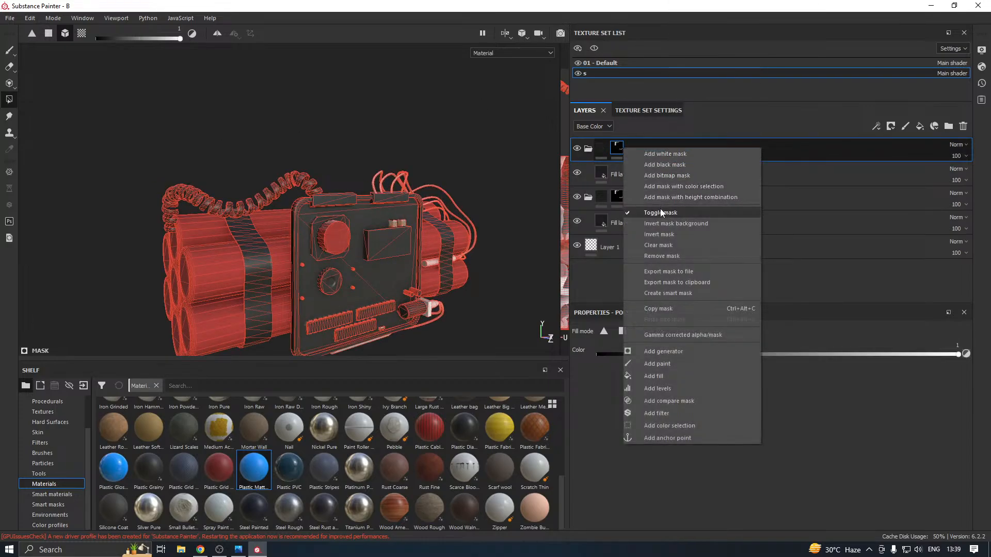
{"action": "left_click", "coordinate": [661, 248]}
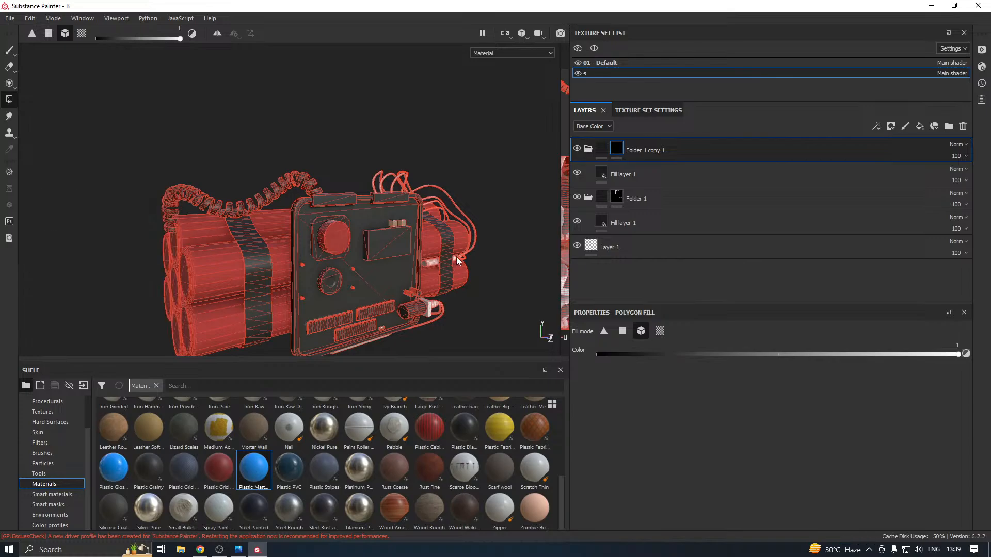
Set the base colour of Folder 1 copy 1's fill layer to green, RGB 0.074, 0.440, 0
{"action": "middle_click_drag", "start_coordinate": [454, 257], "coordinate": [409, 265], "text": "alt"}
{"action": "left_click", "coordinate": [631, 177]}
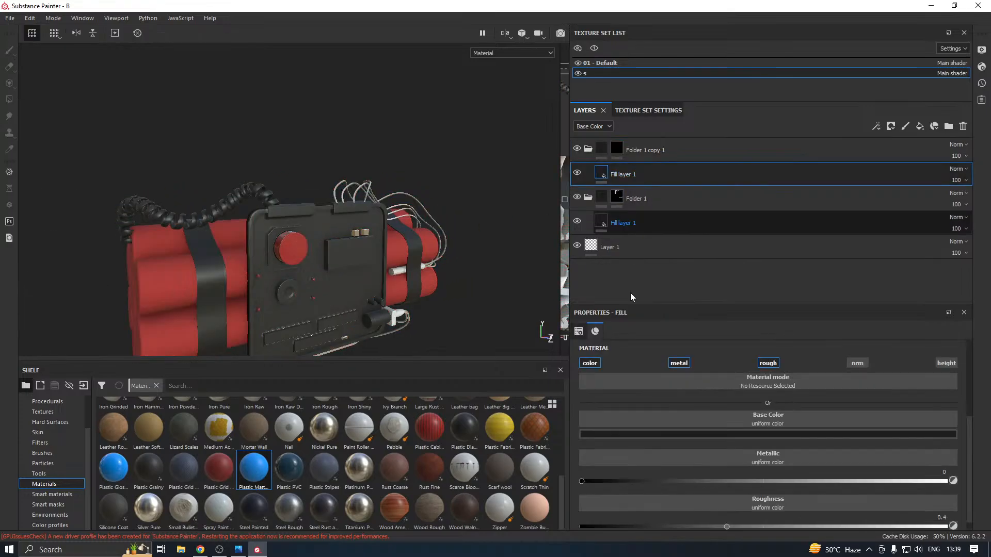
{"action": "left_click", "coordinate": [657, 435]}
{"action": "left_click", "coordinate": [749, 395]}
{"action": "mouse_move", "coordinate": [732, 347]}
{"action": "left_mouse_down"}
{"action": "mouse_move", "coordinate": [743, 351]}
{"action": "mouse_move", "coordinate": [748, 378]}
{"action": "mouse_move", "coordinate": [748, 353]}
{"action": "left_mouse_up"}
{"action": "left_click_drag", "start_coordinate": [751, 394], "coordinate": [751, 390]}
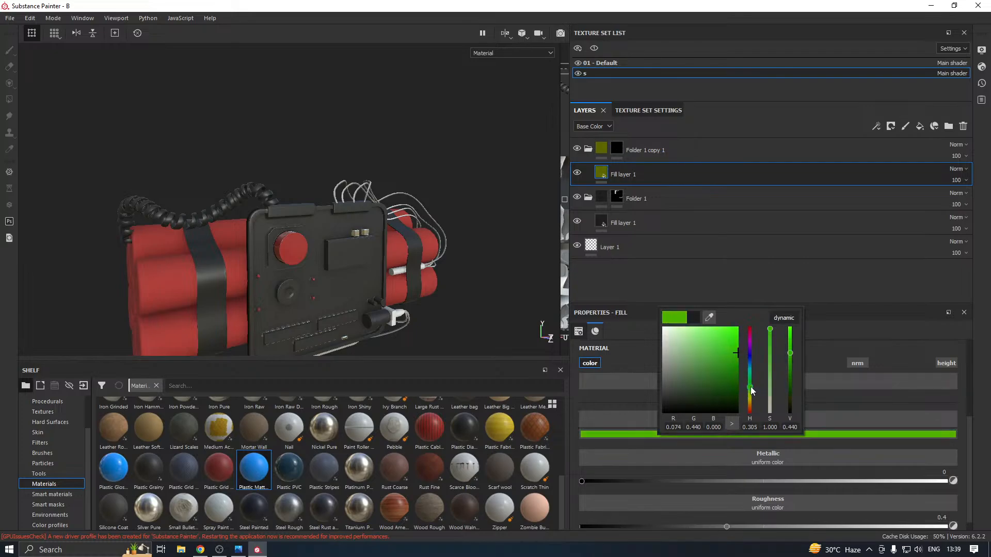
Fill one of the thin wires above the panel into Folder 1 copy 1's mask by mesh
{"action": "scroll", "coordinate": [445, 287], "scroll_direction": "up", "scroll_amount": 3}
{"action": "left_click_drag", "start_coordinate": [445, 287], "coordinate": [414, 305], "text": "alt"}
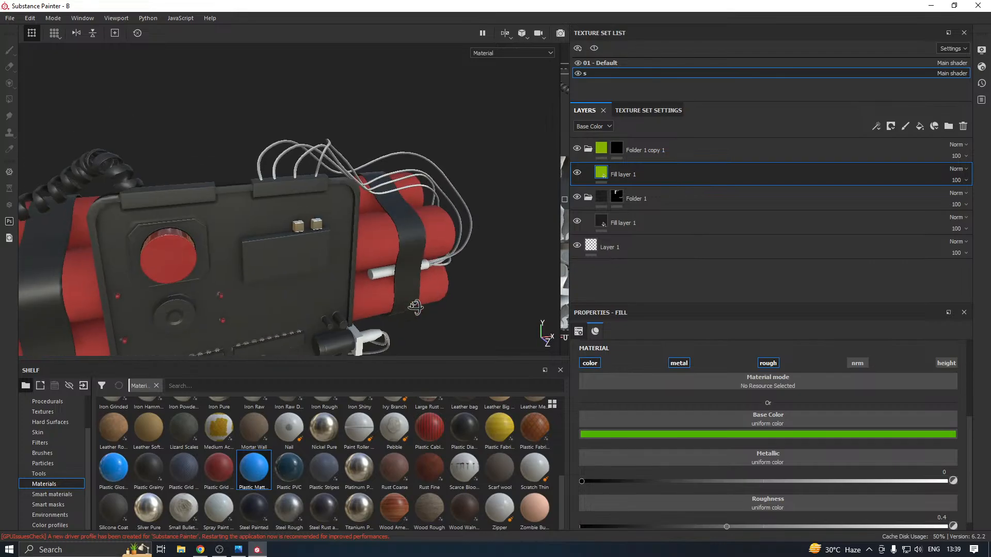
{"action": "middle_click_drag", "start_coordinate": [413, 269], "coordinate": [410, 285], "text": "alt"}
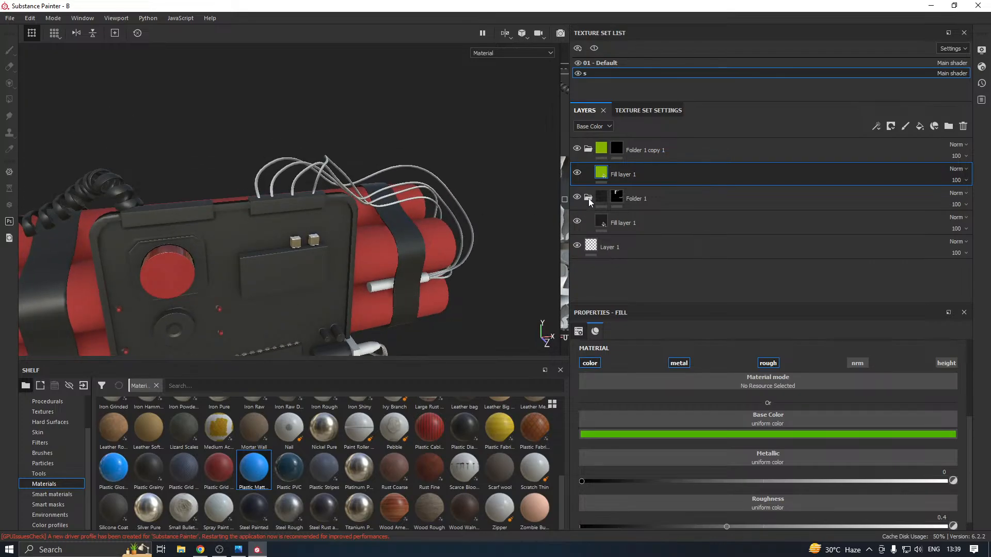
{"action": "left_click", "coordinate": [616, 148]}
{"action": "key", "text": "4"}
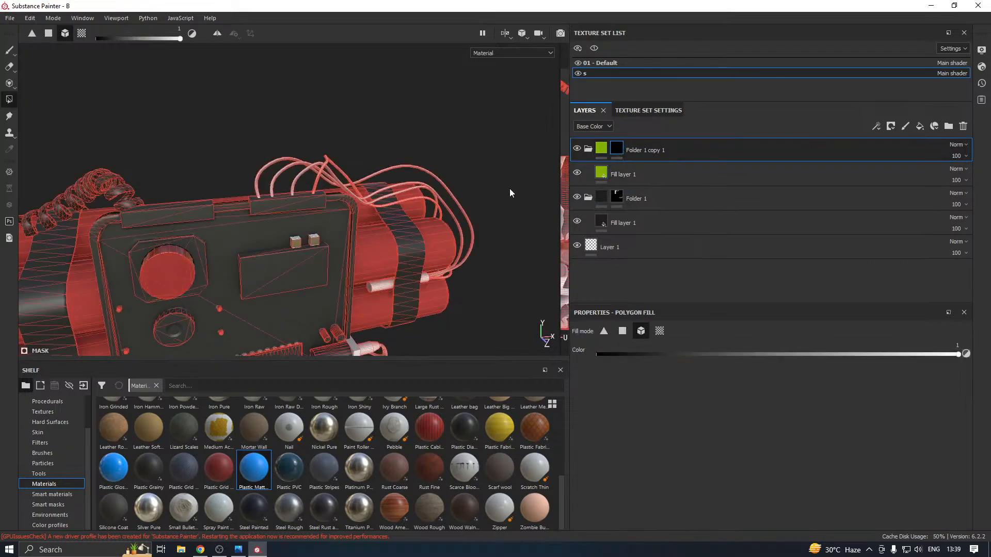
{"action": "left_click", "coordinate": [451, 212]}
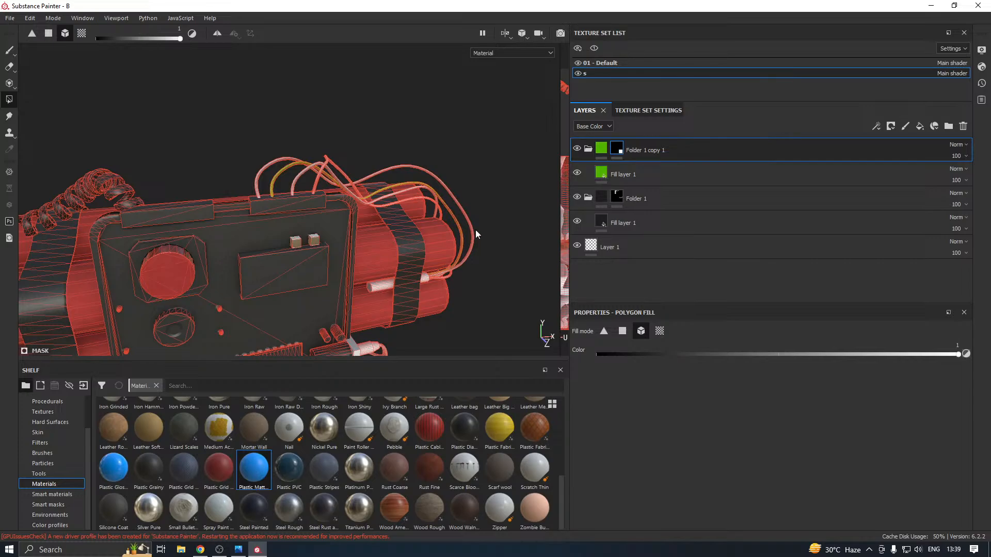
Duplicate Folder 1 copy 1 and clear the duplicate's mask
{"action": "right_click", "coordinate": [642, 150]}
{"action": "left_click", "coordinate": [684, 204]}
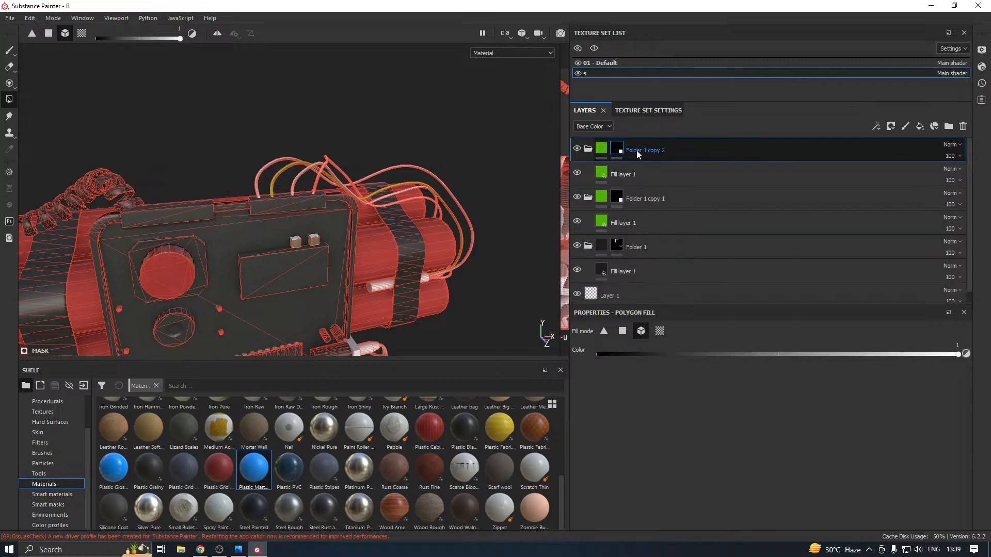
{"action": "right_click", "coordinate": [620, 150]}
{"action": "left_click", "coordinate": [657, 245]}
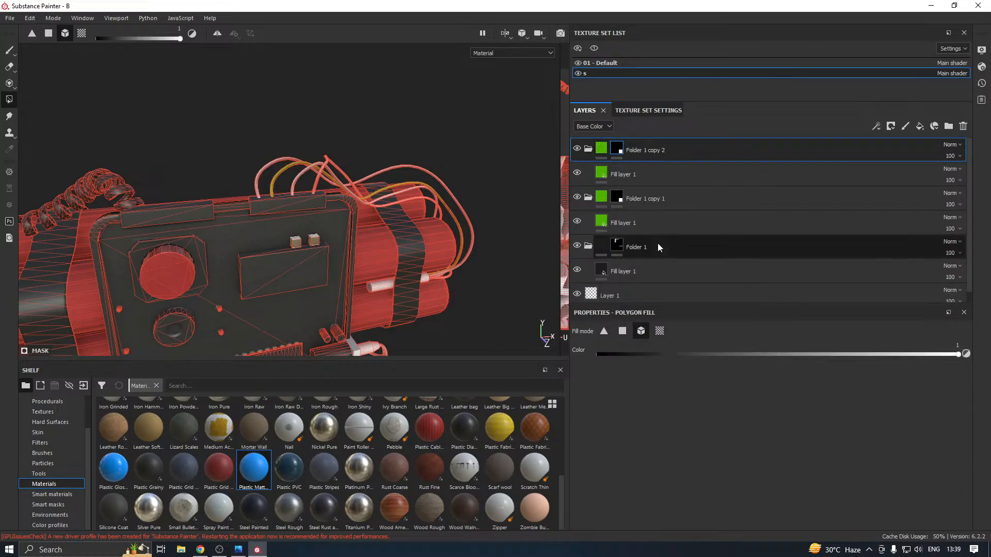
Fill the three remaining uncoloured wires above the panel into Folder 1 copy 2's mask by mesh
{"action": "left_click", "coordinate": [420, 168]}
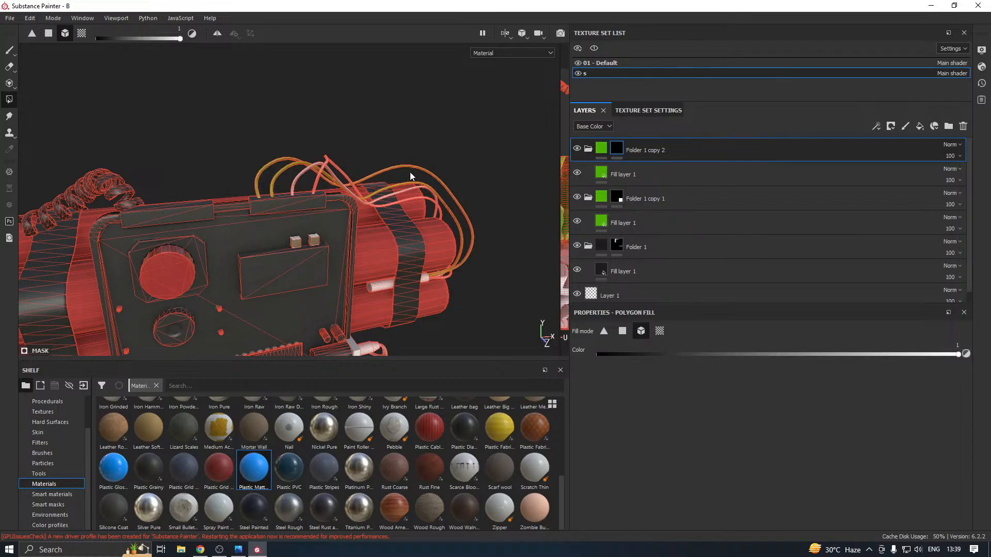
{"action": "scroll", "coordinate": [411, 175], "scroll_direction": "up", "scroll_amount": 3}
{"action": "scroll", "coordinate": [172, 137], "scroll_direction": "up", "scroll_amount": 3}
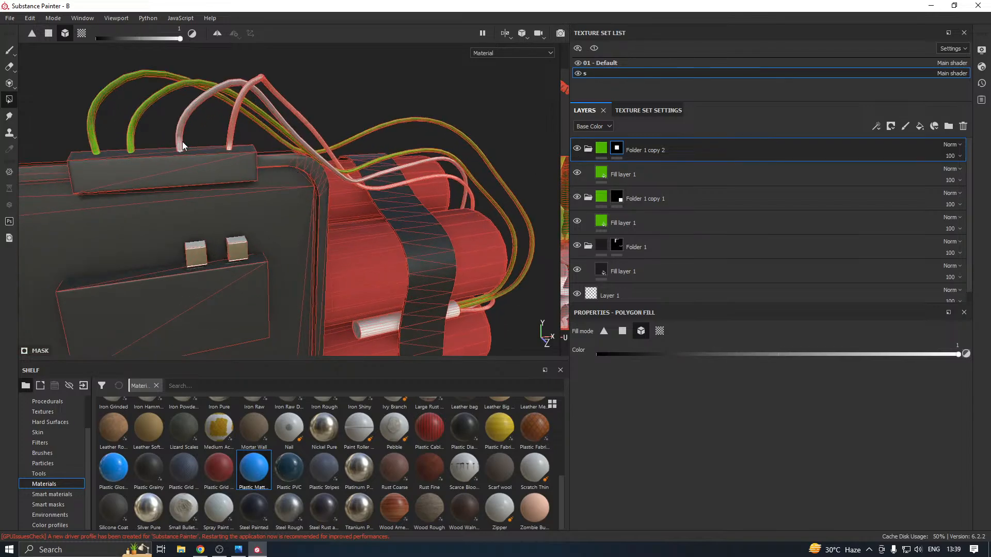
{"action": "left_click", "coordinate": [179, 147]}
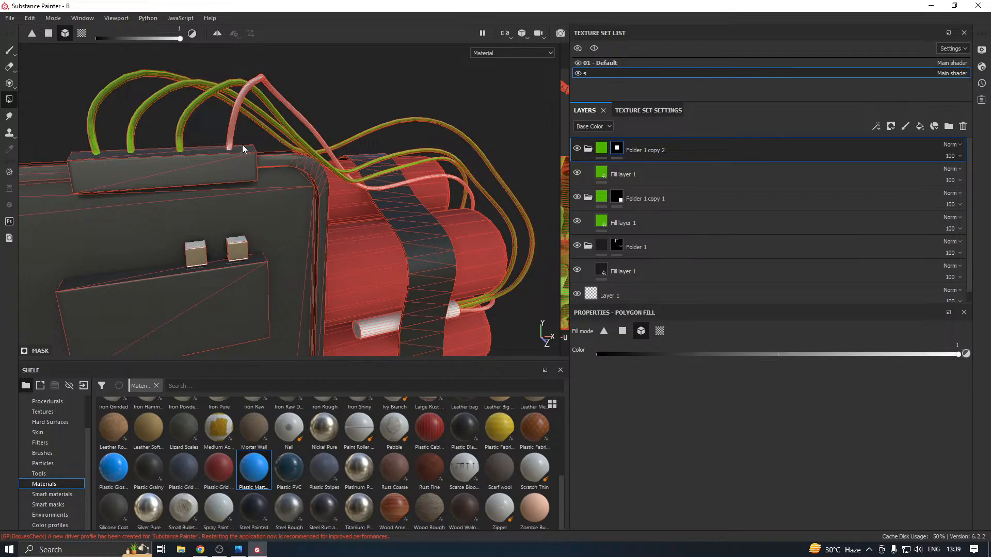
{"action": "left_click", "coordinate": [233, 129]}
Set the base colour of Folder 1 copy 2's fill layer to dark yellow, RGB 0.440, 0.253, 0
{"action": "left_click", "coordinate": [623, 174]}
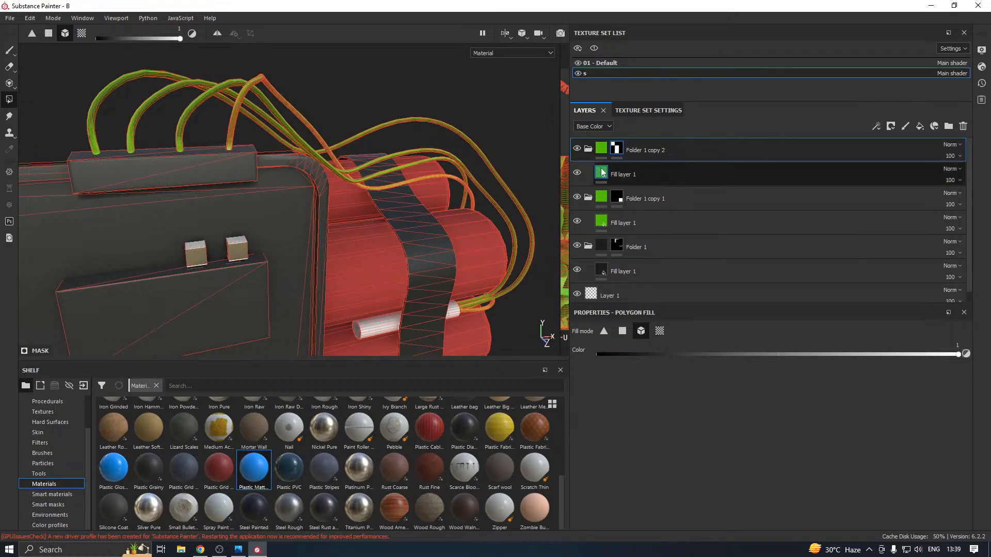
{"action": "left_click", "coordinate": [606, 432]}
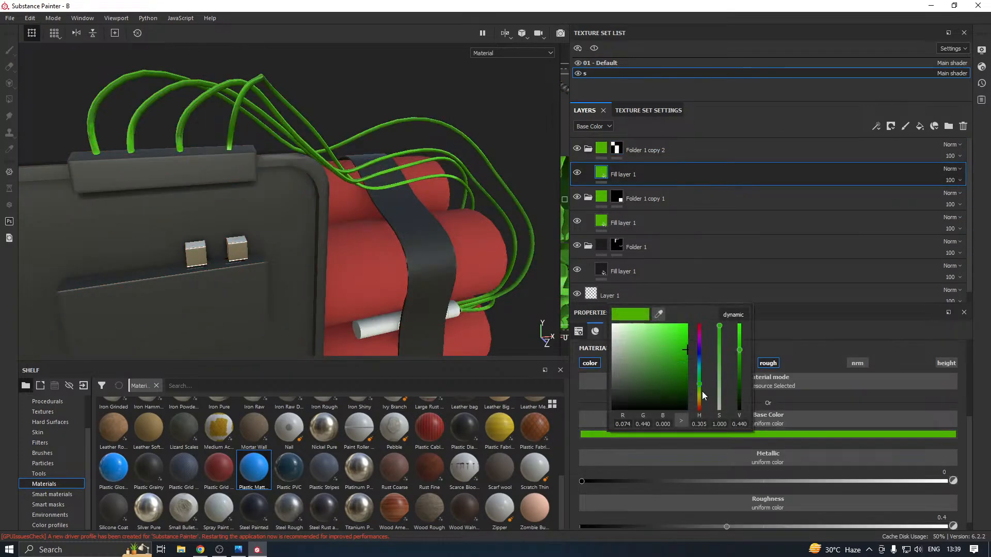
{"action": "mouse_move", "coordinate": [702, 391]}
{"action": "left_mouse_down"}
{"action": "mouse_move", "coordinate": [707, 412]}
{"action": "mouse_move", "coordinate": [707, 401]}
{"action": "left_mouse_up"}
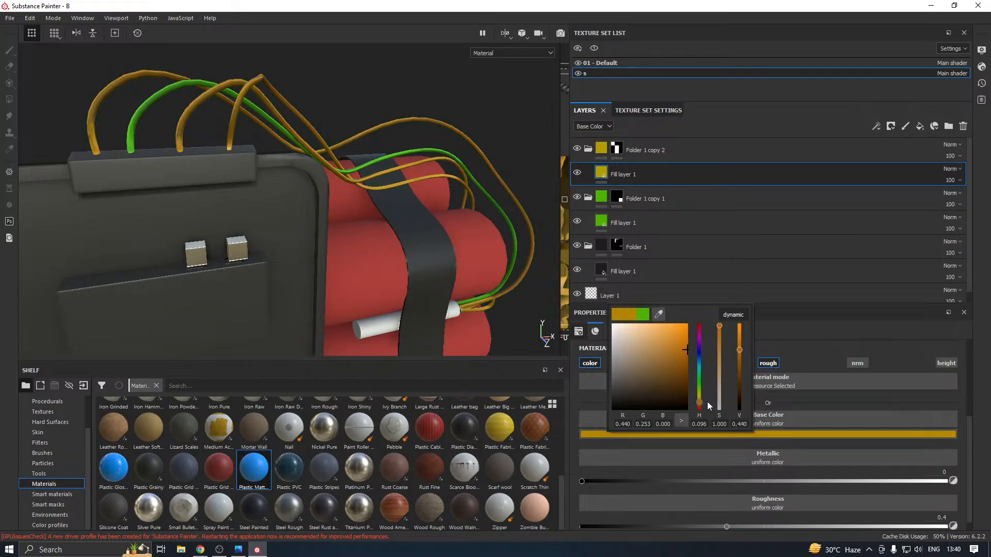
{"action": "left_click", "coordinate": [513, 139]}
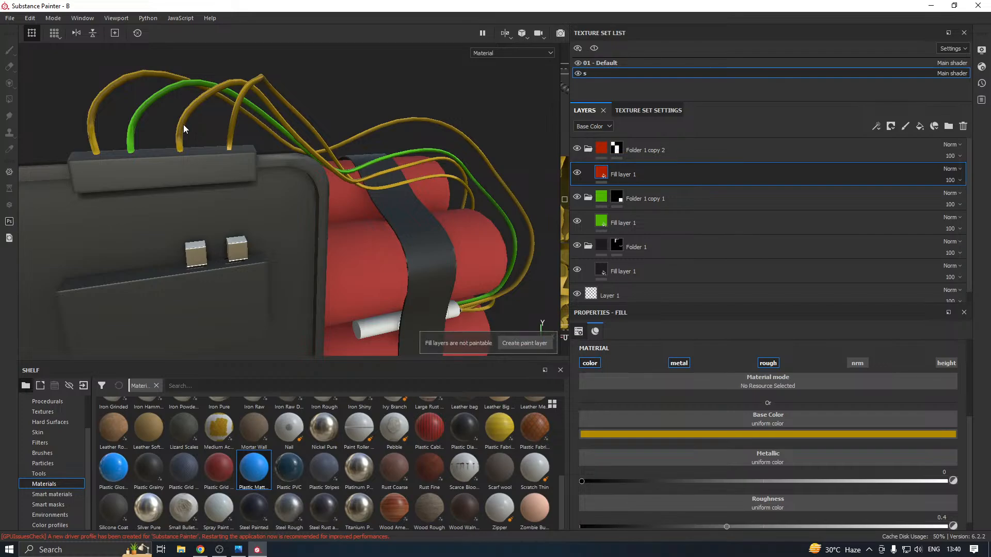
Remove the third wire from Folder 1 copy 2's mask by filling its mesh with value 0
{"action": "left_click", "coordinate": [616, 149]}
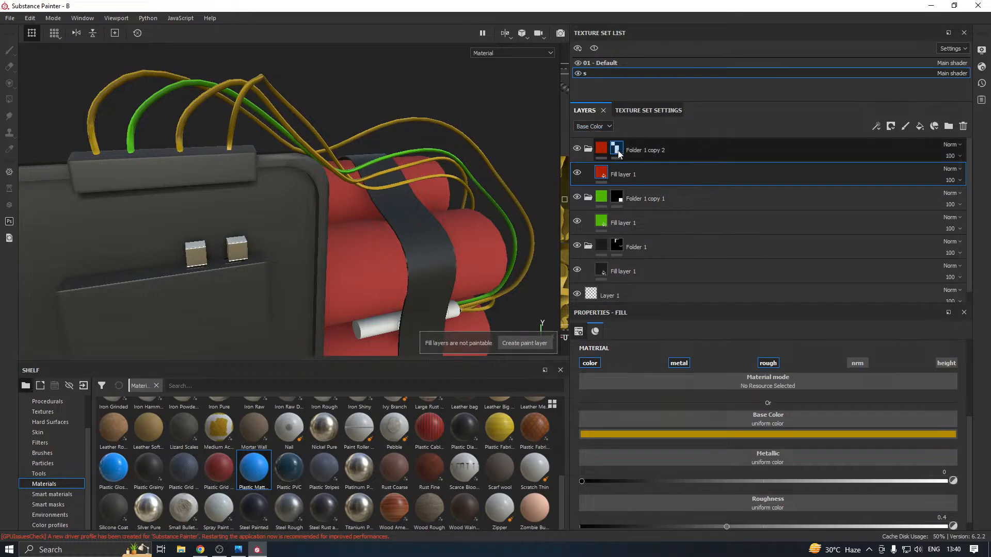
{"action": "key", "text": "4"}
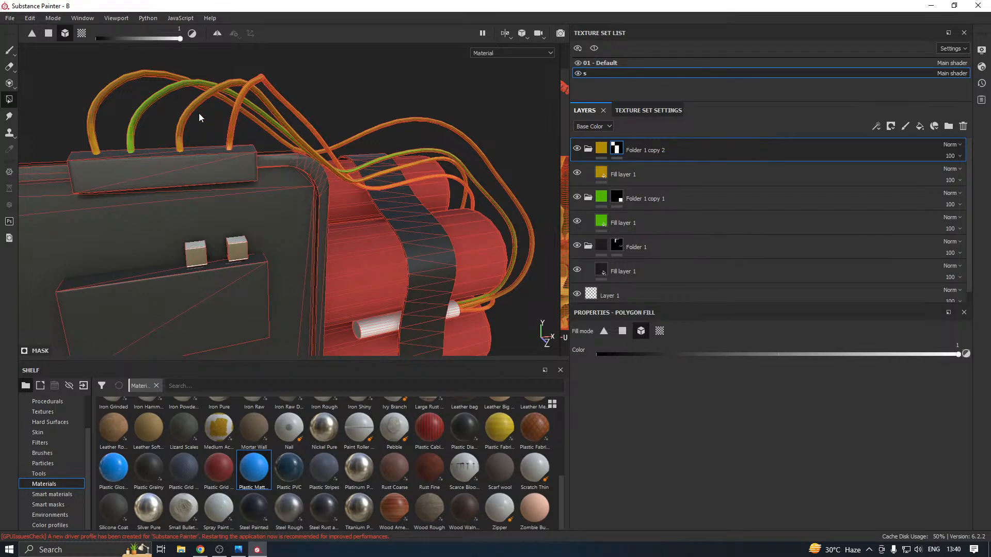
{"action": "key", "text": "x"}
{"action": "left_click", "coordinate": [187, 118]}
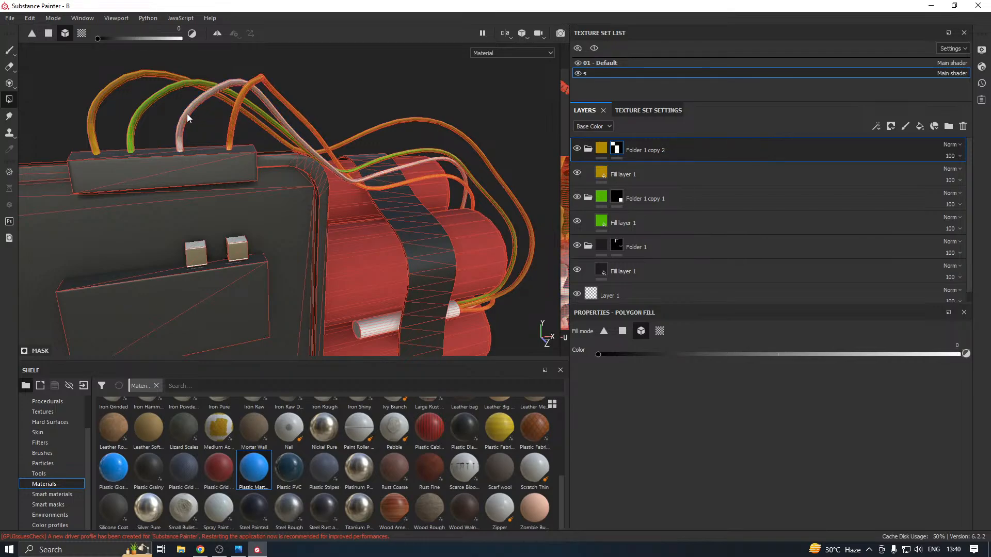
Duplicate Folder 1 copy 2 and clear the duplicate's mask
{"action": "right_click", "coordinate": [636, 157]}
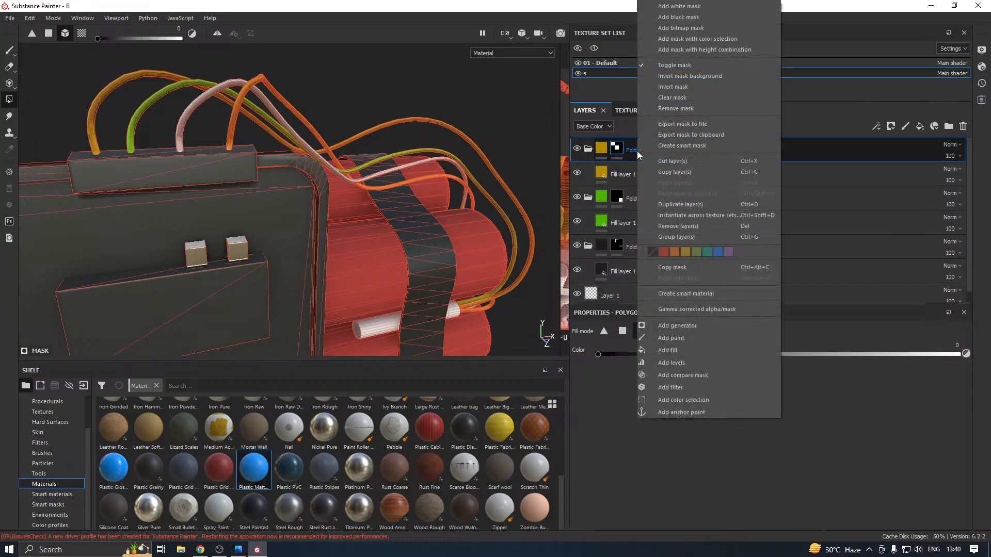
{"action": "left_click", "coordinate": [682, 205]}
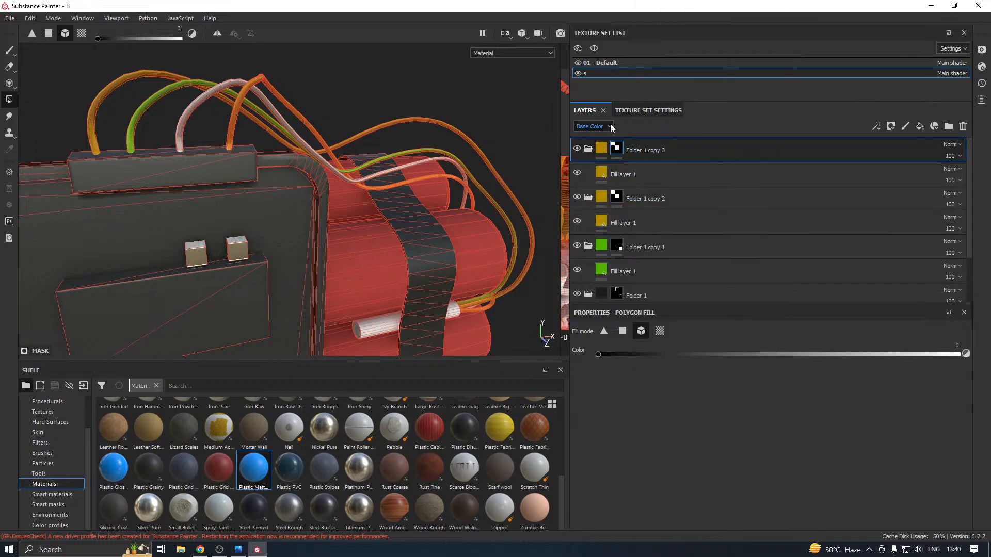
{"action": "right_click", "coordinate": [615, 149]}
{"action": "left_click", "coordinate": [662, 241]}
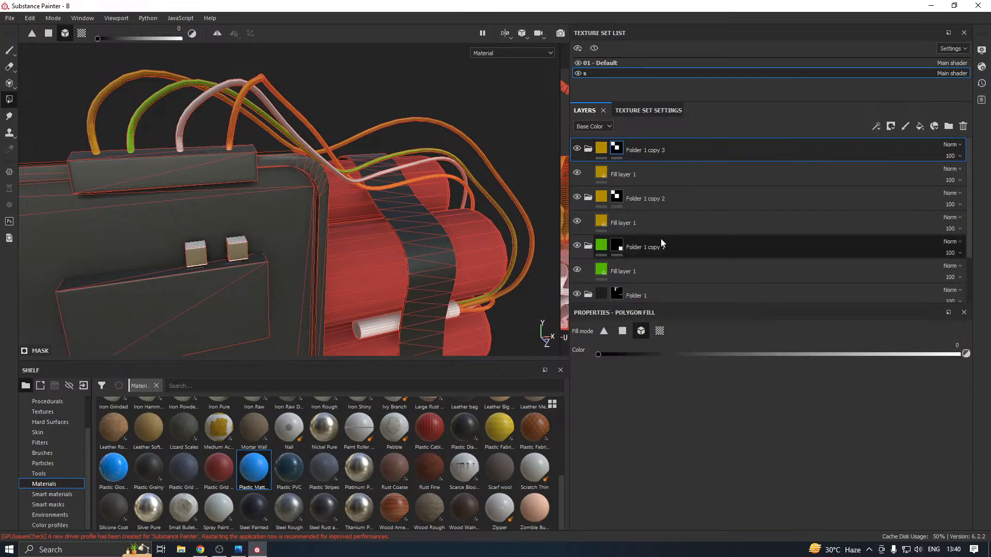
Set the base colour of Folder 1 copy 3's fill layer to red
{"action": "left_click", "coordinate": [614, 175]}
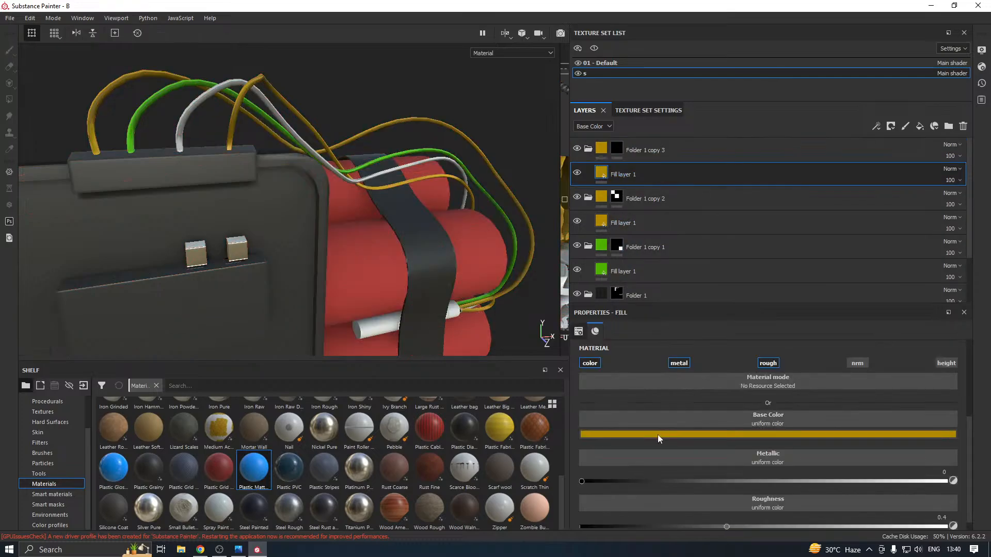
{"action": "left_click", "coordinate": [658, 434]}
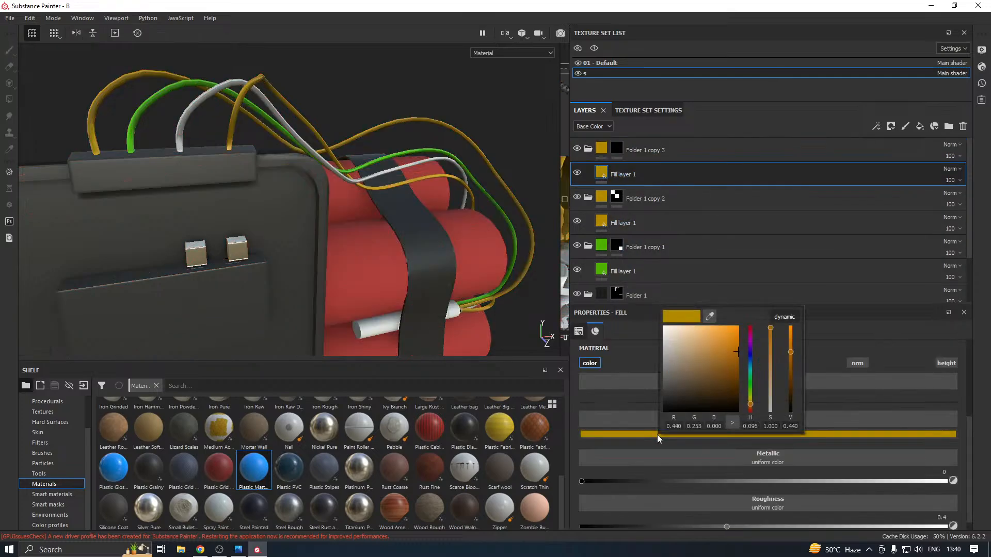
{"action": "left_click", "coordinate": [748, 333]}
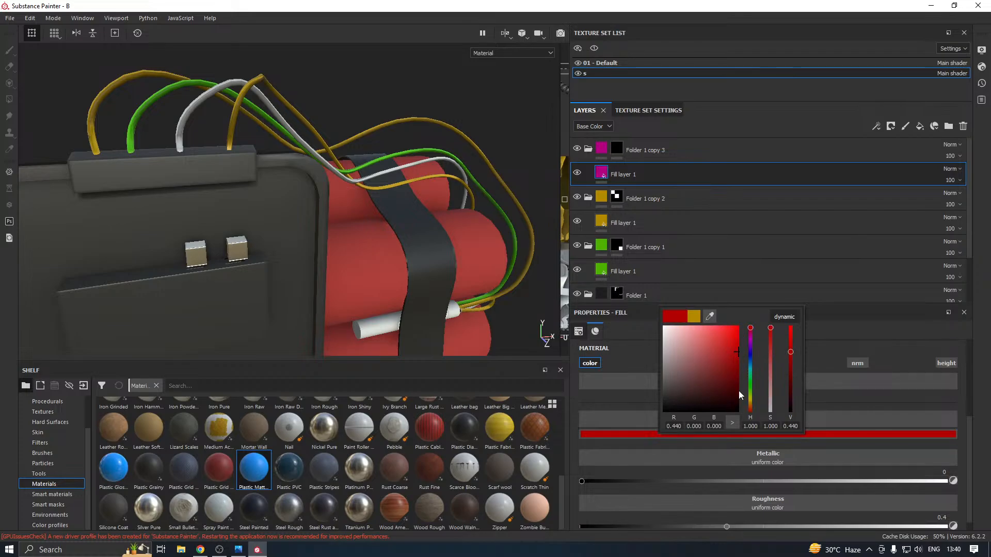
{"action": "left_click_drag", "start_coordinate": [751, 397], "coordinate": [754, 416]}
Fill the third wire into Folder 1 copy 3's mask by mesh with value 1
{"action": "left_click", "coordinate": [621, 148]}
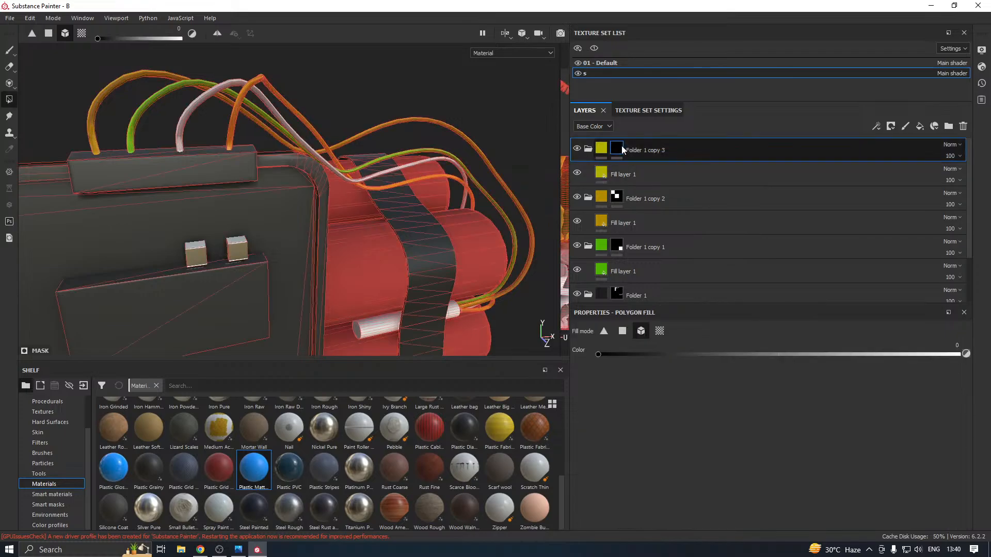
{"action": "key", "text": "x"}
{"action": "left_click", "coordinate": [181, 130]}
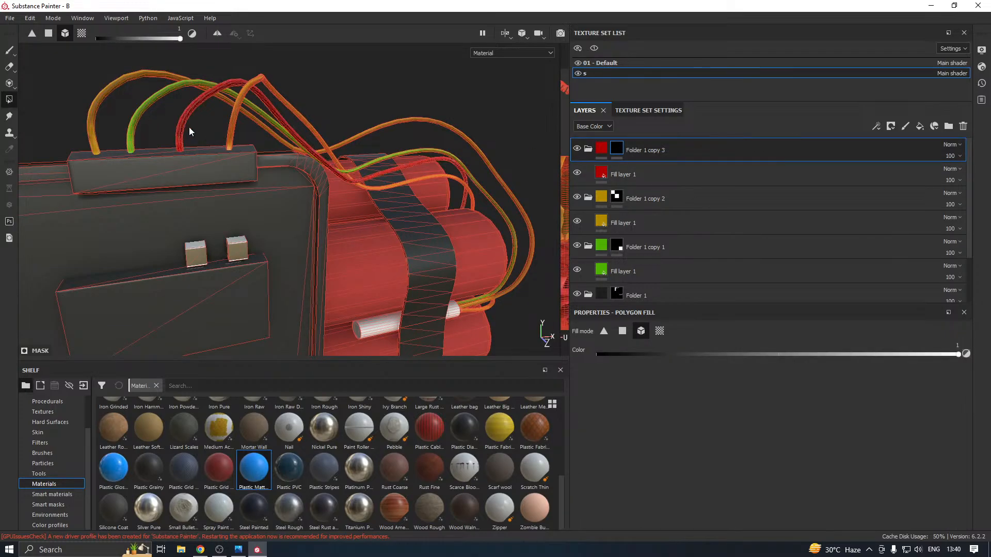
{"action": "scroll", "coordinate": [324, 157], "scroll_direction": "down", "scroll_amount": 2}
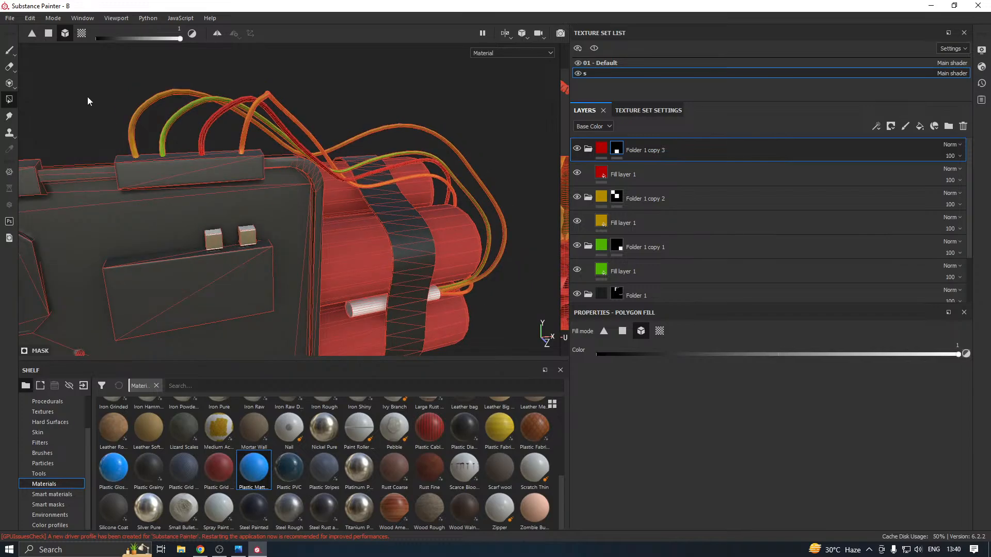
{"action": "scroll", "coordinate": [410, 202], "scroll_direction": "down", "scroll_amount": 1}
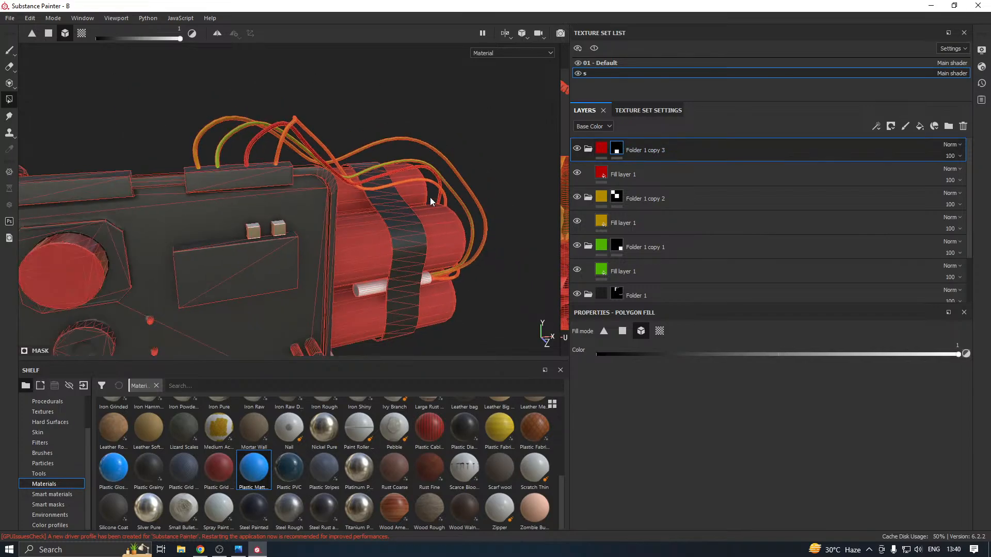
Duplicate Folder 1 copy 3 and clear the duplicate's mask
{"action": "scroll", "coordinate": [656, 194], "scroll_direction": "down", "scroll_amount": 2}
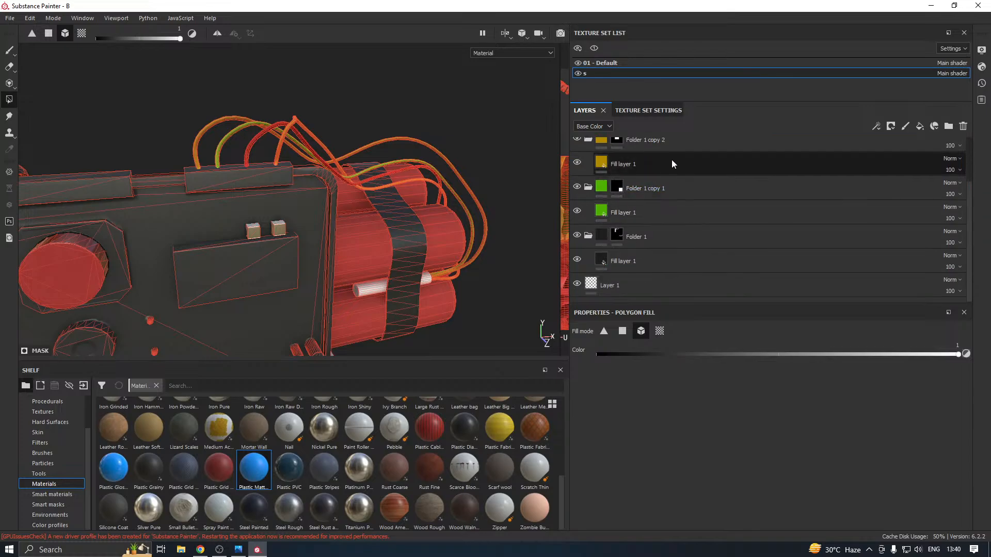
{"action": "scroll", "coordinate": [673, 161], "scroll_direction": "up", "scroll_amount": 2}
{"action": "right_click", "coordinate": [667, 150]}
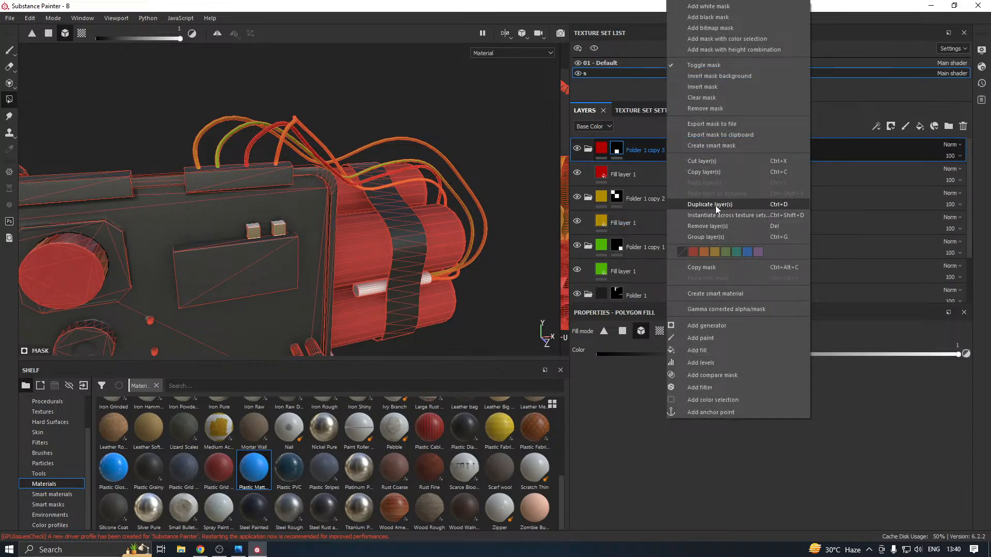
{"action": "left_click", "coordinate": [715, 206]}
{"action": "right_click", "coordinate": [647, 147]}
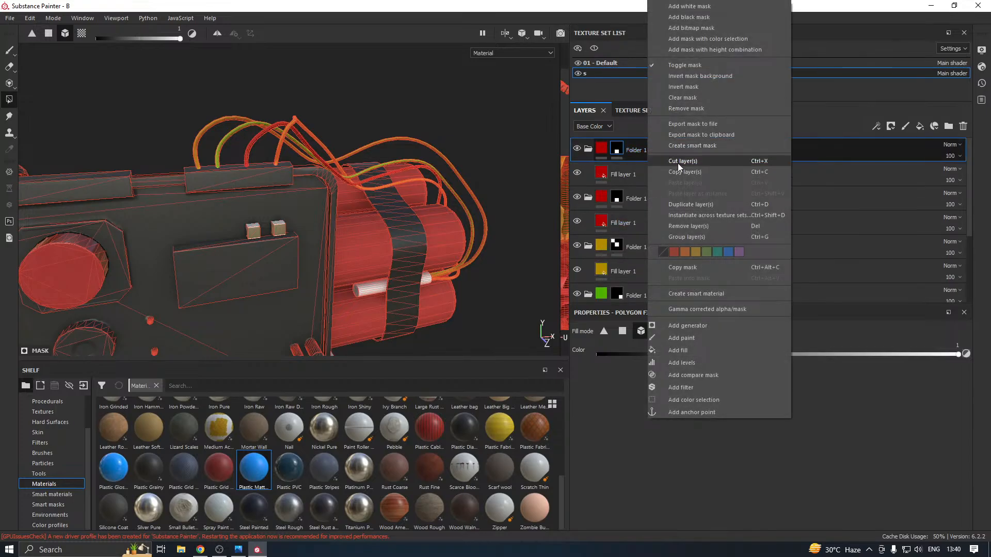
{"action": "left_click", "coordinate": [684, 98]}
Apply the Silver Pure material to Folder 1 copy 4's fill layer and clear the folder's mask again
{"action": "left_click", "coordinate": [633, 171]}
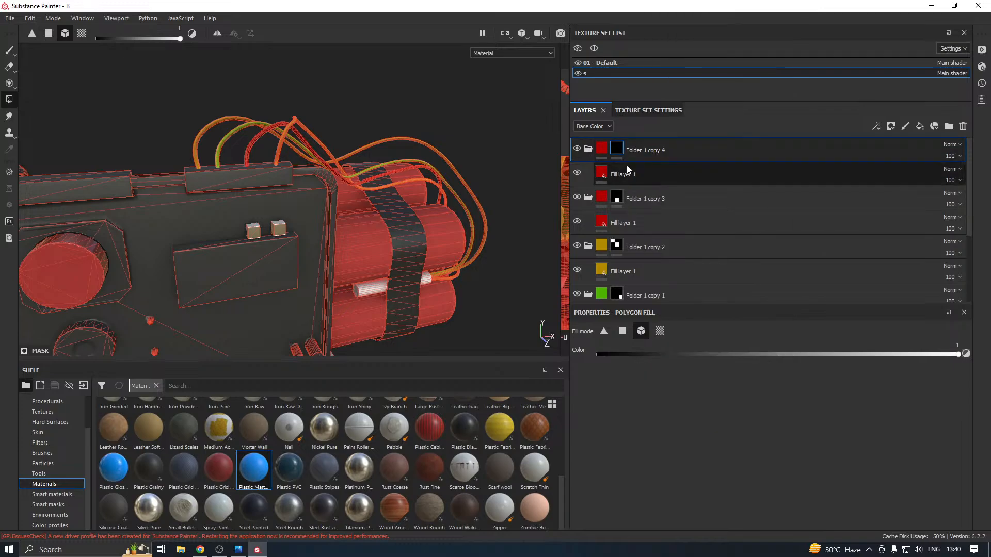
{"action": "left_click", "coordinate": [149, 509]}
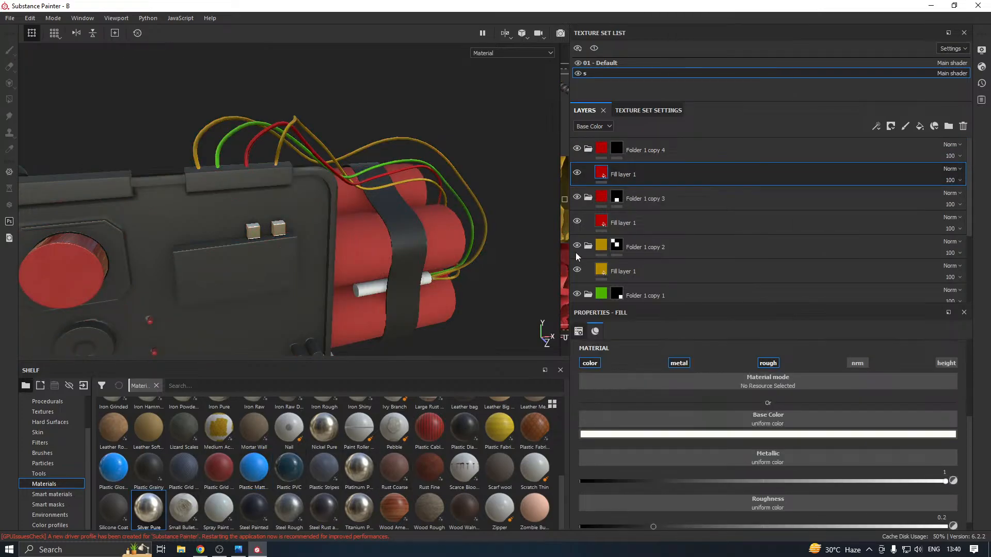
{"action": "left_click", "coordinate": [615, 151]}
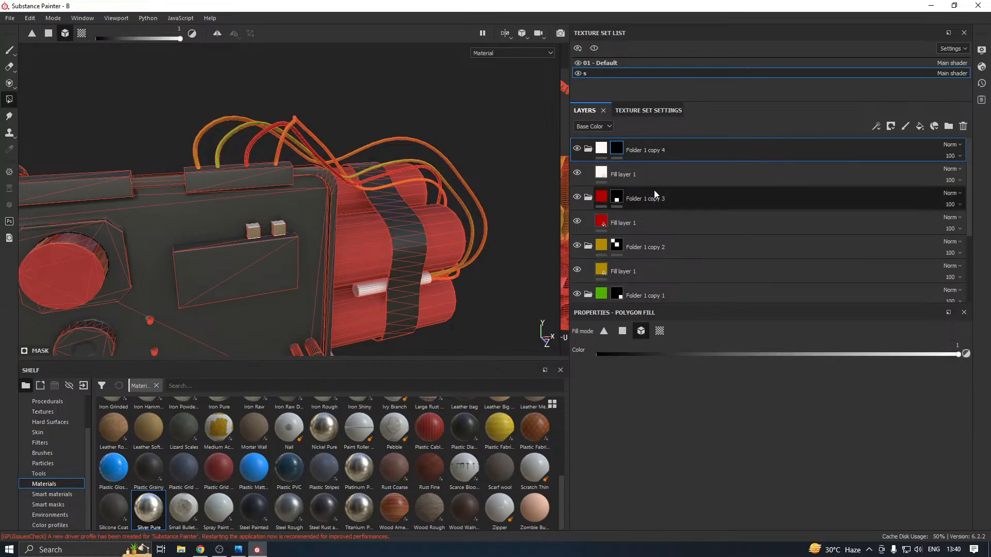
{"action": "left_click", "coordinate": [659, 175]}
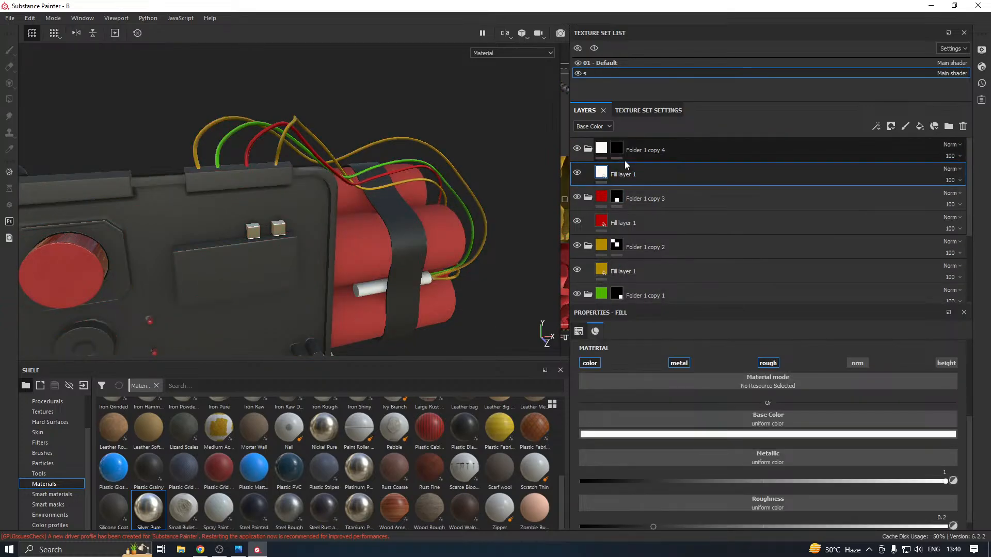
{"action": "left_click", "coordinate": [620, 147]}
{"action": "right_click", "coordinate": [621, 148]}
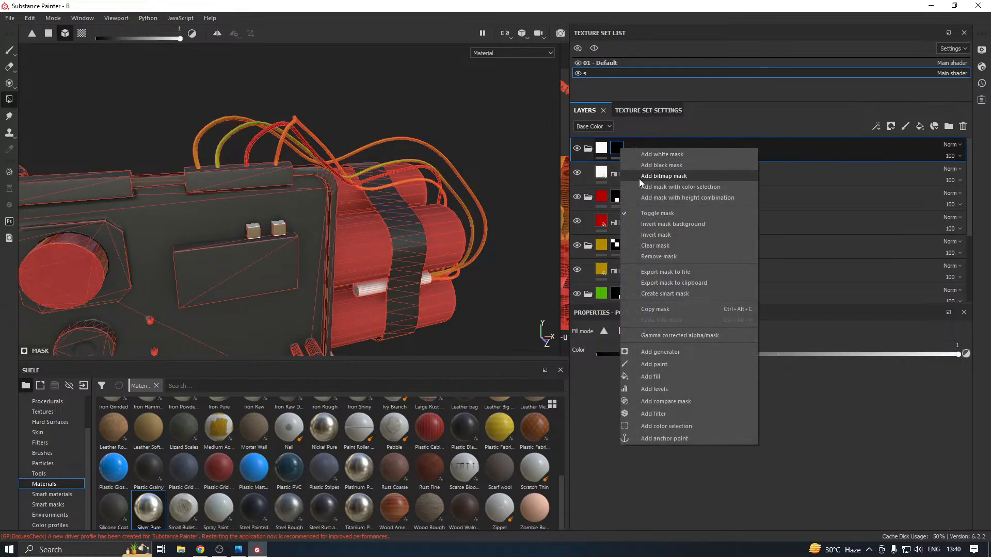
{"action": "left_click", "coordinate": [661, 245]}
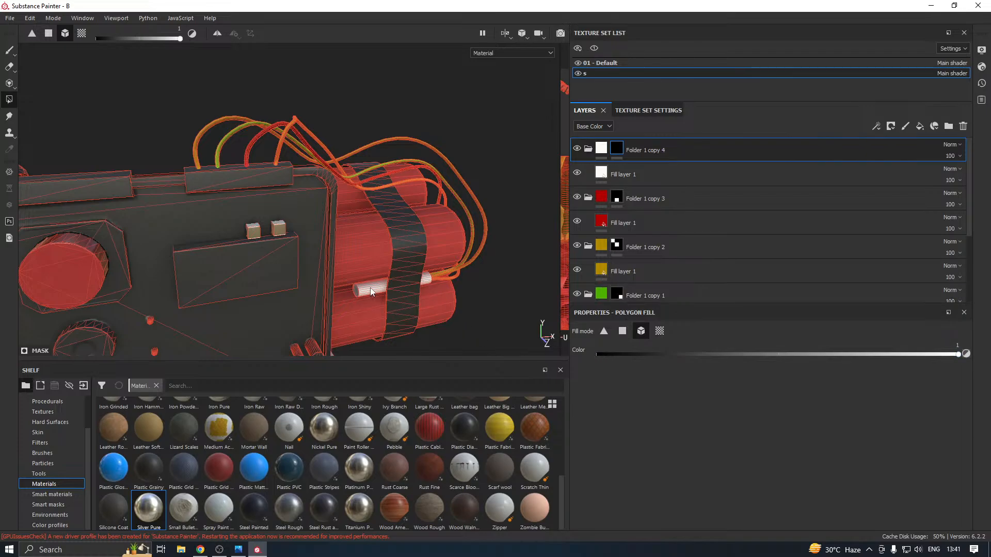
Hide and reshow the 01 - Default texture set to check whether the white cylinder under the strap belongs to it
{"action": "scroll", "coordinate": [370, 287], "scroll_direction": "down", "scroll_amount": 6}
{"action": "left_click_drag", "start_coordinate": [370, 287], "coordinate": [398, 259], "text": "alt"}
{"action": "left_click", "coordinate": [578, 64]}
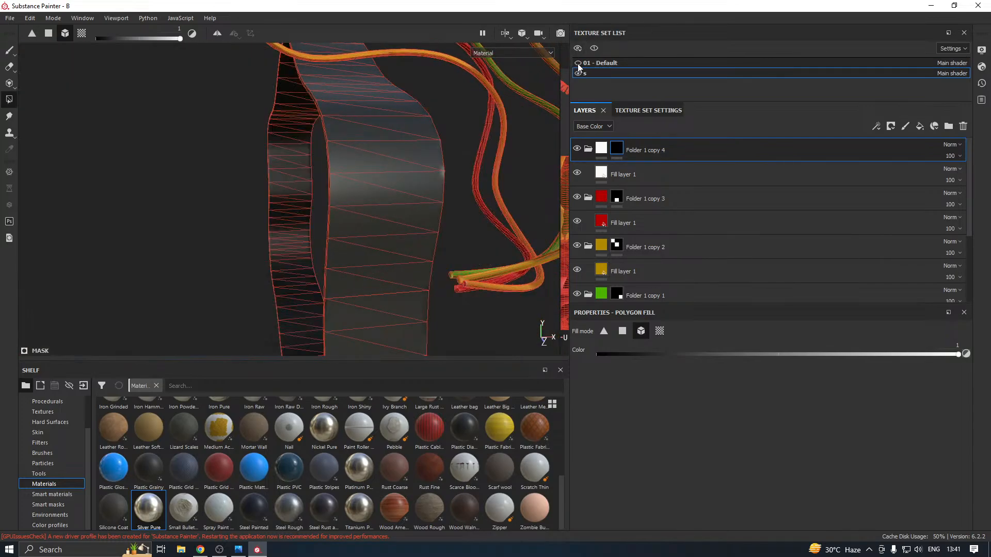
{"action": "left_click", "coordinate": [578, 64]}
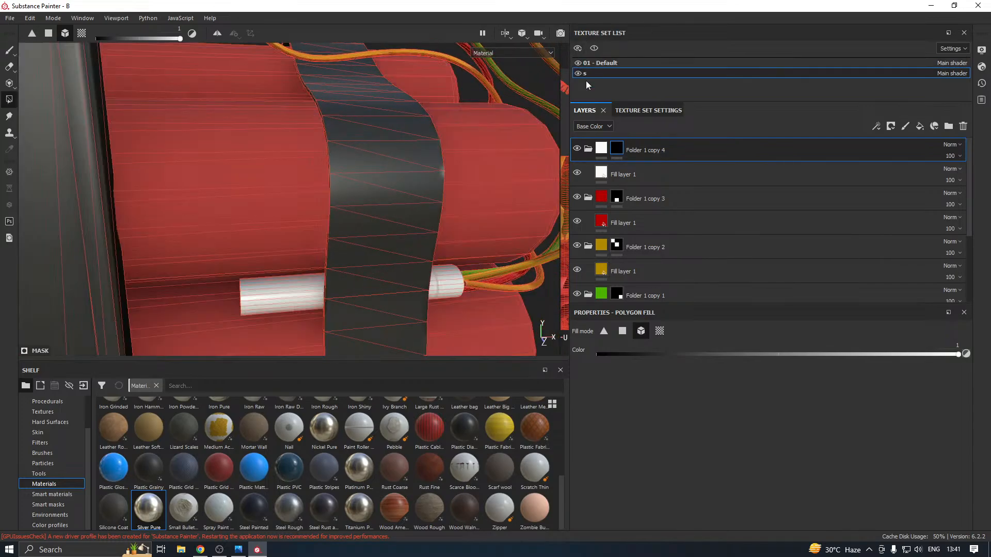
Remove Folder 1 copy 4 from the layer stack
{"action": "right_click", "coordinate": [648, 146]}
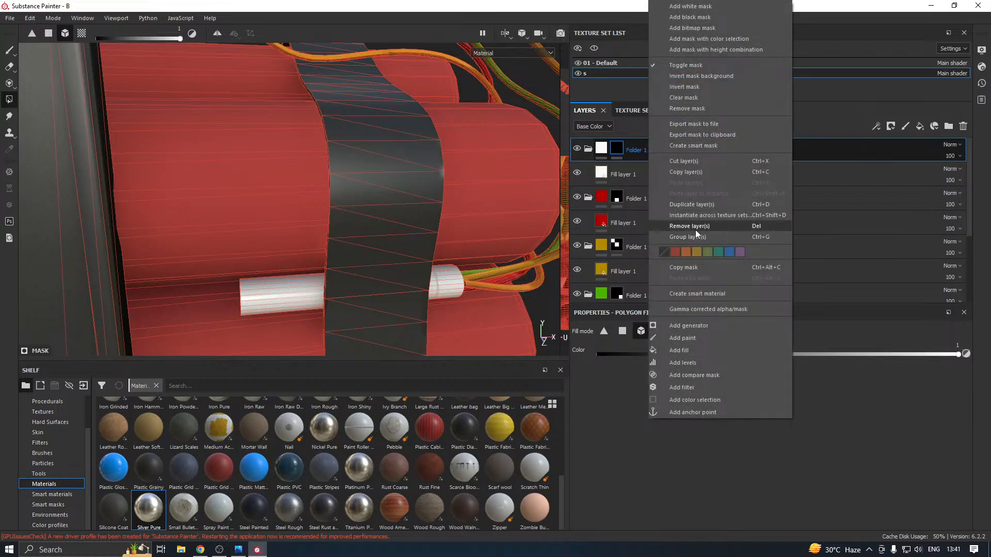
{"action": "left_click", "coordinate": [695, 227]}
{"action": "scroll", "coordinate": [386, 222], "scroll_direction": "down", "scroll_amount": 6}
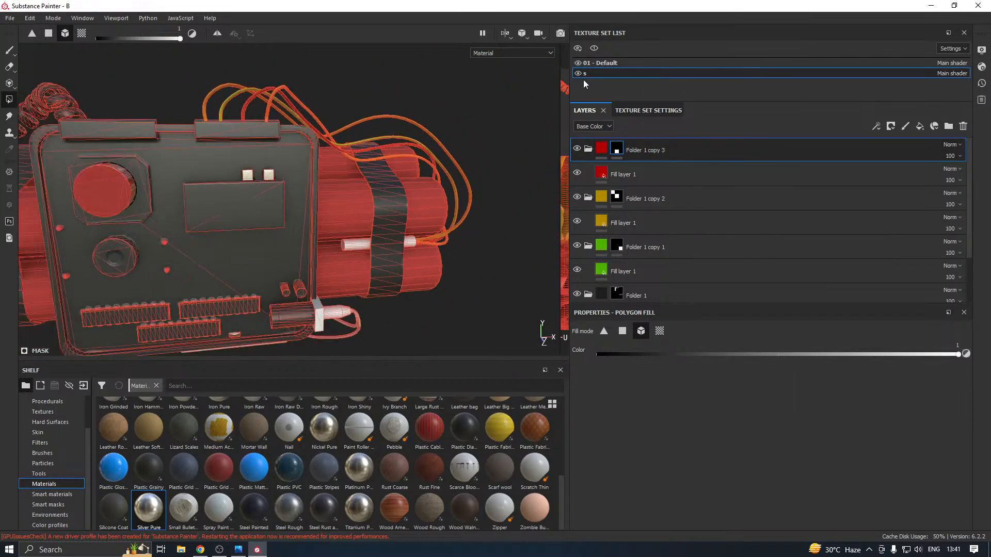
In the 01 - Default texture set, add the white cylinder under the strap to the R copy 2 folder's mask
{"action": "left_click", "coordinate": [578, 64]}
{"action": "left_click", "coordinate": [579, 64]}
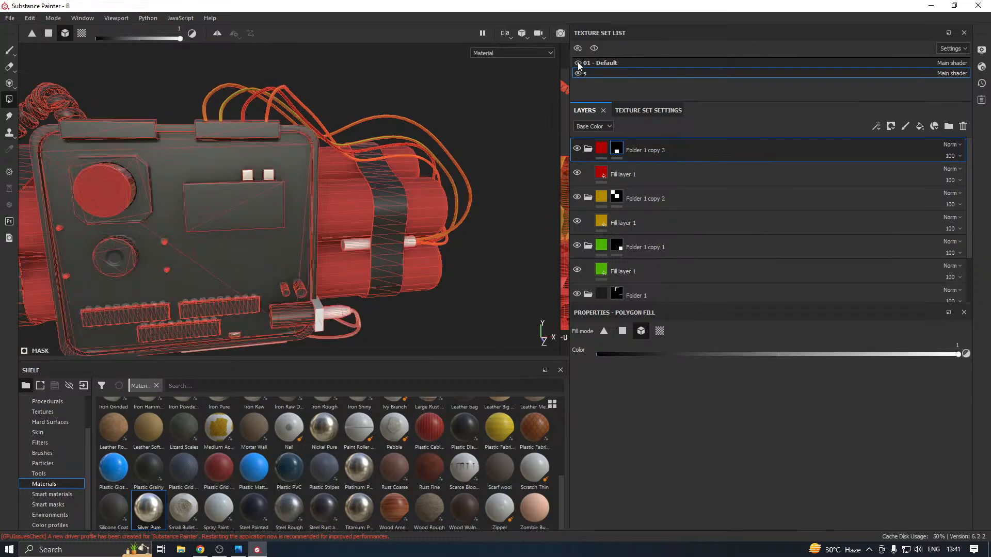
{"action": "left_click", "coordinate": [619, 61]}
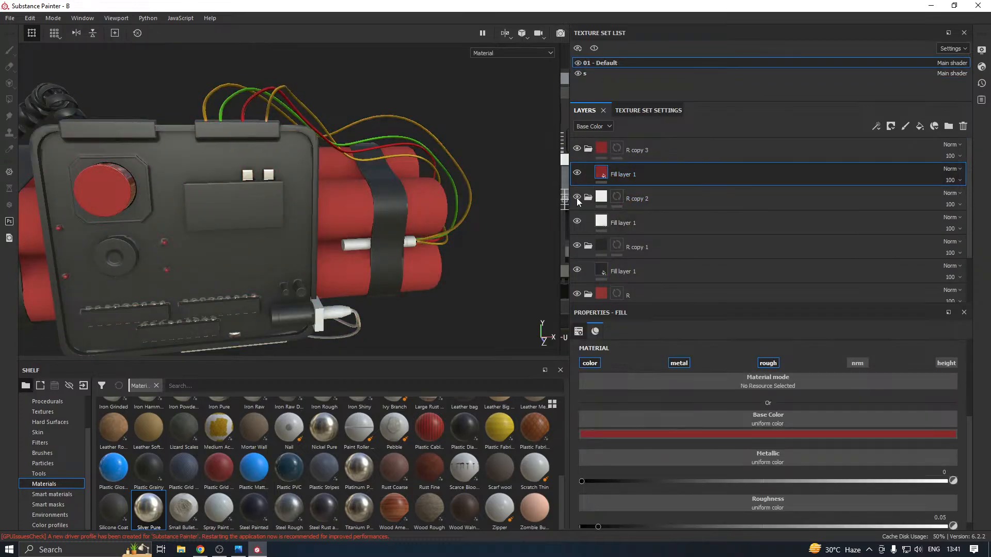
{"action": "left_click", "coordinate": [617, 199]}
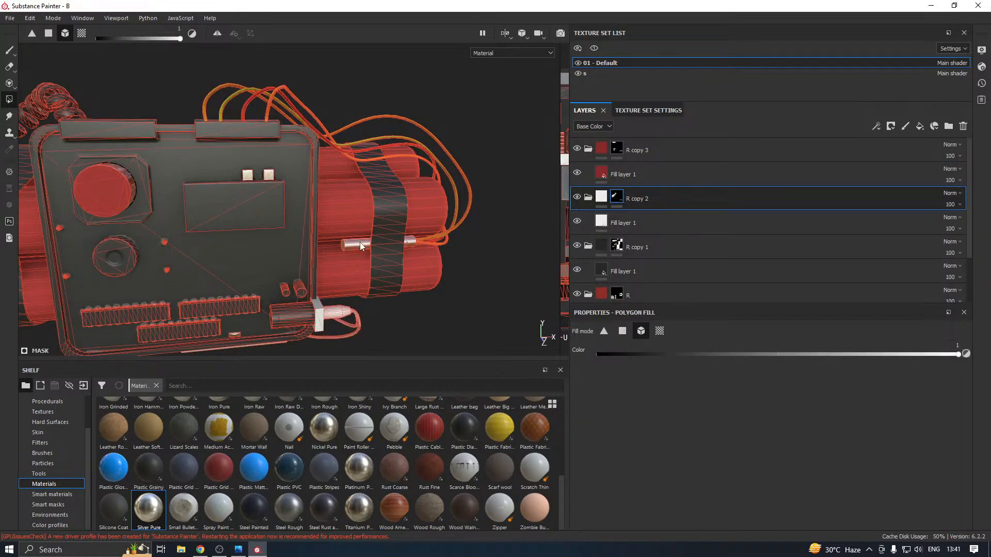
{"action": "left_click_drag", "start_coordinate": [360, 243], "coordinate": [442, 253], "text": "alt"}
{"action": "scroll", "coordinate": [435, 257], "scroll_direction": "down", "scroll_amount": 3}
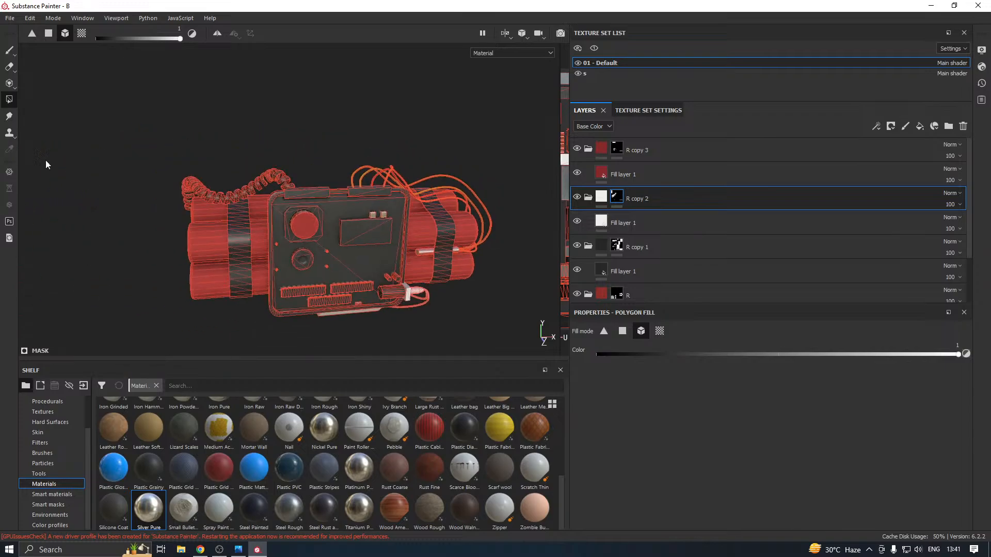
{"action": "left_click", "coordinate": [9, 51]}
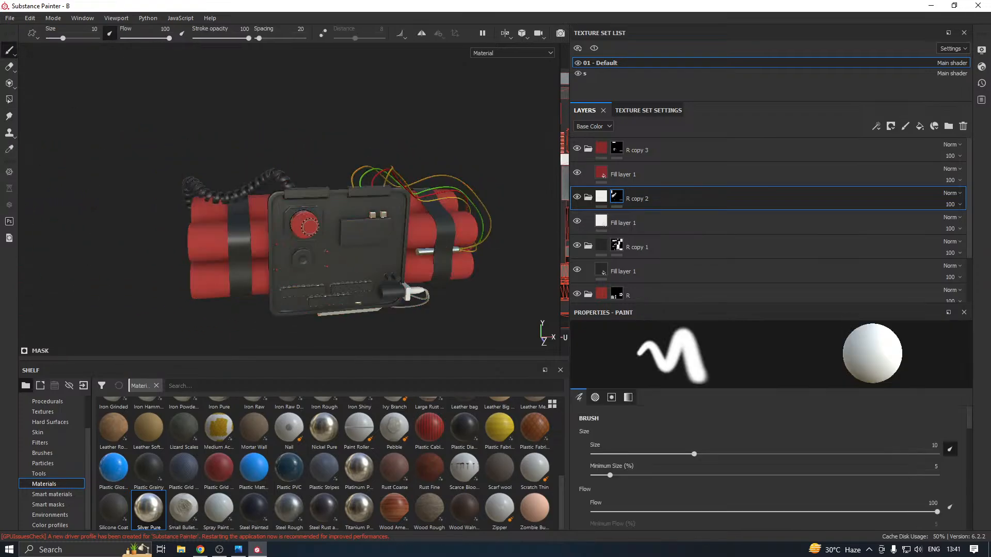
{"action": "mouse_move", "coordinate": [309, 225]}
{"action": "left_mouse_down", "text": "alt"}
{"action": "mouse_move", "coordinate": [337, 241]}
{"action": "mouse_move", "coordinate": [372, 303]}
{"action": "mouse_move", "coordinate": [231, 196]}
{"action": "mouse_move", "coordinate": [328, 182]}
{"action": "mouse_move", "coordinate": [313, 186]}
{"action": "mouse_move", "coordinate": [332, 227]}
{"action": "left_mouse_up", "text": "alt"}
Mask the white box beneath the panel into the black R copy 1 folder, filling individual faces and the whole mesh
{"action": "left_click", "coordinate": [620, 247]}
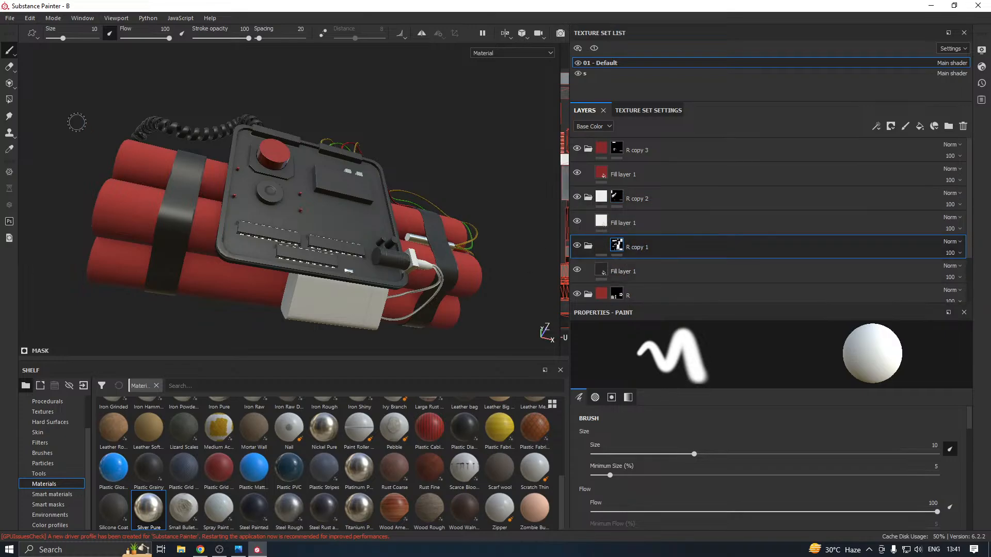
{"action": "left_click", "coordinate": [9, 100]}
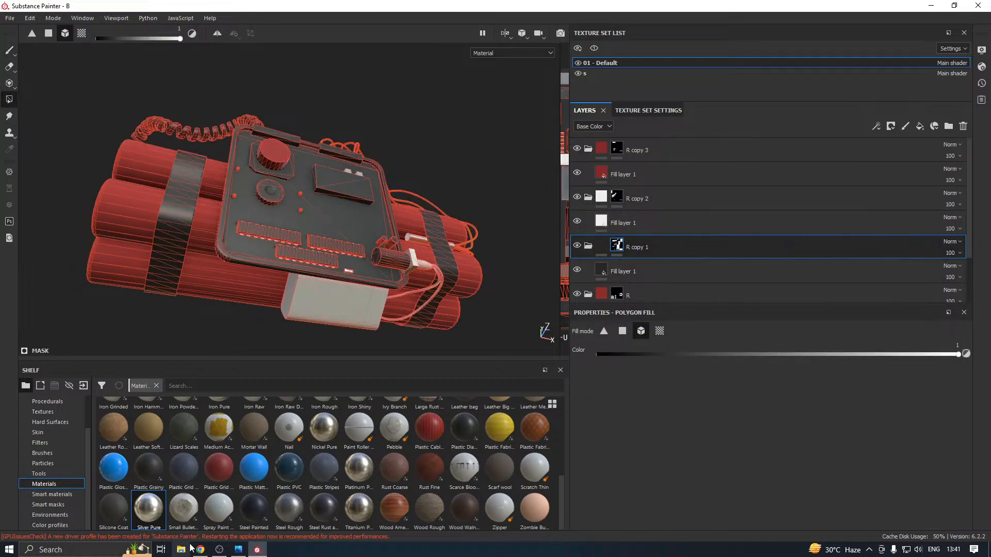
{"action": "mouse_move", "coordinate": [370, 279]}
{"action": "left_mouse_down", "text": "alt"}
{"action": "mouse_move", "coordinate": [351, 296]}
{"action": "mouse_move", "coordinate": [361, 297]}
{"action": "left_mouse_up", "text": "alt"}
{"action": "left_click", "coordinate": [622, 332]}
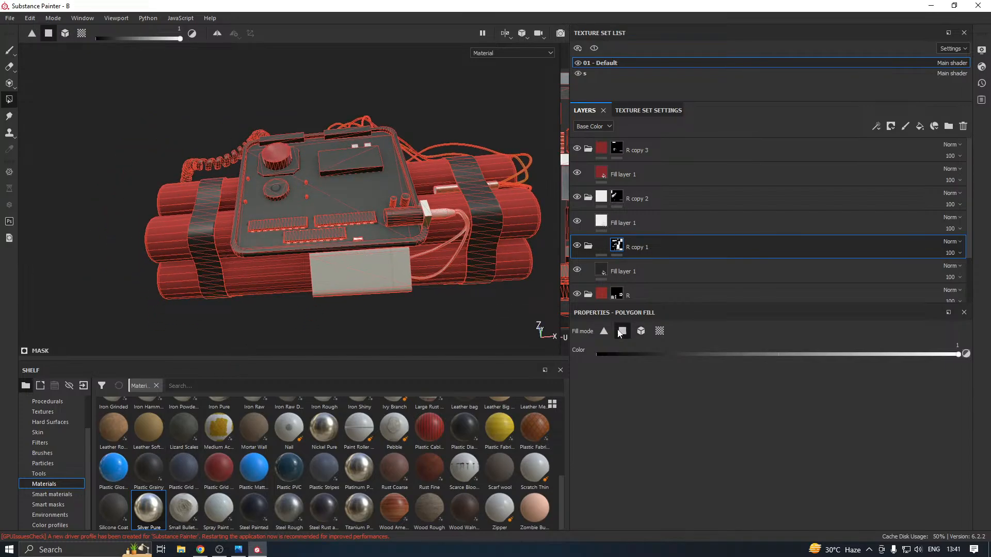
{"action": "left_click", "coordinate": [336, 280]}
{"action": "scroll", "coordinate": [346, 270], "scroll_direction": "up", "scroll_amount": 4}
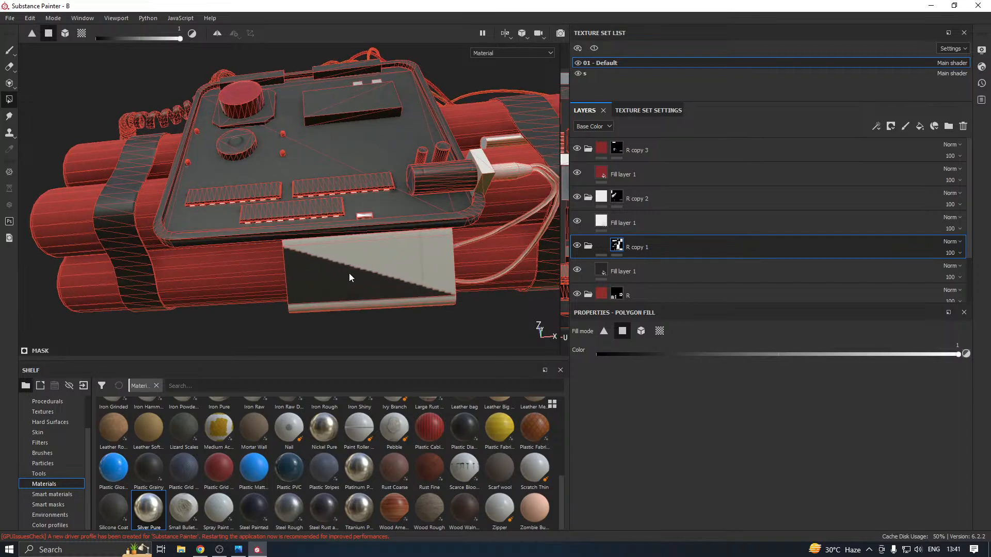
{"action": "left_click", "coordinate": [359, 267]}
{"action": "left_click", "coordinate": [351, 306]}
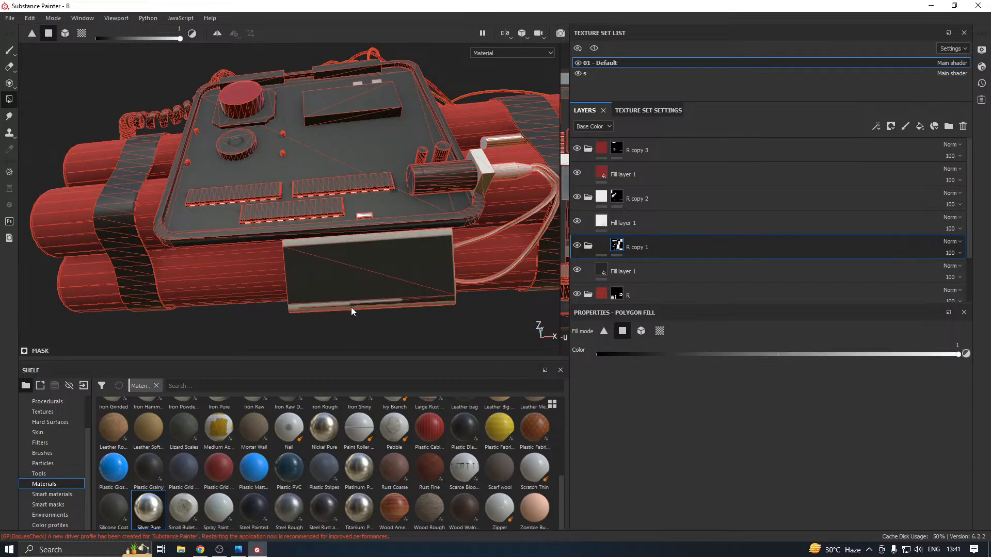
{"action": "left_click", "coordinate": [350, 302]}
{"action": "left_click", "coordinate": [344, 308]}
{"action": "left_click_drag", "start_coordinate": [344, 309], "coordinate": [470, 290], "text": "alt"}
{"action": "left_click", "coordinate": [641, 332]}
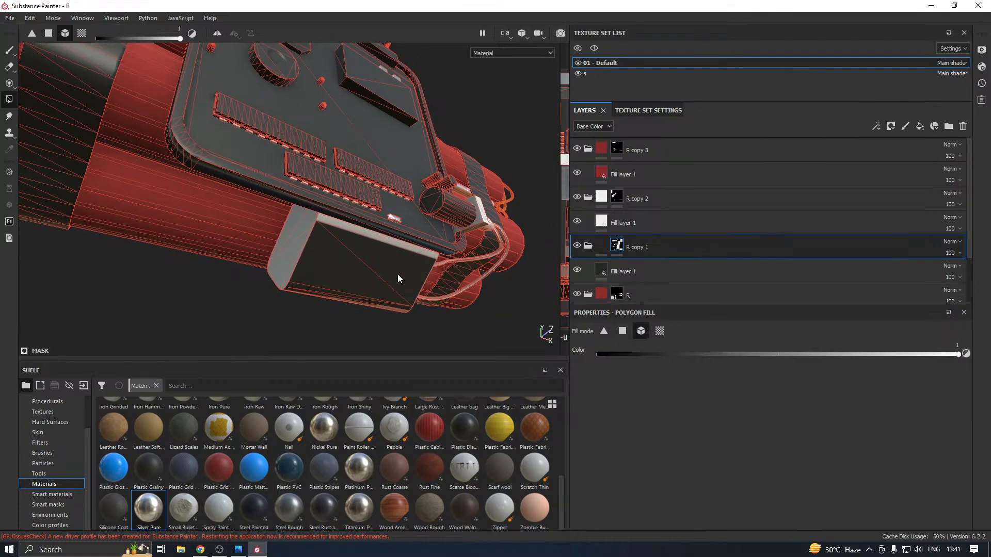
{"action": "mouse_move", "coordinate": [385, 262]}
{"action": "left_mouse_down", "text": "alt"}
{"action": "mouse_move", "coordinate": [237, 288]}
{"action": "mouse_move", "coordinate": [166, 265]}
{"action": "mouse_move", "coordinate": [265, 253]}
{"action": "mouse_move", "coordinate": [438, 283]}
{"action": "mouse_move", "coordinate": [392, 258]}
{"action": "left_mouse_up", "text": "alt"}
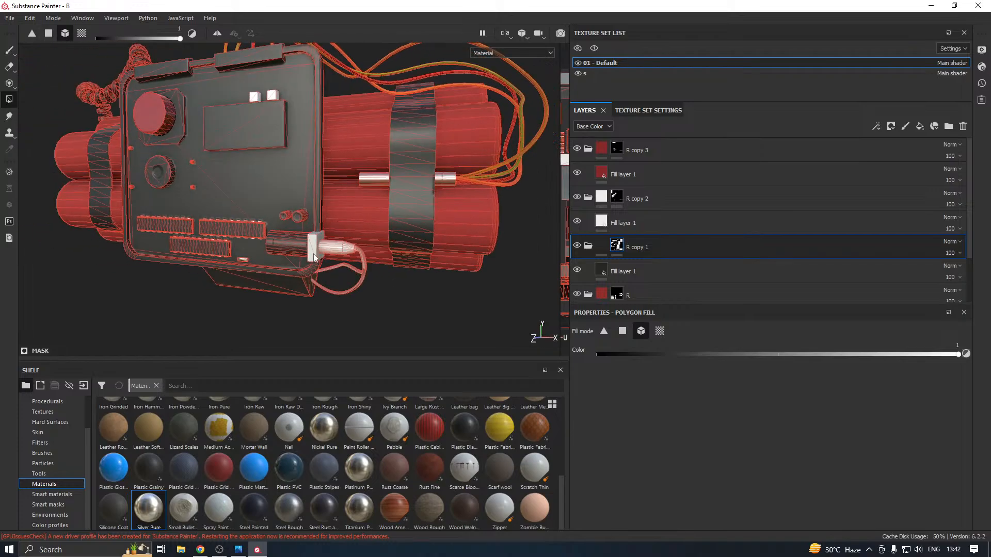
In texture set s, add the two white wires running from the plug to the box to Folder 1 copy 3's mask
{"action": "left_click", "coordinate": [584, 73]}
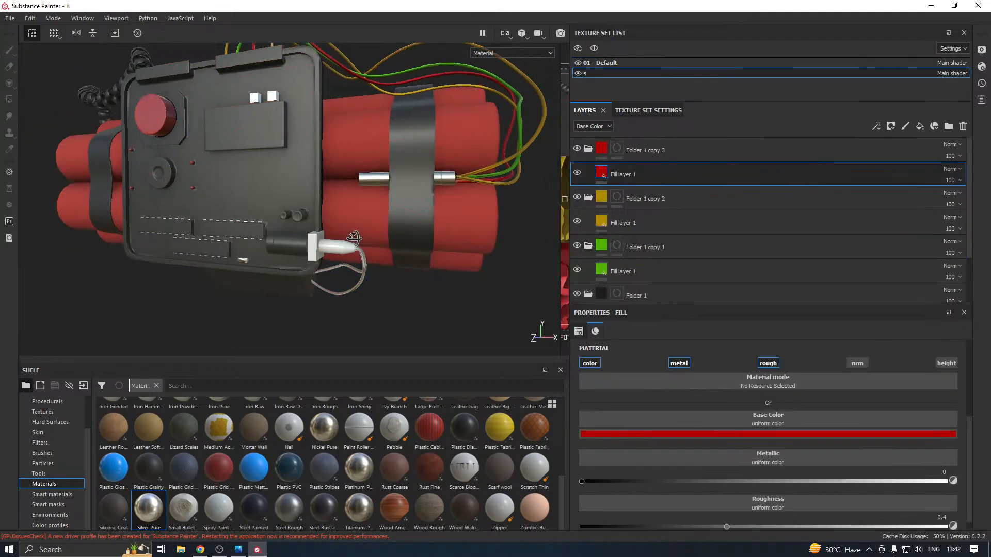
{"action": "left_click", "coordinate": [620, 269]}
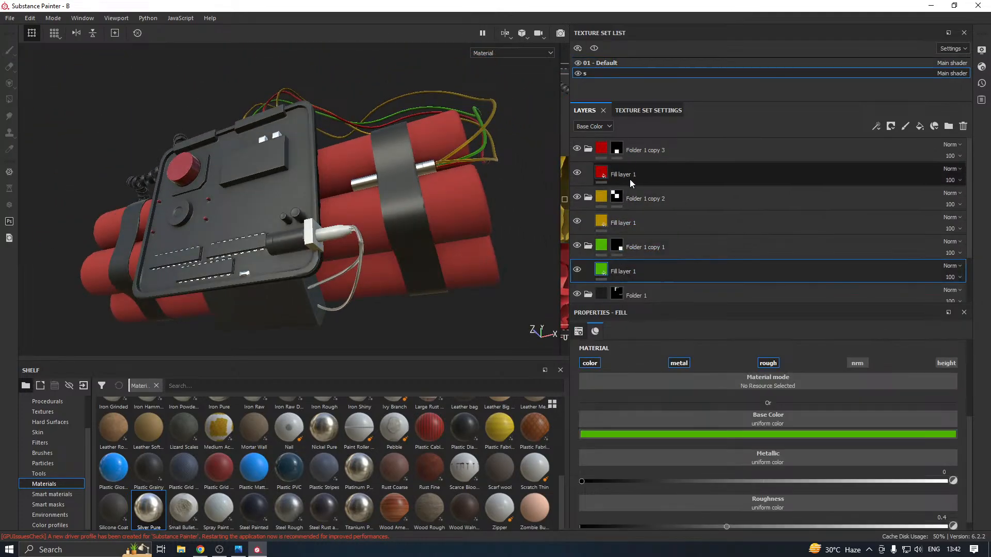
{"action": "left_click", "coordinate": [617, 148]}
{"action": "key", "text": "4"}
{"action": "left_click_drag", "start_coordinate": [376, 255], "coordinate": [355, 269], "text": "alt"}
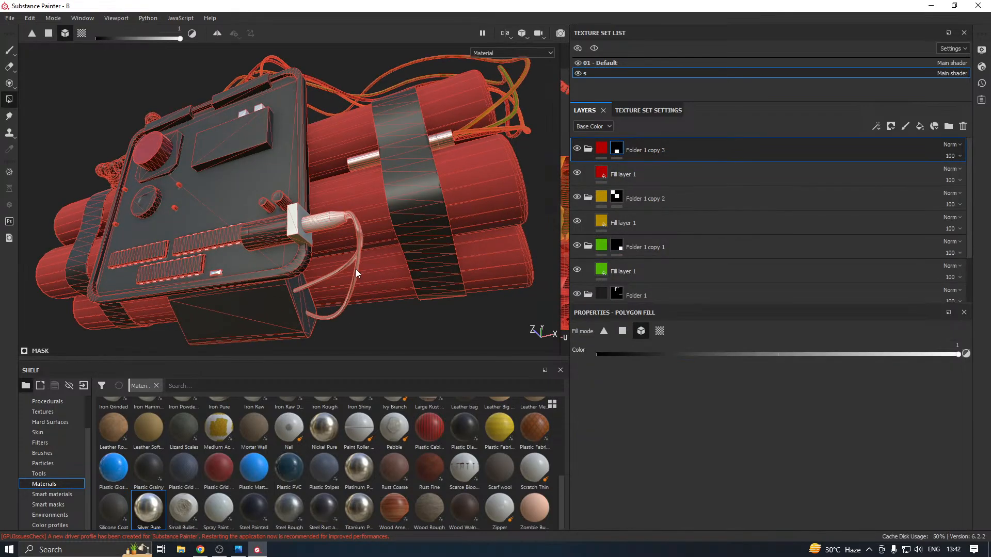
{"action": "left_click", "coordinate": [357, 266]}
{"action": "left_click", "coordinate": [349, 263]}
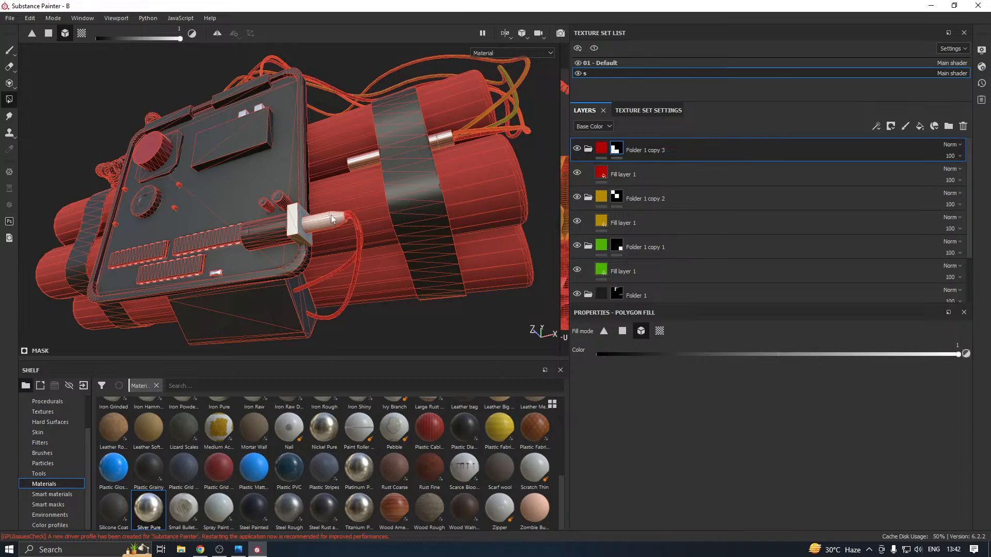
{"action": "left_click_drag", "start_coordinate": [331, 214], "coordinate": [353, 257], "text": "alt"}
In the 01 - Default texture set, add the white connector block and plug to the R copy 1 folder's mask
{"action": "left_click", "coordinate": [597, 64]}
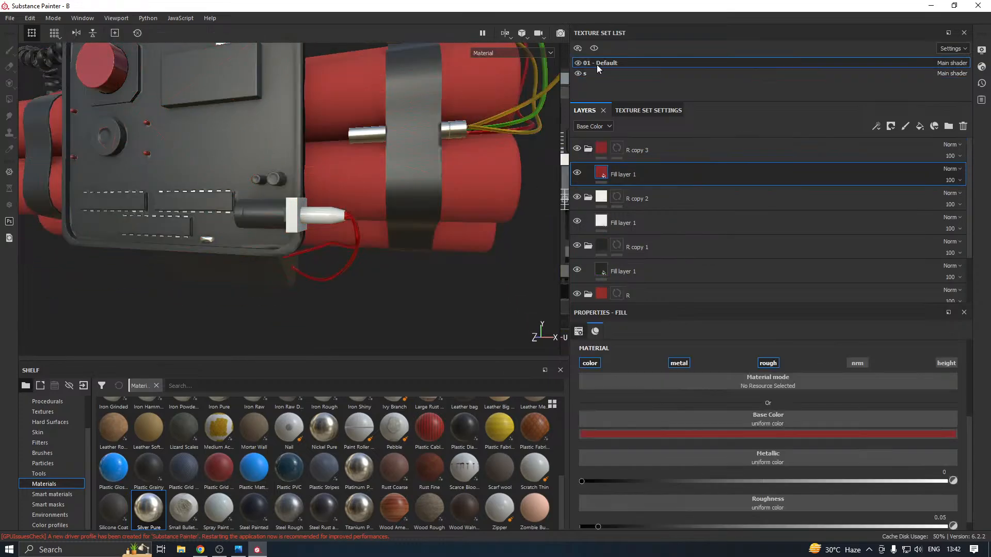
{"action": "left_click", "coordinate": [616, 248]}
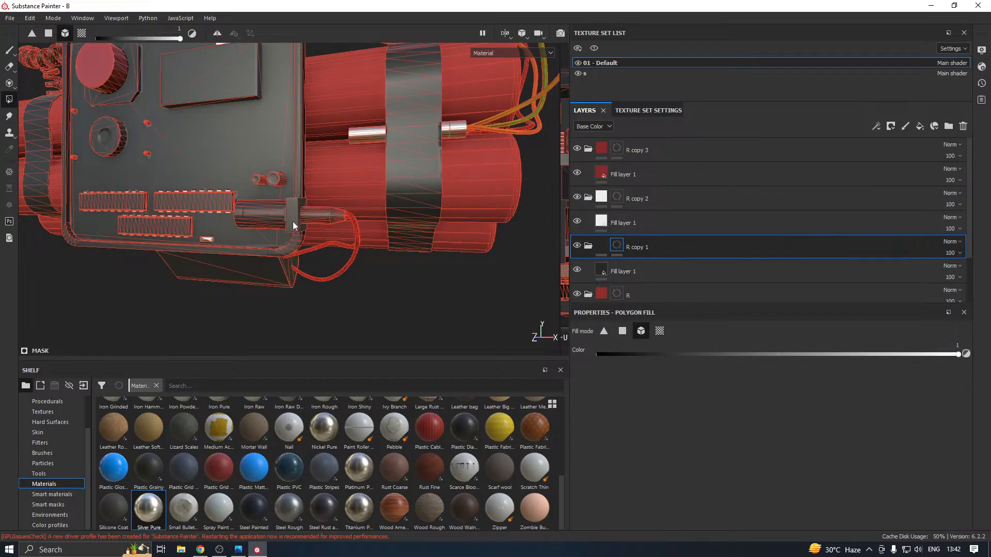
{"action": "scroll", "coordinate": [321, 242], "scroll_direction": "down", "scroll_amount": 4}
{"action": "left_click_drag", "start_coordinate": [321, 242], "coordinate": [390, 271], "text": "alt"}
Add the end caps of the two small cylinders above the connector to R copy 2's mask using UV chunk fill
{"action": "left_click", "coordinate": [617, 197]}
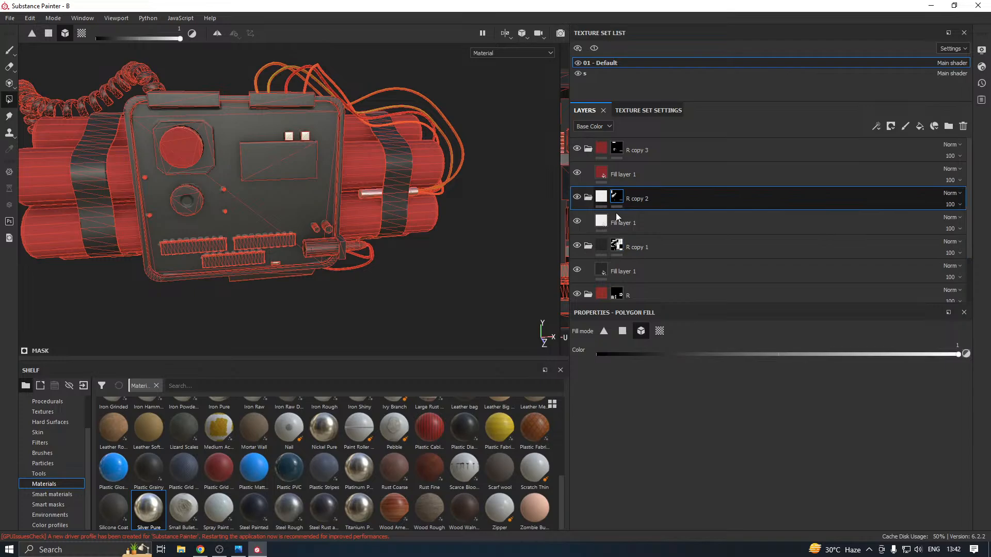
{"action": "left_click", "coordinate": [622, 331]}
{"action": "scroll", "coordinate": [332, 232], "scroll_direction": "up", "scroll_amount": 5}
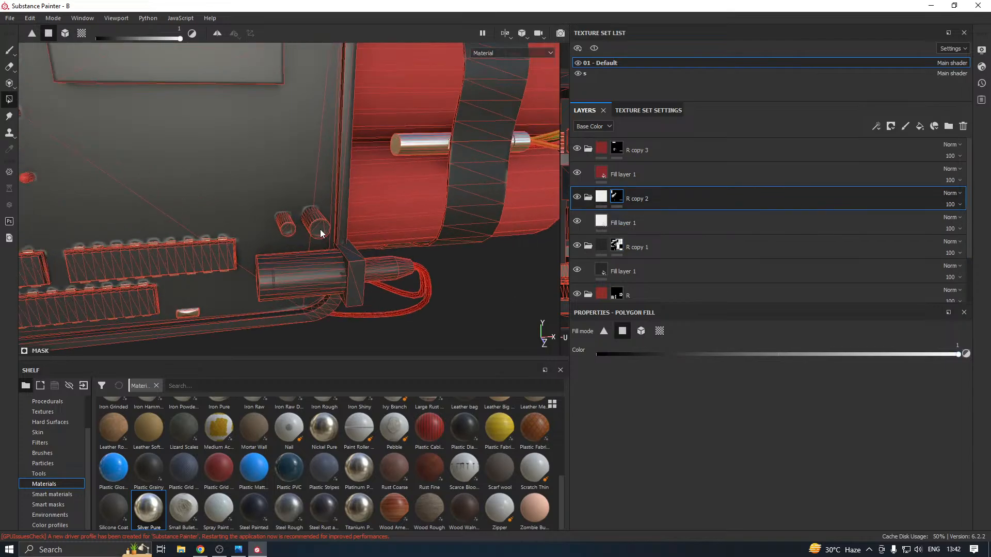
{"action": "scroll", "coordinate": [320, 229], "scroll_direction": "up", "scroll_amount": 3}
{"action": "left_click", "coordinate": [308, 221]}
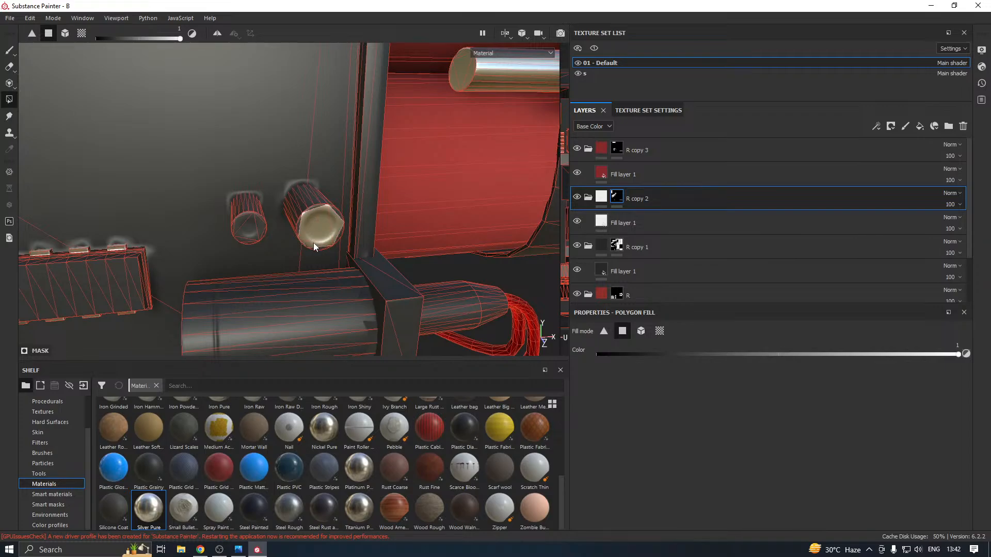
{"action": "scroll", "coordinate": [320, 222], "scroll_direction": "up", "scroll_amount": 3}
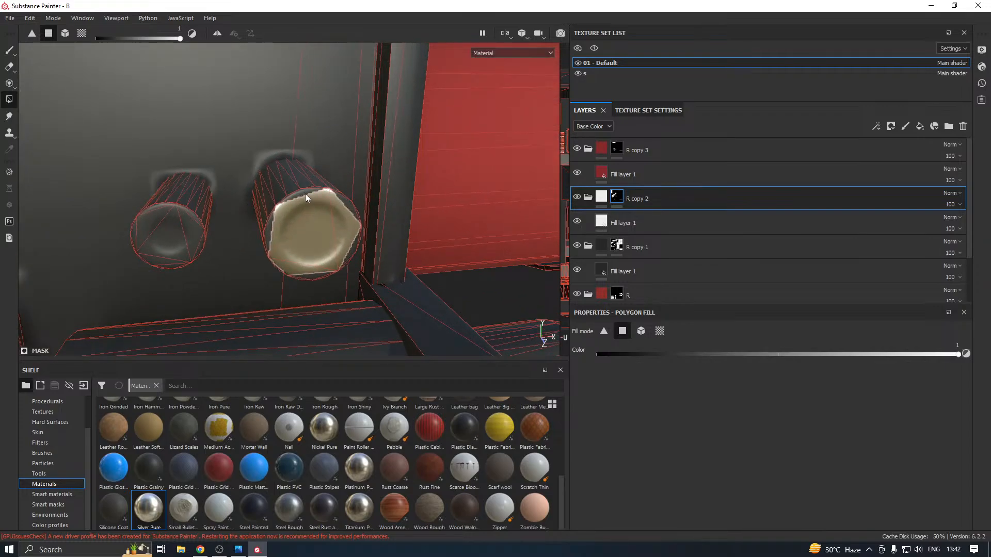
{"action": "left_click", "coordinate": [654, 331]}
{"action": "left_click", "coordinate": [339, 240]}
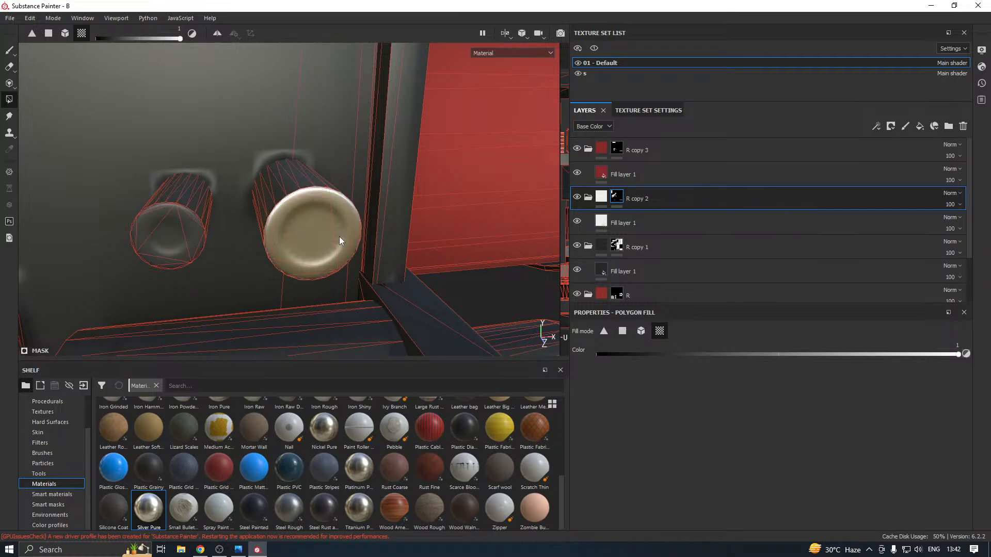
{"action": "left_click", "coordinate": [189, 246]}
{"action": "scroll", "coordinate": [422, 212], "scroll_direction": "down", "scroll_amount": 3}
{"action": "scroll", "coordinate": [423, 210], "scroll_direction": "down", "scroll_amount": 6}
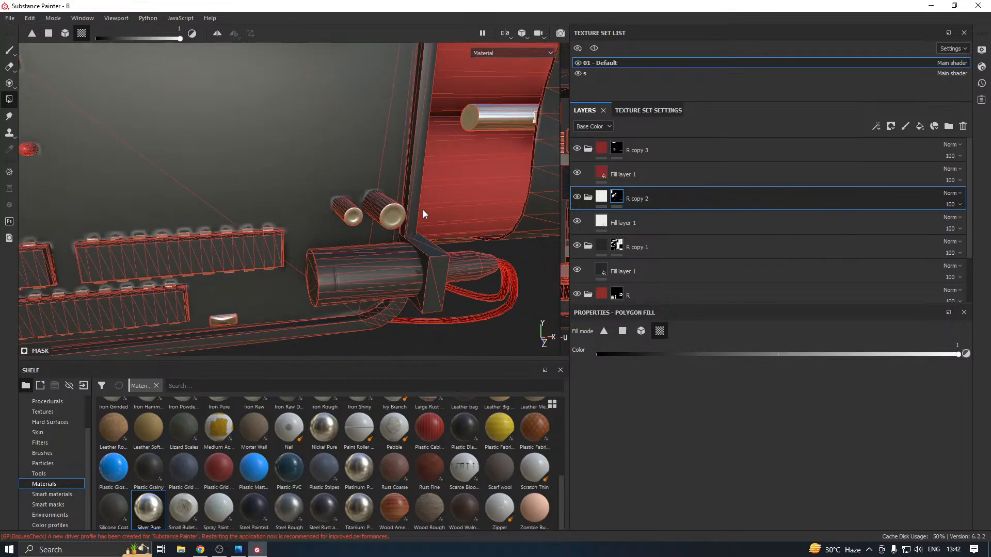
Try the silver R copy 2 mask on the round dial and the red button's base plate, removing both fills
{"action": "middle_click_drag", "start_coordinate": [315, 215], "coordinate": [396, 270], "text": "alt"}
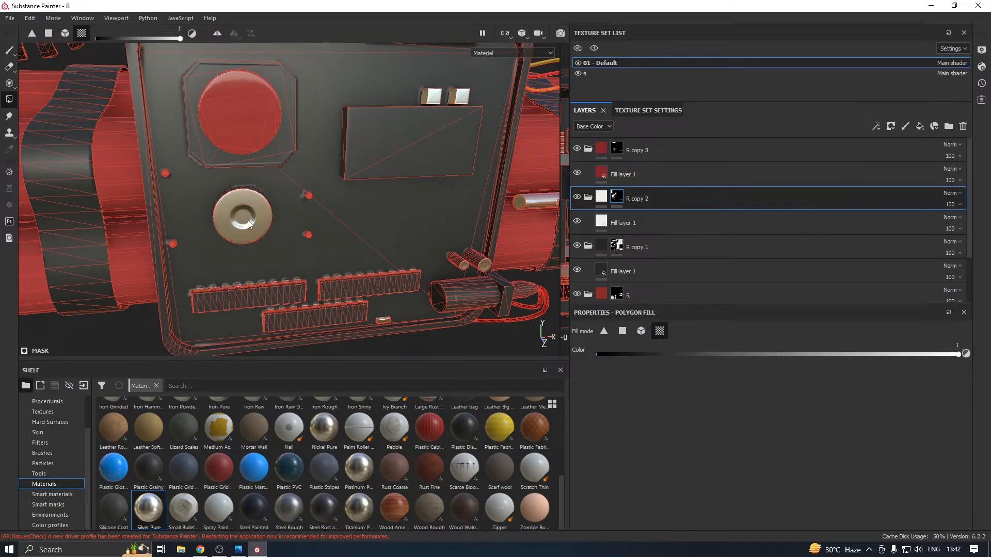
{"action": "scroll", "coordinate": [244, 228], "scroll_direction": "down", "scroll_amount": 4}
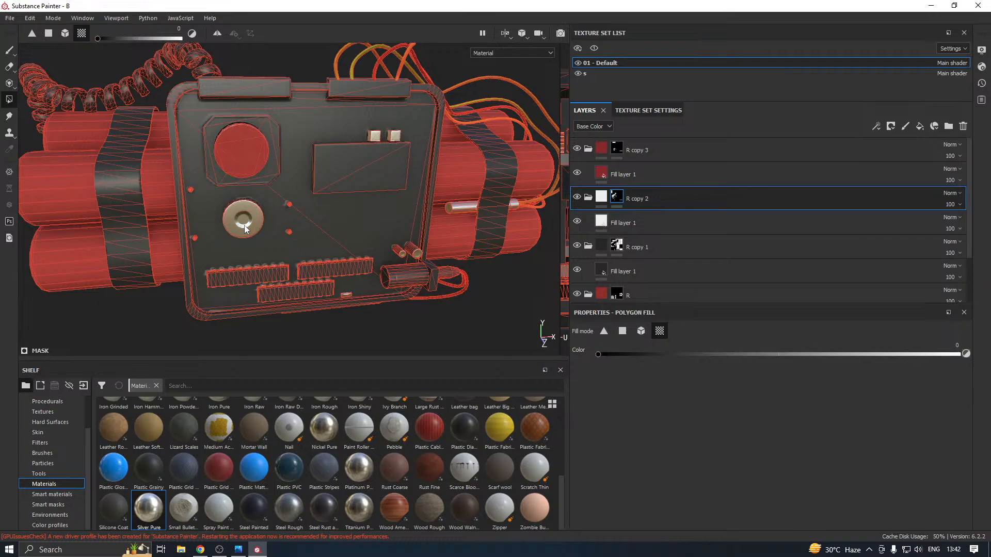
{"action": "left_click", "coordinate": [267, 175]}
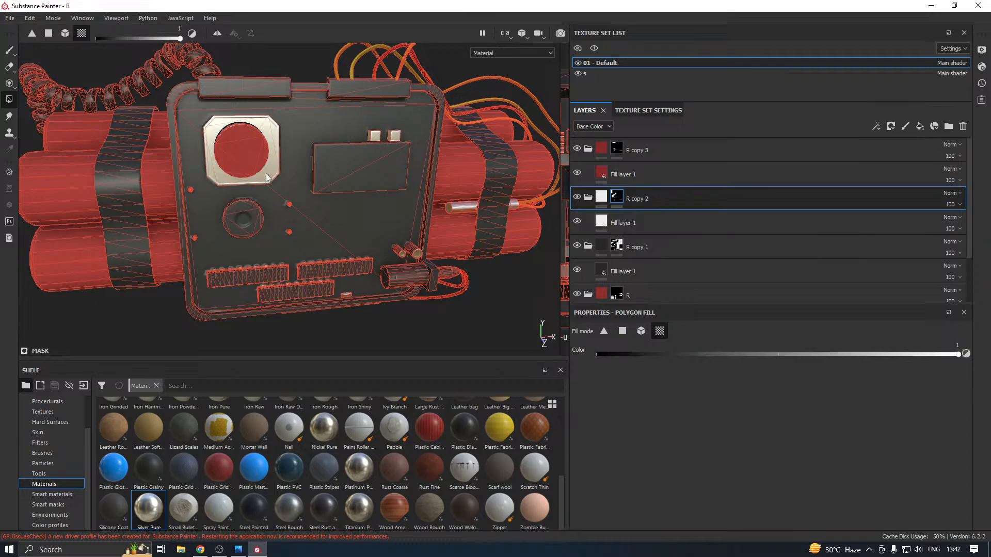
{"action": "key", "text": "ctrl+z"}
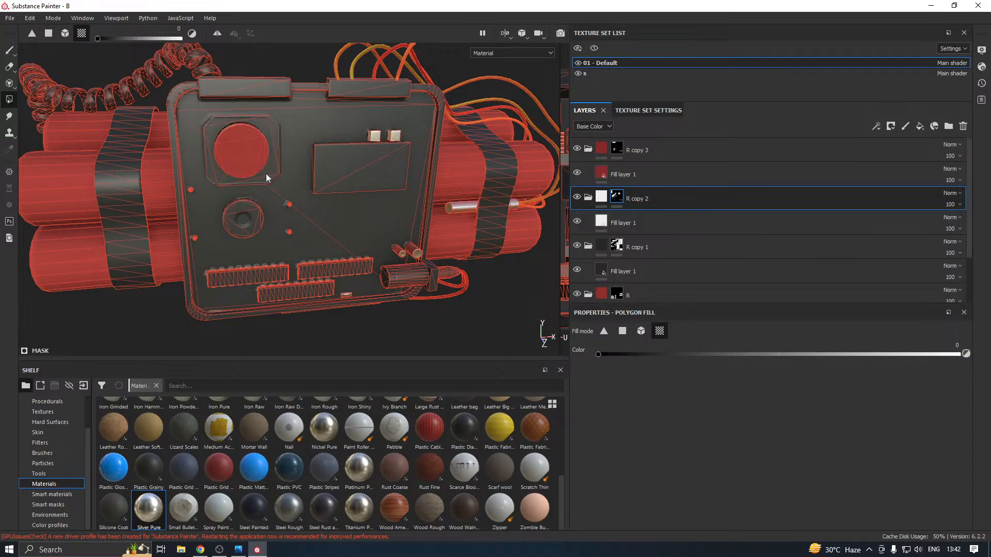
Darken the base color of R copy 2's fill layer from white to a mid grey
{"action": "scroll", "coordinate": [289, 154], "scroll_direction": "down", "scroll_amount": 4}
{"action": "left_click_drag", "start_coordinate": [295, 159], "coordinate": [363, 155], "text": "alt"}
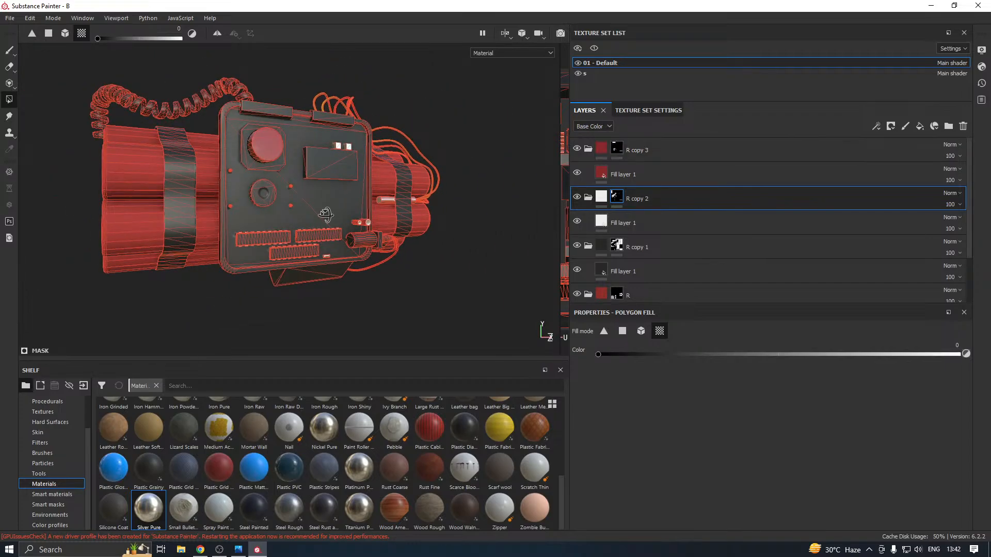
{"action": "left_click_drag", "start_coordinate": [325, 215], "coordinate": [309, 246], "text": "alt"}
{"action": "left_click", "coordinate": [631, 223]}
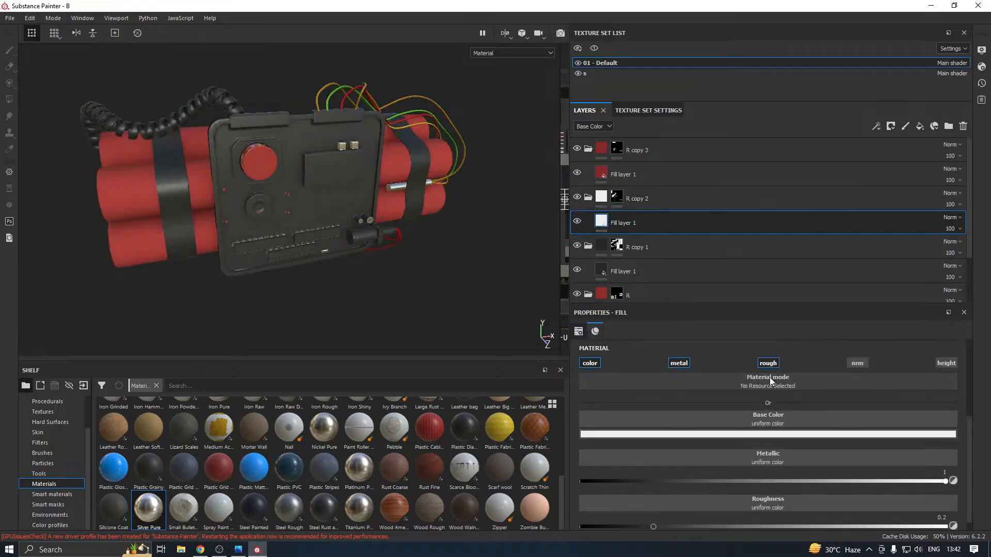
{"action": "left_click", "coordinate": [695, 435]}
{"action": "left_click_drag", "start_coordinate": [685, 356], "coordinate": [673, 362]}
{"action": "left_click_drag", "start_coordinate": [466, 336], "coordinate": [480, 237], "text": "alt"}
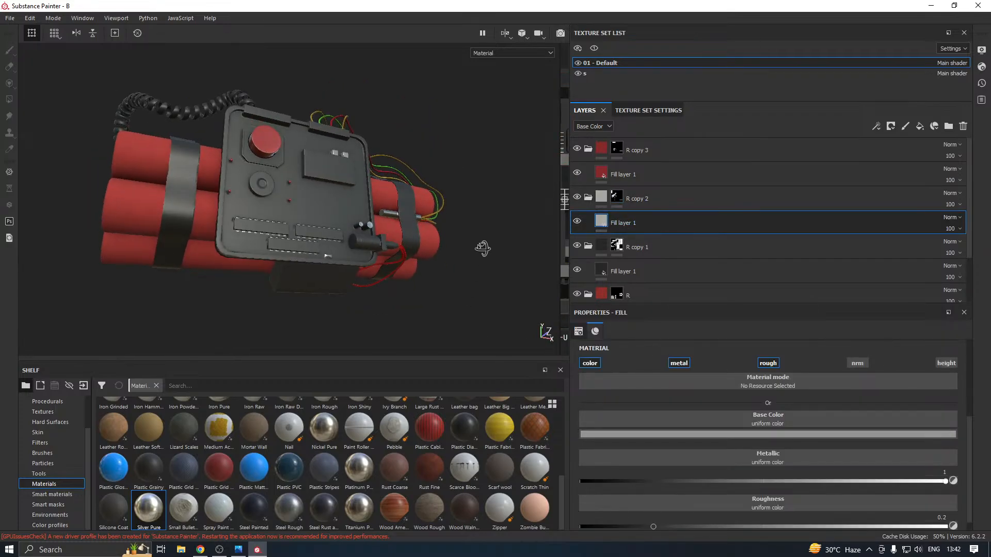
{"action": "left_click_drag", "start_coordinate": [309, 286], "coordinate": [461, 307], "text": "alt"}
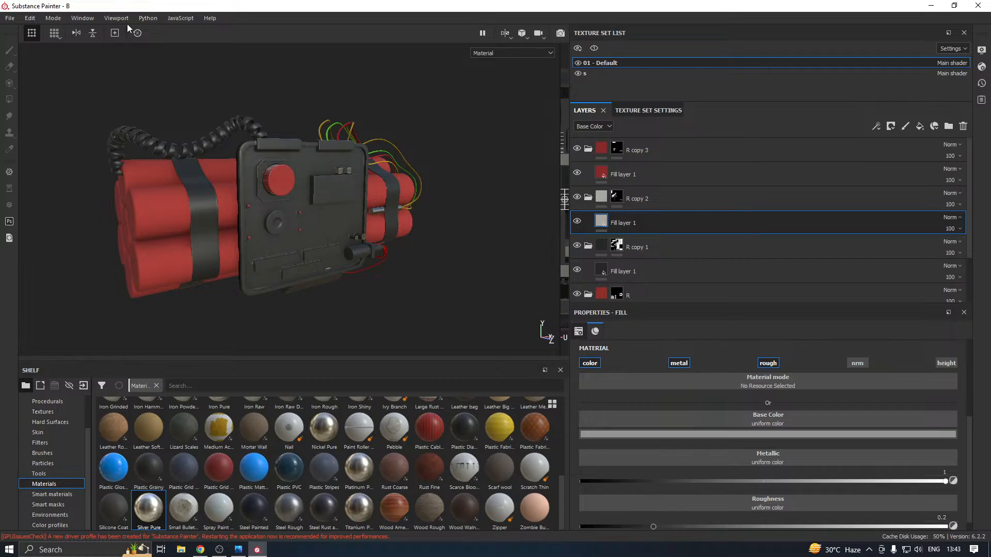
Select the R copy 3 folder's mask and switch to the Paint tool
{"action": "left_click", "coordinate": [642, 150]}
{"action": "key", "text": "4"}
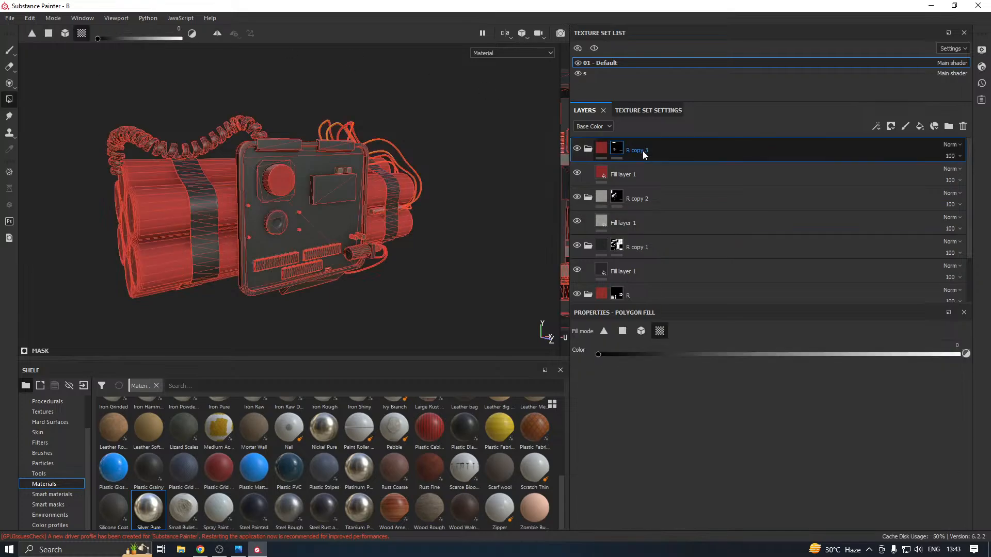
{"action": "left_click", "coordinate": [9, 49]}
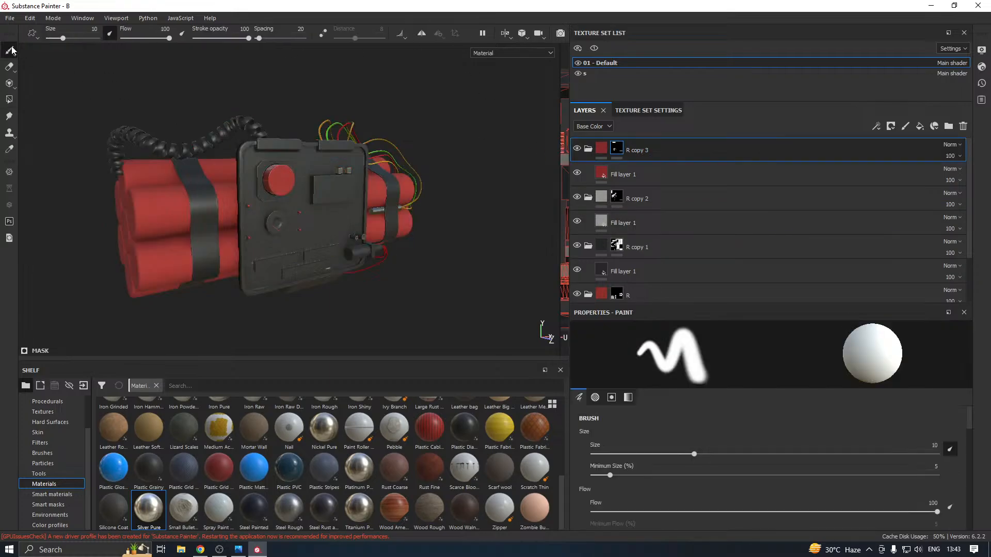
{"action": "mouse_move", "coordinate": [260, 210]}
{"action": "left_mouse_down", "text": "alt"}
{"action": "mouse_move", "coordinate": [228, 239]}
{"action": "mouse_move", "coordinate": [353, 215]}
{"action": "left_mouse_up", "text": "alt"}
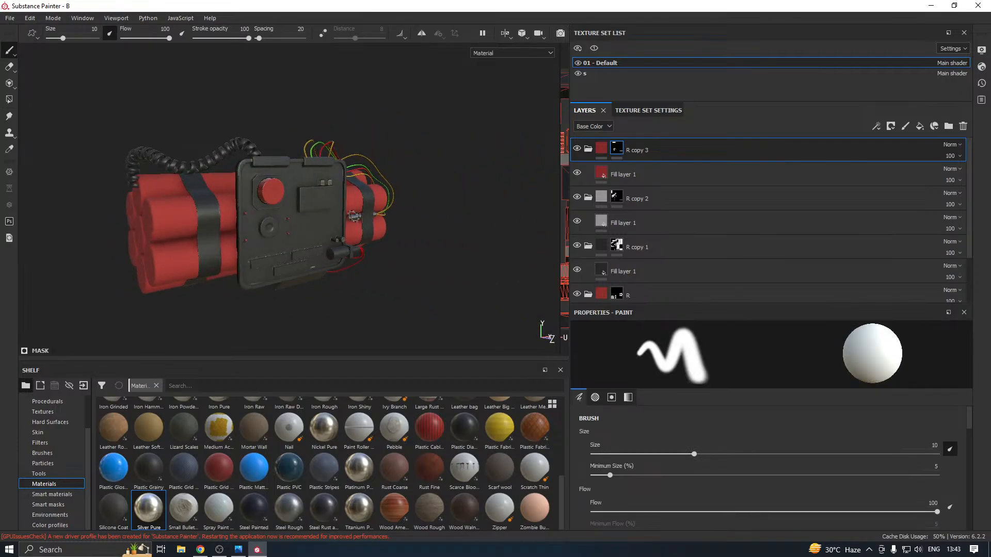
Save the project and collapse all the expanded material folders in the layer stack
{"action": "left_click", "coordinate": [9, 18]}
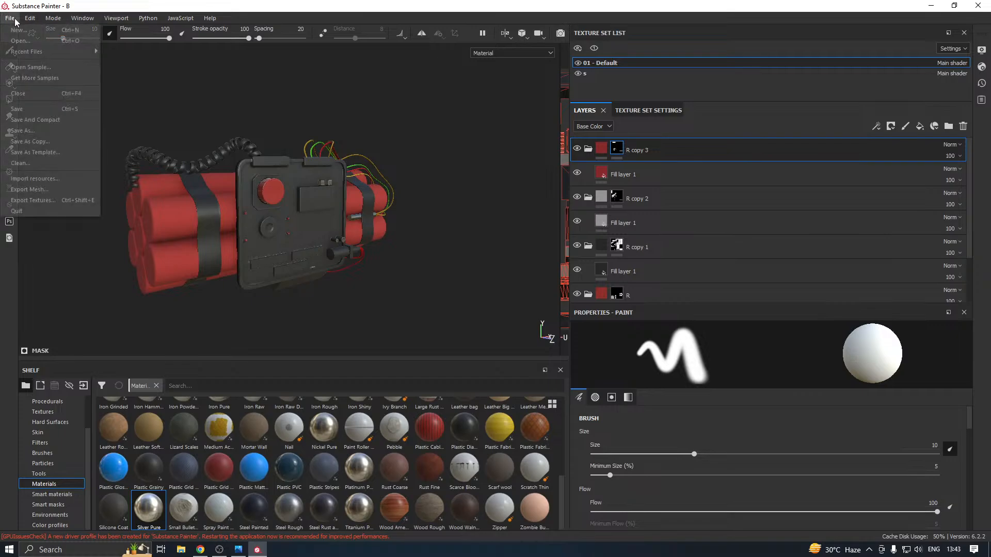
{"action": "left_click", "coordinate": [18, 109]}
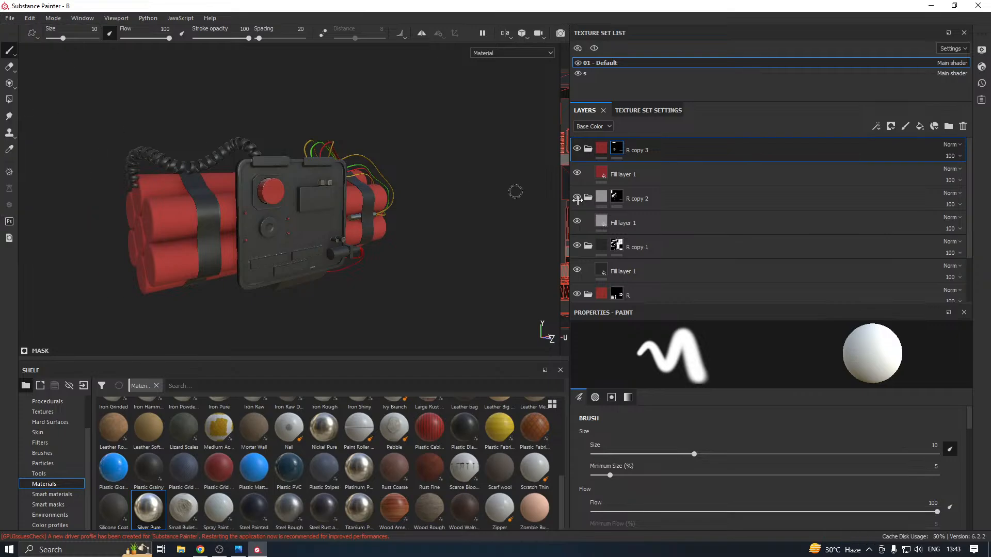
{"action": "left_click", "coordinate": [587, 148]}
{"action": "left_click", "coordinate": [588, 174]}
{"action": "left_click", "coordinate": [589, 196]}
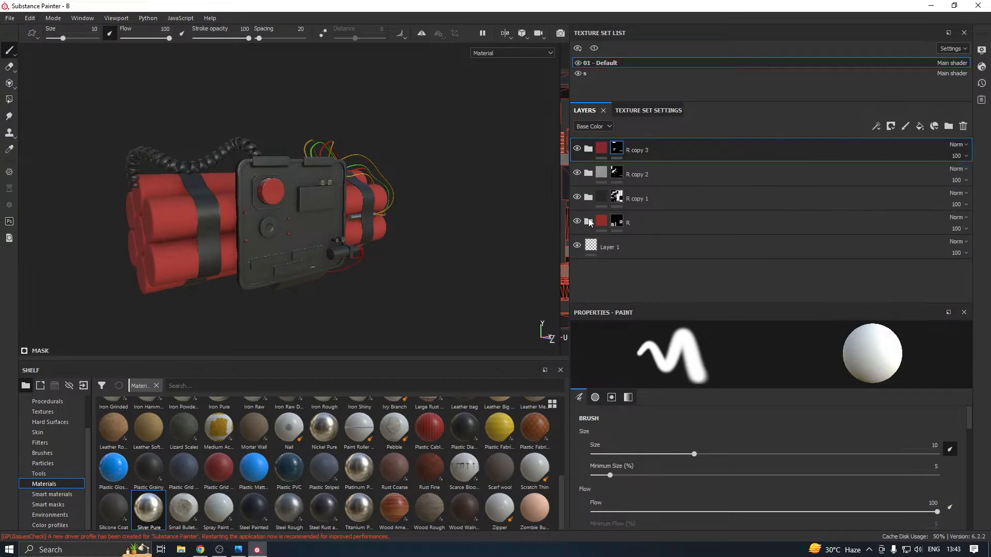
Add an Emissive channel to the 01 - Default texture set and return to the layer stack
{"action": "left_click", "coordinate": [642, 110]}
{"action": "scroll", "coordinate": [828, 221], "scroll_direction": "up", "scroll_amount": 5}
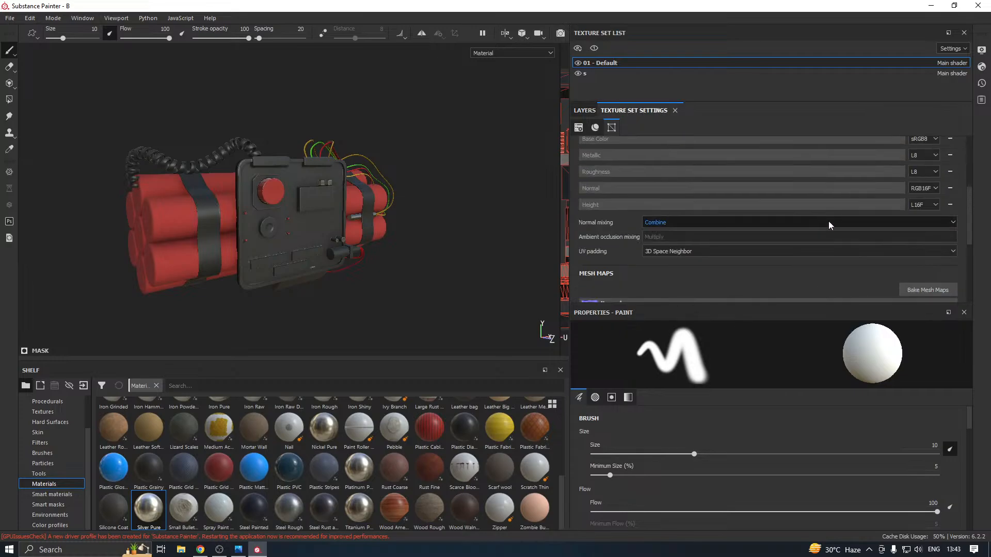
{"action": "left_click", "coordinate": [950, 217]}
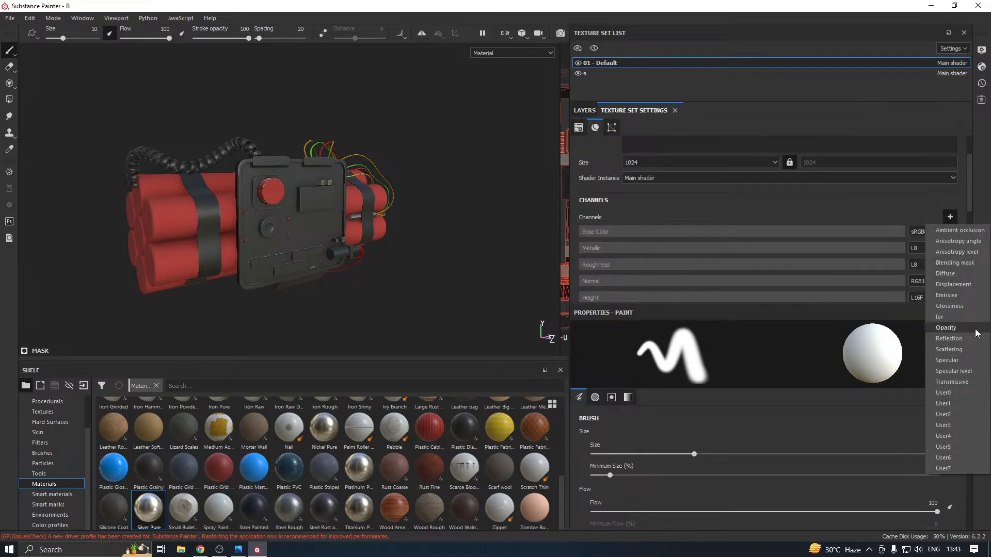
{"action": "left_click", "coordinate": [953, 295]}
{"action": "left_click", "coordinate": [585, 111]}
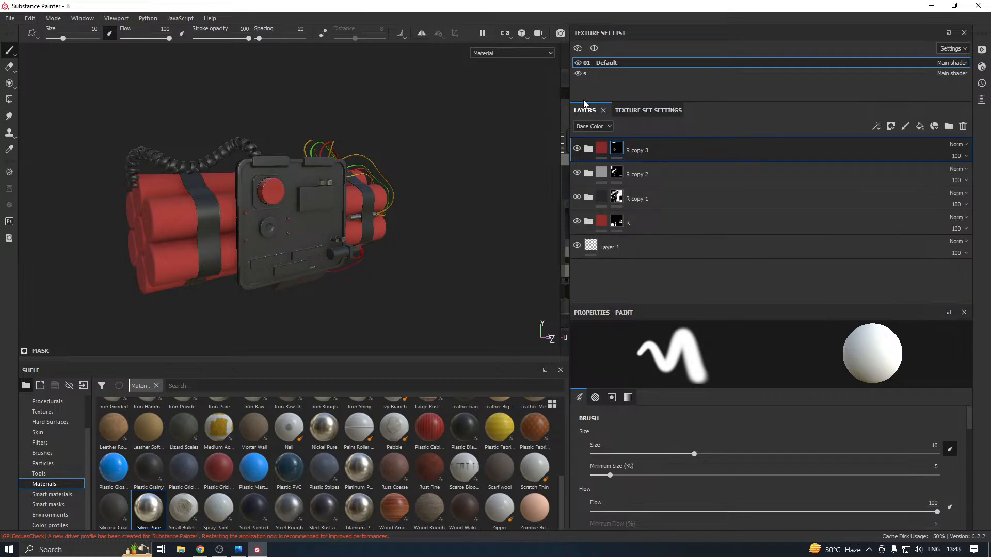
Add a new fill layer above Fill layer 1 in the R copy 1 folder and give it a black mask
{"action": "left_click", "coordinate": [621, 243]}
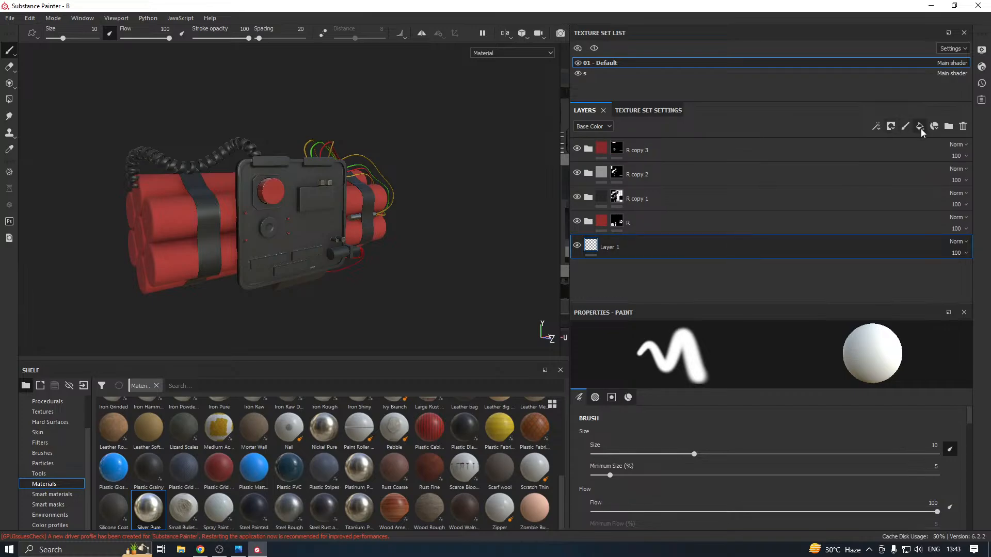
{"action": "left_click", "coordinate": [580, 198]}
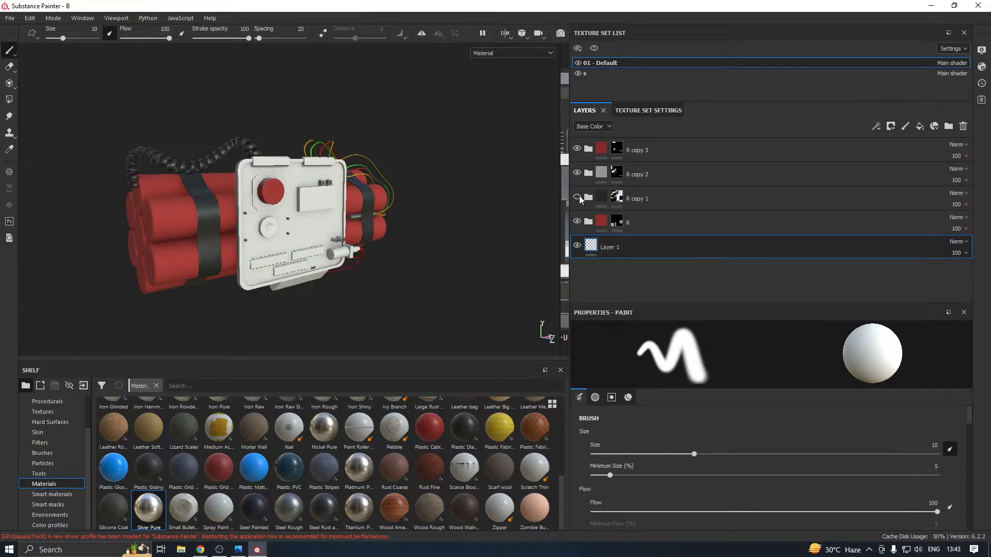
{"action": "left_click", "coordinate": [580, 197]}
{"action": "left_click", "coordinate": [588, 199]}
{"action": "left_click", "coordinate": [621, 222]}
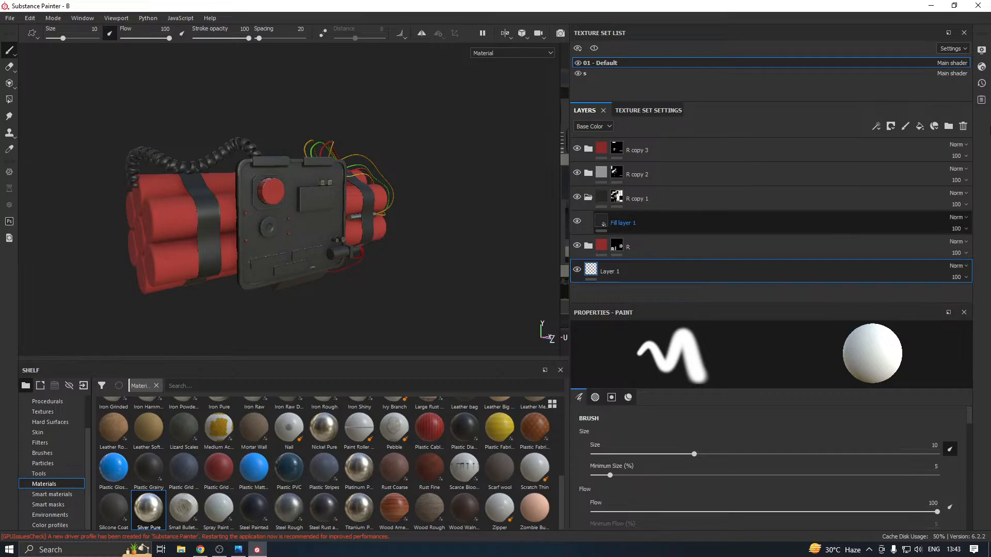
{"action": "left_click", "coordinate": [919, 127]}
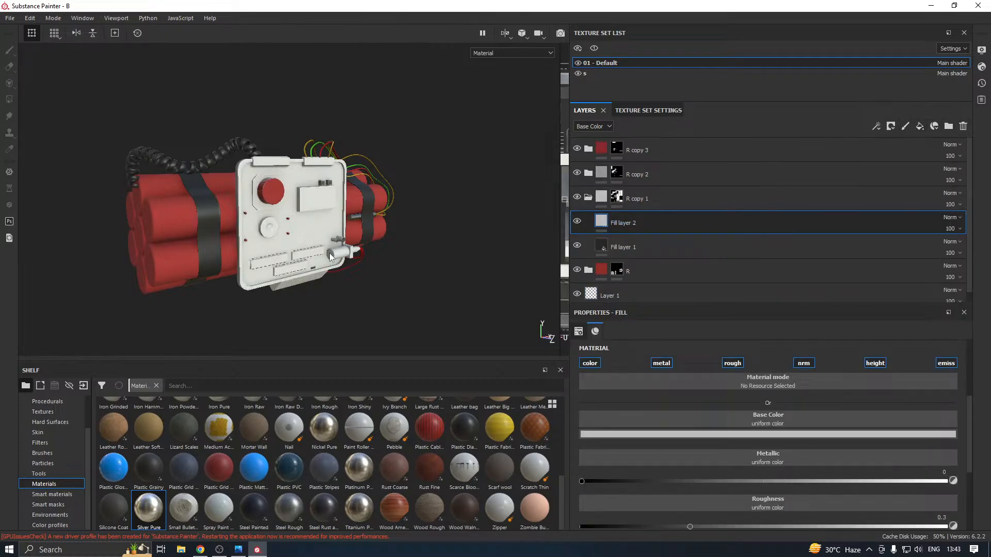
{"action": "left_click_drag", "start_coordinate": [330, 252], "coordinate": [413, 242], "text": "alt"}
{"action": "right_click", "coordinate": [635, 216]}
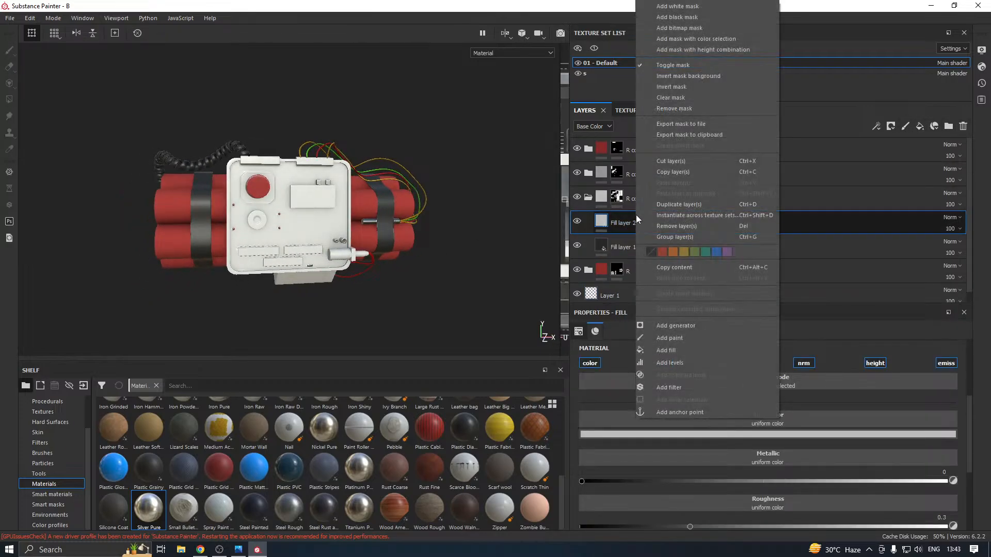
{"action": "left_click", "coordinate": [682, 20]}
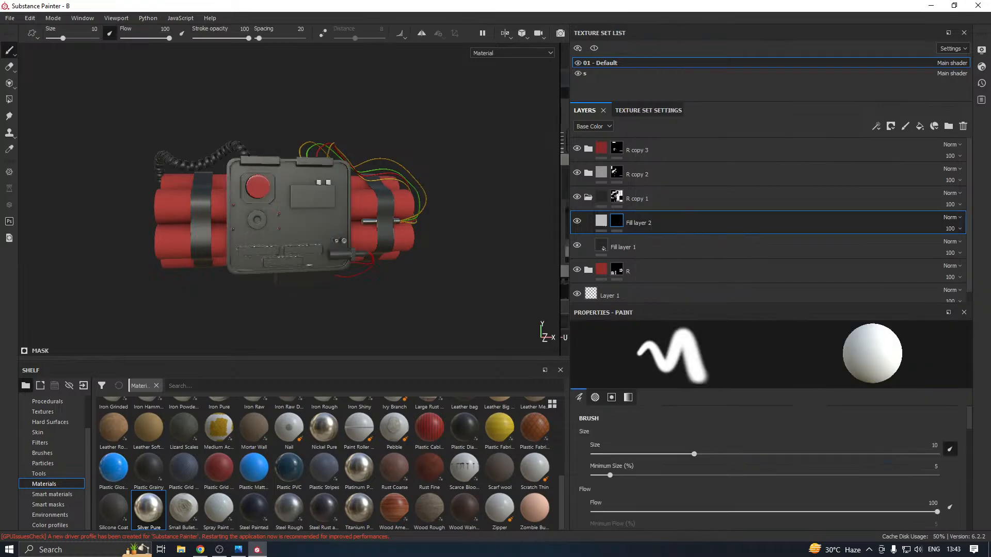
Browse the font alphas and load Font Segment14 as the brush alpha for painting the new fill layer's mask
{"action": "scroll", "coordinate": [50, 441], "scroll_direction": "up", "scroll_amount": 2}
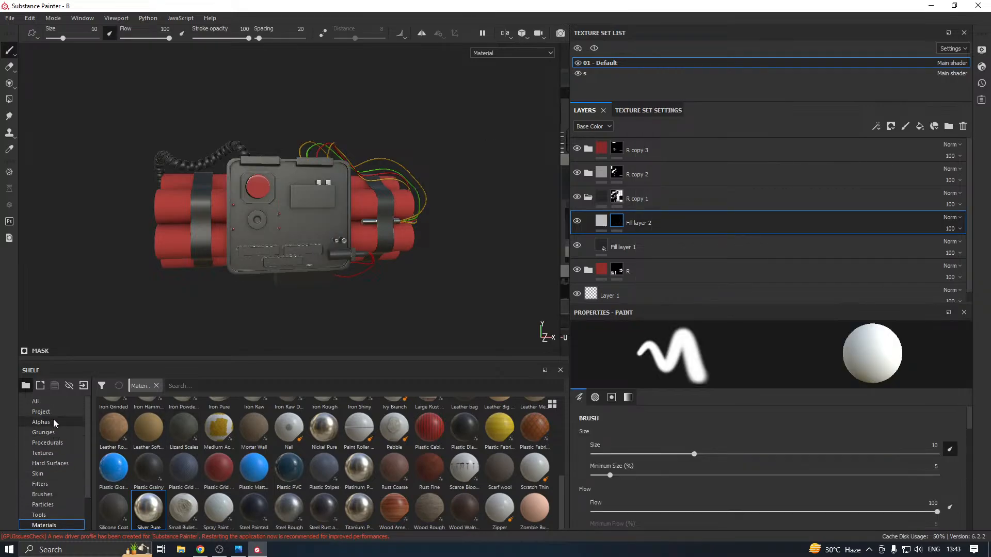
{"action": "left_click", "coordinate": [54, 422]}
{"action": "scroll", "coordinate": [361, 425], "scroll_direction": "down", "scroll_amount": 5}
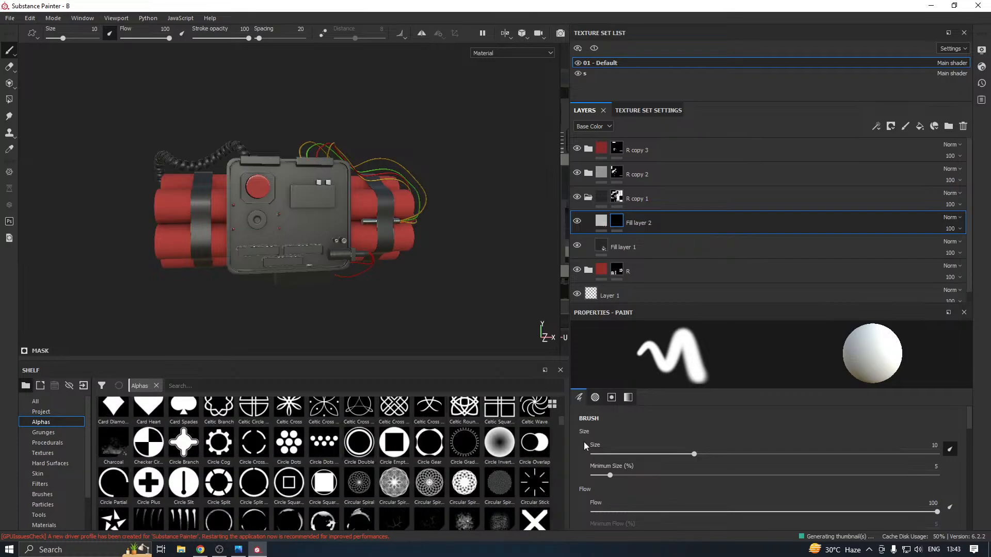
{"action": "left_click_drag", "start_coordinate": [562, 420], "coordinate": [567, 444]}
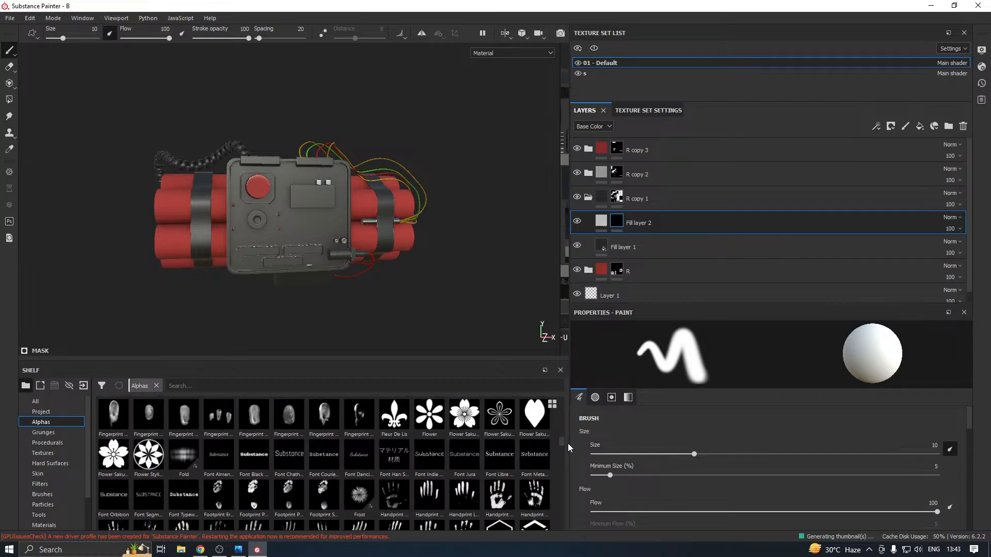
{"action": "mouse_move", "coordinate": [371, 456]}
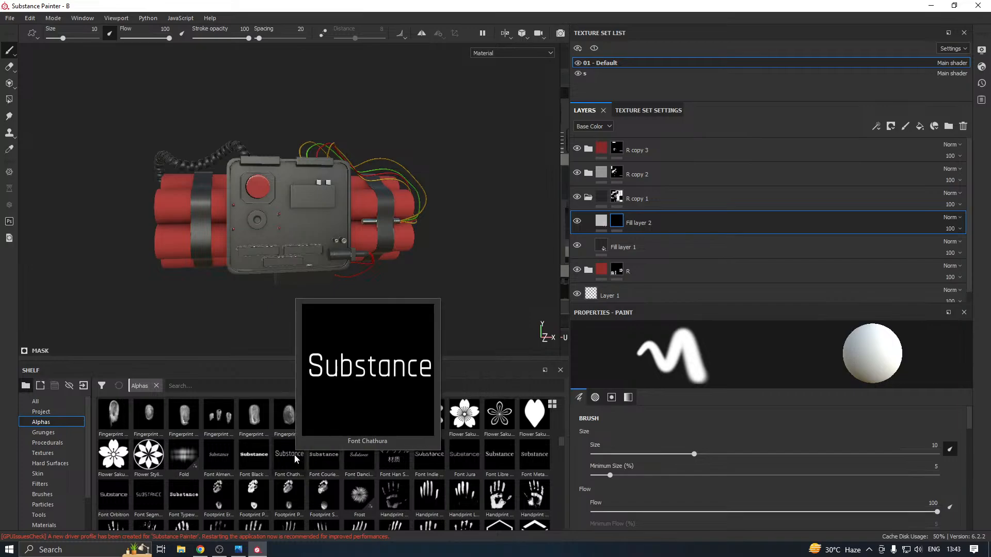
{"action": "mouse_move", "coordinate": [260, 456]}
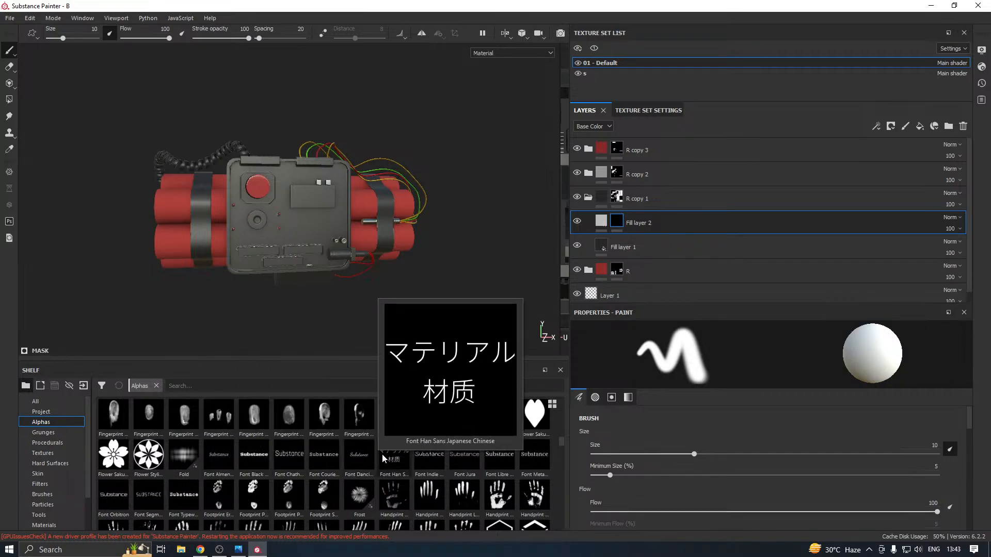
{"action": "mouse_move", "coordinate": [459, 470]}
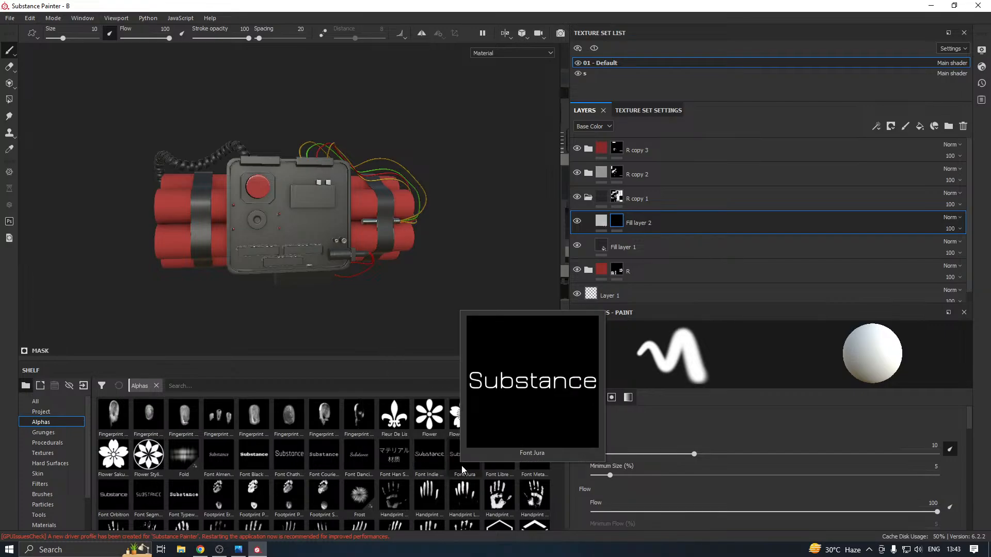
{"action": "mouse_move", "coordinate": [533, 467]}
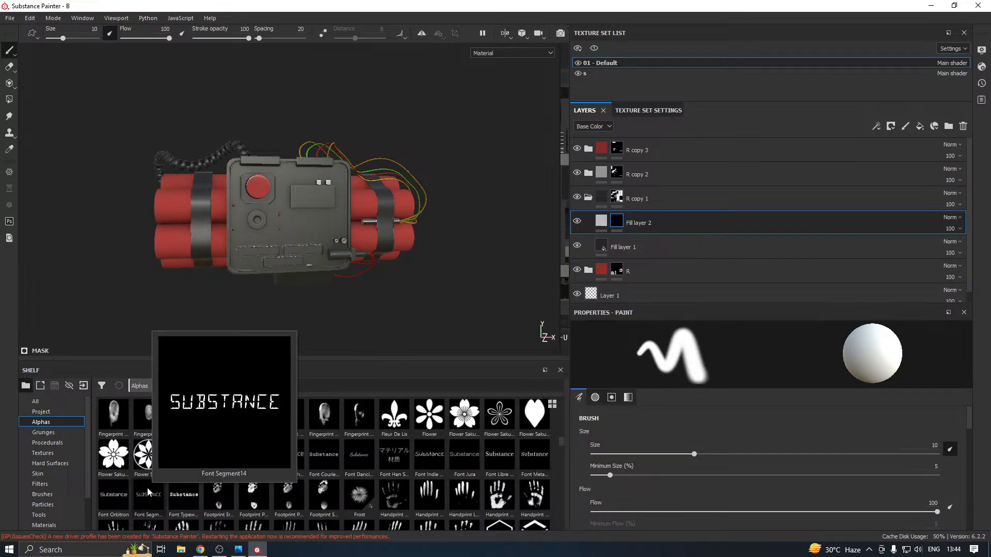
{"action": "mouse_move", "coordinate": [99, 503]}
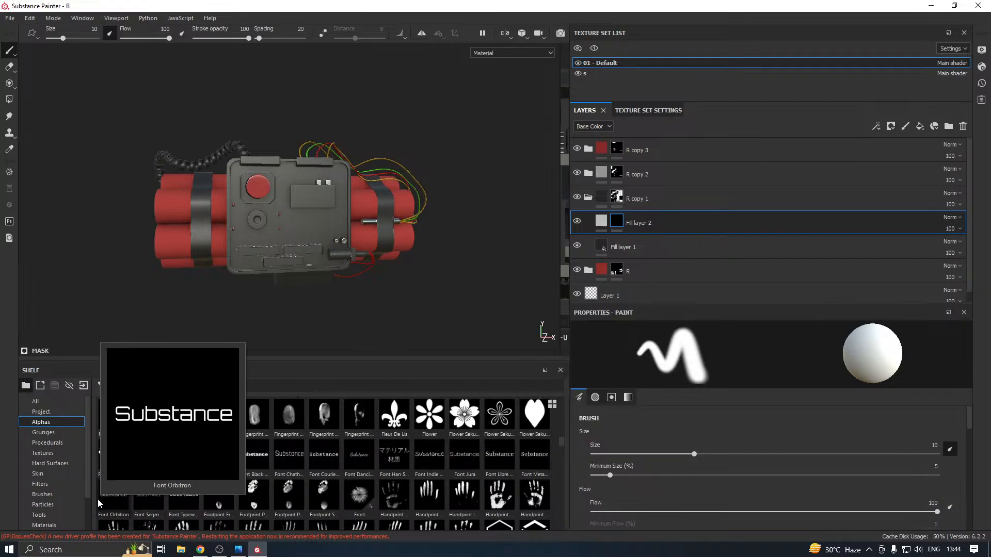
{"action": "left_click", "coordinate": [149, 499]}
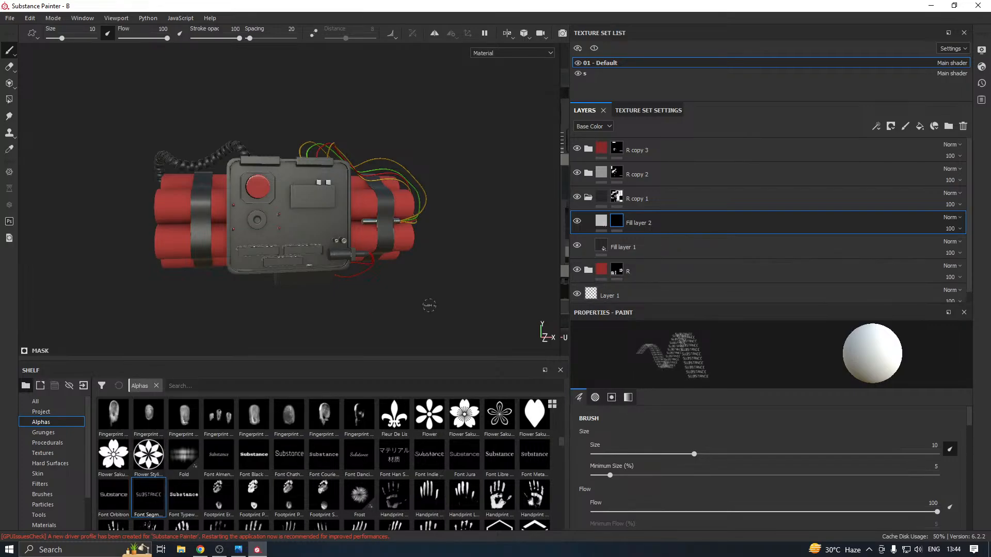
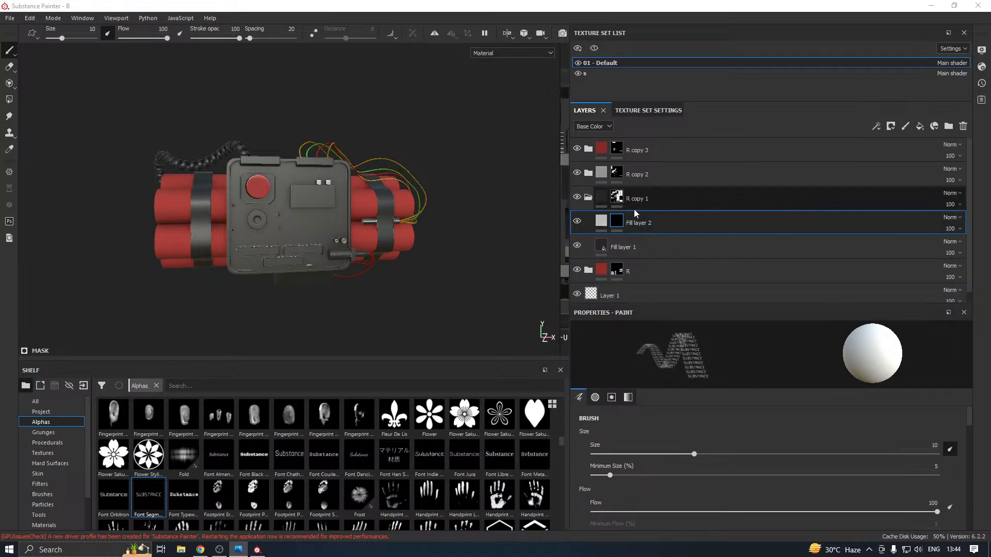
Set the text of the Font Segment14 brush alpha to 03:24
{"action": "scroll", "coordinate": [649, 445], "scroll_direction": "down", "scroll_amount": 10}
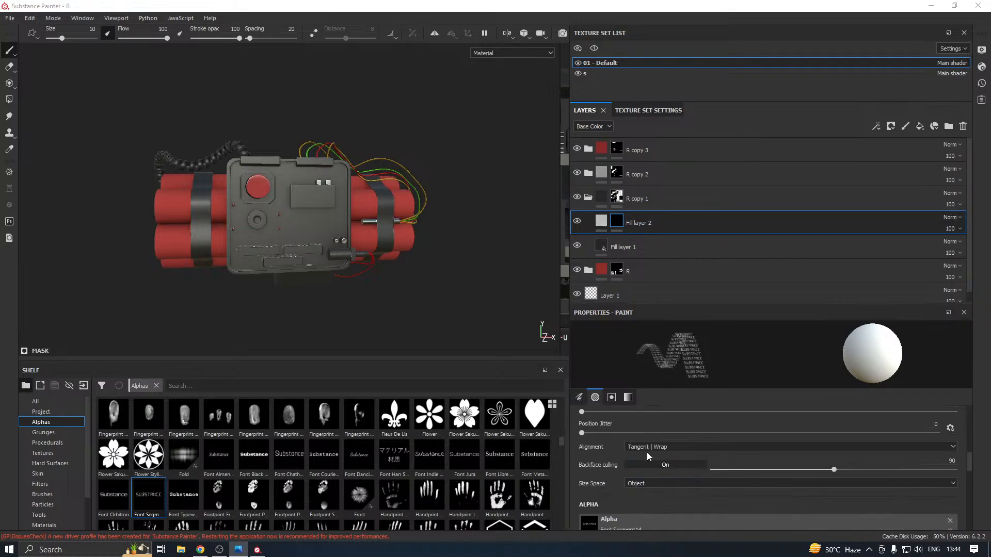
{"action": "left_click_drag", "start_coordinate": [648, 508], "coordinate": [619, 510]}
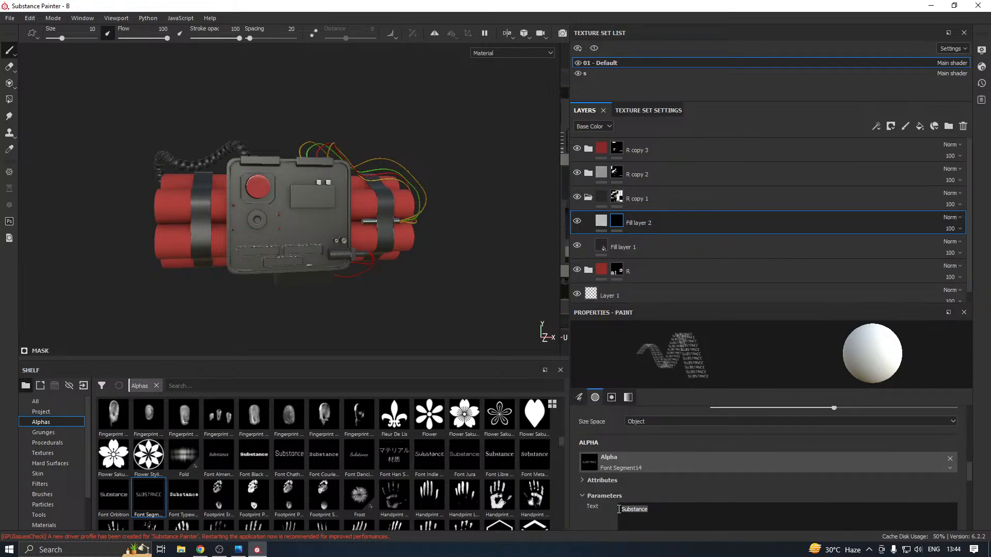
{"action": "mouse_move", "coordinate": [543, 498]}
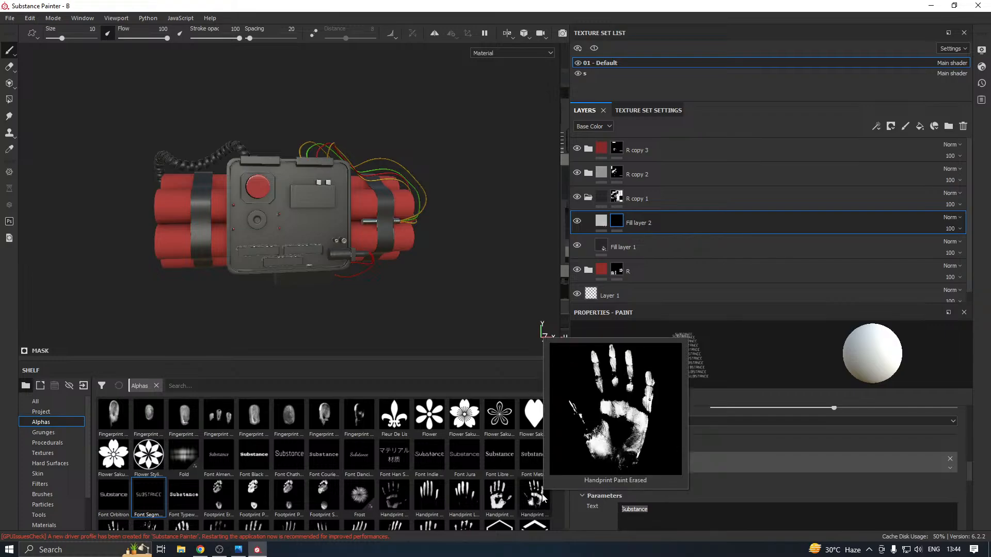
{"action": "type", "text": "0"}
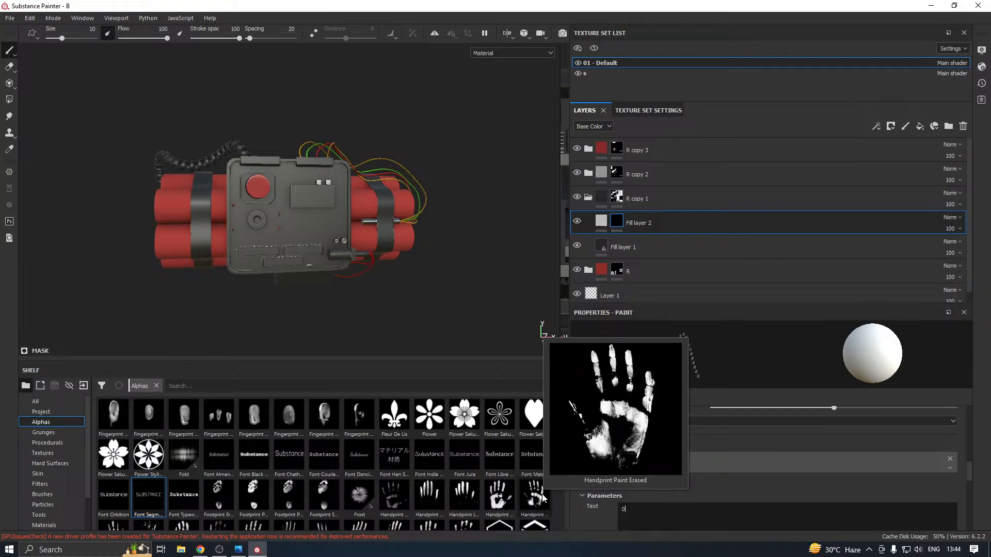
{"action": "type", "text": "3:"}
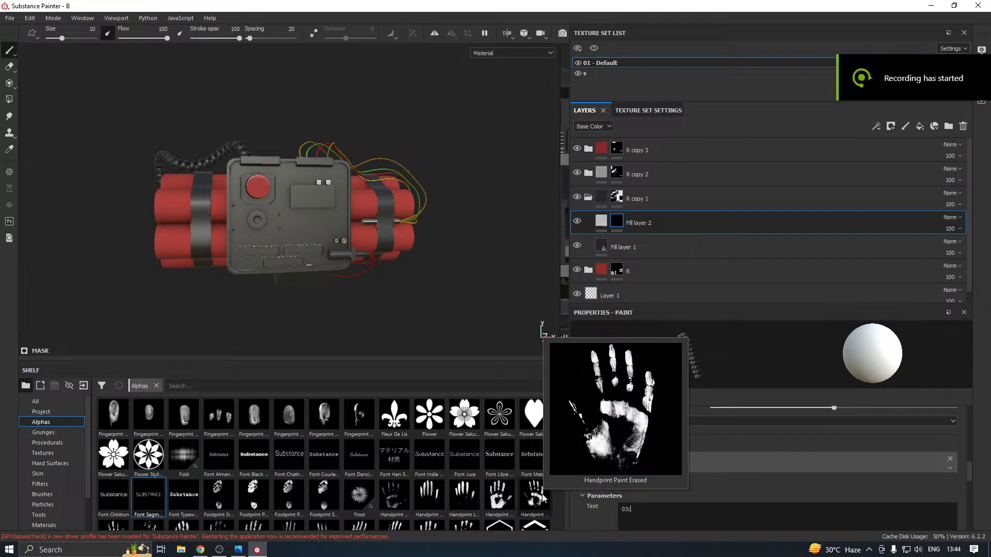
{"action": "type", "text": "24"}
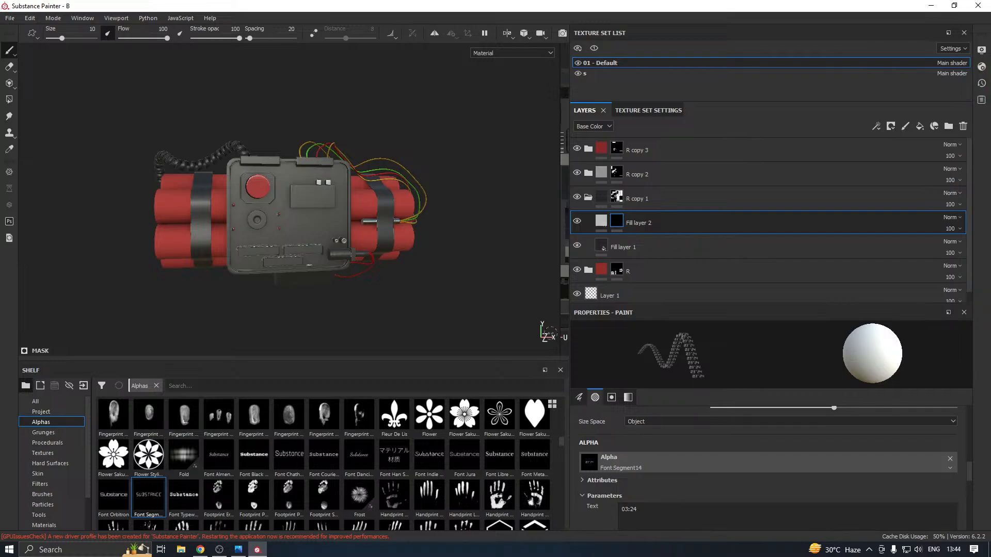
Enlarge the brush to about 55 so the time text fits the bomb's display panel
{"action": "scroll", "coordinate": [310, 183], "scroll_direction": "up", "scroll_amount": 2}
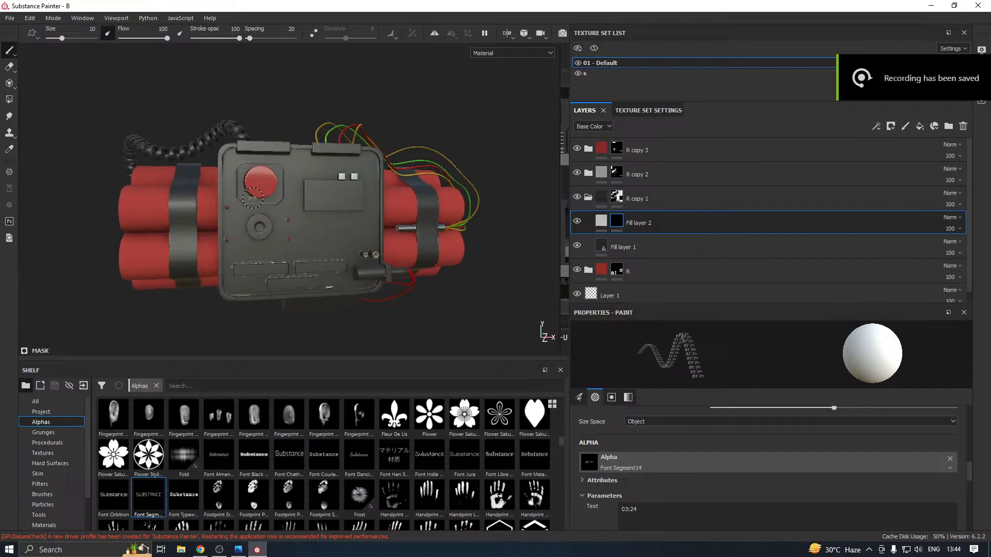
{"action": "scroll", "coordinate": [306, 148], "scroll_direction": "up", "scroll_amount": 3}
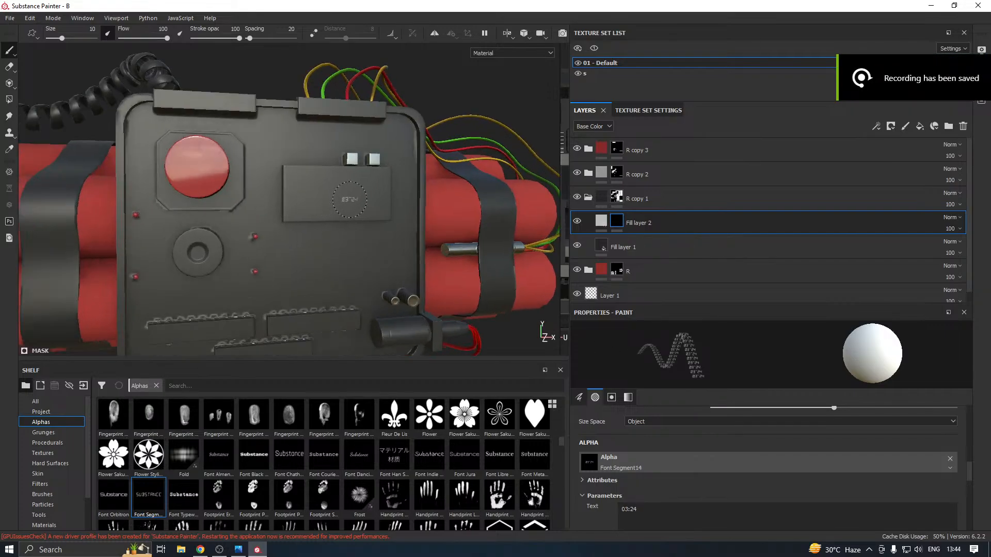
{"action": "scroll", "coordinate": [657, 489], "scroll_direction": "up", "scroll_amount": 5}
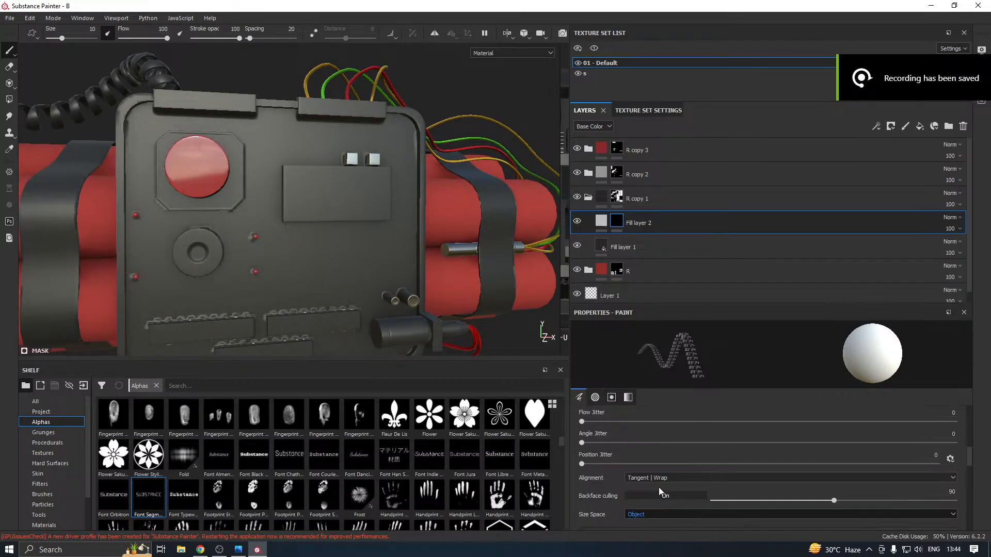
{"action": "scroll", "coordinate": [591, 463], "scroll_direction": "up", "scroll_amount": 4}
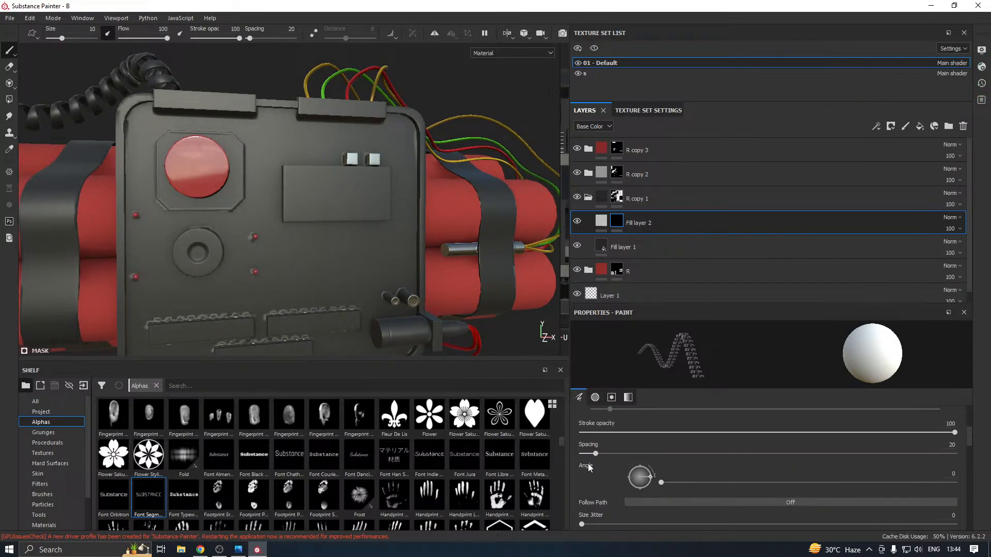
{"action": "scroll", "coordinate": [590, 467], "scroll_direction": "up", "scroll_amount": 3}
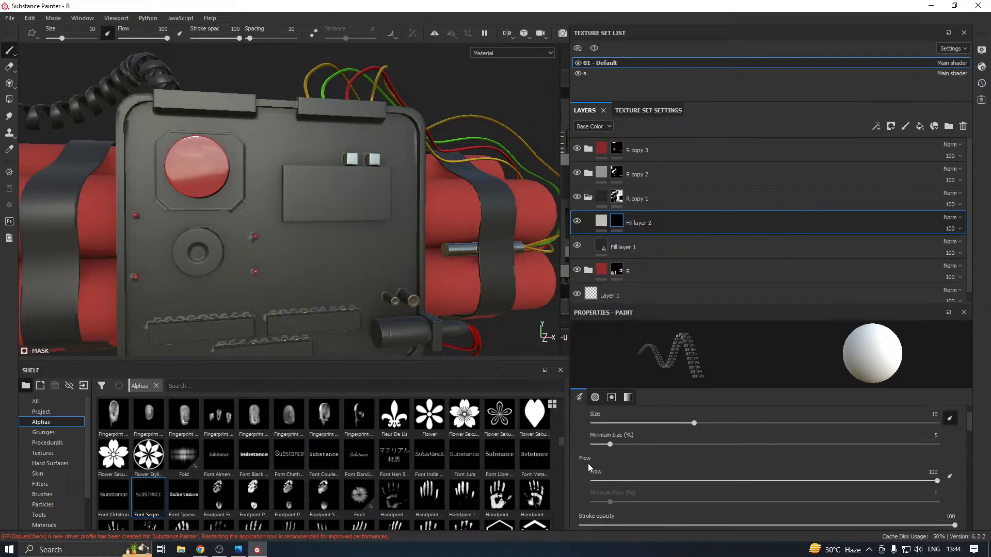
{"action": "left_click_drag", "start_coordinate": [743, 458], "coordinate": [845, 457]}
Stamp the 03:24 alpha onto the display panel in the mask of Fill layer 2
{"action": "left_click", "coordinate": [337, 194]}
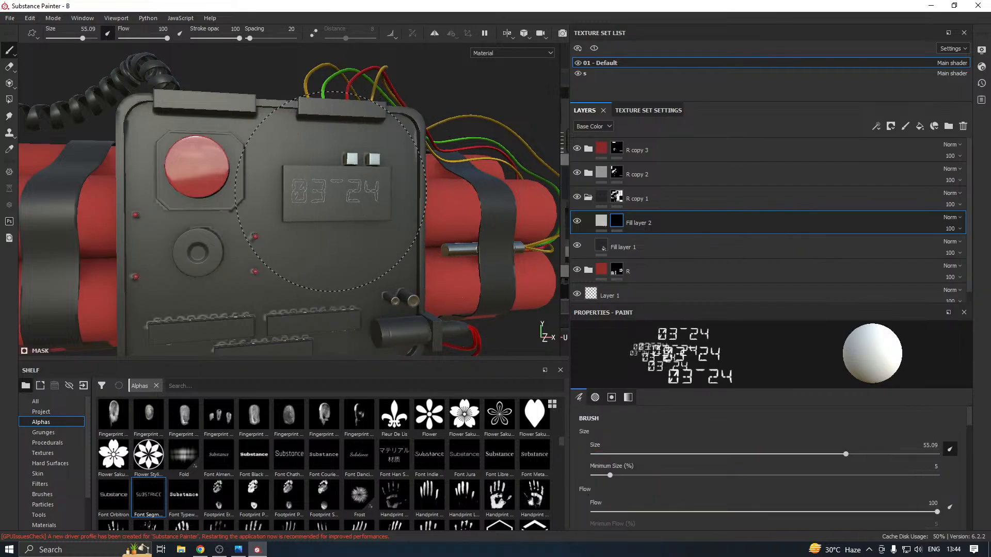
{"action": "scroll", "coordinate": [337, 194], "scroll_direction": "up", "scroll_amount": 2}
{"action": "scroll", "coordinate": [337, 195], "scroll_direction": "up", "scroll_amount": 2}
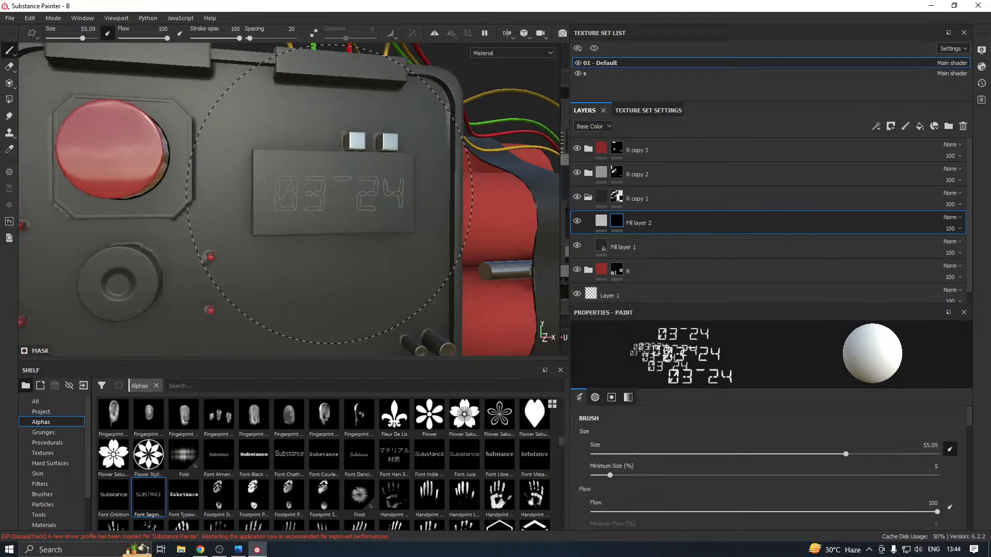
{"action": "scroll", "coordinate": [664, 428], "scroll_direction": "down", "scroll_amount": 6}
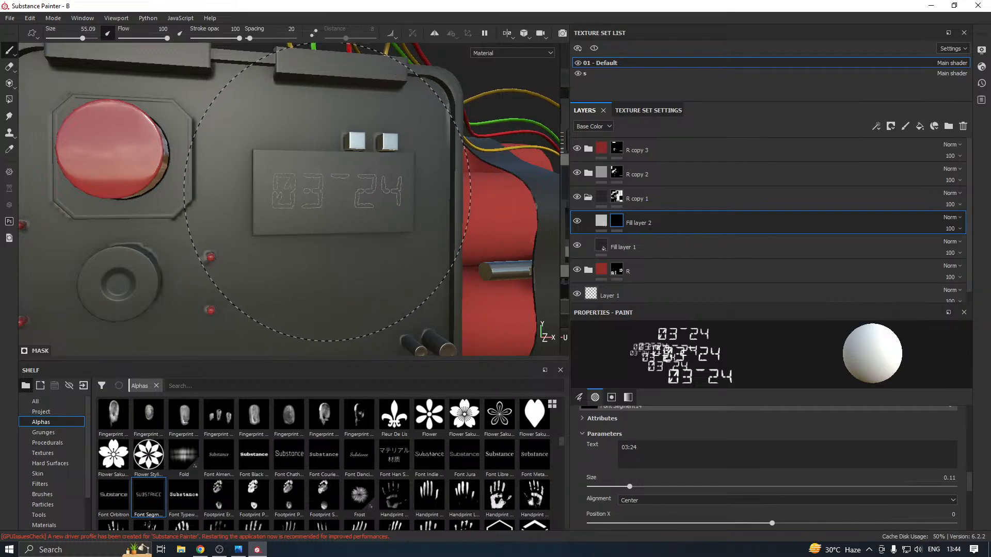
{"action": "left_click", "coordinate": [325, 192]}
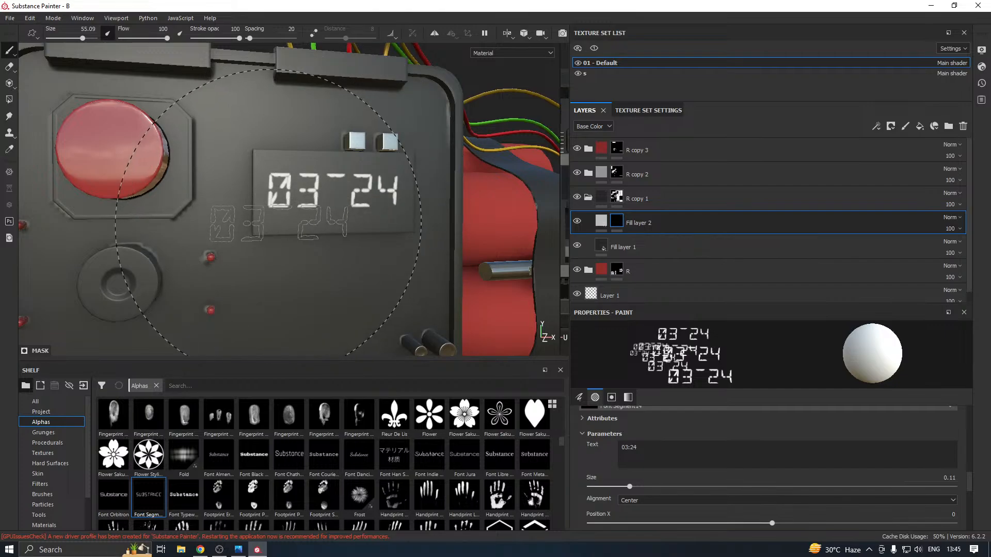
Clear the mask of Fill layer 2
{"action": "left_click", "coordinate": [601, 222]}
{"action": "left_click", "coordinate": [615, 222]}
{"action": "right_click", "coordinate": [617, 222]}
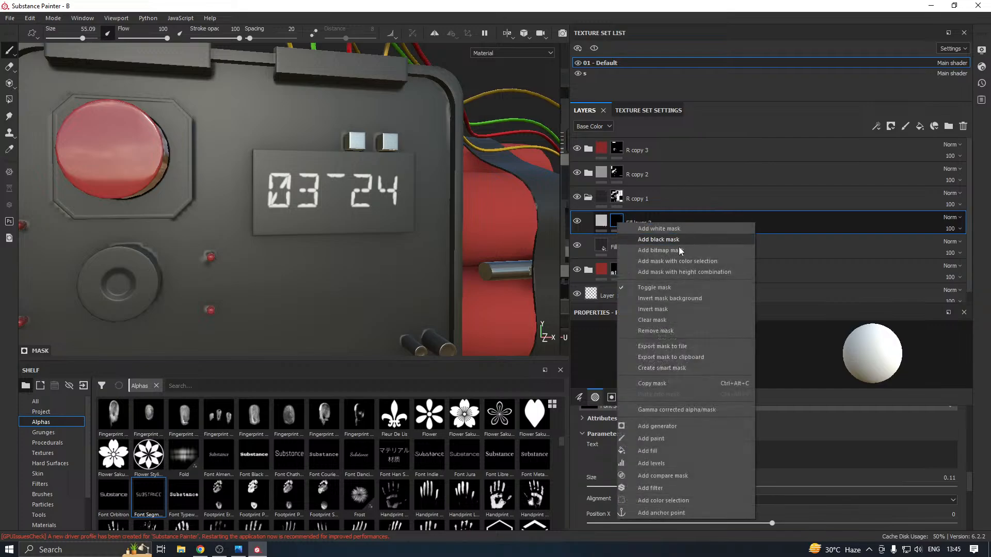
{"action": "left_click", "coordinate": [657, 320]}
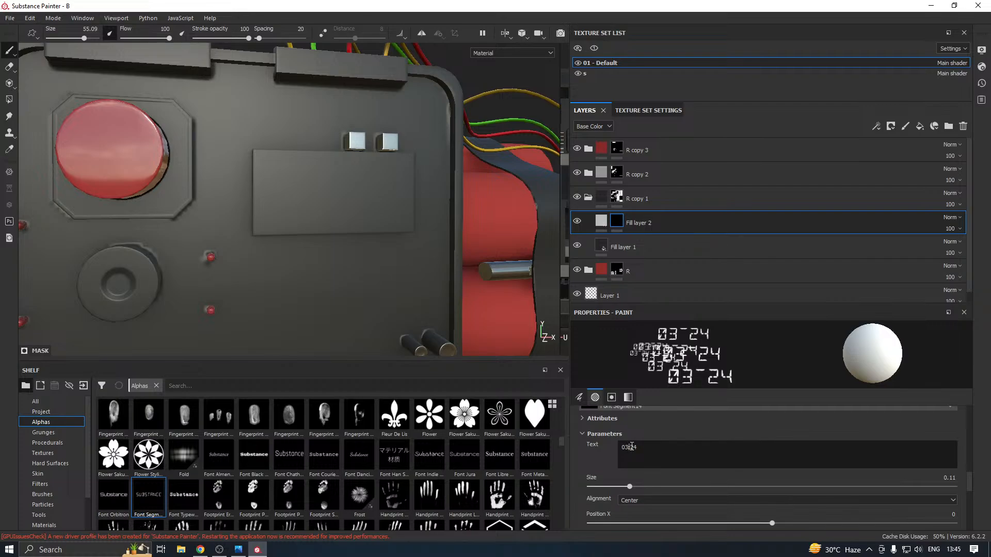
Replace the colon in the alpha text with a space and stamp 03 24 onto the display panel
{"action": "key", "text": "BackSpace"}
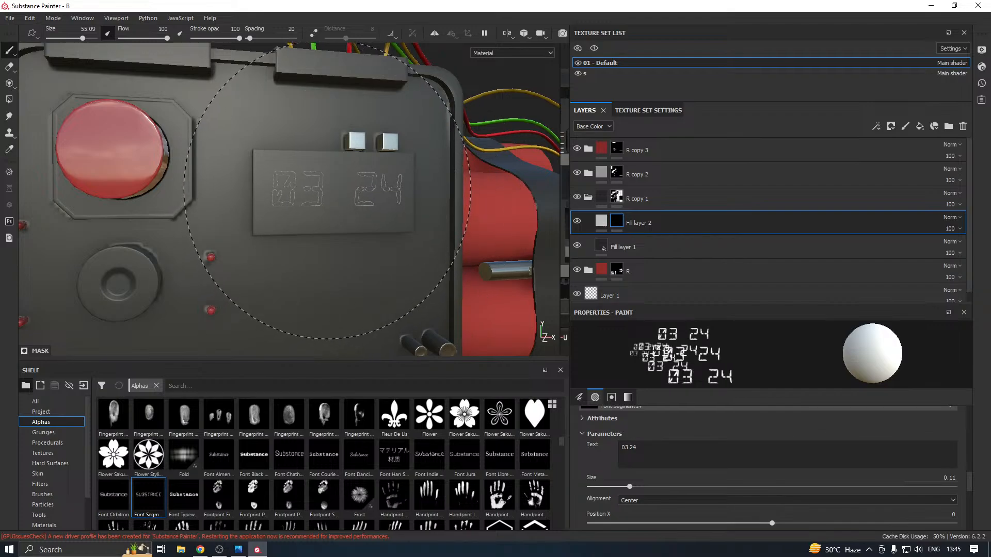
{"action": "left_click", "coordinate": [327, 191]}
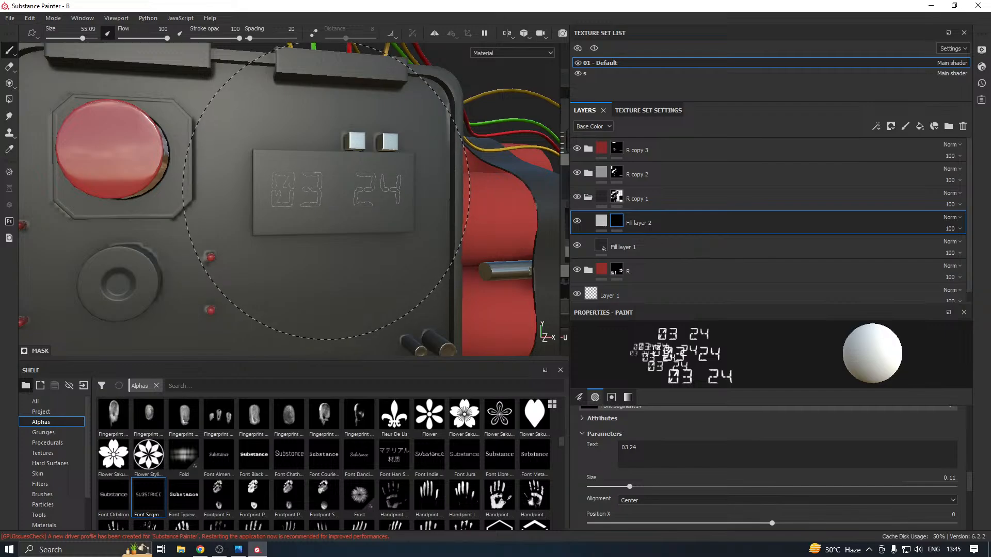
{"action": "key", "text": "f"}
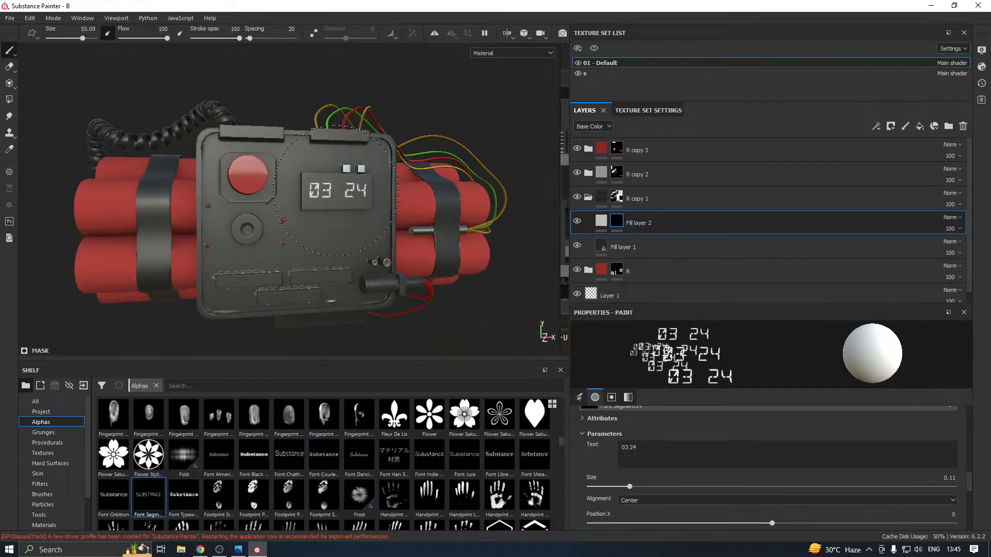
Set the base color of Fill layer 2 to teal, about RGB 0.002, 0.432, 0.475
{"action": "left_click", "coordinate": [601, 221]}
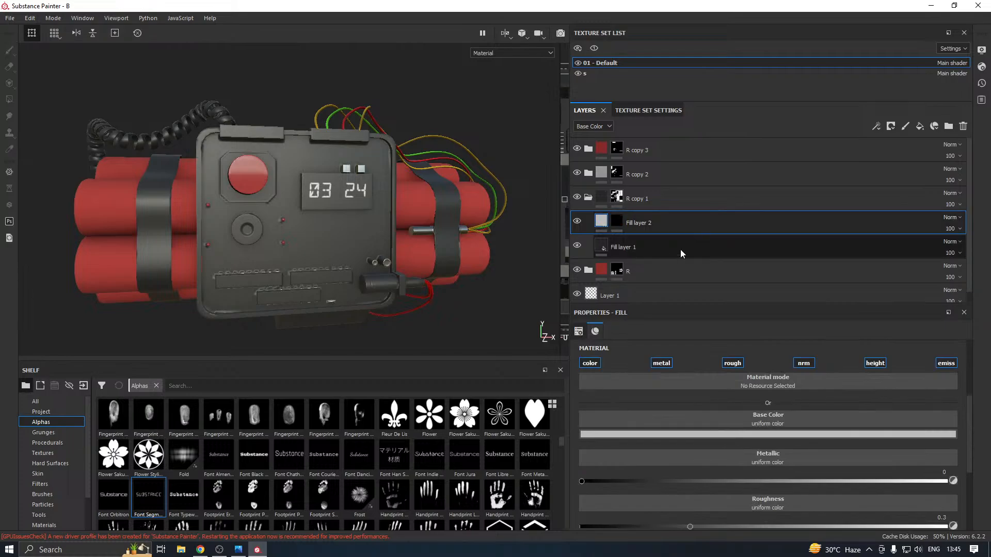
{"action": "left_click", "coordinate": [665, 435]}
{"action": "mouse_move", "coordinate": [756, 381]}
{"action": "left_mouse_down"}
{"action": "mouse_move", "coordinate": [755, 415]}
{"action": "mouse_move", "coordinate": [756, 362]}
{"action": "mouse_move", "coordinate": [758, 383]}
{"action": "mouse_move", "coordinate": [764, 373]}
{"action": "left_mouse_up"}
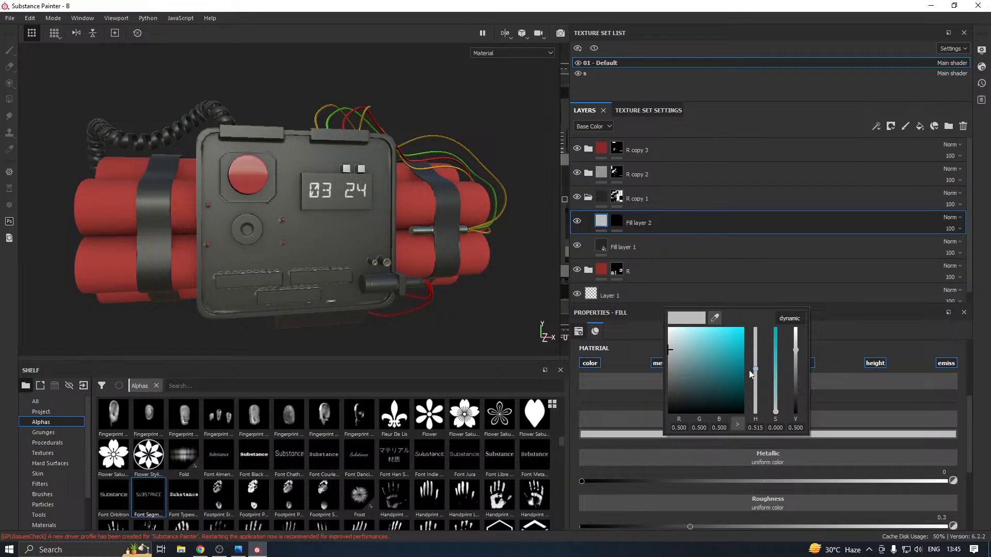
{"action": "left_click", "coordinate": [739, 353]}
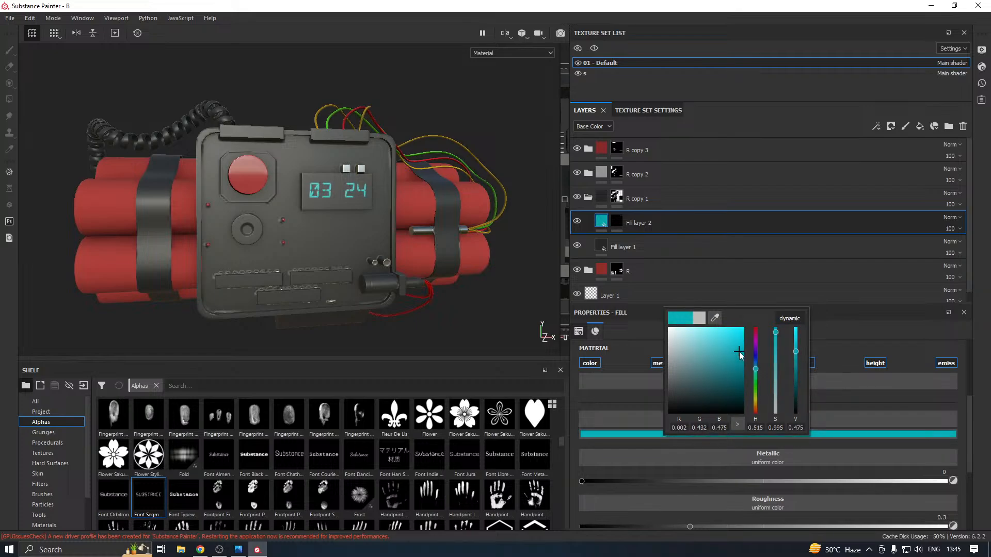
{"action": "left_click", "coordinate": [631, 418]}
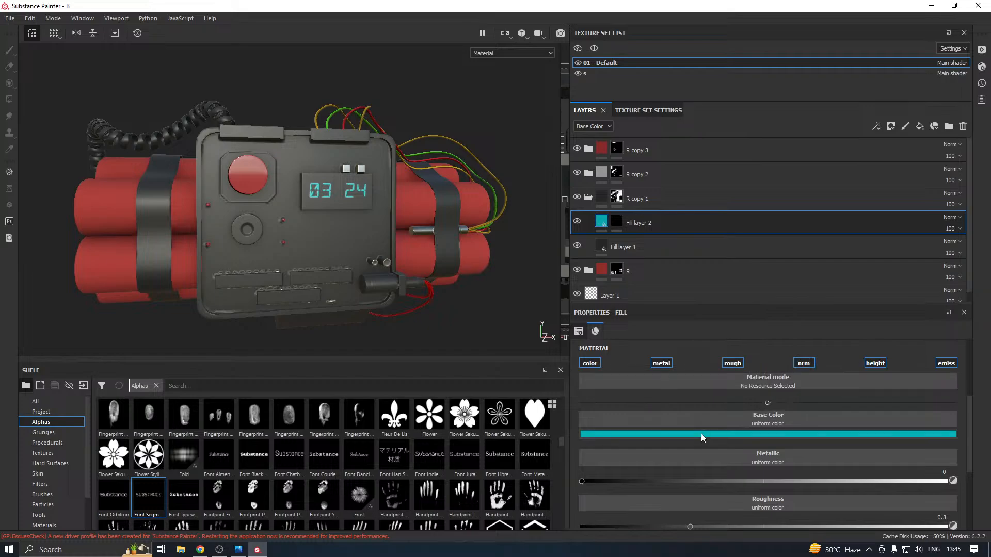
Set the emissive color of Fill layer 2 to teal with a hue of about 0.509
{"action": "scroll", "coordinate": [701, 434], "scroll_direction": "down", "scroll_amount": 3}
{"action": "left_click", "coordinate": [735, 512]}
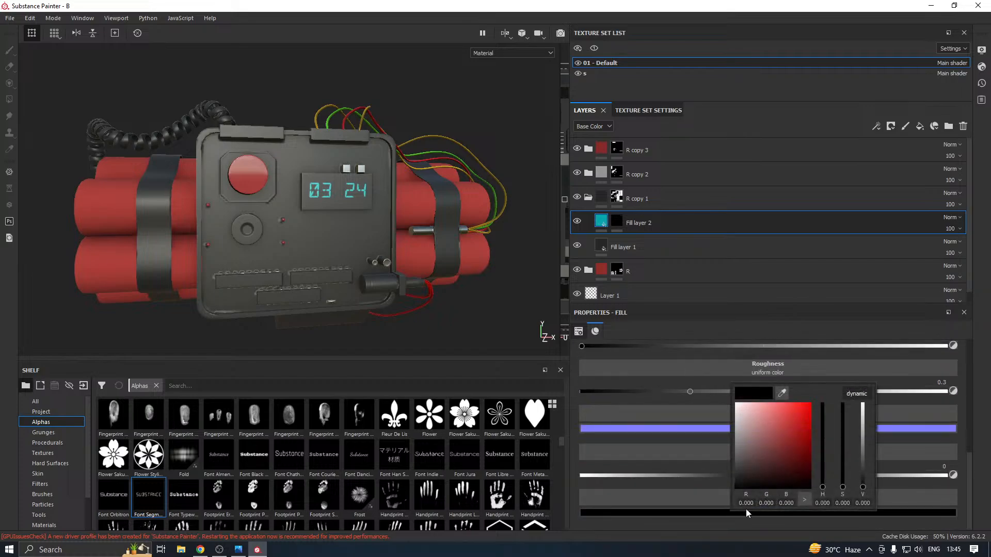
{"action": "left_click", "coordinate": [822, 454]}
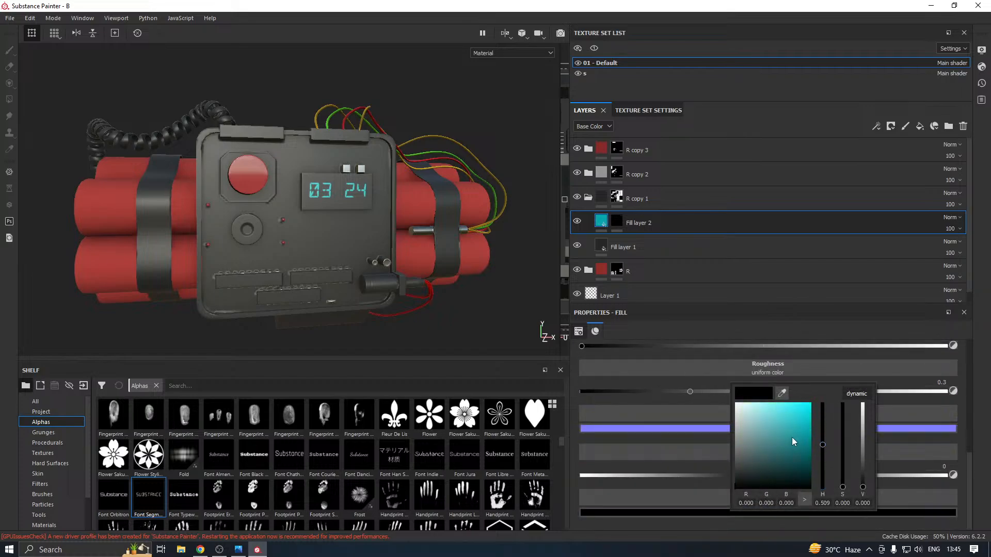
{"action": "left_click_drag", "start_coordinate": [793, 442], "coordinate": [788, 432]}
{"action": "left_click", "coordinate": [481, 318]}
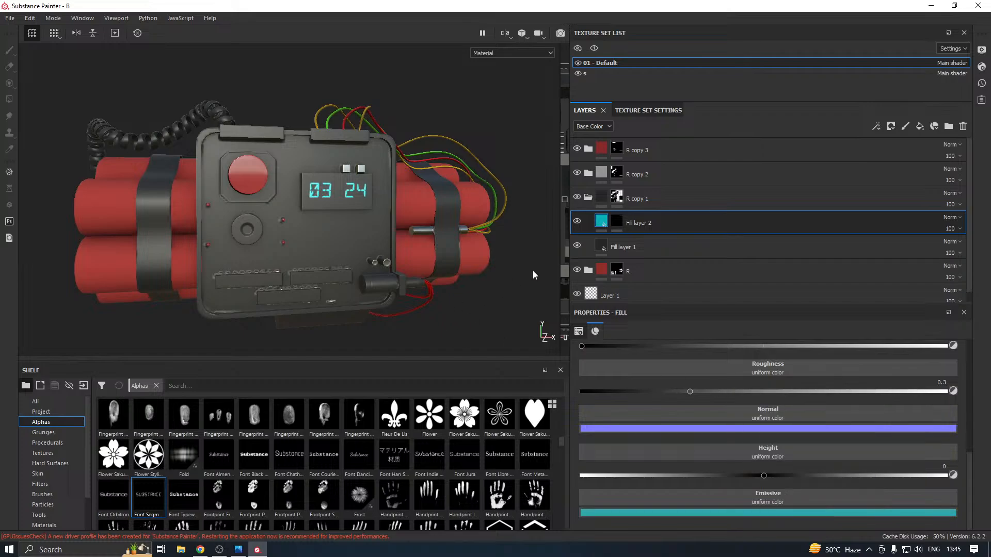
Select the mask of Fill layer 2 and assign the Shape Paraboloid alpha to the brush
{"action": "scroll", "coordinate": [273, 451], "scroll_direction": "up", "scroll_amount": 5}
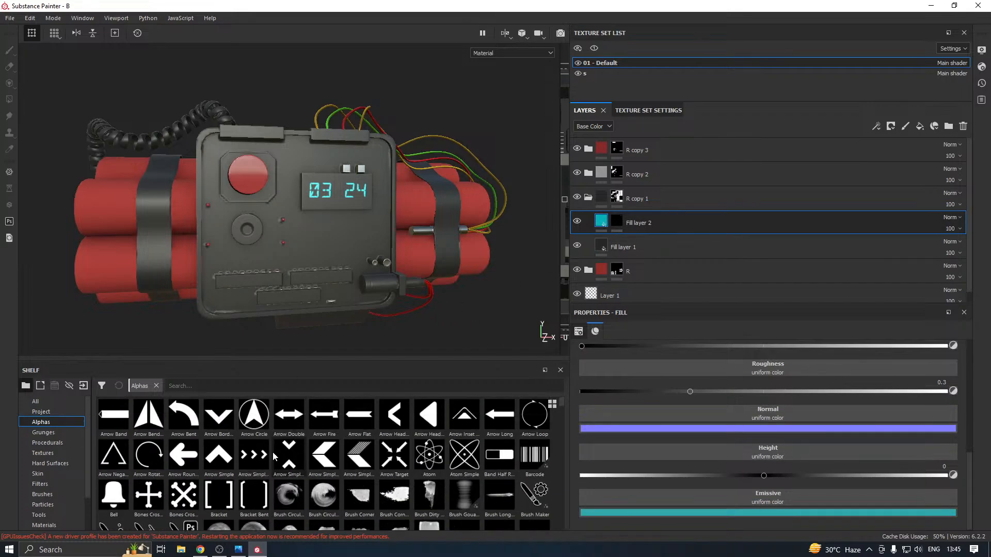
{"action": "scroll", "coordinate": [268, 449], "scroll_direction": "down", "scroll_amount": 10}
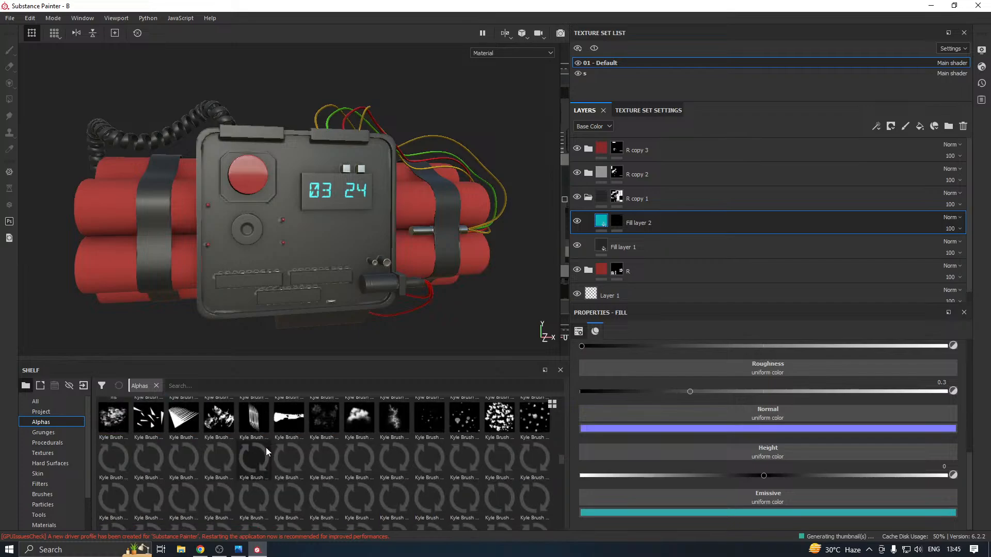
{"action": "scroll", "coordinate": [268, 451], "scroll_direction": "down", "scroll_amount": 3}
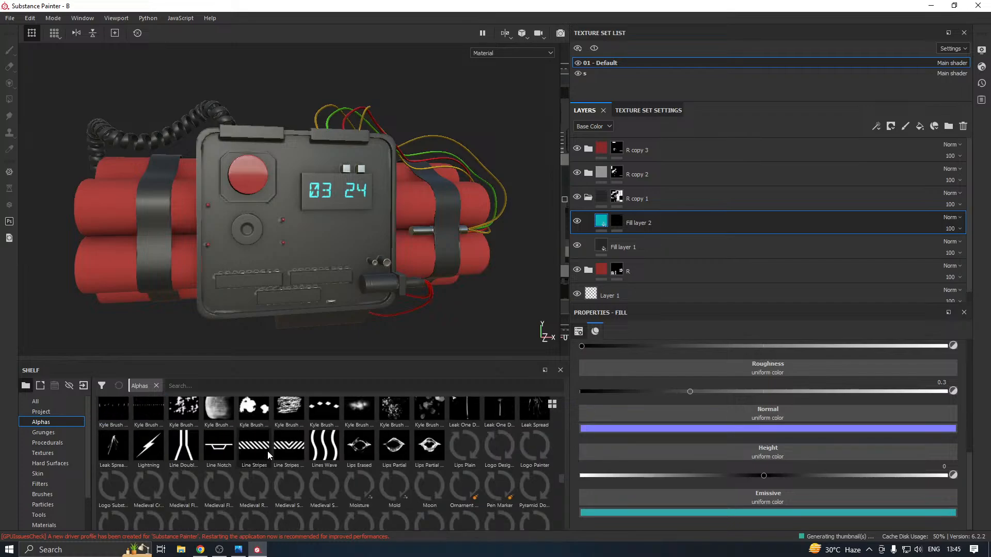
{"action": "scroll", "coordinate": [268, 451], "scroll_direction": "down", "scroll_amount": 3}
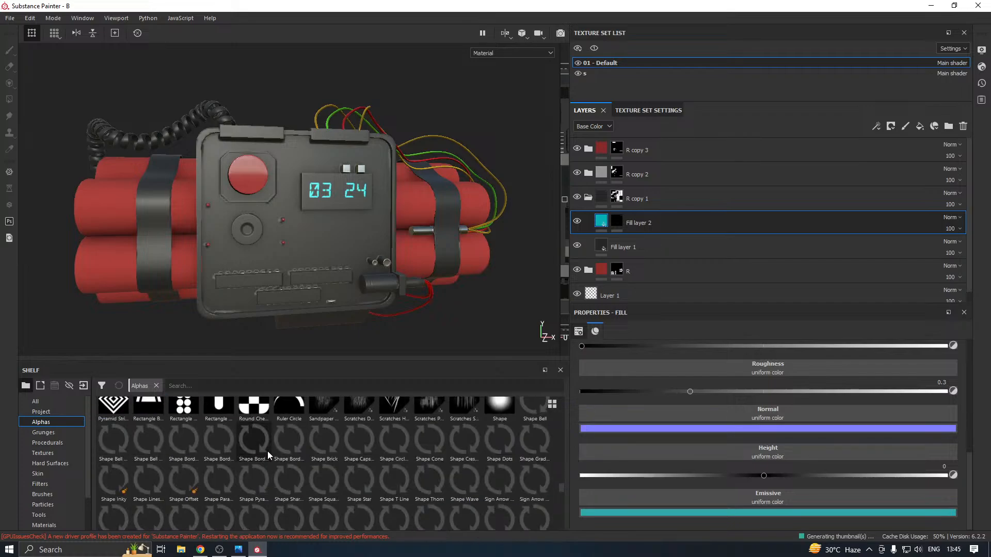
{"action": "left_click", "coordinate": [220, 487]}
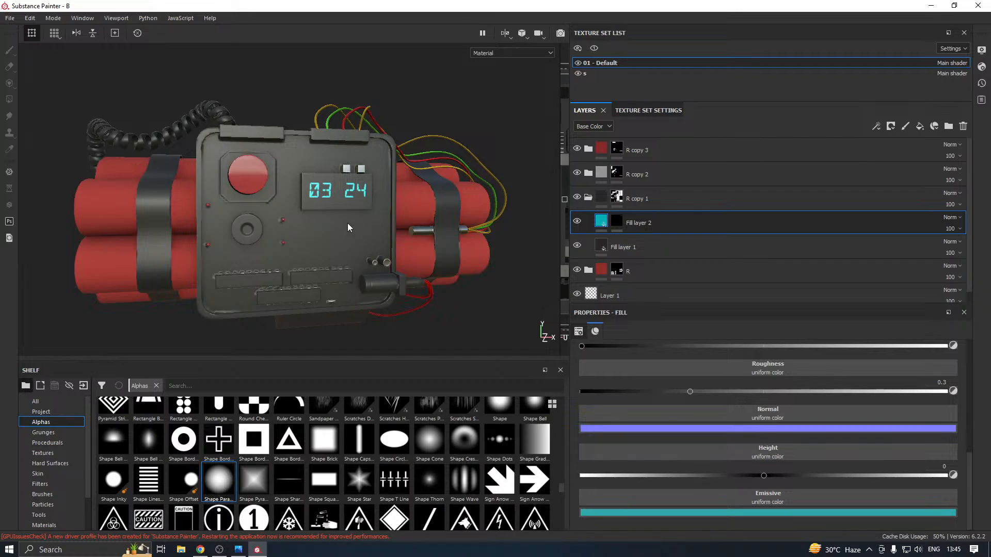
{"action": "left_click", "coordinate": [616, 222]}
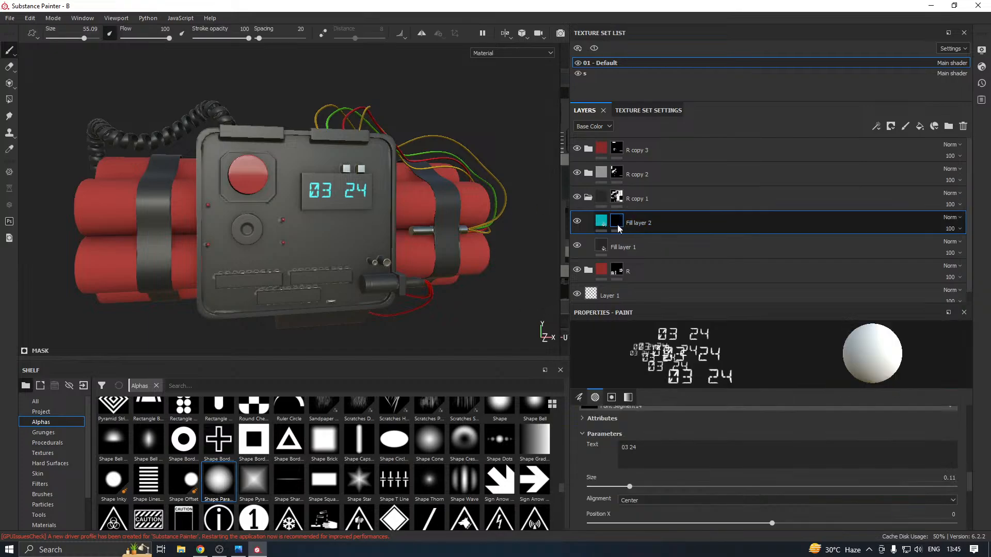
{"action": "left_click", "coordinate": [219, 487]}
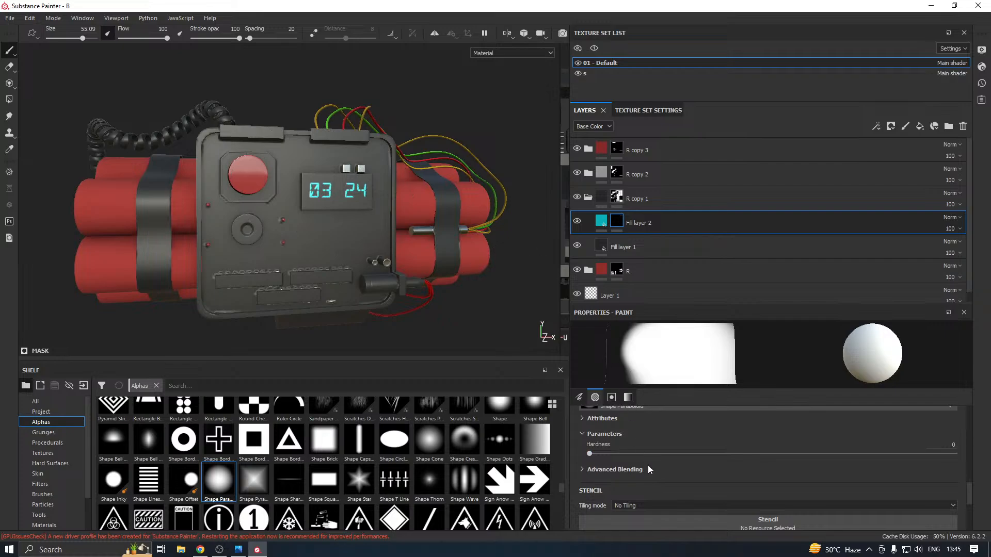
Reduce the brush size to about 9.5 for painting between the display's digit pairs
{"action": "scroll", "coordinate": [648, 466], "scroll_direction": "up", "scroll_amount": 10}
{"action": "mouse_move", "coordinate": [729, 450]}
{"action": "left_mouse_down"}
{"action": "mouse_move", "coordinate": [739, 448]}
{"action": "mouse_move", "coordinate": [691, 455]}
{"action": "left_mouse_up"}
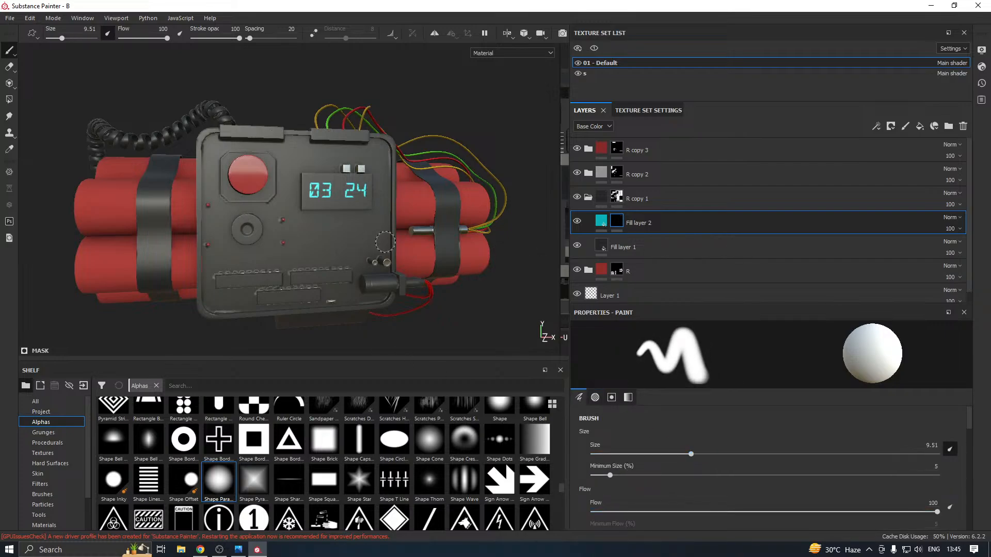
{"action": "scroll", "coordinate": [339, 190], "scroll_direction": "up", "scroll_amount": 5}
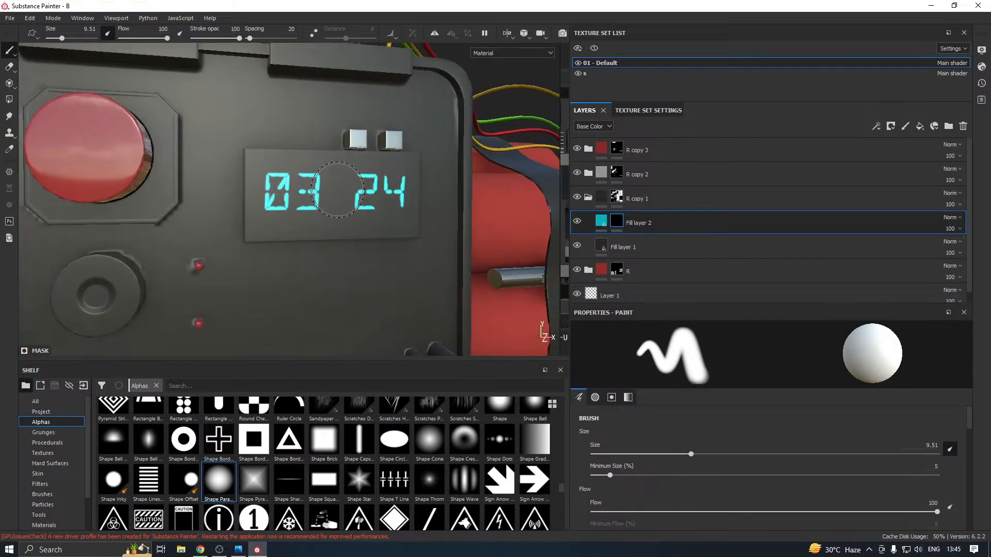
Try painting a dot between the display's digit pairs at brush sizes of about 9.51 and 1.24, undoing each attempt
{"action": "left_click", "coordinate": [340, 187]}
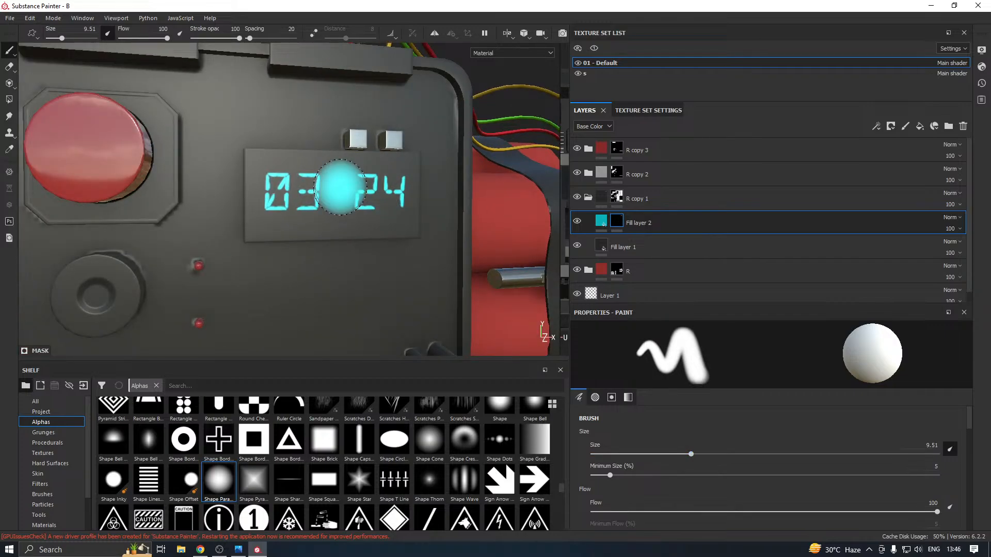
{"action": "left_click_drag", "start_coordinate": [609, 457], "coordinate": [603, 457]}
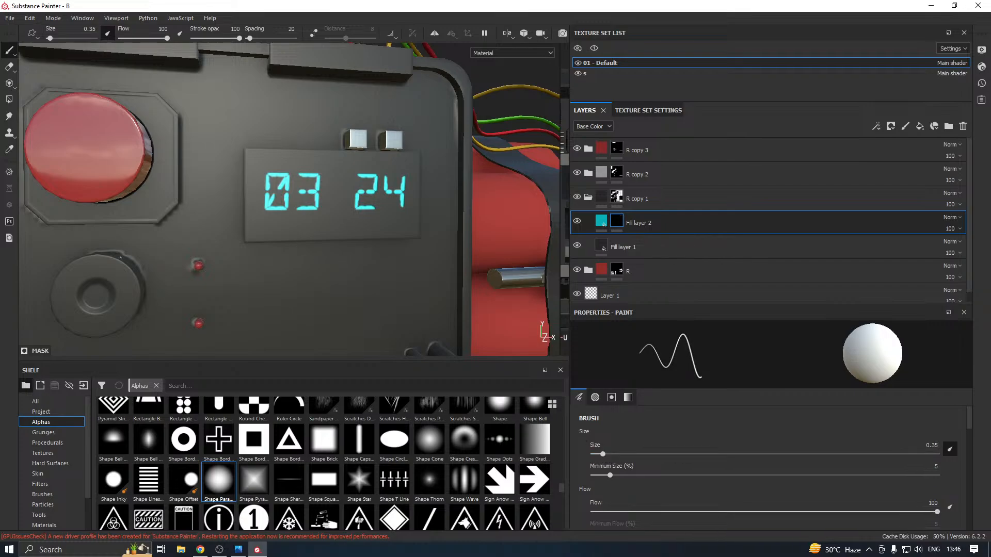
{"action": "left_click", "coordinate": [621, 453]}
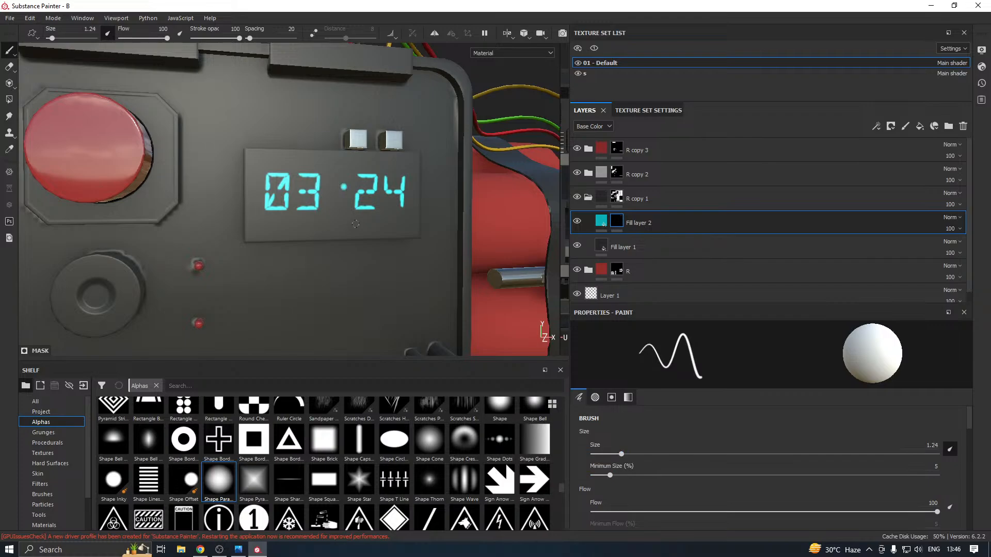
{"action": "key", "text": "ctrl+z"}
Set the brush size to about 0.61 and paint two dots as a colon between 03 and 24 on the display
{"action": "left_click", "coordinate": [609, 454]}
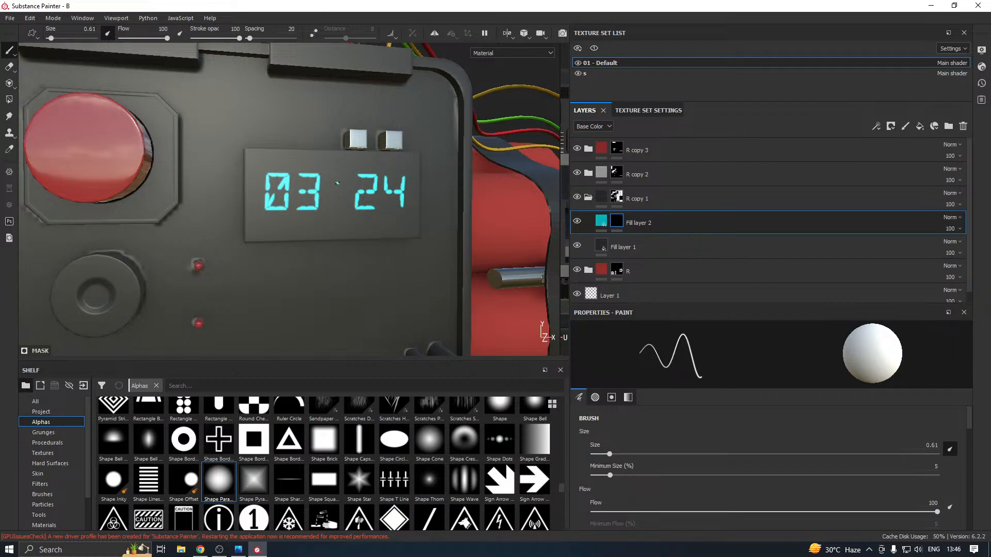
{"action": "key", "text": "shift"}
{"action": "scroll", "coordinate": [353, 215], "scroll_direction": "down", "scroll_amount": 10}
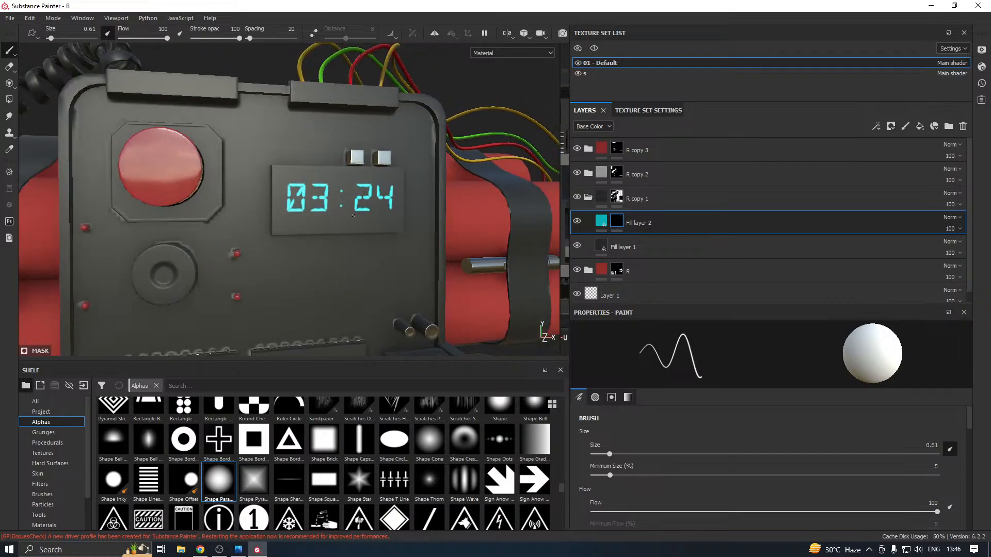
{"action": "left_click_drag", "start_coordinate": [384, 227], "coordinate": [271, 185], "text": "alt"}
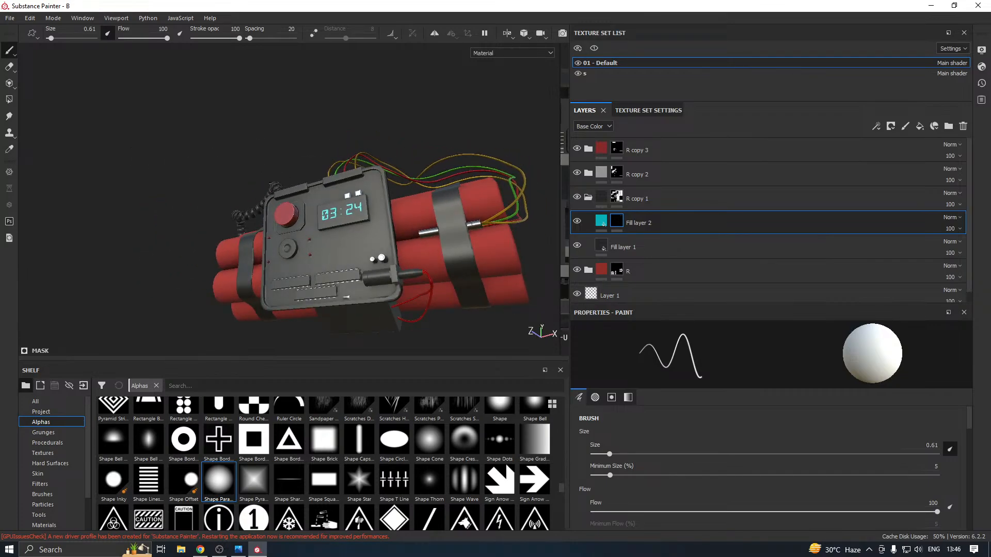
{"action": "left_click_drag", "start_coordinate": [270, 184], "coordinate": [471, 256], "text": "alt"}
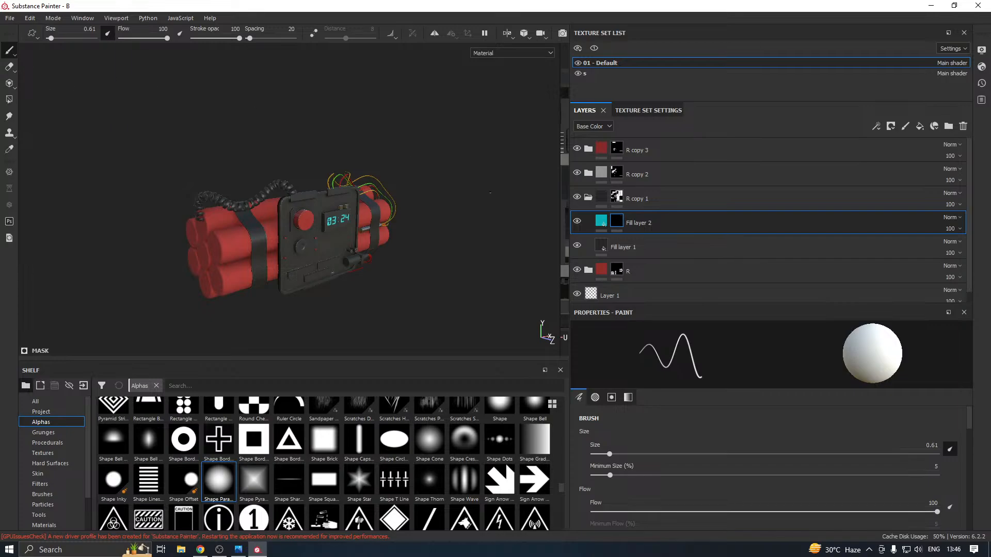
Set the brush size to about 4.95 and save the project
{"action": "left_click", "coordinate": [659, 454]}
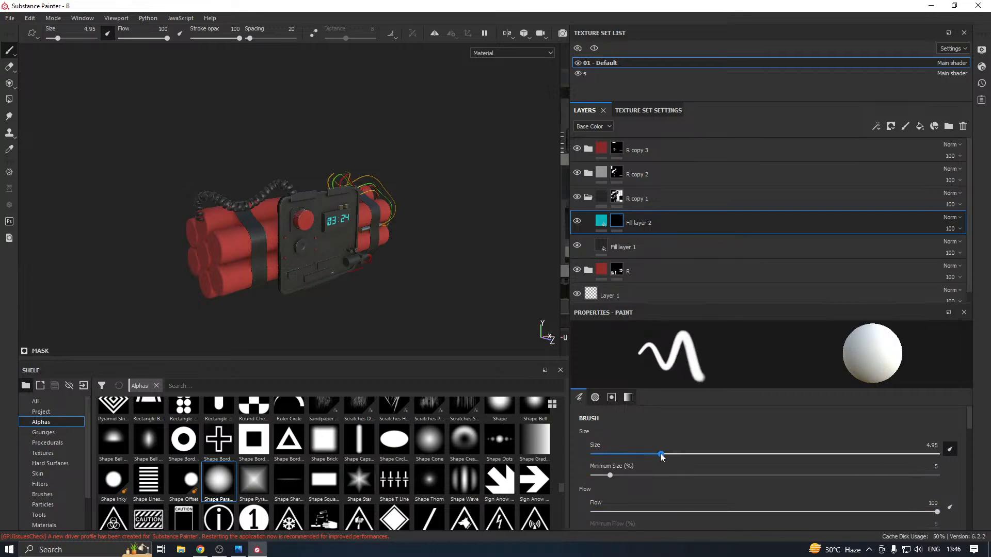
{"action": "left_click", "coordinate": [10, 17]}
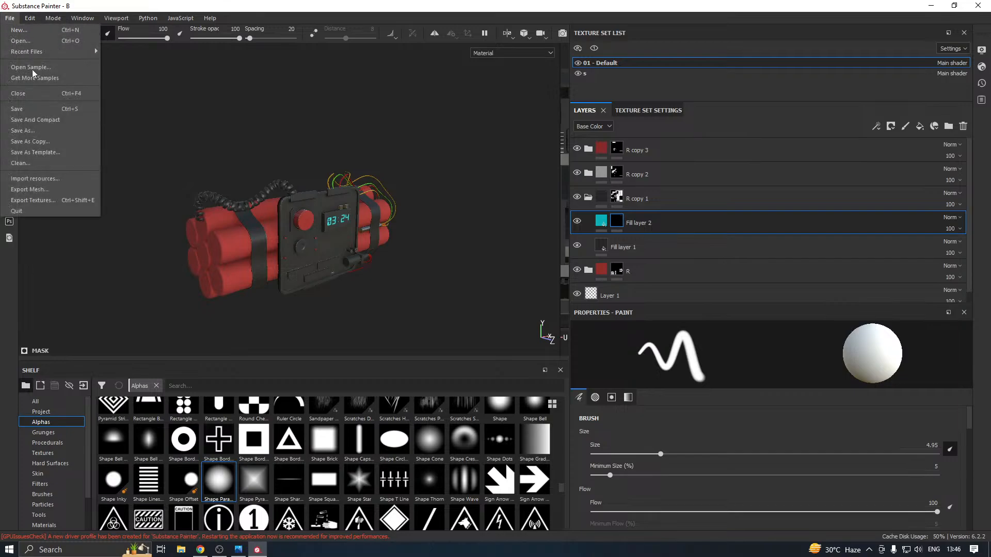
{"action": "left_click", "coordinate": [45, 110]}
Add a new fill layer above Fill layer 1 inside the R folder that colors the dynamite sticks
{"action": "scroll", "coordinate": [648, 221], "scroll_direction": "down", "scroll_amount": 1}
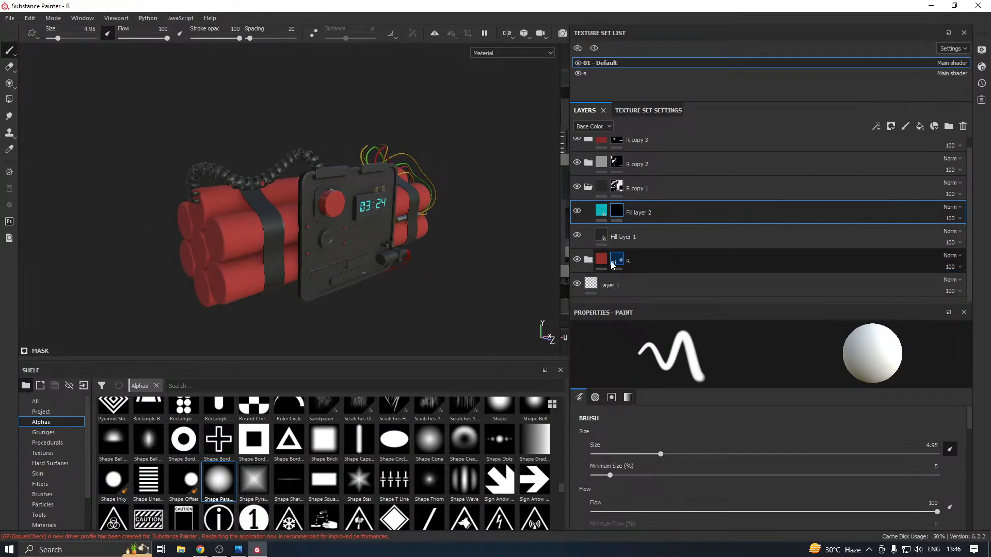
{"action": "left_click", "coordinate": [588, 259]}
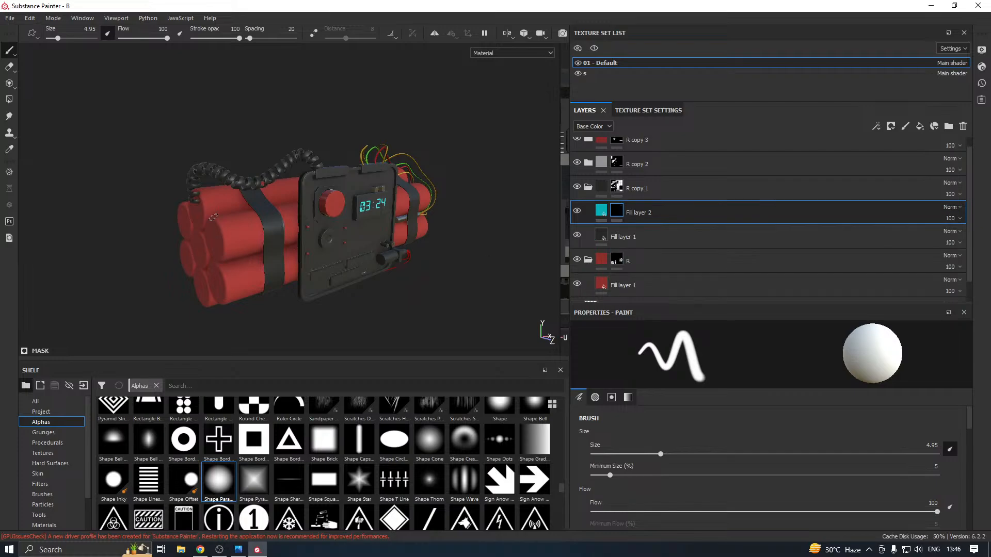
{"action": "left_click", "coordinate": [617, 285]}
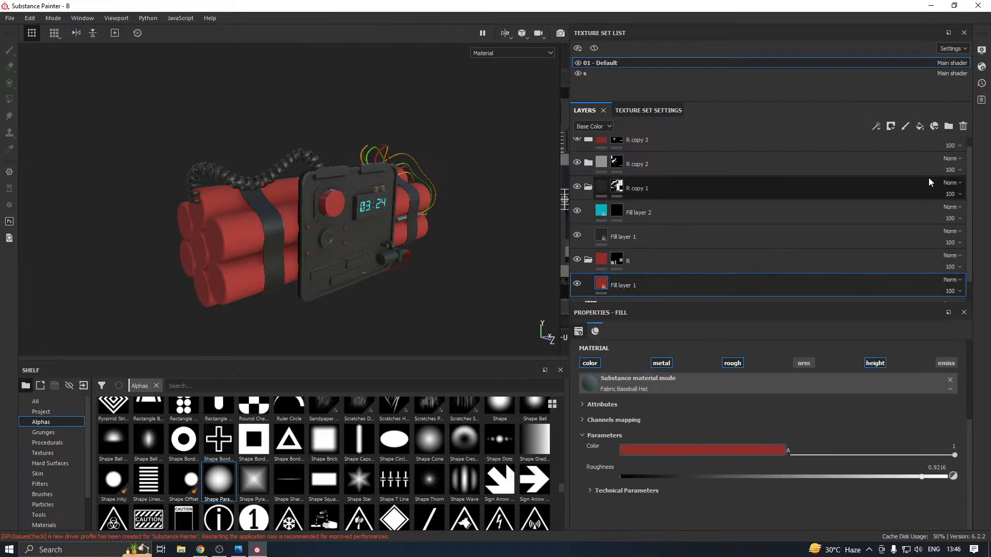
{"action": "left_click", "coordinate": [920, 126]}
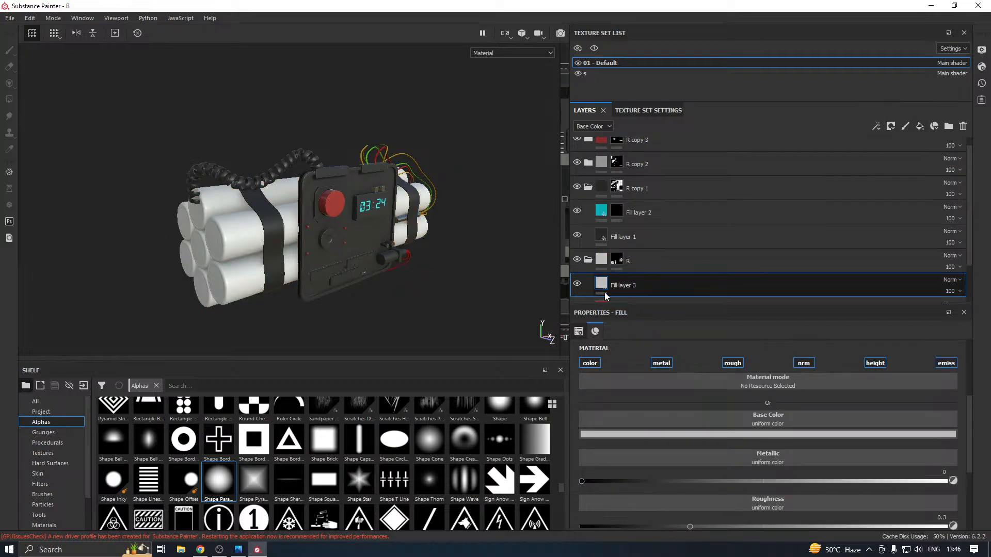
Show the Procedurals category in the shelf and enlarge the shelf to display more thumbnails
{"action": "left_click", "coordinate": [49, 442]}
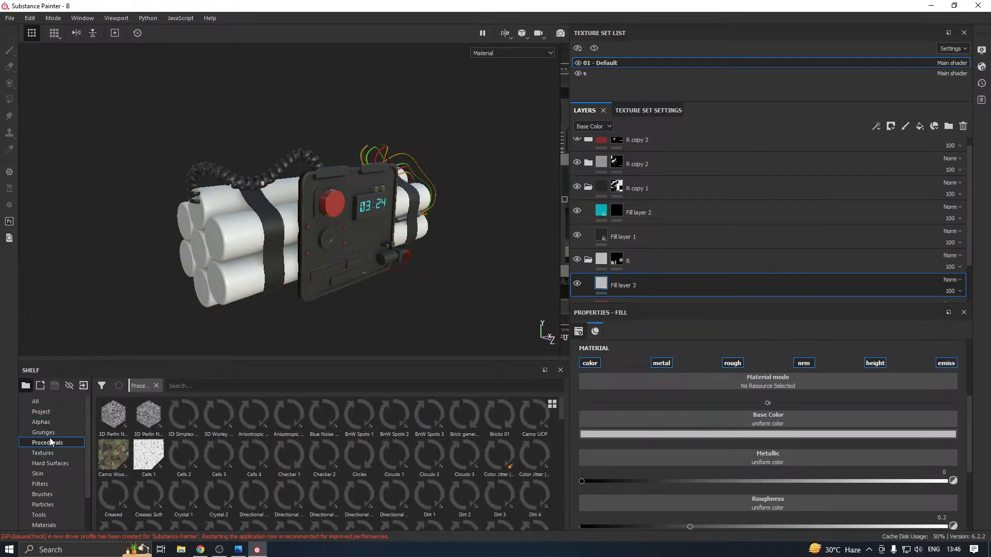
{"action": "left_click_drag", "start_coordinate": [218, 361], "coordinate": [220, 318]}
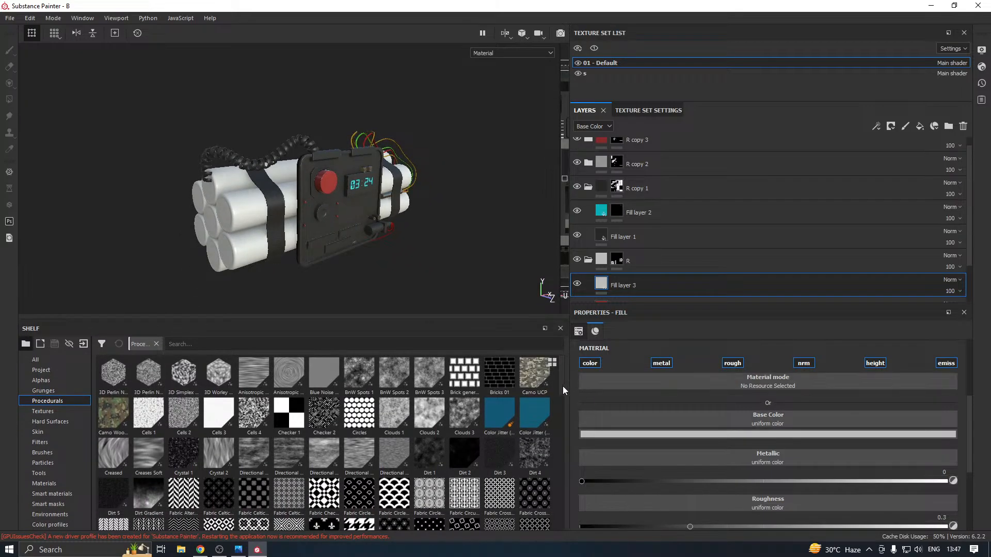
{"action": "mouse_move", "coordinate": [563, 386]}
{"action": "left_mouse_down"}
{"action": "mouse_move", "coordinate": [566, 410]}
{"action": "mouse_move", "coordinate": [561, 386]}
{"action": "left_mouse_up"}
Try the Camo Woodland and Fabric Square Center procedurals as the base color of Fill layer 3, removing each one
{"action": "mouse_move", "coordinate": [104, 423]}
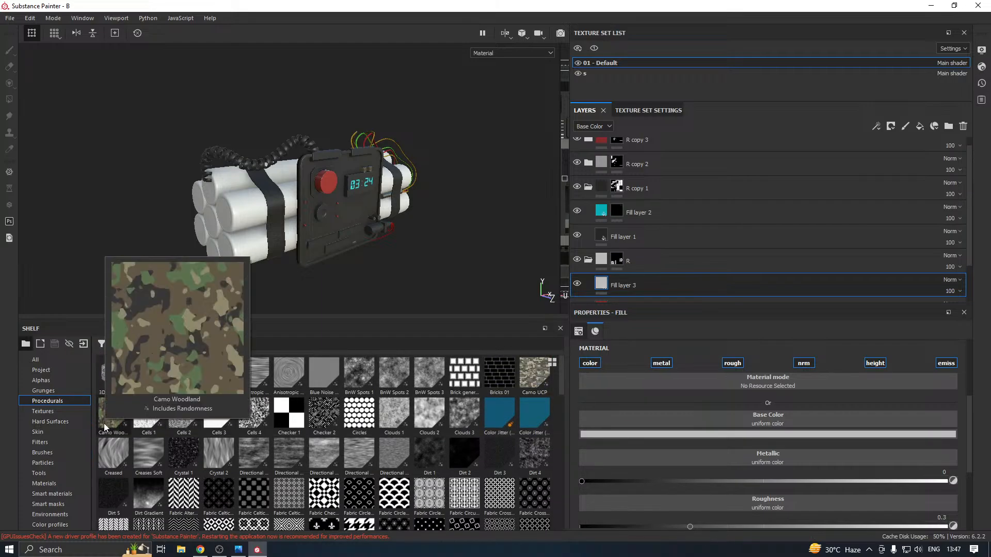
{"action": "left_click_drag", "start_coordinate": [104, 423], "coordinate": [693, 420]}
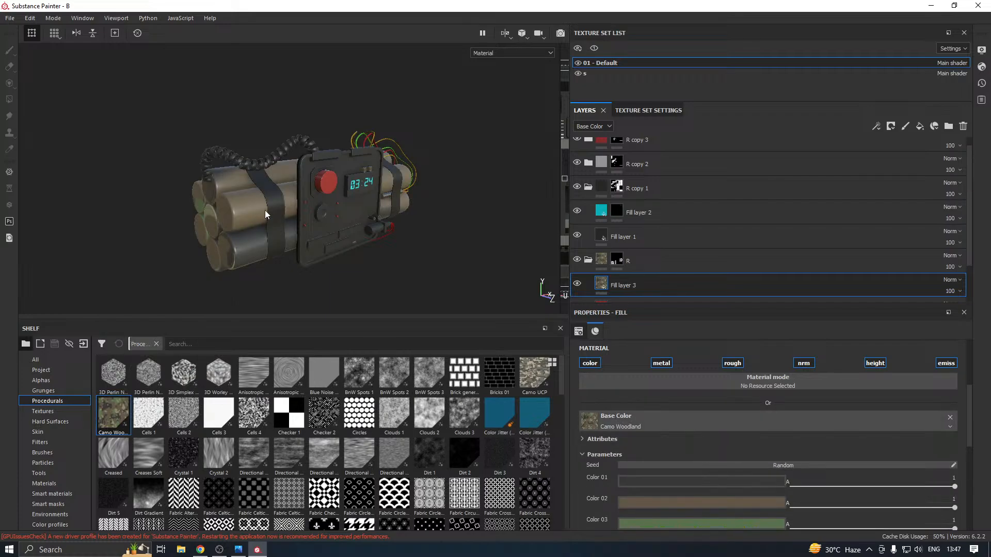
{"action": "scroll", "coordinate": [267, 231], "scroll_direction": "up", "scroll_amount": 3}
{"action": "scroll", "coordinate": [677, 401], "scroll_direction": "down", "scroll_amount": 2}
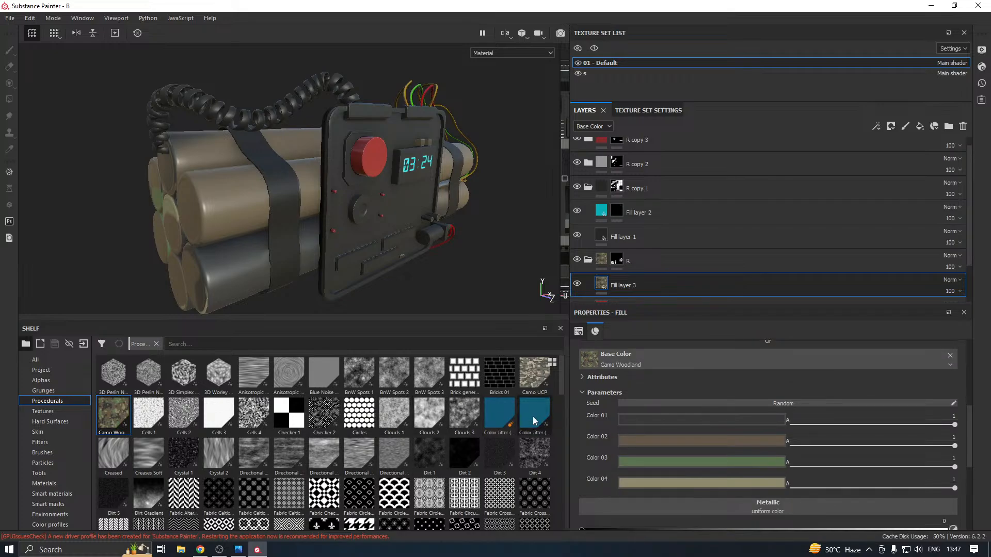
{"action": "left_click_drag", "start_coordinate": [559, 380], "coordinate": [566, 413]}
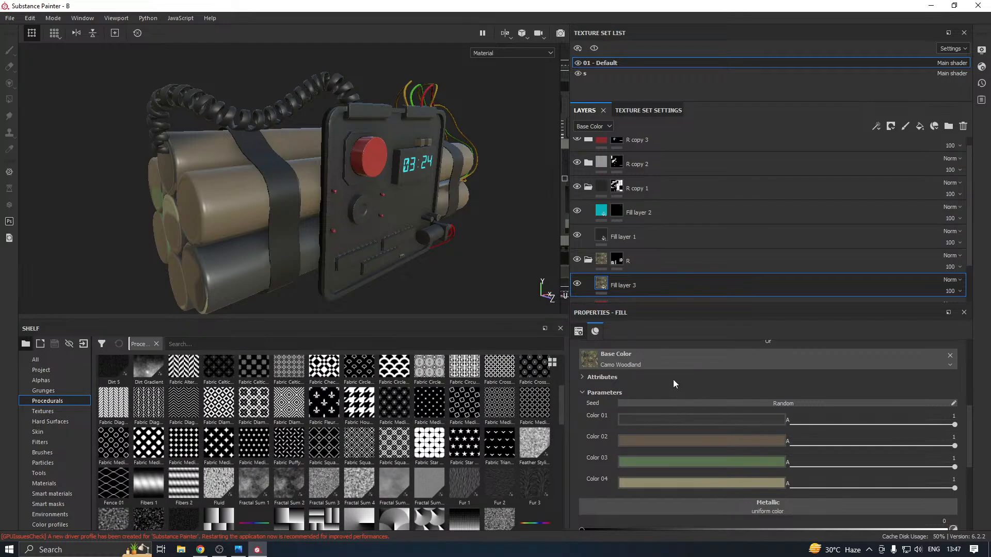
{"action": "left_click", "coordinate": [951, 357]}
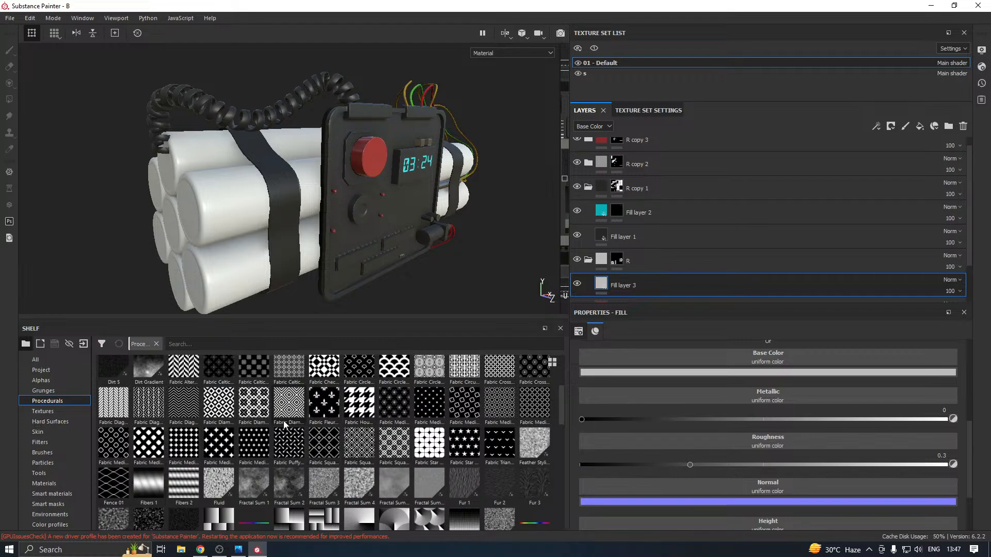
{"action": "left_click_drag", "start_coordinate": [316, 442], "coordinate": [712, 368]}
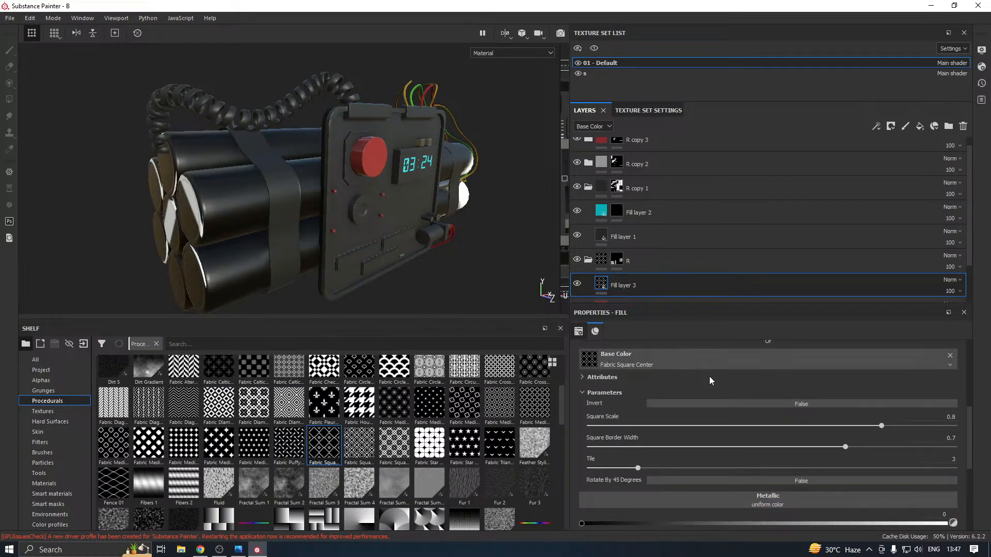
{"action": "left_click", "coordinate": [950, 355]}
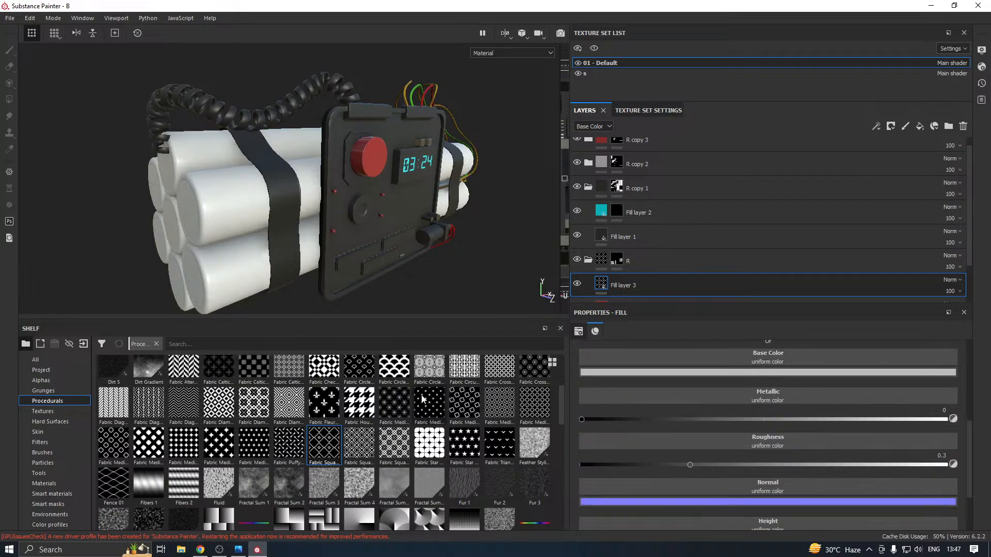
Assign the Stripes procedural to the base color of Fill layer 3 and set its stripe count to 50
{"action": "scroll", "coordinate": [296, 430], "scroll_direction": "down", "scroll_amount": 3}
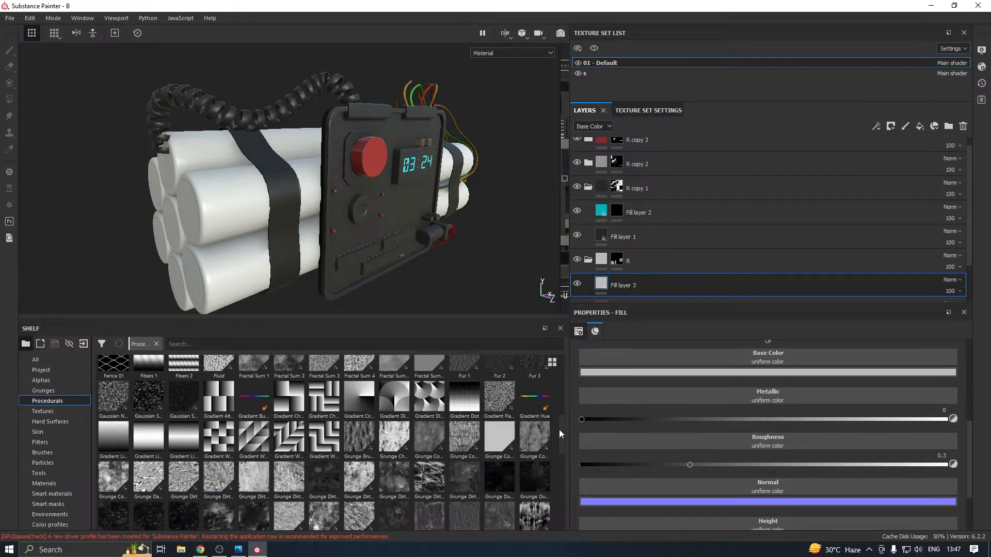
{"action": "left_click_drag", "start_coordinate": [559, 429], "coordinate": [554, 497]}
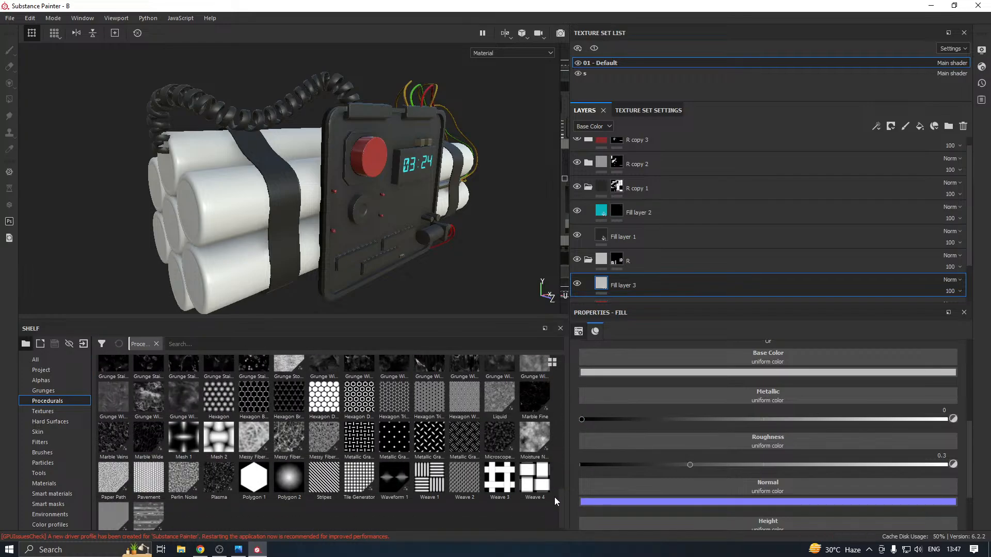
{"action": "left_click_drag", "start_coordinate": [321, 489], "coordinate": [824, 358]}
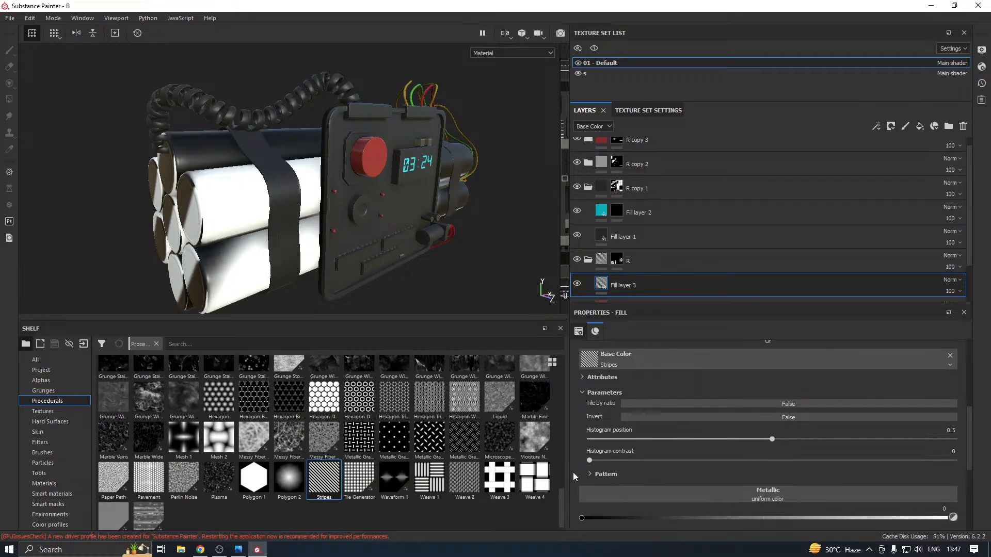
{"action": "left_click", "coordinate": [589, 474]}
{"action": "scroll", "coordinate": [626, 466], "scroll_direction": "down", "scroll_amount": 3}
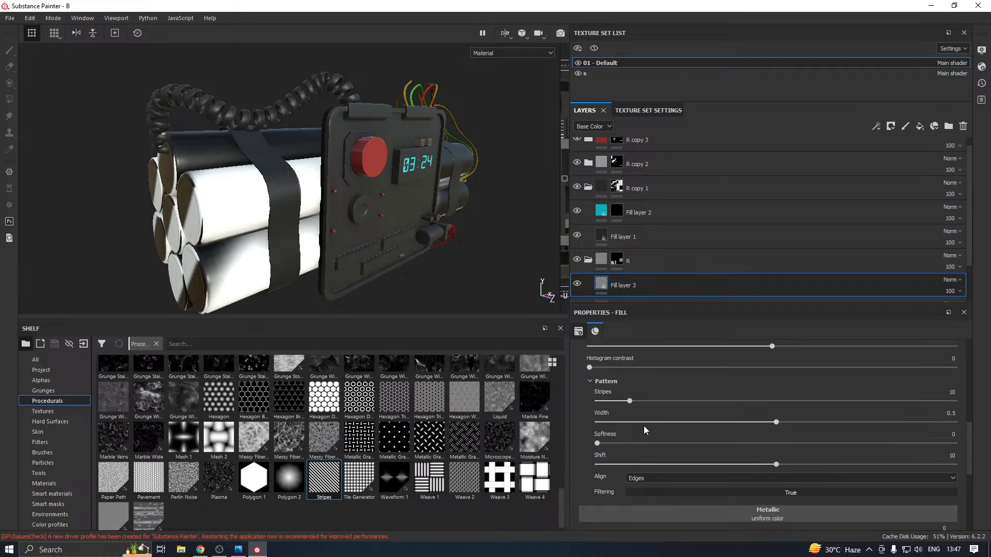
{"action": "left_click_drag", "start_coordinate": [651, 401], "coordinate": [774, 407]}
Change the blending mode of Fill layer 3 to Overlay so the stripes mix with the red sticks
{"action": "left_click", "coordinate": [954, 280]}
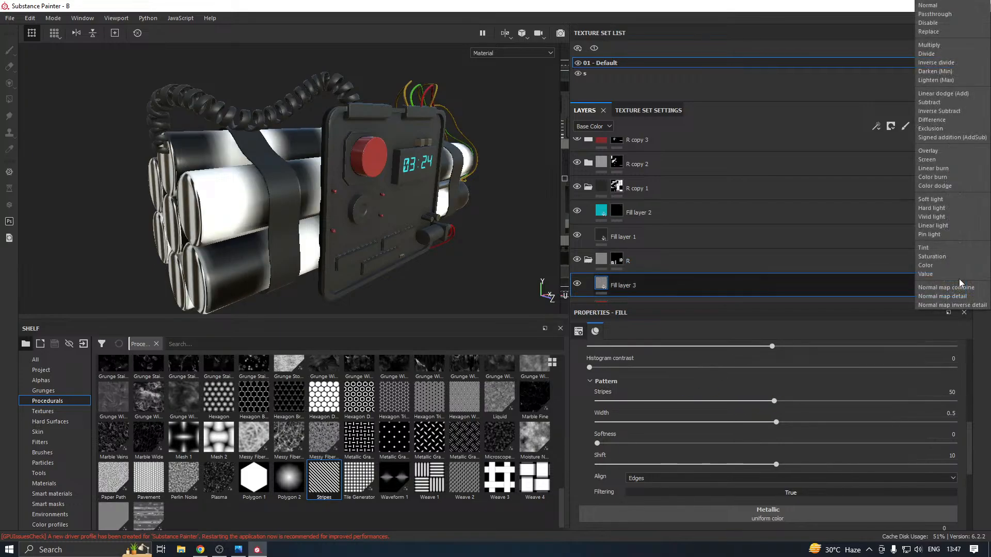
{"action": "left_click", "coordinate": [939, 152]}
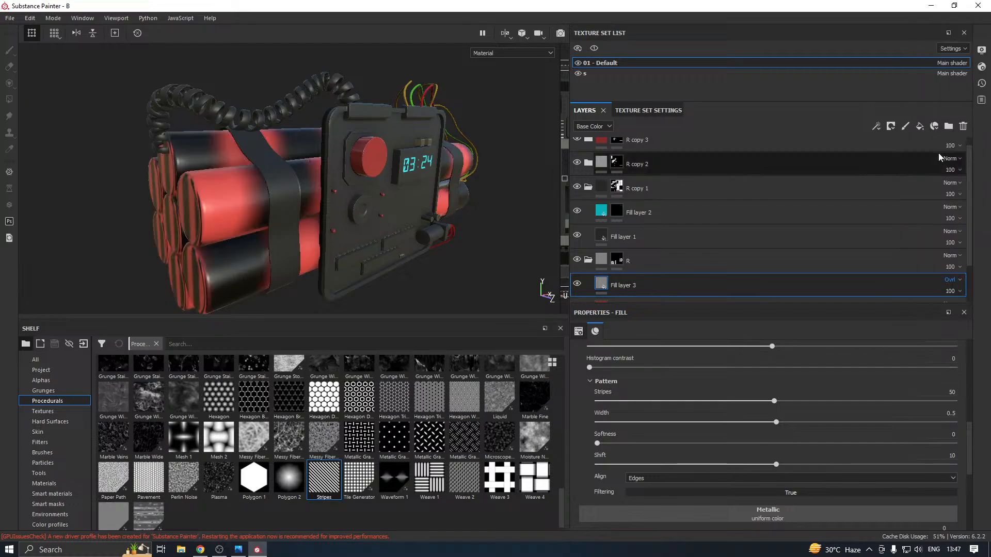
{"action": "left_click_drag", "start_coordinate": [259, 259], "coordinate": [249, 305], "text": "alt"}
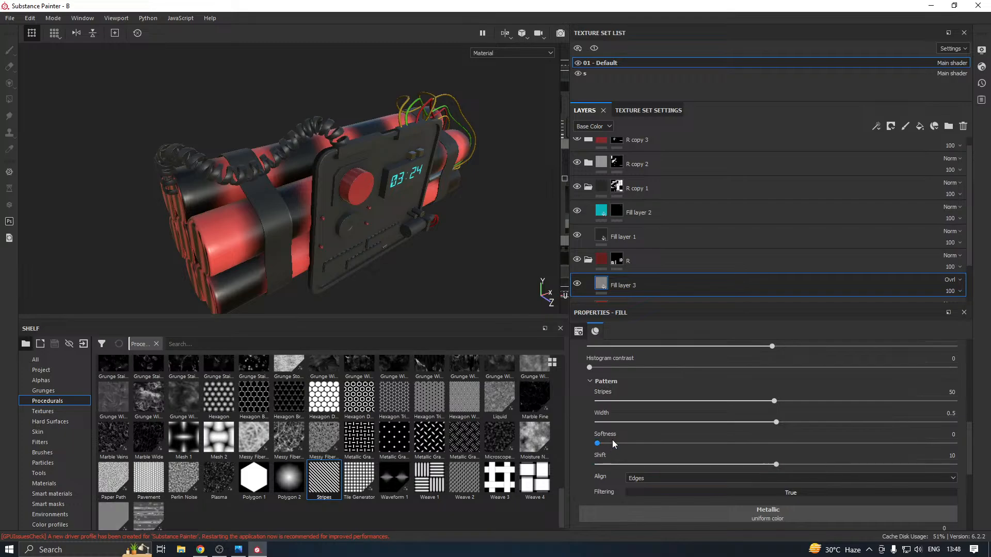
Raise the roughness of Fill layer 3 to about 0.63
{"action": "scroll", "coordinate": [651, 421], "scroll_direction": "down", "scroll_amount": 3}
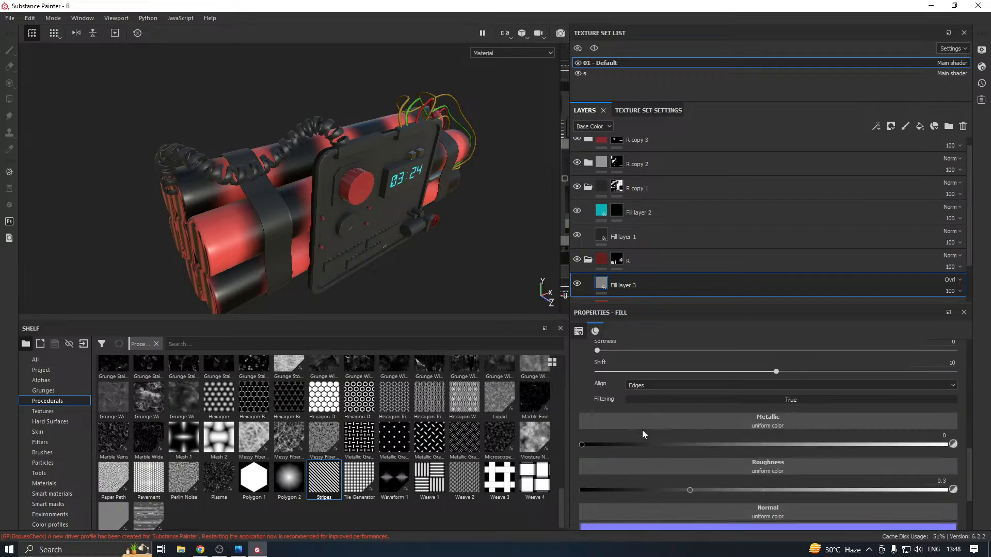
{"action": "scroll", "coordinate": [642, 429], "scroll_direction": "up", "scroll_amount": 3}
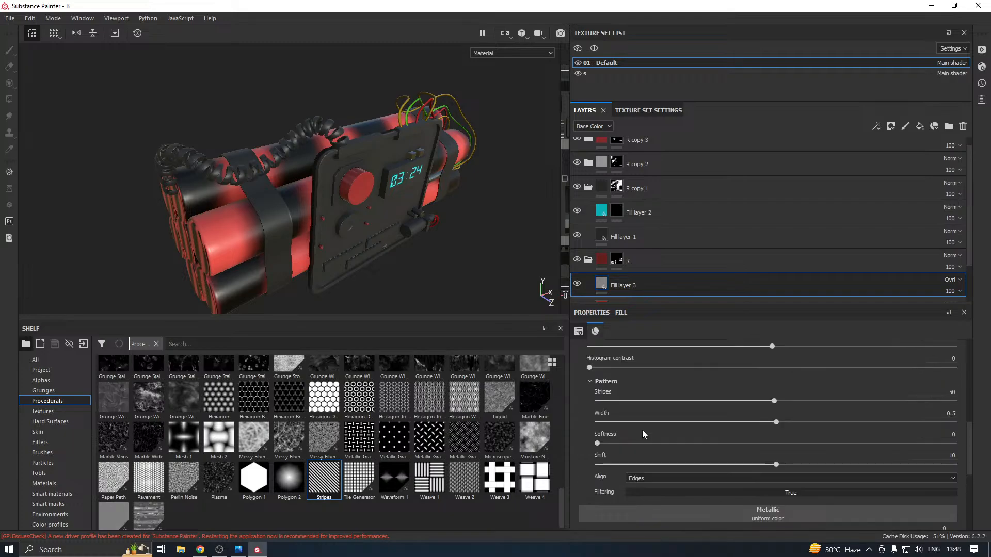
{"action": "scroll", "coordinate": [642, 429], "scroll_direction": "down", "scroll_amount": 6}
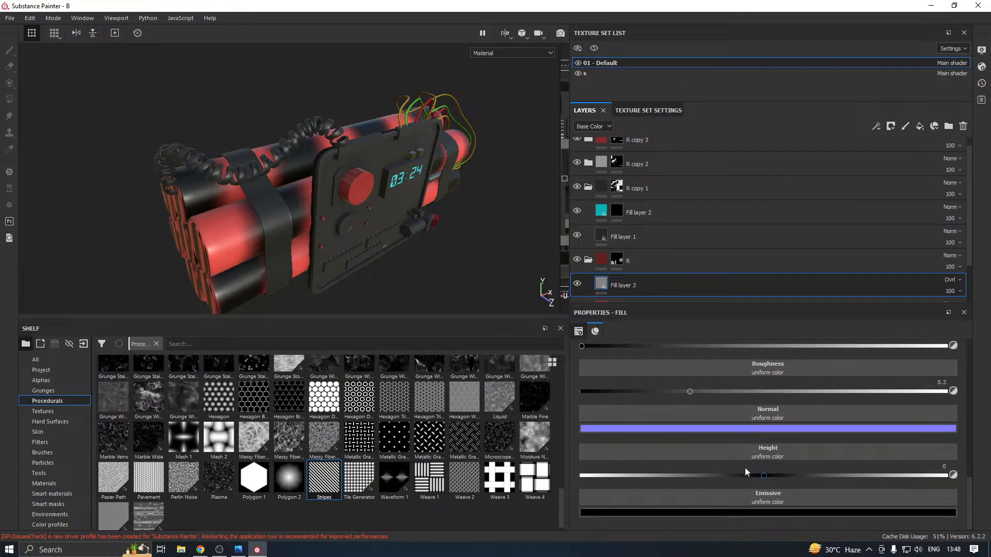
{"action": "scroll", "coordinate": [745, 467], "scroll_direction": "up", "scroll_amount": 1}
{"action": "left_click_drag", "start_coordinate": [690, 422], "coordinate": [800, 423]}
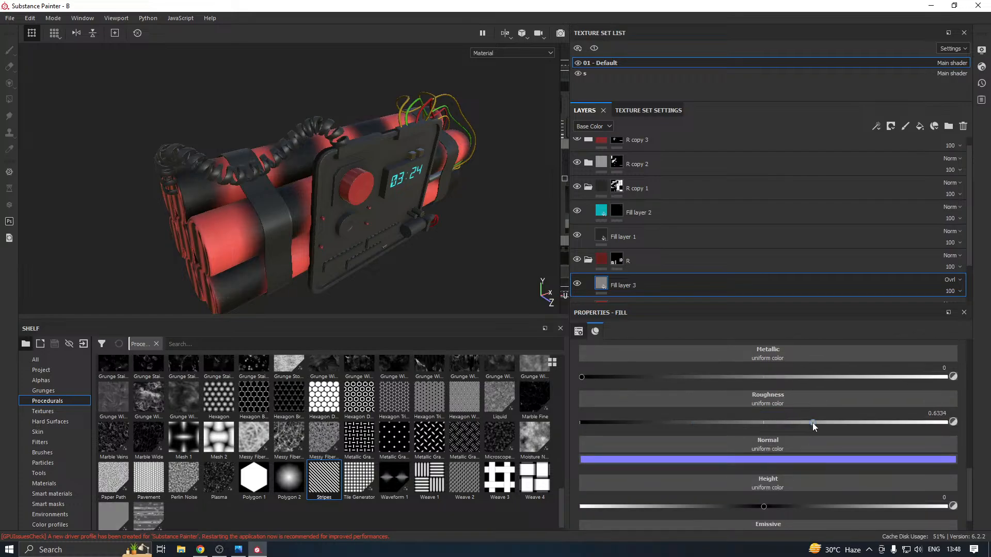
{"action": "left_click_drag", "start_coordinate": [496, 268], "coordinate": [508, 237], "text": "alt"}
Replace the Stripes procedural in Fill layer 3's base color with Fabric Diagonal and set its tile to 16
{"action": "scroll", "coordinate": [741, 336], "scroll_direction": "up", "scroll_amount": 5}
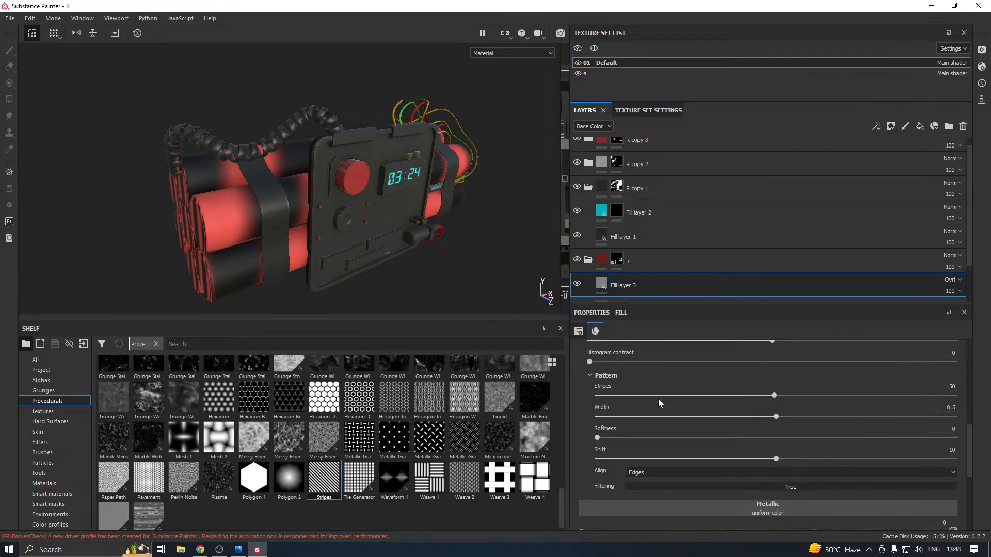
{"action": "scroll", "coordinate": [217, 446], "scroll_direction": "up", "scroll_amount": 3}
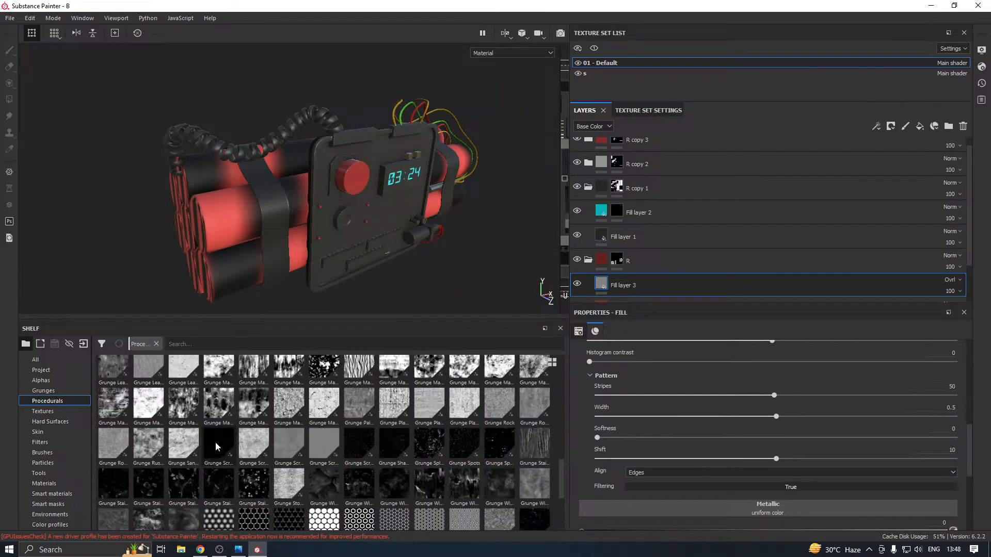
{"action": "scroll", "coordinate": [217, 447], "scroll_direction": "up", "scroll_amount": 3}
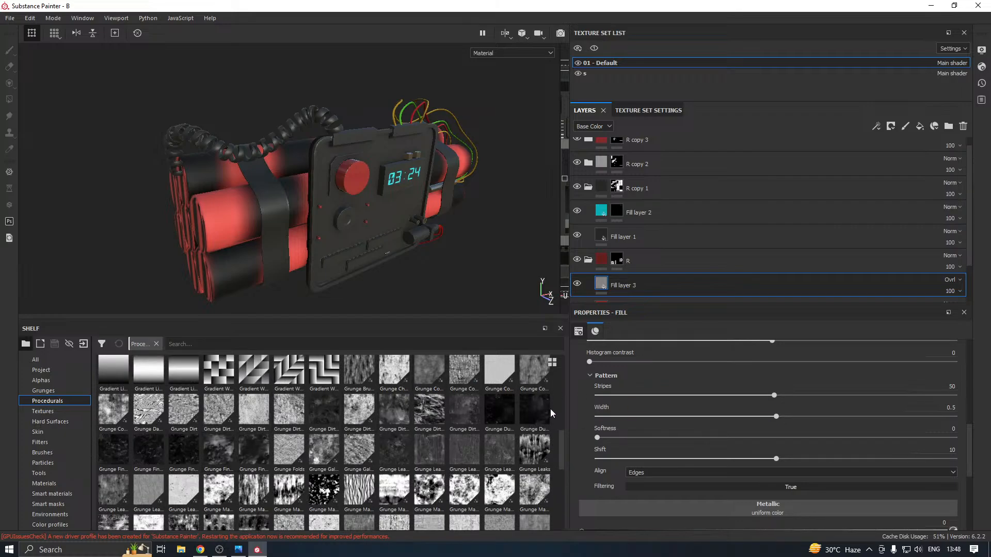
{"action": "left_click_drag", "start_coordinate": [562, 458], "coordinate": [563, 405]}
{"action": "scroll", "coordinate": [733, 395], "scroll_direction": "up", "scroll_amount": 4}
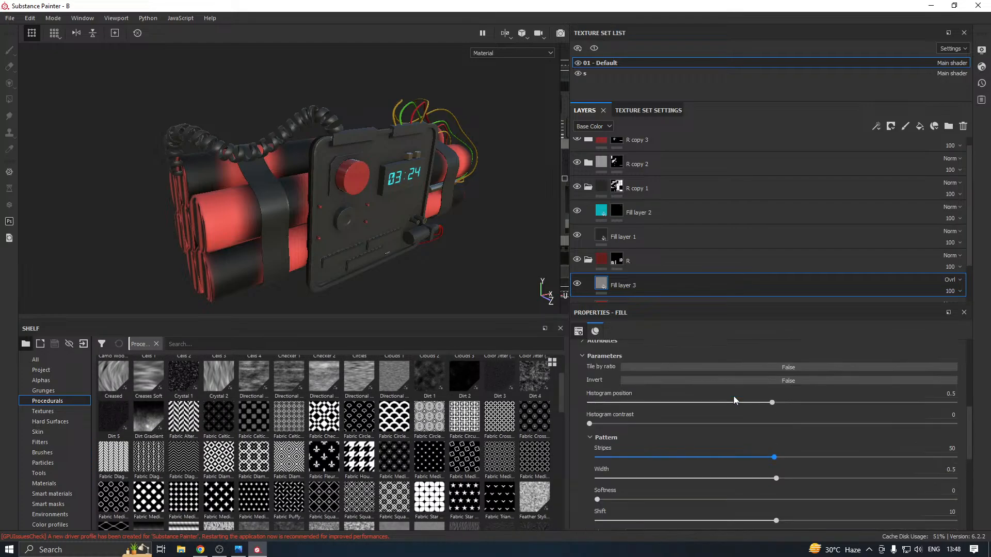
{"action": "left_click", "coordinate": [949, 382]}
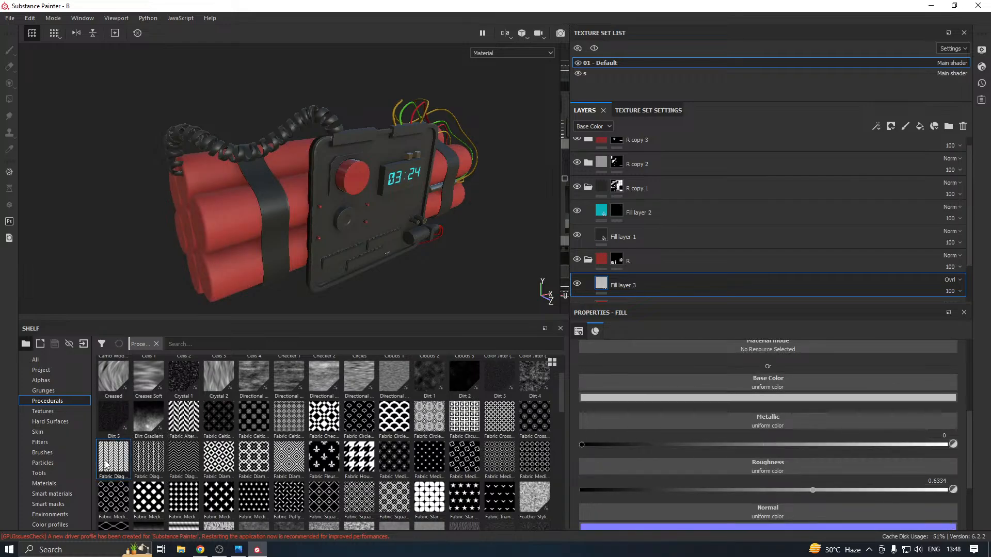
{"action": "left_click_drag", "start_coordinate": [107, 464], "coordinate": [687, 380]}
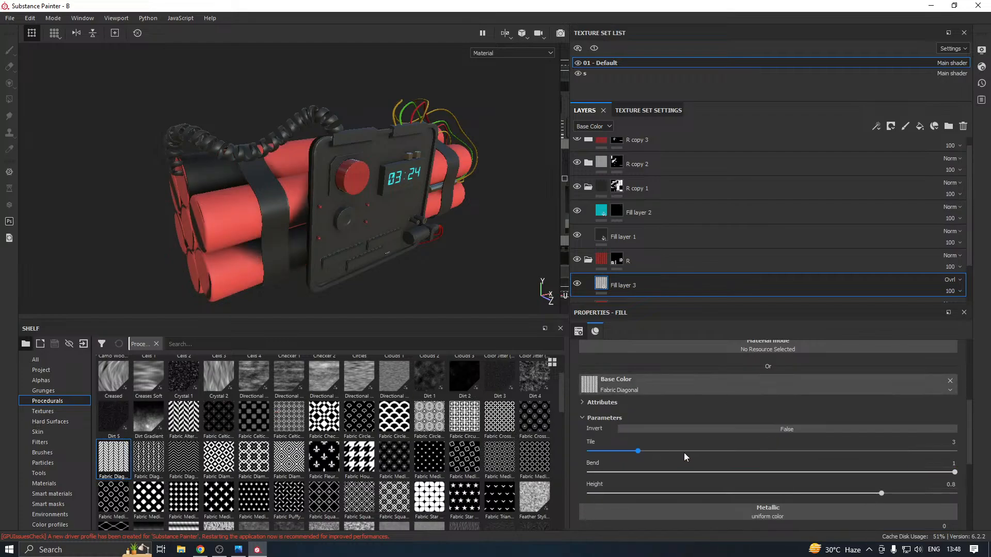
{"action": "left_click_drag", "start_coordinate": [684, 451], "coordinate": [944, 467]}
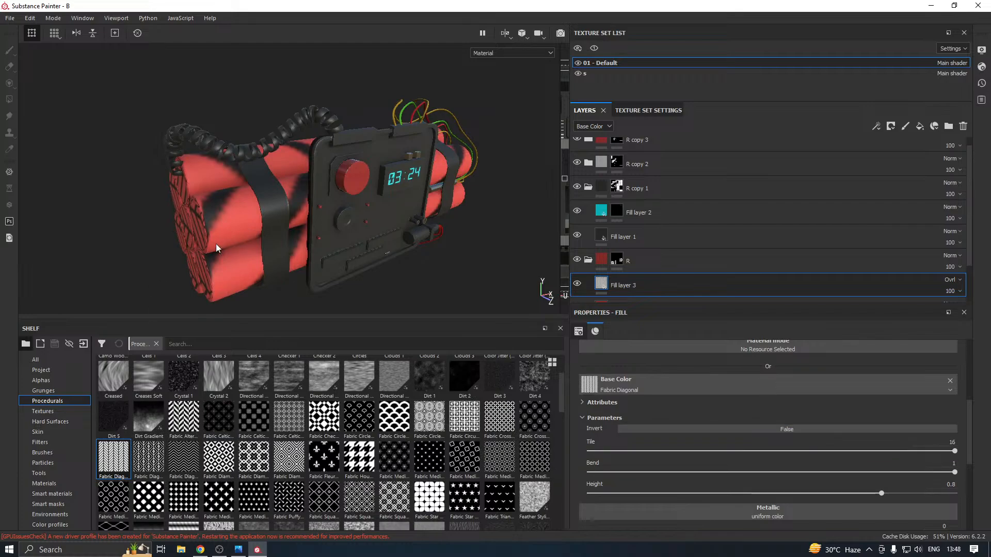
{"action": "left_click_drag", "start_coordinate": [273, 251], "coordinate": [516, 300], "text": "alt"}
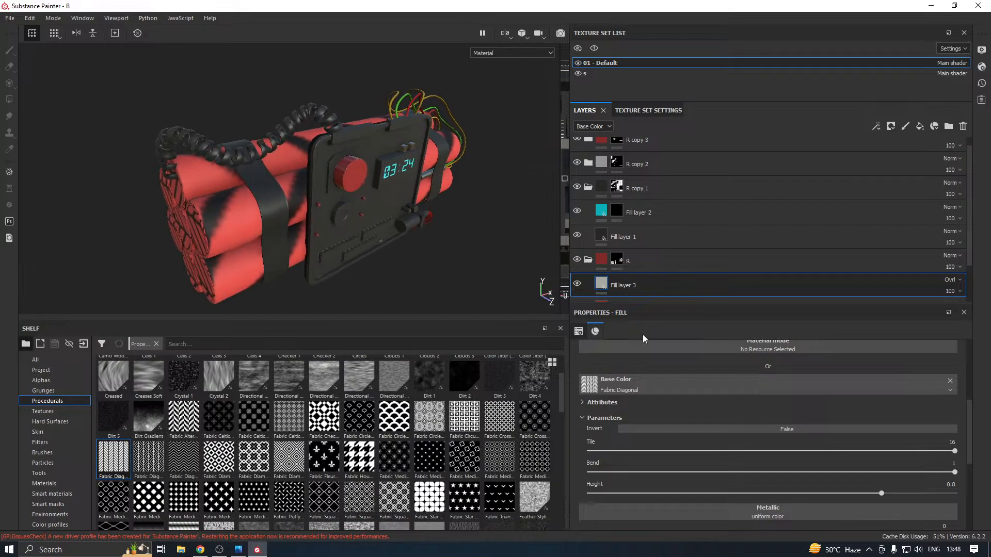
Set the Height parameter of the Fabric Diagonal pattern to 0.83
{"action": "scroll", "coordinate": [737, 422], "scroll_direction": "down", "scroll_amount": 5}
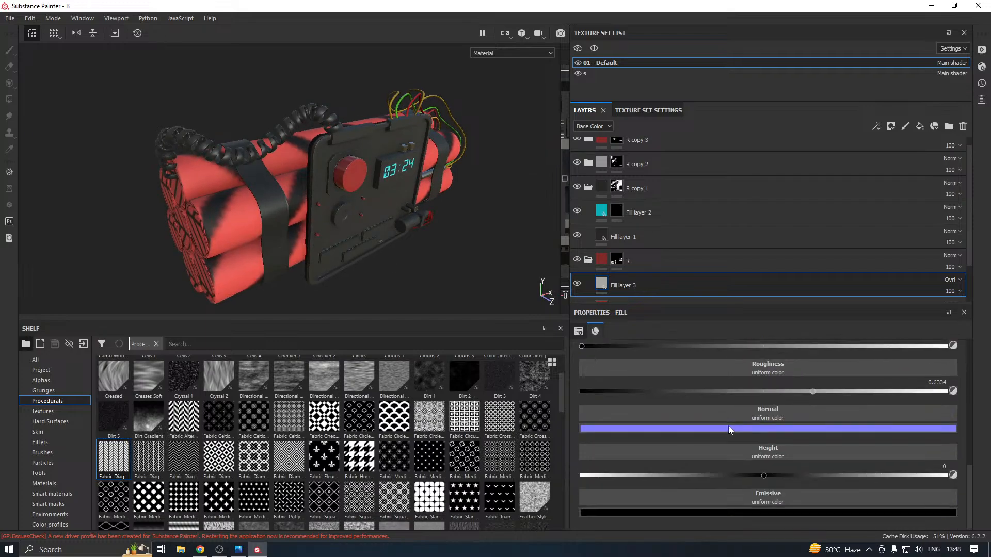
{"action": "mouse_move", "coordinate": [763, 475]}
{"action": "left_mouse_down"}
{"action": "mouse_move", "coordinate": [631, 477]}
{"action": "mouse_move", "coordinate": [765, 476]}
{"action": "left_mouse_up"}
{"action": "scroll", "coordinate": [732, 443], "scroll_direction": "up", "scroll_amount": 4}
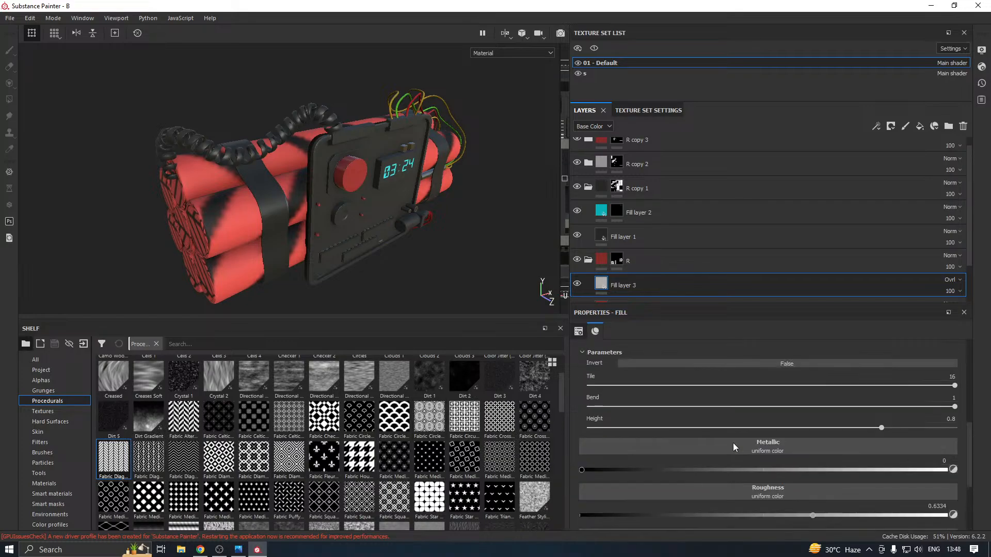
{"action": "left_click_drag", "start_coordinate": [739, 428], "coordinate": [893, 428]}
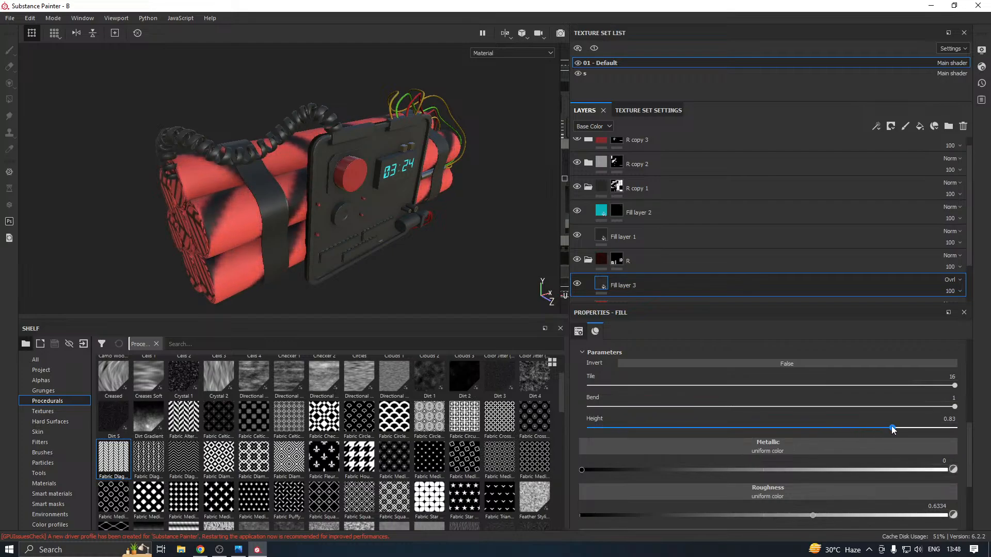
{"action": "left_click_drag", "start_coordinate": [457, 289], "coordinate": [284, 207], "text": "alt"}
Change the blending mode of Fill layer 3 to Multiply
{"action": "scroll", "coordinate": [696, 424], "scroll_direction": "up", "scroll_amount": 2}
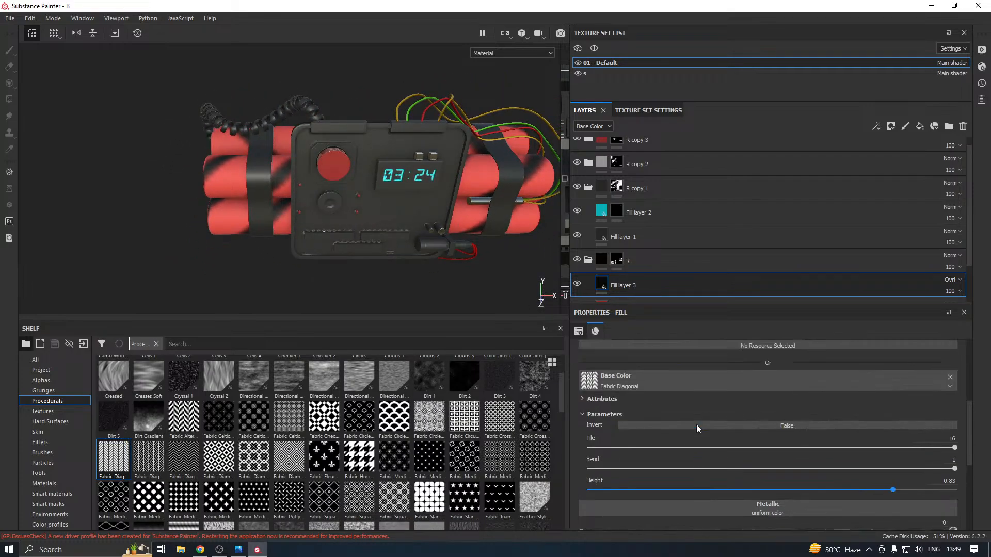
{"action": "left_click", "coordinate": [952, 281]}
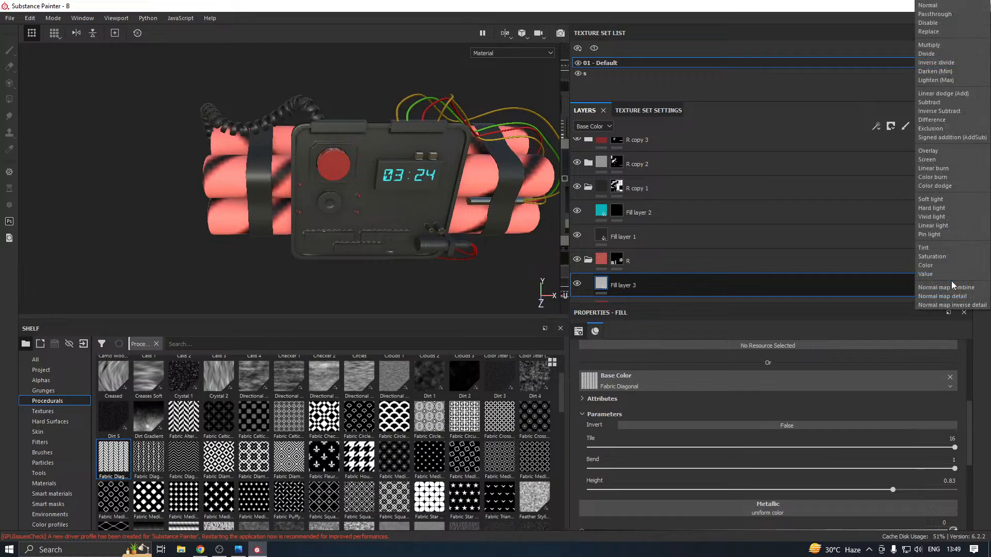
{"action": "left_click", "coordinate": [935, 46]}
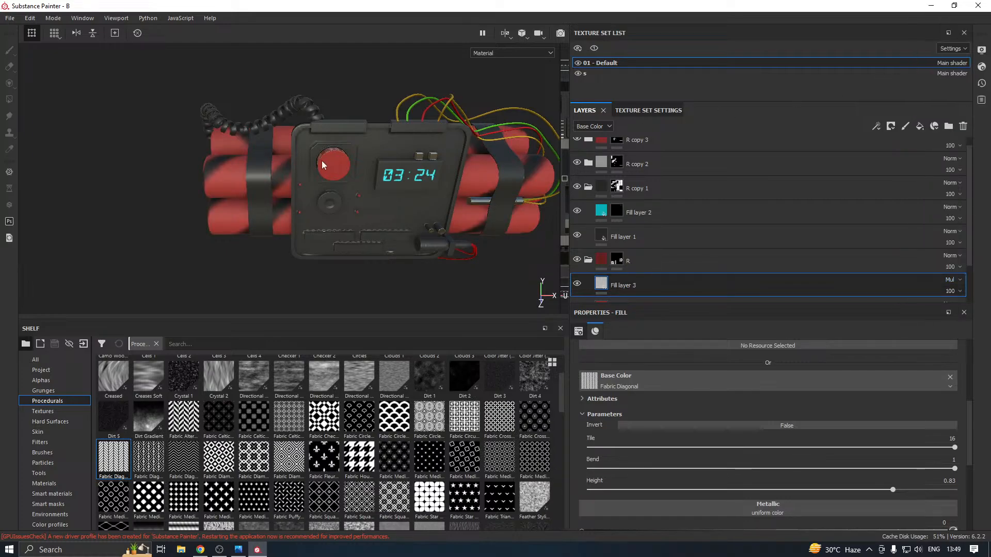
{"action": "left_click_drag", "start_coordinate": [361, 109], "coordinate": [431, 152], "text": "alt"}
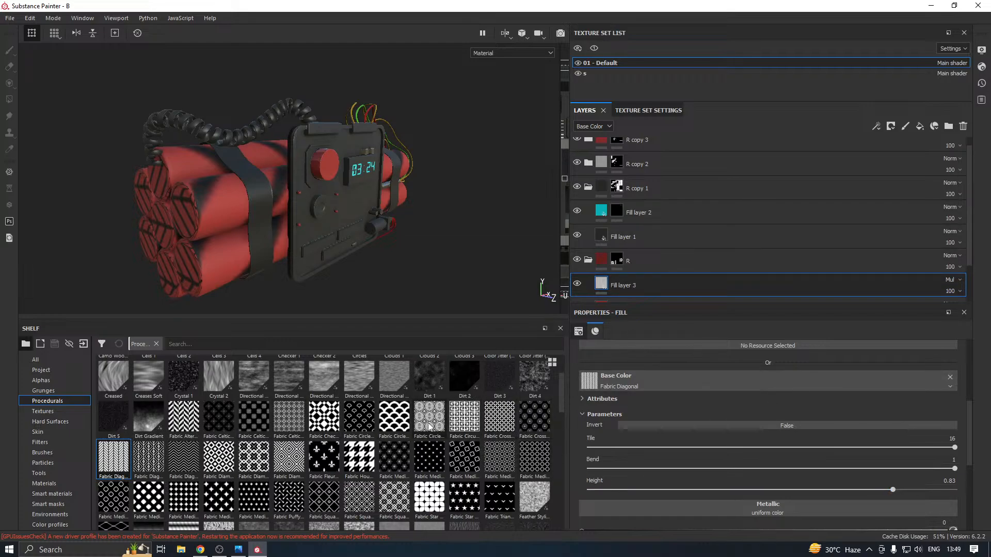
Replace the Fabric Diagonal procedural in Fill layer 3's base color with Camo Woodland
{"action": "mouse_move", "coordinate": [444, 422]}
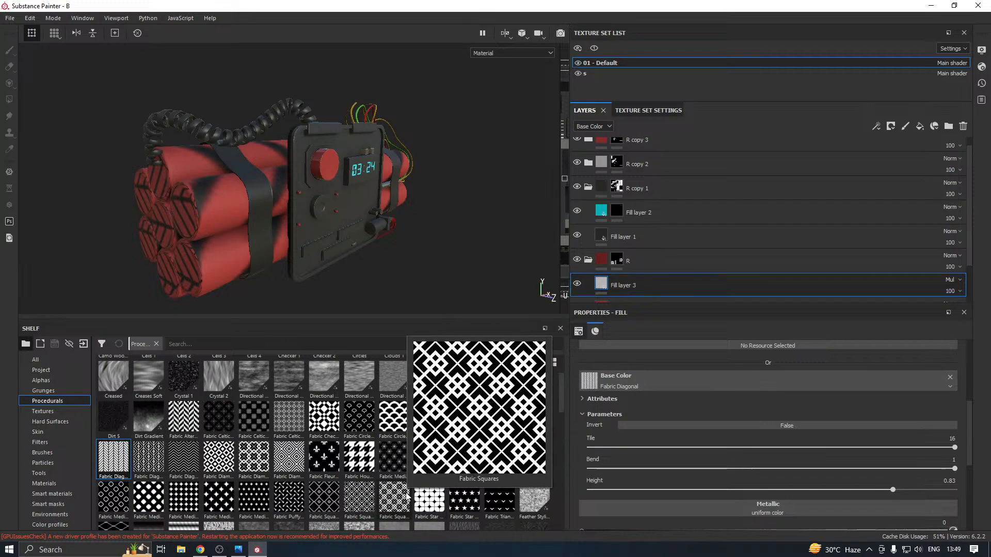
{"action": "left_click_drag", "start_coordinate": [563, 398], "coordinate": [563, 384]}
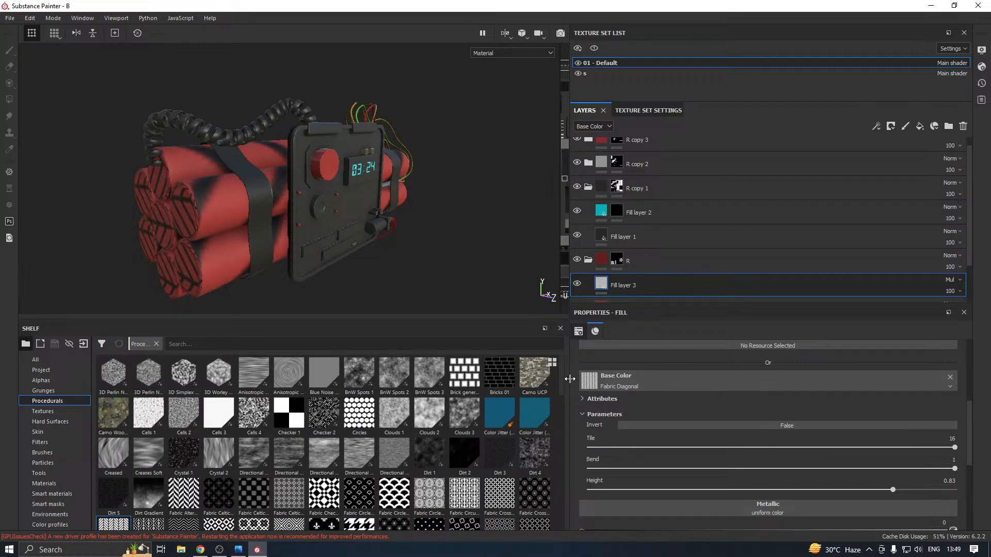
{"action": "left_click", "coordinate": [950, 379]}
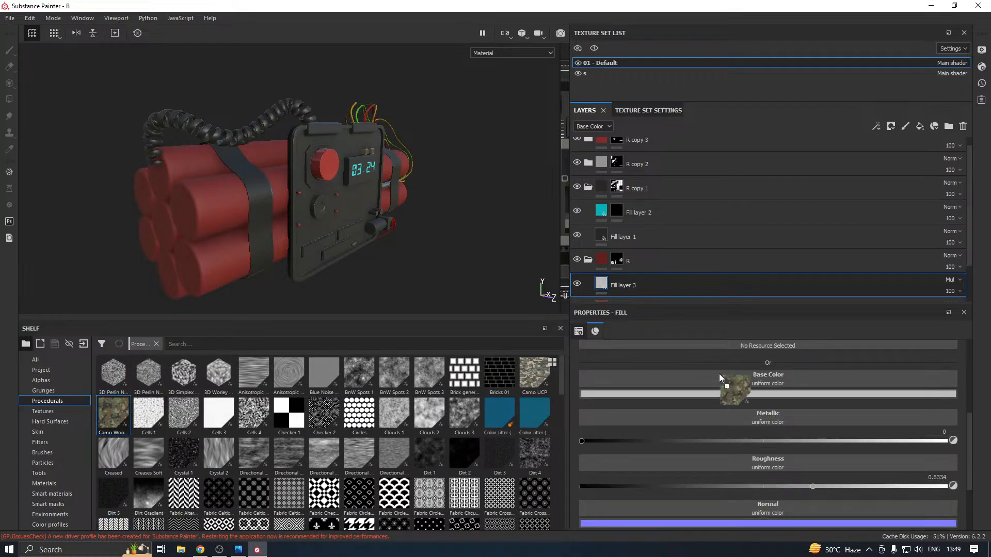
{"action": "left_click_drag", "start_coordinate": [720, 373], "coordinate": [749, 377]}
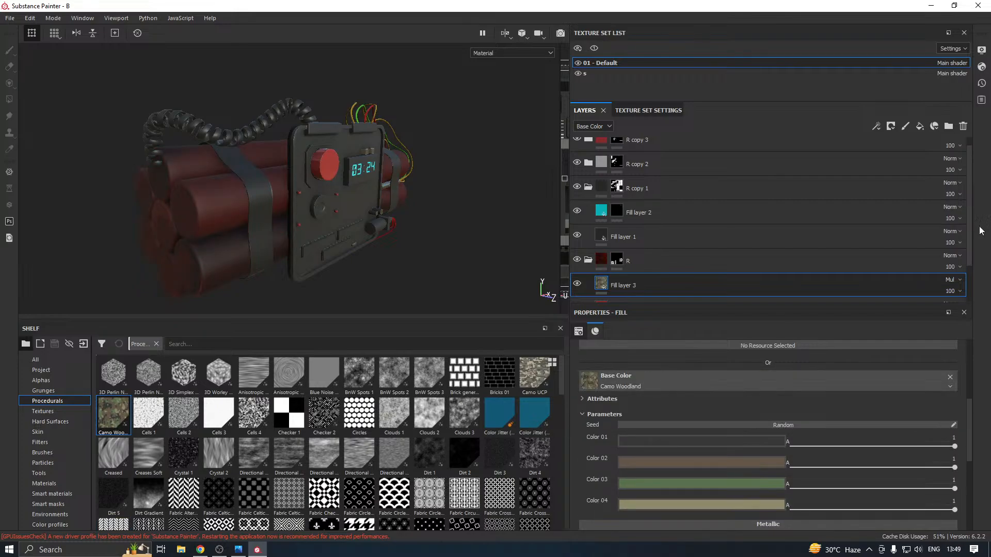
Try the Soft light, Overlay and Linear dodge (Add) blending modes on Fill layer 3
{"action": "left_click", "coordinate": [951, 280]}
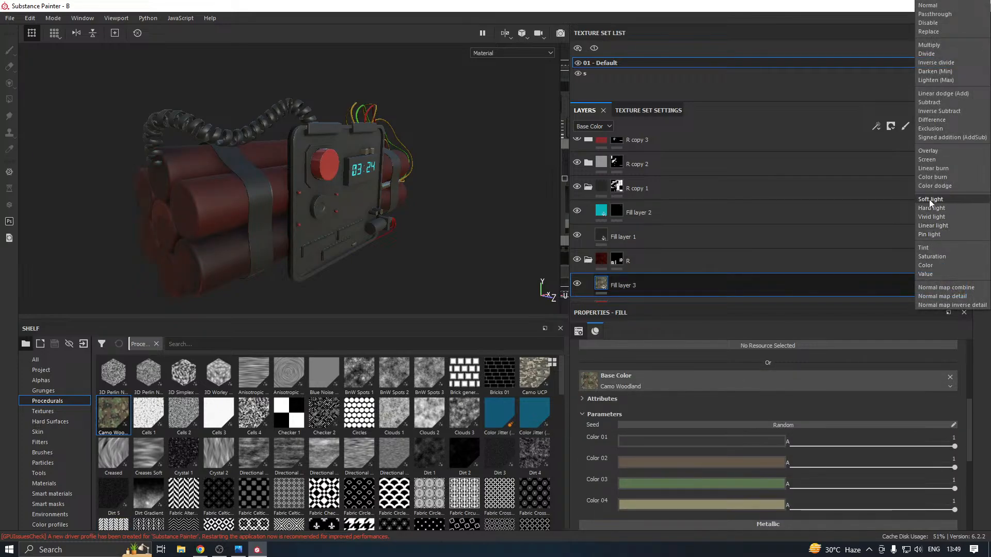
{"action": "left_click", "coordinate": [929, 200]}
{"action": "left_click", "coordinate": [951, 280]}
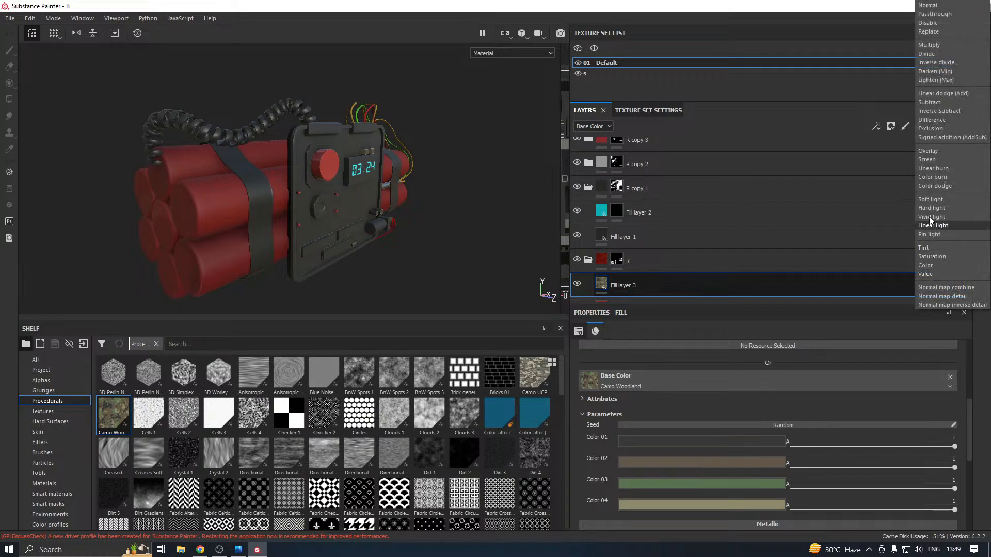
{"action": "left_click", "coordinate": [932, 154]}
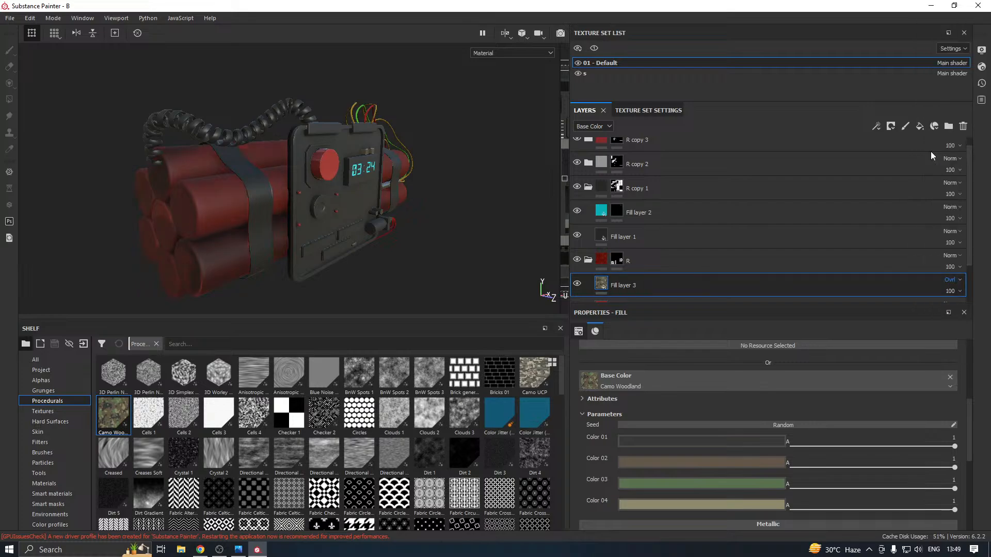
{"action": "left_click", "coordinate": [950, 281]}
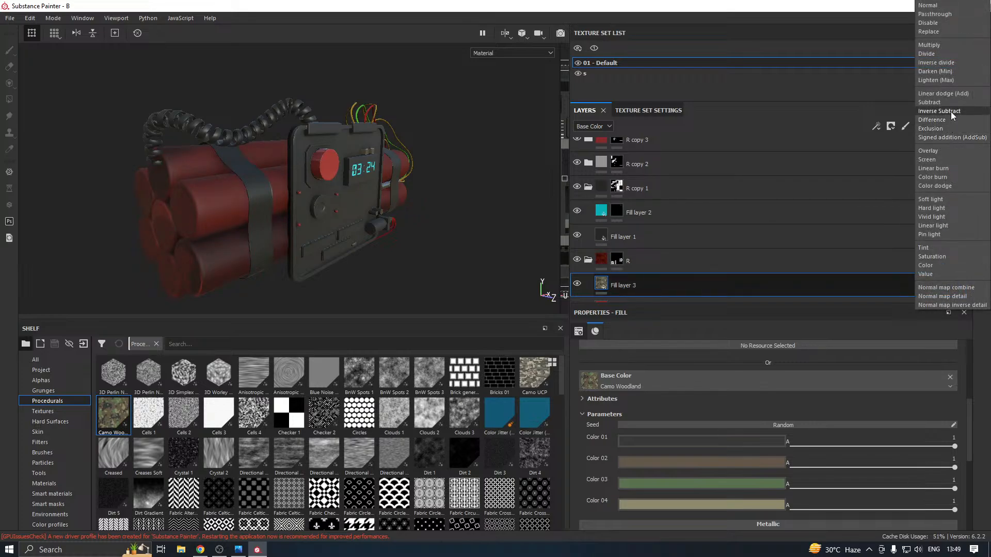
{"action": "left_click", "coordinate": [954, 94]}
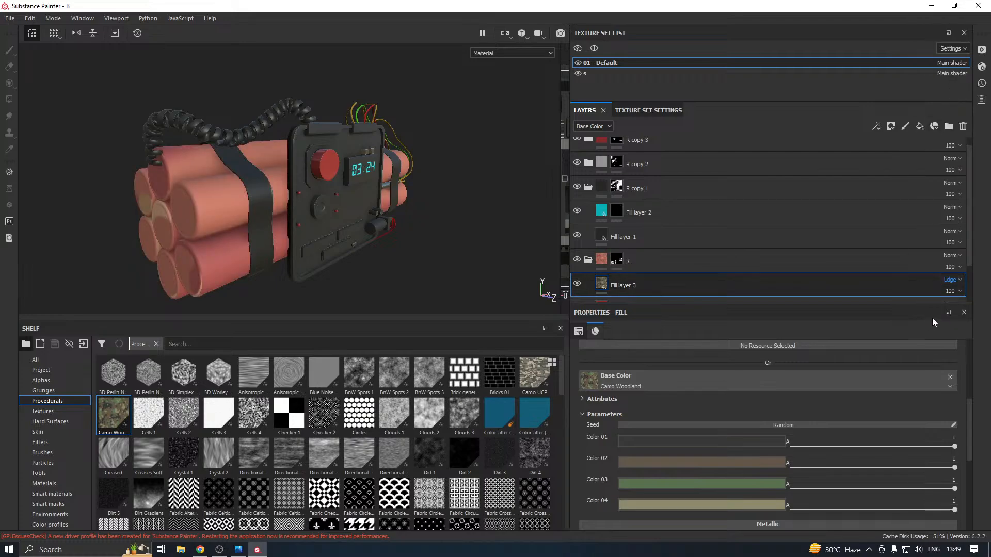
Set the blending mode of Fill layer 3 to Normal so the camouflage covers the dynamite sticks
{"action": "left_click", "coordinate": [951, 280]}
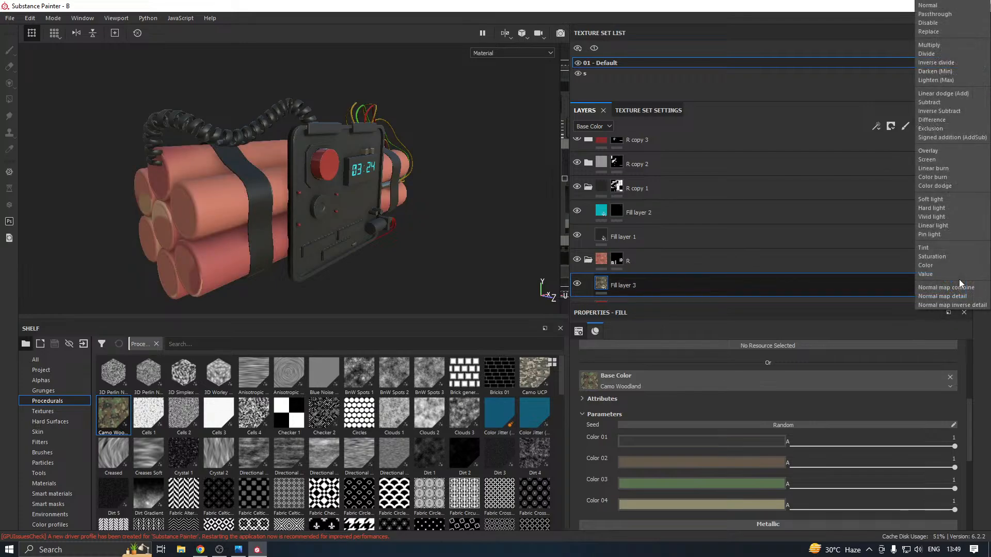
{"action": "left_click", "coordinate": [939, 6]}
{"action": "mouse_move", "coordinate": [355, 161]}
{"action": "left_mouse_down", "text": "alt"}
{"action": "mouse_move", "coordinate": [382, 168]}
{"action": "mouse_move", "coordinate": [342, 173]}
{"action": "left_mouse_up", "text": "alt"}
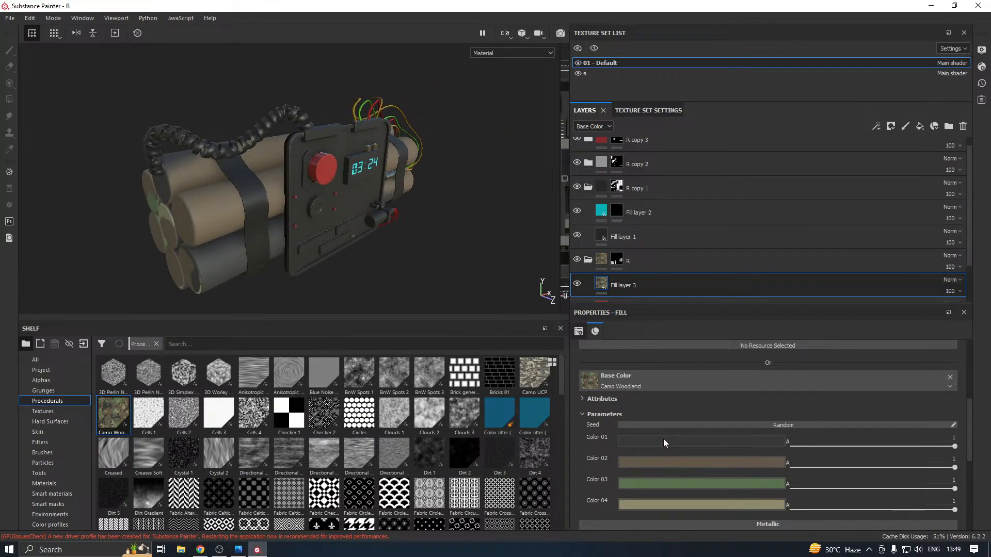
Raise the UV scale of Fill layer 3 to 7.45 and switch its projection to Tri-planar
{"action": "scroll", "coordinate": [636, 438], "scroll_direction": "down", "scroll_amount": 3}
{"action": "scroll", "coordinate": [597, 422], "scroll_direction": "up", "scroll_amount": 3}
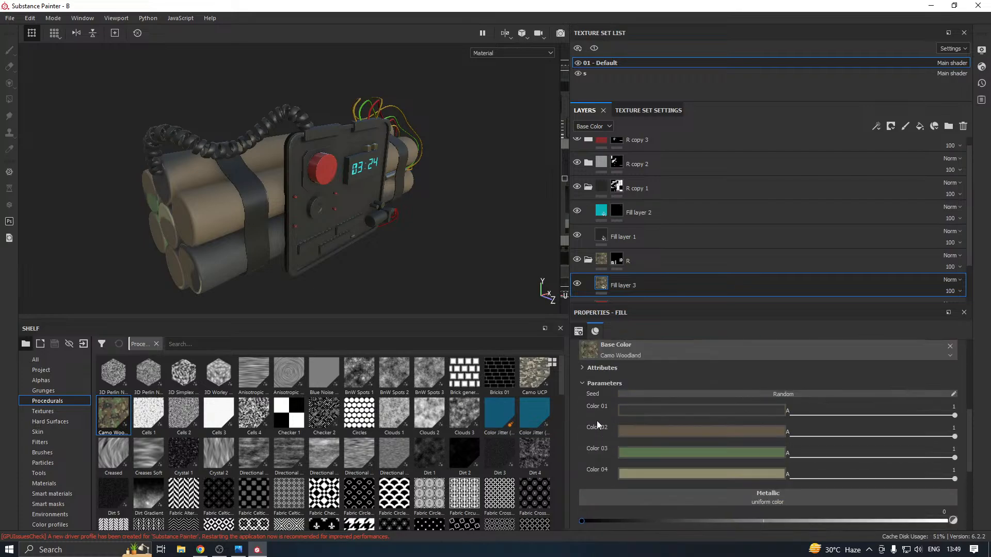
{"action": "left_click", "coordinate": [583, 401]}
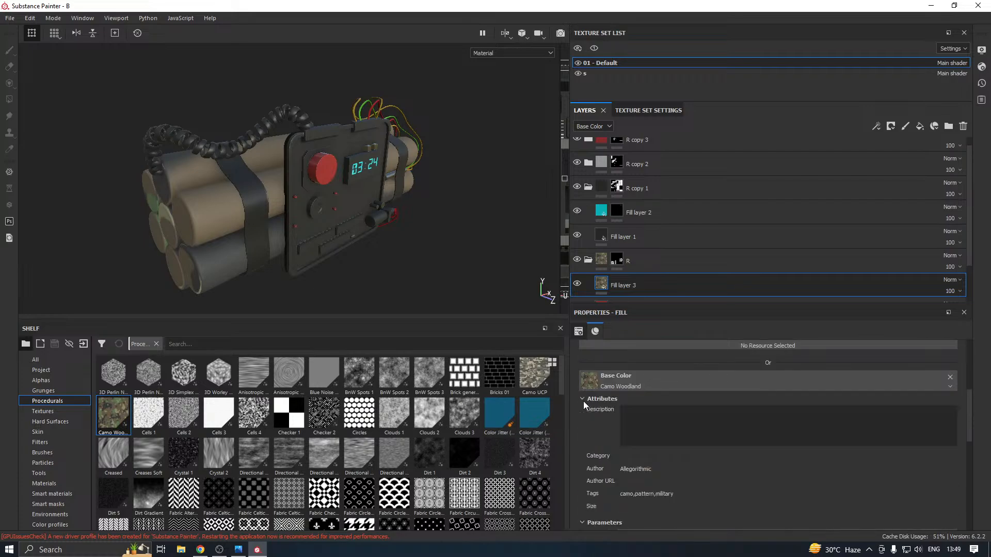
{"action": "left_click", "coordinate": [583, 401]}
{"action": "scroll", "coordinate": [650, 375], "scroll_direction": "up", "scroll_amount": 4}
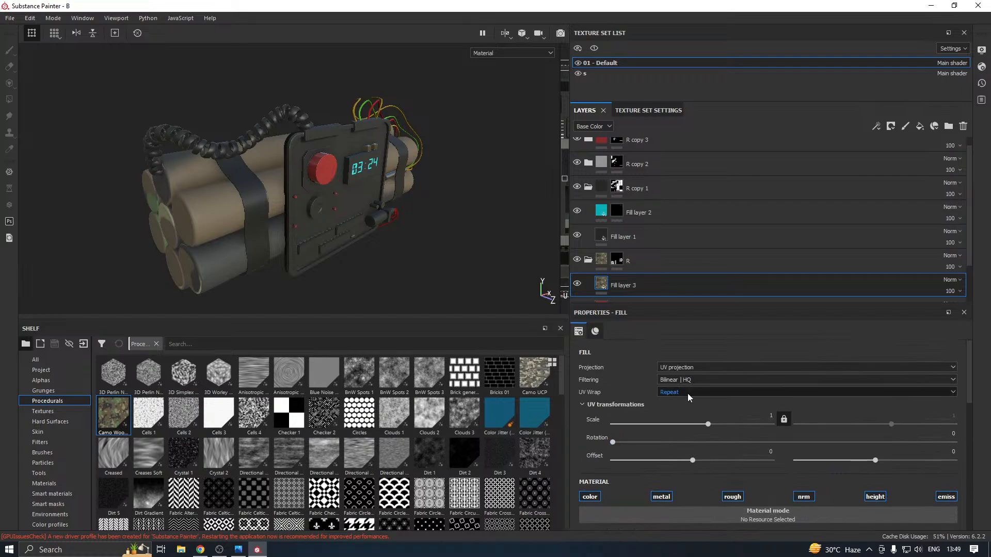
{"action": "mouse_move", "coordinate": [711, 423]}
{"action": "left_mouse_down"}
{"action": "mouse_move", "coordinate": [742, 426]}
{"action": "mouse_move", "coordinate": [723, 424]}
{"action": "left_mouse_up"}
{"action": "left_click", "coordinate": [695, 367]}
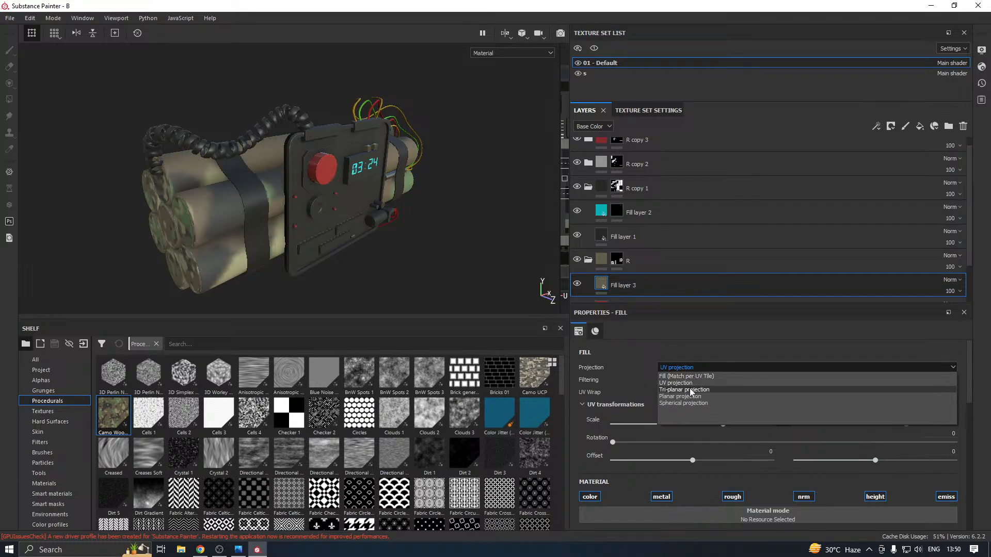
{"action": "left_click", "coordinate": [692, 391]}
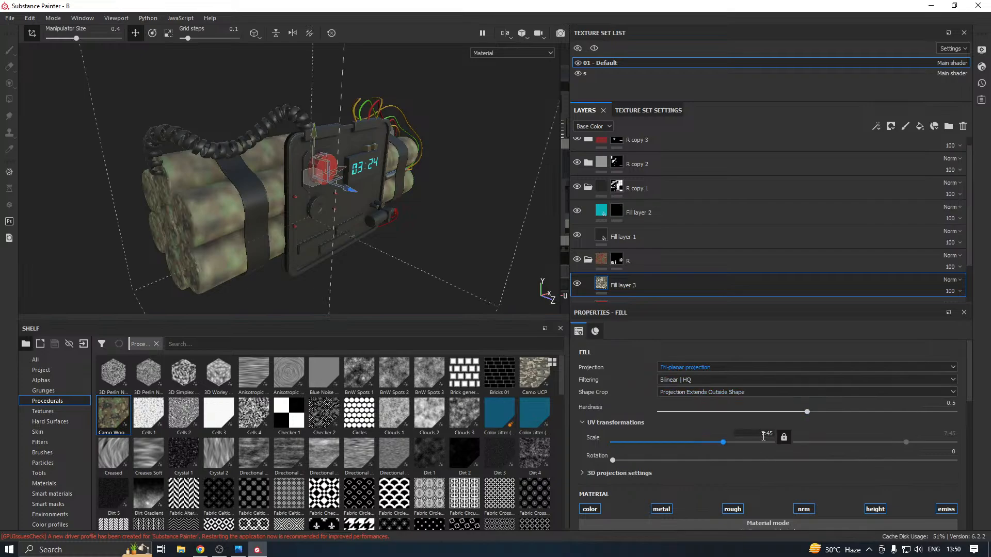
Set the scale of Fill layer 3 back to 1 and return its projection to UV projection
{"action": "left_click", "coordinate": [761, 435]}
{"action": "type", "text": "1"}
{"action": "left_click", "coordinate": [676, 367]}
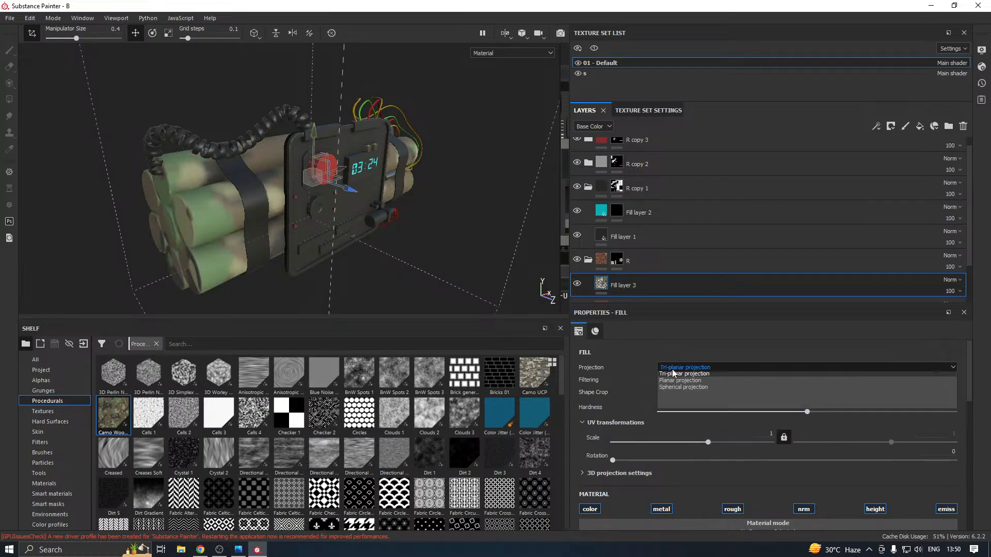
{"action": "left_click", "coordinate": [674, 383]}
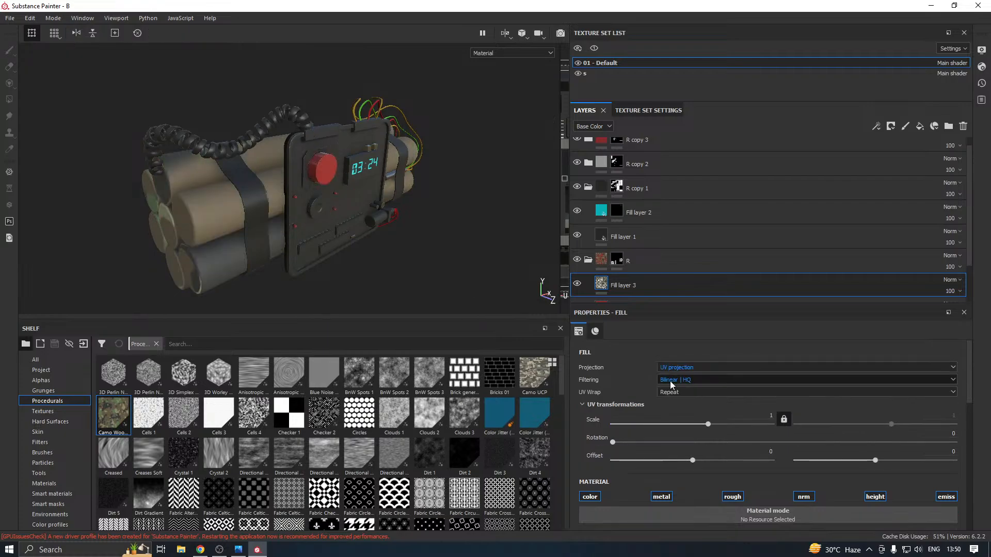
Set Color 02 of the Camo Woodland pattern to orange, R 0.743, G 0.452, B 0.066
{"action": "scroll", "coordinate": [633, 413], "scroll_direction": "down", "scroll_amount": 6}
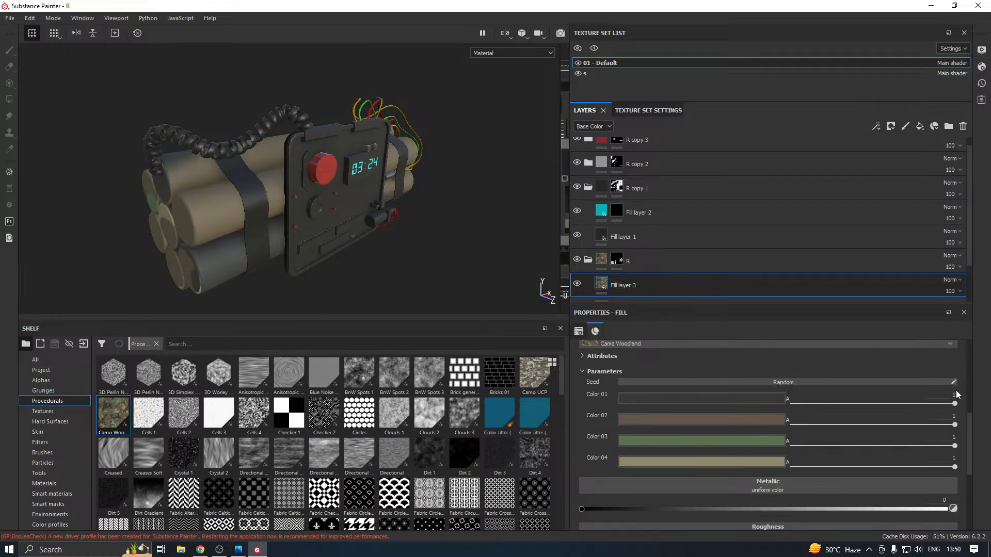
{"action": "left_click", "coordinate": [716, 418]}
{"action": "left_click", "coordinate": [790, 460]}
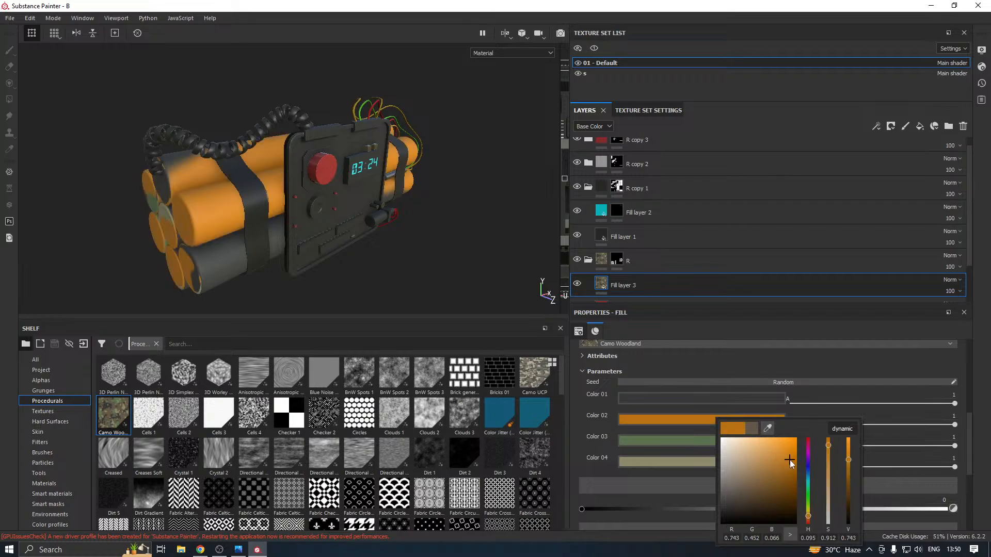
Set Color 03 of the Camo Woodland pattern to bright green and Color 04 to yellow, R 0.754, G 0.691, B 0.036
{"action": "left_click_drag", "start_coordinate": [441, 278], "coordinate": [375, 273], "text": "alt"}
{"action": "left_click", "coordinate": [712, 442]}
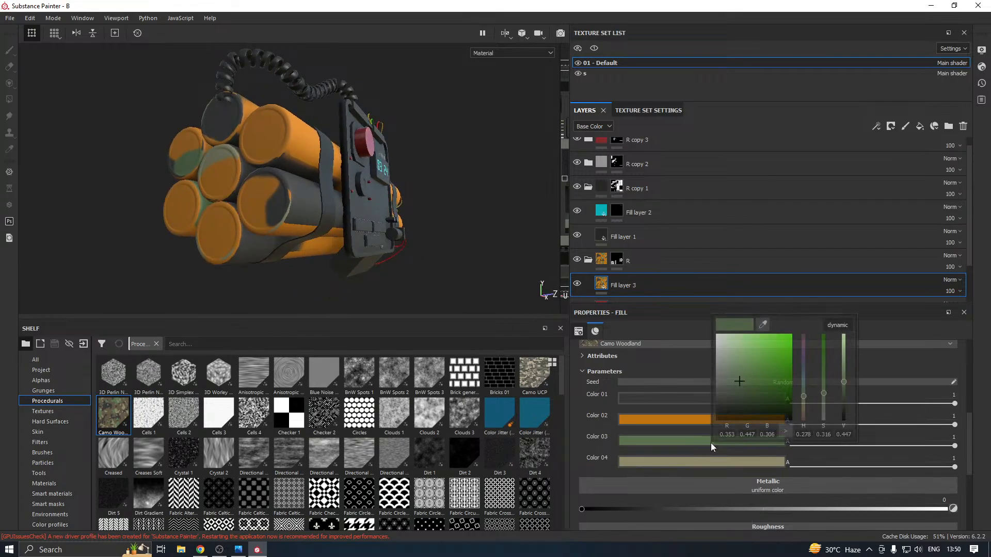
{"action": "left_click_drag", "start_coordinate": [736, 381], "coordinate": [779, 347]}
{"action": "left_click_drag", "start_coordinate": [356, 227], "coordinate": [349, 256], "text": "alt"}
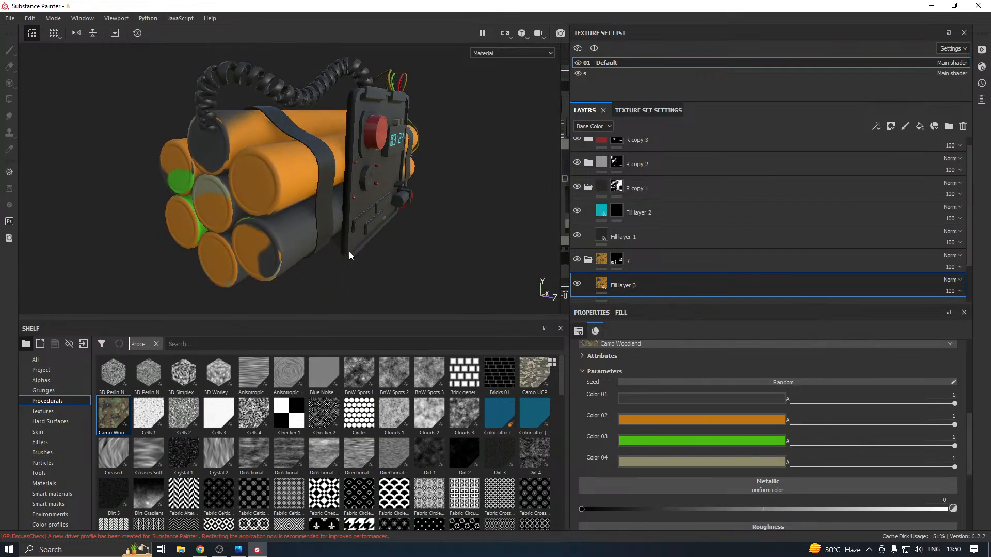
{"action": "left_click", "coordinate": [708, 465]}
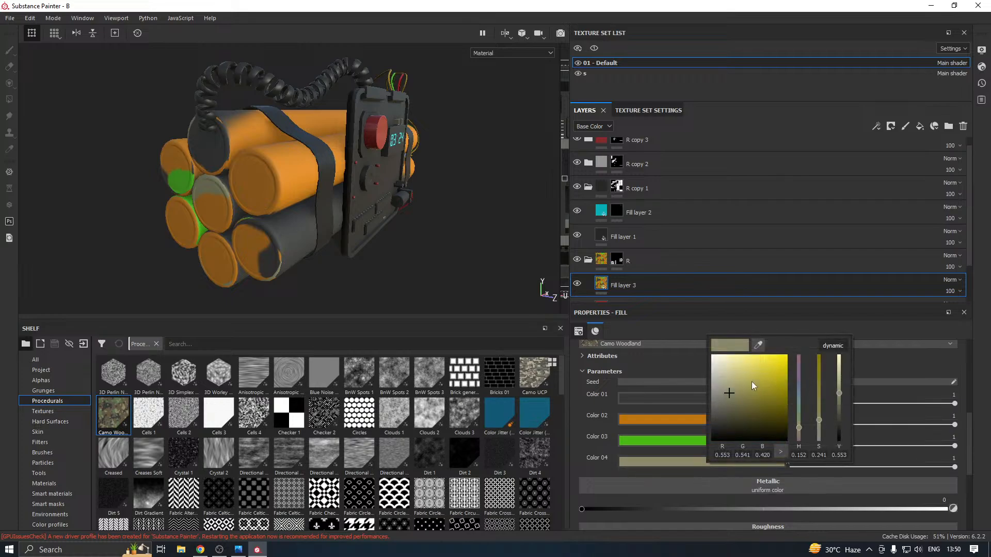
{"action": "left_click_drag", "start_coordinate": [774, 387], "coordinate": [782, 377]}
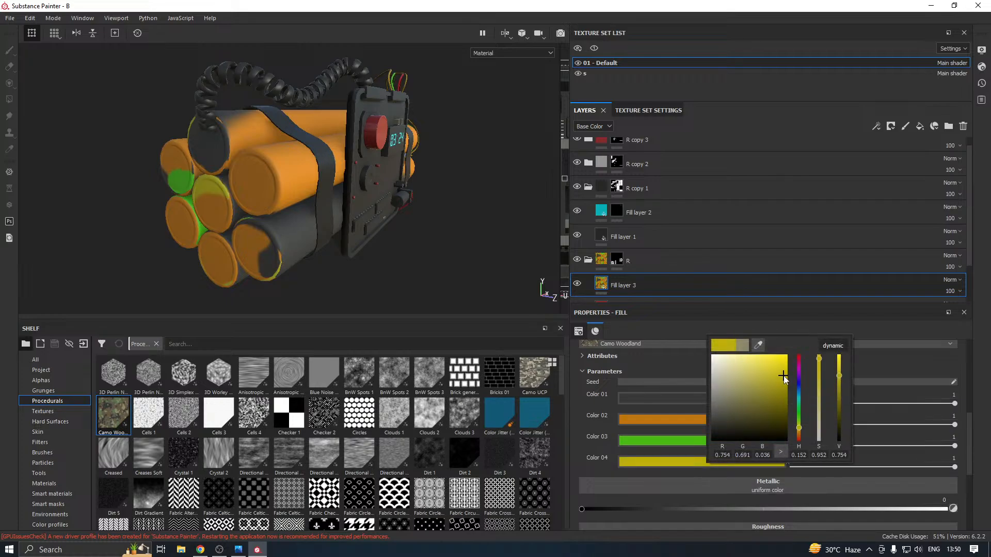
{"action": "left_click", "coordinate": [433, 304]}
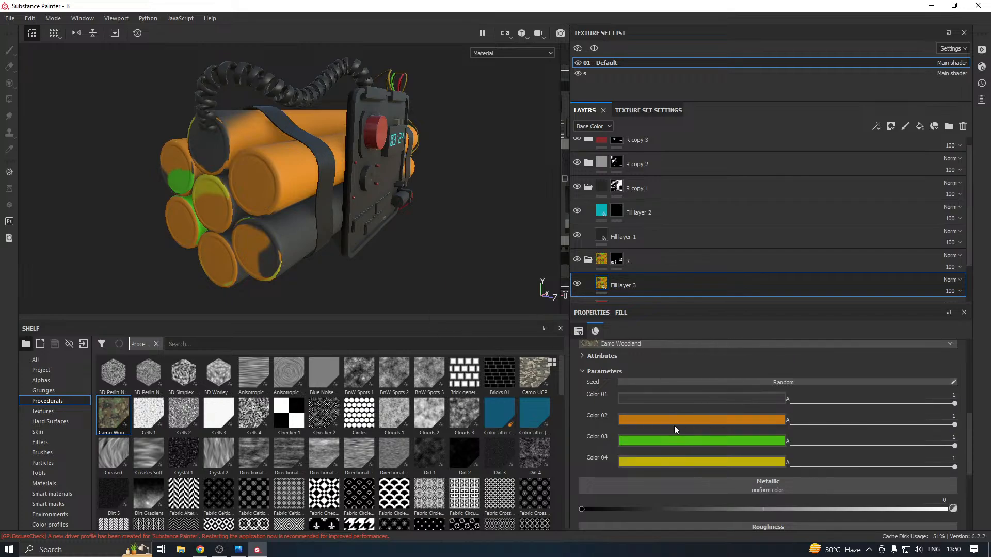
Try different shades for Color 01 of the Camo Woodland pattern
{"action": "left_click", "coordinate": [689, 401]}
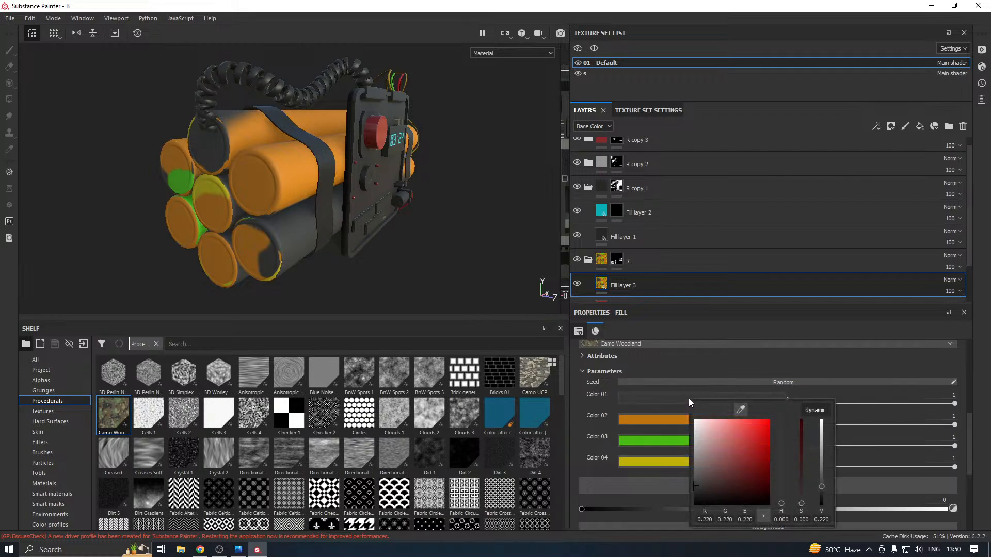
{"action": "left_click", "coordinate": [755, 441]}
{"action": "left_click", "coordinate": [713, 453]}
{"action": "left_click_drag", "start_coordinate": [701, 460], "coordinate": [690, 485]}
{"action": "left_click_drag", "start_coordinate": [485, 233], "coordinate": [376, 231], "text": "alt"}
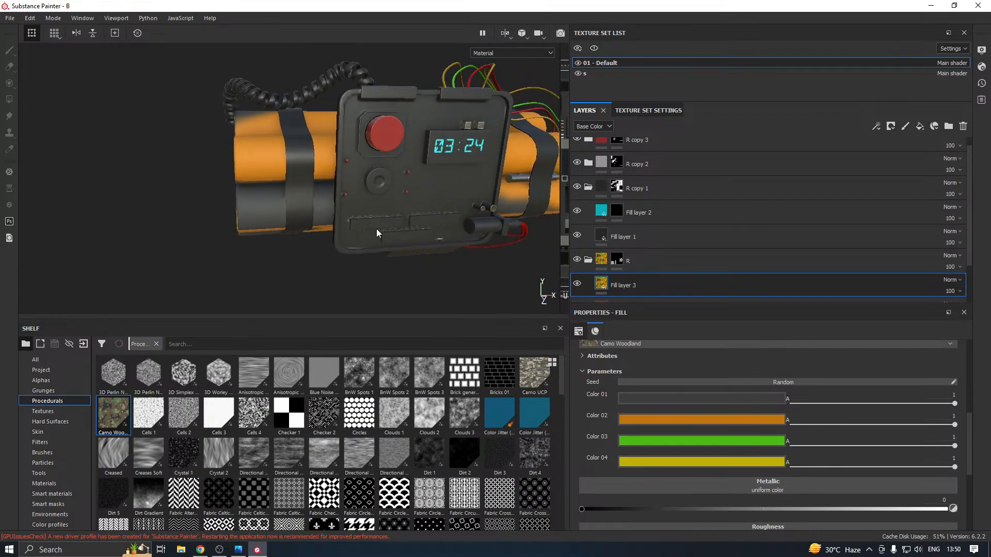
Replace the Camo Woodland pattern in Fill layer 3's base color with the Fabric Diagonal Diamond procedural
{"action": "scroll", "coordinate": [400, 257], "scroll_direction": "down", "scroll_amount": 3}
{"action": "scroll", "coordinate": [847, 404], "scroll_direction": "up", "scroll_amount": 3}
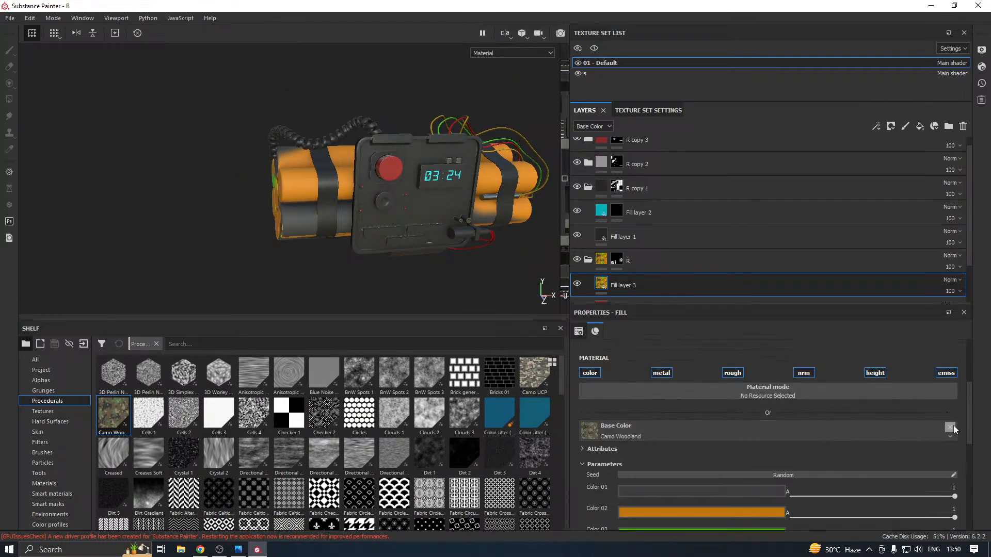
{"action": "left_click", "coordinate": [952, 428]}
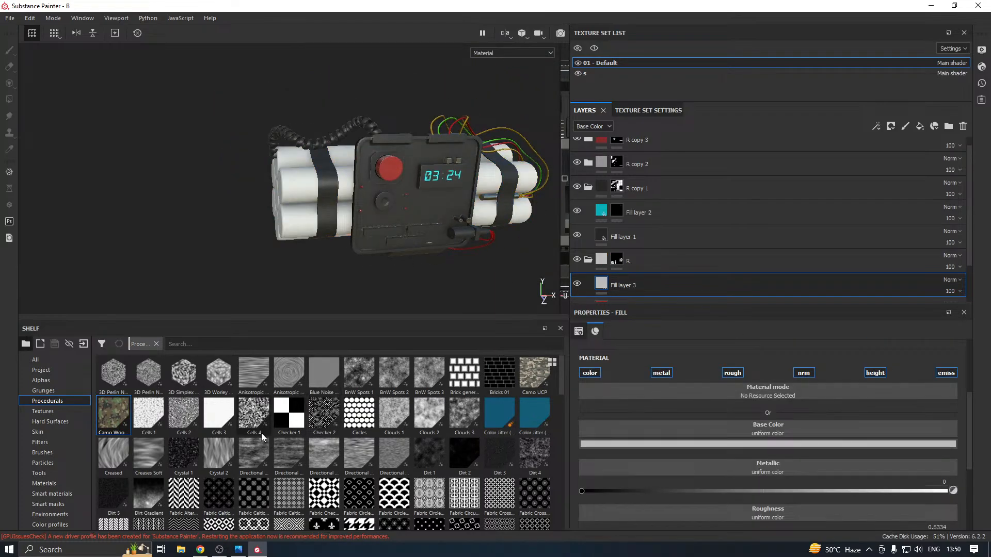
{"action": "scroll", "coordinate": [263, 438], "scroll_direction": "down", "scroll_amount": 3}
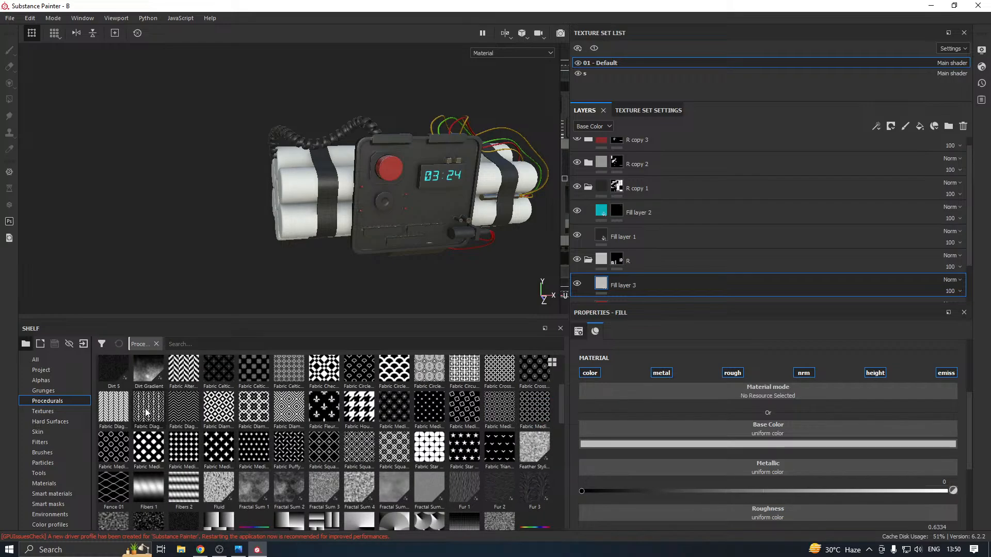
{"action": "mouse_move", "coordinate": [146, 412]}
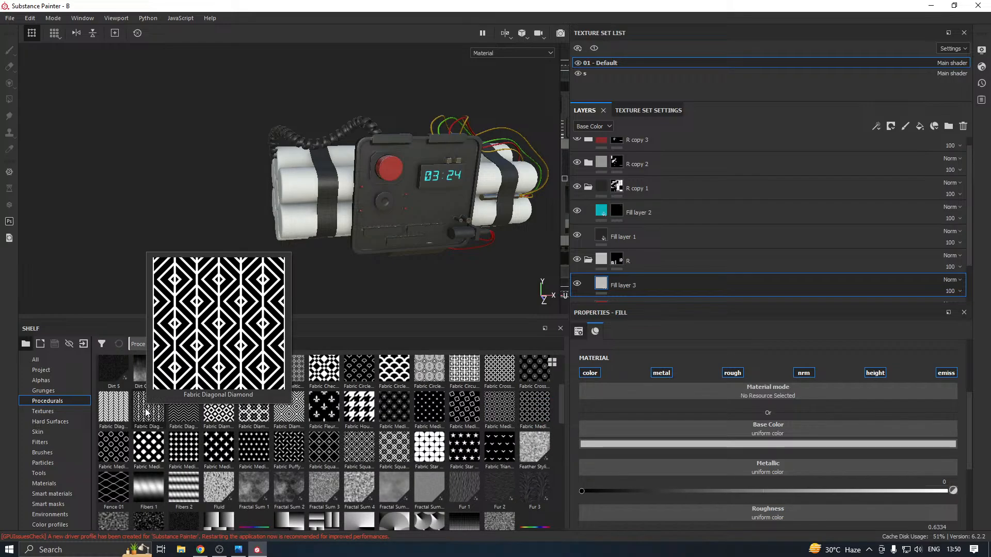
{"action": "left_click_drag", "start_coordinate": [154, 421], "coordinate": [750, 428]}
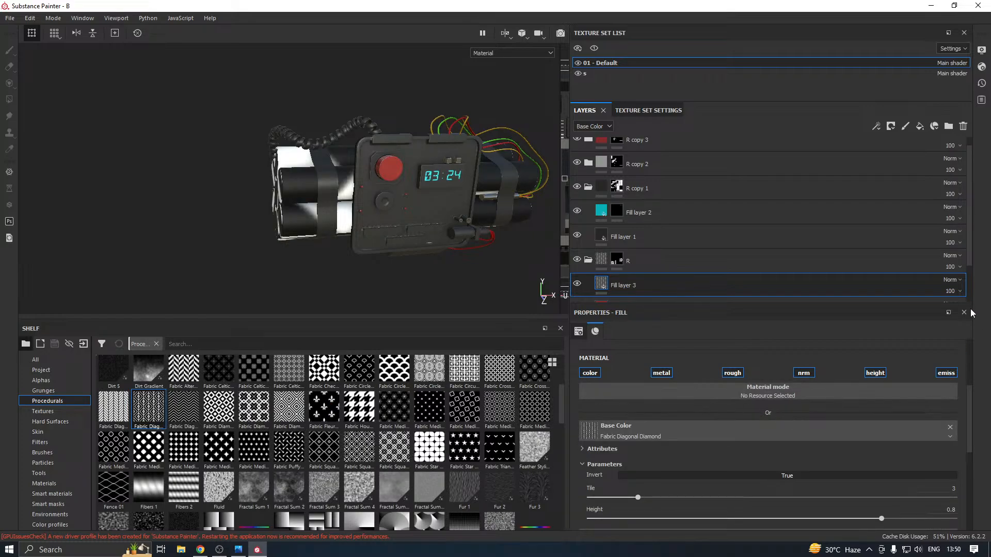
Set Fill layer 3's blending mode to Overlay and the Fabric Diagonal Diamond's Tile to 10
{"action": "left_click", "coordinate": [947, 280]}
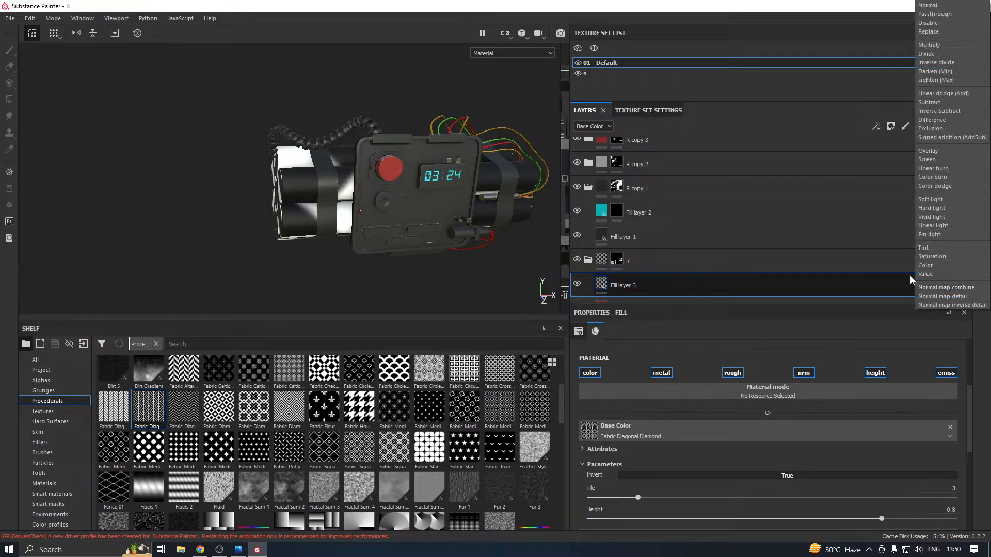
{"action": "left_click", "coordinate": [939, 153]}
{"action": "left_click_drag", "start_coordinate": [303, 221], "coordinate": [512, 282], "text": "alt"}
{"action": "left_click_drag", "start_coordinate": [658, 490], "coordinate": [823, 485]}
{"action": "left_click_drag", "start_coordinate": [254, 288], "coordinate": [513, 262], "text": "alt"}
{"action": "left_click_drag", "start_coordinate": [384, 248], "coordinate": [181, 223], "text": "alt"}
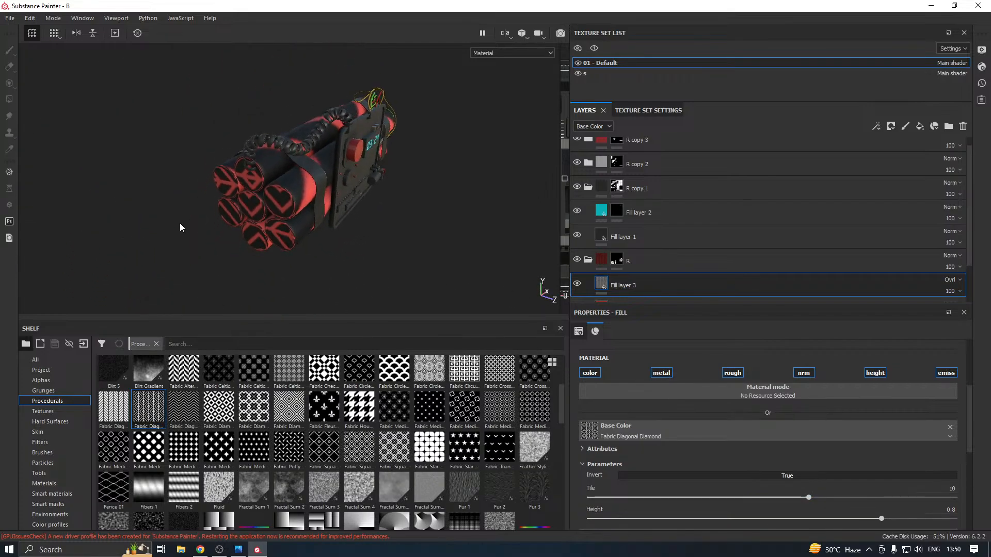
Disable the metal, nrm, height and emiss channels of Fill layer 3, keeping only color and rough
{"action": "scroll", "coordinate": [683, 493], "scroll_direction": "down", "scroll_amount": 4}
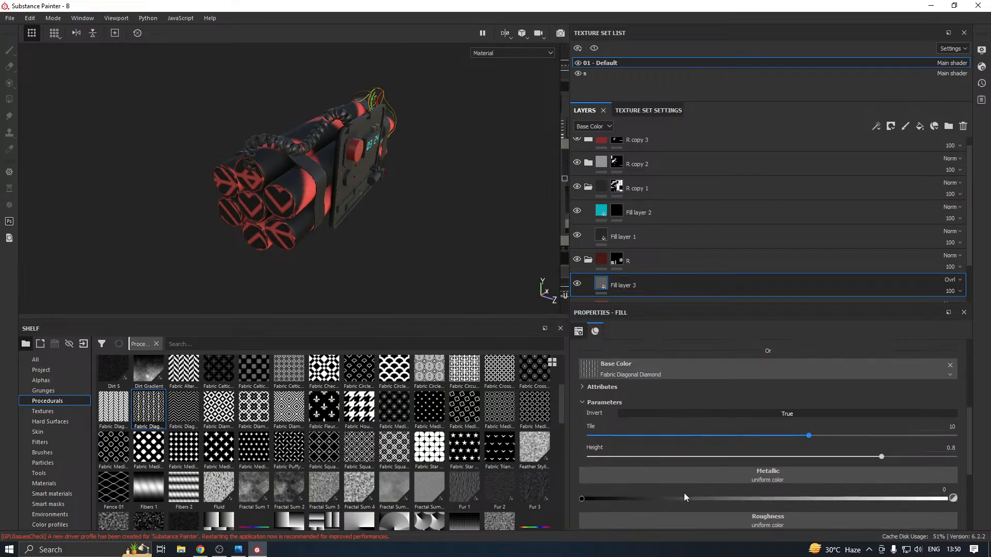
{"action": "scroll", "coordinate": [741, 436], "scroll_direction": "up", "scroll_amount": 4}
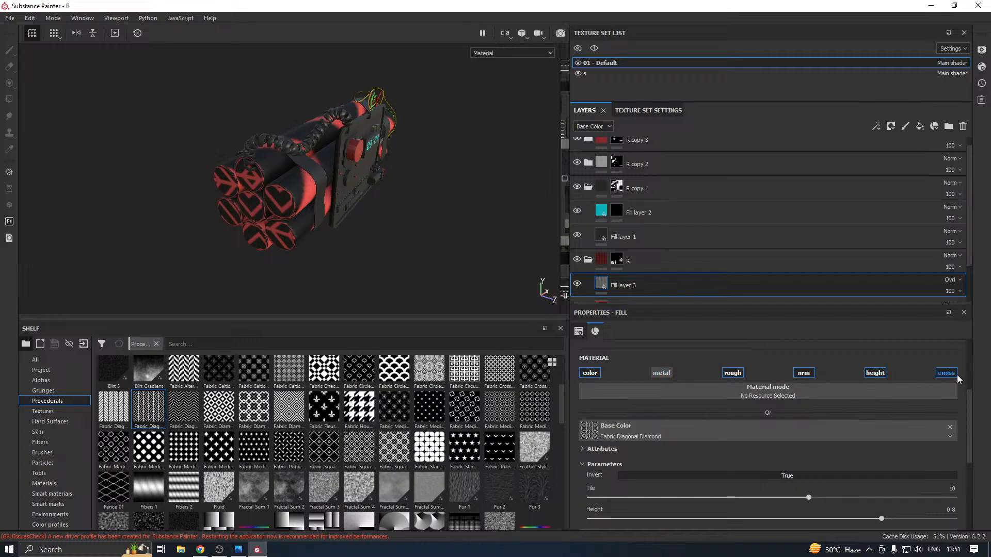
{"action": "left_click", "coordinate": [873, 374]}
{"action": "left_click", "coordinate": [804, 373]}
{"action": "left_click", "coordinate": [875, 373]}
{"action": "left_click_drag", "start_coordinate": [381, 228], "coordinate": [318, 224], "text": "alt"}
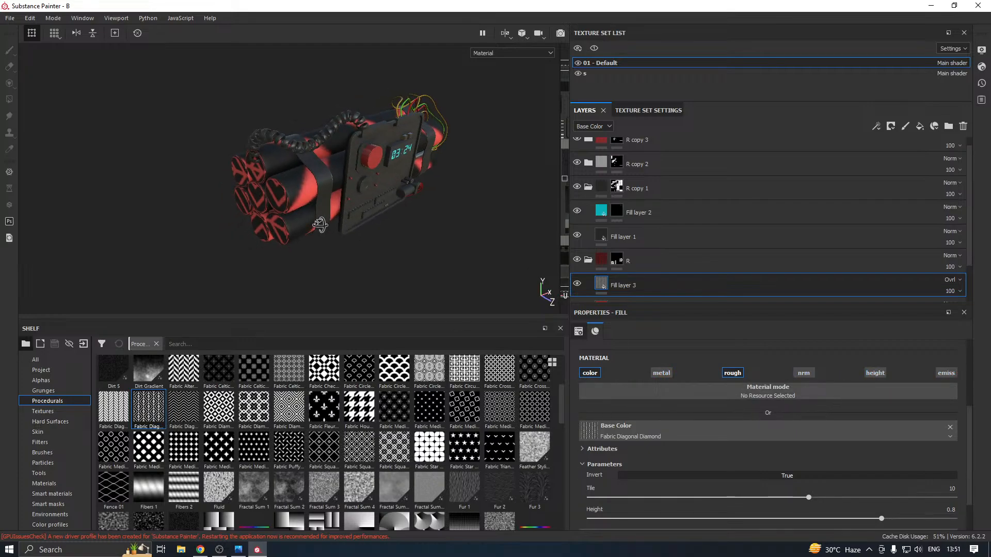
Lower the opacity of Fill layer 3 to 35 so the diamond pattern only subtly marks the dynamite sticks
{"action": "left_click", "coordinate": [950, 292]}
{"action": "left_click", "coordinate": [964, 310]}
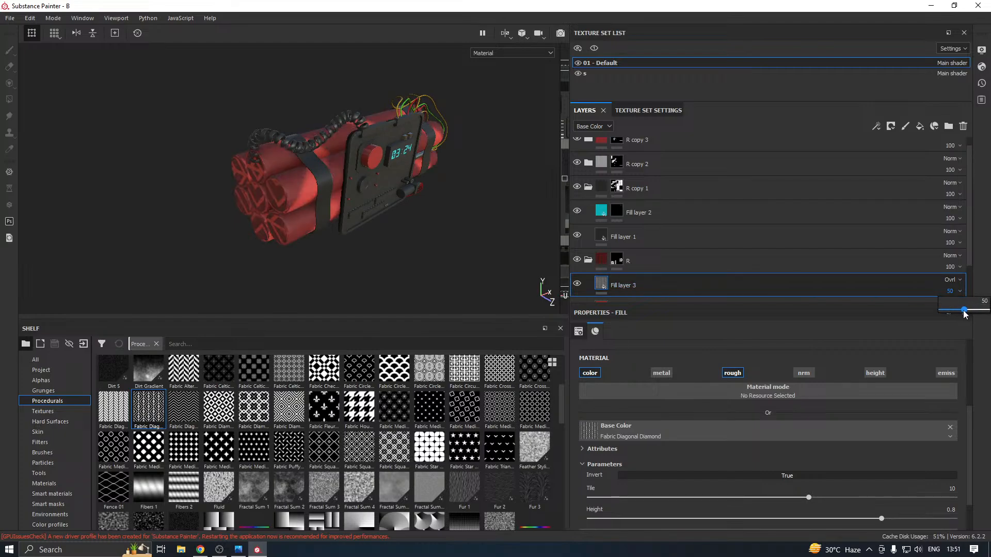
{"action": "left_click_drag", "start_coordinate": [960, 311], "coordinate": [957, 311]}
{"action": "left_click_drag", "start_coordinate": [388, 195], "coordinate": [324, 186], "text": "alt"}
{"action": "scroll", "coordinate": [337, 232], "scroll_direction": "up", "scroll_amount": 2}
{"action": "middle_click_drag", "start_coordinate": [447, 270], "coordinate": [323, 269], "text": "alt"}
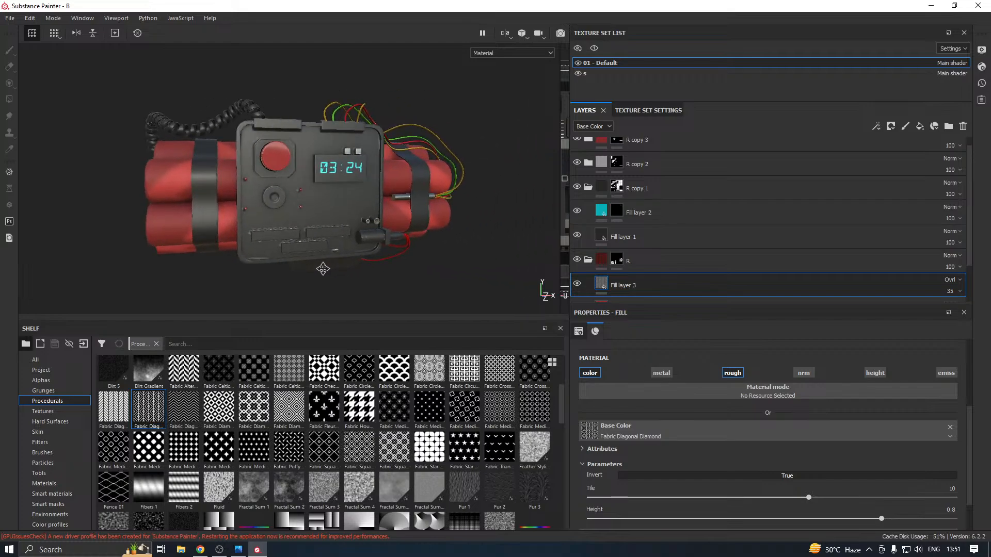
{"action": "mouse_move", "coordinate": [323, 269]}
{"action": "left_mouse_down", "text": "alt"}
{"action": "mouse_move", "coordinate": [341, 267]}
{"action": "mouse_move", "coordinate": [342, 250]}
{"action": "mouse_move", "coordinate": [301, 285]}
{"action": "mouse_move", "coordinate": [258, 283]}
{"action": "mouse_move", "coordinate": [316, 274]}
{"action": "left_mouse_up", "text": "alt"}
{"action": "scroll", "coordinate": [316, 274], "scroll_direction": "up", "scroll_amount": 5}
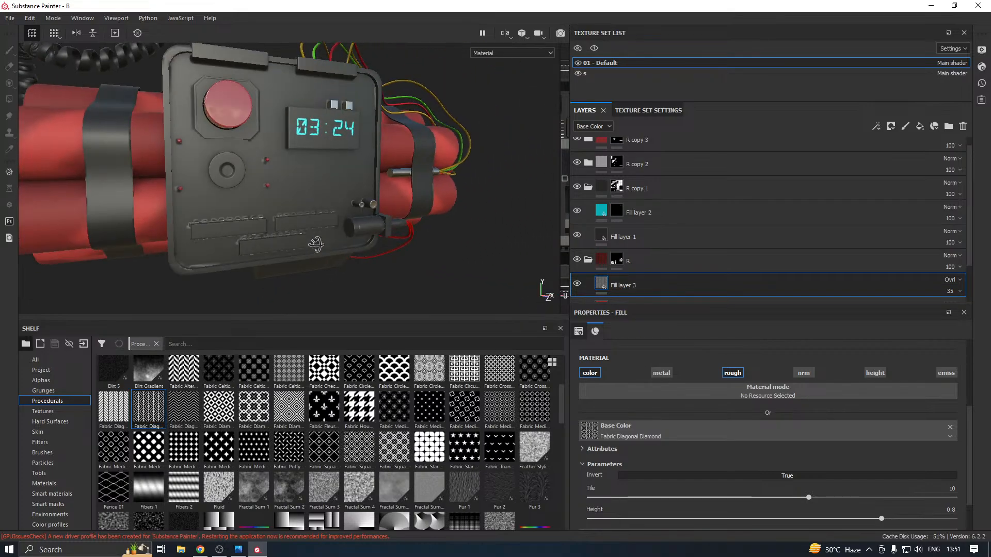
Set the size of the 01 - Default texture set to 4096
{"action": "left_click", "coordinate": [646, 110]}
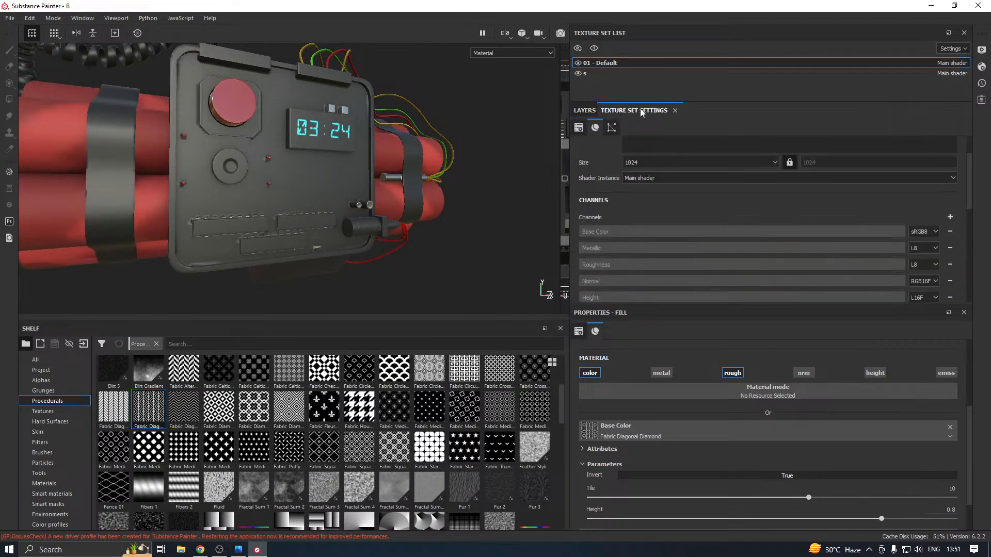
{"action": "left_click", "coordinate": [639, 163]}
{"action": "left_click", "coordinate": [630, 206]}
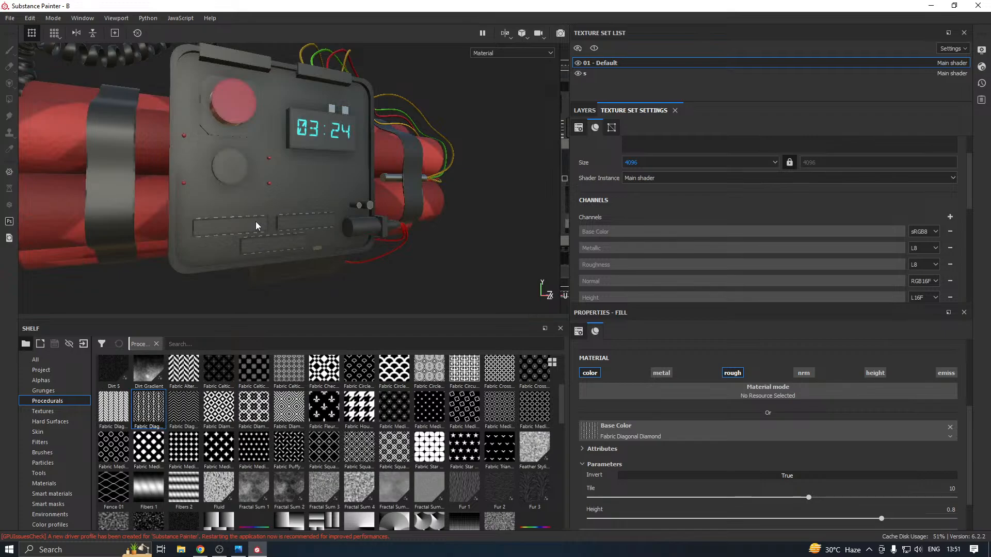
Examine the small slots and edge details on the front panel up close, and the whole bomb from a distance
{"action": "scroll", "coordinate": [238, 238], "scroll_direction": "up", "scroll_amount": 5}
{"action": "mouse_move", "coordinate": [239, 235]}
{"action": "left_mouse_down", "text": "alt"}
{"action": "mouse_move", "coordinate": [206, 197]}
{"action": "mouse_move", "coordinate": [289, 153]}
{"action": "mouse_move", "coordinate": [221, 182]}
{"action": "left_mouse_up", "text": "alt"}
{"action": "middle_click_drag", "start_coordinate": [197, 206], "coordinate": [309, 220], "text": "alt"}
{"action": "scroll", "coordinate": [216, 228], "scroll_direction": "up", "scroll_amount": 5}
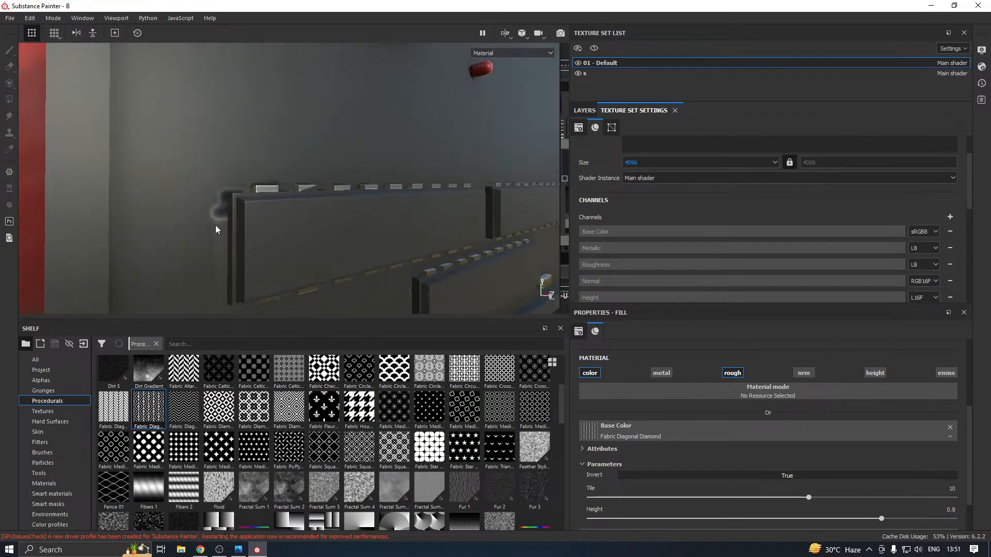
{"action": "mouse_move", "coordinate": [250, 209]}
{"action": "left_mouse_down", "text": "alt"}
{"action": "mouse_move", "coordinate": [232, 241]}
{"action": "mouse_move", "coordinate": [235, 204]}
{"action": "mouse_move", "coordinate": [257, 201]}
{"action": "mouse_move", "coordinate": [242, 206]}
{"action": "mouse_move", "coordinate": [274, 225]}
{"action": "mouse_move", "coordinate": [337, 217]}
{"action": "mouse_move", "coordinate": [249, 227]}
{"action": "left_mouse_up", "text": "alt"}
{"action": "scroll", "coordinate": [229, 200], "scroll_direction": "up", "scroll_amount": 2}
{"action": "scroll", "coordinate": [249, 236], "scroll_direction": "down", "scroll_amount": 3}
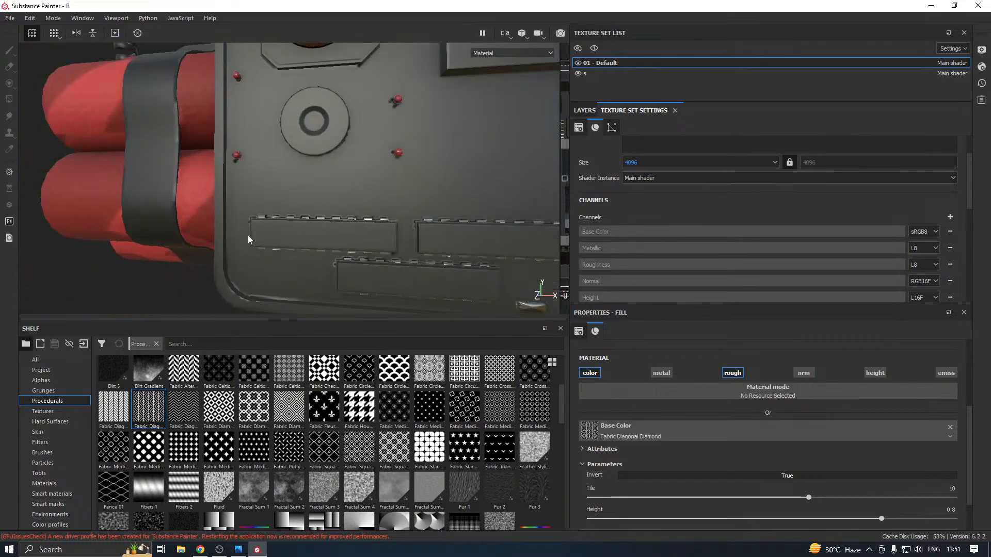
{"action": "scroll", "coordinate": [337, 235], "scroll_direction": "down", "scroll_amount": 3}
{"action": "left_click_drag", "start_coordinate": [337, 235], "coordinate": [401, 239], "text": "alt"}
{"action": "scroll", "coordinate": [370, 259], "scroll_direction": "down", "scroll_amount": 1}
{"action": "middle_click_drag", "start_coordinate": [401, 242], "coordinate": [395, 281], "text": "alt"}
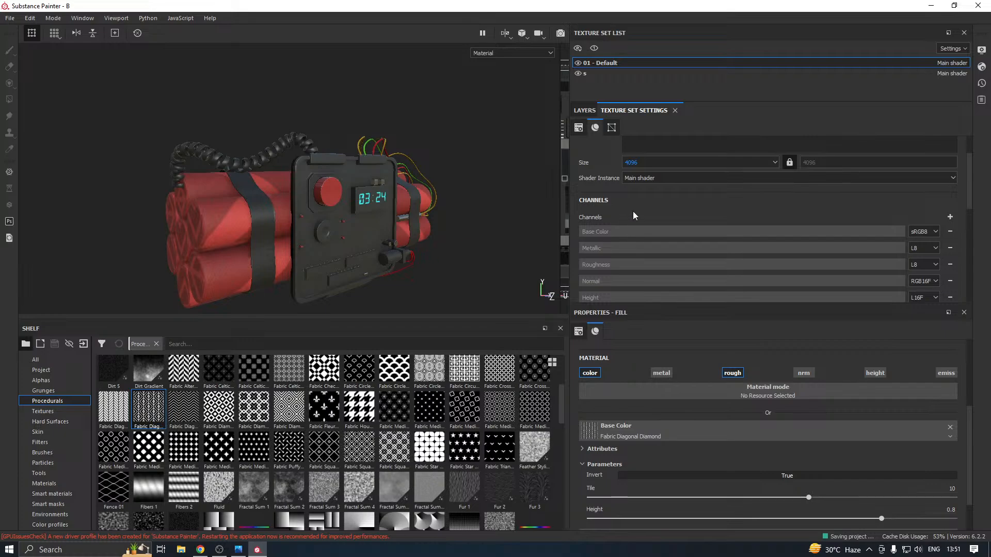
Review the size options of the 01 - Default texture set and return to the layer stack
{"action": "left_click", "coordinate": [646, 160]}
{"action": "left_click", "coordinate": [642, 191]}
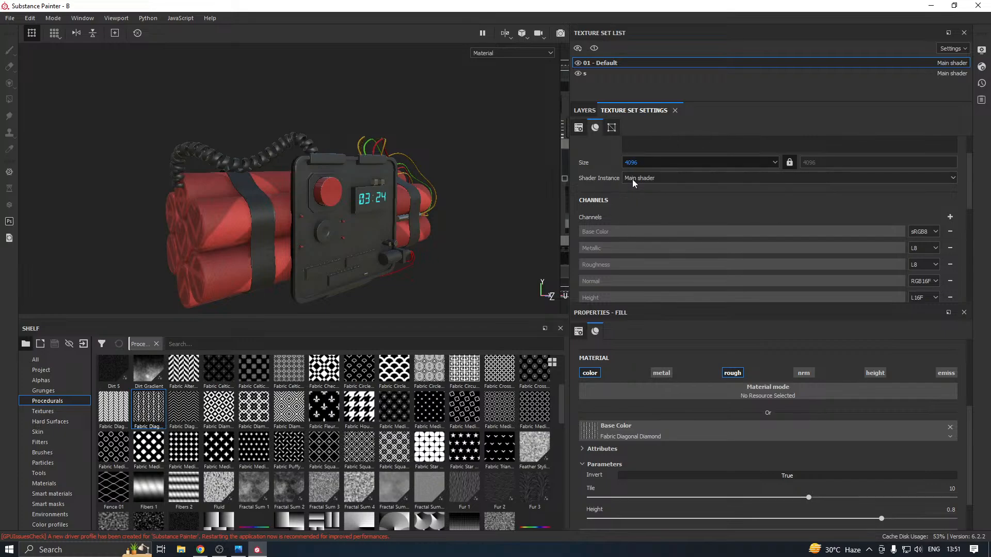
{"action": "left_click", "coordinate": [588, 111]}
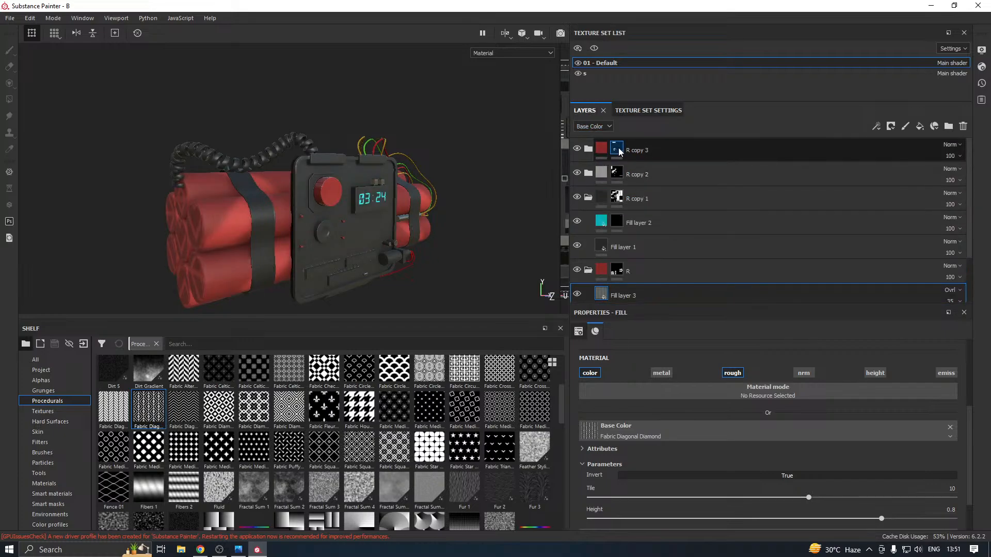
Add a new fill layer at the top of the layer stack and give it a black mask
{"action": "left_click", "coordinate": [964, 143]}
{"action": "left_click", "coordinate": [919, 126]}
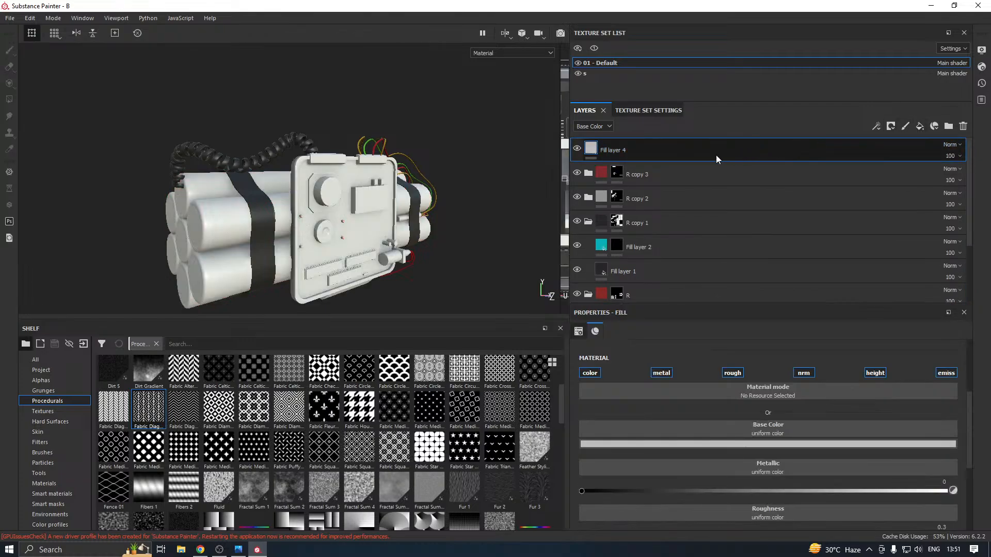
{"action": "right_click", "coordinate": [698, 155]}
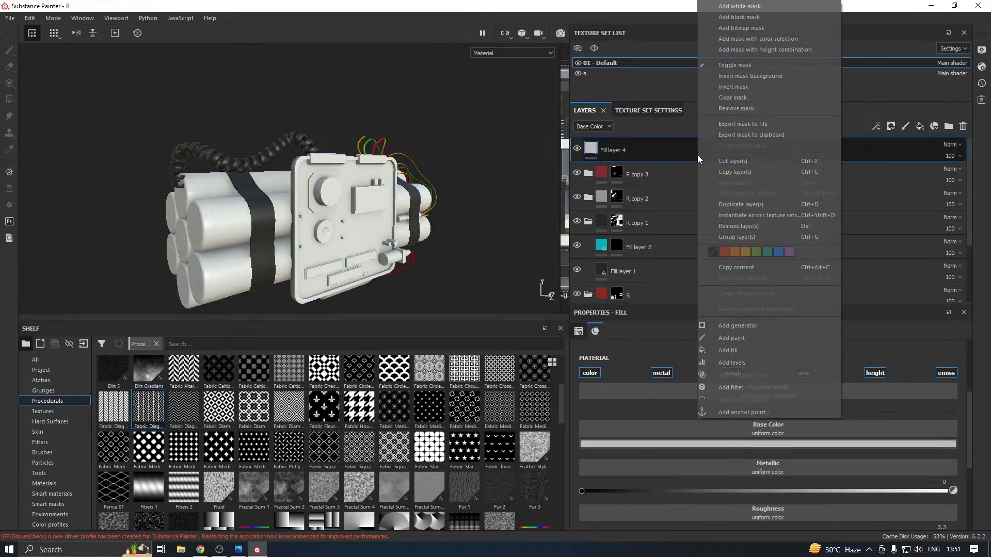
{"action": "left_click", "coordinate": [739, 17]}
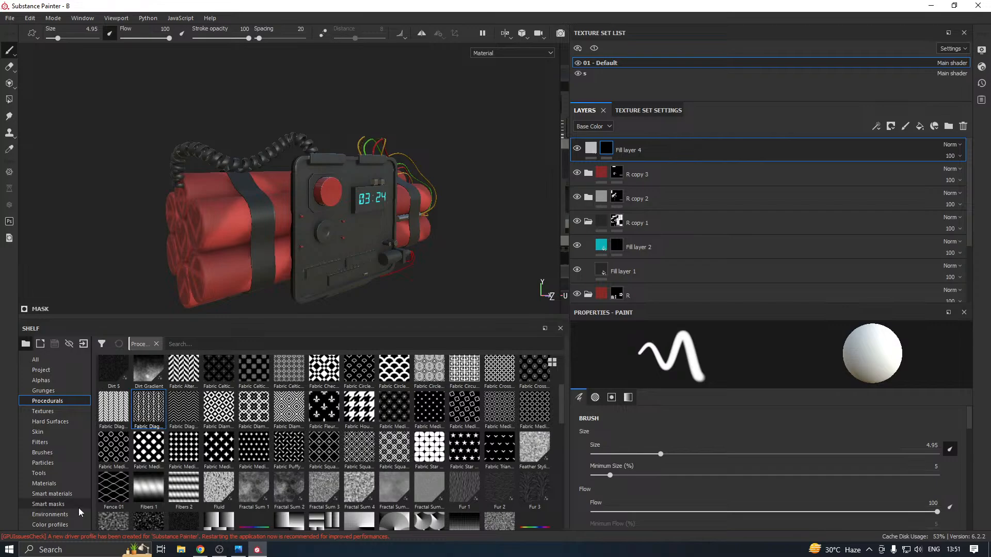
Apply the Dust Occlusion smart mask to Fill layer 4
{"action": "left_click", "coordinate": [46, 504]}
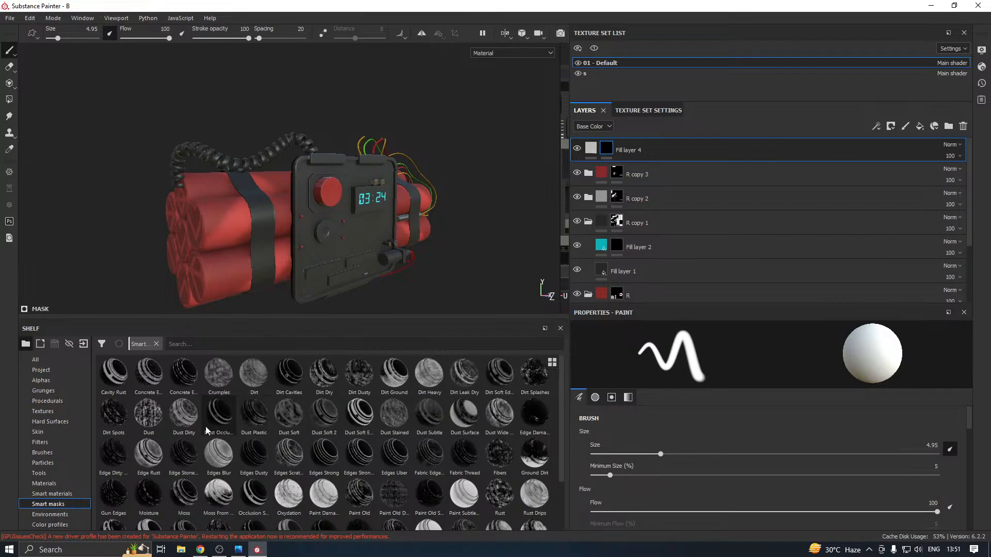
{"action": "left_click_drag", "start_coordinate": [206, 426], "coordinate": [686, 143]}
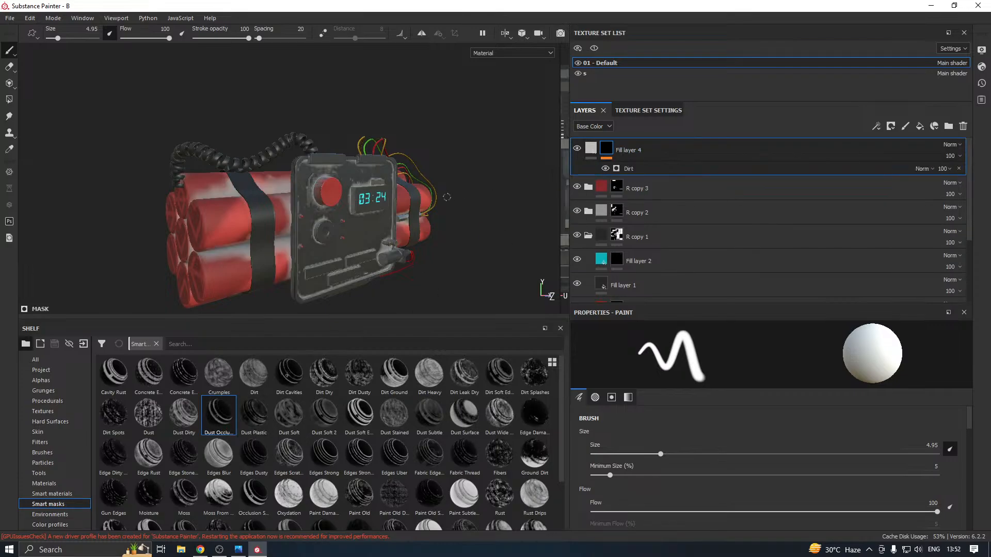
{"action": "left_click_drag", "start_coordinate": [447, 197], "coordinate": [414, 237], "text": "alt"}
{"action": "middle_click_drag", "start_coordinate": [414, 238], "coordinate": [432, 178], "text": "alt"}
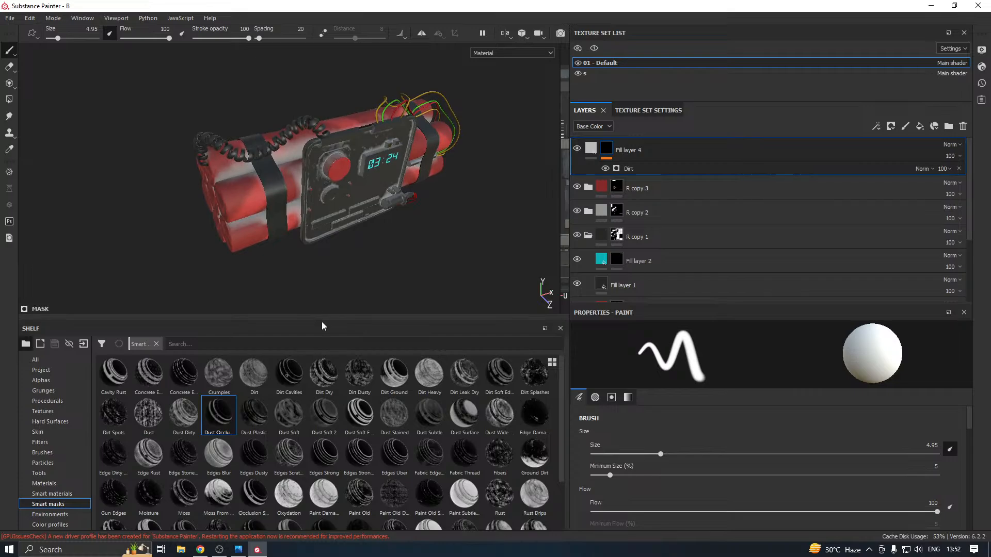
Turn off the metallic channel of Fill layer 4's material
{"action": "left_click_drag", "start_coordinate": [317, 319], "coordinate": [318, 352]}
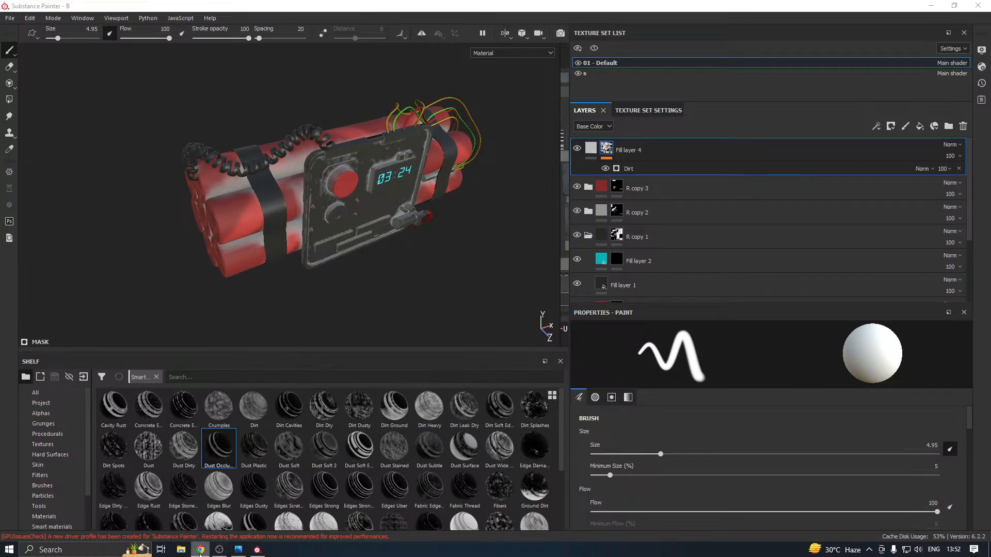
{"action": "mouse_move", "coordinate": [376, 245]}
{"action": "left_mouse_down", "text": "alt"}
{"action": "mouse_move", "coordinate": [395, 227]}
{"action": "mouse_move", "coordinate": [349, 222]}
{"action": "mouse_move", "coordinate": [341, 209]}
{"action": "left_mouse_up", "text": "alt"}
{"action": "left_click", "coordinate": [594, 149]}
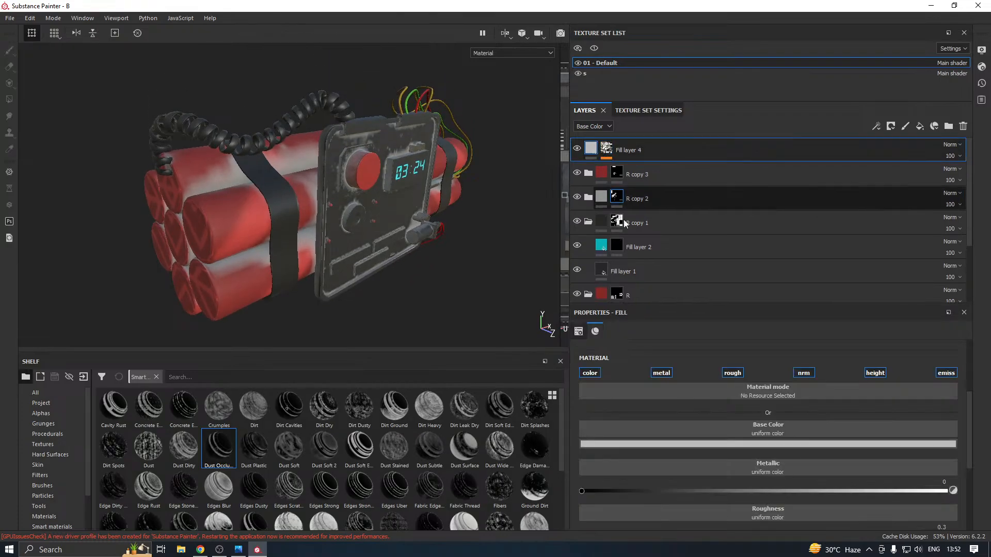
{"action": "left_click", "coordinate": [661, 373]}
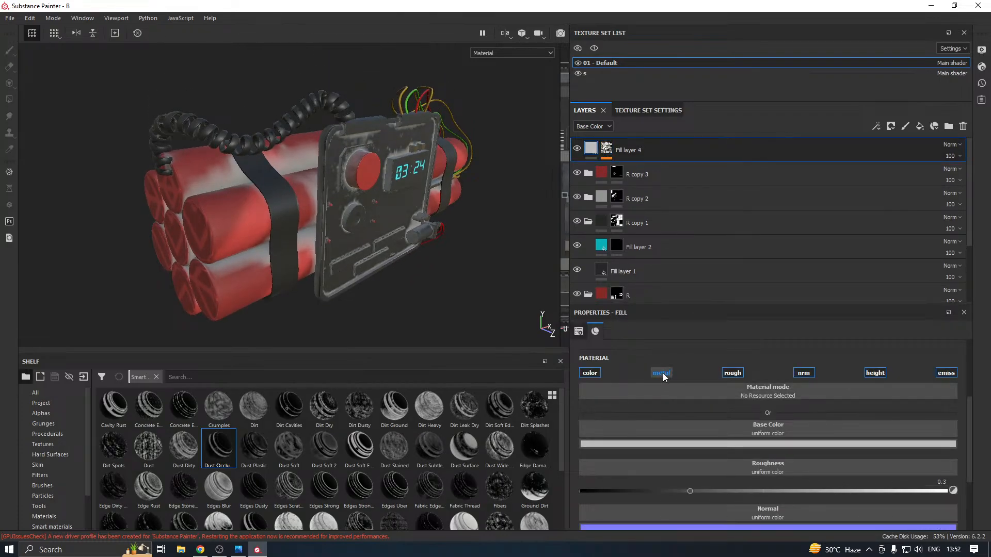
Darken Fill layer 4's base color to a near-black neutral grey of 0.038
{"action": "left_click", "coordinate": [648, 445]}
{"action": "left_click", "coordinate": [741, 412]}
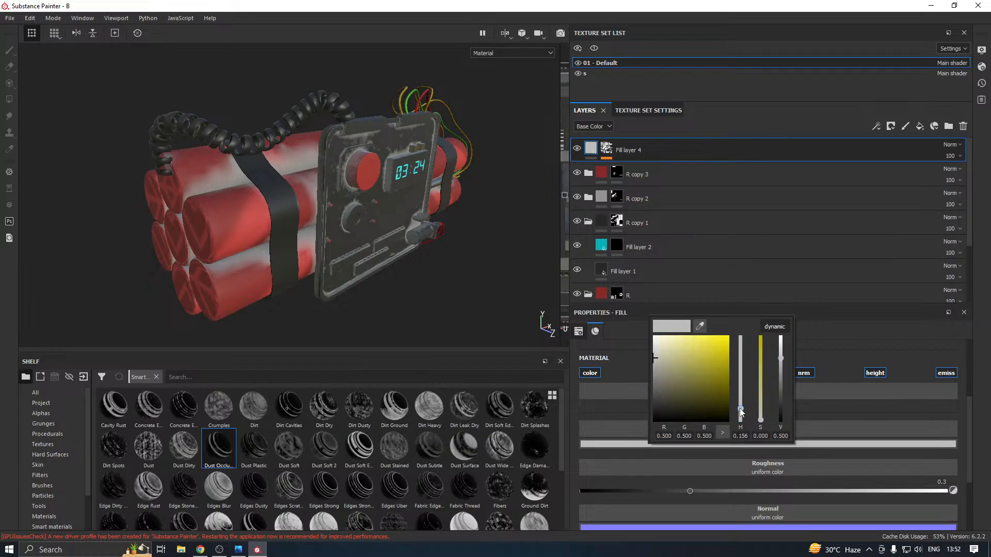
{"action": "left_click_drag", "start_coordinate": [698, 372], "coordinate": [657, 387]}
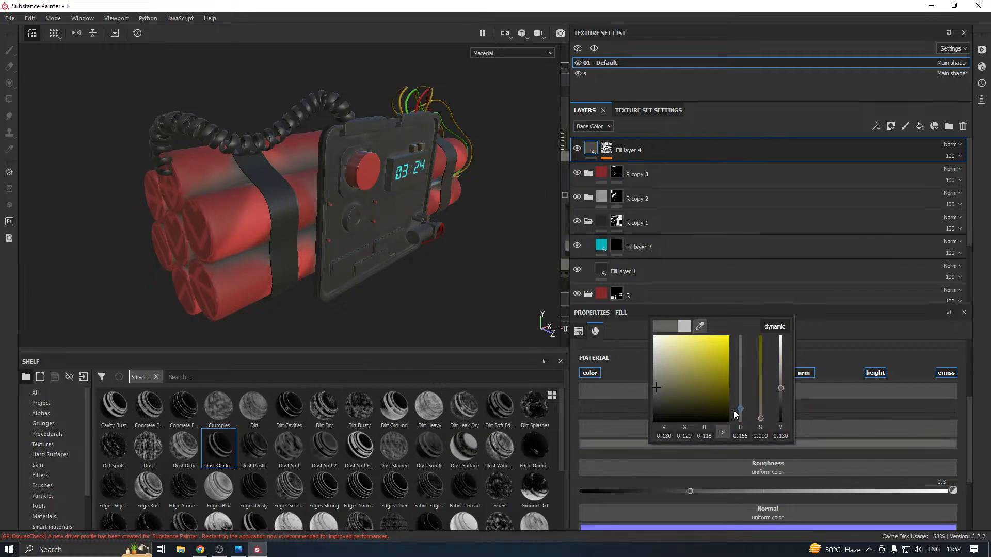
{"action": "left_click_drag", "start_coordinate": [740, 412], "coordinate": [740, 415]}
{"action": "left_click_drag", "start_coordinate": [670, 381], "coordinate": [653, 407]}
{"action": "left_click_drag", "start_coordinate": [408, 330], "coordinate": [357, 286], "text": "alt"}
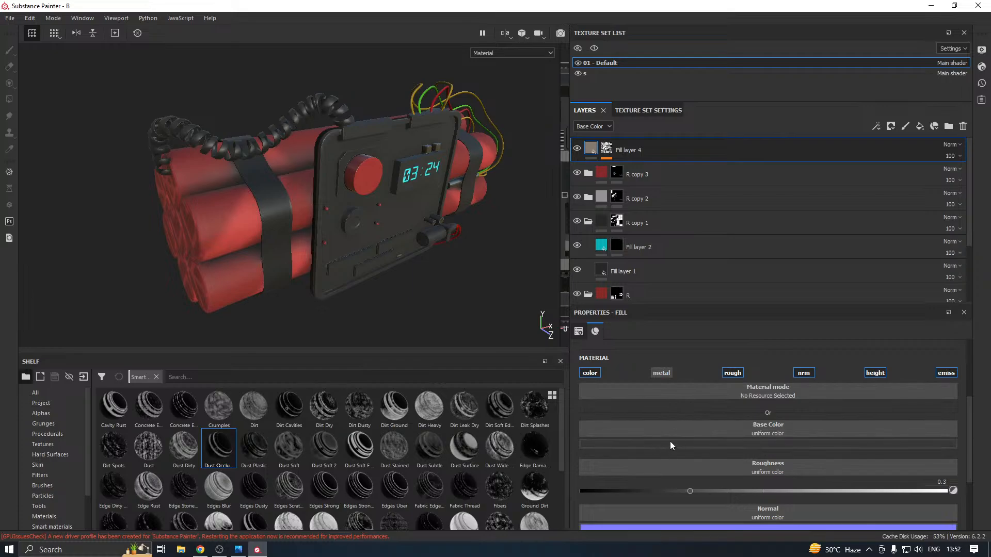
Set Fill layer 4's roughness to 0.6110 and change its base color to a muted brown with hue 0.042
{"action": "left_click_drag", "start_coordinate": [778, 491], "coordinate": [803, 492]}
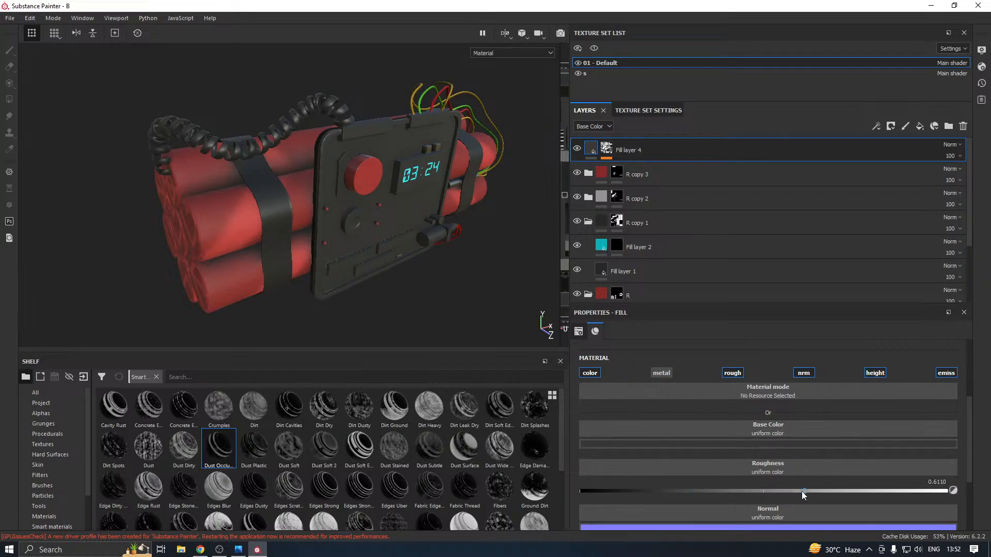
{"action": "left_click", "coordinate": [753, 444]}
{"action": "left_click", "coordinate": [845, 412]}
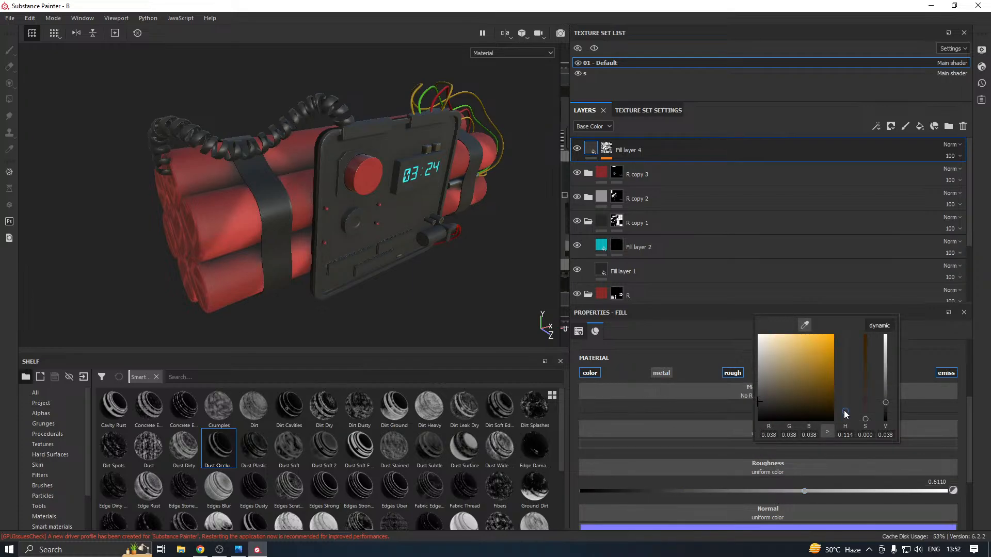
{"action": "mouse_move", "coordinate": [845, 414]}
{"action": "left_mouse_down"}
{"action": "mouse_move", "coordinate": [799, 393]}
{"action": "mouse_move", "coordinate": [800, 372]}
{"action": "mouse_move", "coordinate": [795, 398]}
{"action": "mouse_move", "coordinate": [772, 408]}
{"action": "mouse_move", "coordinate": [758, 384]}
{"action": "left_mouse_up"}
{"action": "left_click", "coordinate": [801, 394]}
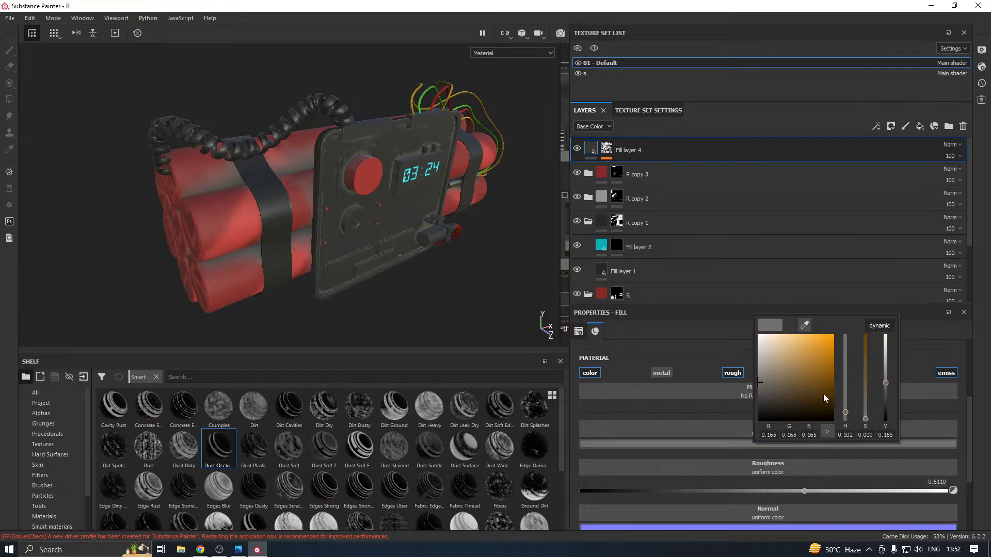
{"action": "mouse_move", "coordinate": [845, 413]}
{"action": "left_mouse_down"}
{"action": "mouse_move", "coordinate": [845, 395]}
{"action": "mouse_move", "coordinate": [846, 420]}
{"action": "left_mouse_up"}
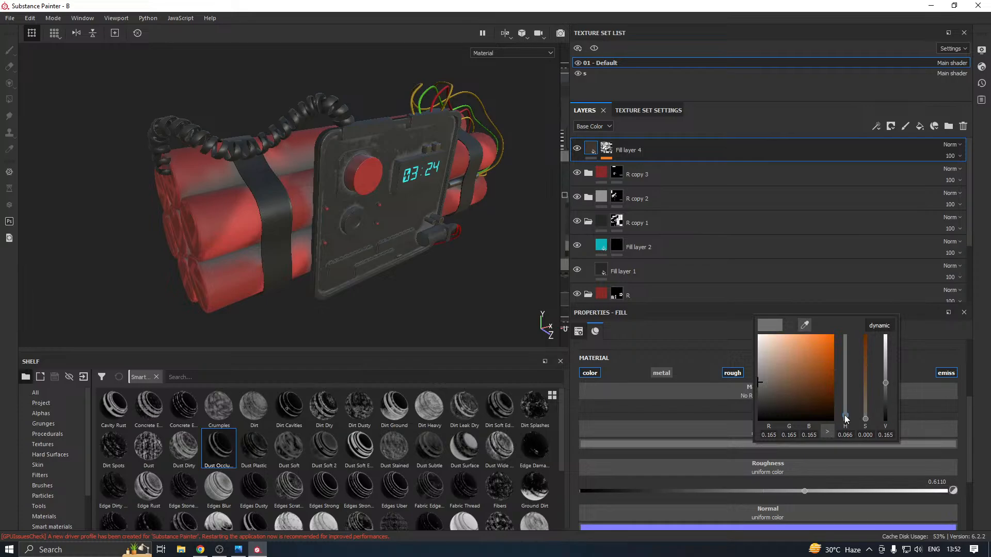
{"action": "left_click", "coordinate": [784, 374]}
{"action": "mouse_move", "coordinate": [370, 271]}
{"action": "left_mouse_down", "text": "alt"}
{"action": "mouse_move", "coordinate": [426, 237]}
{"action": "mouse_move", "coordinate": [306, 245]}
{"action": "mouse_move", "coordinate": [362, 265]}
{"action": "left_mouse_up", "text": "alt"}
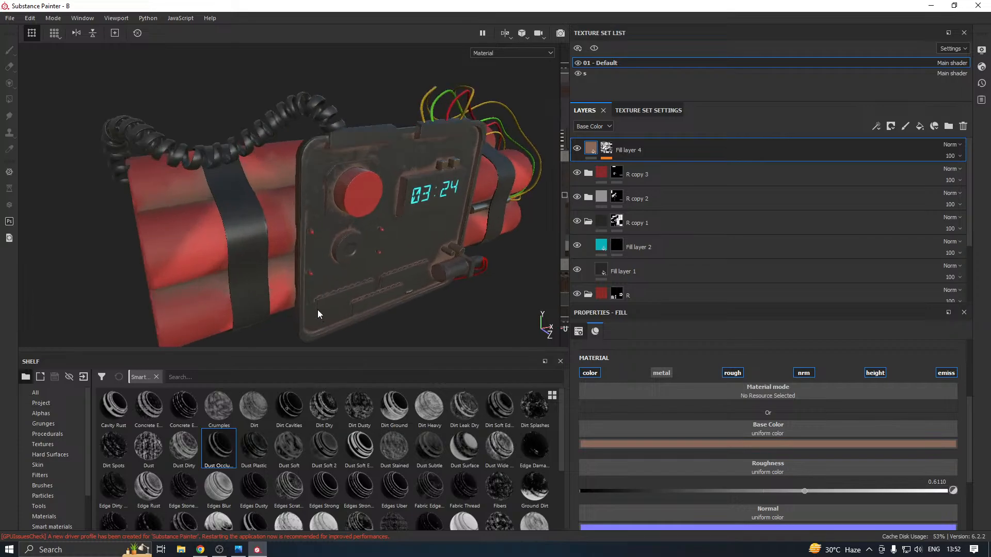
{"action": "mouse_move", "coordinate": [317, 310]}
{"action": "left_mouse_down", "text": "alt"}
{"action": "mouse_move", "coordinate": [420, 320]}
{"action": "mouse_move", "coordinate": [323, 302]}
{"action": "mouse_move", "coordinate": [332, 277]}
{"action": "left_mouse_up", "text": "alt"}
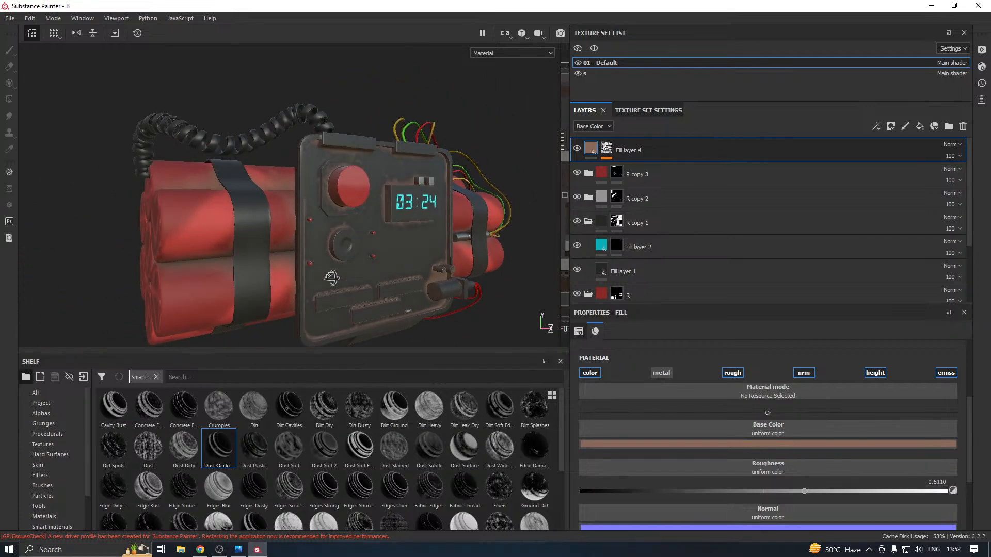
Set the Dirt generator on Fill layer 4's mask to Dirt Level 0.4 and Dirt Contrast 0.18
{"action": "left_click", "coordinate": [608, 149]}
{"action": "left_click", "coordinate": [640, 169]}
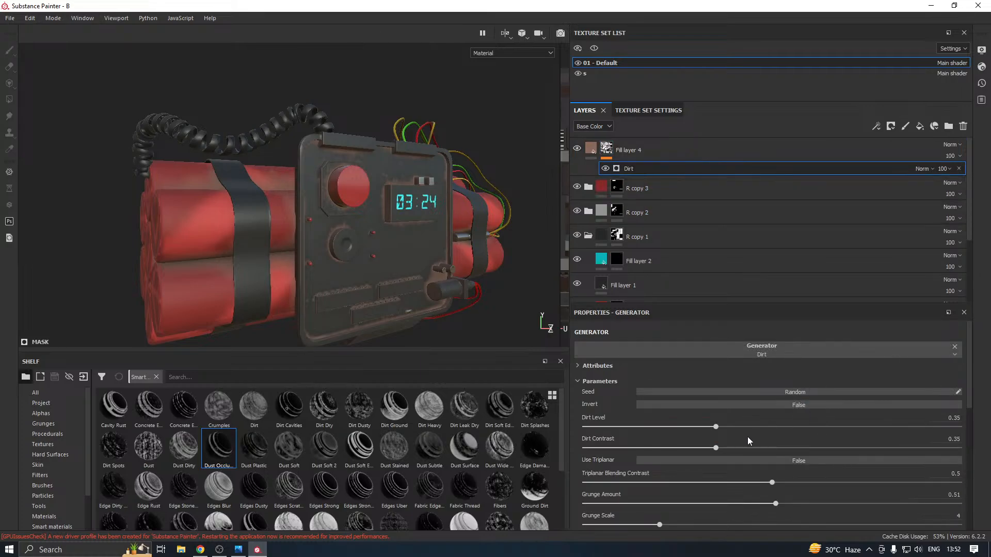
{"action": "mouse_move", "coordinate": [716, 426]}
{"action": "left_mouse_down"}
{"action": "mouse_move", "coordinate": [777, 428]}
{"action": "mouse_move", "coordinate": [732, 427]}
{"action": "left_mouse_up"}
{"action": "scroll", "coordinate": [374, 289], "scroll_direction": "down", "scroll_amount": 3}
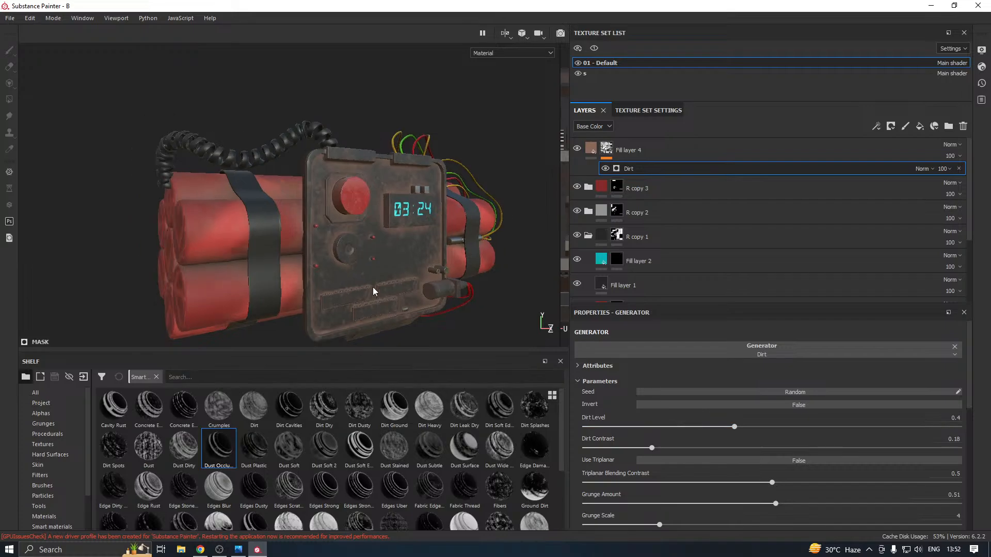
Examine the brown dirt on the front panel and dynamite sticks from several angles and distances
{"action": "left_click_drag", "start_coordinate": [374, 289], "coordinate": [392, 281], "text": "alt"}
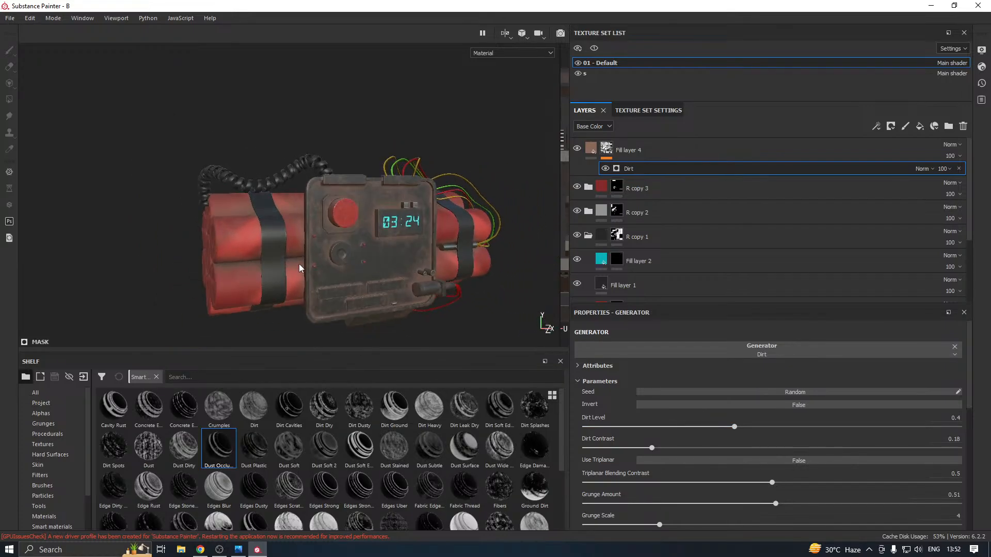
{"action": "scroll", "coordinate": [298, 271], "scroll_direction": "up", "scroll_amount": 4}
{"action": "left_click_drag", "start_coordinate": [298, 277], "coordinate": [261, 236], "text": "alt"}
{"action": "scroll", "coordinate": [261, 236], "scroll_direction": "down", "scroll_amount": 2}
{"action": "left_click_drag", "start_coordinate": [351, 267], "coordinate": [251, 313], "text": "alt"}
{"action": "left_click", "coordinate": [240, 550]}
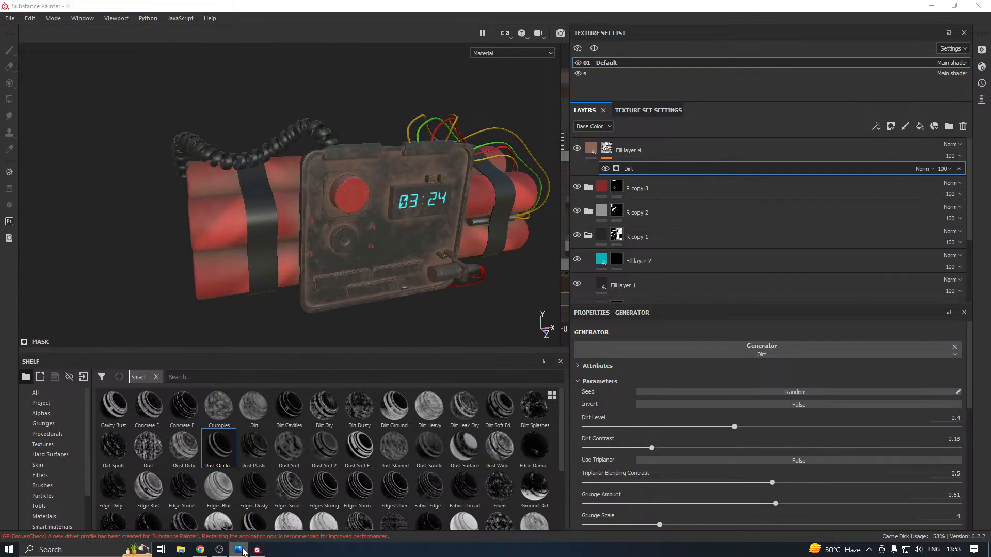
{"action": "left_click_drag", "start_coordinate": [313, 252], "coordinate": [336, 264], "text": "alt"}
{"action": "scroll", "coordinate": [331, 250], "scroll_direction": "up", "scroll_amount": 2}
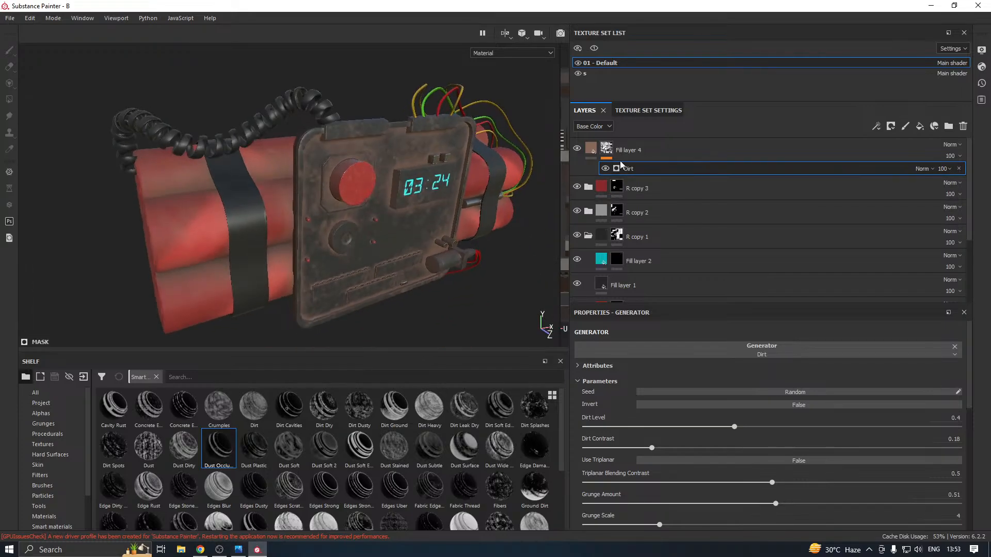
Darken Fill layer 4's base color to a grey-brown with RGB 0.114, 0.094, 0.087
{"action": "left_click", "coordinate": [592, 149]}
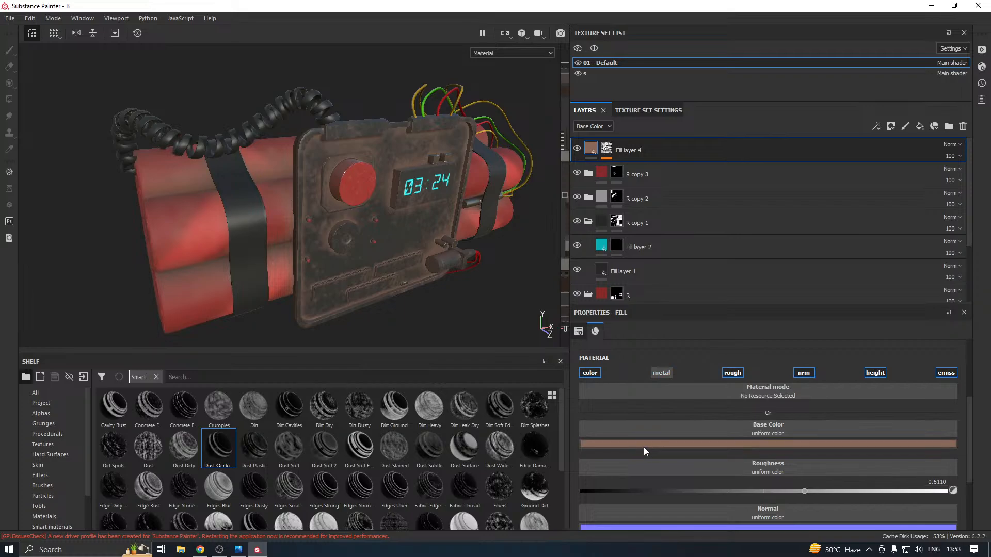
{"action": "left_click", "coordinate": [643, 445]}
{"action": "left_click_drag", "start_coordinate": [666, 384], "coordinate": [658, 392]}
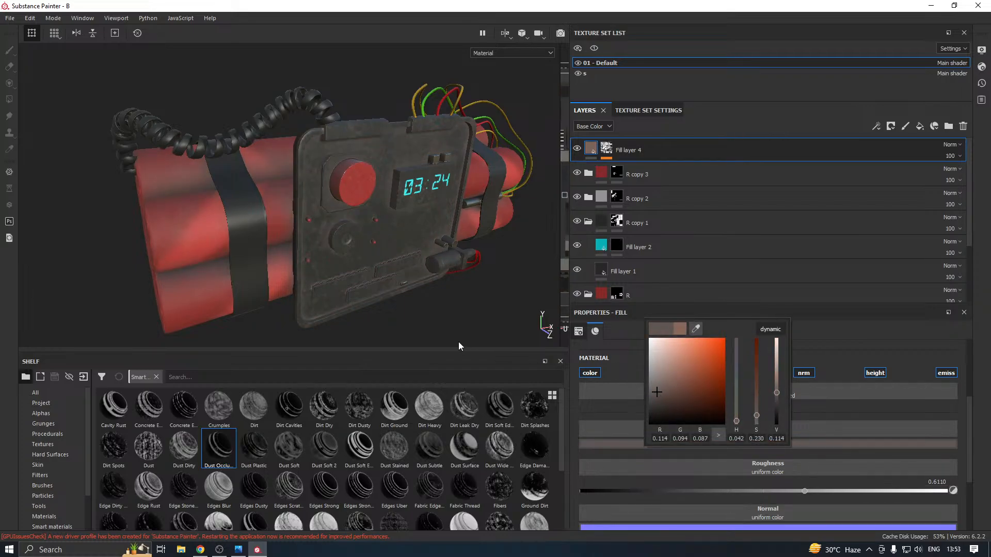
{"action": "left_click", "coordinate": [475, 322]}
{"action": "scroll", "coordinate": [388, 292], "scroll_direction": "down", "scroll_amount": 2}
{"action": "left_click_drag", "start_coordinate": [388, 292], "coordinate": [332, 268], "text": "alt"}
{"action": "scroll", "coordinate": [333, 267], "scroll_direction": "up", "scroll_amount": 2}
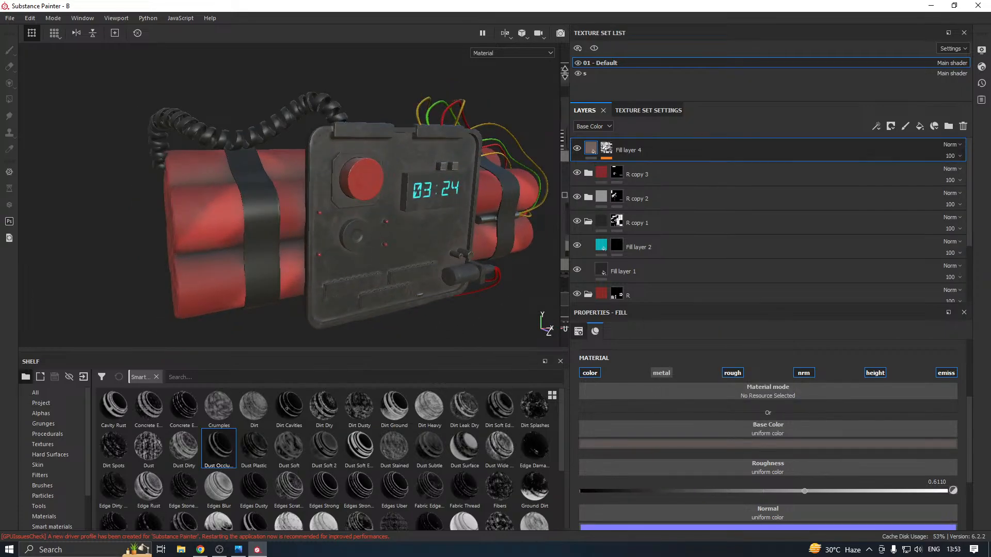
Toggle the visibility of the 01 - Default texture set, switch to texture set s and collapse its layer folders
{"action": "left_click", "coordinate": [579, 63]}
{"action": "left_click", "coordinate": [579, 62]}
{"action": "left_click", "coordinate": [590, 73]}
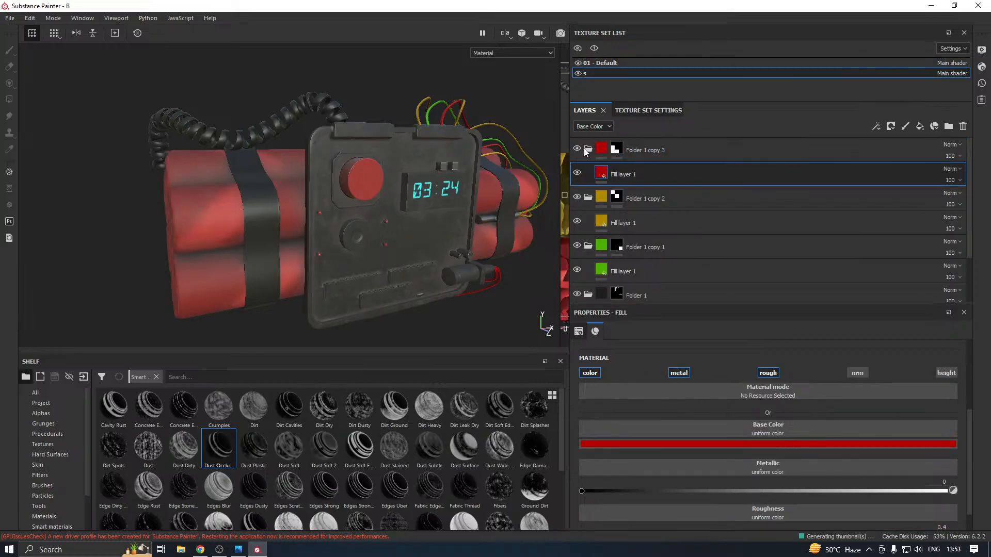
{"action": "left_click", "coordinate": [589, 175]}
{"action": "left_click", "coordinate": [590, 198]}
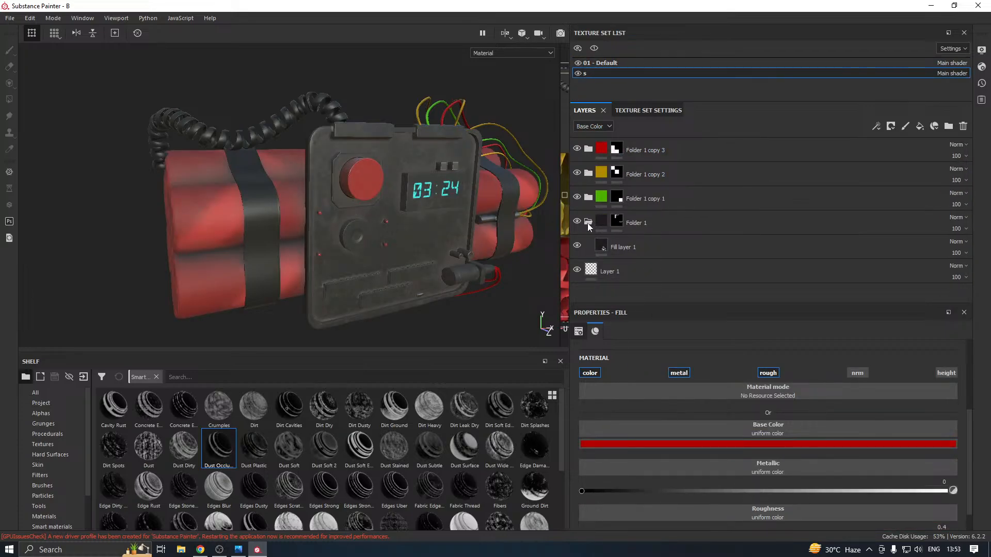
{"action": "left_click", "coordinate": [588, 223]}
Add a new fill layer above Folder 1 copy 3 in texture set s and give it a black mask
{"action": "left_click", "coordinate": [702, 155]}
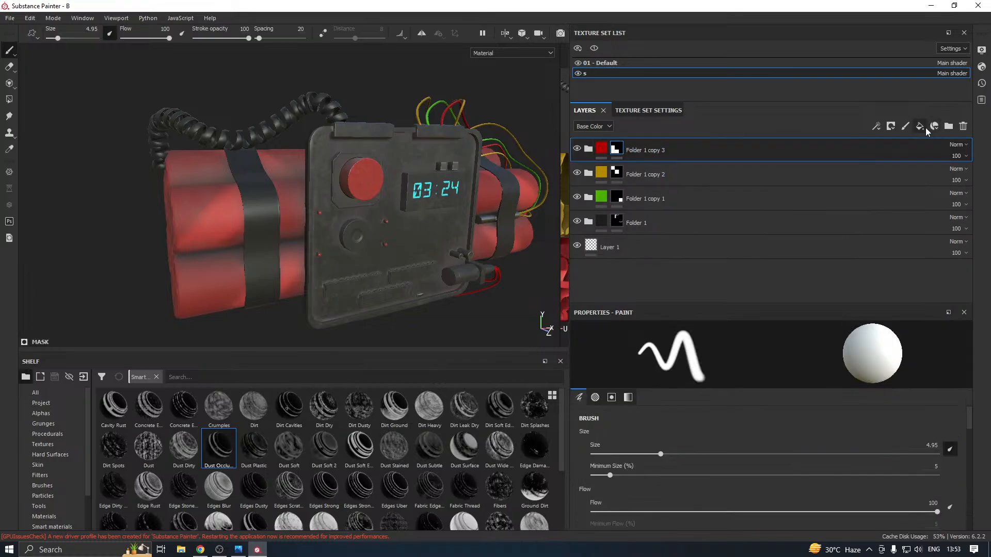
{"action": "left_click", "coordinate": [919, 126]}
{"action": "right_click", "coordinate": [678, 150]}
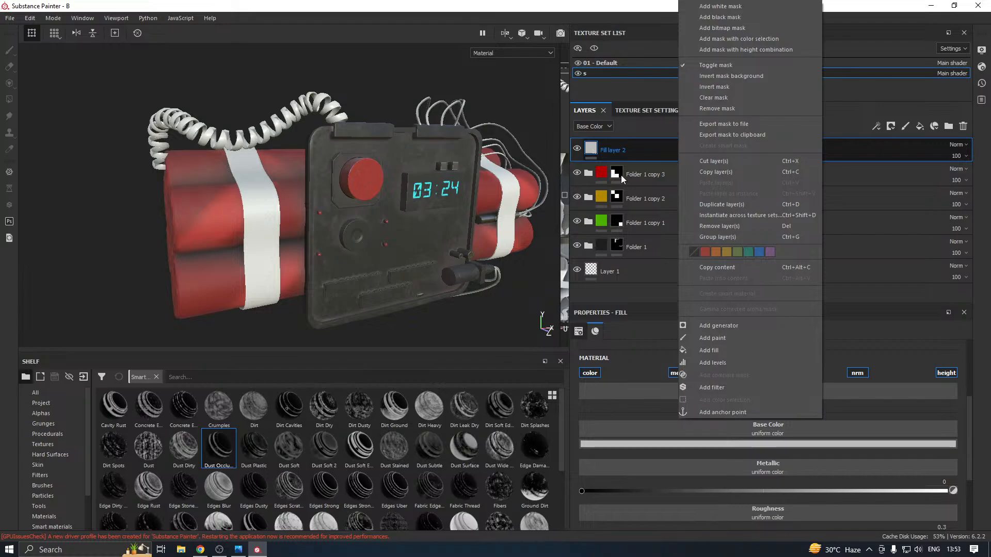
{"action": "left_click", "coordinate": [578, 249]}
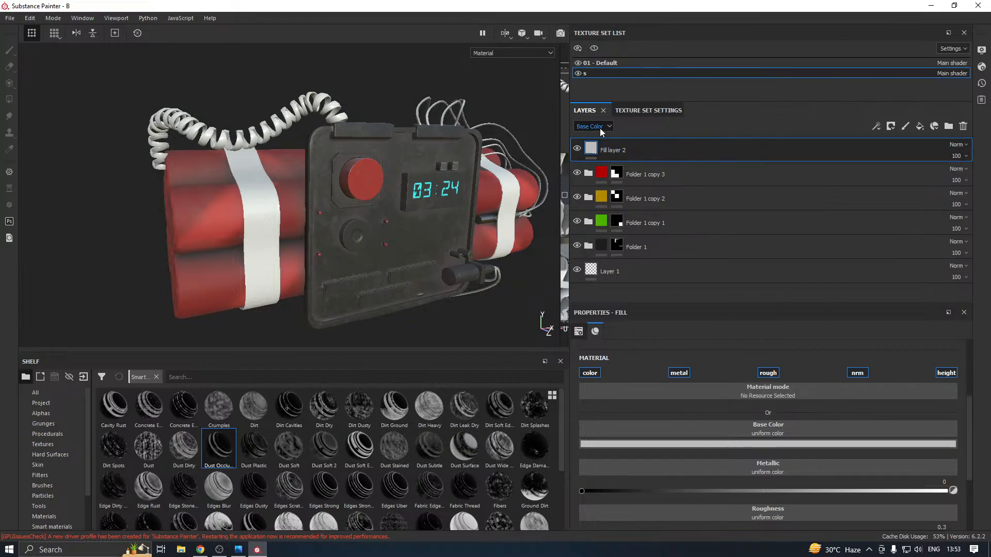
{"action": "right_click", "coordinate": [614, 150]}
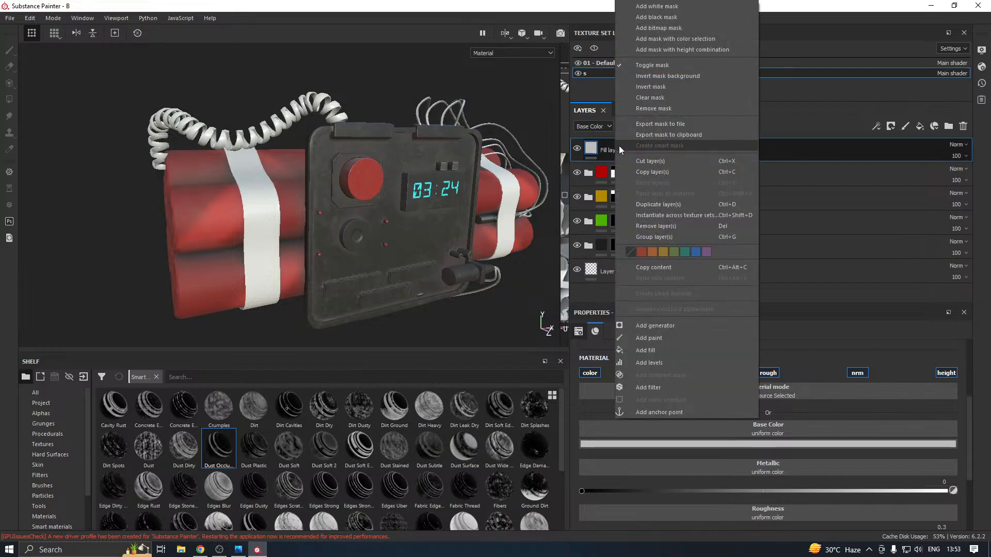
{"action": "left_click", "coordinate": [657, 18]}
Browse the alphas and choose the chevron-patterned Line Stripes alpha for painting Fill layer 2's mask
{"action": "left_click", "coordinate": [41, 413]}
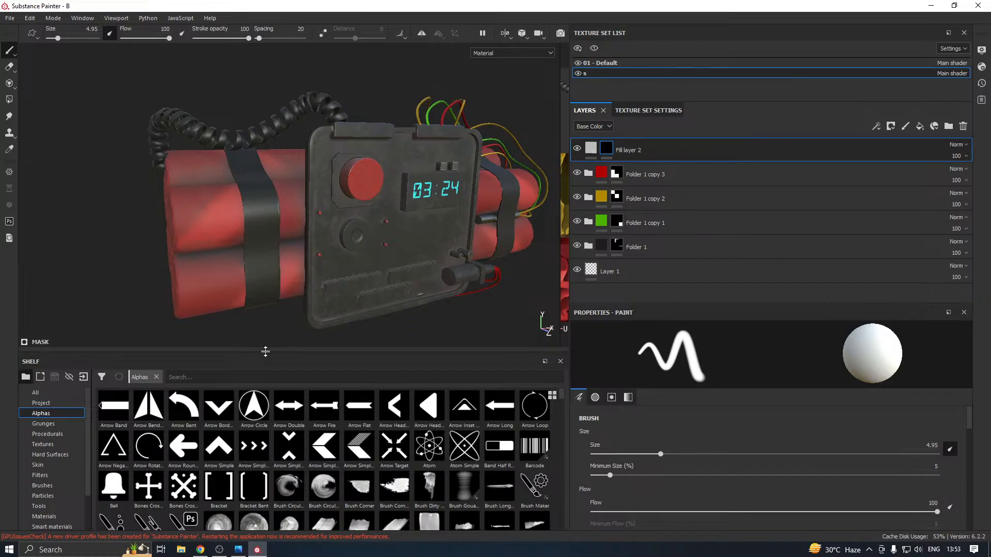
{"action": "left_click_drag", "start_coordinate": [264, 355], "coordinate": [265, 307]}
{"action": "scroll", "coordinate": [318, 383], "scroll_direction": "down", "scroll_amount": 5}
{"action": "scroll", "coordinate": [319, 384], "scroll_direction": "down", "scroll_amount": 15}
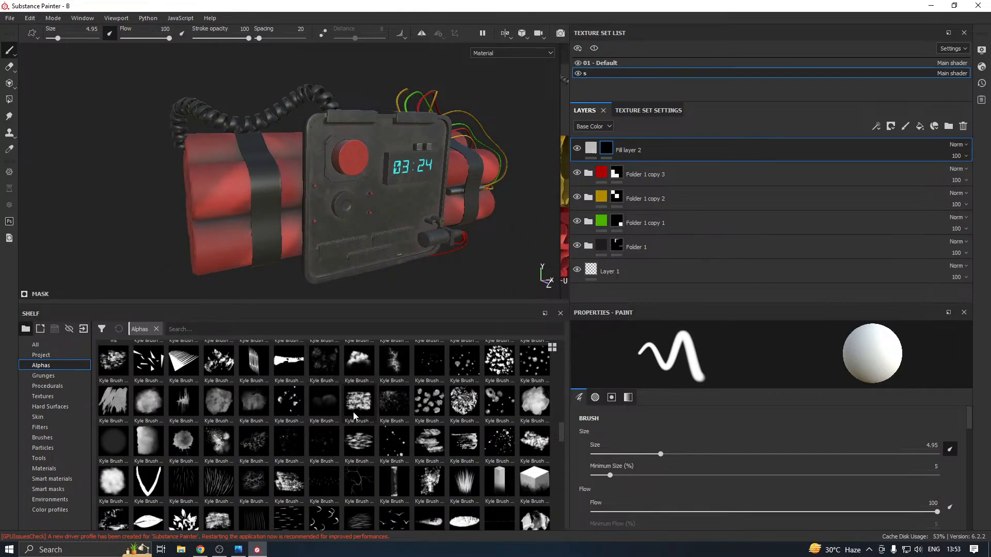
{"action": "scroll", "coordinate": [354, 418], "scroll_direction": "down", "scroll_amount": 15}
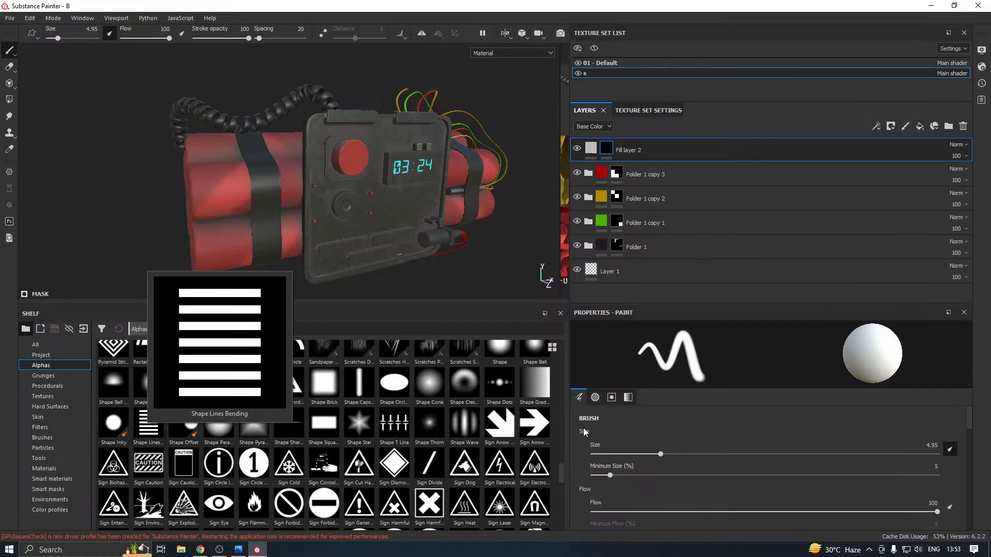
{"action": "left_click_drag", "start_coordinate": [561, 475], "coordinate": [568, 513]}
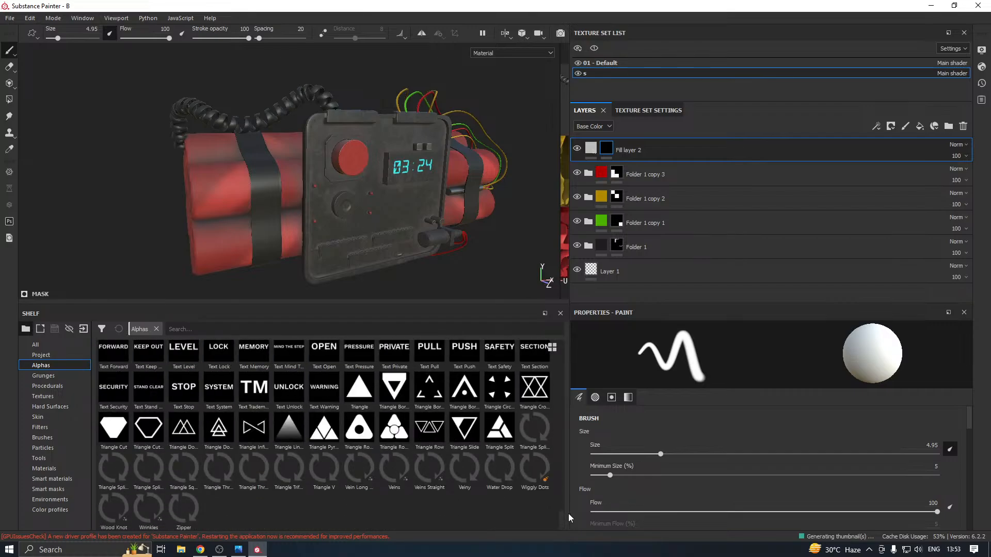
{"action": "mouse_move", "coordinate": [568, 512]}
{"action": "left_mouse_down"}
{"action": "mouse_move", "coordinate": [569, 456]}
{"action": "mouse_move", "coordinate": [559, 452]}
{"action": "left_mouse_up"}
{"action": "left_click", "coordinate": [263, 428]}
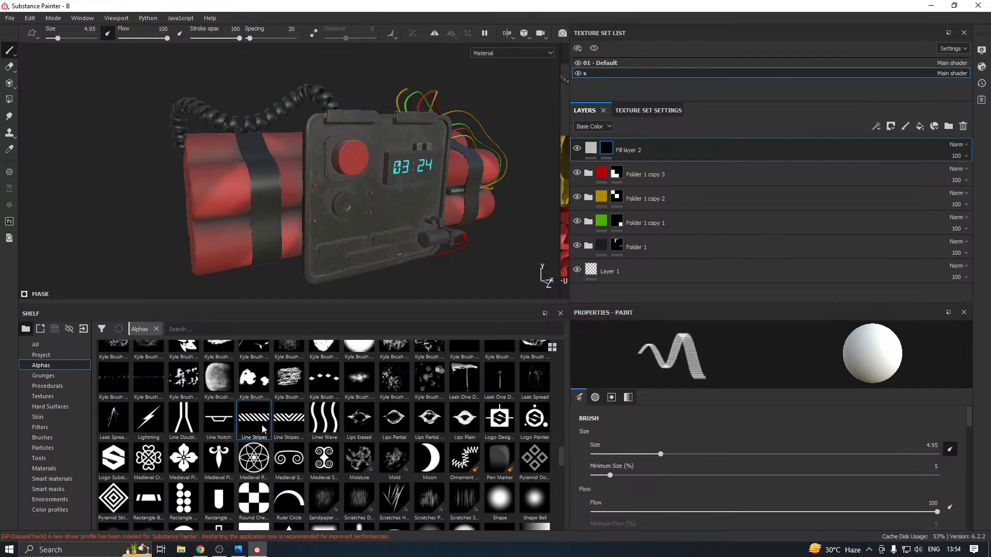
{"action": "left_click", "coordinate": [291, 424]}
Set the stripe brush size to 16.59 and its angle to 274 for Fill layer 2's mask
{"action": "scroll", "coordinate": [236, 182], "scroll_direction": "up", "scroll_amount": 2}
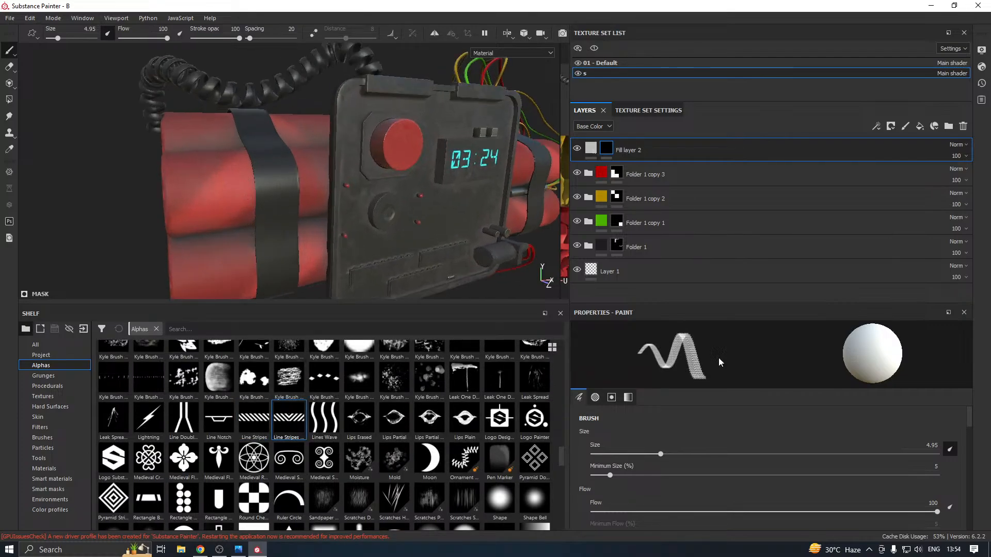
{"action": "left_click_drag", "start_coordinate": [691, 455], "coordinate": [726, 449]}
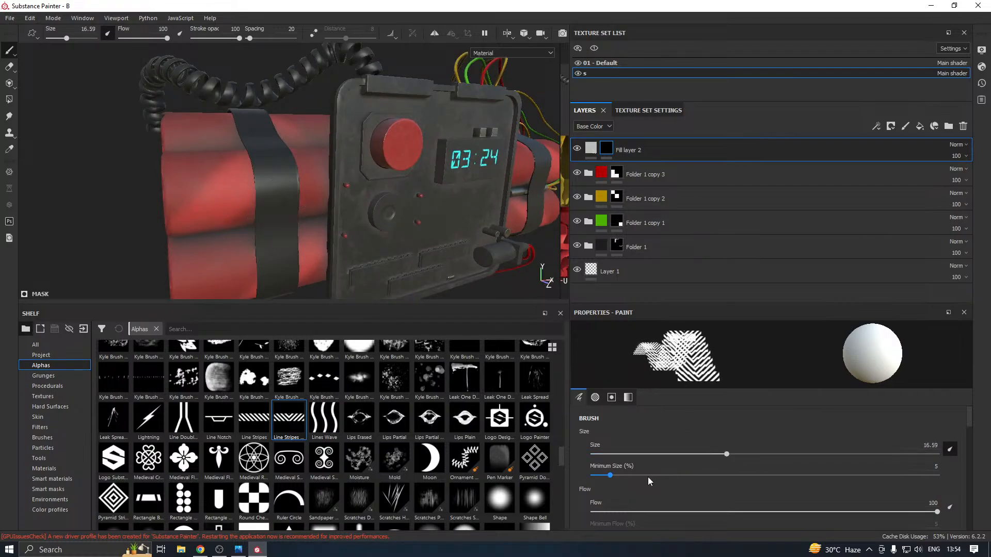
{"action": "scroll", "coordinate": [648, 477], "scroll_direction": "down", "scroll_amount": 3}
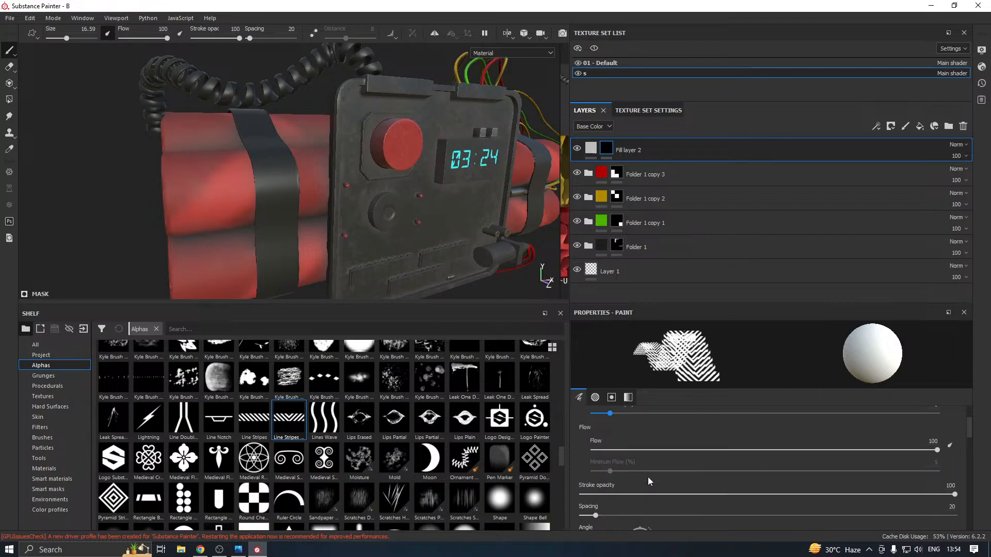
{"action": "scroll", "coordinate": [648, 481], "scroll_direction": "down", "scroll_amount": 3}
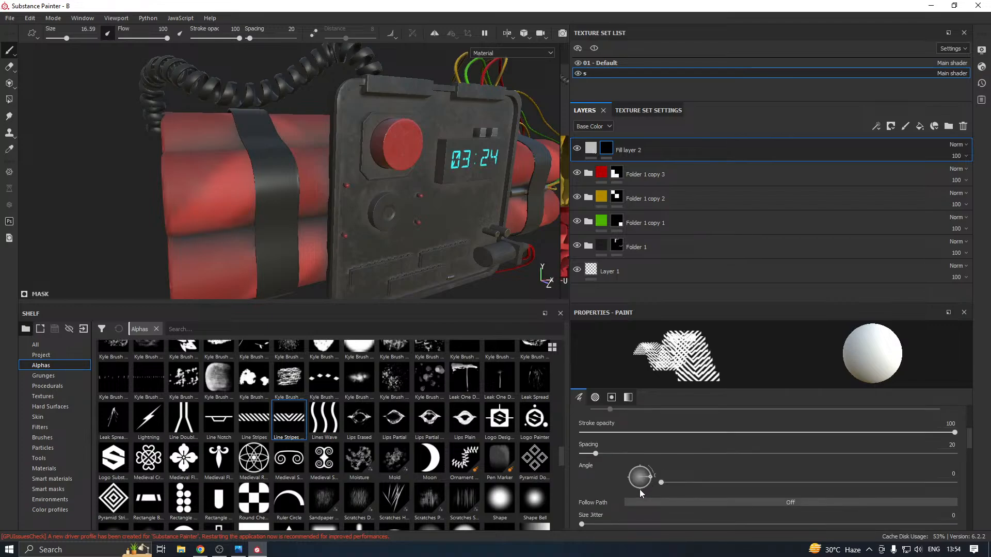
{"action": "left_click", "coordinate": [640, 489]}
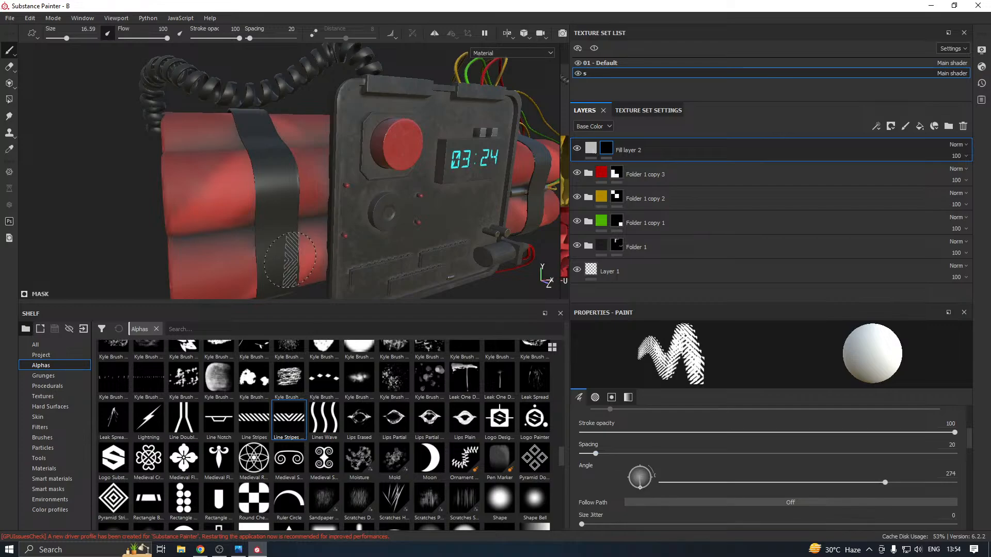
{"action": "scroll", "coordinate": [236, 190], "scroll_direction": "up", "scroll_amount": 2}
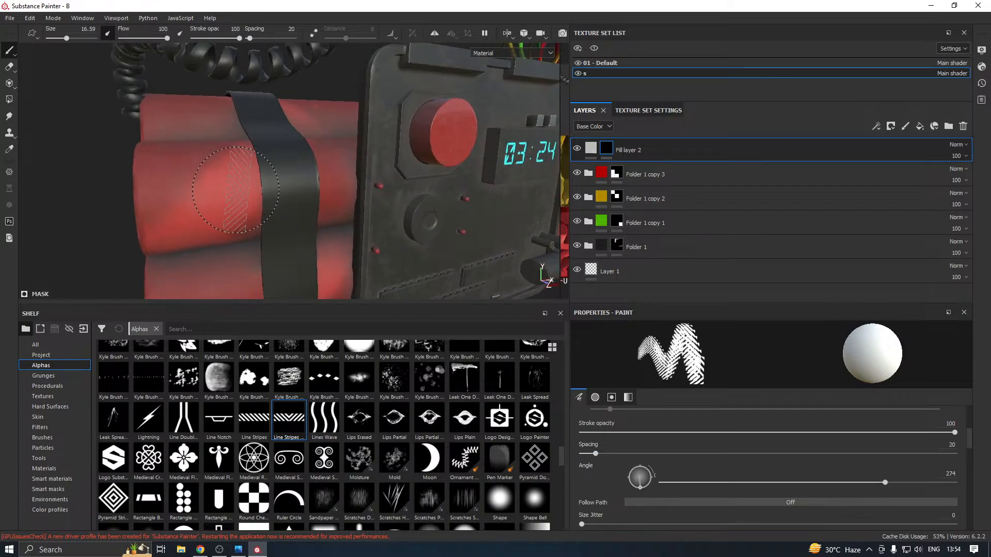
{"action": "mouse_move", "coordinate": [309, 237]}
{"action": "left_mouse_down", "text": "alt"}
{"action": "mouse_move", "coordinate": [274, 219]}
{"action": "mouse_move", "coordinate": [292, 222]}
{"action": "left_mouse_up", "text": "alt"}
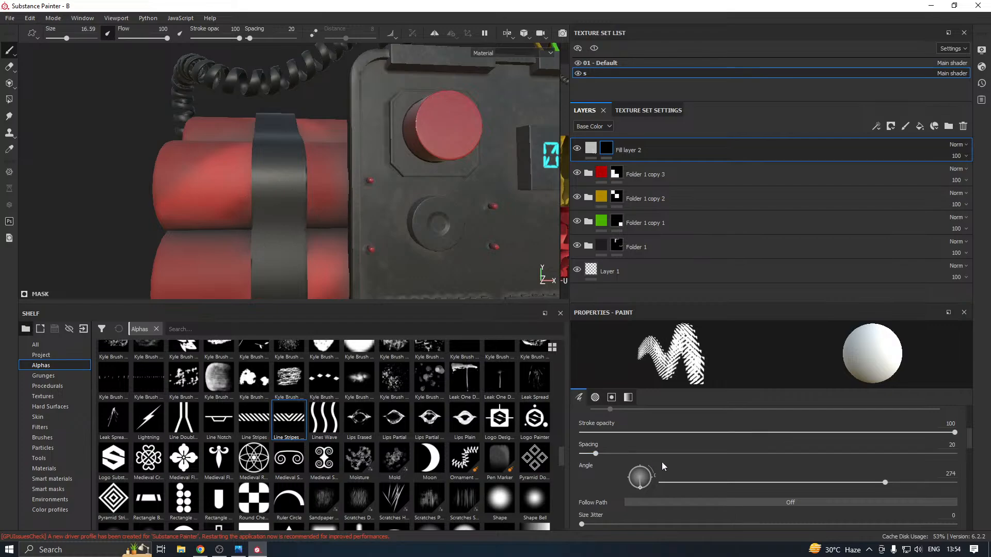
Enlarge the stripe brush to size 32.7 and set its angle to 90
{"action": "scroll", "coordinate": [661, 463], "scroll_direction": "up", "scroll_amount": 4}
{"action": "left_click_drag", "start_coordinate": [726, 454], "coordinate": [785, 454]}
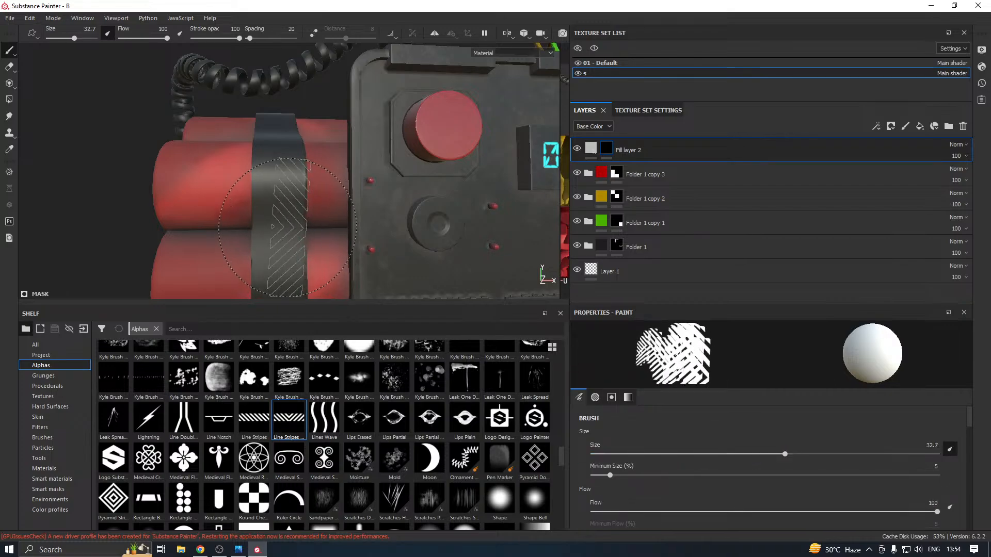
{"action": "scroll", "coordinate": [680, 493], "scroll_direction": "down", "scroll_amount": 3}
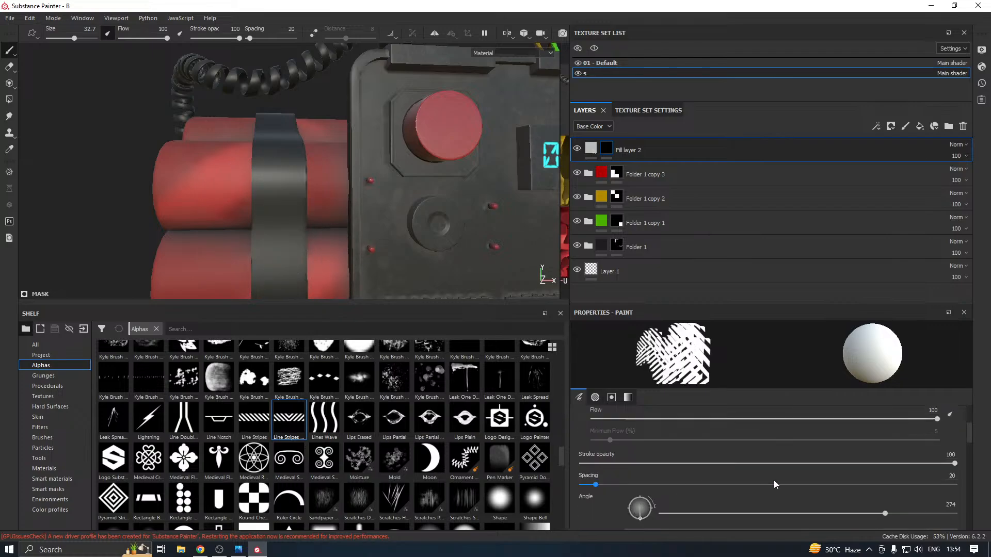
{"action": "left_click_drag", "start_coordinate": [895, 516], "coordinate": [986, 509]}
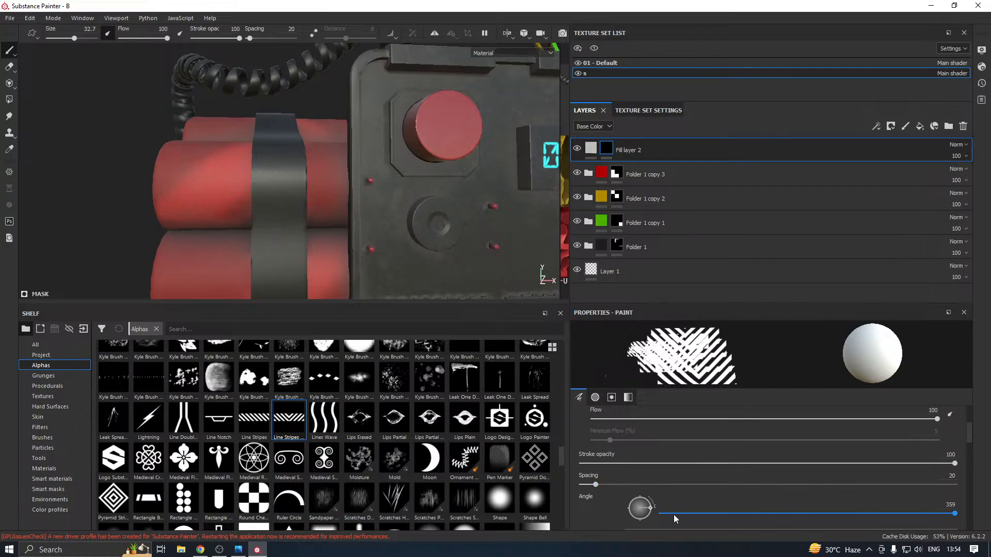
{"action": "left_click_drag", "start_coordinate": [676, 514], "coordinate": [635, 523]}
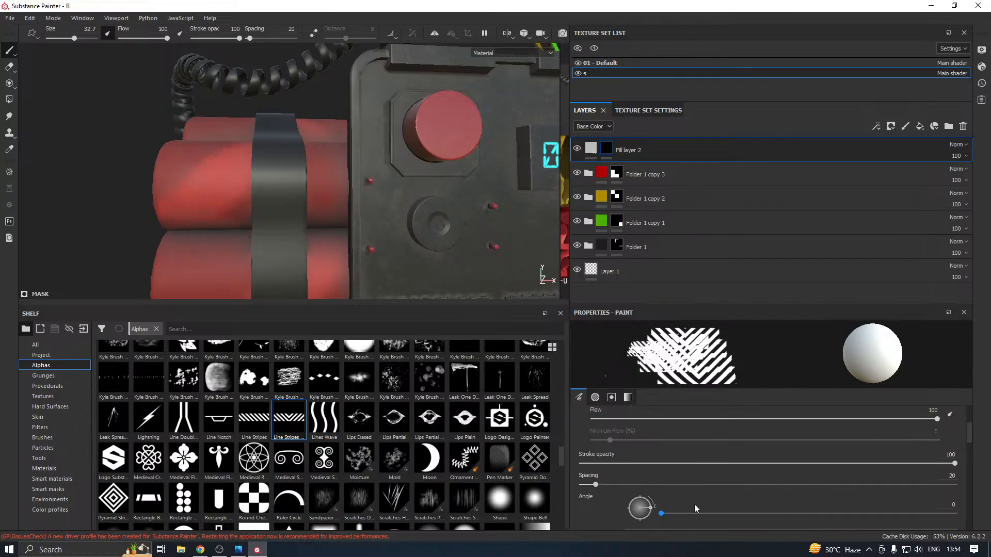
{"action": "left_click", "coordinate": [950, 505]}
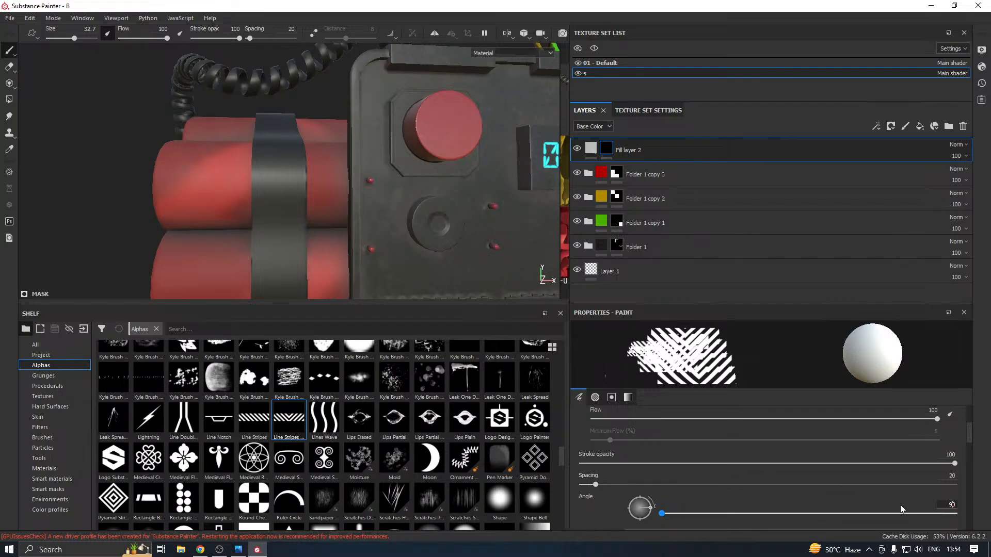
{"action": "key", "text": "Return"}
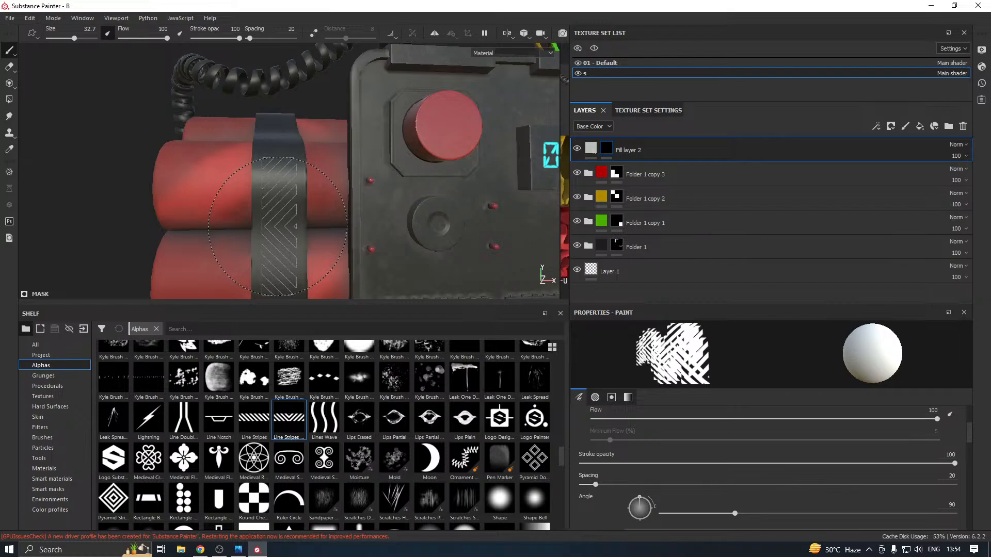
Stamp the chevron stripes onto the strap on the red-button side of the bomb
{"action": "left_click", "coordinate": [278, 226]}
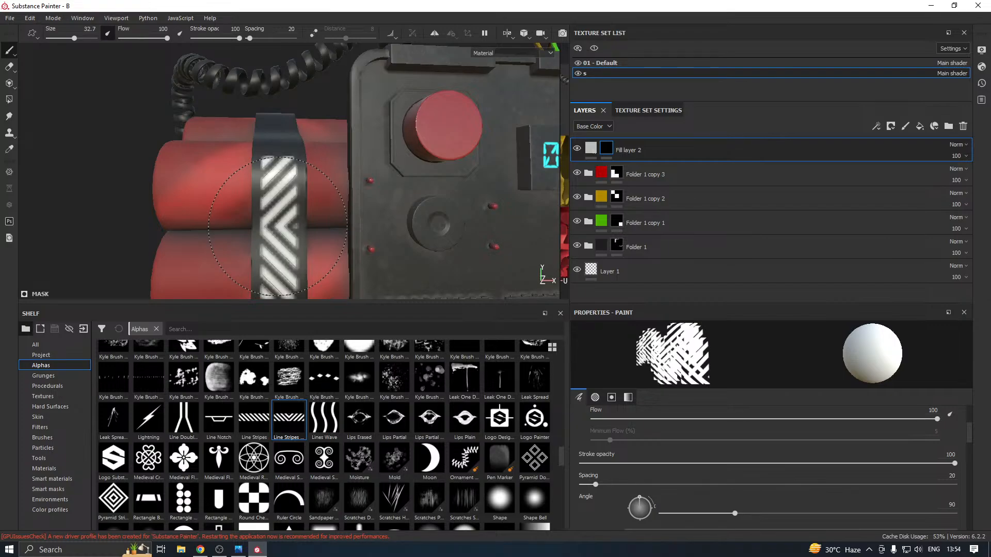
{"action": "scroll", "coordinate": [278, 226], "scroll_direction": "down", "scroll_amount": 5}
{"action": "left_click_drag", "start_coordinate": [280, 228], "coordinate": [407, 238], "text": "alt"}
Turn off Fill layer 2's metal, height and normal channels and set its roughness to 0.5014
{"action": "left_click", "coordinate": [591, 150]}
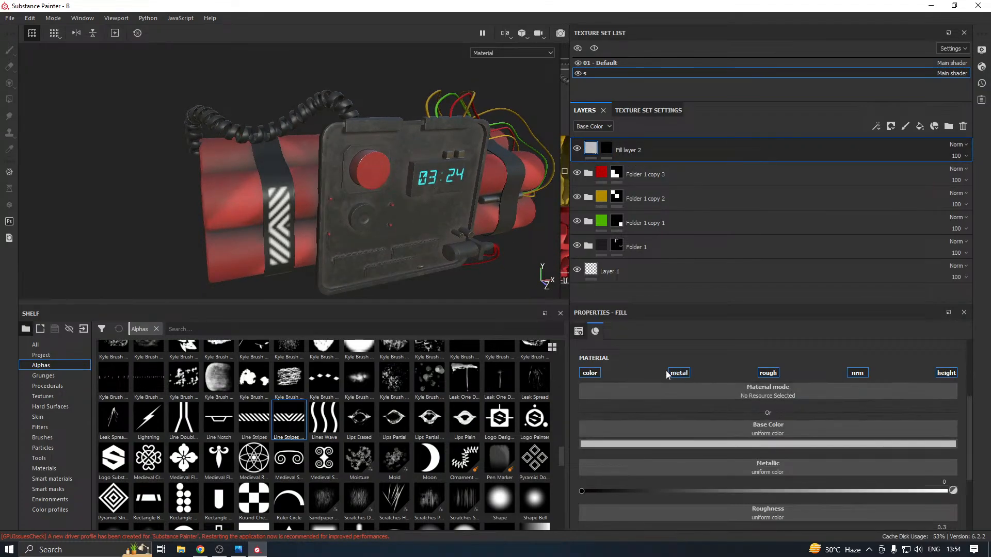
{"action": "left_click", "coordinate": [676, 372]}
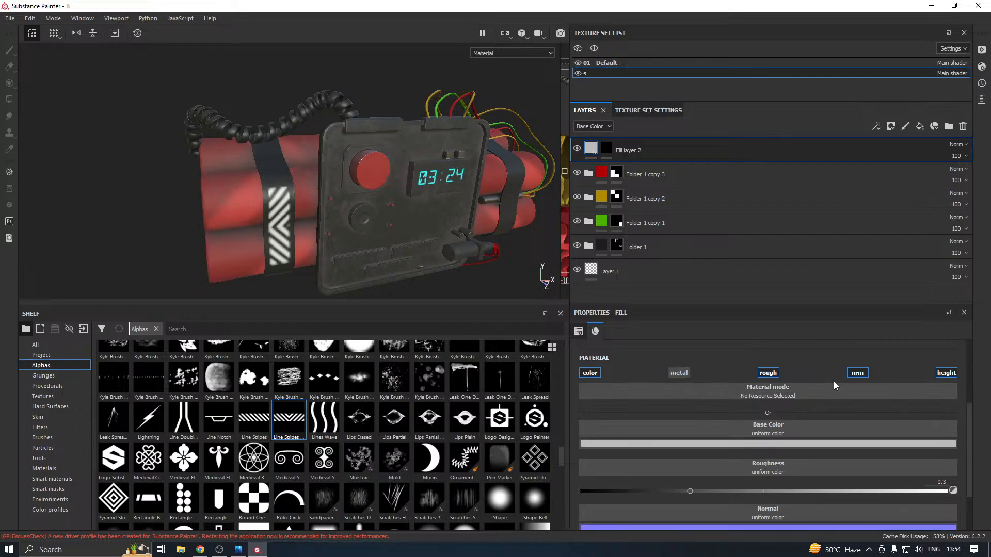
{"action": "left_click", "coordinate": [953, 373]}
{"action": "left_click", "coordinate": [858, 373]}
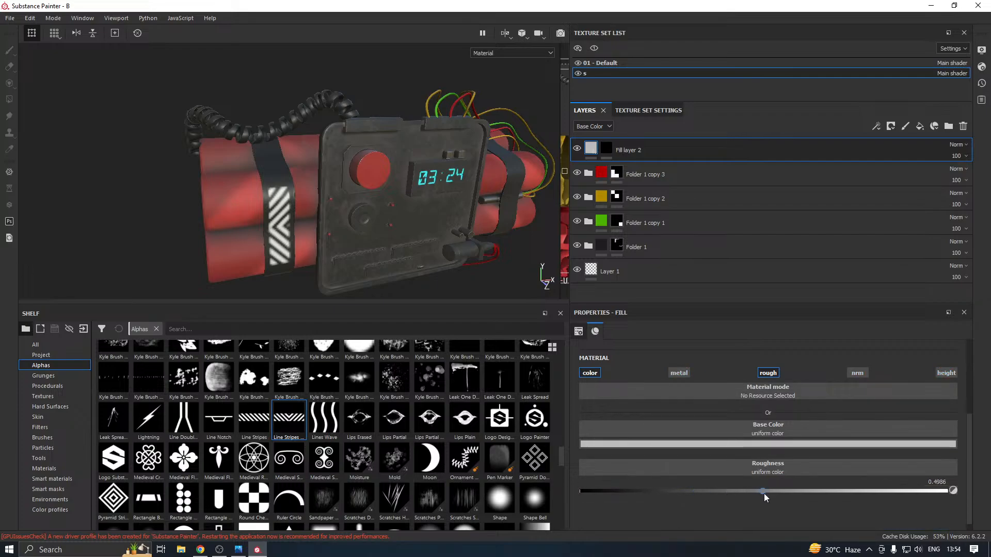
{"action": "left_click", "coordinate": [765, 496]}
Change Fill layer 2's base color to a warning yellow-orange with RGB 0.368, 0.191, 0.013
{"action": "left_click", "coordinate": [713, 444]}
{"action": "left_click", "coordinate": [805, 417]}
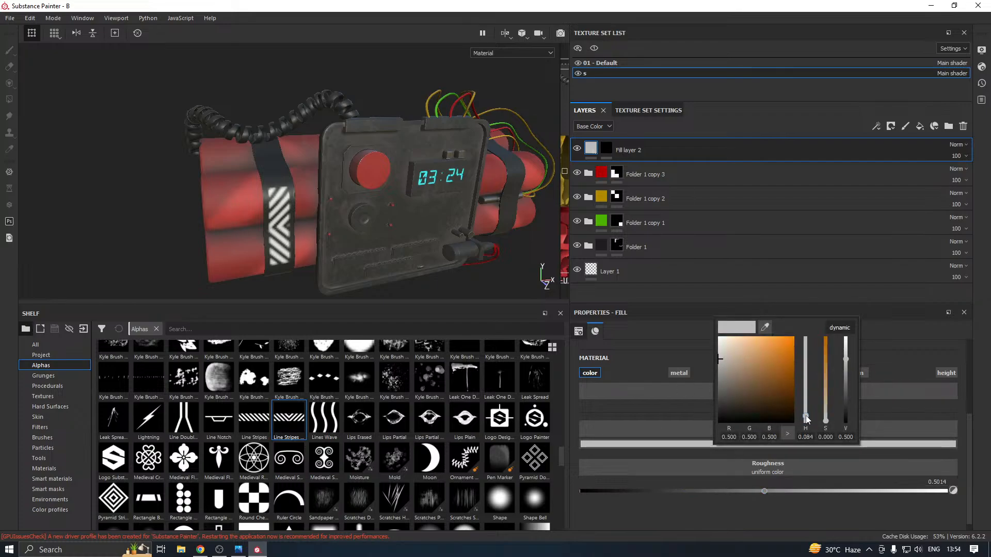
{"action": "left_click", "coordinate": [787, 358]}
{"action": "left_click_drag", "start_coordinate": [785, 359], "coordinate": [780, 370]}
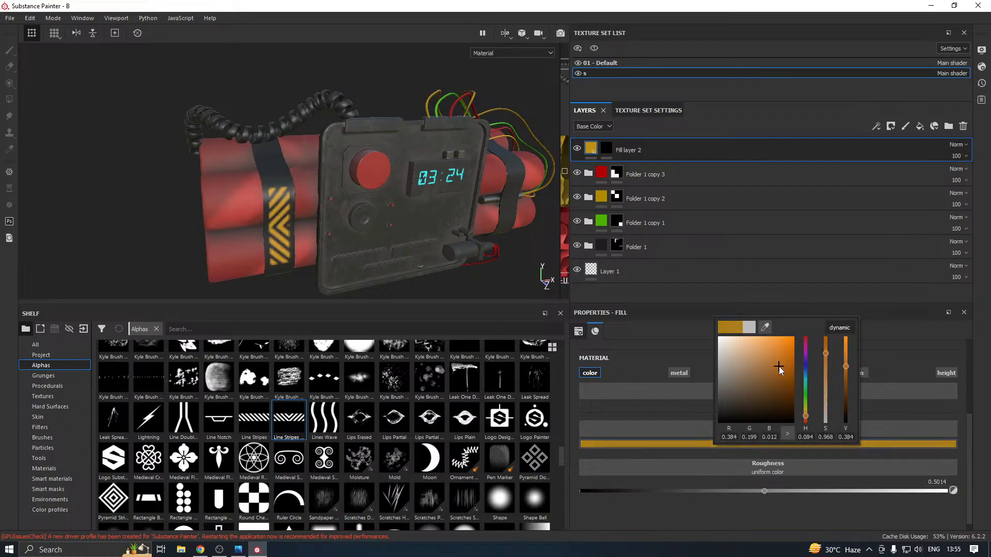
{"action": "left_click", "coordinate": [524, 288]}
{"action": "left_click_drag", "start_coordinate": [365, 243], "coordinate": [330, 214], "text": "alt"}
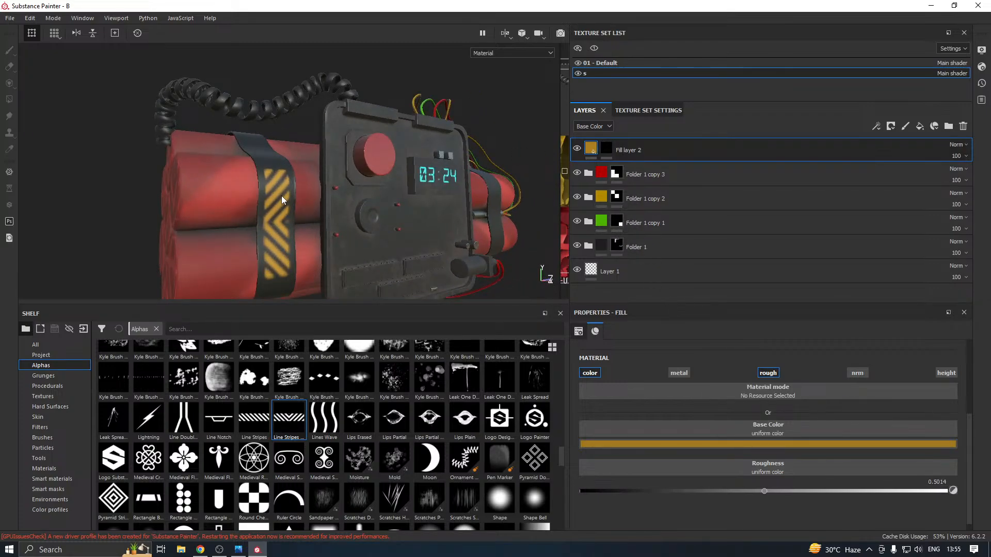
{"action": "scroll", "coordinate": [281, 196], "scroll_direction": "up", "scroll_amount": 5}
{"action": "left_click_drag", "start_coordinate": [274, 185], "coordinate": [254, 172], "text": "alt"}
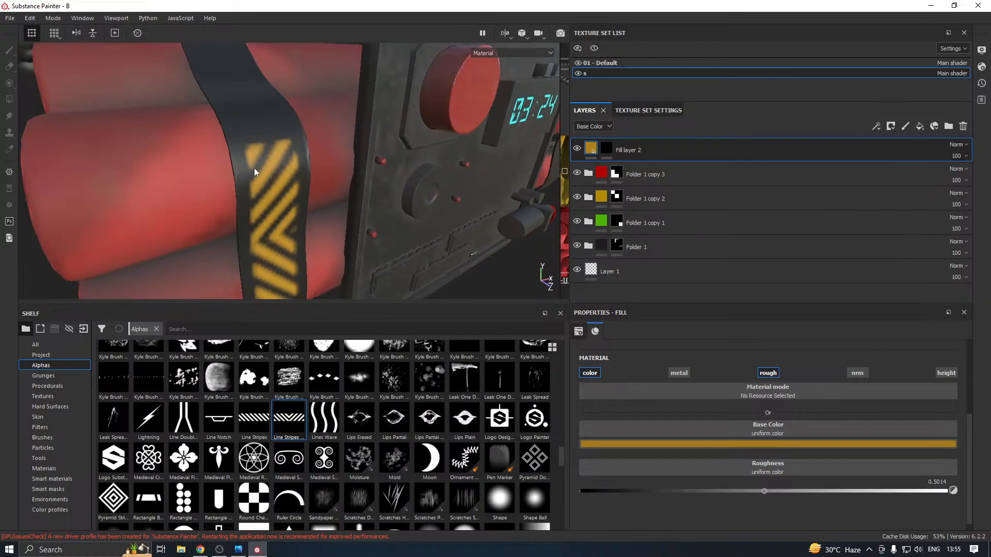
Preview texture set s at a size of 4096 and return it to 1024
{"action": "left_click", "coordinate": [648, 113]}
{"action": "left_click", "coordinate": [642, 163]}
{"action": "left_click", "coordinate": [648, 203]}
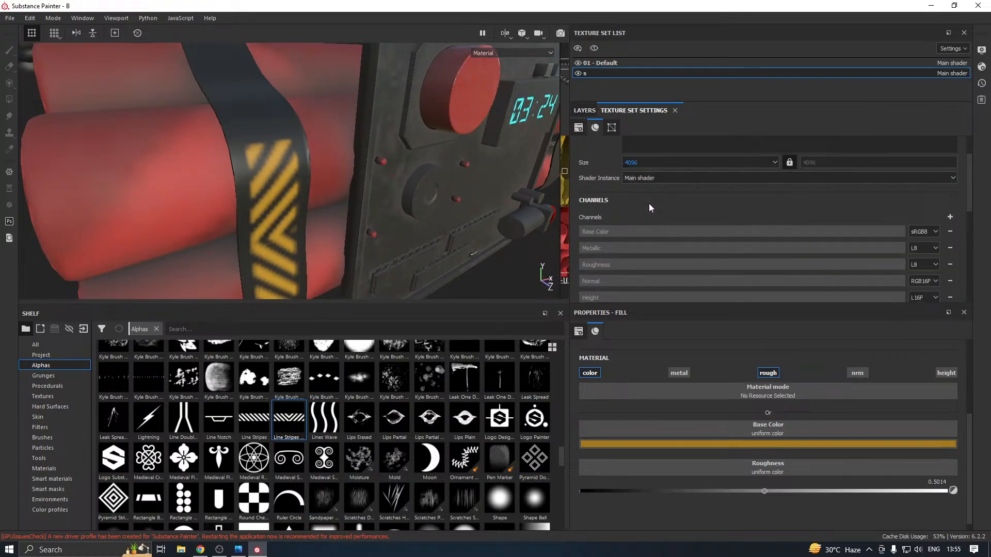
{"action": "scroll", "coordinate": [284, 240], "scroll_direction": "down", "scroll_amount": 3}
{"action": "left_click_drag", "start_coordinate": [320, 228], "coordinate": [290, 197], "text": "alt"}
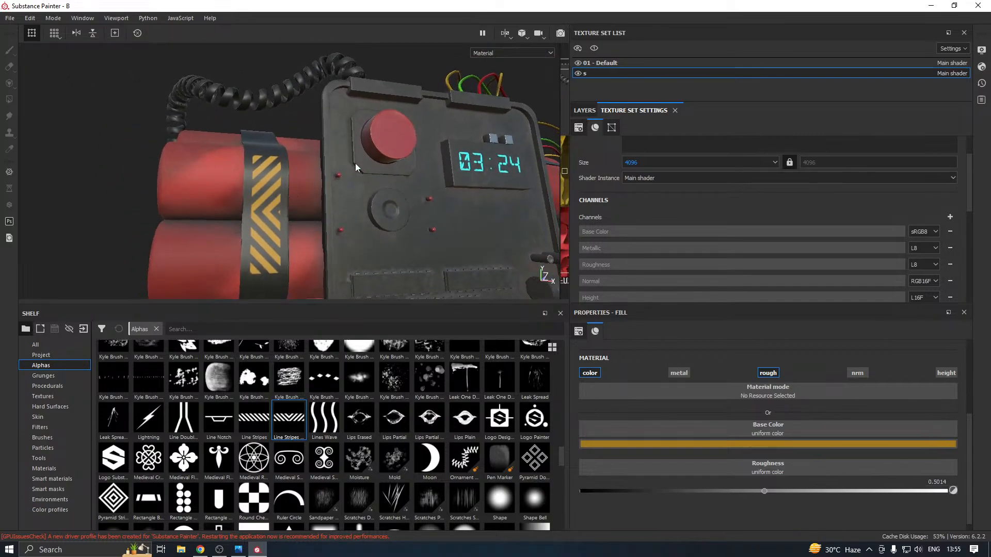
{"action": "left_click", "coordinate": [639, 163]}
{"action": "left_click", "coordinate": [638, 192]}
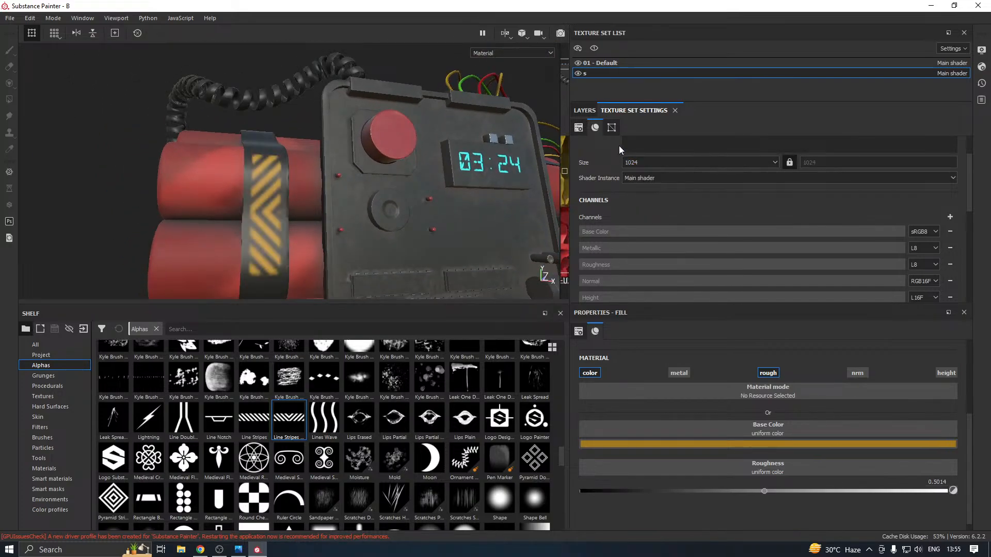
Clear the painted stripes from Fill layer 2's mask
{"action": "left_click", "coordinate": [585, 110]}
{"action": "right_click", "coordinate": [614, 153]}
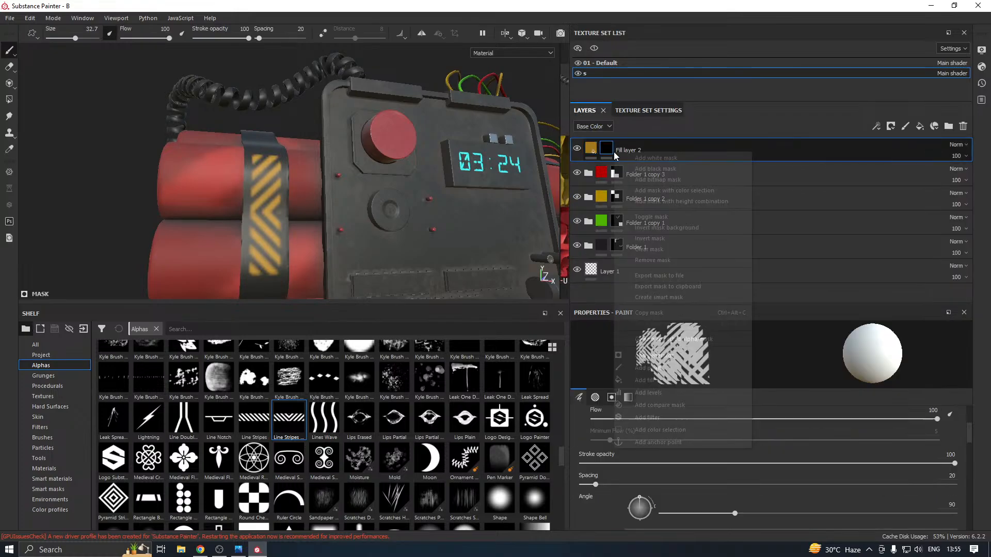
{"action": "left_click", "coordinate": [650, 250]}
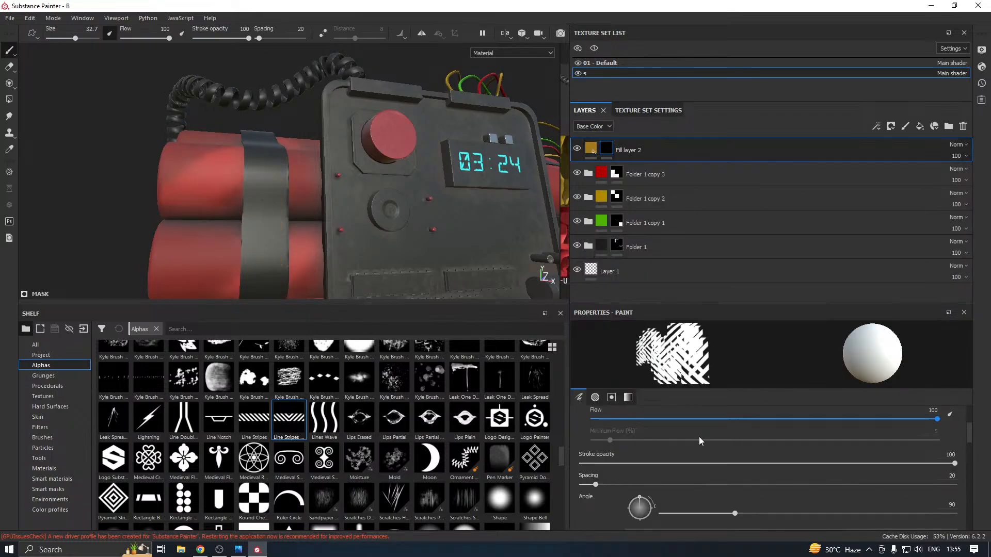
Try larger stripe brush sizes against the strap on the red-button side and settle on 34.2
{"action": "scroll", "coordinate": [581, 450], "scroll_direction": "up", "scroll_amount": 3}
{"action": "left_click_drag", "start_coordinate": [785, 454], "coordinate": [830, 454]}
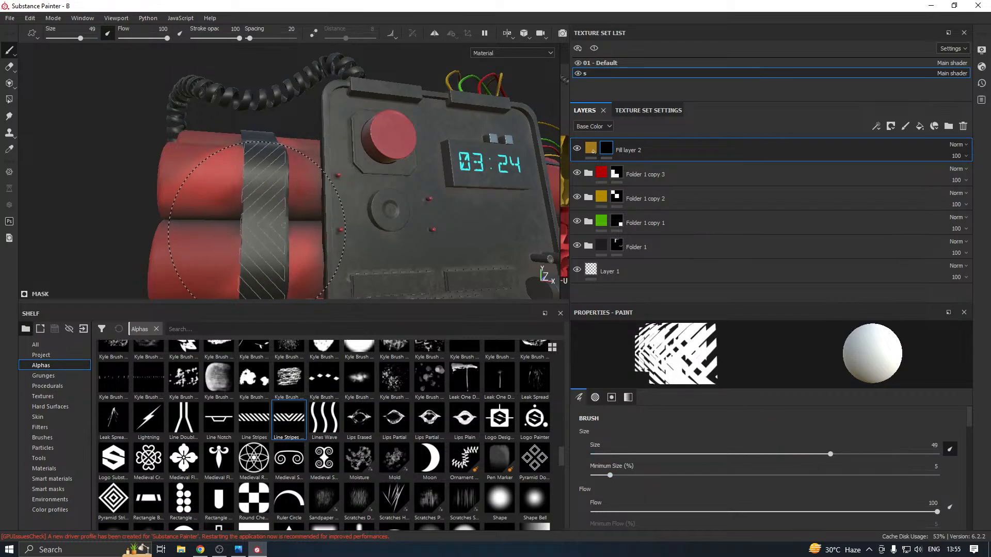
{"action": "scroll", "coordinate": [257, 227], "scroll_direction": "up", "scroll_amount": 2}
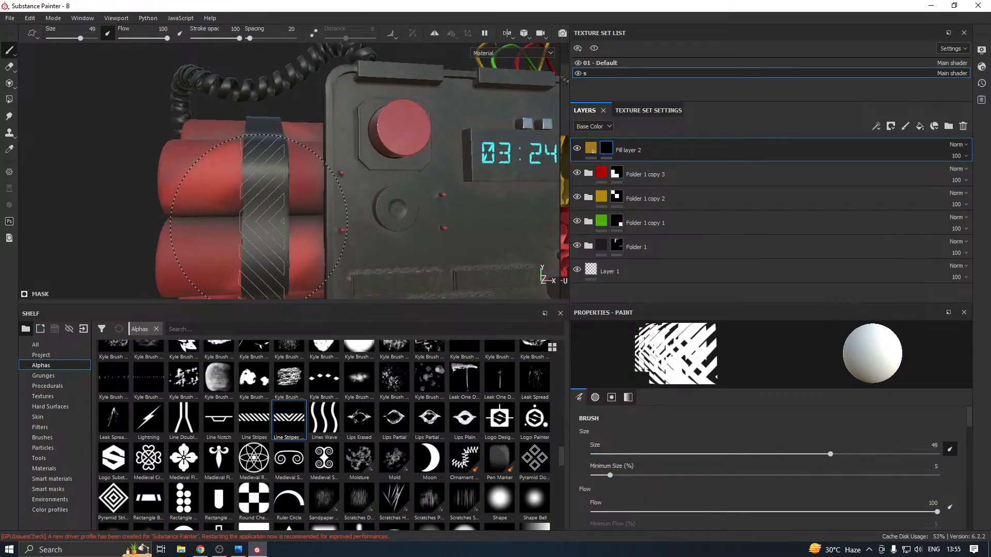
{"action": "left_click_drag", "start_coordinate": [830, 454], "coordinate": [817, 455]}
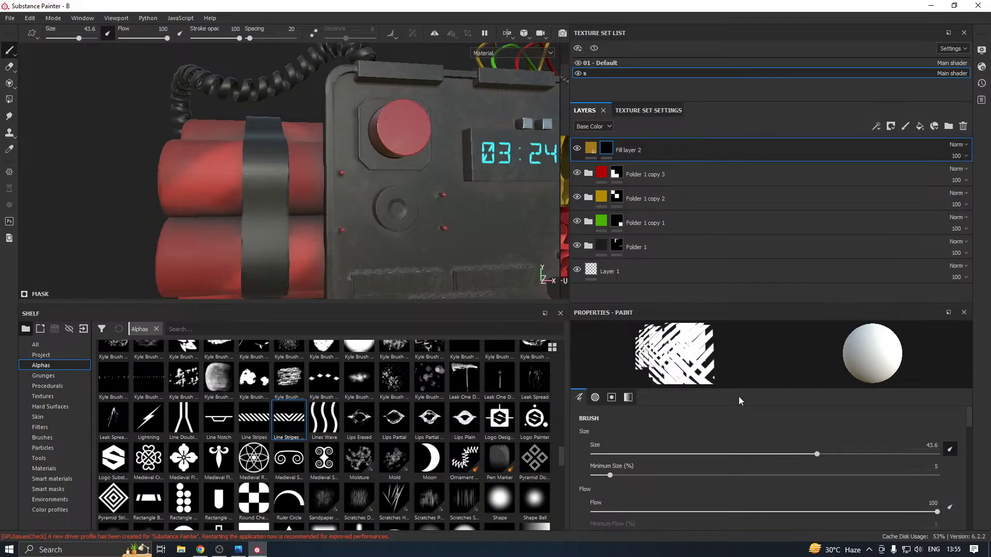
{"action": "left_click_drag", "start_coordinate": [807, 458], "coordinate": [805, 454]}
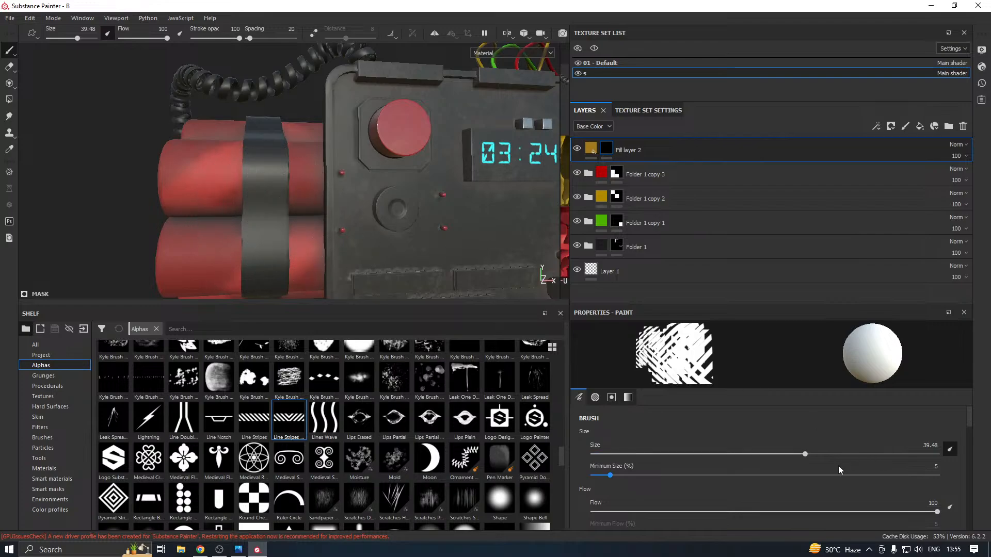
{"action": "left_click", "coordinate": [790, 455]}
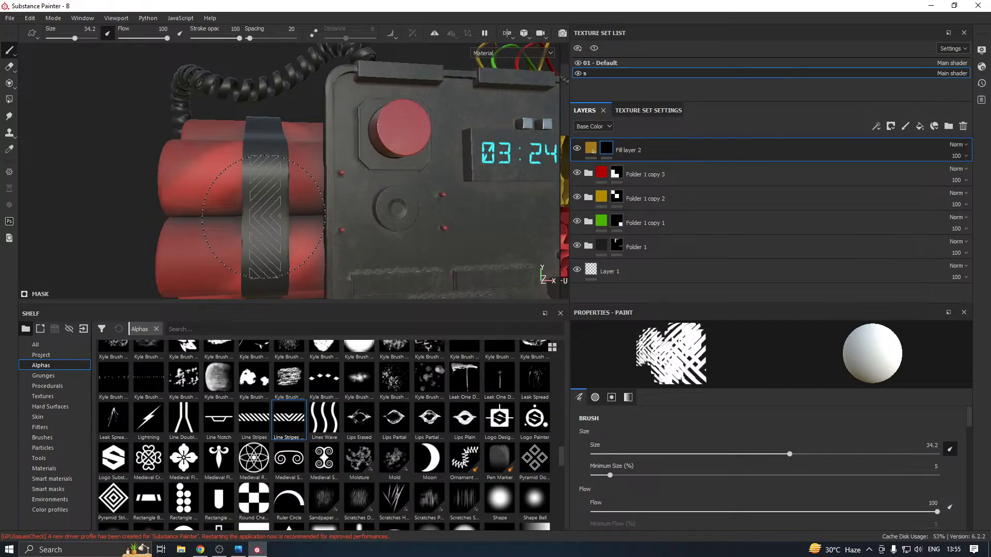
Stamp the chevron stripes on the red-button side strap without symmetry and undo the stamp
{"action": "left_click", "coordinate": [264, 217]}
{"action": "scroll", "coordinate": [265, 215], "scroll_direction": "down", "scroll_amount": 5}
{"action": "middle_click_drag", "start_coordinate": [326, 213], "coordinate": [239, 216], "text": "alt"}
{"action": "key", "text": "ctrl+z"}
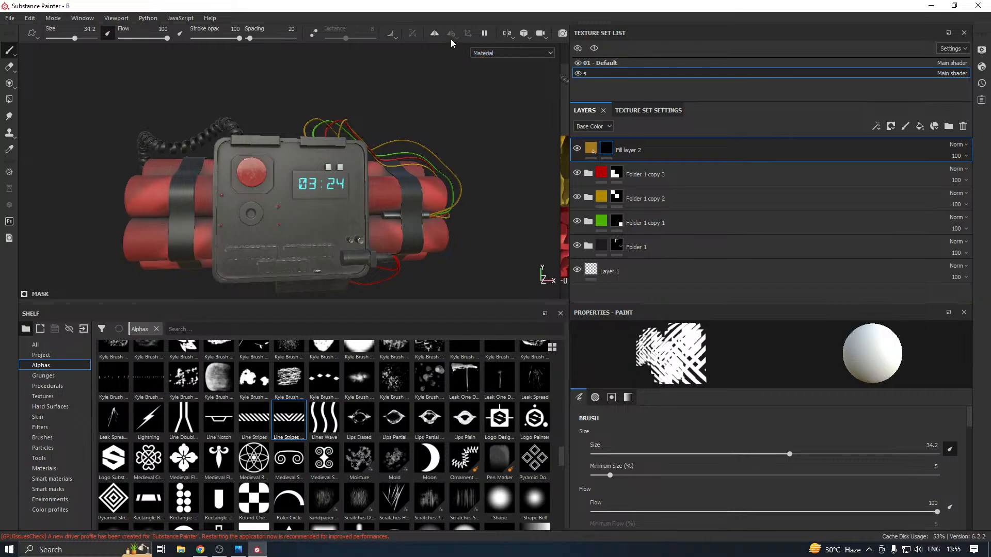
Enable mirror symmetry for painting across the two sides of the bomb
{"action": "left_click", "coordinate": [438, 35]}
{"action": "mouse_move", "coordinate": [403, 170]}
{"action": "left_mouse_down", "text": "alt"}
{"action": "mouse_move", "coordinate": [469, 172]}
{"action": "mouse_move", "coordinate": [474, 183]}
{"action": "mouse_move", "coordinate": [307, 203]}
{"action": "mouse_move", "coordinate": [305, 219]}
{"action": "mouse_move", "coordinate": [323, 195]}
{"action": "left_mouse_up", "text": "alt"}
{"action": "middle_click_drag", "start_coordinate": [323, 195], "coordinate": [356, 180], "text": "alt"}
{"action": "scroll", "coordinate": [223, 198], "scroll_direction": "up", "scroll_amount": 2}
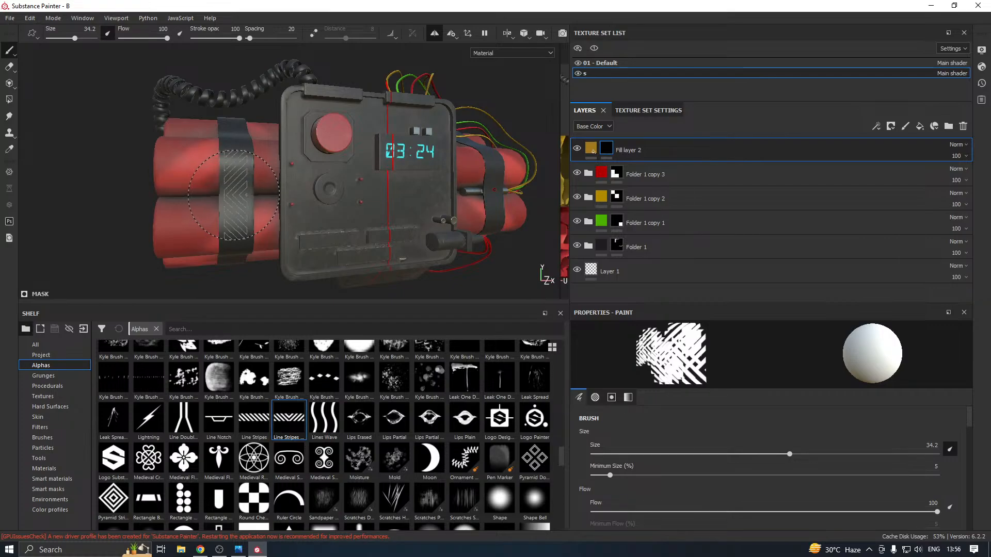
Try stamping the chevron stripes symmetrically onto both straps with the size 34.2 brush
{"action": "left_click_drag", "start_coordinate": [272, 177], "coordinate": [201, 178], "text": "alt"}
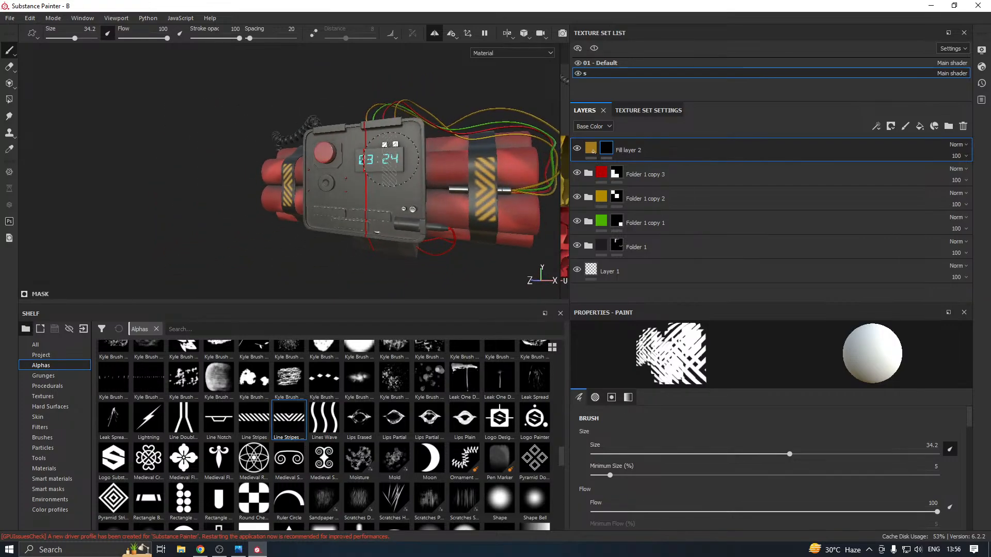
{"action": "mouse_move", "coordinate": [500, 178]}
{"action": "left_mouse_down", "text": "alt"}
{"action": "mouse_move", "coordinate": [521, 173]}
{"action": "mouse_move", "coordinate": [239, 197]}
{"action": "mouse_move", "coordinate": [298, 183]}
{"action": "left_mouse_up", "text": "alt"}
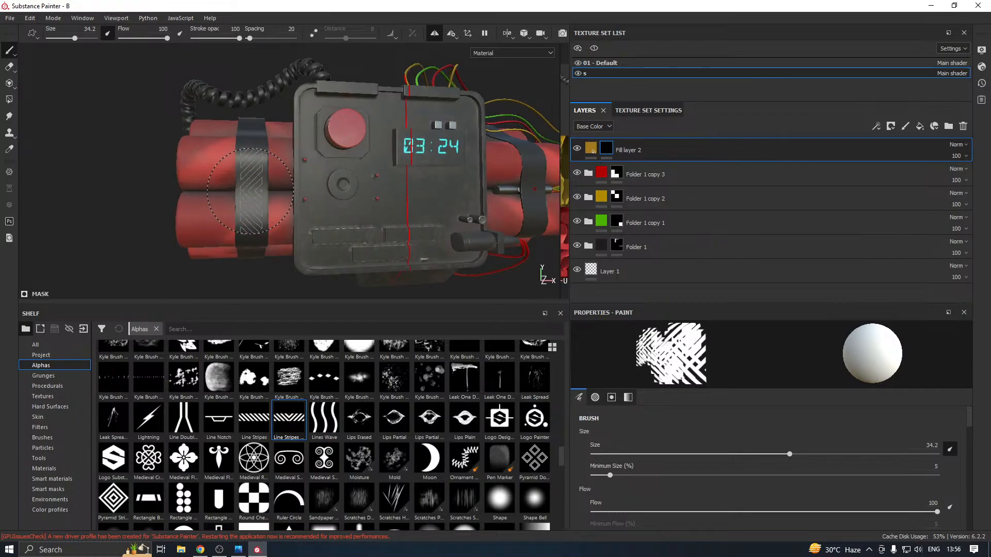
{"action": "left_click", "coordinate": [250, 190]}
{"action": "mouse_move", "coordinate": [251, 191]}
{"action": "left_mouse_down", "text": "alt"}
{"action": "mouse_move", "coordinate": [197, 179]}
{"action": "mouse_move", "coordinate": [376, 179]}
{"action": "left_mouse_up", "text": "alt"}
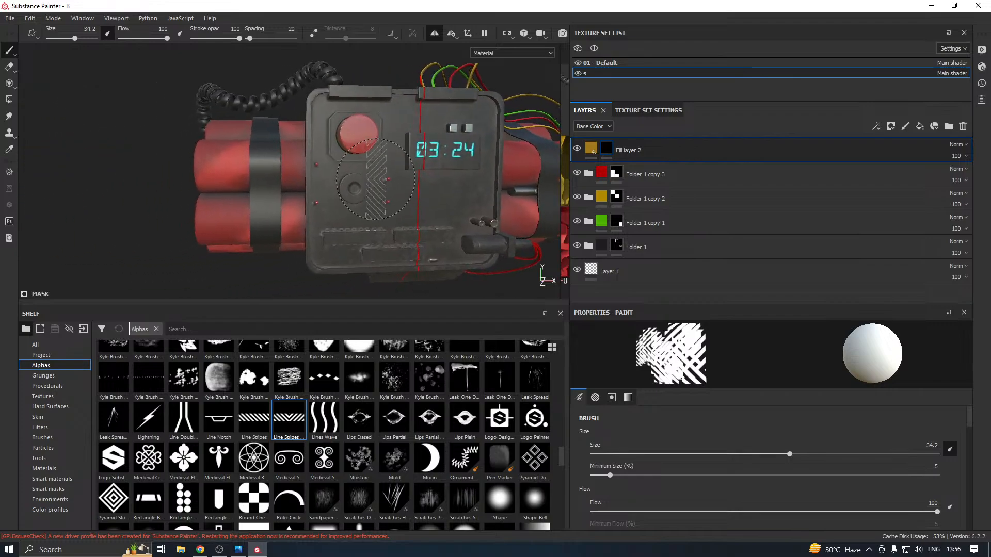
Try a mirrored stamp of the chevron stripes centred on the red-button side strap, and undo it
{"action": "left_click", "coordinate": [264, 190]}
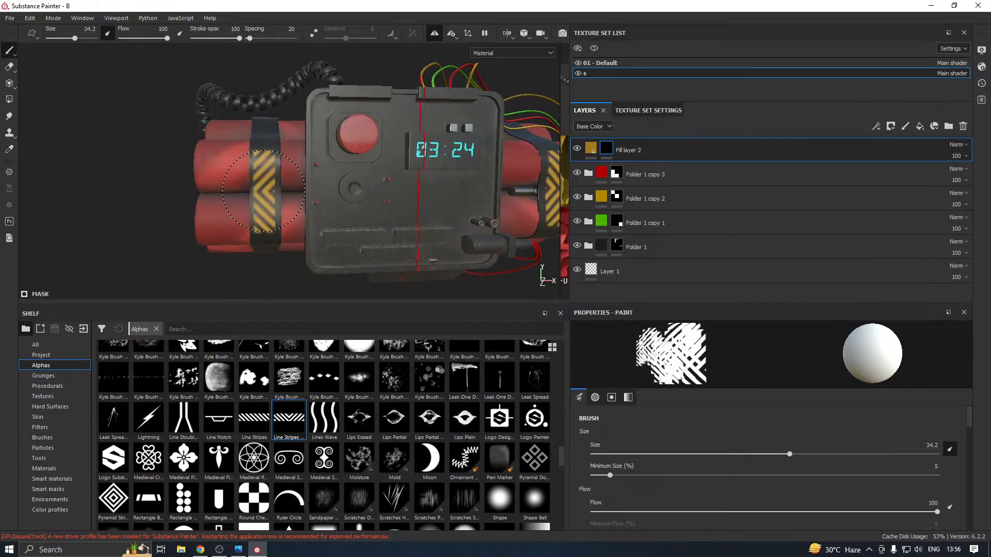
{"action": "scroll", "coordinate": [264, 191], "scroll_direction": "down", "scroll_amount": 2}
{"action": "left_click_drag", "start_coordinate": [264, 191], "coordinate": [261, 184], "text": "alt"}
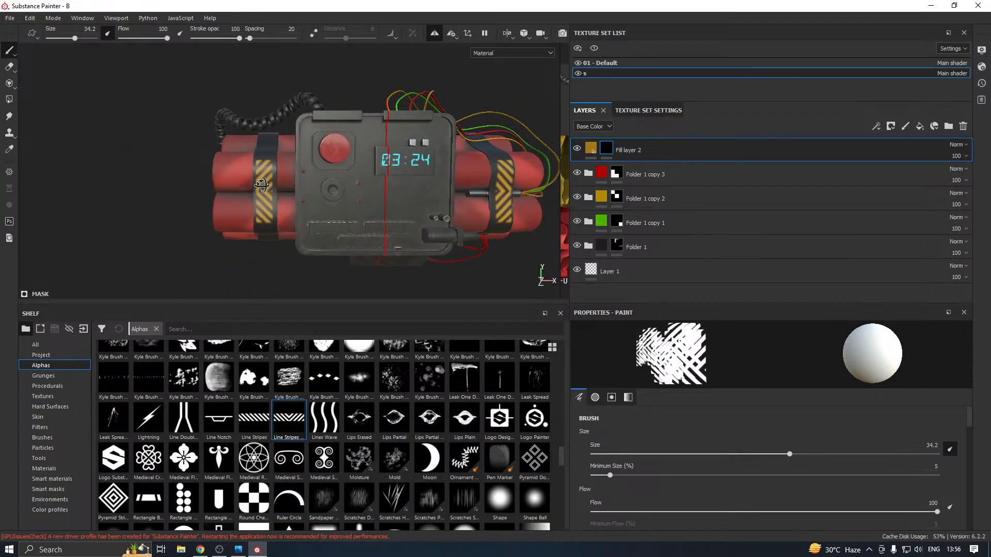
{"action": "key", "text": "ctrl+z"}
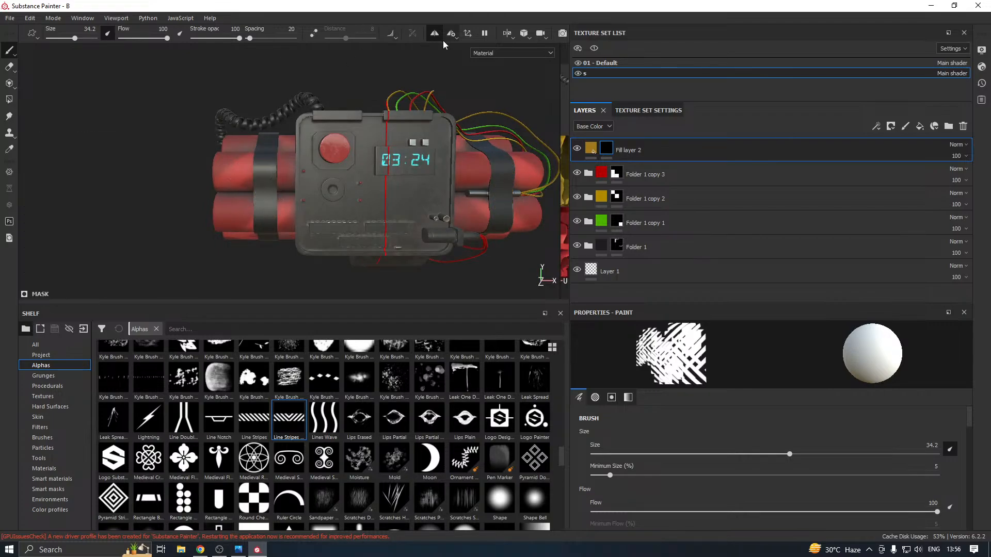
Disable mirror symmetry and stamp the chevron stripes onto the strap on the red-button side with the size 34.2 brush
{"action": "left_click_drag", "start_coordinate": [416, 106], "coordinate": [405, 119], "text": "alt"}
{"action": "scroll", "coordinate": [216, 198], "scroll_direction": "up", "scroll_amount": 4}
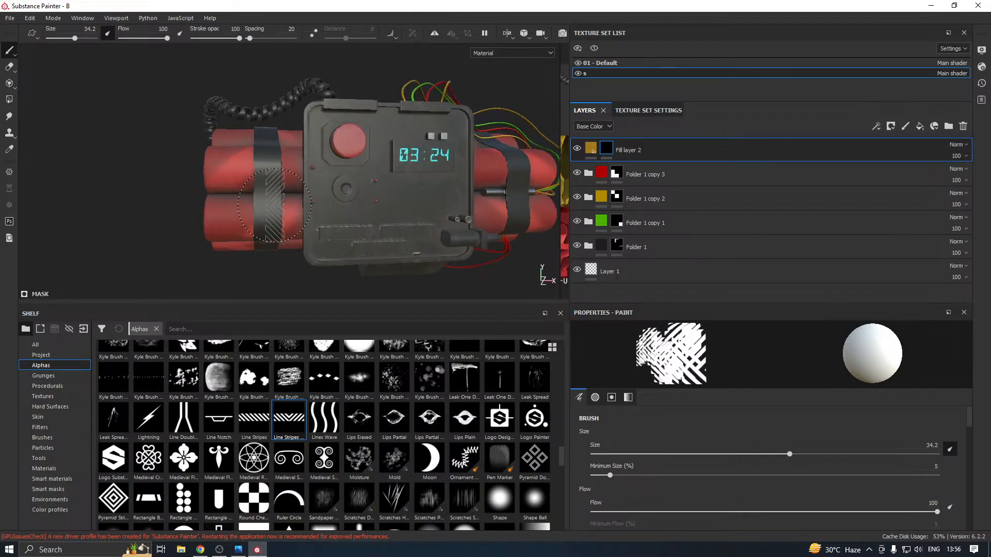
{"action": "left_click", "coordinate": [435, 34]}
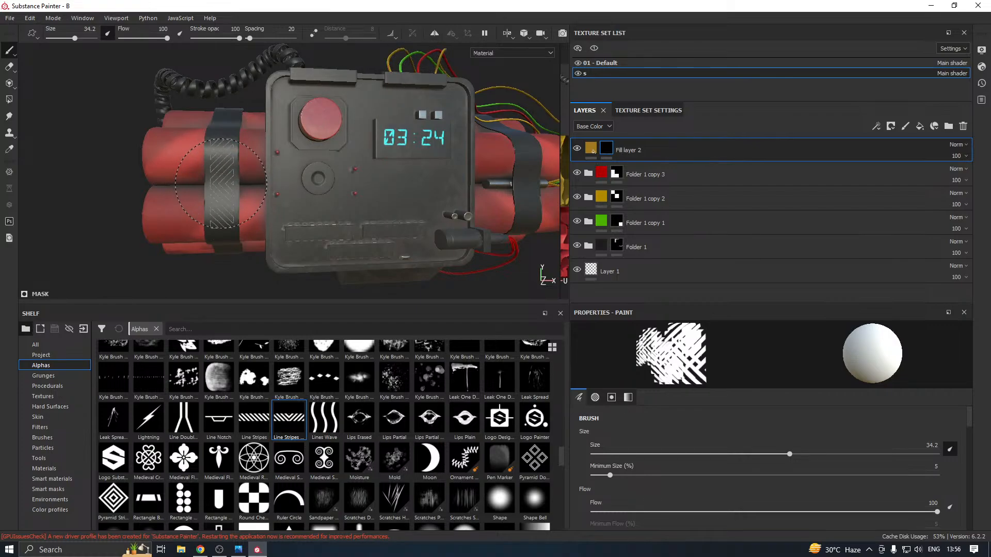
{"action": "left_click", "coordinate": [221, 183]}
Stamp matching chevron stripes onto the strap on the wire side, centred across the metal rod, and check both straps
{"action": "middle_click_drag", "start_coordinate": [496, 181], "coordinate": [227, 188], "text": "alt"}
{"action": "scroll", "coordinate": [228, 189], "scroll_direction": "up", "scroll_amount": 2}
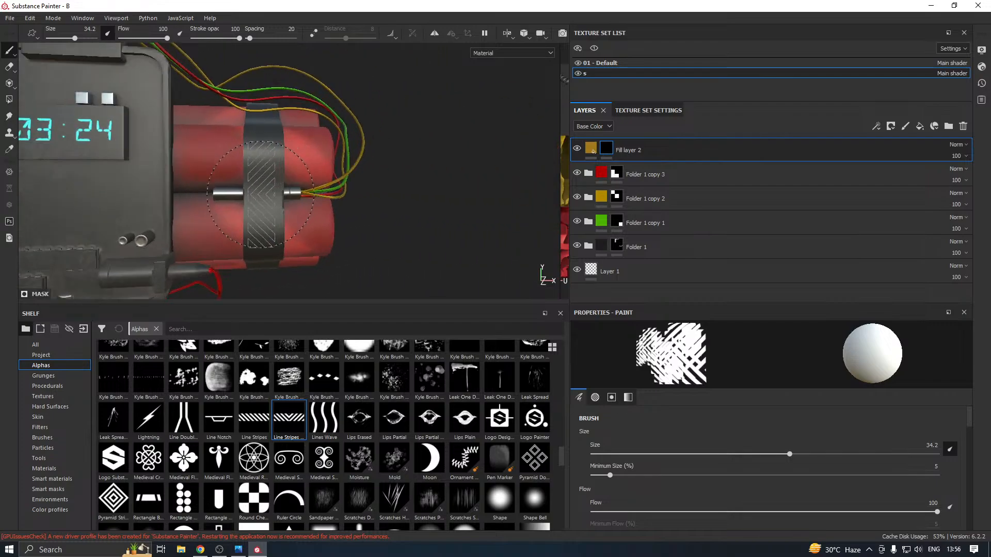
{"action": "left_click", "coordinate": [261, 194]}
{"action": "scroll", "coordinate": [263, 193], "scroll_direction": "down", "scroll_amount": 3}
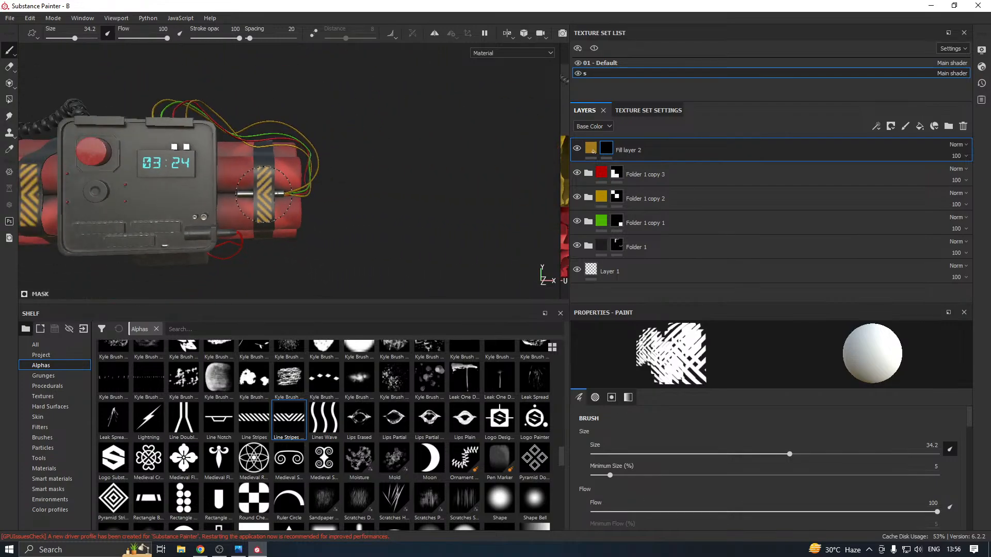
{"action": "mouse_move", "coordinate": [264, 195]}
{"action": "left_mouse_down", "text": "alt"}
{"action": "mouse_move", "coordinate": [409, 186]}
{"action": "mouse_move", "coordinate": [346, 192]}
{"action": "left_mouse_up", "text": "alt"}
{"action": "middle_click_drag", "start_coordinate": [222, 194], "coordinate": [337, 184], "text": "alt"}
{"action": "scroll", "coordinate": [336, 185], "scroll_direction": "down", "scroll_amount": 3}
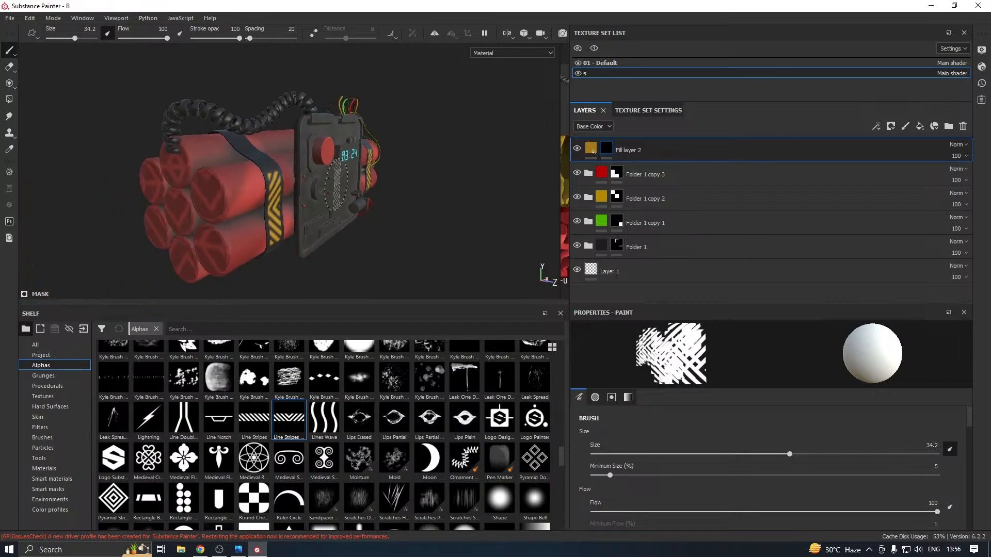
{"action": "left_click_drag", "start_coordinate": [337, 185], "coordinate": [272, 198], "text": "alt"}
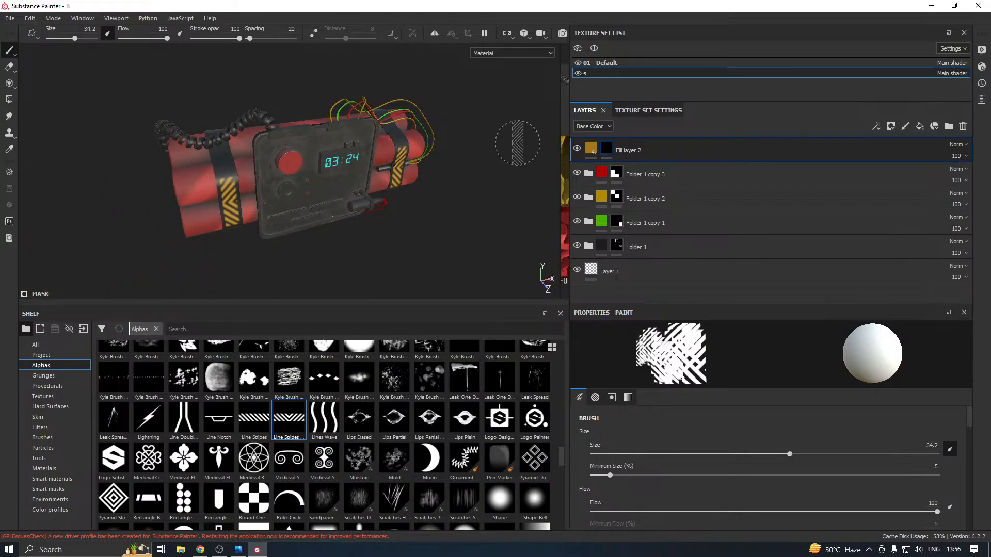
Browse the alpha library for another decal shape for the bomb
{"action": "scroll", "coordinate": [353, 426], "scroll_direction": "down", "scroll_amount": 5}
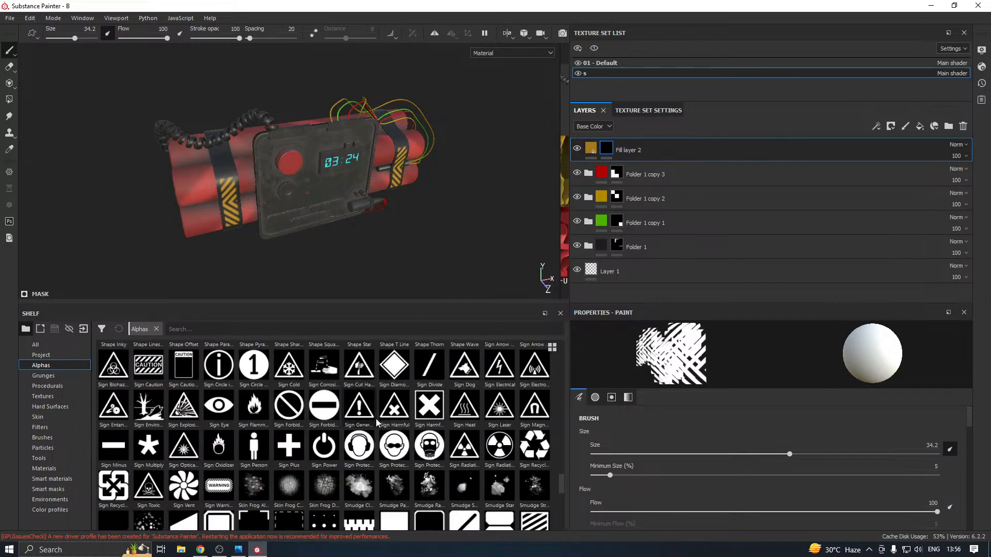
{"action": "scroll", "coordinate": [377, 422], "scroll_direction": "down", "scroll_amount": 3}
{"action": "scroll", "coordinate": [293, 471], "scroll_direction": "up", "scroll_amount": 10}
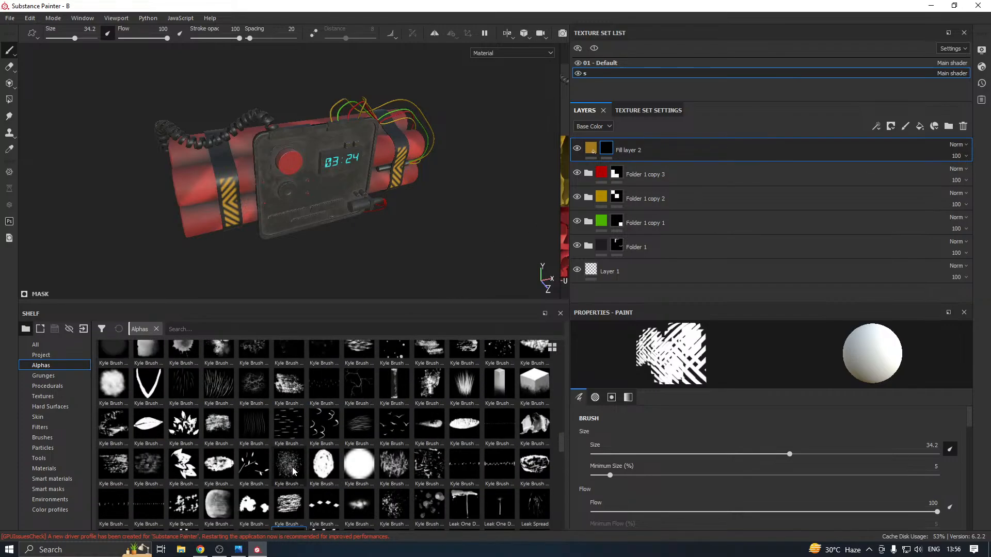
{"action": "scroll", "coordinate": [293, 471], "scroll_direction": "up", "scroll_amount": 20}
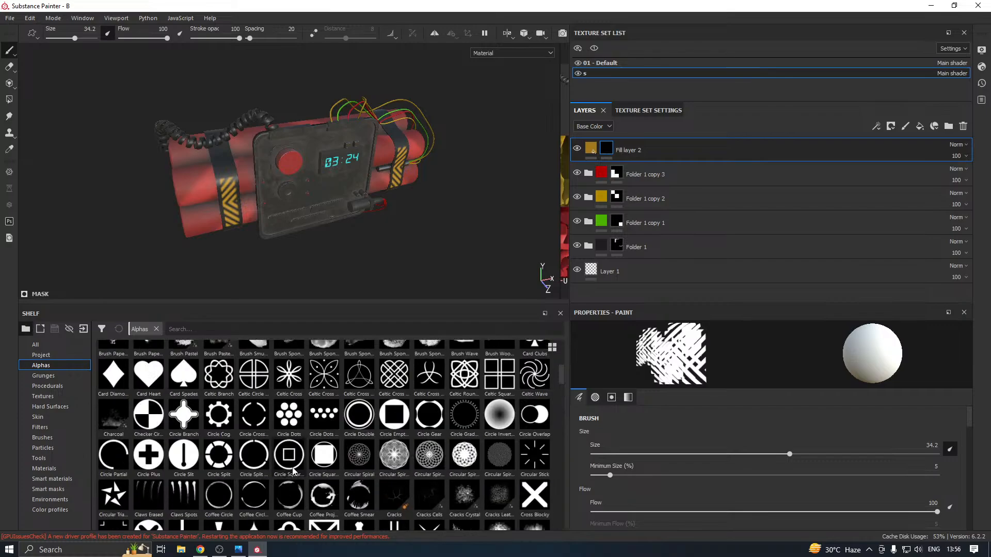
{"action": "scroll", "coordinate": [295, 457], "scroll_direction": "down", "scroll_amount": 12}
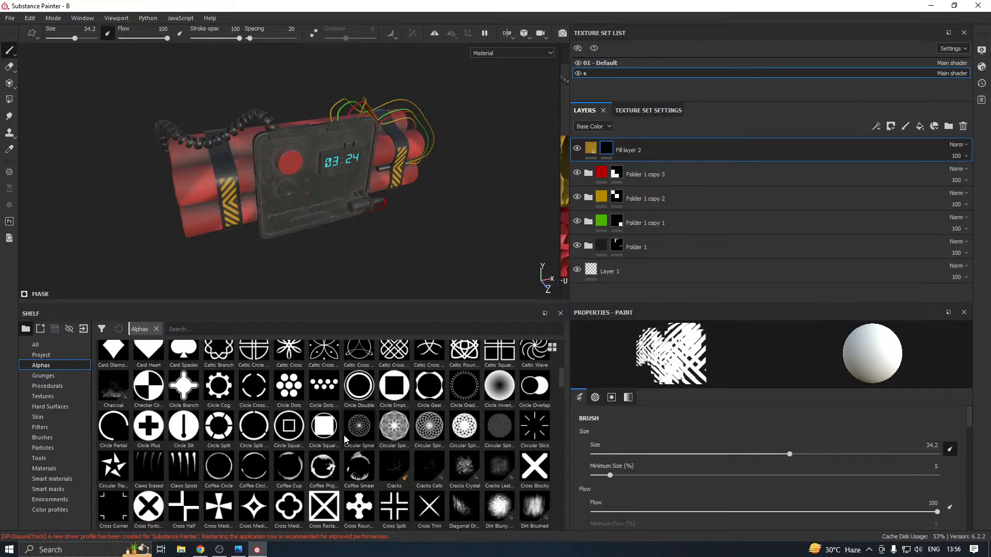
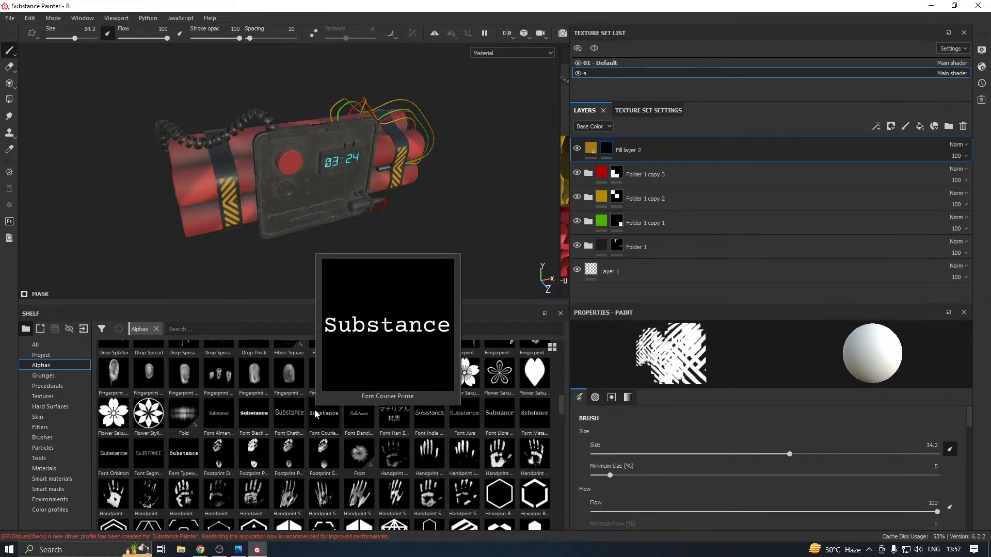
Load the Font Metamorphous alpha with the text "Substance" into the brush and review its text parameters
{"action": "mouse_move", "coordinate": [352, 418]}
{"action": "mouse_move", "coordinate": [380, 425]}
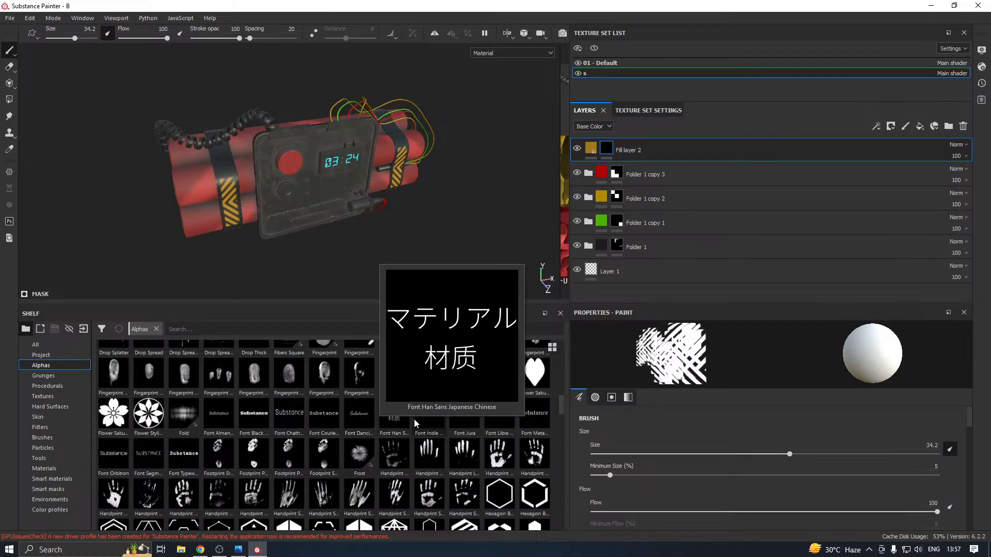
{"action": "mouse_move", "coordinate": [459, 419]}
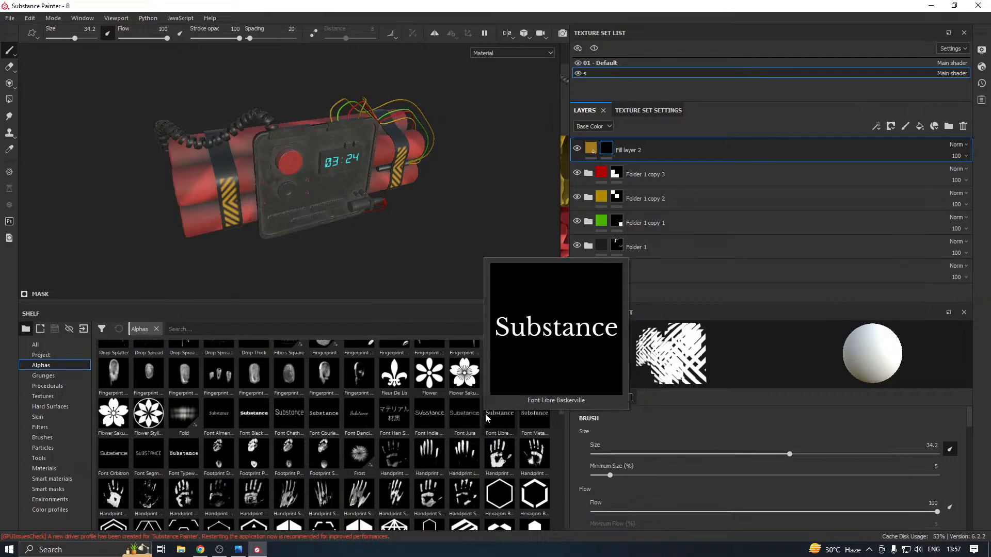
{"action": "left_click", "coordinate": [533, 414]}
{"action": "scroll", "coordinate": [666, 413], "scroll_direction": "down", "scroll_amount": 5}
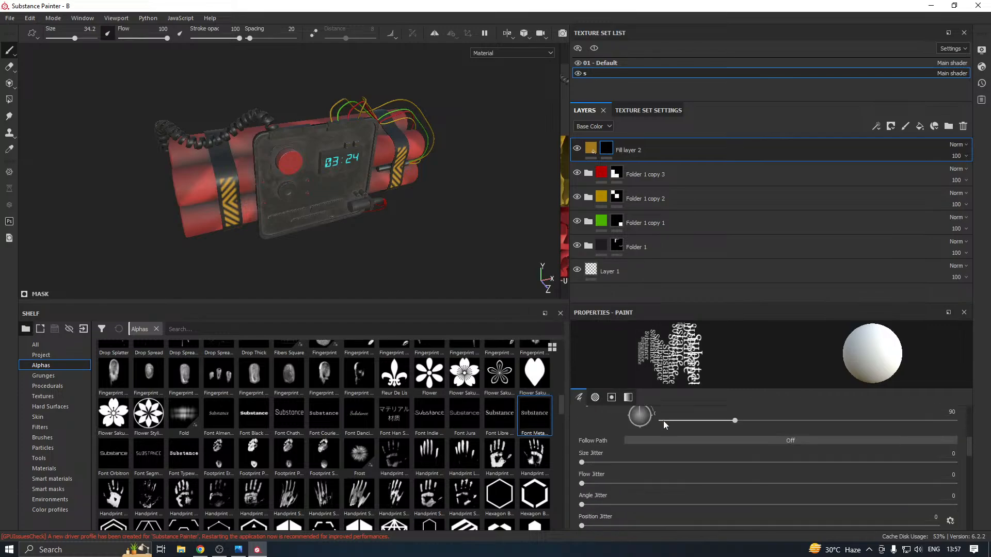
{"action": "scroll", "coordinate": [647, 442], "scroll_direction": "down", "scroll_amount": 2}
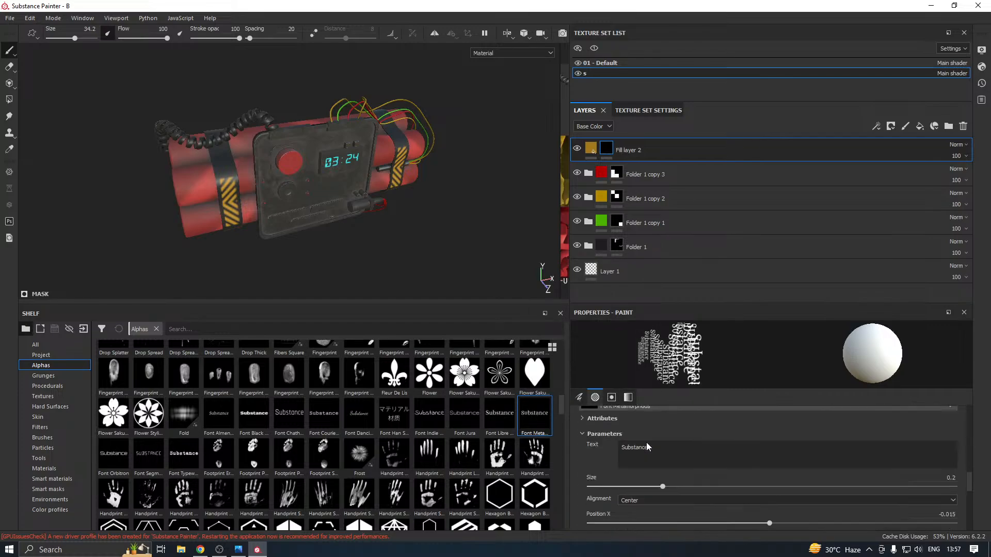
{"action": "scroll", "coordinate": [212, 167], "scroll_direction": "up", "scroll_amount": 5}
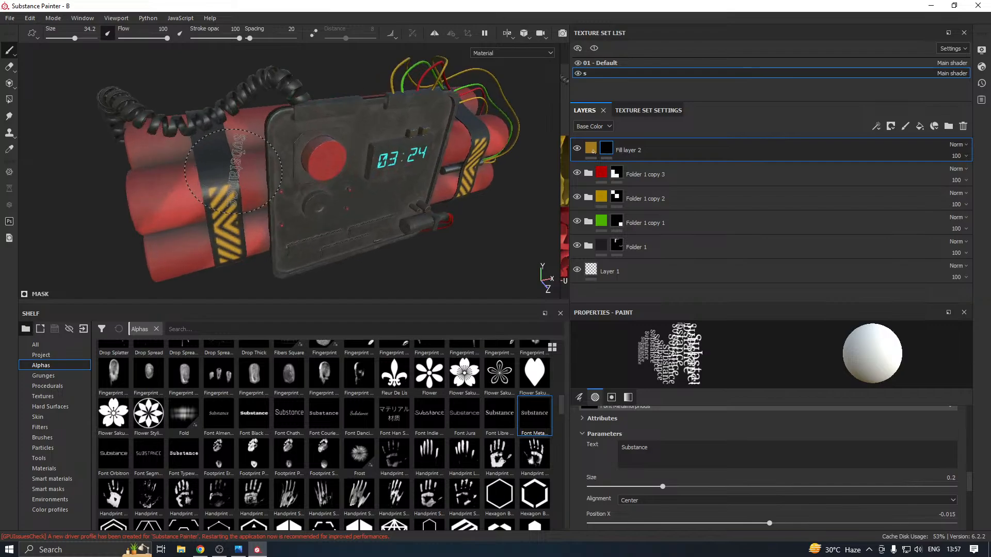
Hide the 01 - Default texture set to expose the straps' undersides, and set the brush size to 51.6
{"action": "left_click", "coordinate": [578, 63]}
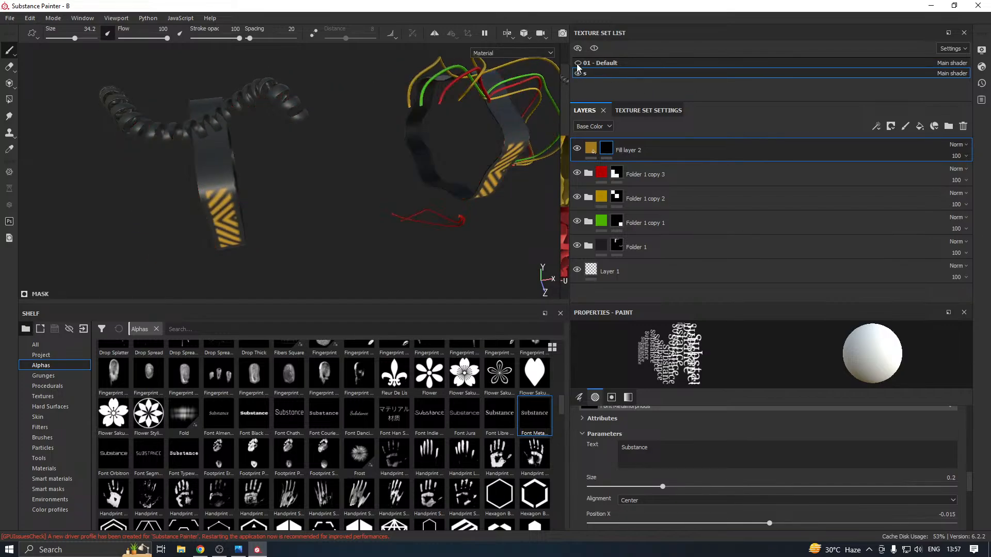
{"action": "left_click_drag", "start_coordinate": [410, 121], "coordinate": [354, 113], "text": "alt"}
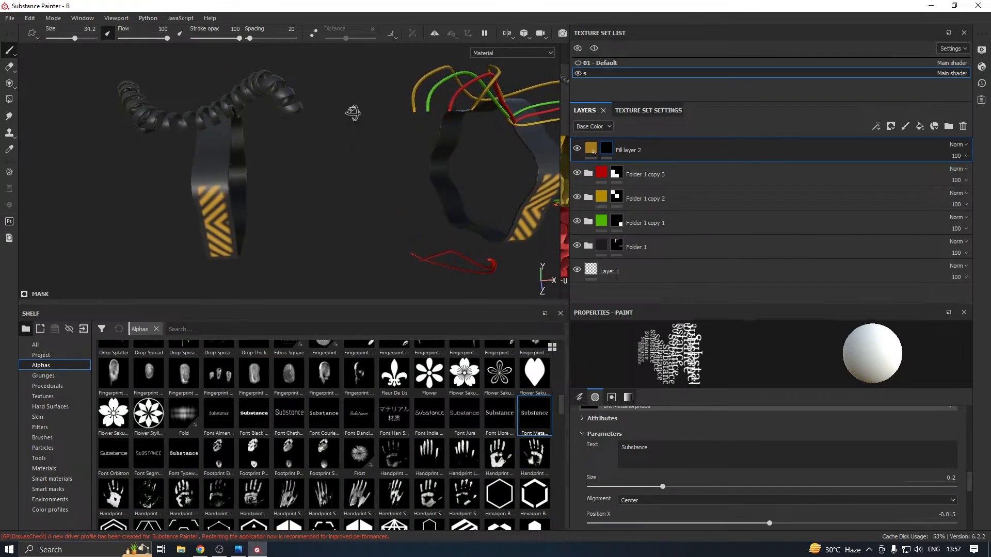
{"action": "left_click_drag", "start_coordinate": [269, 155], "coordinate": [291, 152], "text": "alt"}
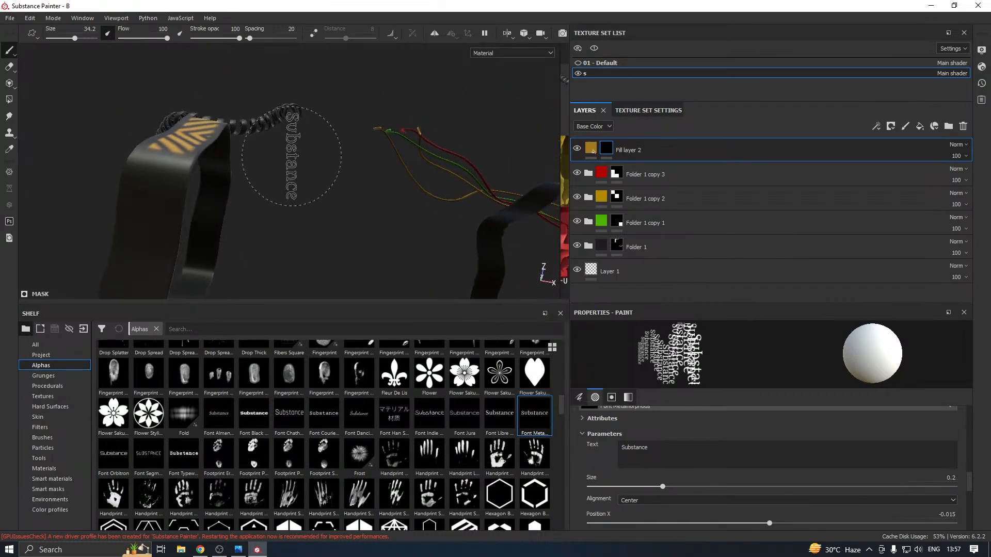
{"action": "middle_click_drag", "start_coordinate": [292, 154], "coordinate": [290, 143], "text": "alt"}
{"action": "scroll", "coordinate": [292, 143], "scroll_direction": "down", "scroll_amount": 5}
{"action": "left_click_drag", "start_coordinate": [292, 143], "coordinate": [333, 183], "text": "alt"}
{"action": "right_click", "coordinate": [345, 185]}
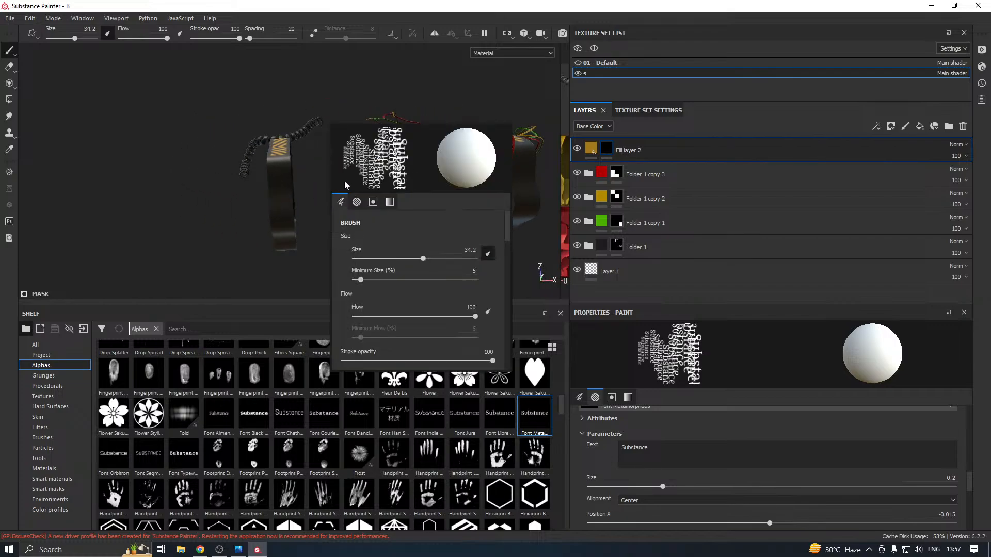
{"action": "mouse_move", "coordinate": [279, 194]}
{"action": "right_mouse_down", "text": "shift"}
{"action": "mouse_move", "coordinate": [309, 180]}
{"action": "mouse_move", "coordinate": [404, 180]}
{"action": "right_mouse_up", "text": "shift"}
{"action": "mouse_move", "coordinate": [289, 195]}
{"action": "left_mouse_down", "text": "alt"}
{"action": "mouse_move", "coordinate": [302, 191]}
{"action": "mouse_move", "coordinate": [289, 196]}
{"action": "left_mouse_up", "text": "alt"}
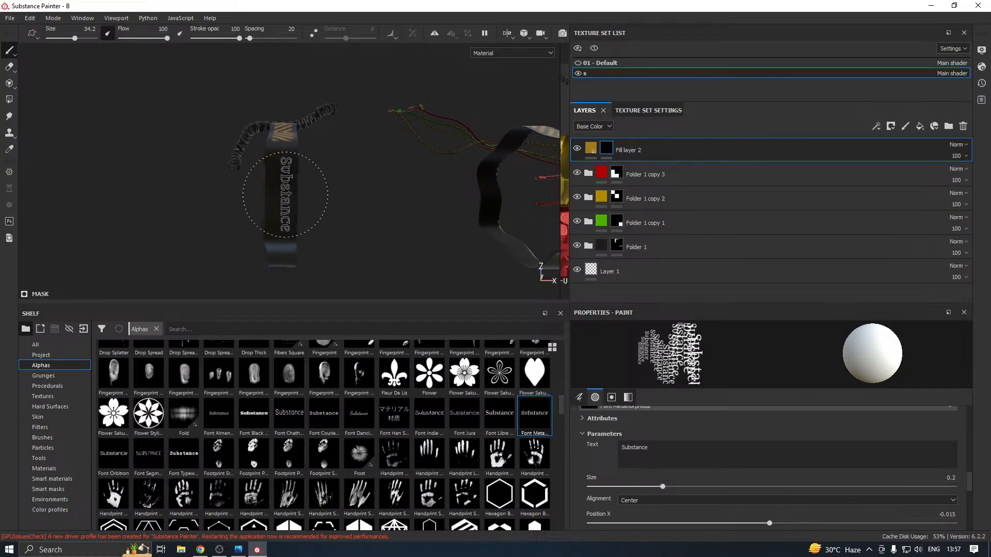
{"action": "scroll", "coordinate": [711, 482], "scroll_direction": "up", "scroll_amount": 5}
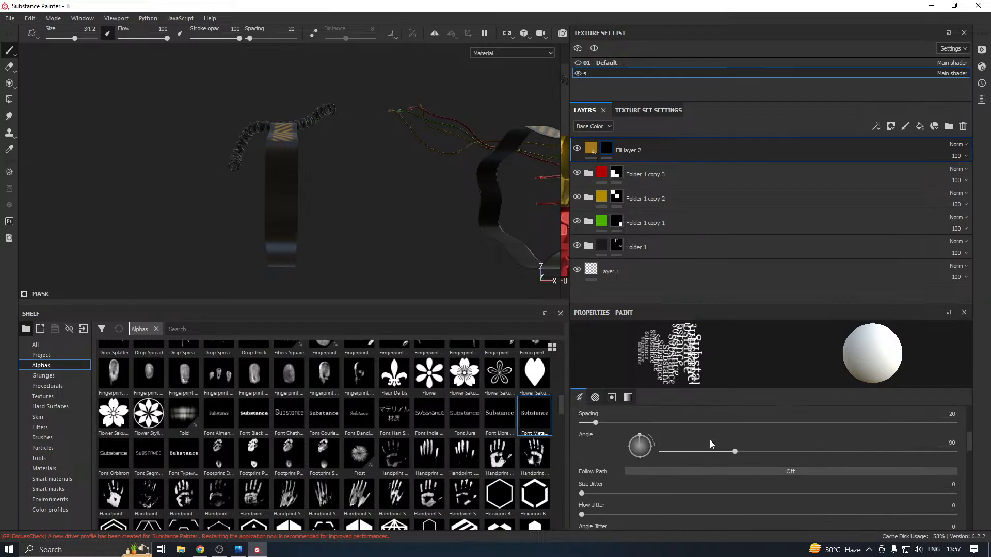
{"action": "scroll", "coordinate": [645, 475], "scroll_direction": "up", "scroll_amount": 2}
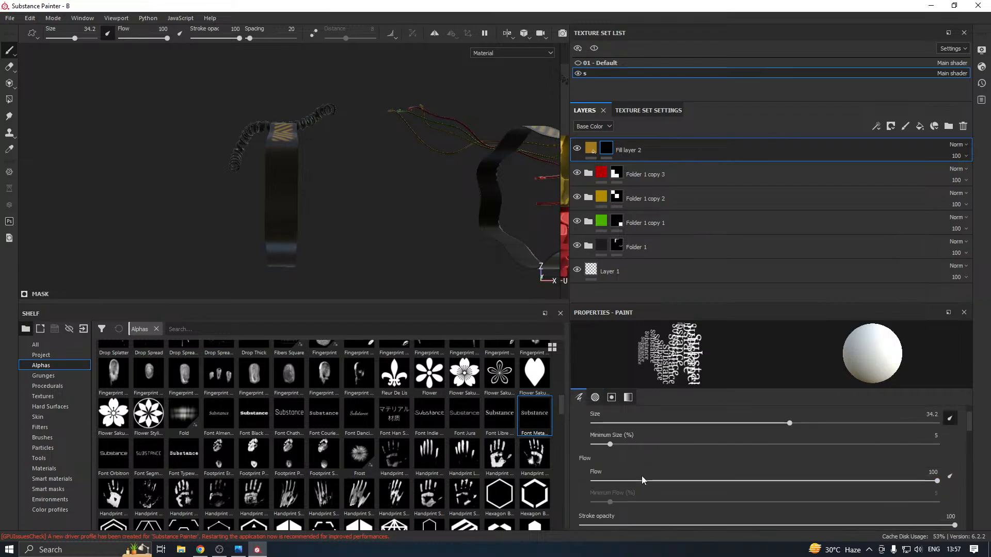
{"action": "scroll", "coordinate": [778, 442], "scroll_direction": "up", "scroll_amount": 1}
{"action": "left_click_drag", "start_coordinate": [800, 454], "coordinate": [818, 455]}
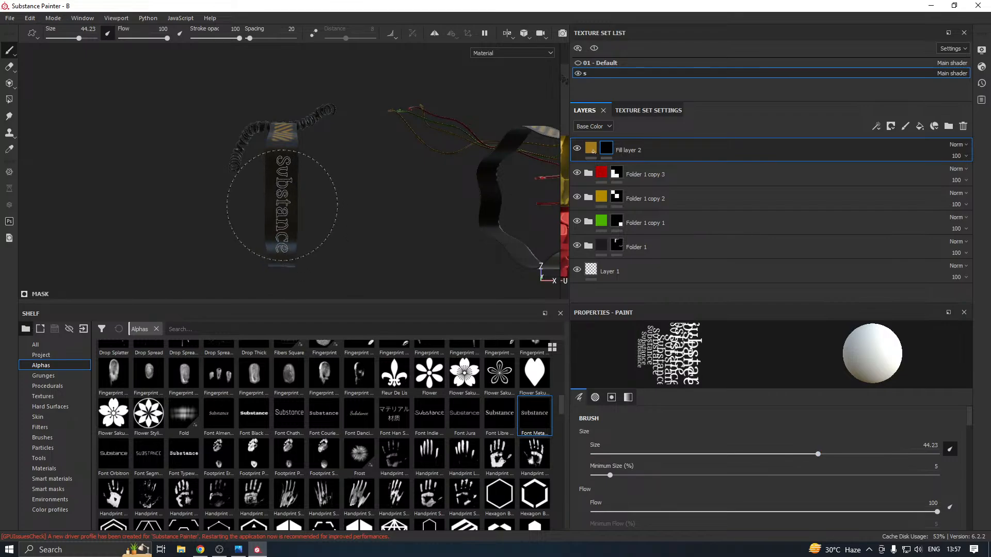
{"action": "left_click", "coordinate": [838, 454]}
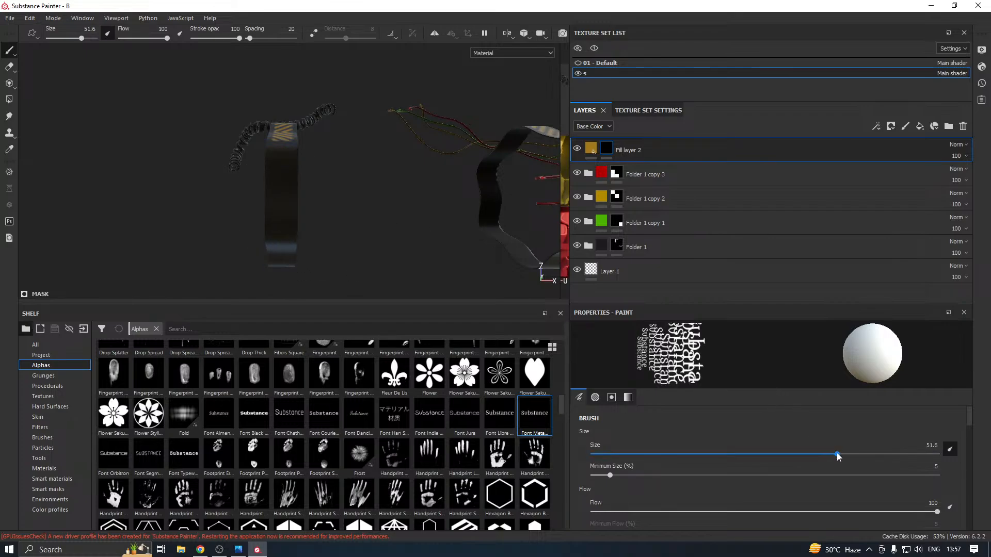
Stamp the "Substance" text lengthwise on the underside of the strap on the coiled-cable side
{"action": "mouse_move", "coordinate": [365, 228]}
{"action": "left_mouse_down", "text": "alt"}
{"action": "mouse_move", "coordinate": [290, 221]}
{"action": "mouse_move", "coordinate": [252, 232]}
{"action": "mouse_move", "coordinate": [425, 243]}
{"action": "mouse_move", "coordinate": [380, 217]}
{"action": "mouse_move", "coordinate": [259, 210]}
{"action": "mouse_move", "coordinate": [393, 204]}
{"action": "mouse_move", "coordinate": [254, 205]}
{"action": "mouse_move", "coordinate": [319, 213]}
{"action": "mouse_move", "coordinate": [311, 197]}
{"action": "mouse_move", "coordinate": [327, 186]}
{"action": "mouse_move", "coordinate": [307, 190]}
{"action": "mouse_move", "coordinate": [319, 188]}
{"action": "mouse_move", "coordinate": [331, 206]}
{"action": "mouse_move", "coordinate": [310, 181]}
{"action": "left_mouse_up", "text": "alt"}
{"action": "scroll", "coordinate": [262, 208], "scroll_direction": "up", "scroll_amount": 3}
{"action": "scroll", "coordinate": [319, 213], "scroll_direction": "down", "scroll_amount": 1}
{"action": "scroll", "coordinate": [313, 198], "scroll_direction": "down", "scroll_amount": 1}
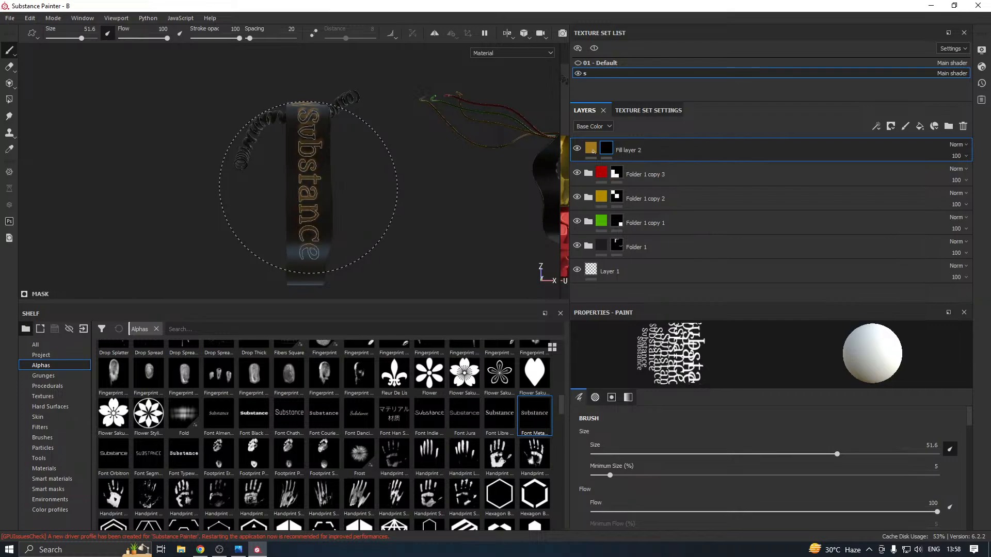
{"action": "left_click_drag", "start_coordinate": [220, 191], "coordinate": [272, 220], "text": "alt"}
{"action": "mouse_move", "coordinate": [272, 220]}
{"action": "middle_mouse_down", "text": "alt"}
{"action": "mouse_move", "coordinate": [270, 269]}
{"action": "mouse_move", "coordinate": [266, 137]}
{"action": "middle_mouse_up", "text": "alt"}
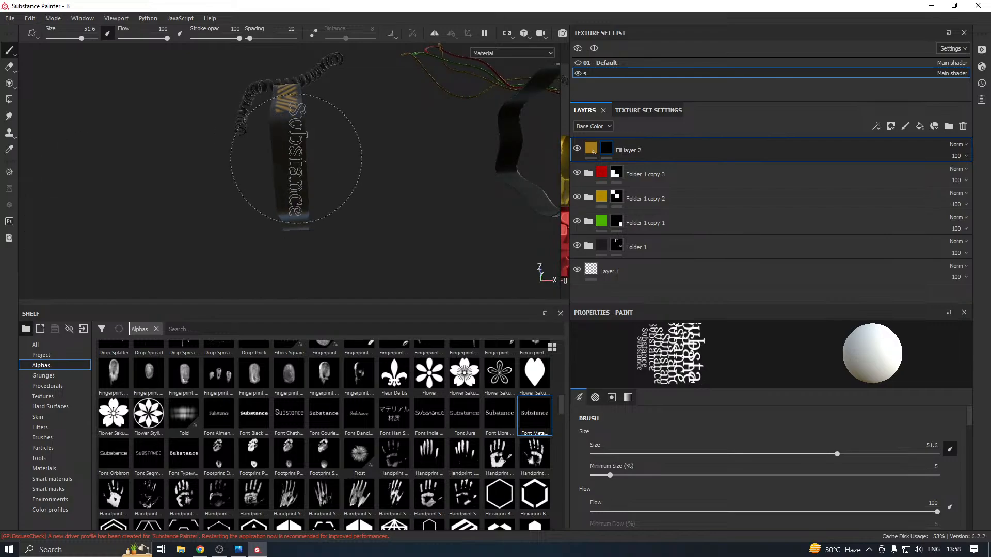
{"action": "mouse_move", "coordinate": [309, 185]}
{"action": "left_mouse_down", "text": "alt"}
{"action": "mouse_move", "coordinate": [317, 168]}
{"action": "mouse_move", "coordinate": [310, 178]}
{"action": "left_mouse_up", "text": "alt"}
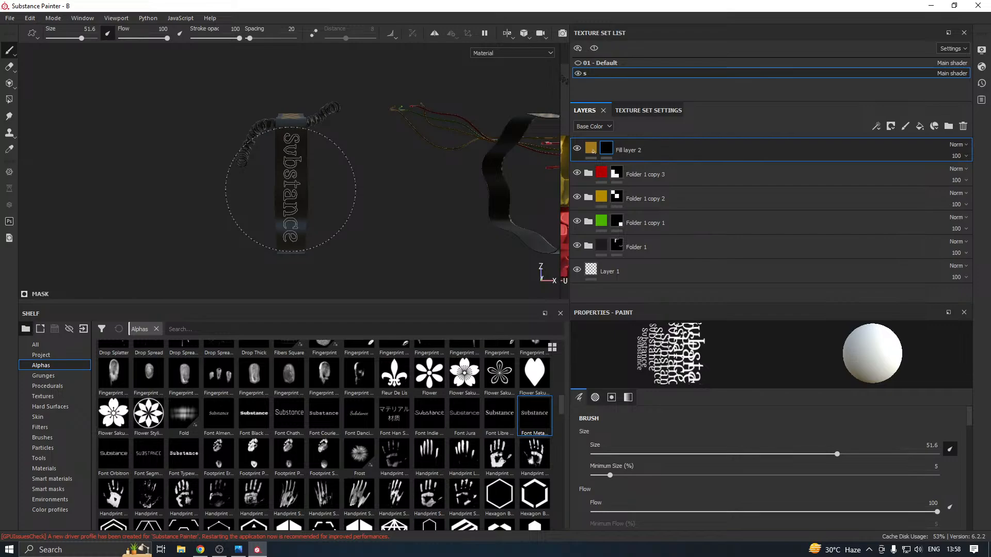
{"action": "left_click", "coordinate": [291, 189]}
Stamp the "Substance" text on the underside of the wire-side strap and check the UV layout
{"action": "left_click_drag", "start_coordinate": [290, 190], "coordinate": [152, 216], "text": "alt"}
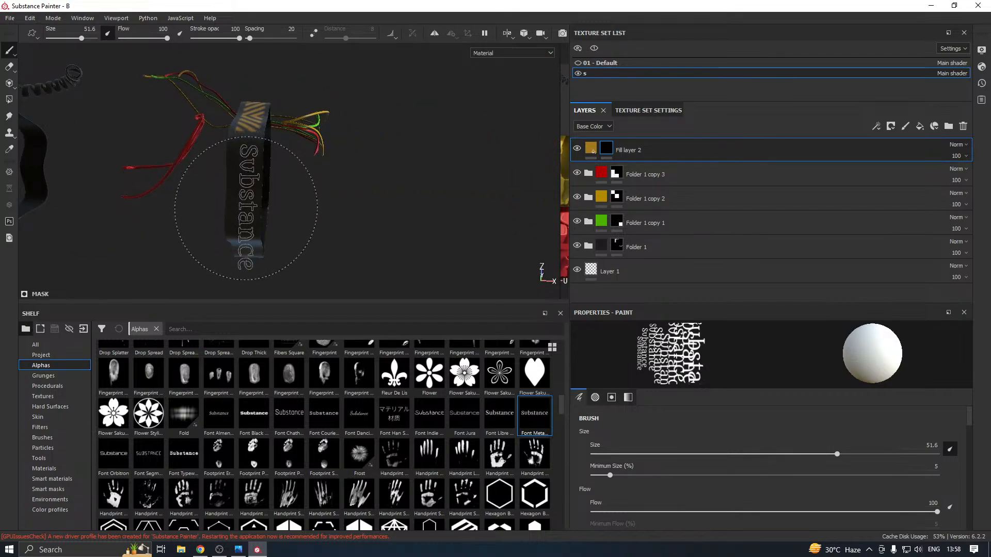
{"action": "mouse_move", "coordinate": [246, 209]}
{"action": "left_mouse_down", "text": "alt"}
{"action": "mouse_move", "coordinate": [311, 175]}
{"action": "mouse_move", "coordinate": [338, 194]}
{"action": "mouse_move", "coordinate": [297, 195]}
{"action": "mouse_move", "coordinate": [289, 158]}
{"action": "left_mouse_up", "text": "alt"}
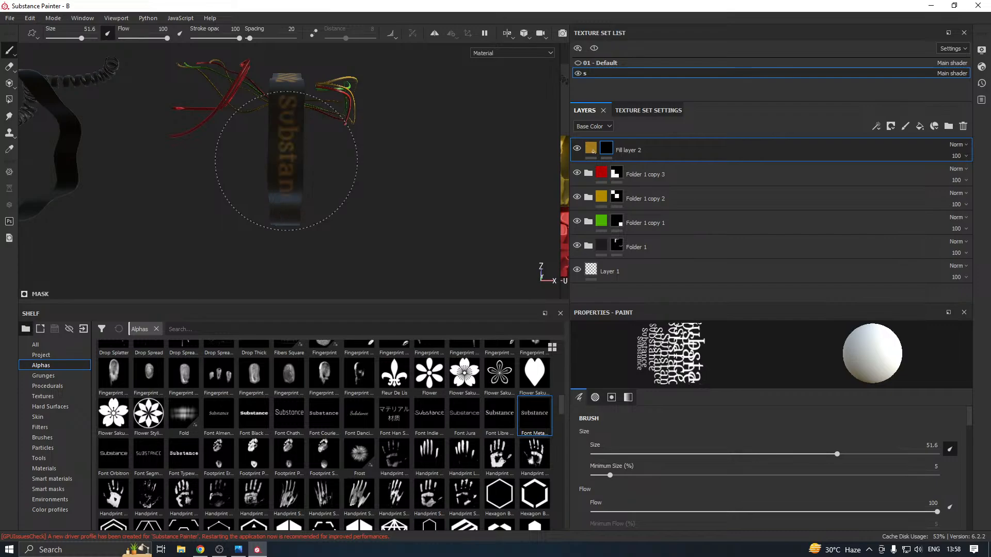
{"action": "left_click_drag", "start_coordinate": [287, 160], "coordinate": [341, 201], "text": "alt"}
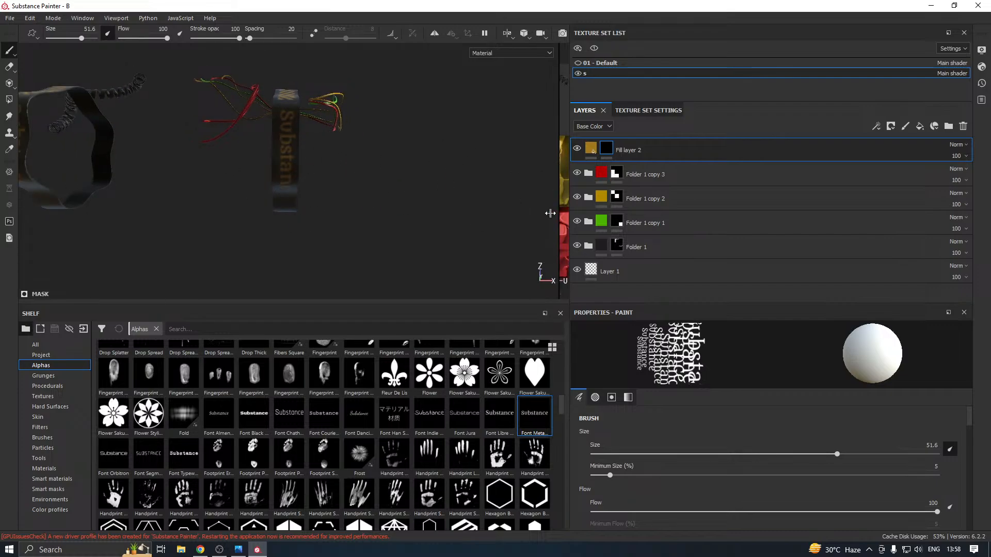
{"action": "left_click_drag", "start_coordinate": [550, 213], "coordinate": [303, 211]}
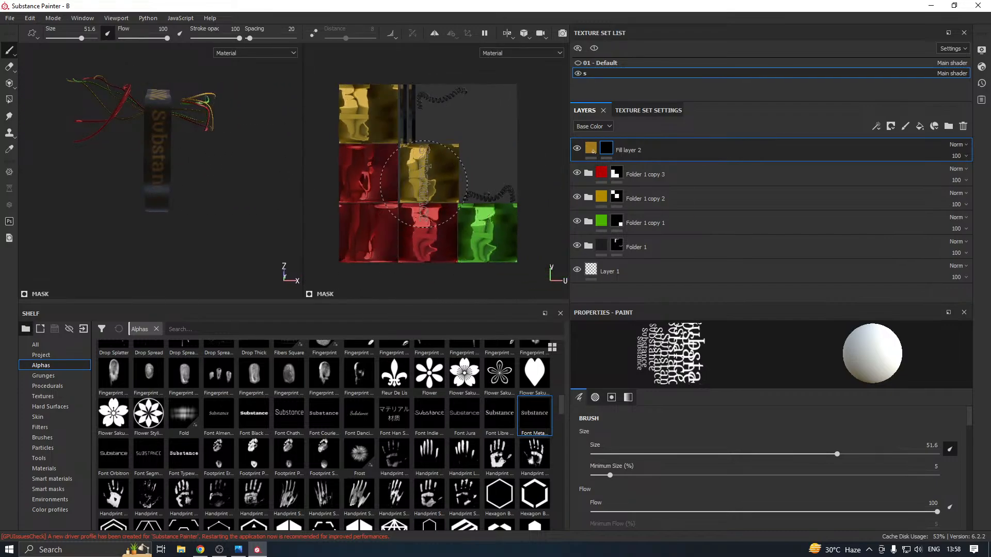
{"action": "left_click_drag", "start_coordinate": [303, 211], "coordinate": [561, 211]}
{"action": "mouse_move", "coordinate": [367, 195]}
{"action": "left_mouse_down", "text": "alt"}
{"action": "mouse_move", "coordinate": [343, 181]}
{"action": "mouse_move", "coordinate": [383, 195]}
{"action": "mouse_move", "coordinate": [387, 281]}
{"action": "mouse_move", "coordinate": [379, 227]}
{"action": "mouse_move", "coordinate": [361, 211]}
{"action": "mouse_move", "coordinate": [405, 225]}
{"action": "mouse_move", "coordinate": [433, 221]}
{"action": "mouse_move", "coordinate": [354, 184]}
{"action": "mouse_move", "coordinate": [369, 215]}
{"action": "mouse_move", "coordinate": [361, 206]}
{"action": "left_mouse_up", "text": "alt"}
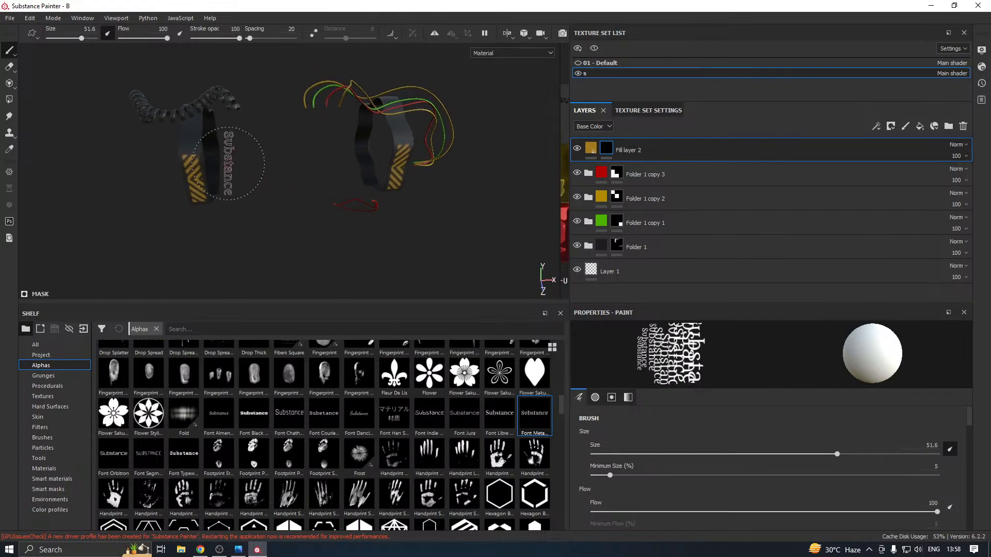
Stamp the "Substance" text lengthwise on the back of the strap on the coiled-cable side
{"action": "mouse_move", "coordinate": [244, 148]}
{"action": "middle_mouse_down", "text": "alt"}
{"action": "mouse_move", "coordinate": [305, 155]}
{"action": "mouse_move", "coordinate": [345, 194]}
{"action": "middle_mouse_up", "text": "alt"}
{"action": "scroll", "coordinate": [331, 181], "scroll_direction": "up", "scroll_amount": 8}
{"action": "scroll", "coordinate": [346, 194], "scroll_direction": "down", "scroll_amount": 5}
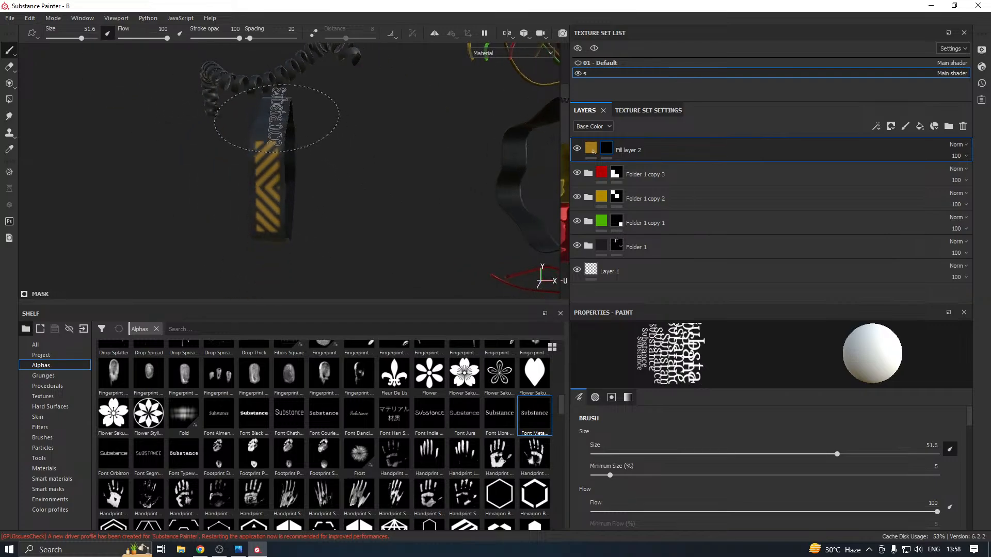
{"action": "left_click_drag", "start_coordinate": [276, 131], "coordinate": [432, 200], "text": "alt"}
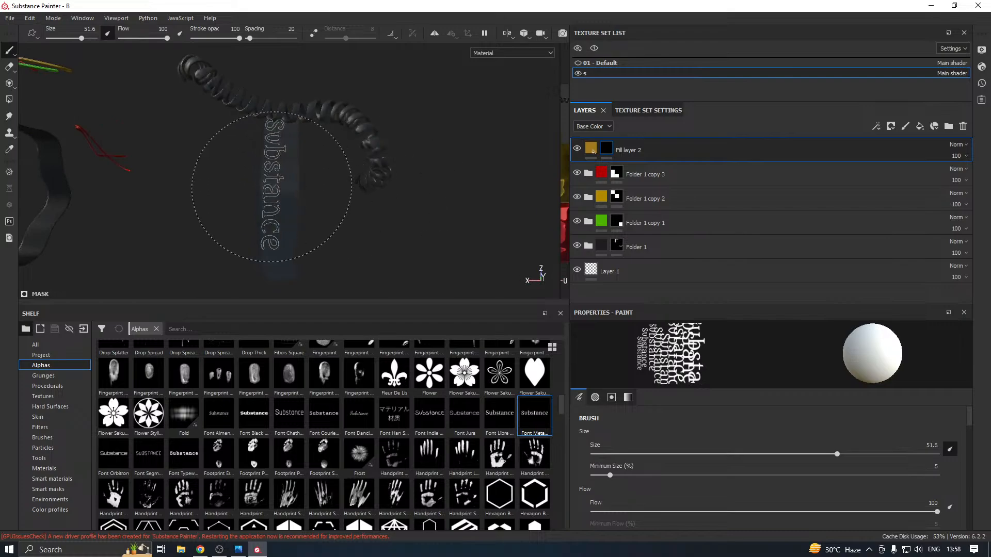
{"action": "mouse_move", "coordinate": [281, 186]}
{"action": "left_mouse_down", "text": "alt"}
{"action": "mouse_move", "coordinate": [309, 153]}
{"action": "mouse_move", "coordinate": [289, 156]}
{"action": "mouse_move", "coordinate": [272, 194]}
{"action": "mouse_move", "coordinate": [290, 193]}
{"action": "left_mouse_up", "text": "alt"}
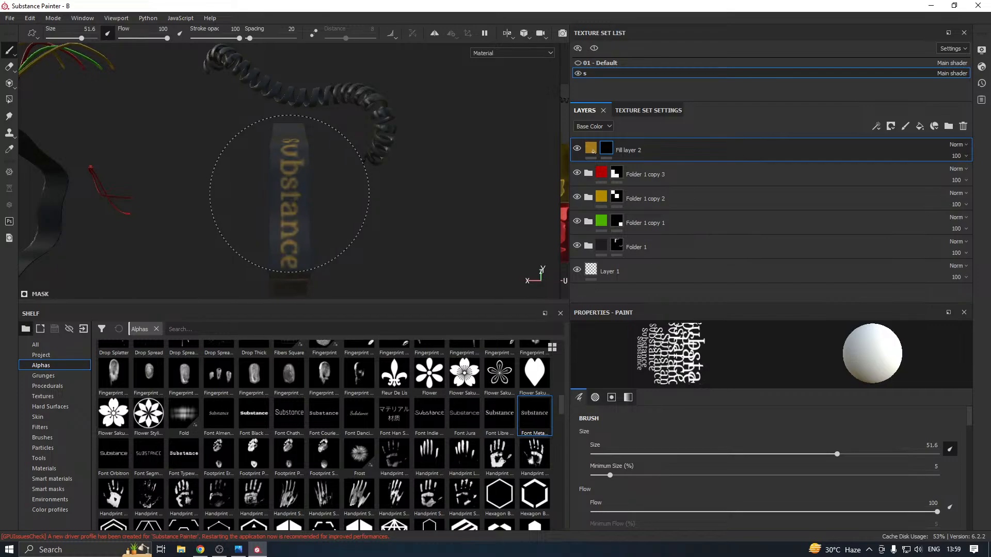
Stamp the "Substance" text lengthwise on the back of the strap on the wire side
{"action": "mouse_move", "coordinate": [345, 186]}
{"action": "left_mouse_down", "text": "alt"}
{"action": "mouse_move", "coordinate": [310, 215]}
{"action": "mouse_move", "coordinate": [161, 206]}
{"action": "mouse_move", "coordinate": [296, 213]}
{"action": "mouse_move", "coordinate": [87, 215]}
{"action": "mouse_move", "coordinate": [197, 186]}
{"action": "mouse_move", "coordinate": [162, 185]}
{"action": "mouse_move", "coordinate": [177, 177]}
{"action": "mouse_move", "coordinate": [210, 210]}
{"action": "mouse_move", "coordinate": [238, 177]}
{"action": "mouse_move", "coordinate": [385, 105]}
{"action": "mouse_move", "coordinate": [400, 116]}
{"action": "mouse_move", "coordinate": [284, 132]}
{"action": "mouse_move", "coordinate": [250, 223]}
{"action": "mouse_move", "coordinate": [247, 212]}
{"action": "mouse_move", "coordinate": [310, 165]}
{"action": "mouse_move", "coordinate": [376, 202]}
{"action": "mouse_move", "coordinate": [347, 217]}
{"action": "mouse_move", "coordinate": [352, 229]}
{"action": "left_mouse_up", "text": "alt"}
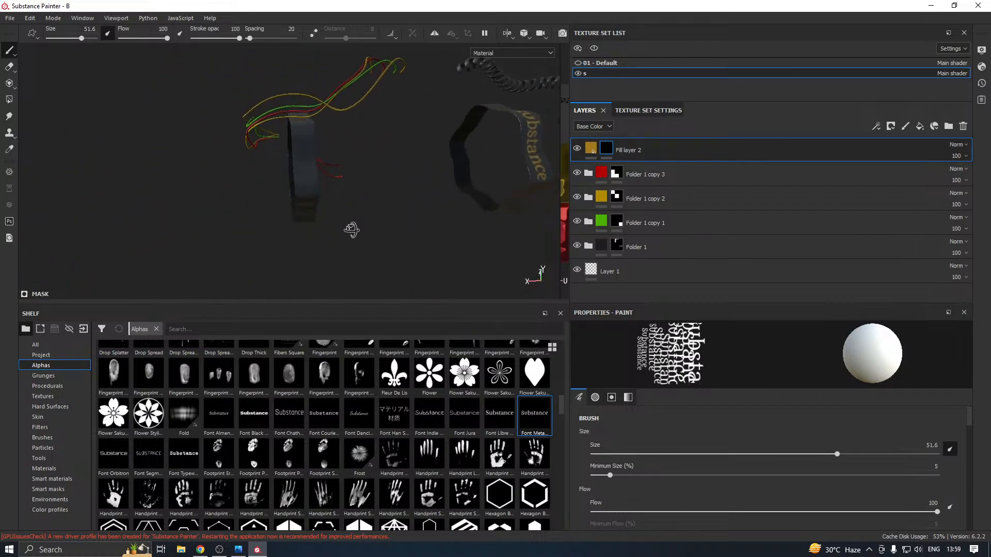
{"action": "mouse_move", "coordinate": [320, 179]}
{"action": "left_mouse_down", "text": "alt"}
{"action": "mouse_move", "coordinate": [262, 194]}
{"action": "mouse_move", "coordinate": [258, 227]}
{"action": "mouse_move", "coordinate": [274, 172]}
{"action": "mouse_move", "coordinate": [251, 177]}
{"action": "left_mouse_up", "text": "alt"}
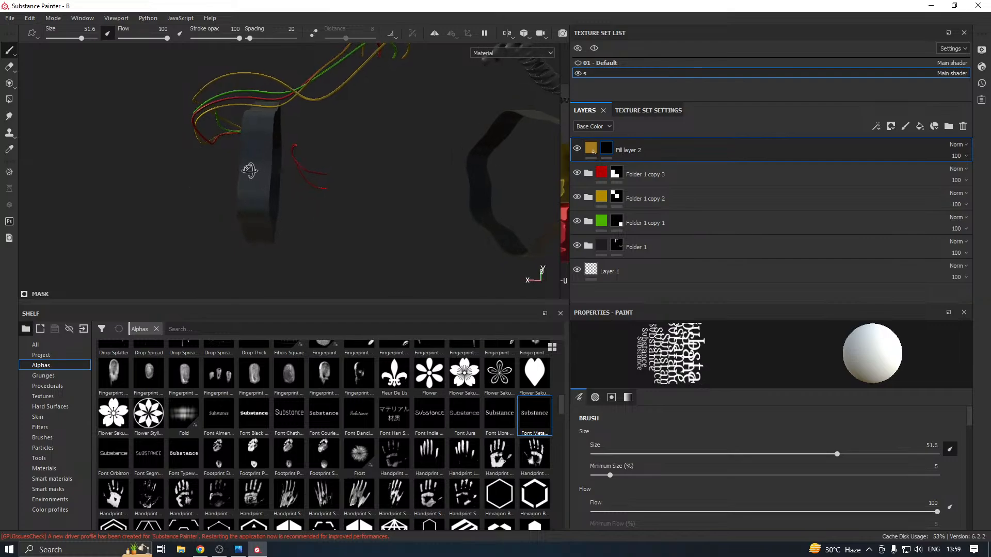
{"action": "left_click_drag", "start_coordinate": [255, 175], "coordinate": [258, 172], "text": "alt"}
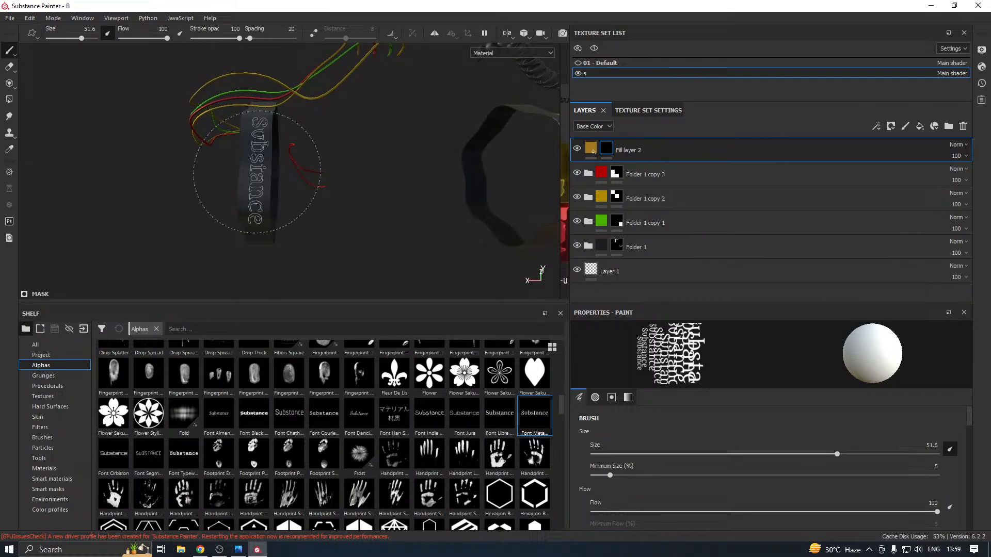
{"action": "left_click", "coordinate": [256, 172]}
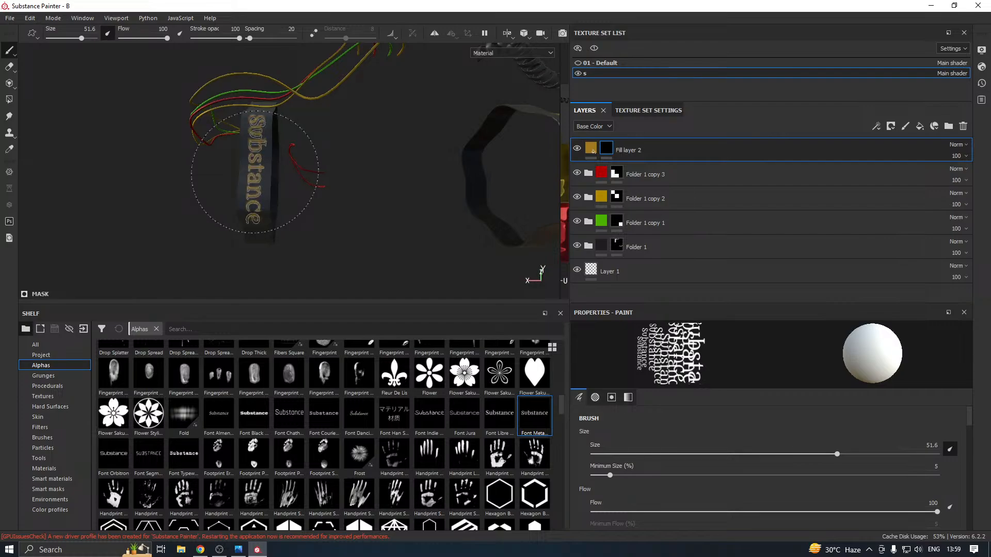
Show the 01 - Default texture set again and check the complete bomb from the front
{"action": "mouse_move", "coordinate": [255, 172]}
{"action": "left_mouse_down", "text": "alt"}
{"action": "mouse_move", "coordinate": [365, 195]}
{"action": "mouse_move", "coordinate": [221, 240]}
{"action": "left_mouse_up", "text": "alt"}
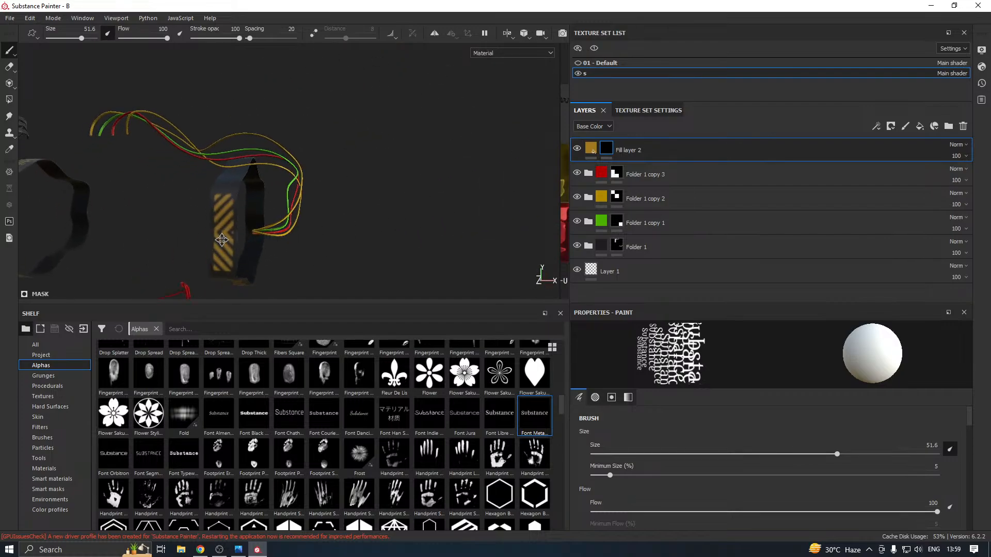
{"action": "middle_click_drag", "start_coordinate": [222, 240], "coordinate": [274, 196], "text": "alt"}
{"action": "scroll", "coordinate": [264, 206], "scroll_direction": "down", "scroll_amount": 3}
{"action": "scroll", "coordinate": [253, 212], "scroll_direction": "down", "scroll_amount": 1}
{"action": "left_click_drag", "start_coordinate": [312, 227], "coordinate": [380, 233], "text": "alt"}
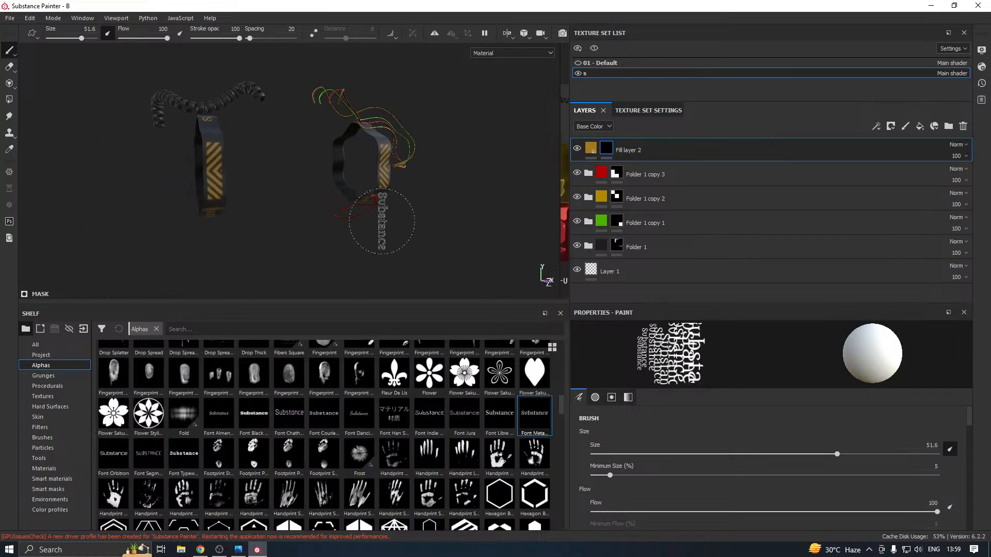
{"action": "left_click", "coordinate": [580, 63]}
{"action": "mouse_move", "coordinate": [289, 217]}
{"action": "left_mouse_down", "text": "alt"}
{"action": "mouse_move", "coordinate": [331, 220]}
{"action": "mouse_move", "coordinate": [252, 166]}
{"action": "left_mouse_up", "text": "alt"}
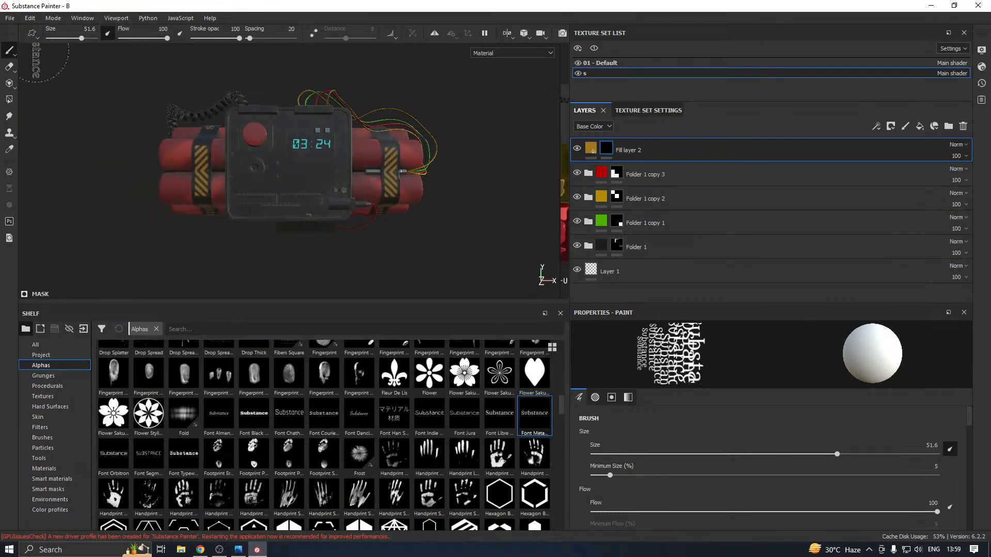
Remove the text alpha from the brush and reduce the brush size to 10.42
{"action": "scroll", "coordinate": [847, 479], "scroll_direction": "down", "scroll_amount": 8}
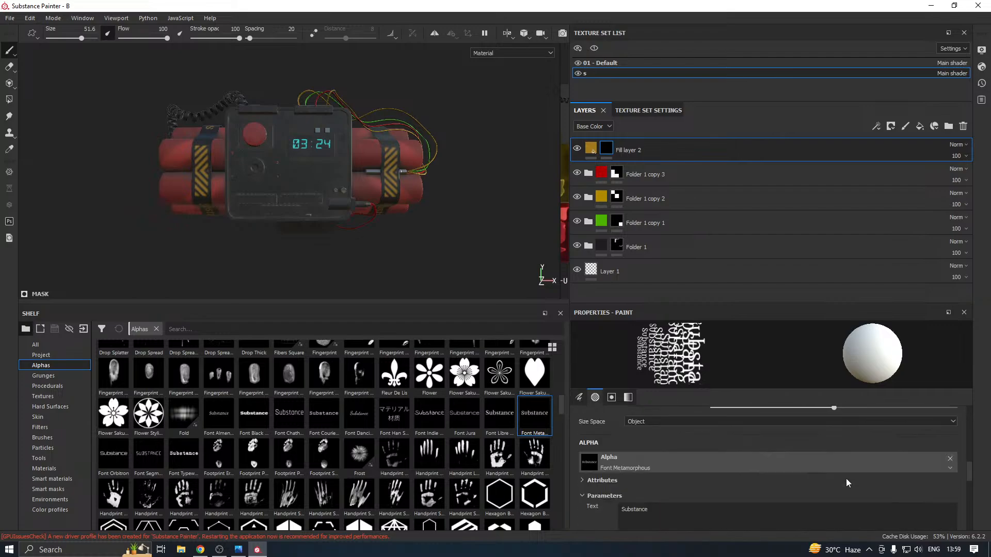
{"action": "left_click", "coordinate": [949, 459]}
{"action": "scroll", "coordinate": [756, 458], "scroll_direction": "up", "scroll_amount": 8}
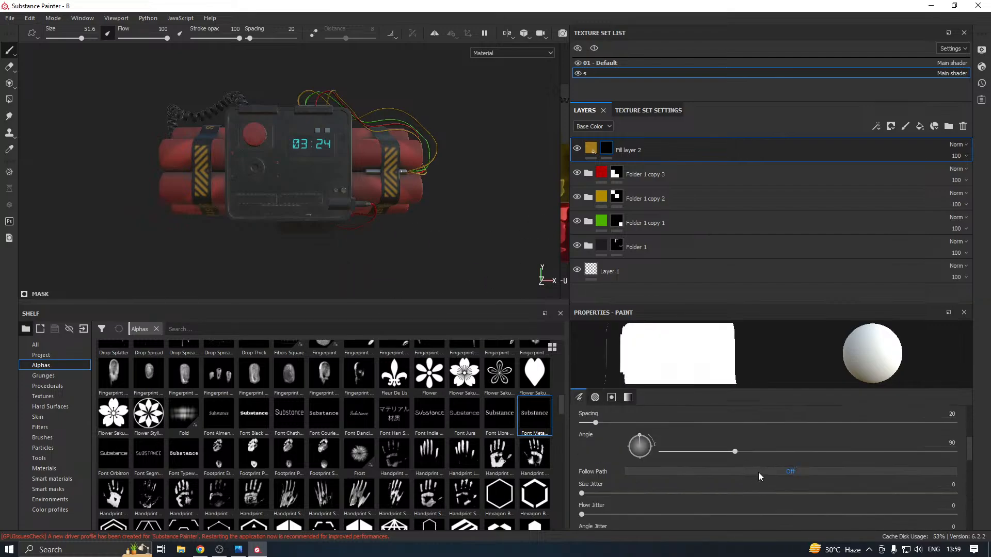
{"action": "left_click_drag", "start_coordinate": [741, 427], "coordinate": [691, 424]}
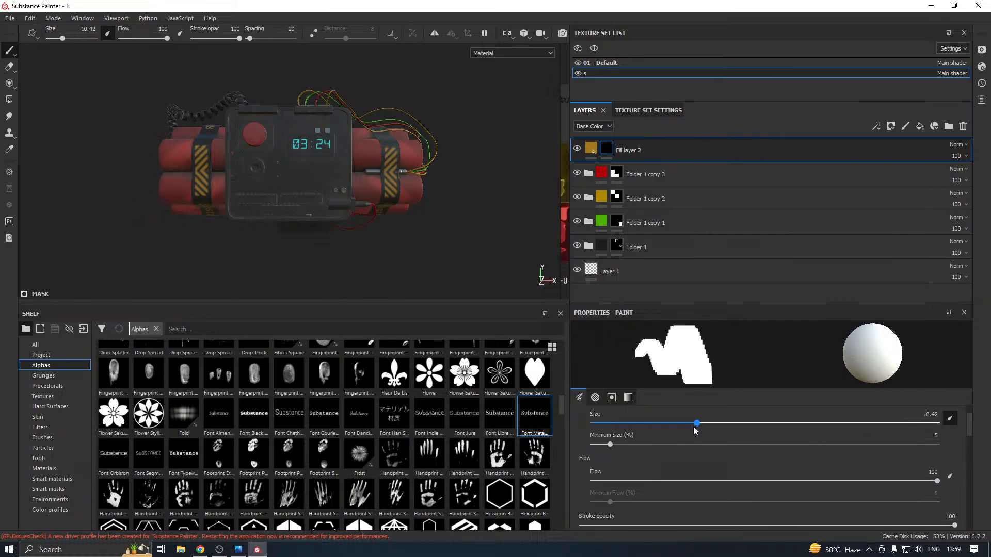
Enlarge the 3D viewport by shrinking the shelf and save the project
{"action": "left_click_drag", "start_coordinate": [312, 222], "coordinate": [343, 363], "text": "alt"}
{"action": "left_click", "coordinate": [10, 18]}
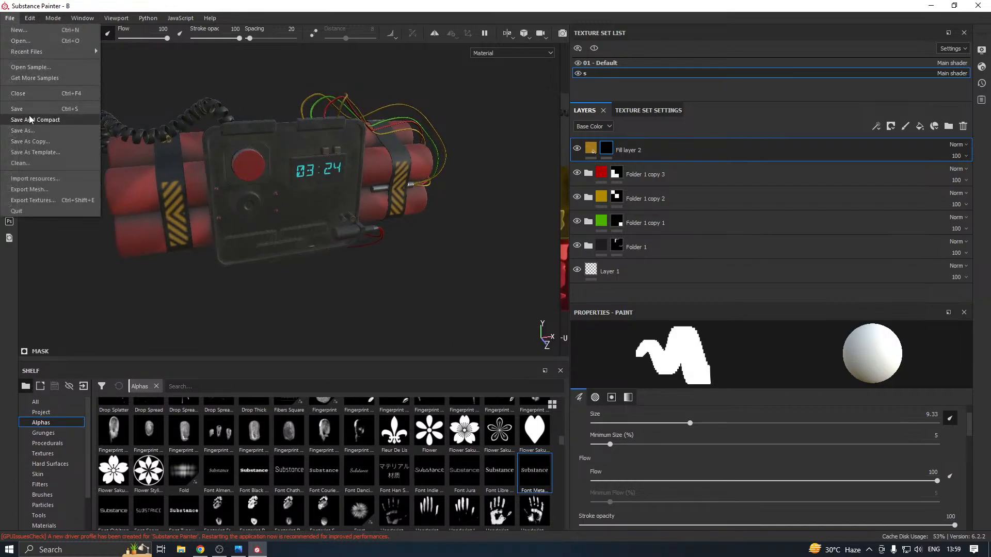
{"action": "left_click", "coordinate": [32, 113]}
In the 01 - Default texture set, add a fill layer above Fill layer 1 inside R copy 1 and give it a black mask
{"action": "middle_click_drag", "start_coordinate": [348, 177], "coordinate": [344, 253], "text": "alt"}
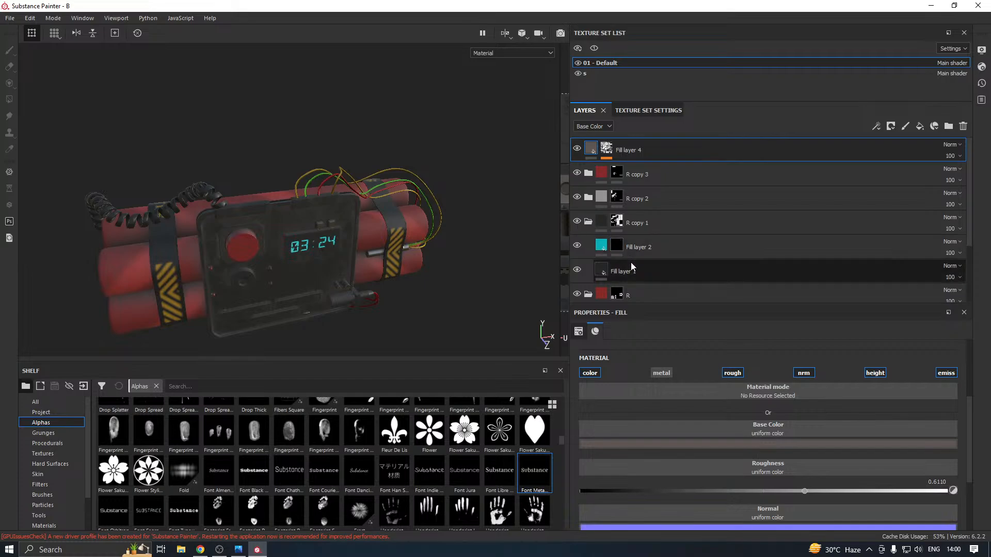
{"action": "left_click_drag", "start_coordinate": [383, 264], "coordinate": [363, 243], "text": "alt"}
{"action": "middle_click_drag", "start_coordinate": [354, 251], "coordinate": [396, 219], "text": "alt"}
{"action": "scroll", "coordinate": [363, 240], "scroll_direction": "up", "scroll_amount": 2}
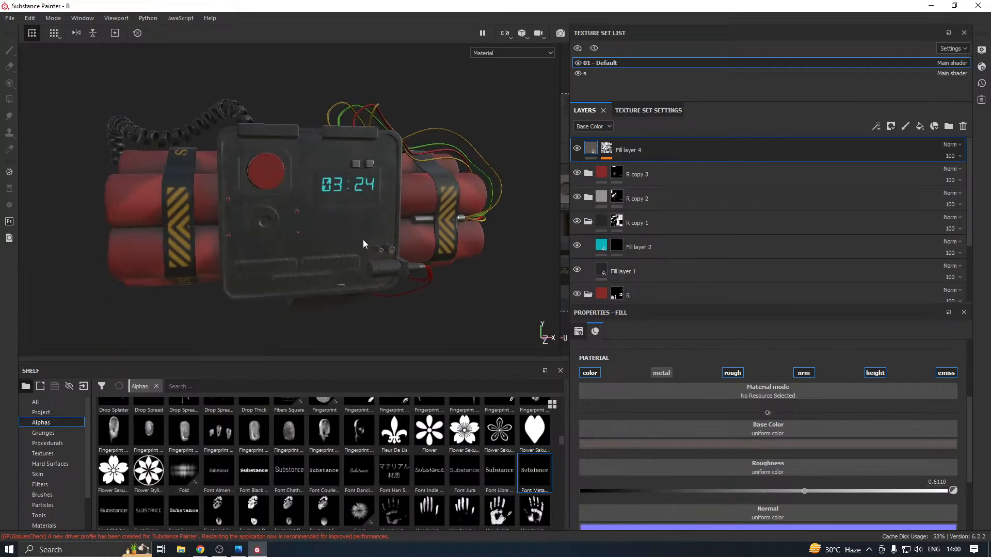
{"action": "left_click", "coordinate": [588, 269]}
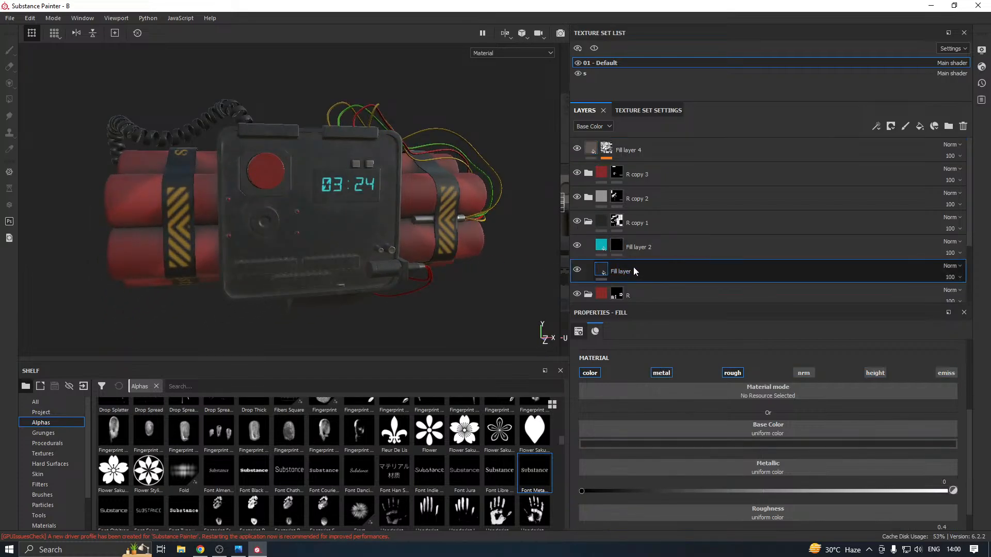
{"action": "left_click", "coordinate": [915, 129]}
{"action": "right_click", "coordinate": [682, 270]}
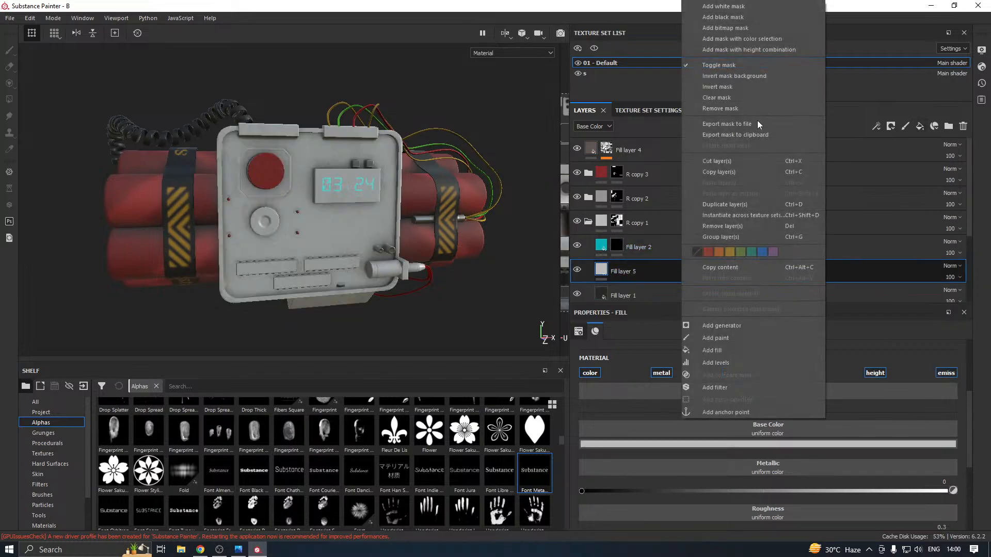
{"action": "left_click", "coordinate": [727, 23]}
Fill the bomb's front casing panel with white in the new layer's mask, using Polygon Fill in UV chunk mode
{"action": "mouse_move", "coordinate": [360, 244]}
{"action": "left_mouse_down", "text": "alt"}
{"action": "mouse_move", "coordinate": [329, 227]}
{"action": "mouse_move", "coordinate": [339, 239]}
{"action": "left_mouse_up", "text": "alt"}
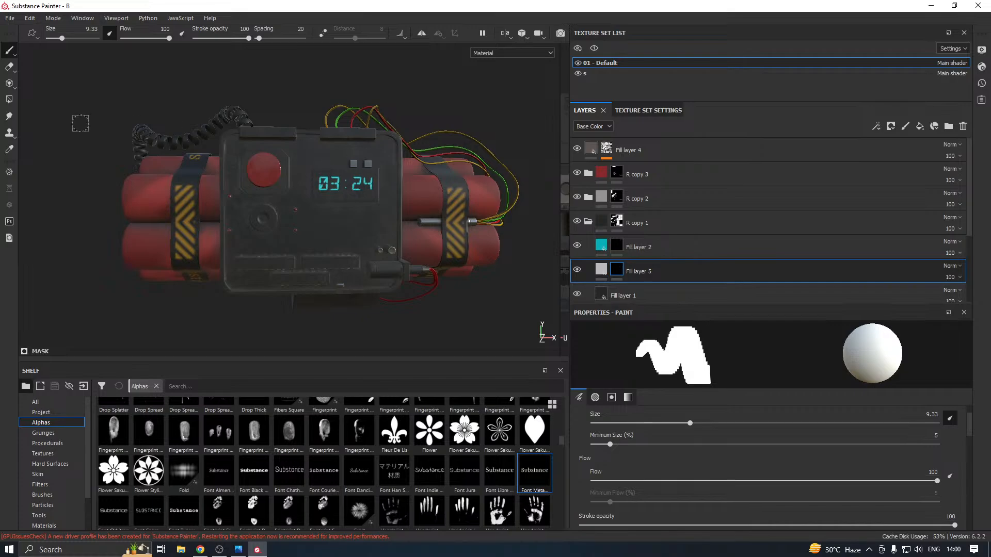
{"action": "left_click", "coordinate": [8, 99]}
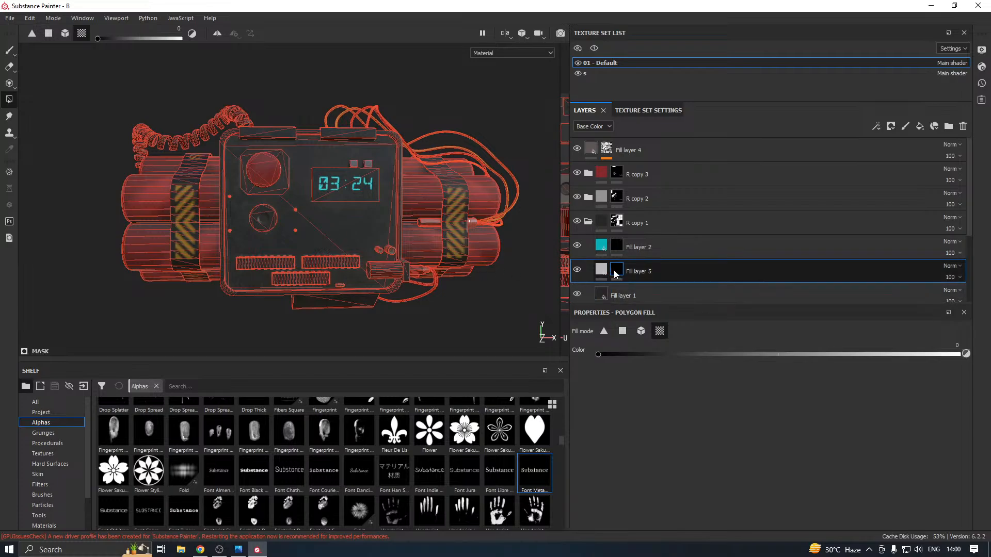
{"action": "mouse_move", "coordinate": [619, 277]}
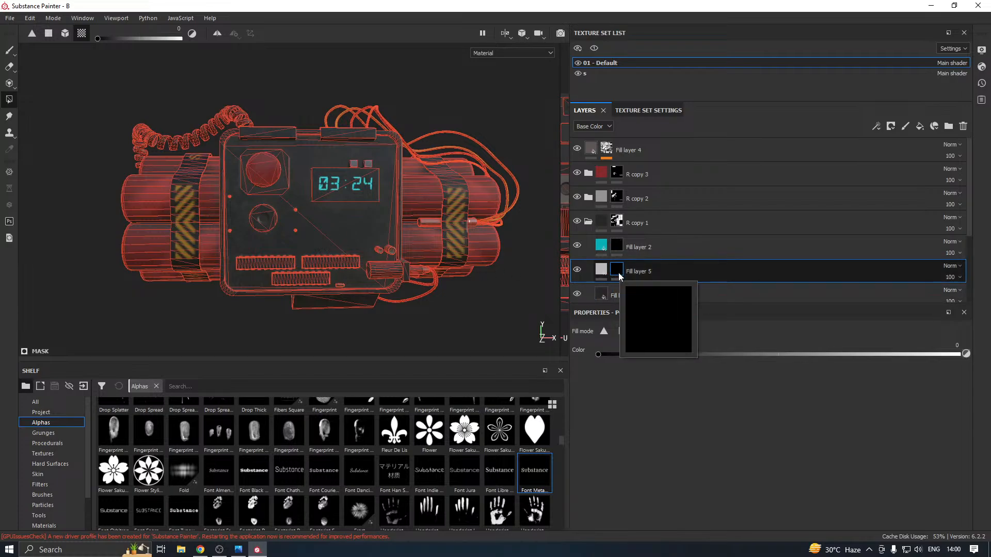
{"action": "key", "text": "x"}
{"action": "left_click", "coordinate": [360, 229]}
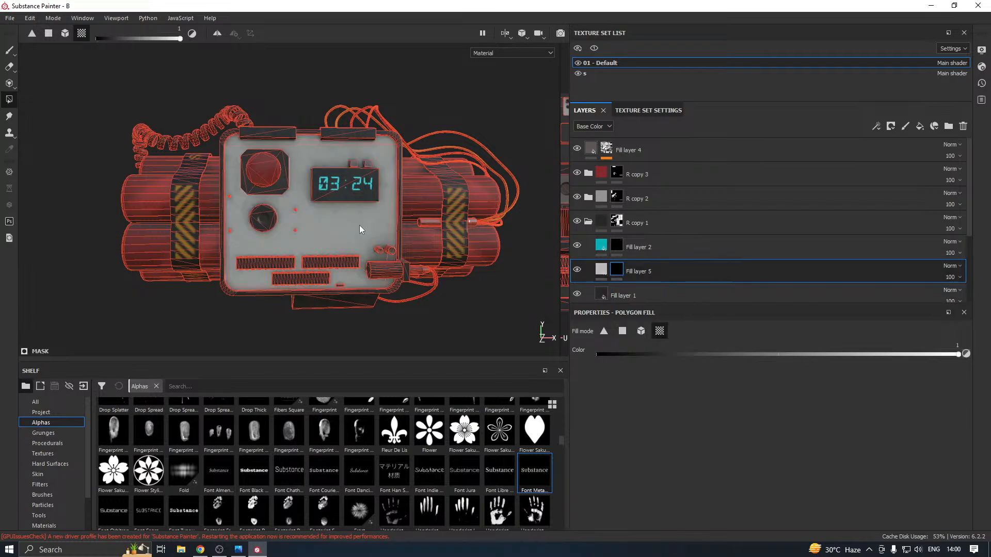
Apply the Checker 2 procedural to the Base Color of Fill layer 5
{"action": "left_click", "coordinate": [601, 269]}
{"action": "left_click_drag", "start_coordinate": [433, 362], "coordinate": [428, 295]}
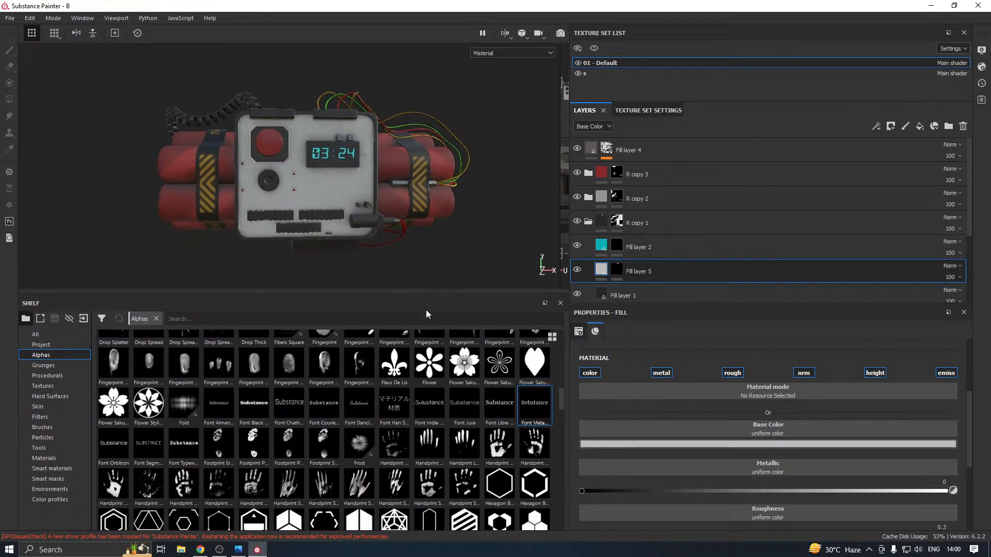
{"action": "scroll", "coordinate": [339, 384], "scroll_direction": "up", "scroll_amount": 10}
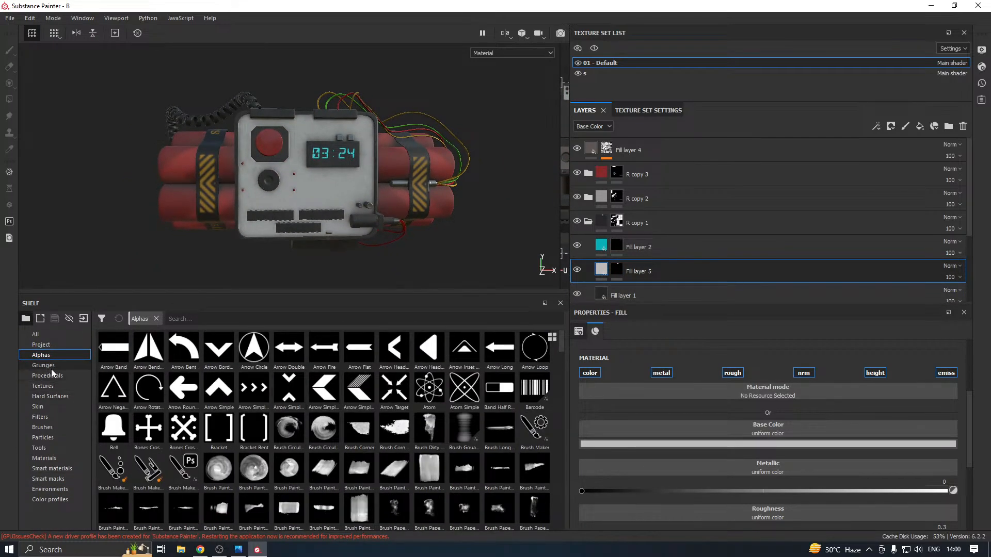
{"action": "left_click", "coordinate": [52, 374]}
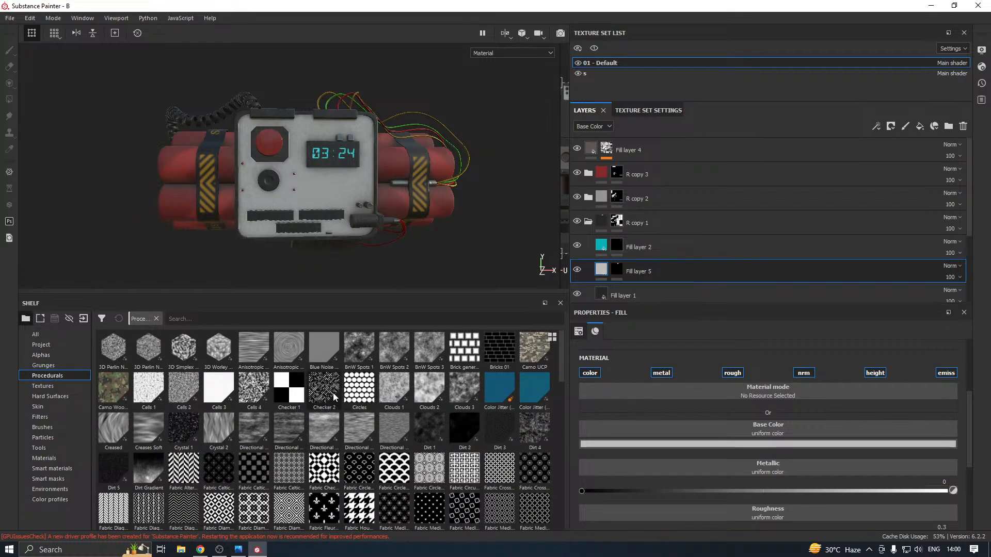
{"action": "mouse_move", "coordinate": [334, 397]}
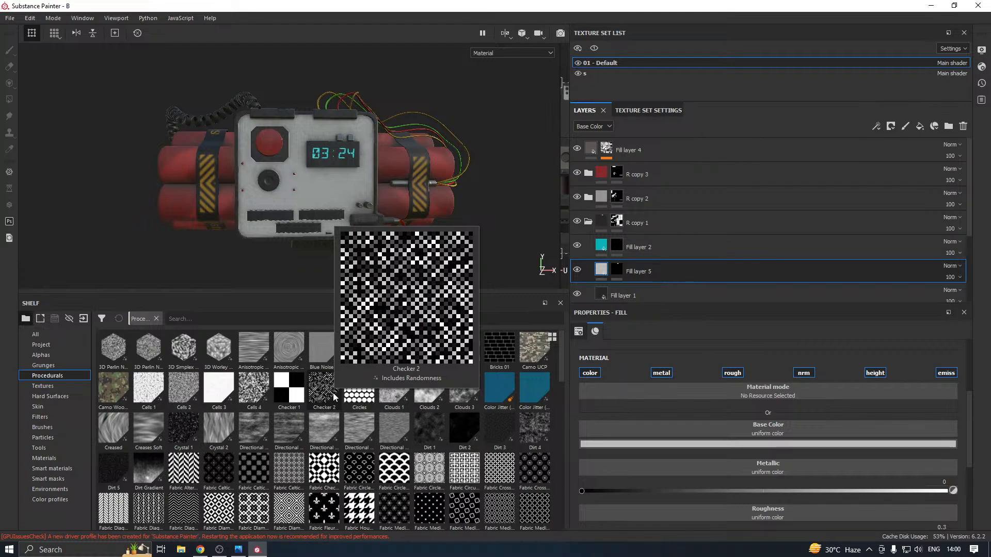
{"action": "left_click_drag", "start_coordinate": [330, 400], "coordinate": [733, 429]}
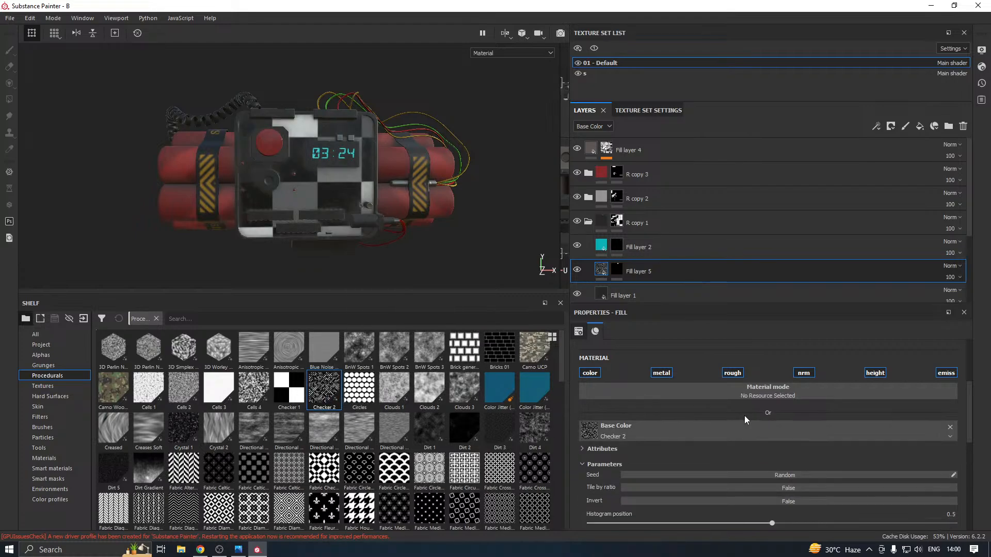
Set the Base Color checker's Luminance Variation to 0.1 and its Tiling to 12
{"action": "scroll", "coordinate": [771, 476], "scroll_direction": "down", "scroll_amount": 3}
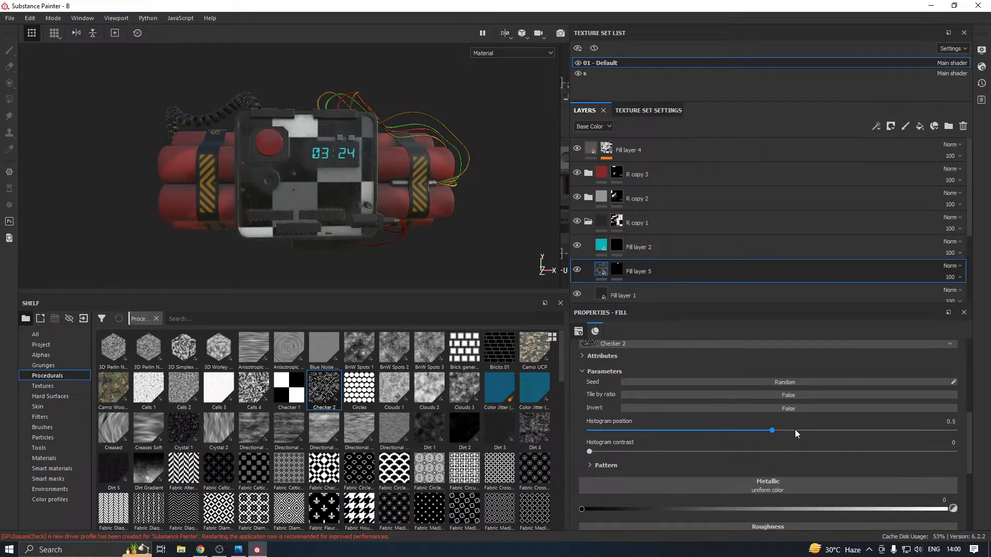
{"action": "left_click", "coordinate": [592, 467]}
{"action": "scroll", "coordinate": [631, 447], "scroll_direction": "down", "scroll_amount": 3}
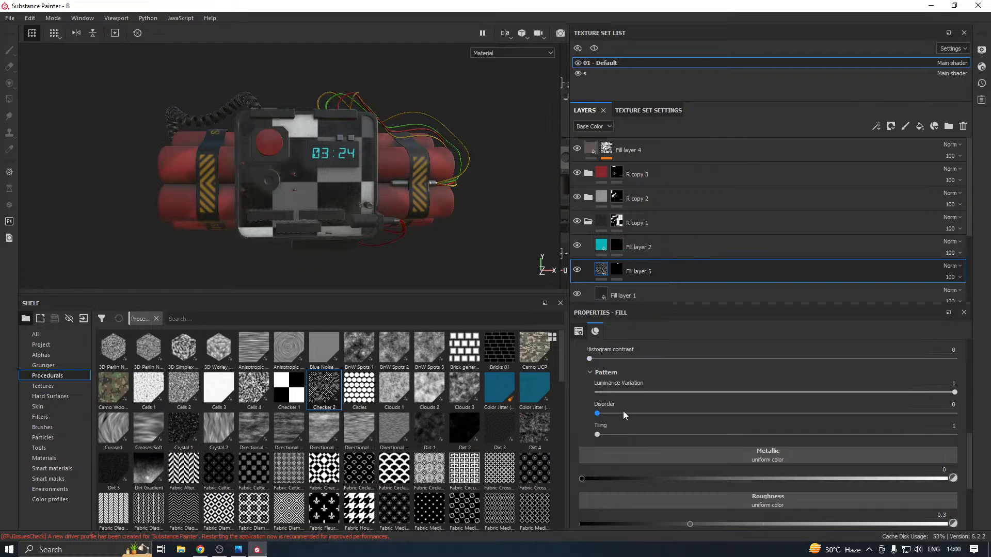
{"action": "left_click_drag", "start_coordinate": [673, 391], "coordinate": [632, 397]}
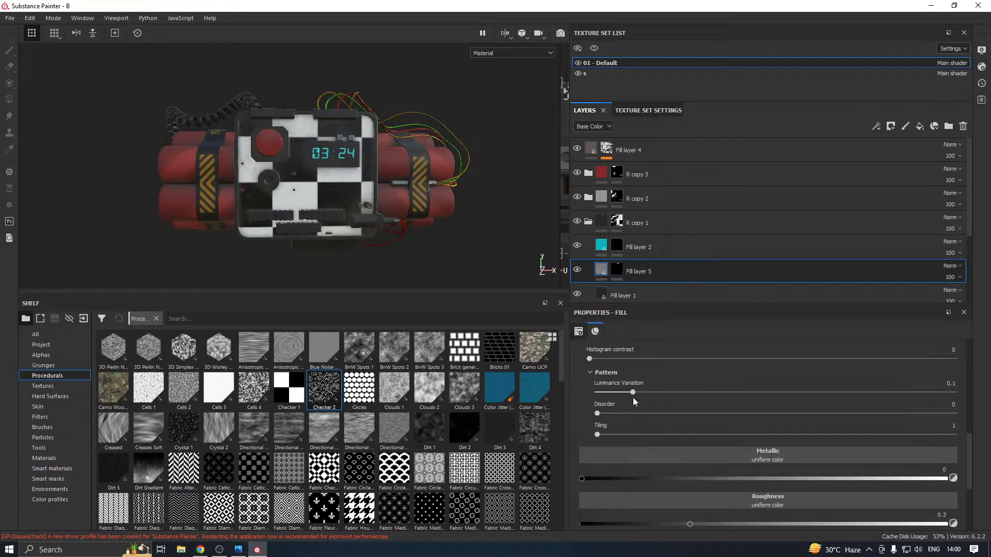
{"action": "left_click_drag", "start_coordinate": [622, 433], "coordinate": [873, 438]}
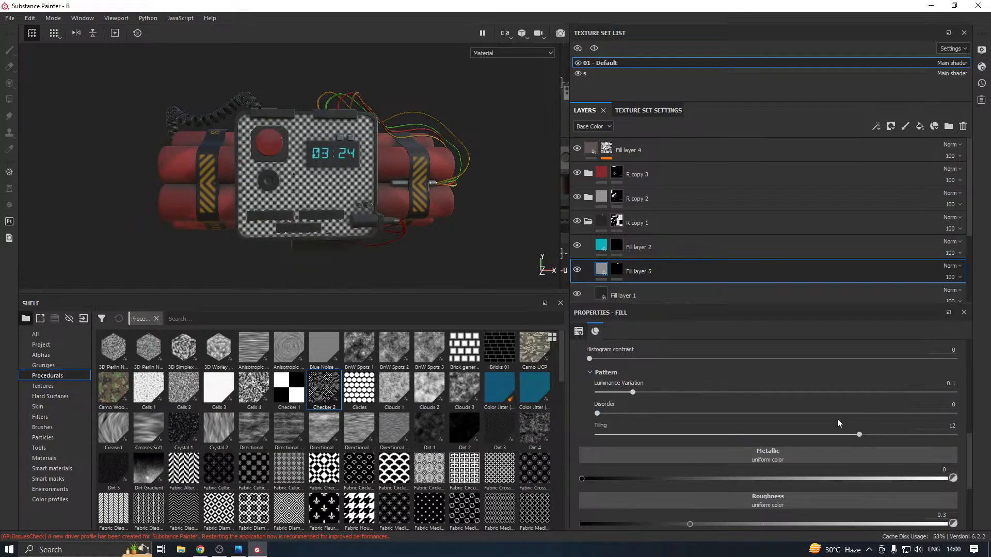
Try the Overlay, Color and Linear dodge (Add) blending modes on Fill layer 5's Base Color
{"action": "scroll", "coordinate": [836, 422], "scroll_direction": "down", "scroll_amount": 1}
{"action": "scroll", "coordinate": [827, 394], "scroll_direction": "up", "scroll_amount": 2}
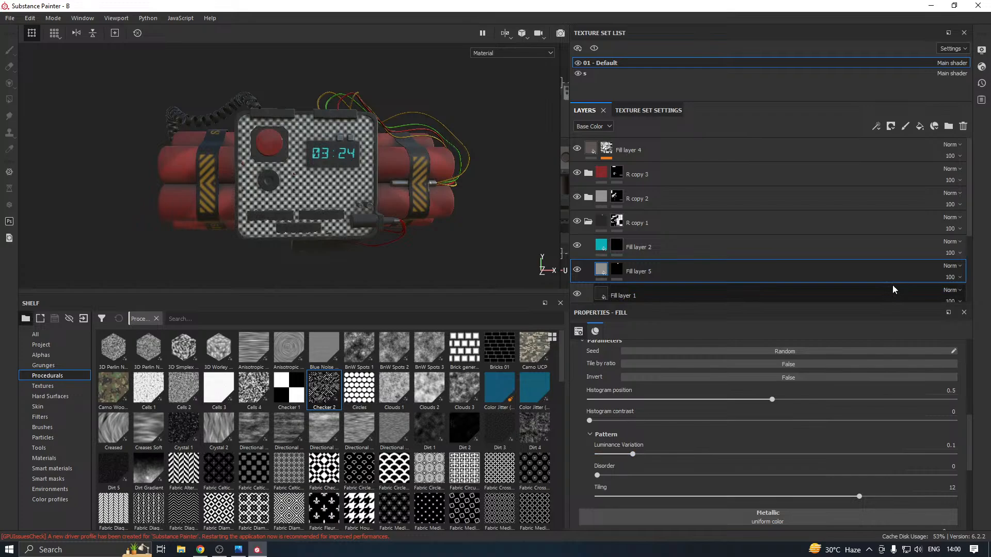
{"action": "left_click", "coordinate": [951, 267]}
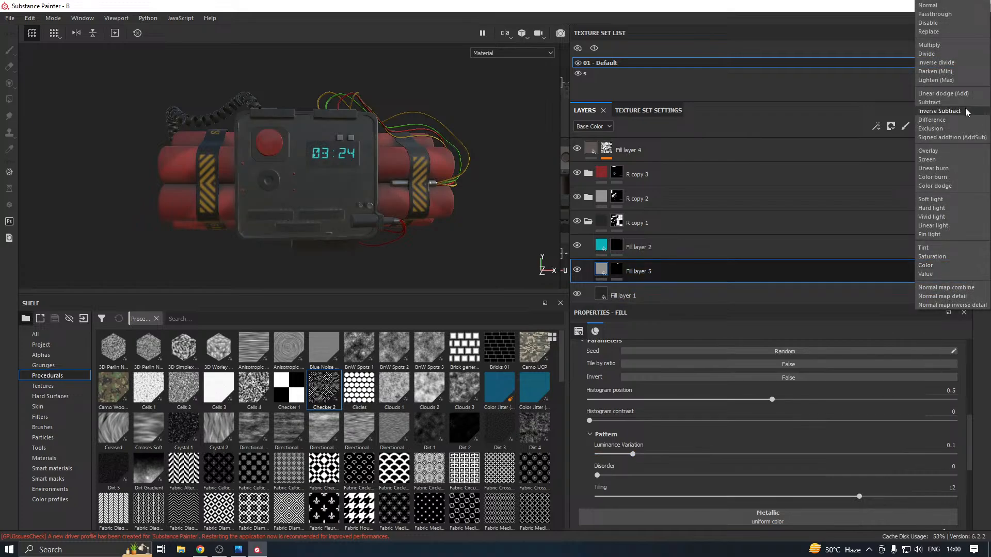
{"action": "left_click", "coordinate": [940, 151]}
{"action": "scroll", "coordinate": [199, 170], "scroll_direction": "up", "scroll_amount": 3}
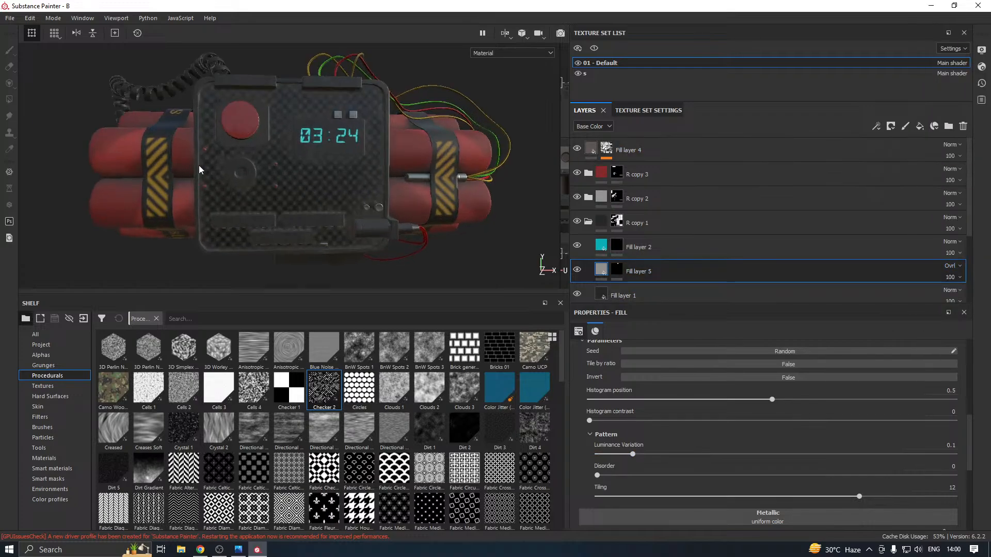
{"action": "left_click_drag", "start_coordinate": [200, 168], "coordinate": [274, 177], "text": "alt"}
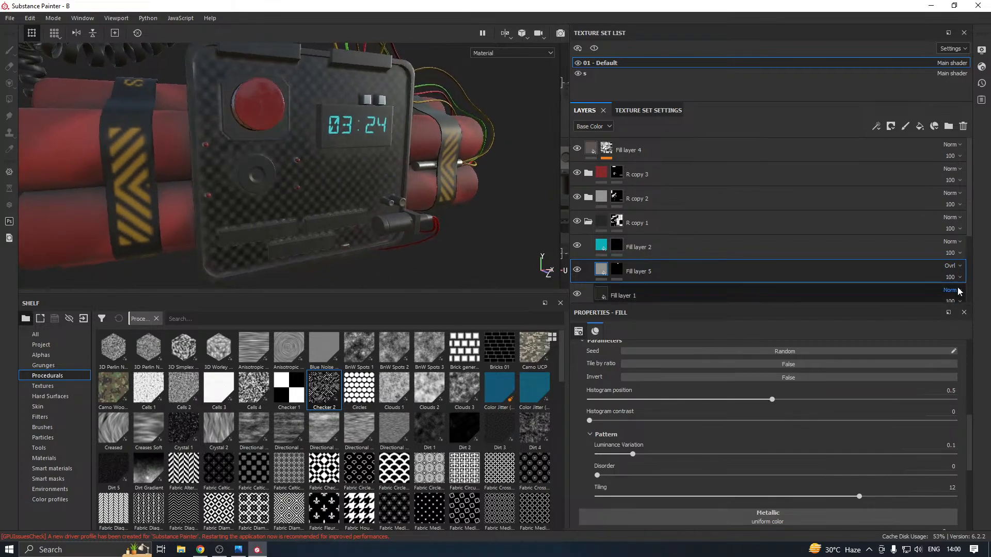
{"action": "left_click", "coordinate": [952, 266]}
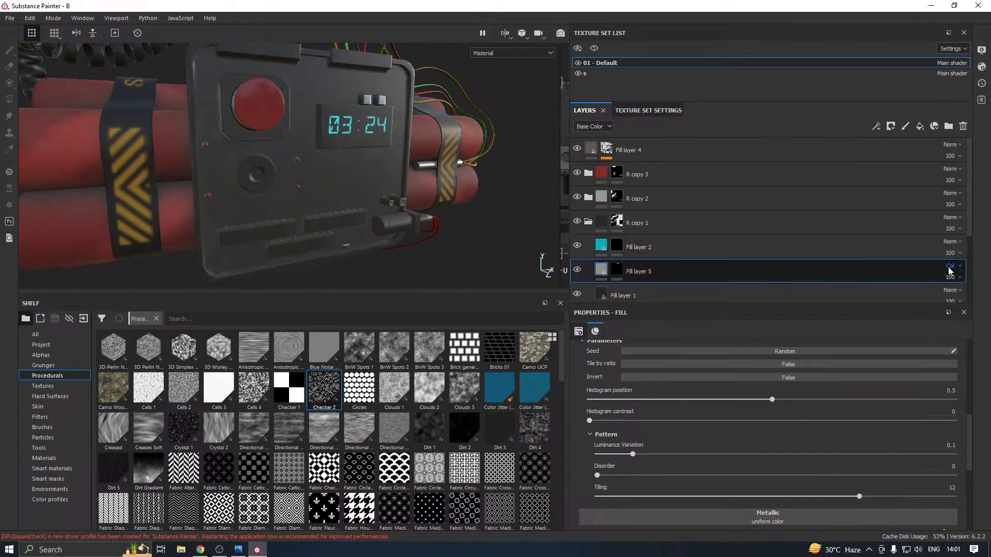
{"action": "left_click", "coordinate": [951, 266]}
{"action": "left_click", "coordinate": [943, 93]}
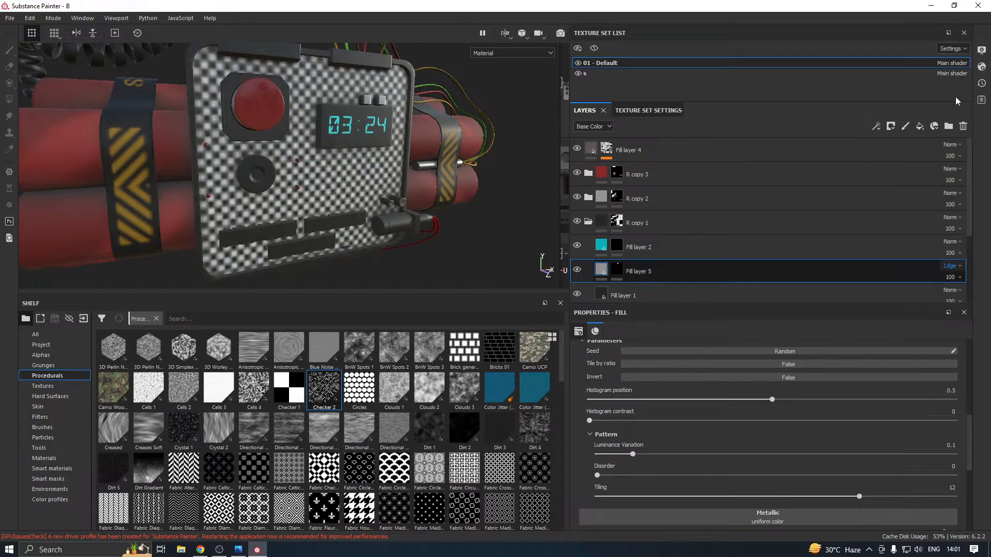
{"action": "left_click_drag", "start_coordinate": [279, 196], "coordinate": [351, 199], "text": "alt"}
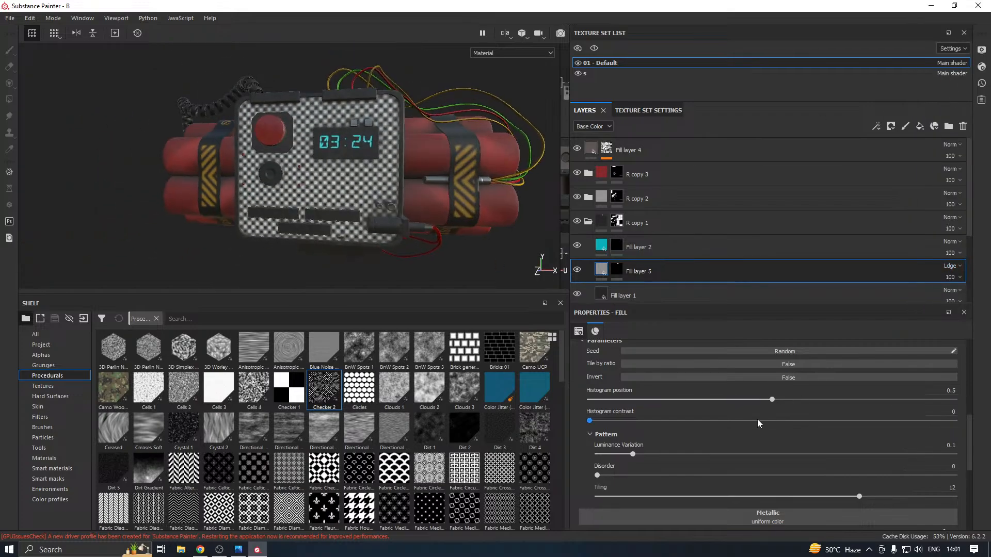
Remove the Checker 2 procedural from Fill layer 5's Base Color
{"action": "scroll", "coordinate": [937, 355], "scroll_direction": "up", "scroll_amount": 2}
{"action": "scroll", "coordinate": [939, 359], "scroll_direction": "up", "scroll_amount": 2}
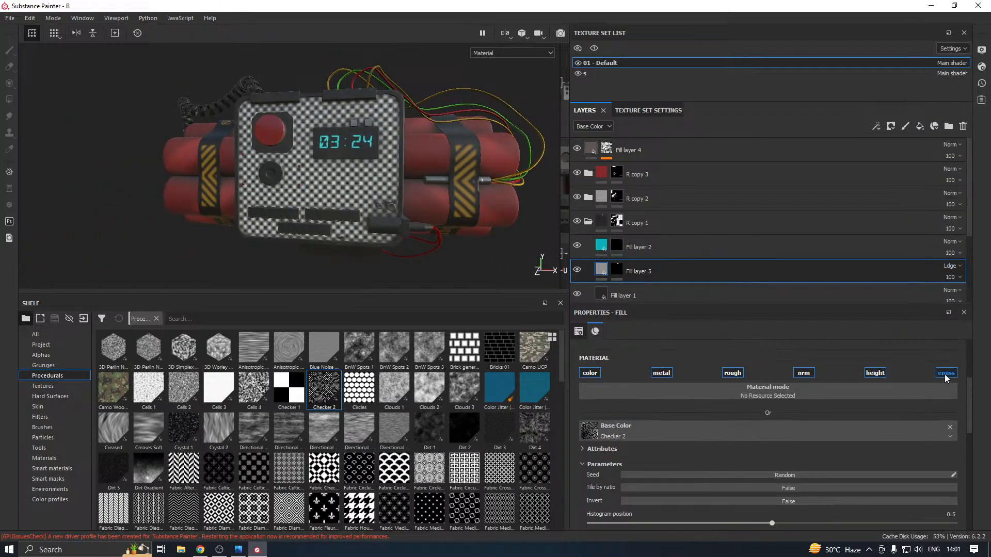
{"action": "left_click", "coordinate": [950, 427]}
Try the Checker 2 procedural in Fill layer 5's Emissive channel and remove it again
{"action": "scroll", "coordinate": [820, 396], "scroll_direction": "down", "scroll_amount": 1}
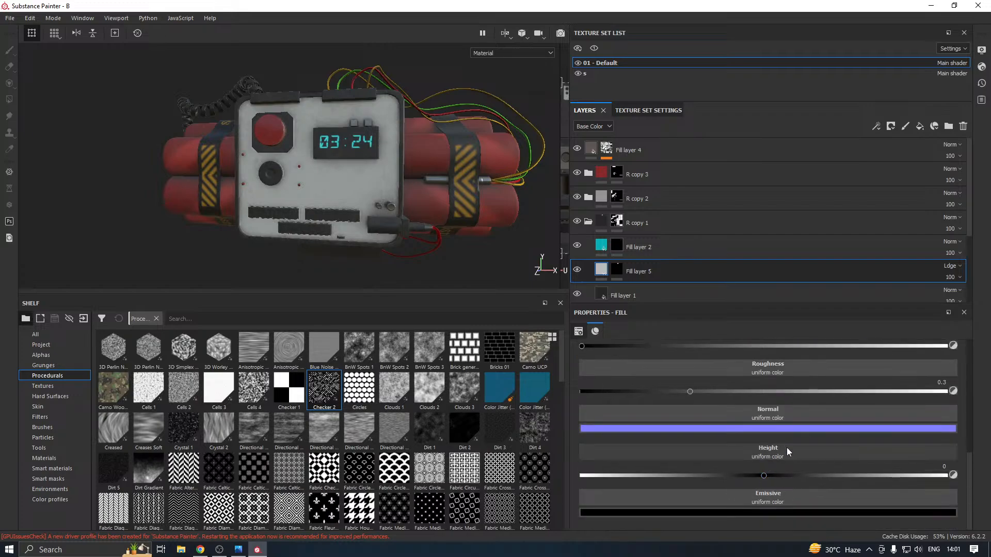
{"action": "left_click_drag", "start_coordinate": [325, 390], "coordinate": [778, 498]}
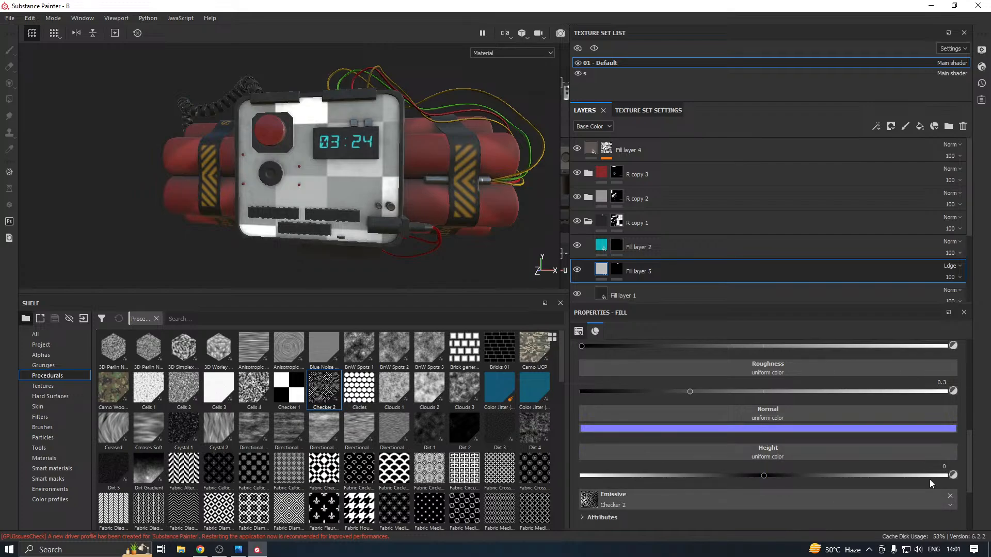
{"action": "scroll", "coordinate": [885, 464], "scroll_direction": "down", "scroll_amount": 2}
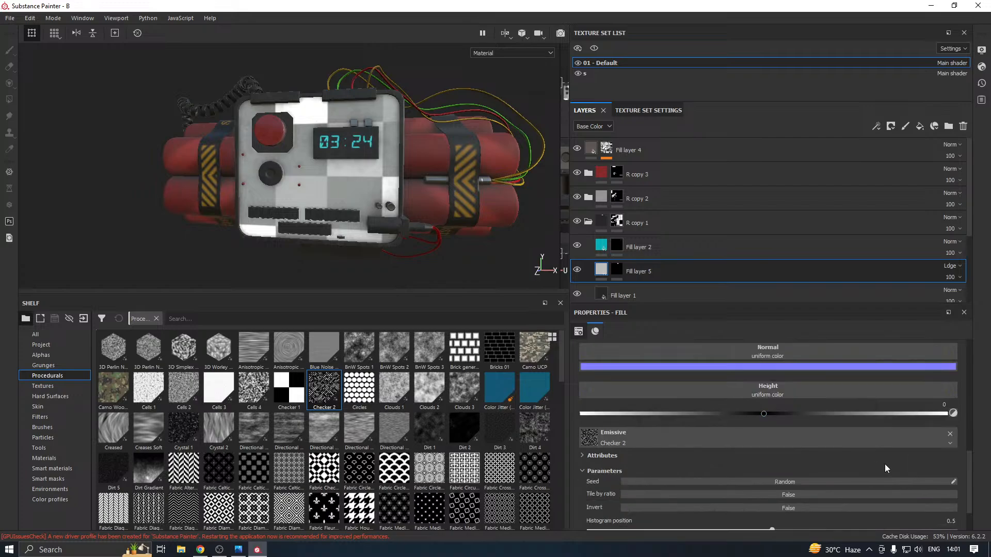
{"action": "left_click", "coordinate": [949, 435]}
Apply Checker 2 to Fill layer 5's Height channel with Tiling 10 and Luminance Variation 0.02
{"action": "left_click_drag", "start_coordinate": [336, 387], "coordinate": [766, 459]}
{"action": "left_click_drag", "start_coordinate": [322, 193], "coordinate": [399, 181], "text": "alt"}
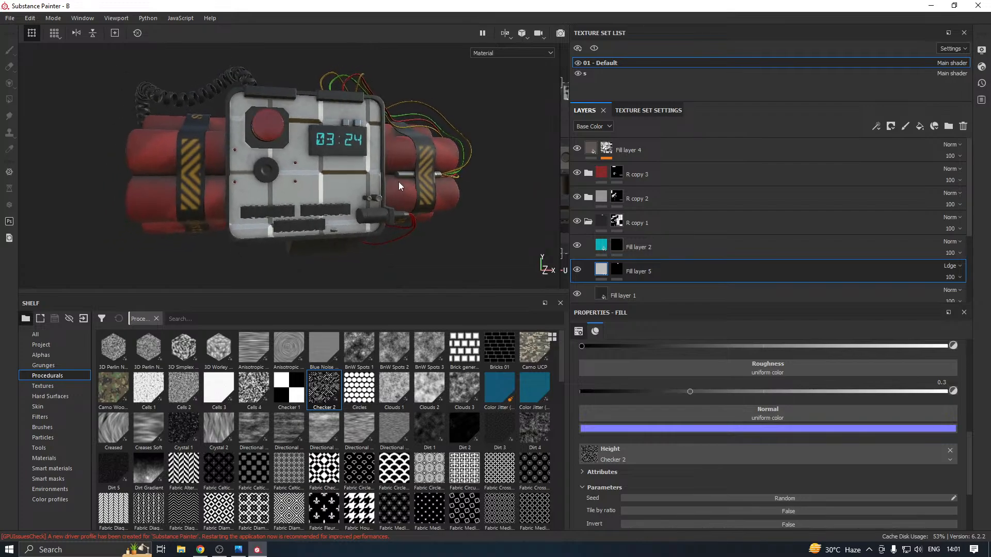
{"action": "scroll", "coordinate": [708, 439], "scroll_direction": "down", "scroll_amount": 3}
{"action": "scroll", "coordinate": [612, 476], "scroll_direction": "down", "scroll_amount": 2}
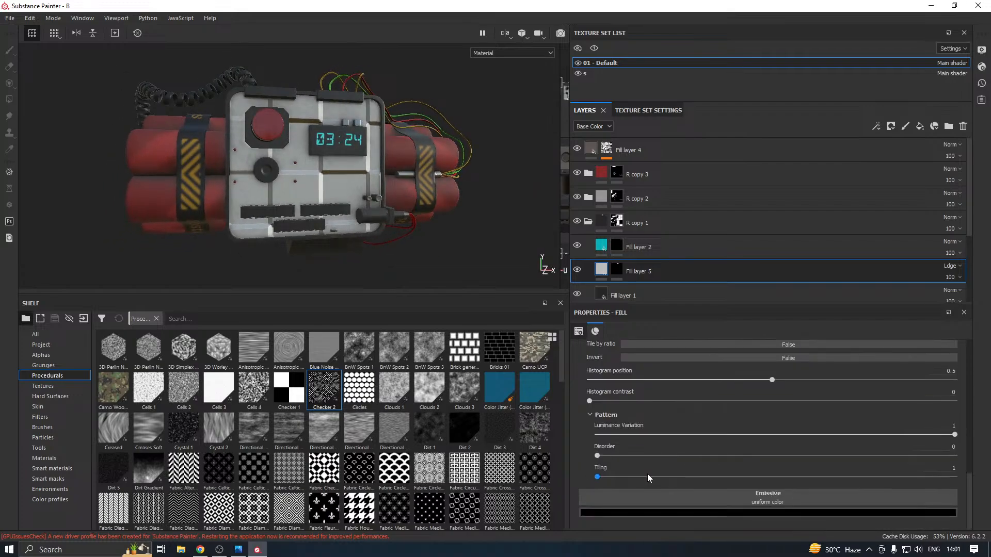
{"action": "left_click_drag", "start_coordinate": [652, 476], "coordinate": [812, 476]}
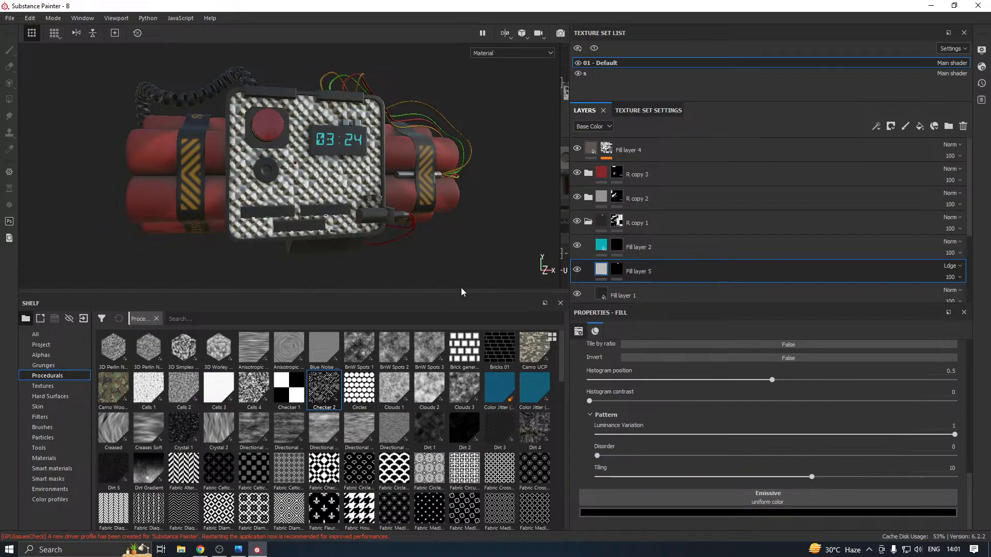
{"action": "left_click_drag", "start_coordinate": [652, 435], "coordinate": [650, 439]}
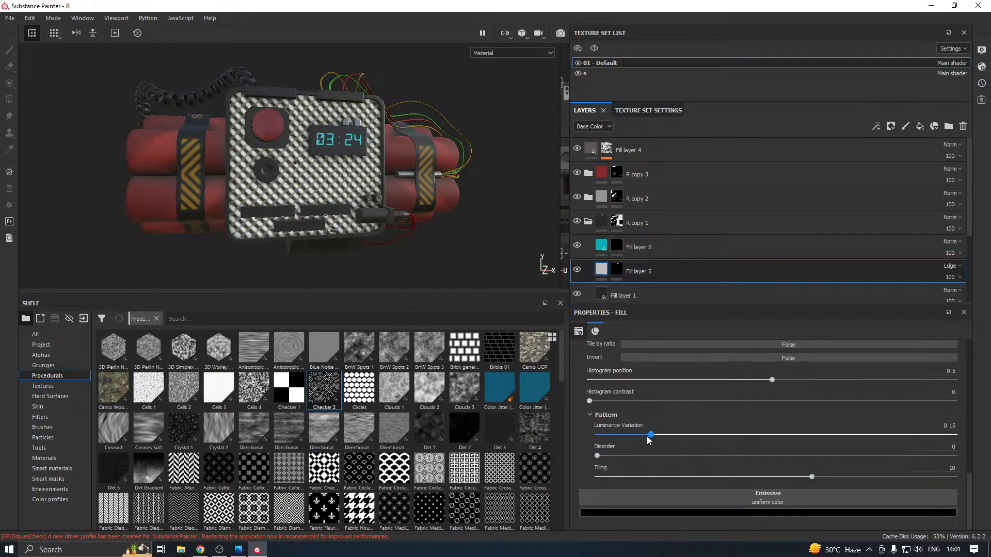
Try the Overlay blending mode on Fill layer 5's Base Color and set it back to Normal
{"action": "scroll", "coordinate": [312, 160], "scroll_direction": "up", "scroll_amount": 5}
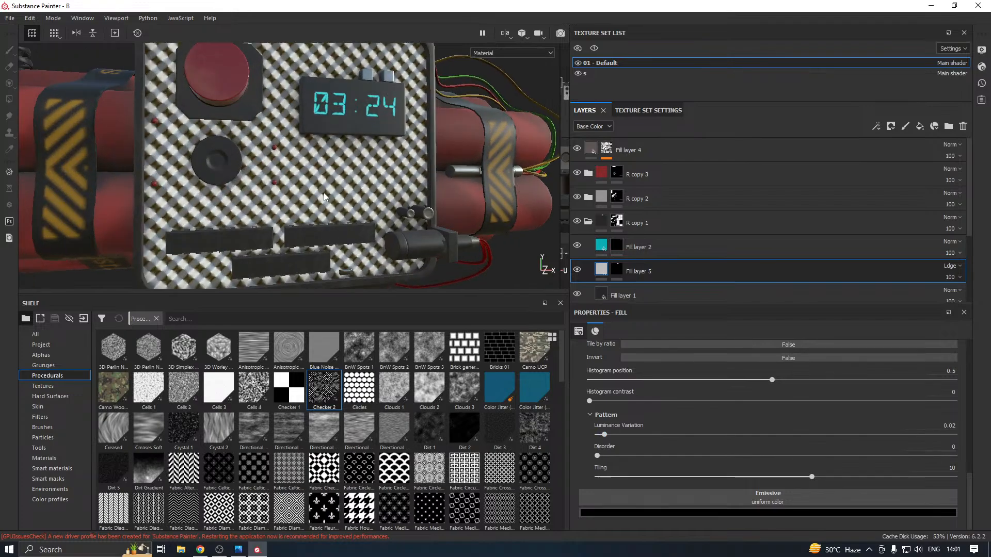
{"action": "left_click", "coordinate": [953, 262]}
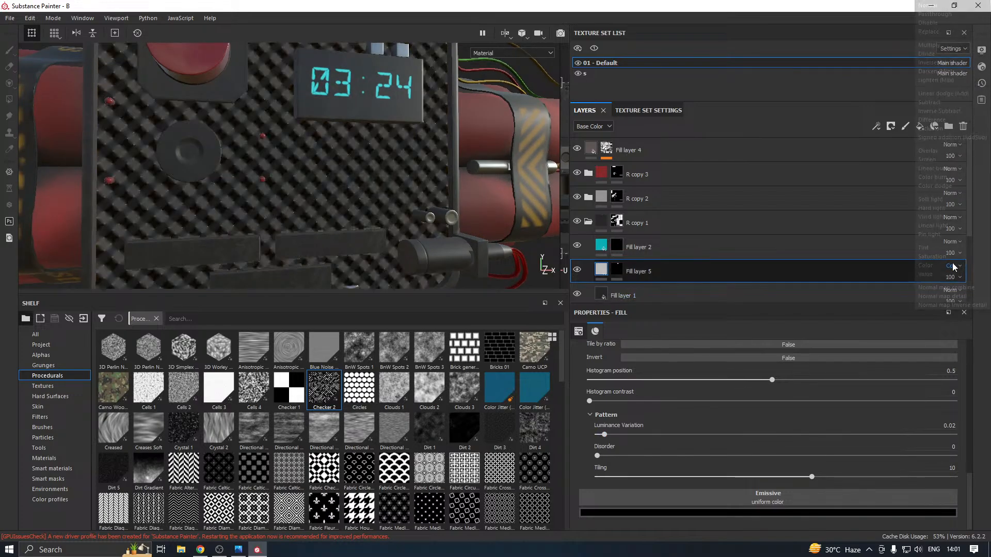
{"action": "left_click", "coordinate": [943, 151]}
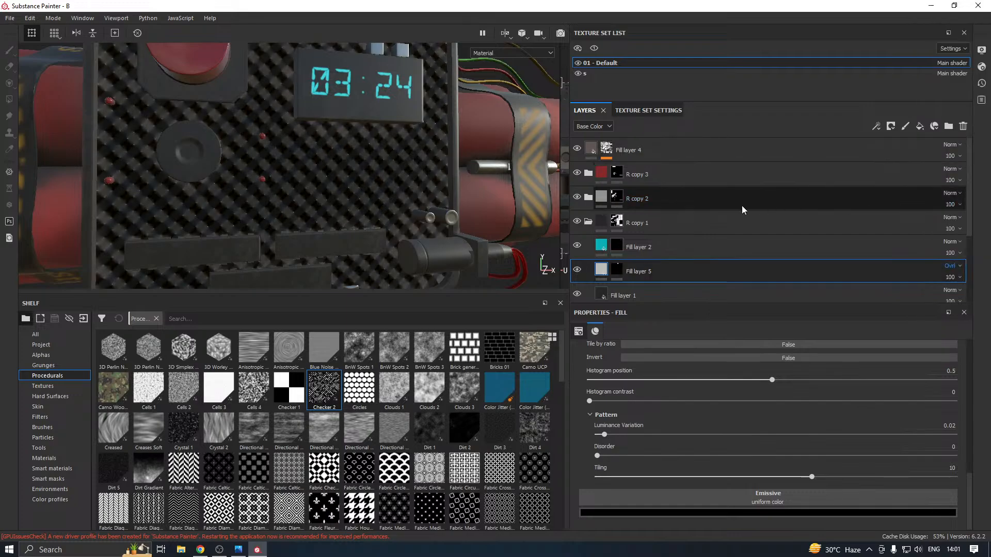
{"action": "left_click", "coordinate": [955, 268]}
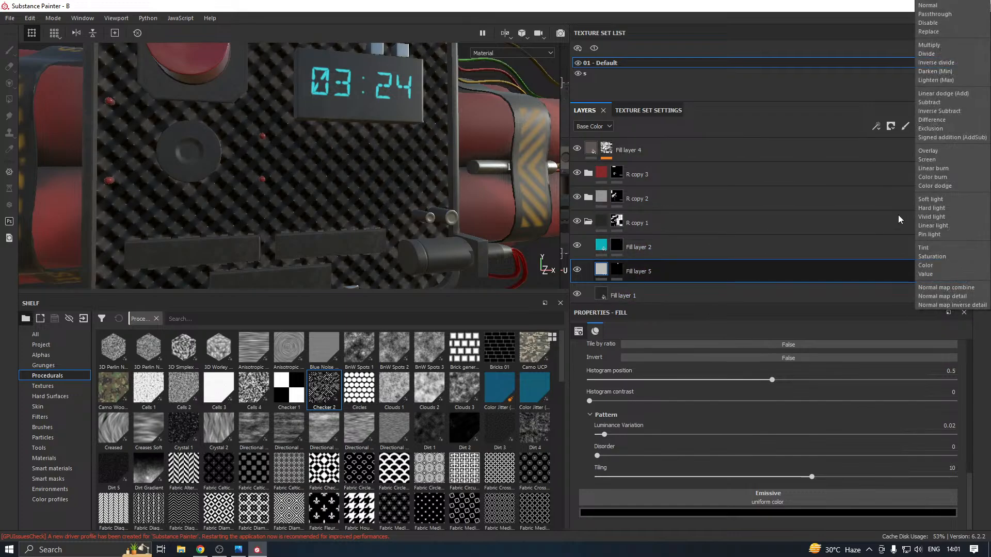
{"action": "left_click", "coordinate": [944, 7]}
{"action": "scroll", "coordinate": [338, 180], "scroll_direction": "down", "scroll_amount": 4}
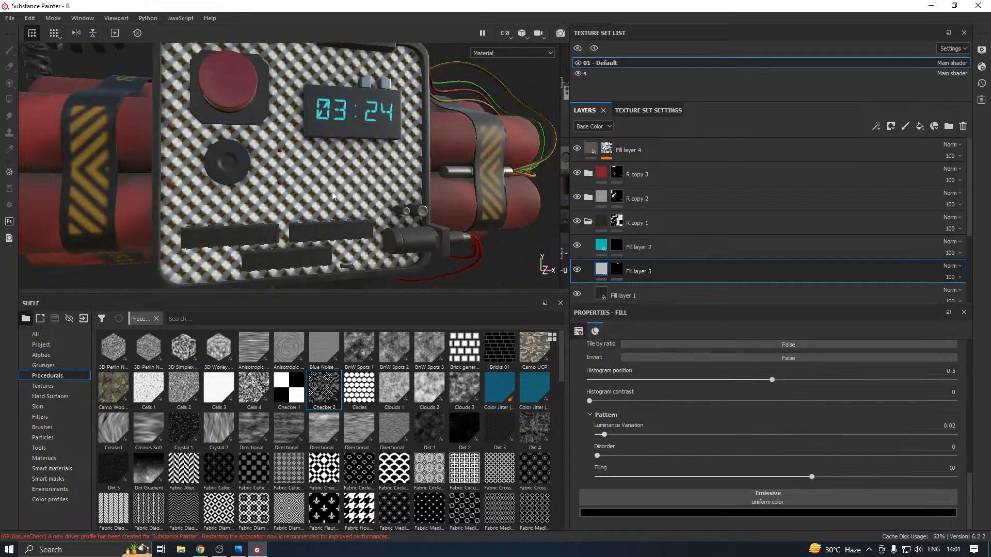
{"action": "left_click_drag", "start_coordinate": [341, 181], "coordinate": [212, 207], "text": "alt"}
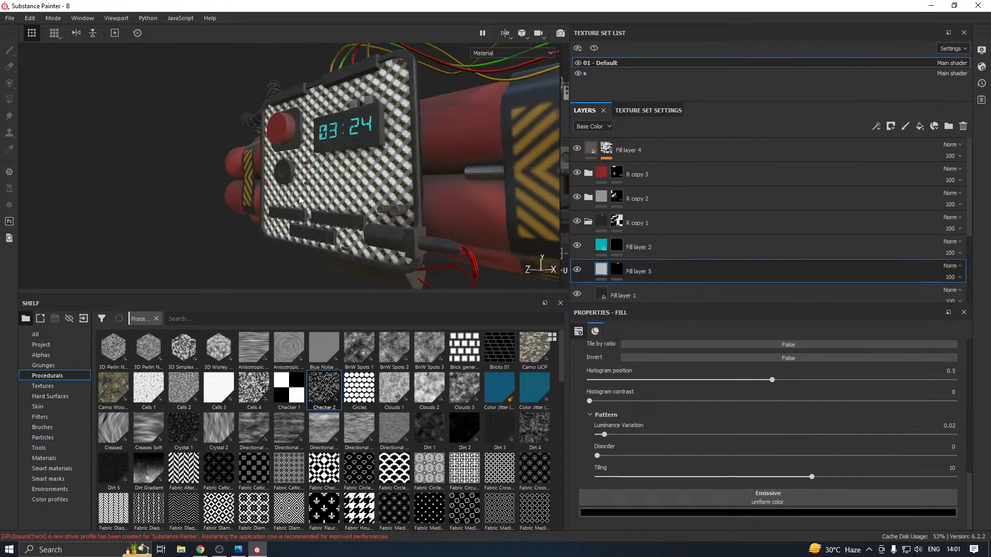
Remove the Checker 2 procedural from Fill layer 5's Height channel
{"action": "scroll", "coordinate": [825, 444], "scroll_direction": "up", "scroll_amount": 2}
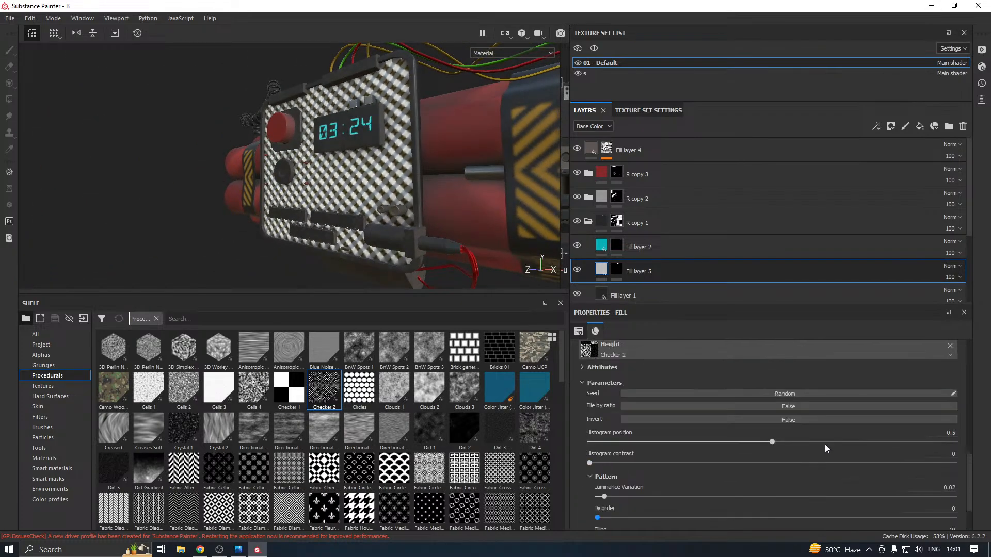
{"action": "scroll", "coordinate": [924, 391], "scroll_direction": "up", "scroll_amount": 1}
{"action": "left_click", "coordinate": [951, 377]}
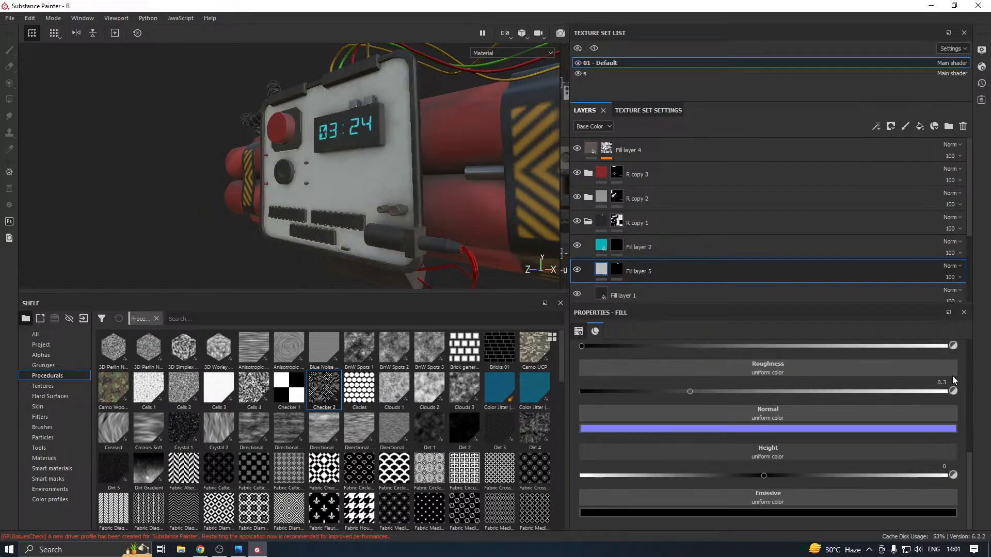
Apply the Checker 2 procedural to Fill layer 5's Emissive channel with Tiling 10
{"action": "left_click_drag", "start_coordinate": [317, 396], "coordinate": [732, 496]}
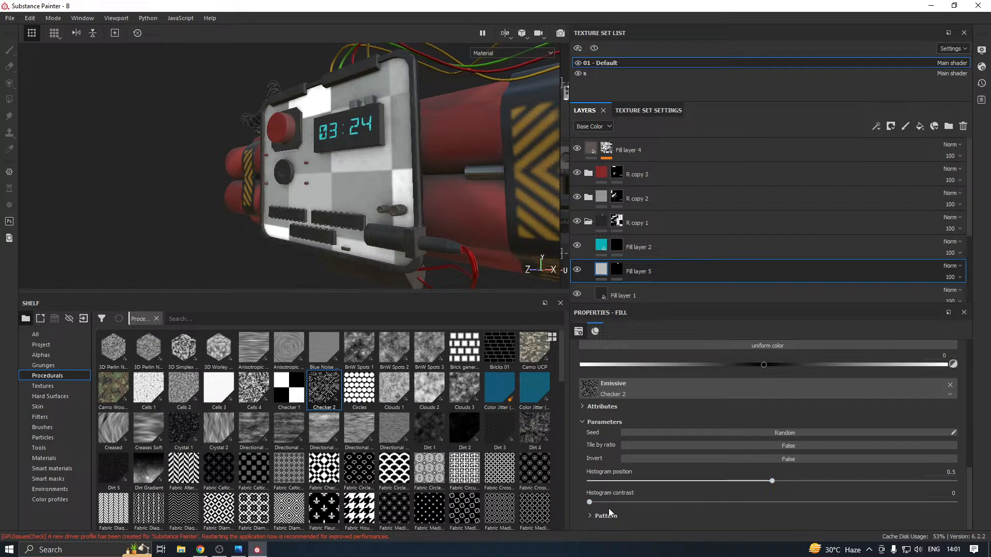
{"action": "left_click", "coordinate": [604, 515]}
{"action": "left_click_drag", "start_coordinate": [721, 515], "coordinate": [780, 517]}
{"action": "left_click_drag", "start_coordinate": [405, 224], "coordinate": [444, 233], "text": "alt"}
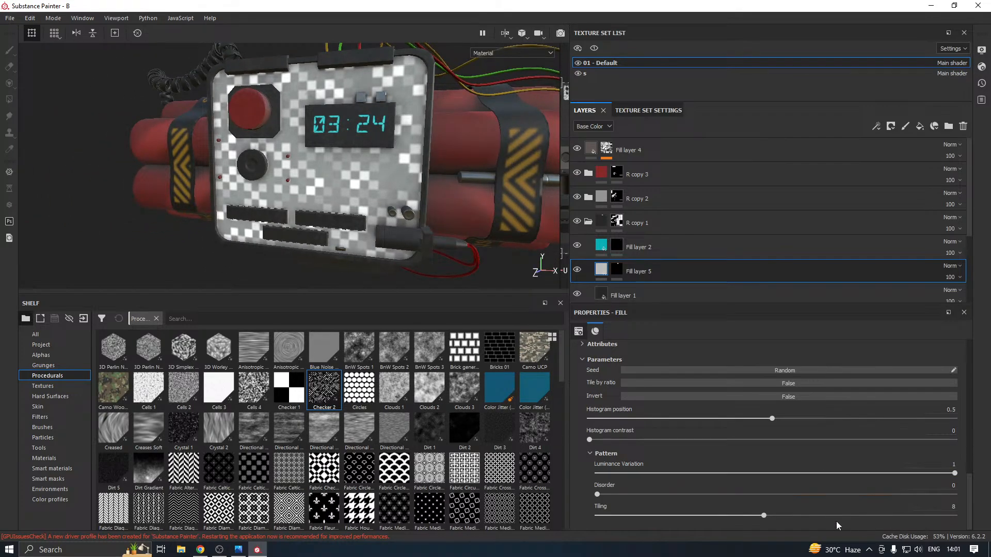
{"action": "left_click", "coordinate": [819, 516]}
{"action": "scroll", "coordinate": [368, 240], "scroll_direction": "down", "scroll_amount": 3}
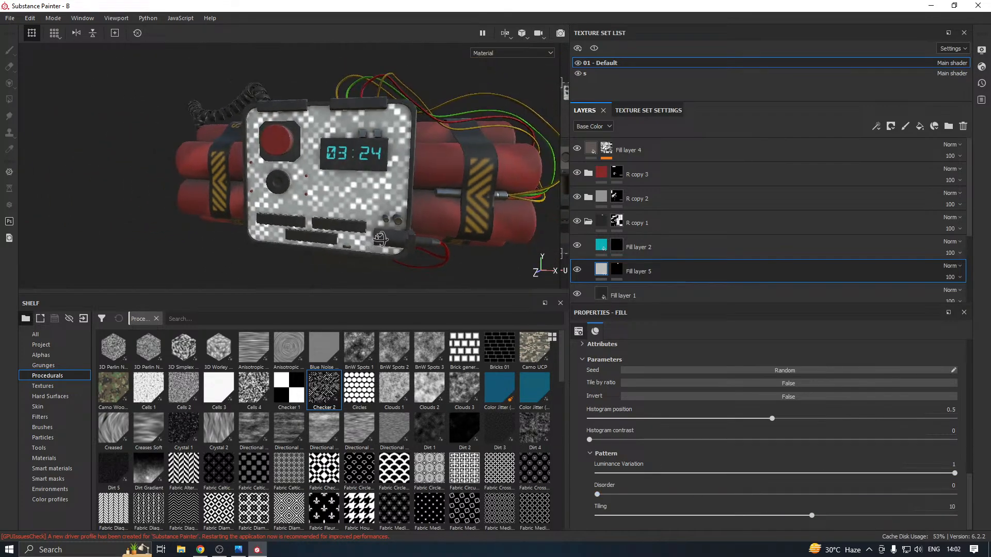
{"action": "left_click_drag", "start_coordinate": [367, 240], "coordinate": [457, 242], "text": "alt"}
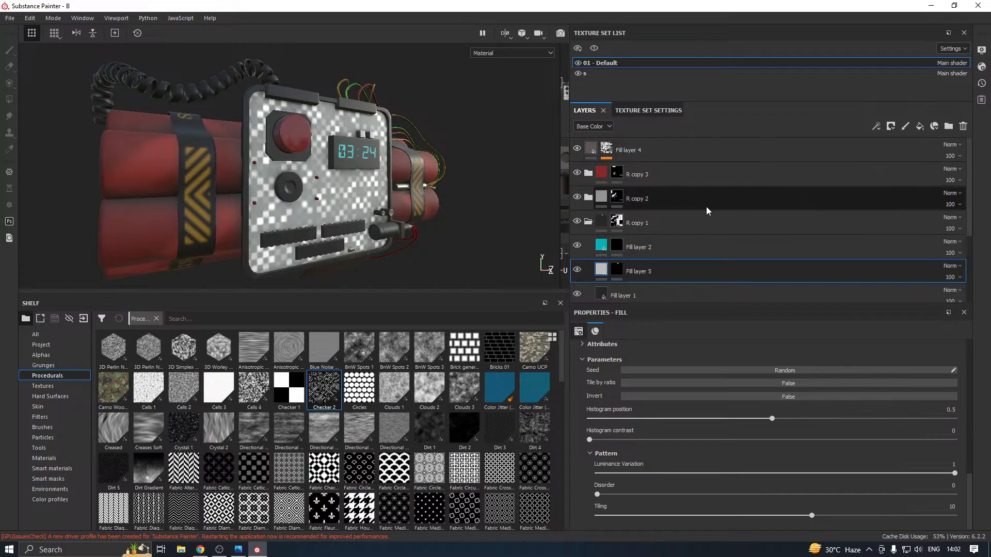
Add a fill layer directly above Fill layer 1 with a bright cyan Base Color of R 0.002, G 0.747, B 0.760
{"action": "scroll", "coordinate": [706, 206], "scroll_direction": "down", "scroll_amount": 1}
{"action": "left_click", "coordinate": [689, 263]}
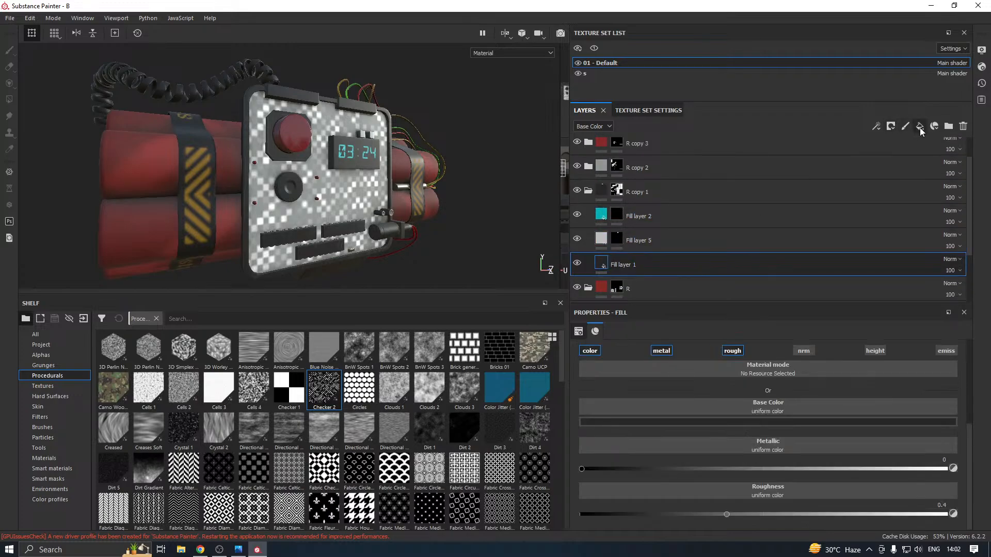
{"action": "left_click", "coordinate": [920, 127]}
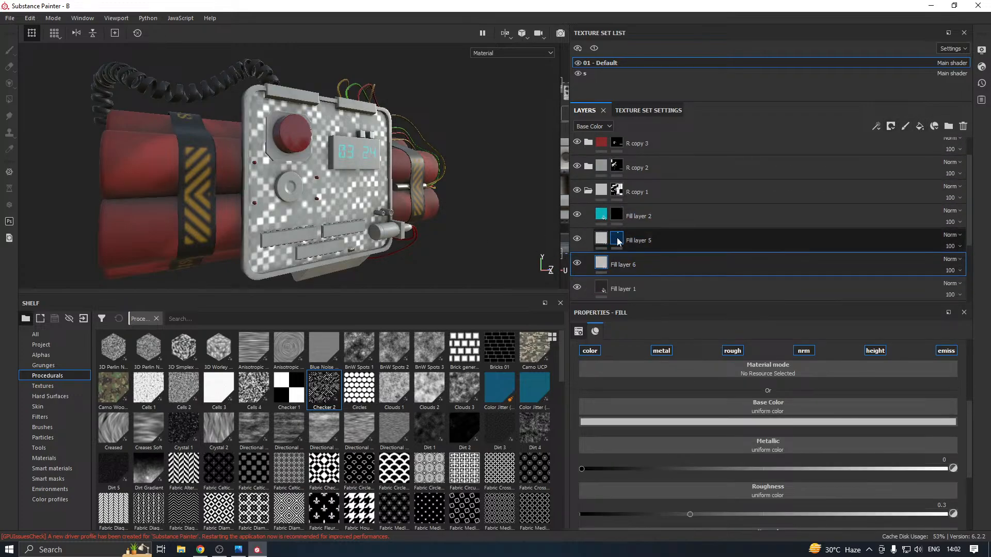
{"action": "left_click", "coordinate": [664, 422]}
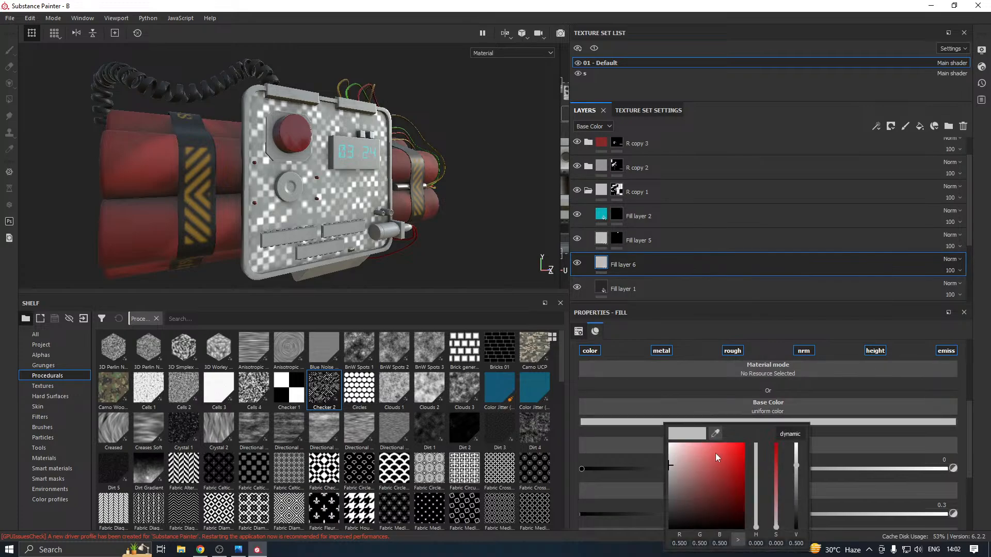
{"action": "left_click_drag", "start_coordinate": [759, 513], "coordinate": [770, 489]}
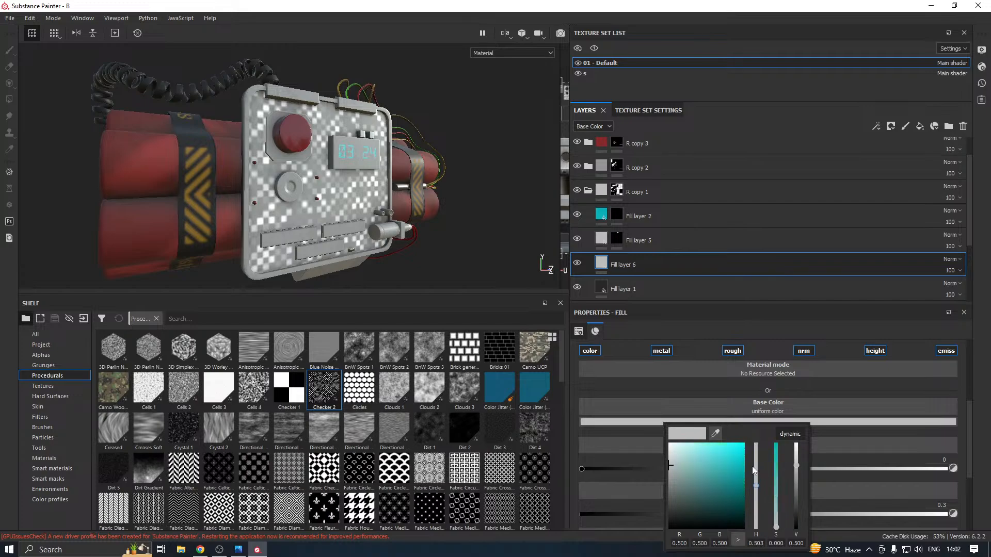
{"action": "left_click", "coordinate": [741, 454]}
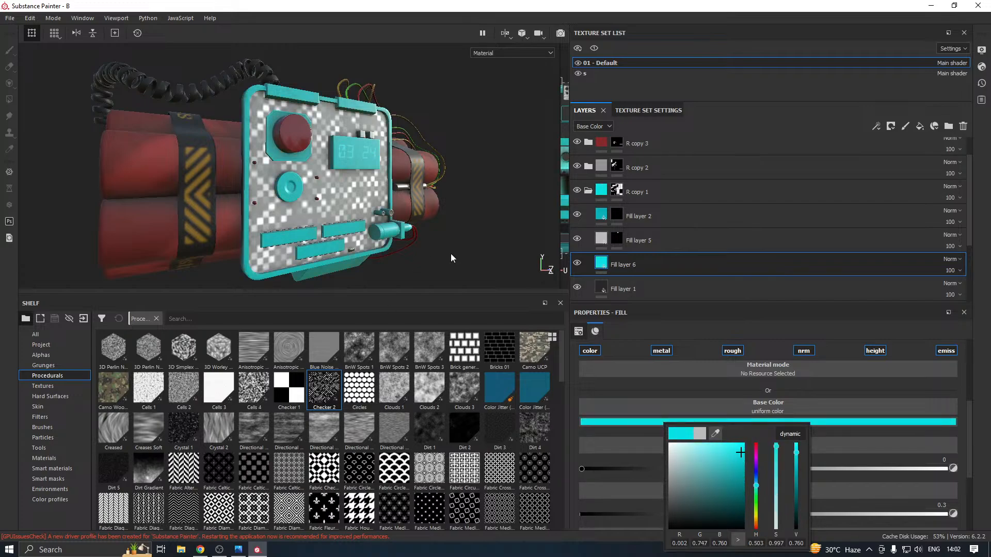
{"action": "left_click_drag", "start_coordinate": [451, 253], "coordinate": [405, 256], "text": "alt"}
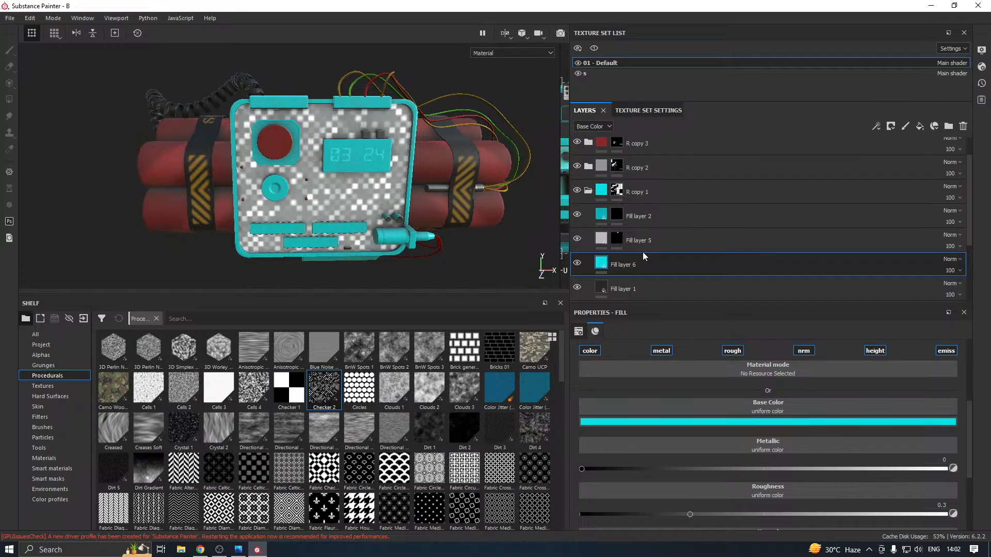
Set Fill layer 5's Base Color blending mode to Overlay over the cyan fill
{"action": "left_click", "coordinate": [602, 240]}
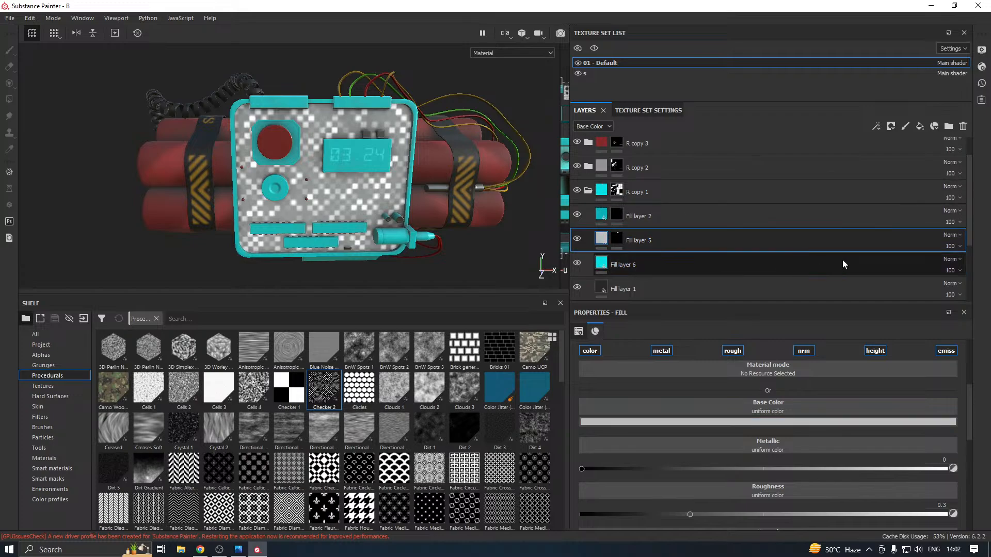
{"action": "left_click", "coordinate": [952, 235]}
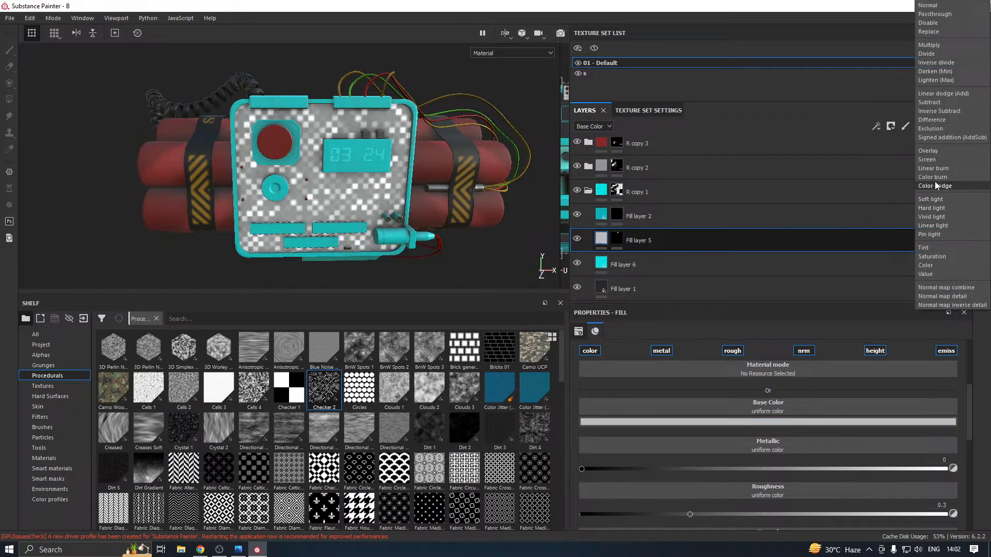
{"action": "left_click", "coordinate": [927, 151]}
{"action": "left_click_drag", "start_coordinate": [427, 203], "coordinate": [443, 190], "text": "alt"}
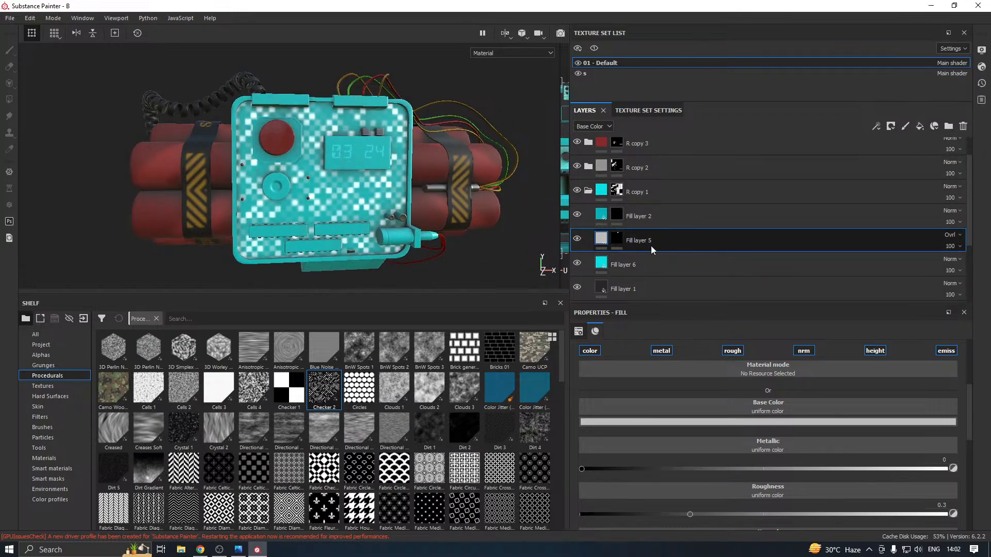
Group Fill layer 5 and Fill layer 6 into a folder
{"action": "left_click", "coordinate": [637, 263]}
{"action": "left_click", "coordinate": [636, 264]}
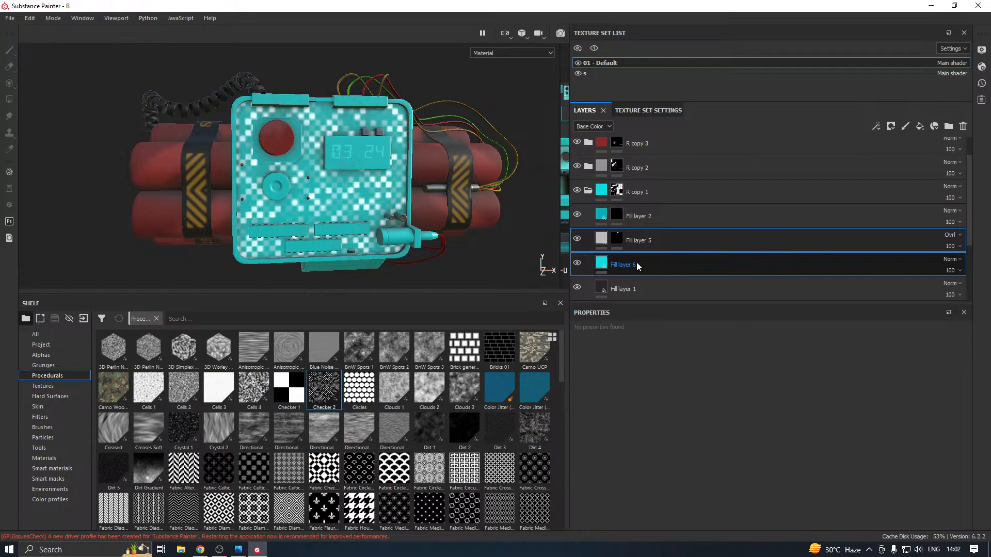
{"action": "right_click", "coordinate": [637, 263]}
{"action": "left_click", "coordinate": [679, 344]}
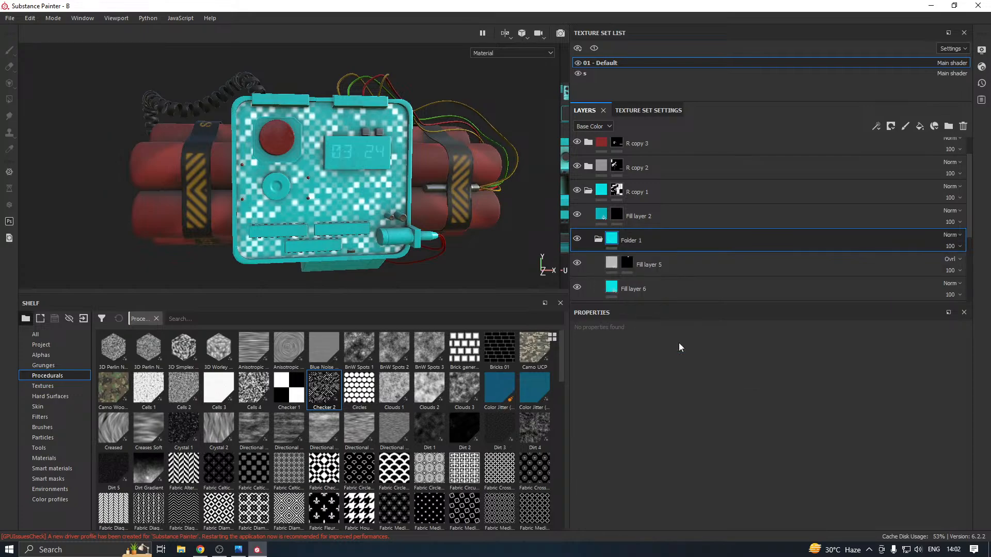
Copy Fill layer 5's mask and remove the mask from that layer
{"action": "left_click", "coordinate": [628, 263]}
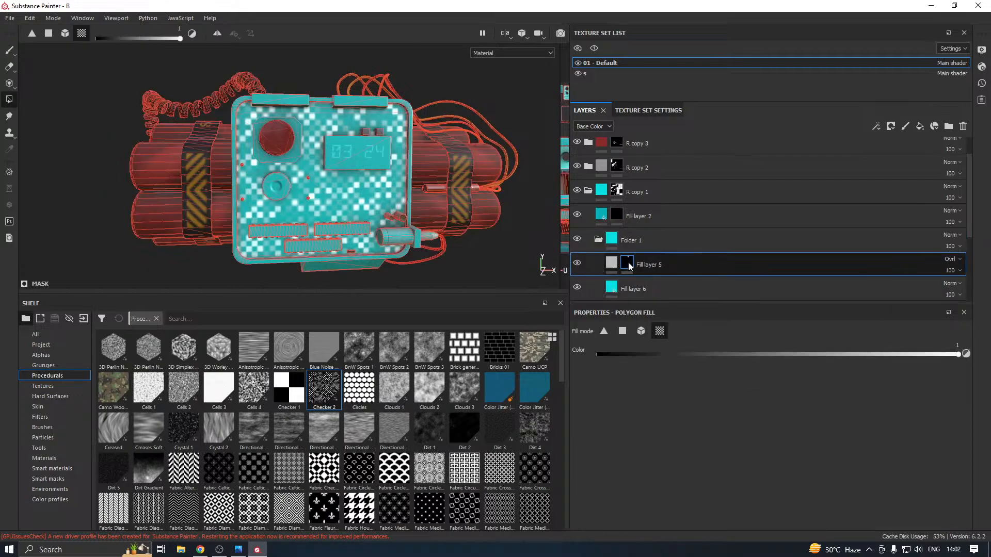
{"action": "right_click", "coordinate": [627, 263]}
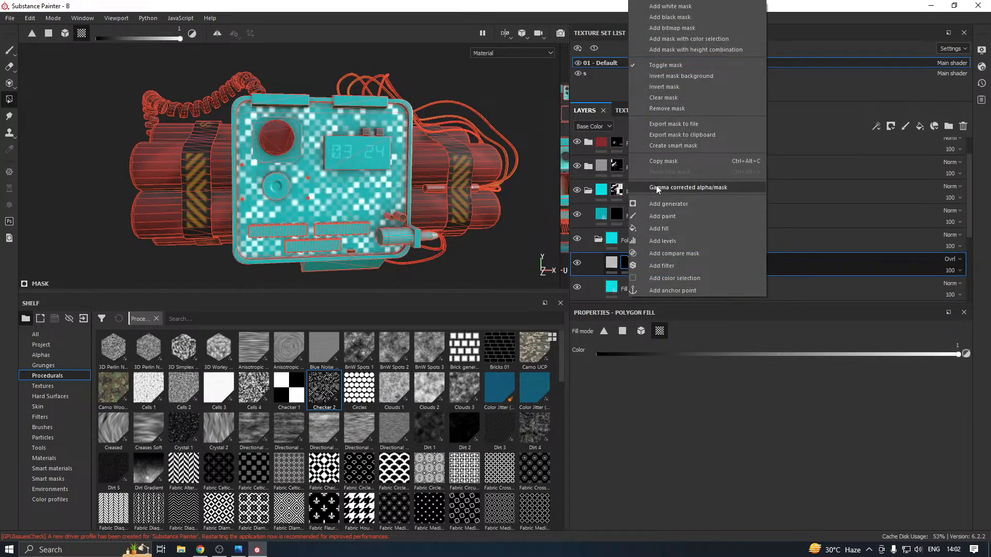
{"action": "left_click", "coordinate": [686, 161]}
{"action": "right_click", "coordinate": [629, 267]}
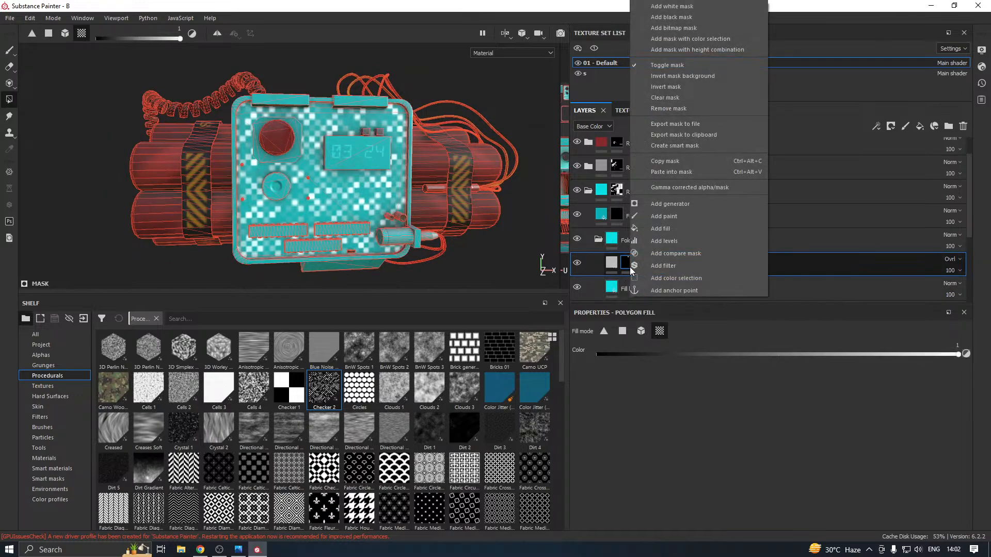
{"action": "left_click", "coordinate": [670, 109]}
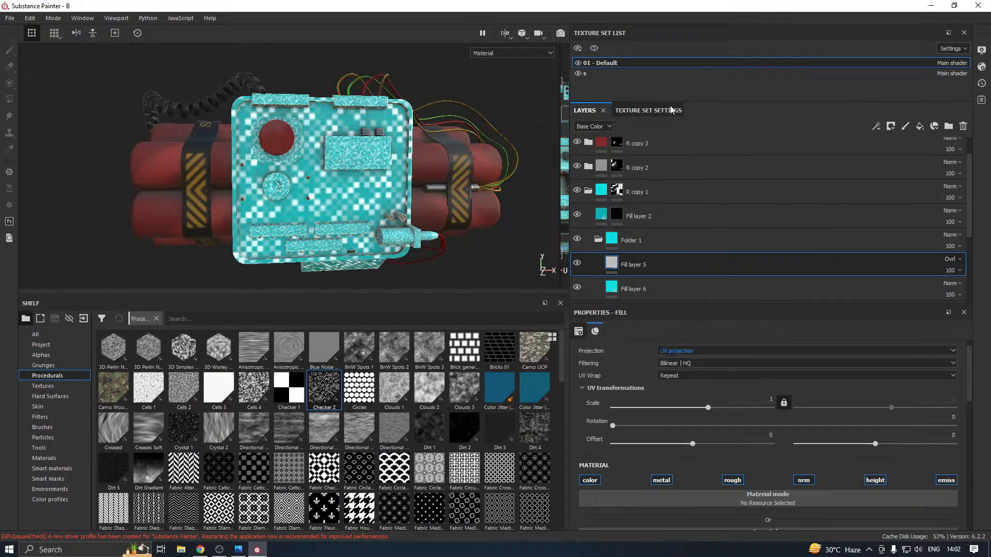
Add a black mask to Folder 1 and paste the copied mask into it
{"action": "left_click", "coordinate": [645, 250]}
{"action": "right_click", "coordinate": [647, 251]}
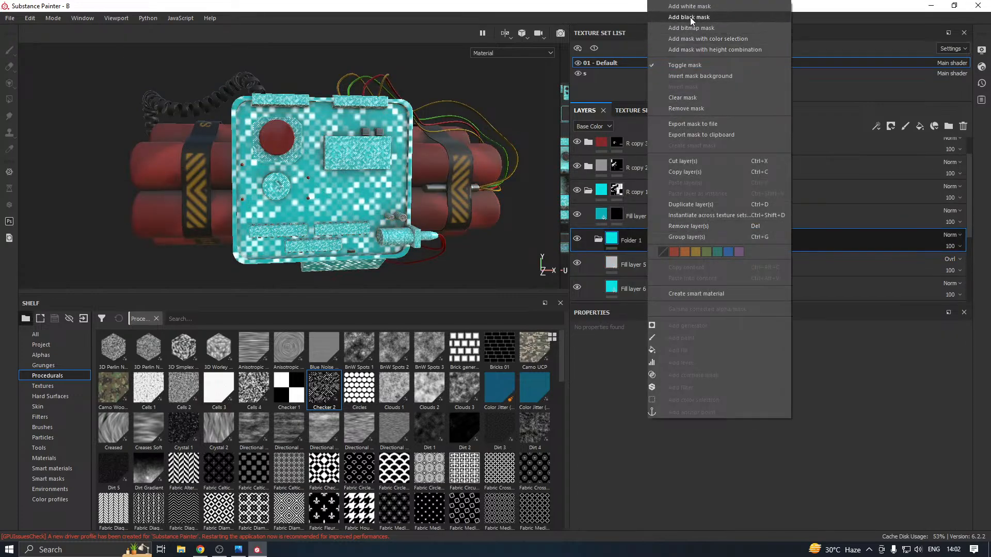
{"action": "left_click", "coordinate": [689, 17]}
{"action": "right_click", "coordinate": [625, 241]}
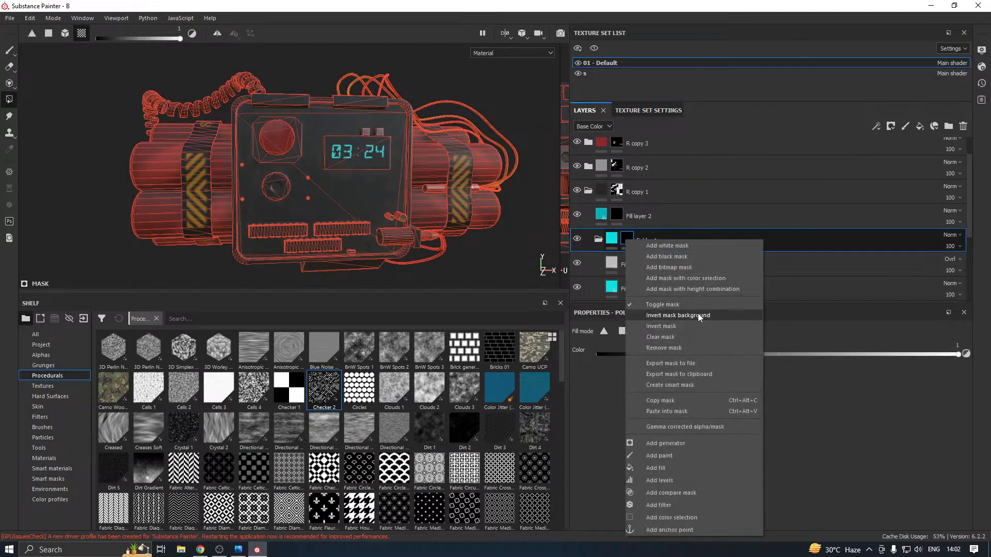
{"action": "left_click", "coordinate": [671, 411]}
{"action": "left_click_drag", "start_coordinate": [374, 234], "coordinate": [413, 231], "text": "alt"}
{"action": "left_click_drag", "start_coordinate": [521, 222], "coordinate": [369, 222], "text": "alt"}
Darken Fill layer 6's Base Color to a deep teal-blue of R 0.002, G 0.243, B 0.290
{"action": "scroll", "coordinate": [624, 289], "scroll_direction": "down", "scroll_amount": 2}
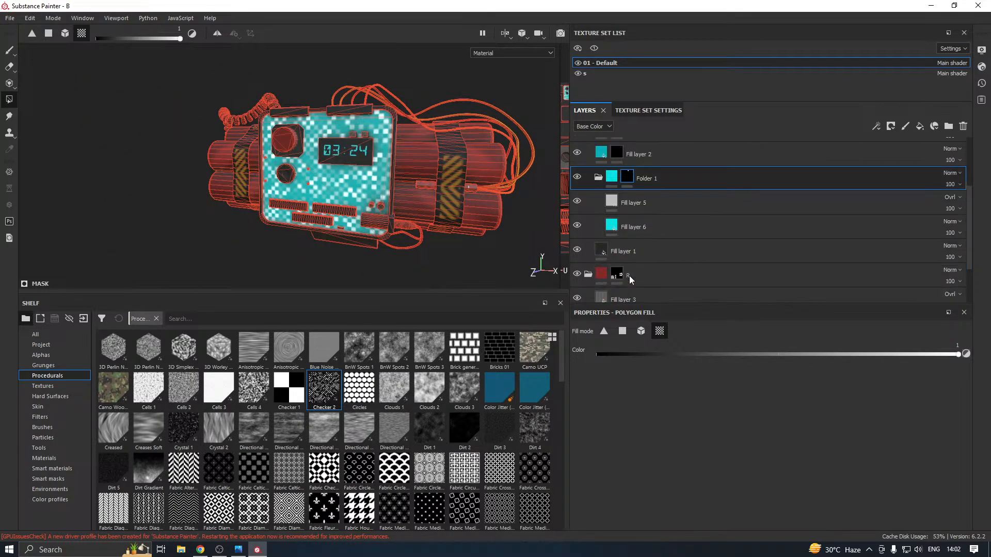
{"action": "left_click", "coordinate": [633, 227]}
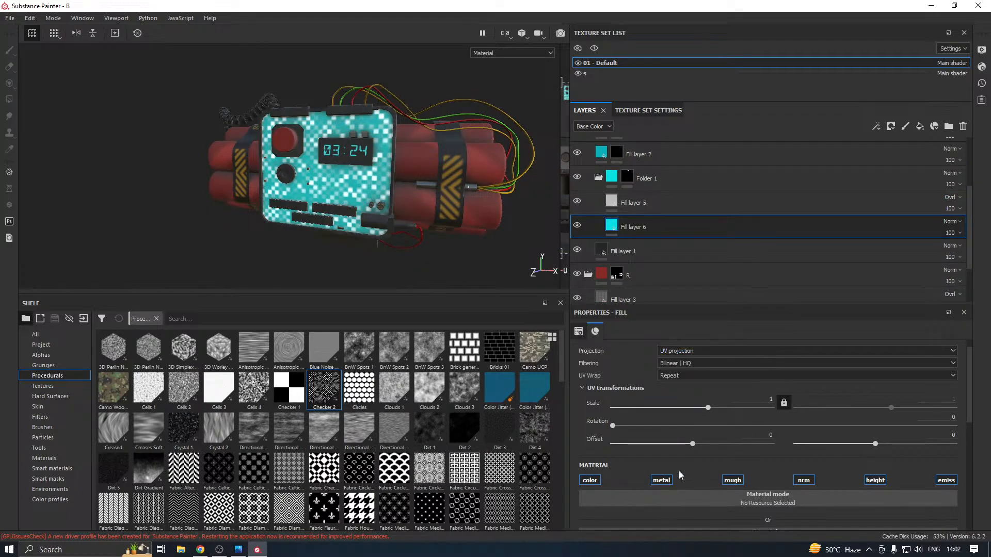
{"action": "scroll", "coordinate": [680, 470], "scroll_direction": "down", "scroll_amount": 2}
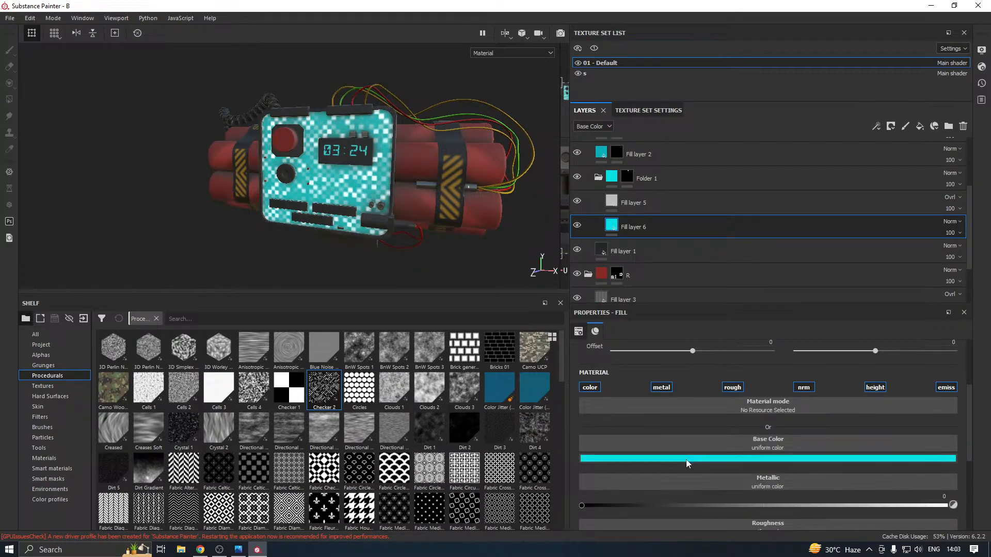
{"action": "left_click", "coordinate": [686, 459]}
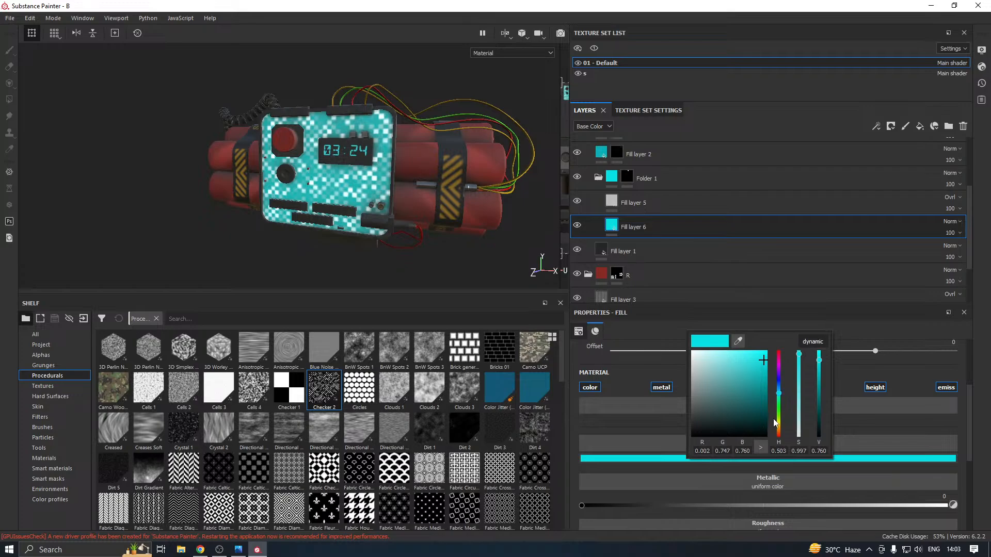
{"action": "left_click_drag", "start_coordinate": [780, 364], "coordinate": [779, 391]}
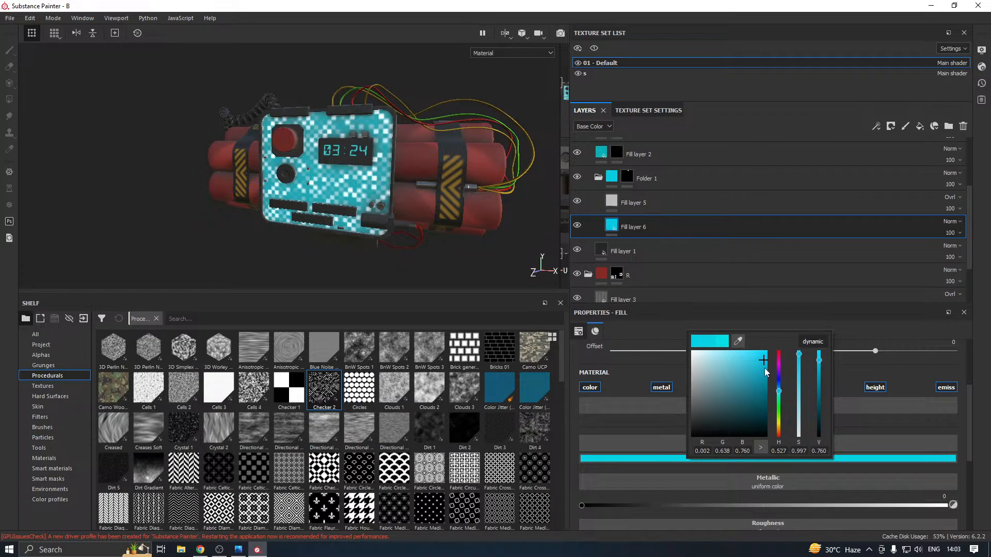
{"action": "left_click_drag", "start_coordinate": [765, 386], "coordinate": [761, 388]}
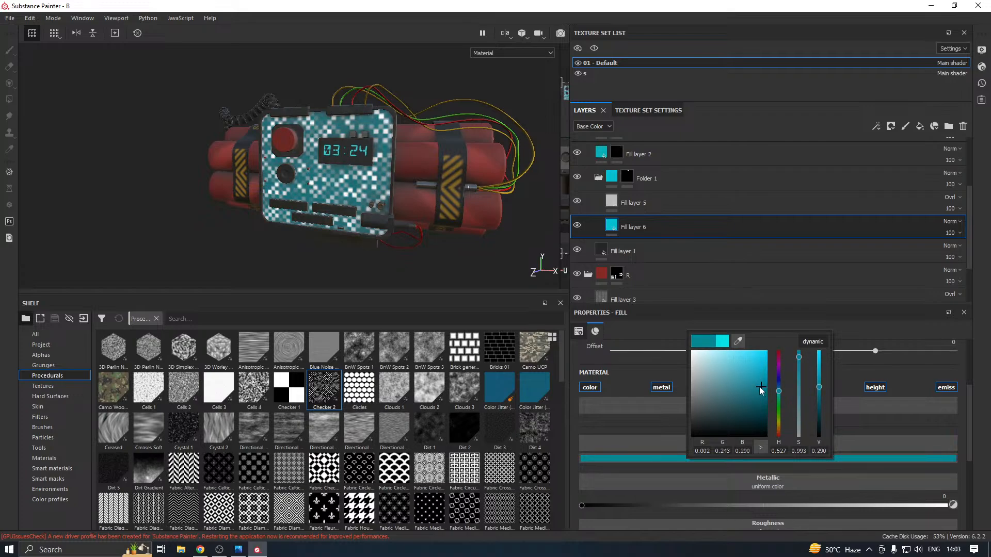
Set Fill layer 6's Emissive color to a bright cyan of R 0.002, G 0.601, B 0.749
{"action": "left_click", "coordinate": [504, 273]}
{"action": "left_click_drag", "start_coordinate": [392, 283], "coordinate": [402, 245], "text": "alt"}
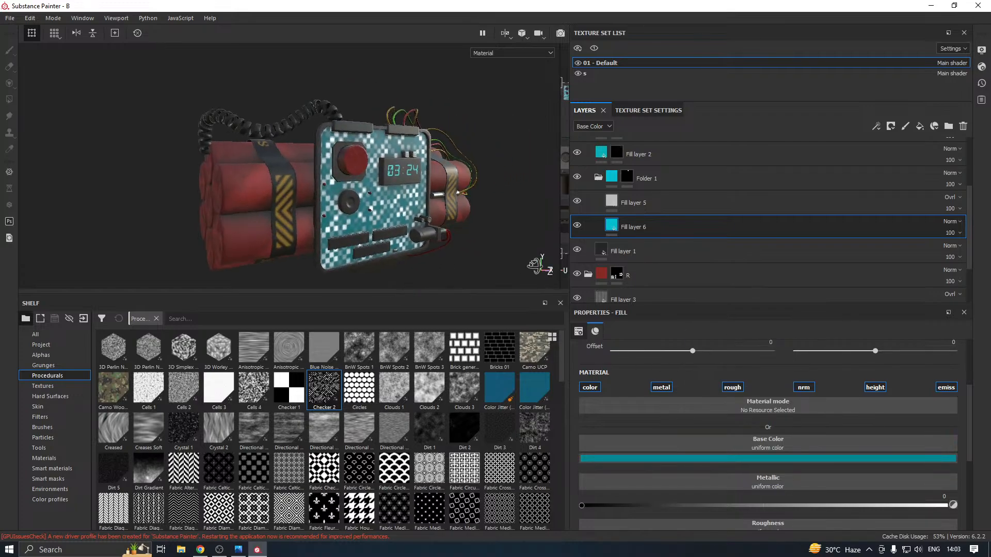
{"action": "scroll", "coordinate": [400, 245], "scroll_direction": "down", "scroll_amount": 2}
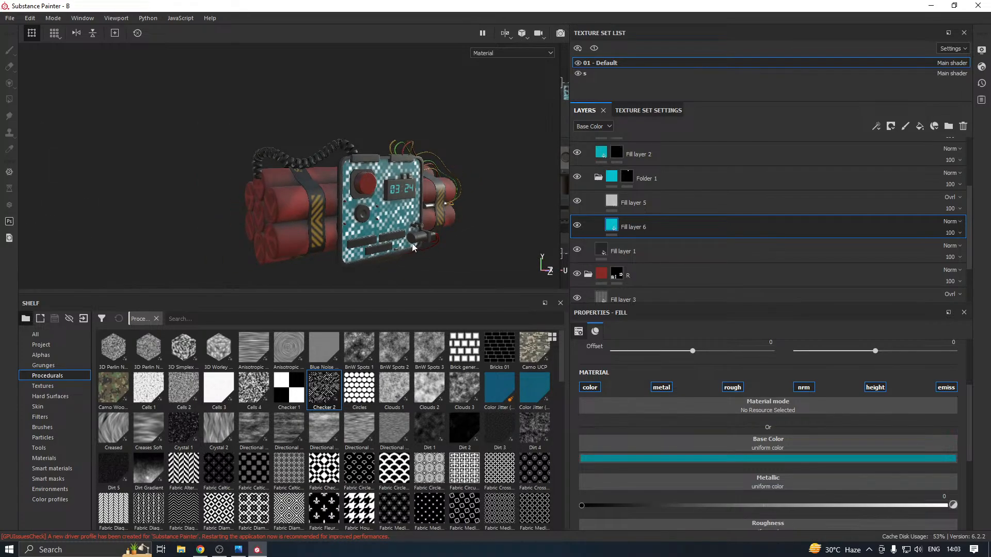
{"action": "scroll", "coordinate": [829, 438], "scroll_direction": "down", "scroll_amount": 3}
{"action": "scroll", "coordinate": [808, 450], "scroll_direction": "down", "scroll_amount": 1}
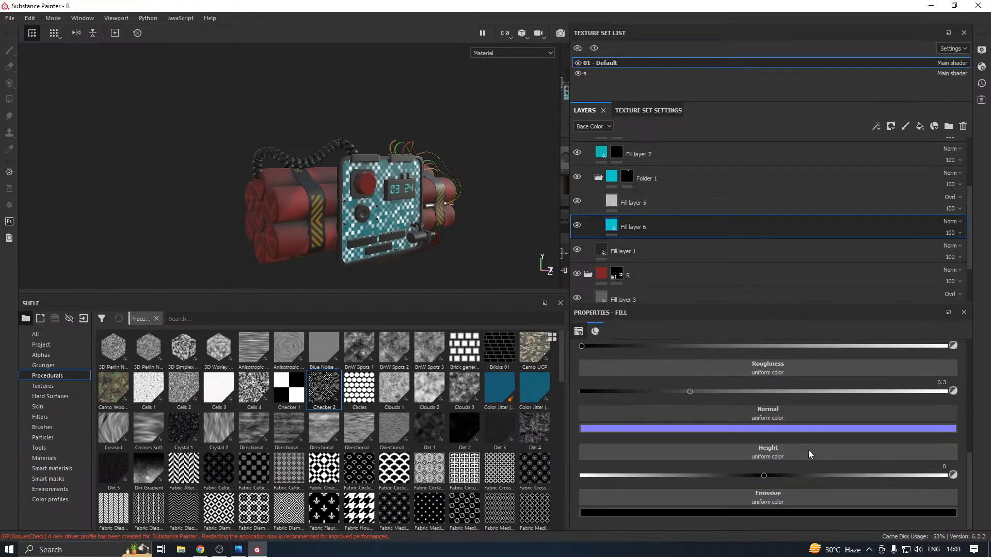
{"action": "left_click", "coordinate": [805, 510]}
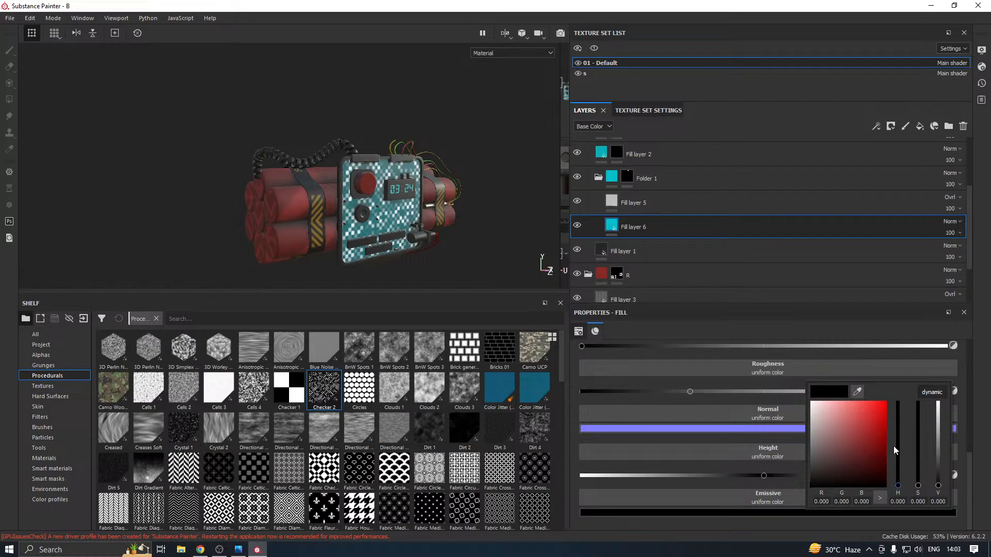
{"action": "left_click_drag", "start_coordinate": [894, 446], "coordinate": [897, 442]}
{"action": "left_click", "coordinate": [872, 431]}
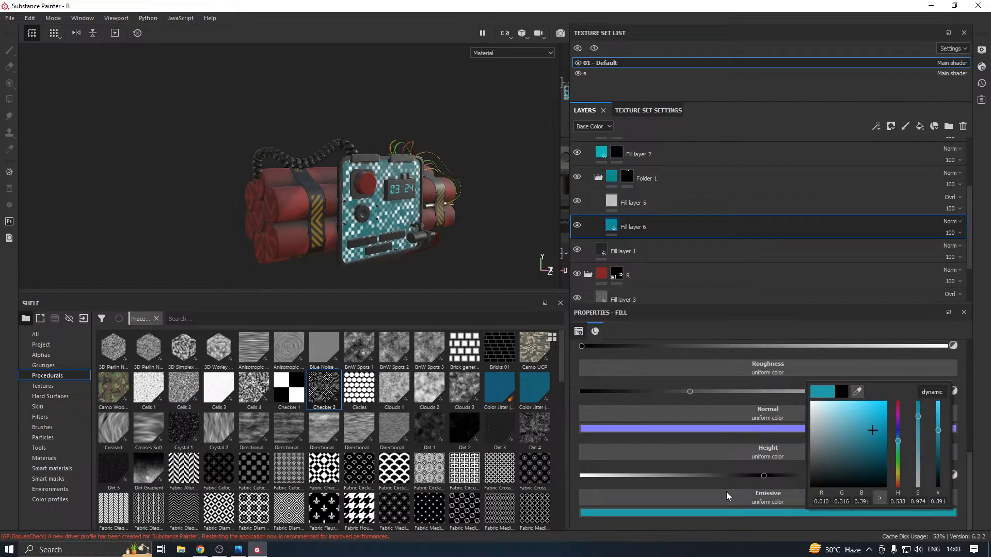
{"action": "left_click", "coordinate": [883, 412]}
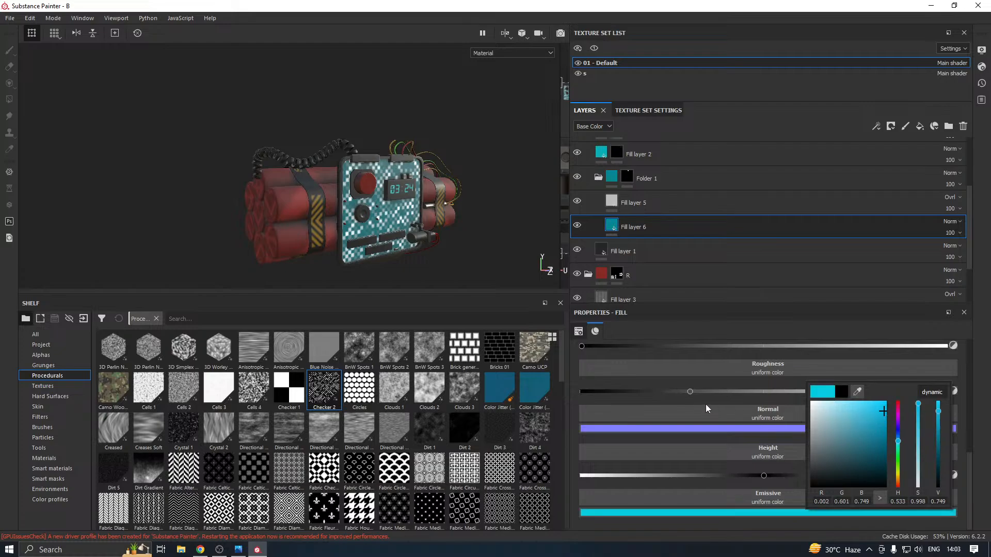
Set Fill layer 6's Roughness to 0.4817 and disable its metal, normal and height channels
{"action": "left_click", "coordinate": [757, 390]}
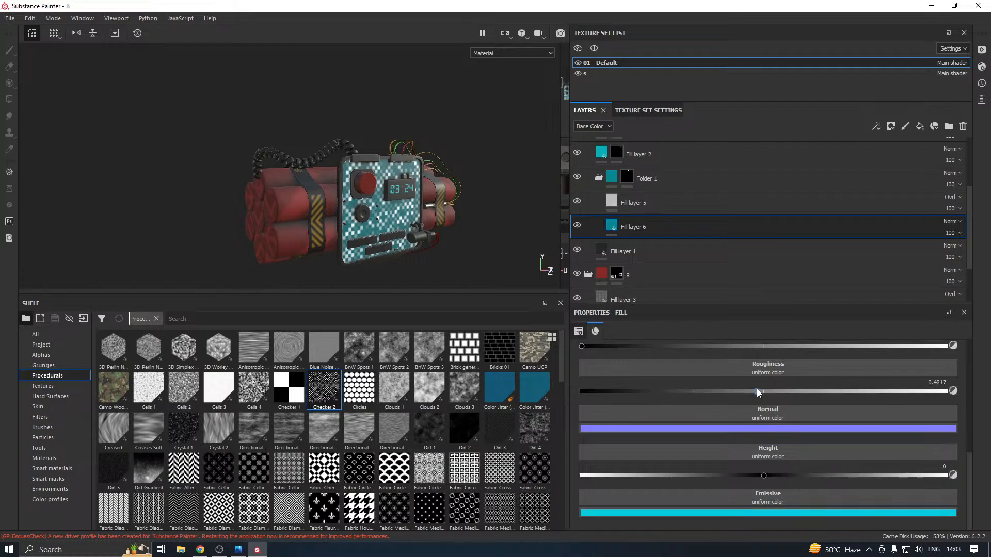
{"action": "scroll", "coordinate": [742, 404], "scroll_direction": "up", "scroll_amount": 5}
{"action": "left_click", "coordinate": [665, 352]}
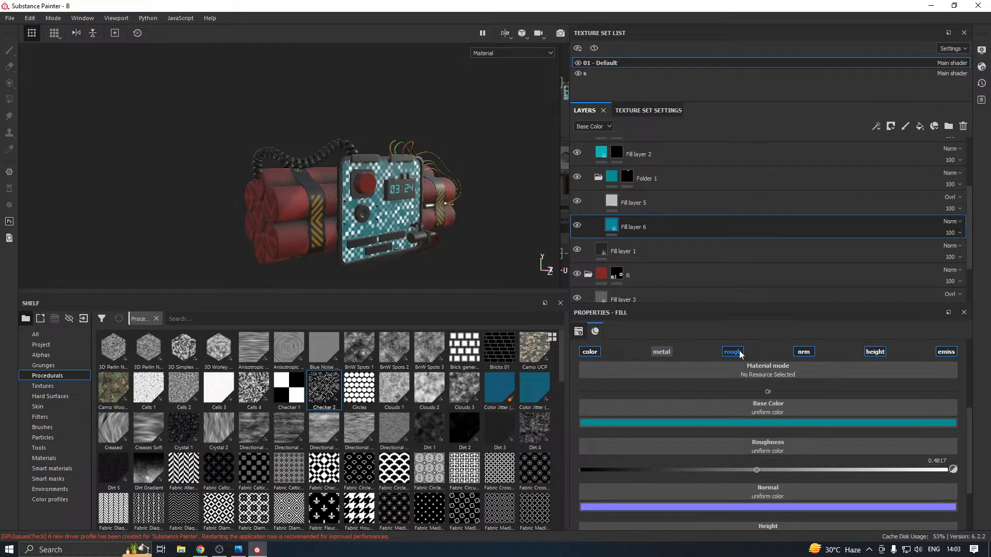
{"action": "left_click", "coordinate": [804, 352]}
{"action": "left_click", "coordinate": [875, 352]}
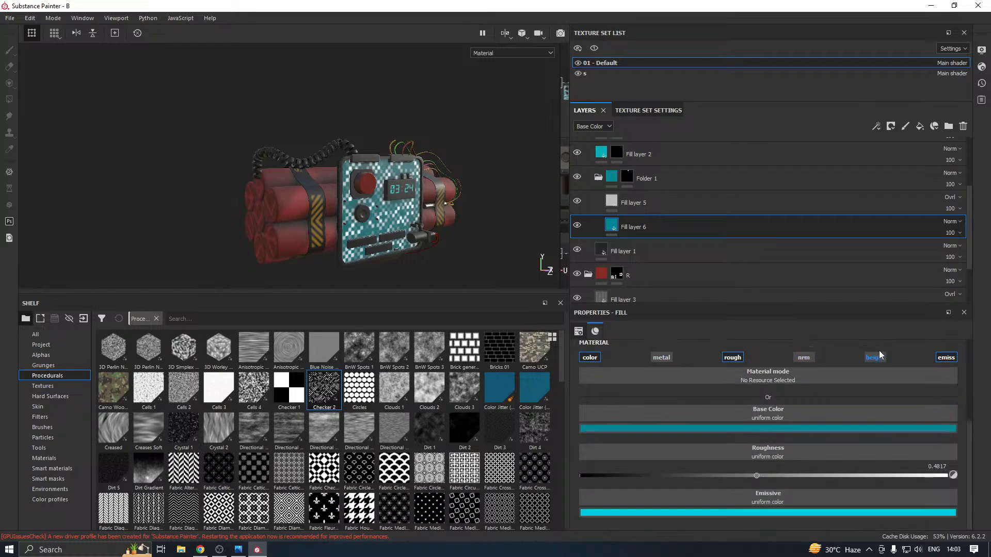
Set Fill layer 5's Roughness to 0.5253 and disable its metal and normal channels
{"action": "left_click", "coordinate": [615, 181]}
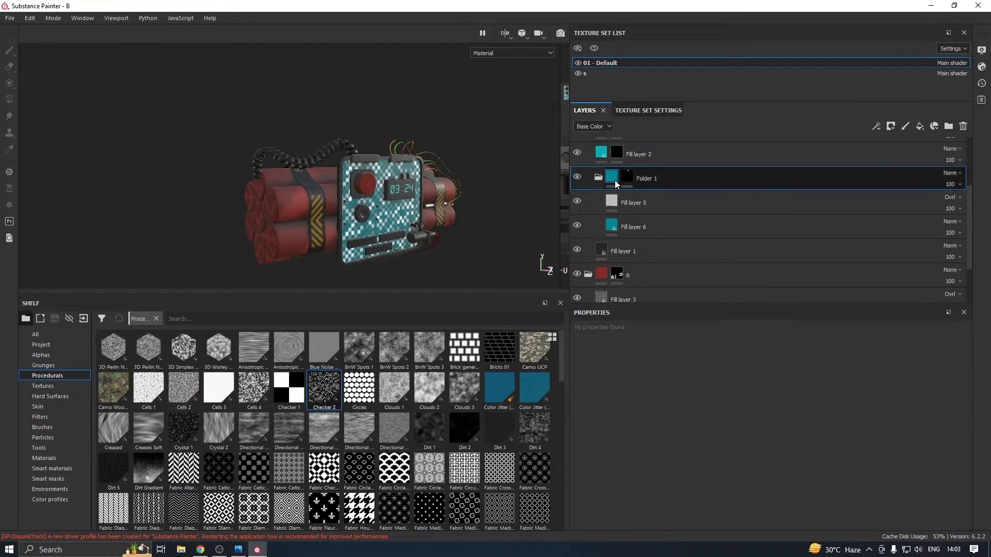
{"action": "left_click", "coordinate": [618, 197]}
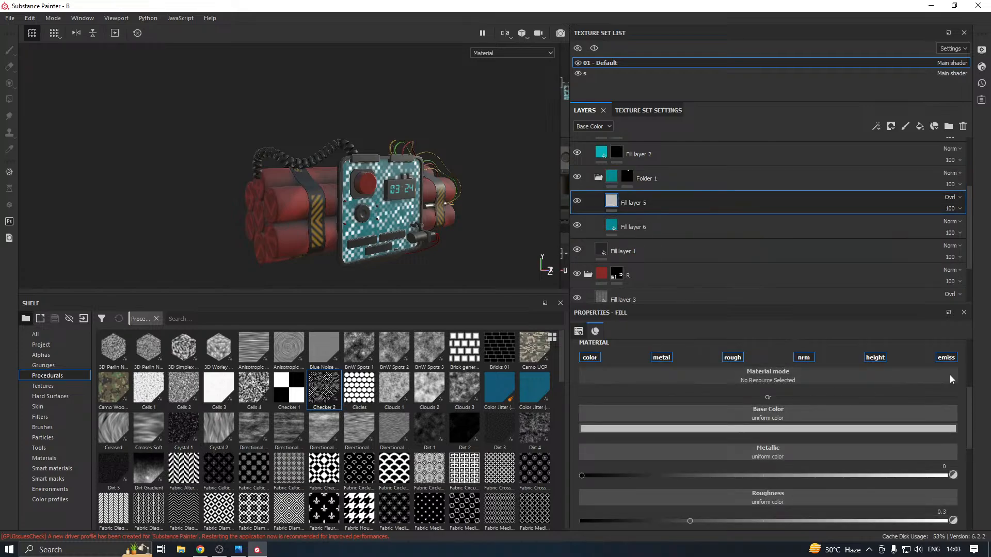
{"action": "scroll", "coordinate": [802, 447], "scroll_direction": "down", "scroll_amount": 10}
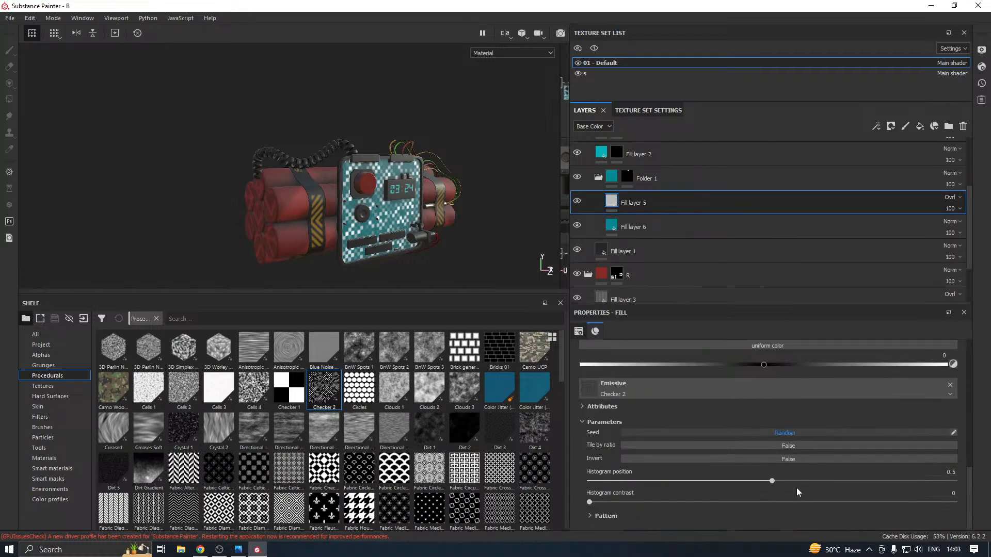
{"action": "scroll", "coordinate": [794, 489], "scroll_direction": "up", "scroll_amount": 5}
{"action": "left_click", "coordinate": [776, 467]}
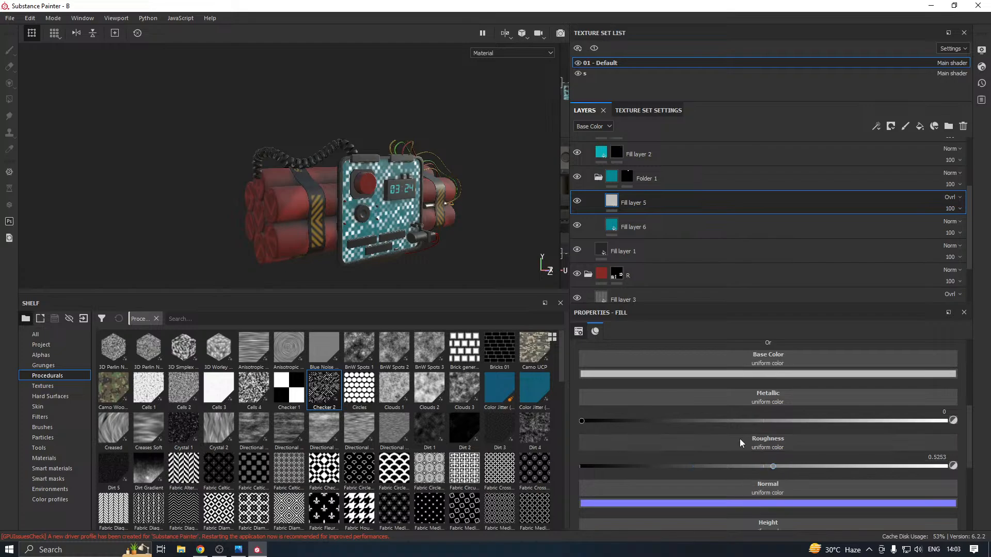
{"action": "scroll", "coordinate": [739, 439], "scroll_direction": "up", "scroll_amount": 3}
{"action": "left_click", "coordinate": [660, 396]}
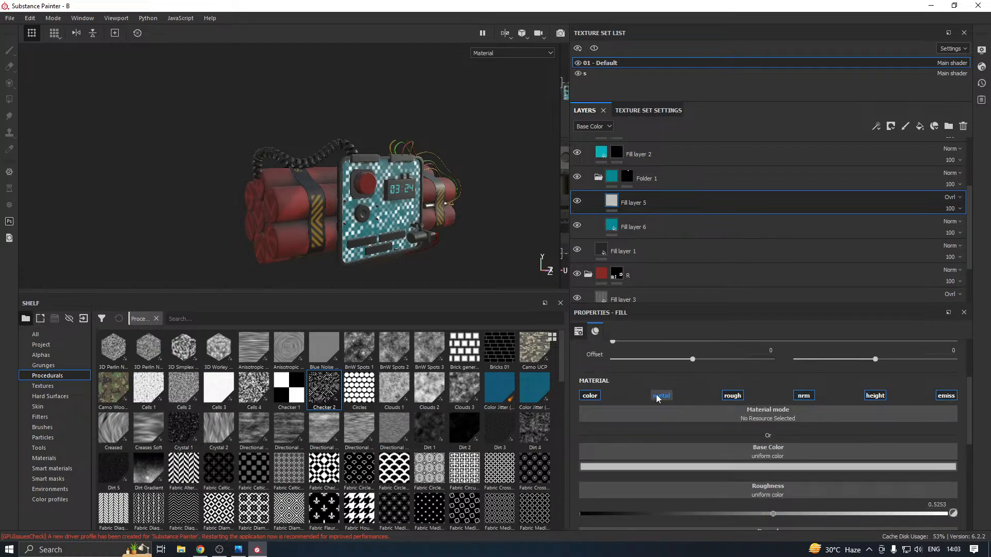
{"action": "left_click", "coordinate": [812, 398]}
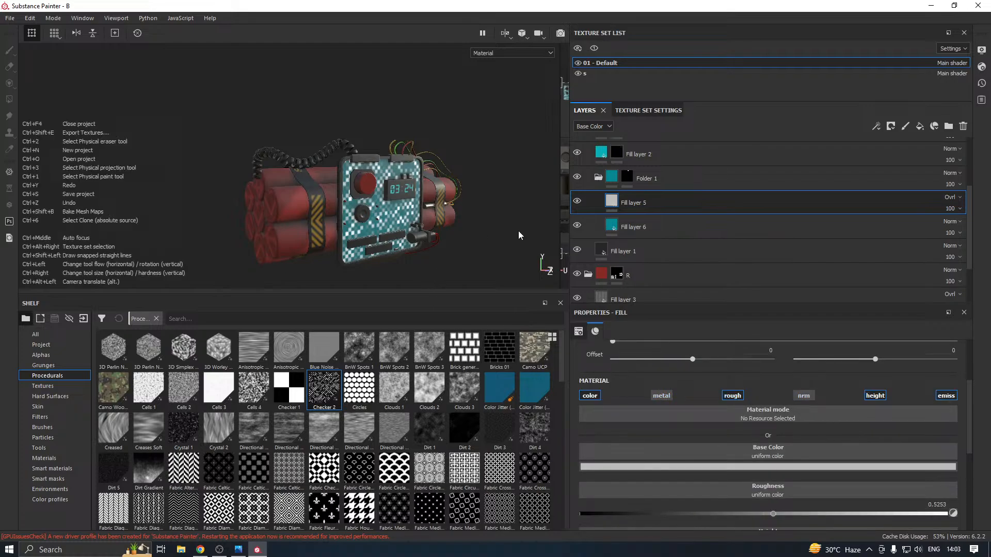
Save the project and set the 01 - Default texture set's size to 4096
{"action": "left_click", "coordinate": [501, 236]}
{"action": "key", "text": "ctrl+s"}
{"action": "left_click", "coordinate": [664, 111]}
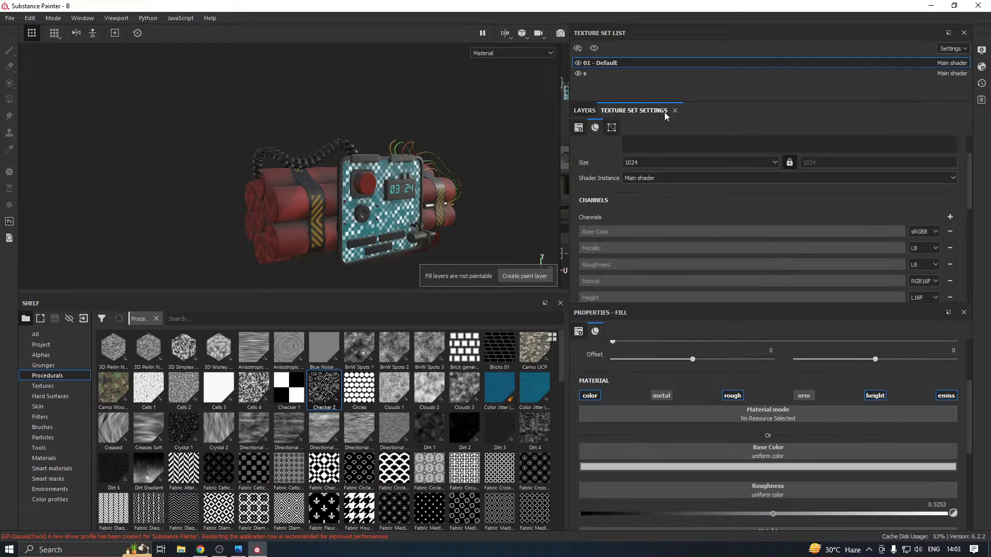
{"action": "left_click", "coordinate": [650, 162]}
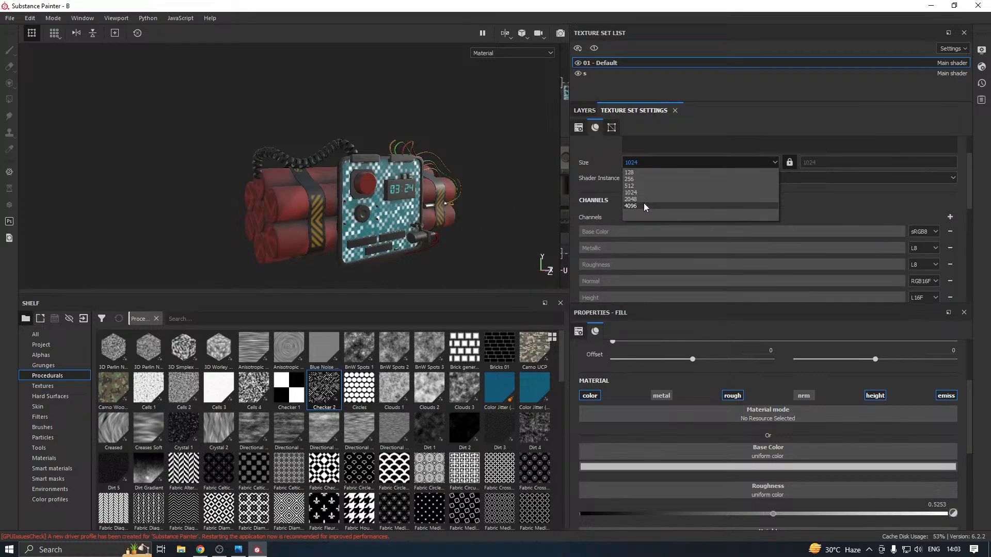
{"action": "left_click", "coordinate": [644, 205]}
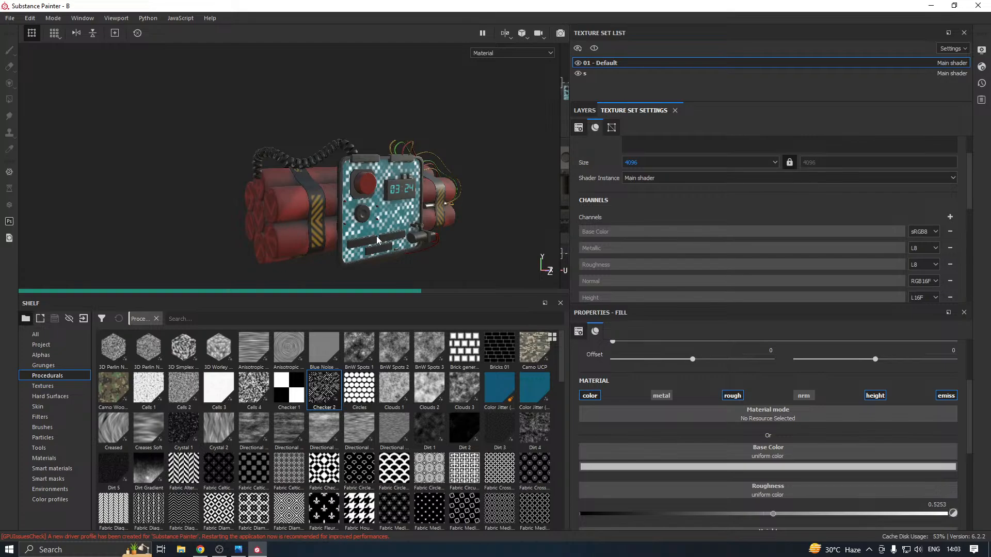
{"action": "scroll", "coordinate": [403, 245], "scroll_direction": "up", "scroll_amount": 5}
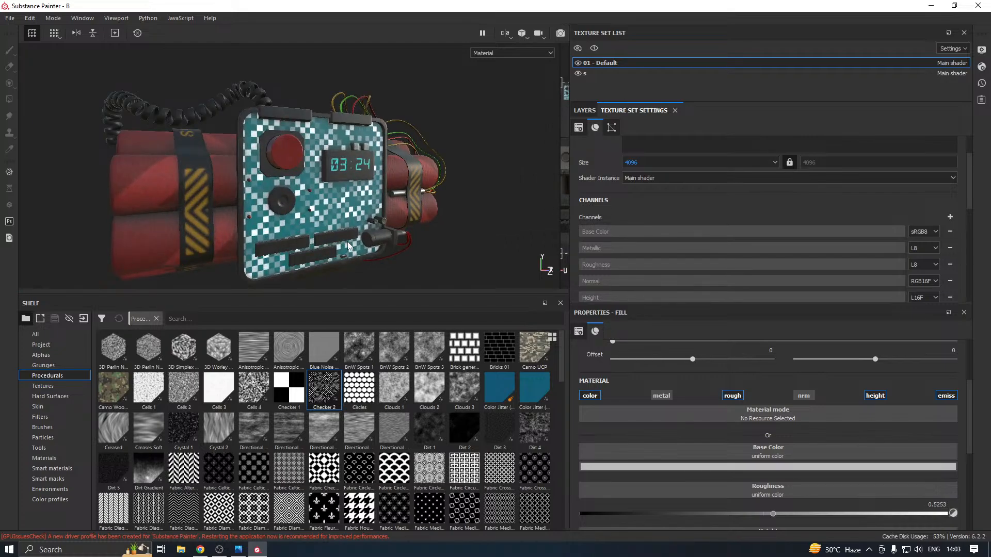
{"action": "key", "text": "alt"}
Activate Post Effects with Glare in the display settings and dock those settings above the texture set settings, enlarged
{"action": "left_click", "coordinate": [116, 18]}
{"action": "mouse_move", "coordinate": [82, 17]}
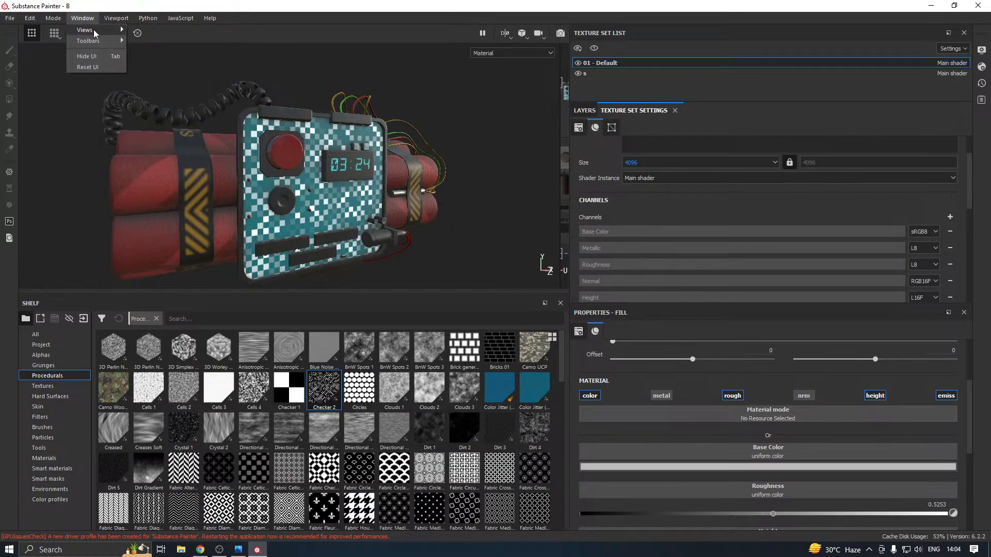
{"action": "left_click", "coordinate": [147, 31]}
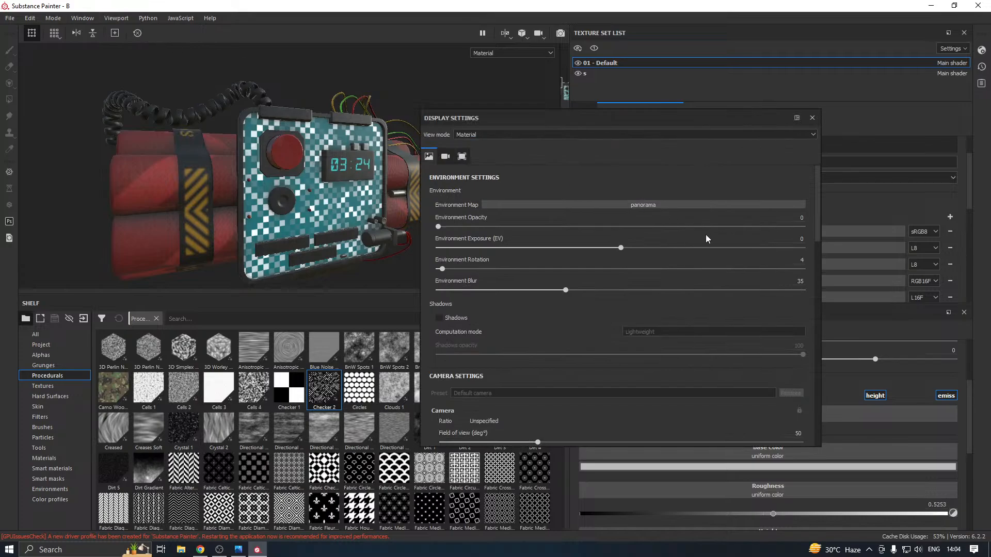
{"action": "scroll", "coordinate": [550, 377], "scroll_direction": "down", "scroll_amount": 8}
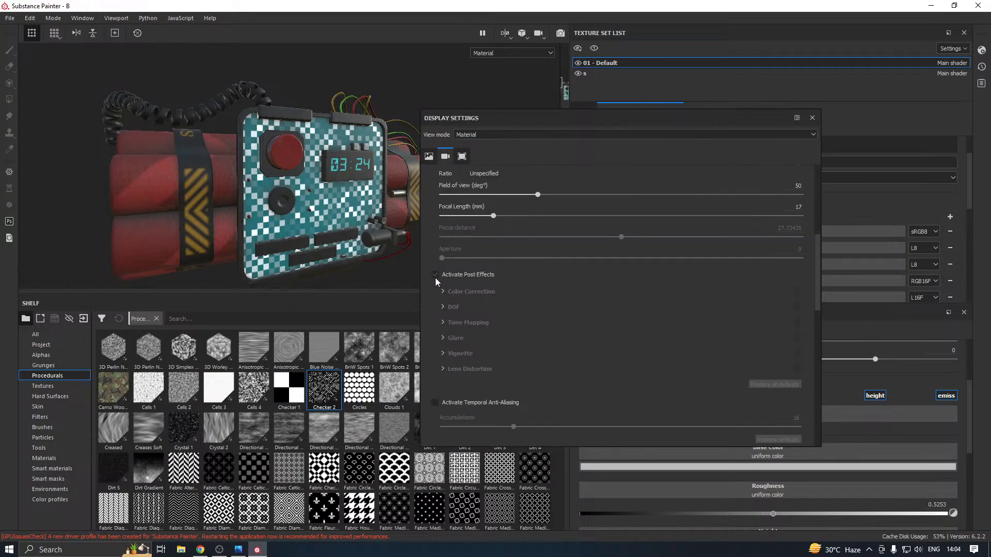
{"action": "left_click", "coordinate": [436, 277]}
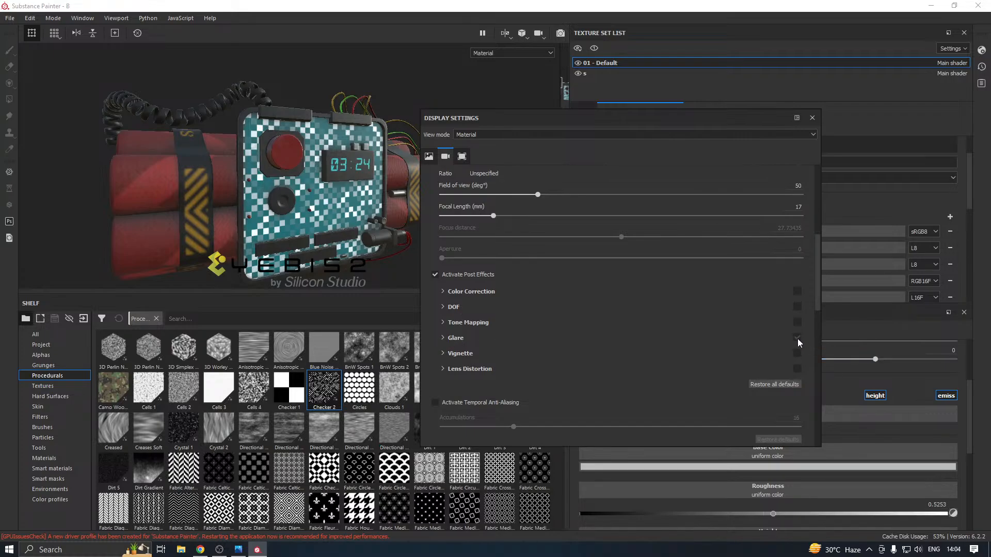
{"action": "double_click", "coordinate": [569, 116]}
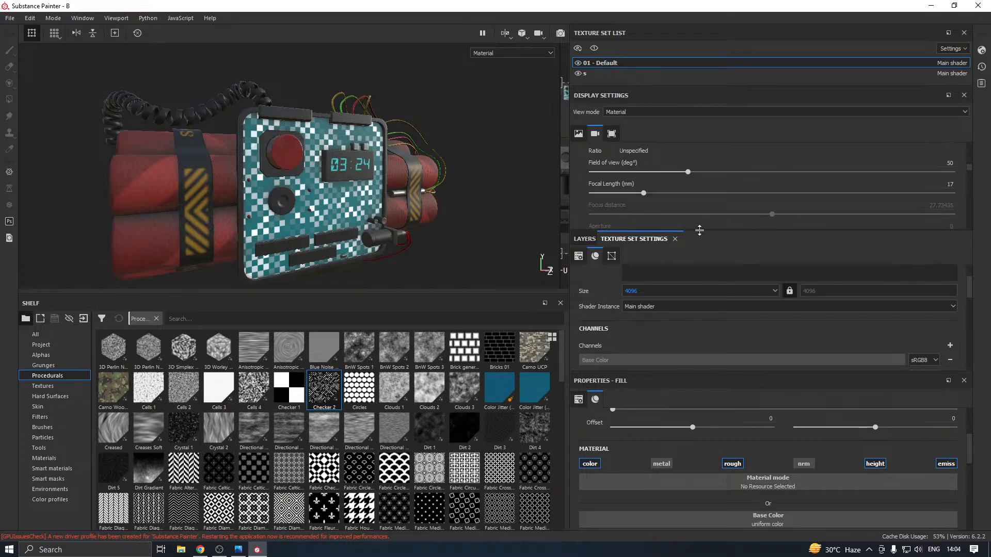
{"action": "left_click_drag", "start_coordinate": [700, 230], "coordinate": [699, 291]}
{"action": "scroll", "coordinate": [722, 257], "scroll_direction": "down", "scroll_amount": 5}
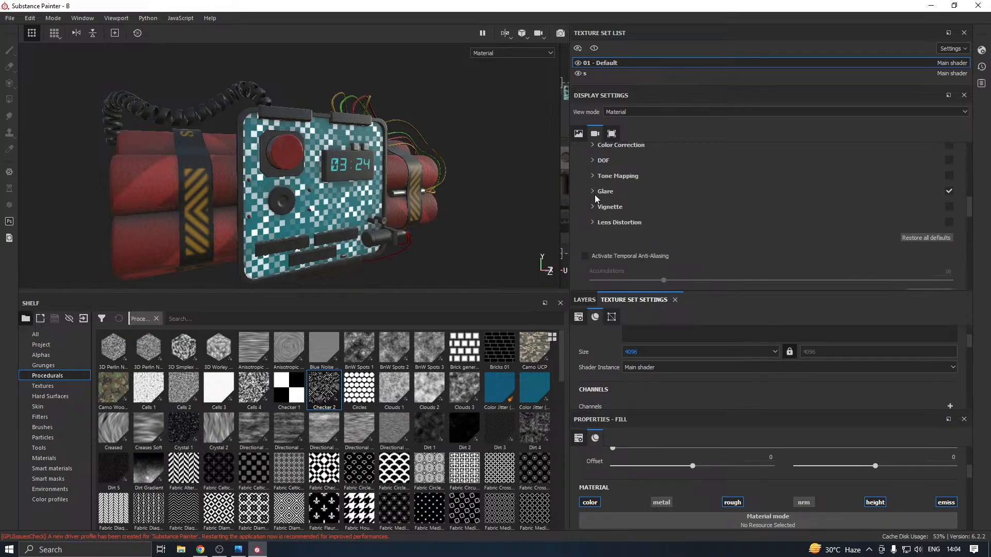
Set the Glare effect's Luminance to 0.35
{"action": "left_click", "coordinate": [595, 192]}
{"action": "left_click_drag", "start_coordinate": [692, 232], "coordinate": [665, 208]}
{"action": "scroll", "coordinate": [433, 243], "scroll_direction": "down", "scroll_amount": 3}
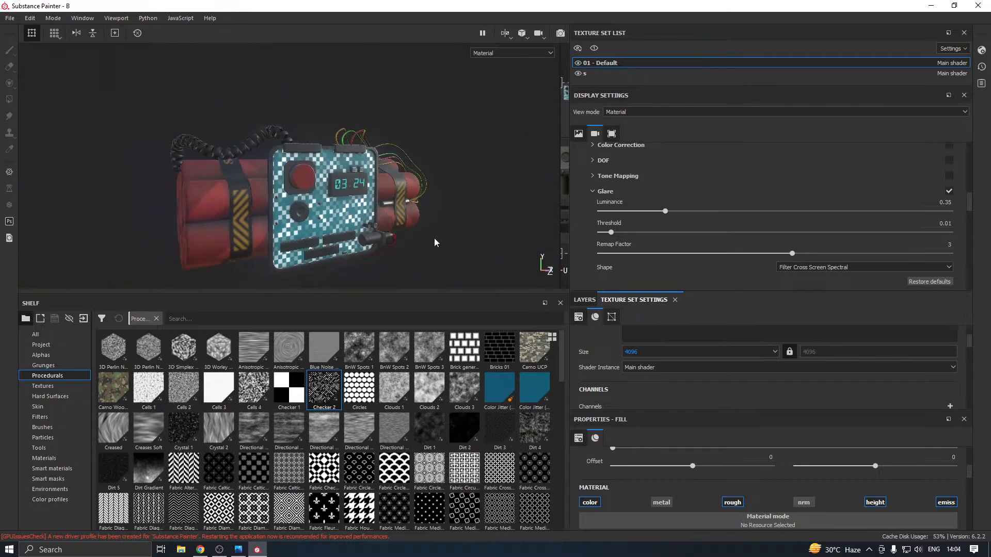
{"action": "left_click_drag", "start_coordinate": [436, 241], "coordinate": [365, 222], "text": "alt"}
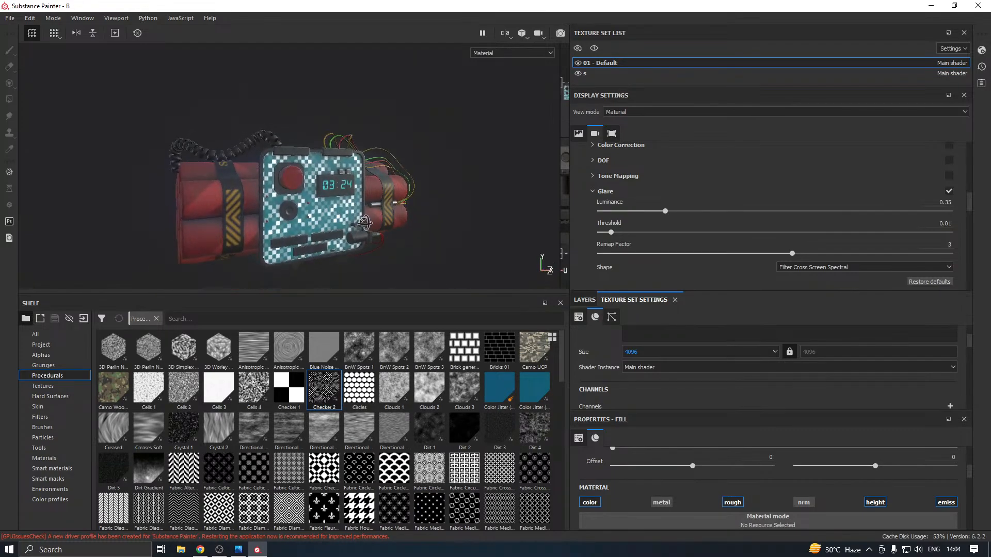
Lower the Glare Threshold to 0 and raise its Luminance to 3.71
{"action": "left_click_drag", "start_coordinate": [612, 234], "coordinate": [602, 234]}
{"action": "left_click_drag", "start_coordinate": [665, 211], "coordinate": [813, 211]}
{"action": "left_click_drag", "start_coordinate": [478, 203], "coordinate": [312, 220], "text": "alt"}
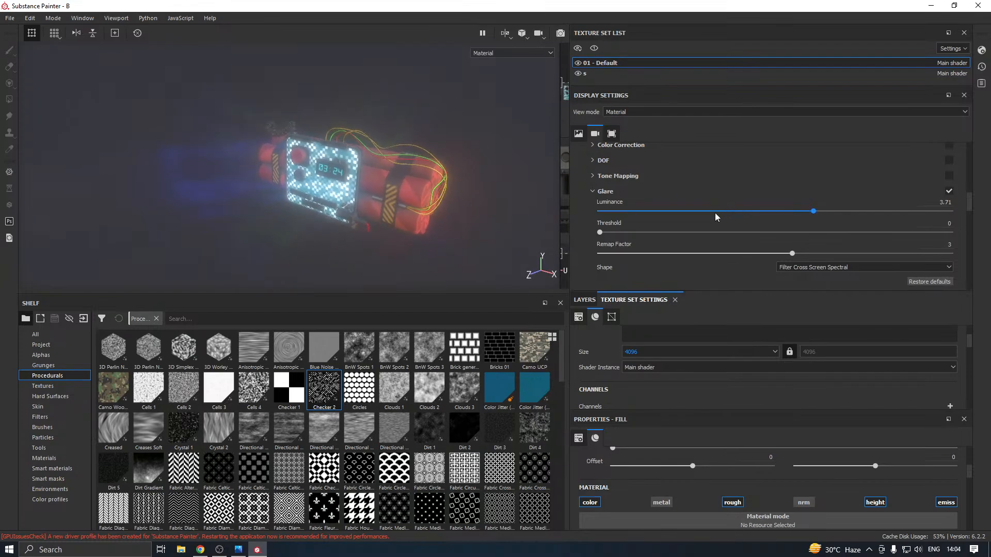
Compare the bomb with Glare off and on, and reduce the Glare Luminance to 0.45
{"action": "left_click", "coordinate": [949, 192]}
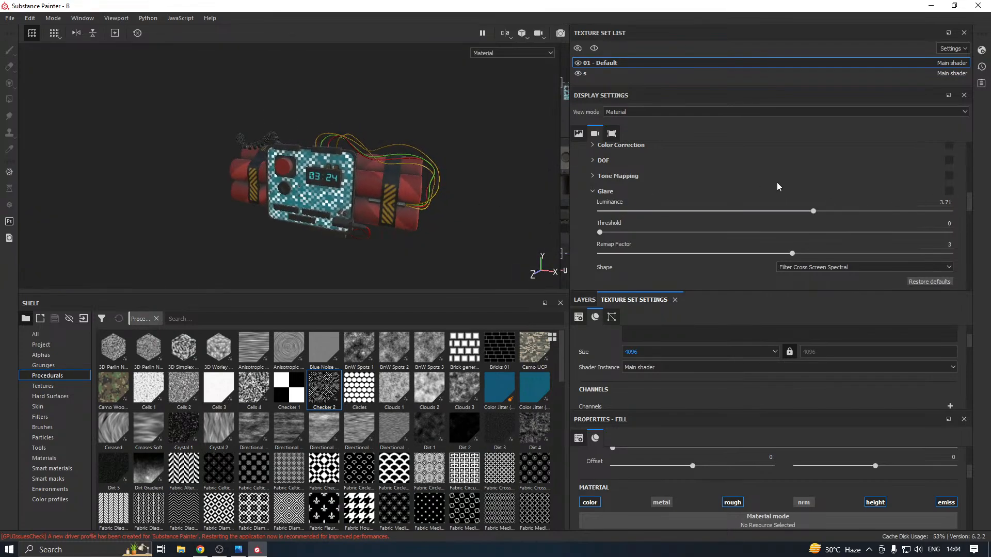
{"action": "left_click", "coordinate": [950, 192]}
{"action": "left_click", "coordinate": [675, 211]}
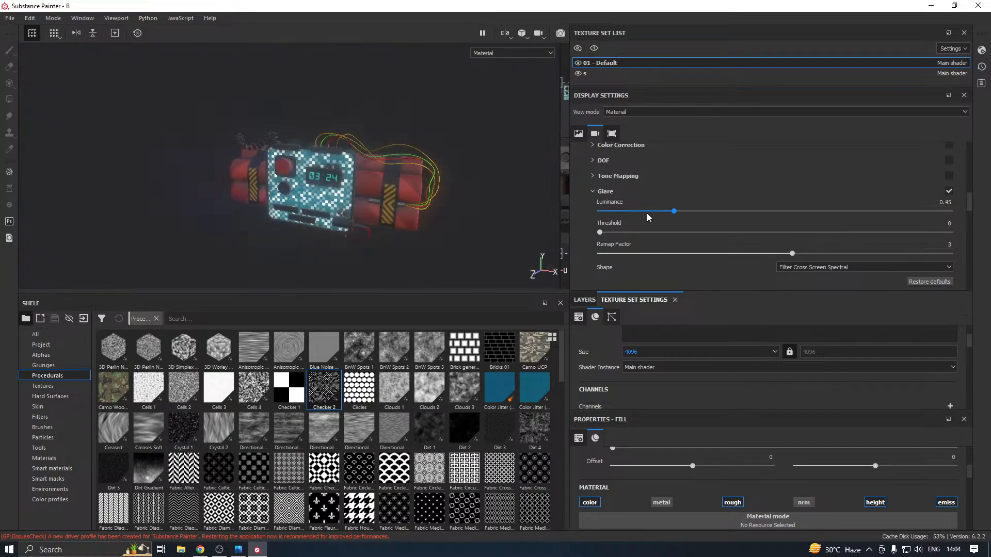
Examine the glowing front casing, display and dynamite from several angles and distances
{"action": "left_click_drag", "start_coordinate": [408, 236], "coordinate": [531, 194], "text": "alt"}
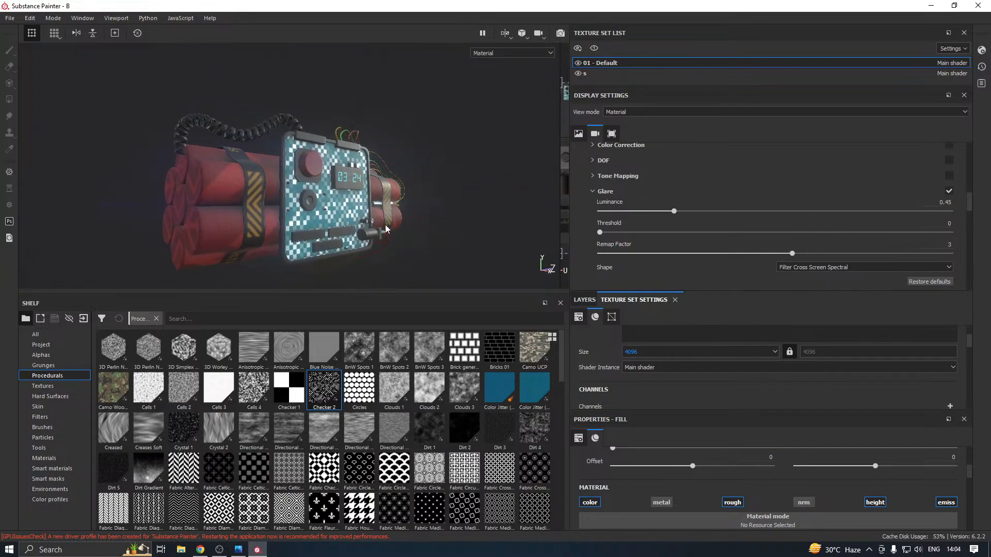
{"action": "left_click_drag", "start_coordinate": [433, 227], "coordinate": [334, 233], "text": "alt"}
{"action": "scroll", "coordinate": [334, 233], "scroll_direction": "up", "scroll_amount": 2}
{"action": "left_click_drag", "start_coordinate": [395, 253], "coordinate": [451, 281], "text": "alt"}
{"action": "scroll", "coordinate": [328, 221], "scroll_direction": "up", "scroll_amount": 4}
{"action": "scroll", "coordinate": [366, 261], "scroll_direction": "down", "scroll_amount": 4}
{"action": "left_click_drag", "start_coordinate": [367, 261], "coordinate": [494, 226], "text": "alt"}
{"action": "left_click_drag", "start_coordinate": [314, 230], "coordinate": [486, 213], "text": "alt"}
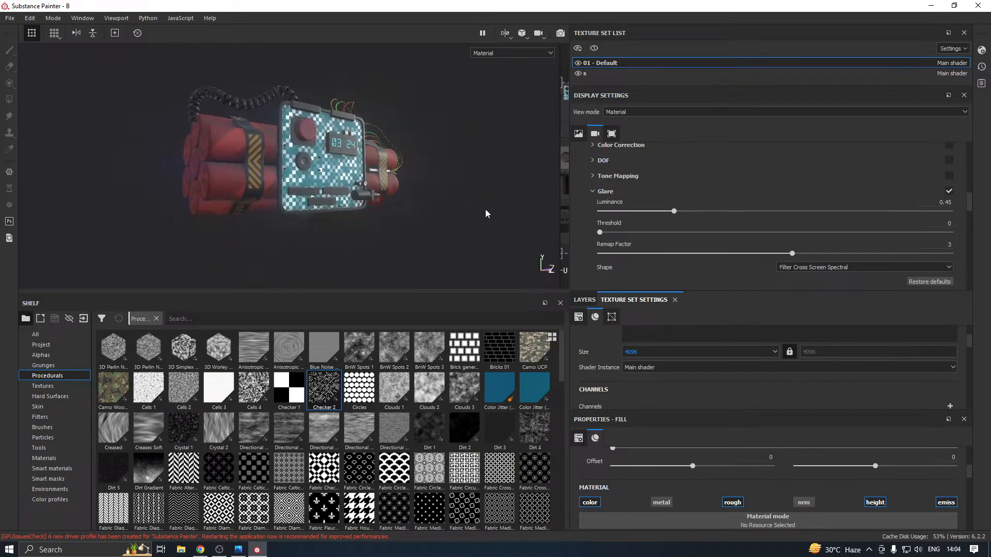
Turn off the Glare post effect
{"action": "left_click", "coordinate": [10, 18]}
{"action": "left_click", "coordinate": [20, 109]}
{"action": "left_click_drag", "start_coordinate": [289, 155], "coordinate": [314, 196], "text": "alt"}
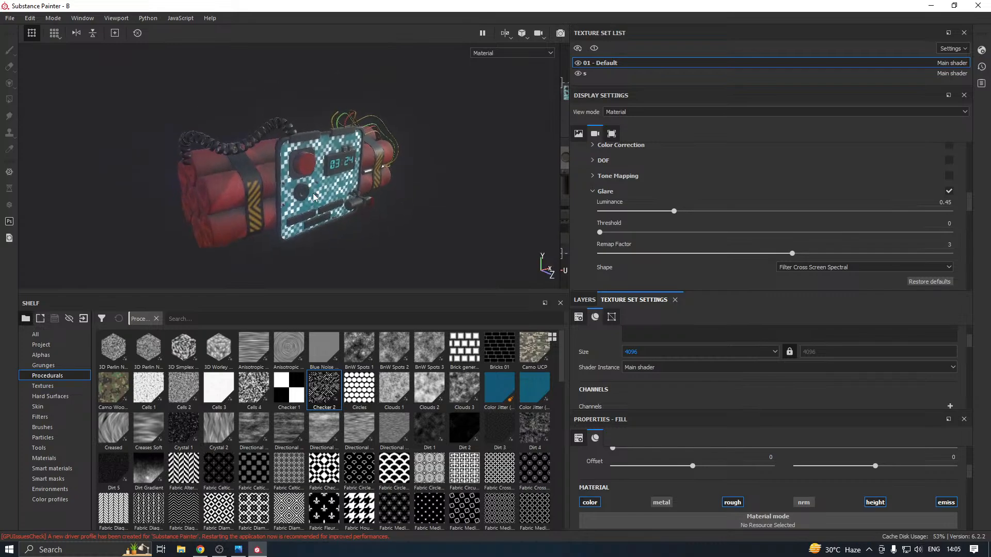
{"action": "left_click", "coordinate": [944, 192]}
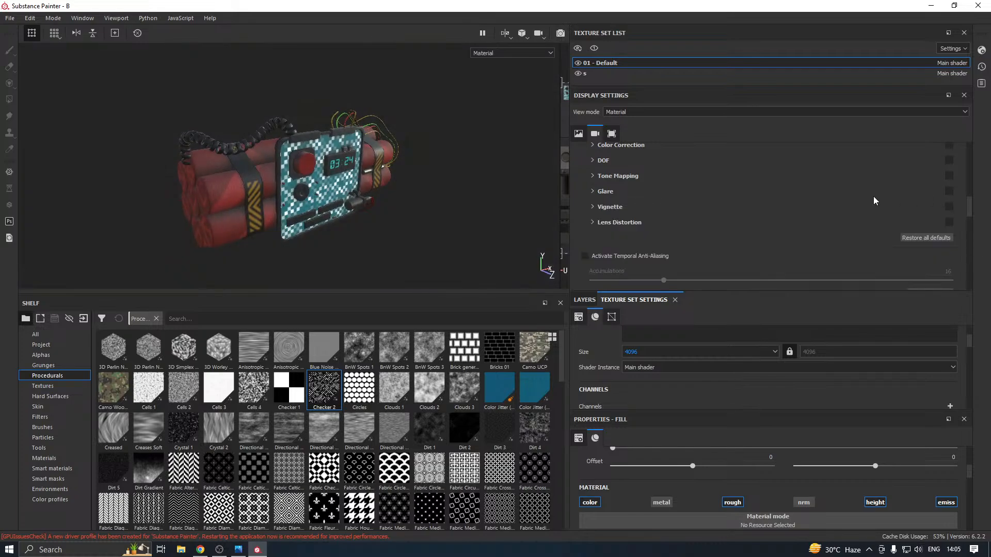
Enlarge the 3D viewport vertically and switch to Iray rendering mode
{"action": "scroll", "coordinate": [599, 217], "scroll_direction": "up", "scroll_amount": 4}
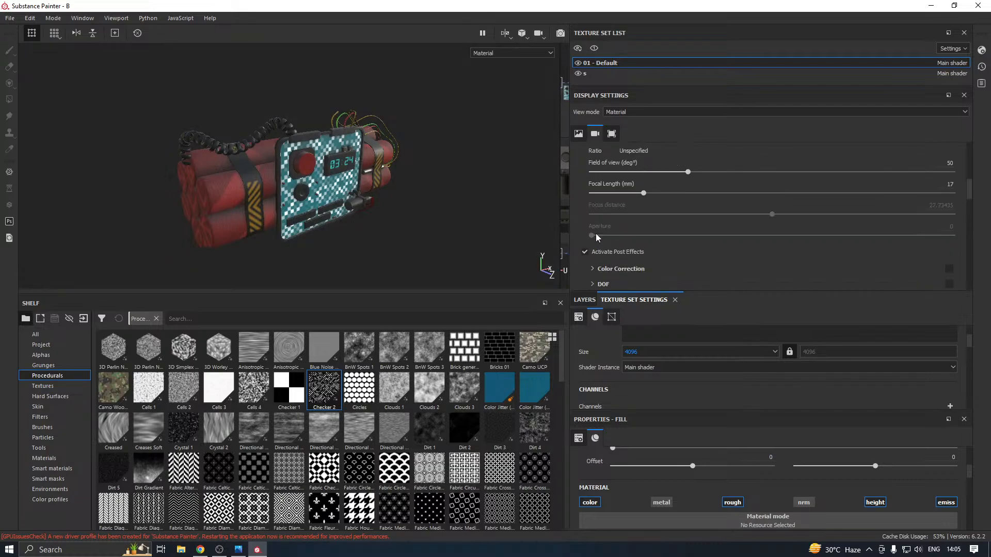
{"action": "scroll", "coordinate": [617, 227], "scroll_direction": "up", "scroll_amount": 5}
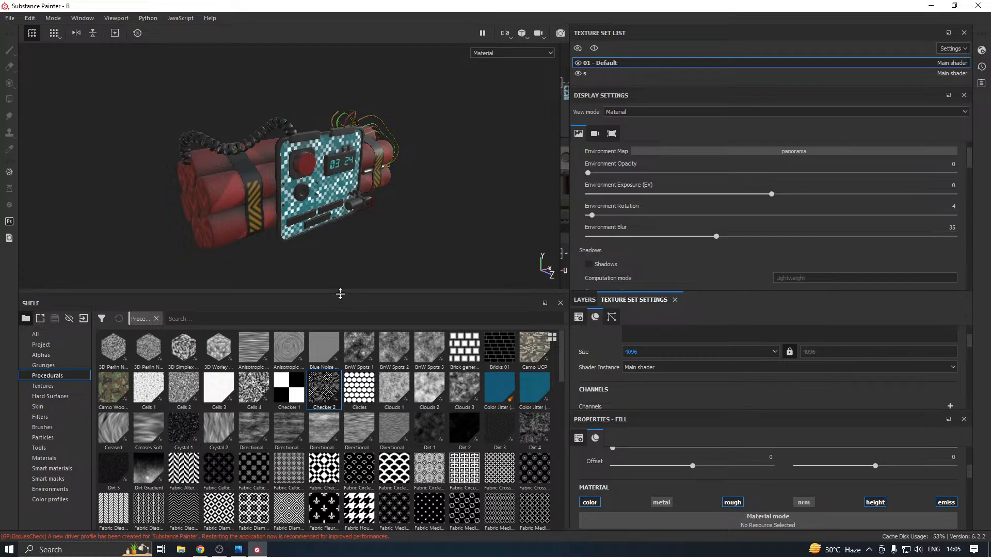
{"action": "left_click_drag", "start_coordinate": [340, 293], "coordinate": [337, 356]}
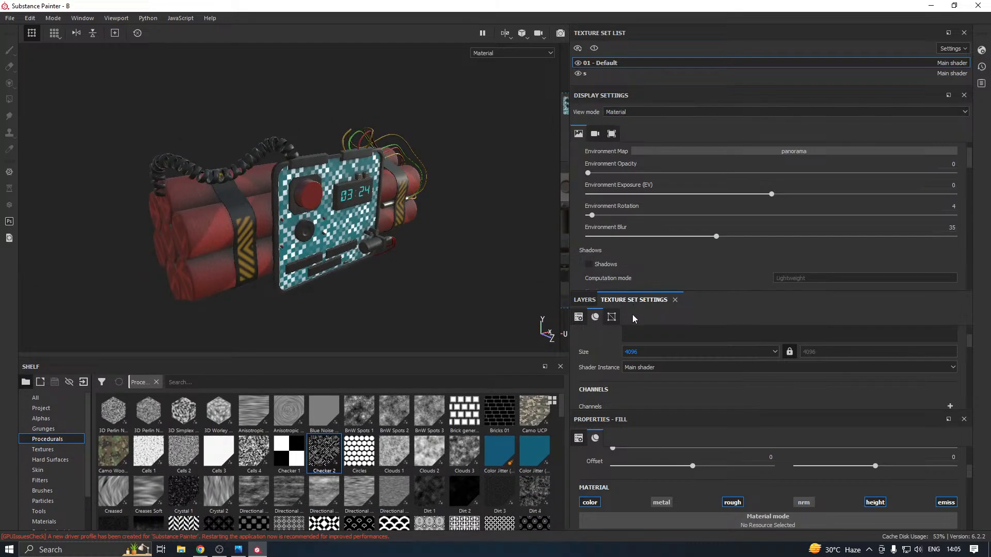
{"action": "scroll", "coordinate": [627, 372], "scroll_direction": "down", "scroll_amount": 2}
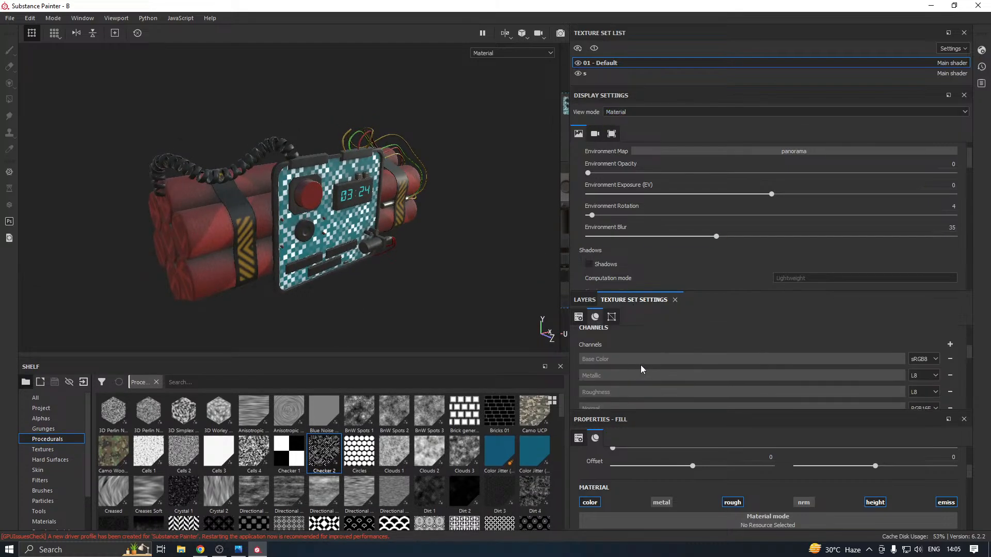
{"action": "scroll", "coordinate": [640, 365], "scroll_direction": "up", "scroll_amount": 2}
{"action": "left_click", "coordinate": [444, 287]}
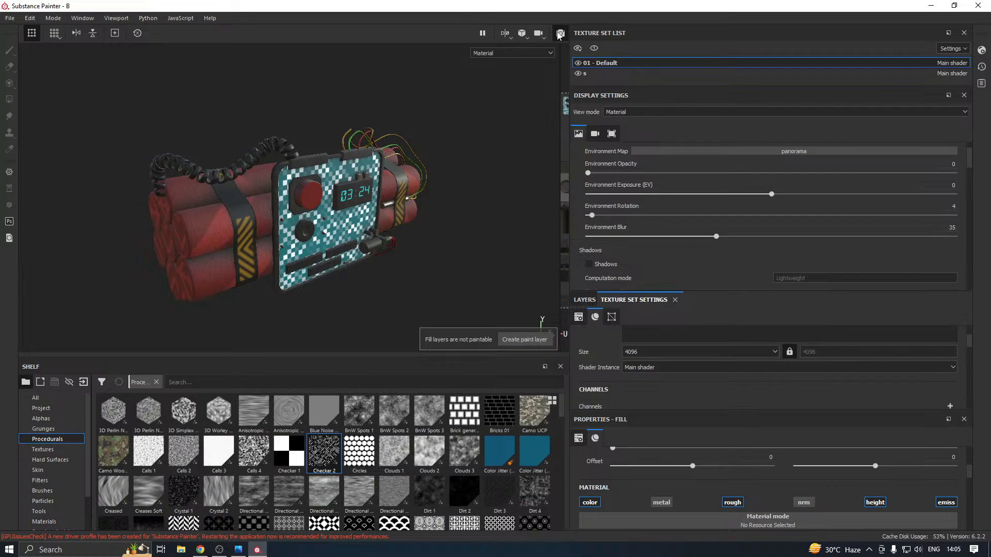
{"action": "key", "text": "F10"}
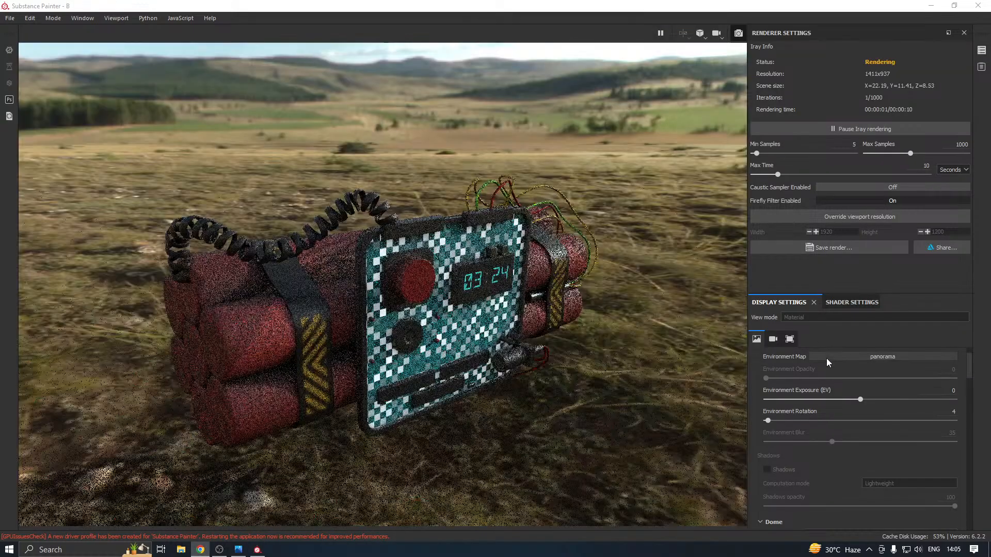
Replace the dome's visible background with a clear color of near-black grey, RGB 0.017, 0.016, 0.016
{"action": "scroll", "coordinate": [785, 385], "scroll_direction": "down", "scroll_amount": 3}
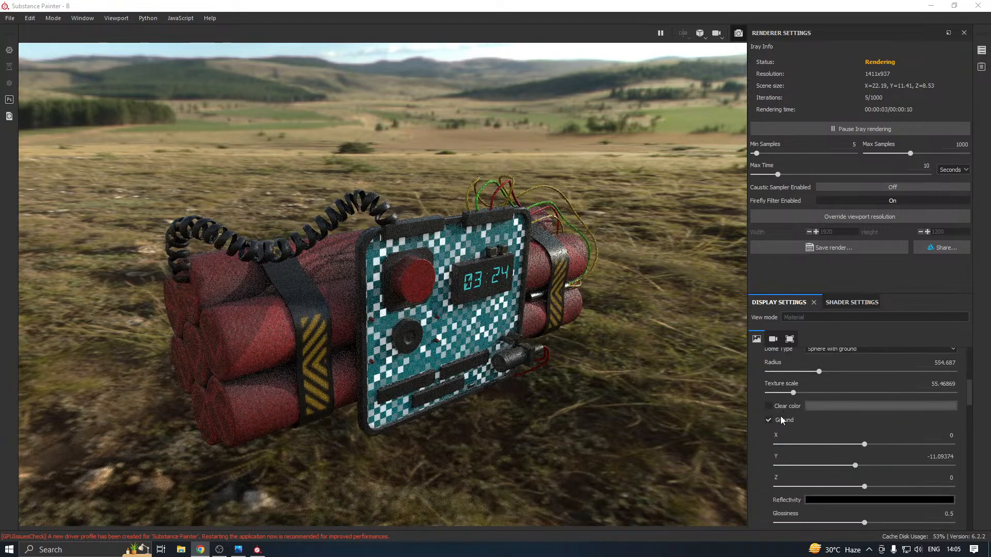
{"action": "left_click", "coordinate": [773, 408]}
{"action": "left_click", "coordinate": [807, 407]}
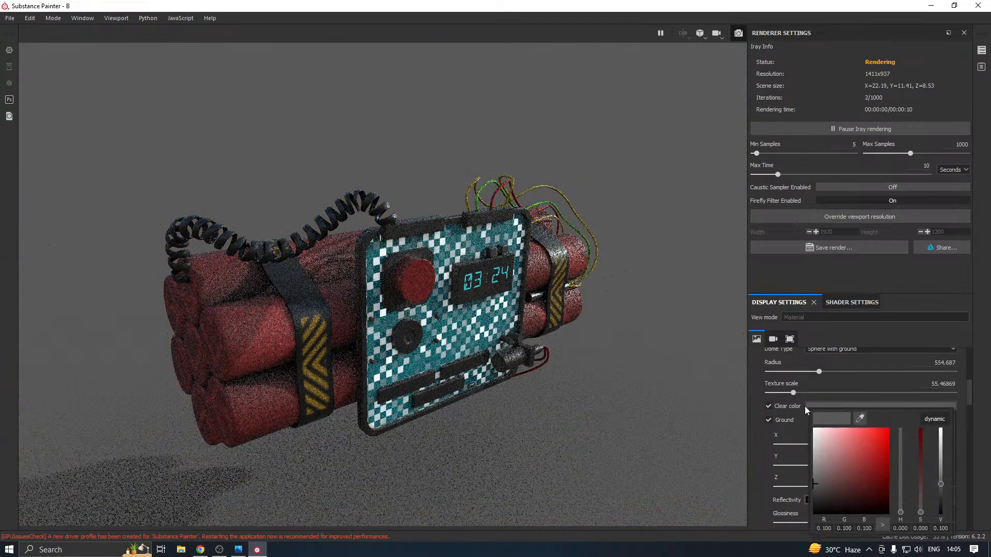
{"action": "left_click", "coordinate": [815, 501]}
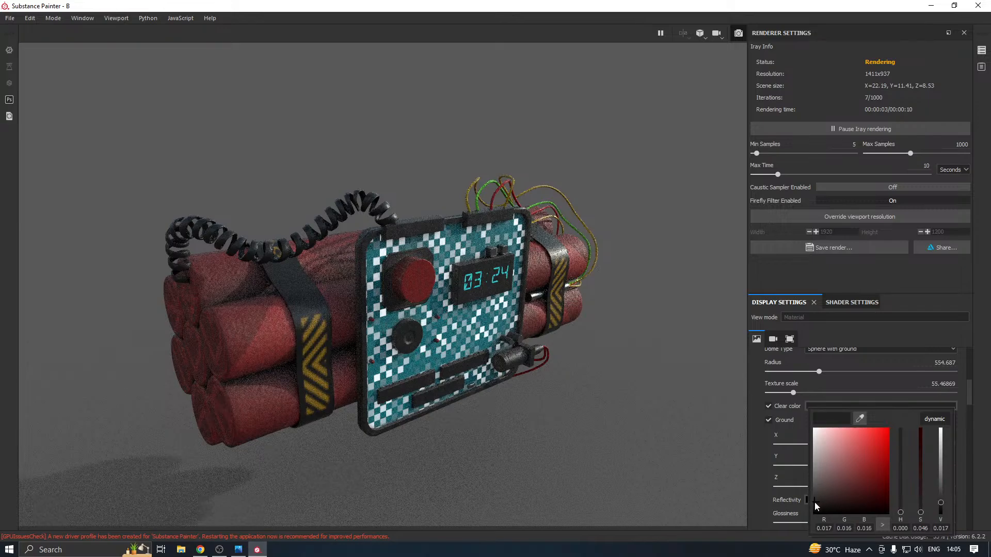
{"action": "left_click", "coordinate": [764, 383]}
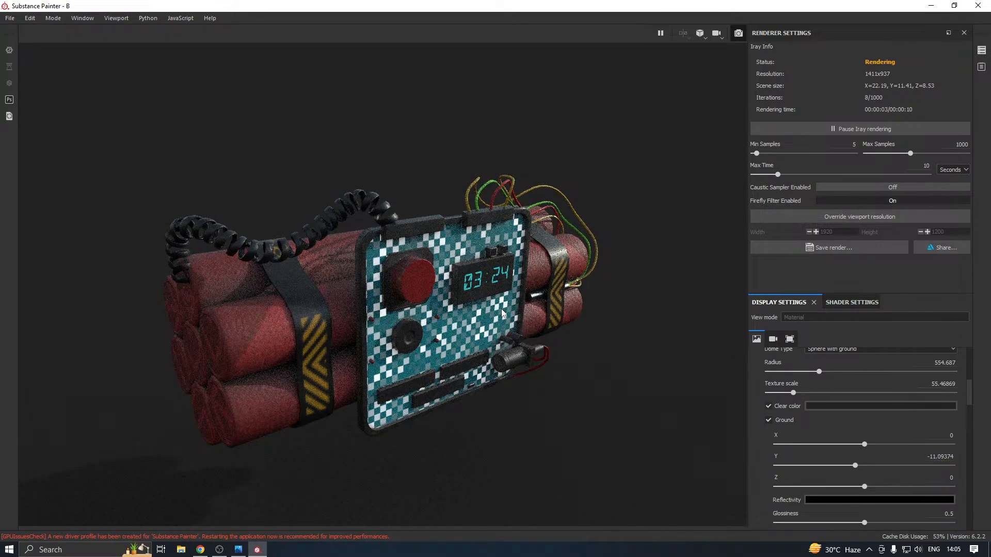
Raise the dome's ground to a Y position of -4.21562 so it meets the underside of the bomb
{"action": "scroll", "coordinate": [503, 314], "scroll_direction": "down", "scroll_amount": 4}
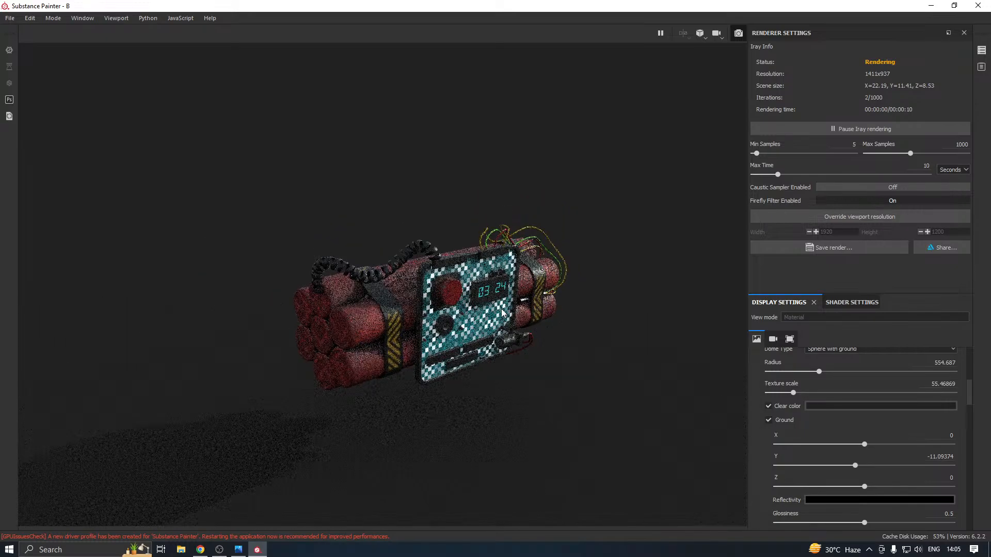
{"action": "scroll", "coordinate": [504, 313], "scroll_direction": "down", "scroll_amount": 1}
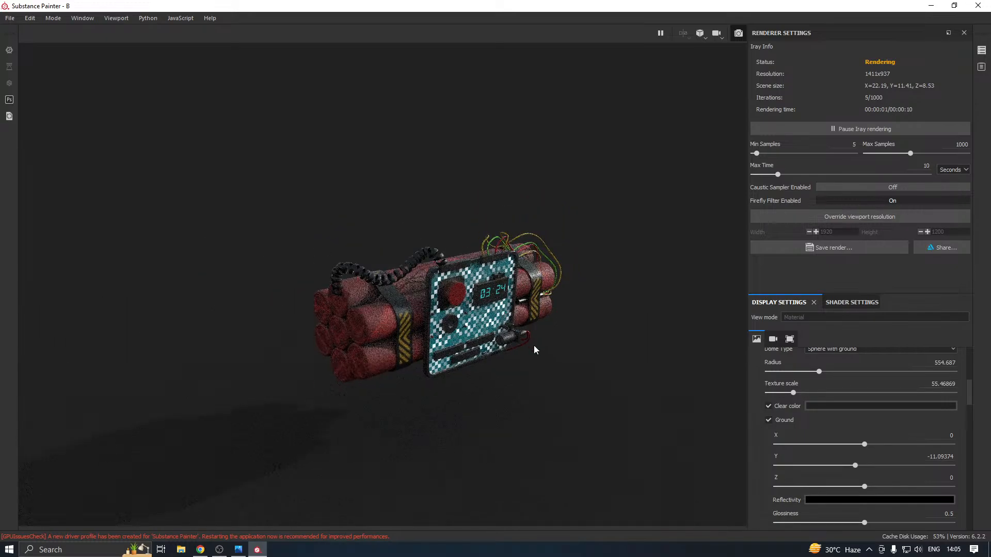
{"action": "left_click_drag", "start_coordinate": [534, 351], "coordinate": [540, 332], "text": "alt"}
{"action": "middle_click_drag", "start_coordinate": [544, 369], "coordinate": [520, 338], "text": "alt"}
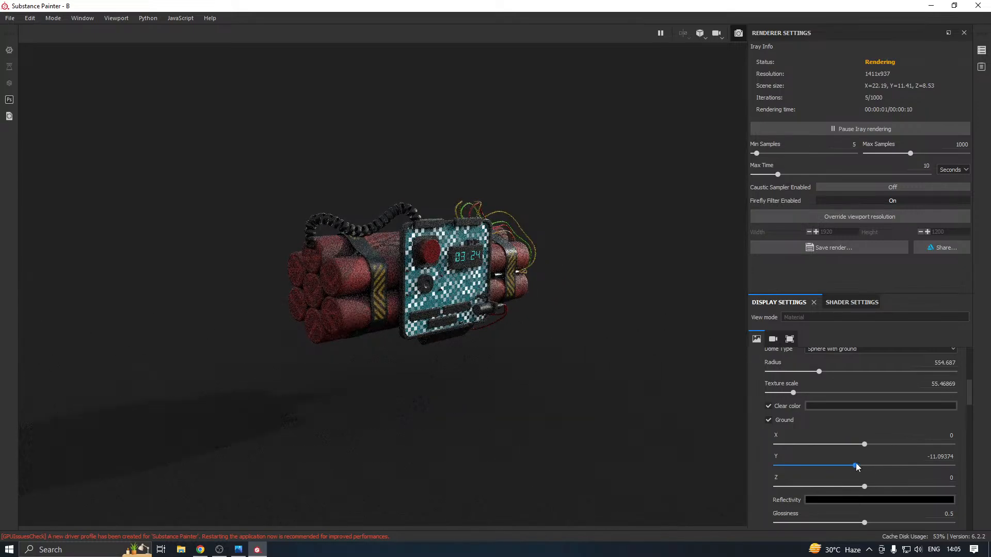
{"action": "left_click_drag", "start_coordinate": [856, 468], "coordinate": [862, 468]}
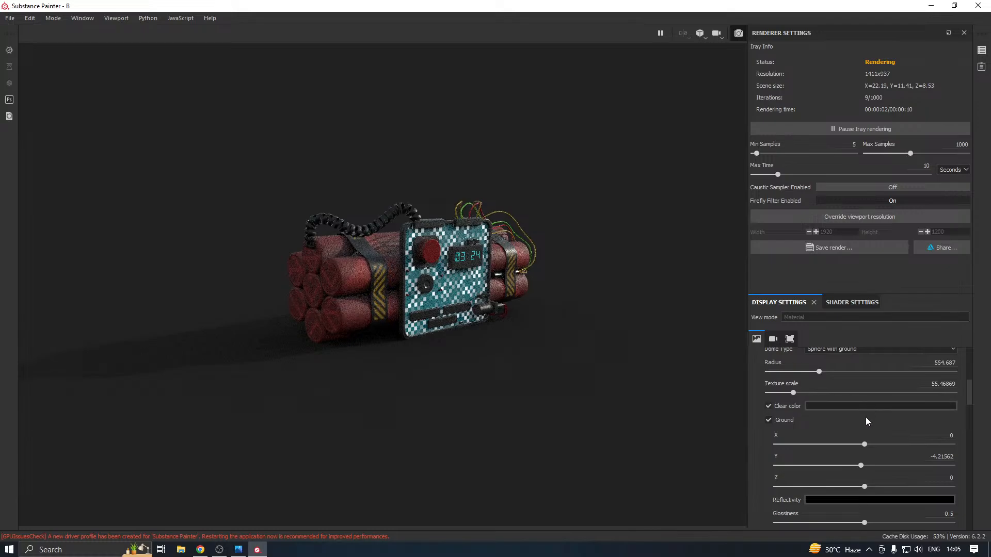
Try lighting the bomb with the Bonifacio Aragon Stairs, Bonifacio Street, Bus Garage and Cave Entry Forest environment maps
{"action": "scroll", "coordinate": [864, 420], "scroll_direction": "up", "scroll_amount": 3}
{"action": "scroll", "coordinate": [864, 420], "scroll_direction": "up", "scroll_amount": 2}
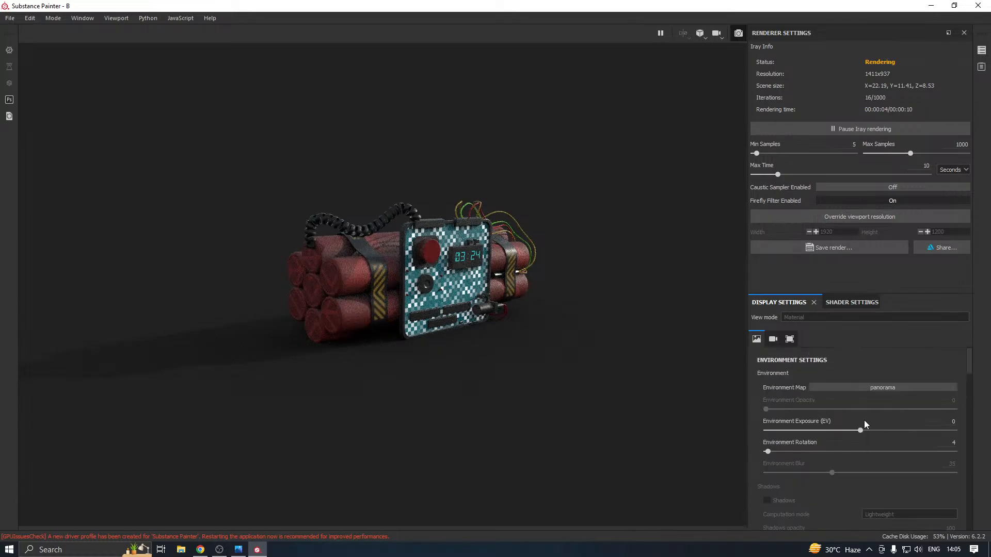
{"action": "left_click", "coordinate": [874, 386]}
{"action": "left_click", "coordinate": [863, 410]}
{"action": "left_click", "coordinate": [878, 387]}
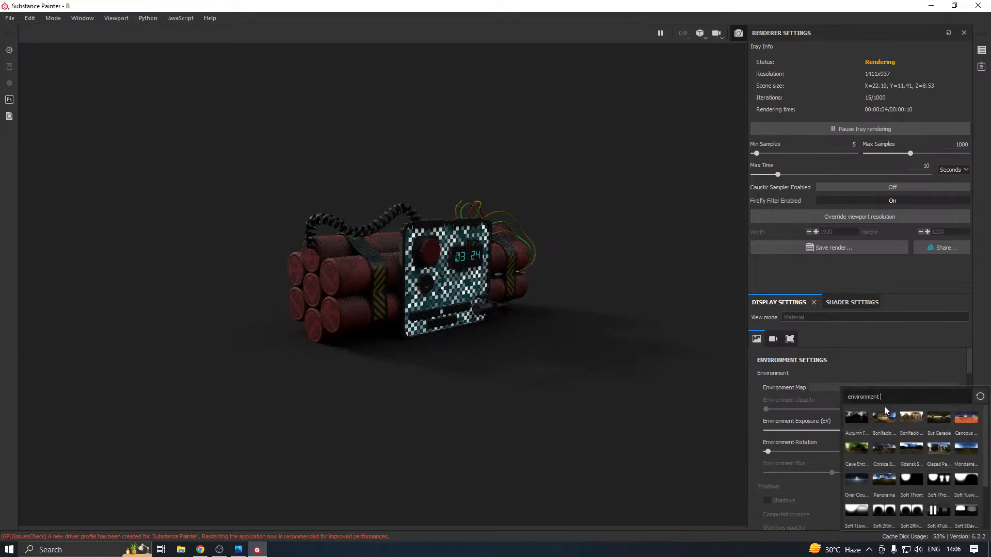
{"action": "left_click", "coordinate": [886, 414]}
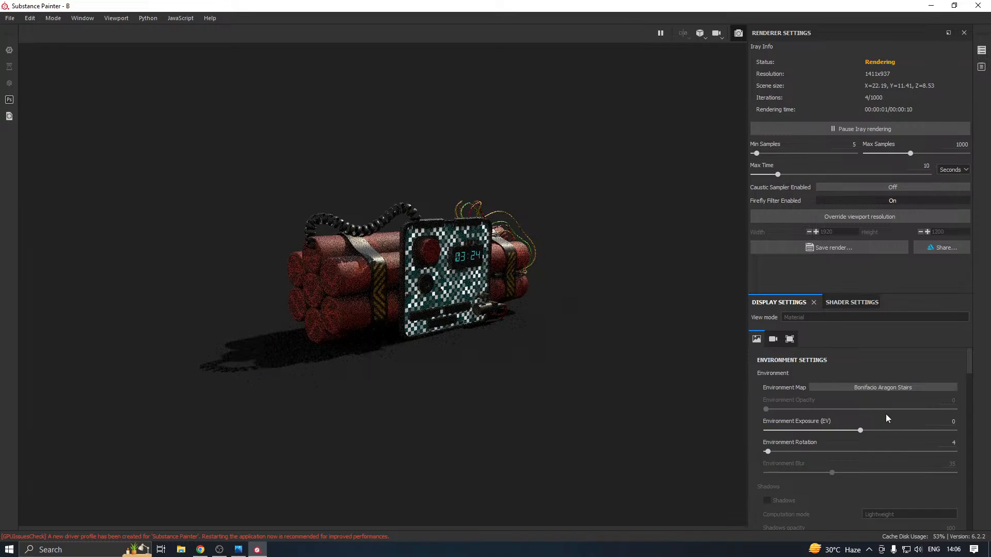
{"action": "left_click", "coordinate": [888, 386]}
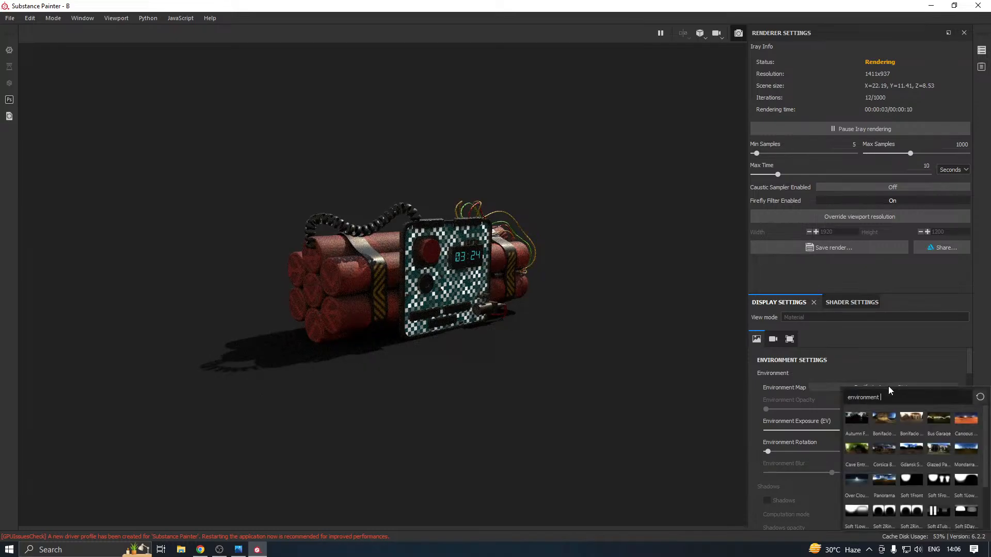
{"action": "left_click", "coordinate": [905, 412]}
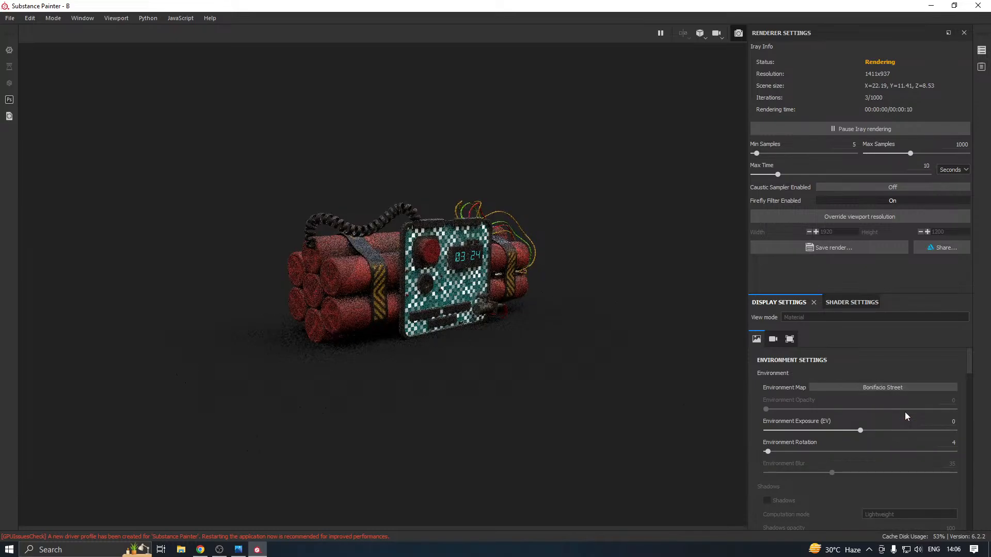
{"action": "left_click", "coordinate": [899, 388]}
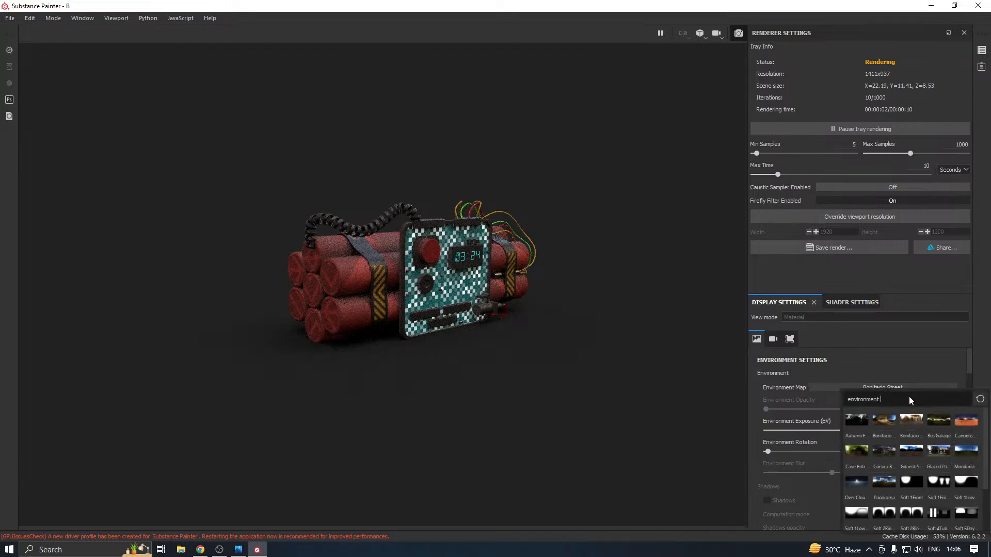
{"action": "left_click", "coordinate": [932, 420]}
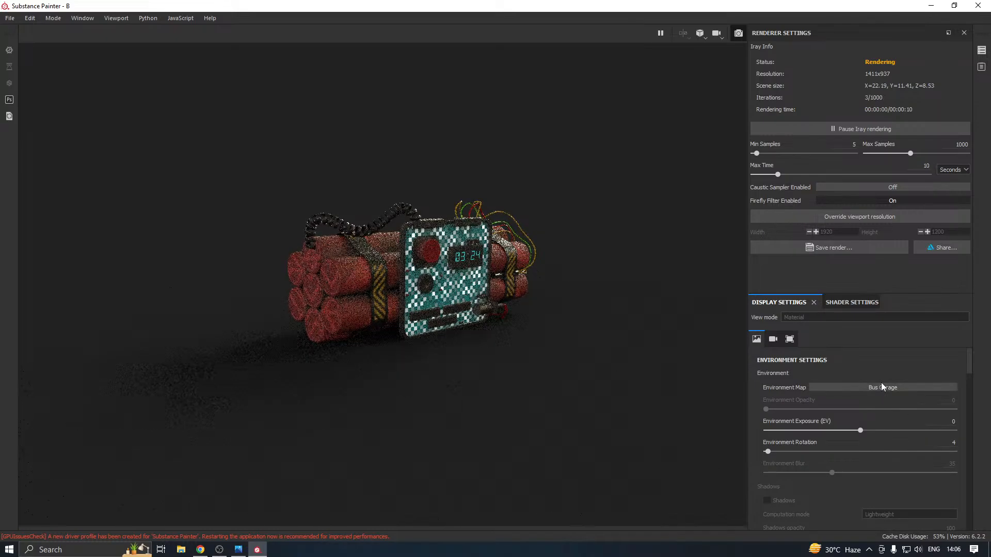
{"action": "left_click", "coordinate": [919, 388]}
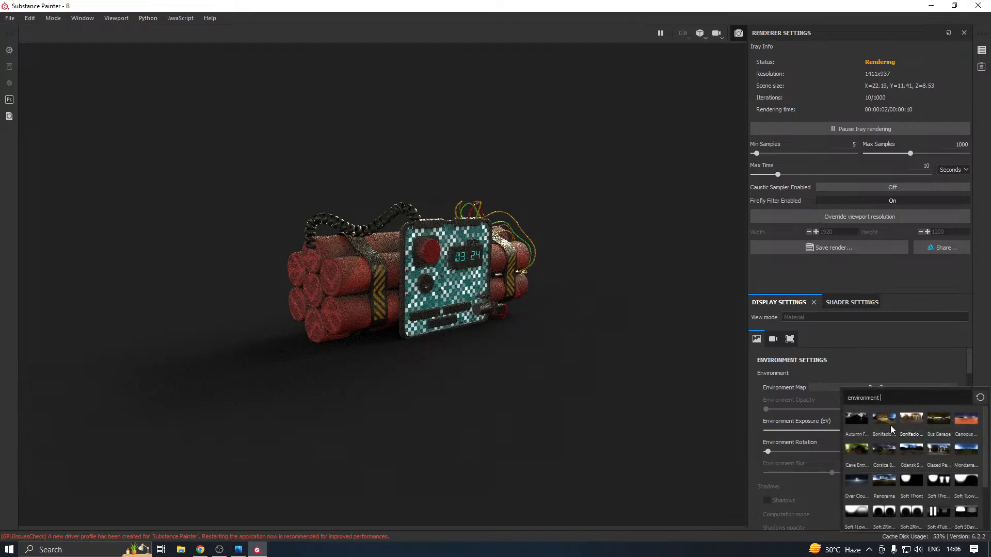
{"action": "left_click", "coordinate": [856, 449]}
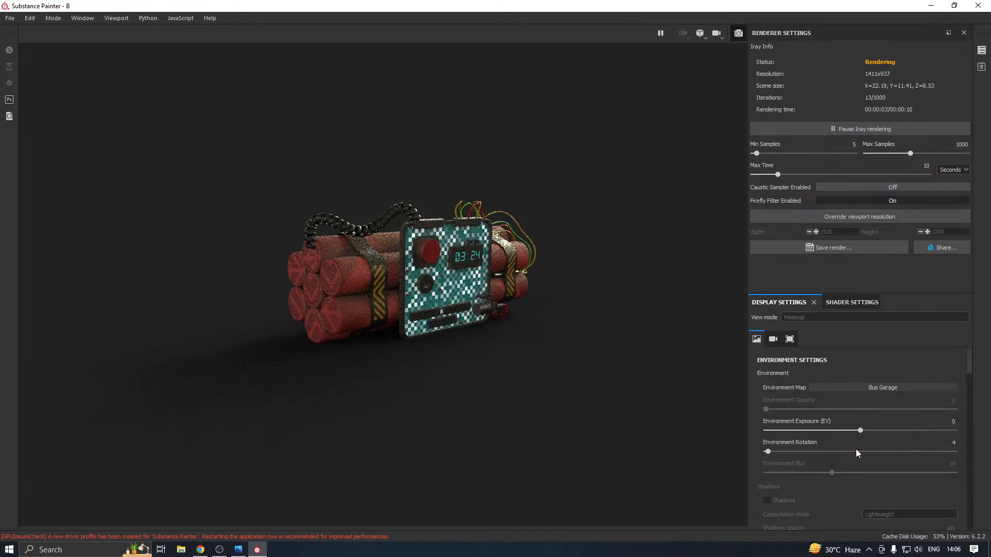
Set the environment map to Autumn Forest and the environment rotation to 170
{"action": "left_click", "coordinate": [867, 387]}
{"action": "left_click", "coordinate": [856, 420]}
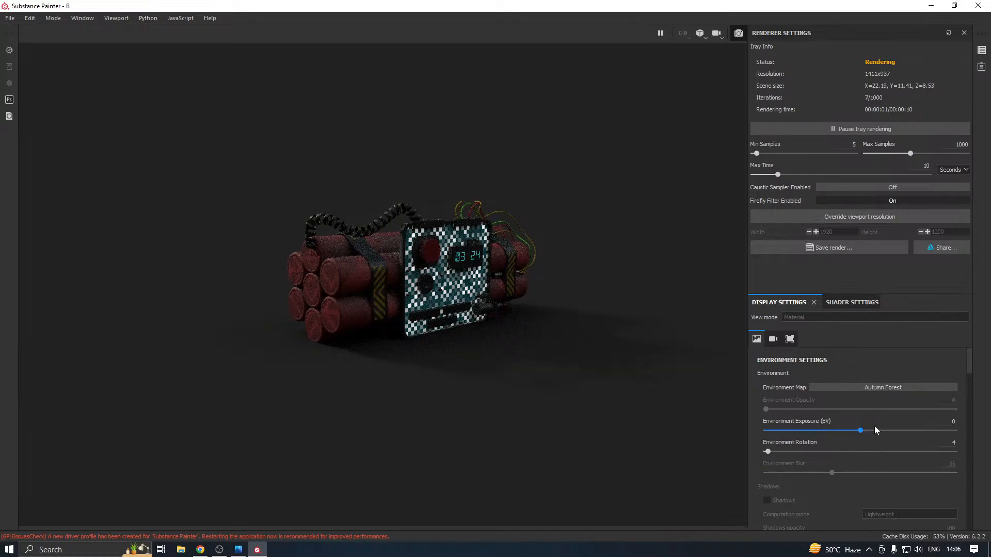
{"action": "left_click_drag", "start_coordinate": [815, 453], "coordinate": [840, 452]}
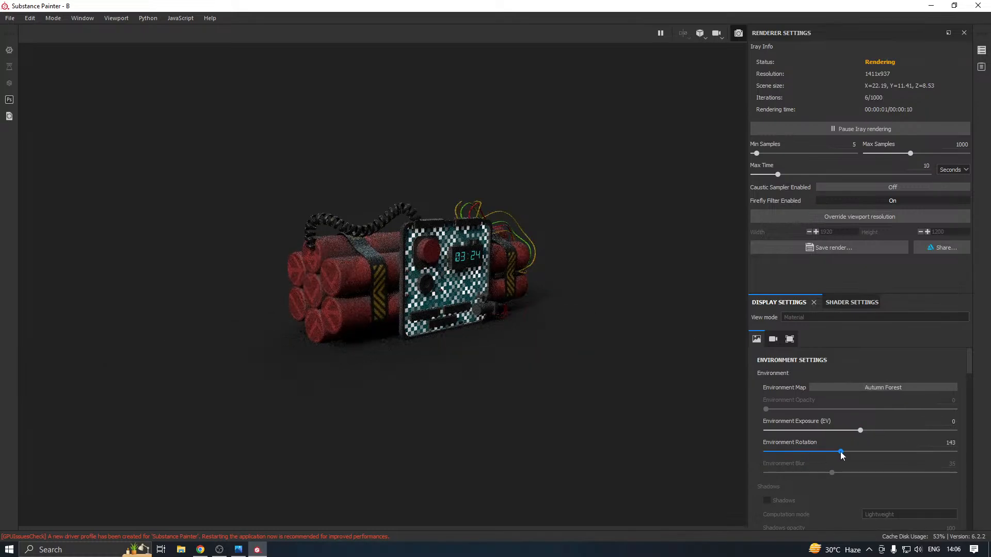
{"action": "left_click", "coordinate": [889, 451]}
{"action": "left_click_drag", "start_coordinate": [891, 451], "coordinate": [855, 452]}
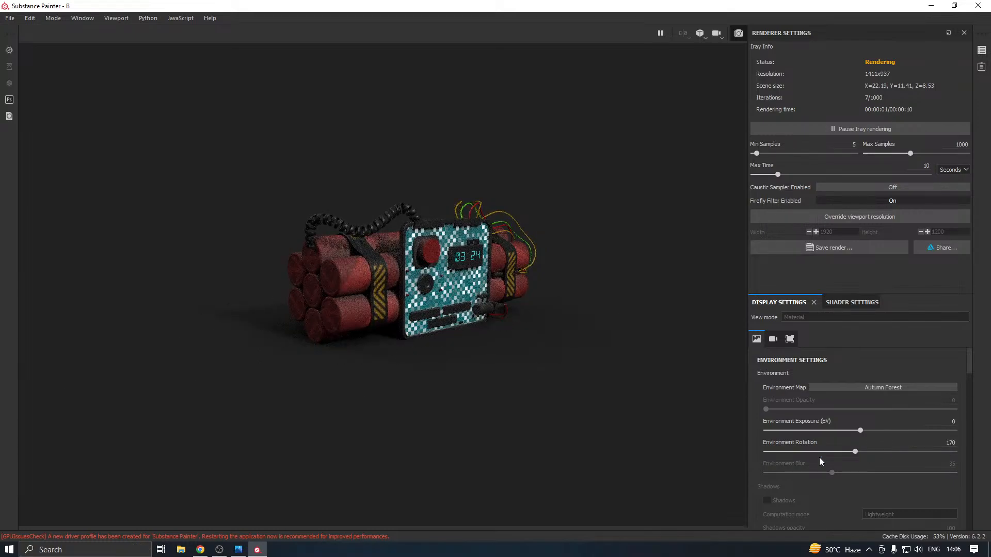
Set the ground's reflectivity color to light grey, RGB 0.820, so the floor reflects the bomb
{"action": "scroll", "coordinate": [819, 458], "scroll_direction": "down", "scroll_amount": 4}
{"action": "scroll", "coordinate": [804, 443], "scroll_direction": "down", "scroll_amount": 1}
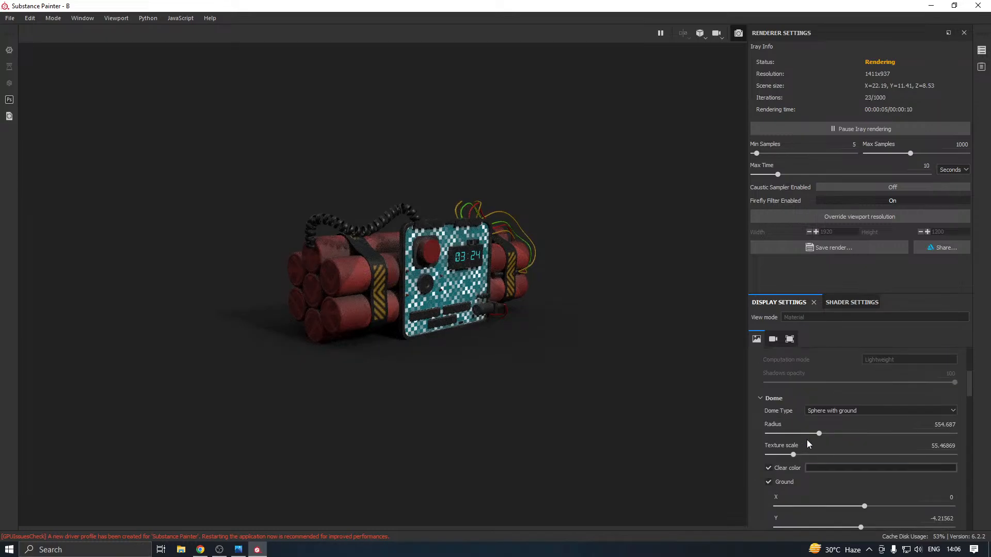
{"action": "scroll", "coordinate": [831, 424], "scroll_direction": "down", "scroll_amount": 4}
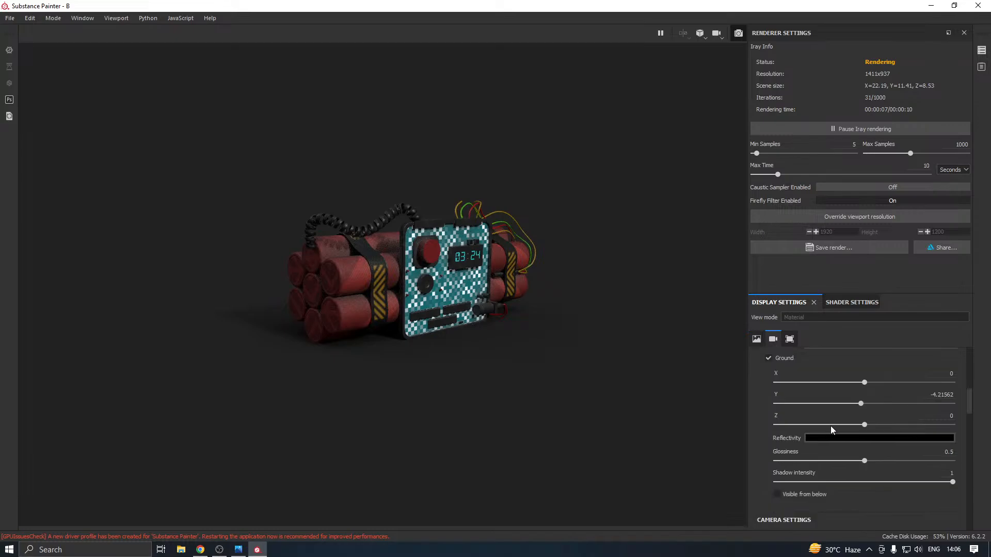
{"action": "left_click", "coordinate": [812, 437]}
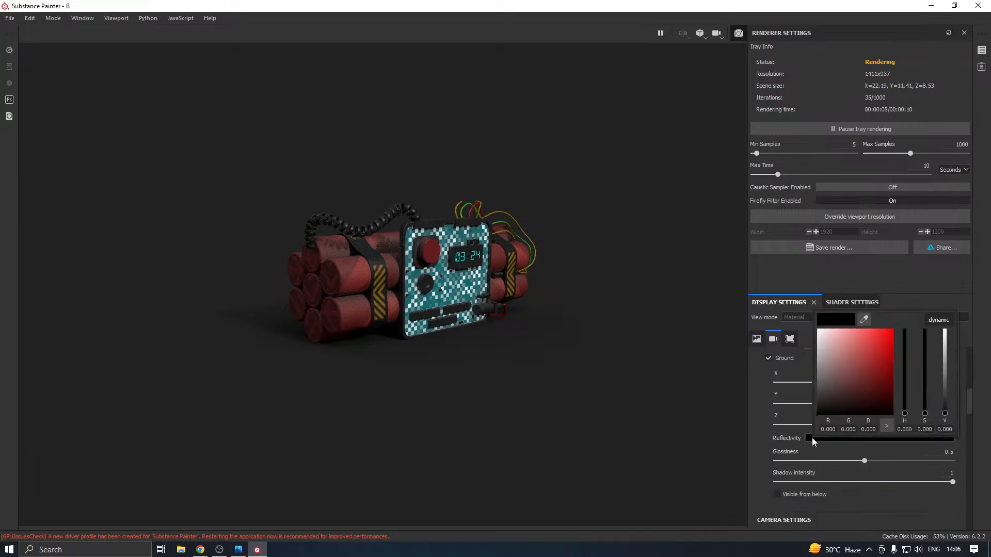
{"action": "left_click", "coordinate": [825, 377]}
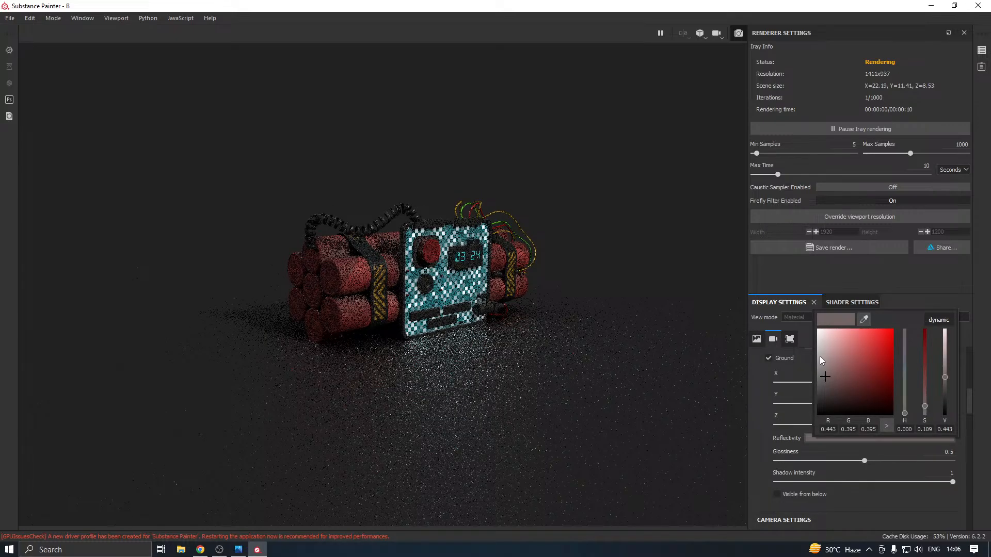
{"action": "left_click", "coordinate": [820, 356]}
{"action": "left_click", "coordinate": [819, 349]}
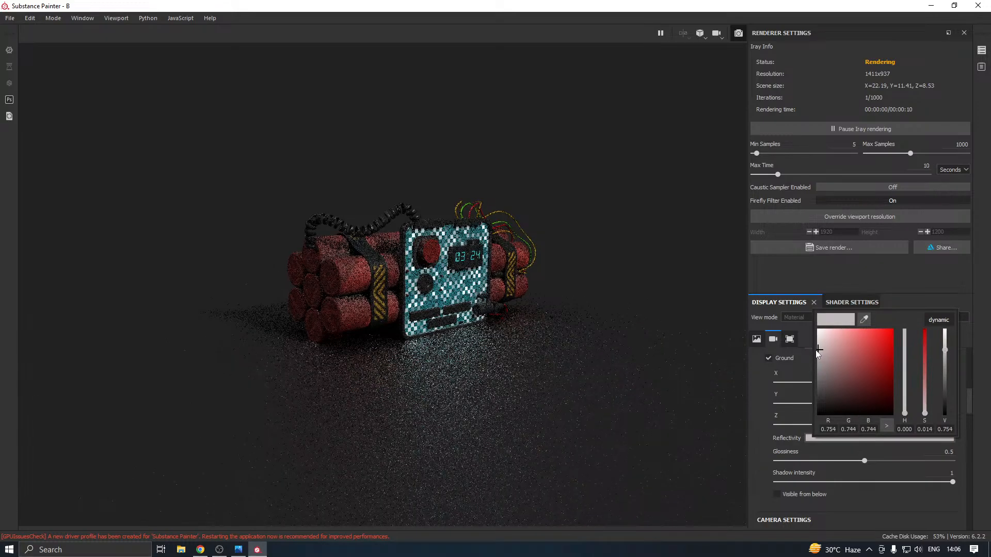
{"action": "left_click", "coordinate": [818, 344]}
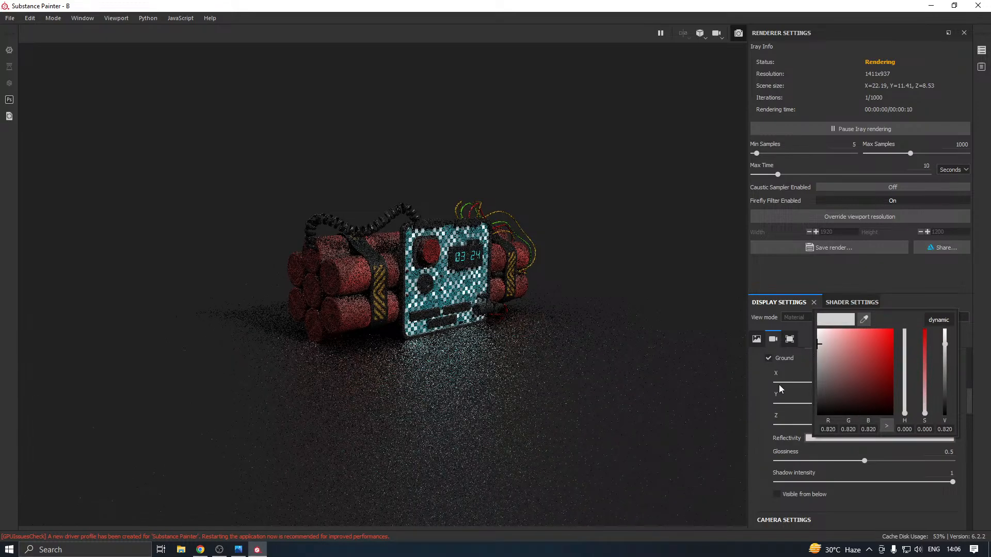
{"action": "left_click", "coordinate": [759, 405]}
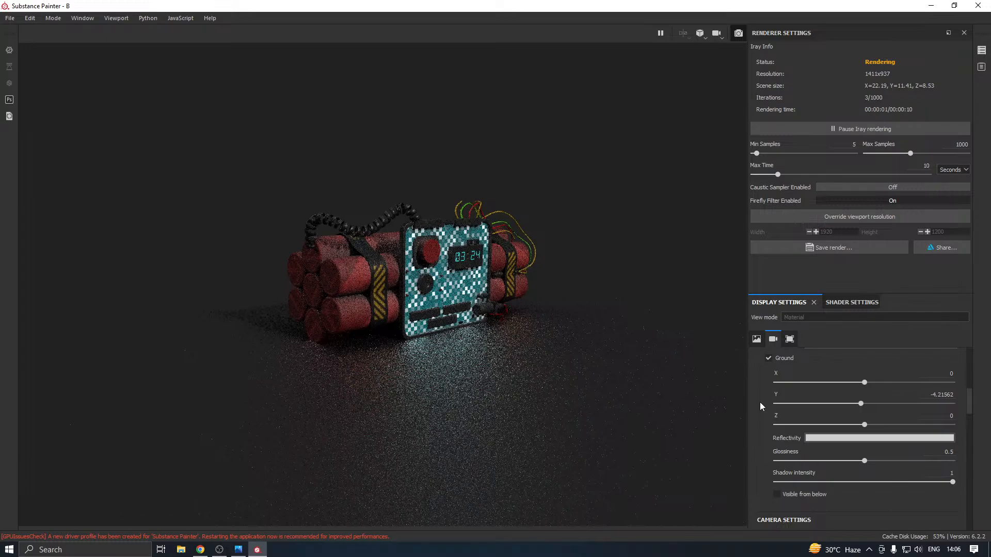
Make the ground visible from below and darken the dome's clear color to near black
{"action": "left_click", "coordinate": [779, 502]}
{"action": "scroll", "coordinate": [761, 475], "scroll_direction": "down", "scroll_amount": 1}
{"action": "scroll", "coordinate": [760, 475], "scroll_direction": "up", "scroll_amount": 3}
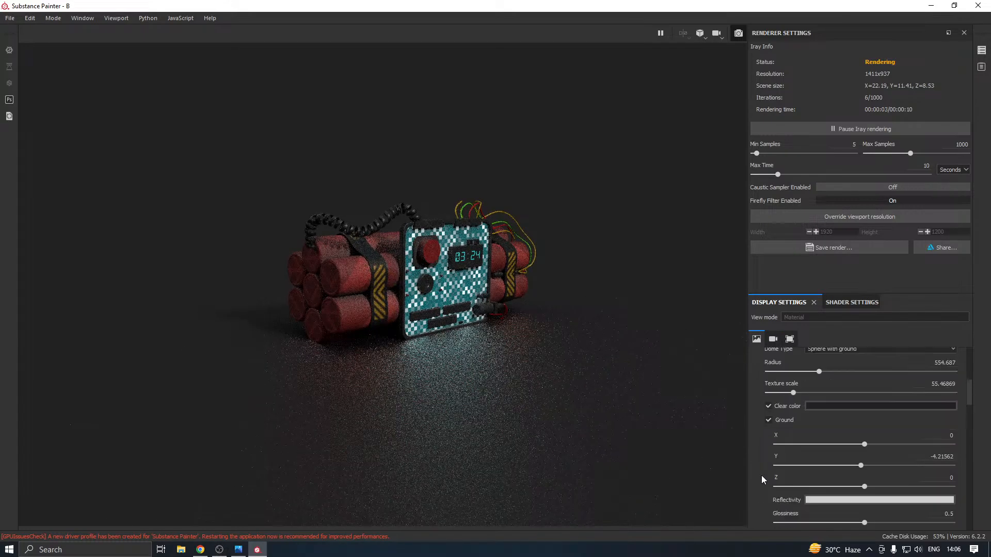
{"action": "left_click", "coordinate": [809, 406]}
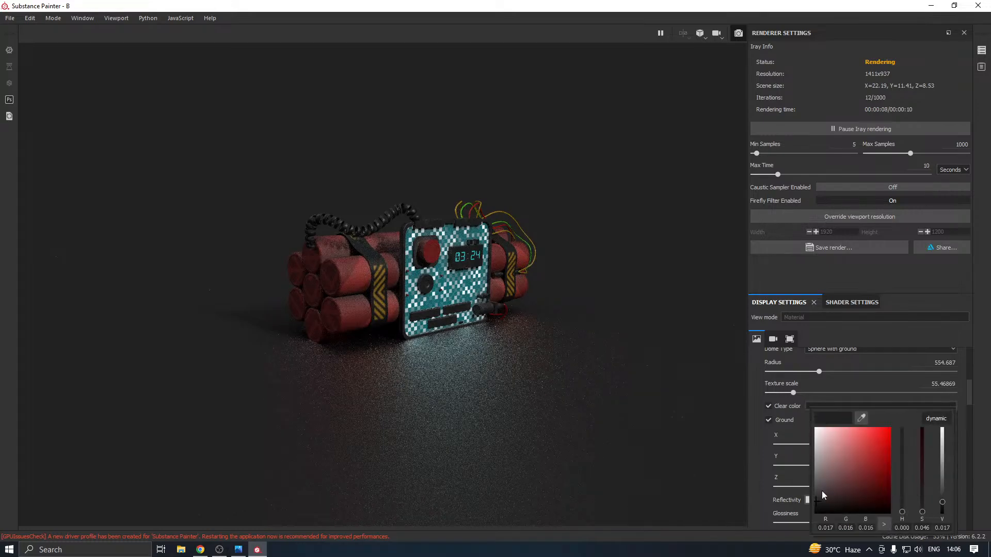
{"action": "left_click", "coordinate": [815, 505]}
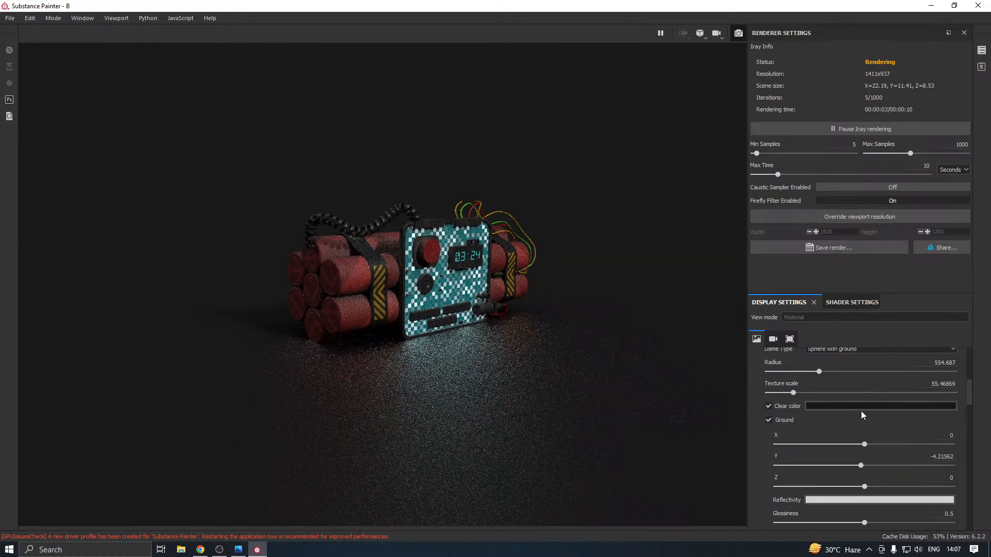
Set the ground's glossiness to 0.84 and the minimum render samples to 116
{"action": "scroll", "coordinate": [860, 411], "scroll_direction": "down", "scroll_amount": 1}
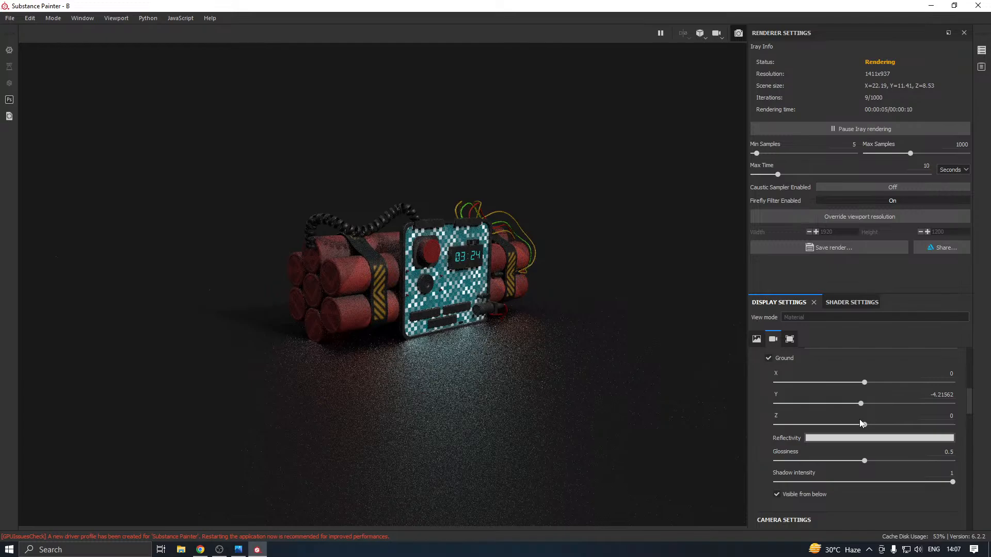
{"action": "left_click", "coordinate": [822, 461]}
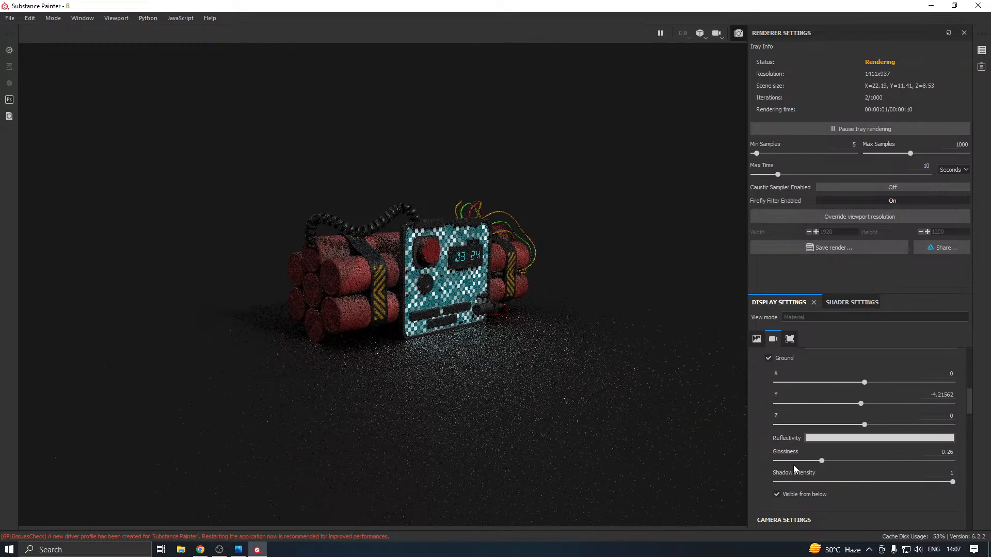
{"action": "left_click_drag", "start_coordinate": [833, 461], "coordinate": [893, 462]}
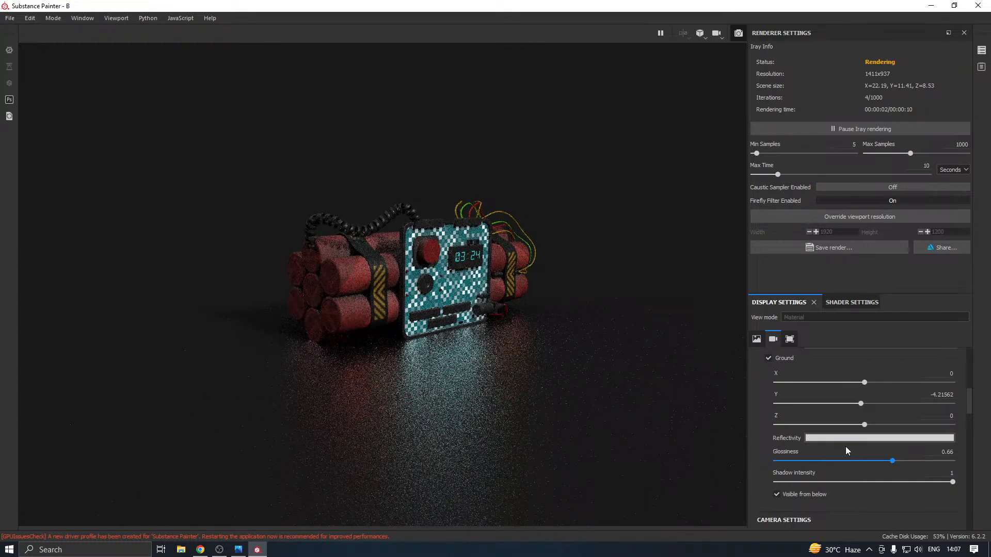
{"action": "left_click", "coordinate": [764, 153]}
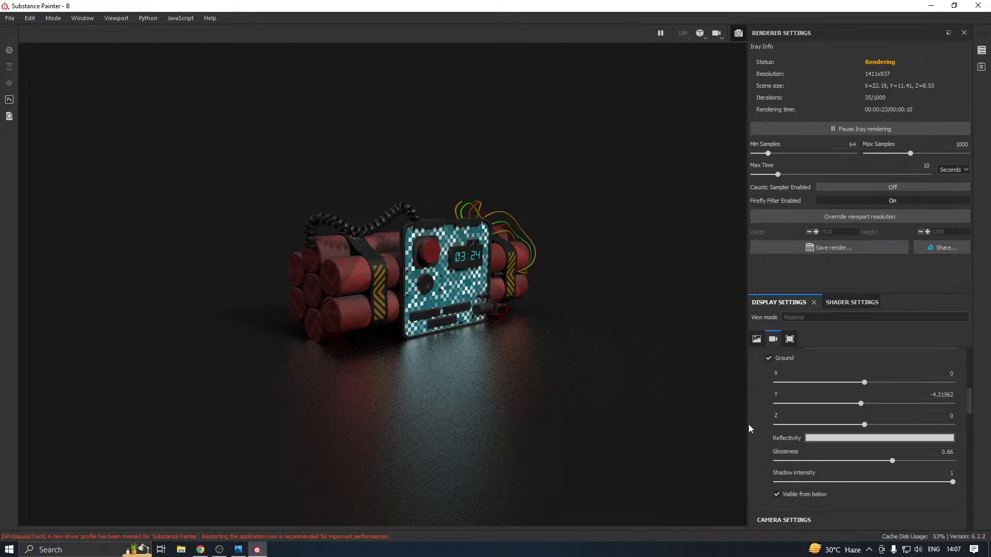
{"action": "left_click", "coordinate": [942, 462]}
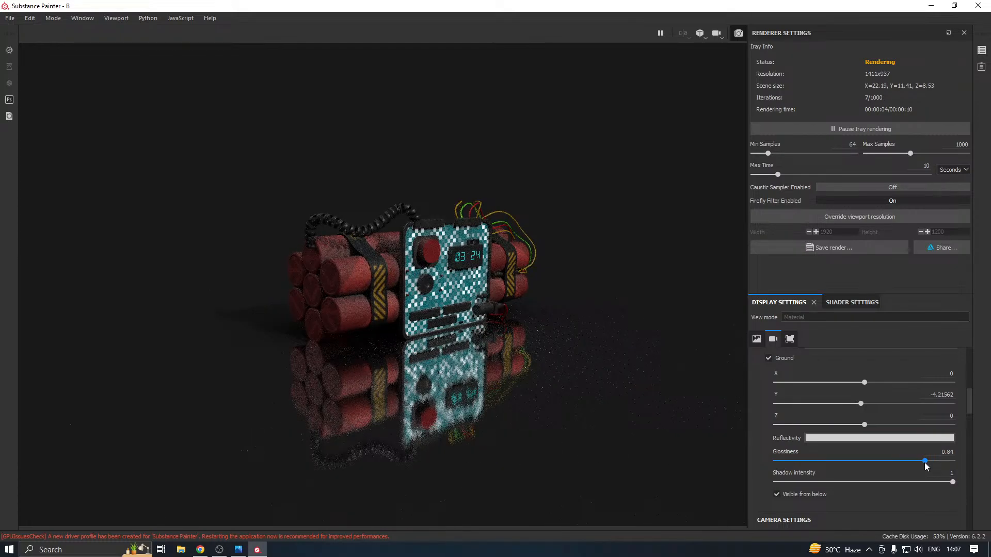
{"action": "left_click", "coordinate": [924, 462]}
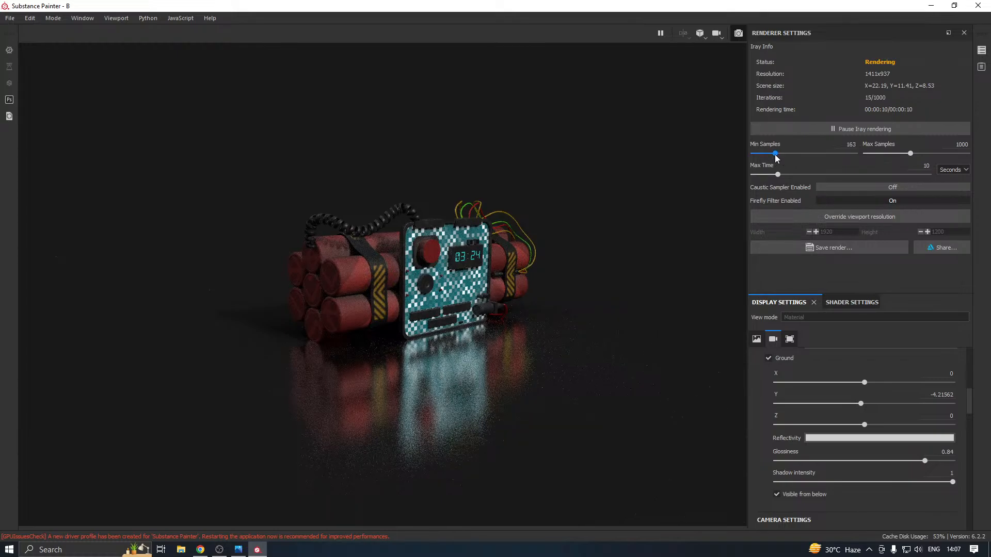
{"action": "left_click_drag", "start_coordinate": [775, 155], "coordinate": [773, 155]}
{"action": "left_click_drag", "start_coordinate": [773, 155], "coordinate": [773, 155]}
{"action": "left_click", "coordinate": [862, 302]}
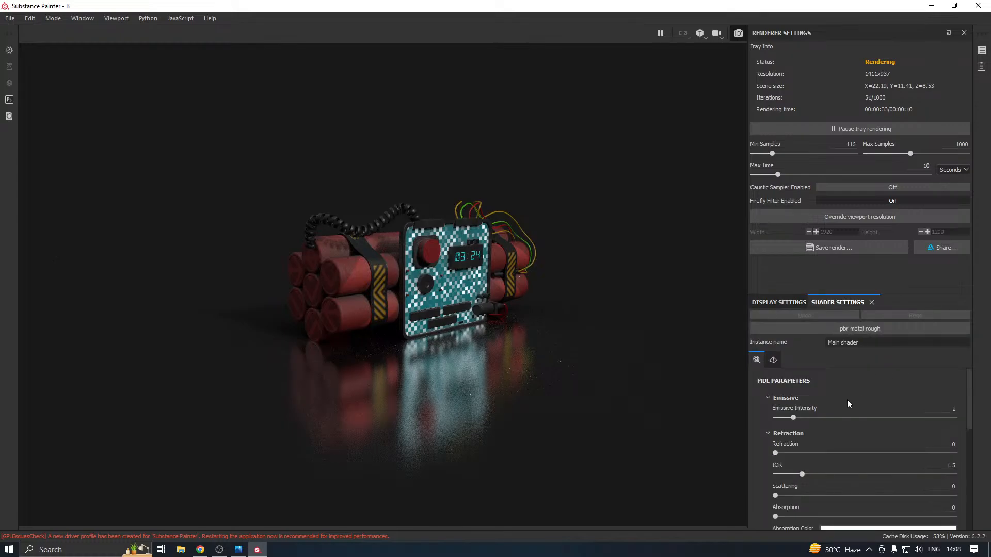
{"action": "scroll", "coordinate": [828, 405], "scroll_direction": "down", "scroll_amount": 1}
{"action": "scroll", "coordinate": [828, 405], "scroll_direction": "up", "scroll_amount": 1}
Try lighting the bomb with the Mondarrain 3 environment map and switch back to Autumn Forest
{"action": "left_click", "coordinate": [789, 302]}
{"action": "scroll", "coordinate": [829, 363], "scroll_direction": "down", "scroll_amount": 4}
{"action": "scroll", "coordinate": [829, 363], "scroll_direction": "up", "scroll_amount": 2}
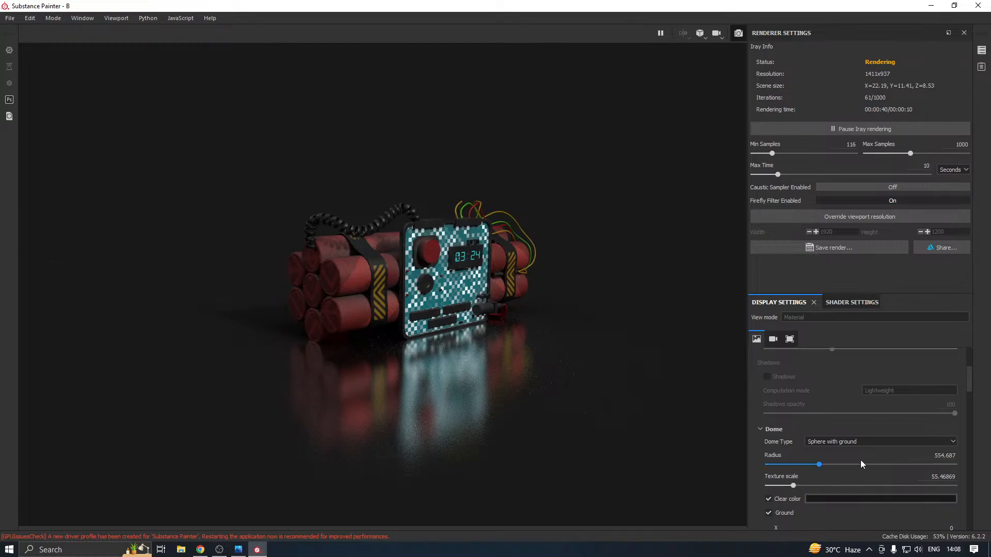
{"action": "scroll", "coordinate": [818, 454], "scroll_direction": "up", "scroll_amount": 4}
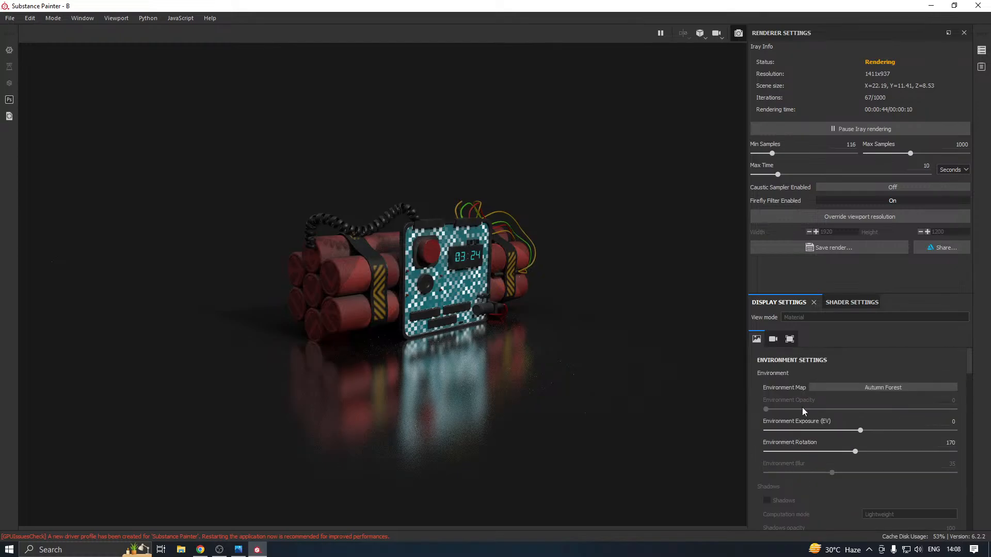
{"action": "left_click", "coordinate": [859, 388]}
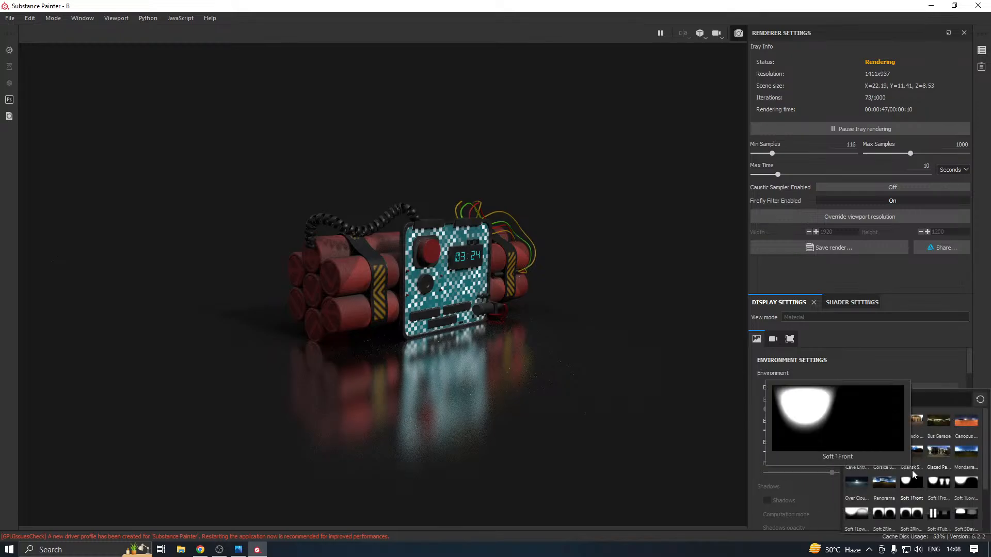
{"action": "mouse_move", "coordinate": [895, 481]}
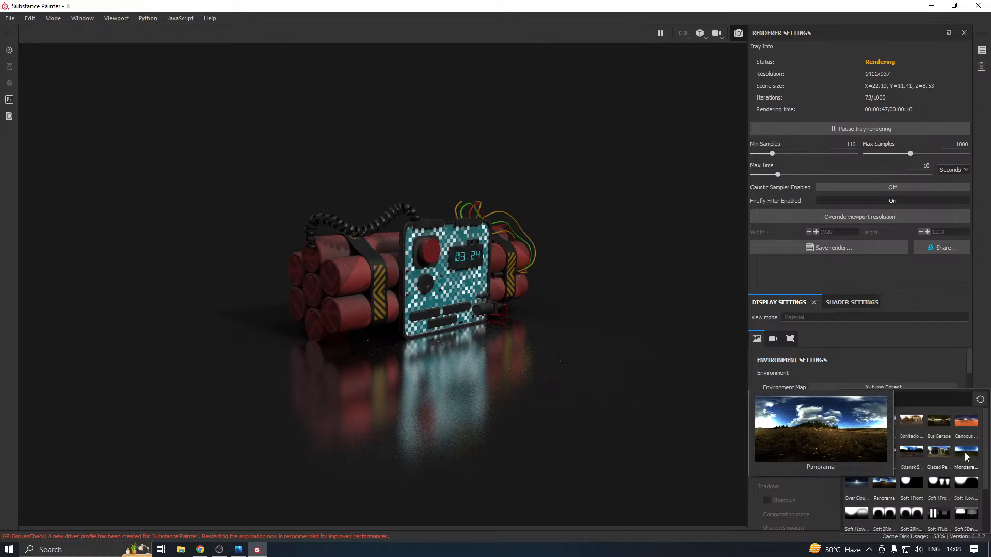
{"action": "key", "text": "Escape"}
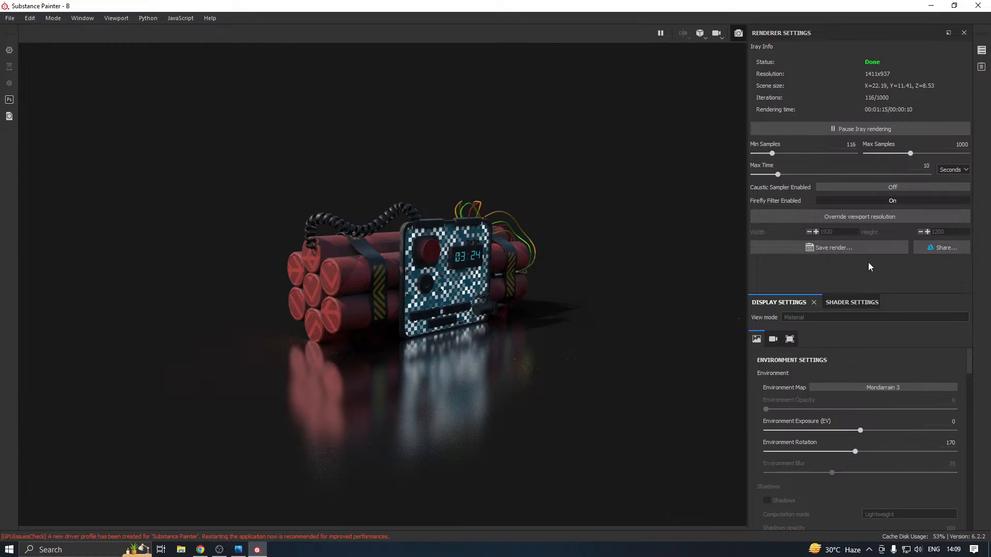
{"action": "left_click", "coordinate": [876, 387]}
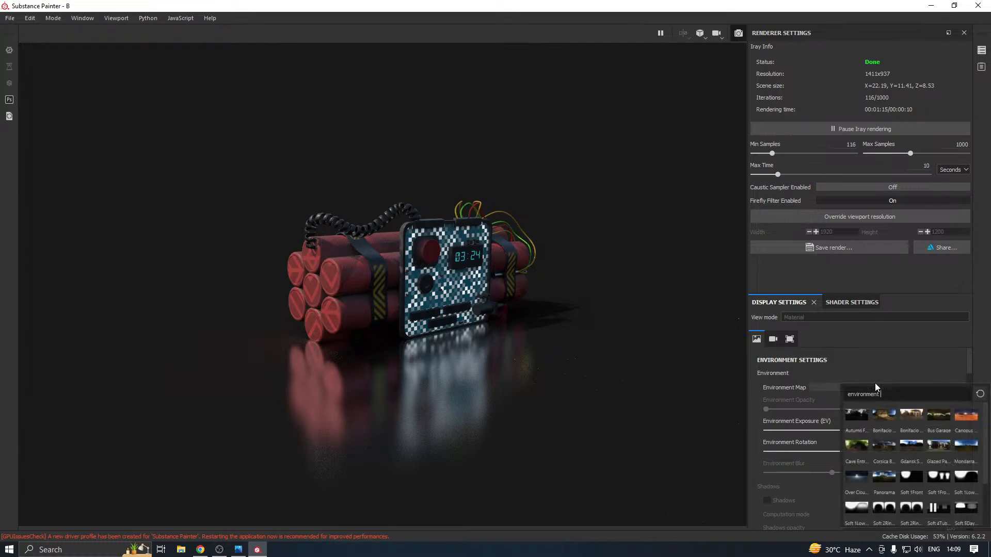
{"action": "left_click", "coordinate": [866, 410]}
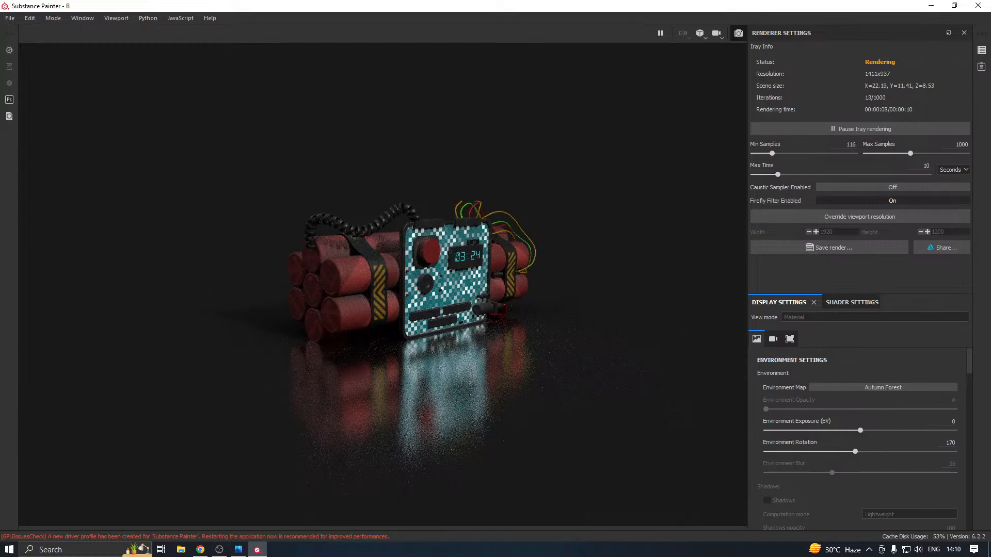
Save the Iray render as a JPEG named B in New folder (14) and return to painting mode
{"action": "key", "text": "alt+Tab"}
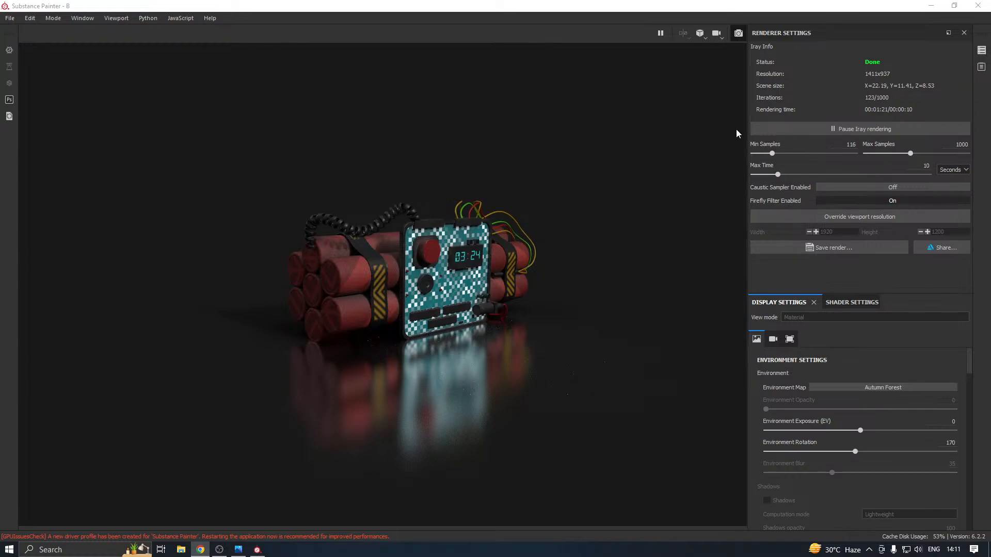
{"action": "left_click", "coordinate": [838, 252]}
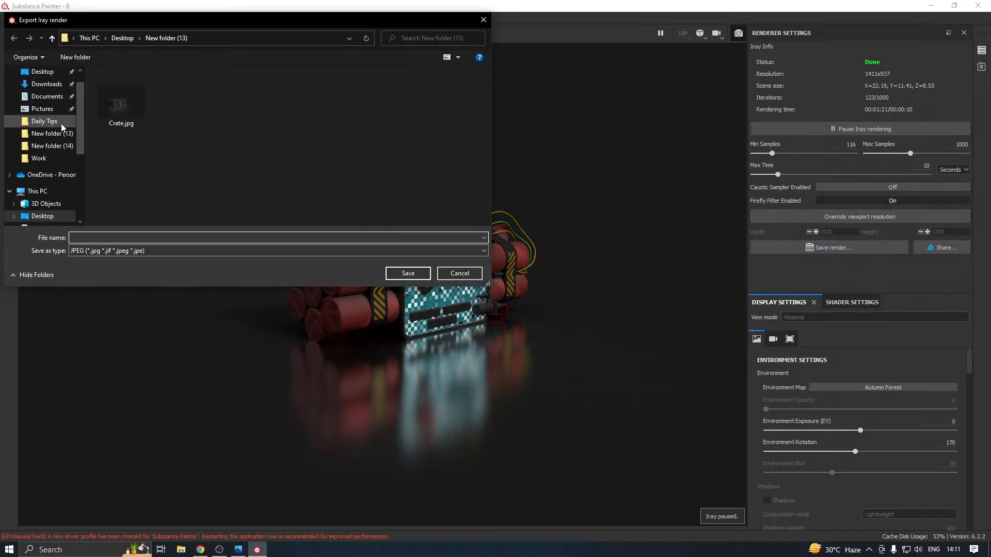
{"action": "left_click", "coordinate": [65, 148]}
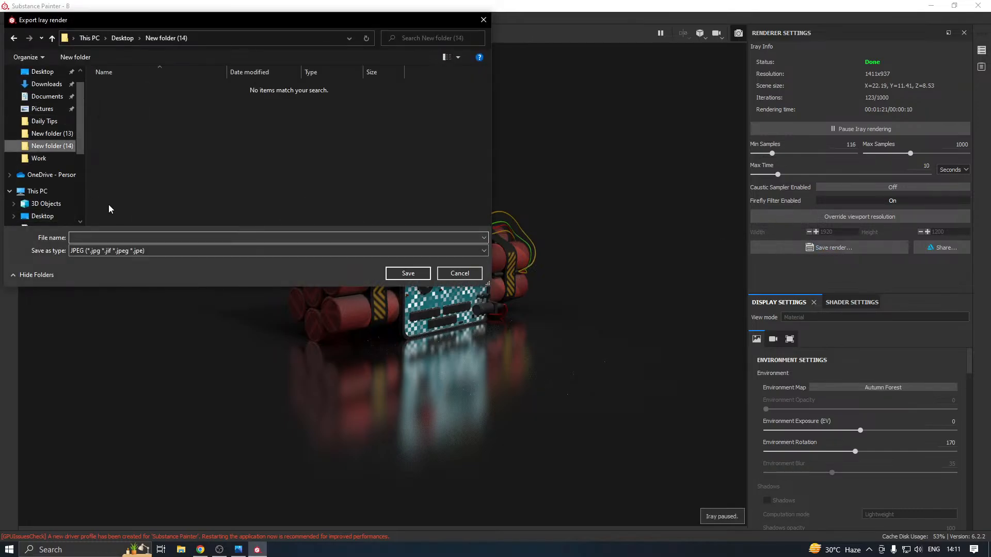
{"action": "left_click", "coordinate": [116, 236]}
{"action": "type", "text": "B"}
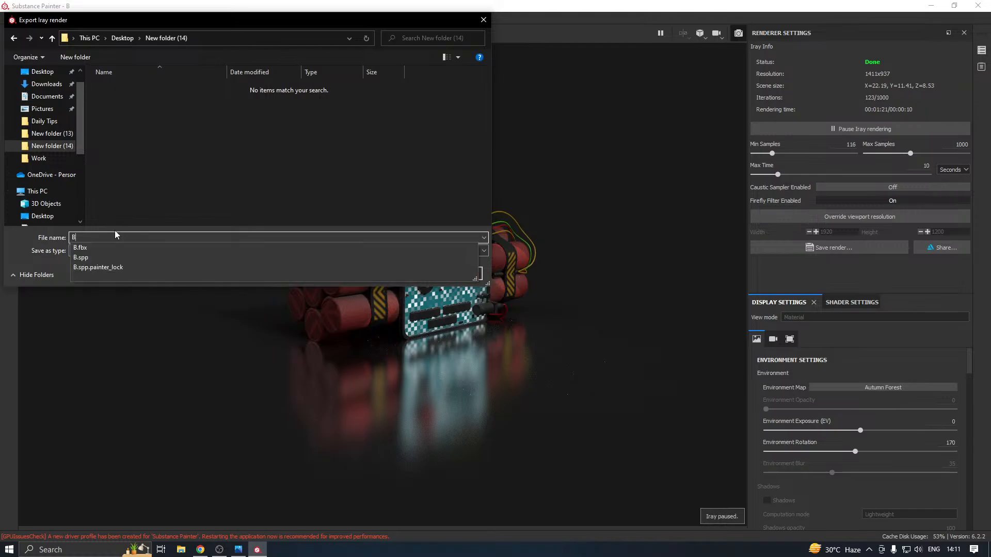
{"action": "left_click", "coordinate": [417, 276]}
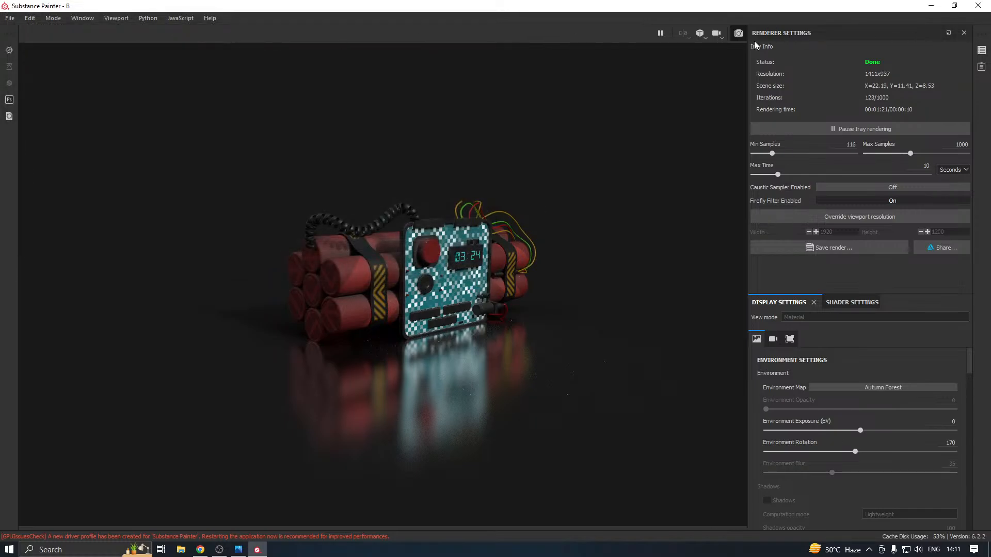
{"action": "left_click", "coordinate": [740, 32]}
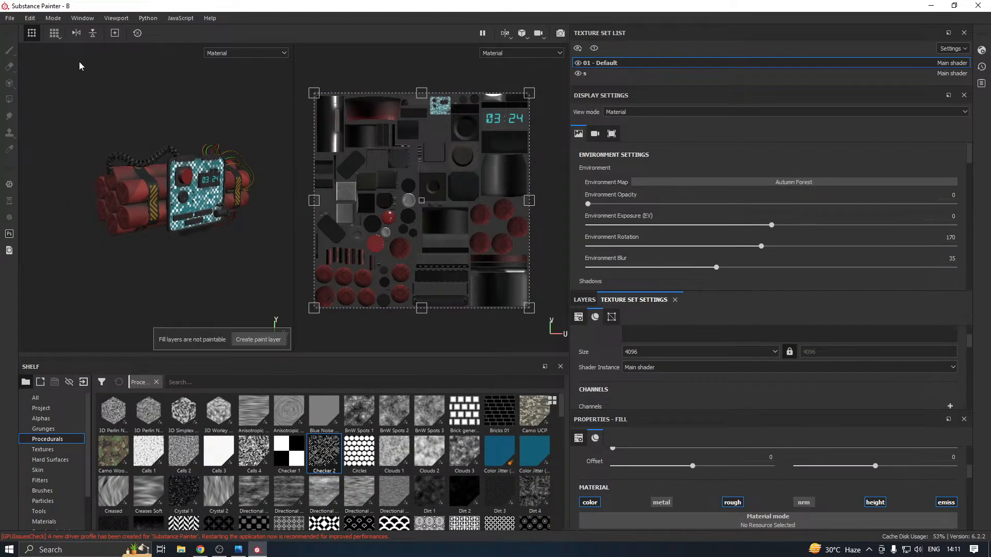
Move the Substance Painter window aside, show the desktop icons and launch 3ds Max 2022
{"action": "left_click_drag", "start_coordinate": [761, 3], "coordinate": [770, 32]}
{"action": "right_click", "coordinate": [329, 75]}
{"action": "mouse_move", "coordinate": [347, 84]}
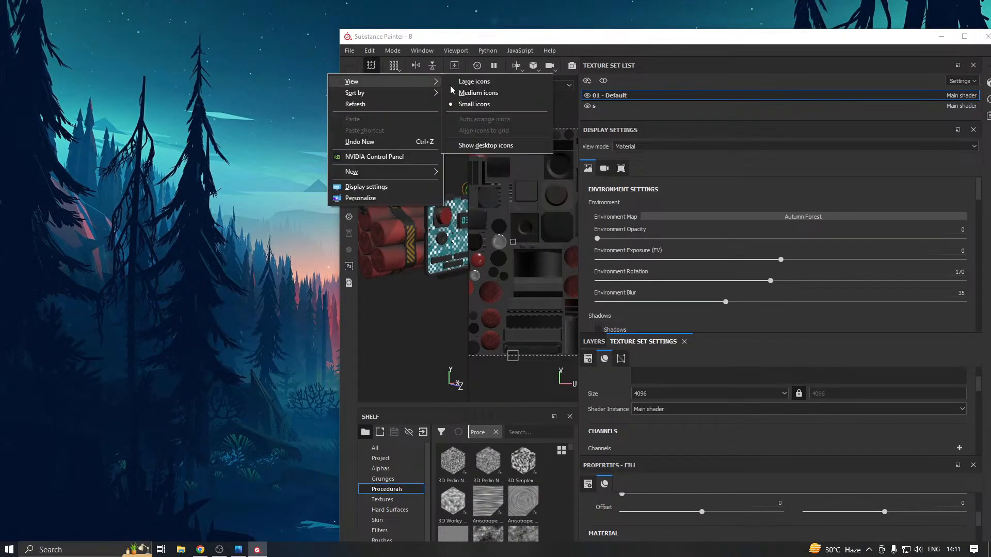
{"action": "left_click", "coordinate": [487, 146]}
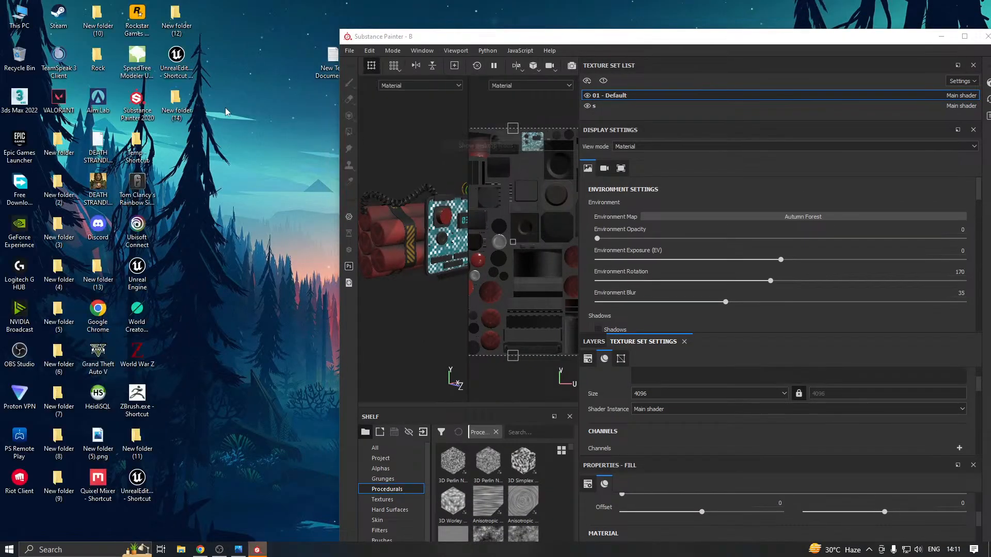
{"action": "double_click", "coordinate": [18, 101]}
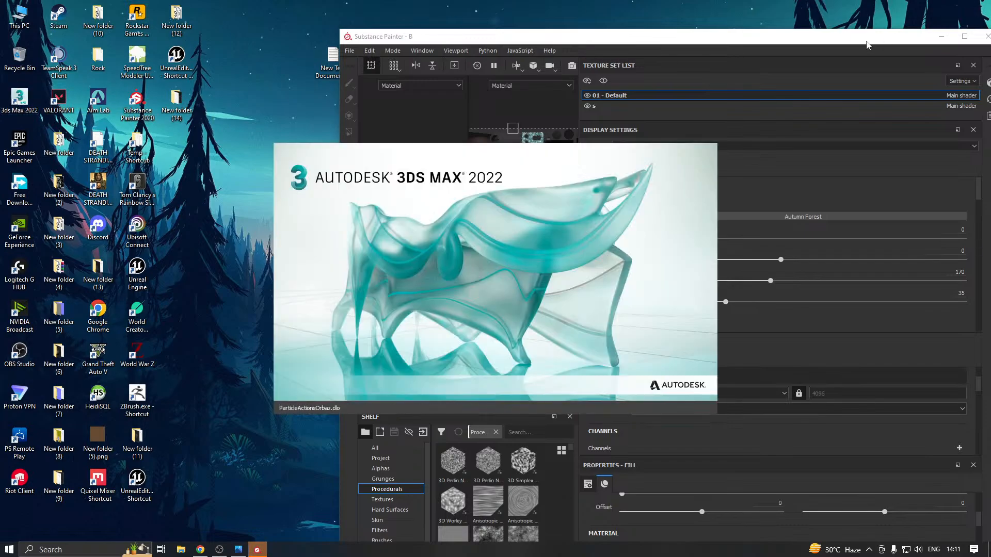
Close Substance Painter with the project changes saved and hide the desktop icons
{"action": "left_click", "coordinate": [986, 36]}
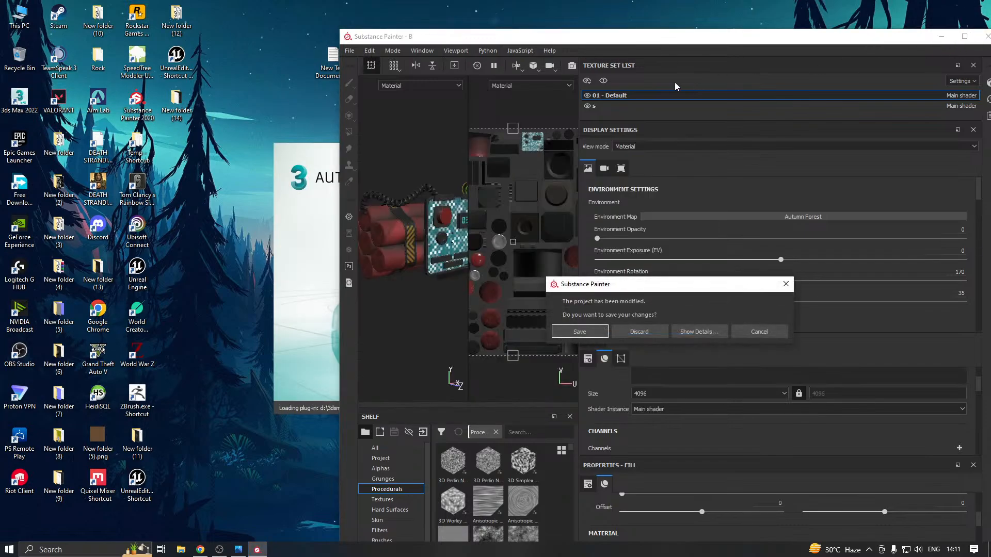
{"action": "left_click", "coordinate": [607, 335]}
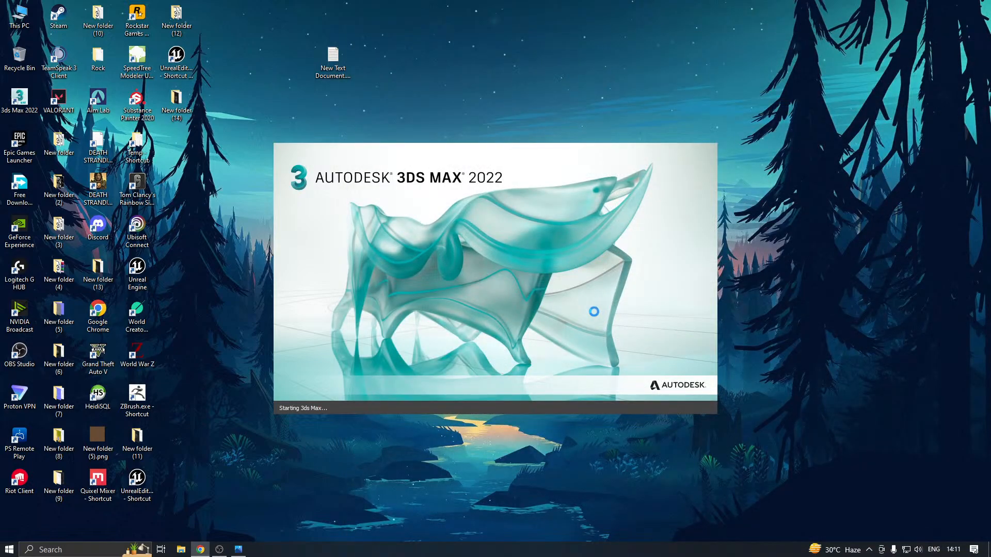
{"action": "right_click", "coordinate": [220, 257]}
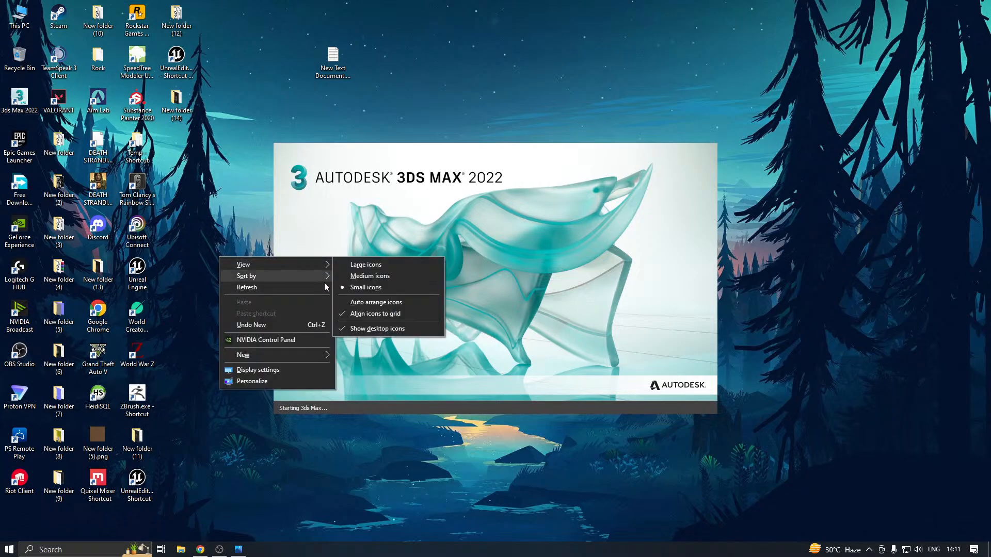
{"action": "left_click", "coordinate": [364, 328]}
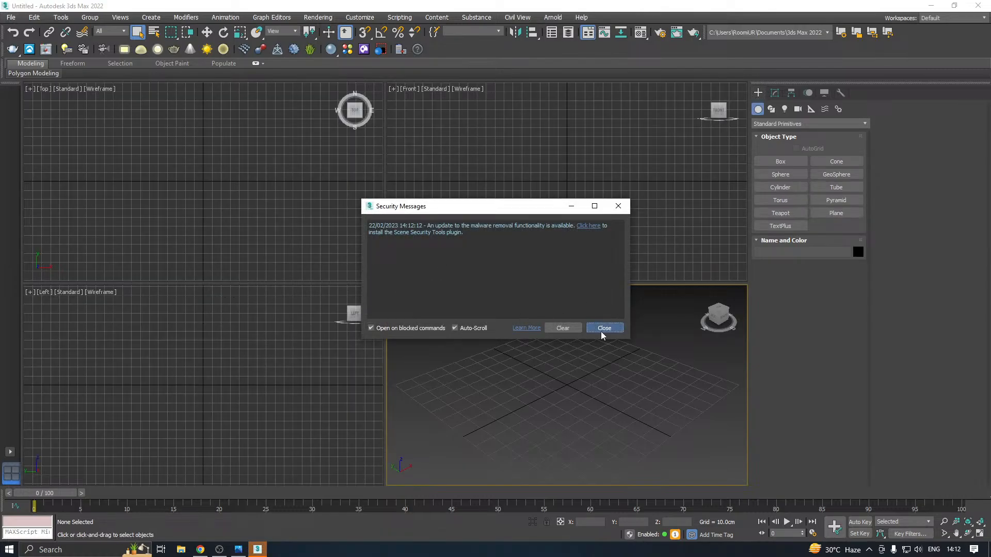
Maximize the Perspective viewport and create an upright cylinder with a radius of about 7.3 cm near the grid's center
{"action": "left_click", "coordinate": [603, 328]}
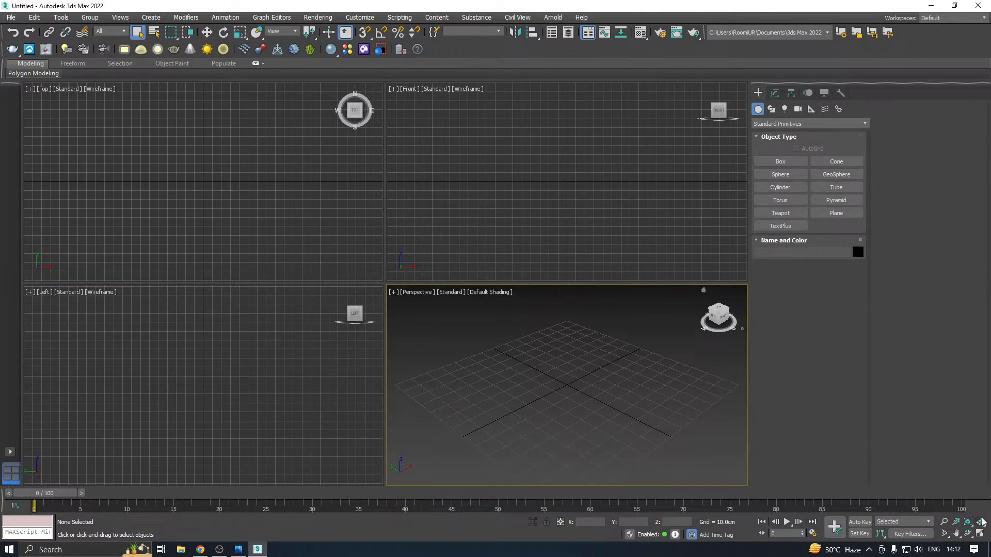
{"action": "left_click", "coordinate": [979, 533]}
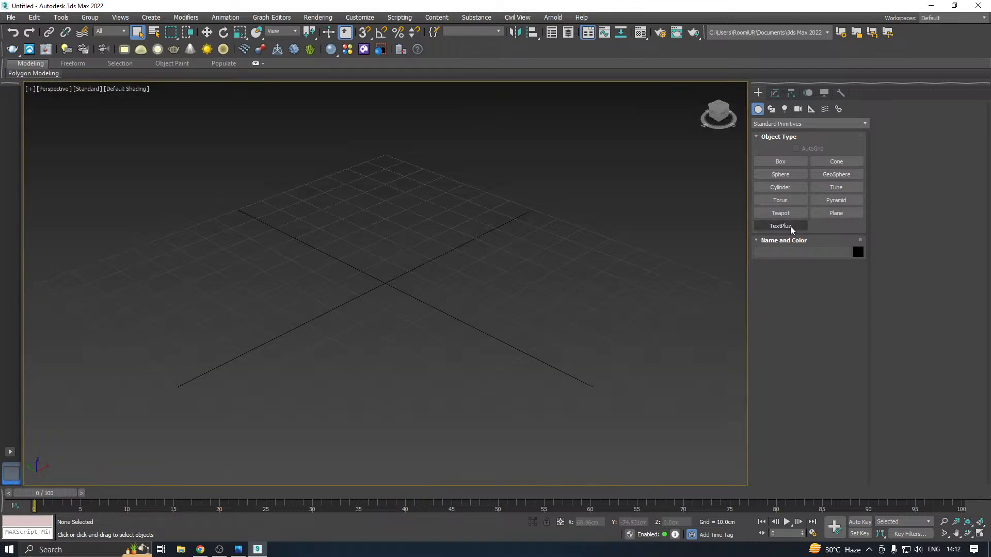
{"action": "left_click", "coordinate": [780, 187]}
{"action": "left_click_drag", "start_coordinate": [351, 282], "coordinate": [377, 279]}
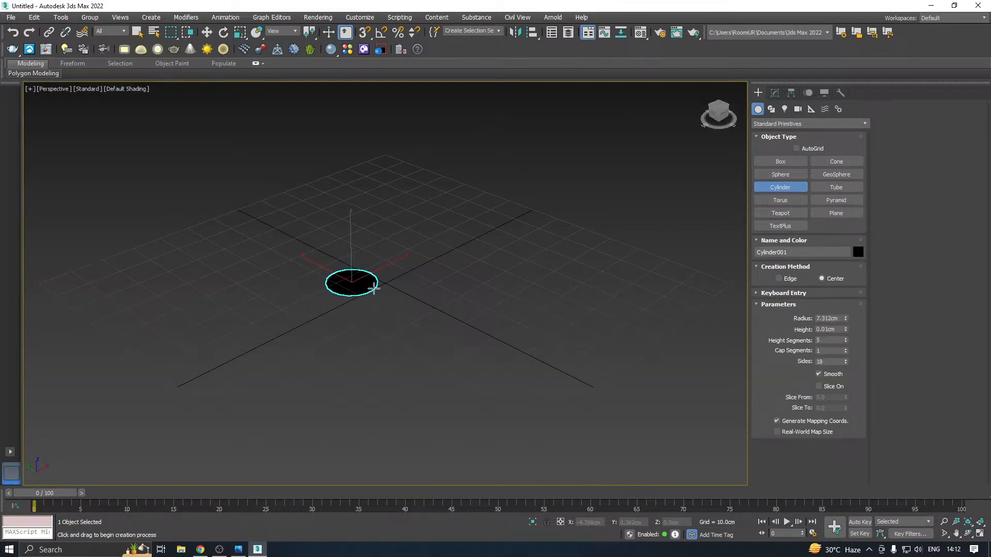
{"action": "left_click", "coordinate": [360, 142]}
{"action": "right_click", "coordinate": [361, 142]}
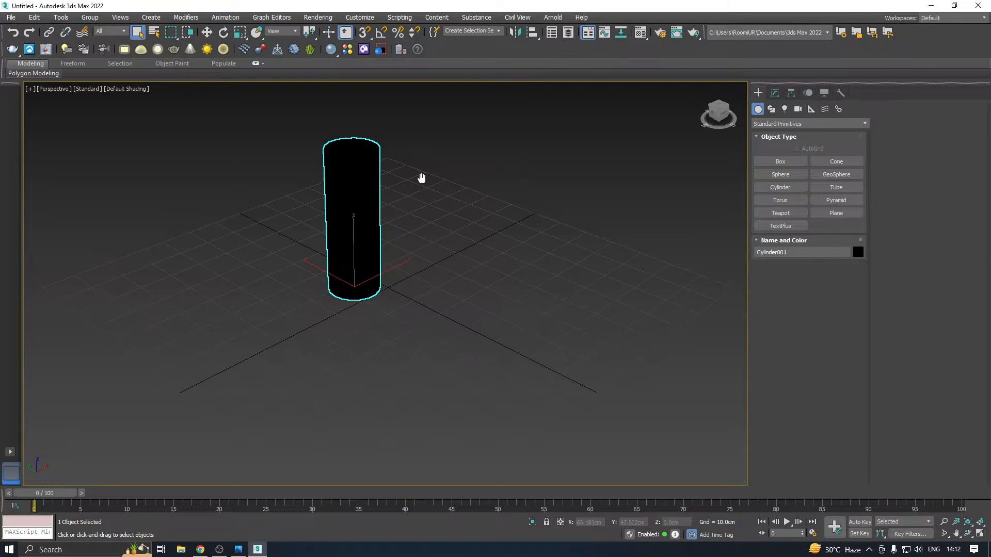
{"action": "middle_click_drag", "start_coordinate": [422, 177], "coordinate": [426, 238]}
Assign the 01 - Default physical material to the cylinder and close the Material Editor
{"action": "left_click", "coordinate": [640, 32]}
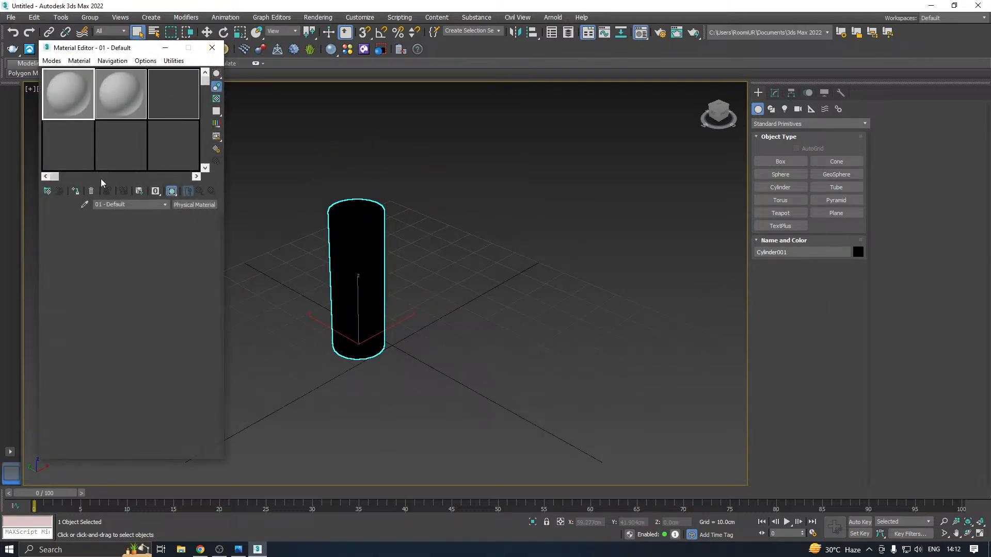
{"action": "left_click", "coordinate": [77, 191]}
{"action": "key", "text": "m"}
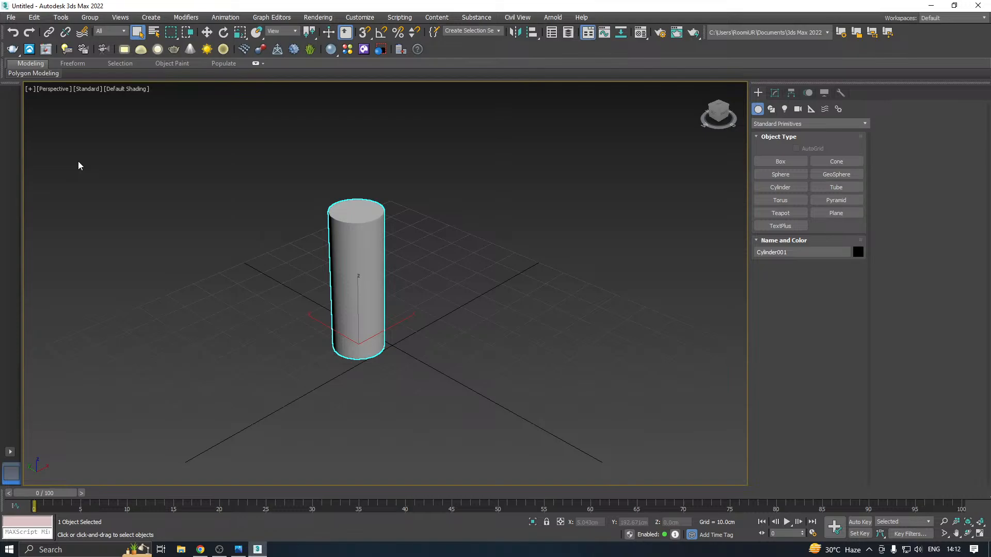
Switch to the Move tool, display the viewport with Edged Faces, and frame the cylinder
{"action": "right_click", "coordinate": [213, 147]}
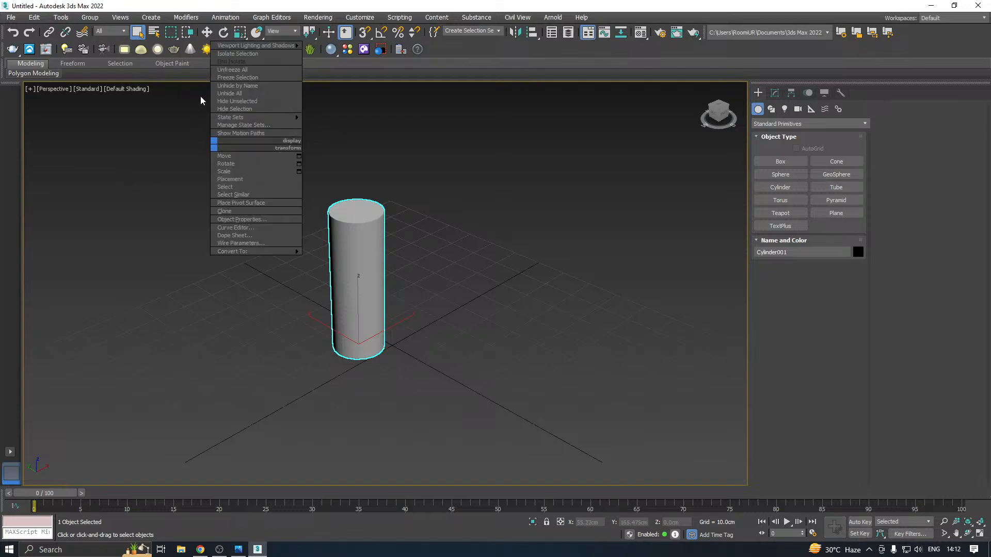
{"action": "left_click", "coordinate": [206, 32]}
{"action": "left_click", "coordinate": [126, 89]}
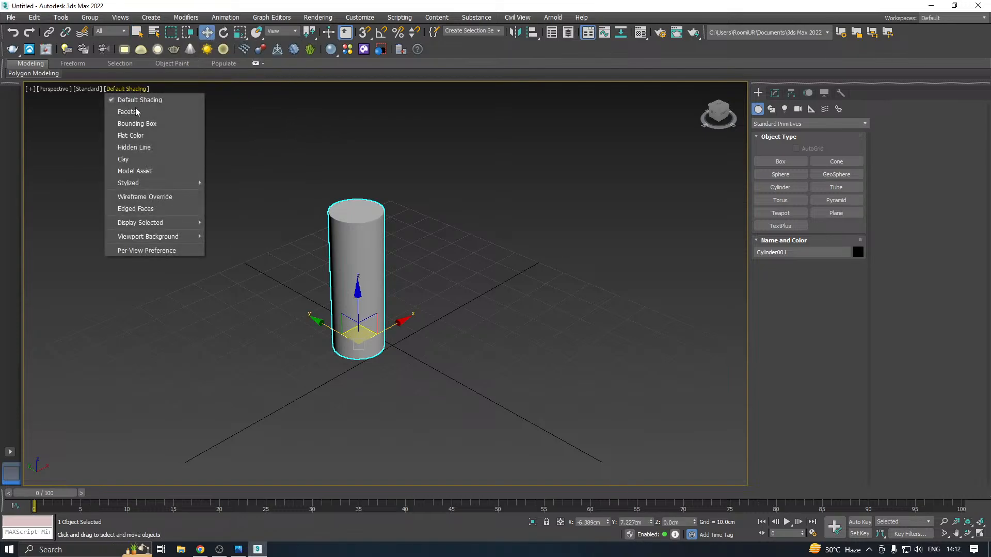
{"action": "left_click", "coordinate": [140, 219]}
{"action": "left_click", "coordinate": [123, 90]}
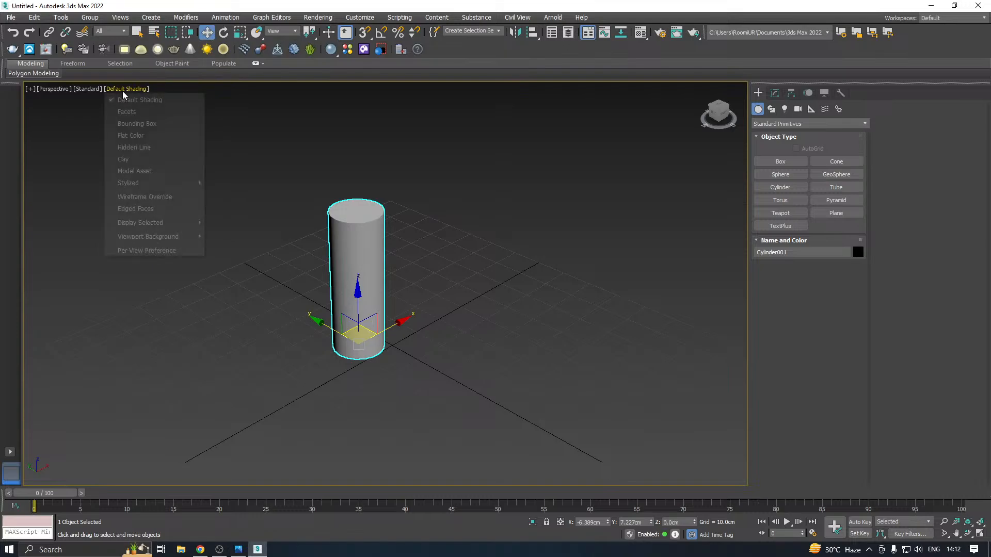
{"action": "left_click", "coordinate": [136, 208]}
{"action": "key", "text": "z"}
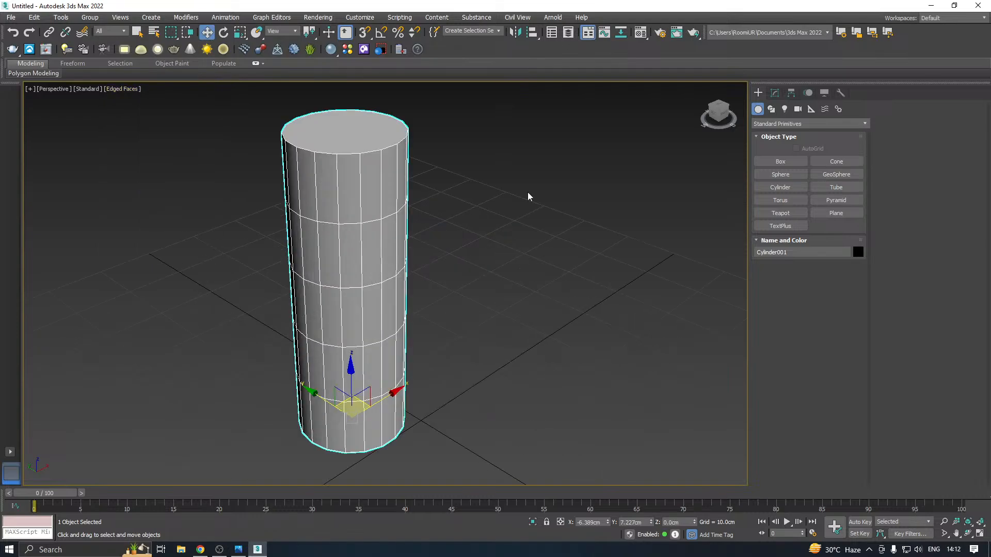
Reduce the cylinder's height segments to 1 and convert it to an Editable Poly
{"action": "left_click", "coordinate": [774, 94]}
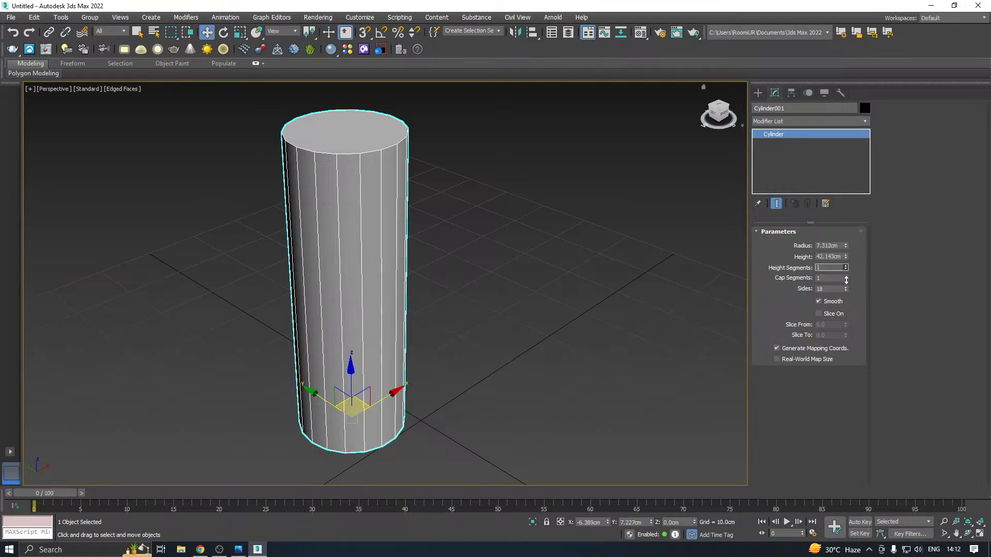
{"action": "right_click", "coordinate": [808, 160]}
{"action": "left_click", "coordinate": [847, 237]}
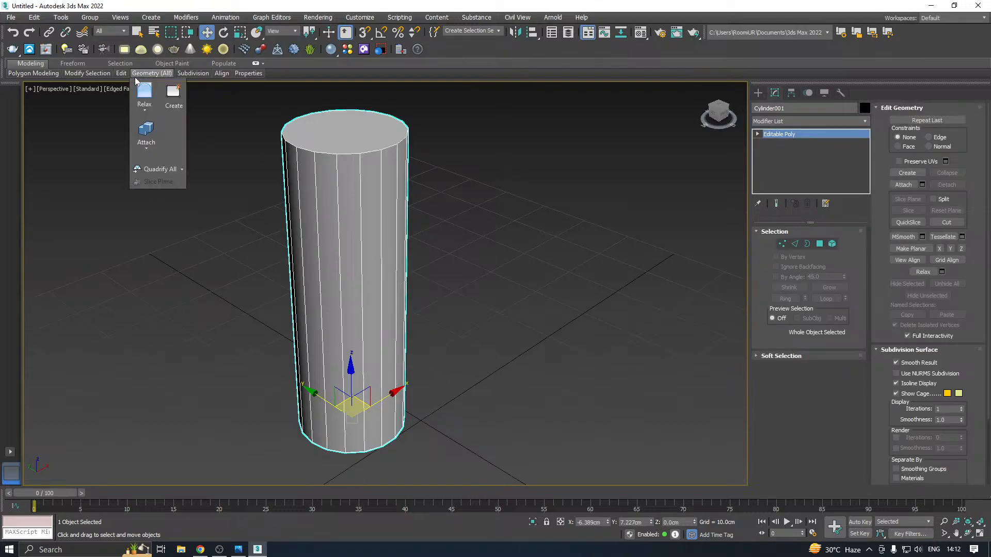
Add a horizontal edge loop around the upper part of the cylinder with SwiftLoop
{"action": "mouse_move", "coordinate": [128, 78]}
{"action": "left_click", "coordinate": [212, 112]}
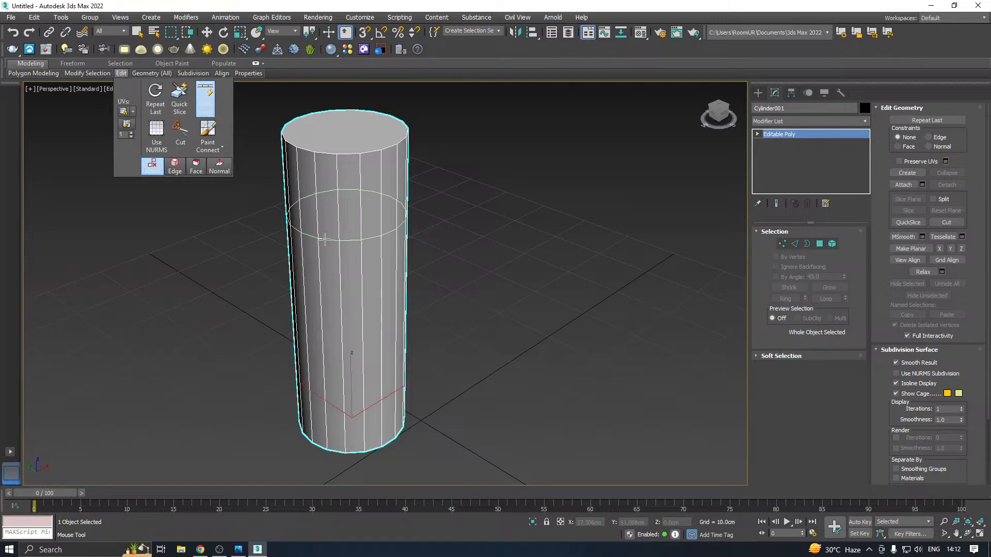
{"action": "left_click", "coordinate": [302, 234]}
{"action": "right_click", "coordinate": [307, 298]}
{"action": "middle_click_drag", "start_coordinate": [364, 258], "coordinate": [514, 191]}
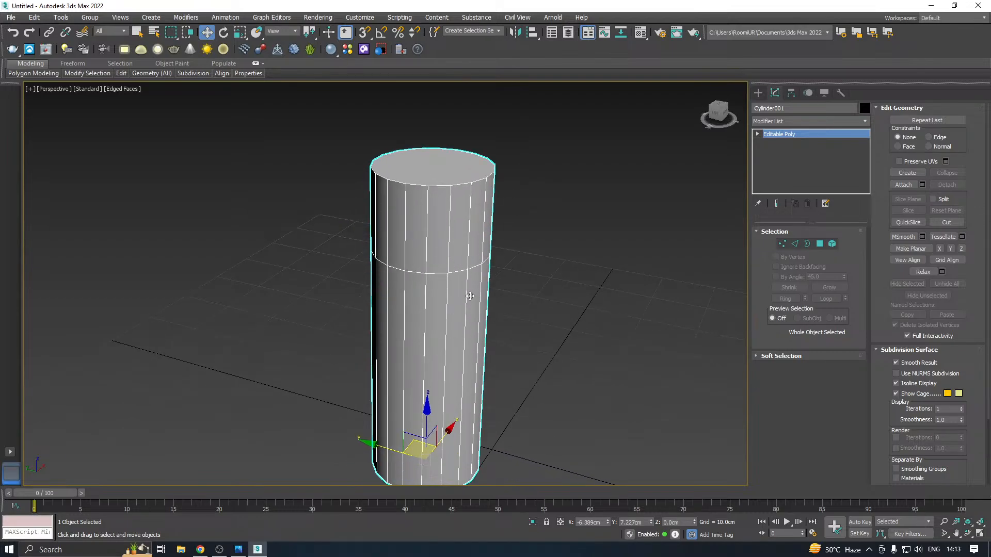
{"action": "middle_click_drag", "start_coordinate": [466, 292], "coordinate": [396, 271], "text": "alt"}
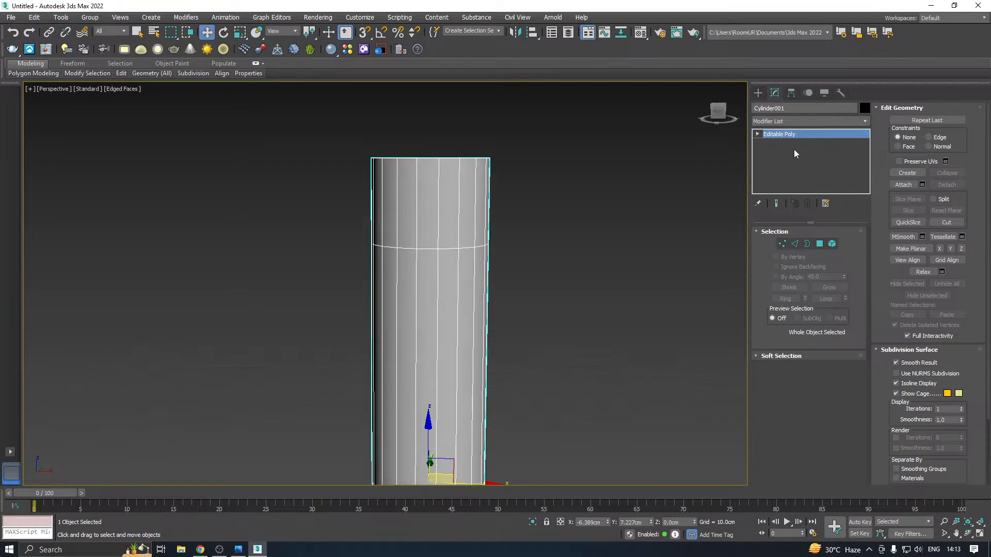
Dismiss the scene's save dialog without saving and undo the last edge loop
{"action": "key", "text": "ctrl+s"}
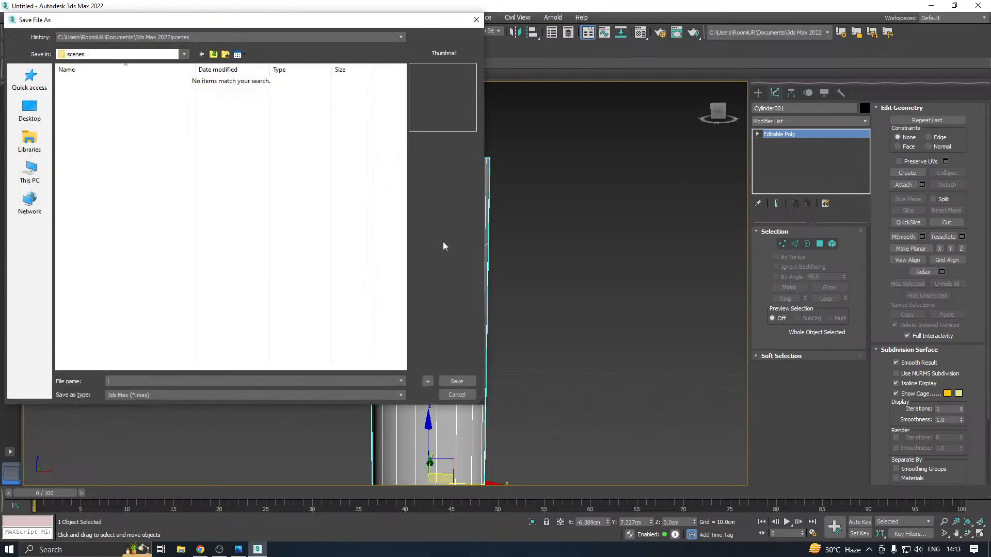
{"action": "left_click", "coordinate": [462, 398]}
{"action": "middle_click_drag", "start_coordinate": [441, 343], "coordinate": [462, 314]}
{"action": "key", "text": "ctrl+z"}
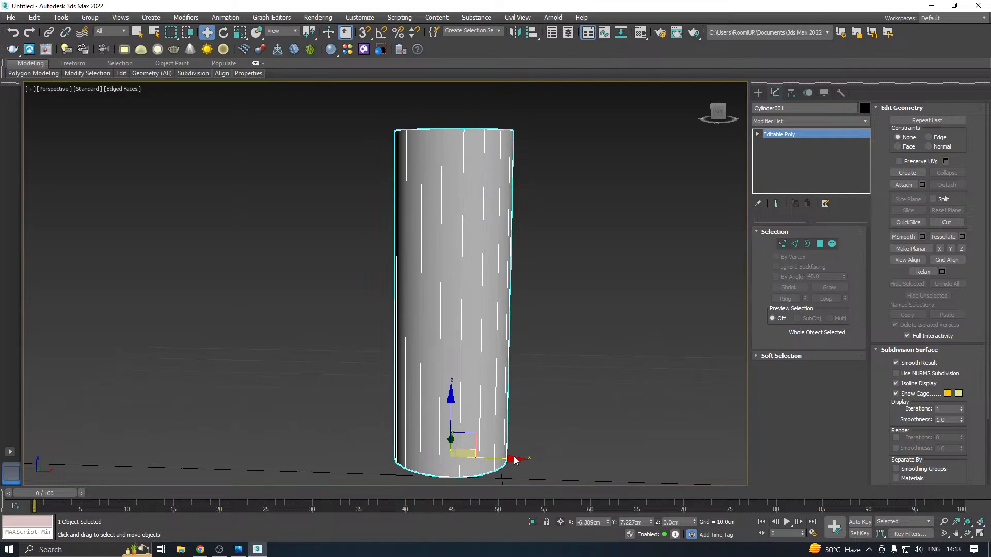
Copy the cylinder about 27 cm along negative X and rotate the copy 90 degrees about Y with angle snap on
{"action": "left_click_drag", "start_coordinate": [514, 459], "coordinate": [304, 454], "text": "shift"}
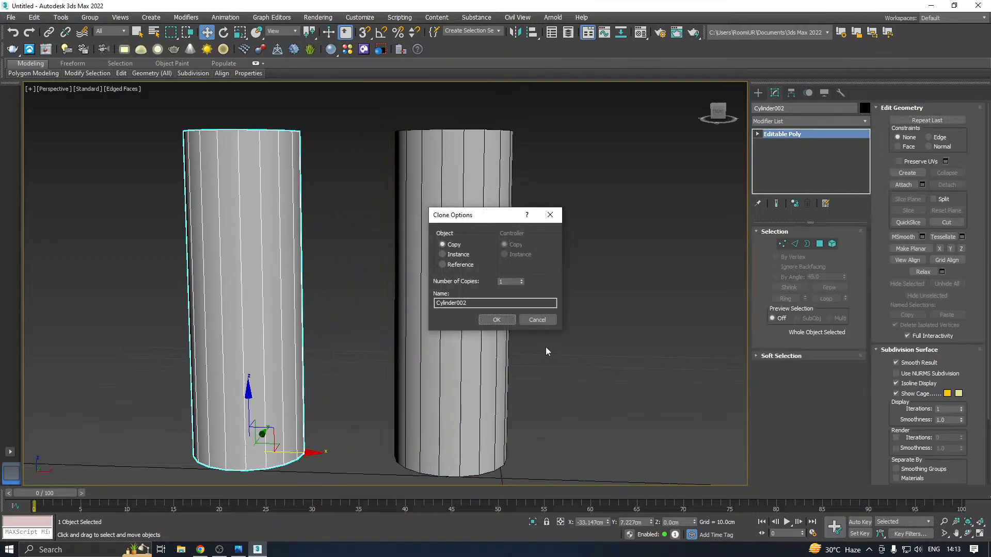
{"action": "left_click", "coordinate": [497, 319]}
{"action": "key", "text": "e"}
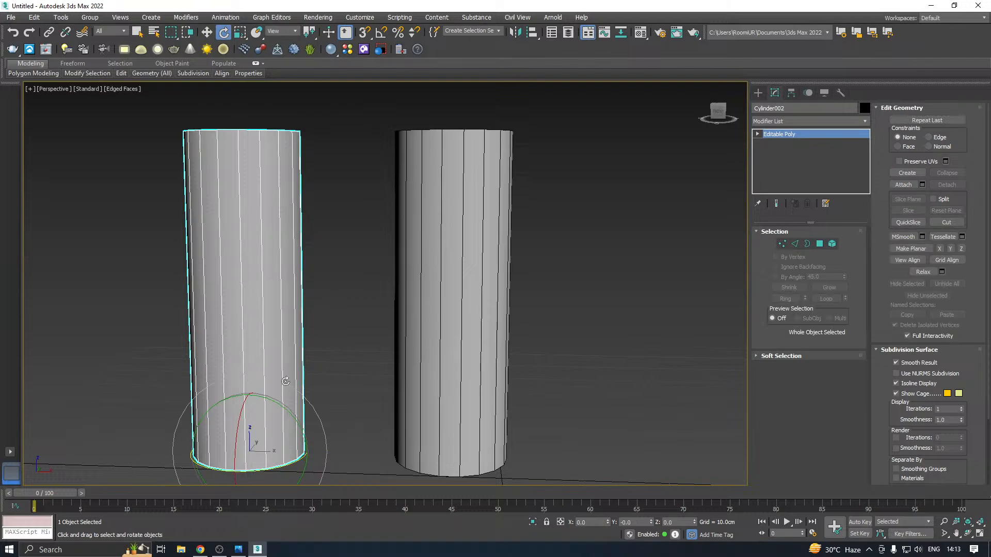
{"action": "right_click", "coordinate": [380, 32]}
{"action": "left_click_drag", "start_coordinate": [503, 280], "coordinate": [457, 278]}
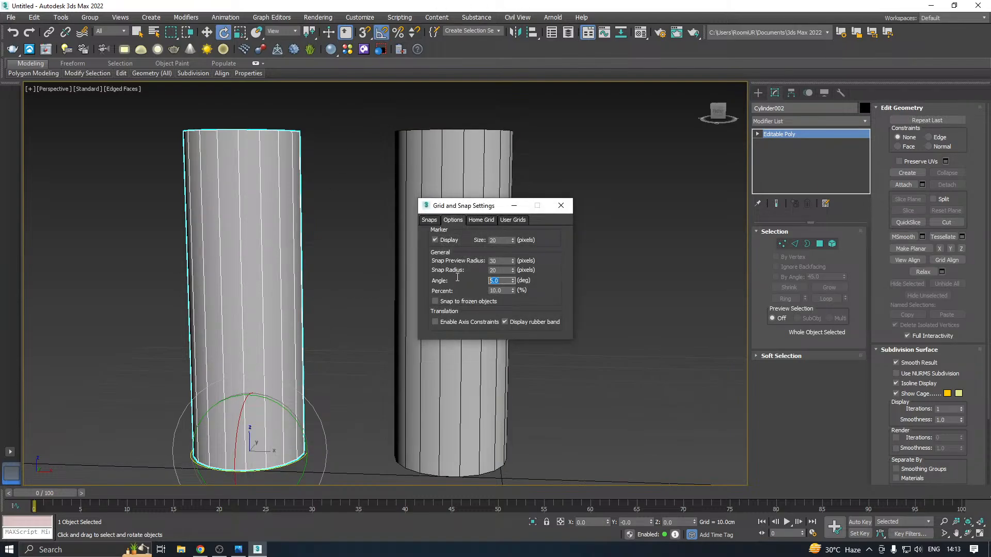
{"action": "left_click", "coordinate": [561, 206]}
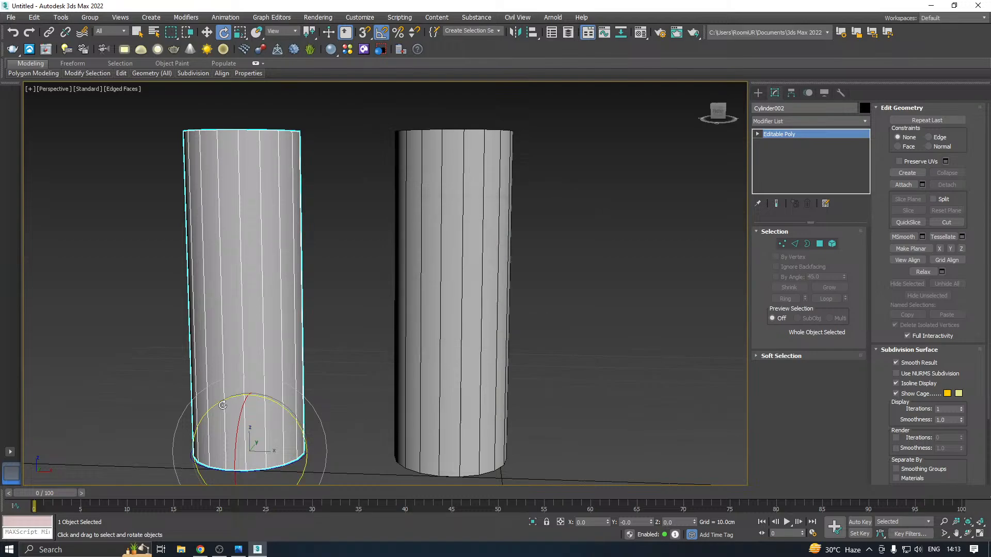
{"action": "left_click_drag", "start_coordinate": [277, 406], "coordinate": [308, 370]}
{"action": "middle_click_drag", "start_coordinate": [282, 393], "coordinate": [311, 367]}
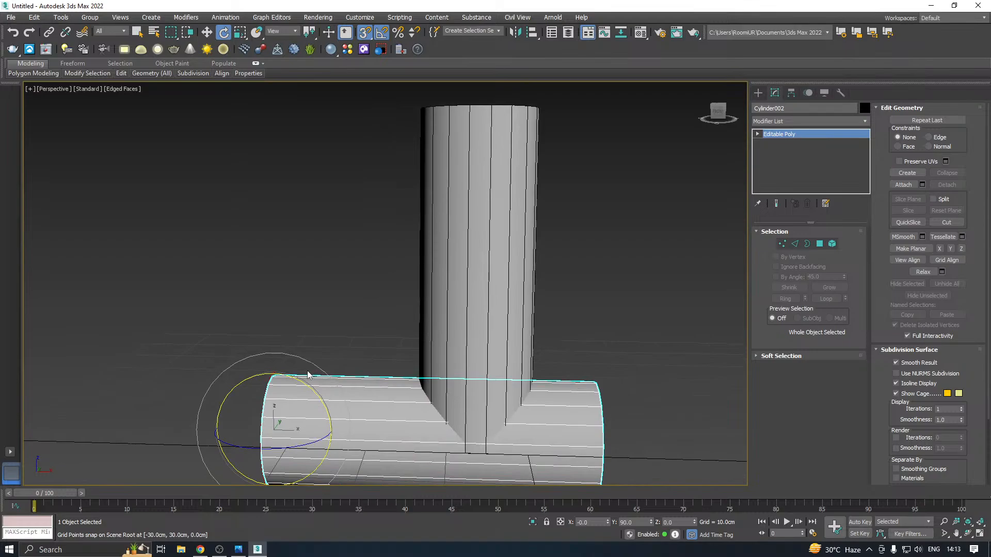
Move the horizontal cylinder up to about Z 23.8 cm and along X to about -48.5 cm beside the upright one
{"action": "key", "text": "w"}
{"action": "left_click_drag", "start_coordinate": [284, 410], "coordinate": [269, 206]}
{"action": "left_click_drag", "start_coordinate": [333, 252], "coordinate": [192, 259]}
{"action": "middle_click_drag", "start_coordinate": [268, 239], "coordinate": [345, 276], "text": "alt"}
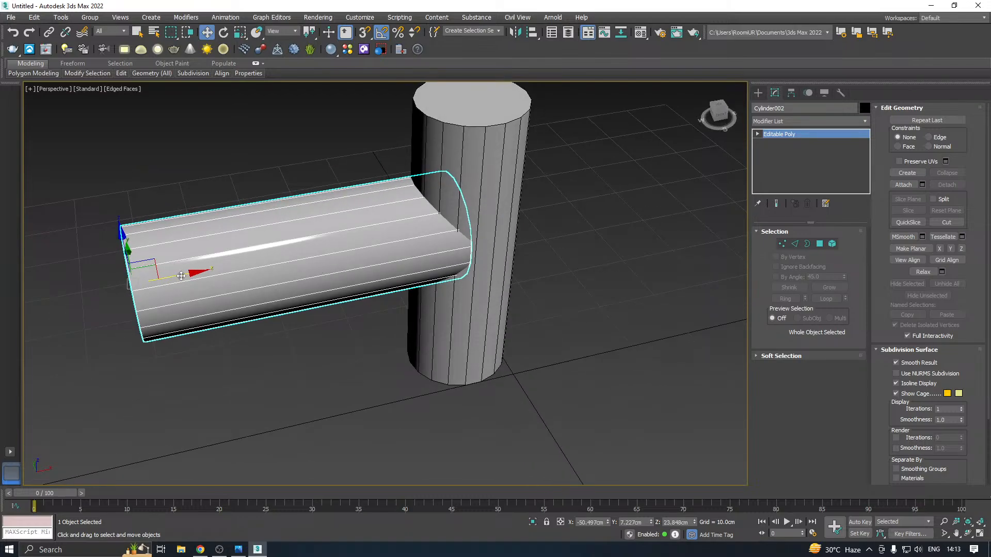
{"action": "left_click_drag", "start_coordinate": [181, 276], "coordinate": [196, 274]}
{"action": "middle_click_drag", "start_coordinate": [197, 274], "coordinate": [396, 267], "text": "alt"}
Scale the horizontal cylinder down uniformly and slide it along X so its end sits inside the upright cylinder
{"action": "key", "text": "r"}
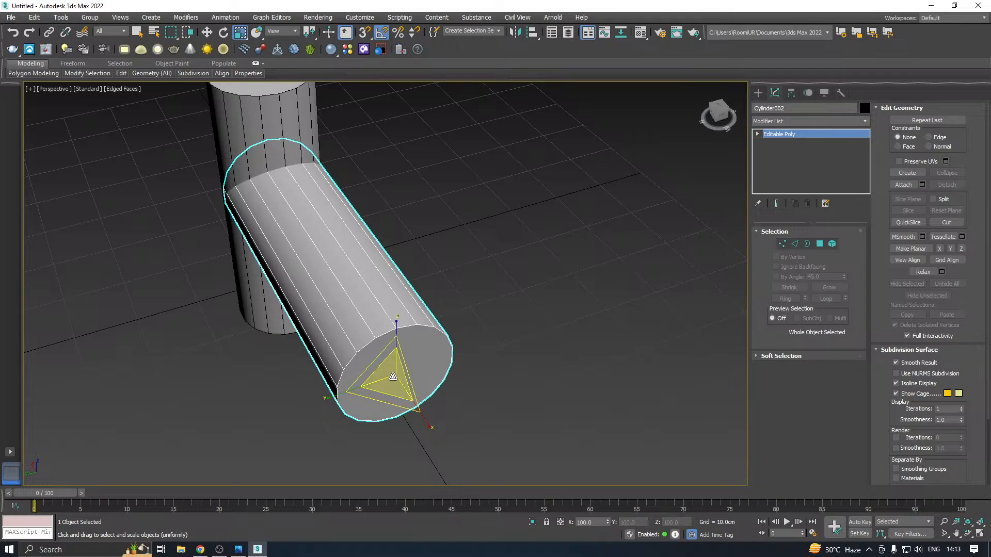
{"action": "left_click_drag", "start_coordinate": [396, 376], "coordinate": [397, 390]}
{"action": "key", "text": "w"}
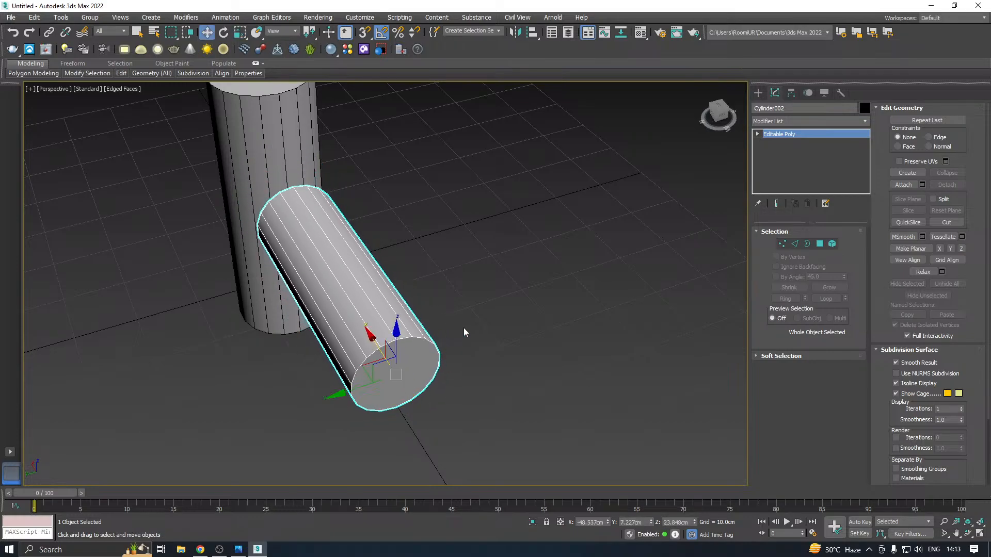
{"action": "left_click_drag", "start_coordinate": [372, 340], "coordinate": [456, 290]}
{"action": "middle_click_drag", "start_coordinate": [457, 286], "coordinate": [377, 280], "text": "alt"}
Create a Boolean Union compound object from the upright cylinder and add the horizontal cylinder as its operand
{"action": "left_click", "coordinate": [464, 227]}
{"action": "middle_click_drag", "start_coordinate": [498, 229], "coordinate": [506, 269]}
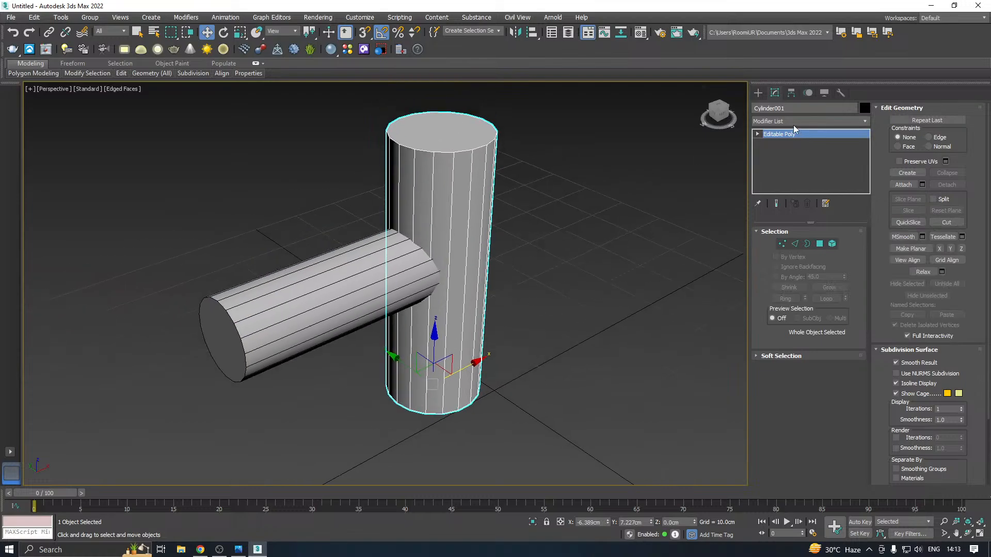
{"action": "left_click", "coordinate": [757, 92]}
{"action": "left_click", "coordinate": [783, 124]}
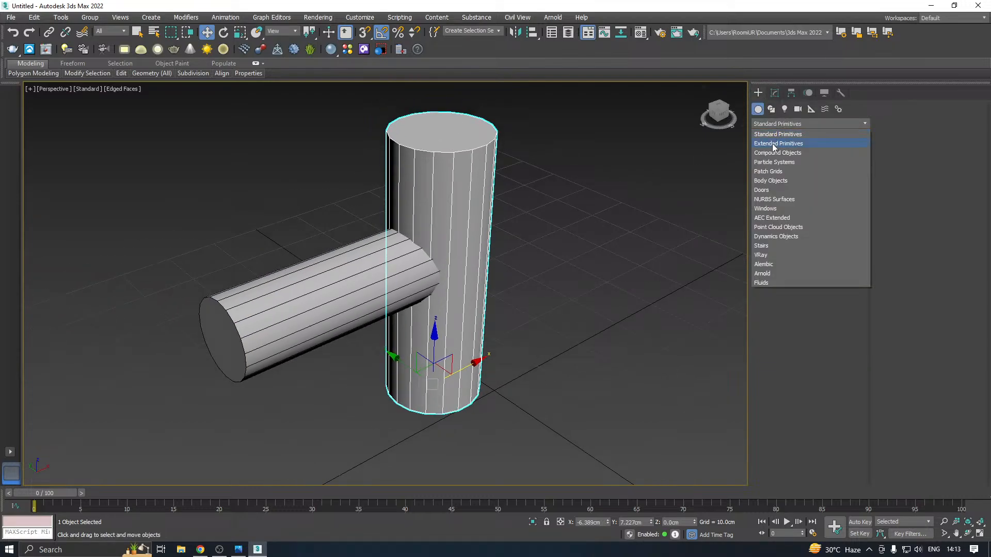
{"action": "key", "text": "Escape"}
{"action": "left_click", "coordinate": [769, 152]}
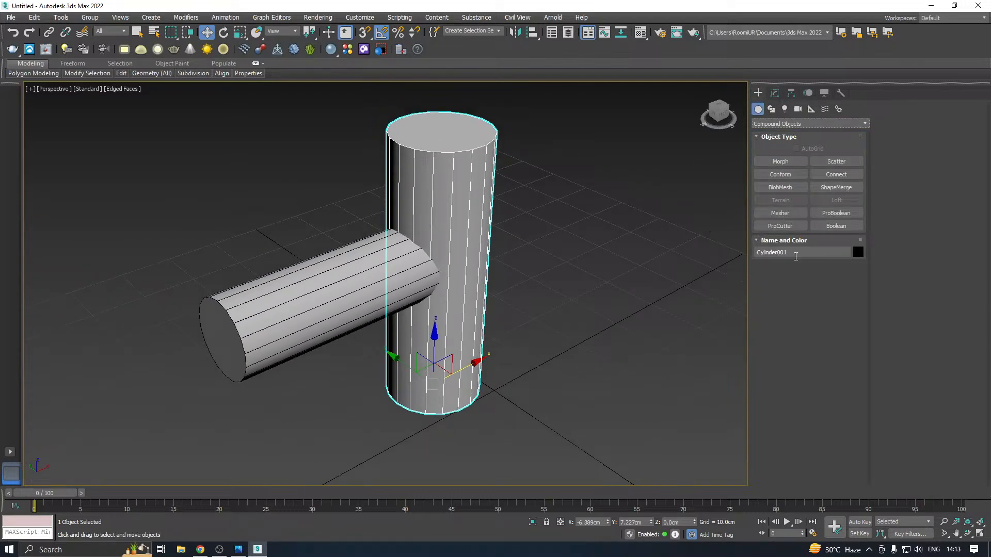
{"action": "left_click", "coordinate": [831, 227]}
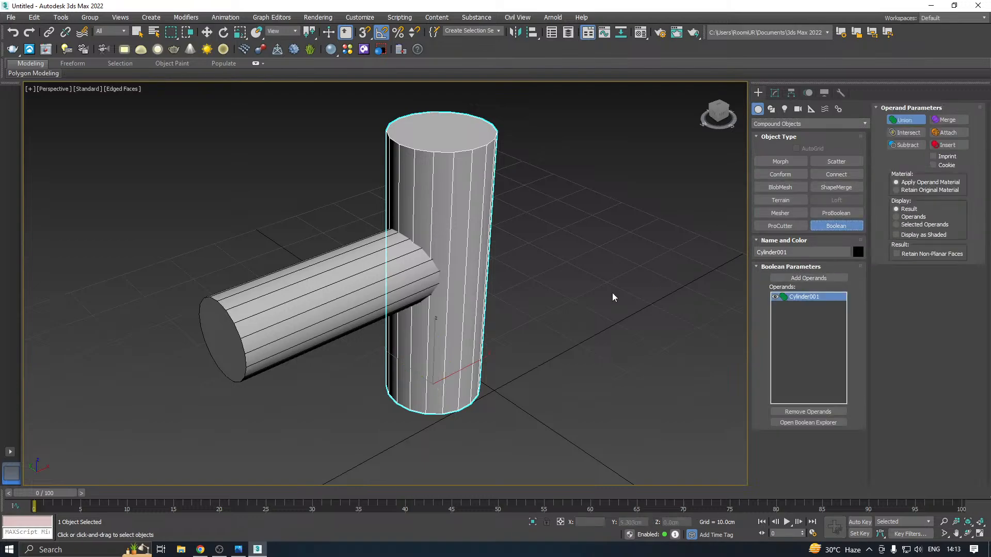
{"action": "left_click", "coordinate": [820, 278]}
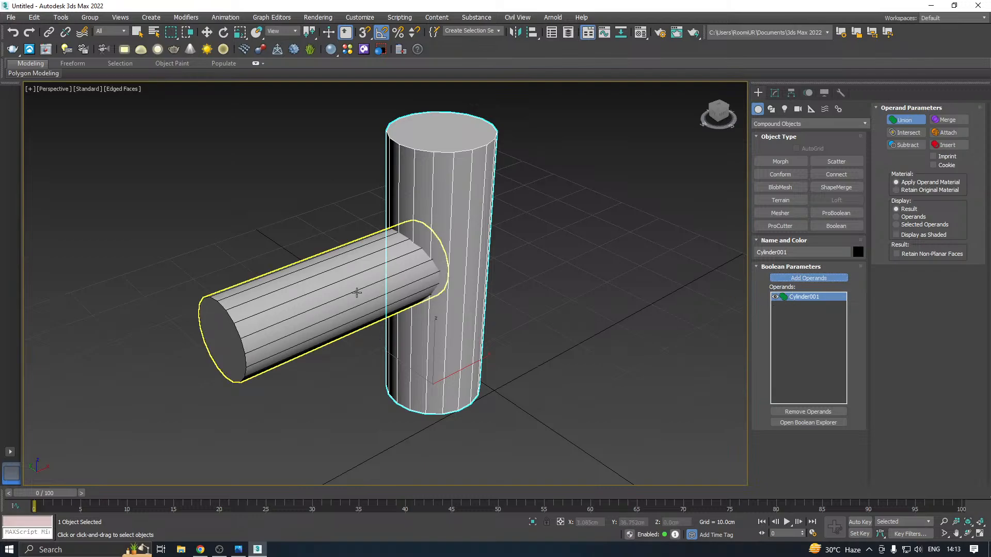
{"action": "left_click", "coordinate": [357, 292]}
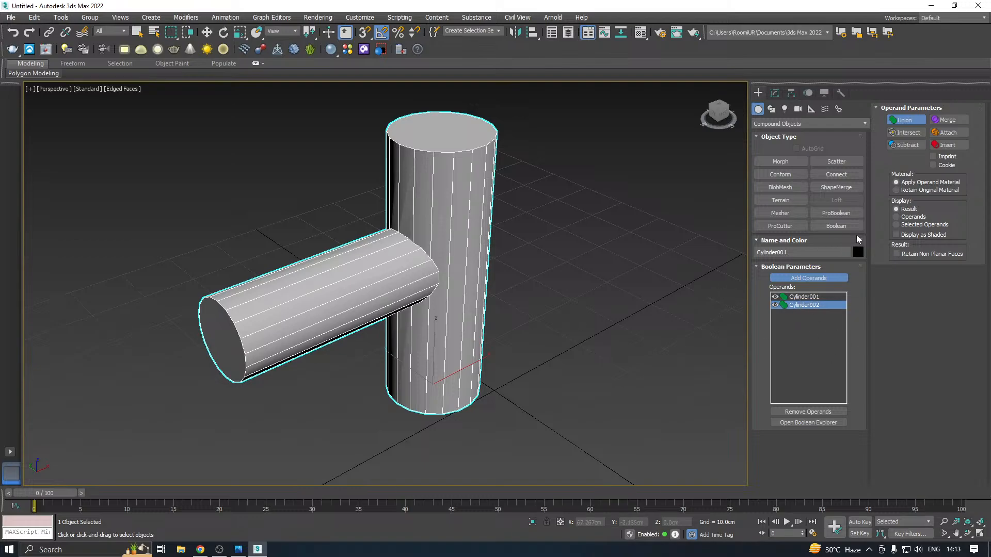
Switch the horizontal cylinder's Boolean operand to Subtract and convert the result to an Editable Poly
{"action": "left_click", "coordinate": [902, 146]}
{"action": "middle_click_drag", "start_coordinate": [608, 250], "coordinate": [650, 227], "text": "alt"}
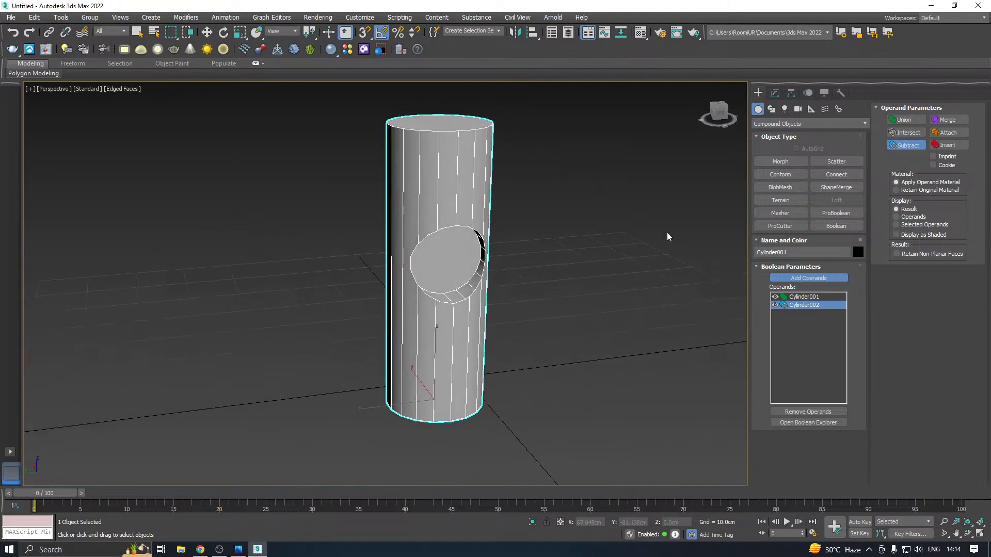
{"action": "key", "text": "w"}
{"action": "left_click", "coordinate": [774, 93]}
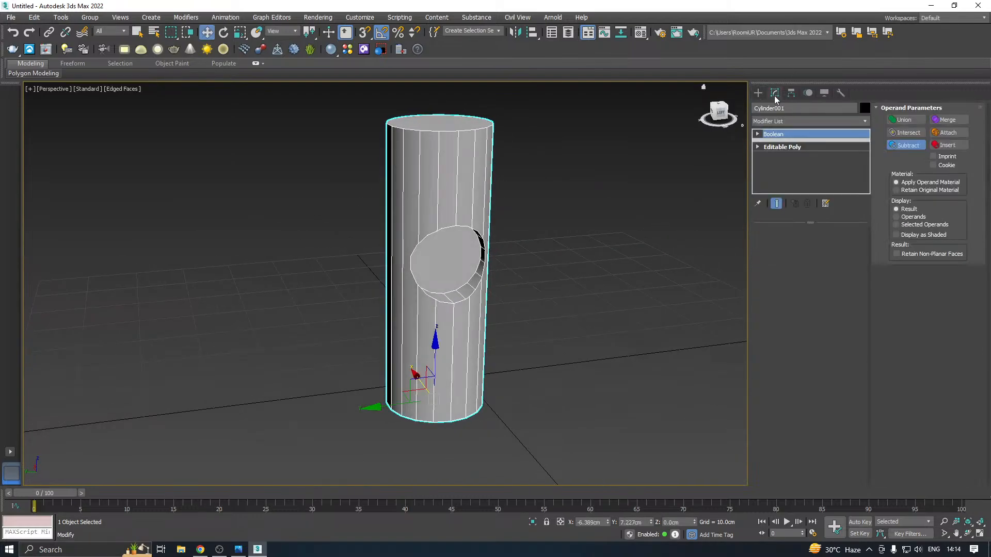
{"action": "right_click", "coordinate": [795, 148]}
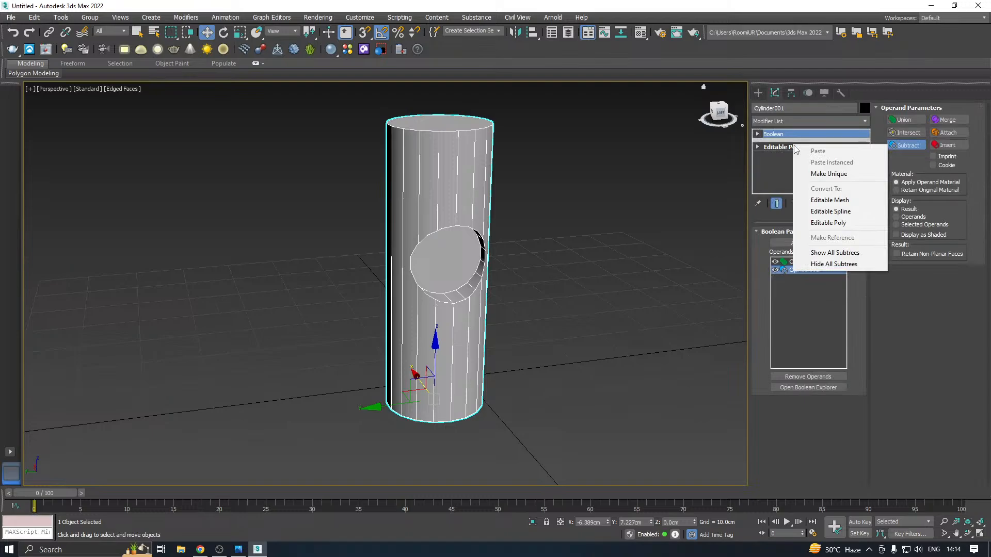
{"action": "left_click", "coordinate": [844, 225]}
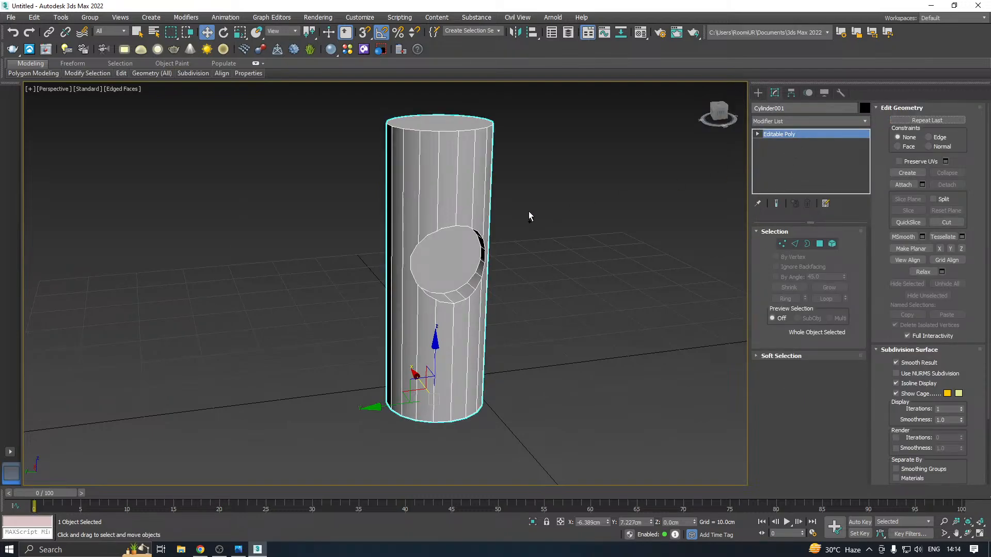
Delete the flat polygon at the bottom of the round recess in the upright cylinder
{"action": "middle_click_drag", "start_coordinate": [530, 214], "coordinate": [622, 215], "text": "alt"}
{"action": "left_click", "coordinate": [824, 246]}
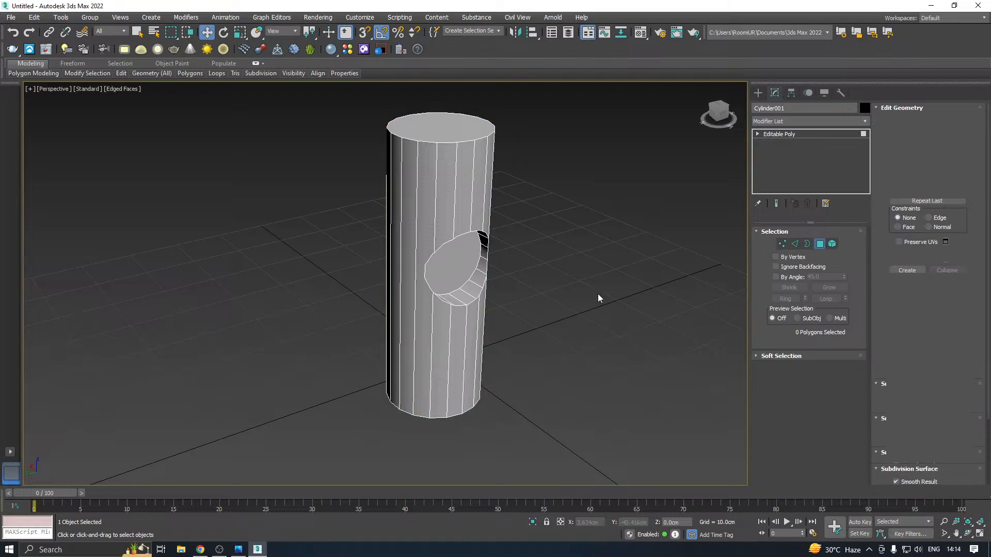
{"action": "left_click", "coordinate": [452, 272]}
{"action": "key", "text": "Delete"}
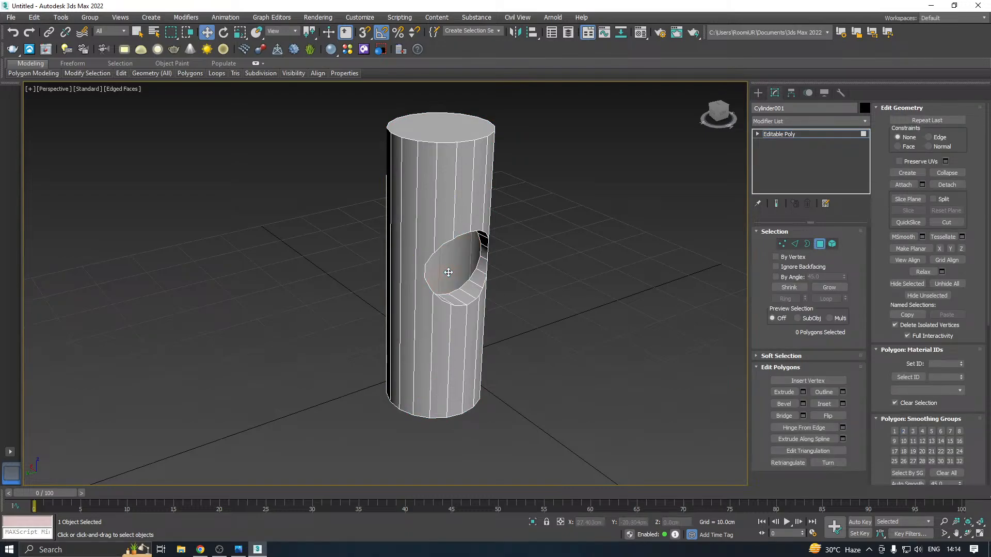
Extend the recess's open border outward along X to about -23.1 cm as a stub and cap its end
{"action": "left_click", "coordinate": [808, 244]}
{"action": "left_click", "coordinate": [468, 281]}
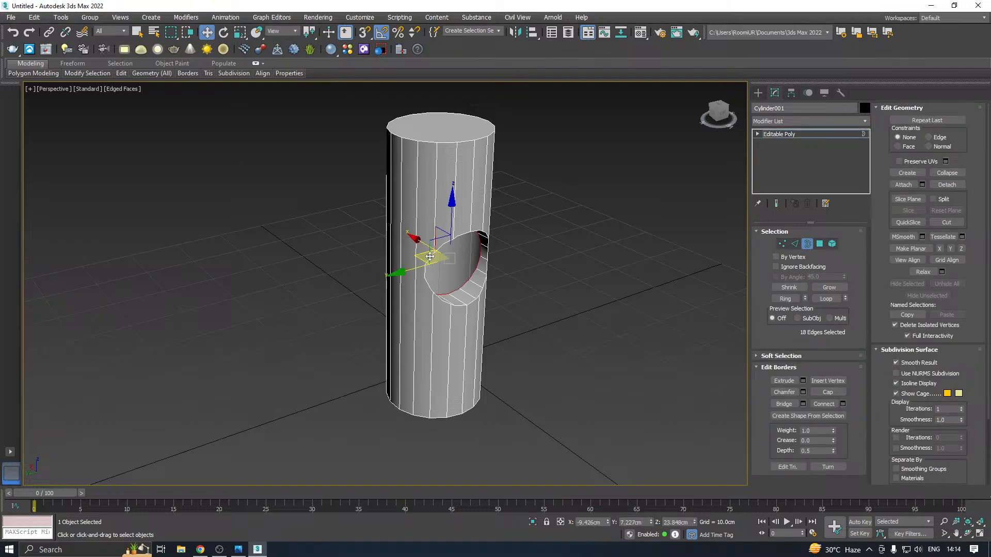
{"action": "left_click_drag", "start_coordinate": [438, 249], "coordinate": [470, 263], "text": "shift"}
{"action": "middle_click_drag", "start_coordinate": [470, 263], "coordinate": [474, 254], "text": "alt"}
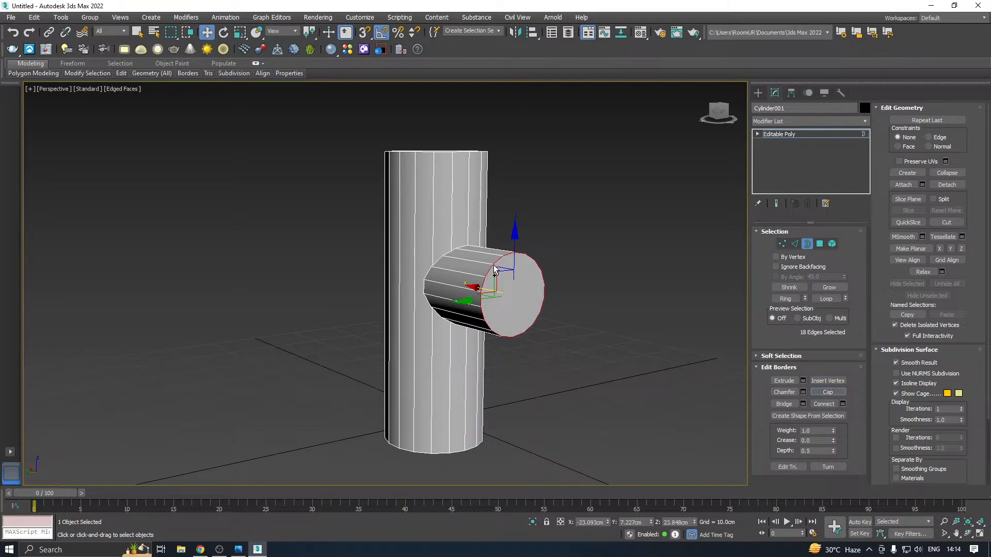
Chamfer the edges around the stub's capped end by about 0.06 cm
{"action": "scroll", "coordinate": [715, 233], "scroll_direction": "up", "scroll_amount": 4}
{"action": "left_click", "coordinate": [794, 244]}
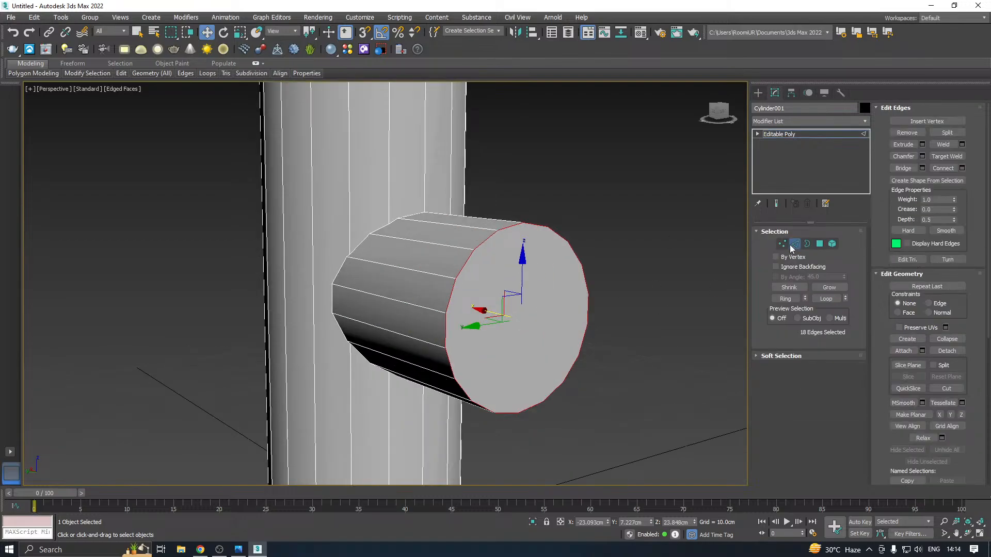
{"action": "left_click", "coordinate": [922, 156]}
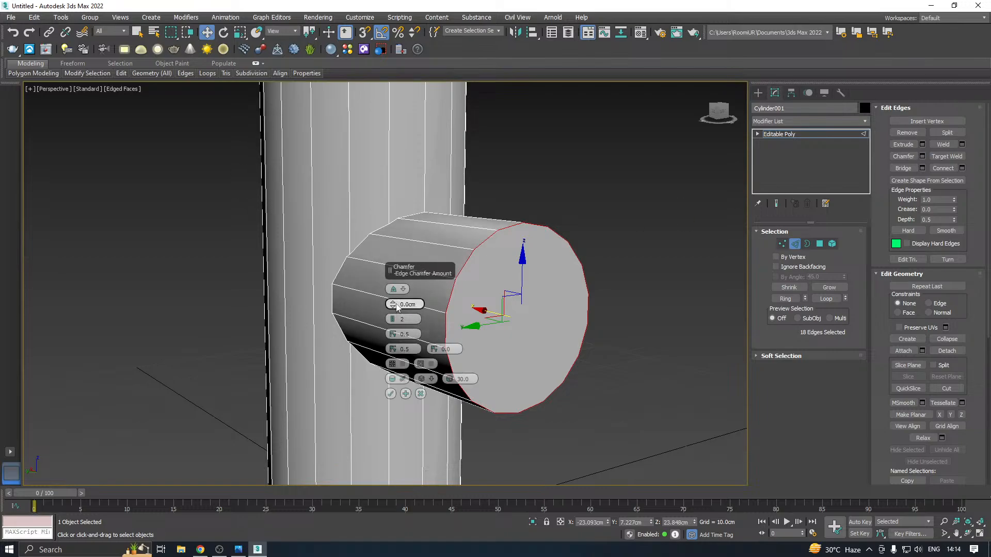
{"action": "left_click_drag", "start_coordinate": [395, 305], "coordinate": [396, 303]}
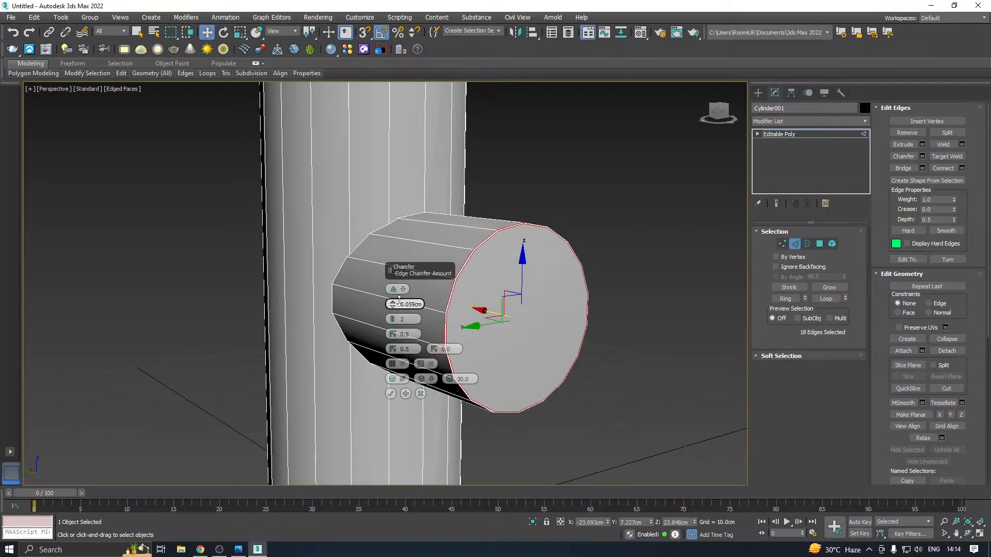
{"action": "left_click", "coordinate": [391, 394]}
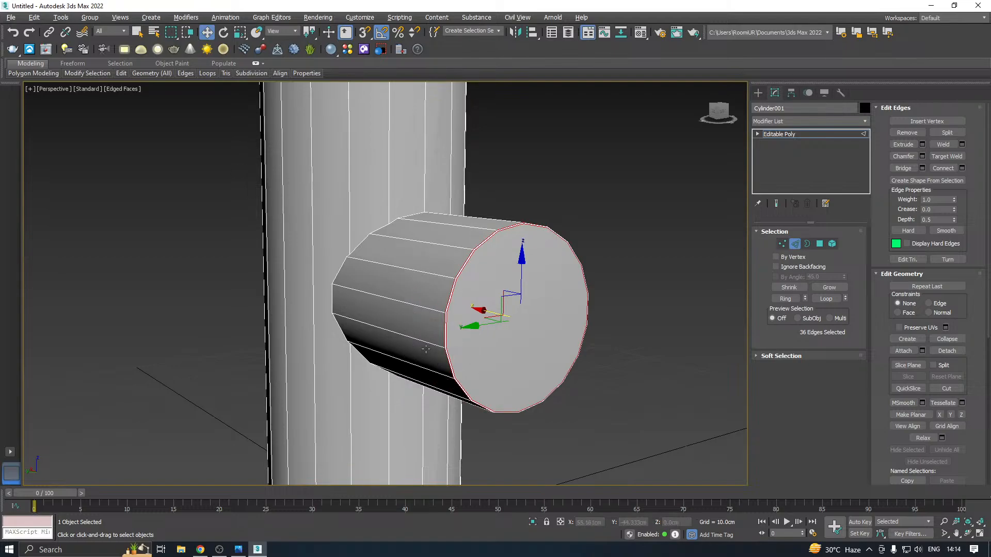
{"action": "middle_click_drag", "start_coordinate": [439, 325], "coordinate": [534, 290], "text": "alt"}
{"action": "mouse_move", "coordinate": [136, 77]}
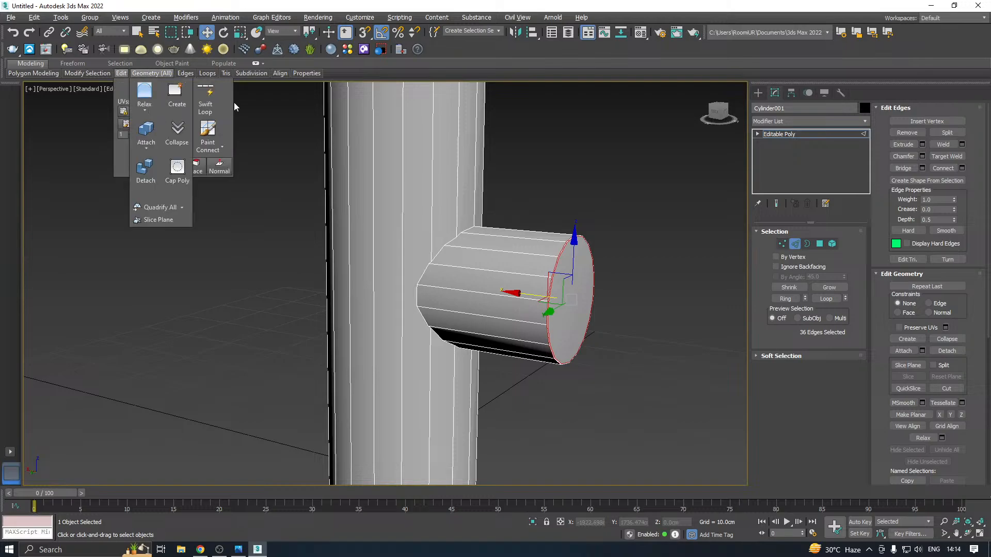
{"action": "left_click", "coordinate": [213, 102]}
{"action": "right_click", "coordinate": [413, 295]}
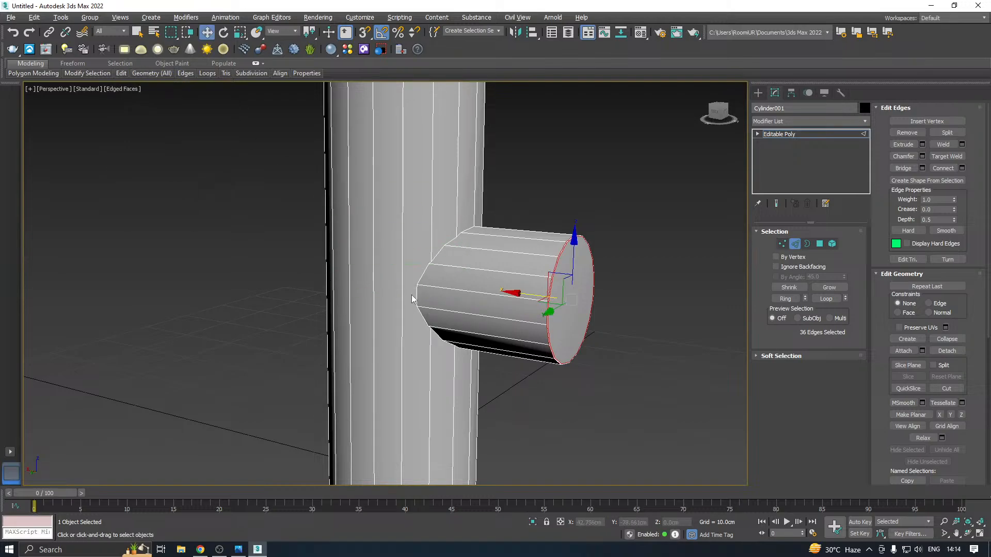
{"action": "middle_click_drag", "start_coordinate": [467, 274], "coordinate": [493, 275], "text": "alt"}
{"action": "mouse_move", "coordinate": [127, 73]}
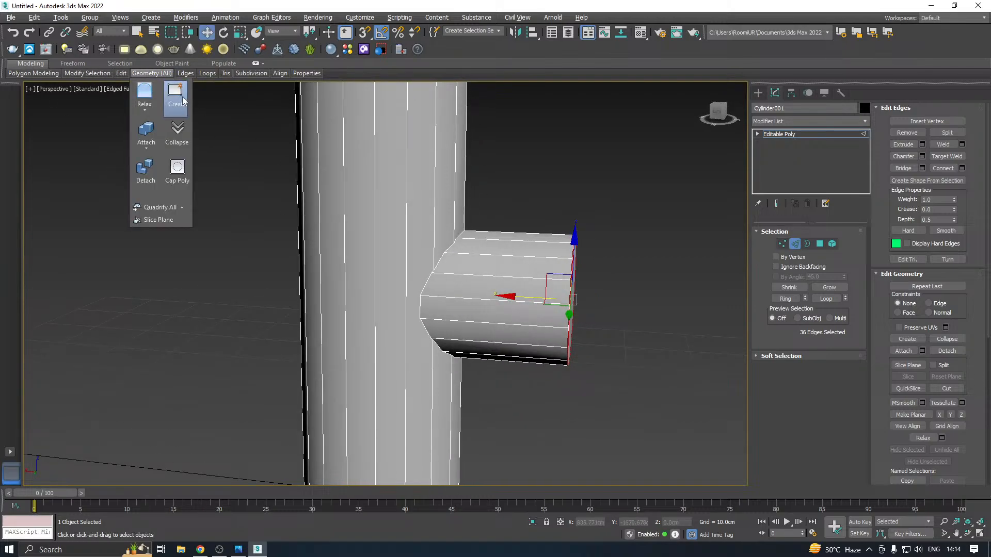
{"action": "left_click", "coordinate": [206, 100]}
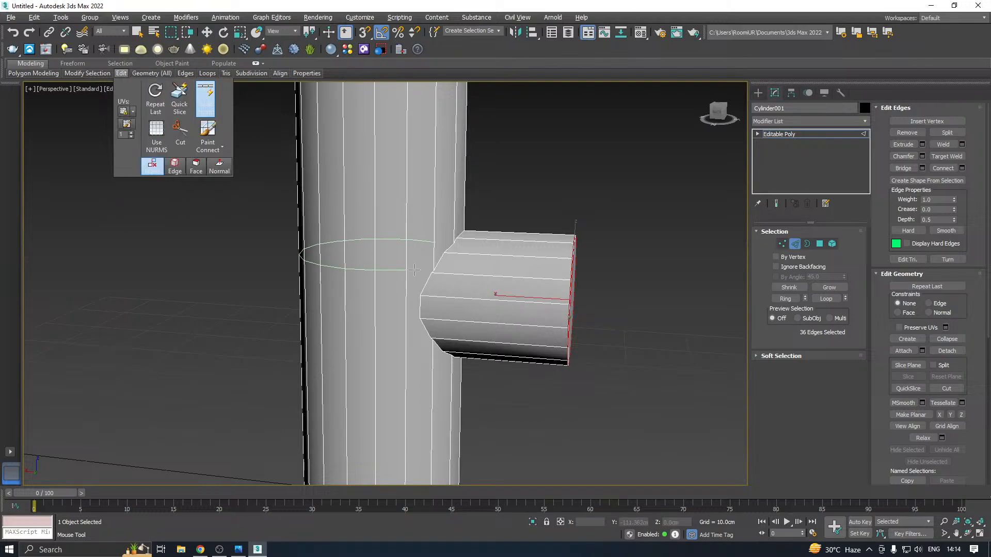
{"action": "right_click", "coordinate": [427, 296]}
{"action": "middle_click_drag", "start_coordinate": [458, 281], "coordinate": [471, 281], "text": "alt"}
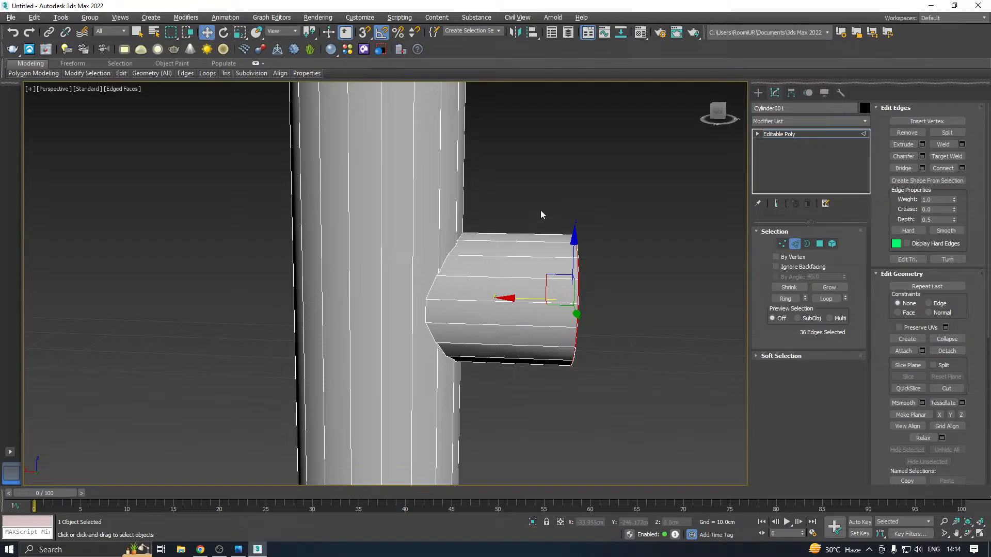
Connect the stub's lengthwise edges with 3 segments and a pinch of 89
{"action": "left_click_drag", "start_coordinate": [541, 209], "coordinate": [544, 484]}
{"action": "middle_click_drag", "start_coordinate": [546, 311], "coordinate": [624, 263], "text": "alt"}
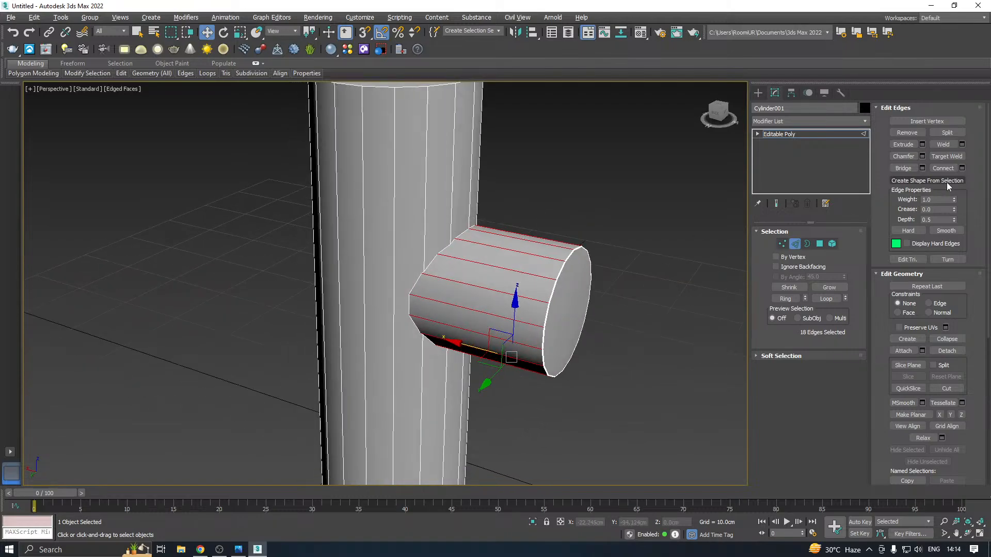
{"action": "left_click", "coordinate": [960, 168]}
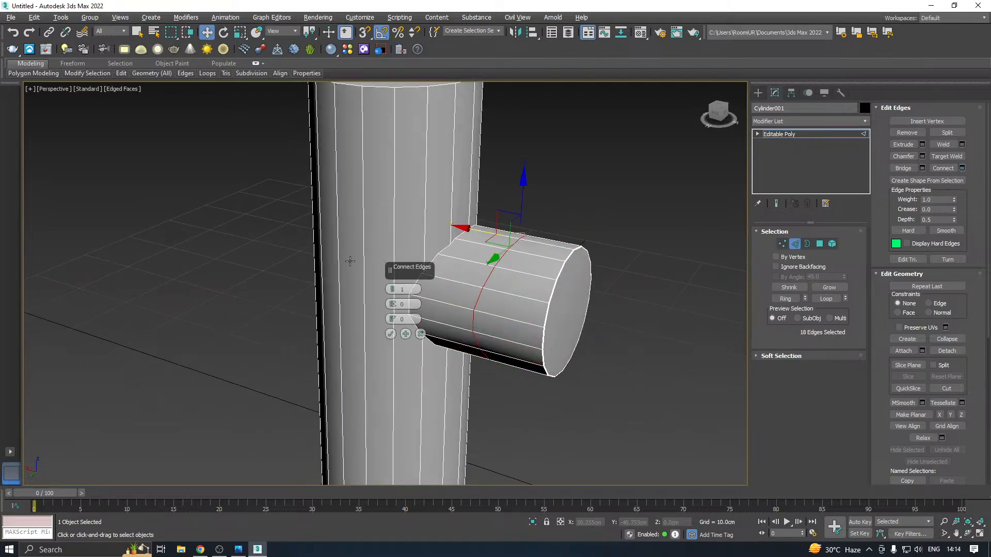
{"action": "left_click", "coordinate": [391, 289]}
{"action": "left_click_drag", "start_coordinate": [392, 303], "coordinate": [583, 182]}
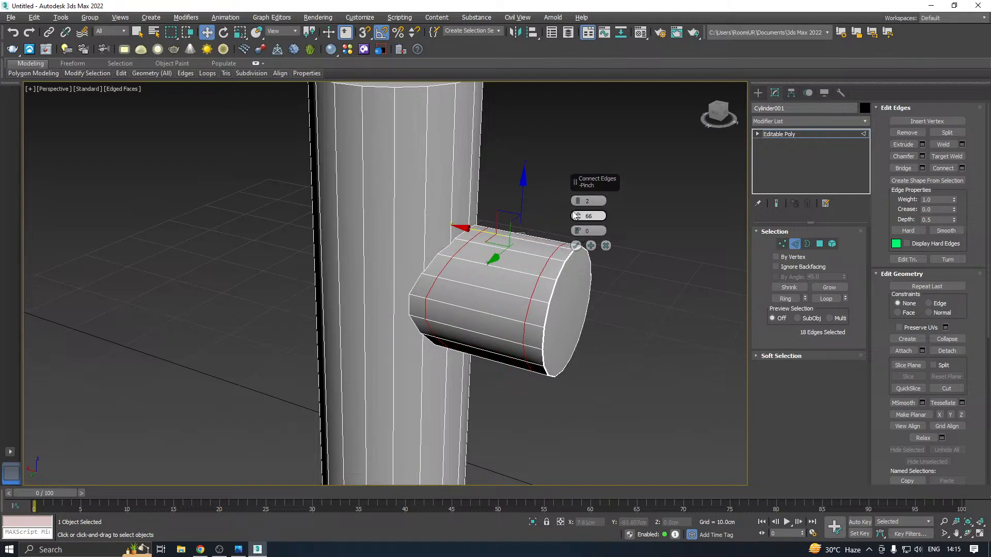
{"action": "mouse_move", "coordinate": [578, 219]}
{"action": "left_mouse_down"}
{"action": "mouse_move", "coordinate": [566, 155]}
{"action": "mouse_move", "coordinate": [624, 224]}
{"action": "mouse_move", "coordinate": [587, 223]}
{"action": "left_mouse_up"}
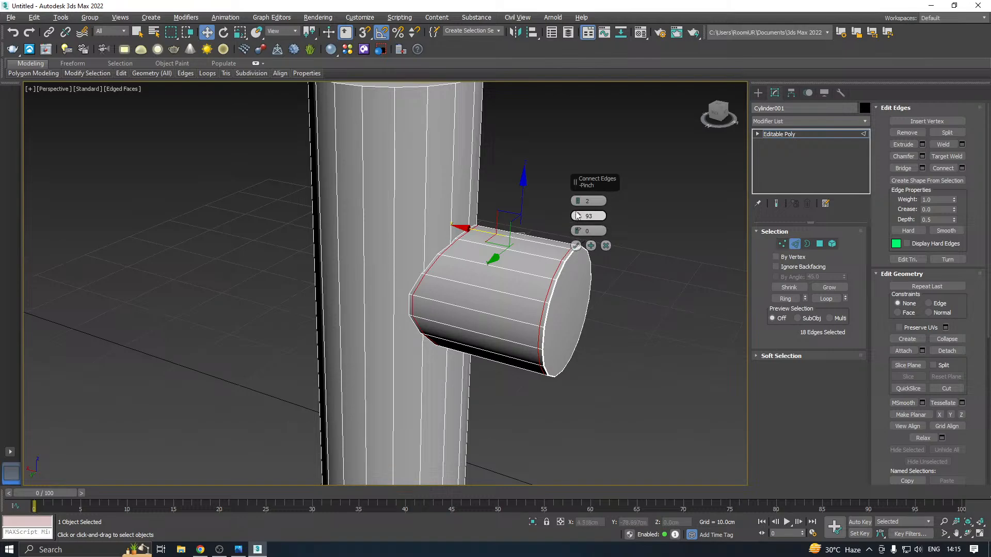
{"action": "left_click_drag", "start_coordinate": [578, 203], "coordinate": [578, 222]}
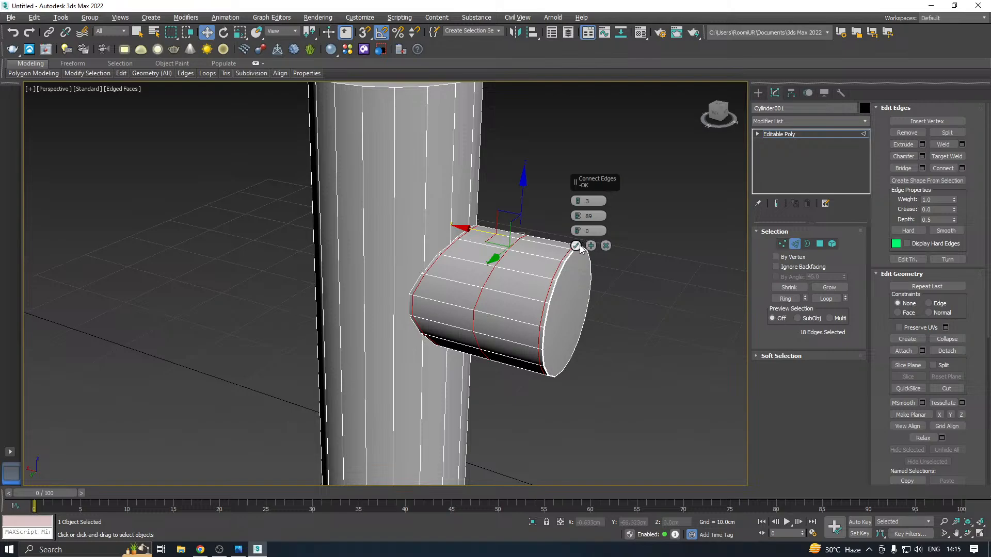
{"action": "left_click", "coordinate": [576, 246]}
{"action": "scroll", "coordinate": [528, 259], "scroll_direction": "down", "scroll_amount": 5}
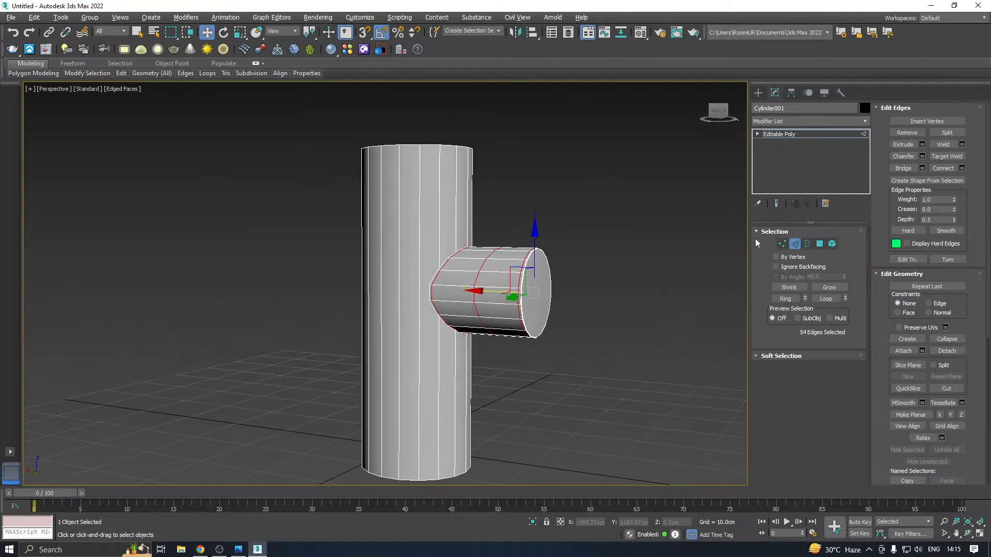
{"action": "left_click_drag", "start_coordinate": [206, 230], "coordinate": [145, 231]}
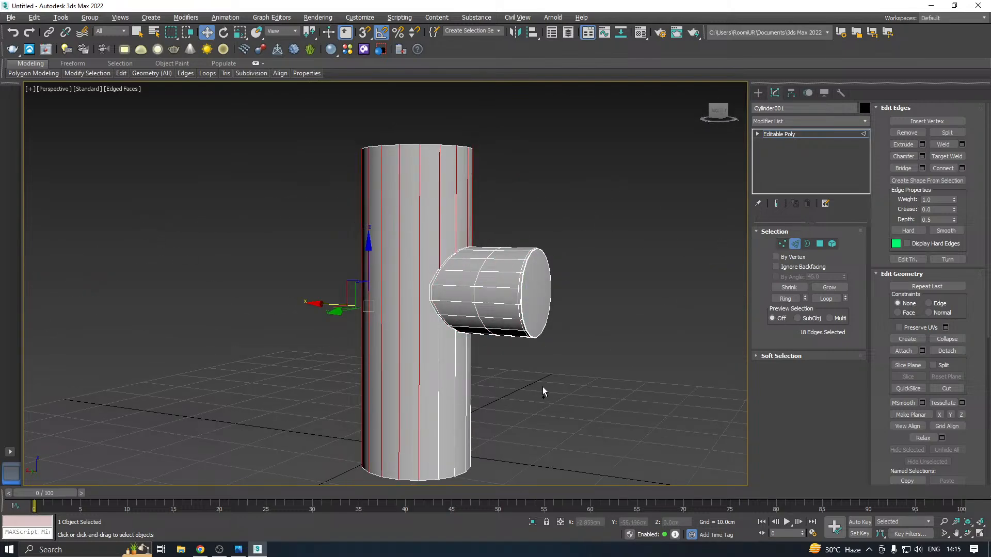
{"action": "left_click_drag", "start_coordinate": [543, 391], "coordinate": [299, 387], "text": "ctrl"}
Inset the upright cylinder's polygons as a group by about 0.07 cm to form a thin border around the stub's base
{"action": "left_click", "coordinate": [820, 245]}
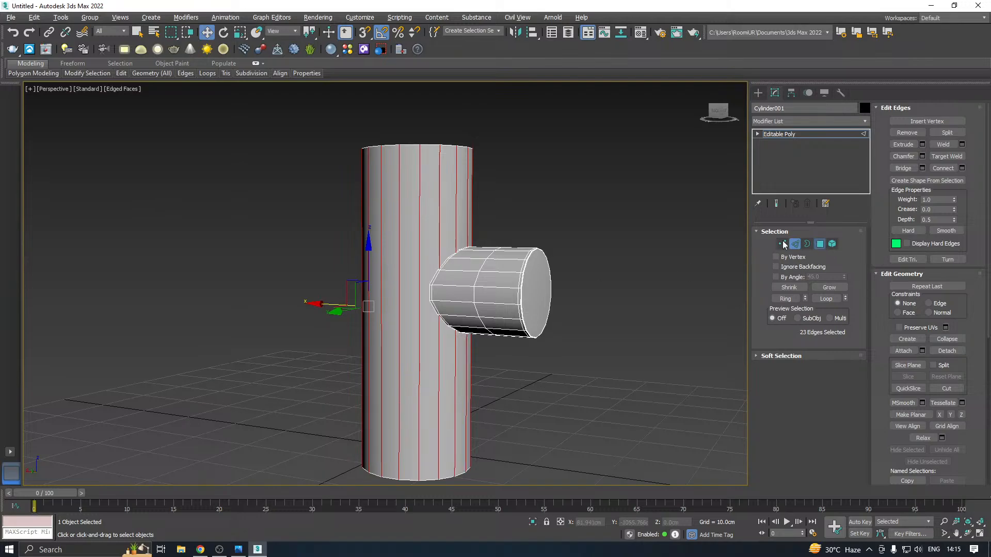
{"action": "left_click_drag", "start_coordinate": [544, 206], "coordinate": [206, 231]}
{"action": "left_click_drag", "start_coordinate": [509, 395], "coordinate": [205, 408], "text": "ctrl"}
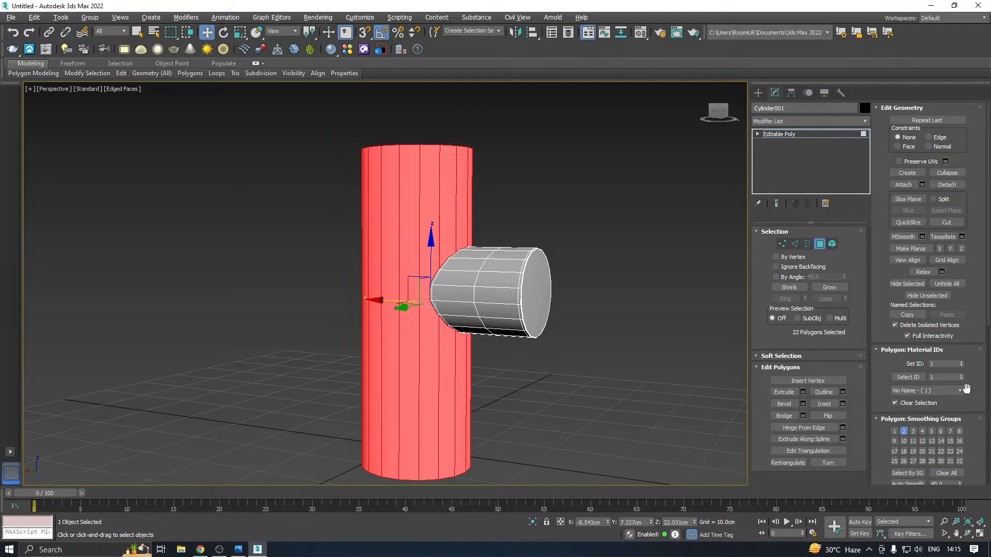
{"action": "left_click", "coordinate": [842, 403]}
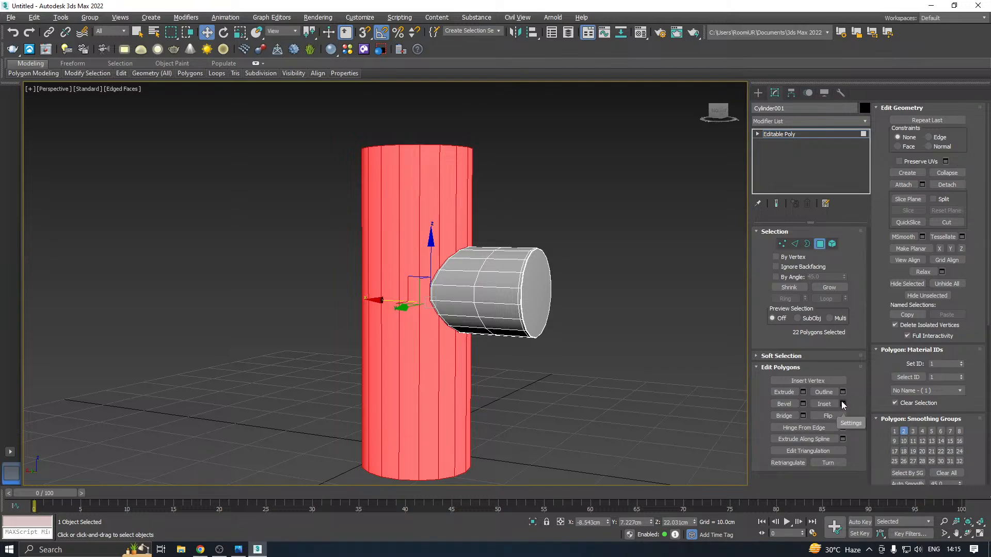
{"action": "scroll", "coordinate": [423, 304], "scroll_direction": "up", "scroll_amount": 2}
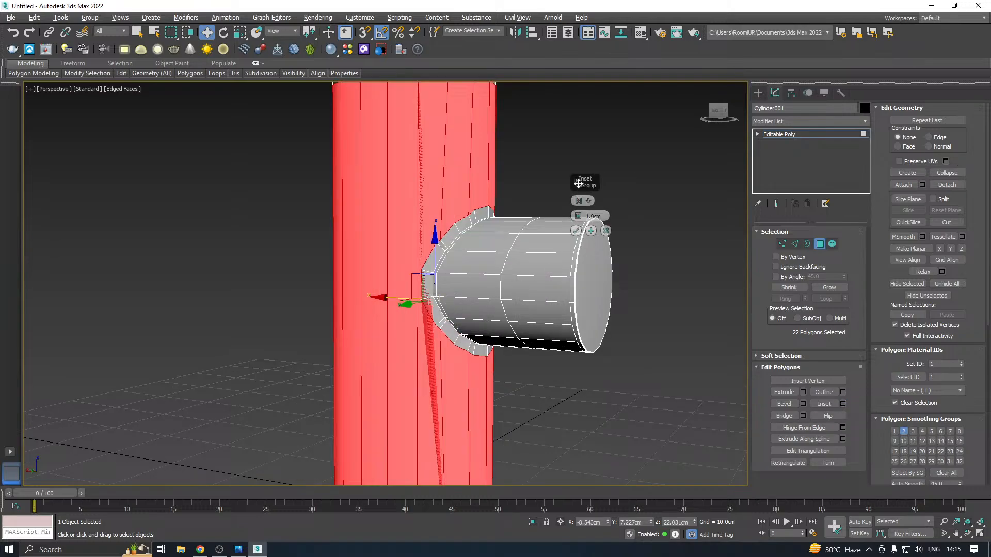
{"action": "left_click_drag", "start_coordinate": [589, 183], "coordinate": [629, 163]}
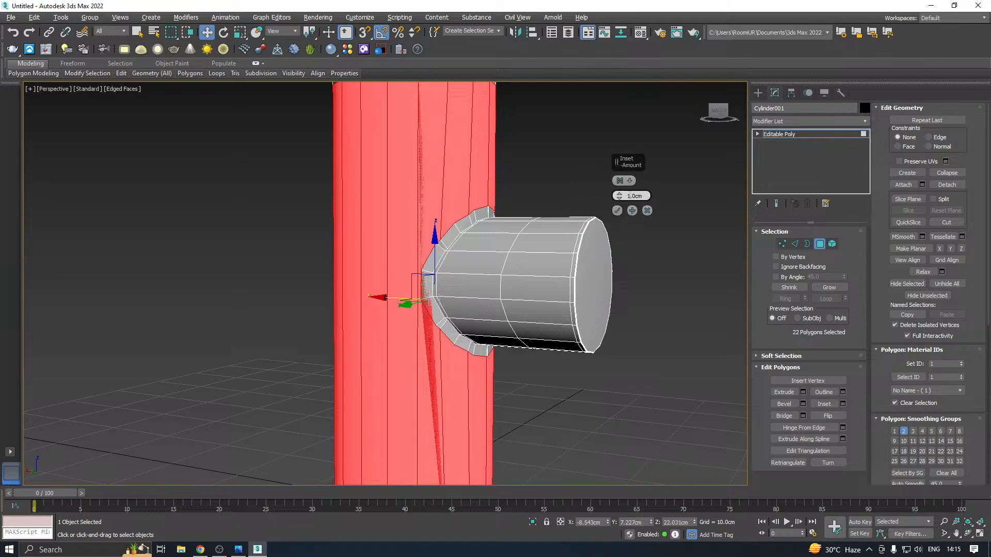
{"action": "left_click", "coordinate": [621, 199]}
{"action": "left_click", "coordinate": [621, 199]}
{"action": "left_click", "coordinate": [622, 200]}
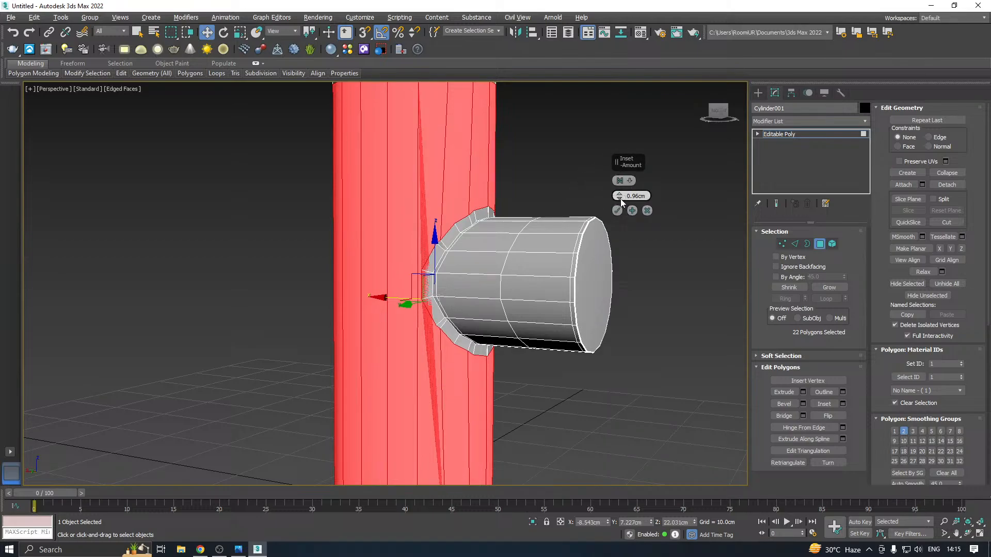
{"action": "left_click_drag", "start_coordinate": [621, 200], "coordinate": [612, 238]}
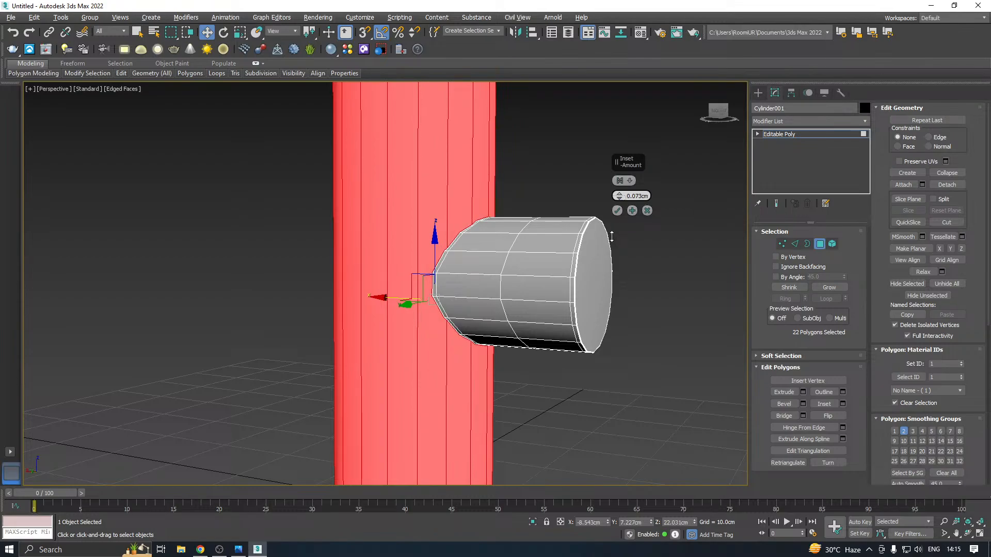
{"action": "left_click", "coordinate": [617, 210]}
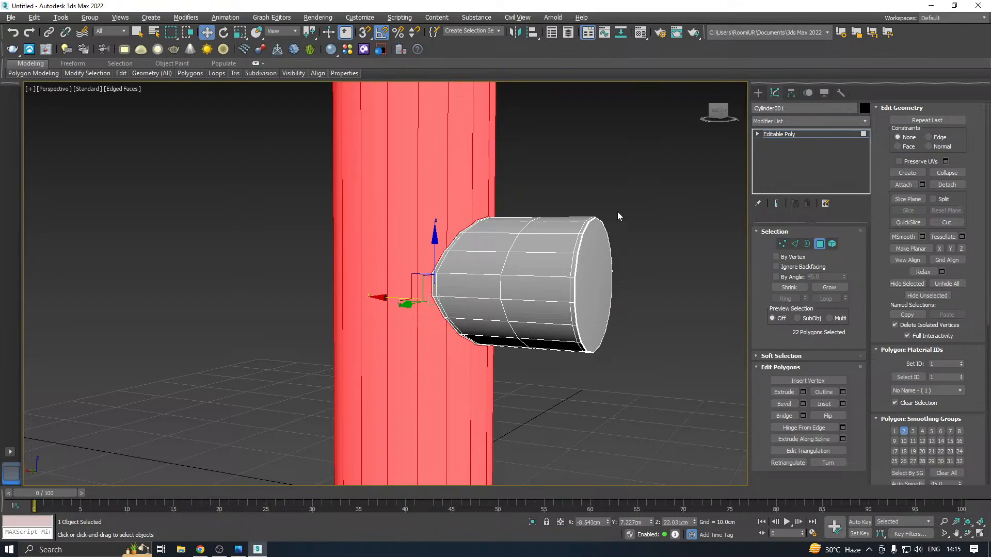
Cut a horizontal edge line from the lower middle vertex of the stub's base around one side of the upright cylinder
{"action": "left_click", "coordinate": [782, 244]}
{"action": "scroll", "coordinate": [433, 285], "scroll_direction": "up", "scroll_amount": 6}
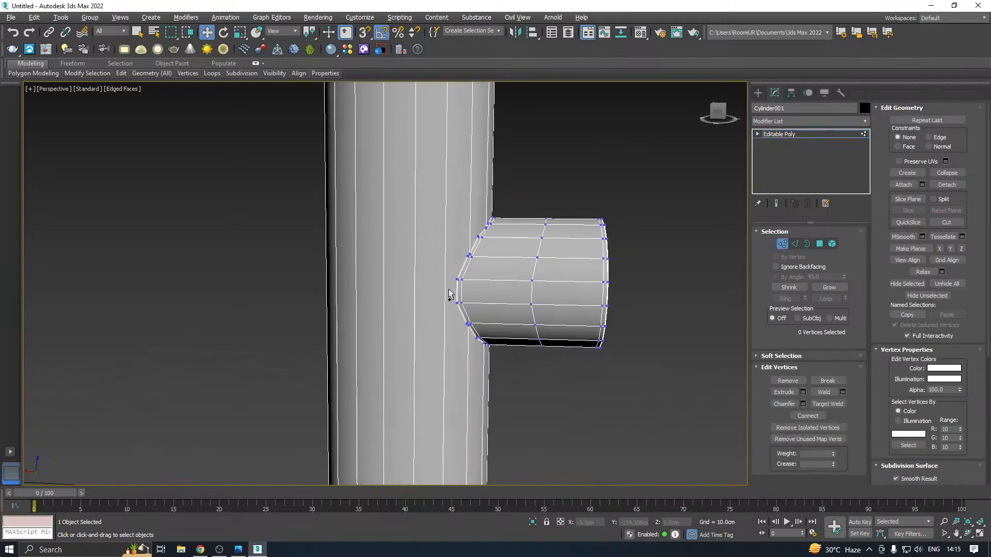
{"action": "right_click", "coordinate": [447, 307]}
{"action": "left_click", "coordinate": [435, 217]}
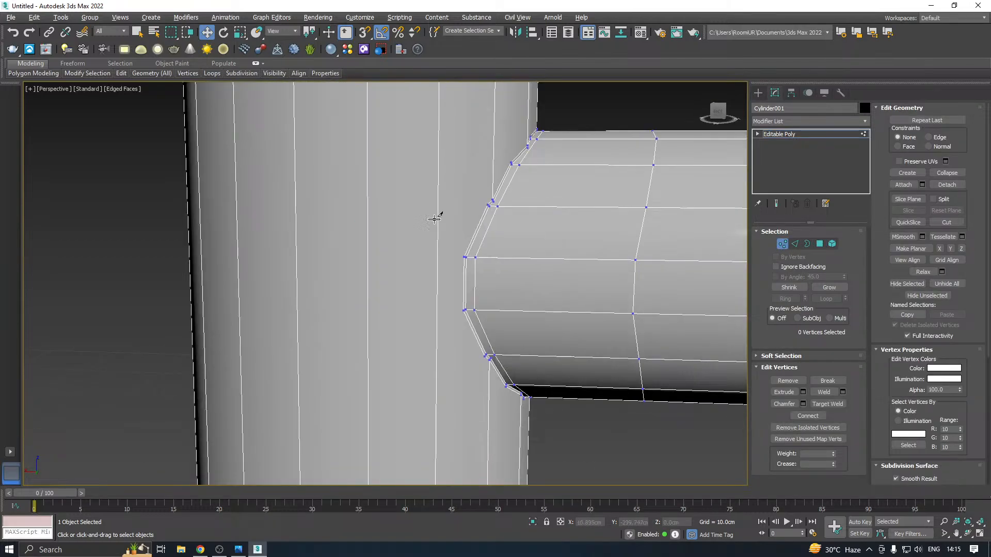
{"action": "left_click", "coordinate": [464, 310]}
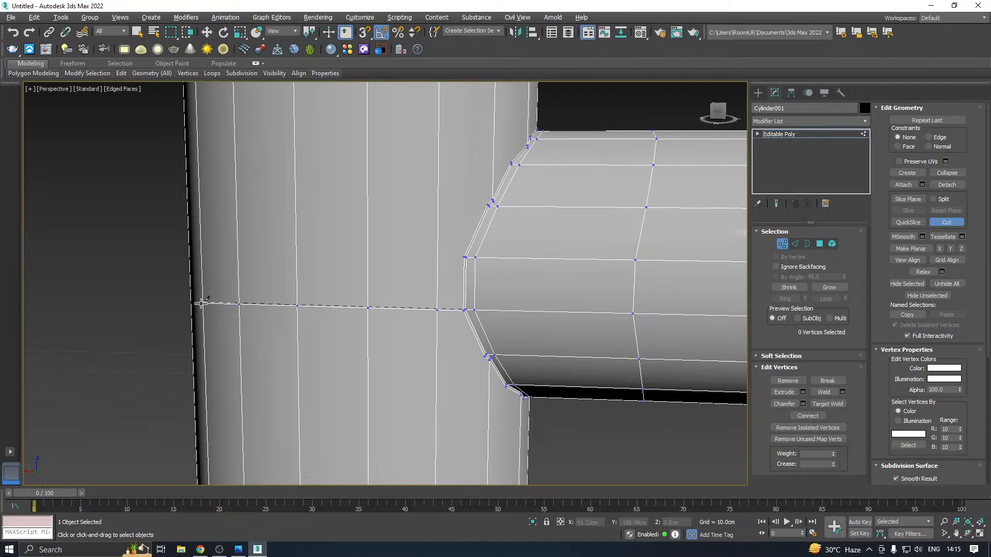
{"action": "left_click", "coordinate": [202, 303]}
Cut a matching line from the upper middle vertex of the stub's base around the same side of the cylinder
{"action": "scroll", "coordinate": [392, 312], "scroll_direction": "down", "scroll_amount": 3}
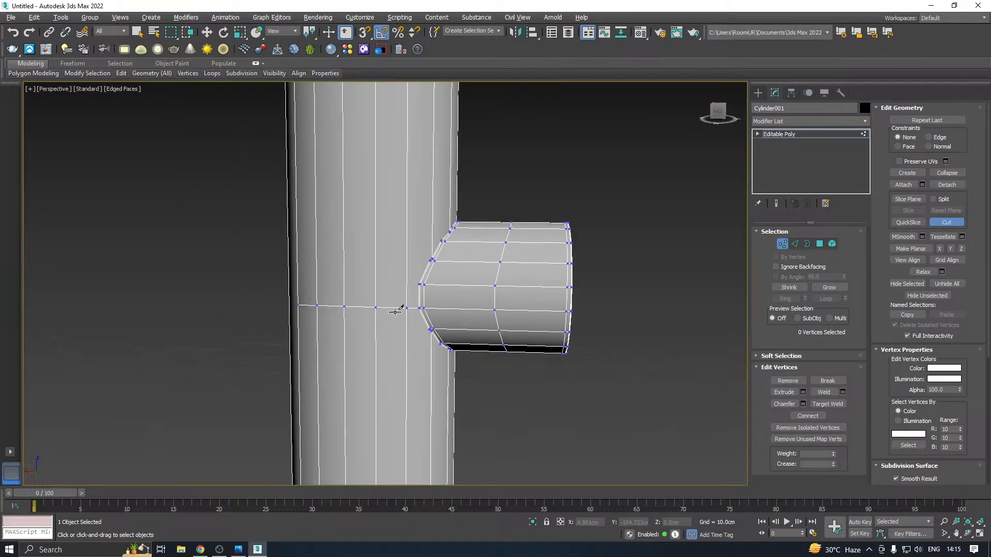
{"action": "scroll", "coordinate": [422, 288], "scroll_direction": "up", "scroll_amount": 3}
{"action": "left_click", "coordinate": [416, 277]}
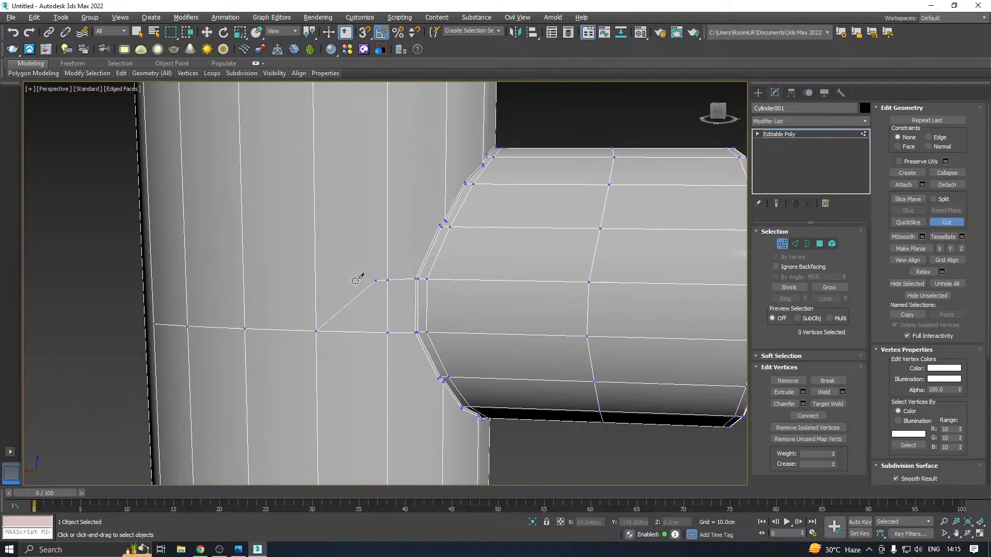
{"action": "left_click", "coordinate": [152, 268]}
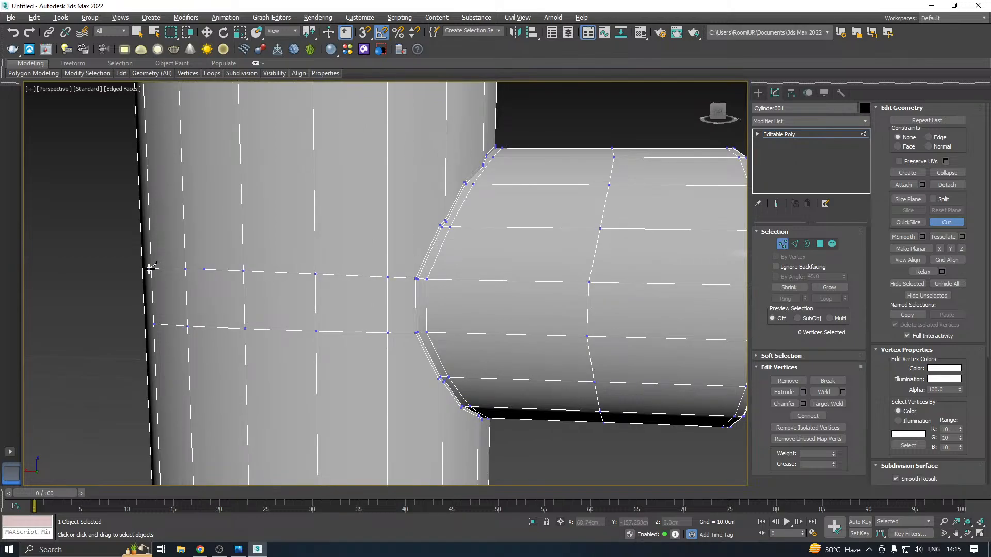
{"action": "scroll", "coordinate": [337, 260], "scroll_direction": "down", "scroll_amount": 3}
Cut two parallel horizontal edge lines from the stub base's middle vertices around the opposite side of the upright cylinder
{"action": "middle_click_drag", "start_coordinate": [433, 284], "coordinate": [651, 291], "text": "alt"}
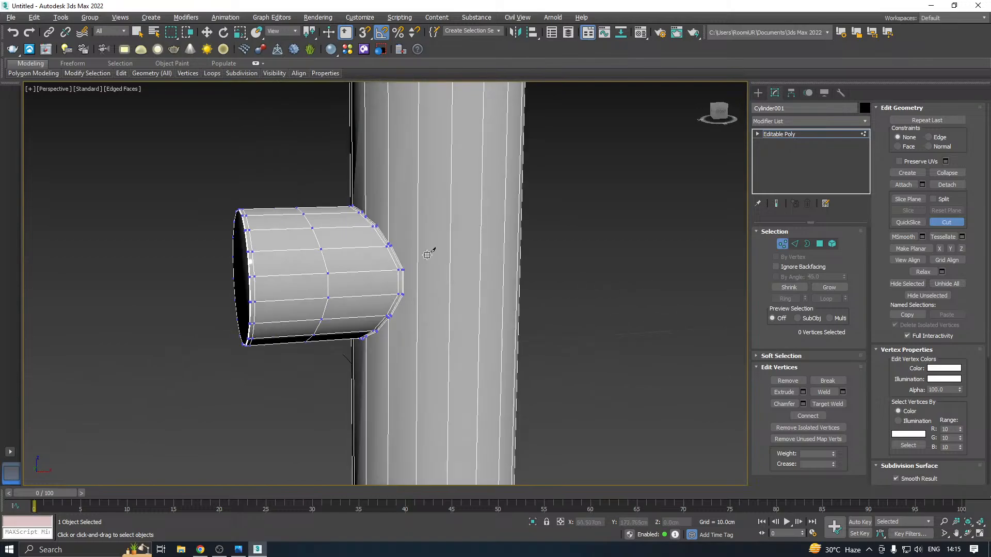
{"action": "scroll", "coordinate": [418, 271], "scroll_direction": "up", "scroll_amount": 3}
{"action": "scroll", "coordinate": [390, 263], "scroll_direction": "up", "scroll_amount": 1}
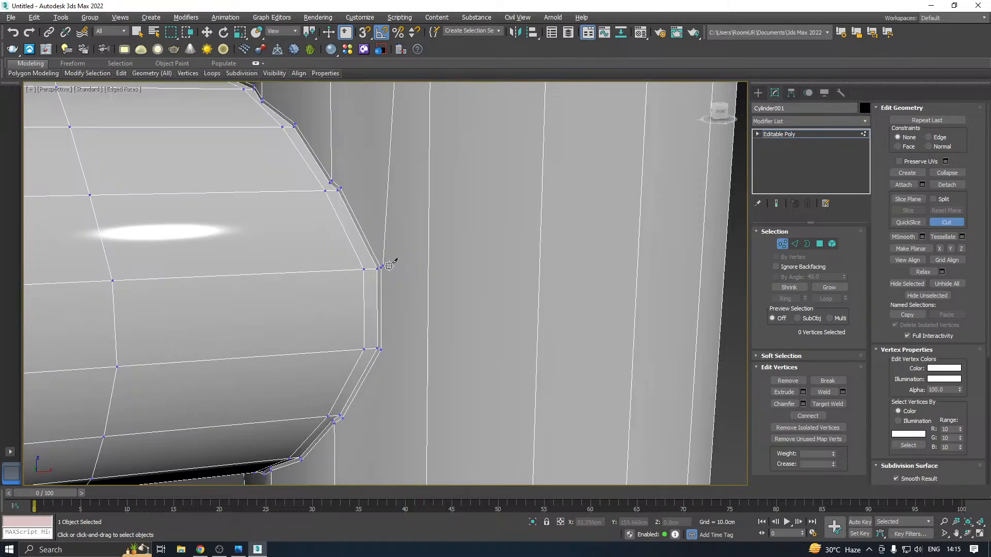
{"action": "scroll", "coordinate": [432, 269], "scroll_direction": "down", "scroll_amount": 4}
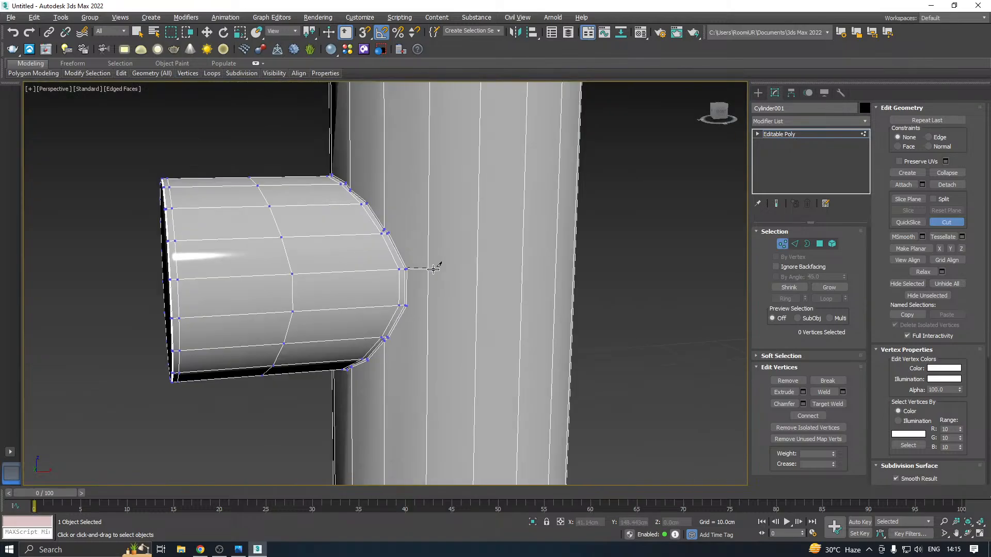
{"action": "left_click", "coordinate": [574, 261]}
{"action": "scroll", "coordinate": [410, 308], "scroll_direction": "up", "scroll_amount": 3}
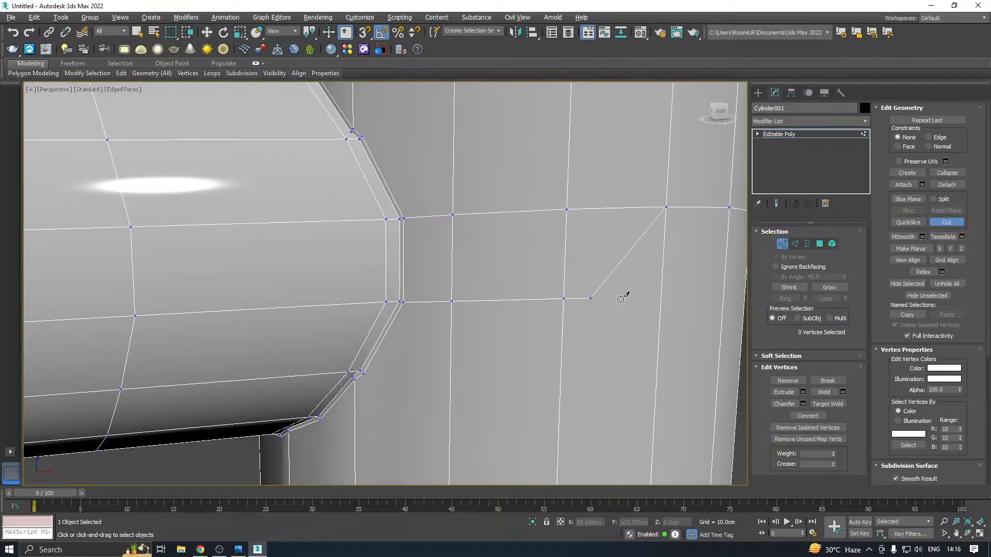
{"action": "scroll", "coordinate": [582, 301], "scroll_direction": "up", "scroll_amount": 3}
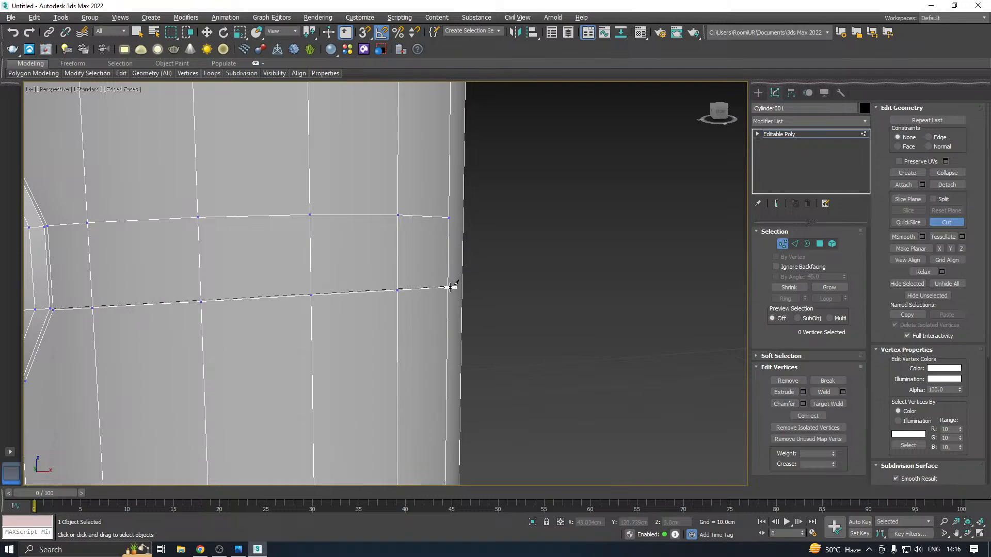
Cut across the cylinder's back to join the upper and lower lines from both sides into two complete horizontal bands
{"action": "scroll", "coordinate": [468, 294], "scroll_direction": "down", "scroll_amount": 3}
{"action": "key", "text": "w"}
{"action": "middle_click_drag", "start_coordinate": [468, 293], "coordinate": [366, 303], "text": "alt"}
{"action": "right_click", "coordinate": [367, 302]}
{"action": "left_click", "coordinate": [338, 214]}
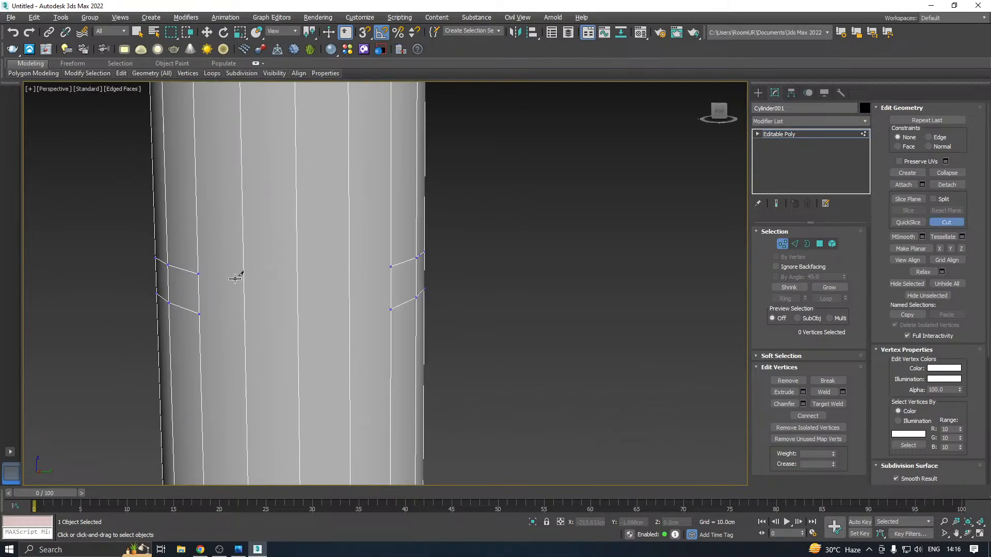
{"action": "left_click", "coordinate": [198, 274]}
{"action": "left_click", "coordinate": [349, 273]}
{"action": "left_click", "coordinate": [199, 313]}
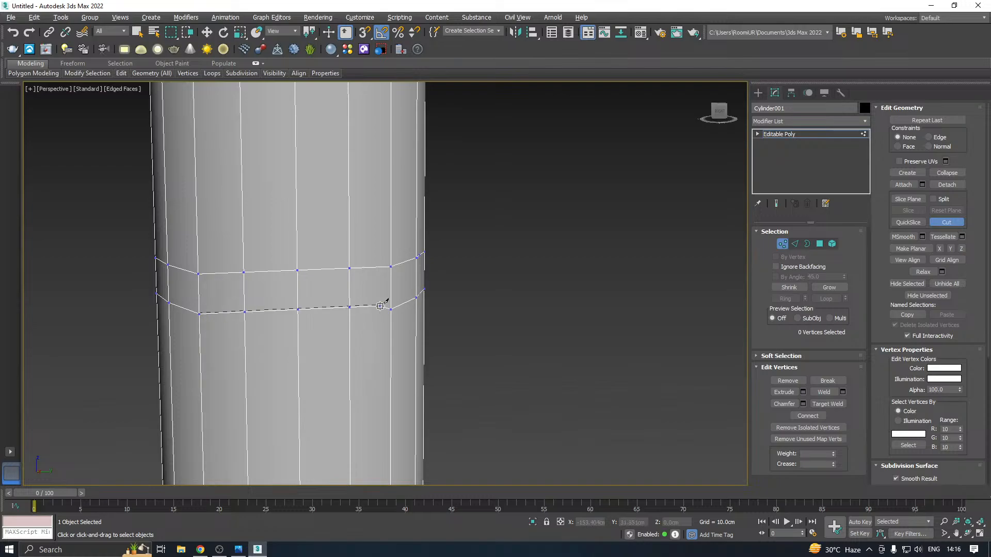
{"action": "right_click", "coordinate": [417, 305]}
{"action": "key", "text": "w"}
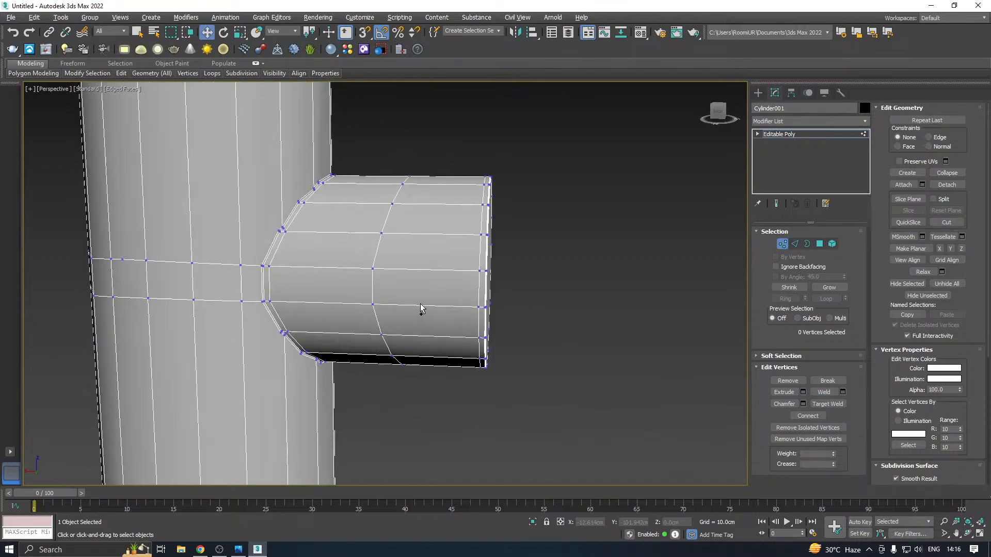
{"action": "middle_click_drag", "start_coordinate": [420, 303], "coordinate": [383, 304], "text": "alt"}
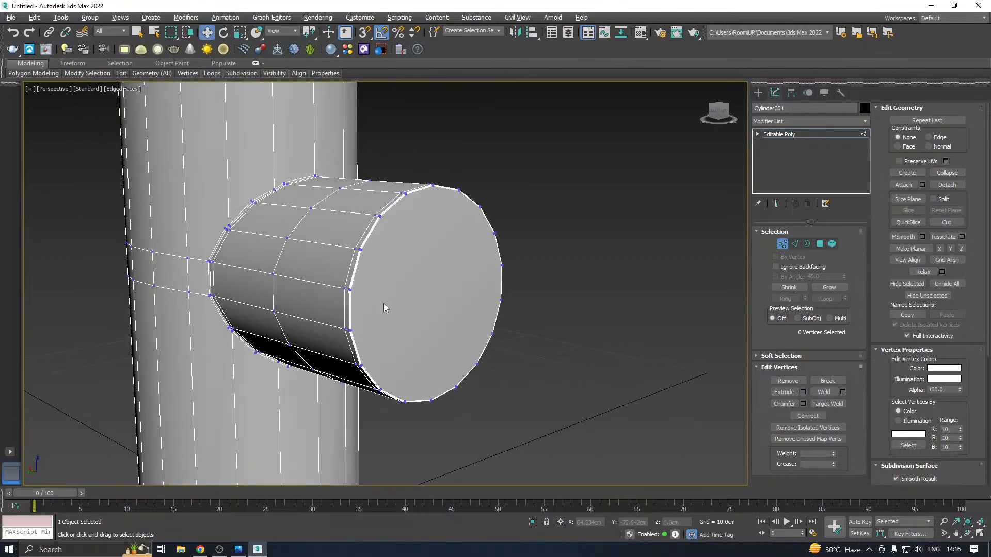
Select the upright cylinder's top and bottom cap polygons and inset them by about 0.251 cm
{"action": "scroll", "coordinate": [293, 282], "scroll_direction": "up", "scroll_amount": 4}
{"action": "scroll", "coordinate": [293, 259], "scroll_direction": "down", "scroll_amount": 3}
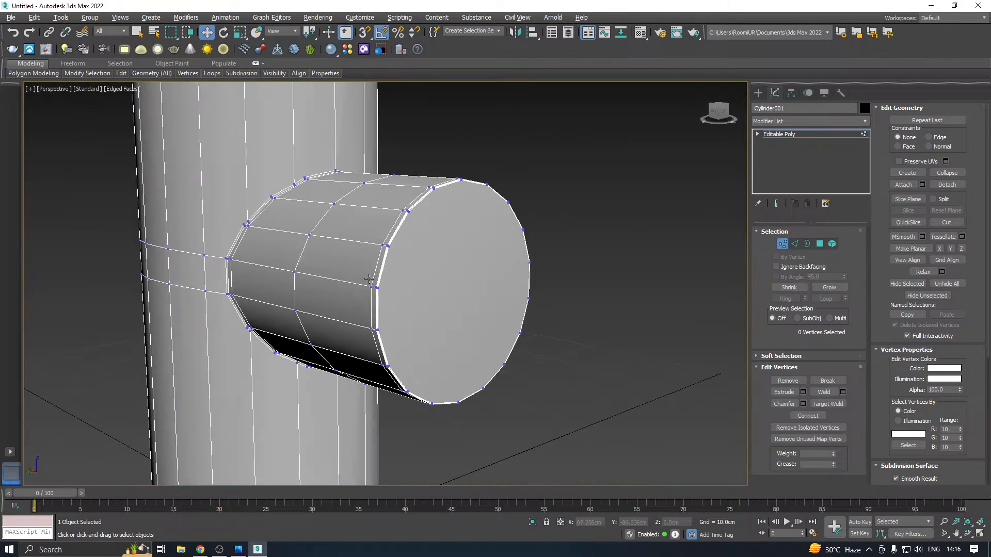
{"action": "scroll", "coordinate": [369, 279], "scroll_direction": "down", "scroll_amount": 4}
{"action": "right_click", "coordinate": [735, 290]}
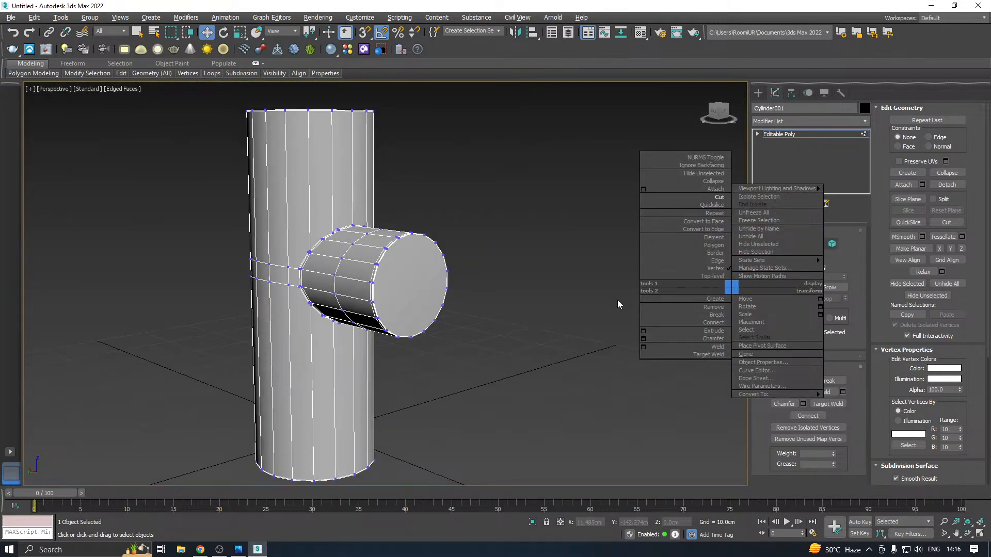
{"action": "left_click", "coordinate": [820, 244]}
{"action": "key", "text": "ctrl+a"}
{"action": "middle_click_drag", "start_coordinate": [611, 286], "coordinate": [414, 139], "text": "alt"}
{"action": "left_click", "coordinate": [309, 123]}
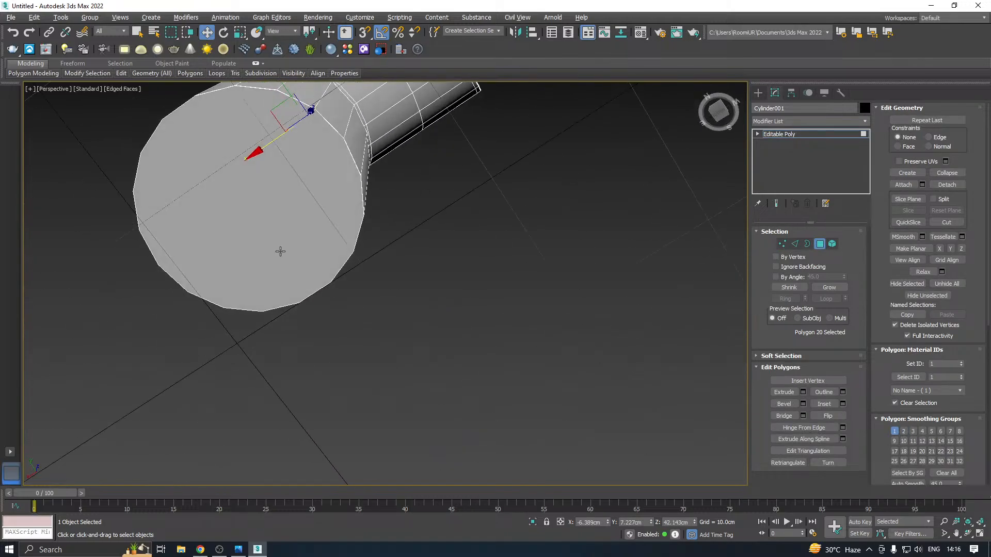
{"action": "left_click", "coordinate": [280, 251], "text": "ctrl"}
{"action": "left_click", "coordinate": [843, 404]}
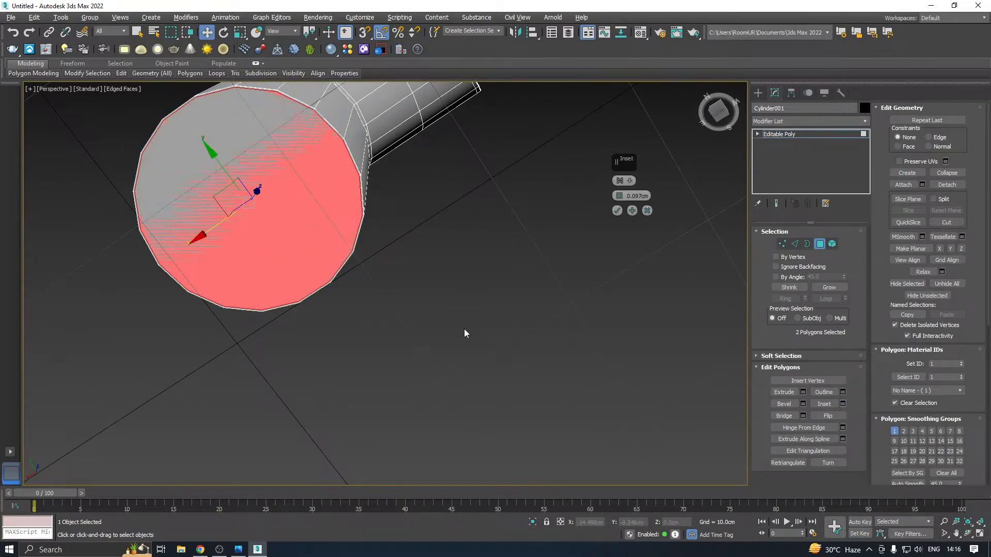
{"action": "left_click_drag", "start_coordinate": [616, 195], "coordinate": [614, 194]}
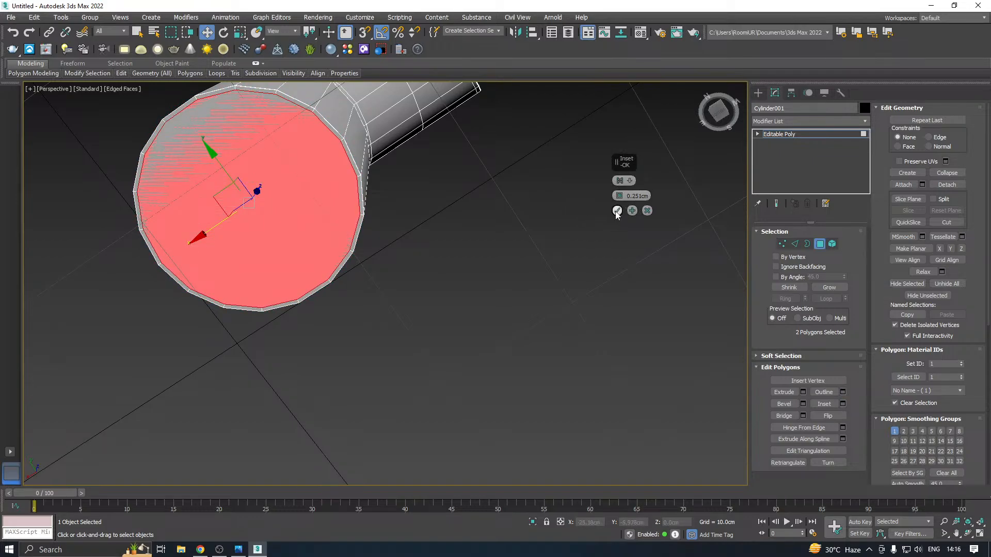
{"action": "left_click", "coordinate": [618, 210]}
Select the outer rim edge loops at both ends of the upright cylinder and chamfer them slightly
{"action": "middle_click_drag", "start_coordinate": [517, 227], "coordinate": [357, 295], "text": "alt"}
{"action": "scroll", "coordinate": [289, 261], "scroll_direction": "up", "scroll_amount": 5}
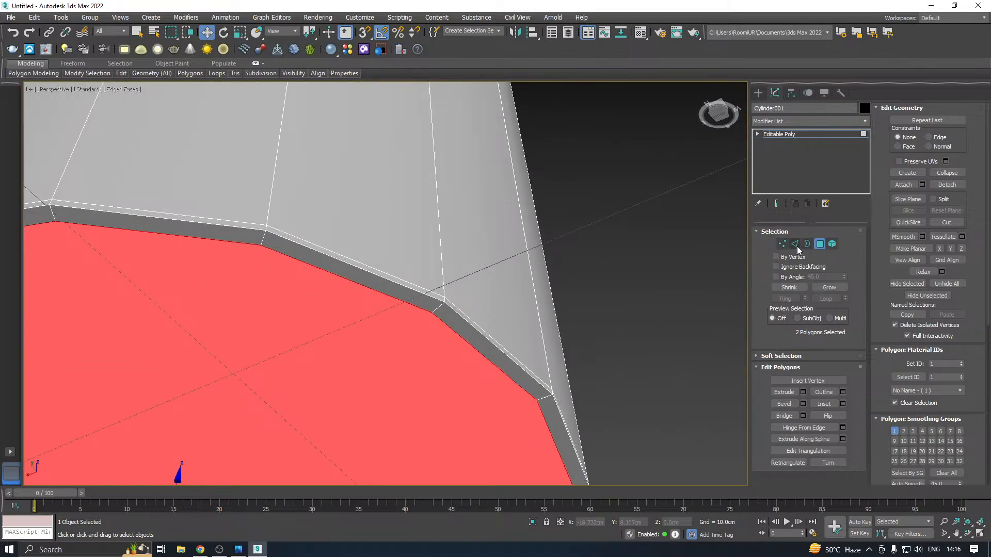
{"action": "left_click", "coordinate": [796, 245]}
{"action": "double_click", "coordinate": [361, 266]}
{"action": "scroll", "coordinate": [368, 268], "scroll_direction": "down", "scroll_amount": 4}
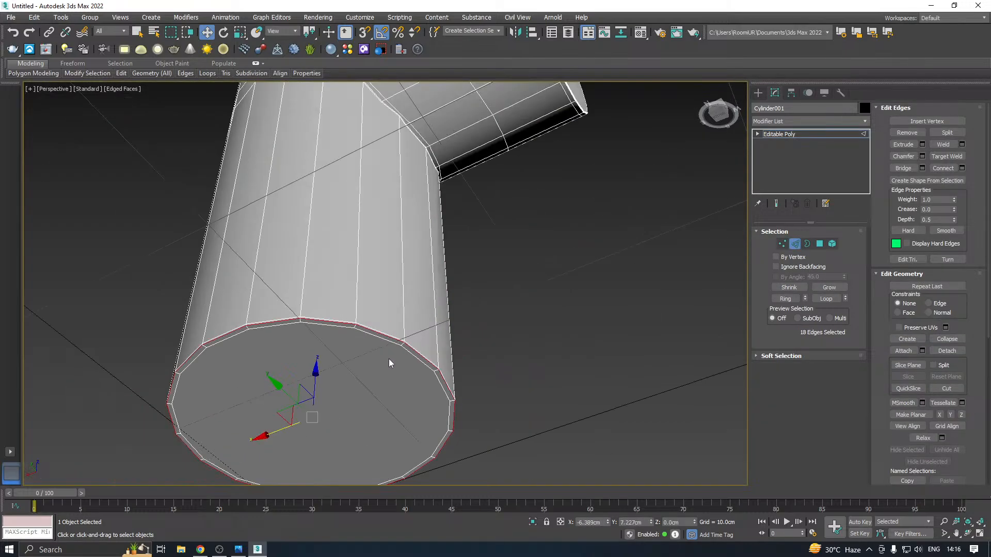
{"action": "scroll", "coordinate": [389, 358], "scroll_direction": "down", "scroll_amount": 3}
{"action": "middle_click_drag", "start_coordinate": [505, 236], "coordinate": [472, 330], "text": "alt"}
{"action": "scroll", "coordinate": [468, 324], "scroll_direction": "down", "scroll_amount": 6}
{"action": "middle_click_drag", "start_coordinate": [465, 271], "coordinate": [500, 330]}
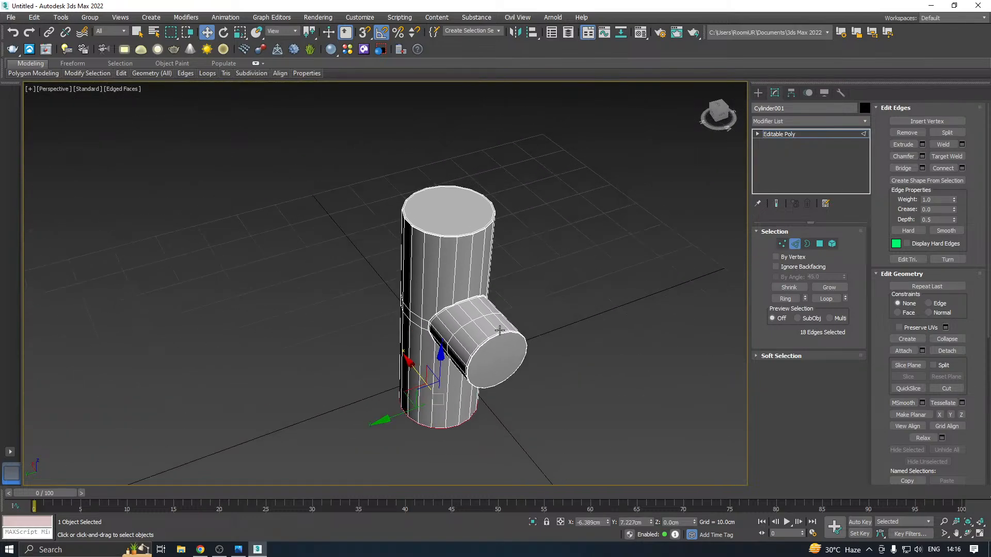
{"action": "scroll", "coordinate": [439, 224], "scroll_direction": "up", "scroll_amount": 5}
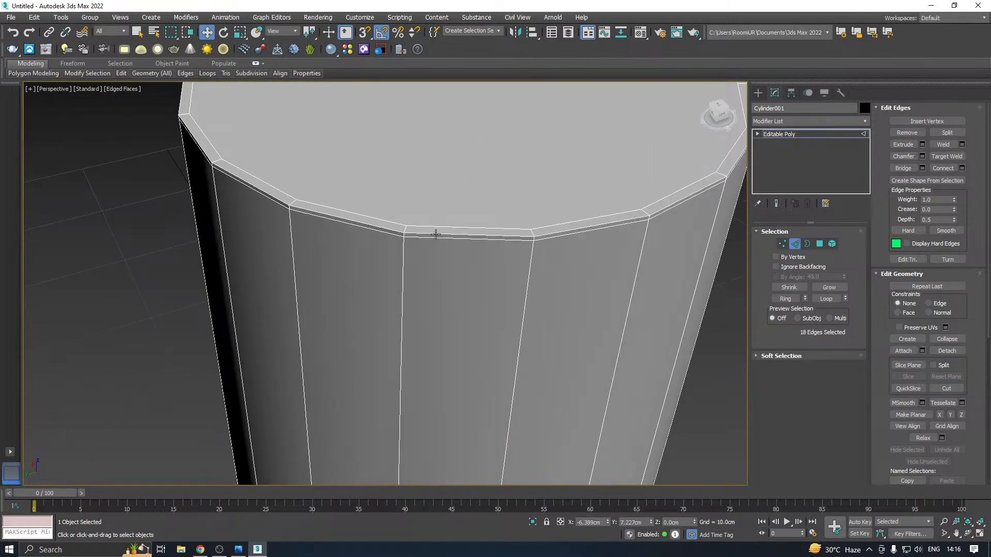
{"action": "double_click", "coordinate": [436, 234], "text": "ctrl"}
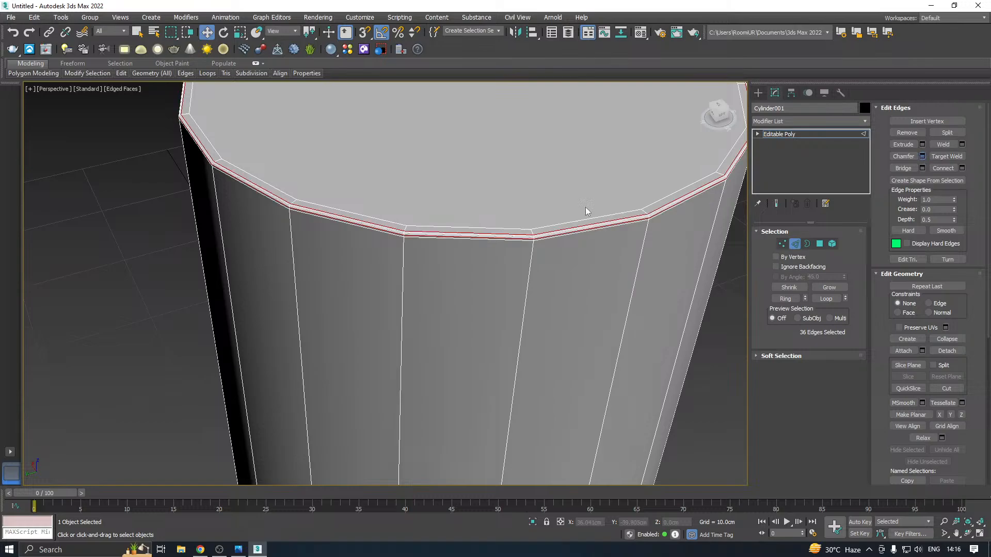
{"action": "right_click", "coordinate": [621, 200]}
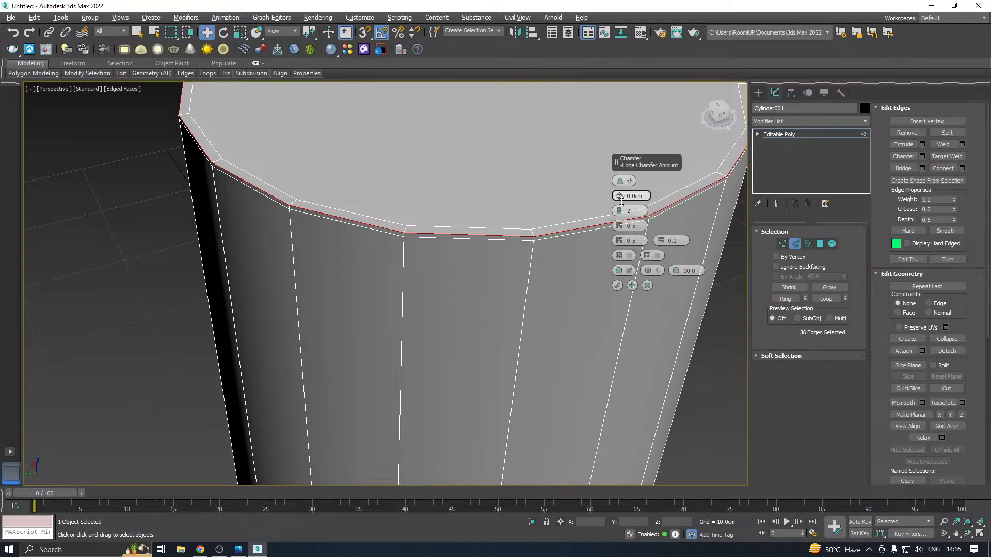
{"action": "left_click_drag", "start_coordinate": [621, 201], "coordinate": [621, 192]}
{"action": "left_click", "coordinate": [617, 285]}
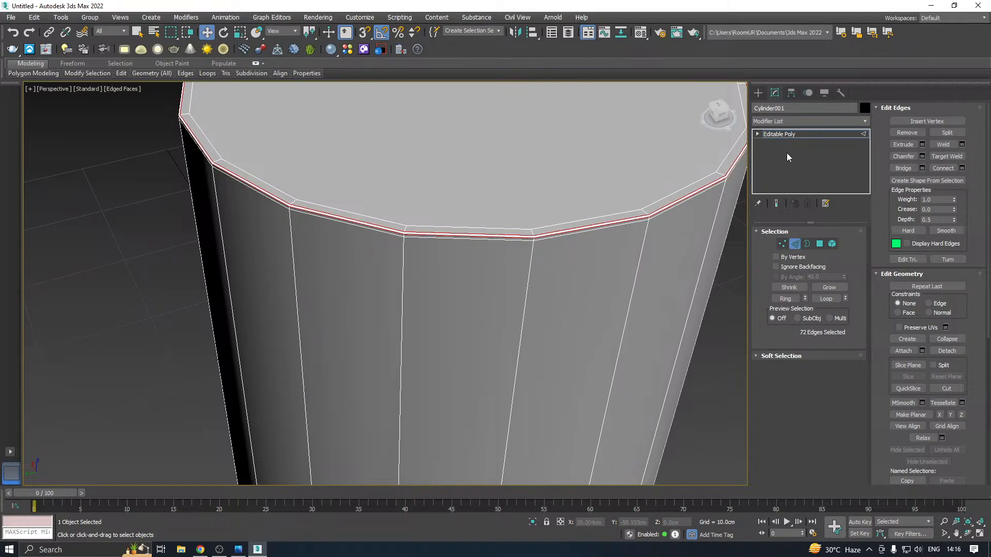
{"action": "left_click", "coordinate": [794, 137]}
Apply a TurboSmooth modifier with 2 iterations to the branched cylinder
{"action": "scroll", "coordinate": [498, 208], "scroll_direction": "down", "scroll_amount": 6}
{"action": "middle_click_drag", "start_coordinate": [511, 221], "coordinate": [535, 211], "text": "alt"}
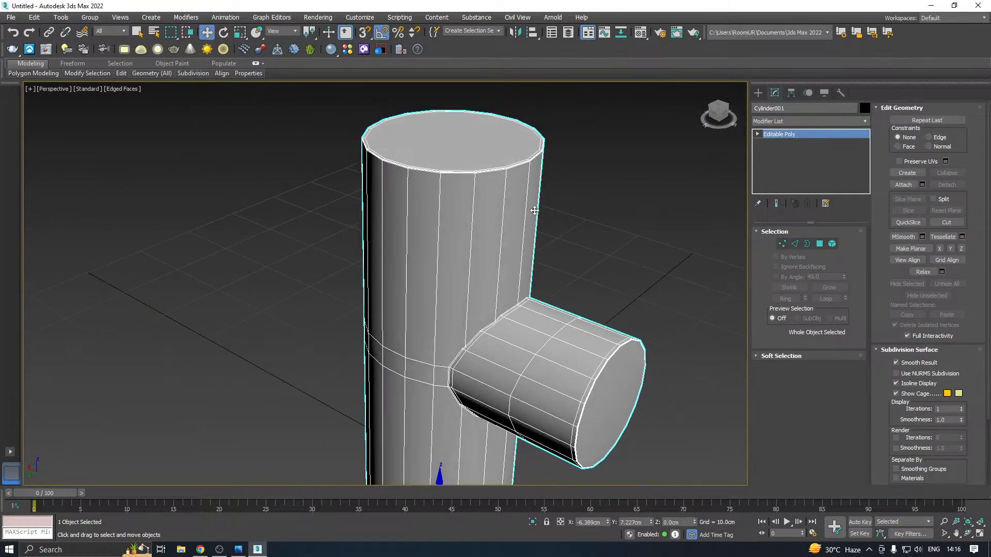
{"action": "middle_click_drag", "start_coordinate": [504, 266], "coordinate": [487, 189]}
{"action": "left_click", "coordinate": [865, 121]}
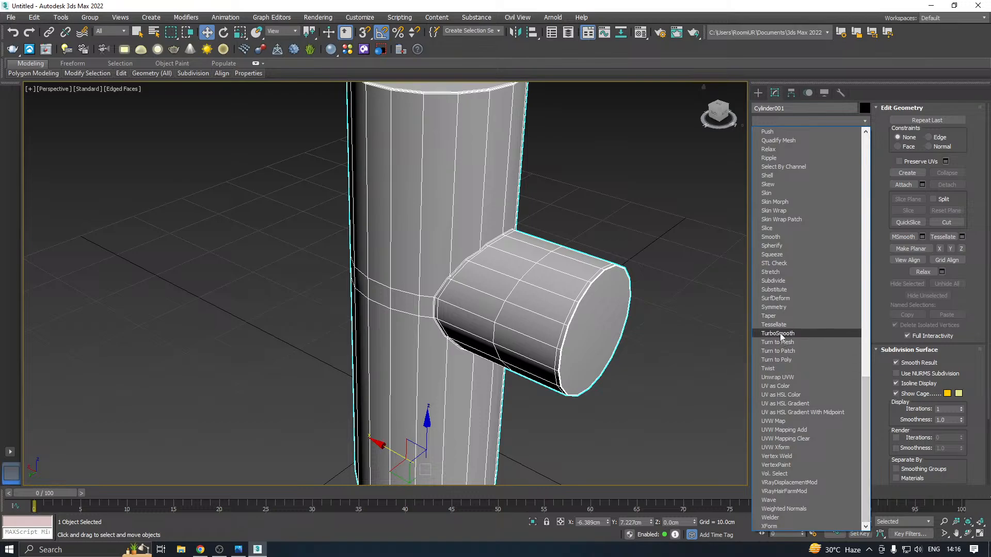
{"action": "left_click", "coordinate": [779, 333]}
{"action": "scroll", "coordinate": [483, 332], "scroll_direction": "down", "scroll_amount": 3}
{"action": "middle_click_drag", "start_coordinate": [570, 364], "coordinate": [577, 317], "text": "alt"}
{"action": "left_click", "coordinate": [841, 249]}
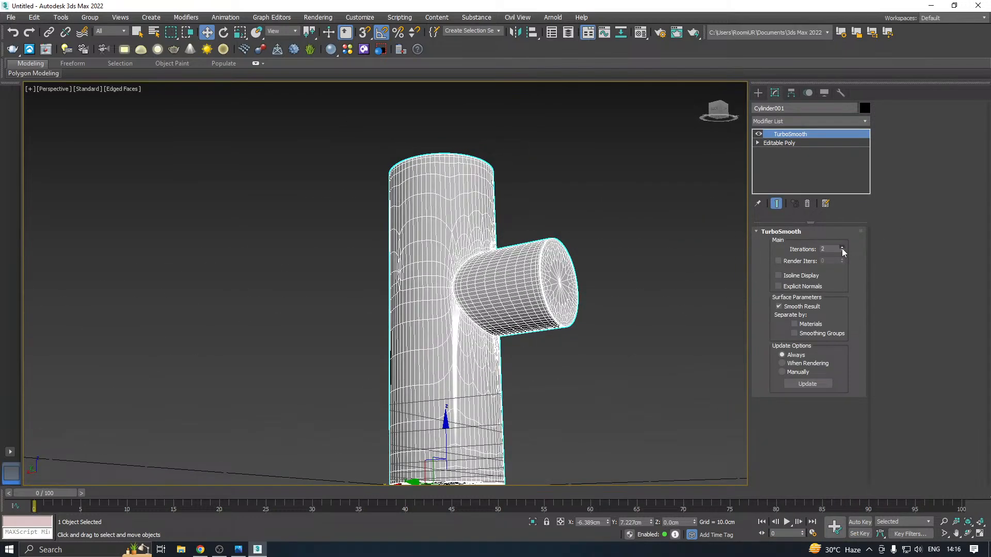
{"action": "middle_click_drag", "start_coordinate": [558, 320], "coordinate": [462, 336], "text": "alt"}
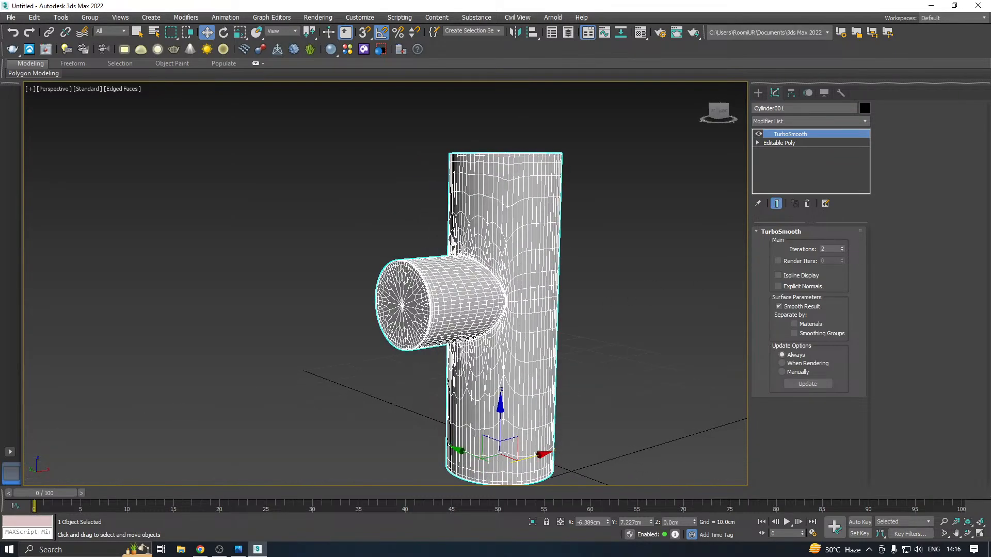
Turn off the Edged Faces display and examine the smoothed junction between the branch and the upright cylinder
{"action": "left_click", "coordinate": [126, 91]}
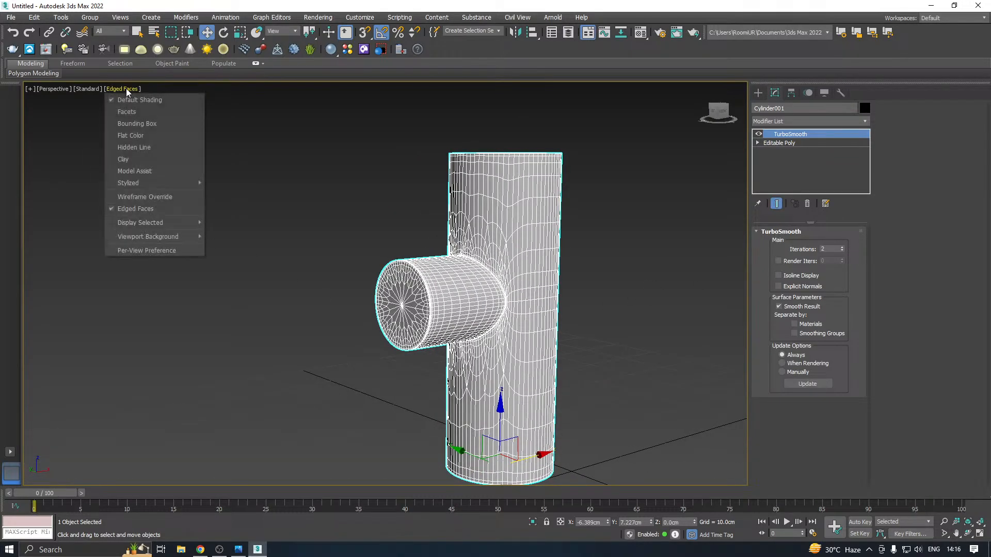
{"action": "left_click", "coordinate": [131, 208]}
{"action": "middle_click_drag", "start_coordinate": [557, 346], "coordinate": [597, 356], "text": "alt"}
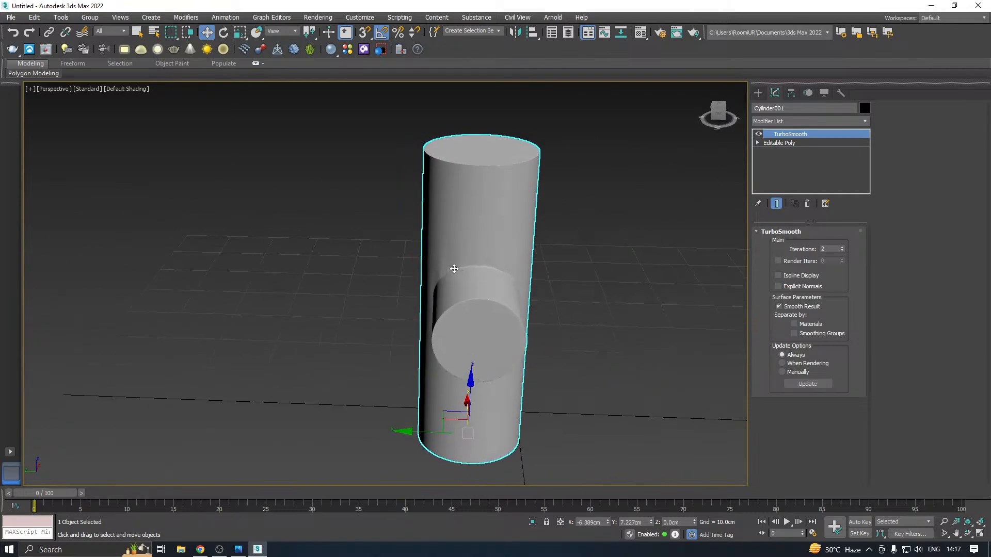
{"action": "scroll", "coordinate": [454, 268], "scroll_direction": "up", "scroll_amount": 3}
{"action": "right_click", "coordinate": [497, 260]}
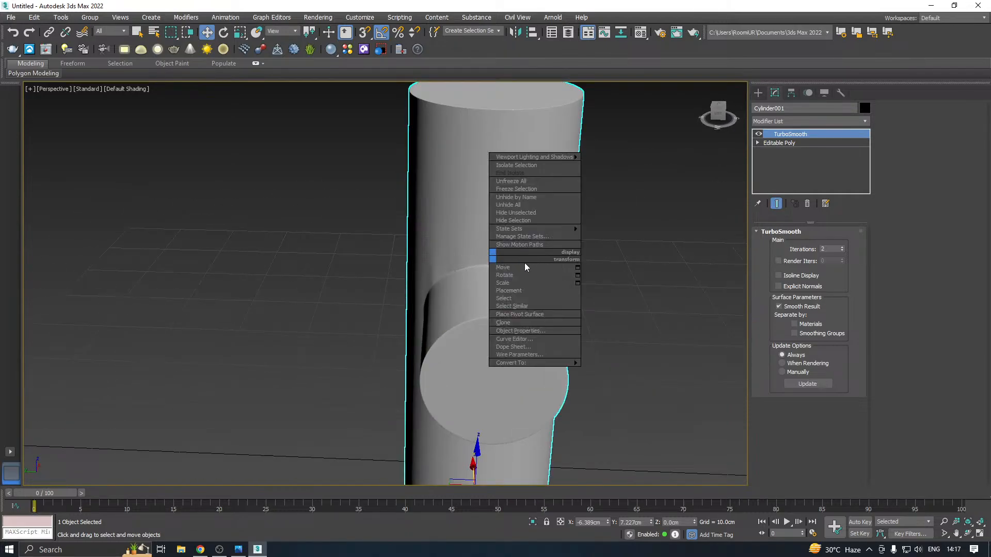
{"action": "middle_click_drag", "start_coordinate": [416, 283], "coordinate": [475, 299], "text": "alt"}
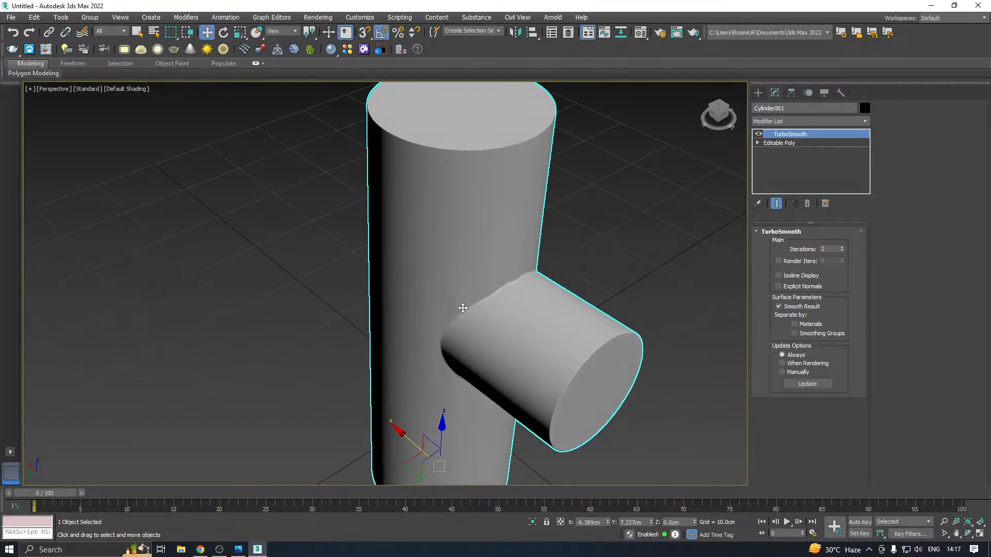
{"action": "scroll", "coordinate": [462, 309], "scroll_direction": "up", "scroll_amount": 3}
{"action": "middle_click_drag", "start_coordinate": [563, 308], "coordinate": [454, 281], "text": "alt"}
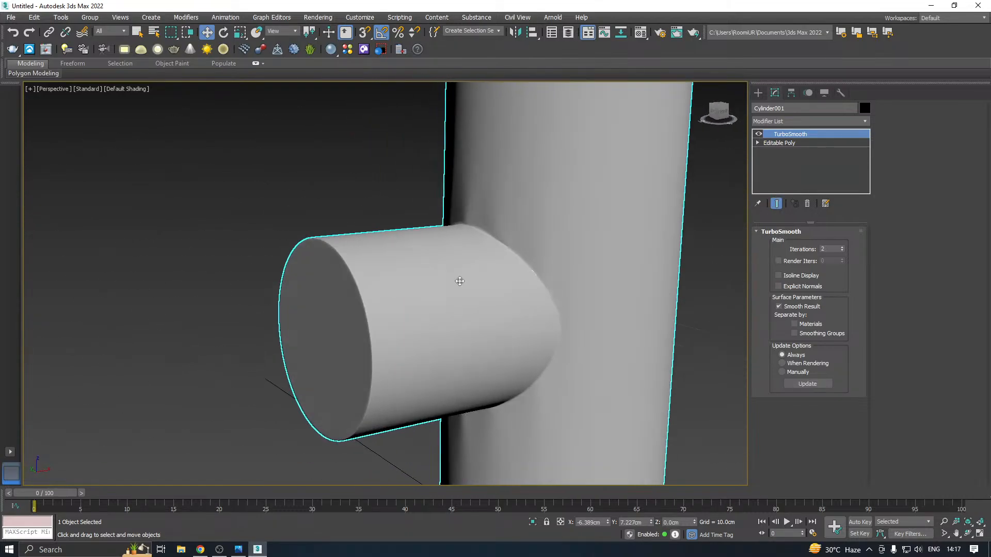
Turn on the Edged Faces display and examine the branch junction's mesh at the Editable Poly level beneath TurboSmooth
{"action": "left_click", "coordinate": [133, 89]}
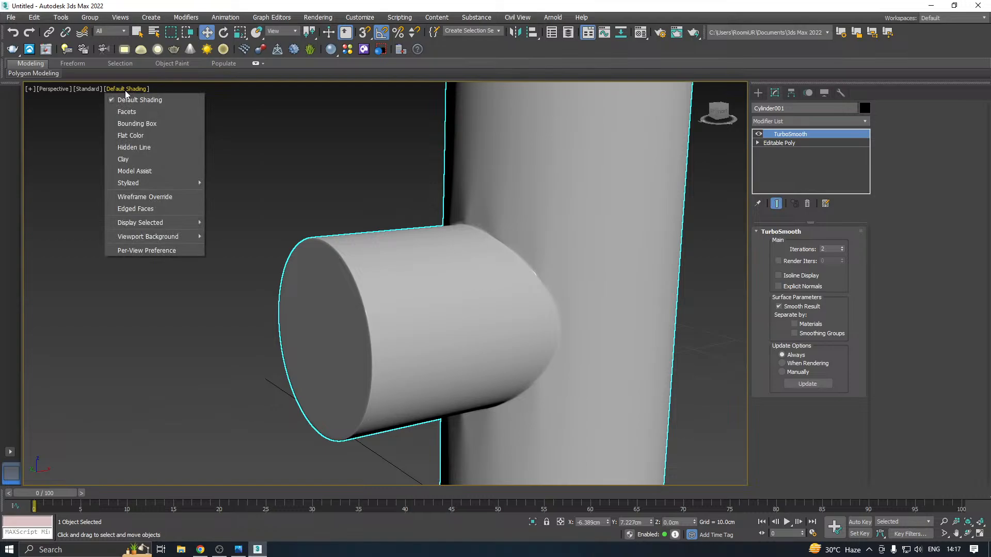
{"action": "left_click", "coordinate": [149, 206]}
{"action": "middle_click_drag", "start_coordinate": [502, 232], "coordinate": [686, 248], "text": "alt"}
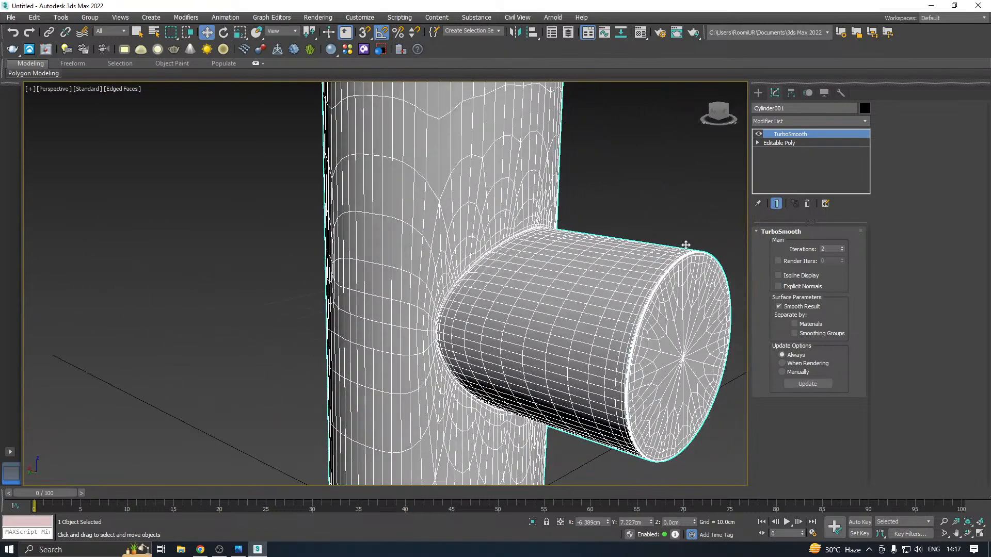
{"action": "left_click", "coordinate": [804, 142]}
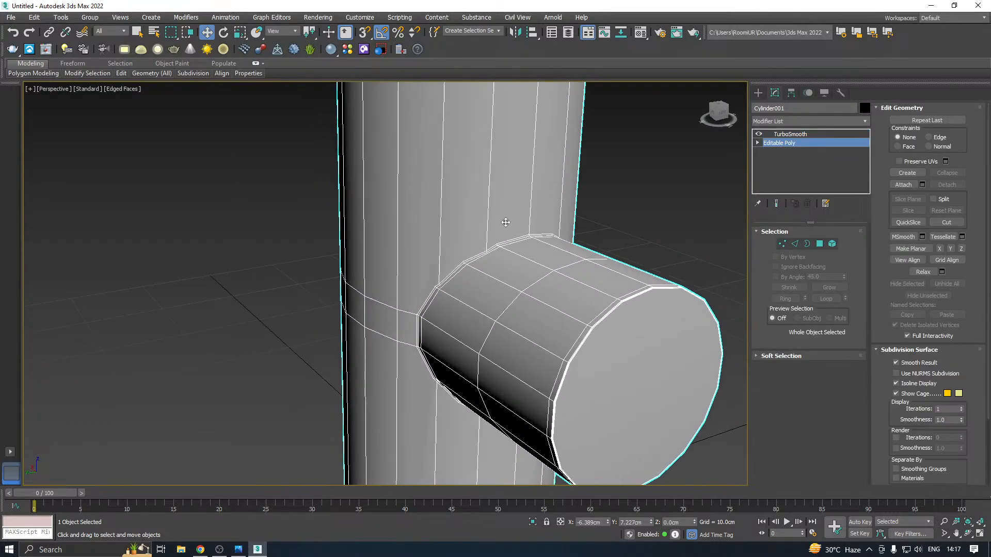
{"action": "middle_click_drag", "start_coordinate": [505, 223], "coordinate": [496, 227], "text": "alt"}
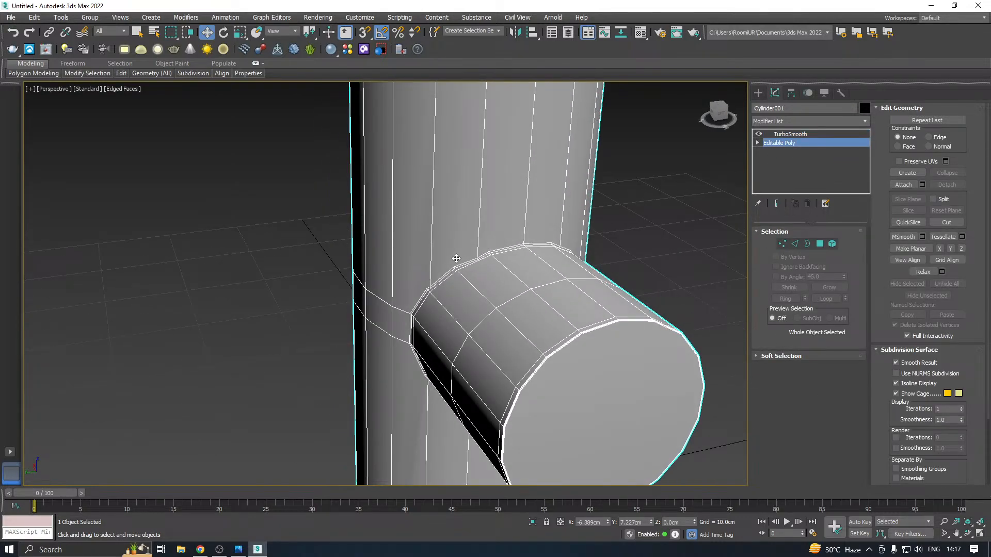
{"action": "scroll", "coordinate": [457, 259], "scroll_direction": "down", "scroll_amount": 5}
{"action": "middle_click_drag", "start_coordinate": [467, 264], "coordinate": [503, 226], "text": "alt"}
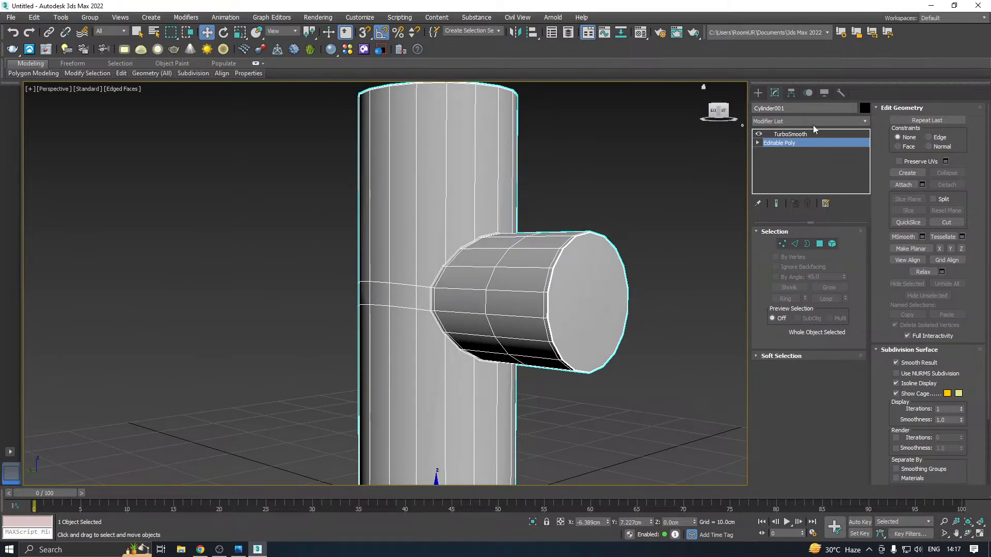
Delete the TurboSmooth modifier from the branched cylinder
{"action": "right_click", "coordinate": [794, 135]}
{"action": "left_click", "coordinate": [794, 135]}
{"action": "right_click", "coordinate": [793, 135]}
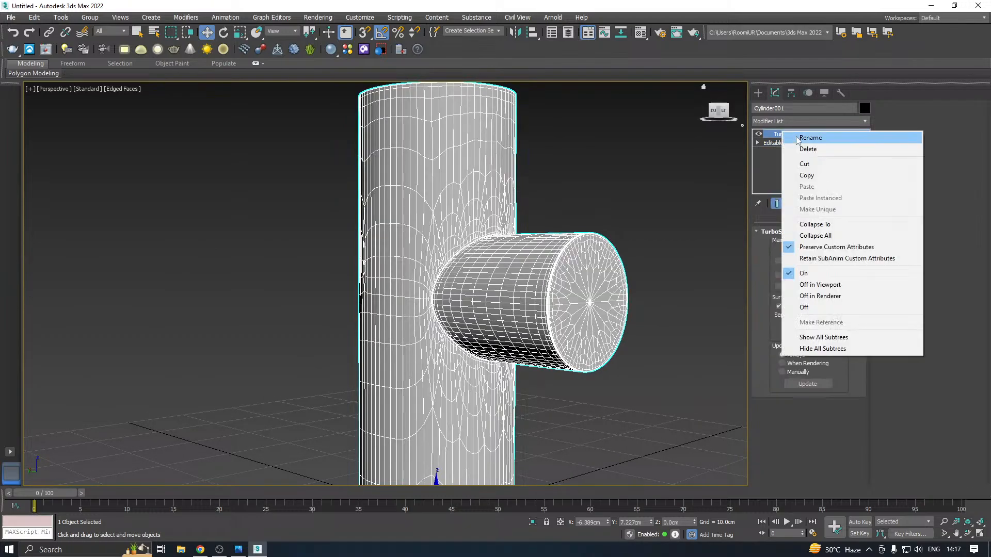
{"action": "left_click", "coordinate": [806, 149]}
{"action": "middle_click_drag", "start_coordinate": [646, 194], "coordinate": [606, 212], "text": "alt"}
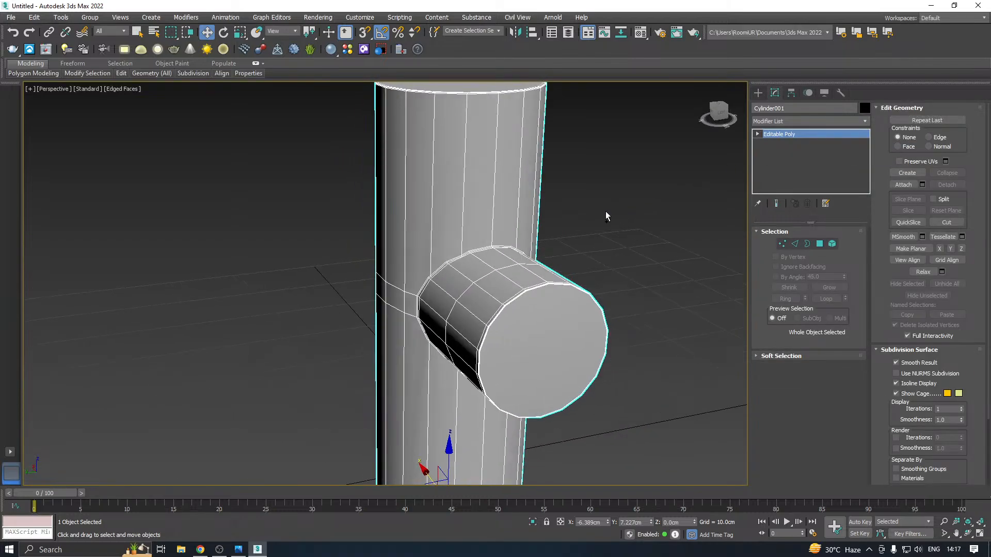
Undo the edge work back to the plain branched cylinder without horizontal cuts, support loops, cap insets or rim chamfers
{"action": "scroll", "coordinate": [488, 220], "scroll_direction": "down", "scroll_amount": 4}
{"action": "middle_click_drag", "start_coordinate": [489, 219], "coordinate": [520, 224], "text": "alt"}
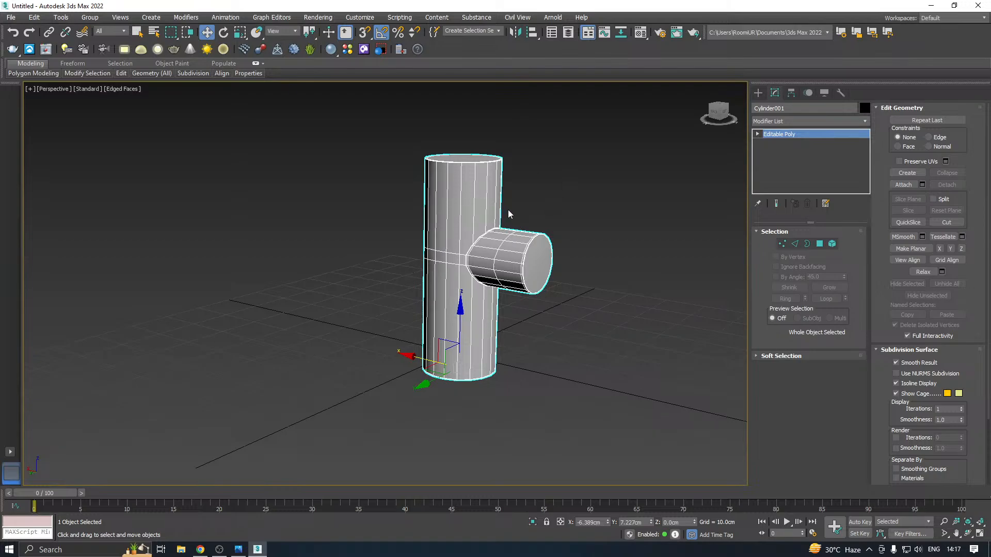
{"action": "middle_click_drag", "start_coordinate": [509, 212], "coordinate": [596, 227], "text": "alt"}
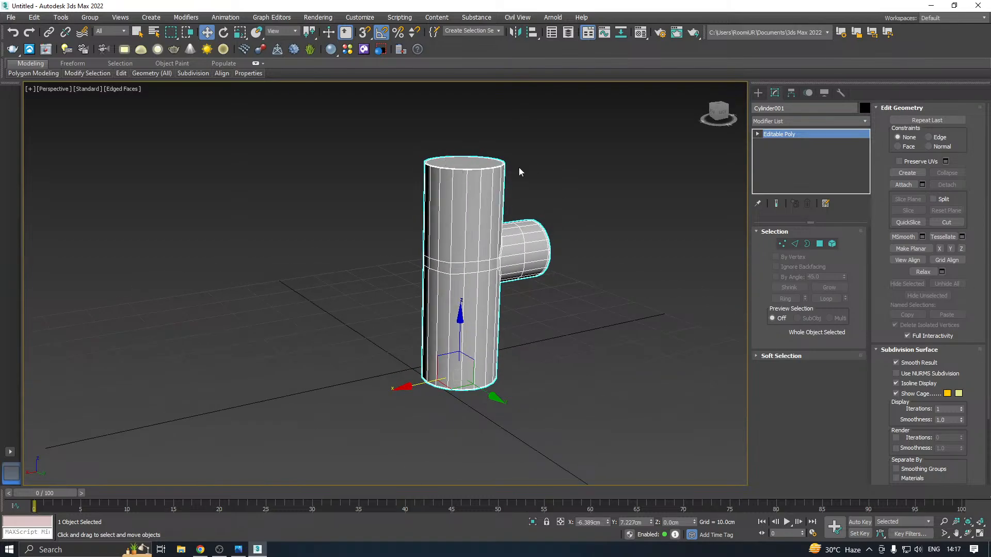
{"action": "middle_click_drag", "start_coordinate": [520, 171], "coordinate": [466, 192], "text": "alt"}
{"action": "scroll", "coordinate": [466, 191], "scroll_direction": "up", "scroll_amount": 4}
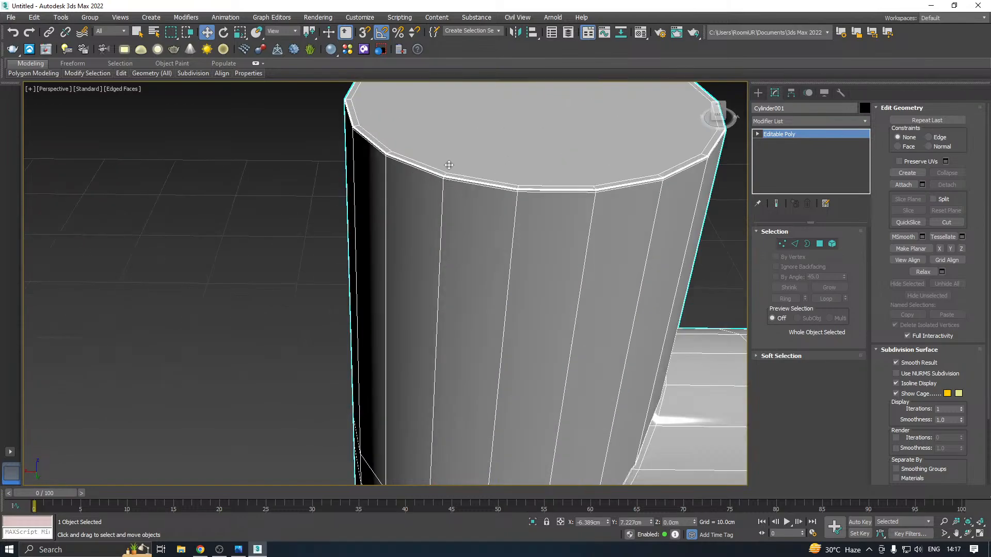
{"action": "scroll", "coordinate": [430, 181], "scroll_direction": "down", "scroll_amount": 5}
{"action": "middle_click_drag", "start_coordinate": [523, 220], "coordinate": [536, 185], "text": "alt"}
{"action": "key", "text": "ctrl+y"}
{"action": "key", "text": "ctrl+z"}
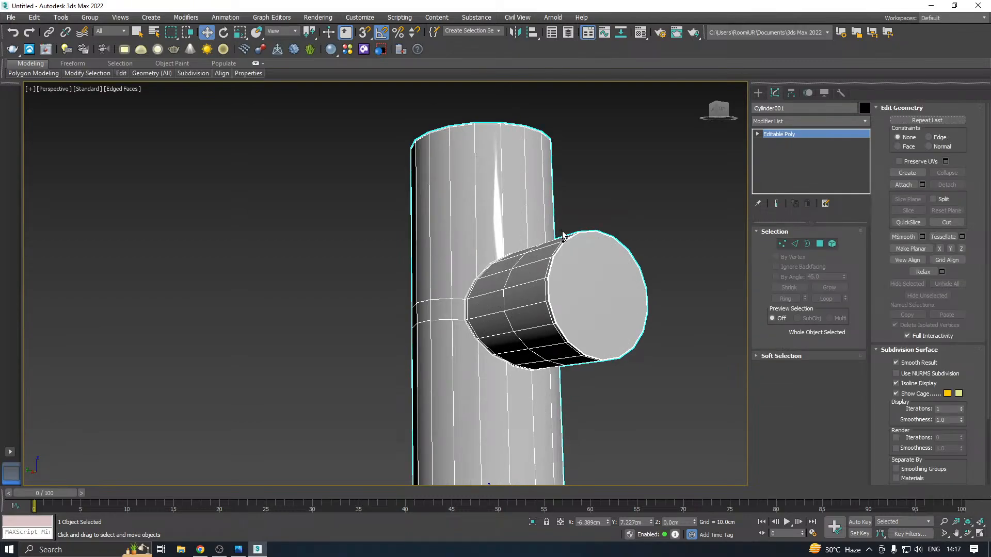
{"action": "key", "text": "ctrl+z"}
{"action": "middle_click_drag", "start_coordinate": [563, 236], "coordinate": [544, 278], "text": "alt"}
{"action": "scroll", "coordinate": [489, 310], "scroll_direction": "up", "scroll_amount": 5}
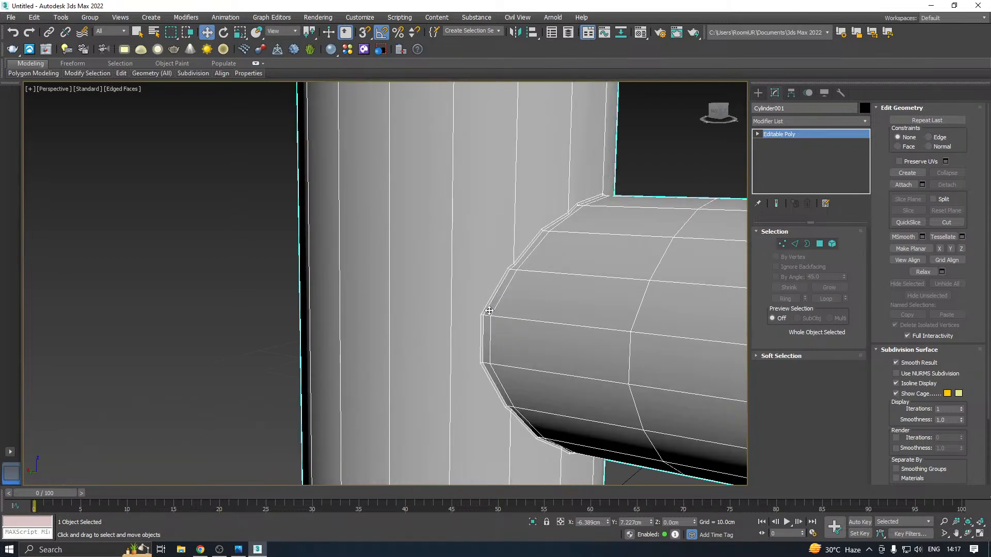
{"action": "key", "text": "ctrl+z"}
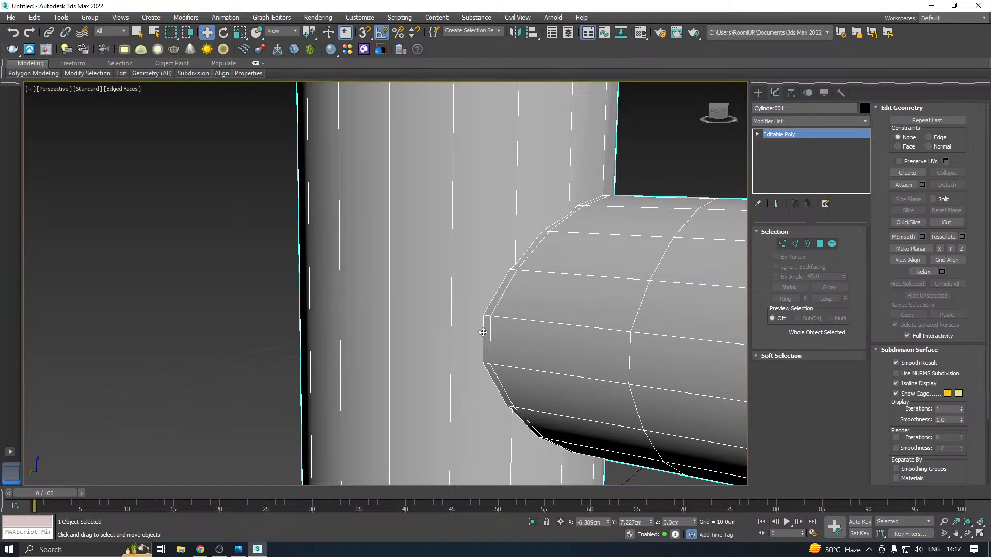
{"action": "key", "text": "ctrl+z"}
{"action": "scroll", "coordinate": [483, 332], "scroll_direction": "down", "scroll_amount": 5}
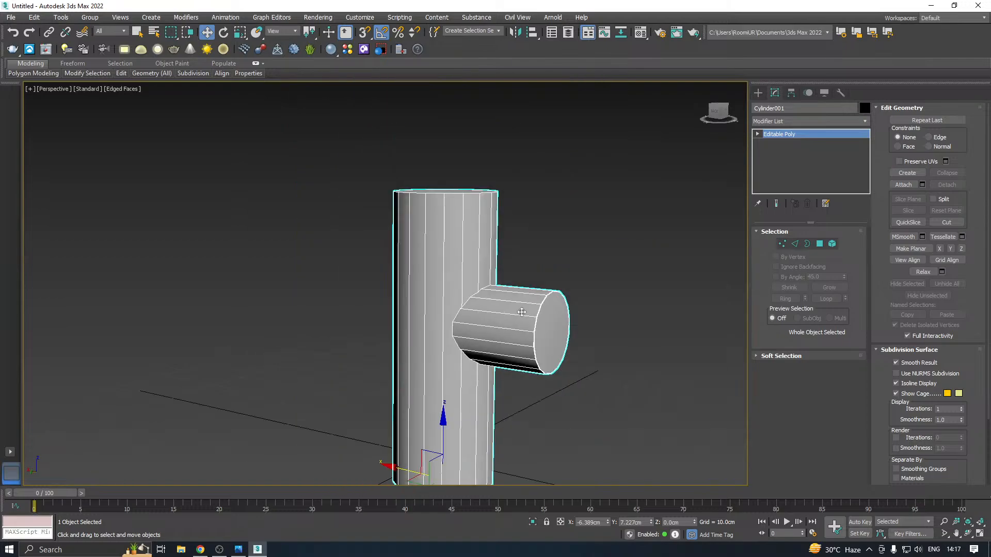
{"action": "middle_click_drag", "start_coordinate": [522, 312], "coordinate": [499, 323], "text": "alt"}
{"action": "scroll", "coordinate": [521, 344], "scroll_direction": "up", "scroll_amount": 4}
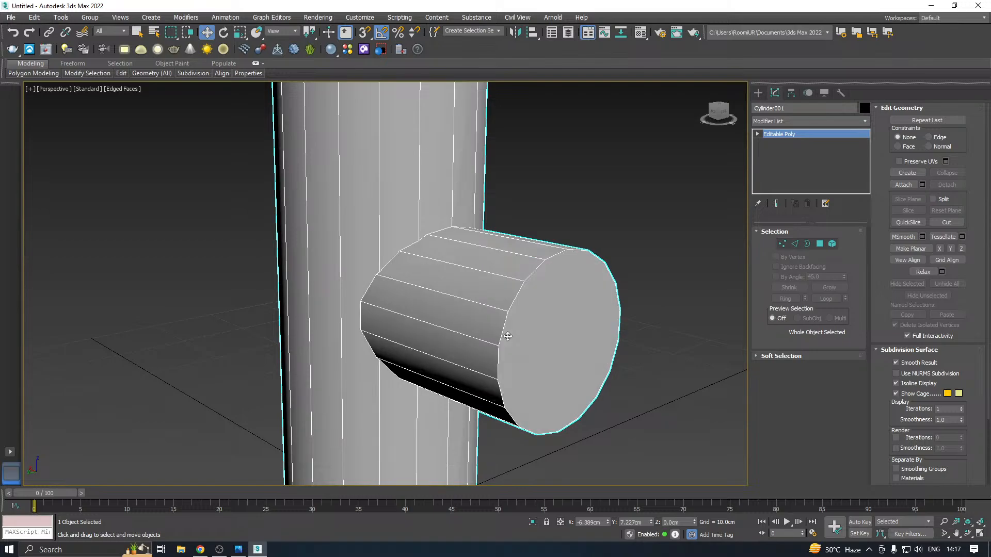
{"action": "scroll", "coordinate": [504, 331], "scroll_direction": "down", "scroll_amount": 5}
{"action": "middle_click_drag", "start_coordinate": [553, 283], "coordinate": [487, 323], "text": "alt"}
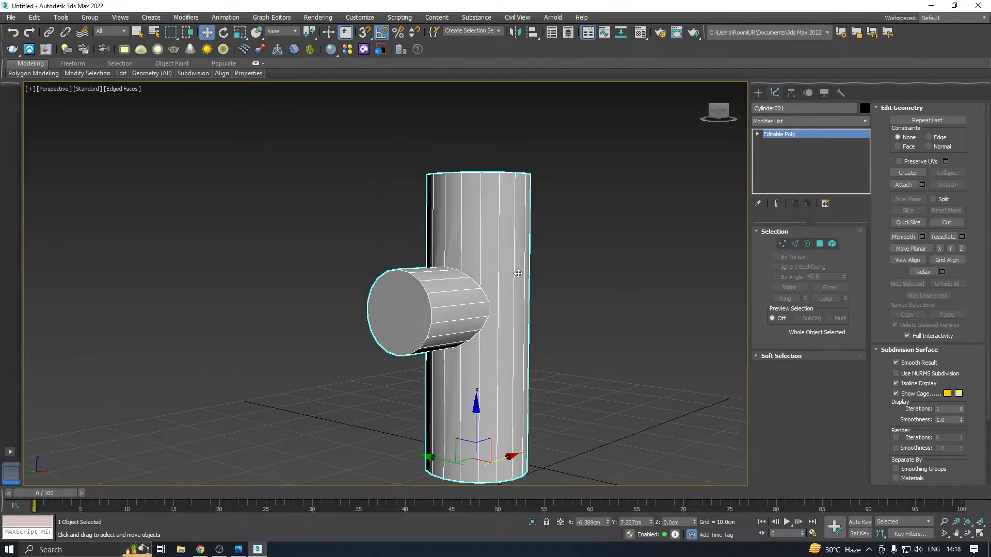
Delete all the vertices at the side branch's outer end to open its hole in the upright cylinder
{"action": "middle_click_drag", "start_coordinate": [518, 274], "coordinate": [525, 268], "text": "alt"}
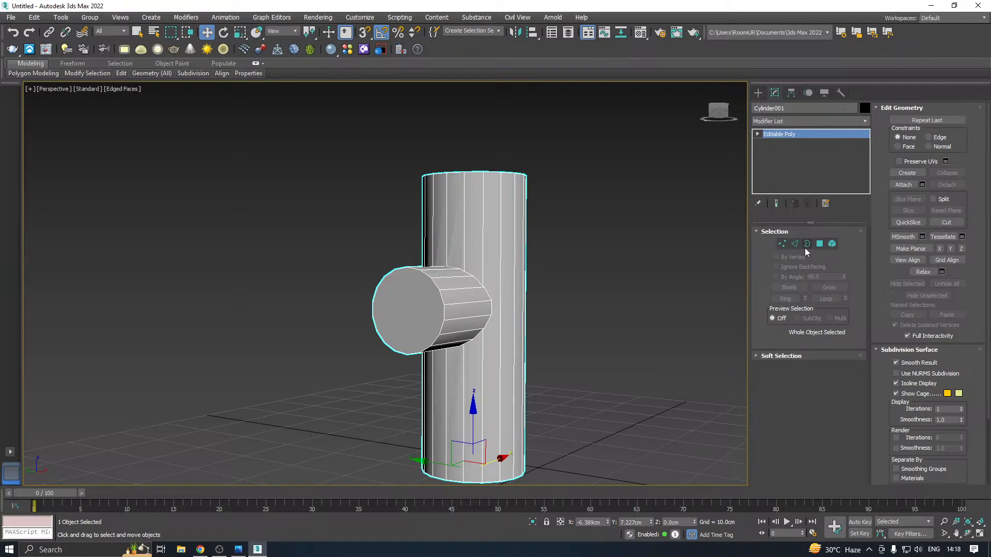
{"action": "left_click", "coordinate": [783, 244]}
{"action": "middle_click_drag", "start_coordinate": [595, 280], "coordinate": [676, 289], "text": "alt"}
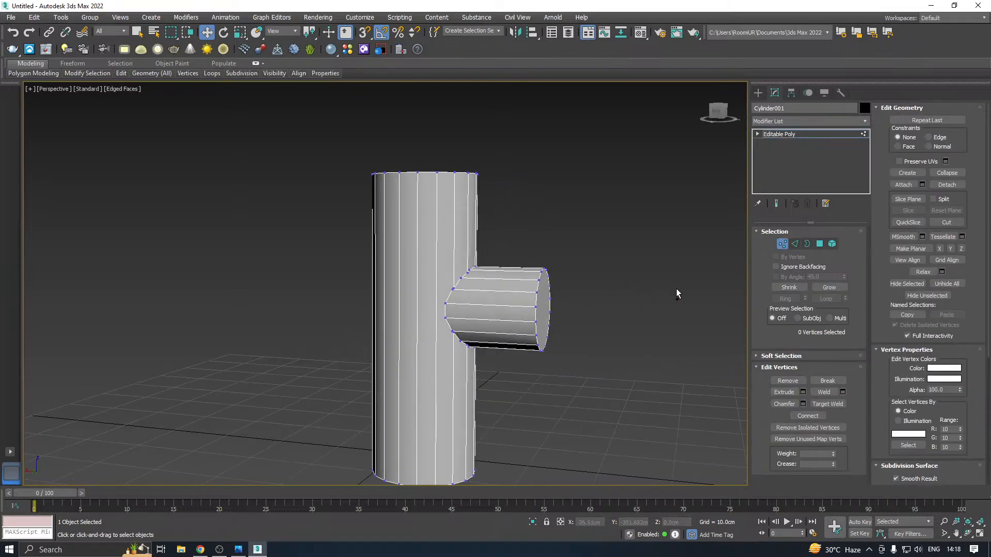
{"action": "left_click_drag", "start_coordinate": [613, 240], "coordinate": [524, 385]}
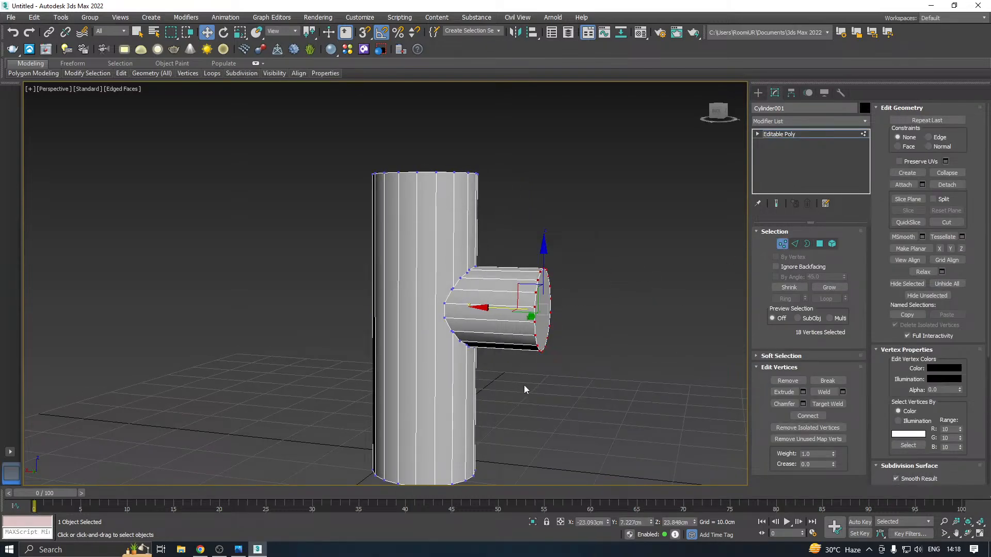
{"action": "key", "text": "Delete"}
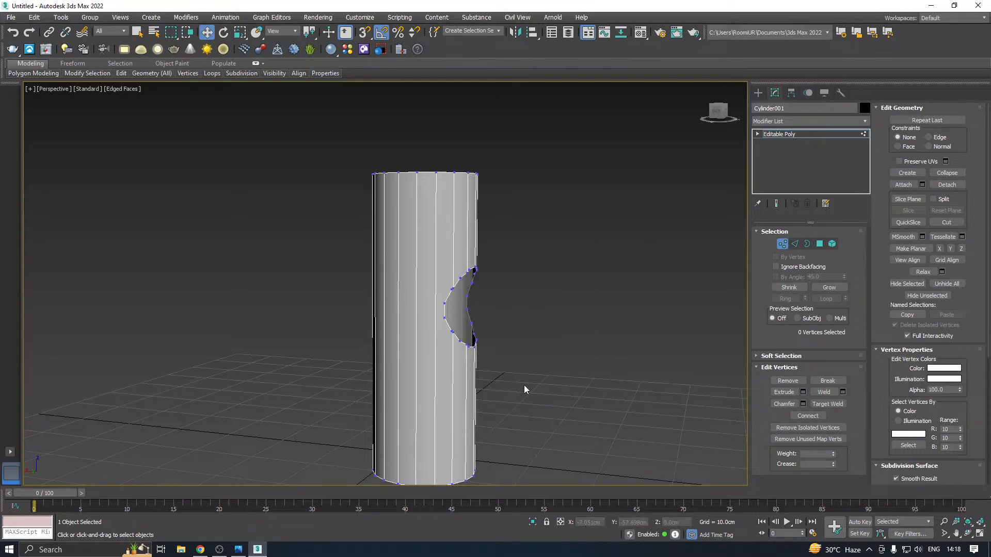
Target Weld the stray vertex on the hole's upper rim onto the adjacent vertex where a vertical edge ends
{"action": "middle_click_drag", "start_coordinate": [462, 296], "coordinate": [438, 291], "text": "alt"}
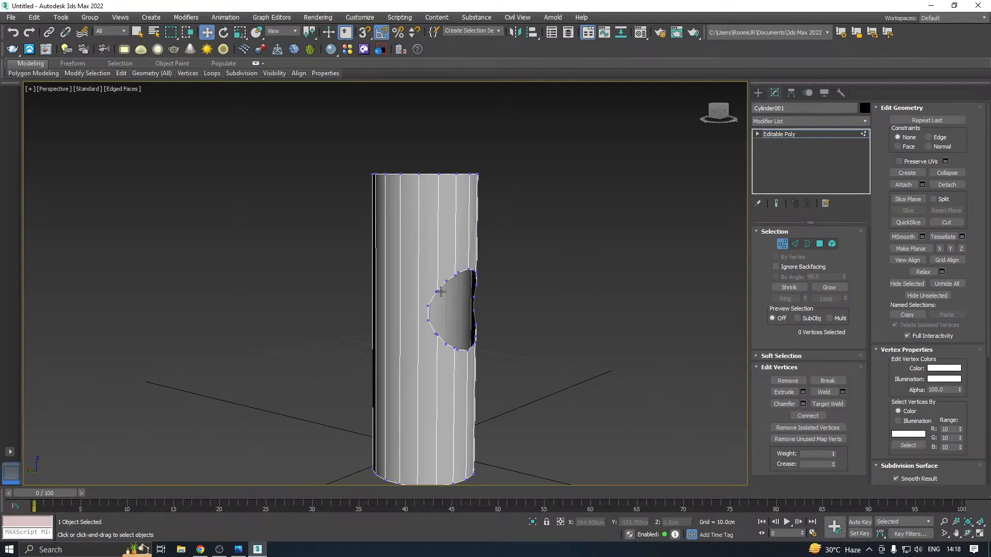
{"action": "scroll", "coordinate": [437, 291], "scroll_direction": "up", "scroll_amount": 5}
{"action": "right_click", "coordinate": [438, 292]}
{"action": "left_click", "coordinate": [413, 352]}
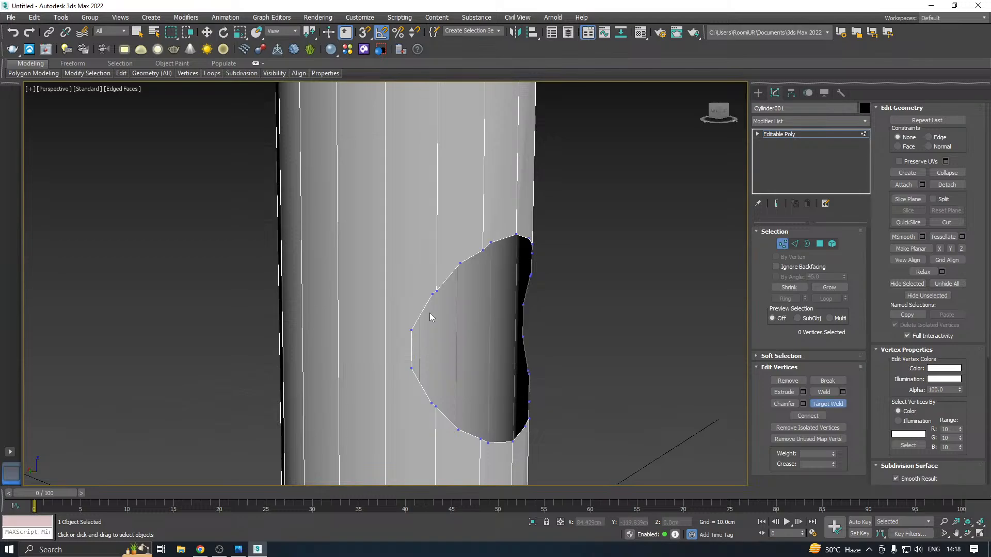
{"action": "middle_click_drag", "start_coordinate": [451, 290], "coordinate": [466, 306], "text": "alt"}
{"action": "scroll", "coordinate": [497, 284], "scroll_direction": "up", "scroll_amount": 3}
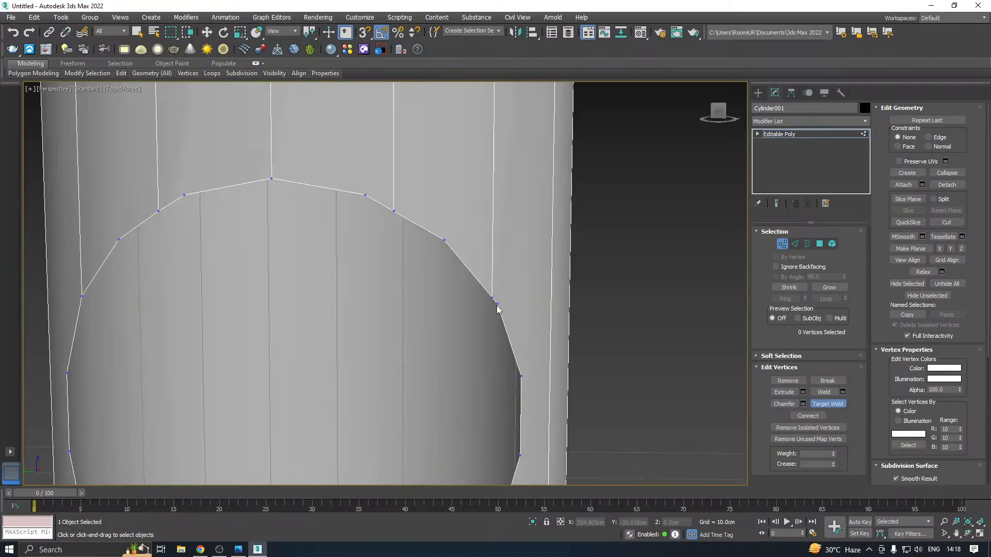
{"action": "left_click", "coordinate": [497, 304]}
{"action": "left_click", "coordinate": [492, 298]}
Merge the next close vertex pair near the hole's top, welding the vertical edge's end onto the adjacent rim vertex
{"action": "middle_click_drag", "start_coordinate": [425, 233], "coordinate": [465, 292]}
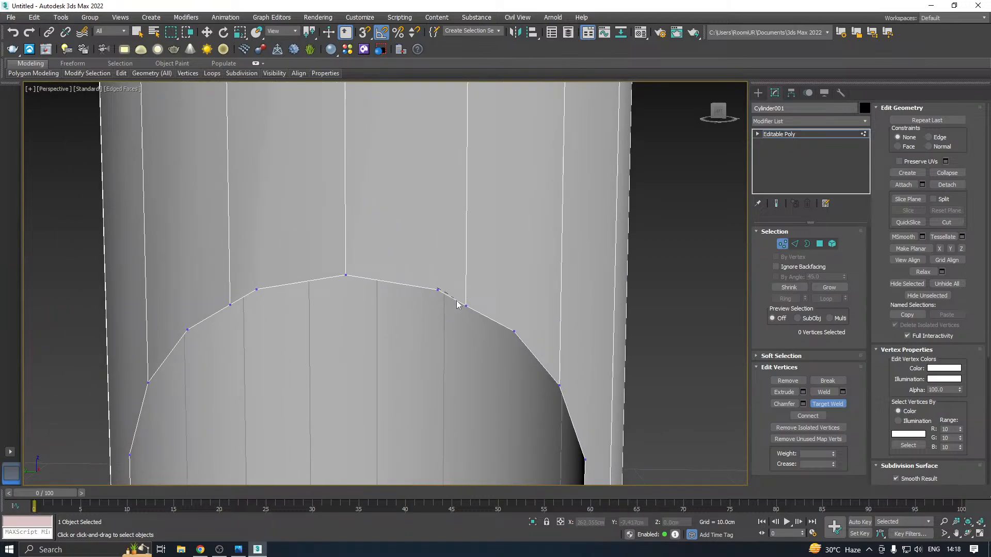
{"action": "left_click", "coordinate": [465, 306]}
{"action": "scroll", "coordinate": [460, 271], "scroll_direction": "down", "scroll_amount": 3}
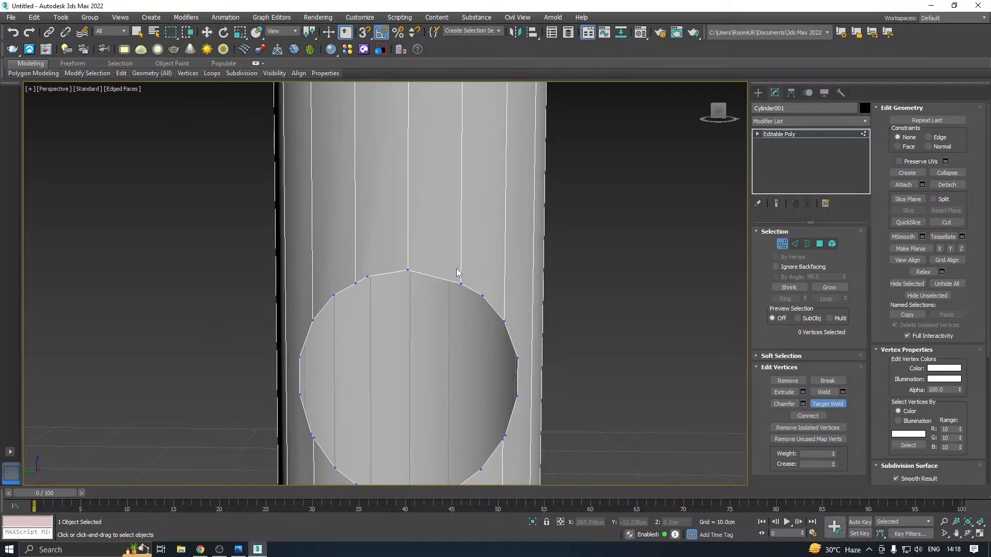
{"action": "key", "text": "ctrl+z"}
{"action": "left_click", "coordinate": [448, 277]}
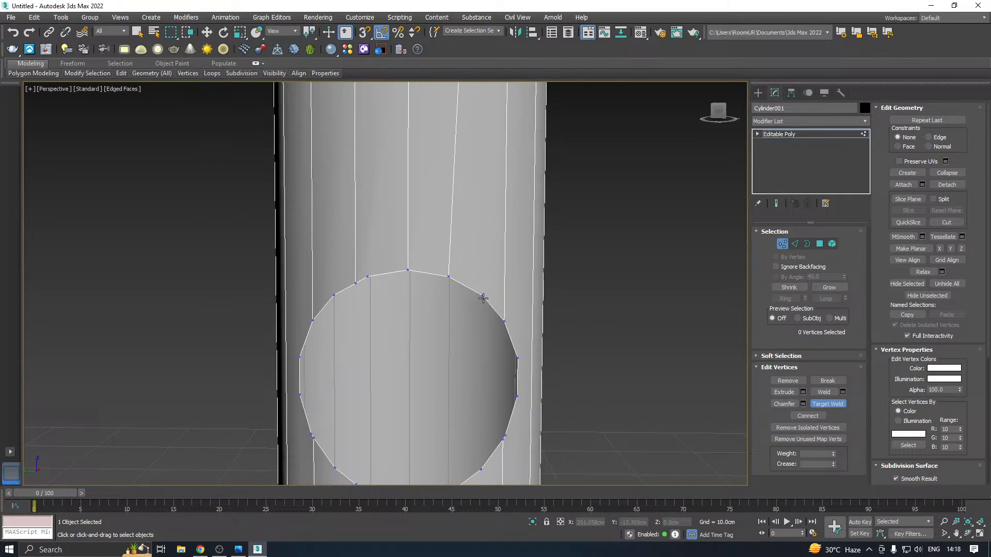
{"action": "key", "text": "w"}
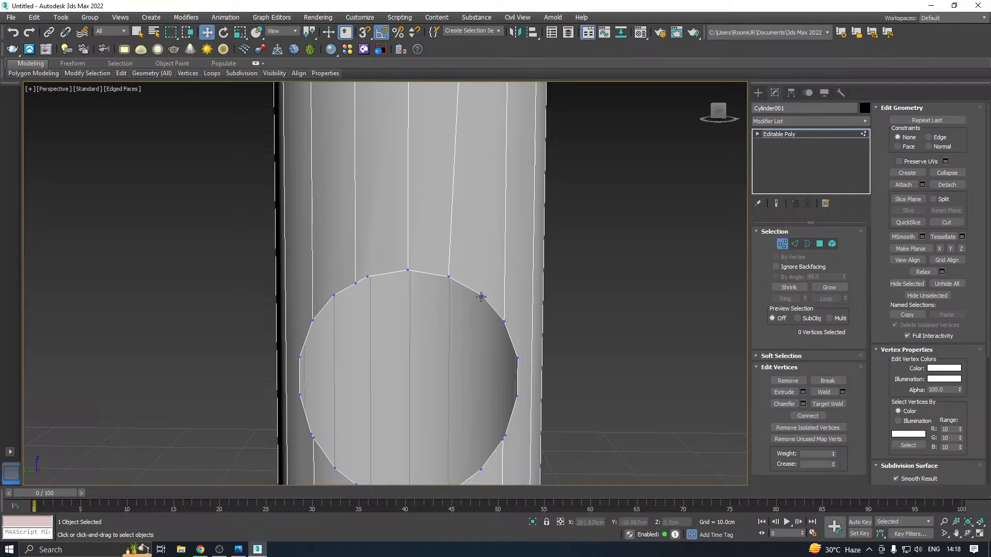
Target Weld two close vertex pairs on the hole's lower rim onto the vertices where the vertical edges end
{"action": "left_click", "coordinate": [480, 294]}
{"action": "middle_click_drag", "start_coordinate": [475, 290], "coordinate": [485, 243], "text": "alt"}
{"action": "right_click", "coordinate": [537, 336]}
{"action": "left_click", "coordinate": [511, 402]}
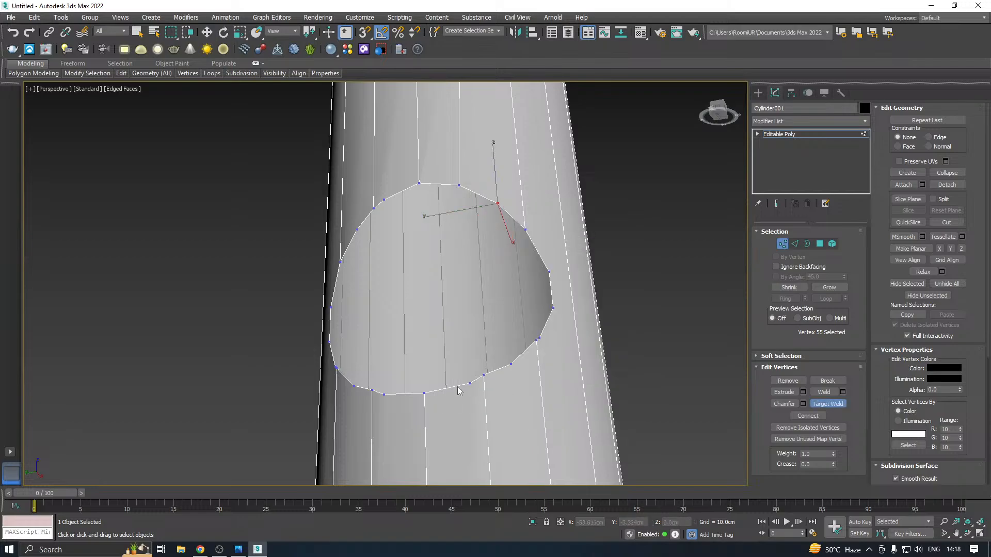
{"action": "left_click", "coordinate": [483, 375]}
{"action": "left_click_drag", "start_coordinate": [383, 395], "coordinate": [373, 391]}
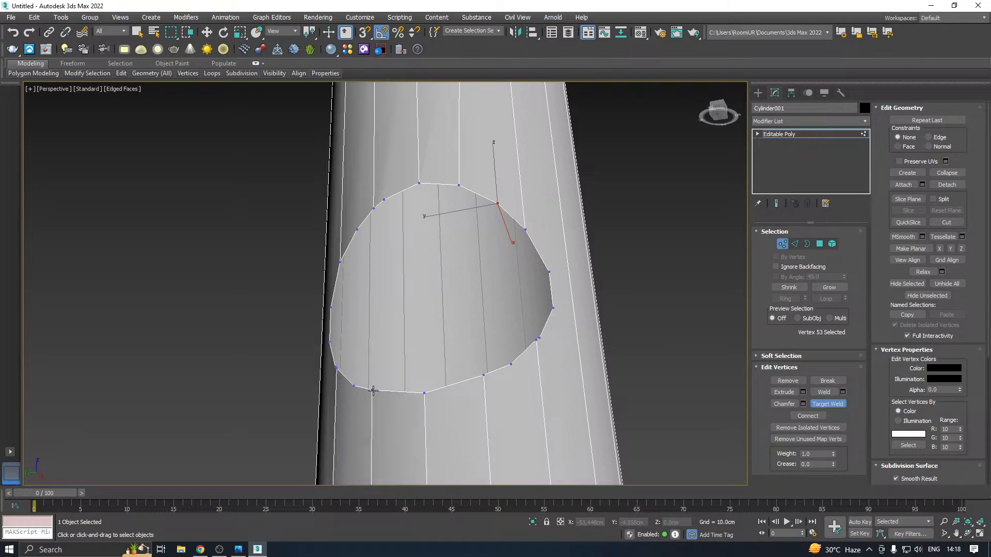
{"action": "left_click", "coordinate": [337, 368]}
{"action": "key", "text": "w"}
{"action": "left_click", "coordinate": [331, 310]}
{"action": "middle_click_drag", "start_coordinate": [332, 310], "coordinate": [415, 339], "text": "alt"}
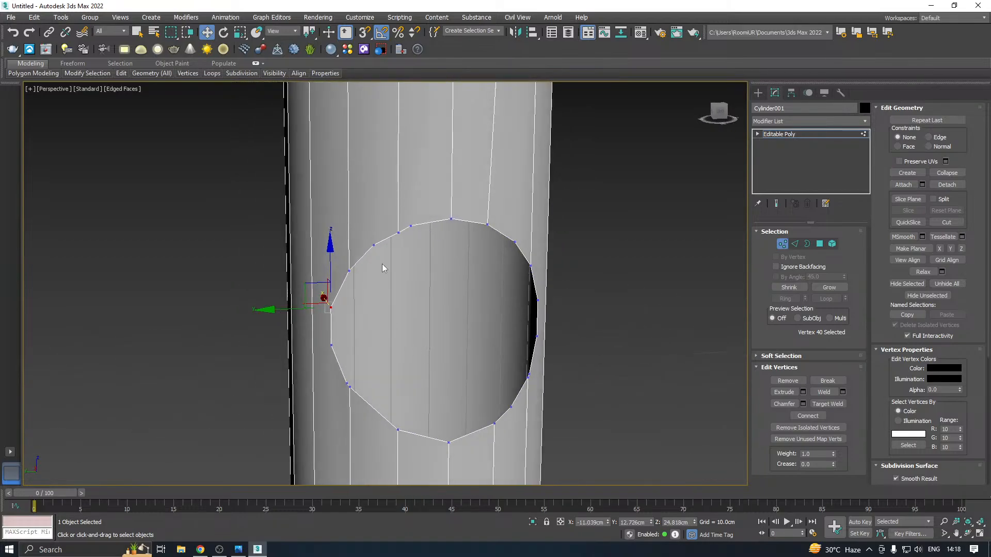
Target Weld the remaining close vertex pair beside the hole's topmost point onto the vertical edge's end vertex
{"action": "right_click", "coordinate": [455, 219]}
{"action": "left_click", "coordinate": [438, 283]}
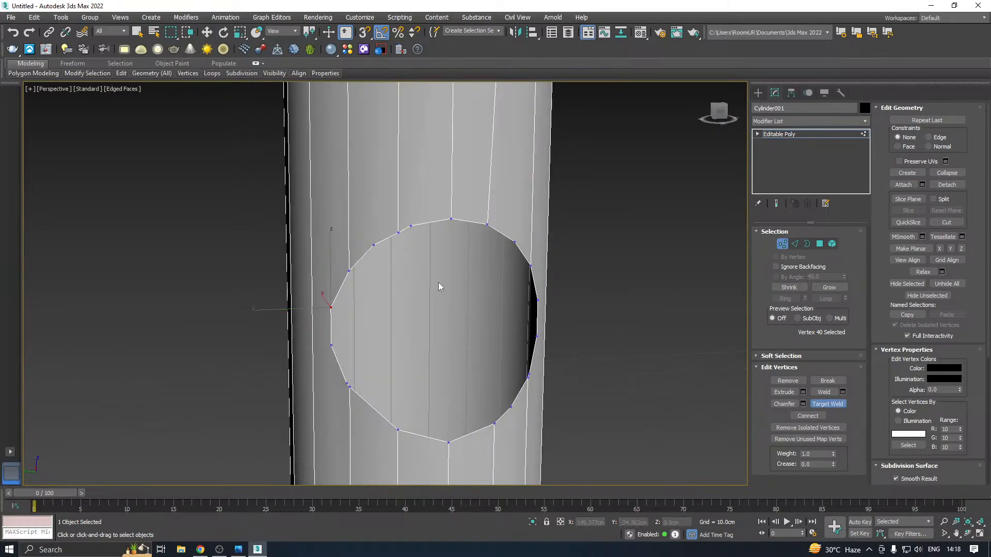
{"action": "left_click", "coordinate": [411, 225]}
{"action": "left_click", "coordinate": [398, 232]}
{"action": "key", "text": "w"}
{"action": "left_click", "coordinate": [374, 245]}
{"action": "middle_click_drag", "start_coordinate": [308, 247], "coordinate": [347, 245], "text": "alt"}
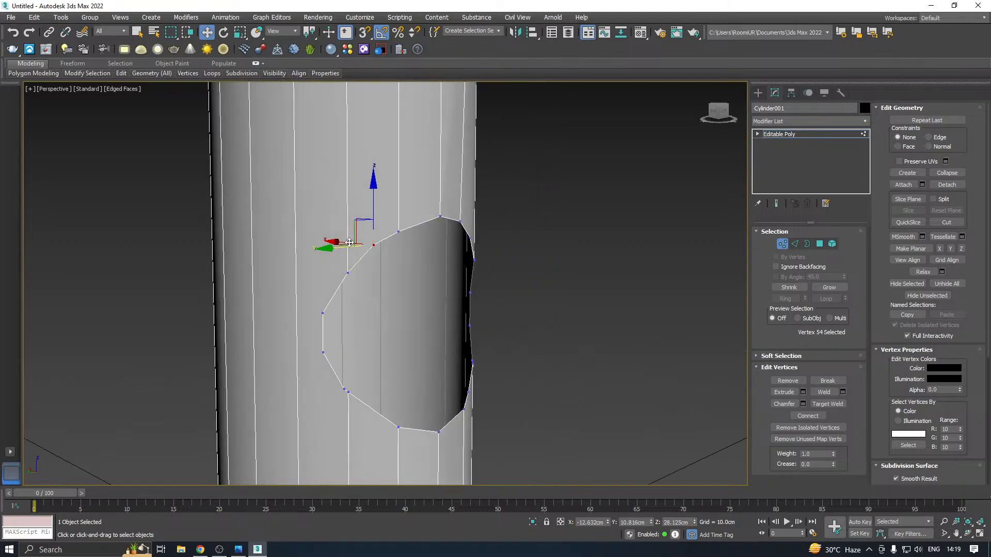
{"action": "scroll", "coordinate": [253, 264], "scroll_direction": "down", "scroll_amount": 2}
{"action": "middle_click_drag", "start_coordinate": [404, 262], "coordinate": [447, 316], "text": "alt"}
Target Weld the stray vertex at the hole's lower side corner onto the adjacent vertical edge's end vertex
{"action": "left_click", "coordinate": [430, 363]}
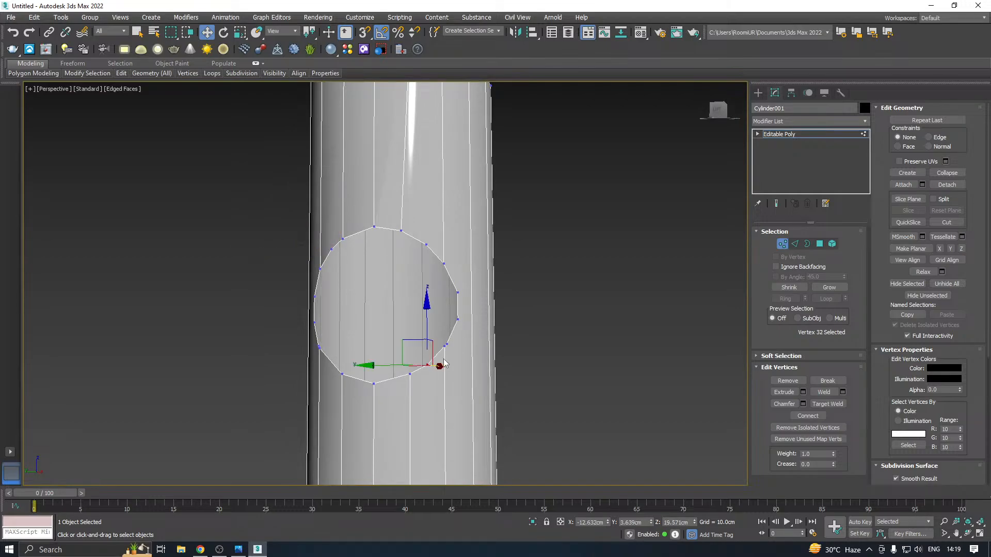
{"action": "scroll", "coordinate": [429, 364], "scroll_direction": "up", "scroll_amount": 4}
{"action": "right_click", "coordinate": [423, 390]}
{"action": "left_click", "coordinate": [408, 455]}
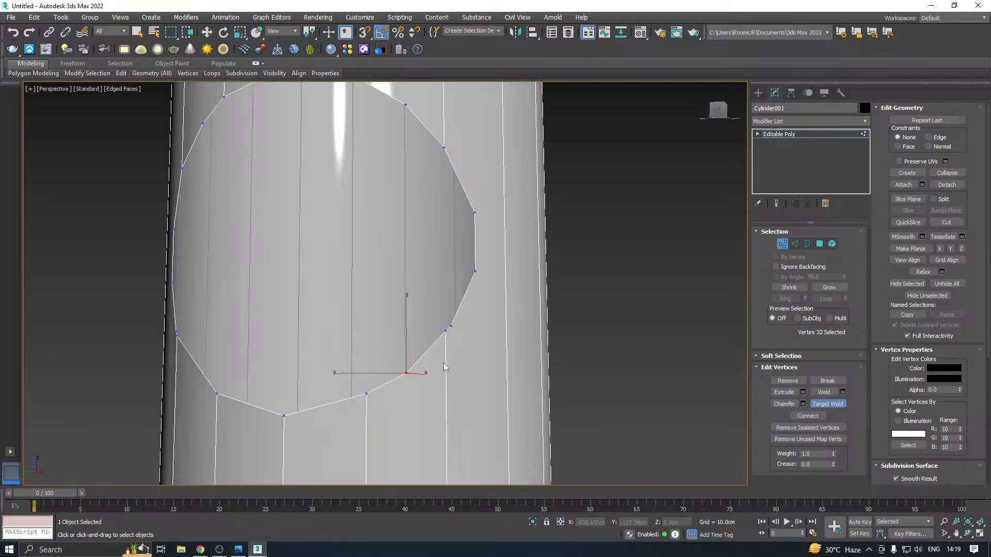
{"action": "left_click", "coordinate": [451, 327]}
{"action": "left_click", "coordinate": [446, 331]}
{"action": "scroll", "coordinate": [458, 312], "scroll_direction": "down", "scroll_amount": 4}
{"action": "right_click", "coordinate": [462, 310]}
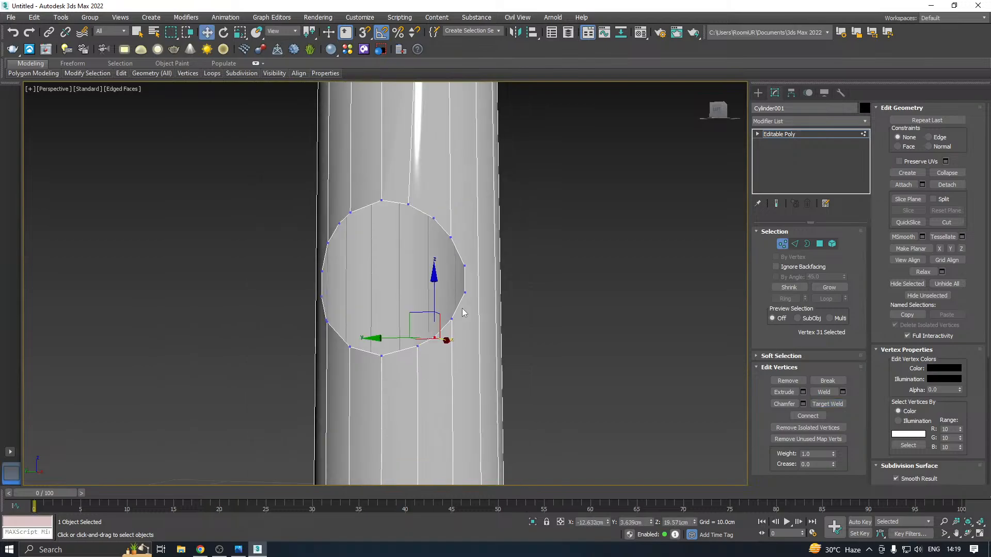
Leave vertex editing and deselect the upright cylinder
{"action": "middle_click_drag", "start_coordinate": [507, 292], "coordinate": [557, 326], "text": "alt"}
{"action": "scroll", "coordinate": [547, 304], "scroll_direction": "down", "scroll_amount": 5}
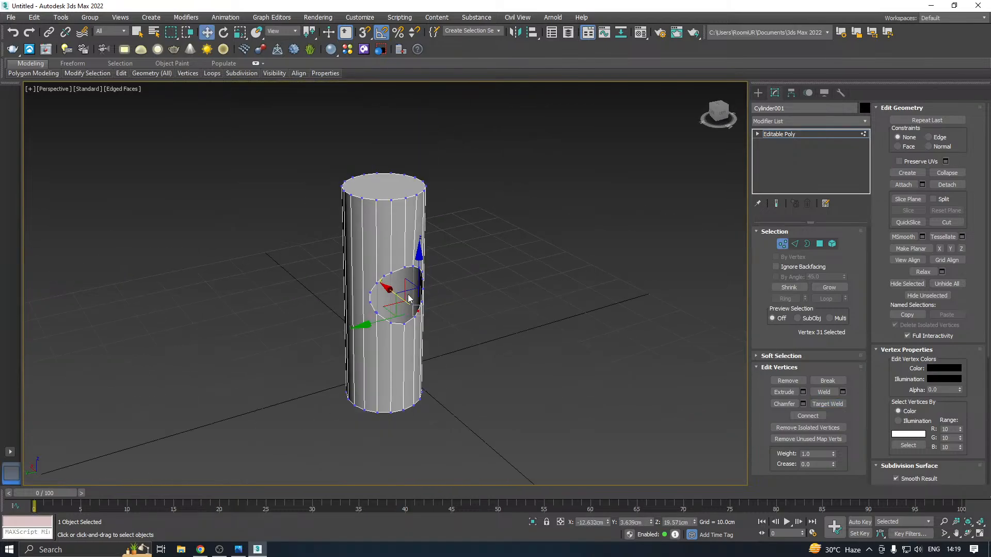
{"action": "left_click", "coordinate": [789, 135]}
{"action": "left_click", "coordinate": [552, 235]}
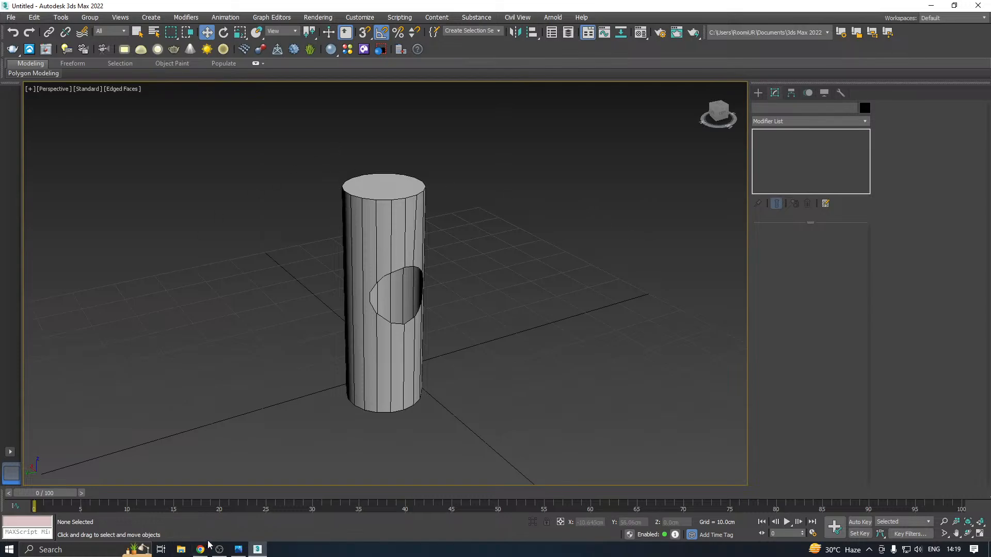
{"action": "mouse_move", "coordinate": [217, 553]}
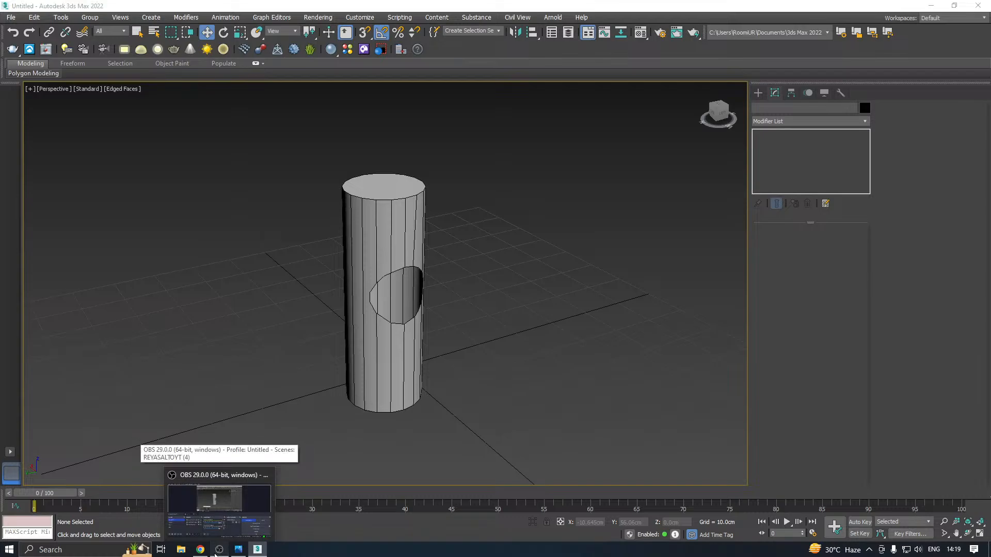
{"action": "left_click", "coordinate": [215, 555]}
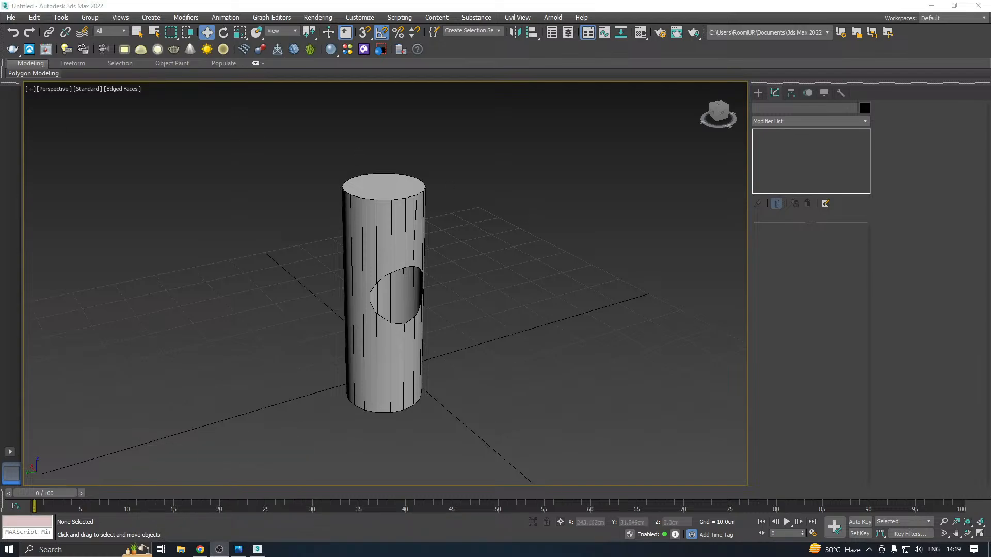